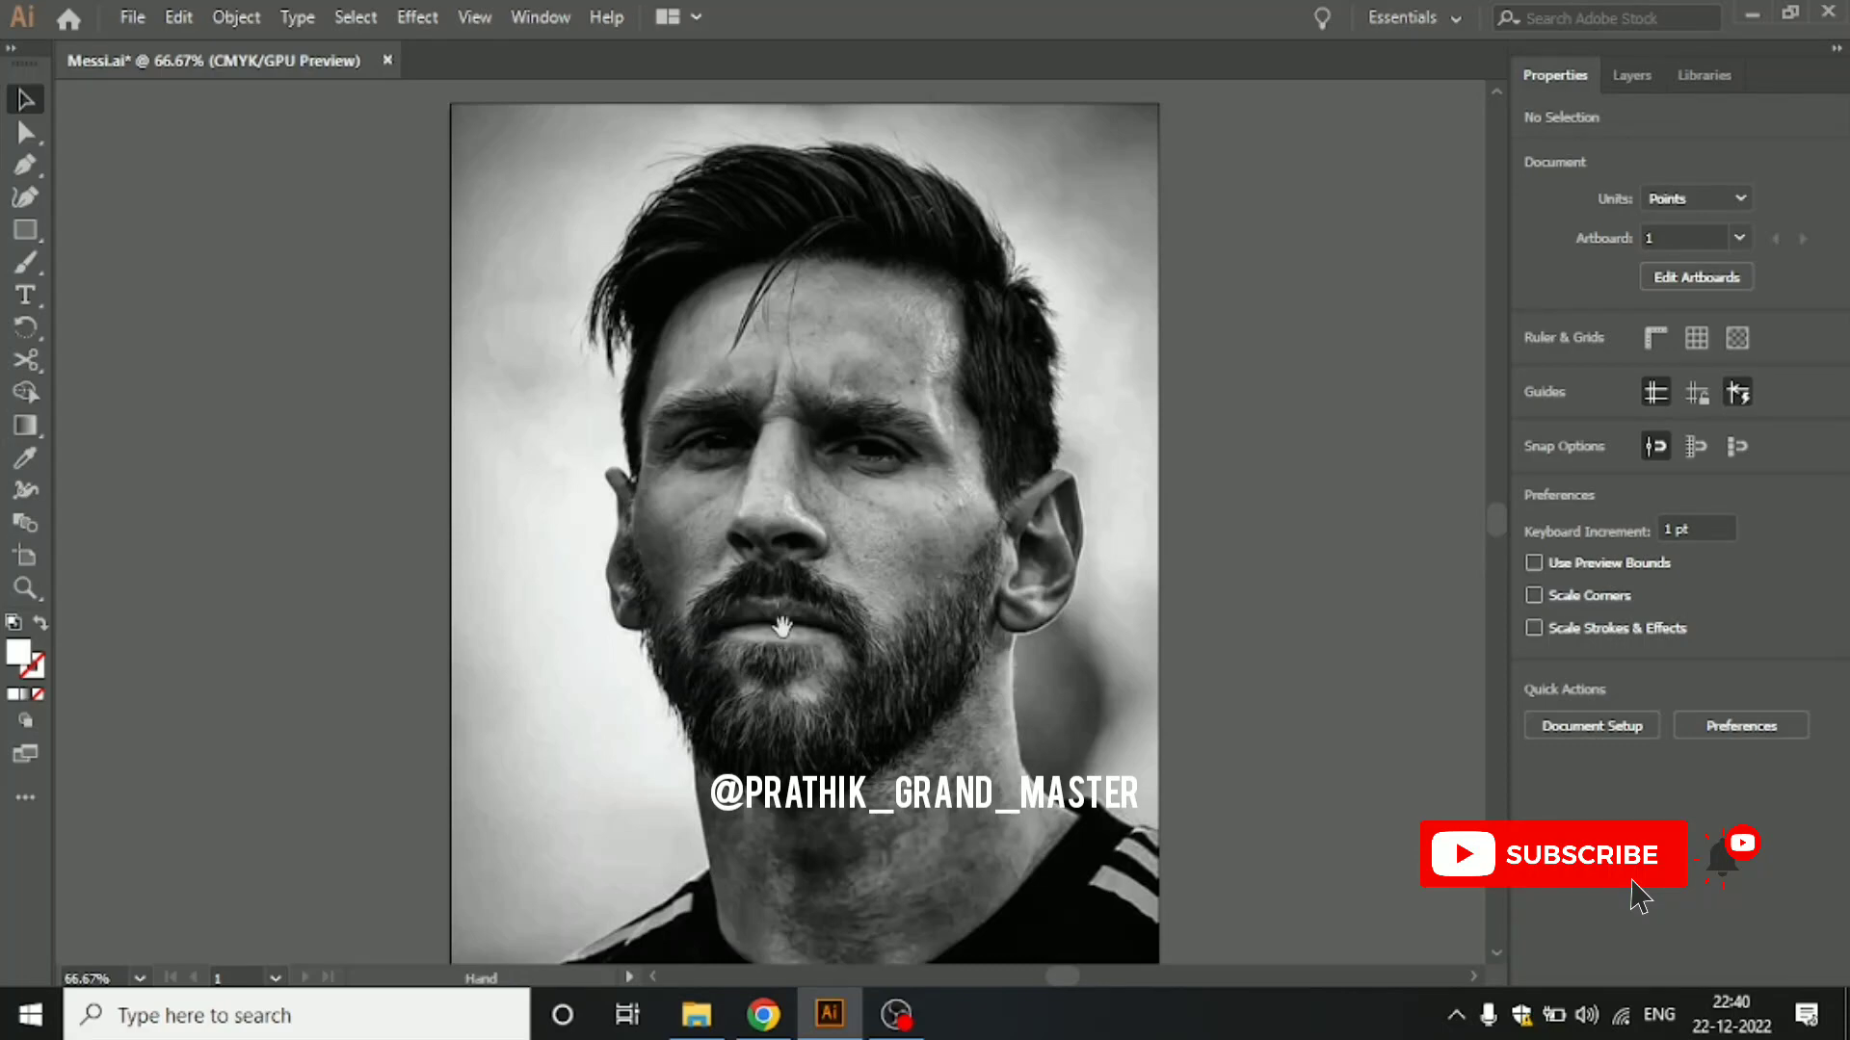
Step: Zoom in and pen-trace the jersey outline from the bottom edge up to the neck corner
left_click_drag(782, 627, 886, 377)
scroll(819, 575, "up", 2)
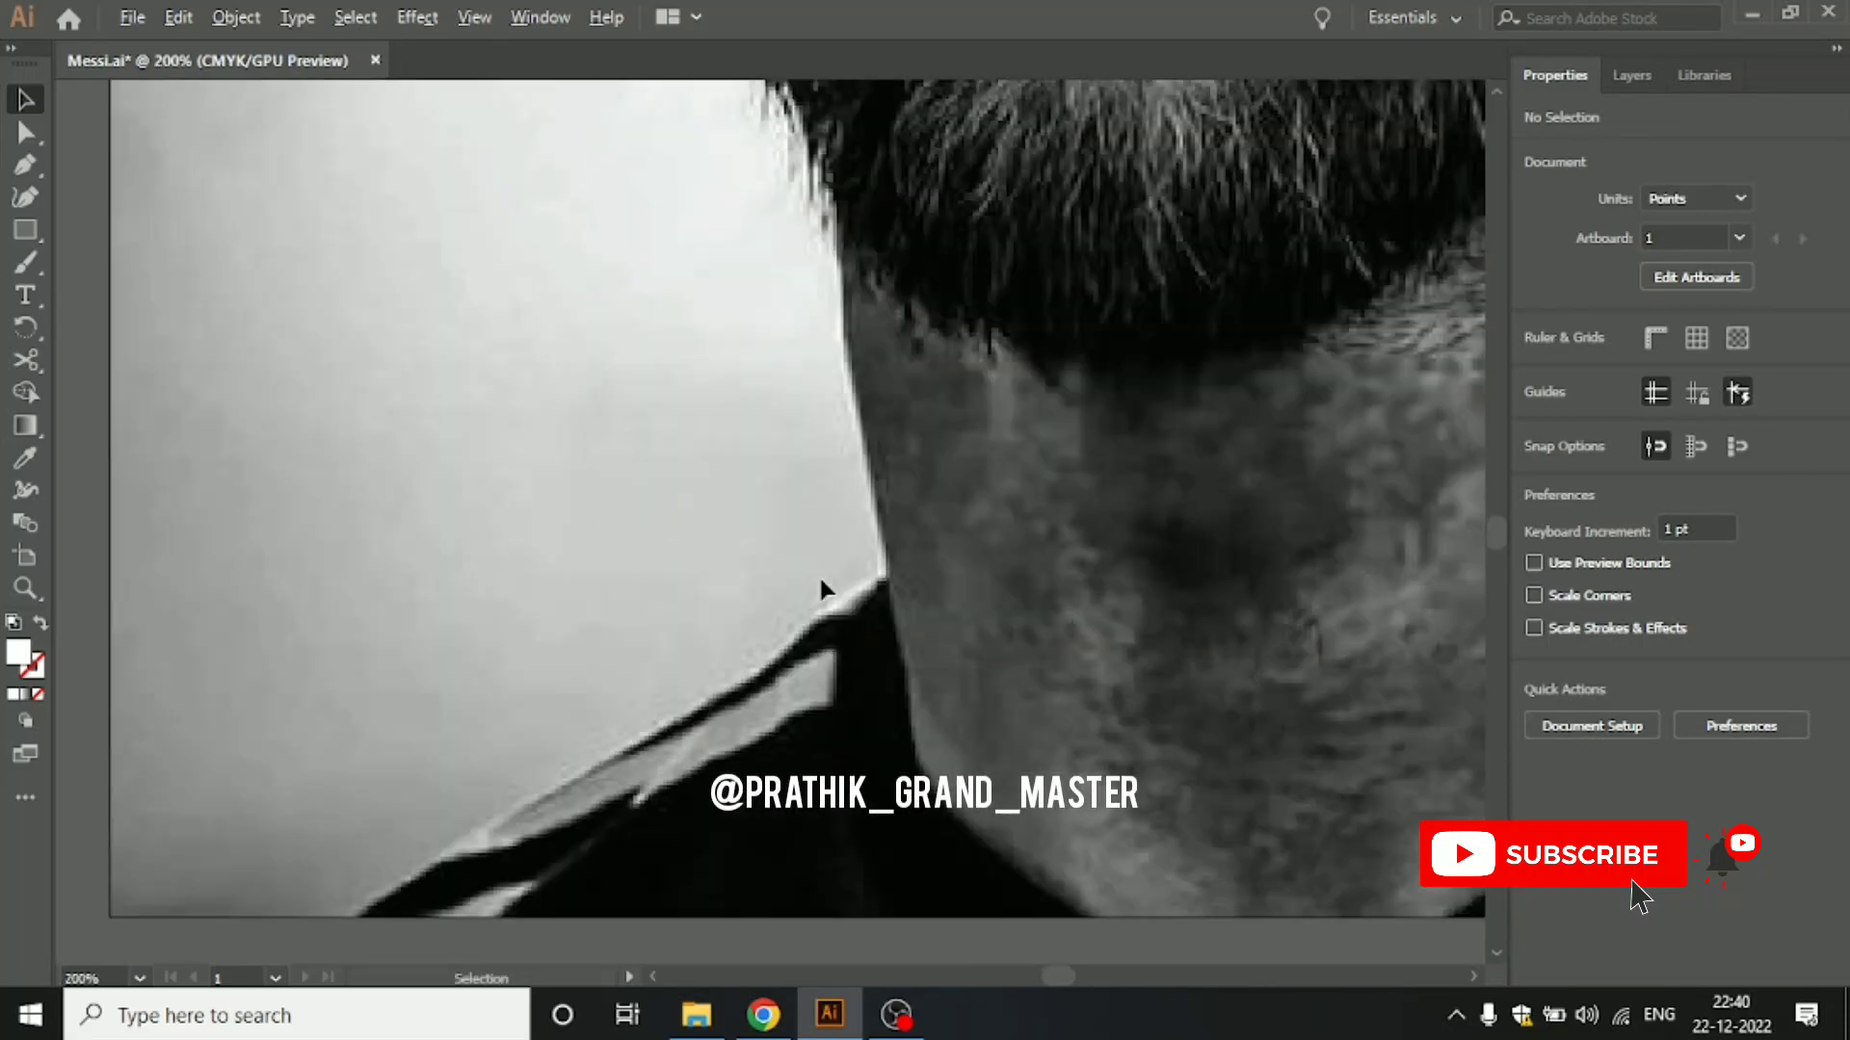
scroll(768, 587, "up", 1)
scroll(780, 511, "up", 1)
key("p")
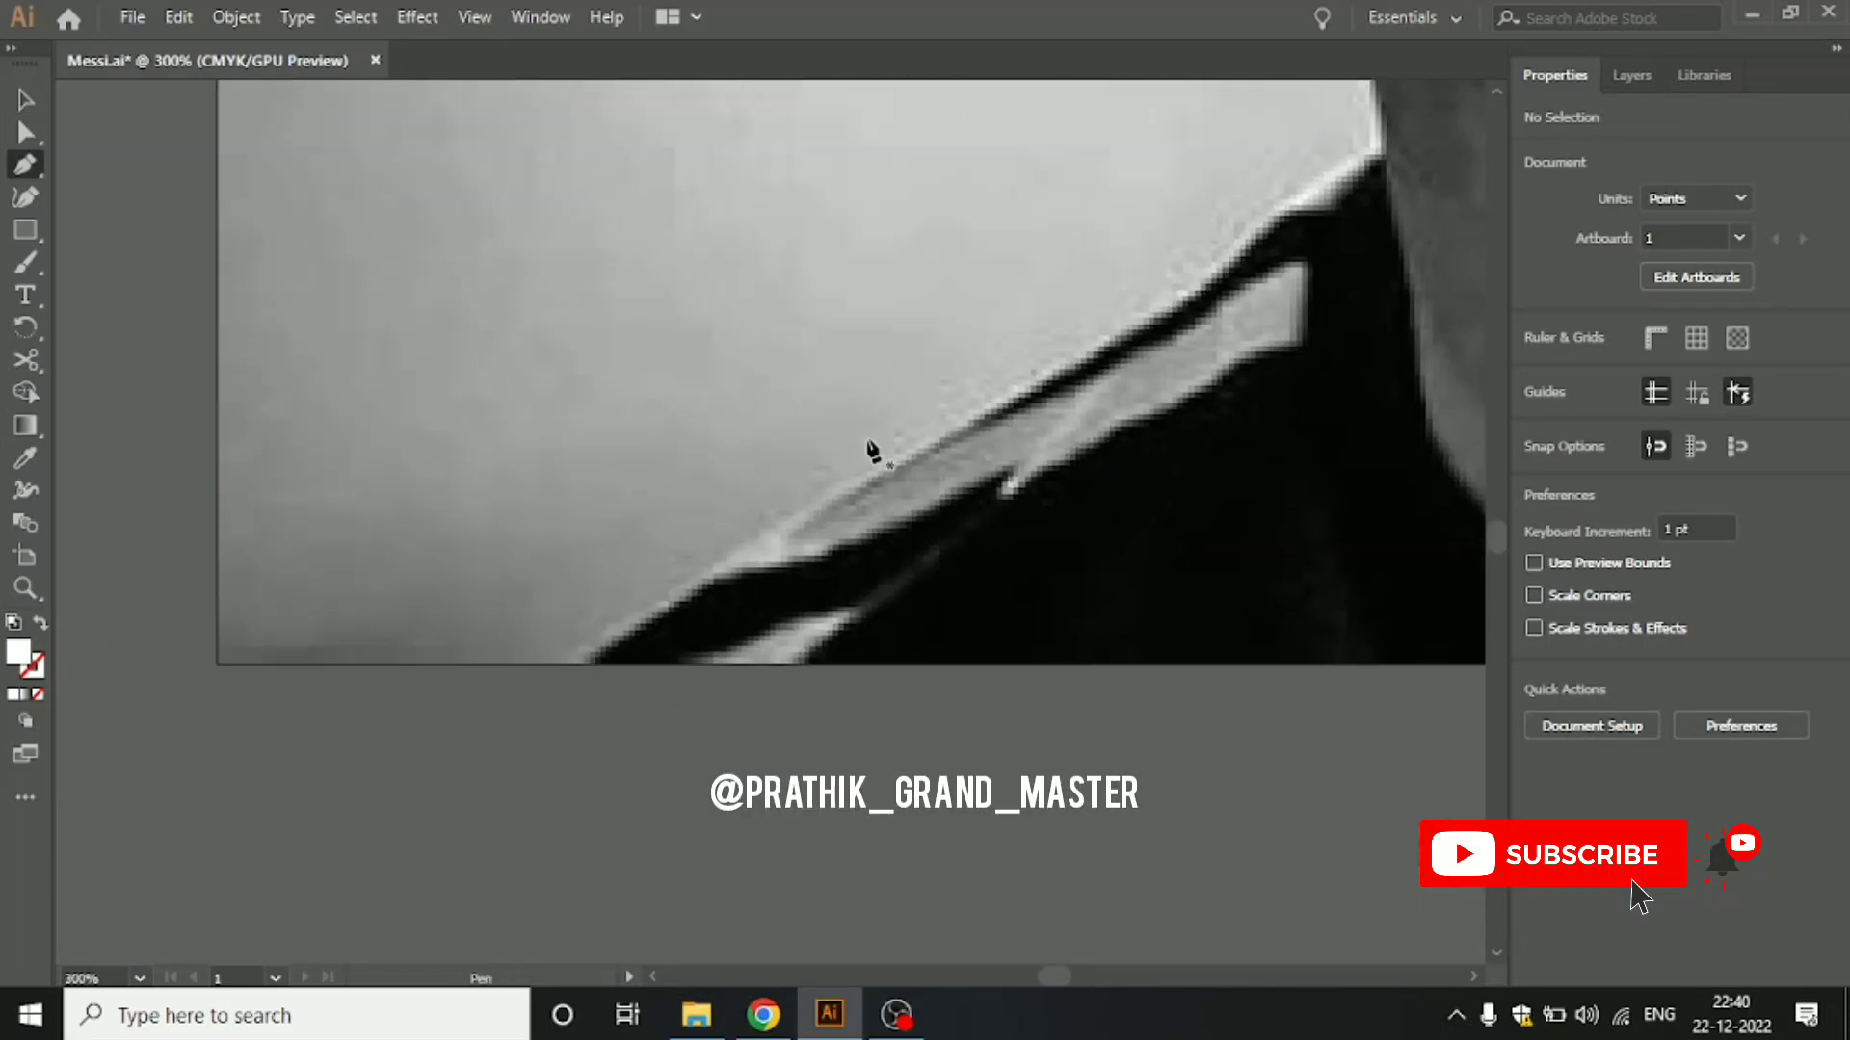
left_click(577, 663)
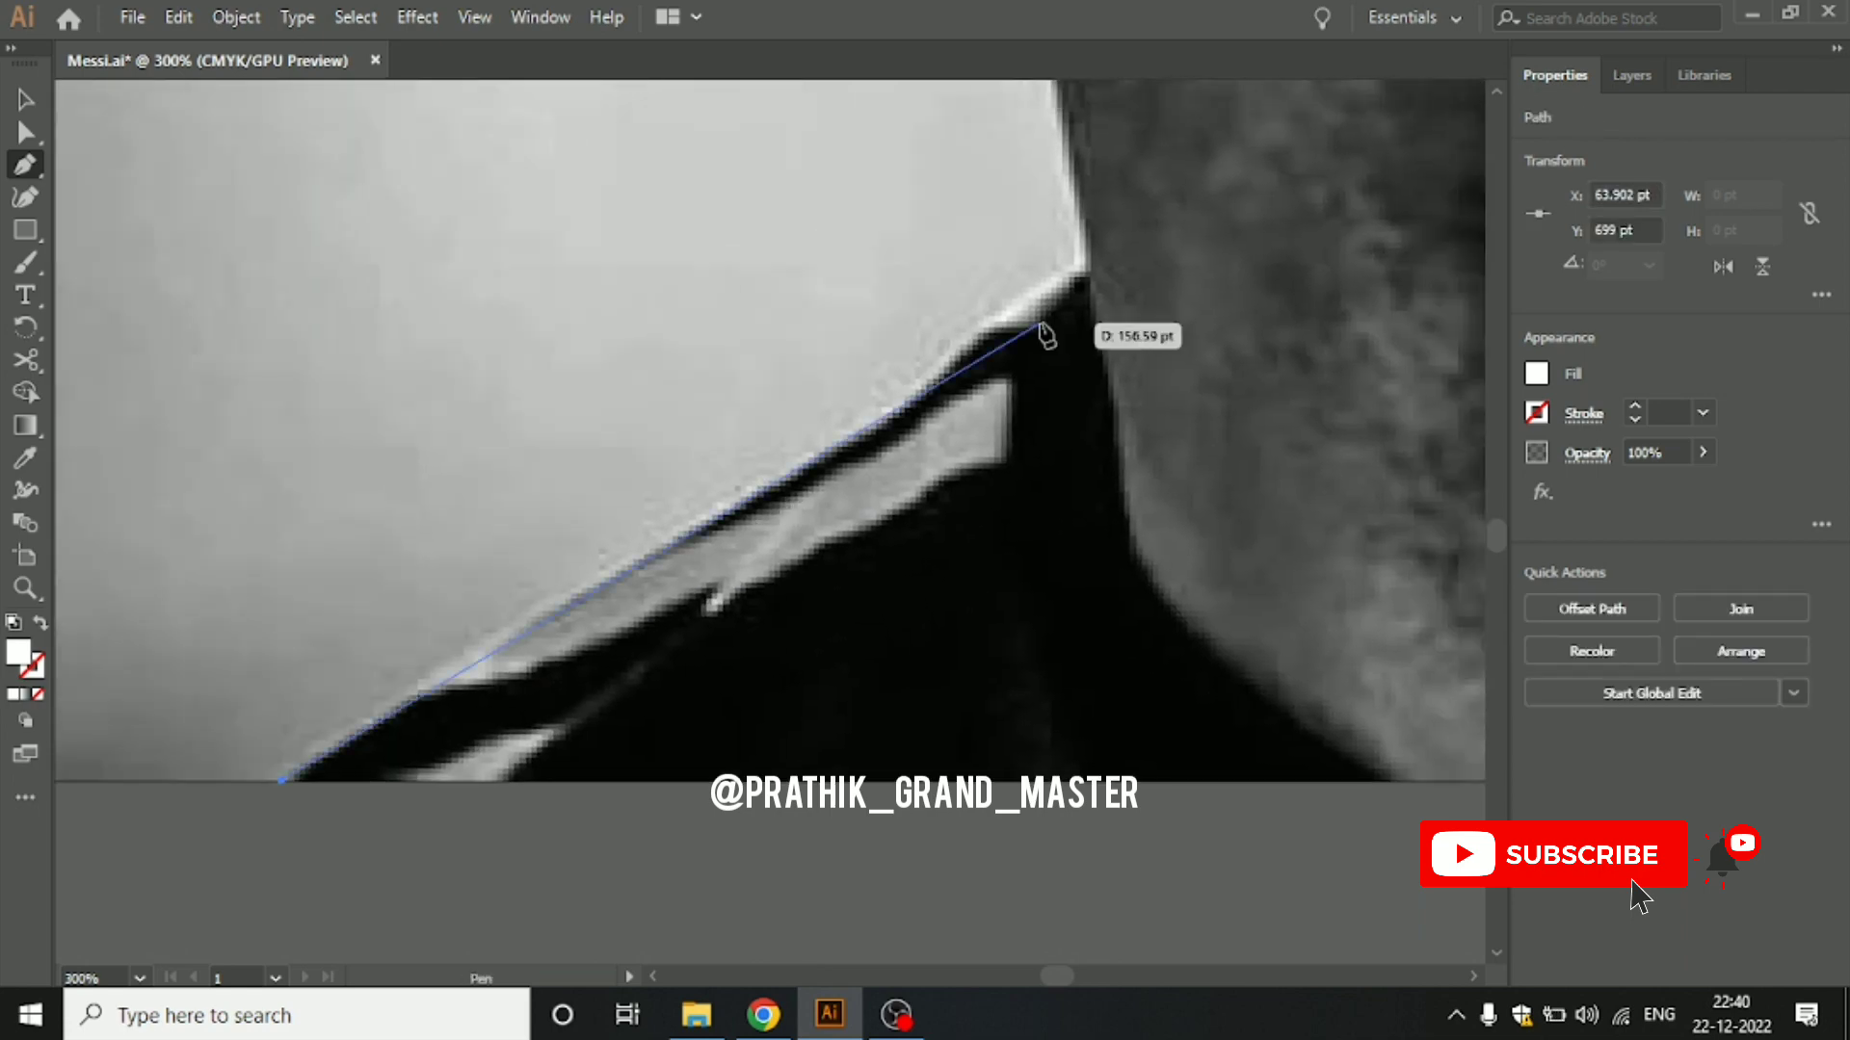
left_click(952, 373)
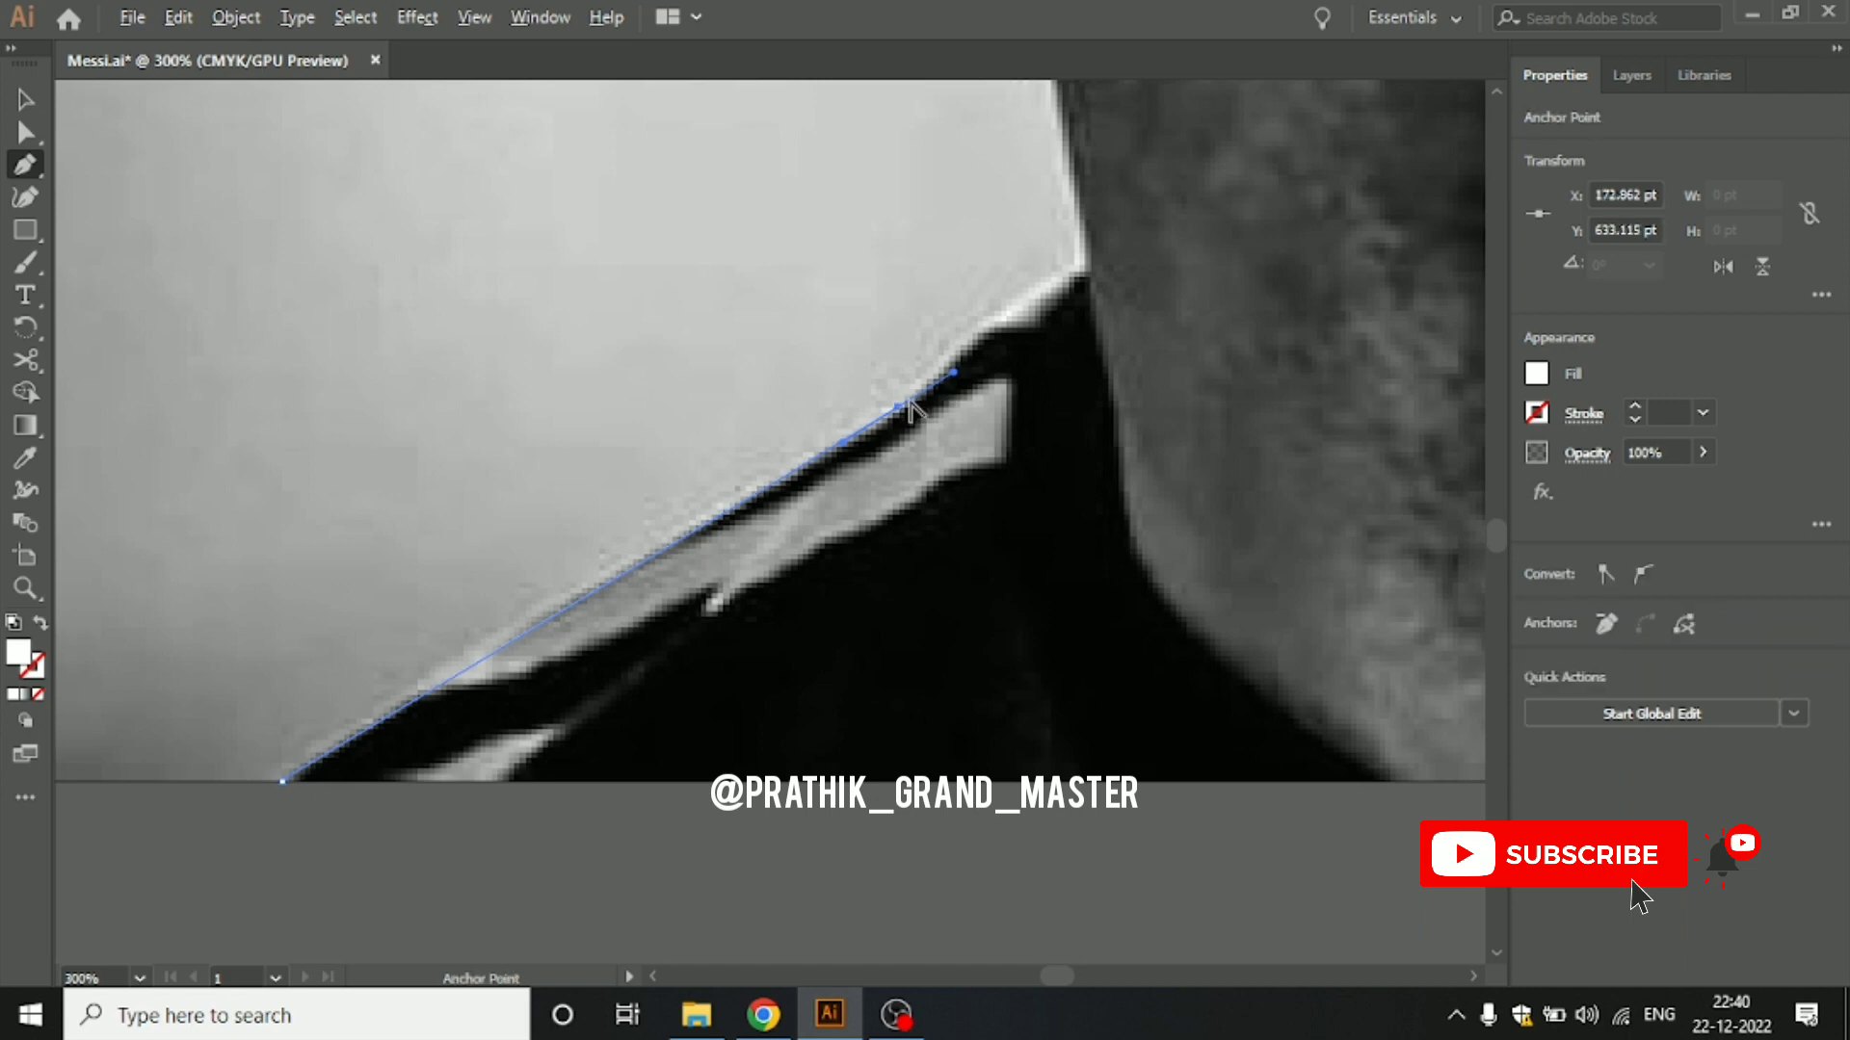
left_click(1079, 270)
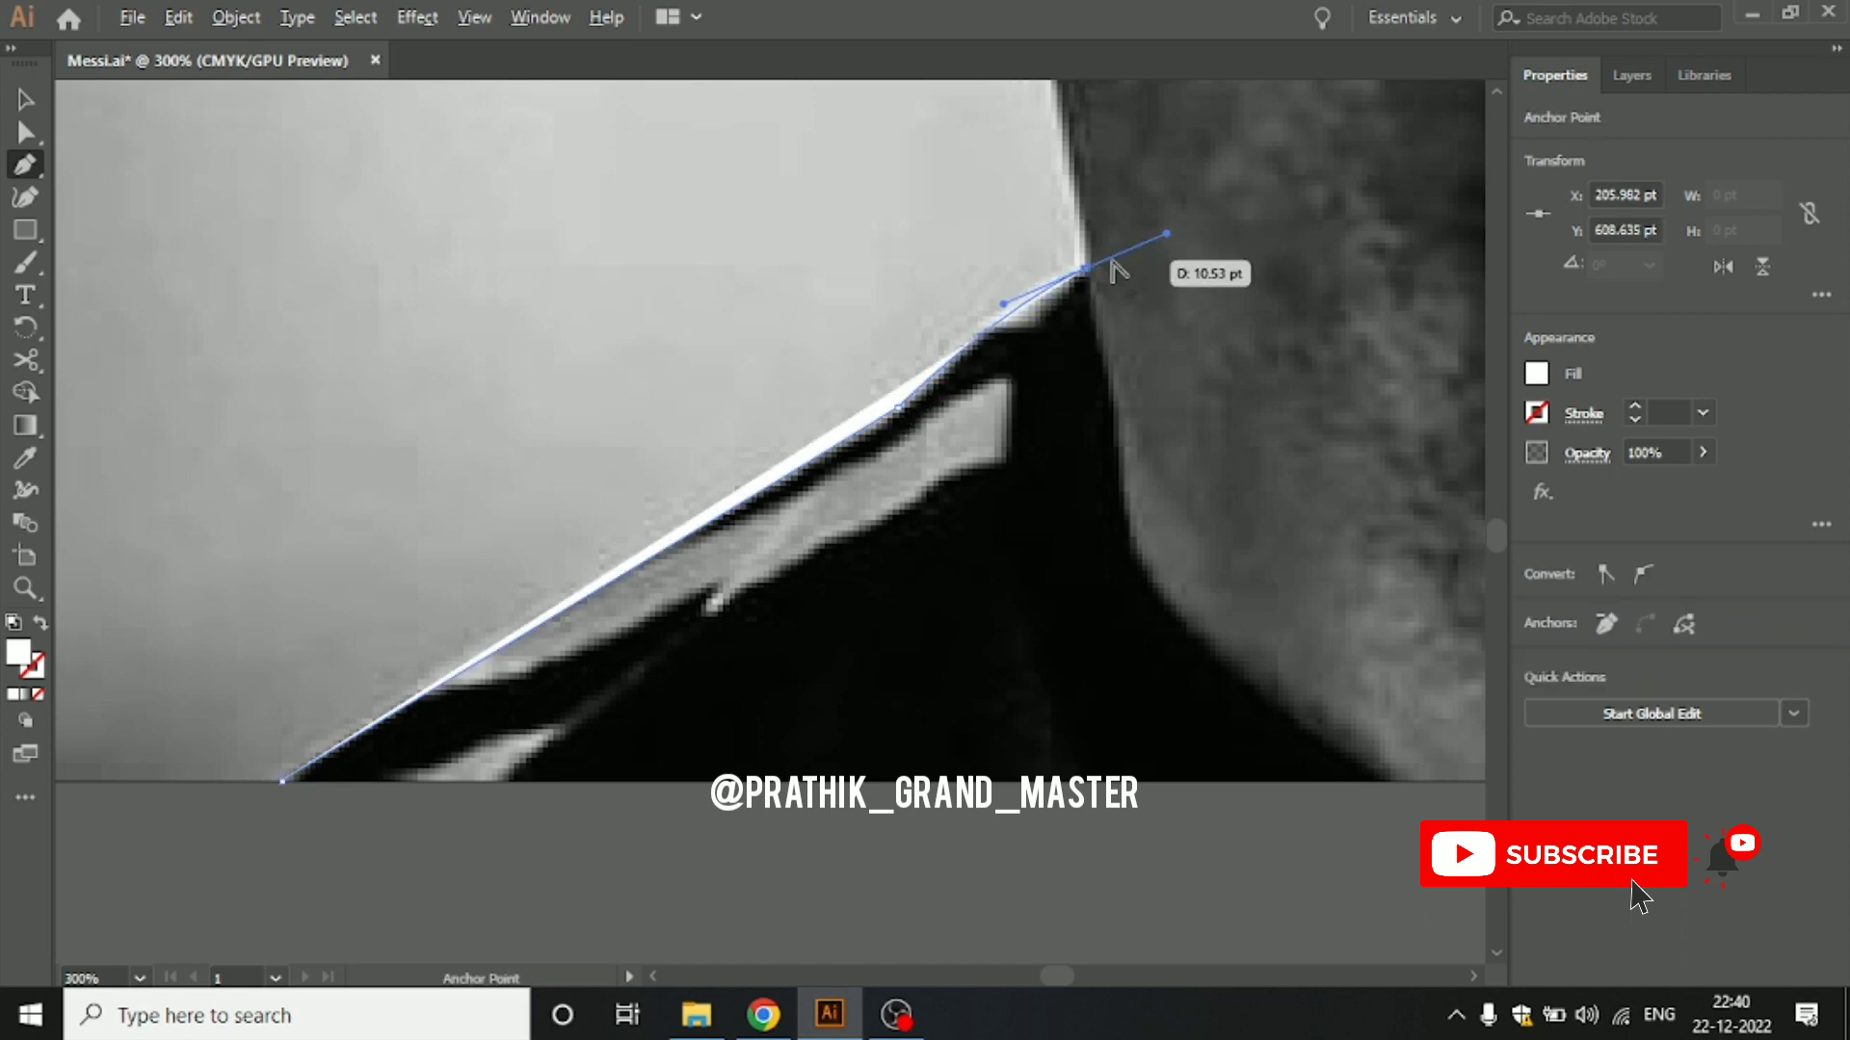
left_click_drag(1168, 243, 1084, 270)
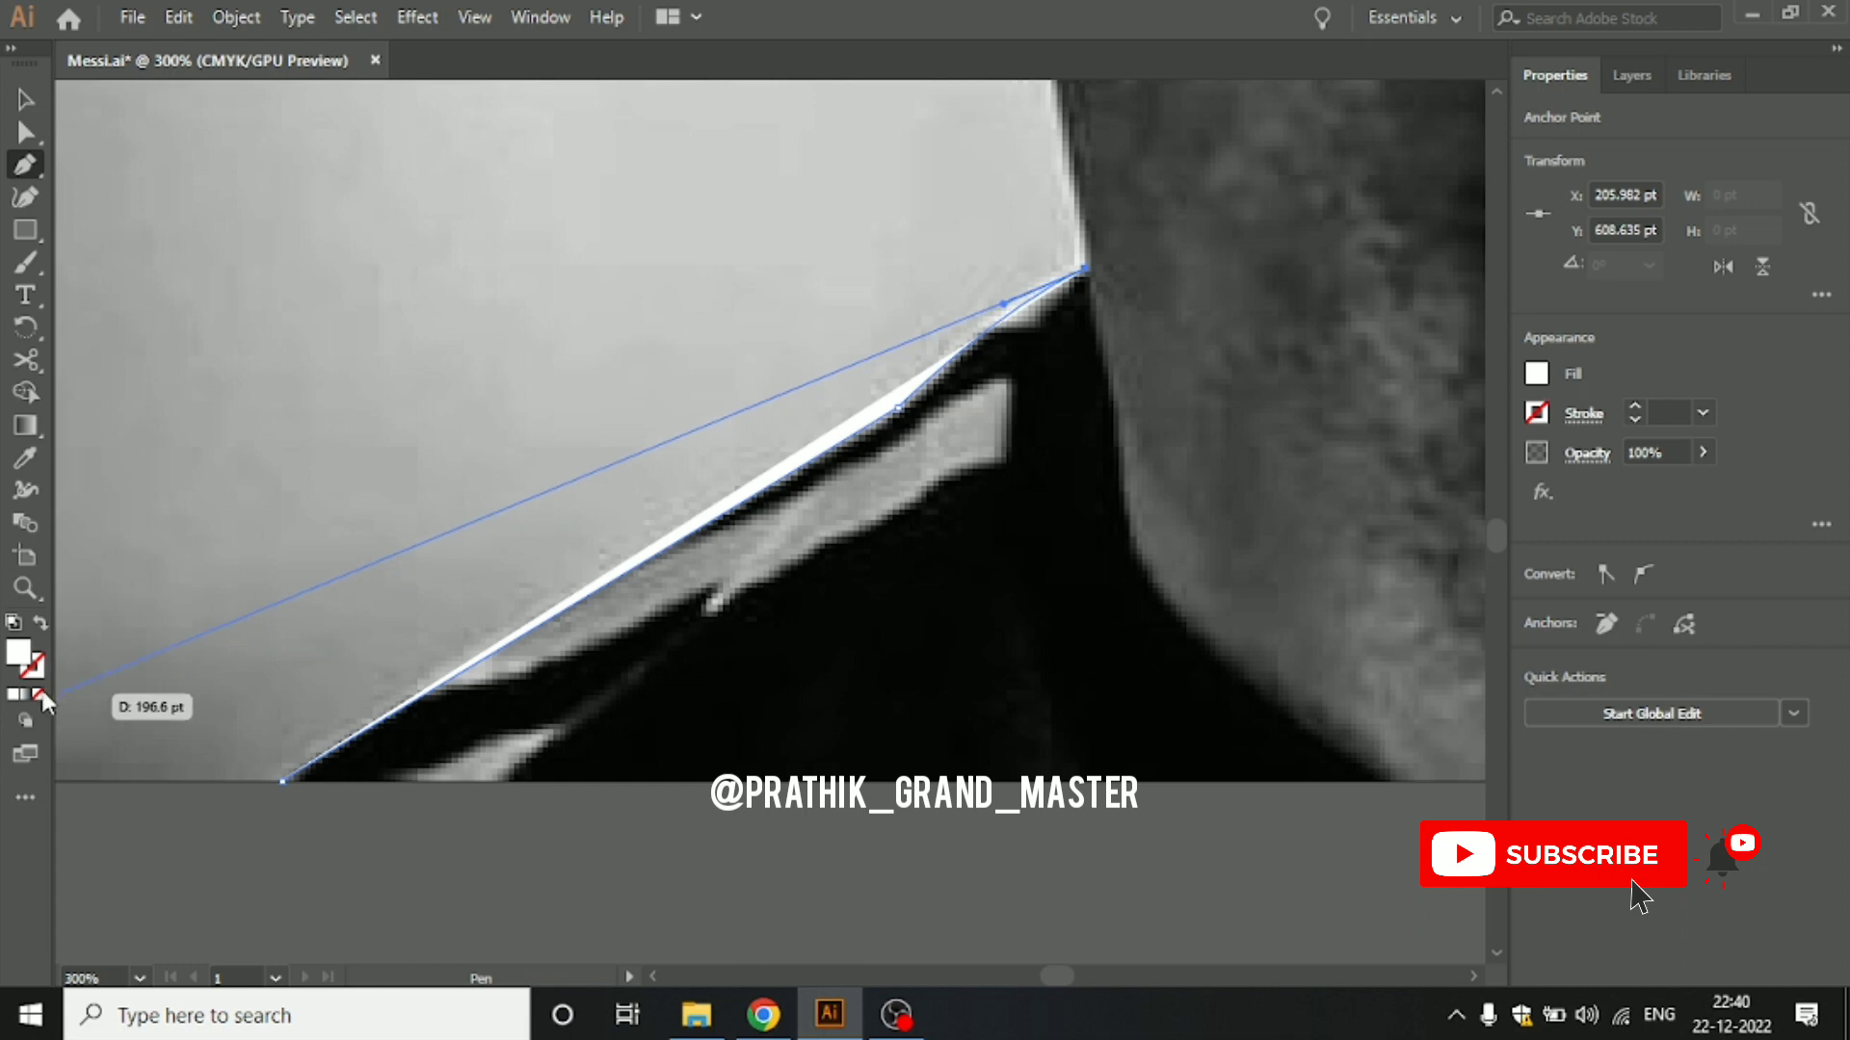
Step: Curve the shoulder outline down the neck edge and back along the bottom to close it
left_click_drag(967, 490, 727, 498)
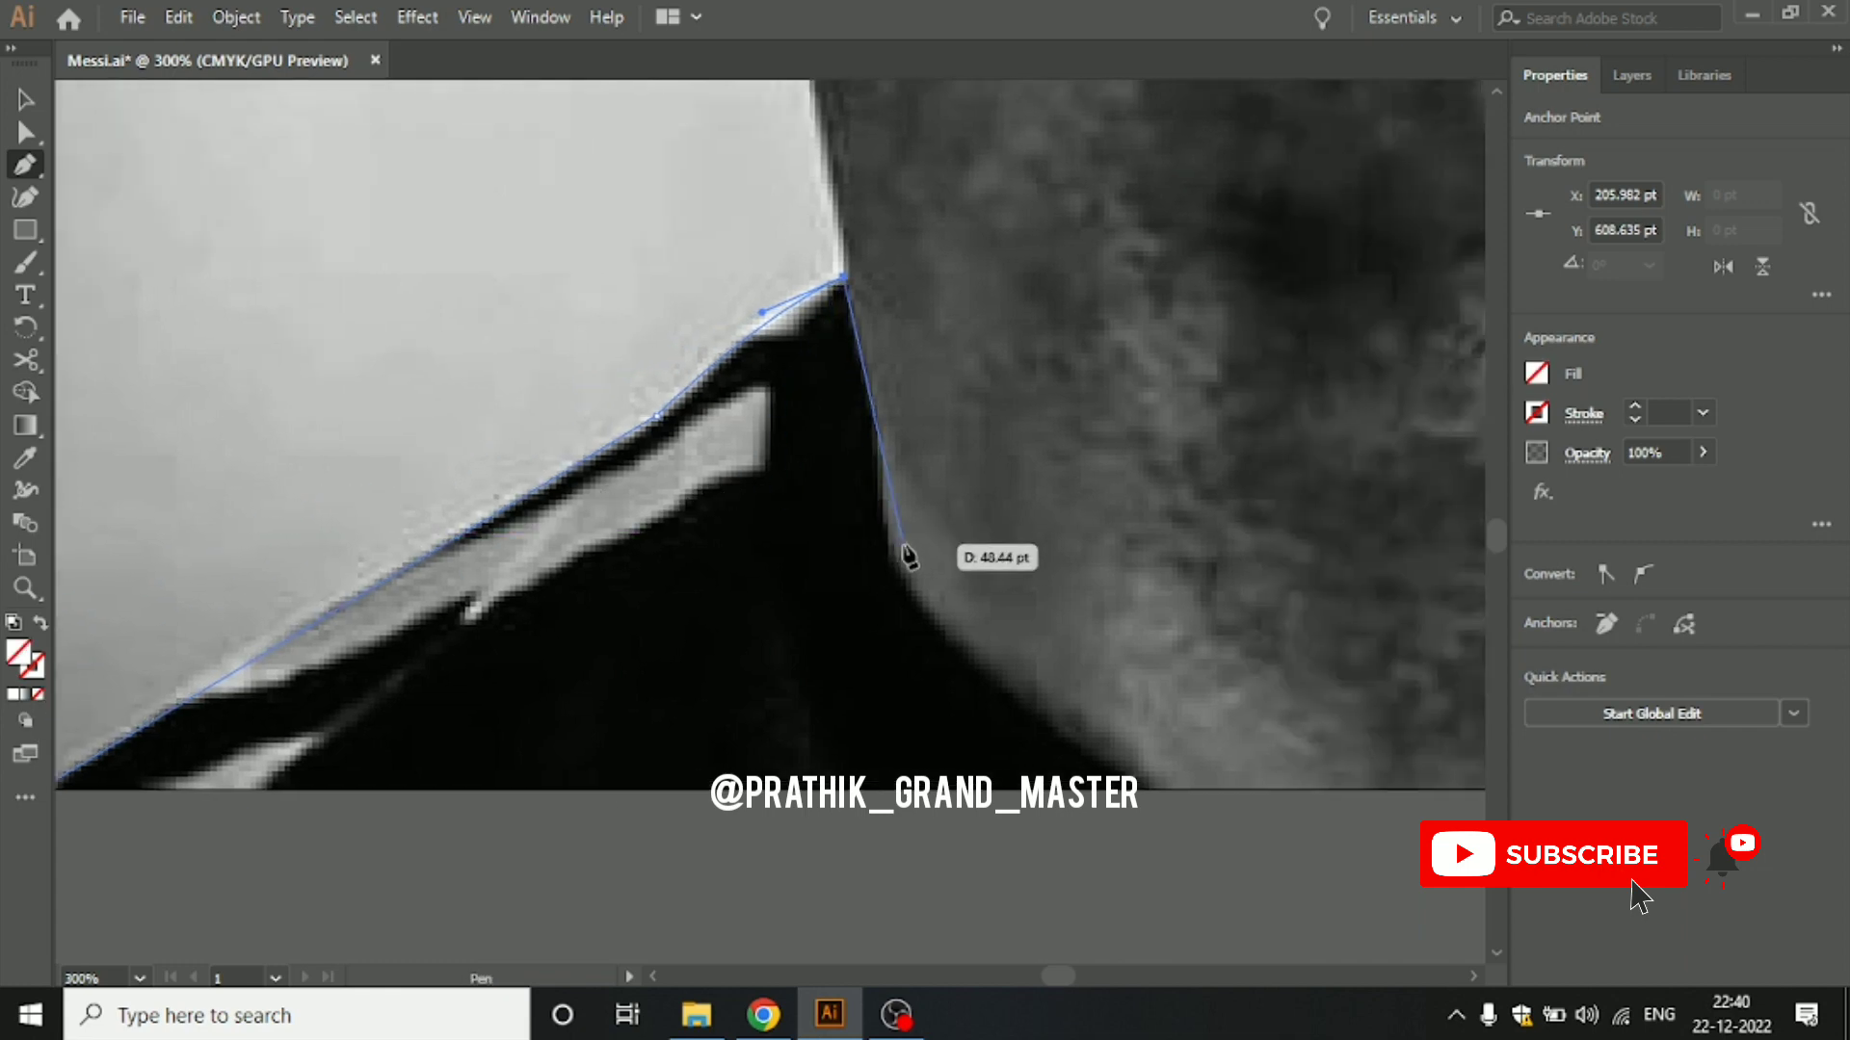
mouse_move(888, 575)
left_mouse_down()
mouse_move(898, 563)
mouse_move(884, 617)
left_mouse_up()
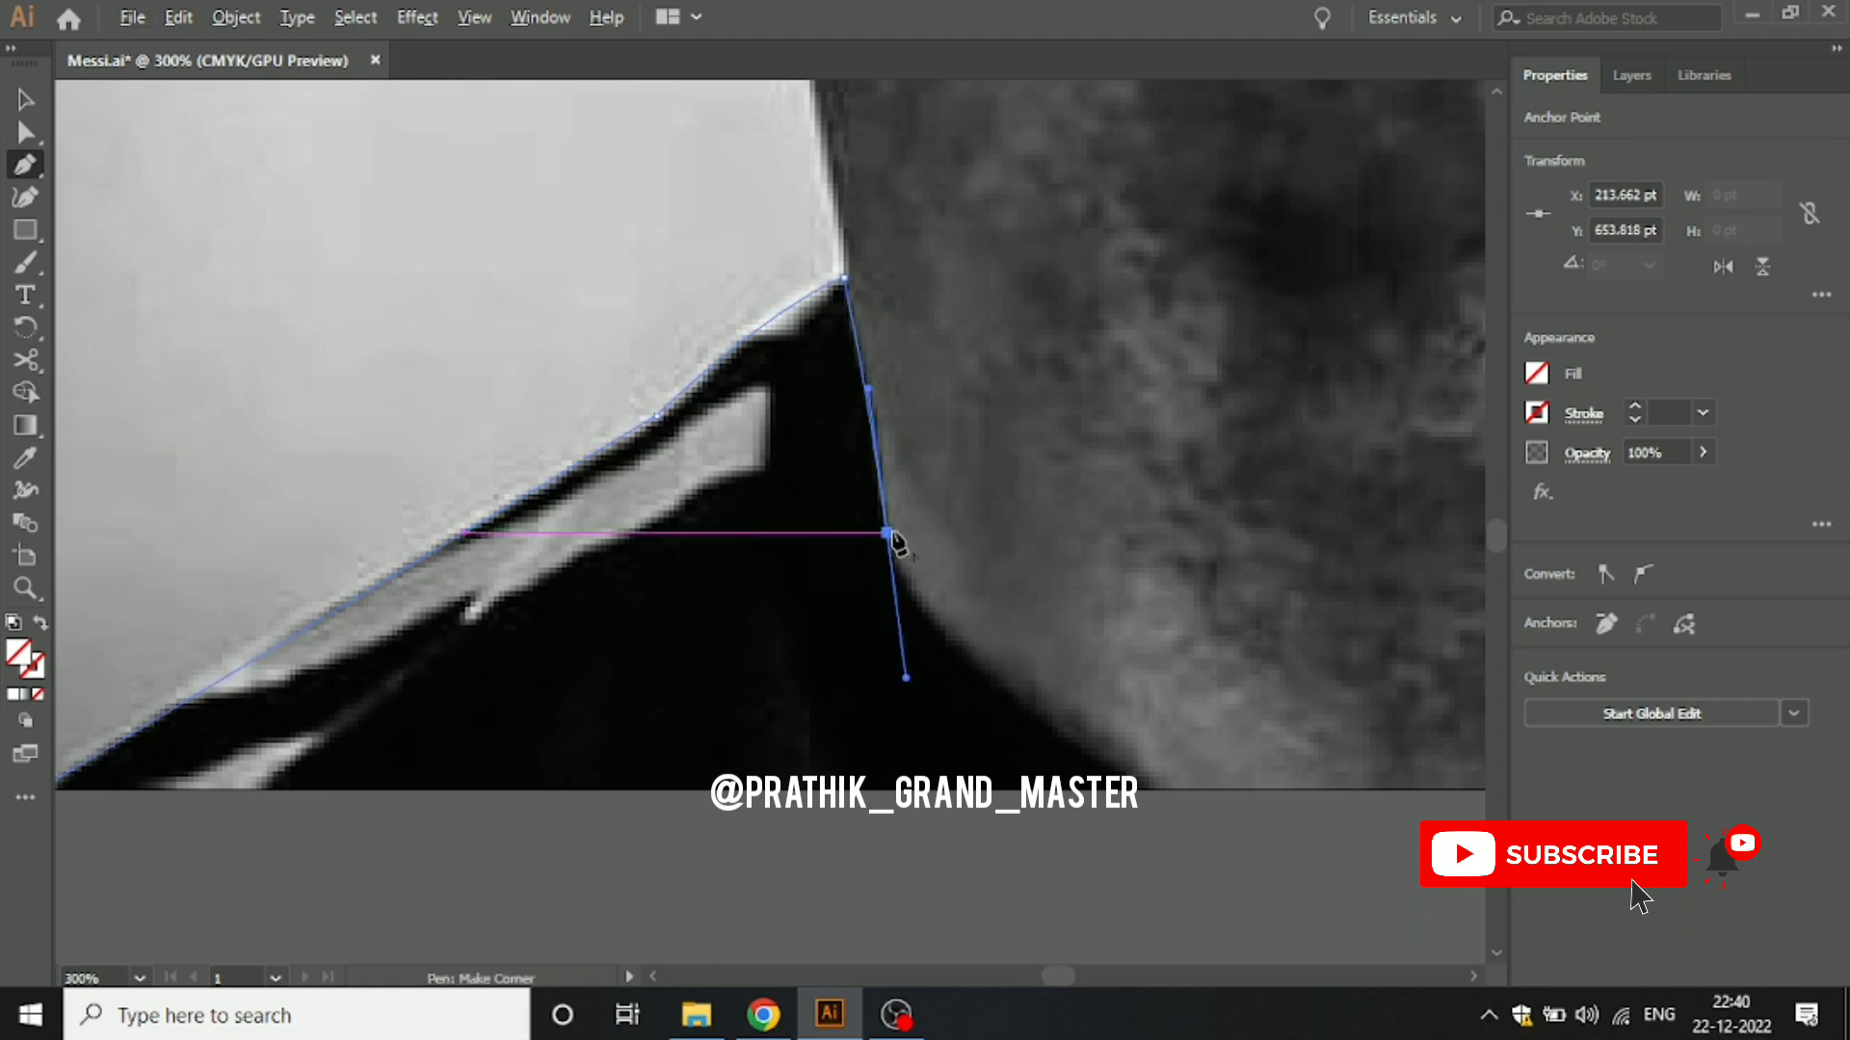
left_click_drag(993, 554, 896, 503)
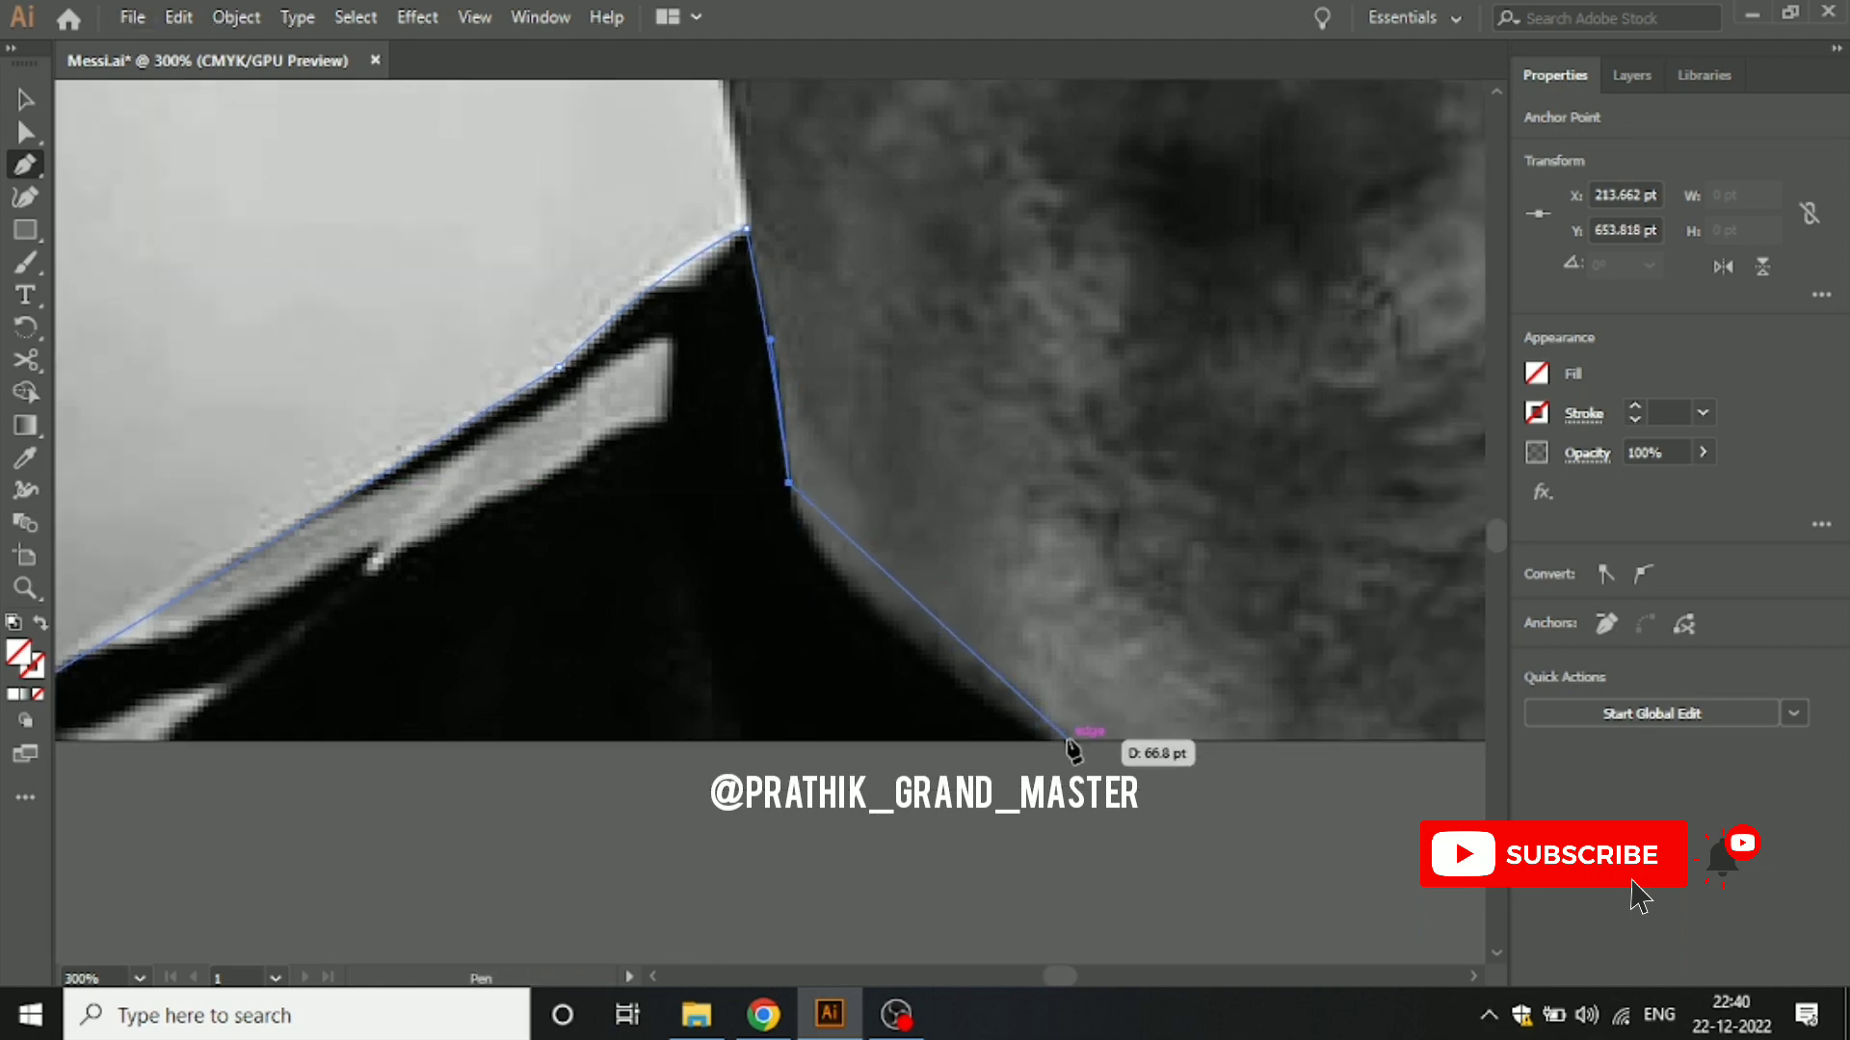
mouse_move(1060, 740)
left_mouse_down()
mouse_move(1183, 771)
mouse_move(1328, 888)
left_mouse_up()
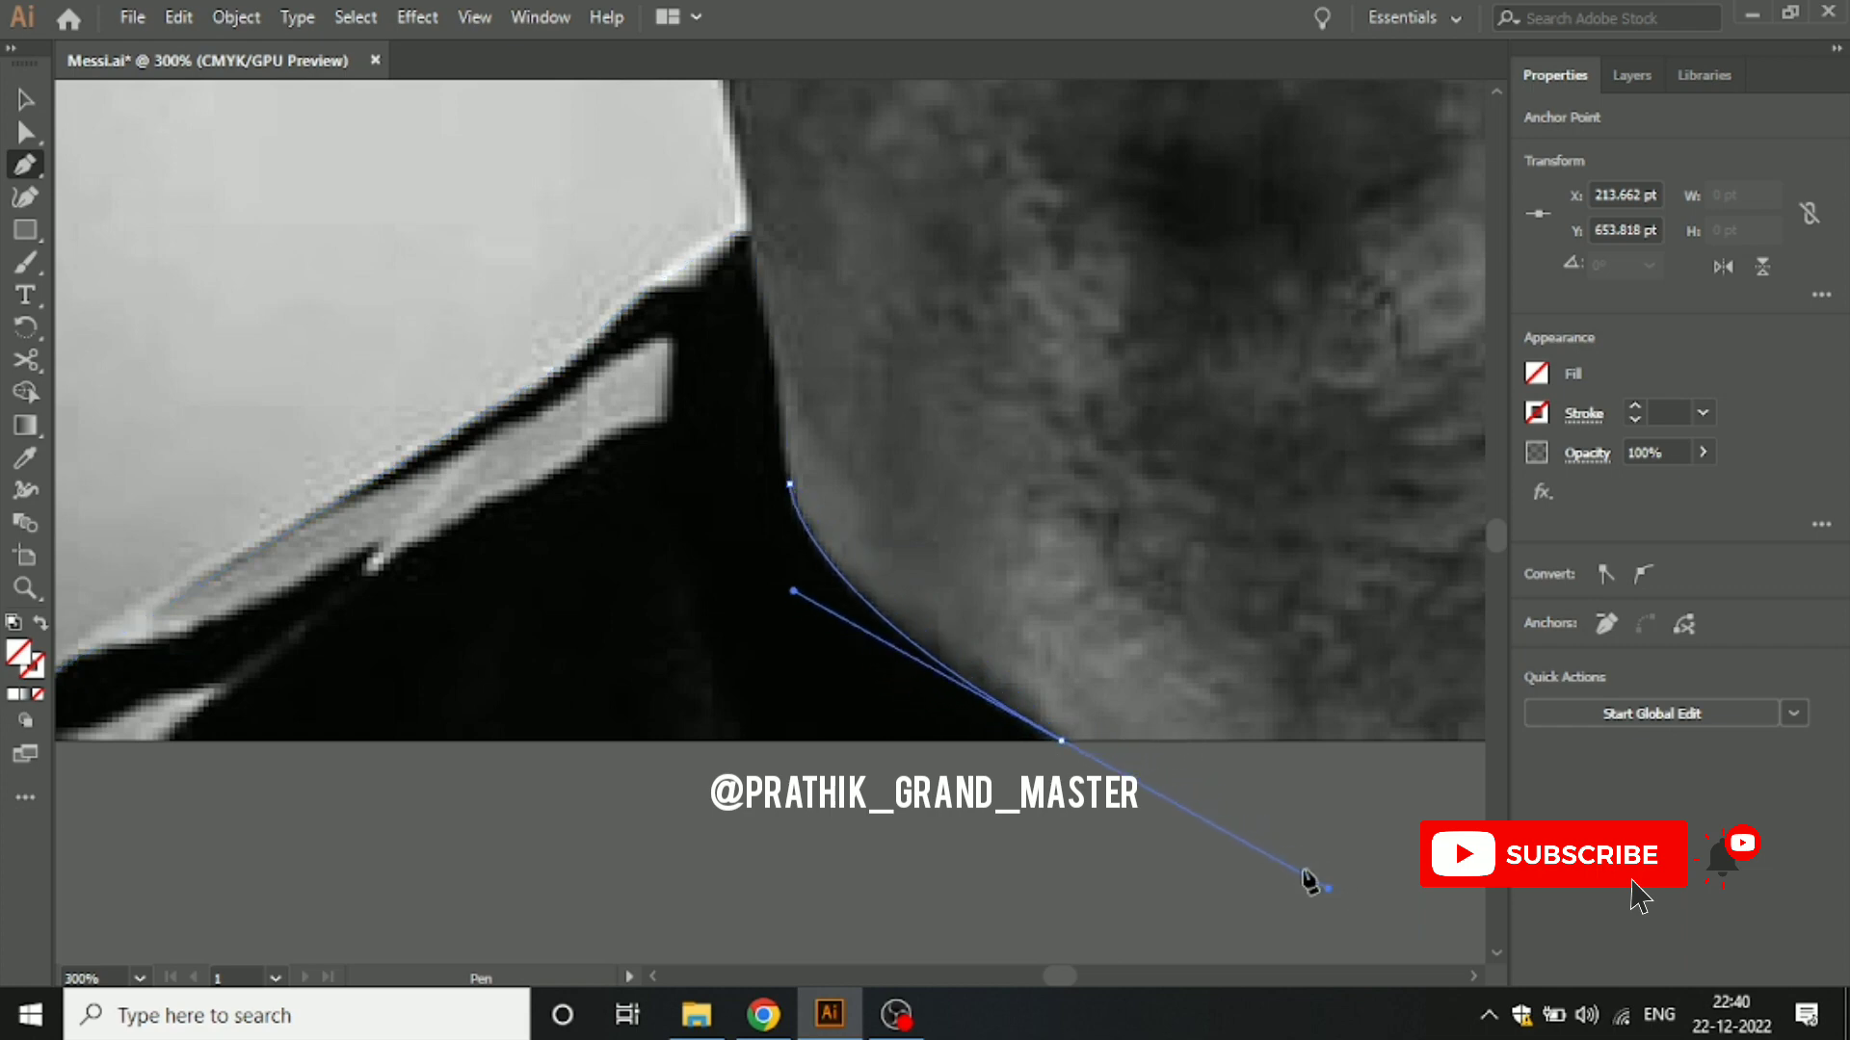
left_click(1060, 739)
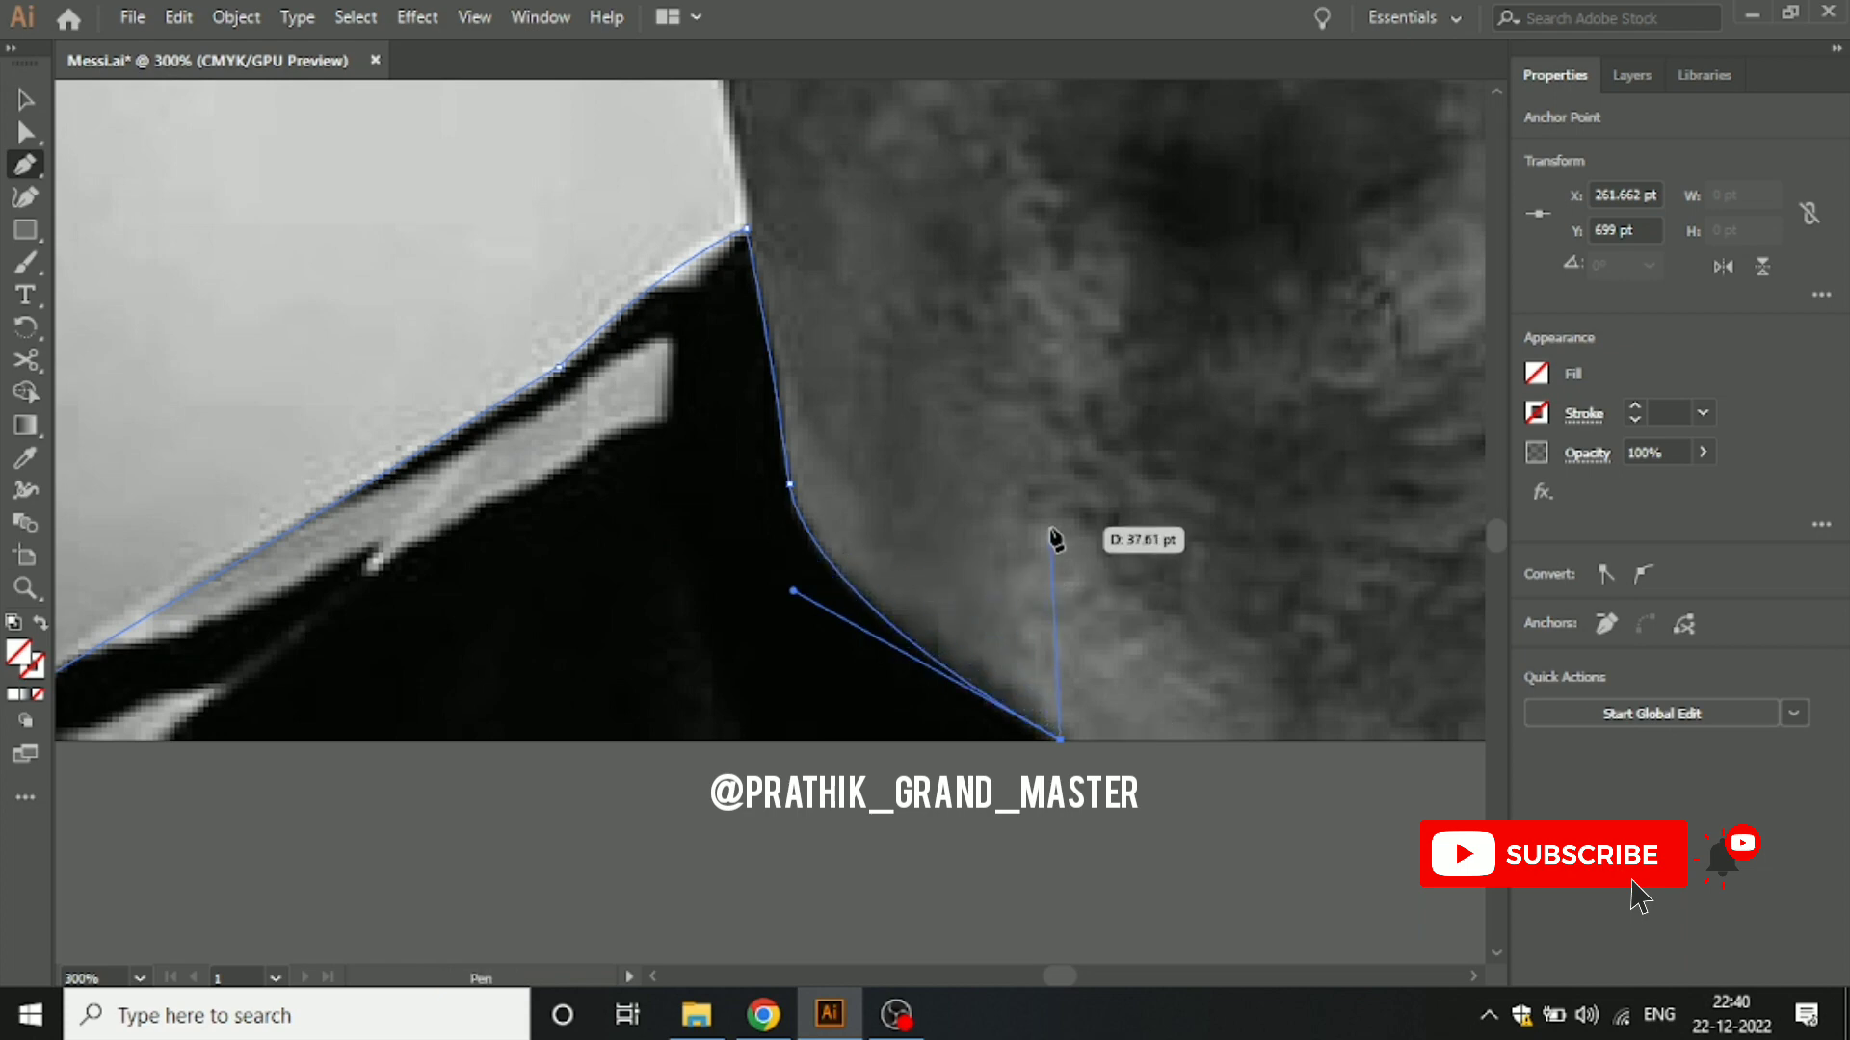
mouse_move(1047, 523)
left_mouse_down()
mouse_move(869, 508)
mouse_move(912, 482)
left_mouse_up()
key("ctrl+minus")
key("ctrl+minus")
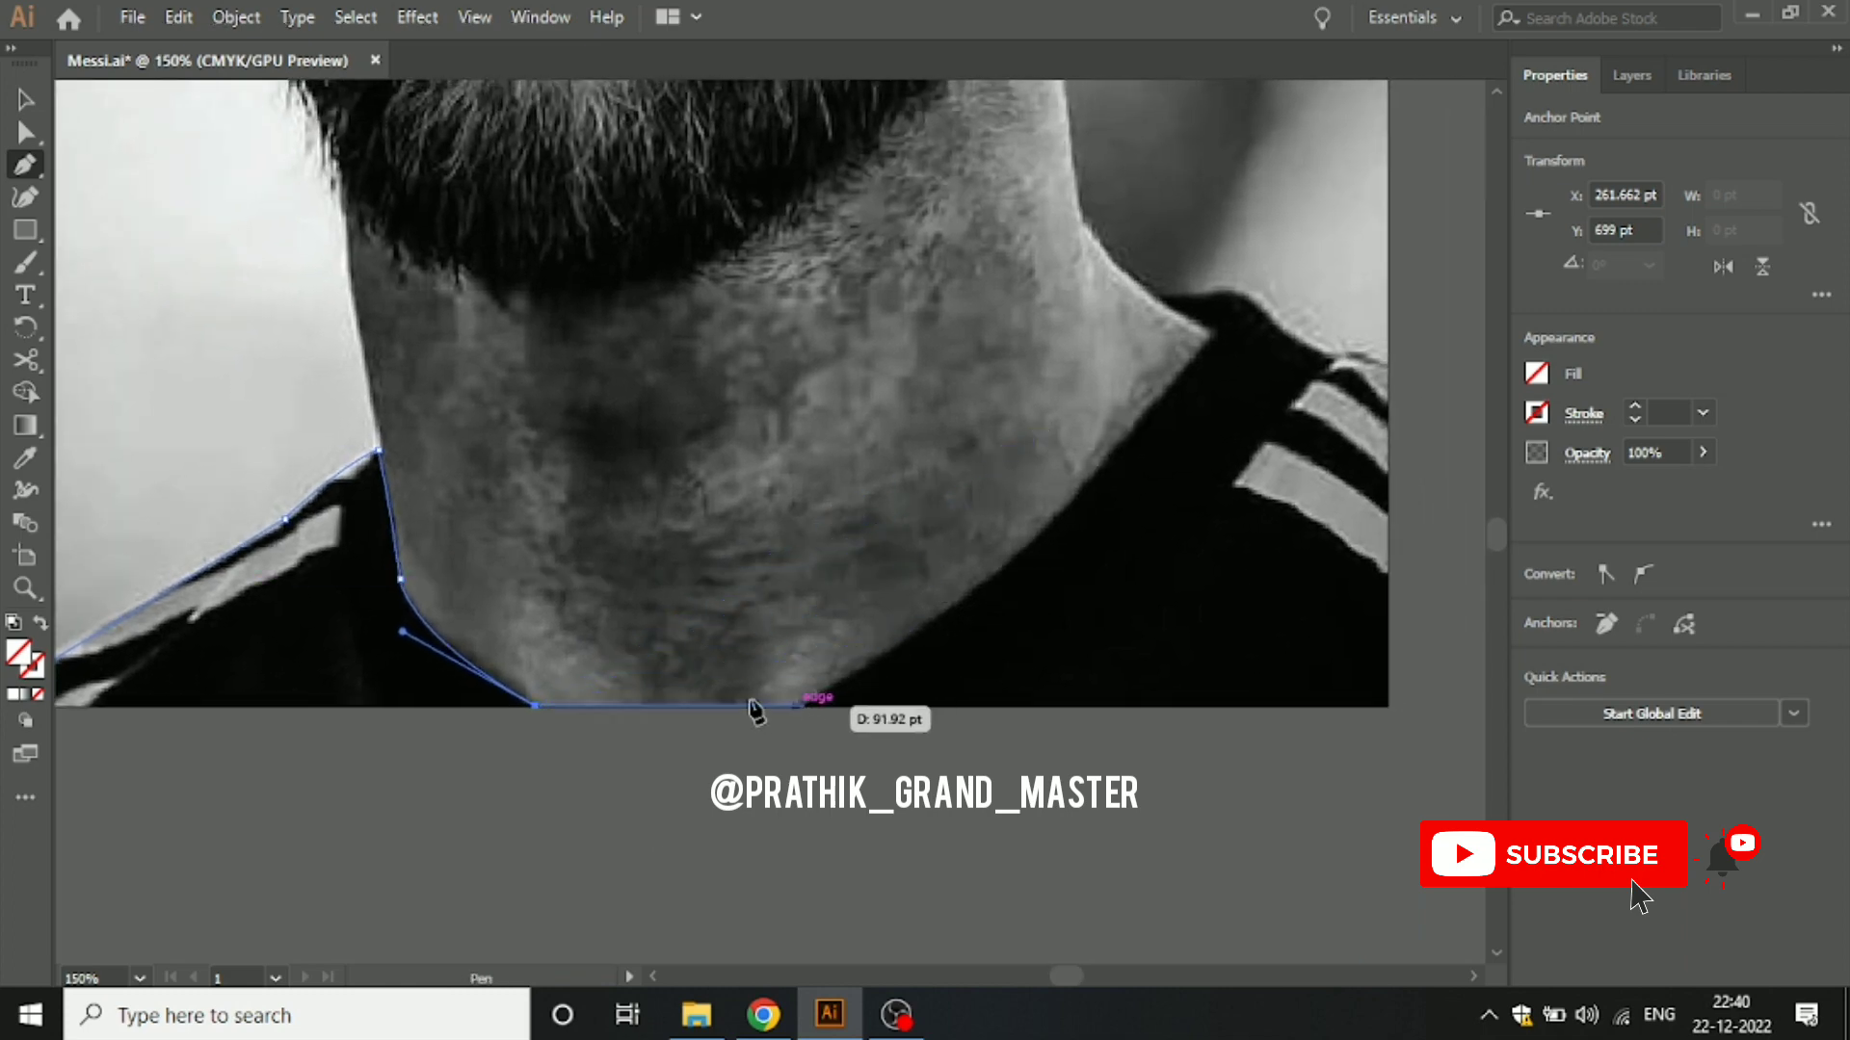
left_click_drag(388, 616, 1134, 585)
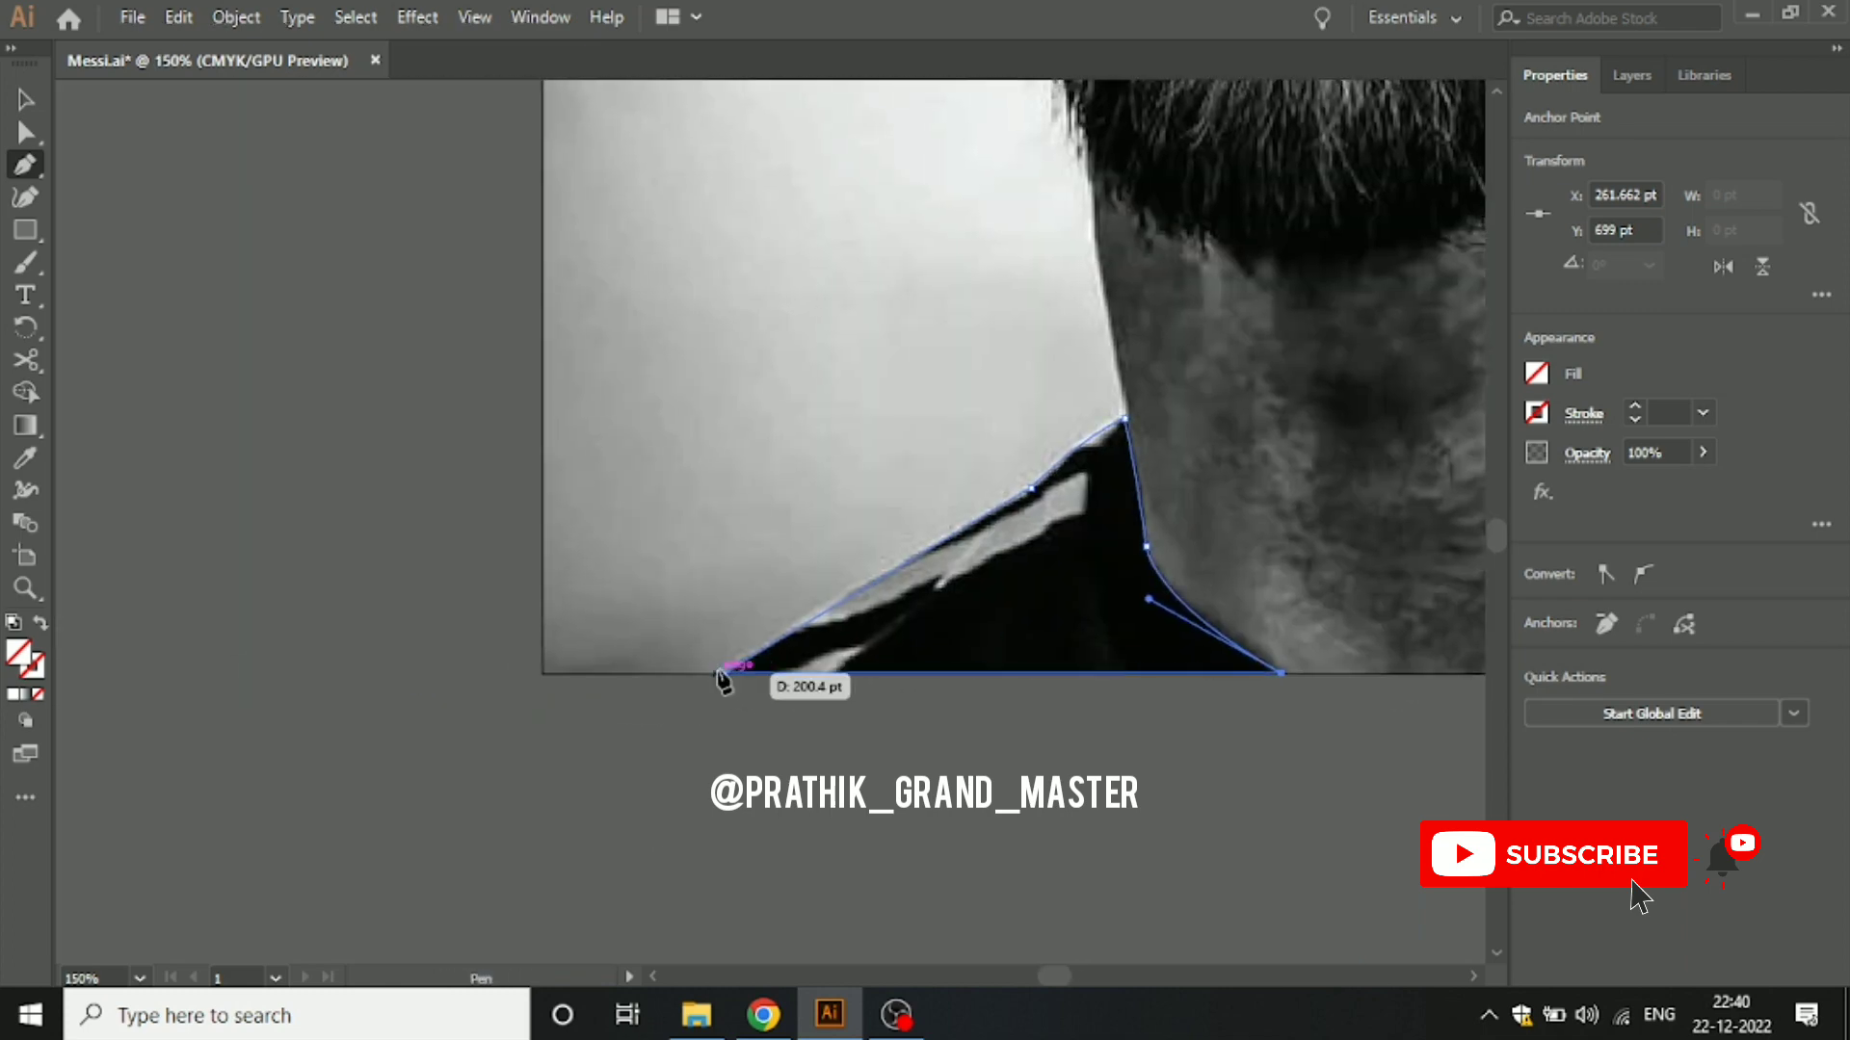
left_click_drag(1156, 514, 844, 549)
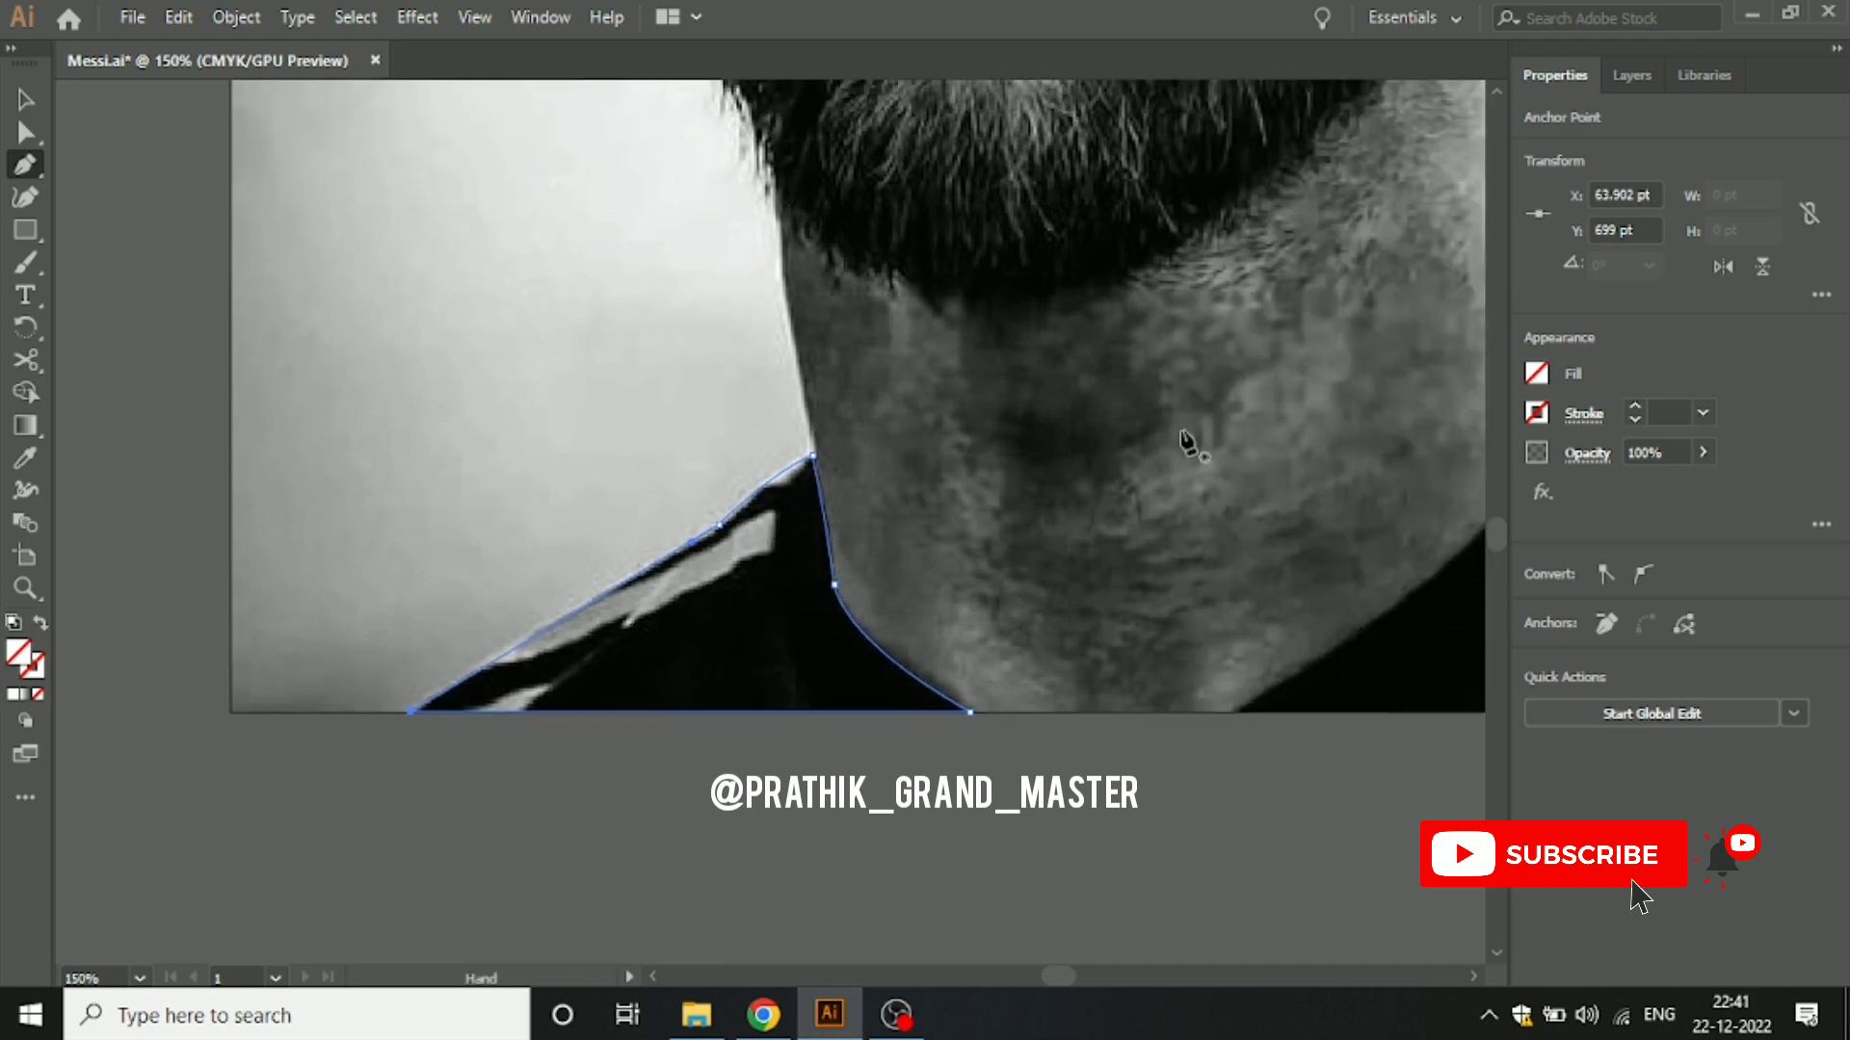
Step: Fill the shoulder shape solid black, undo a stray point, and deselect it
left_click(1536, 373)
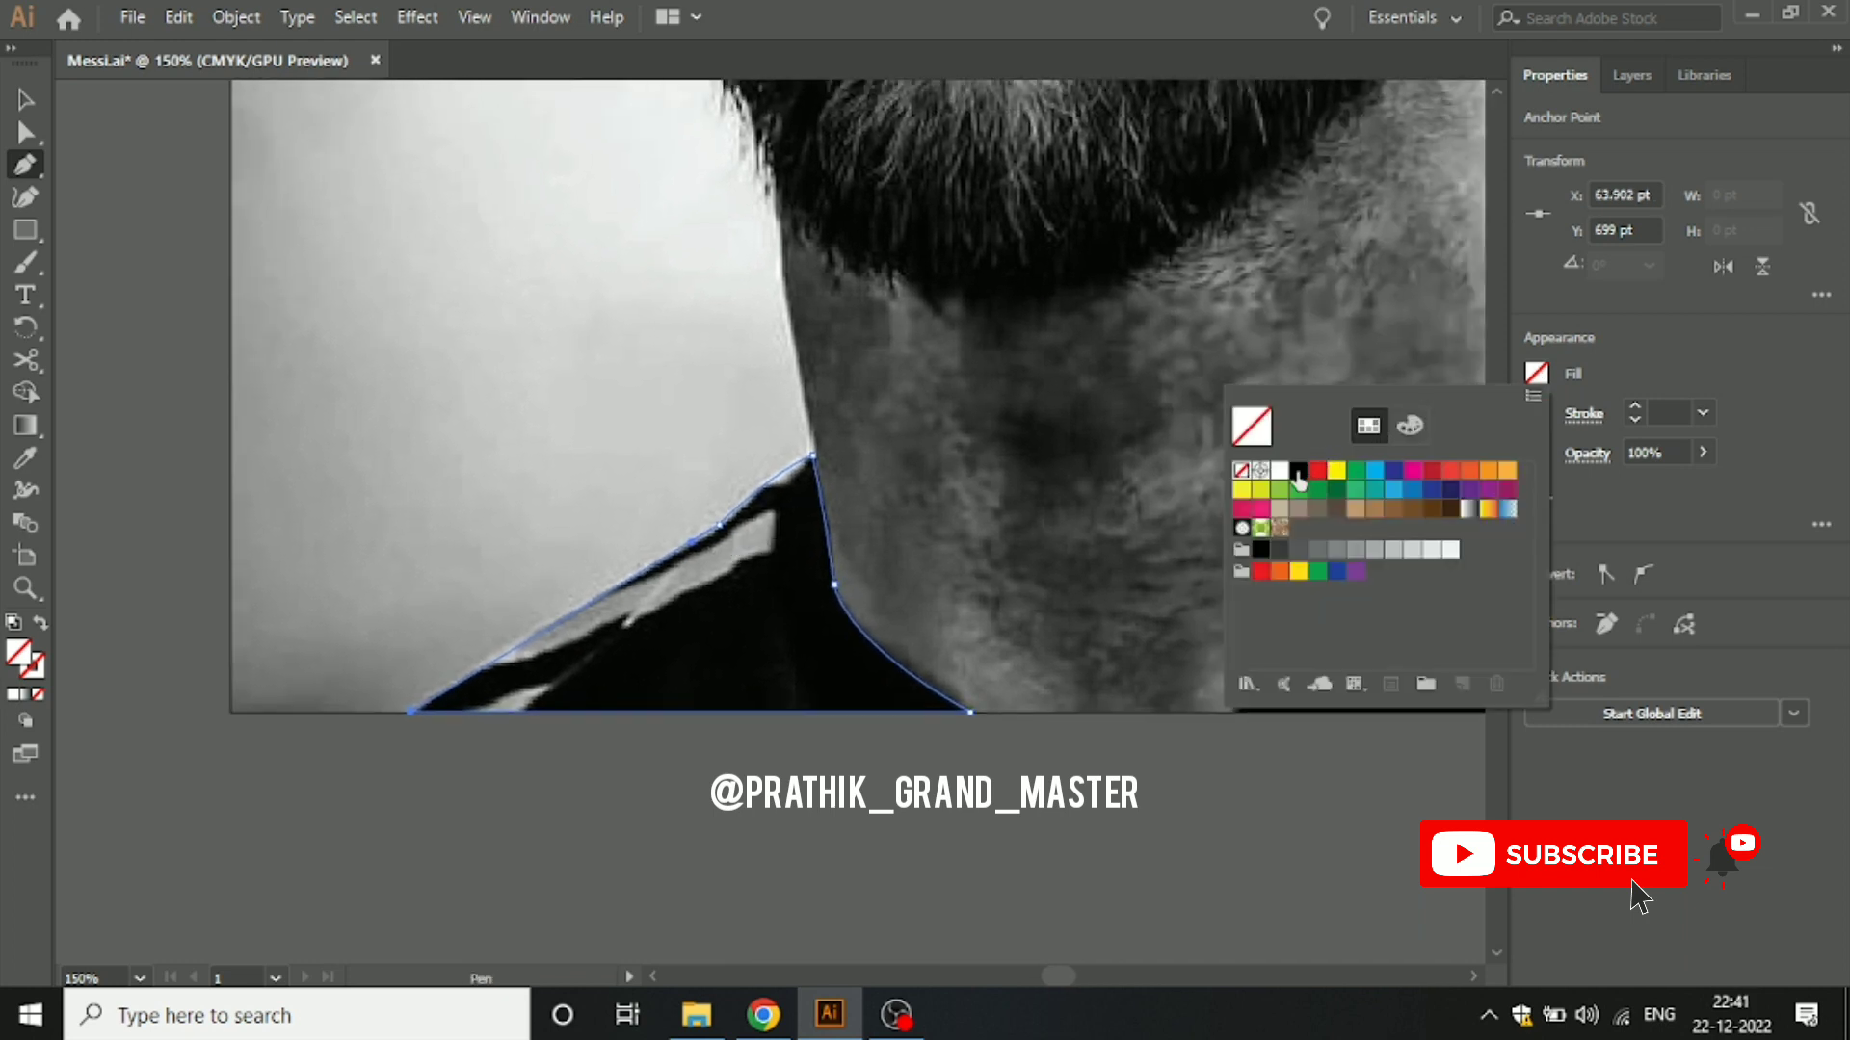
left_click(1298, 472)
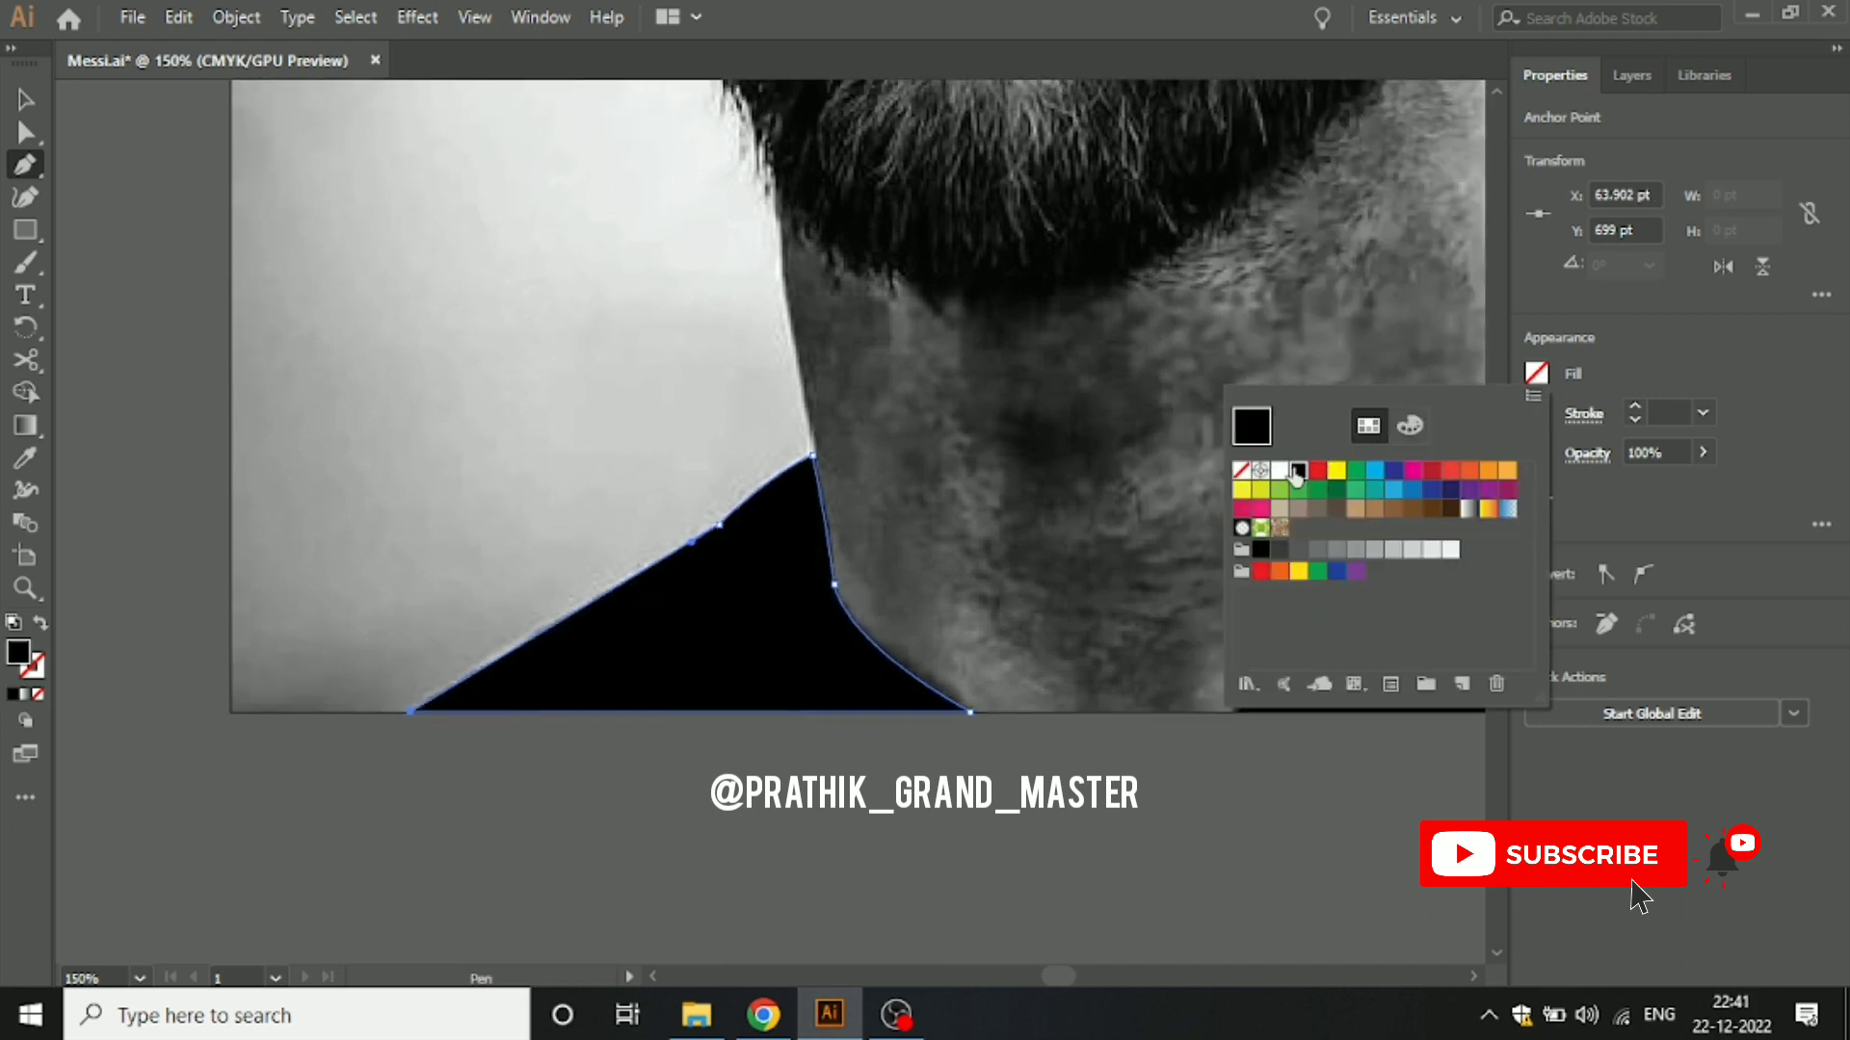
left_click(128, 244)
key("ctrl+z")
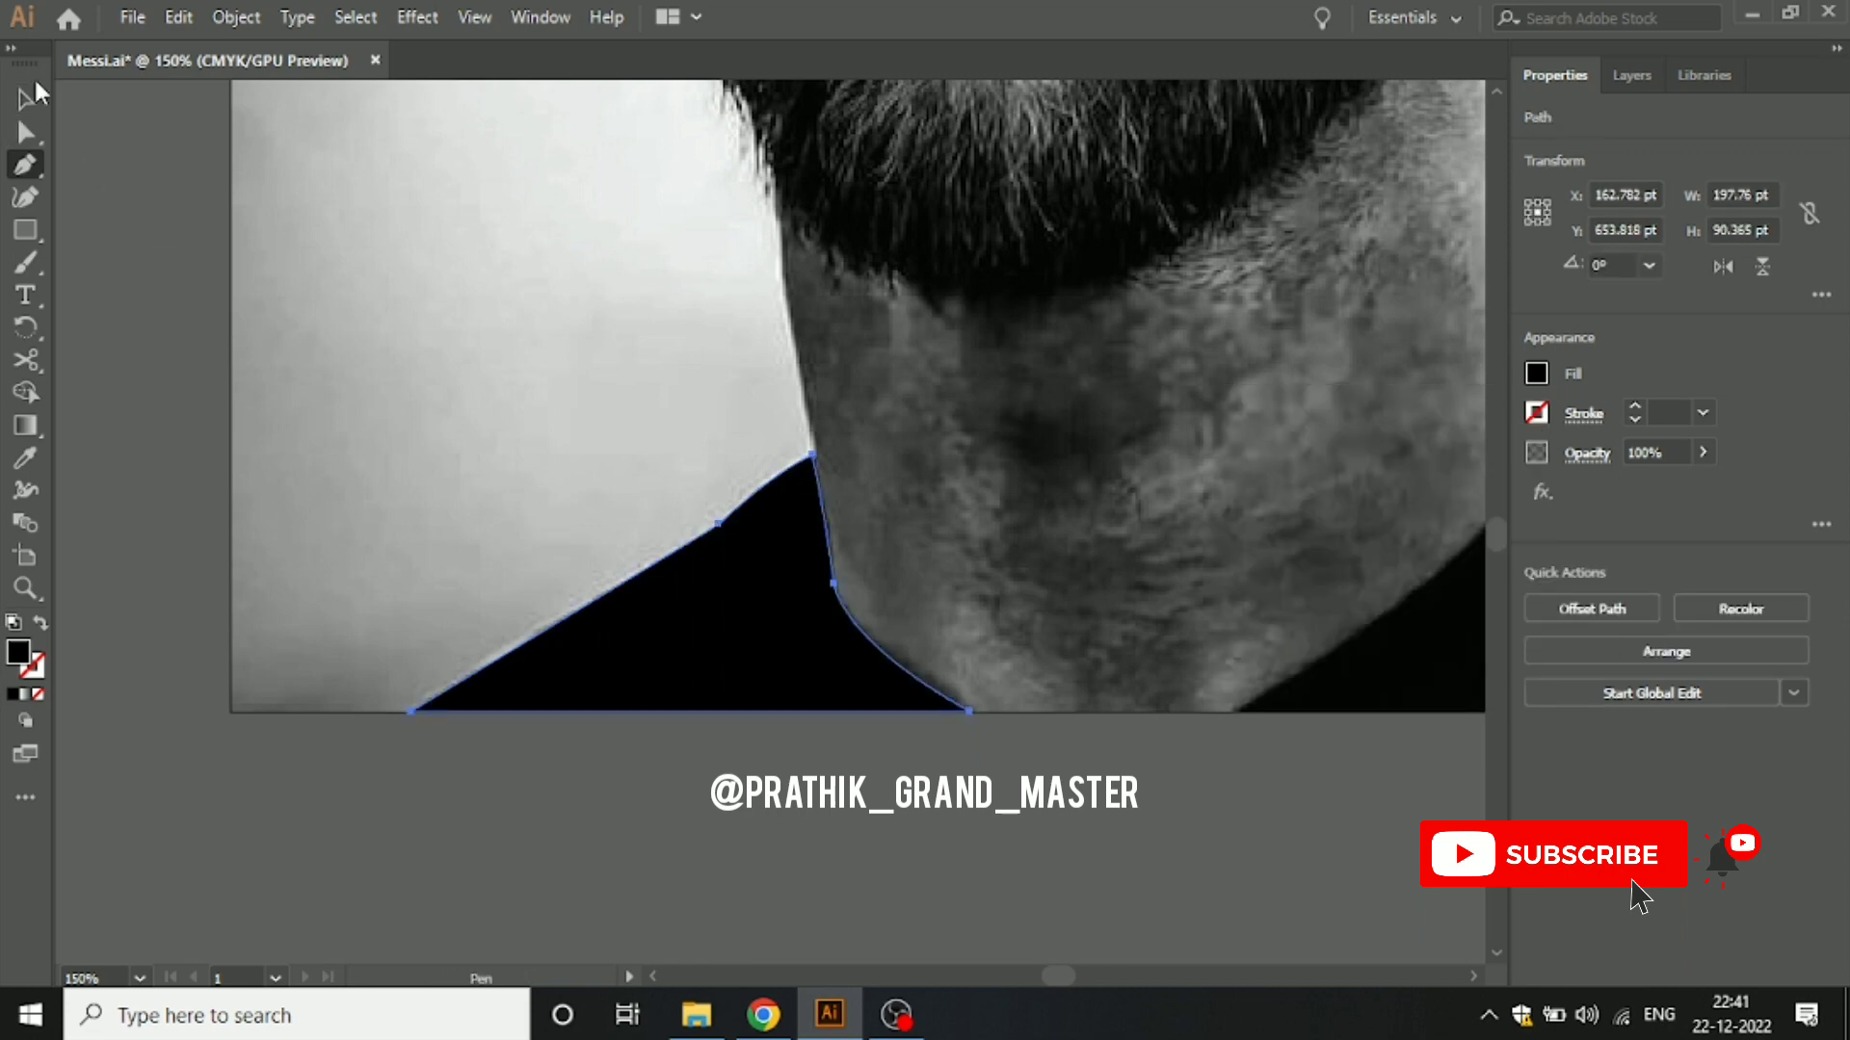
key("v")
left_click(115, 130)
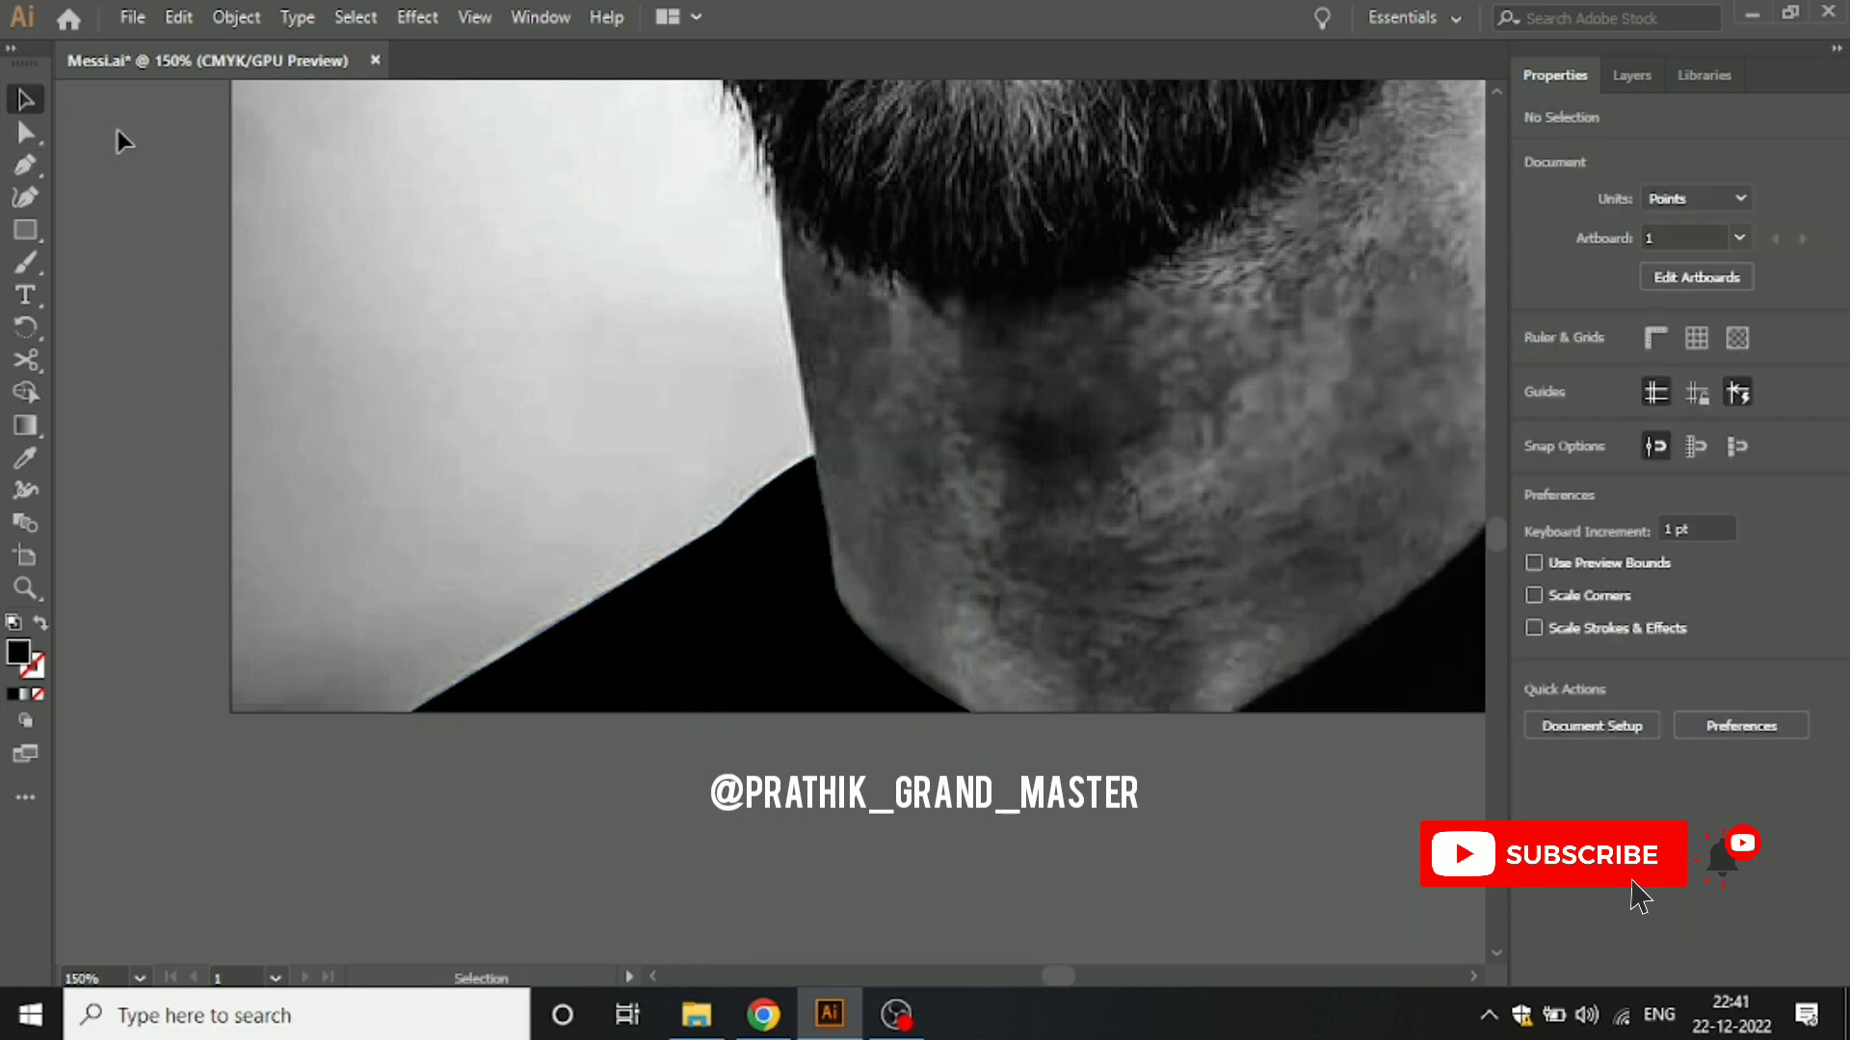
Step: Set the black shoulder shape's fill to none to reveal the photo's stripes
left_click(574, 610)
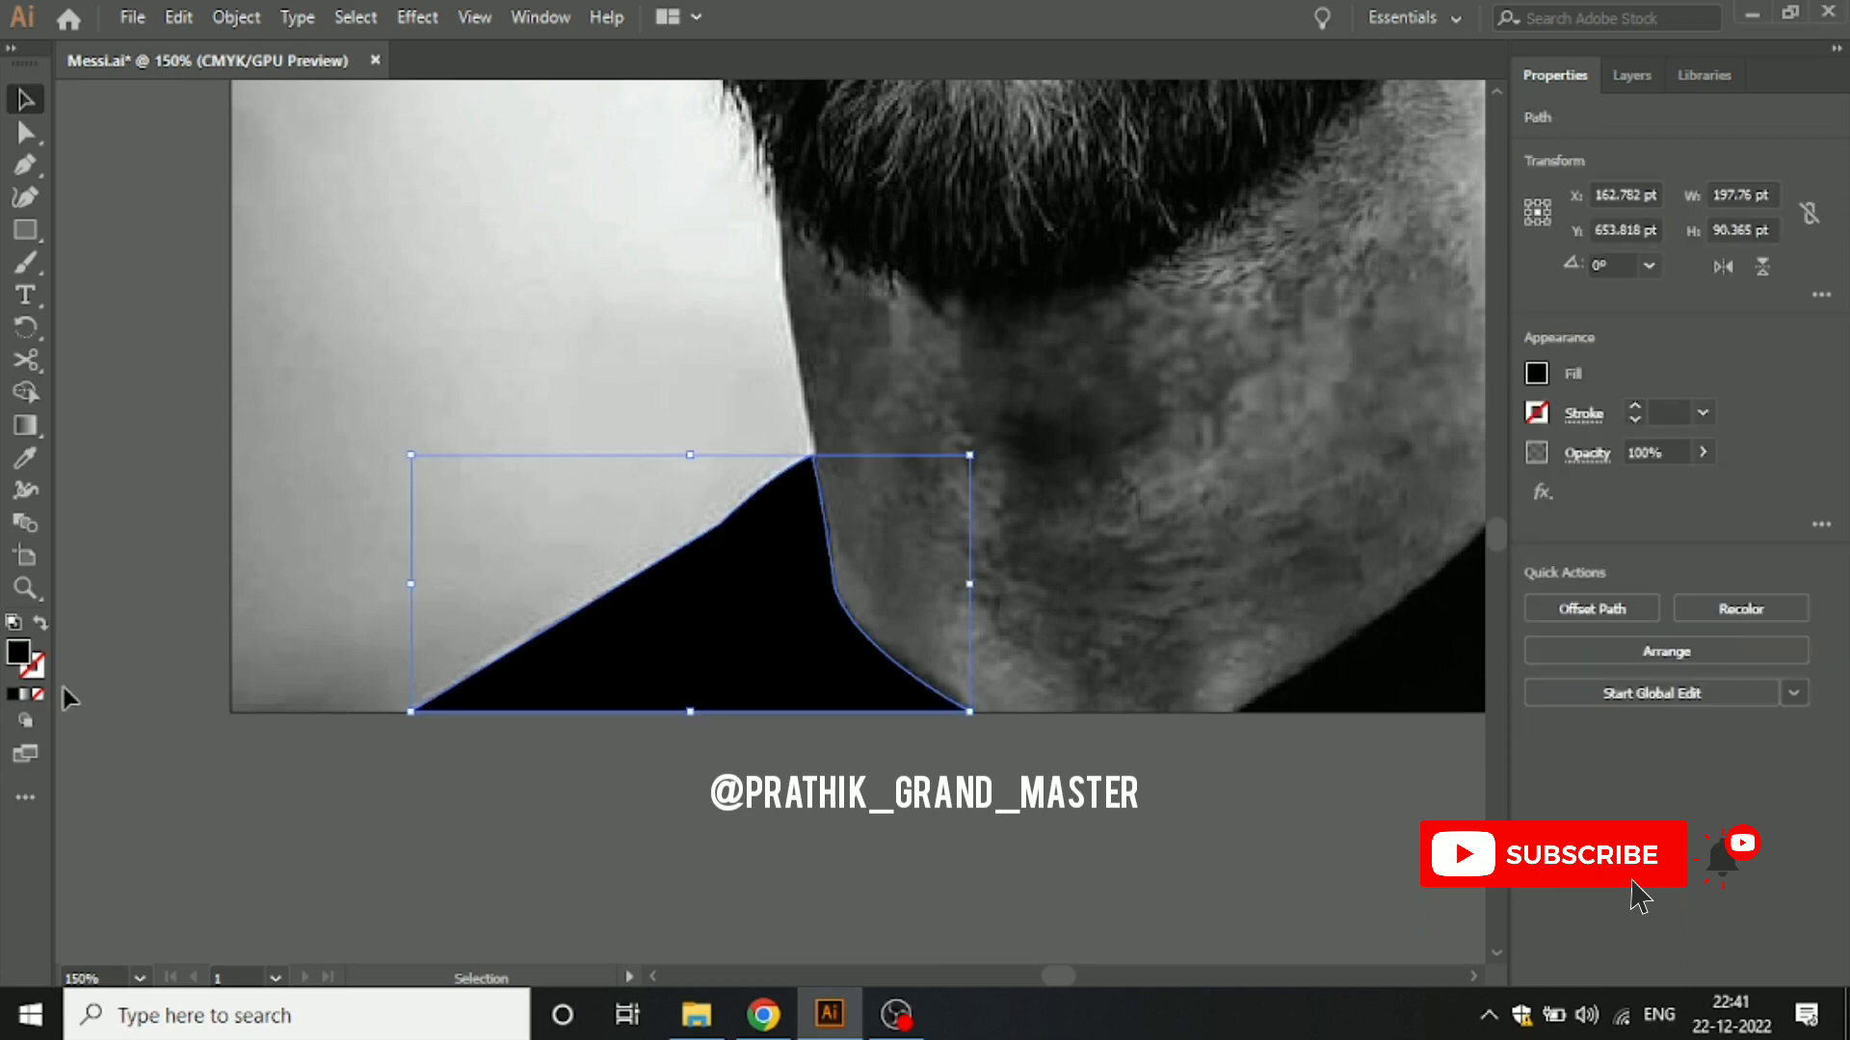
left_click(39, 693)
left_click(539, 337)
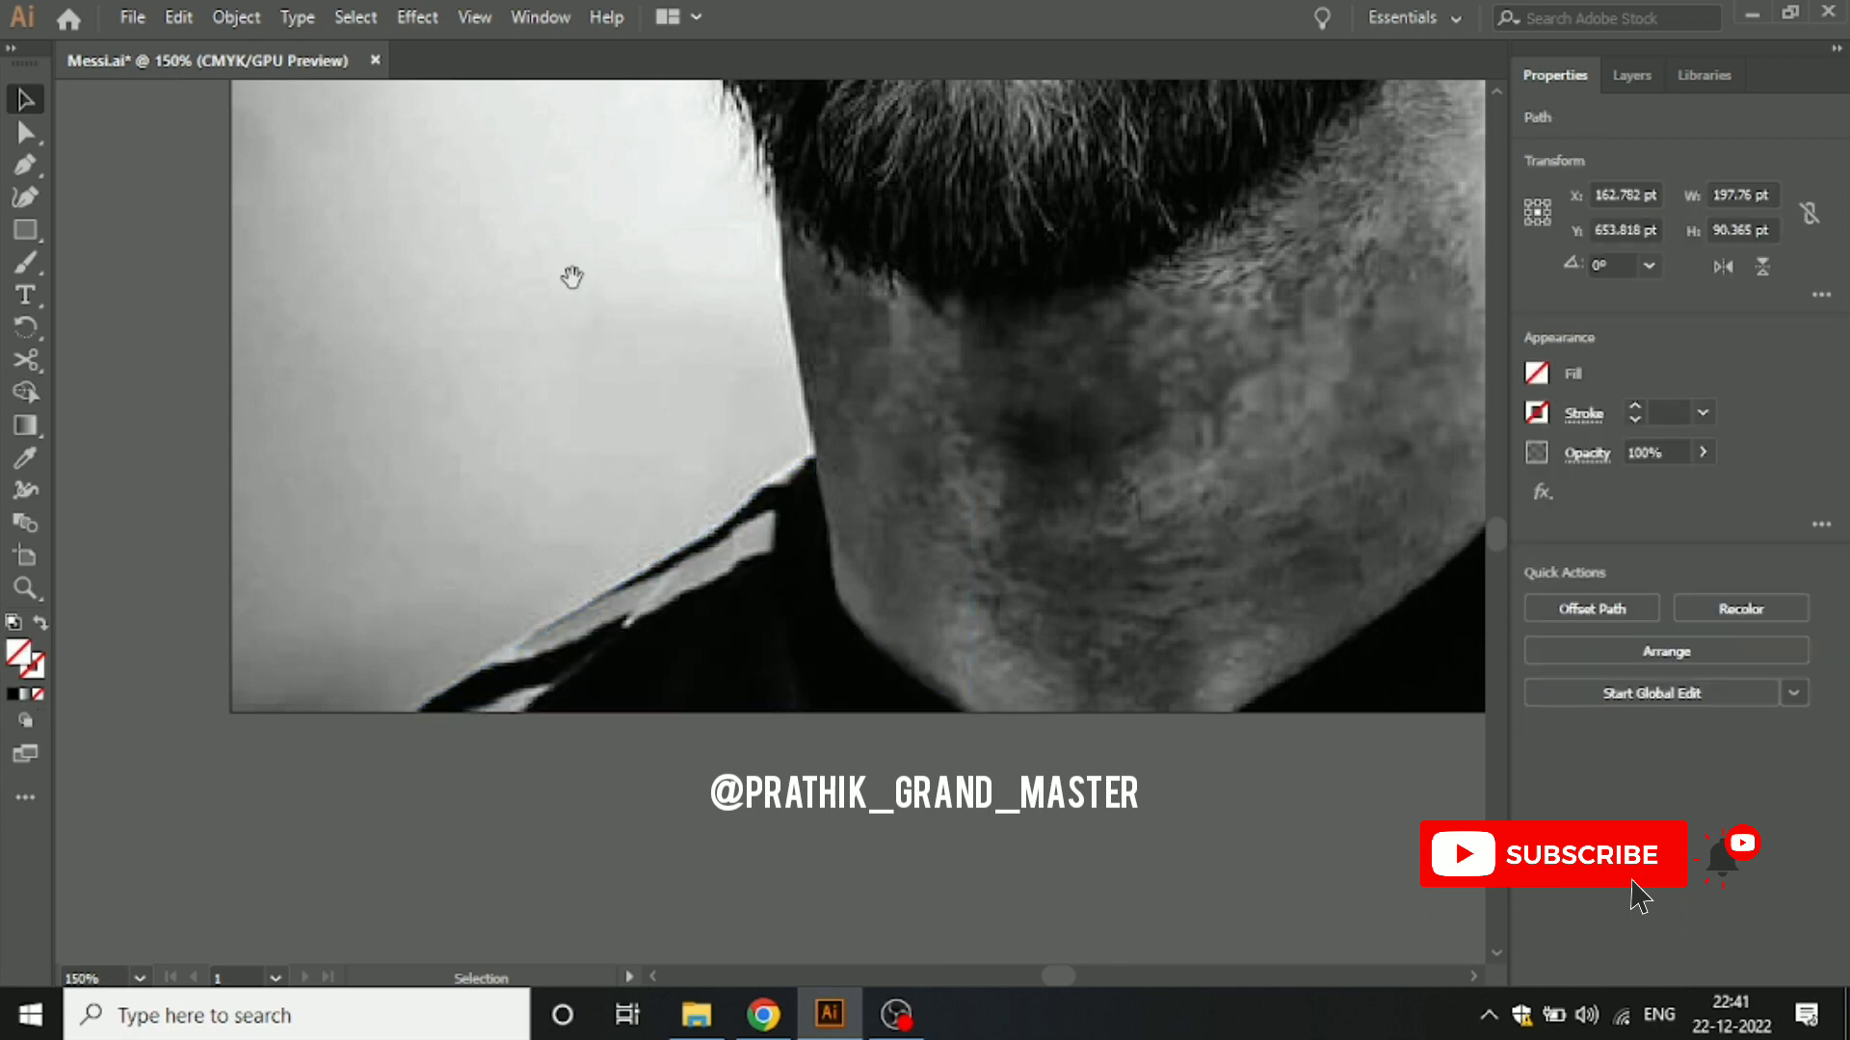
left_click_drag(569, 277, 790, 137)
scroll(805, 431, "up", 1, "alt")
Step: Pen-trace the light stripe from the bottom edge up to its upper corner
key("p")
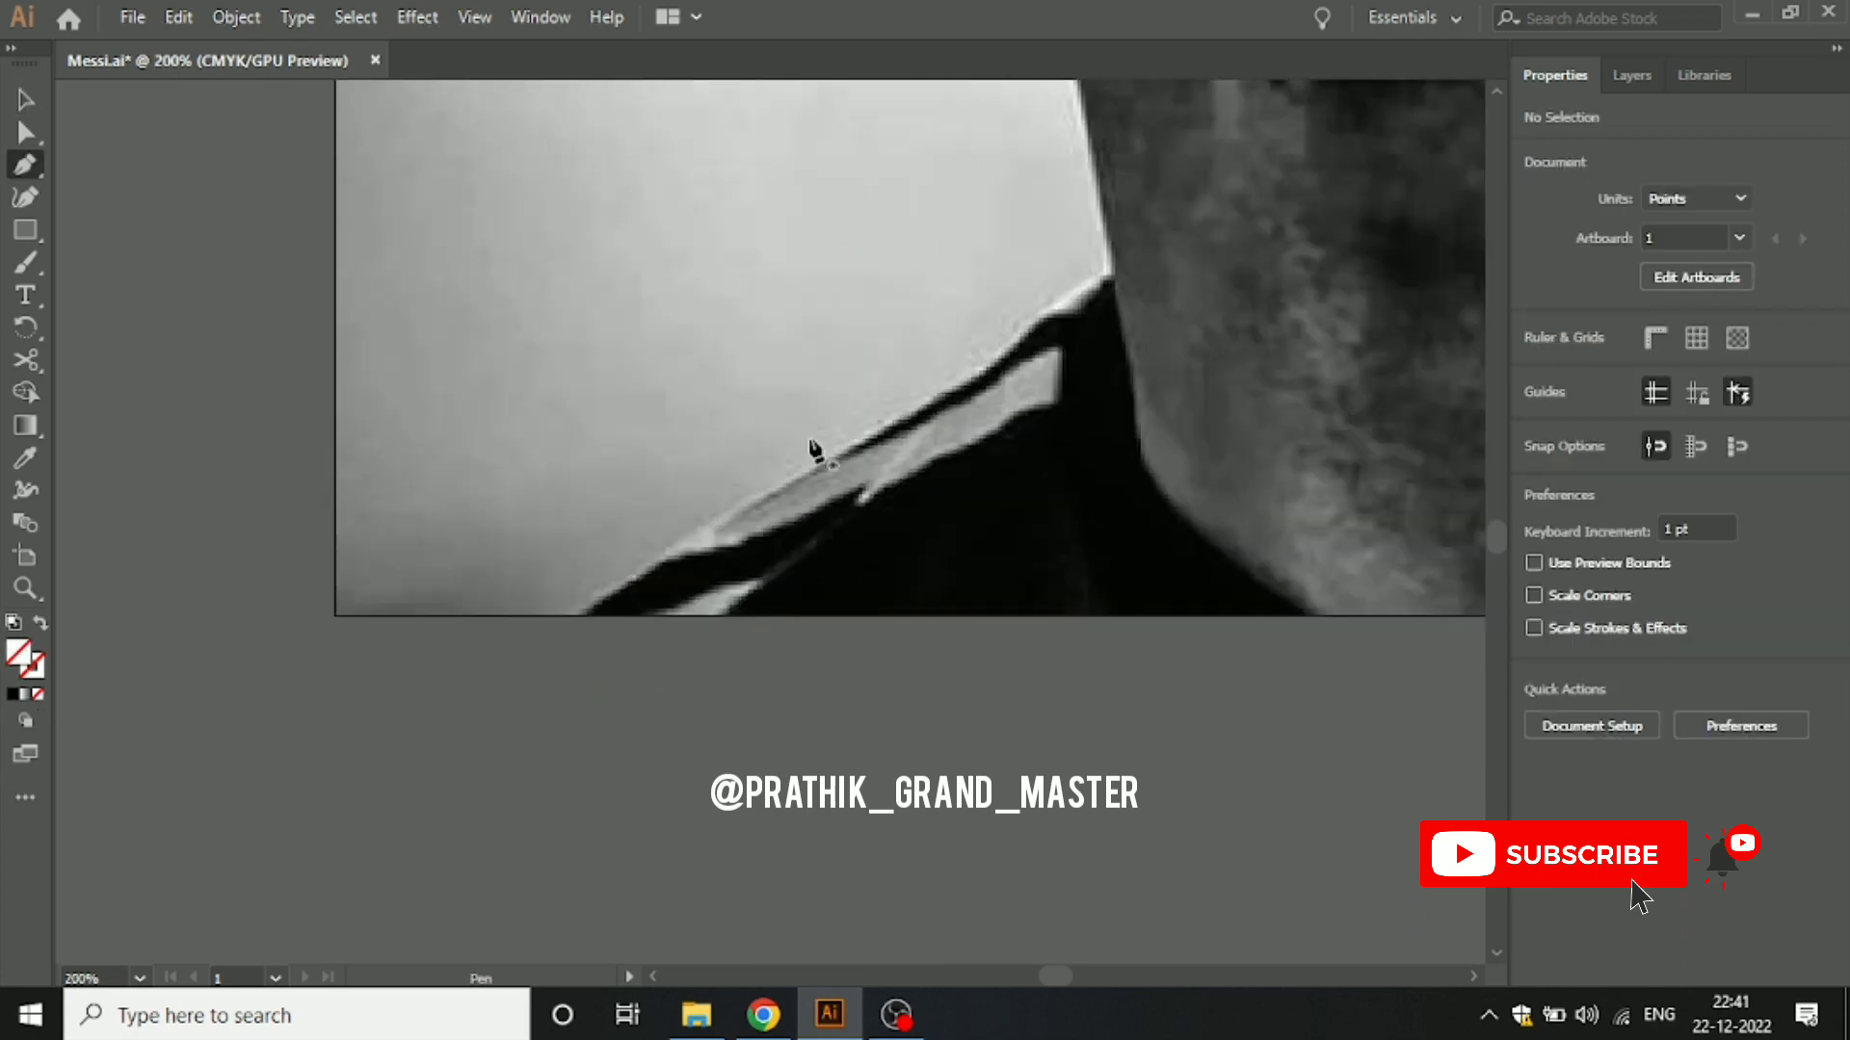
left_click(730, 616)
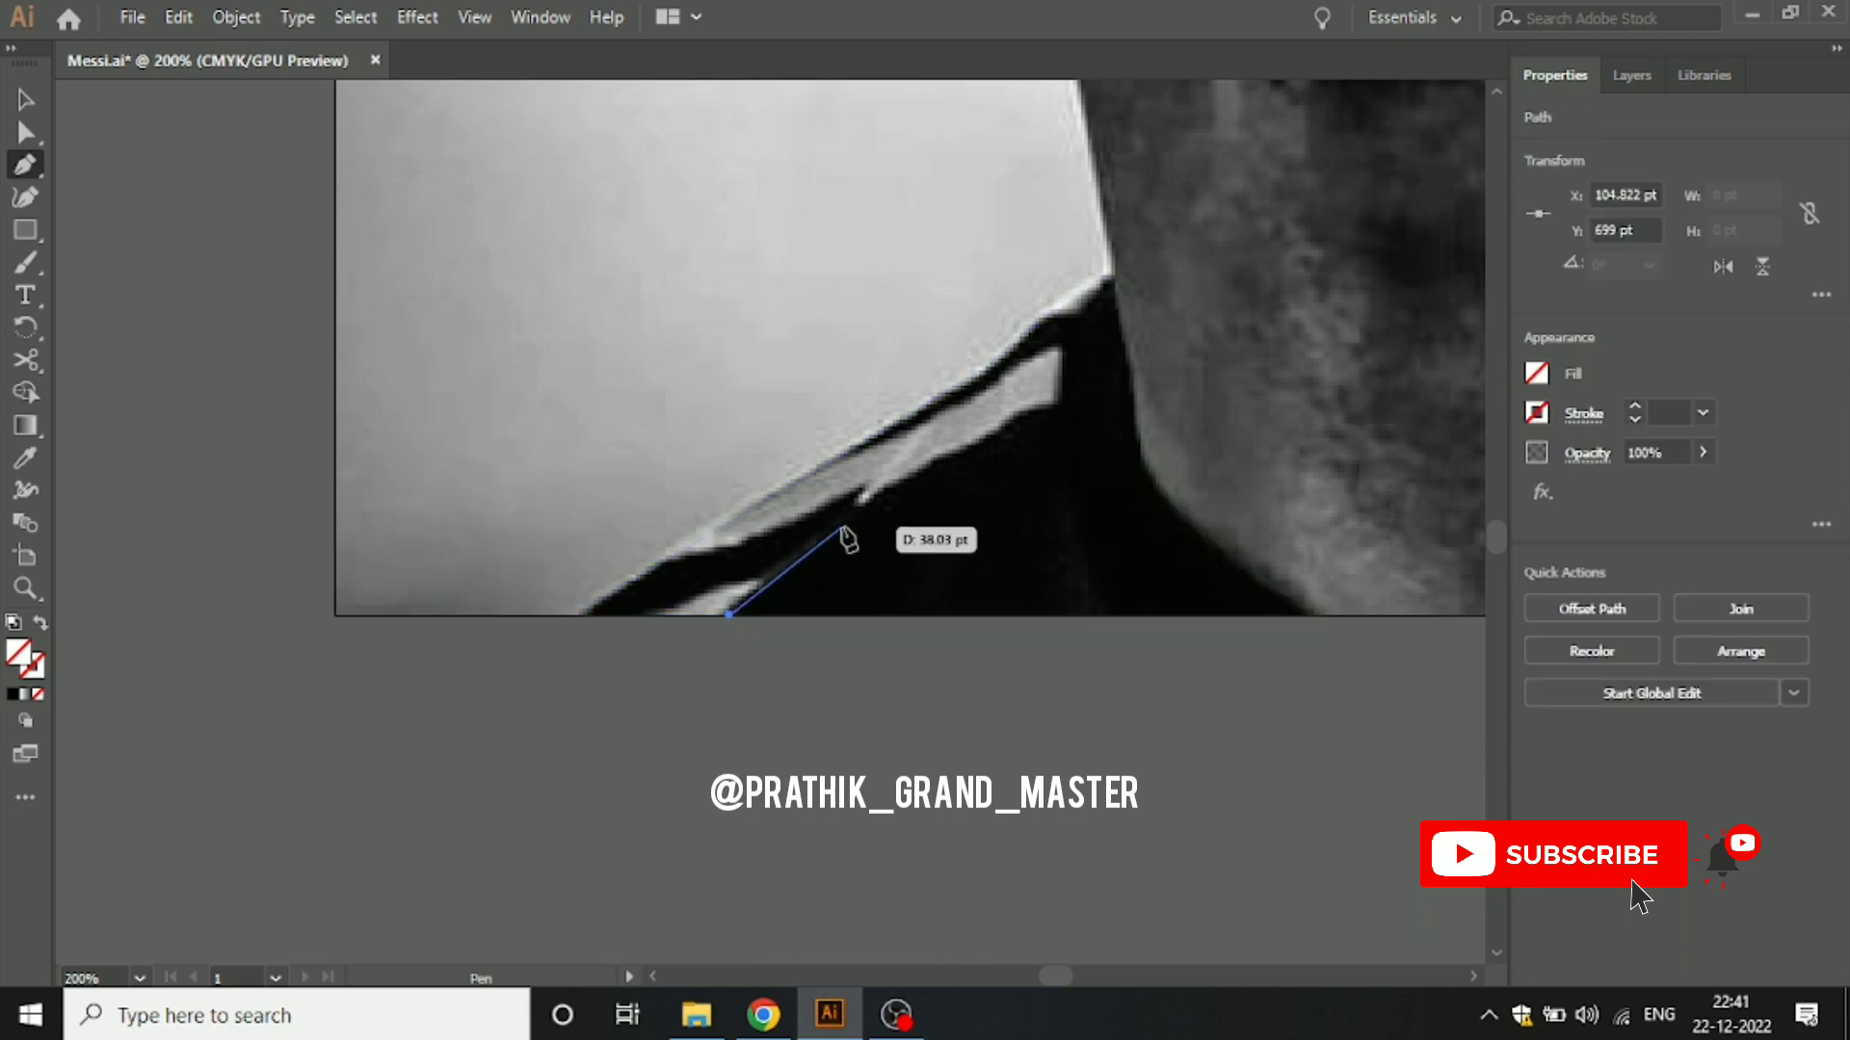
scroll(847, 539, "up", 1, "alt")
left_click_drag(795, 578, 899, 509)
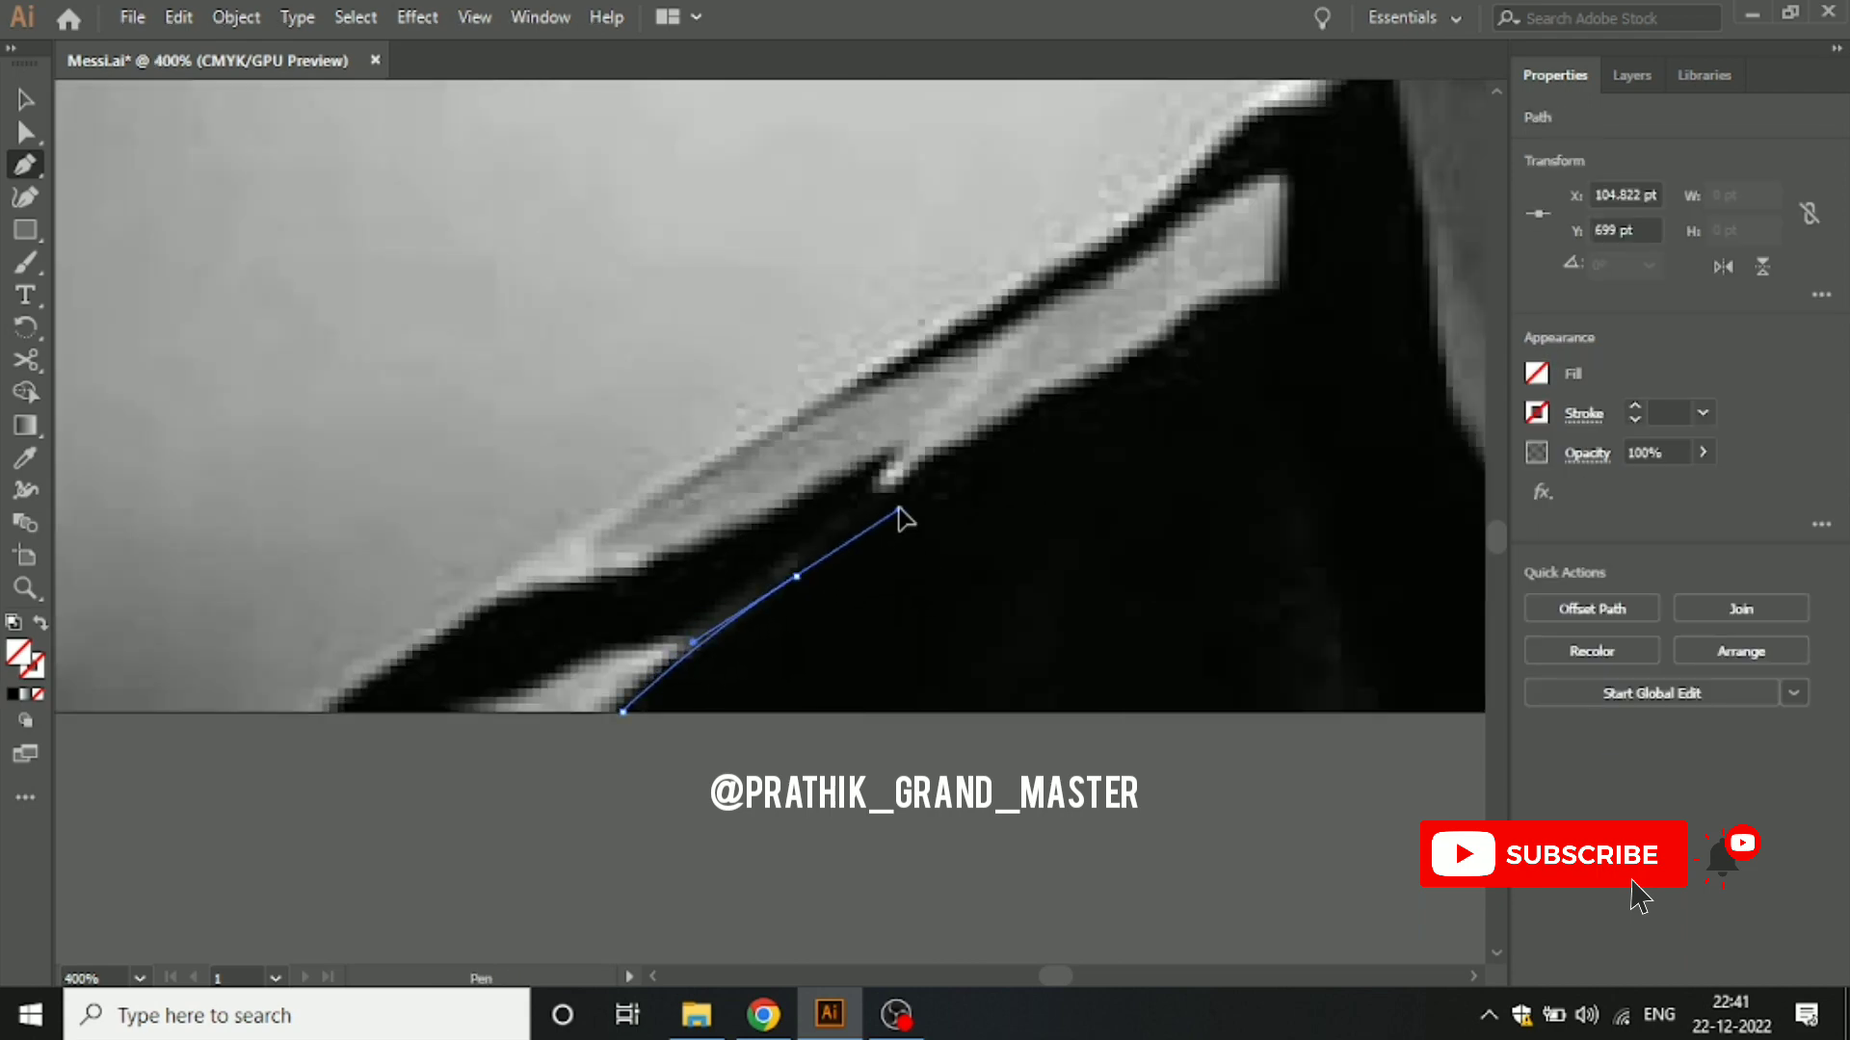
left_click(795, 576)
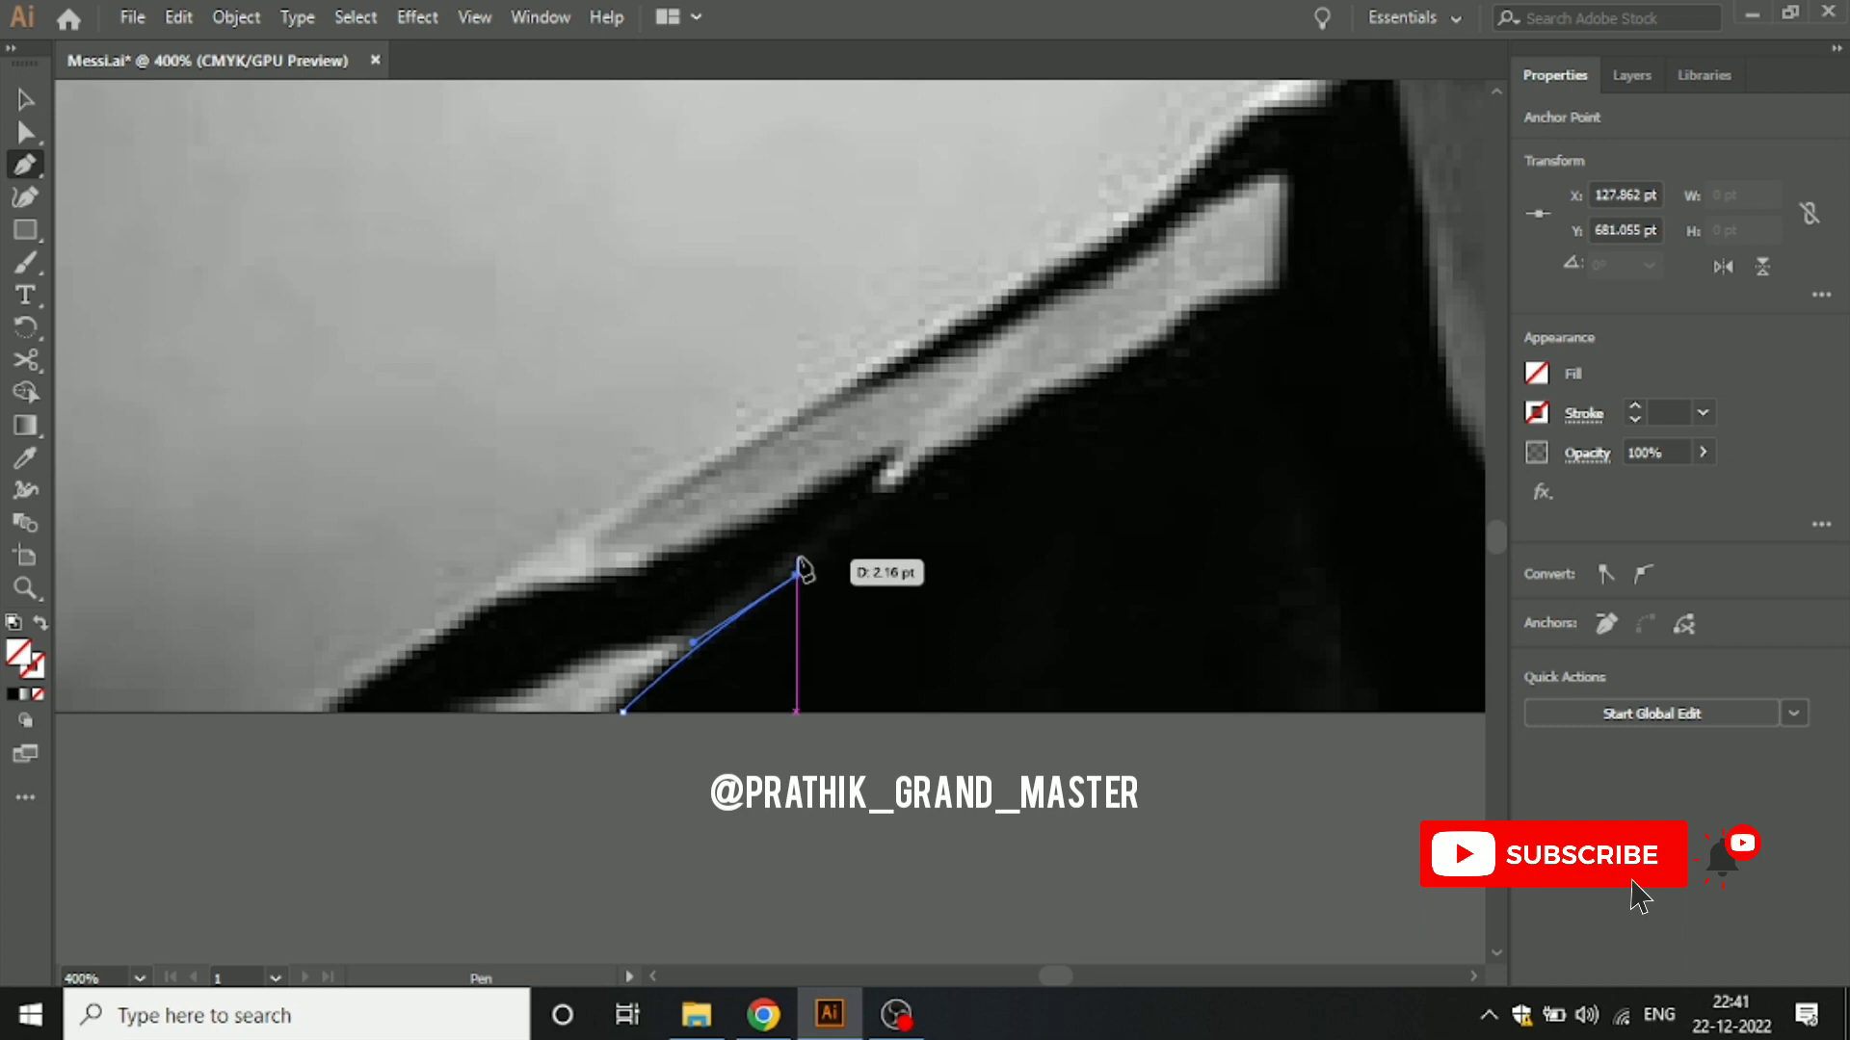
left_click(796, 552)
left_click(844, 505)
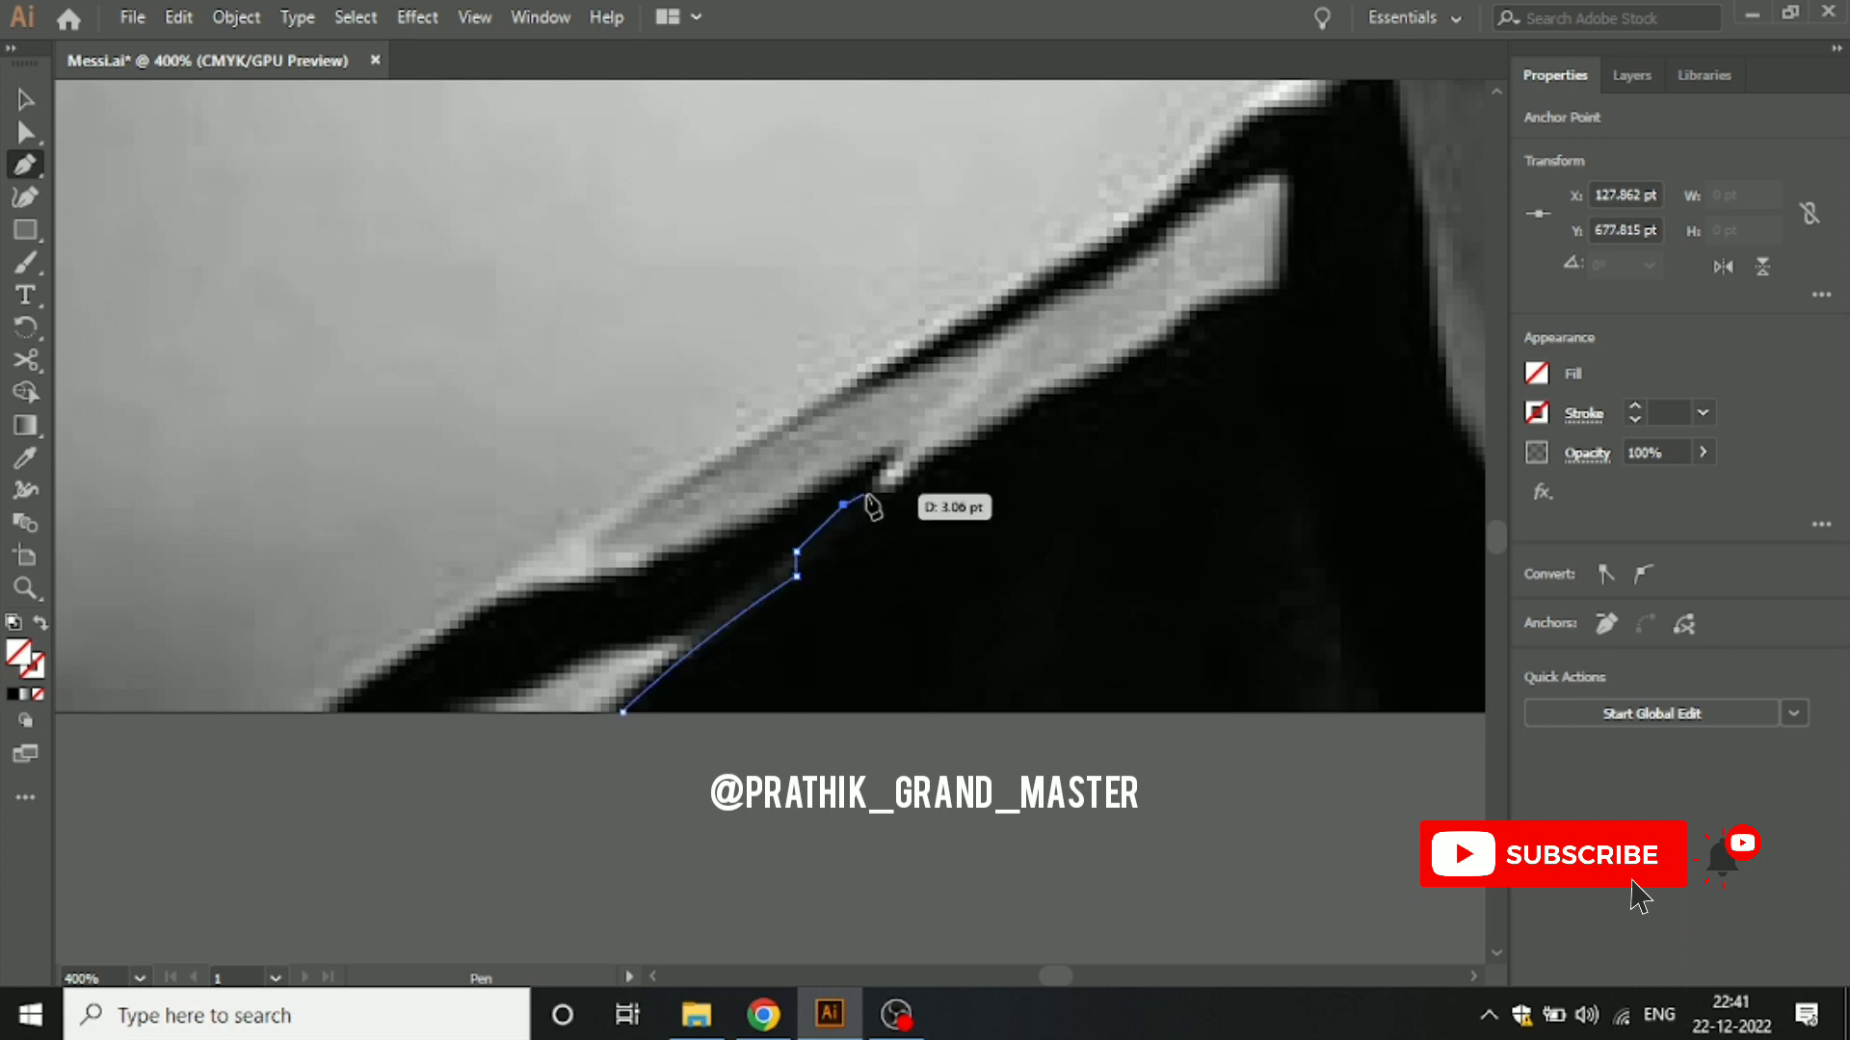
left_click(883, 494)
left_click(933, 462)
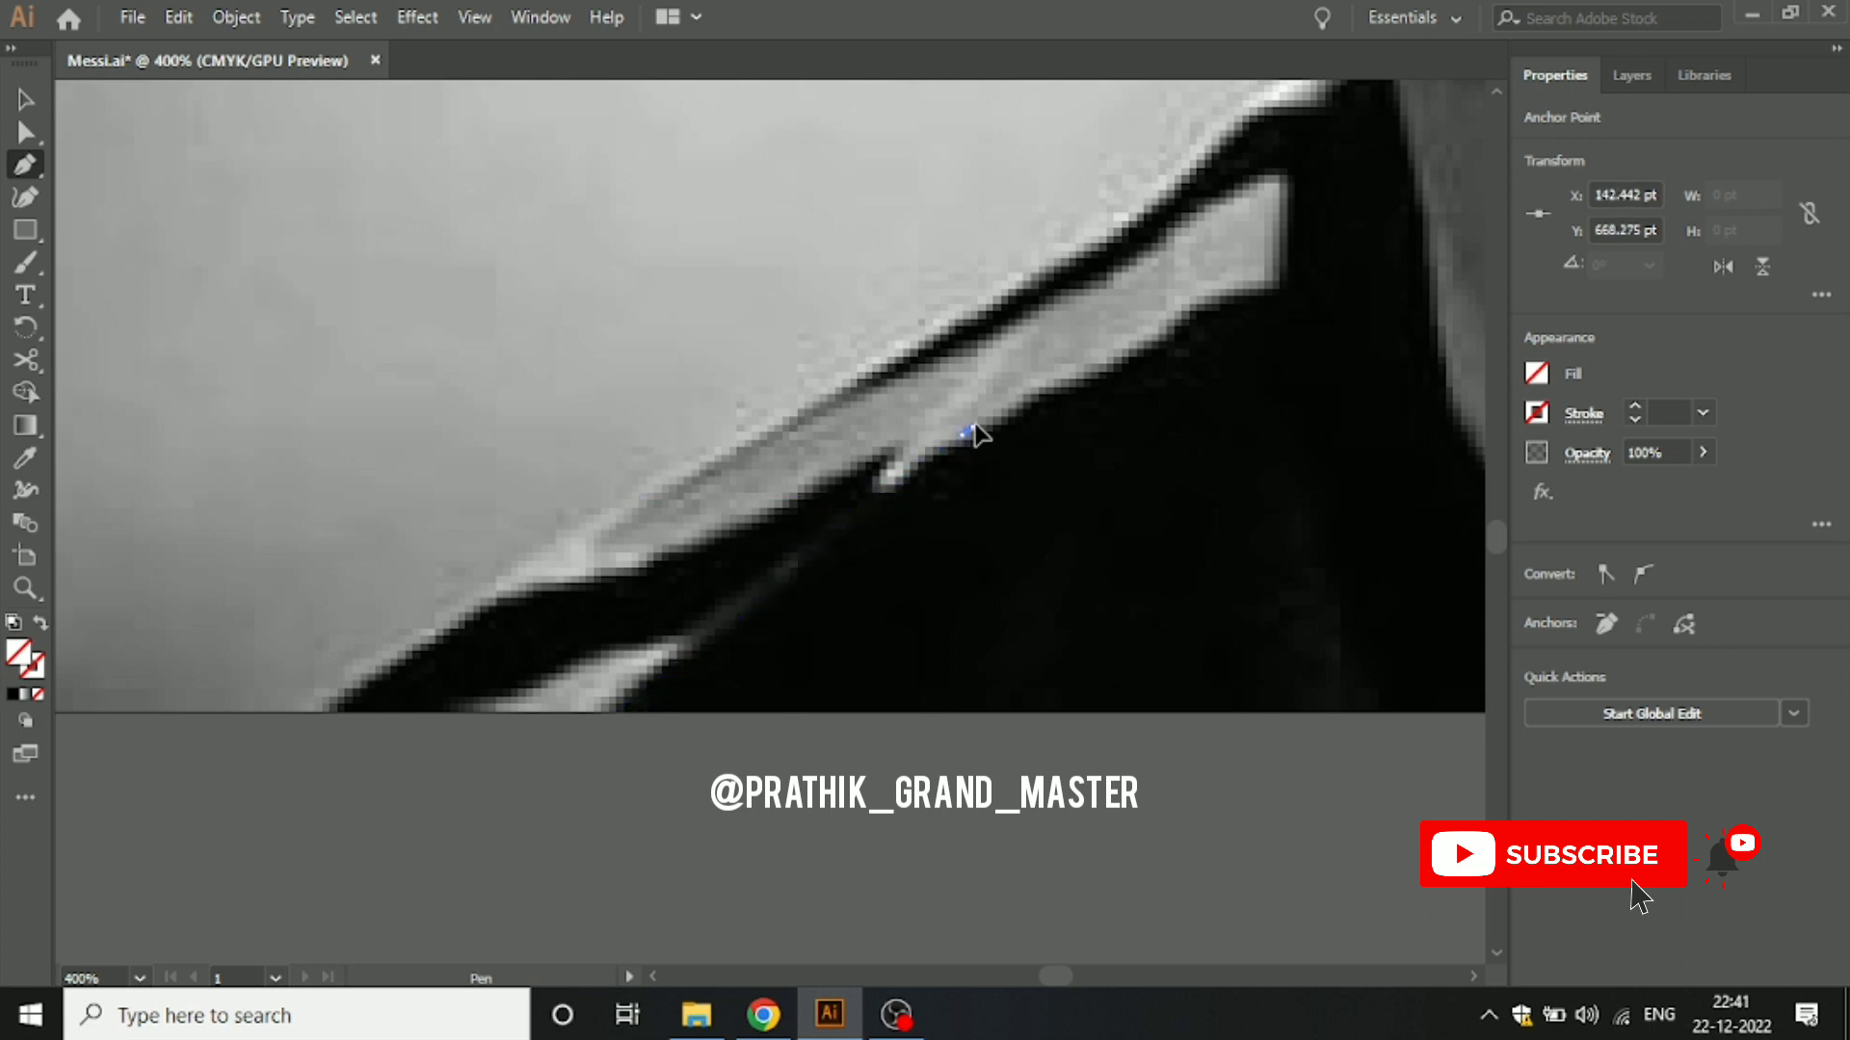
left_click_drag(1118, 366, 1270, 289)
Step: Trace around the stripe's top end and down its upper edge to close the outline
left_click(1282, 220)
left_click(1282, 177)
left_click(1223, 197)
left_click(1168, 231)
left_click(1155, 239)
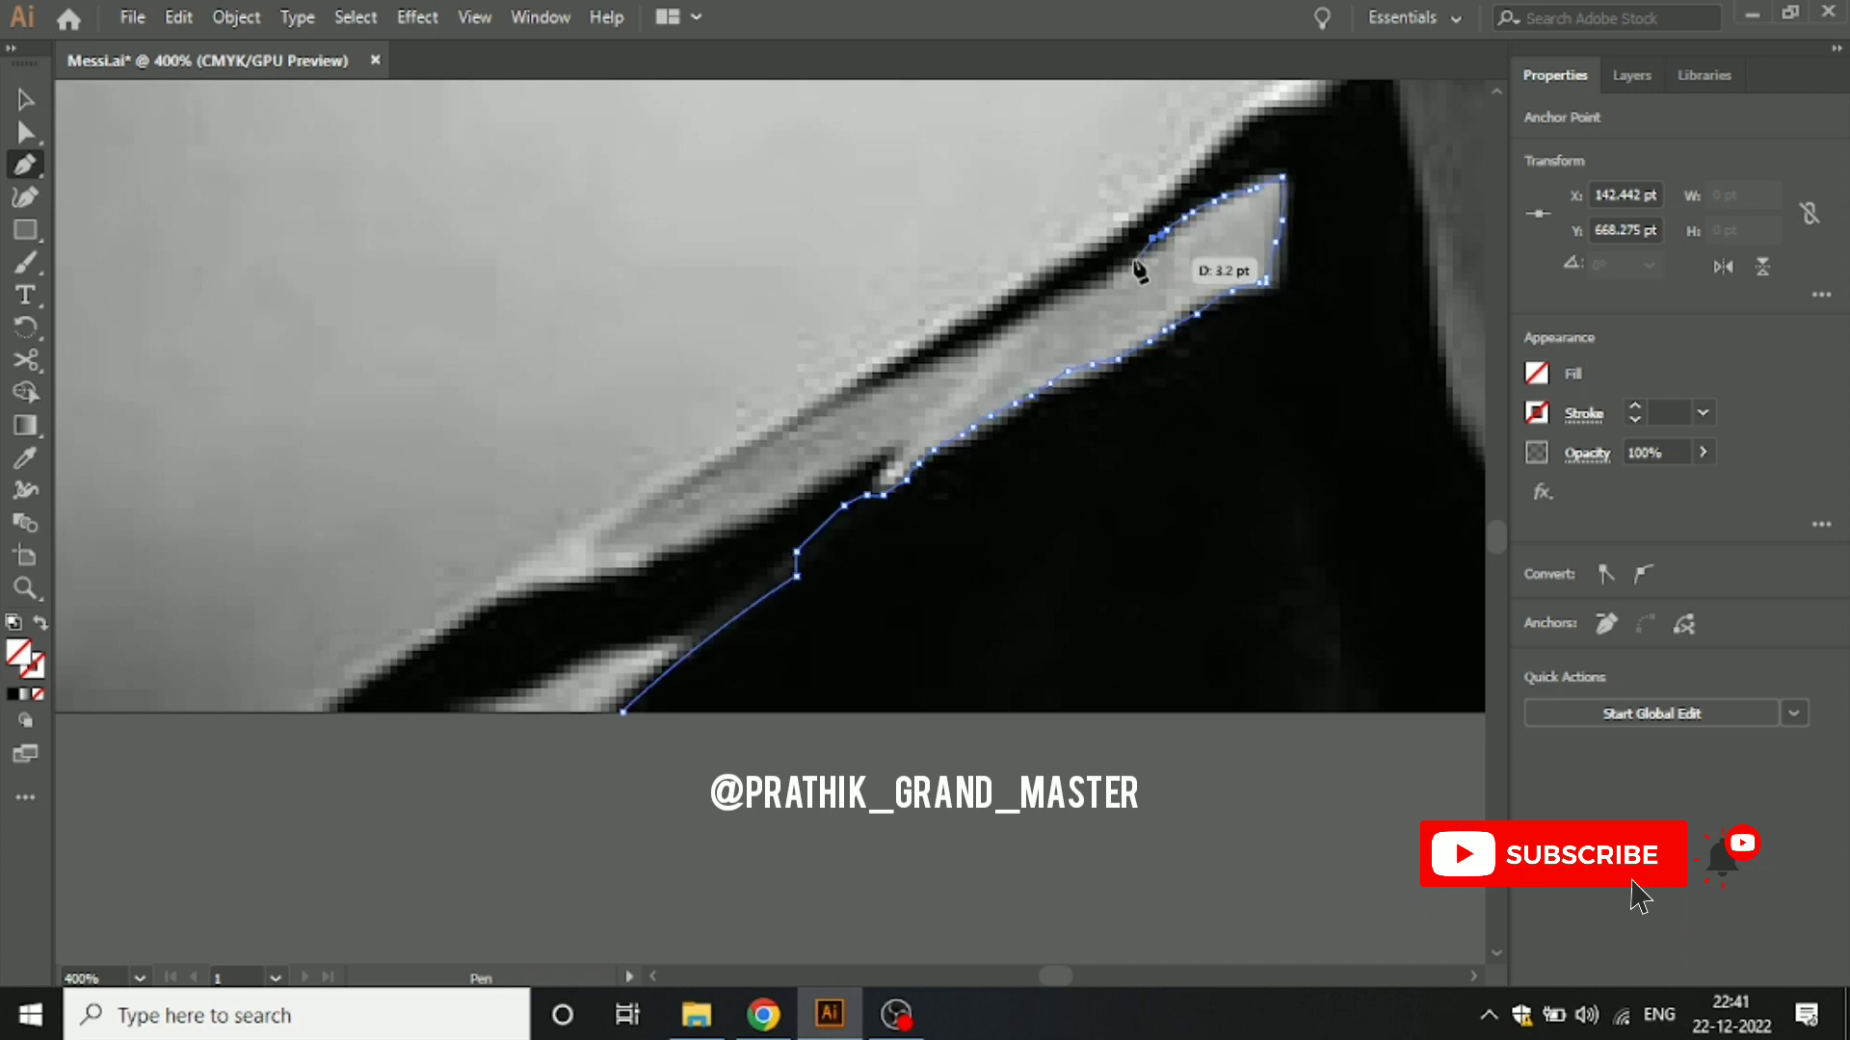
left_click(1076, 287)
left_click(1020, 312)
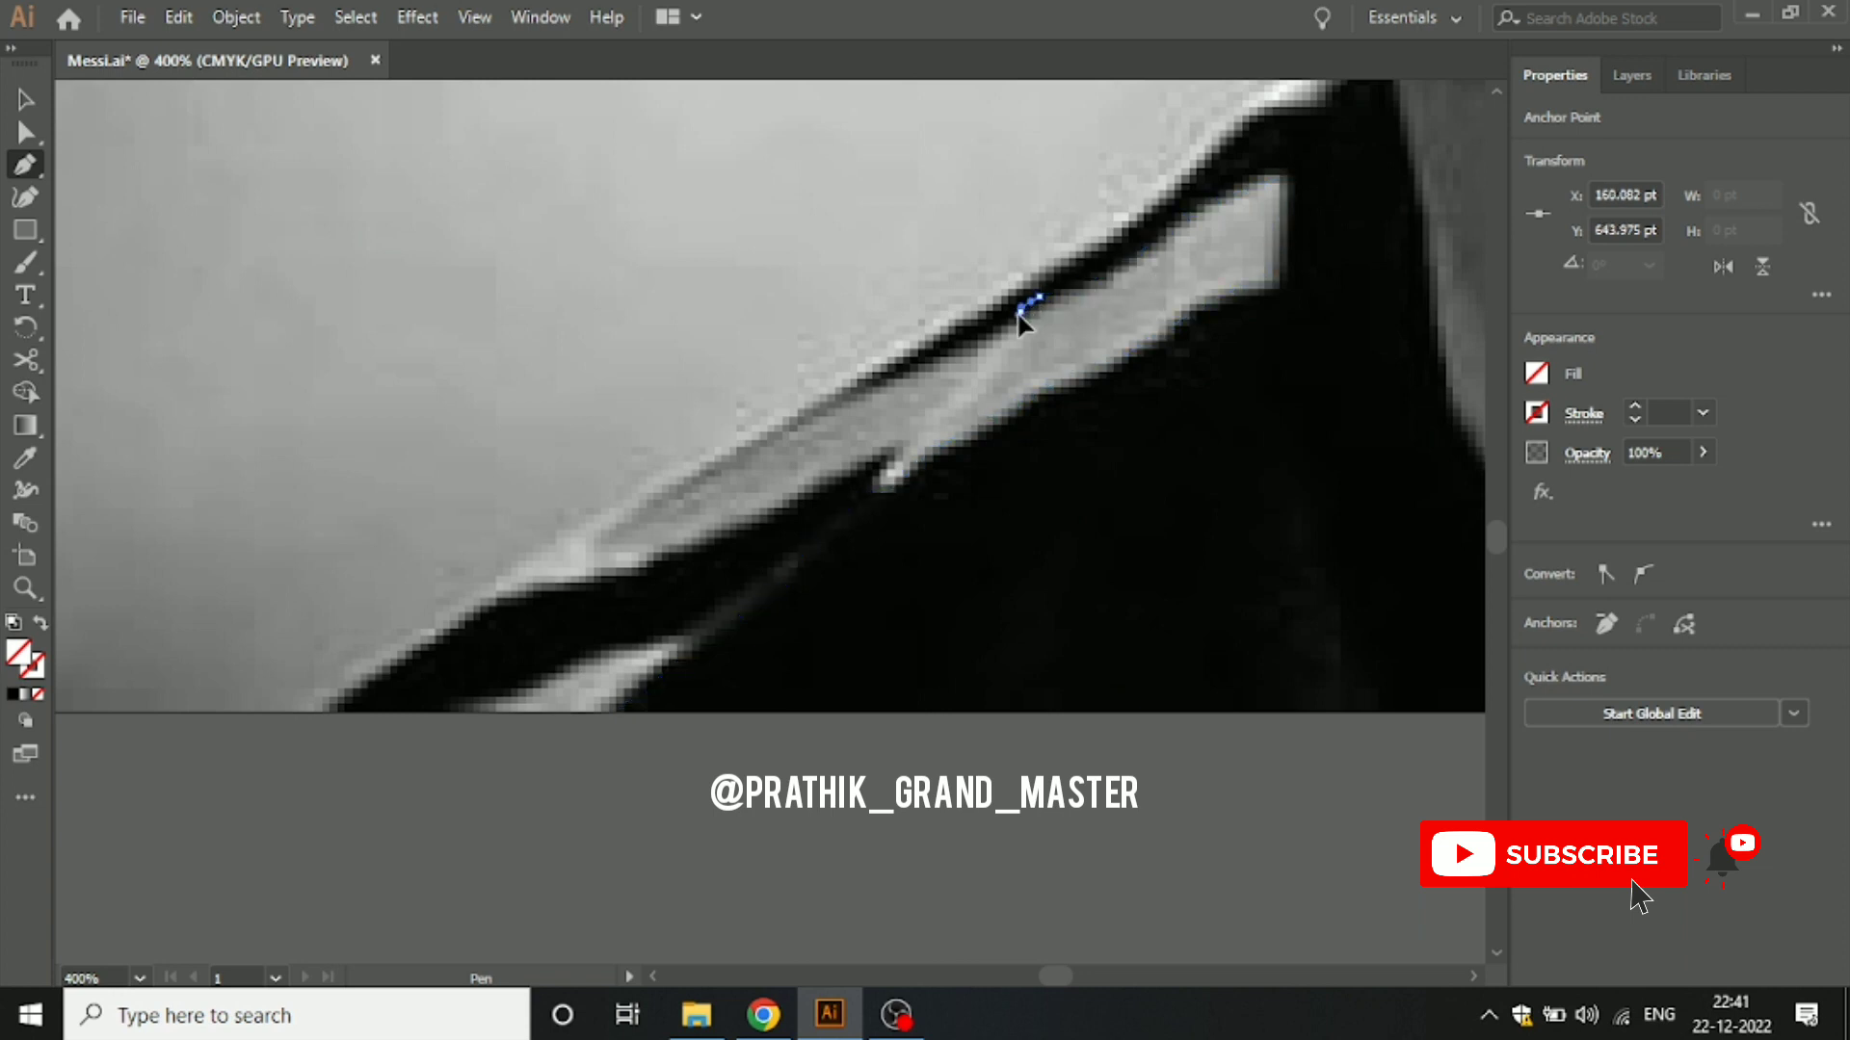
left_click(965, 351)
left_click(928, 358)
left_click(873, 389)
left_click(780, 453)
left_click(722, 477)
left_click(664, 499)
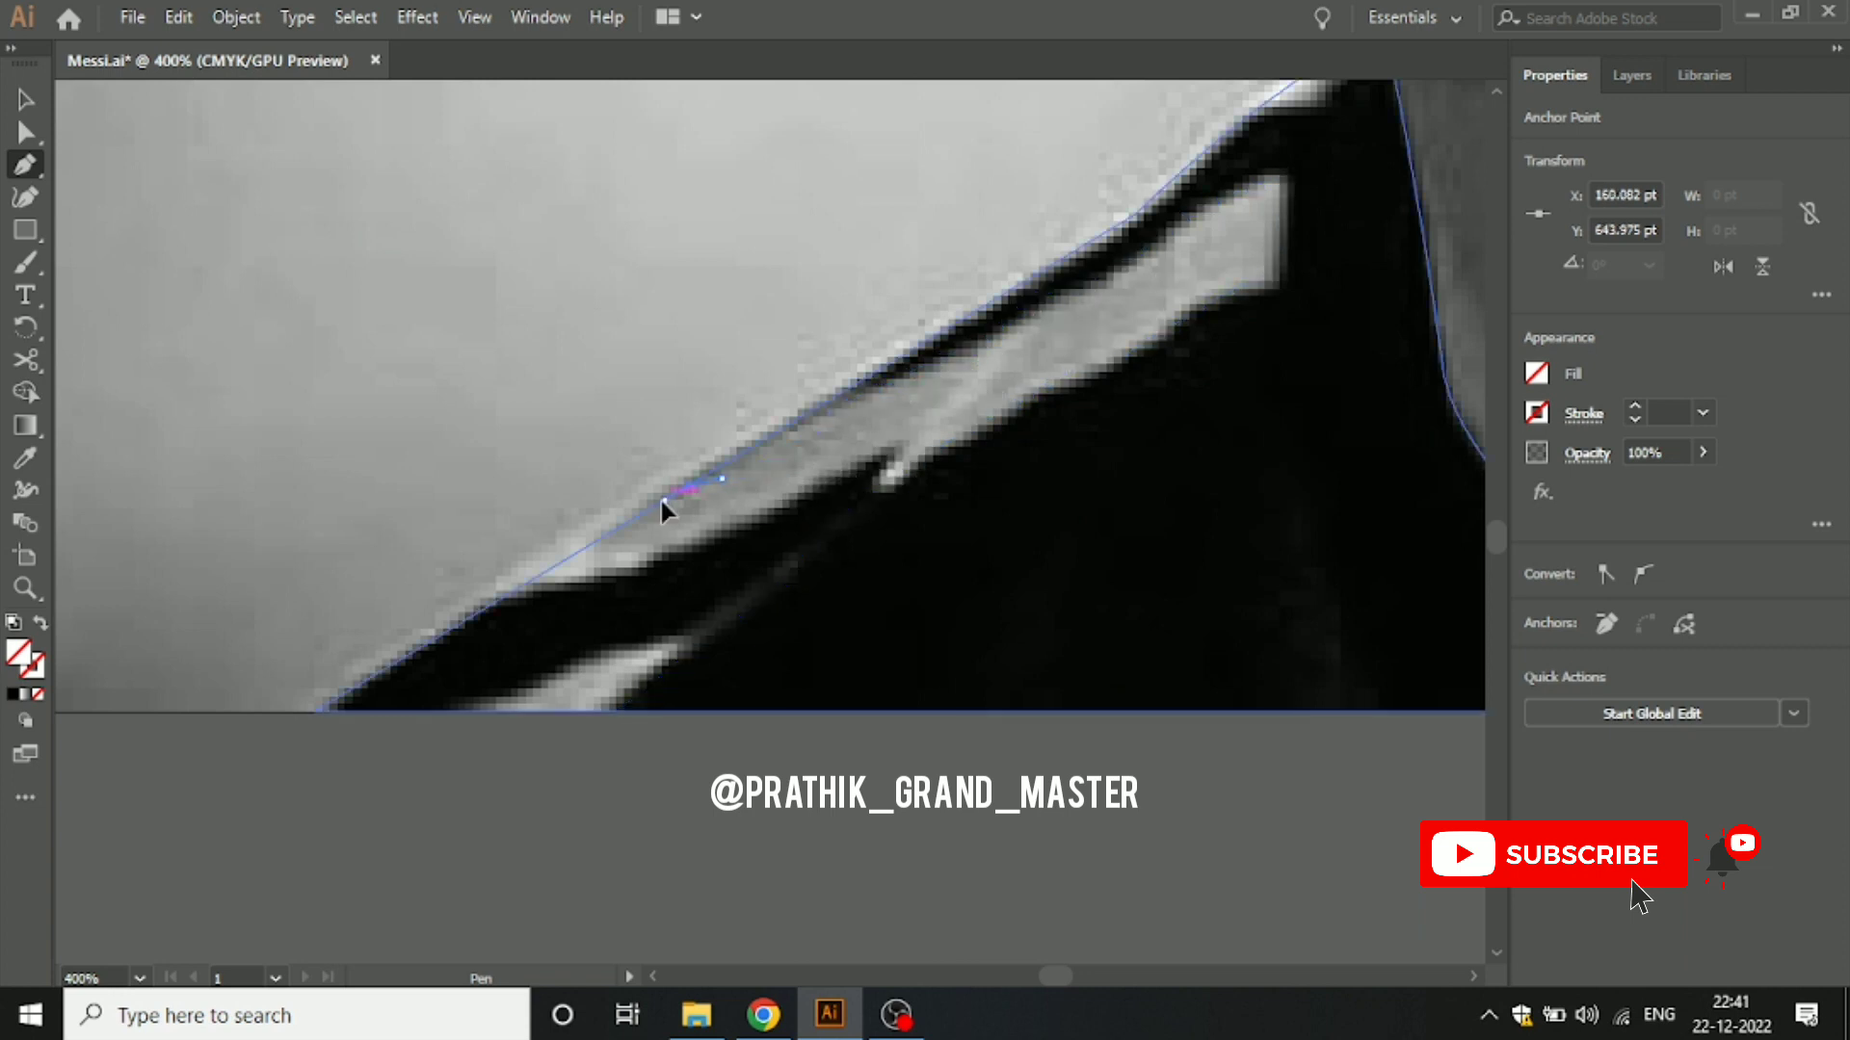
left_click(605, 536)
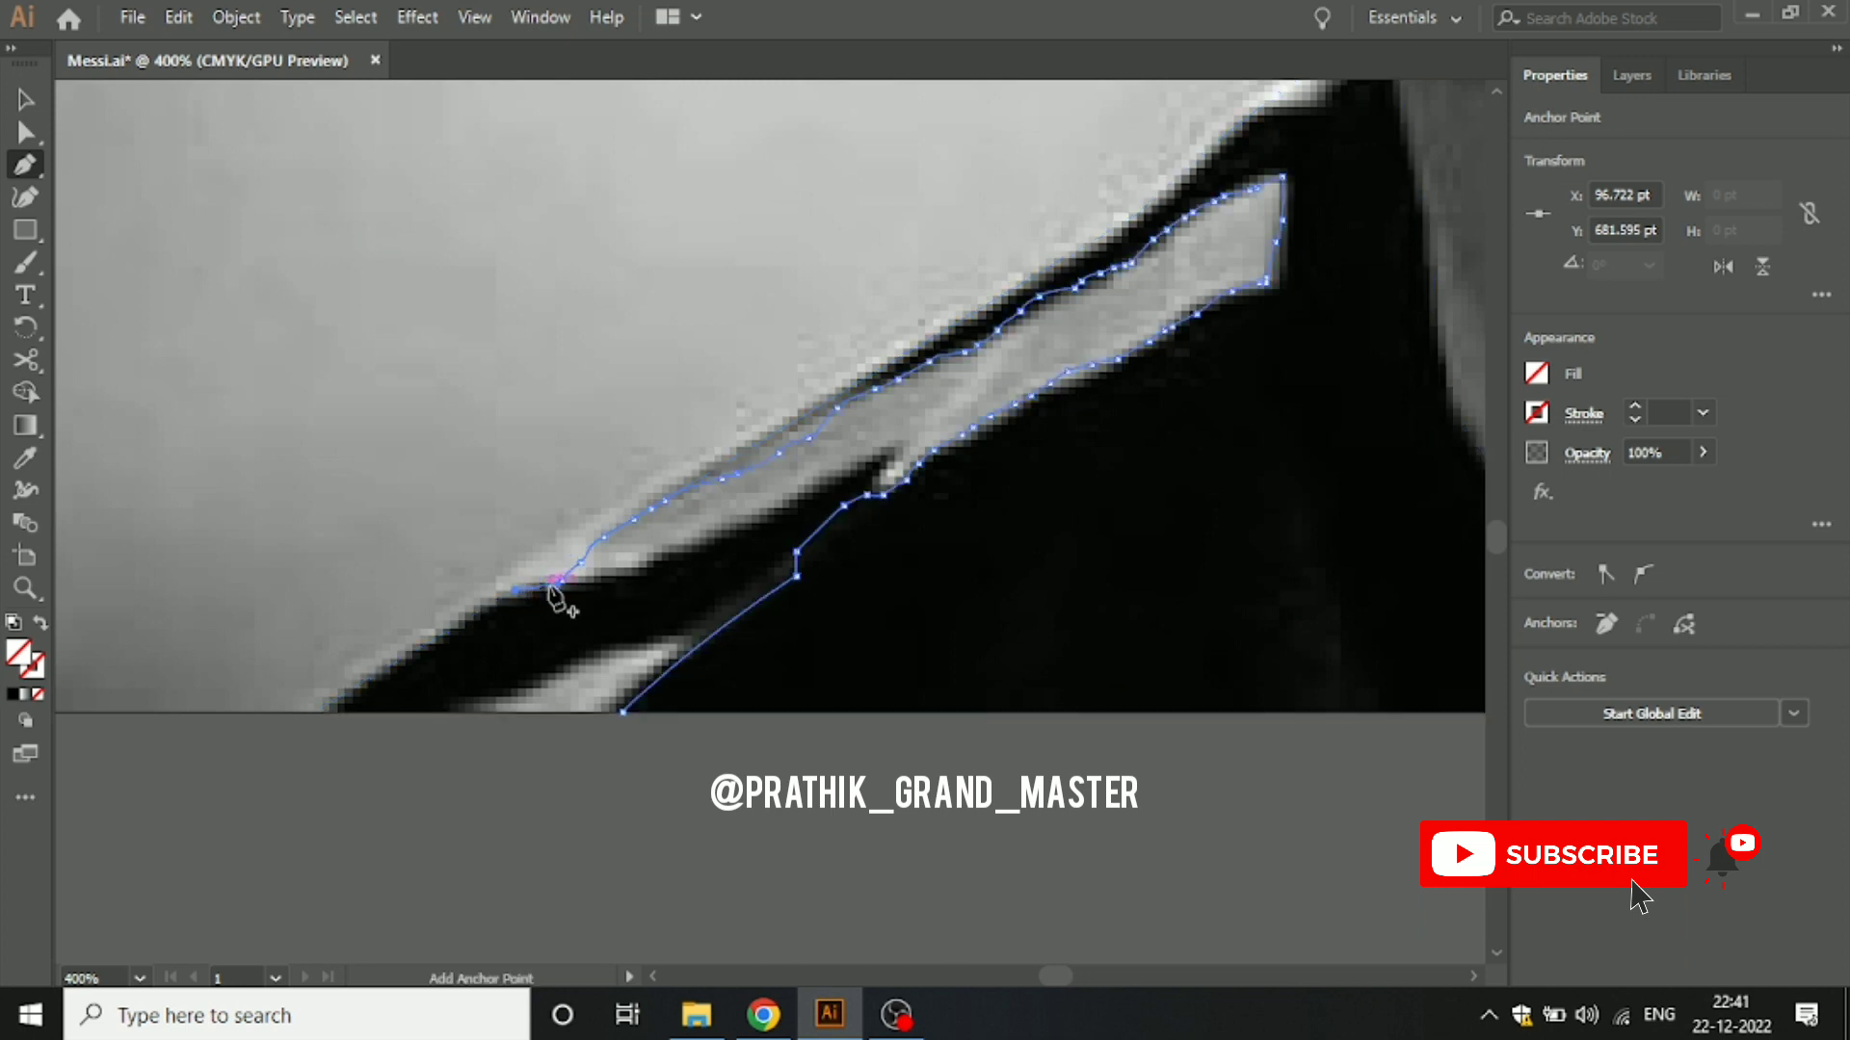
Step: Outline the second stripe along the shoulder edge and the lower stripe at the artboard edge
left_click(551, 592)
left_click(596, 586)
left_click(639, 577)
left_click(710, 545)
left_click(809, 503)
left_click(881, 469)
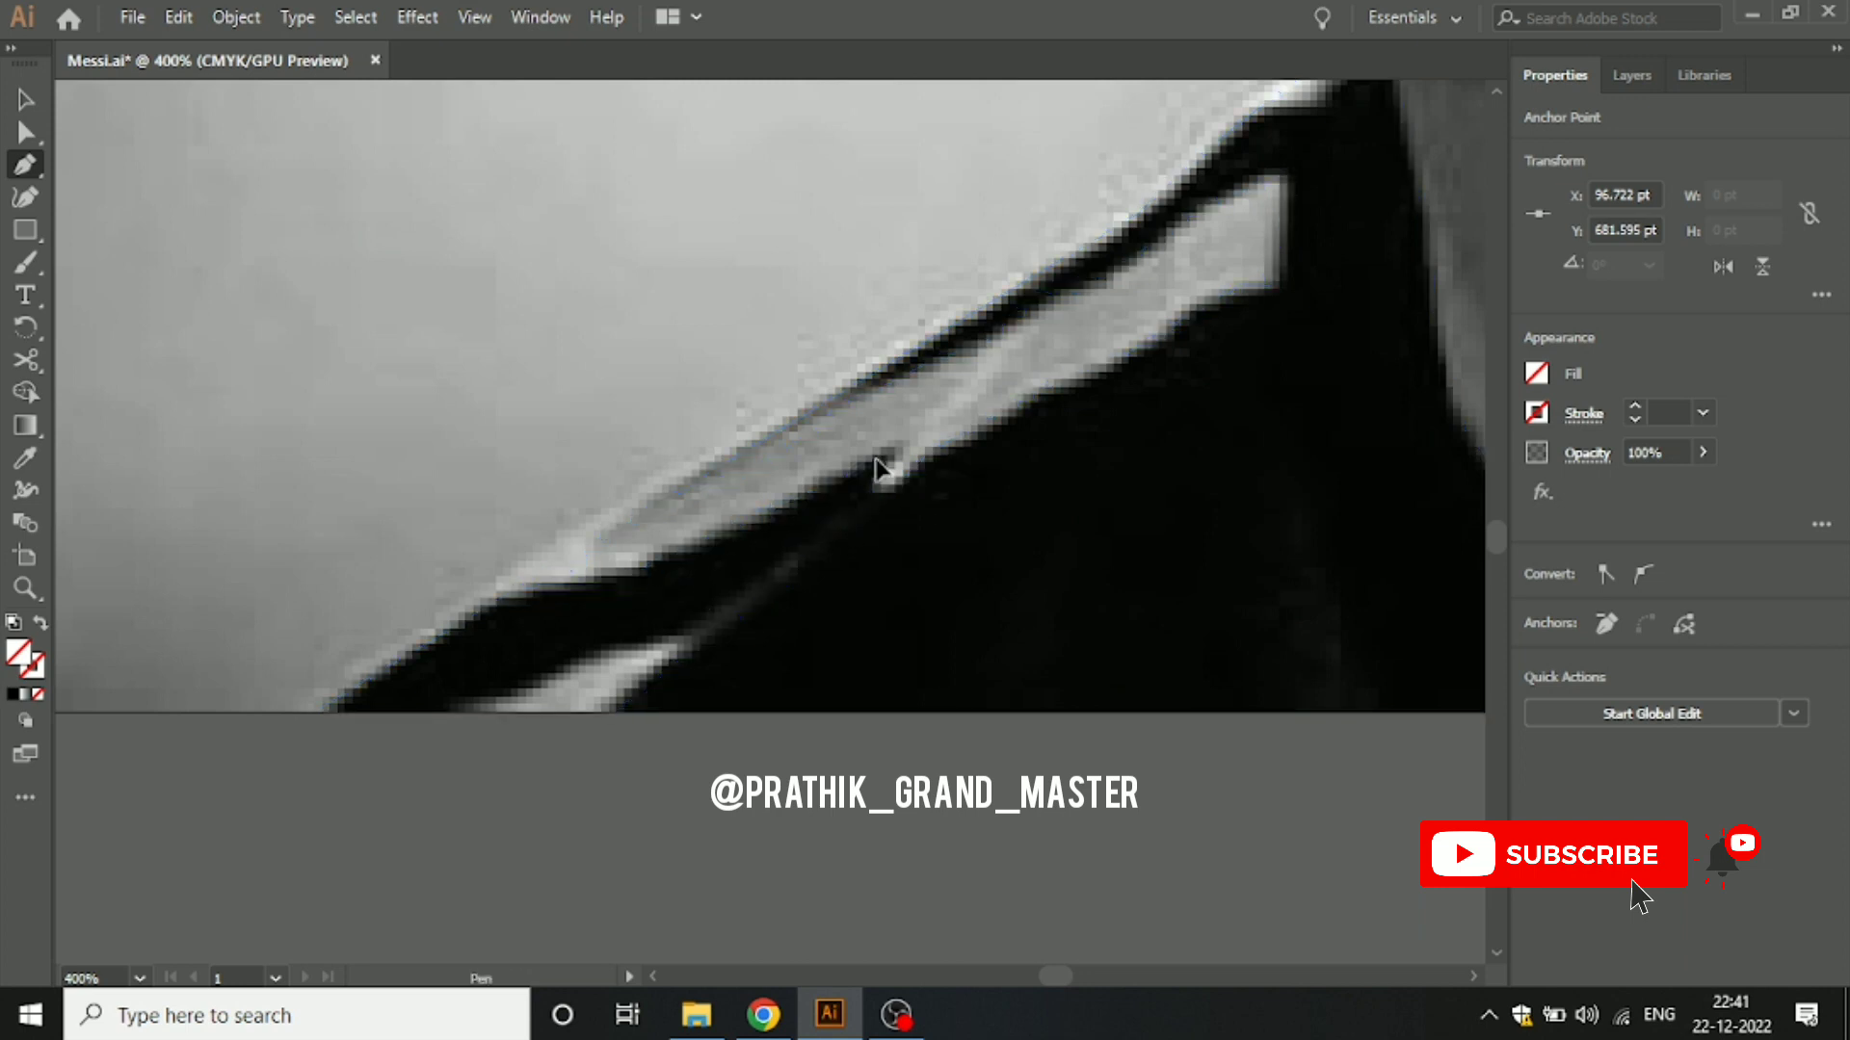
left_click(844, 504)
left_click(768, 543)
left_click(740, 573)
left_click(718, 597)
left_click(537, 682)
left_click(502, 695)
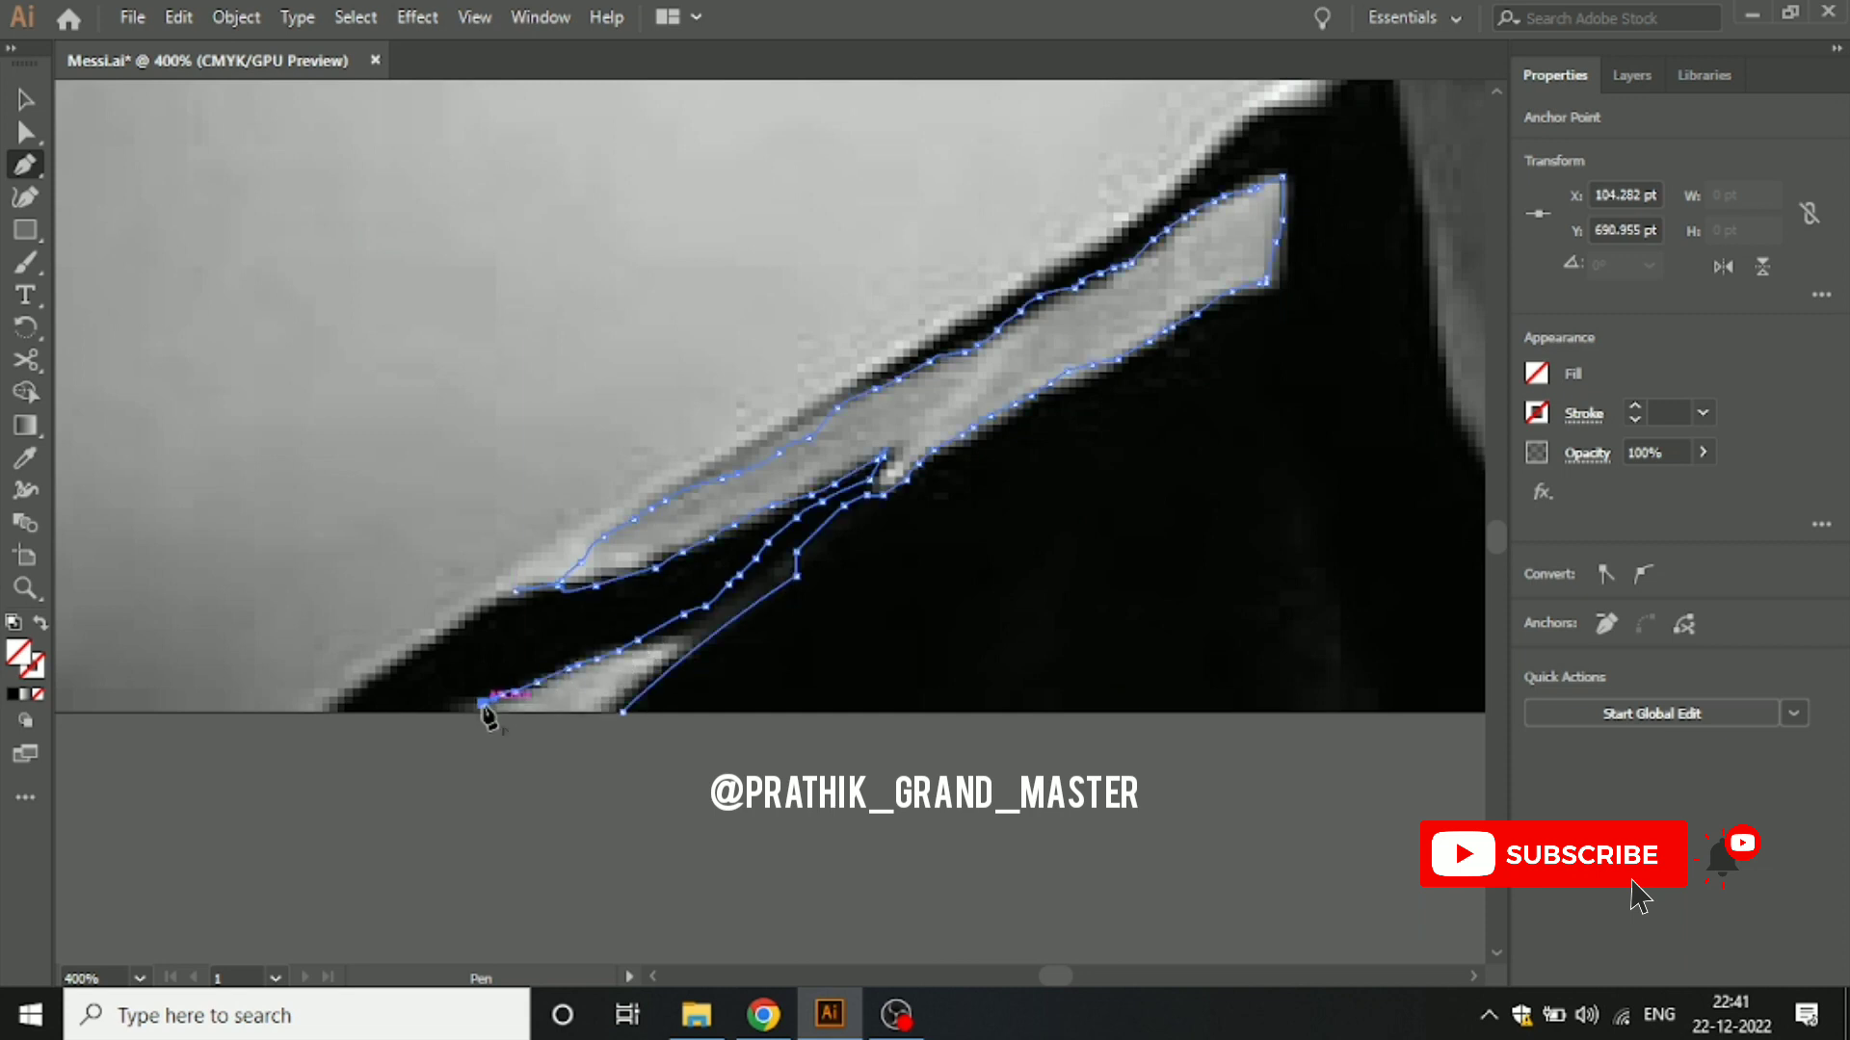
left_click(619, 713)
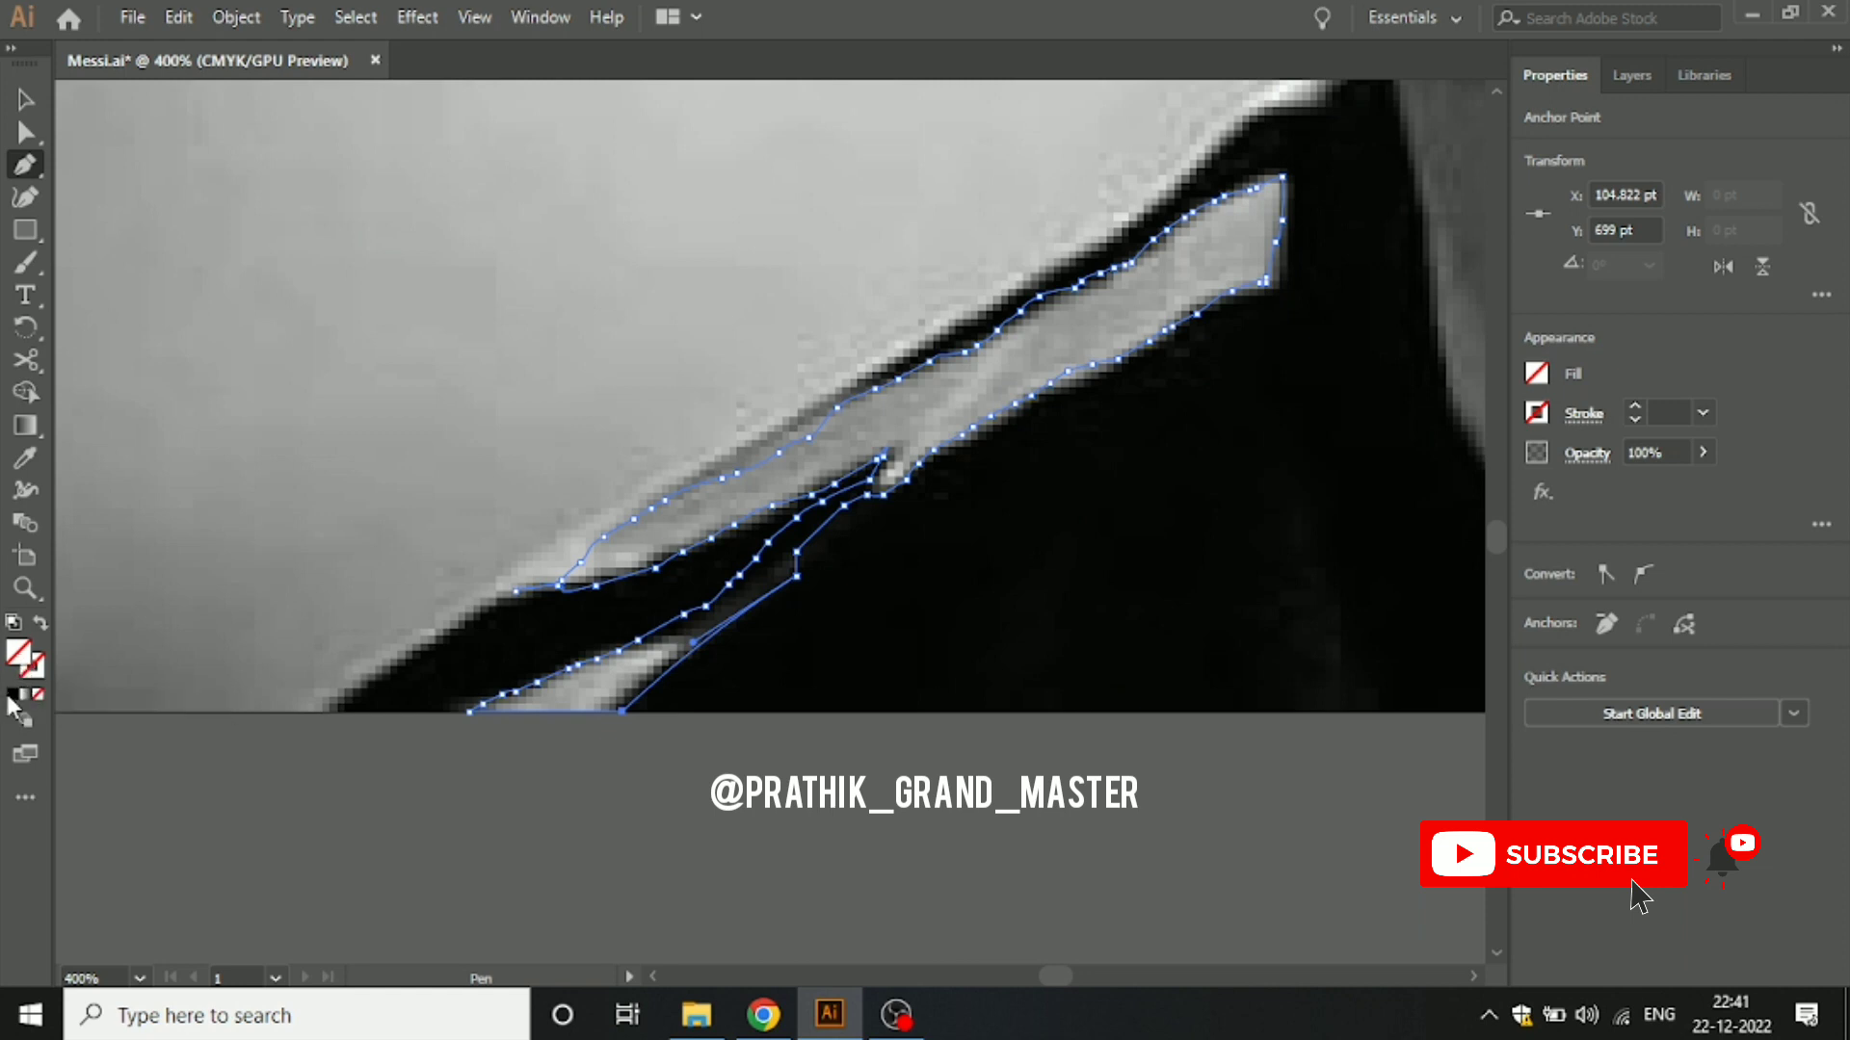
Step: Fill the traced stripes pure white using the Color Picker
left_click(15, 694)
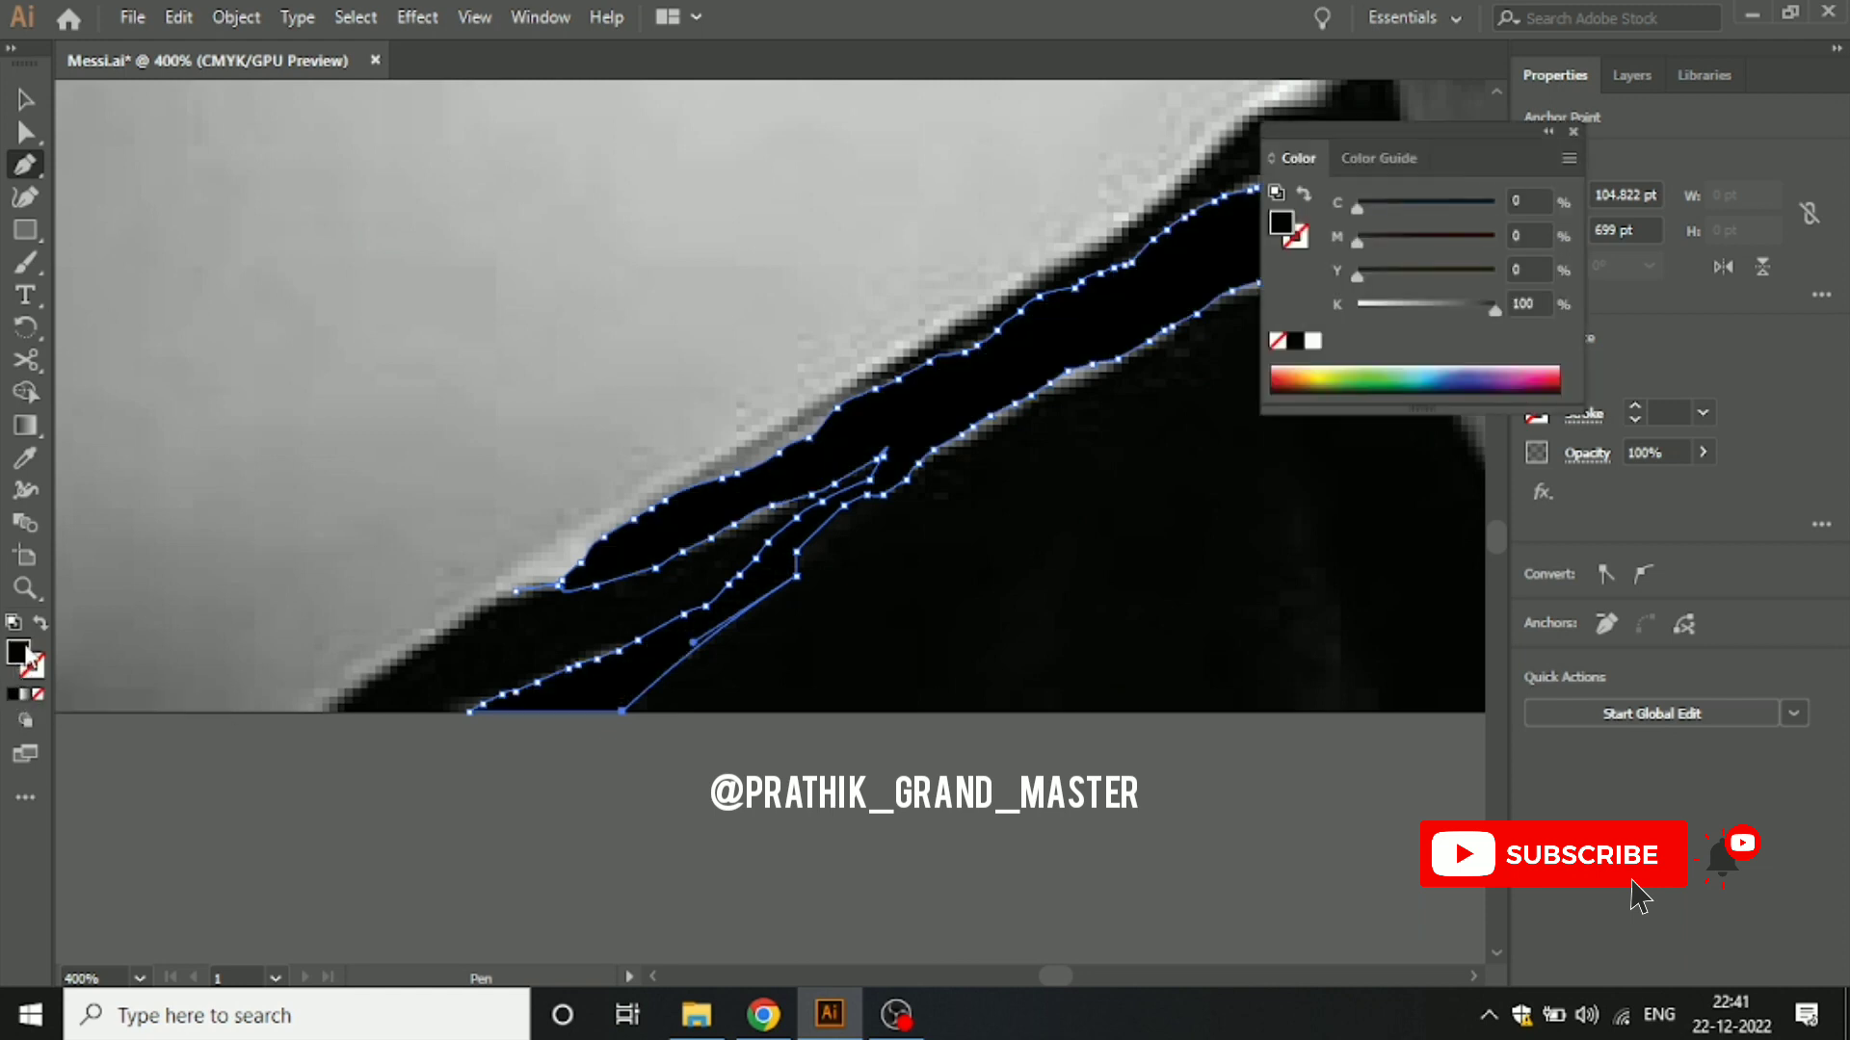
double_click(17, 652)
type("1E1B1C")
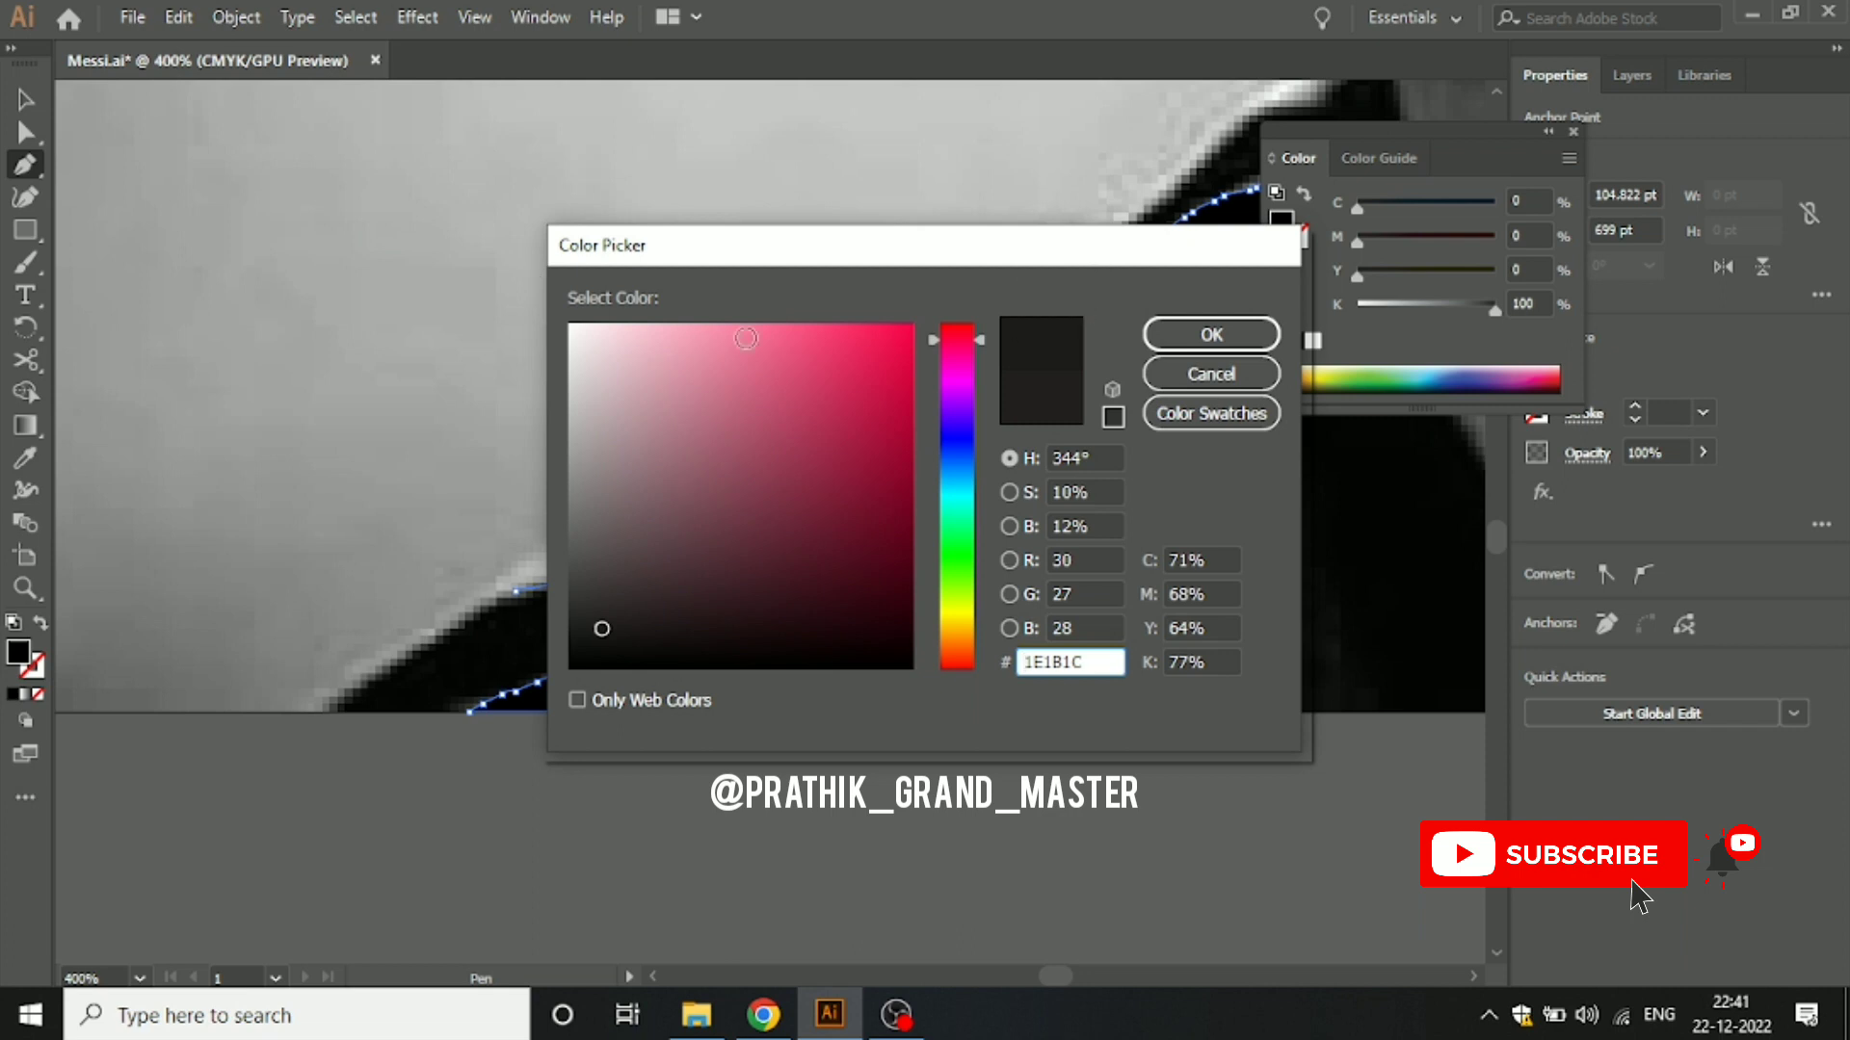
left_click(570, 325)
left_click(1211, 335)
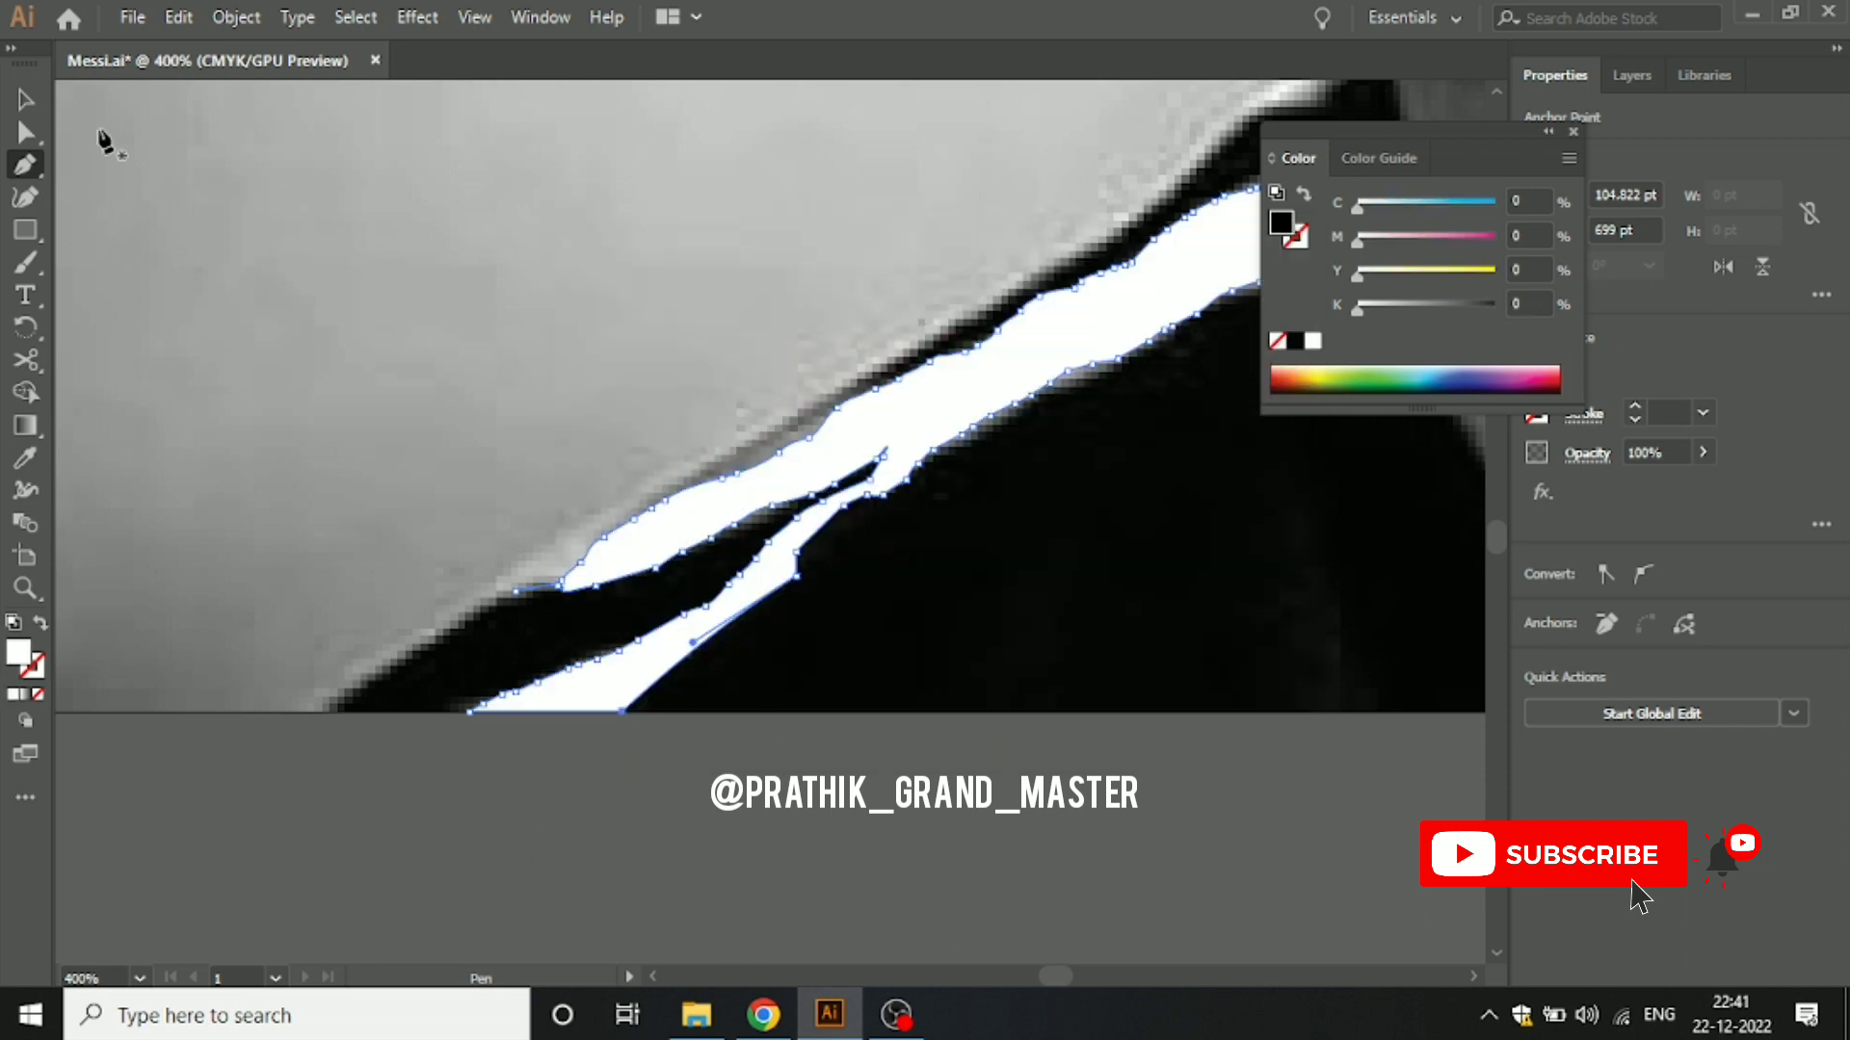
Step: Select the large jersey shape behind the stripes, fill it black, and deselect
left_click(25, 100)
left_click(141, 190)
left_click(492, 592)
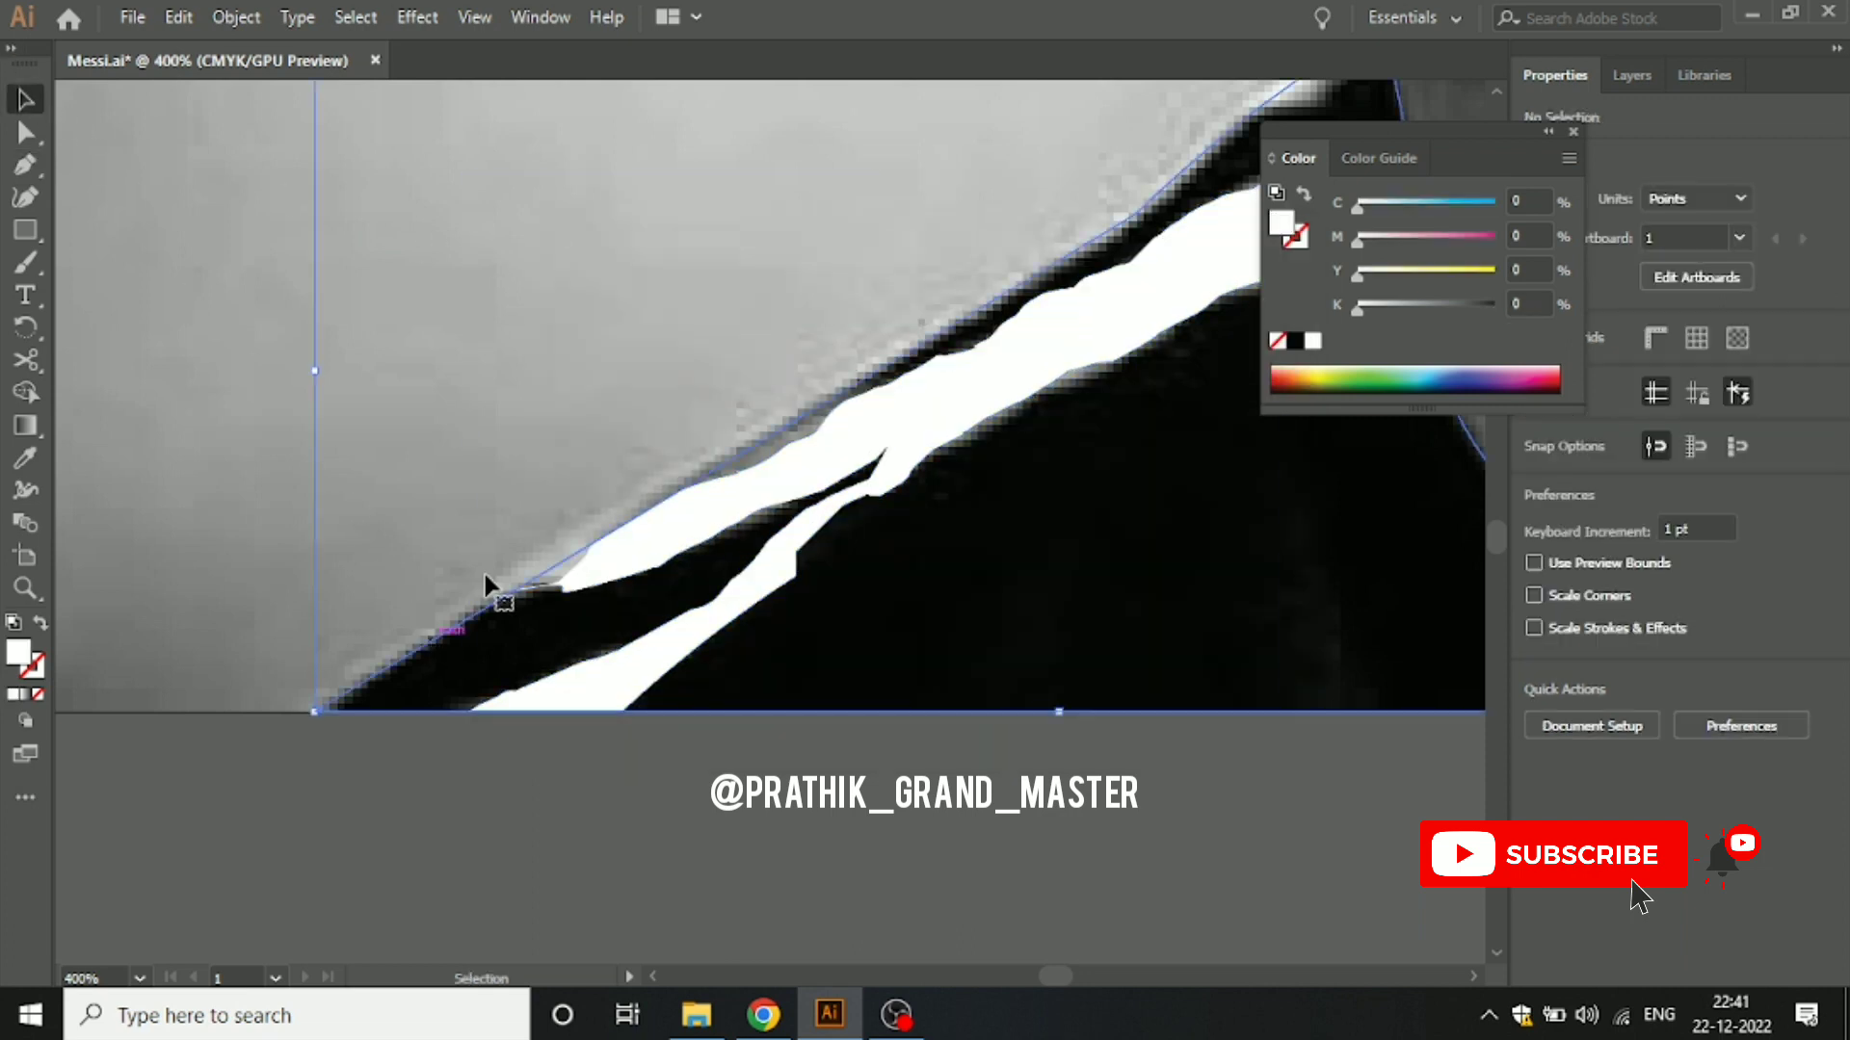
left_click(1294, 341)
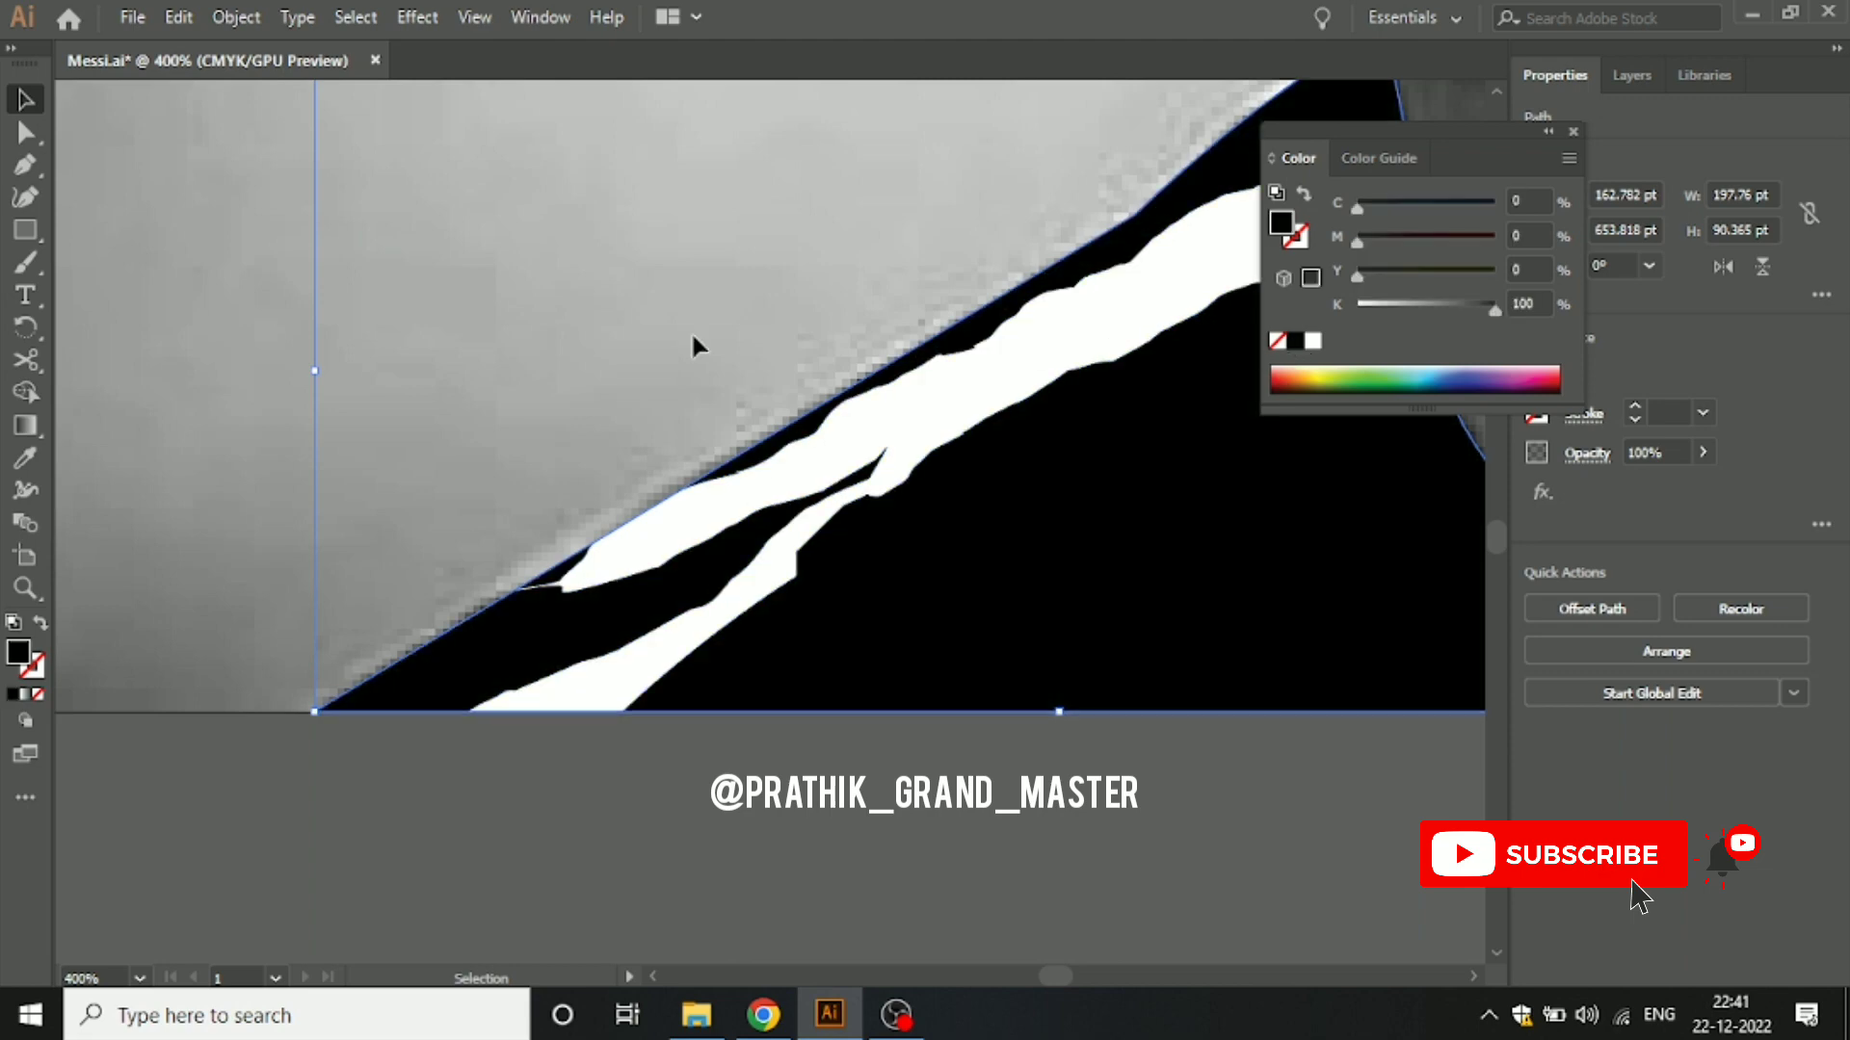
left_click(244, 309)
Step: Zoom out and frame the neck and right shoulder, discarding a stray starting point
key("ctrl+minus")
key("ctrl+minus")
key("ctrl+minus")
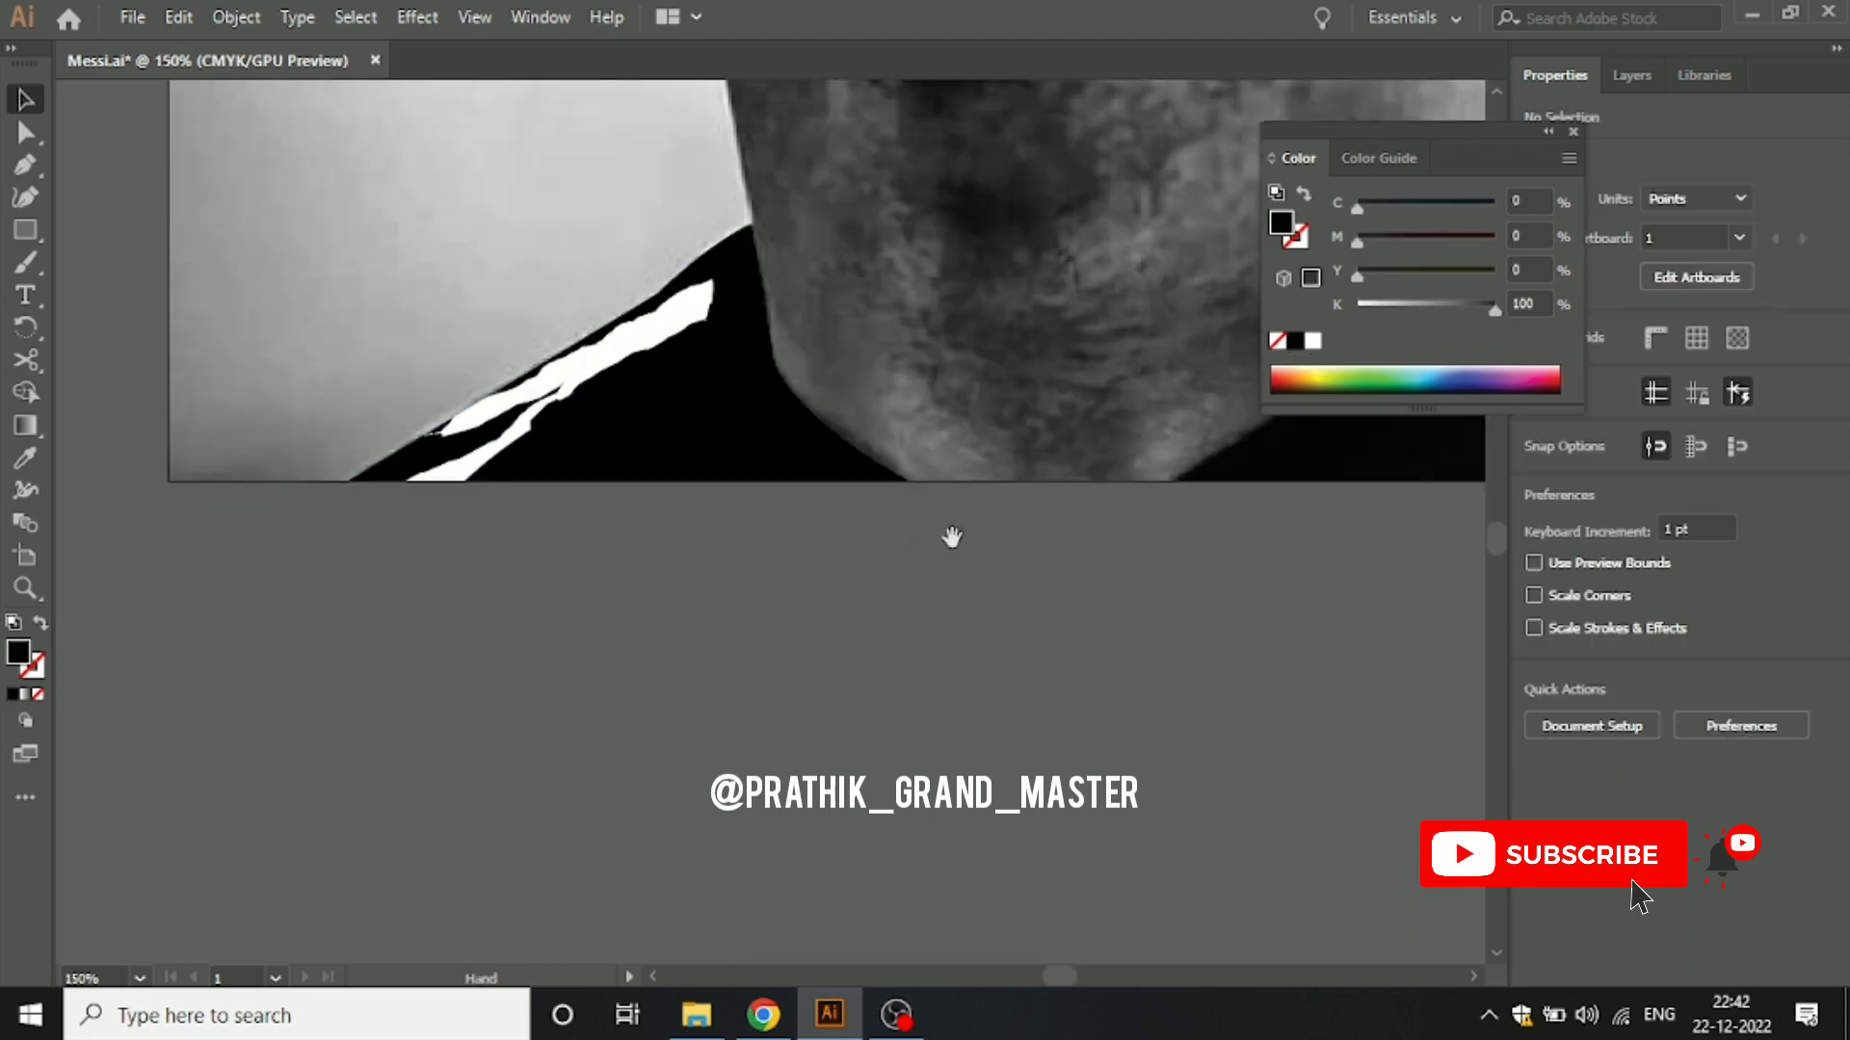
left_click_drag(949, 532, 701, 628)
left_click_drag(614, 520, 801, 528)
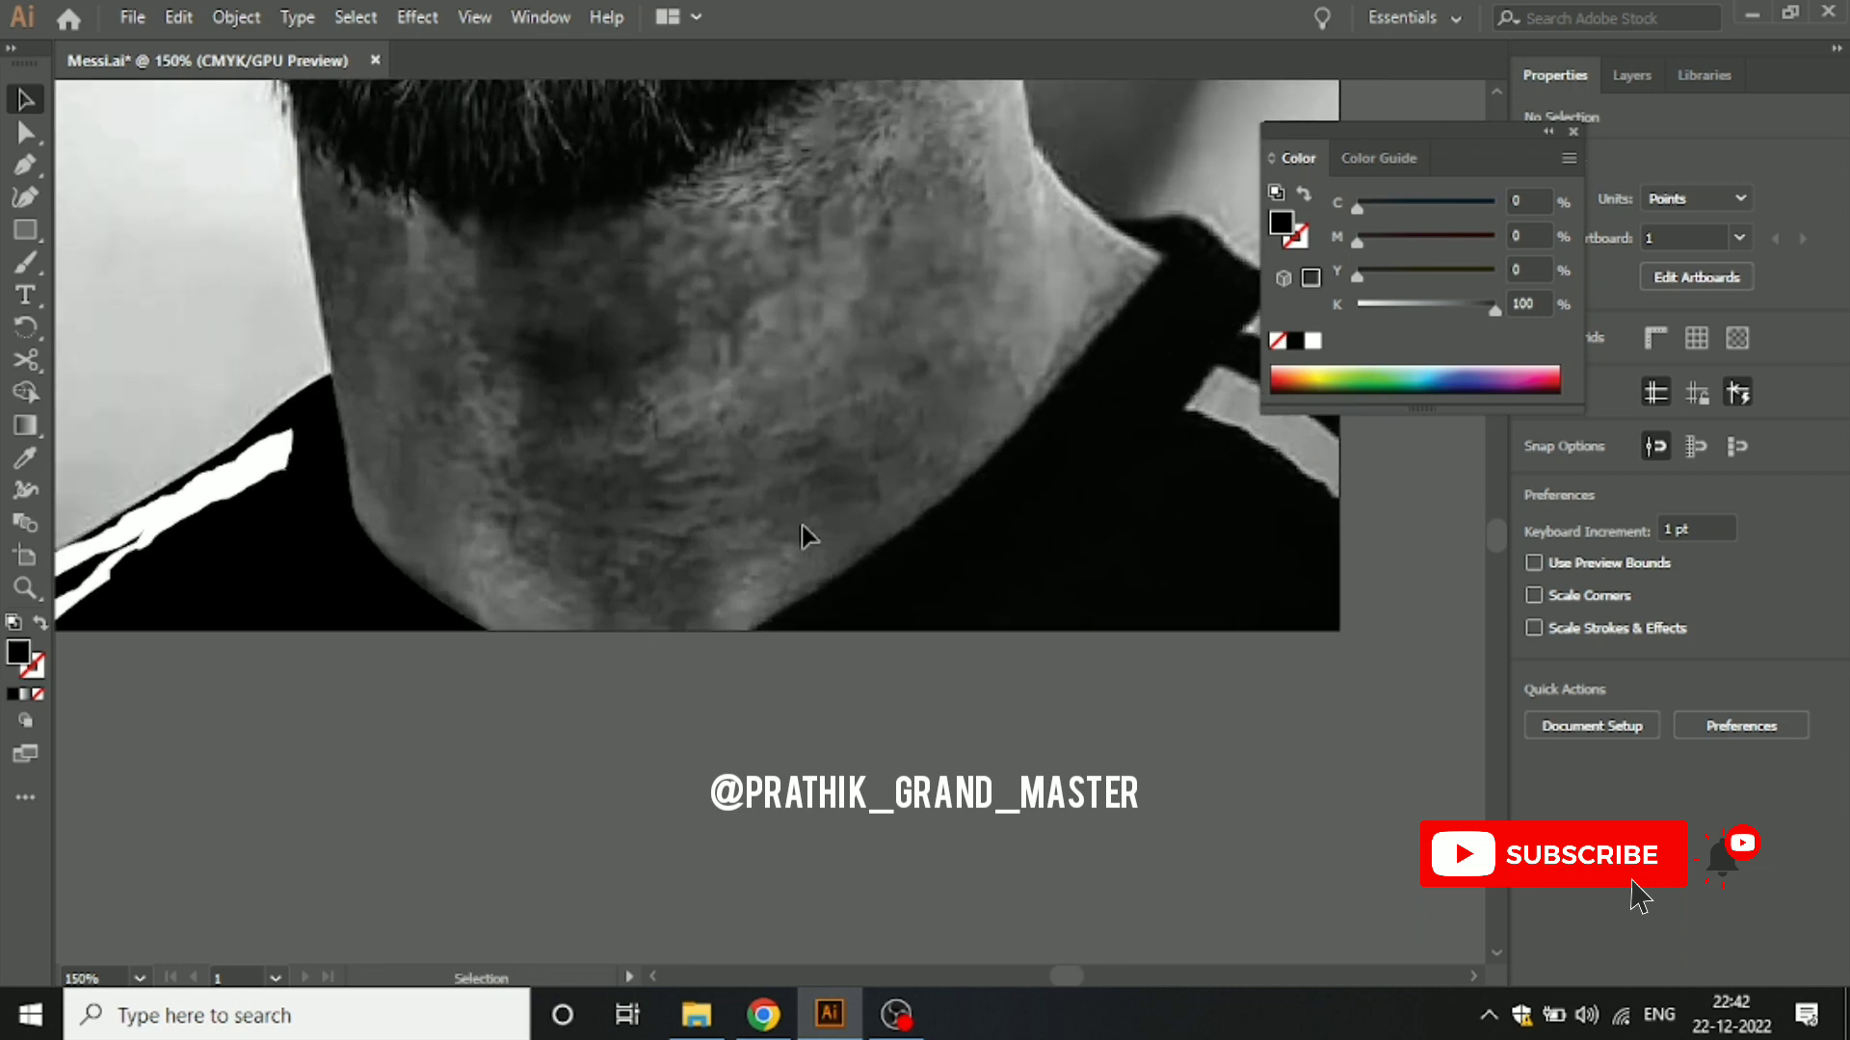
key("p")
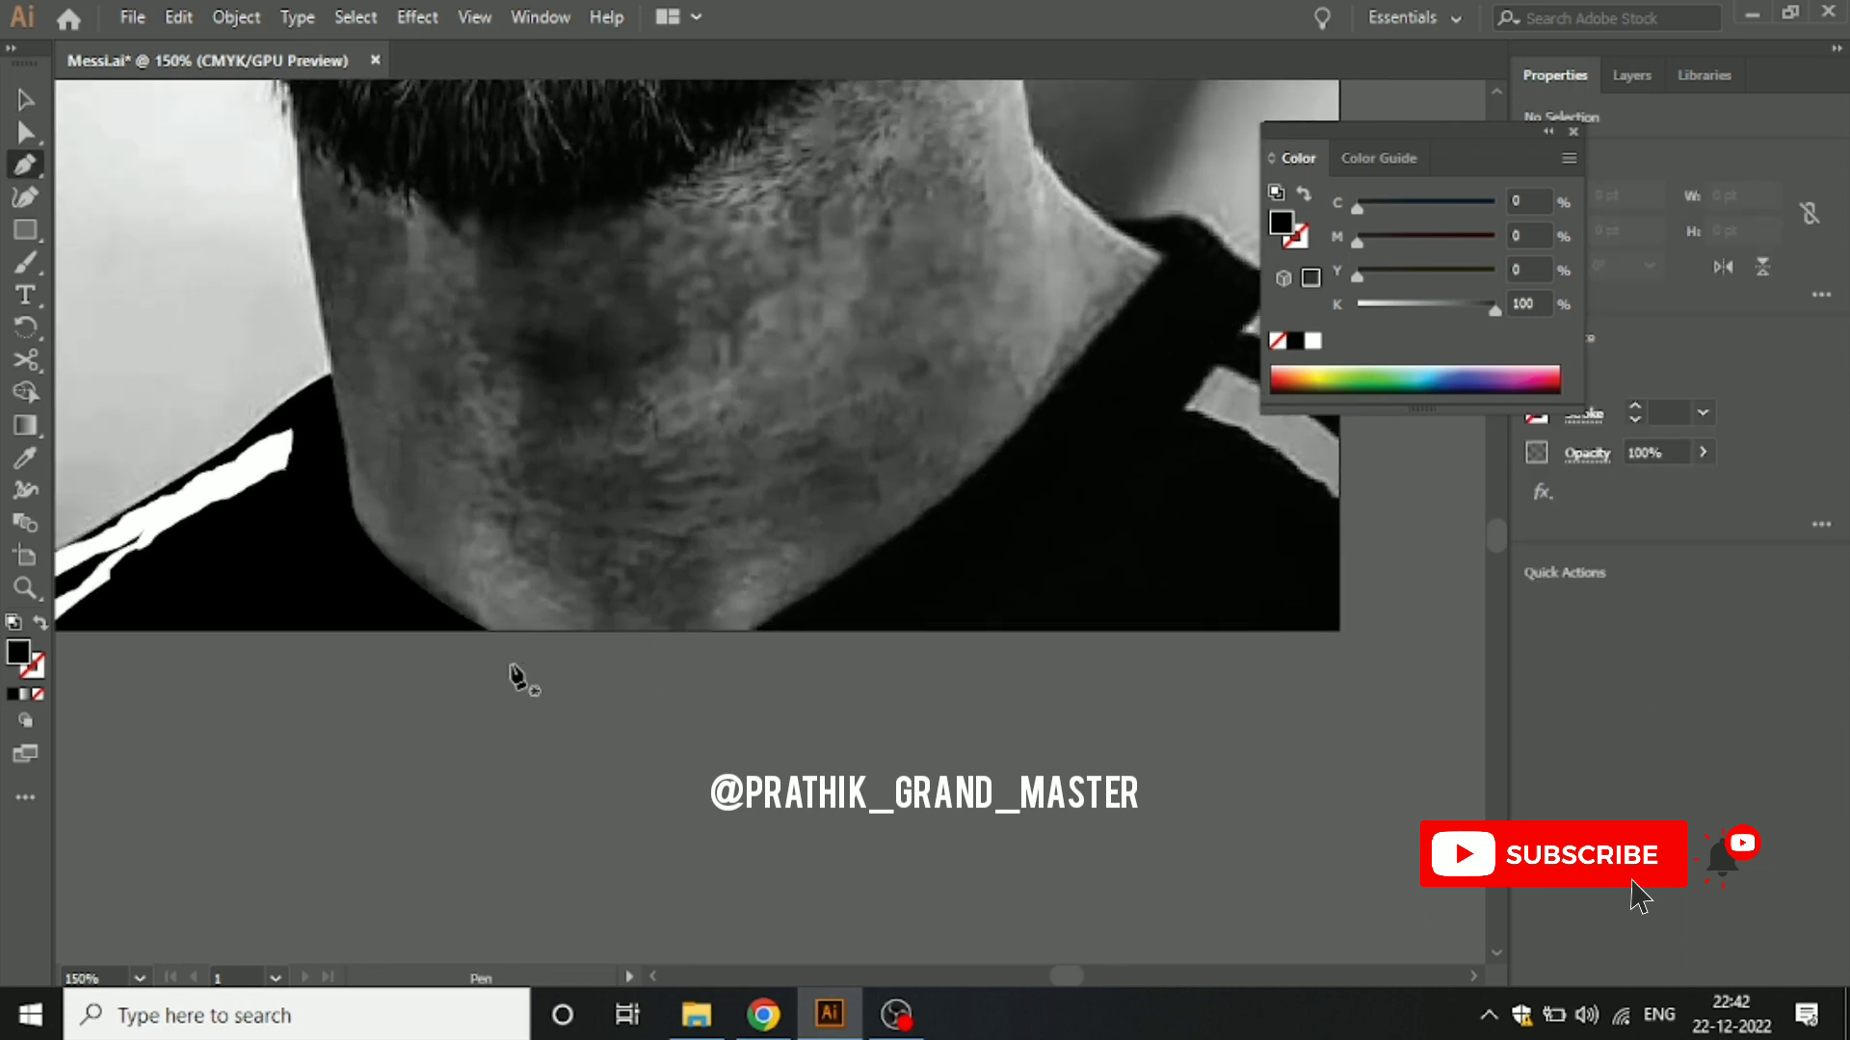
left_click(744, 632)
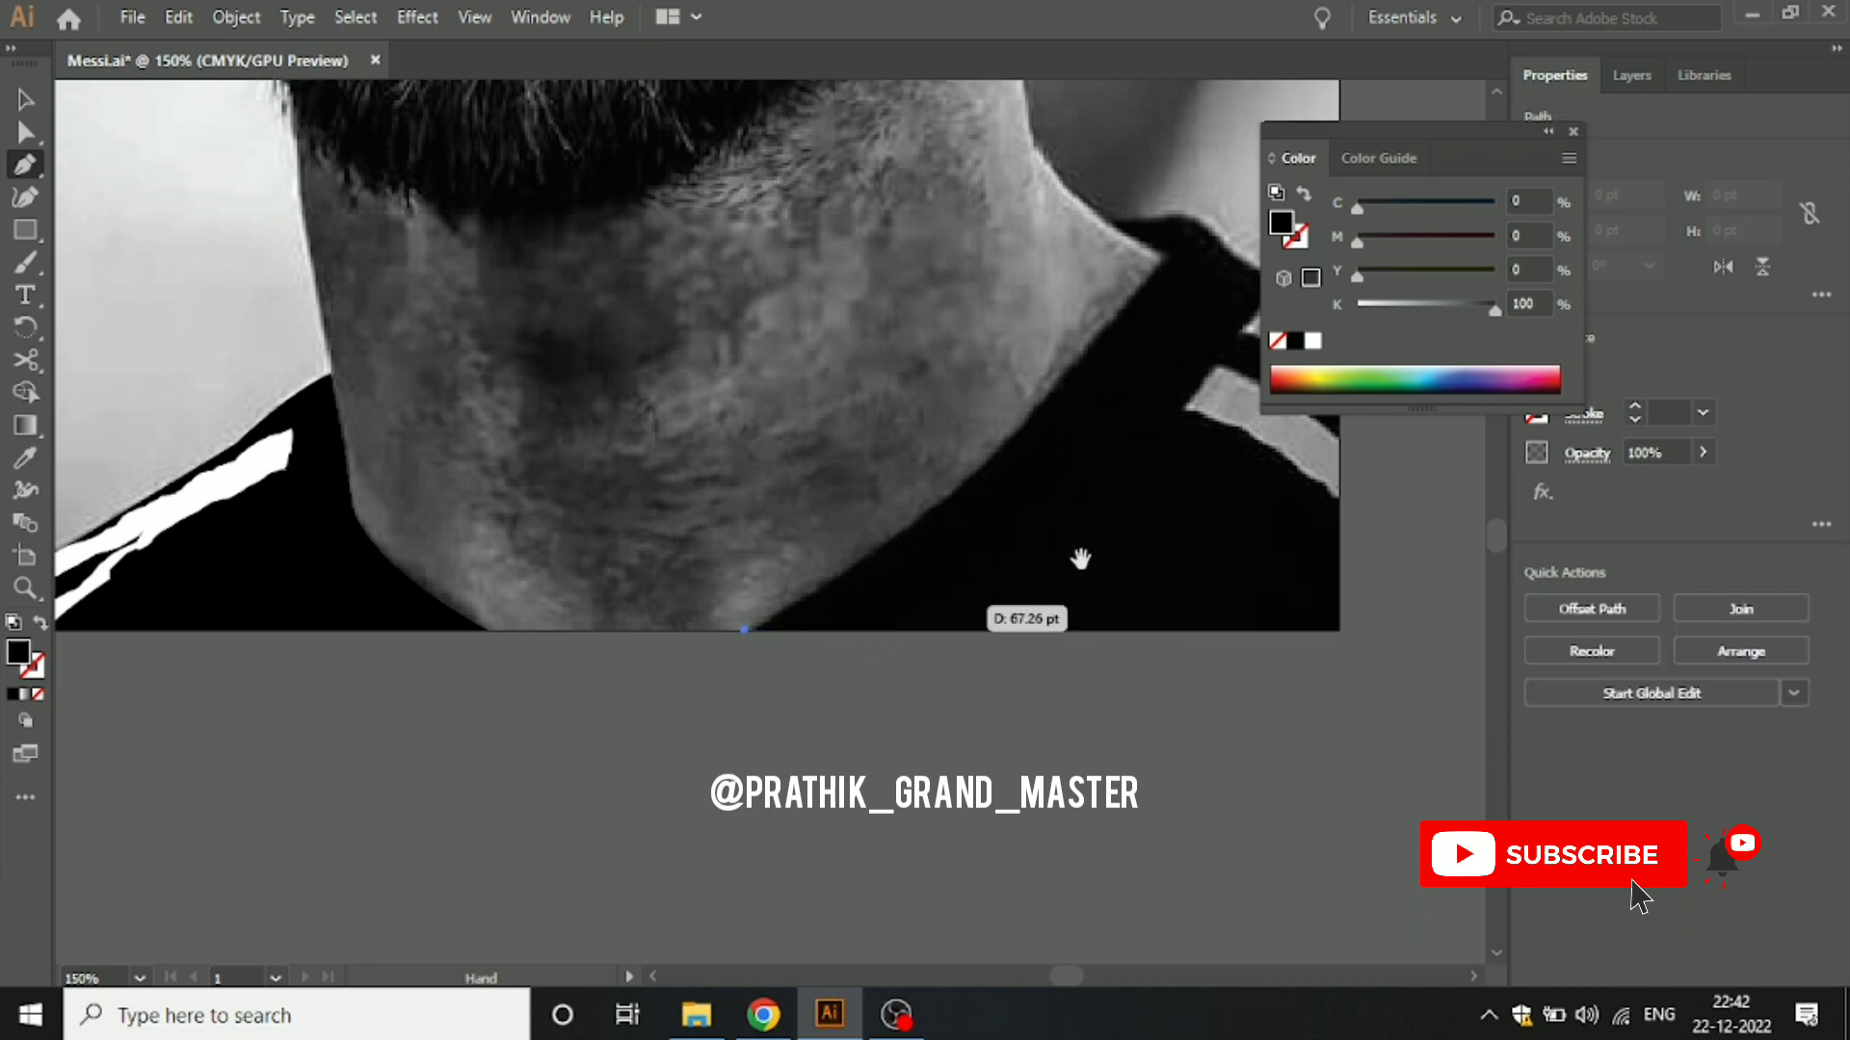
left_click_drag(1077, 557, 801, 605)
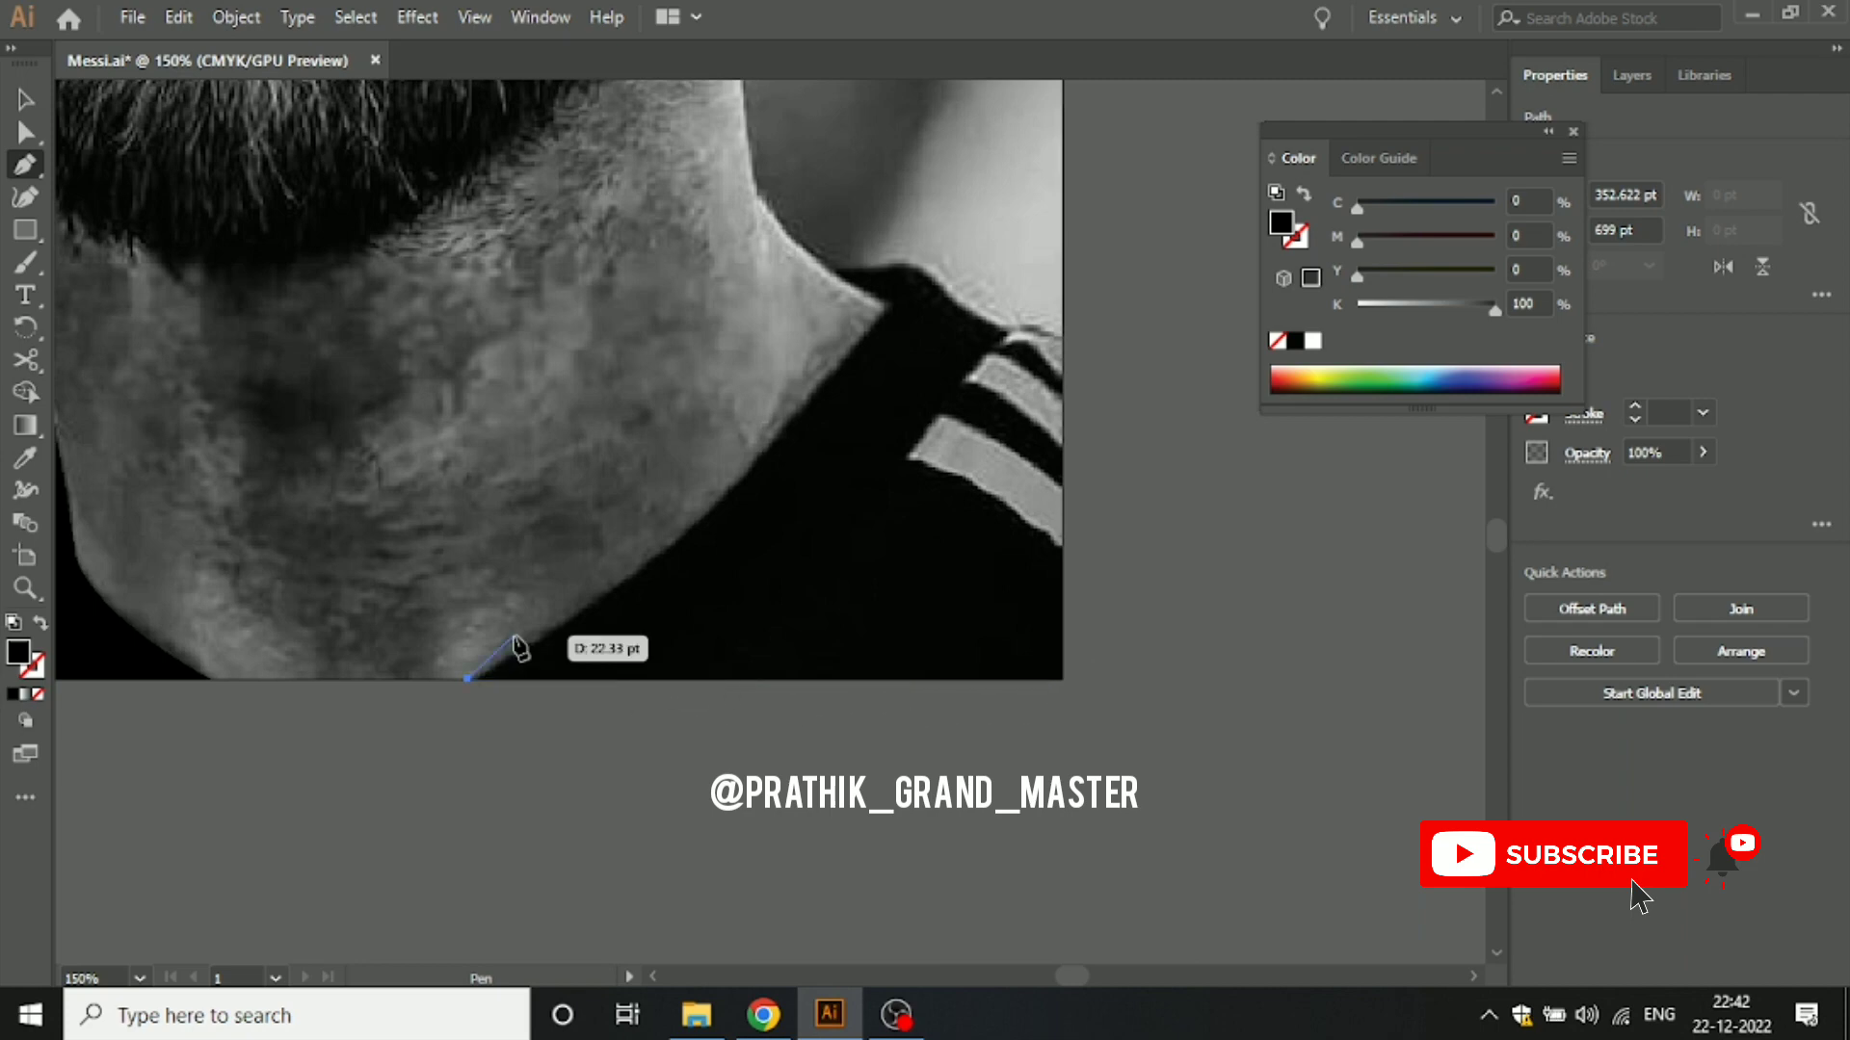
key("ctrl+z")
Step: Pen-trace the right jersey from the bottom edge up the right side over the shoulder top
left_click(477, 679)
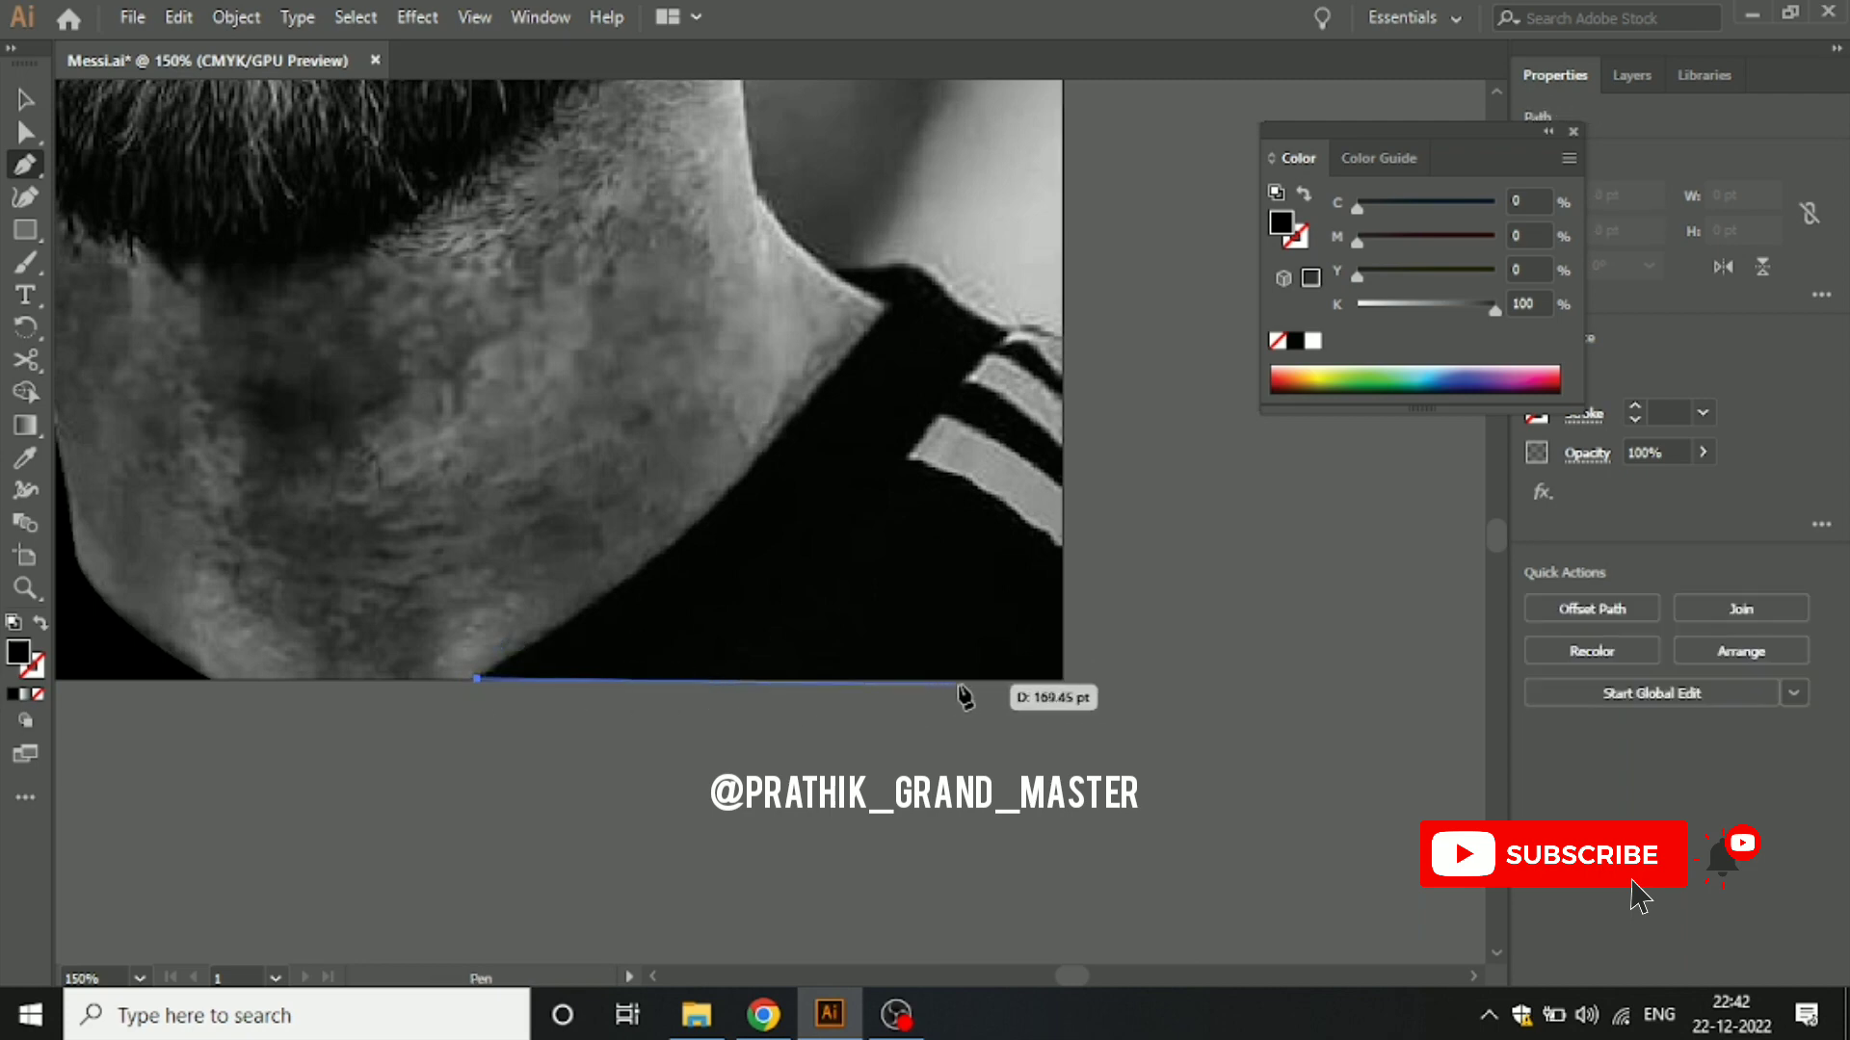
left_click(1067, 679)
scroll(1098, 510, "up", 2, "alt")
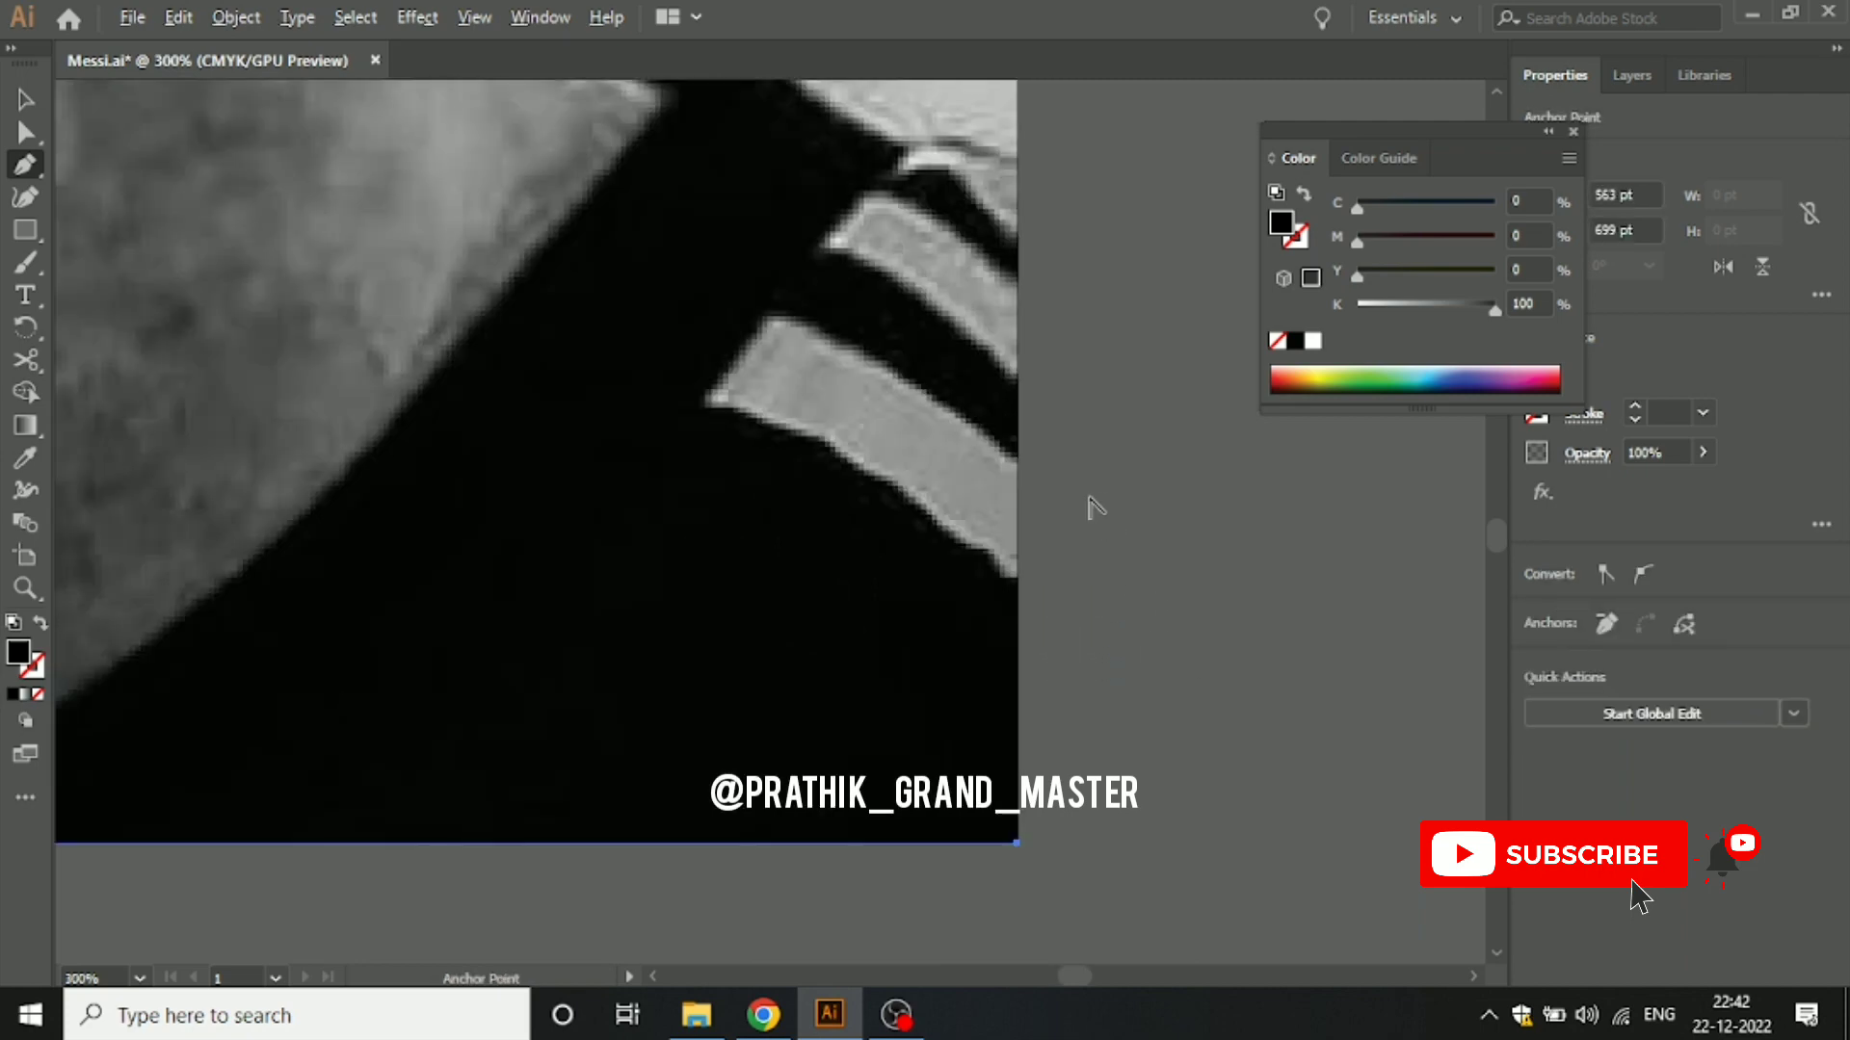
left_click(38, 695)
left_click_drag(1281, 434, 1239, 672)
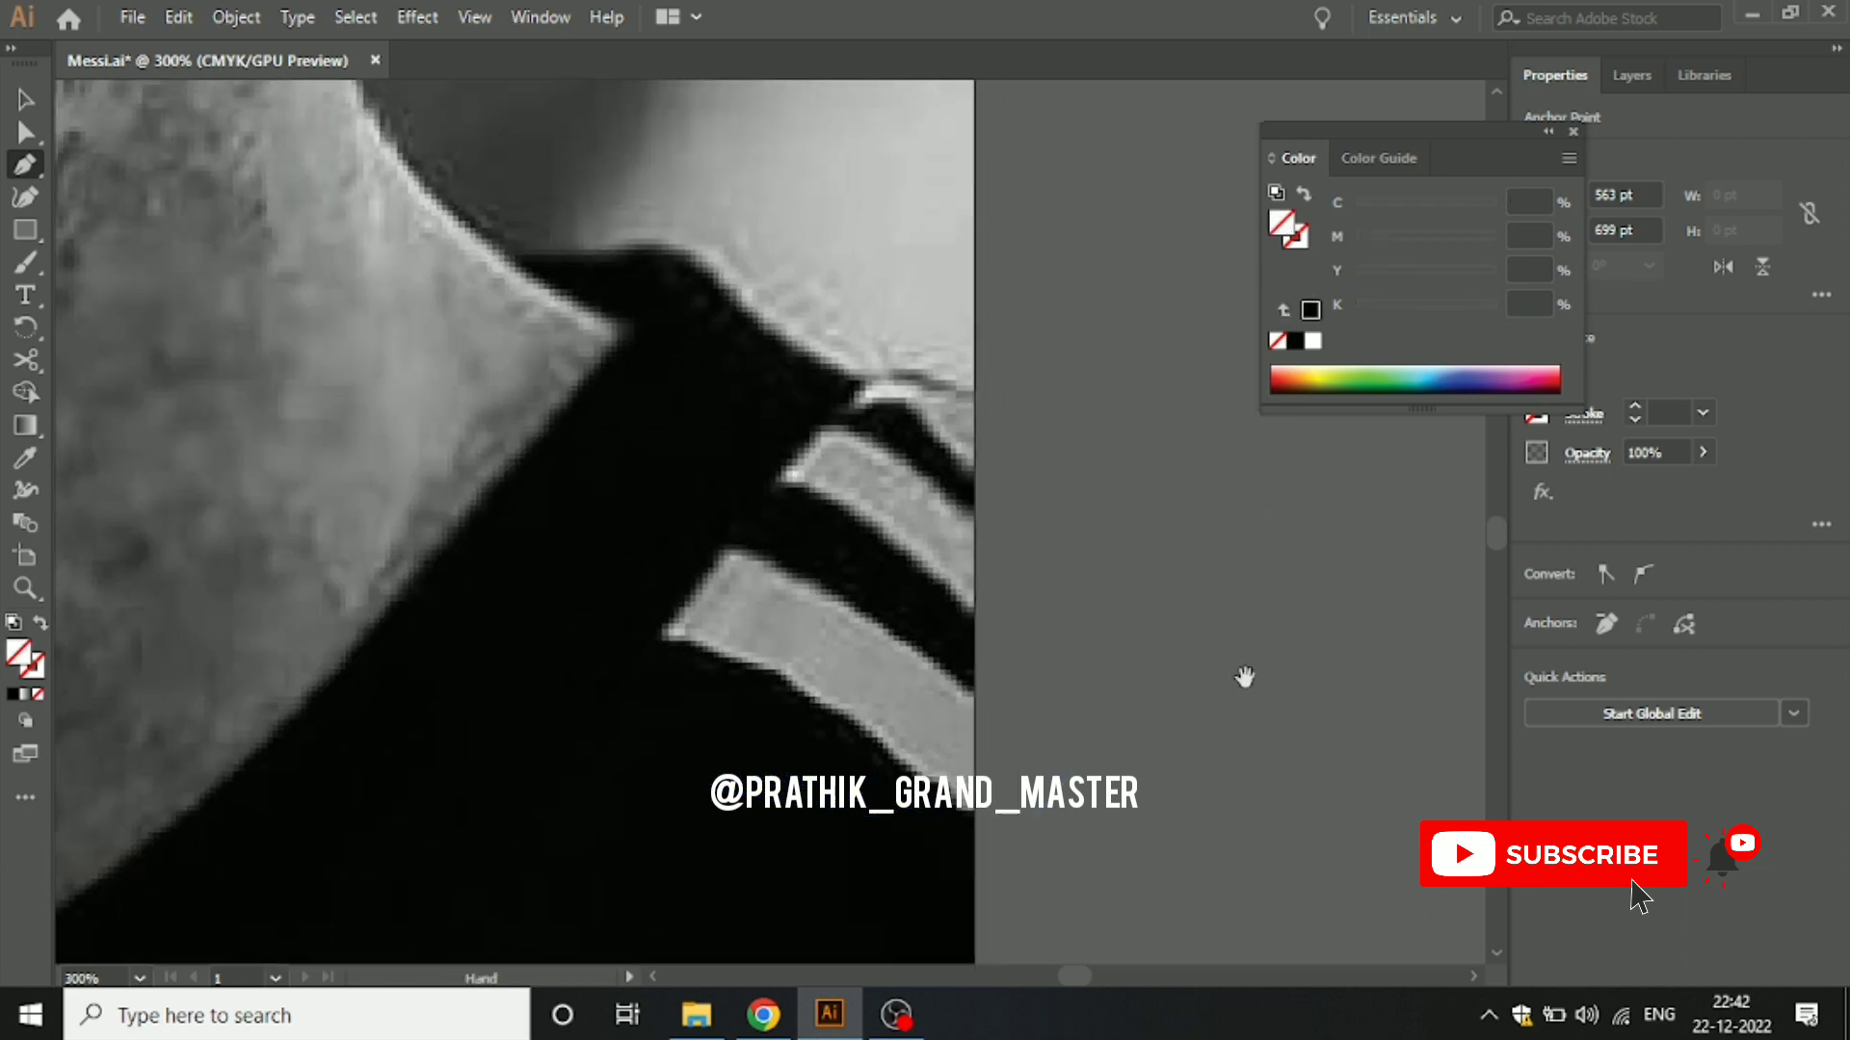
left_click(975, 391)
scroll(857, 356, "up", 2, "alt")
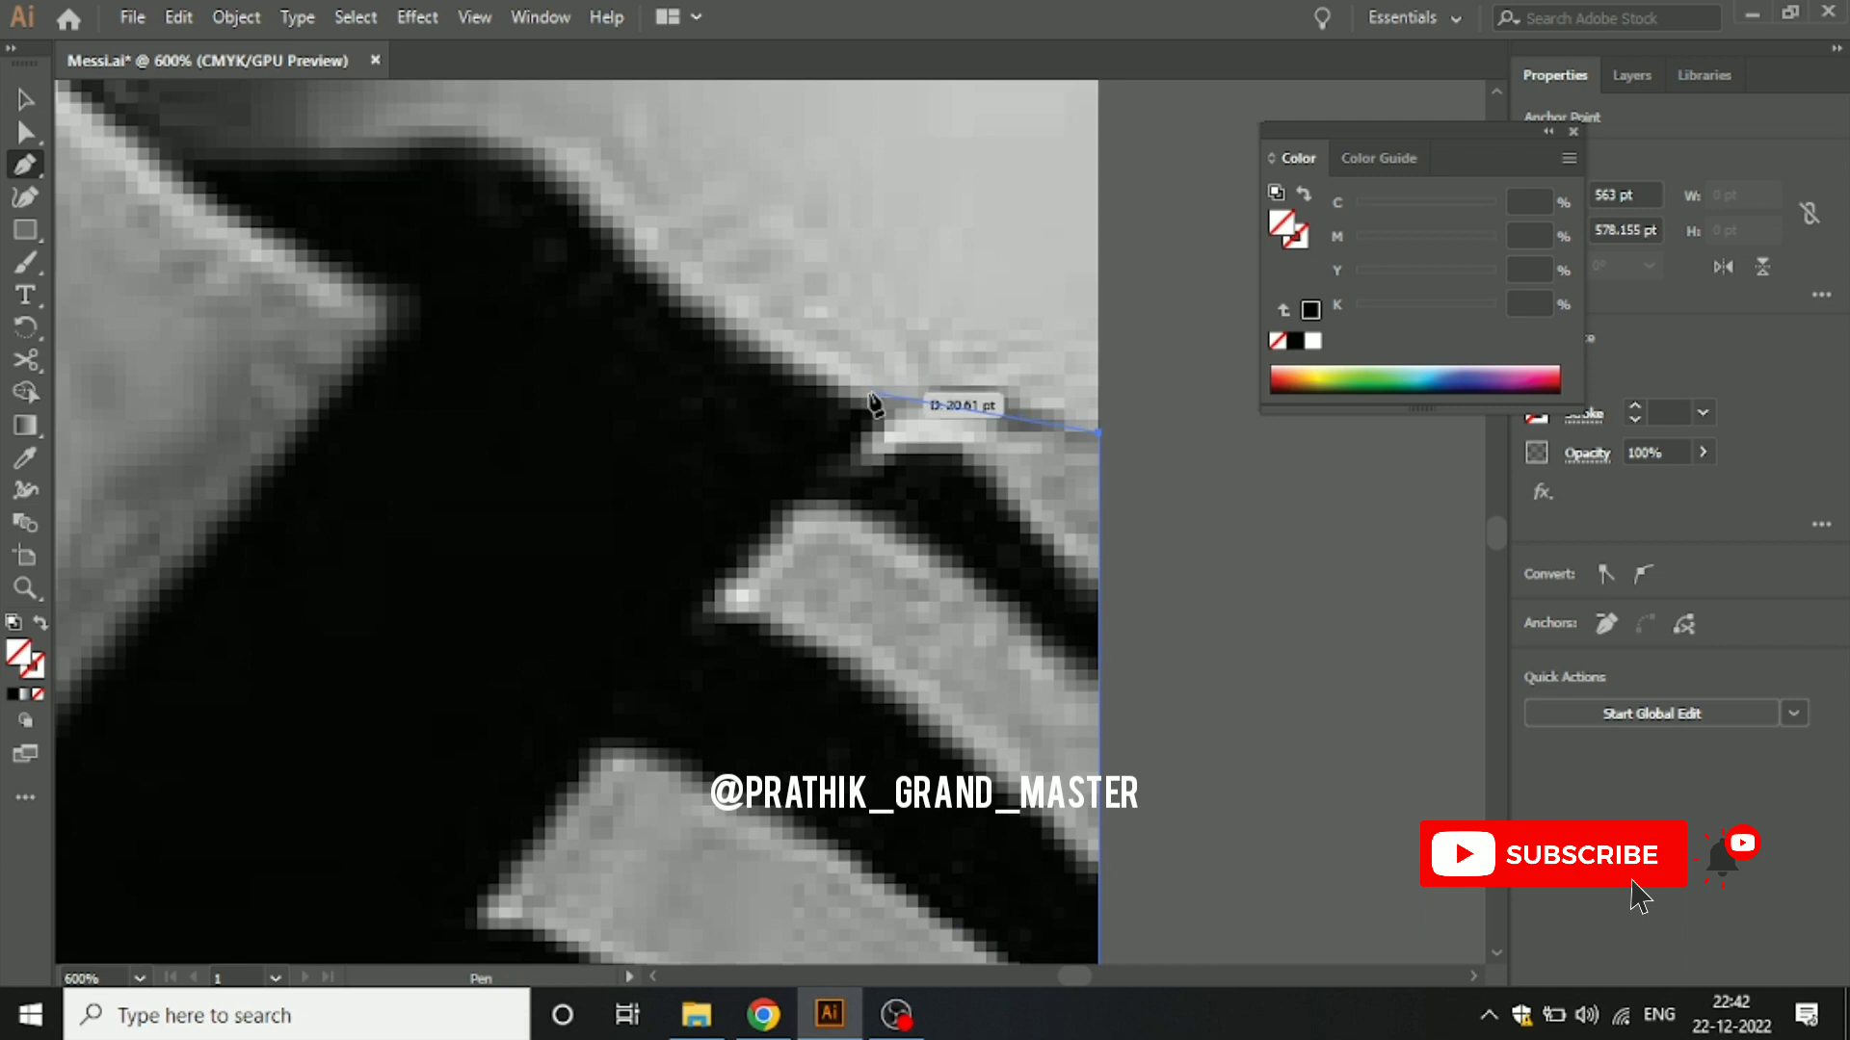
left_click_drag(870, 393, 735, 426)
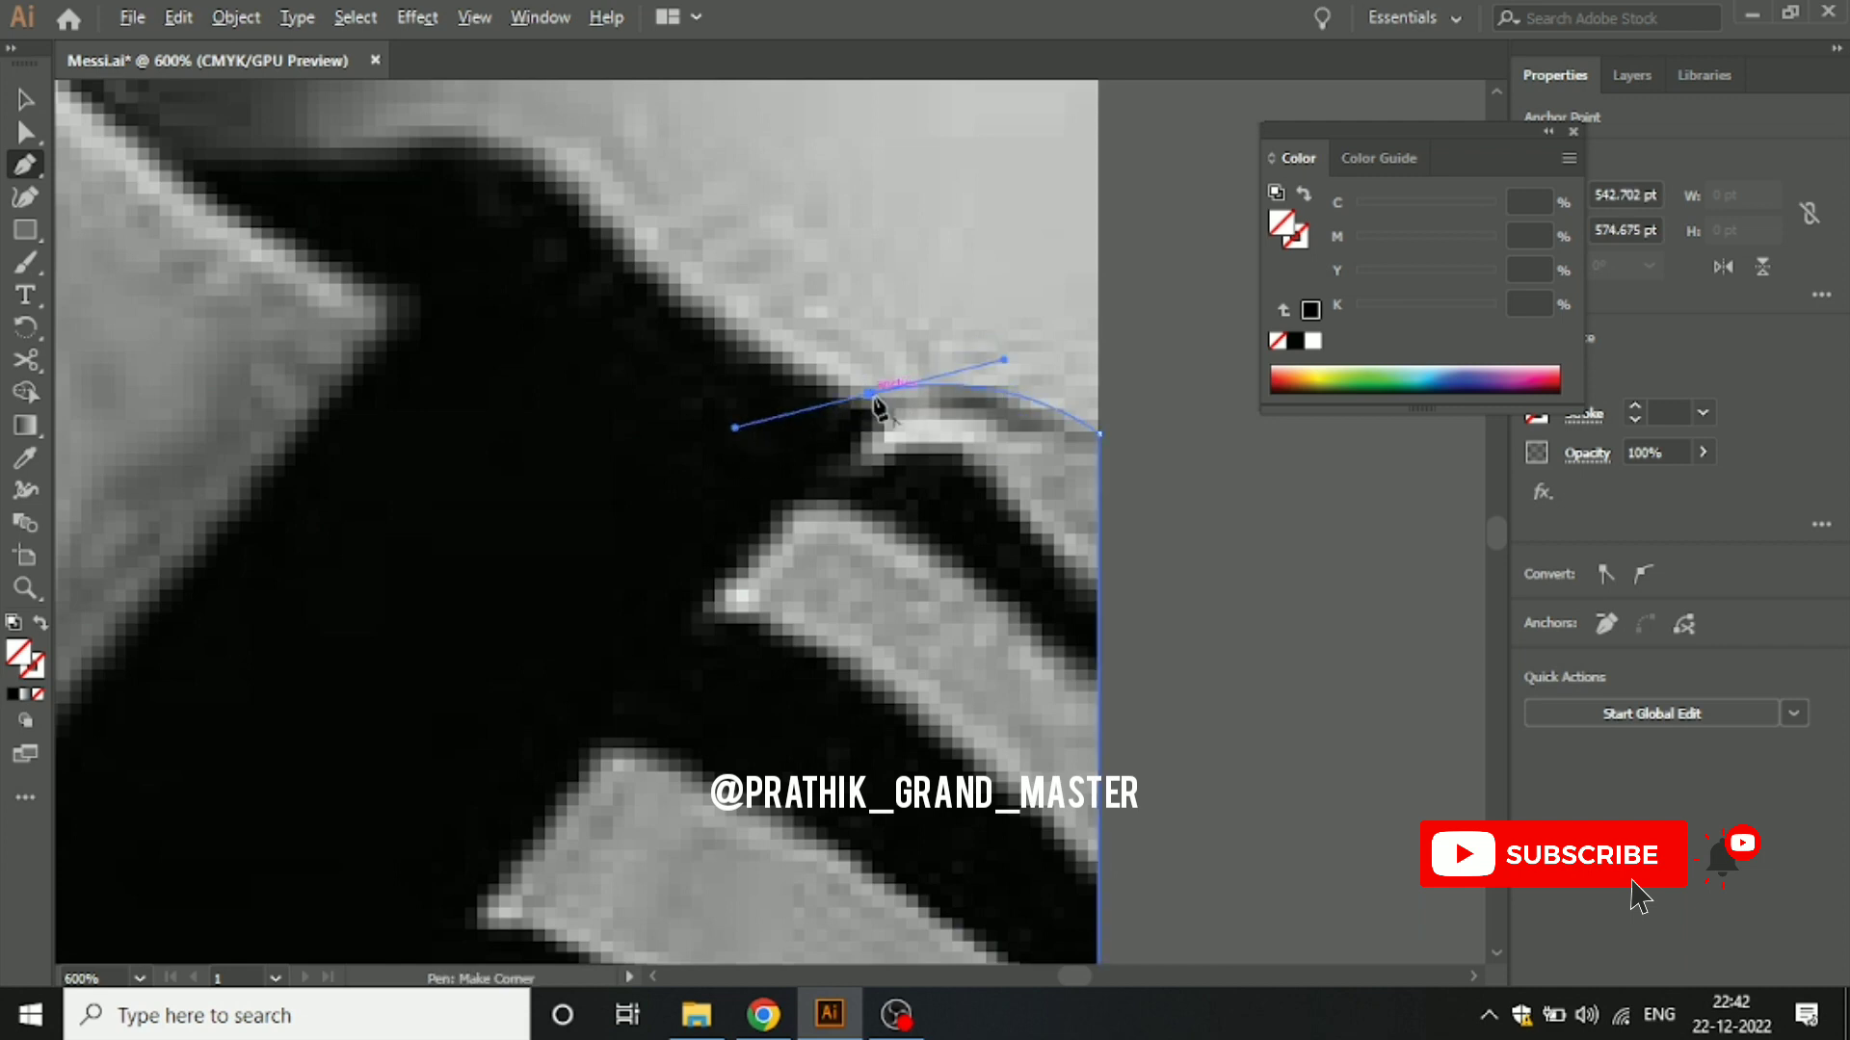
left_click_drag(875, 400, 990, 626)
Step: Continue the outline around the collar tip and along its top edge to the neckline
left_click(768, 513)
left_click(721, 440)
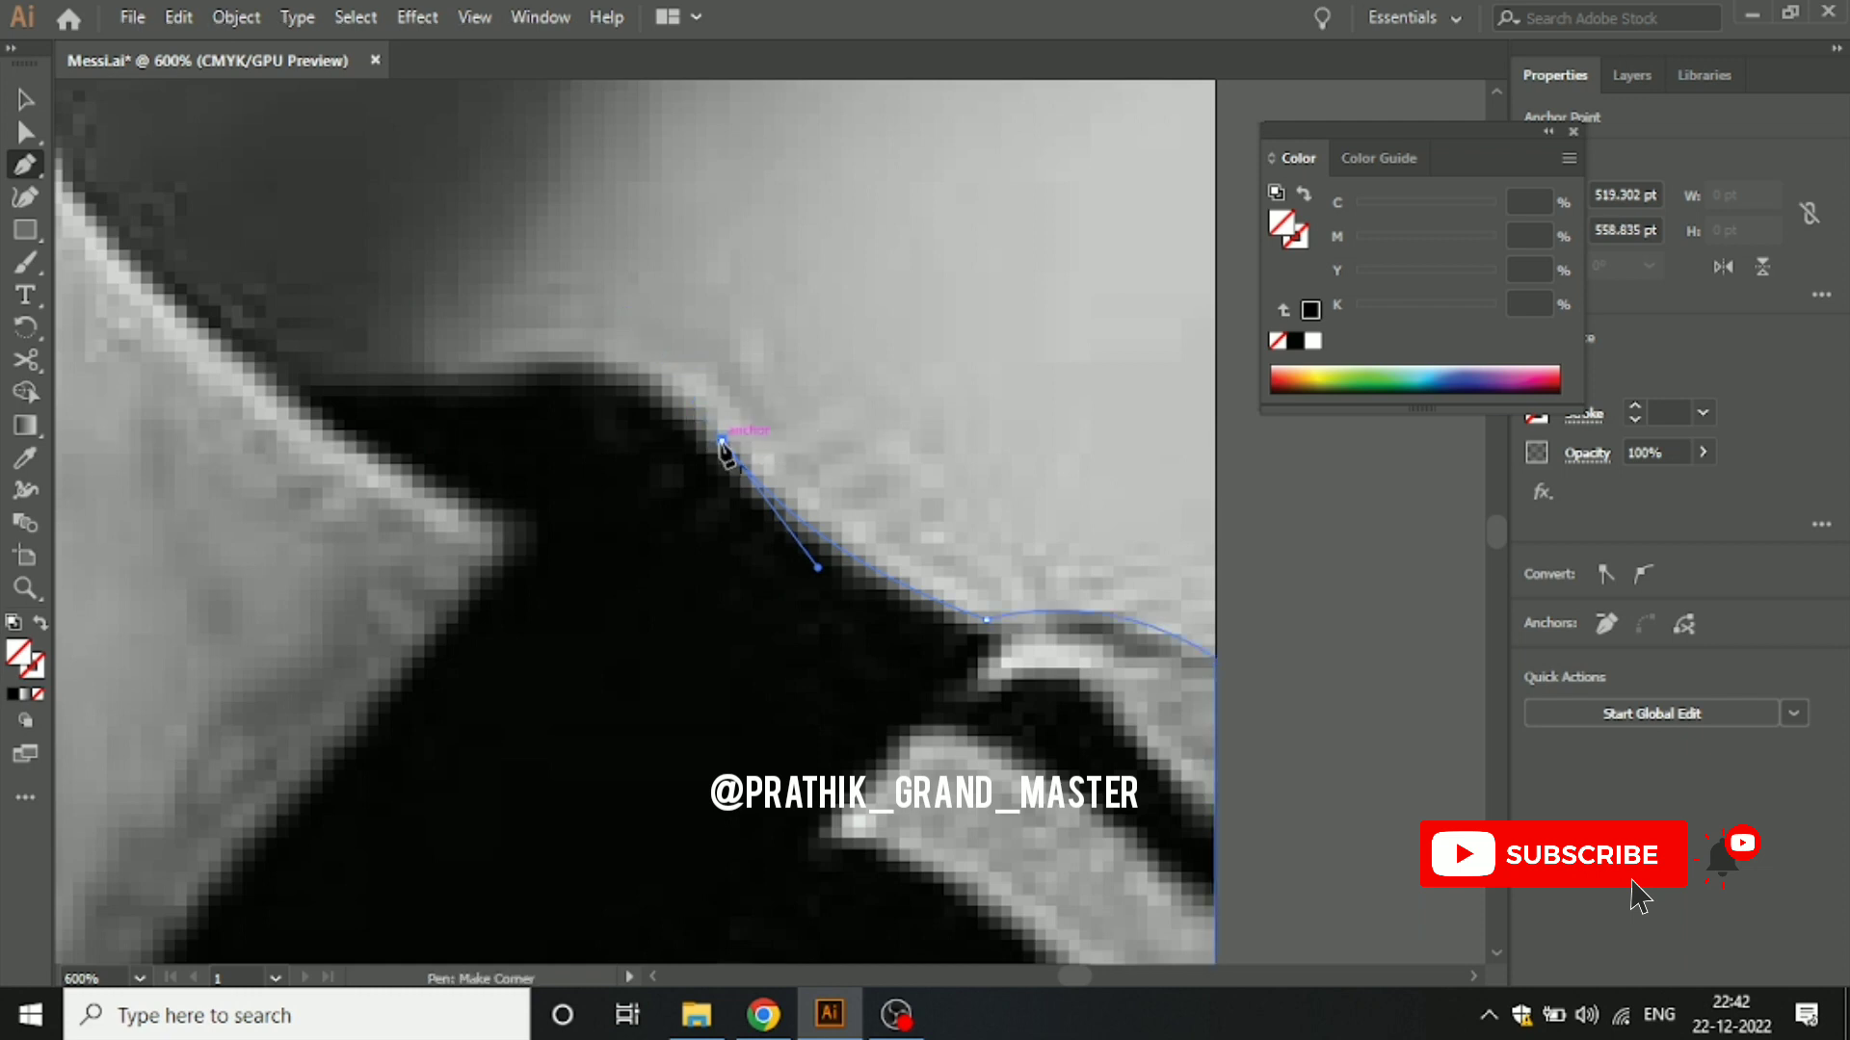
left_click(489, 366)
left_click_drag(489, 367, 459, 385)
left_click_drag(332, 426, 331, 432)
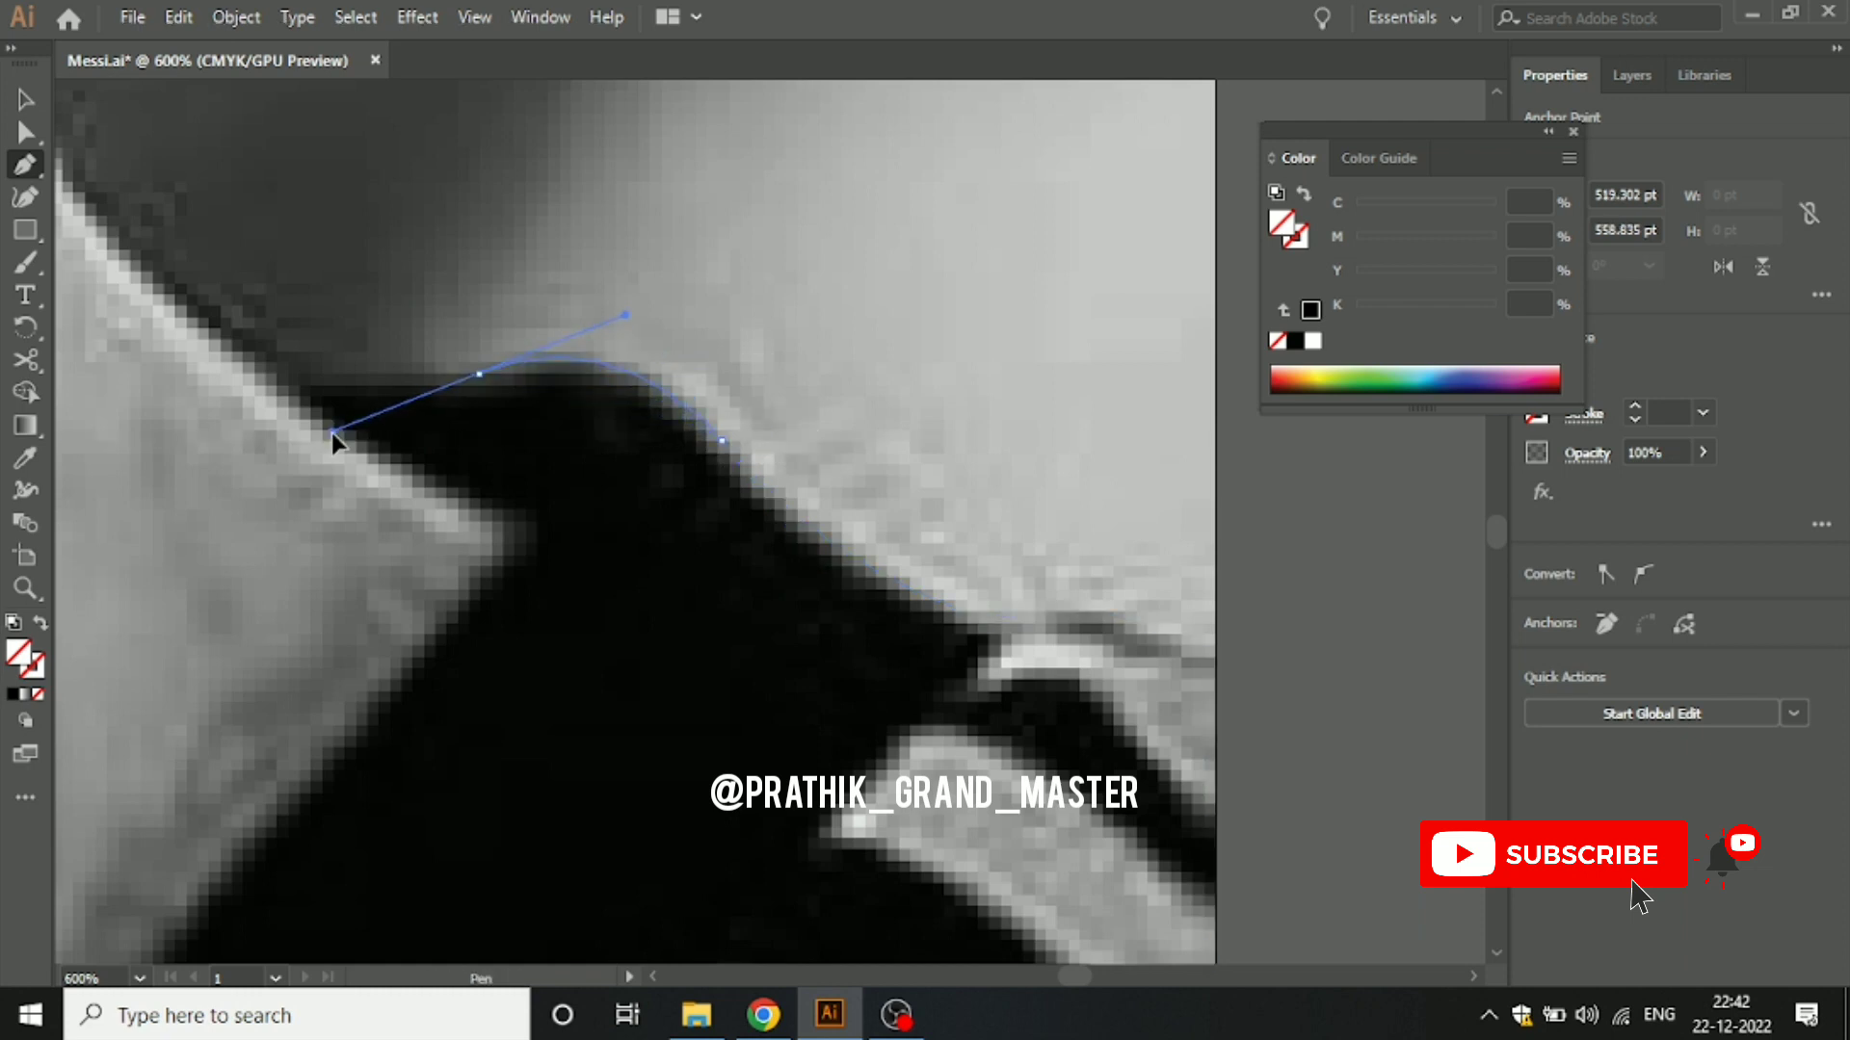
left_click(480, 374)
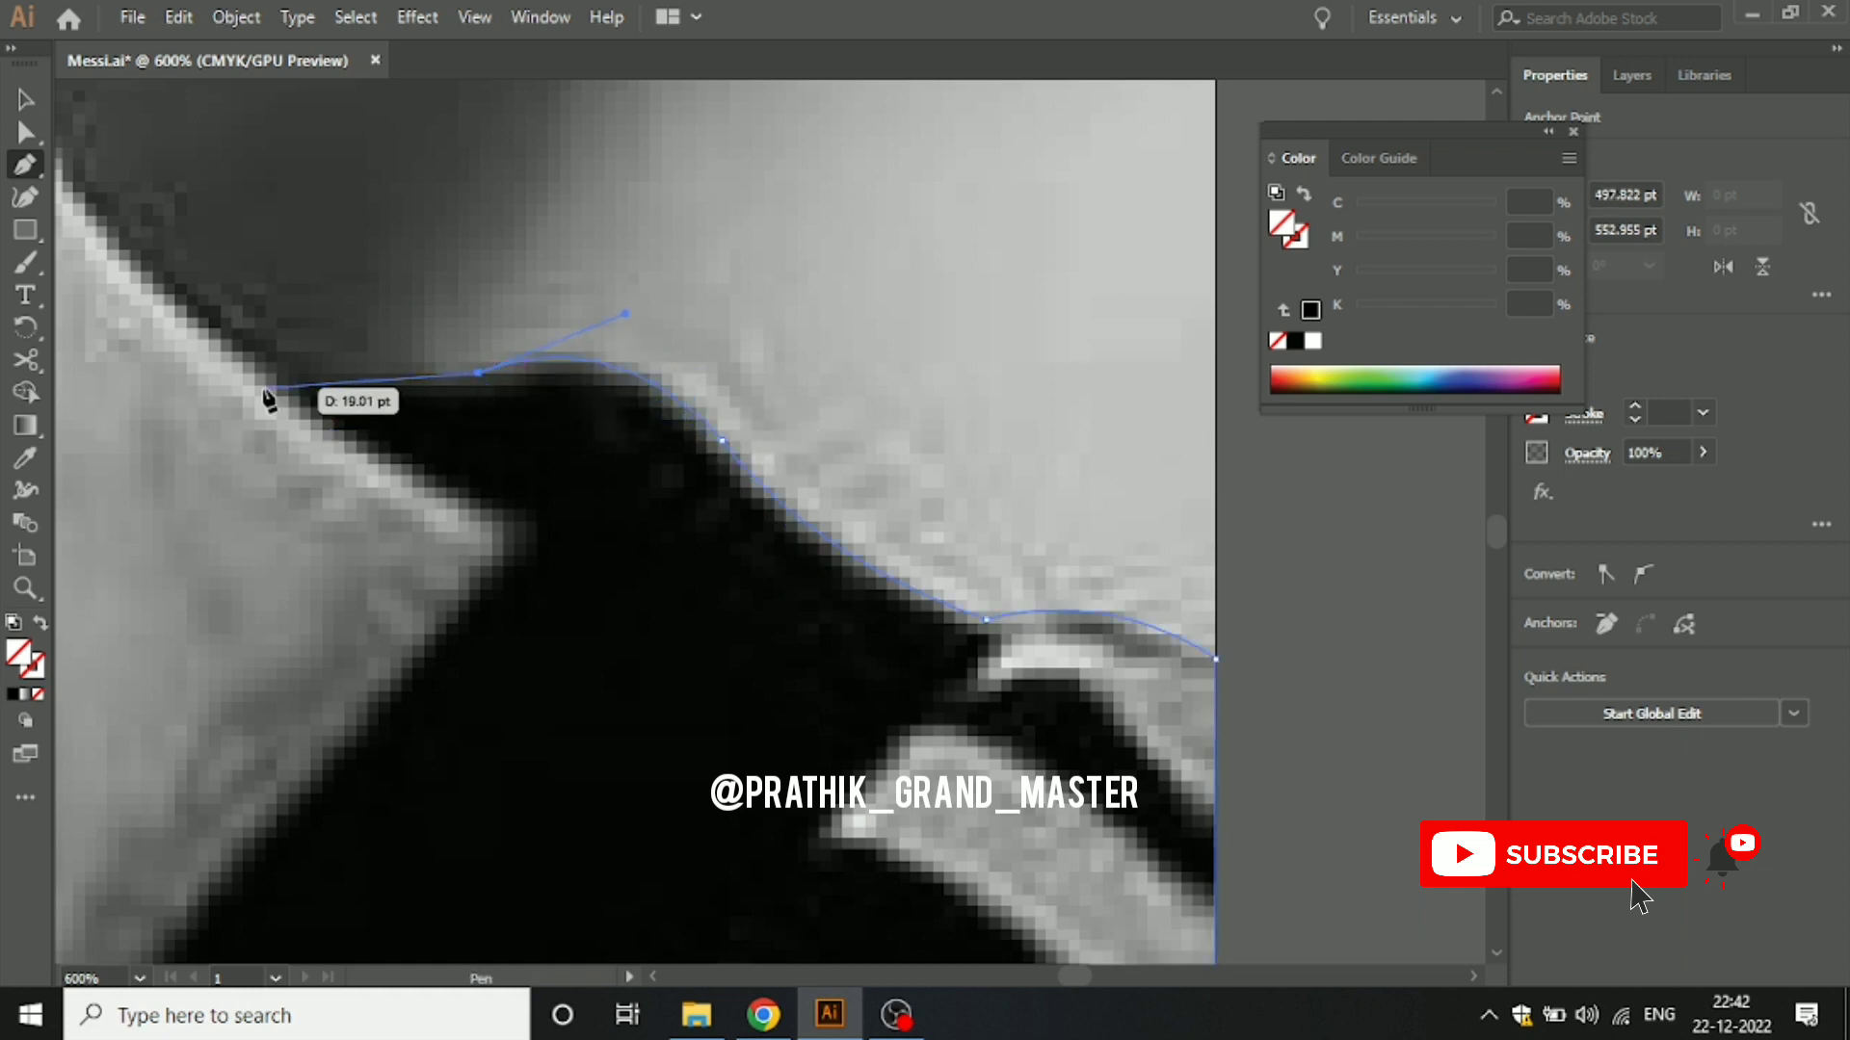
left_click_drag(260, 362, 258, 362)
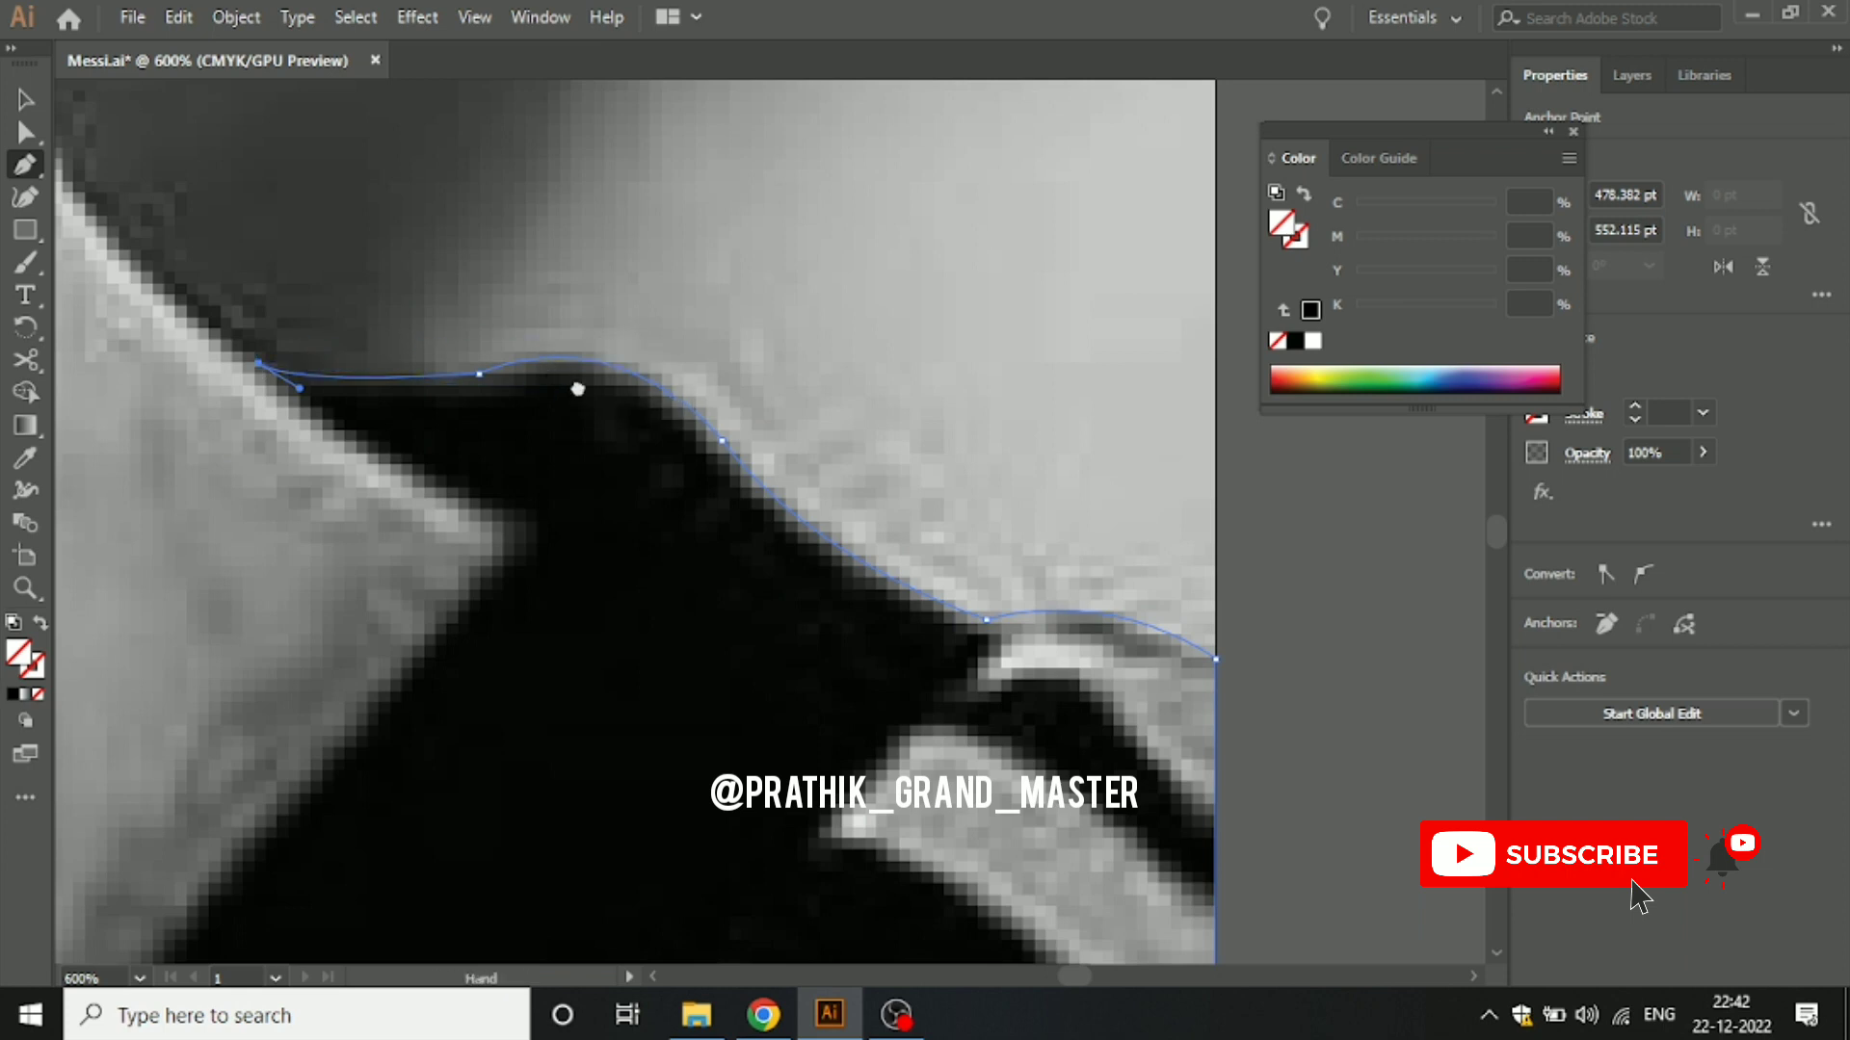
left_click_drag(578, 385, 896, 251)
left_click(854, 378)
left_click_drag(854, 378, 1004, 418)
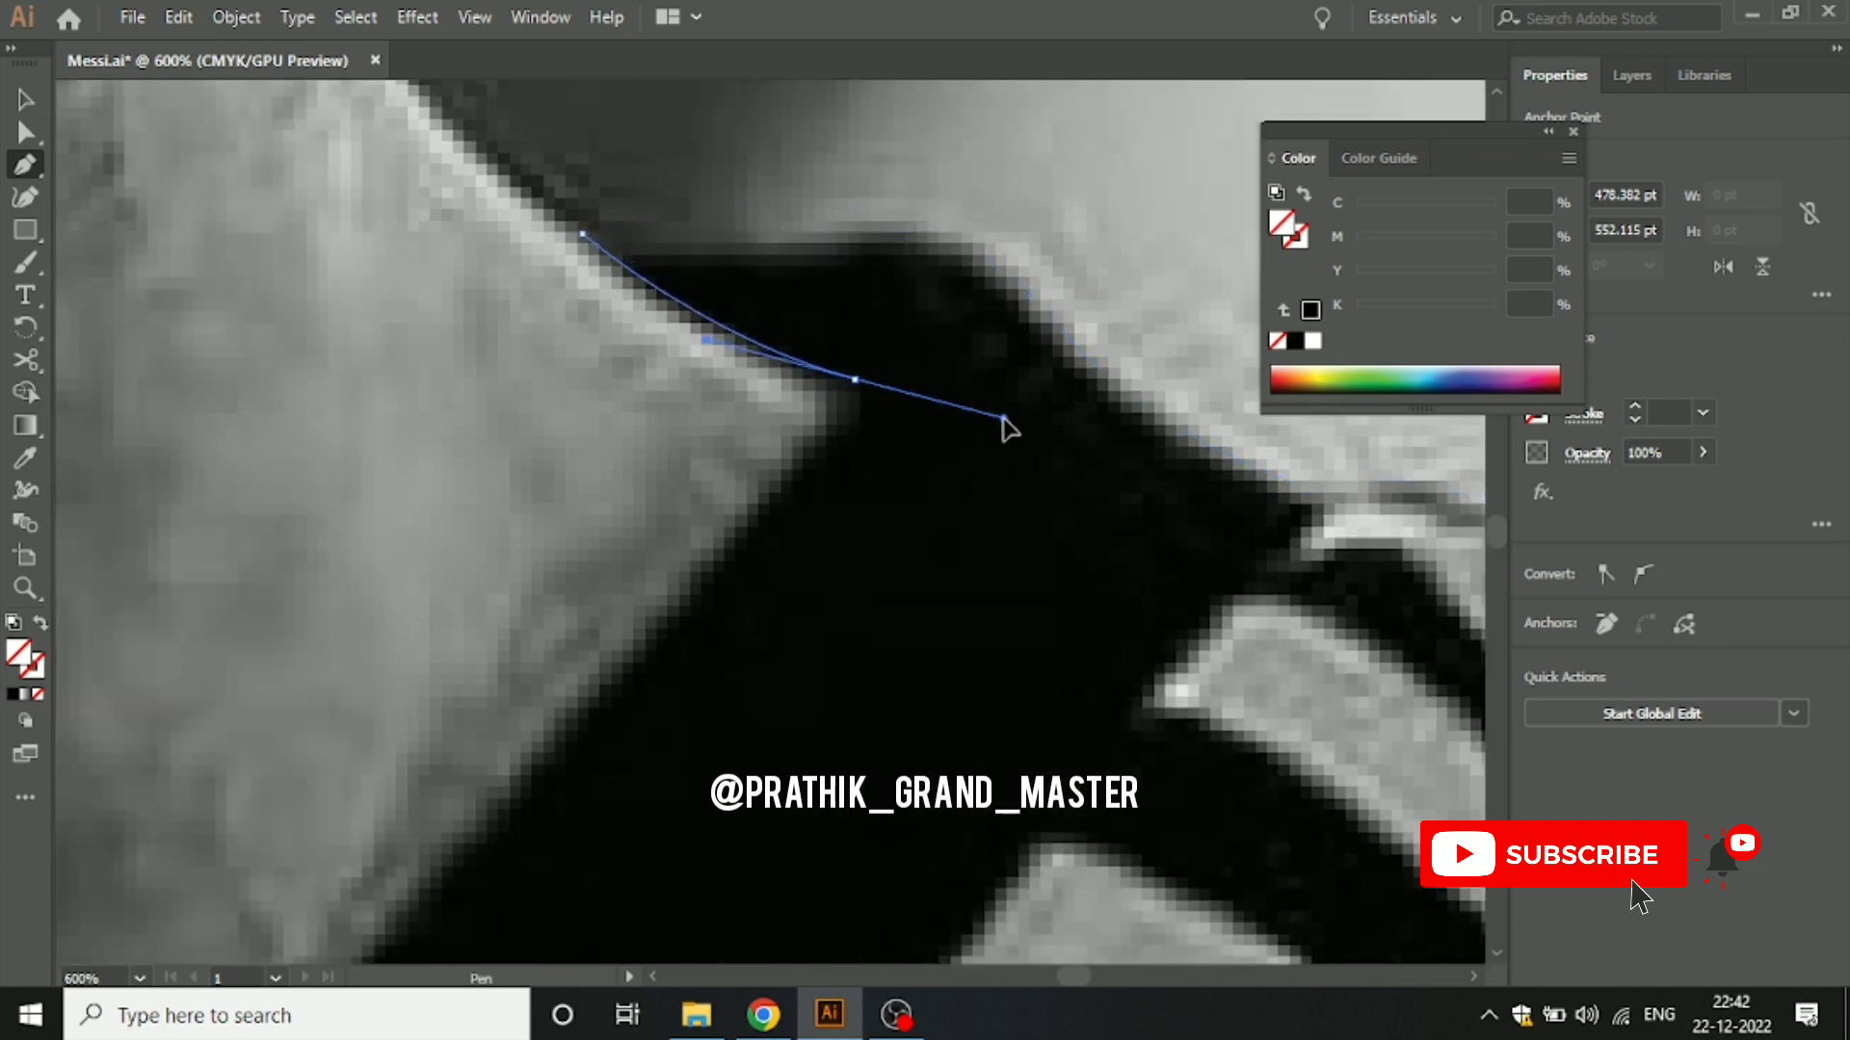
left_click(854, 378)
Step: Trace the outline curving down along the neck's edge
left_click_drag(830, 347, 946, 280)
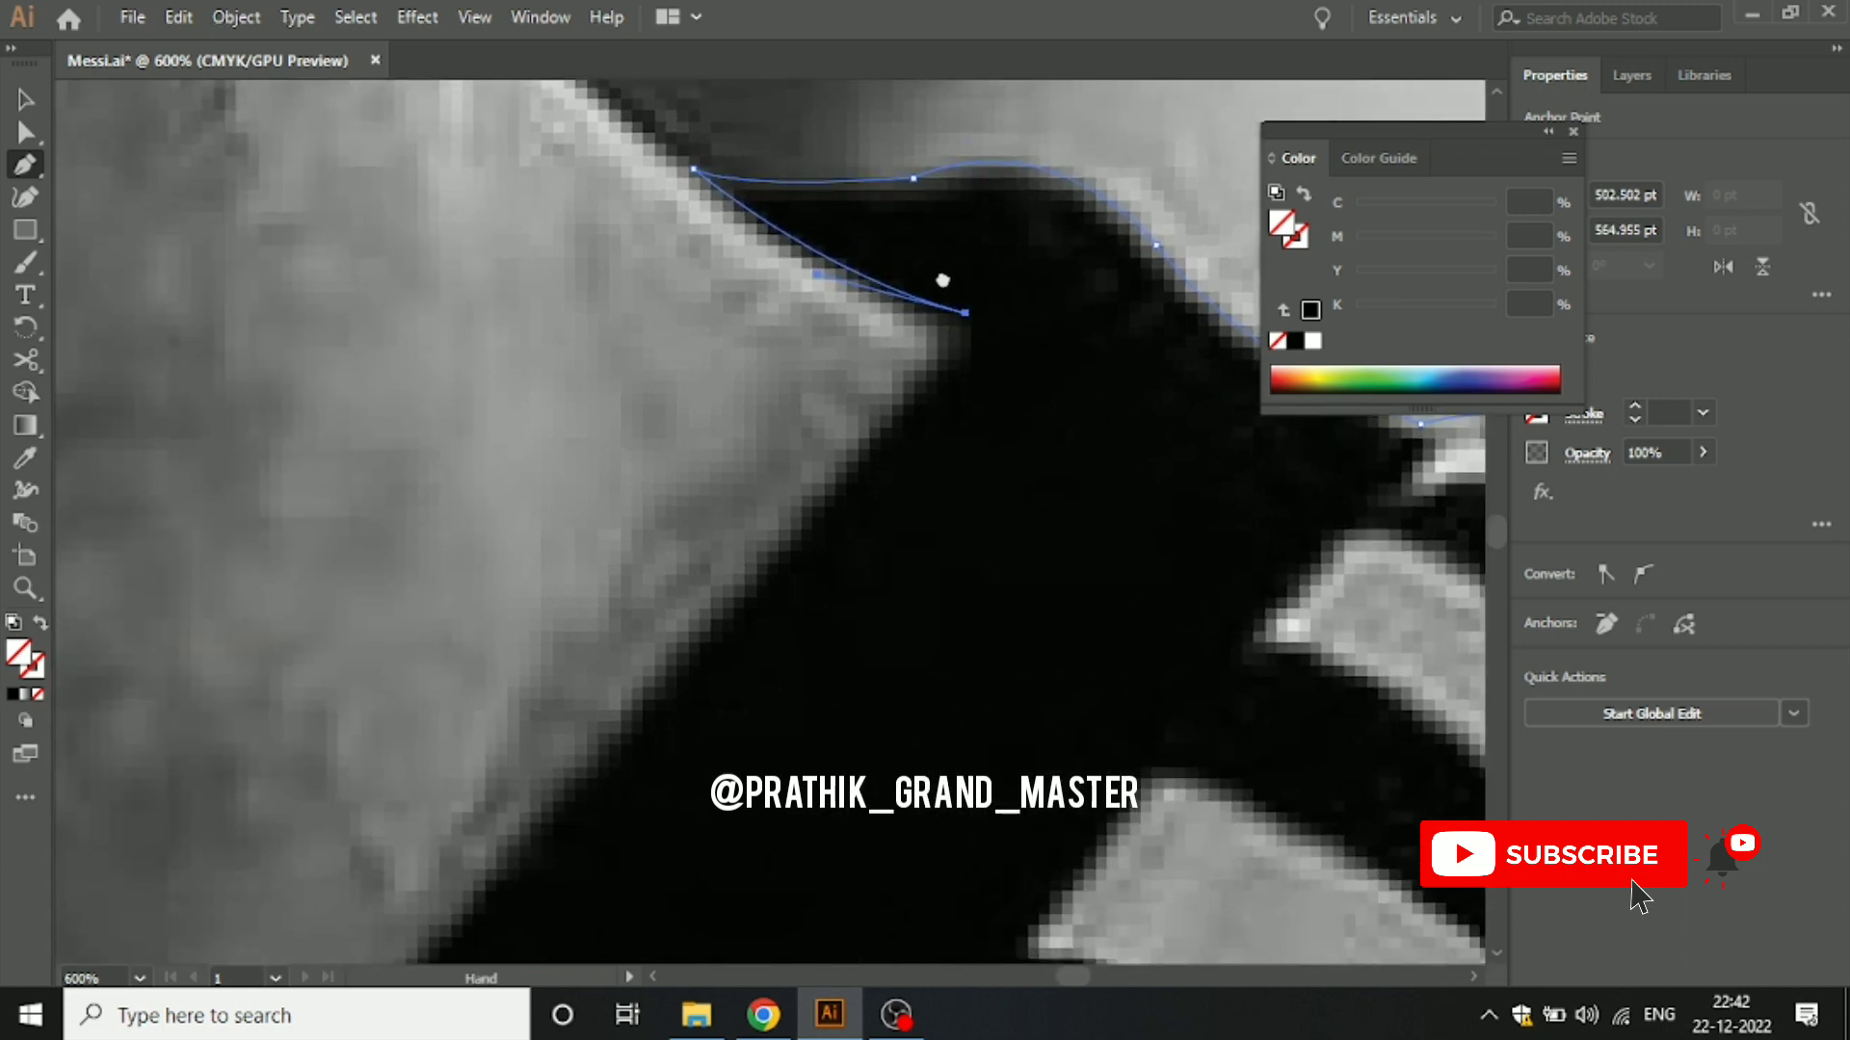
left_click_drag(920, 390, 910, 403)
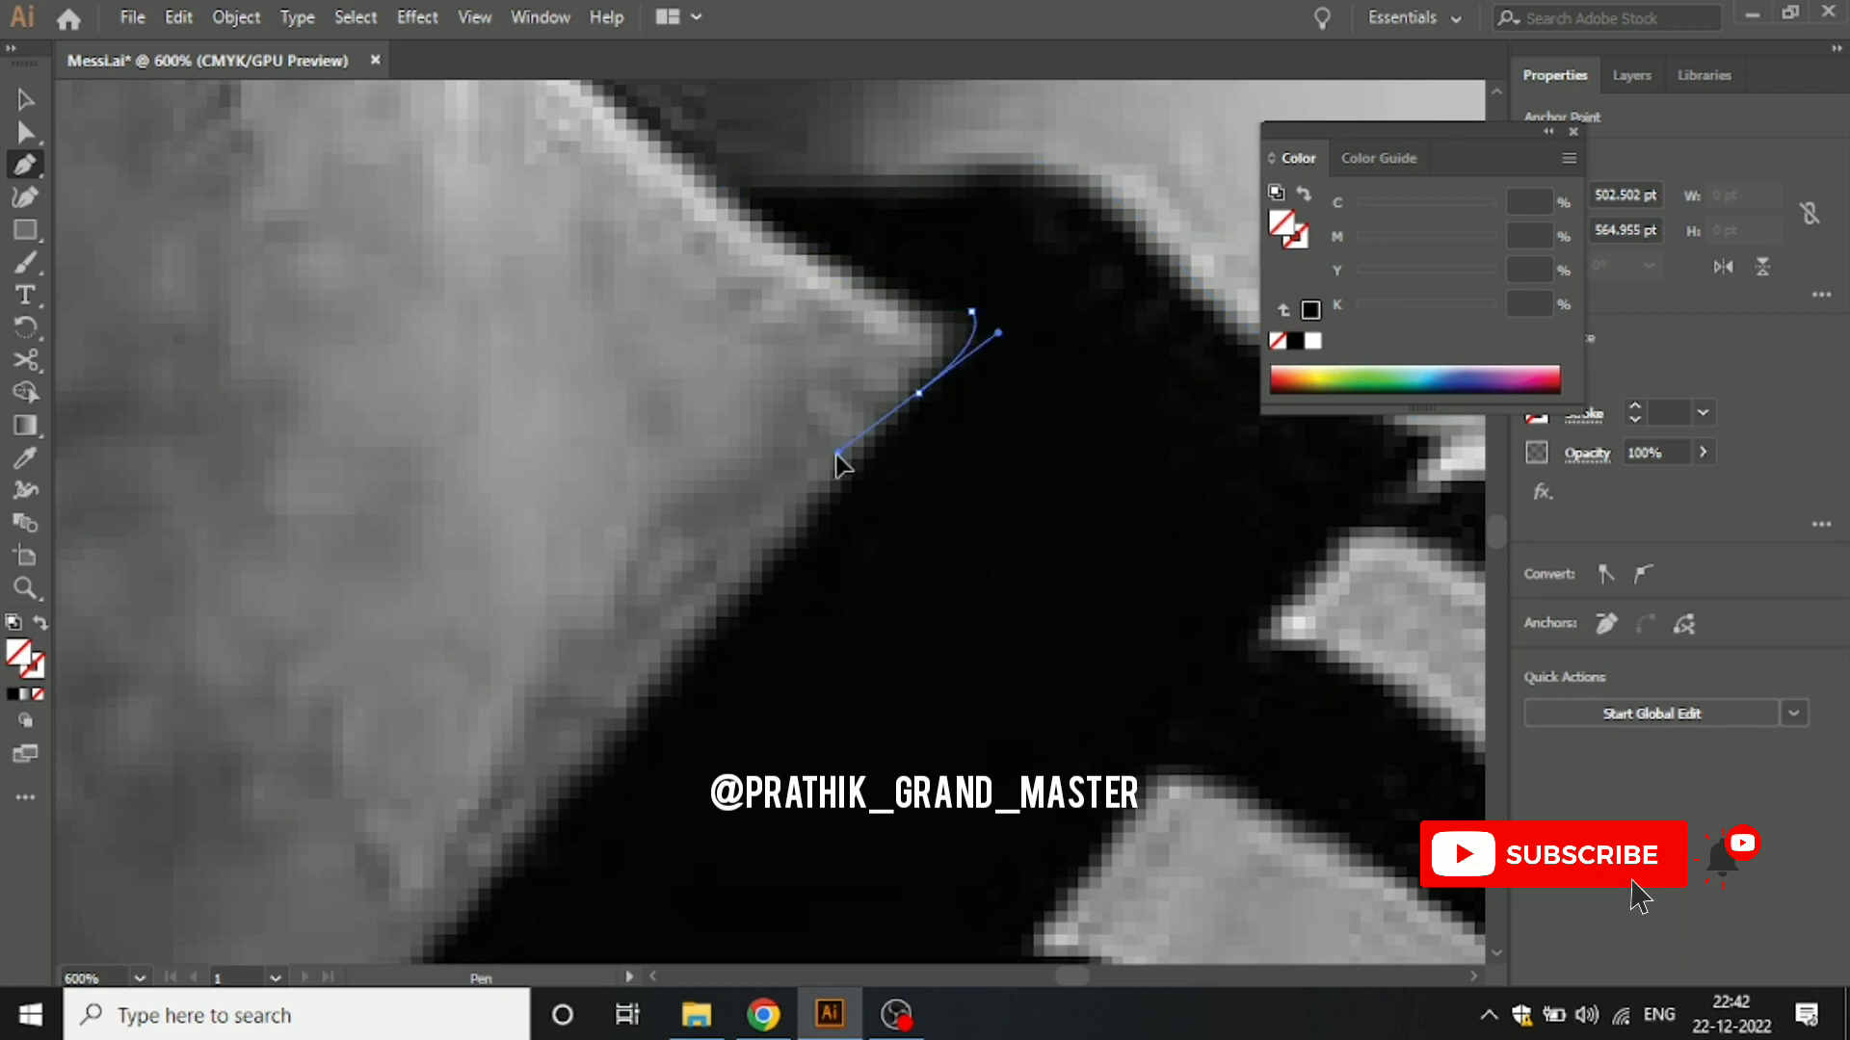
left_click_drag(838, 462, 899, 412)
left_click_drag(888, 528, 971, 364)
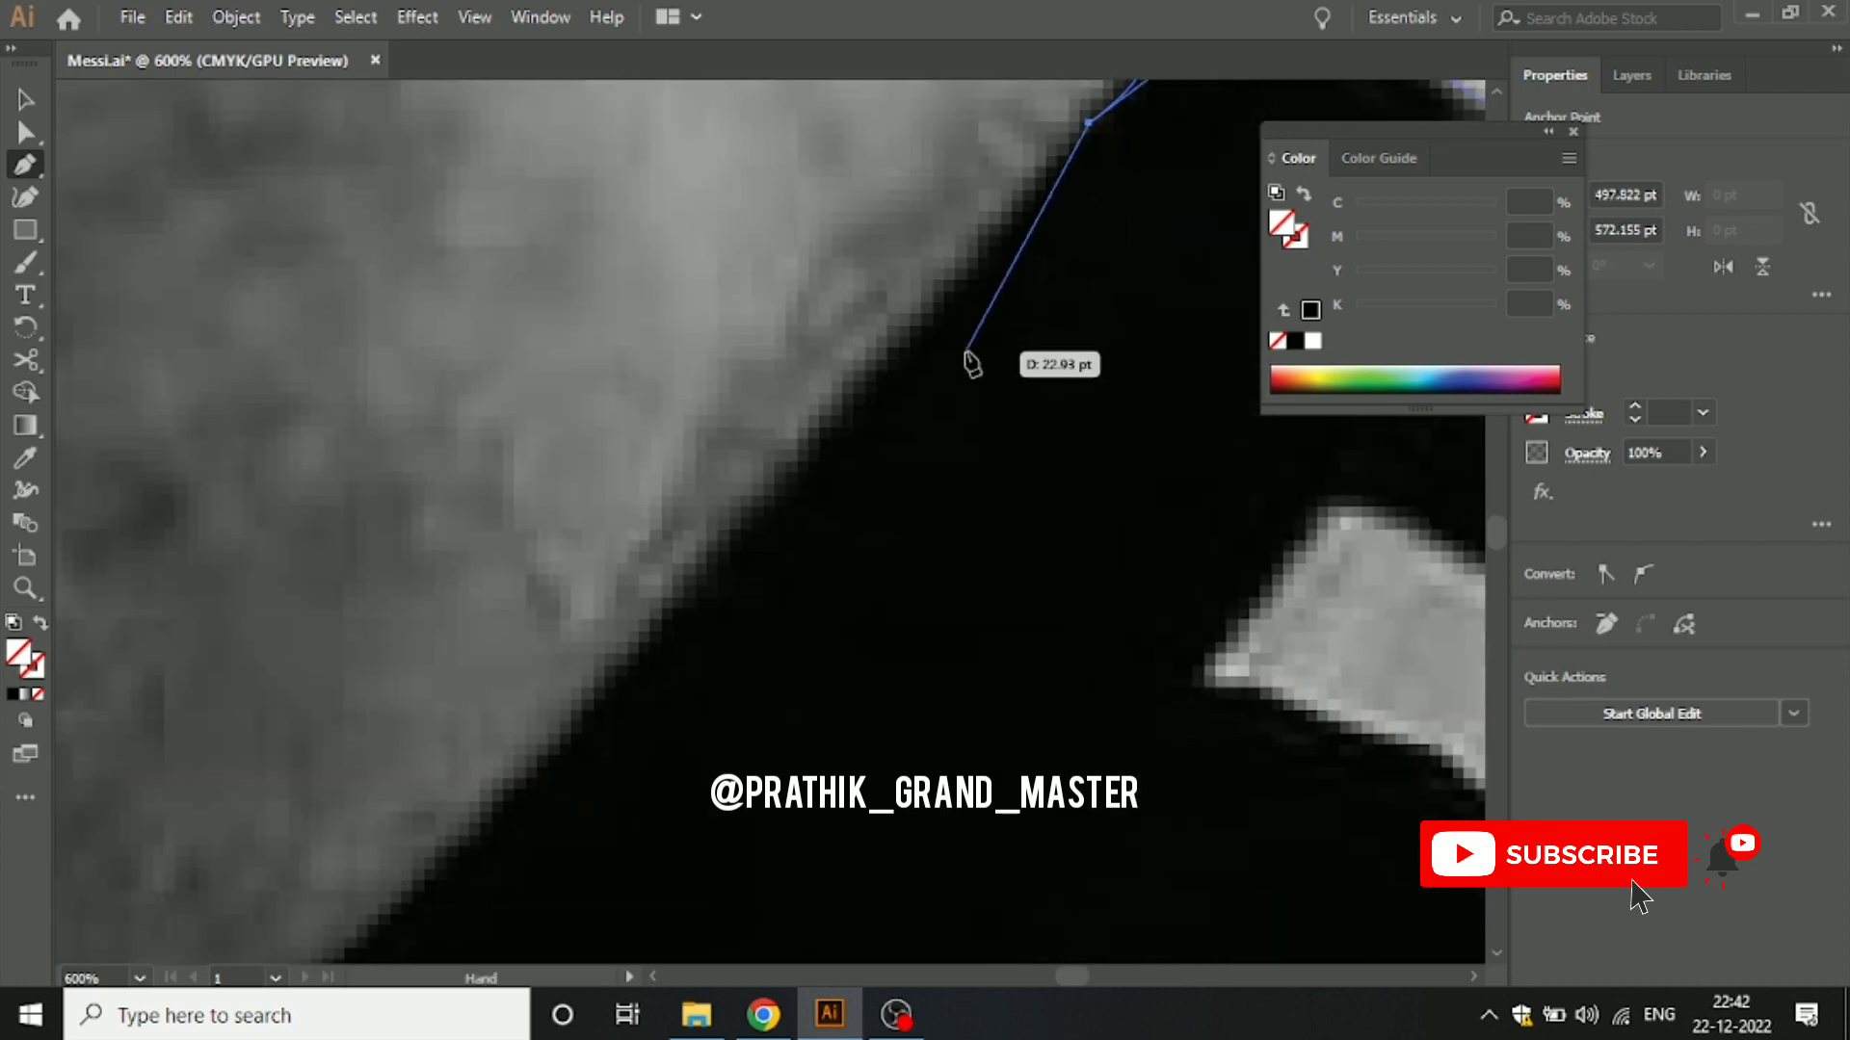
scroll(971, 365, "down", 3)
scroll(795, 539, "up", 2)
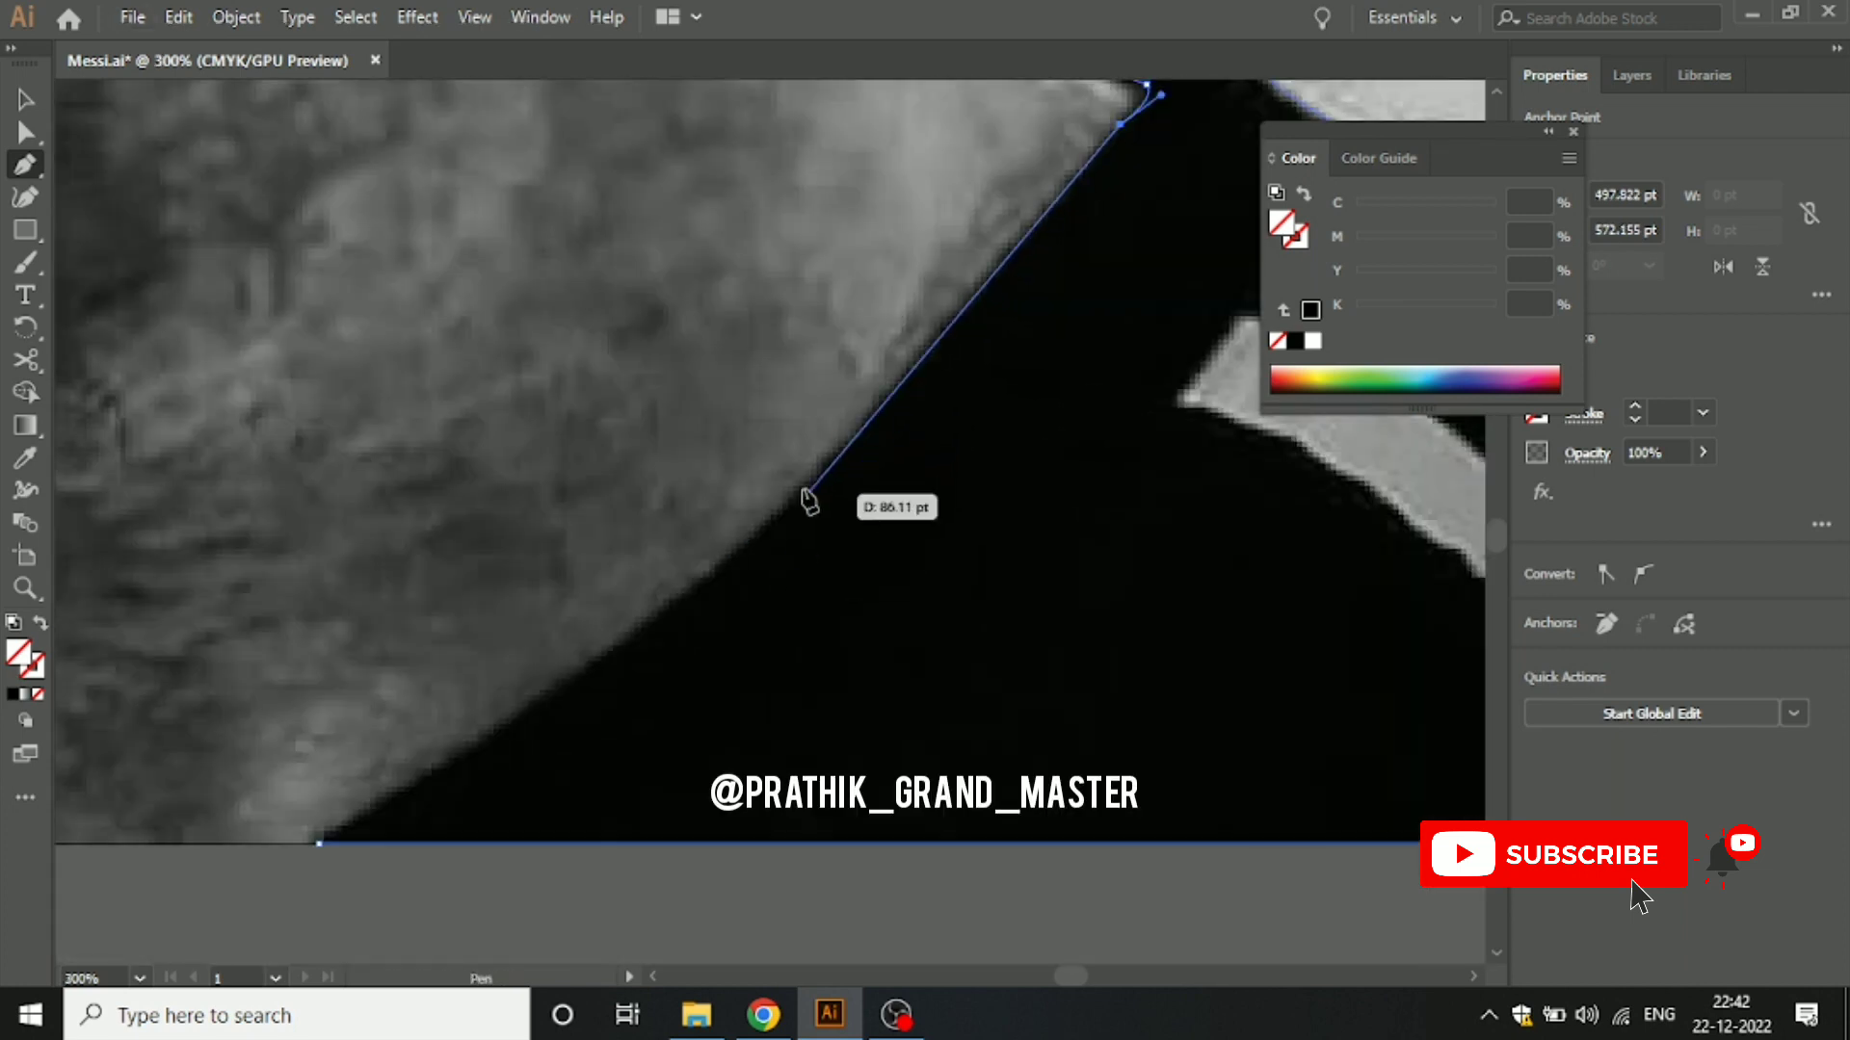
left_click_drag(885, 393, 860, 457)
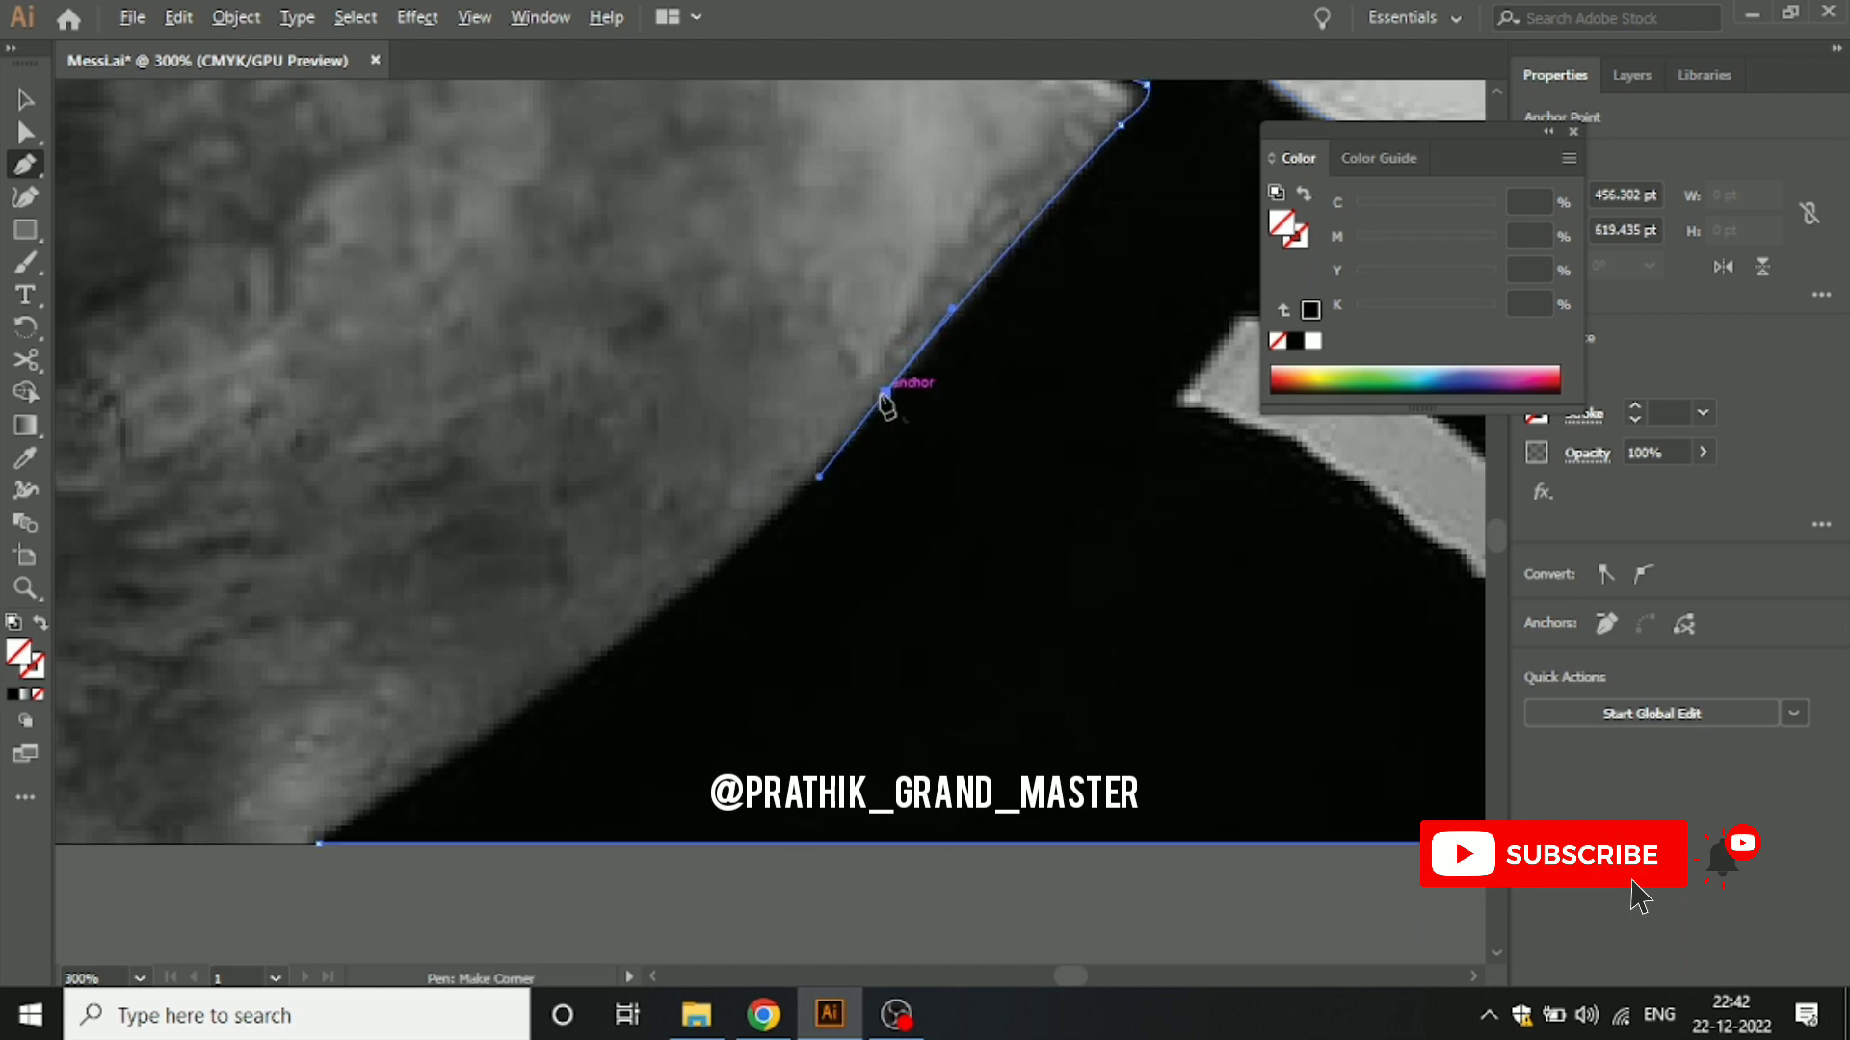
Step: Close the right jersey outline at its start point and fill it black
left_click_drag(392, 554, 601, 438)
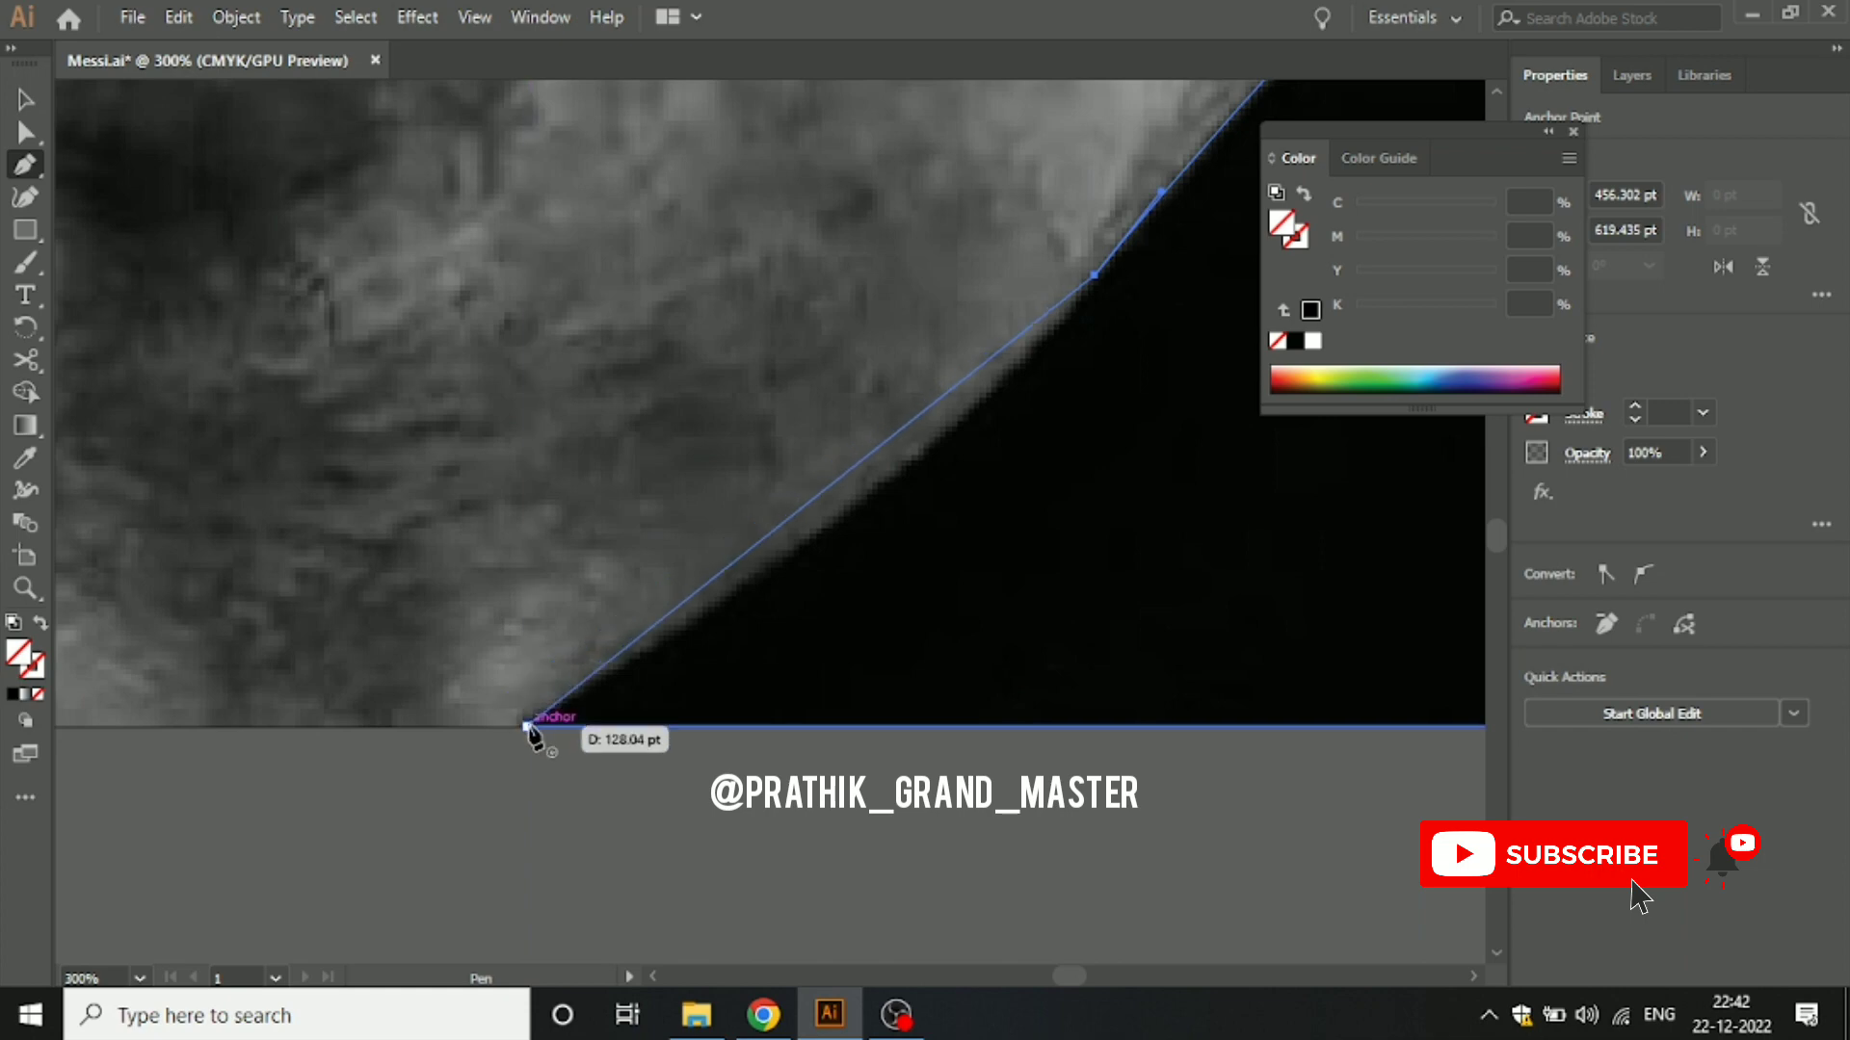
left_click_drag(528, 726, 166, 917)
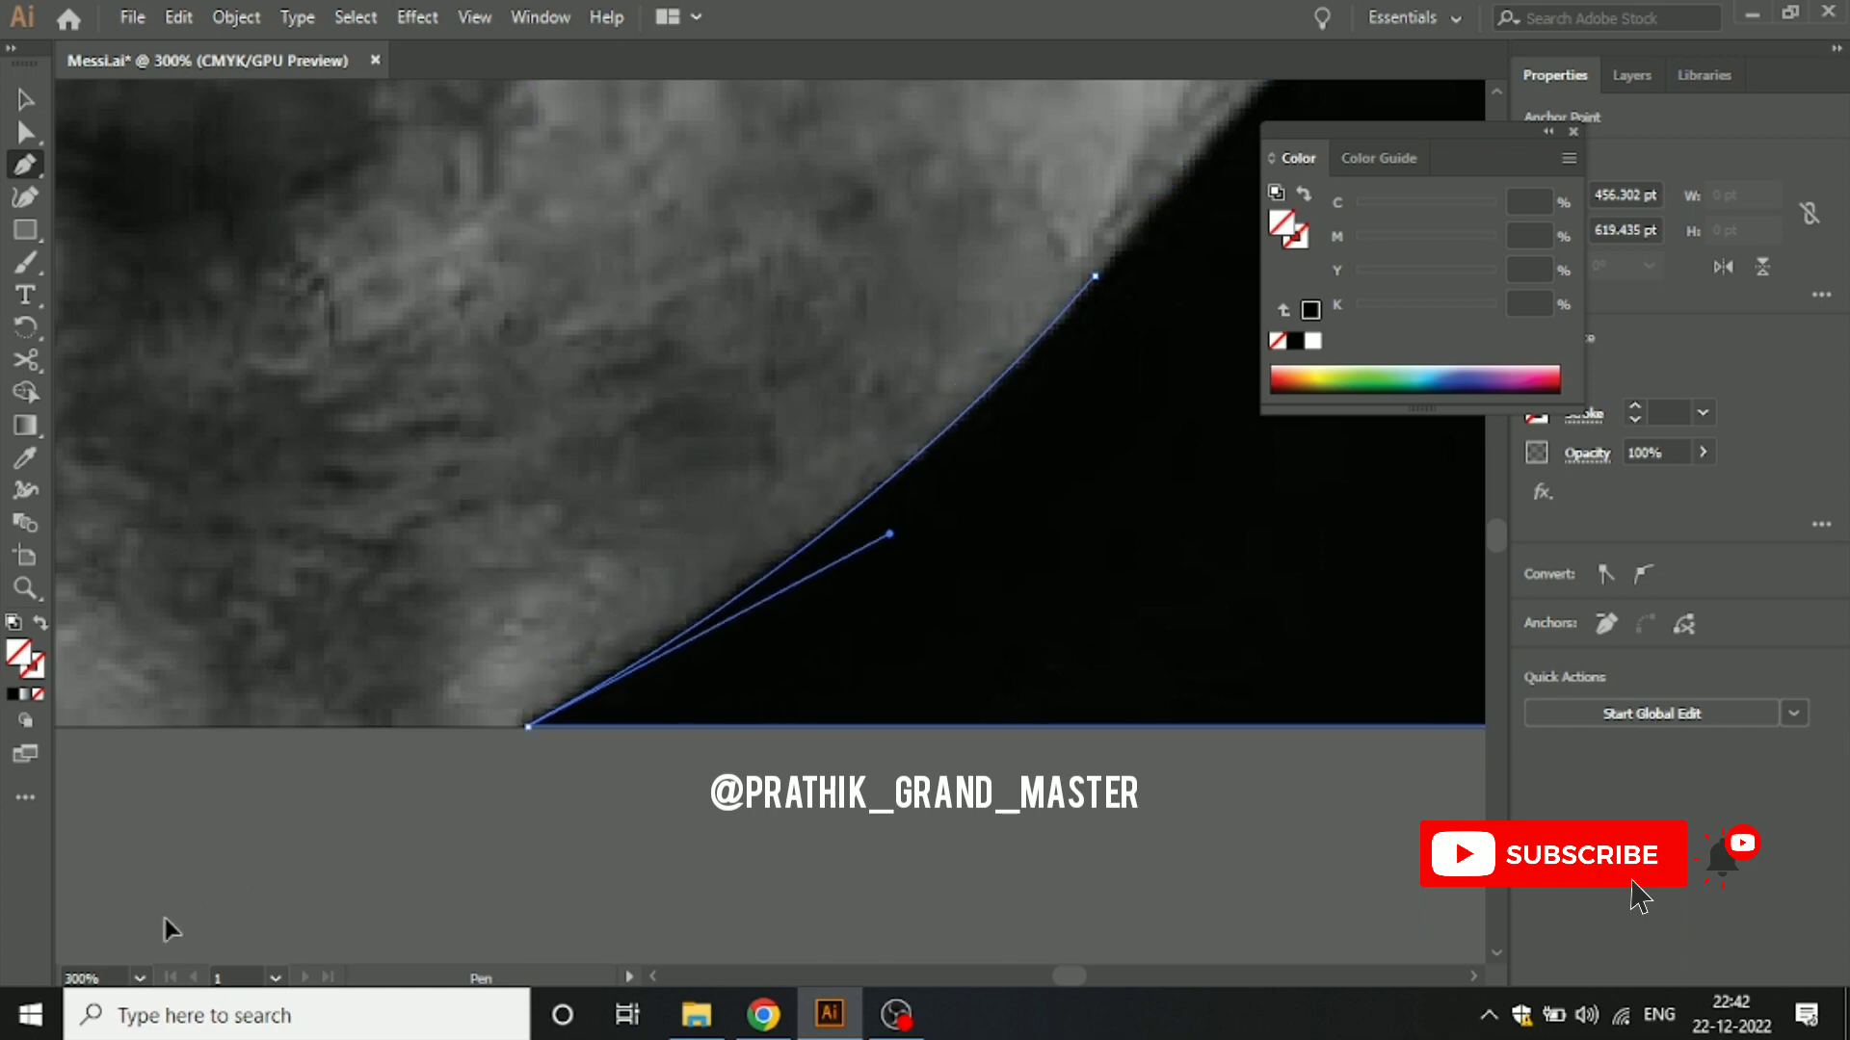
left_click(14, 694)
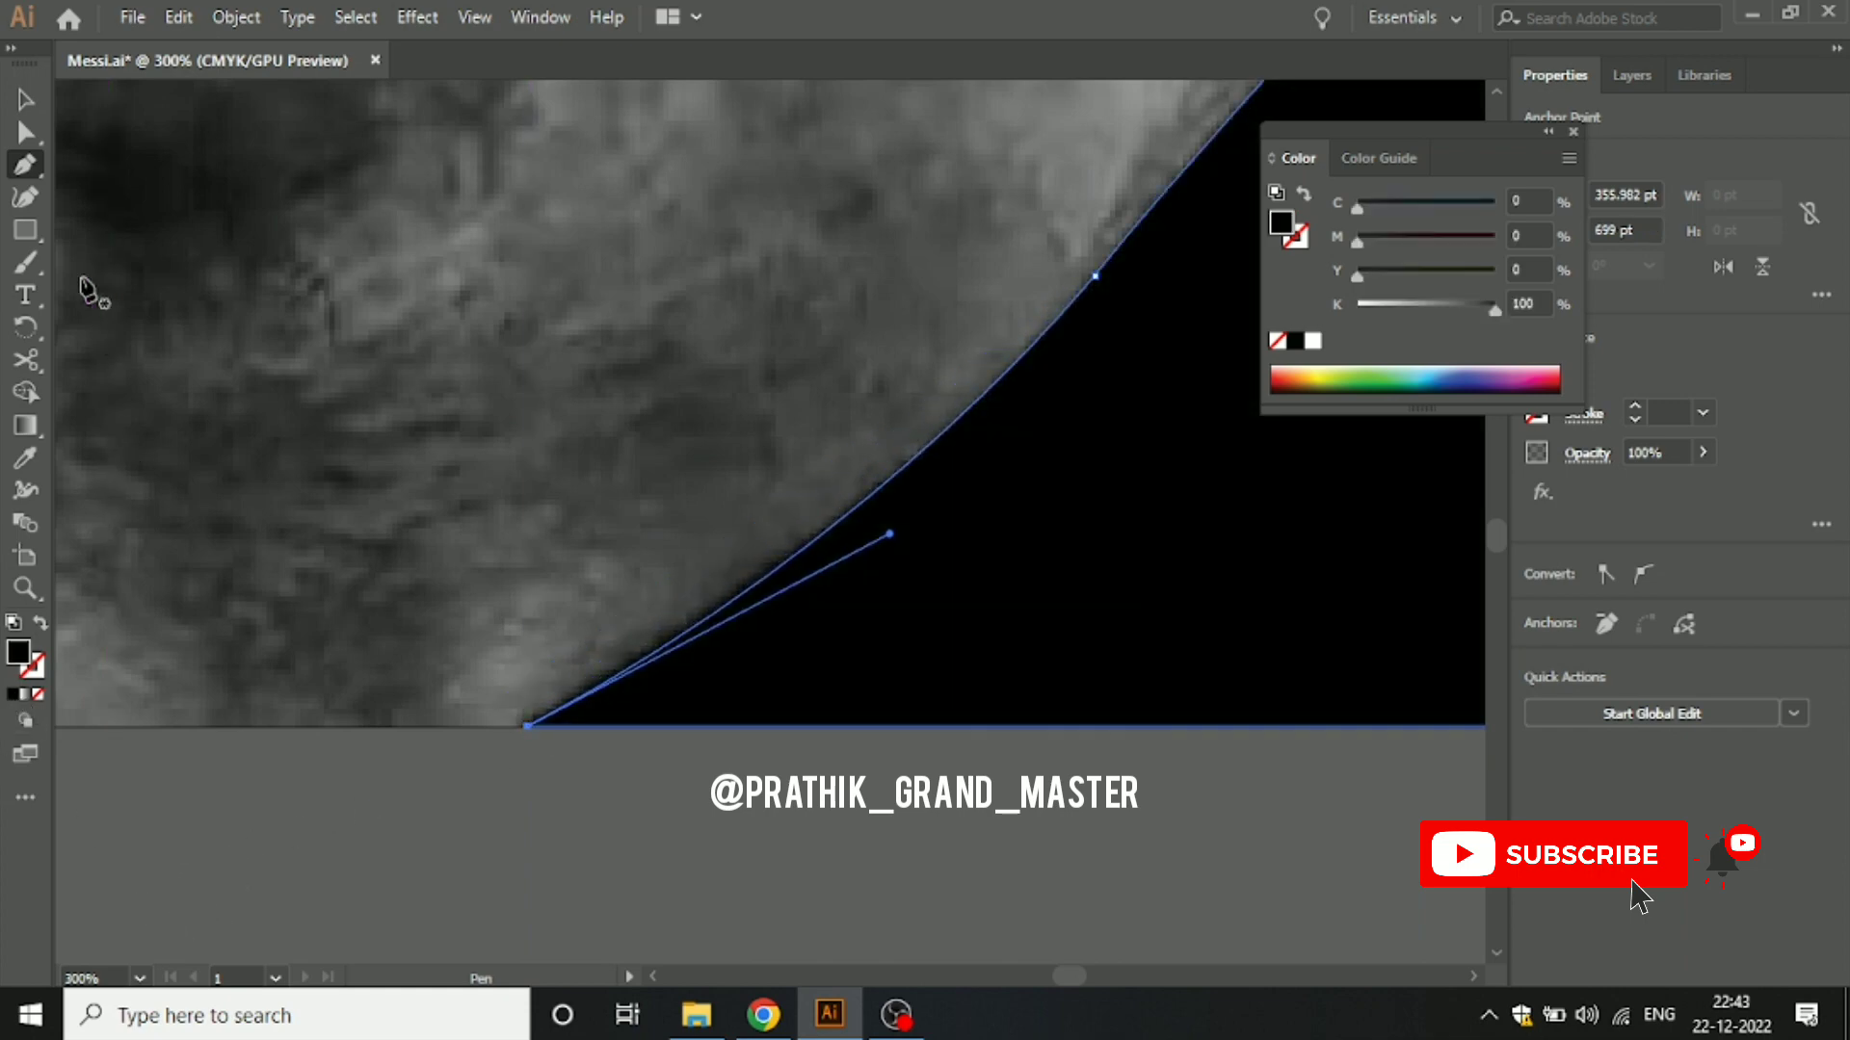
left_click(25, 100)
Step: Select the jersey shape and set its fill to None
key("ctrl+minus")
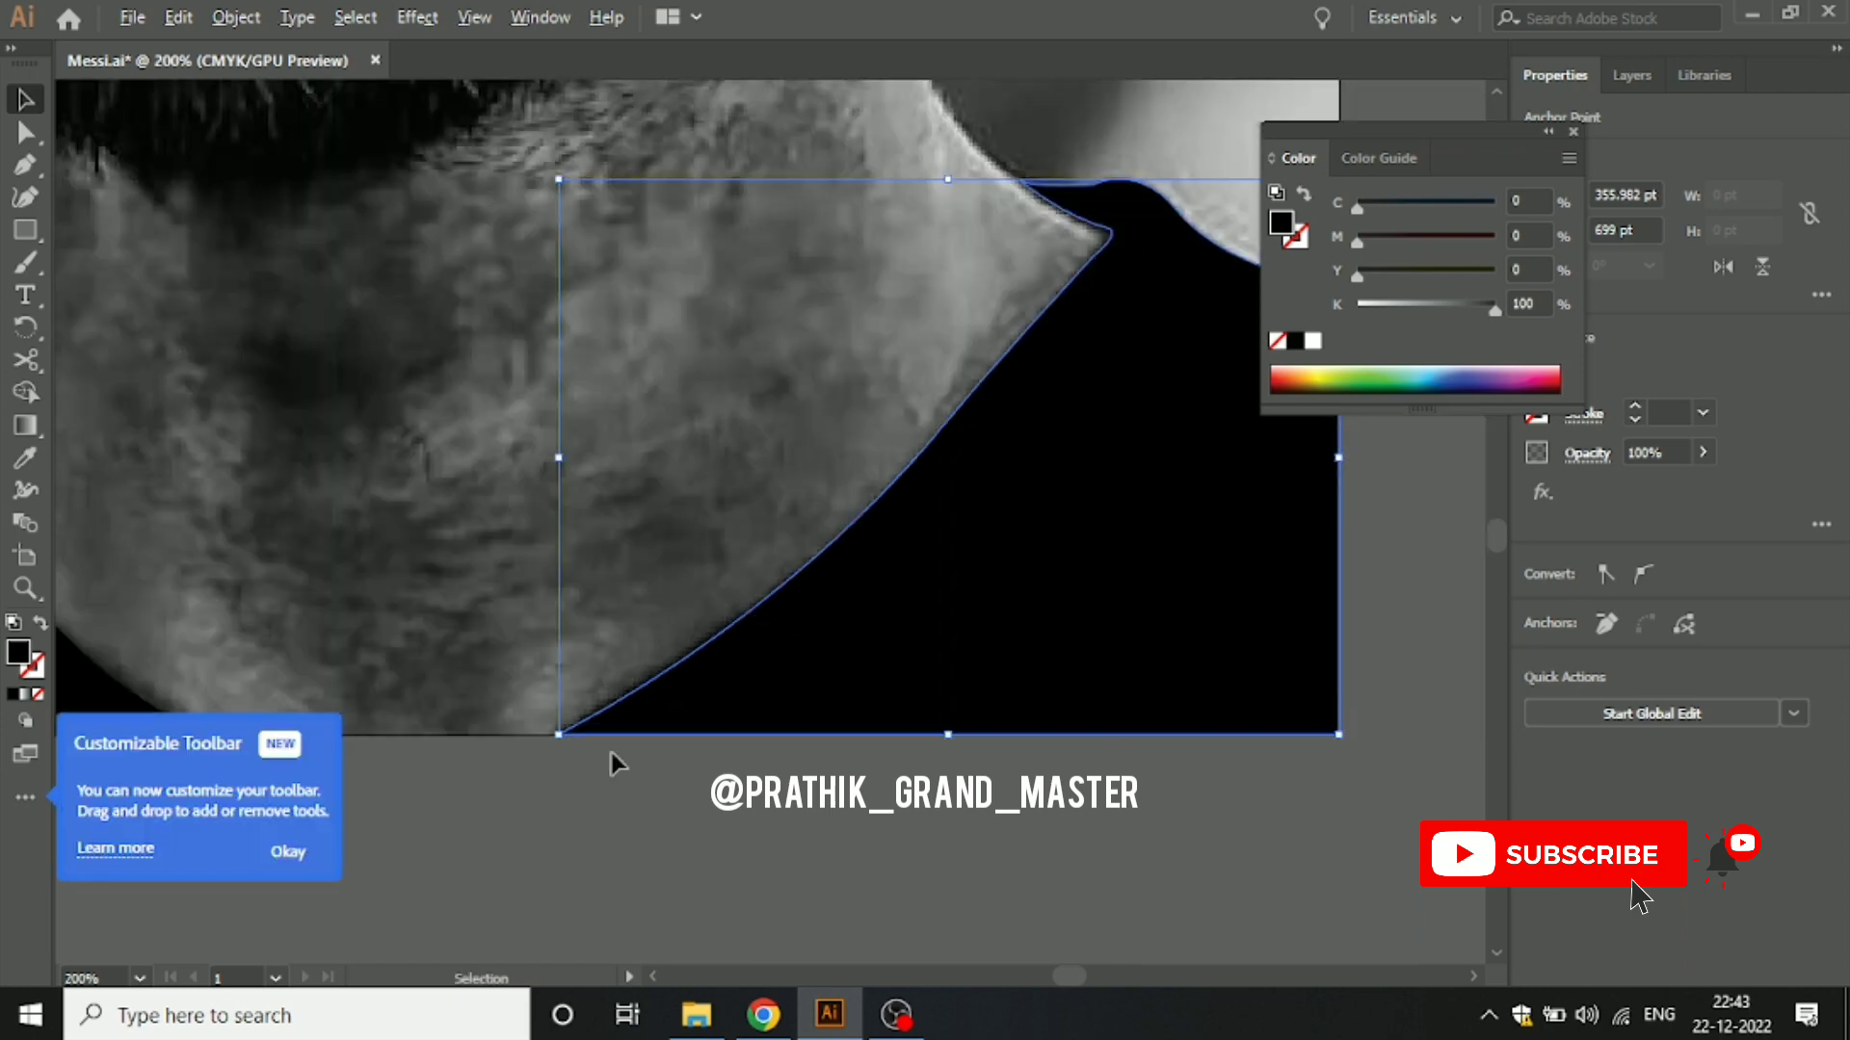
key("ctrl+minus")
left_click(701, 816)
left_click(982, 631)
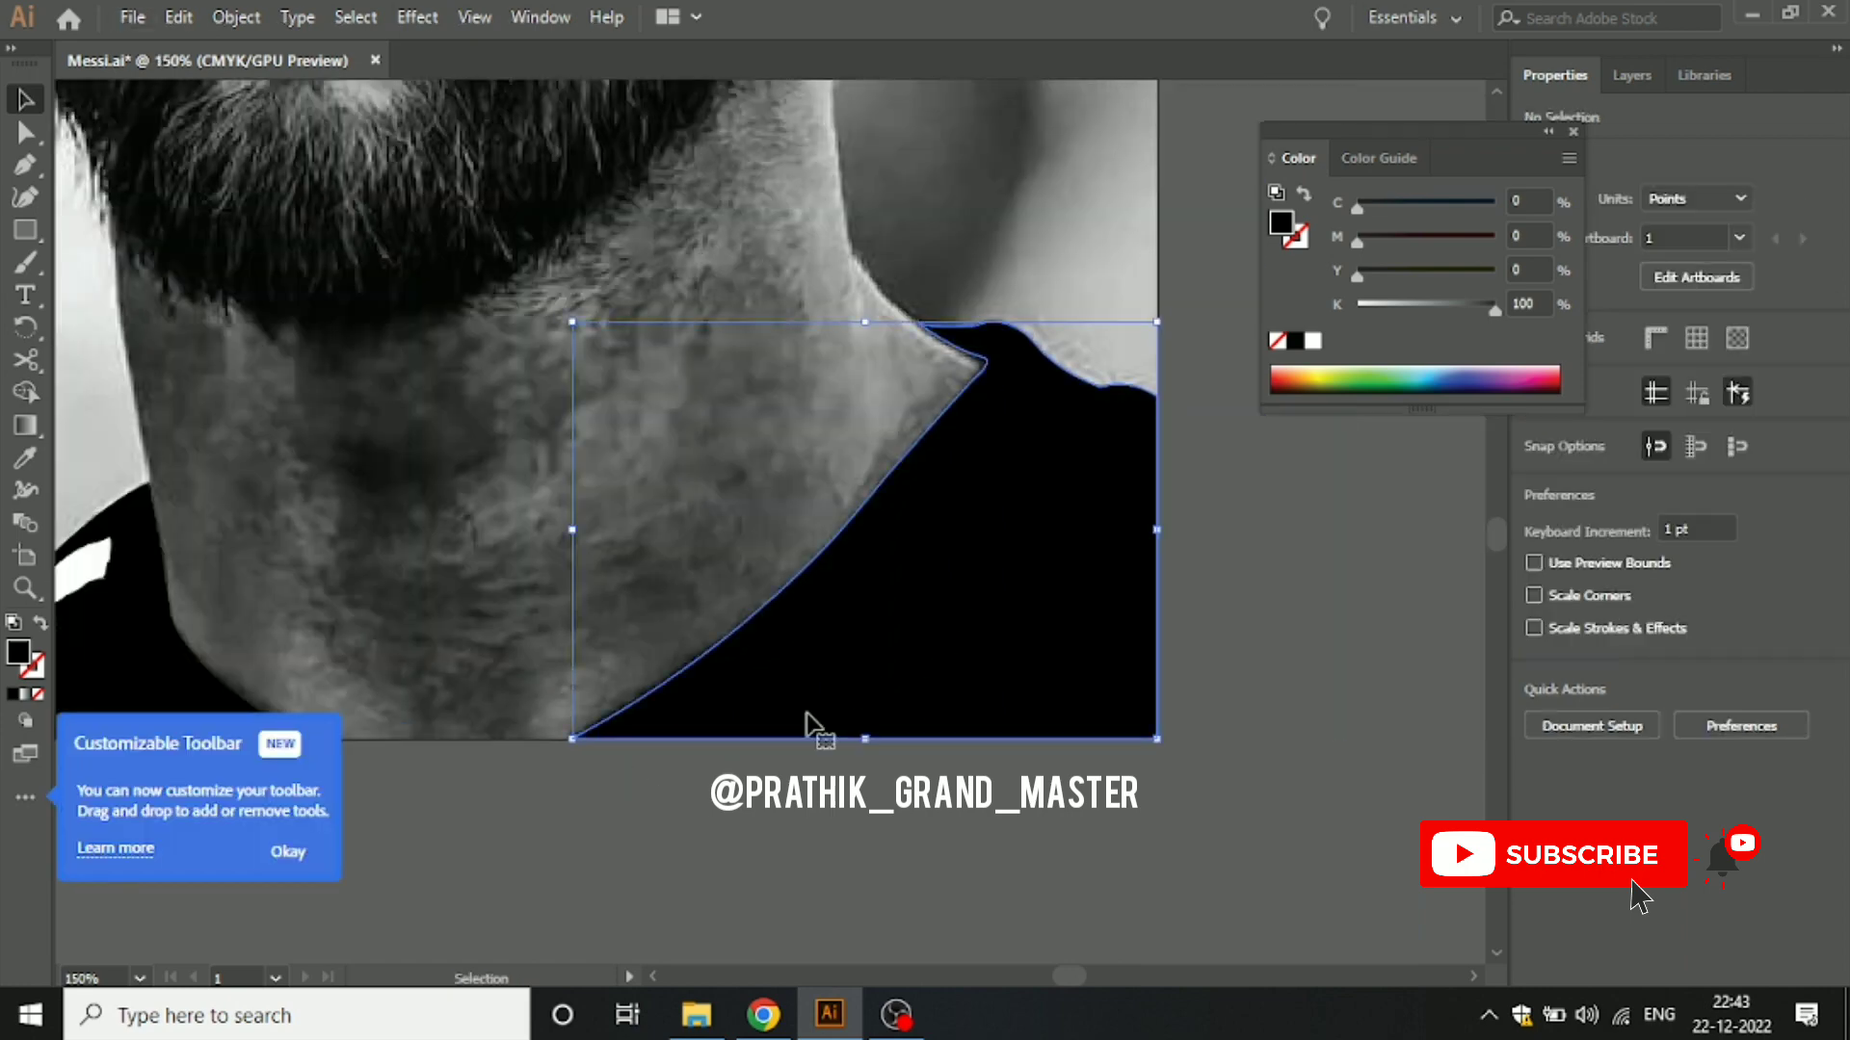
left_click(38, 697)
left_click(958, 826)
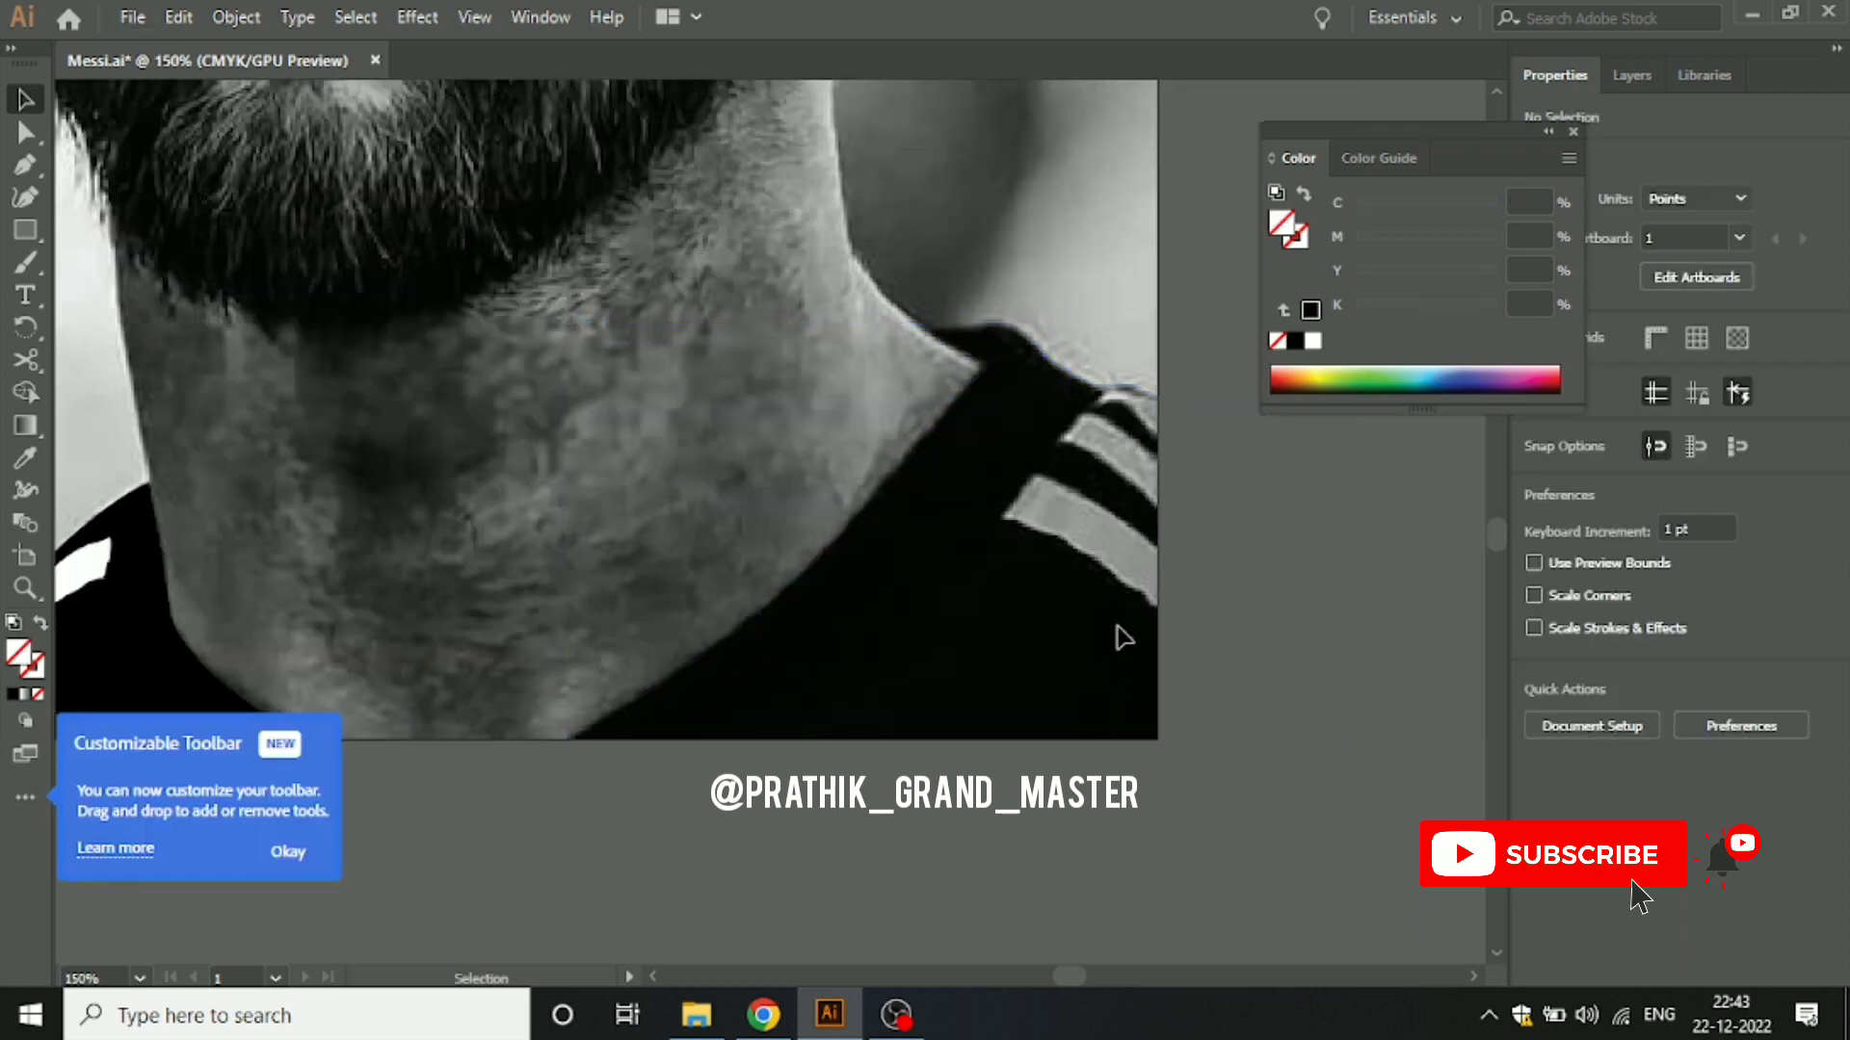
Step: With the Pen tool, trace the lower shoulder stripe's bottom edge from its left corner
key("p")
scroll(1074, 578, "up", 2)
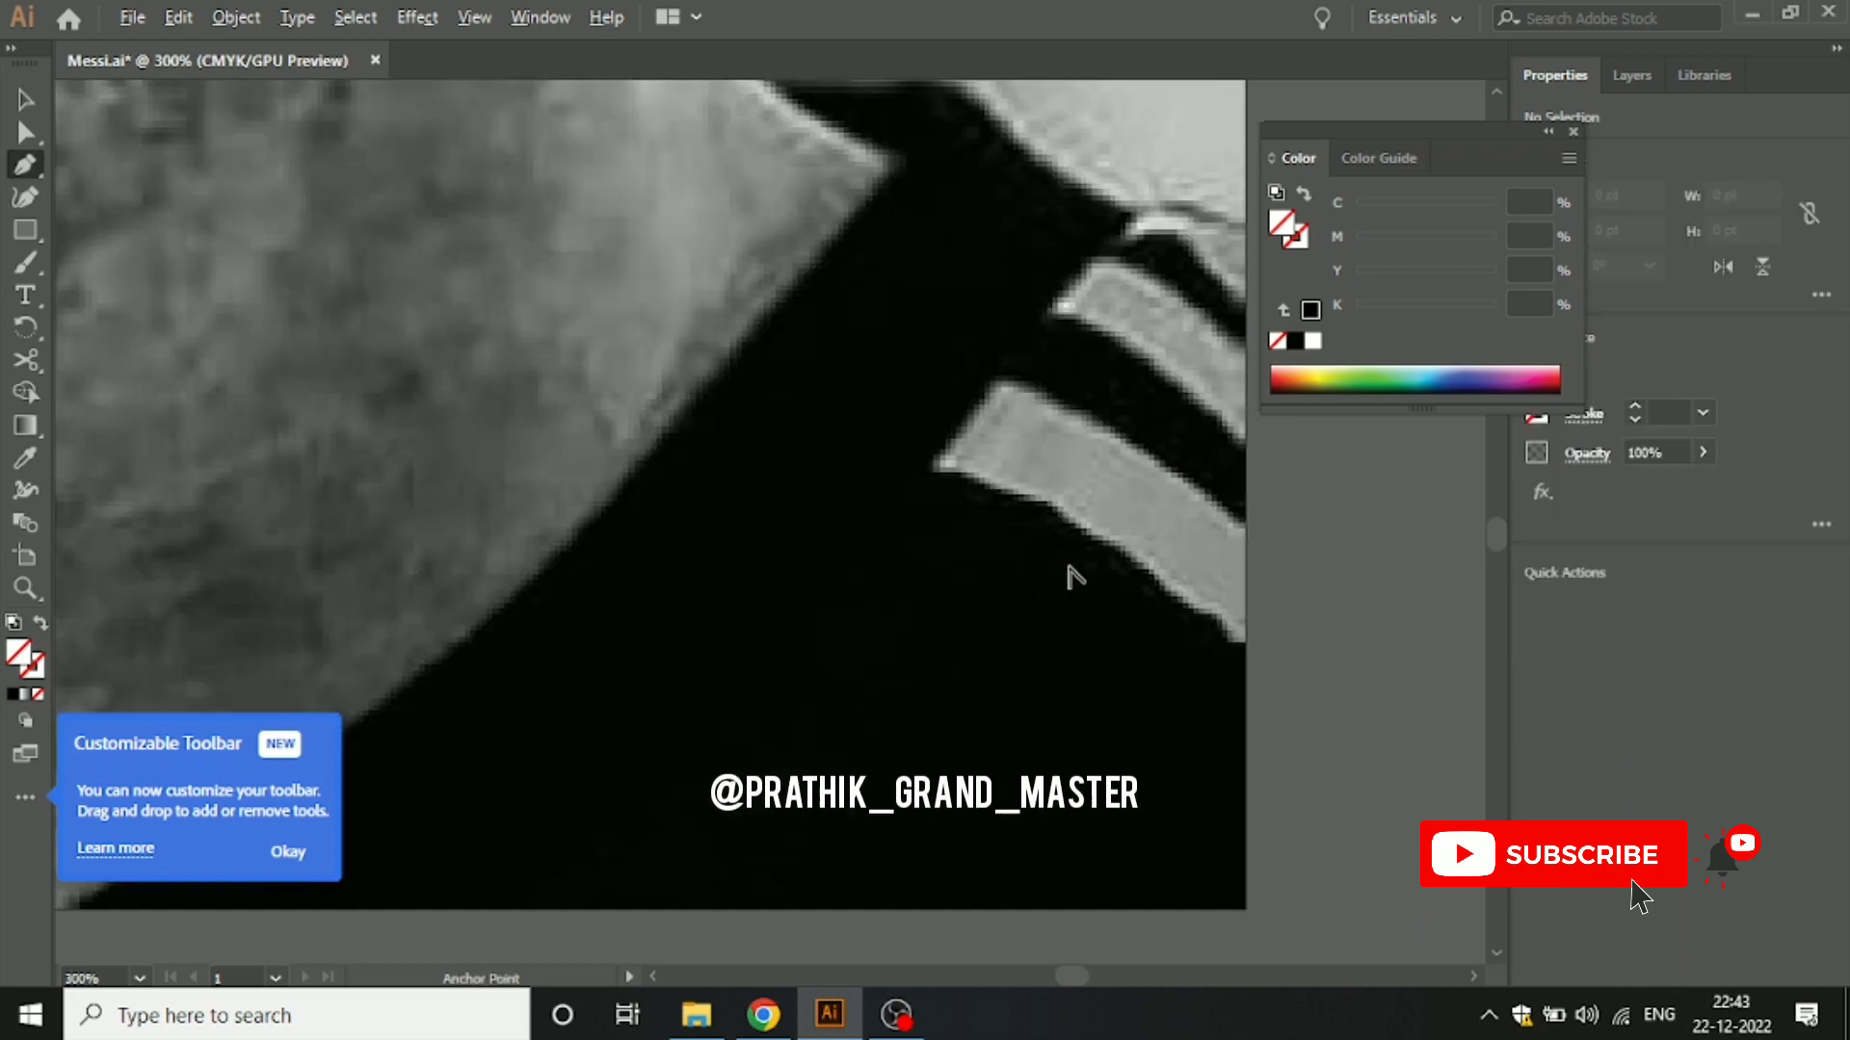
left_click(931, 466)
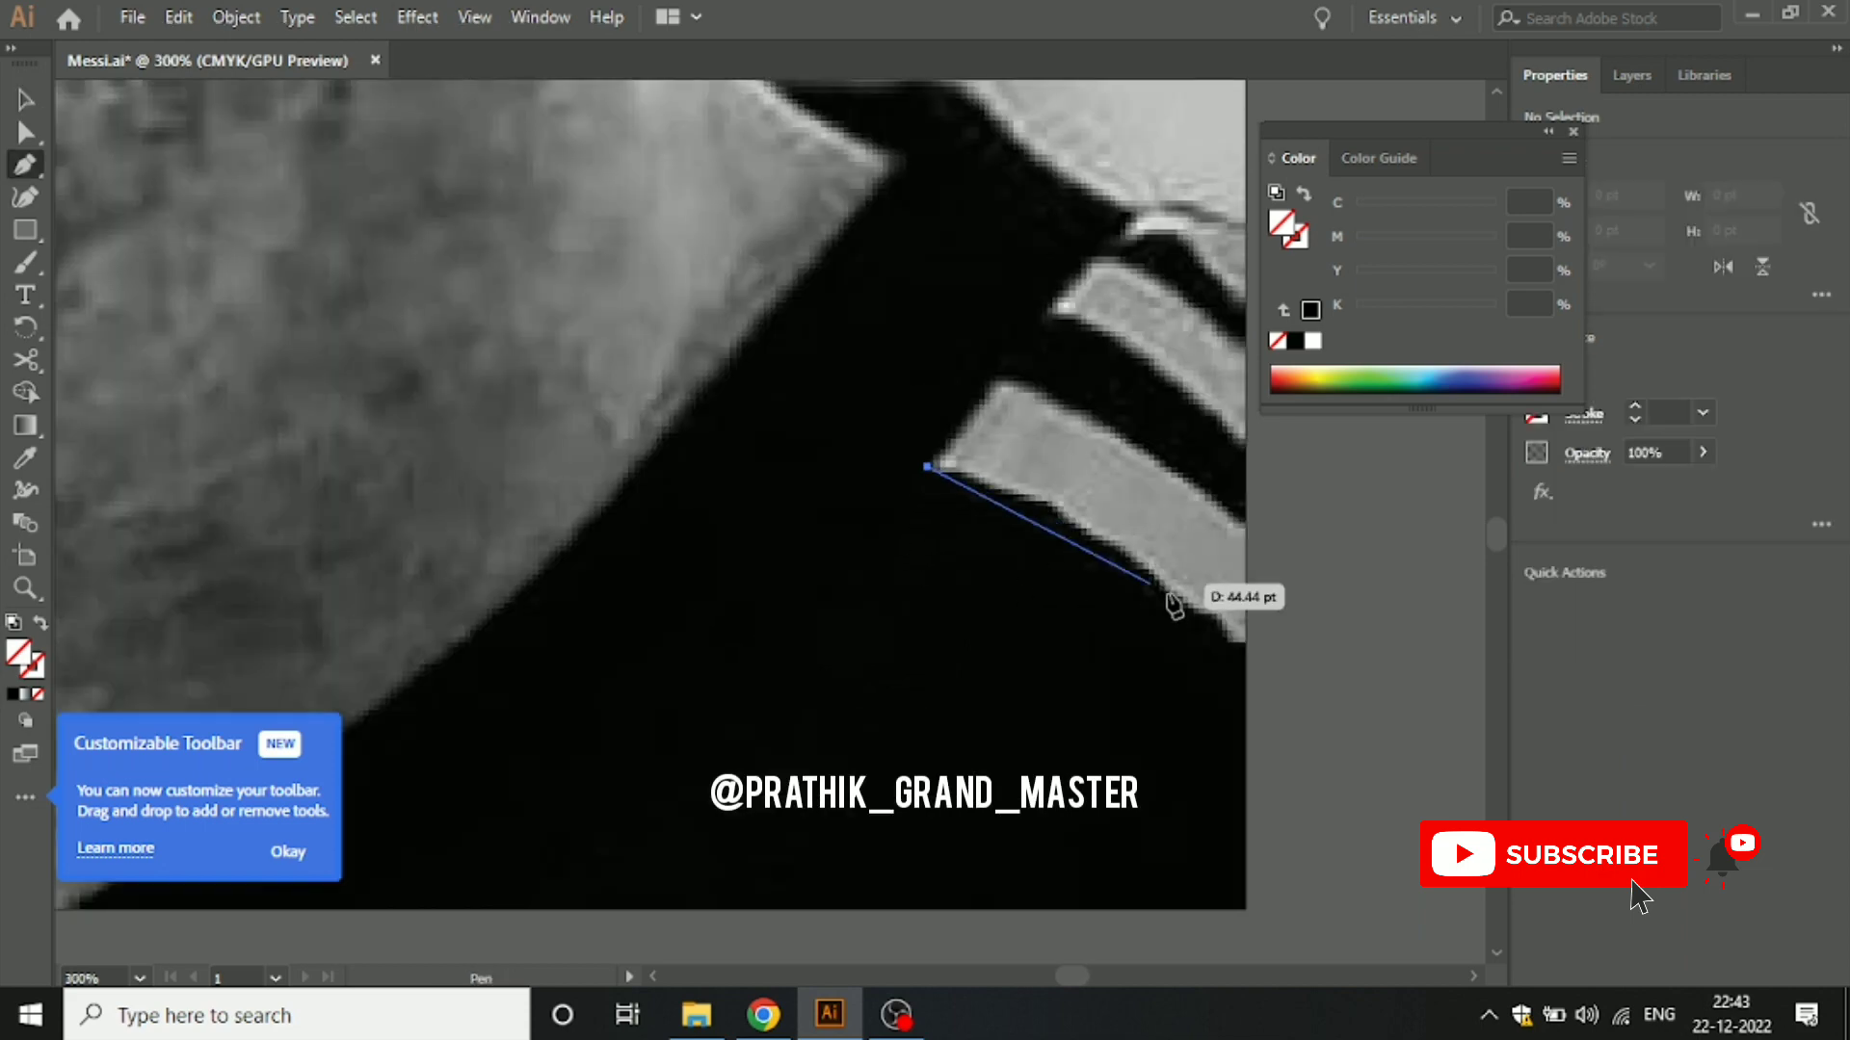
scroll(1058, 520, "up", 2)
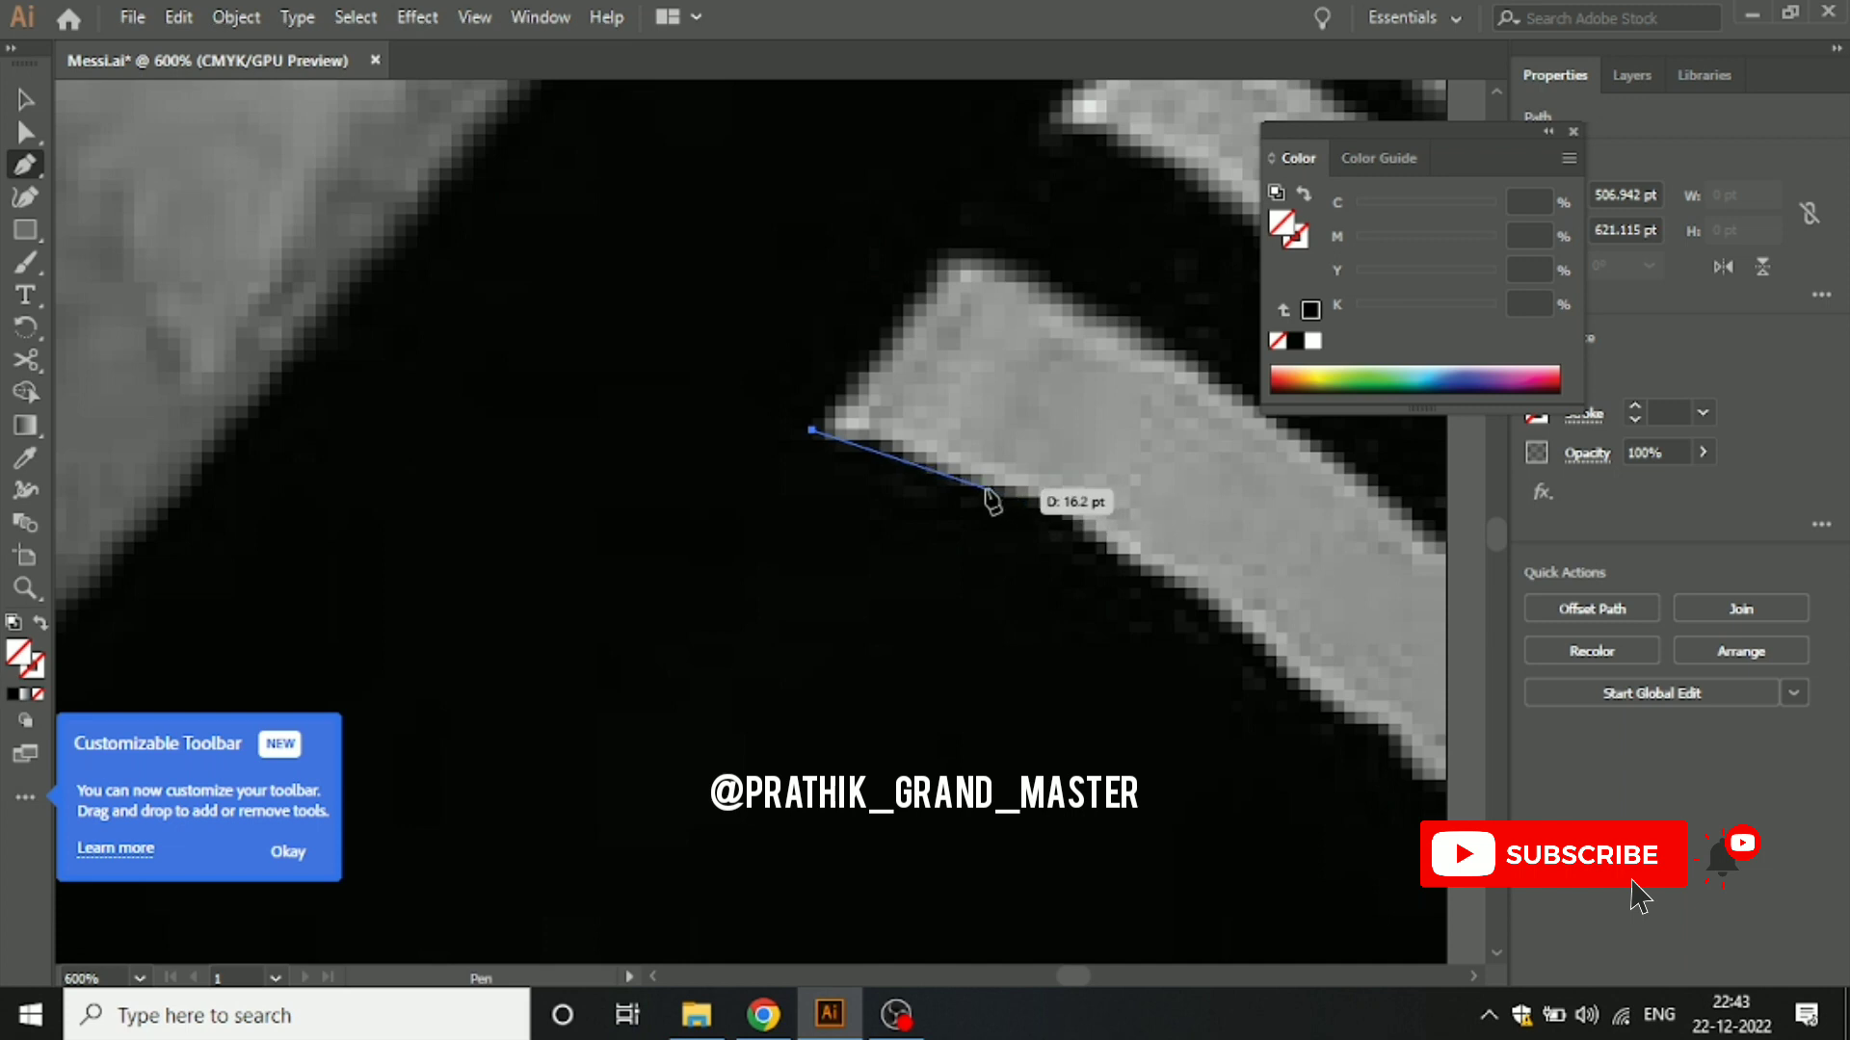
left_click(1024, 511)
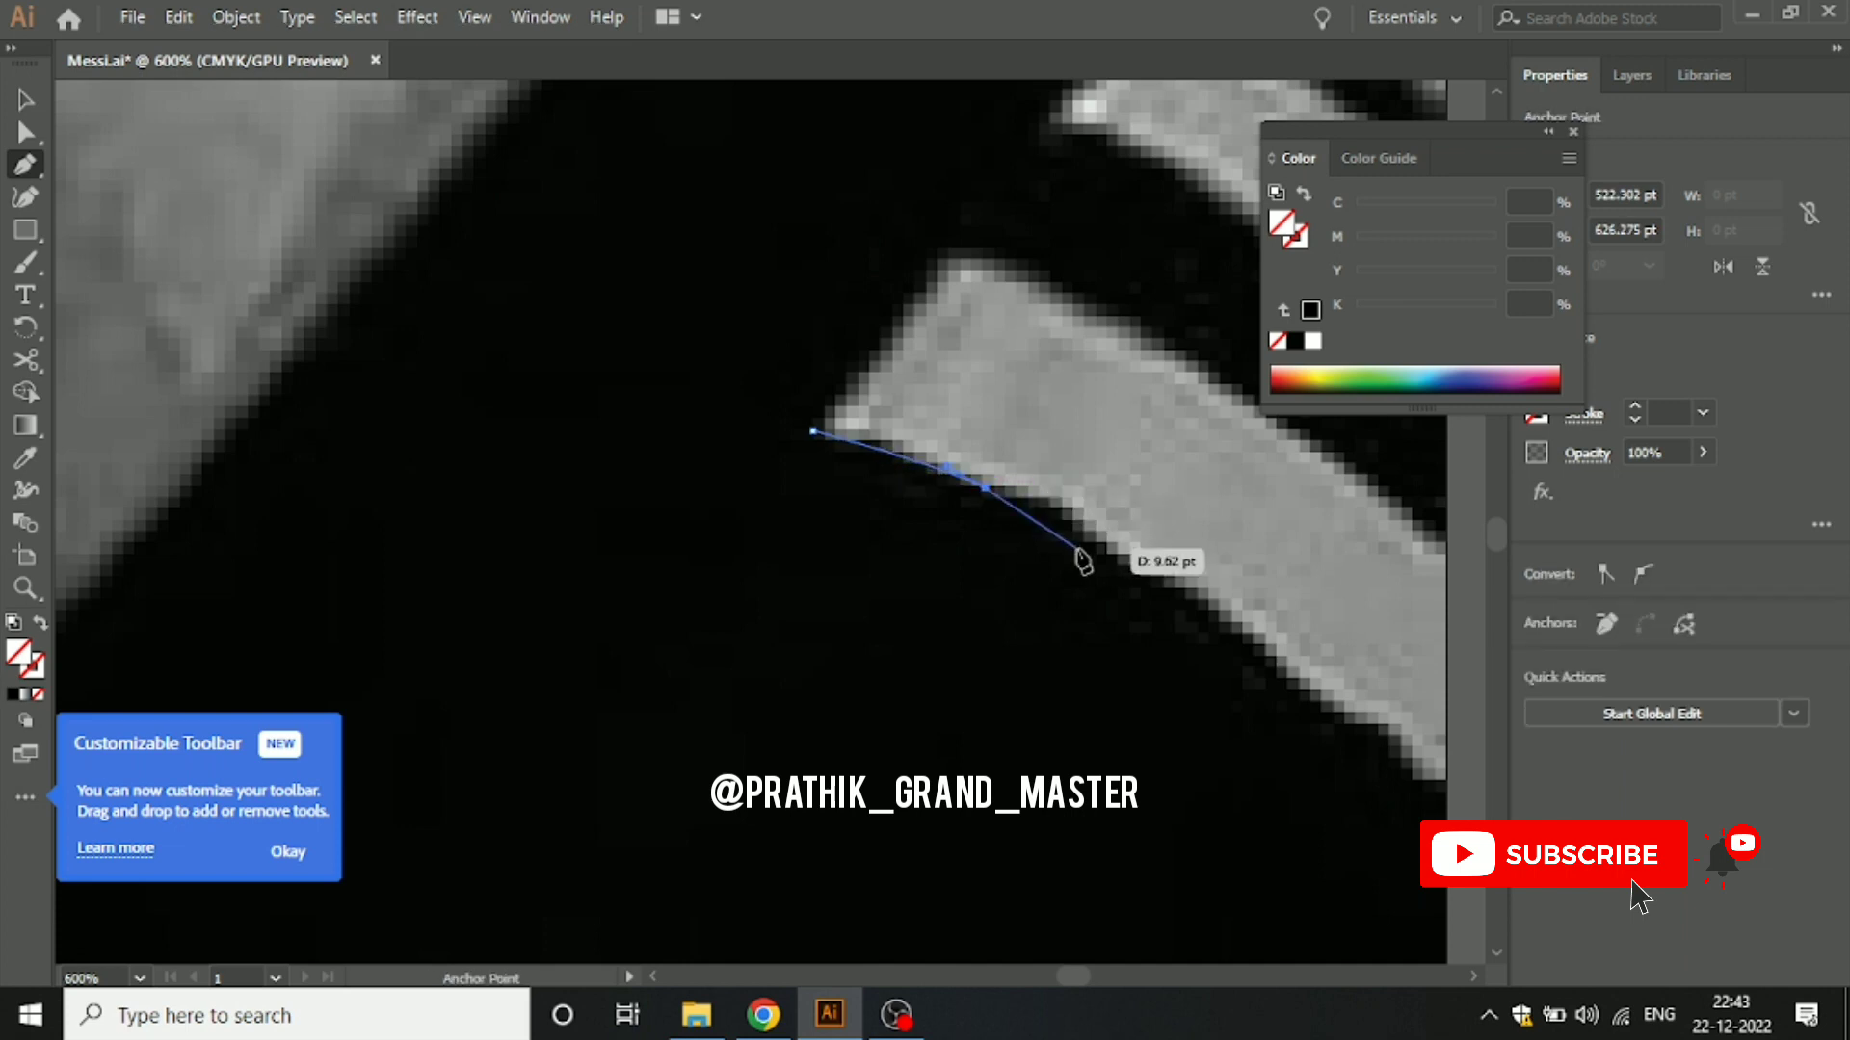
left_click_drag(1096, 547, 1117, 584)
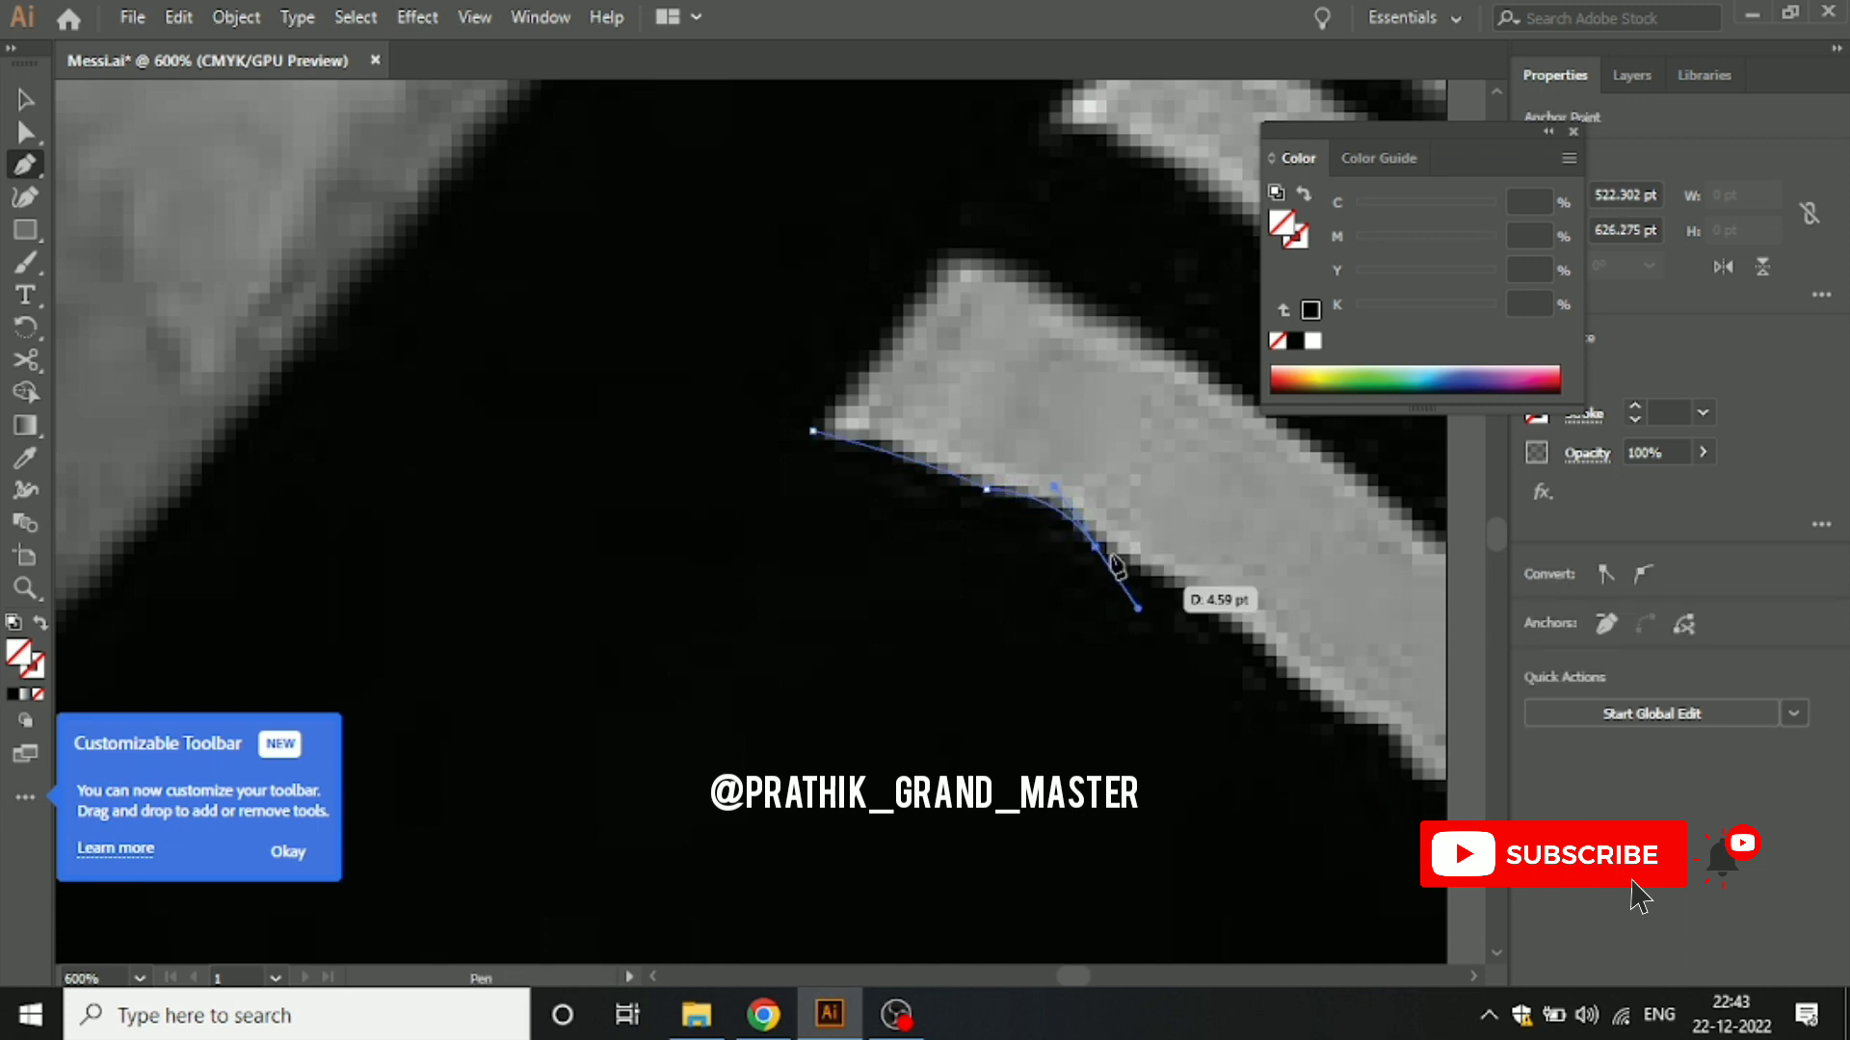
left_click(1096, 547)
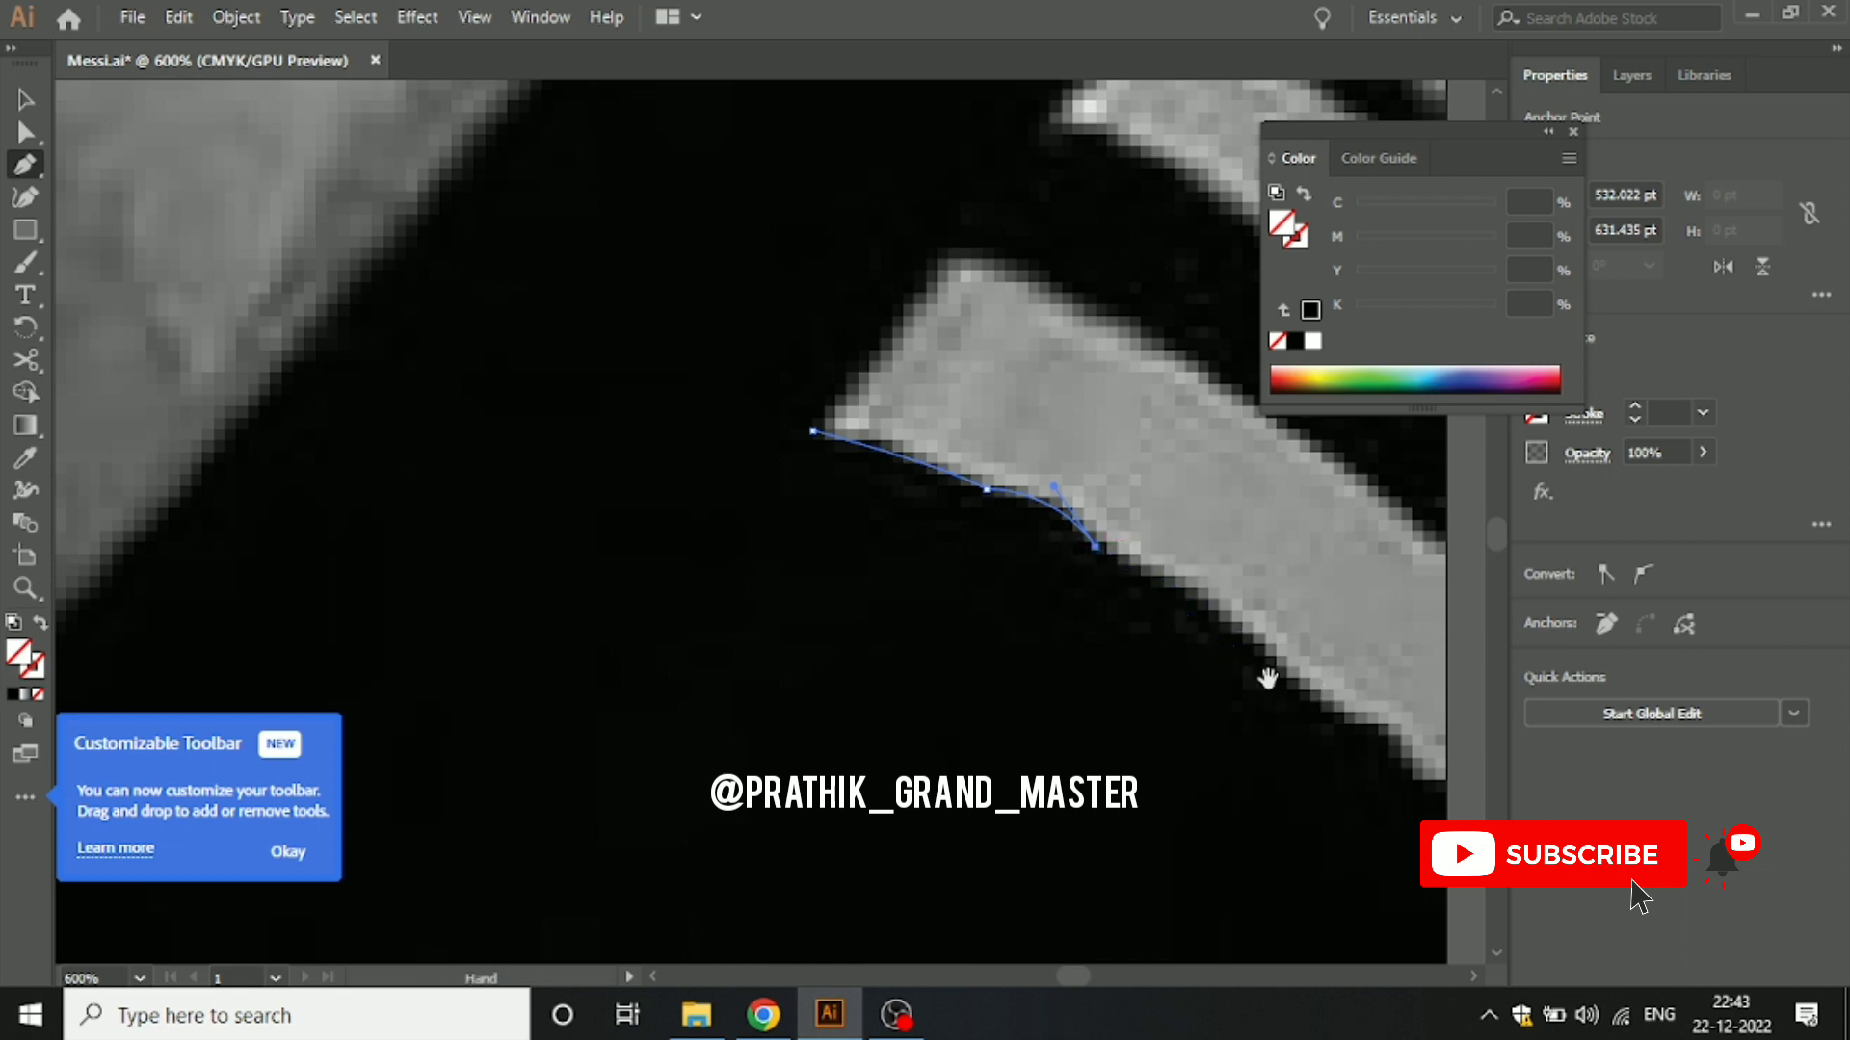
scroll(1269, 674, "right", 2)
left_click(1177, 664)
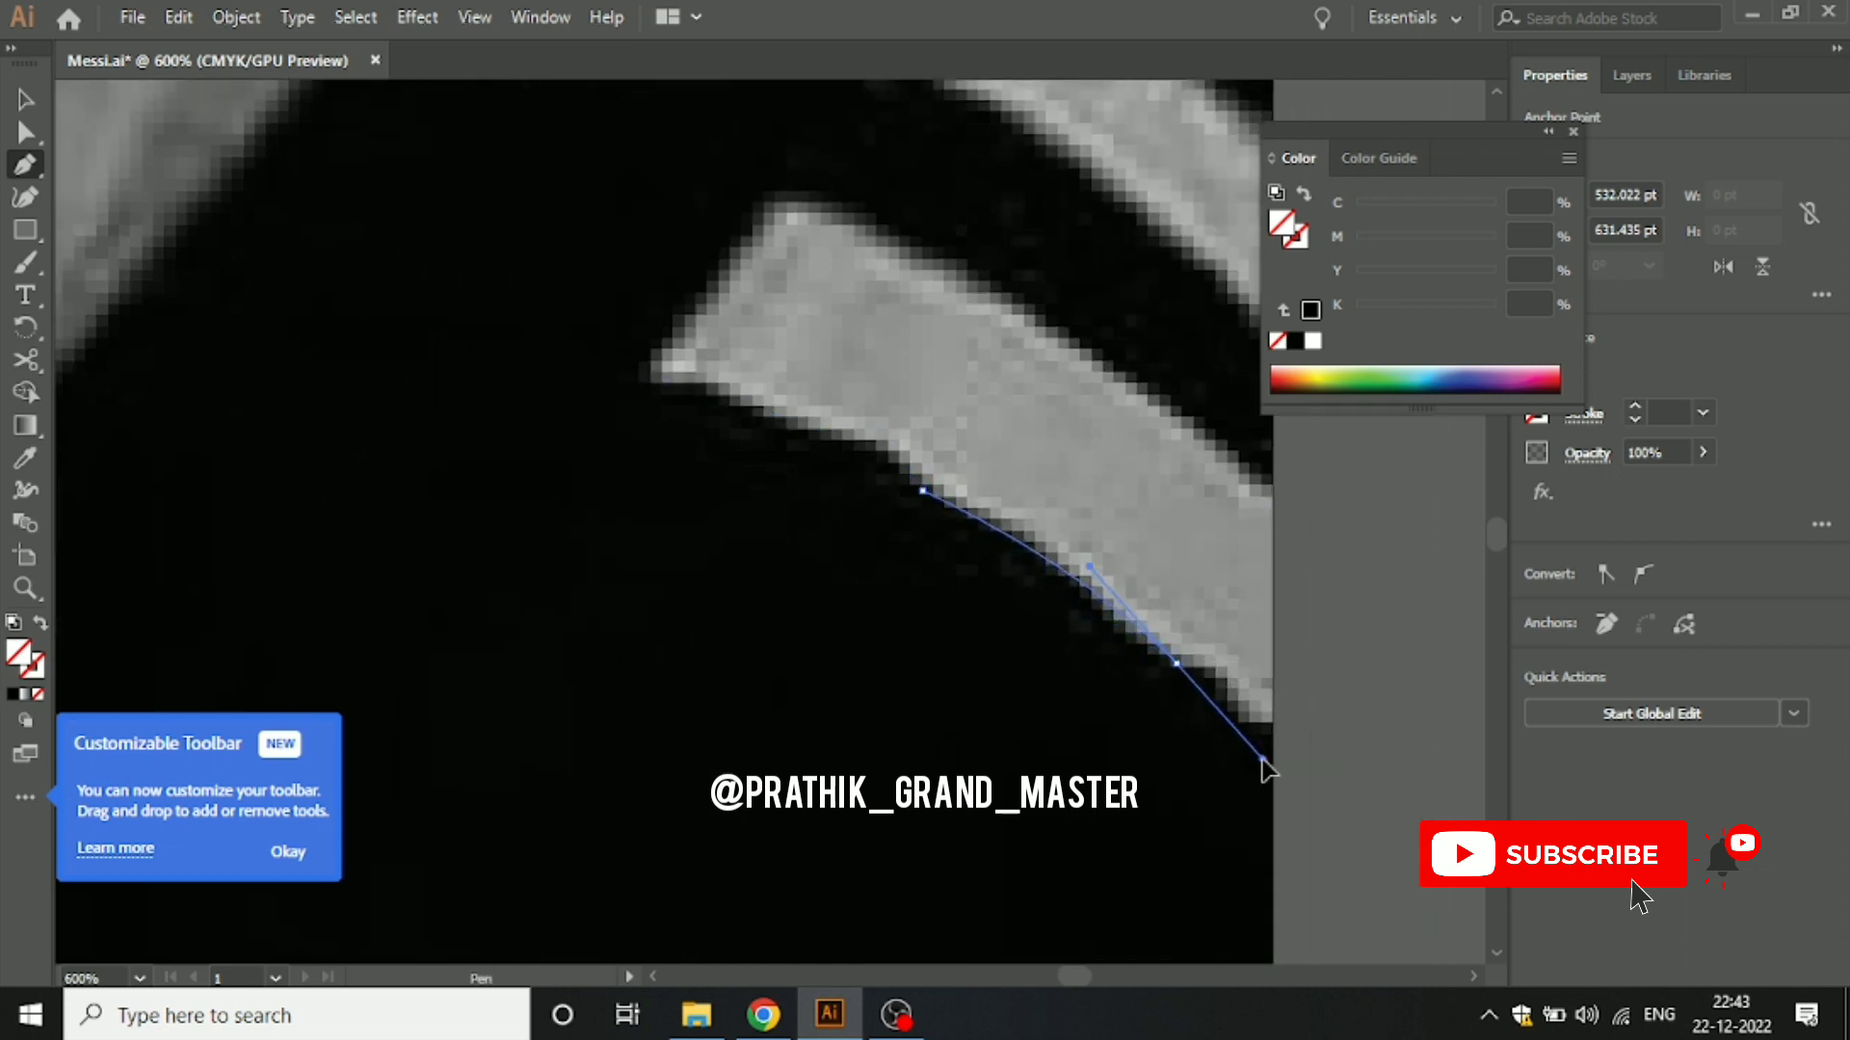
left_click_drag(1241, 725, 1247, 744)
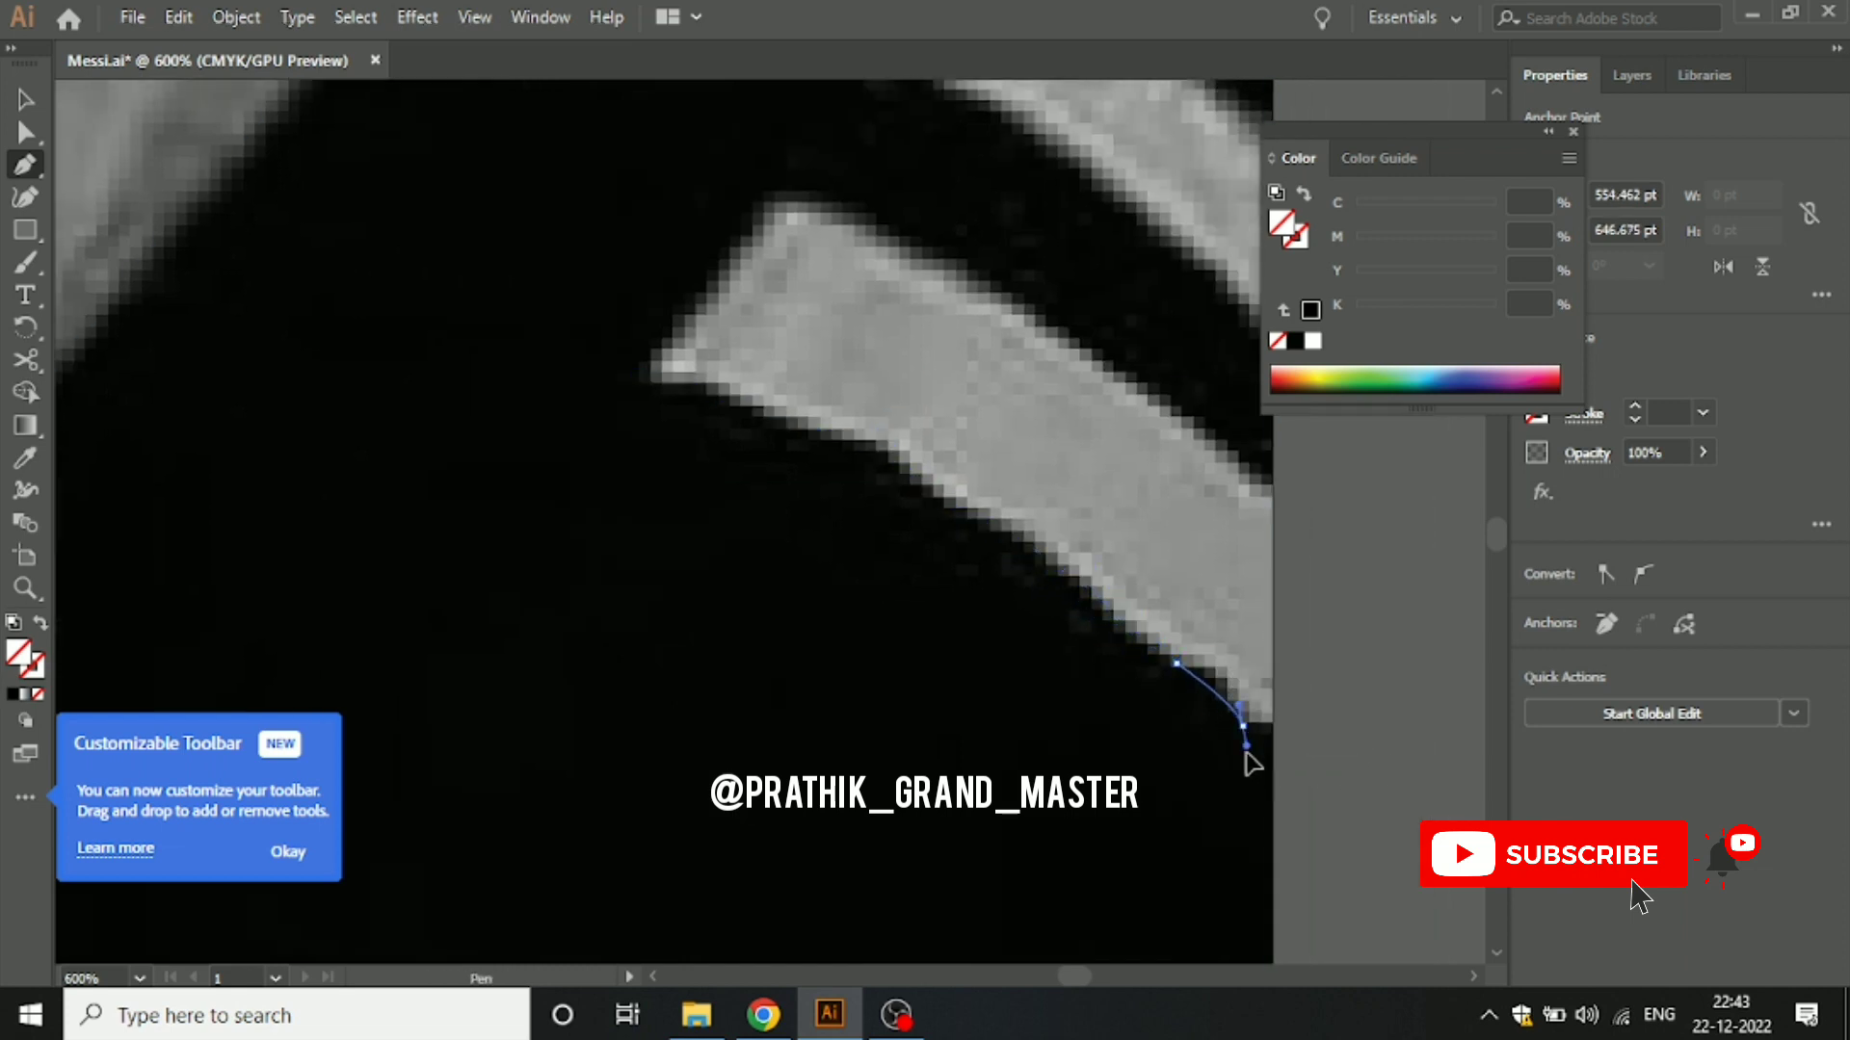
left_click(1241, 726)
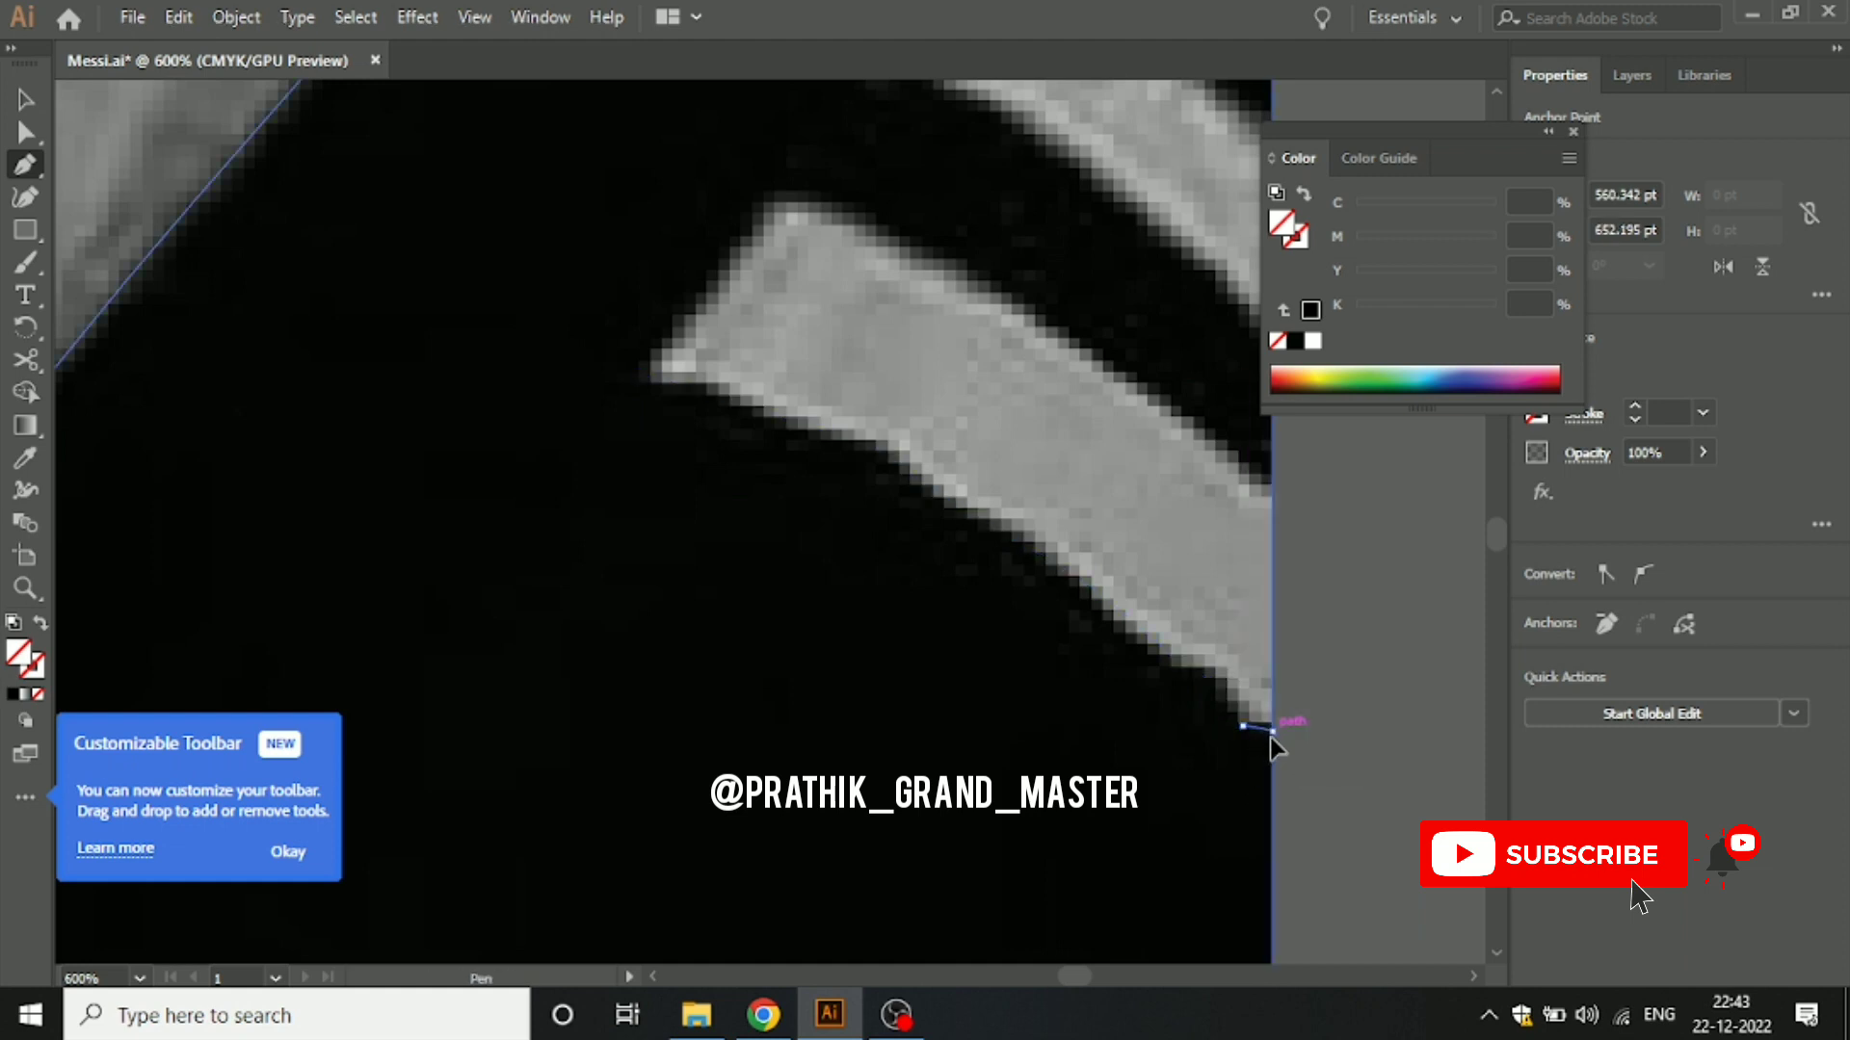
Step: Outline the stripe's right and upper edges, close it, and fill it white
left_click(1272, 731)
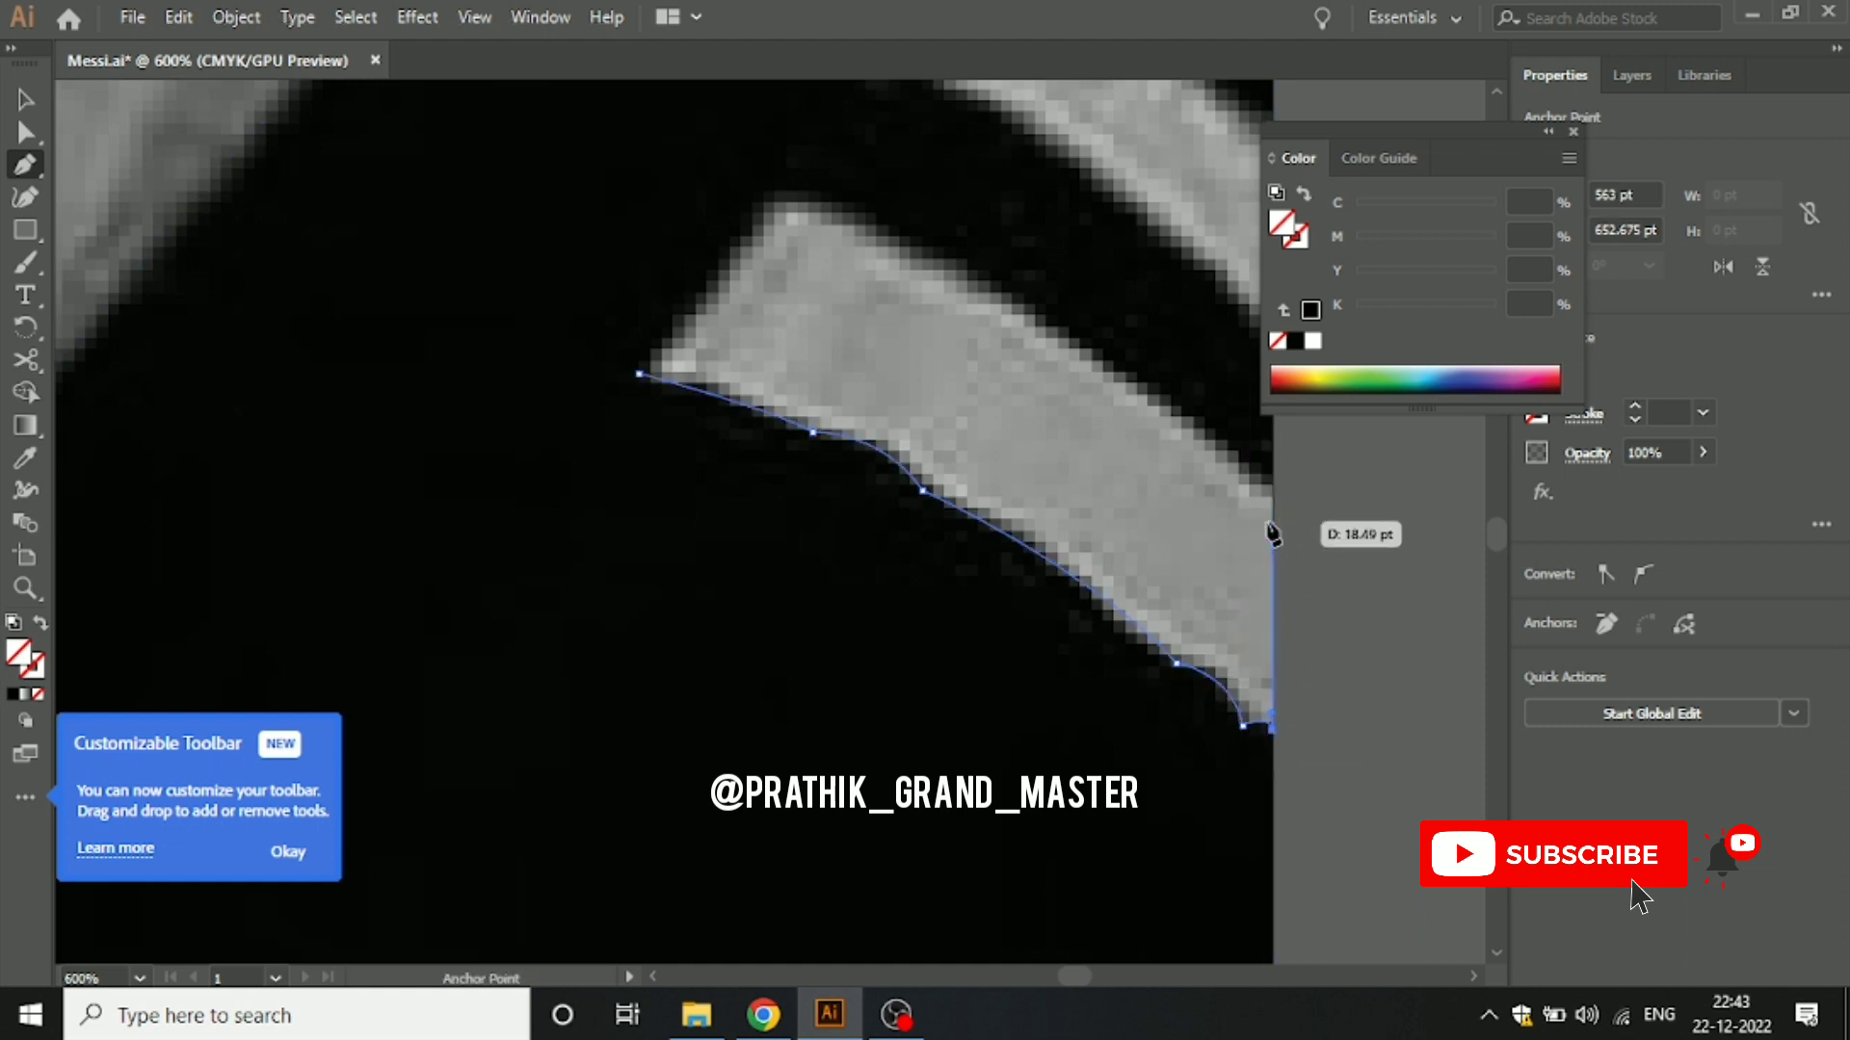
left_click(1271, 486)
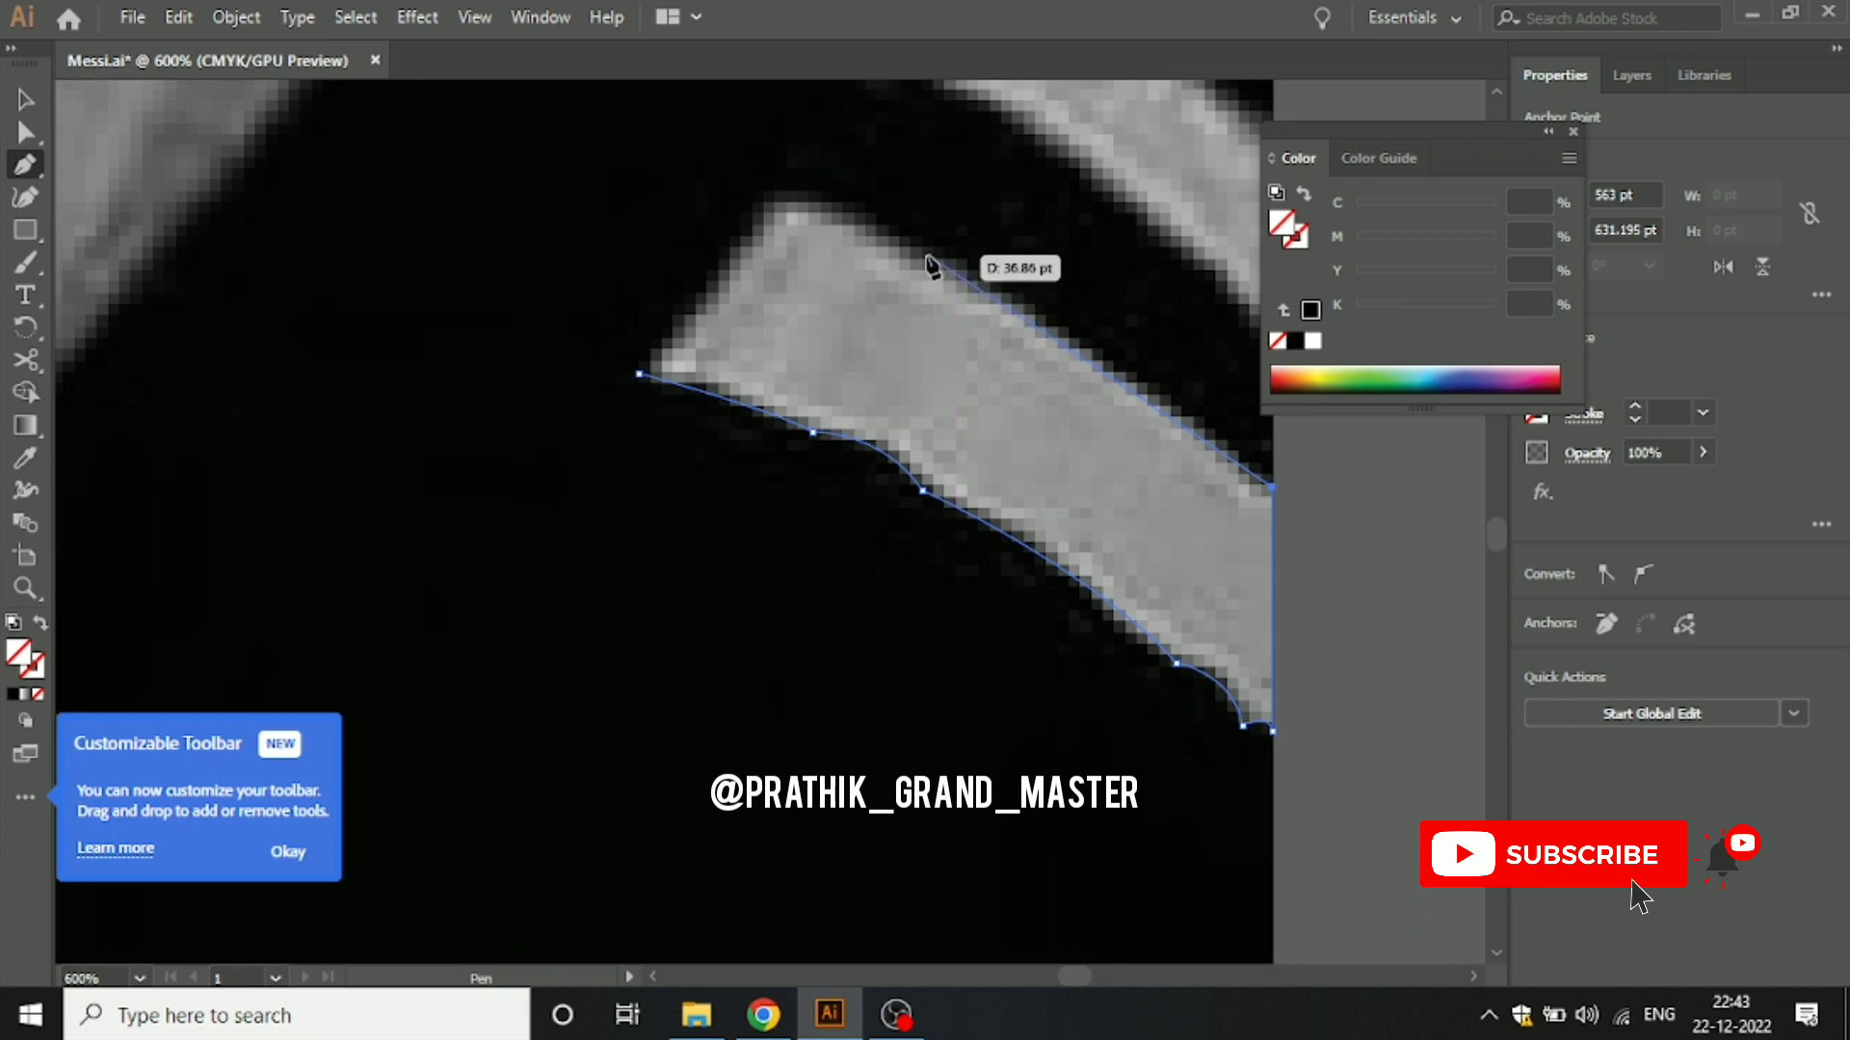
left_click(896, 239)
left_click(805, 202)
left_click(711, 163)
key("ctrl+z")
key("ctrl+z")
key("ctrl+z")
left_click_drag(805, 202, 585, 139)
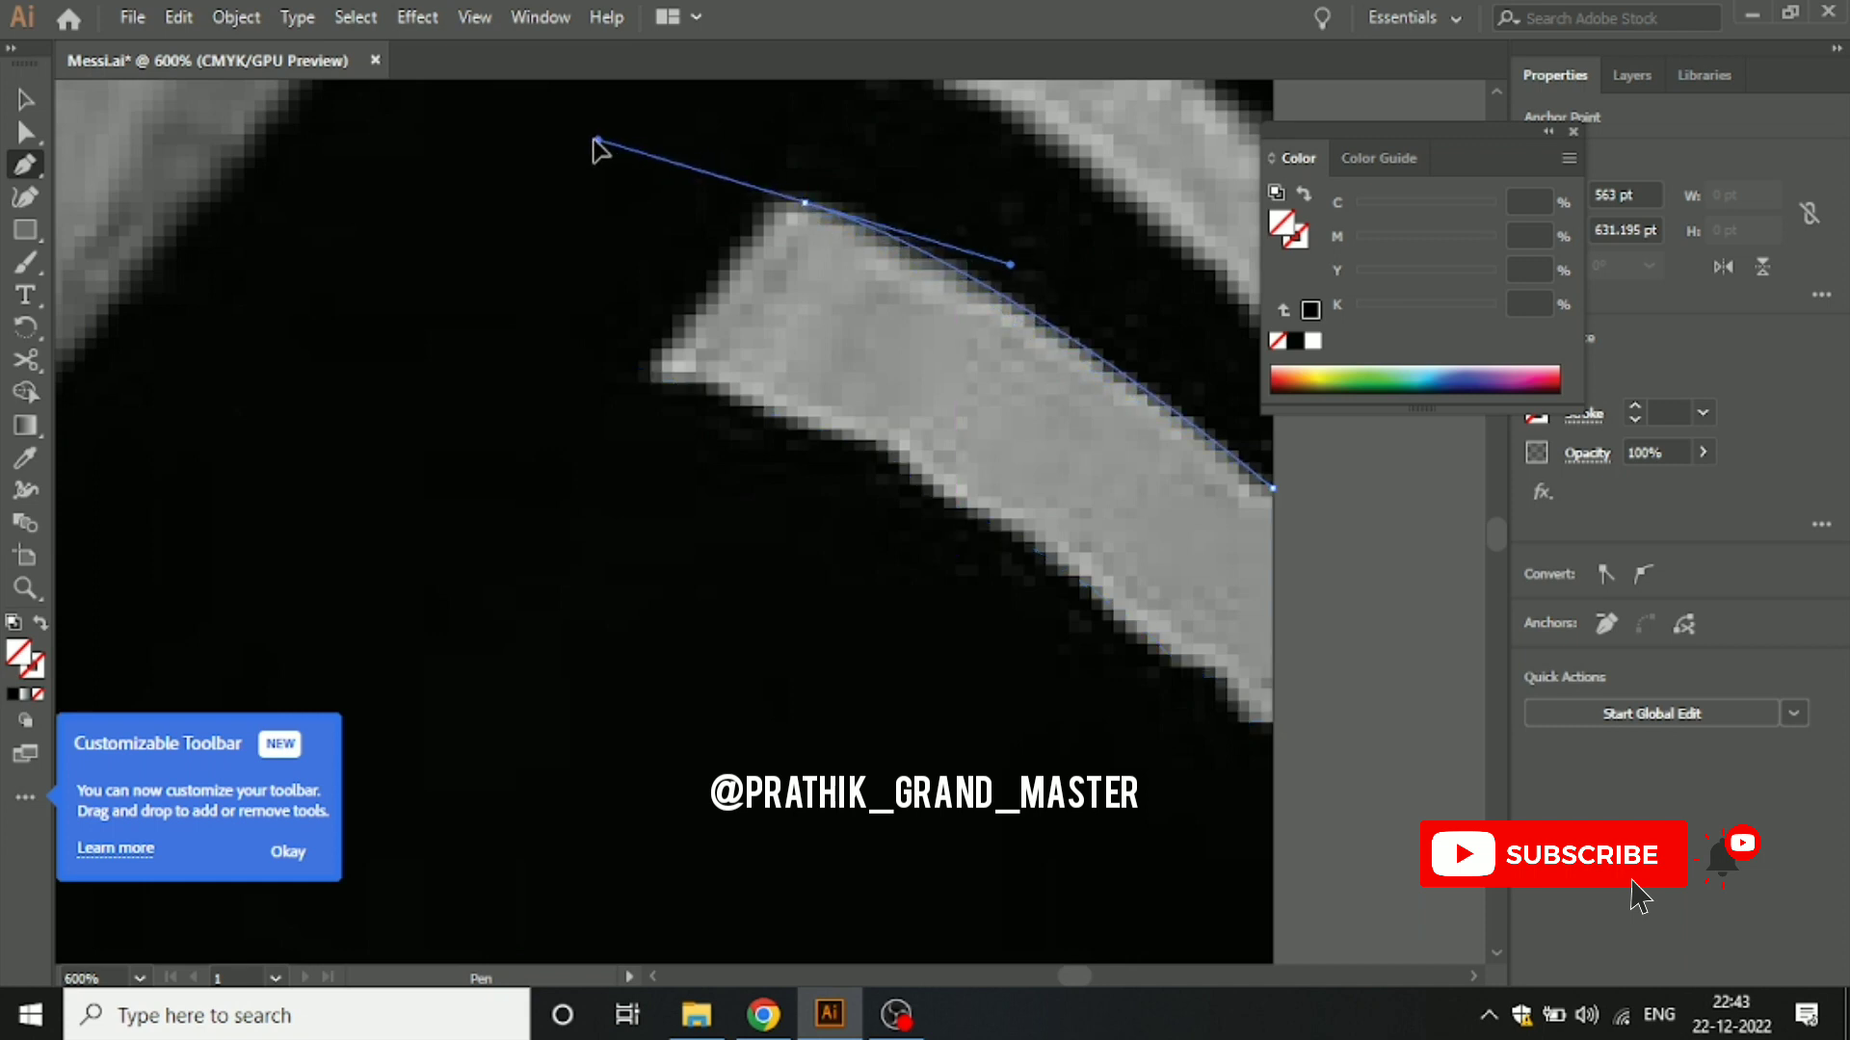
left_click(805, 202)
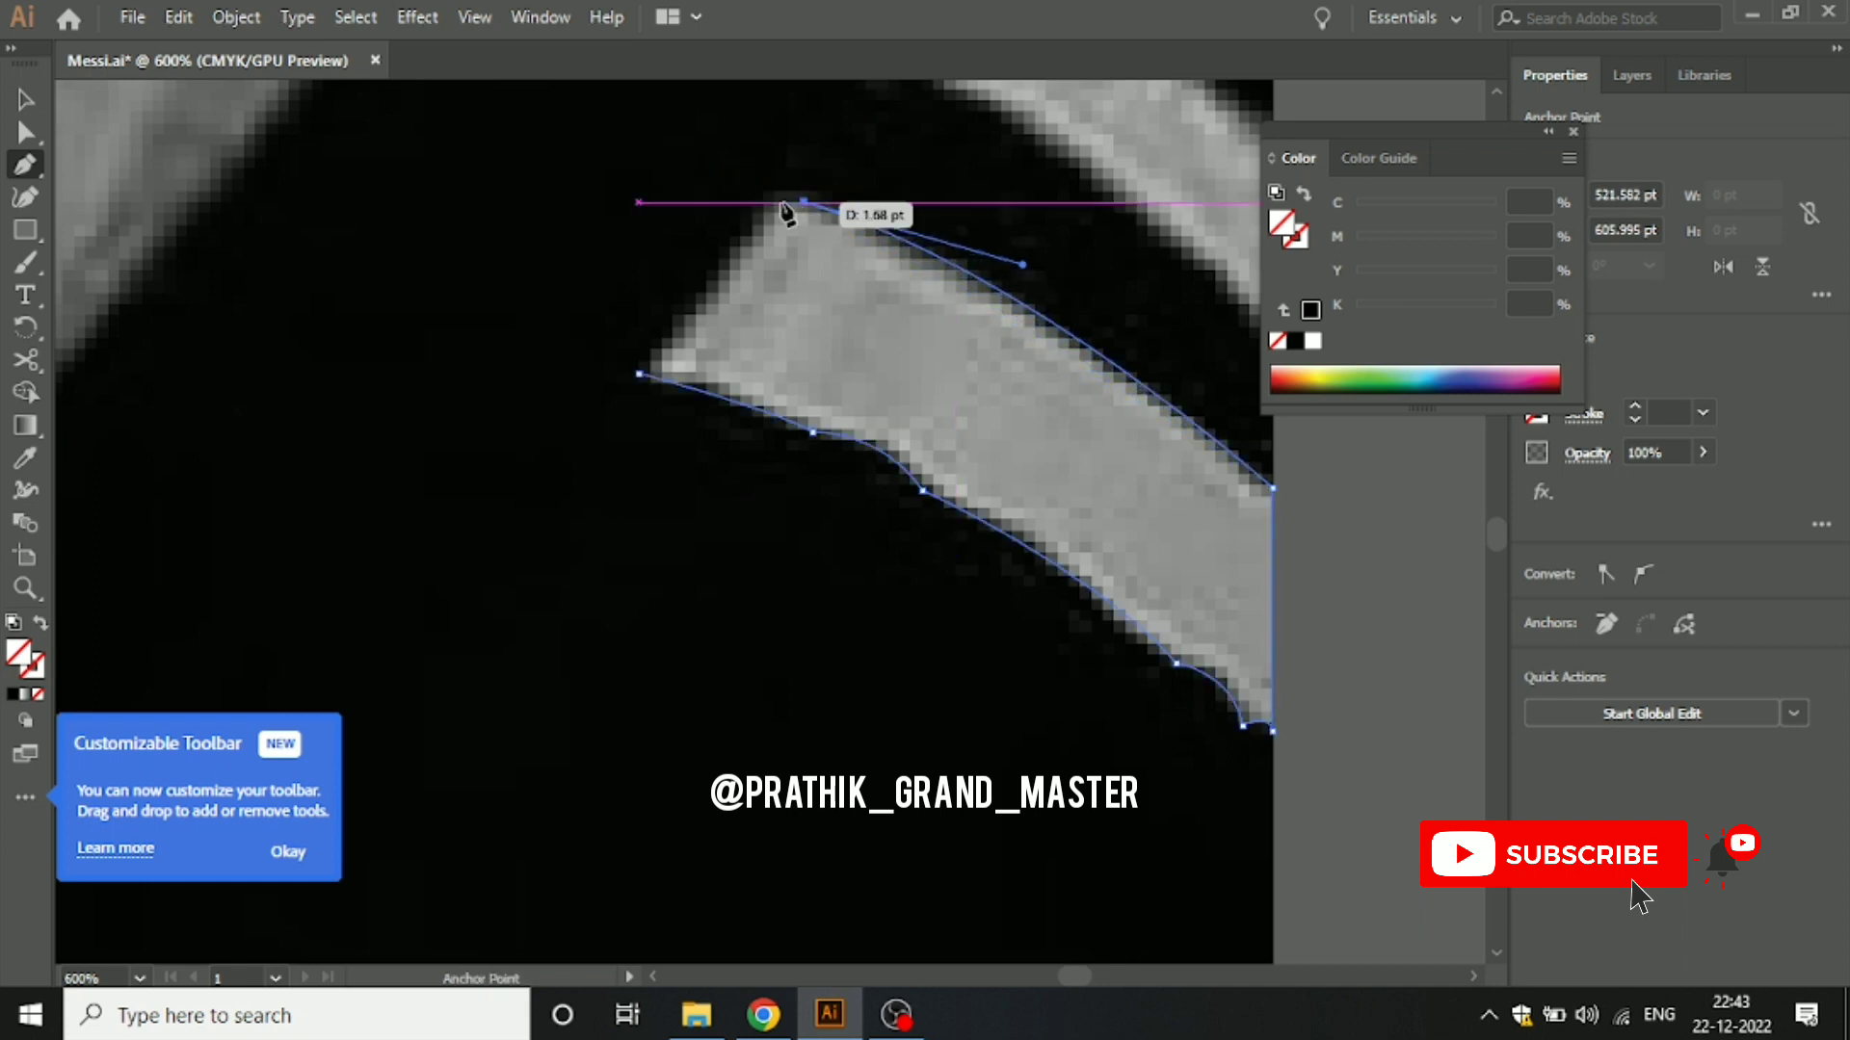
left_click_drag(754, 214, 743, 239)
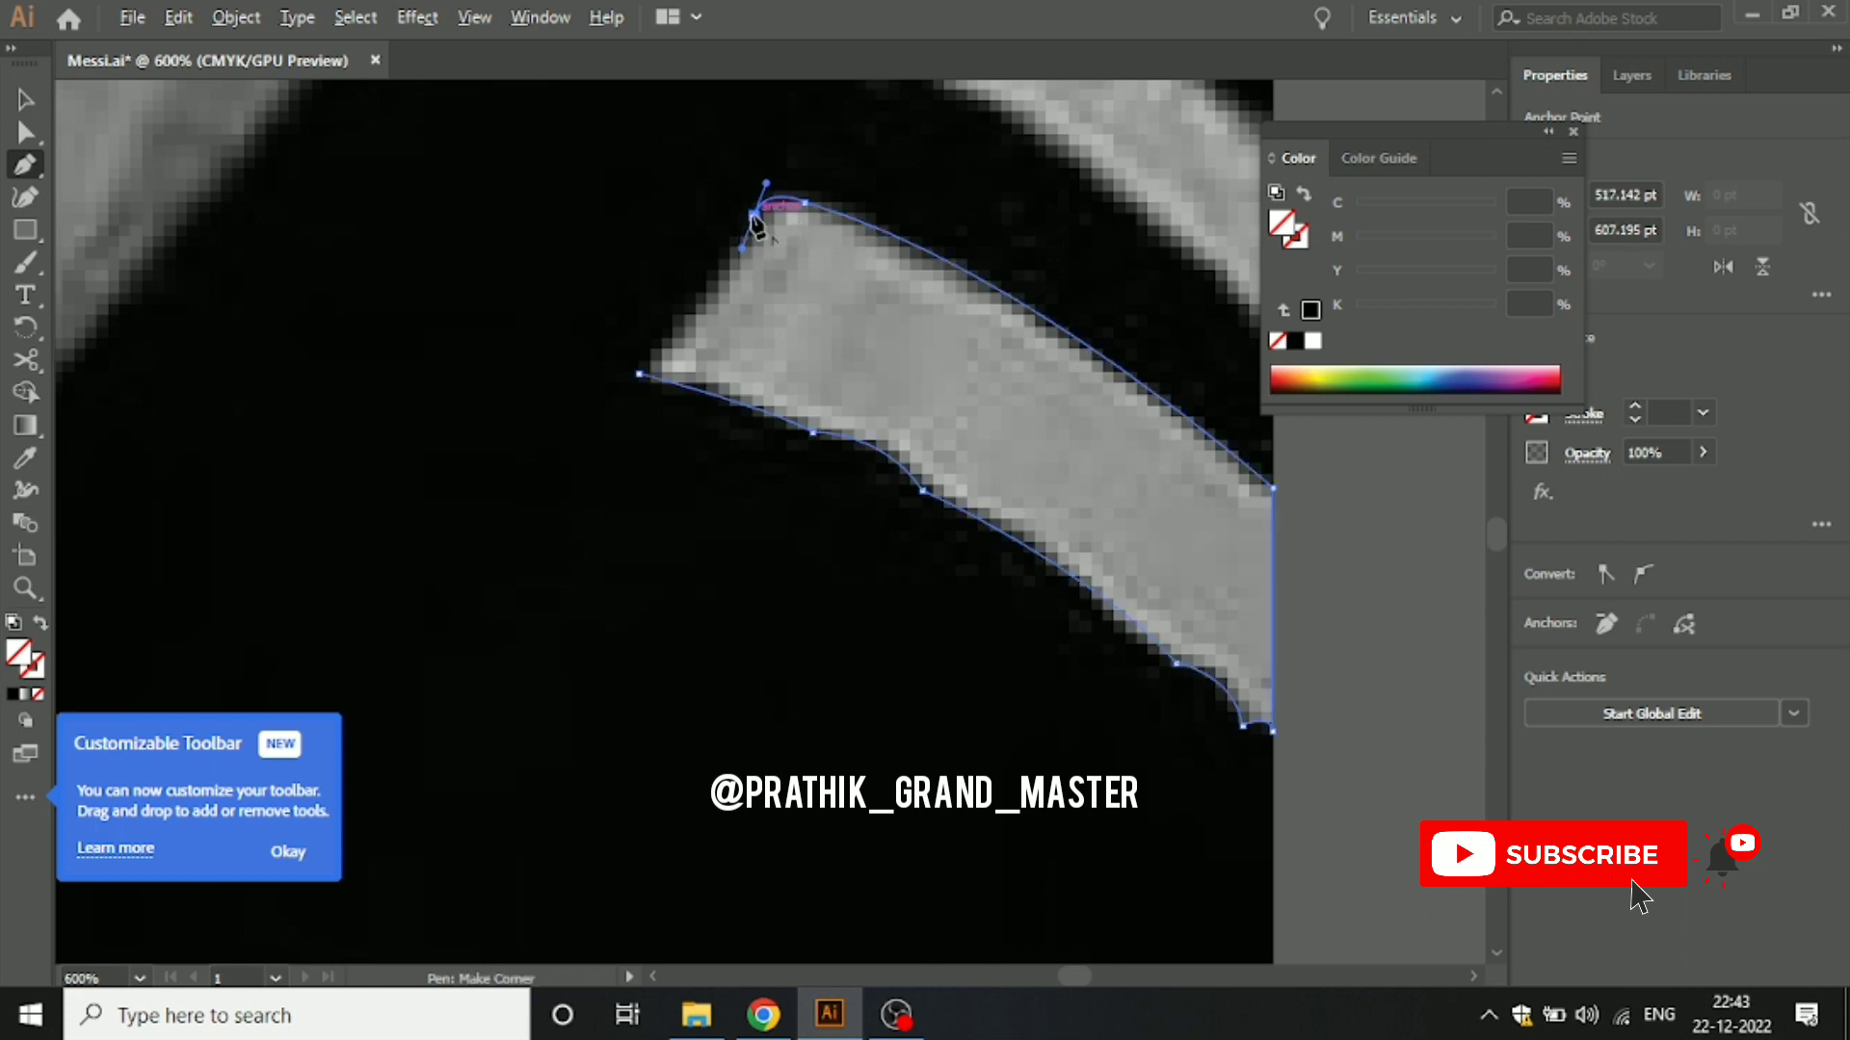
left_click_drag(642, 377, 642, 380)
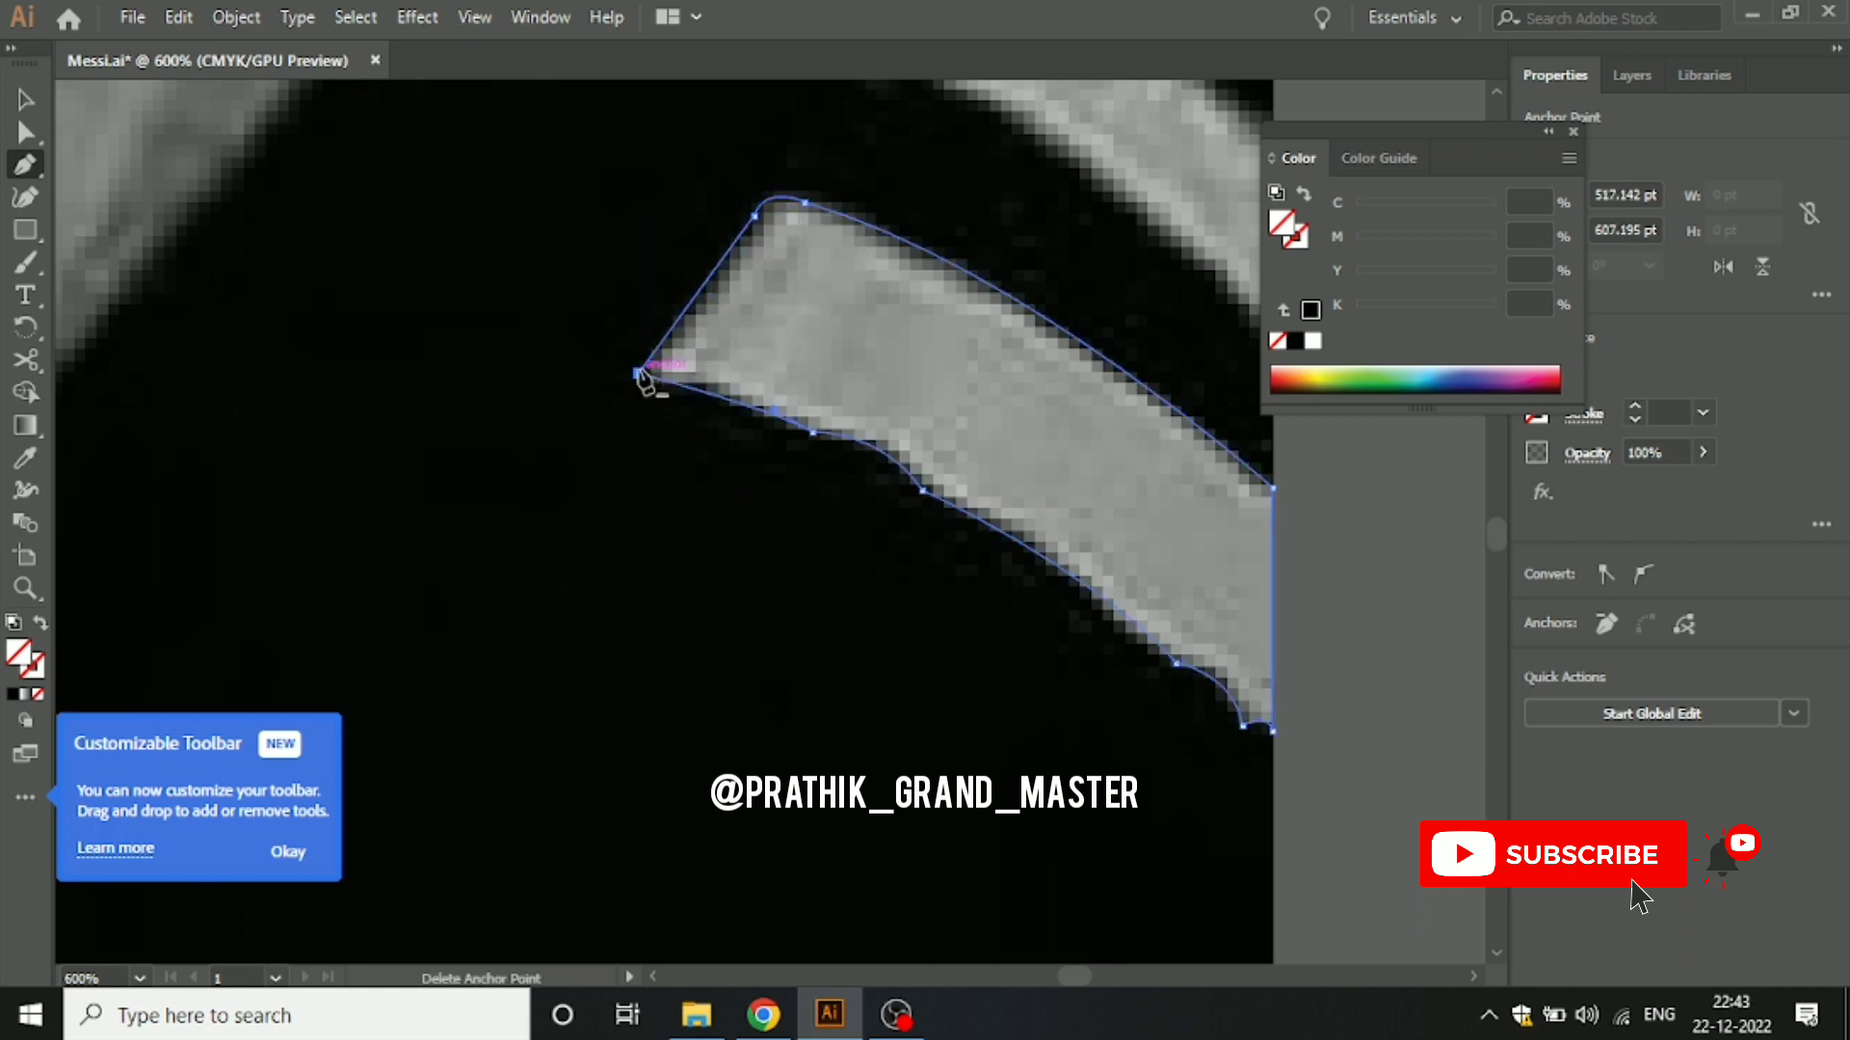
left_click(1313, 341)
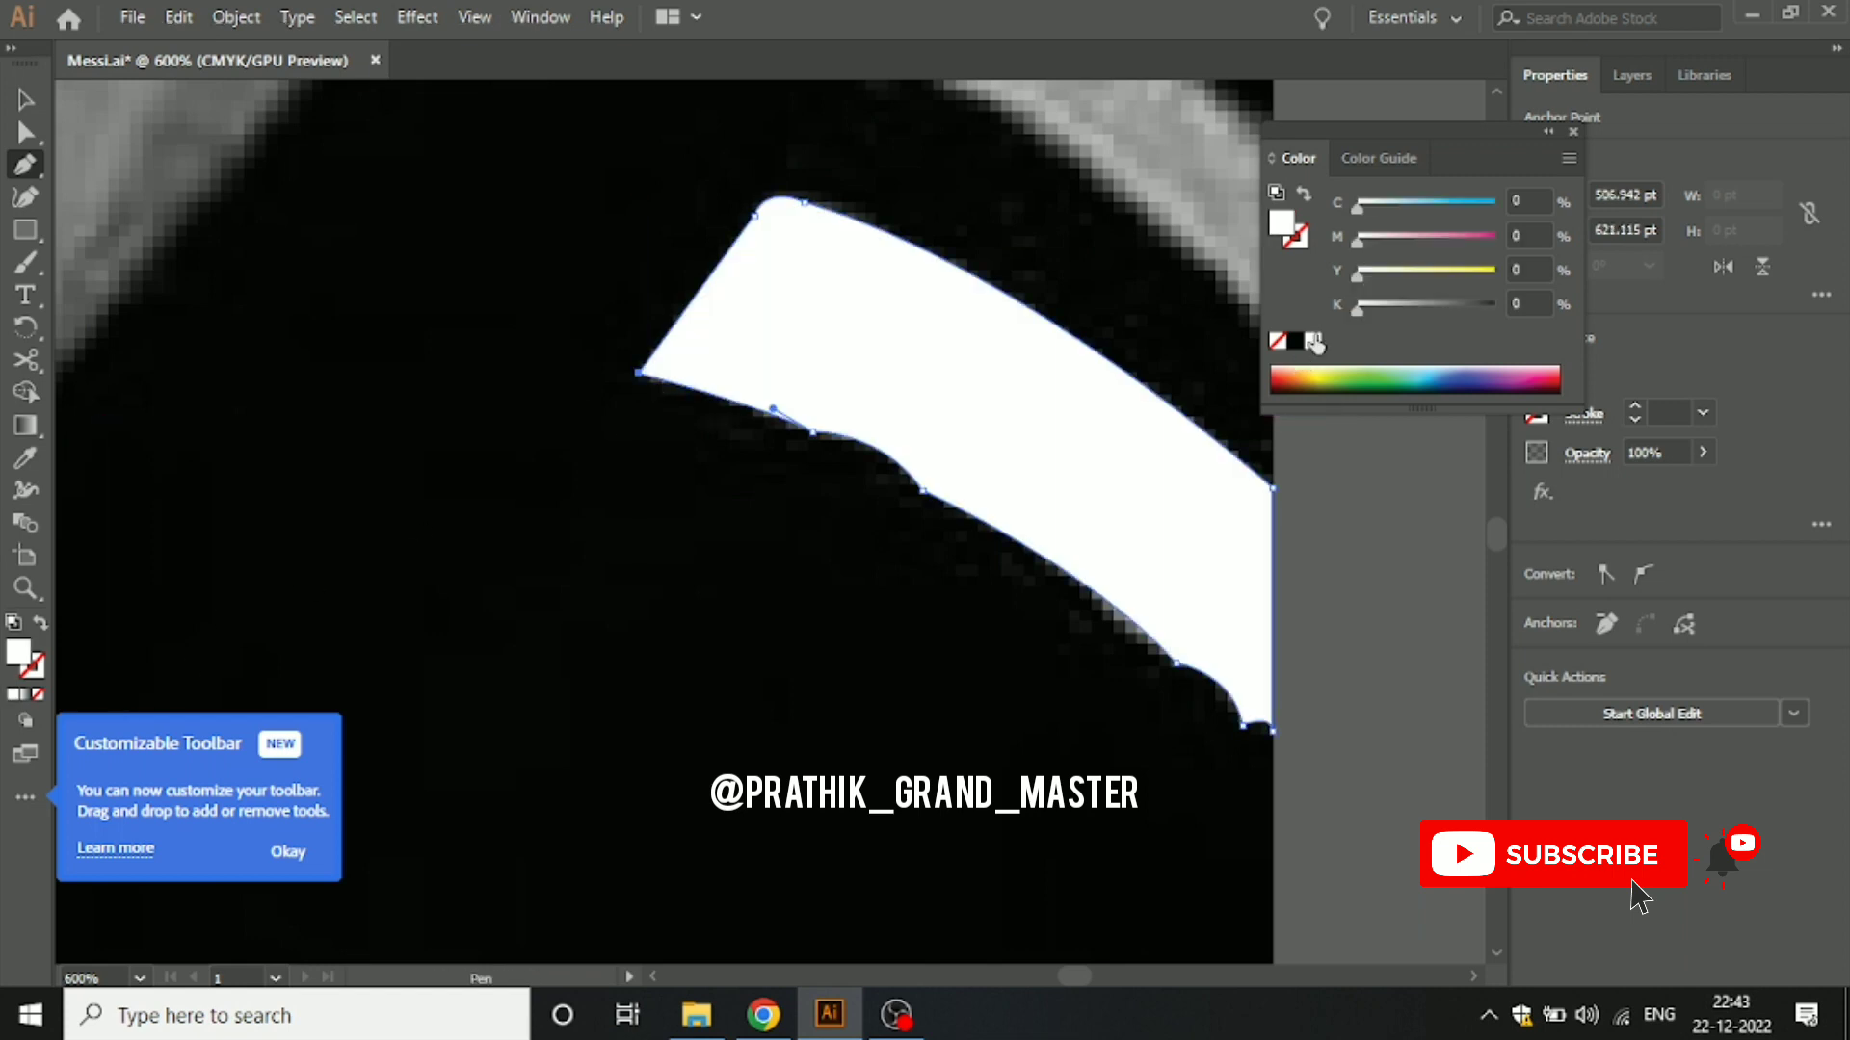
left_click(27, 97)
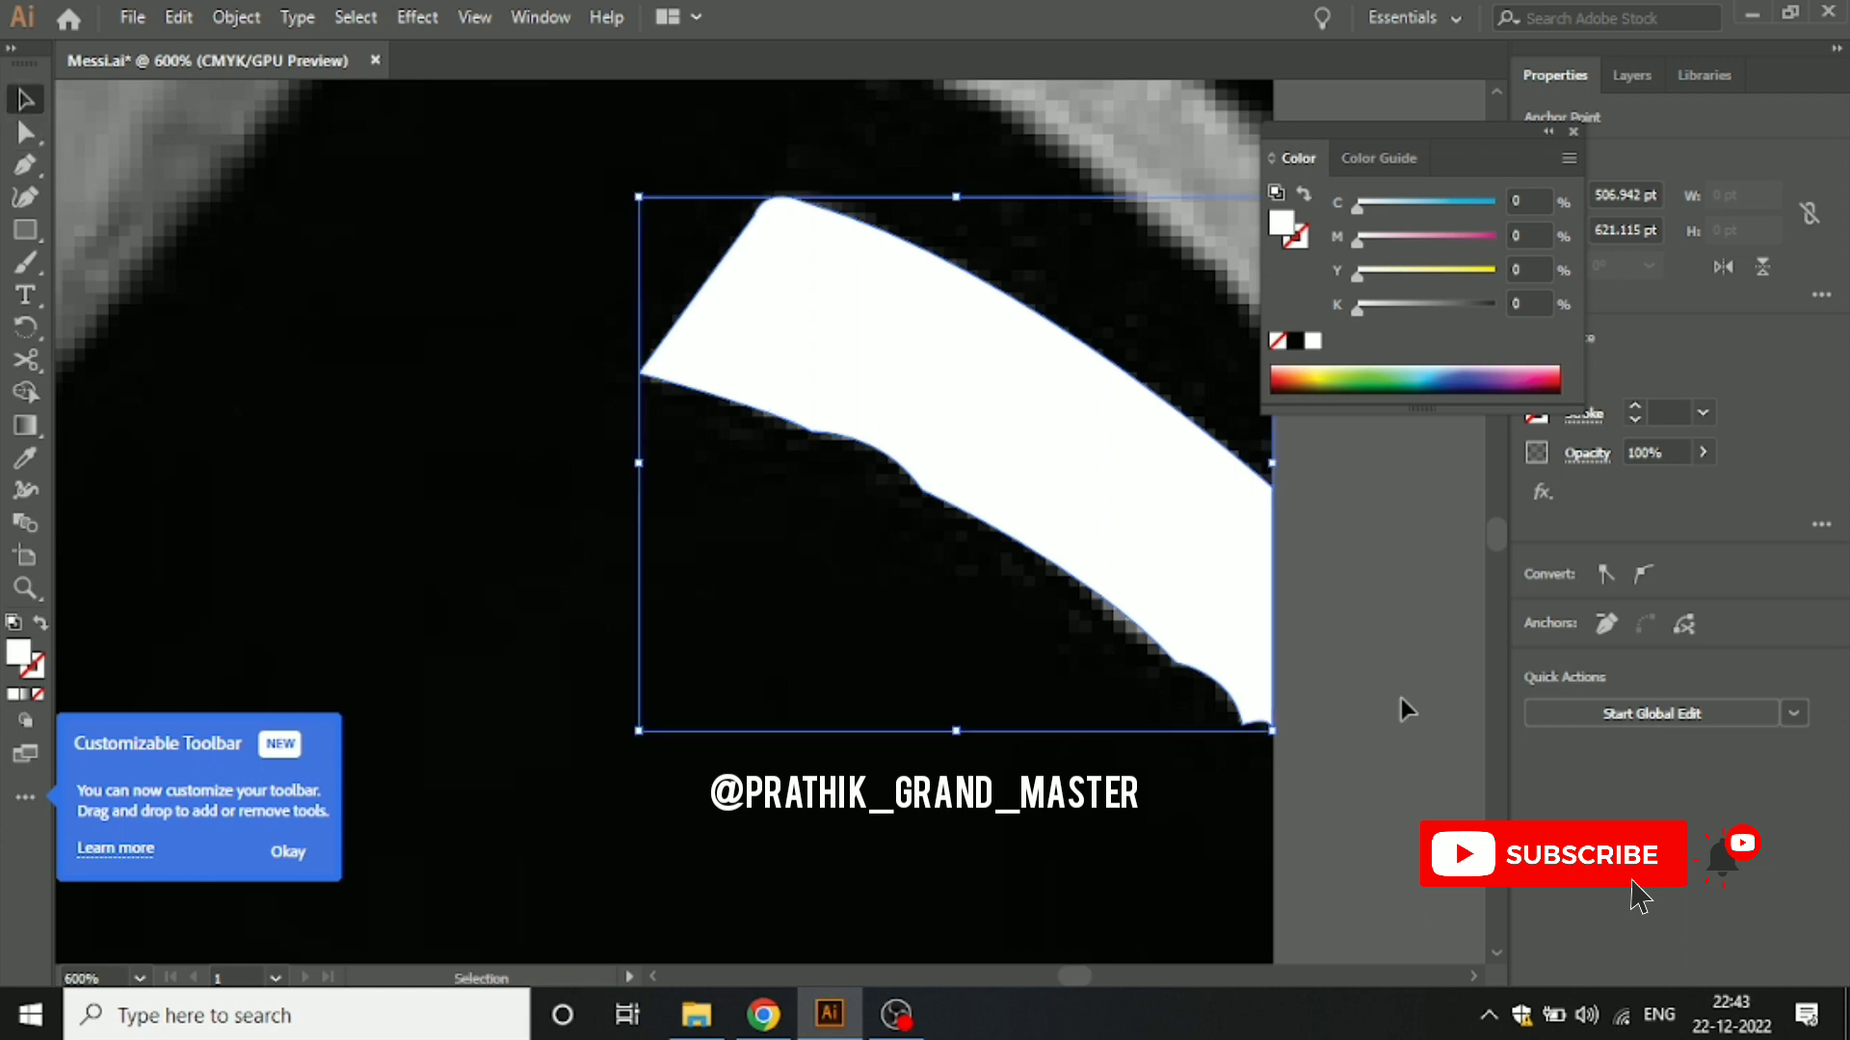
left_click(1409, 532)
Step: Trace and close the outline of the next shoulder stripe
left_click_drag(1408, 532, 1259, 909)
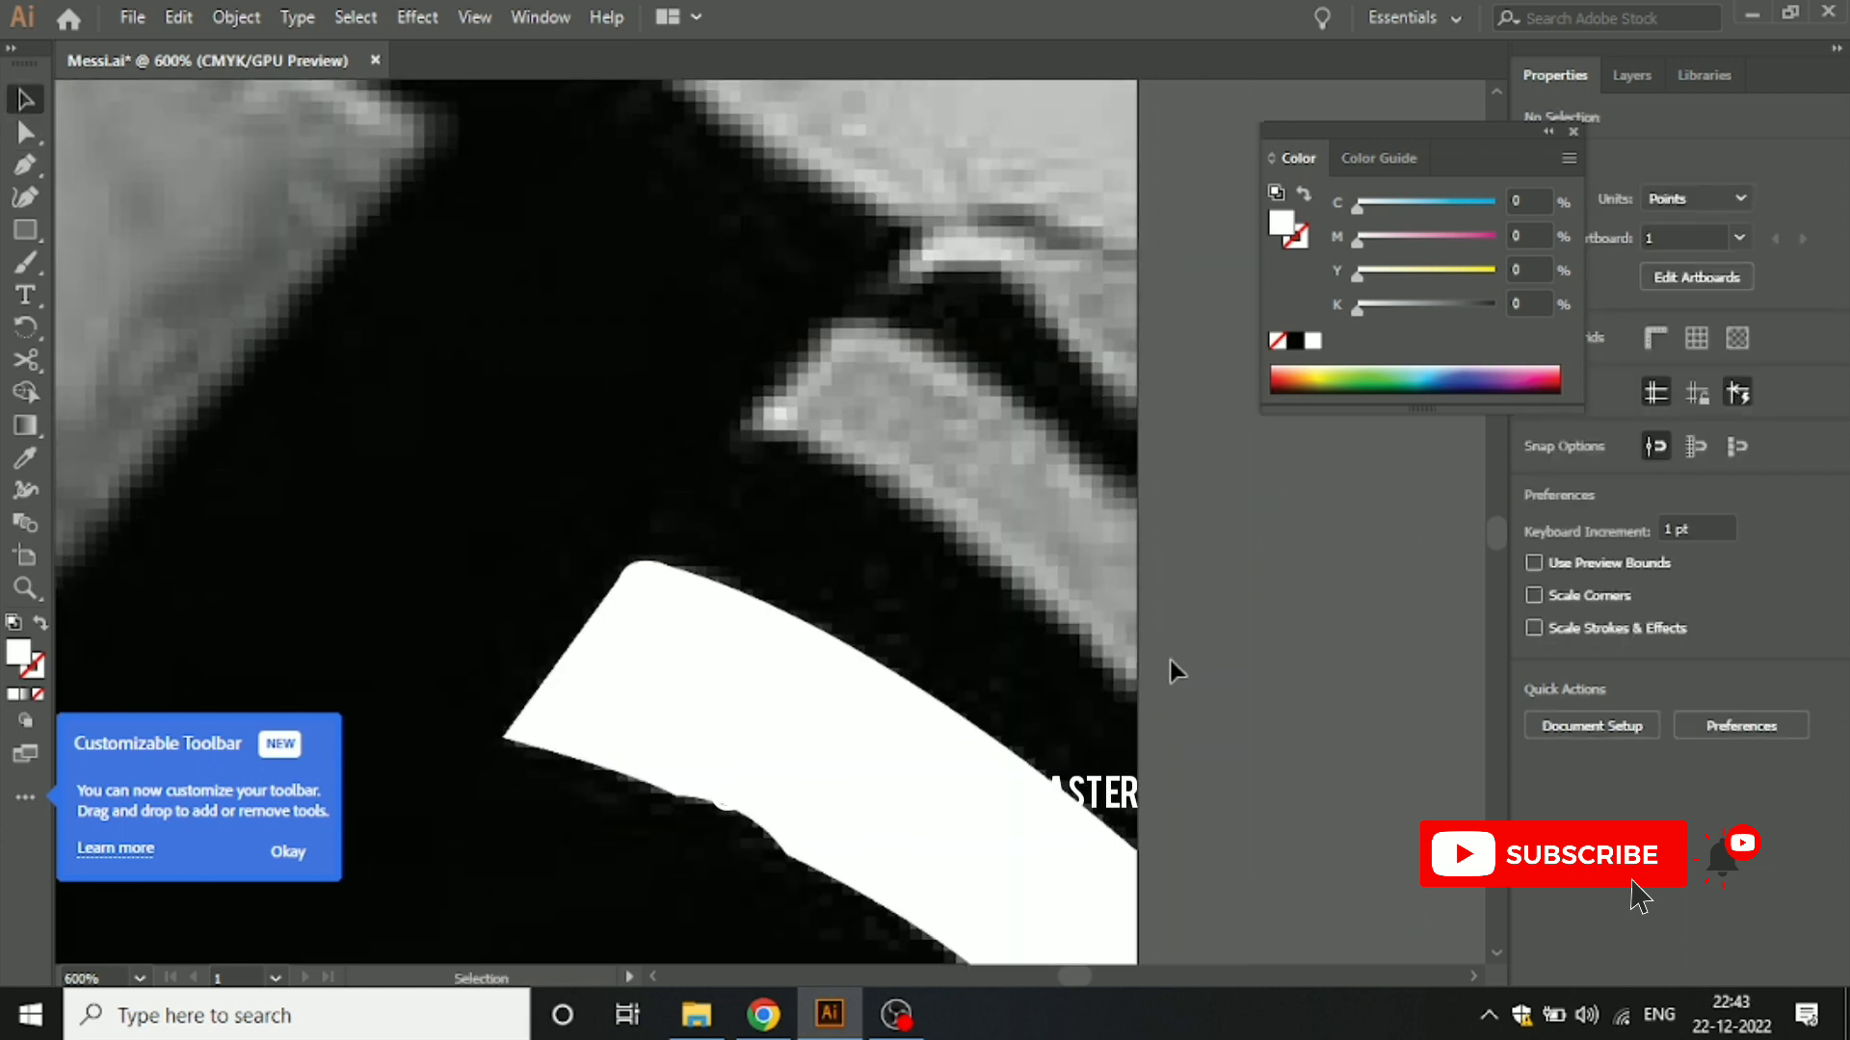
key("p")
left_click(1138, 702)
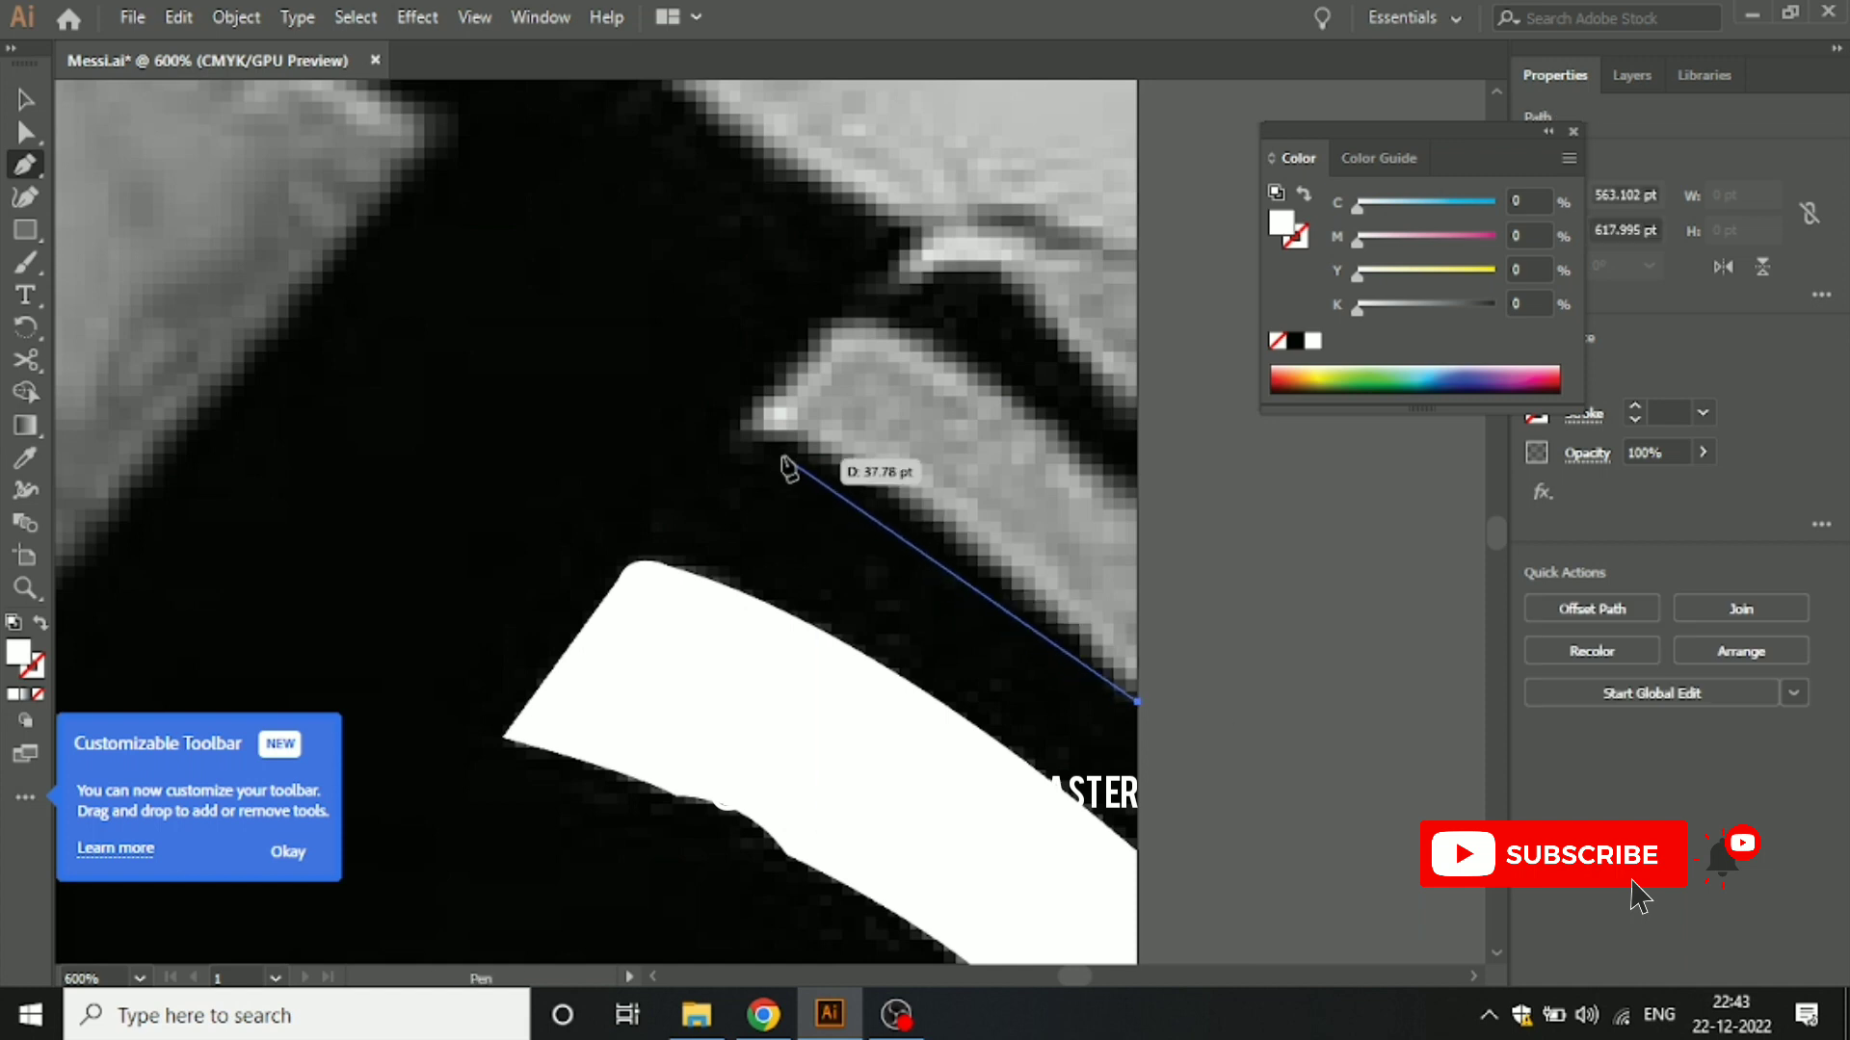
left_click_drag(737, 439, 677, 440)
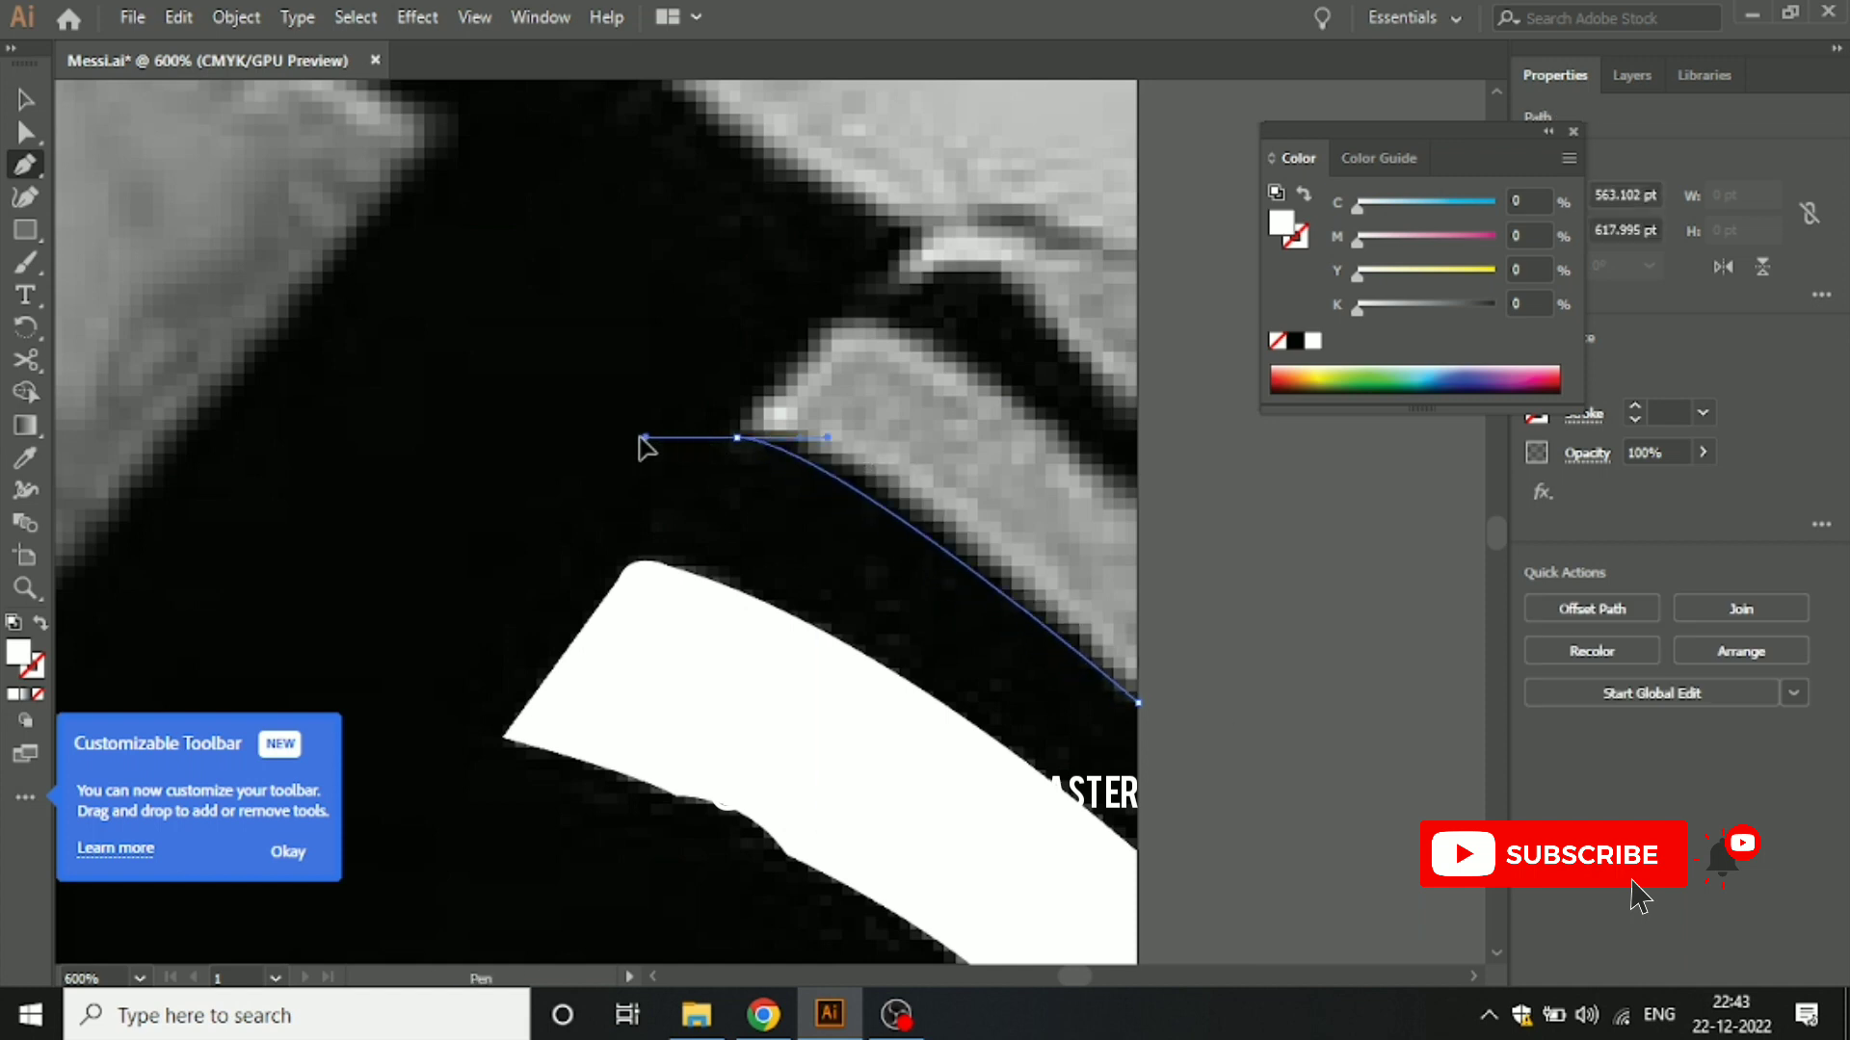
left_click(736, 439)
mouse_move(836, 317)
left_mouse_down()
mouse_move(958, 315)
mouse_move(993, 371)
left_mouse_up()
left_click(1013, 384)
left_click(1066, 422)
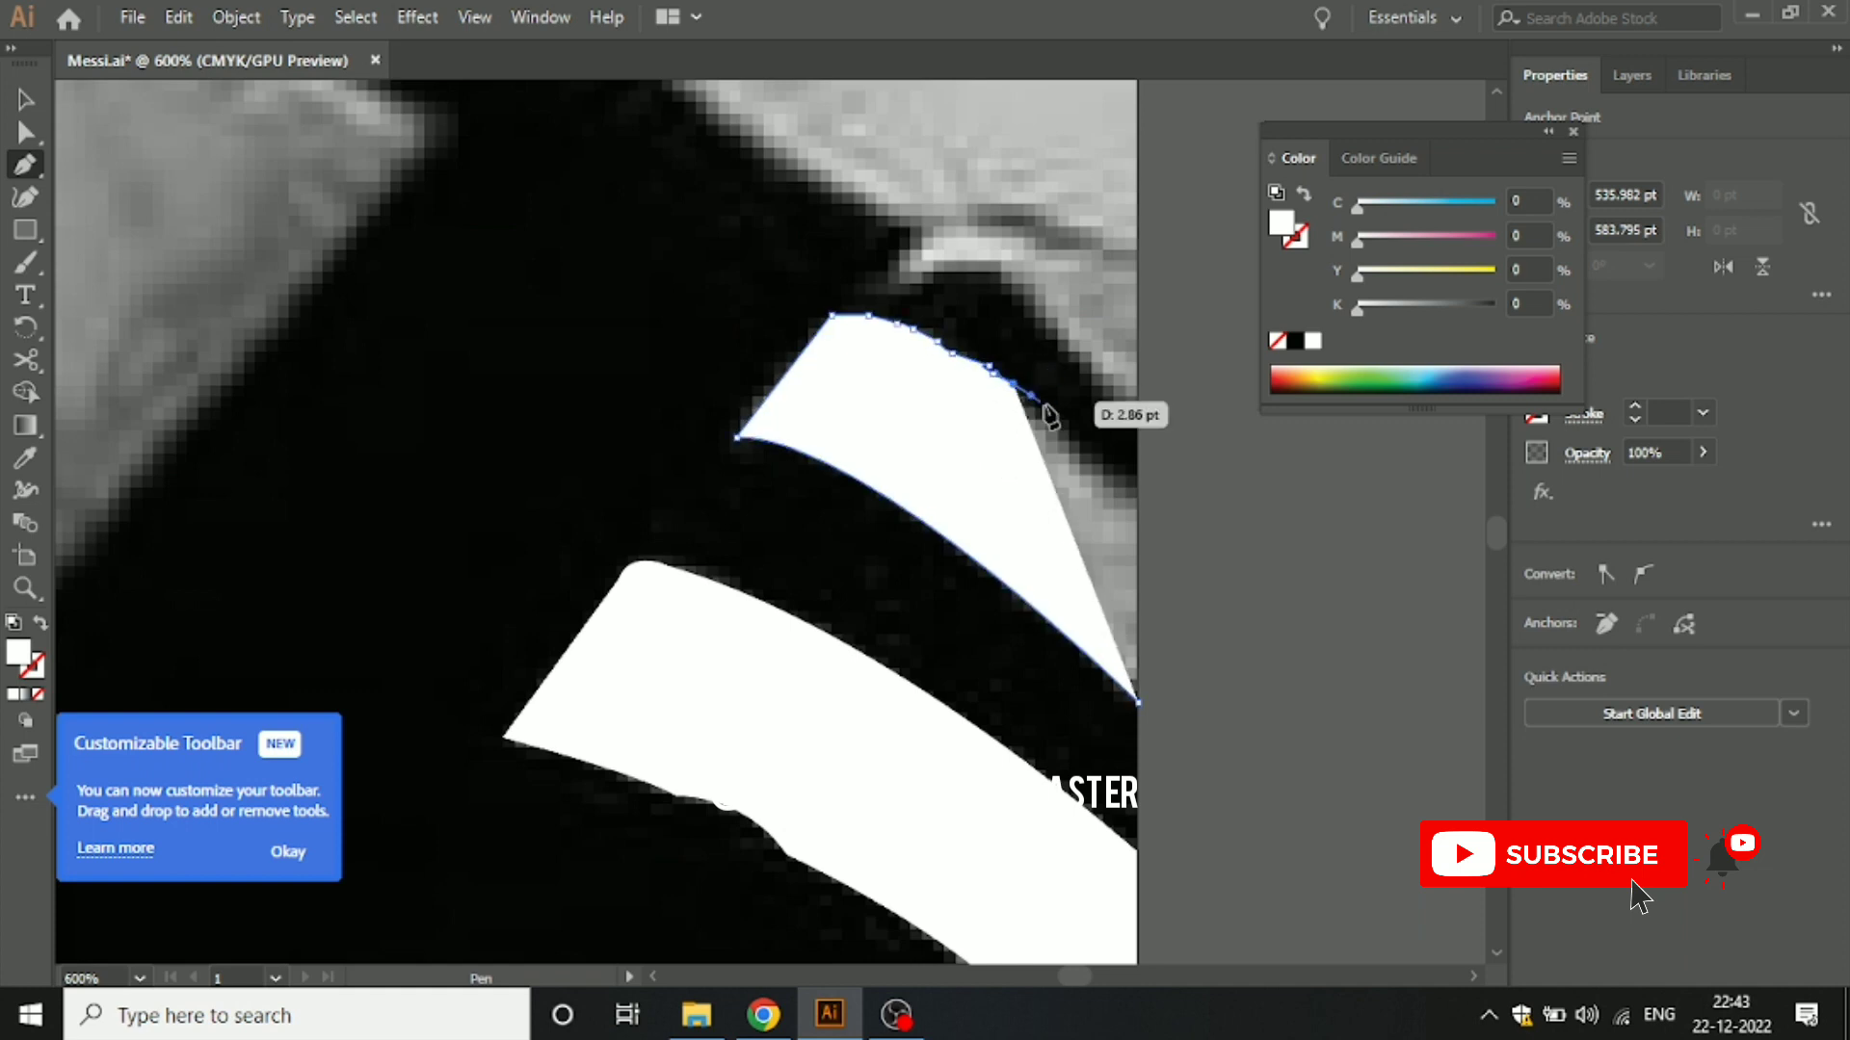
left_click(1122, 481)
left_click(1135, 495)
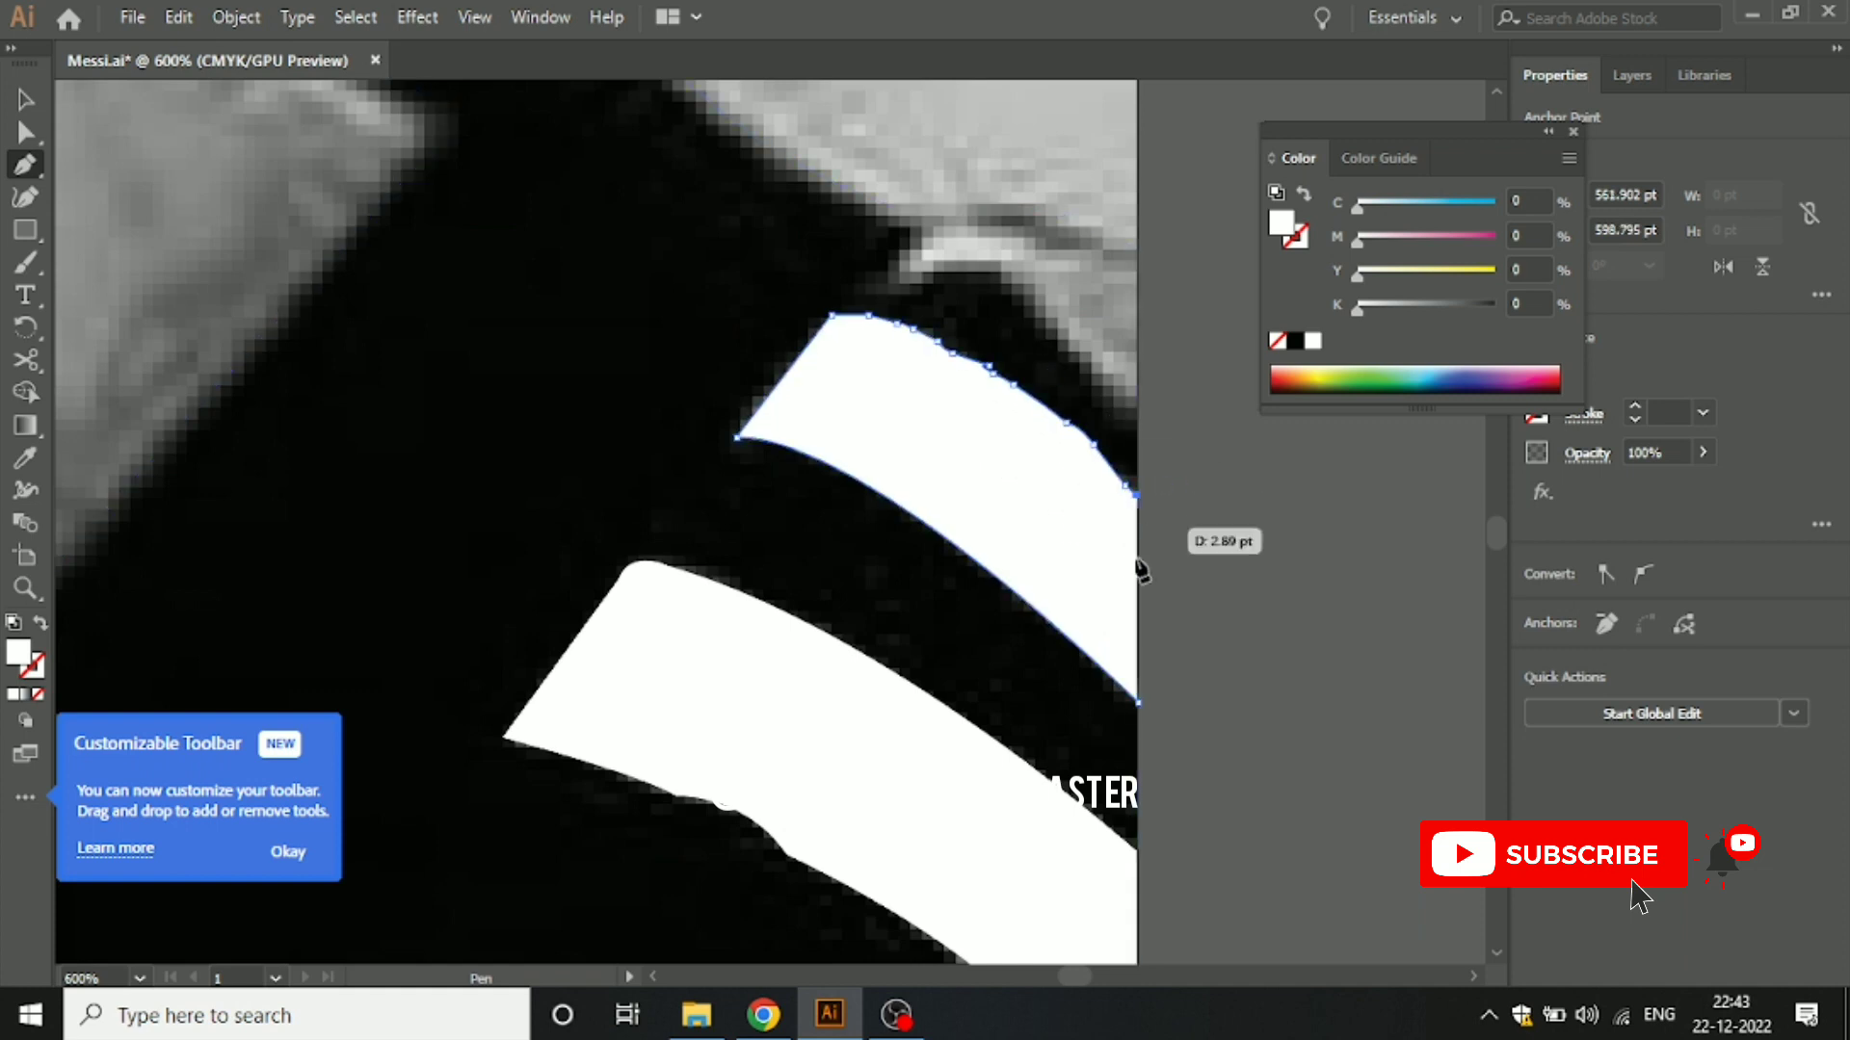
left_click(1138, 701)
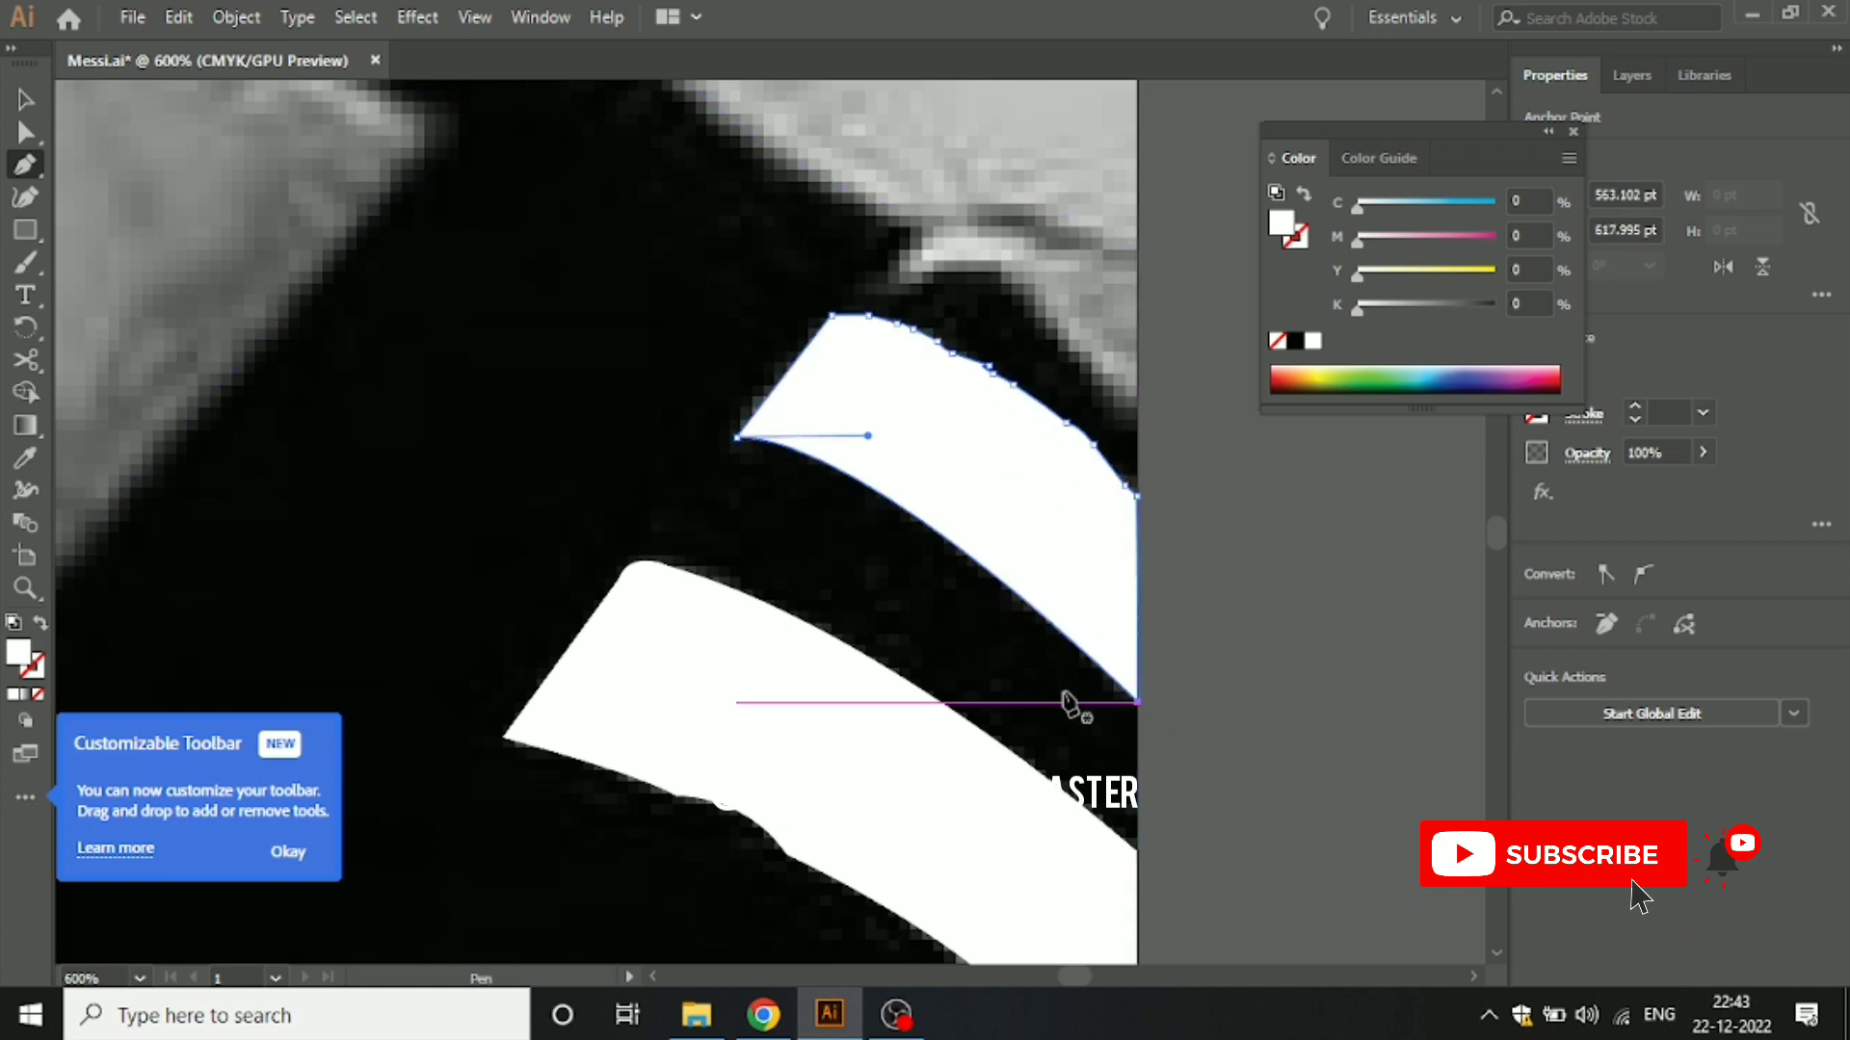
left_click_drag(983, 388, 910, 669)
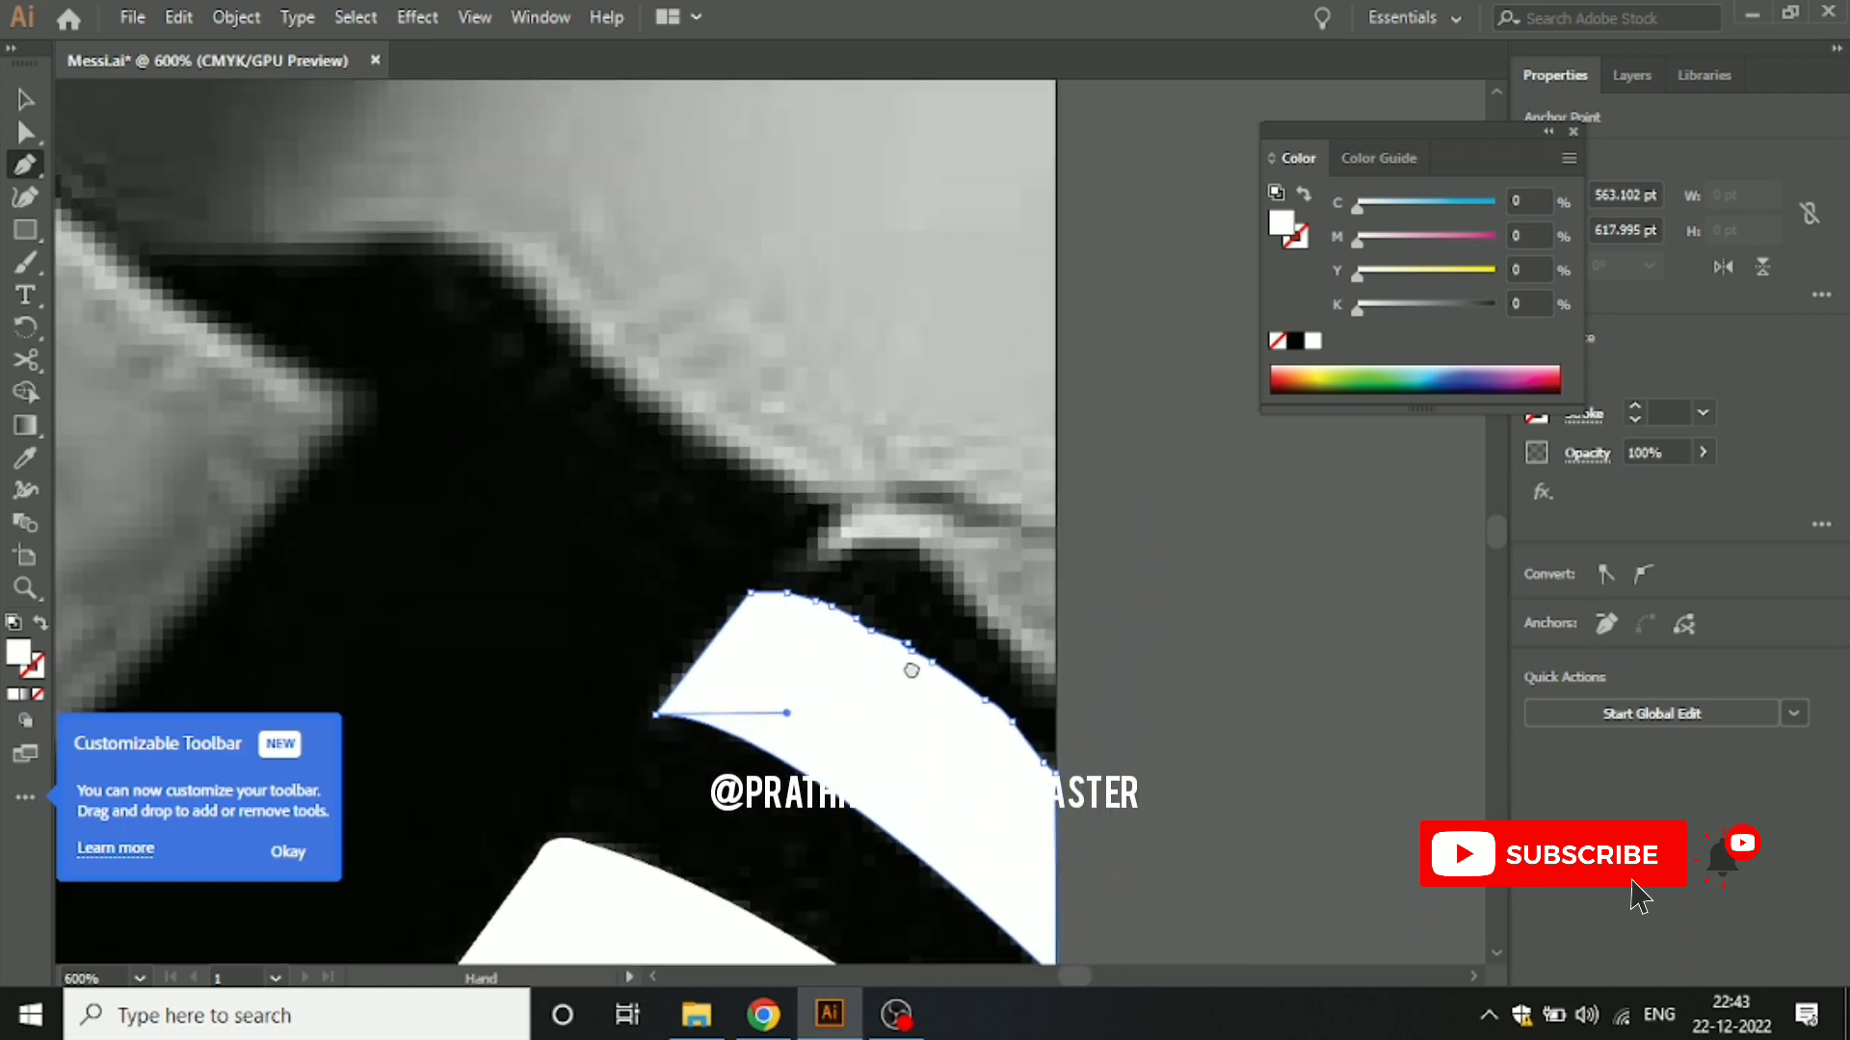
left_click(794, 580)
Step: Start outlining the top stripe along its upper edge and down the right side
left_click(829, 518)
left_click_drag(850, 500, 925, 505)
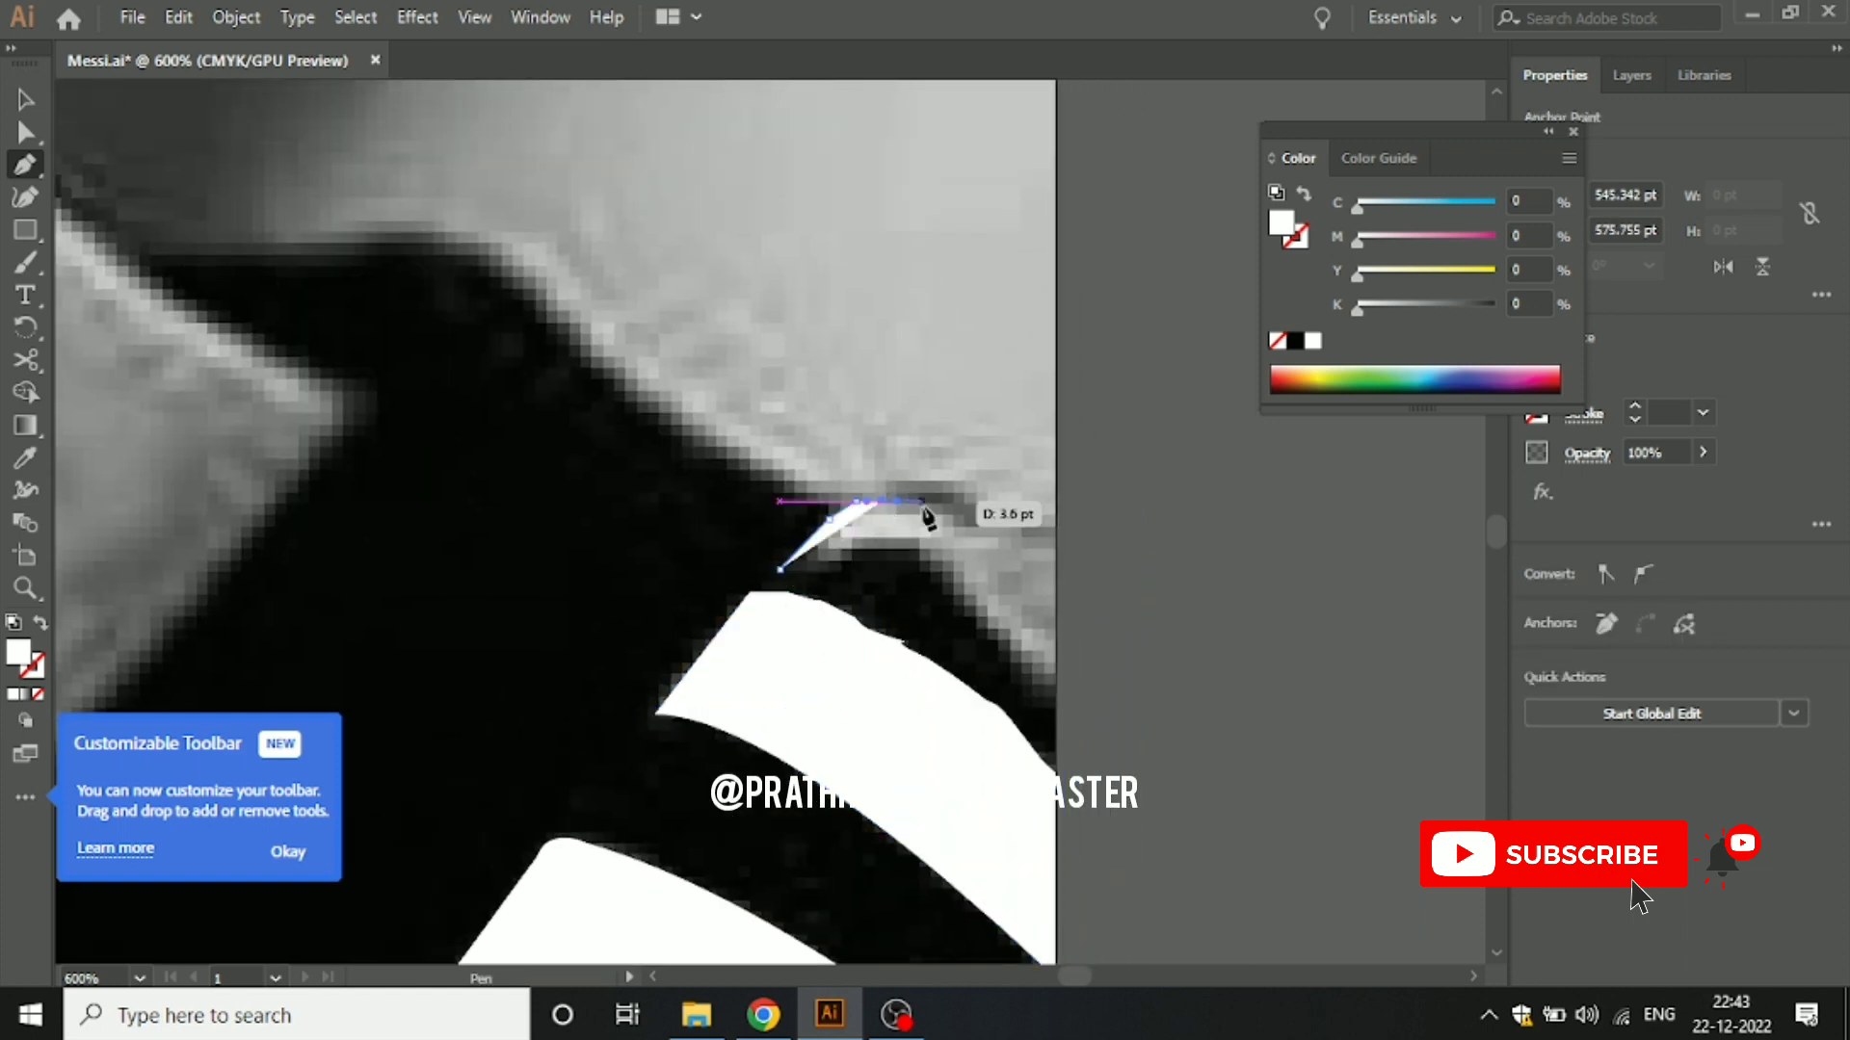
left_click(939, 510)
left_click(964, 517)
left_click(992, 525)
left_click(1038, 542)
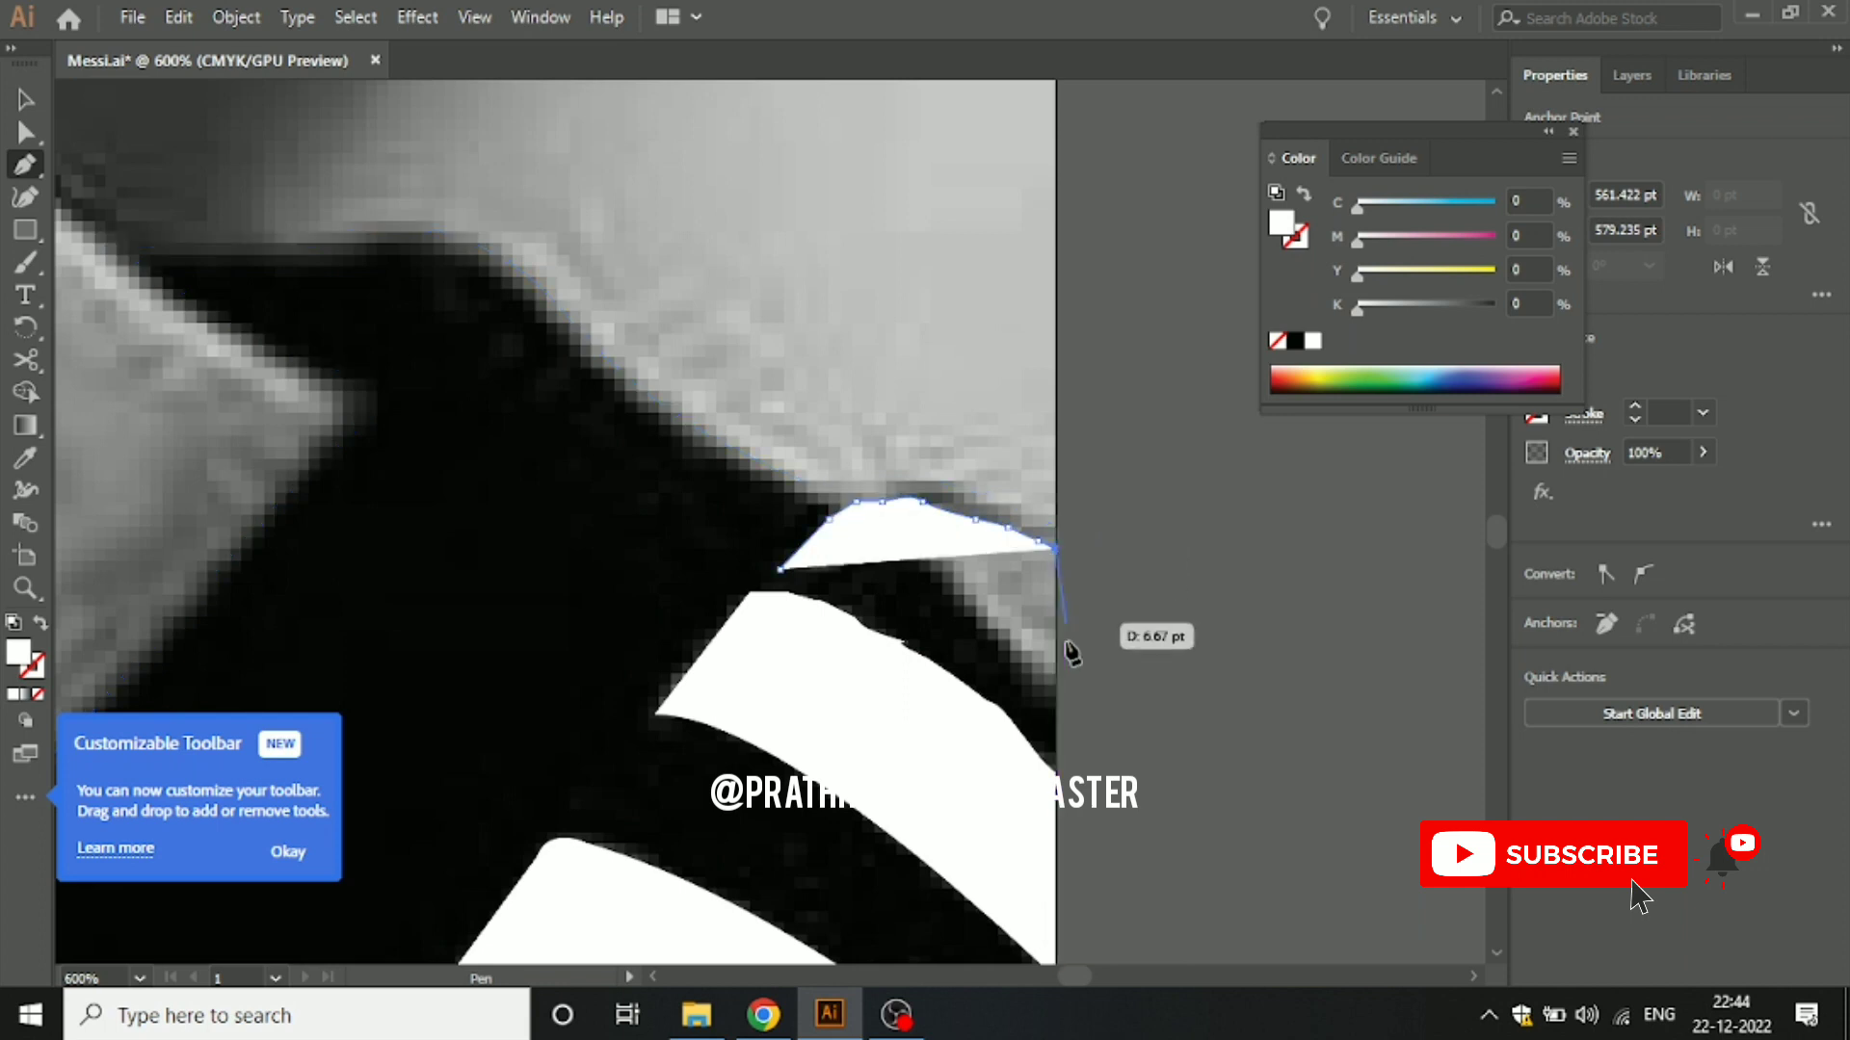
left_click(1055, 703)
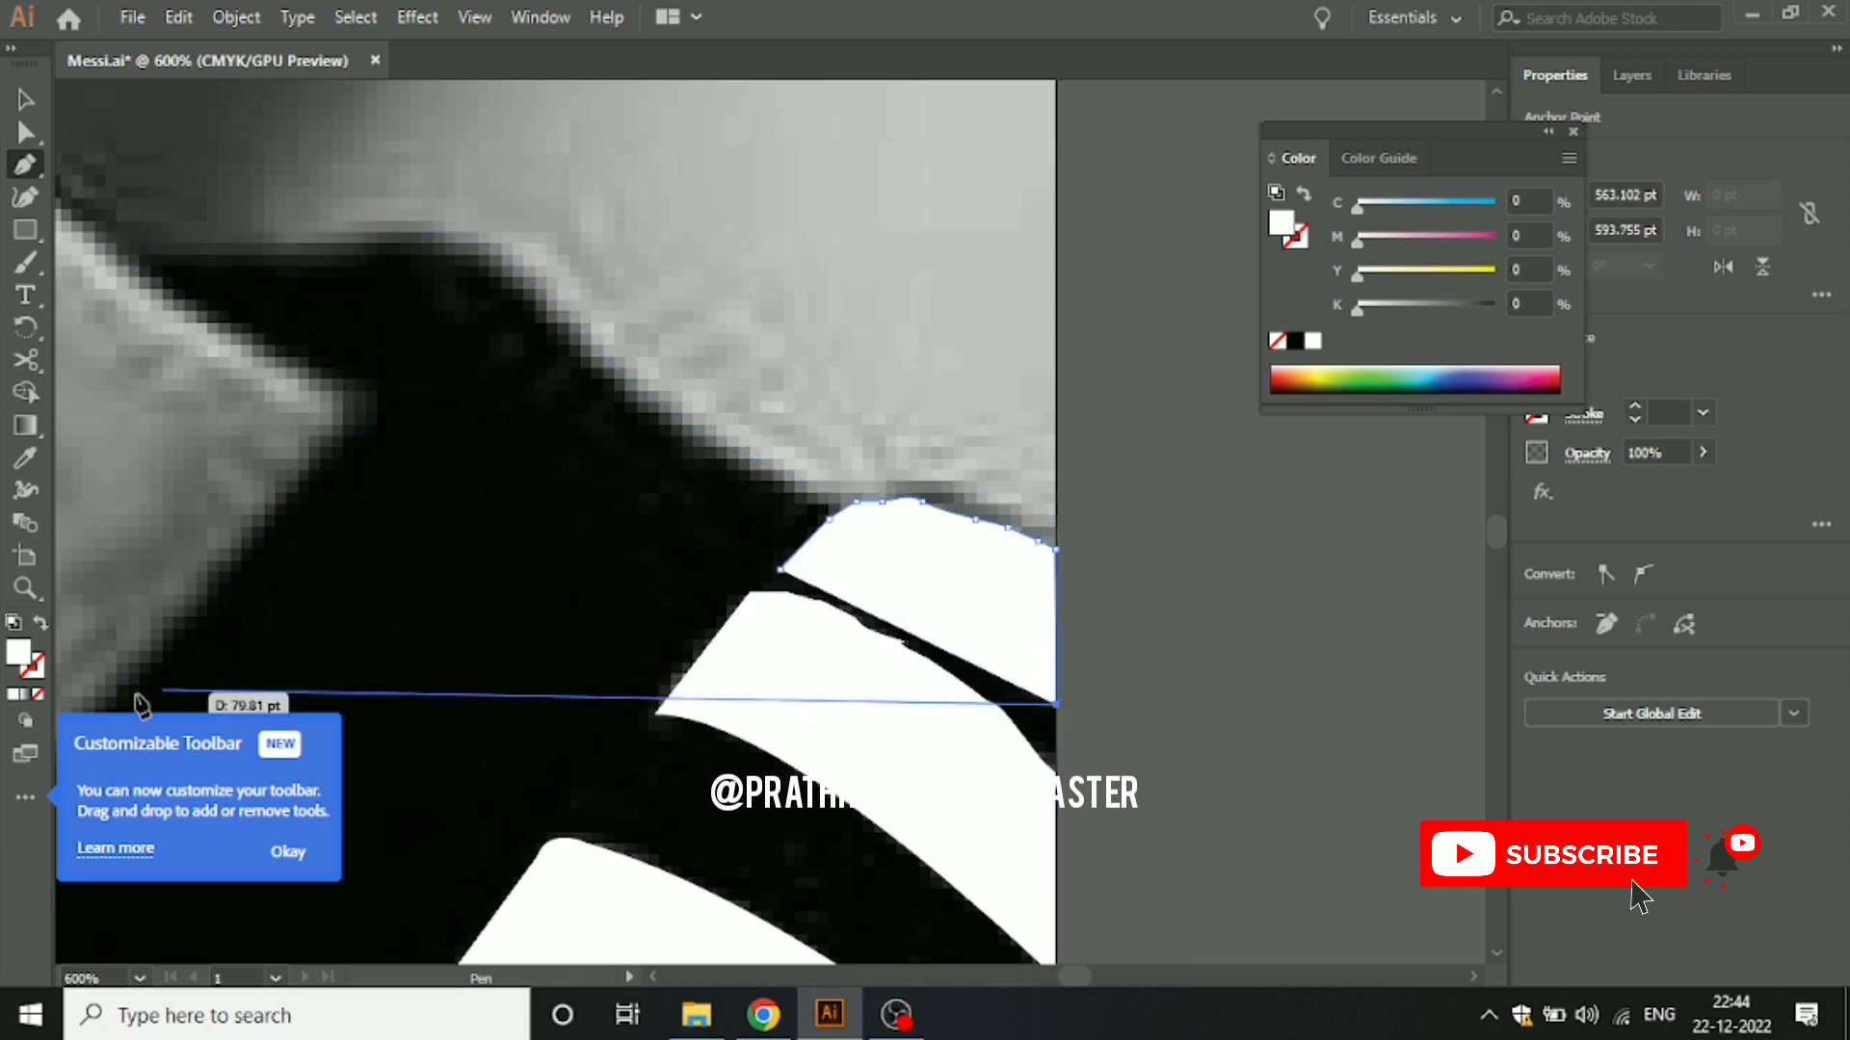
Step: Shape the top stripe's lower edge, close it, and fill it white
left_click(38, 696)
left_click_drag(836, 561, 940, 507)
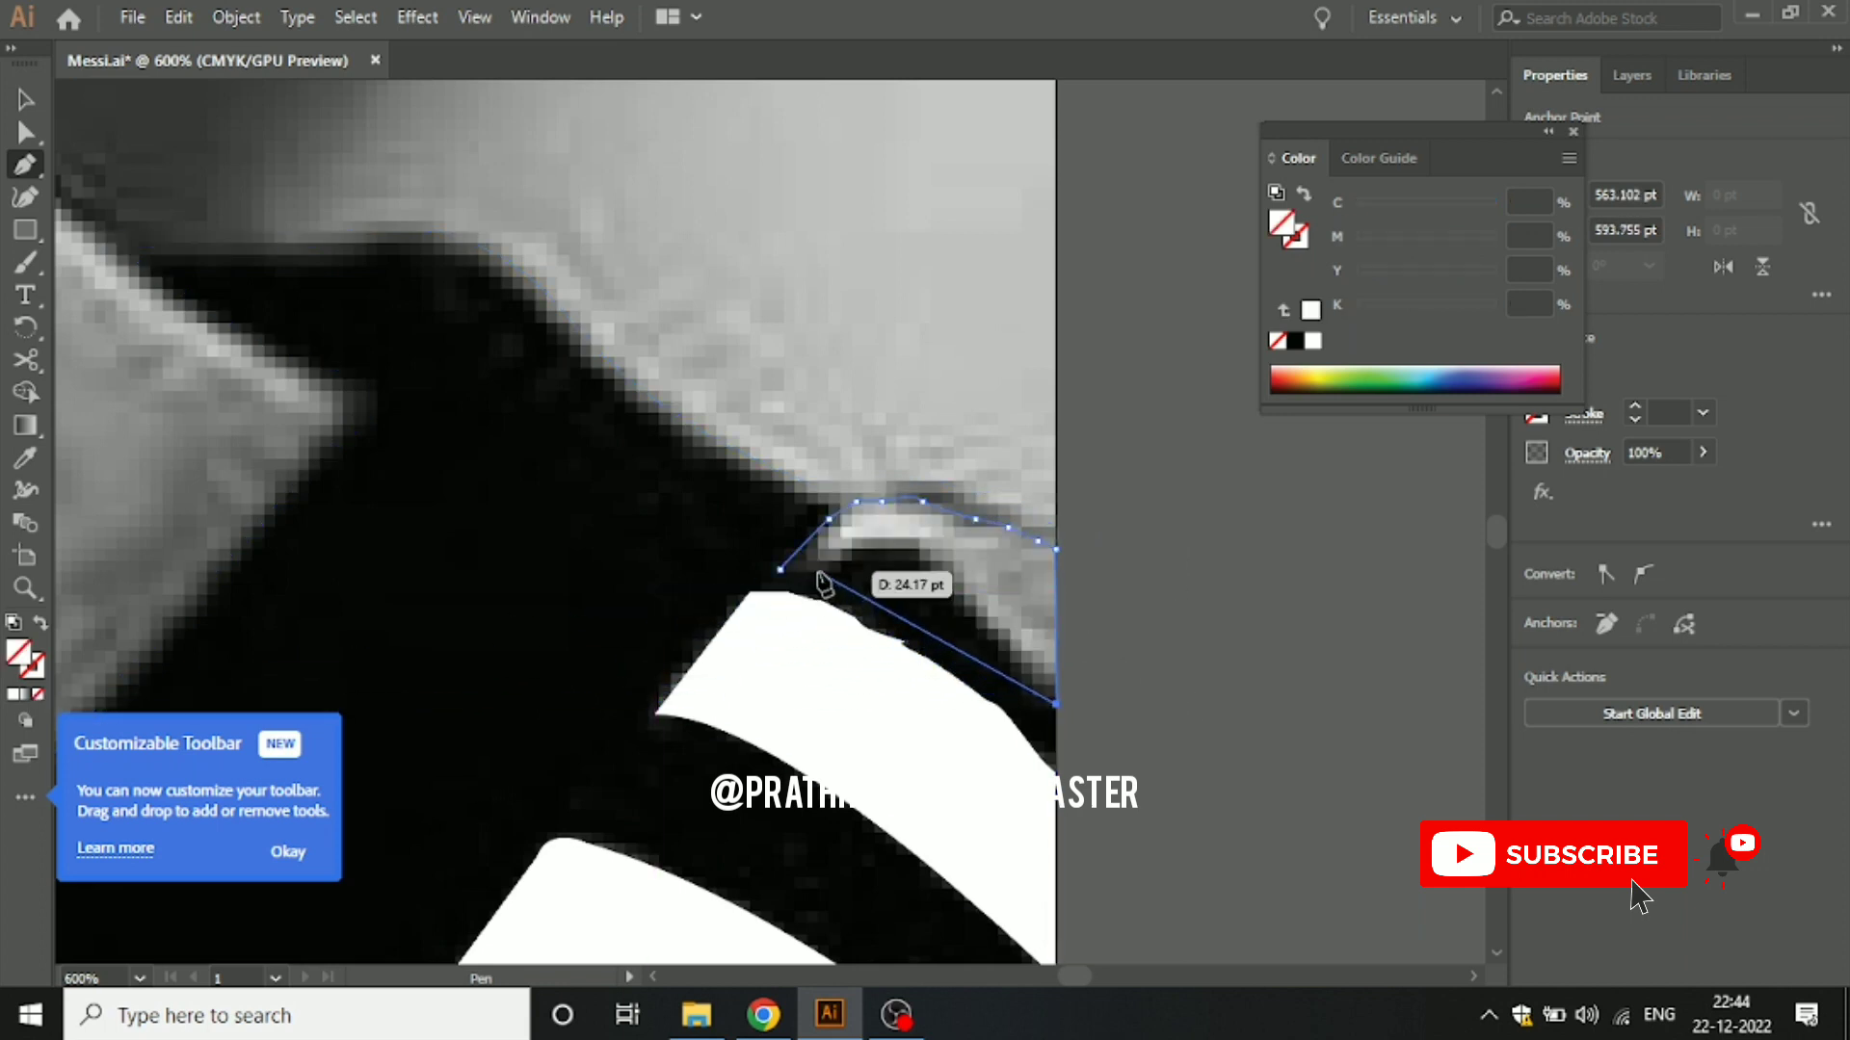
left_click_drag(734, 624, 735, 637)
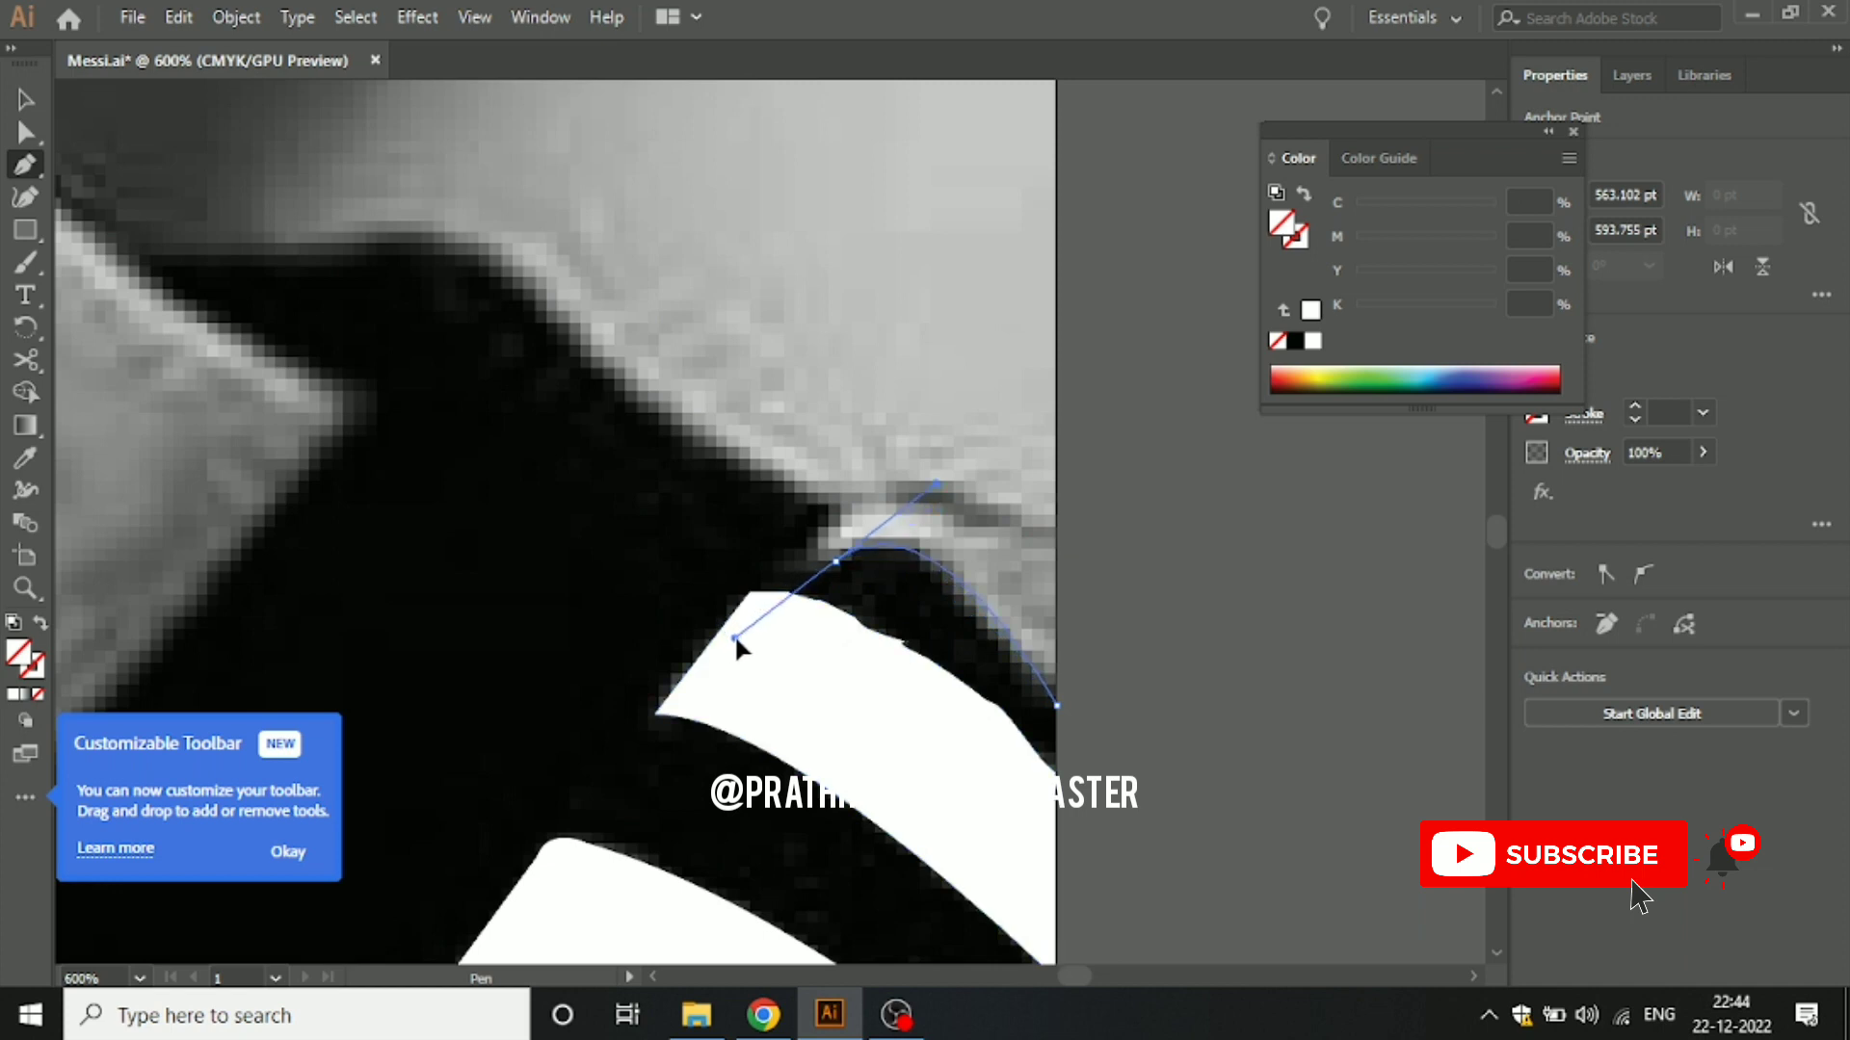
left_click(834, 562)
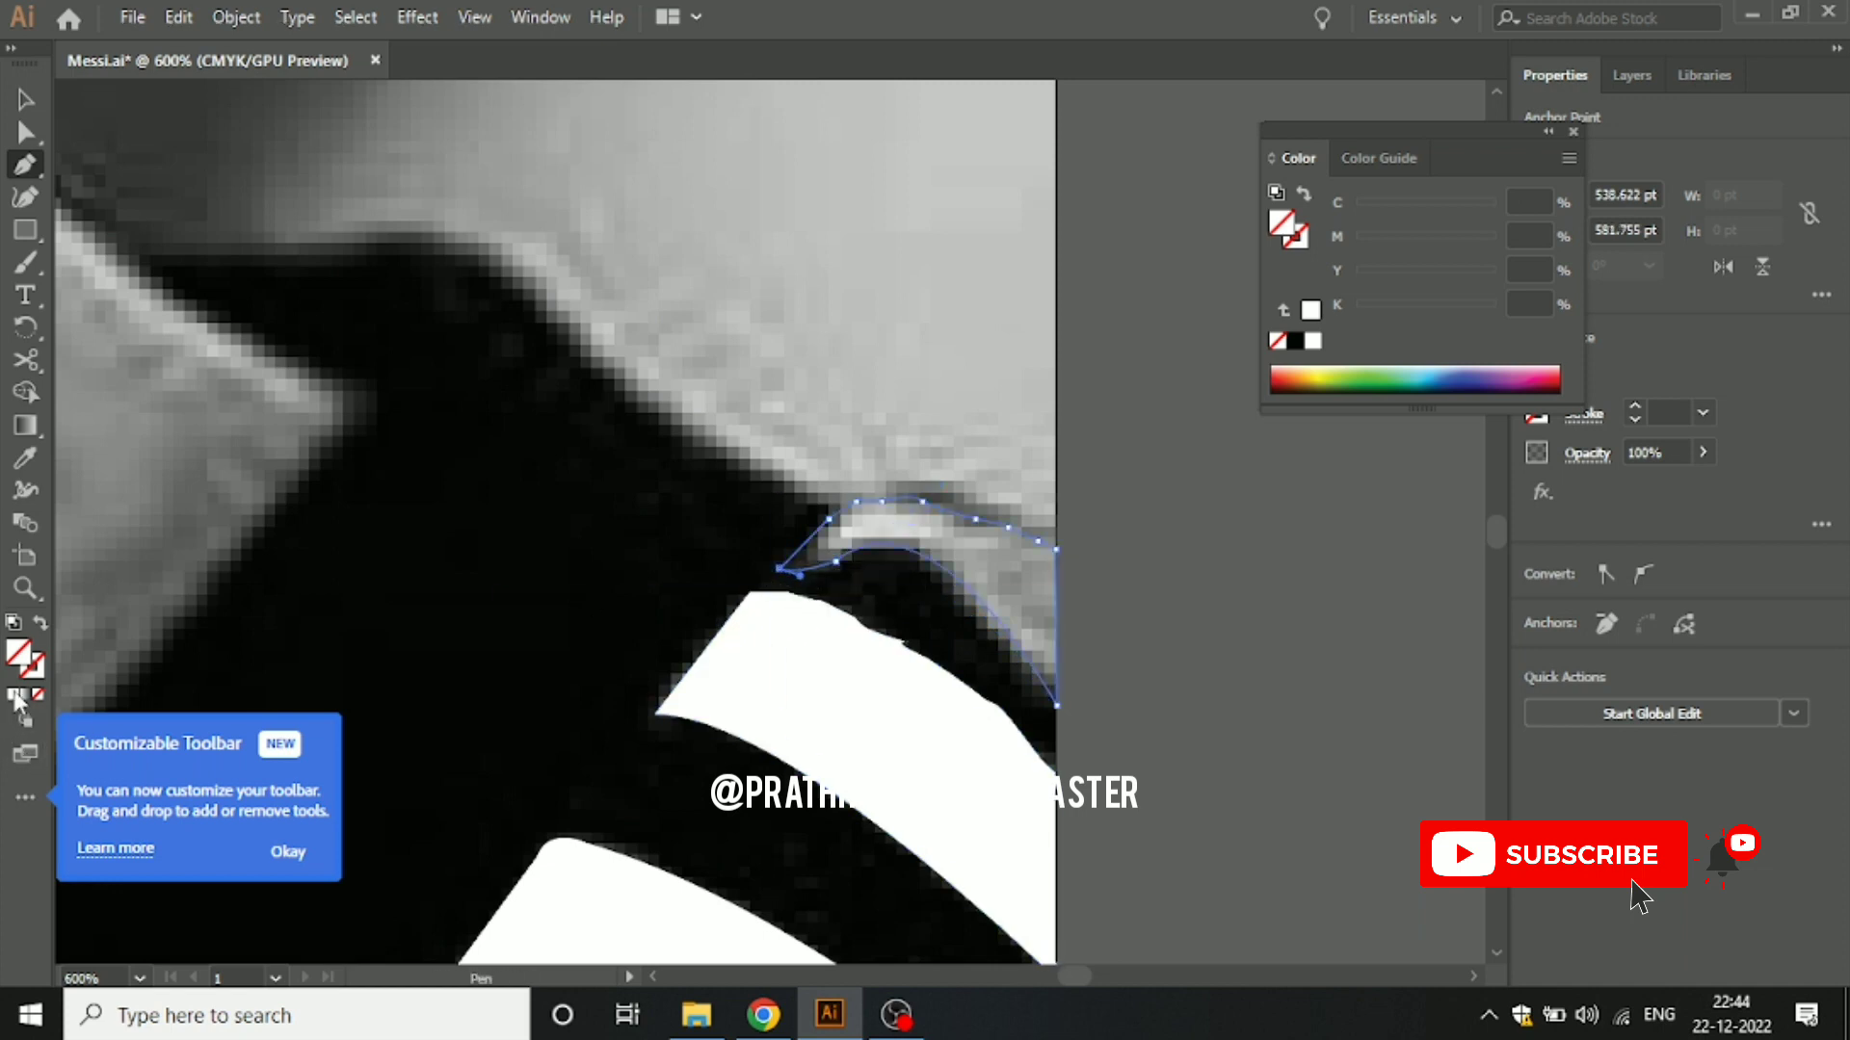
left_click(17, 694)
left_click(27, 98)
left_click(1177, 645)
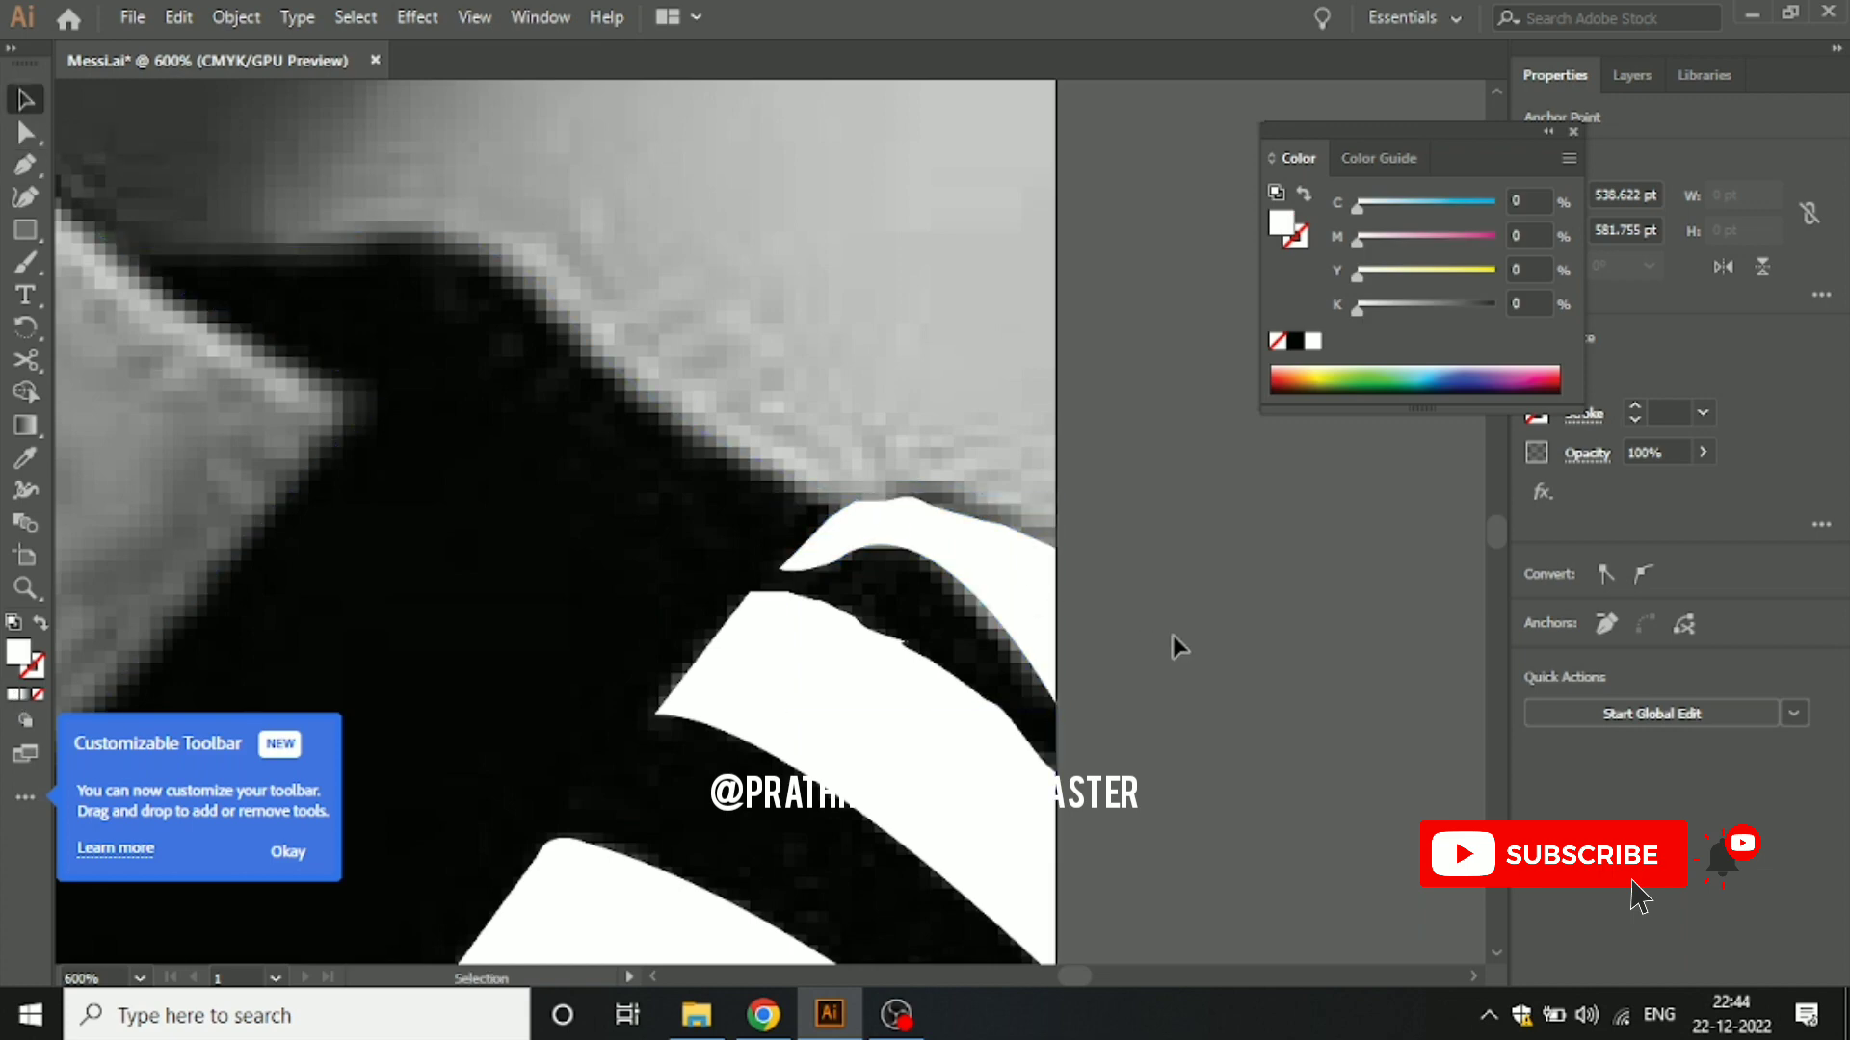
Step: Fill the jersey shape beside the neck with black
scroll(1177, 645, "down", 3, "alt")
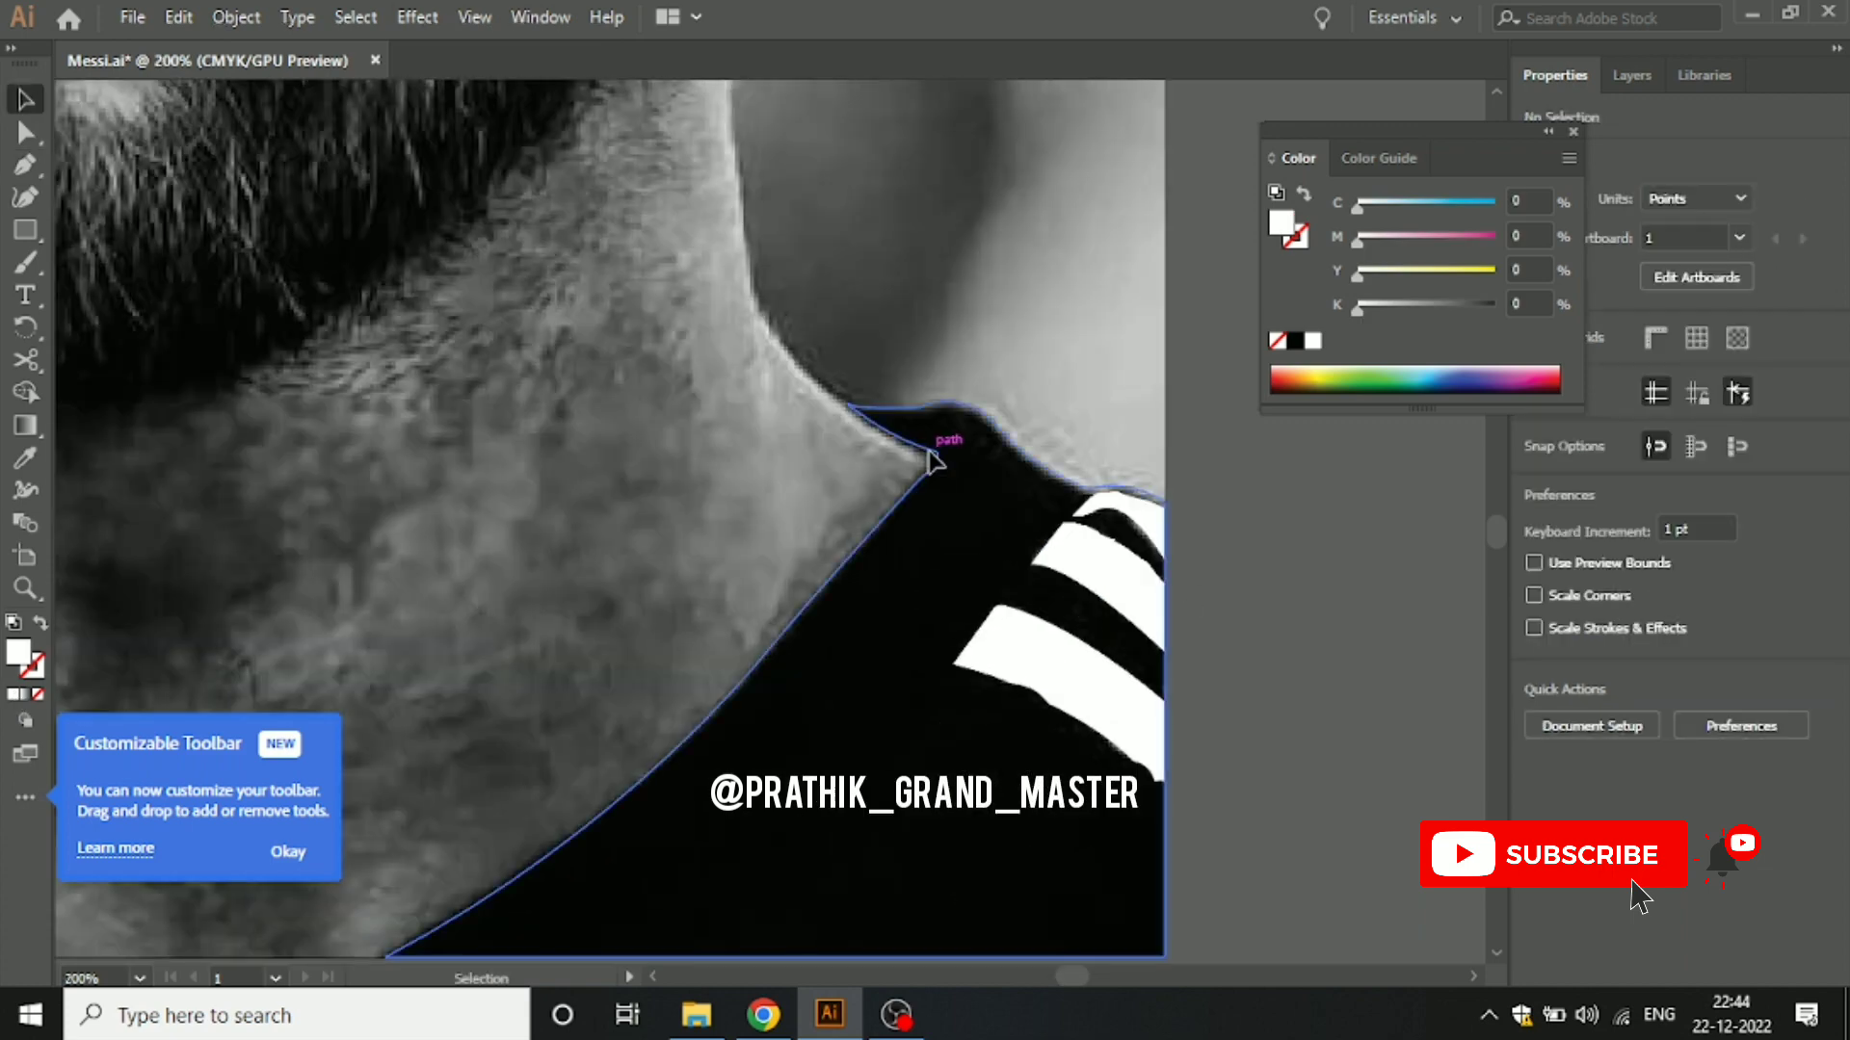
left_click(929, 454)
scroll(929, 472, "down", 1, "alt")
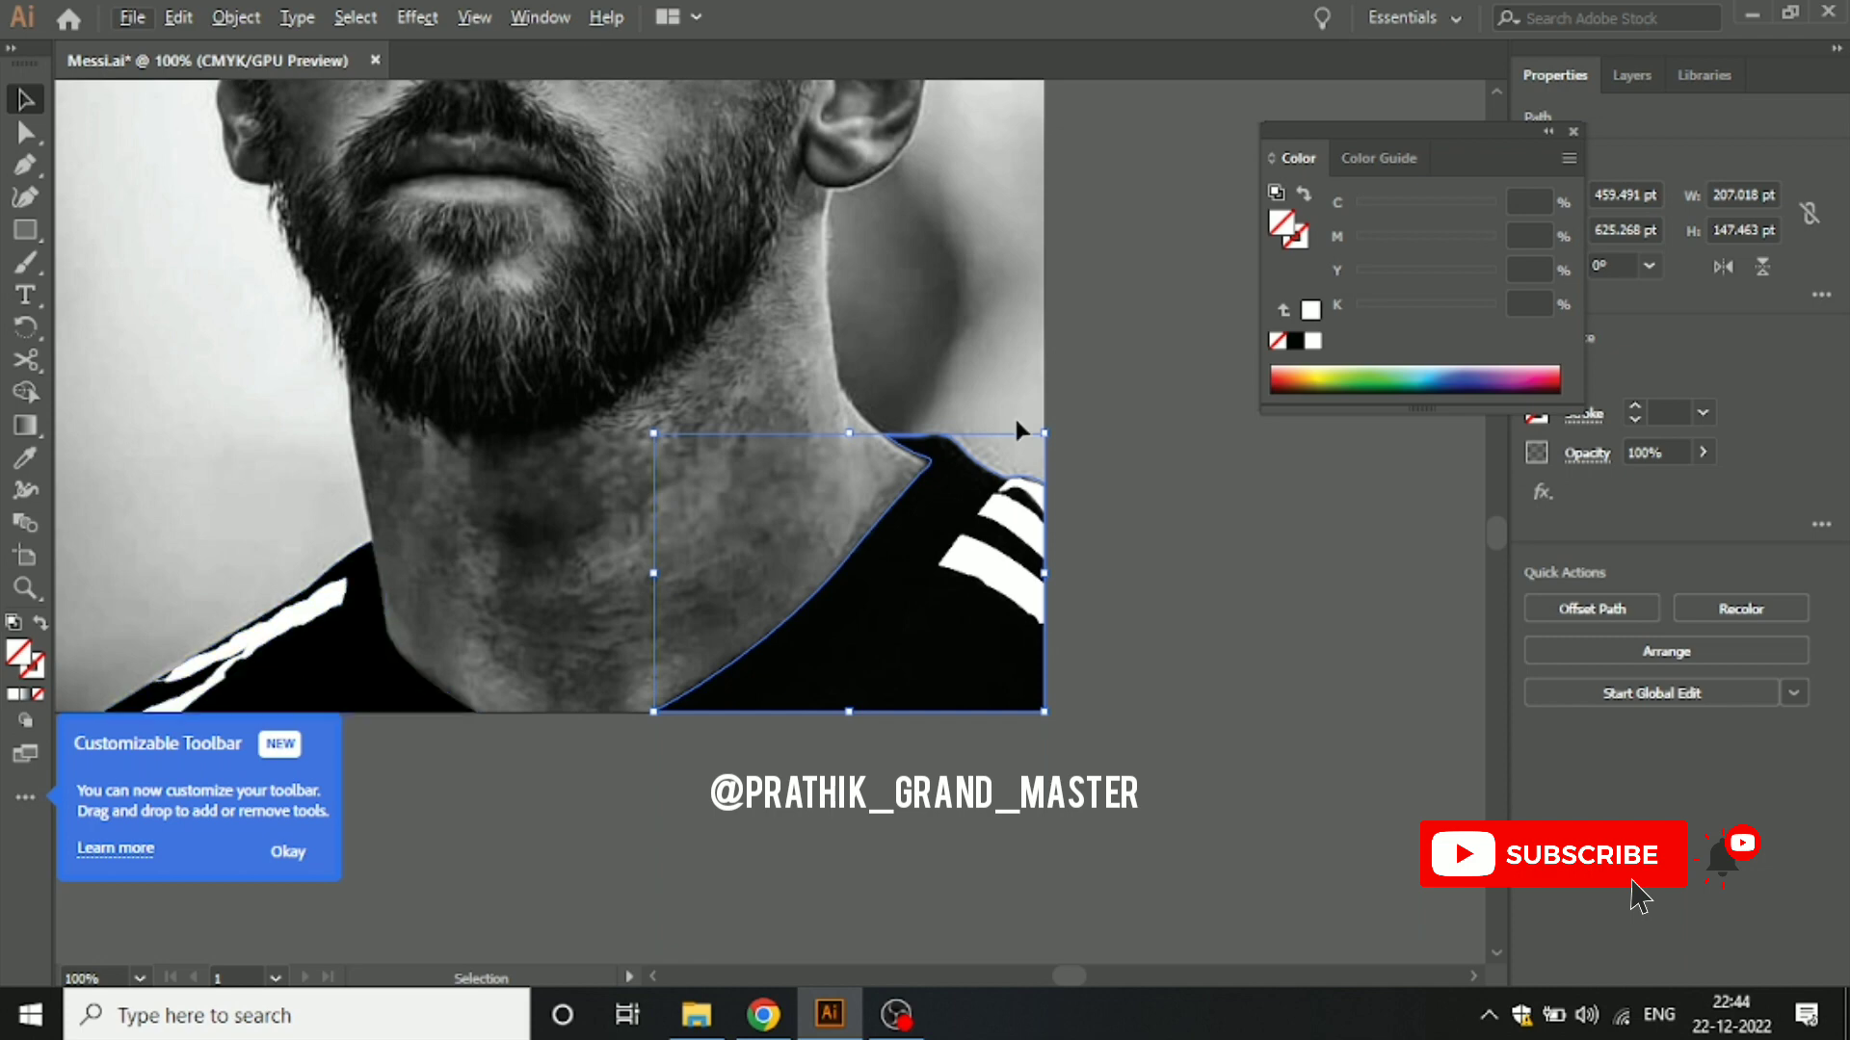
left_click(1296, 341)
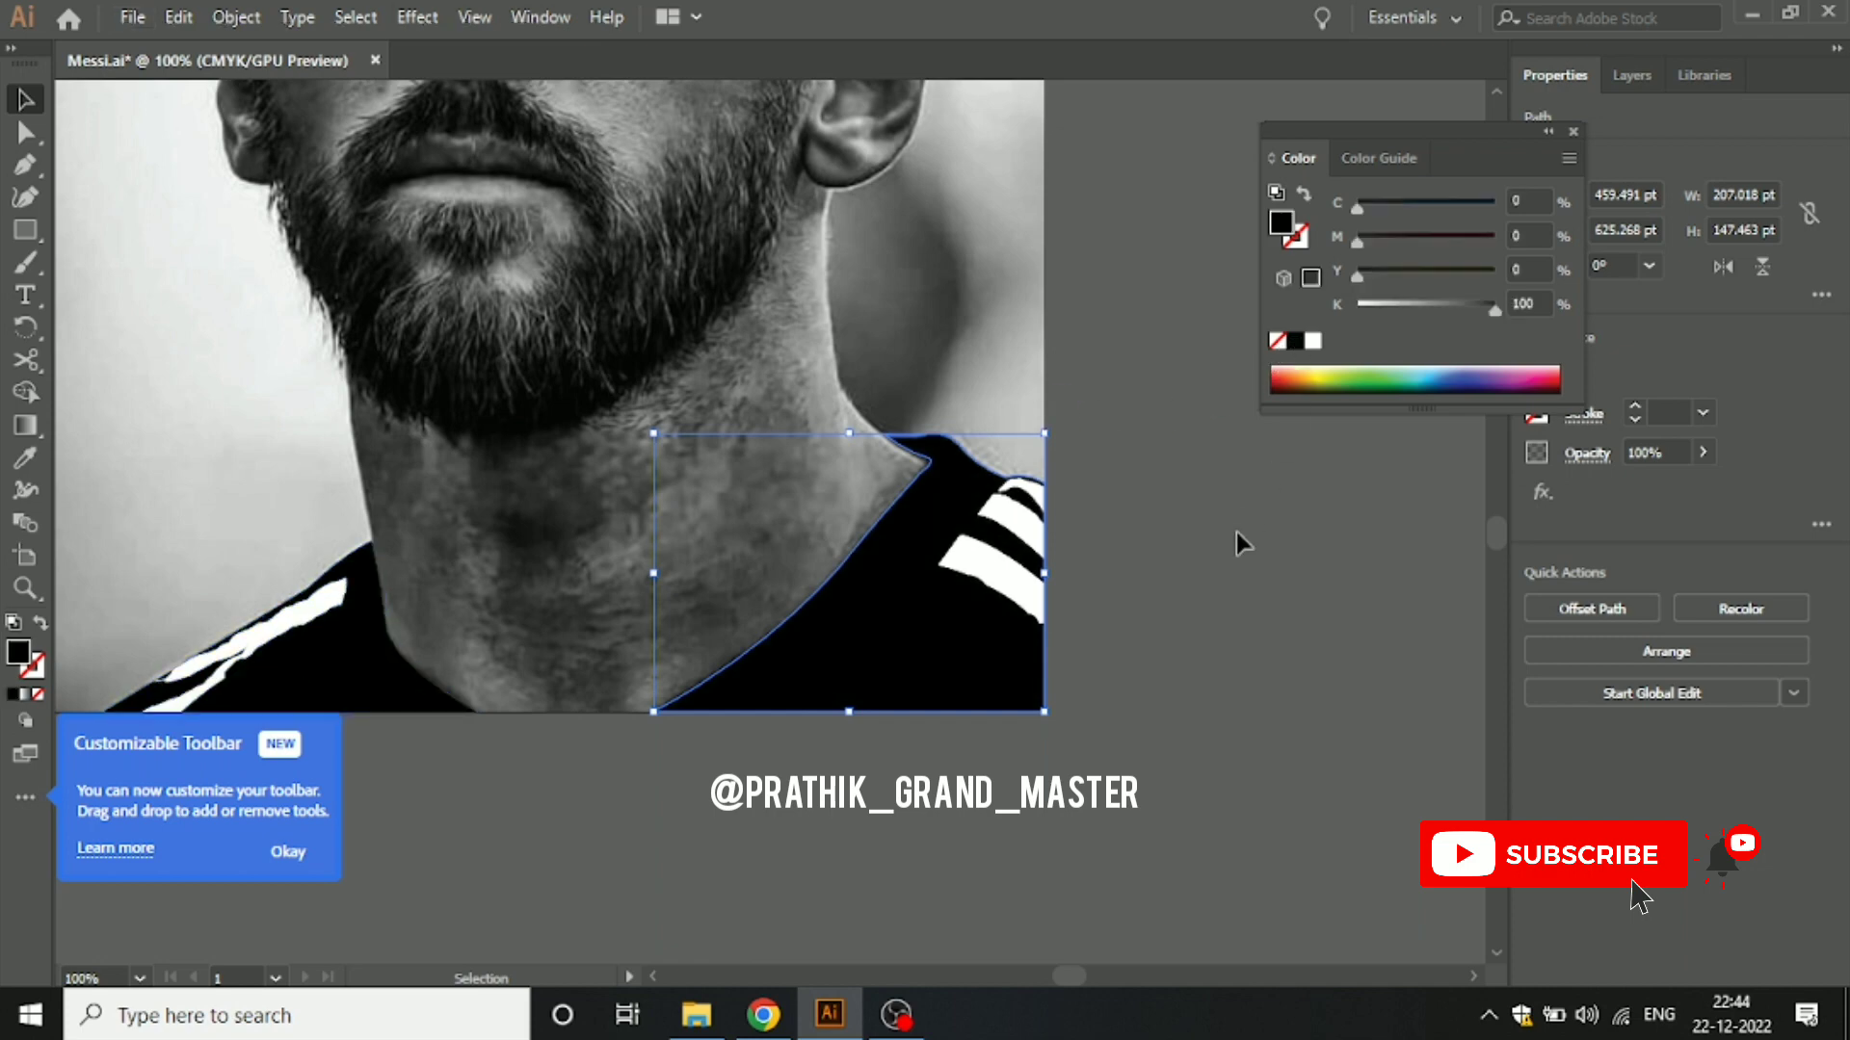
left_click(1233, 531)
left_click_drag(1197, 499, 1318, 695)
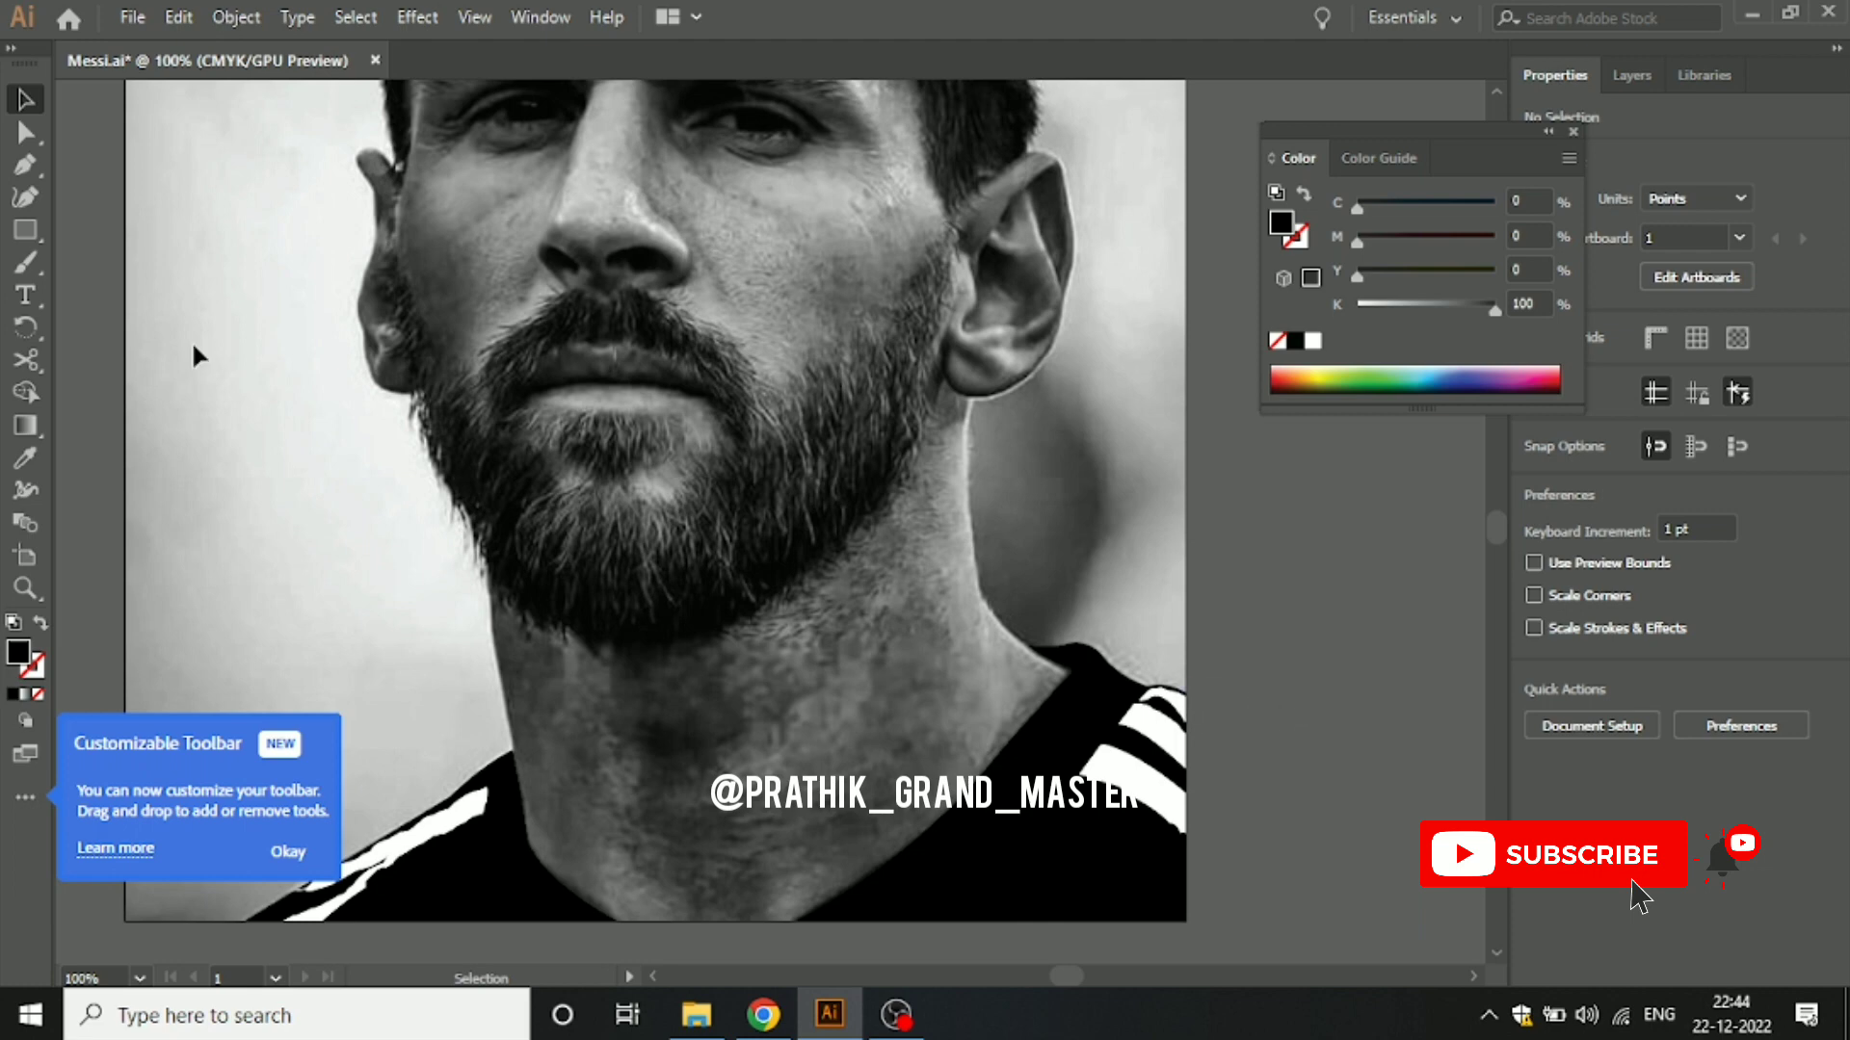
Step: Start a Pen outline at the jersey collar and curve it up the neck edge
left_click(26, 165)
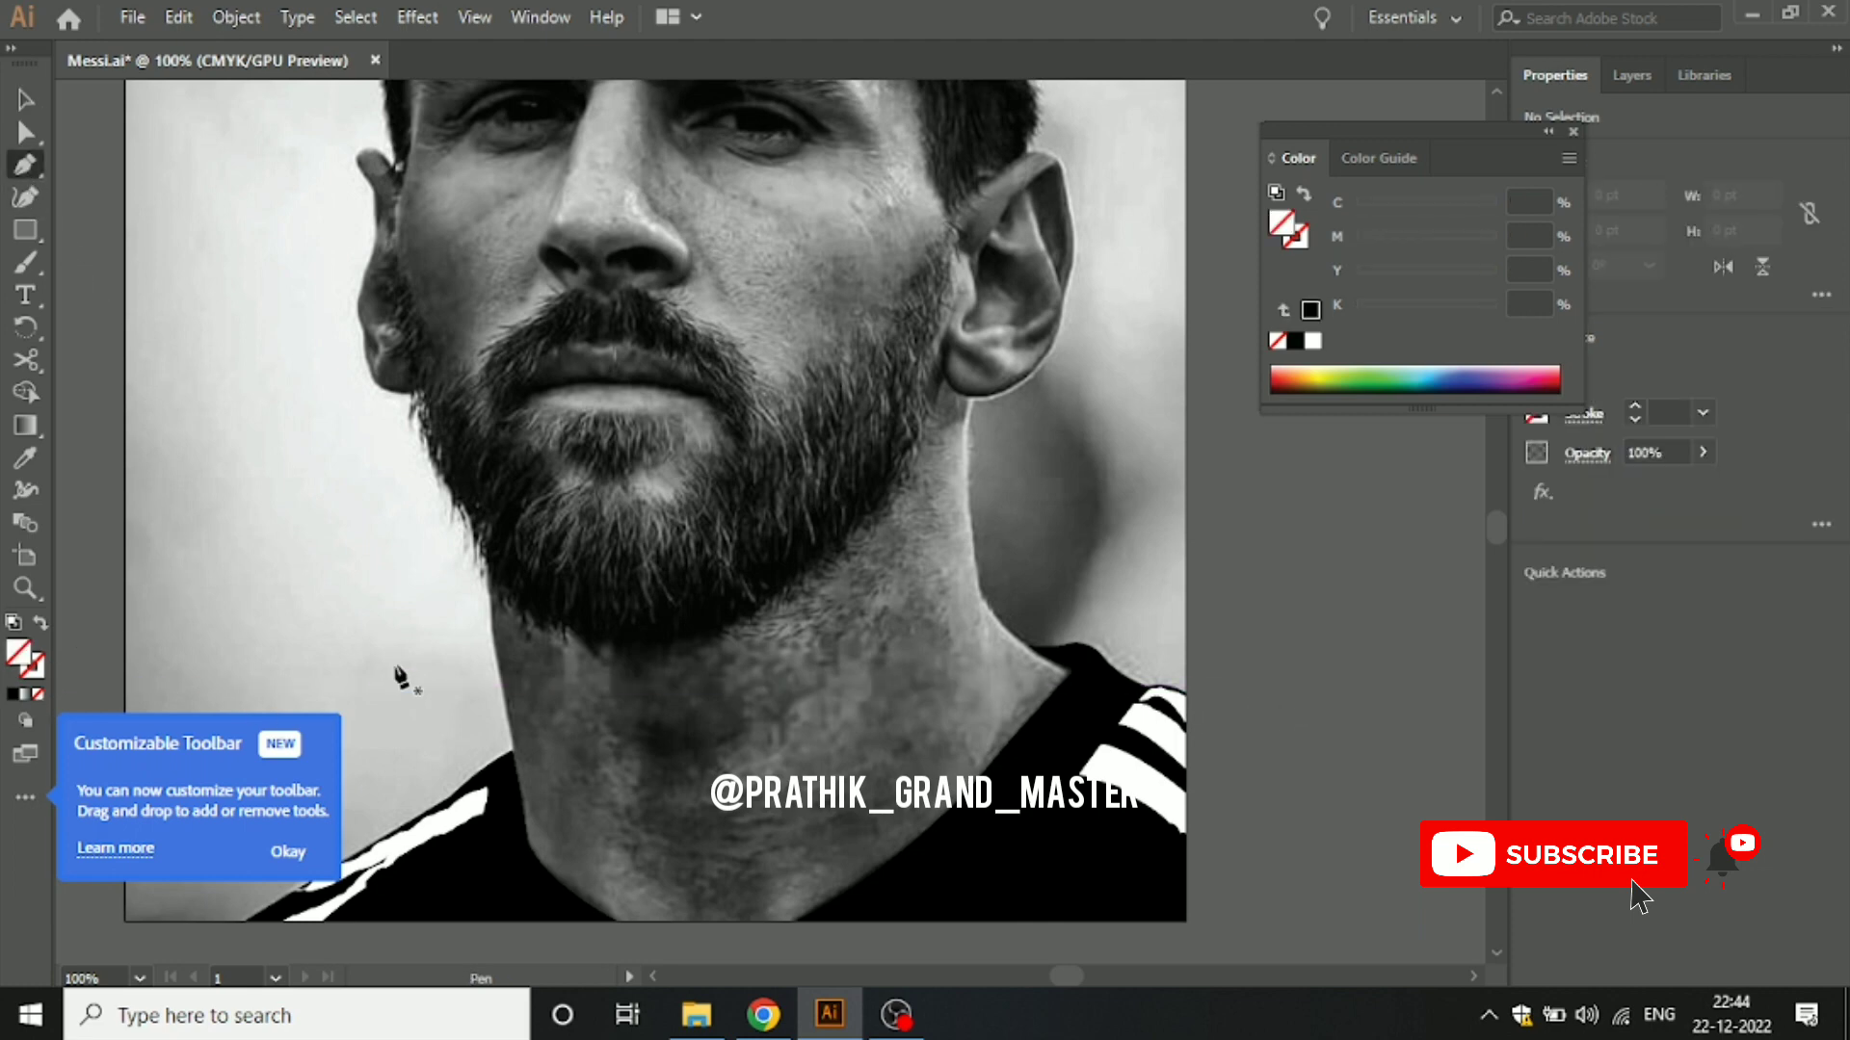
left_click_drag(400, 682, 704, 384)
scroll(916, 673, "up", 1)
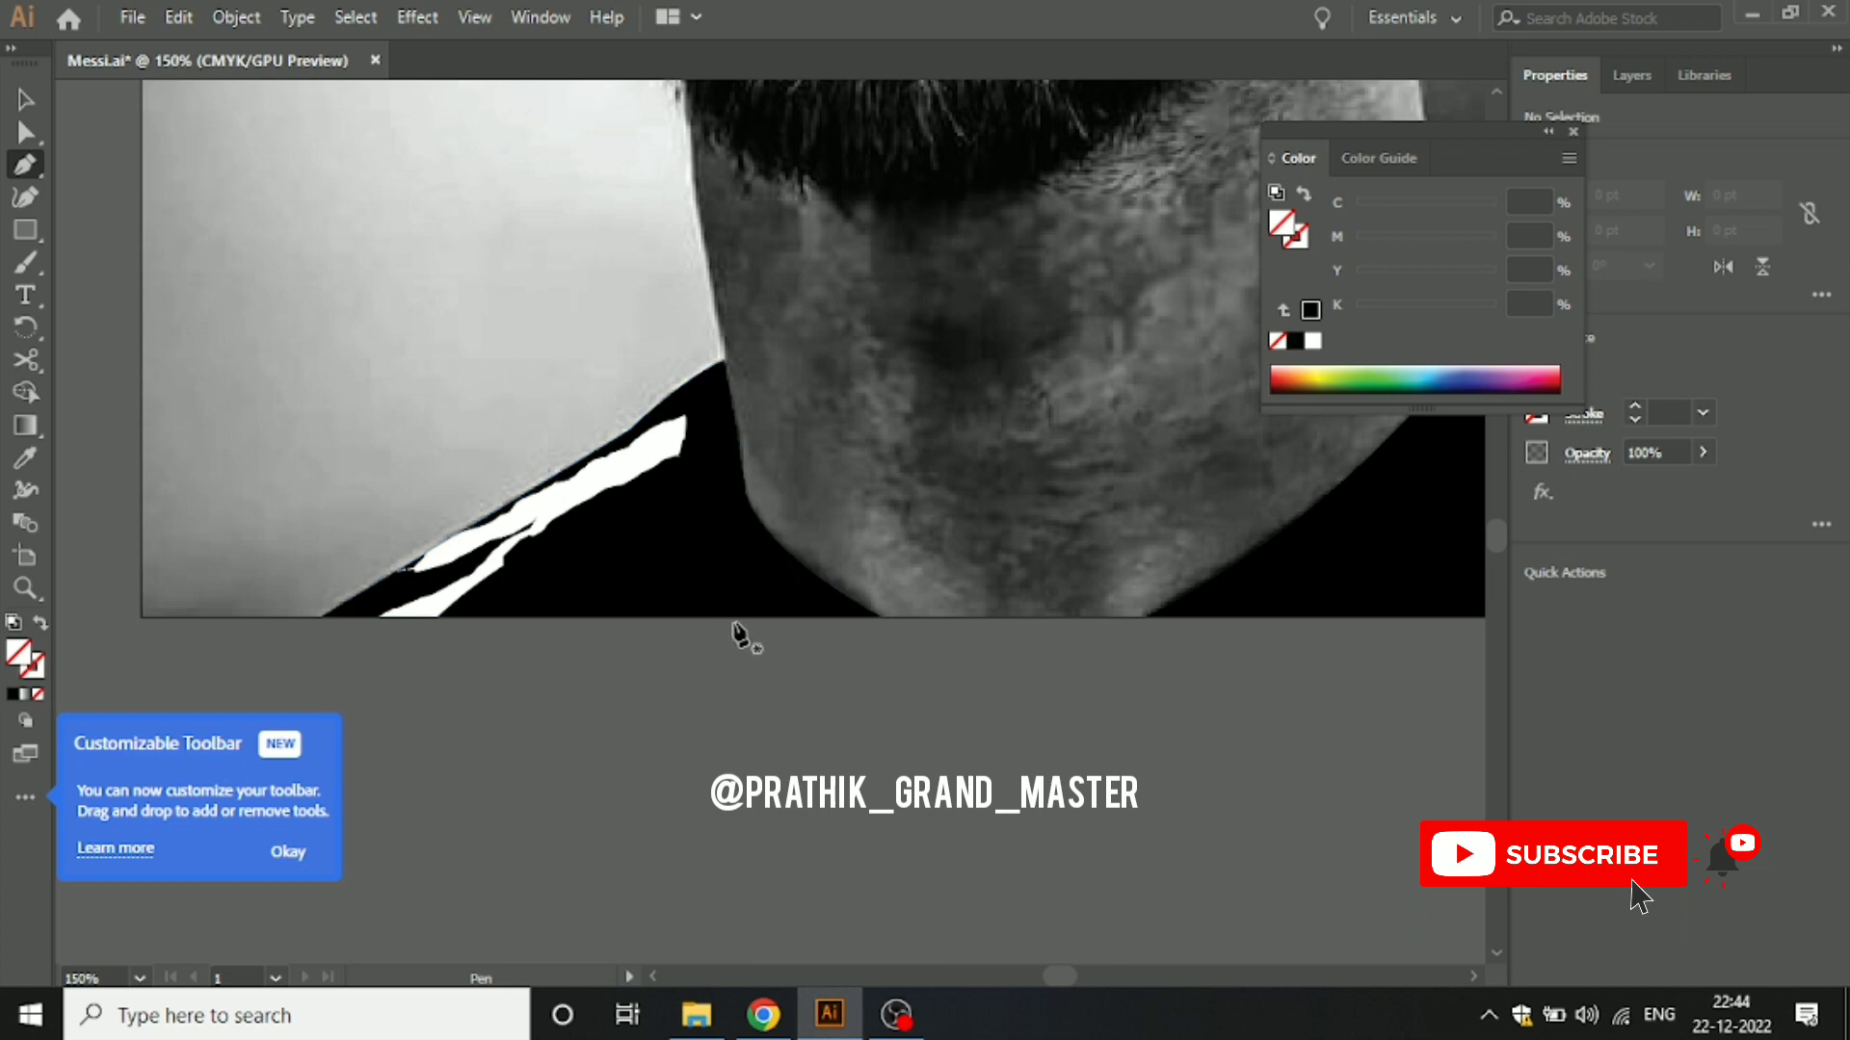
left_click(788, 616)
scroll(764, 578, "up", 1)
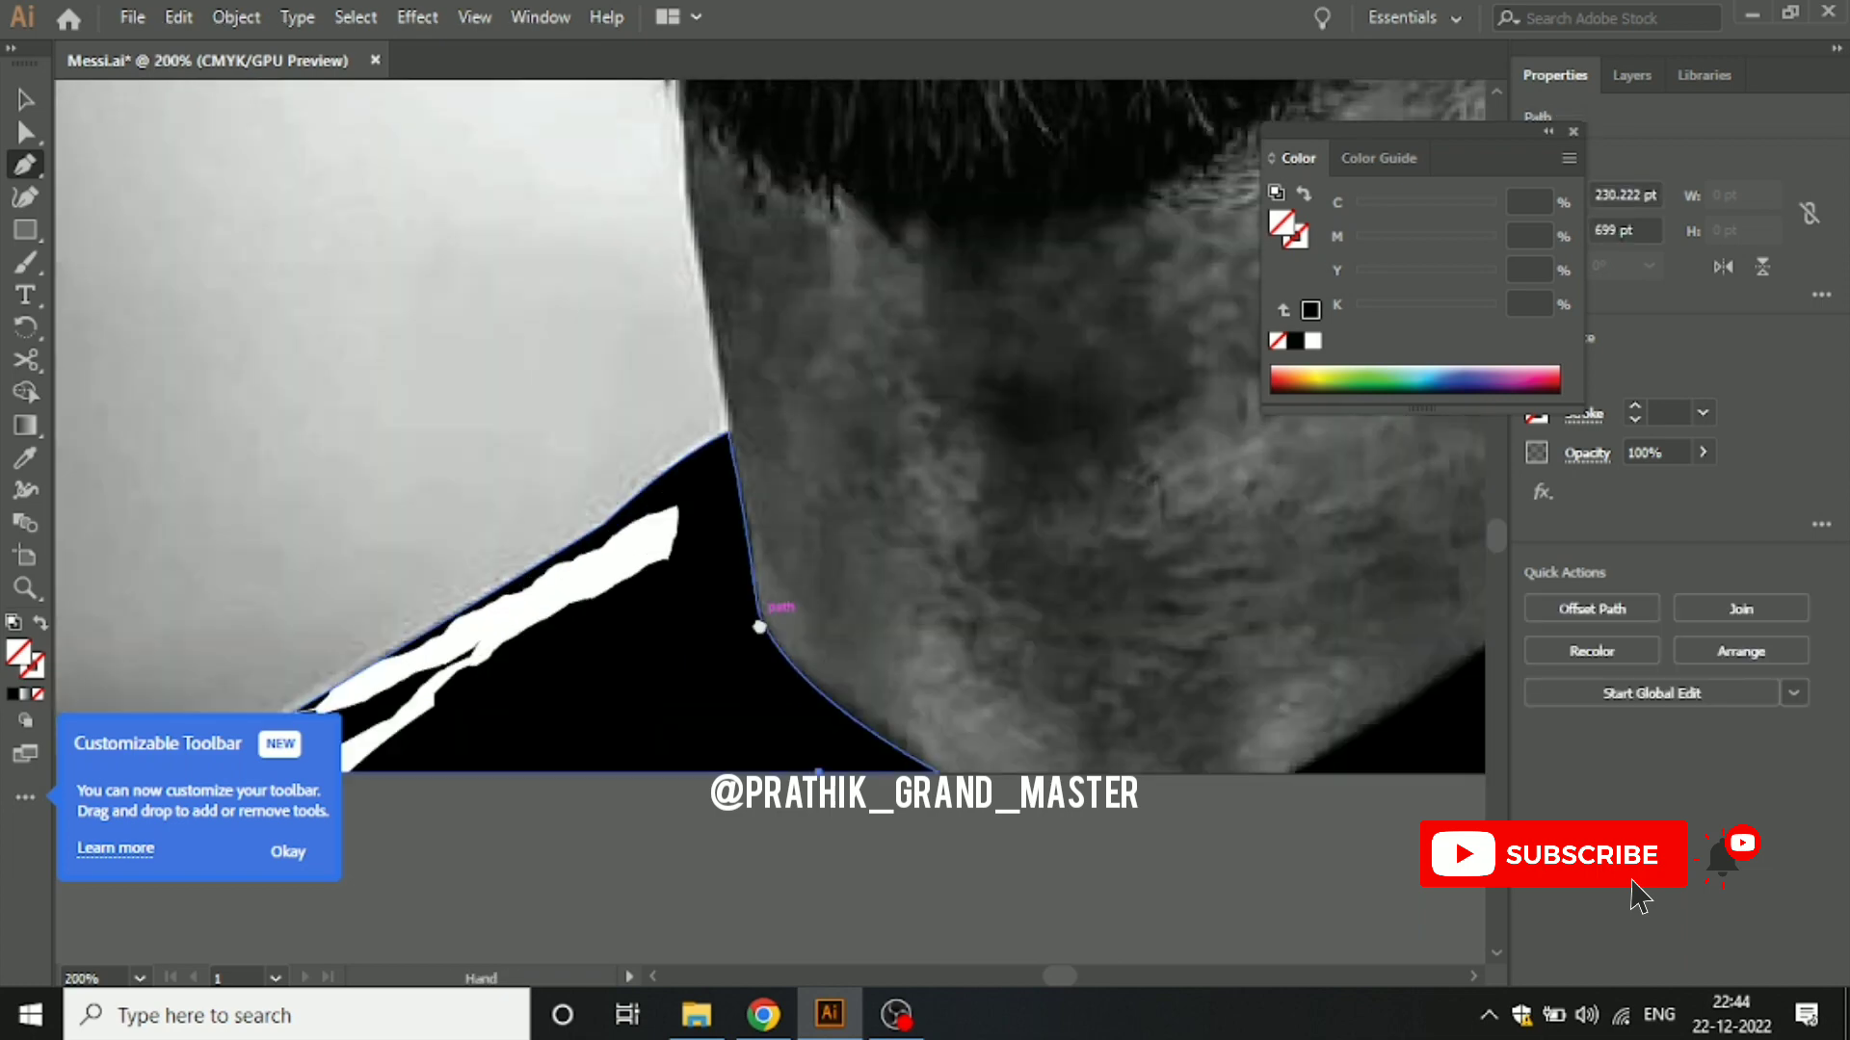
left_click_drag(728, 416, 703, 125)
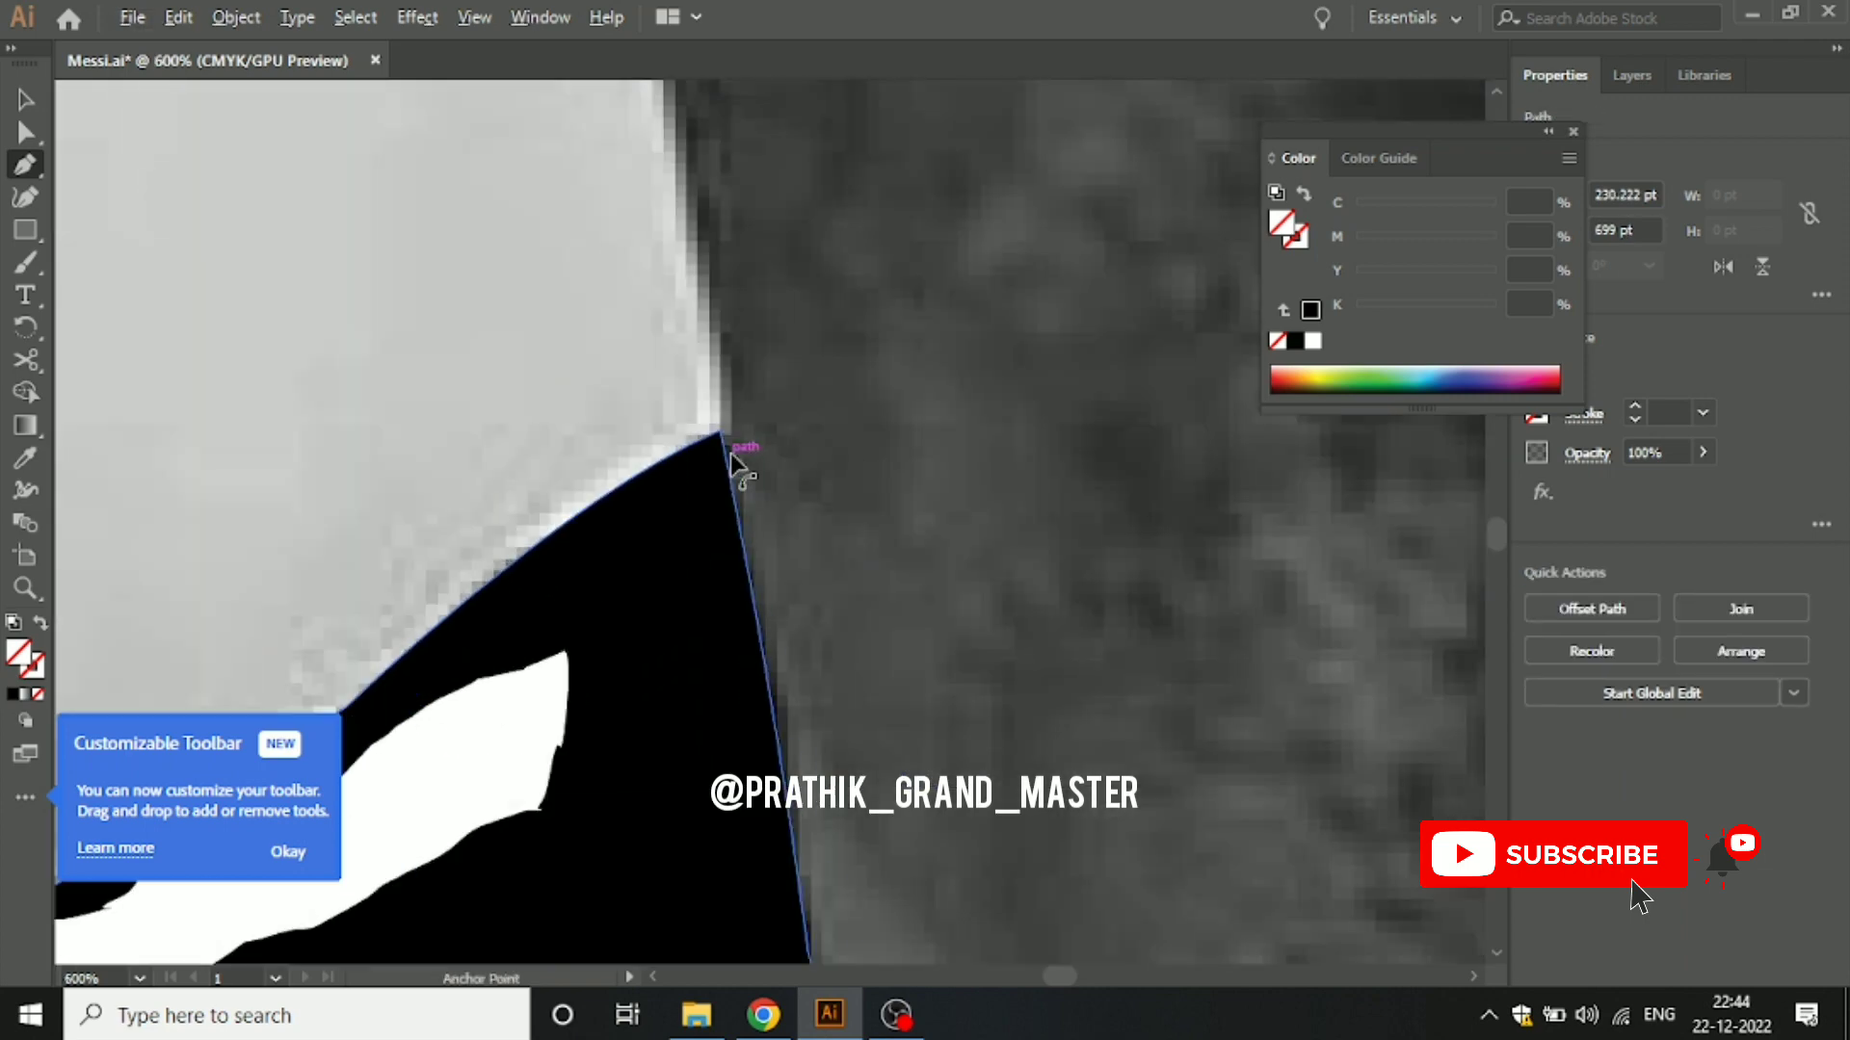
left_click_drag(732, 461, 718, 590)
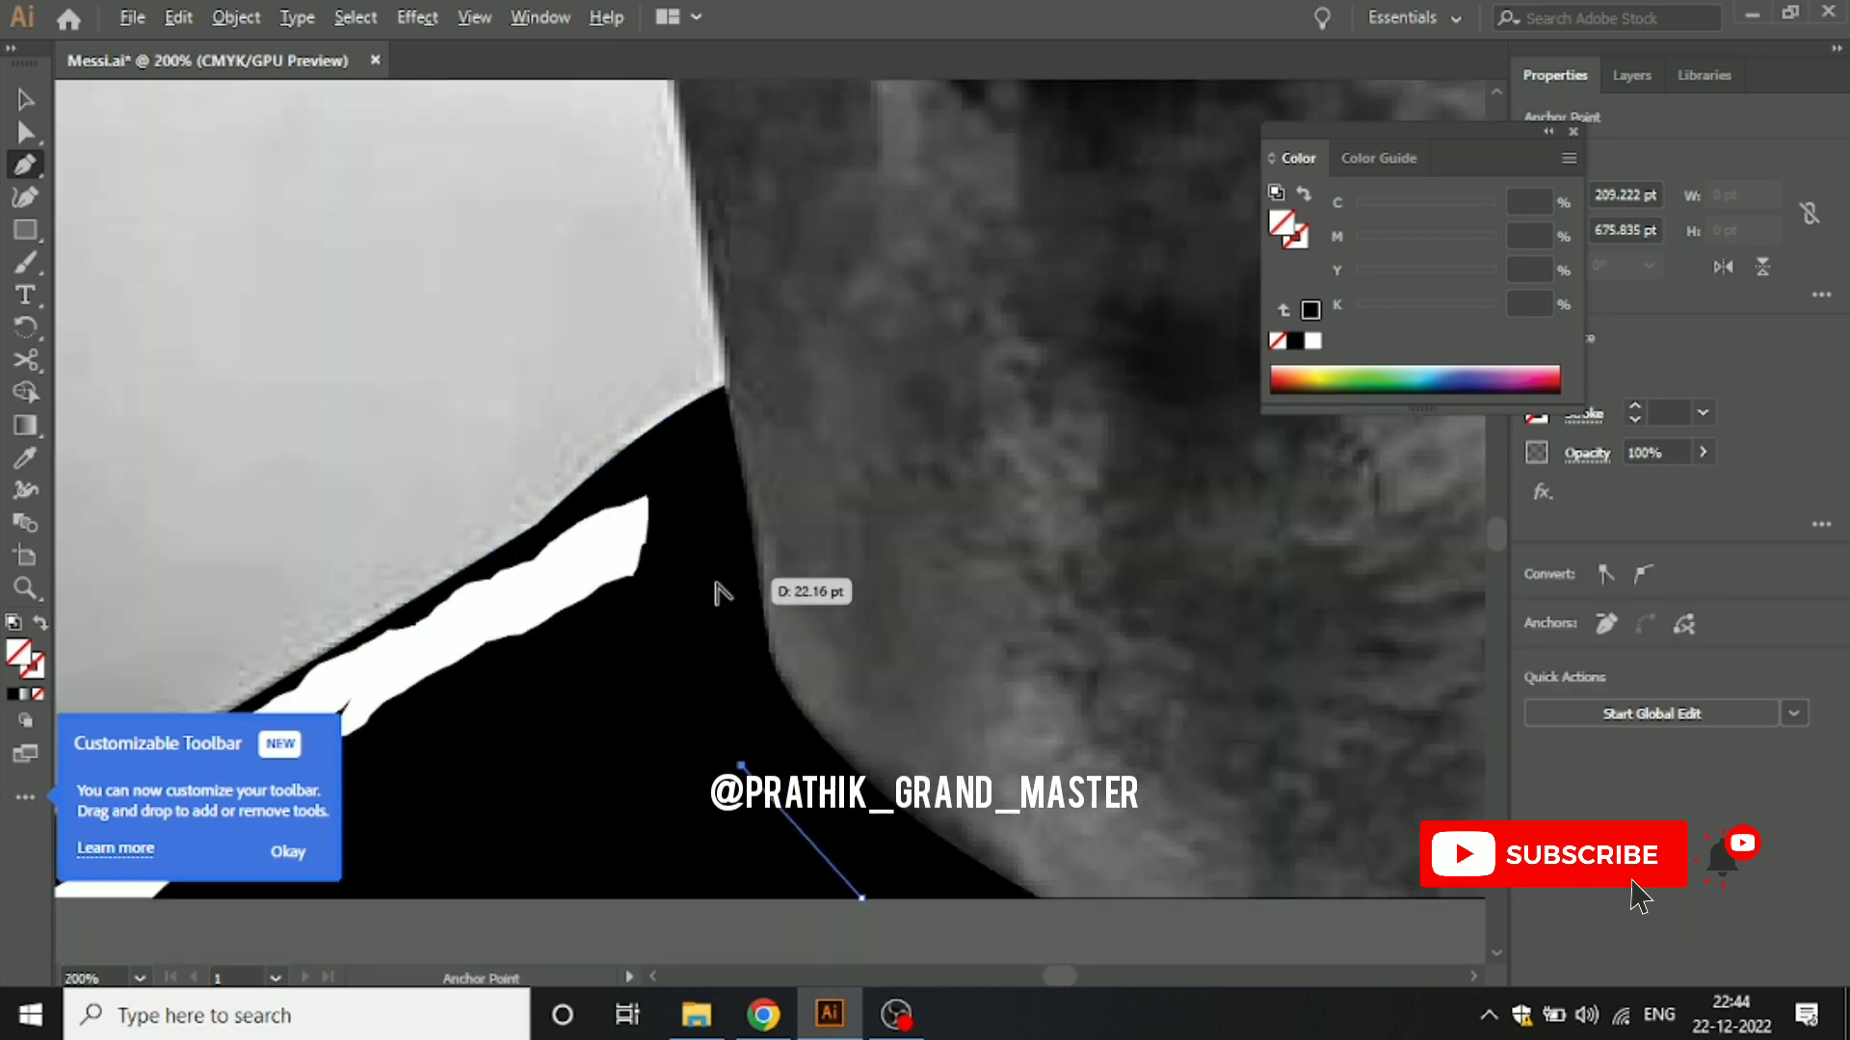
scroll(718, 590, "up", 1)
scroll(718, 529, "up", 1)
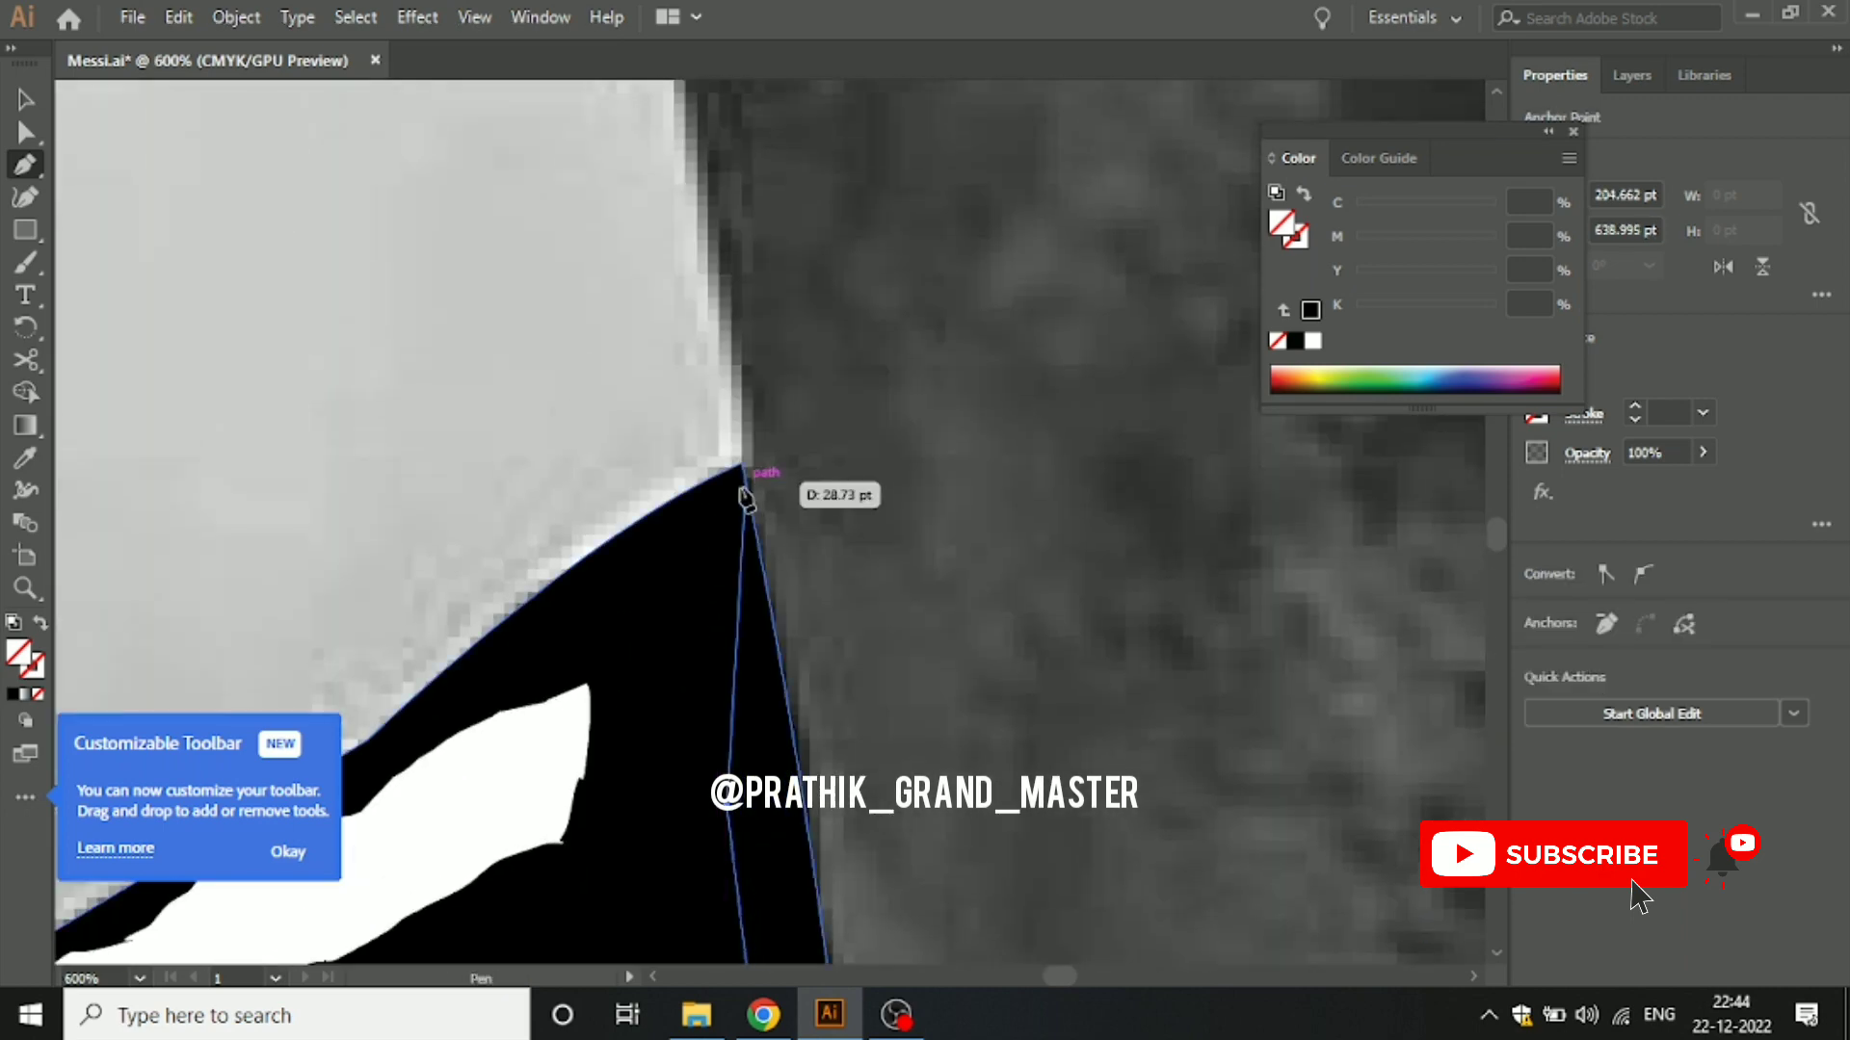
scroll(747, 496, "down", 1)
scroll(761, 539, "up", 3)
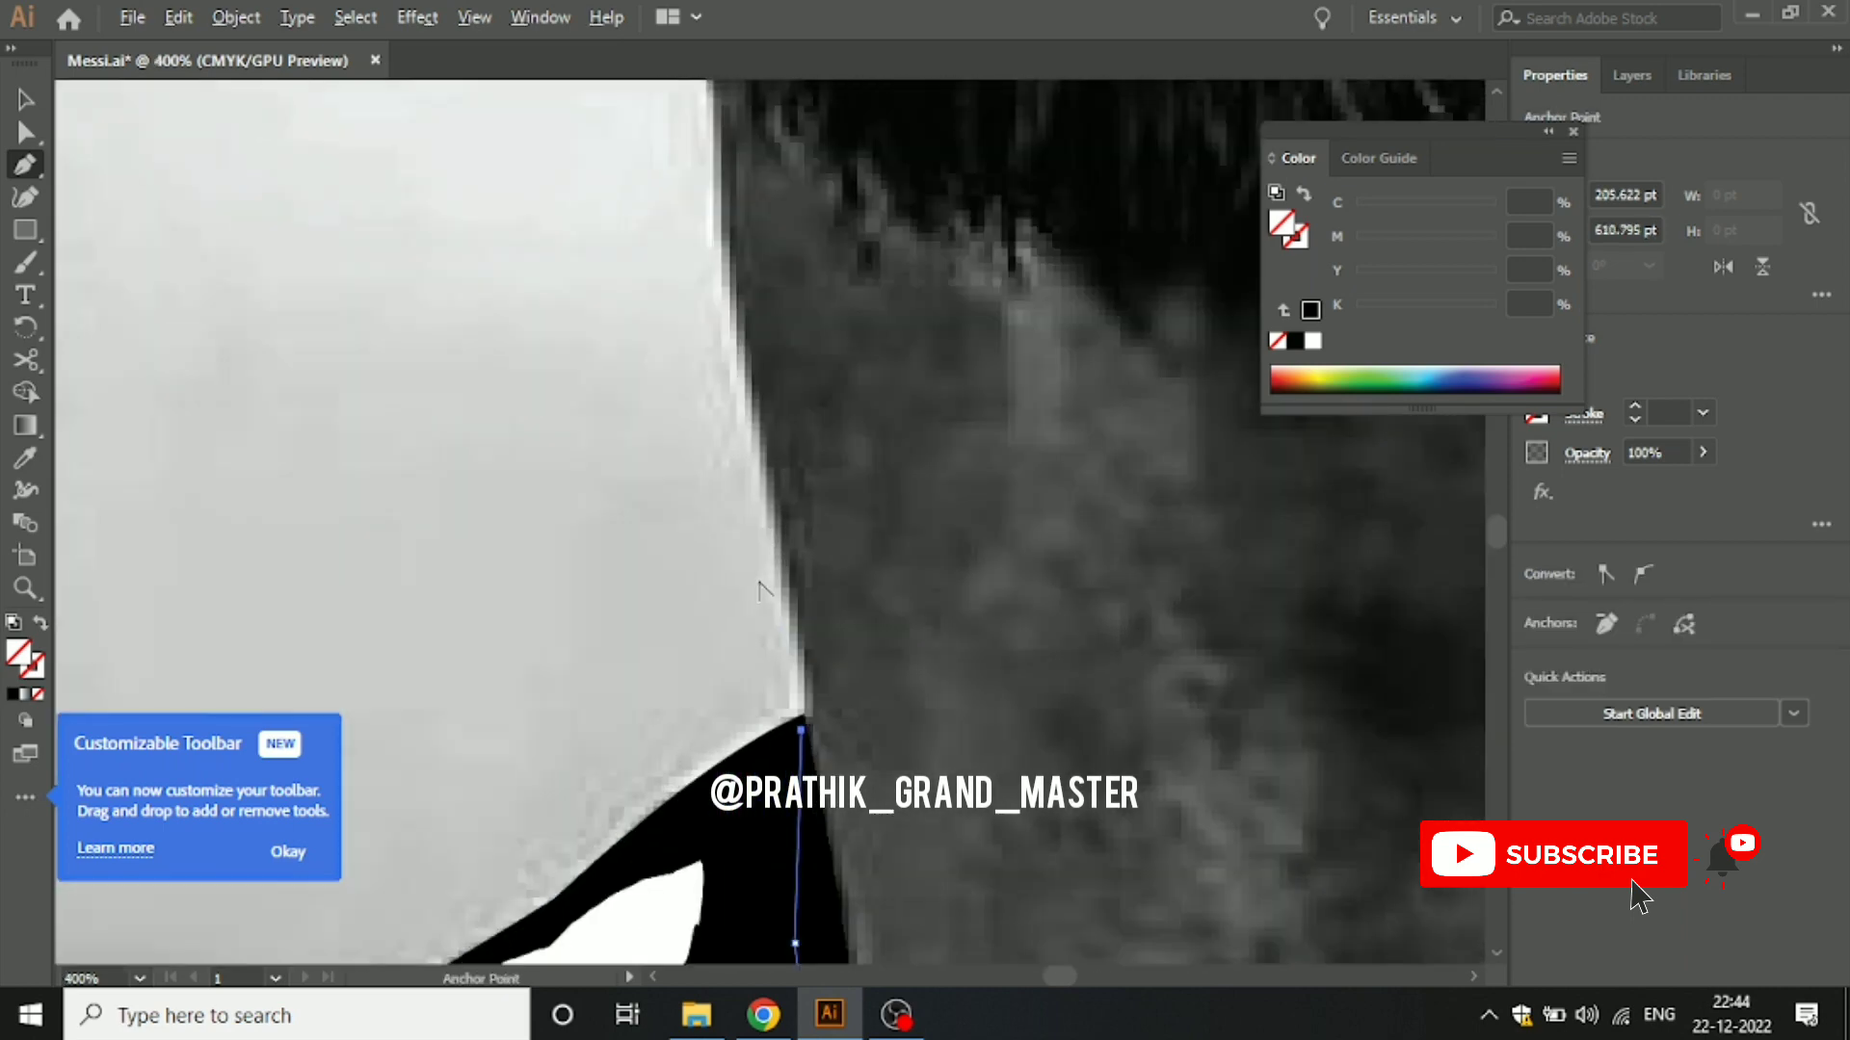
Step: Extend the outline higher up the neck and curve it along the jaw
left_click_drag(779, 563, 766, 523)
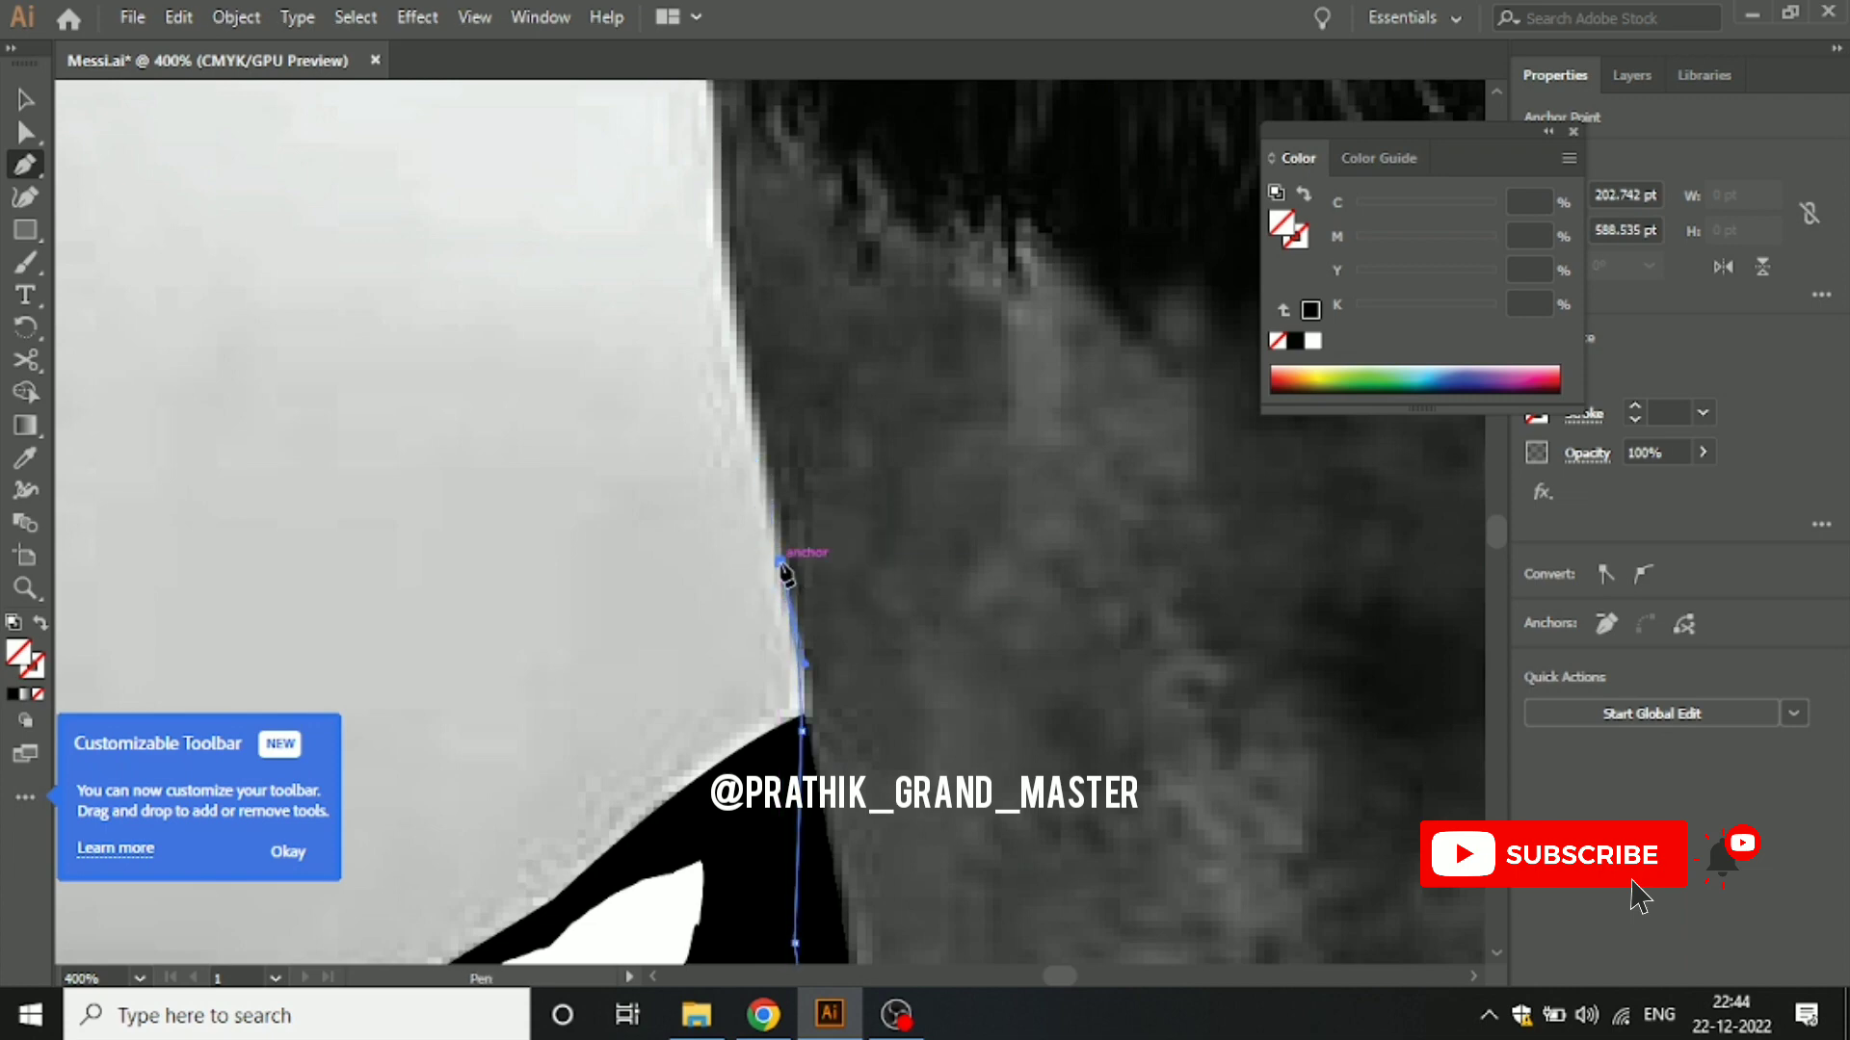
scroll(785, 575, "up", 2)
scroll(752, 520, "up", 2)
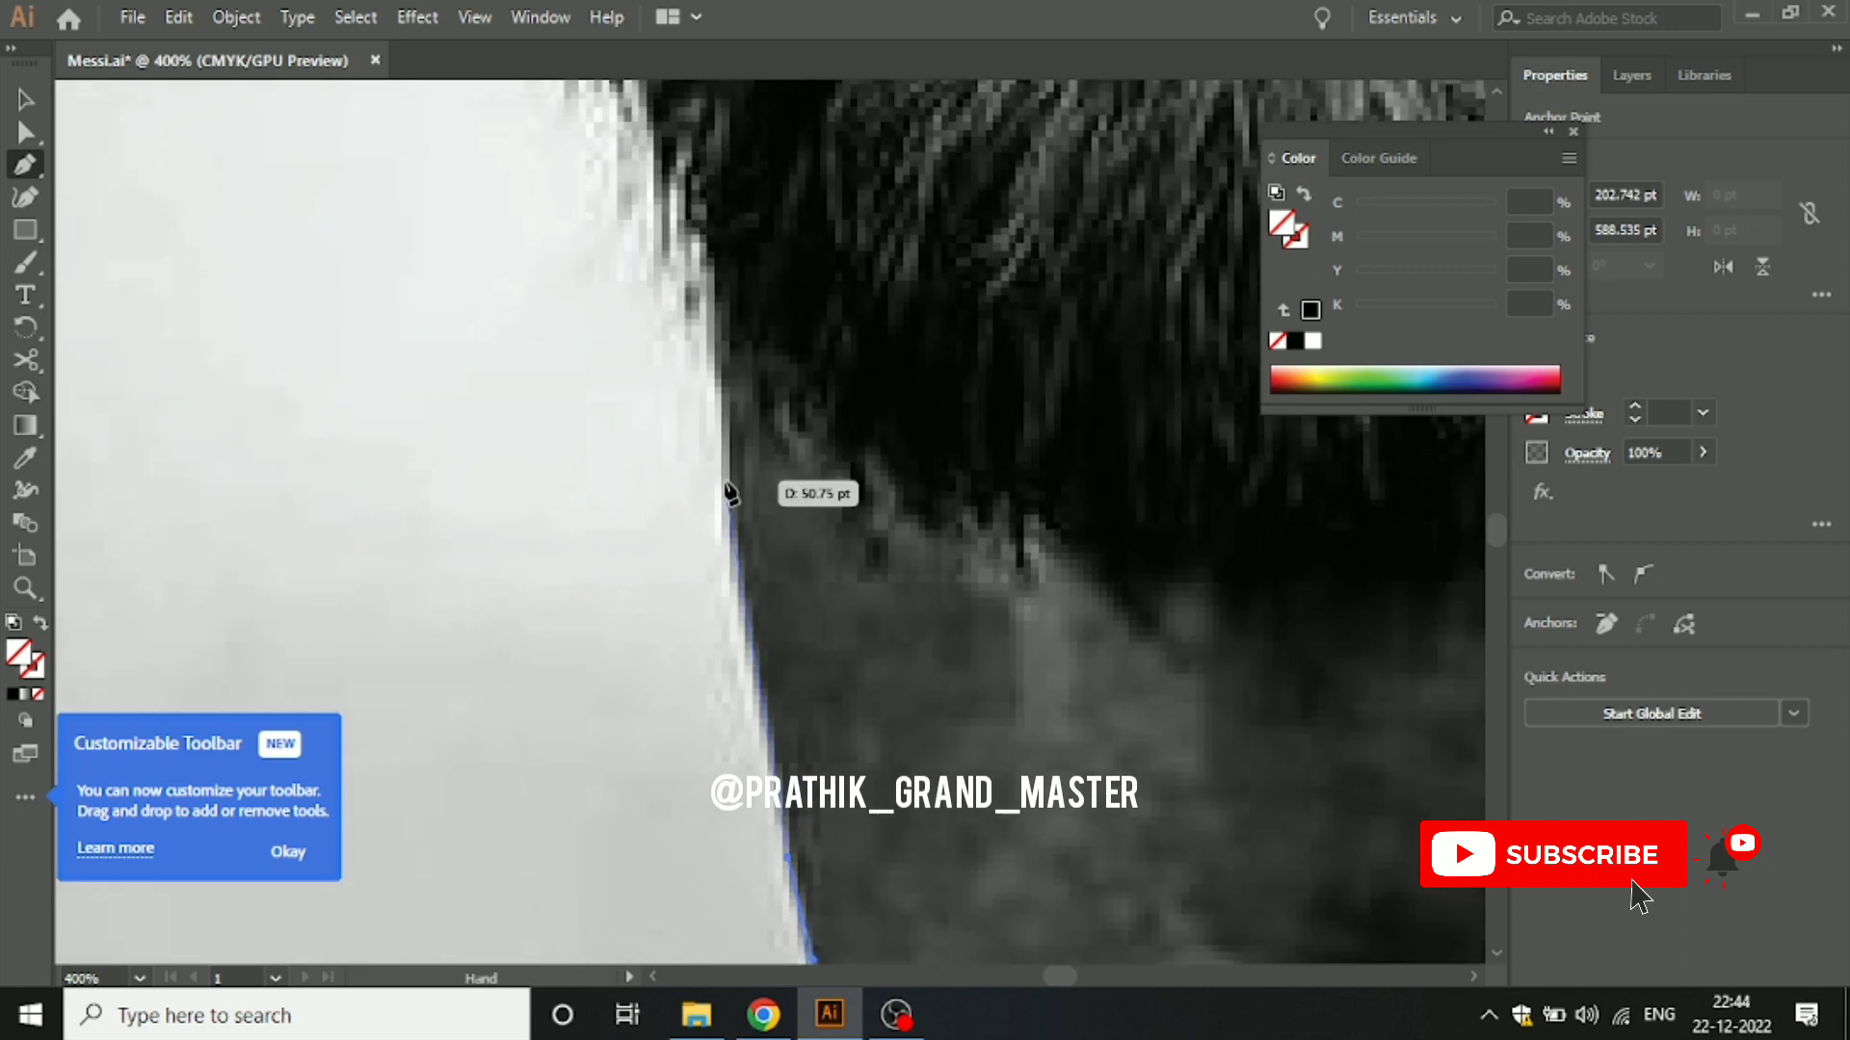
scroll(729, 492, "down", 1)
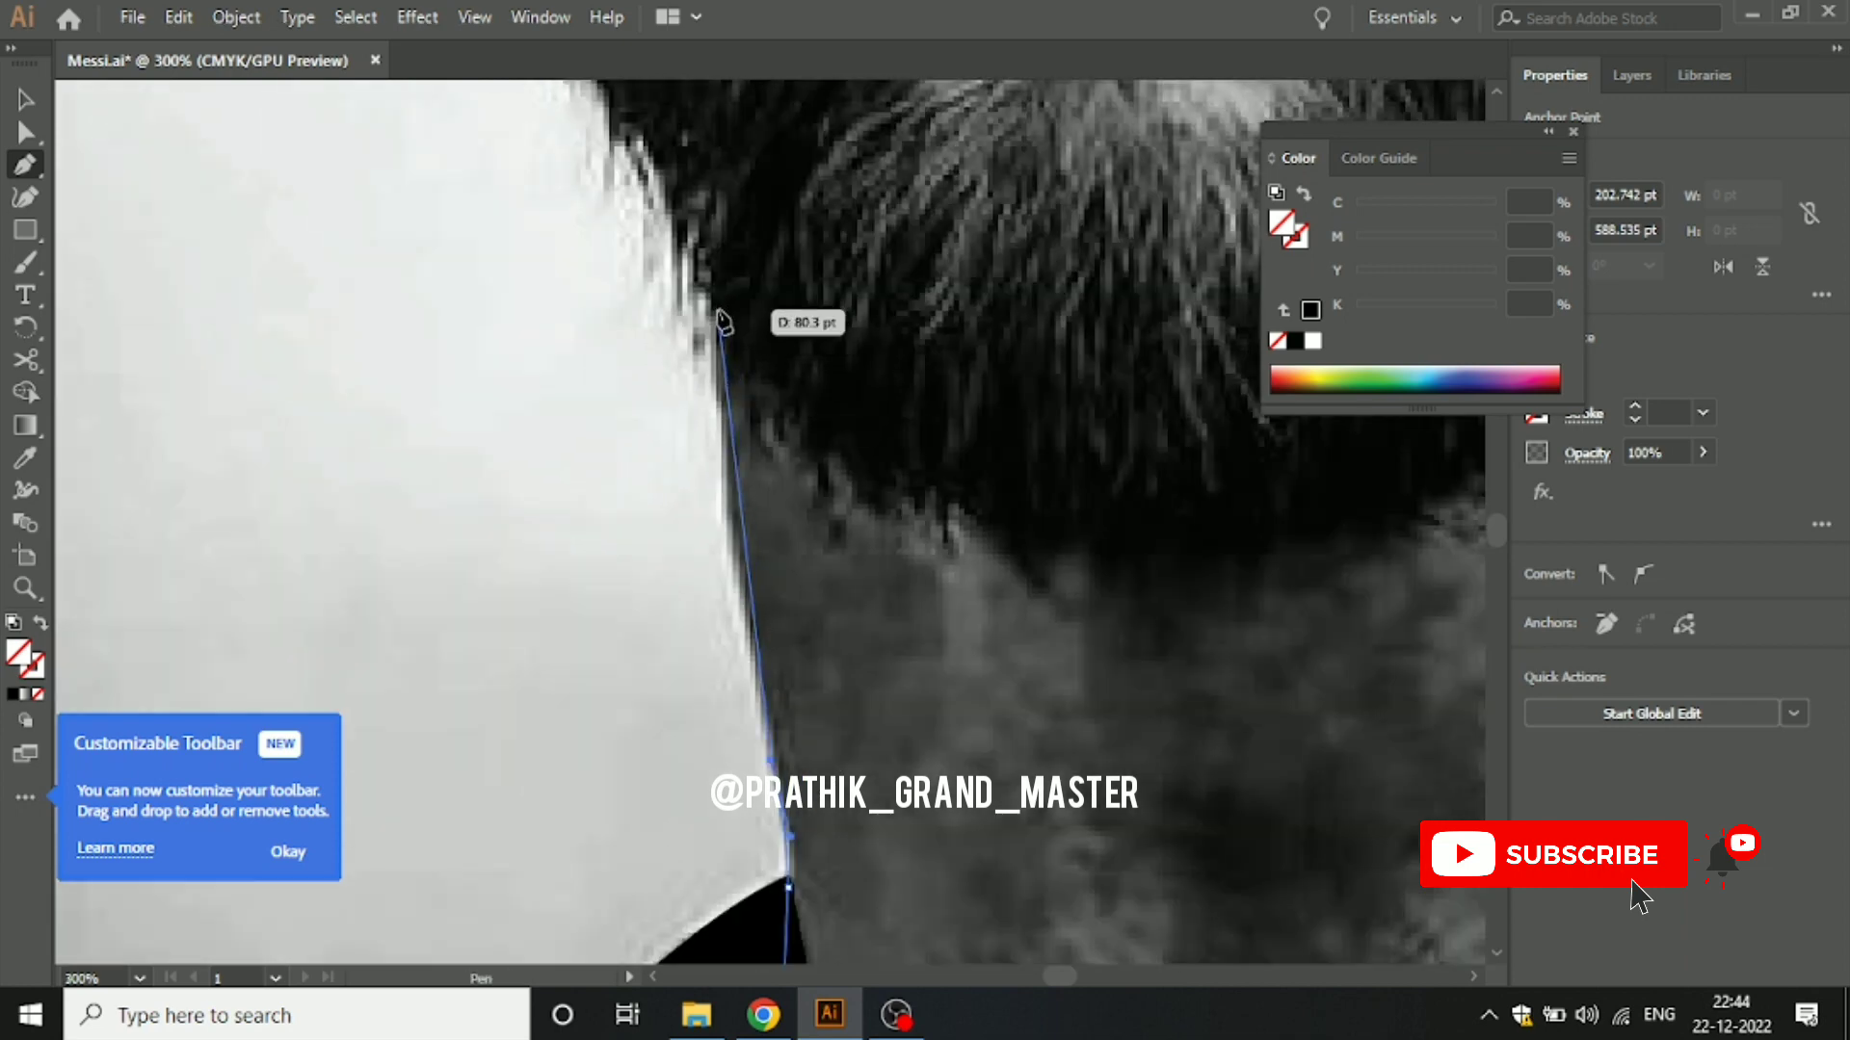
left_click_drag(718, 311, 733, 265)
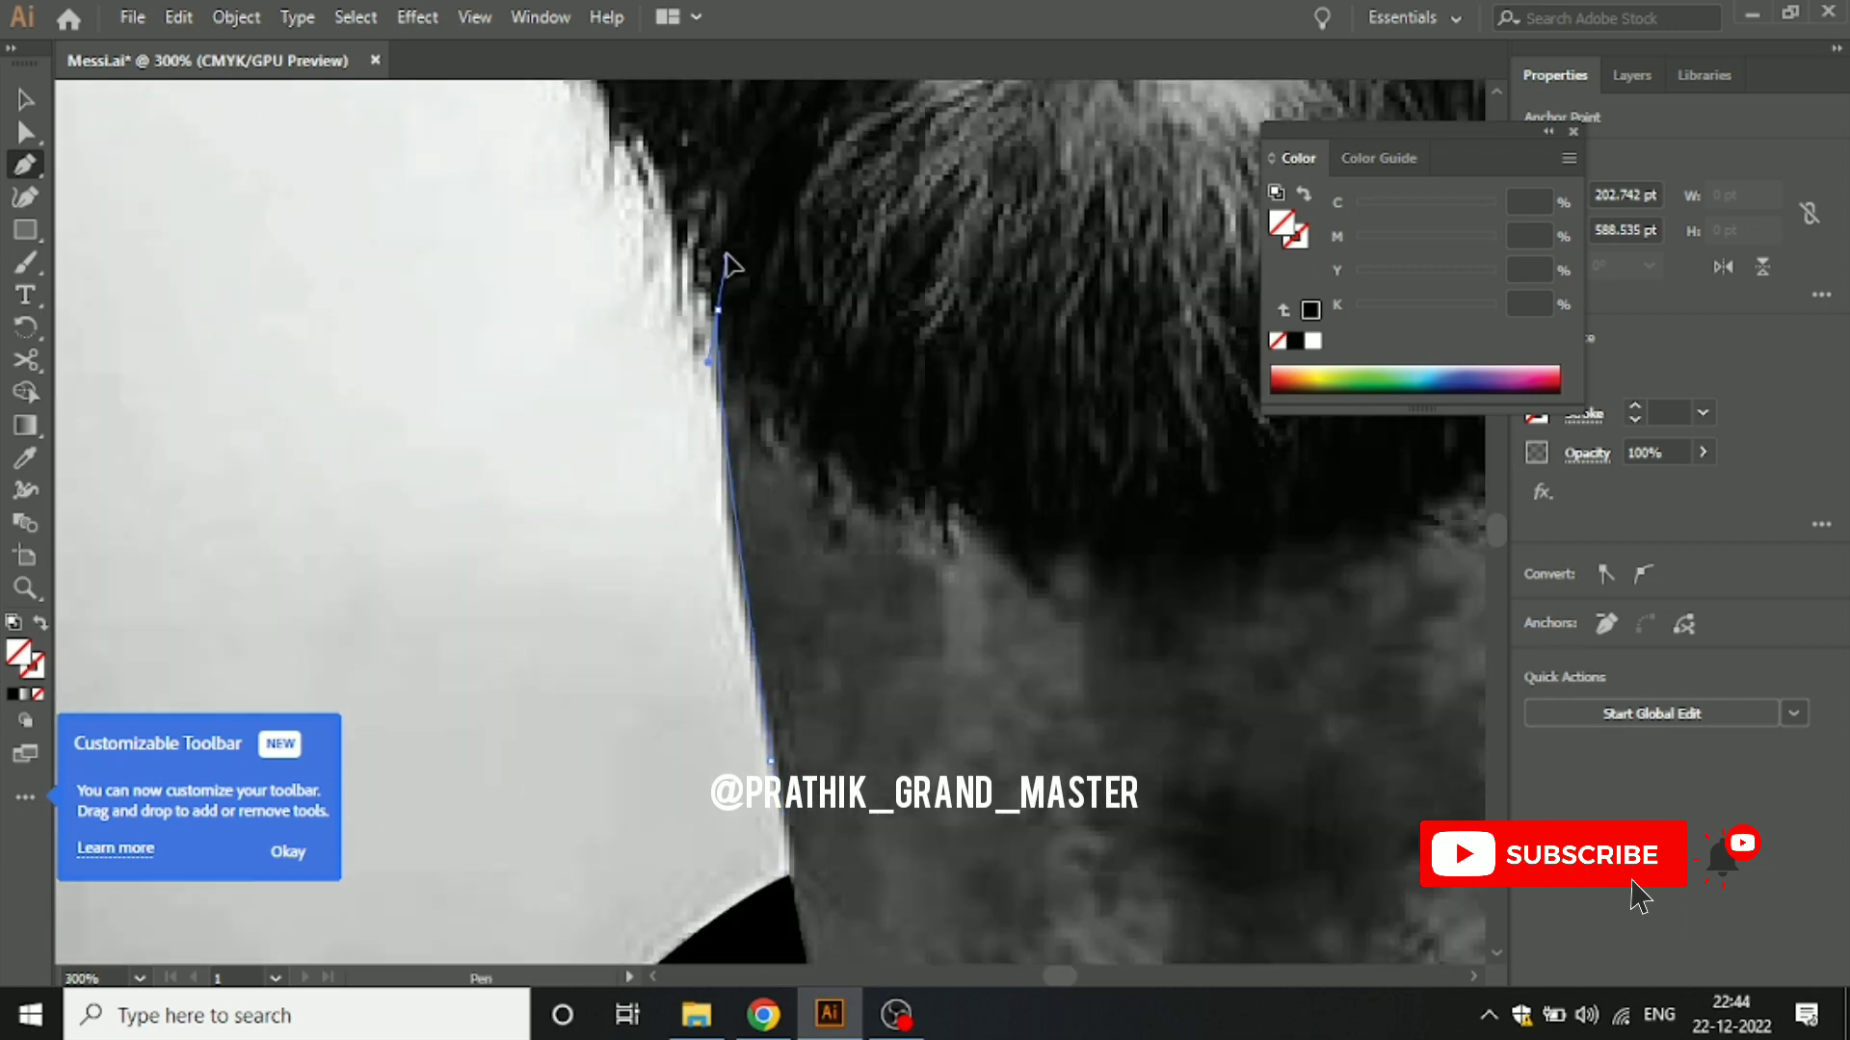
left_click(720, 312)
scroll(730, 318, "down", 2)
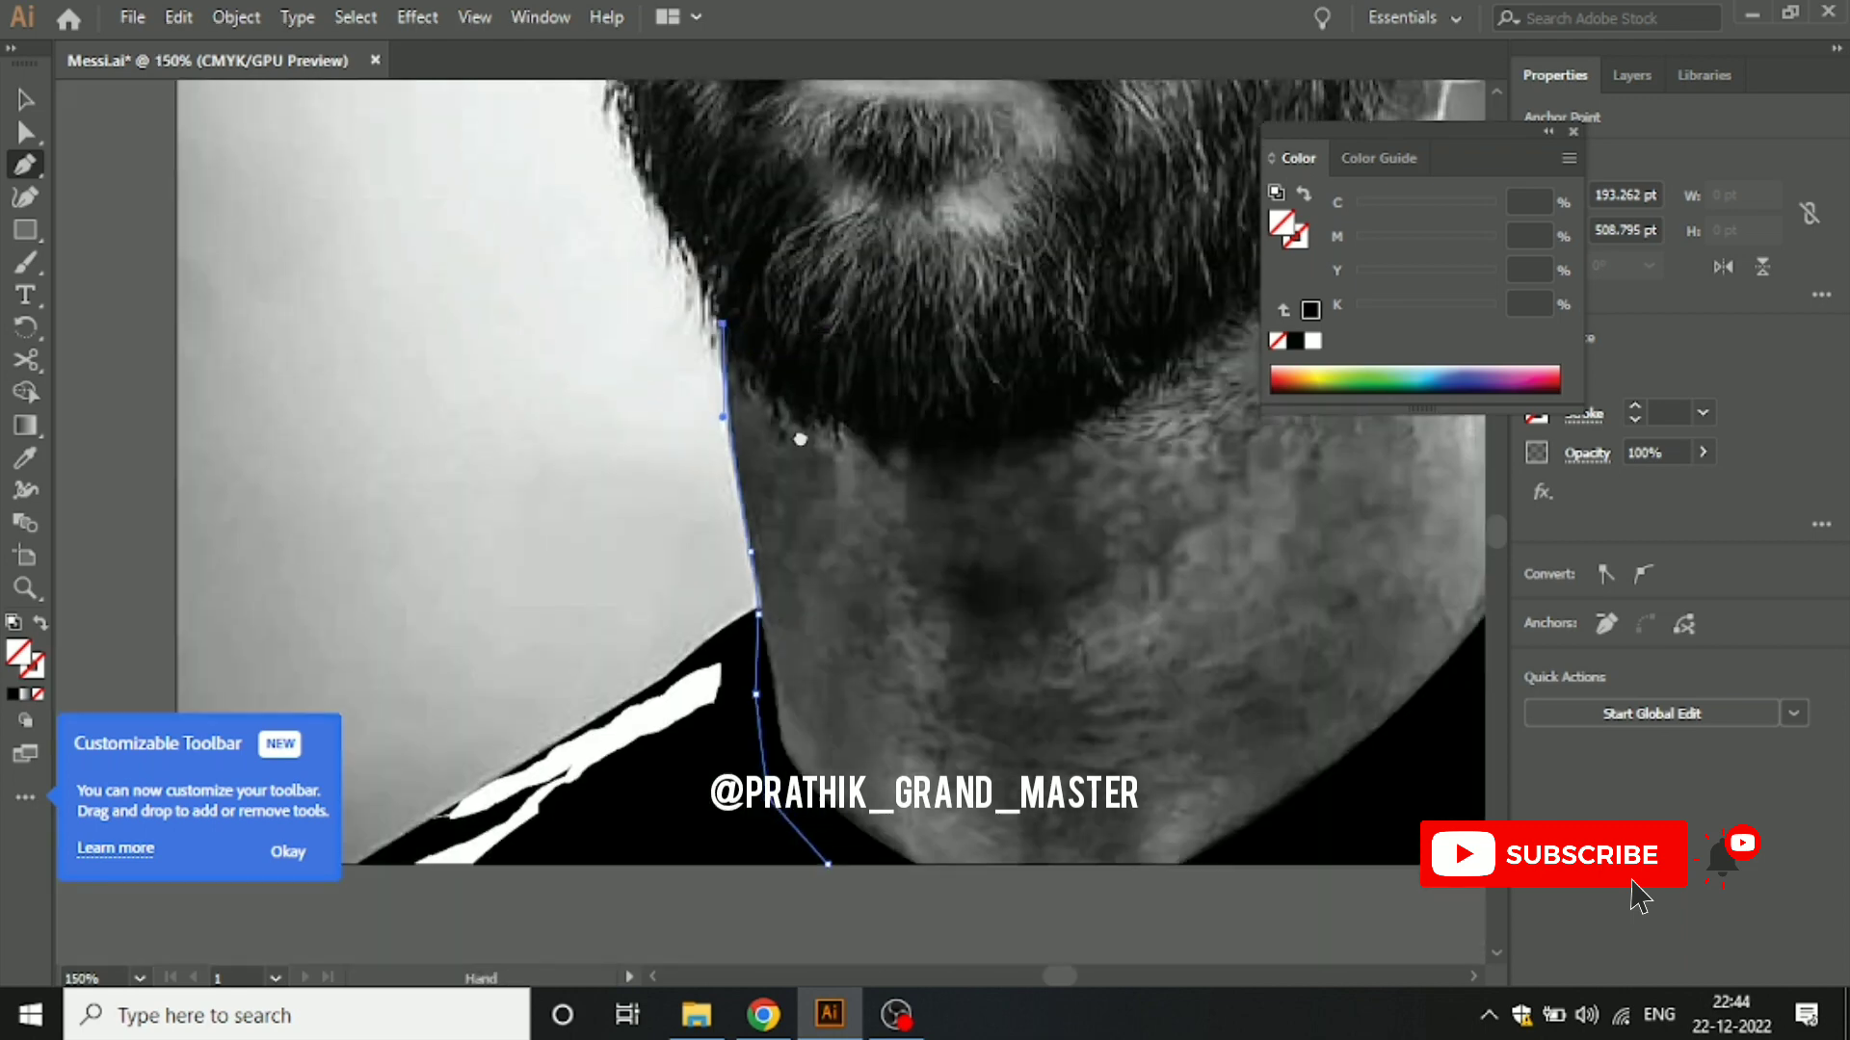
scroll(798, 430, "up", 2)
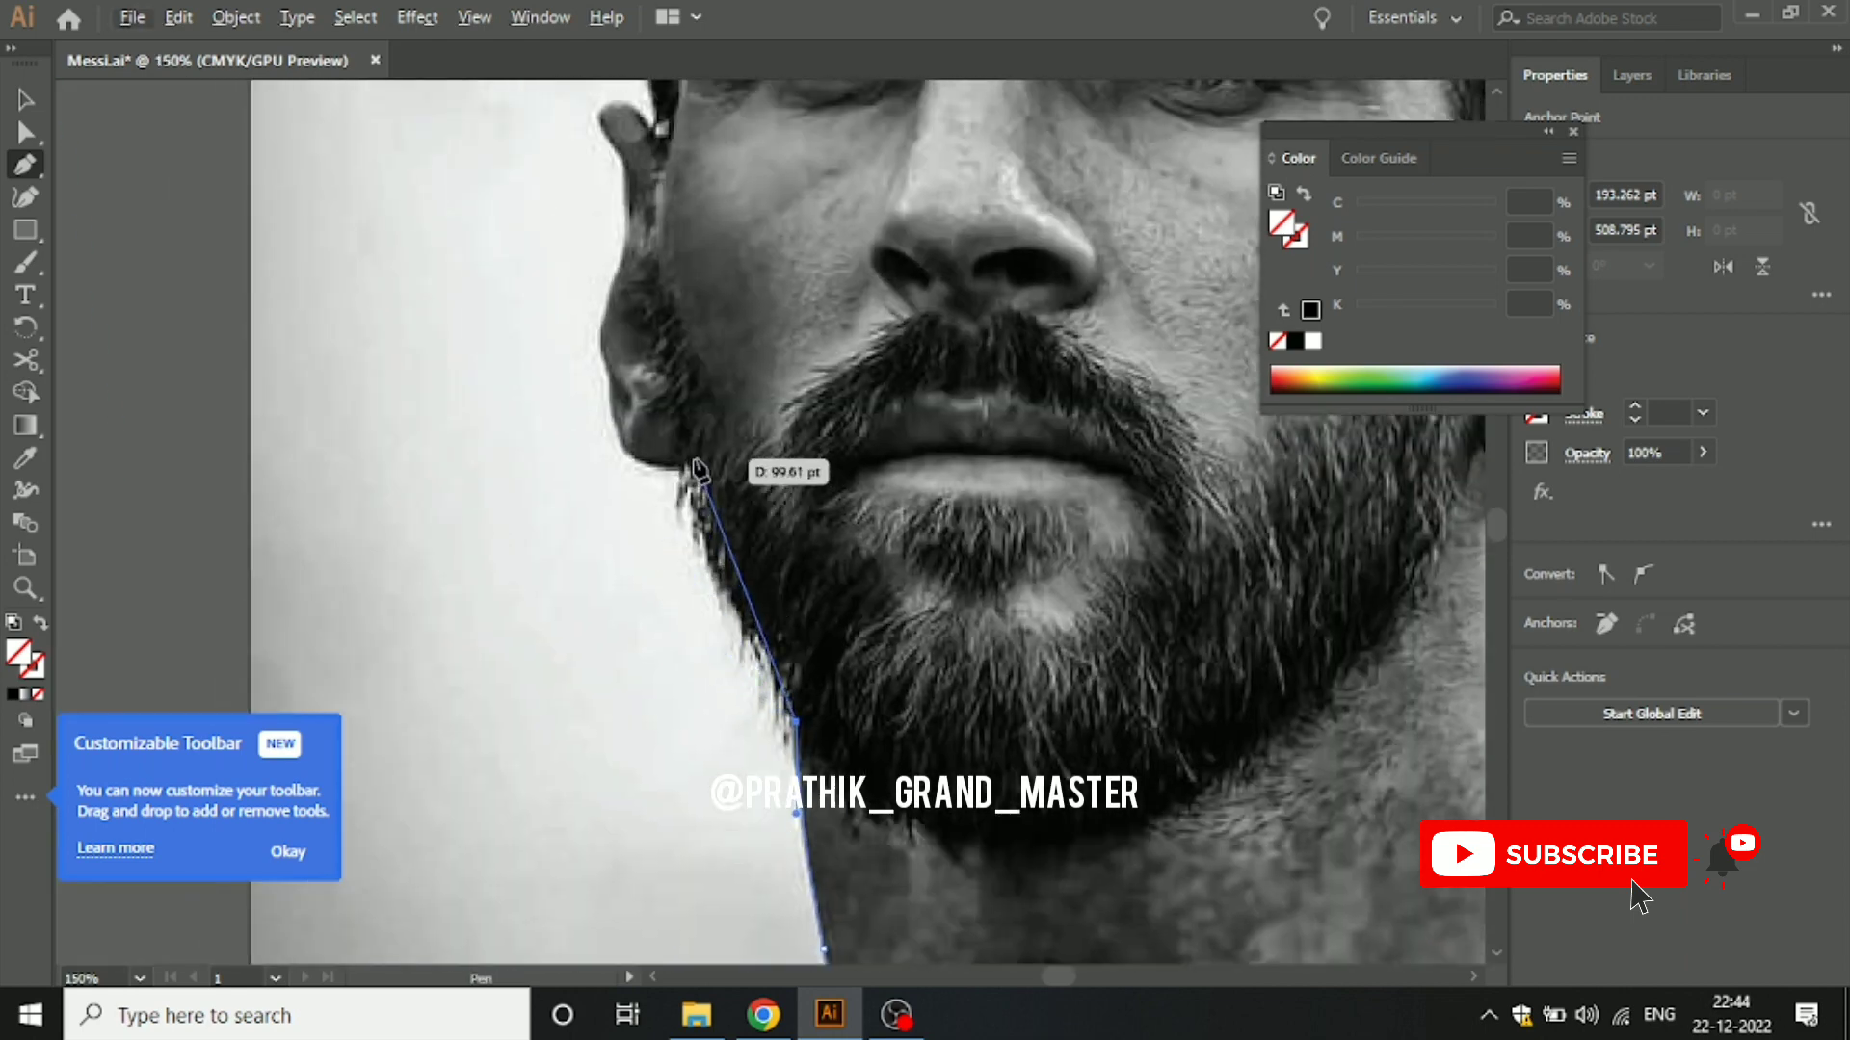
left_click_drag(699, 492, 692, 448)
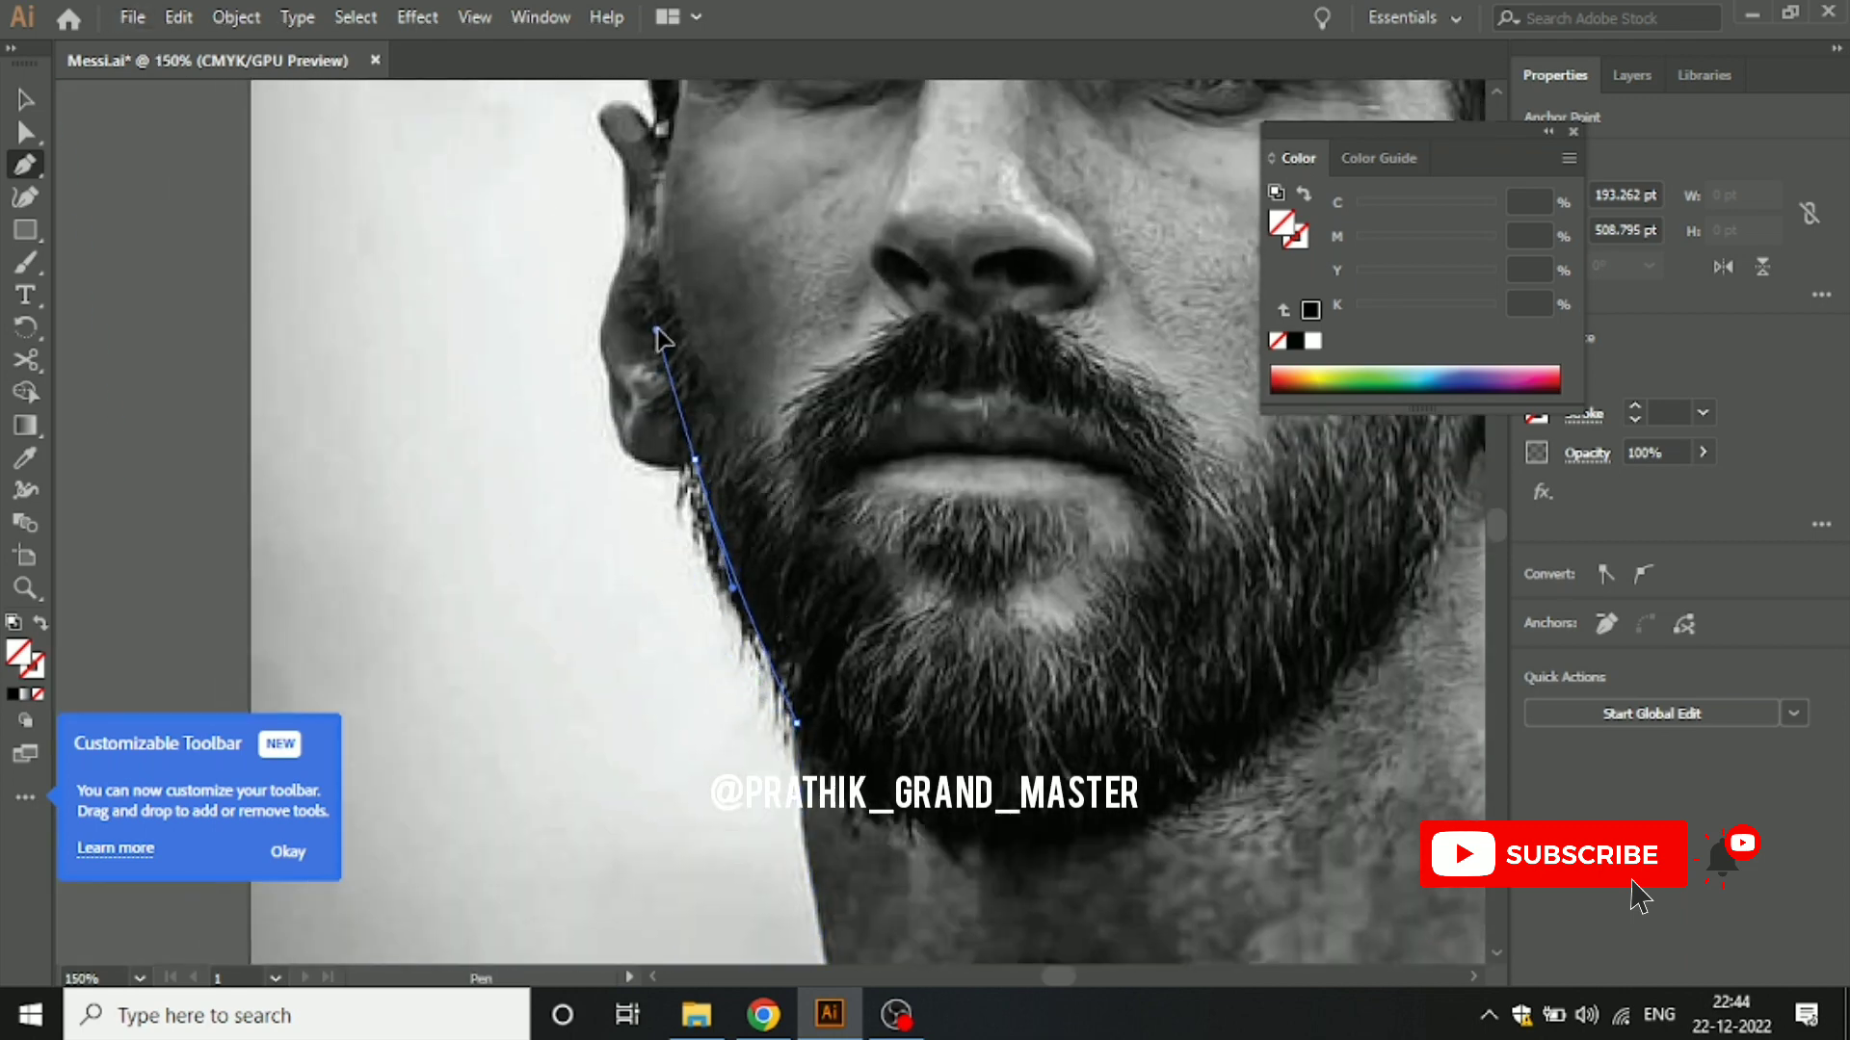
left_click_drag(679, 626, 796, 710)
scroll(690, 652, "up", 1)
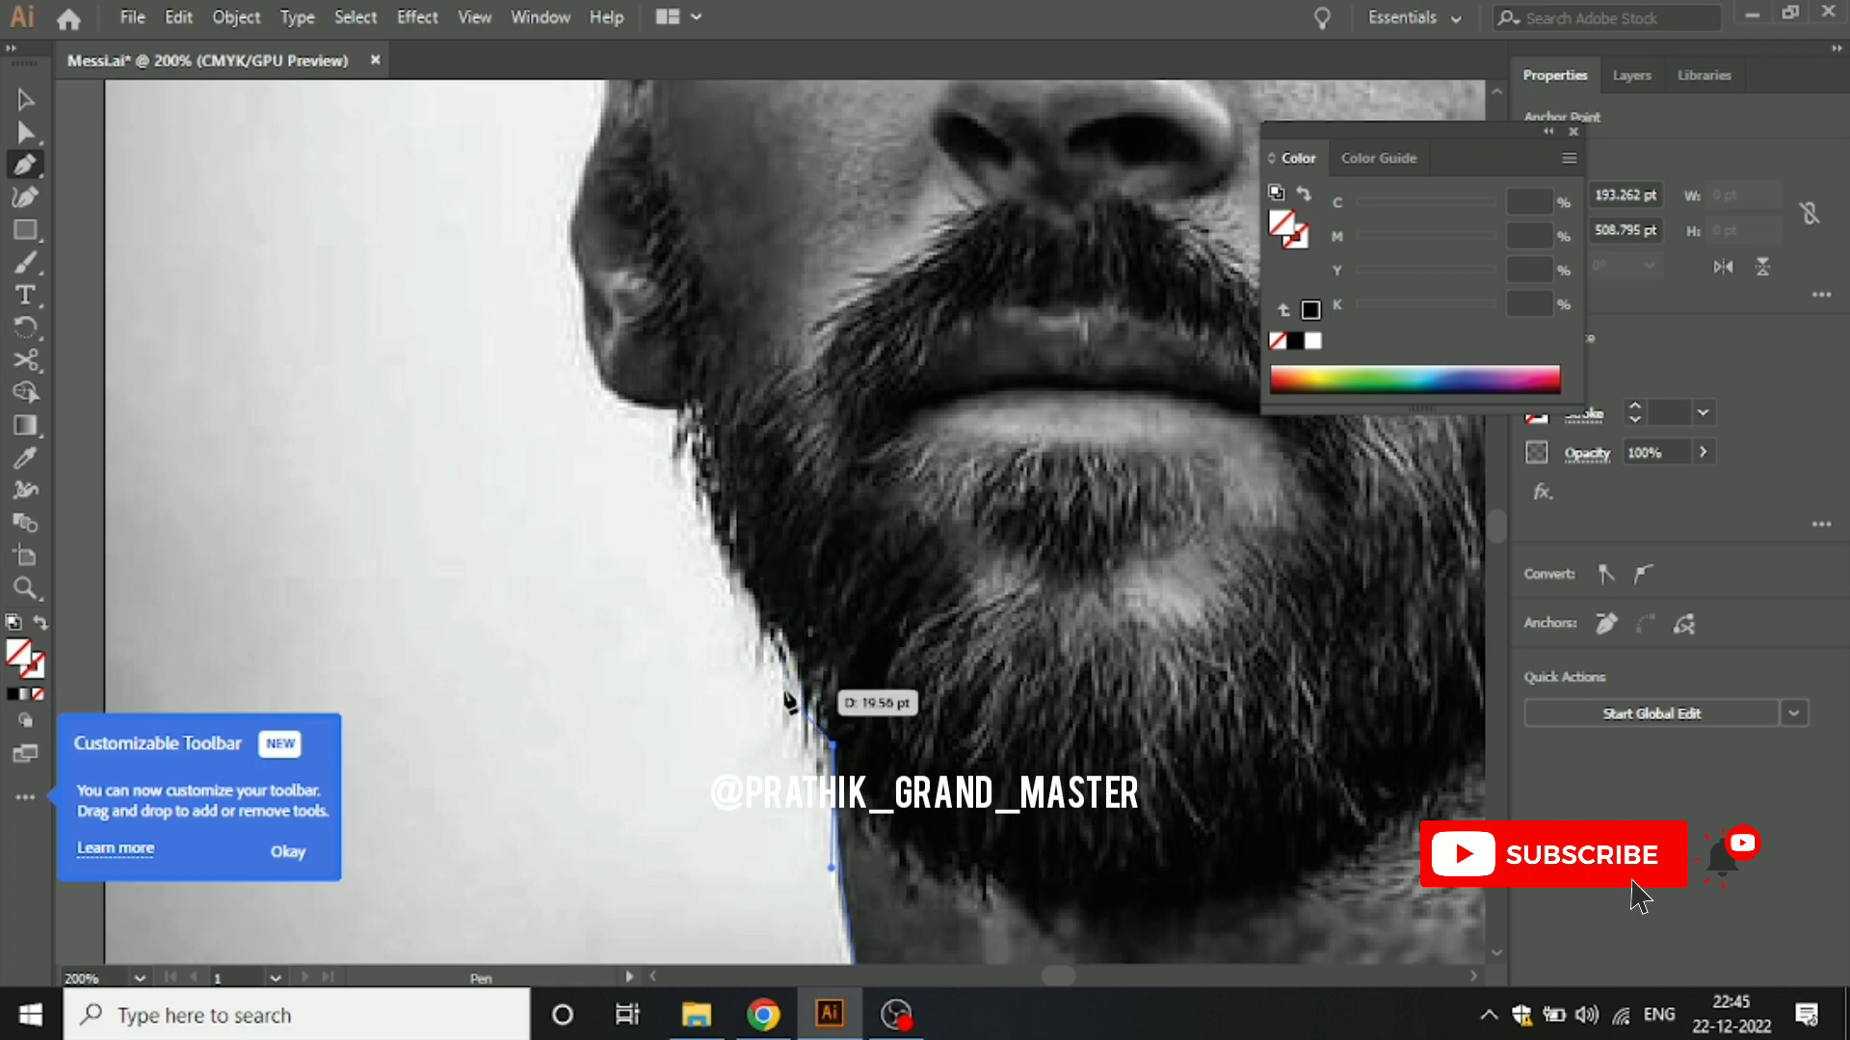
Step: Place anchors up the jawline to reach the ear
key("ctrl+minus")
key("ctrl+minus")
mouse_move(983, 737)
left_mouse_down()
mouse_move(1010, 670)
mouse_move(998, 751)
left_mouse_up()
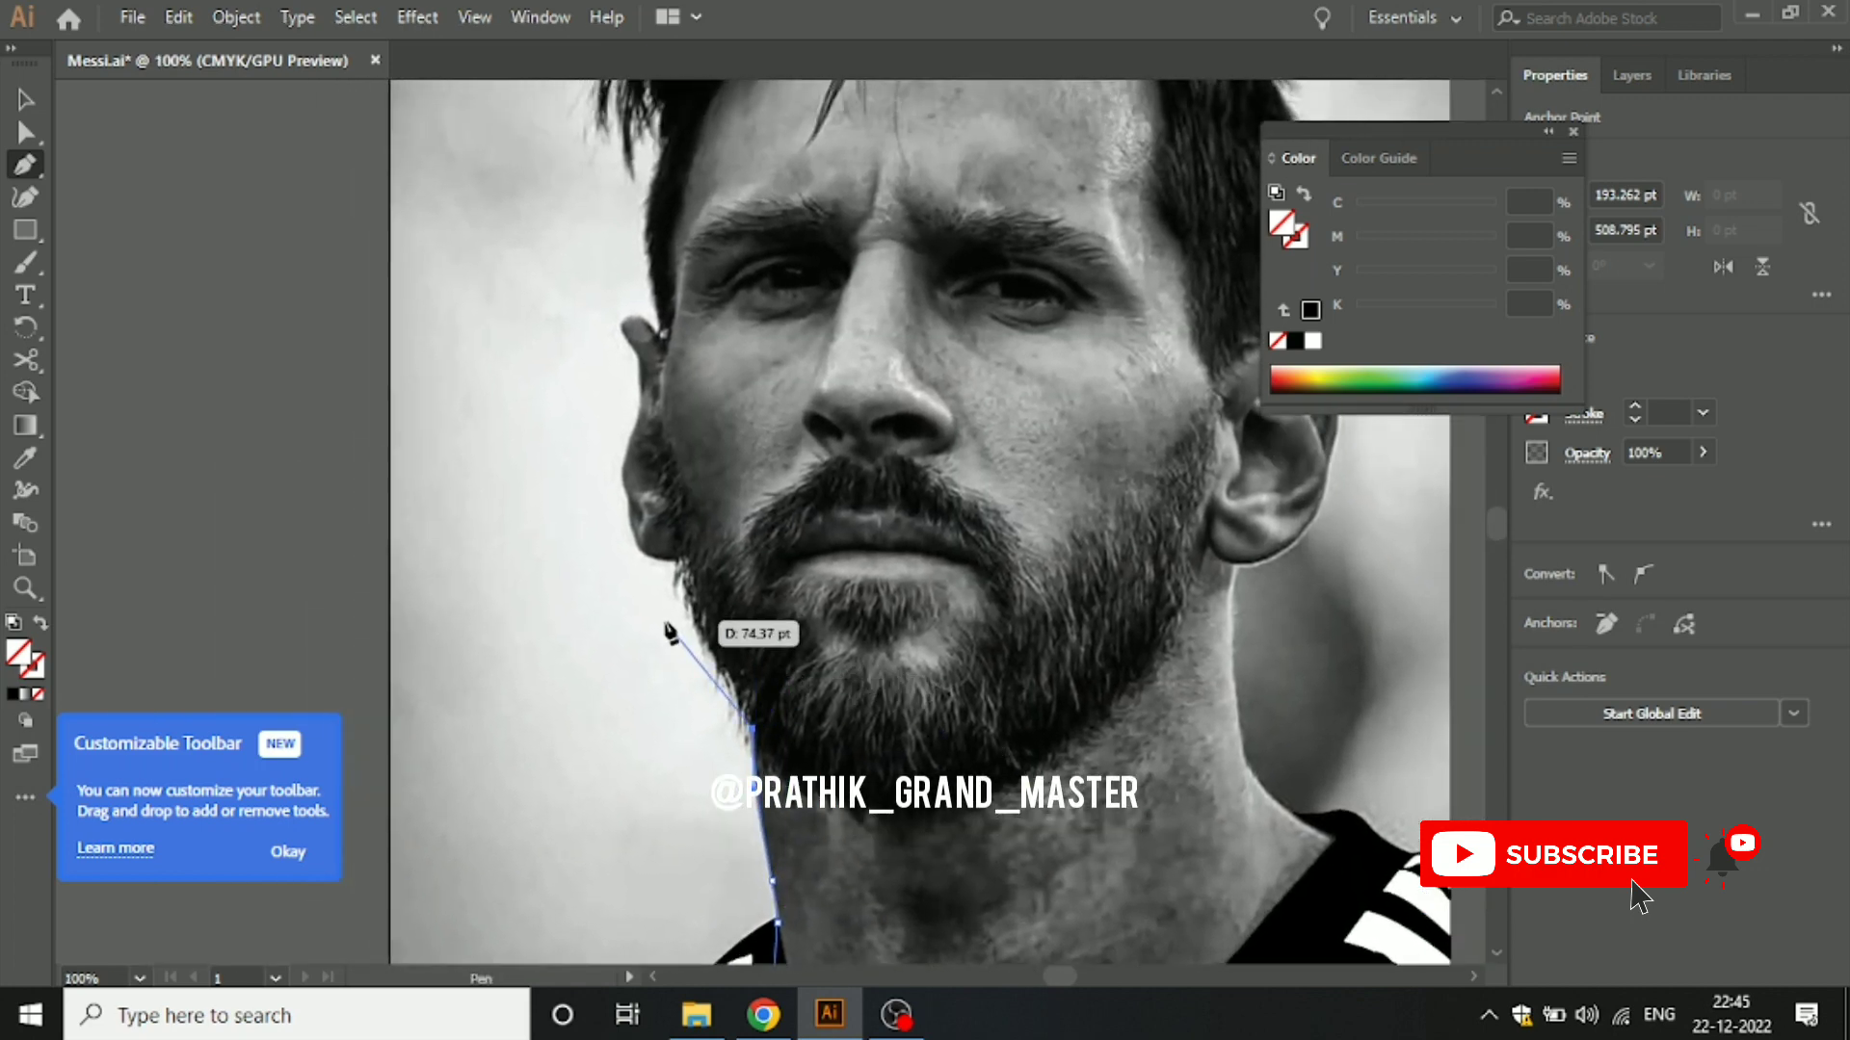
scroll(675, 614, "up", 1)
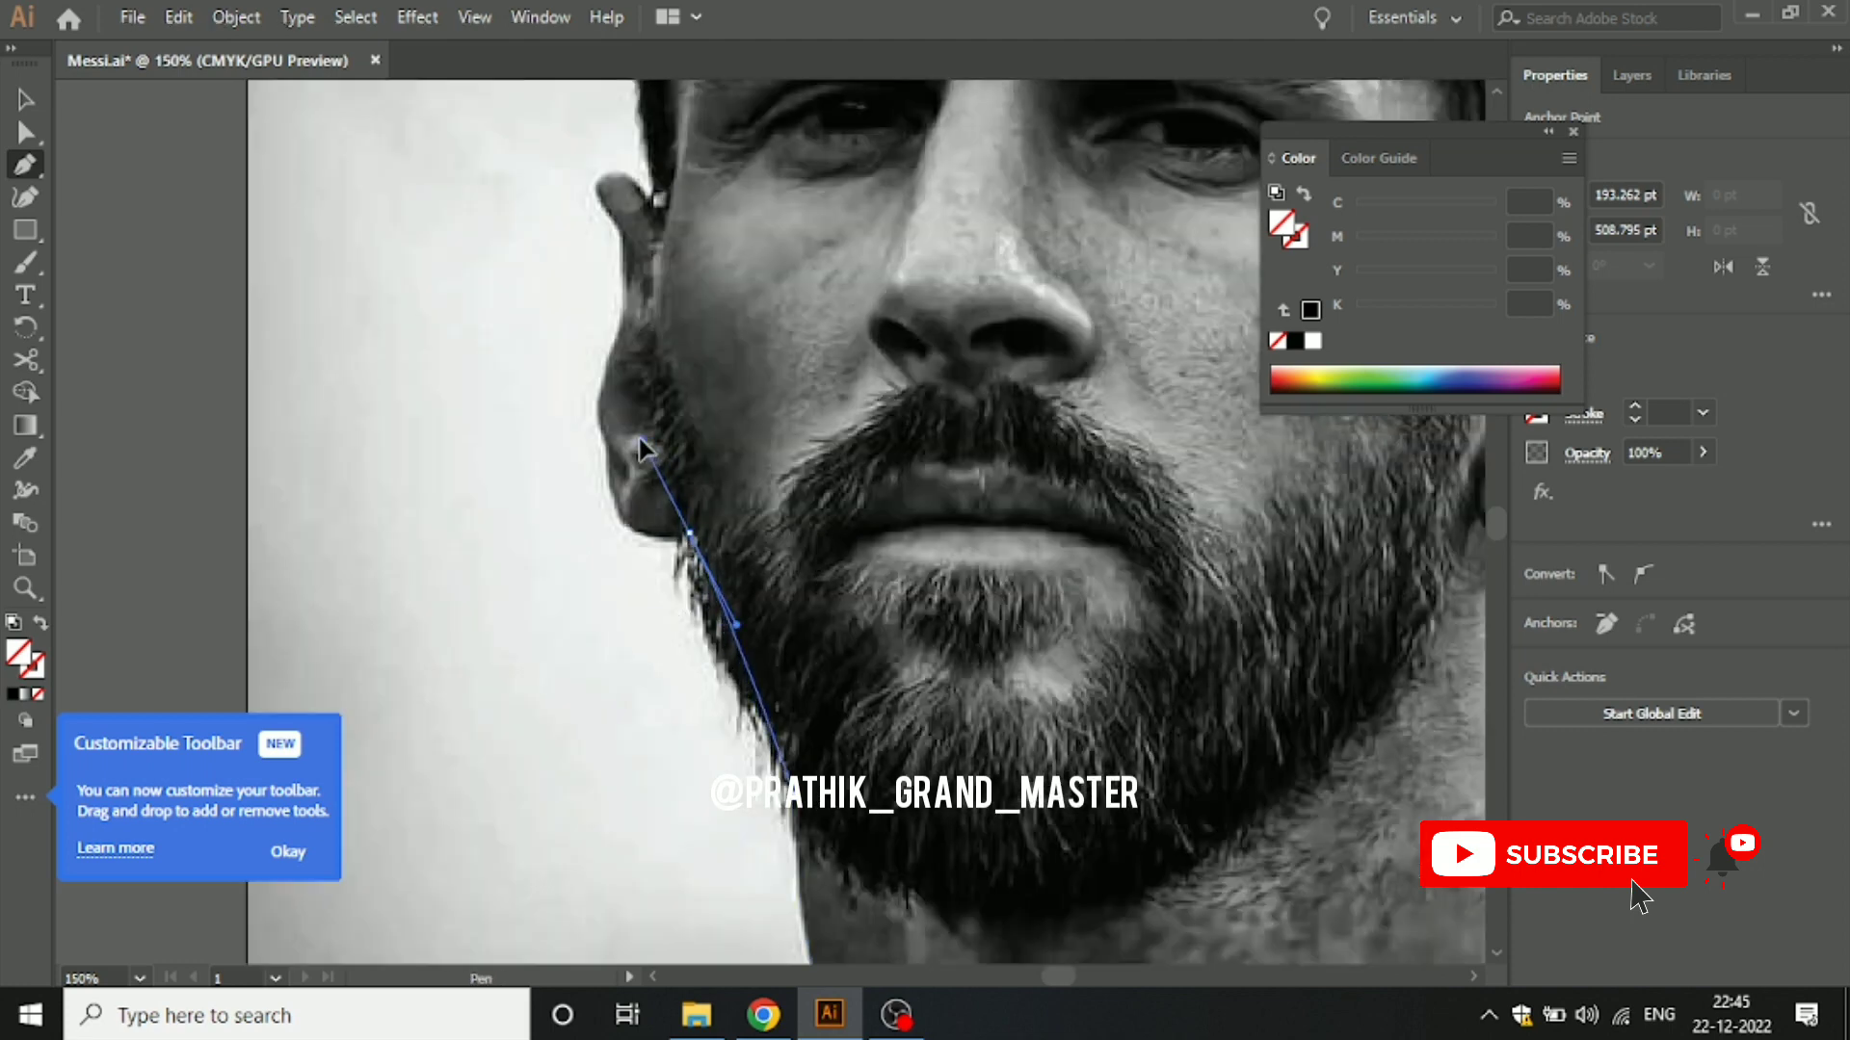
left_click(761, 727)
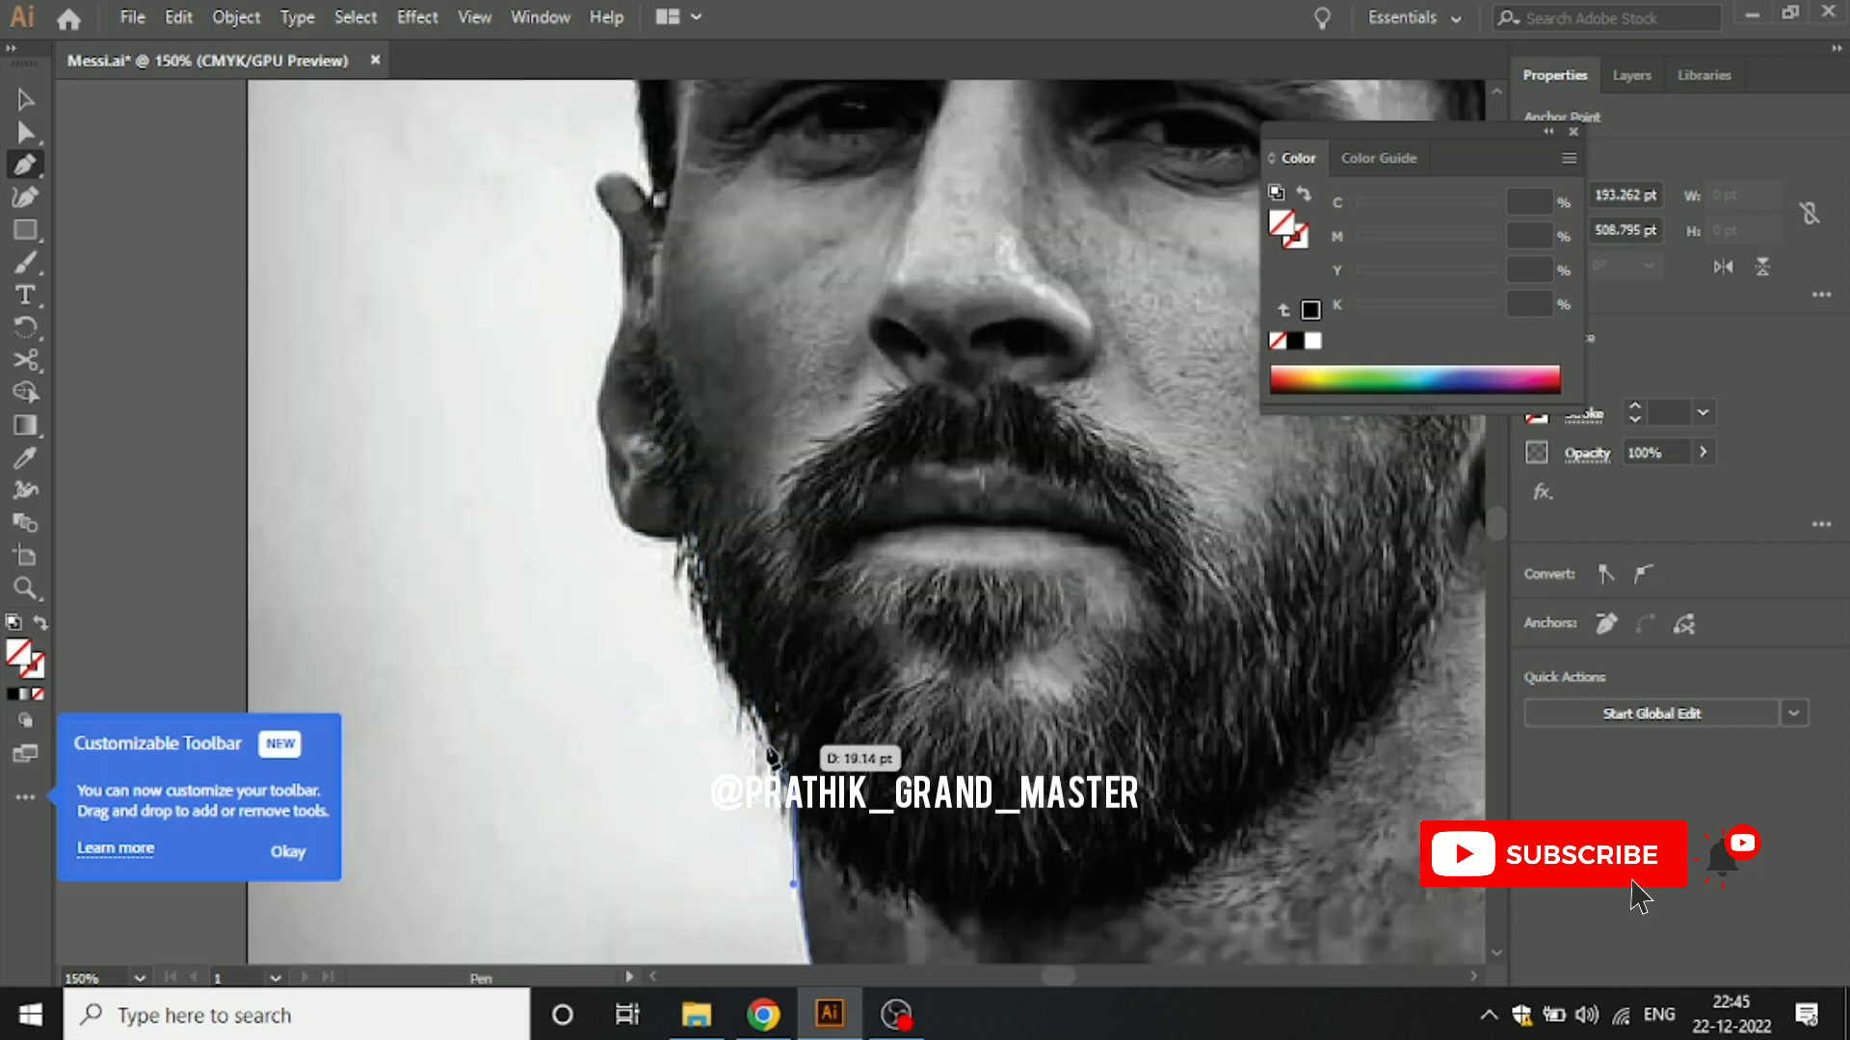
left_click(758, 725)
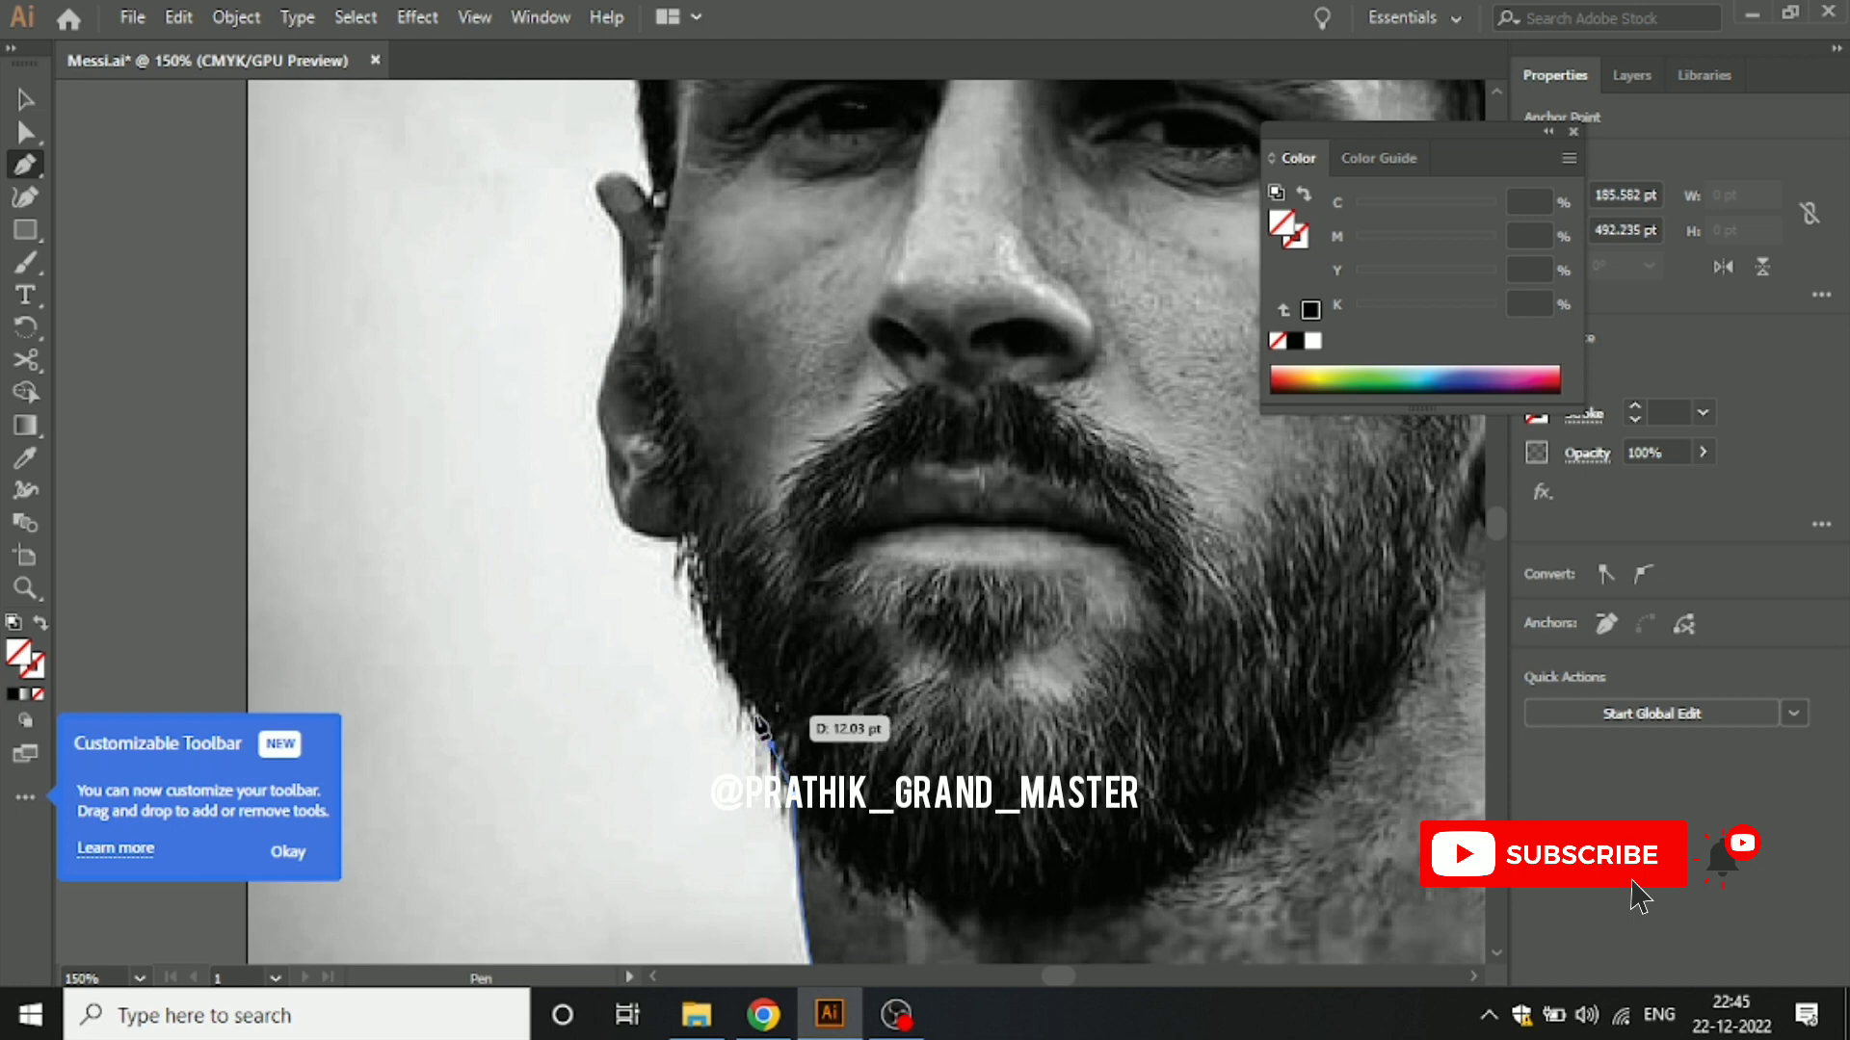
left_click(692, 530)
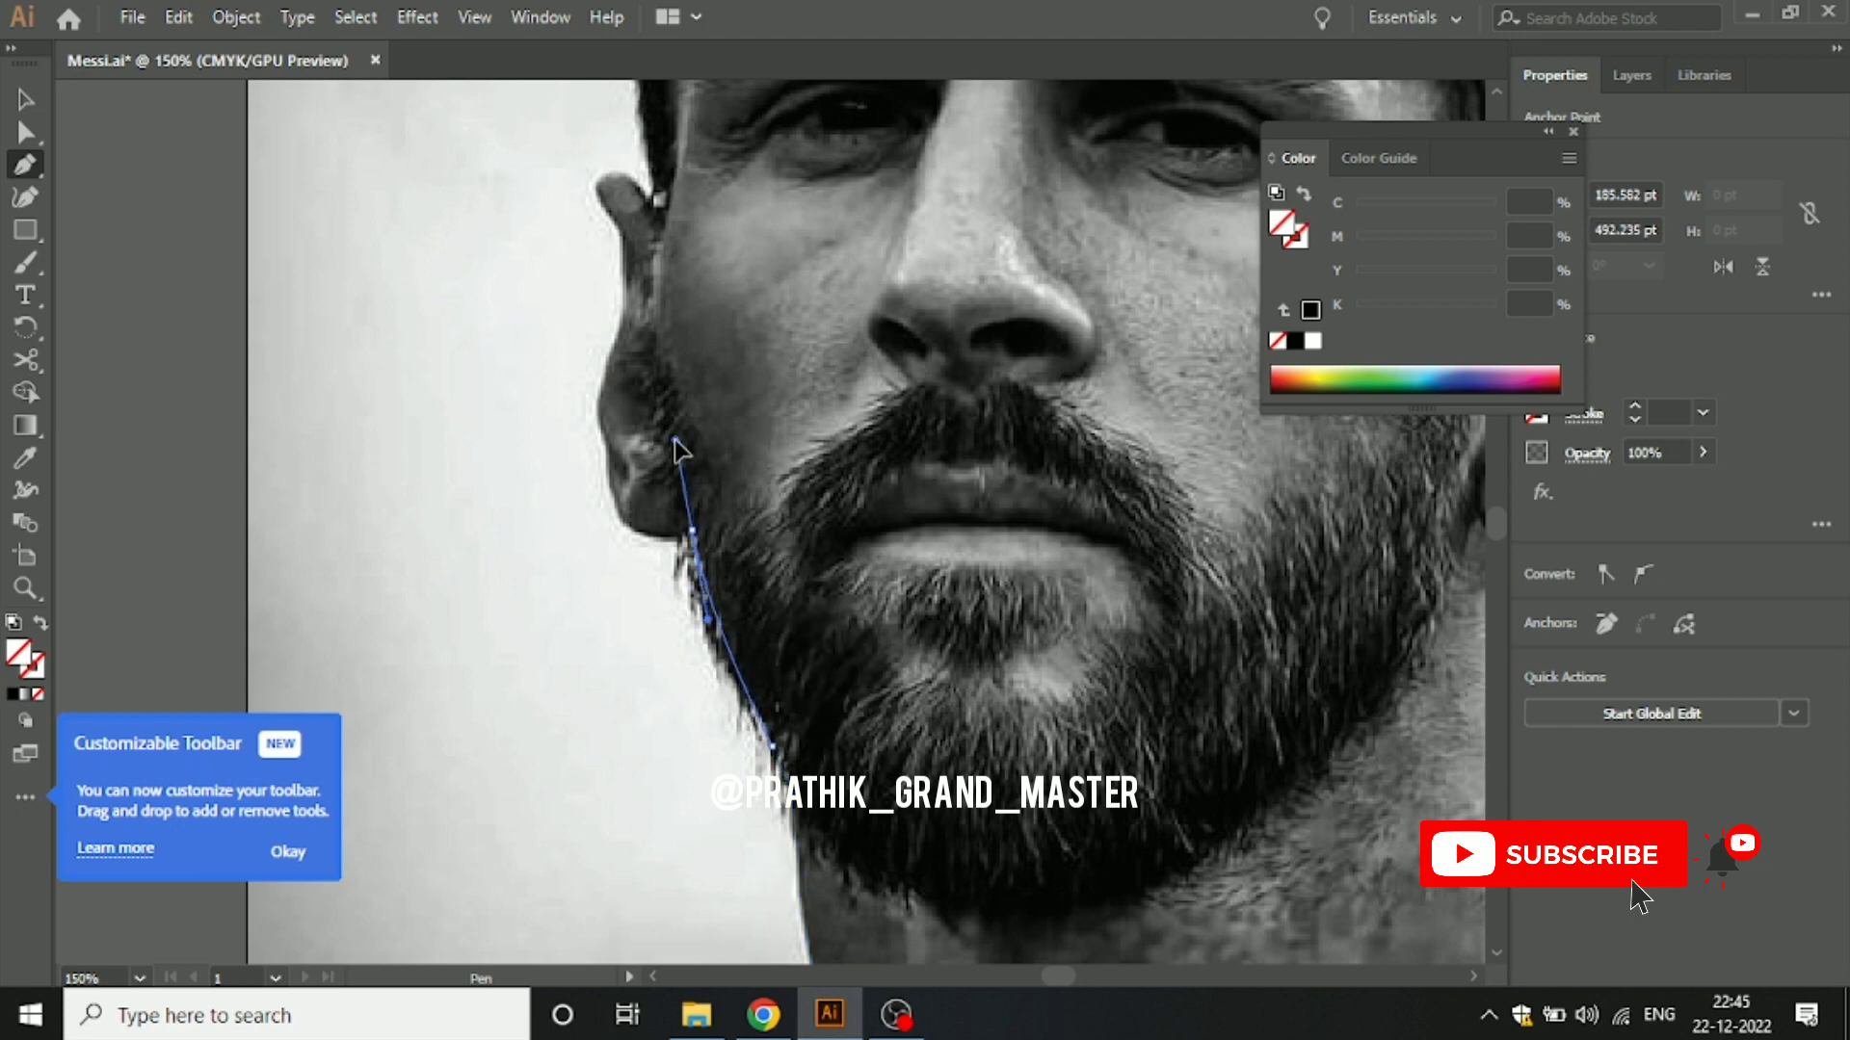
left_click(674, 439)
Step: Replace the misplaced ear anchor with a curve under the earlobe and up the ear's back
key("ctrl+z")
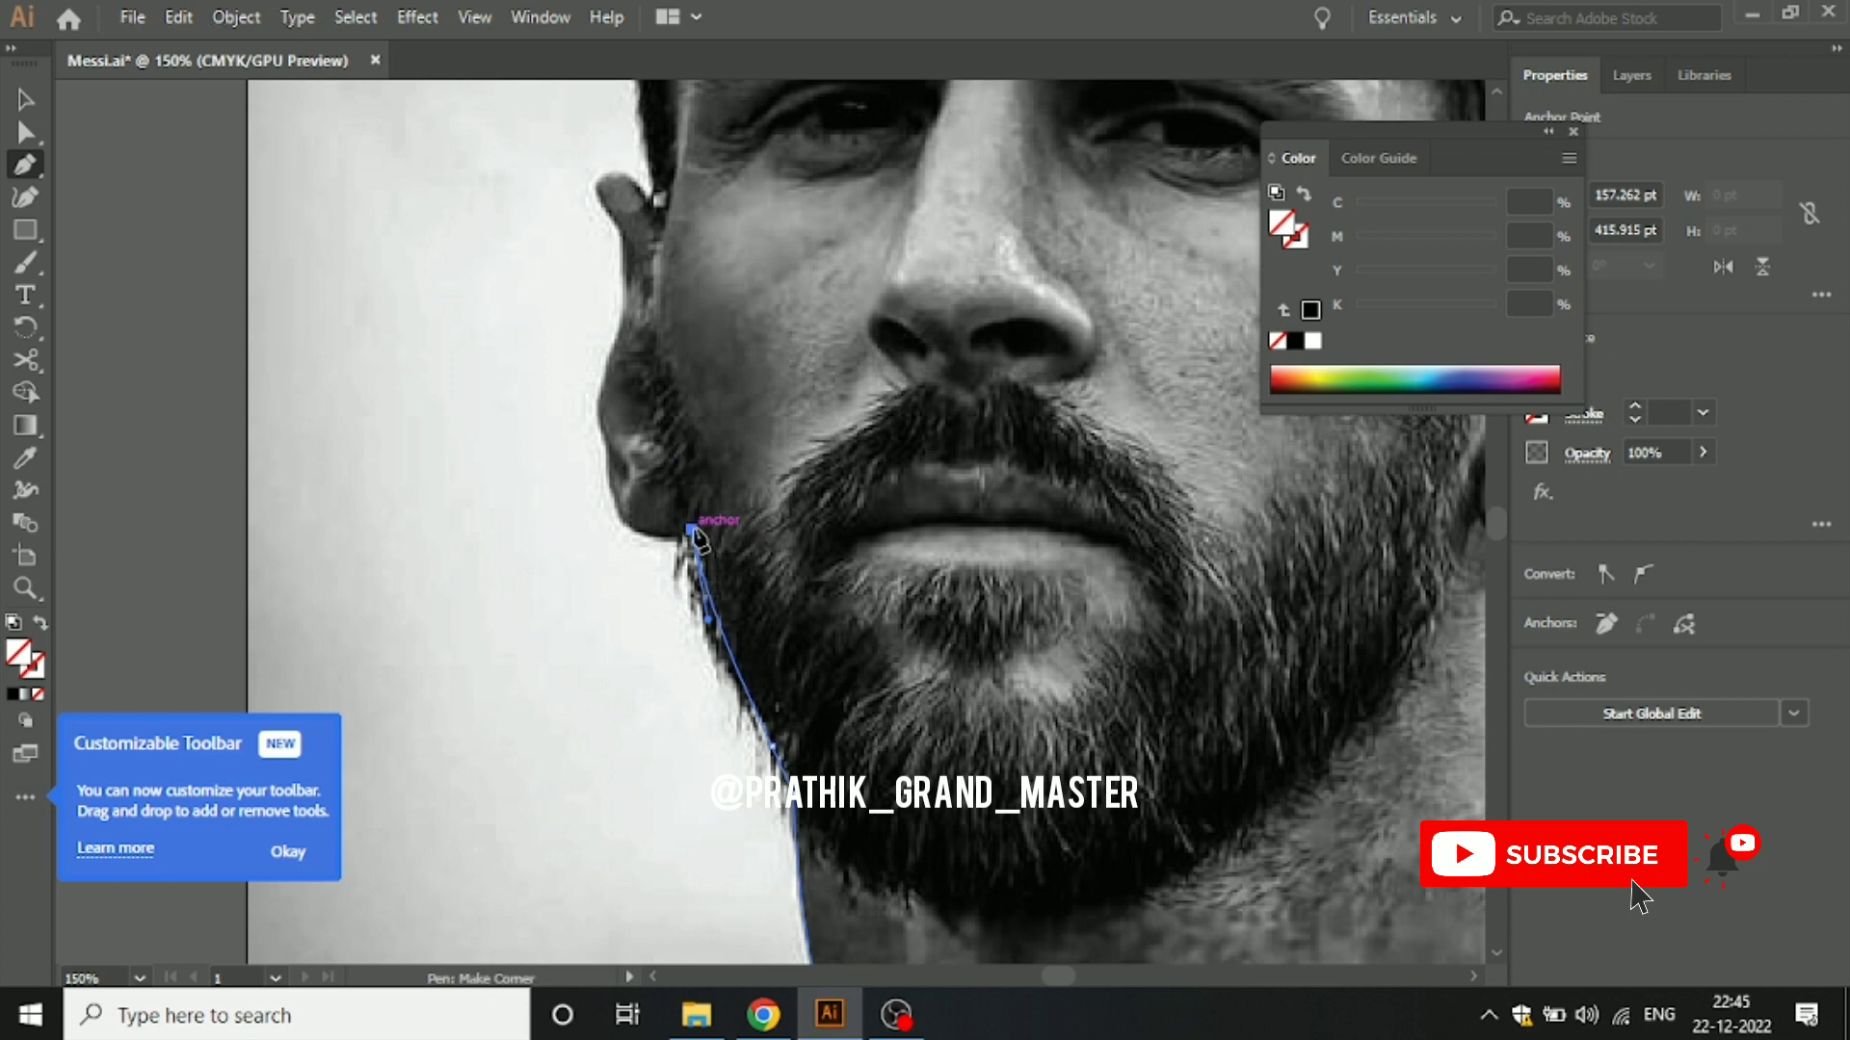
scroll(684, 537, "up", 2)
left_click_drag(554, 479, 528, 442)
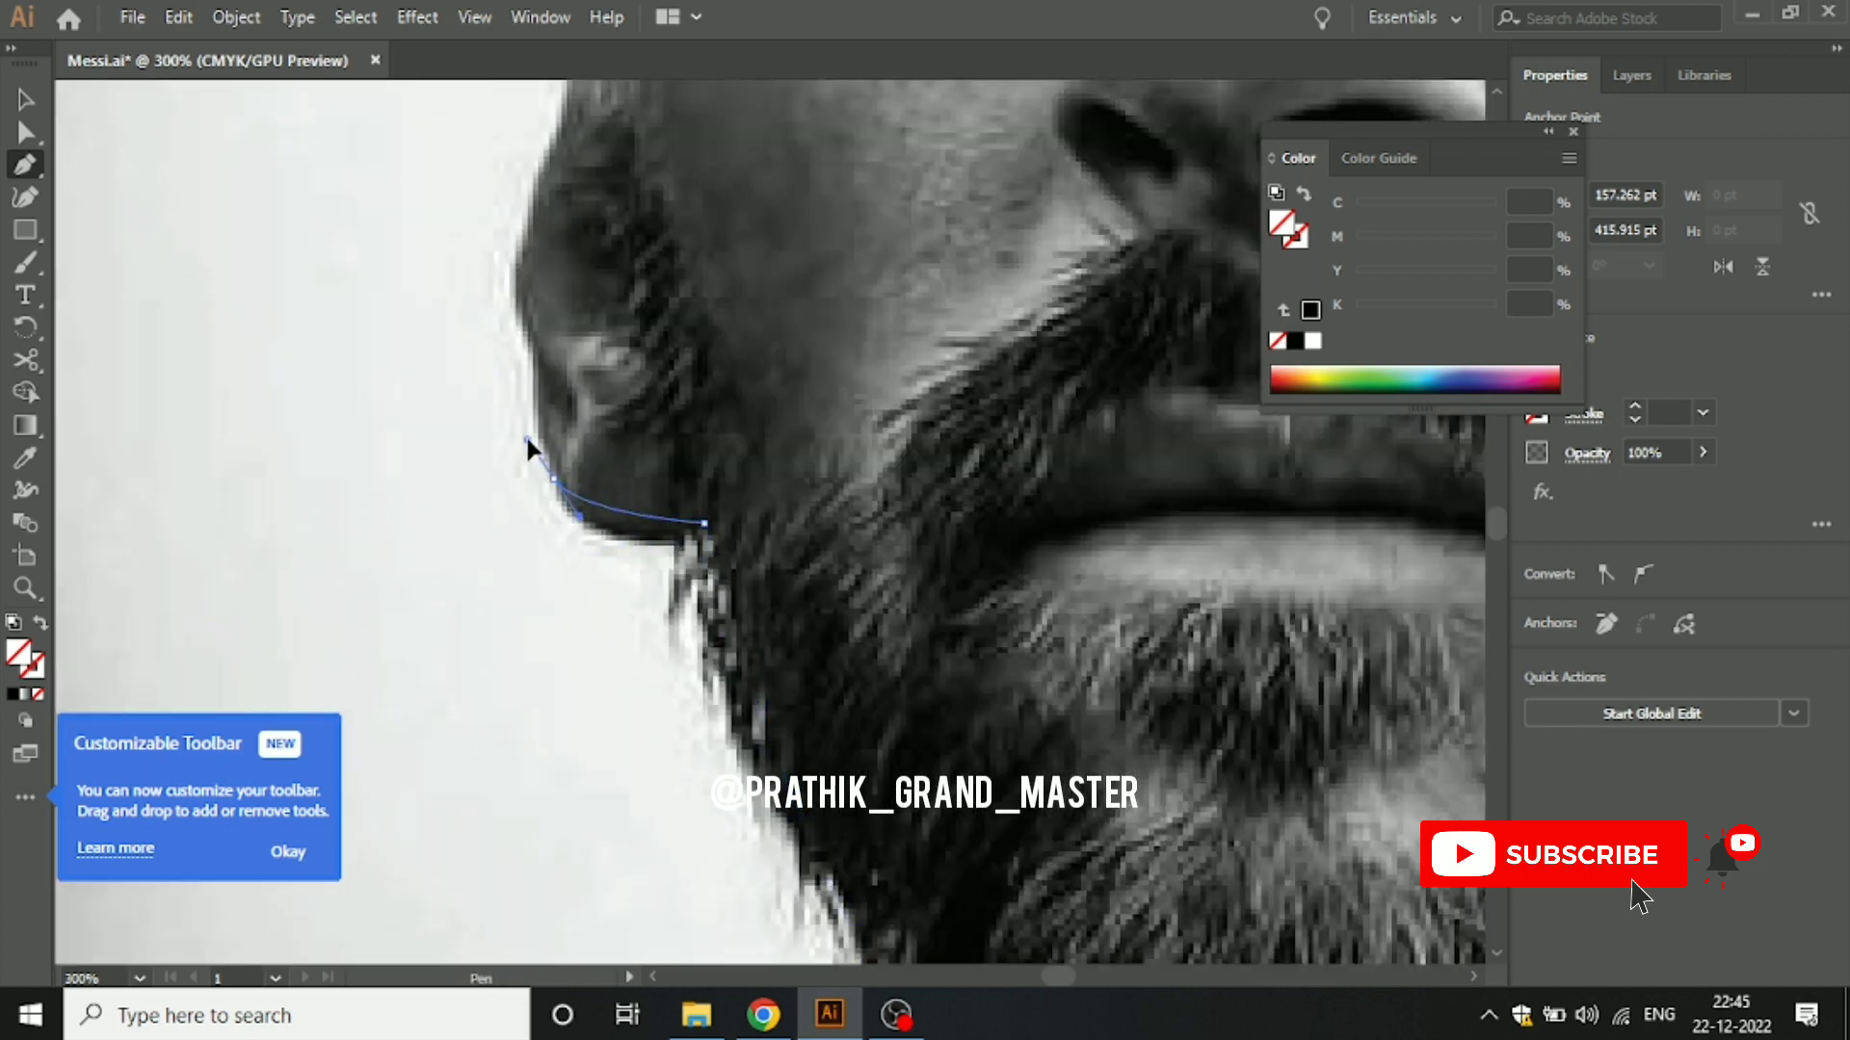
key("ctrl+z")
left_click_drag(506, 379, 500, 374)
key("ctrl+z")
scroll(579, 532, "up", 1)
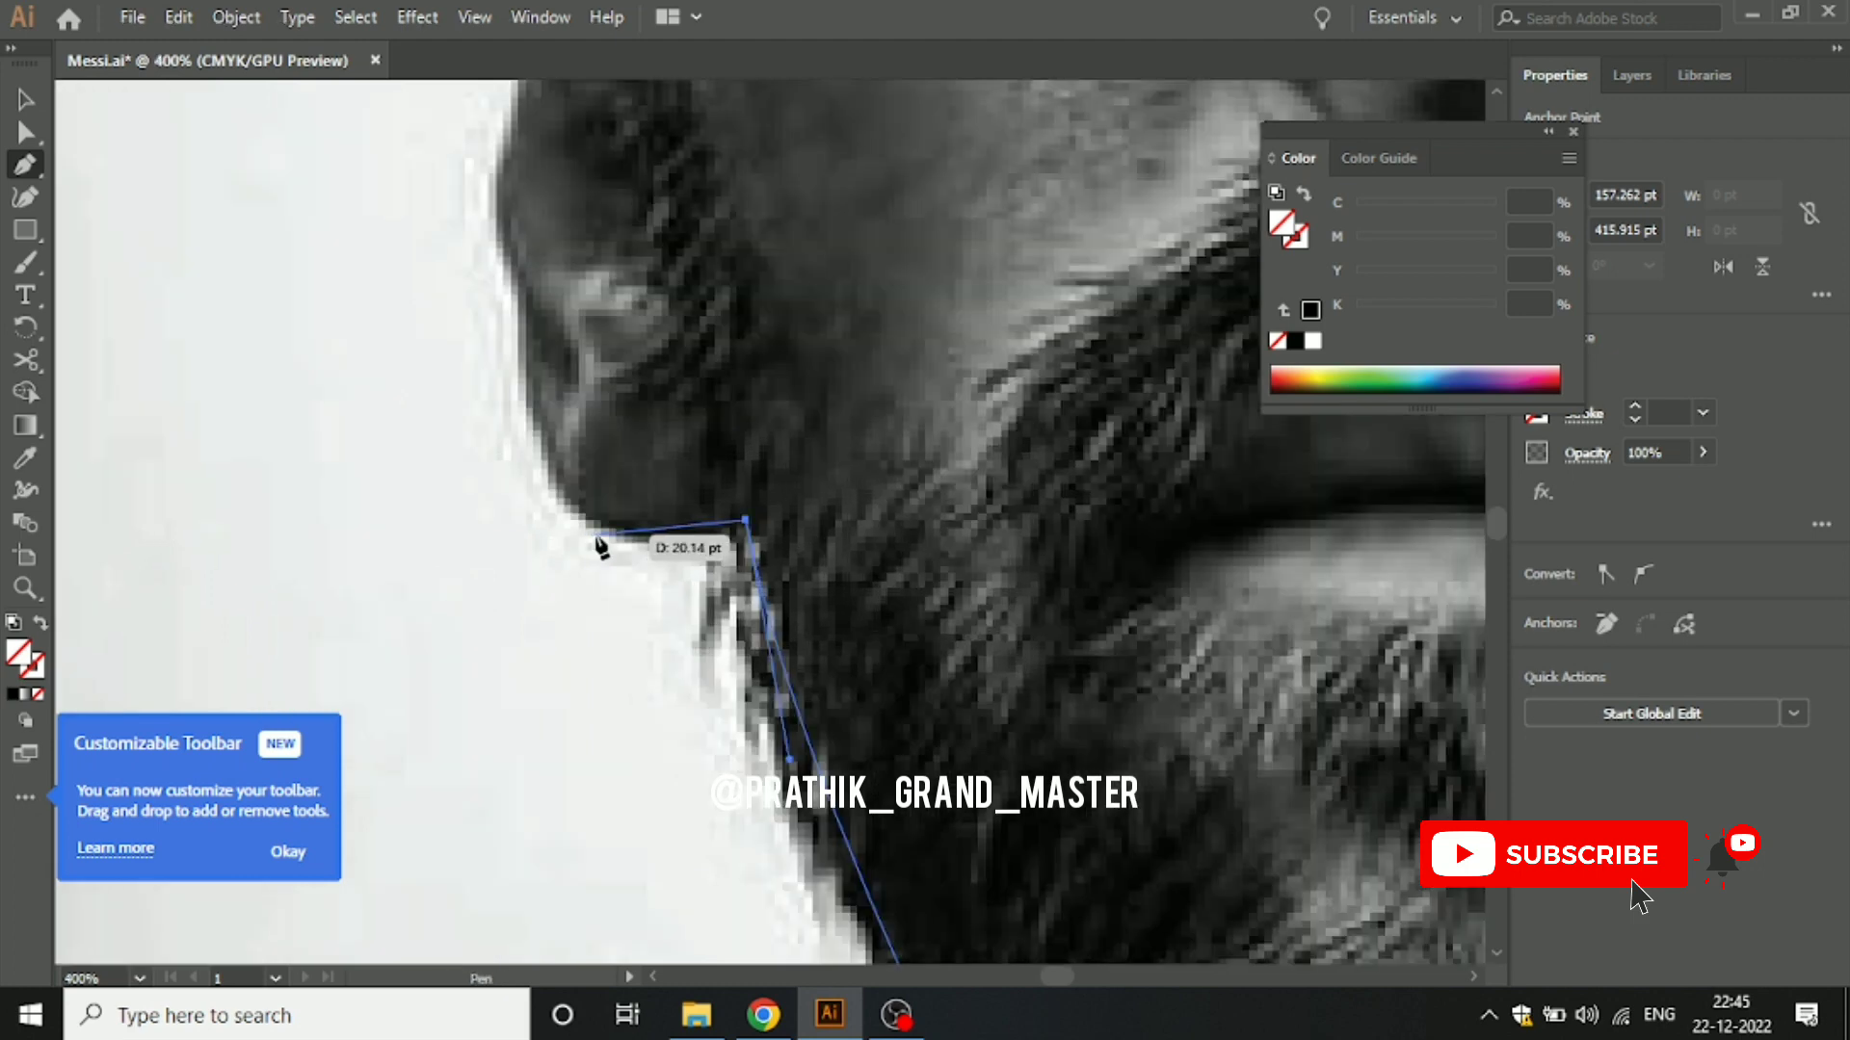
mouse_move(598, 532)
left_mouse_down()
mouse_move(520, 489)
mouse_move(637, 657)
left_mouse_up()
left_click_drag(557, 439, 570, 279)
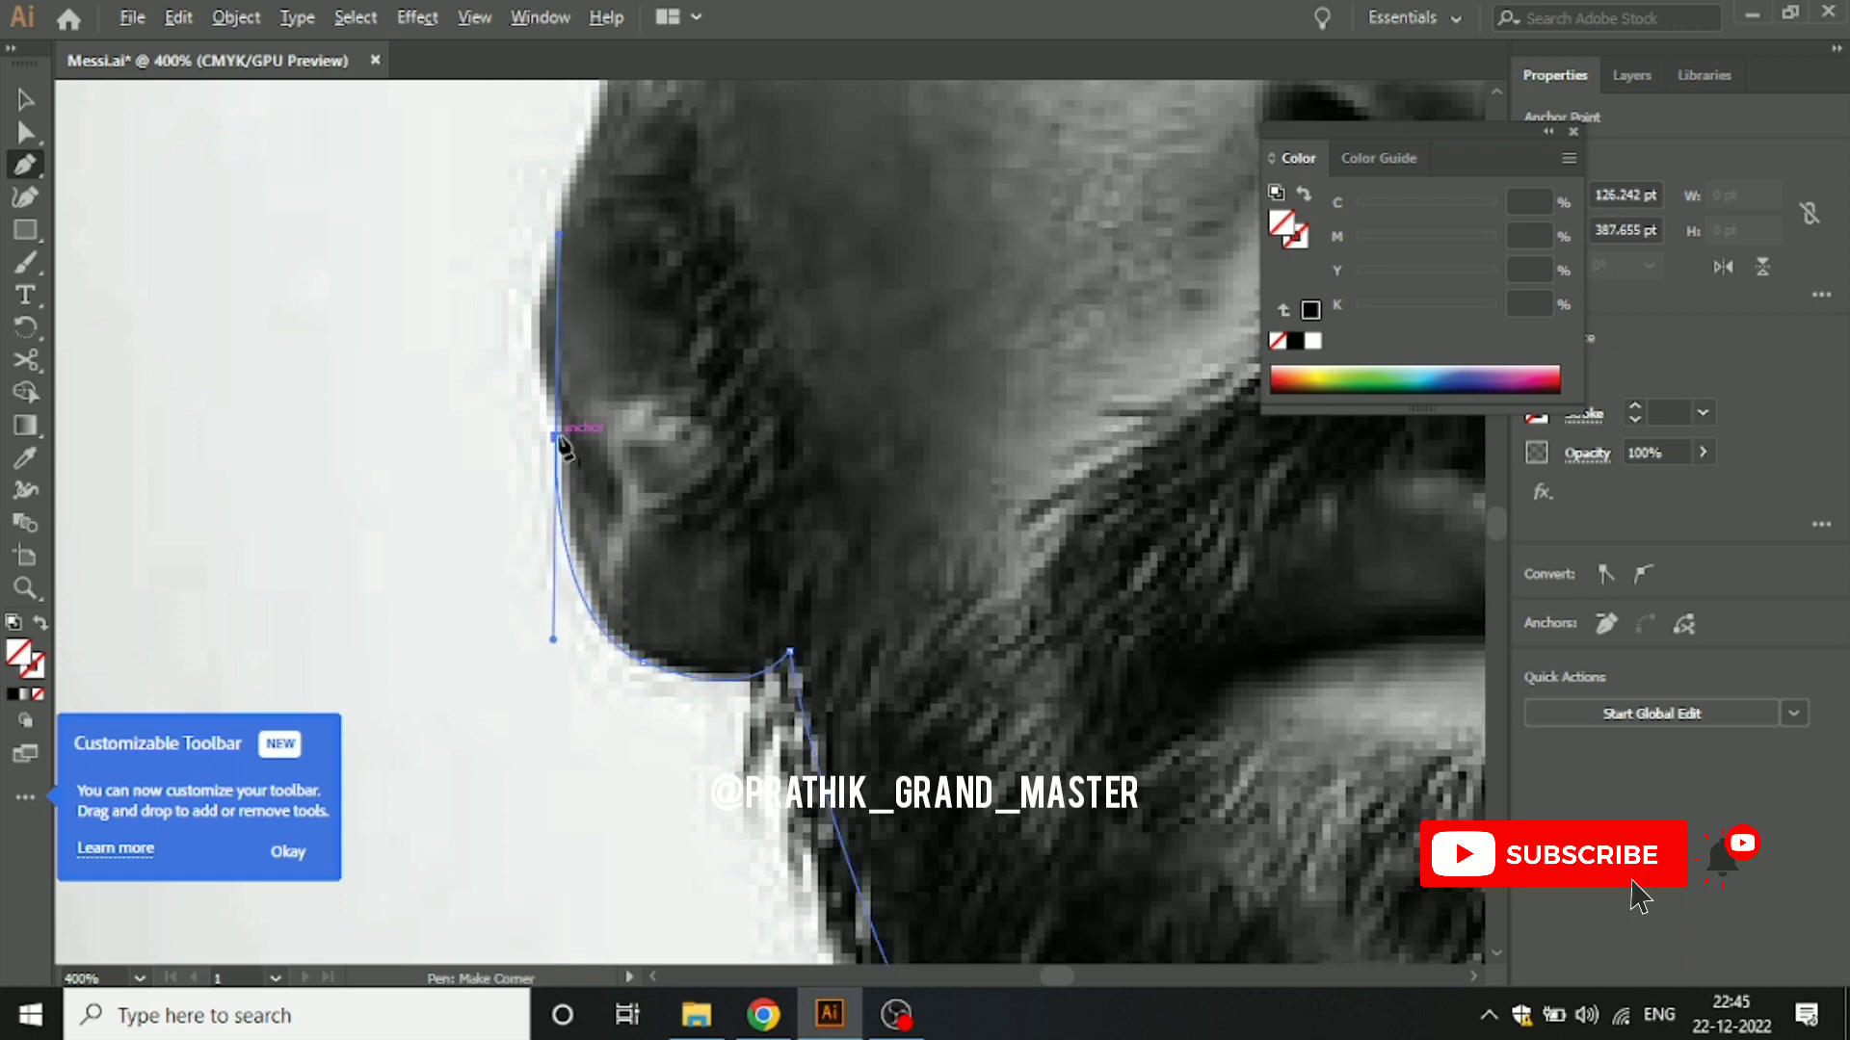
Step: Curve the outline up the ear's outer edge and over its top
mouse_move(583, 427)
left_mouse_down()
mouse_move(567, 547)
mouse_move(617, 323)
left_mouse_up()
mouse_move(648, 228)
left_mouse_down()
mouse_move(628, 269)
mouse_move(703, 551)
mouse_move(688, 355)
mouse_move(688, 531)
left_mouse_up()
left_click(688, 494)
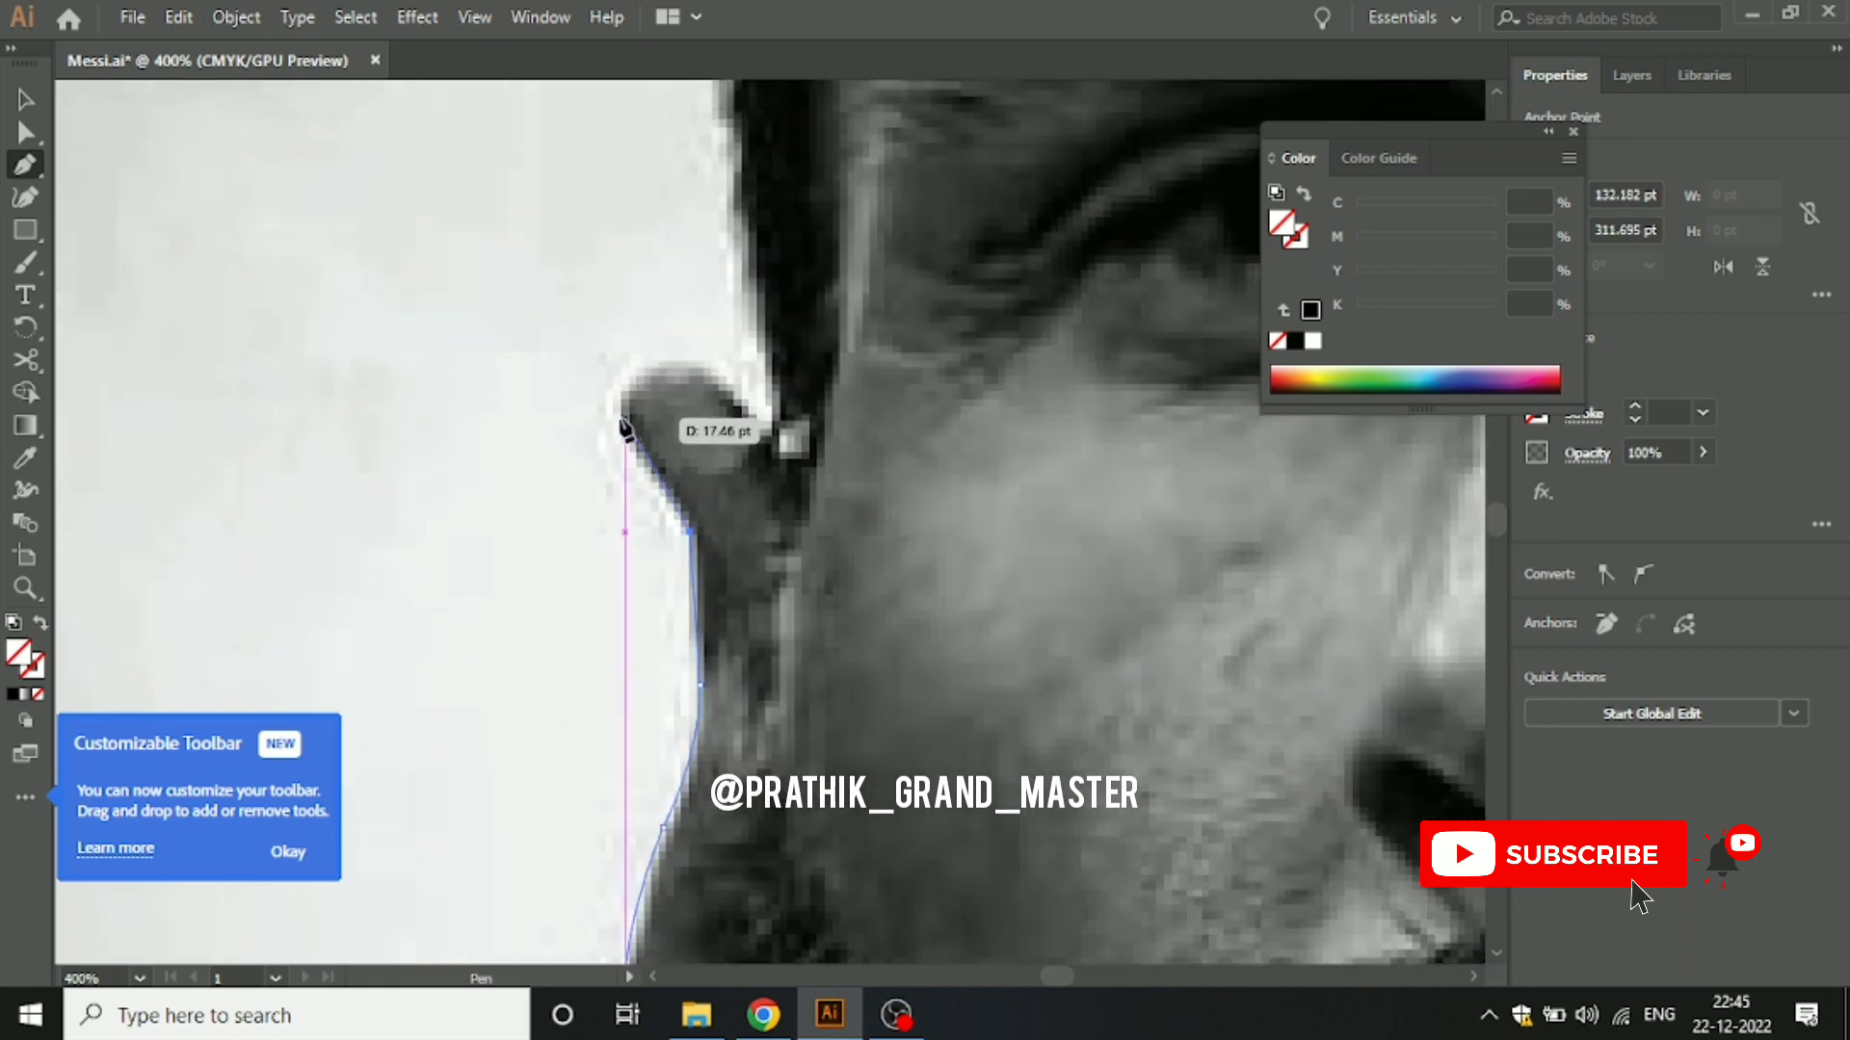
mouse_move(617, 439)
left_mouse_down()
mouse_move(618, 397)
mouse_move(617, 416)
left_mouse_up()
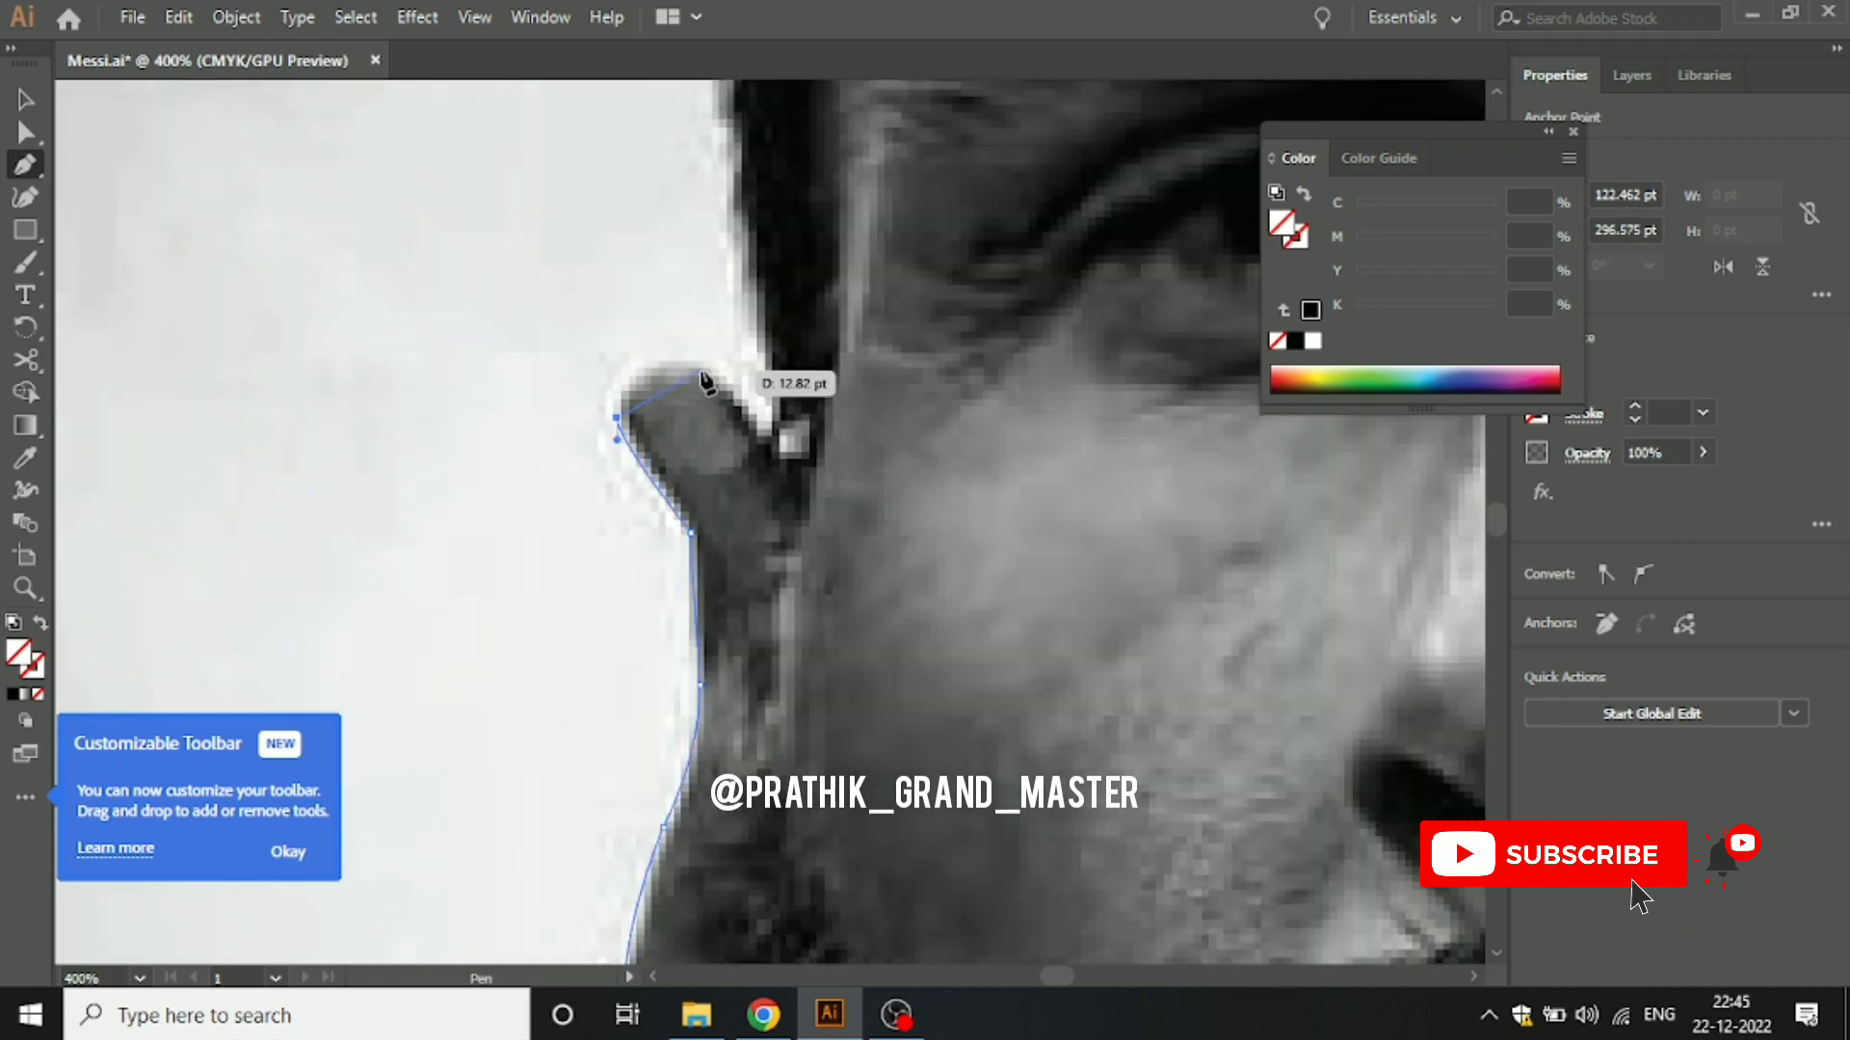
left_click_drag(710, 366, 771, 397)
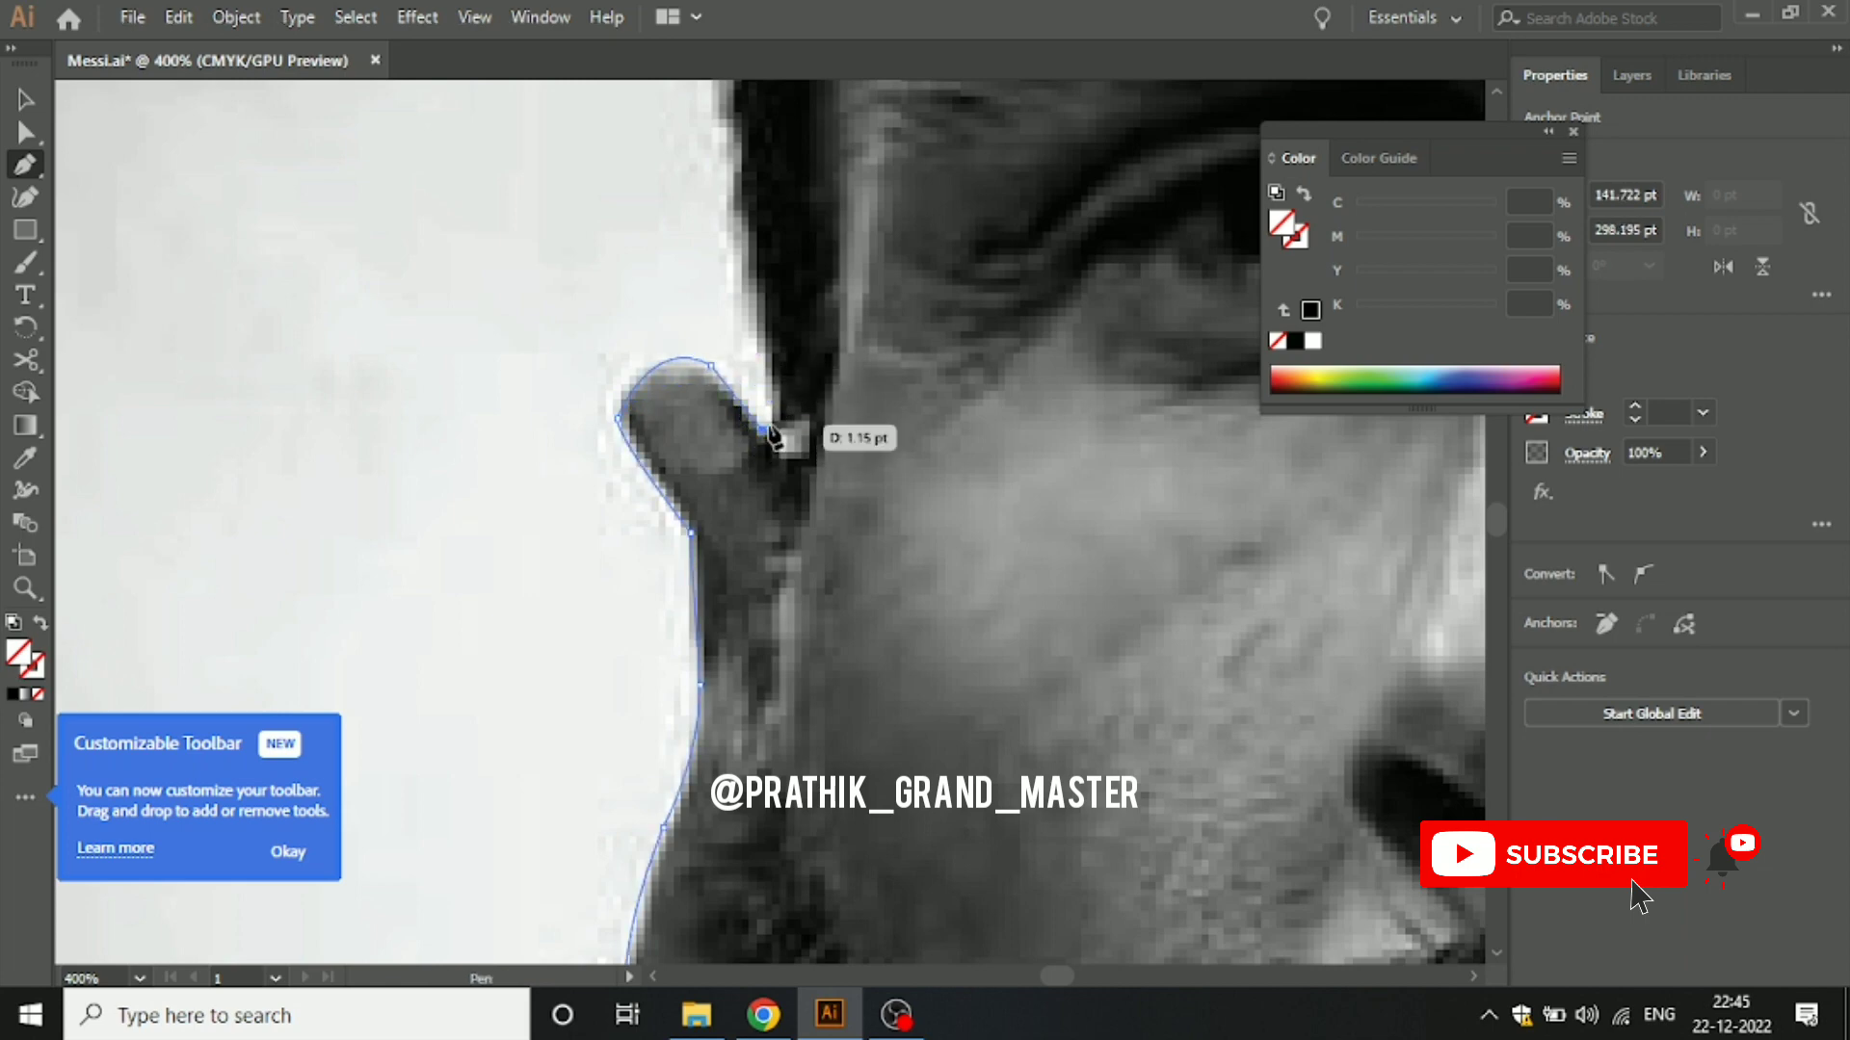
scroll(783, 416, "down", 1)
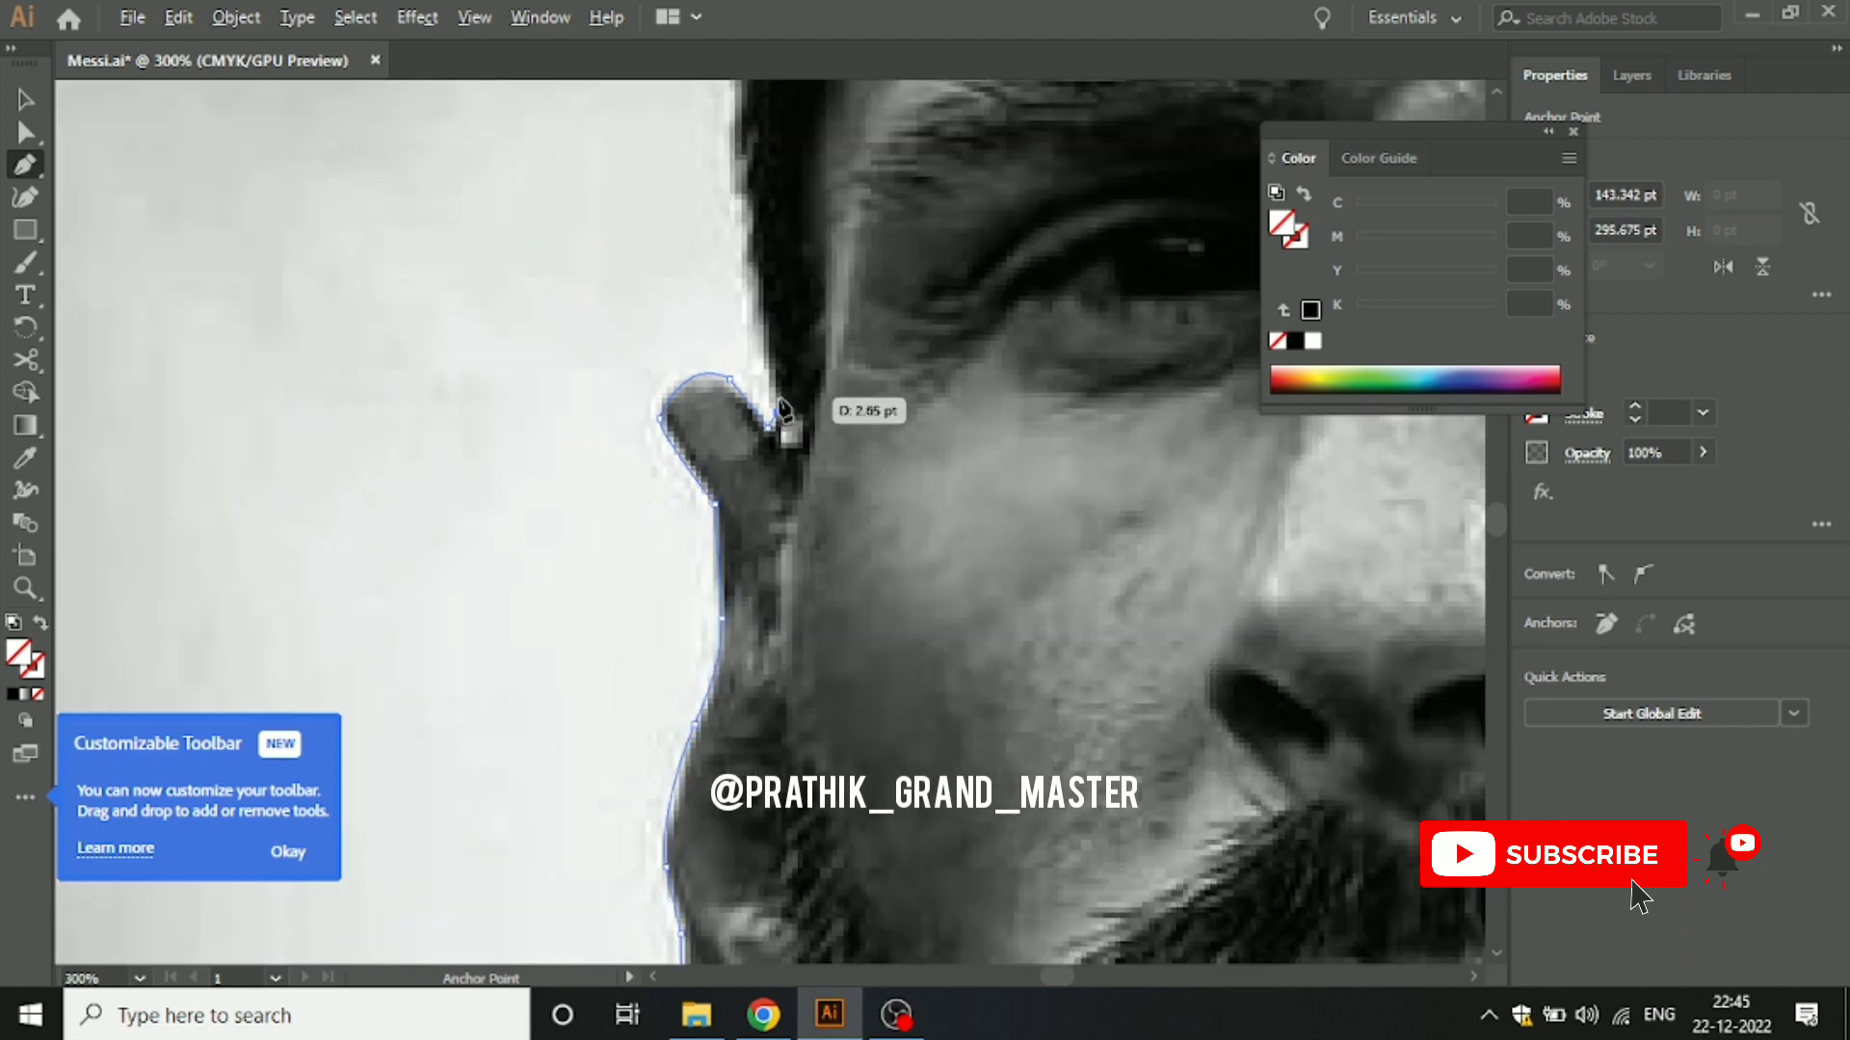
scroll(782, 424, "up", 1)
Step: Continue the outline from where ear meets hair up along the hair edge
left_click(797, 550)
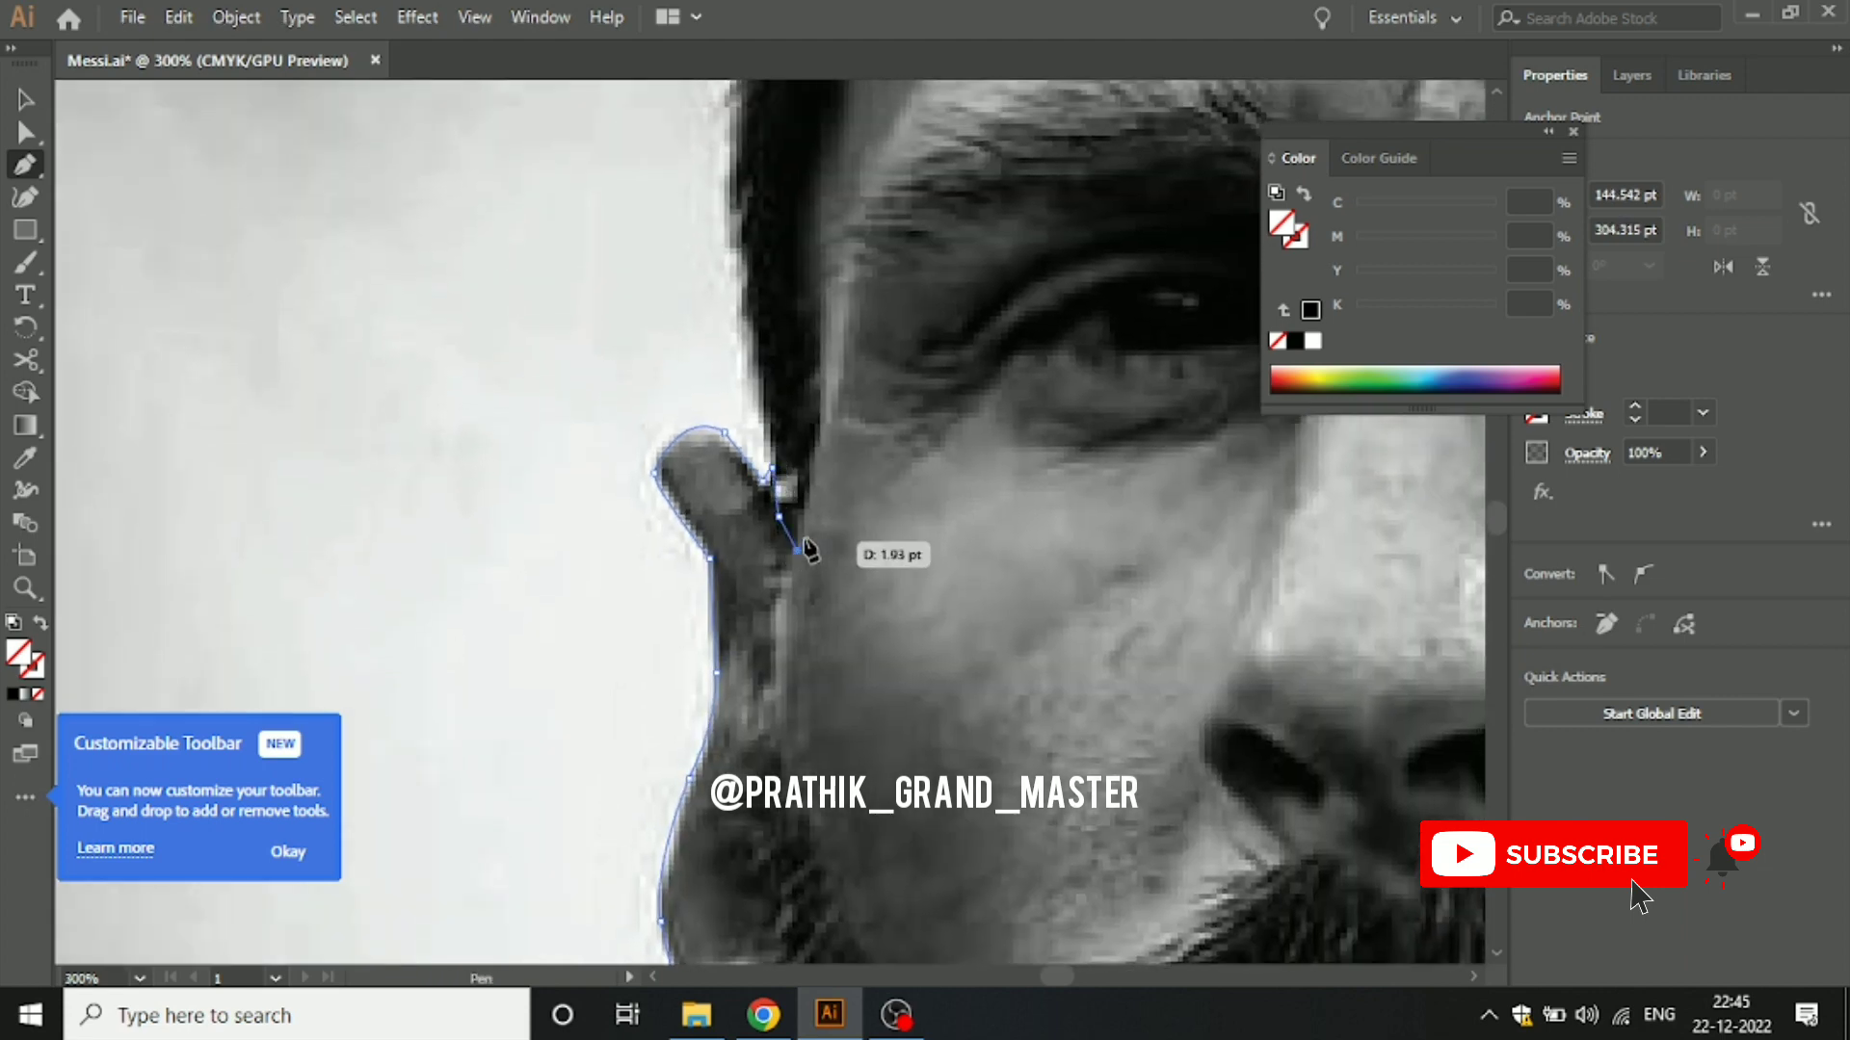
scroll(818, 450, "up", 3)
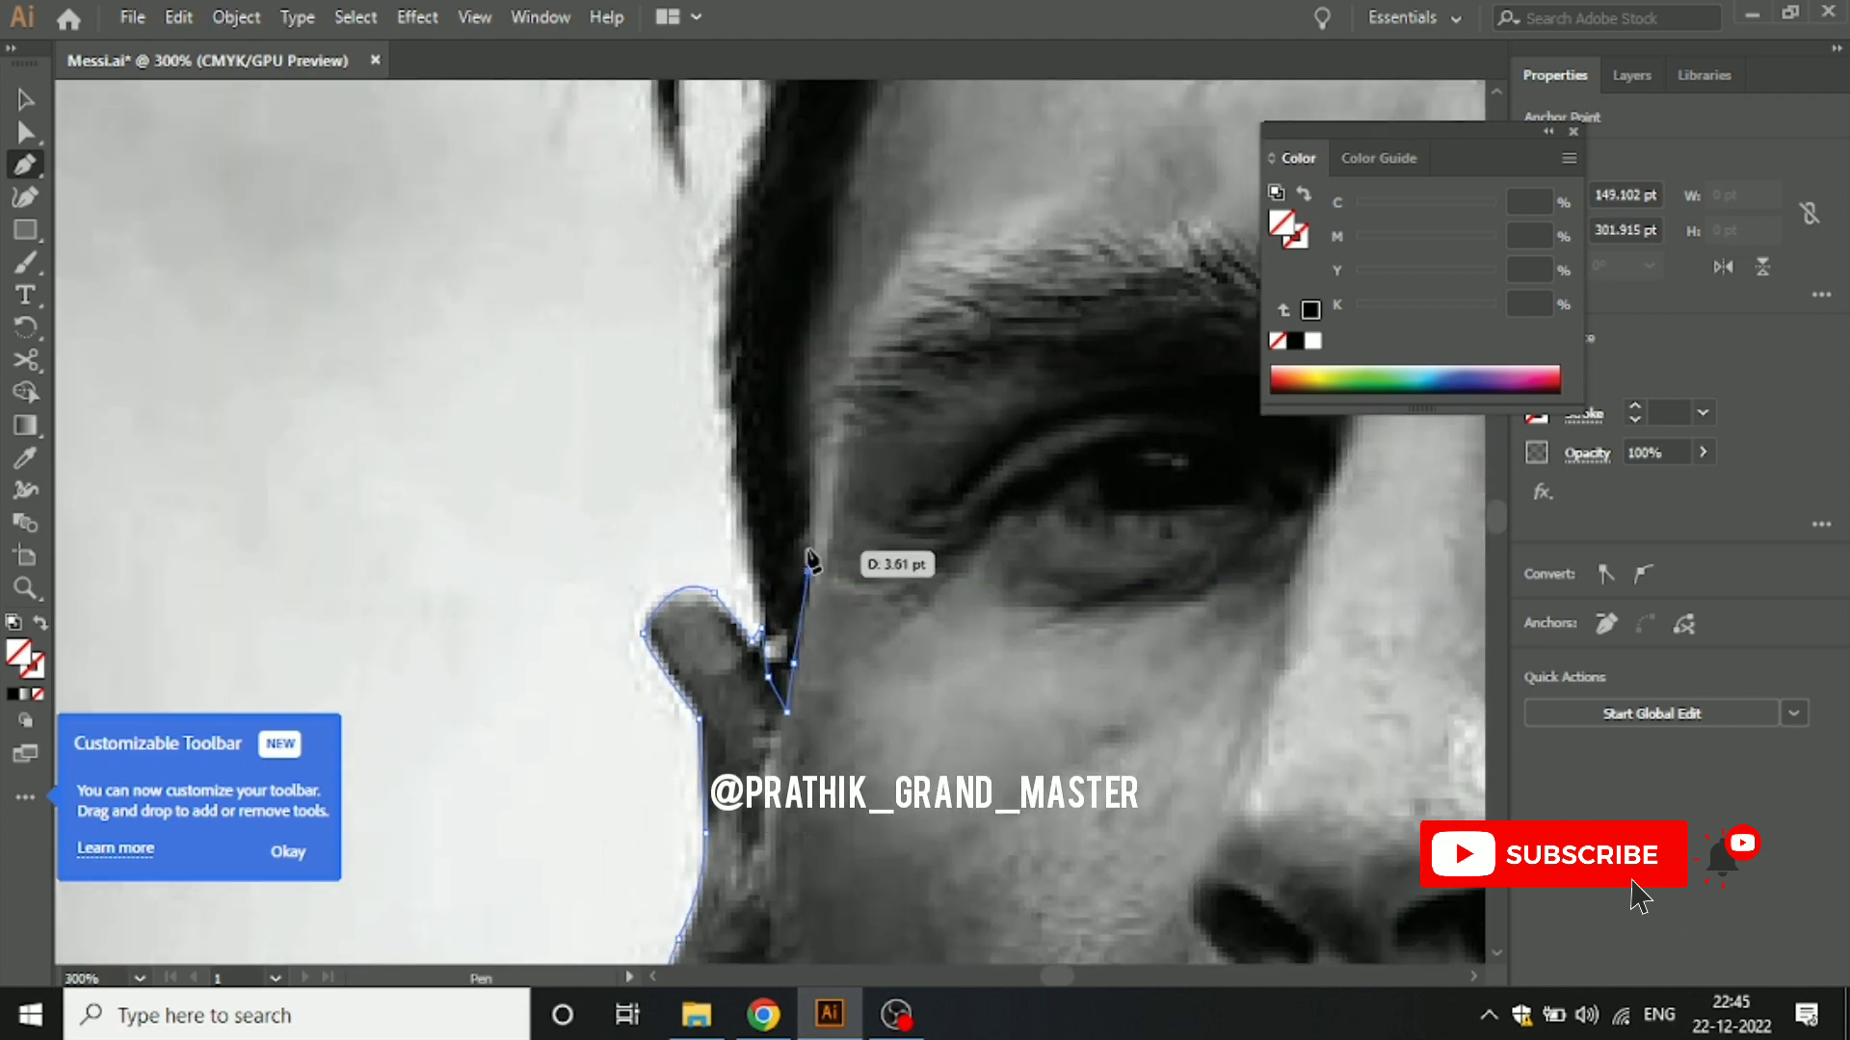
left_click(809, 573)
left_click(810, 446)
left_click(802, 376)
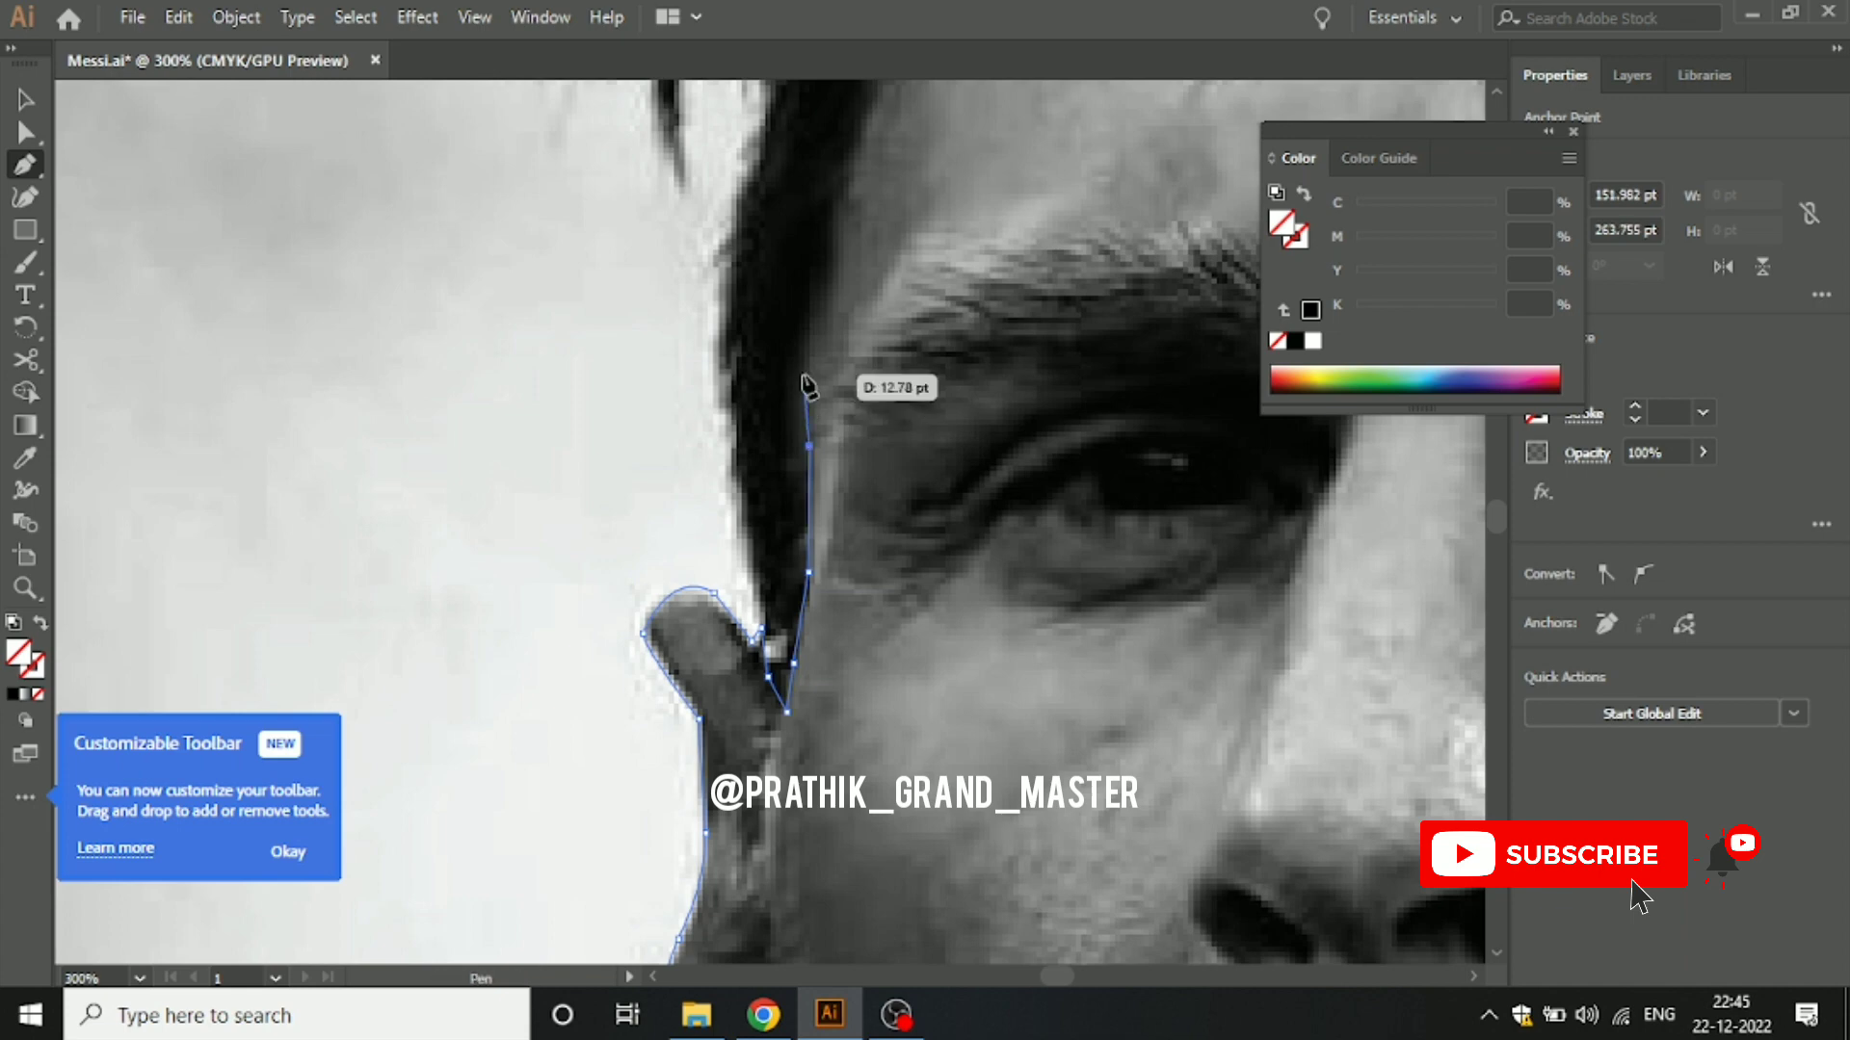
left_click(803, 332)
left_click_drag(802, 333, 777, 546)
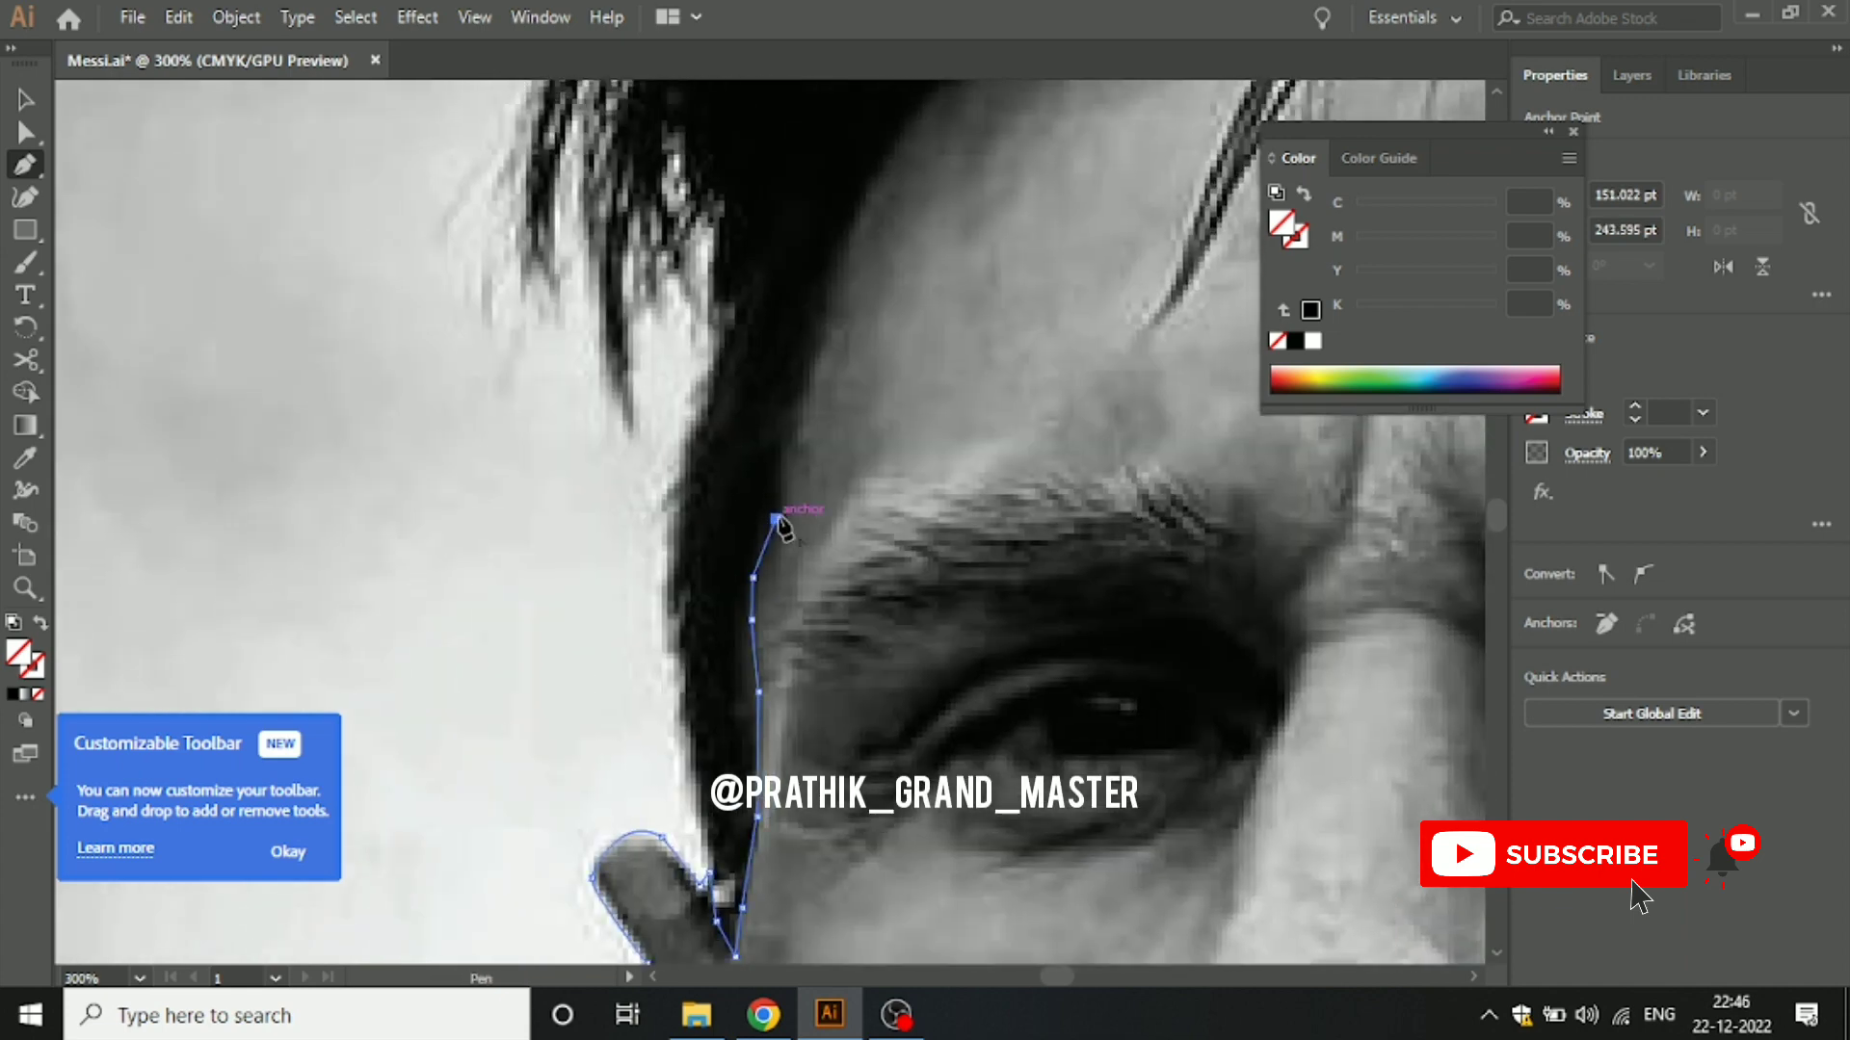
left_click(777, 519)
left_click(787, 490)
left_click(794, 433)
left_click(806, 390)
Step: Add anchors further up the hair edge to the forehead hairline
left_click_drag(817, 361, 788, 542)
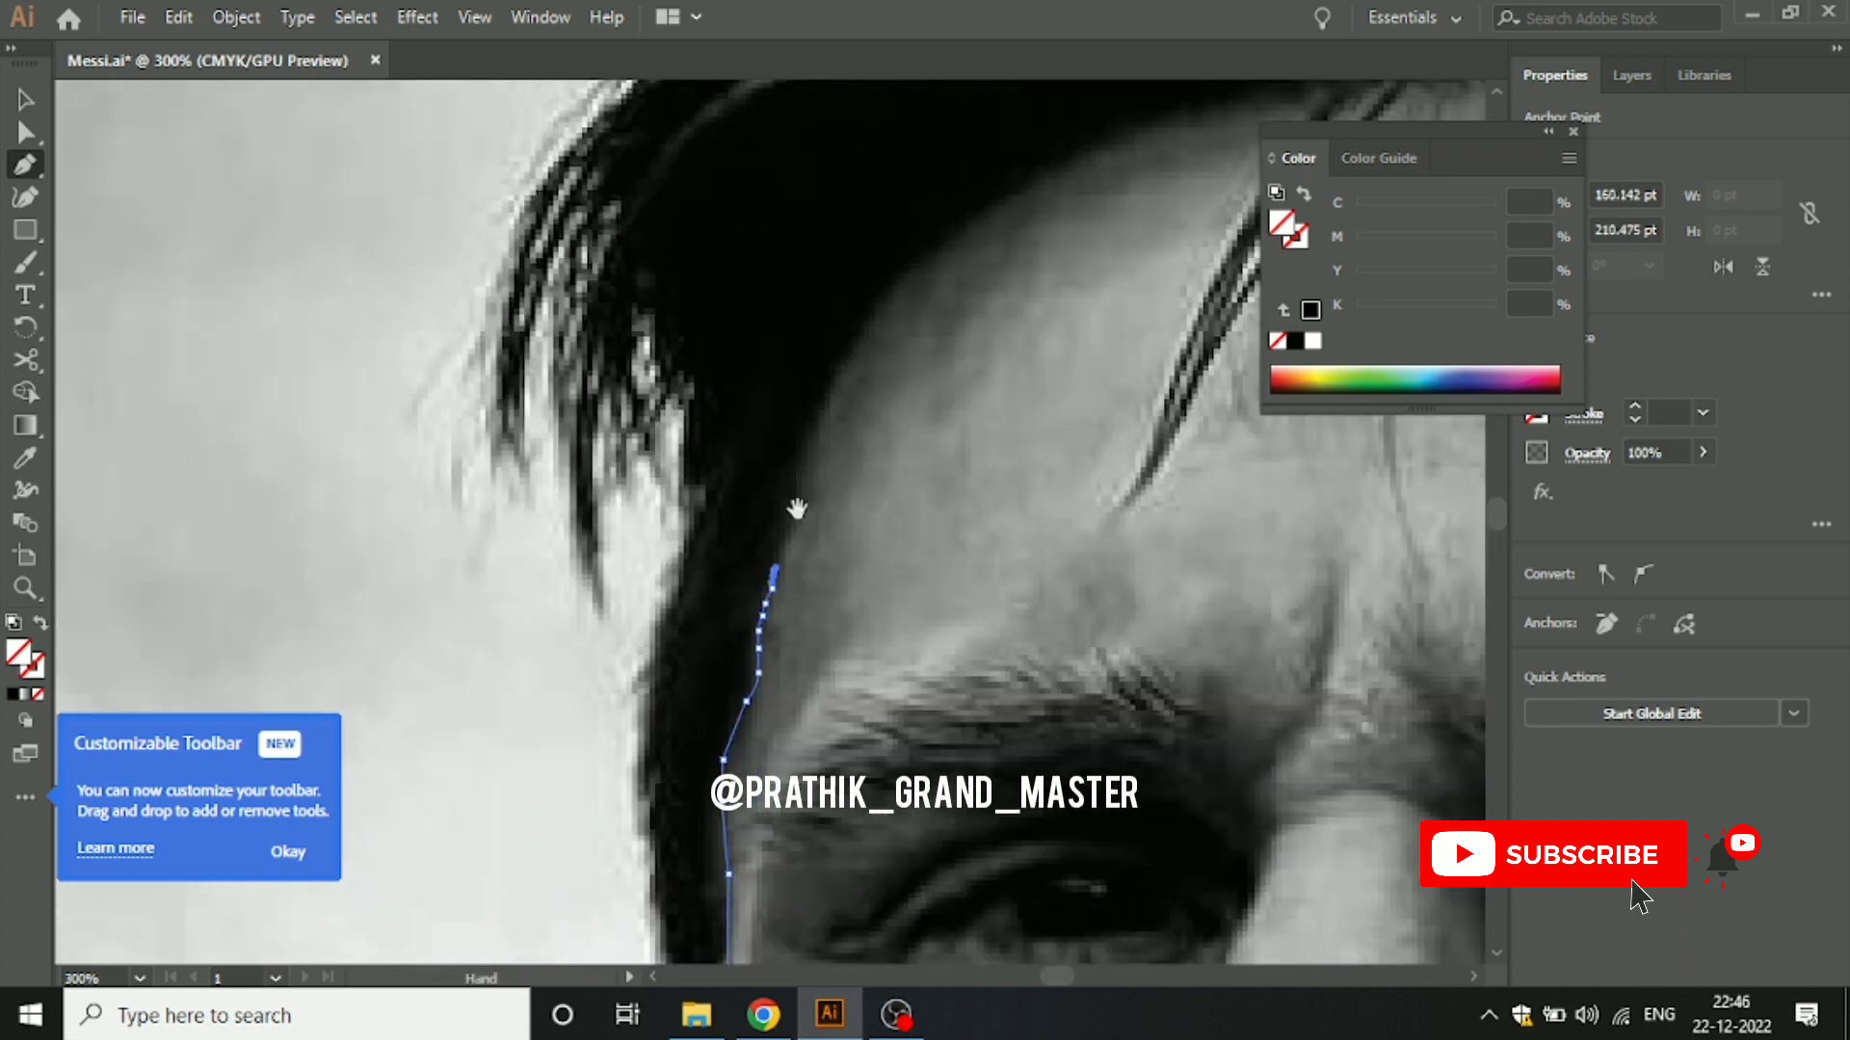
left_click(799, 495)
left_click(811, 449)
left_click(824, 407)
left_click(852, 345)
left_click_drag(788, 424, 537, 668)
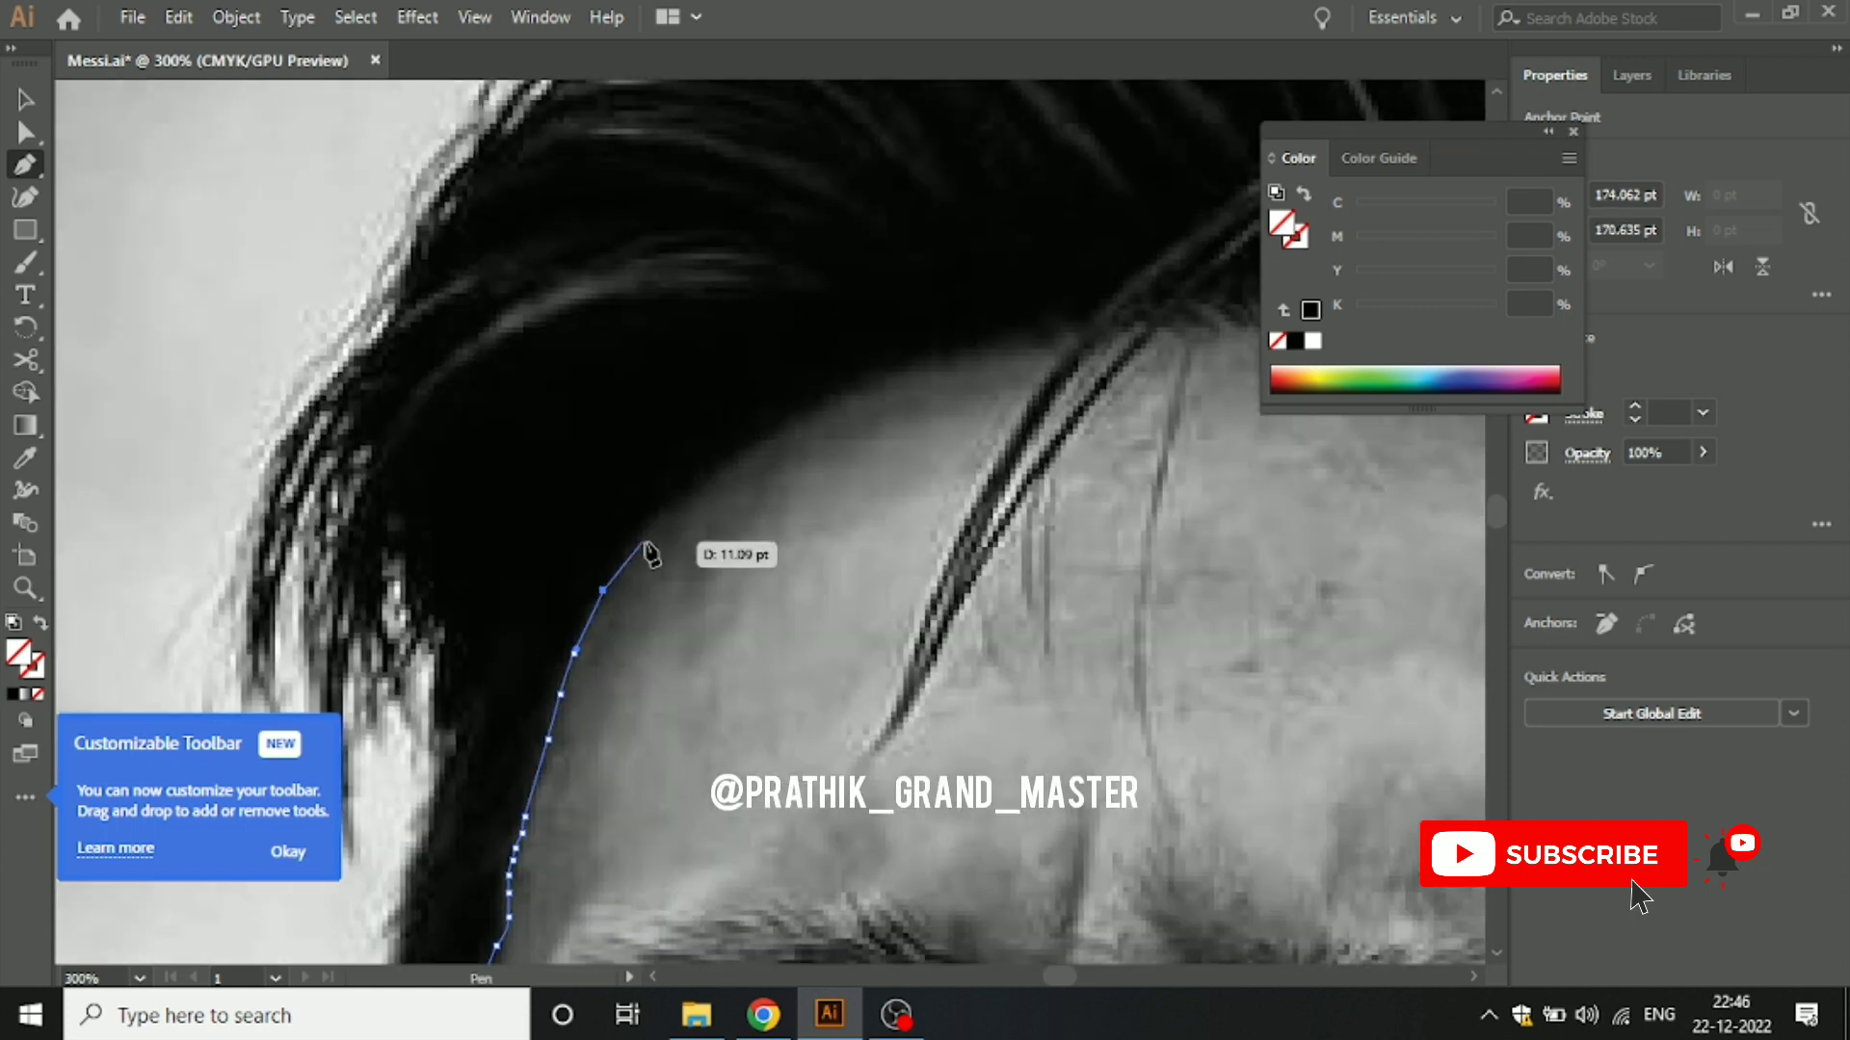
left_click(646, 527)
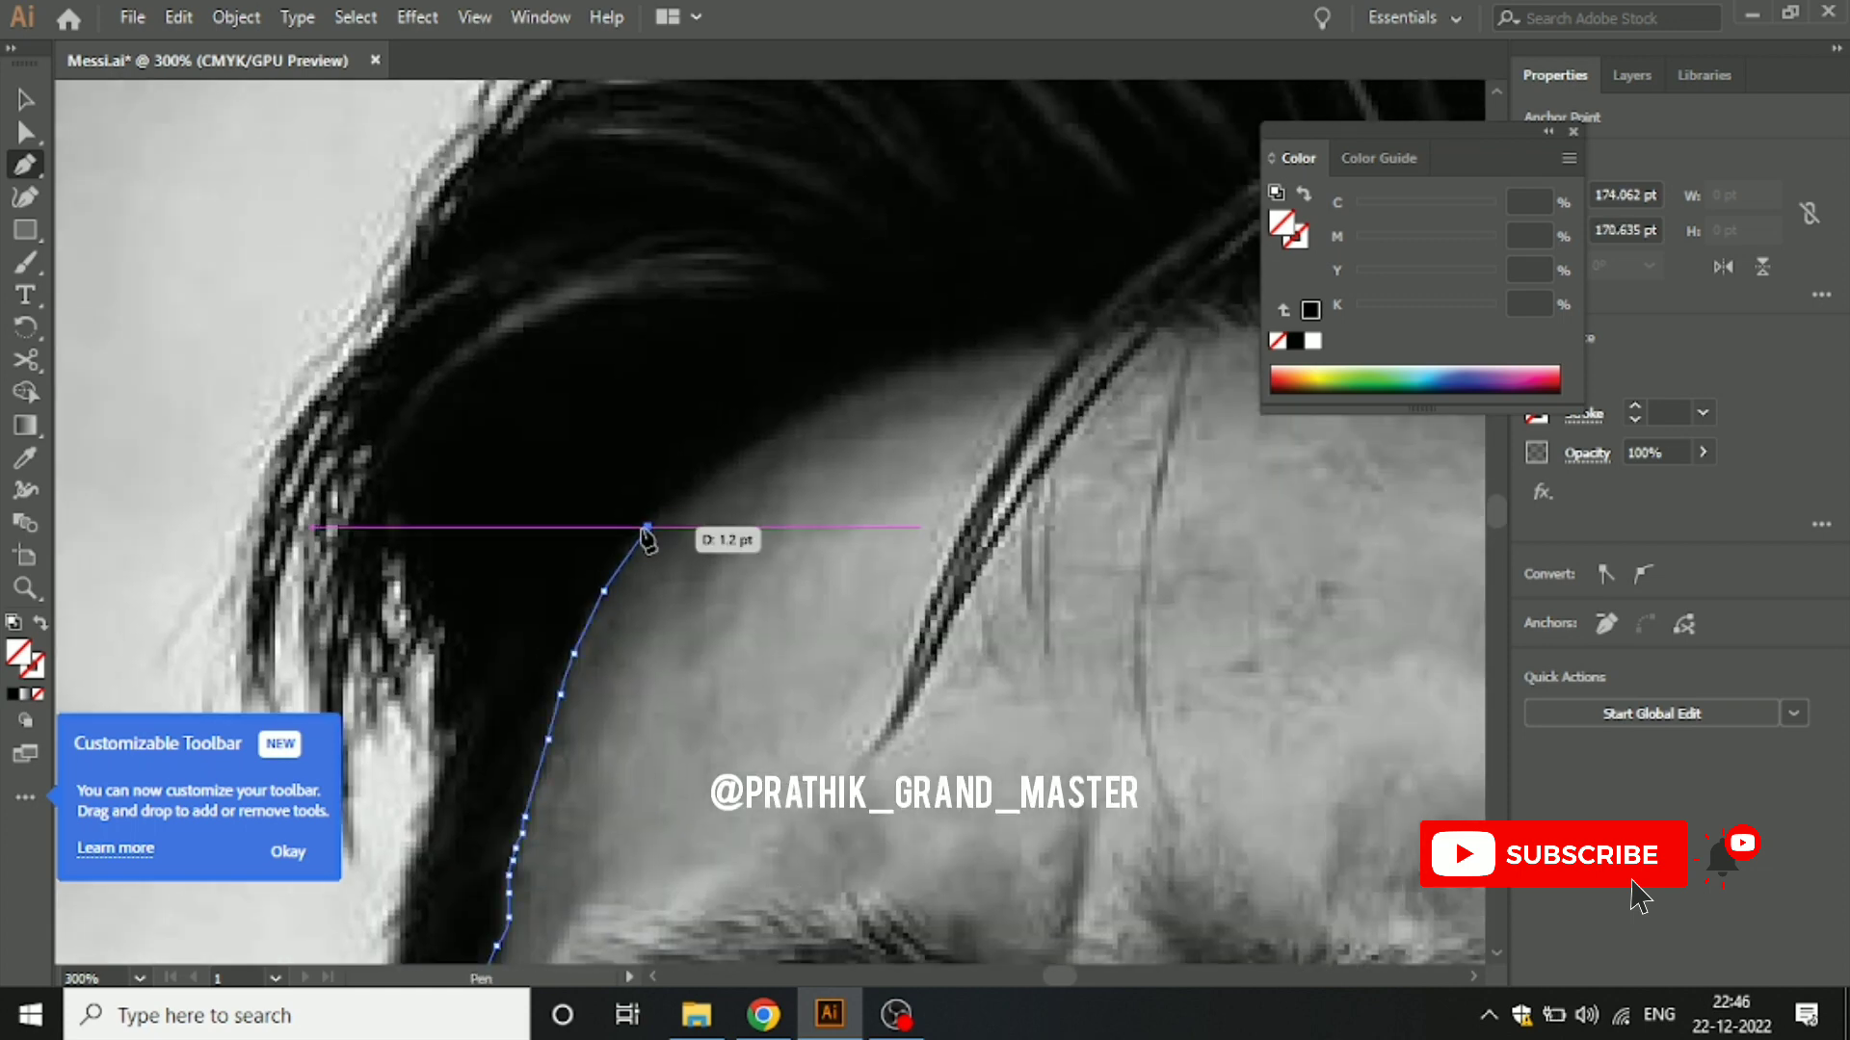
scroll(703, 488, "down", 4)
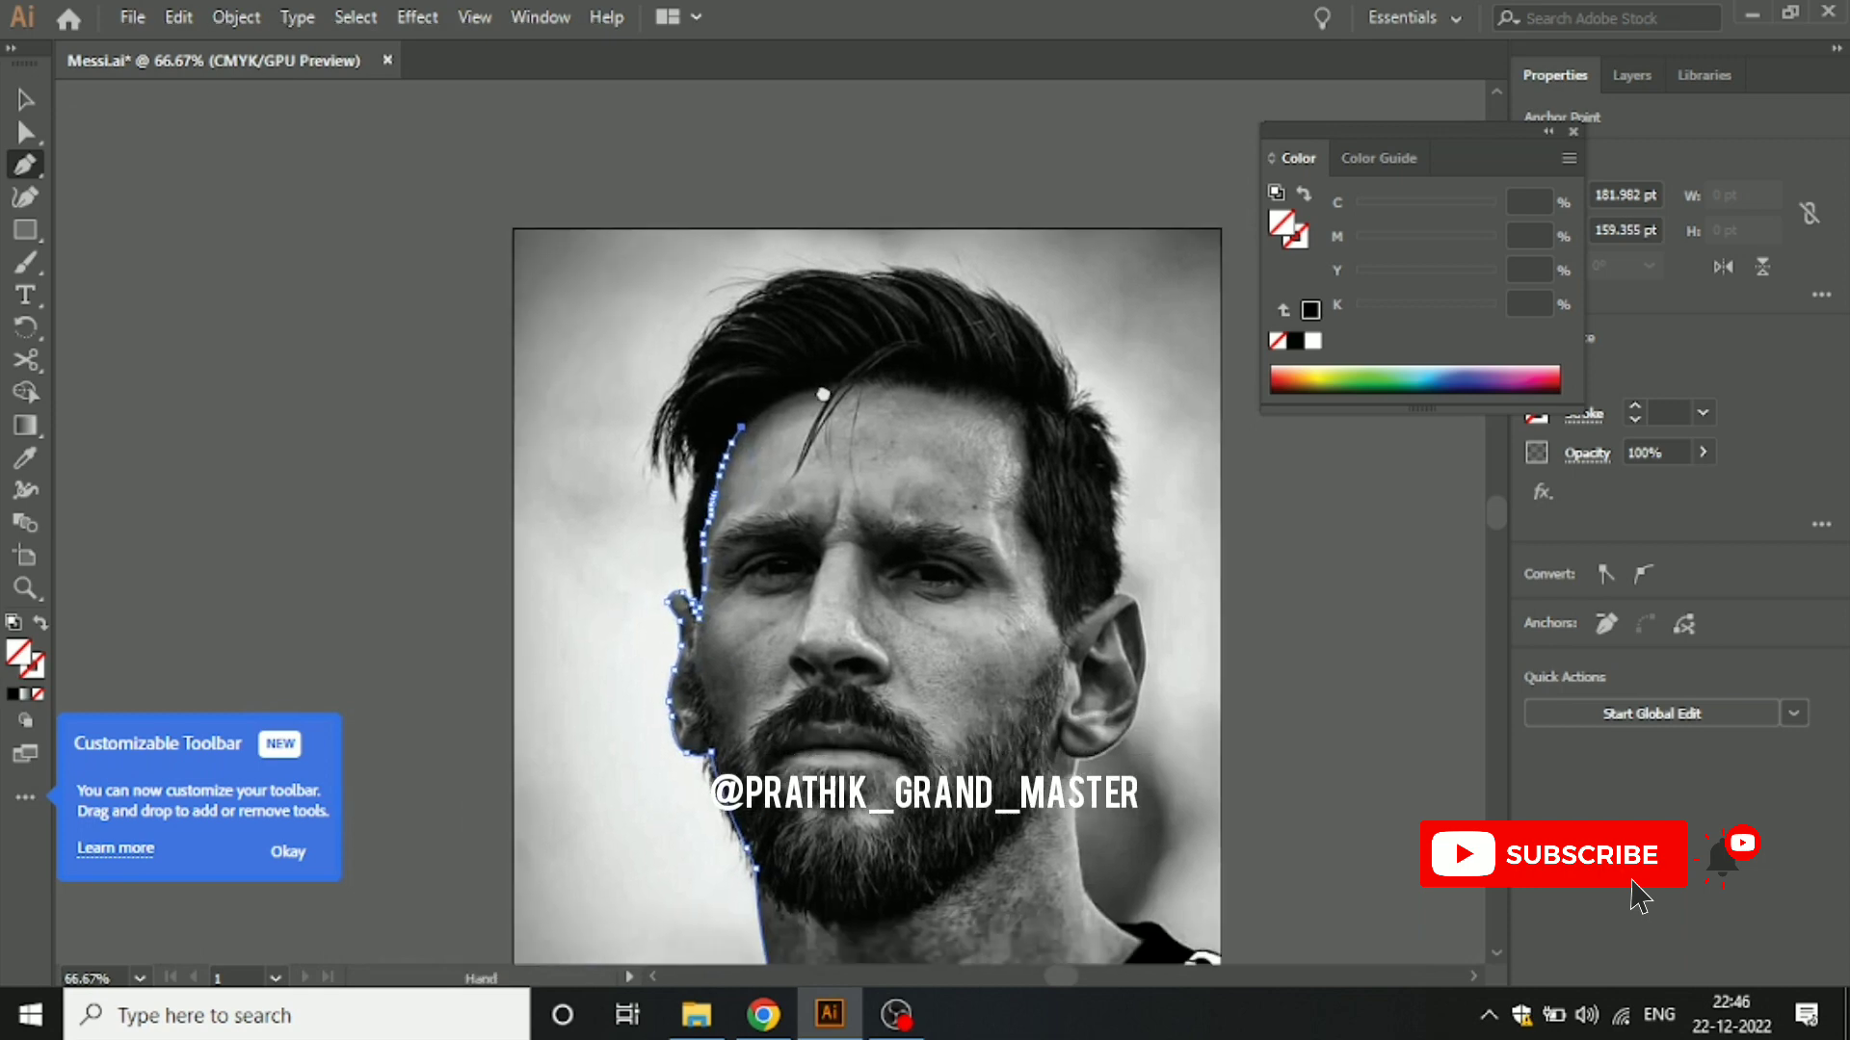
Step: Trace the outline up the side of the hair and across the forehead hairline
scroll(737, 510, "up", 2)
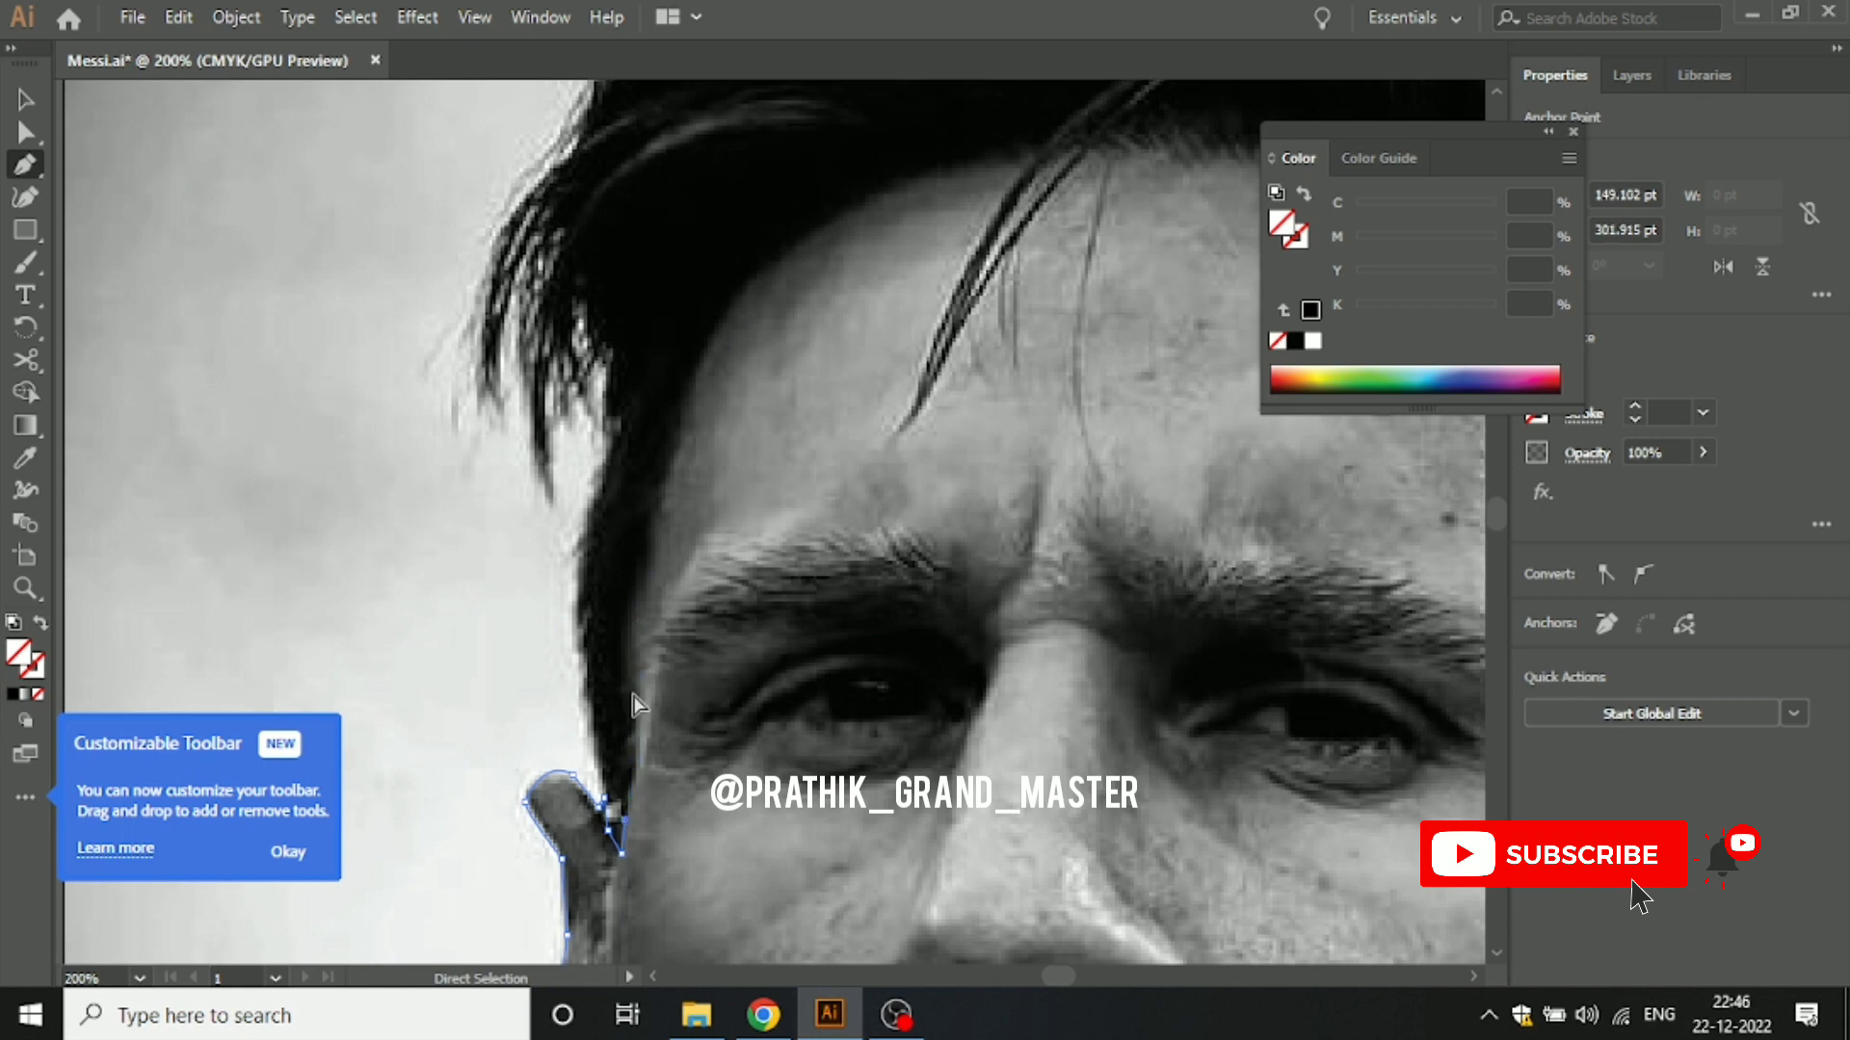
left_click(611, 598)
left_click(672, 330)
left_click_drag(735, 215, 183, 405)
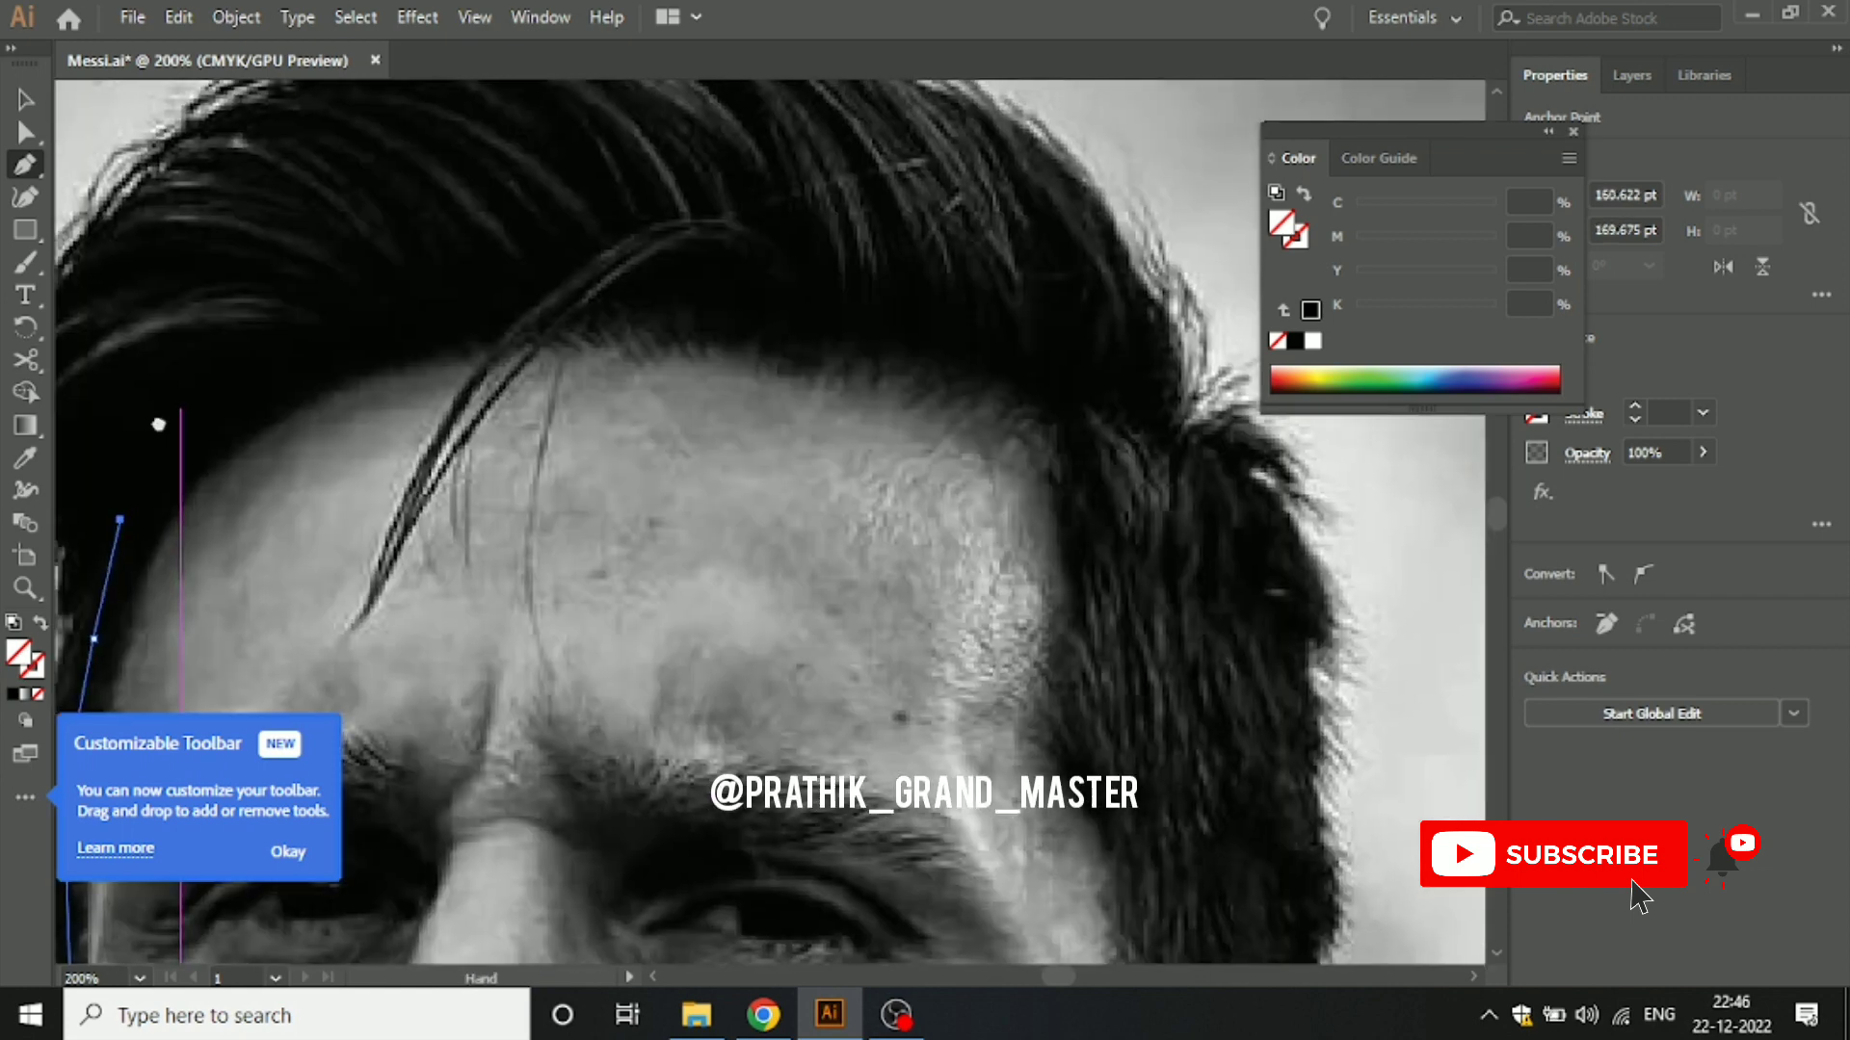
left_click(351, 292)
left_click(536, 231)
left_click(784, 256)
left_click(929, 289)
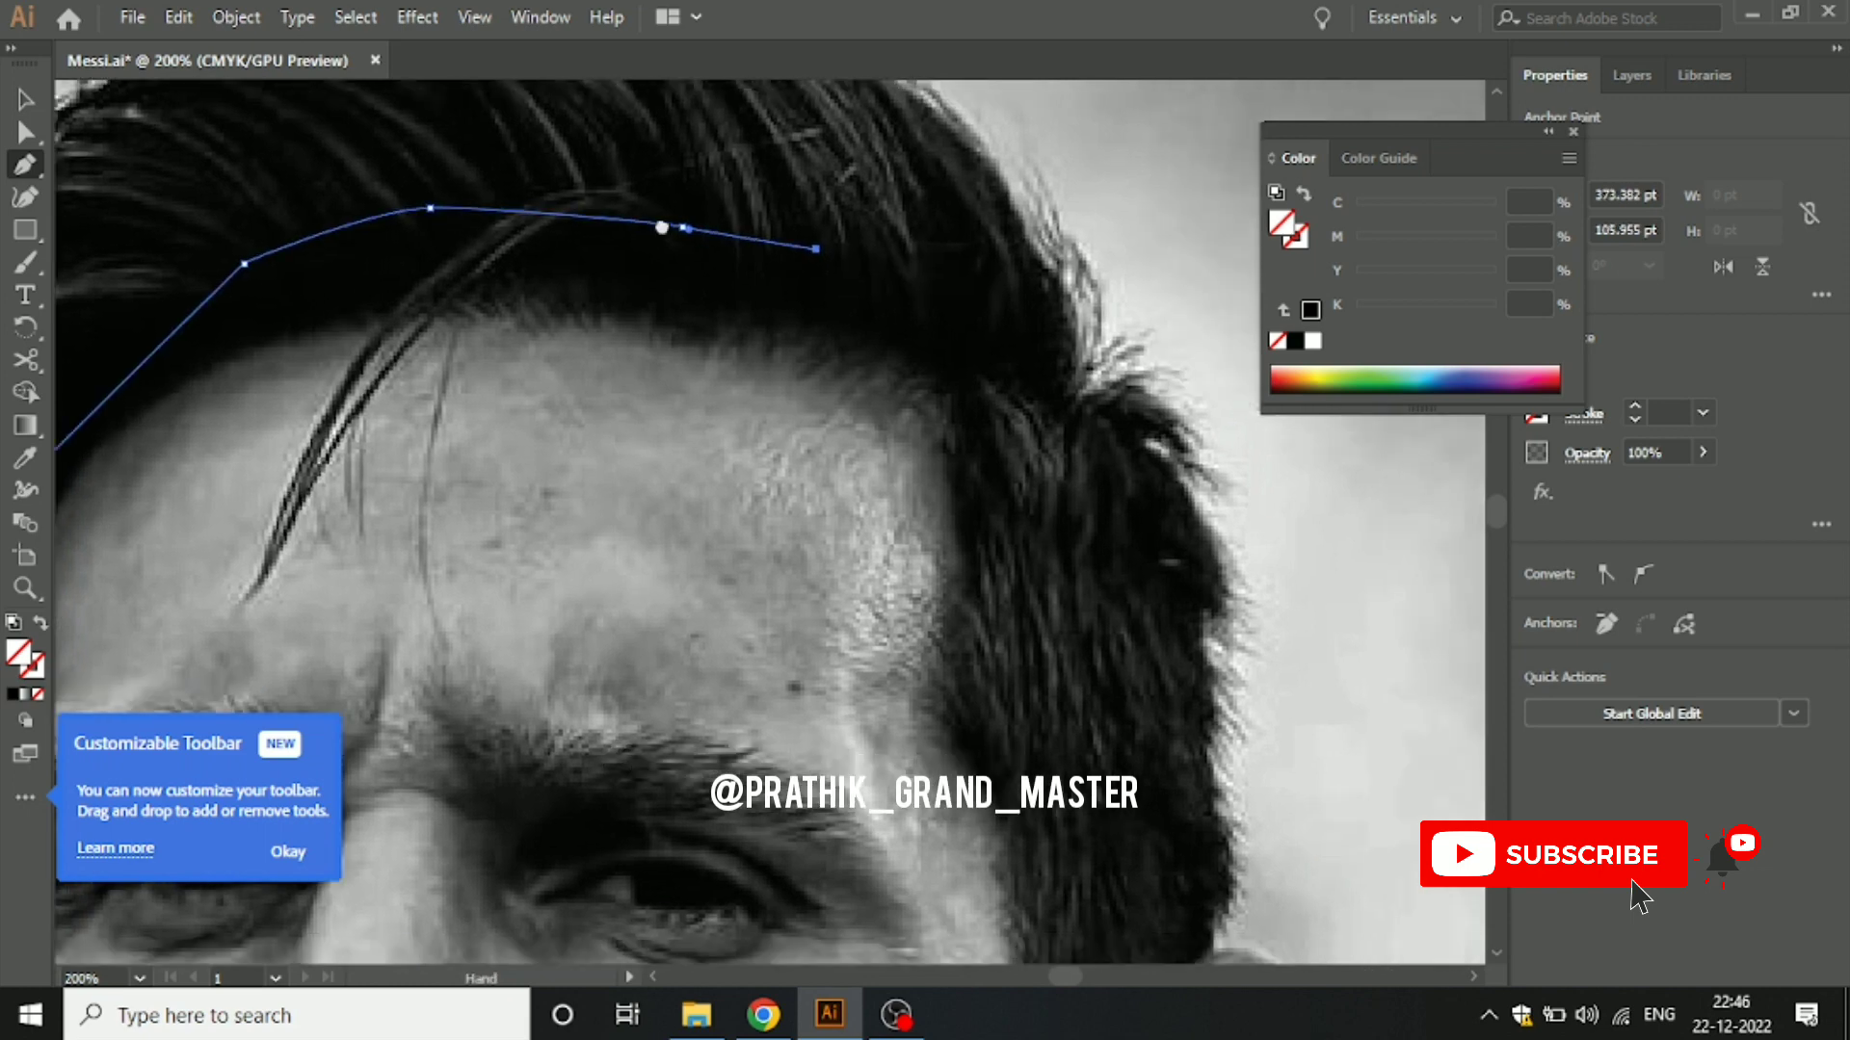
Step: Continue the outline down the right hair edge to where the hair meets the ear
left_click_drag(1056, 348, 735, 253)
left_click(735, 252)
left_click(814, 330)
left_click(858, 569)
left_click_drag(872, 660, 847, 364)
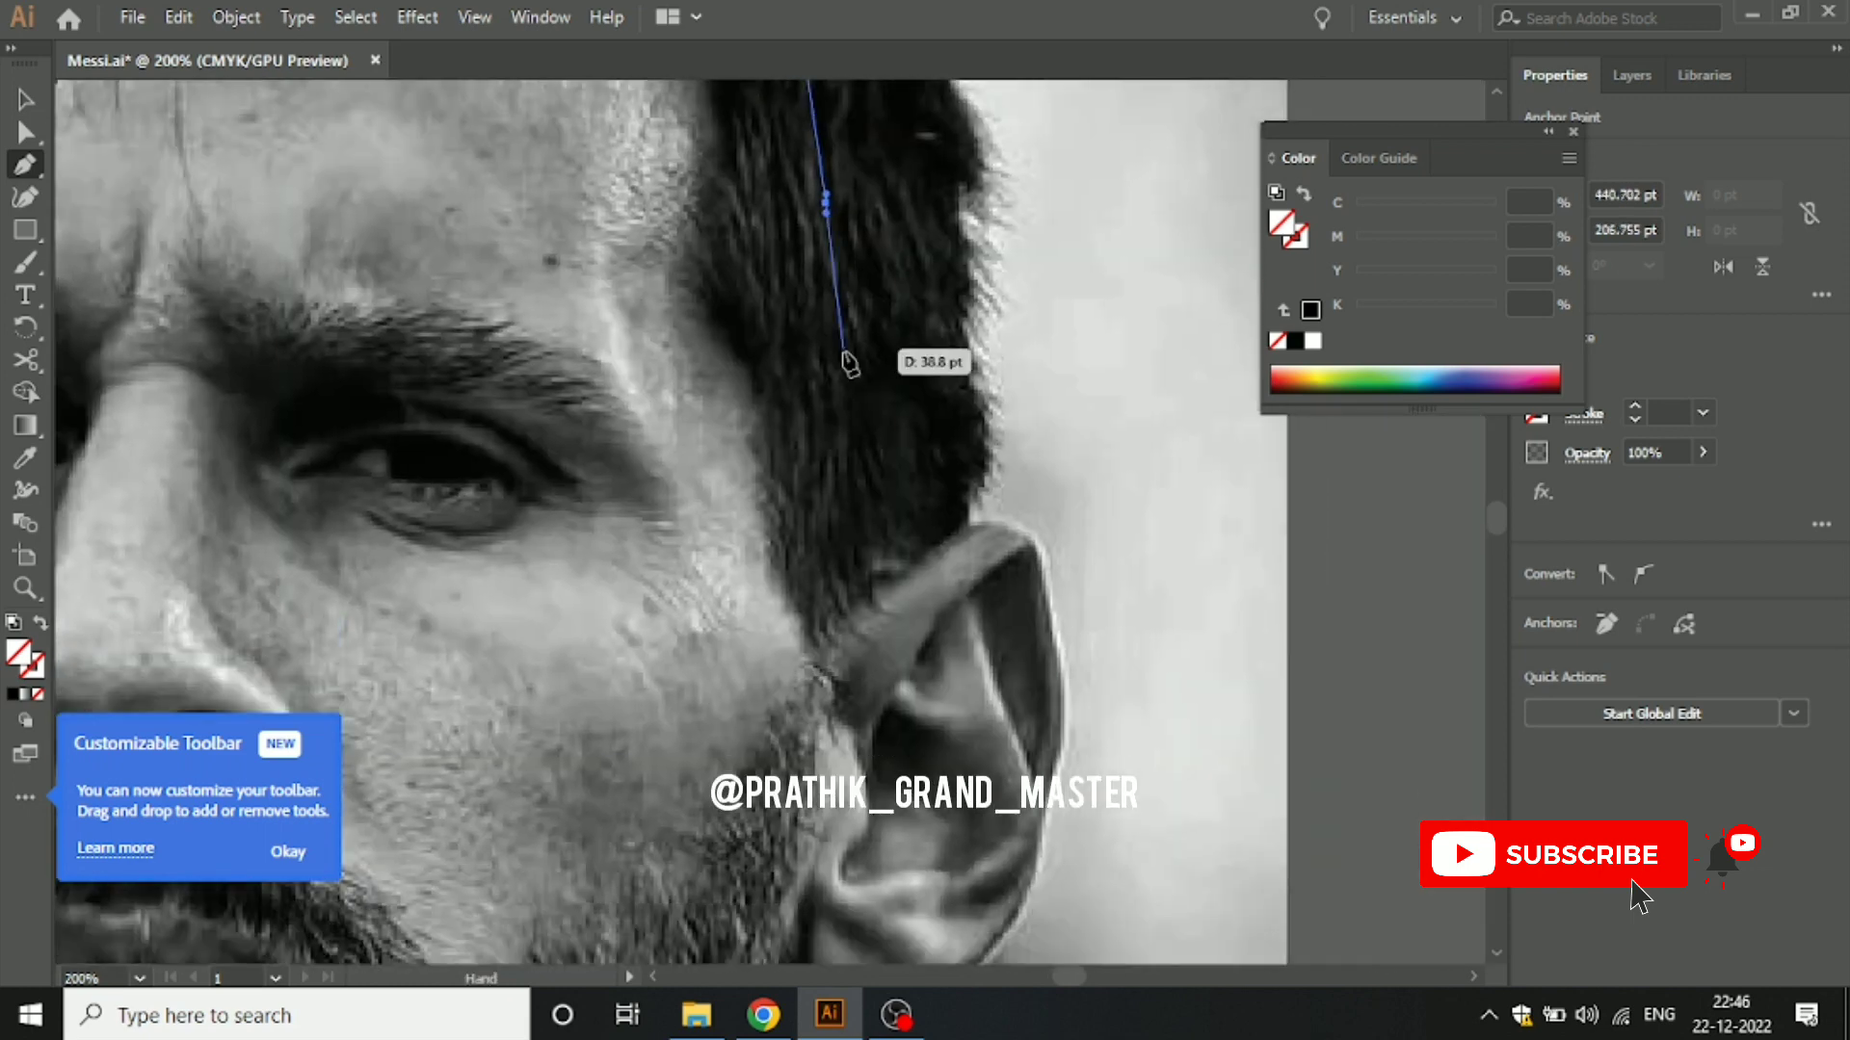
left_click(825, 612)
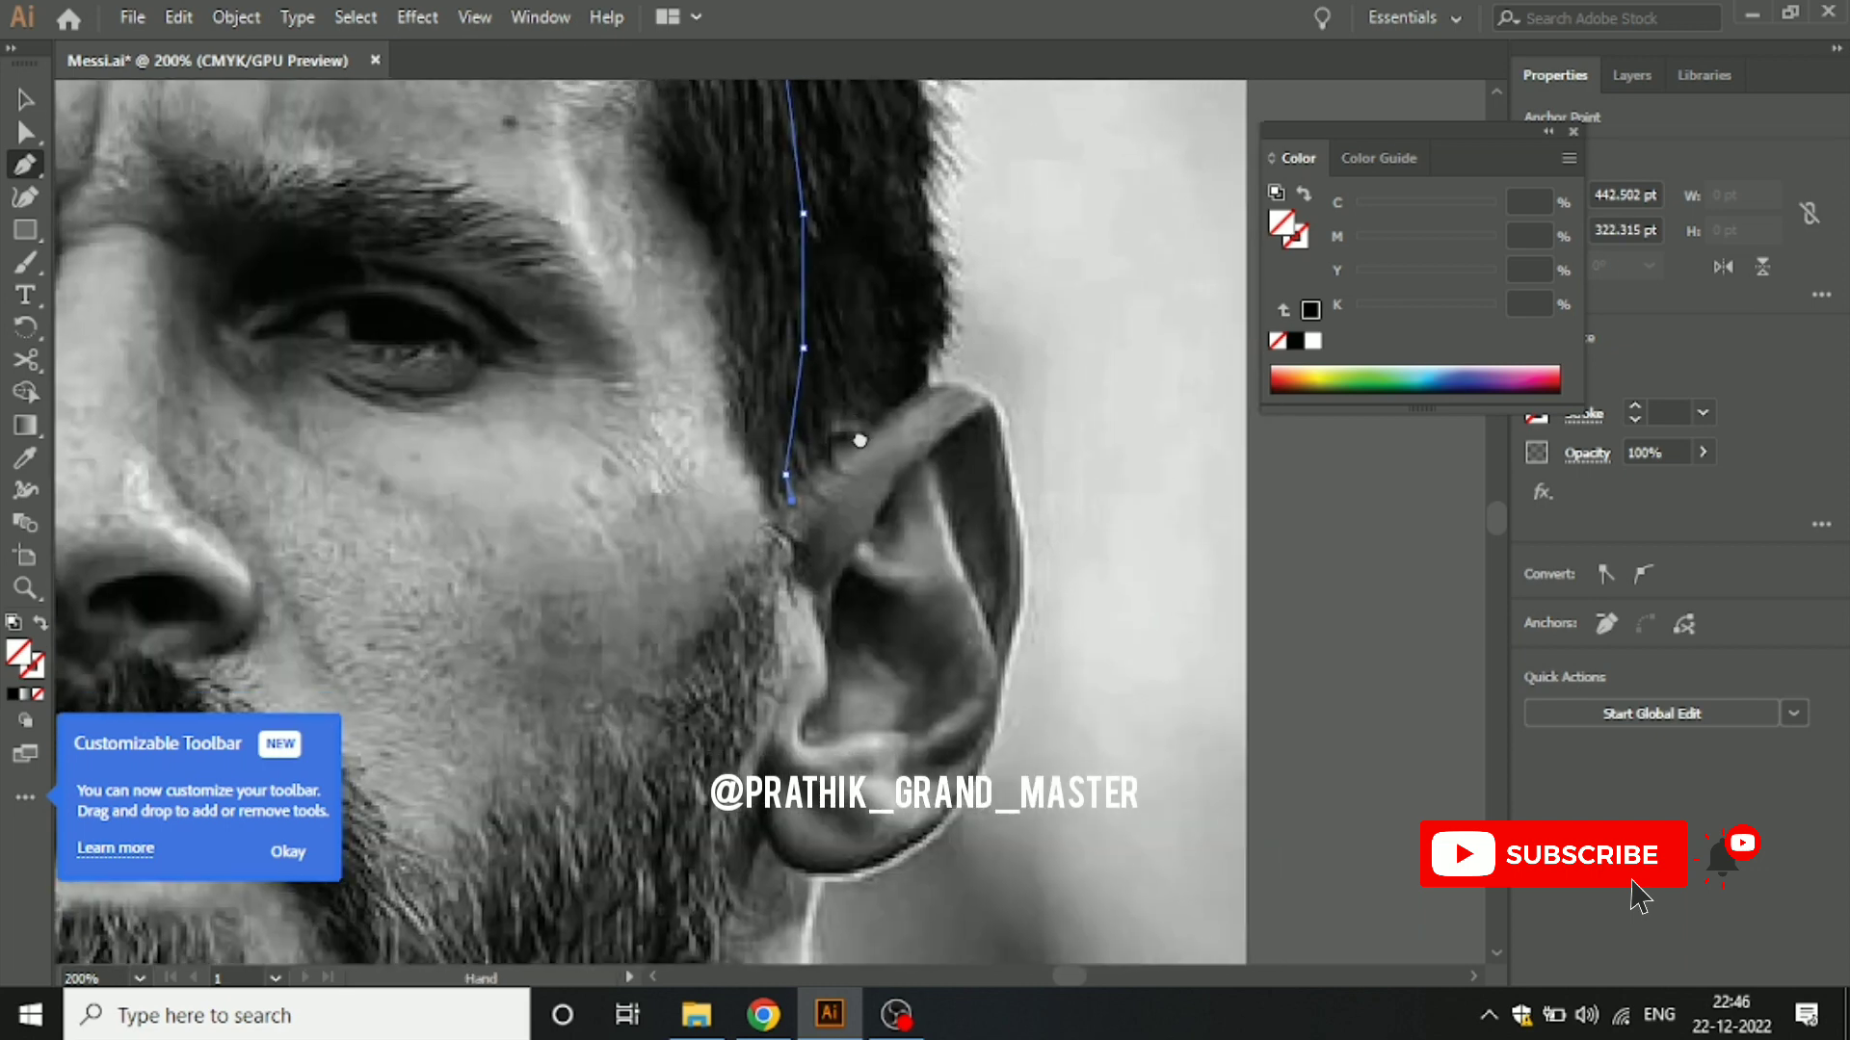
Step: Curve the outline over the top of the right ear and along its outer rim
left_click_drag(906, 588, 862, 482)
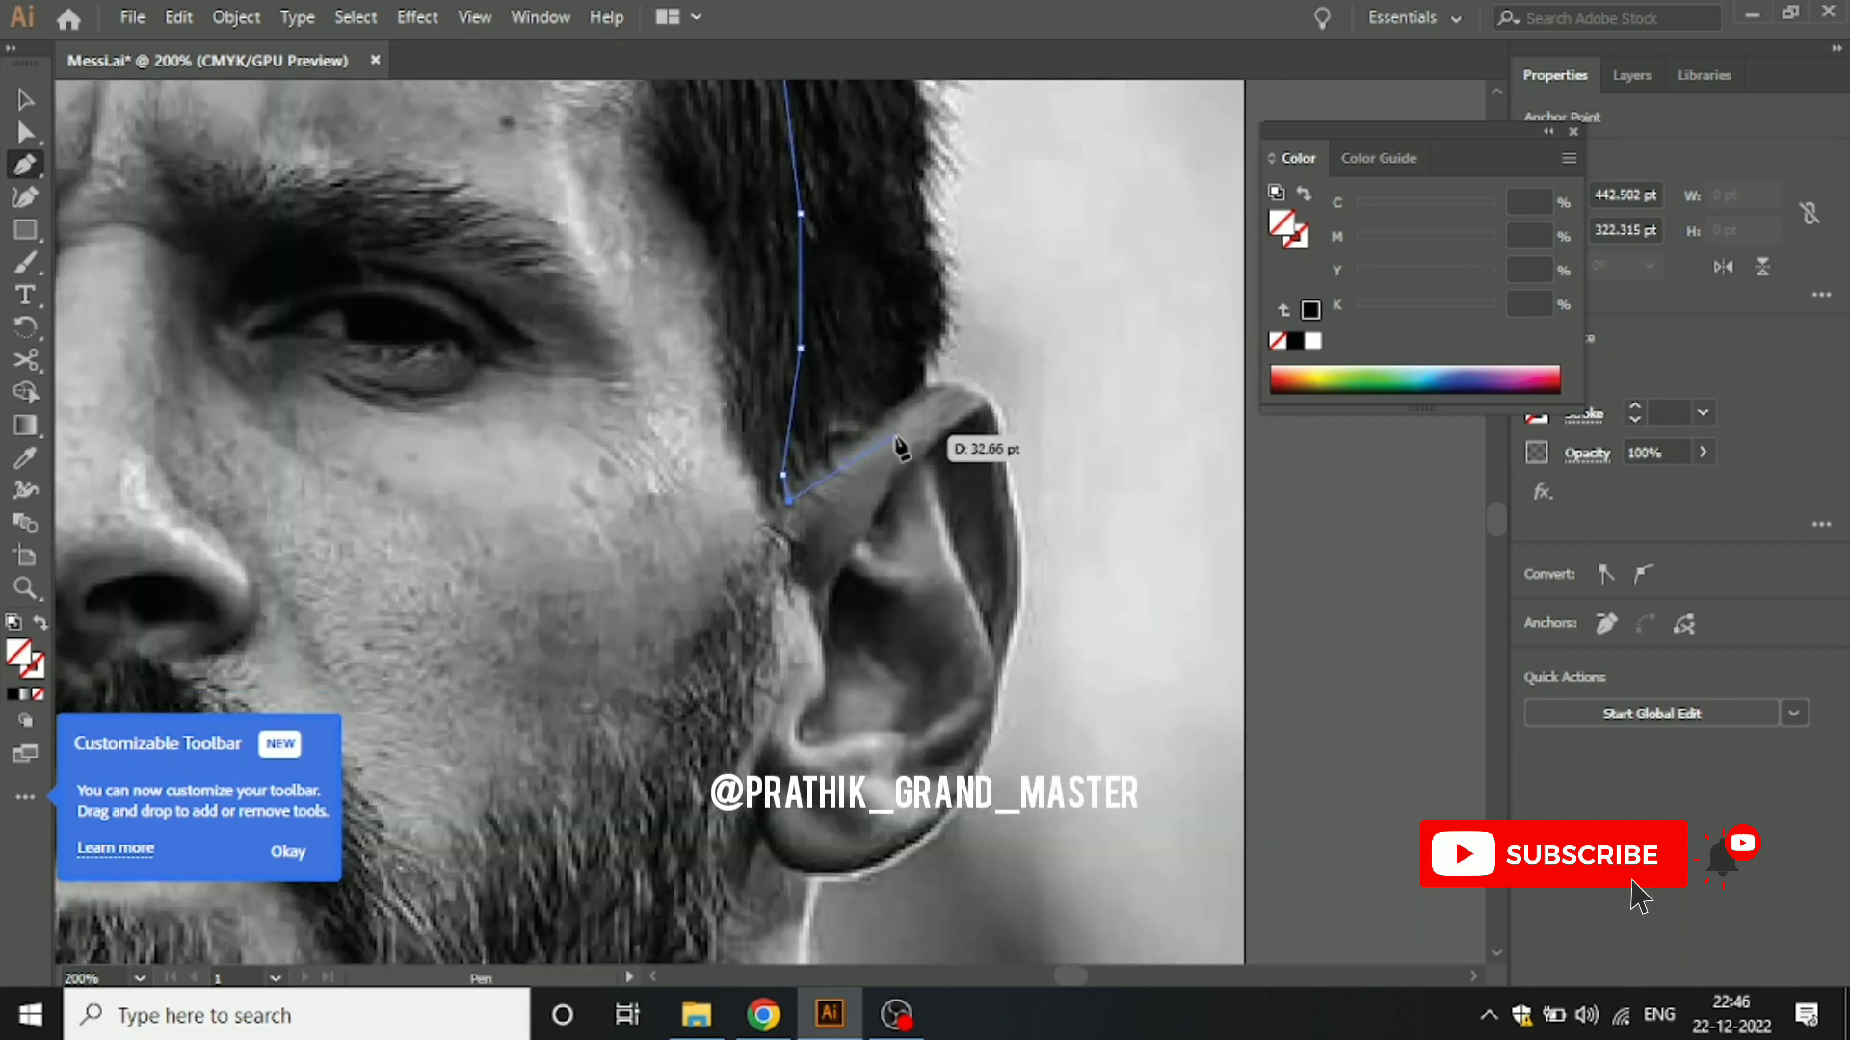
scroll(971, 441, "up", 1)
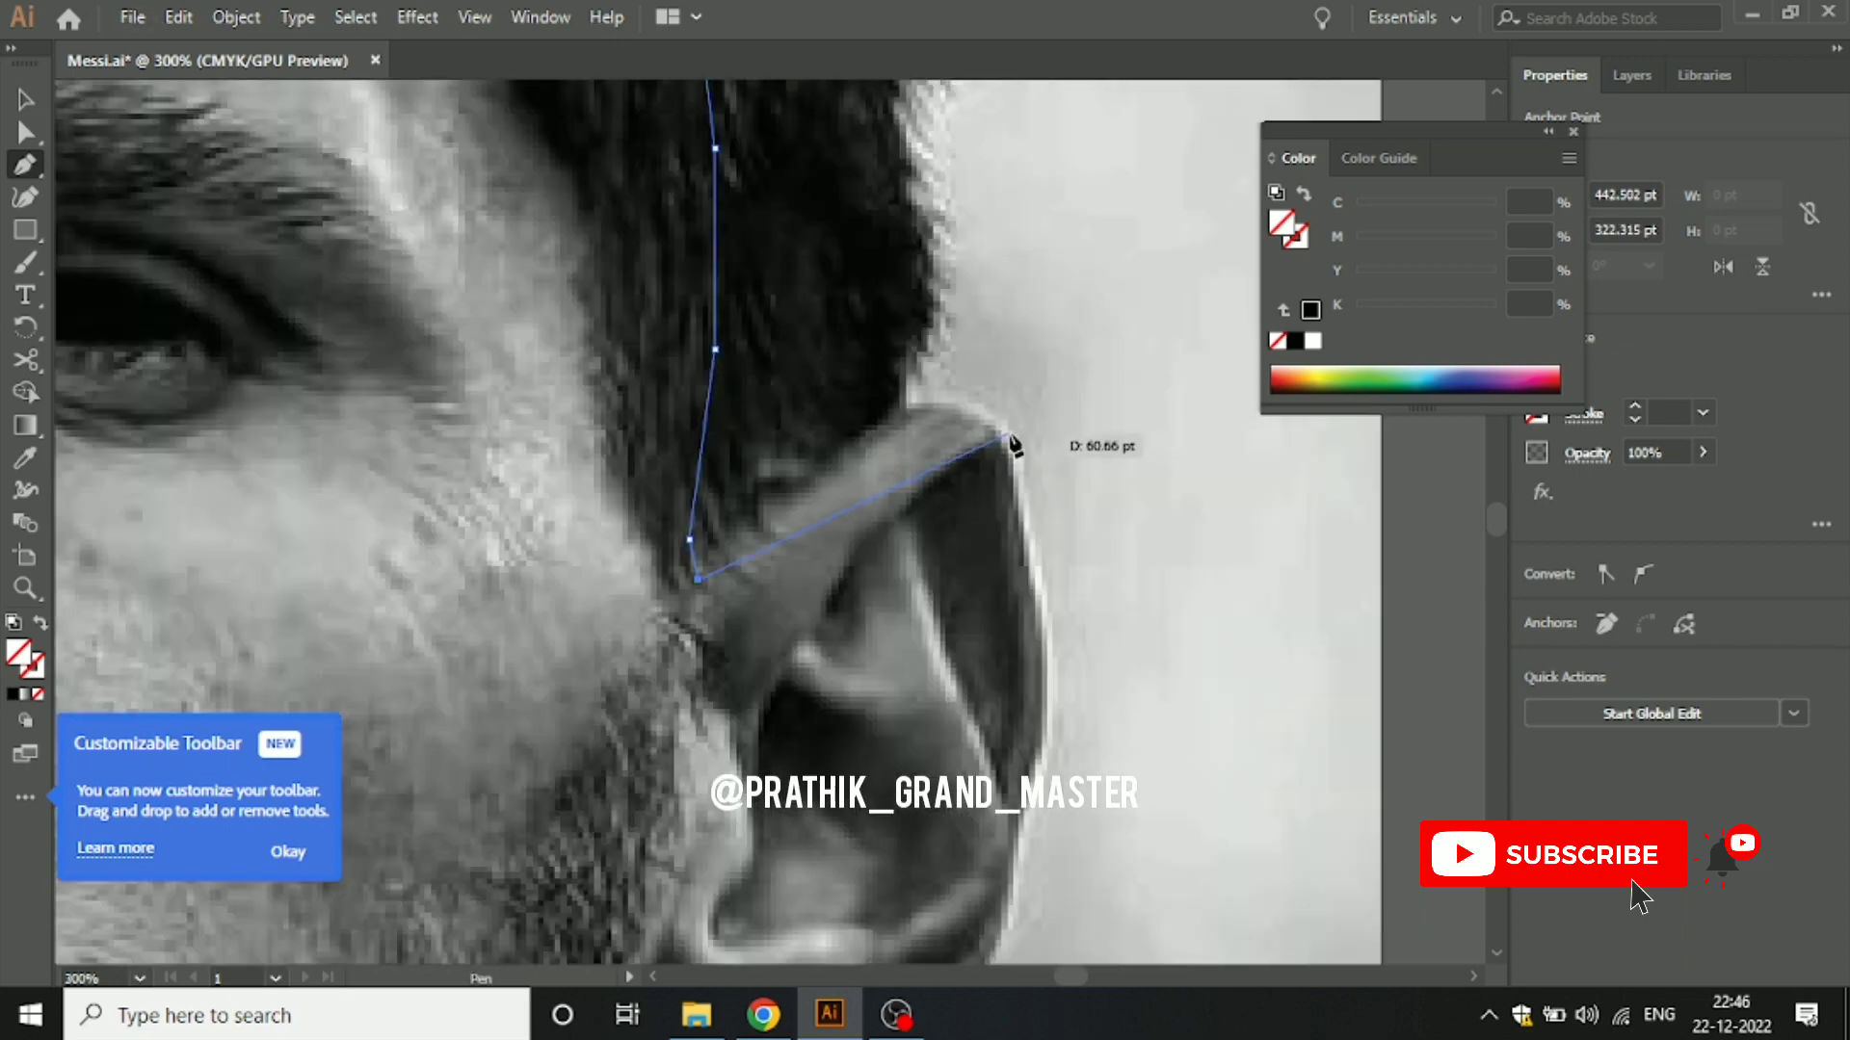
left_click_drag(1000, 432, 1090, 536)
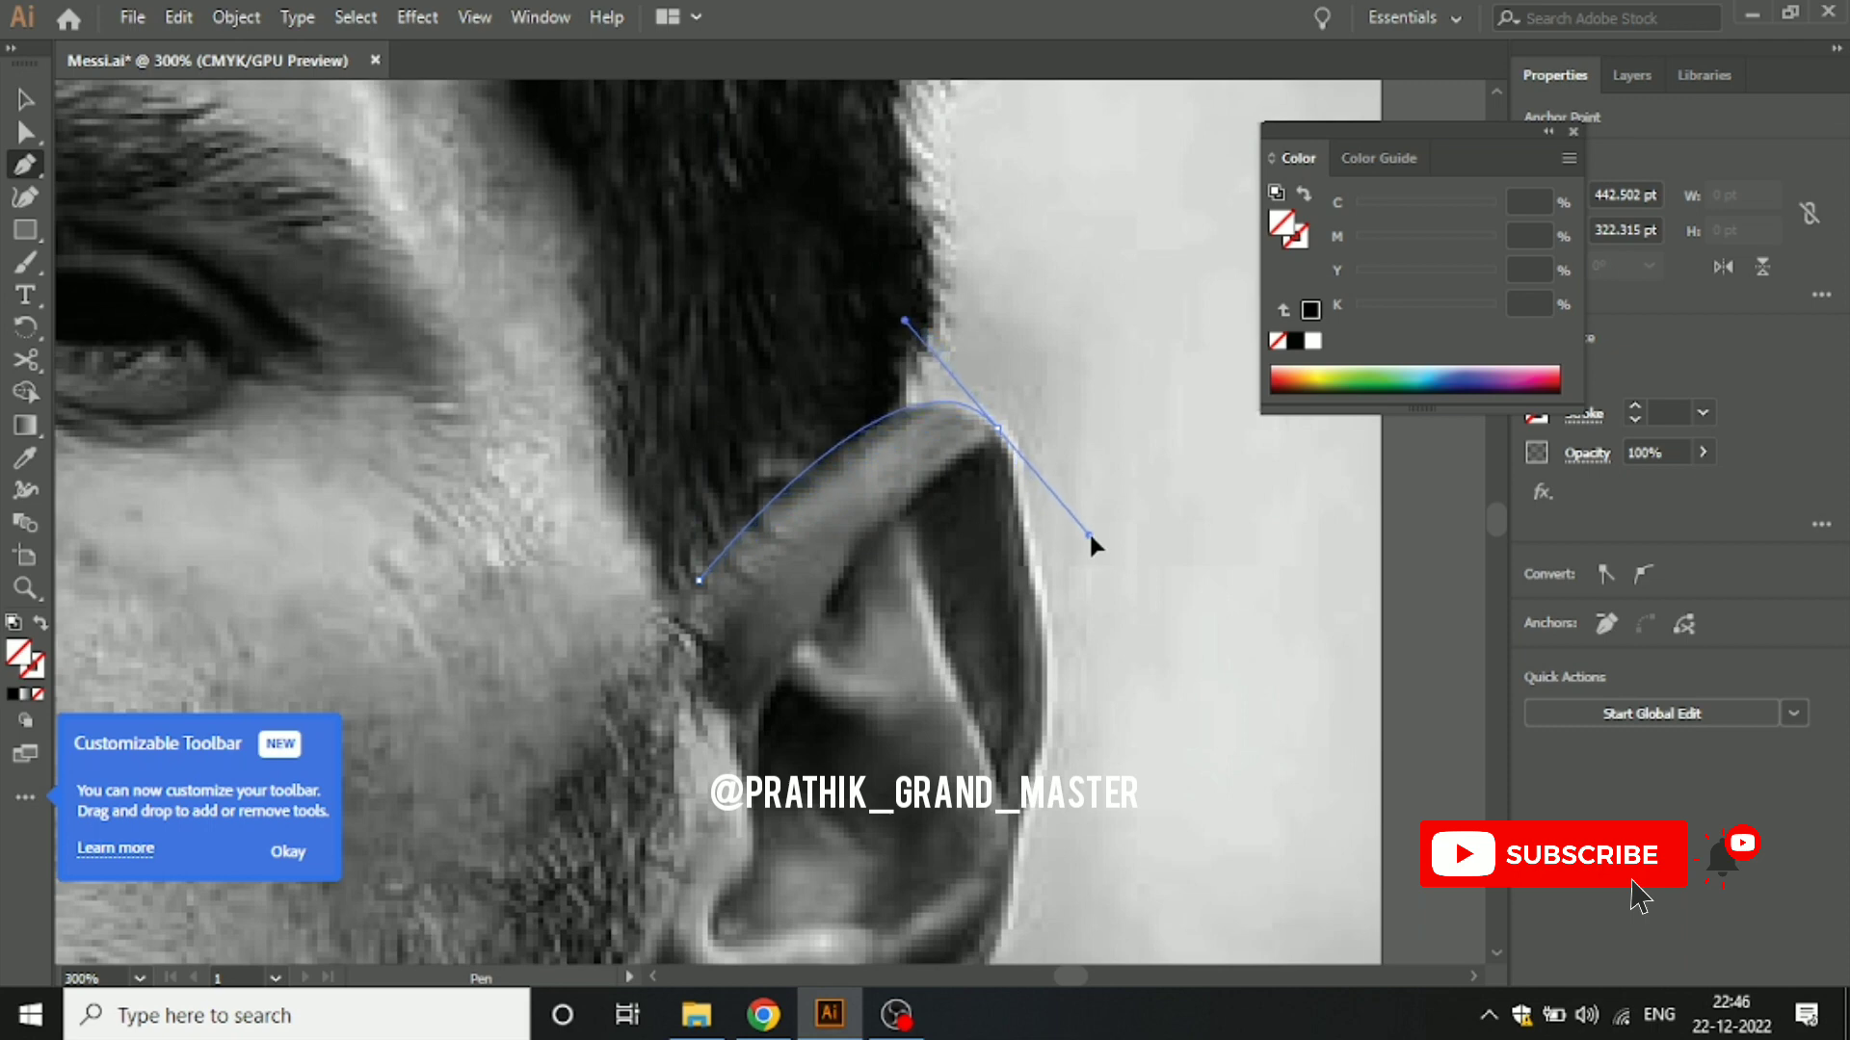
scroll(1038, 517, "up", 2)
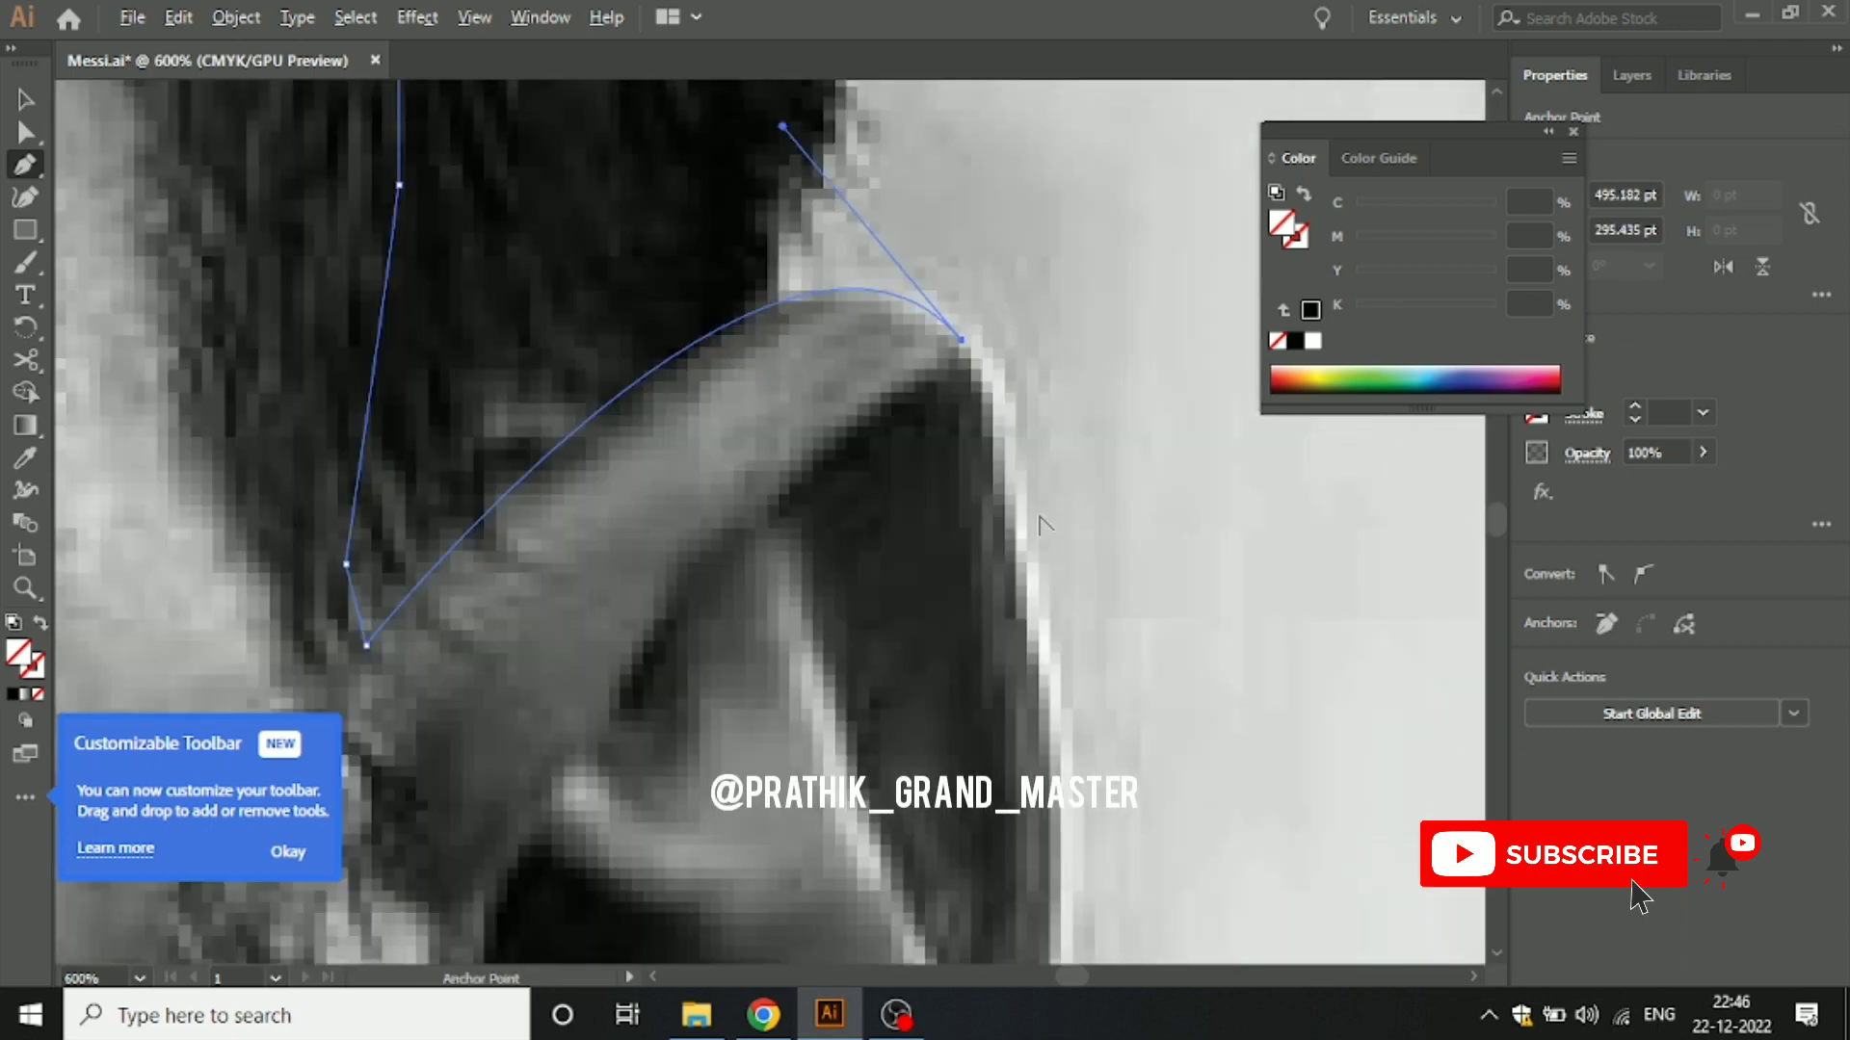
left_click_drag(1012, 515, 1005, 578)
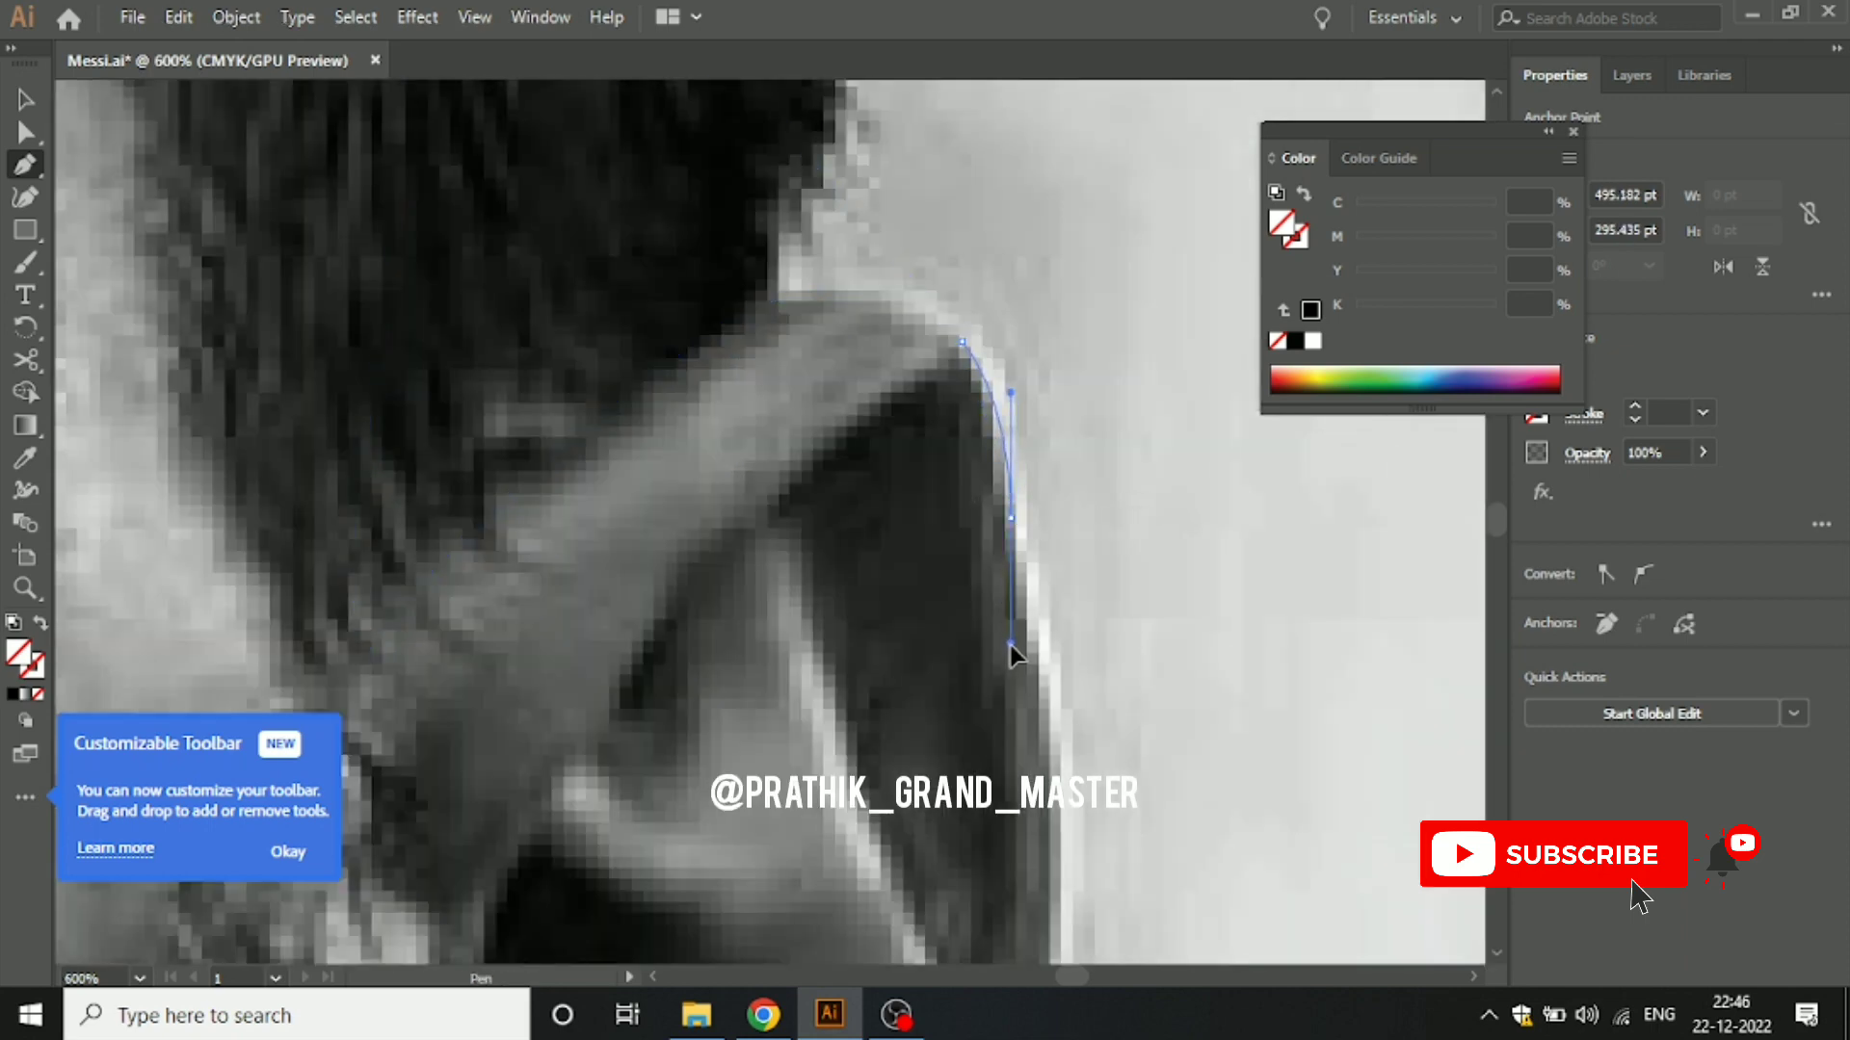
scroll(1033, 582, "down", 1)
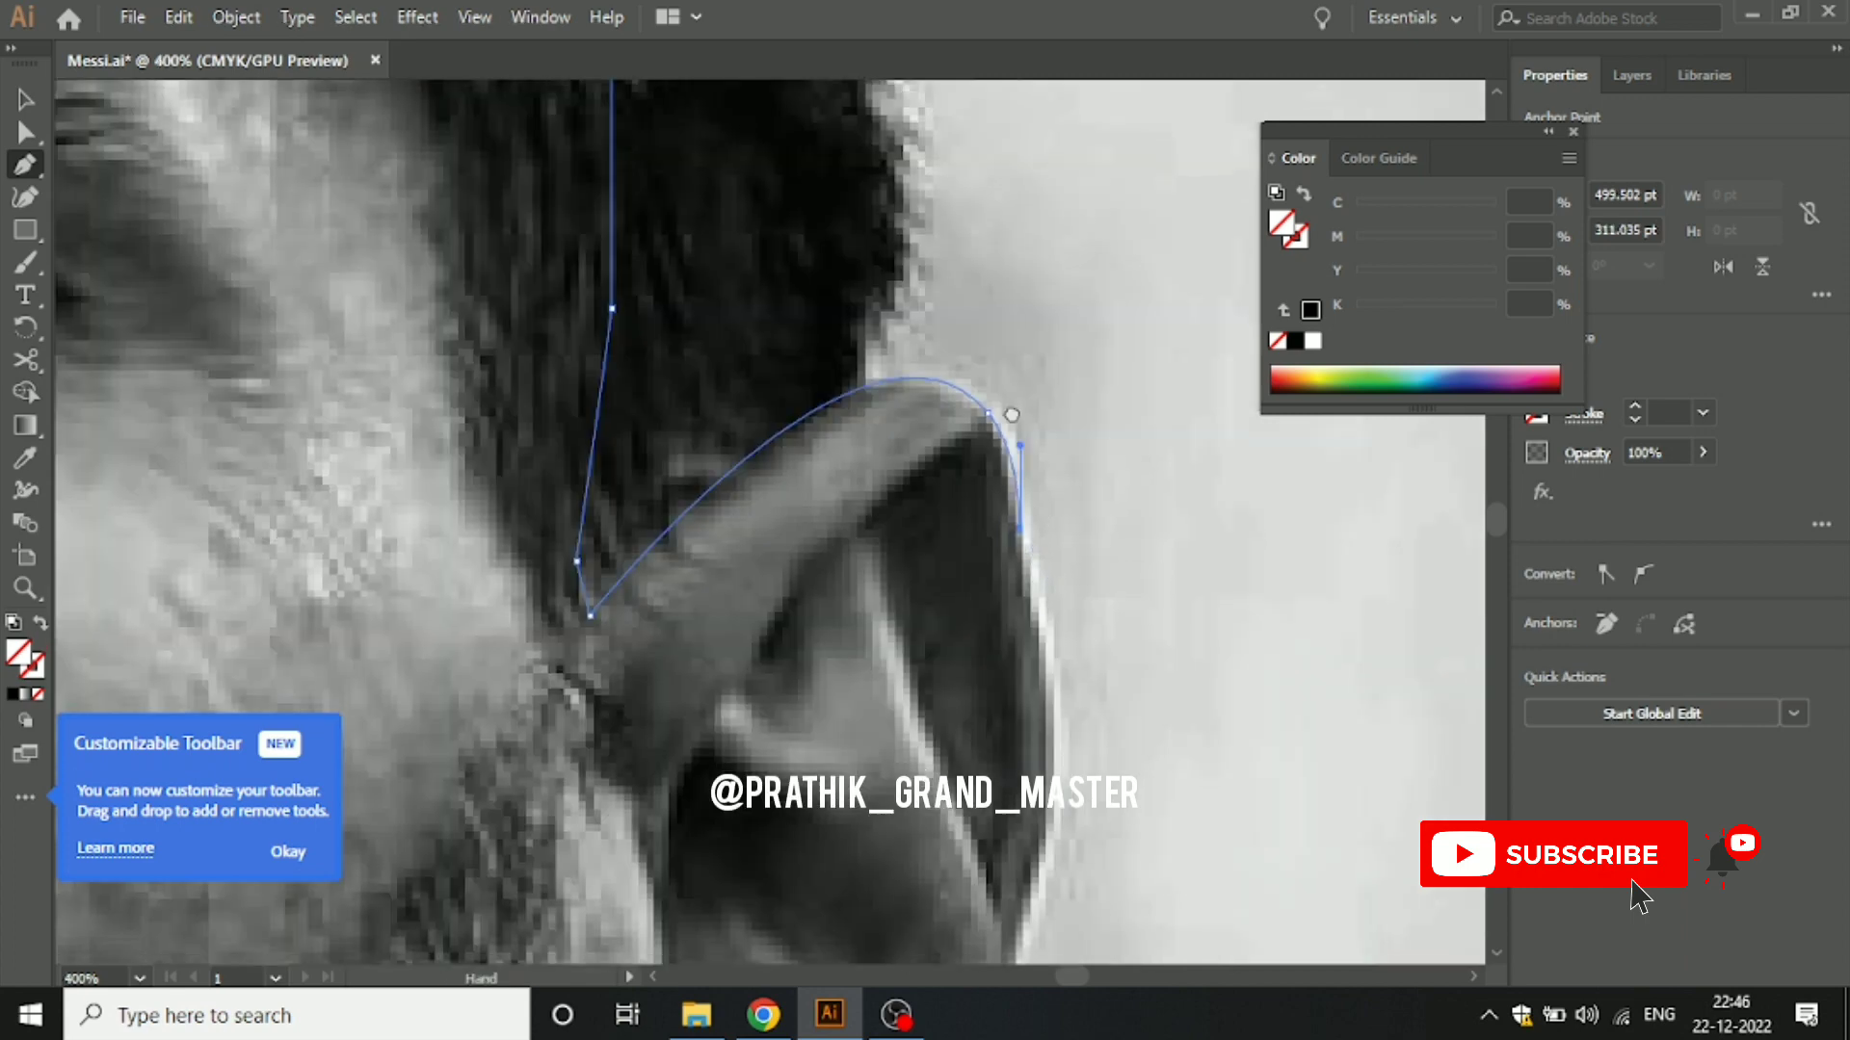
left_click_drag(1011, 414, 970, 241)
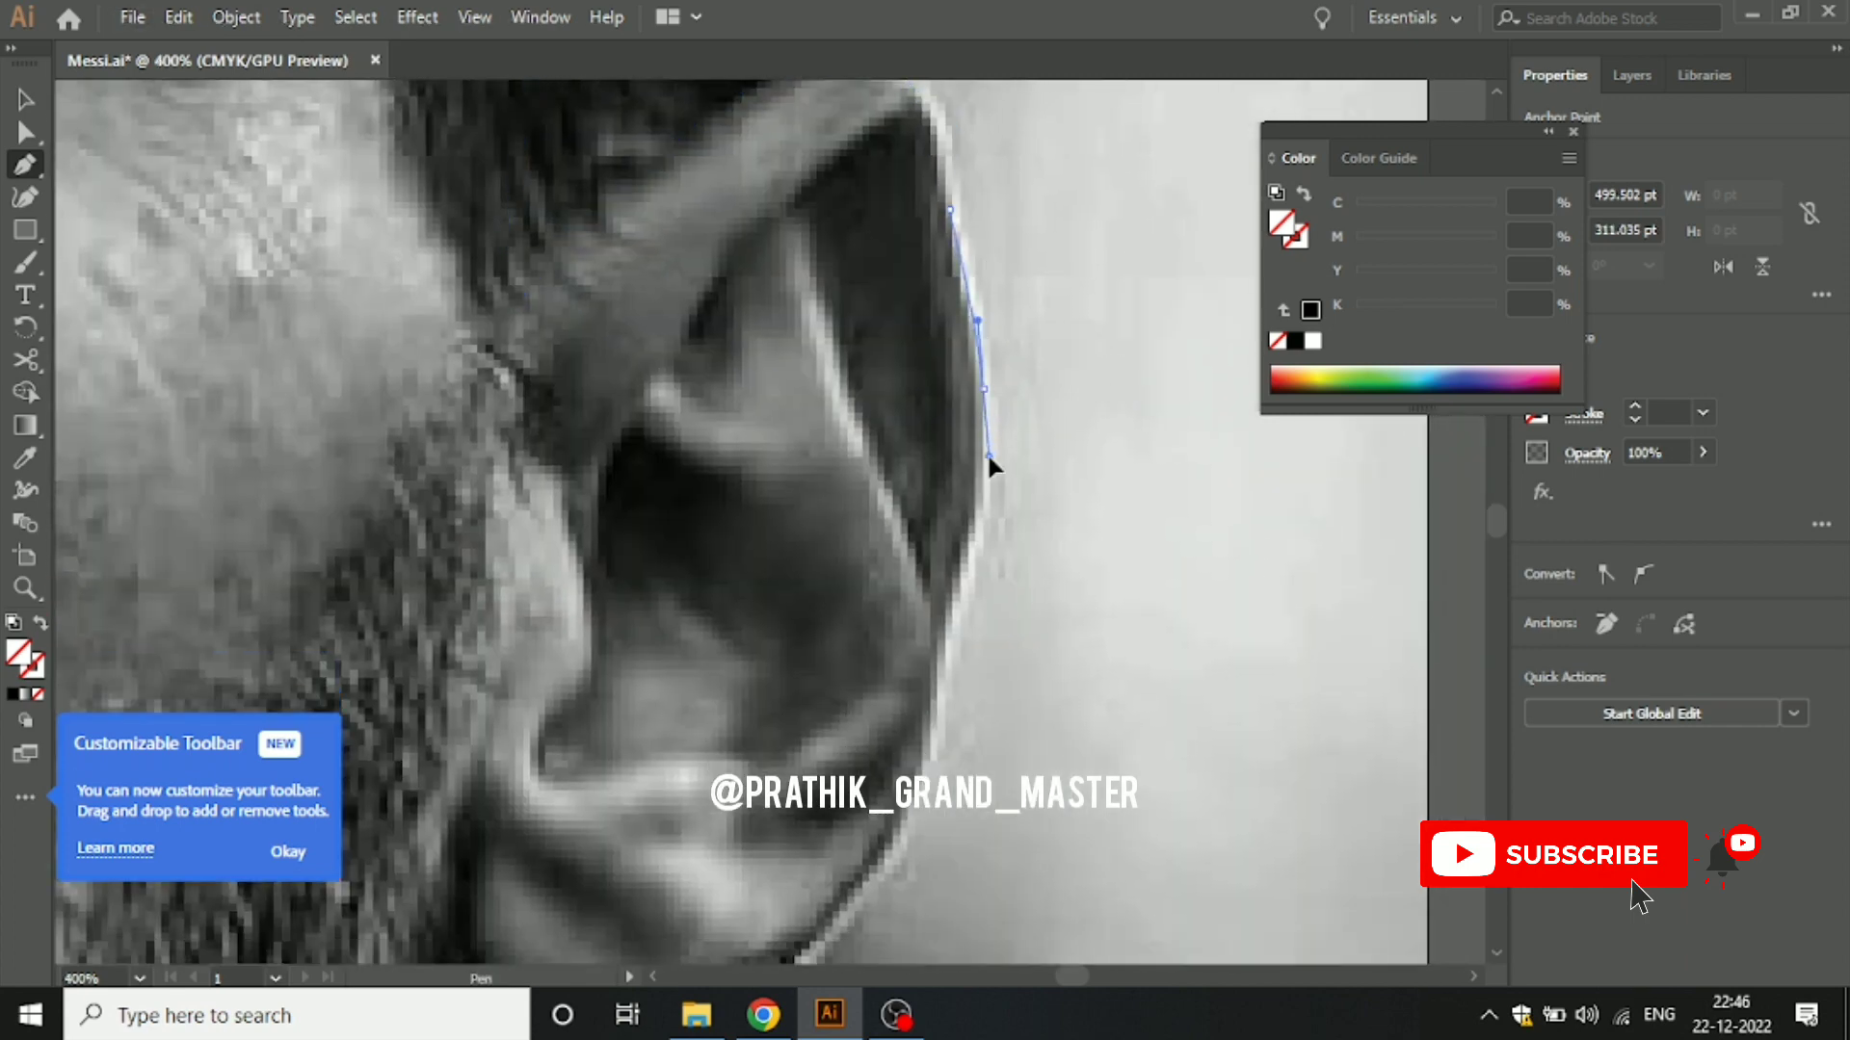
scroll(983, 452, "up", 1, "alt")
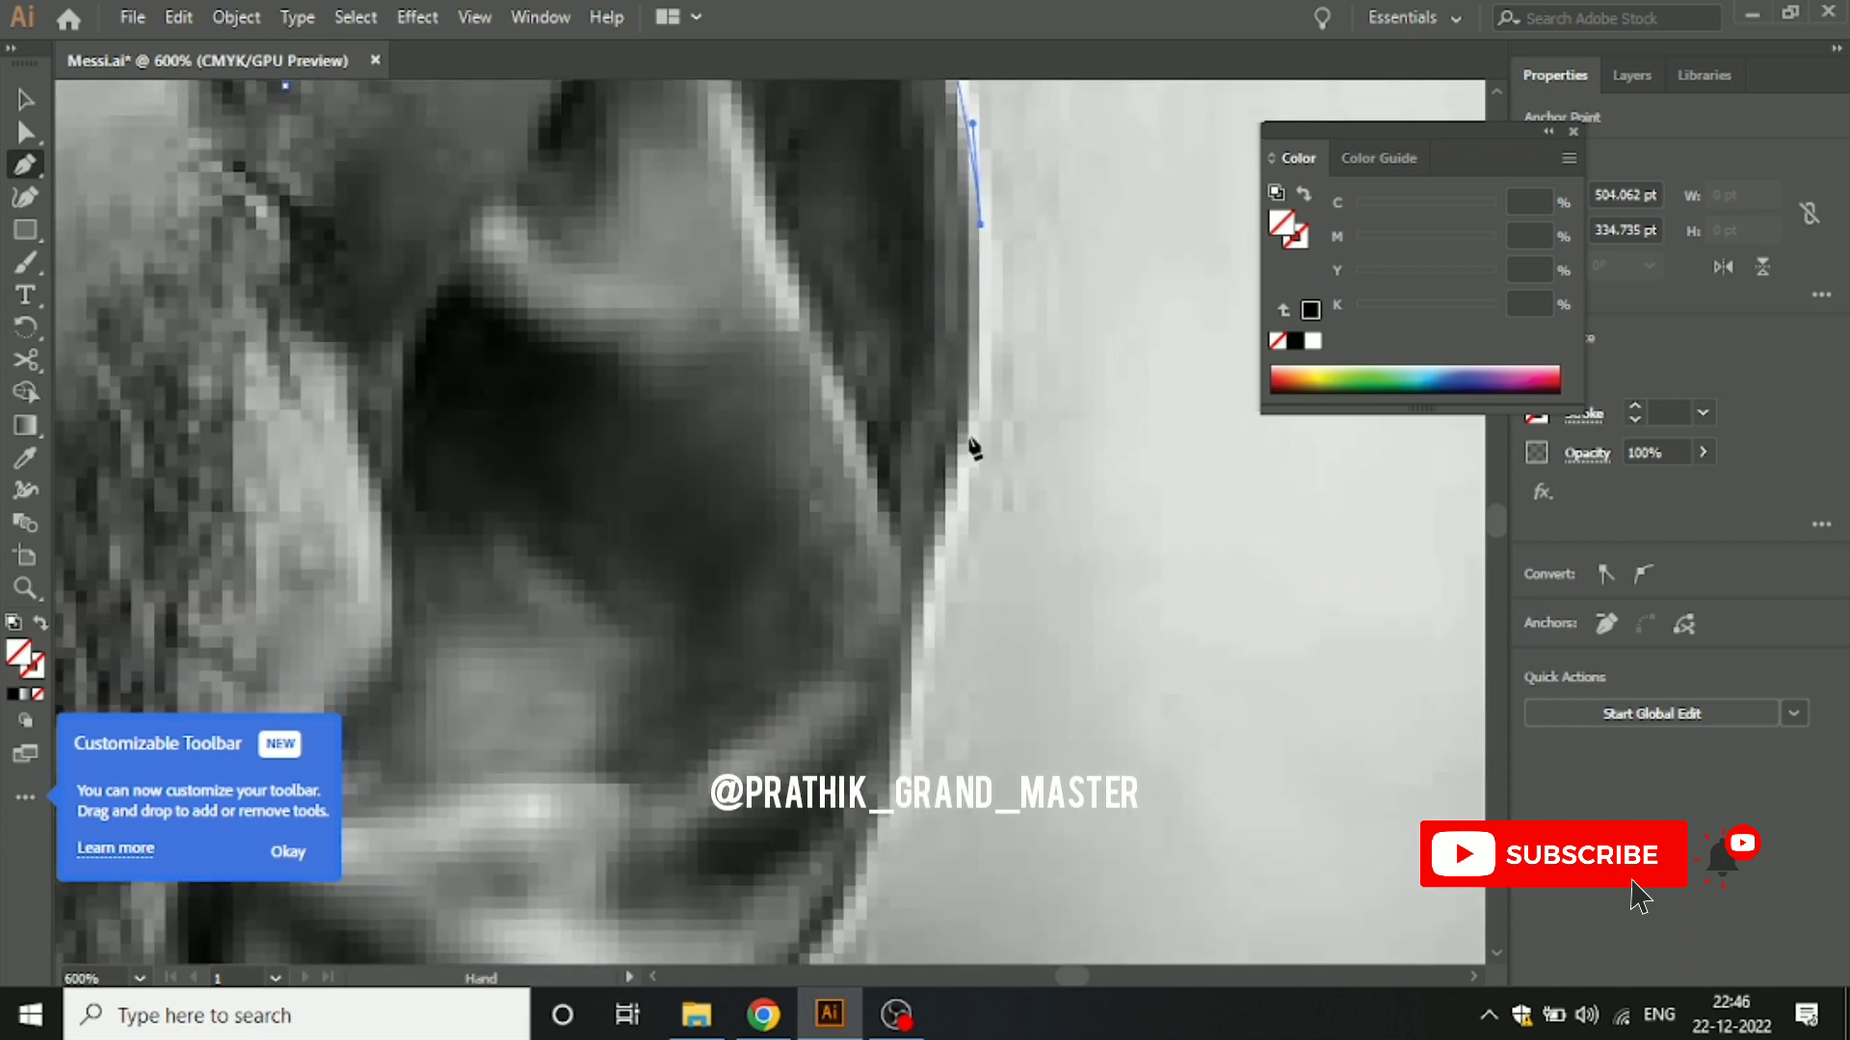
left_click_drag(874, 703, 865, 738)
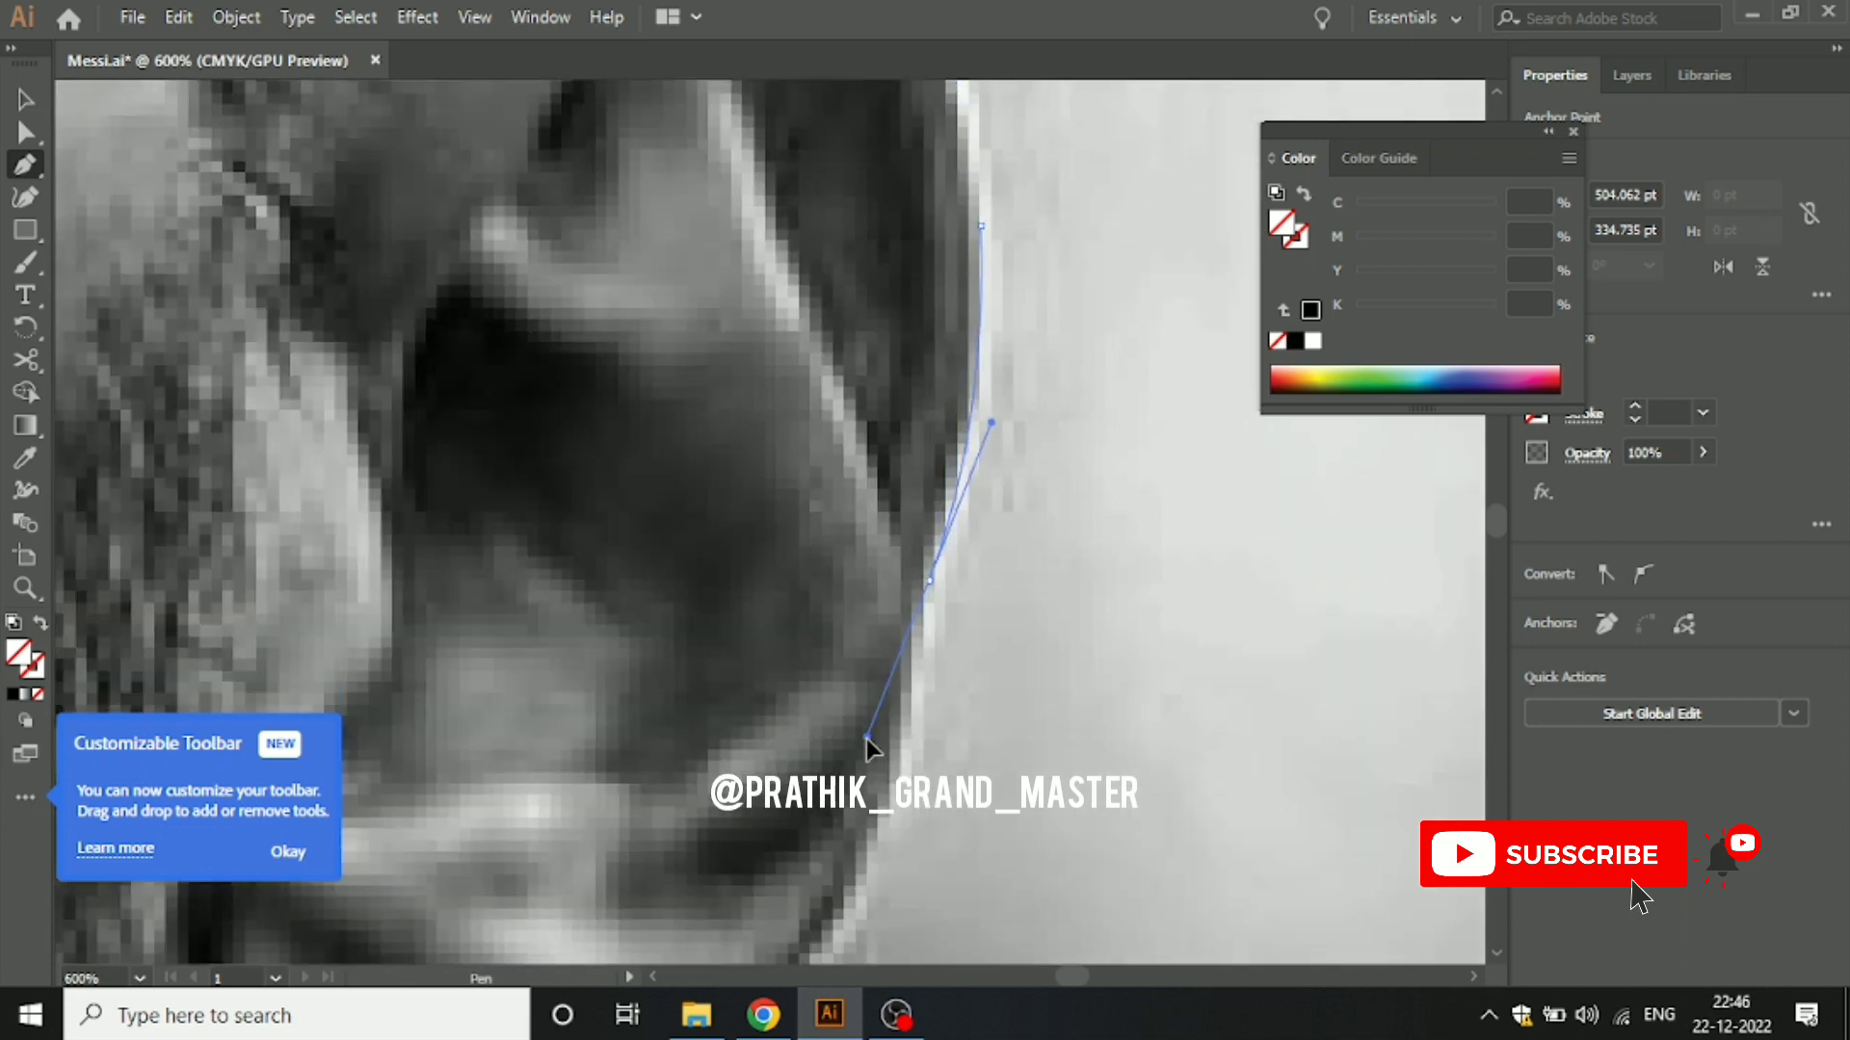
Step: Undo the misplaced ear anchor and reset the curve direction from the last anchor
scroll(928, 647, "down", 1, "alt")
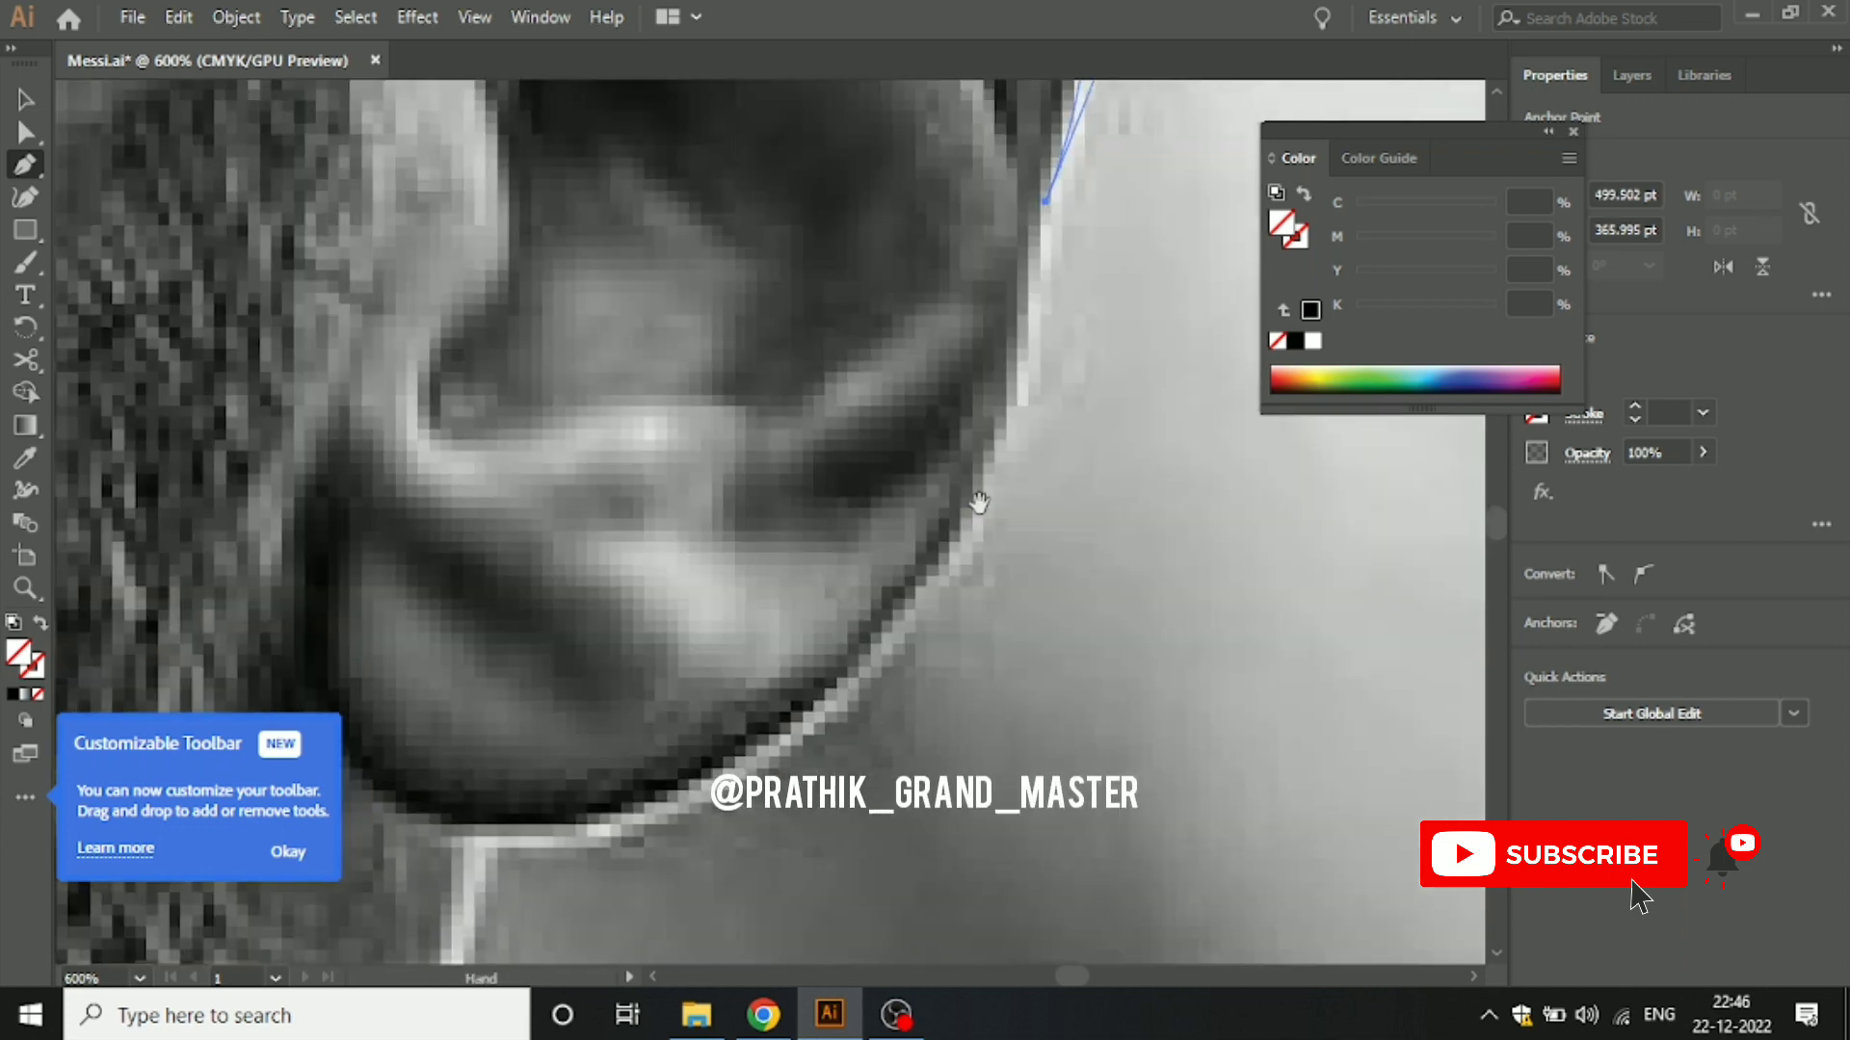
scroll(944, 612, "up", 3)
key("ctrl+z")
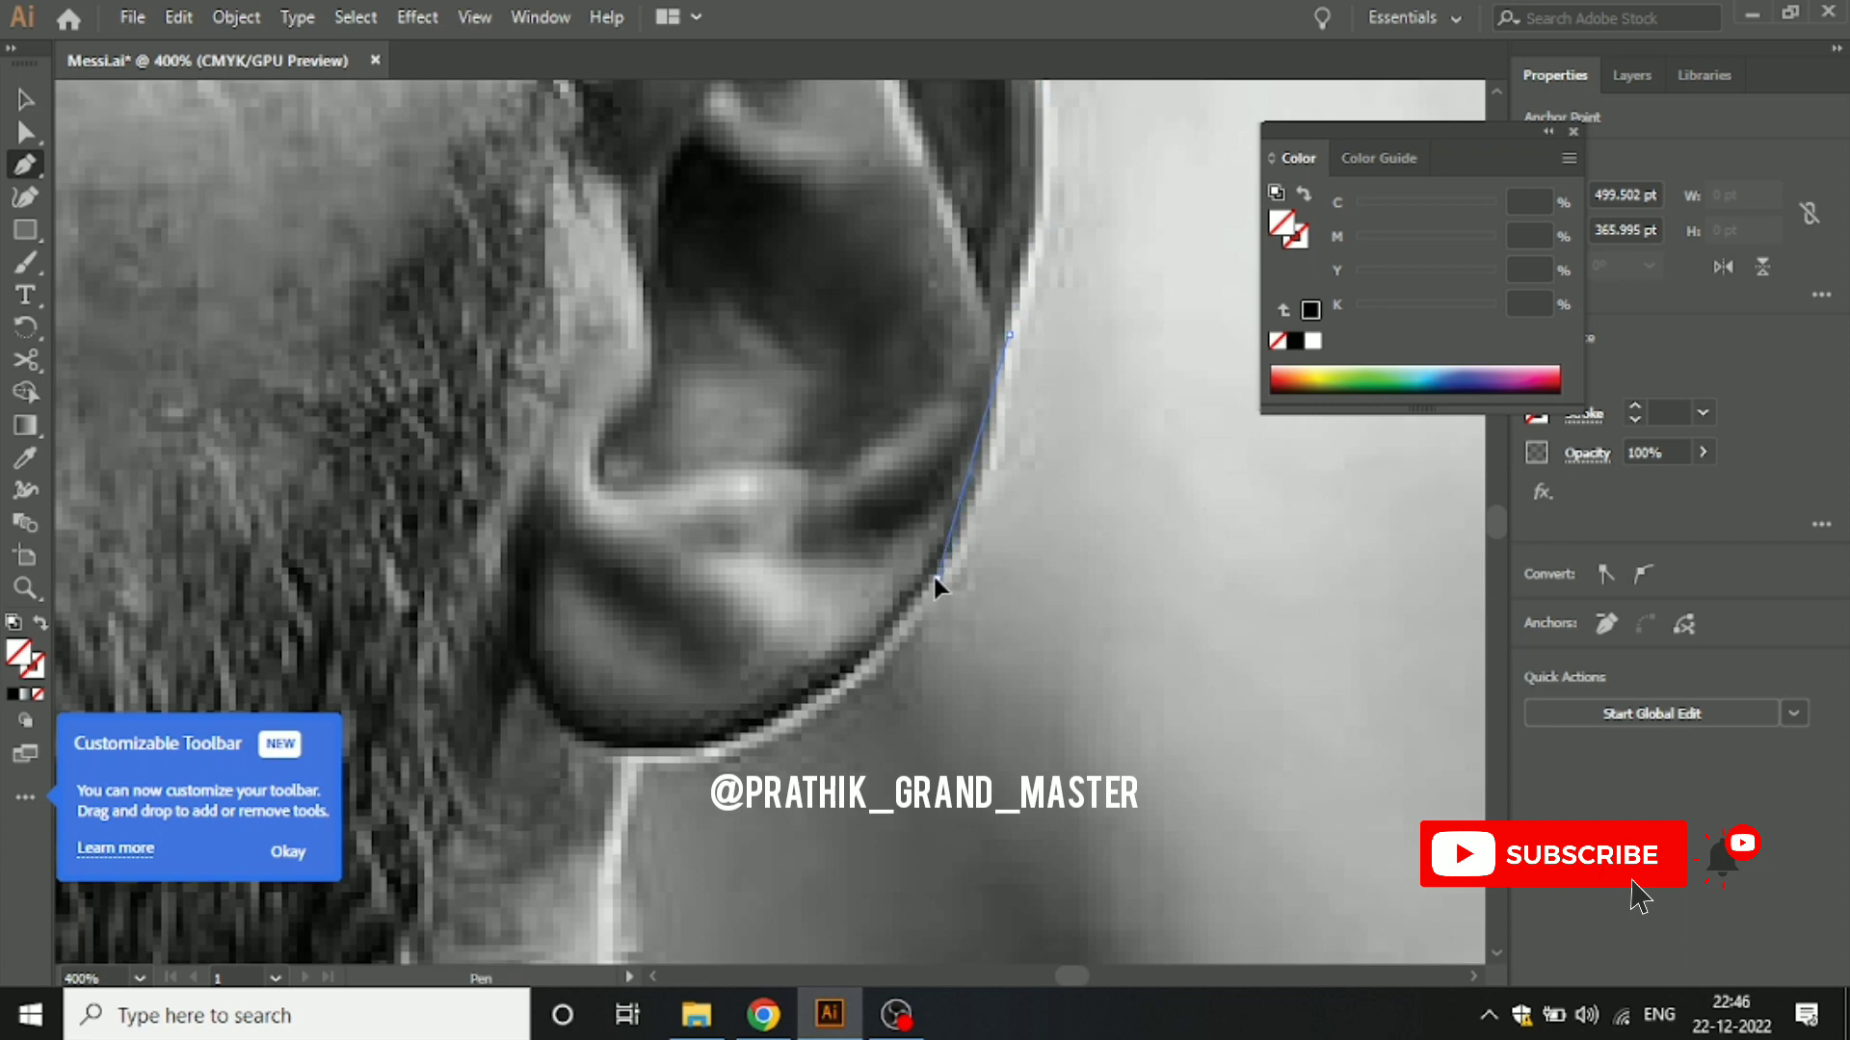
left_click_drag(936, 578, 913, 589)
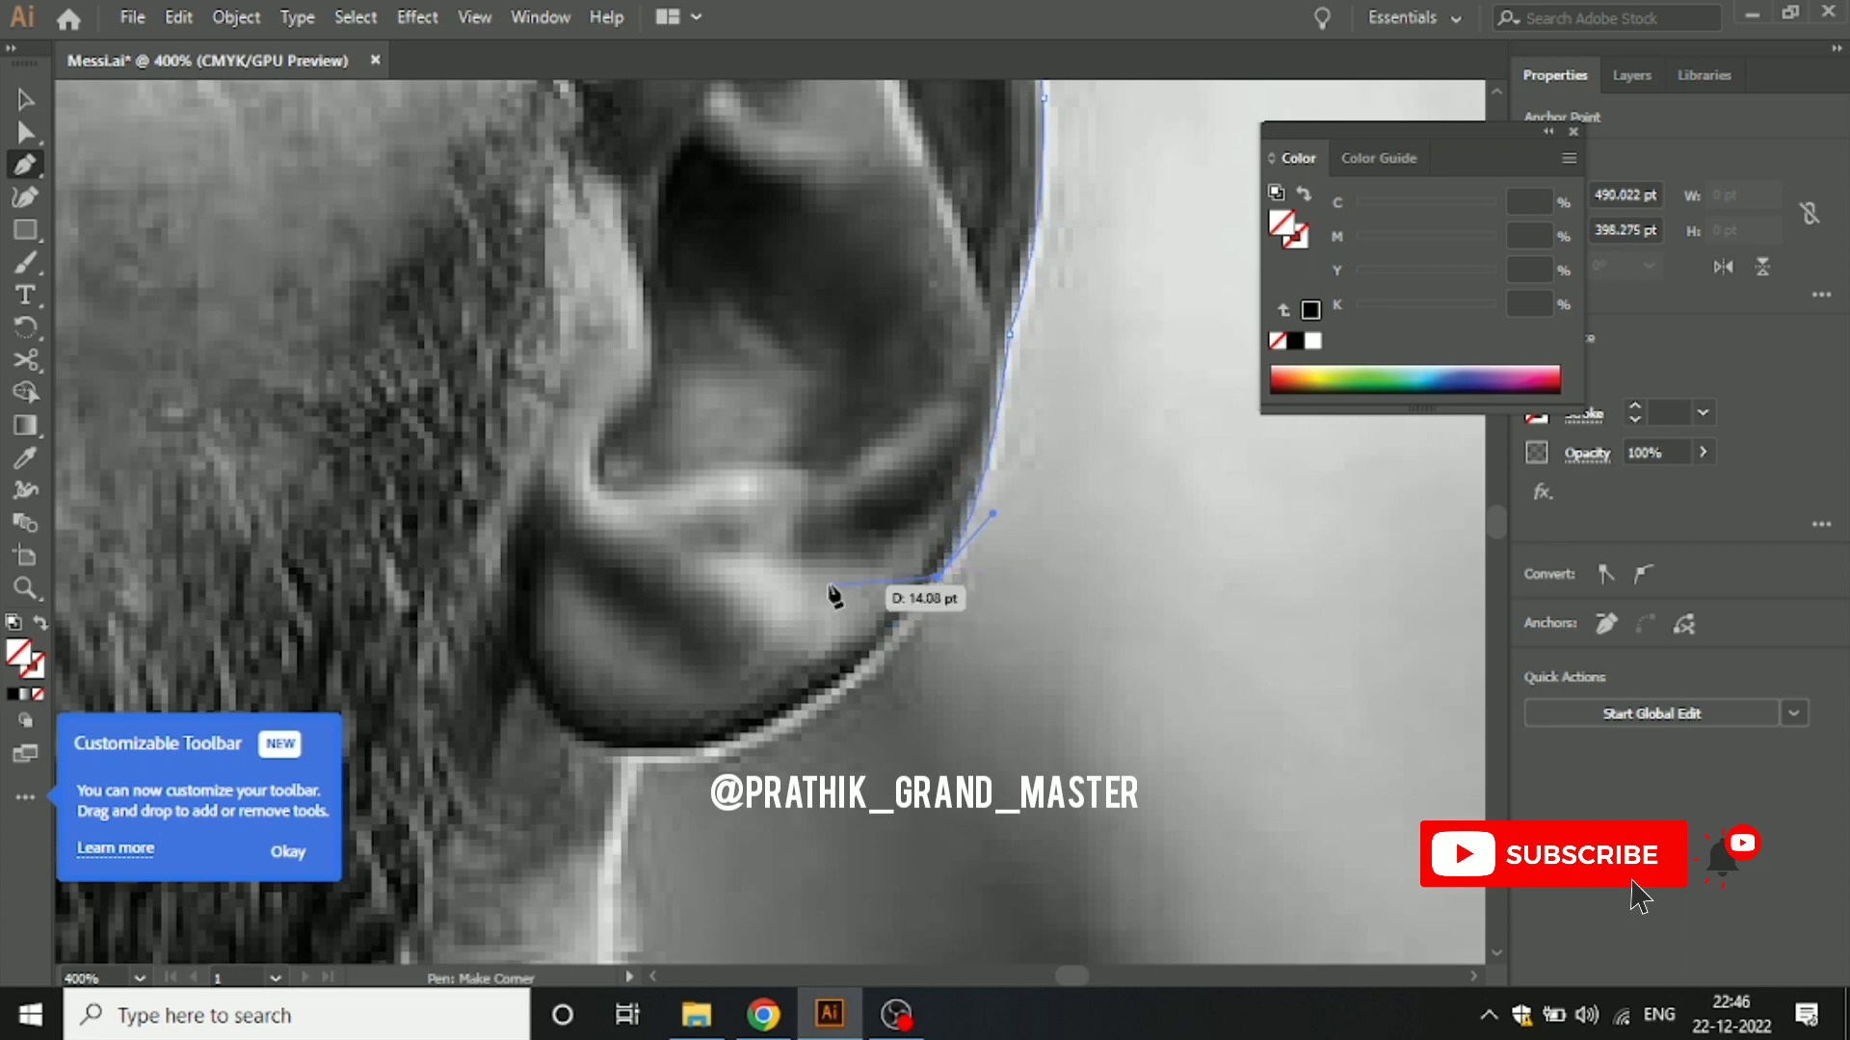
scroll(833, 595, "down", 2)
scroll(834, 595, "left", 1)
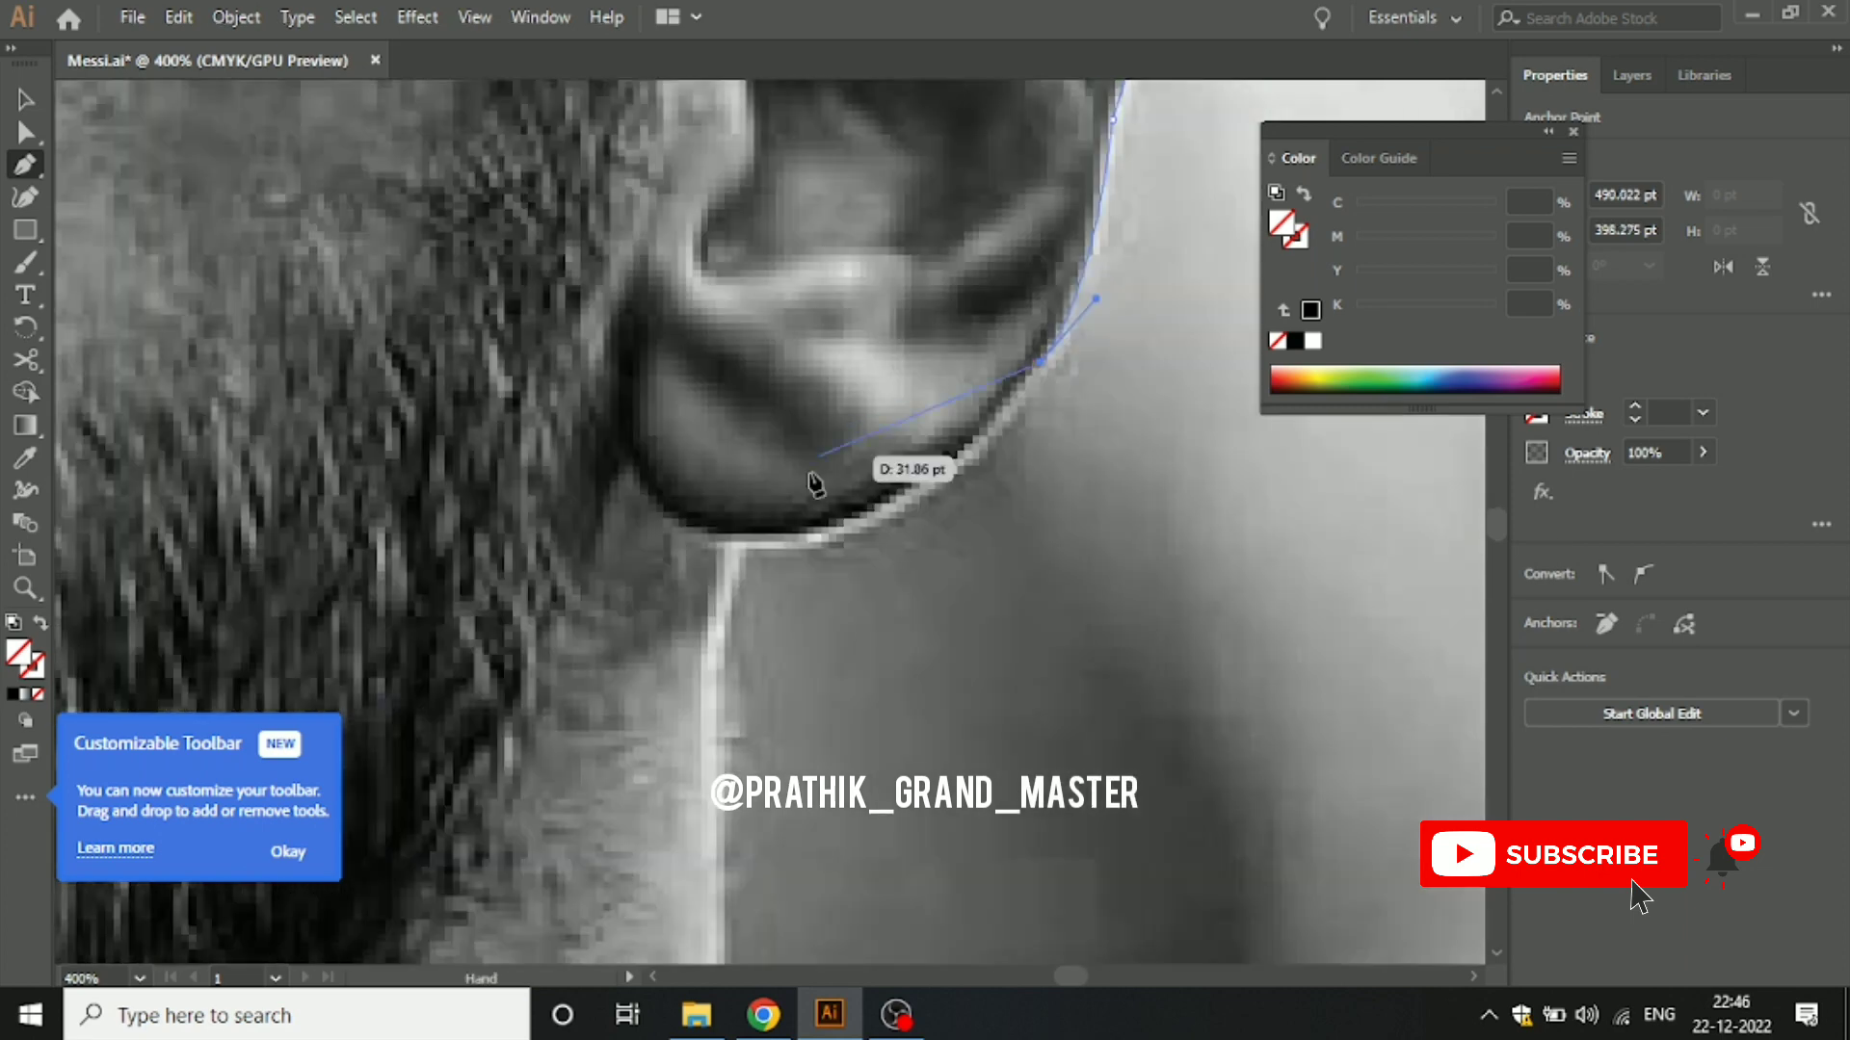
Step: Curve the outline under the earlobe to where the chin meets the neck
left_click(729, 536)
left_click_drag(509, 525, 507, 527)
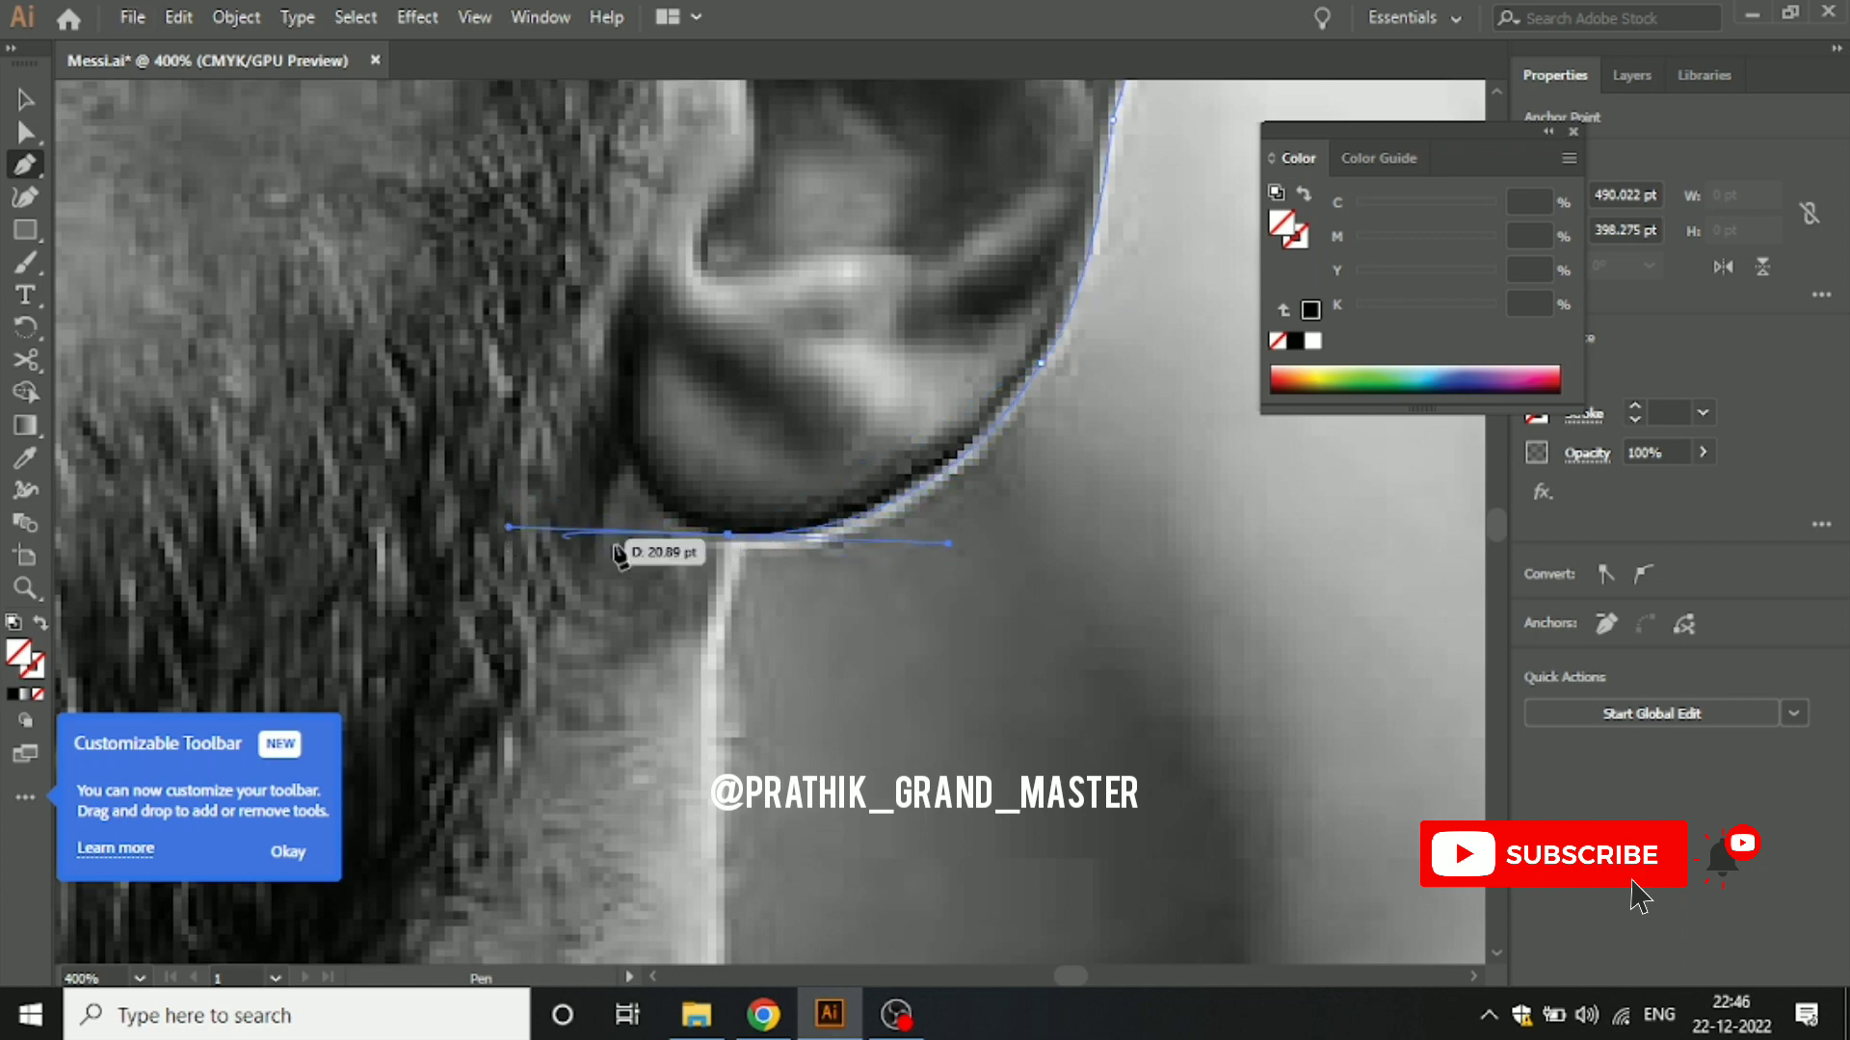
left_click_drag(760, 577, 808, 386)
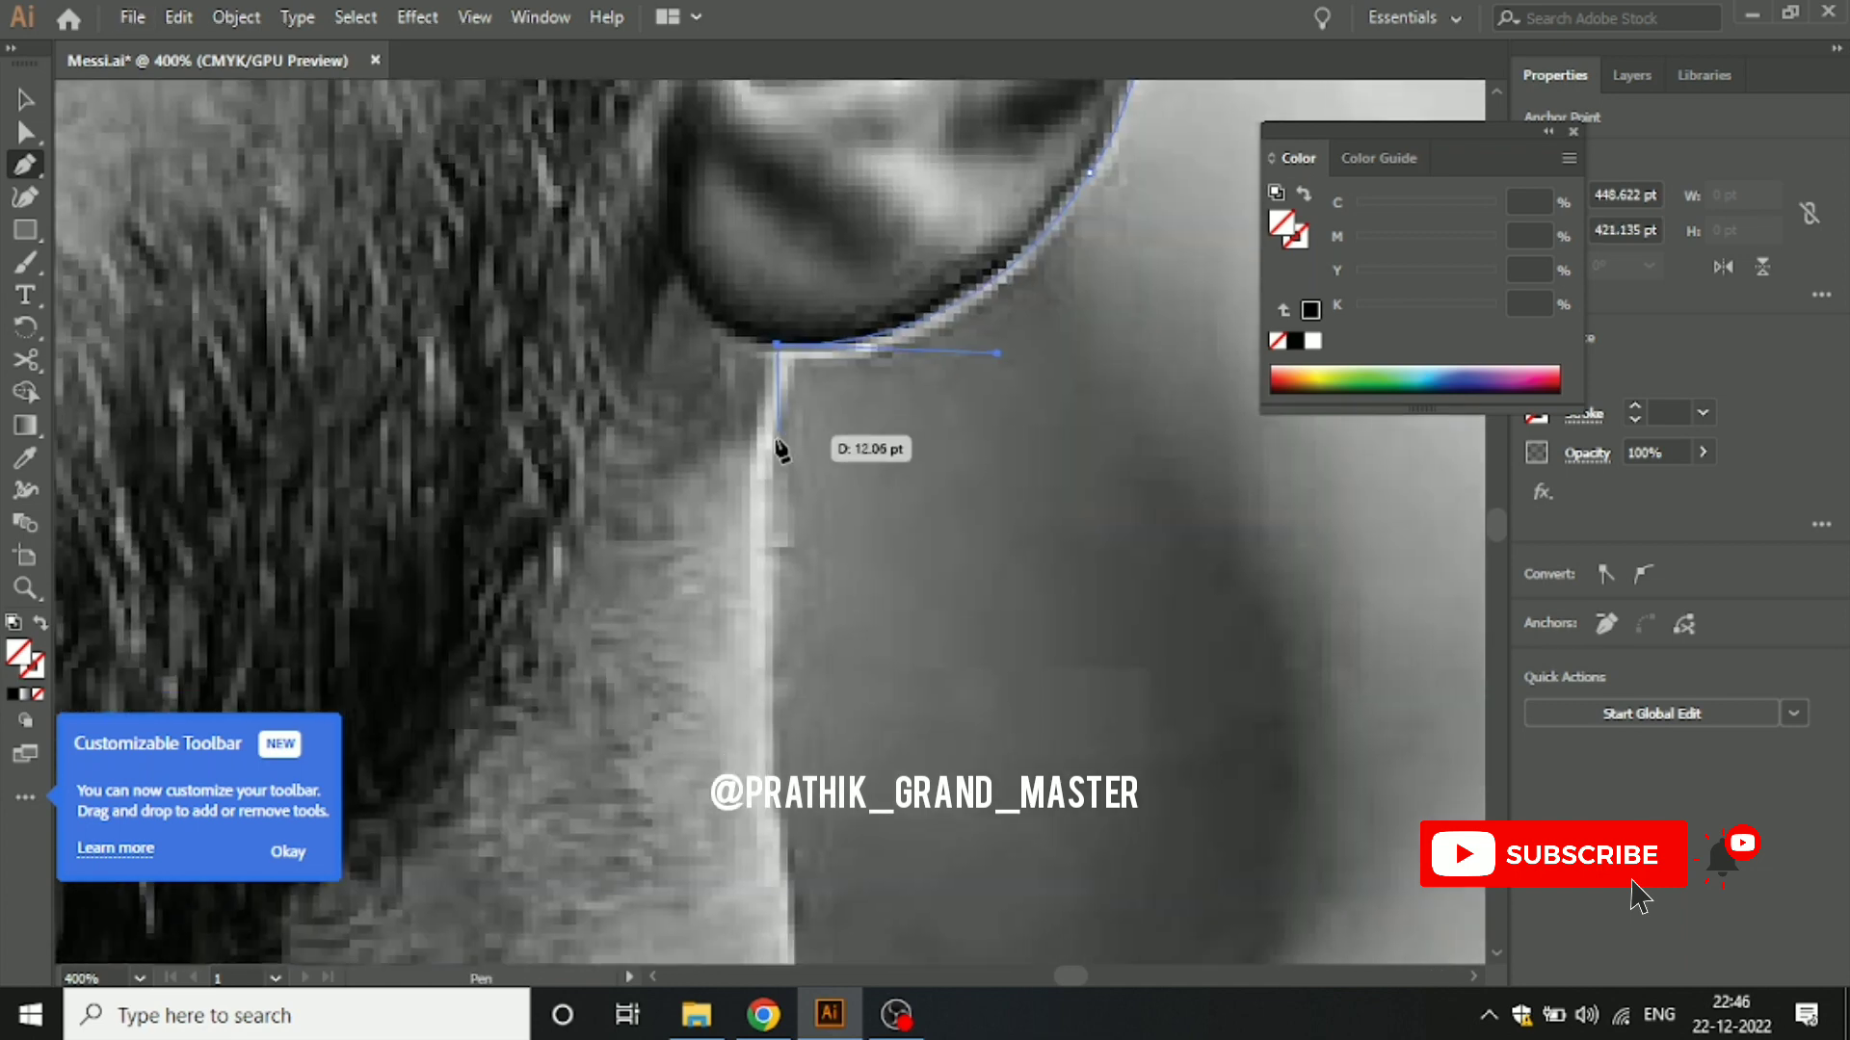
left_click_drag(760, 475, 739, 530)
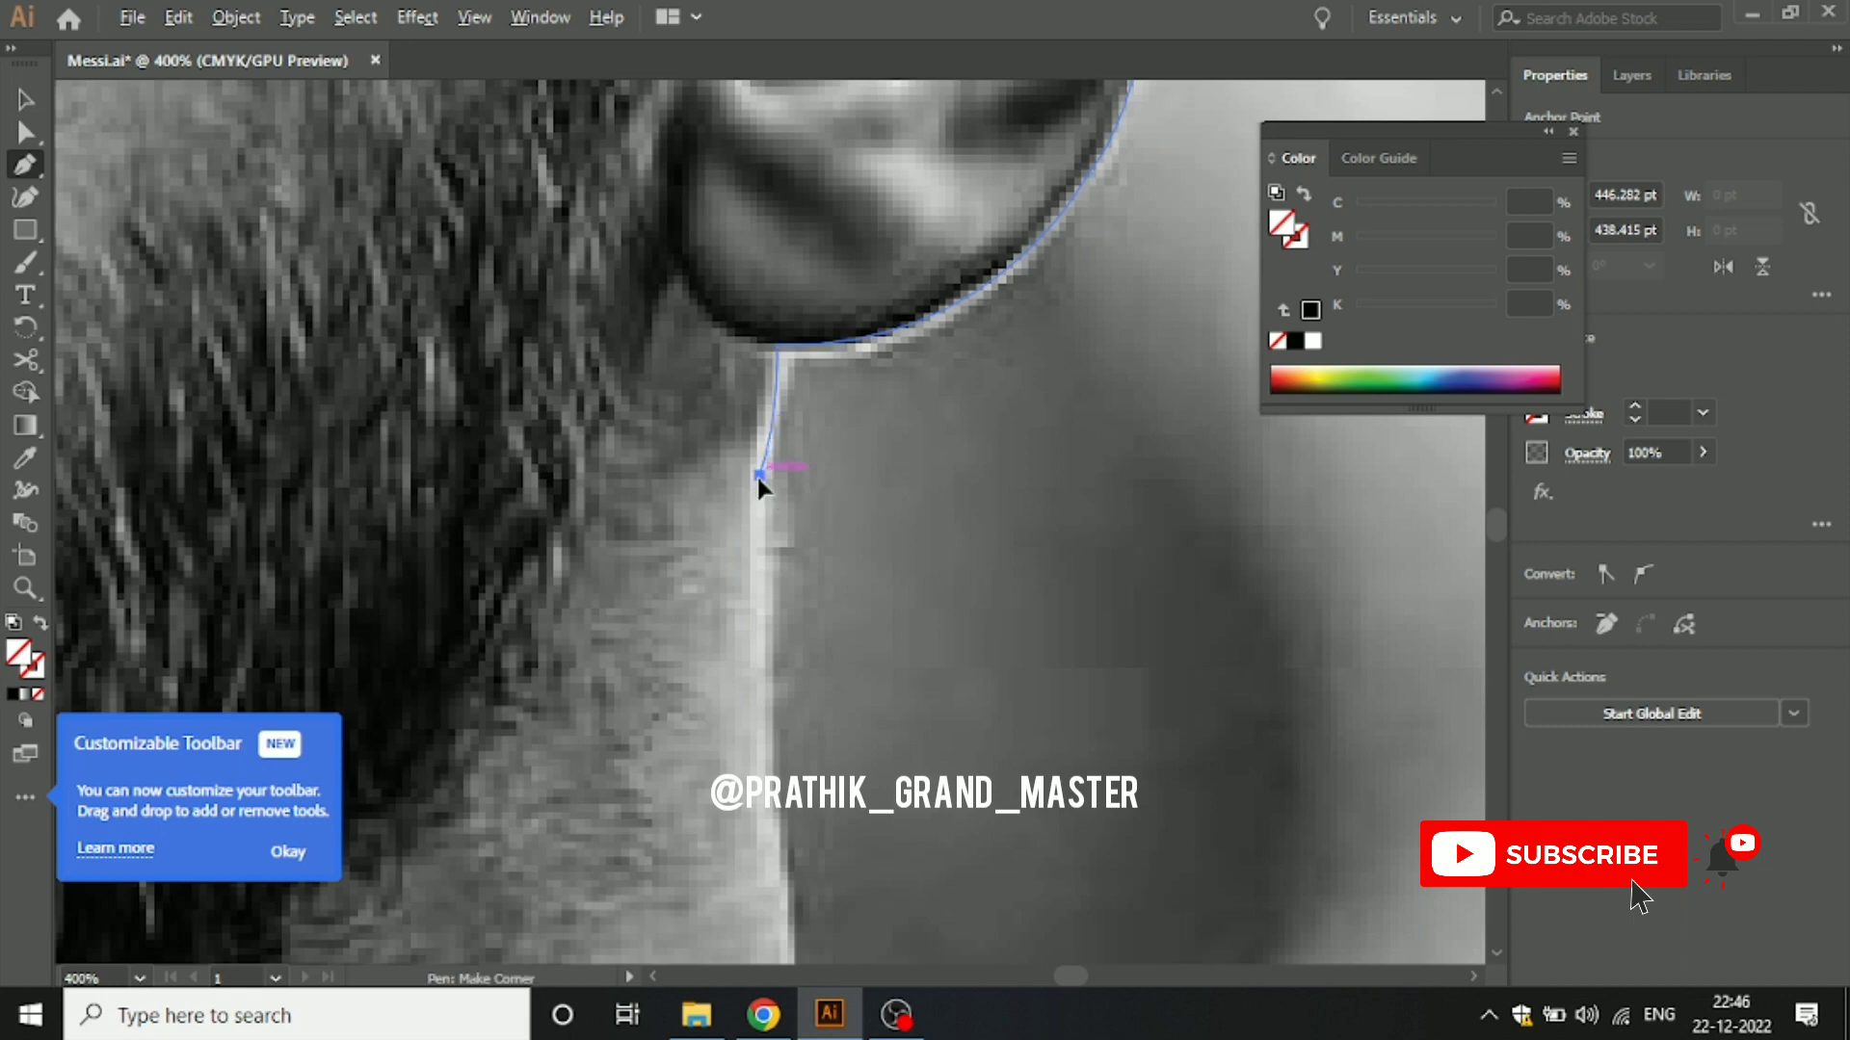
Step: Add anchors down the neck edge toward the jersey
scroll(760, 483, "down", 5)
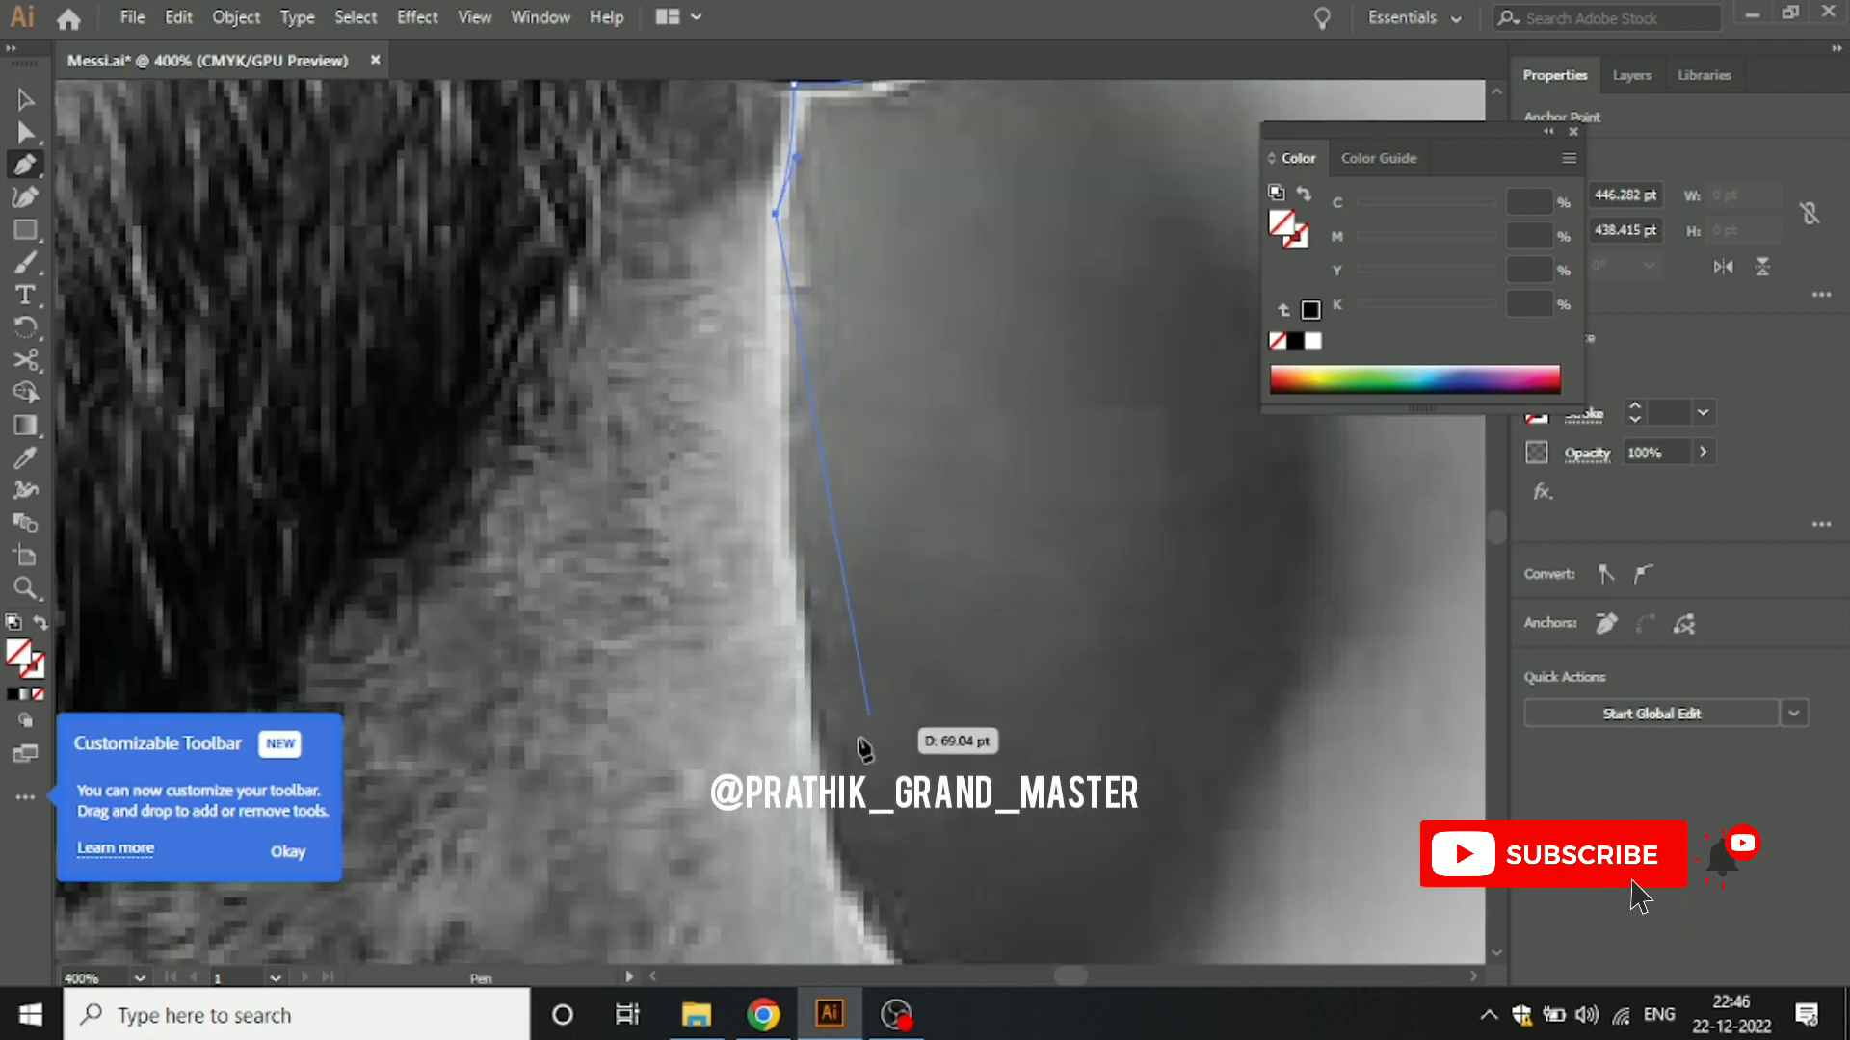
left_click(797, 664)
left_click(811, 745)
left_click(823, 826)
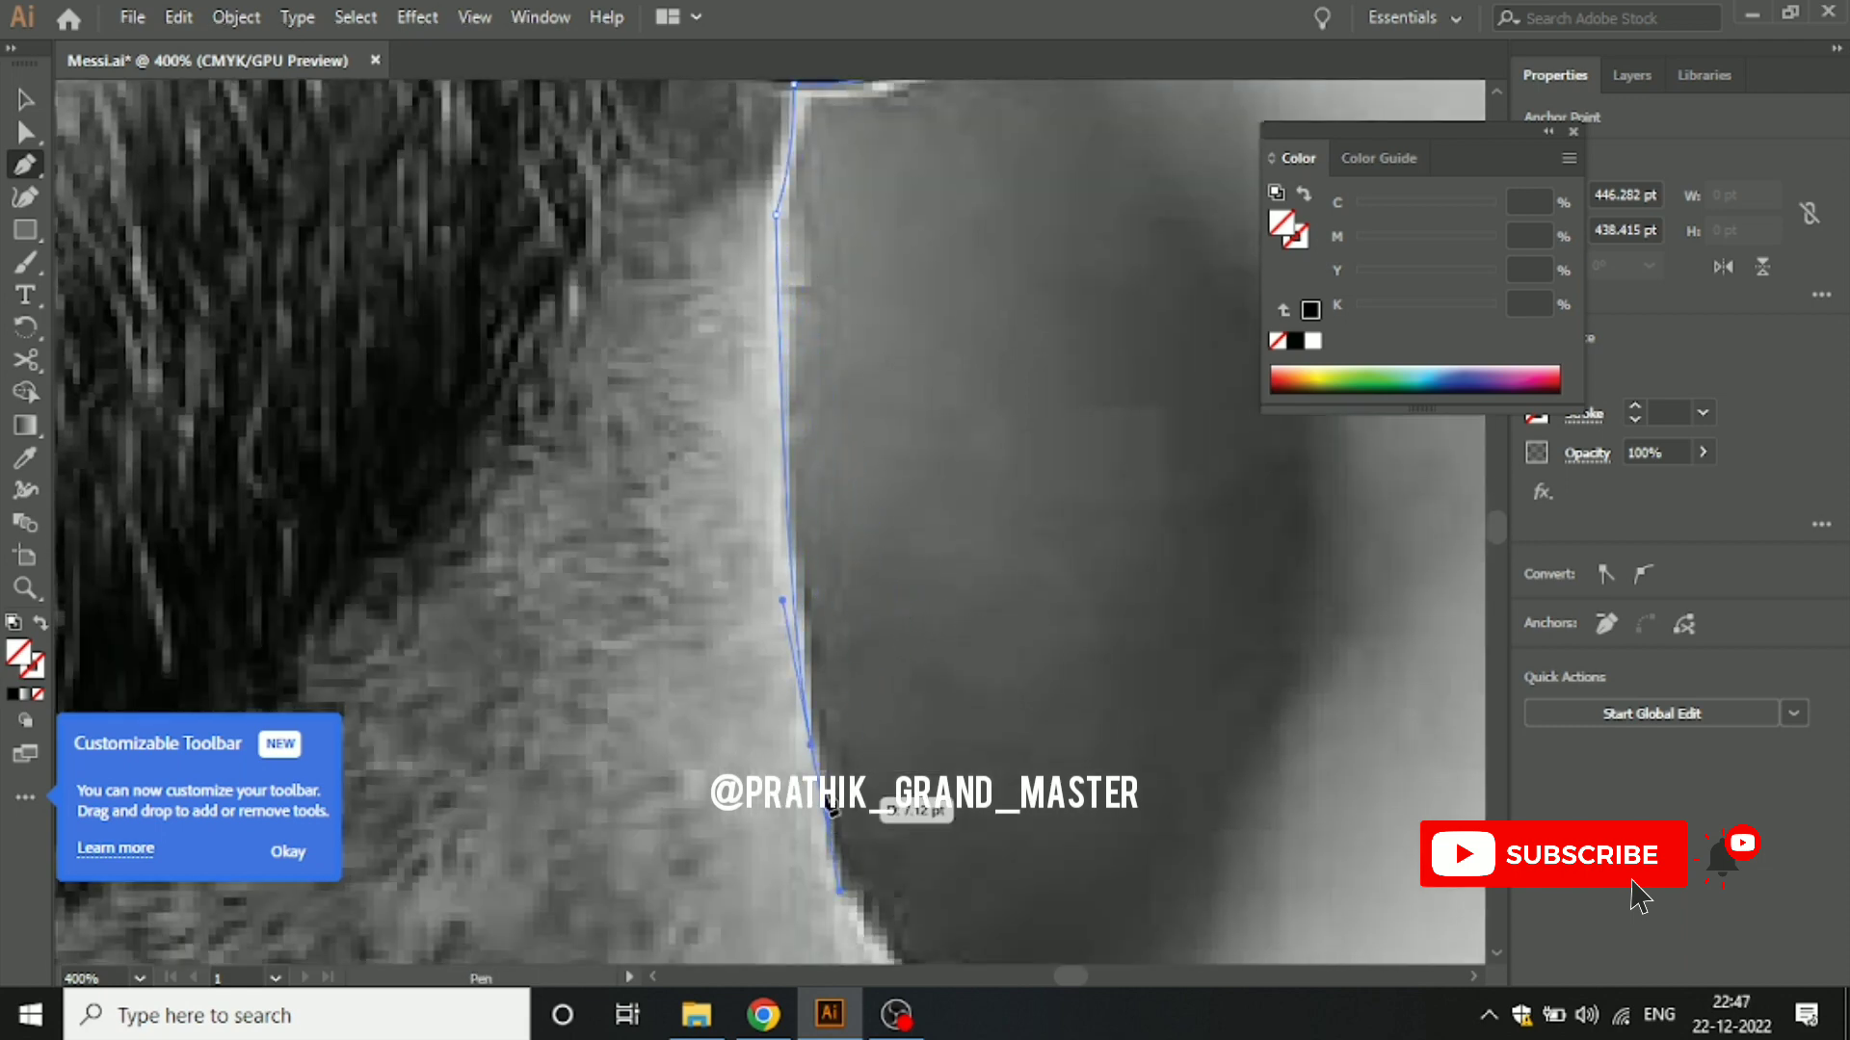
left_click(811, 745)
scroll(811, 745, "down", 9)
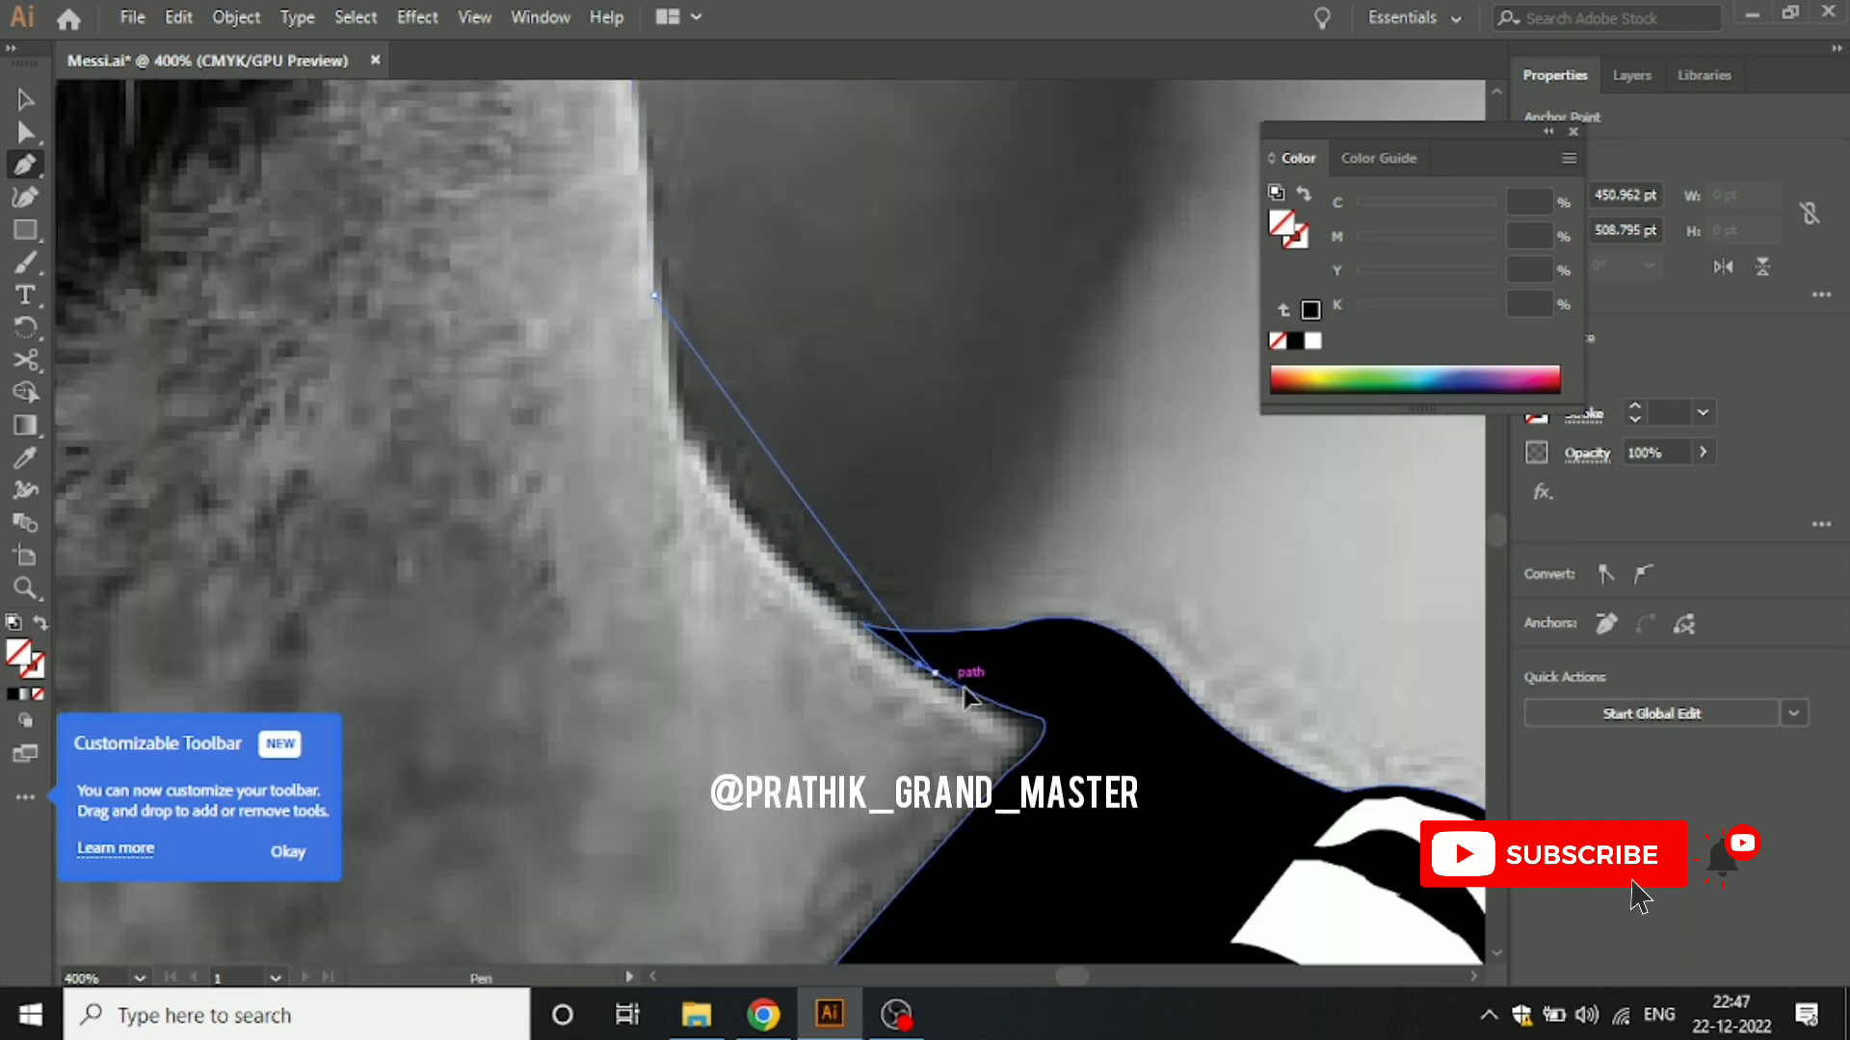
Step: Curve the outline from the neck into the collar, cornering at the shoulder
mouse_move(935, 673)
left_mouse_down()
mouse_move(1214, 838)
mouse_move(978, 710)
mouse_move(1302, 827)
left_mouse_up()
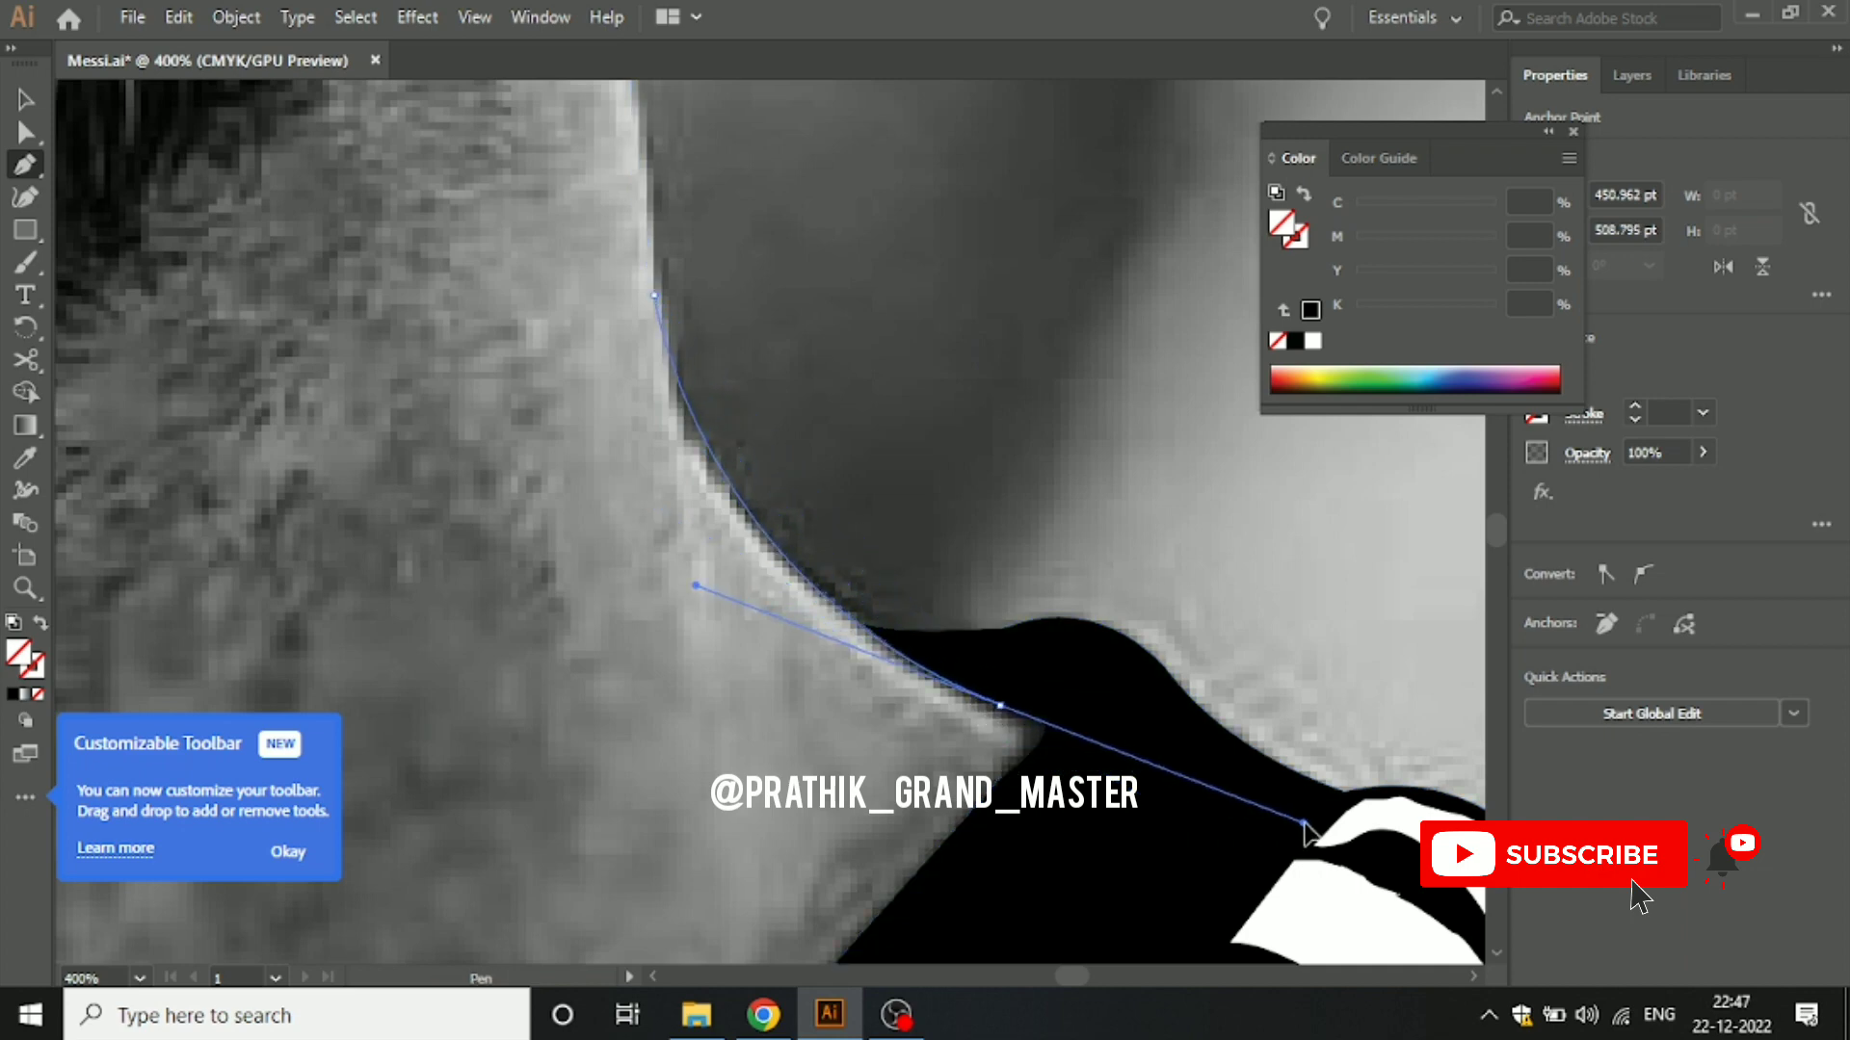
left_click(1002, 707)
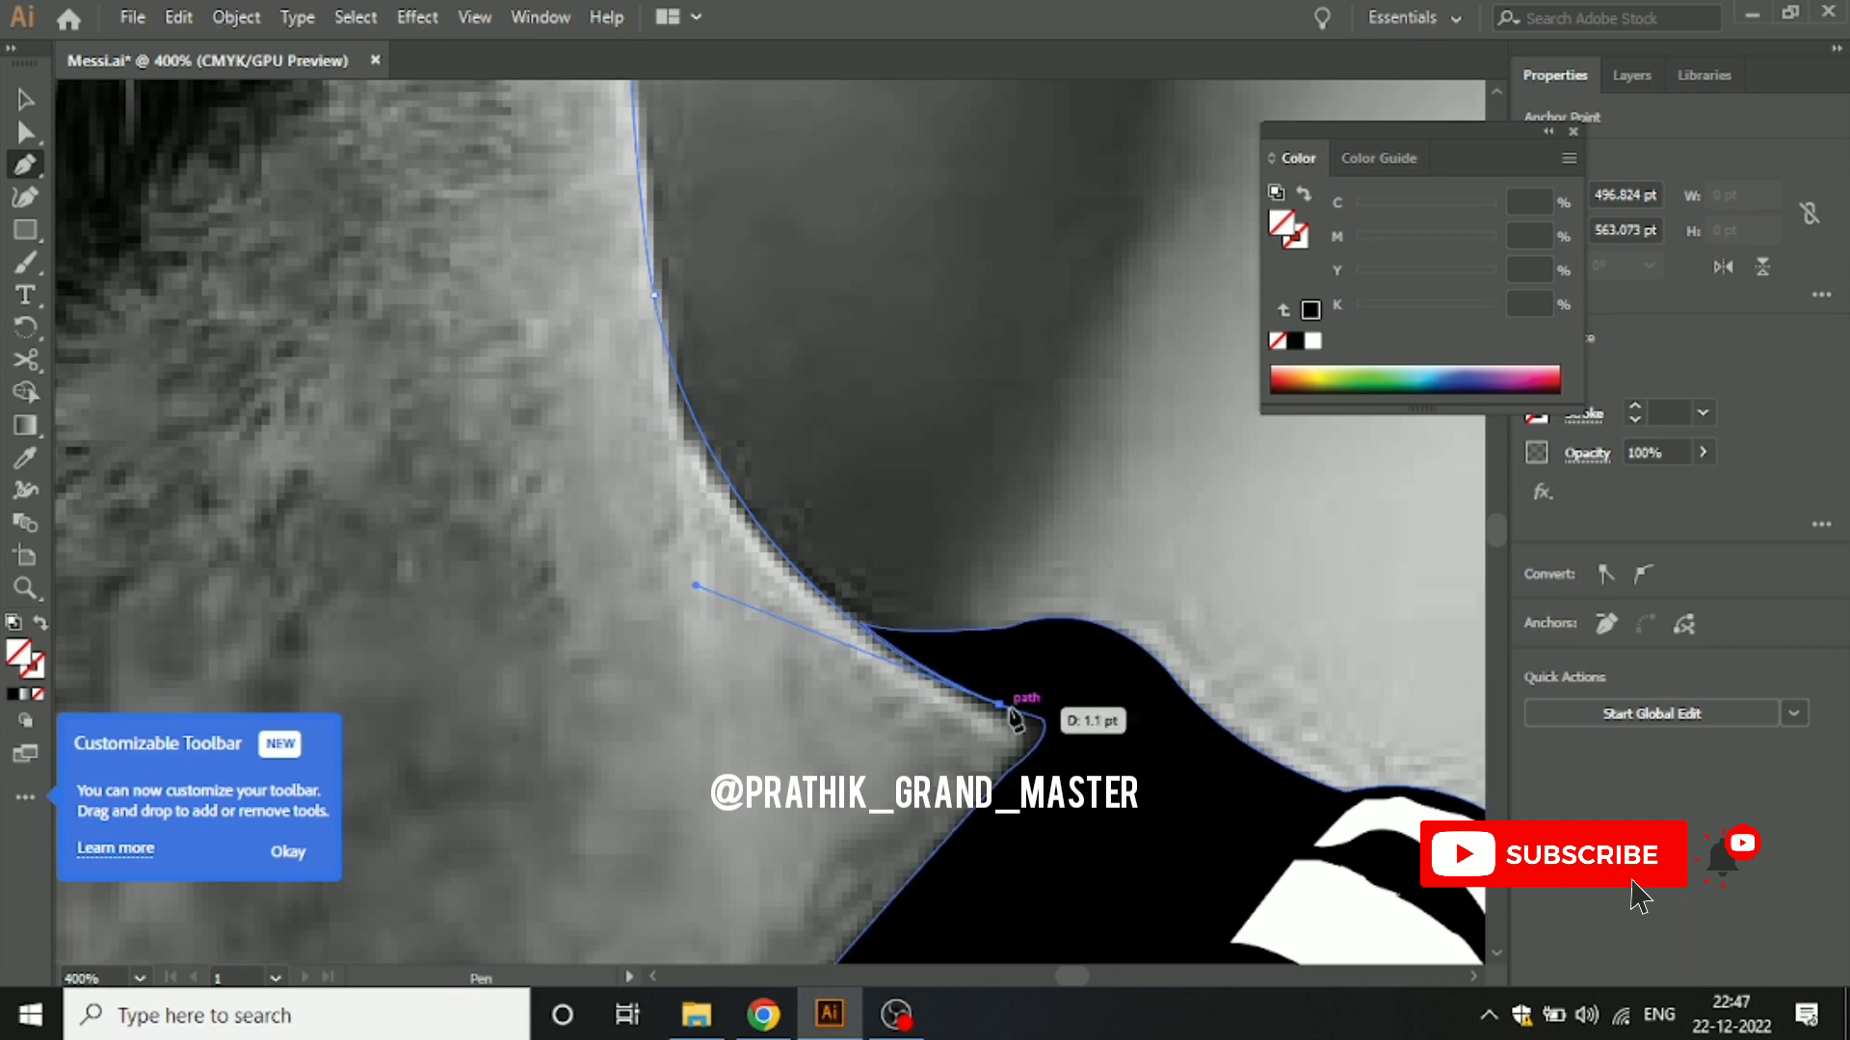
key("ctrl+minus")
left_click_drag(953, 508, 1085, 584)
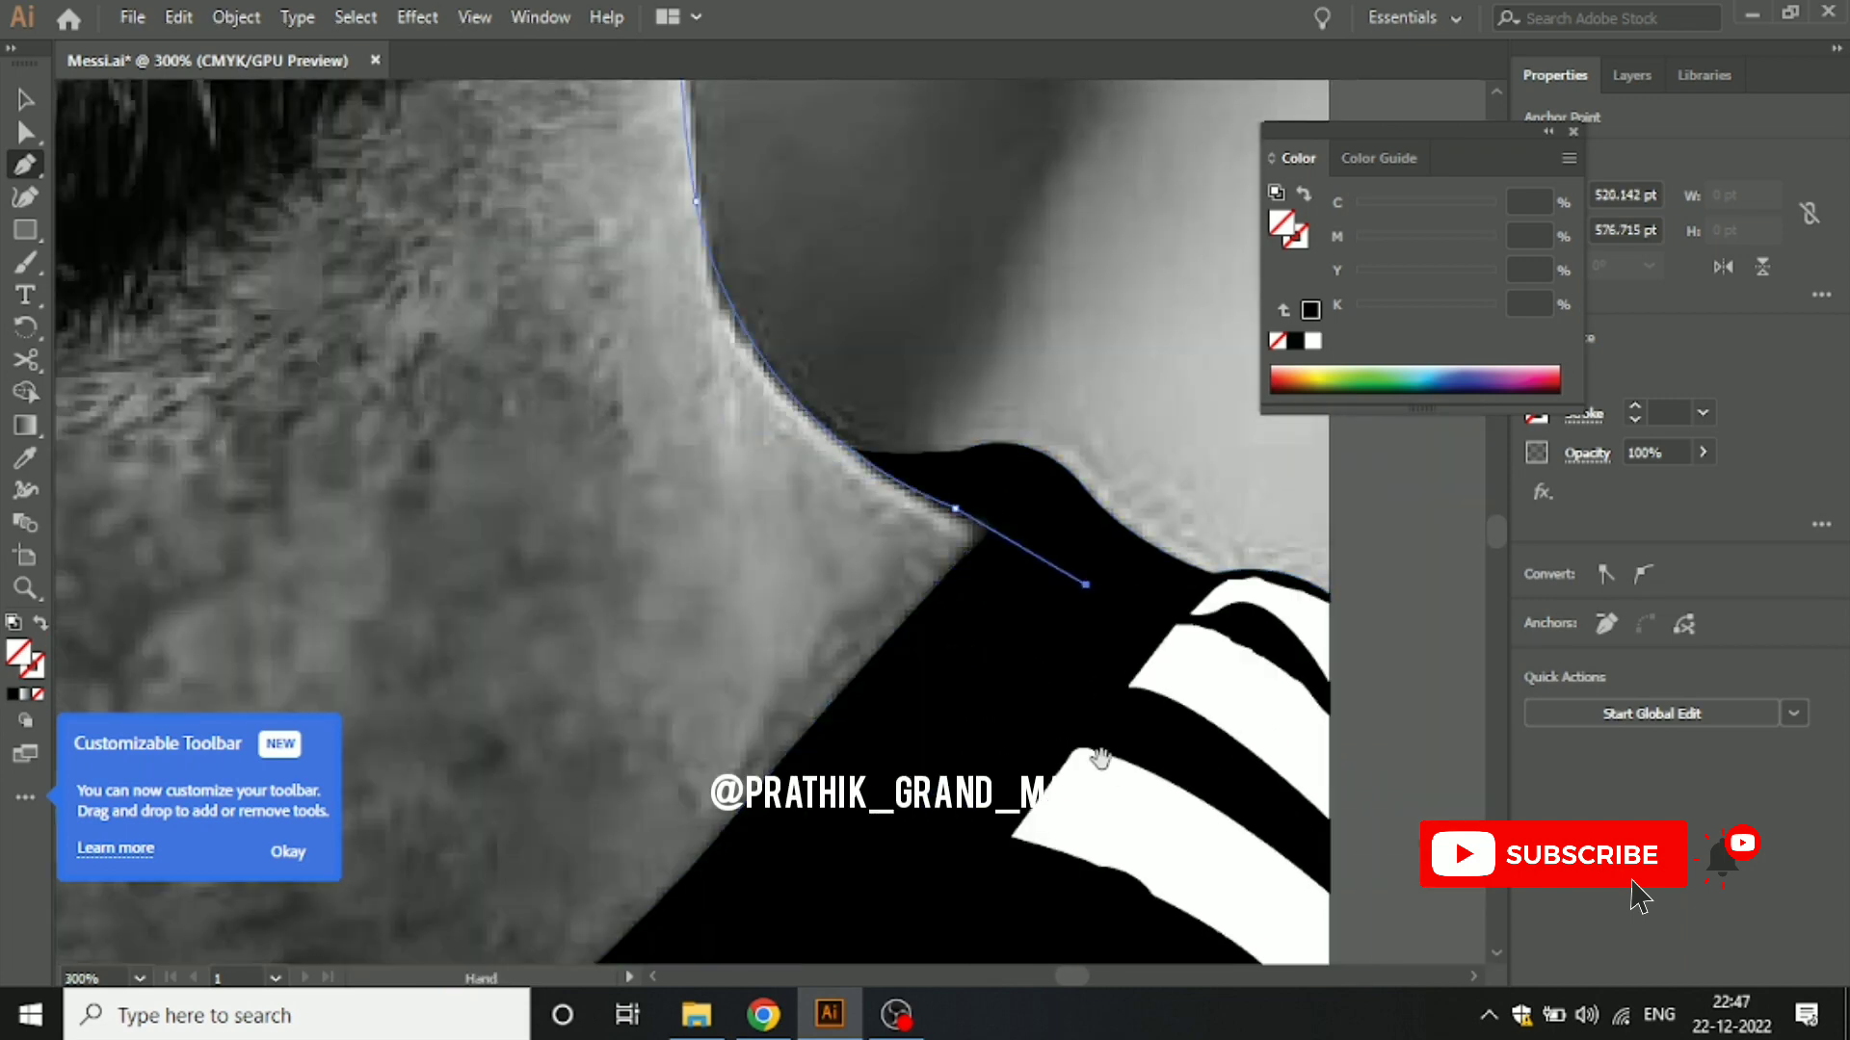
left_click(1051, 632)
scroll(1044, 529, "down", 5)
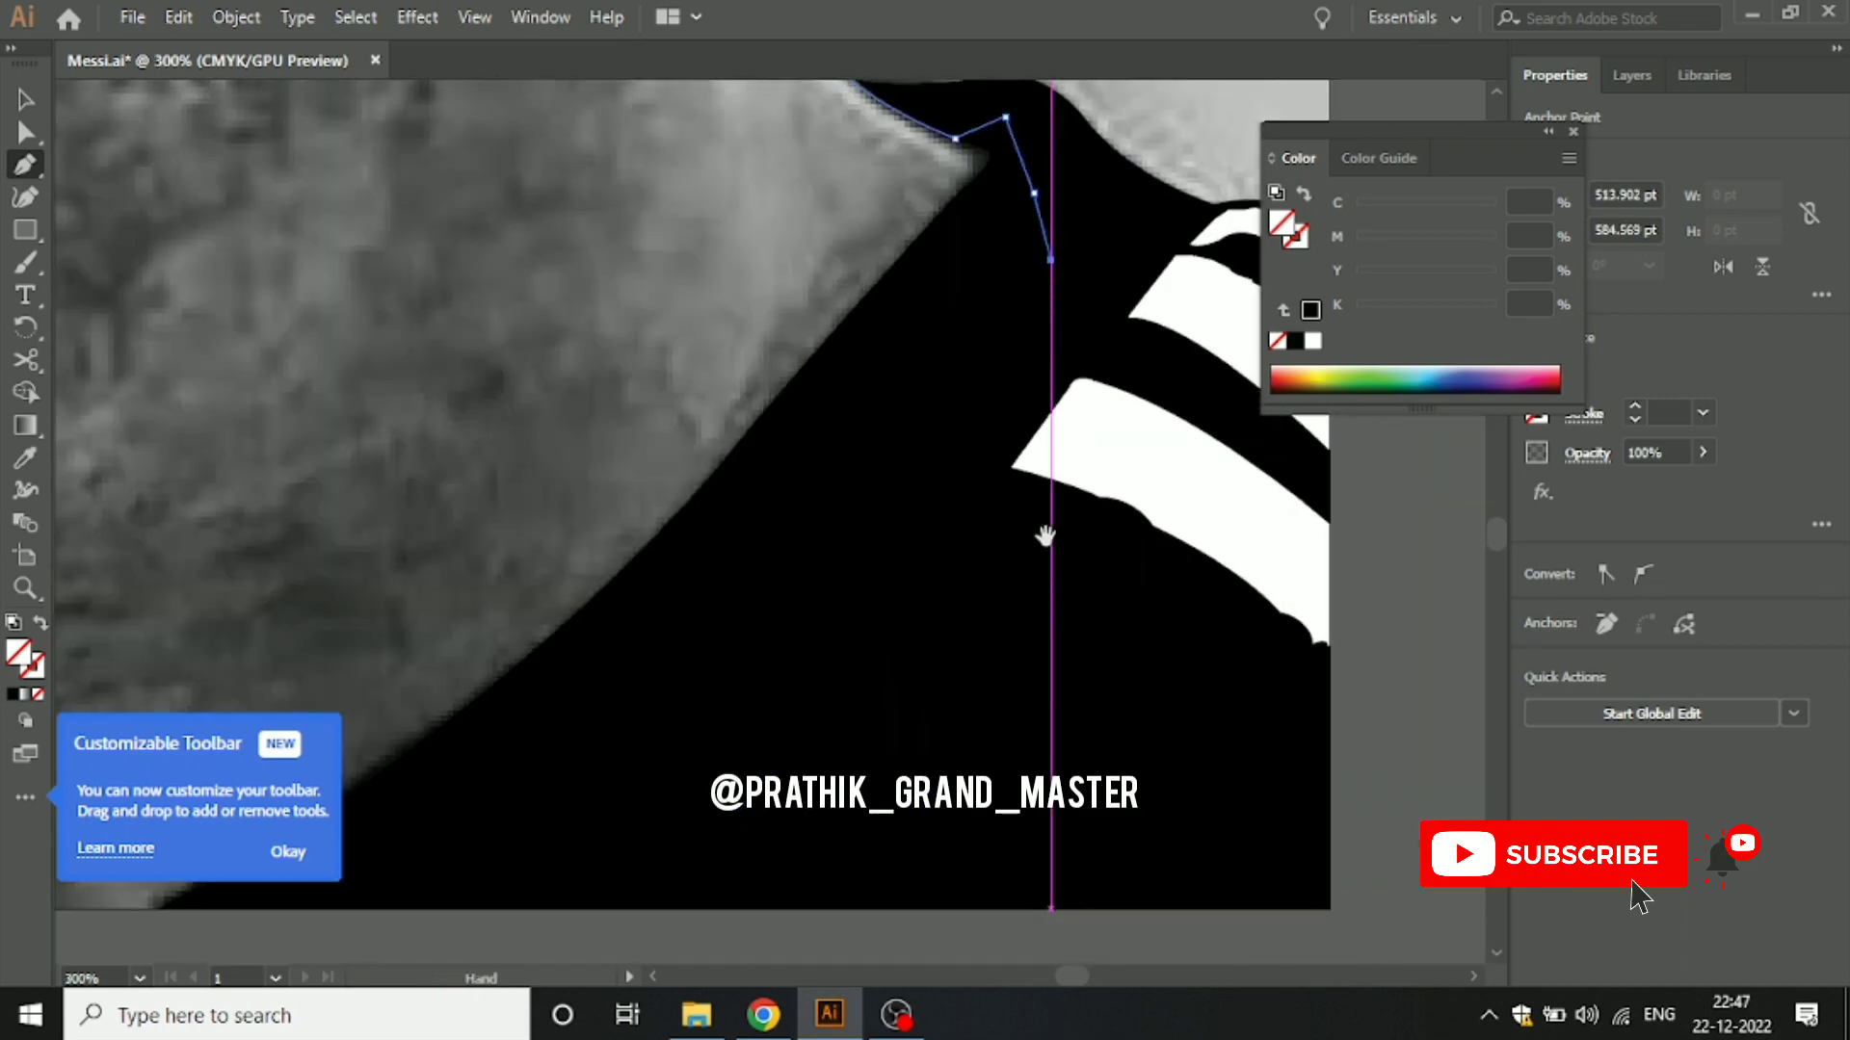
Step: Run the outline down the jersey to the photo's bottom edge and close it at the start anchor
left_click(826, 723)
scroll(828, 723, "down", 5)
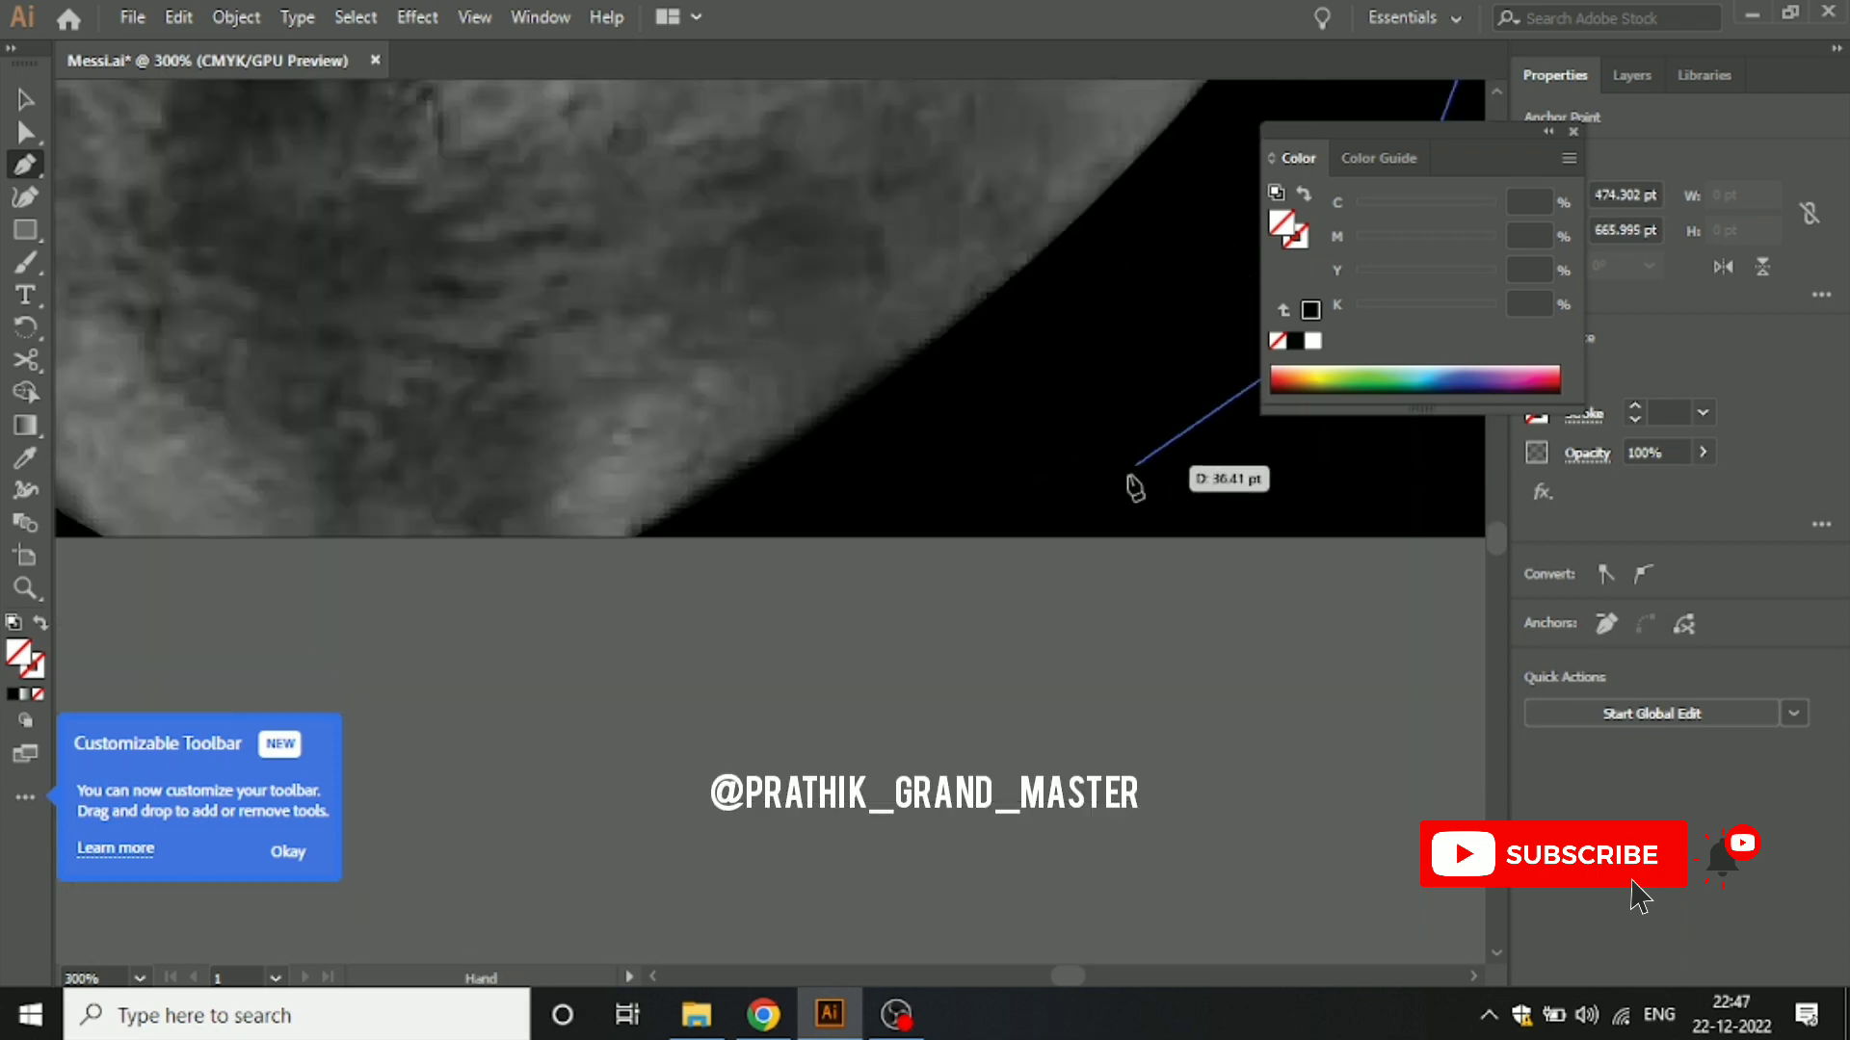
left_click(1105, 539)
scroll(673, 441, "left", 8)
scroll(702, 446, "left", 2)
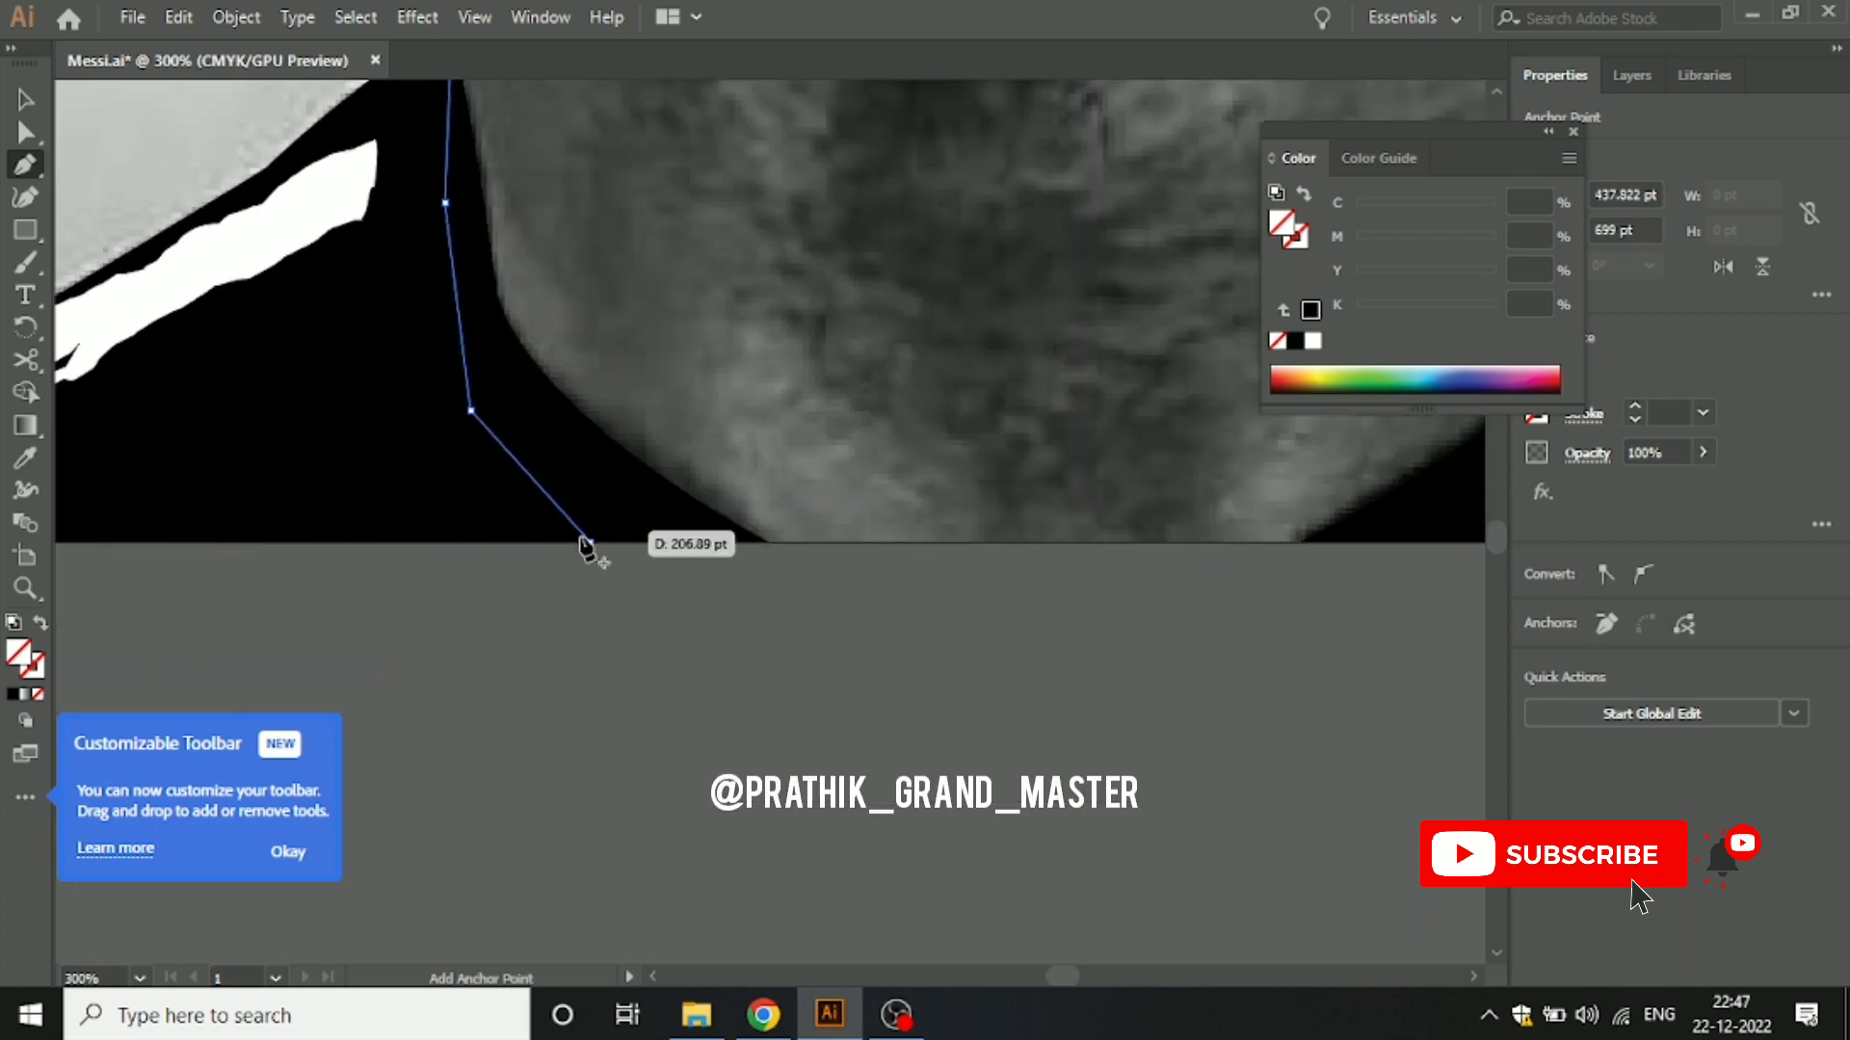
left_click(589, 542)
scroll(590, 545, "down", 4)
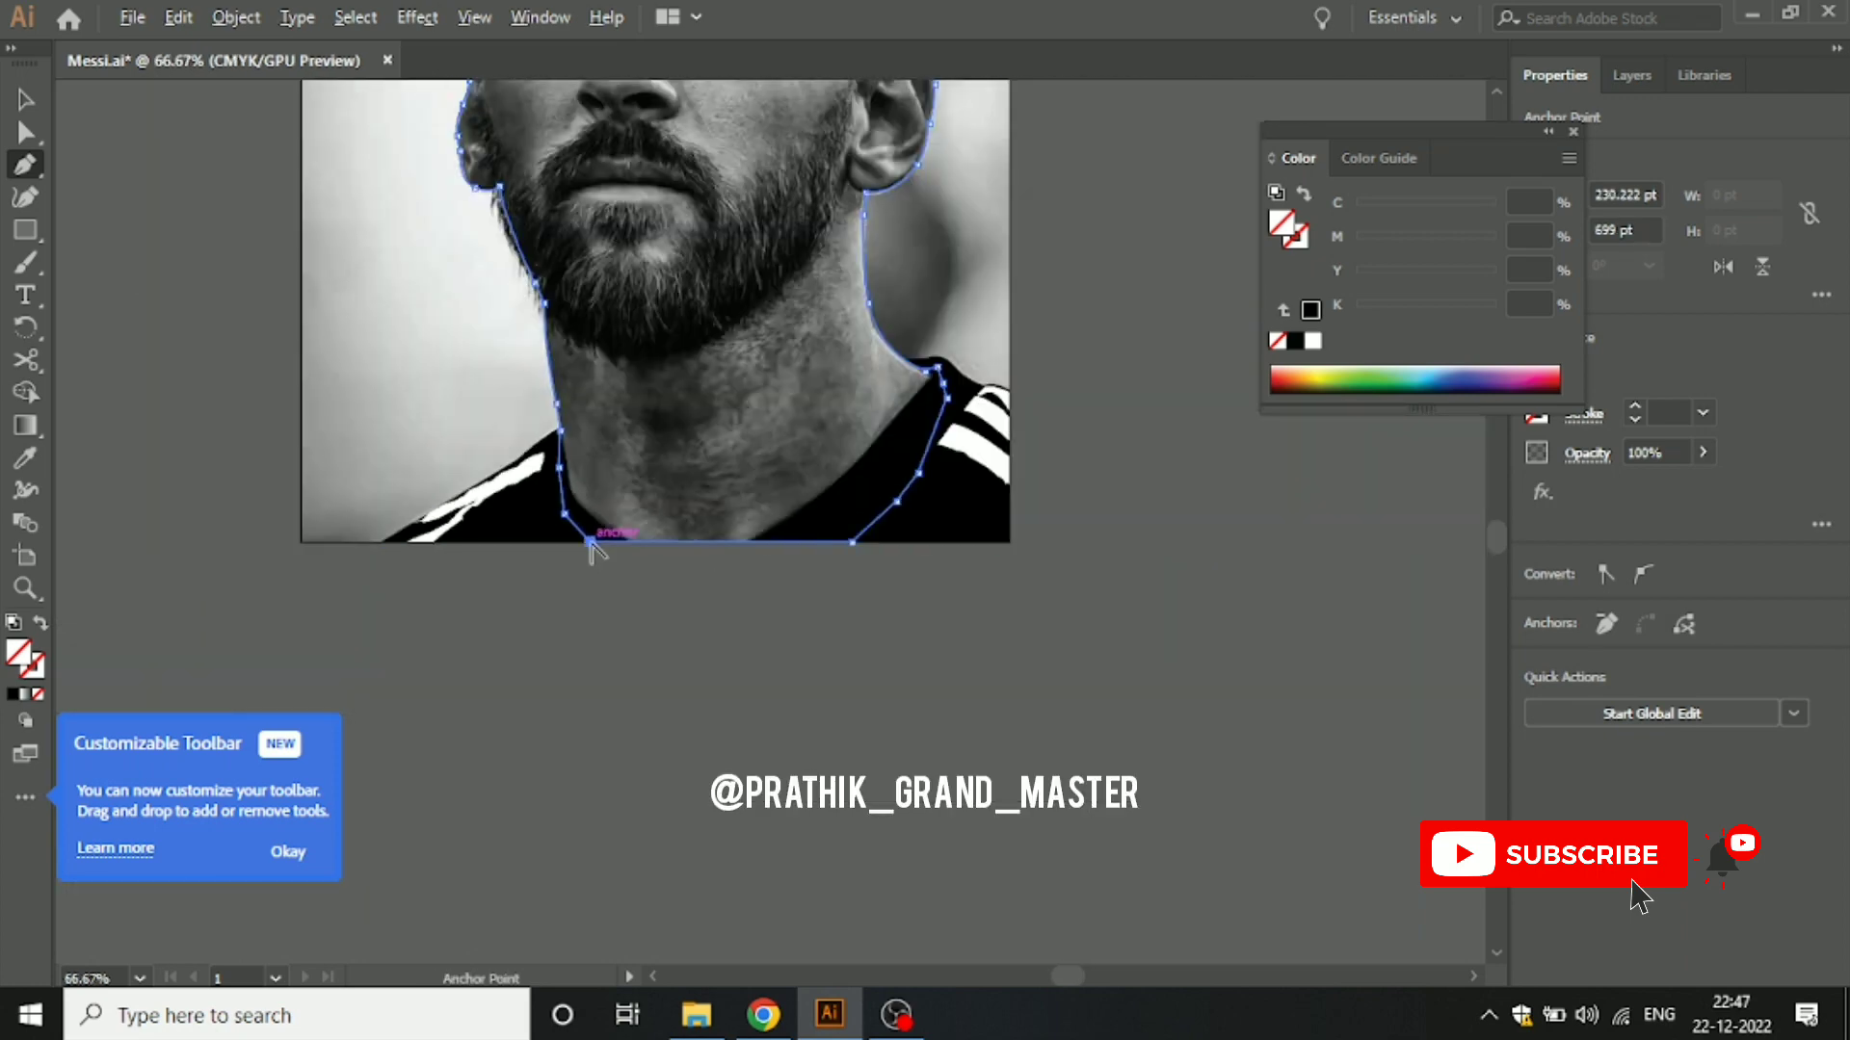
left_click_drag(682, 374, 718, 646)
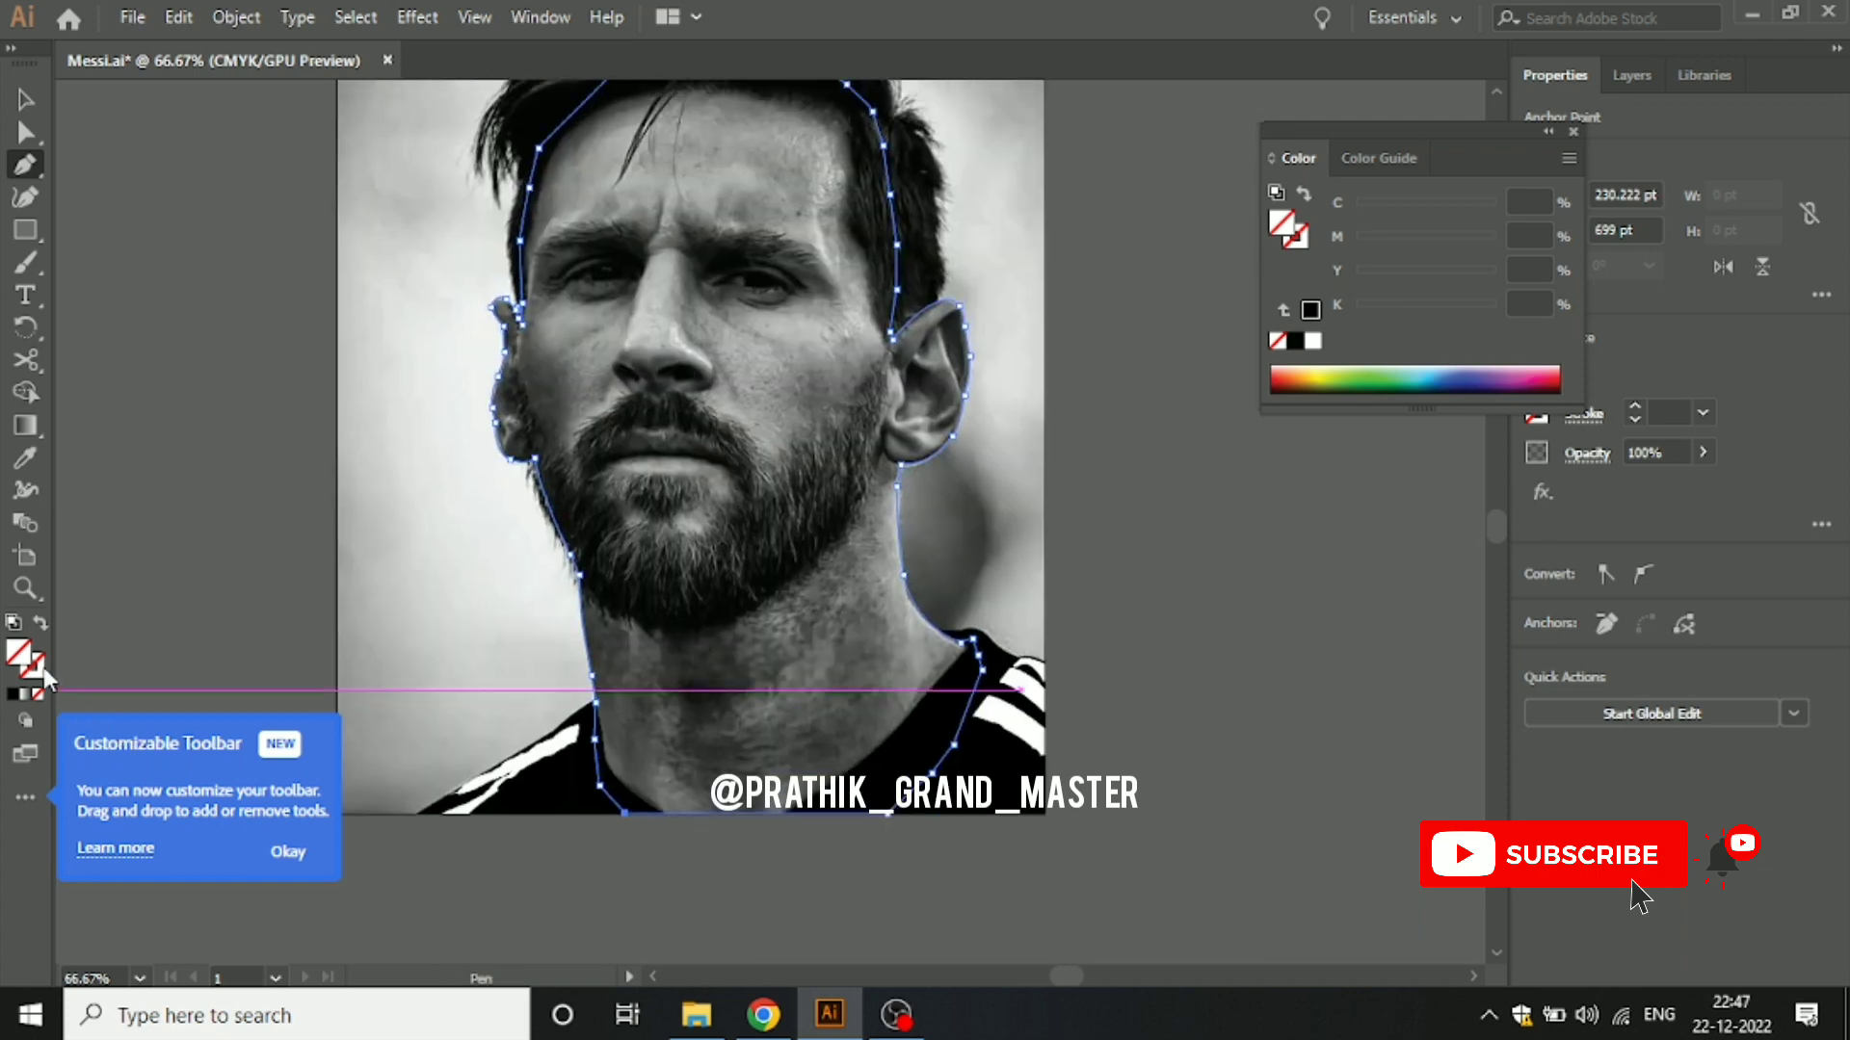
Step: Give the closed outline a black 1 pt stroke and deselect it
left_click(14, 694)
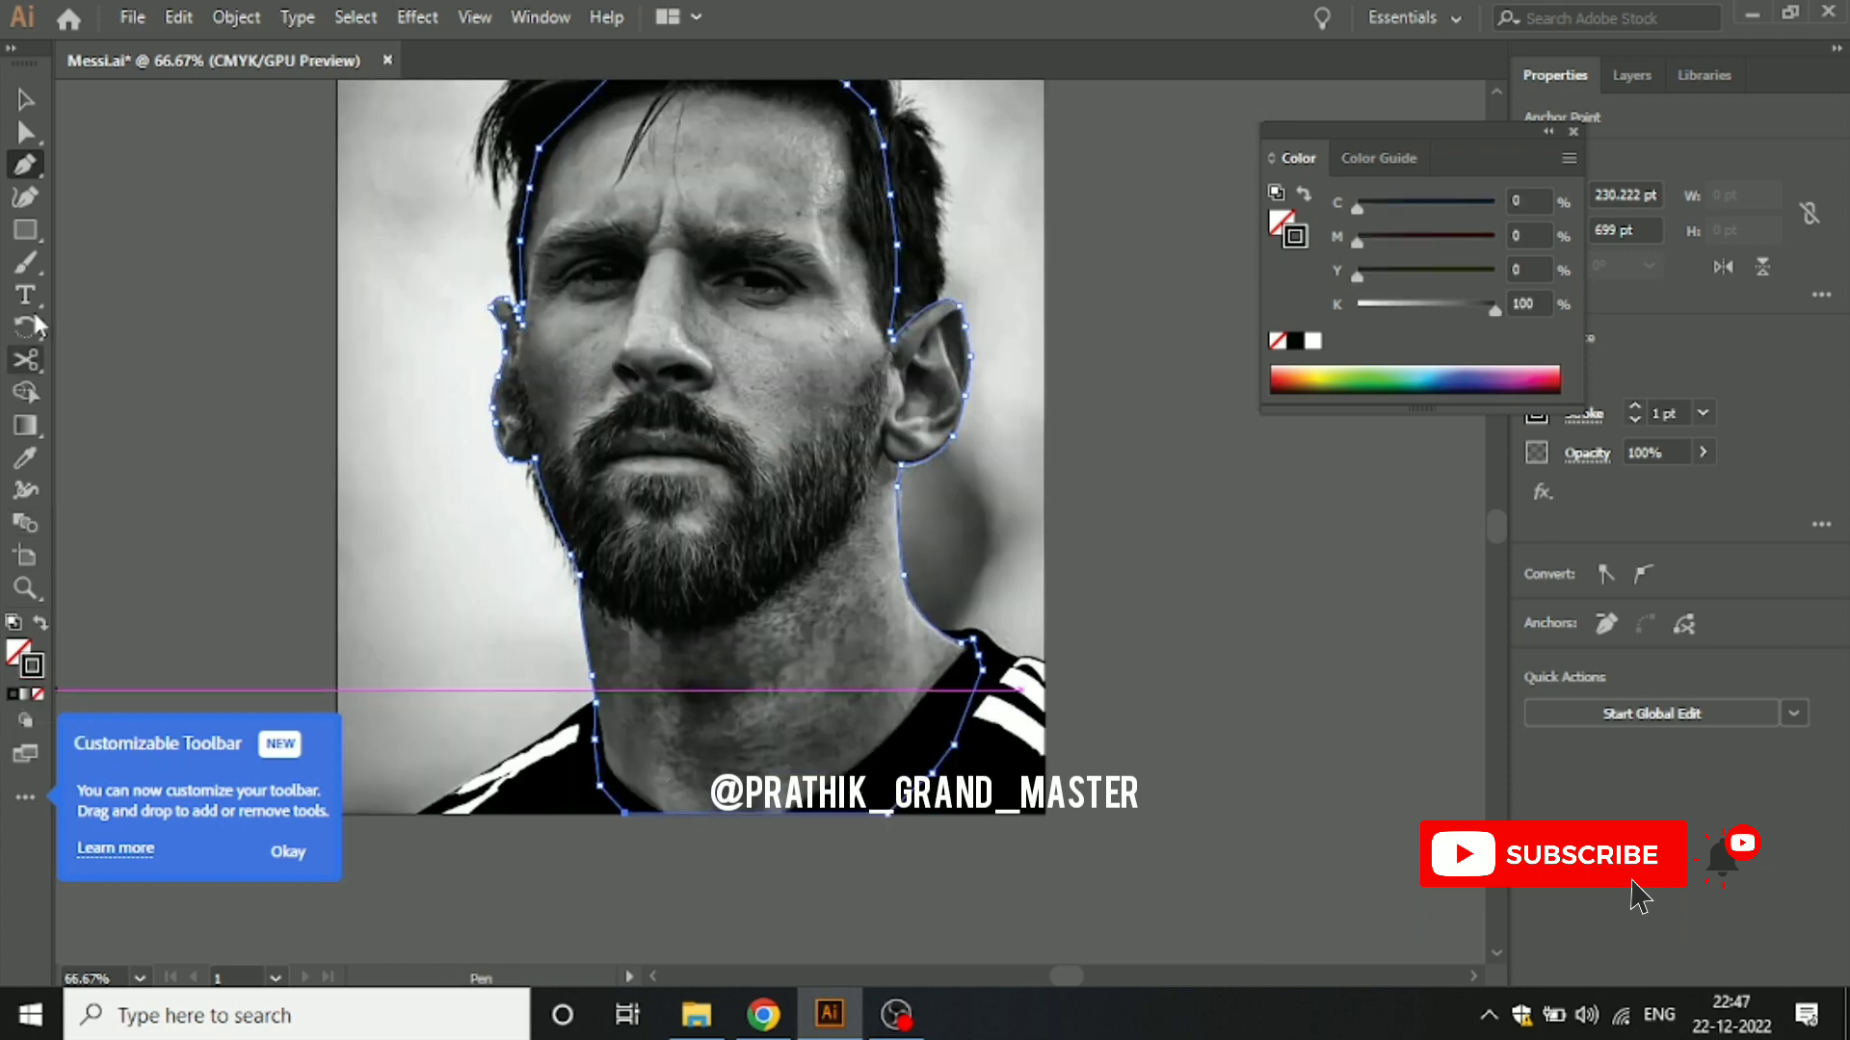
left_click(26, 100)
left_click(1252, 520)
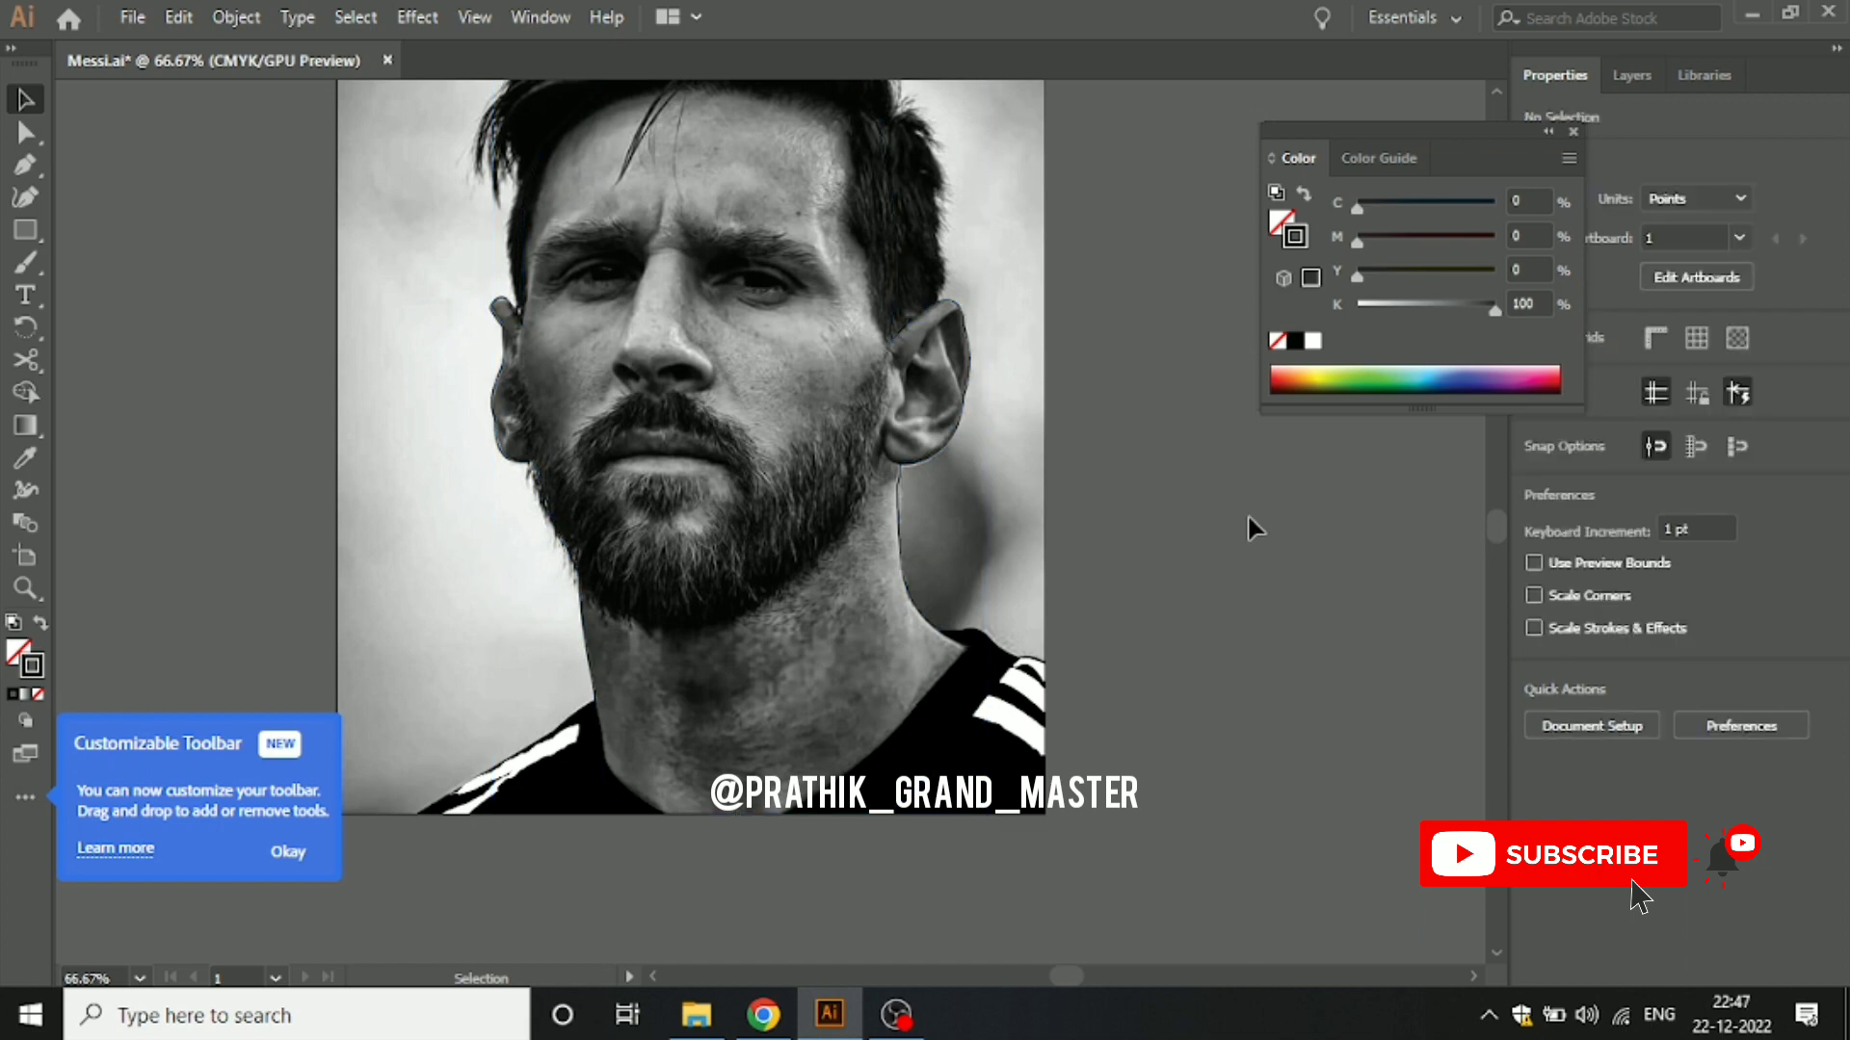
Step: Zoom in and set the stroke to None for the next path
scroll(557, 390, "up", 2)
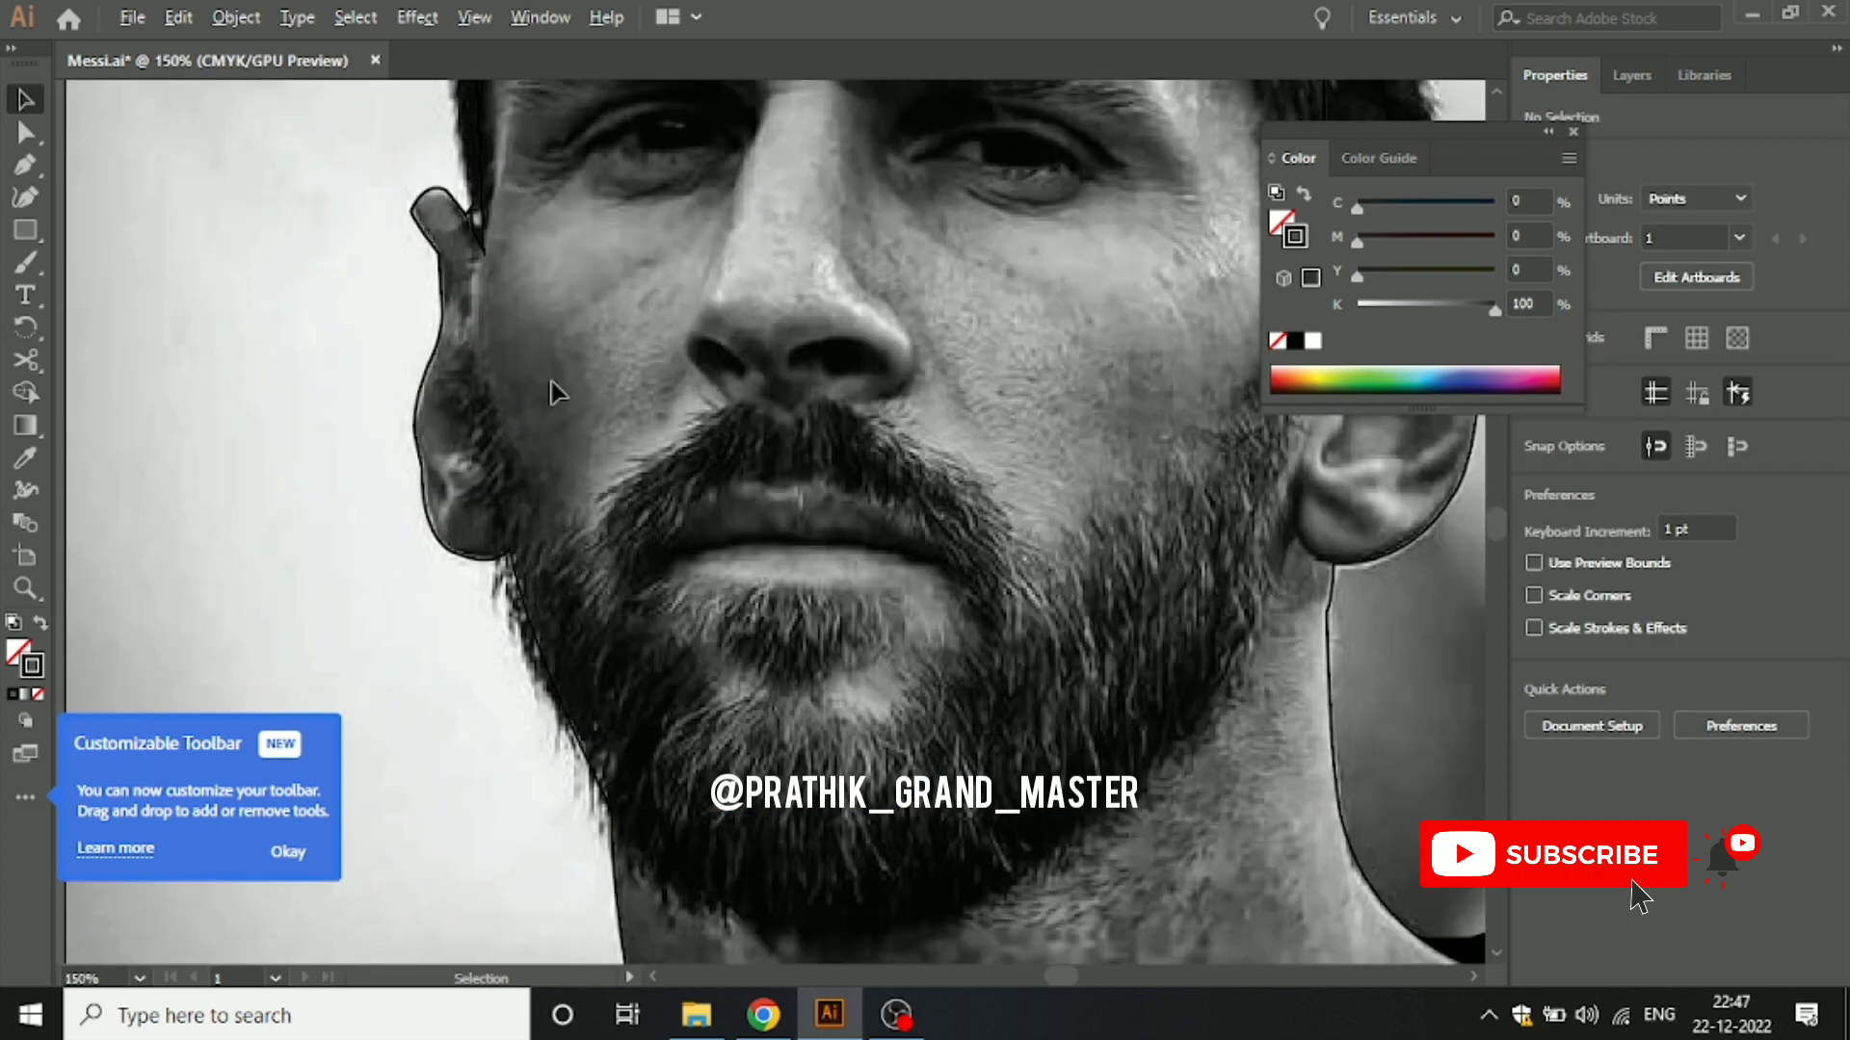
scroll(547, 431, "up", 1)
scroll(561, 391, "up", 3)
scroll(578, 434, "up", 3)
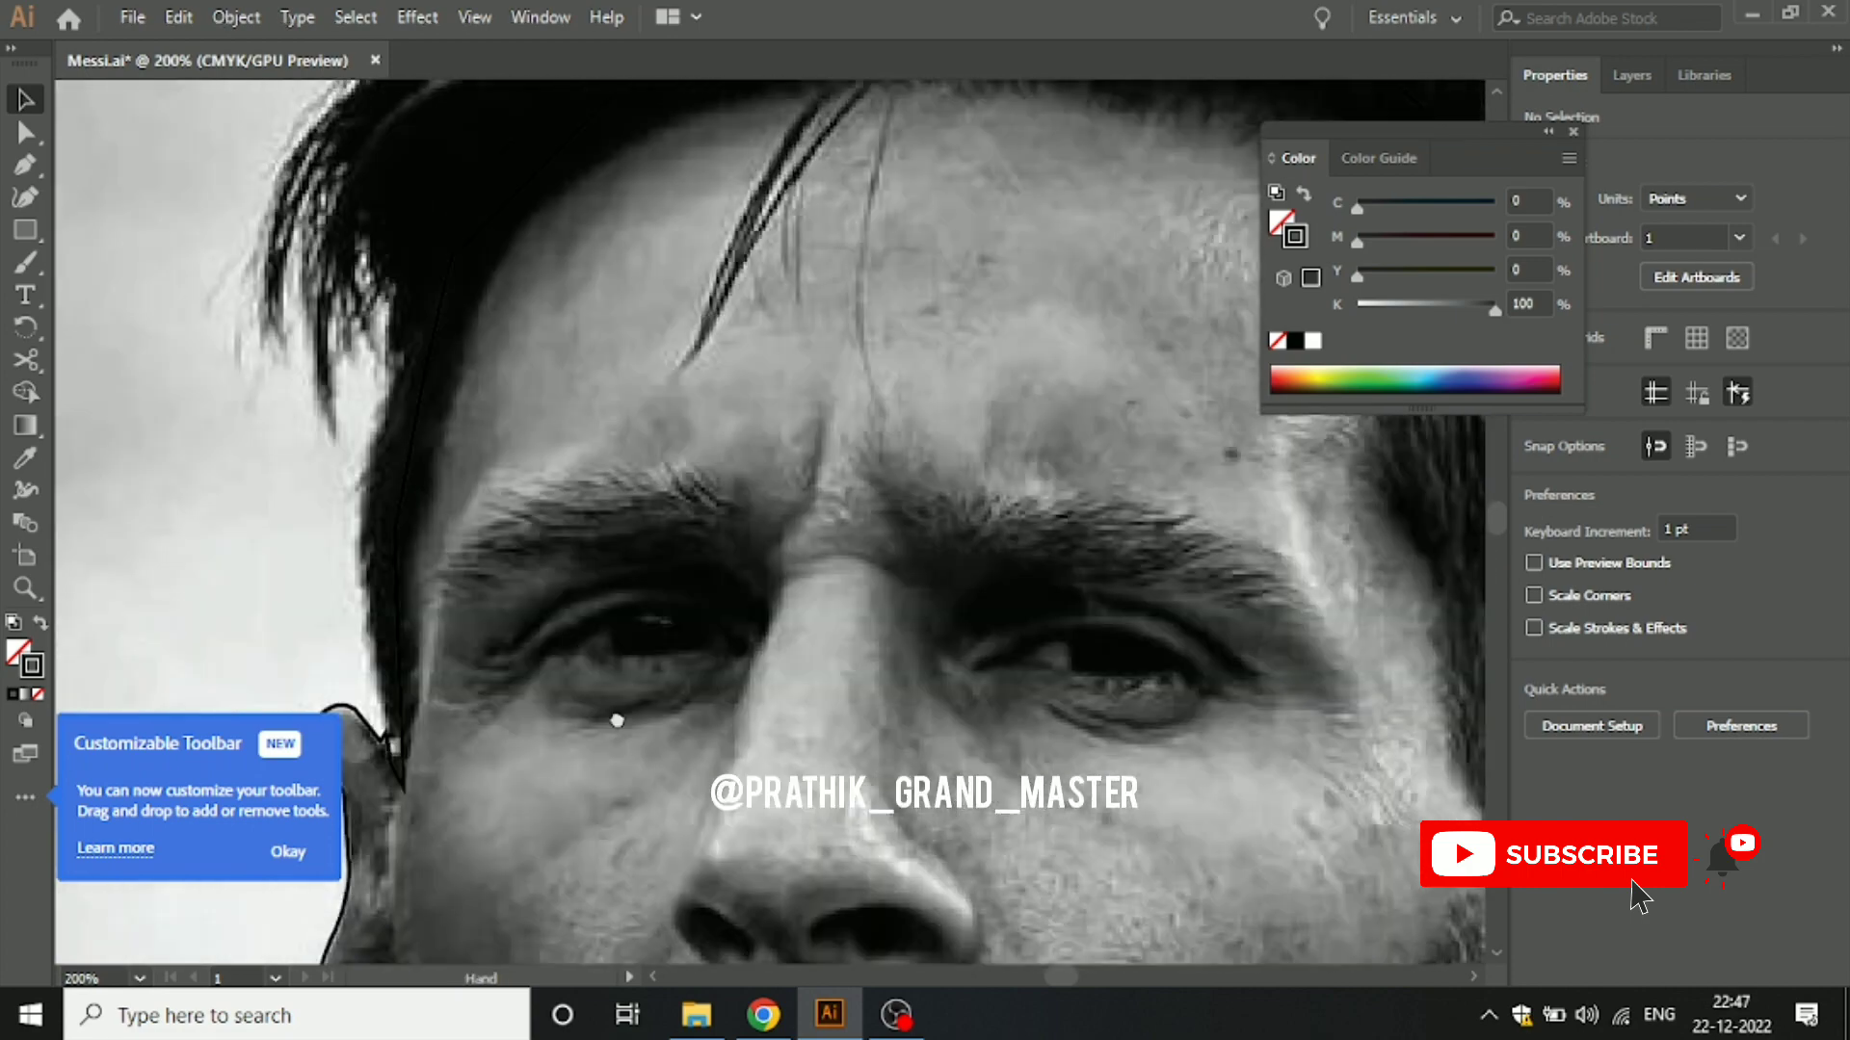
scroll(626, 482, "up", 3)
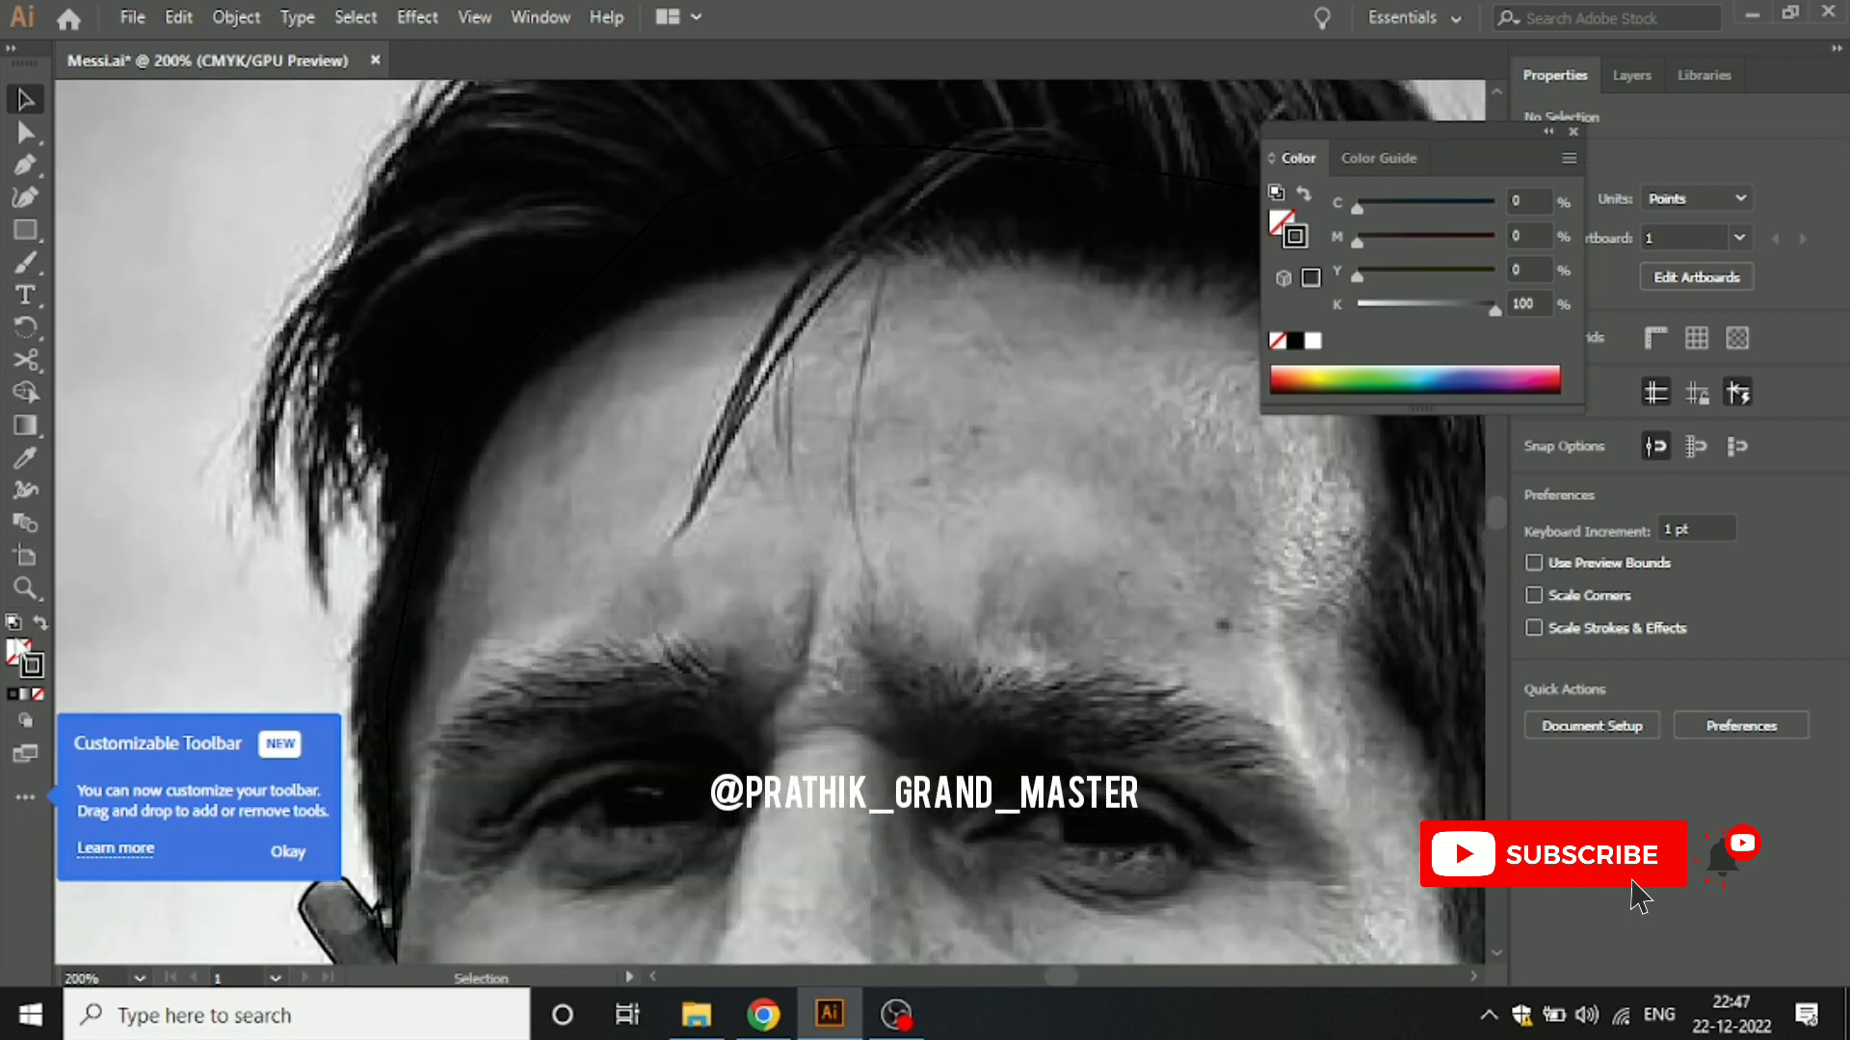
left_click(39, 694)
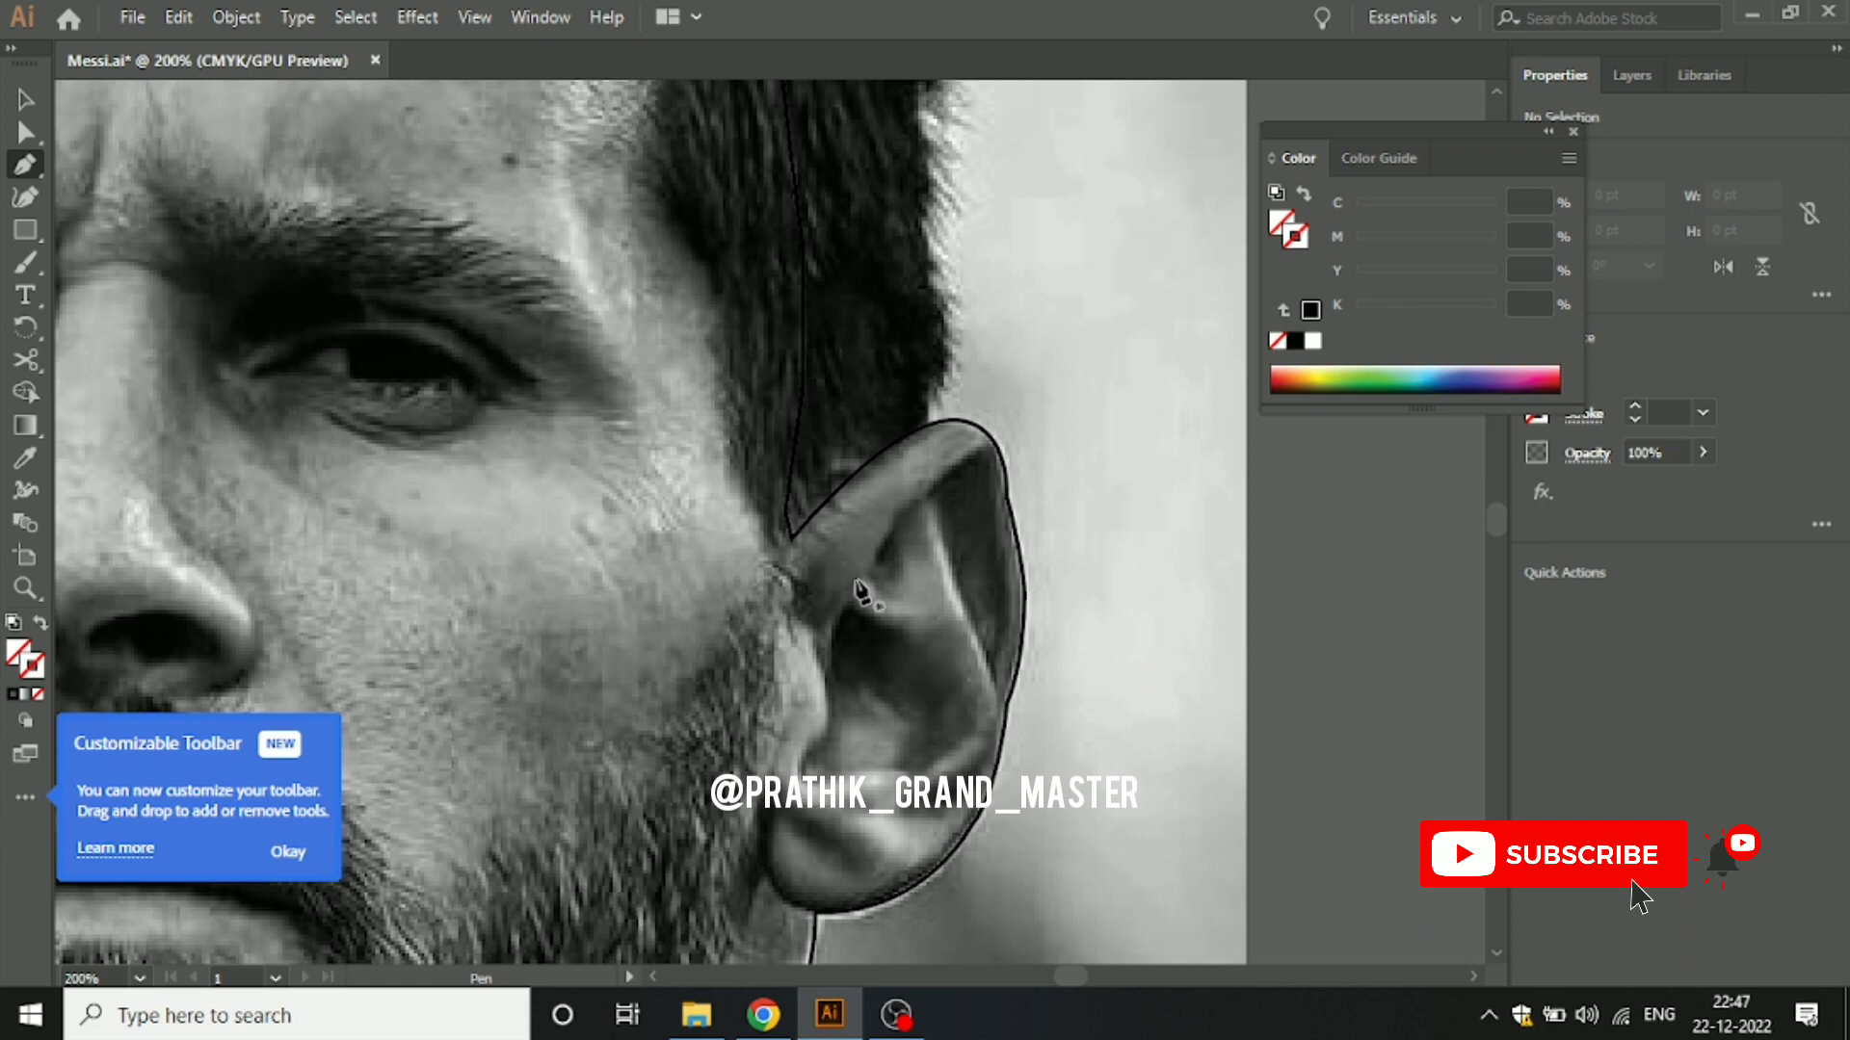
Step: Start a new path at the hair edge above the ear, curving up past the ear top
left_click(799, 594)
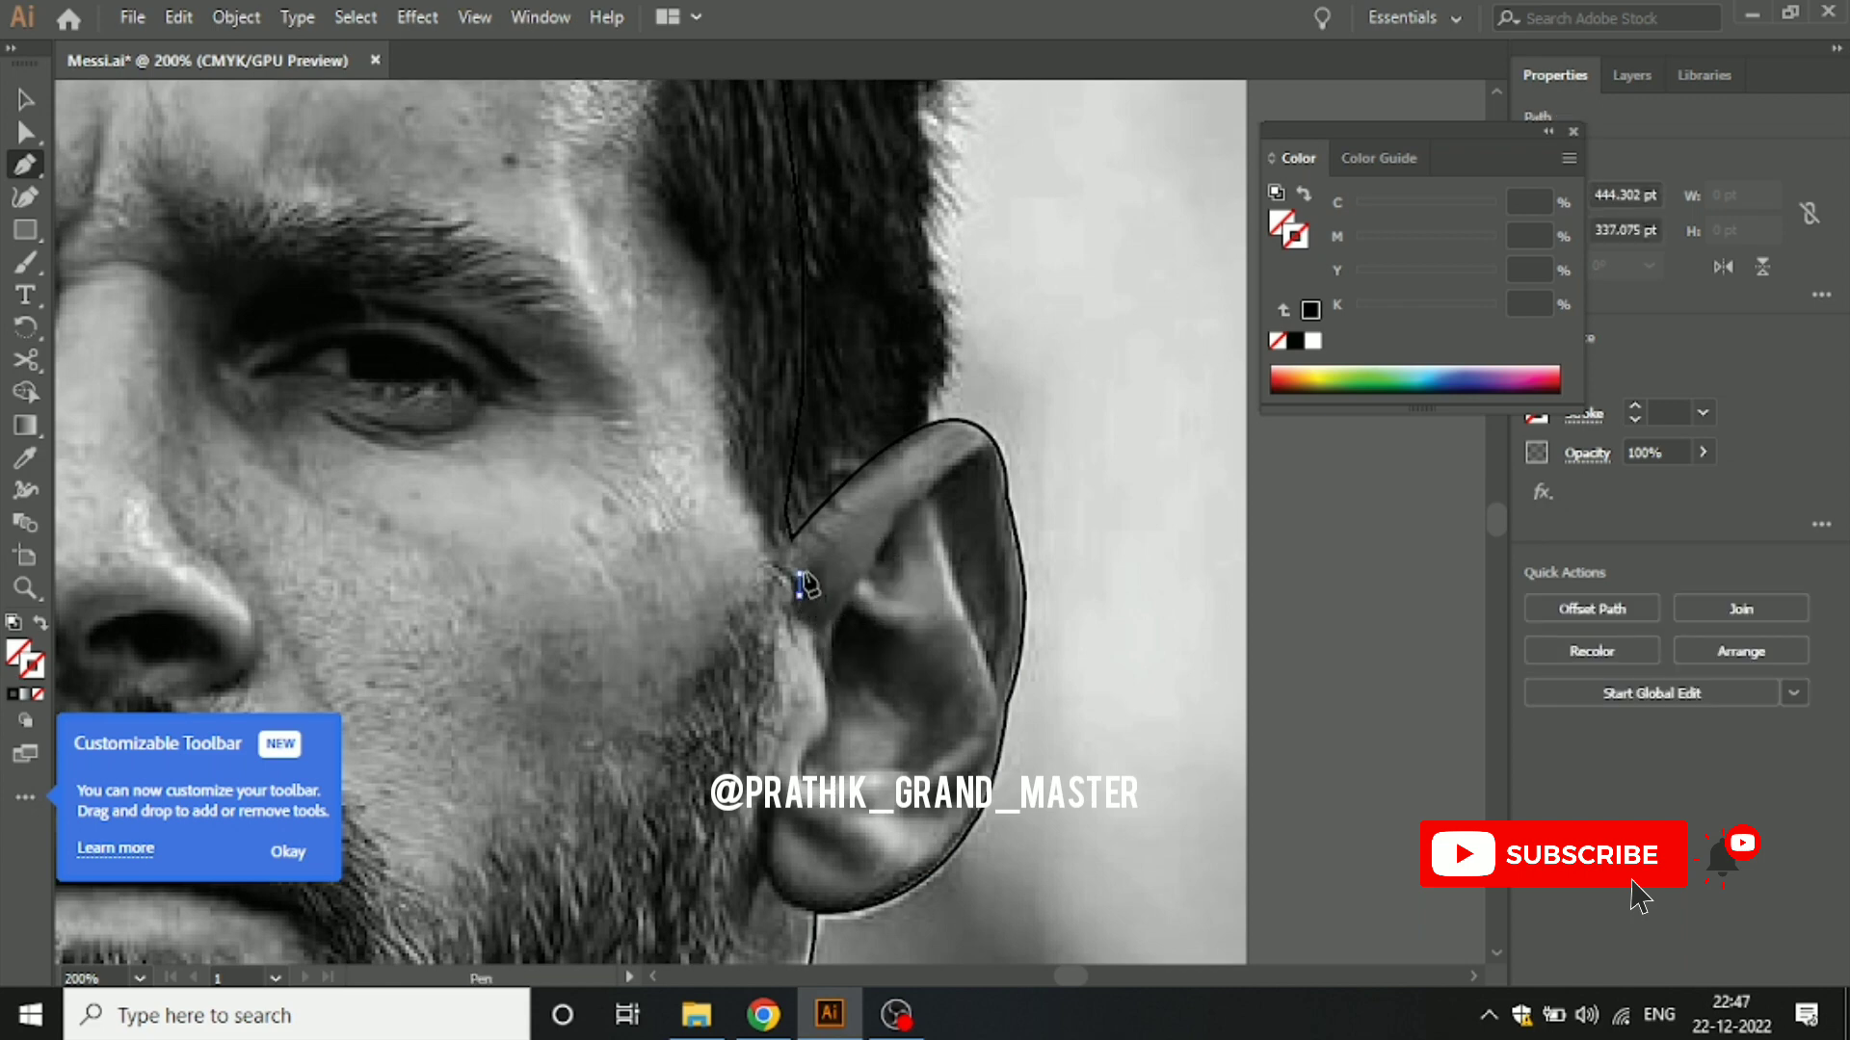
left_click(802, 549)
left_click_drag(807, 522, 915, 430)
left_click(820, 508)
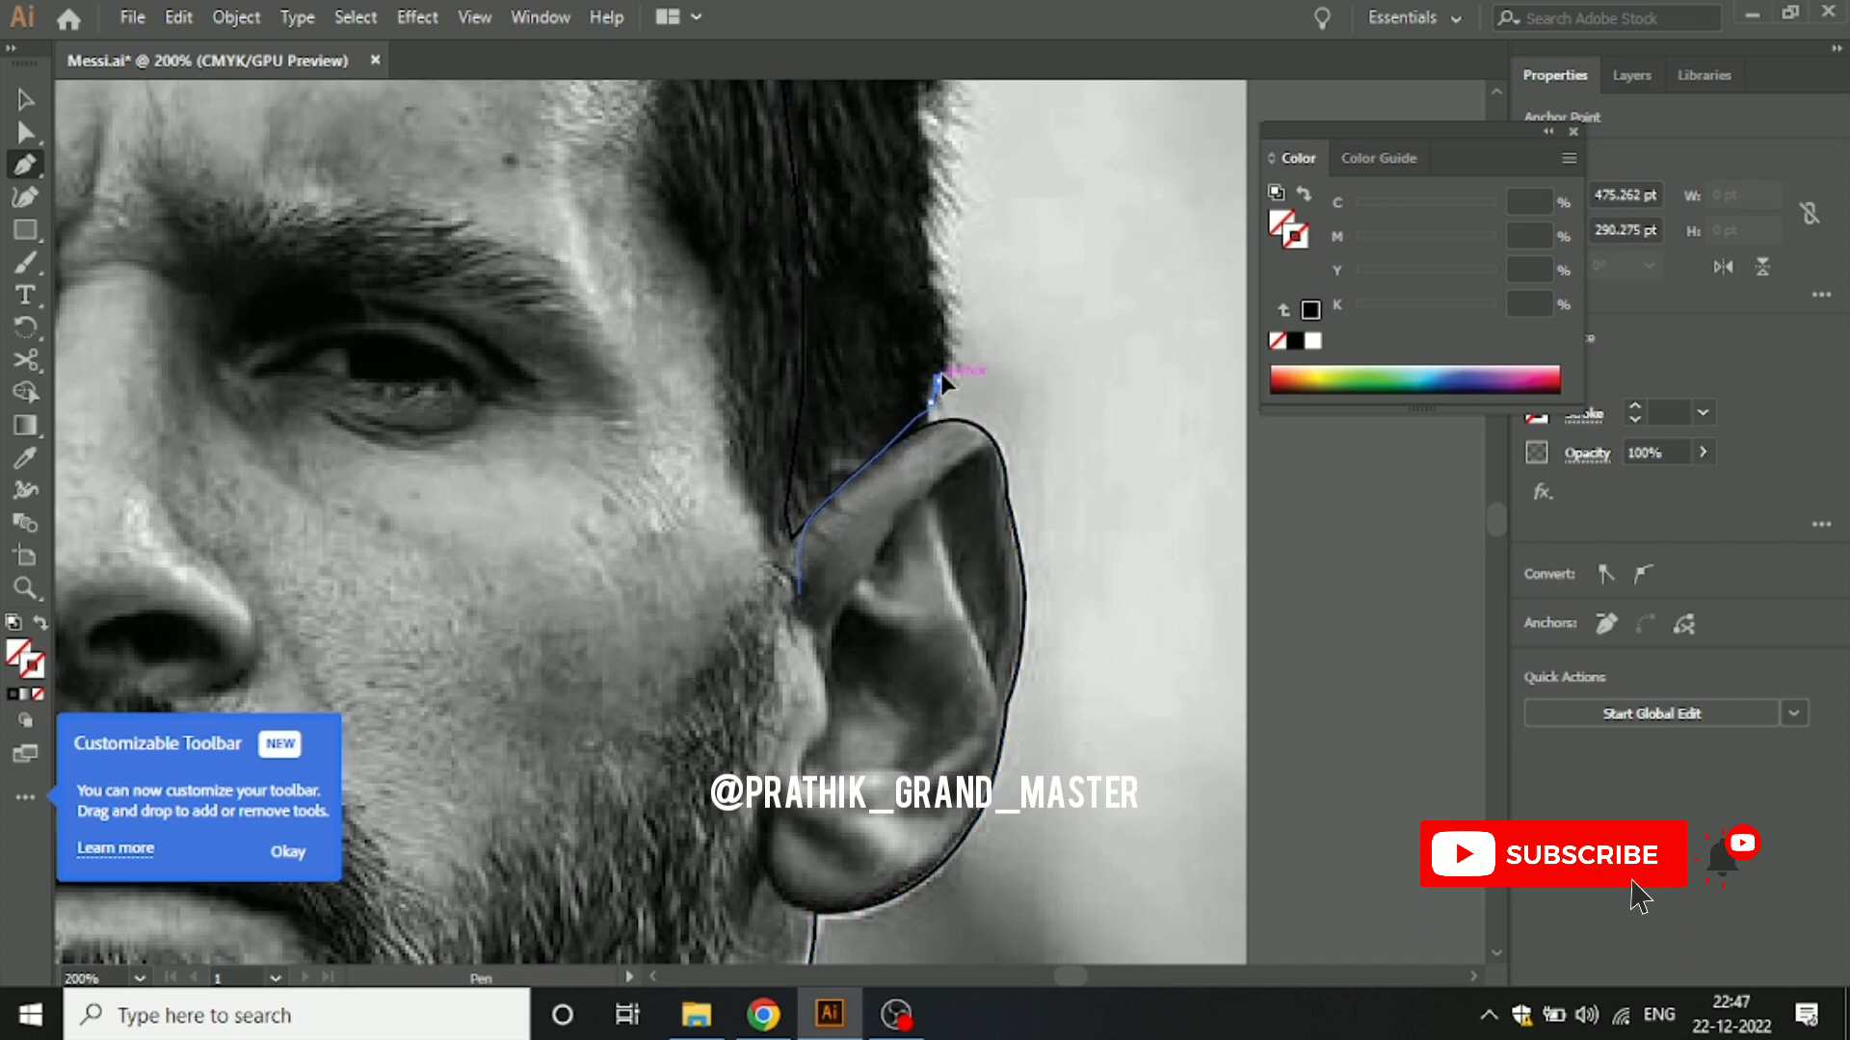
Step: Add anchors up the side hair's outer edge
mouse_move(954, 300)
left_mouse_down()
mouse_move(968, 374)
mouse_move(954, 329)
mouse_move(935, 533)
left_mouse_up()
left_click(932, 517)
left_click(946, 445)
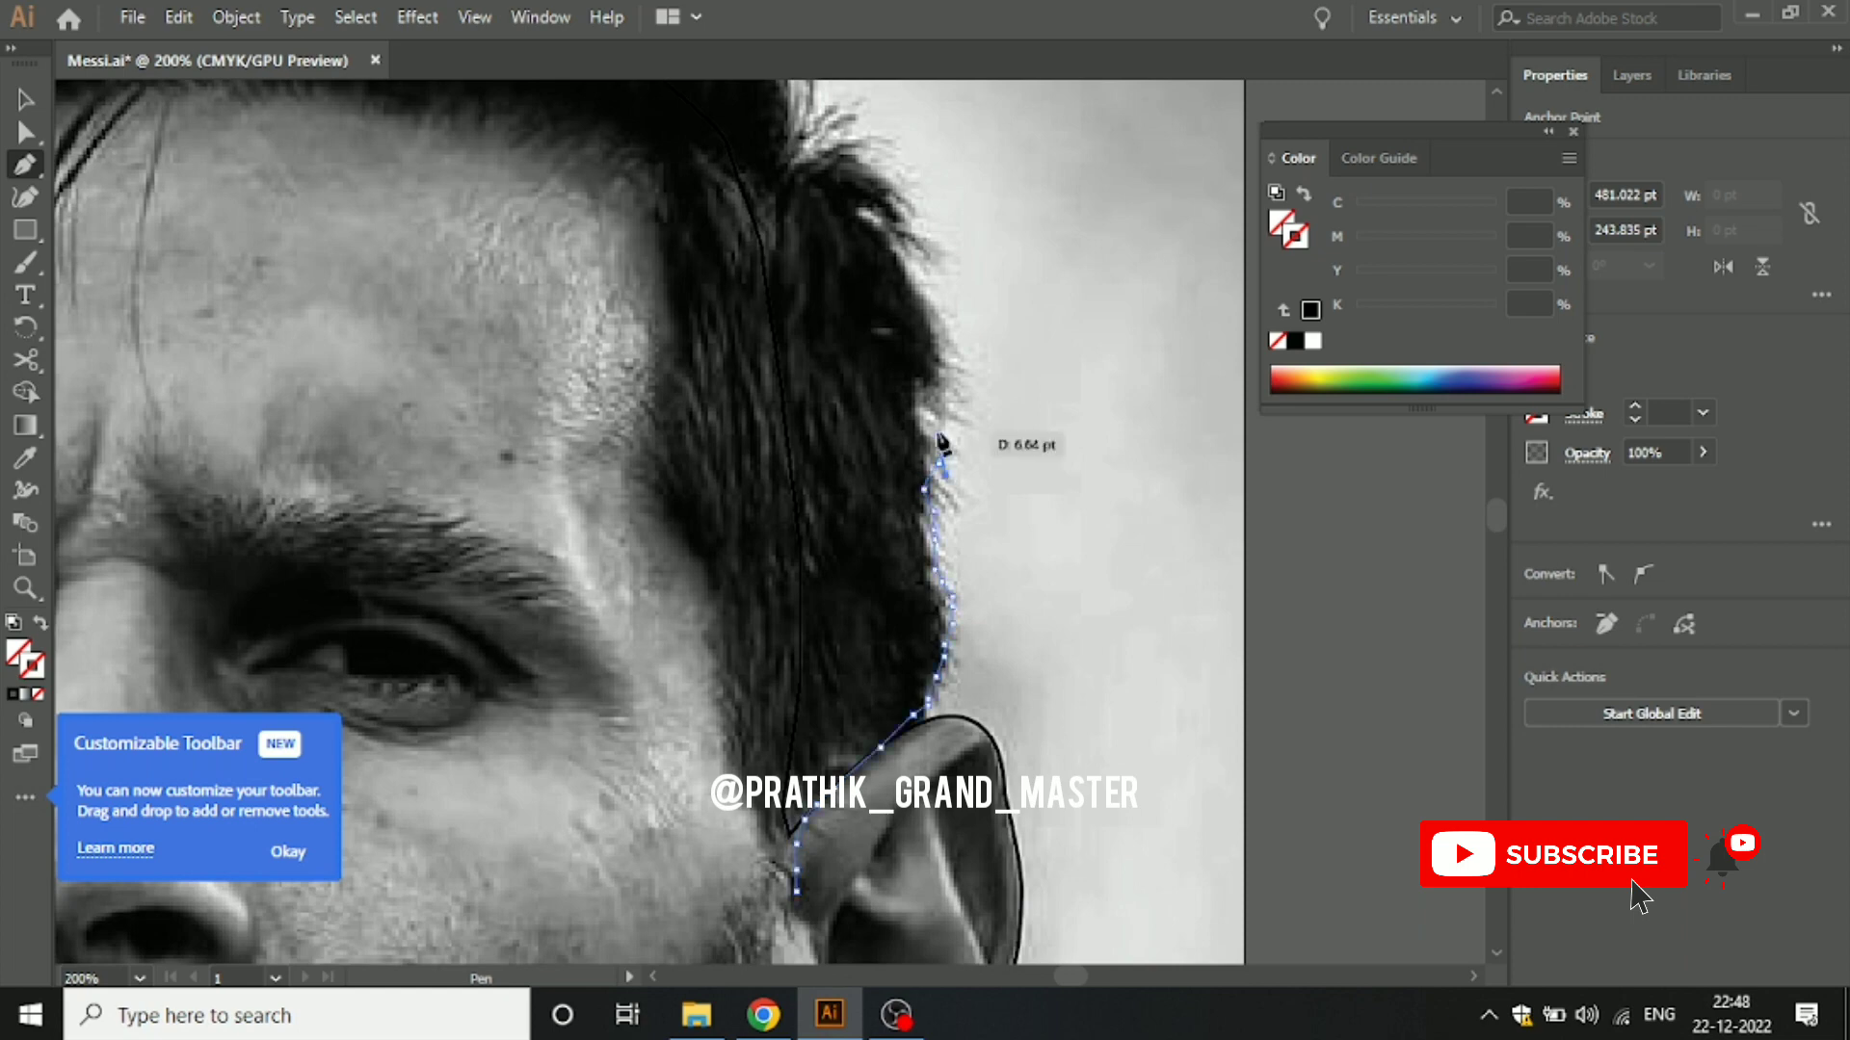
left_click_drag(932, 379, 935, 375)
left_click(966, 282)
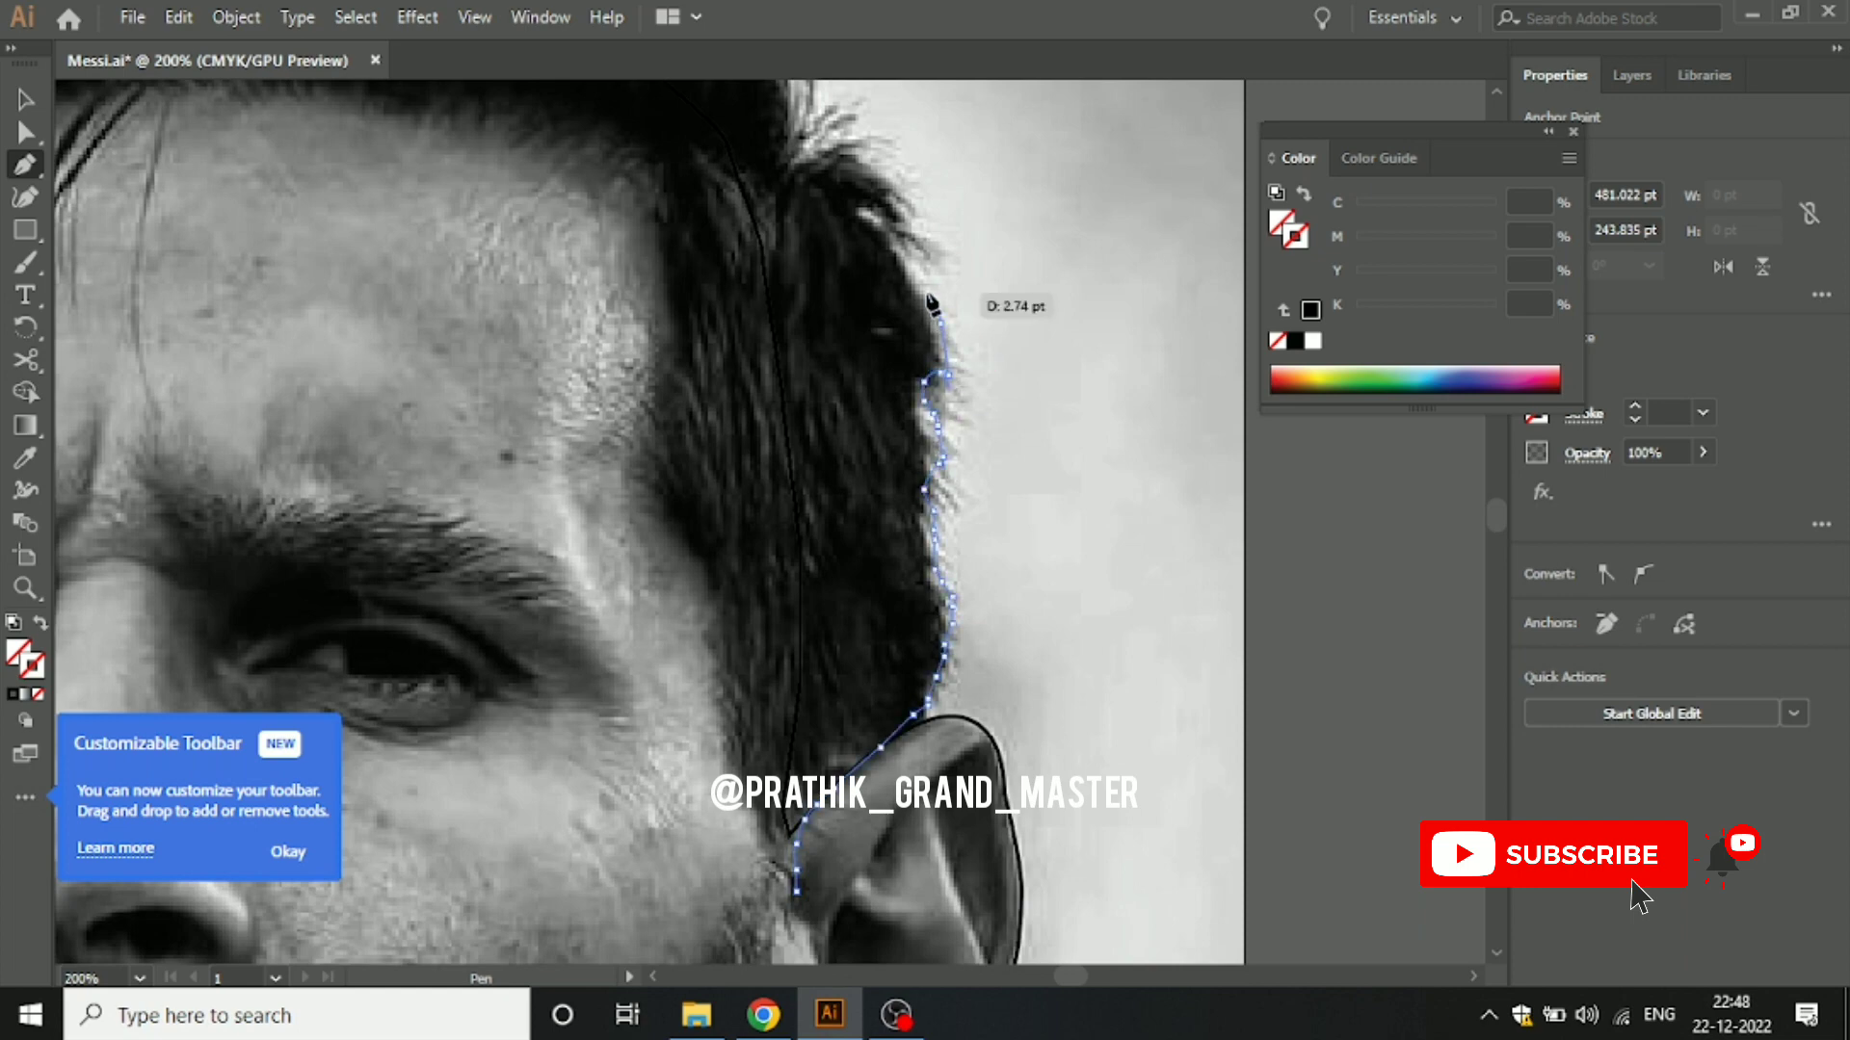
left_click(932, 243)
Step: Trace the small hair tufts near the top of the side hair
mouse_move(920, 183)
left_mouse_down()
mouse_move(957, 482)
mouse_move(1002, 477)
left_mouse_up()
left_click(944, 462, "ctrl")
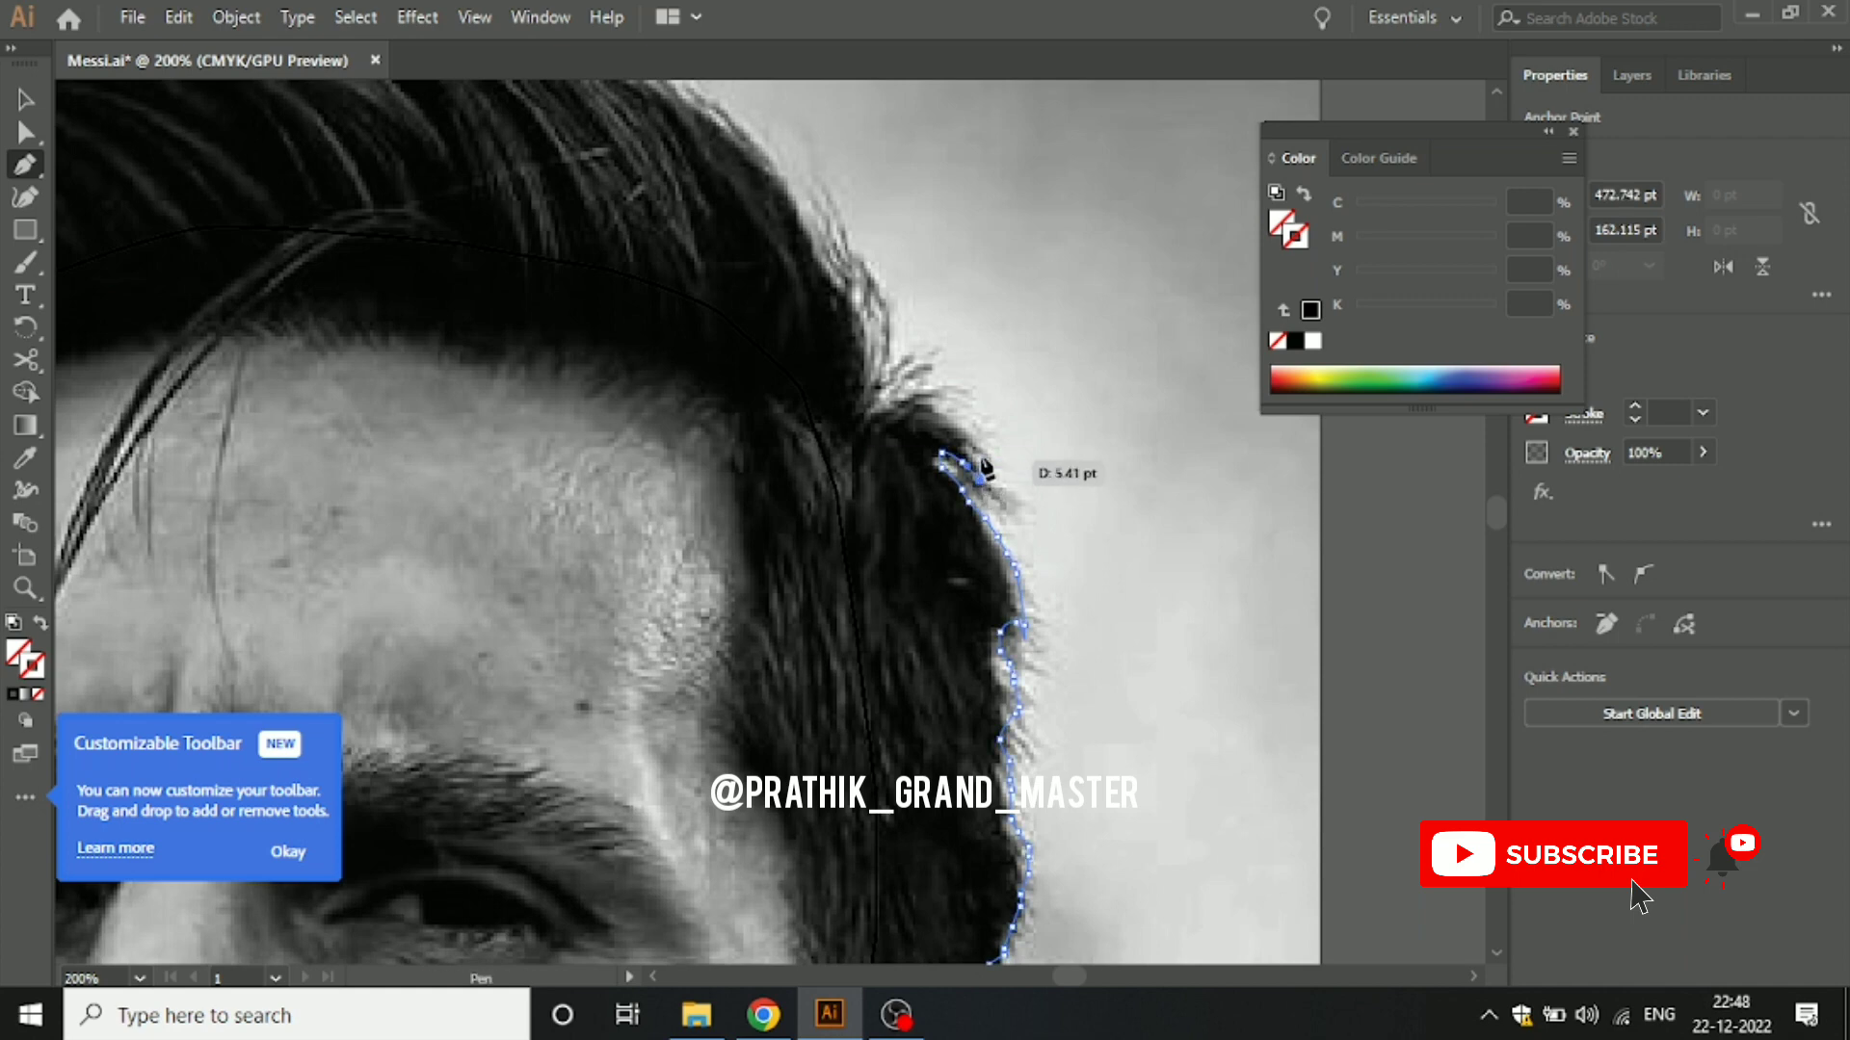
left_click(952, 413, "ctrl")
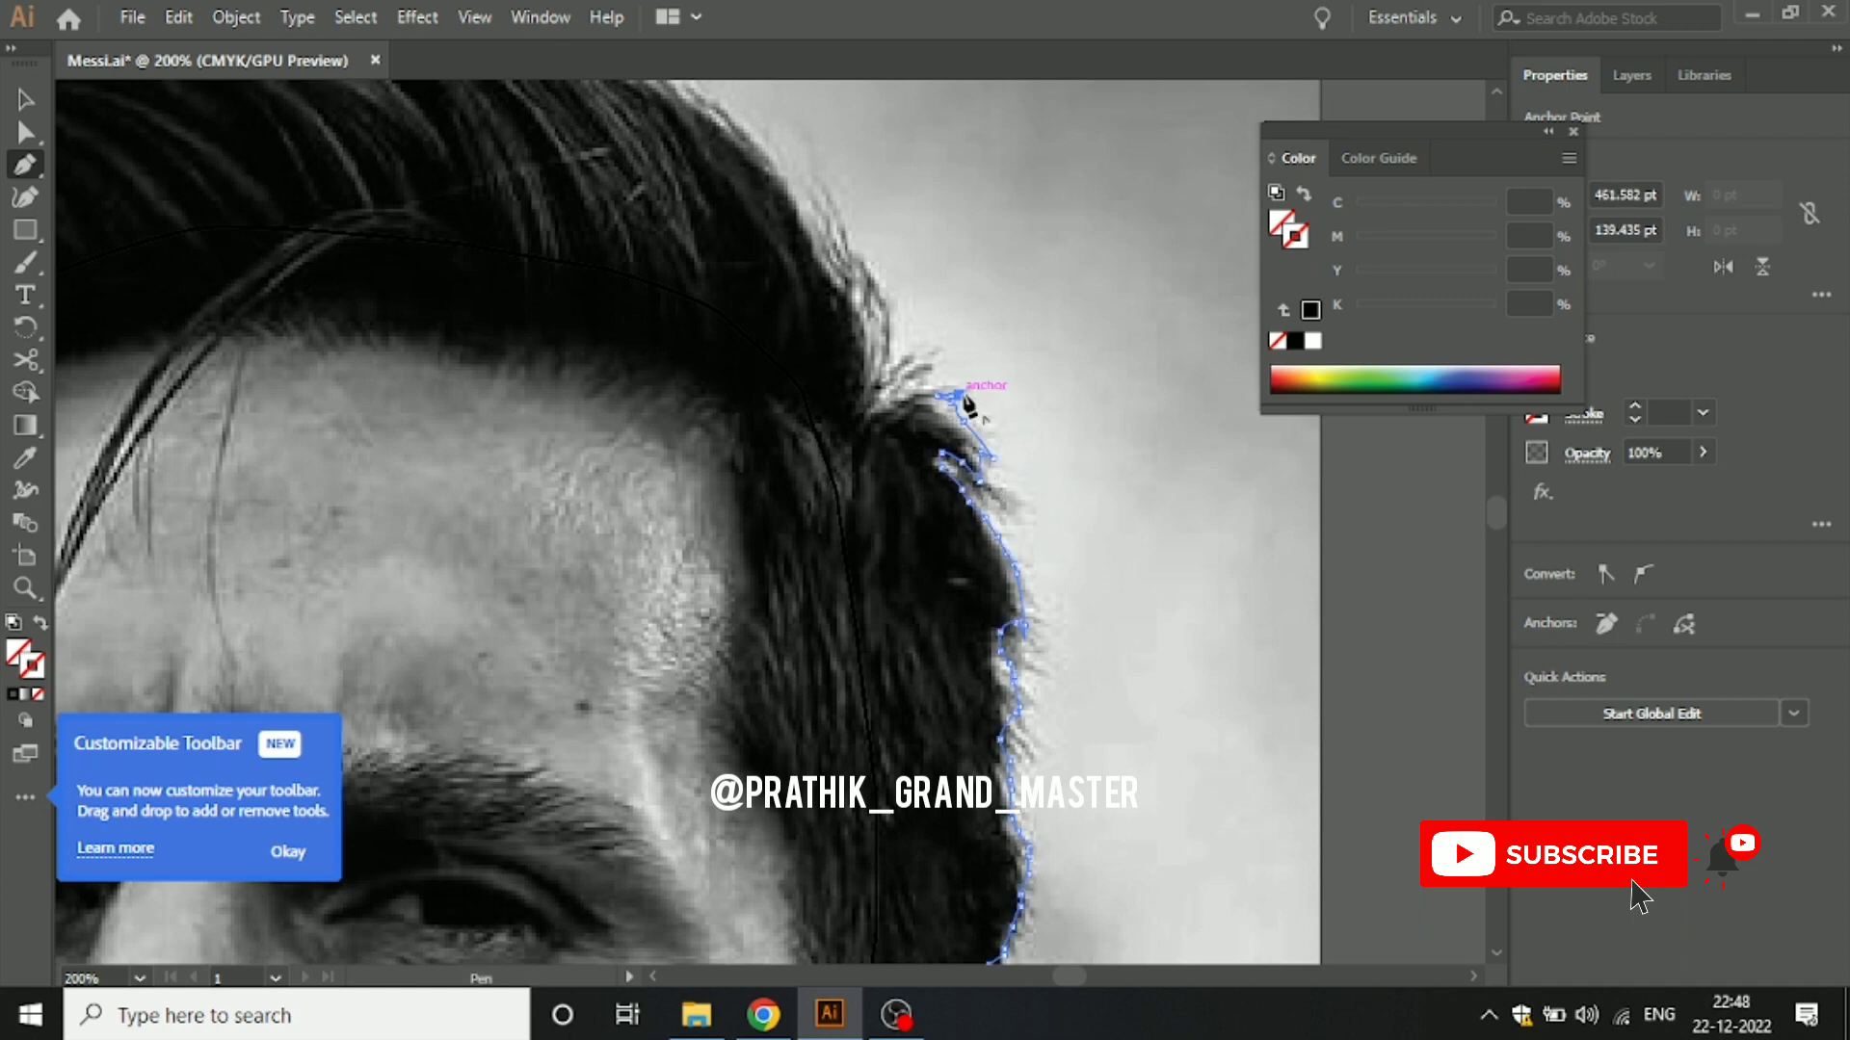
left_click(940, 390, "ctrl")
left_click(914, 357)
left_click_drag(898, 412, 928, 660)
left_click_drag(900, 371, 963, 698)
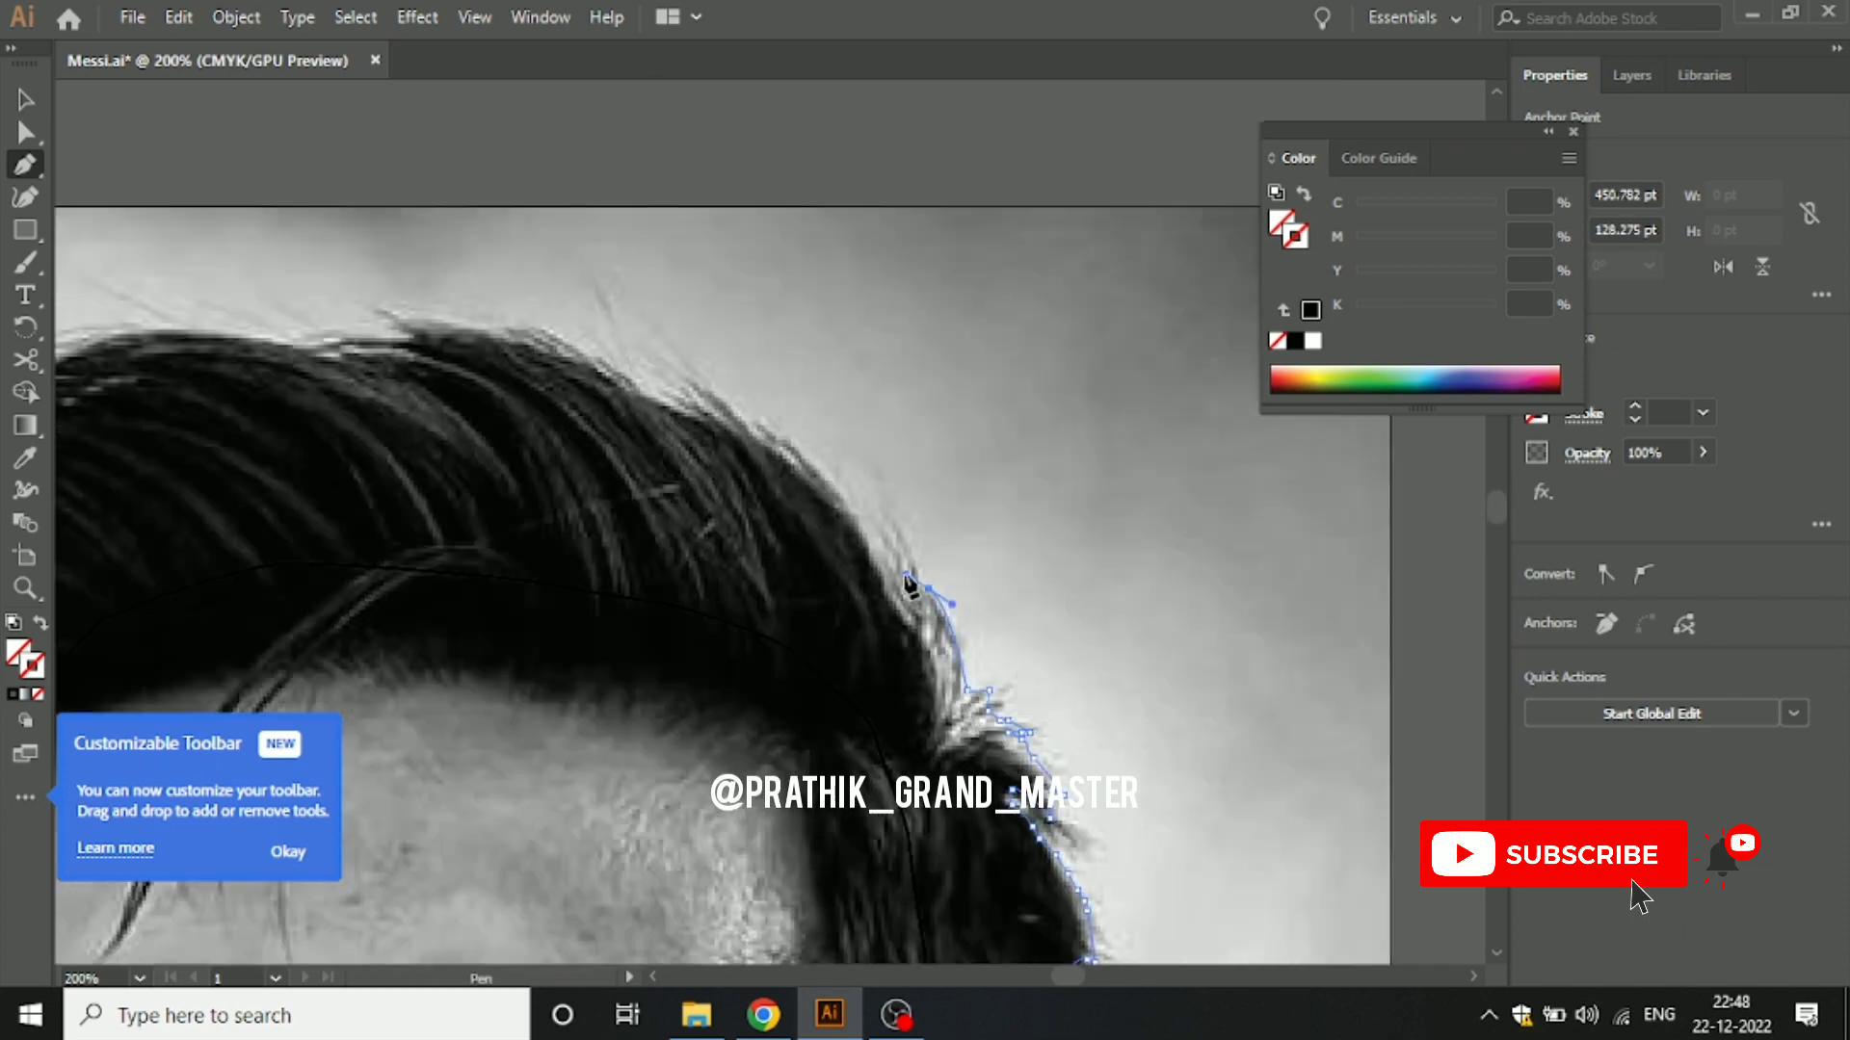
Step: Resume the path from its end anchor and curve it along the crown
left_click(910, 544, "ctrl")
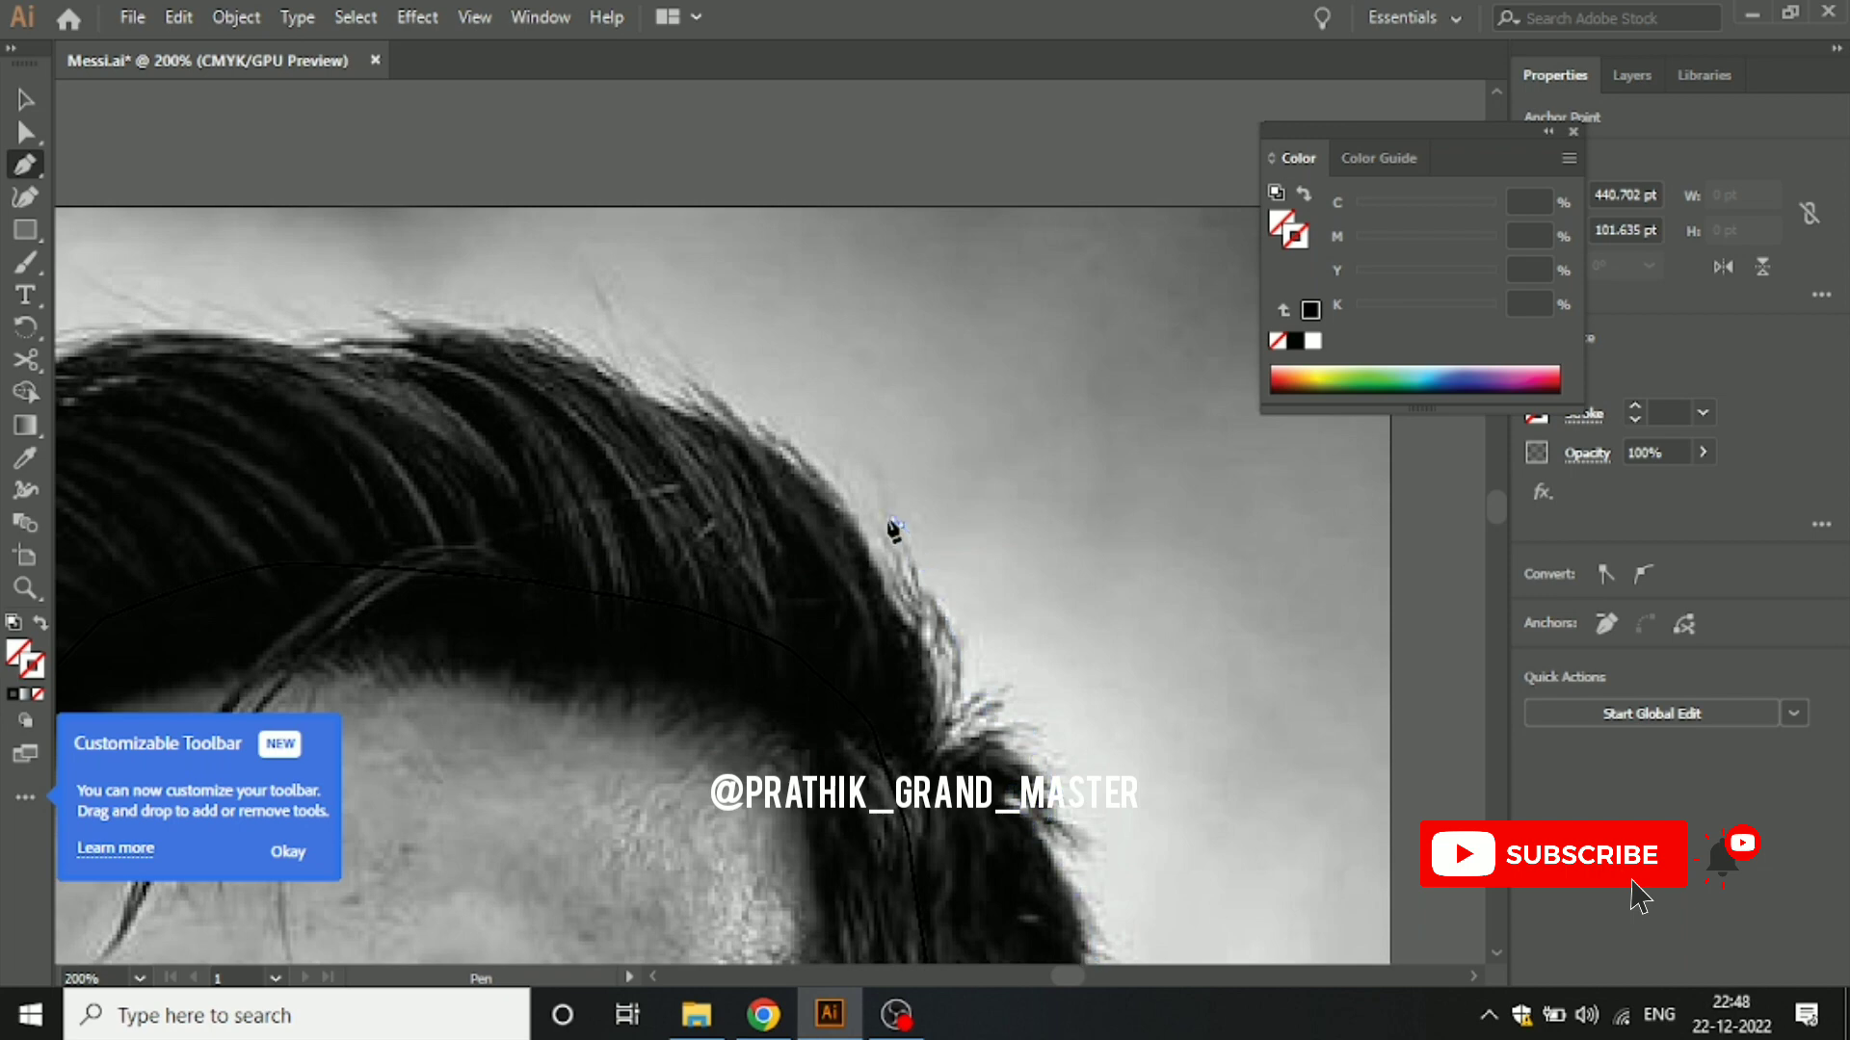
left_click(852, 541)
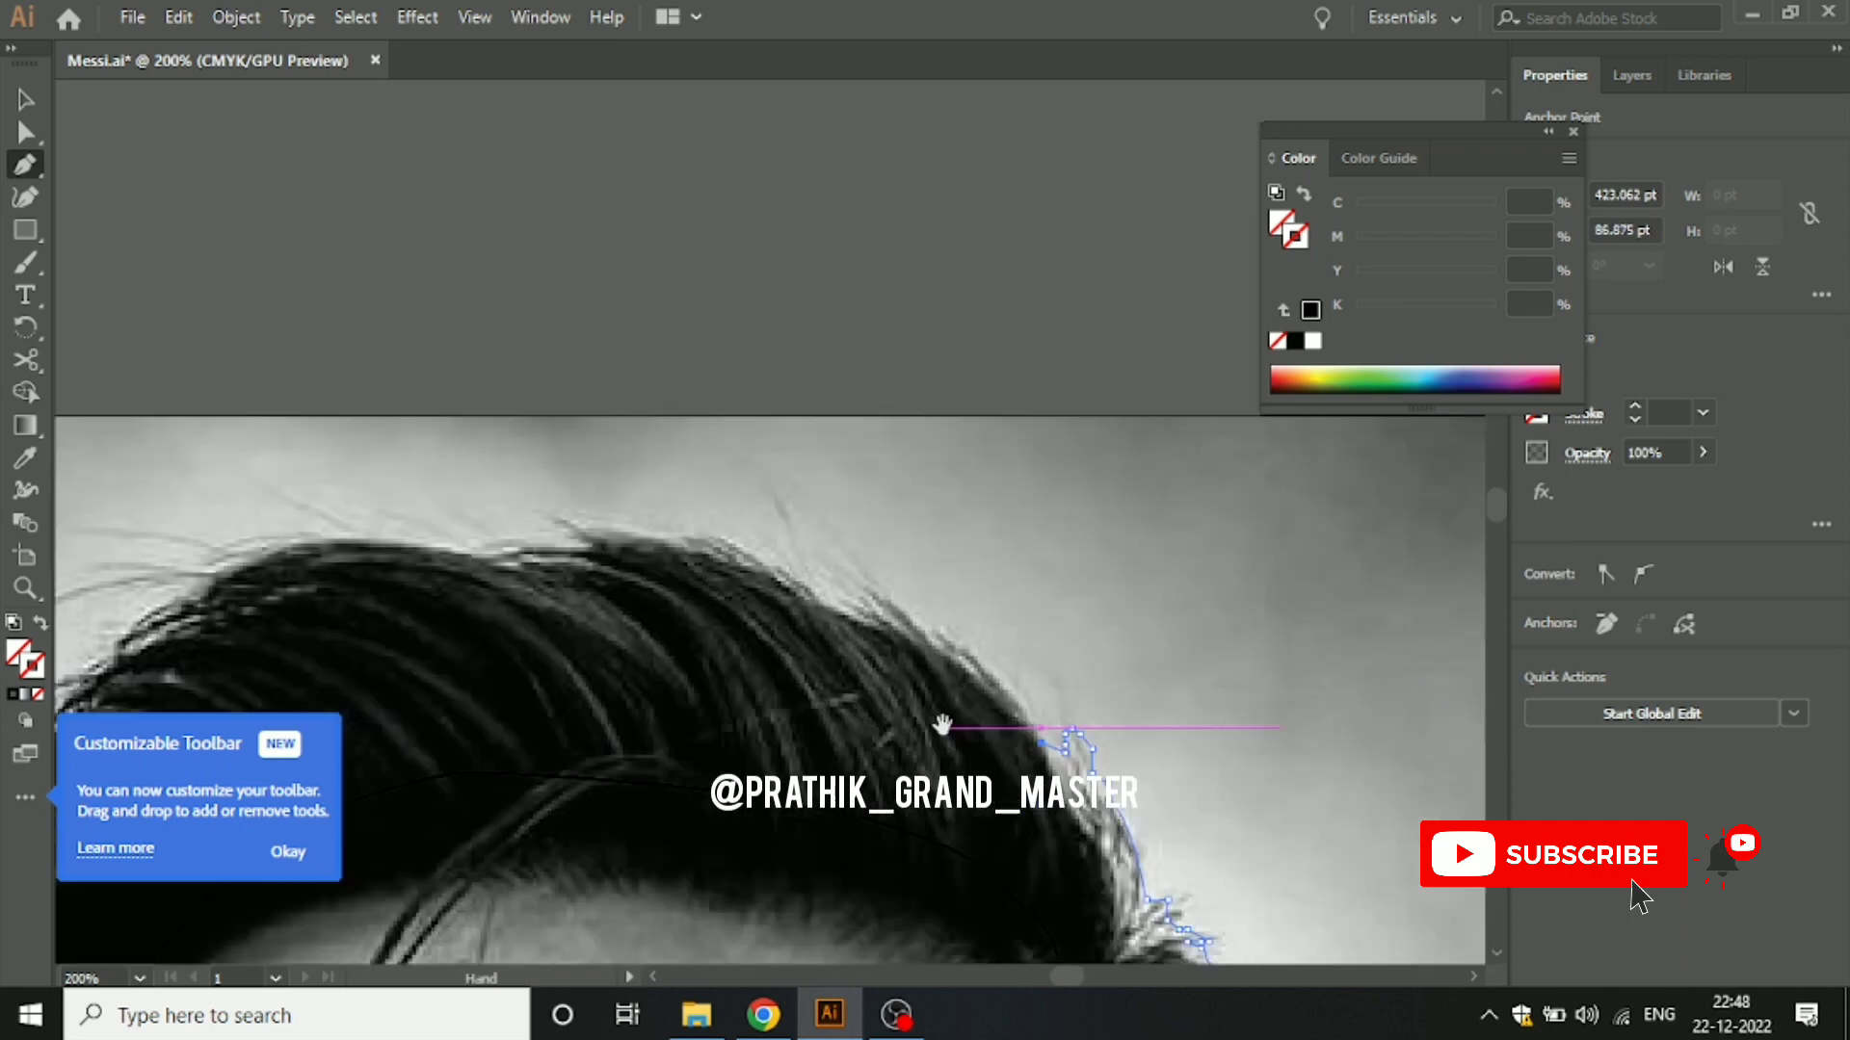
left_click_drag(939, 615, 976, 737)
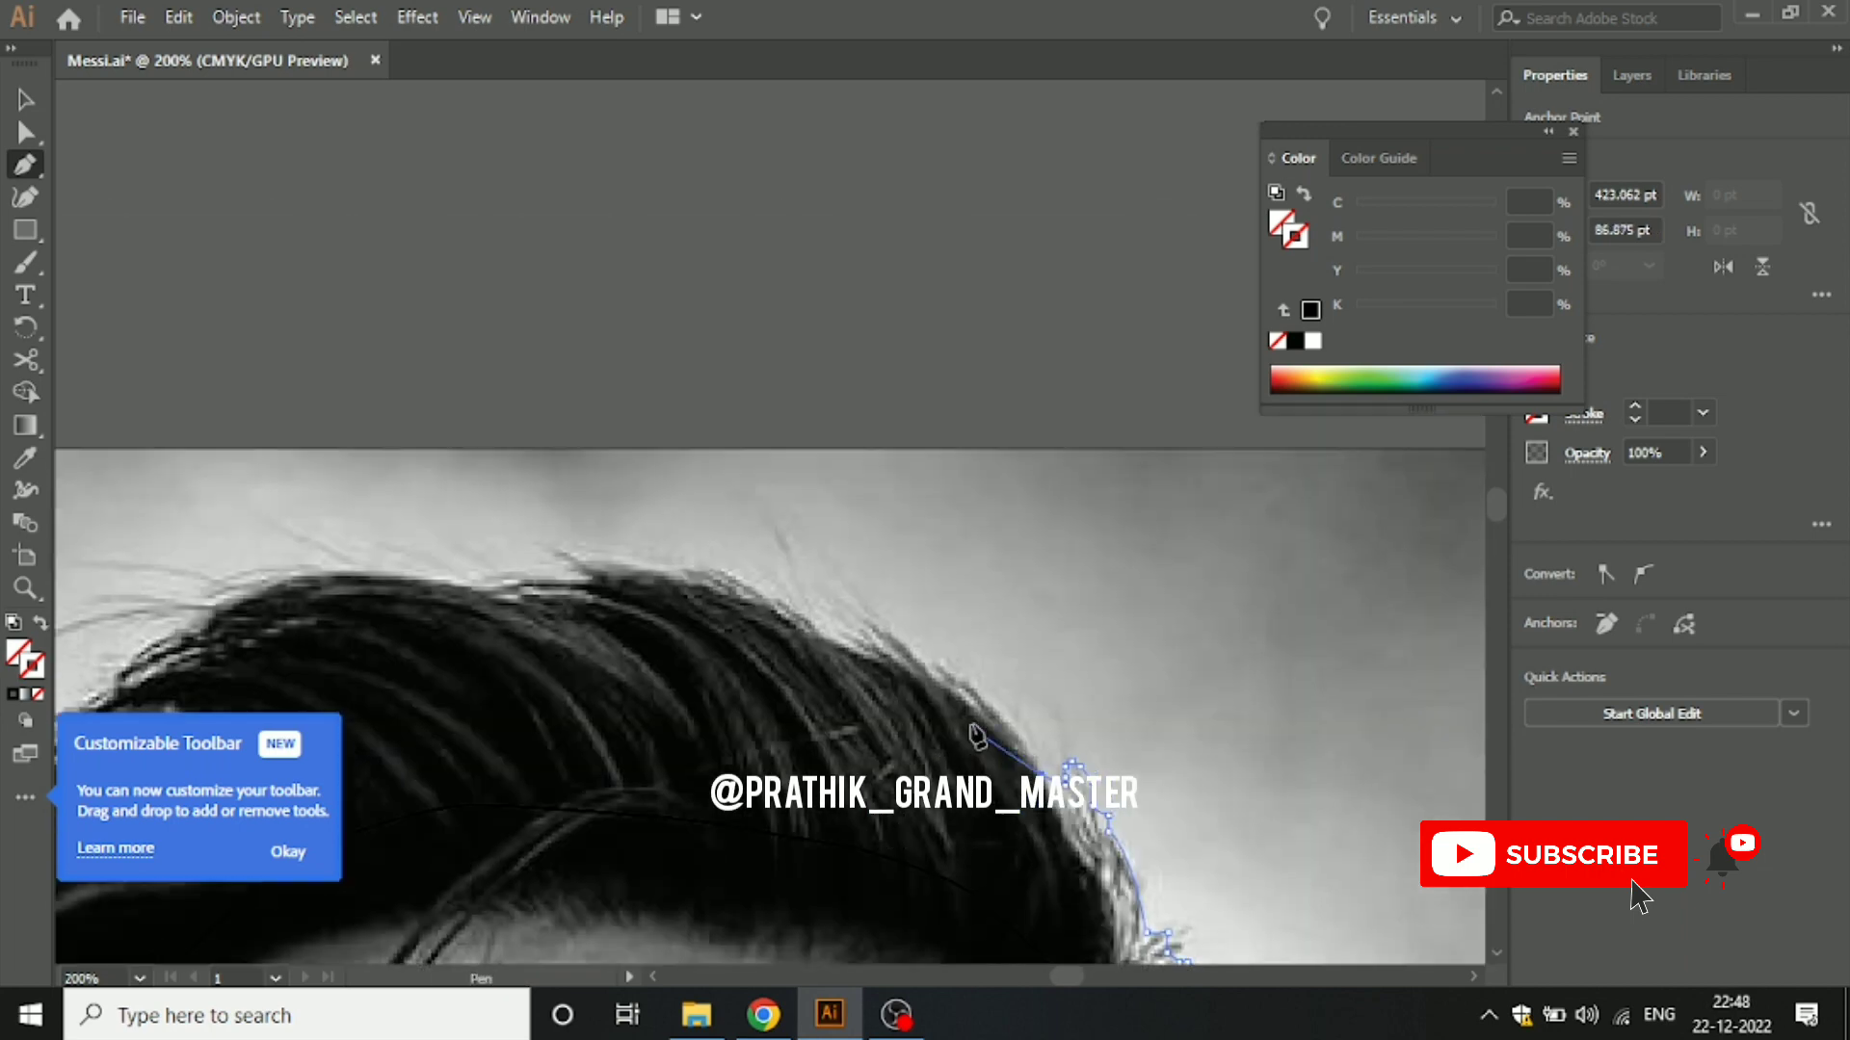
left_click(975, 686, "alt")
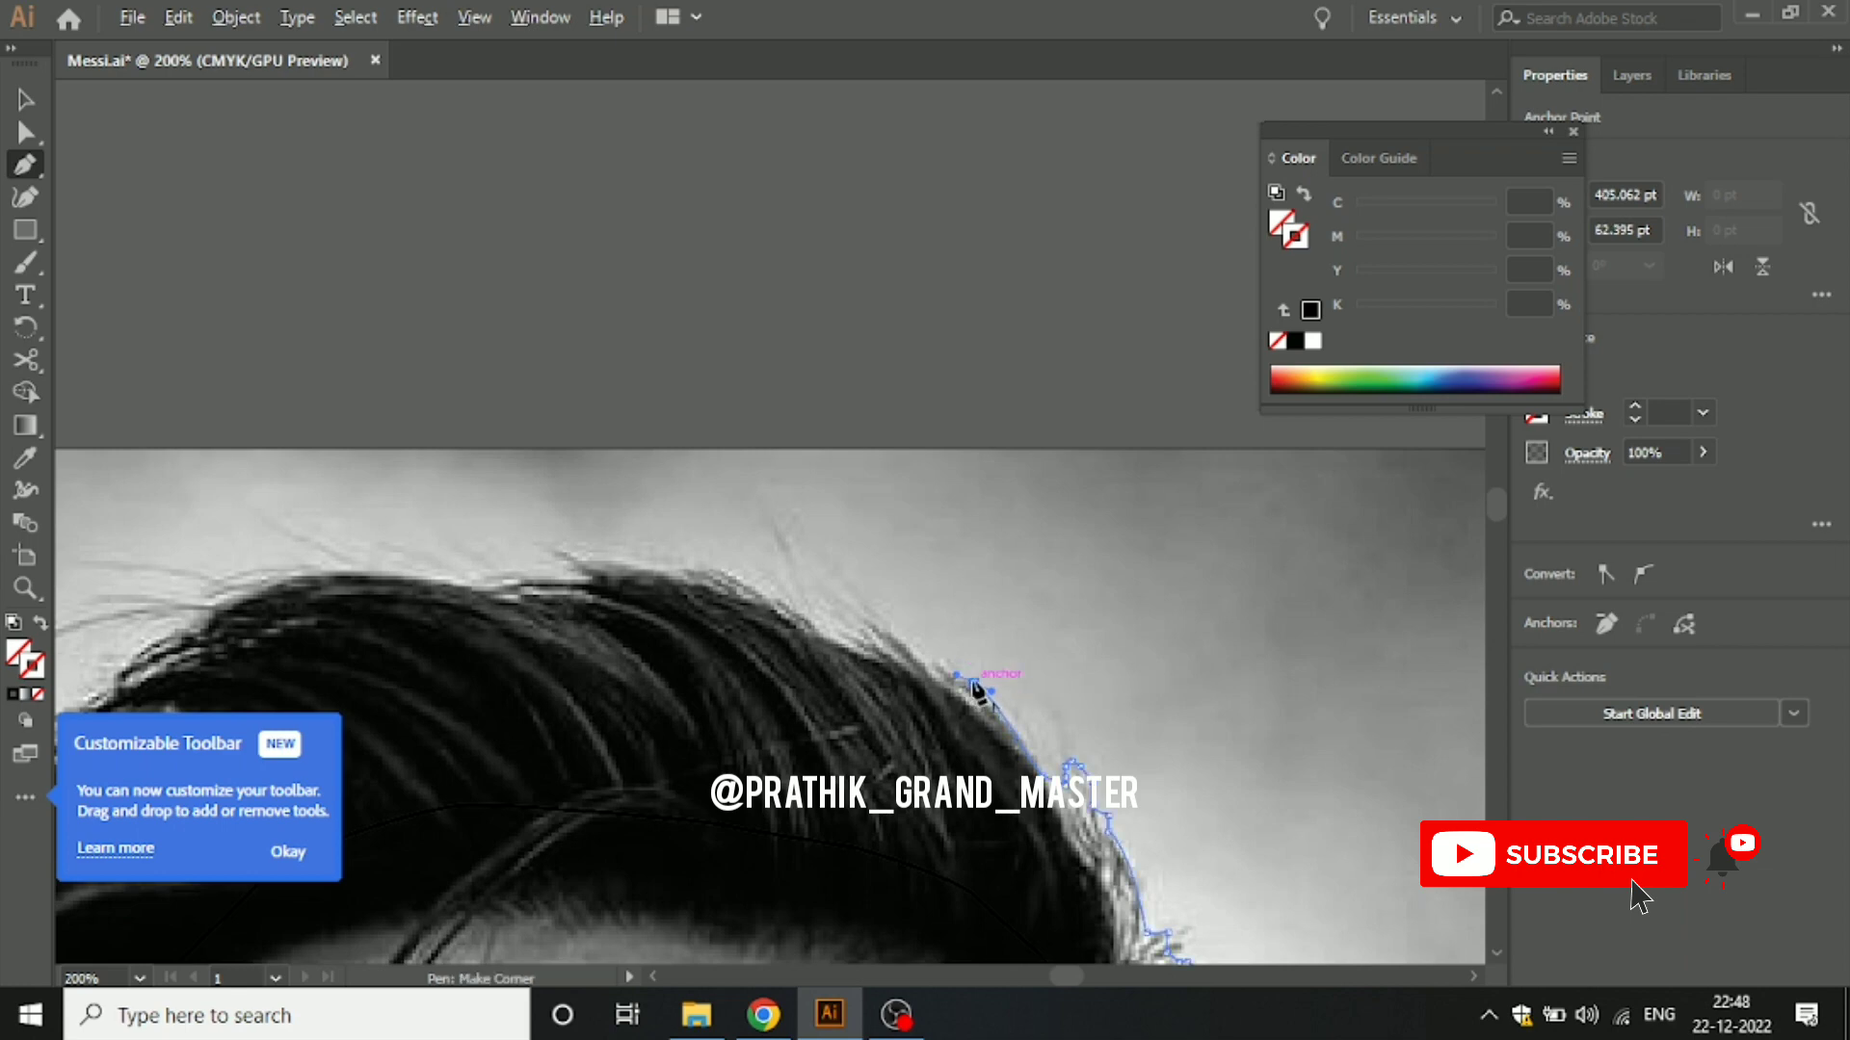
left_click_drag(960, 684, 880, 635)
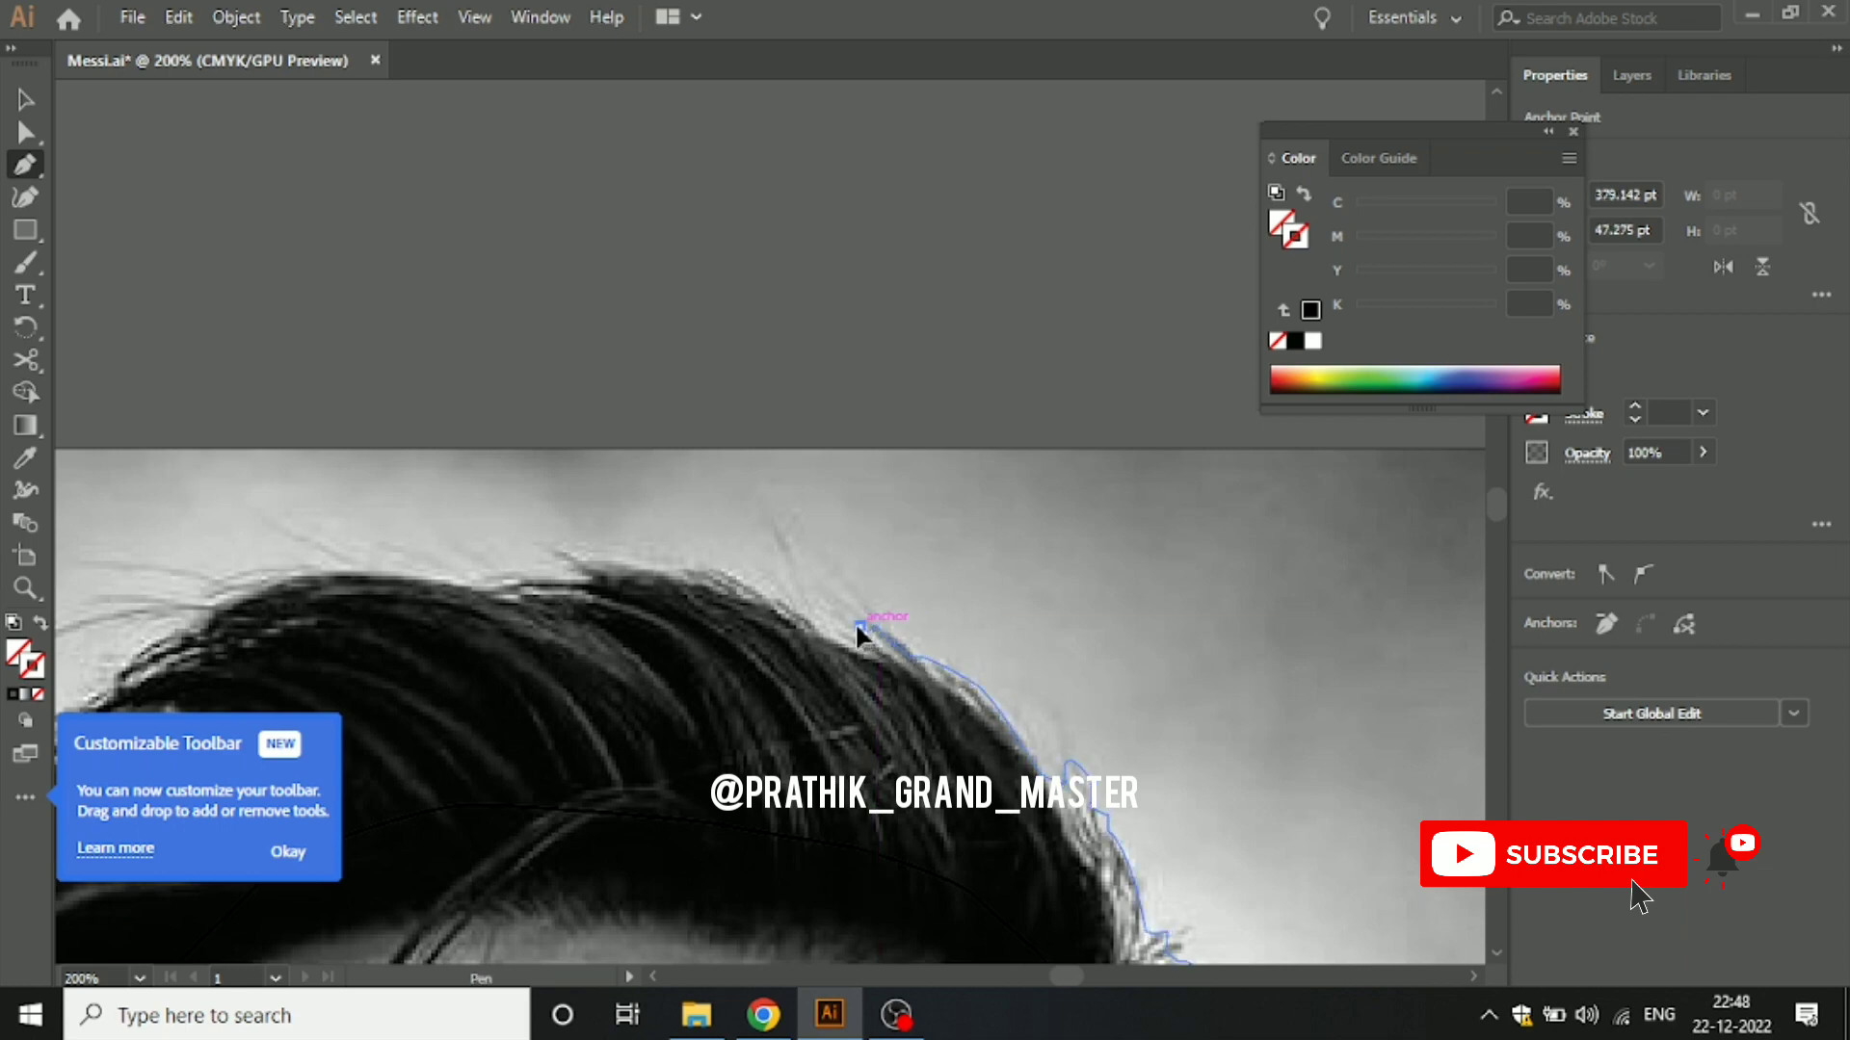
left_click(767, 591)
Step: Continue placing anchors along the top of the hair
scroll(729, 578, "up", 1)
scroll(980, 537, "up", 1)
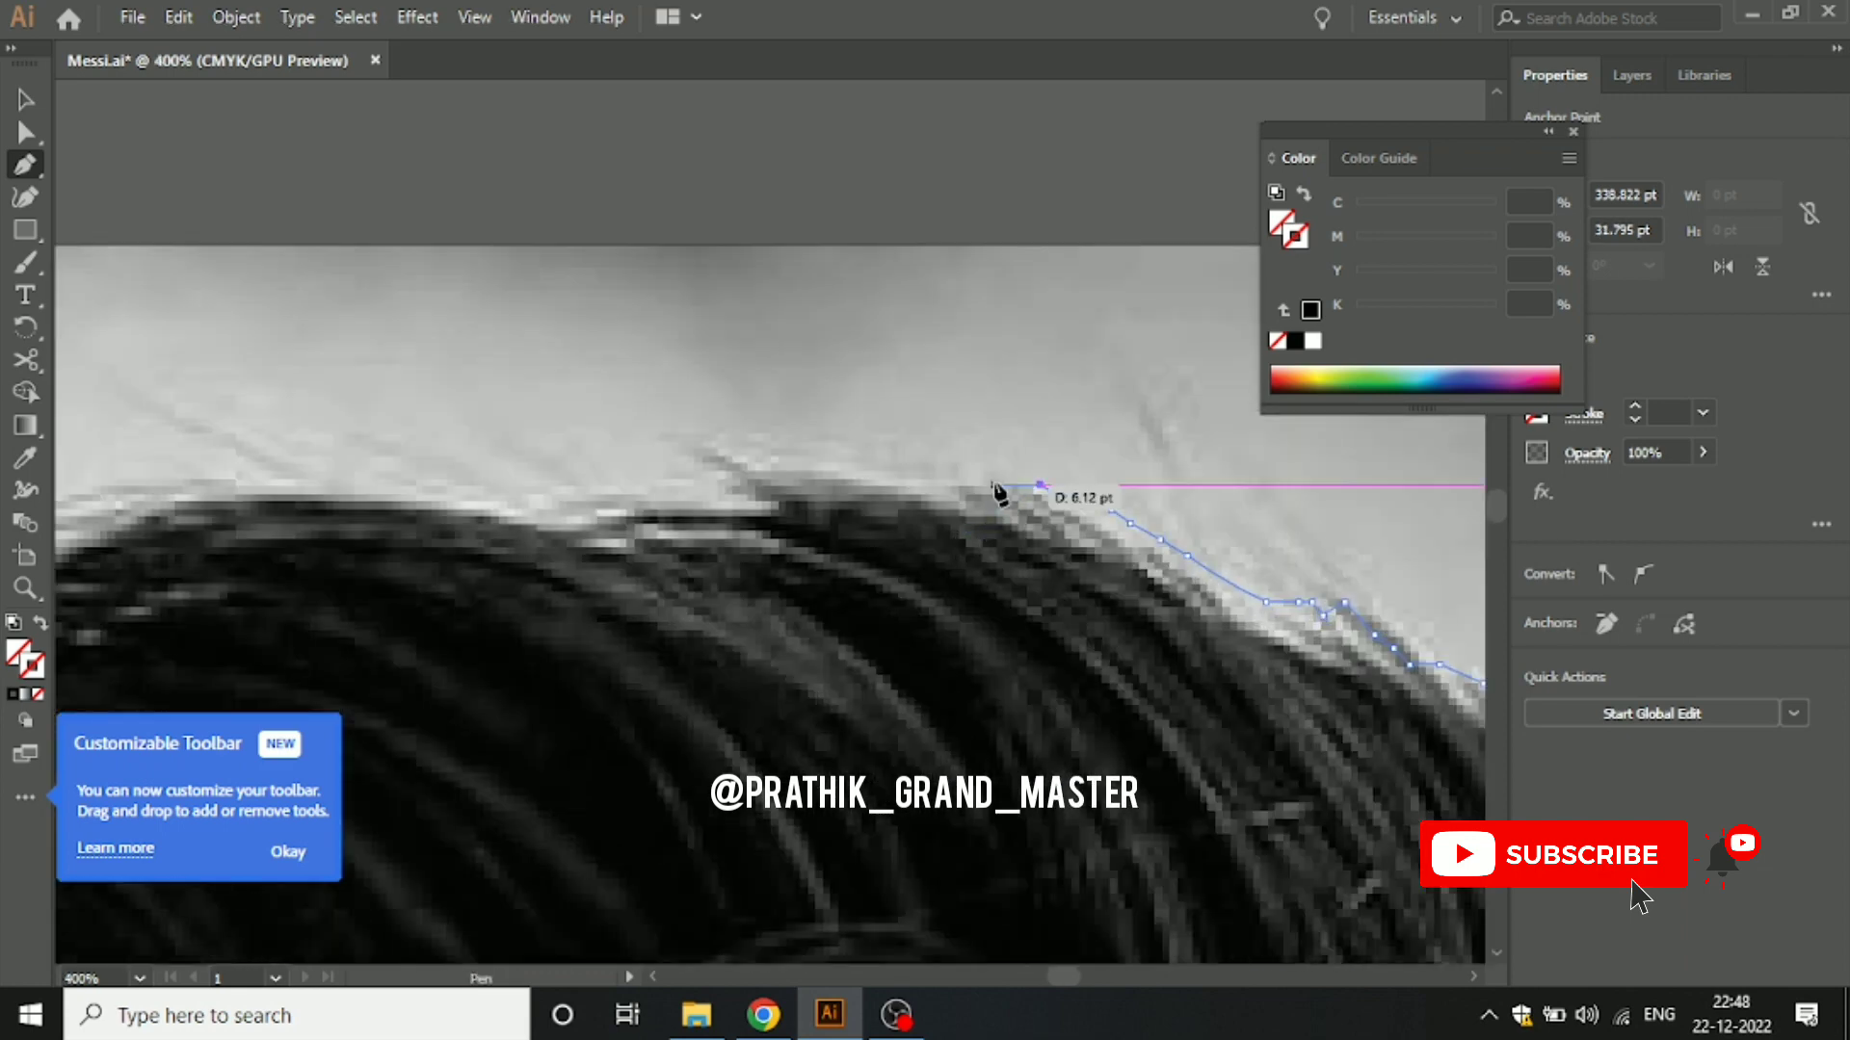
left_click_drag(955, 491, 937, 494)
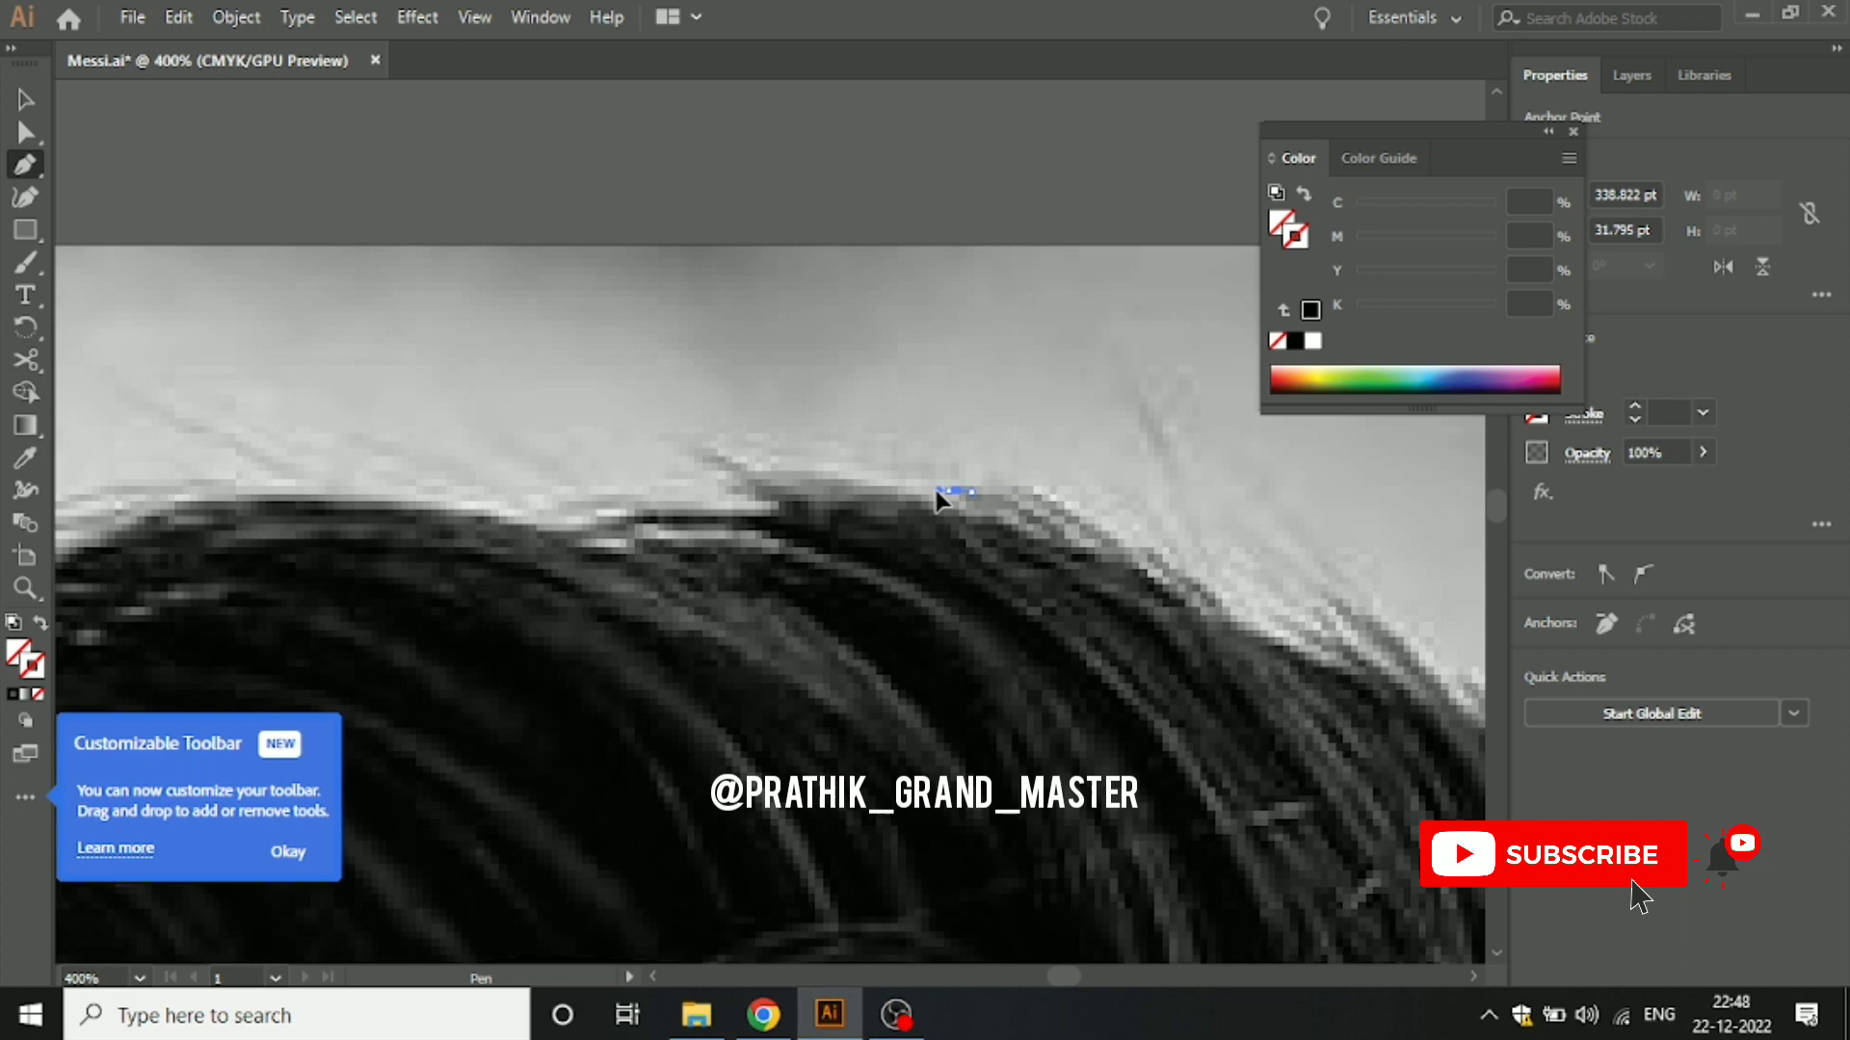
left_click(867, 474)
left_click(761, 467)
scroll(695, 475, "down", 1)
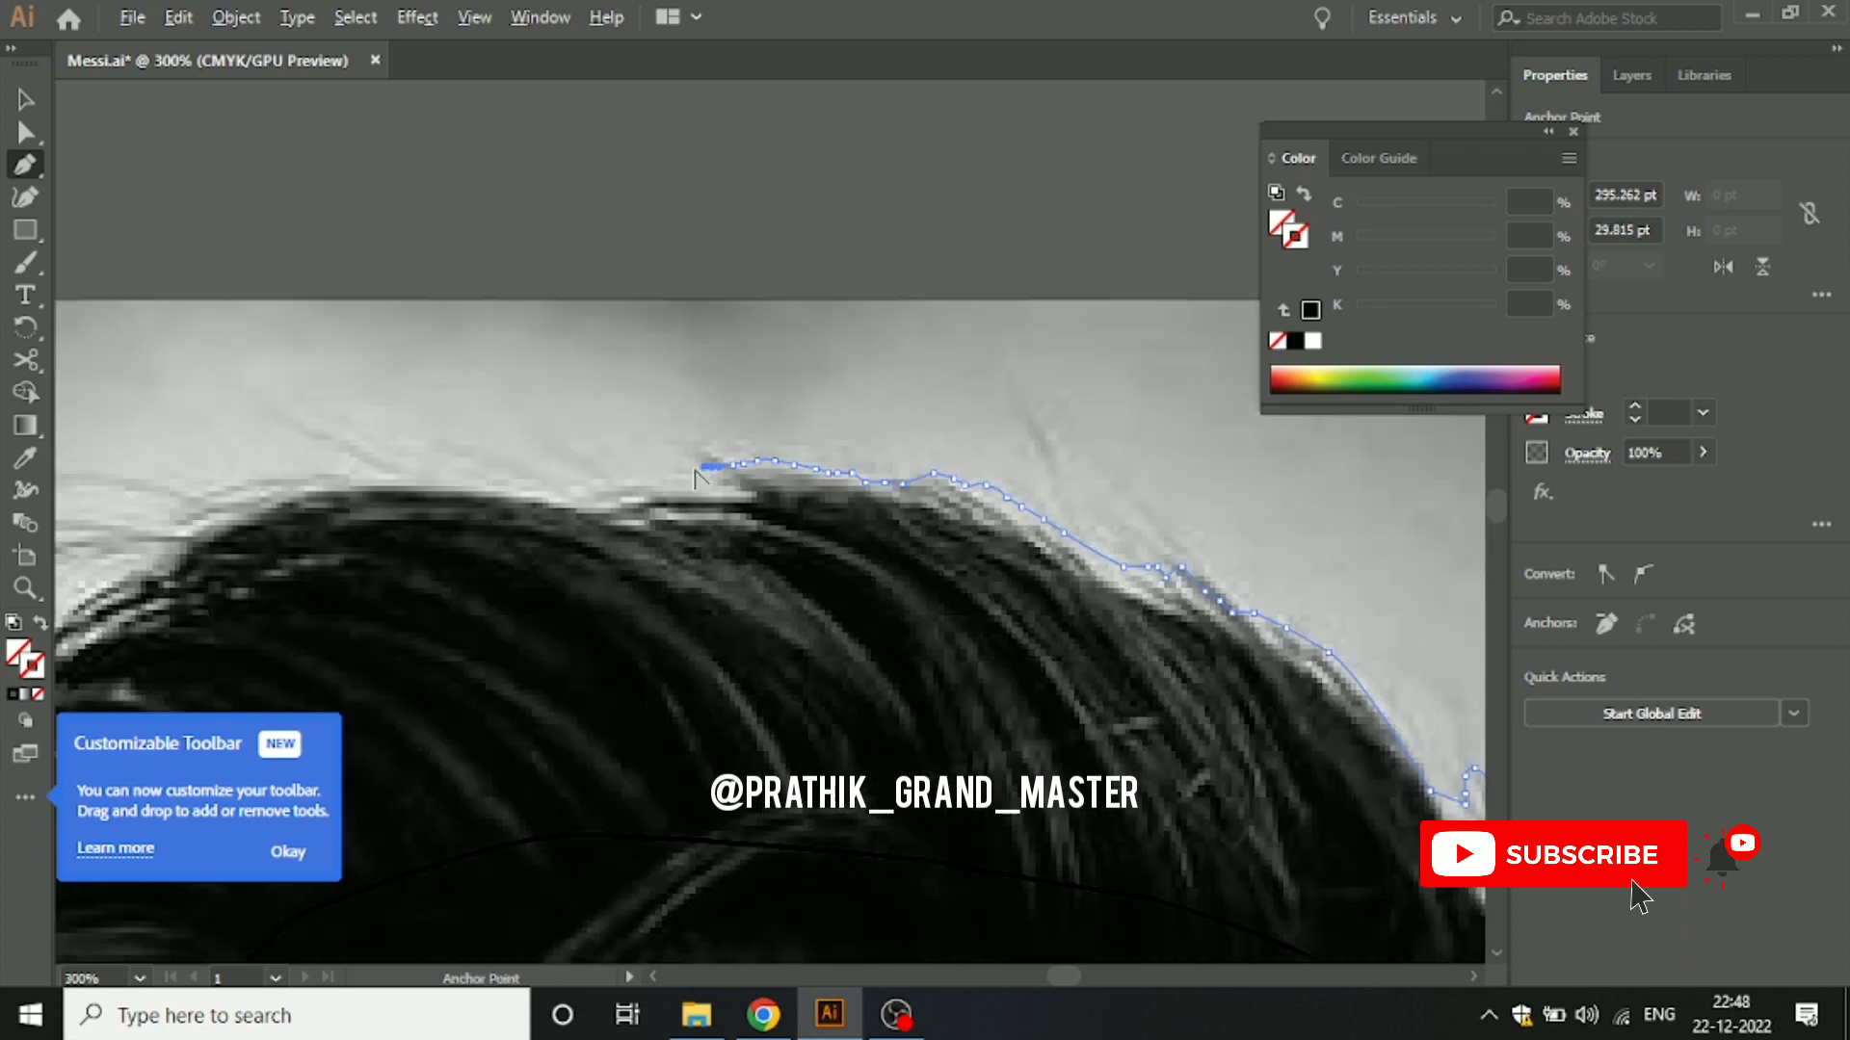
left_click_drag(695, 475, 915, 491)
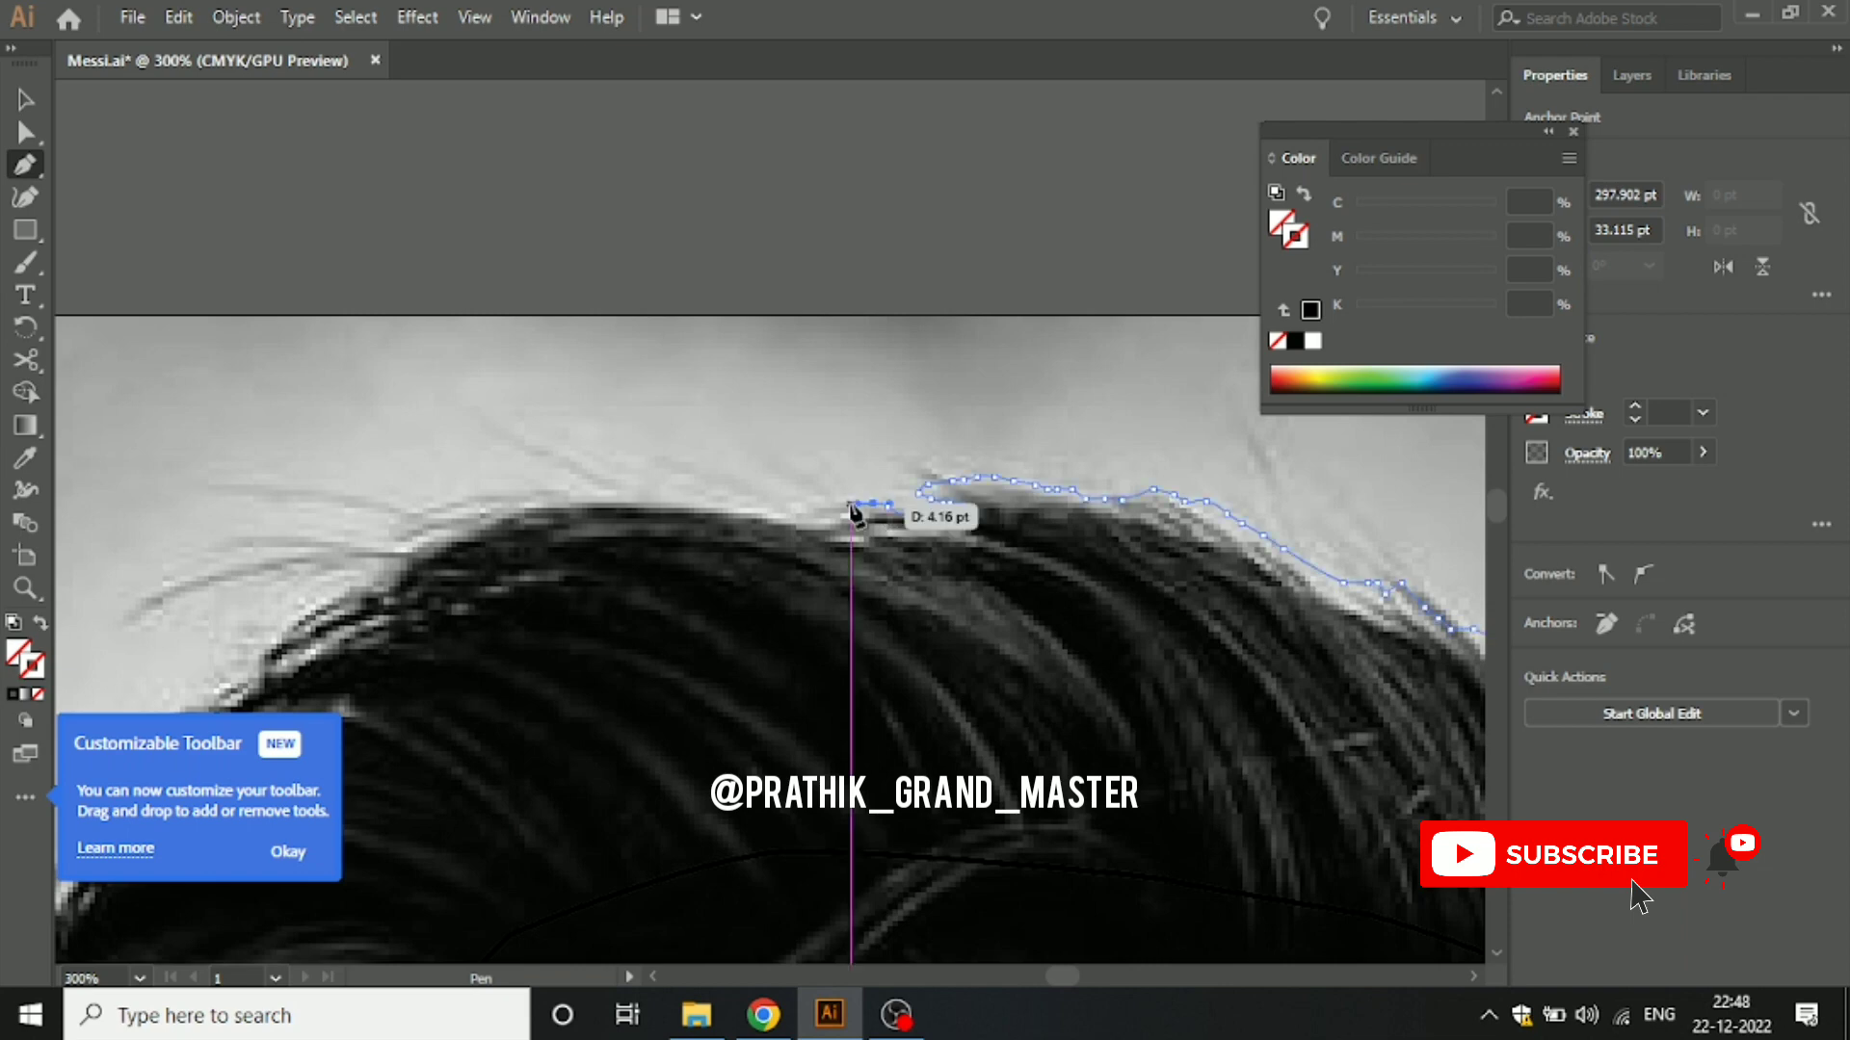
left_click(788, 505)
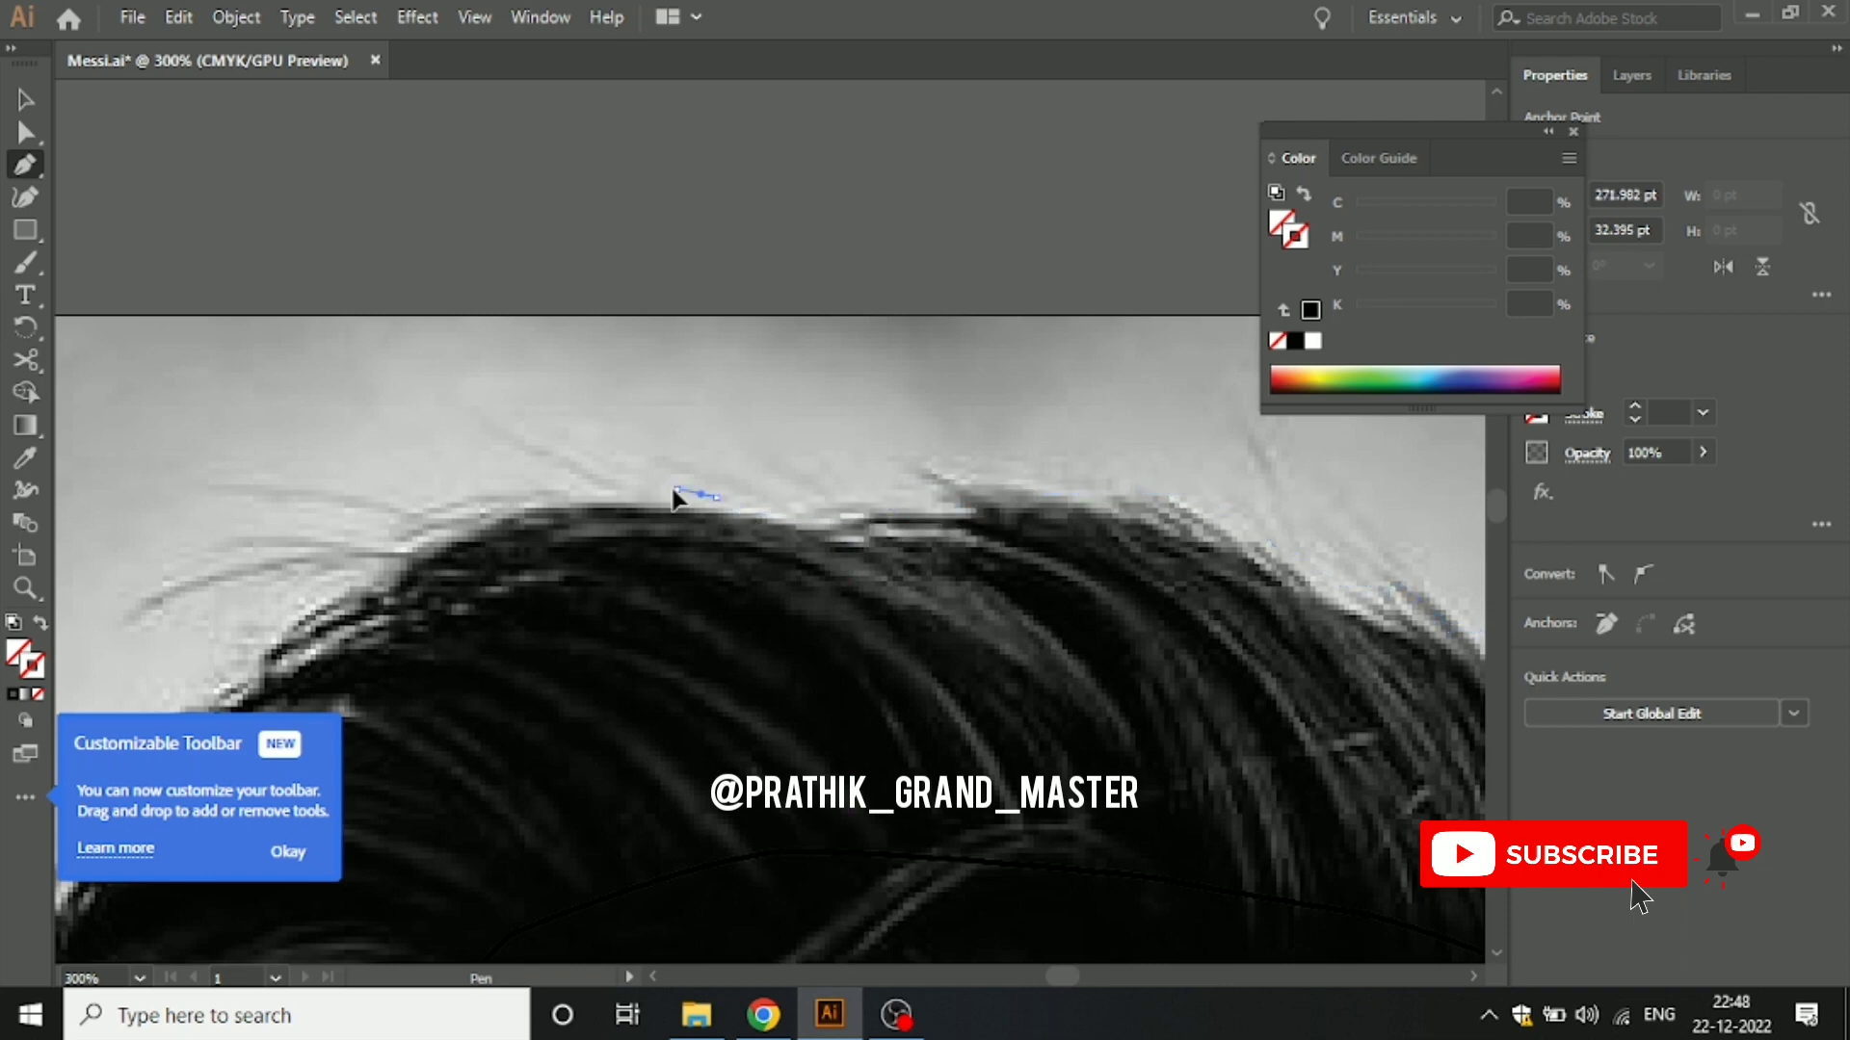
Step: Extend the hair outline leftward along its edge
scroll(674, 498, "down", 1)
left_click_drag(673, 483, 782, 431)
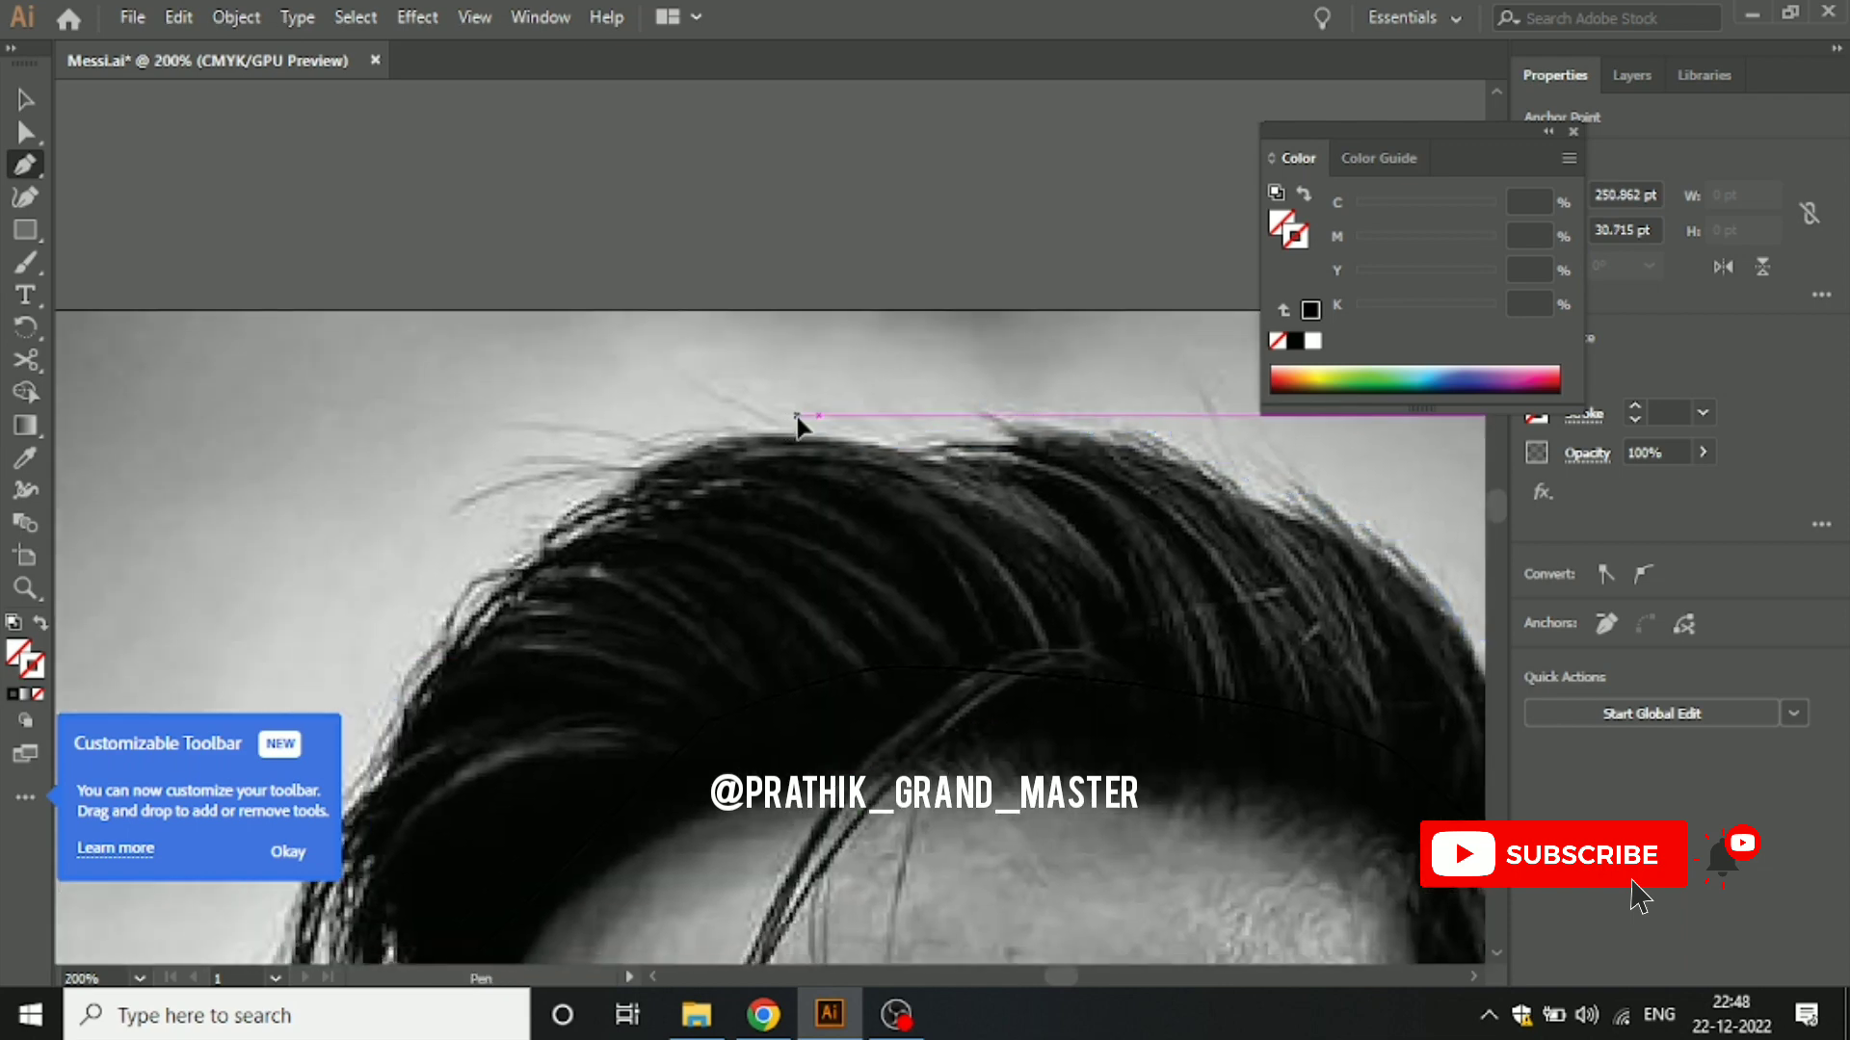
left_click(659, 444)
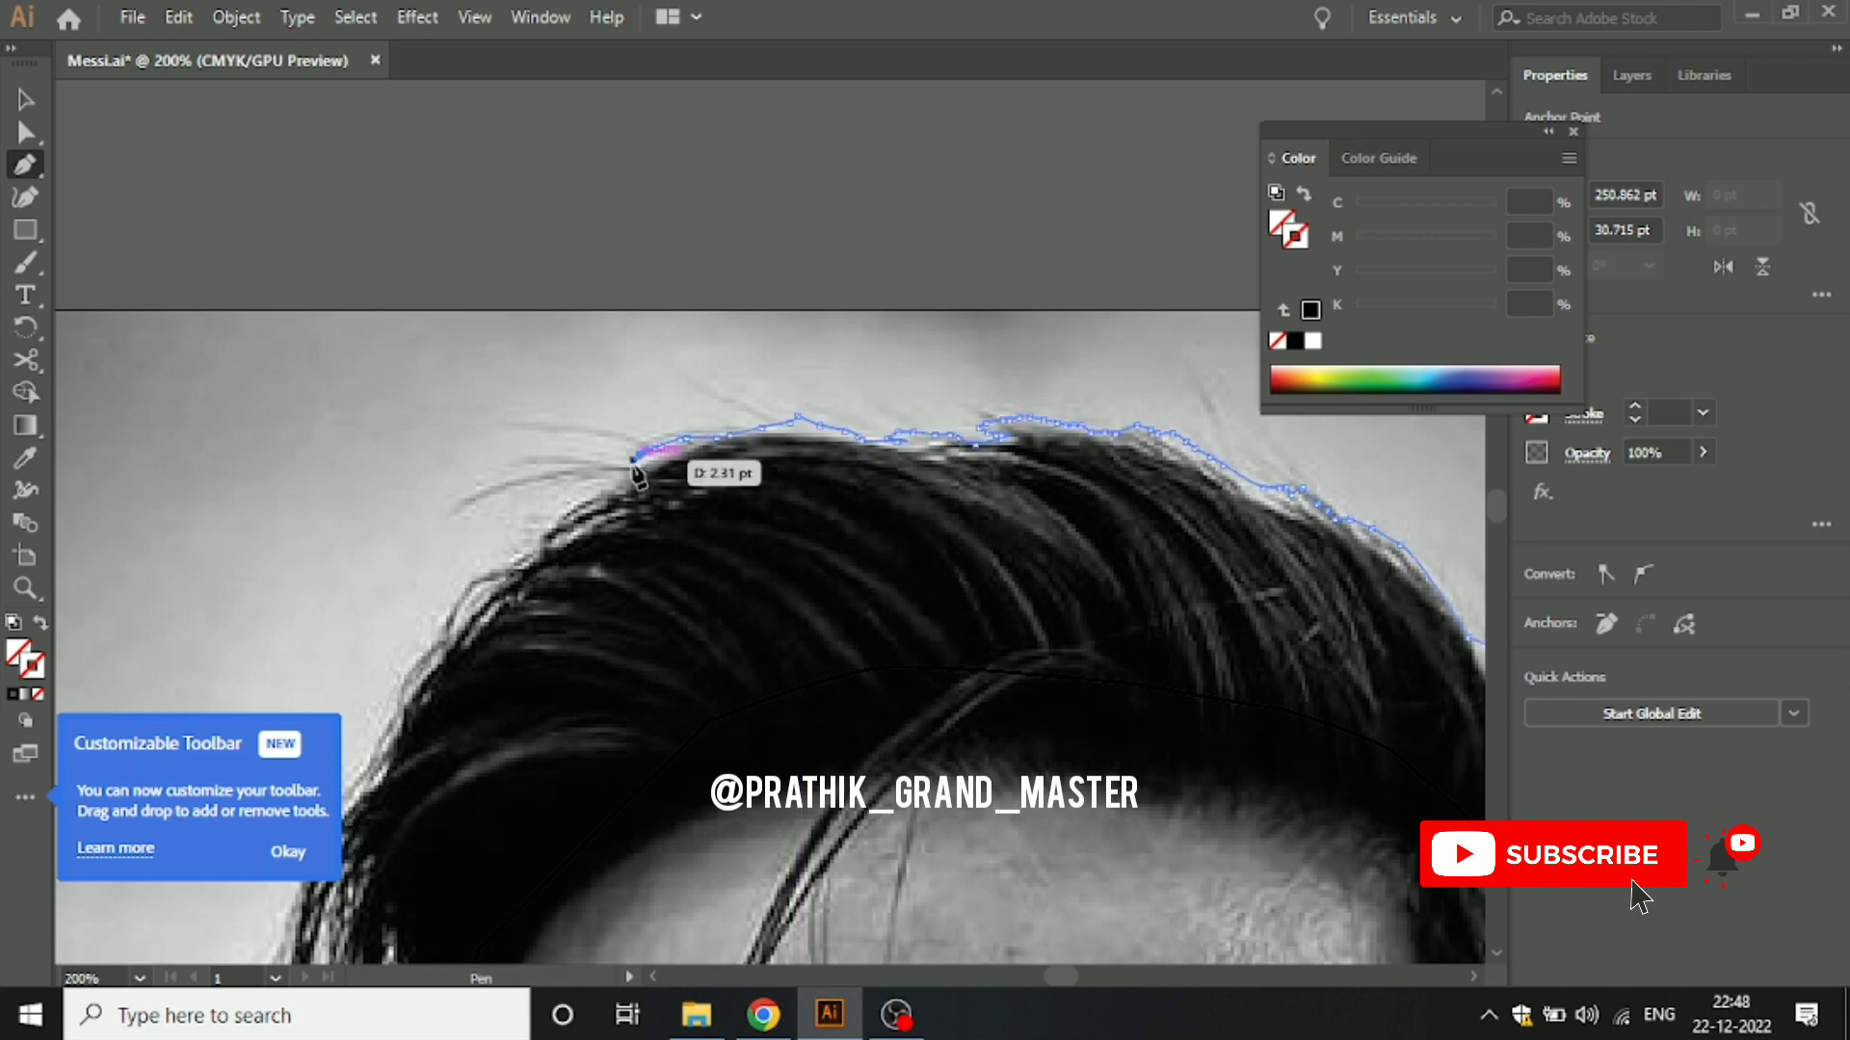
left_click(558, 500)
left_click(536, 531)
left_click_drag(535, 541, 773, 265)
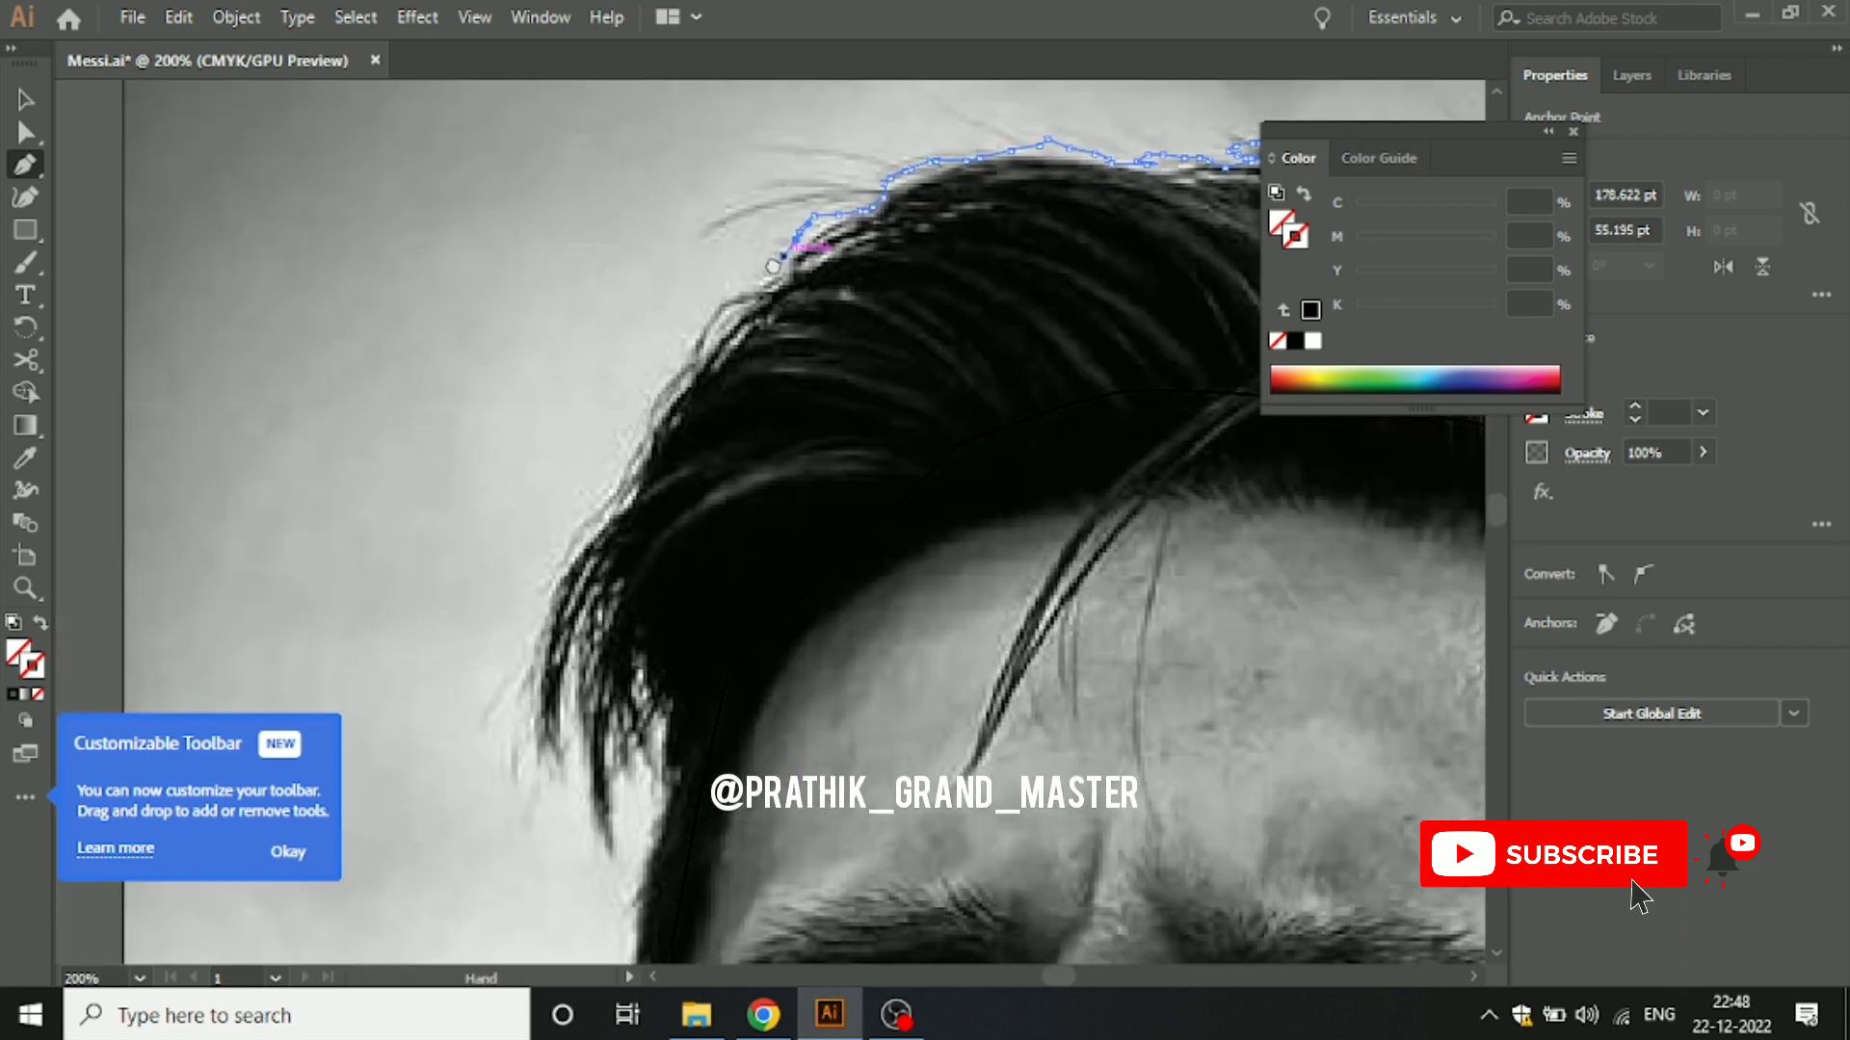
Step: Add points down the left hair edge
left_click(695, 330)
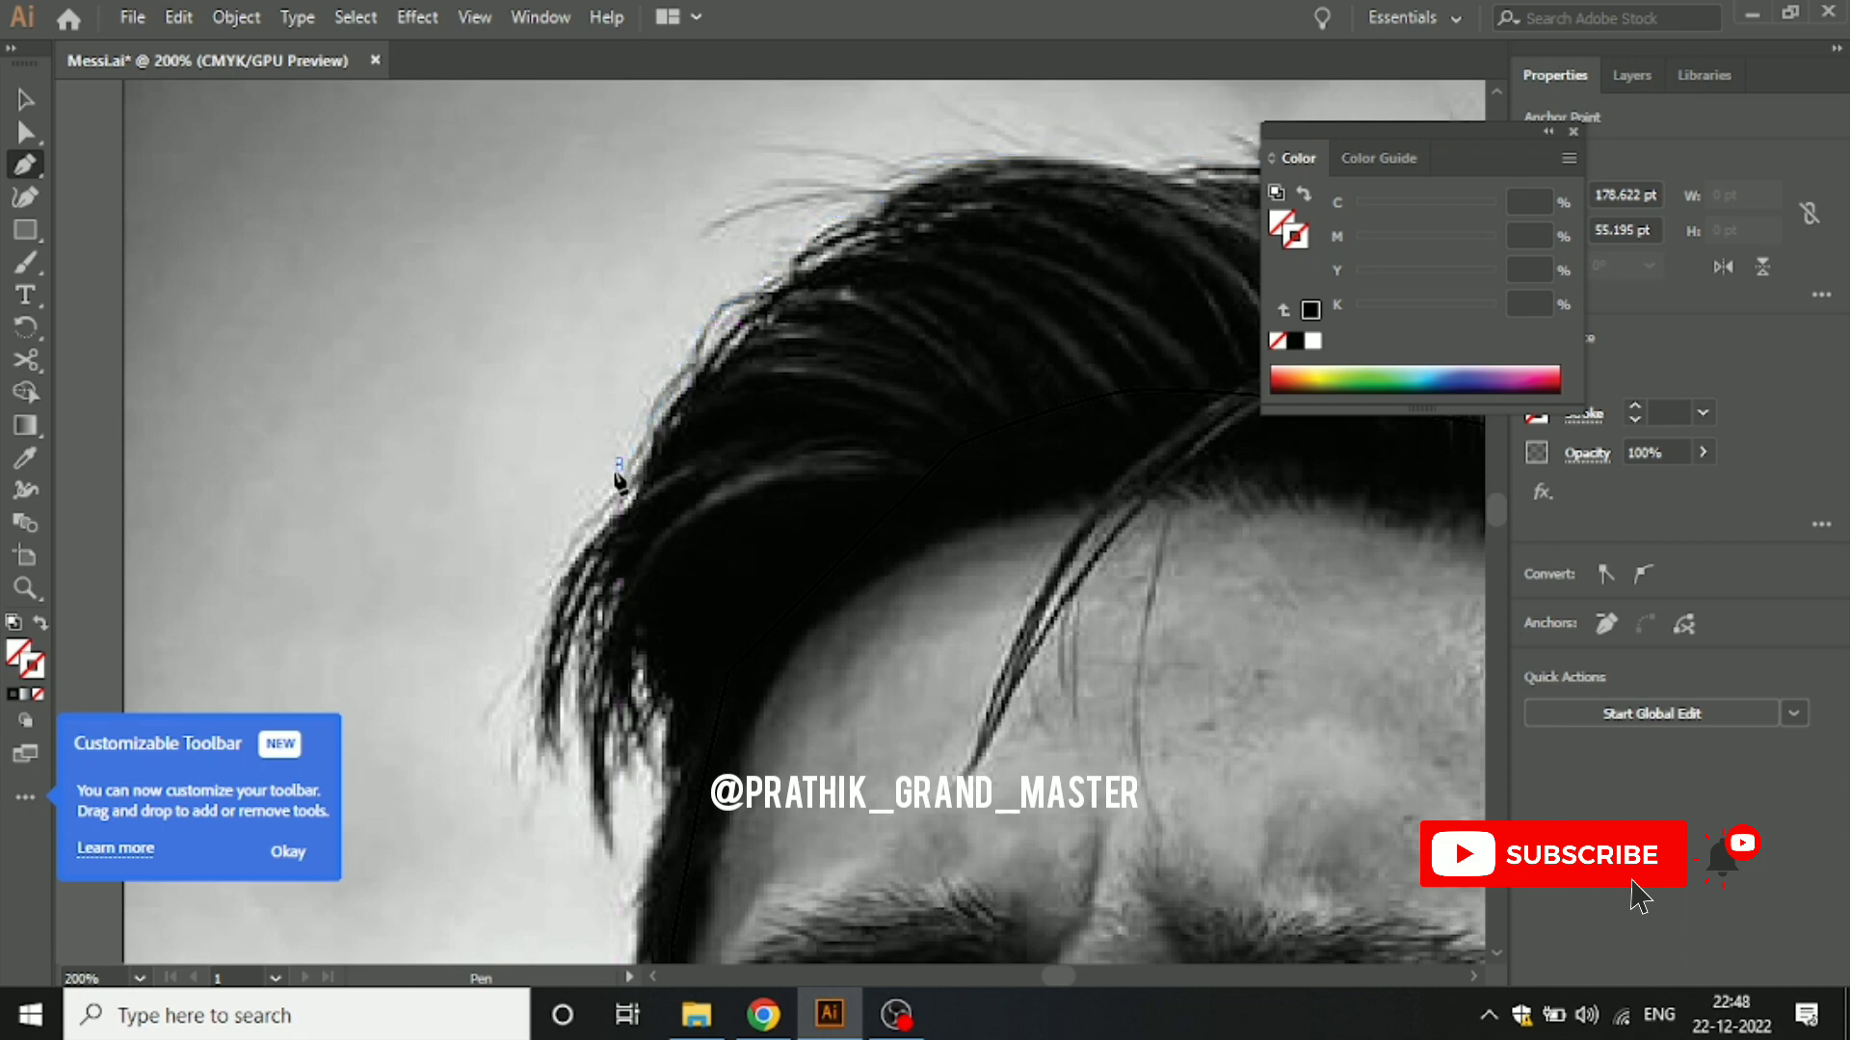
left_click(576, 546)
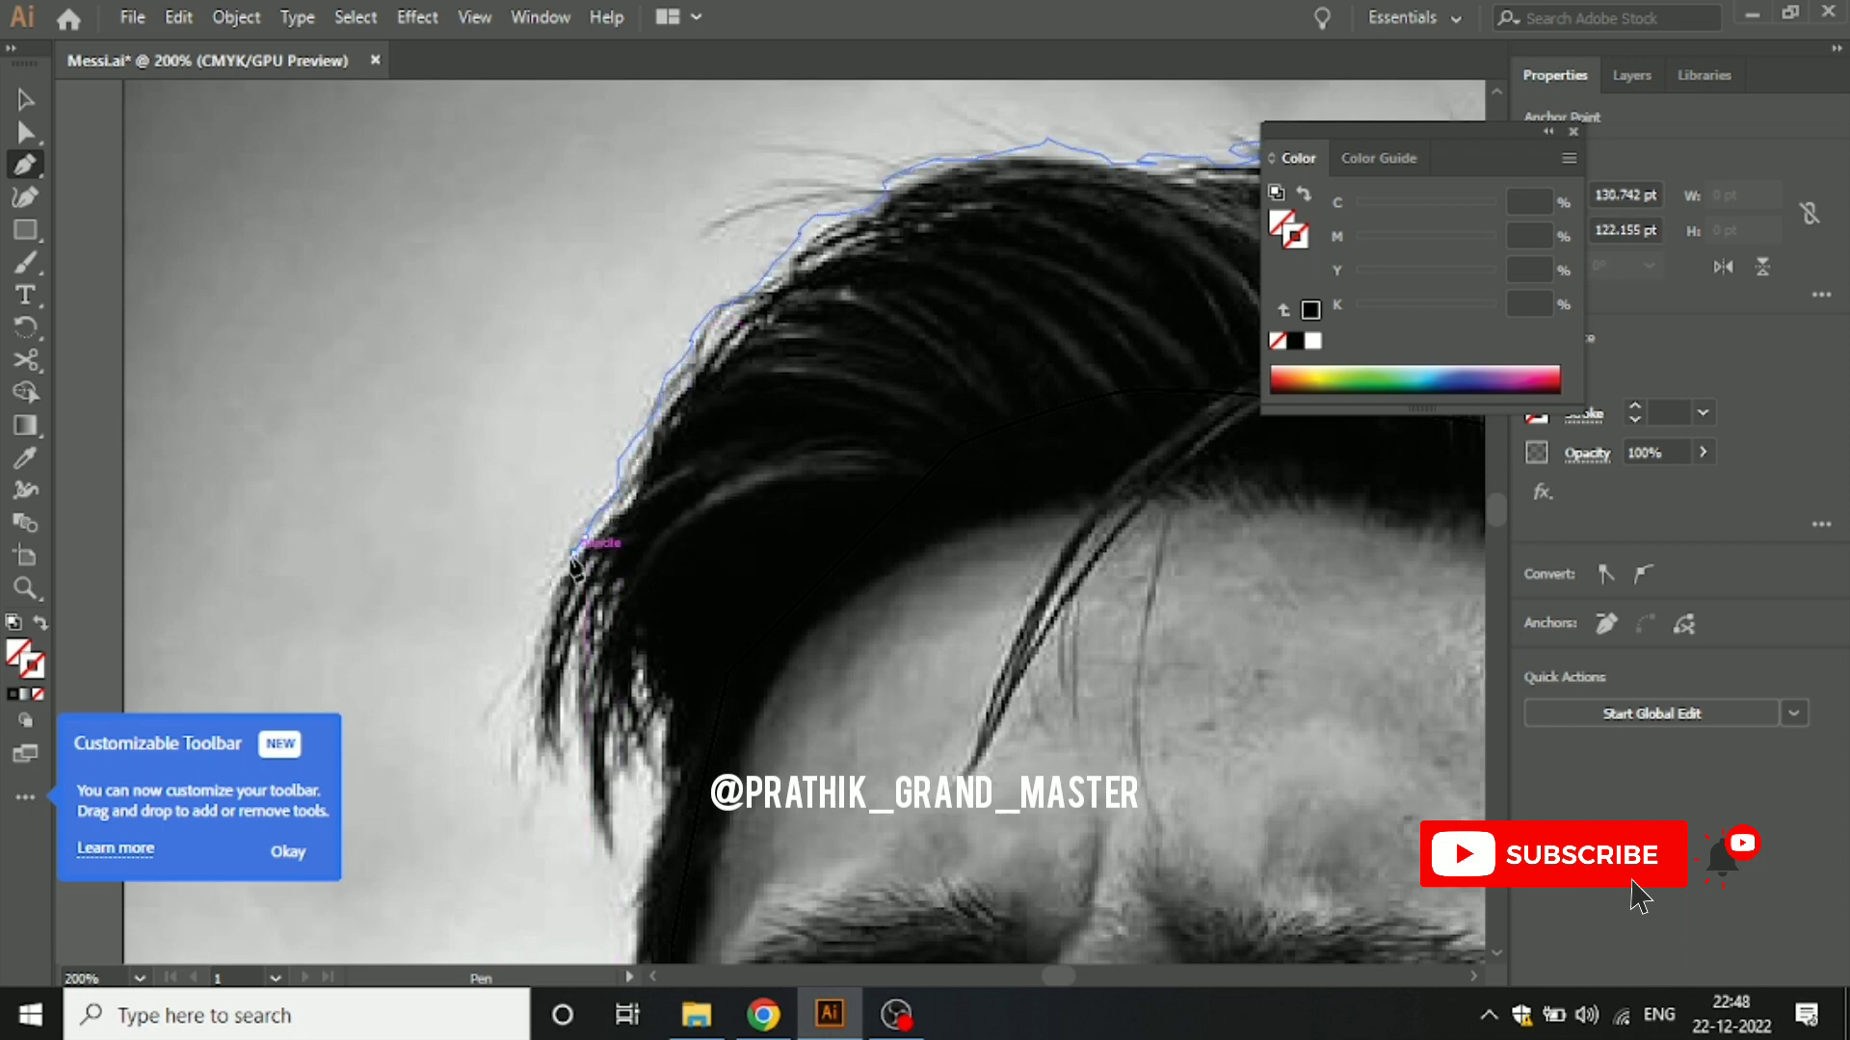
left_click(549, 602)
left_click(544, 665)
left_click_drag(547, 713, 568, 696)
left_click(568, 695, "ctrl")
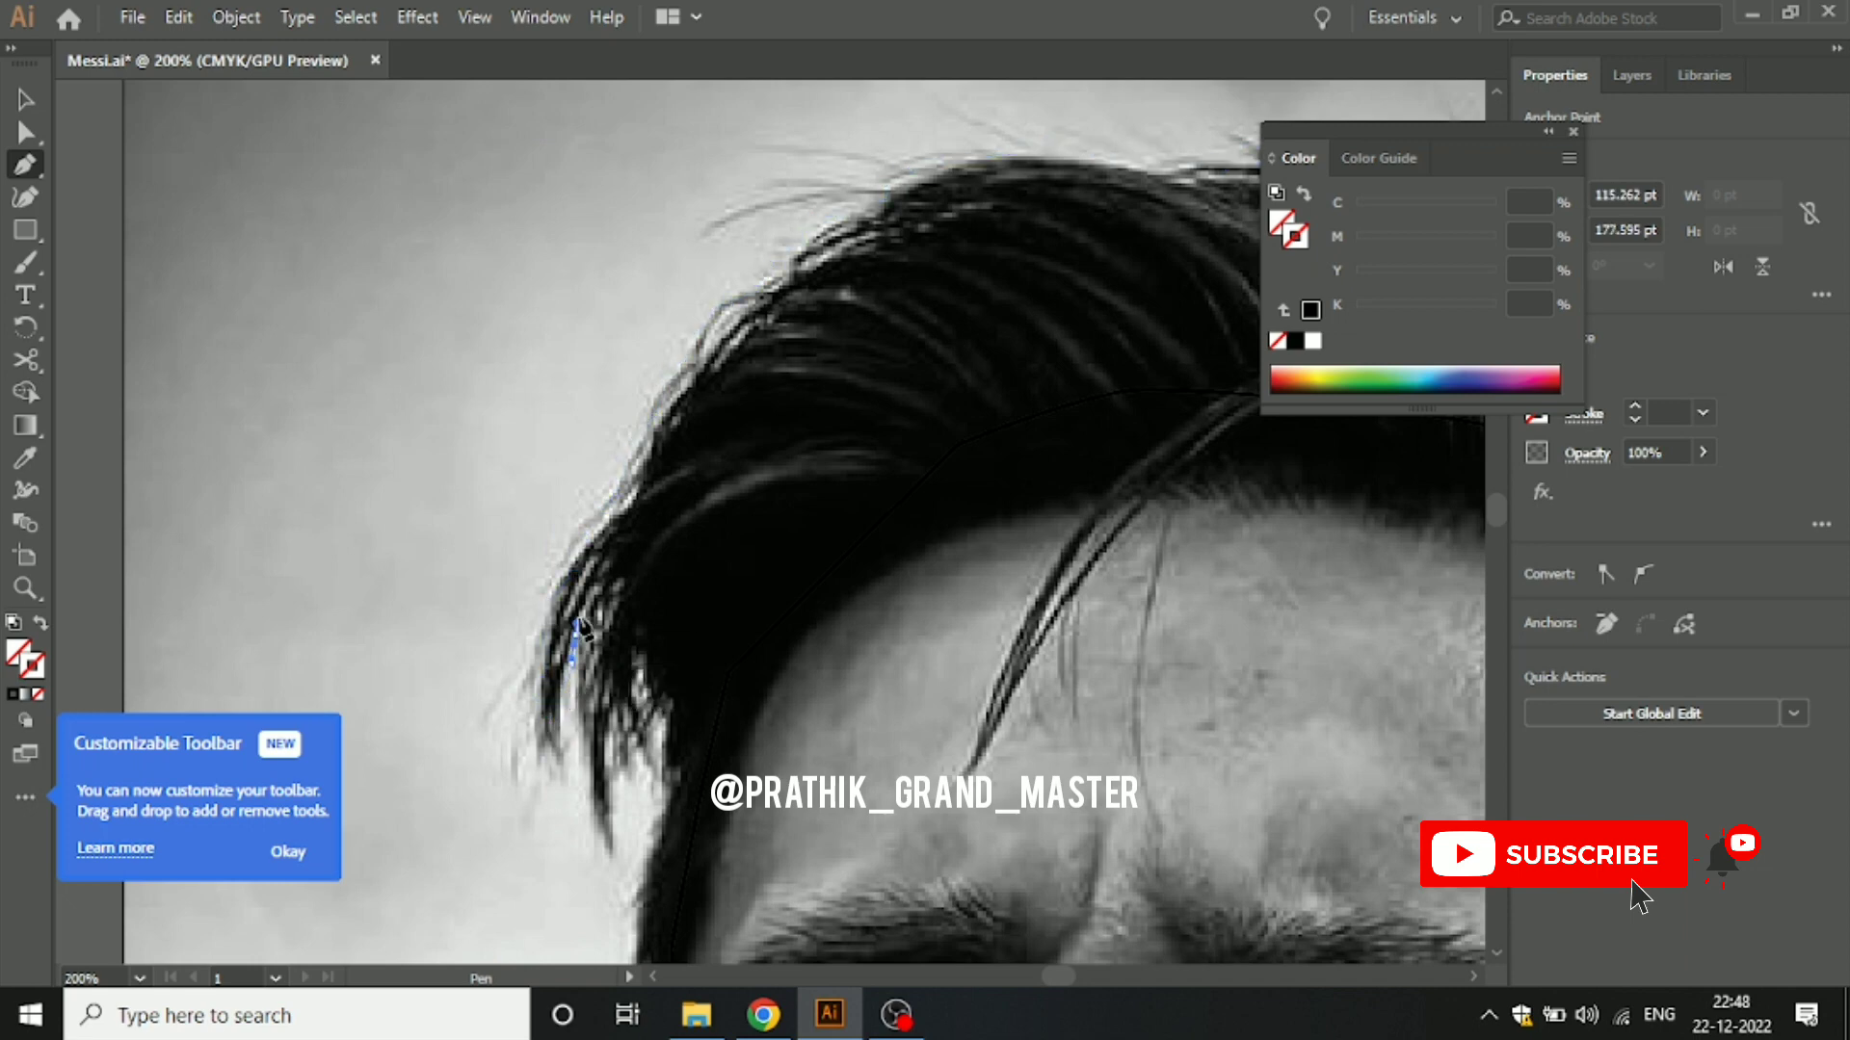
left_click(594, 696, "ctrl")
left_click(647, 732)
Step: Curve the outline down the side of the hair toward the ear
scroll(775, 496, "down", 5)
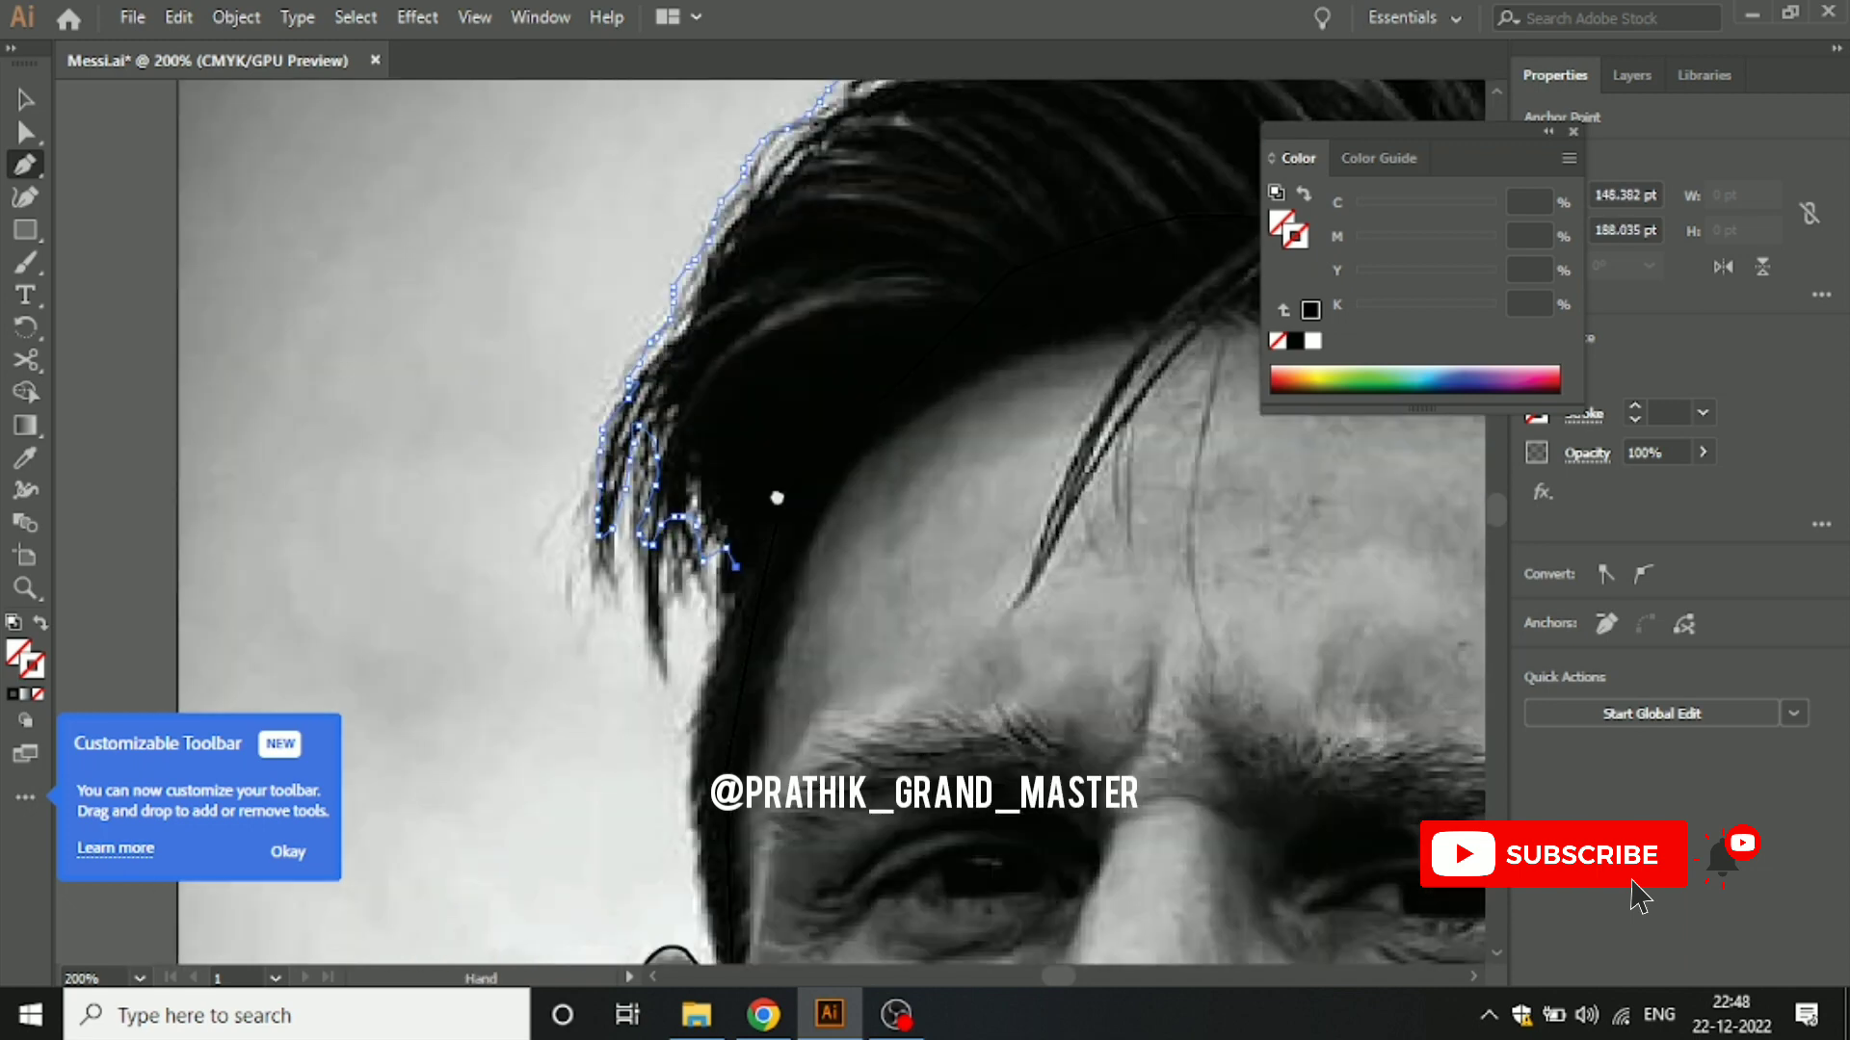
scroll(819, 386, "left", 3)
left_click_drag(822, 397, 809, 440)
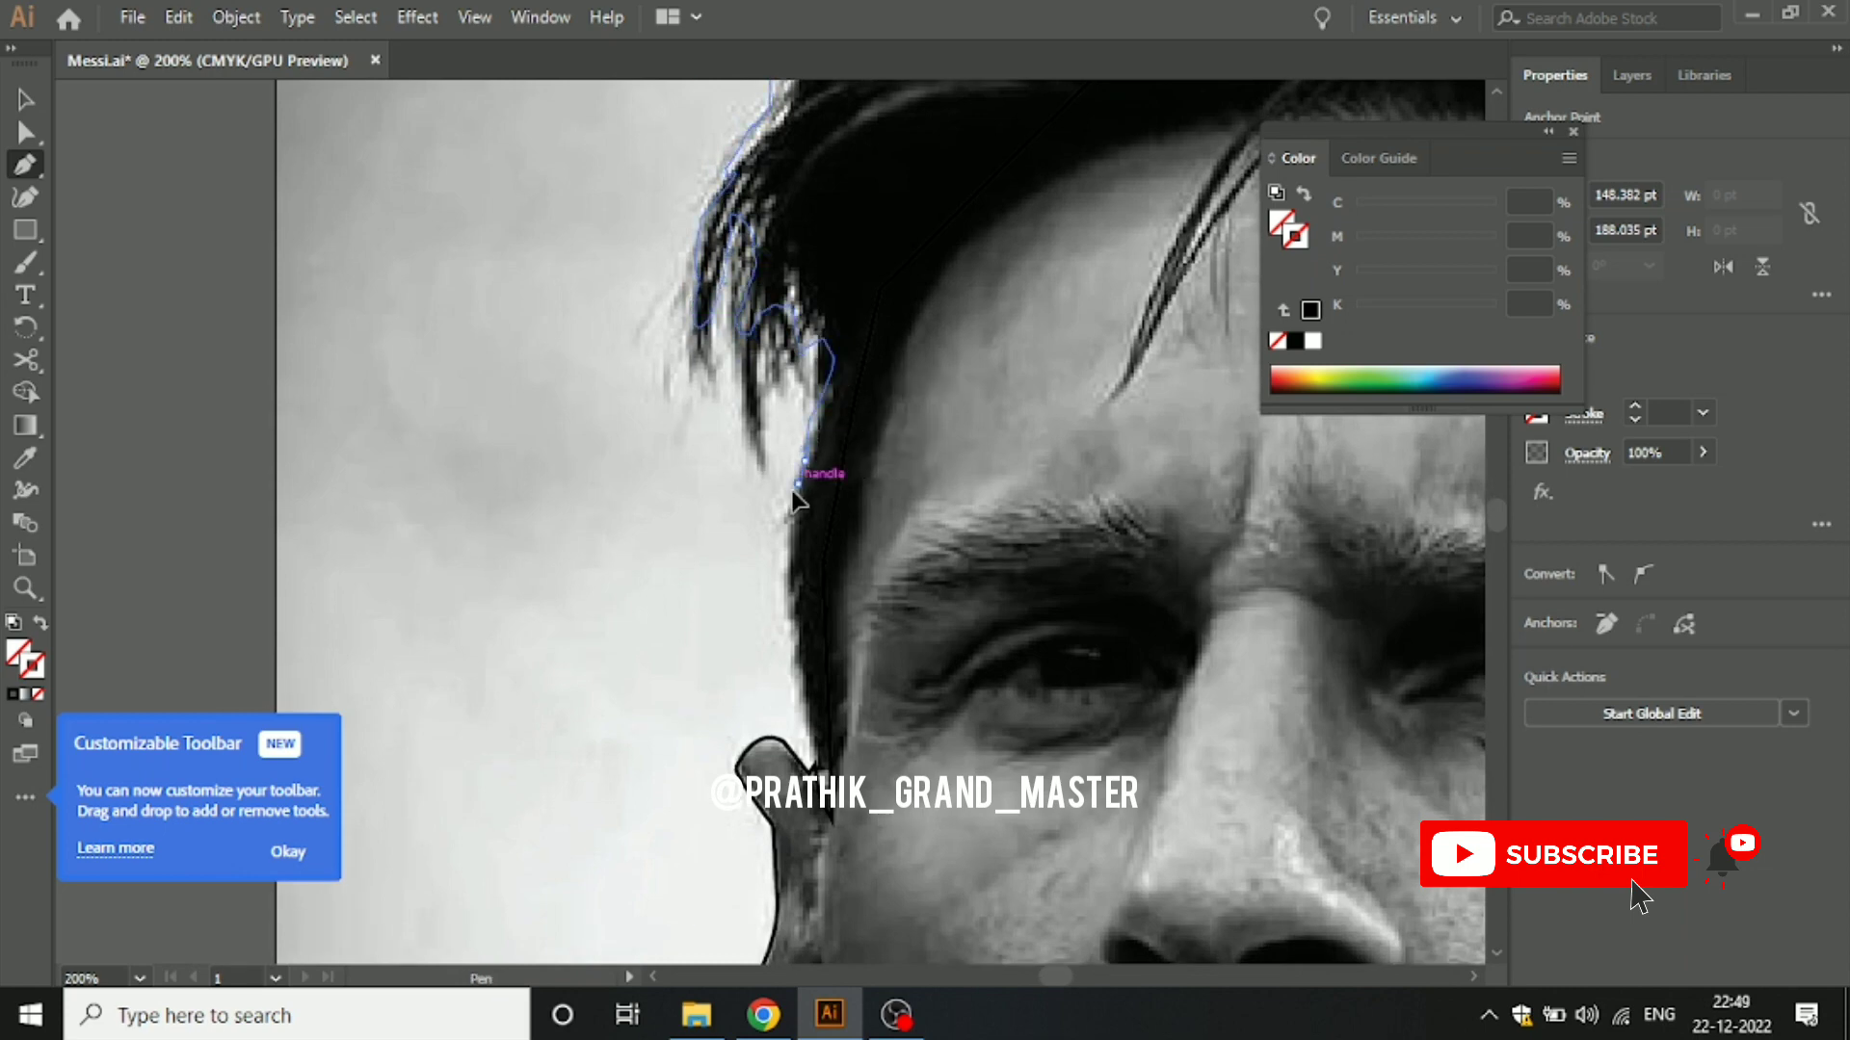
left_click_drag(789, 594, 820, 826)
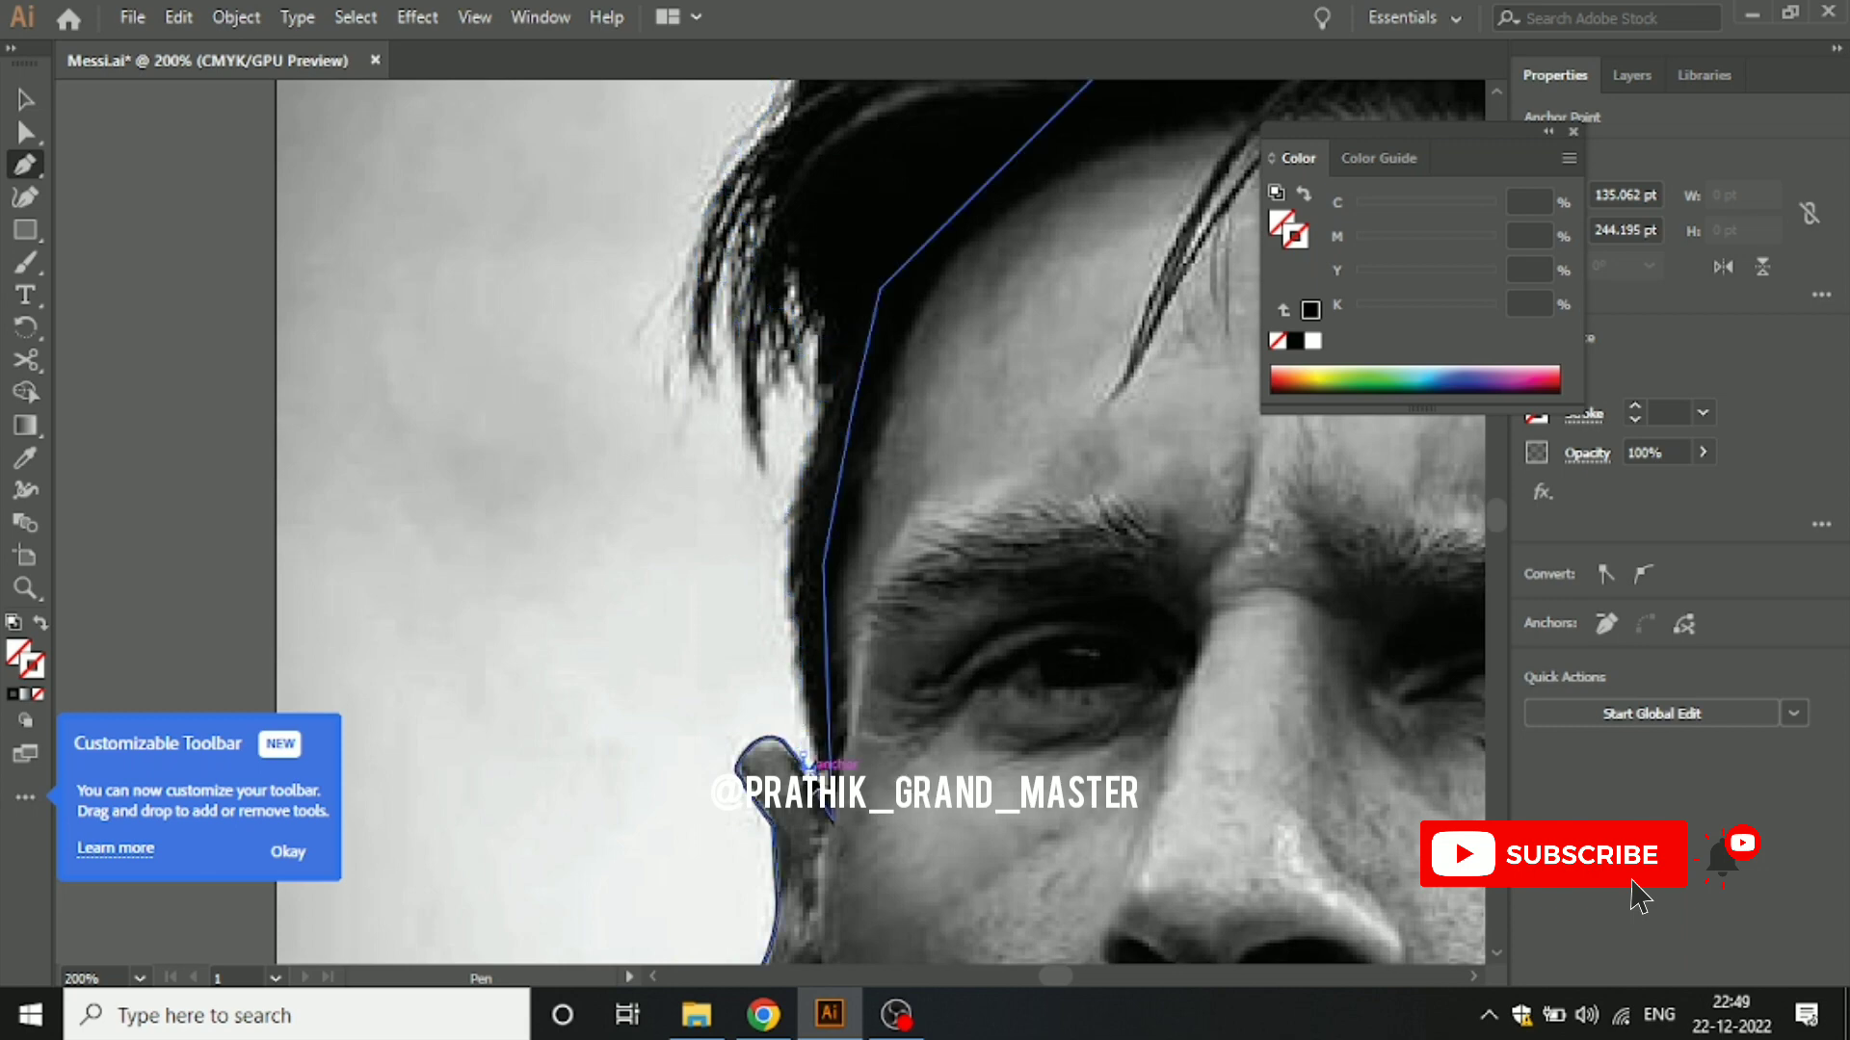
left_click(820, 843)
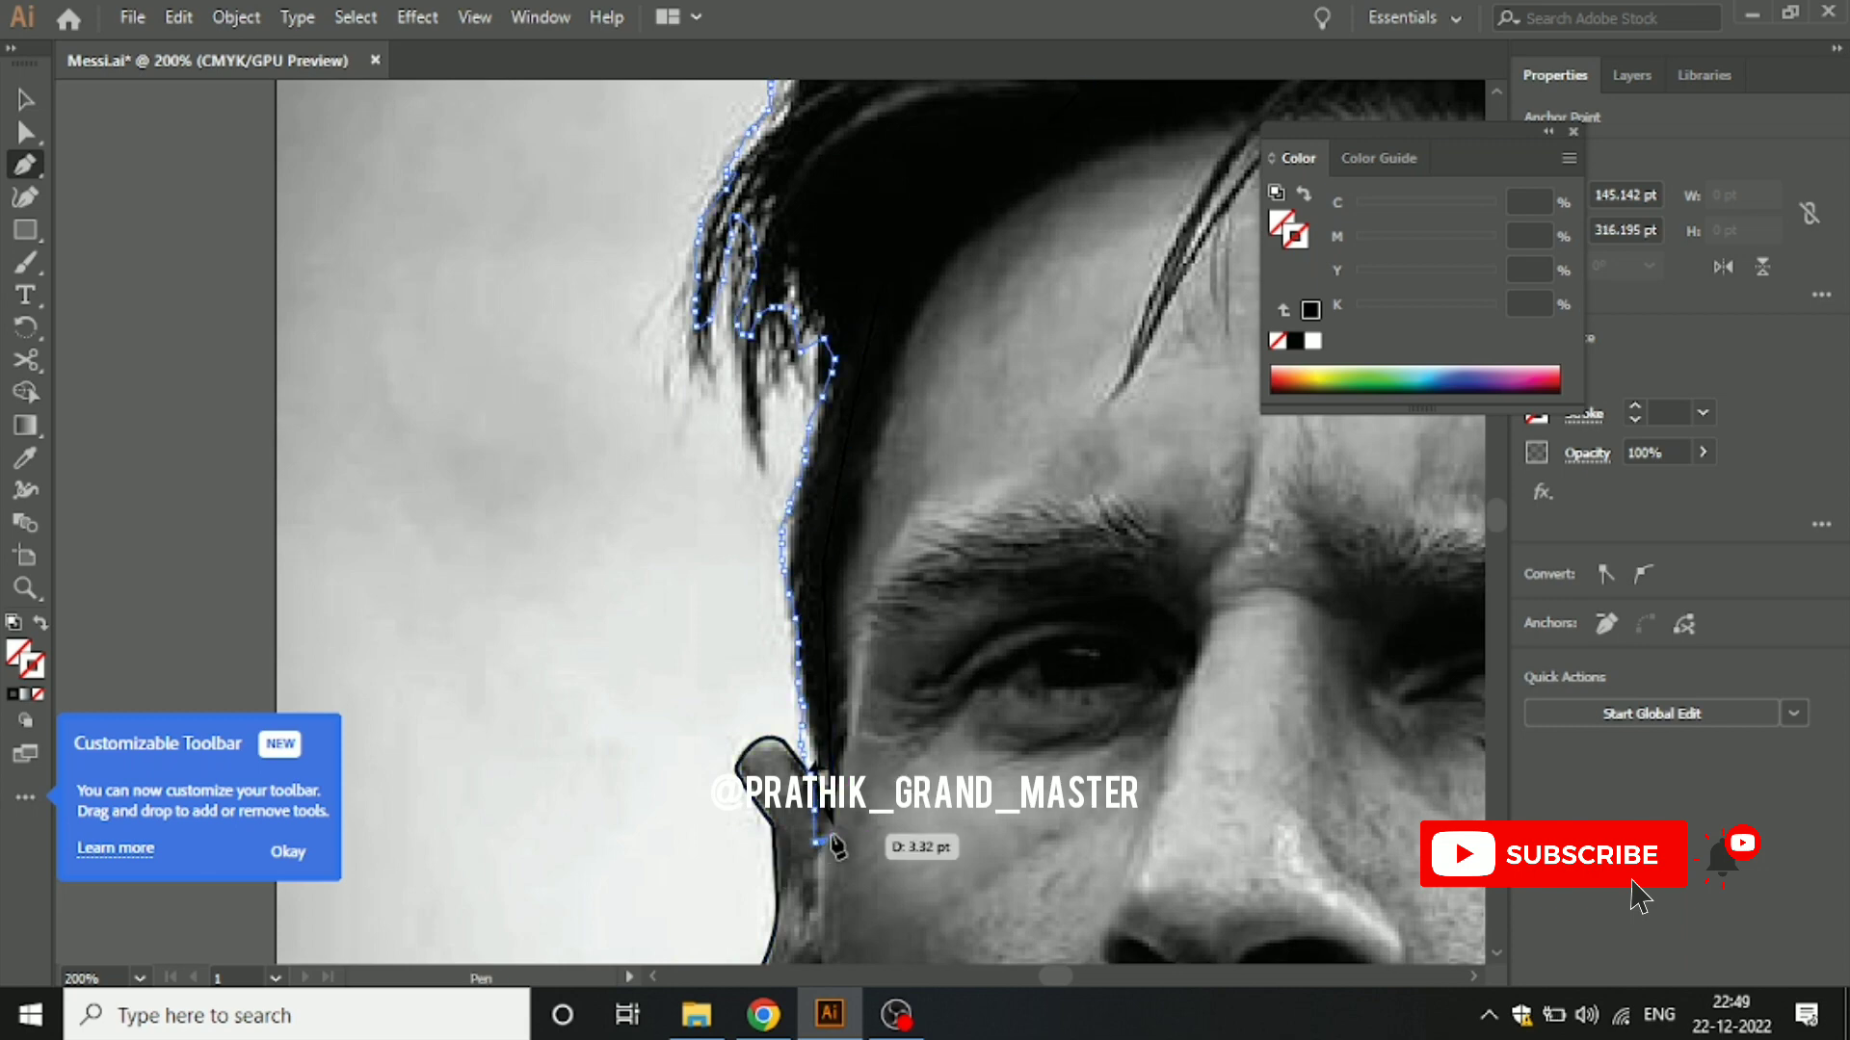
left_click_drag(833, 737, 852, 583)
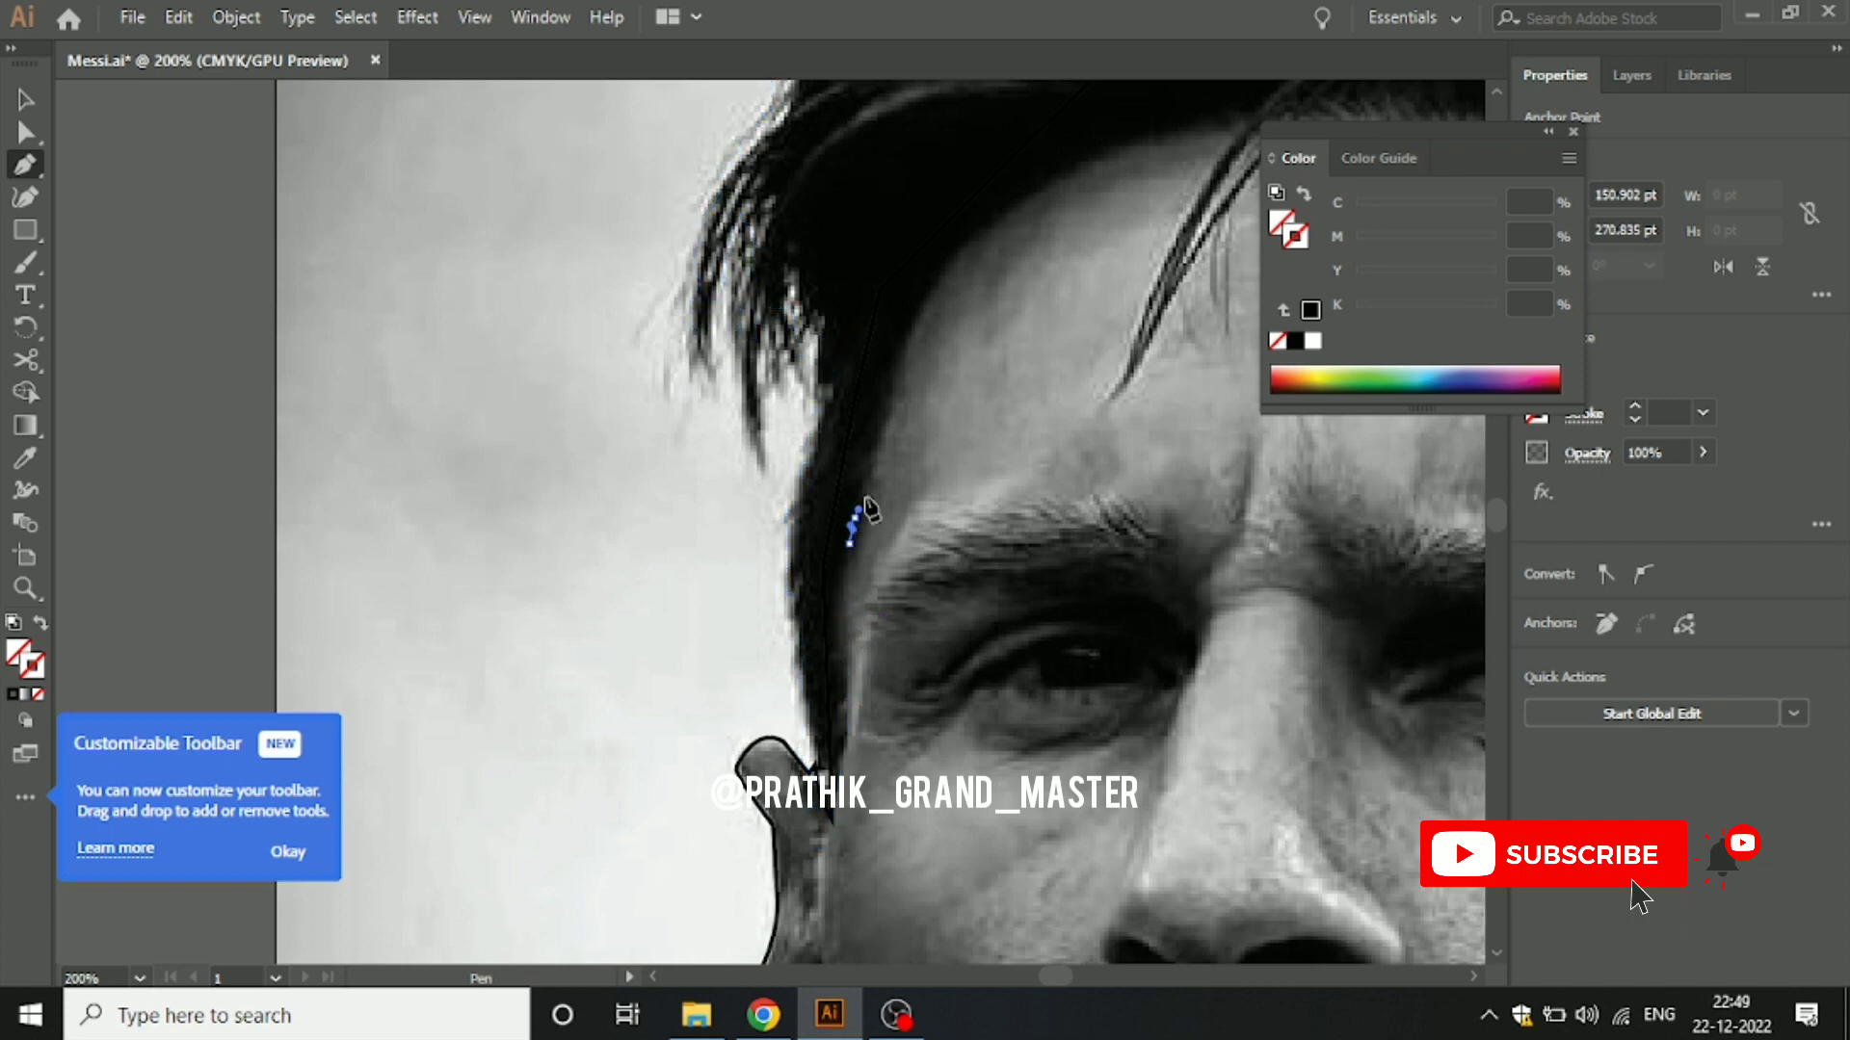
scroll(879, 465, "down", 3)
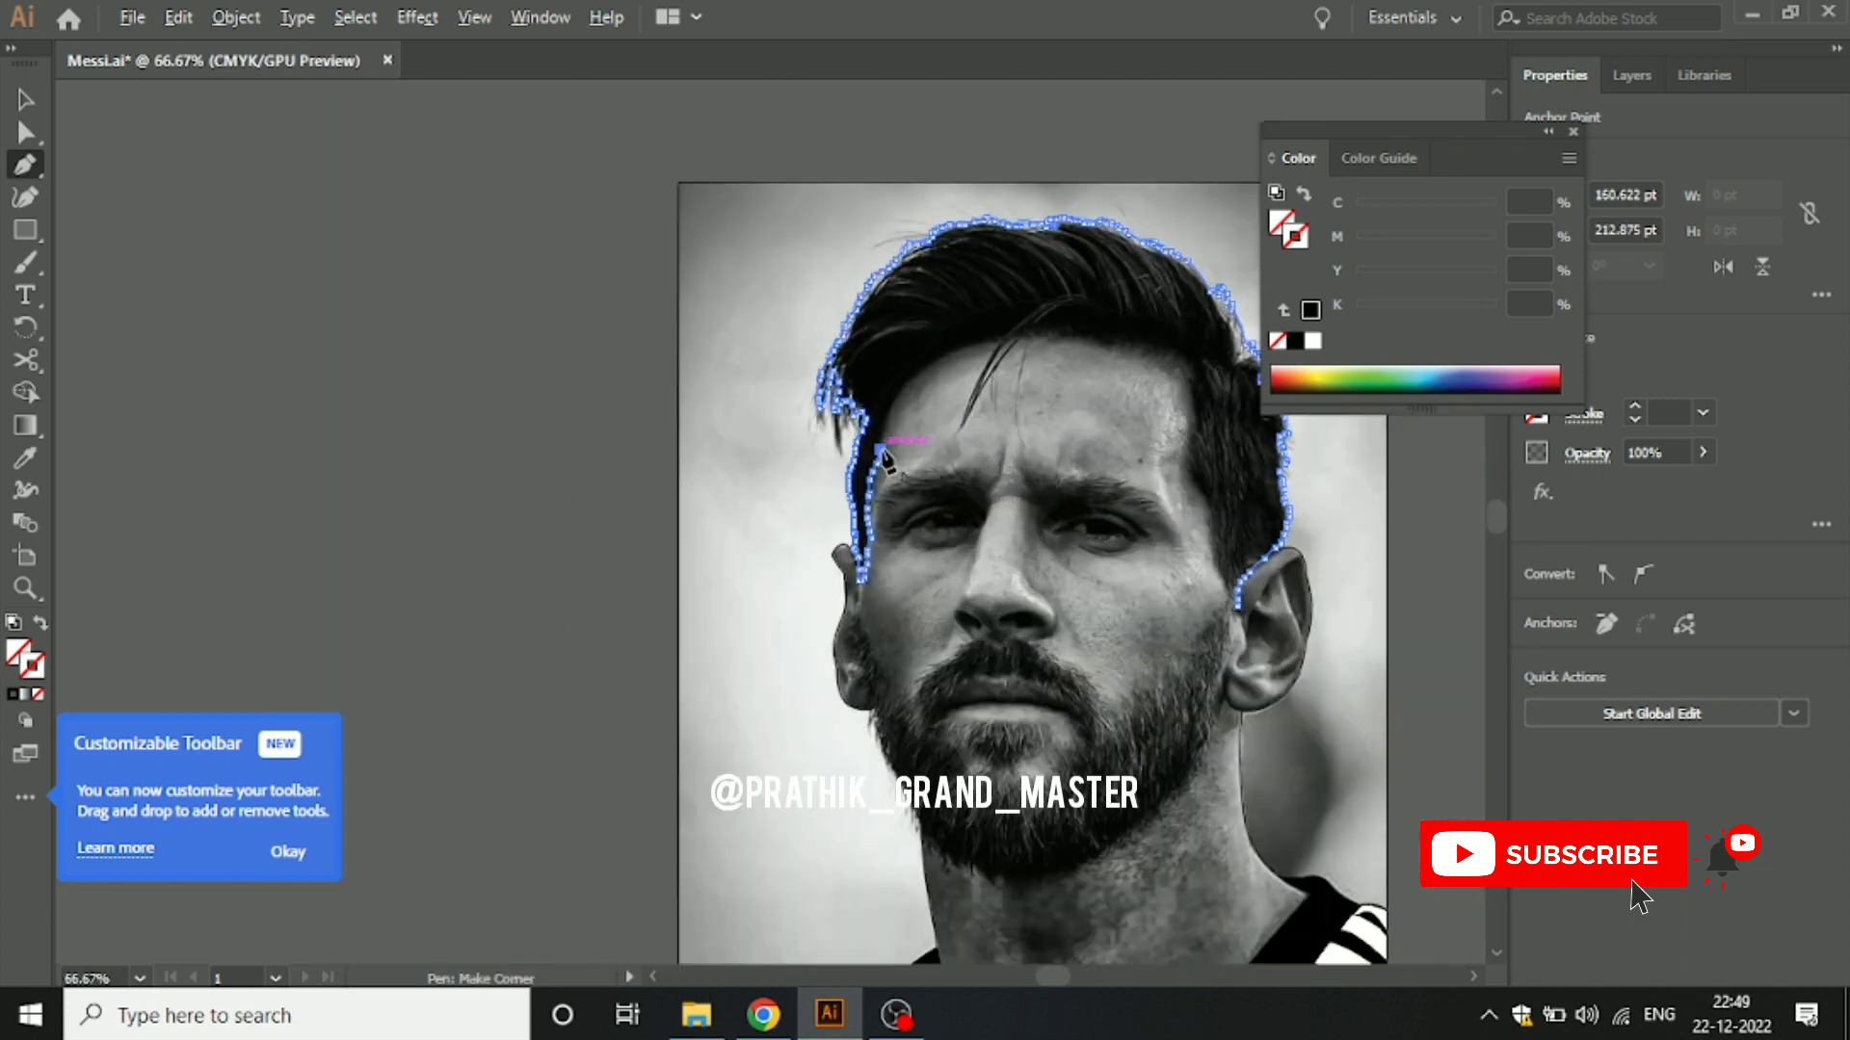
Step: Curve the inner hairline across the forehead, turning the forehead points into corners
scroll(887, 454, "up", 3)
scroll(910, 413, "up", 1)
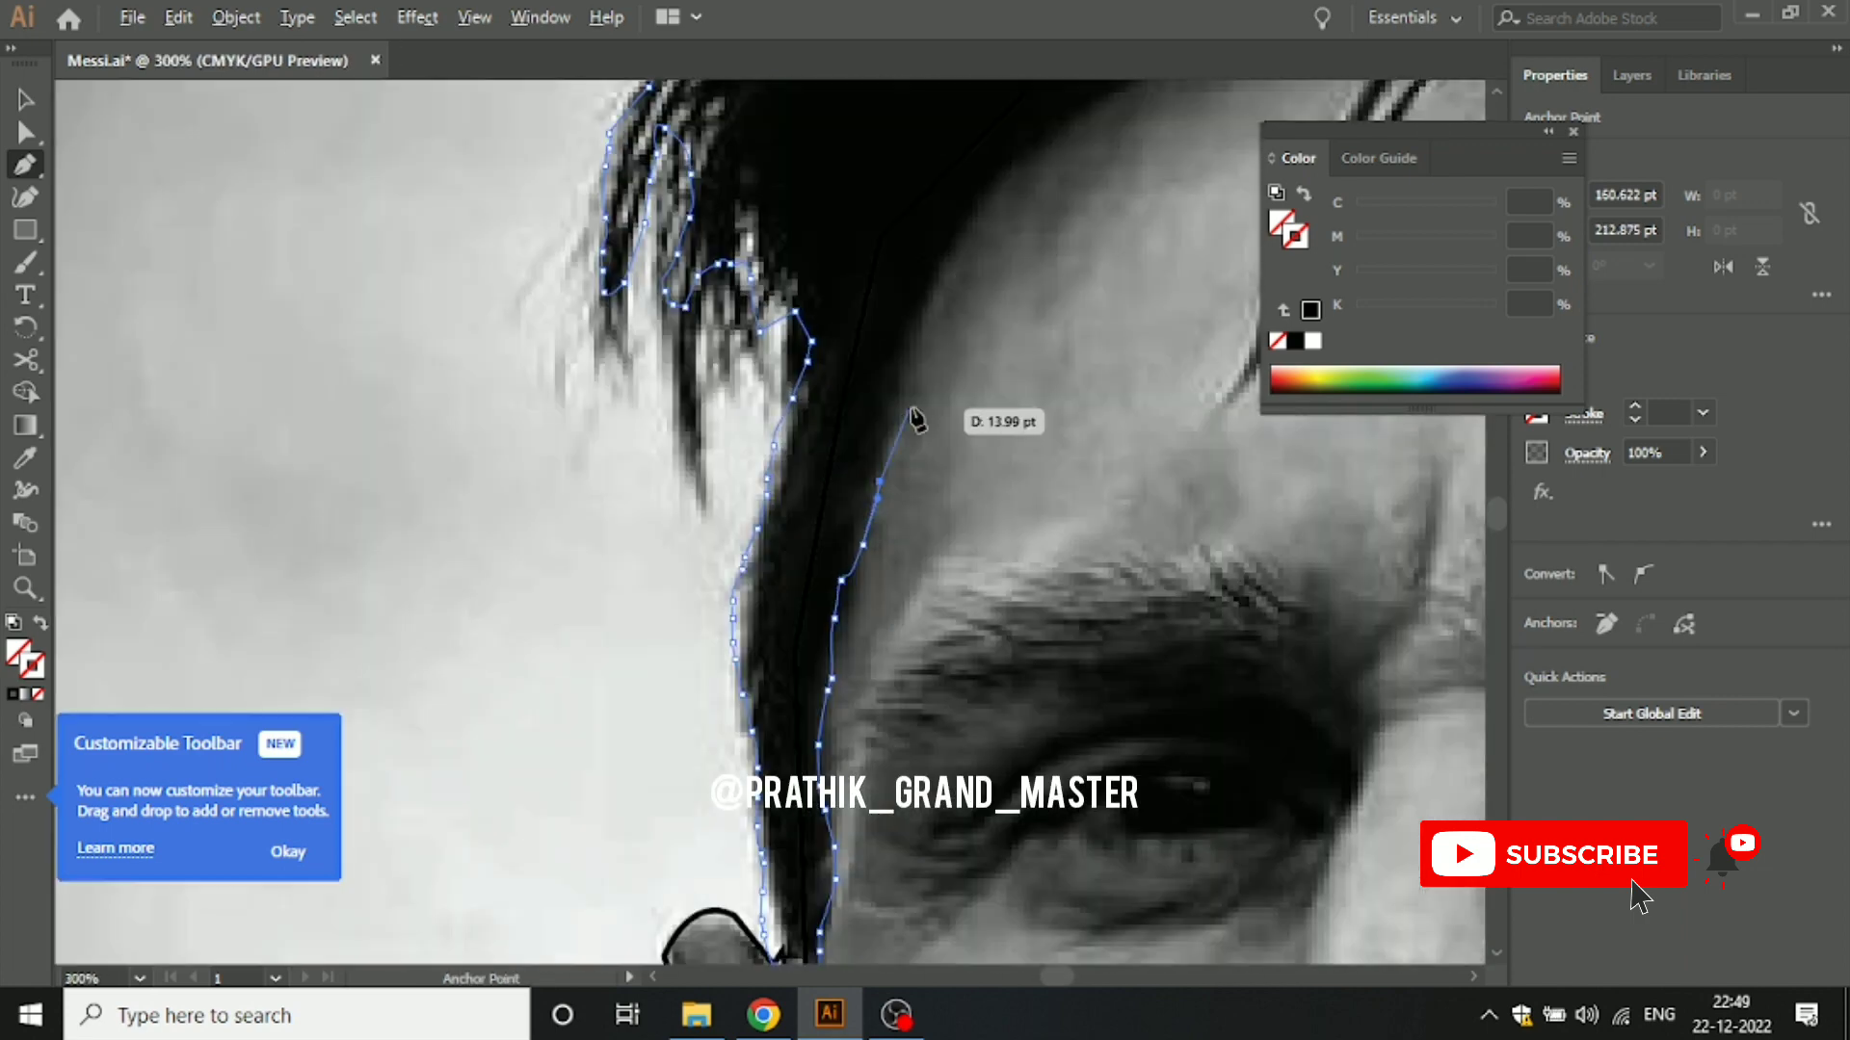
left_click_drag(917, 414, 708, 602)
scroll(708, 602, "down", 1)
left_click_drag(809, 414, 951, 337)
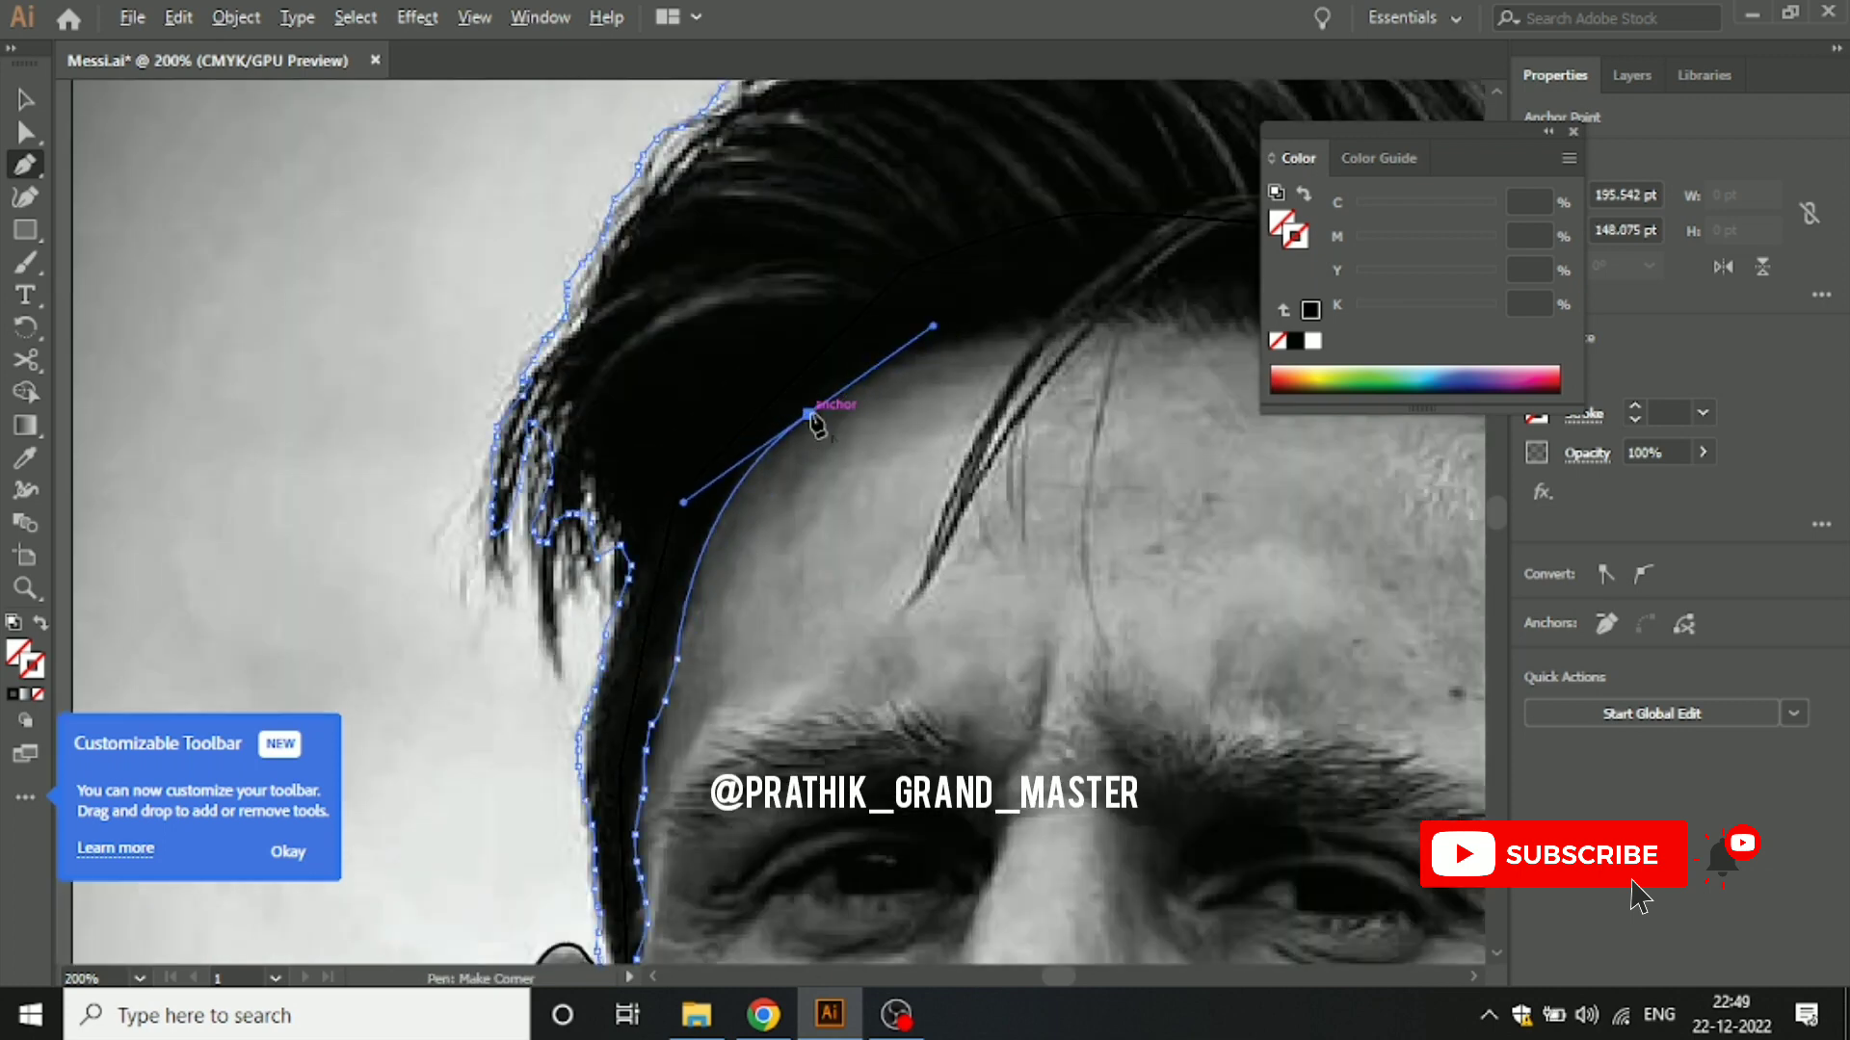
mouse_move(808, 414)
left_mouse_down()
mouse_move(992, 400)
mouse_move(838, 504)
left_mouse_up()
left_click_drag(953, 429, 968, 428)
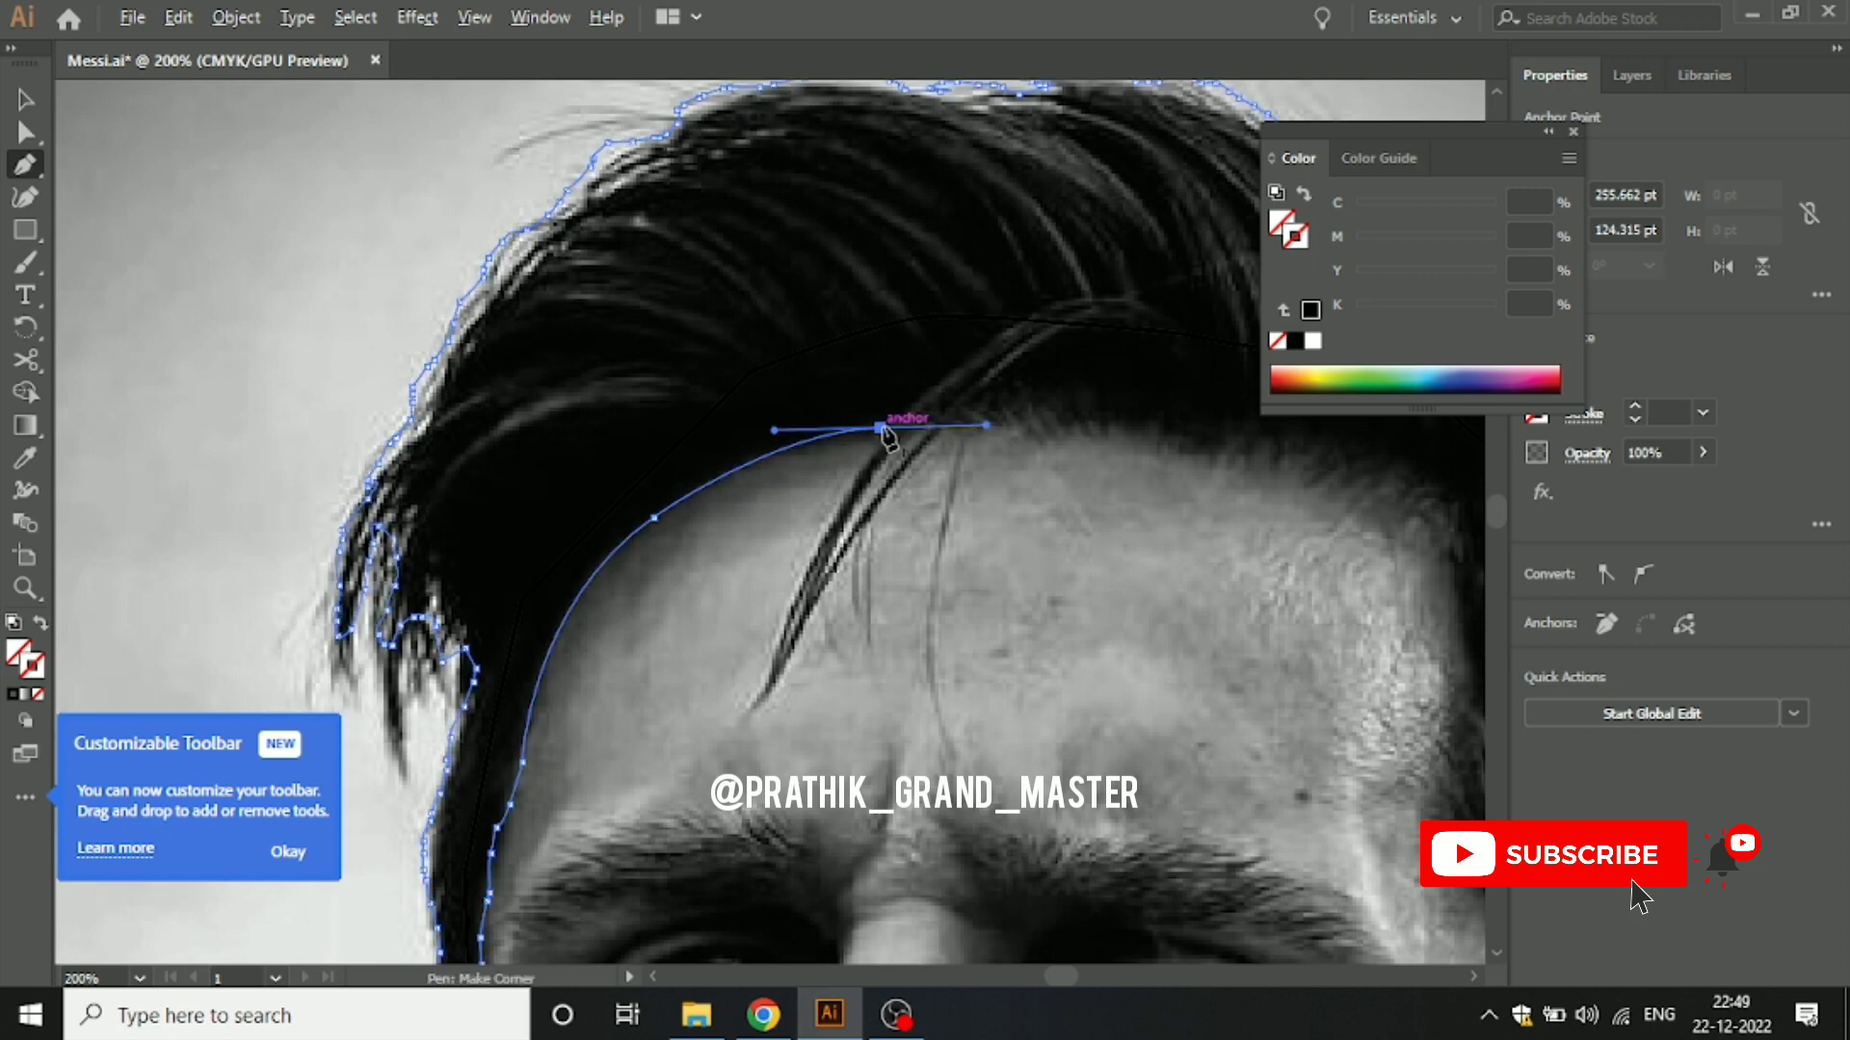
mouse_move(881, 428)
left_mouse_down()
mouse_move(727, 648)
mouse_move(785, 645)
mouse_move(763, 697)
mouse_move(854, 550)
left_mouse_up()
Step: Run the hair outline down the loose strand, back up it, and across the forehead
left_click(766, 696)
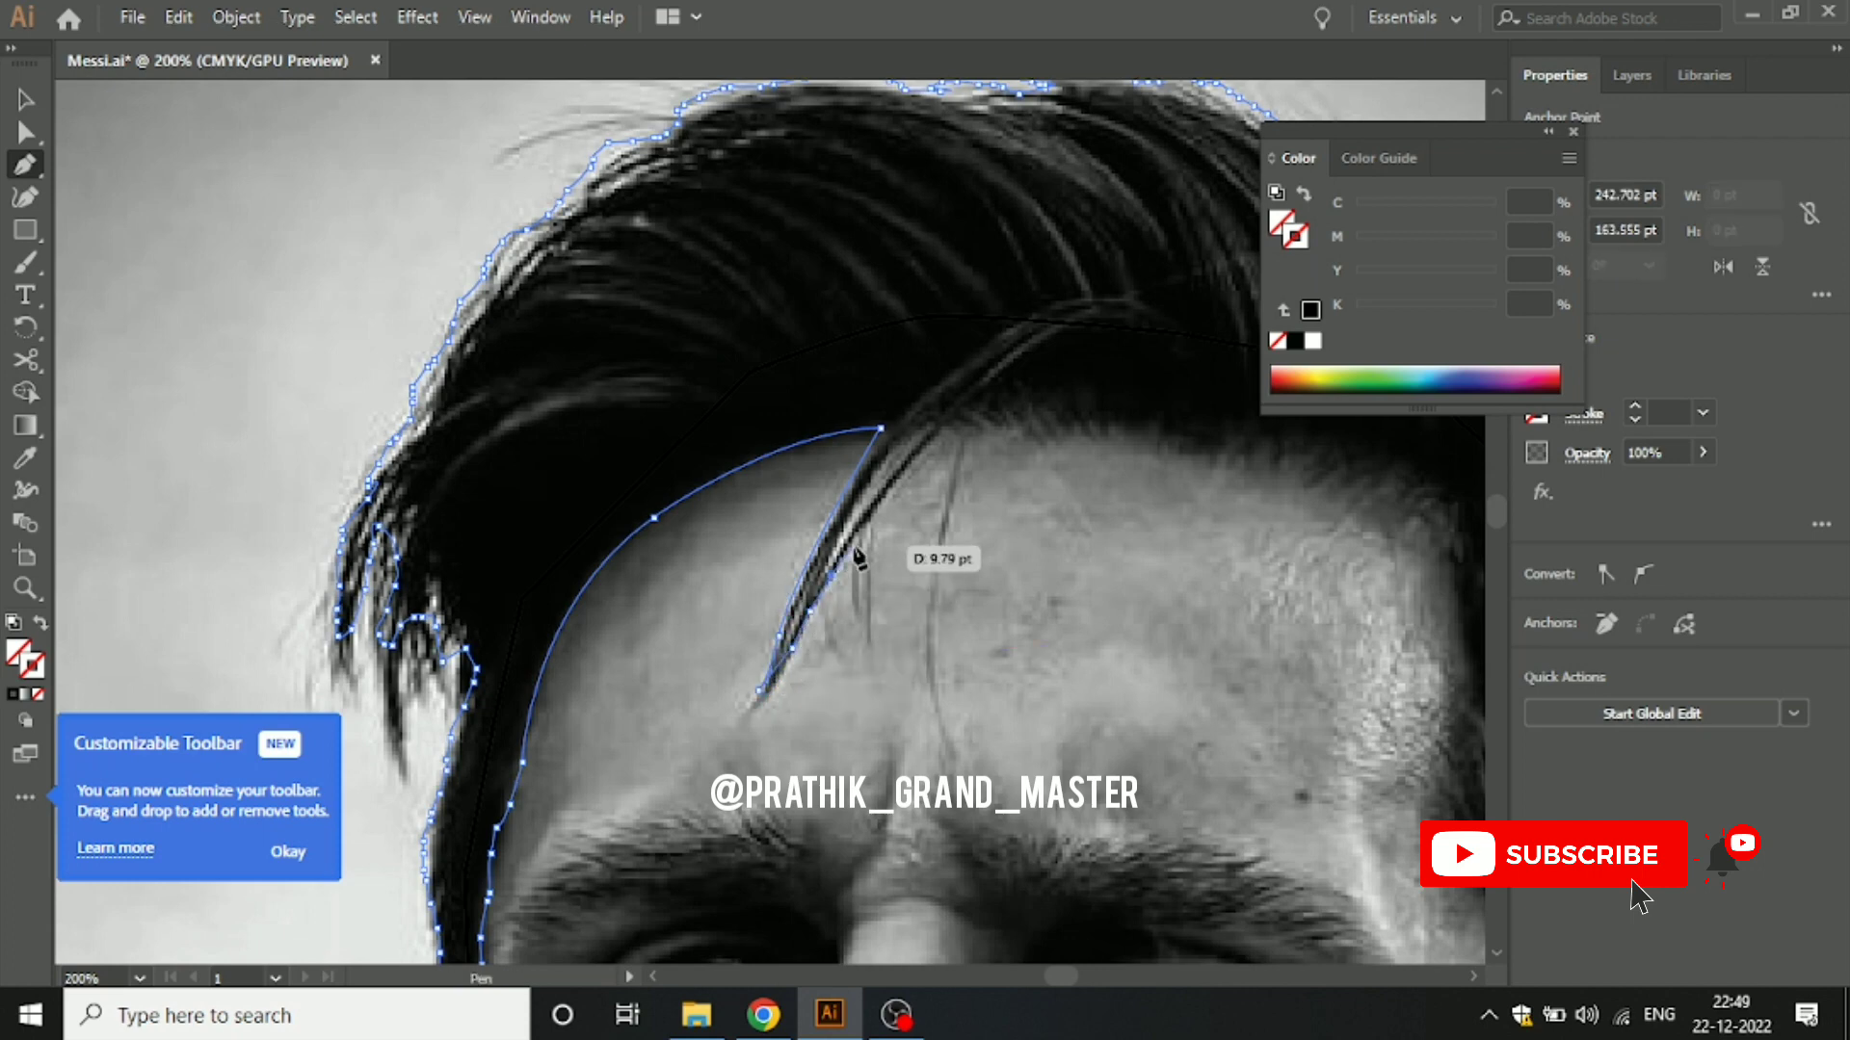
left_click(883, 495)
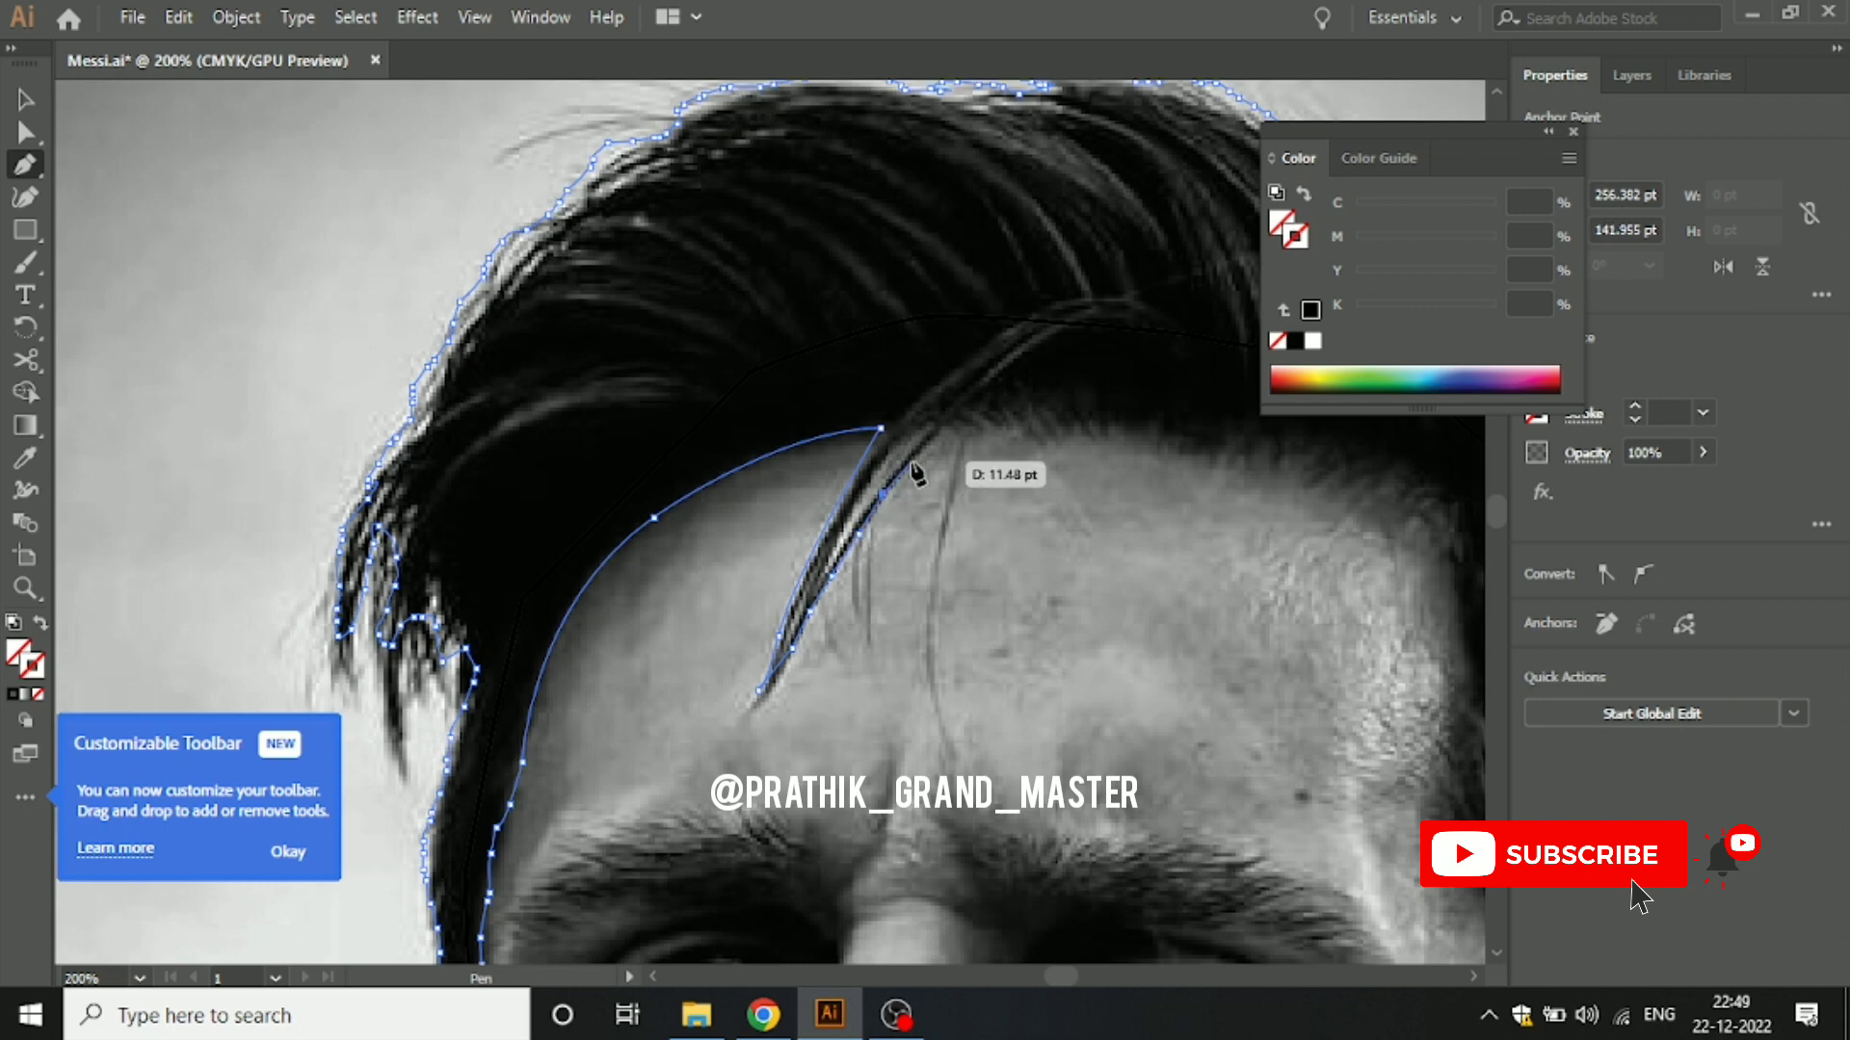
mouse_move(913, 460)
left_mouse_down()
mouse_move(935, 448)
mouse_move(830, 482)
left_mouse_up()
left_click(952, 418)
left_click(852, 464, "ctrl")
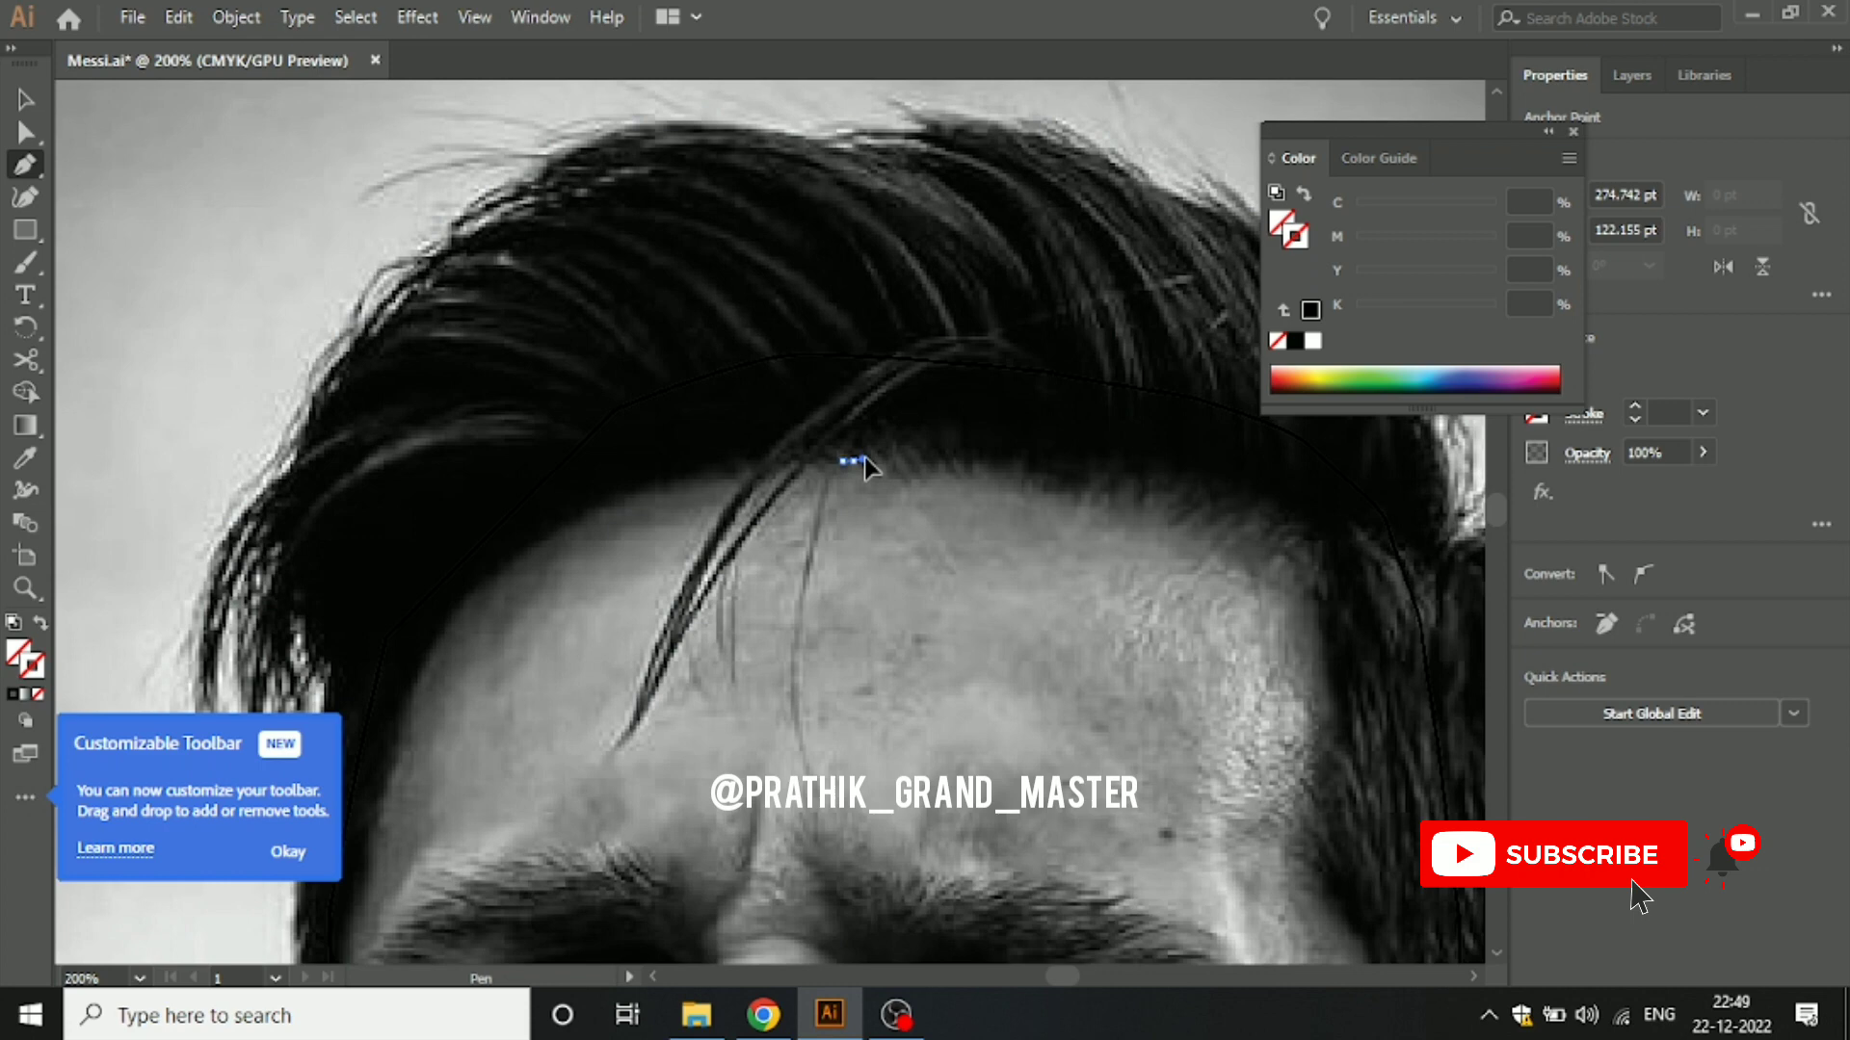
left_click(927, 465)
left_click(1041, 467)
left_click(1091, 493)
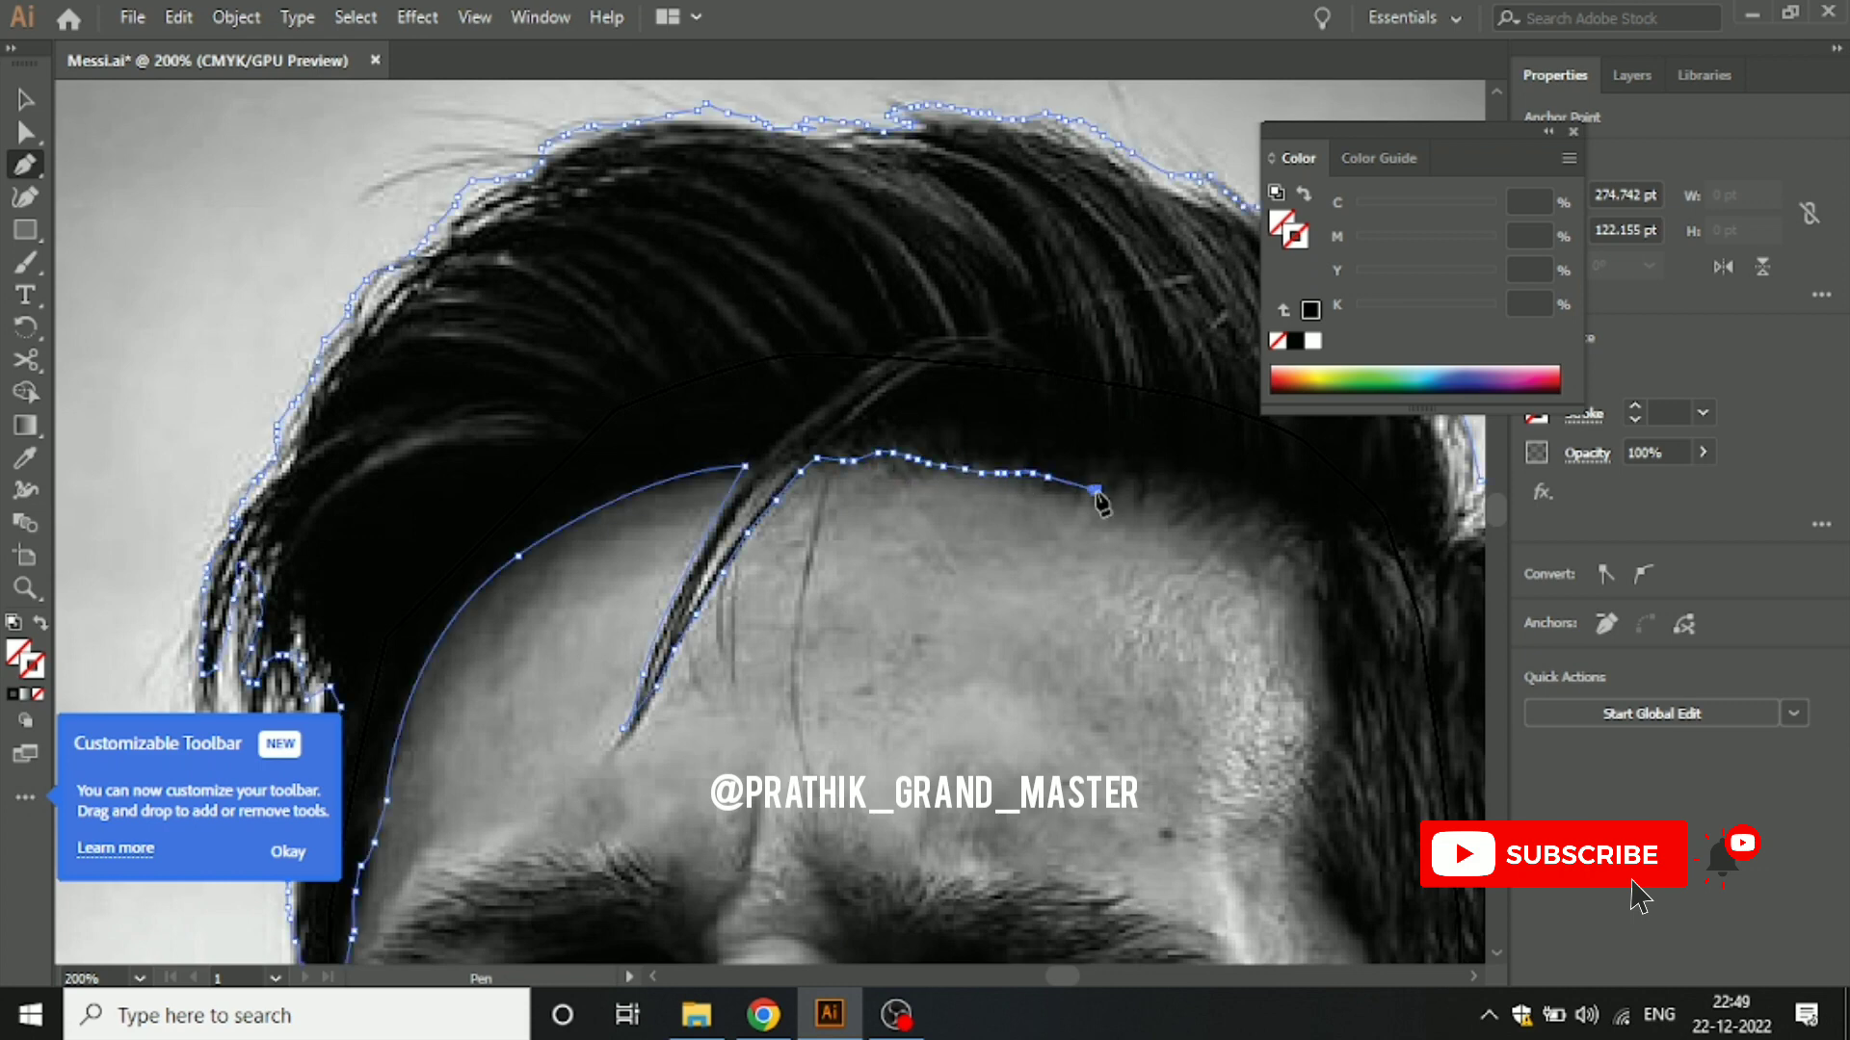
mouse_move(1106, 509)
left_mouse_down()
mouse_move(933, 470)
mouse_move(969, 461)
left_mouse_up()
Step: Add anchors along the forehead hairline out to its right end
left_click(930, 450)
left_click(990, 462)
left_click(1011, 466)
left_click(1065, 479)
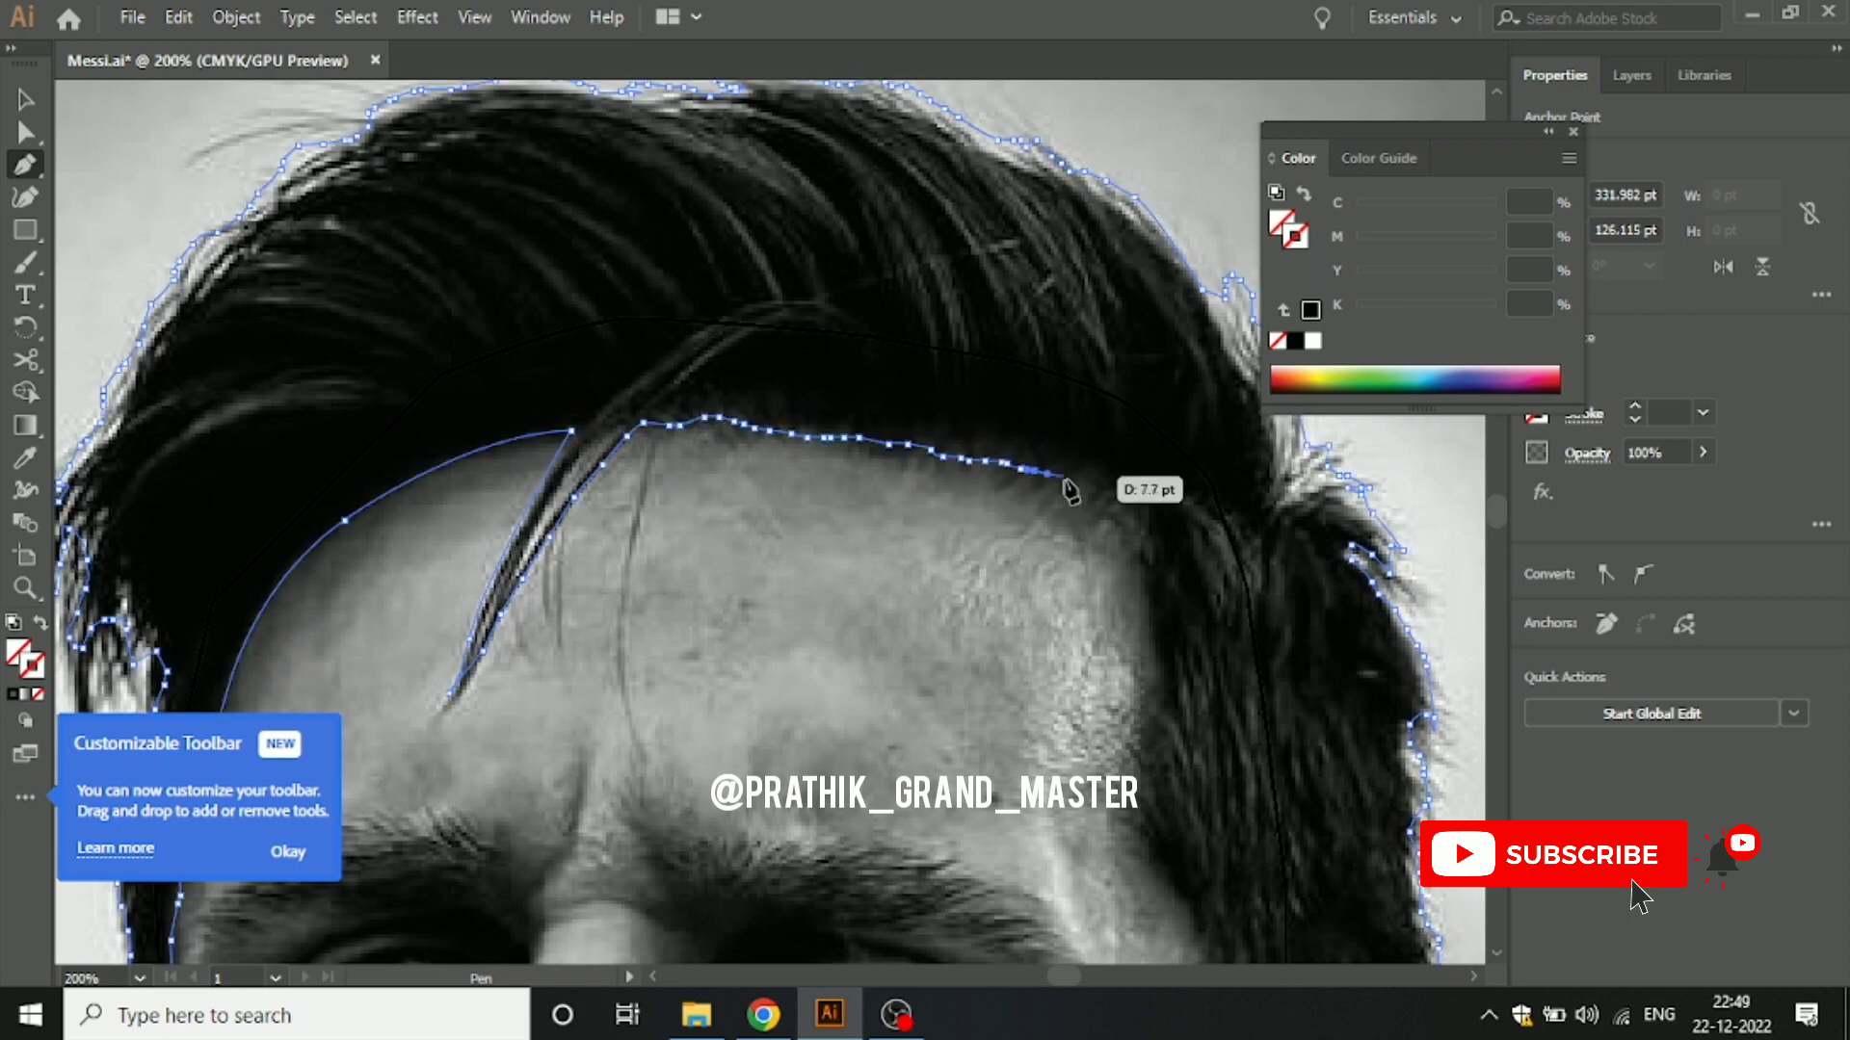
left_click(1122, 500)
left_click(1160, 528)
mouse_move(1168, 531)
left_mouse_down()
mouse_move(1093, 491)
mouse_move(1083, 525)
left_mouse_up()
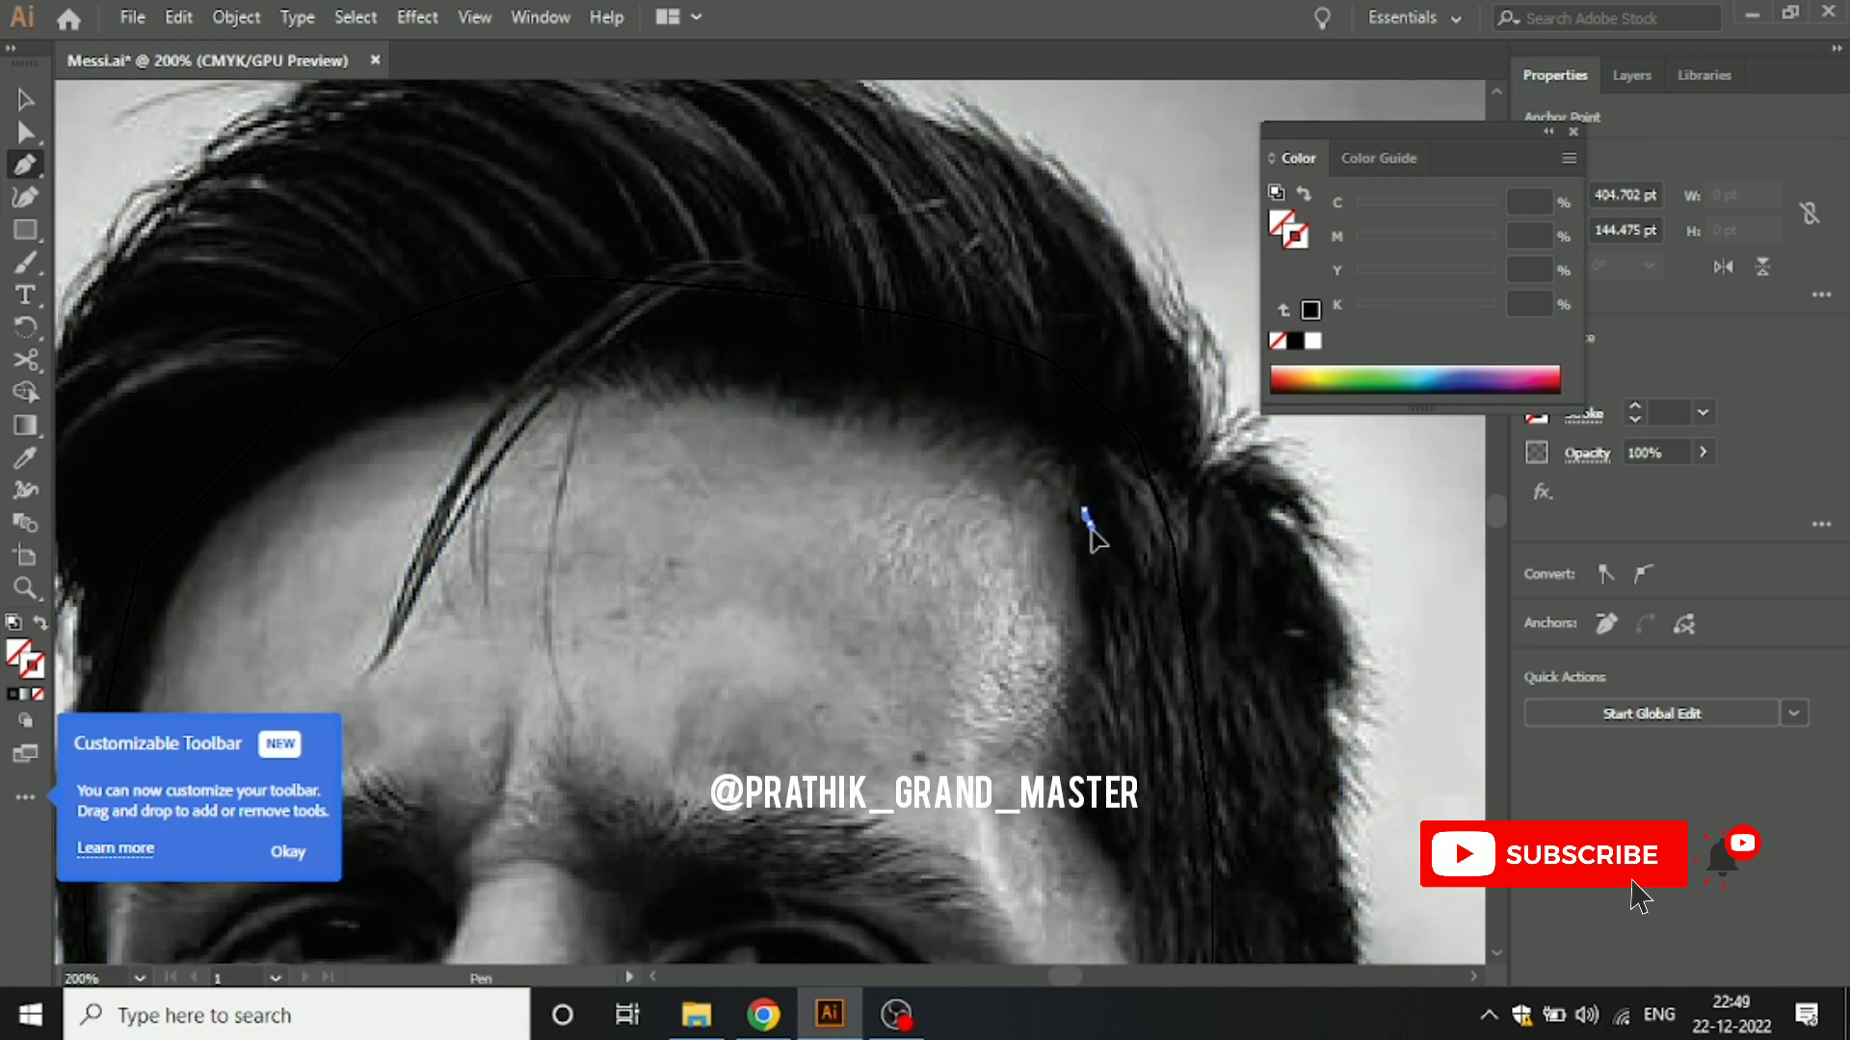
Step: Trace the hair outline down the right temple and sideburn to below the ear
left_click(1081, 592)
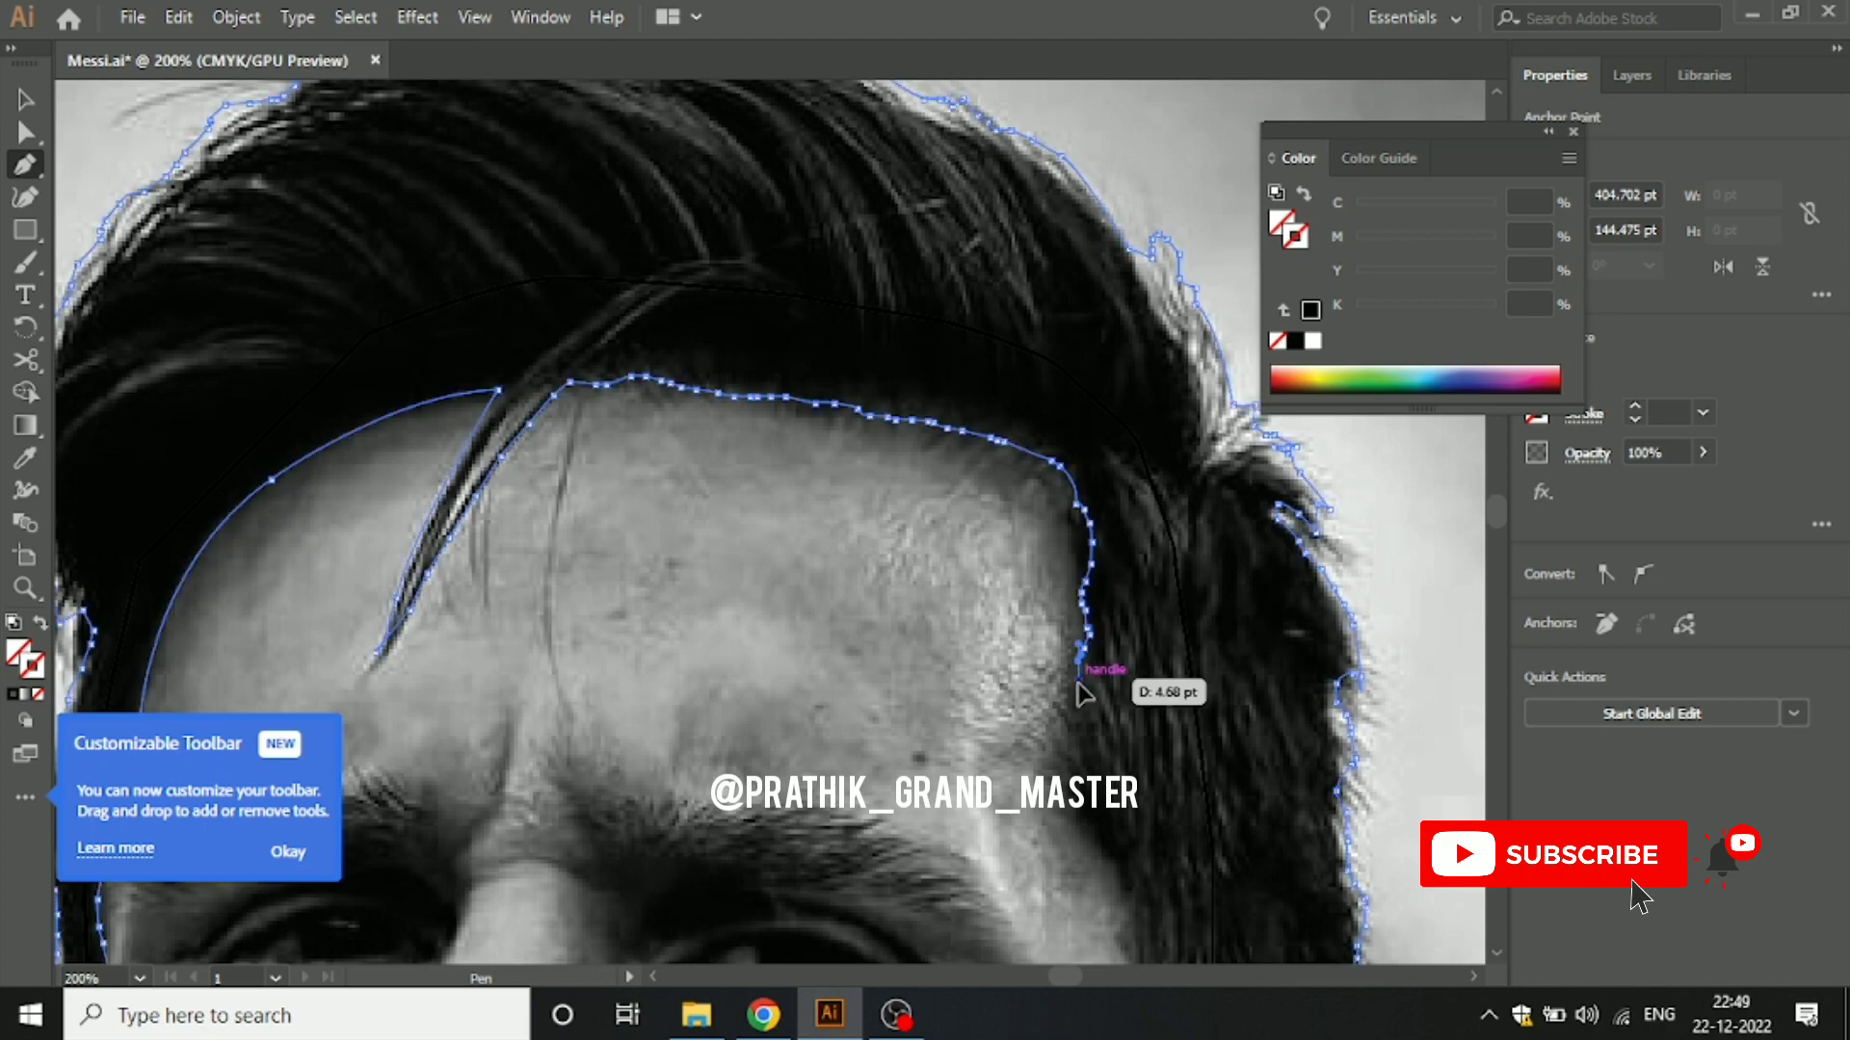
left_click(1065, 724)
left_click_drag(1065, 741, 935, 544)
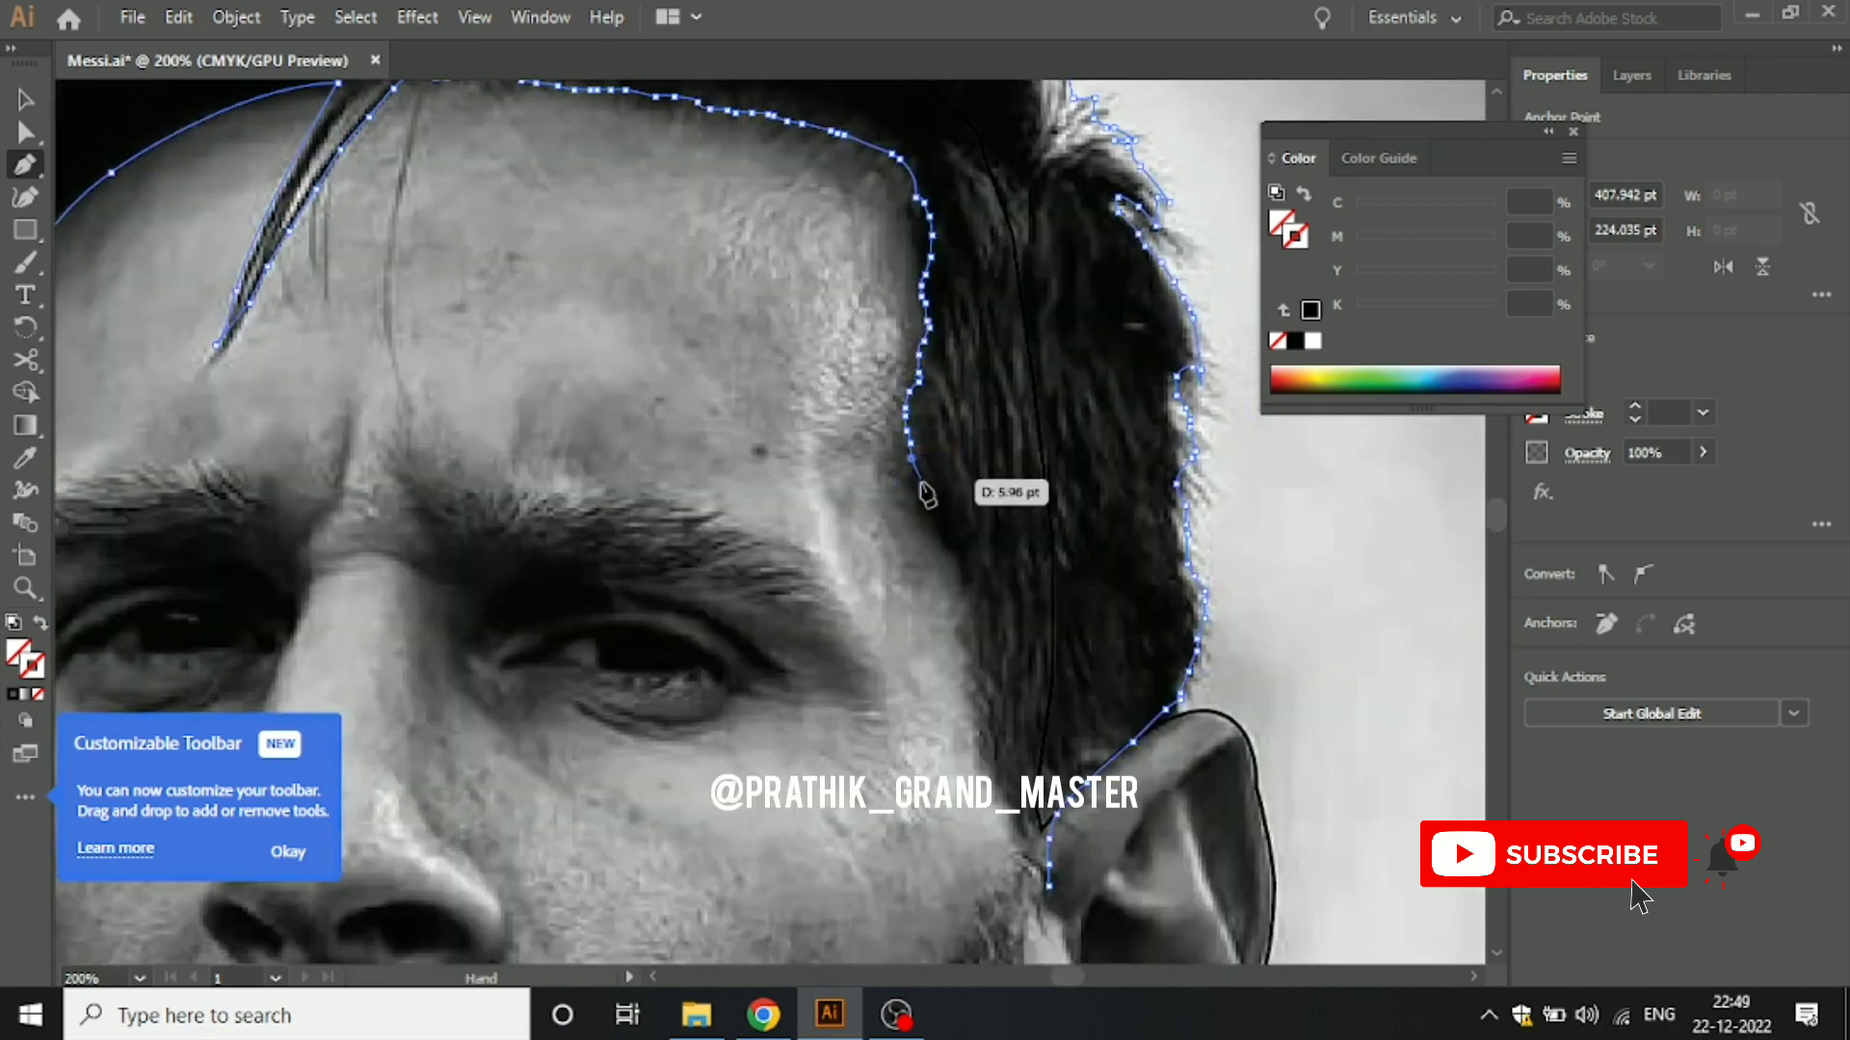
left_click(952, 601)
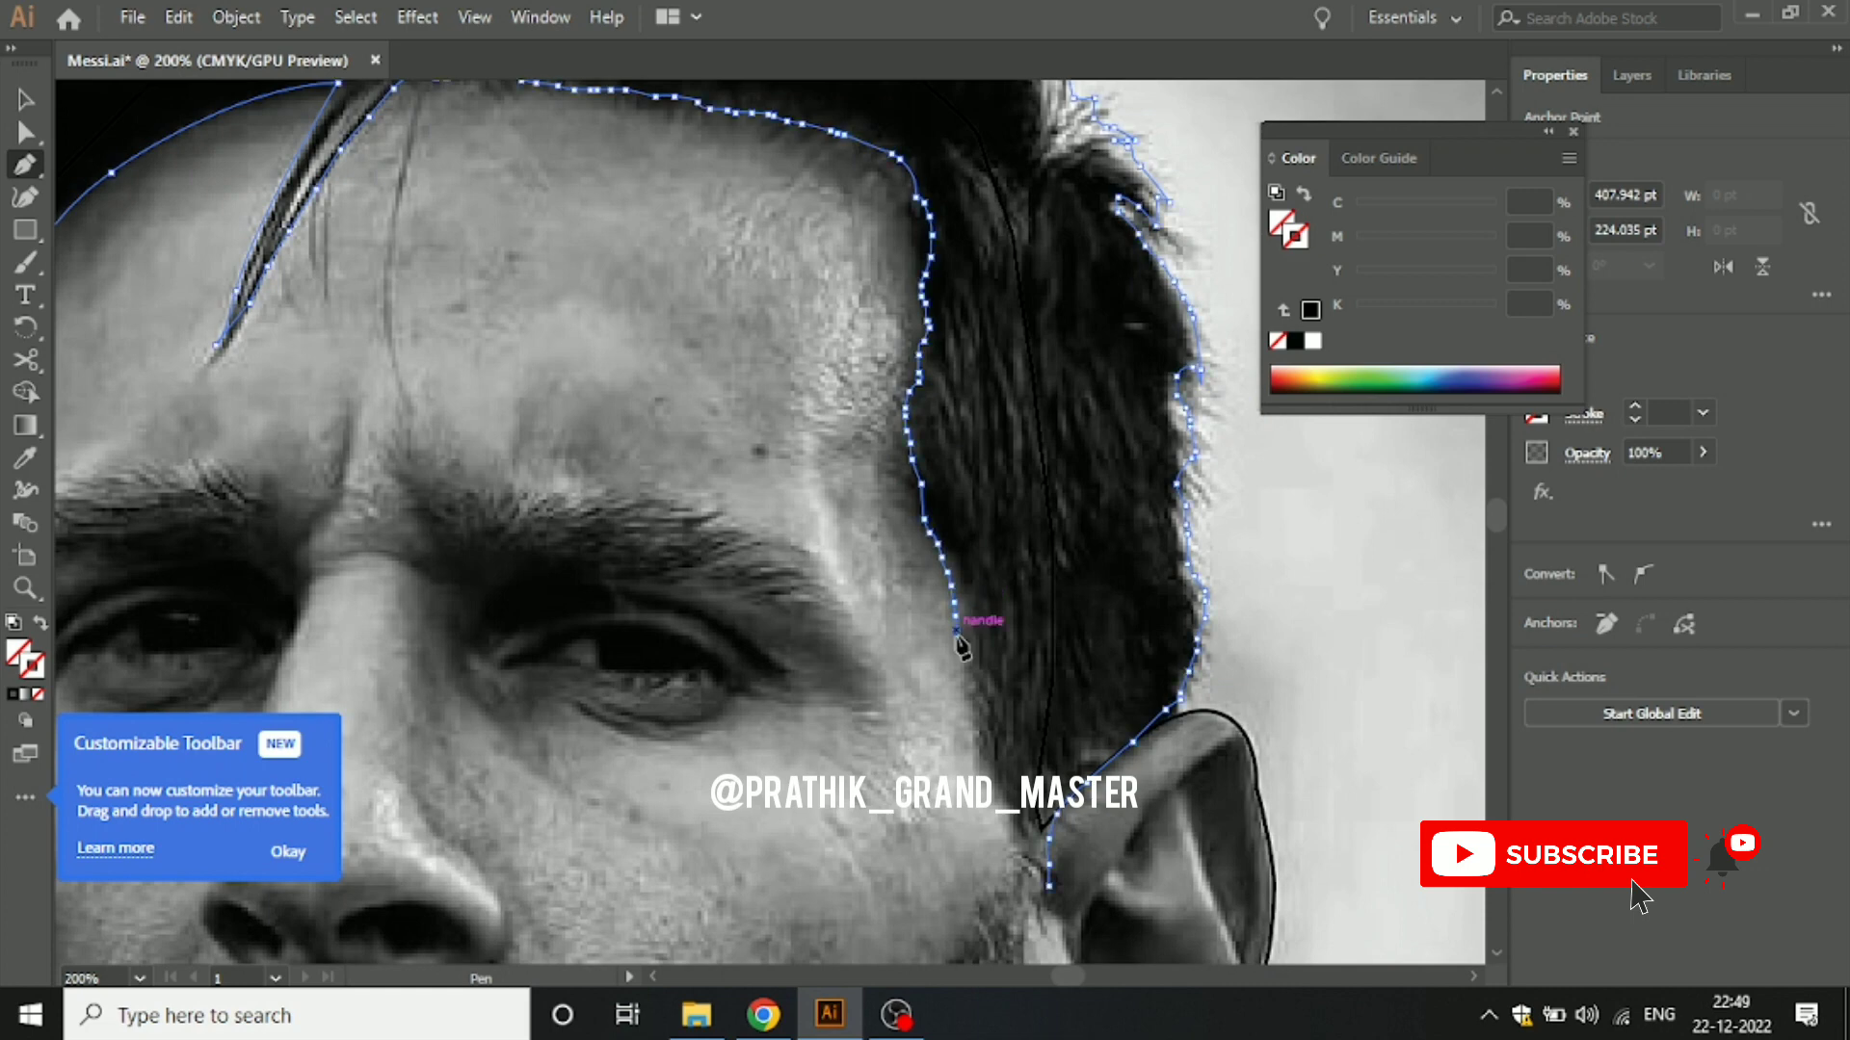
left_click_drag(956, 639, 930, 570)
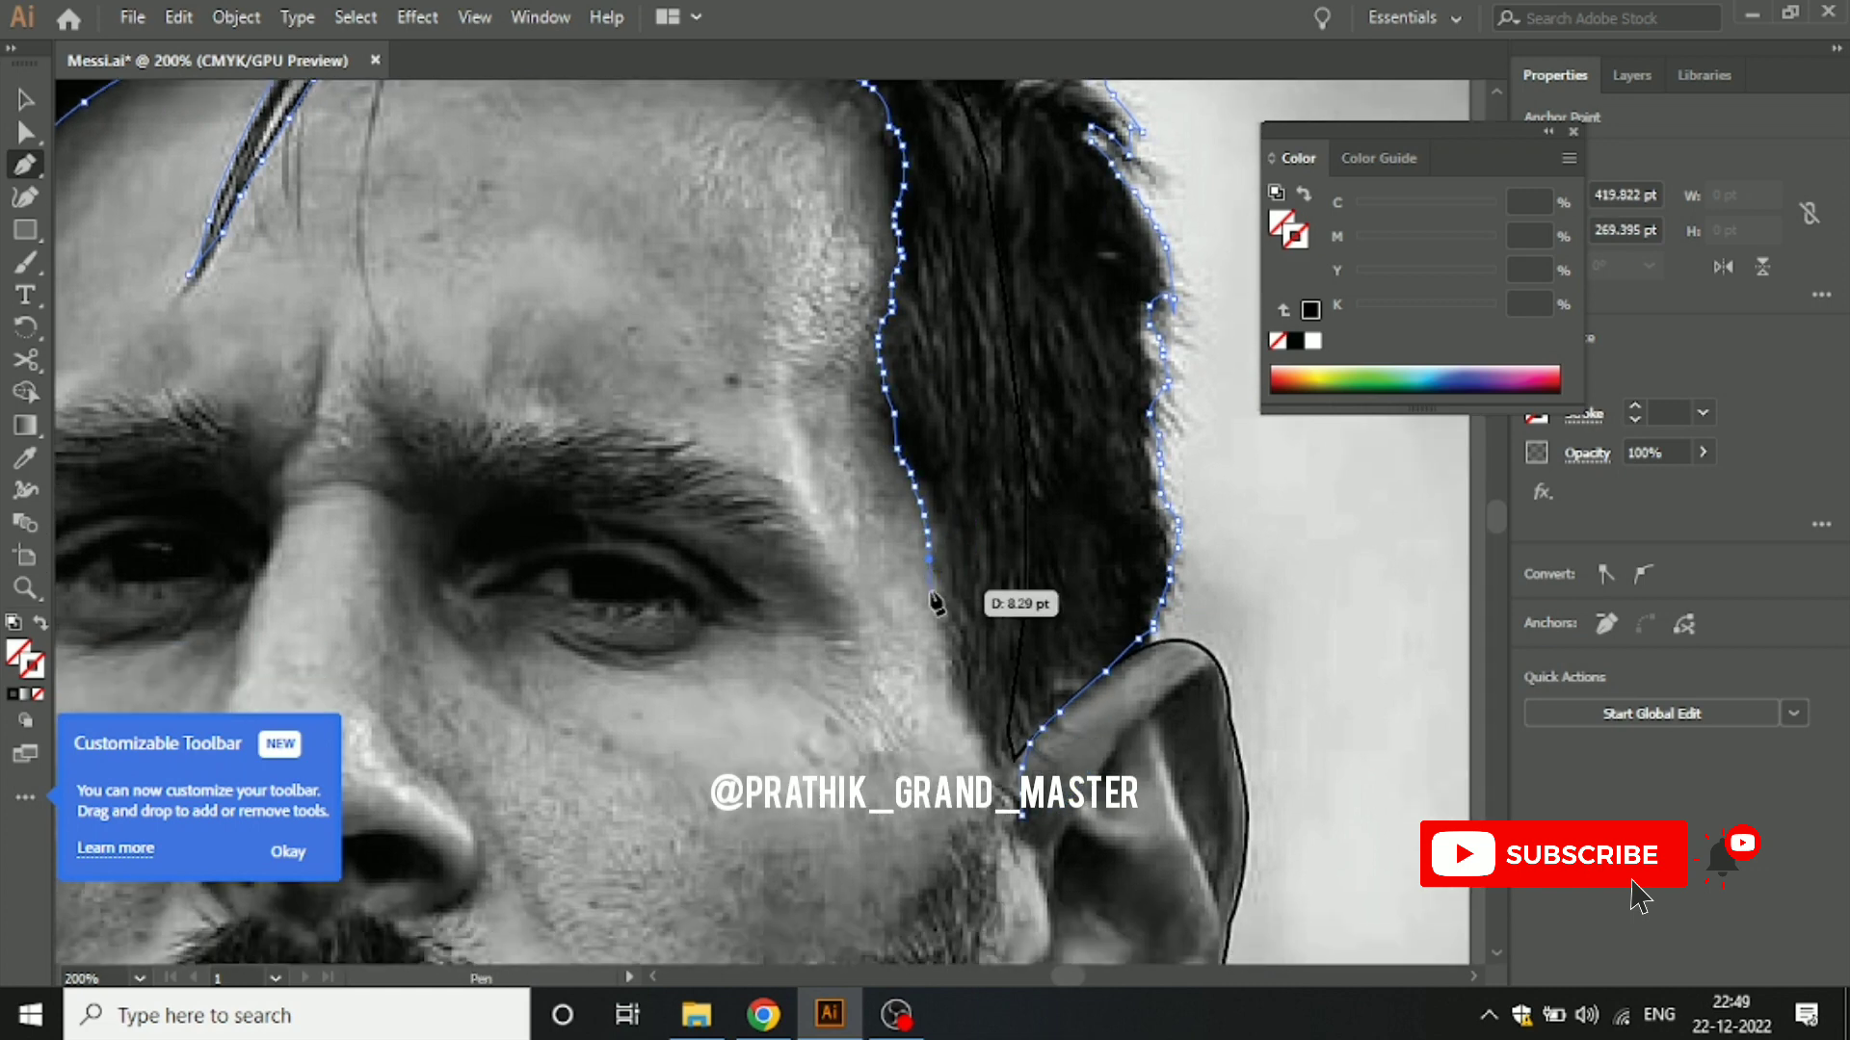
left_click(940, 602)
left_click(952, 638)
left_click(963, 679)
left_click(978, 720)
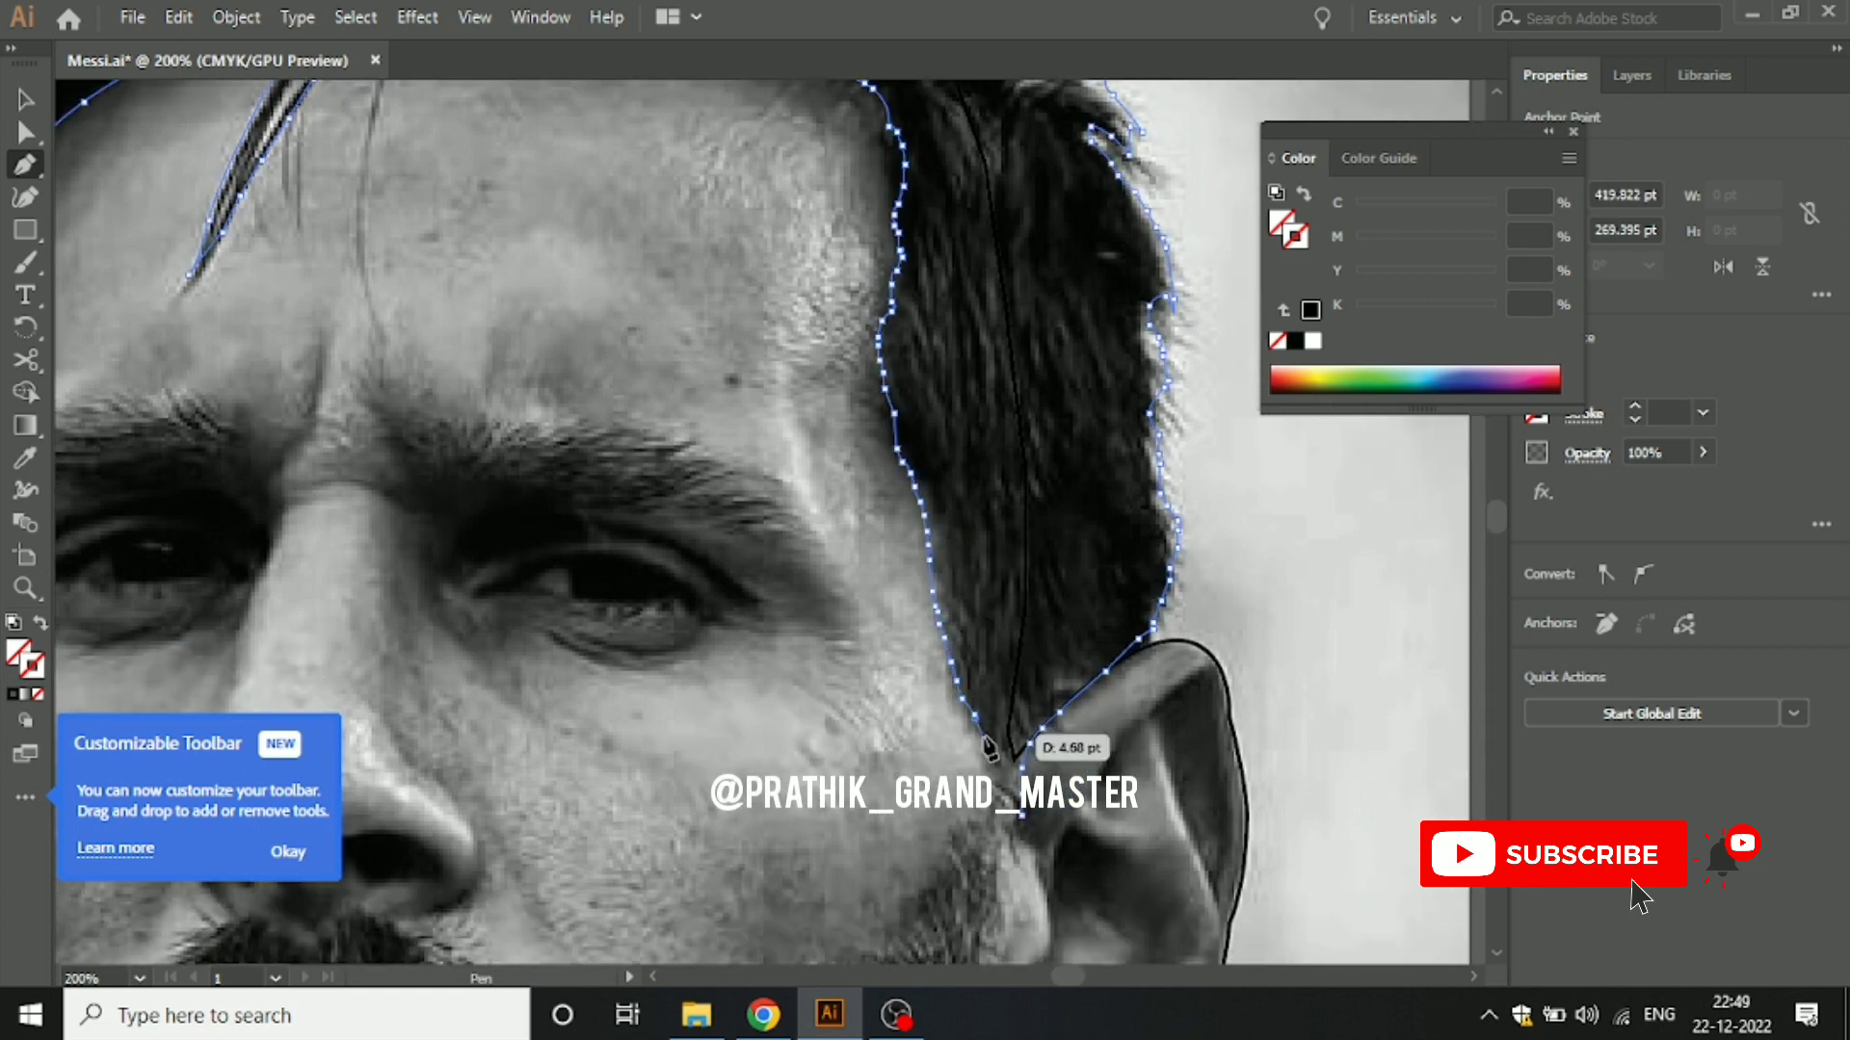
left_click(987, 817)
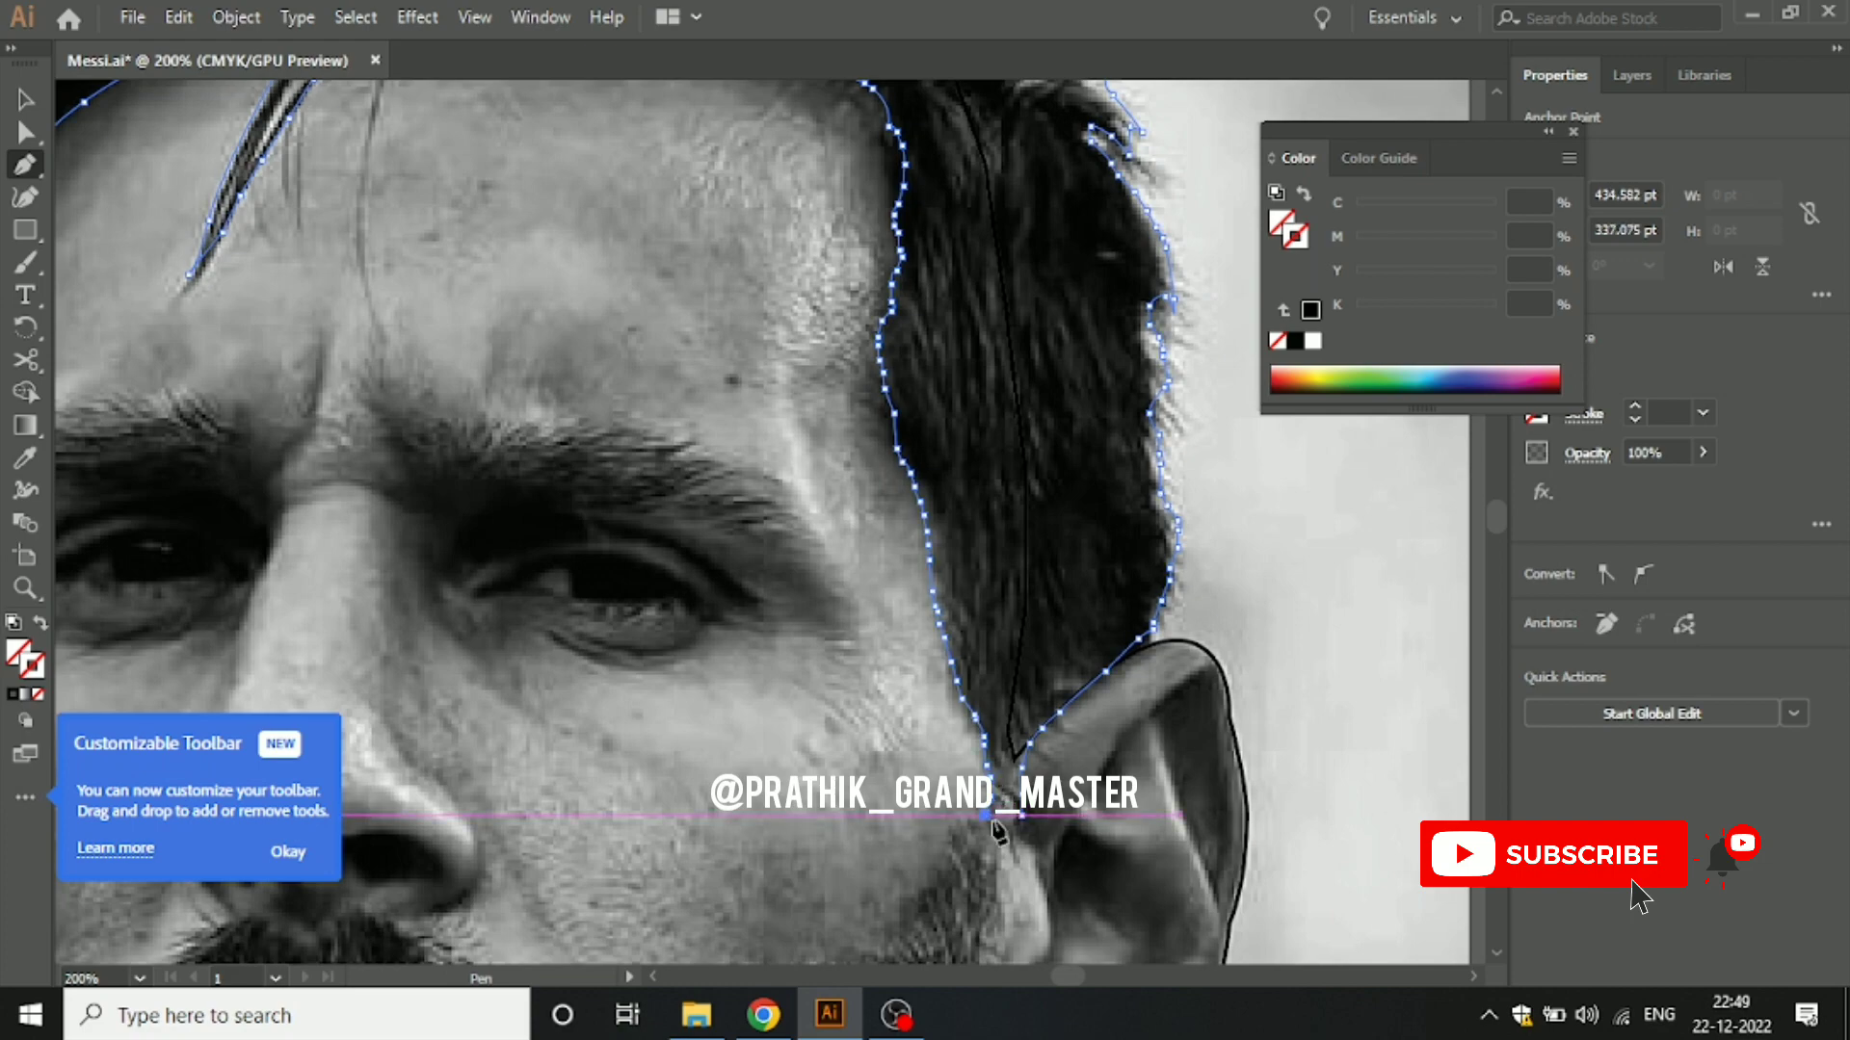
left_click(1000, 832, "ctrl")
Step: Close the hair path at its starting anchor
scroll(995, 836, "down", 2)
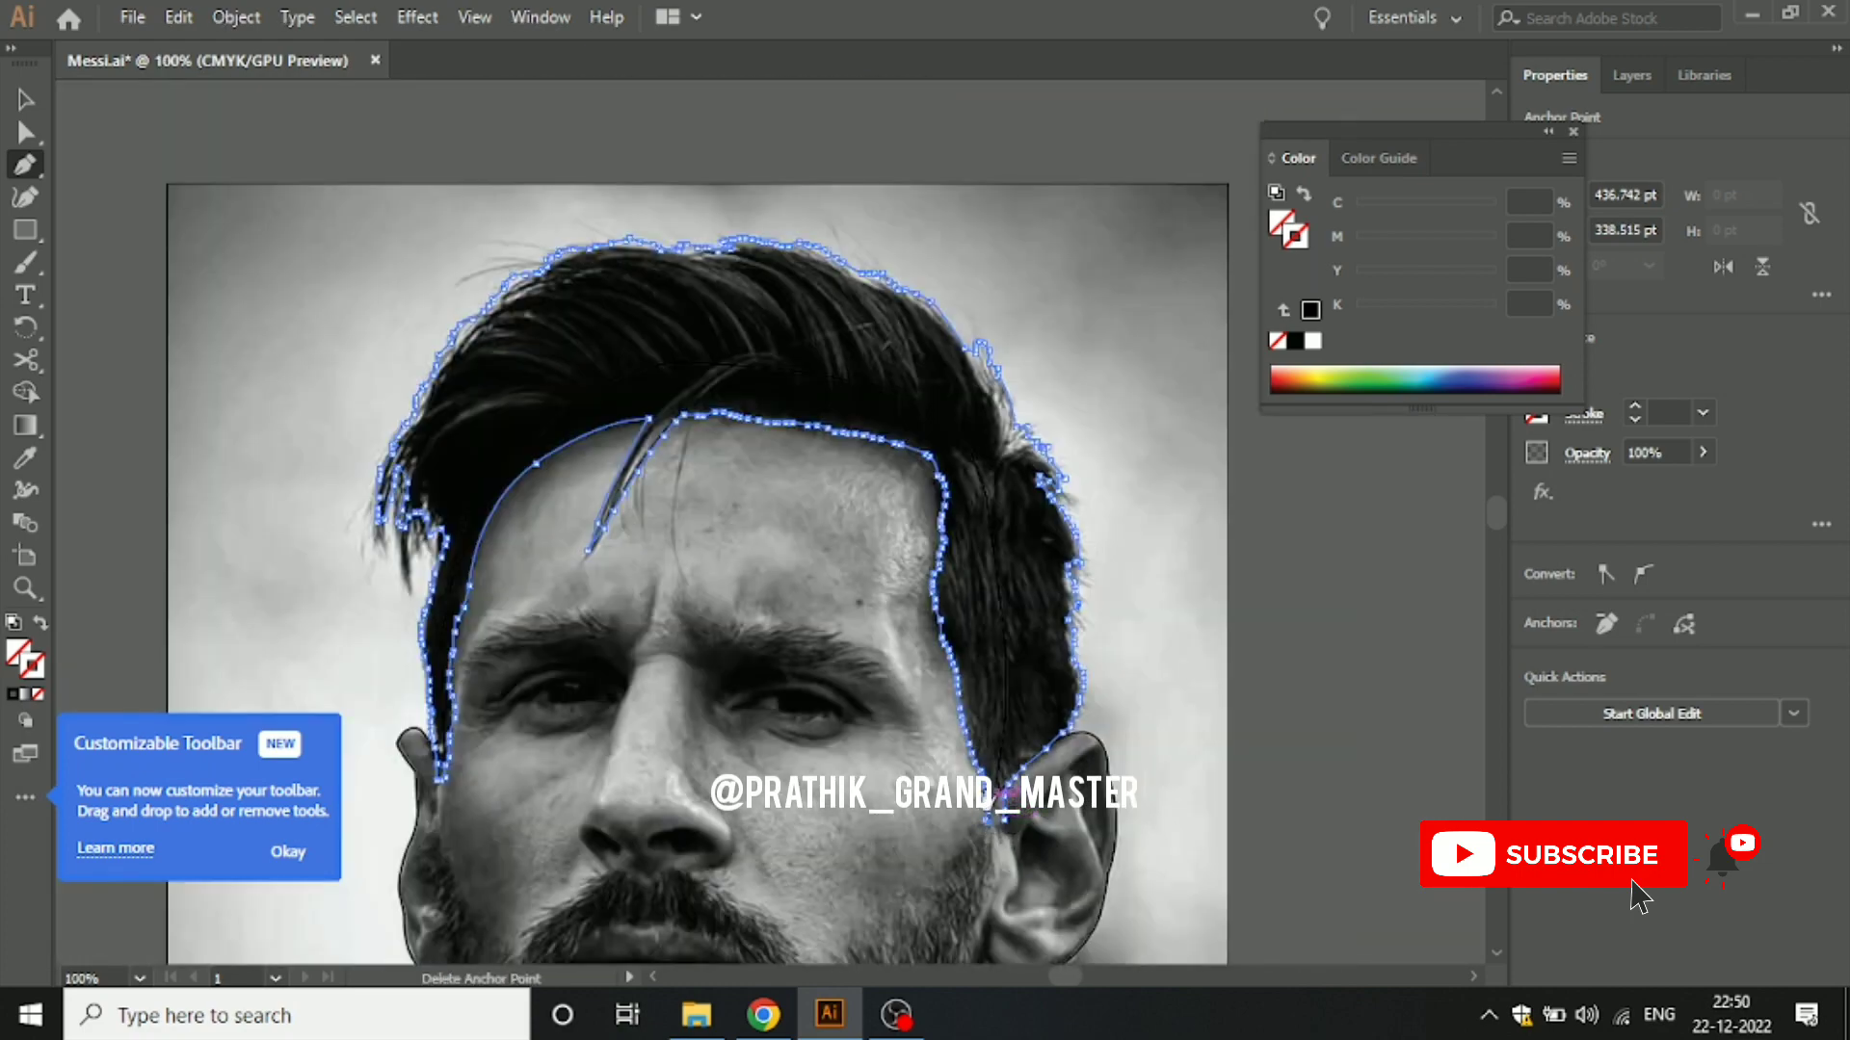
left_click_drag(995, 837, 1008, 542)
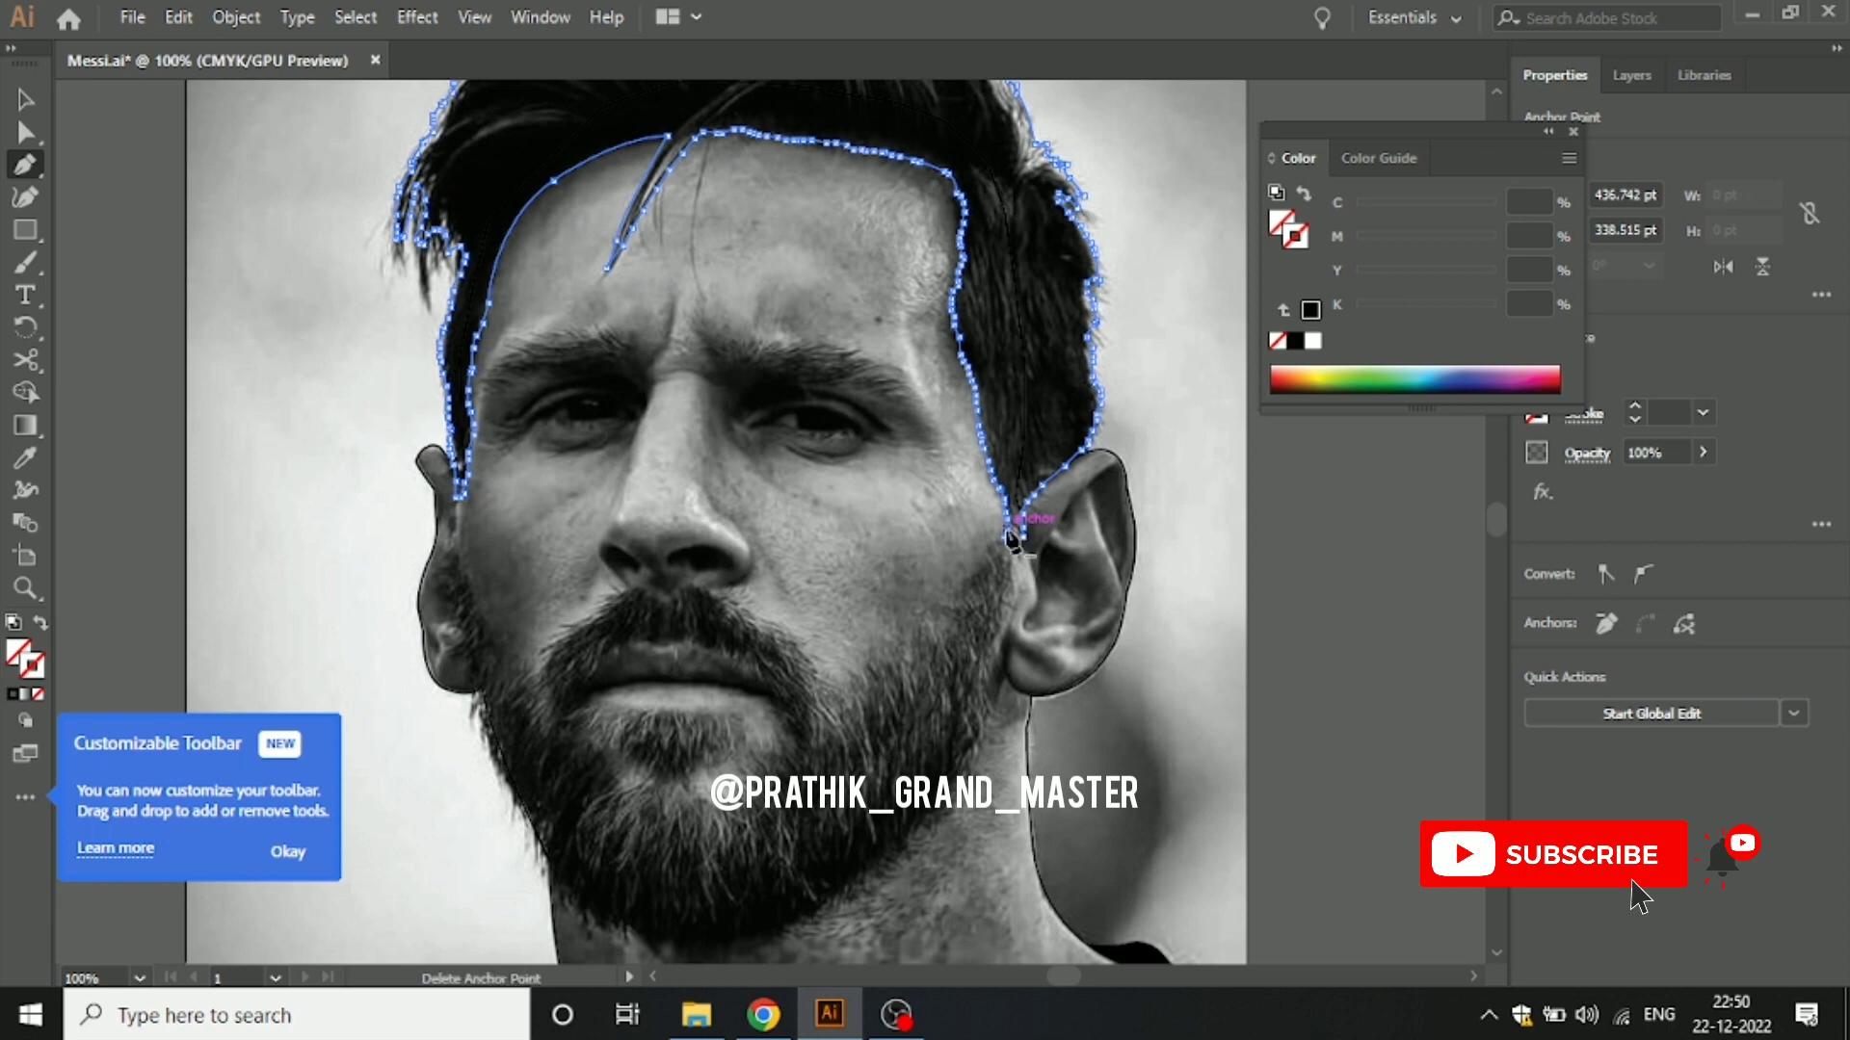
scroll(1008, 536, "up", 3)
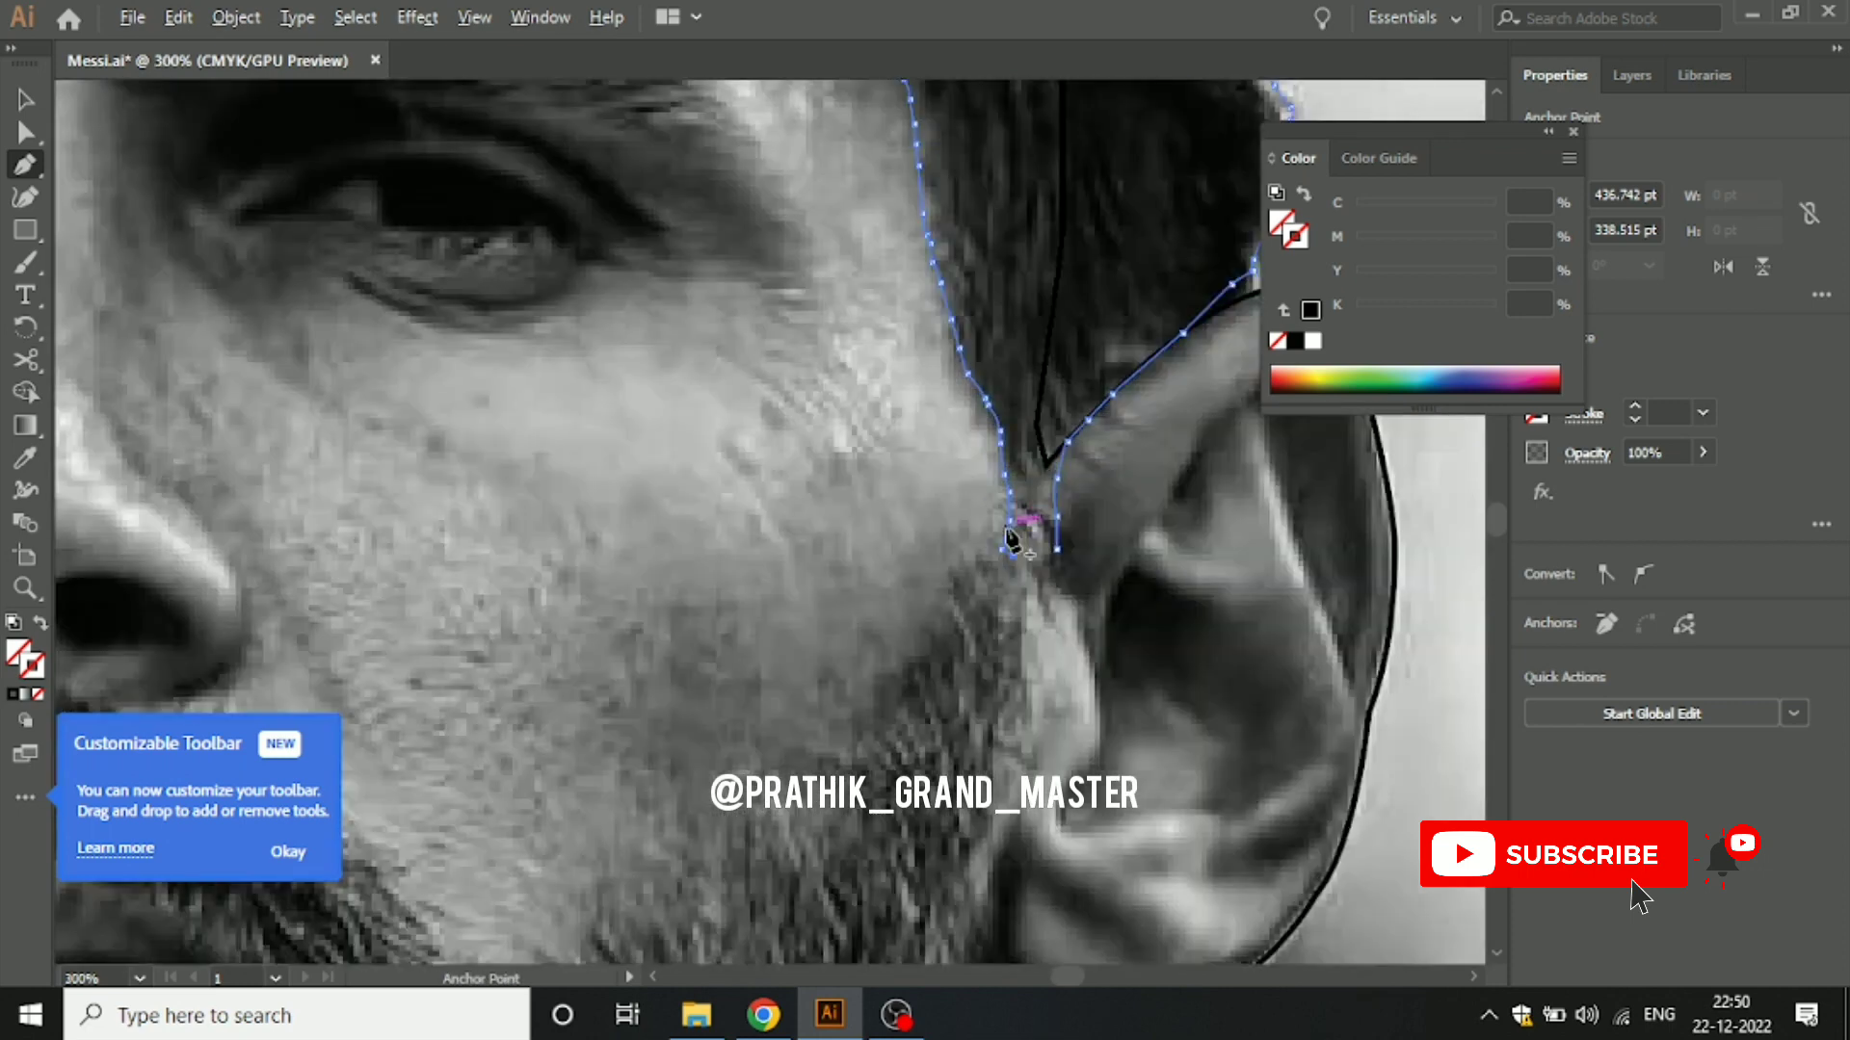
left_click(1019, 556)
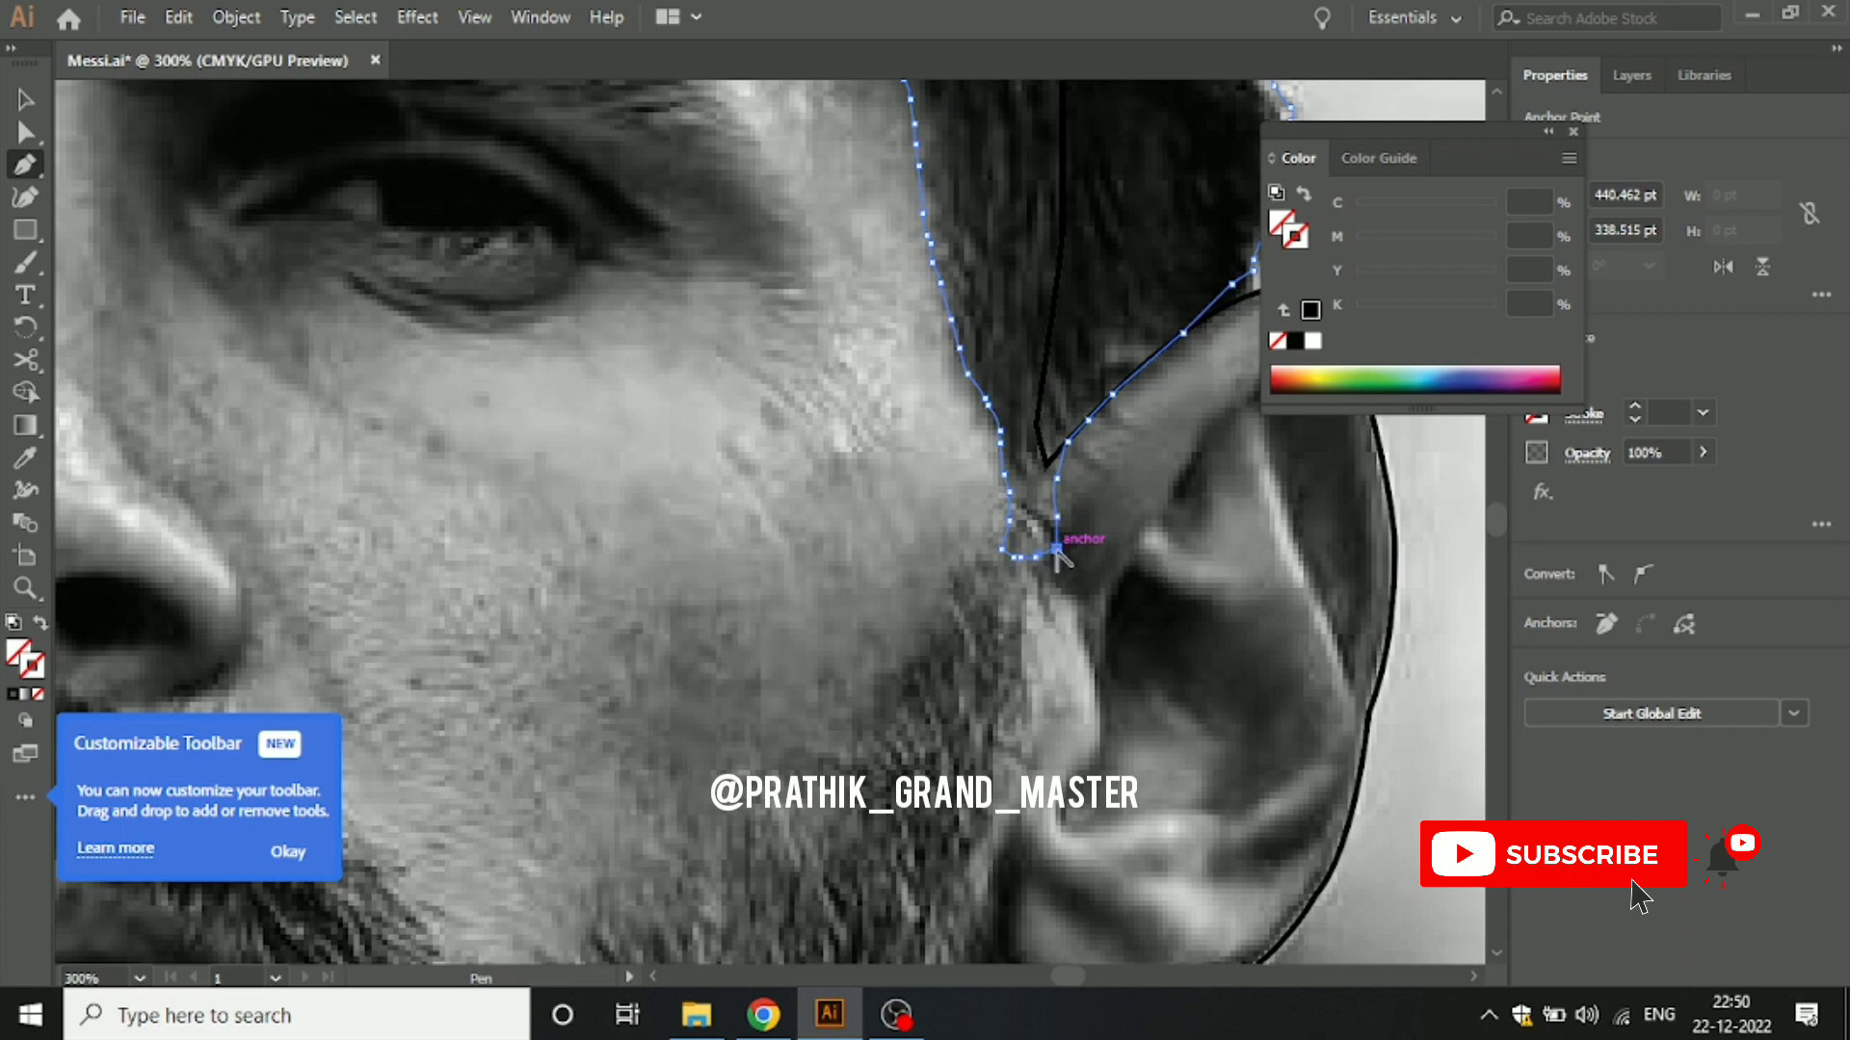
Step: Fill the hair shape solid black and deselect it
scroll(1057, 549, "down", 4)
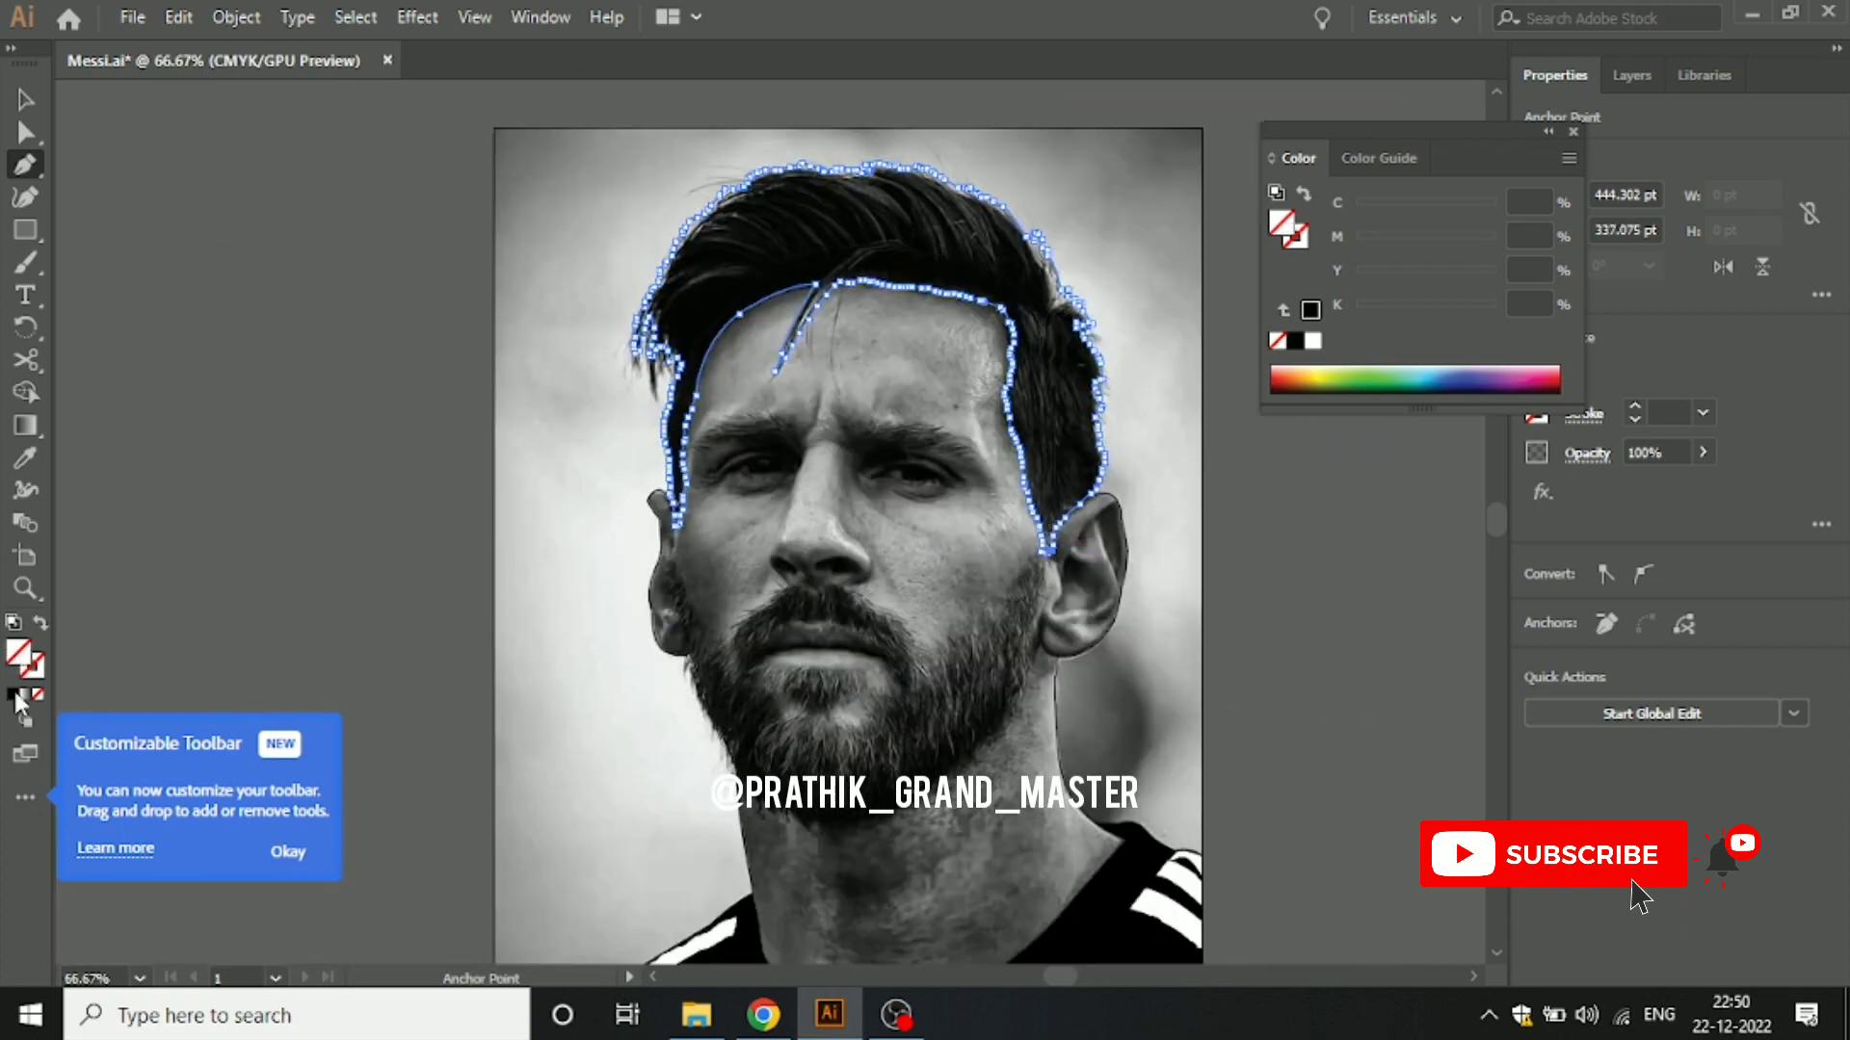
left_click(13, 694)
left_click(23, 100)
left_click(184, 311)
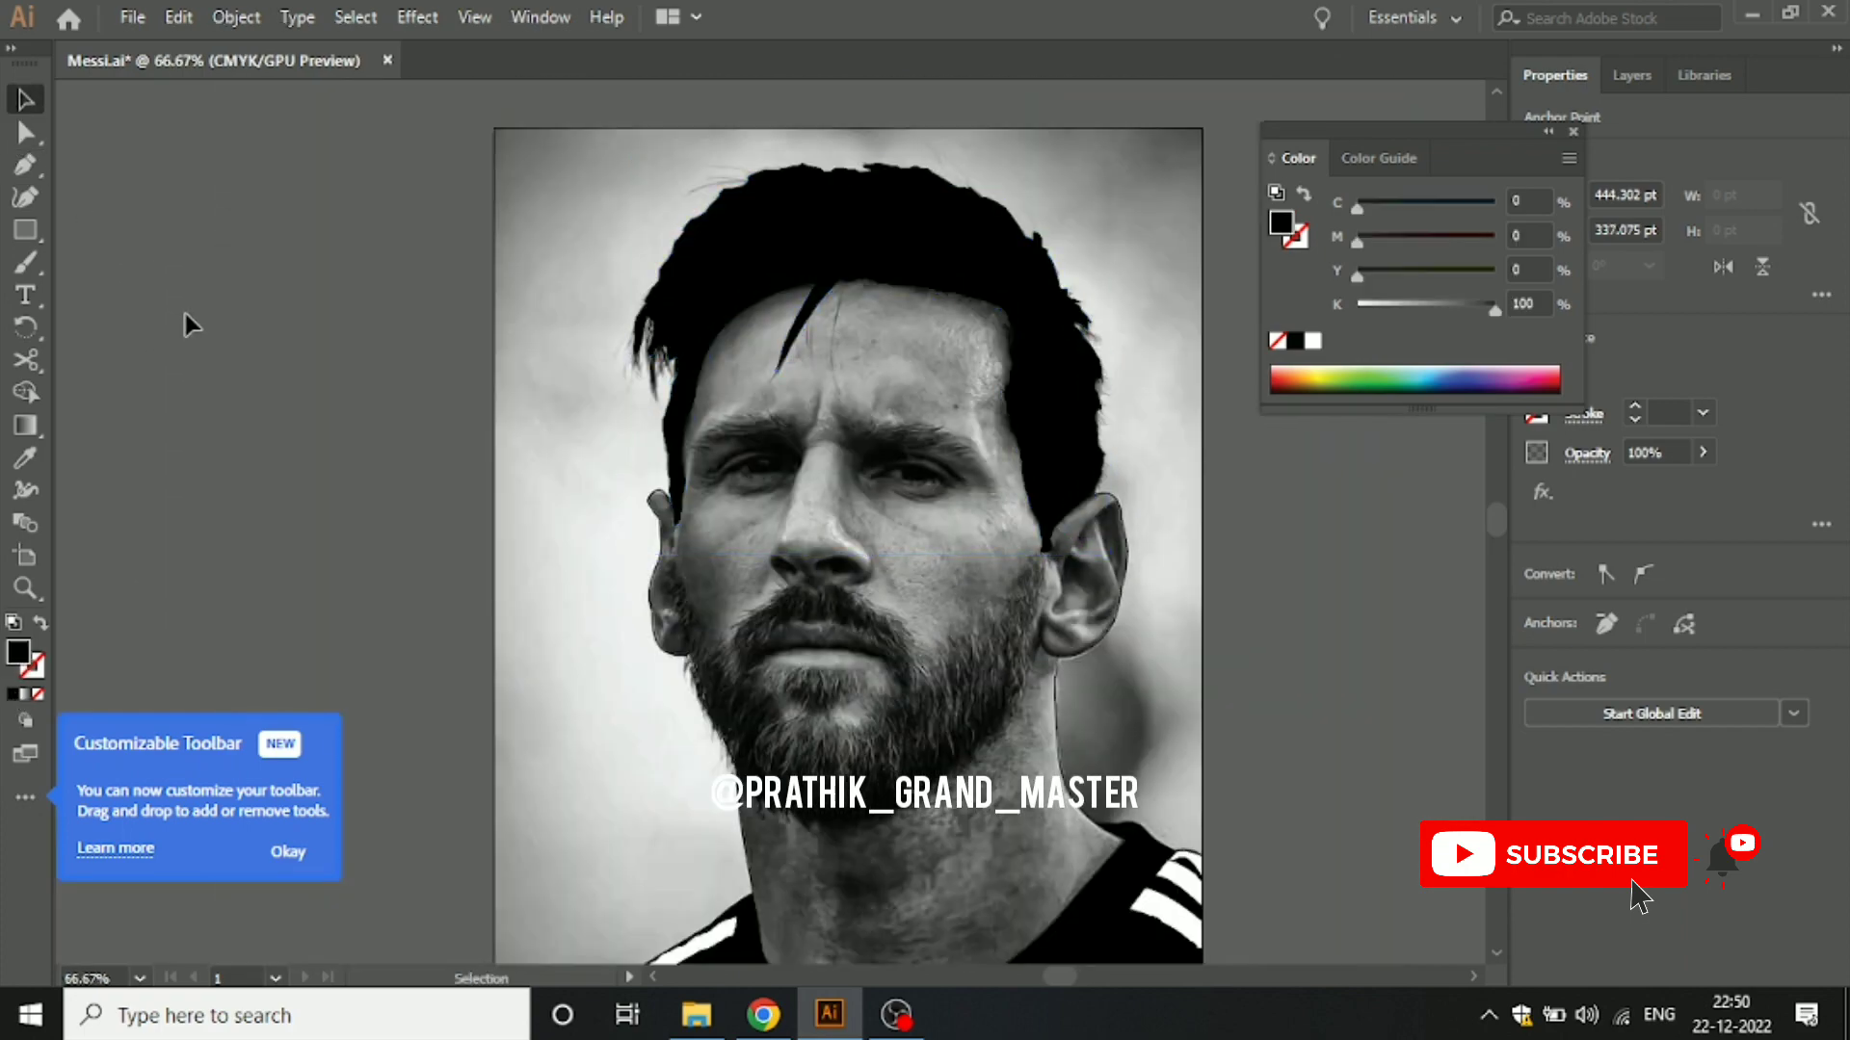
Step: Set the fill to None and place the first beard anchor on the left cheek
scroll(753, 552, "up", 1)
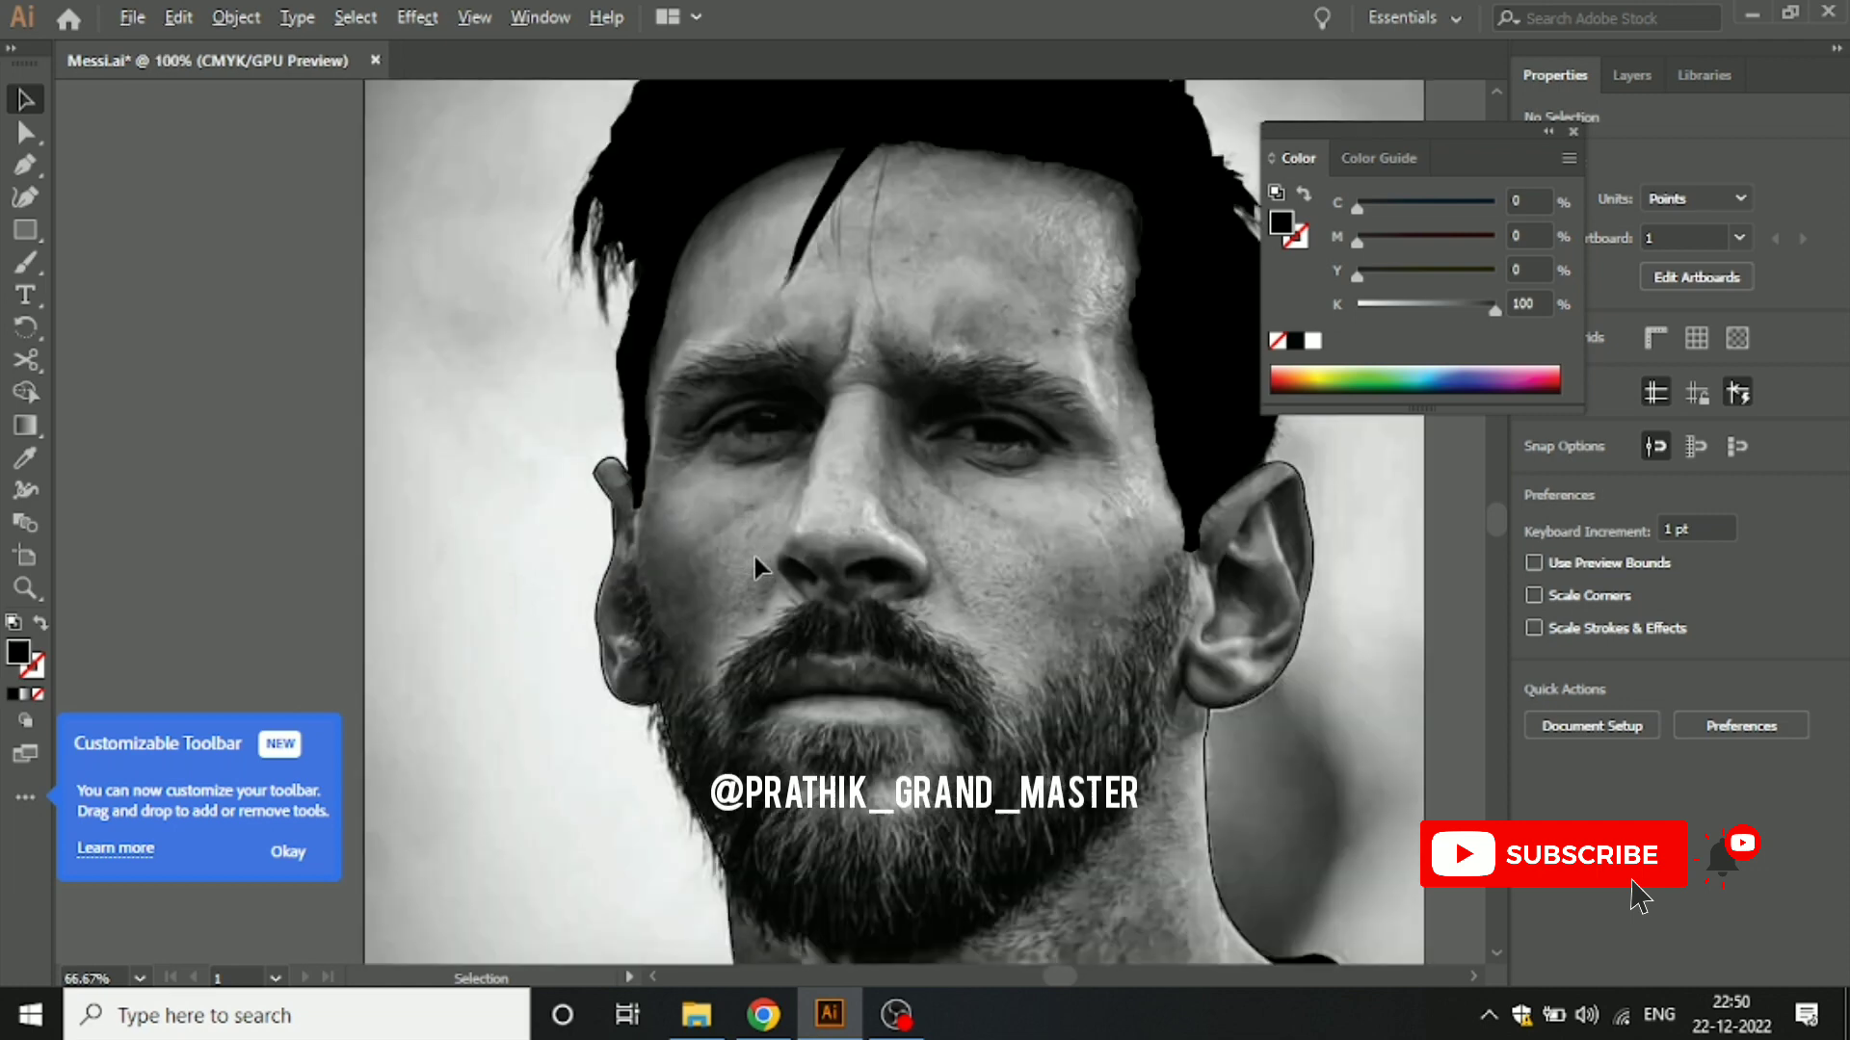
scroll(732, 463, "up", 1)
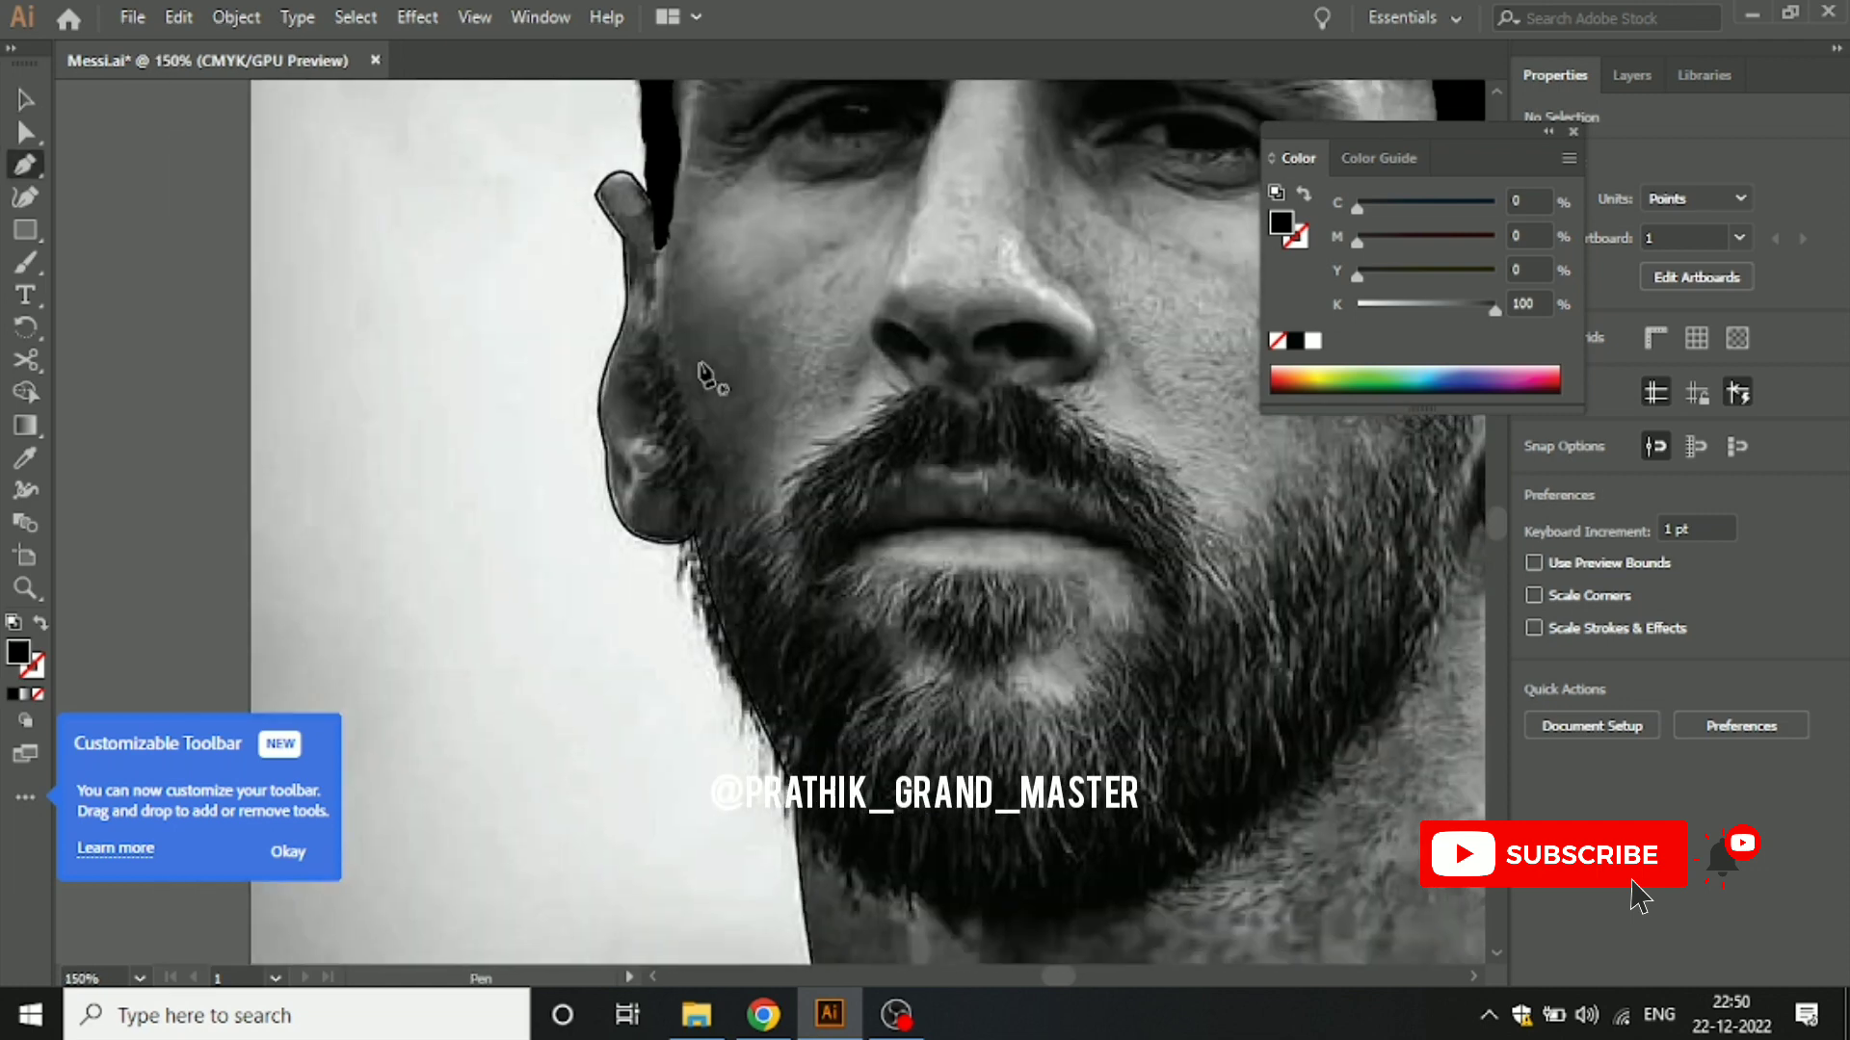
left_click(701, 365)
left_click(37, 695)
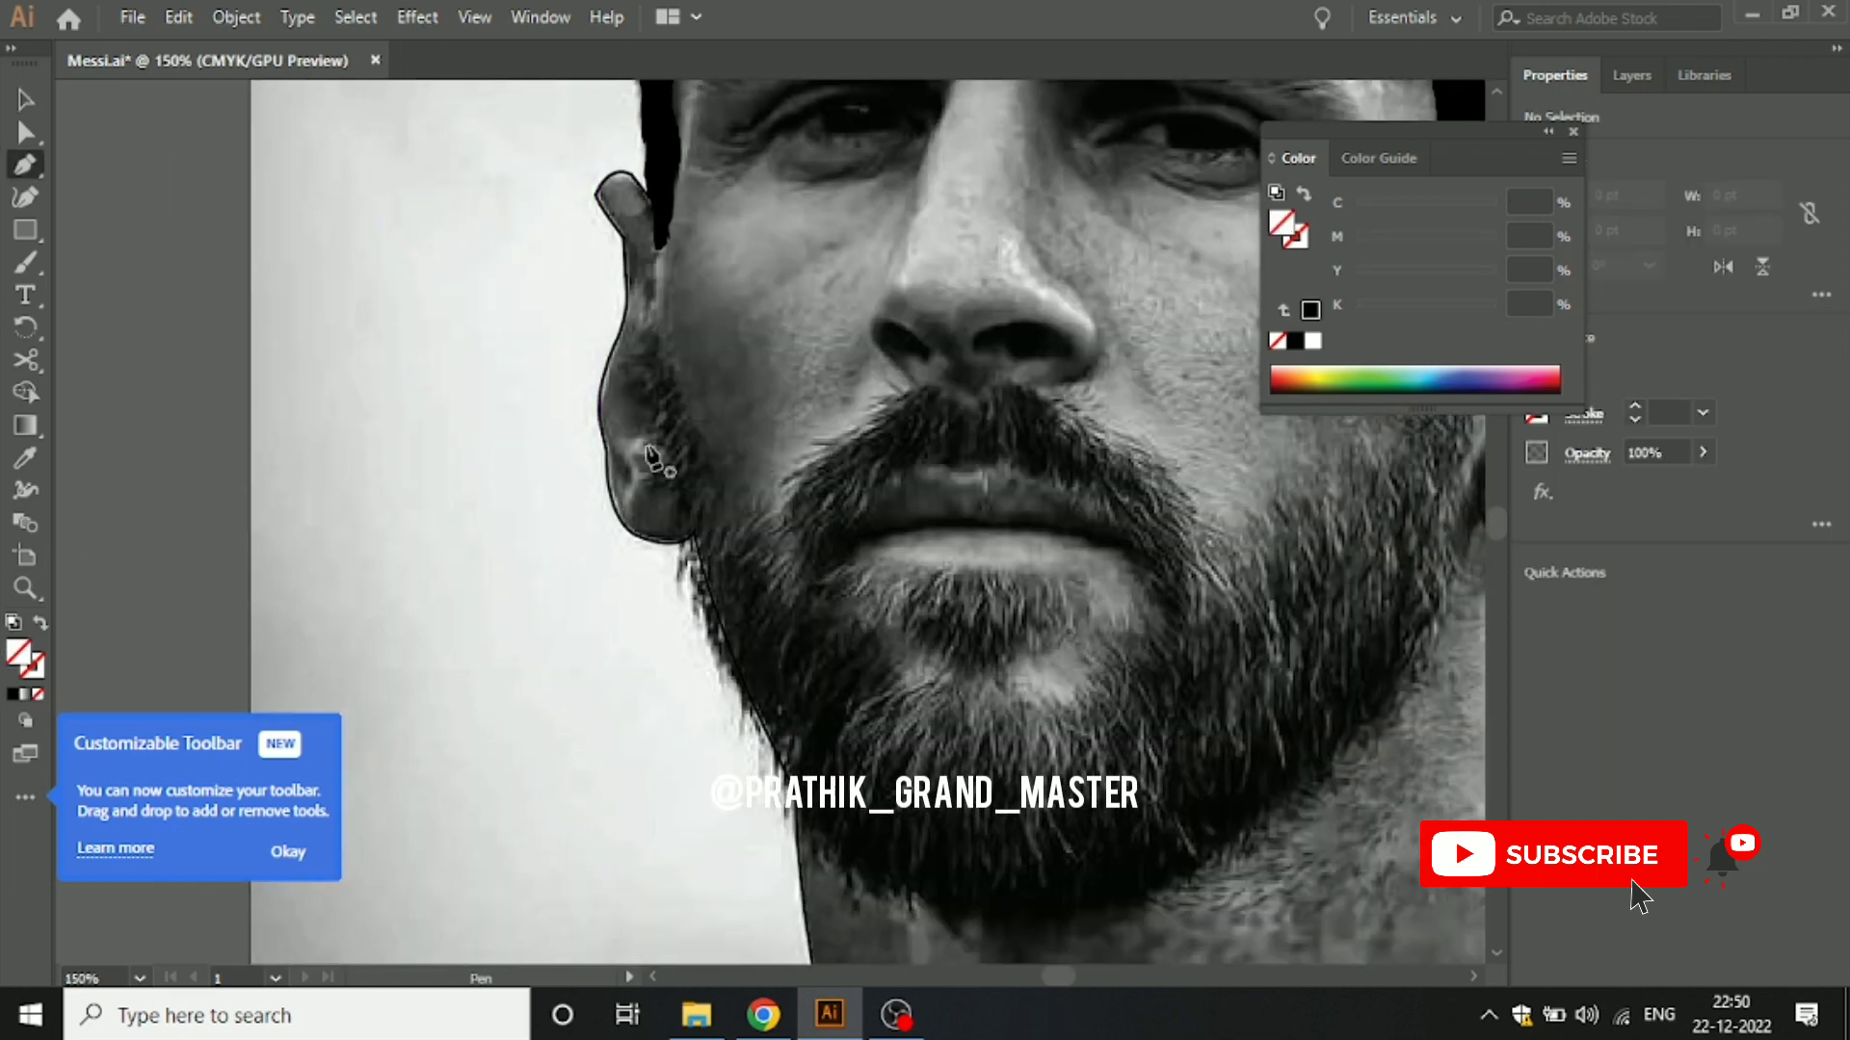
scroll(651, 444, "up", 1)
left_click_drag(669, 337, 689, 398)
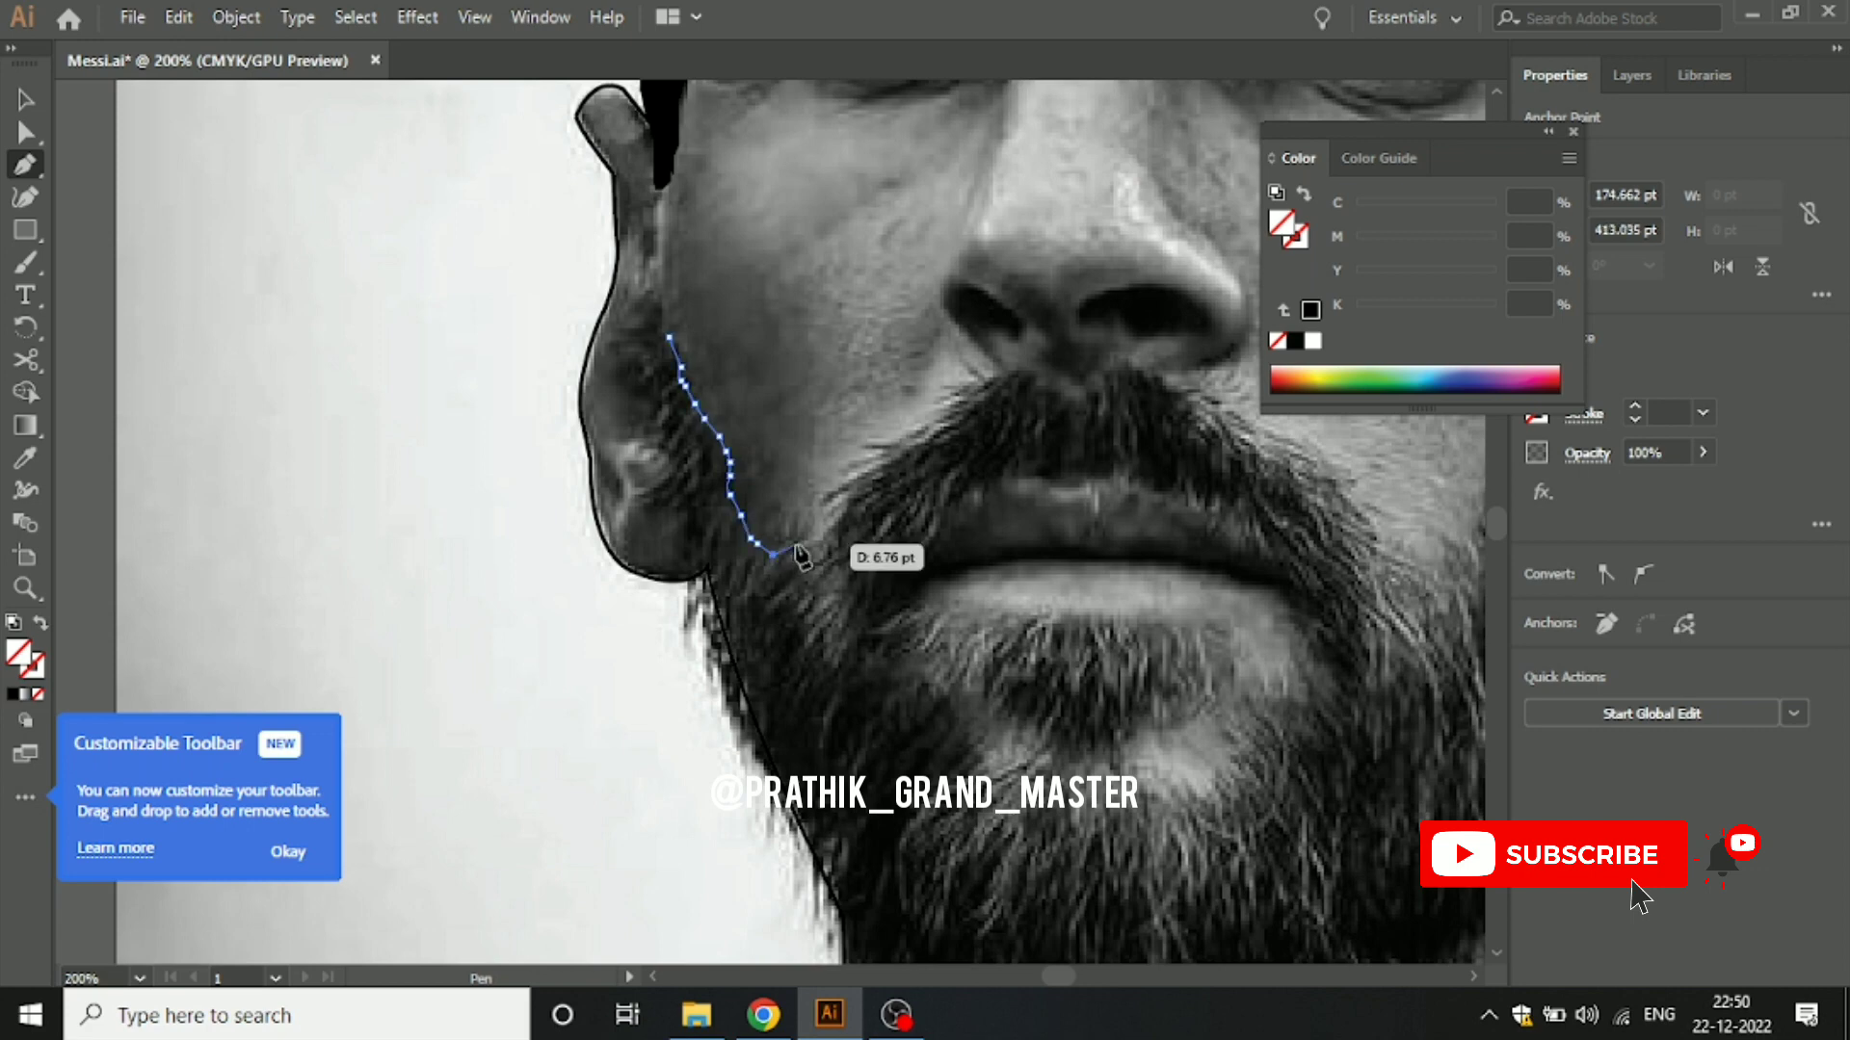
Step: Trace the beard edge down the left cheek, around the lip corner, and under the lower lip
left_click_drag(824, 586, 834, 609)
left_click(882, 624)
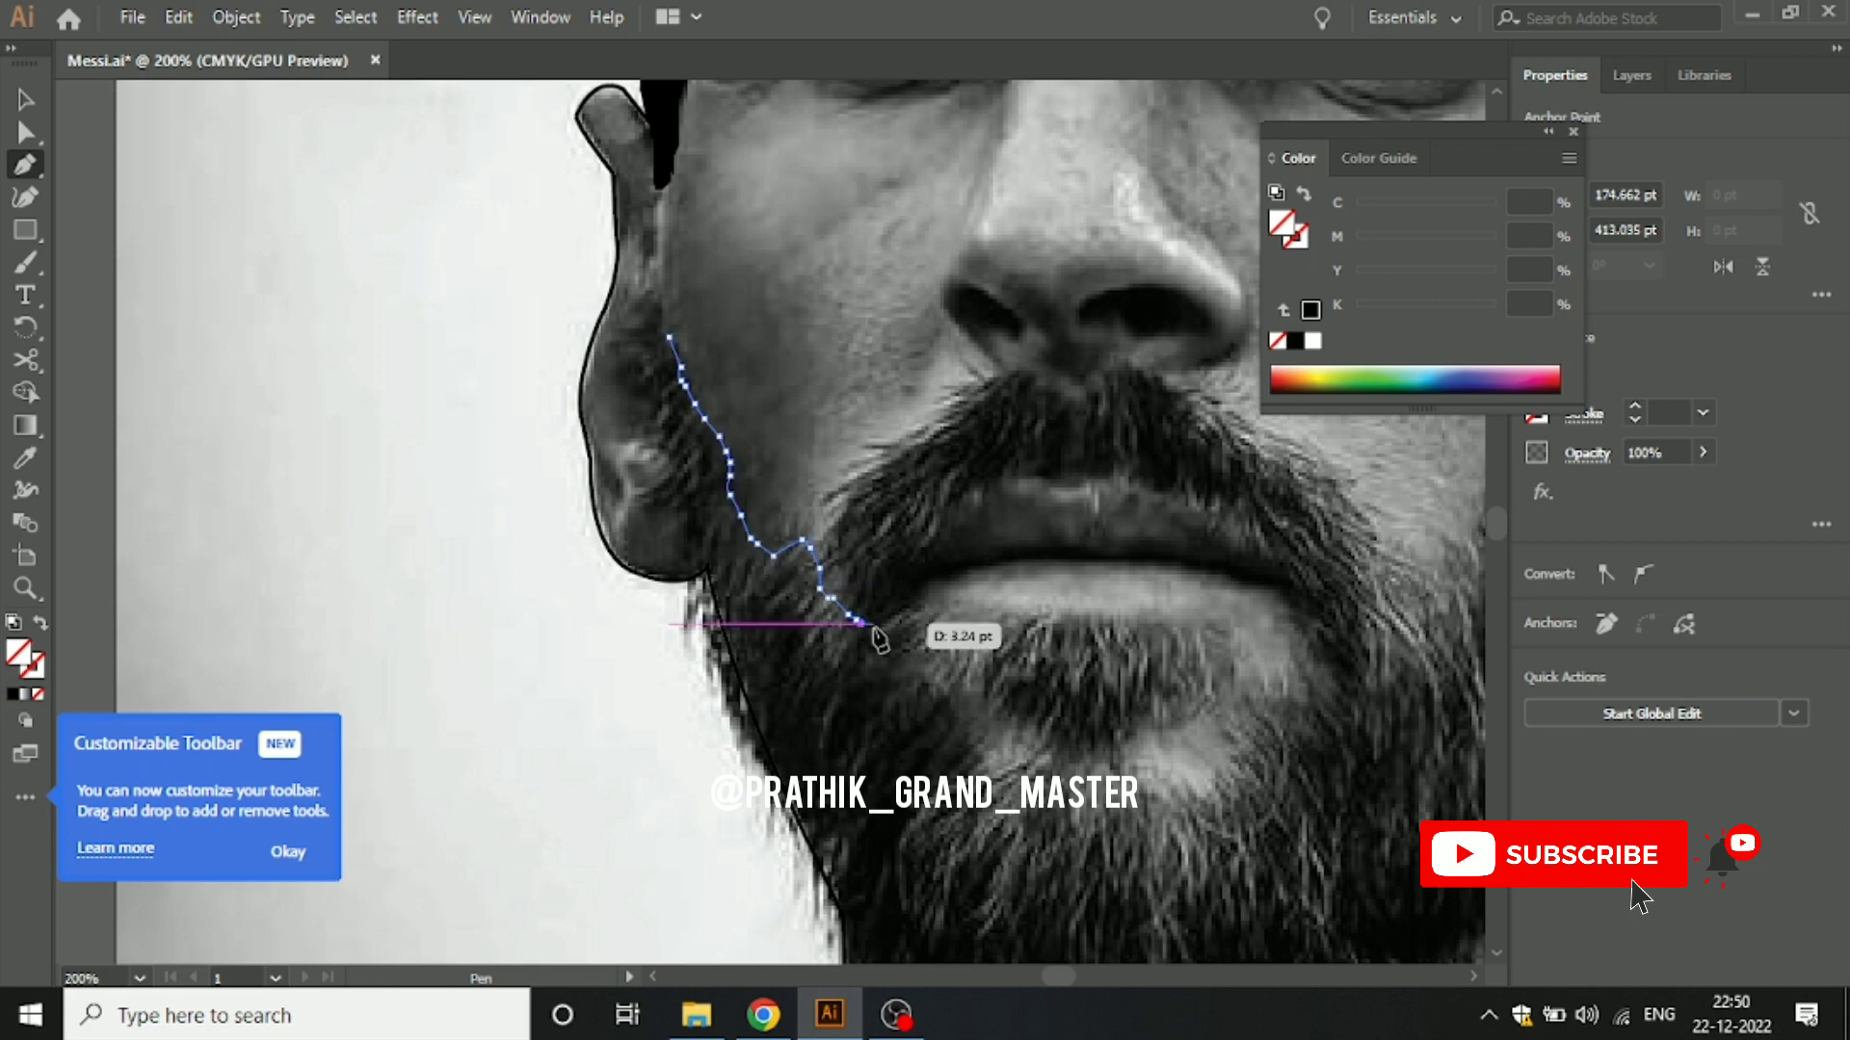
left_click(932, 669)
left_click(944, 703)
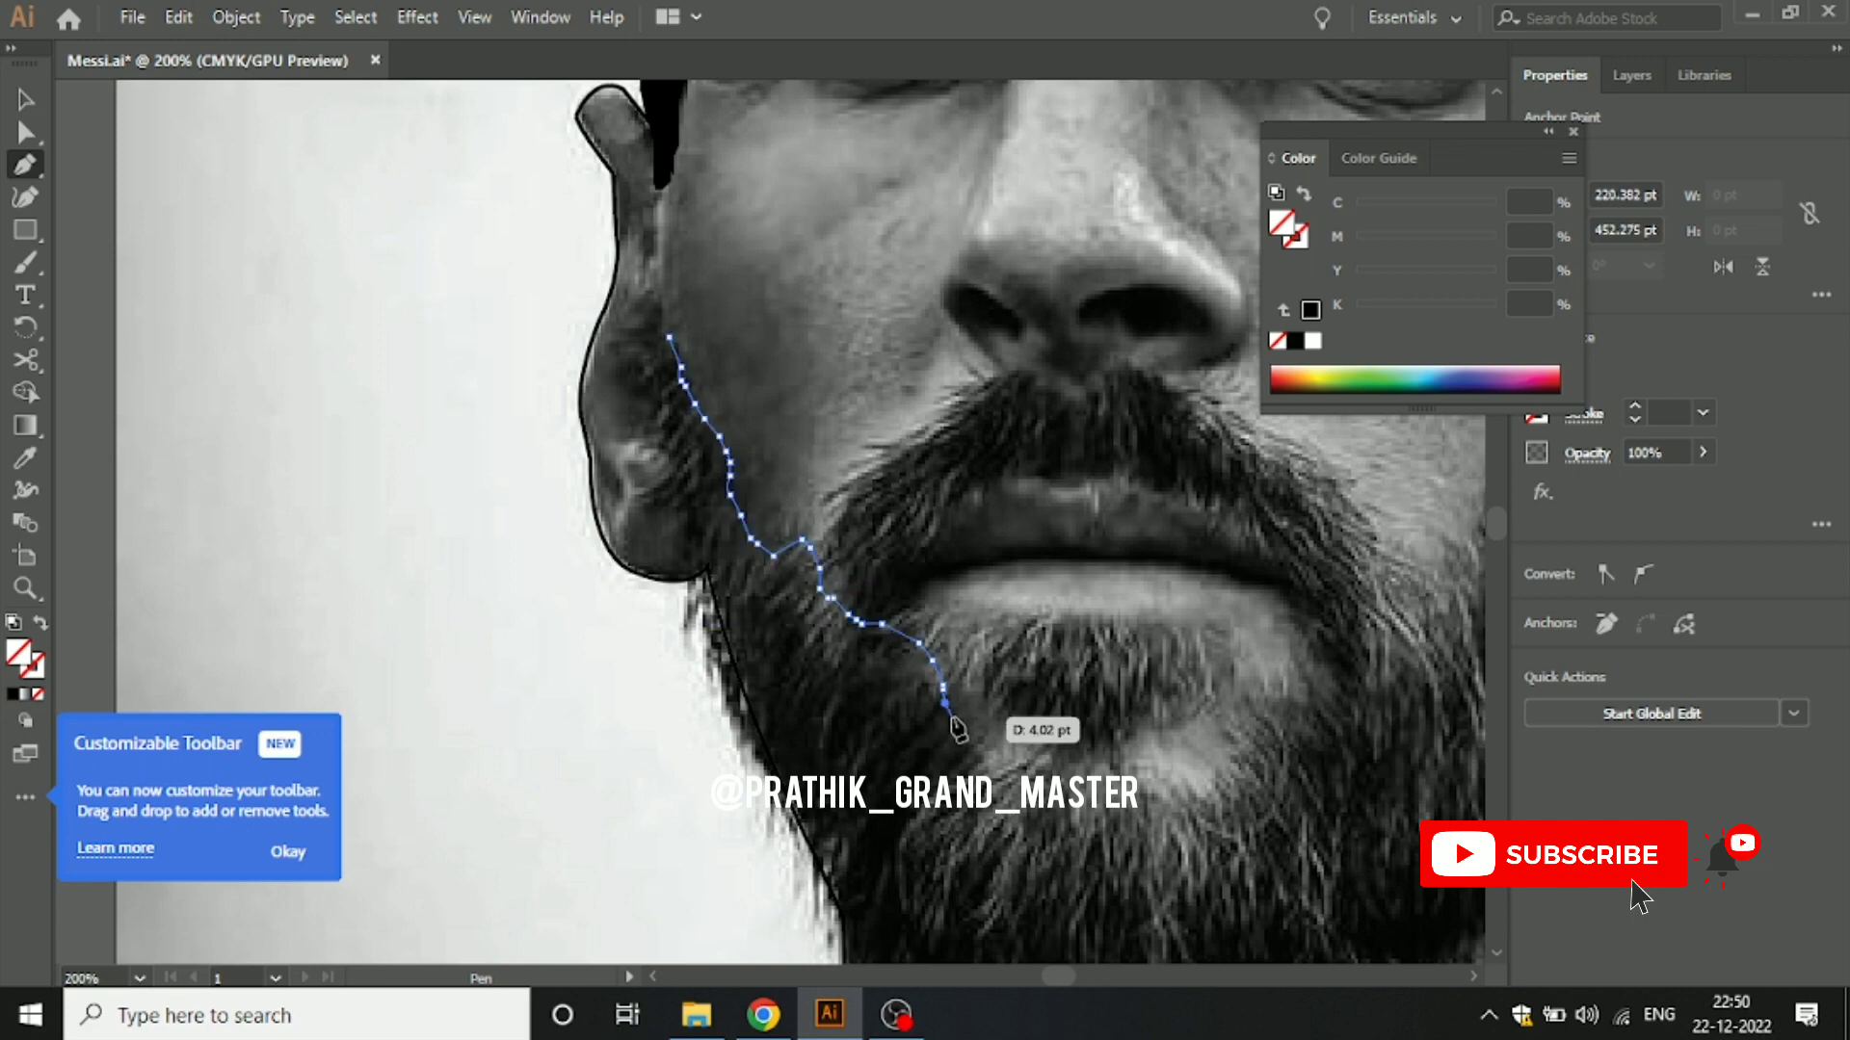
left_click_drag(958, 731, 971, 743)
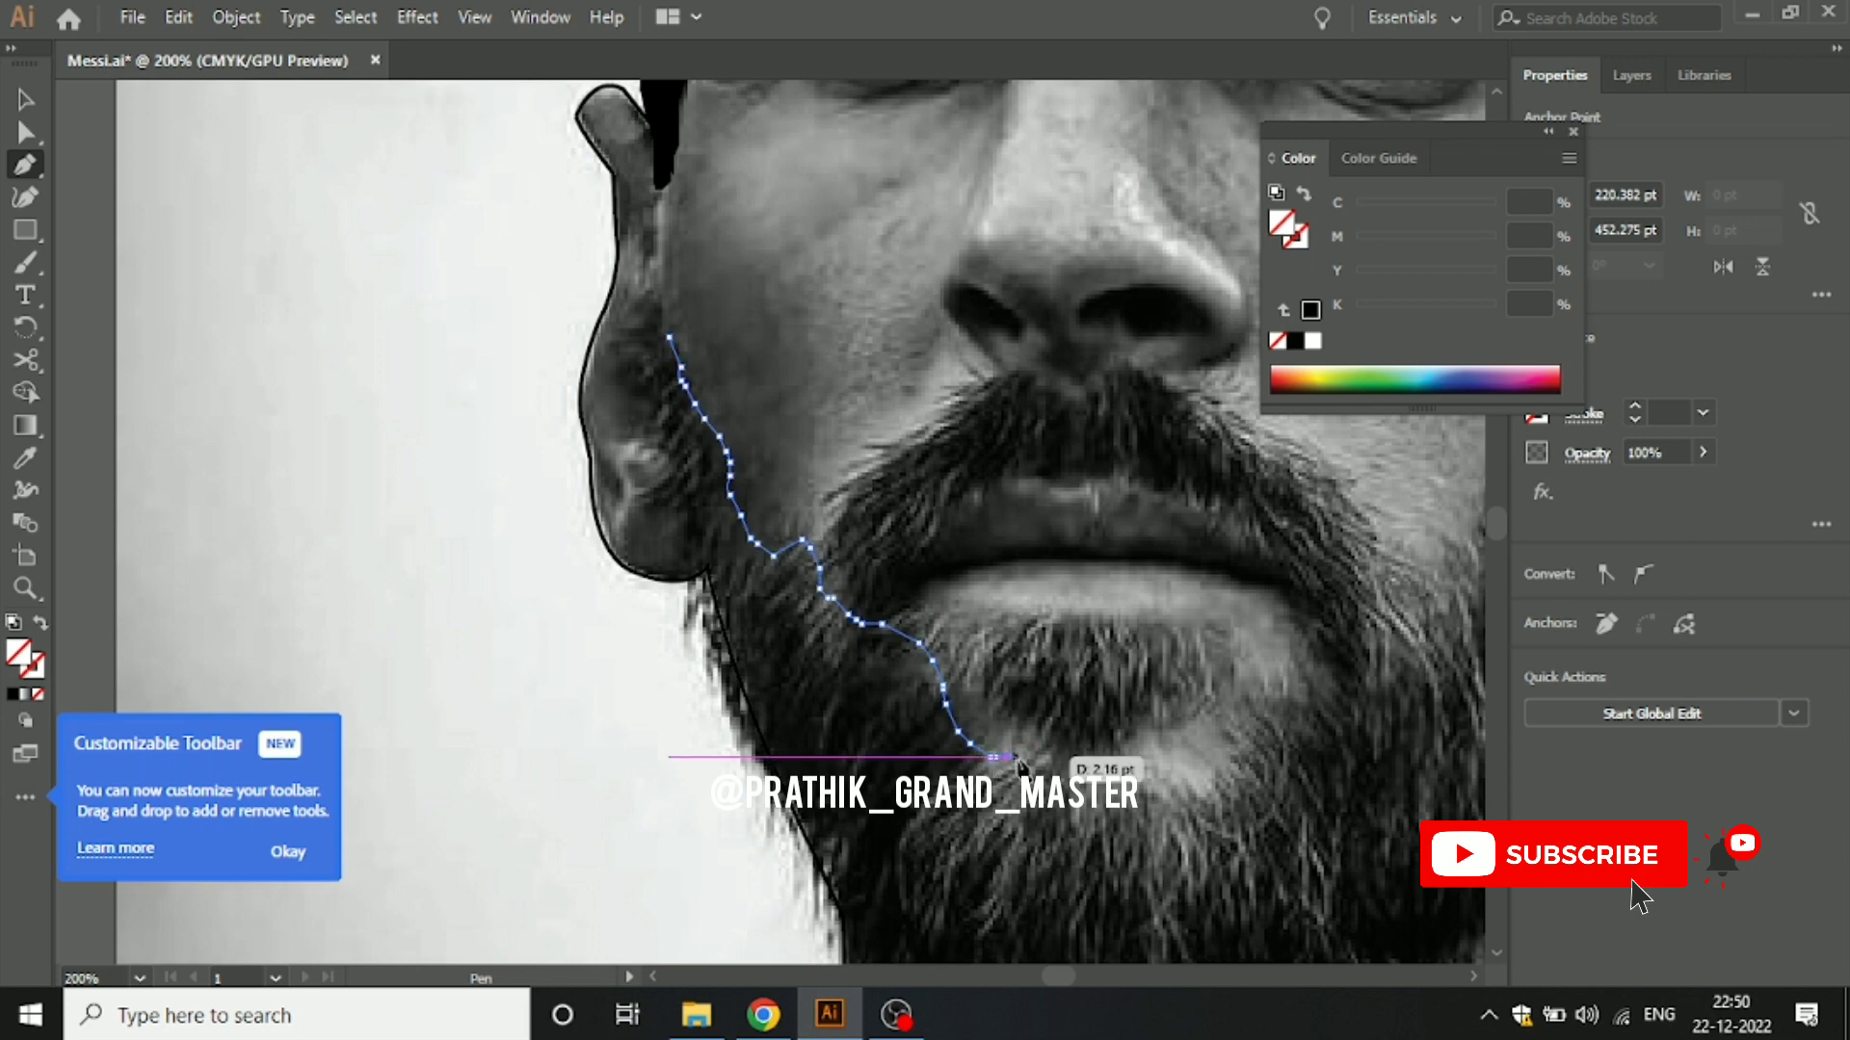
left_click(1048, 771)
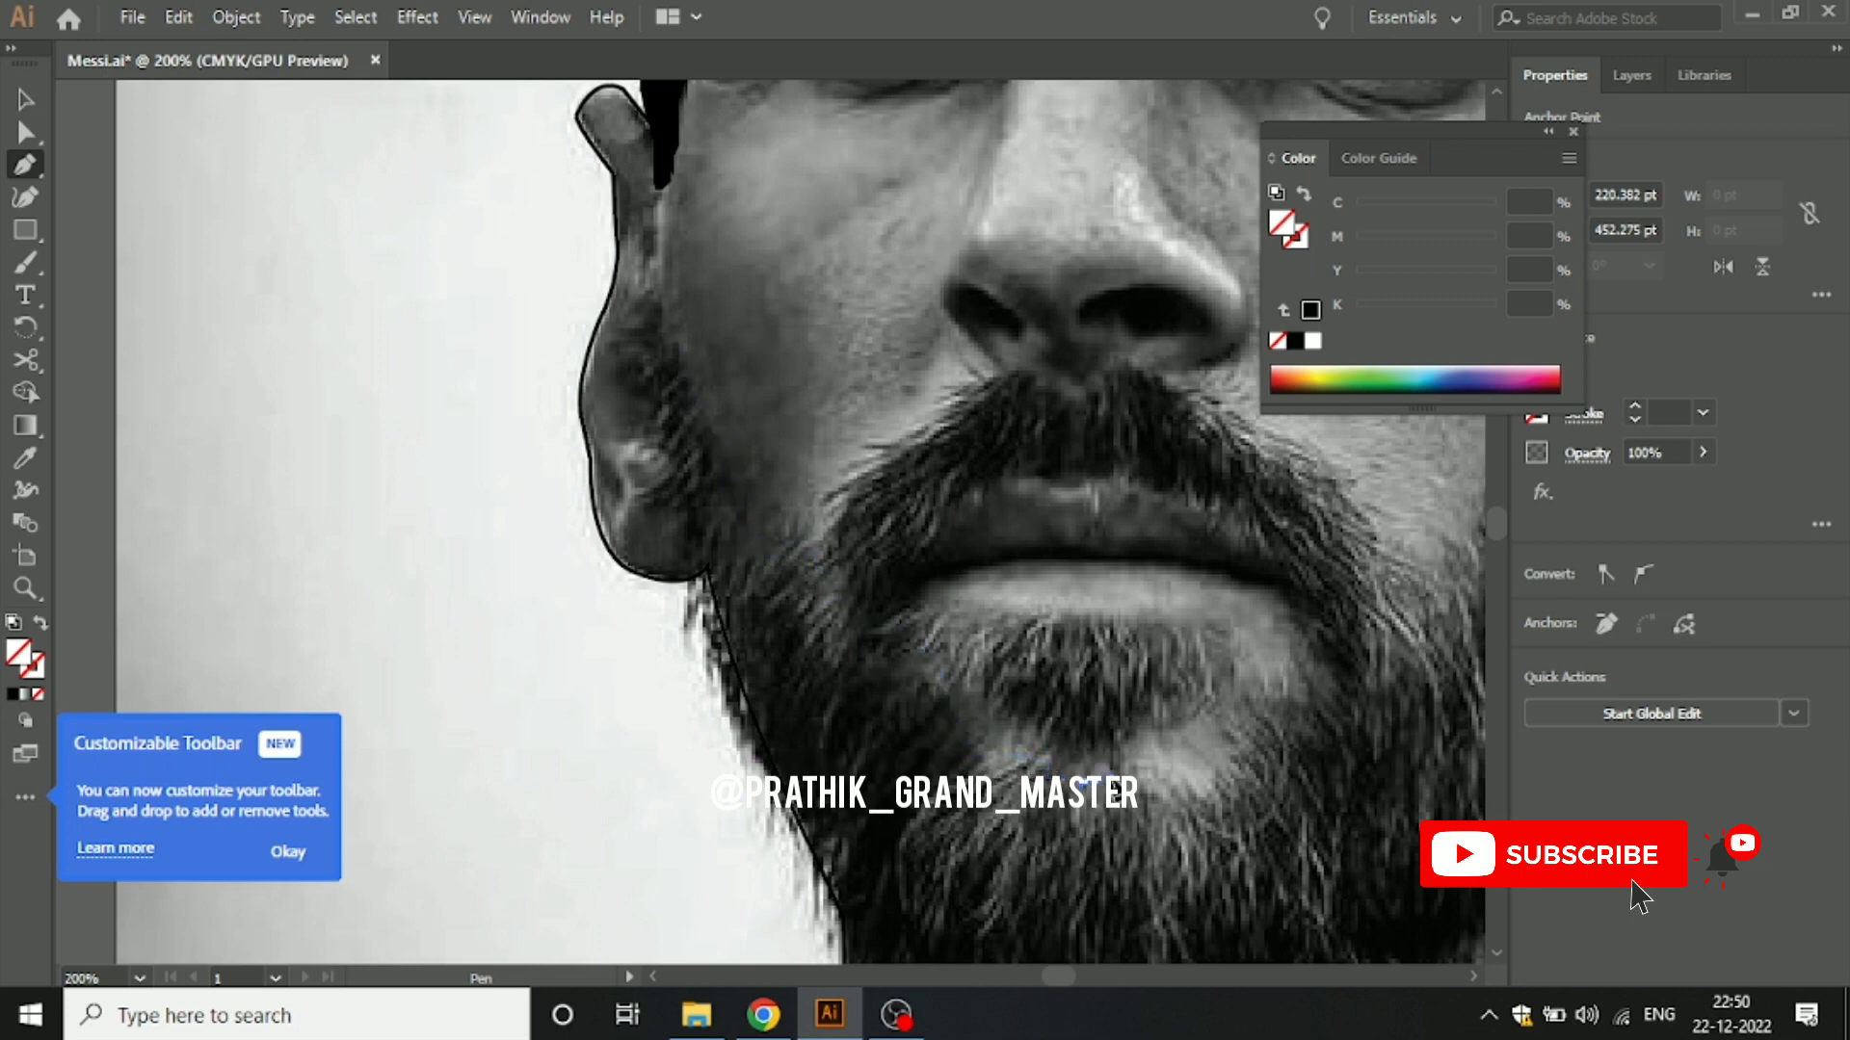
left_click(1156, 778)
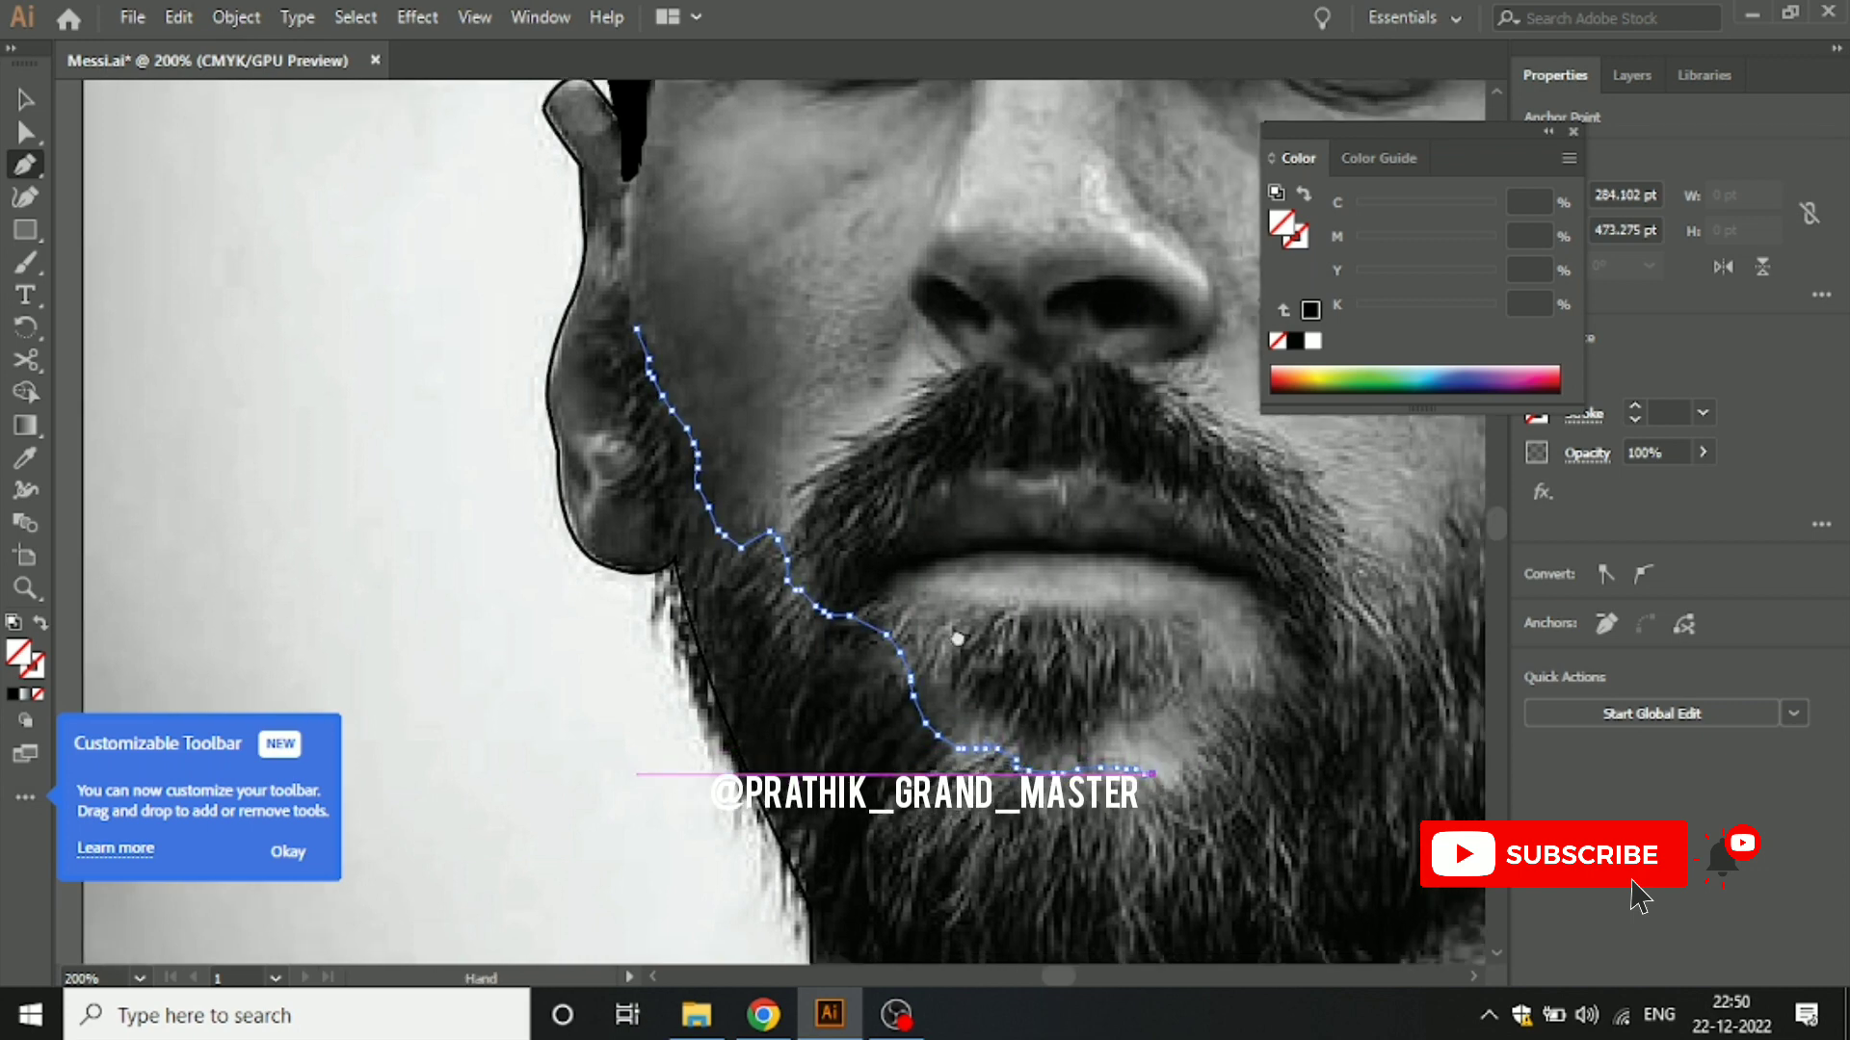
Step: Continue the beard outline below the lower lip up beside the lip's right corner
mouse_move(1194, 791)
left_mouse_down()
mouse_move(941, 636)
mouse_move(1008, 563)
left_mouse_up()
left_click(971, 609)
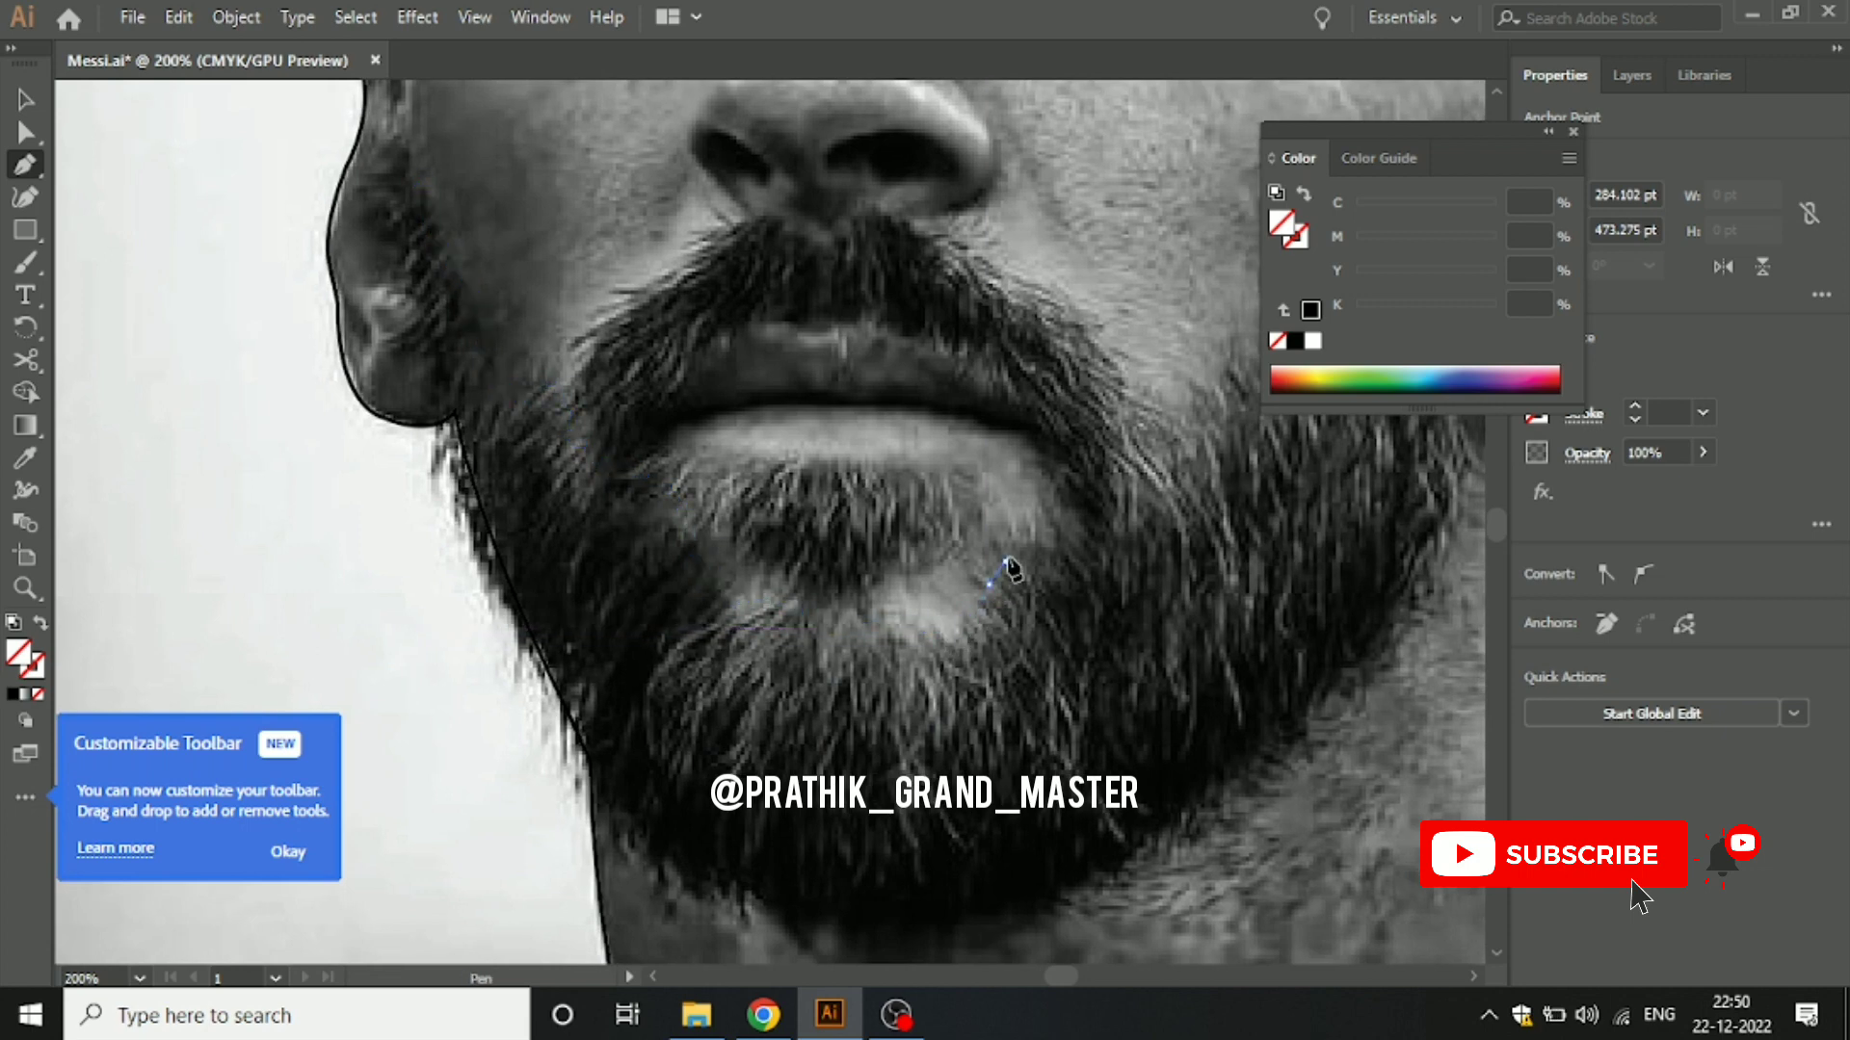
left_click(1050, 540)
left_click_drag(1080, 514, 830, 601)
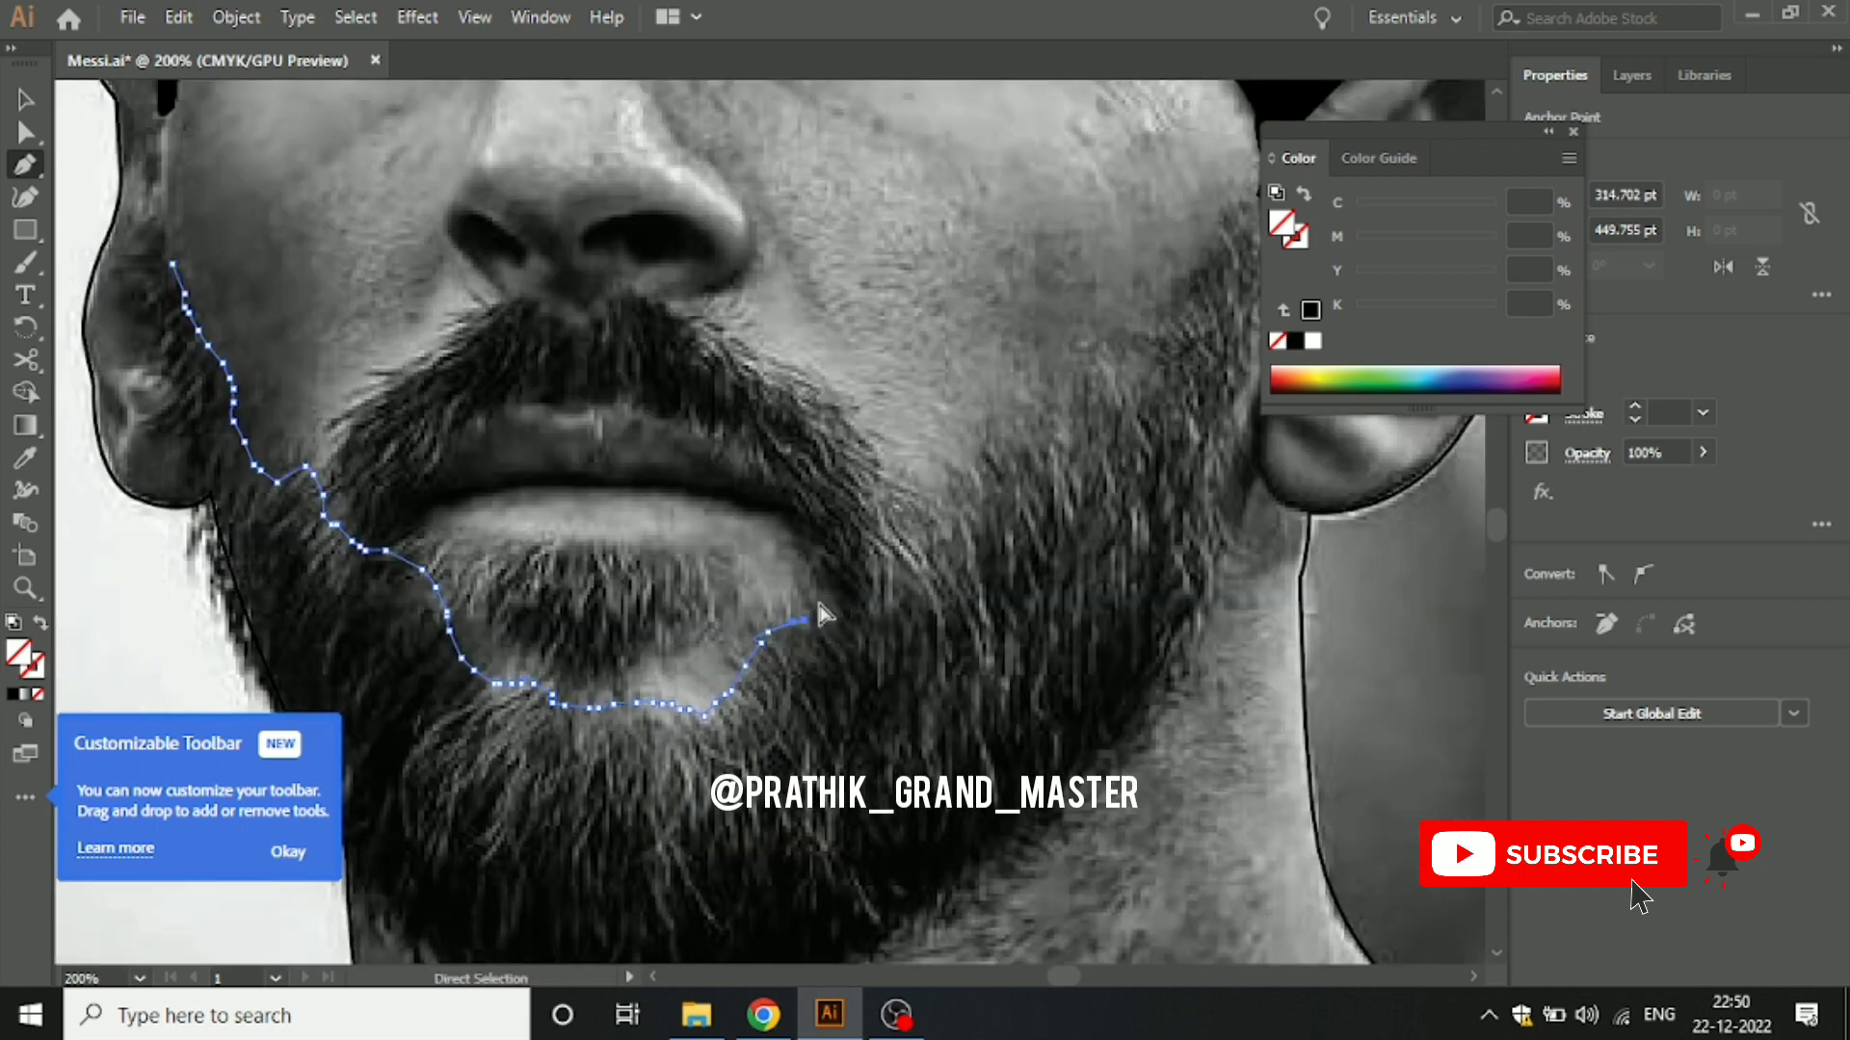
left_click(784, 628)
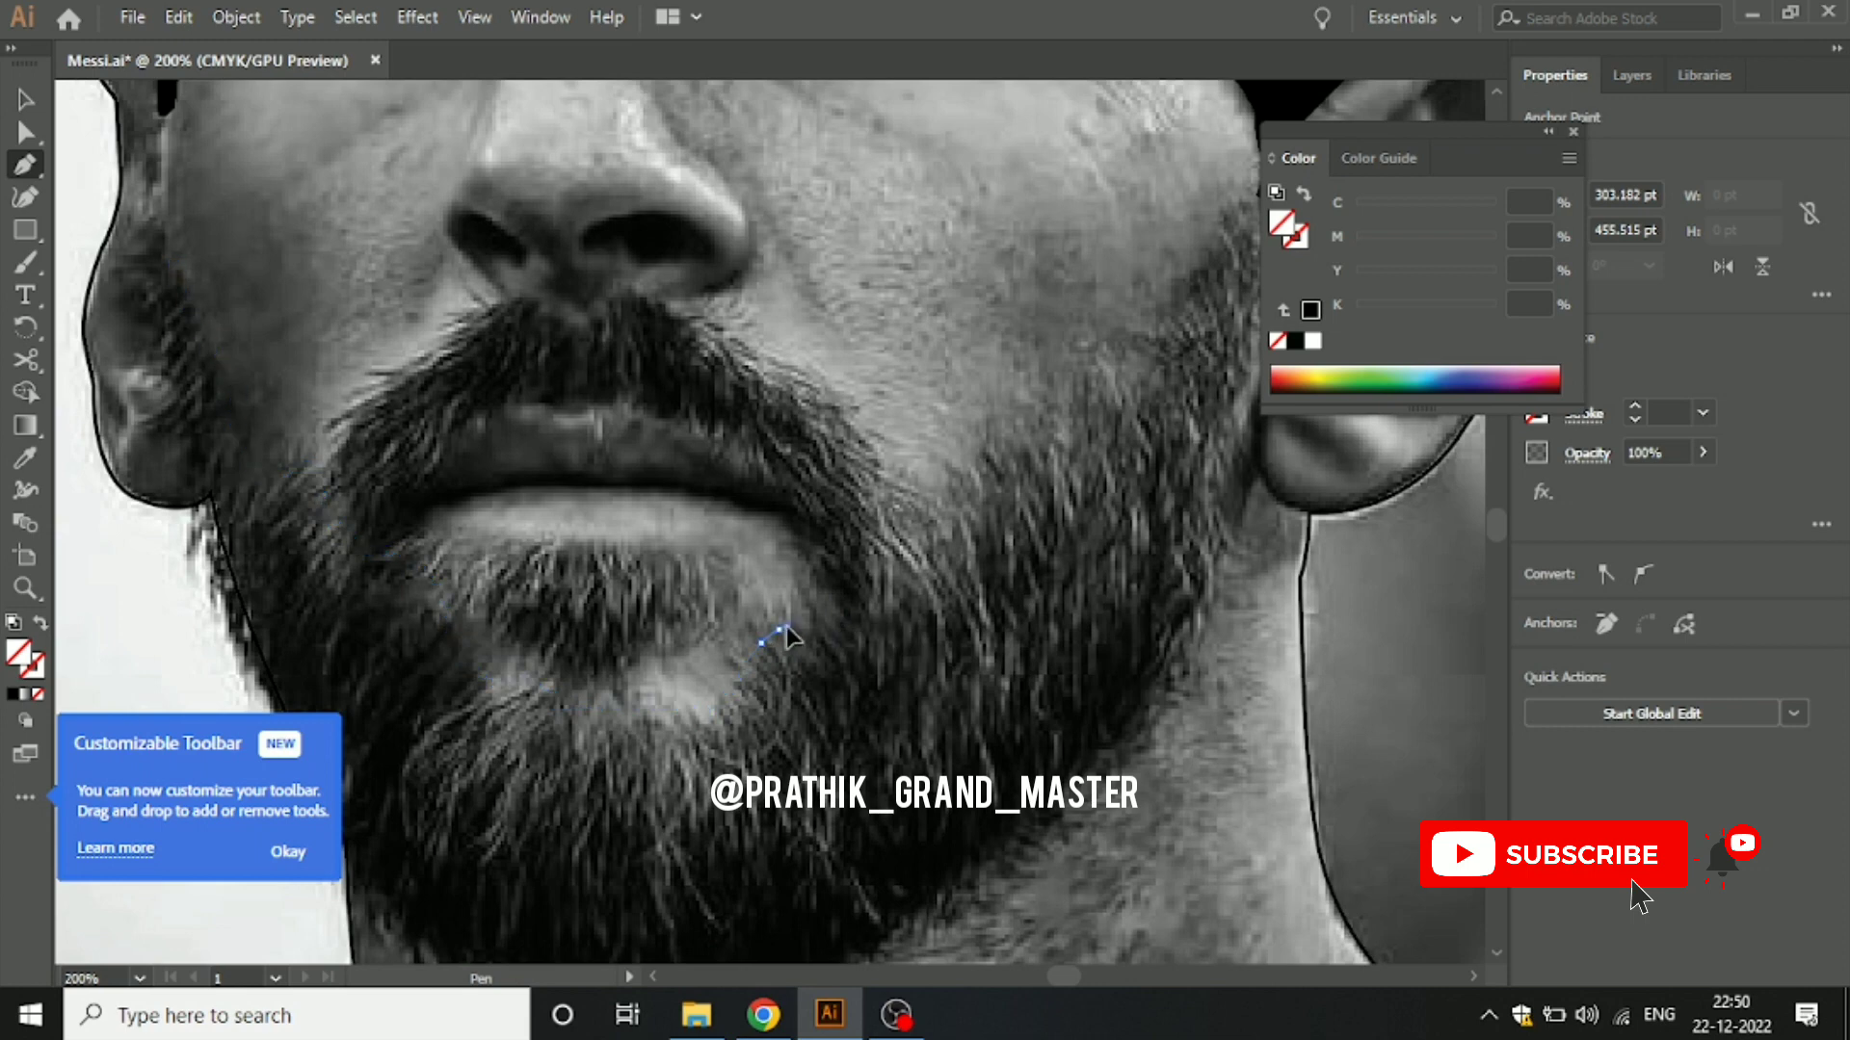
left_click(825, 604)
left_click(843, 591)
left_click(864, 574)
left_click(872, 569)
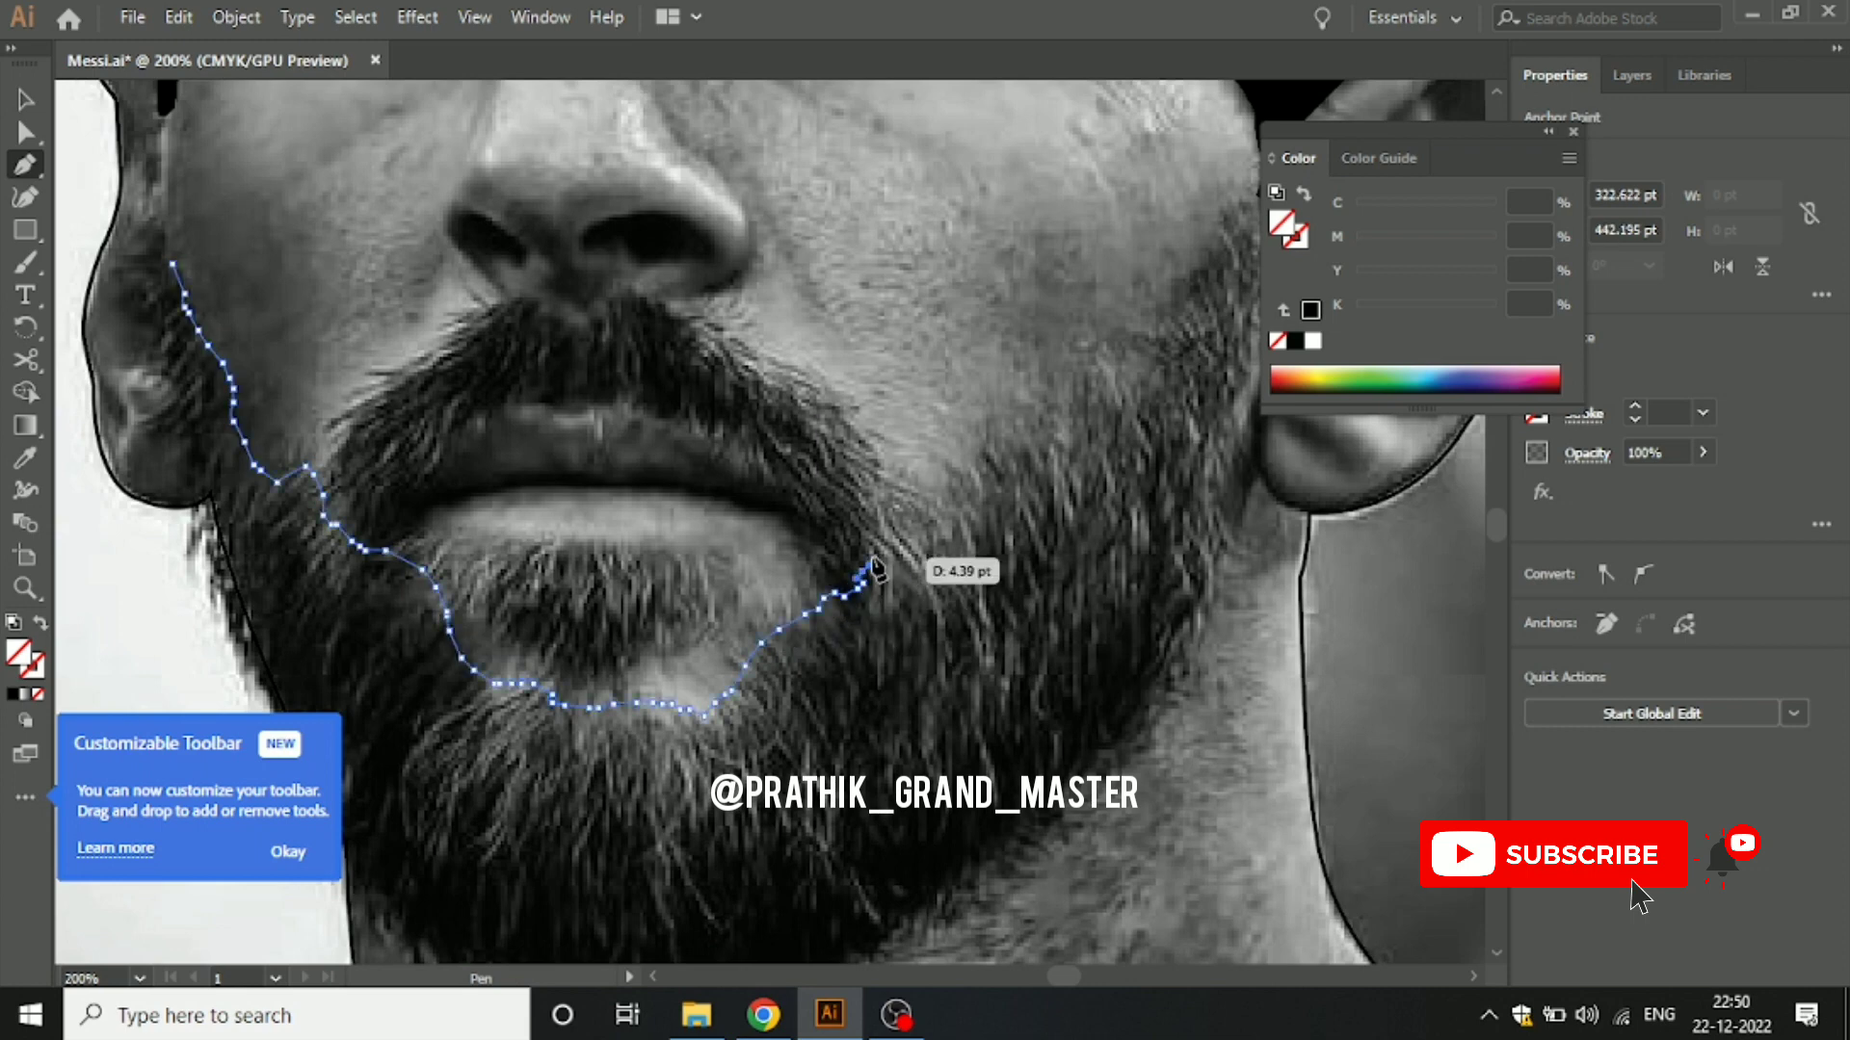
left_click(908, 508)
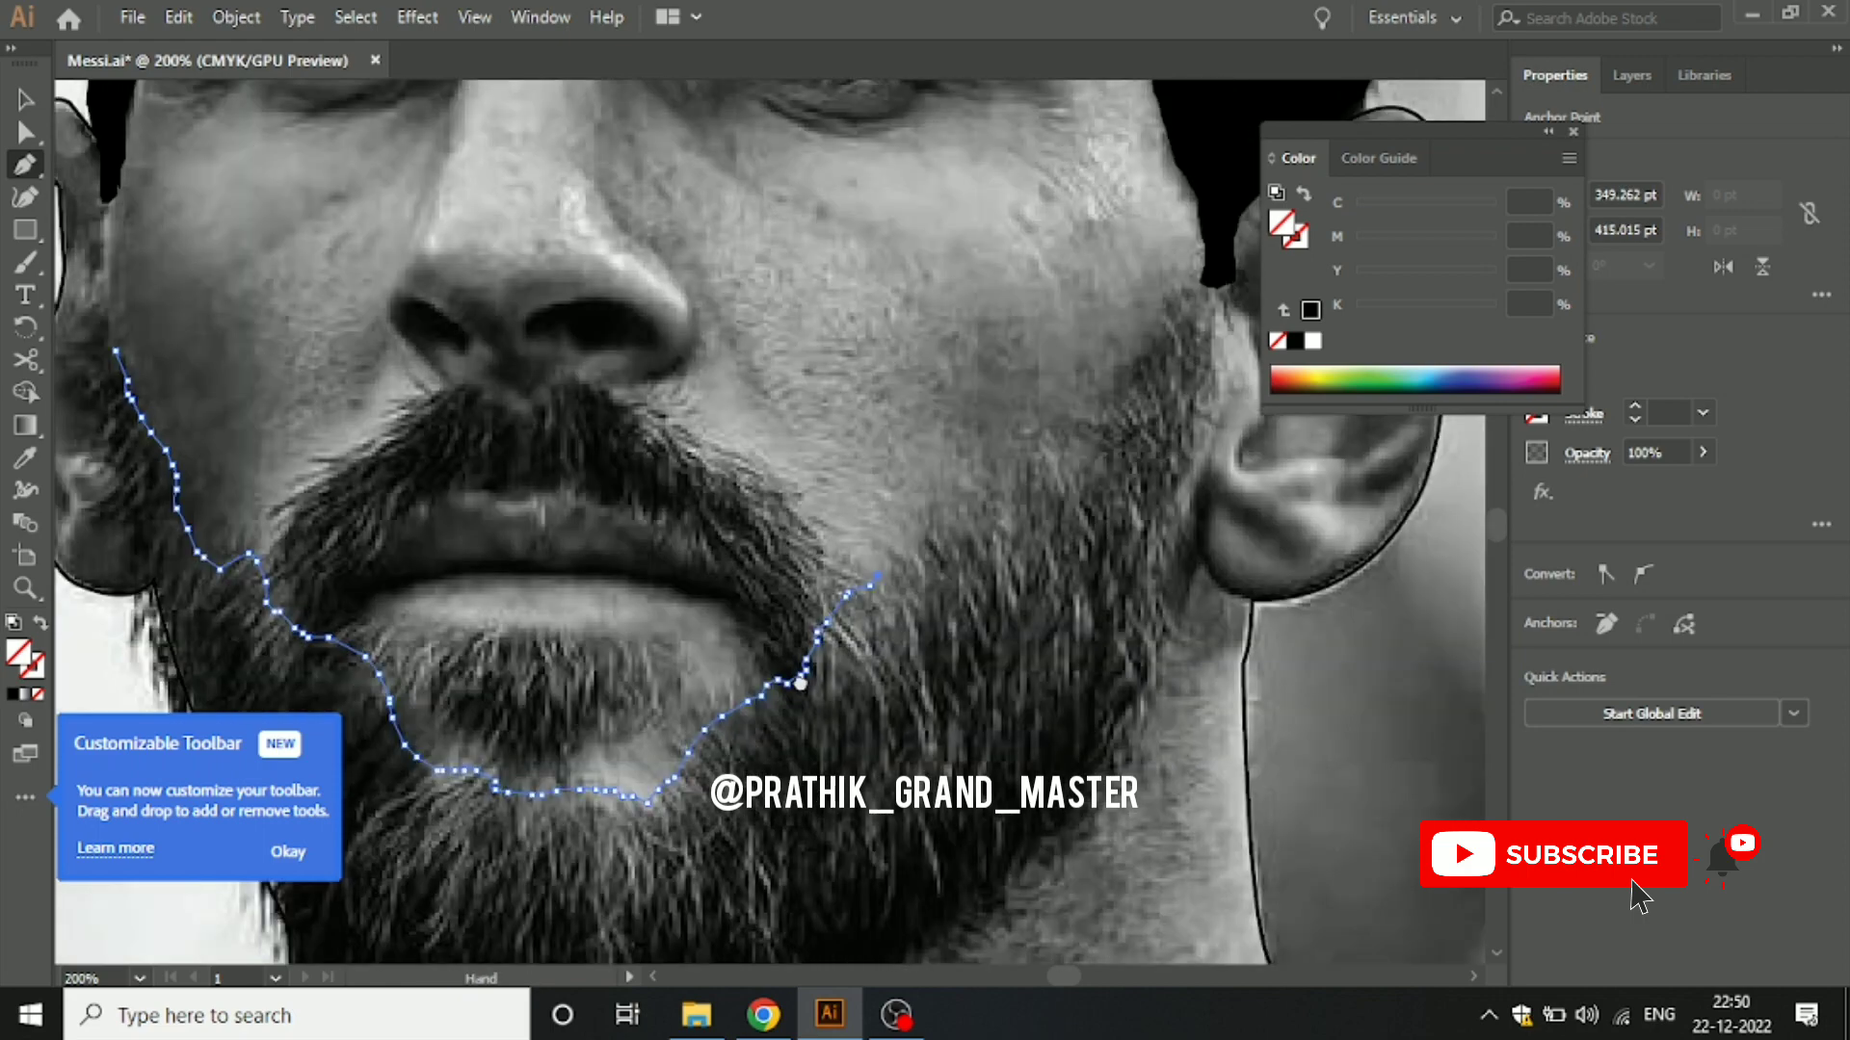
Step: Trace the beard edge up the right cheek to a curved corner at the earlobe
left_click_drag(886, 539, 723, 704)
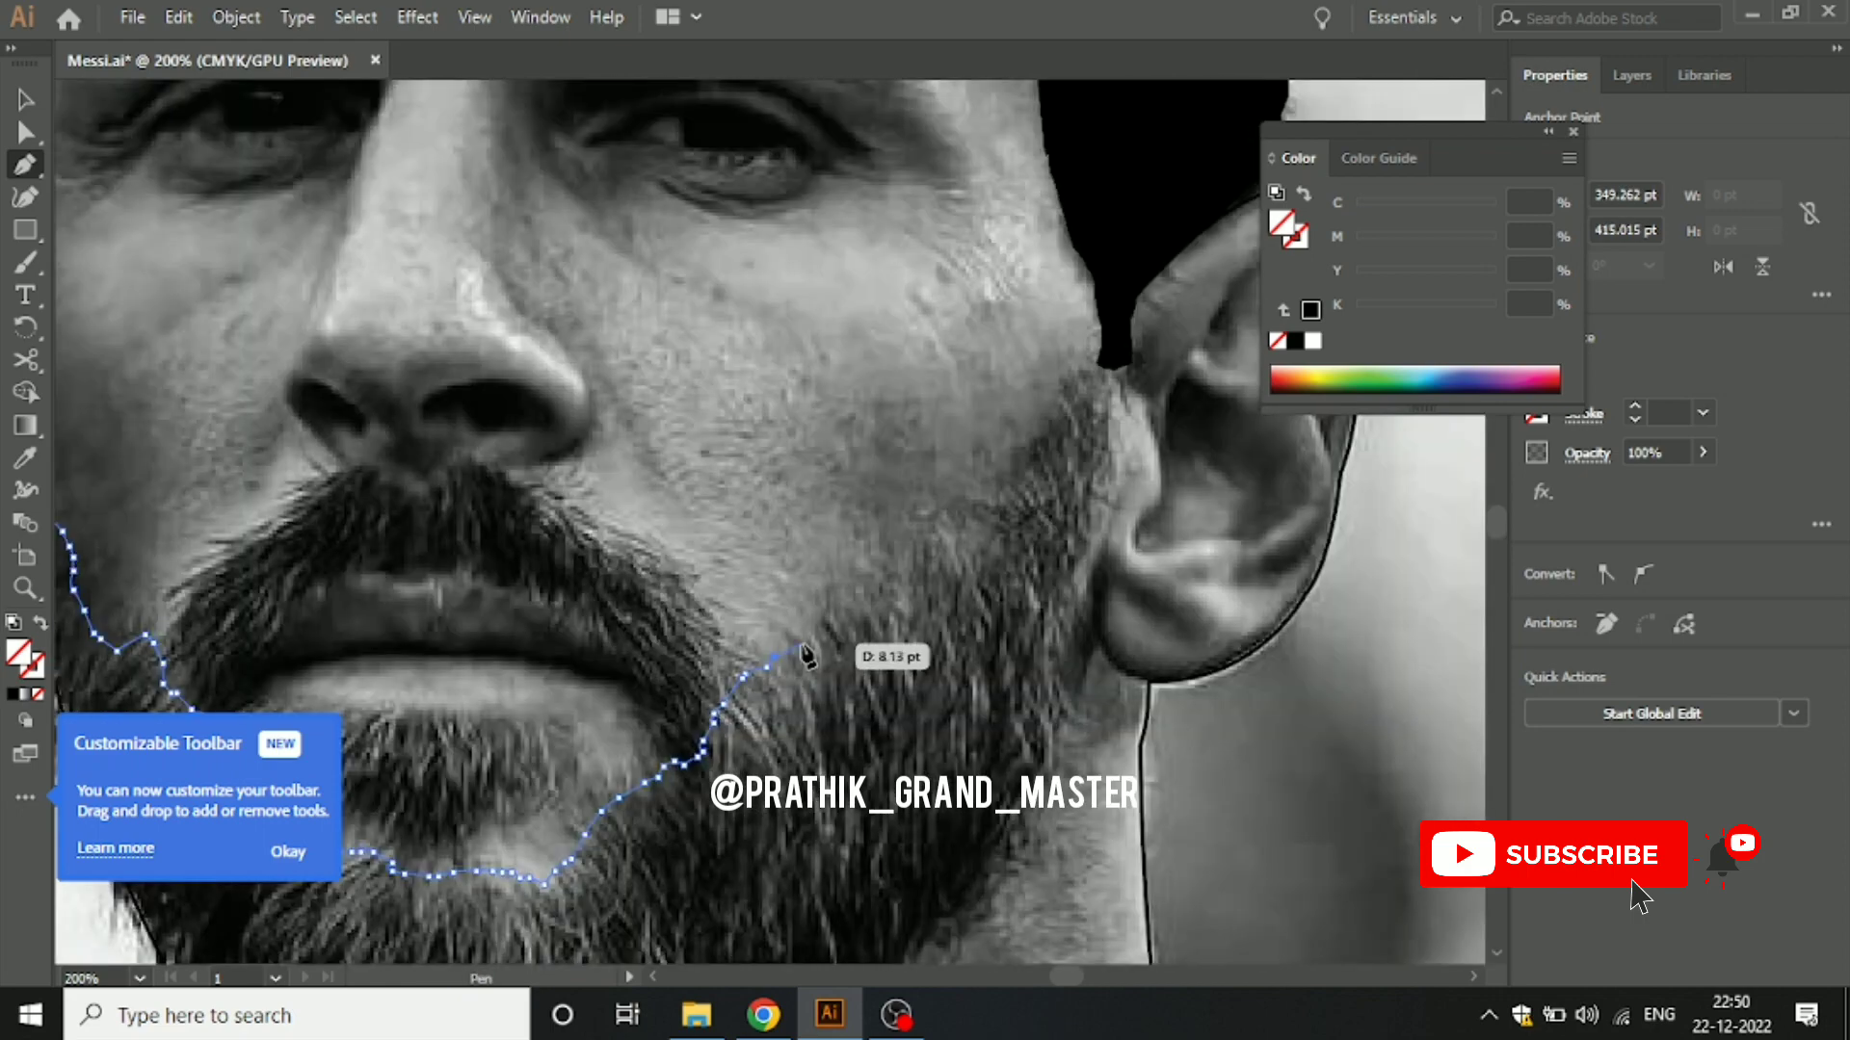
left_click(877, 605)
left_click(924, 573)
left_click(940, 559)
left_click(970, 547)
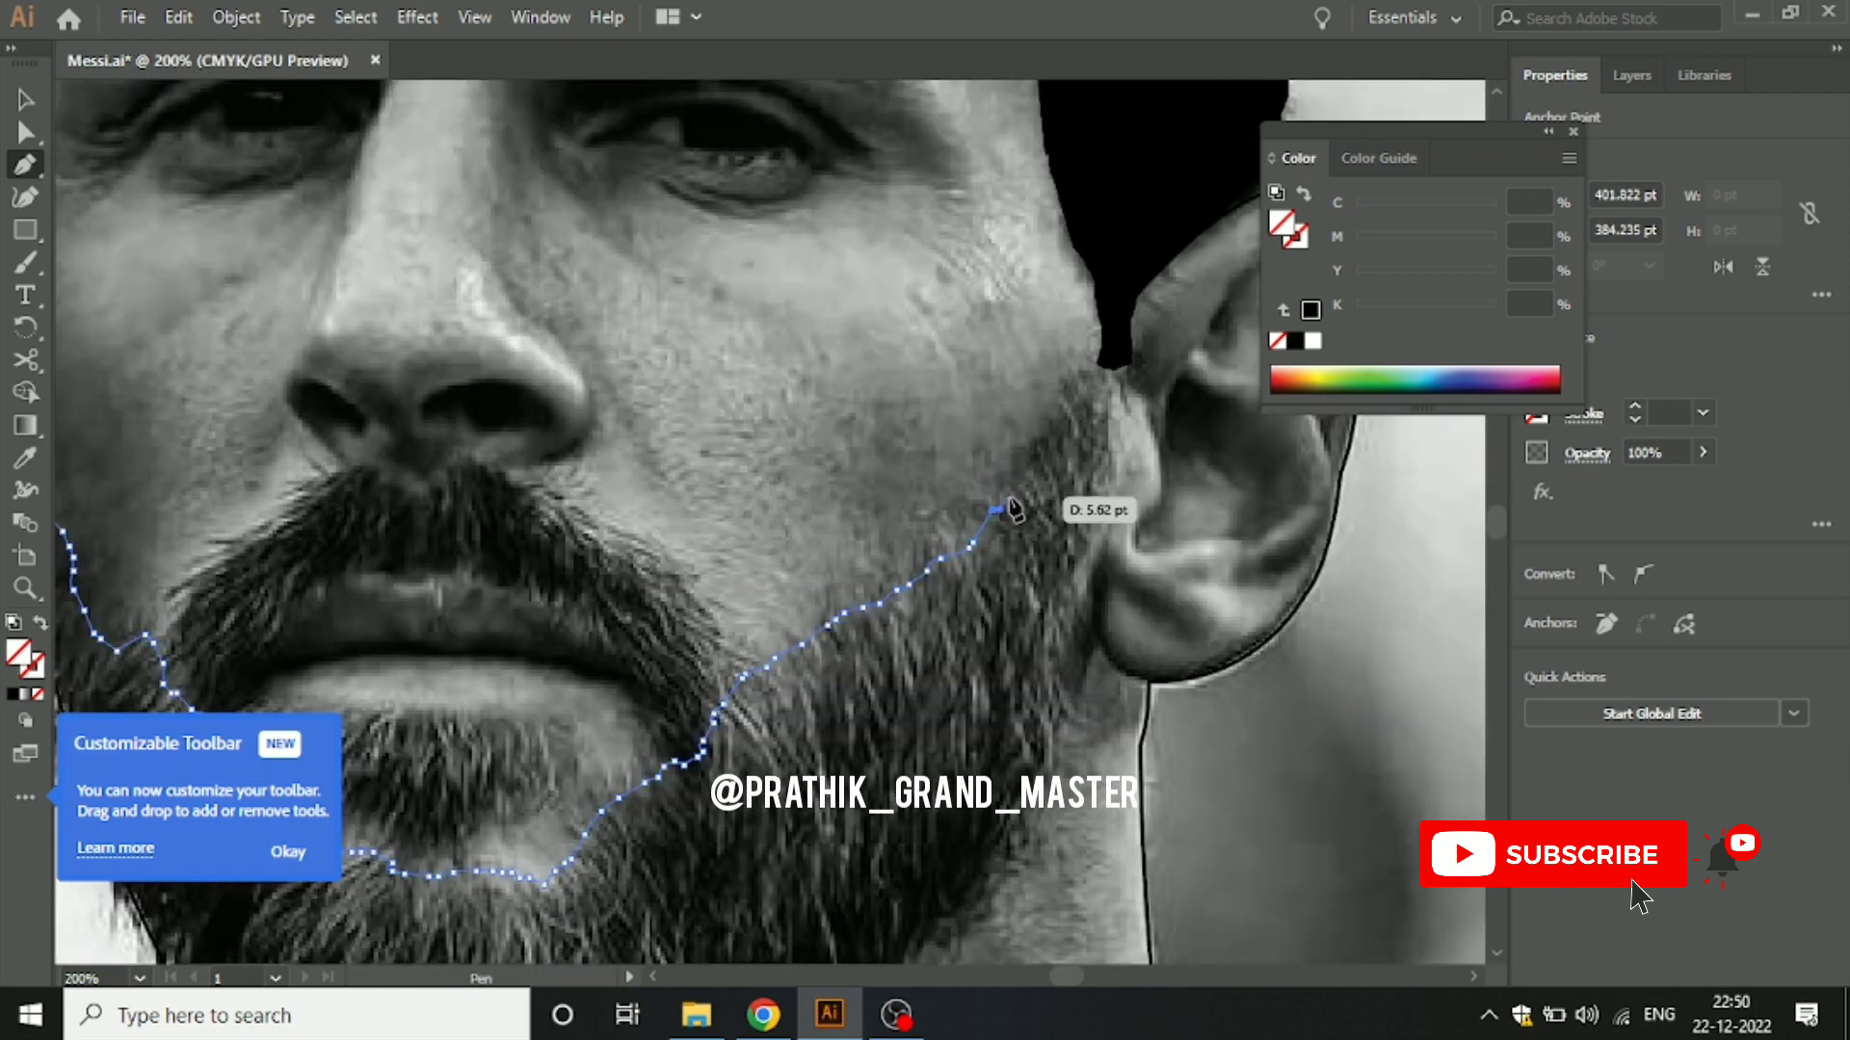
left_click(1019, 472)
left_click(1031, 457)
left_click(1054, 429)
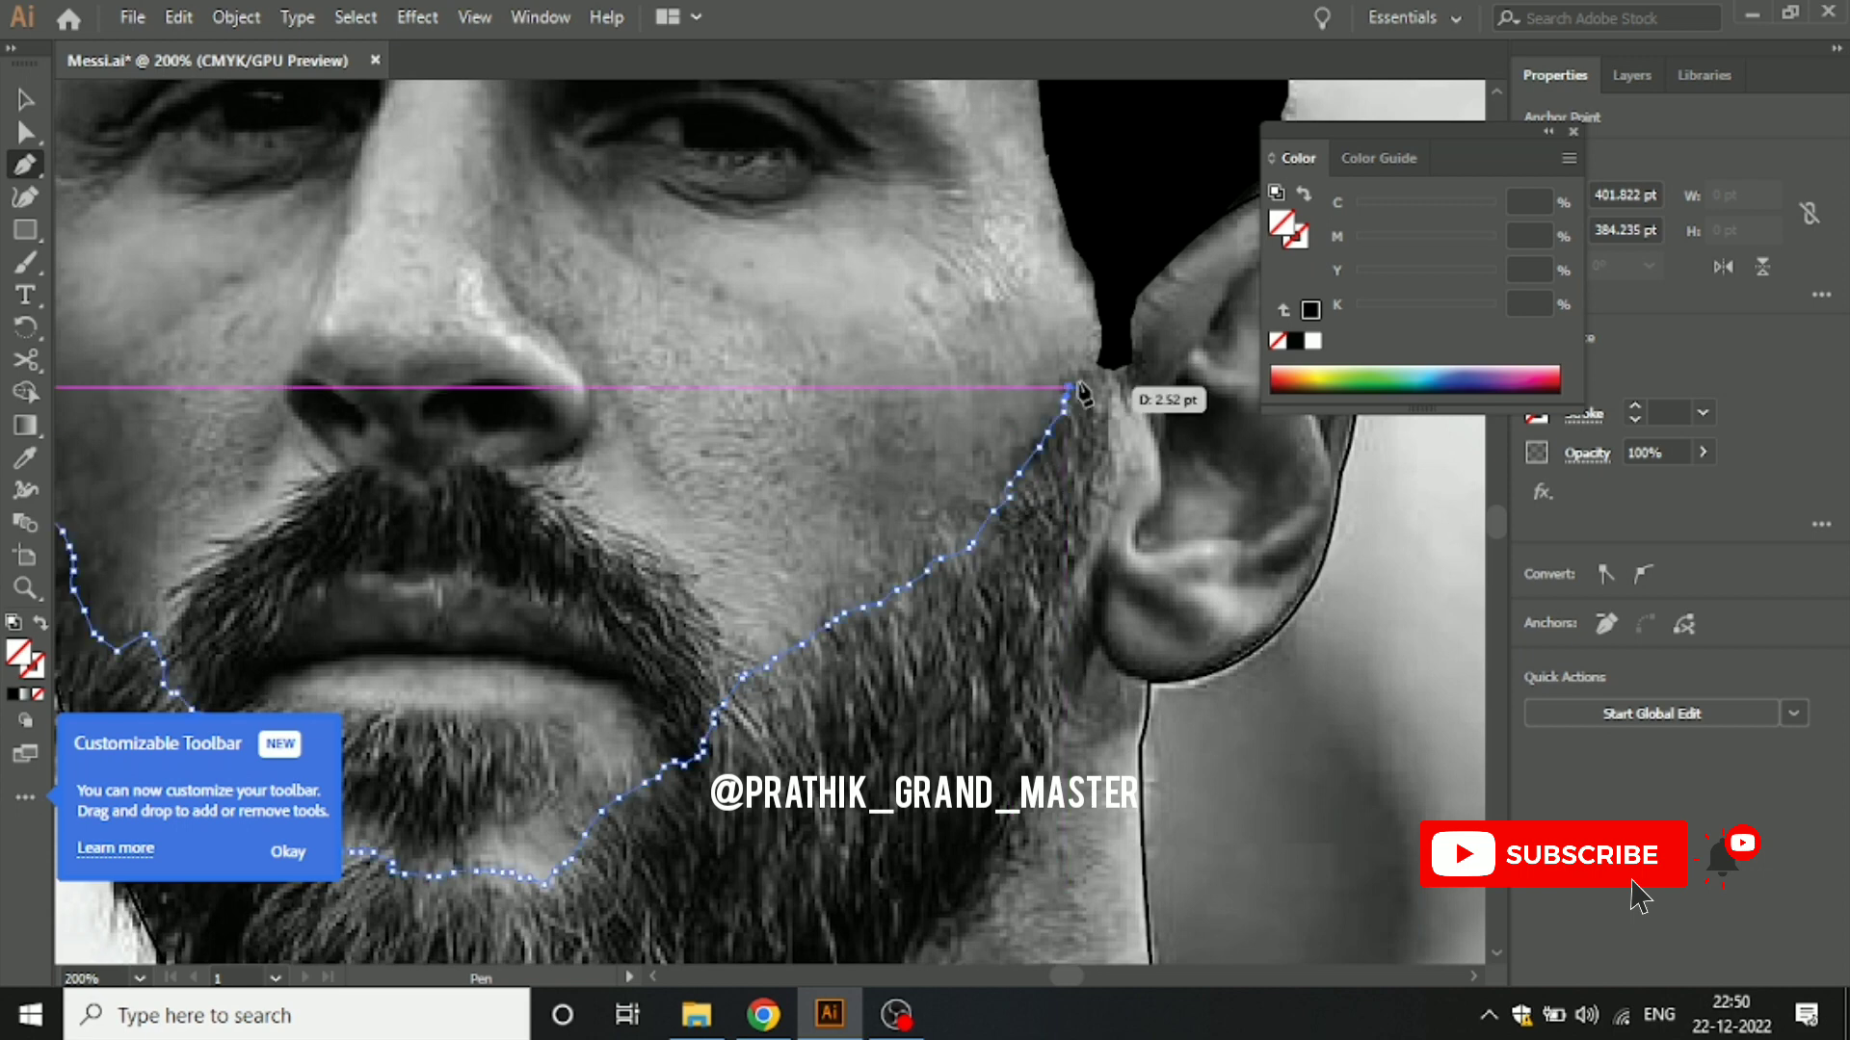
left_click(1070, 389)
left_click_drag(1101, 369, 1115, 453)
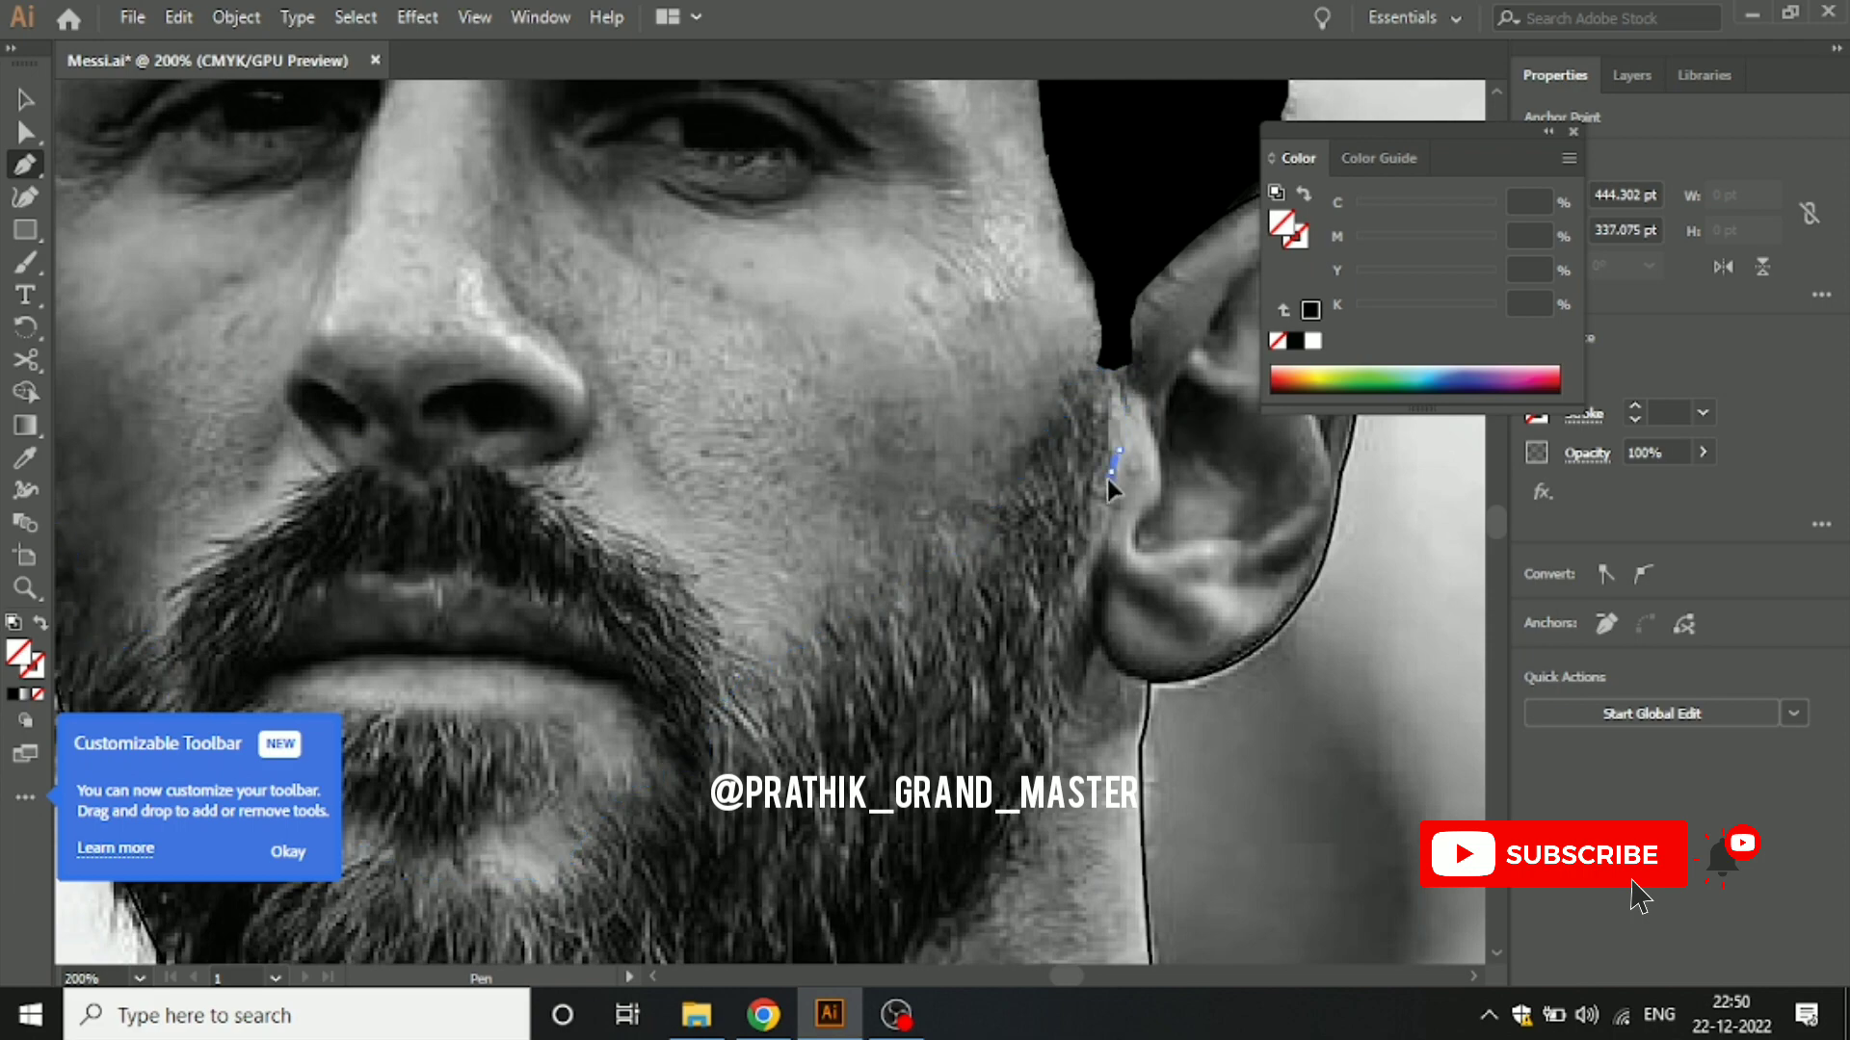
Step: Trace the outline down along the ear and the right jaw edge
left_click(1103, 511)
left_click(1098, 547)
left_click(1088, 579)
left_click(1078, 613)
left_click_drag(1056, 679, 1057, 685)
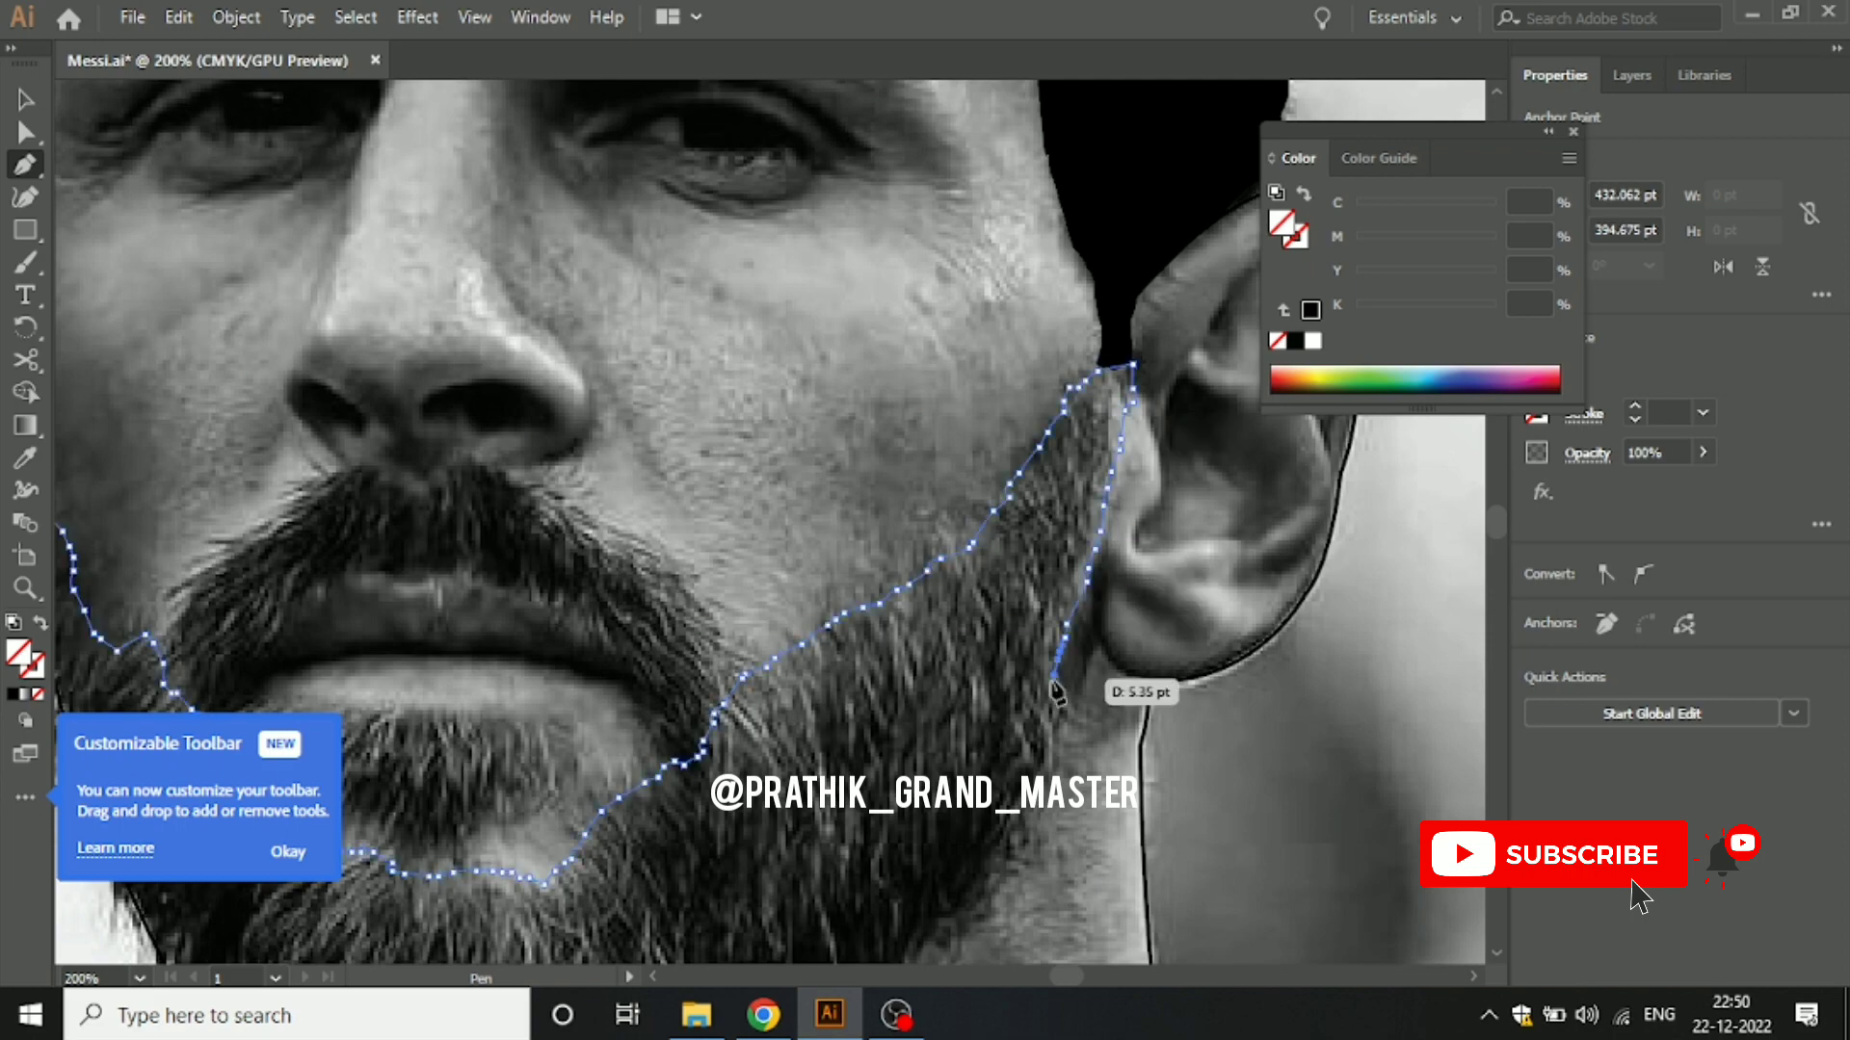
scroll(1067, 553, "down", 3)
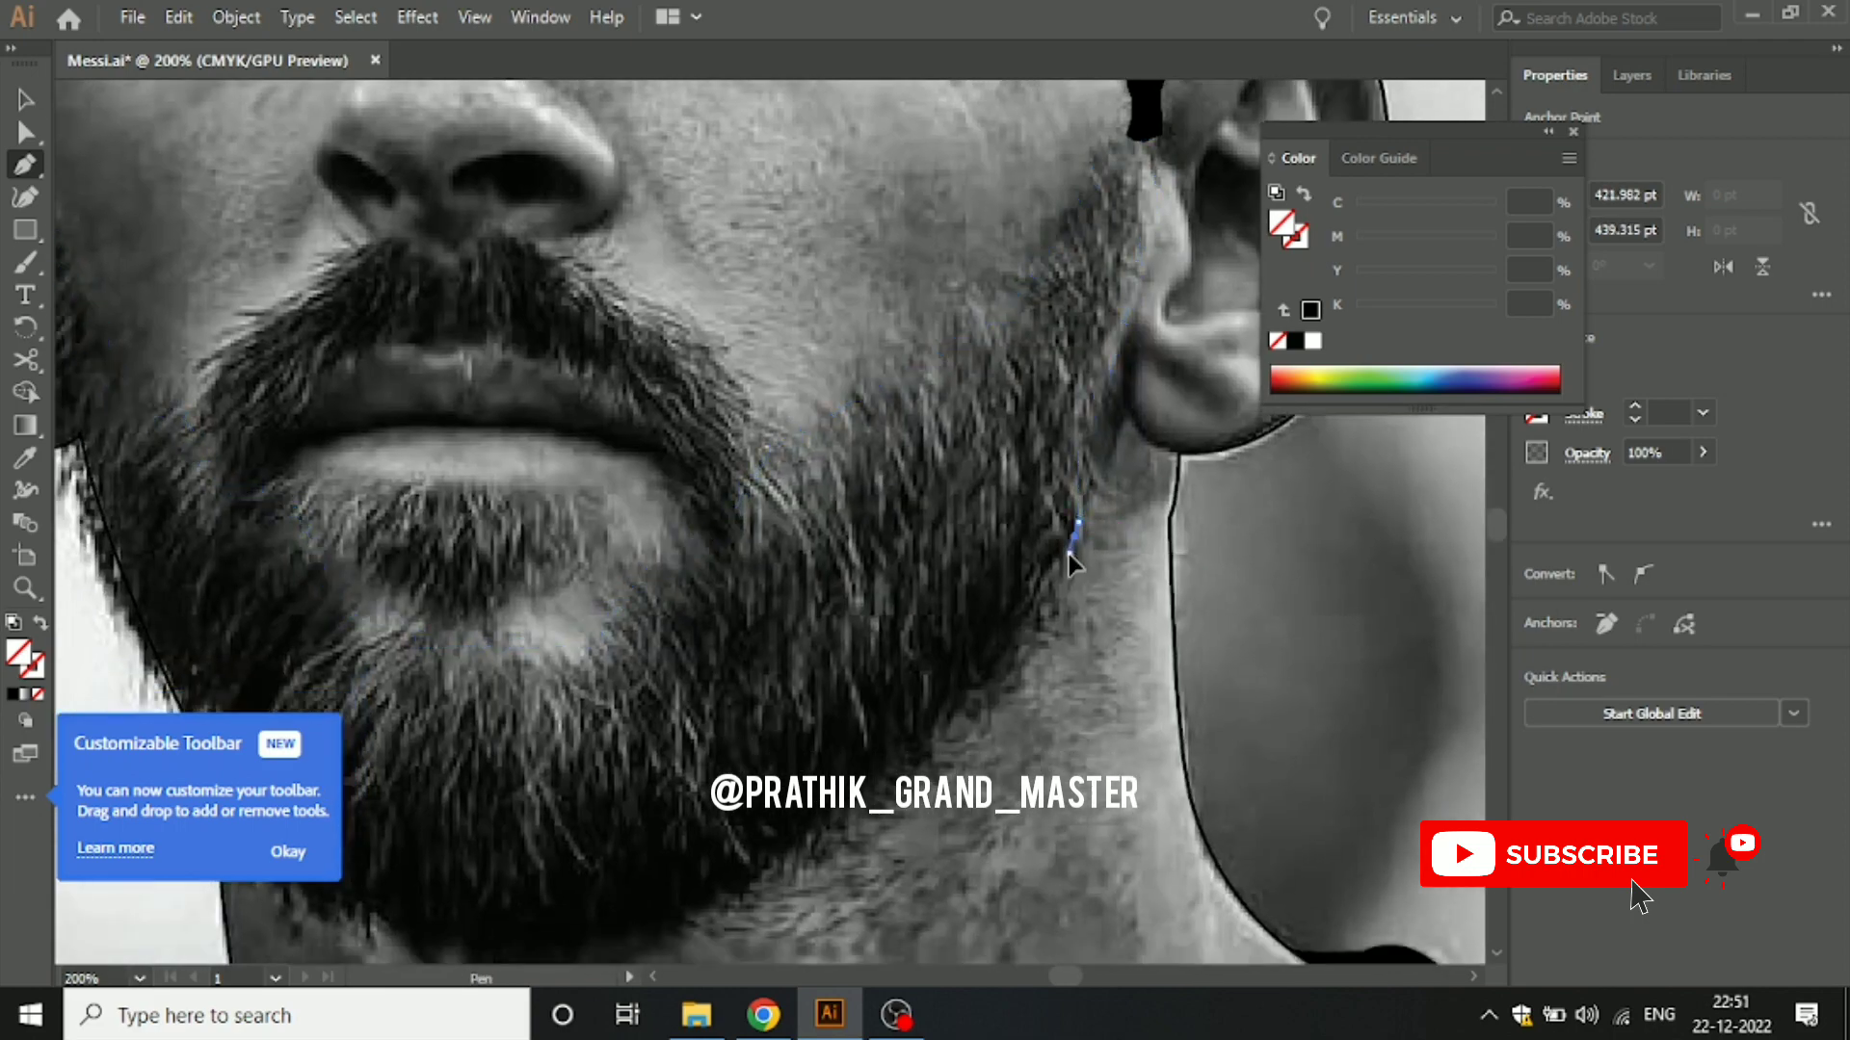
left_click(1067, 556)
left_click(1035, 609)
left_click_drag(1019, 636, 982, 682)
left_click(1007, 649)
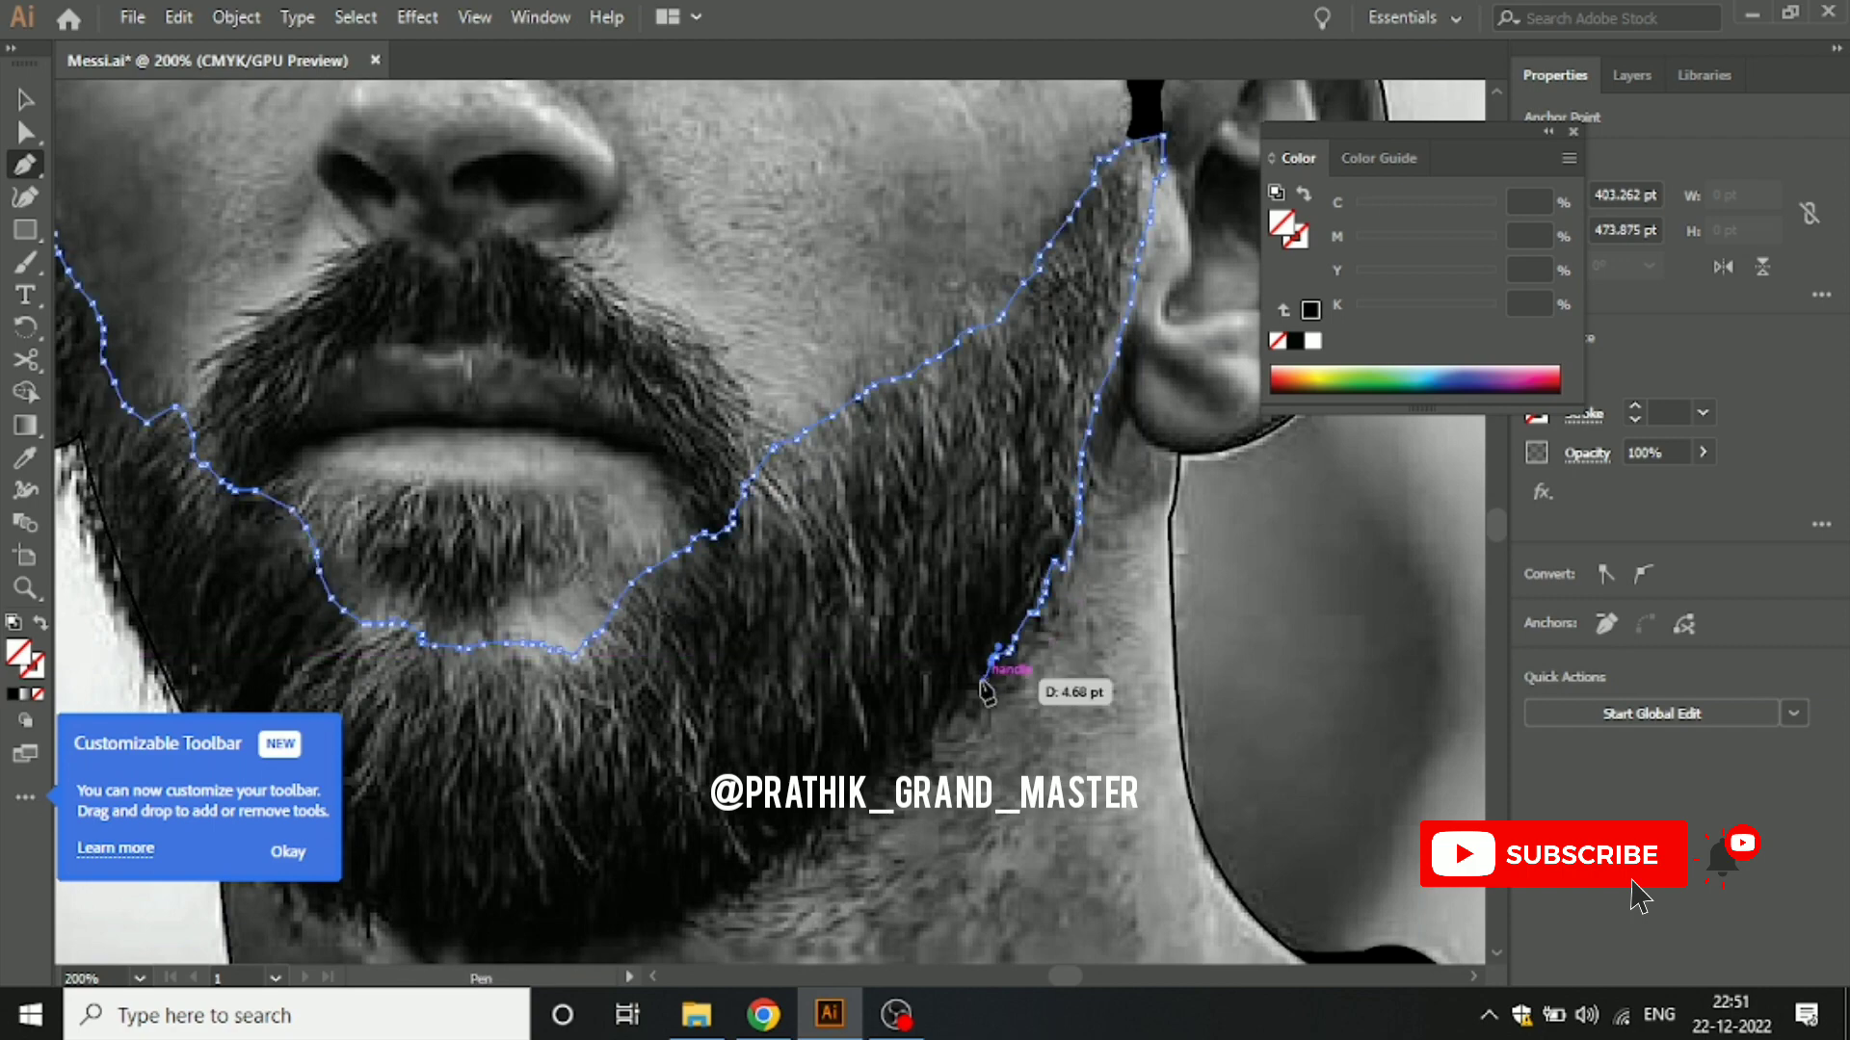
left_click(963, 713)
left_click(939, 742)
Step: Continue the outline down the lower jawline toward the bottom of the beard
left_click_drag(938, 763, 1002, 665)
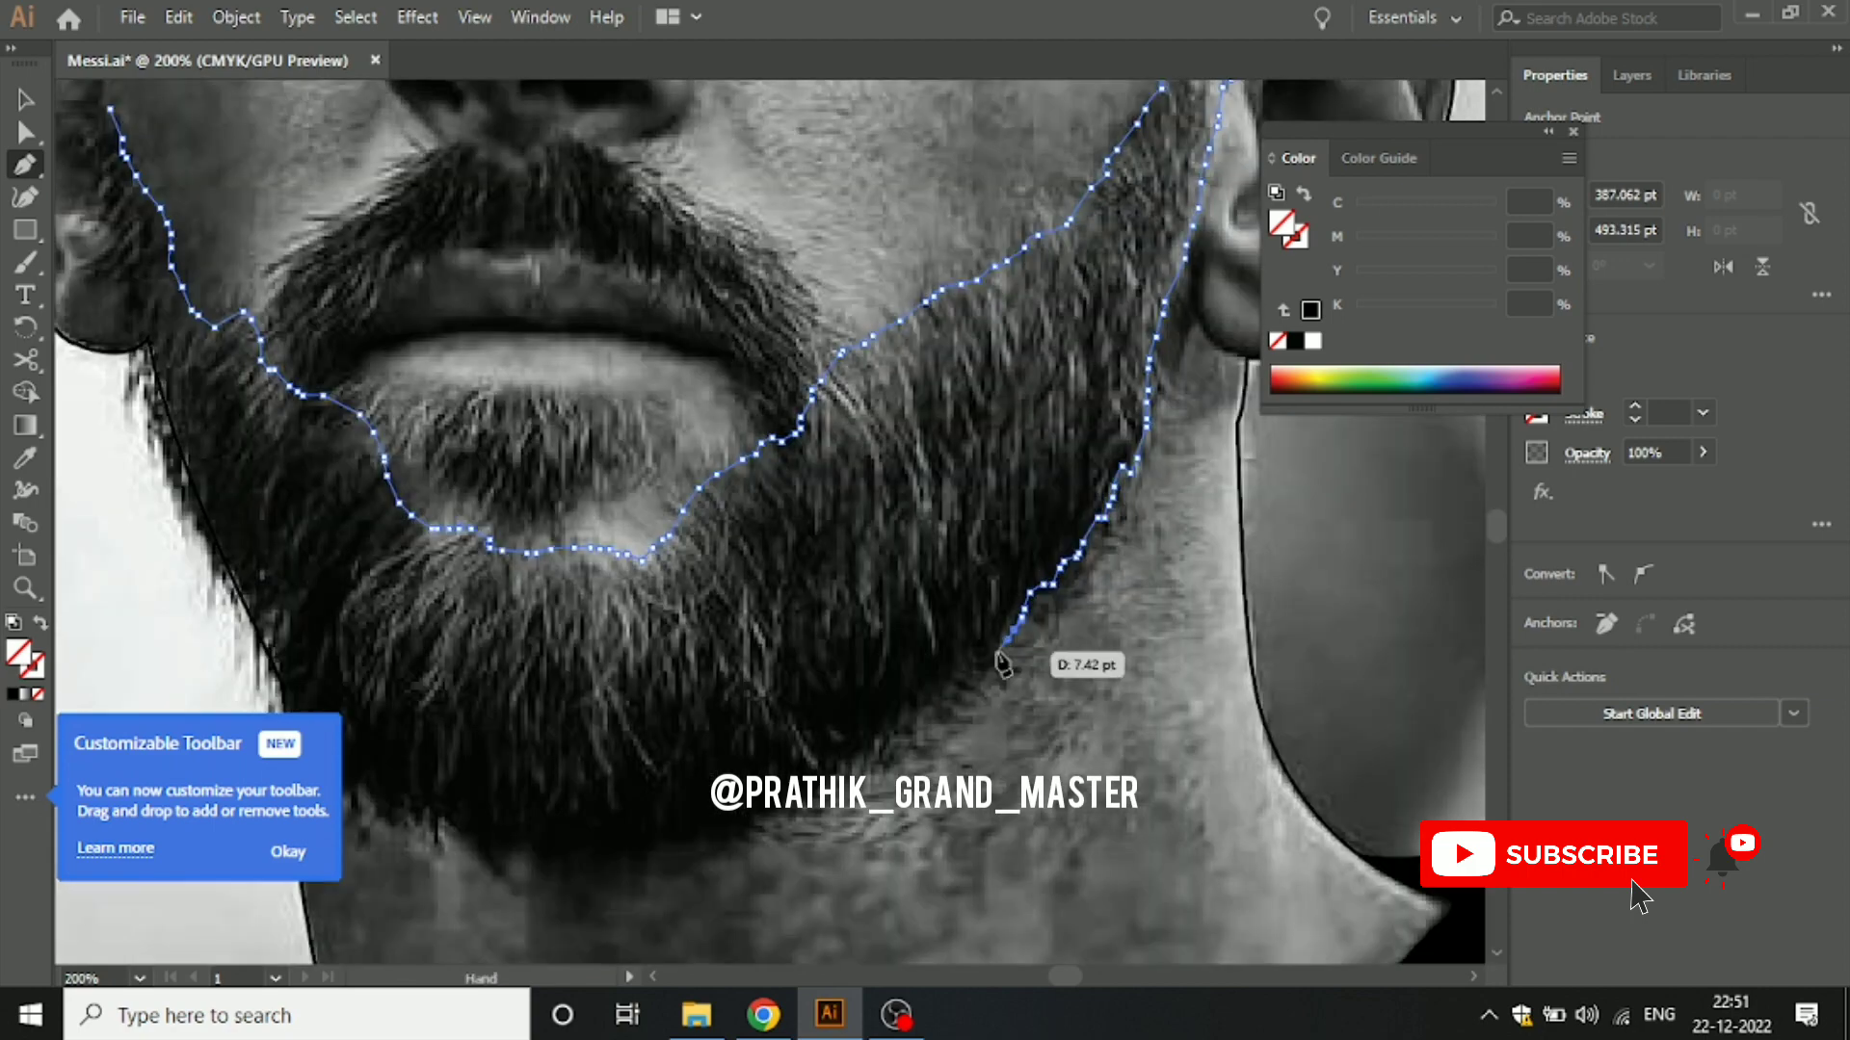
left_click(997, 656)
left_click(964, 691)
left_click(947, 694)
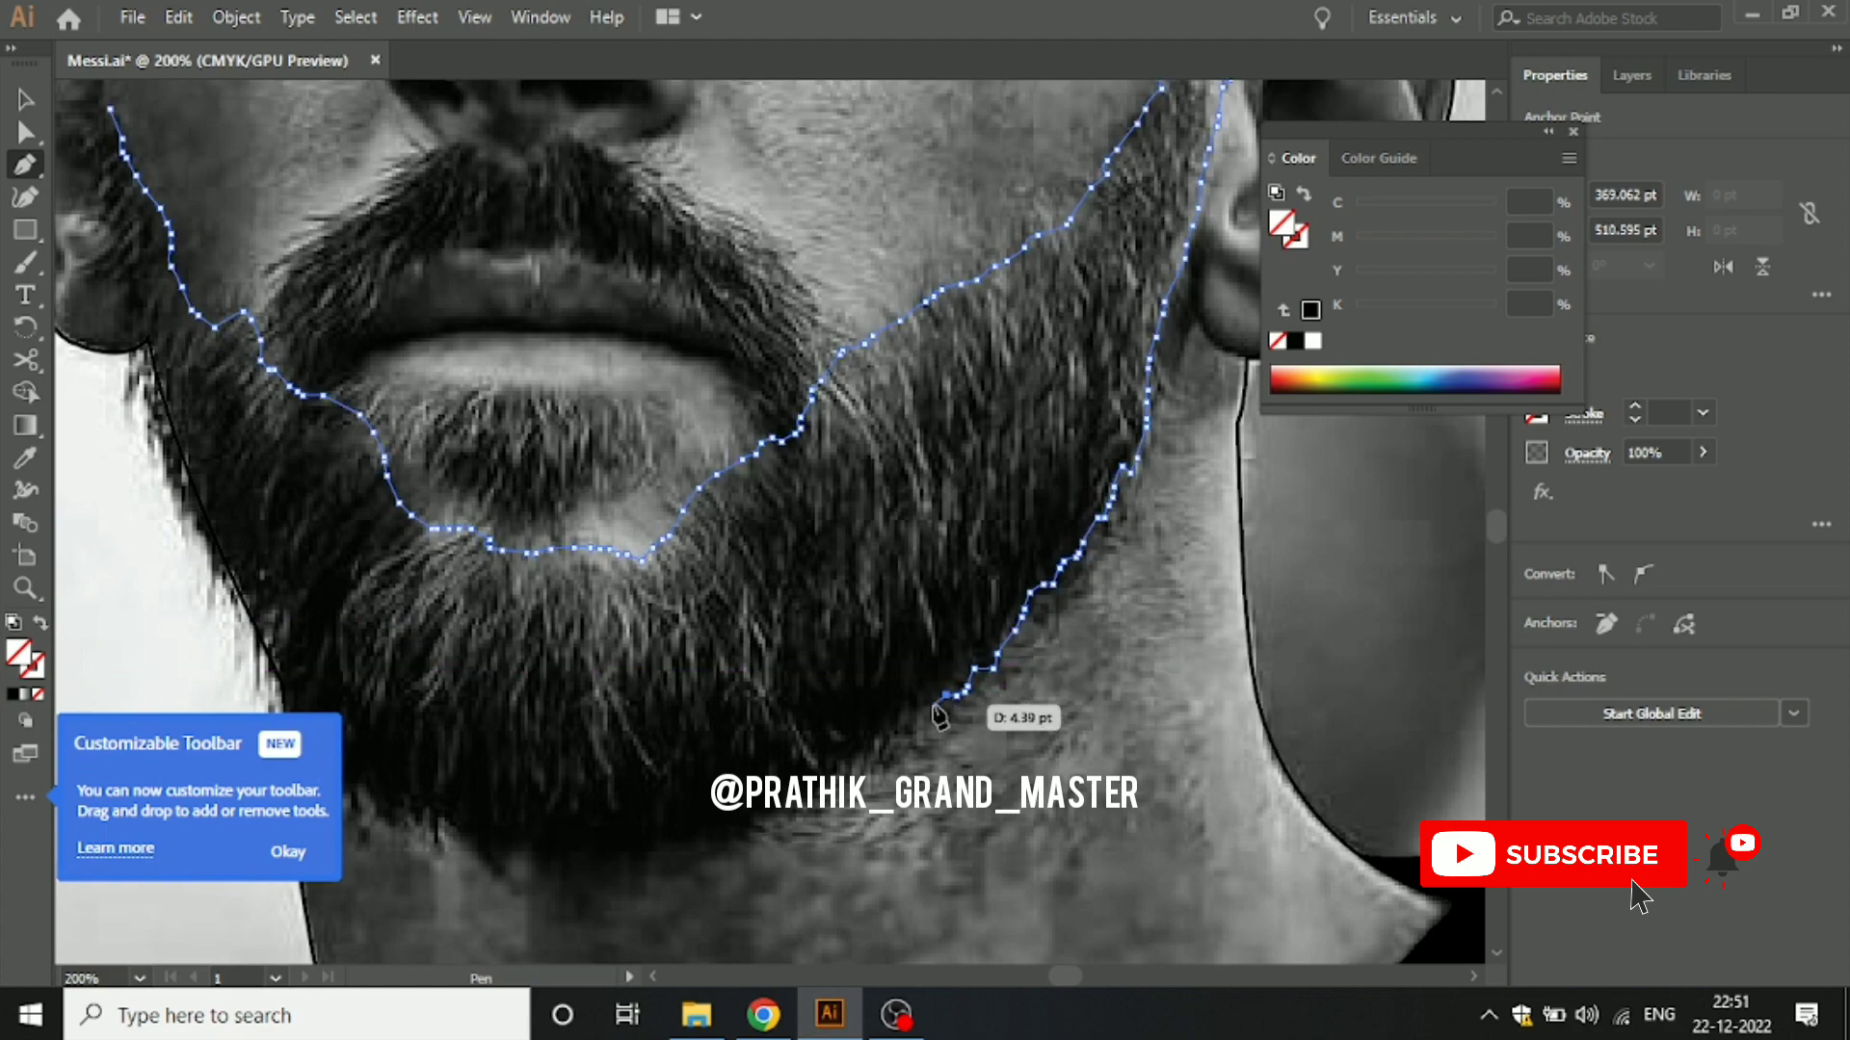
left_click(919, 715)
left_click(895, 739)
left_click(884, 740)
mouse_move(872, 746)
left_mouse_down()
mouse_move(862, 765)
mouse_move(1035, 657)
mouse_move(966, 718)
left_mouse_up()
left_click(1024, 661)
left_click(1007, 666)
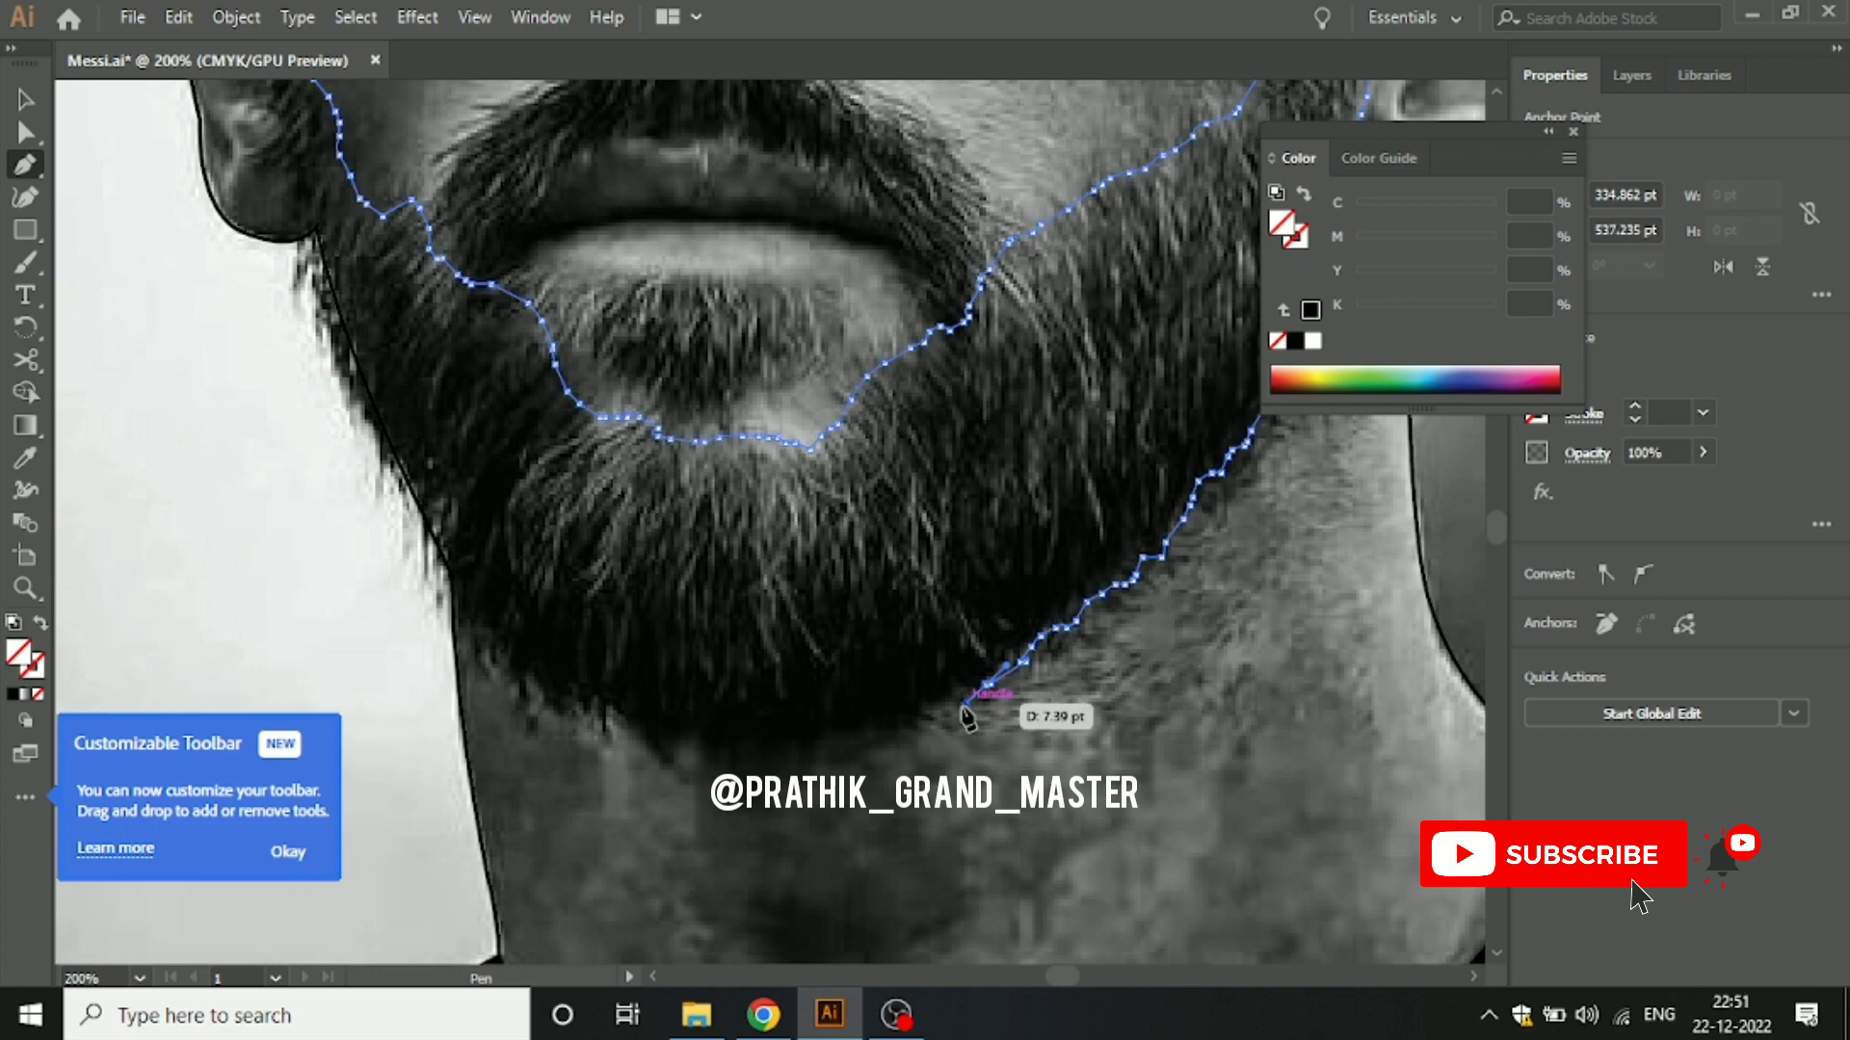
Step: Resume the beard path and trace the beard's lower edge under the chin toward the left
left_click(975, 705, "ctrl")
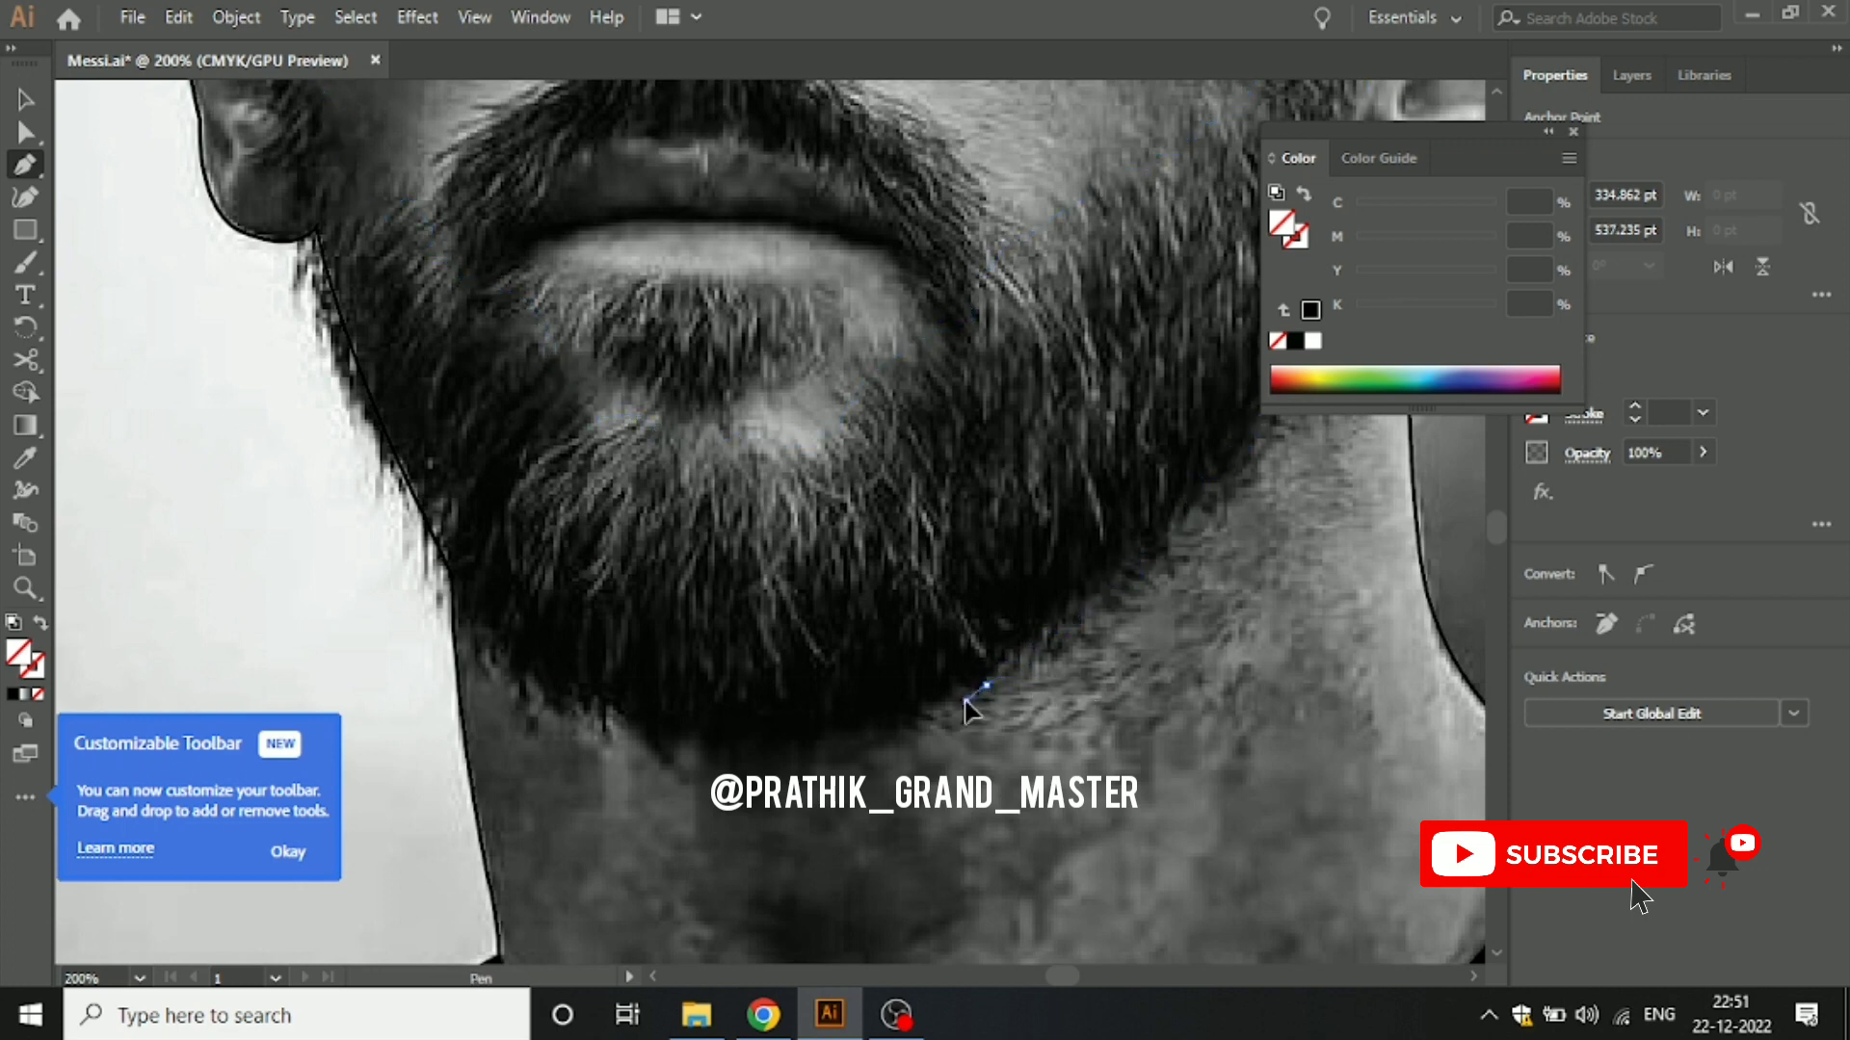
left_click(905, 723)
left_click_drag(886, 729, 891, 744)
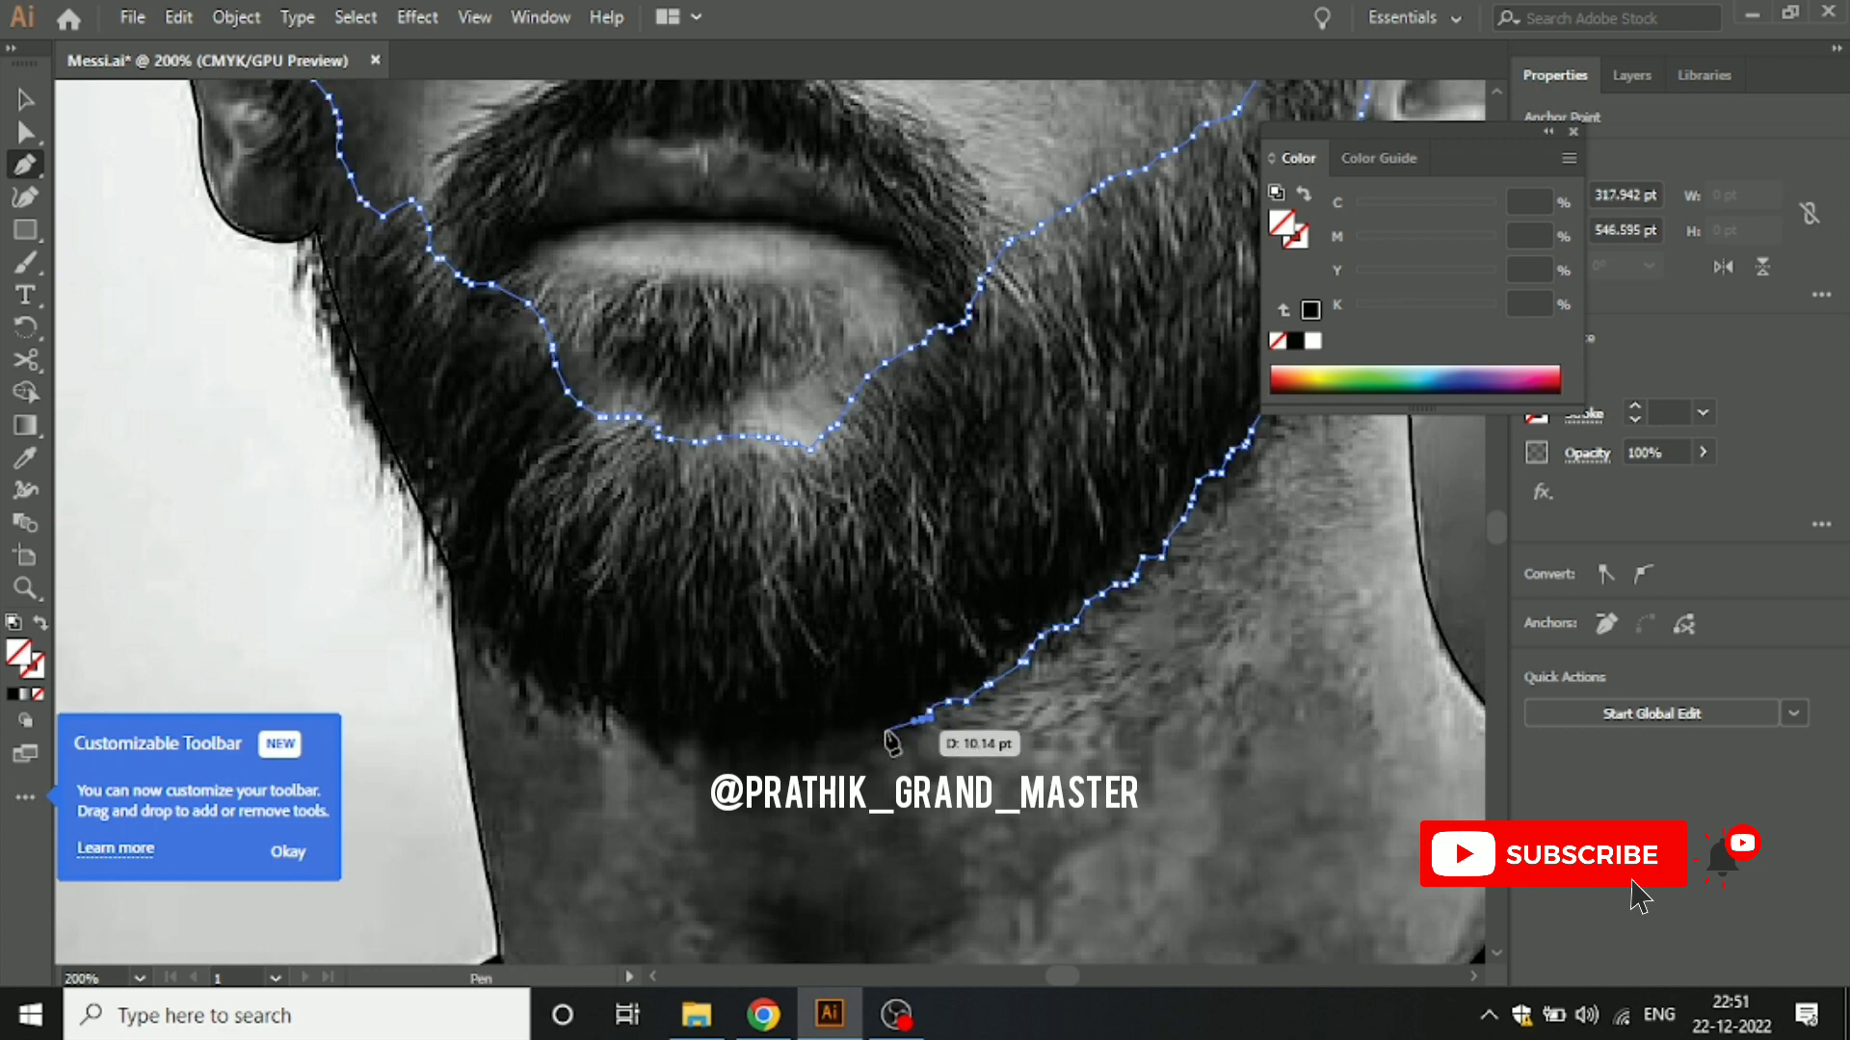
left_click(857, 732)
left_click_drag(780, 739, 783, 749)
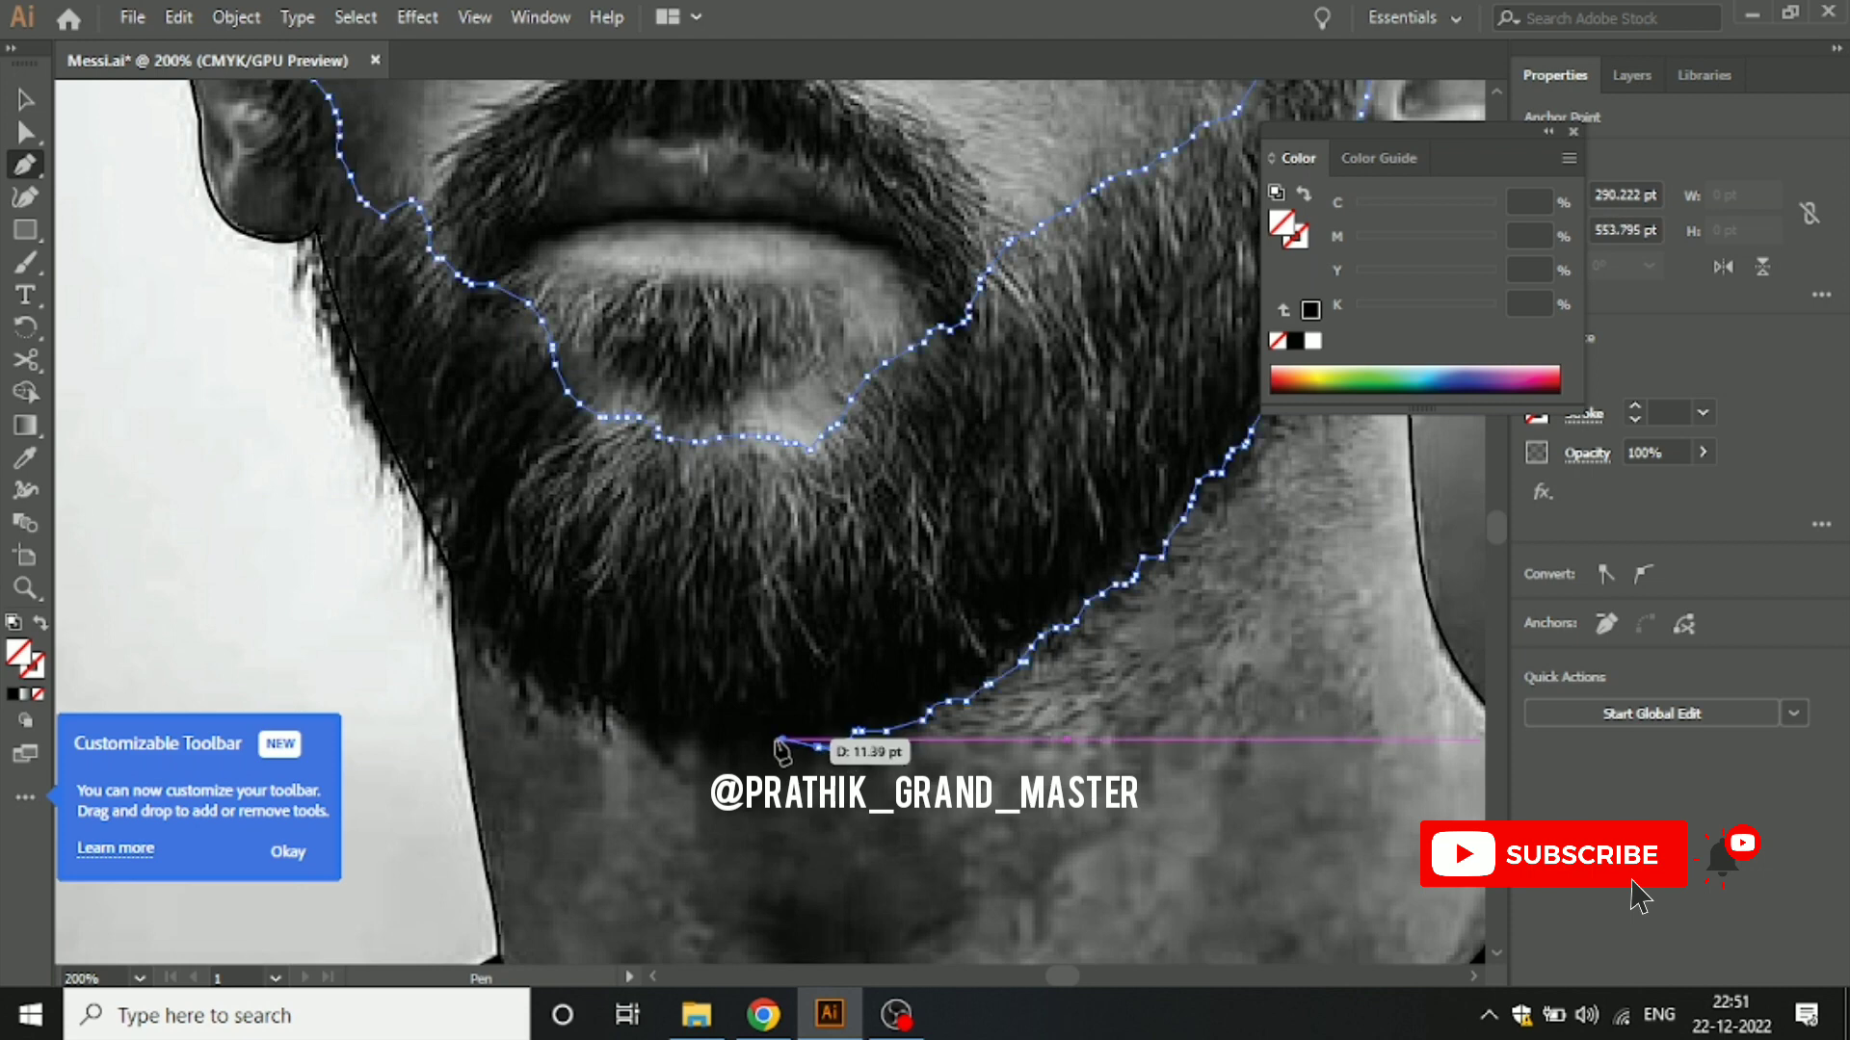
left_click(782, 750, "ctrl")
left_click(732, 756, "ctrl")
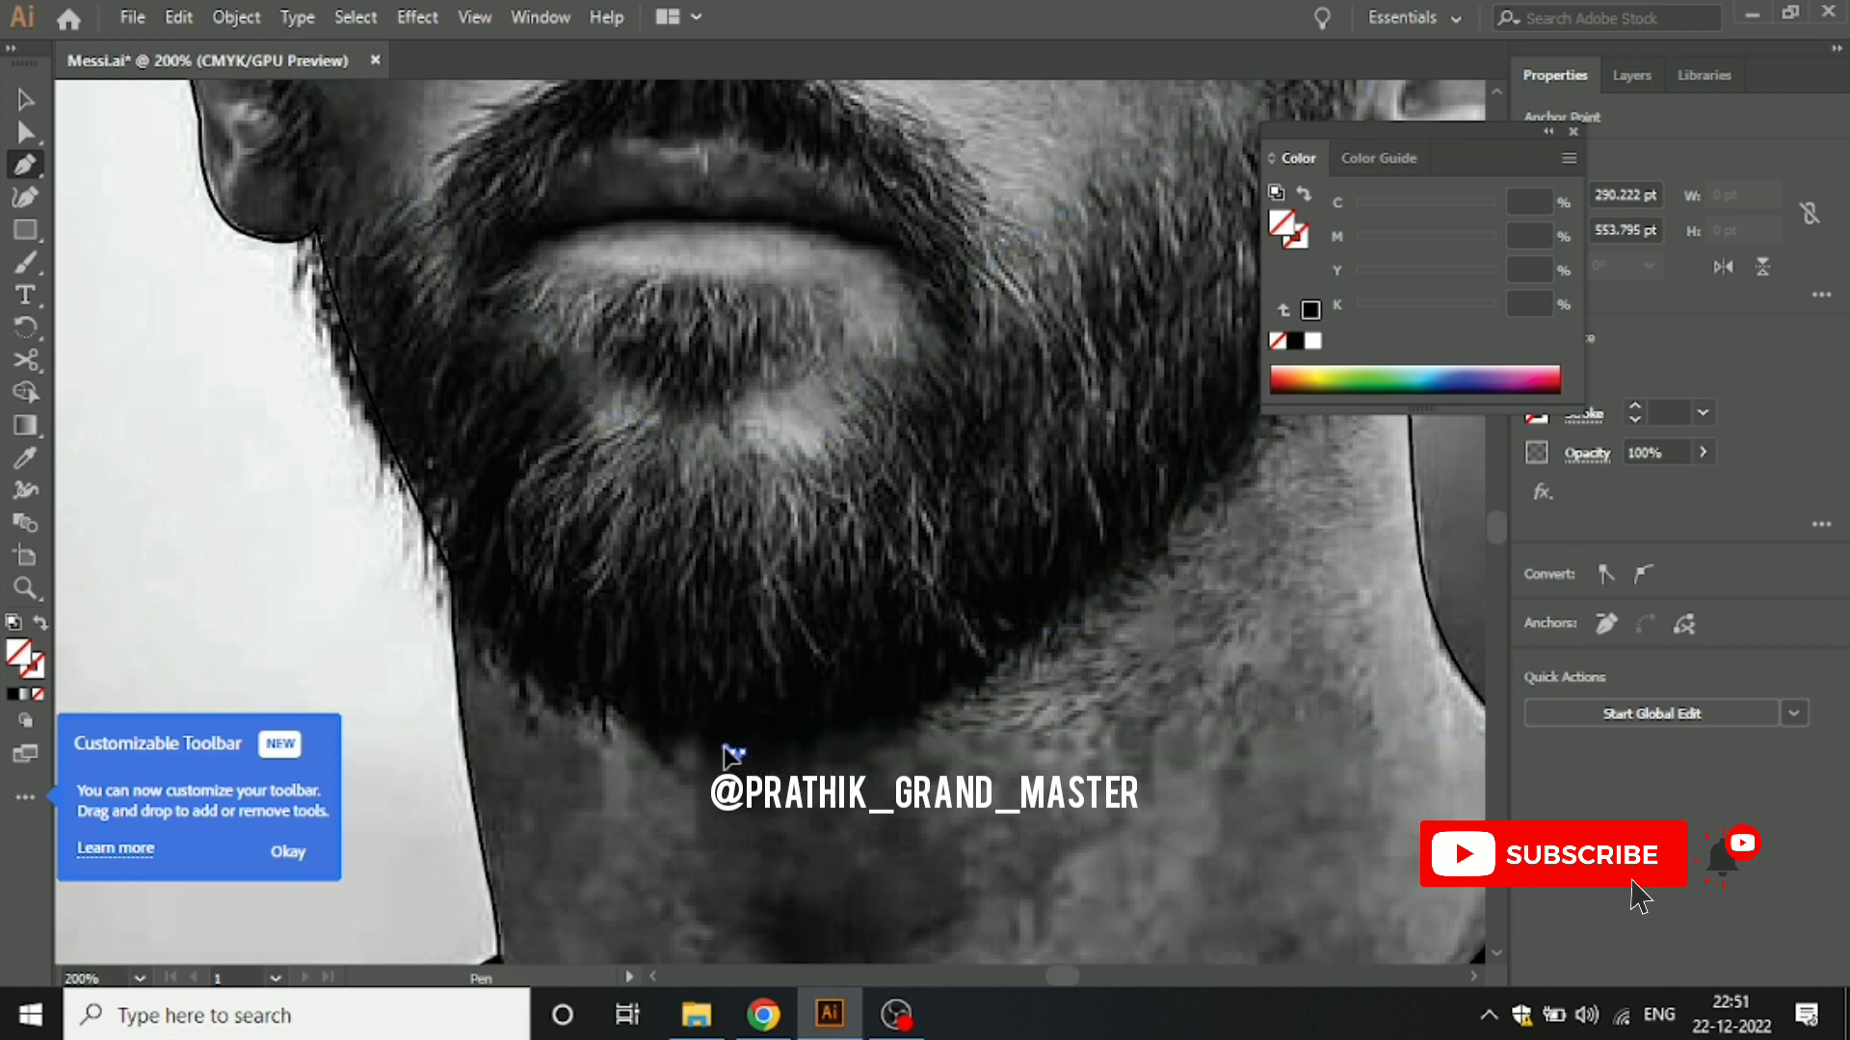
left_click(702, 748, "ctrl")
left_click(687, 740)
mouse_move(636, 737)
left_mouse_down()
mouse_move(655, 750)
mouse_move(617, 721)
left_mouse_up()
Step: Reshape the last curve, remove a stray anchor, and continue the outline up the left jaw
key("ctrl")
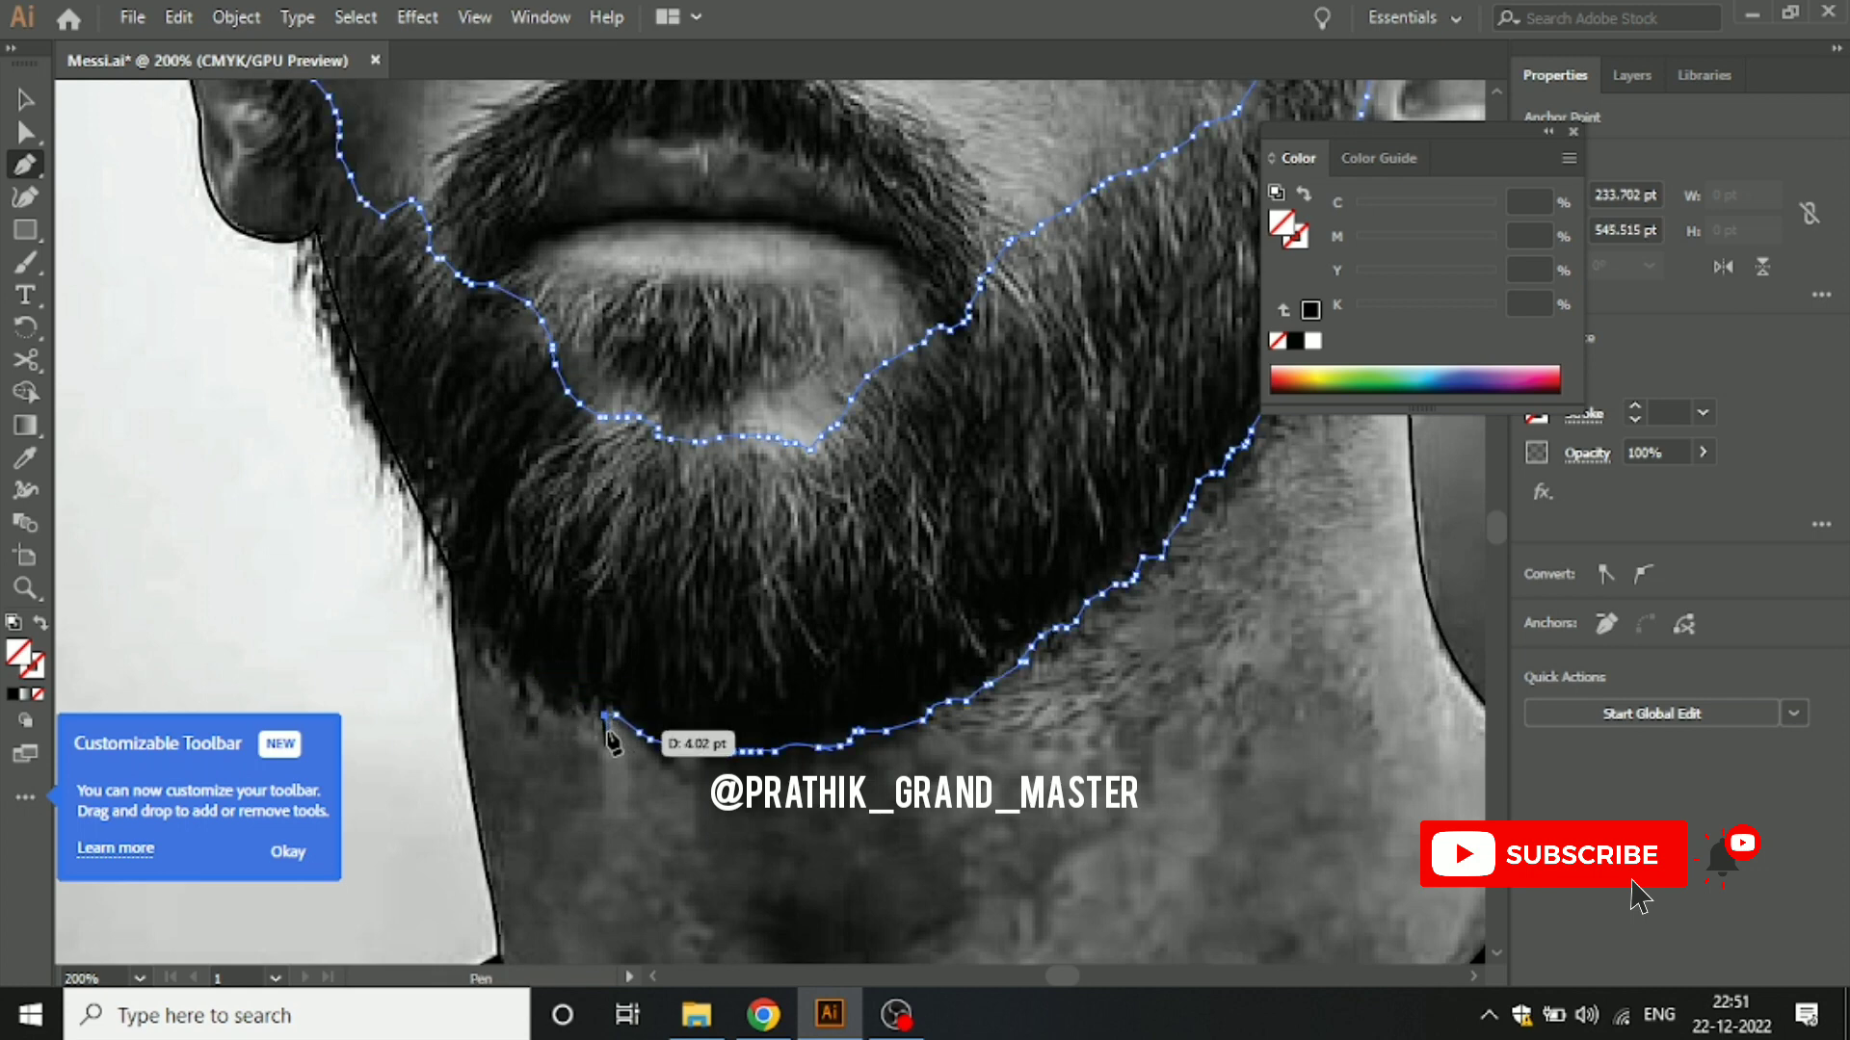
left_click_drag(607, 732, 593, 709)
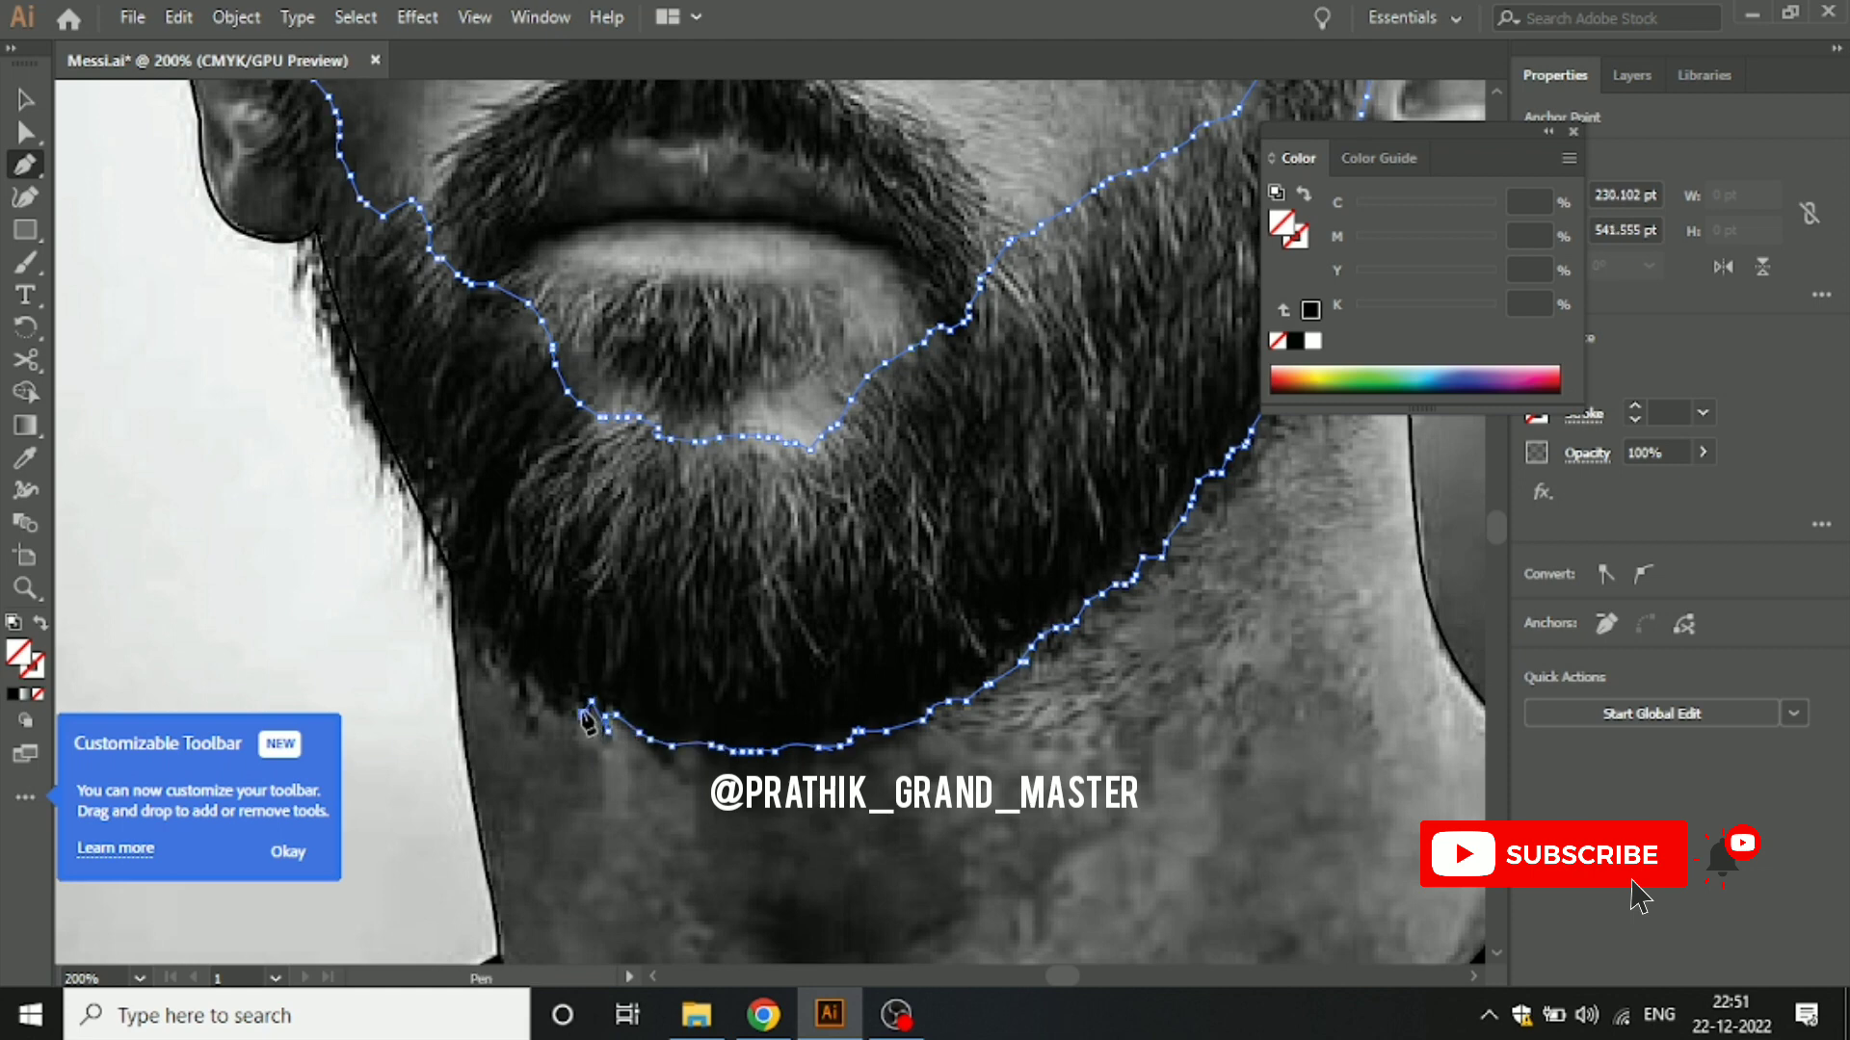
left_click(573, 700)
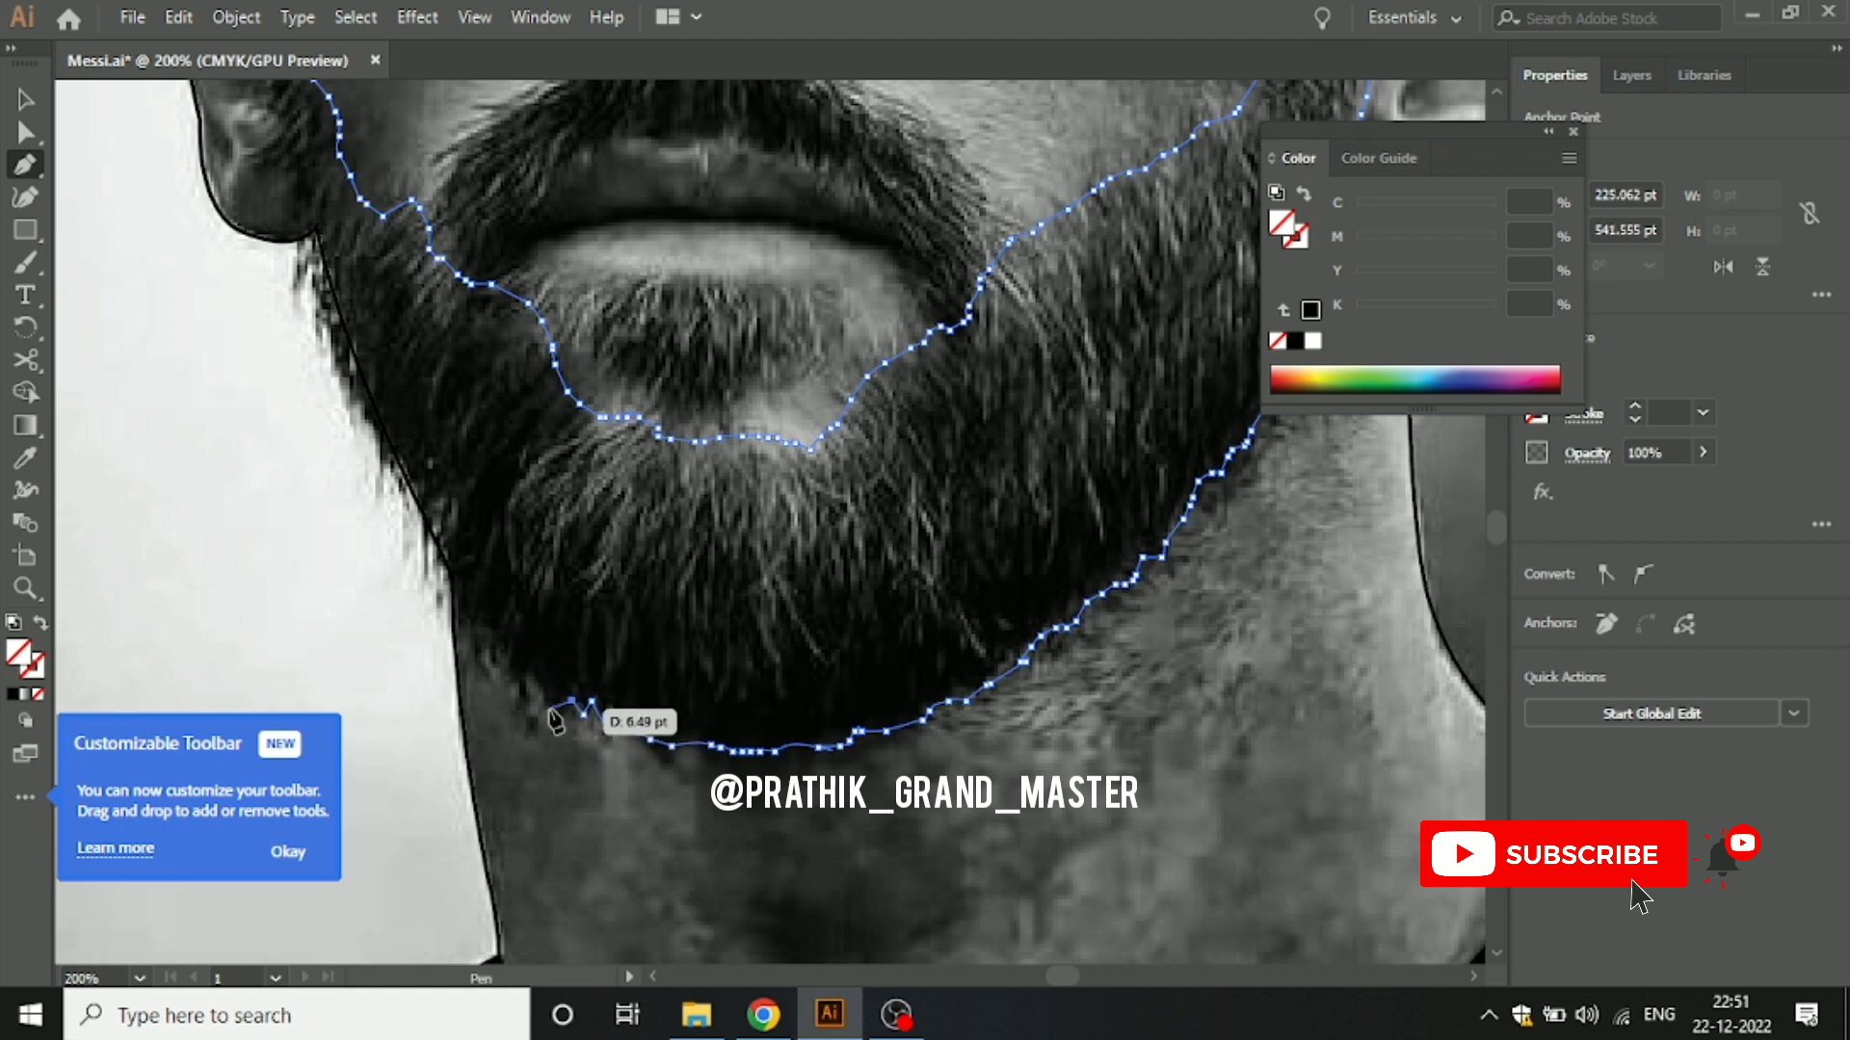
left_click(545, 696)
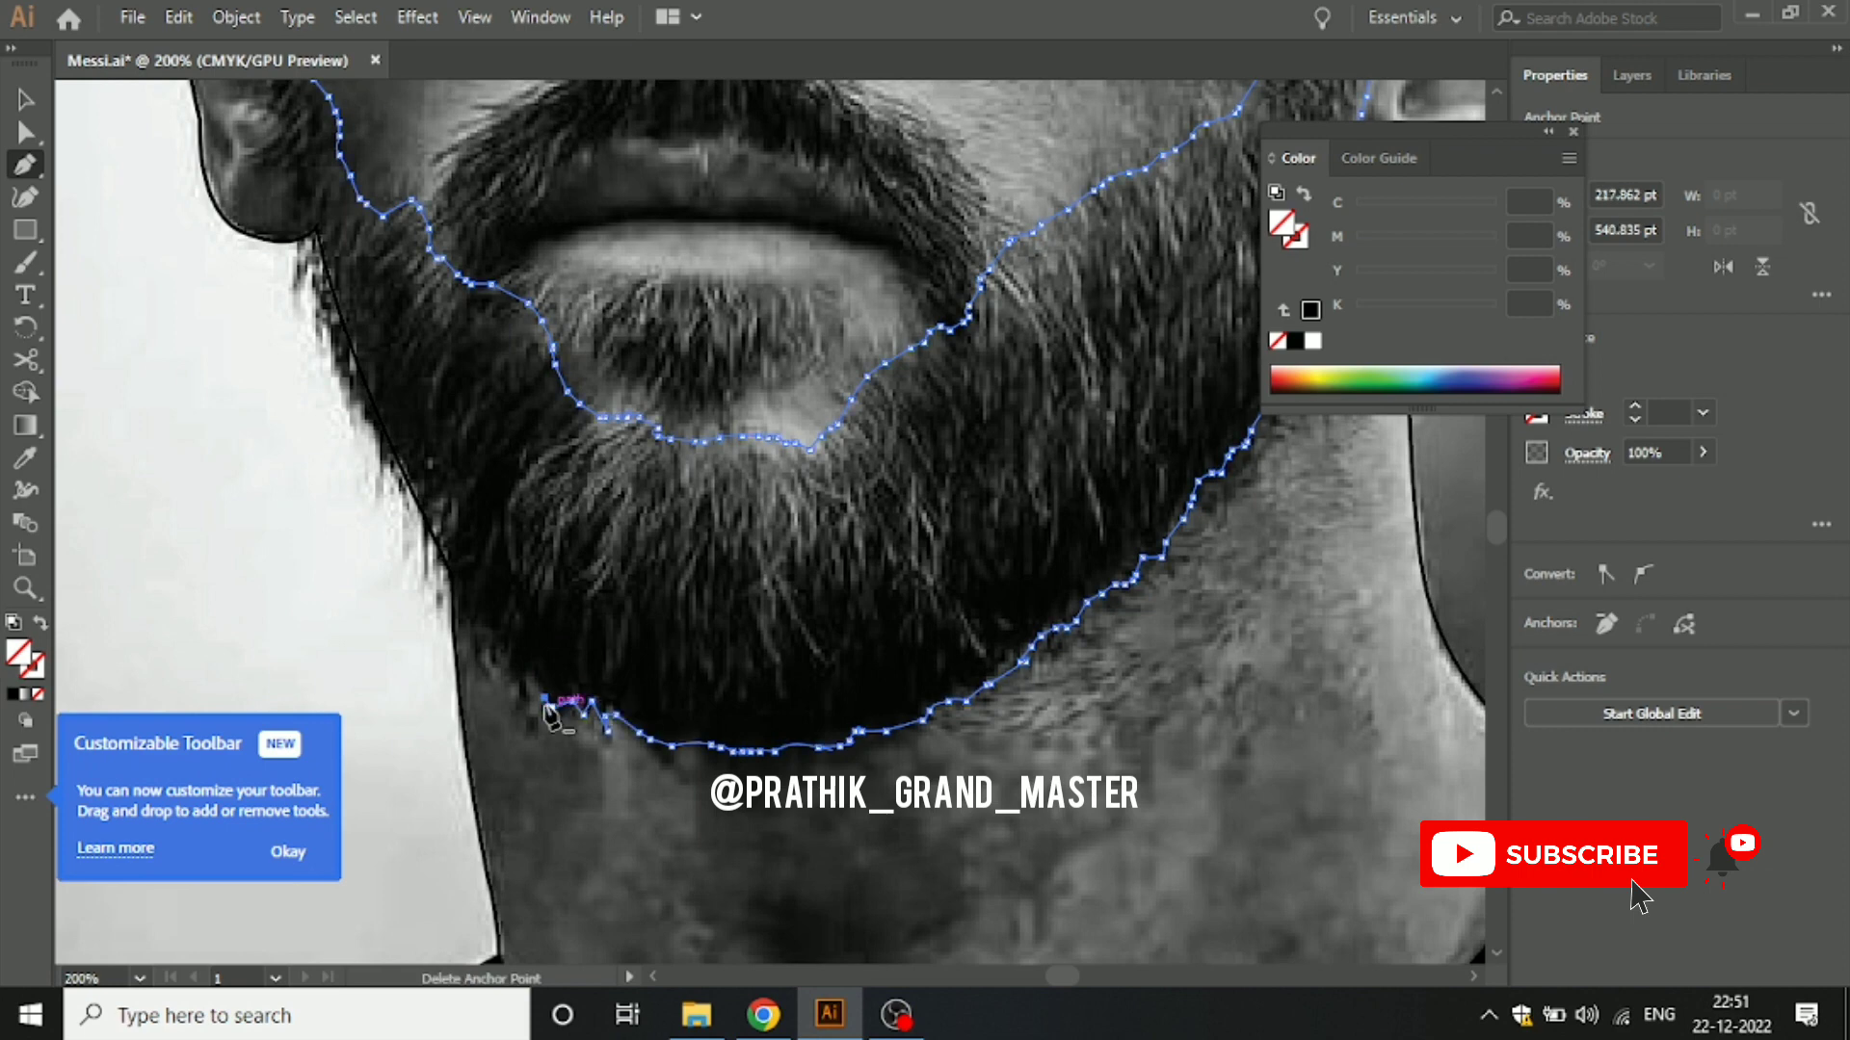
left_click_drag(526, 692, 480, 631)
left_click(475, 615)
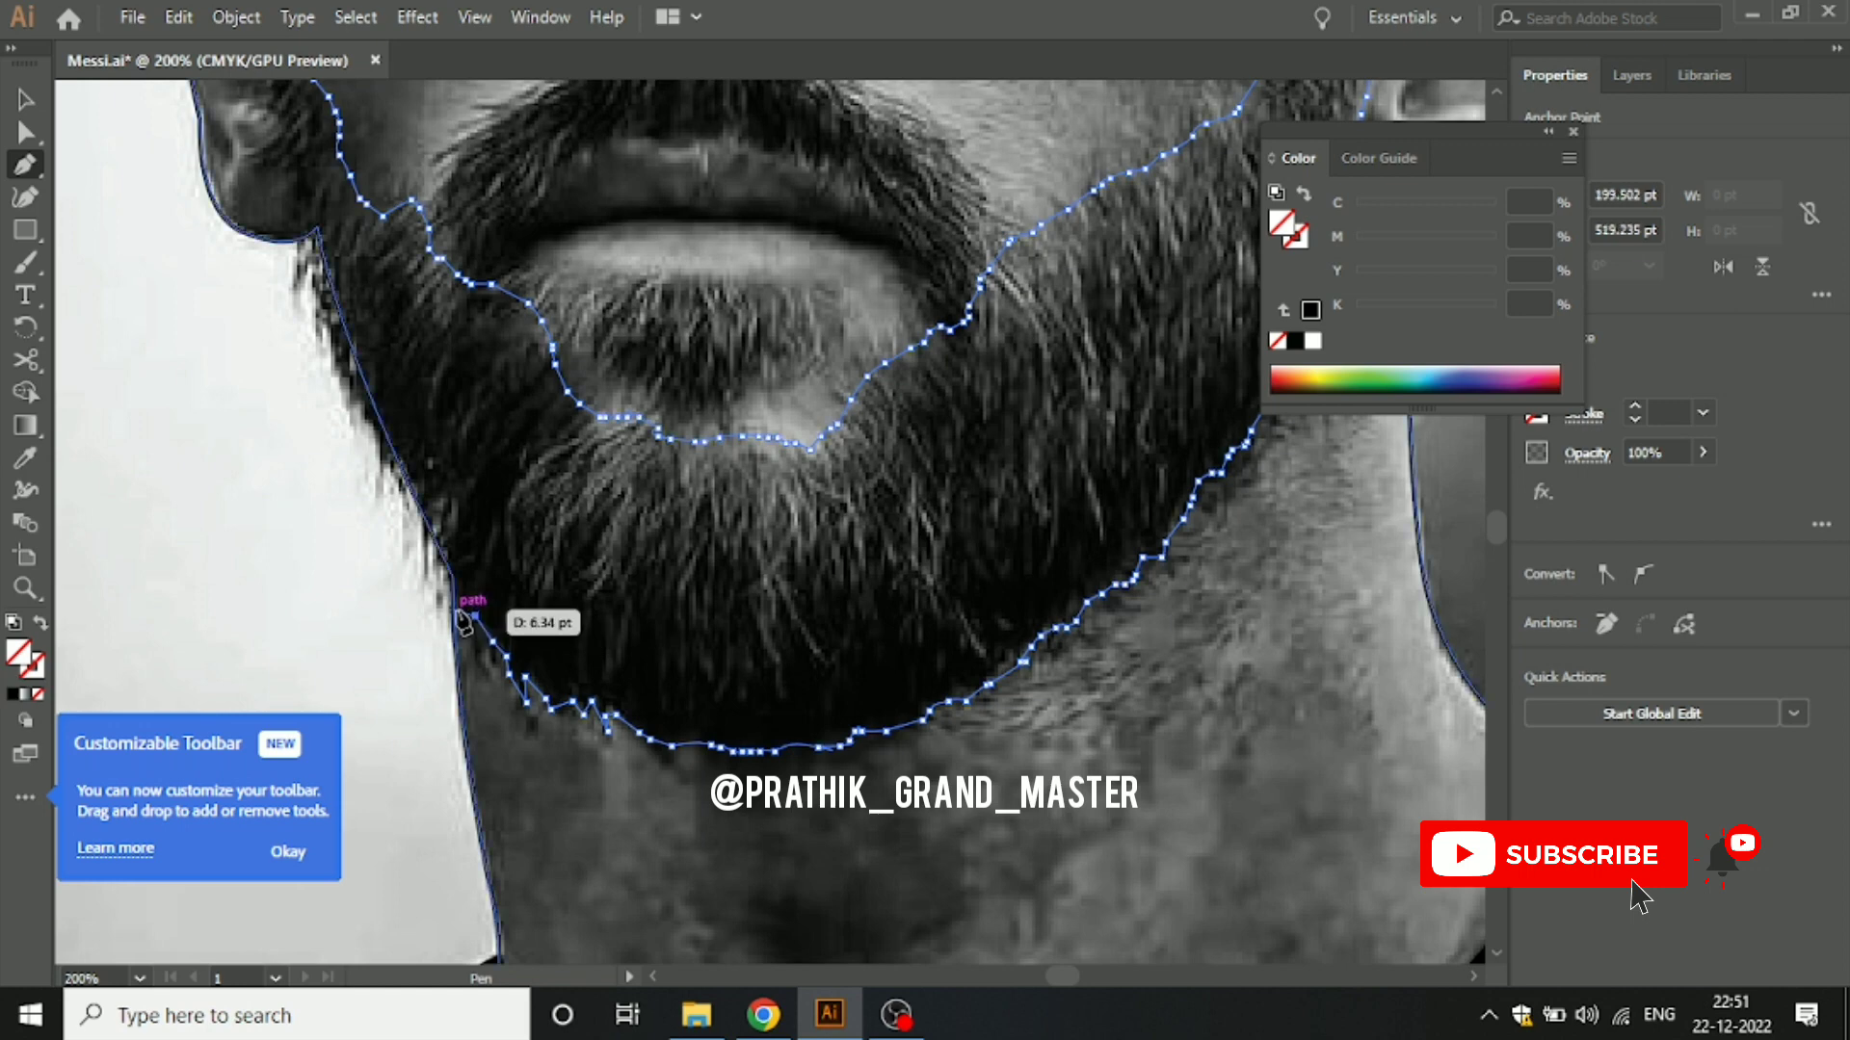
left_click(432, 585, "ctrl")
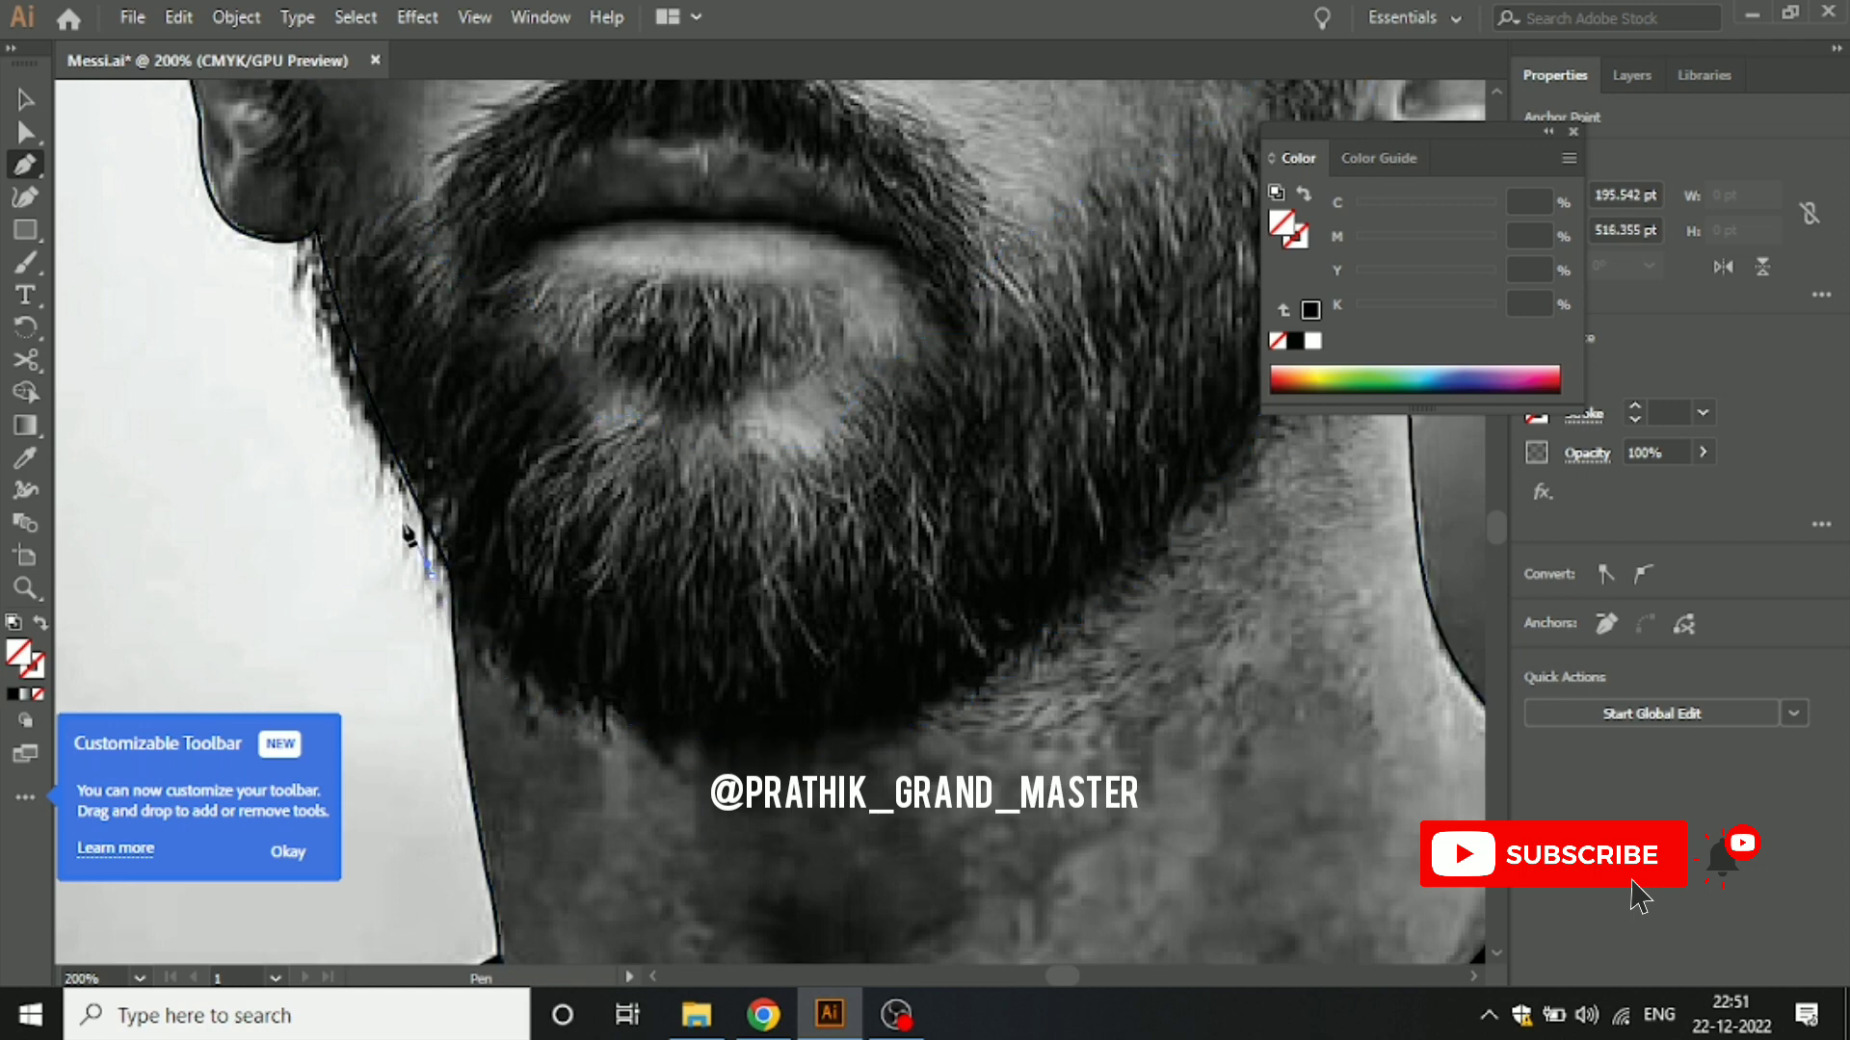
scroll(367, 497, "up", 2)
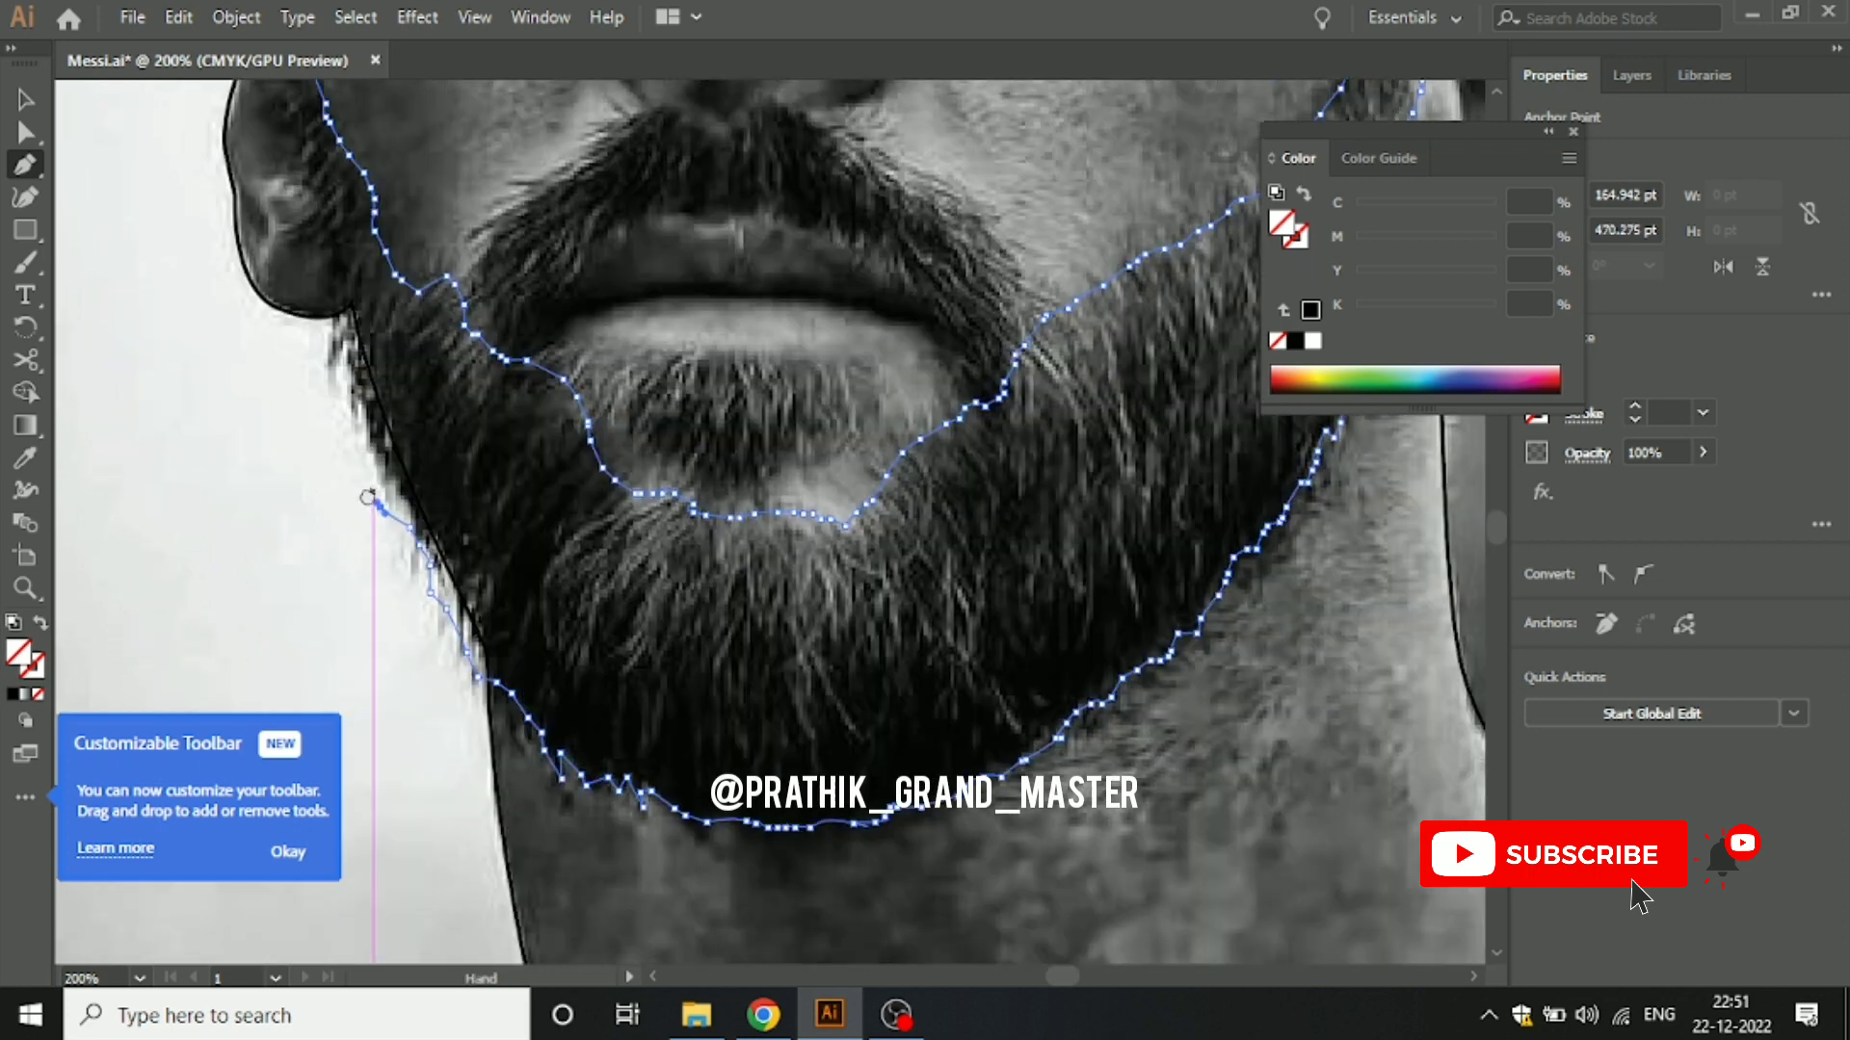
left_click(367, 497)
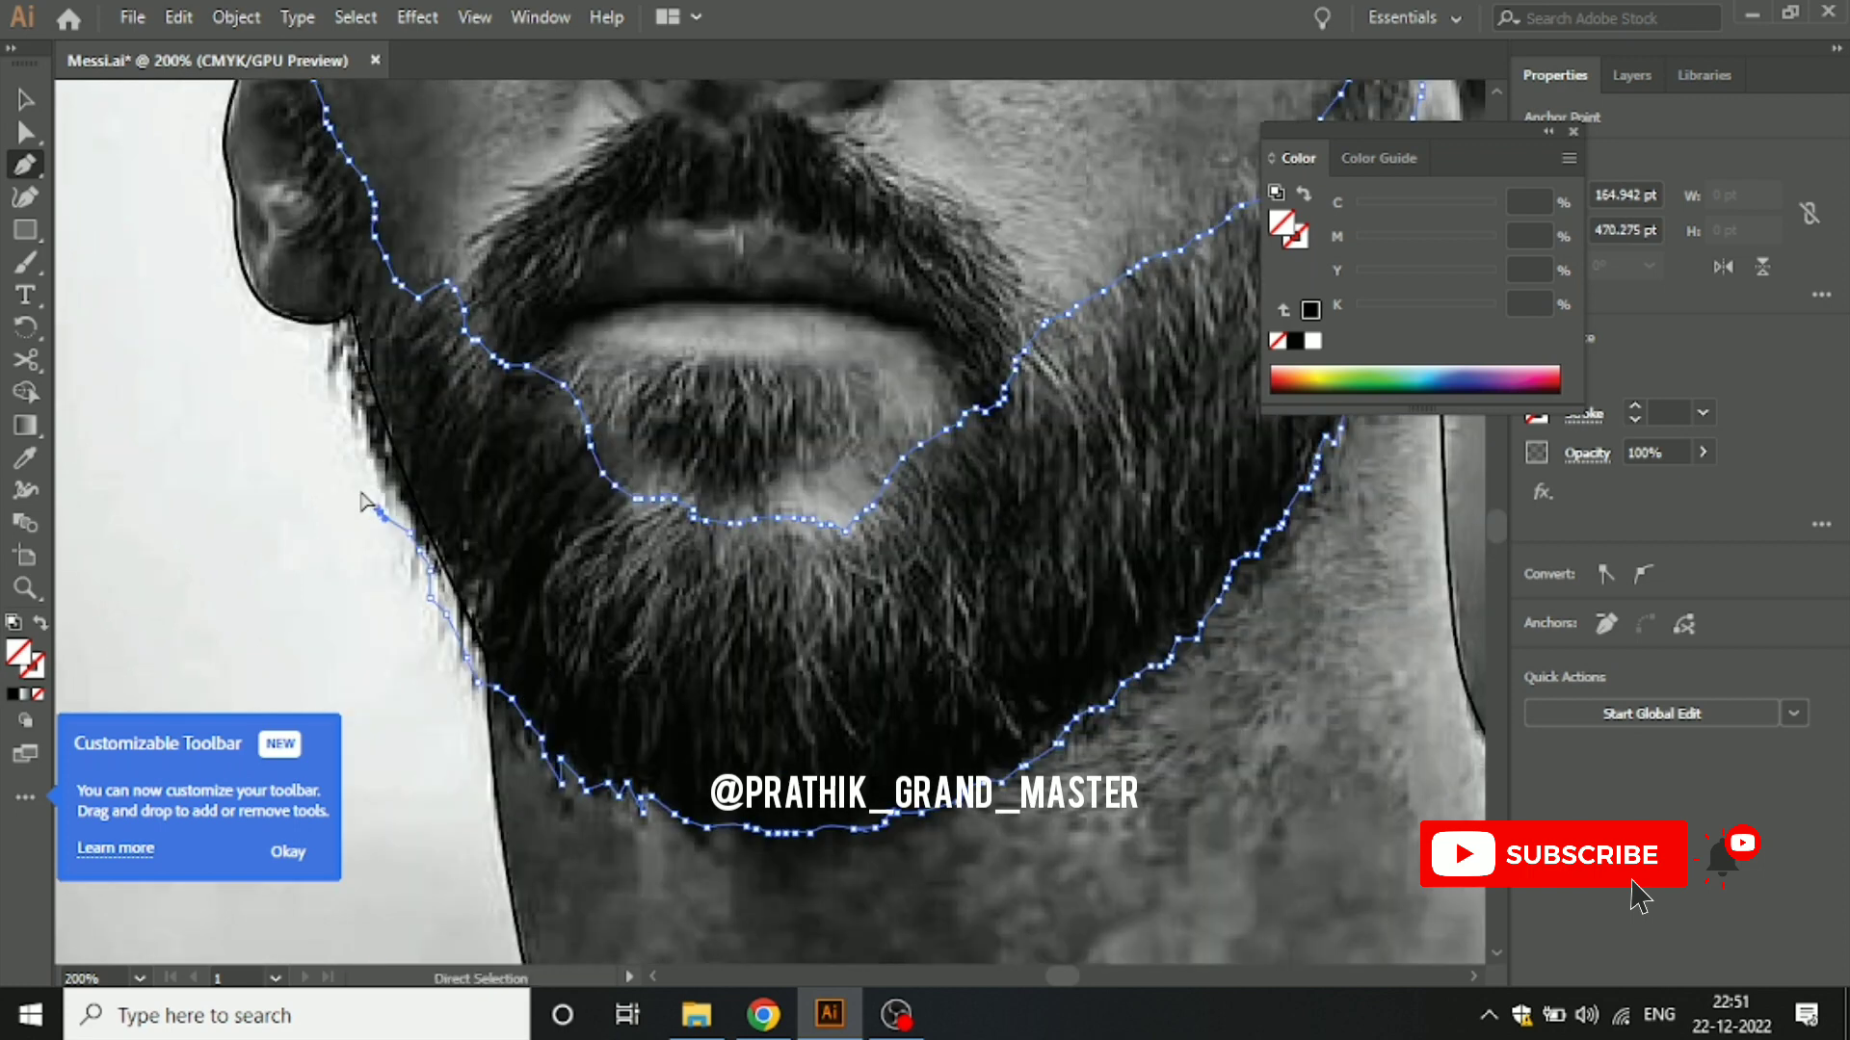
left_click(376, 438)
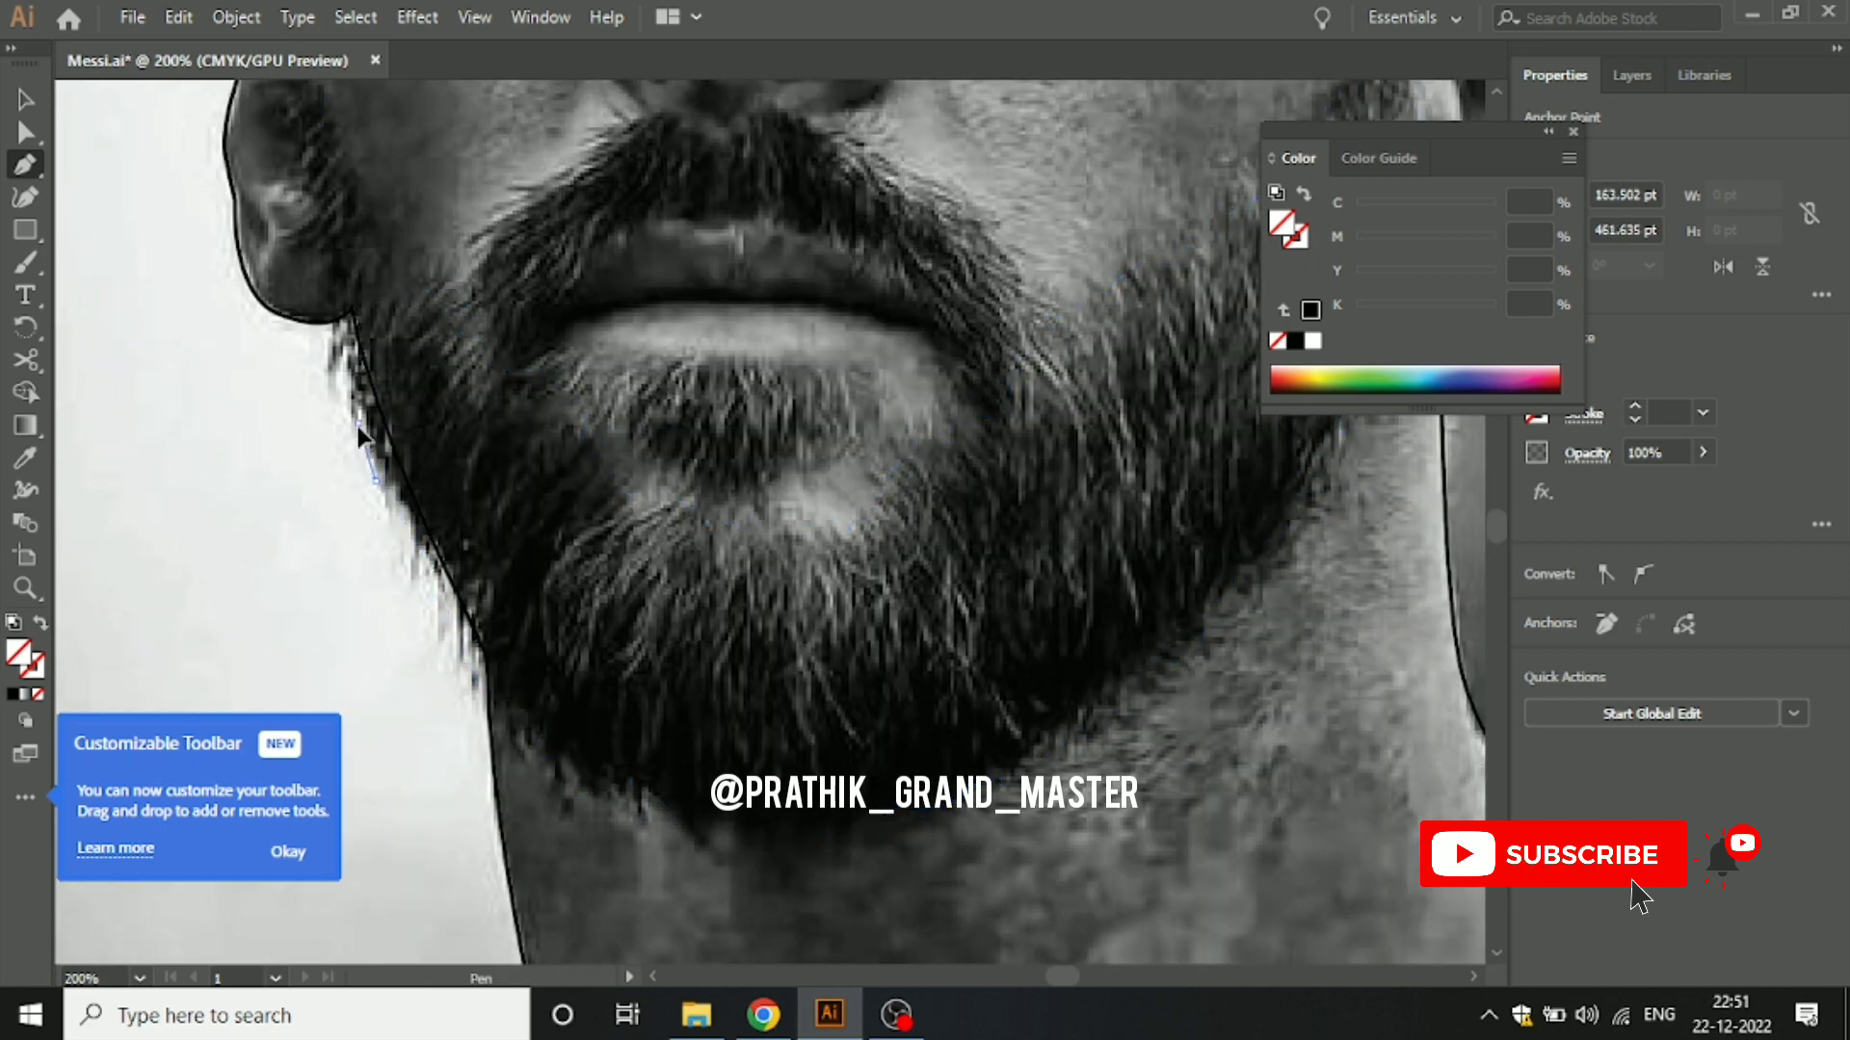
left_click(364, 409)
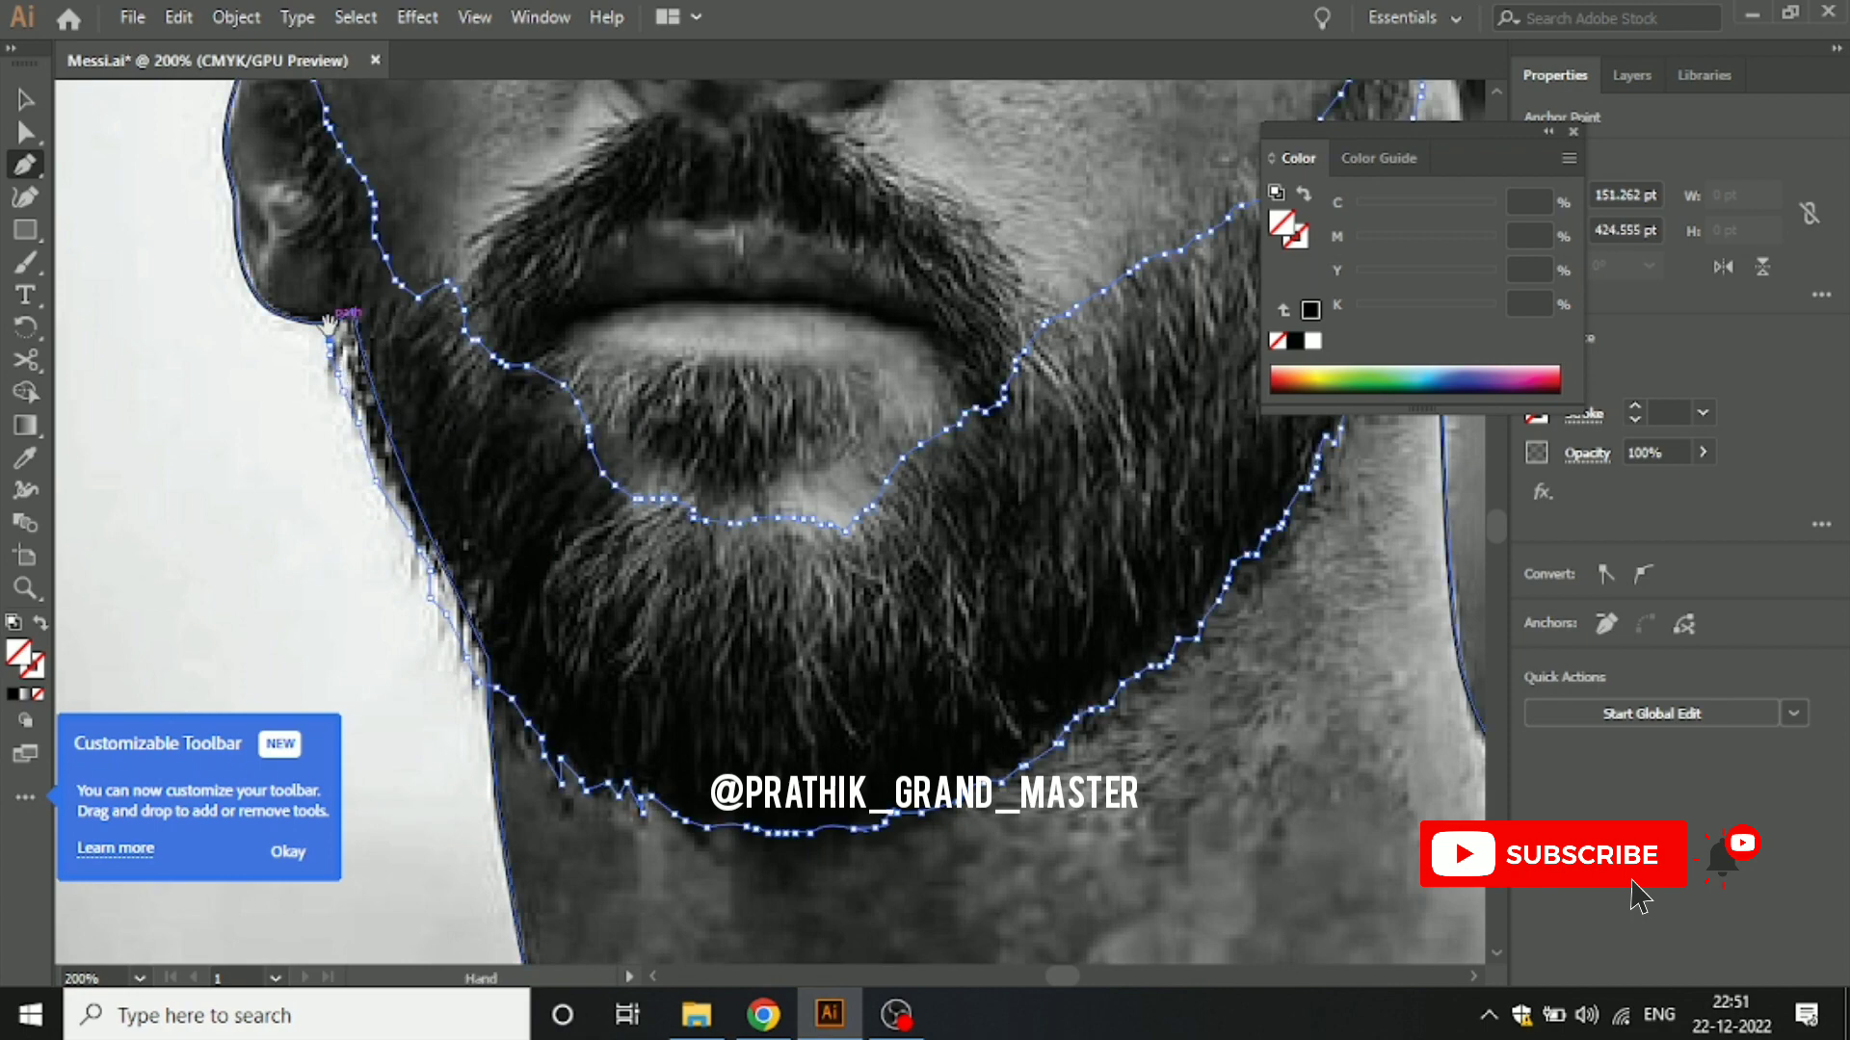
Step: Add curved anchors up the left jaw beside the ear to close the beard loop, then zoom out to 150%
left_click_drag(333, 347, 412, 510)
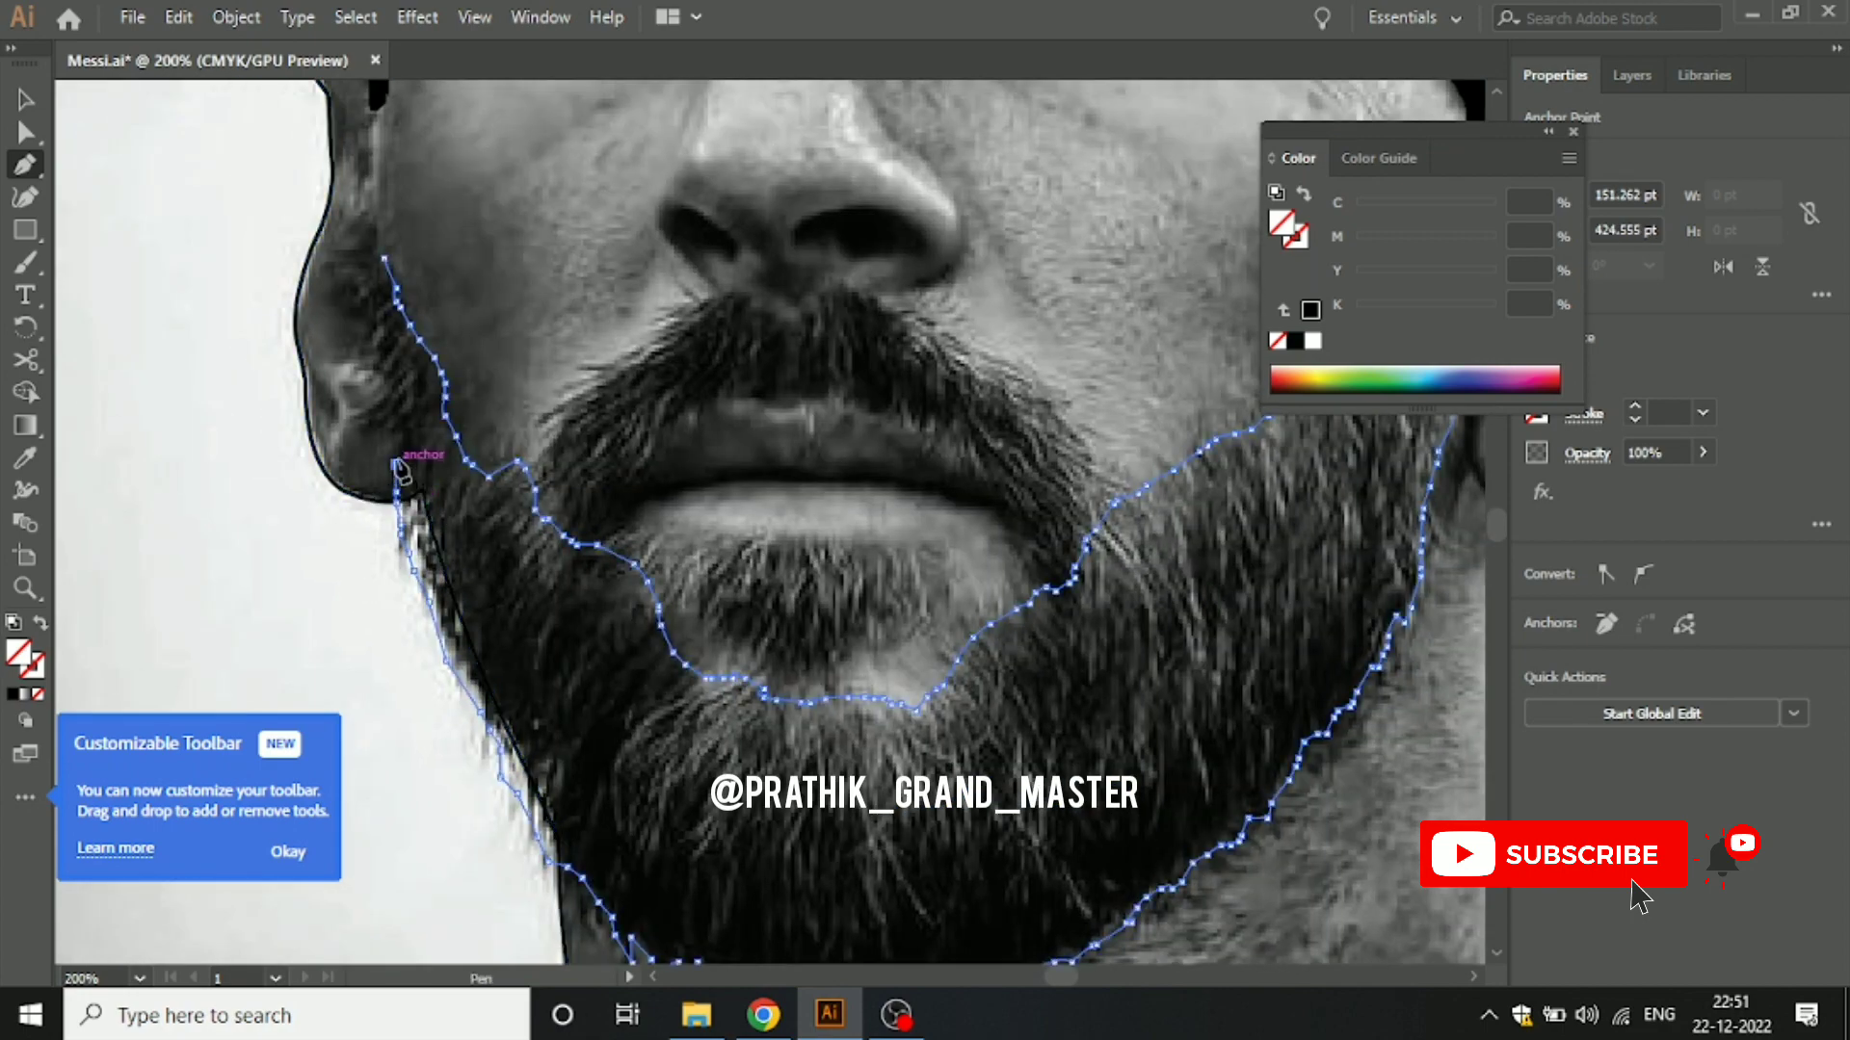
left_click(376, 423)
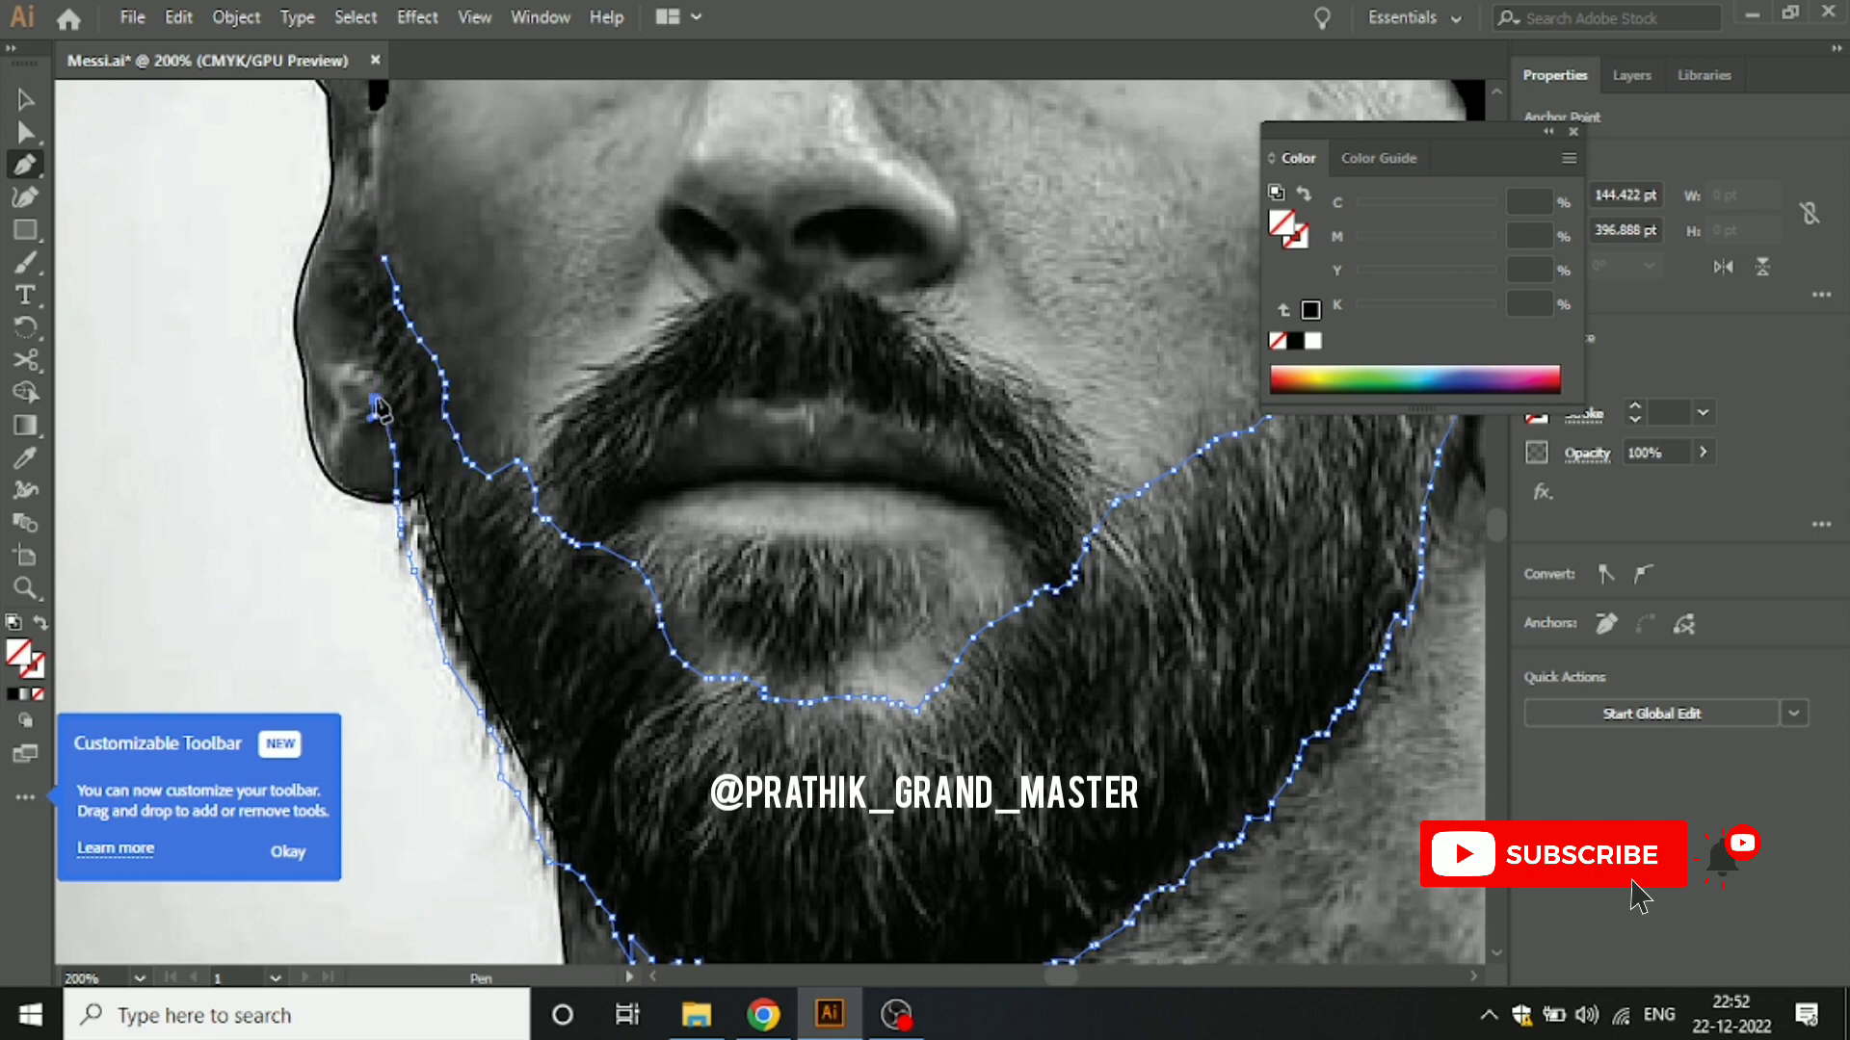
left_click_drag(380, 366, 424, 472)
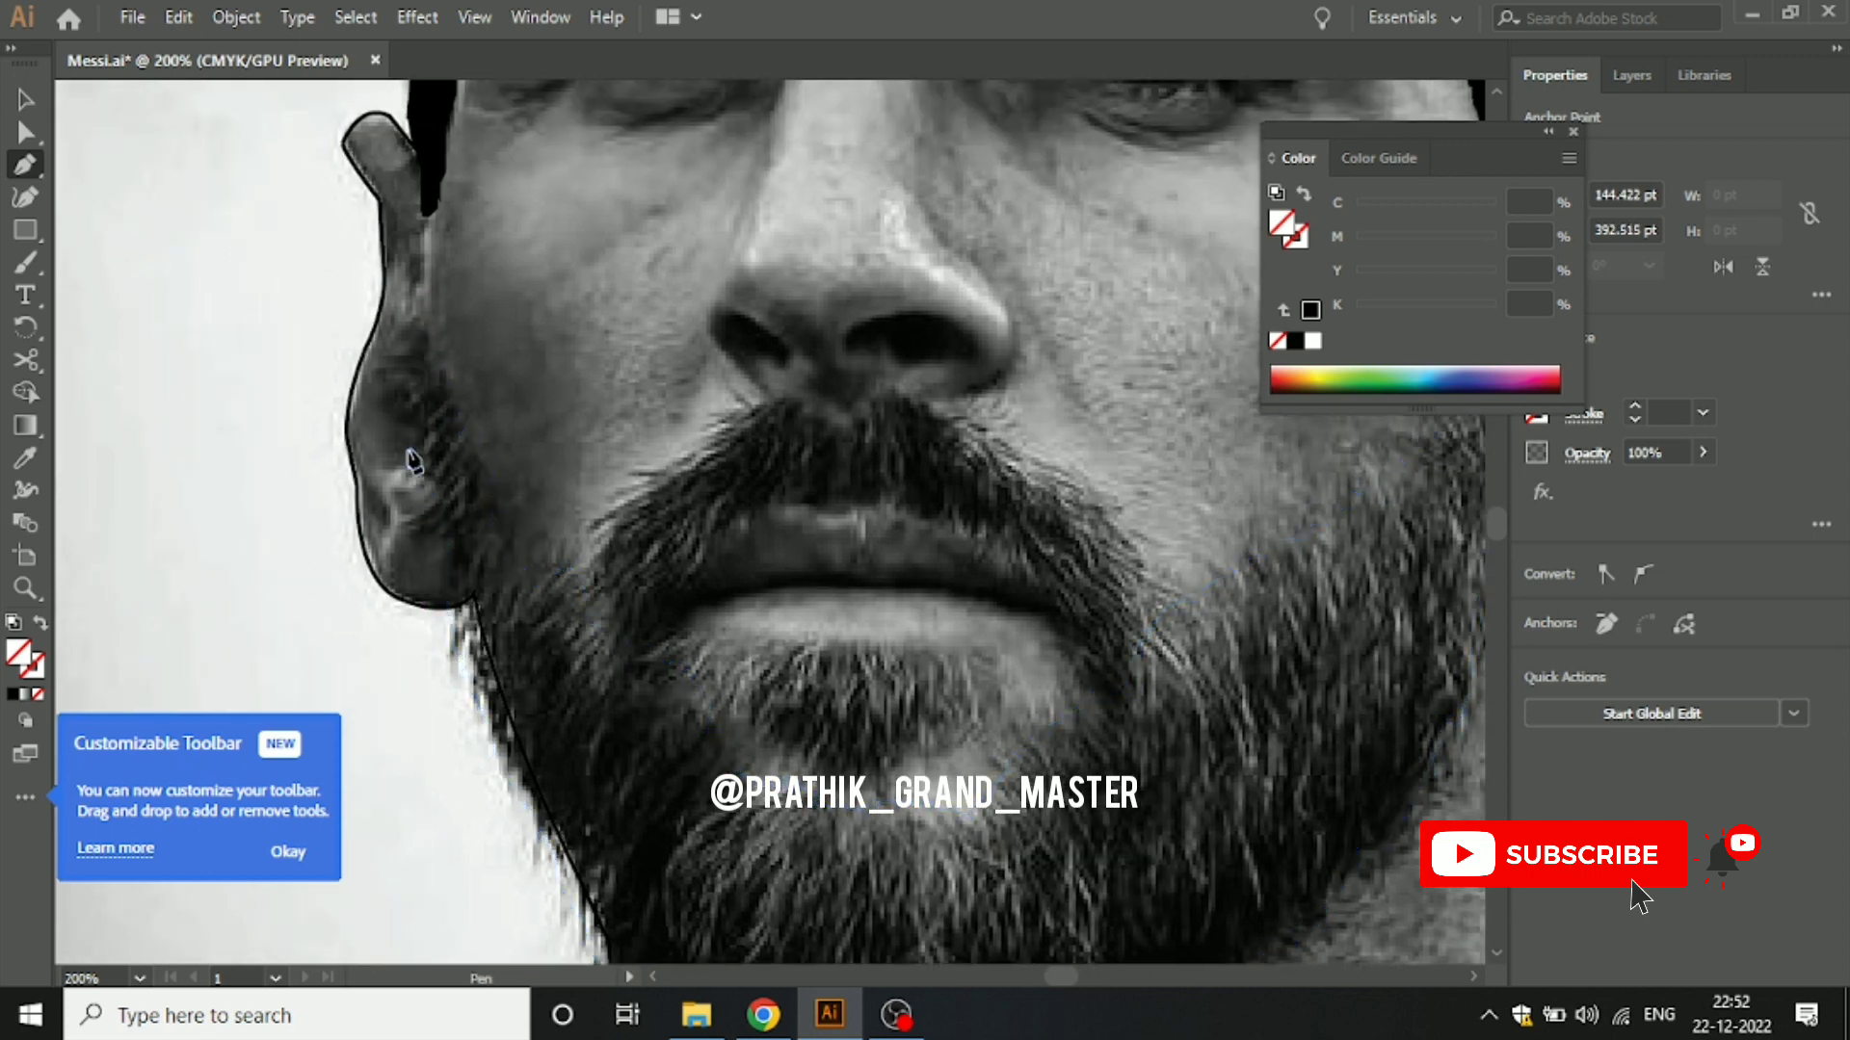
left_click(409, 409)
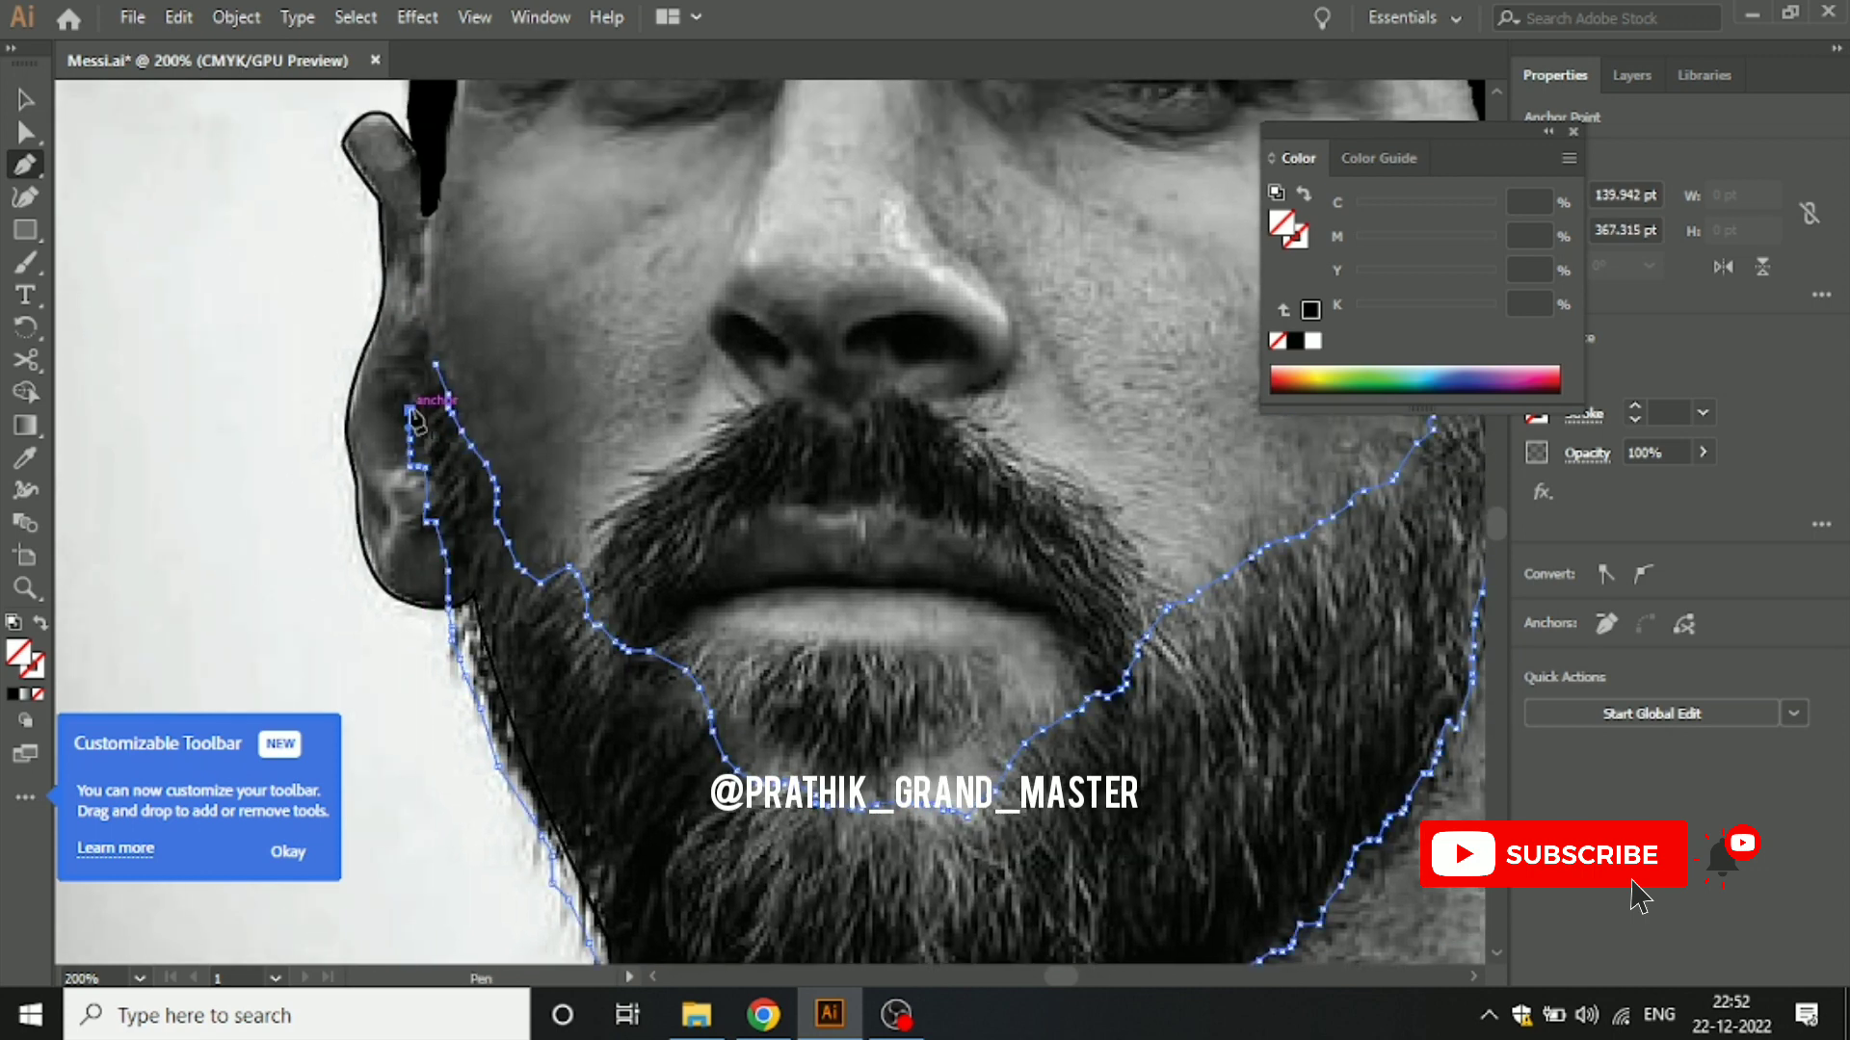
left_click_drag(408, 409, 411, 404)
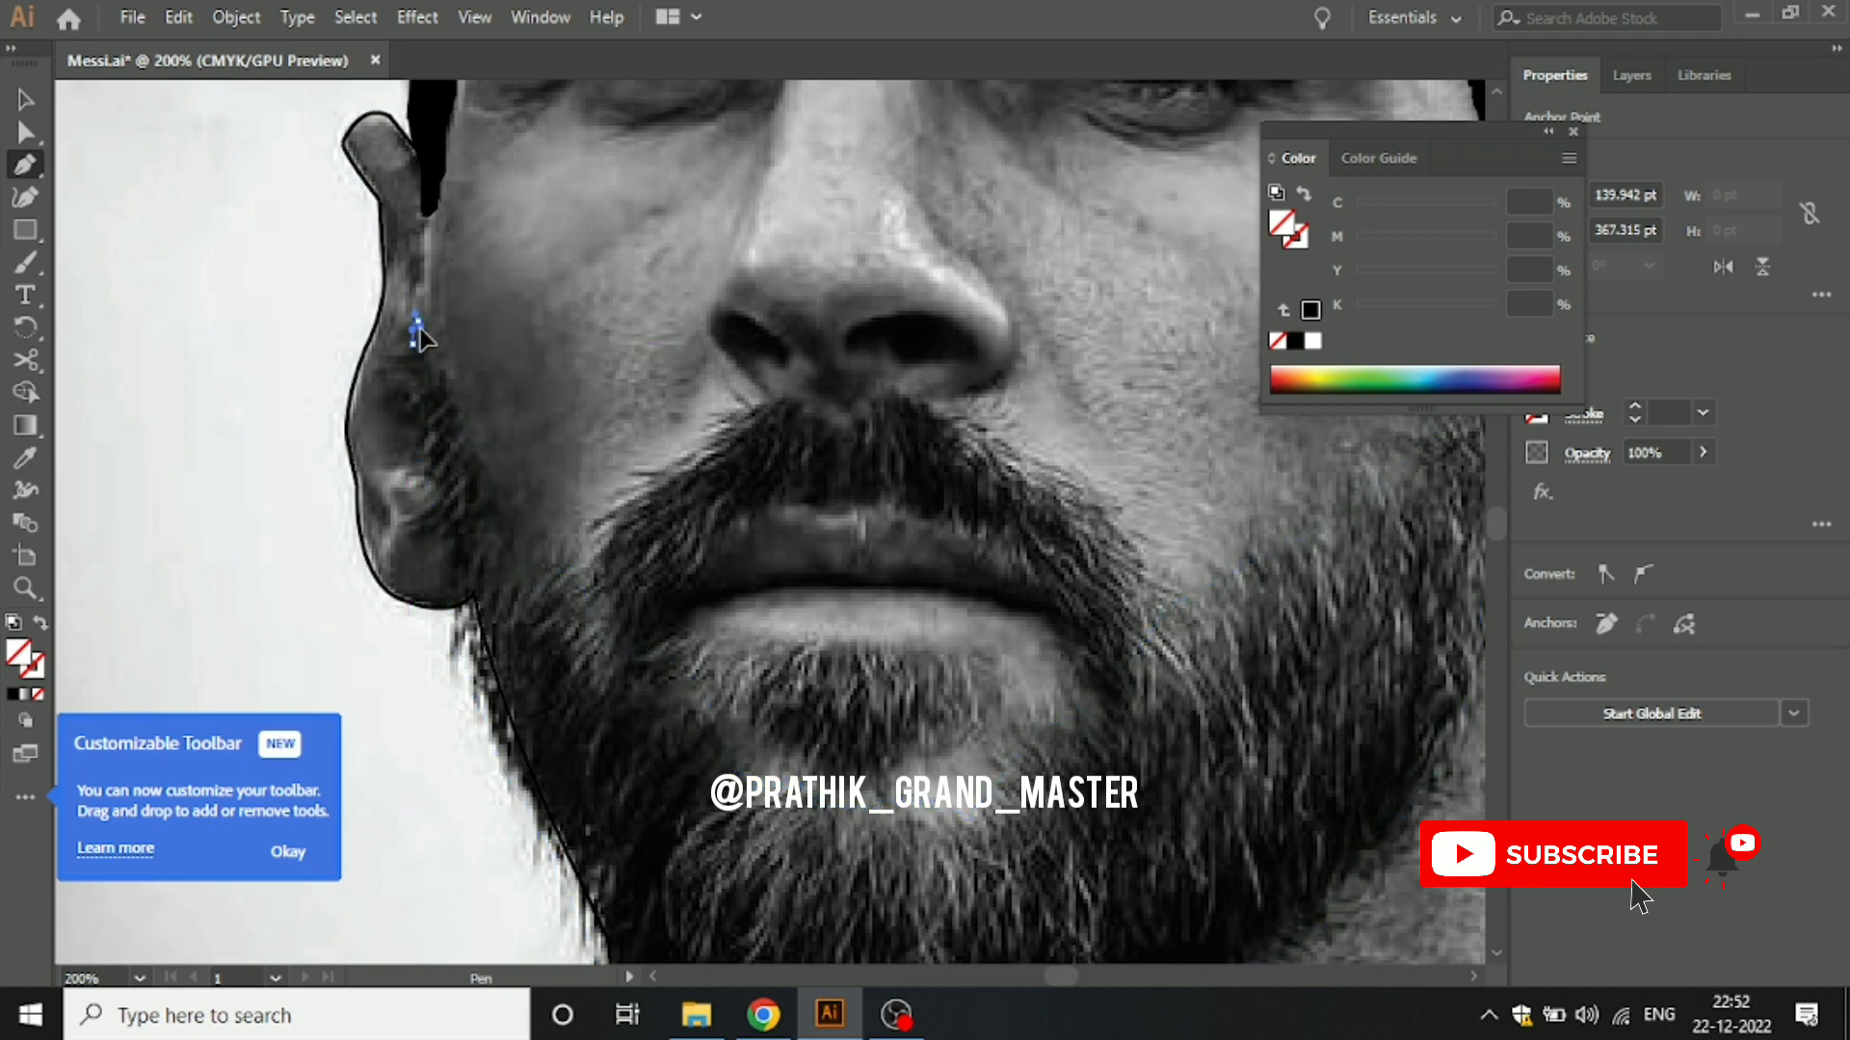
mouse_move(416, 318)
left_mouse_down()
mouse_move(438, 371)
mouse_move(420, 296)
left_mouse_up()
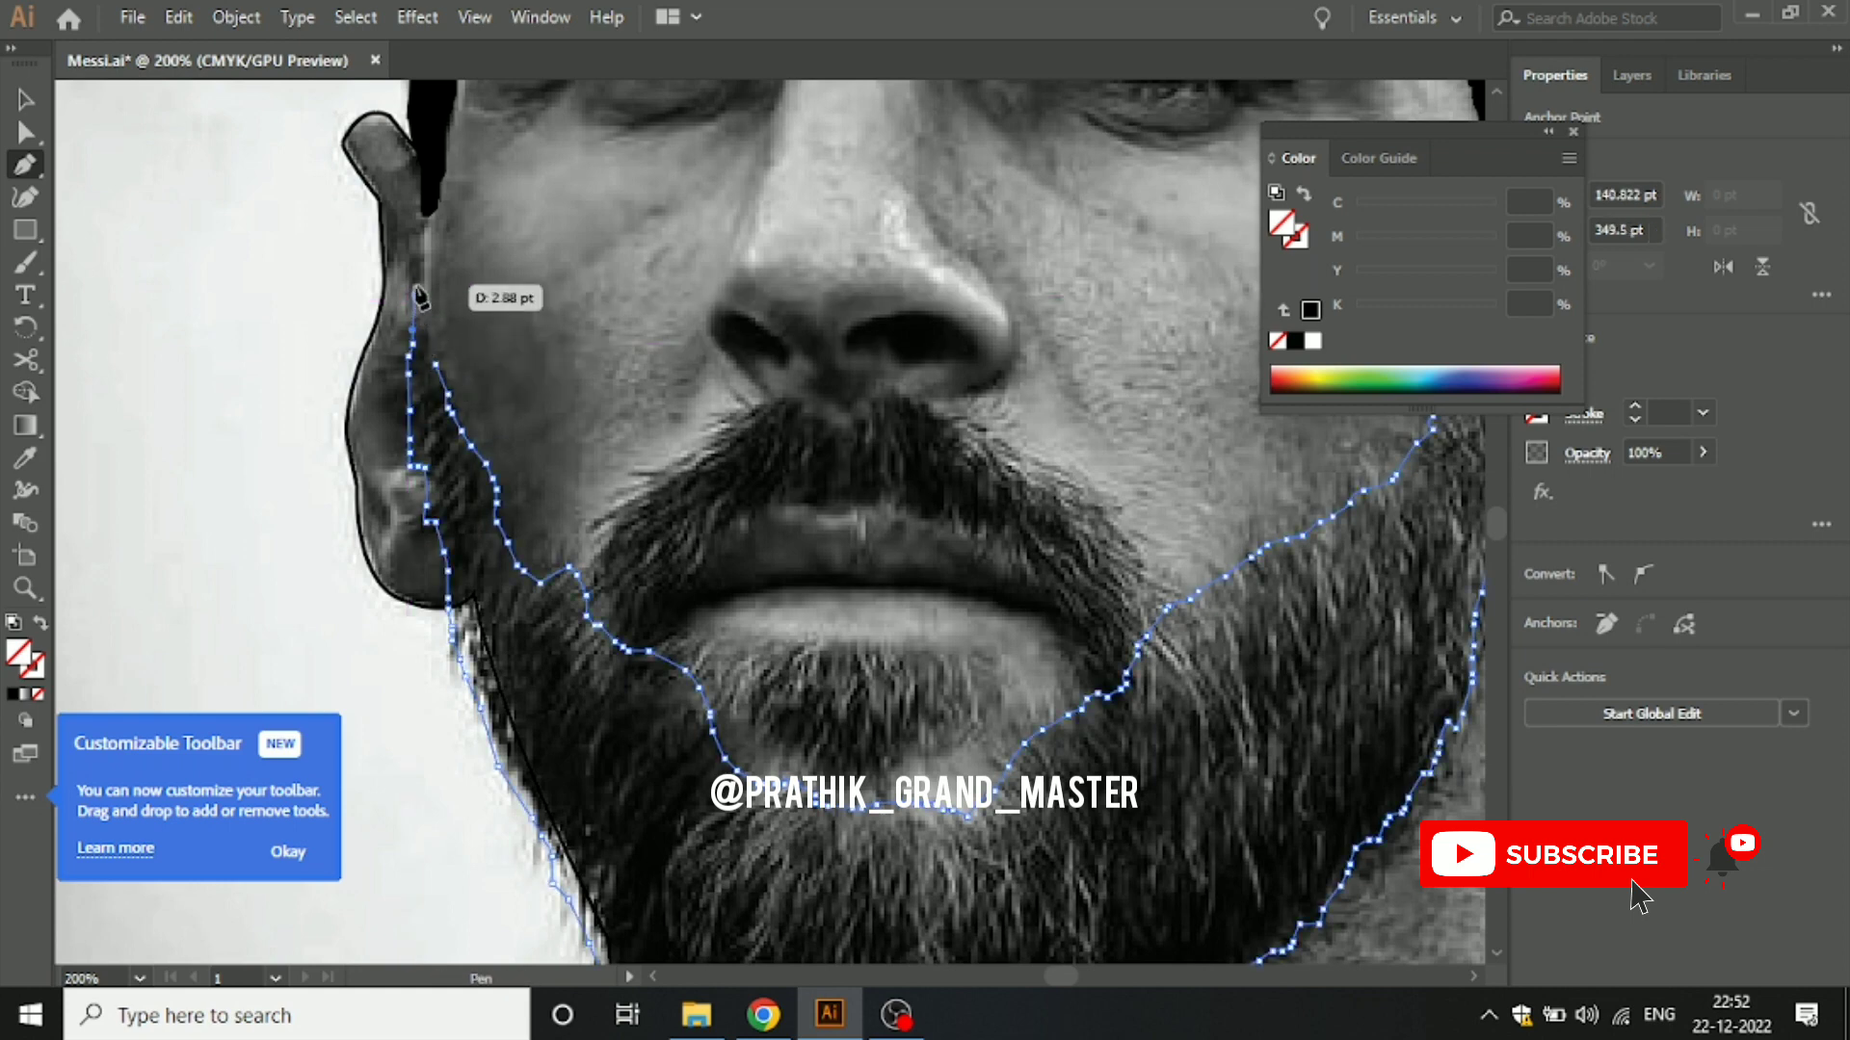
left_click(413, 266, "ctrl")
left_click_drag(420, 216, 438, 376)
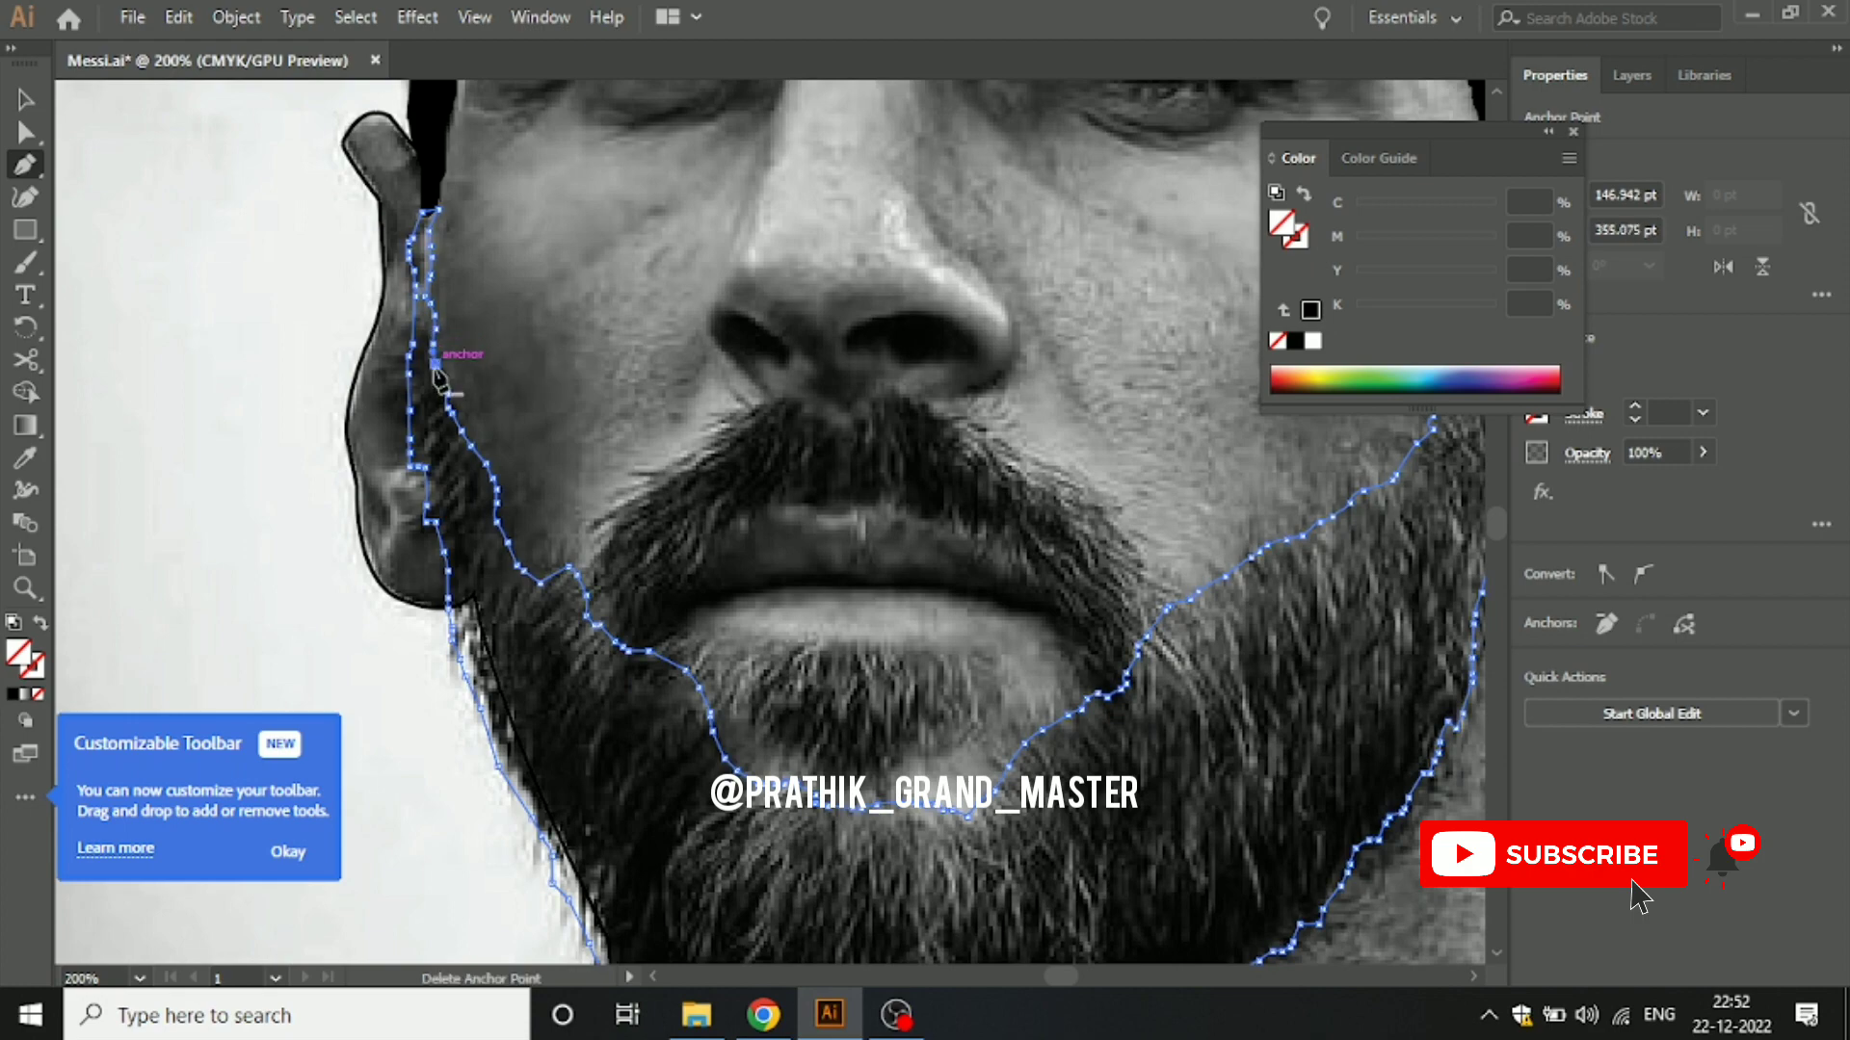
scroll(436, 368, "down", 1)
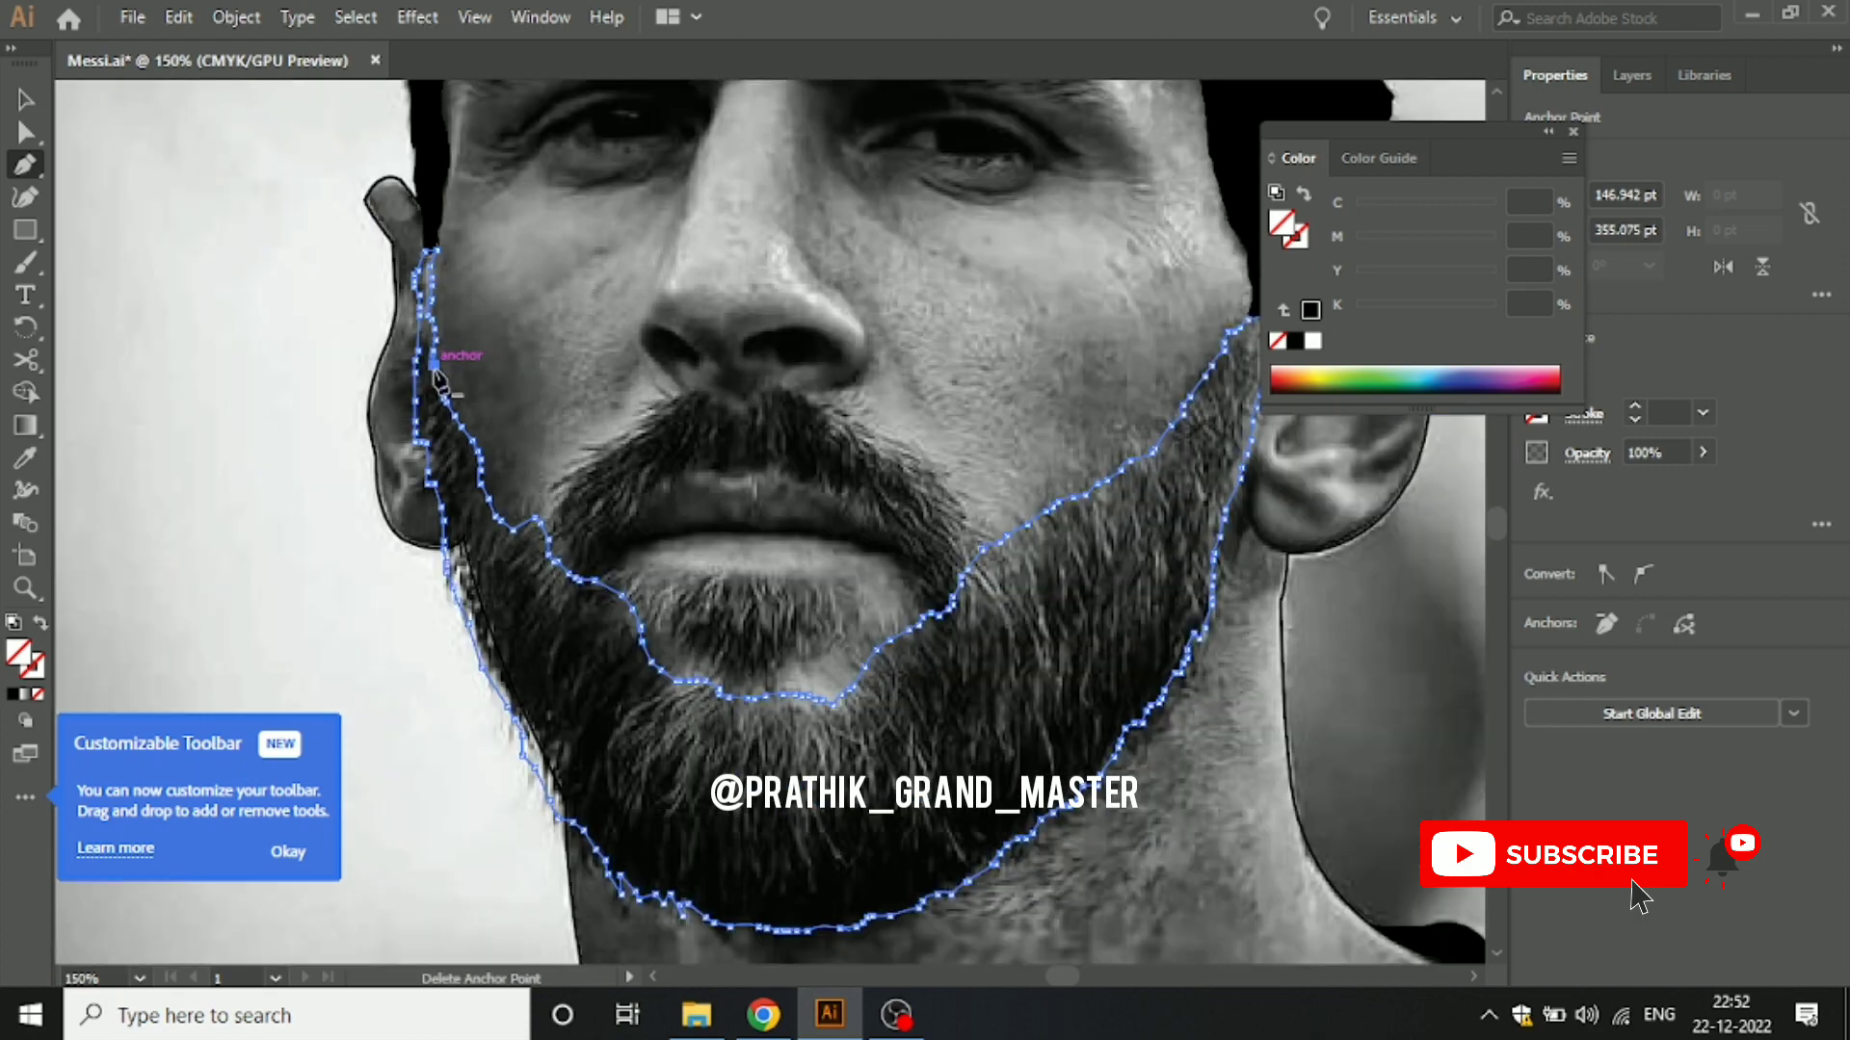
Step: Give the beard path a black (K 100) fill, then deselect and reselect the beard shape
left_click(12, 695)
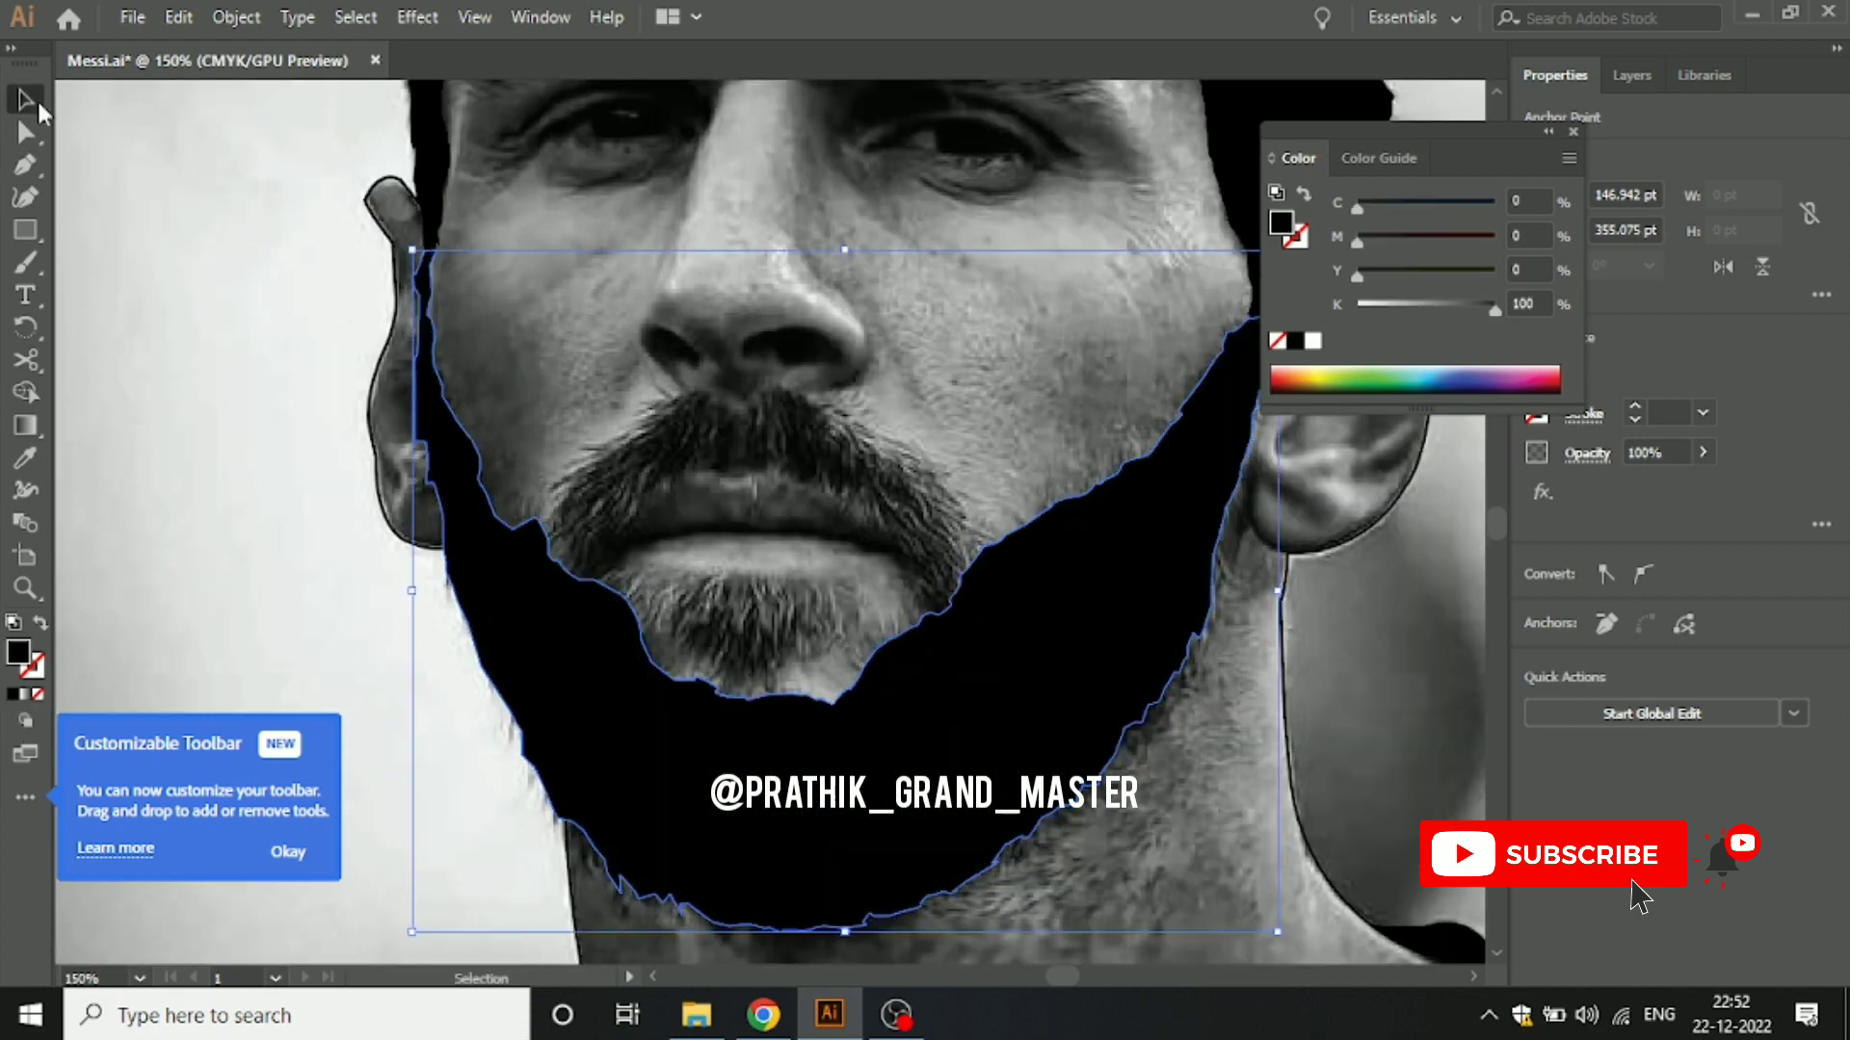
left_click(23, 102)
left_click(133, 274)
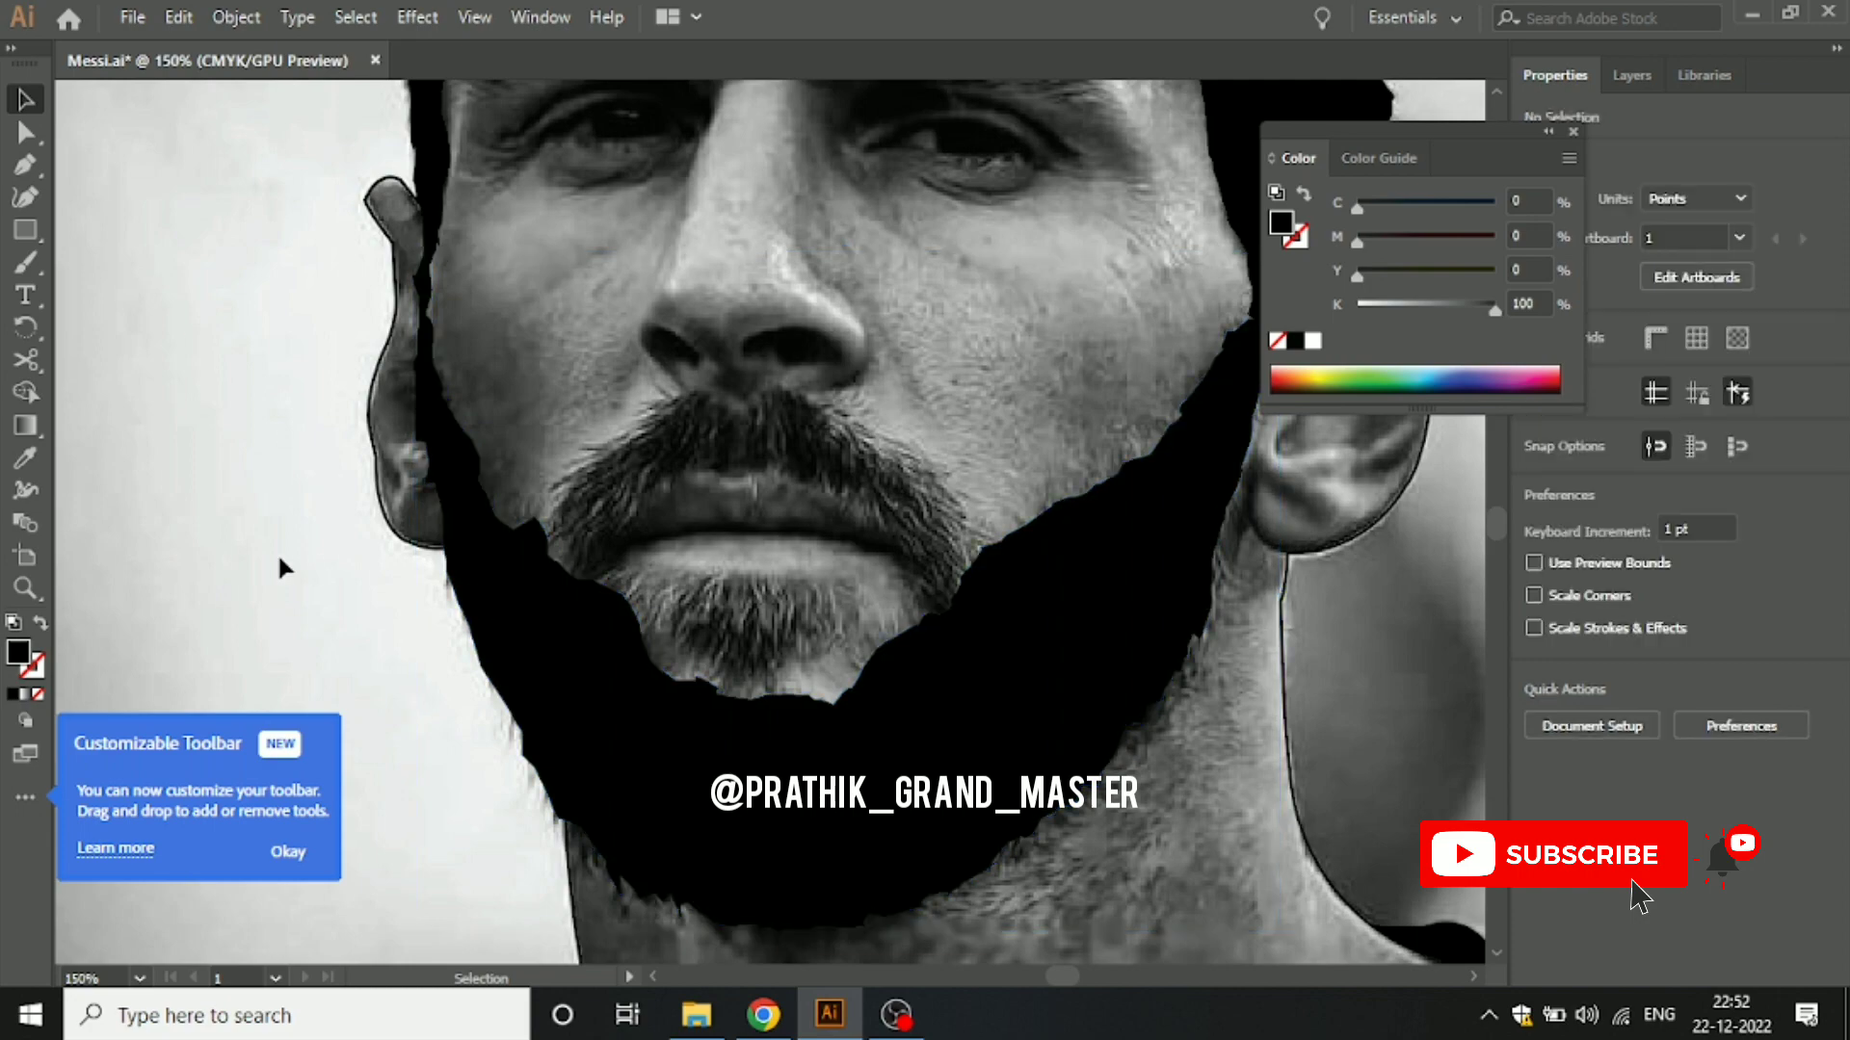
scroll(279, 560, "down", 3)
scroll(279, 560, "up", 1)
scroll(279, 561, "up", 2)
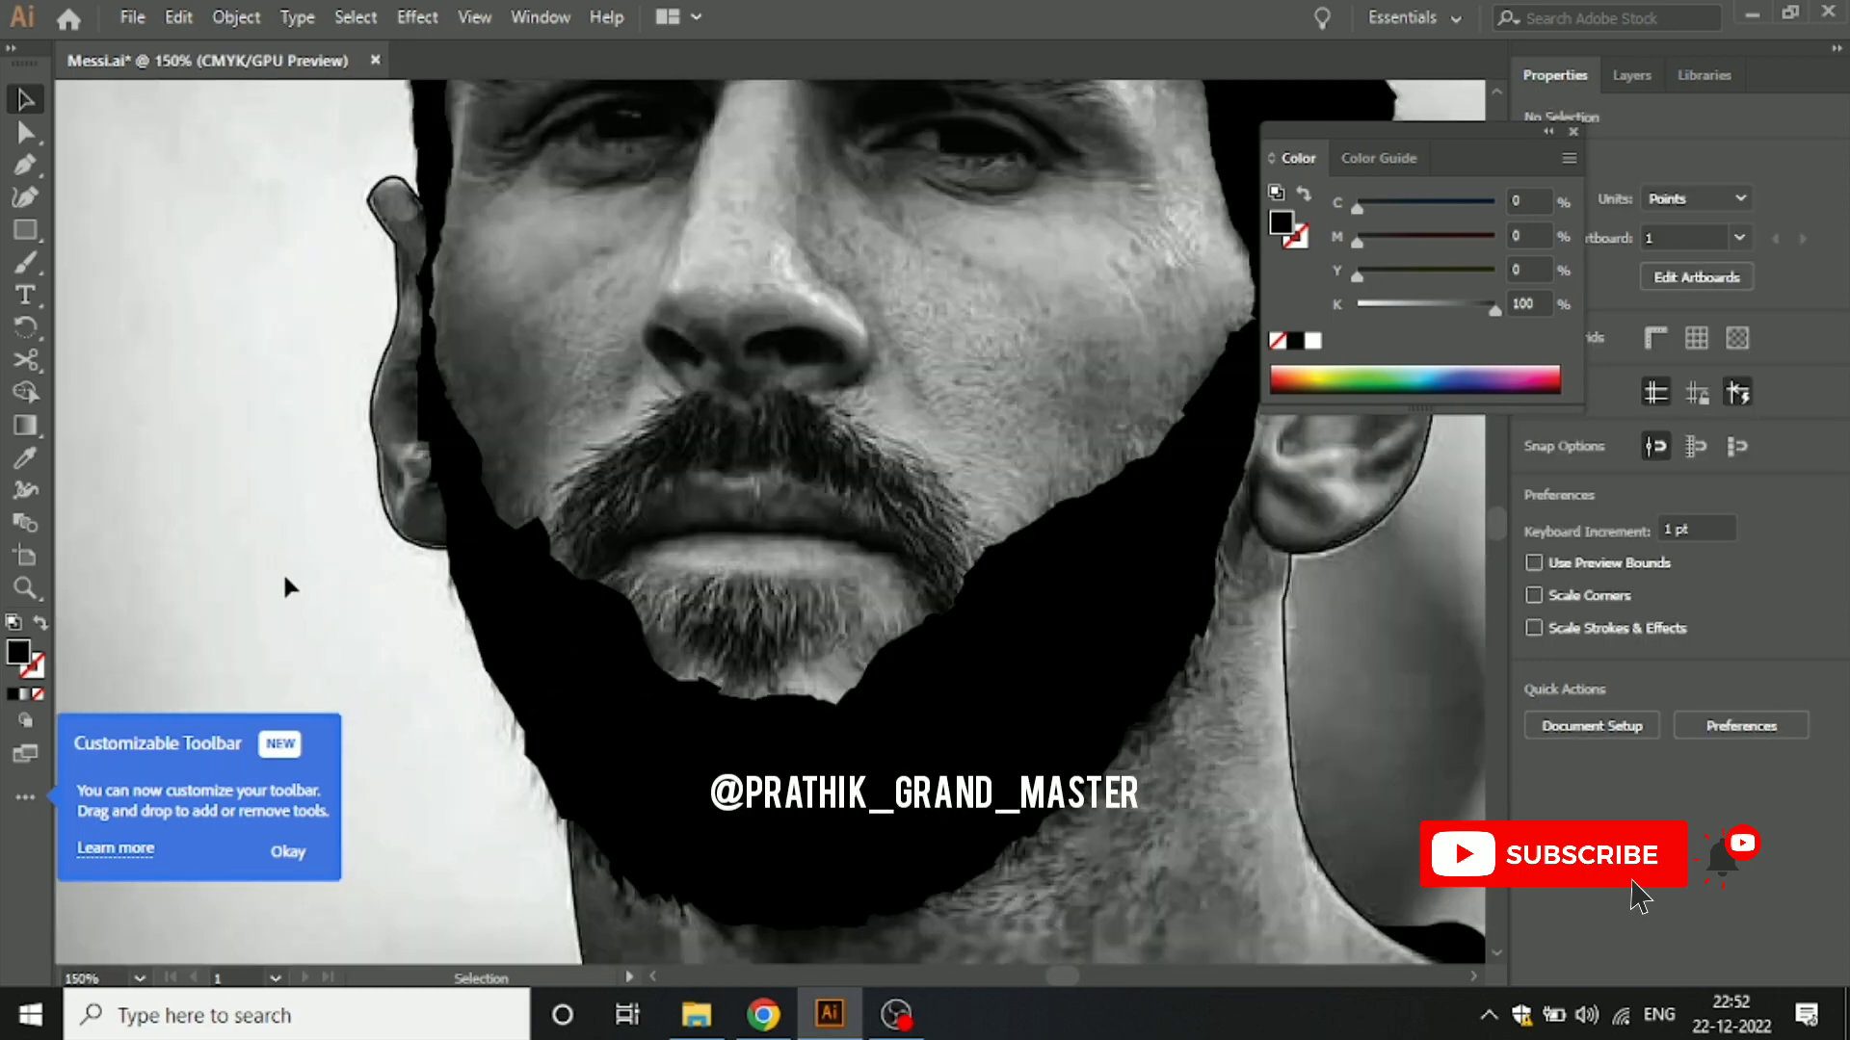
key("alt")
left_click(536, 581)
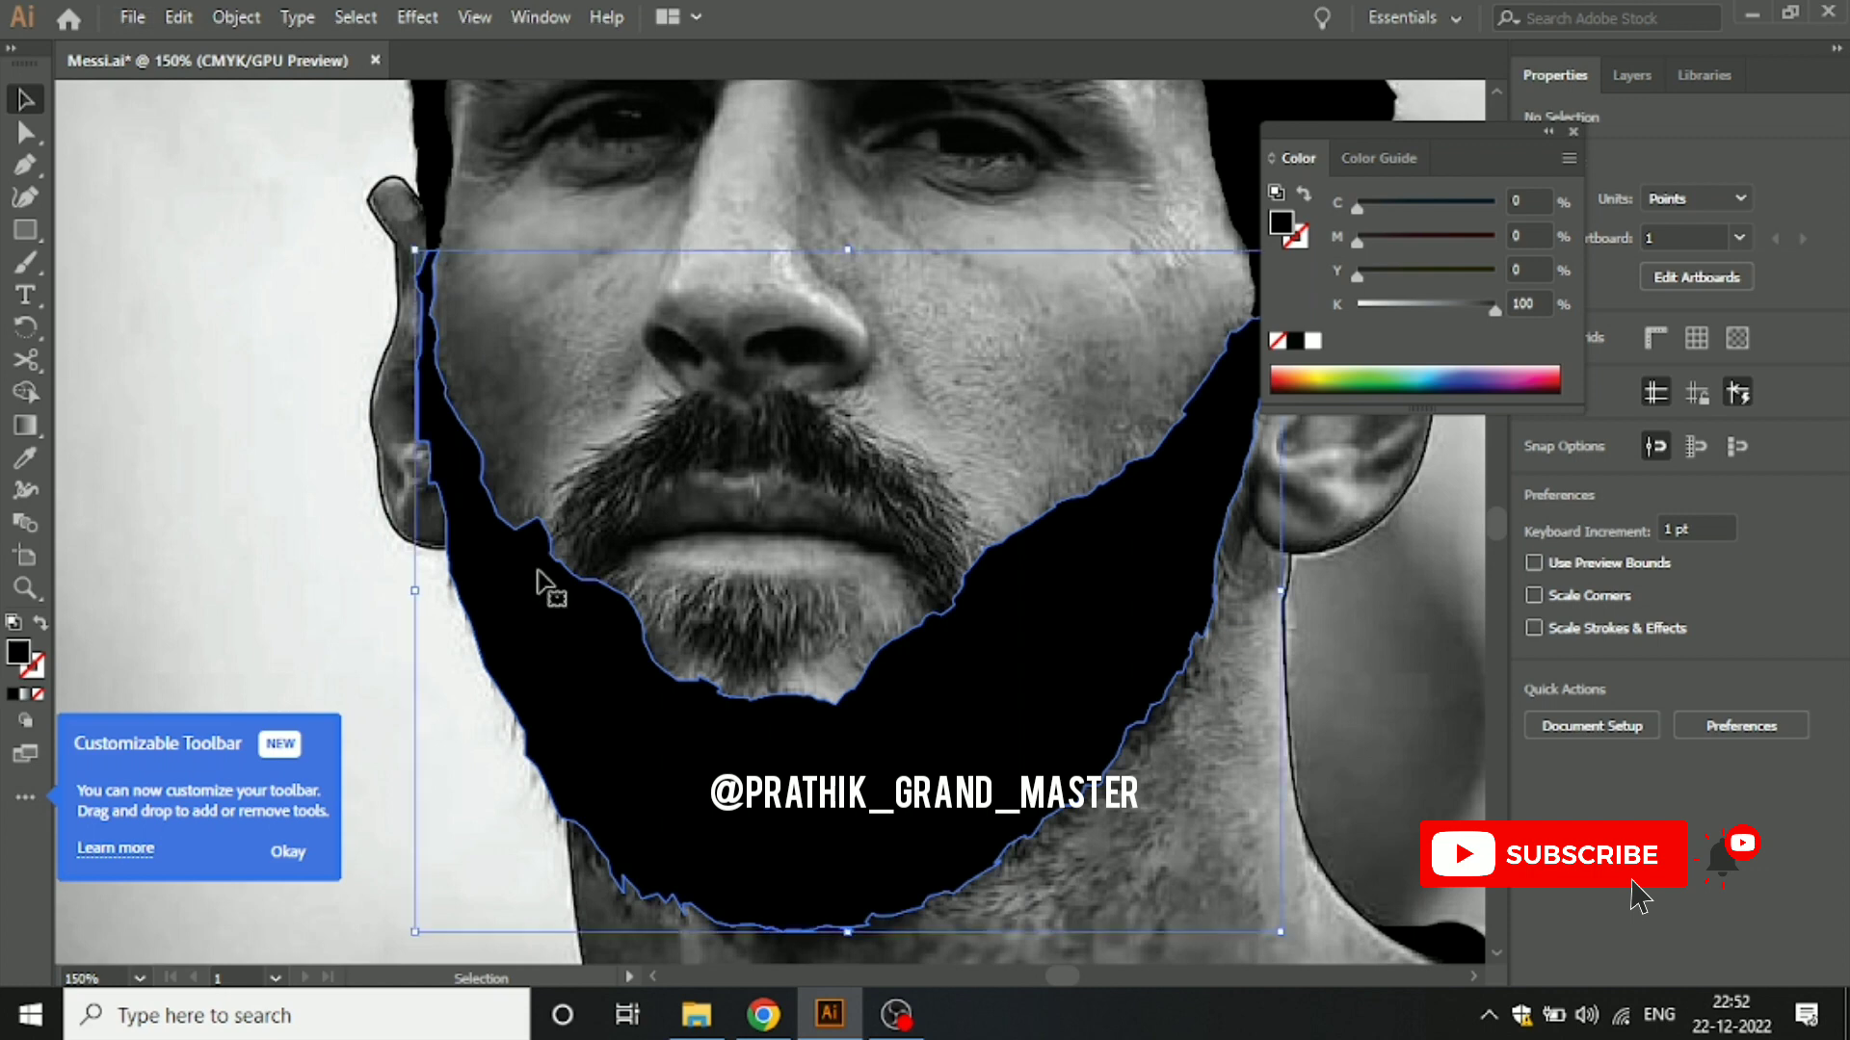
Step: After searching the hidden tool groups, drag the Smooth Tool from the Edit Toolbar drawer into the left toolbar
right_click(26, 362)
right_click(26, 328)
right_click(26, 264)
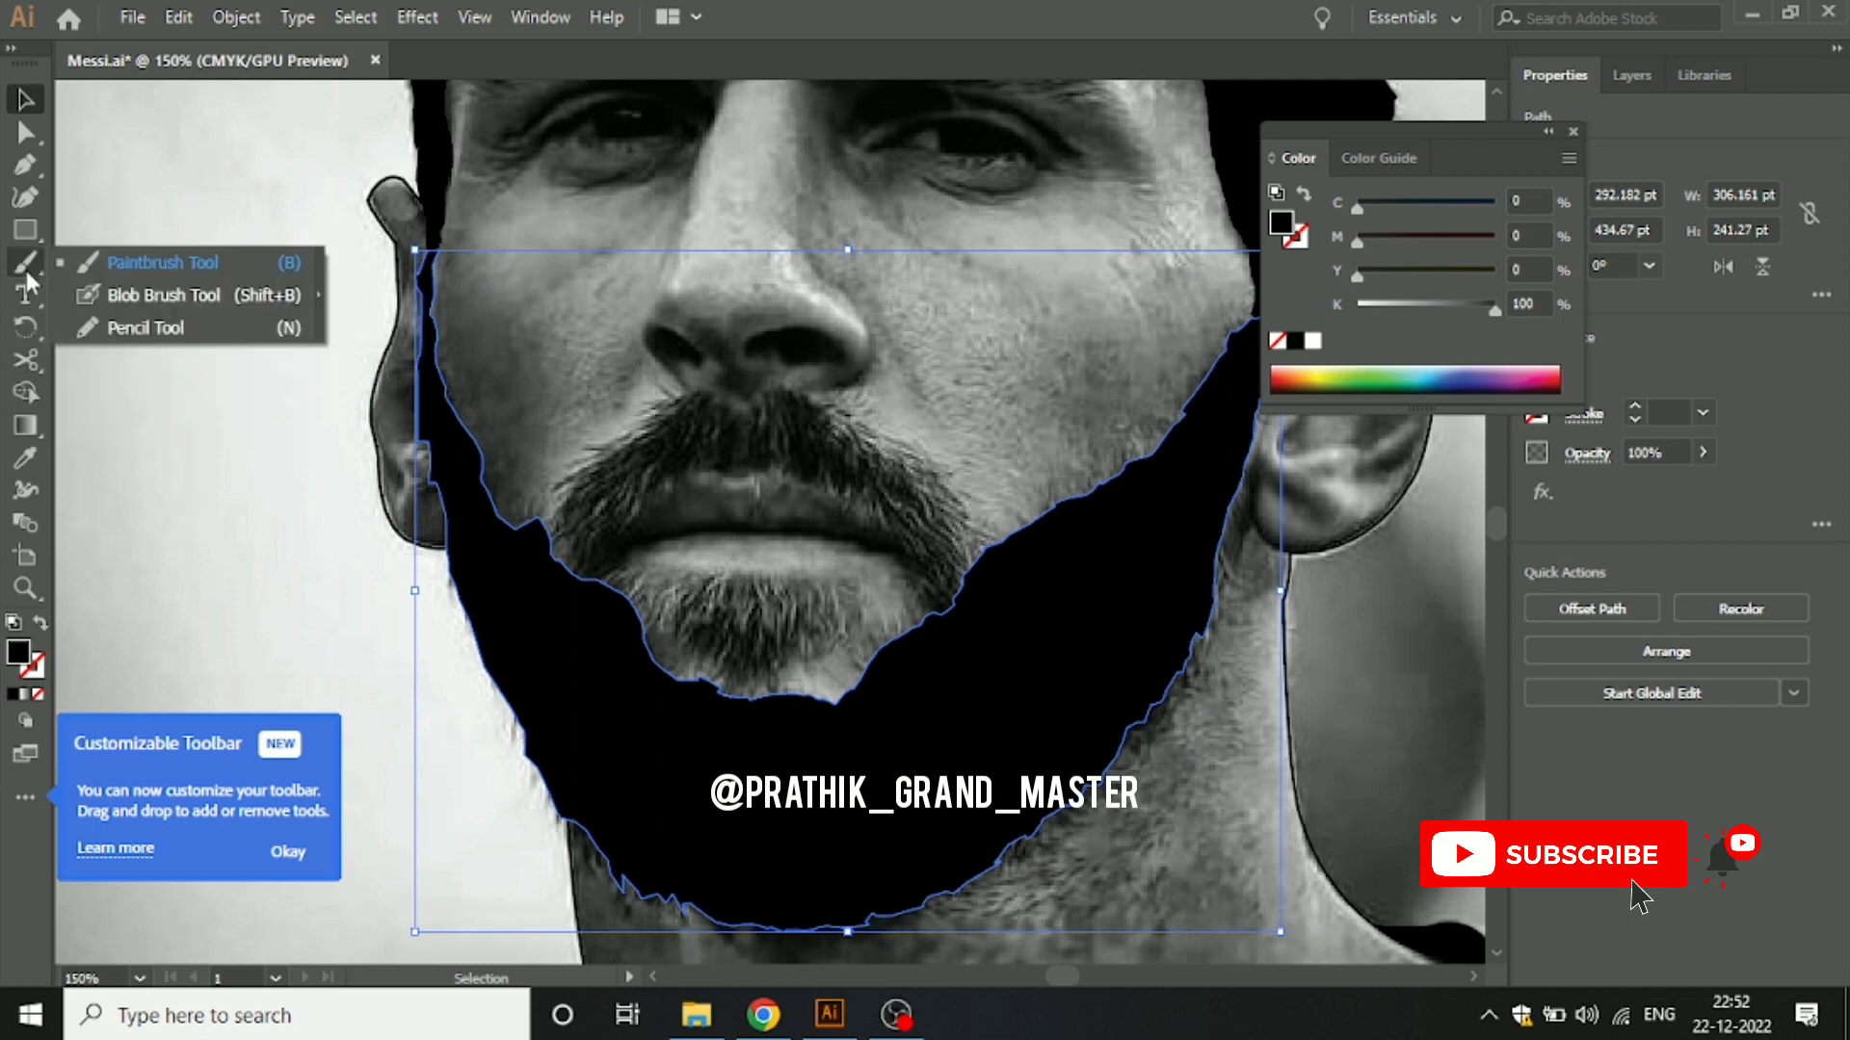
left_click(29, 796)
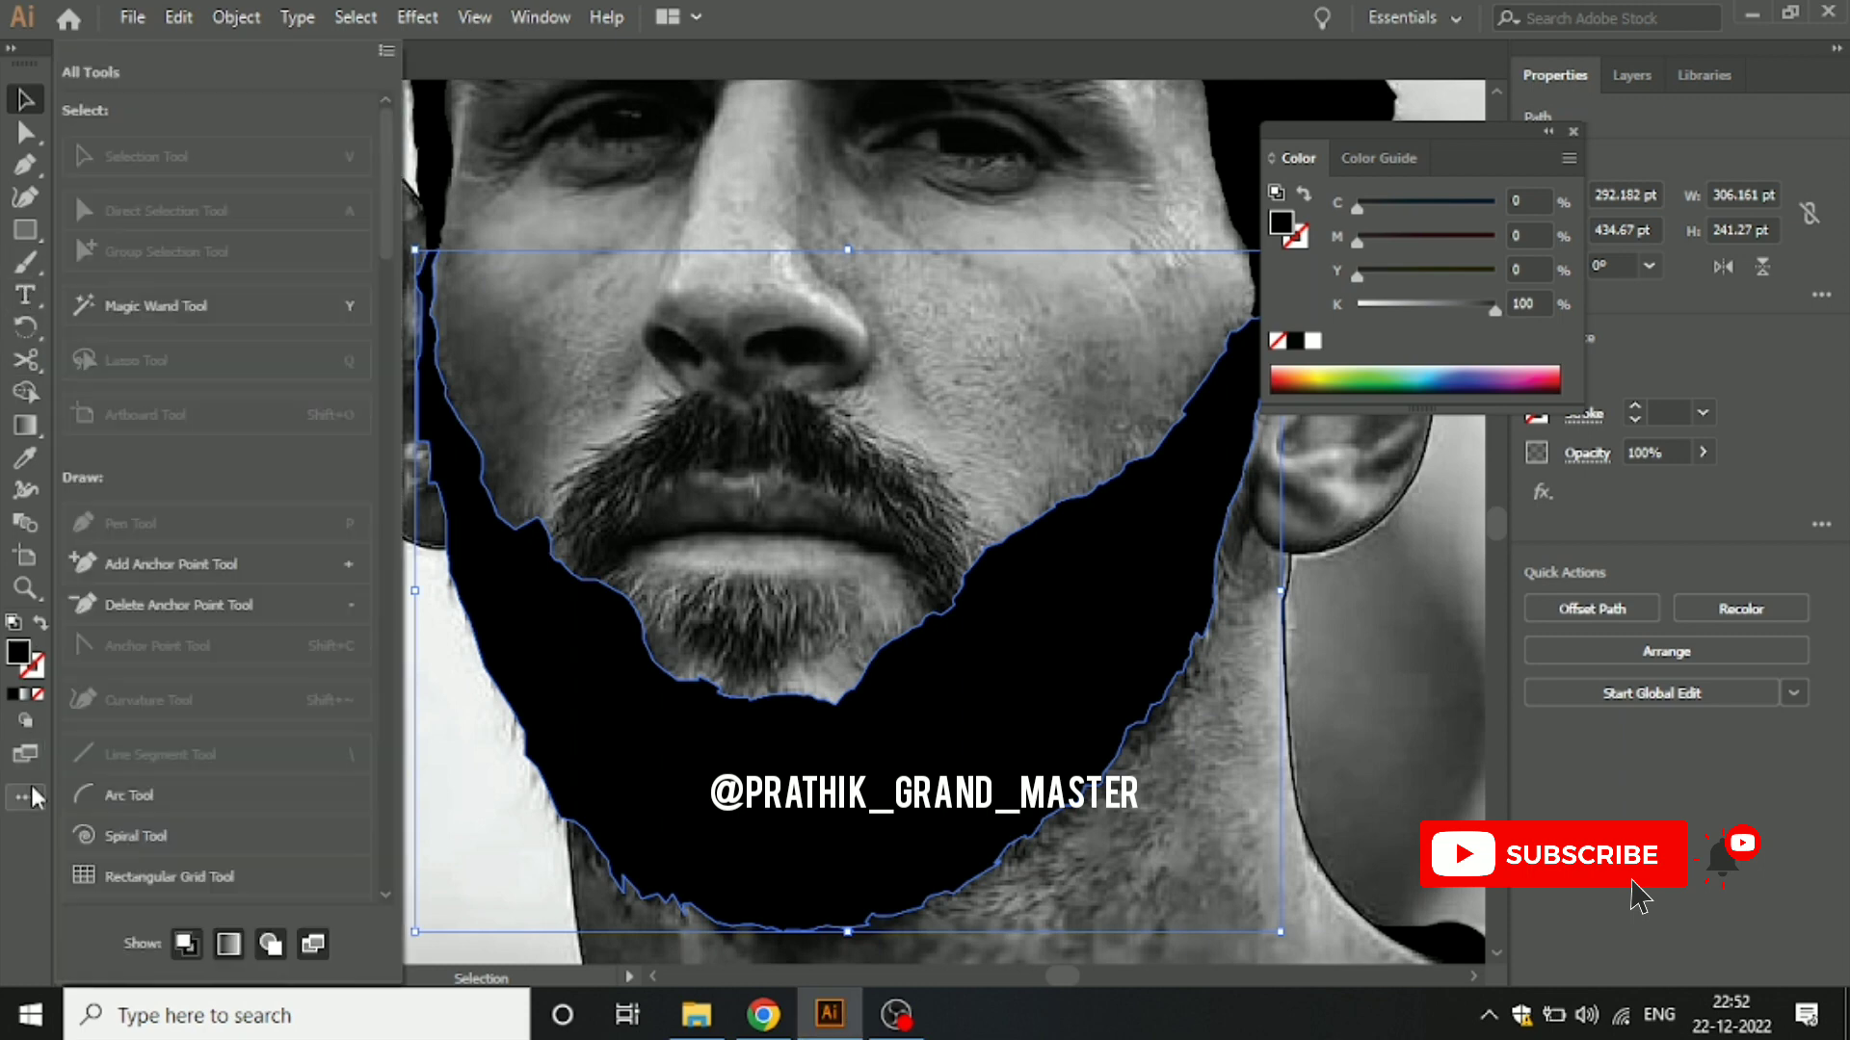
scroll(160, 661, "down", 5)
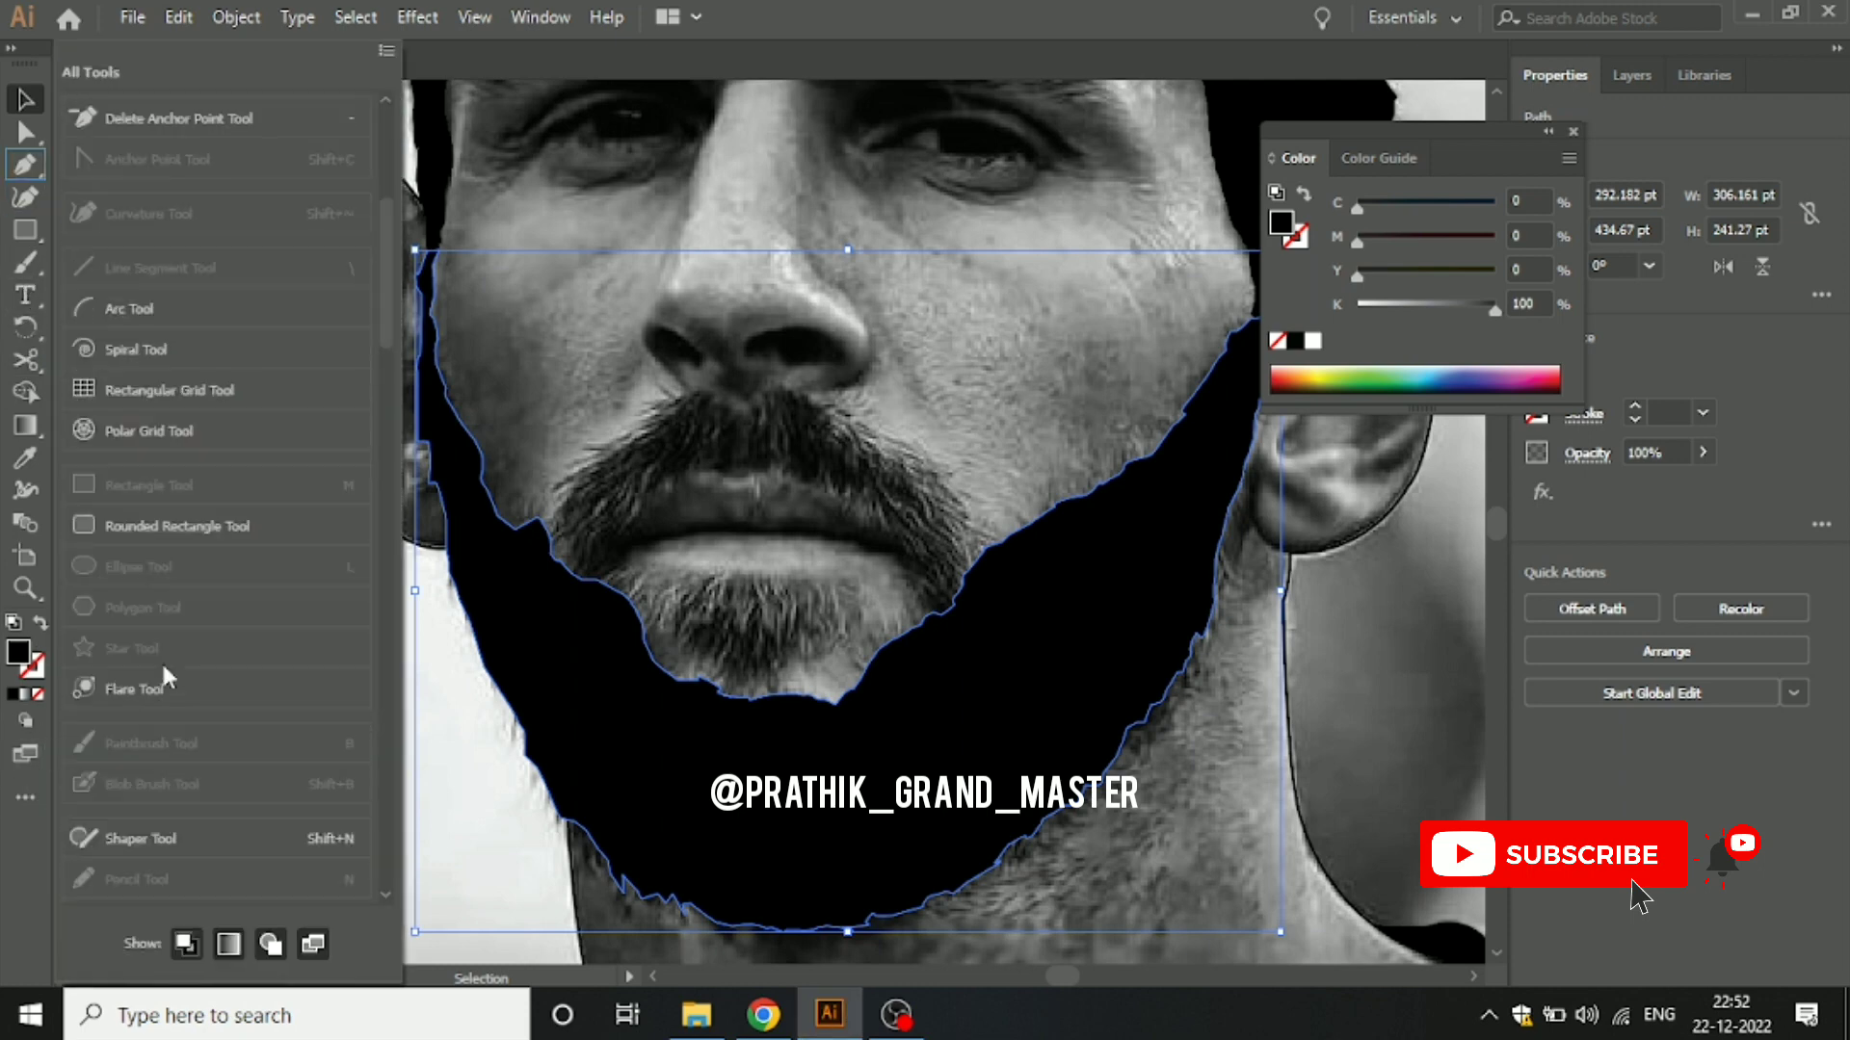
scroll(160, 661, "down", 2)
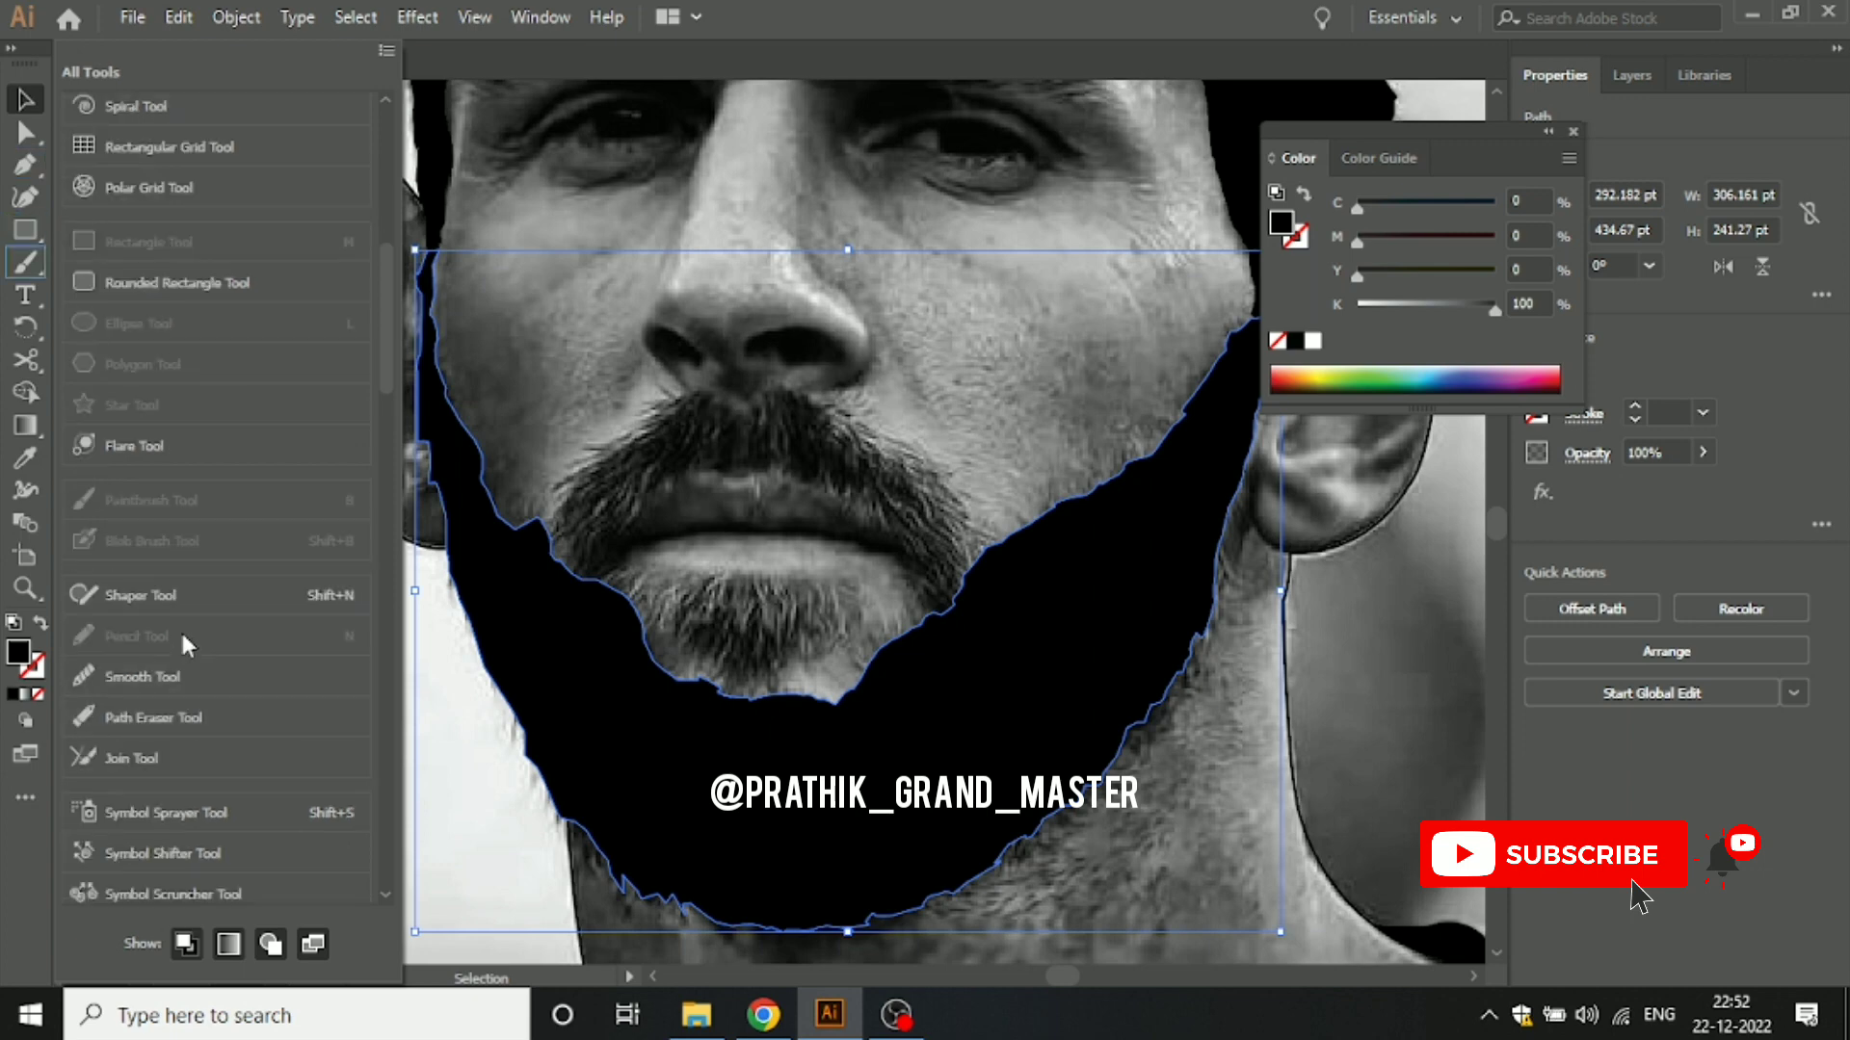
left_click_drag(180, 675, 25, 621)
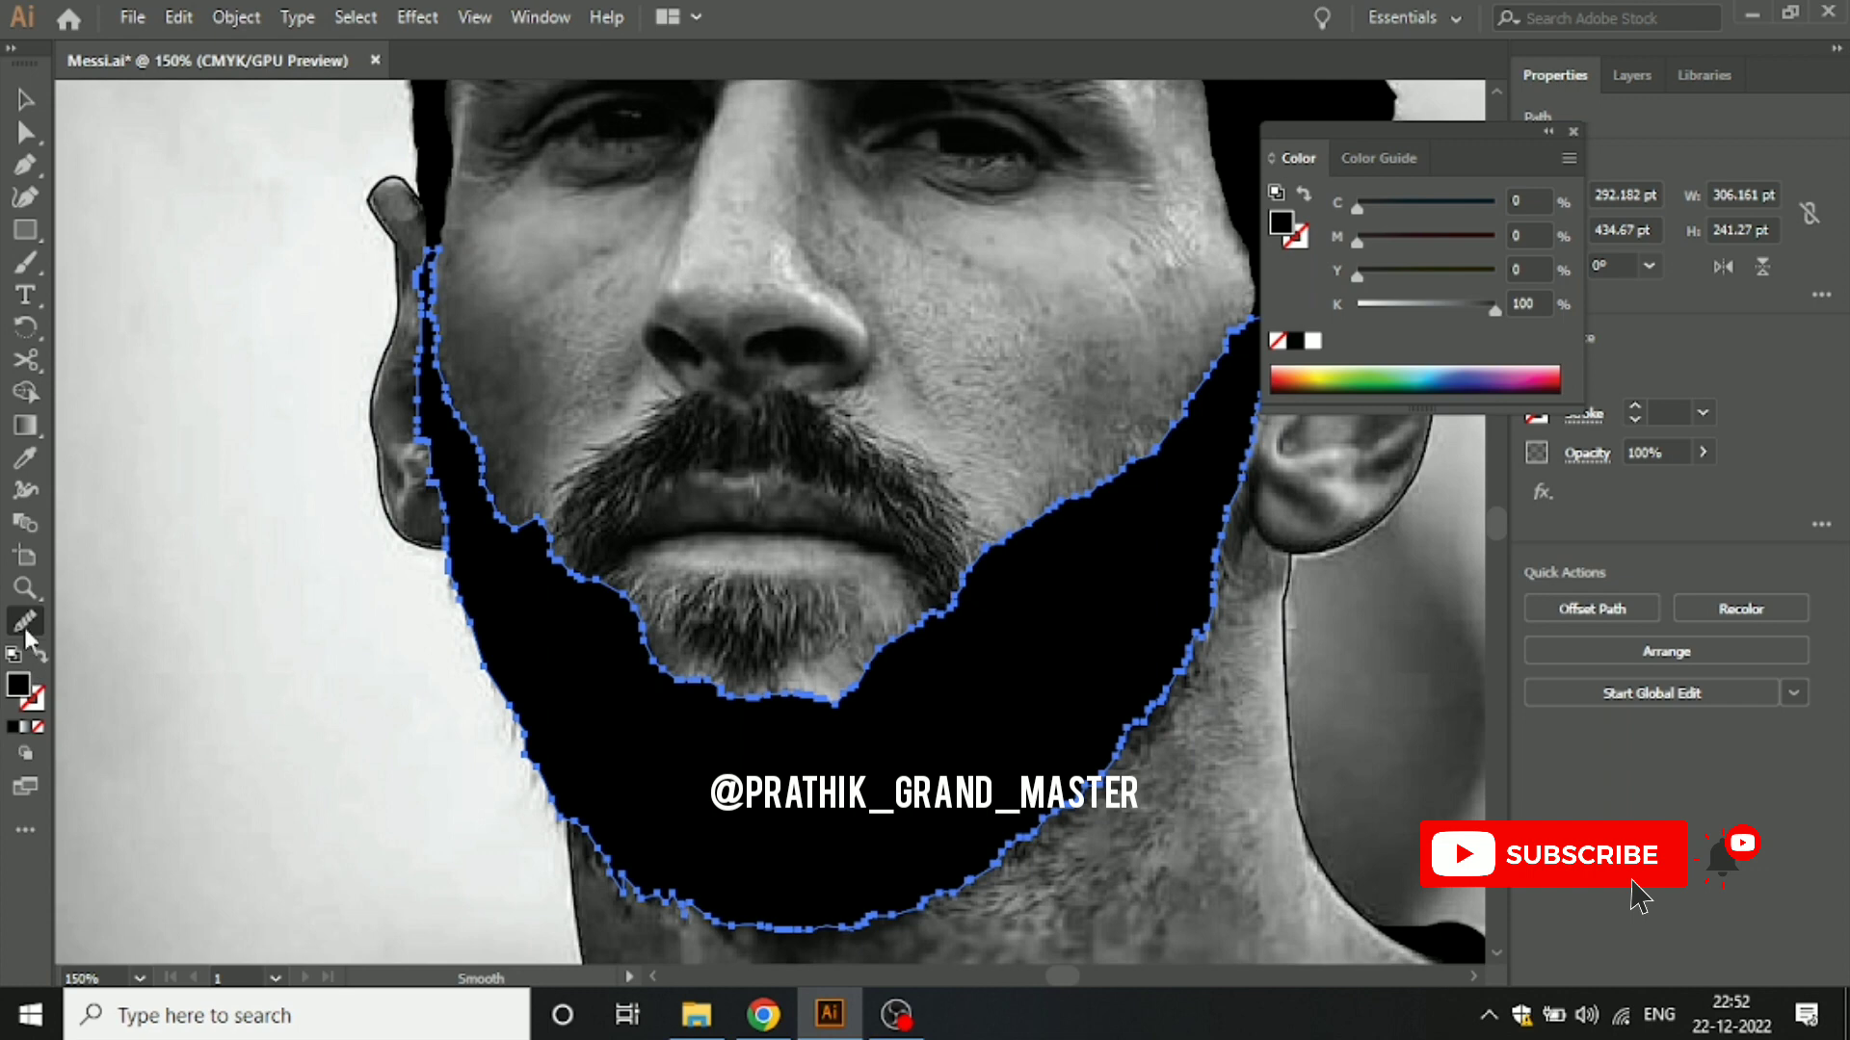
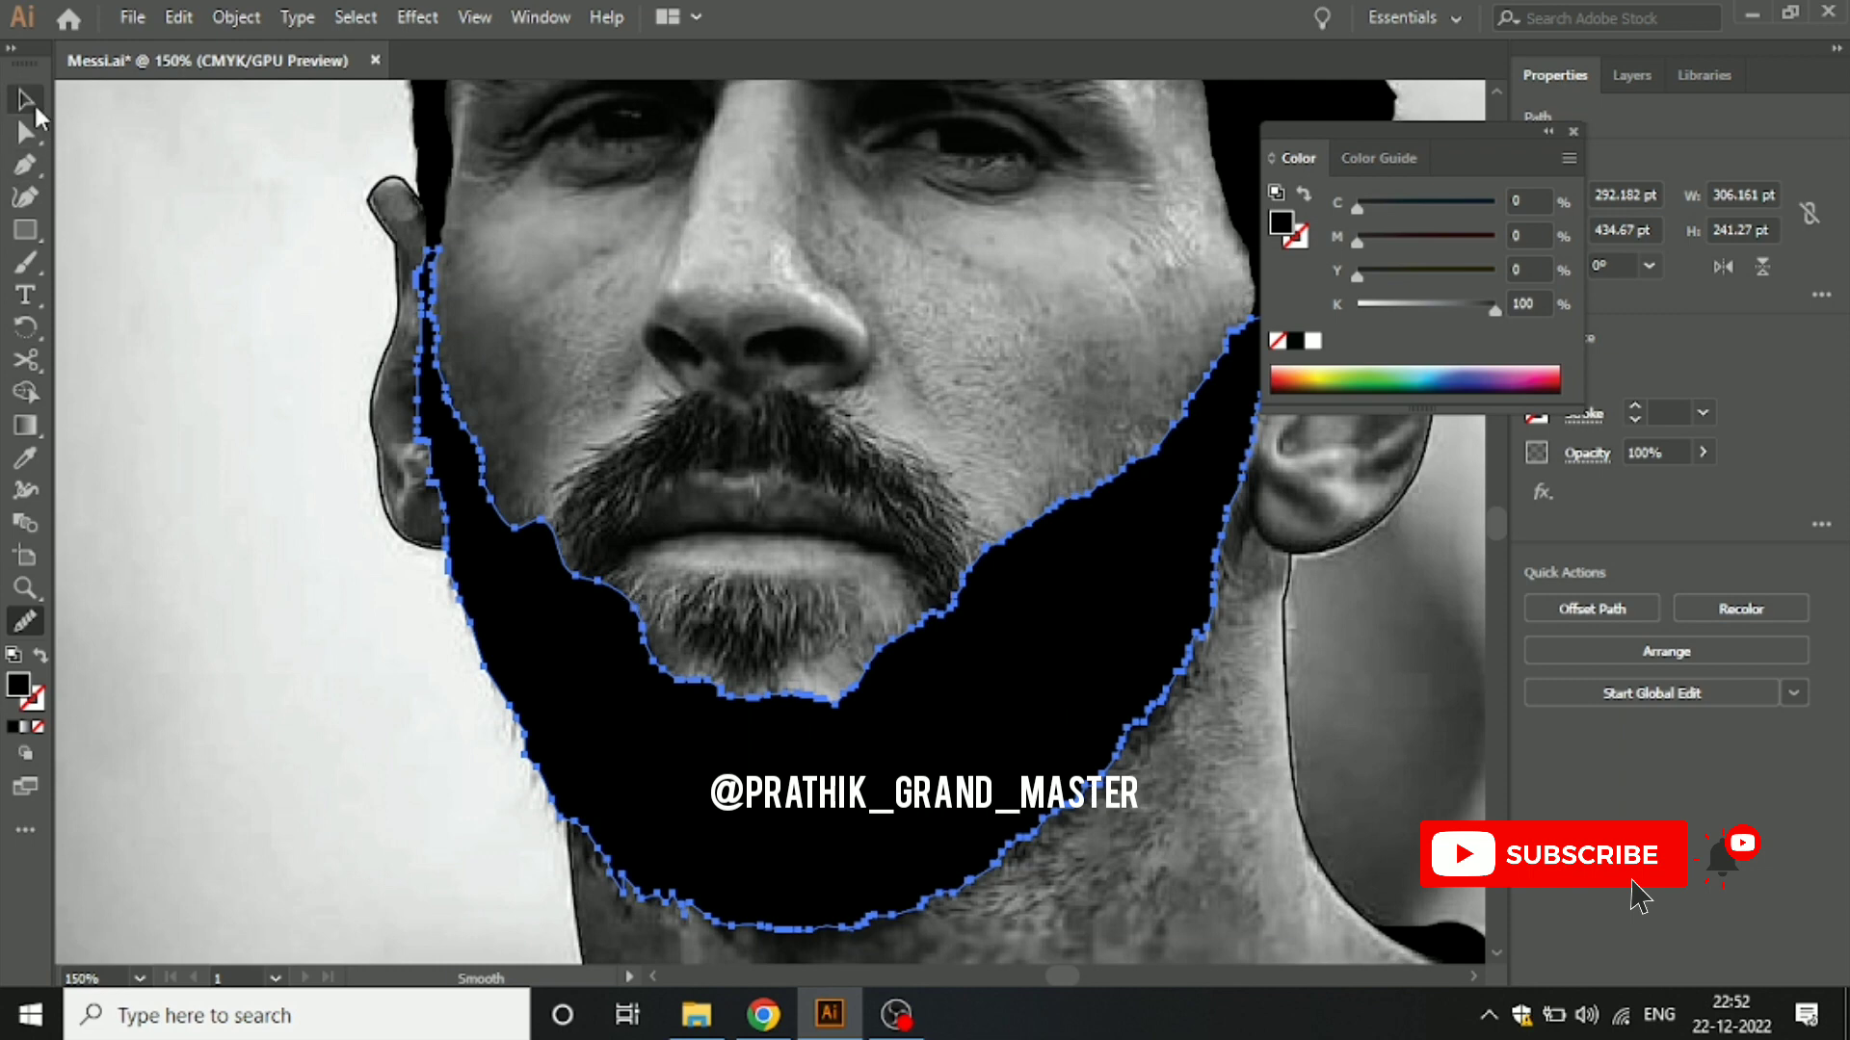
Step: Deselect the beard and trace along the upper lip edge from the left mouth corner
left_click(25, 99)
left_click(622, 469)
scroll(621, 469, "up", 1)
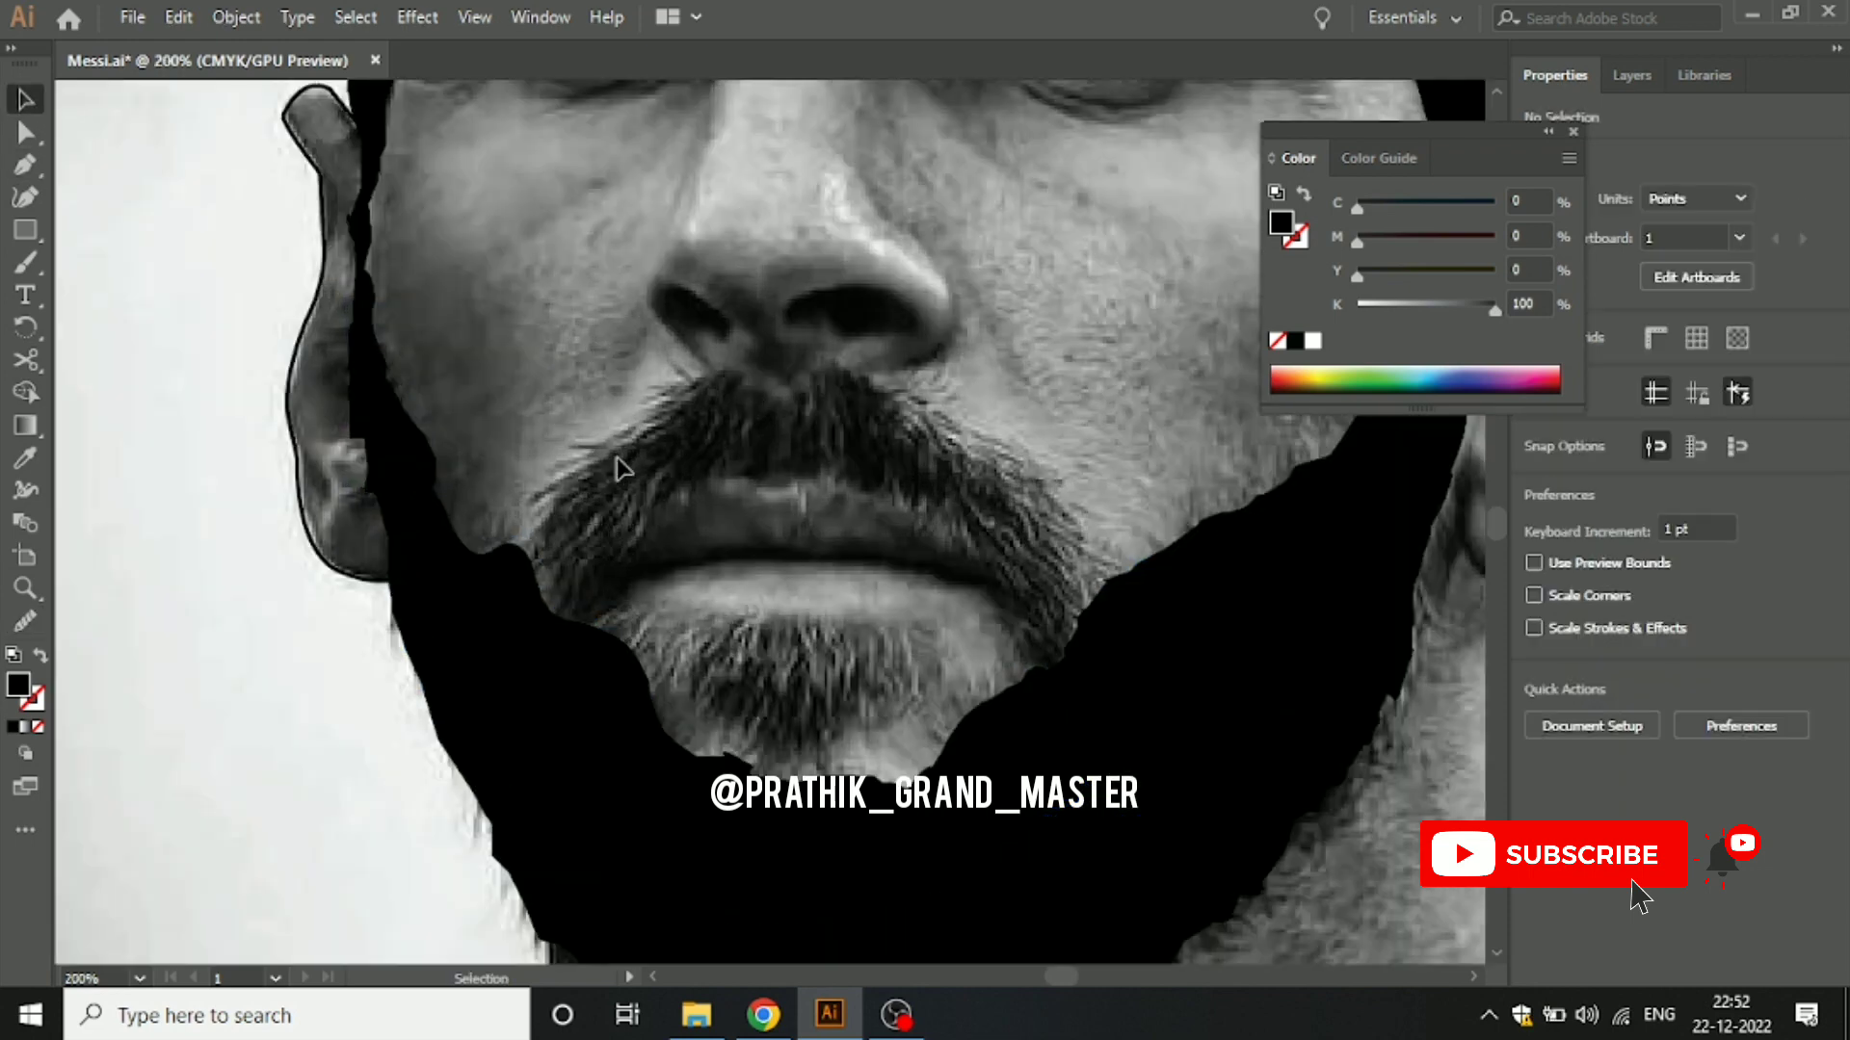
key("p")
left_click(587, 578)
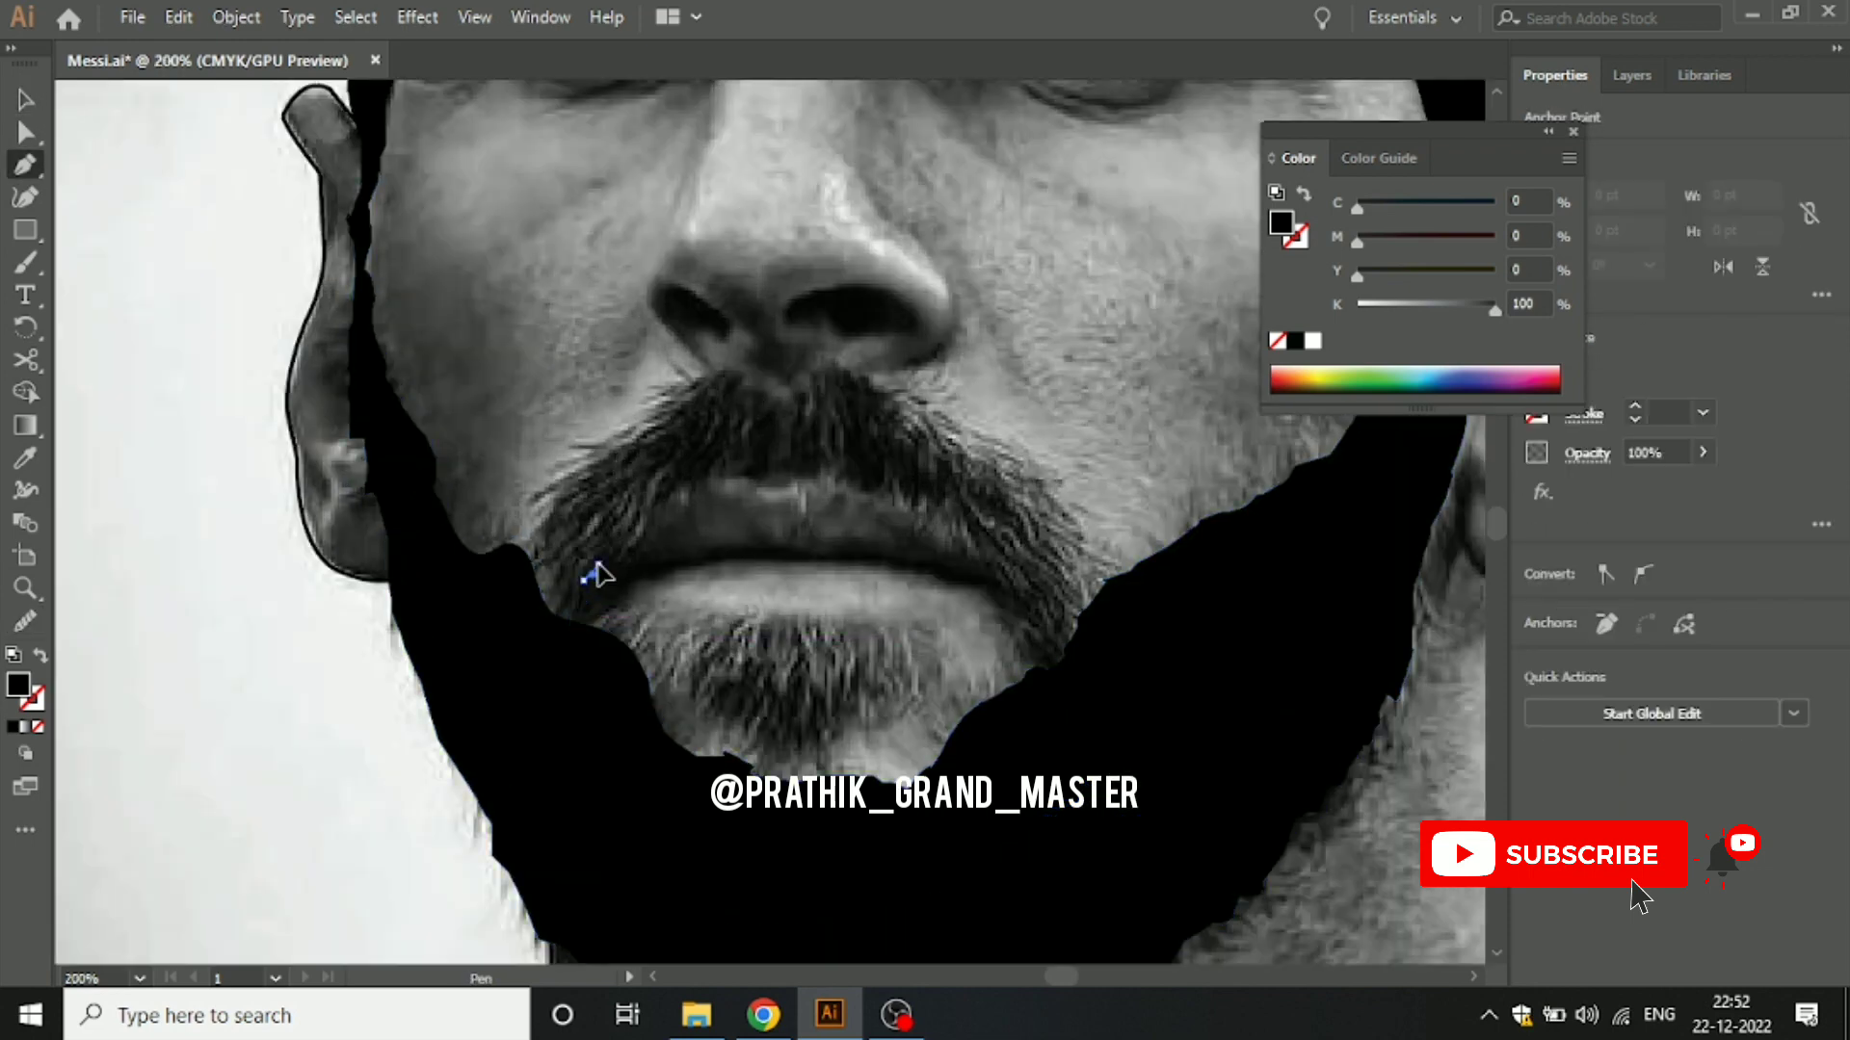
left_click(660, 489)
left_click(718, 477)
left_click(765, 475)
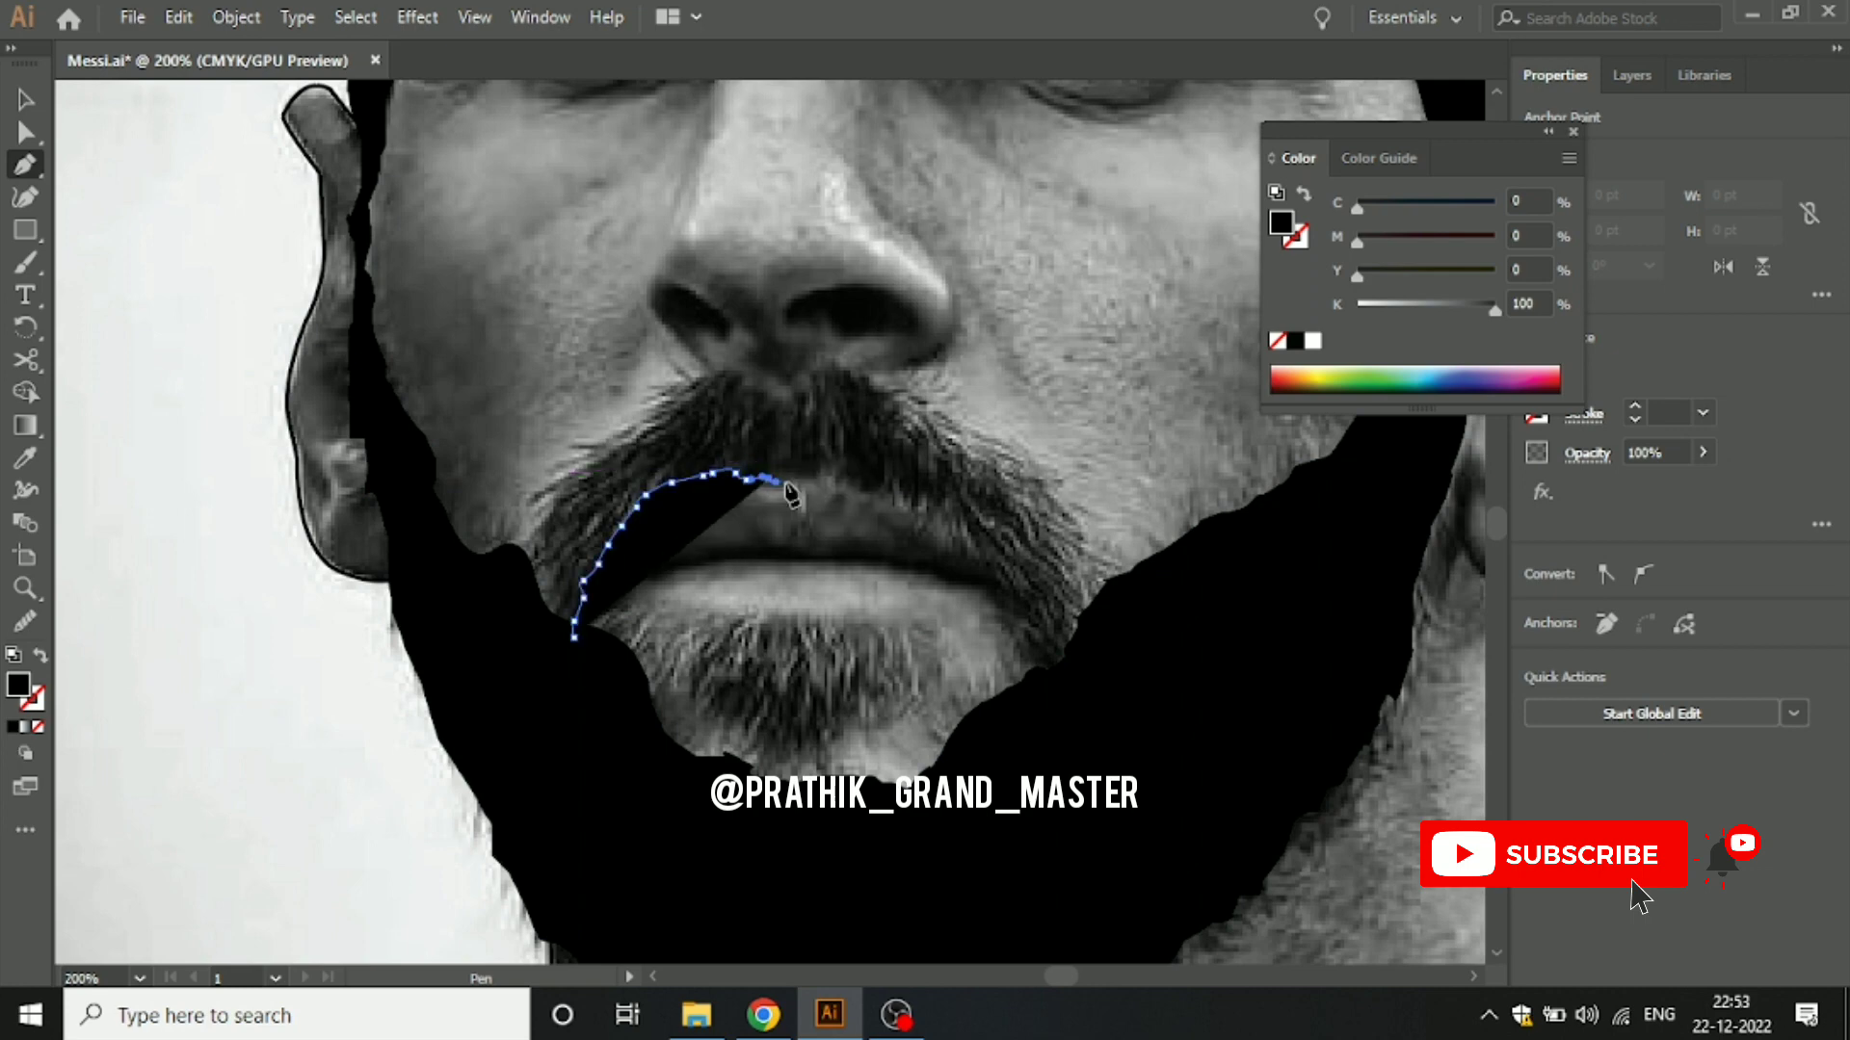
left_click(804, 481)
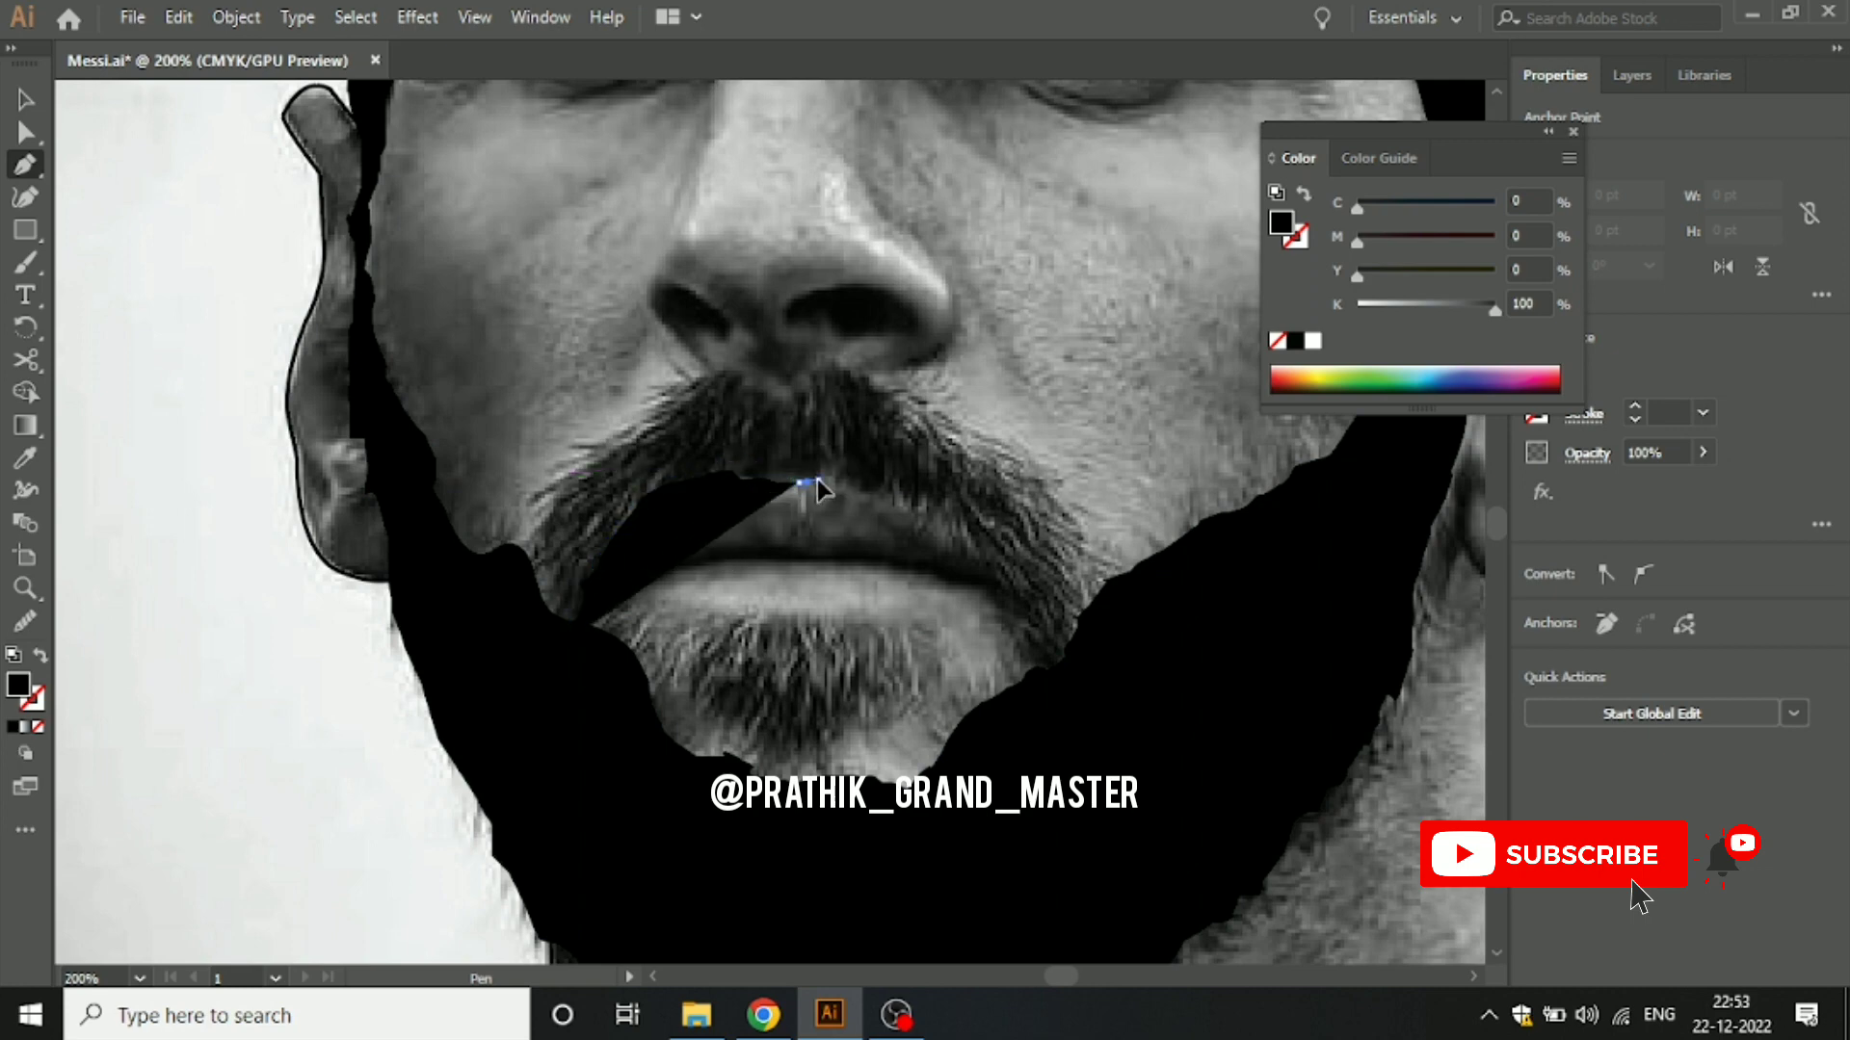
Step: Trace around the right mouth corner and back up, with fill set to None
left_click(903, 503)
left_click(983, 554)
left_click(1021, 613)
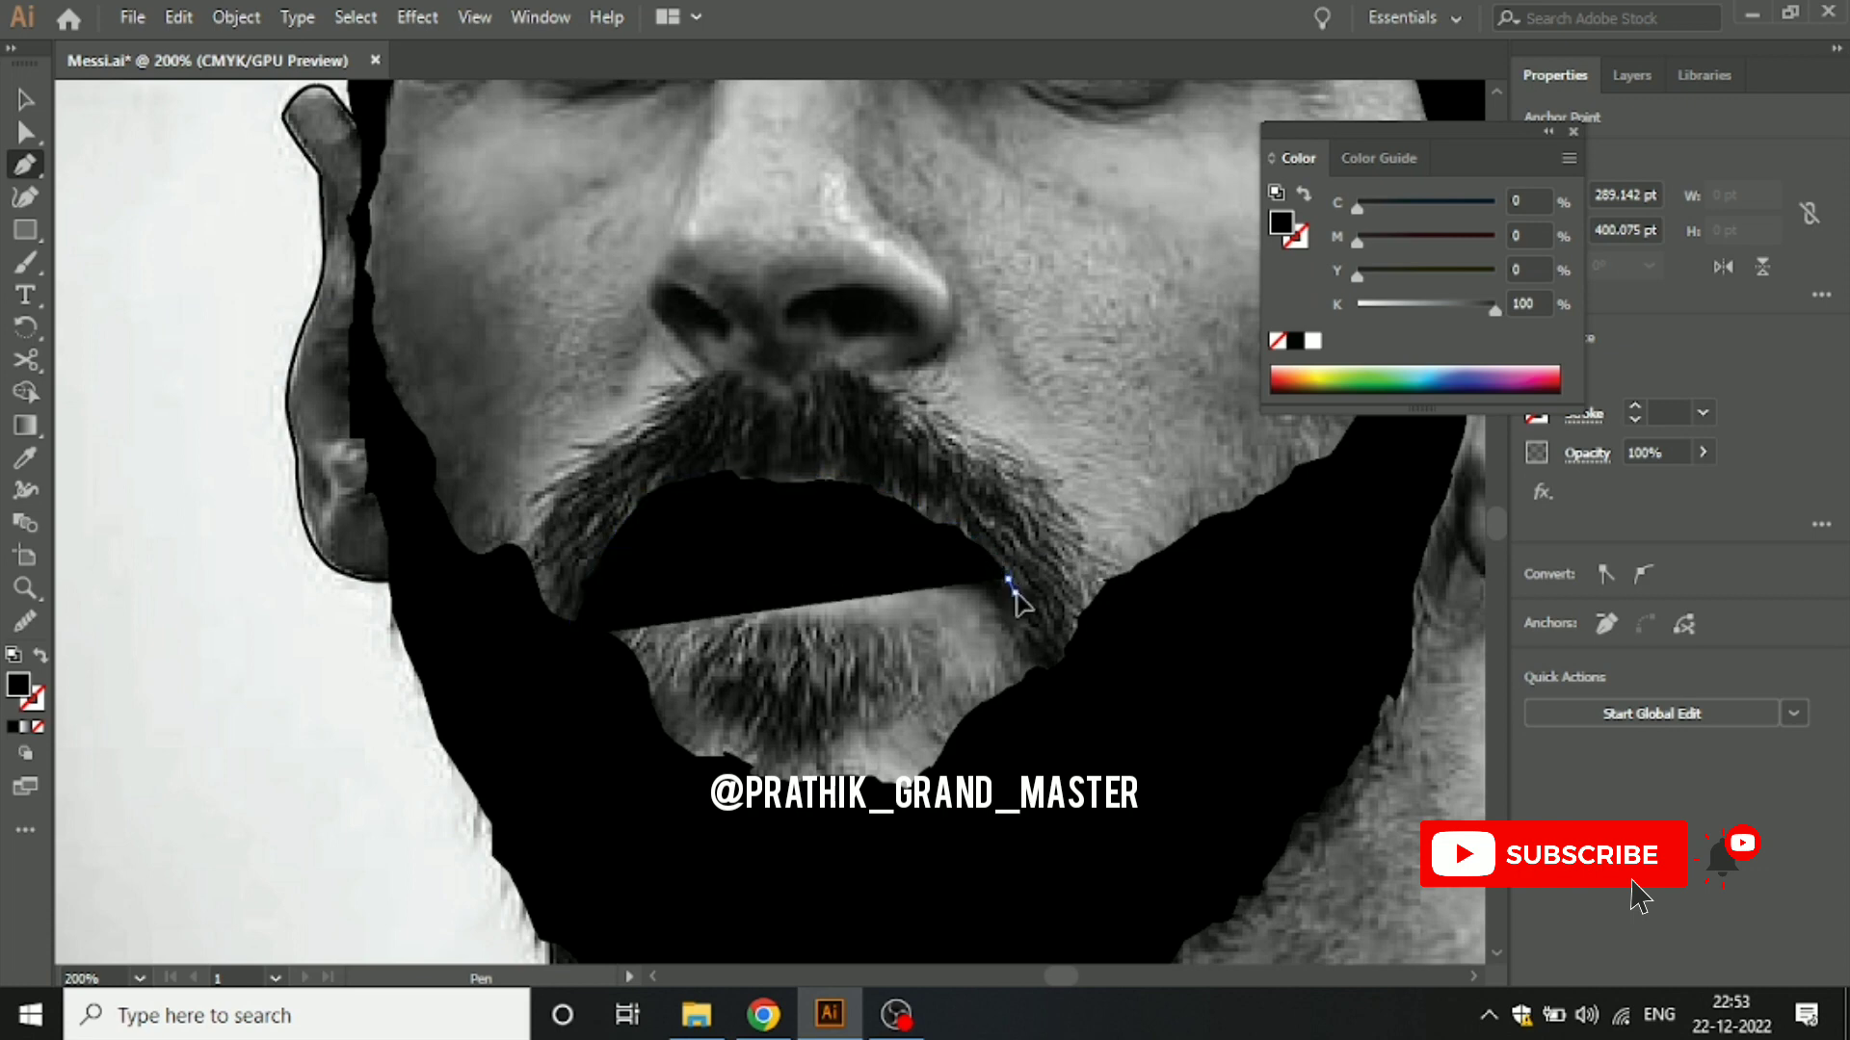
left_click(1037, 651)
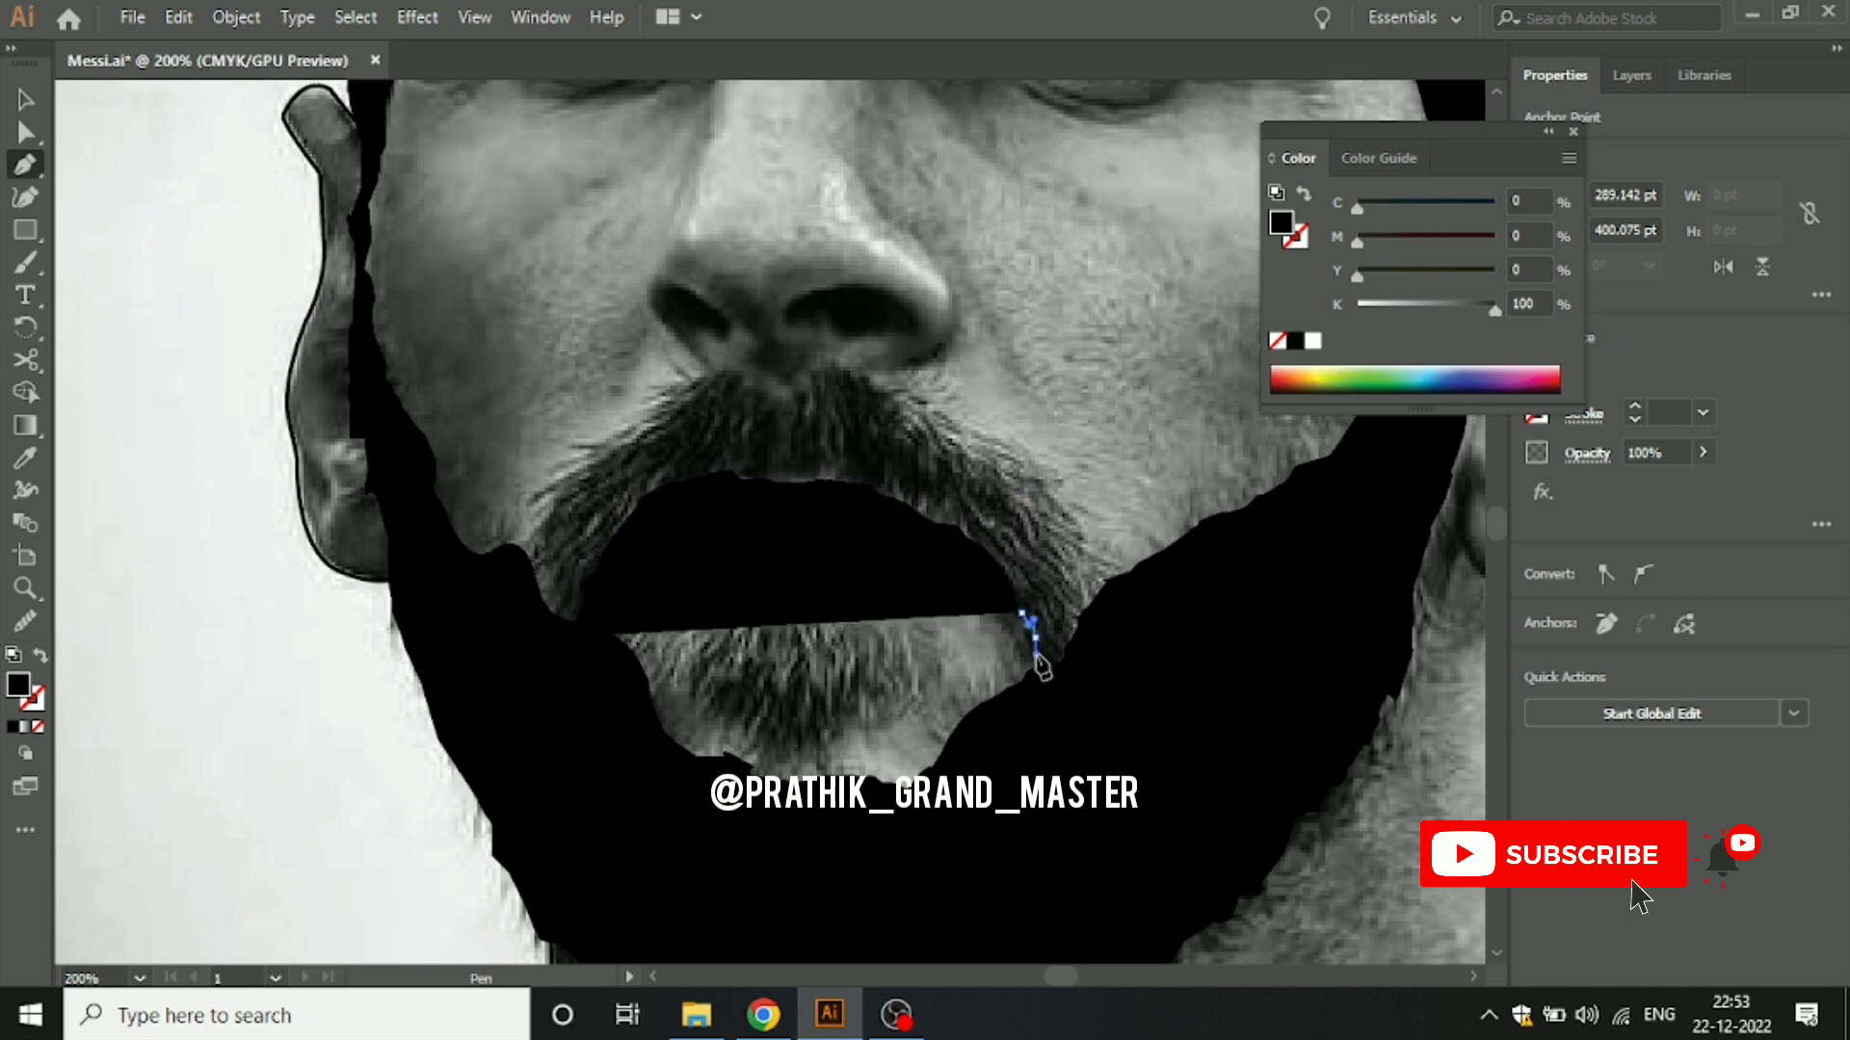
left_click(1119, 640, "ctrl")
left_click(1108, 599, "ctrl")
left_click(880, 529, "ctrl")
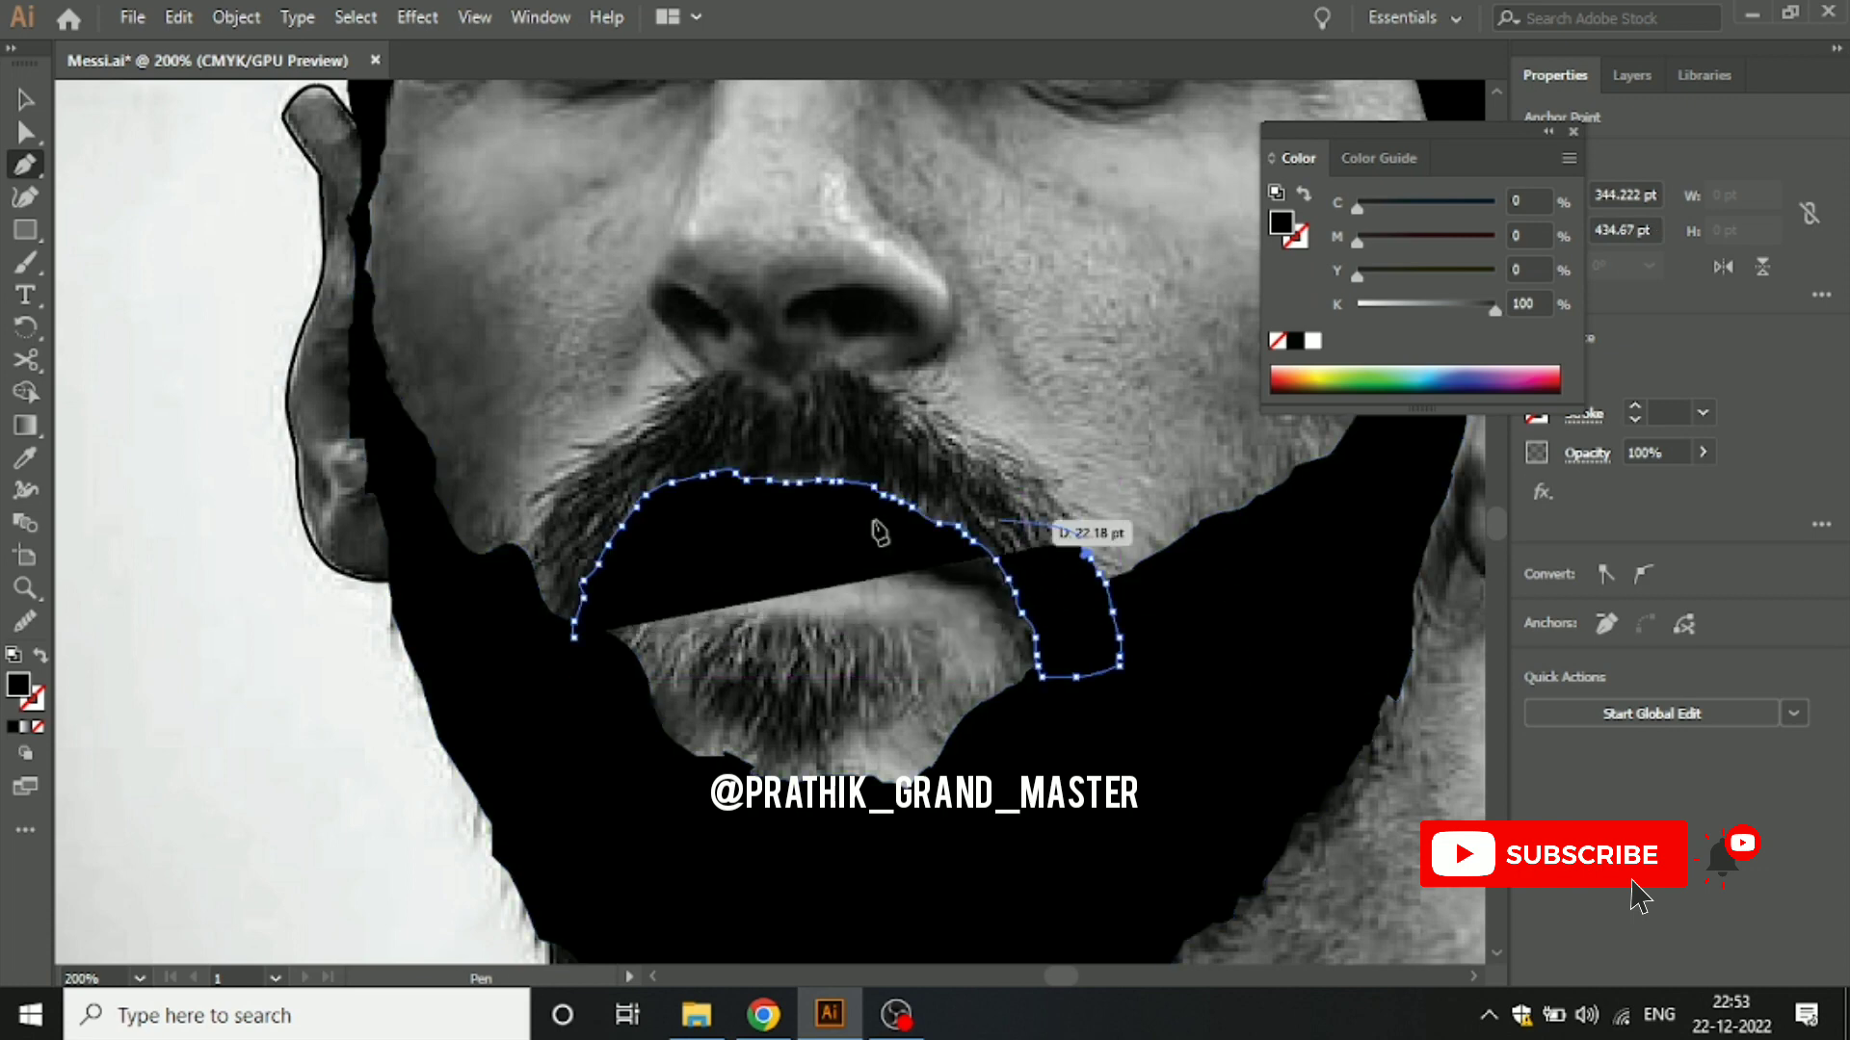
left_click(1079, 539)
key("slash")
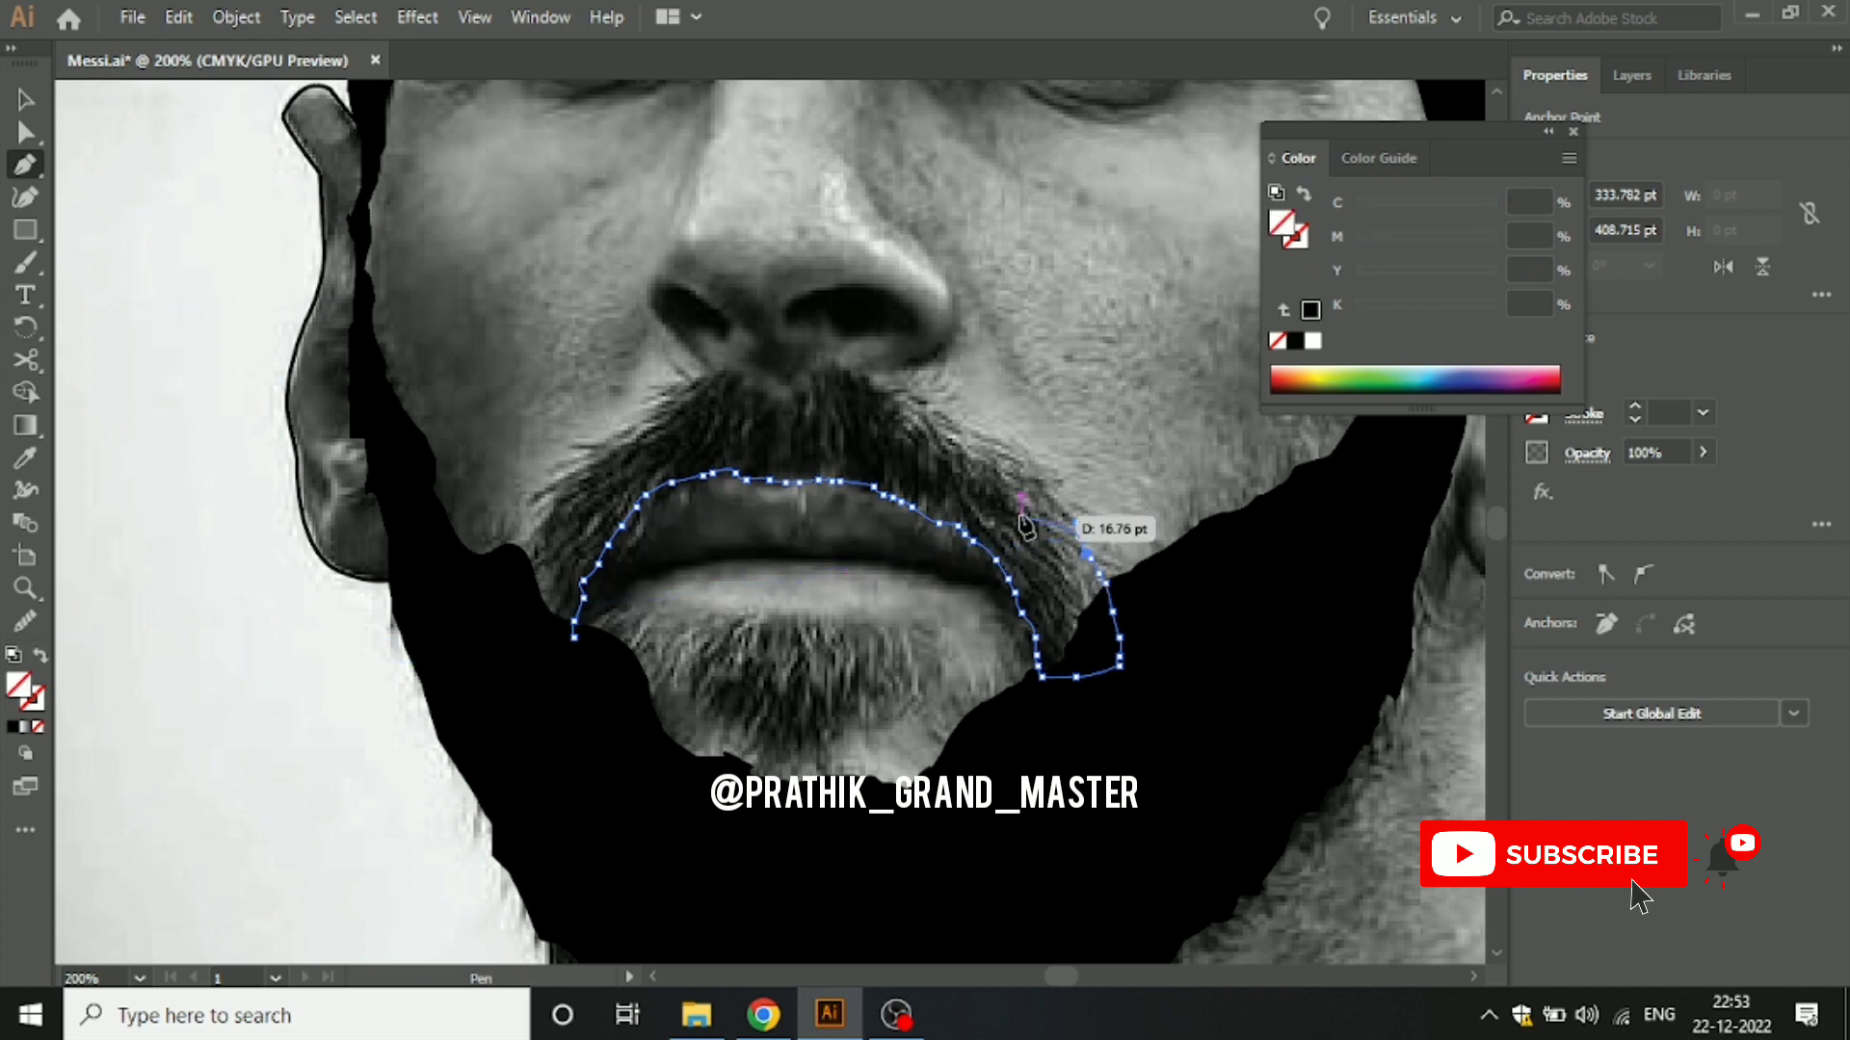
Step: Trace the moustache's top edge under the nose and down its left side
left_click(966, 428)
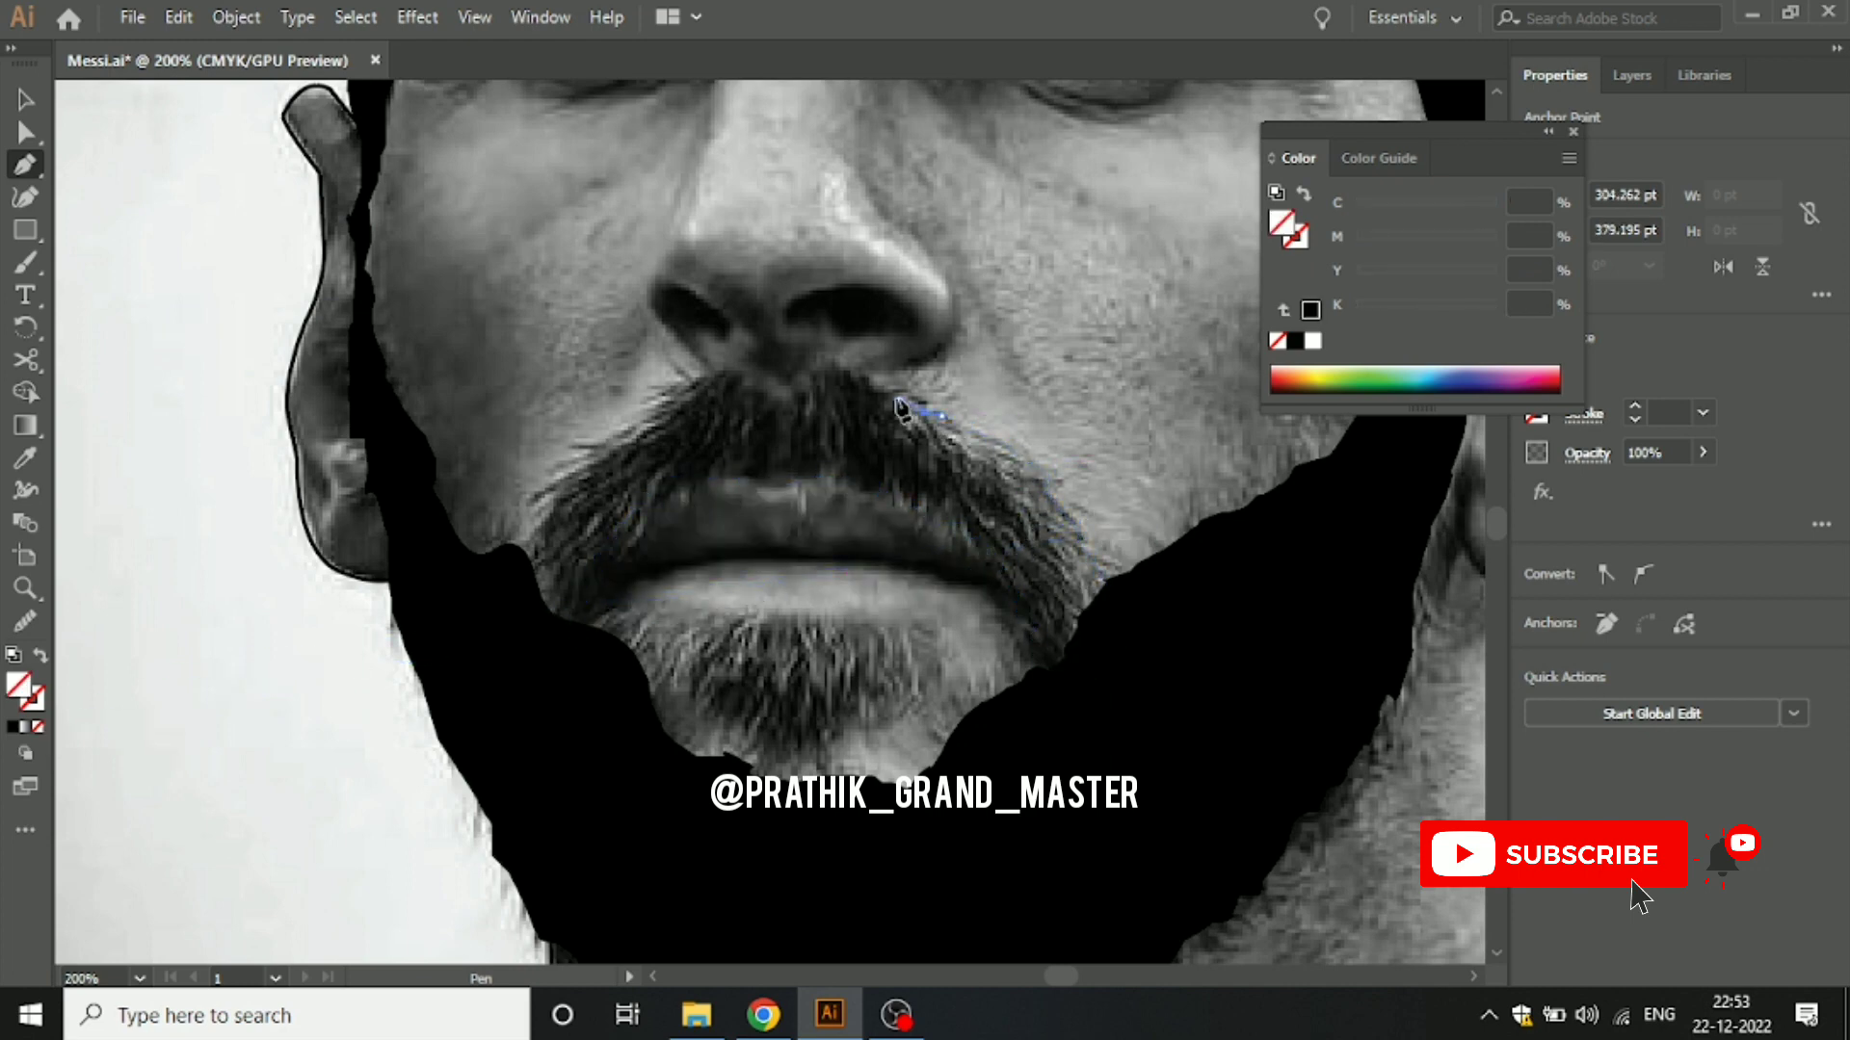
left_click(826, 368)
left_click(797, 387)
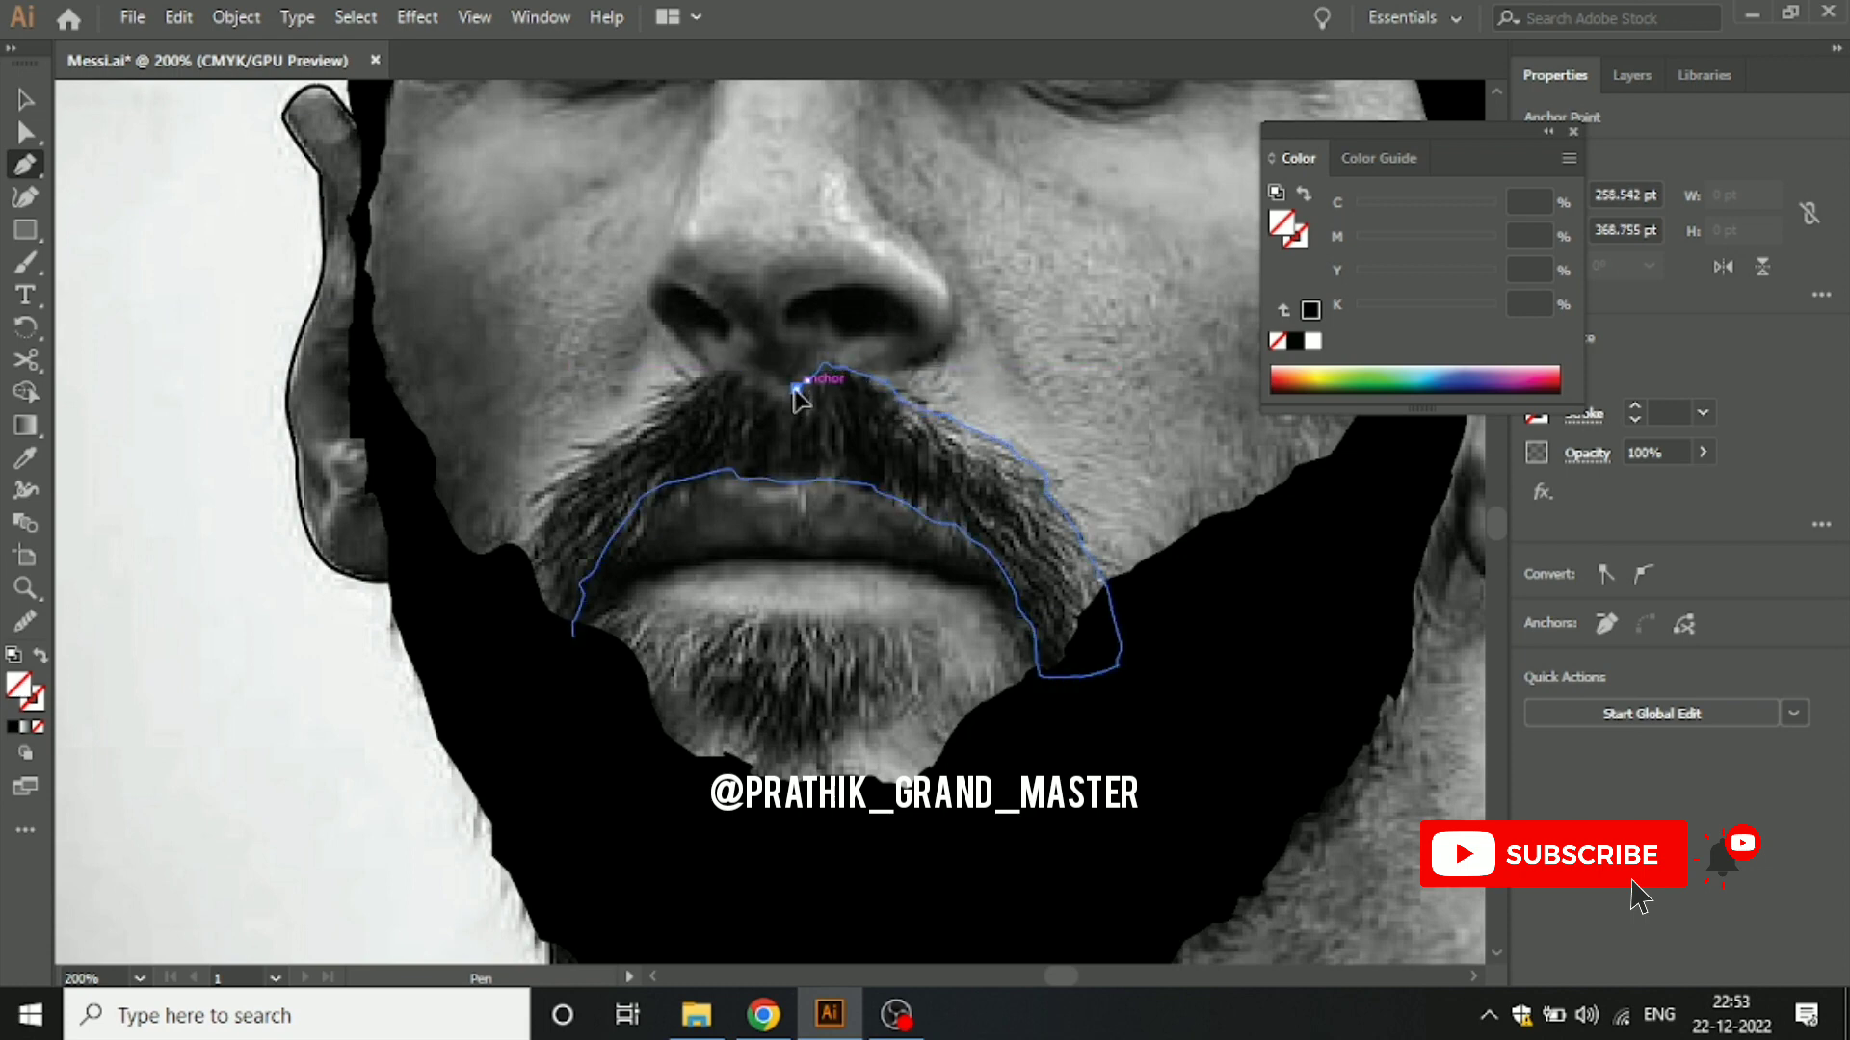
left_click(762, 395)
left_click(735, 379)
key("ctrl+h")
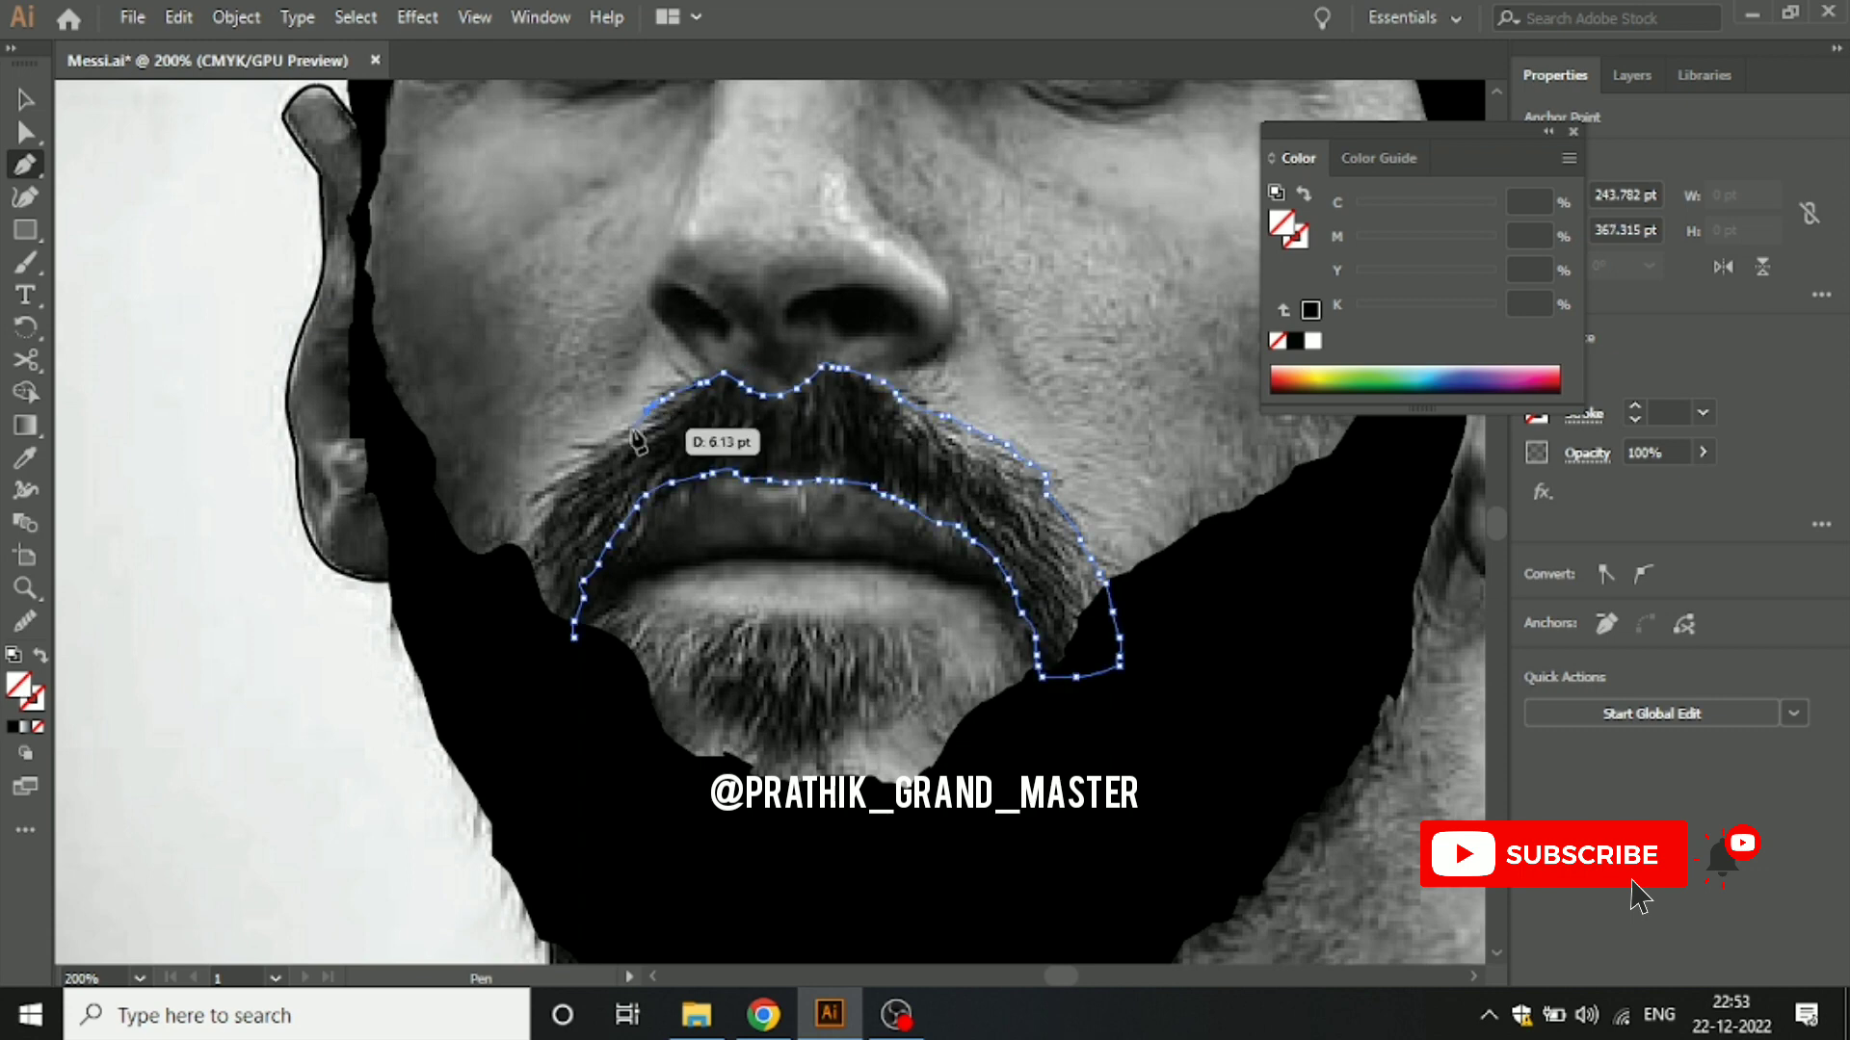
left_click(602, 448)
left_click(570, 472)
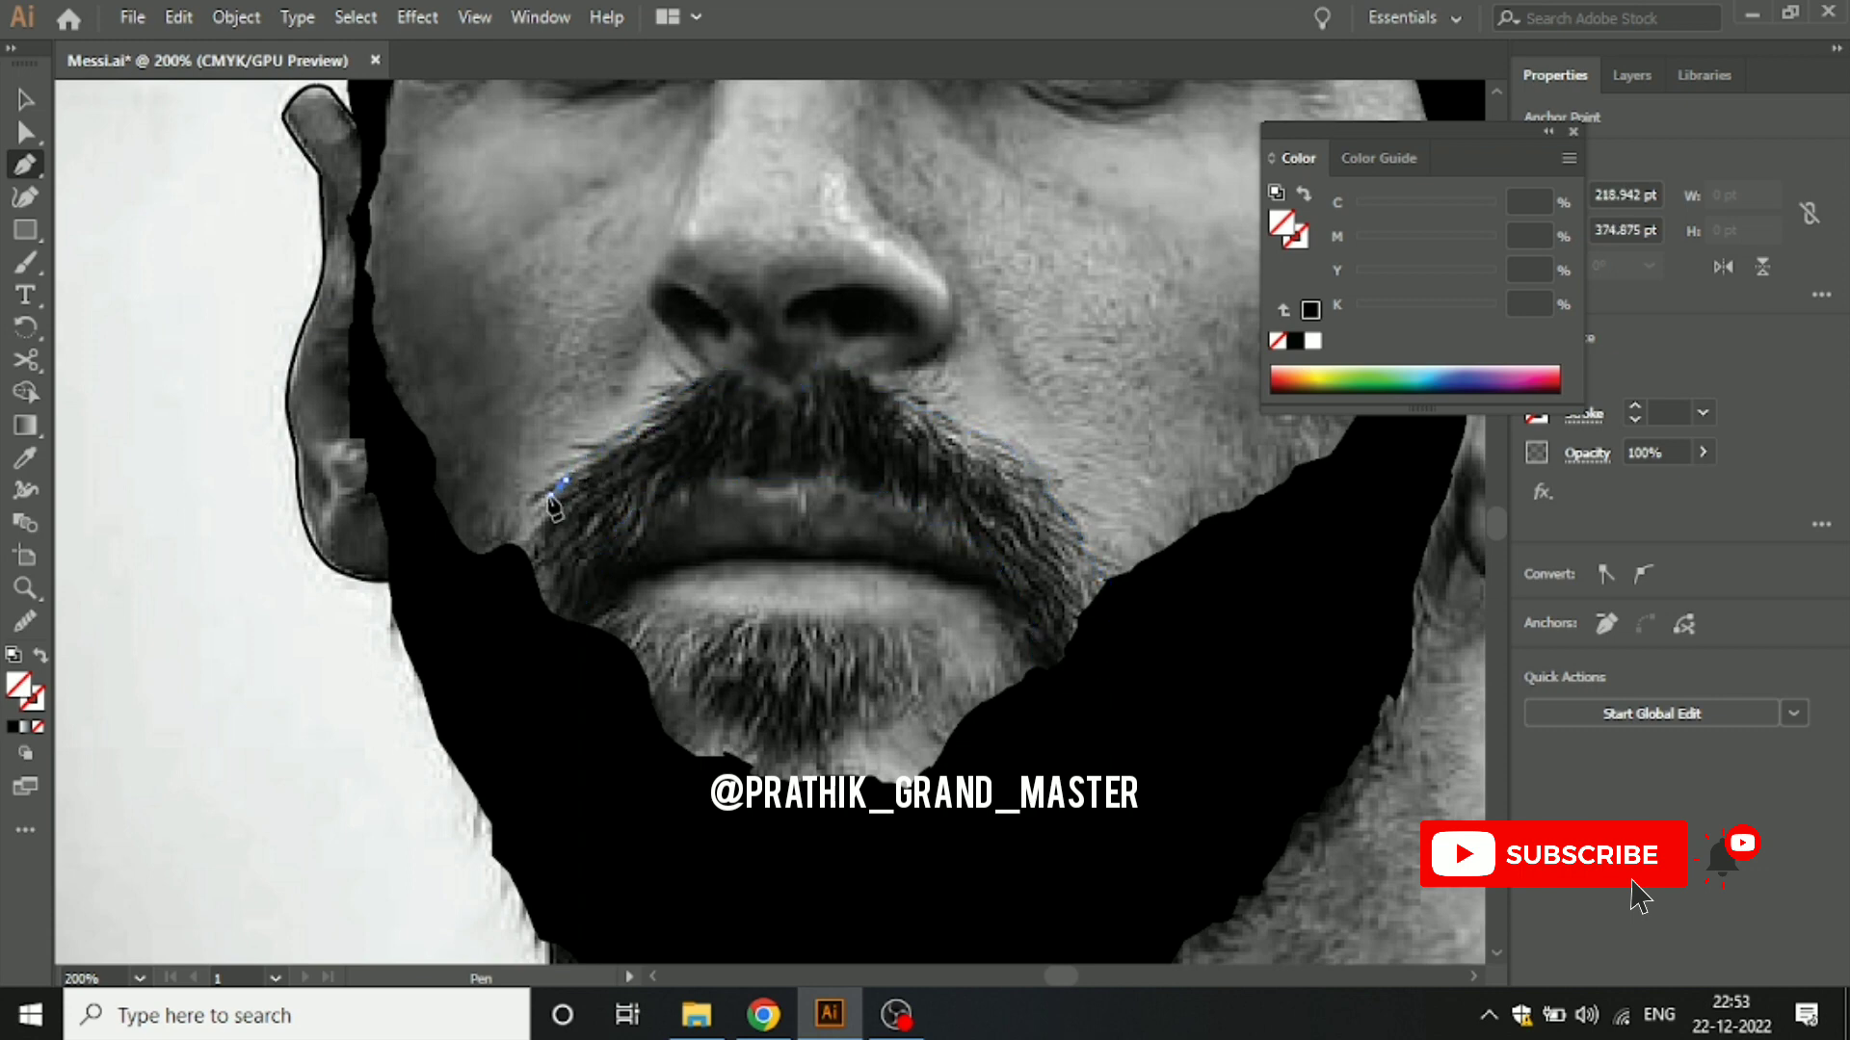
left_click(521, 594, "ctrl")
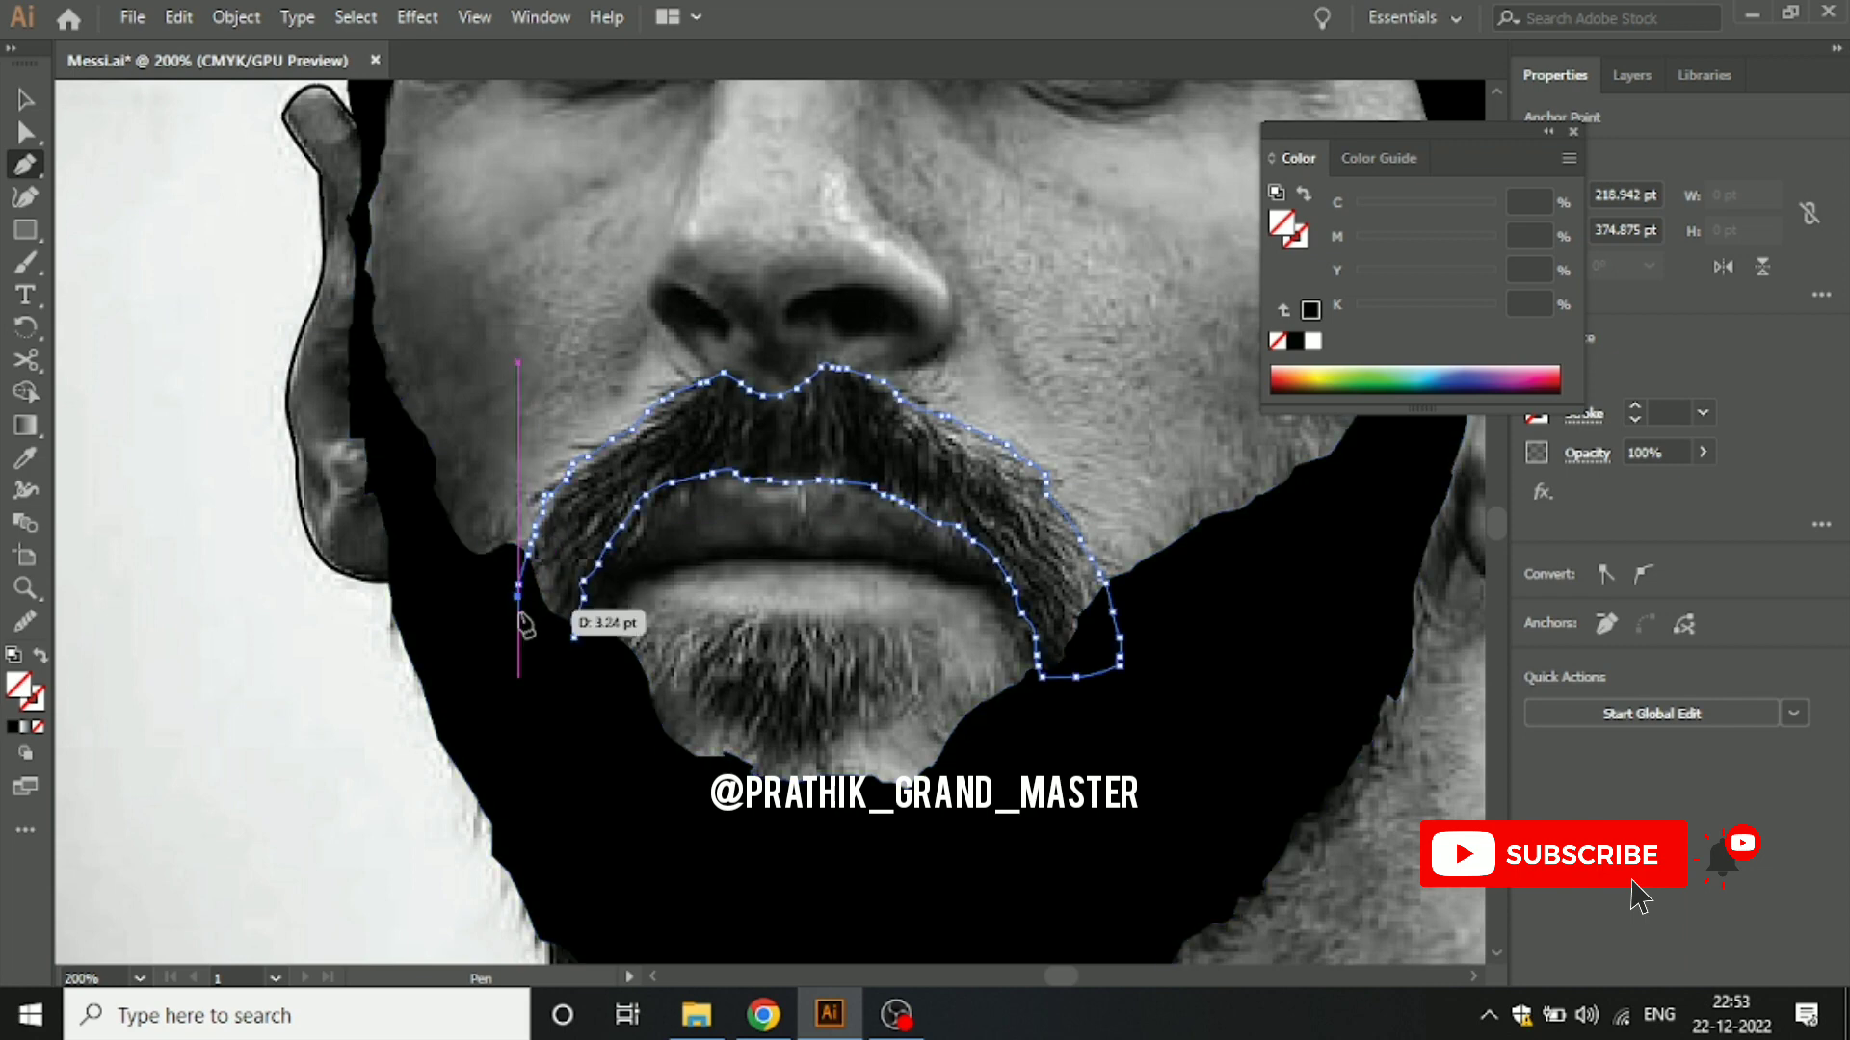
left_click(573, 638)
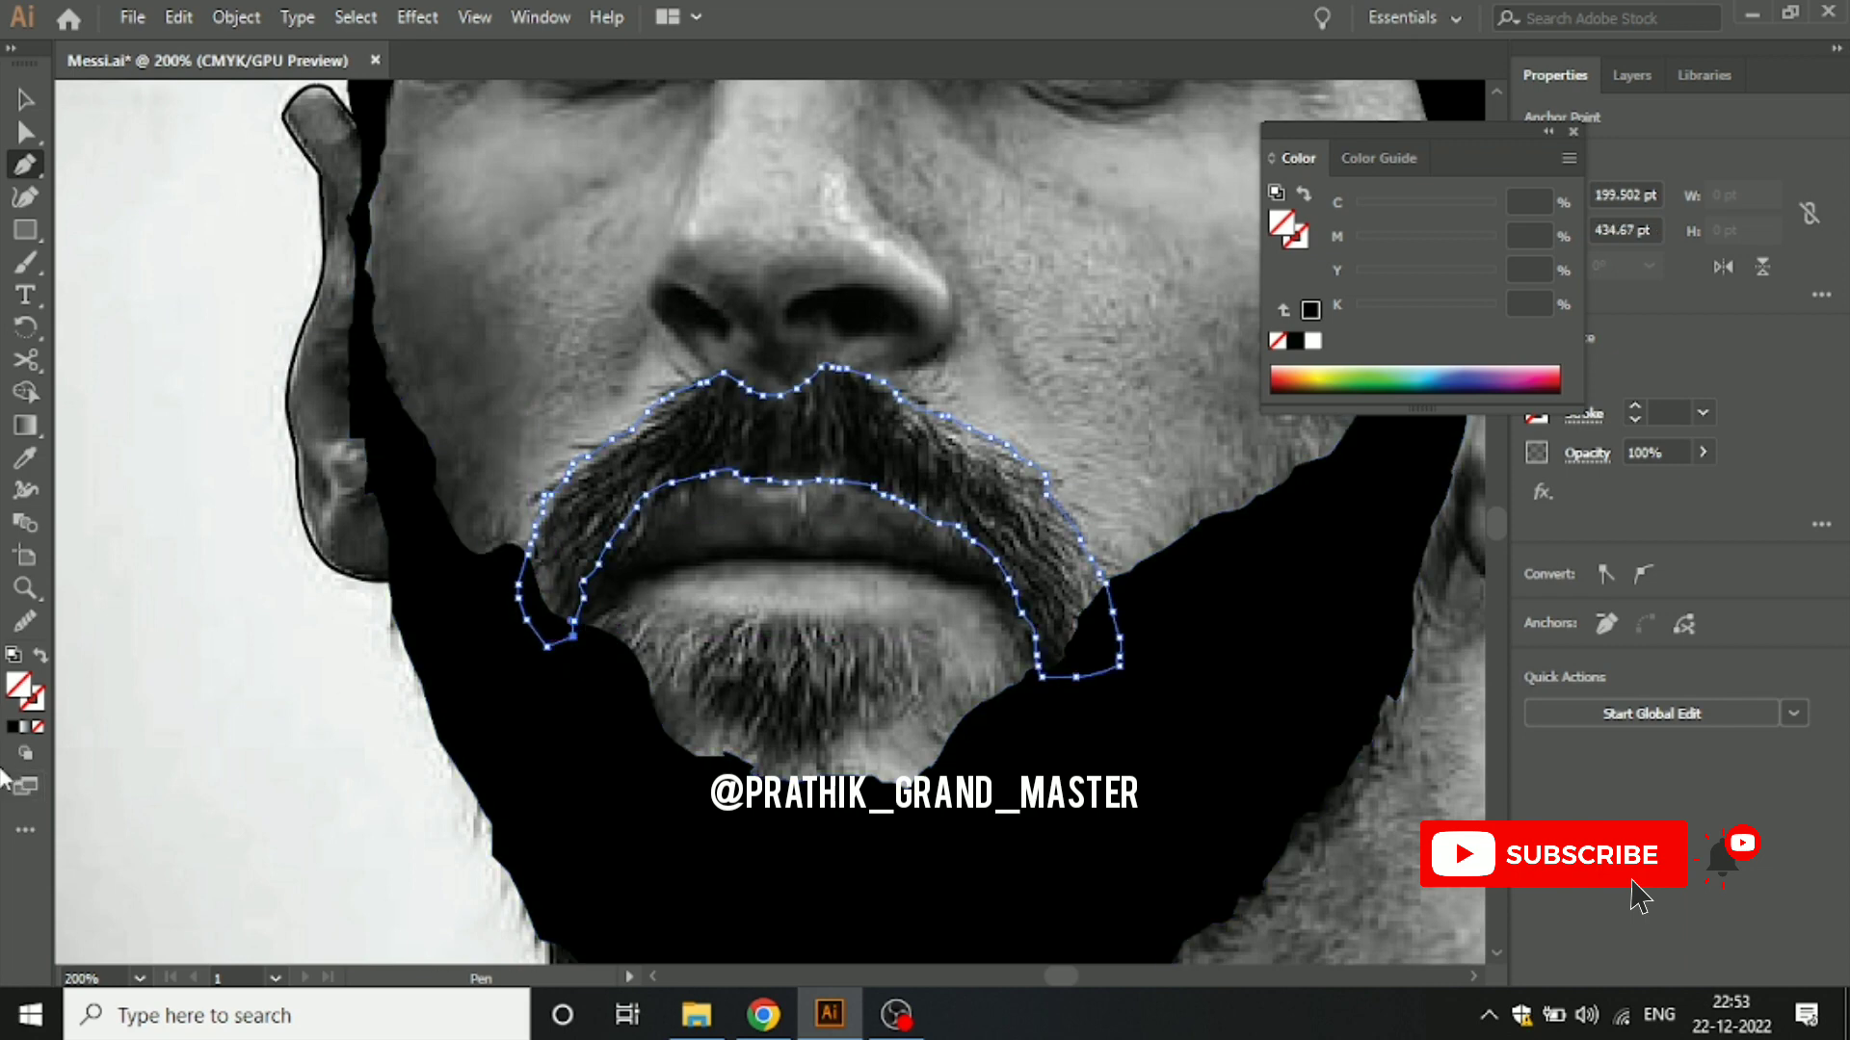
Step: Fill the moustache shape black, deselect it, and zoom in on the mouth
left_click(15, 728)
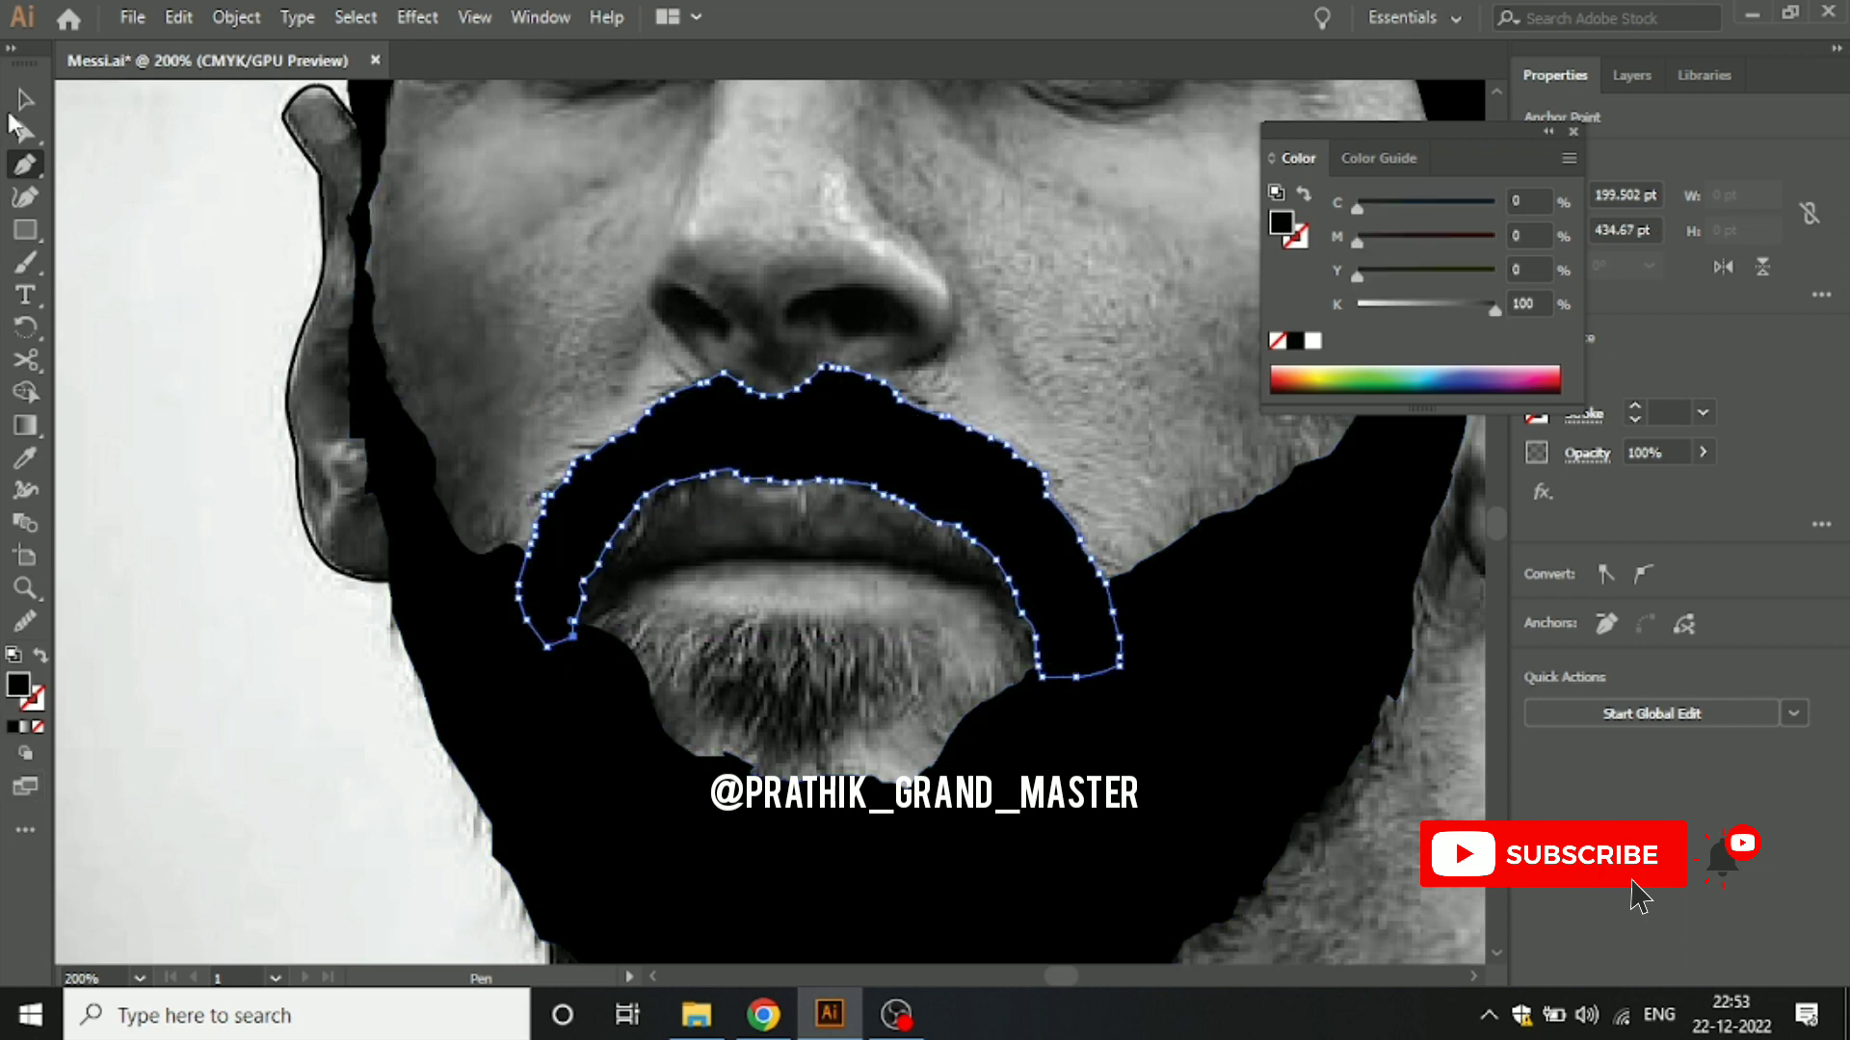
left_click(12, 102)
left_click(157, 280)
key("ctrl+0")
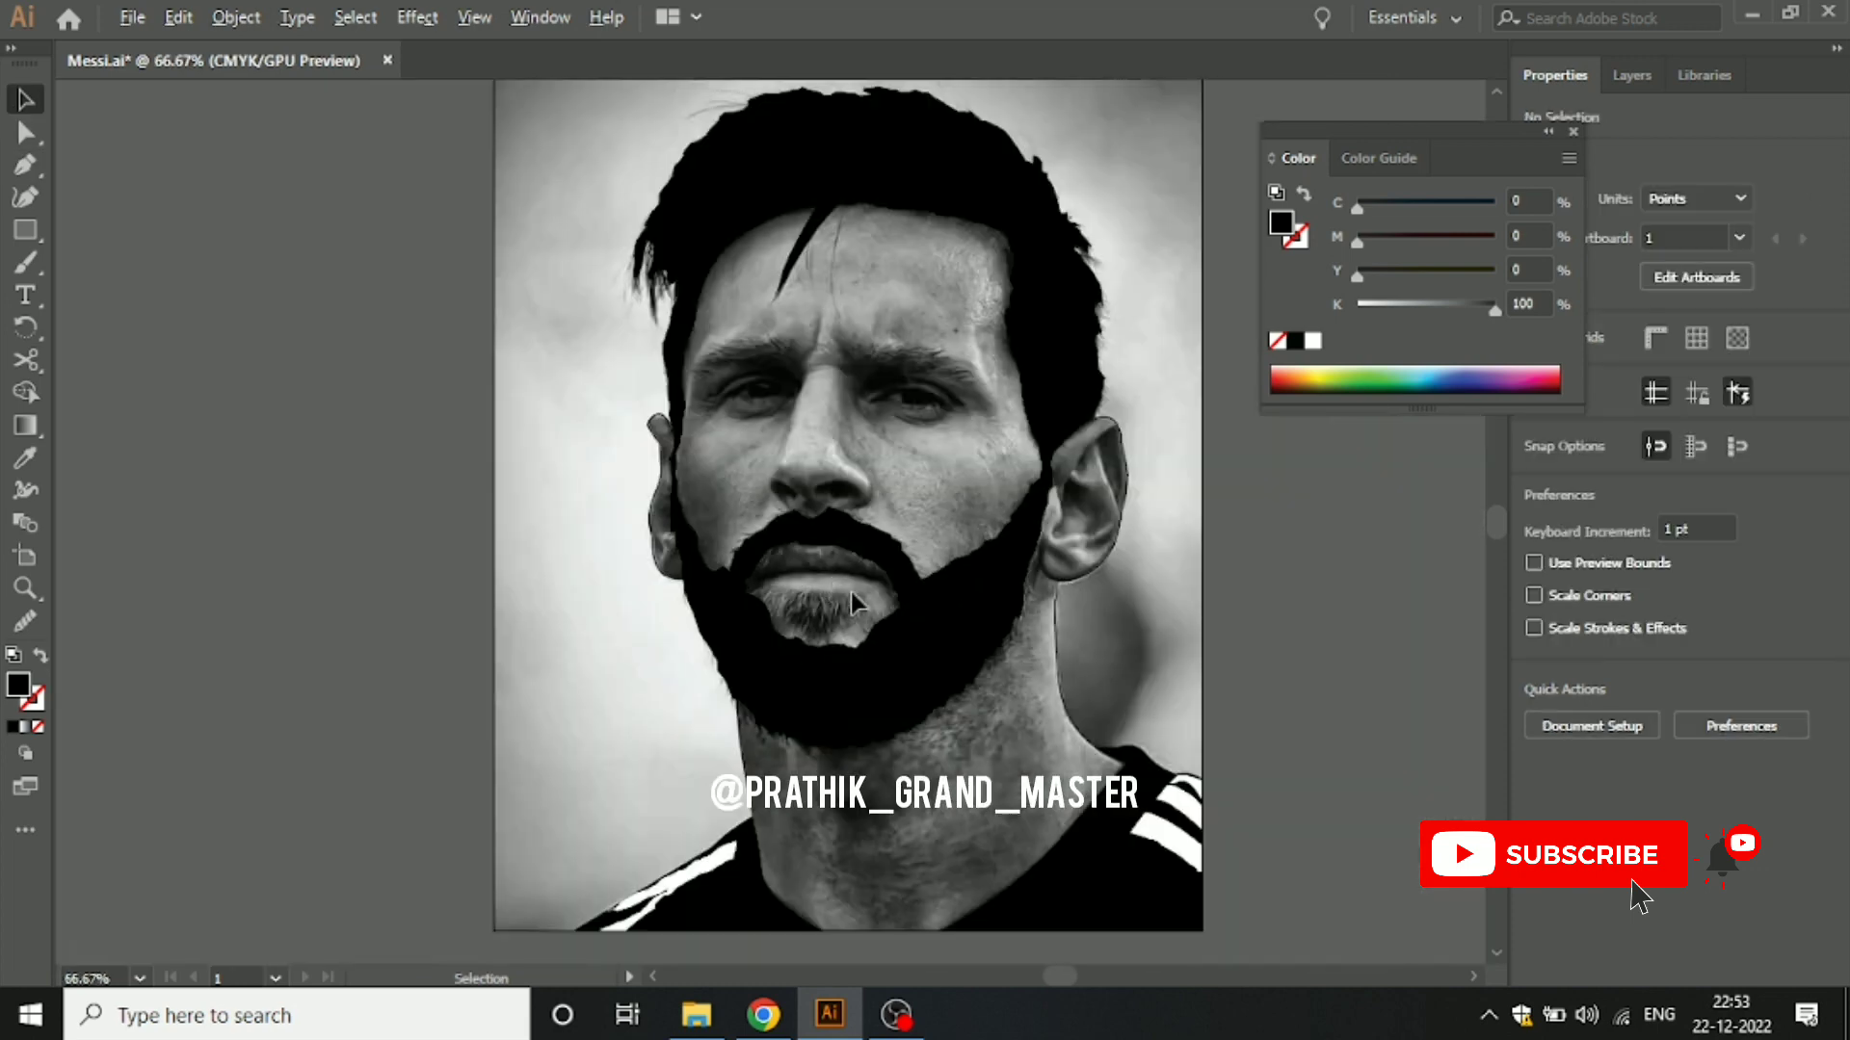
key("ctrl+plus")
key("ctrl+plus")
key("ctrl+plus")
key("ctrl+plus")
Step: Trace the top edge and right side of the chin tuft below the lip
key("p")
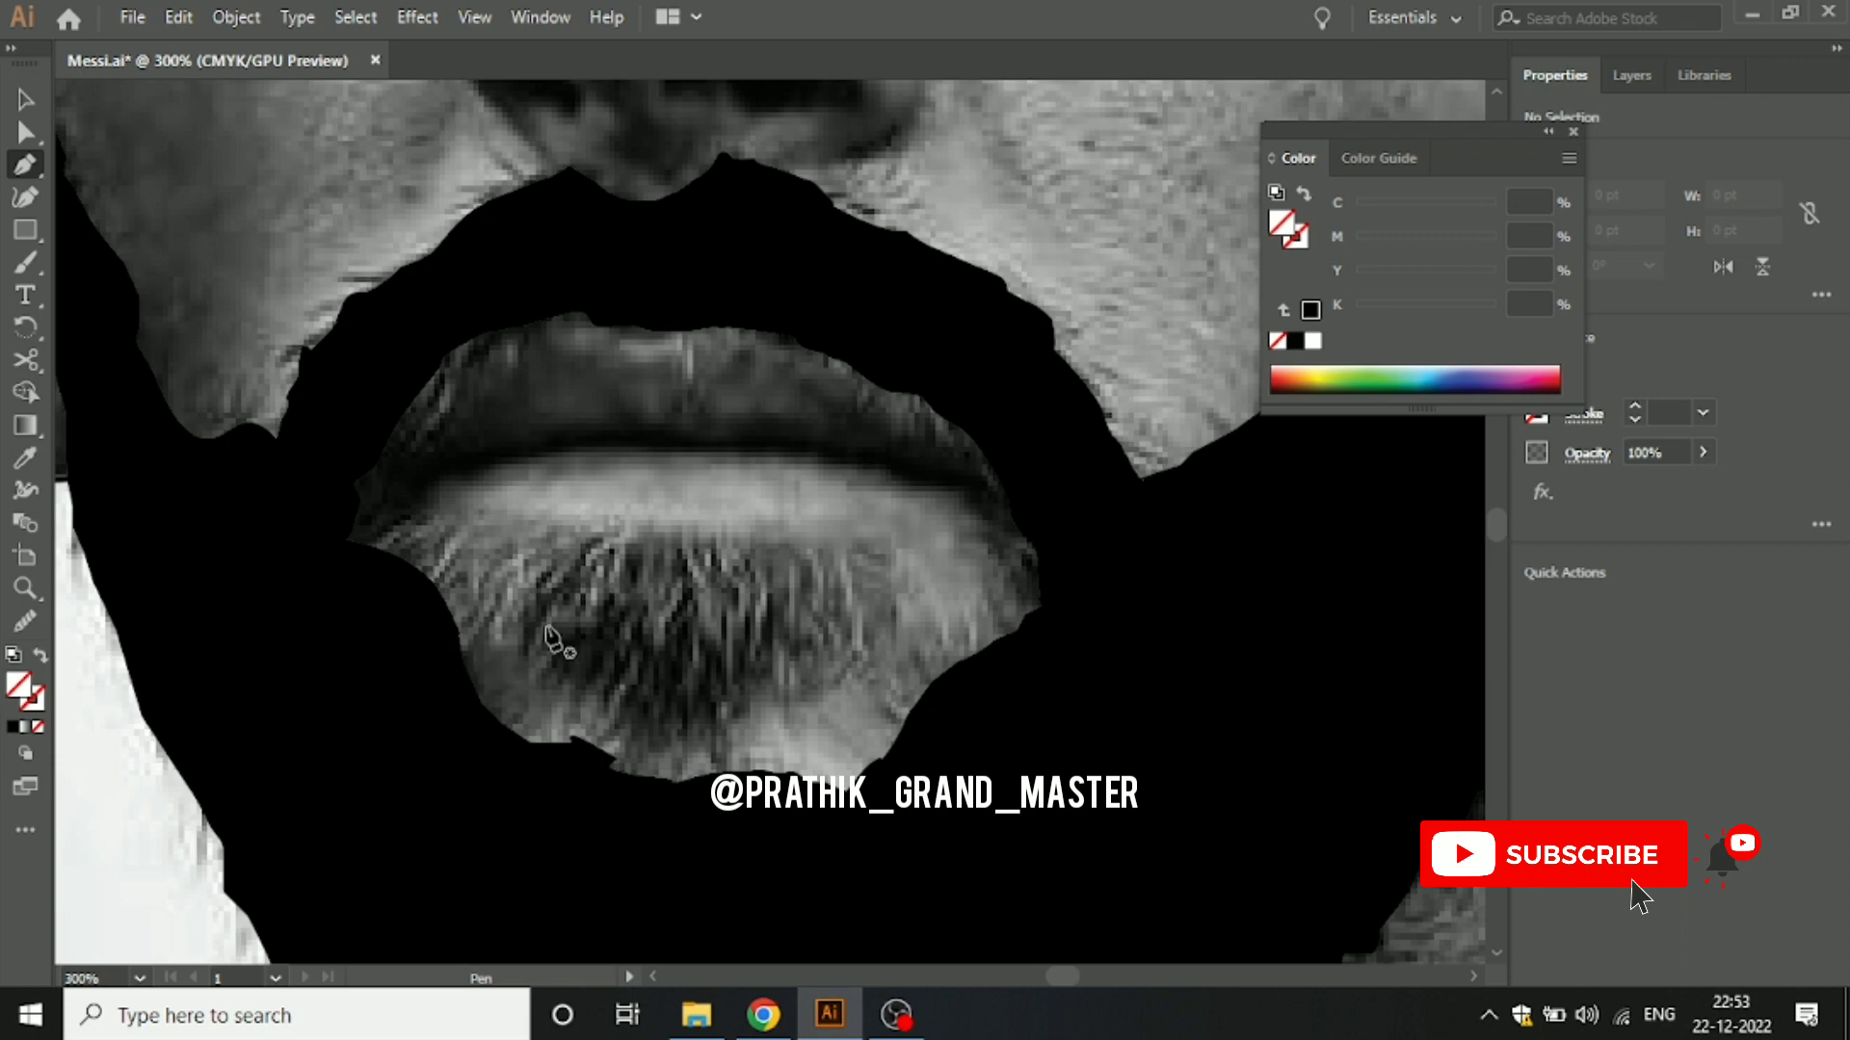
left_click(563, 565)
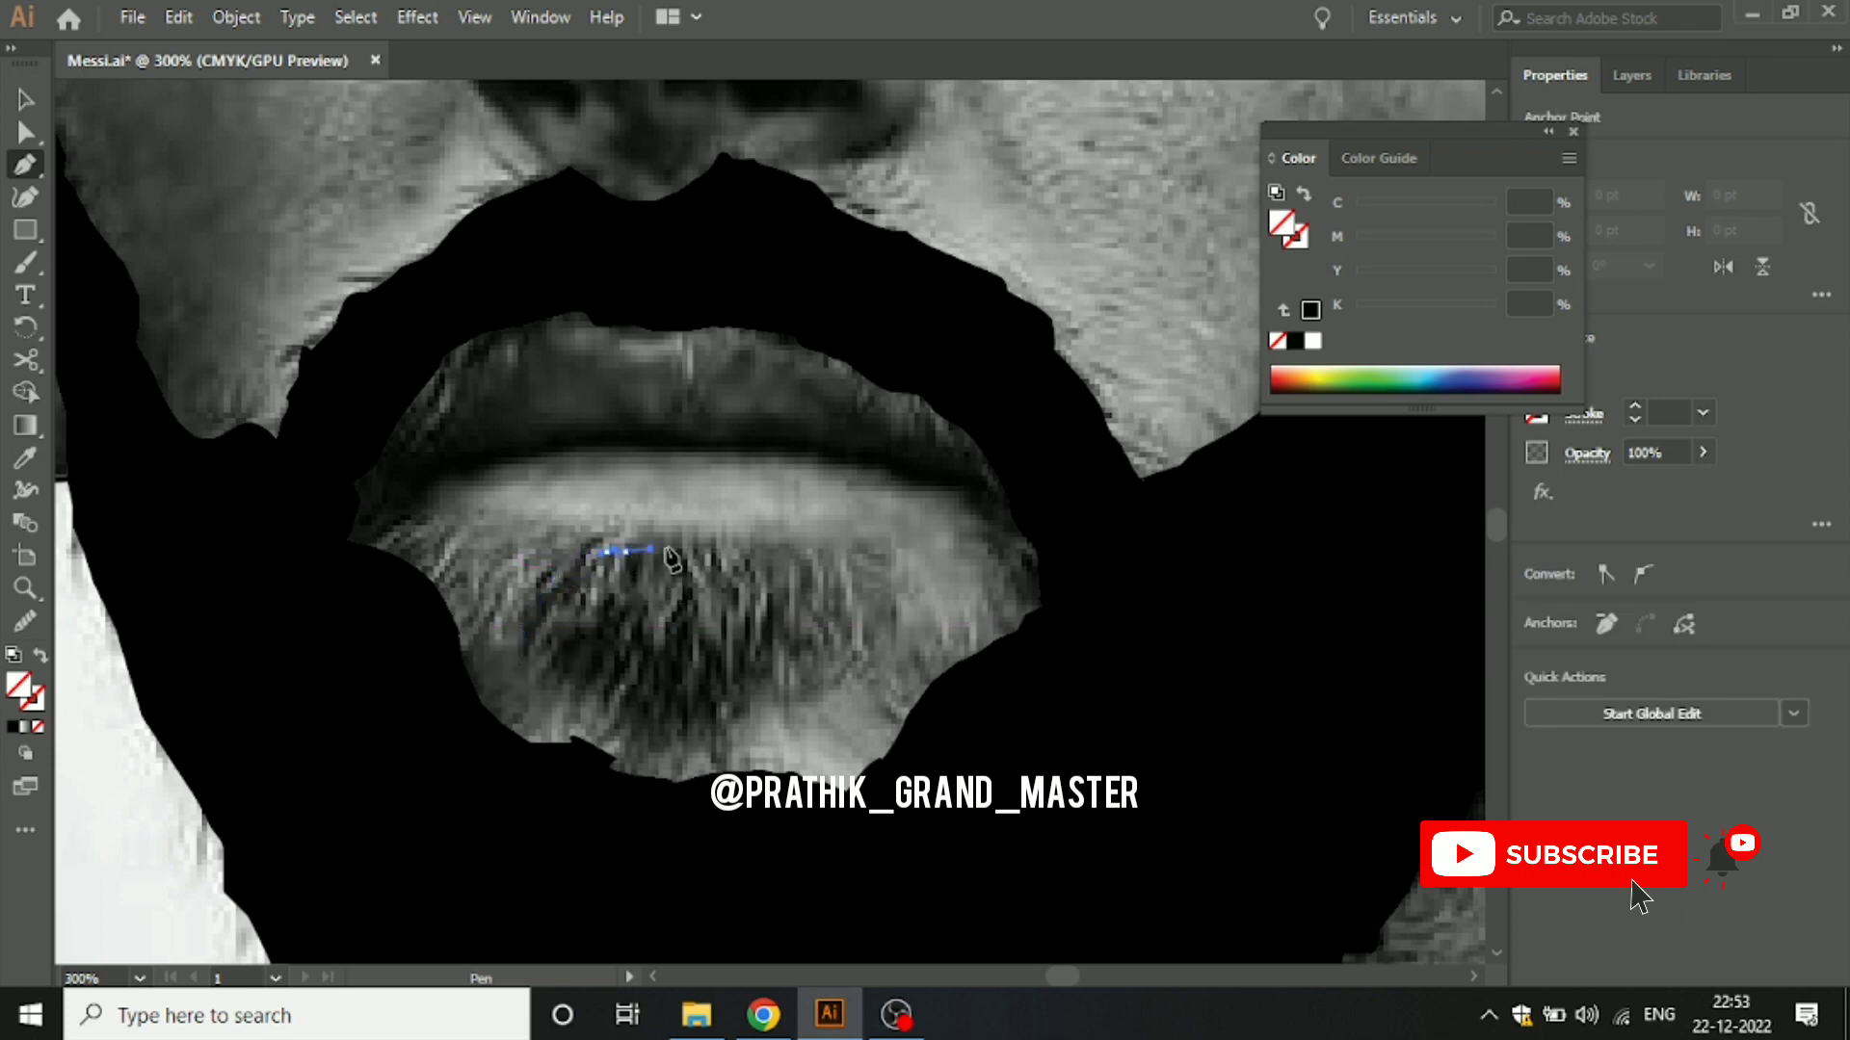
left_click_drag(681, 545, 710, 546)
left_click(784, 552)
left_click(827, 557)
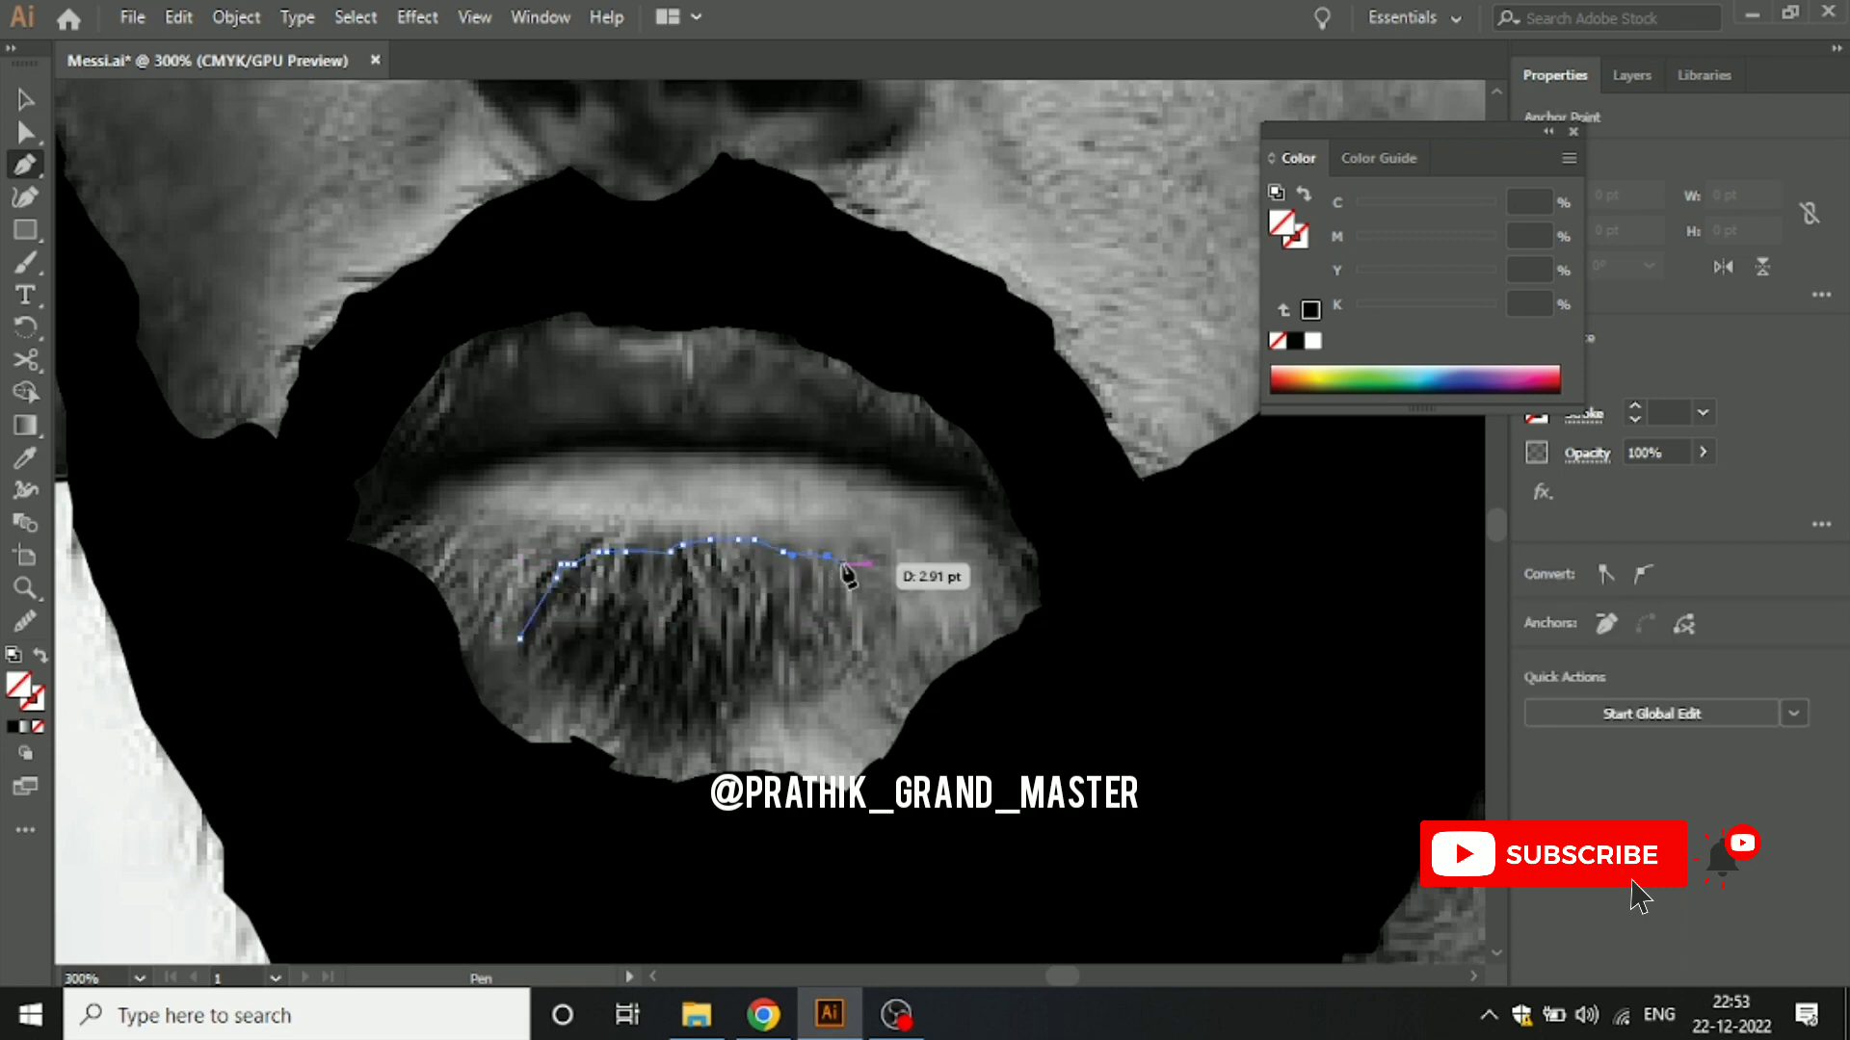
left_click(870, 590)
left_click(870, 607)
left_click_drag(846, 665, 848, 663)
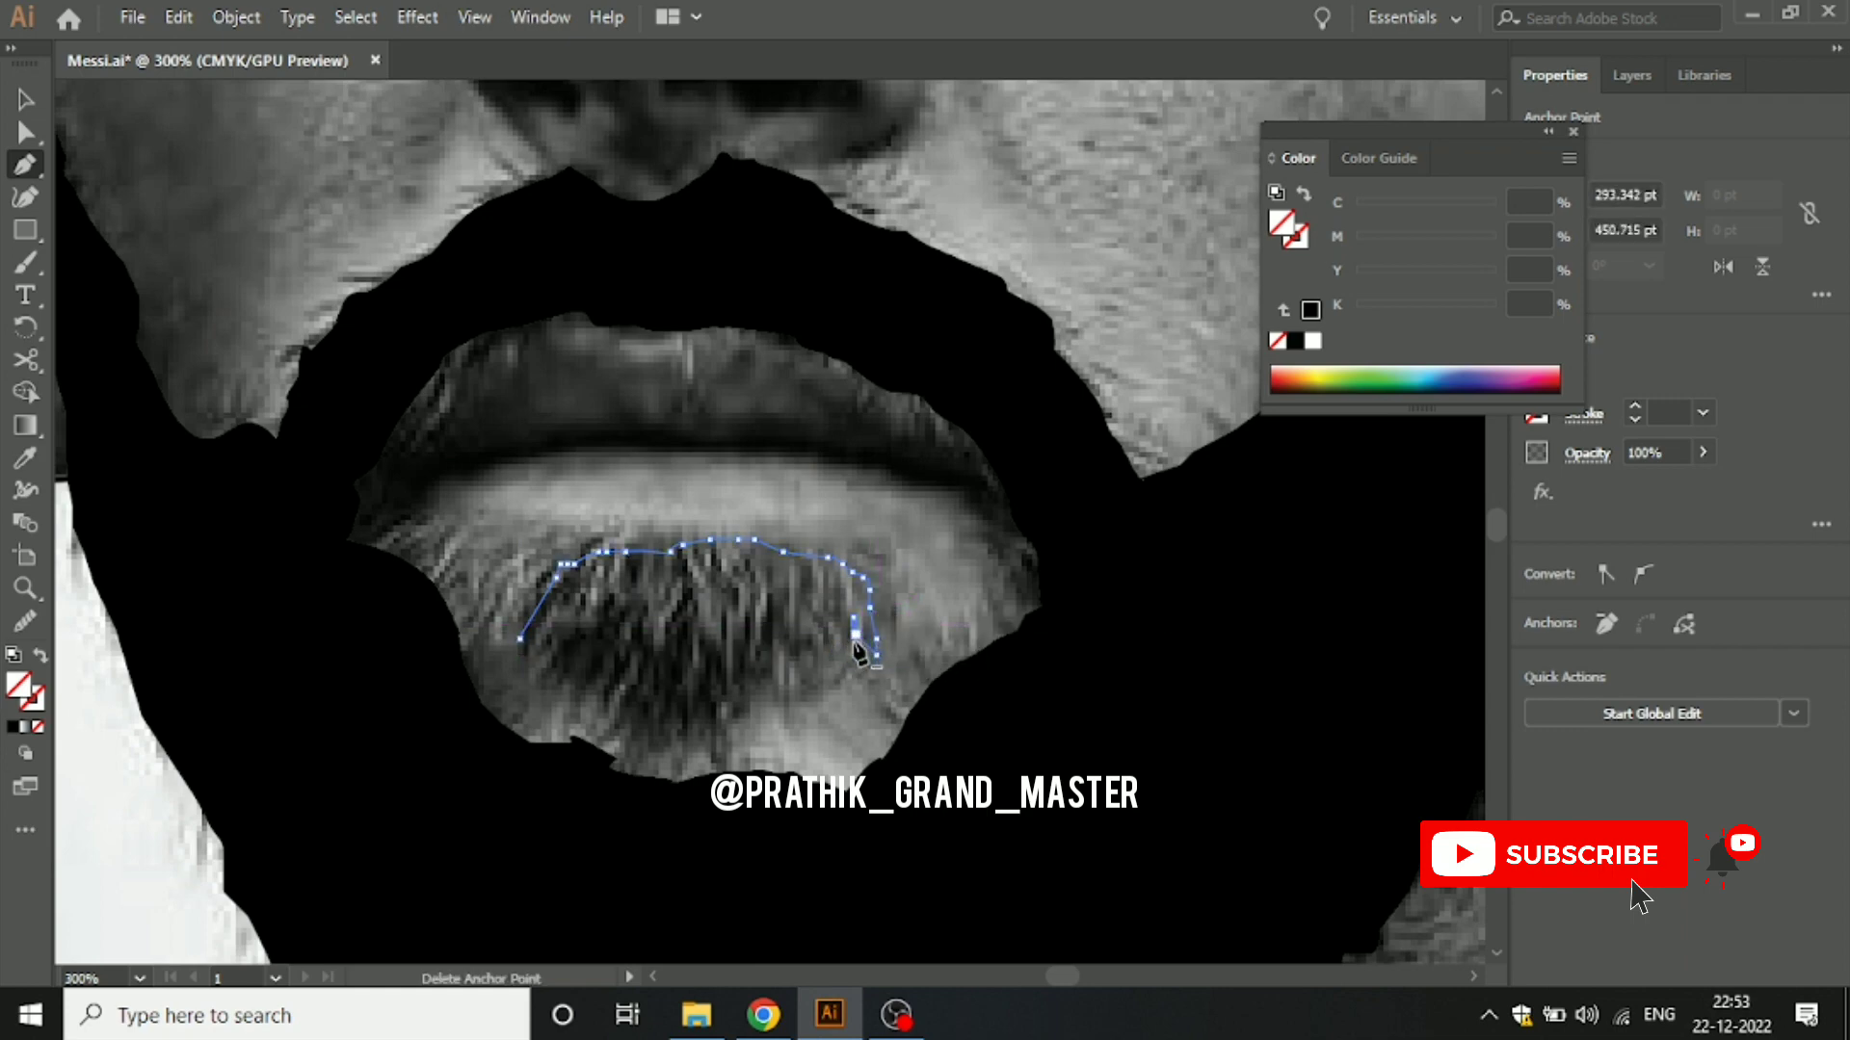
left_click(856, 653)
Step: Curve the tuft's bottom edge back to the start, fill it black, and deselect
left_click(826, 663)
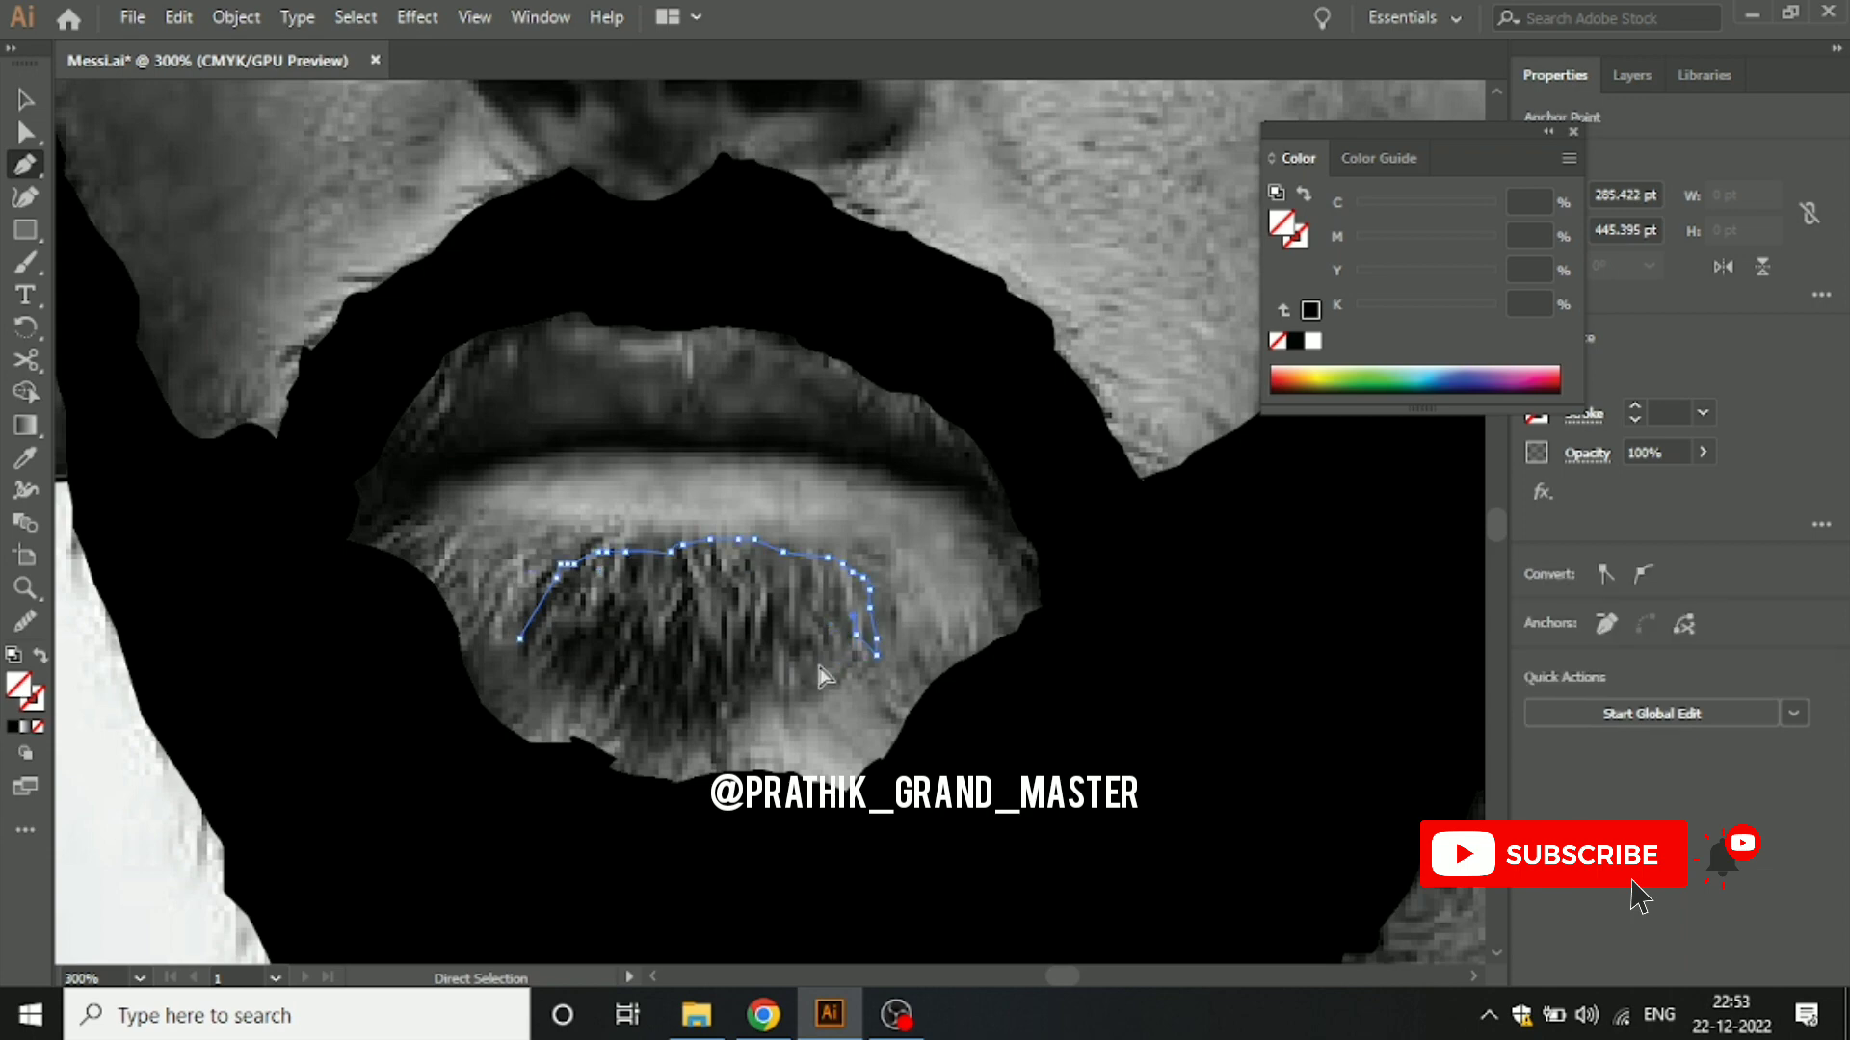
left_click_drag(830, 663, 829, 664)
left_click(835, 656)
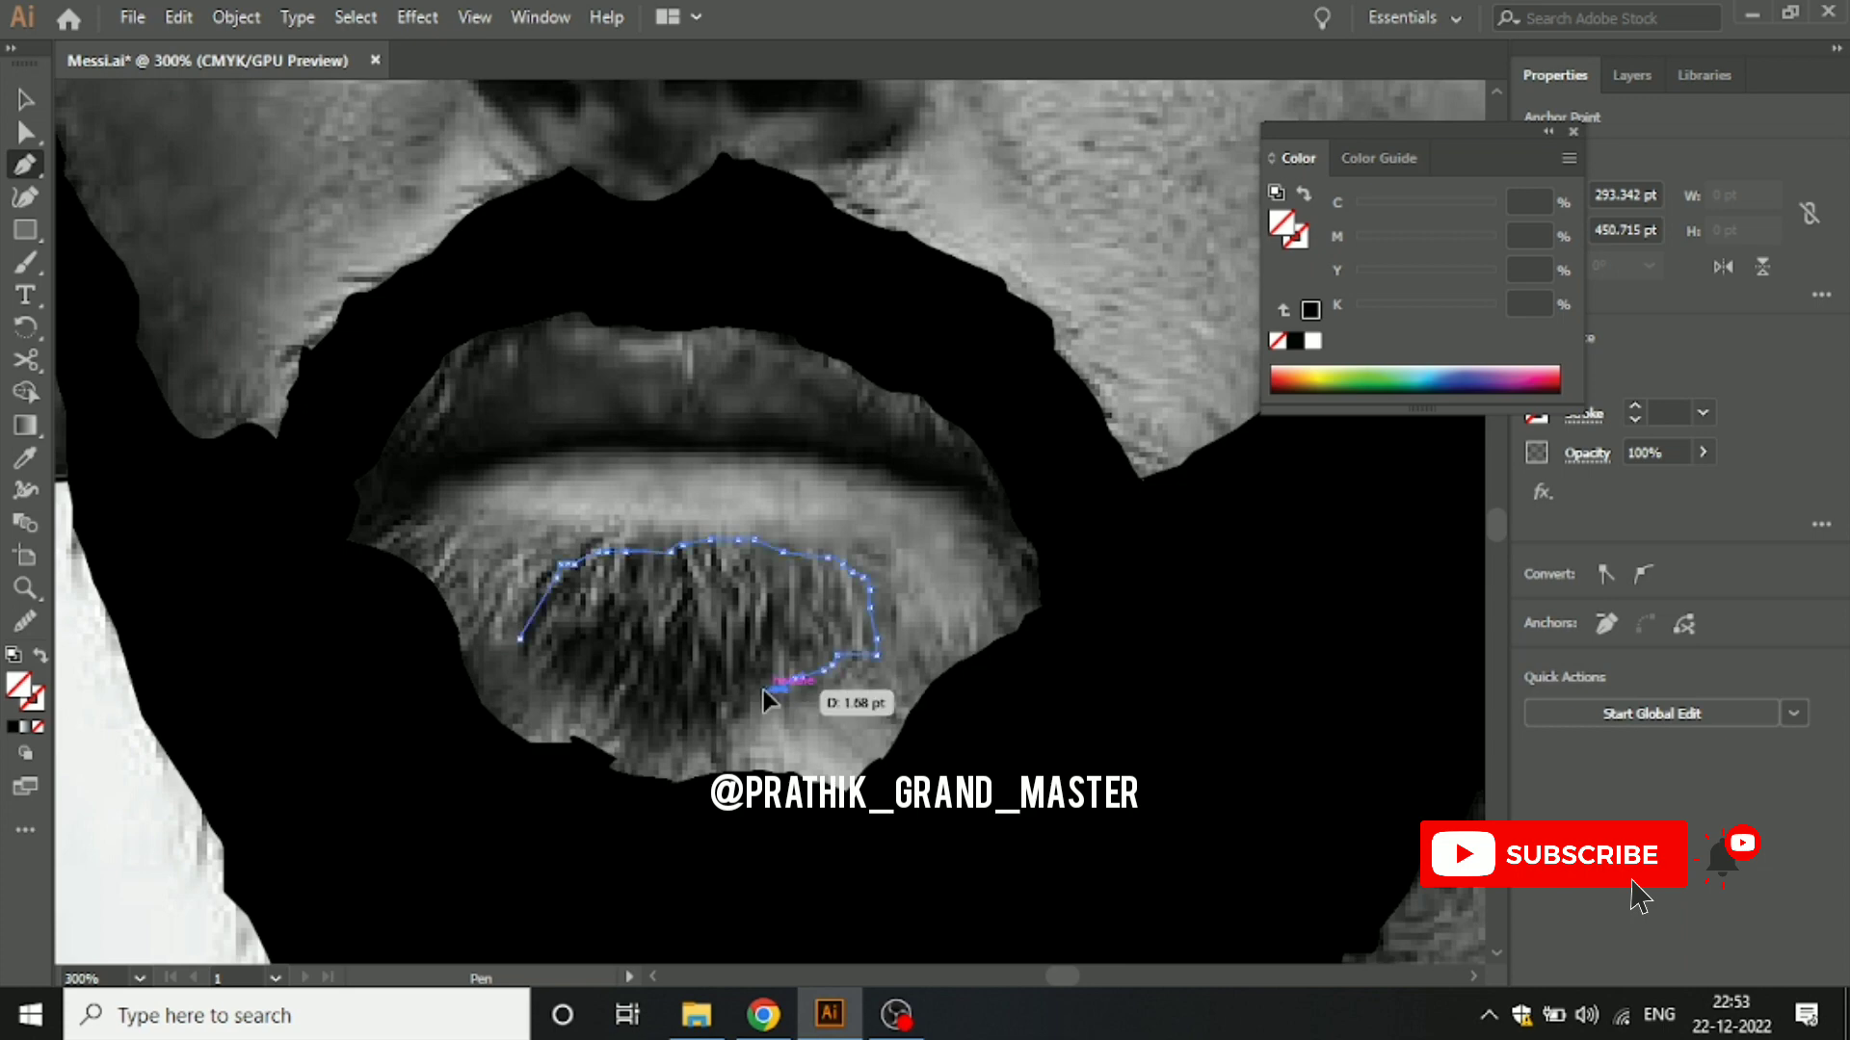
left_click_drag(729, 714, 709, 722)
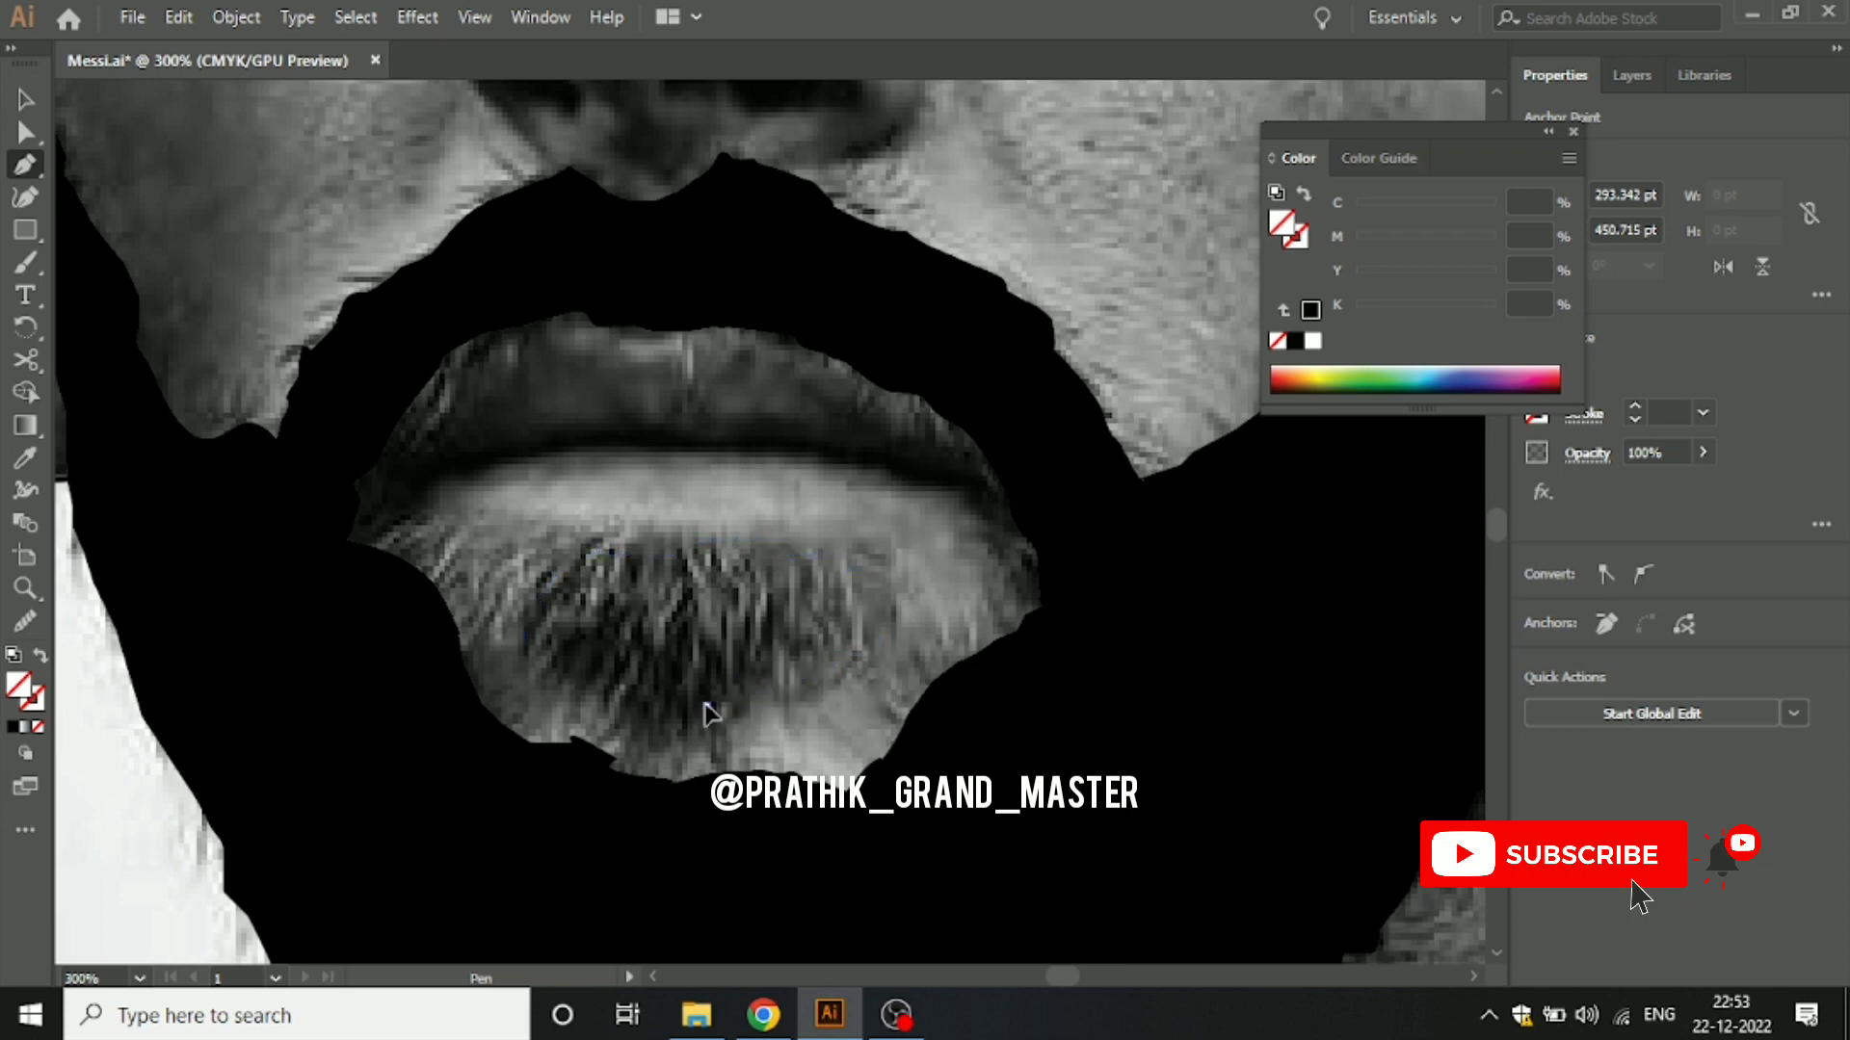
mouse_move(664, 694)
left_mouse_down()
mouse_move(616, 699)
mouse_move(570, 663)
left_mouse_up()
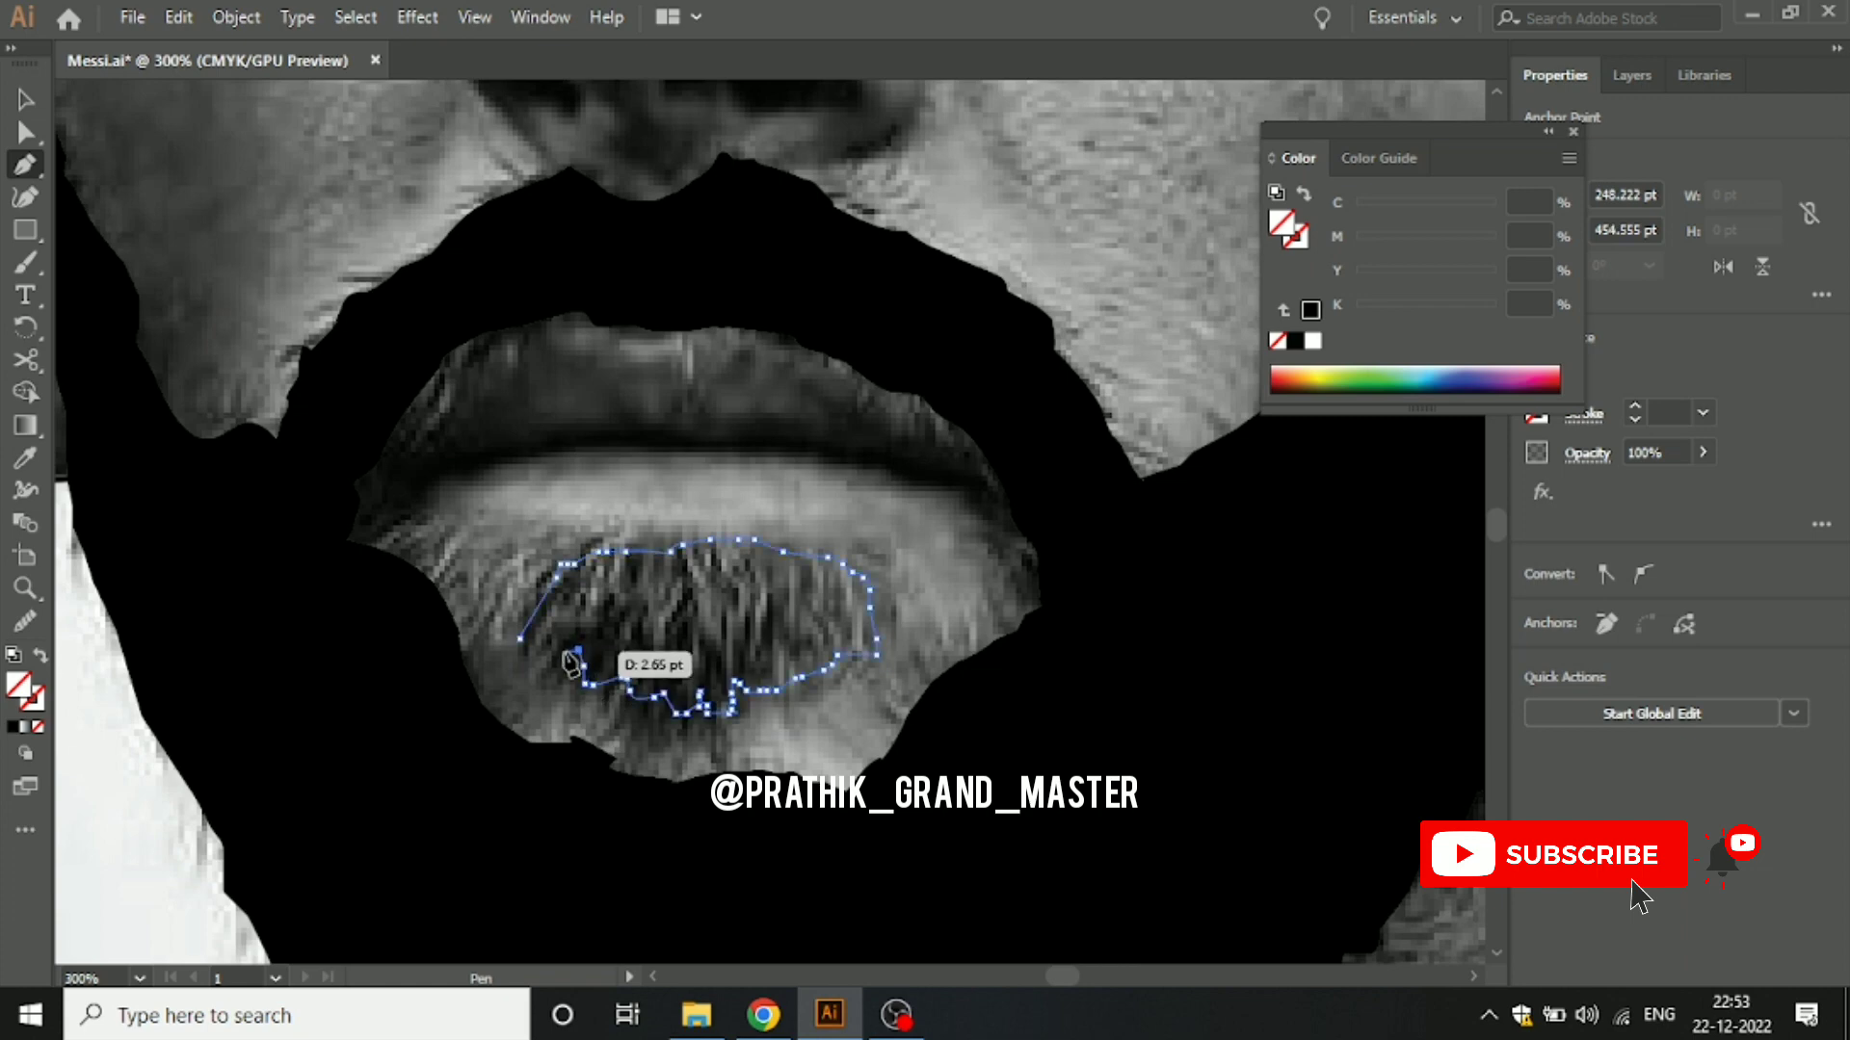
left_click(564, 653)
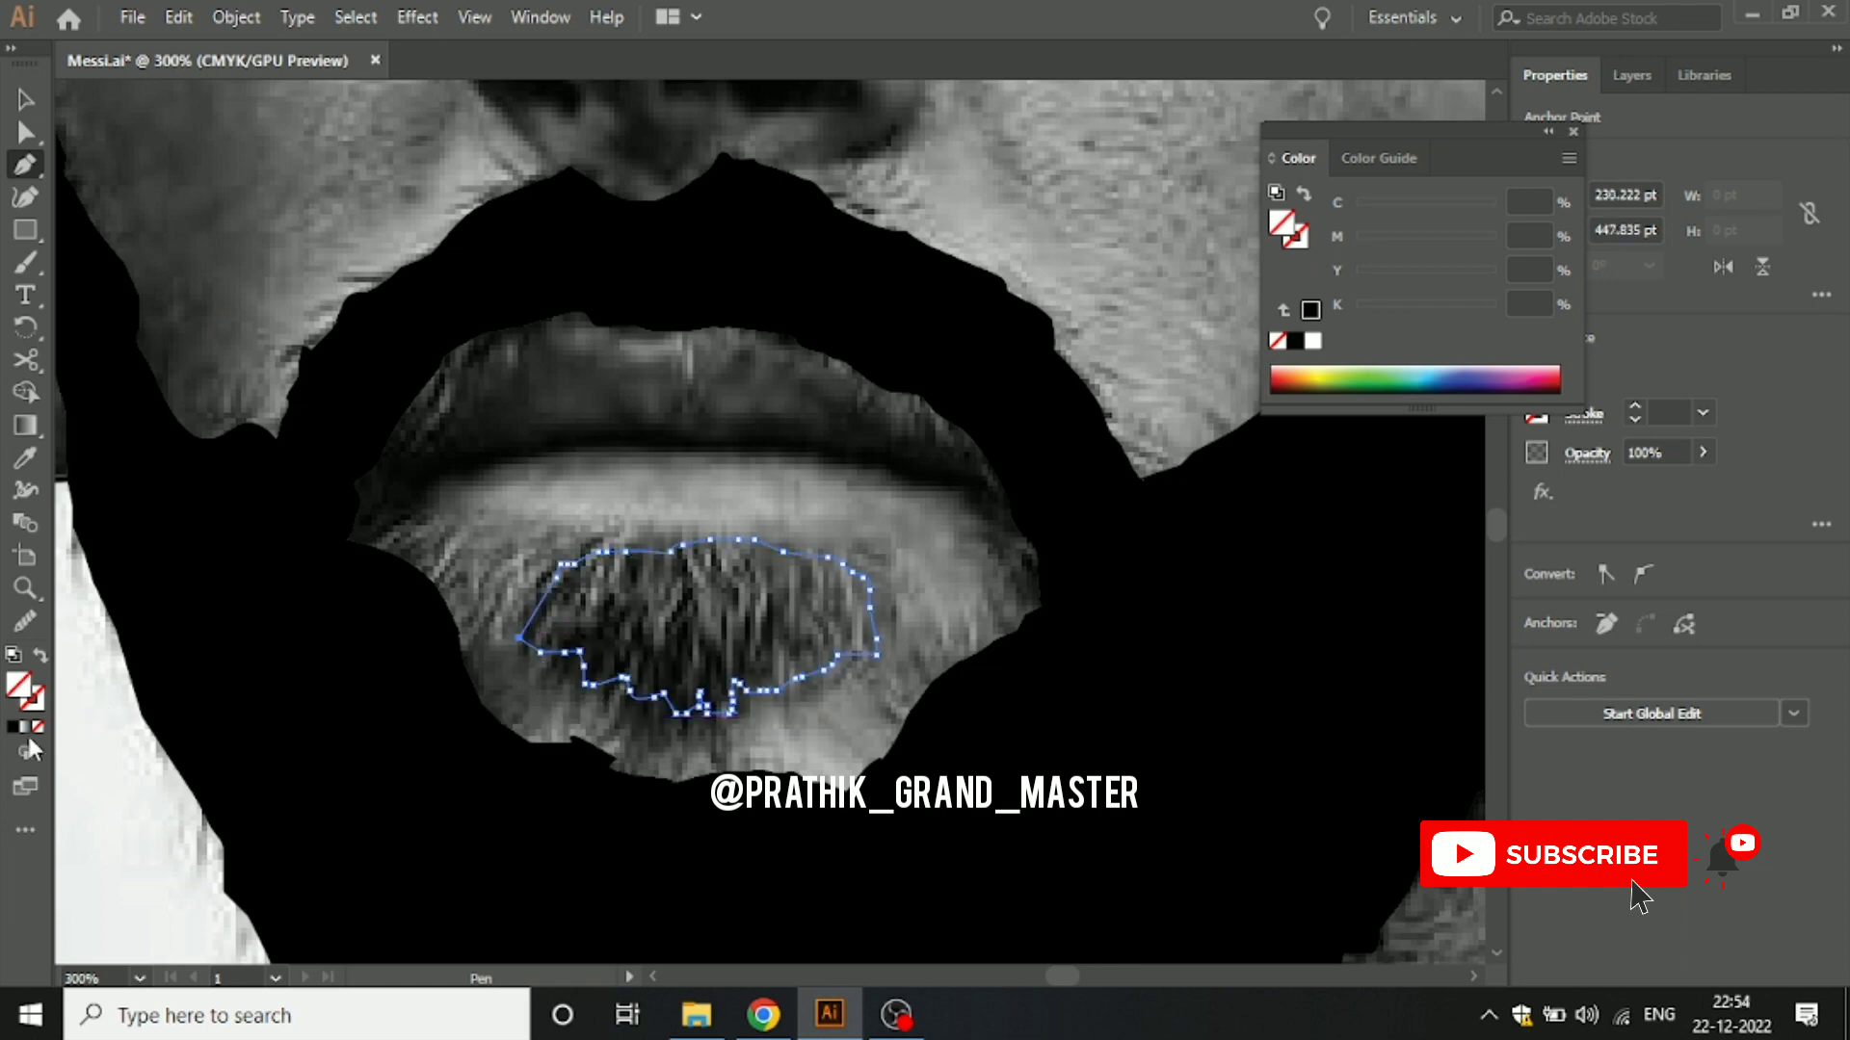
left_click(16, 727)
left_click(25, 99)
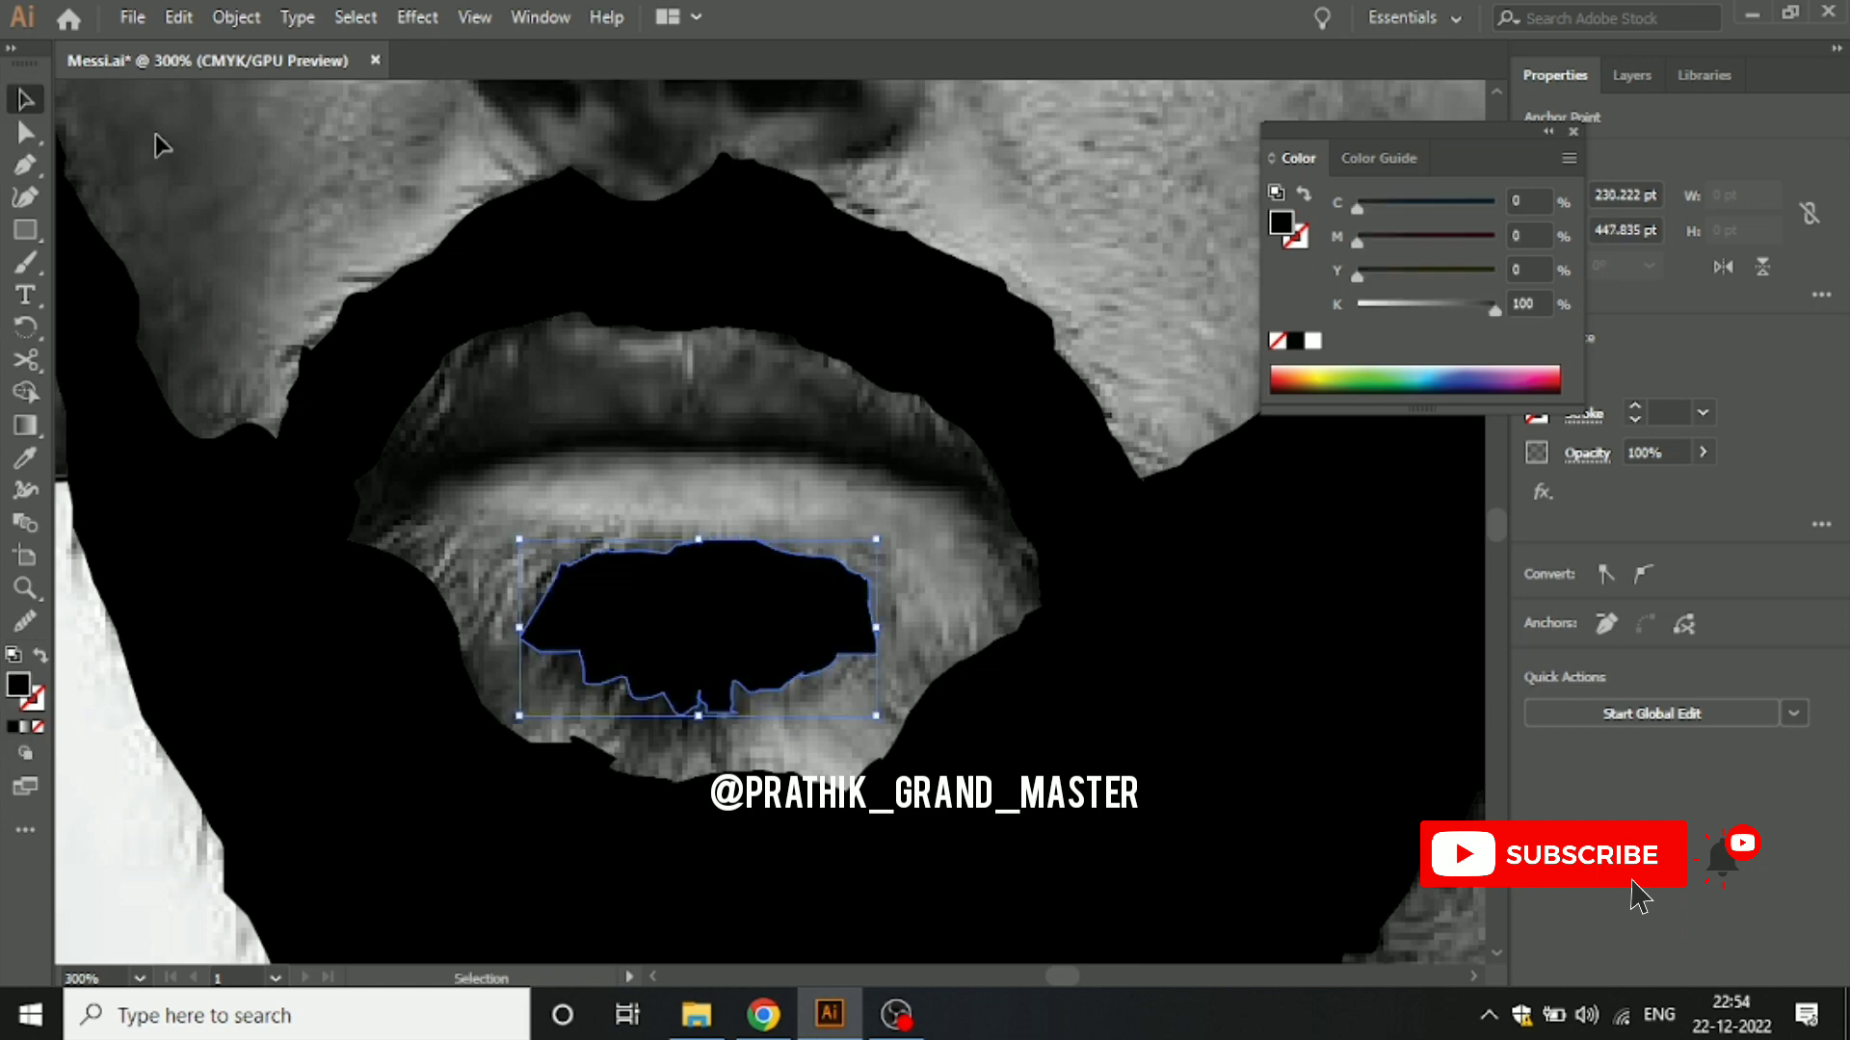
left_click(351, 400)
key("ctrl+0")
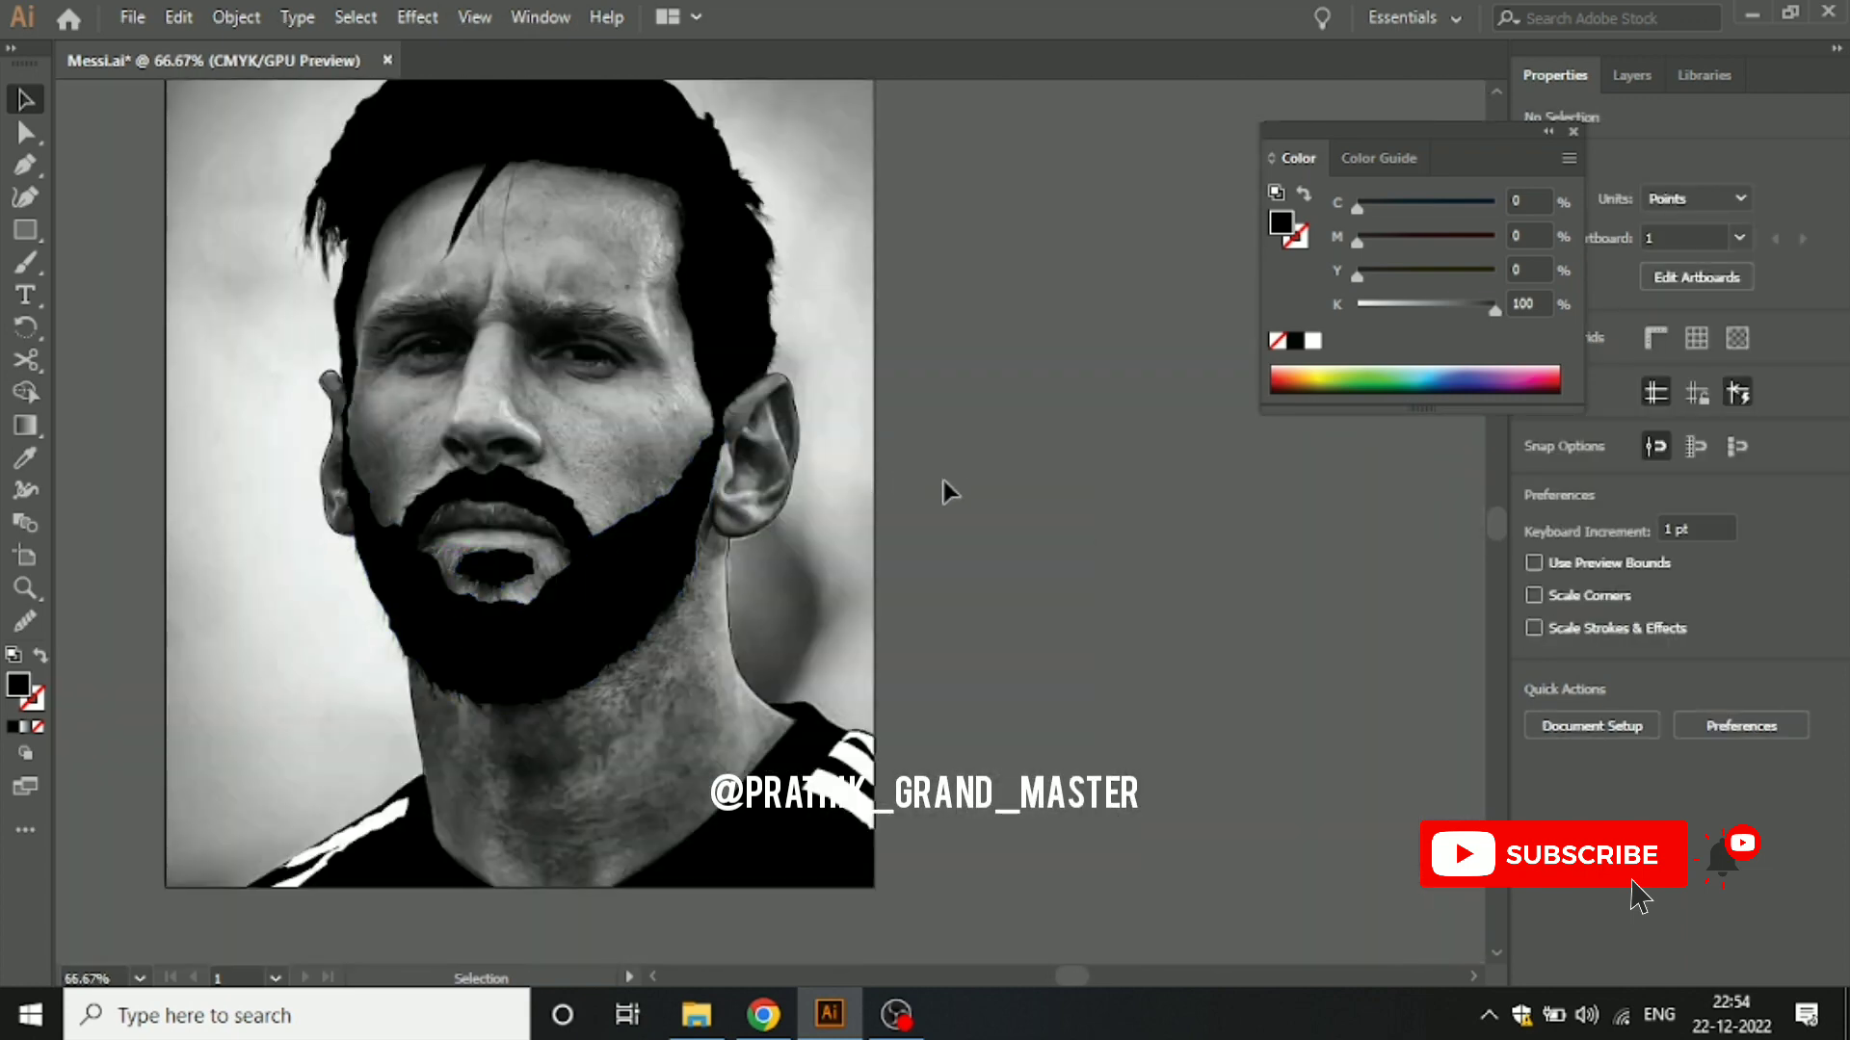
Step: Move the traced face shapes aside, undo the move, and deselect everything
scroll(964, 491, "down", 1)
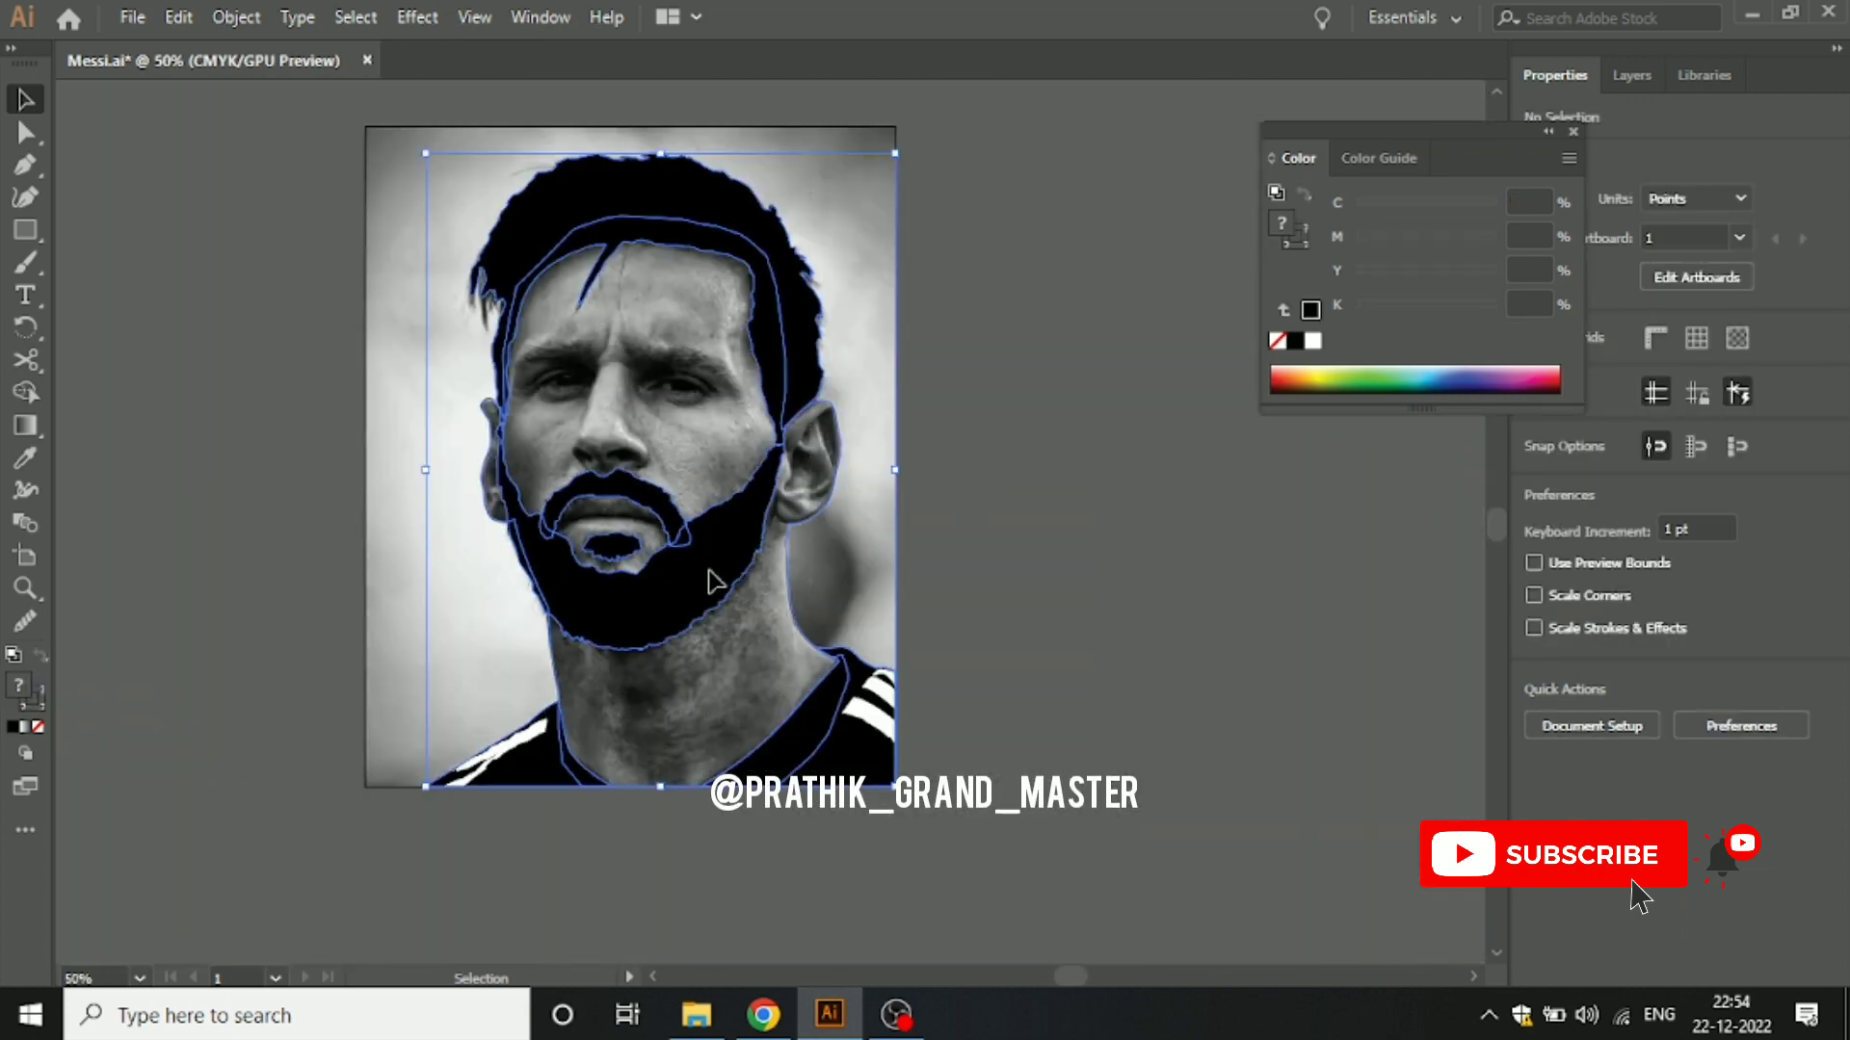
left_click_drag(709, 582, 1143, 598)
left_click(1154, 869)
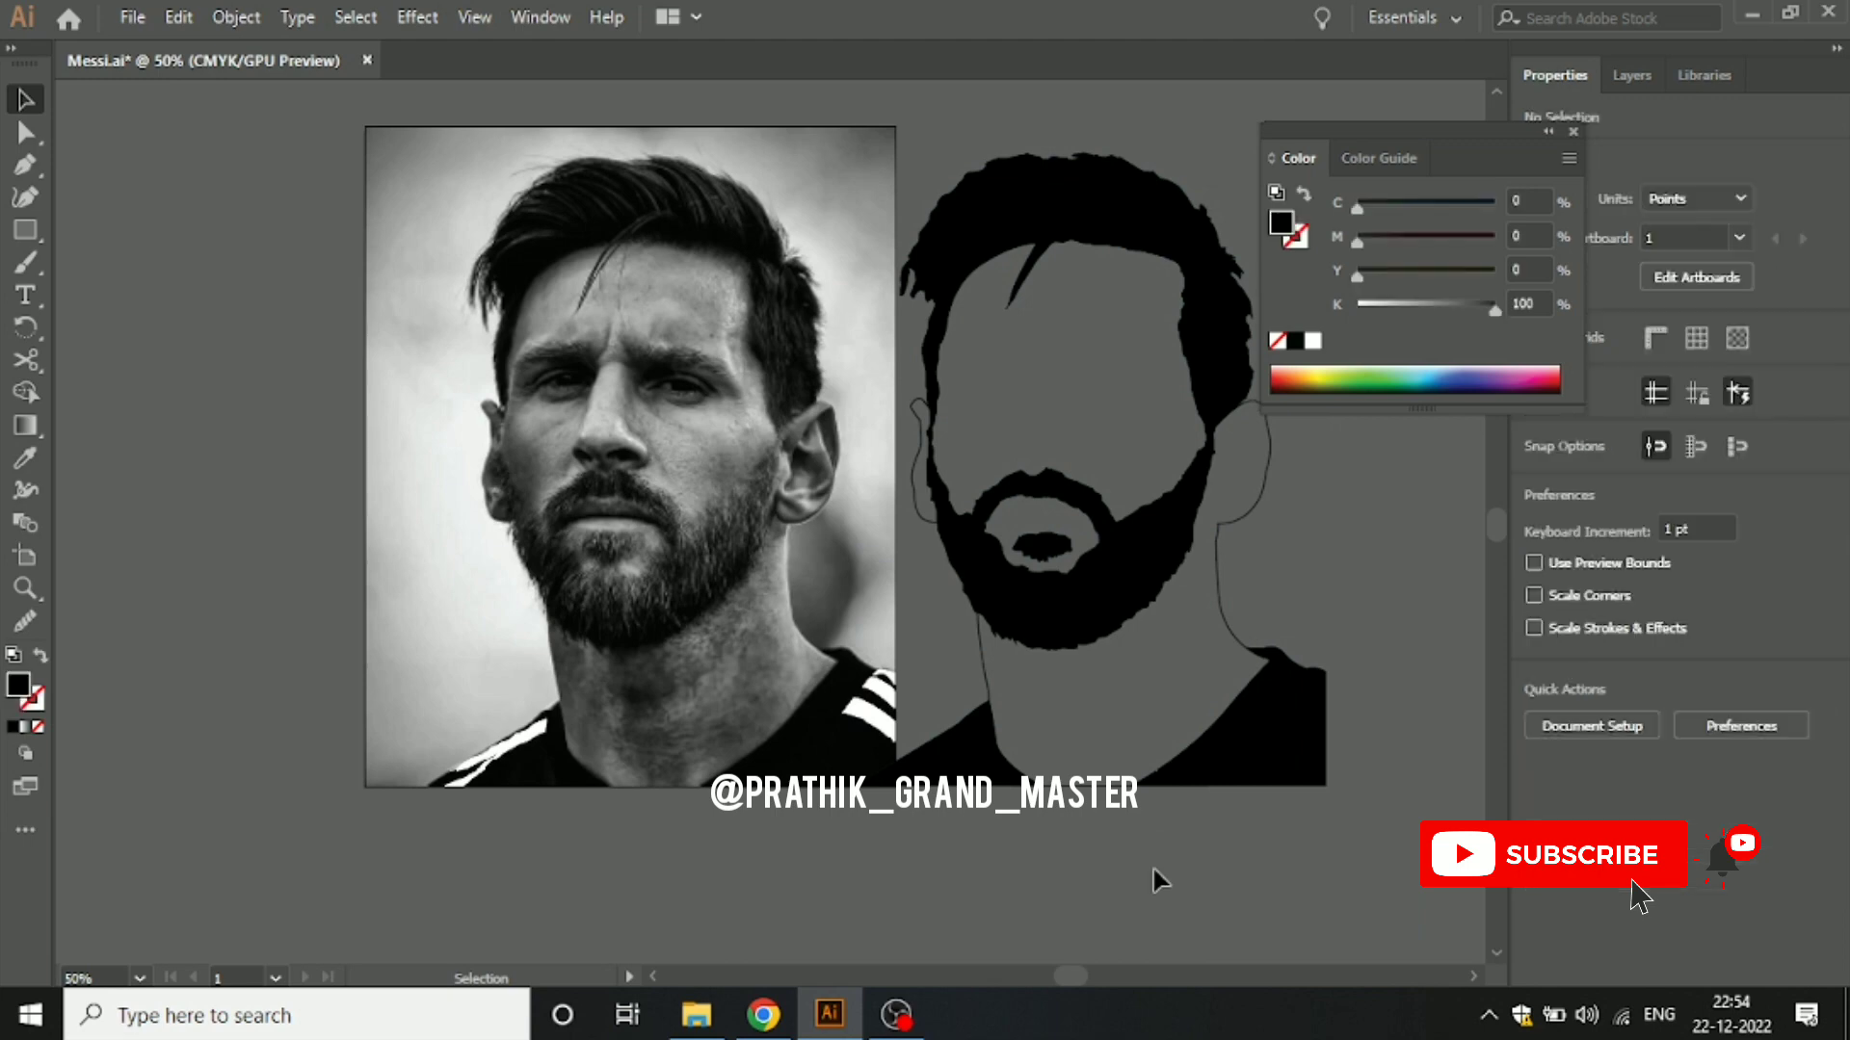
key("ctrl+z")
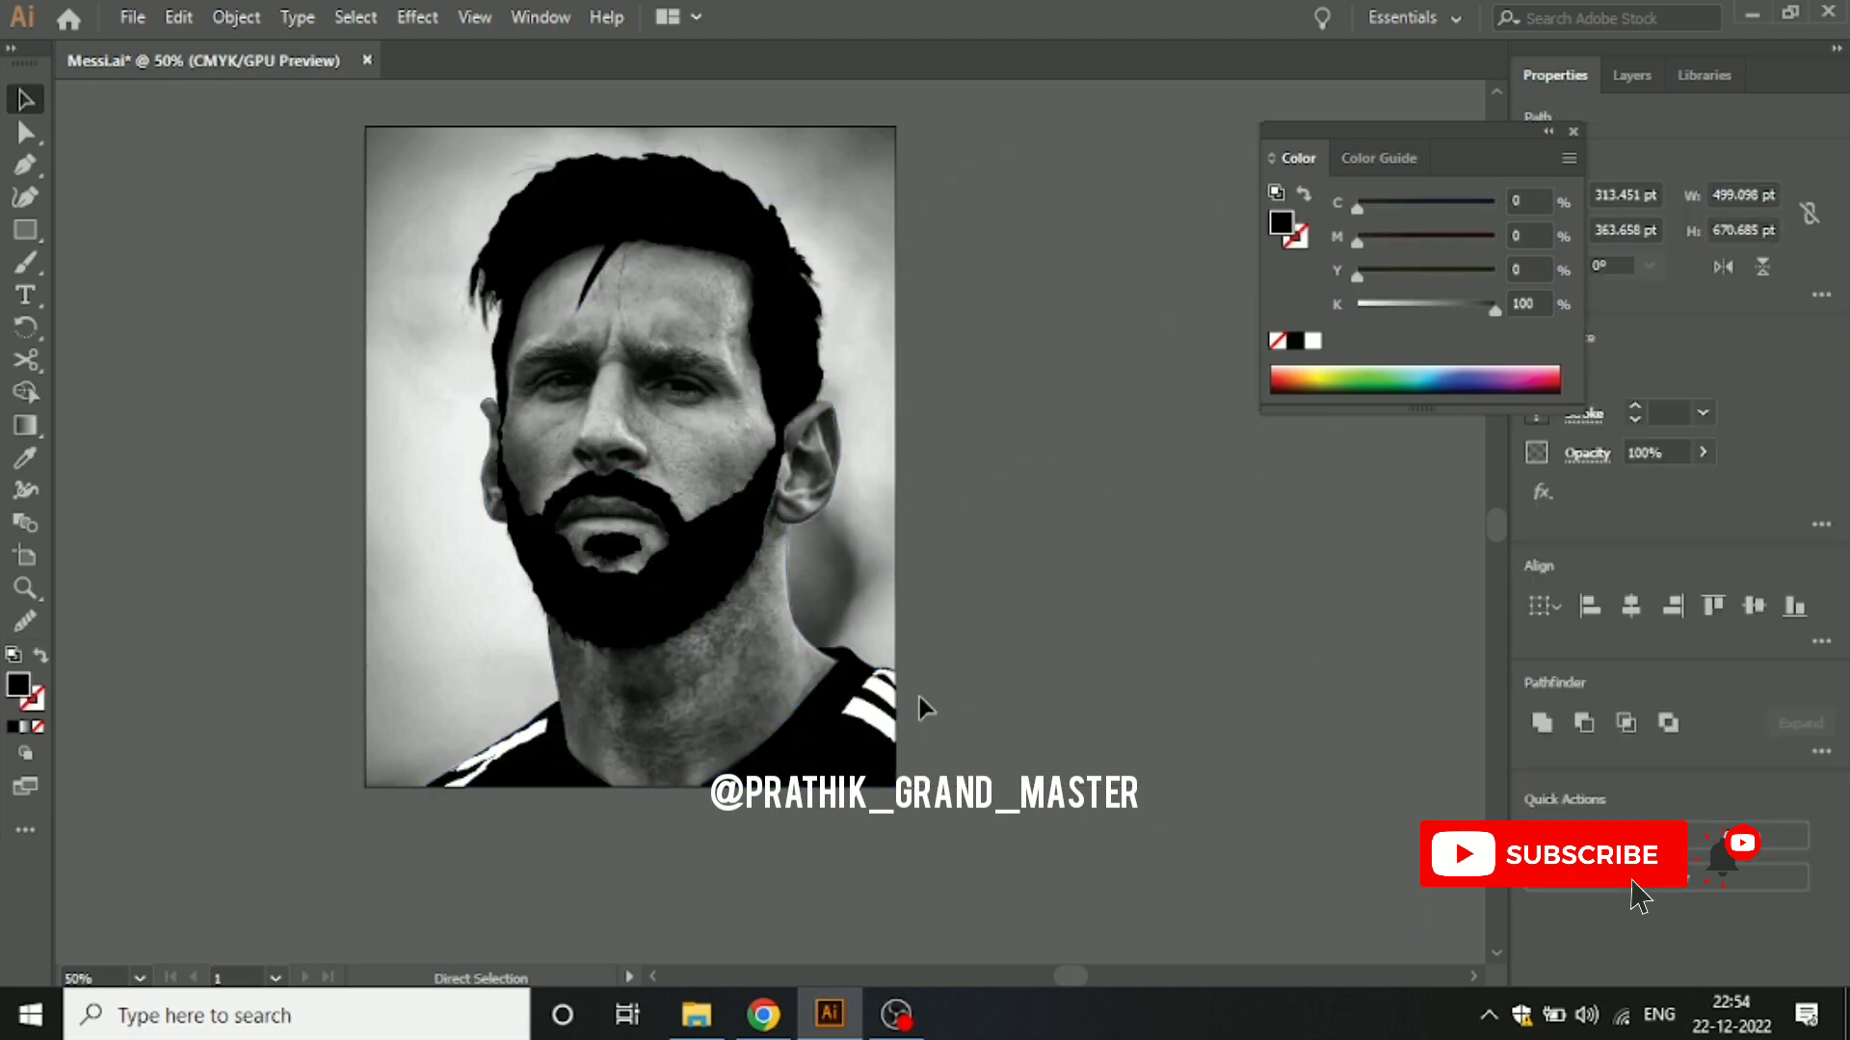
left_click(925, 710)
scroll(891, 597, "up", 1)
scroll(1140, 633, "up", 1)
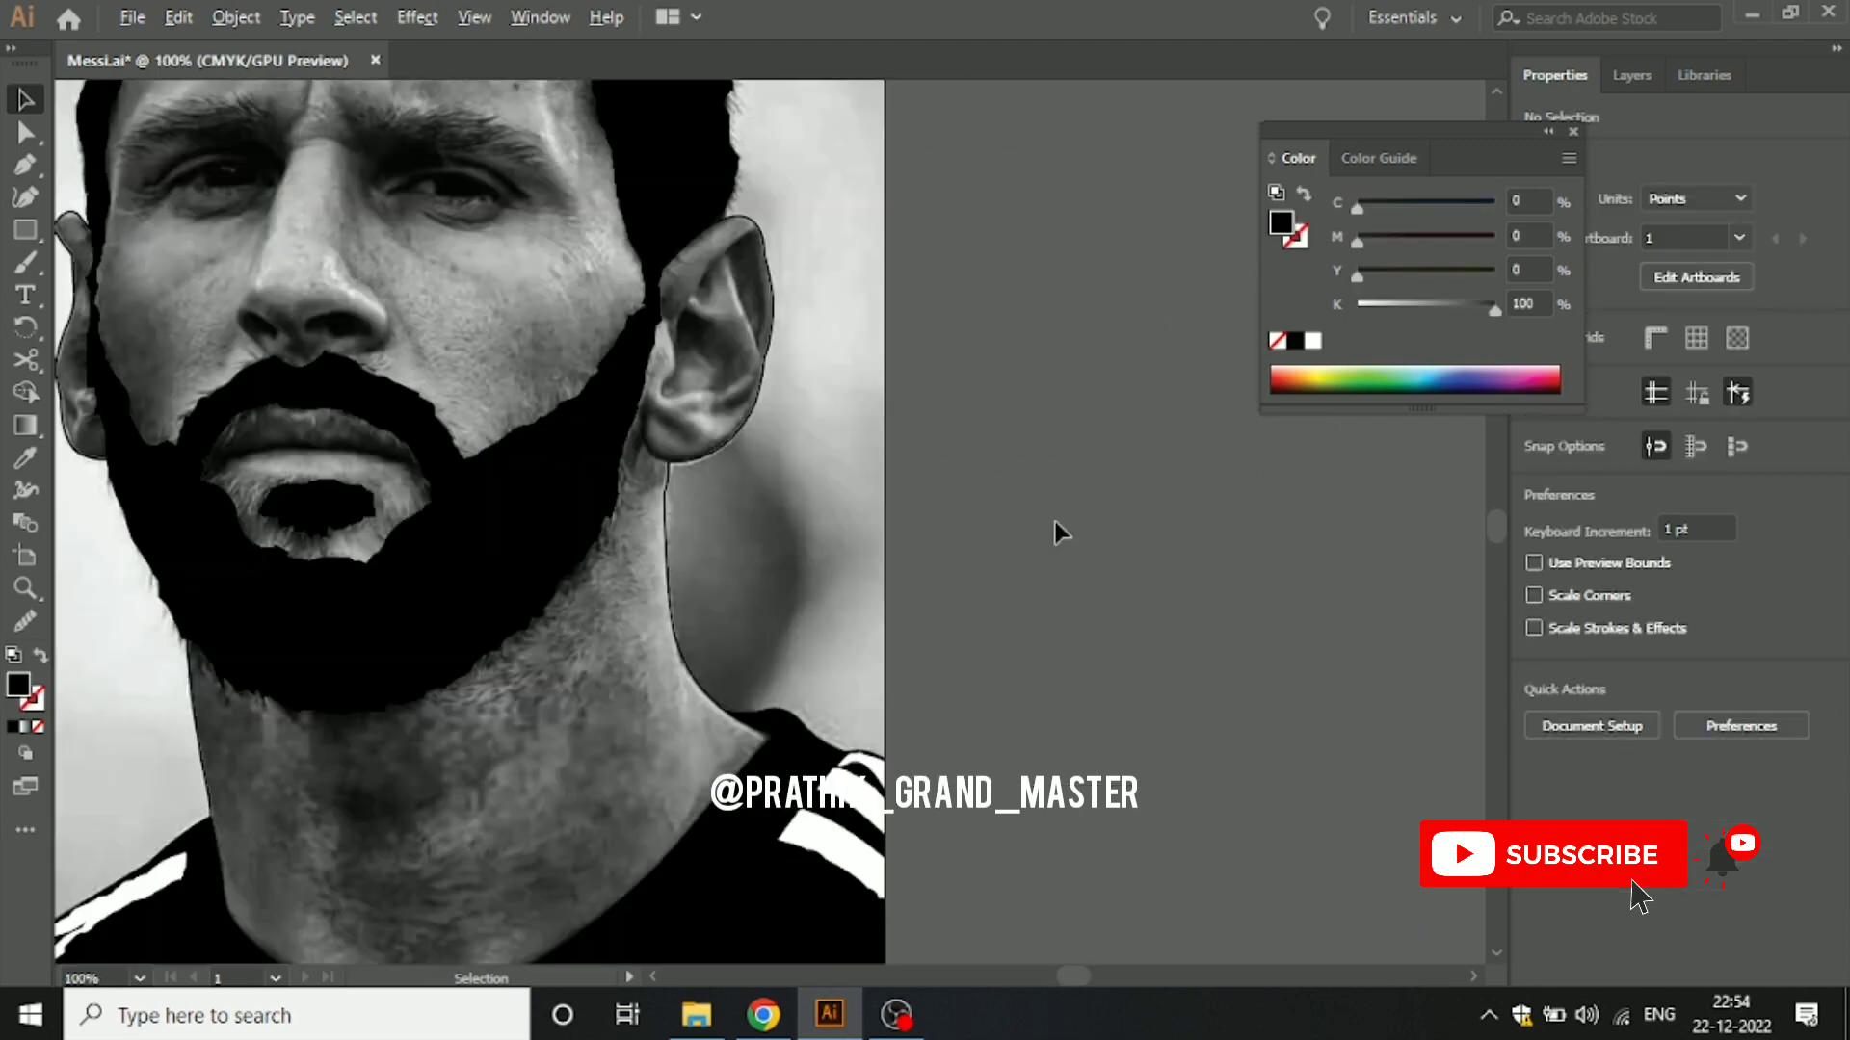
Step: With fill set to None, draw a crescent-shaped path inside the lower ear
key("p")
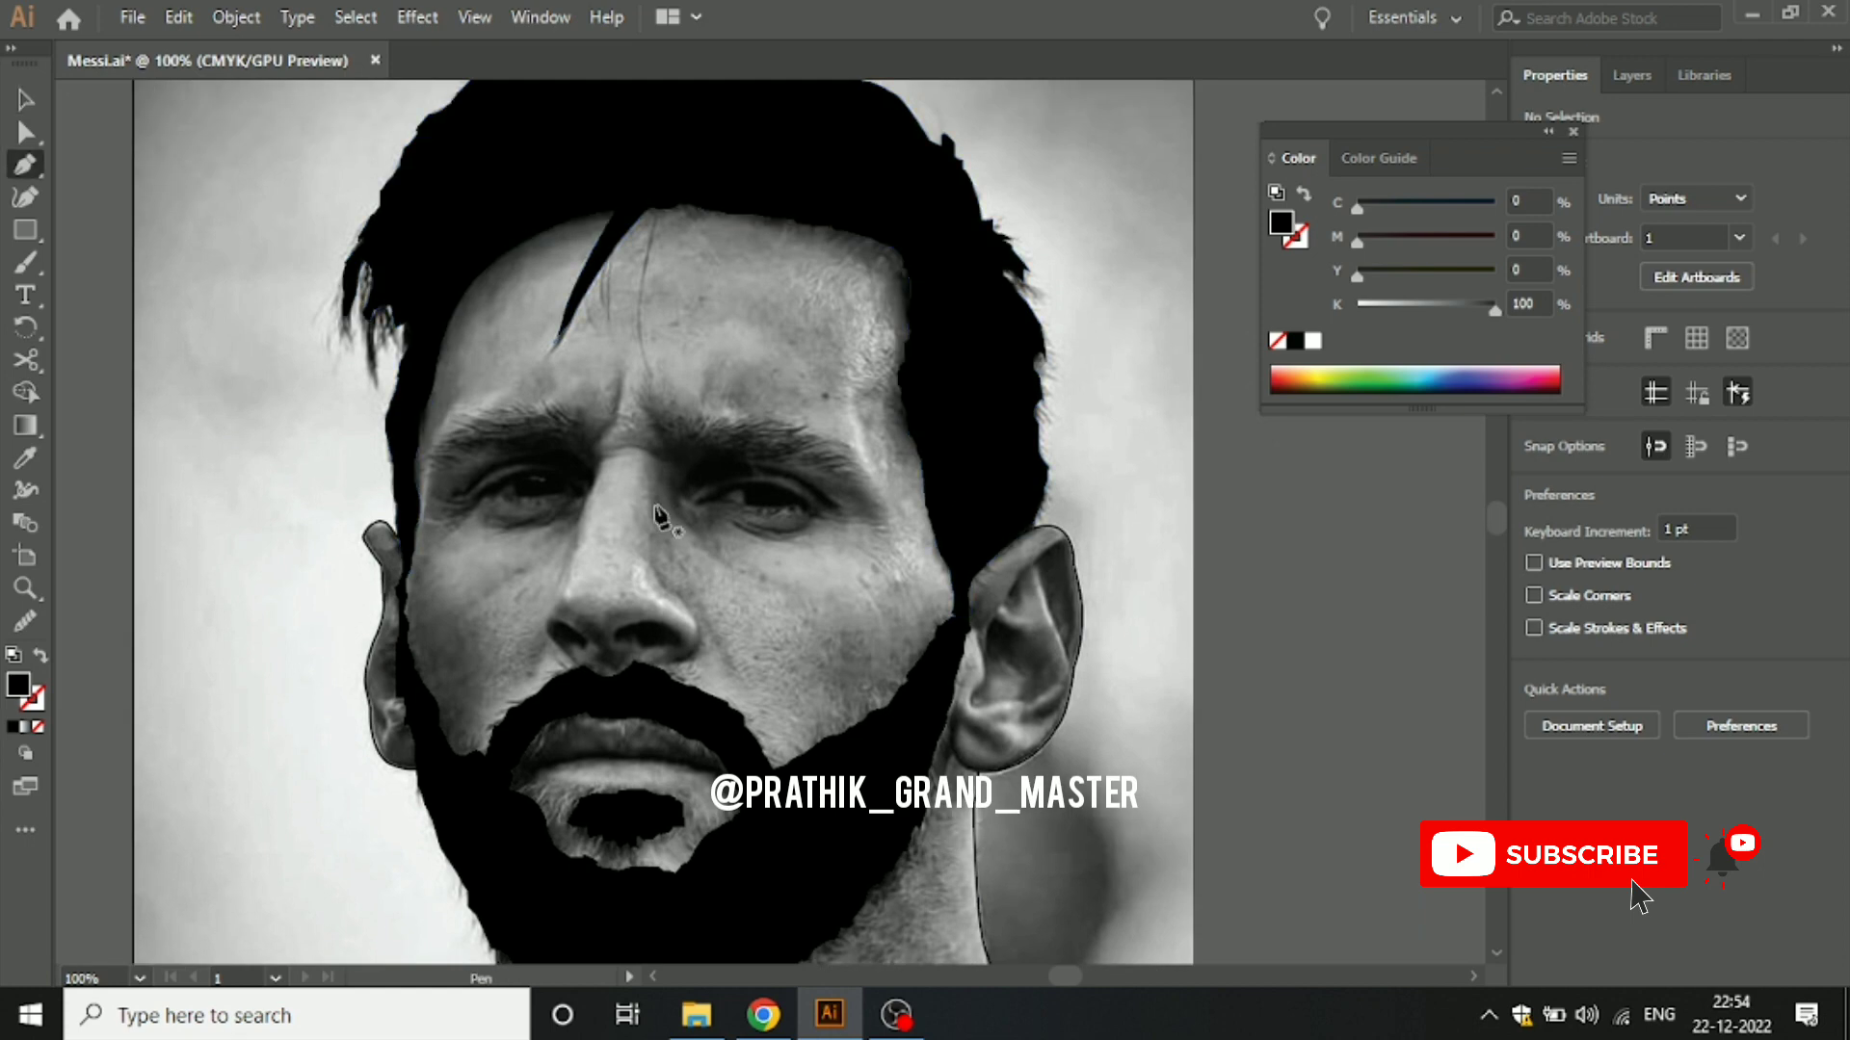
left_click(37, 729)
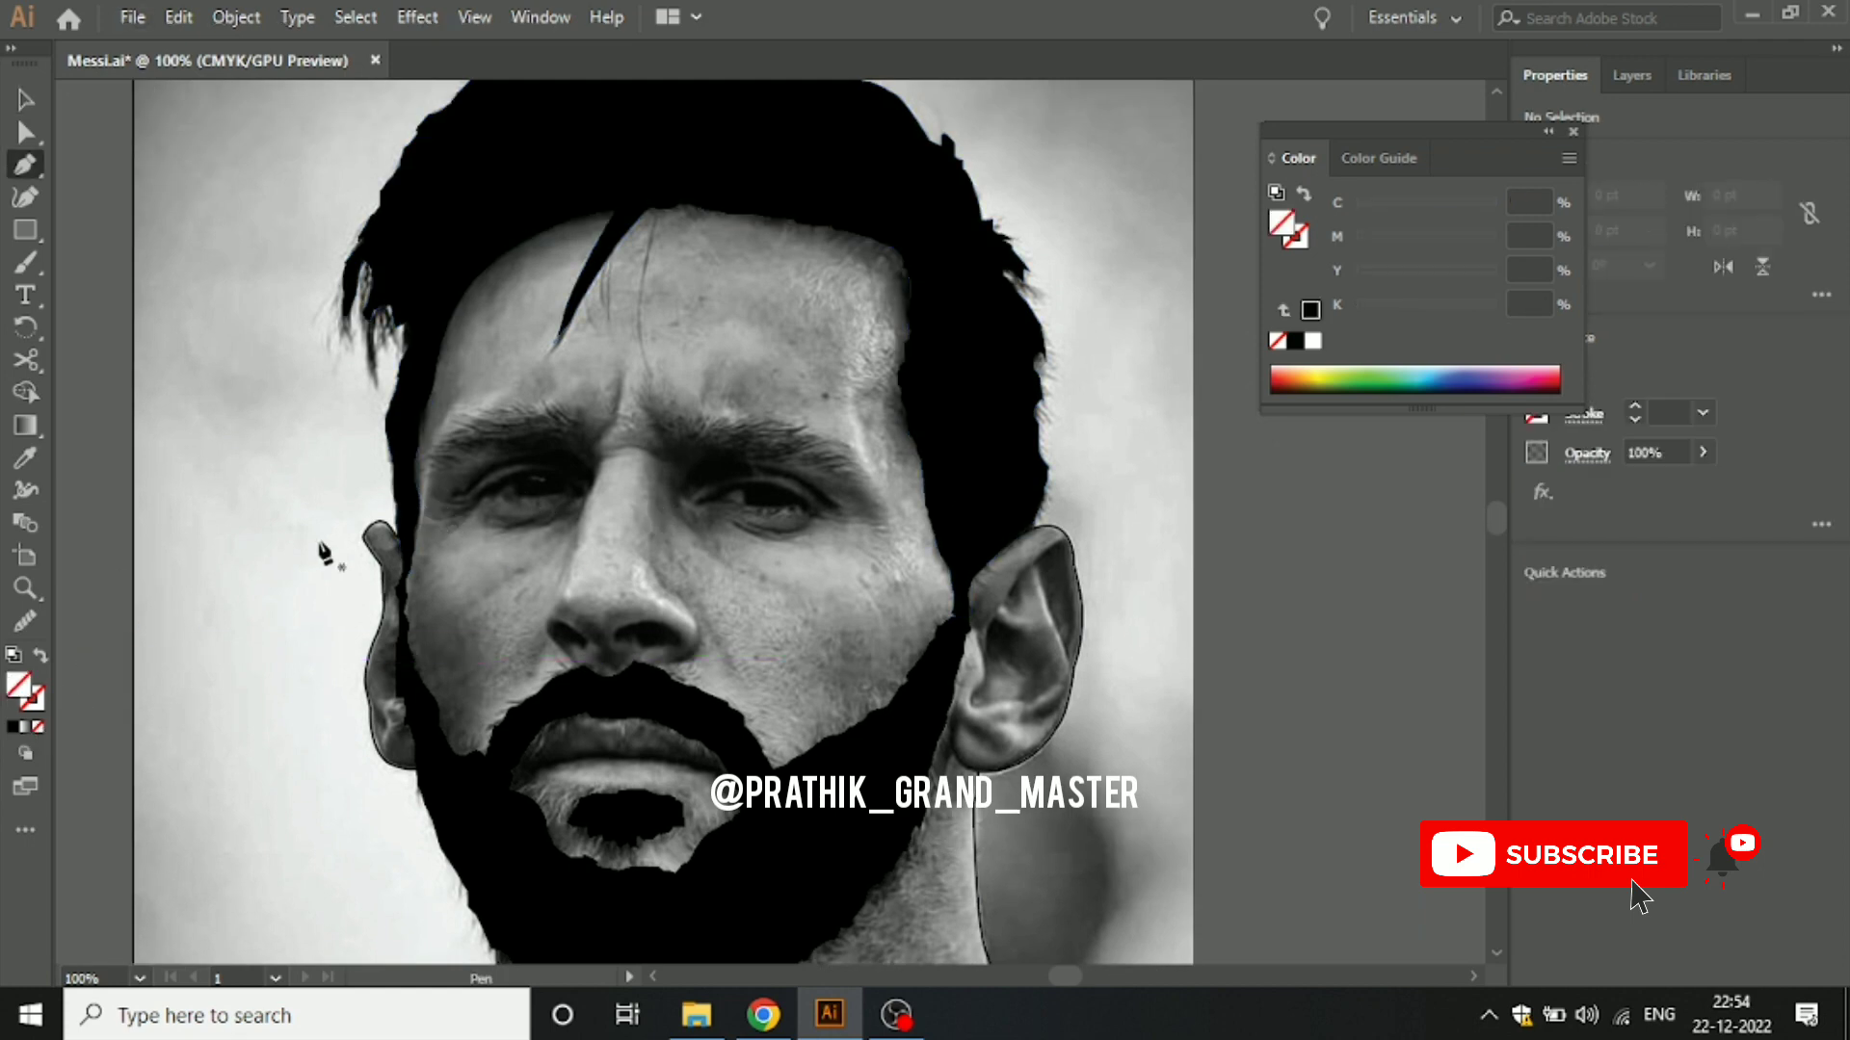
scroll(381, 528, "up", 2)
scroll(433, 617, "down", 3)
left_click_drag(487, 694, 660, 372)
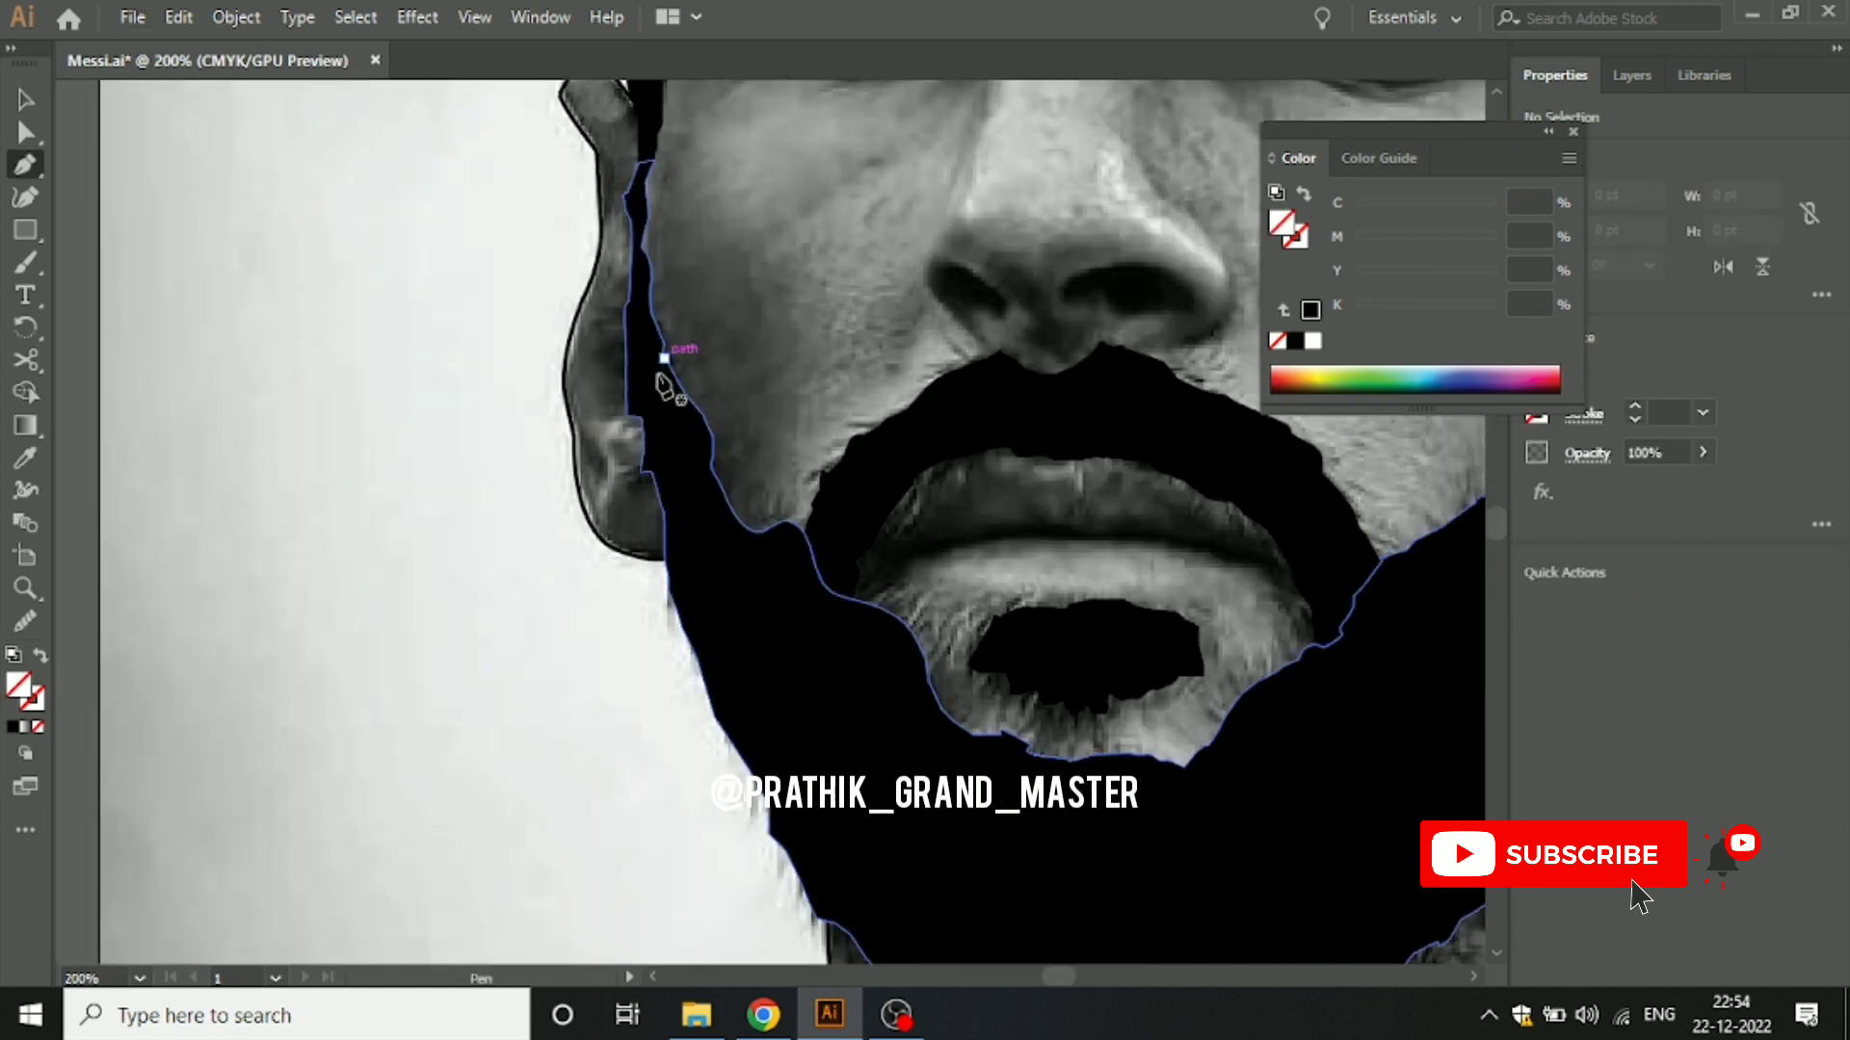
left_click(587, 423)
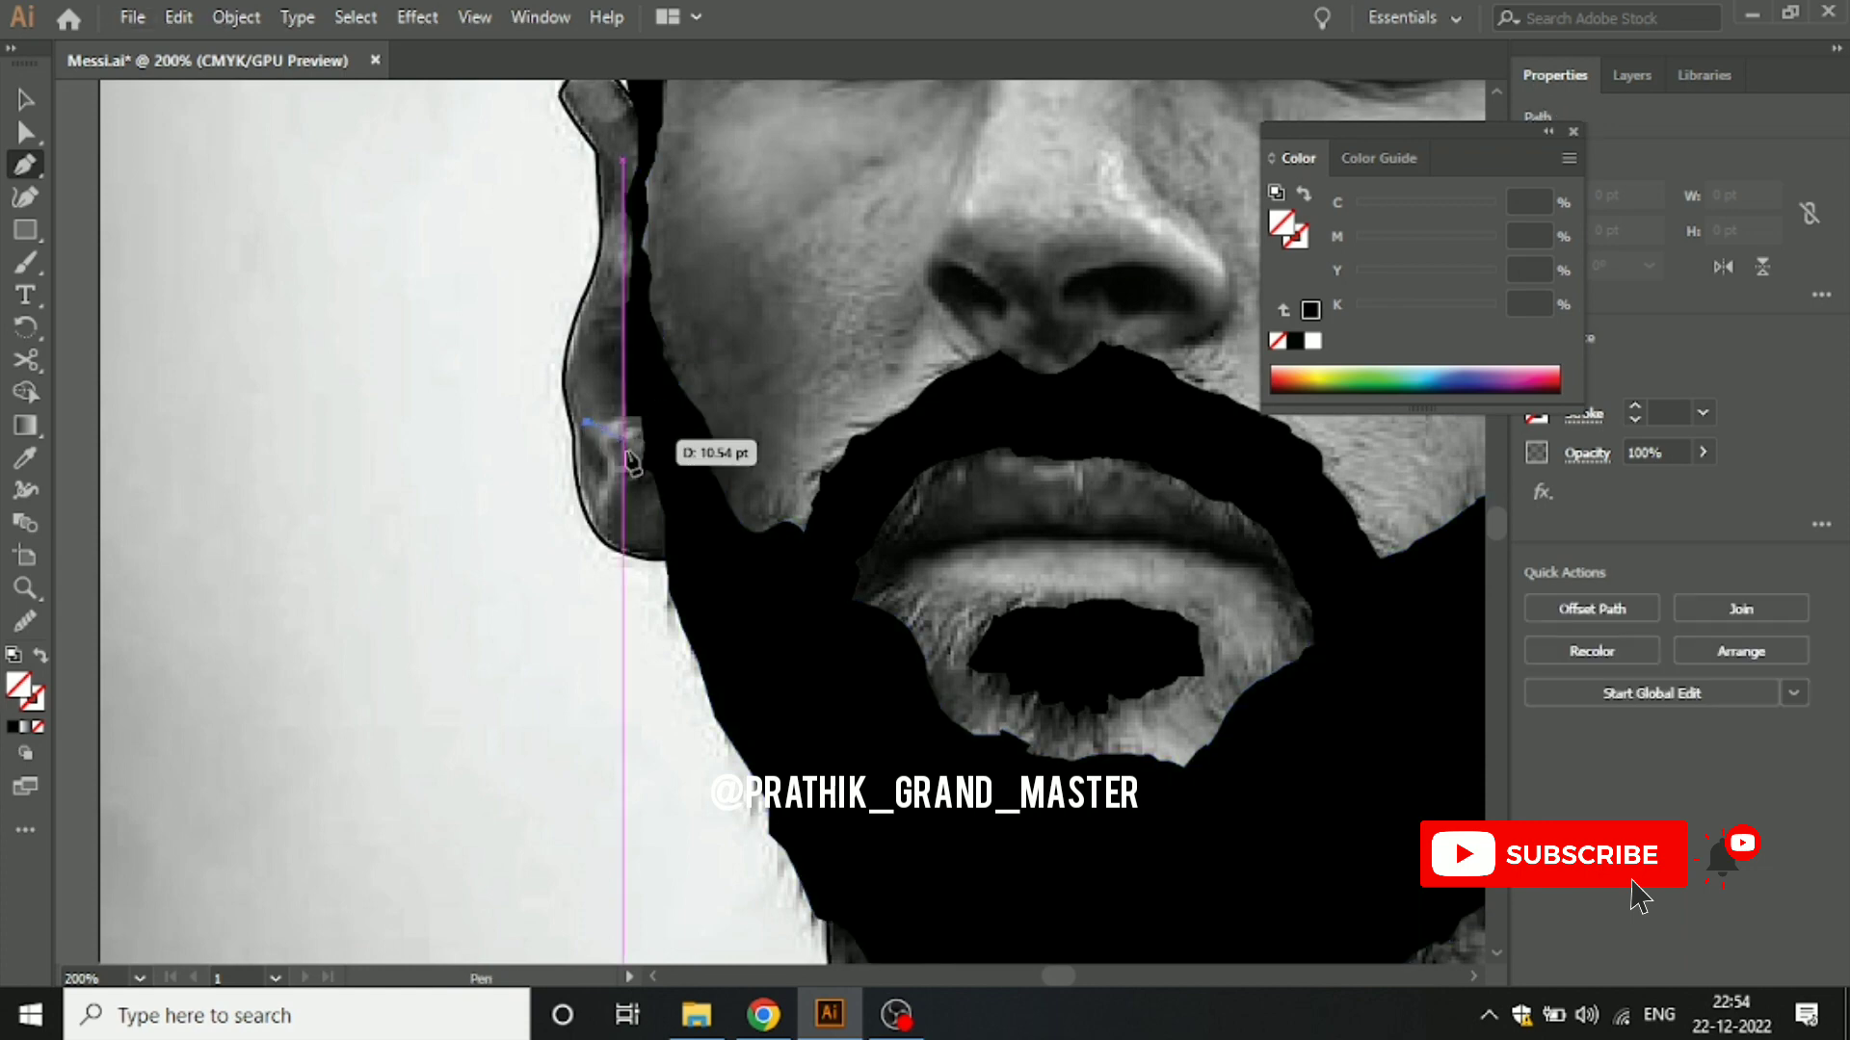
left_click_drag(620, 479, 623, 543)
left_click_drag(584, 615, 590, 434)
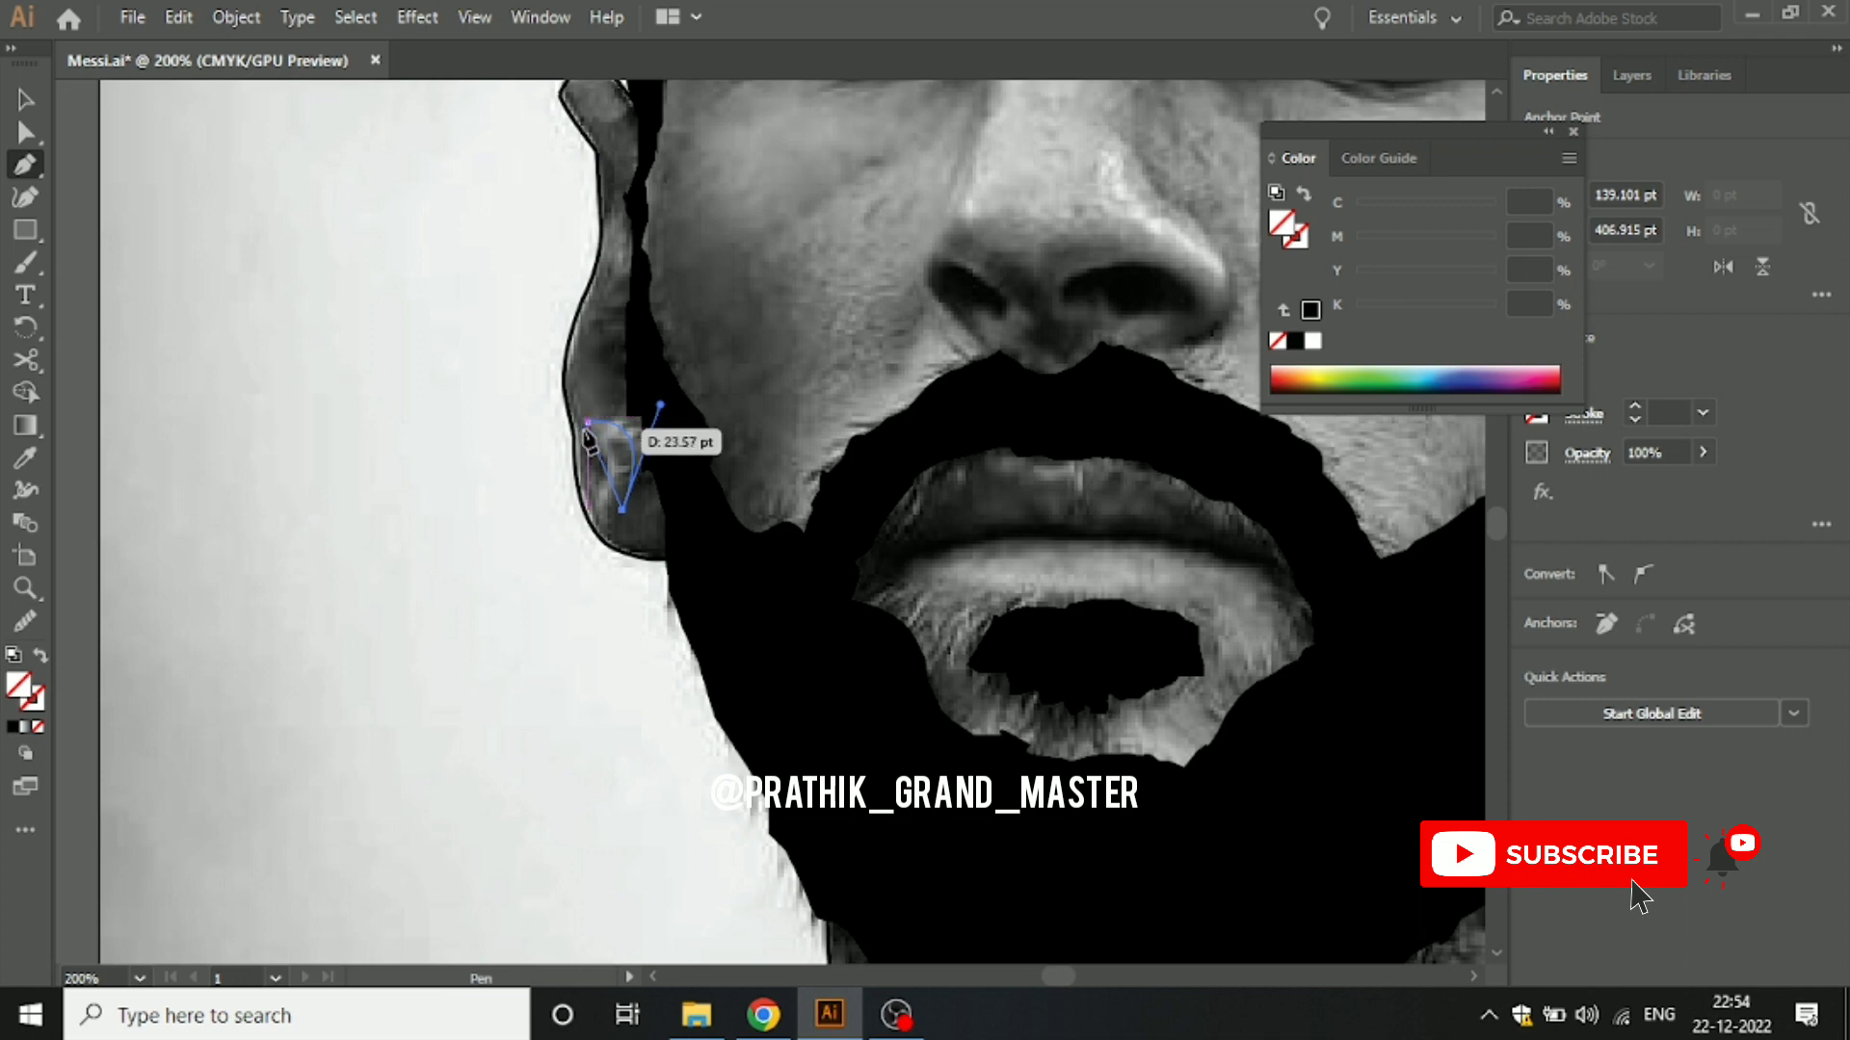
left_click_drag(589, 433, 588, 429)
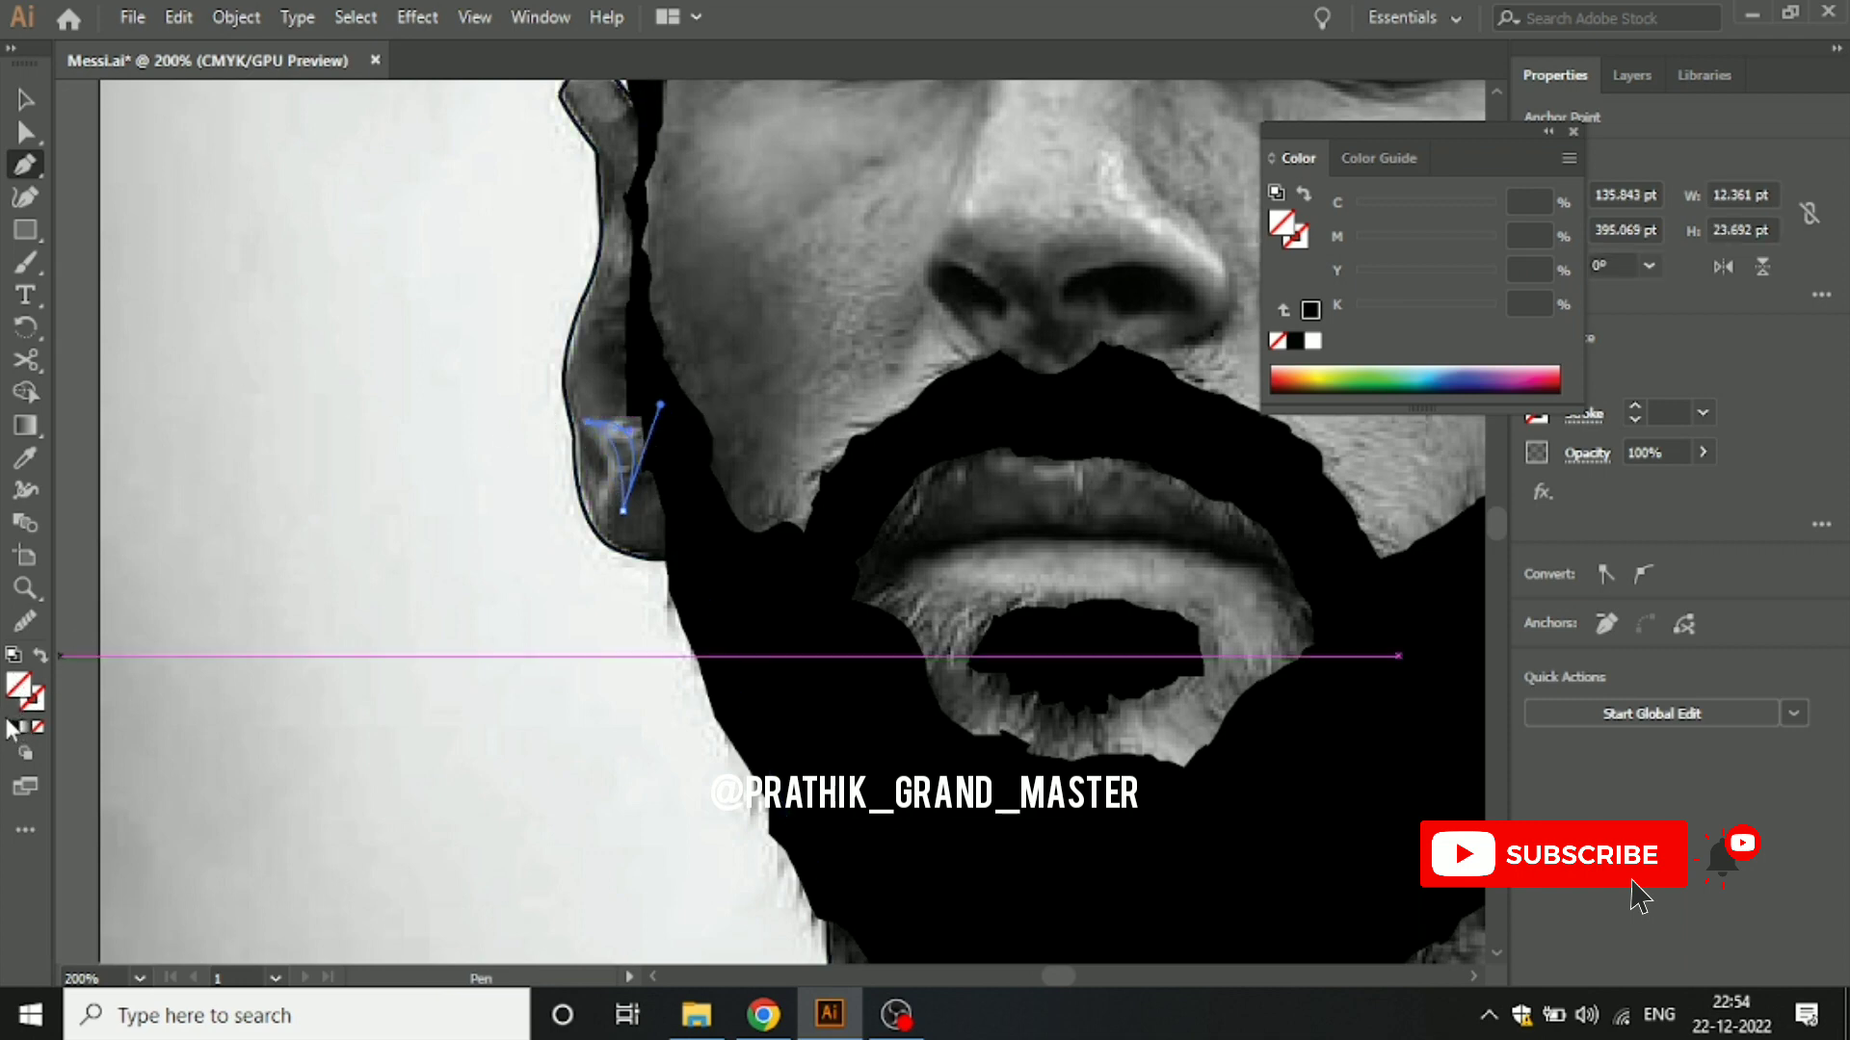
Step: Fill the ear crescent black and deselect it
left_click(14, 726)
left_click(26, 99)
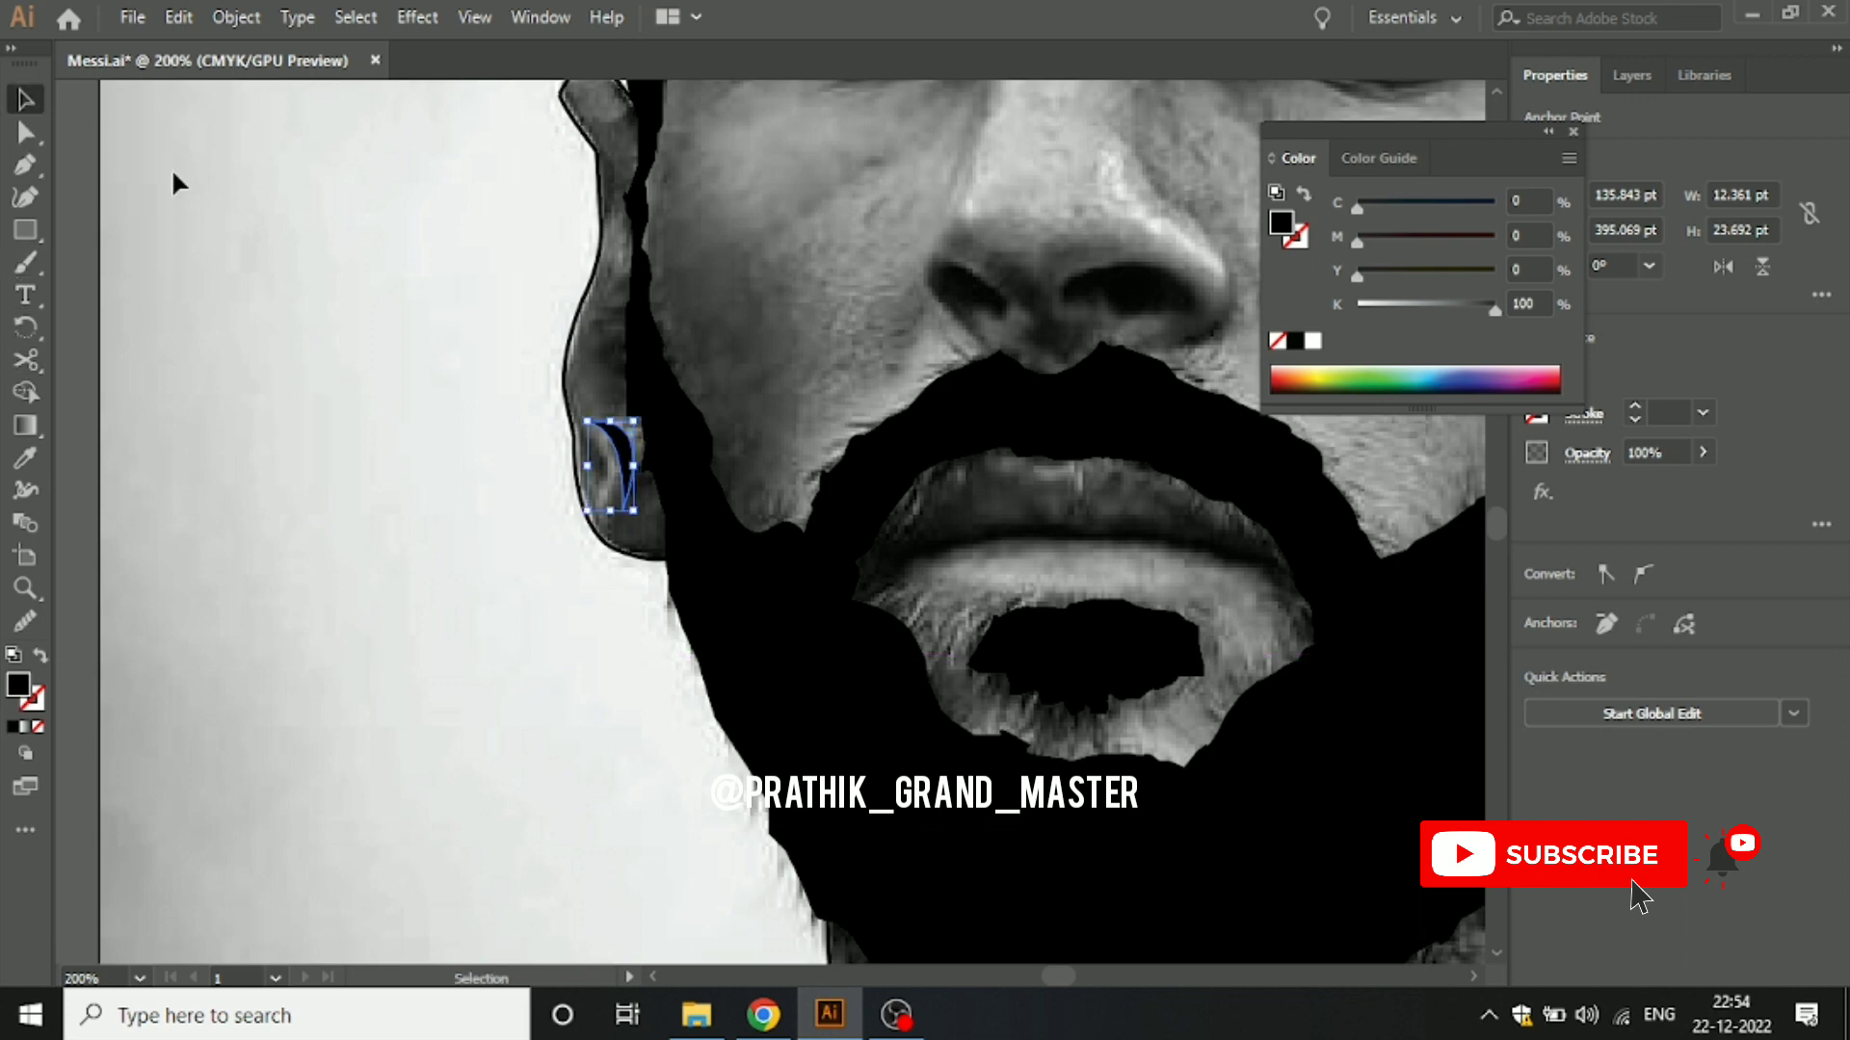
left_click(172, 167)
left_click_drag(327, 281, 319, 510)
Step: Draw a curved black-stroked line with no fill along the inner ear
key("p")
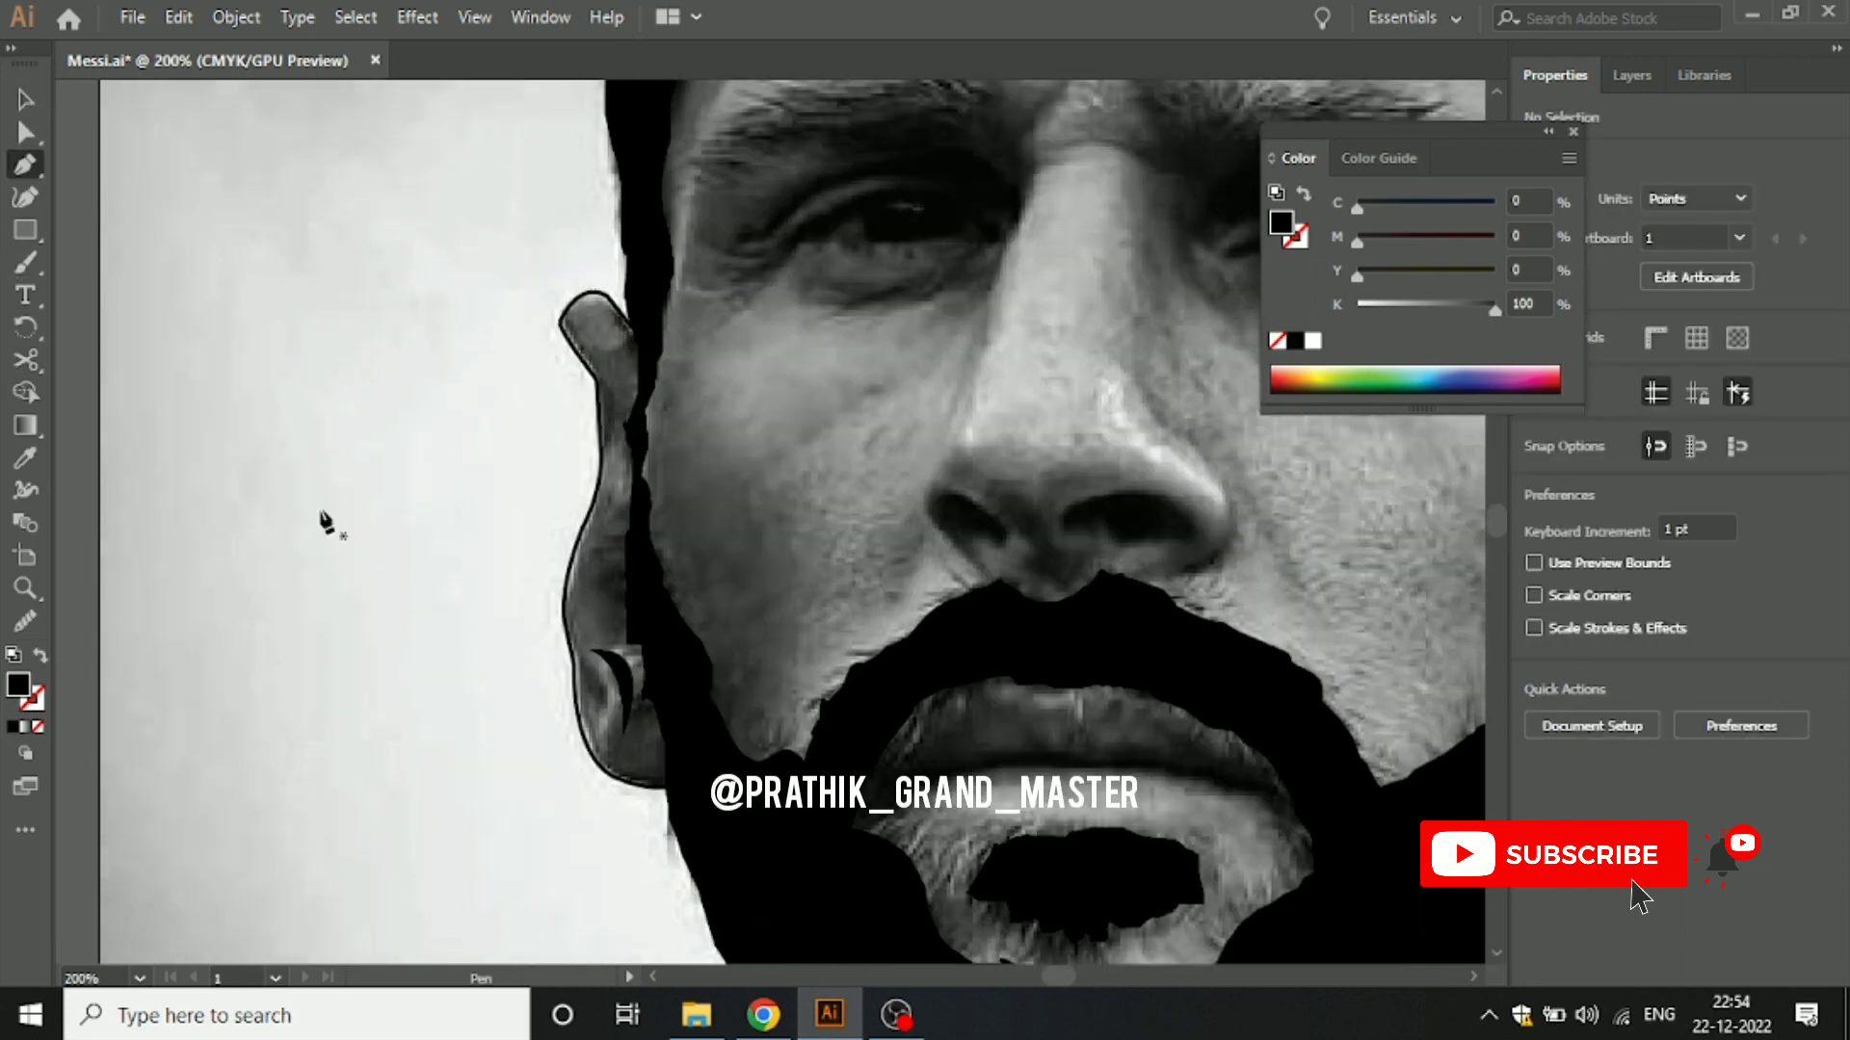
left_click(39, 727)
scroll(375, 675, "up", 1)
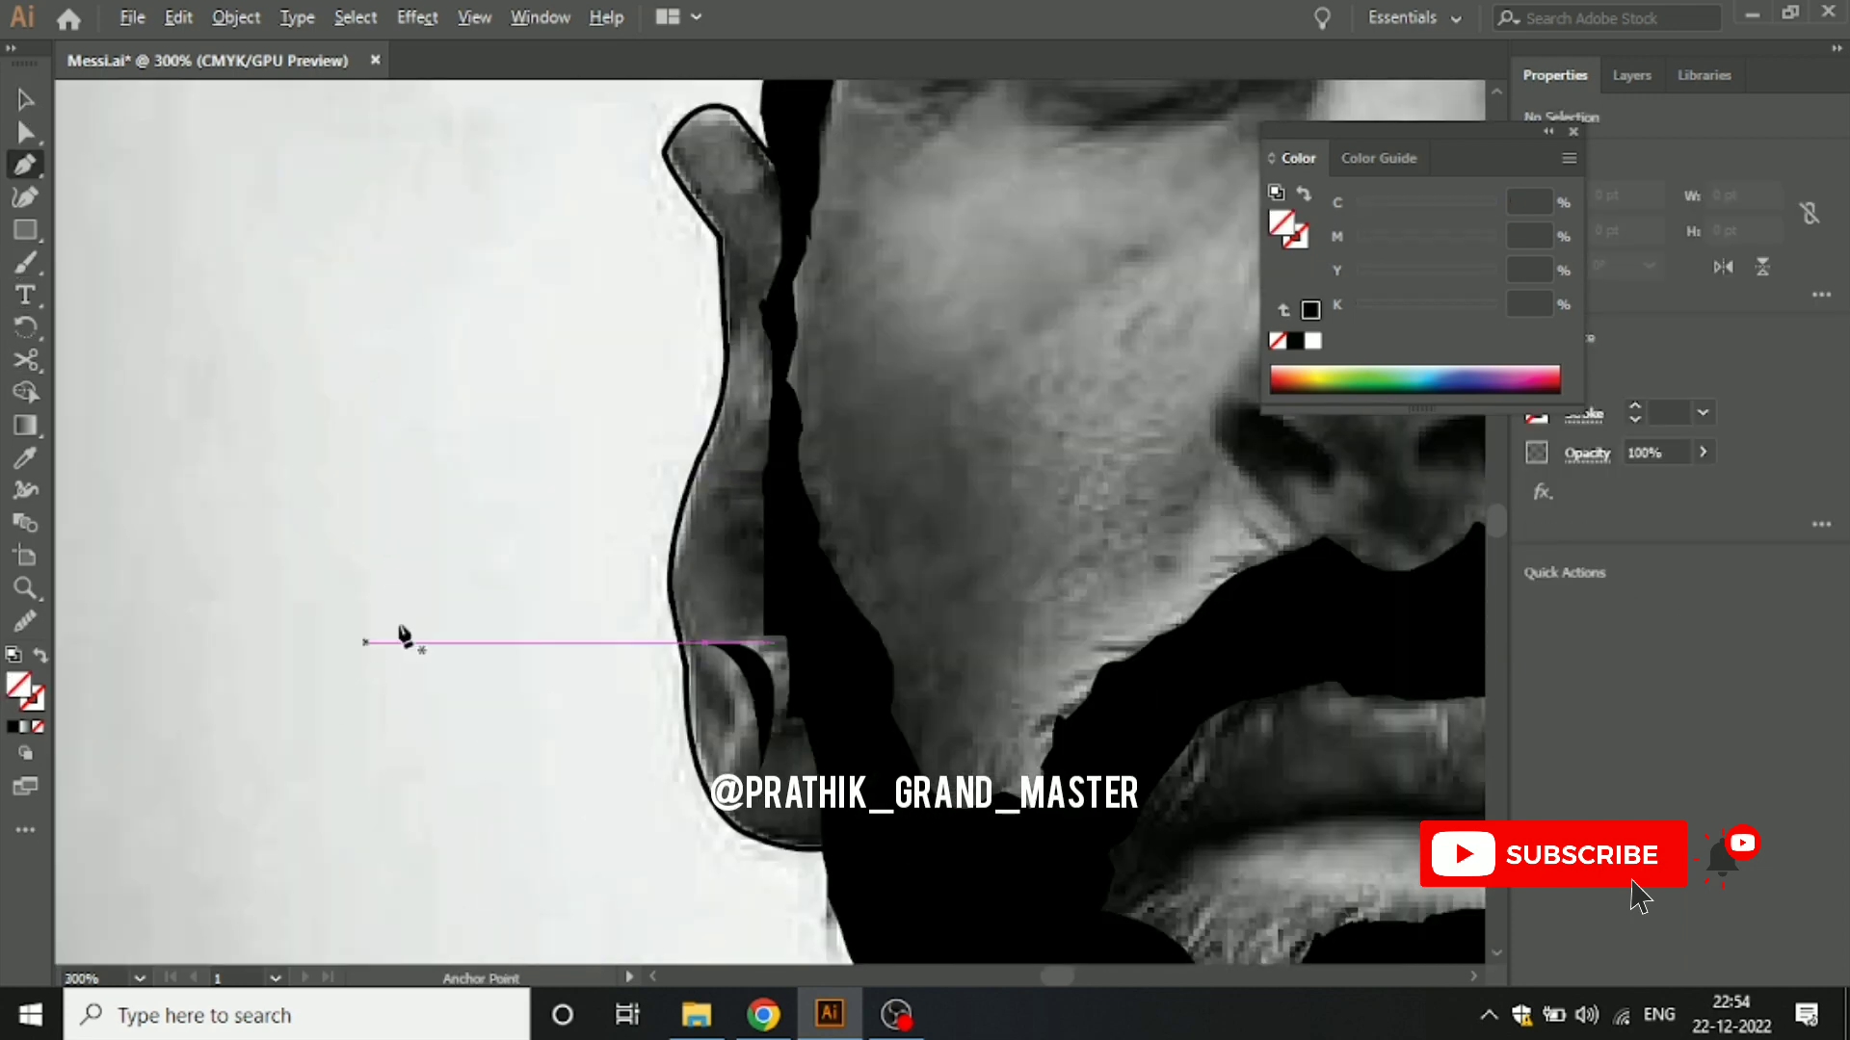
mouse_move(749, 326)
left_mouse_down()
mouse_move(751, 467)
mouse_move(672, 602)
mouse_move(737, 671)
mouse_move(37, 717)
left_mouse_up()
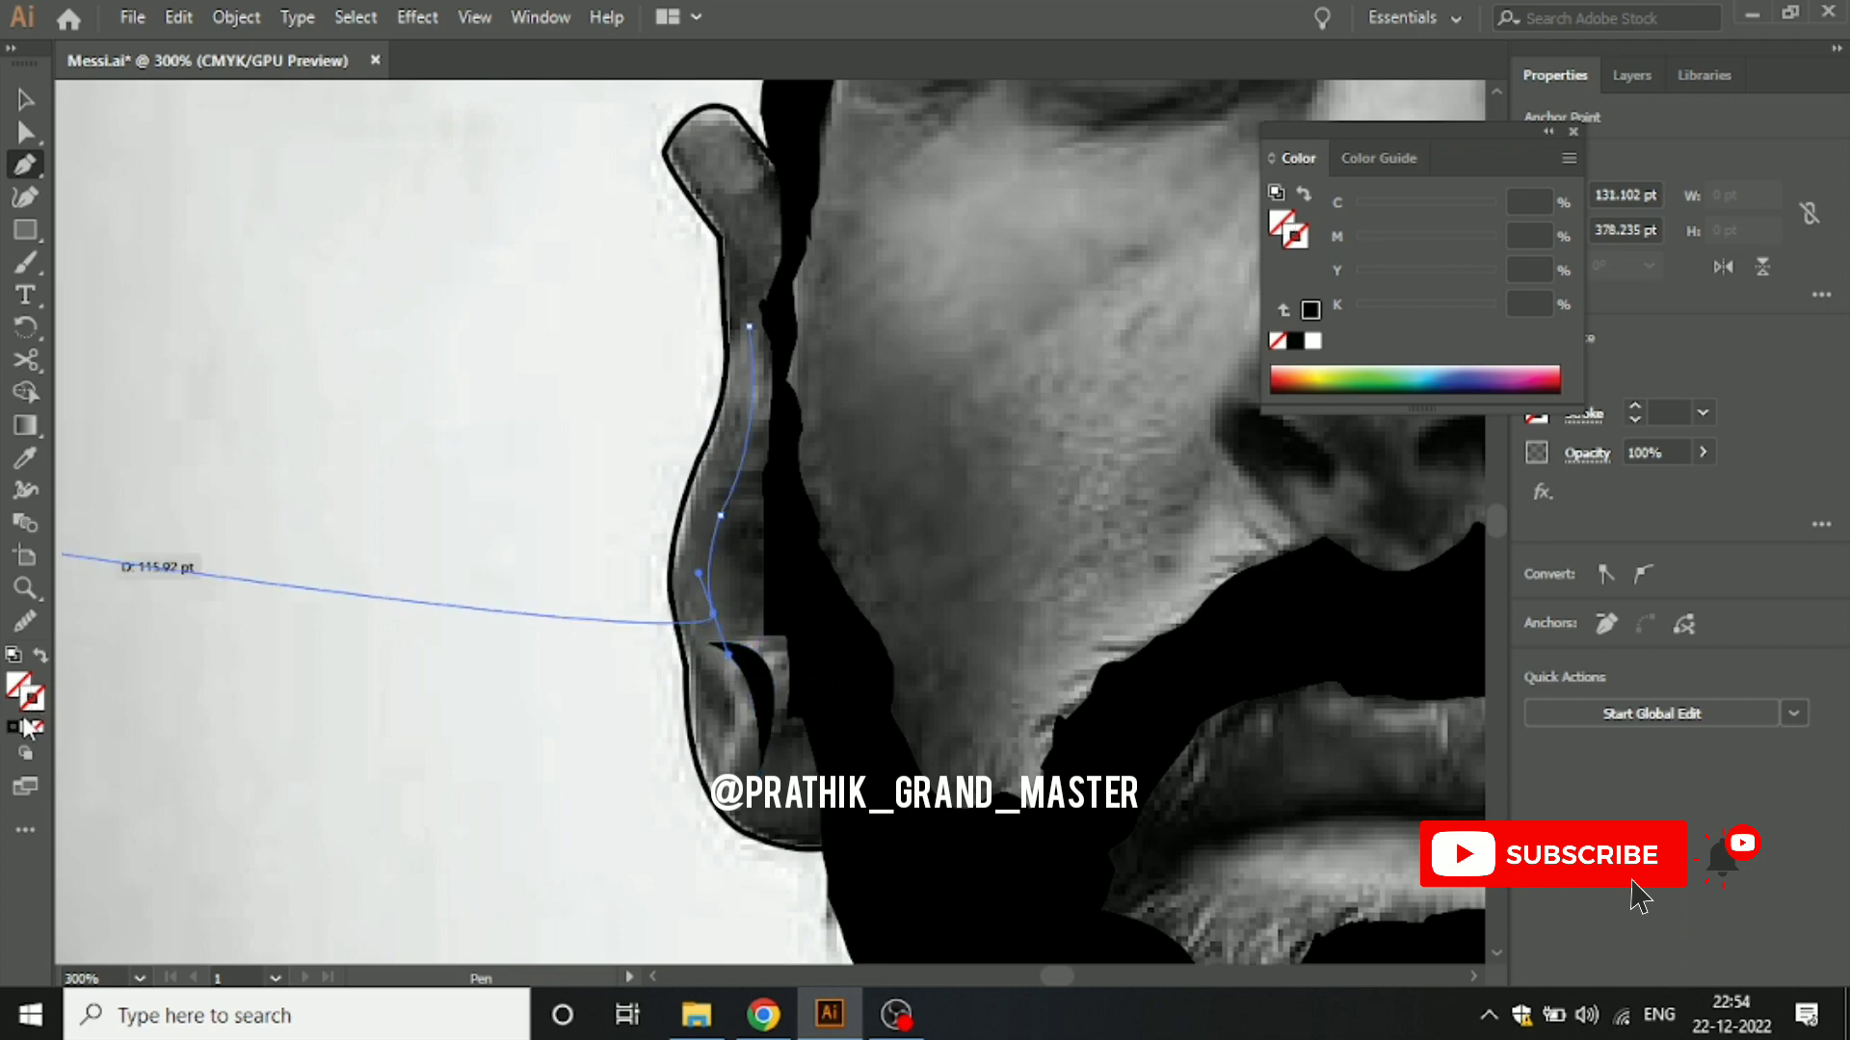
left_click(14, 729)
Step: Taper the inner ear line with the elliptical stroke width profile
left_click(22, 106)
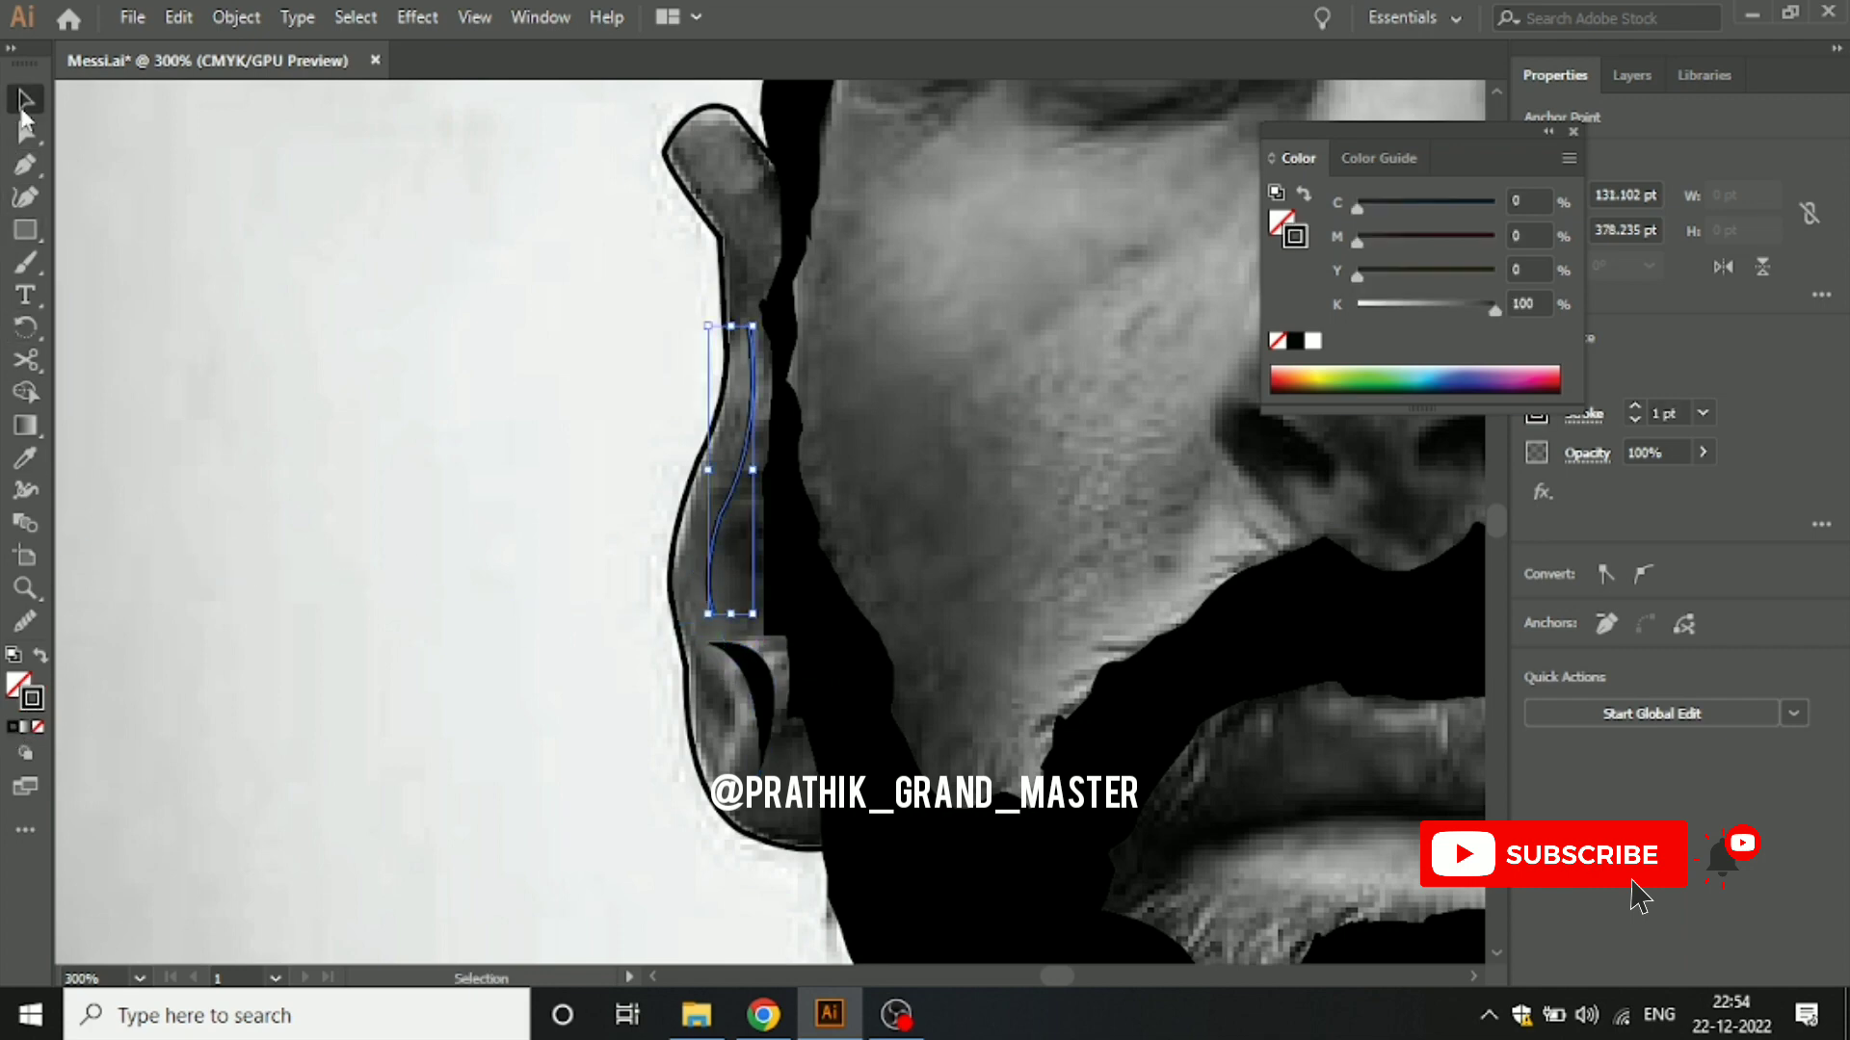
left_click(233, 296)
left_click(733, 477)
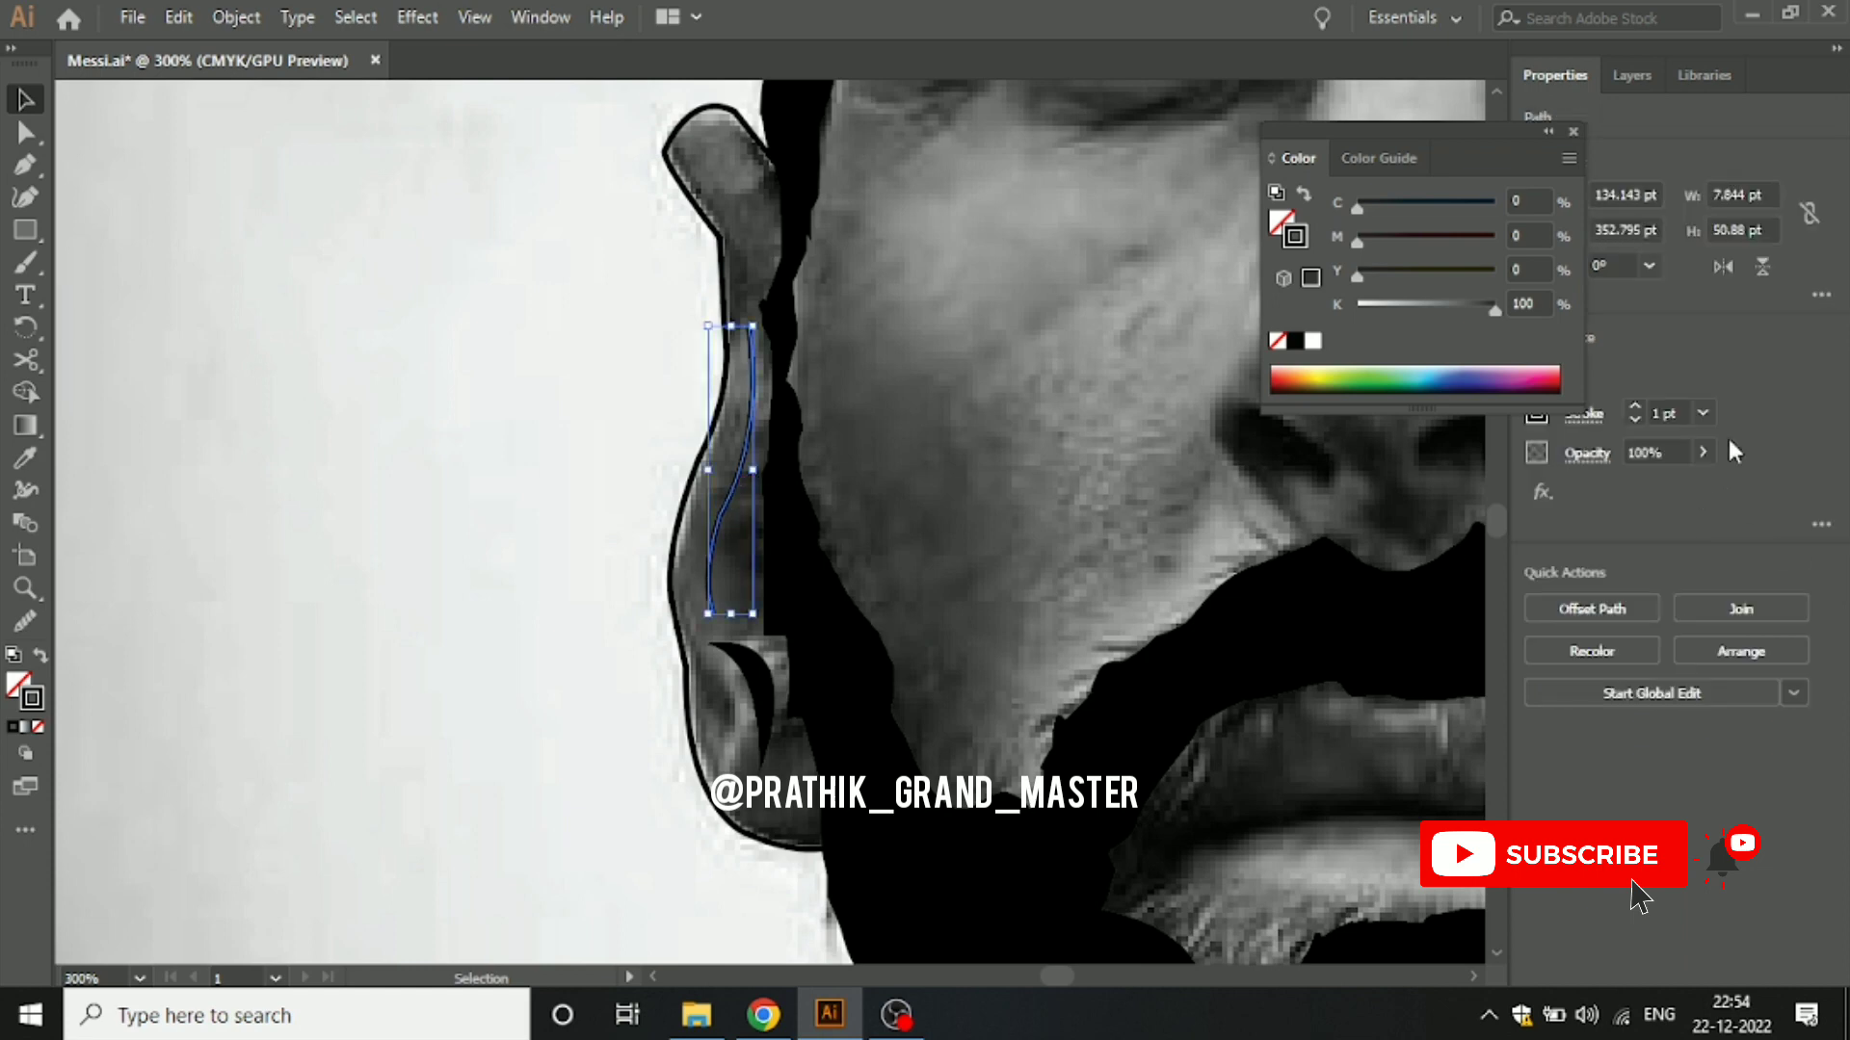
left_click(1599, 417)
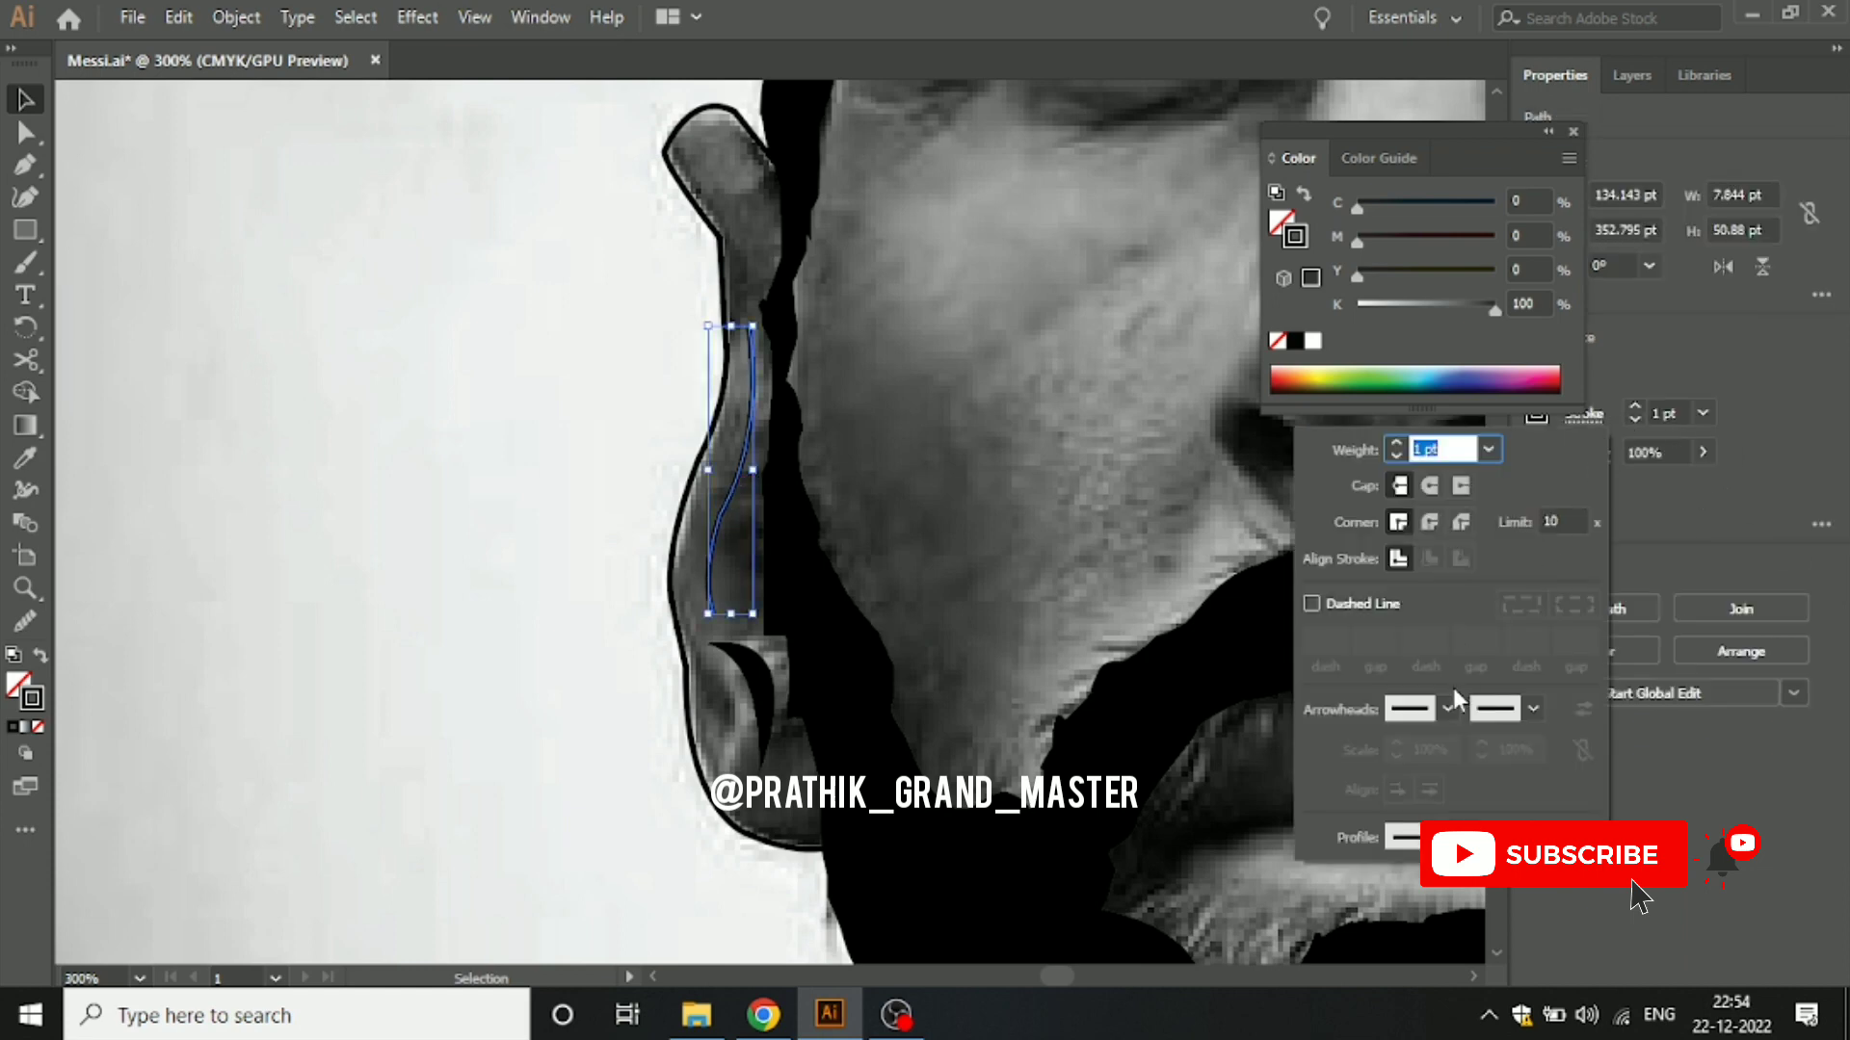
left_click(1407, 837)
left_click(1432, 546)
left_click(402, 521)
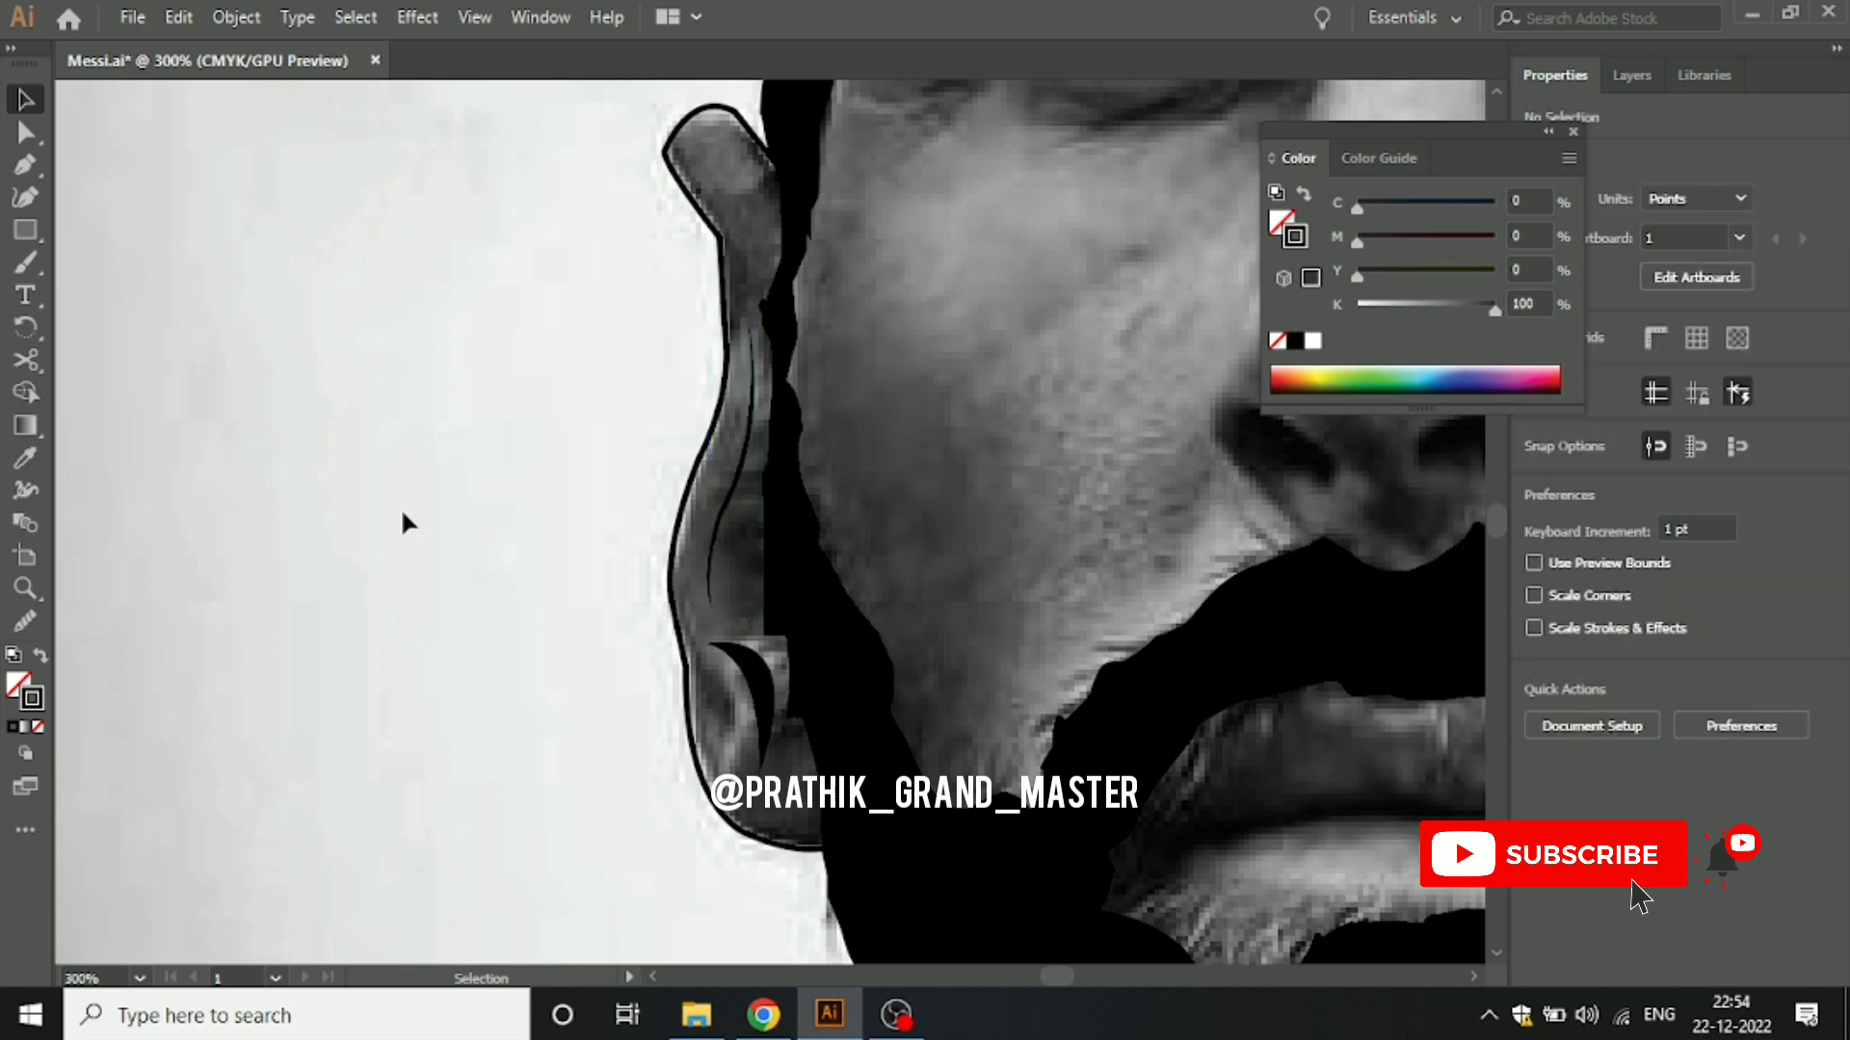
Step: Draw a short straight line along the upper ear rim
left_click(25, 172)
scroll(887, 443, "up", 3)
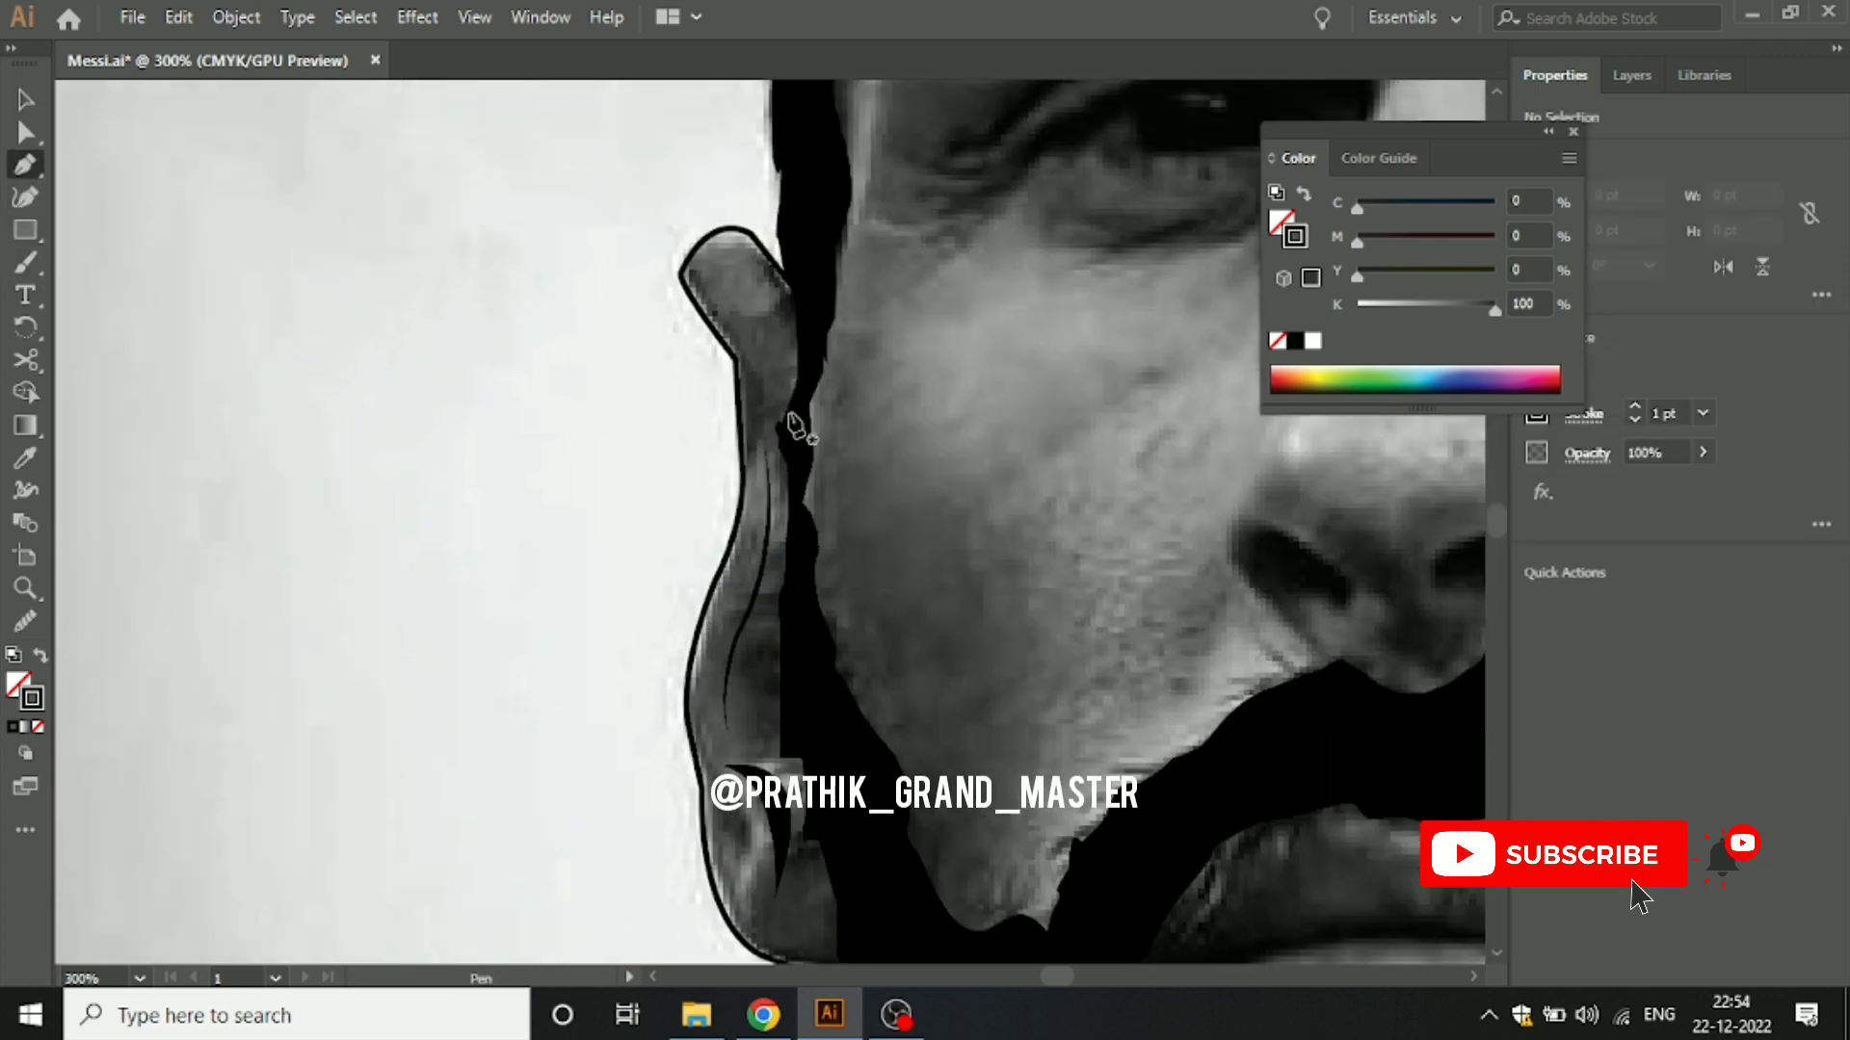
left_click(775, 405)
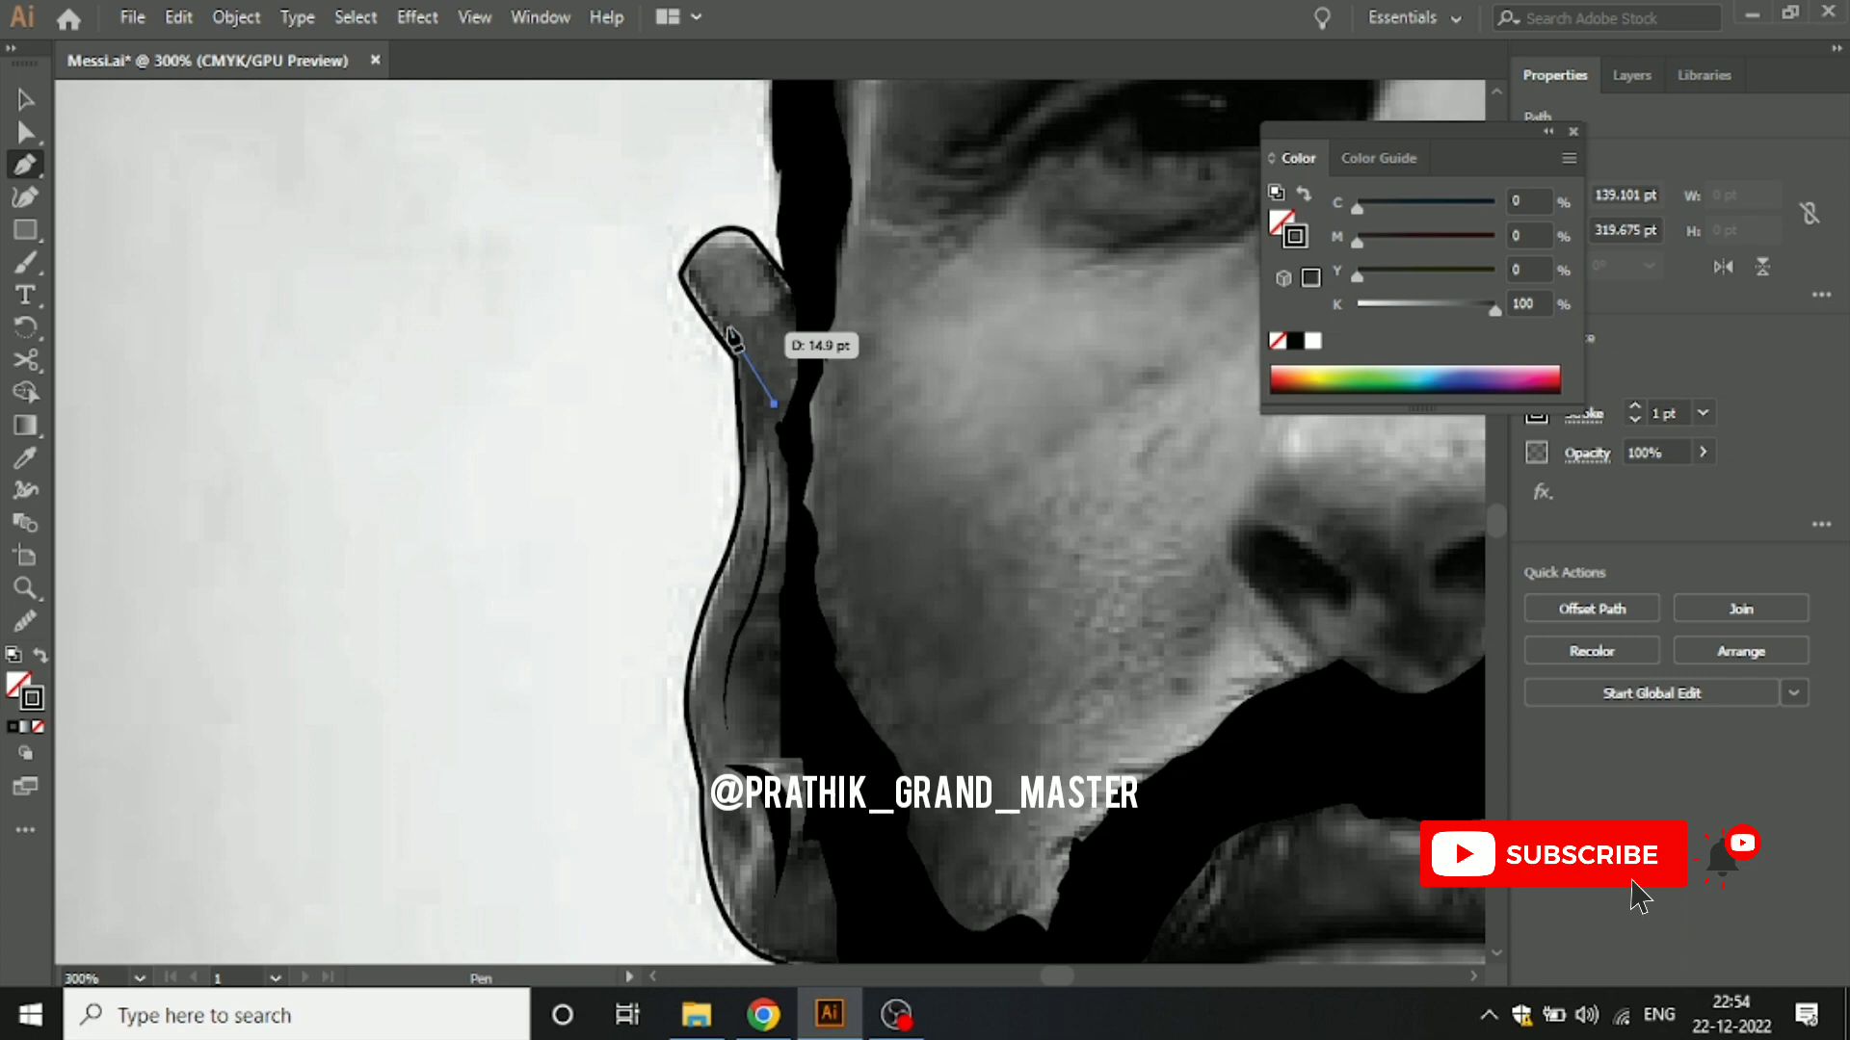
left_click(695, 272)
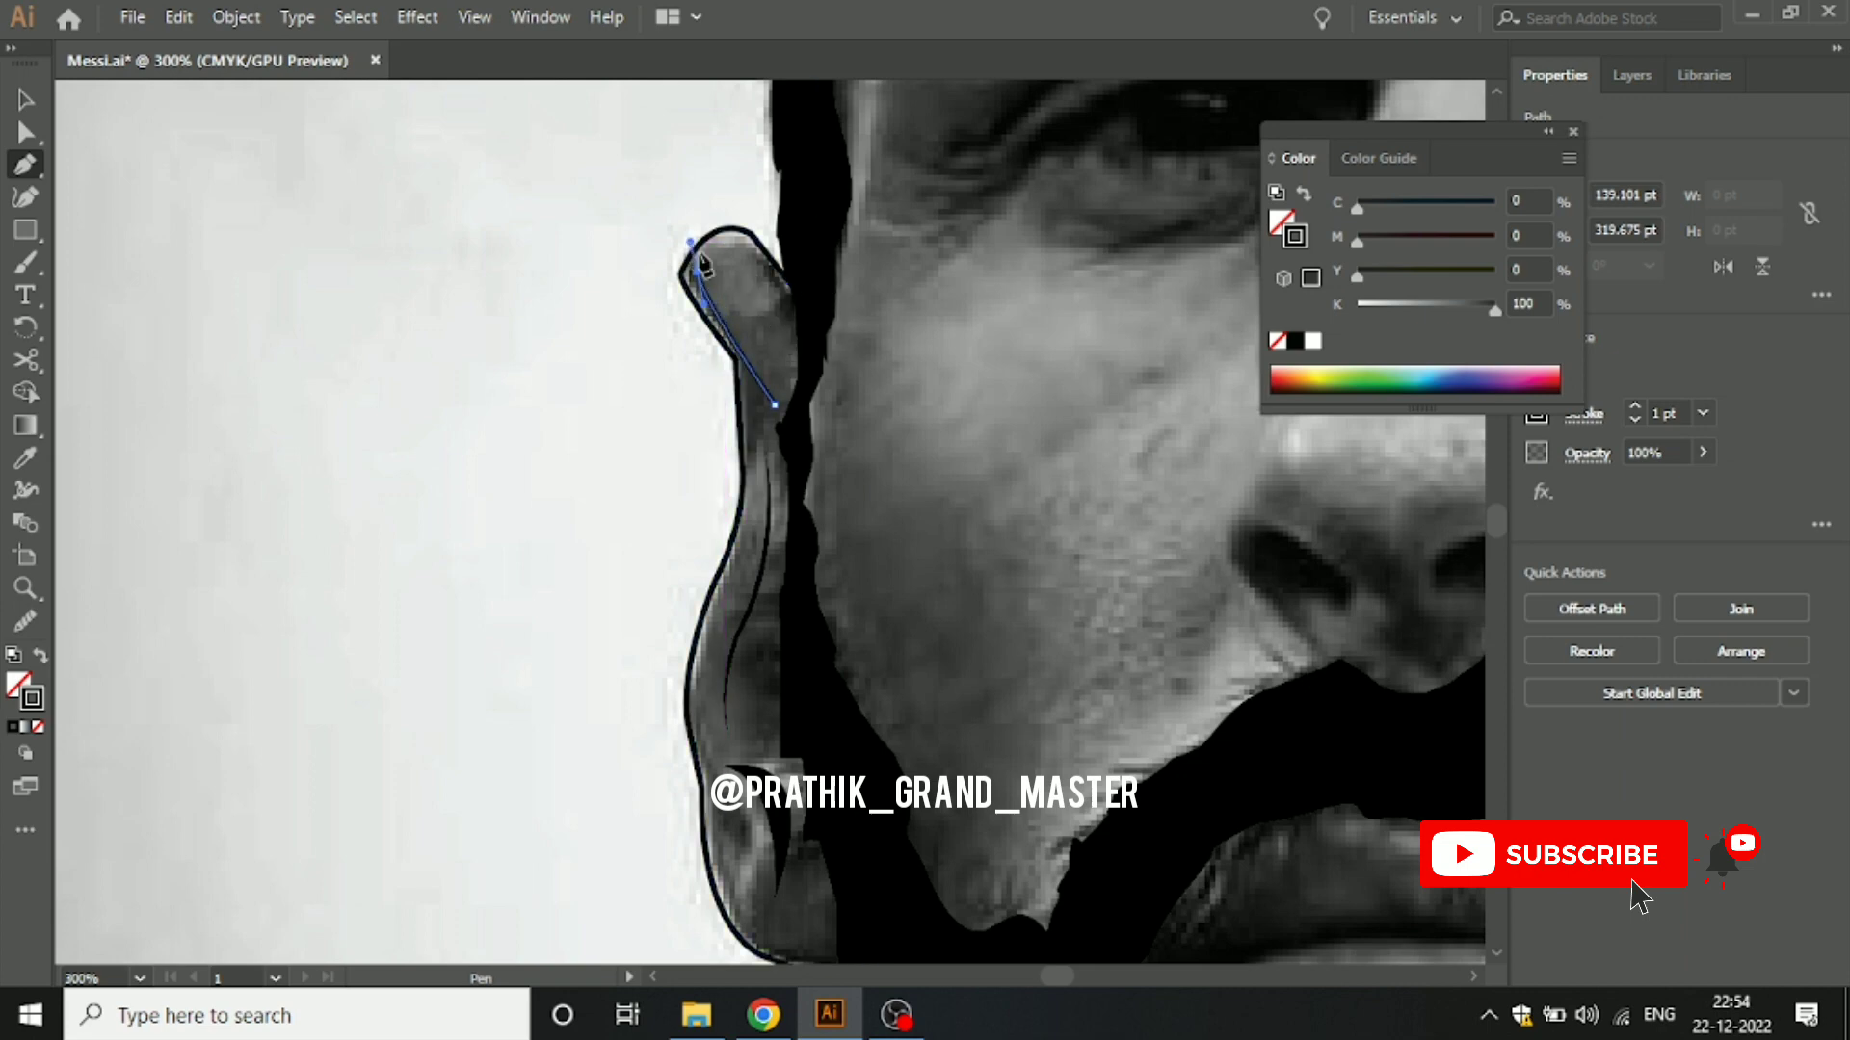
key("v")
left_click(256, 355)
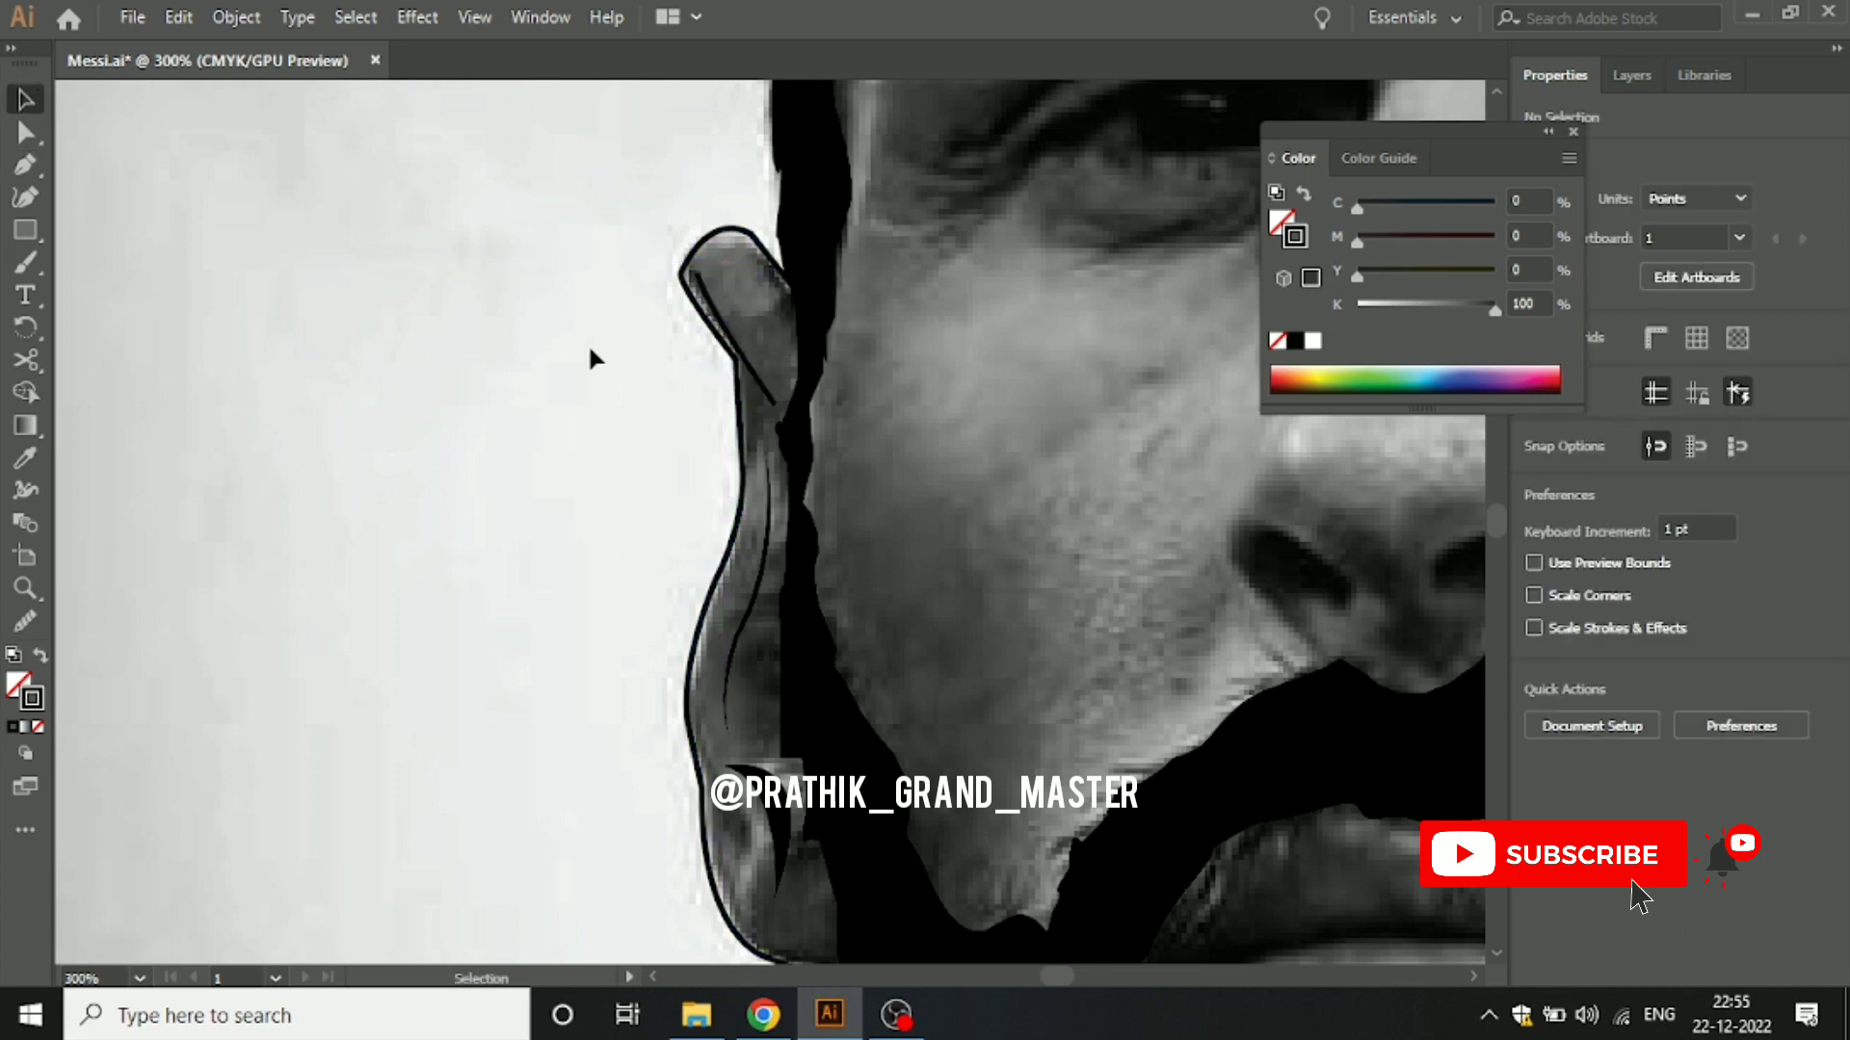
Step: Apply the elliptical width profile to the short upper ear line
left_click(748, 372)
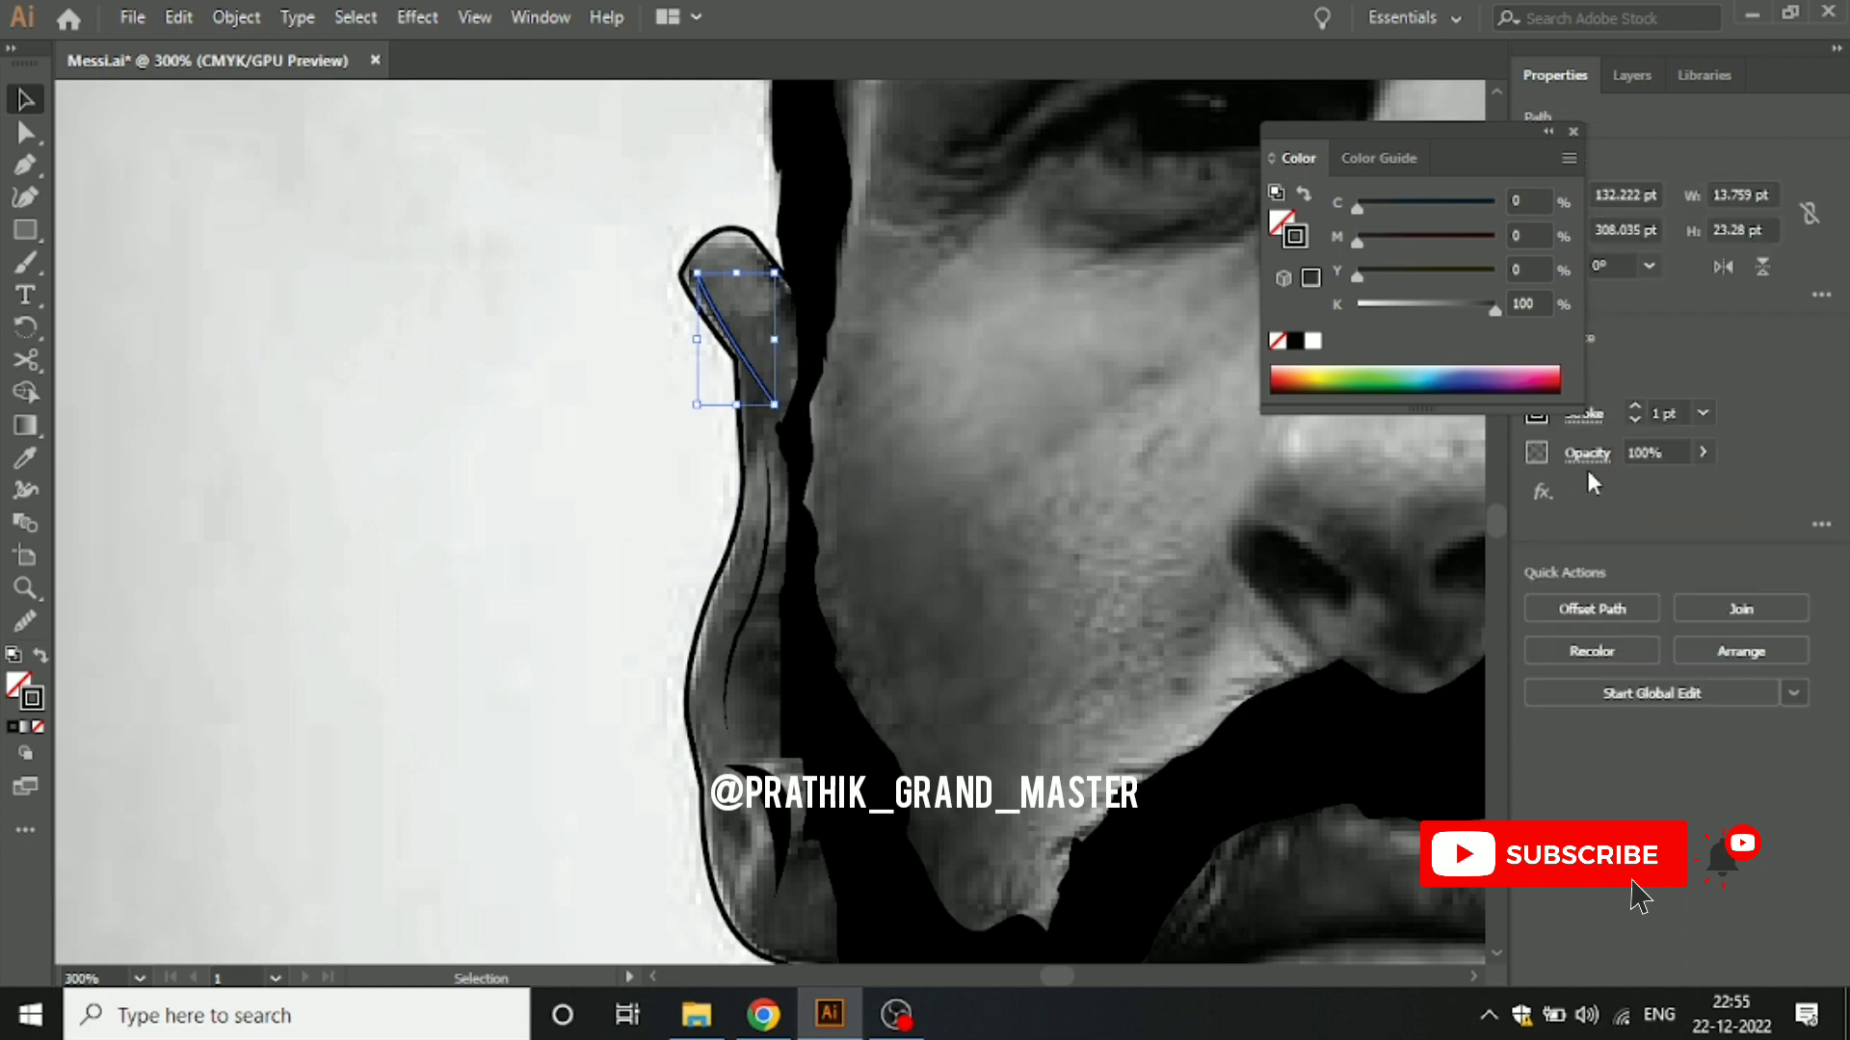
left_click(1599, 416)
left_click(1489, 837)
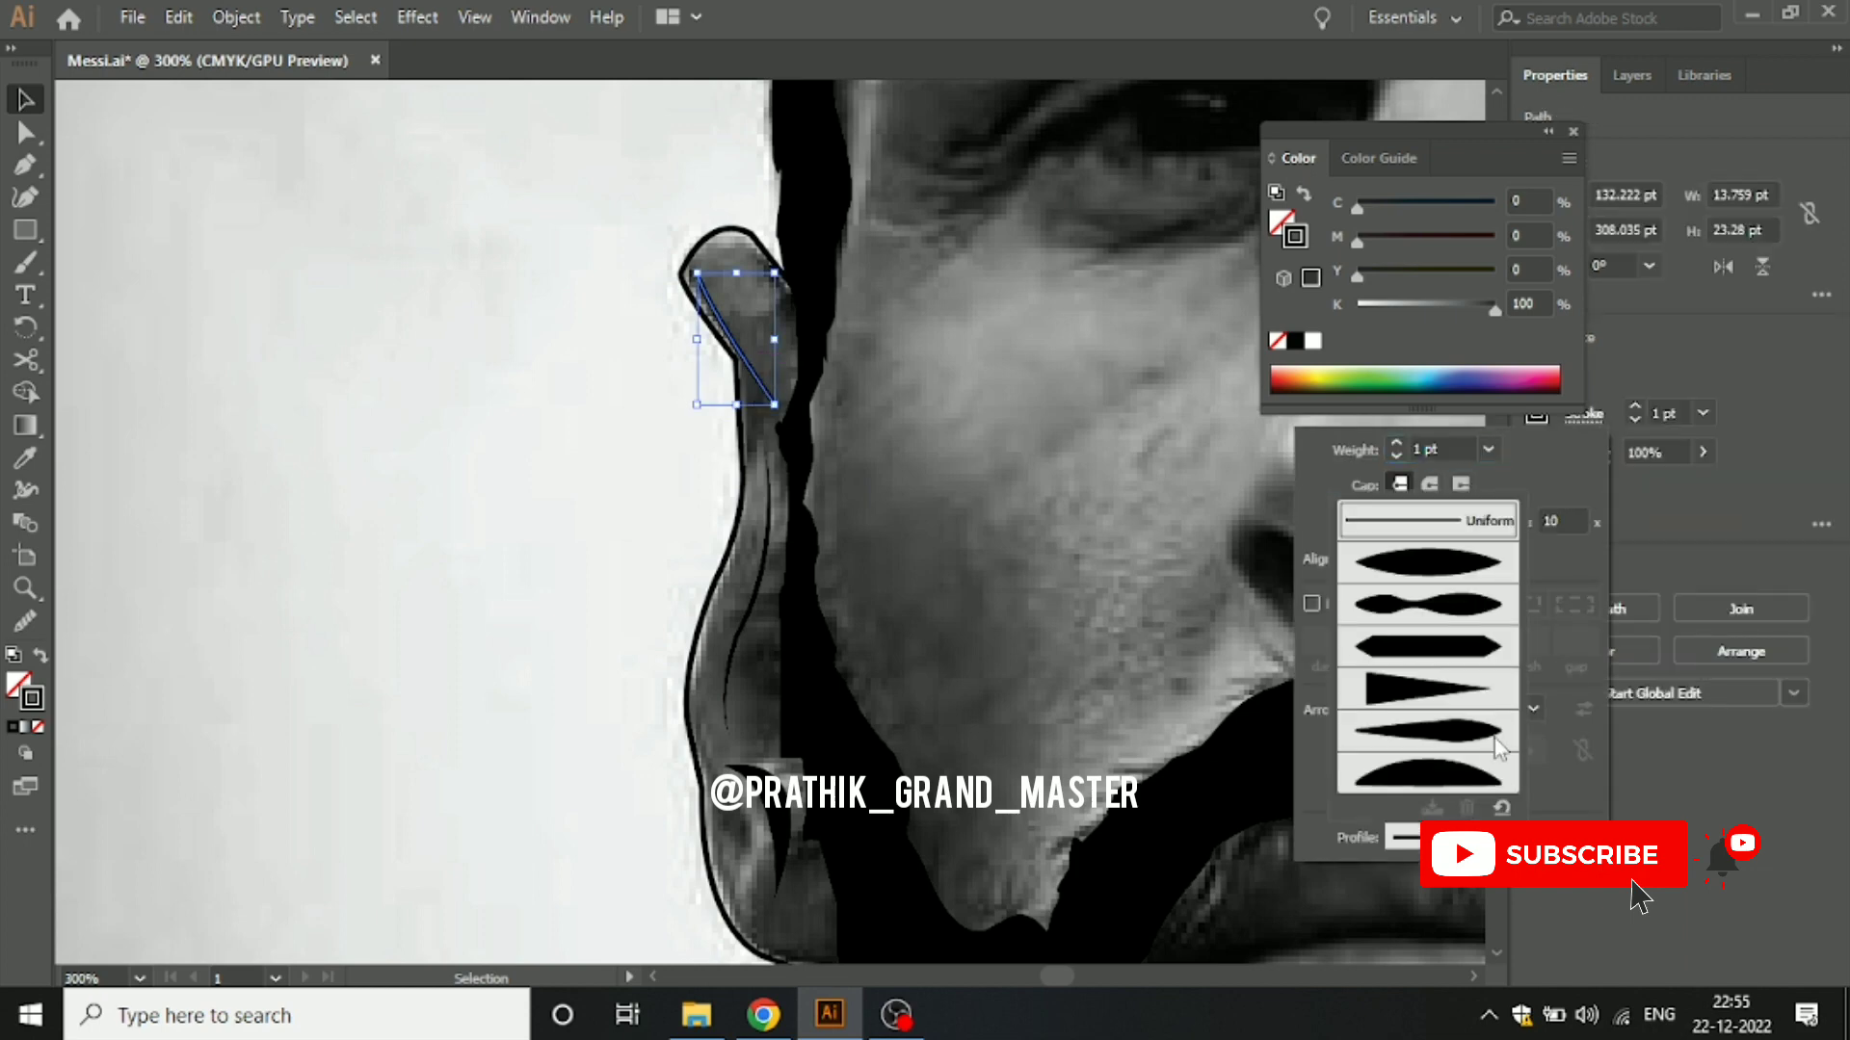
left_click(1466, 576)
left_click(520, 454)
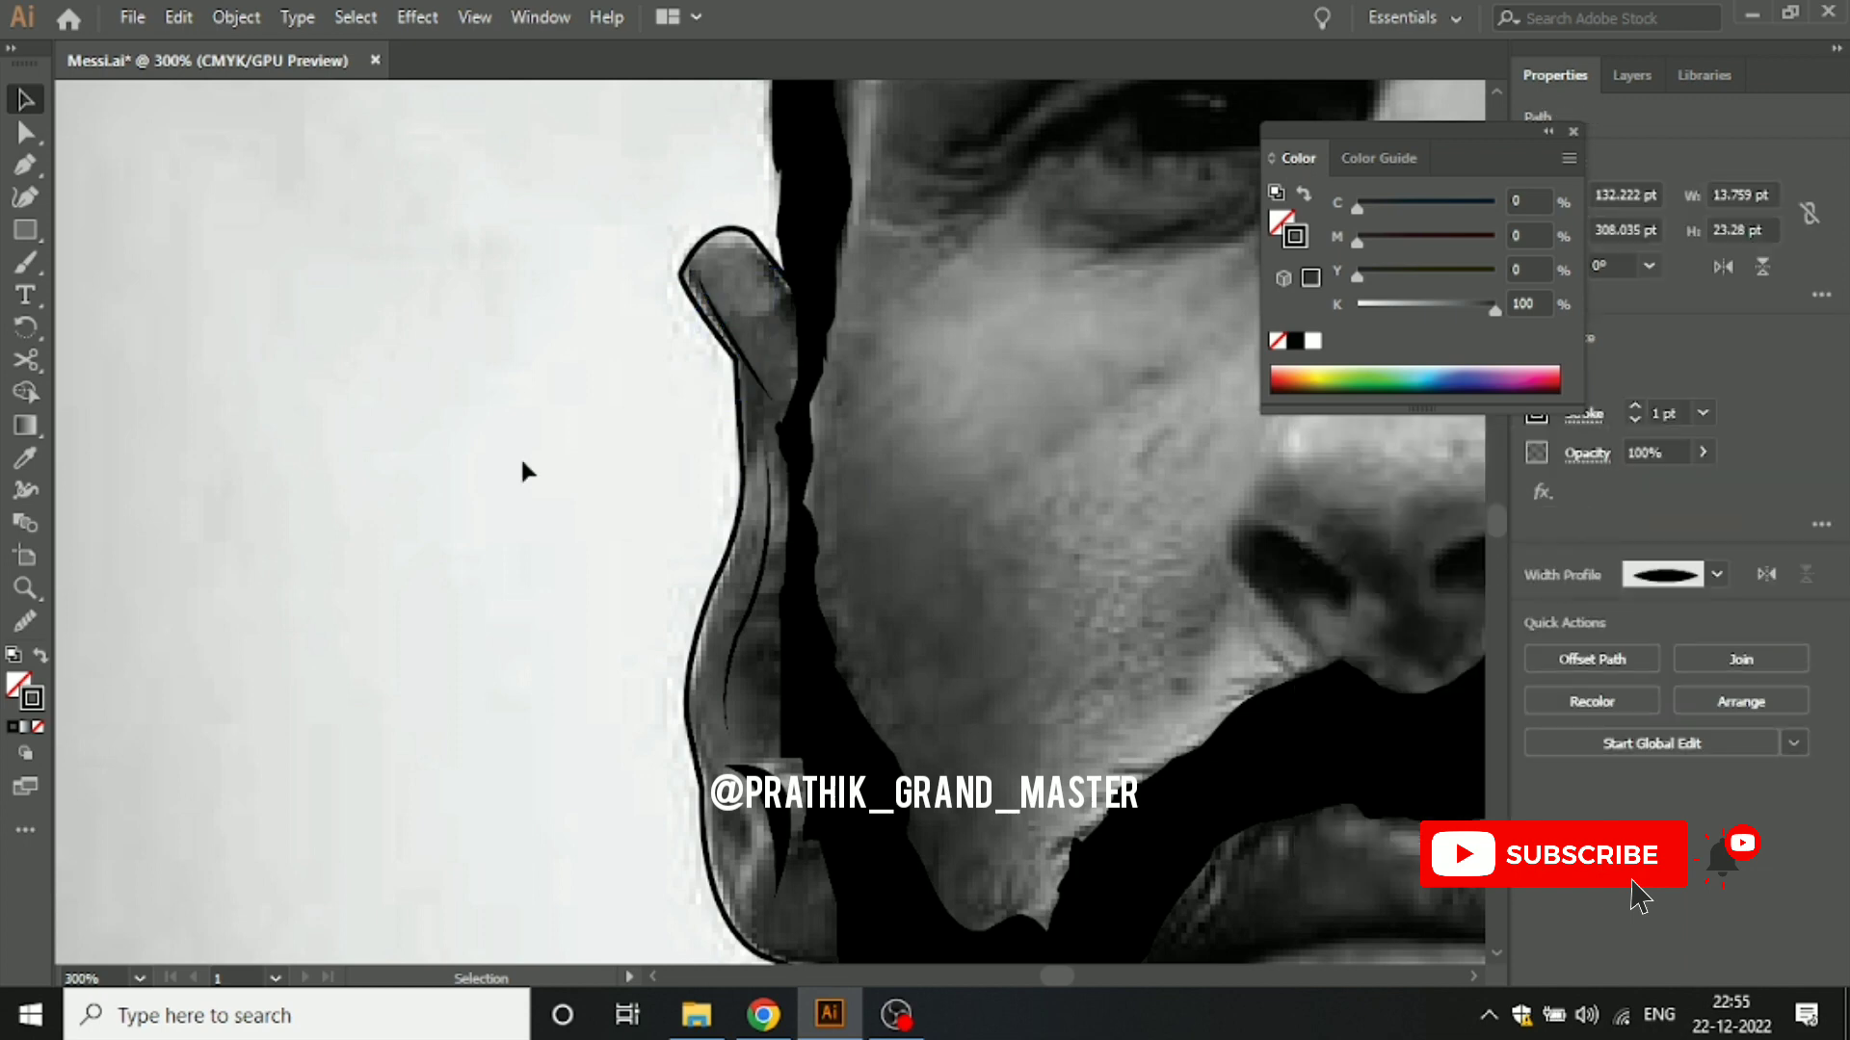
Step: Nudge the short line's lower anchor with Direct Selection to follow the ear contour
left_click(766, 391)
key("a")
left_click(703, 282)
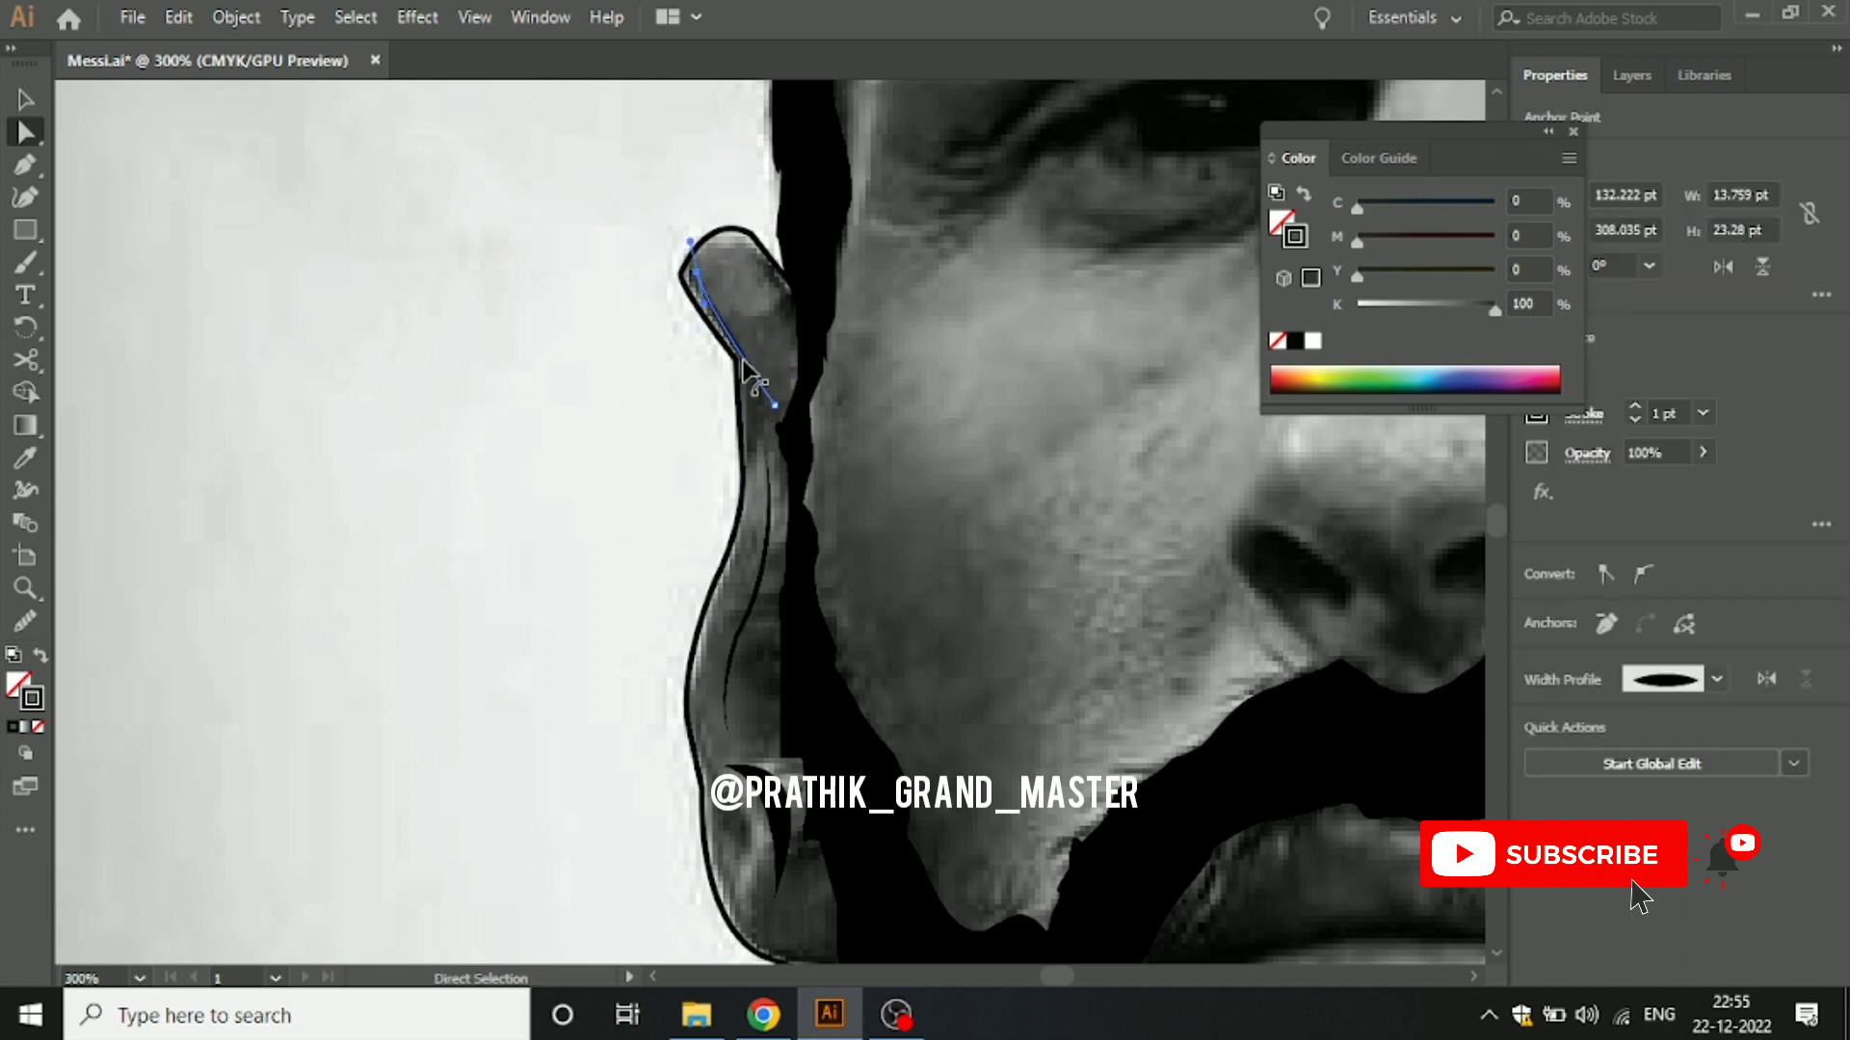
mouse_move(707, 306)
left_mouse_down()
mouse_move(723, 329)
mouse_move(713, 280)
left_mouse_up()
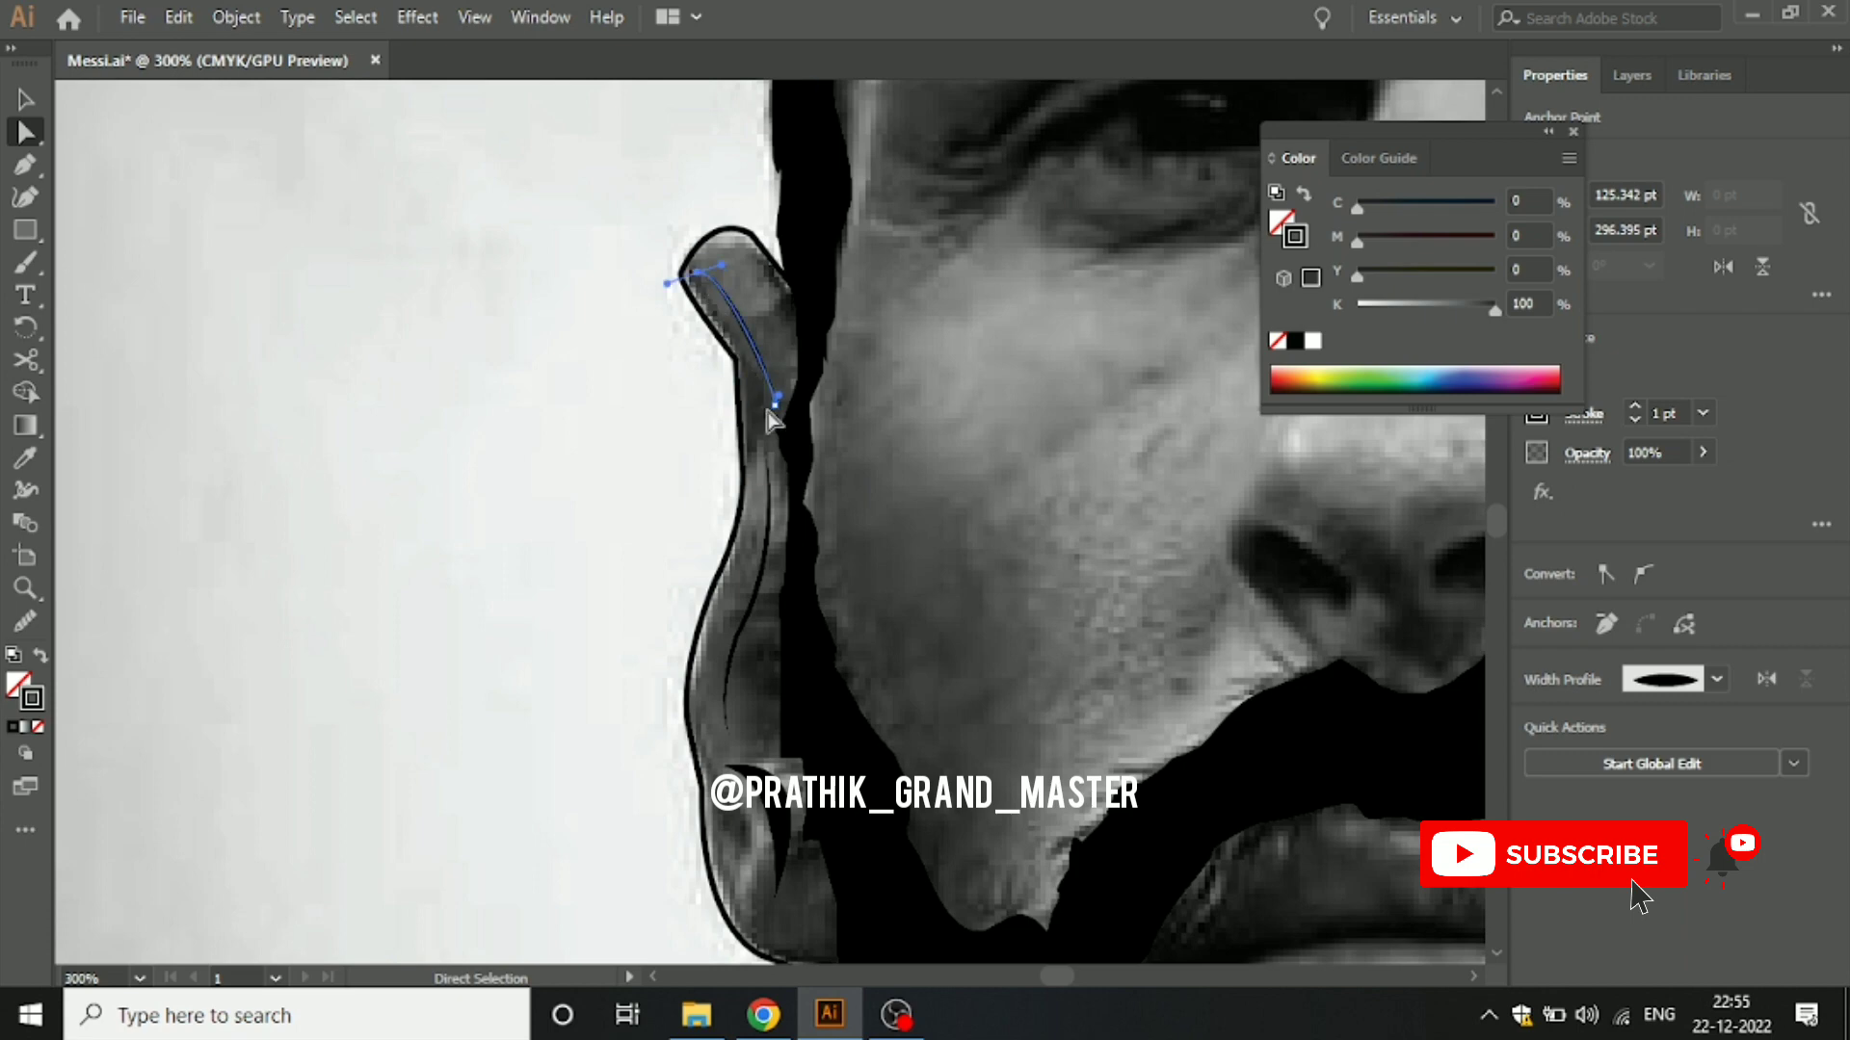
left_click(395, 370)
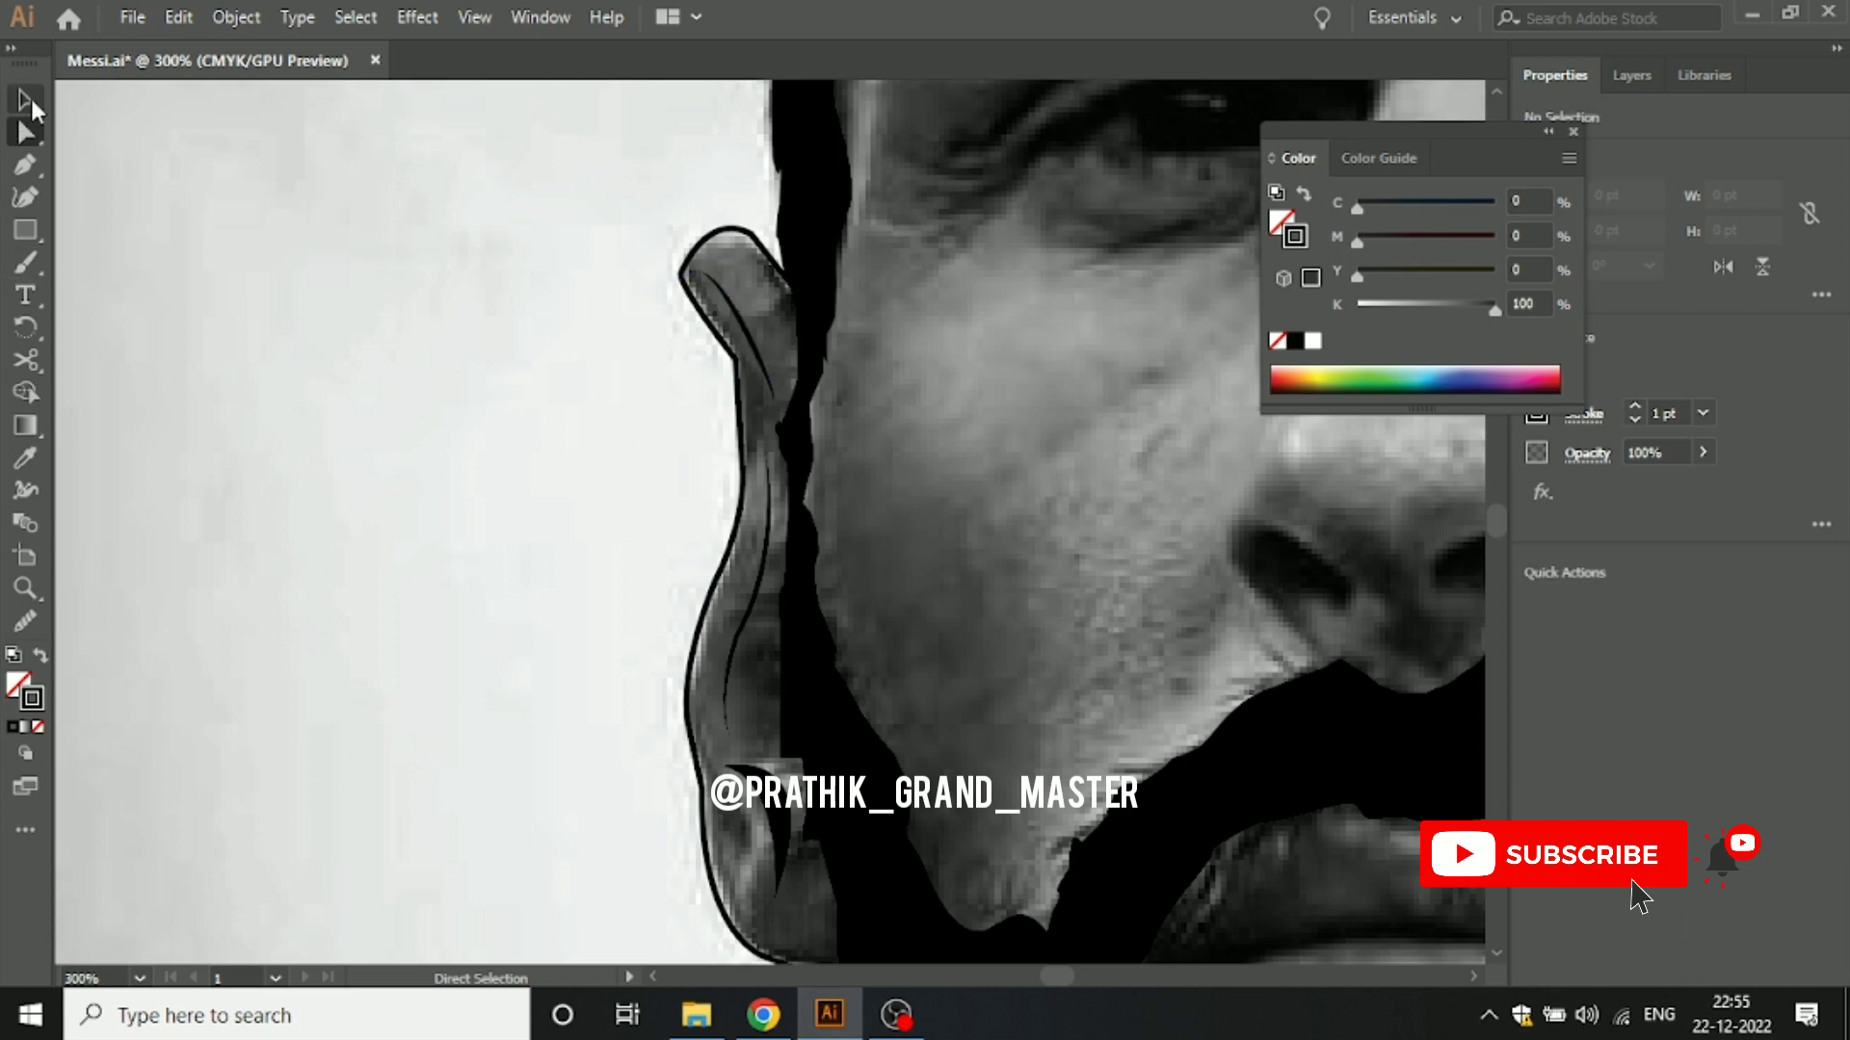
Step: Set stroke to None and begin tracing the upper lip's top curve from the left corner
scroll(578, 385, "right", 5)
scroll(561, 330, "down", 2)
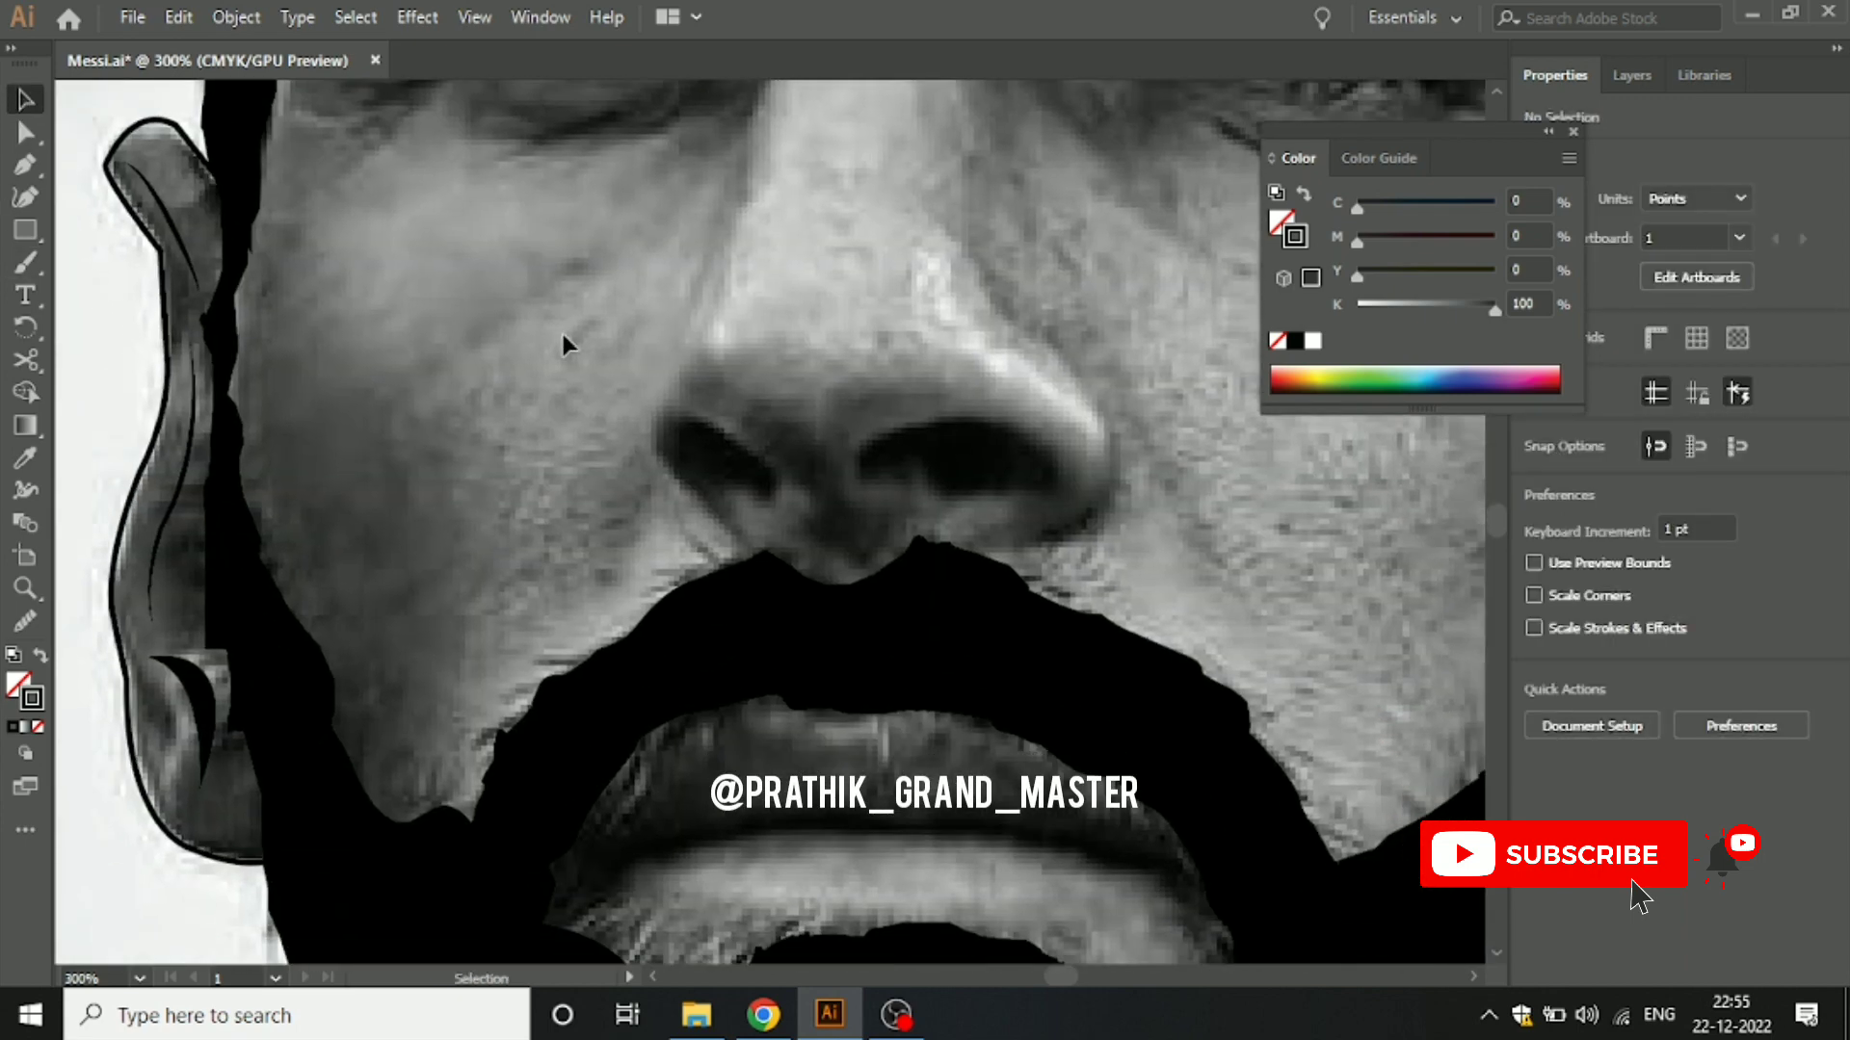
scroll(643, 547, "down", 3)
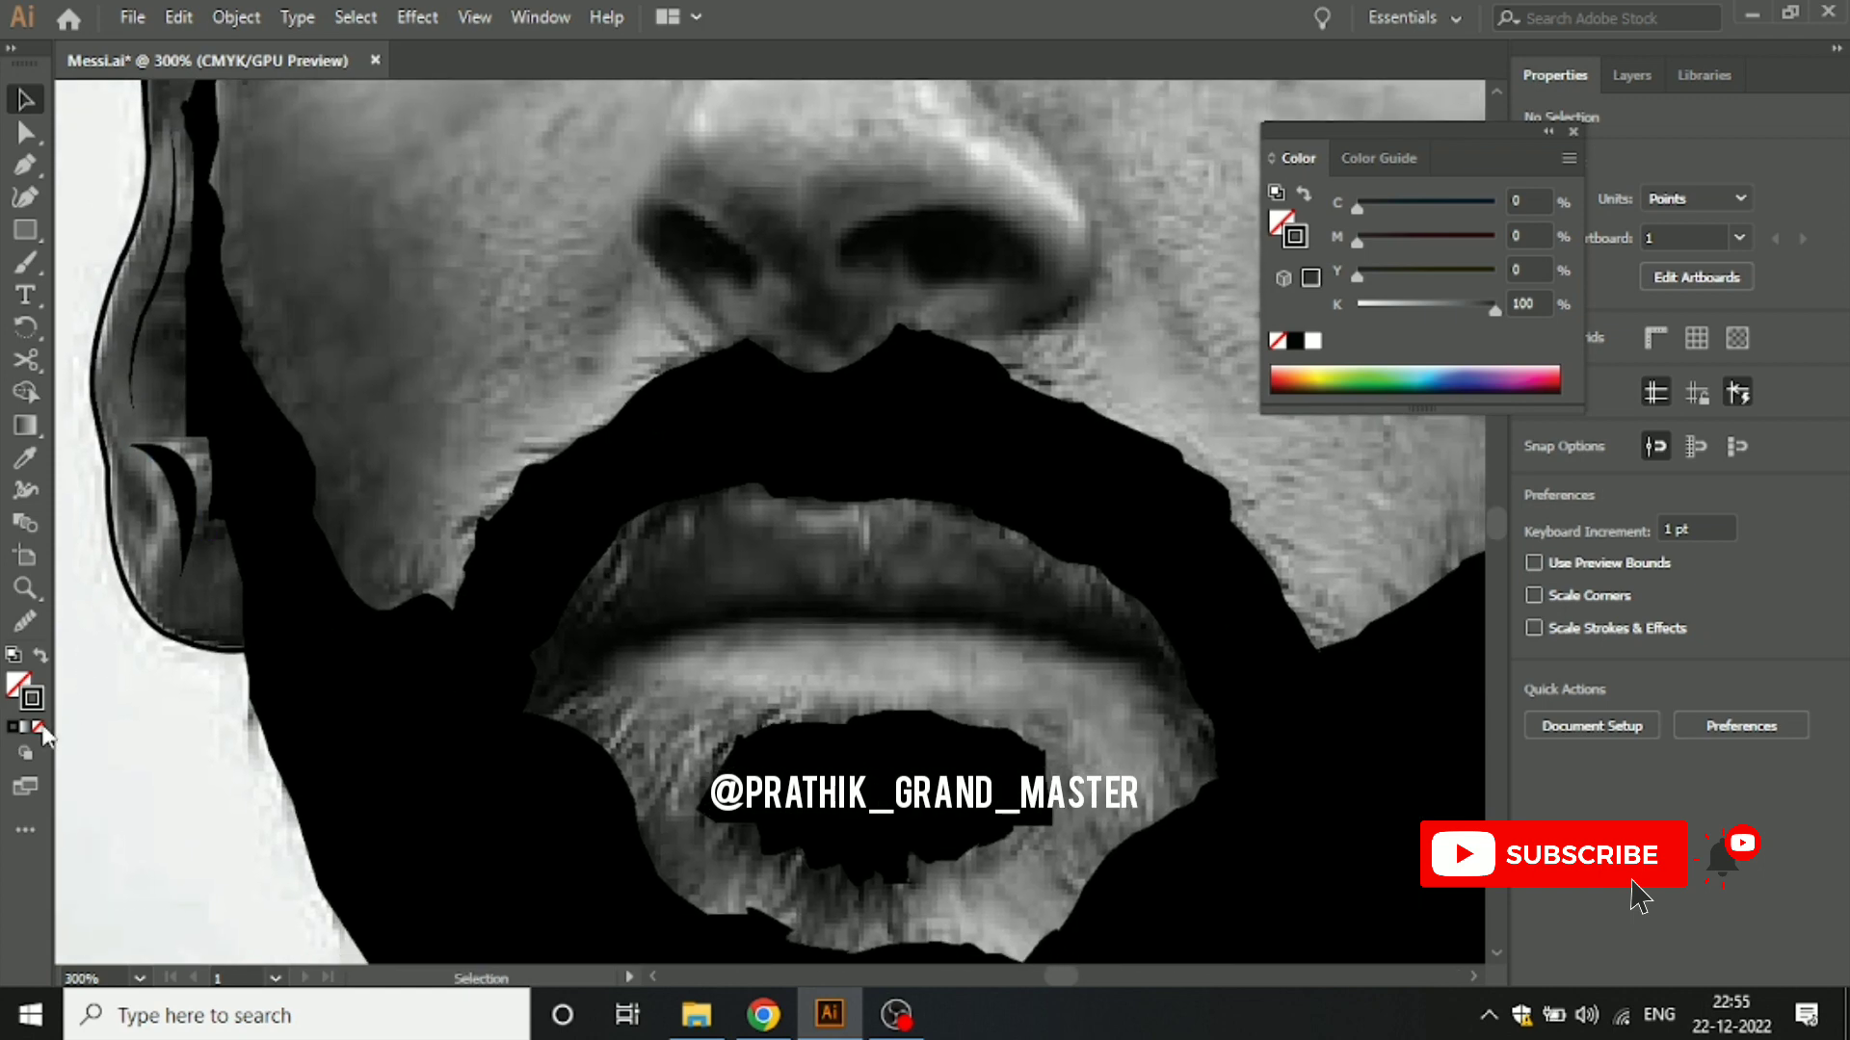
left_click(39, 728)
left_click(38, 159)
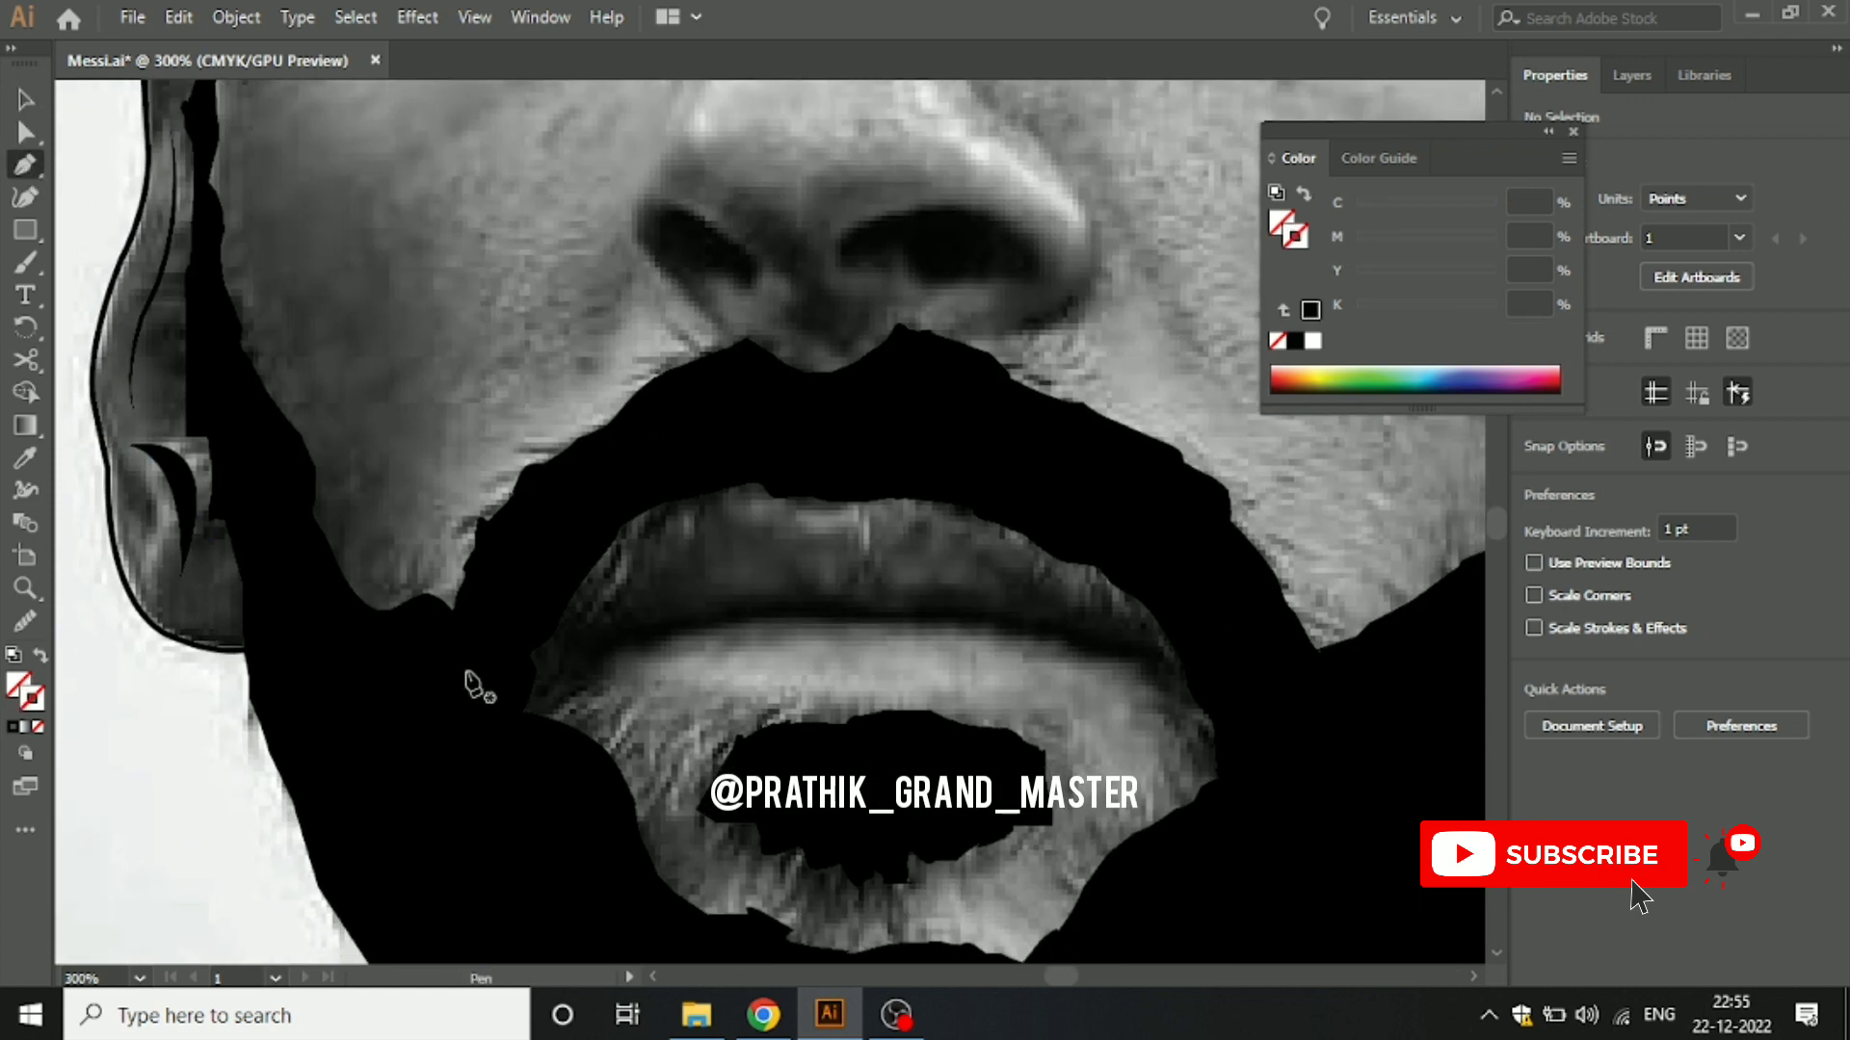
left_click(570, 678)
mouse_move(837, 532)
left_mouse_down()
mouse_move(958, 604)
mouse_move(979, 640)
left_mouse_up()
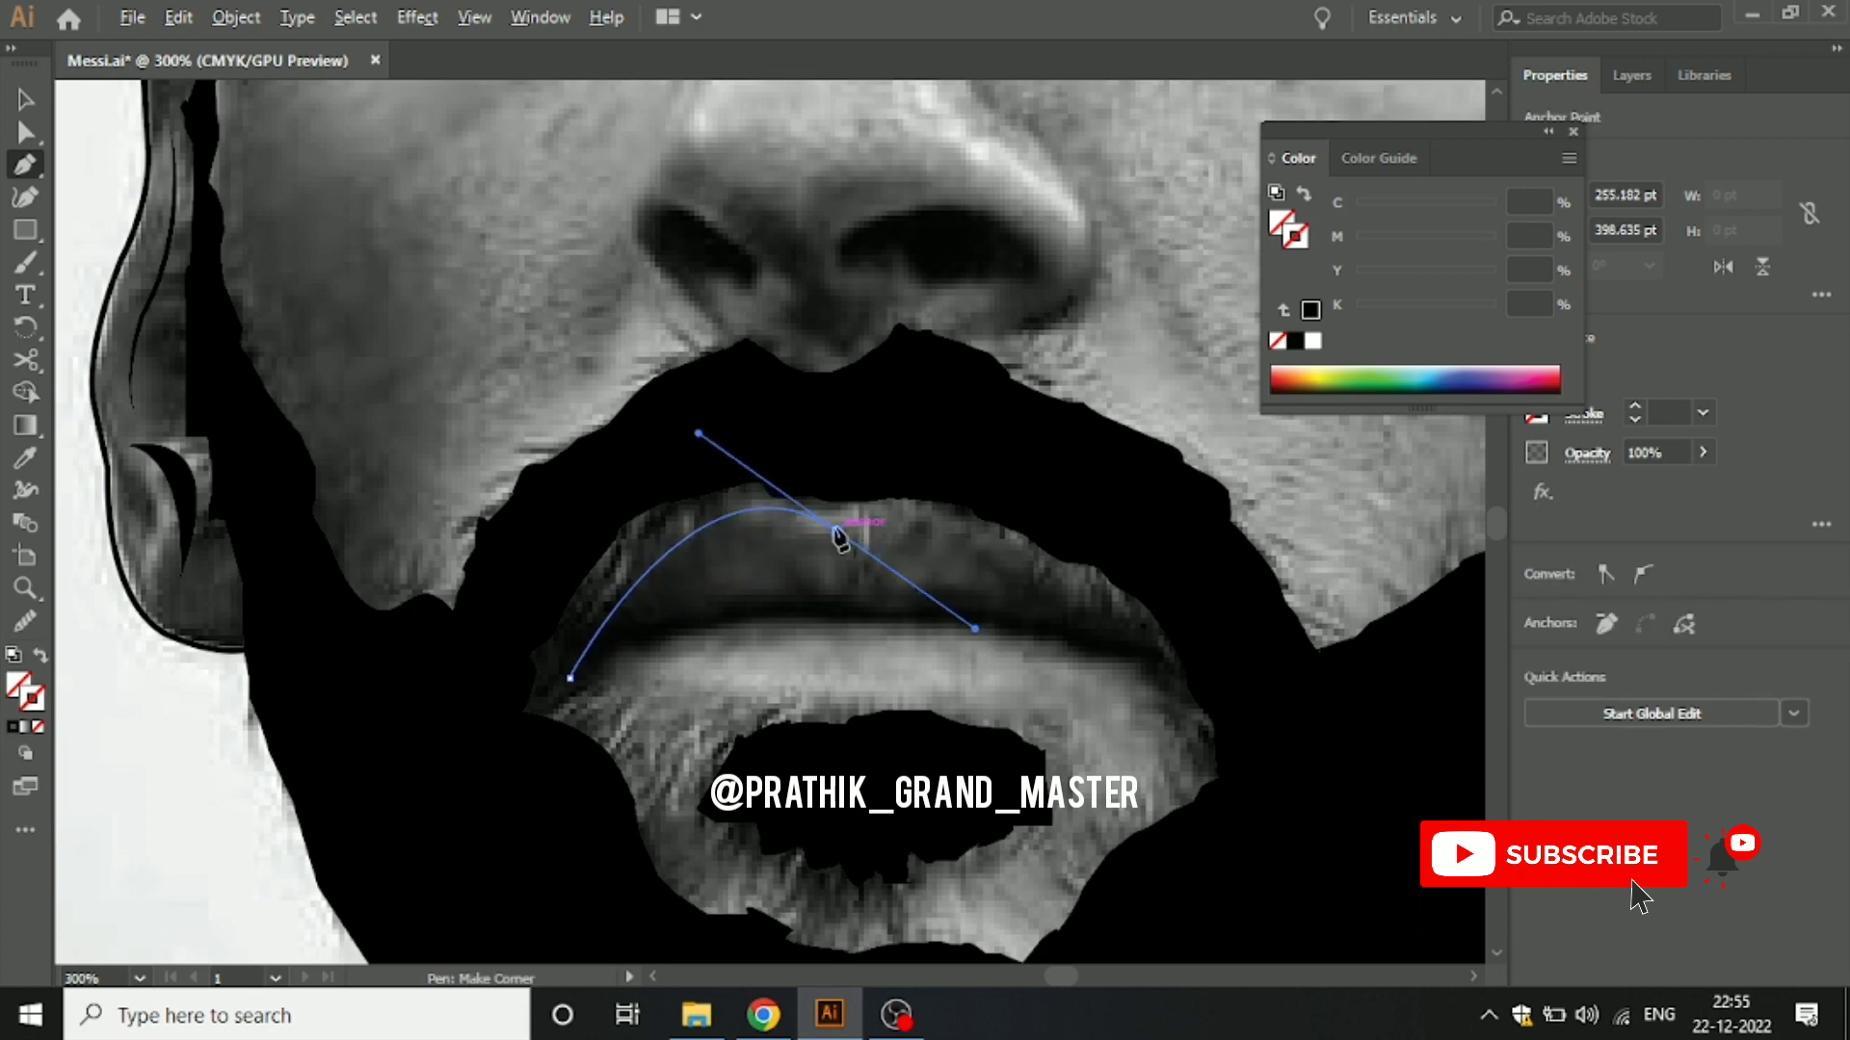
left_click_drag(837, 532, 1056, 607)
Step: Trace to a sharp right mouth corner and back along the lip line, closing the path
left_click_drag(1160, 655, 1339, 867)
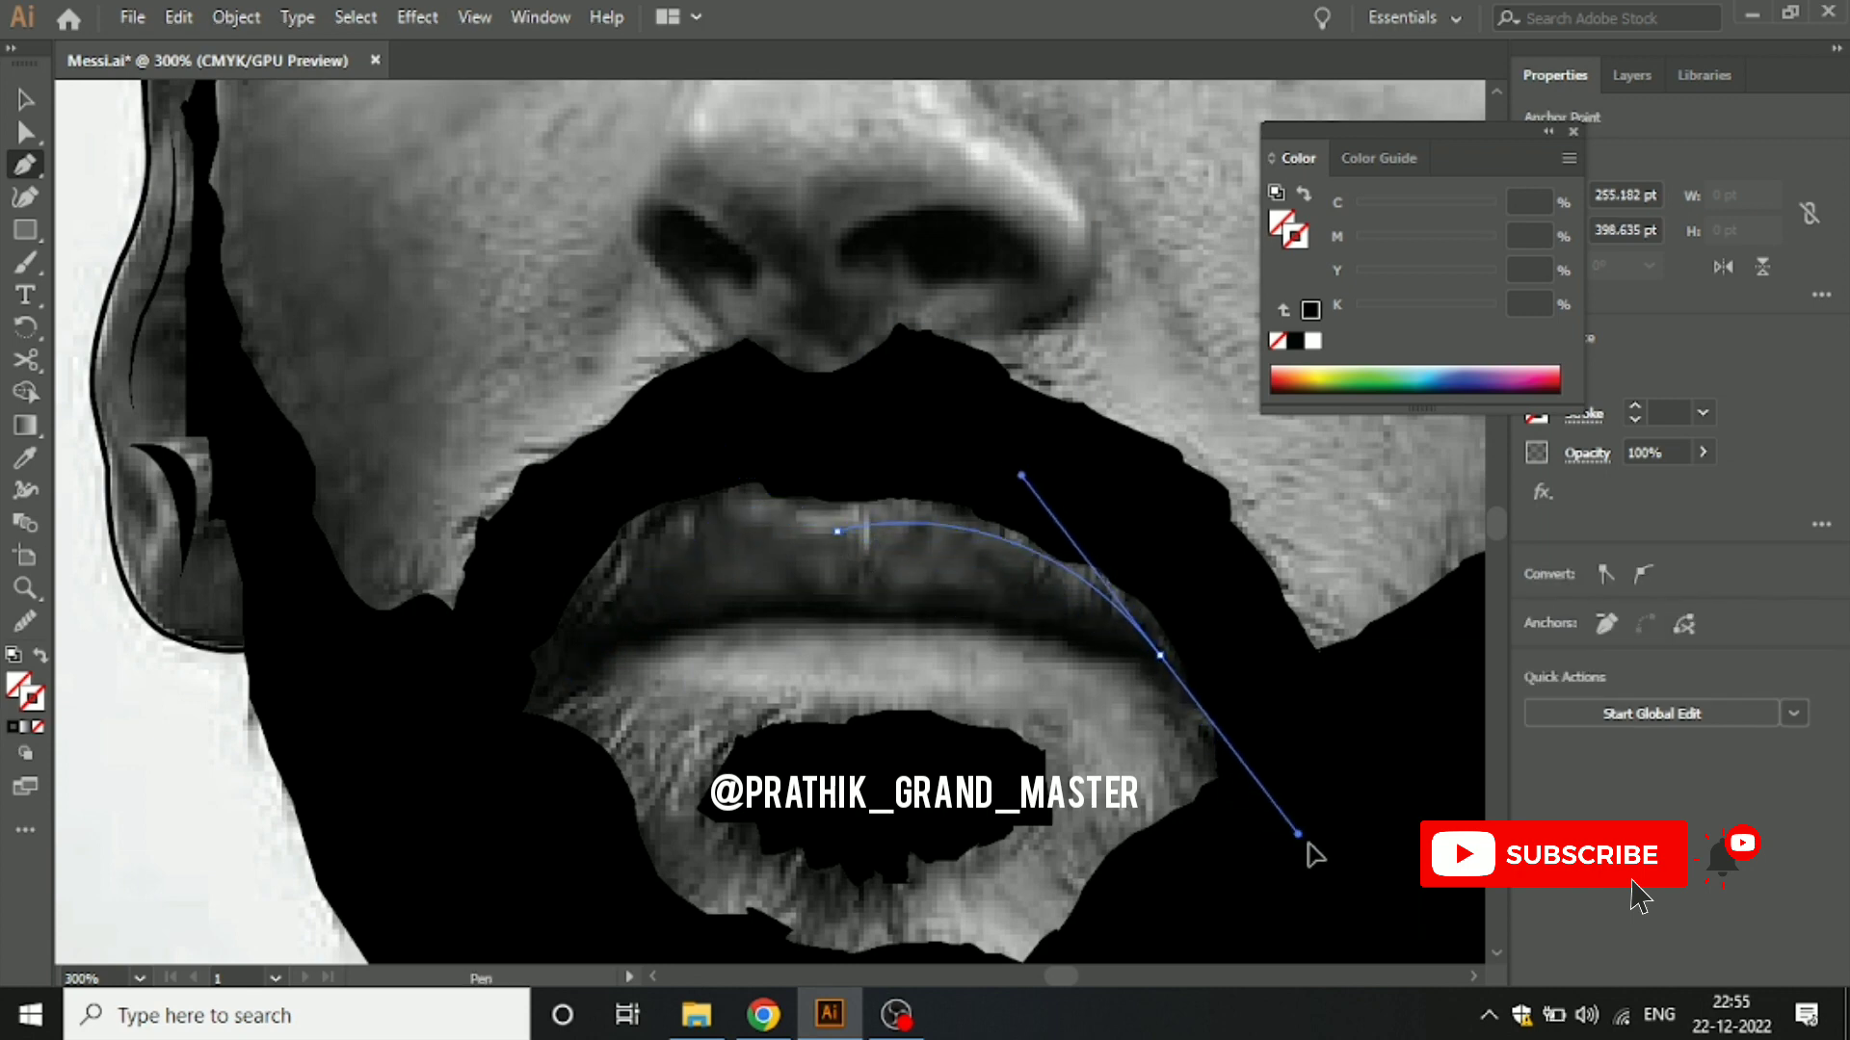
left_click(1157, 658)
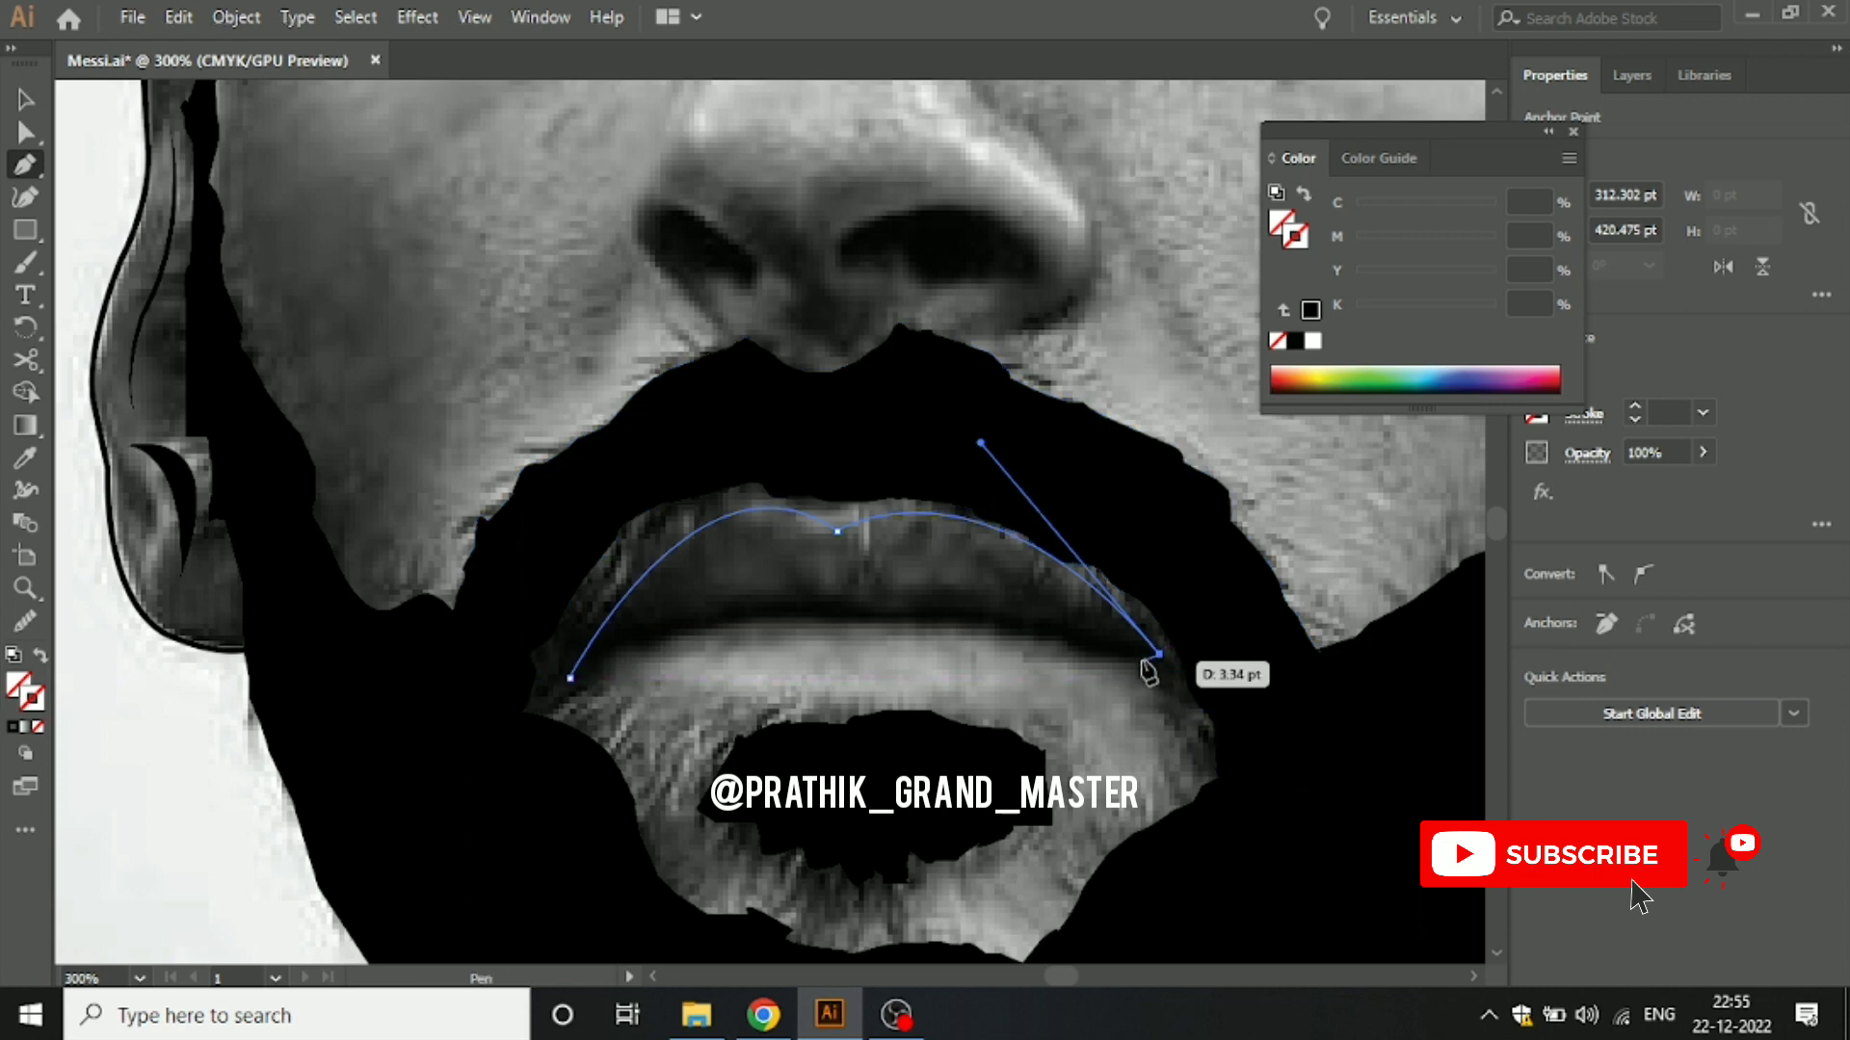
left_click(852, 614)
left_click_drag(853, 615, 690, 633)
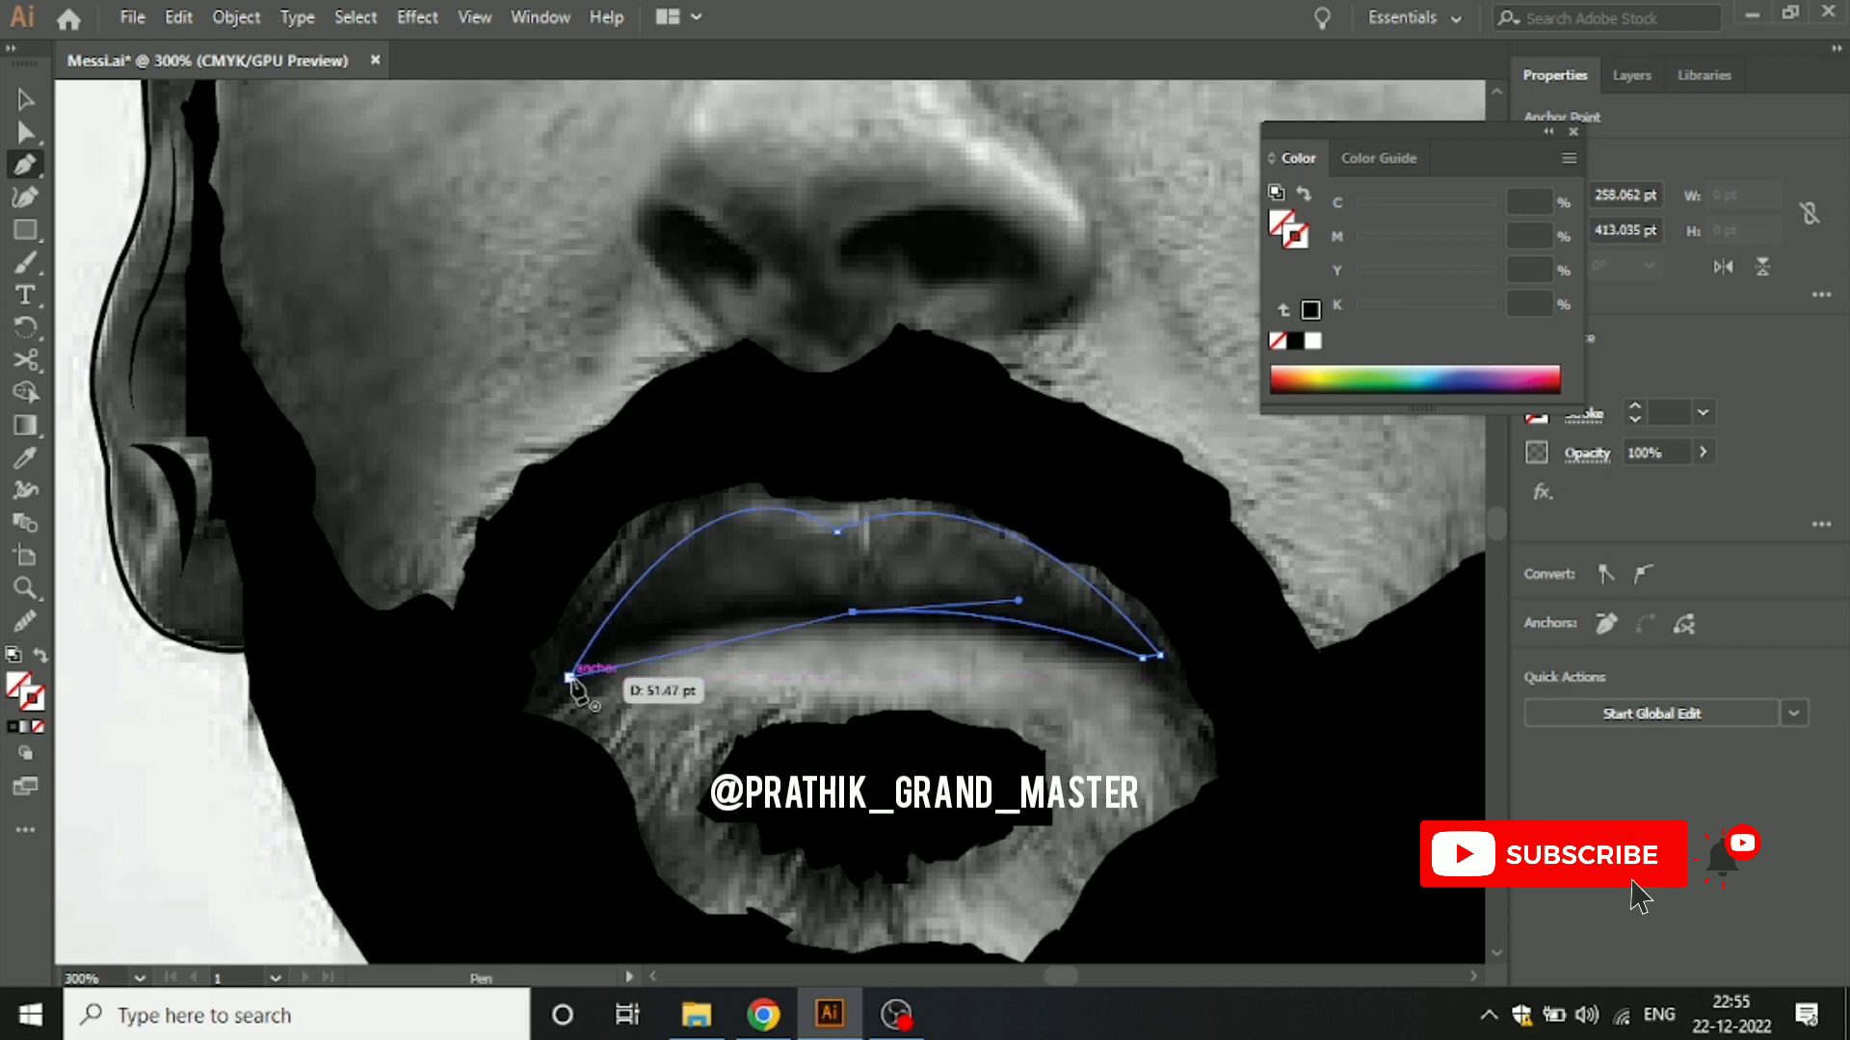
mouse_move(570, 678)
left_mouse_down()
mouse_move(494, 776)
mouse_move(462, 776)
left_mouse_up()
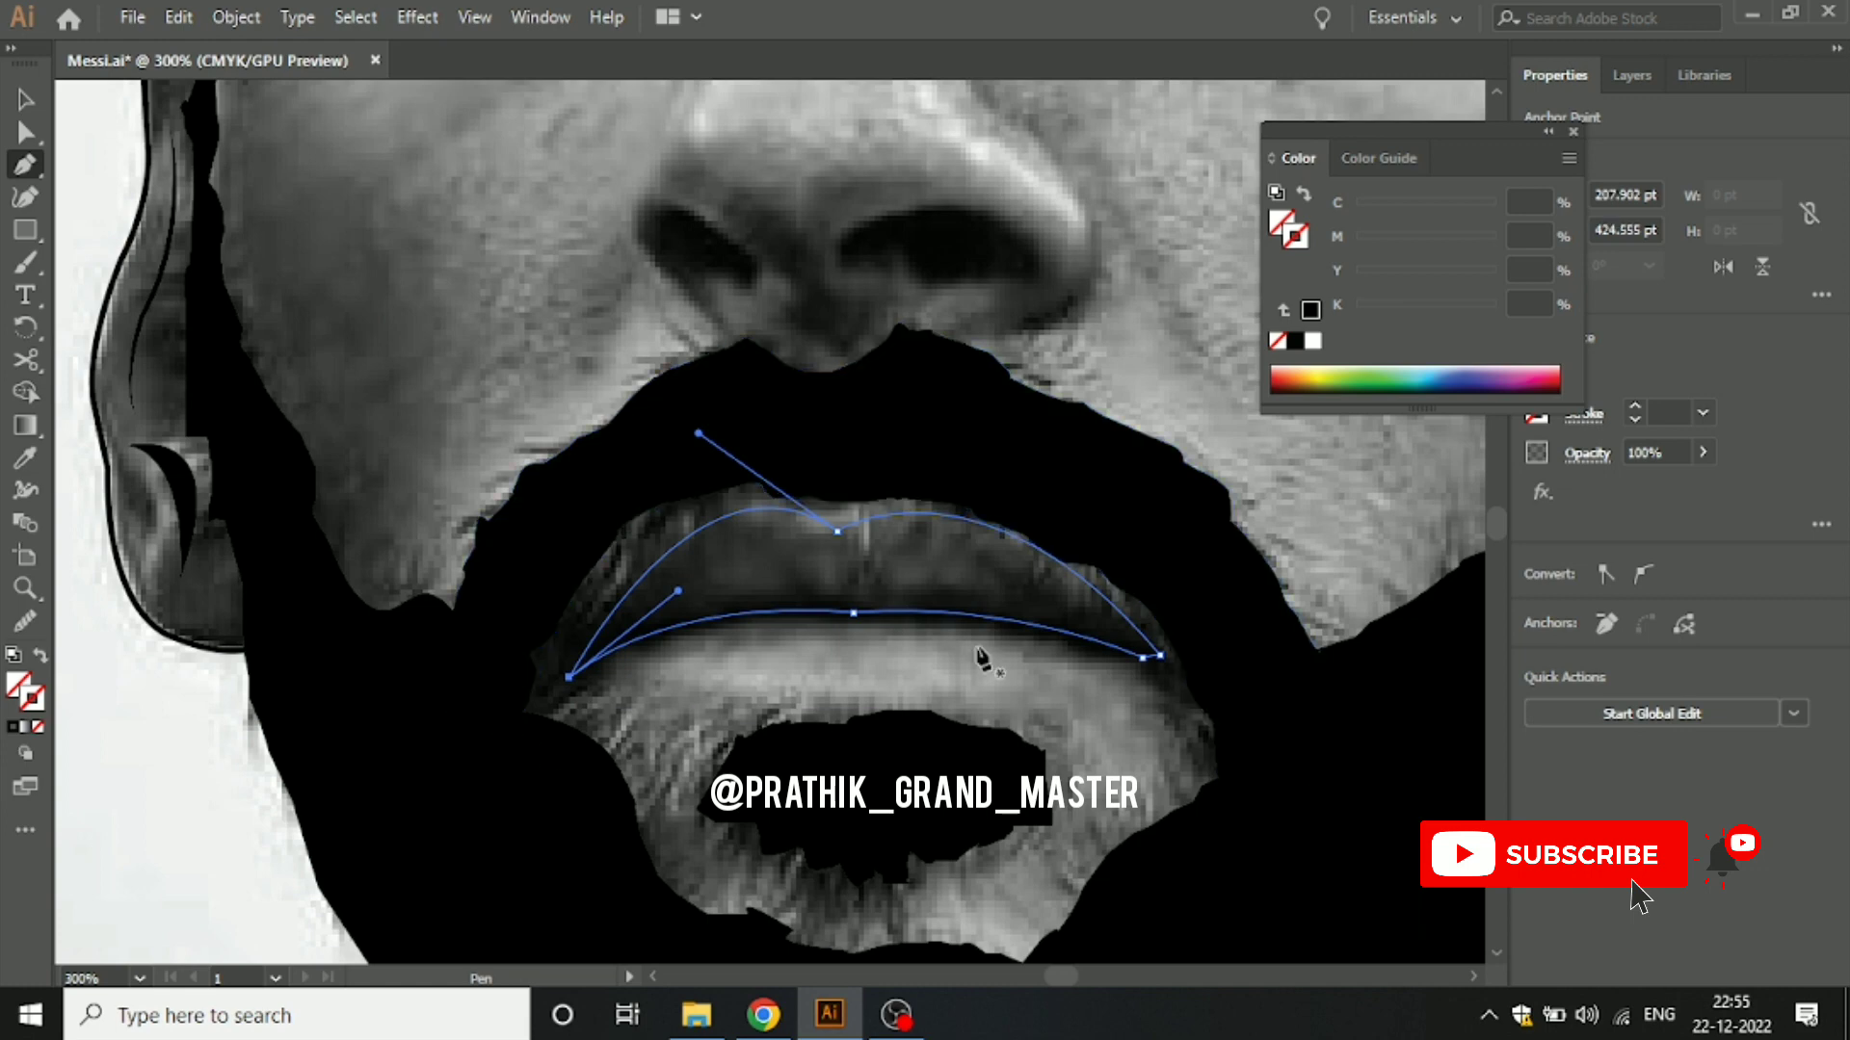
Step: Fill the upper lip bright red with no outline, then deselect it
left_click(1281, 375)
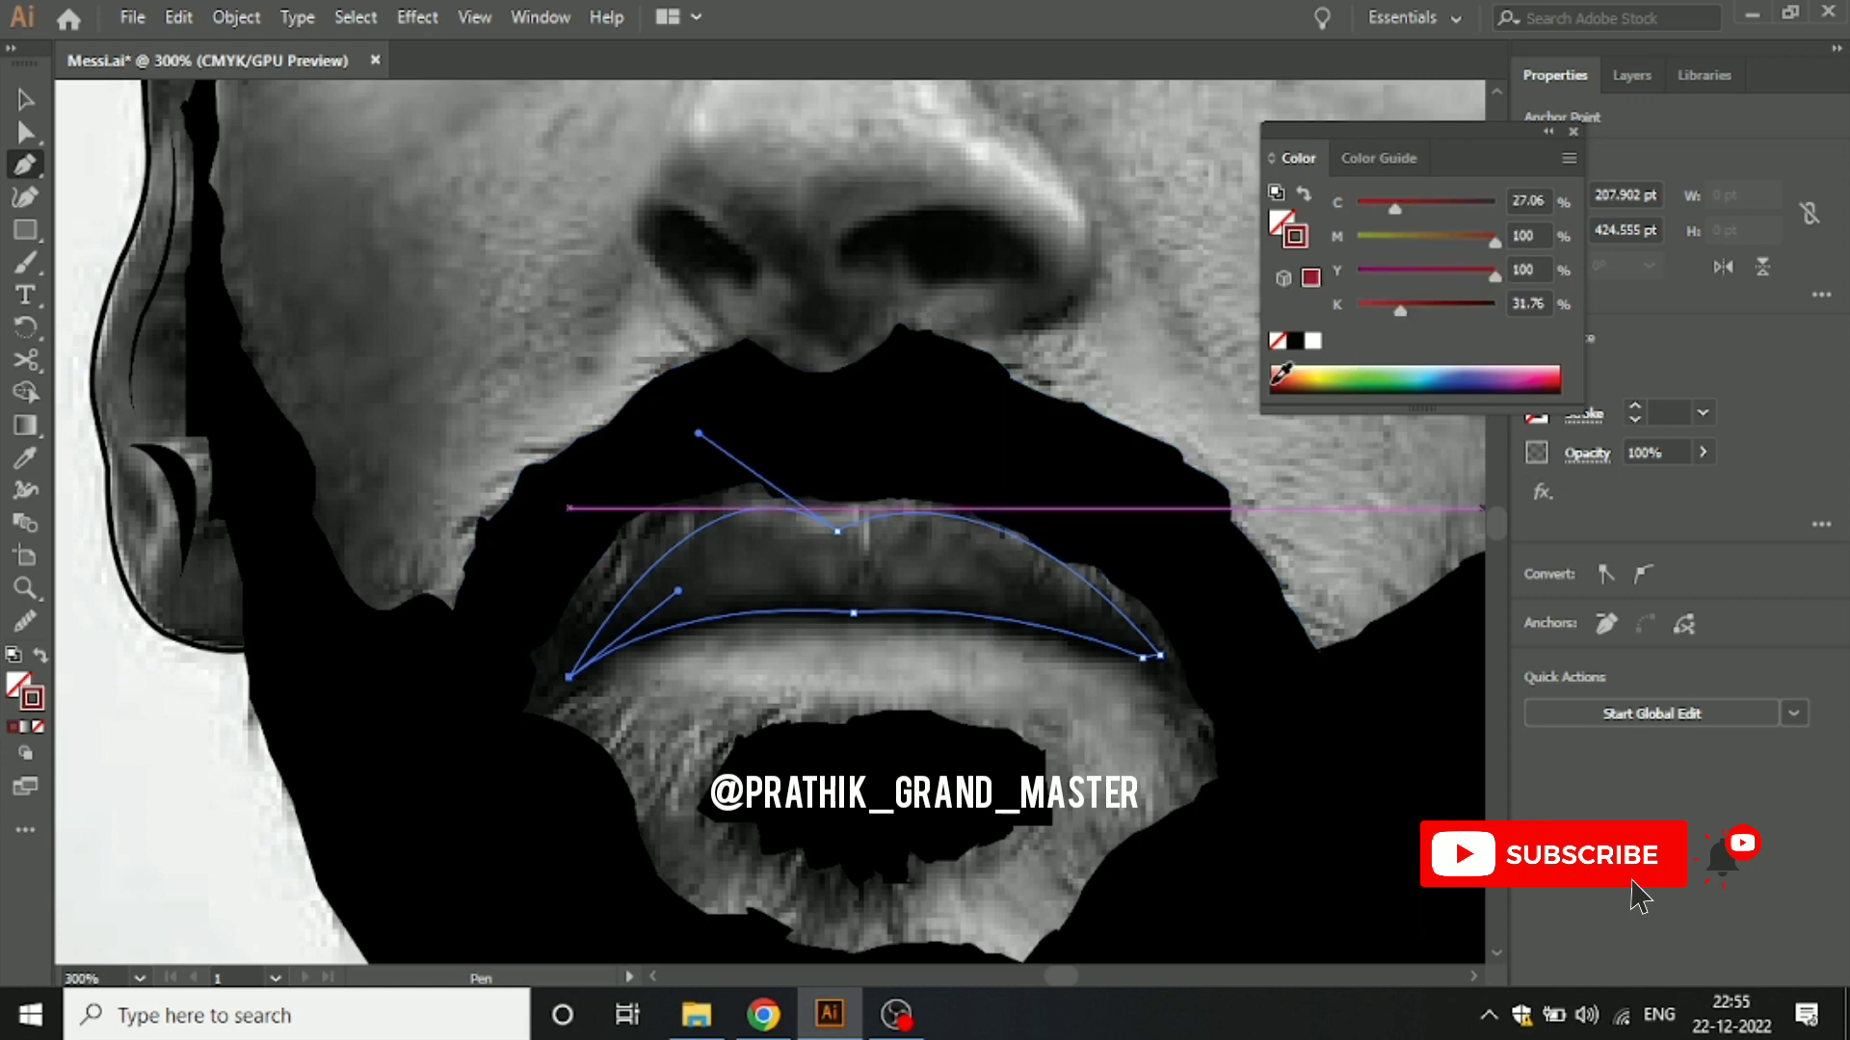
left_click(39, 727)
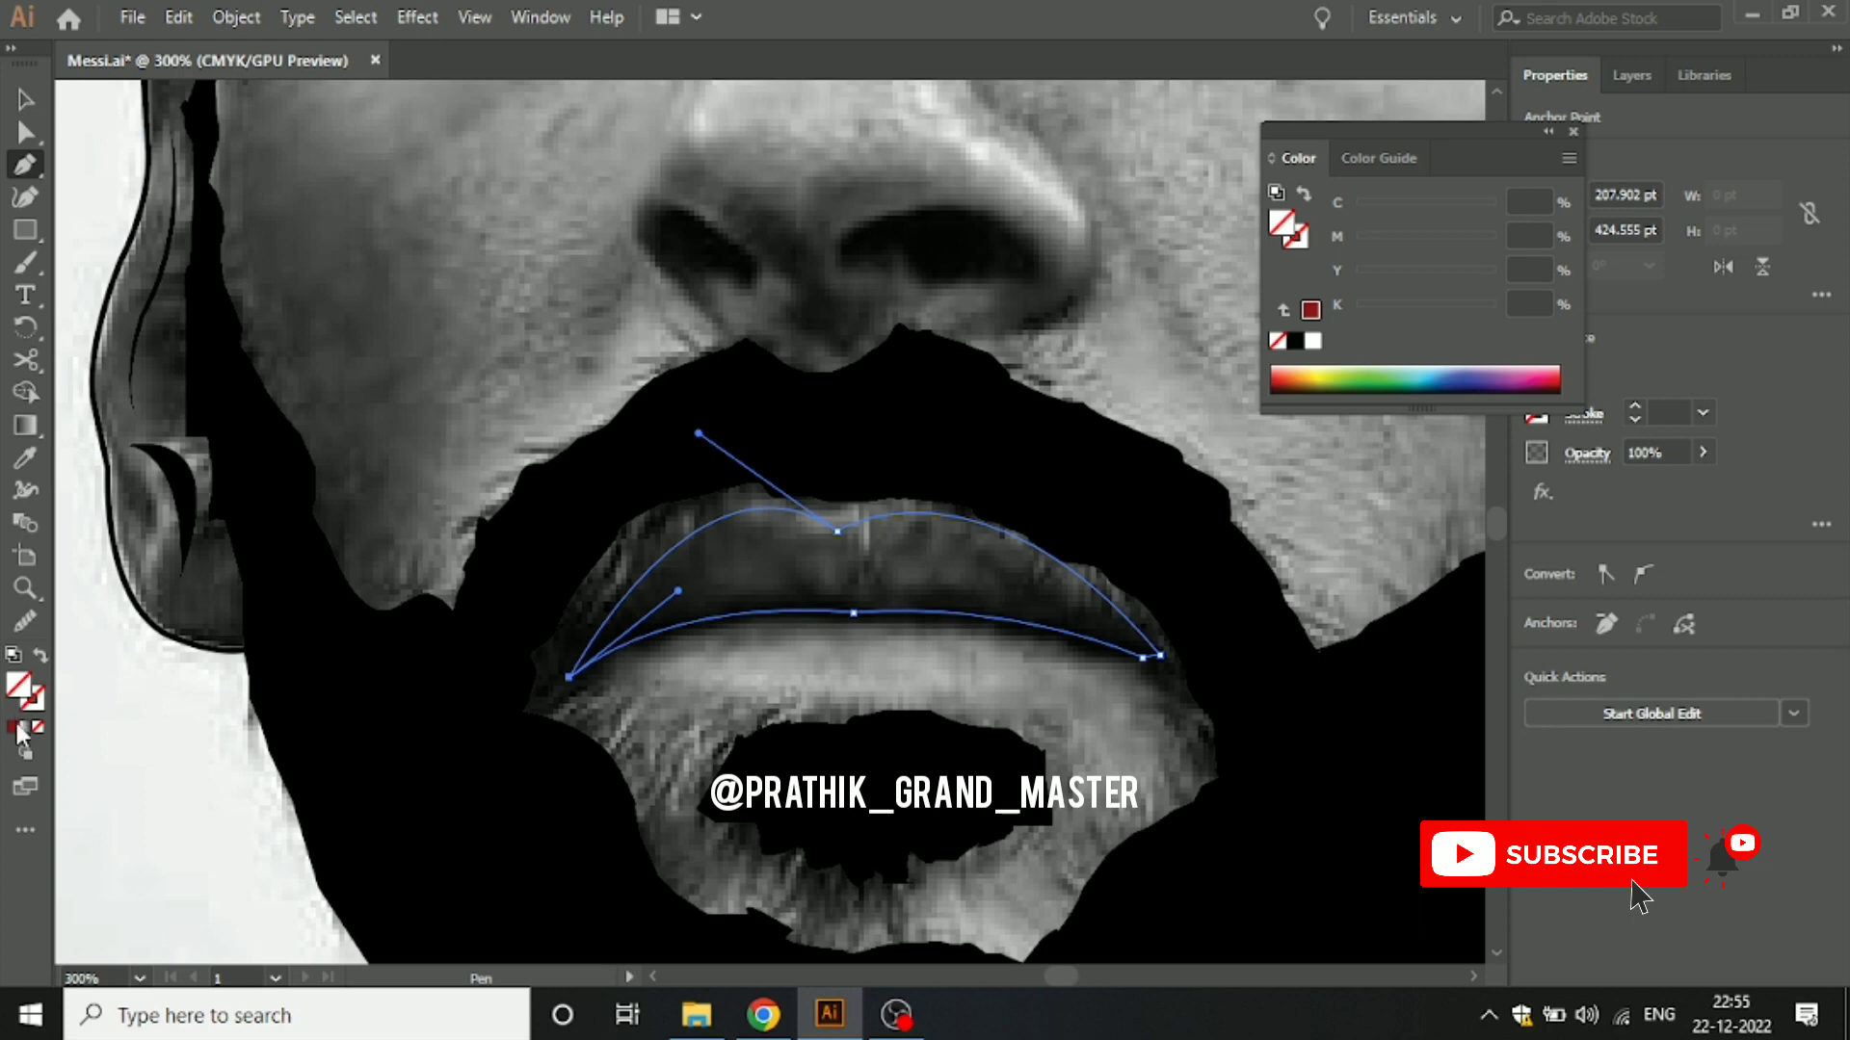
left_click(17, 727)
key("v")
key("ctrl+shift+a")
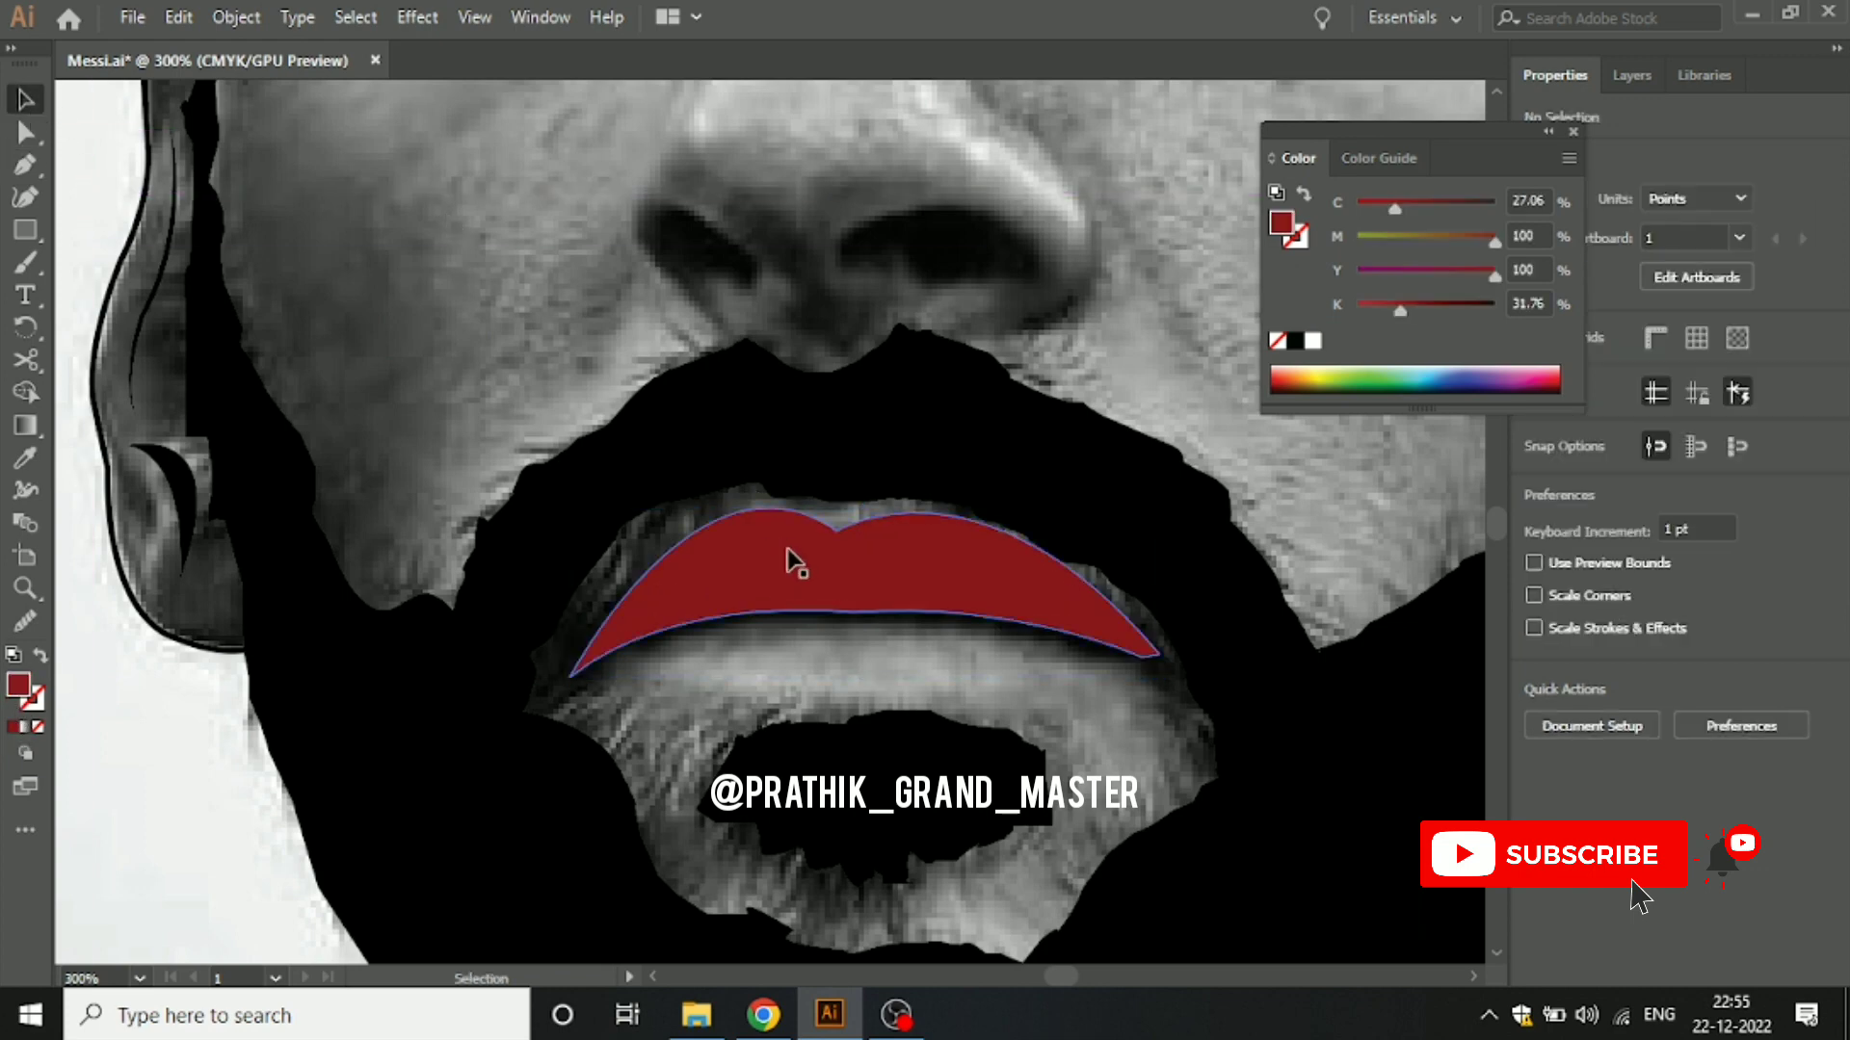
left_click(788, 559)
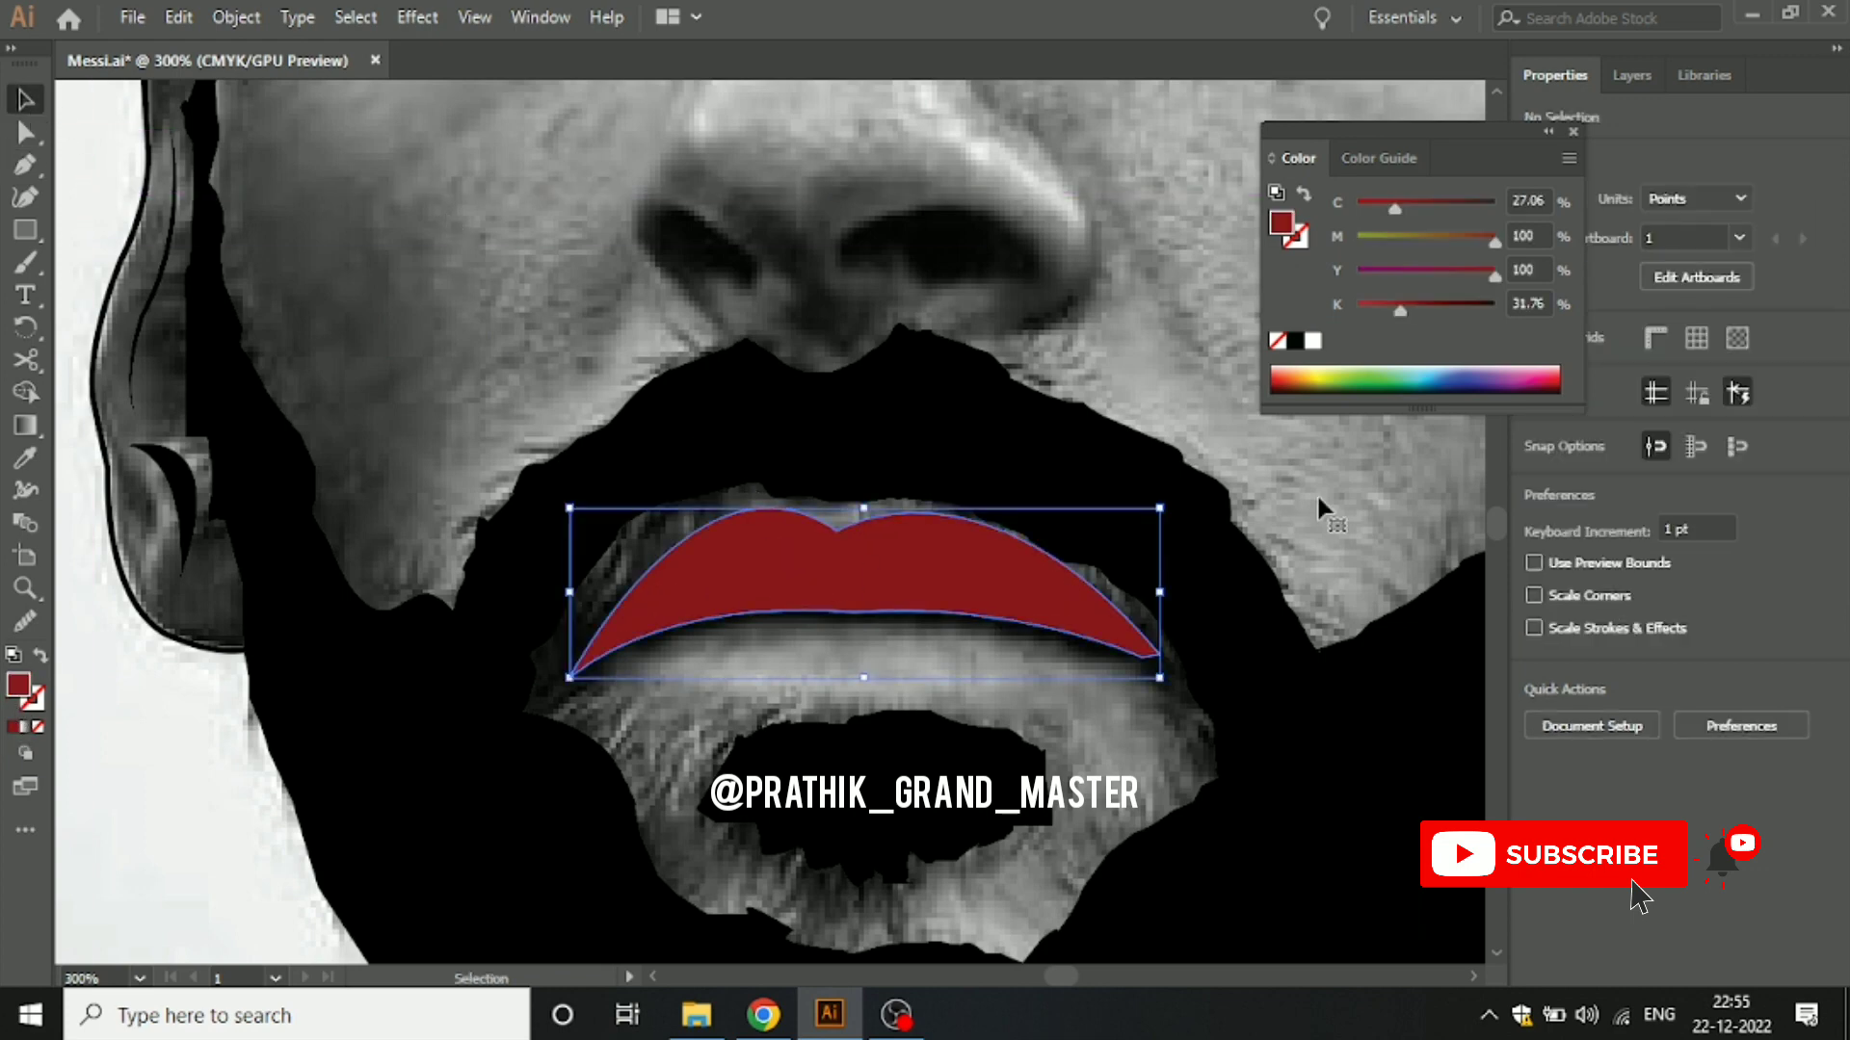
left_click(1274, 382)
key("ctrl+shift+a")
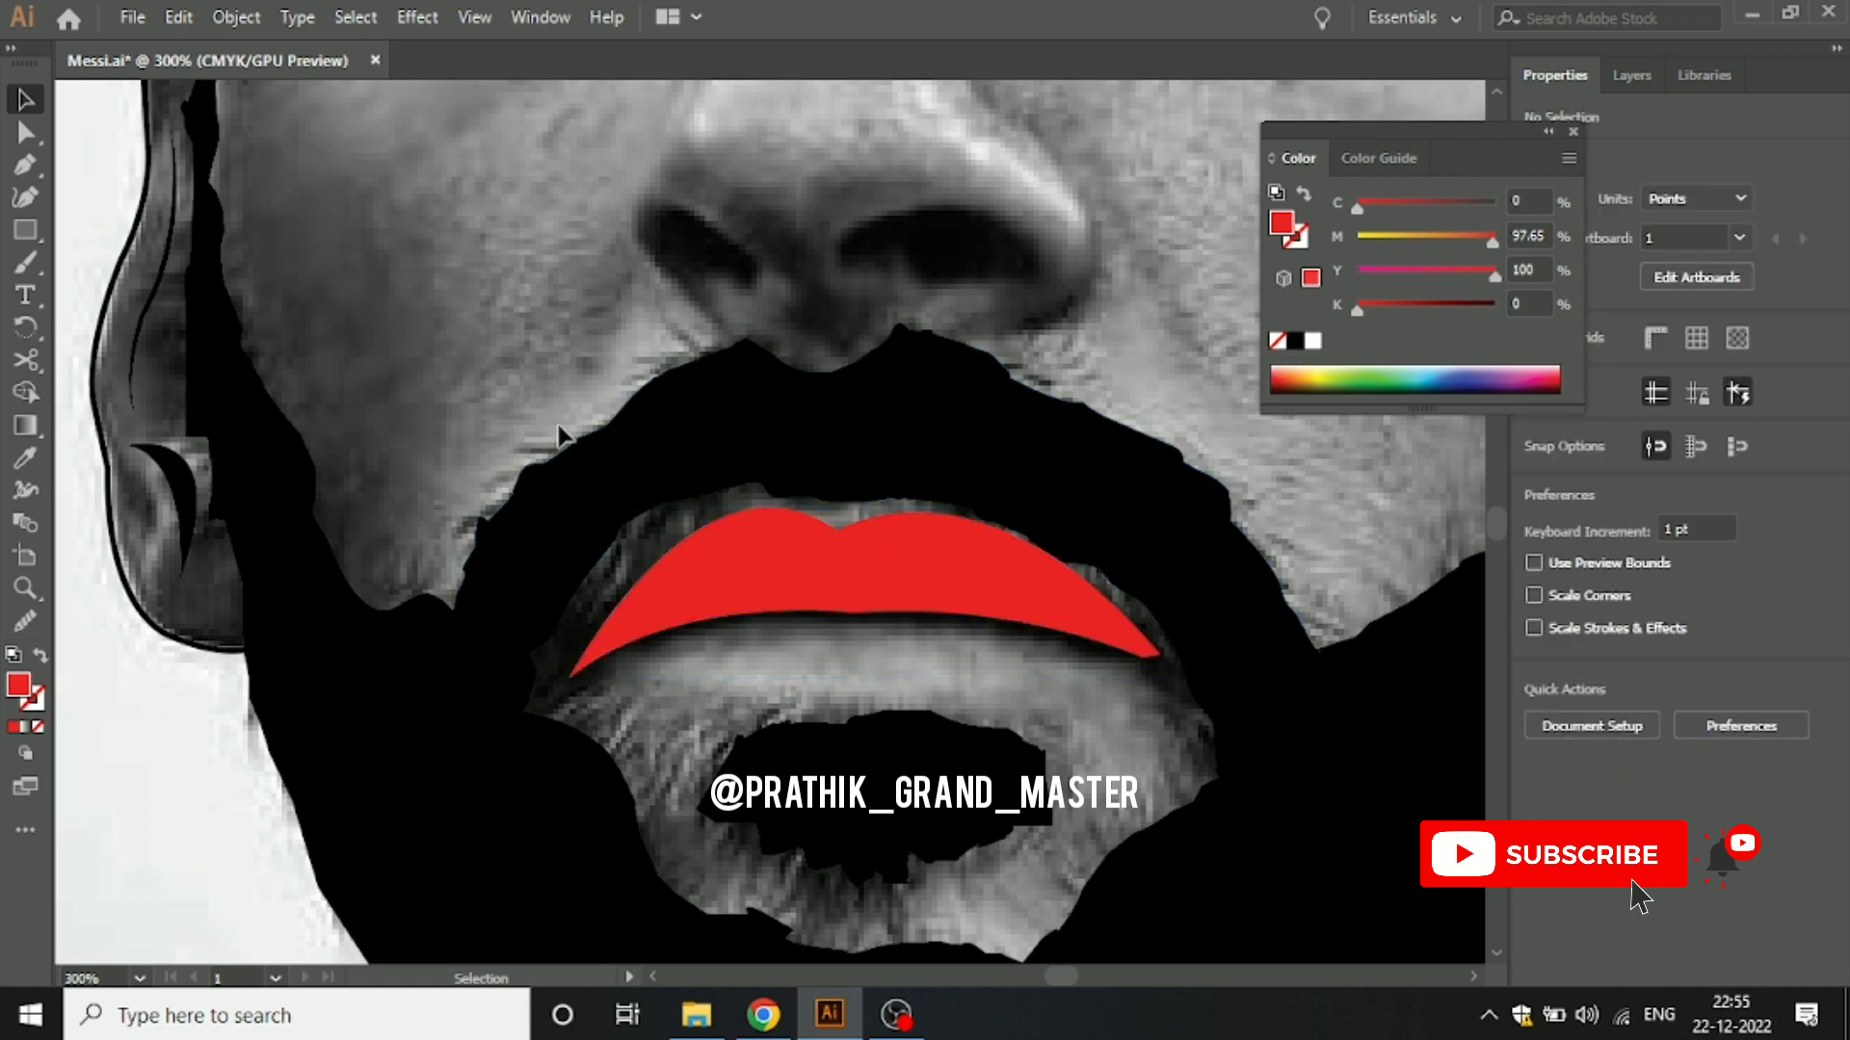
Step: Trace the lower lip's bottom curve from the left corner to a sharp right corner
key("p")
left_click(576, 677)
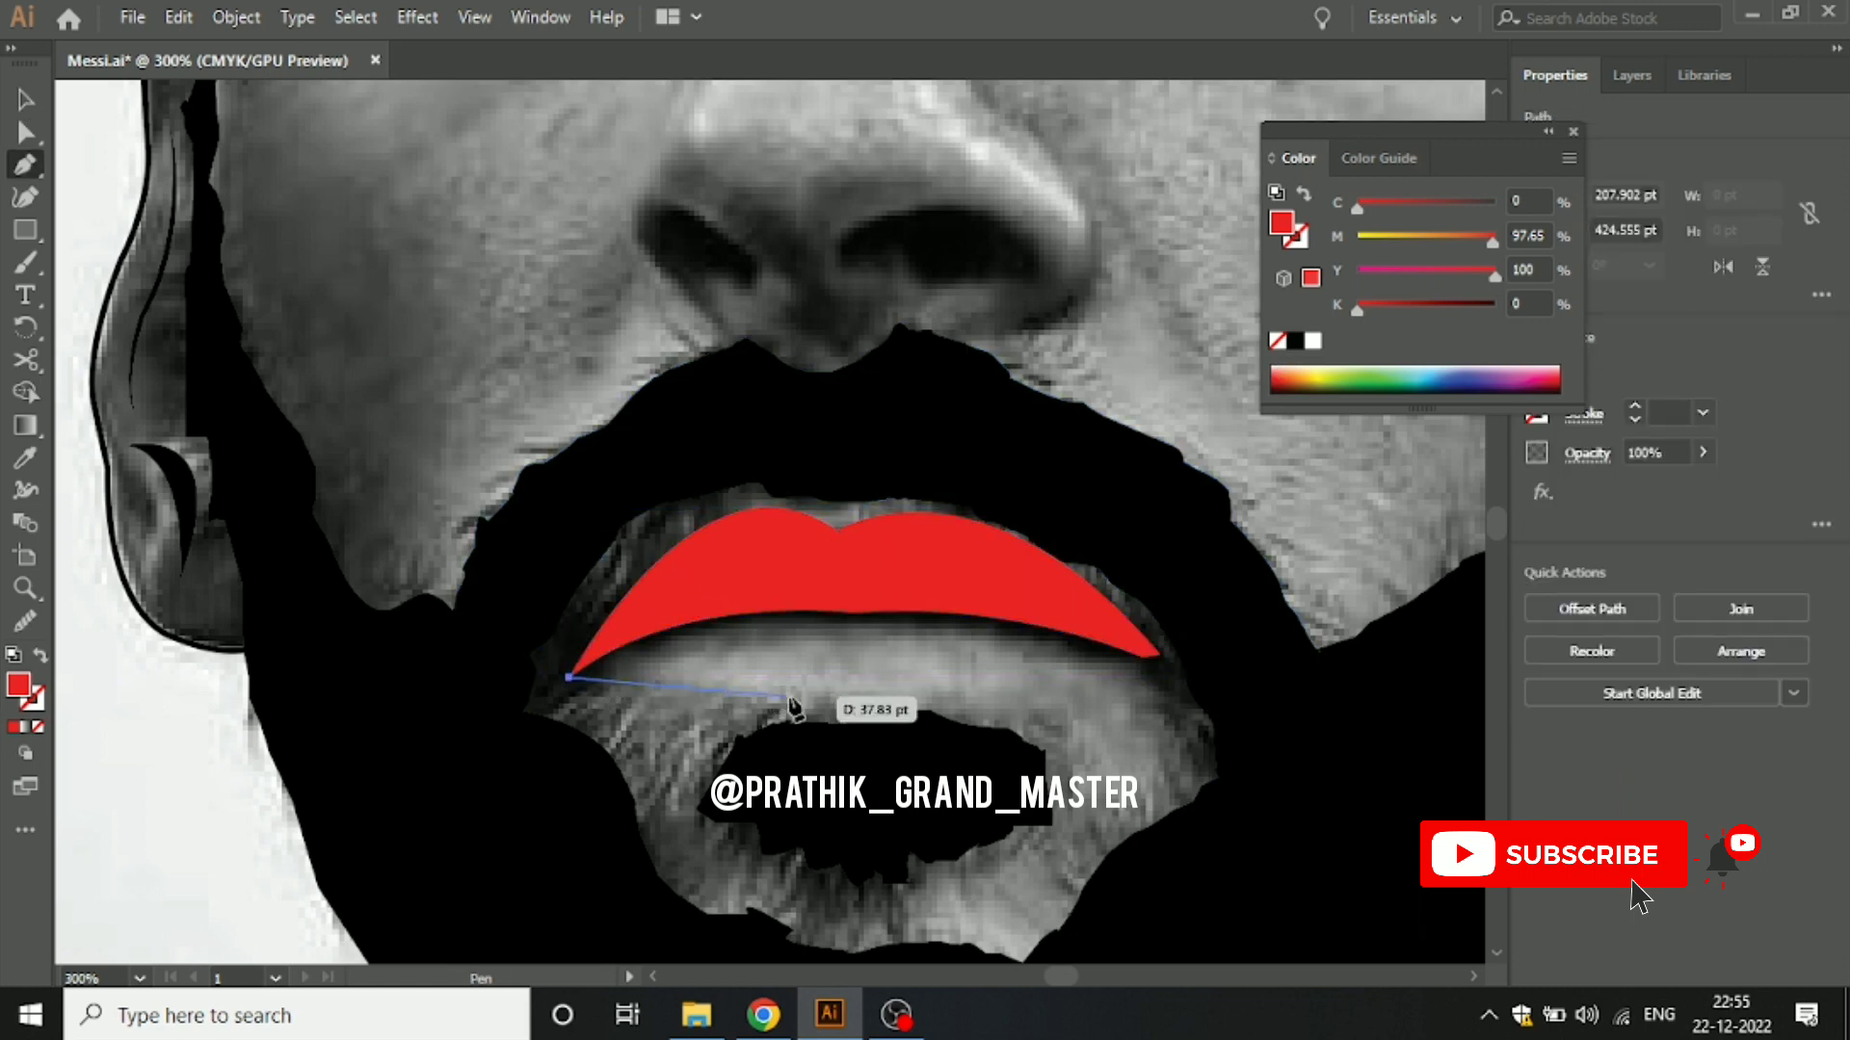
left_click_drag(847, 695, 879, 707)
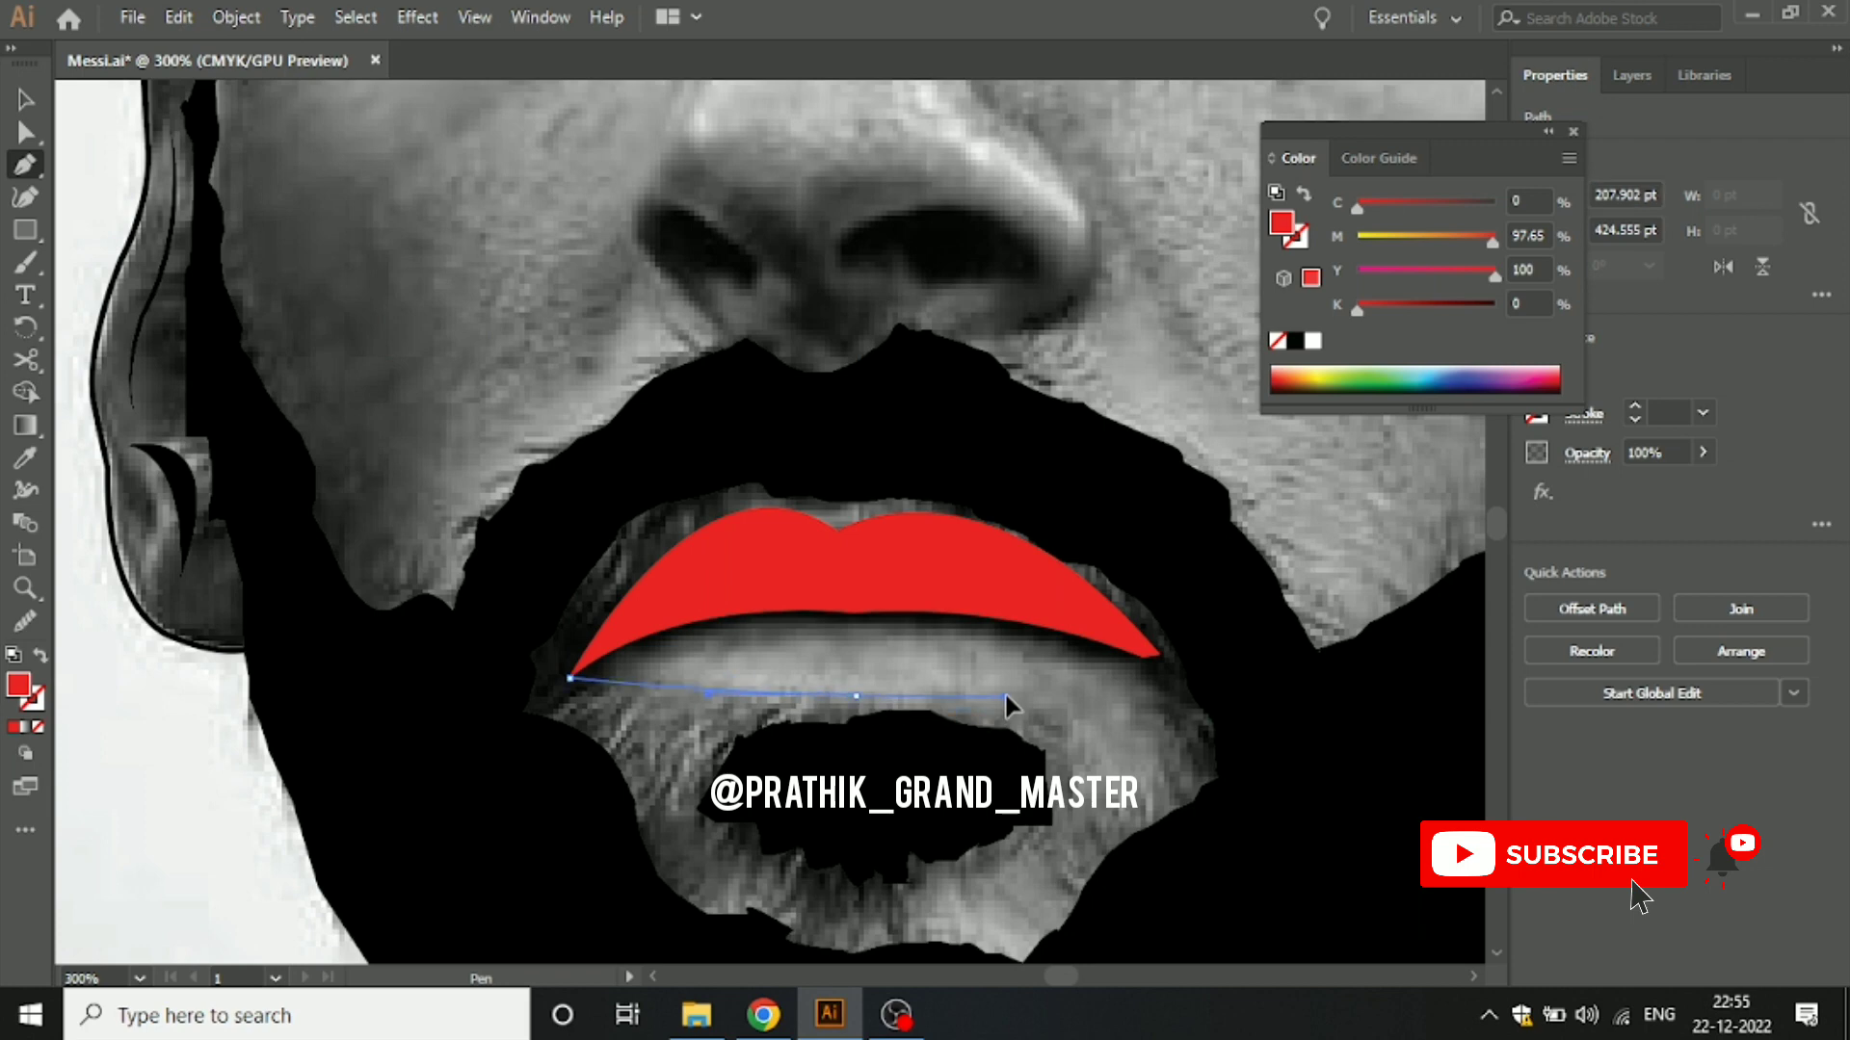
left_click_drag(1005, 697, 1008, 687)
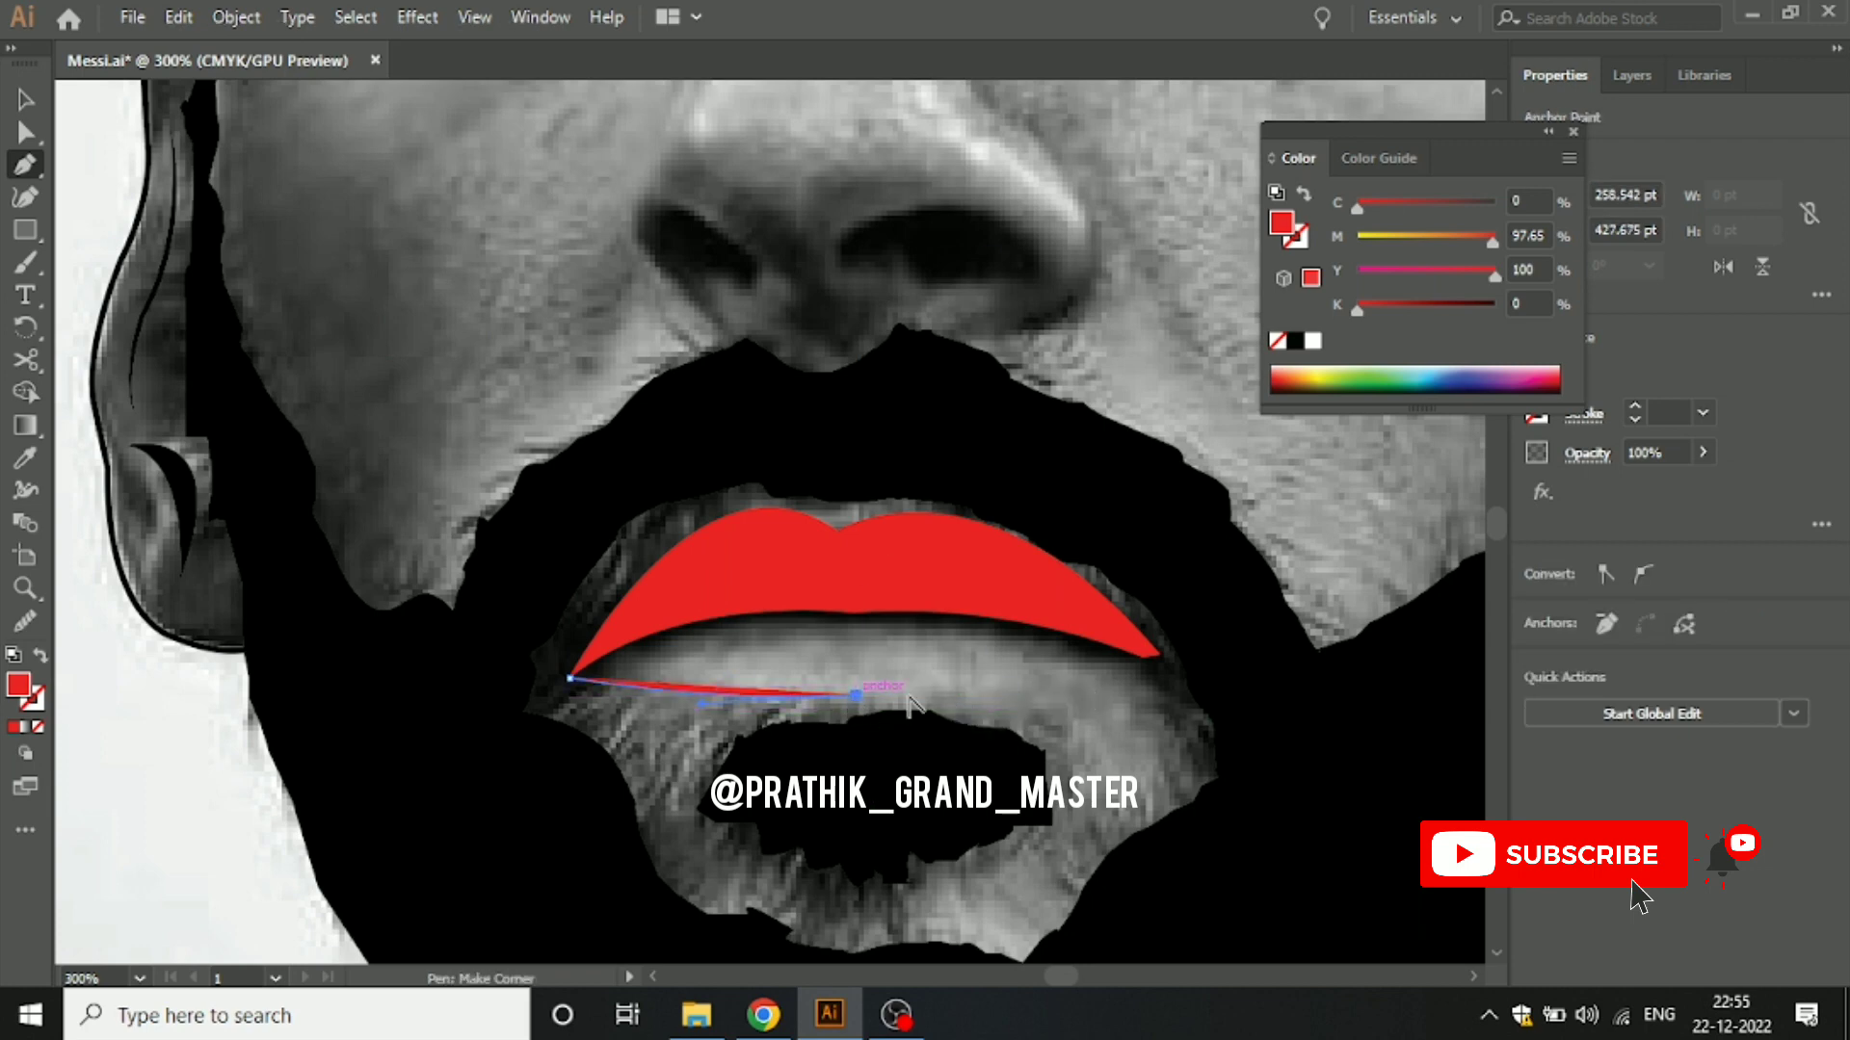
left_click_drag(1159, 656, 1170, 658)
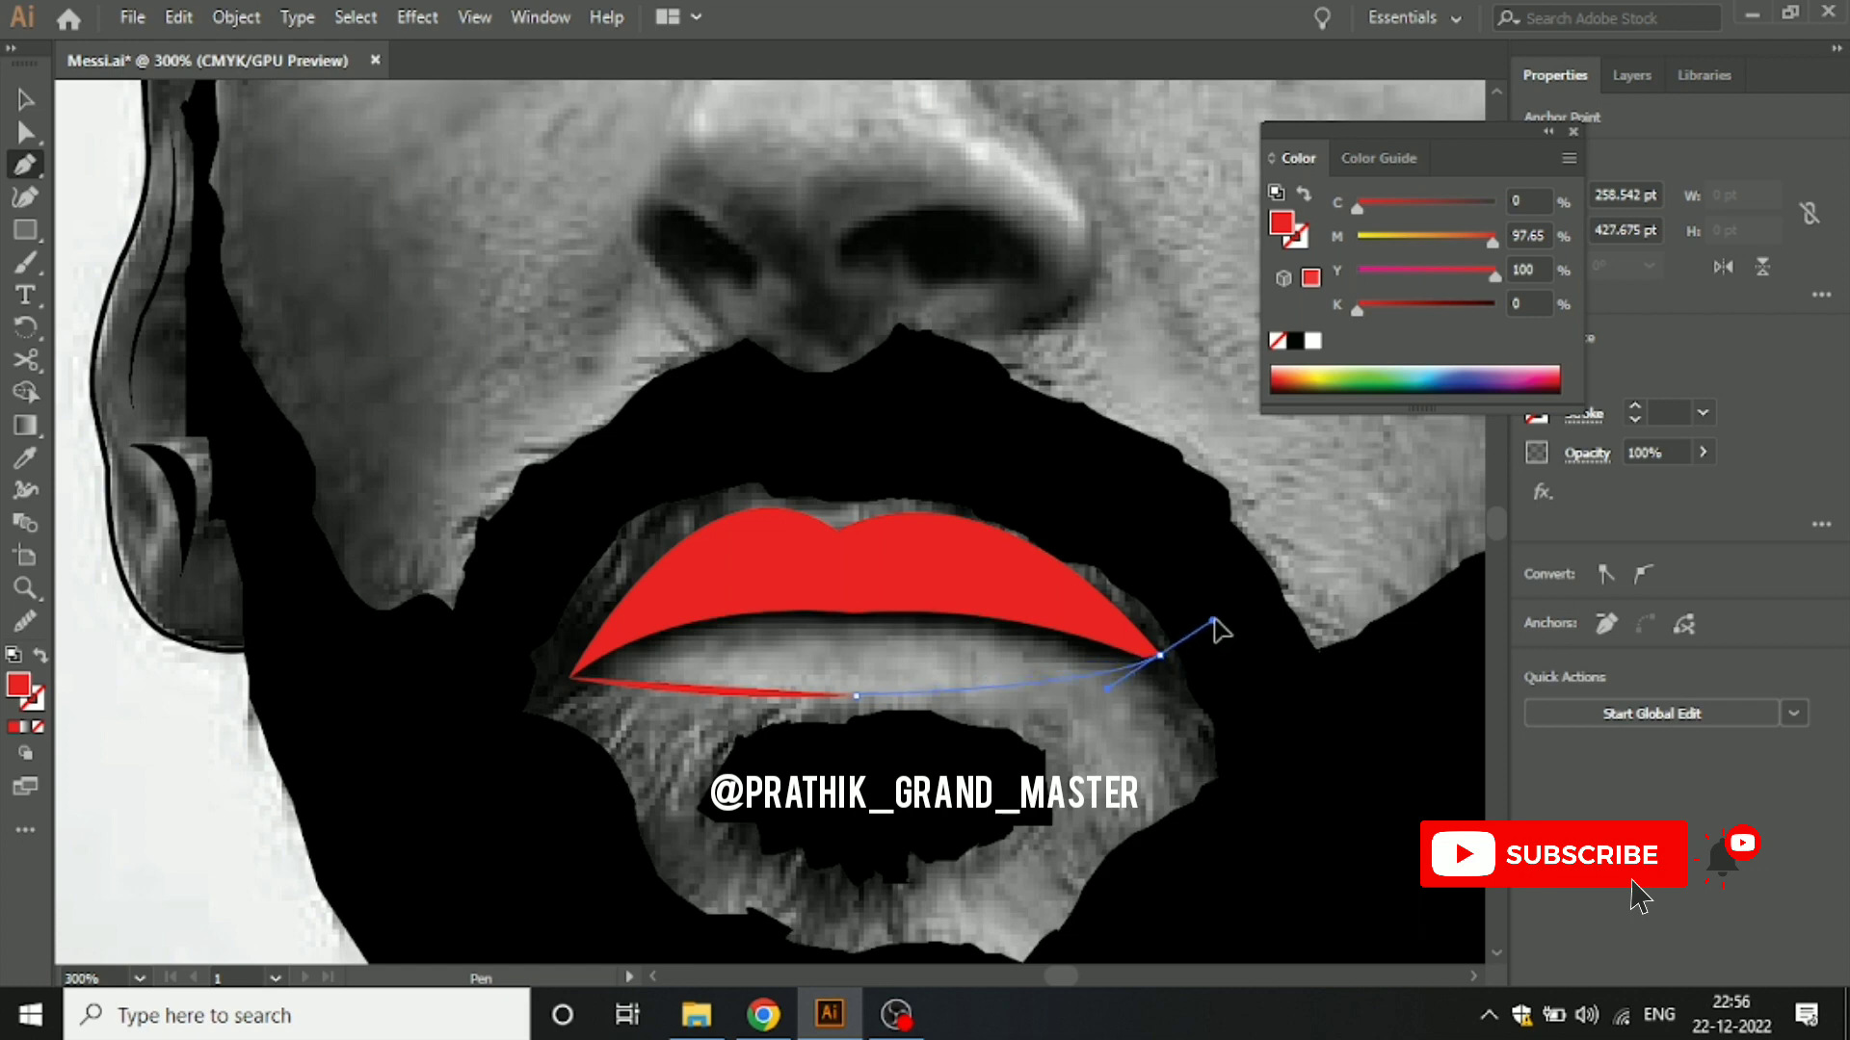
left_click(1159, 656)
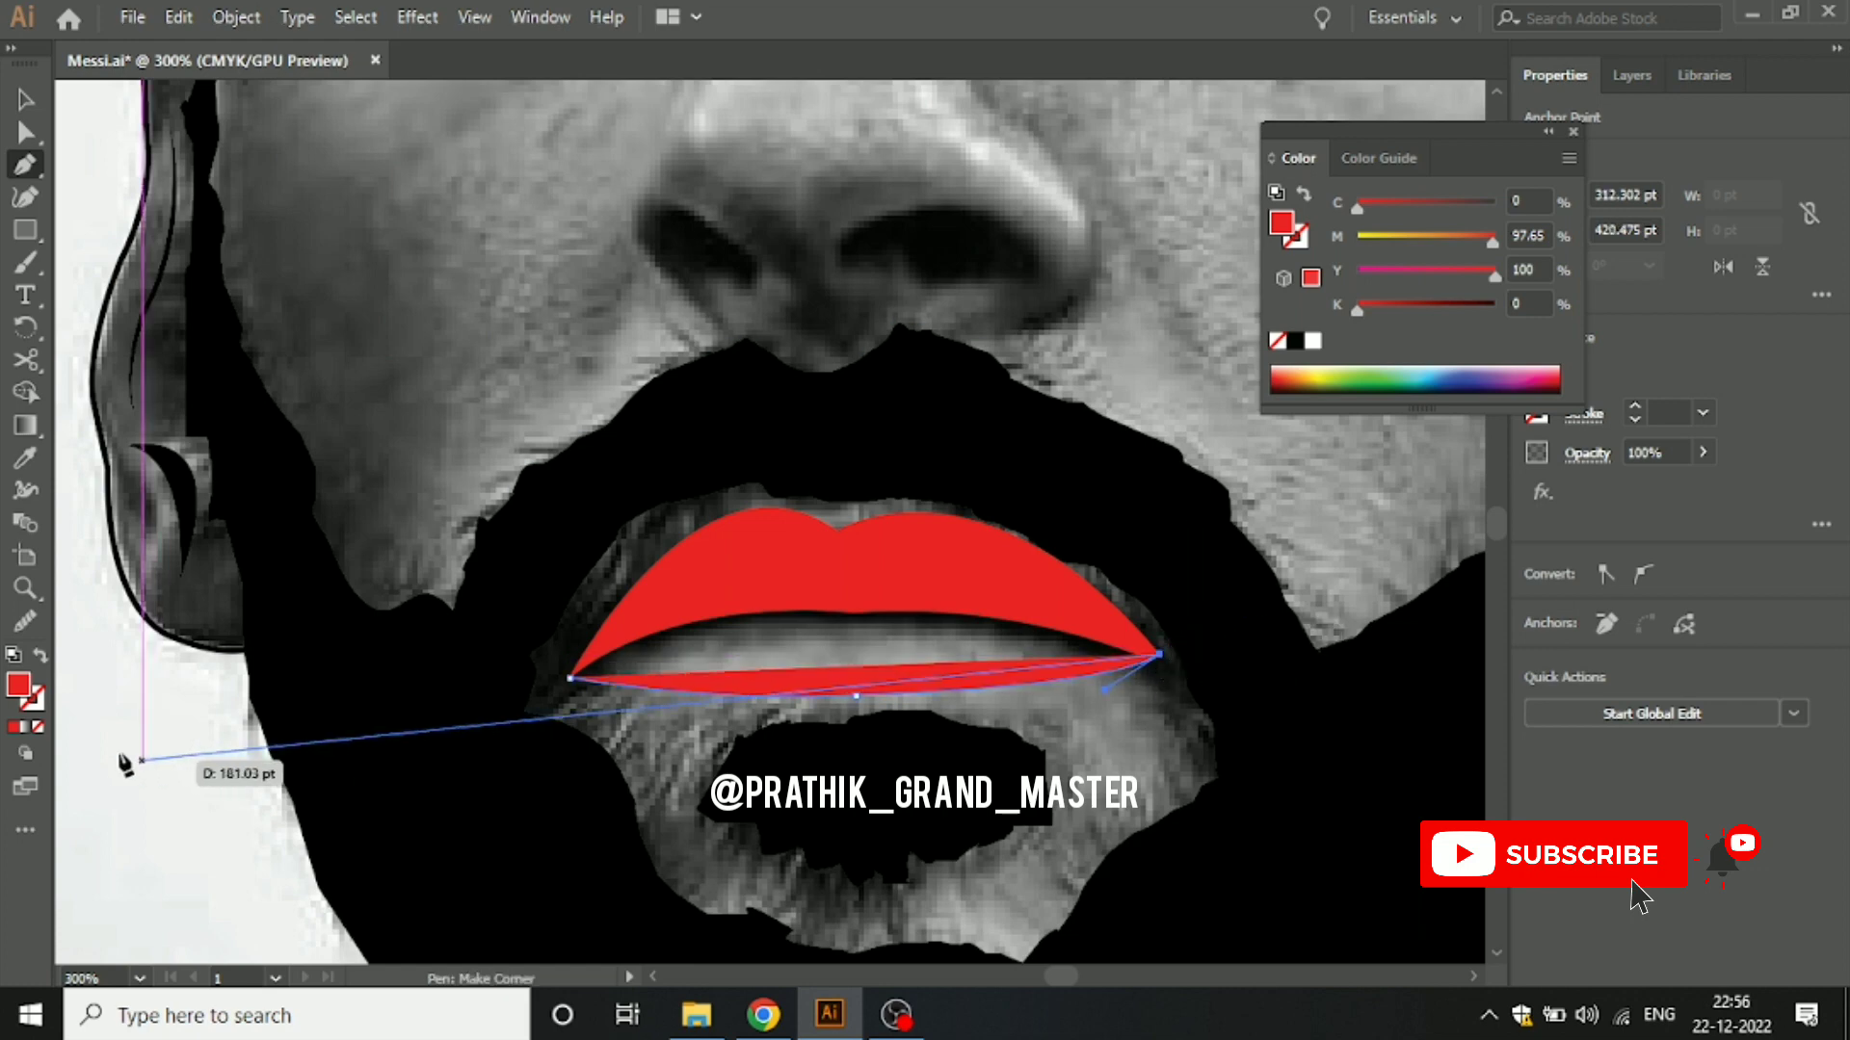
Step: Close the path back along the lips' parting line, fill it red, and deselect
key("slash")
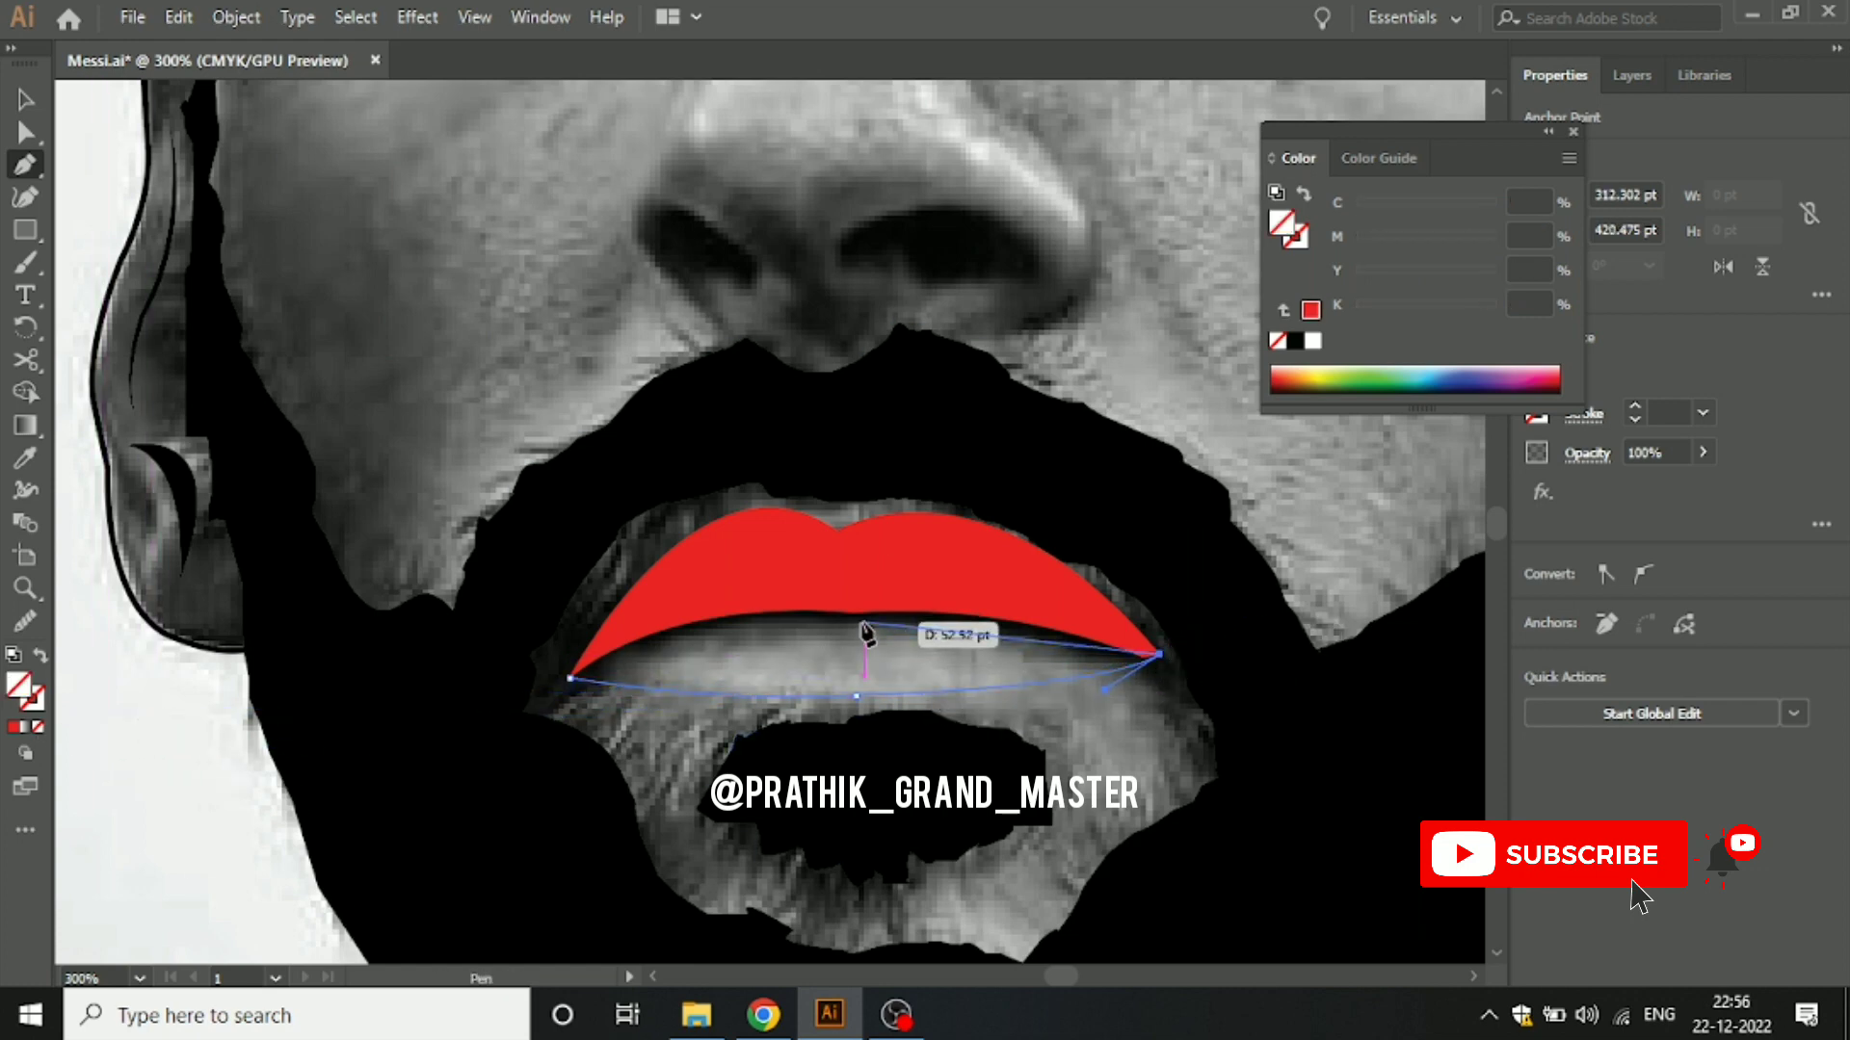
left_click_drag(864, 622, 761, 628)
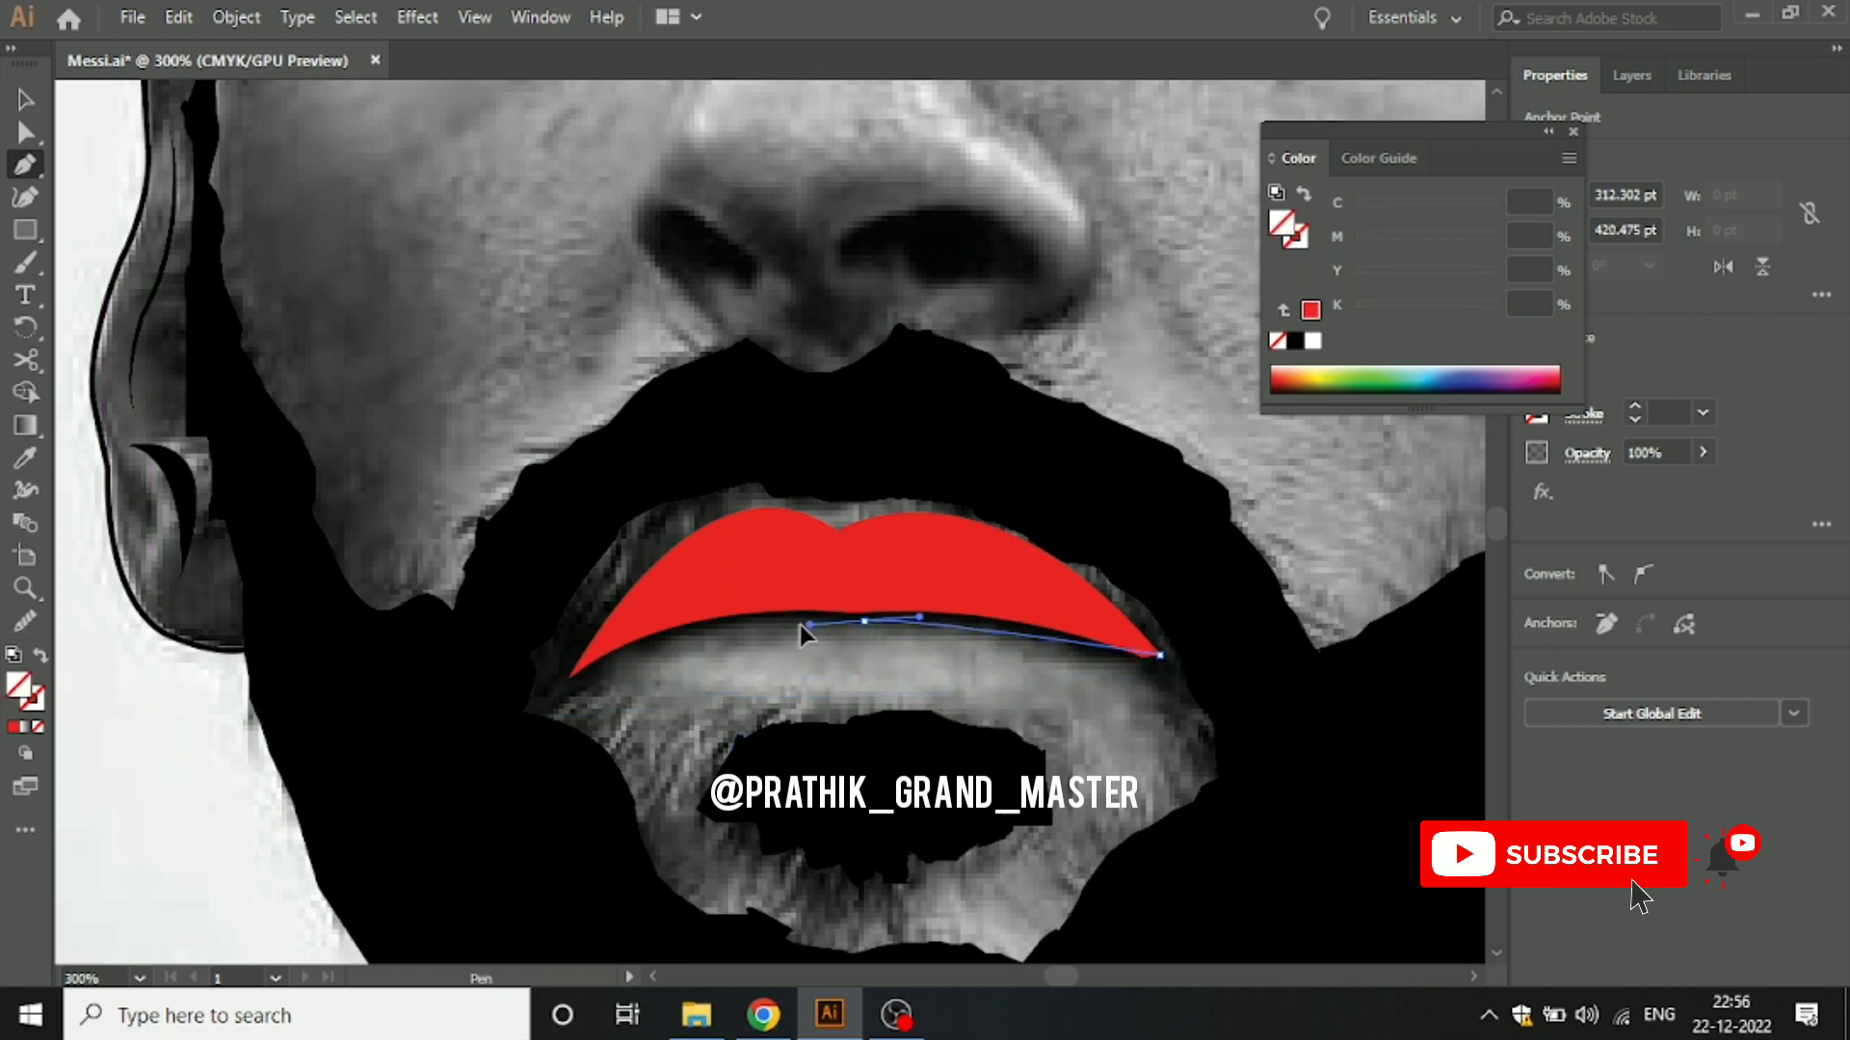
left_click(864, 621)
left_click_drag(570, 678, 415, 754)
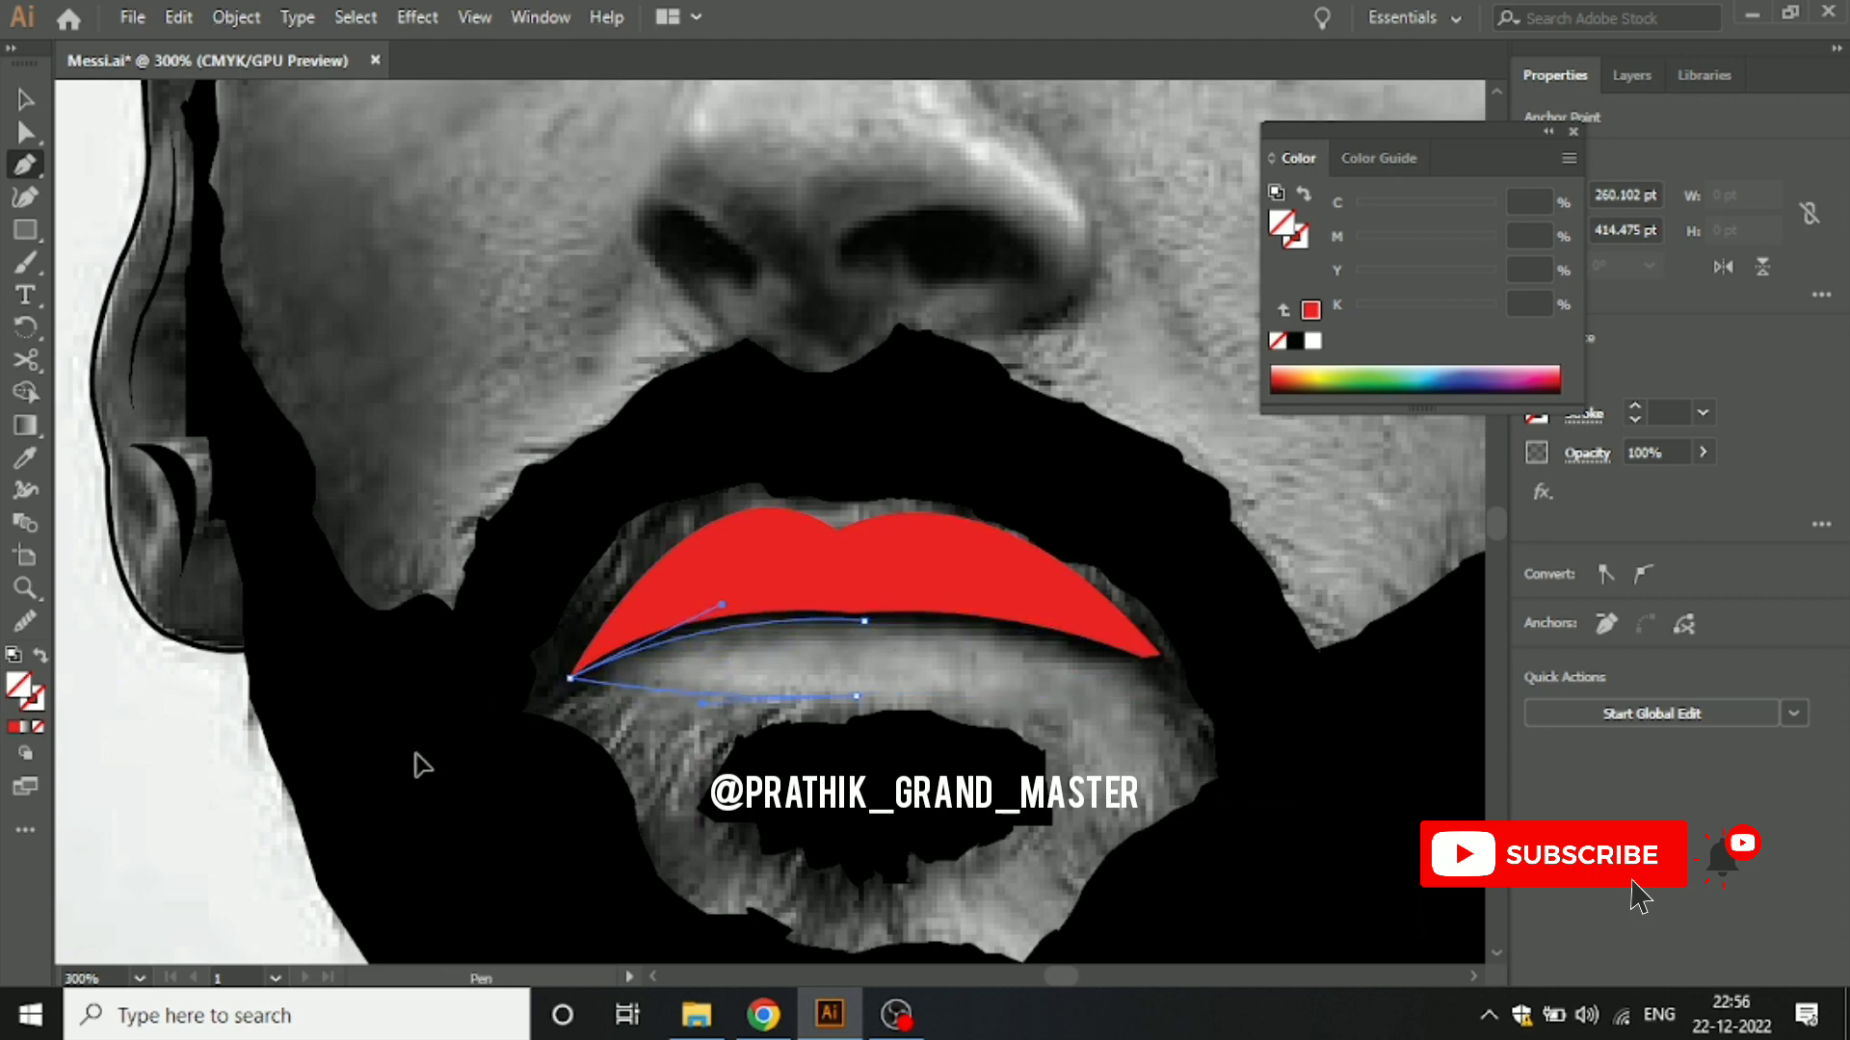
left_click(13, 728)
left_click(27, 100)
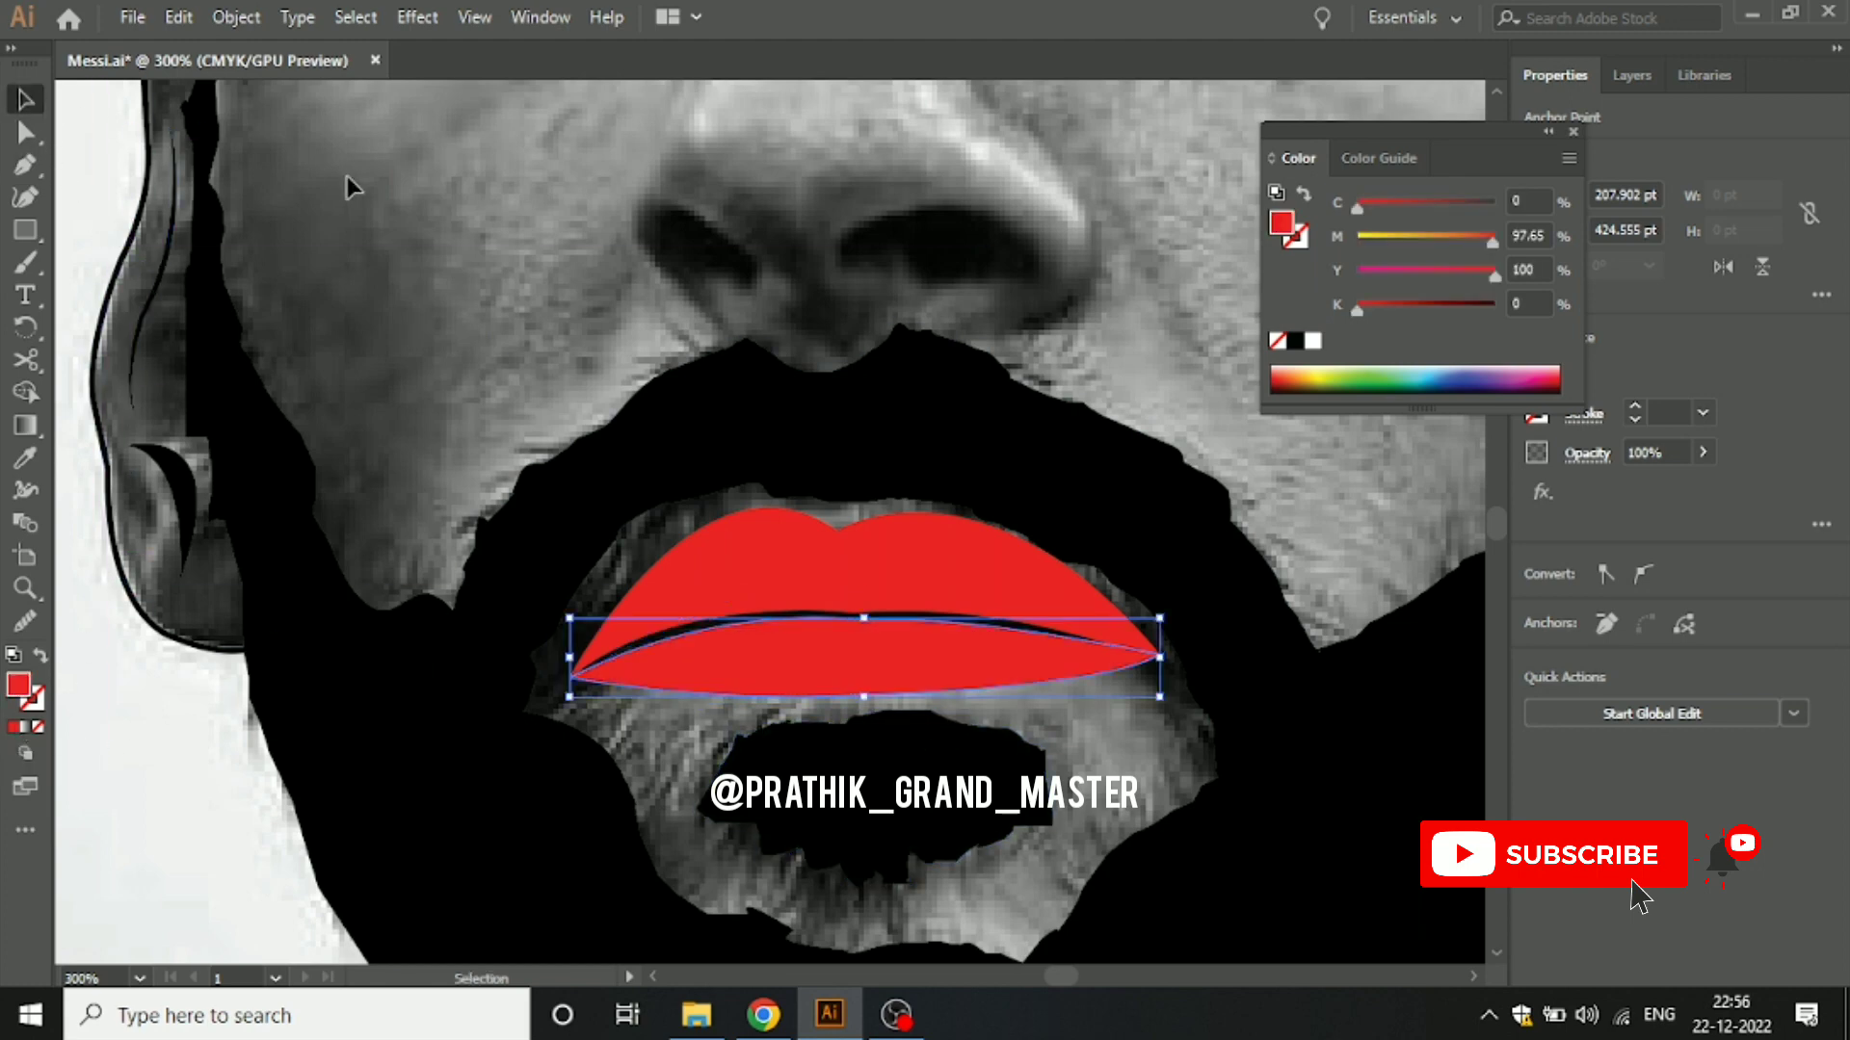
left_click(354, 181)
scroll(416, 353, "down", 2)
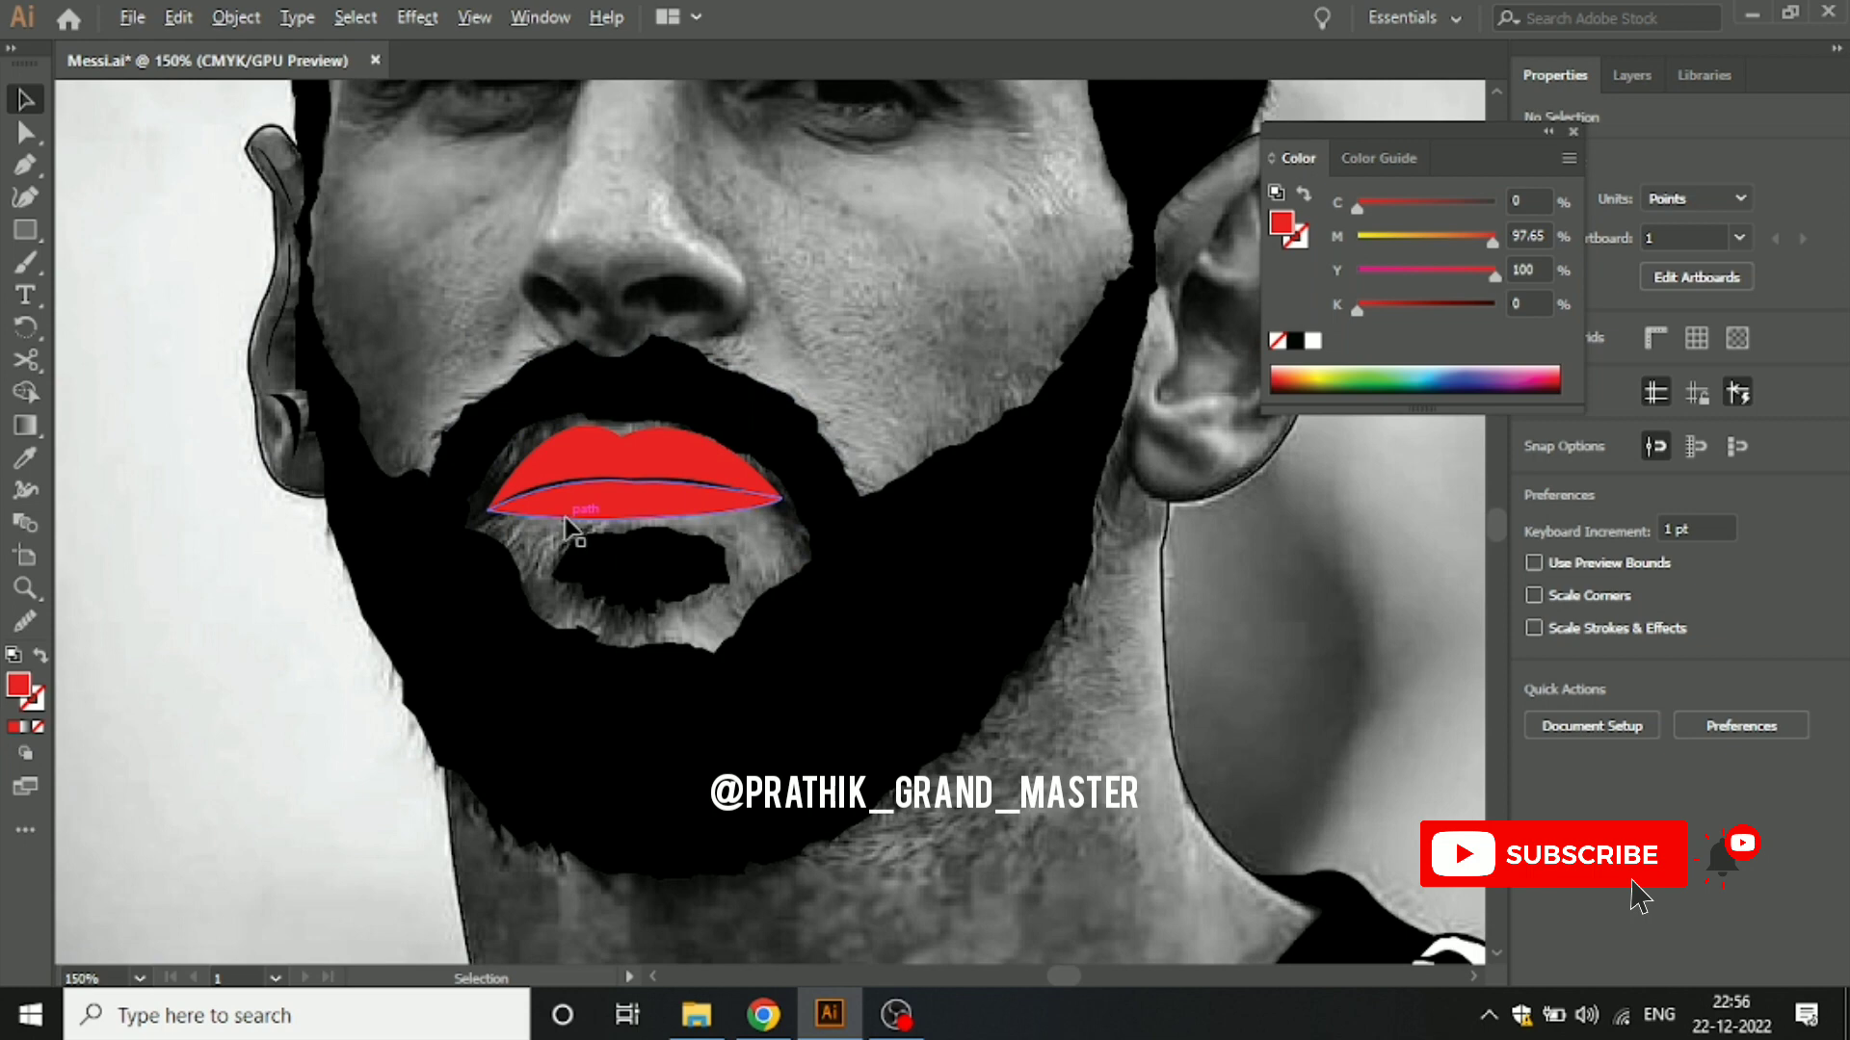
scroll(564, 523, "down", 3)
key("ctrl+a")
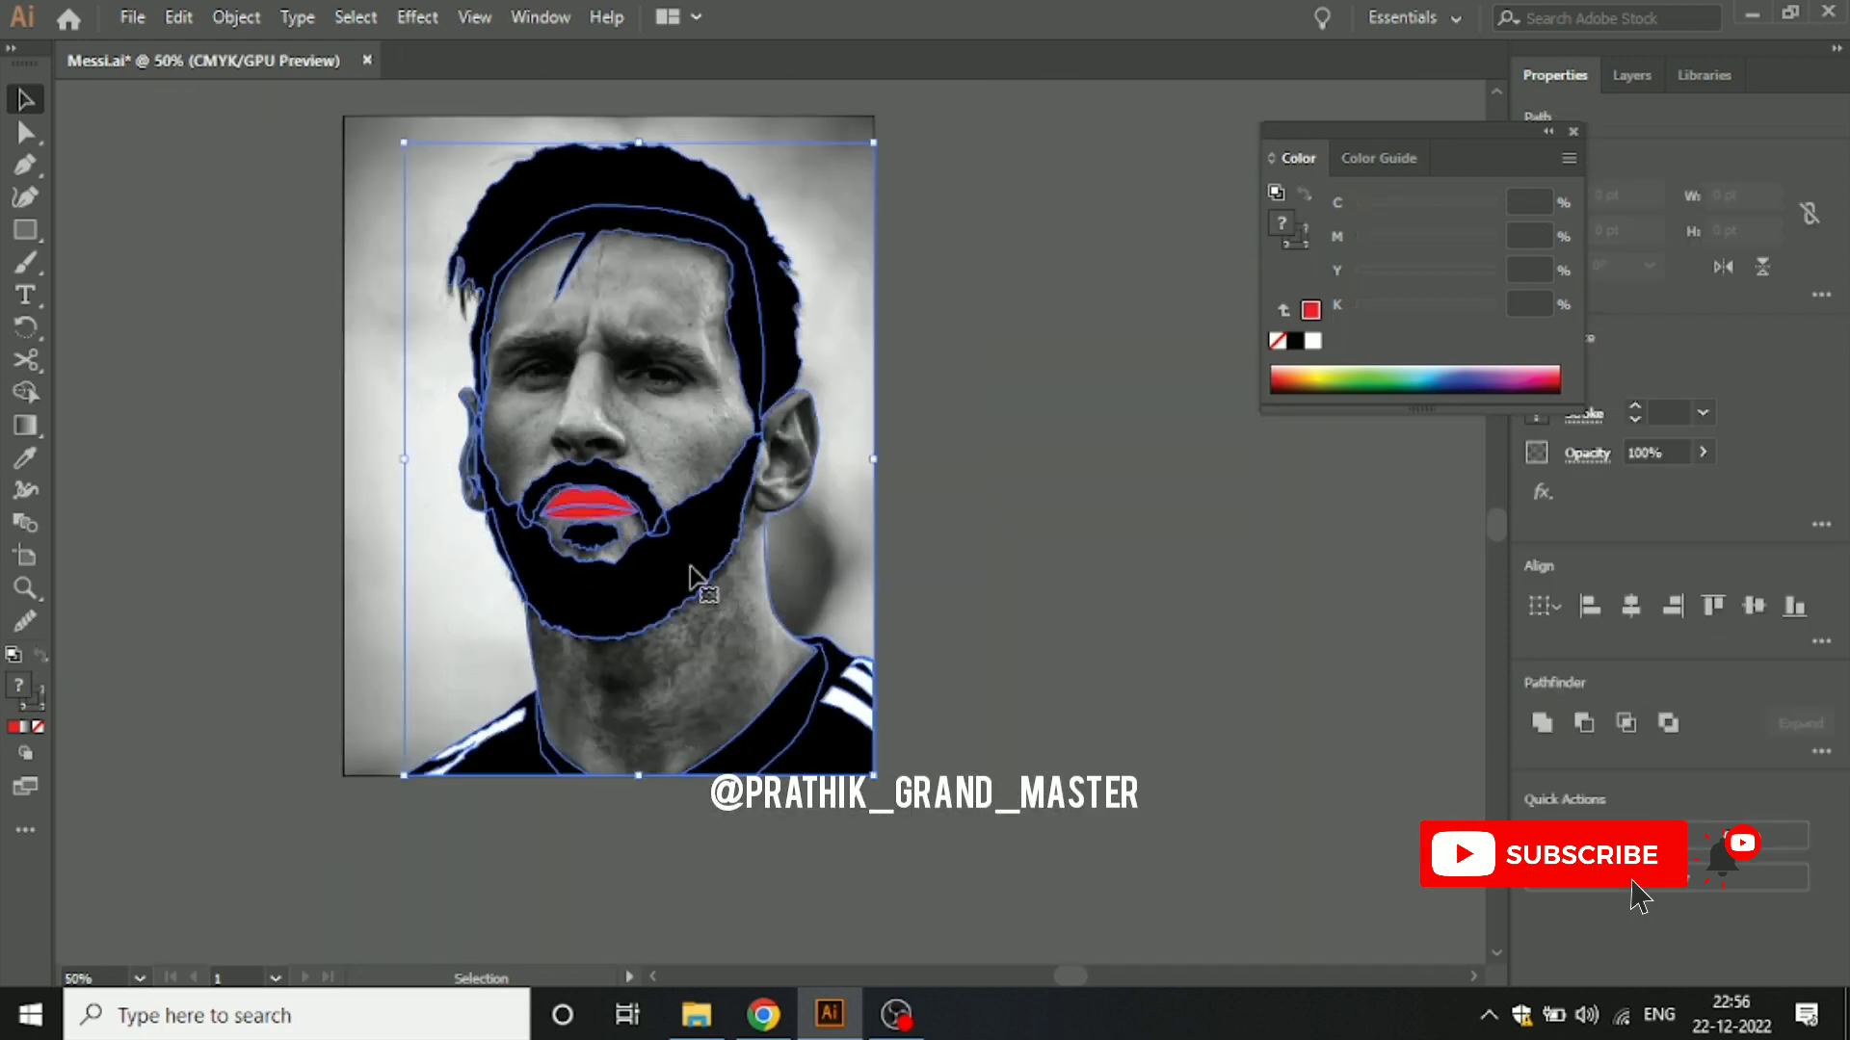
left_click_drag(691, 576, 1199, 583)
left_click(1165, 842)
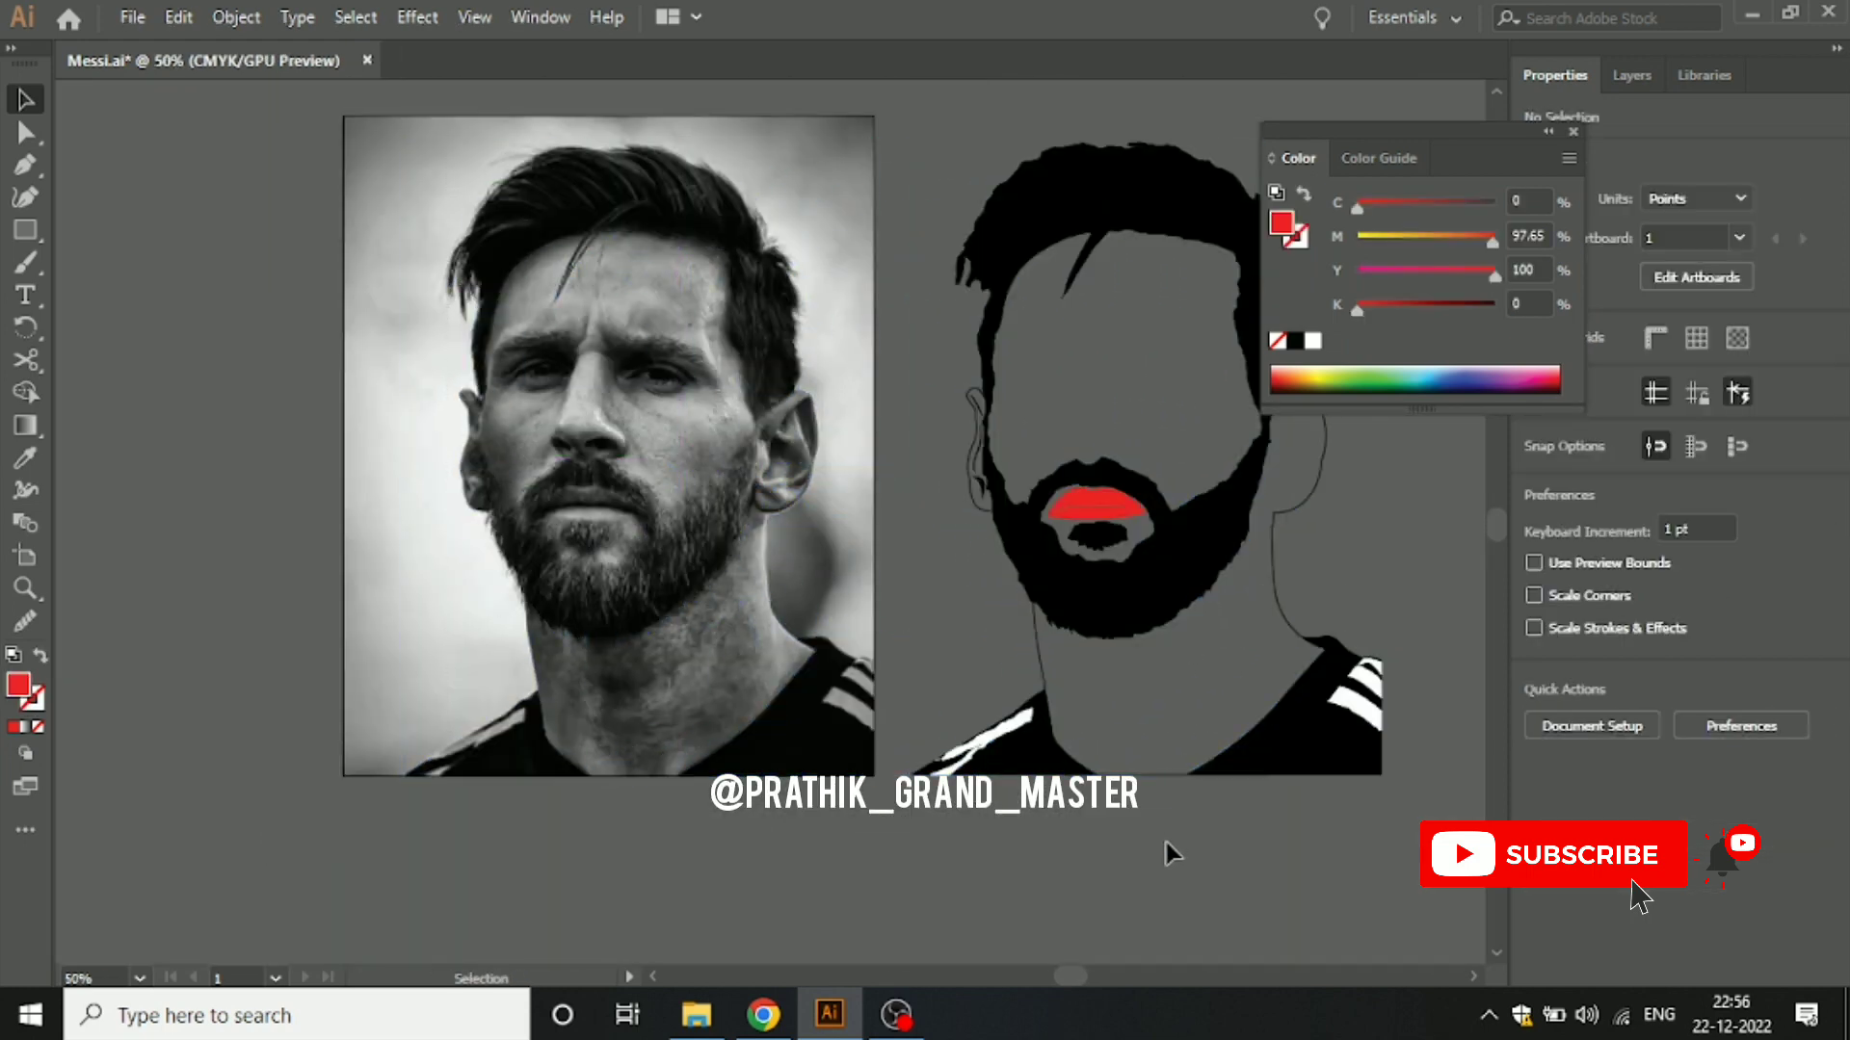
key("ctrl+z")
key("ctrl+z")
scroll(679, 480, "up", 3)
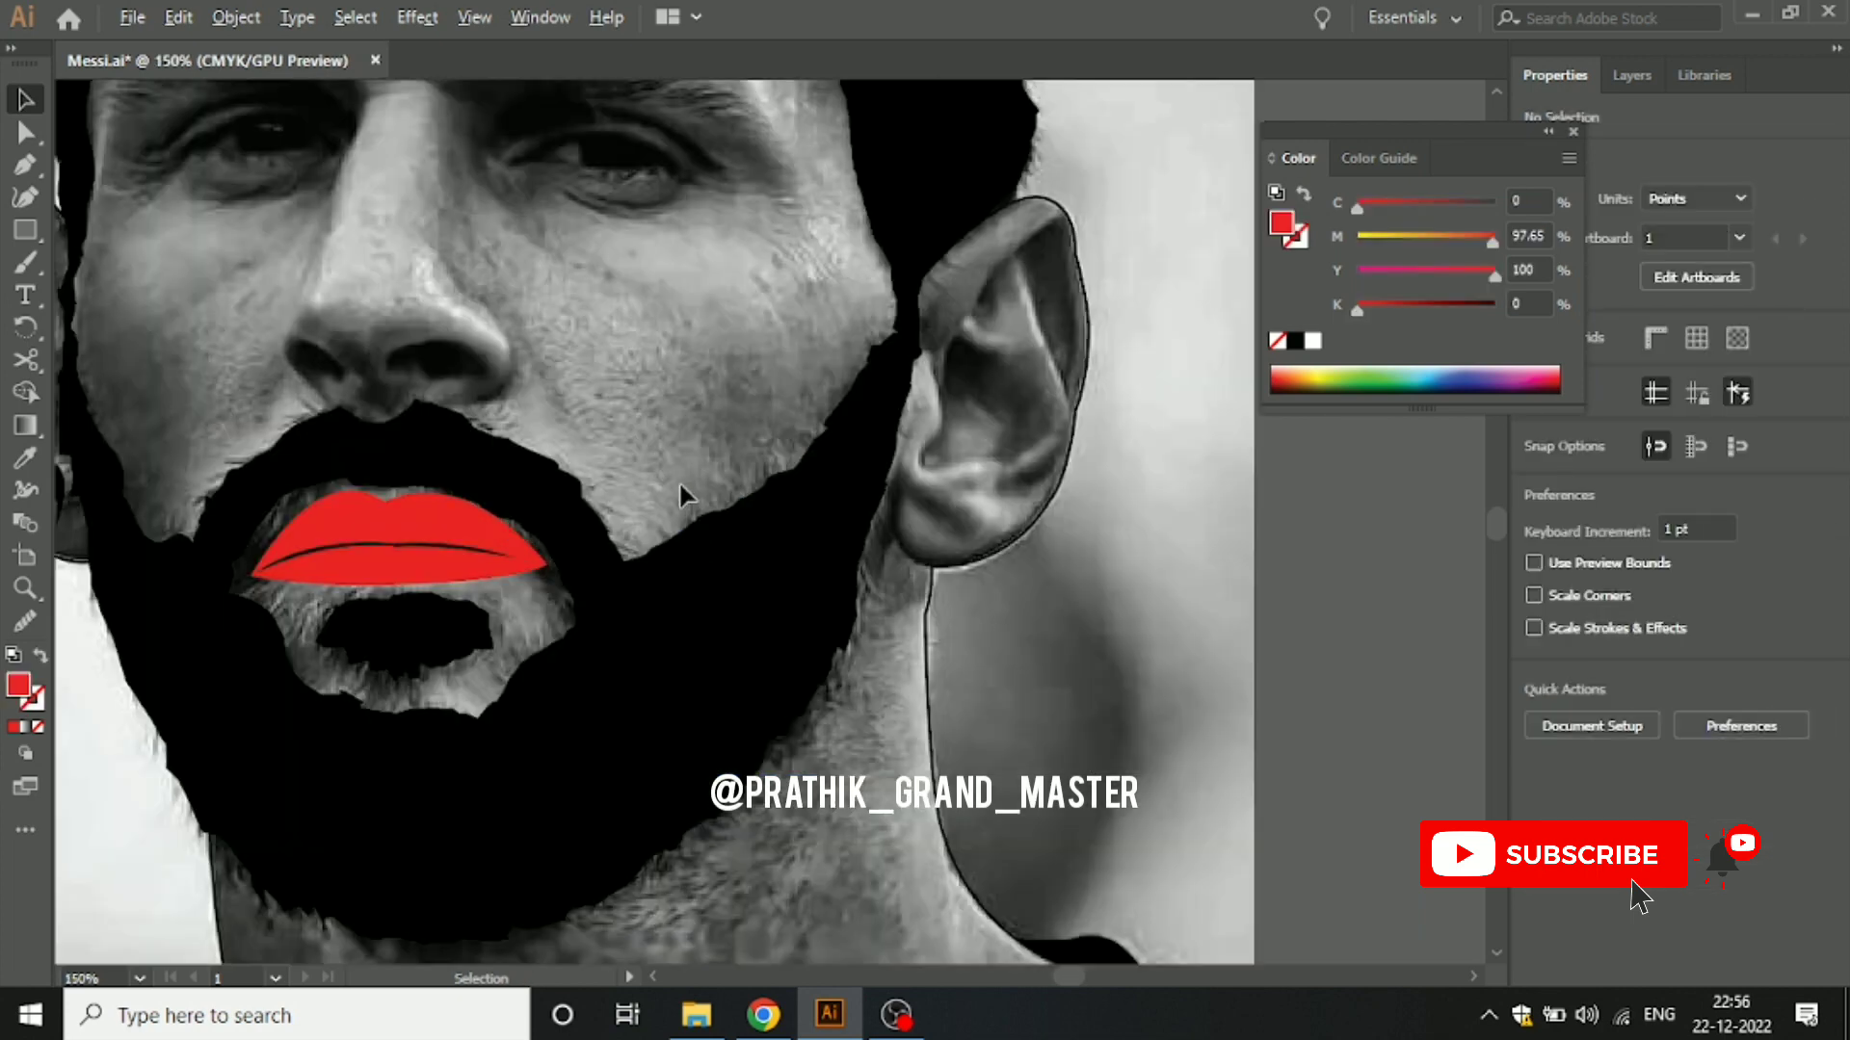
mouse_move(574, 453)
left_mouse_down()
mouse_move(805, 439)
mouse_move(873, 638)
left_mouse_up()
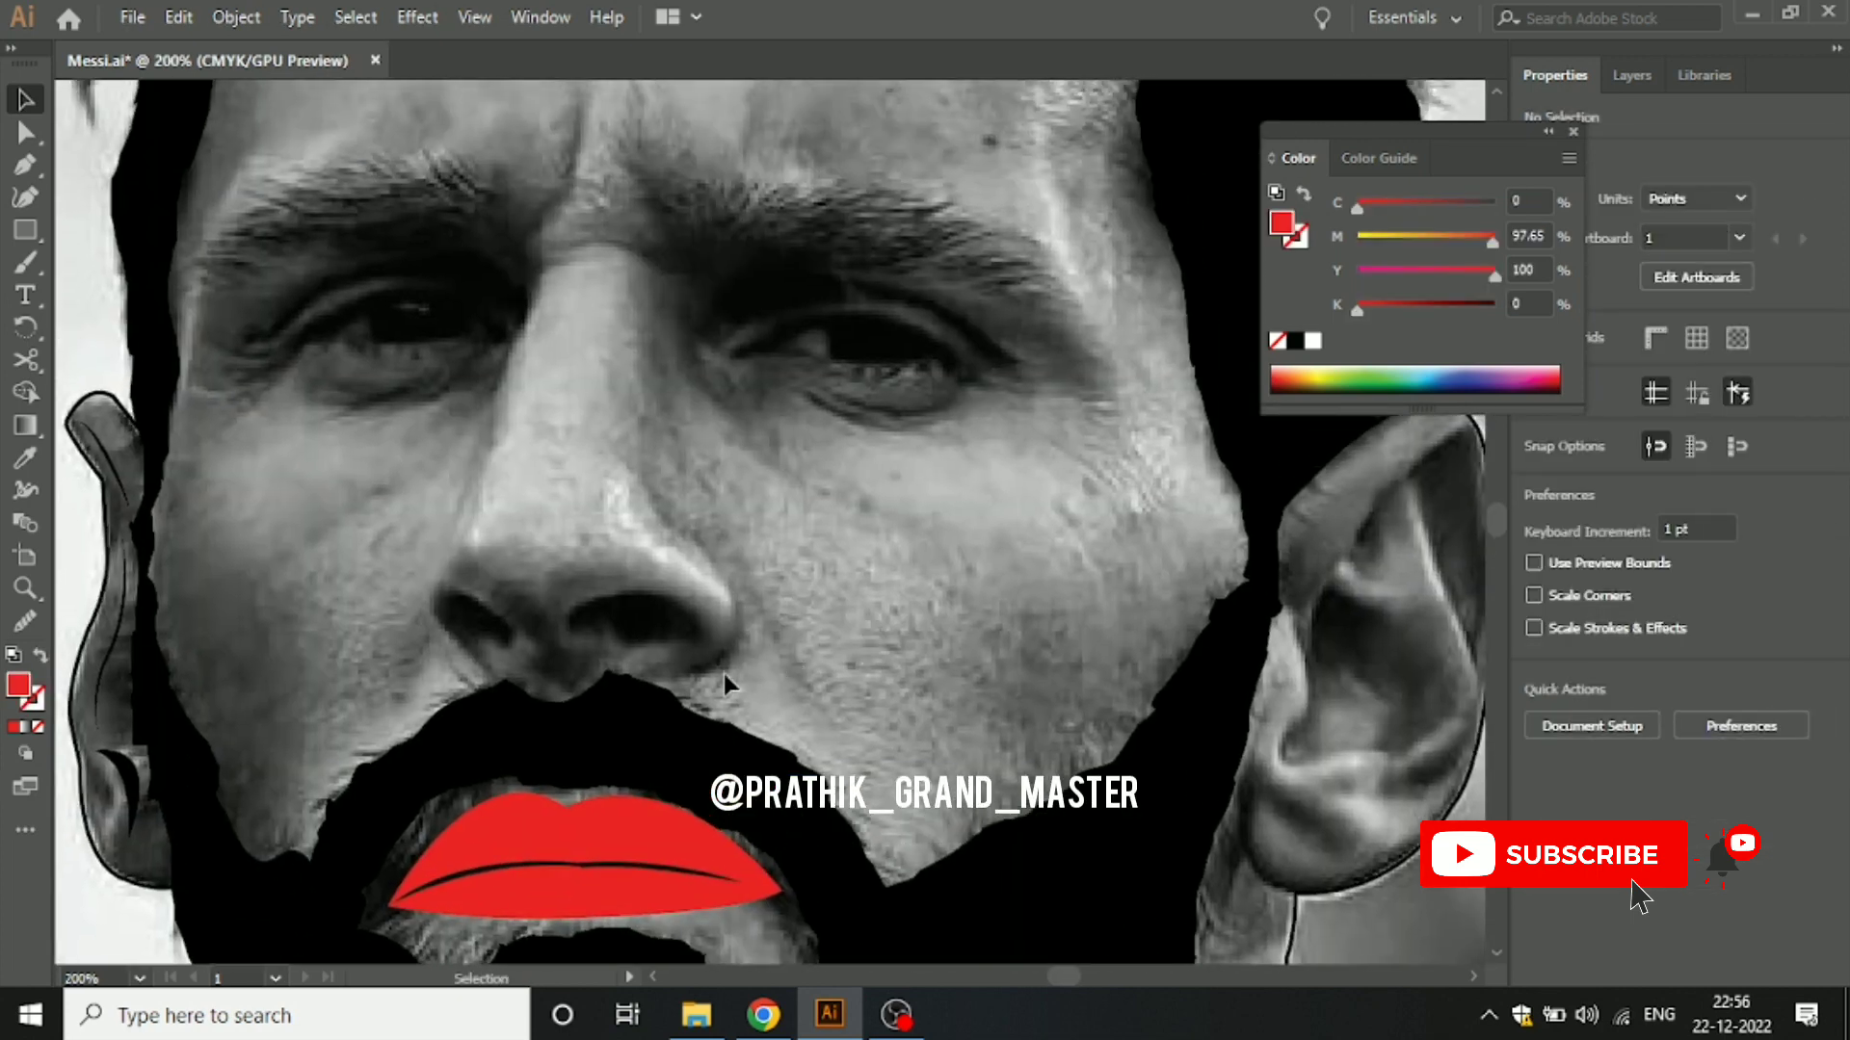
key("p")
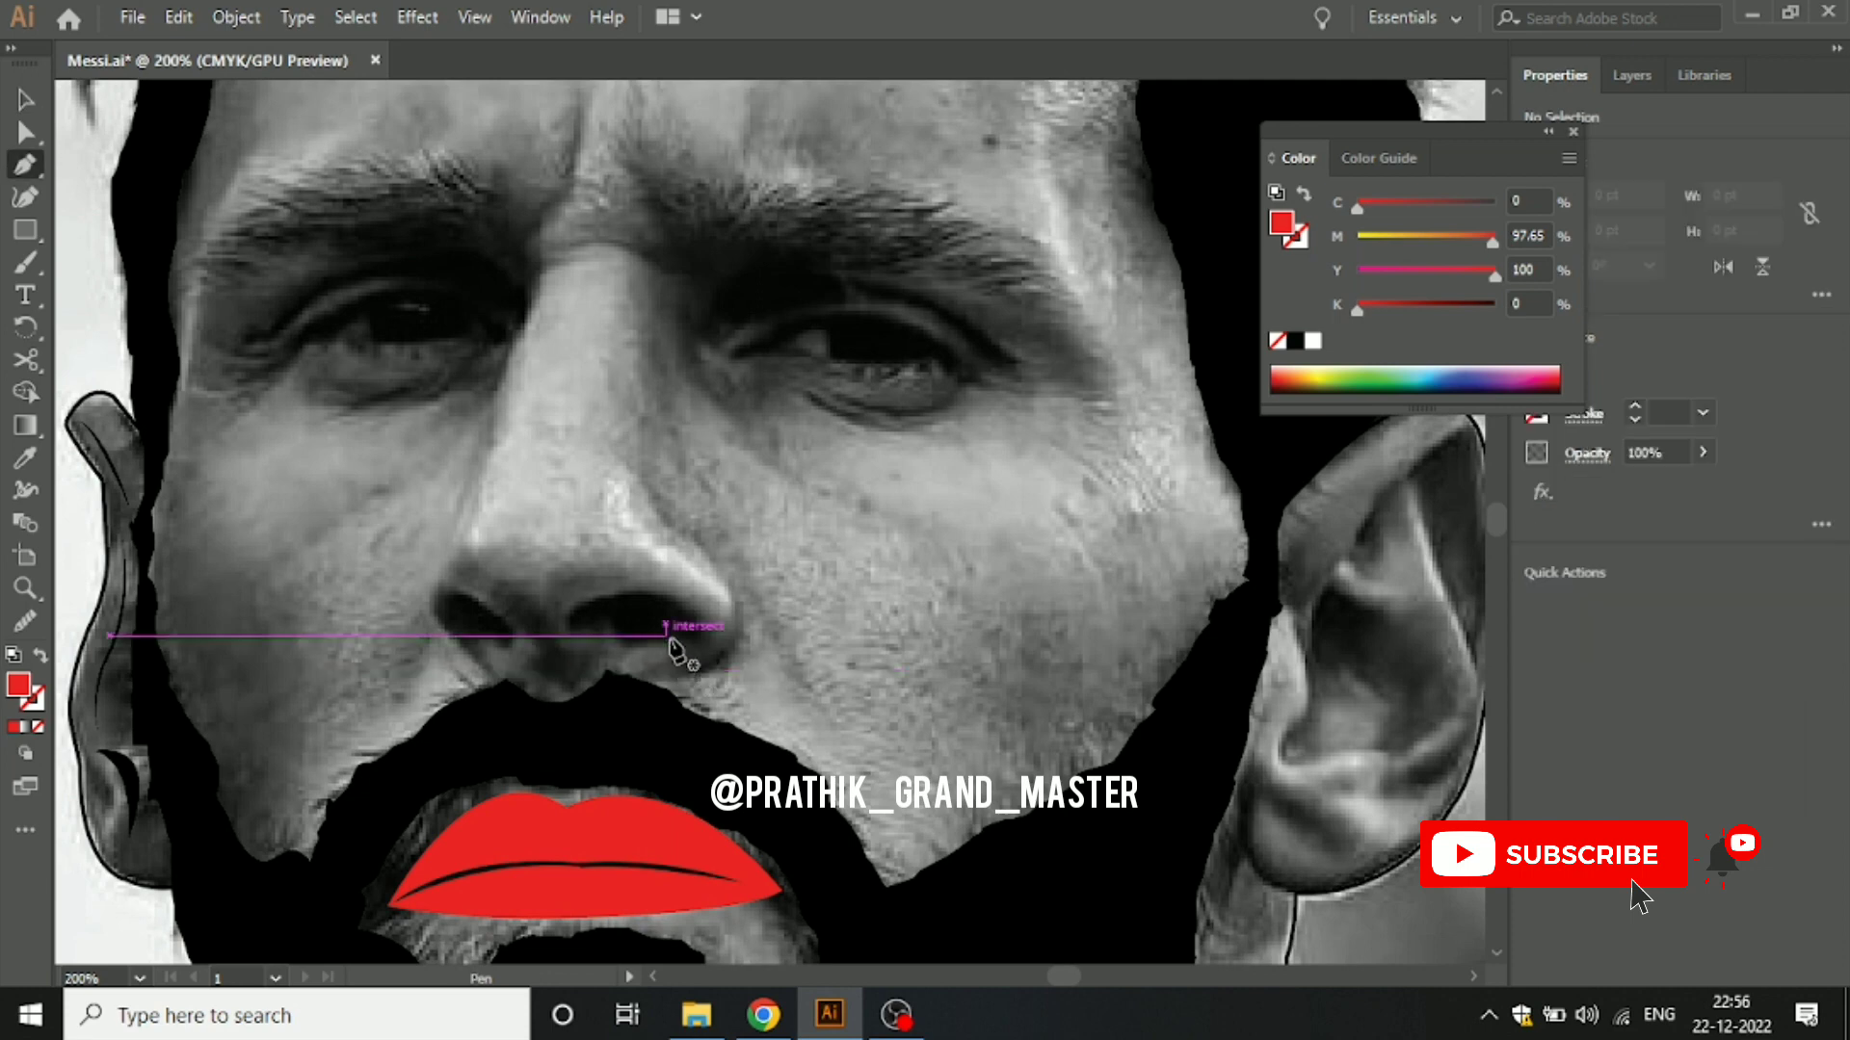
key("slash")
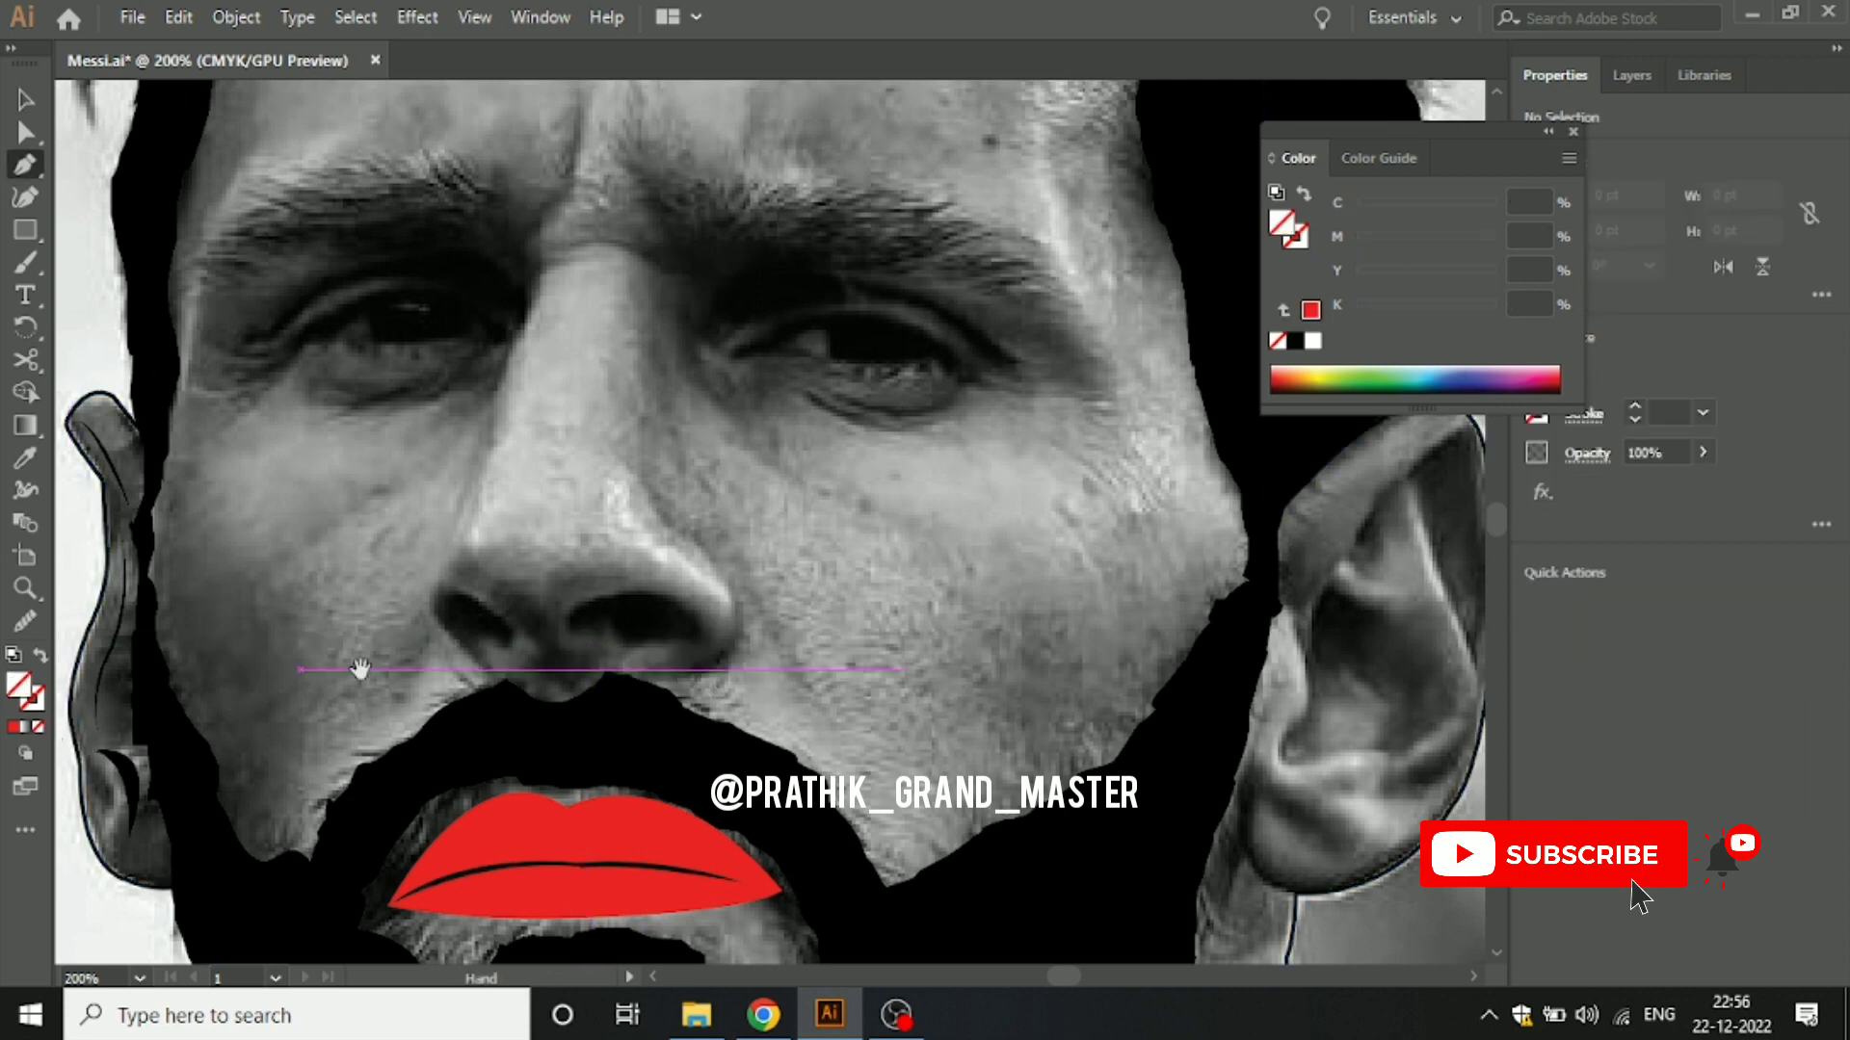
left_click_drag(371, 810, 482, 449)
Step: Sketch a rough path along the upper lip edge, then discard it
scroll(481, 449, "up", 1)
left_click(588, 509)
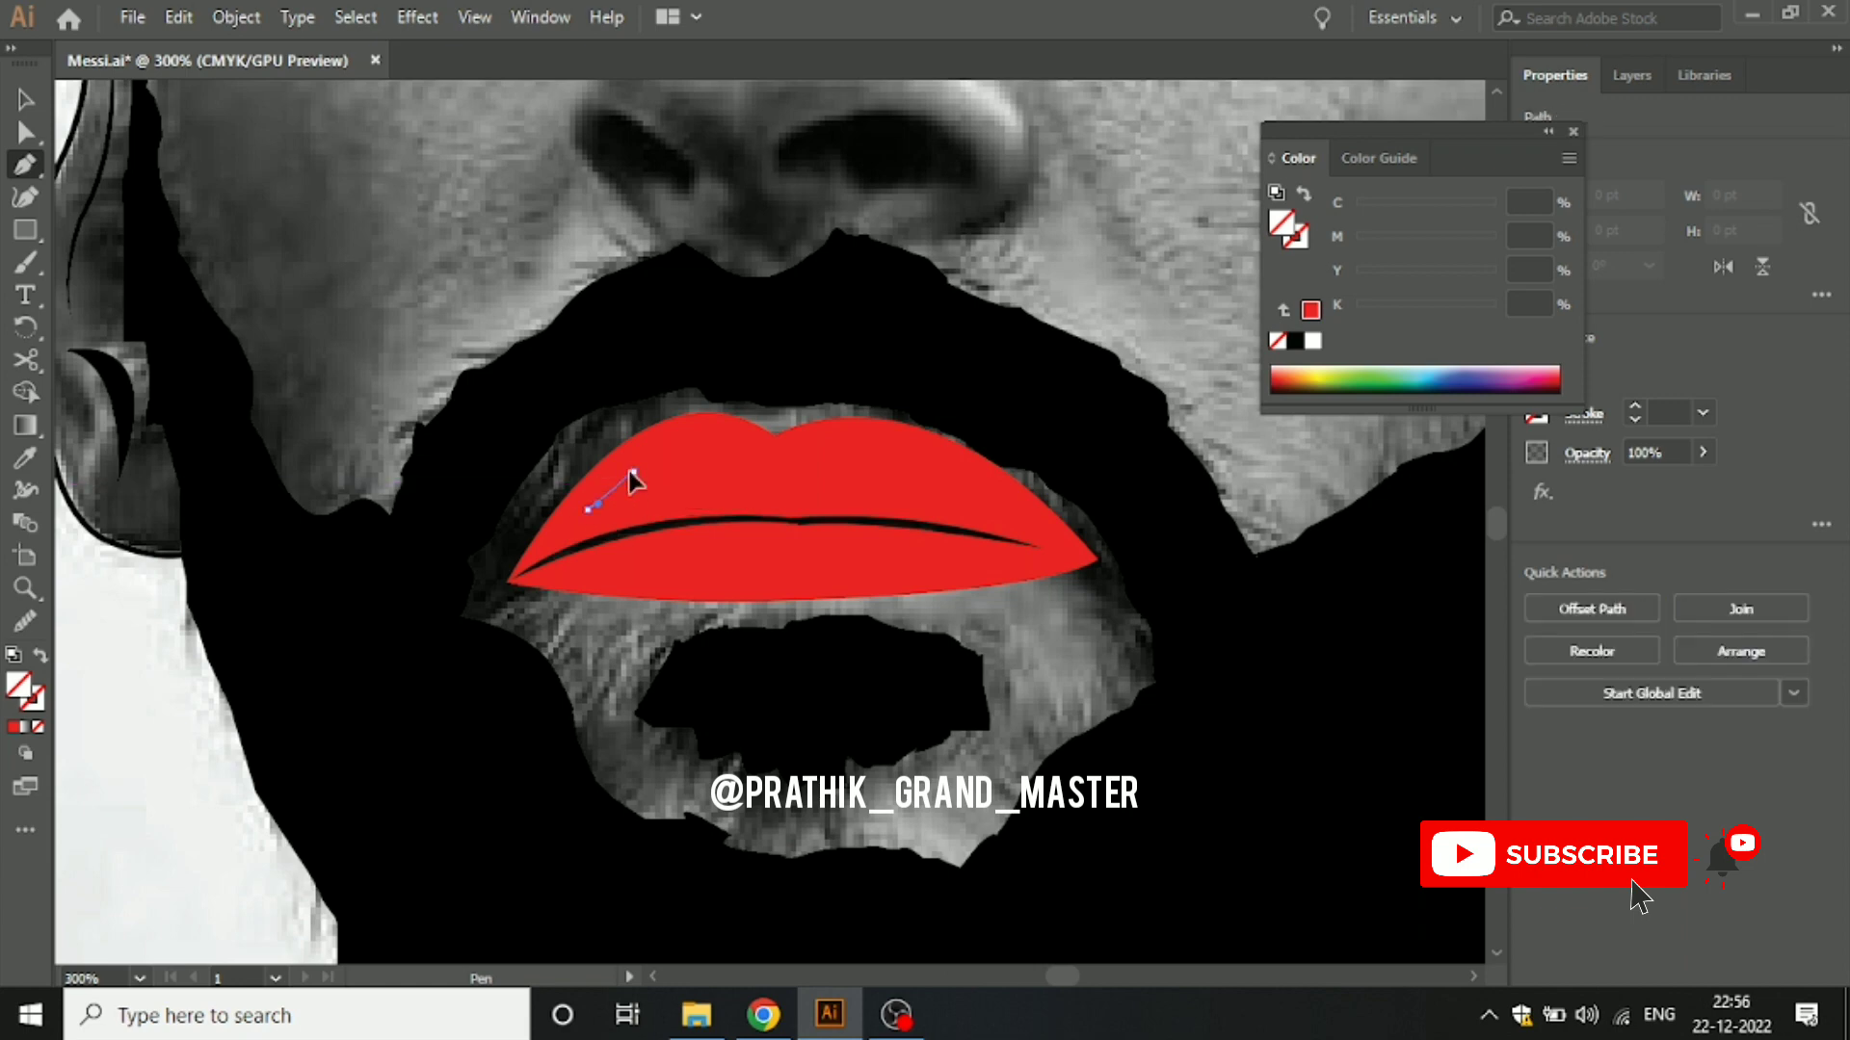
left_click(633, 471)
left_click(652, 464)
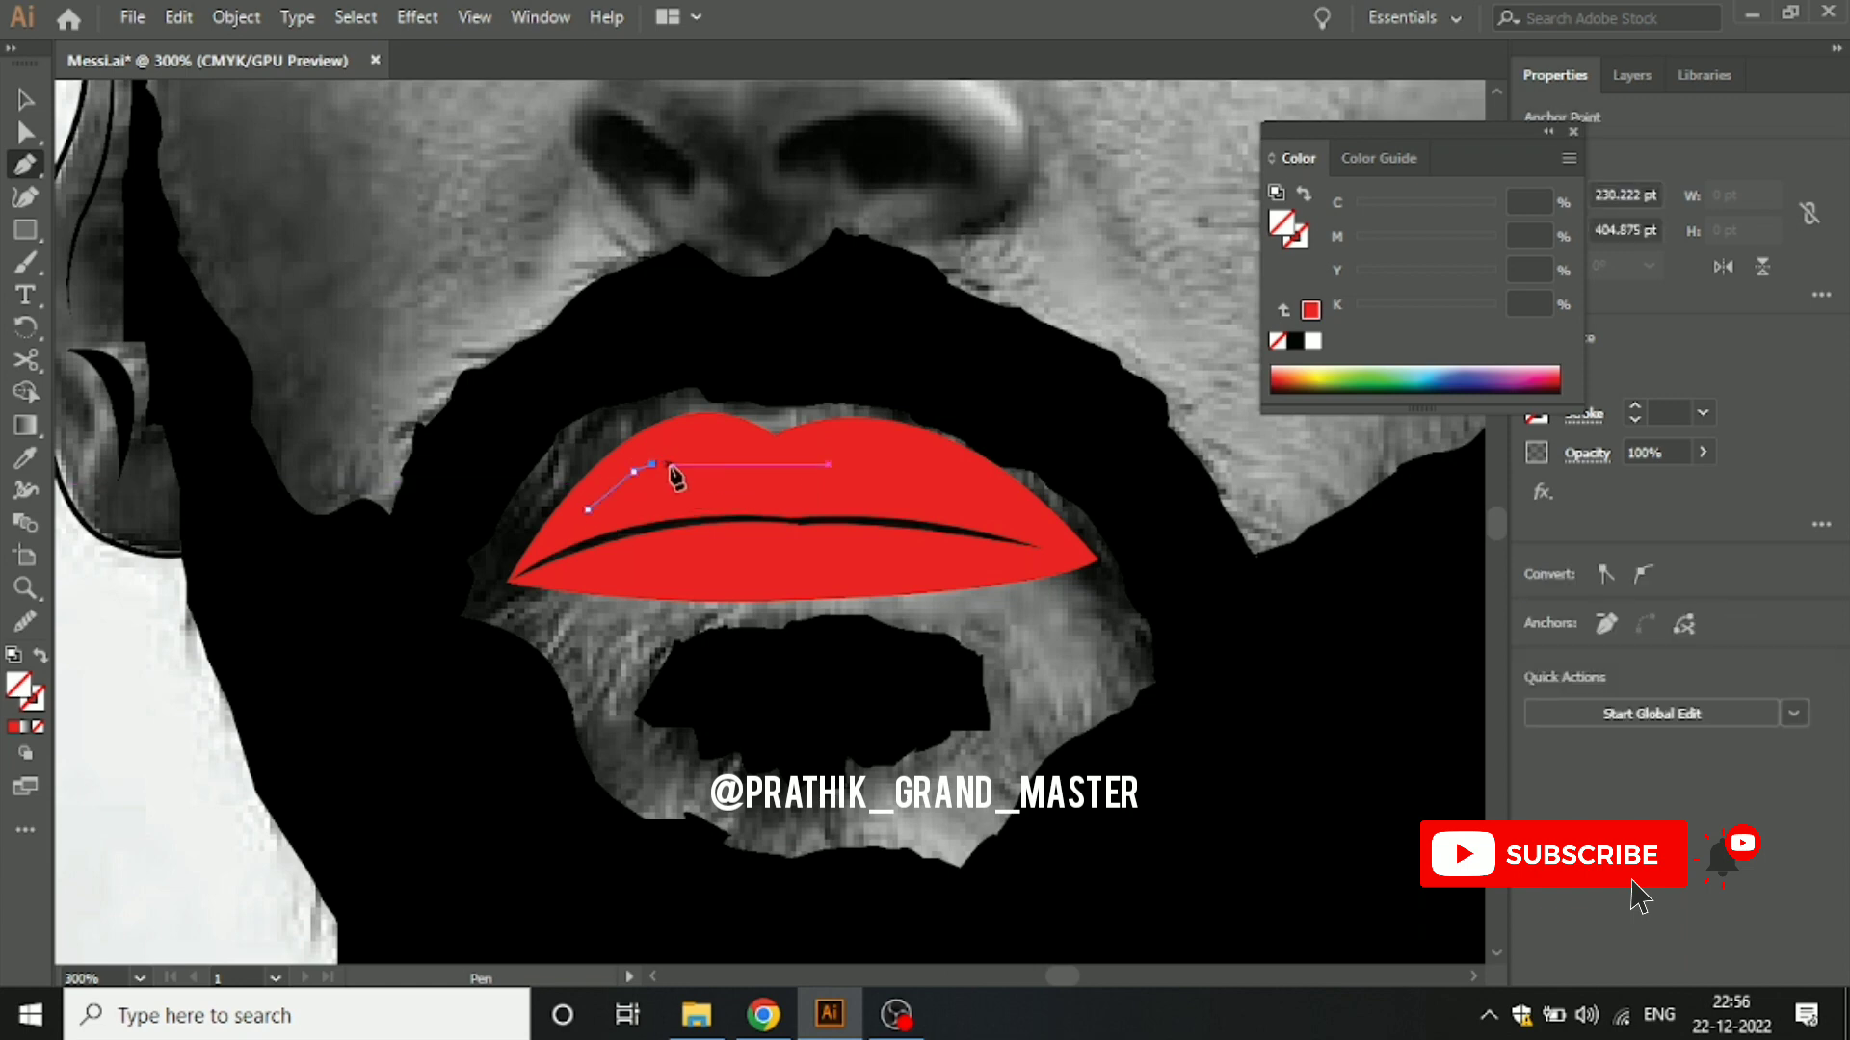
left_click(843, 453)
left_click(878, 447)
left_click(977, 492)
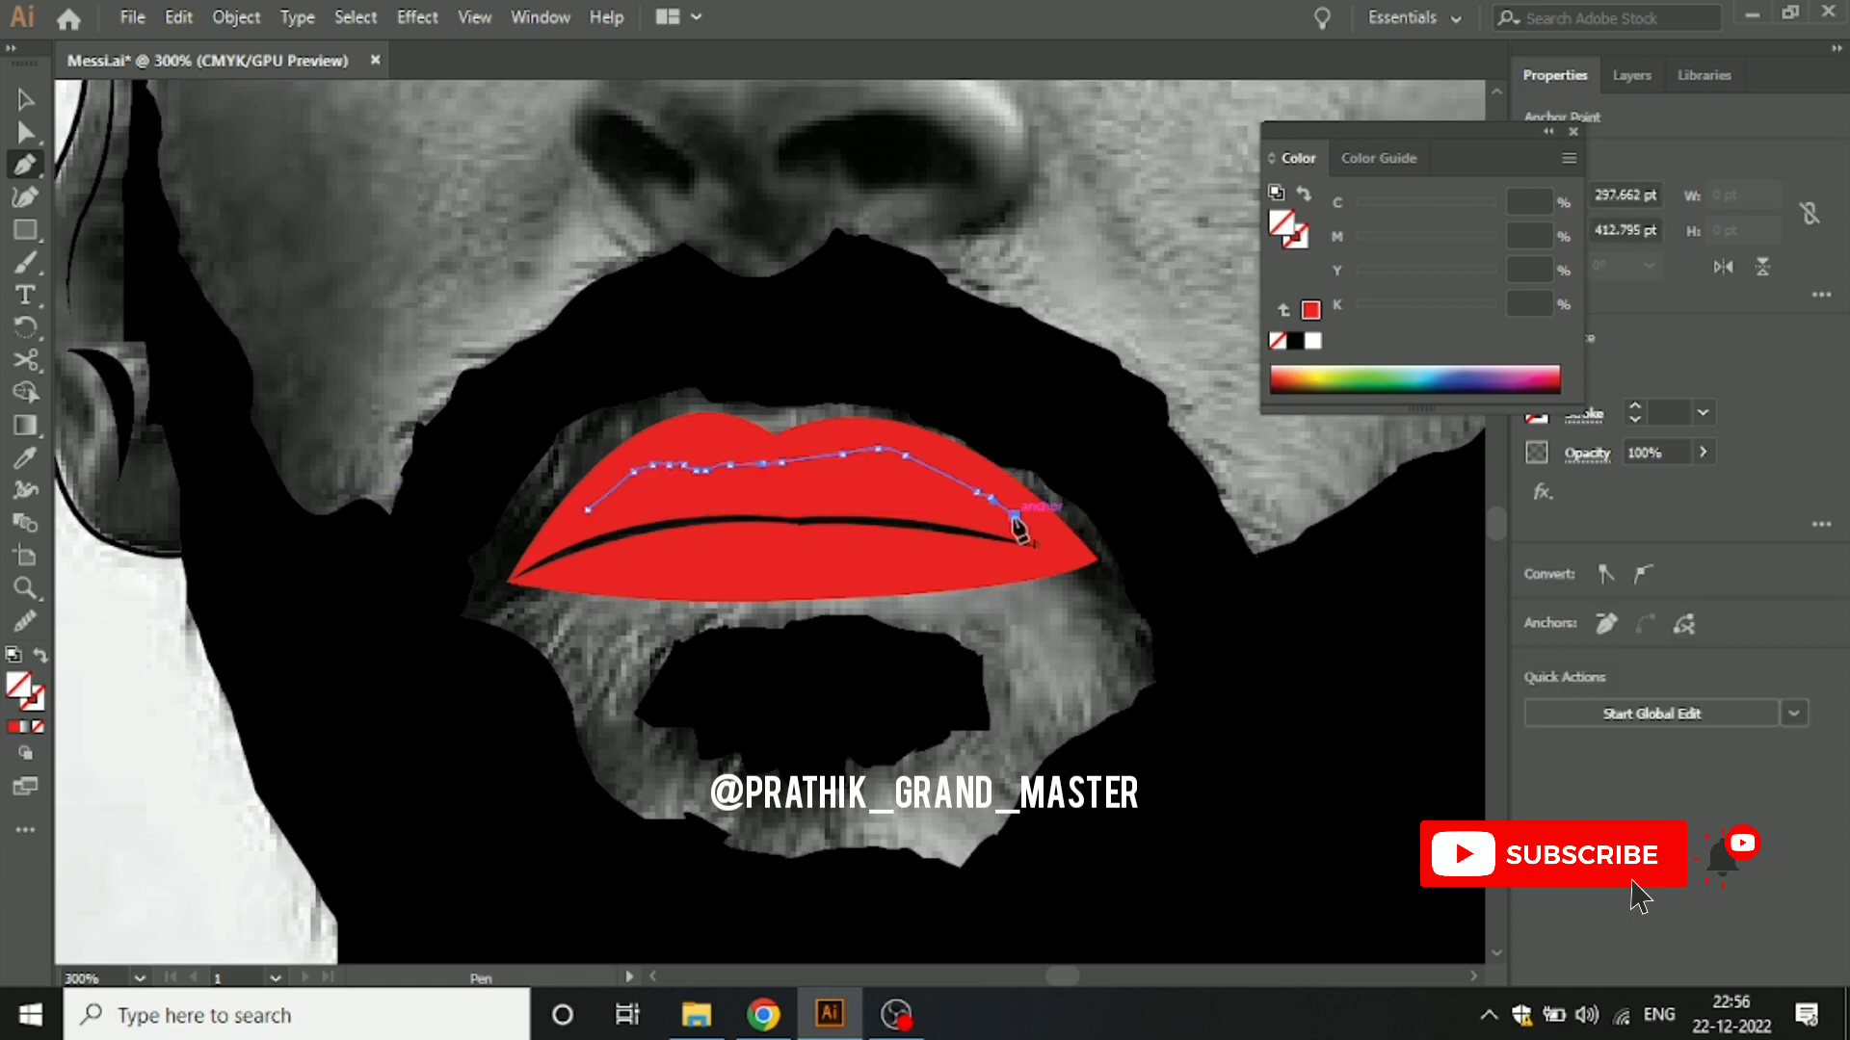
key("Escape")
Step: Trace a closed shading shape along the upper lip line
left_click(960, 501)
left_click(950, 498)
left_click(936, 497)
left_click(909, 493)
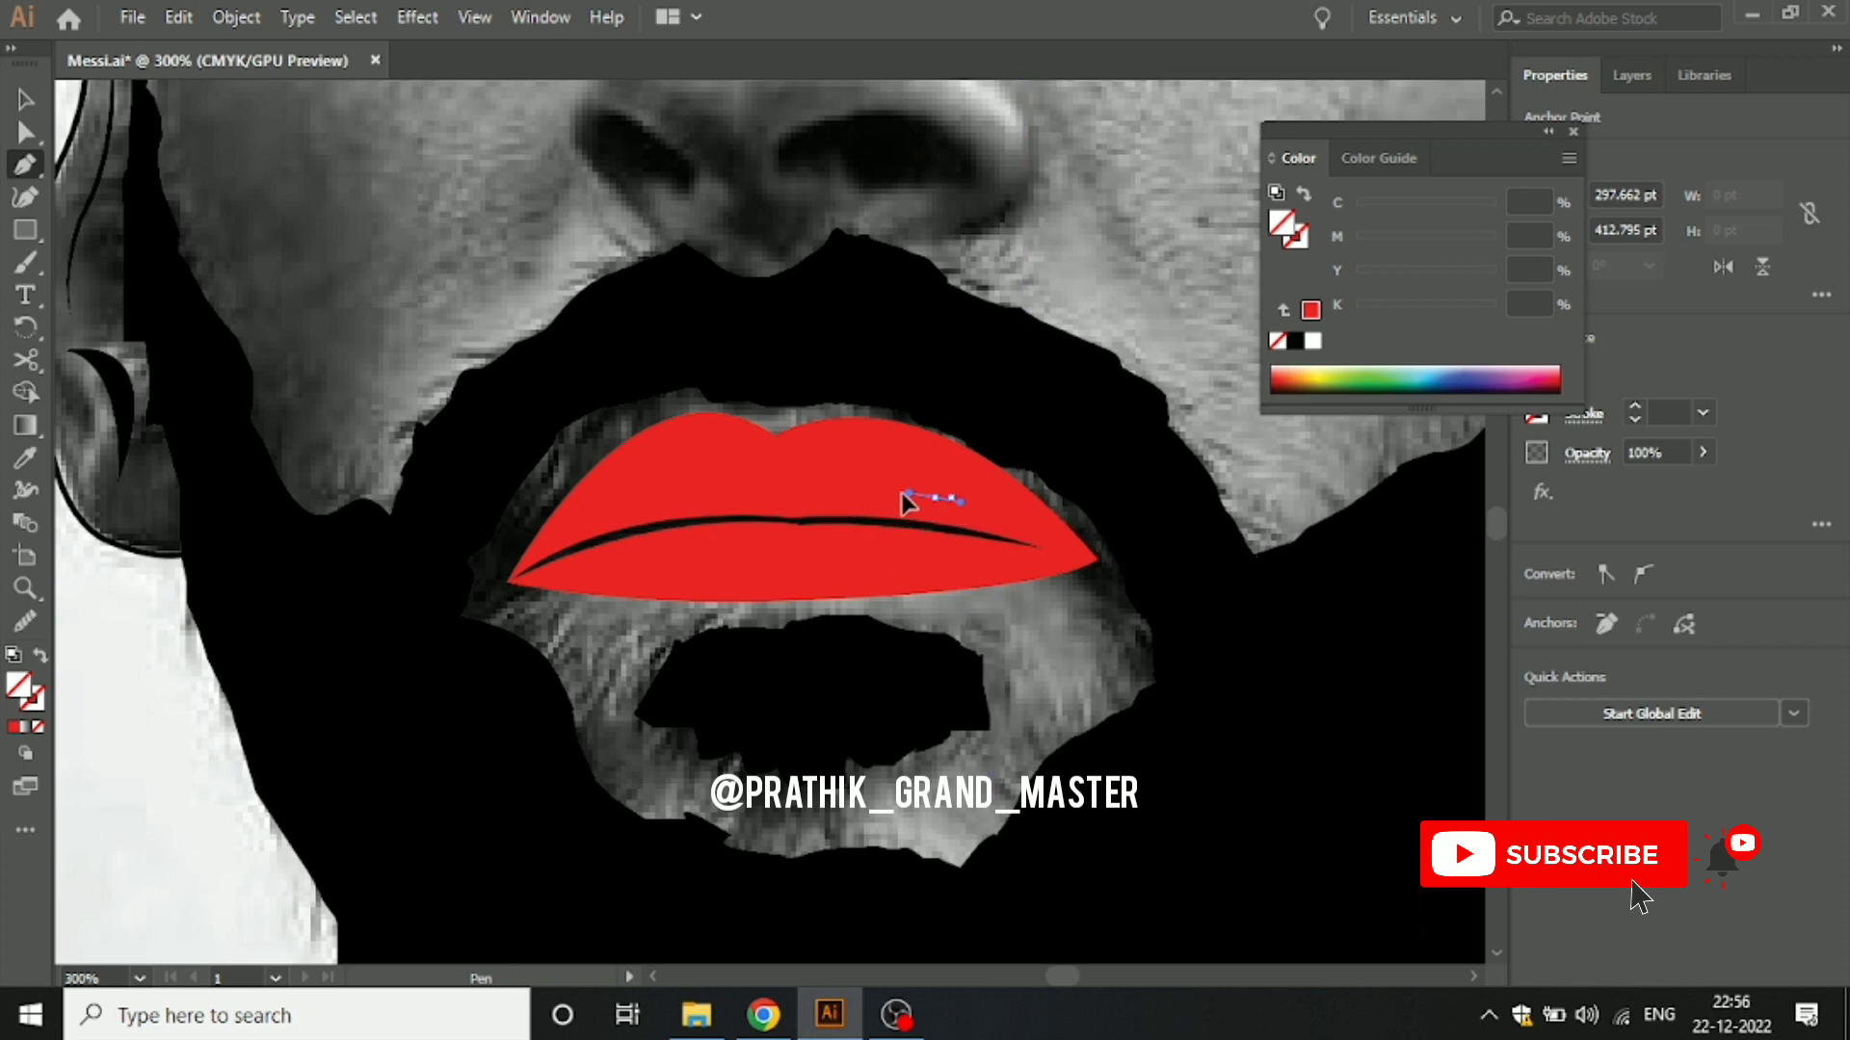
left_click(841, 488)
left_click(813, 483)
left_click(748, 483)
left_click(706, 483)
left_click(632, 513)
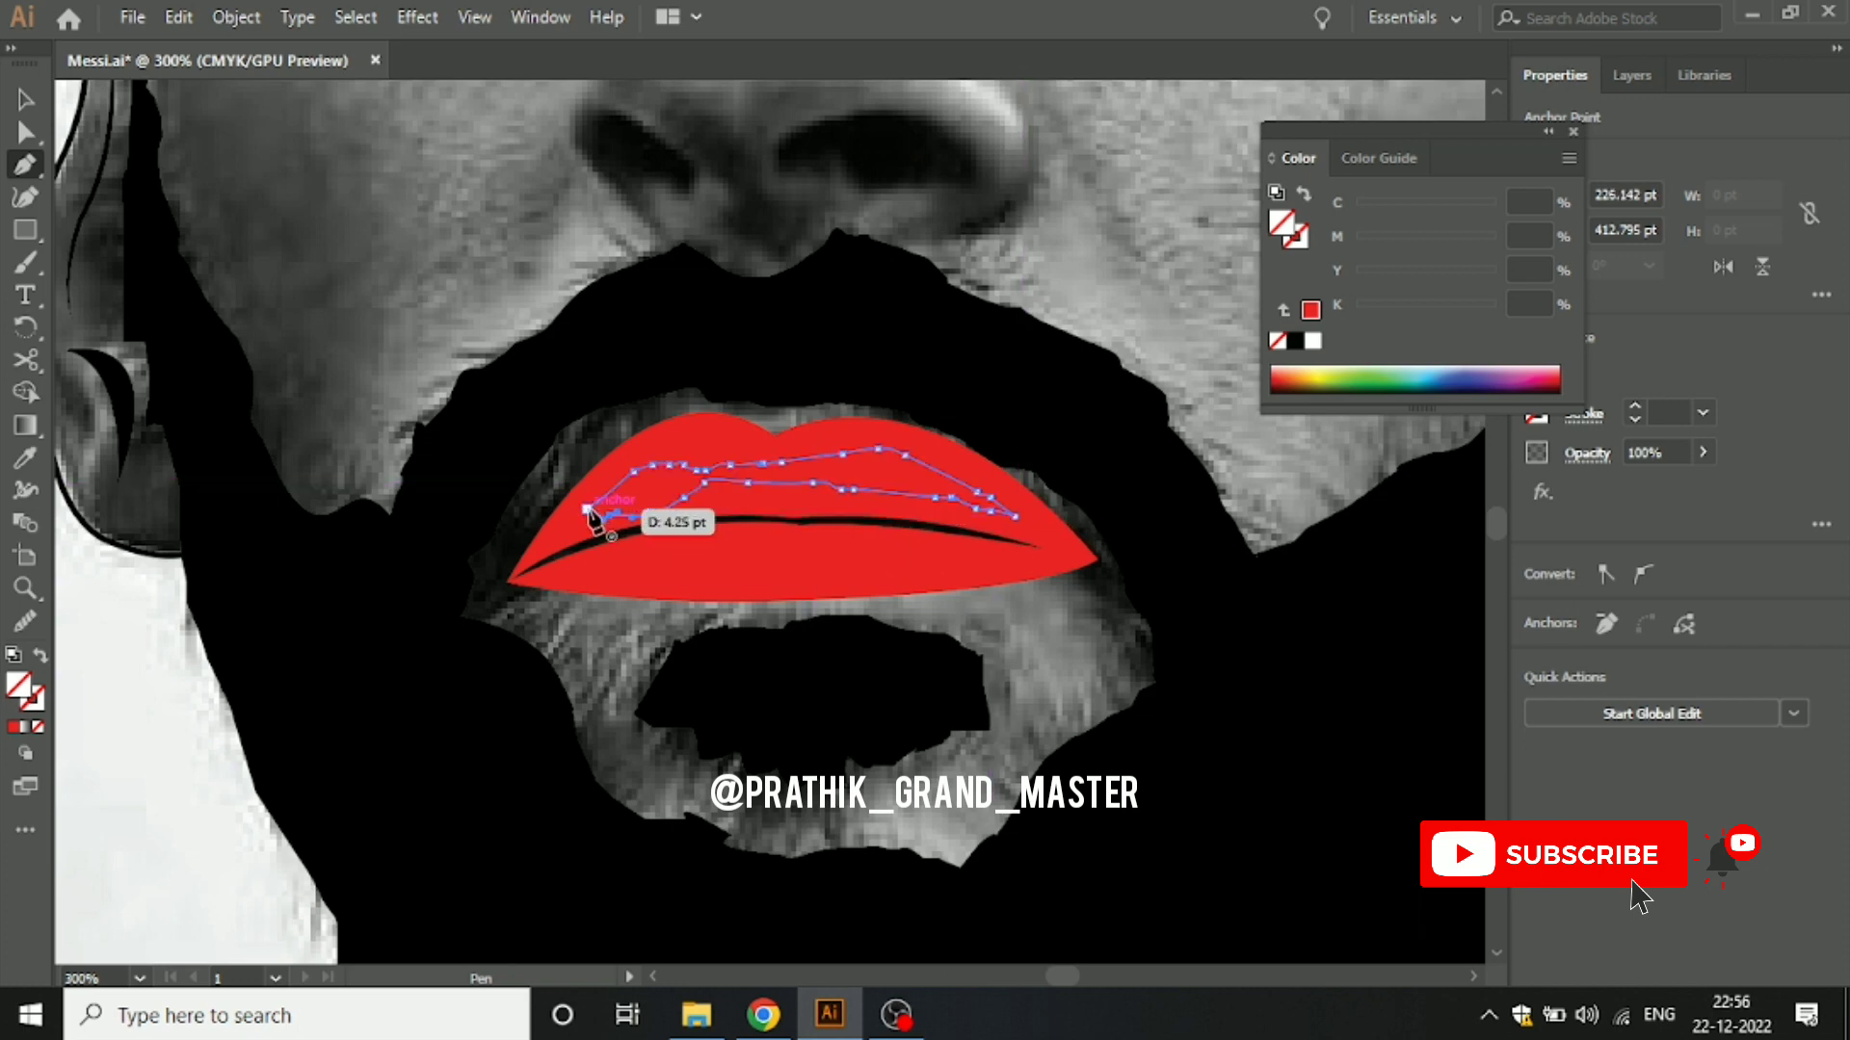
left_click(586, 509)
Step: Fill the upper-lip shading shape with a slightly darker red and deselect it
left_click(14, 727)
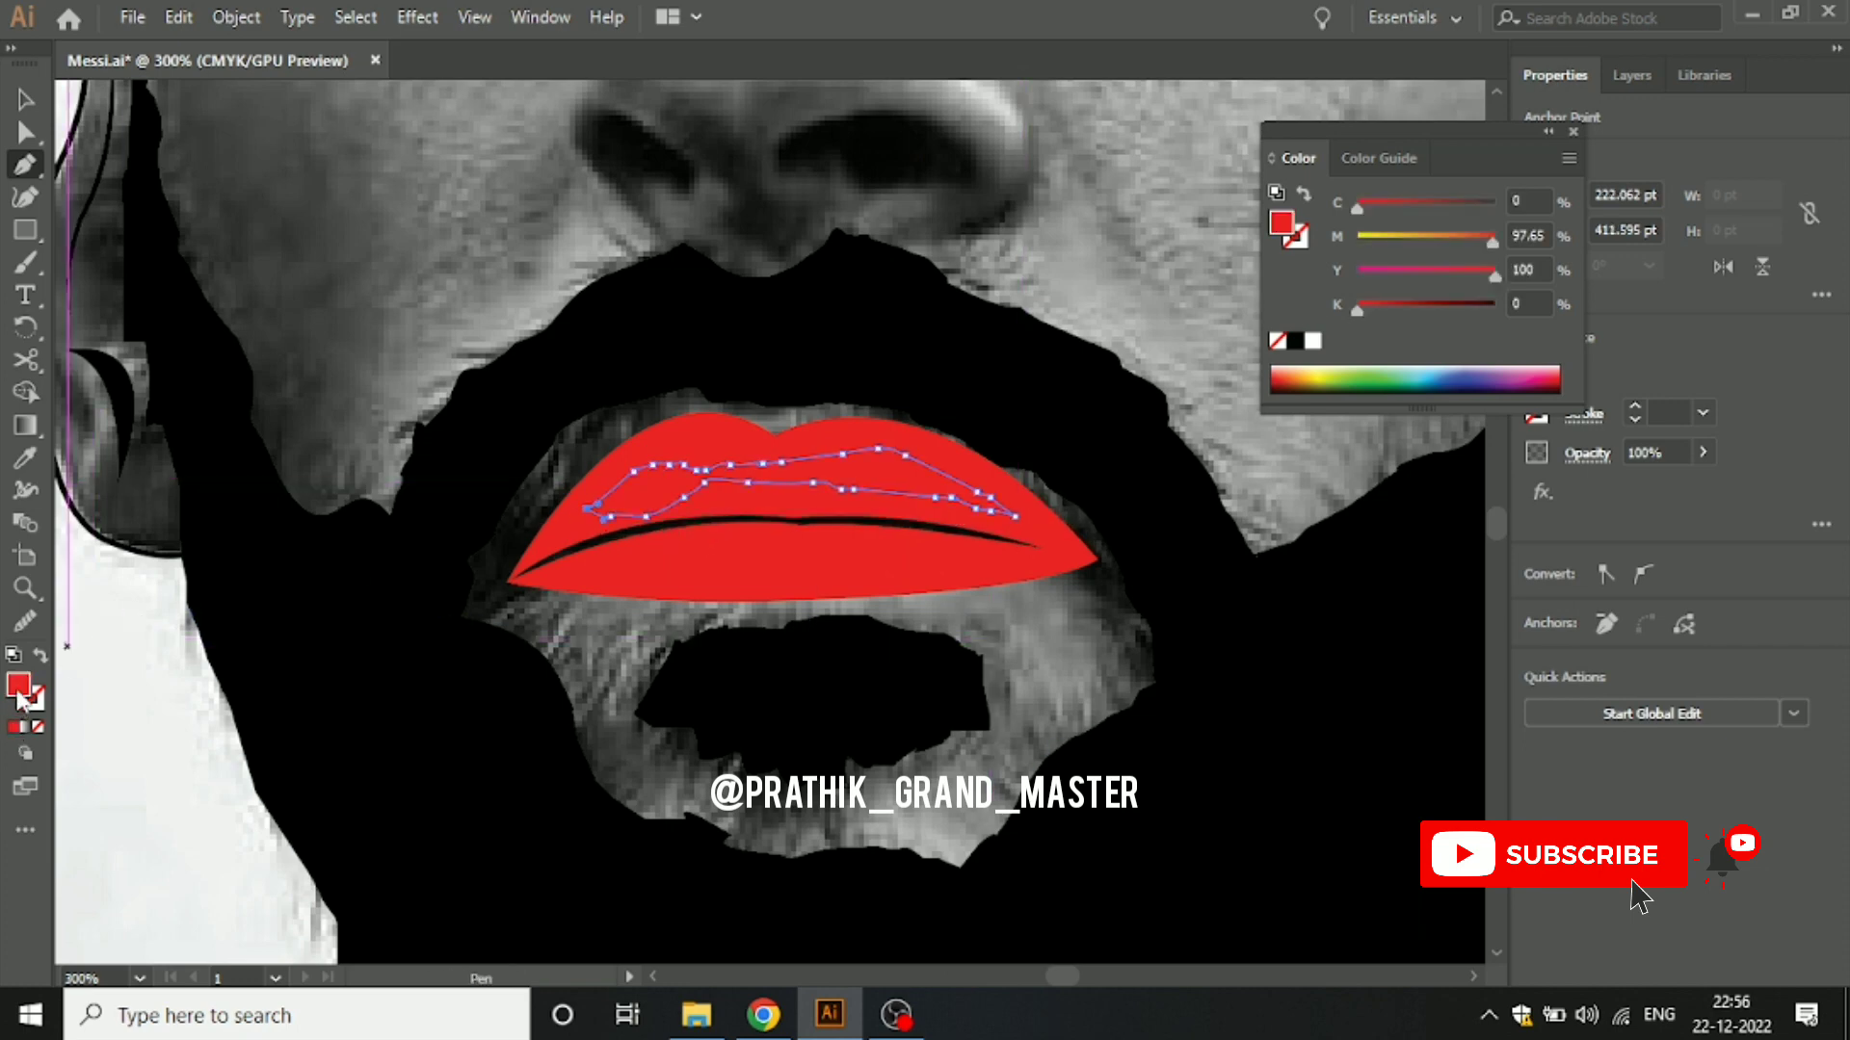
double_click(18, 685)
left_click(870, 372)
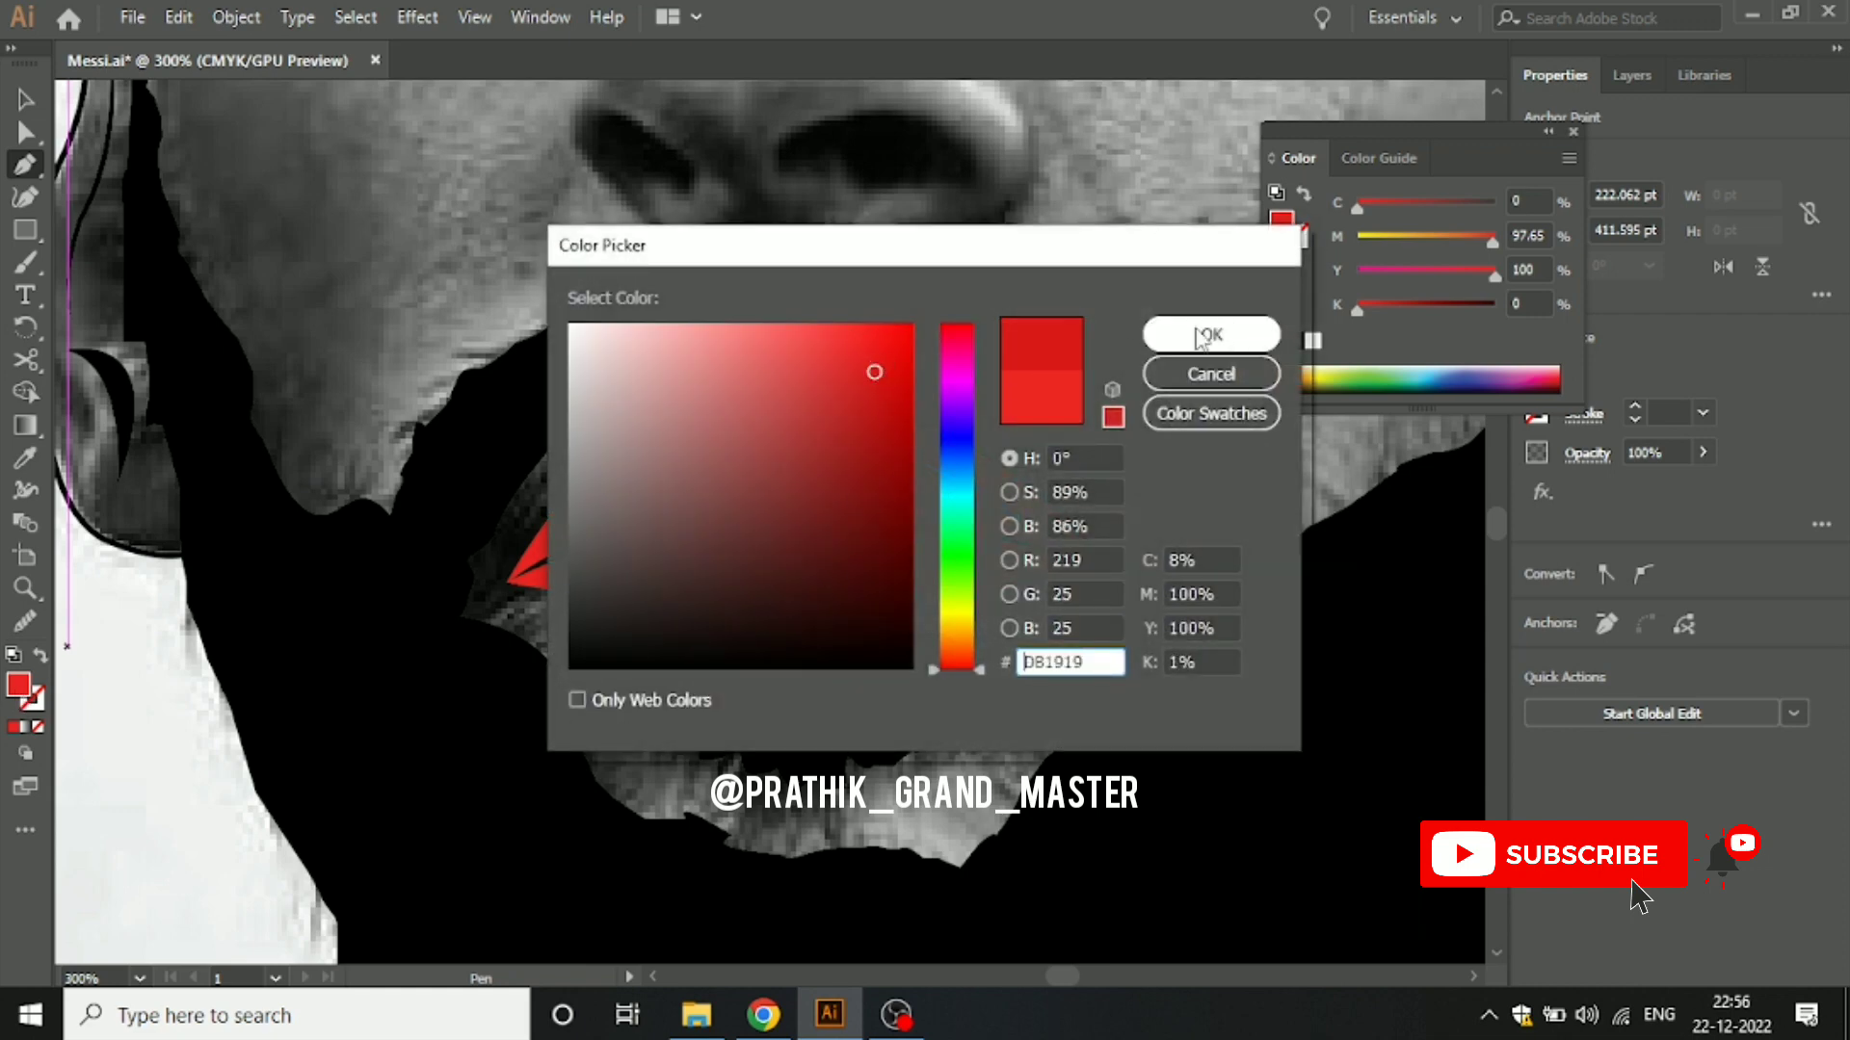
left_click(1211, 334)
key("v")
left_click(164, 145)
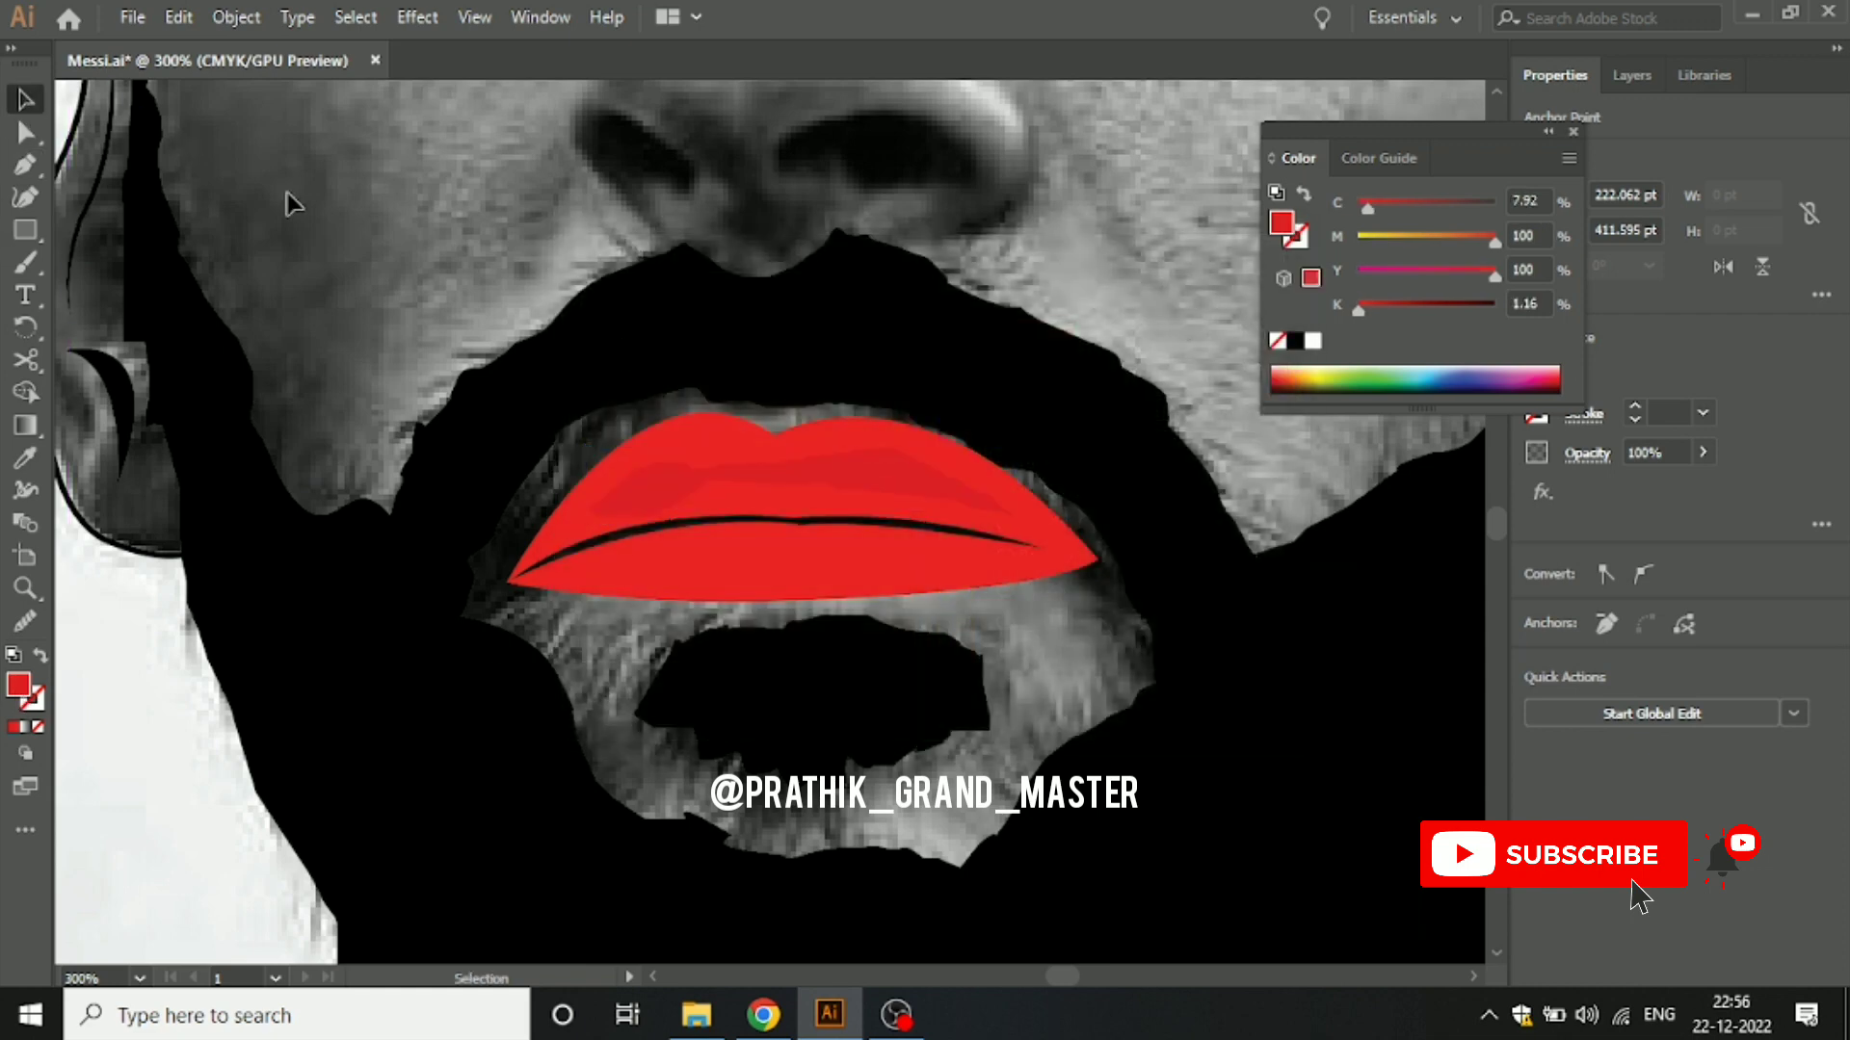
Step: Start a lower-lip shading path, then undo the misplaced points
left_click(25, 164)
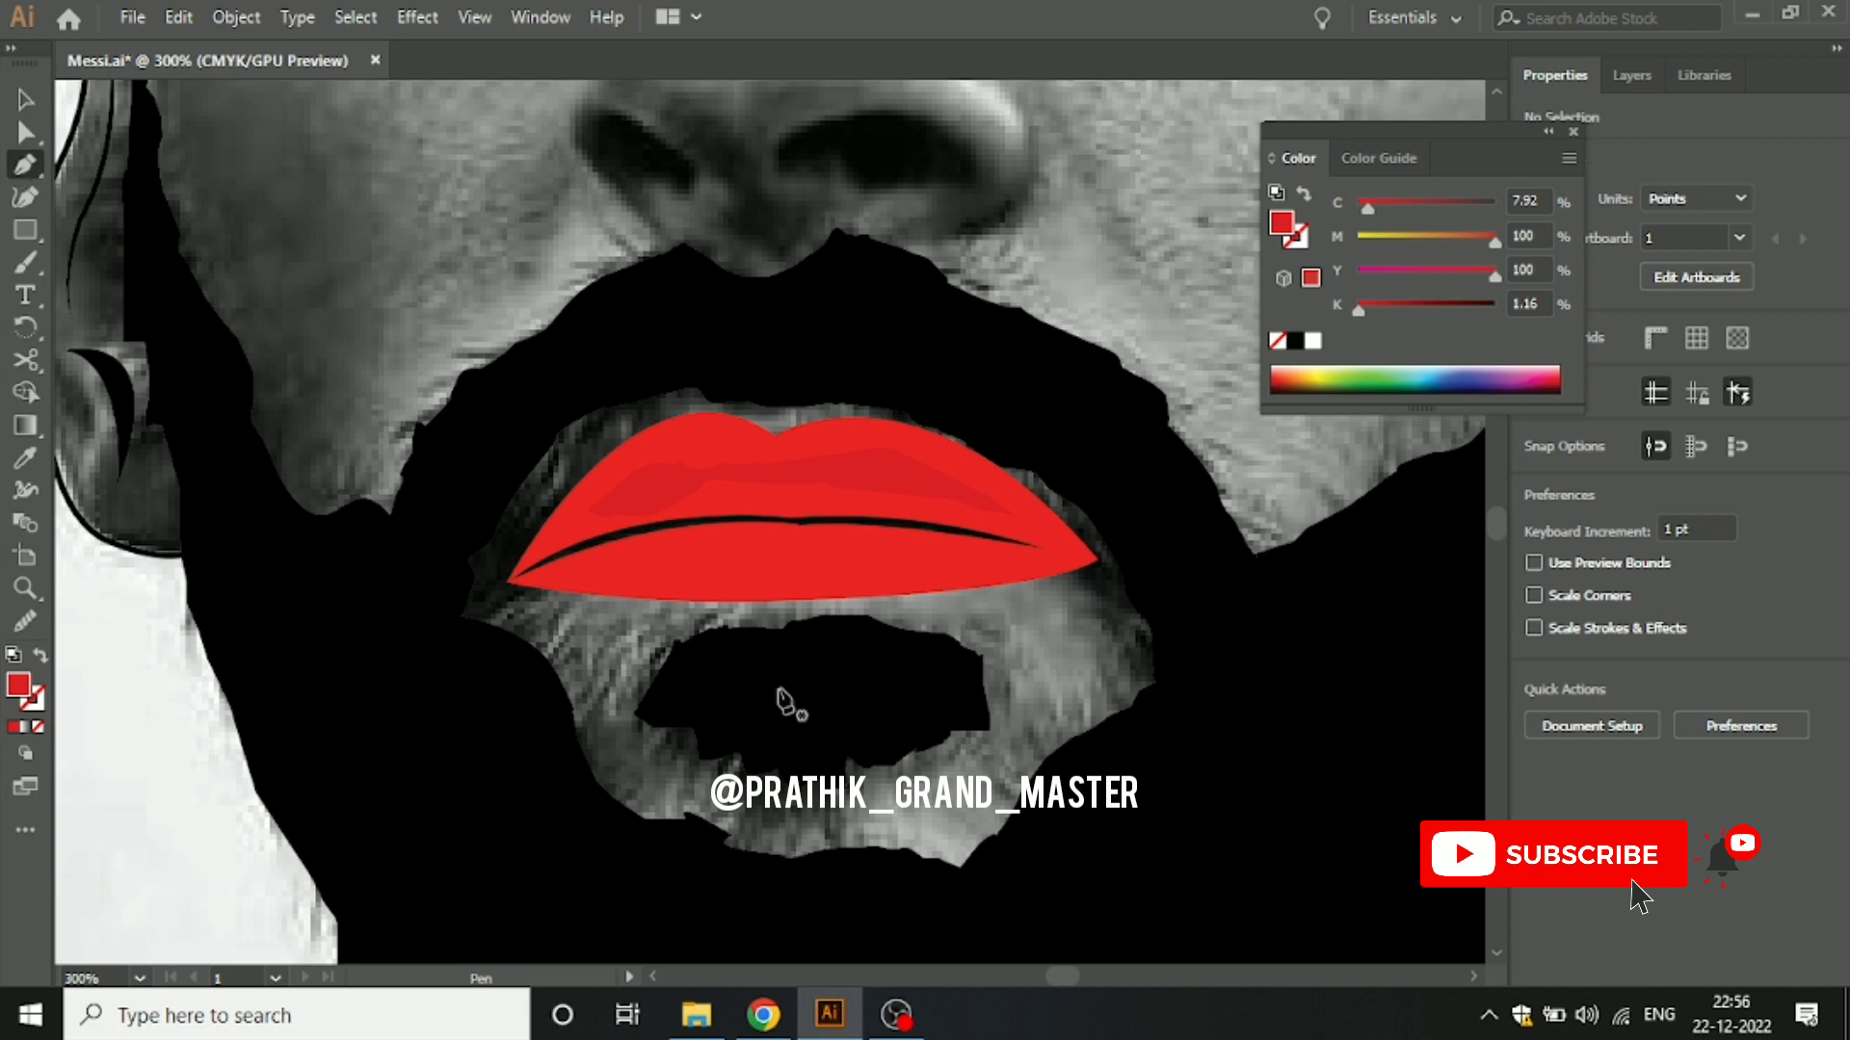
left_click(639, 561)
left_click(696, 556)
left_click(716, 556)
left_click(748, 556)
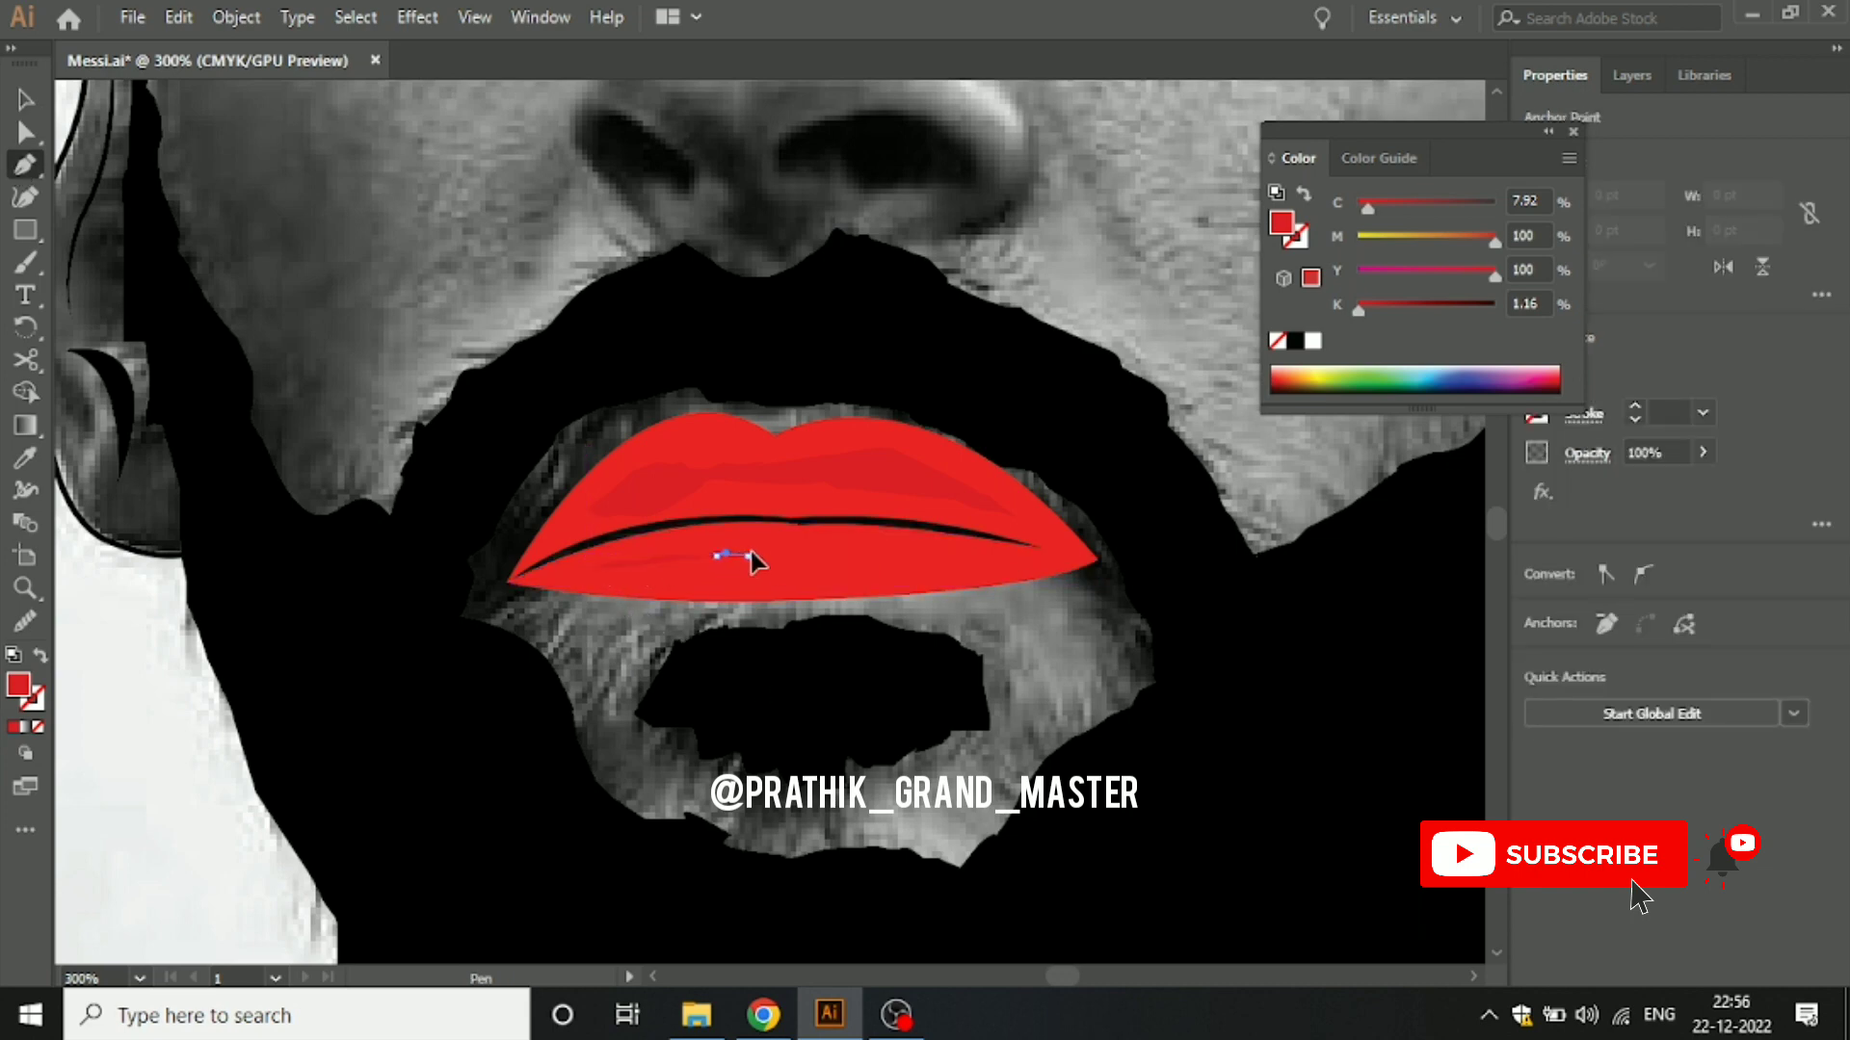
left_click(814, 547)
left_click(879, 545)
key("ctrl+z")
key("ctrl+z")
key("ctrl+z")
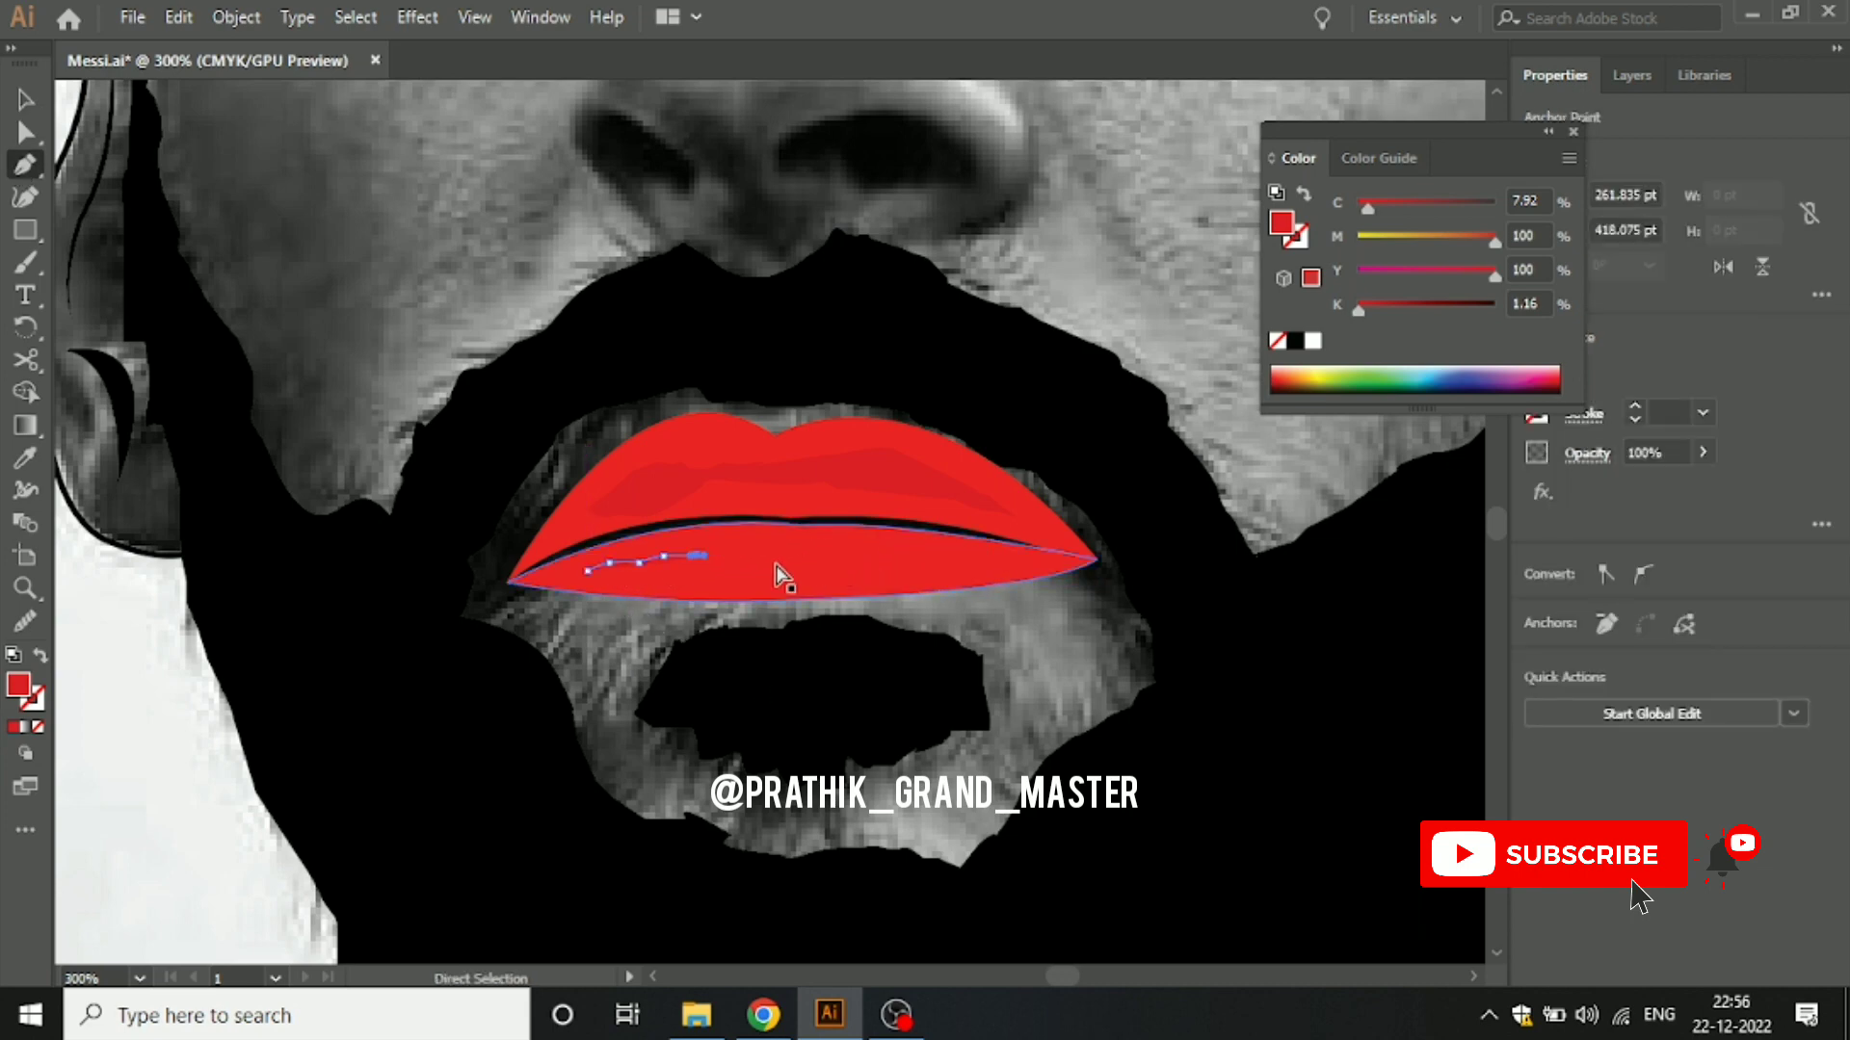
key("ctrl+z")
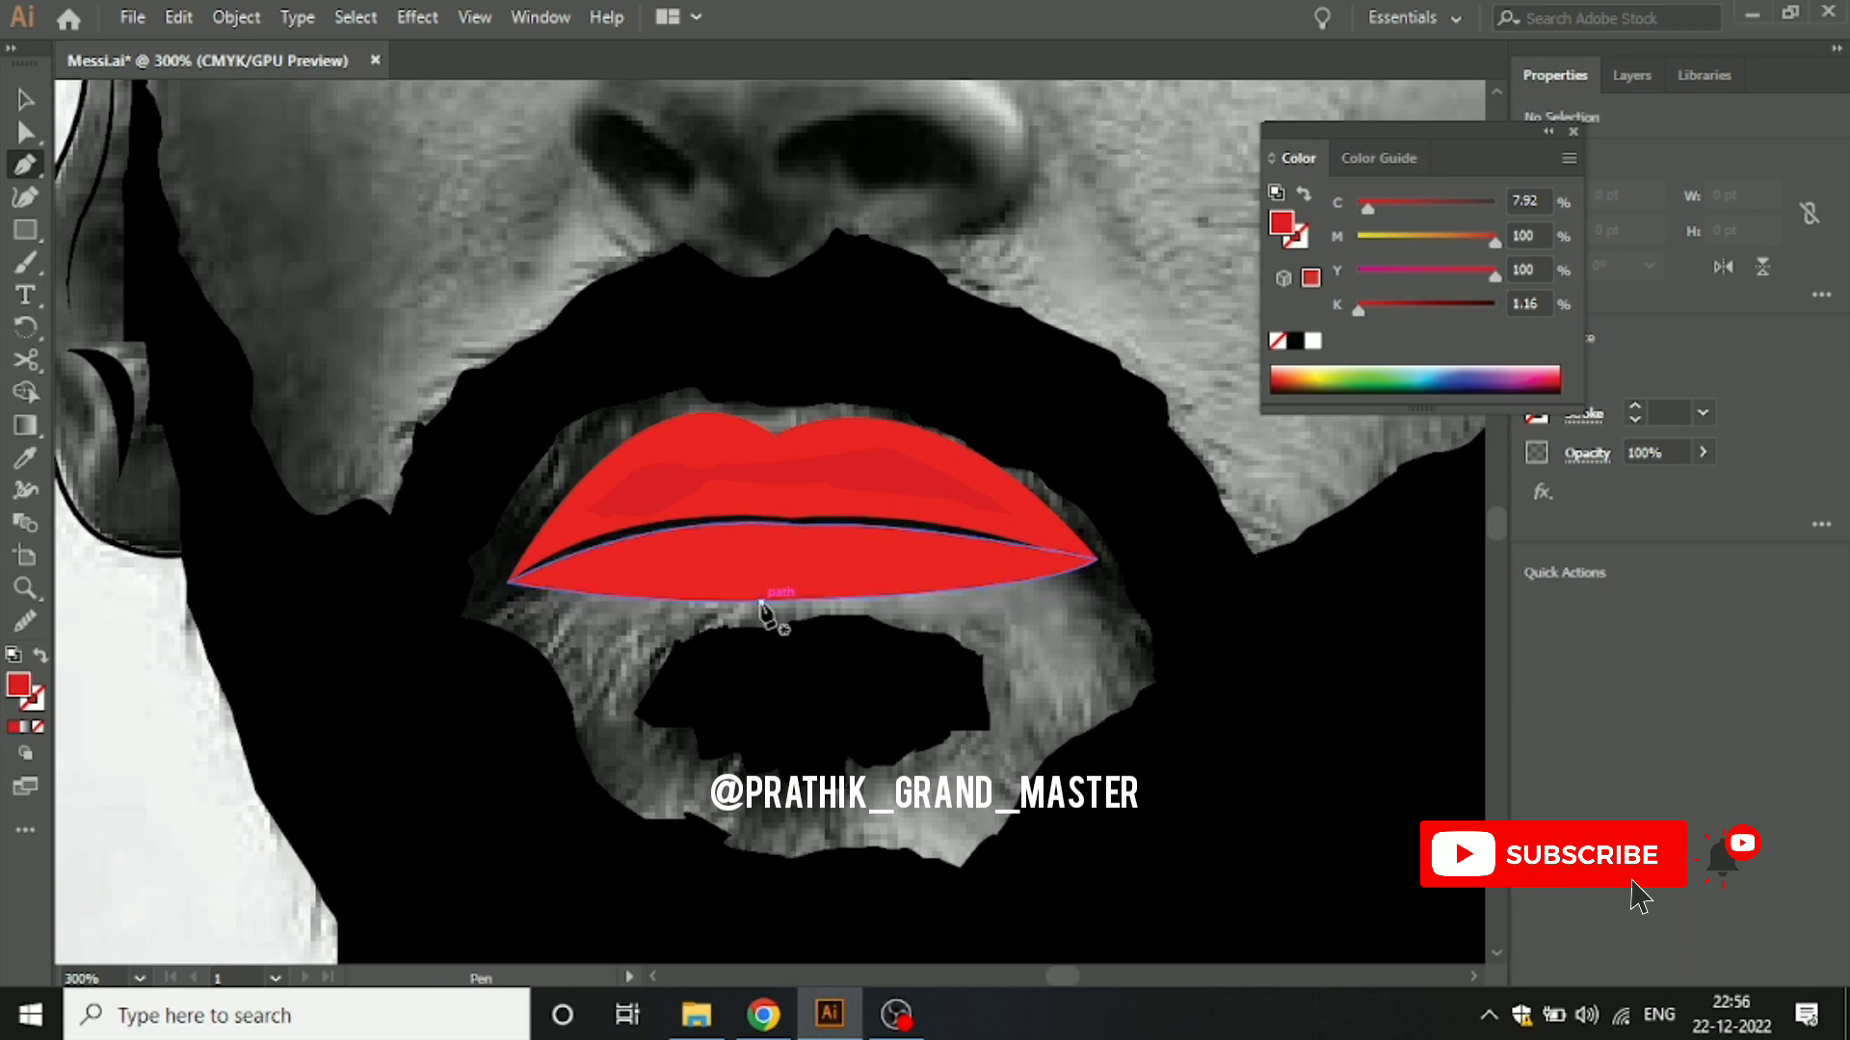
Step: Draw curved anchor points along the lower lip line for a new shading path
left_click_drag(761, 599, 772, 536)
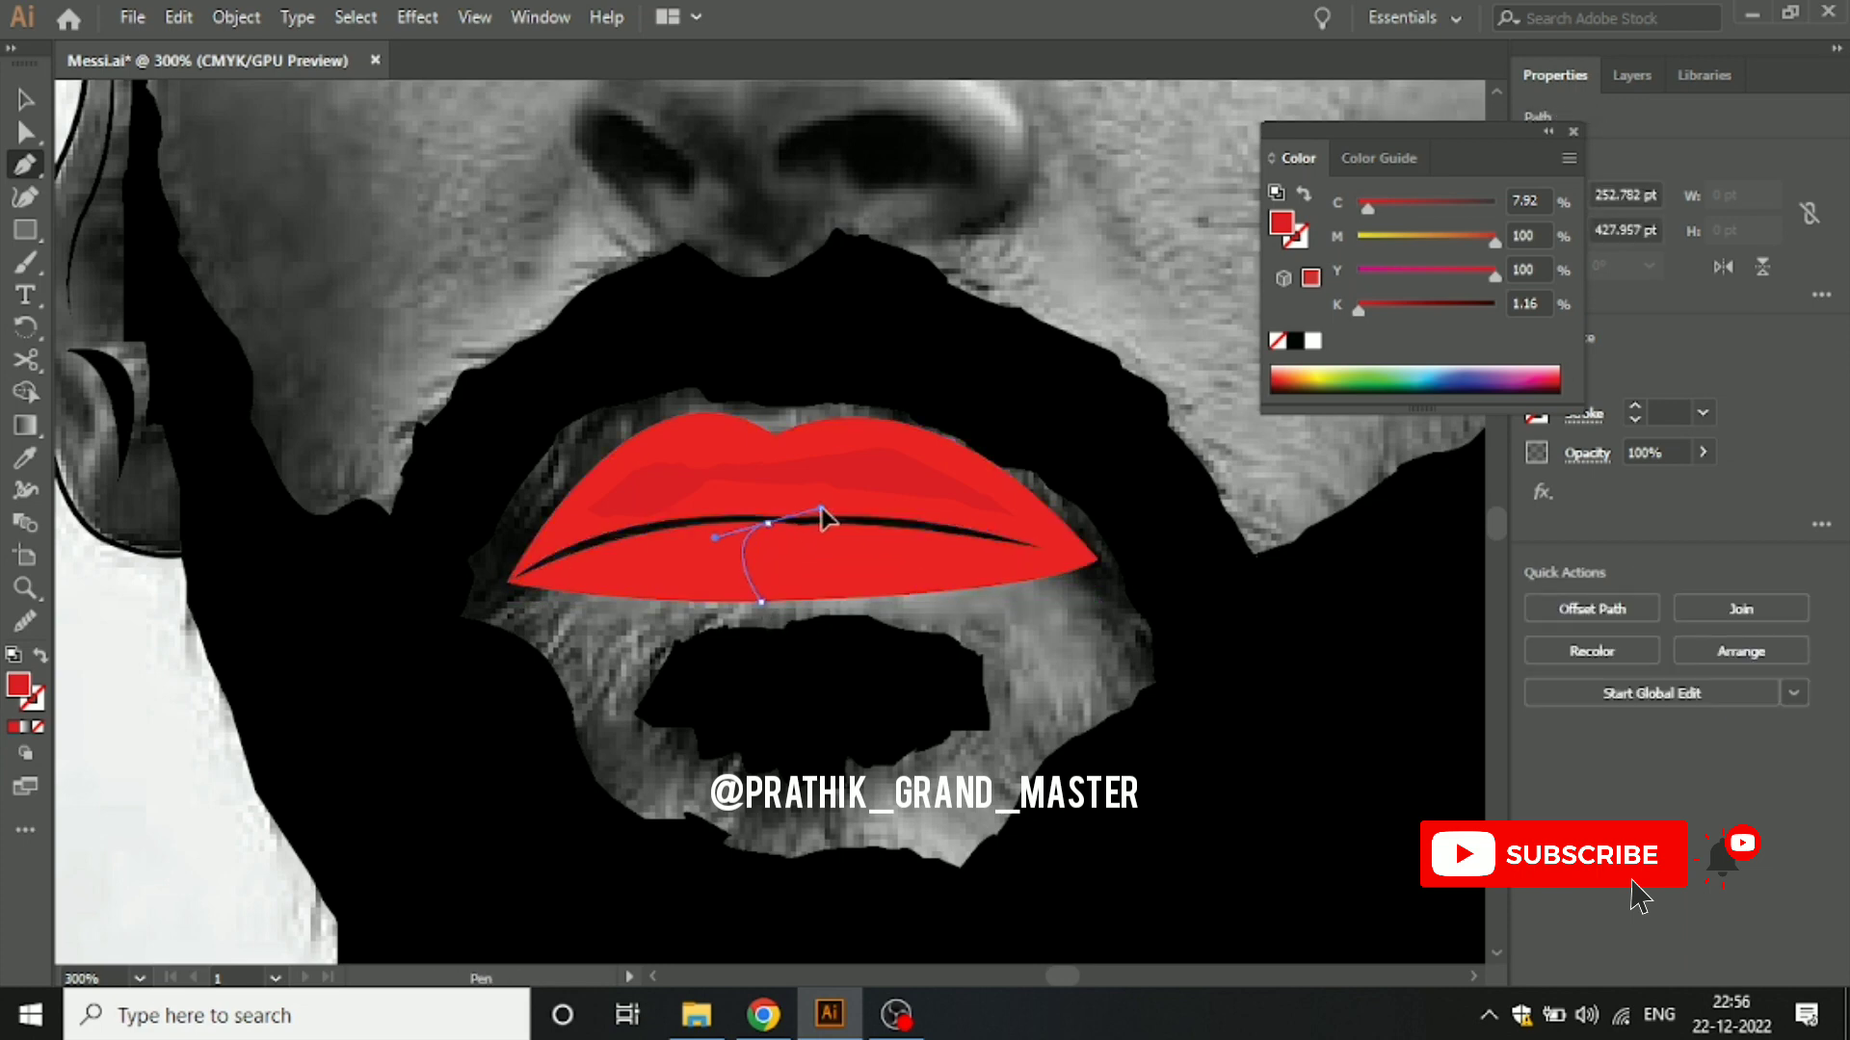
mouse_move(790, 522)
left_mouse_down()
mouse_move(844, 526)
mouse_move(743, 527)
mouse_move(886, 531)
mouse_move(863, 520)
left_mouse_up()
scroll(838, 525, "up", 2)
scroll(771, 536, "up", 2)
left_click(850, 515)
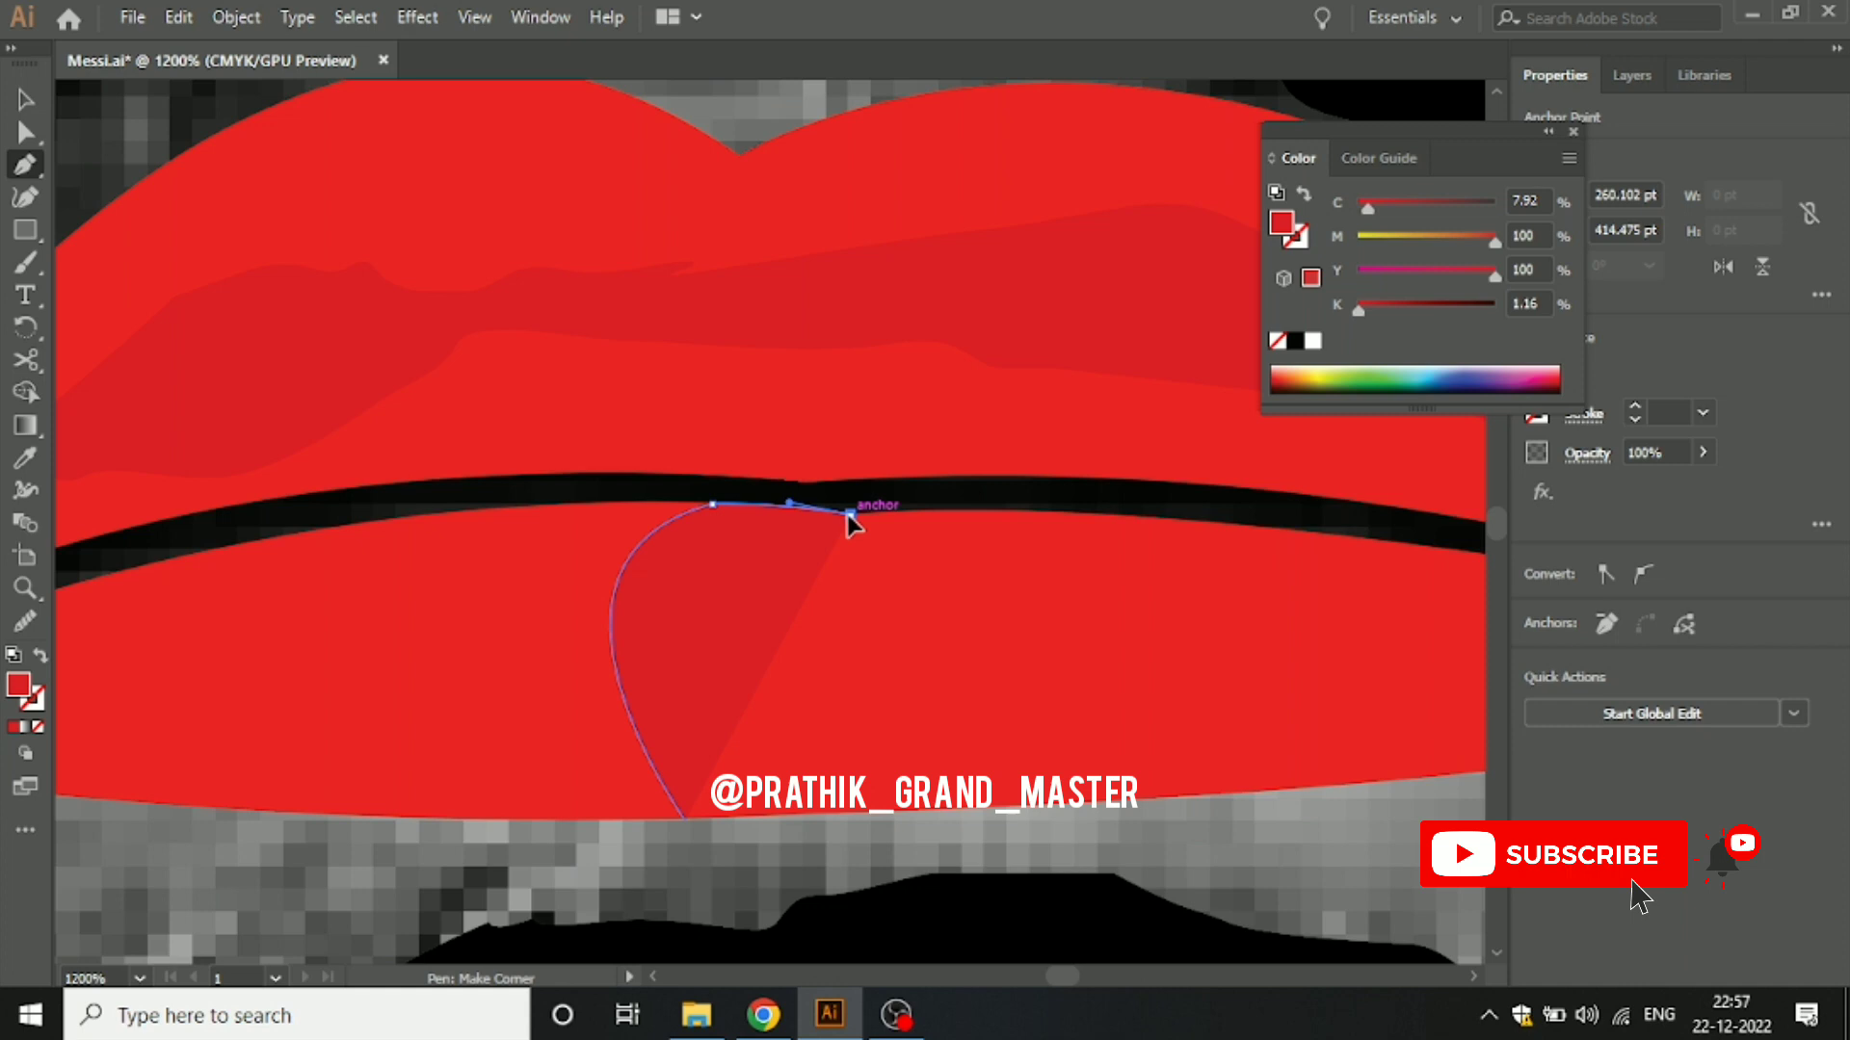
left_click(1025, 513)
left_click_drag(1025, 514, 1099, 514)
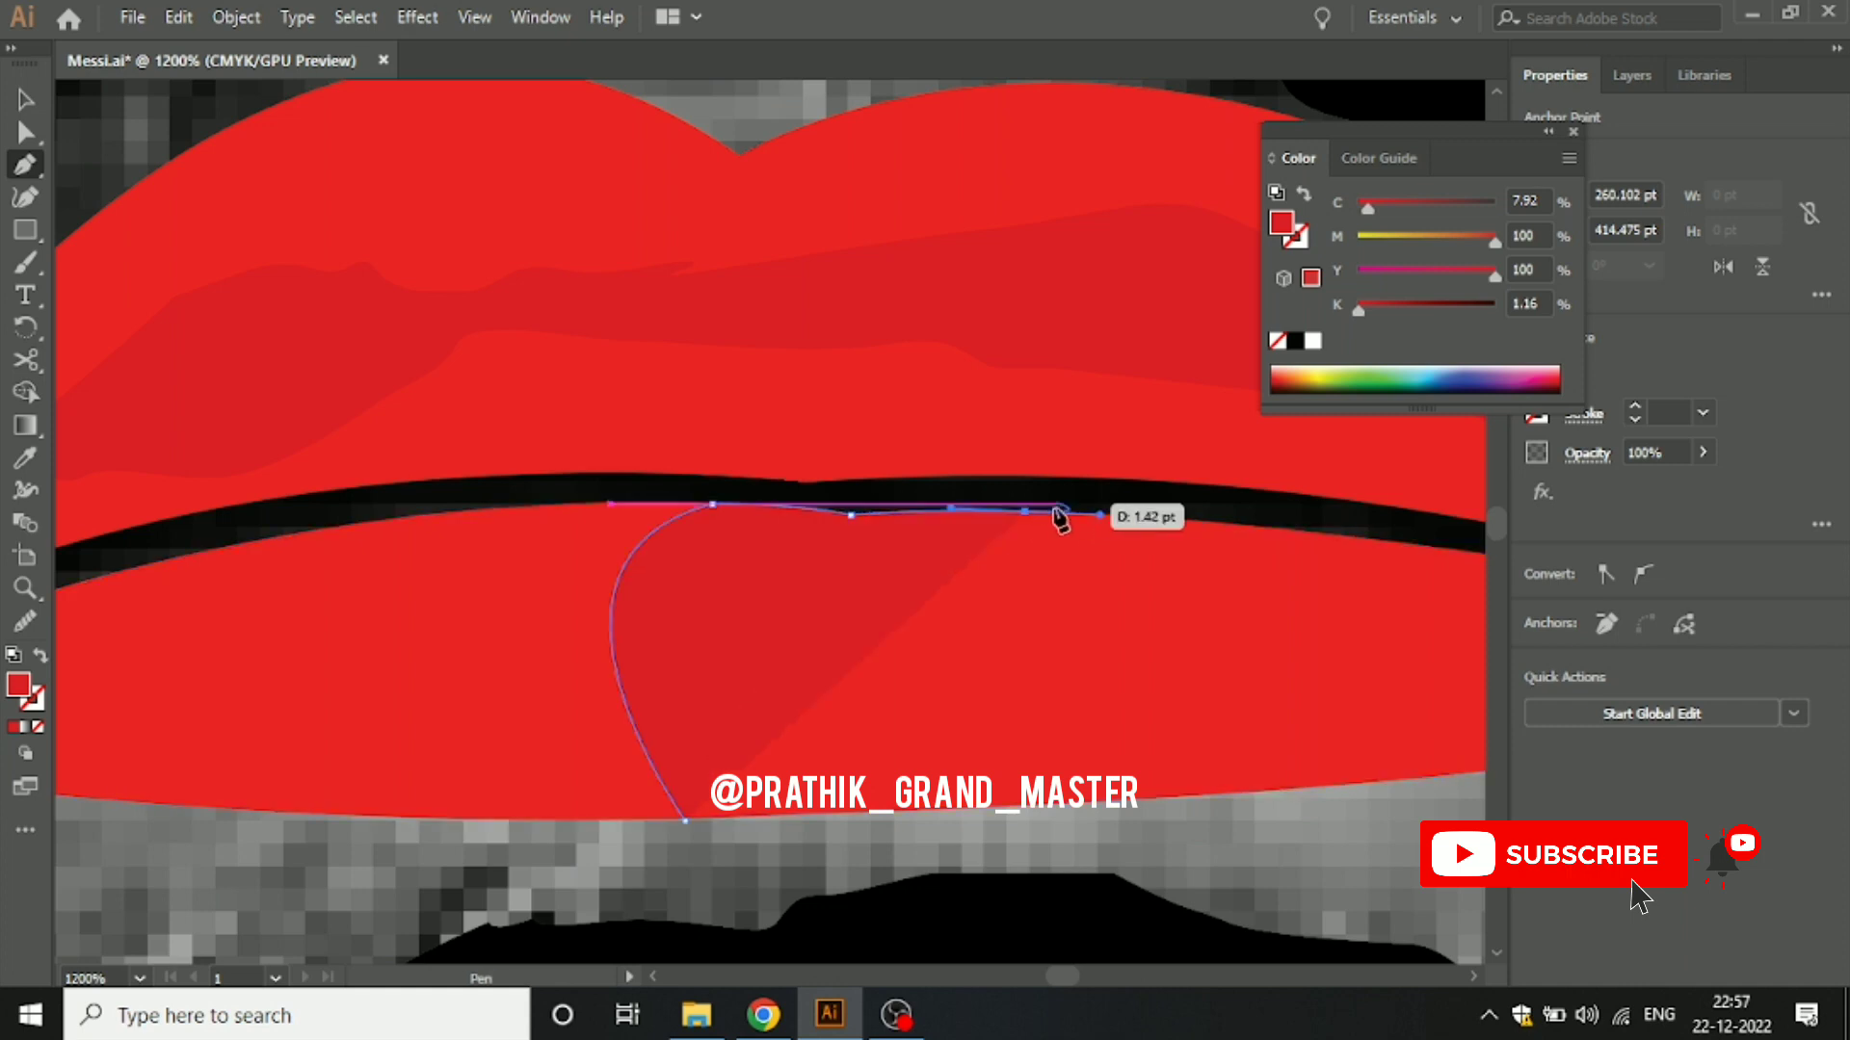
scroll(1031, 524, "down", 1)
left_click(1149, 520)
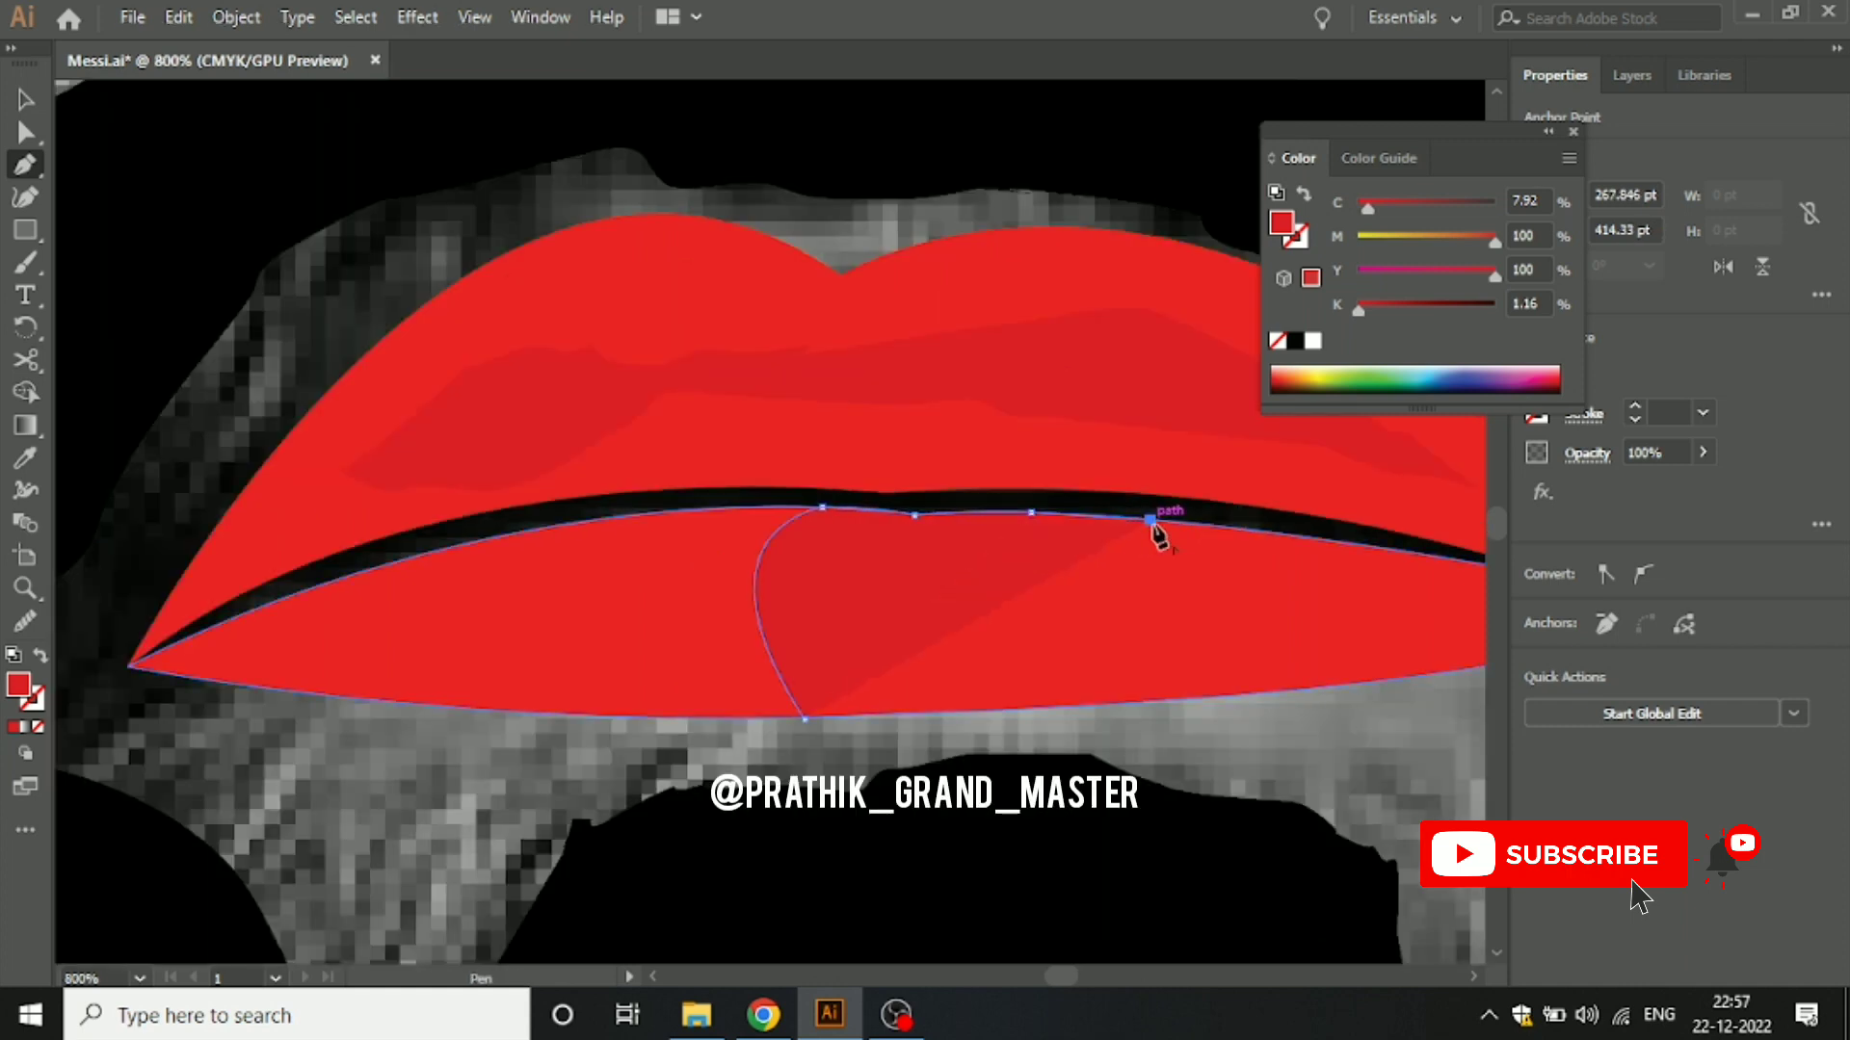
Step: Trace the right and bottom edges and close the lower-lip shading shape
left_click(1234, 528)
left_click(1237, 574)
left_click(1246, 613)
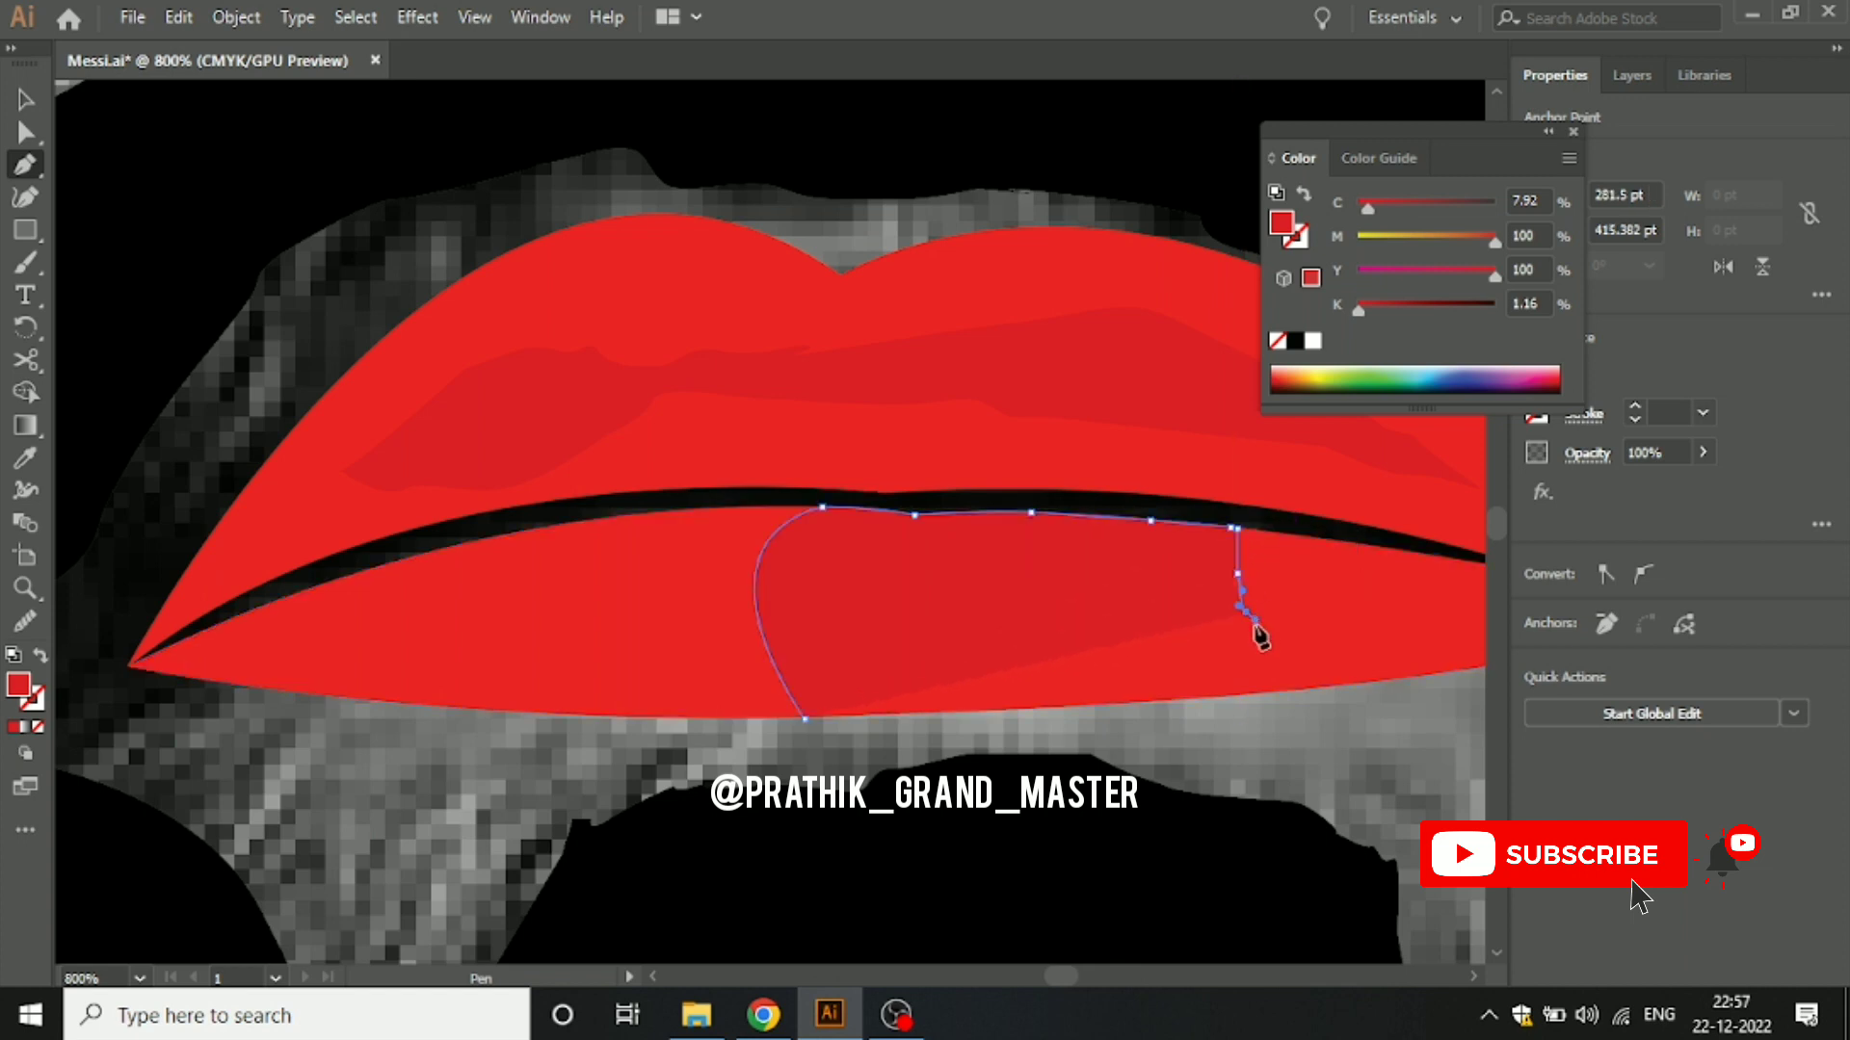
left_click(1249, 663)
left_click(1244, 692)
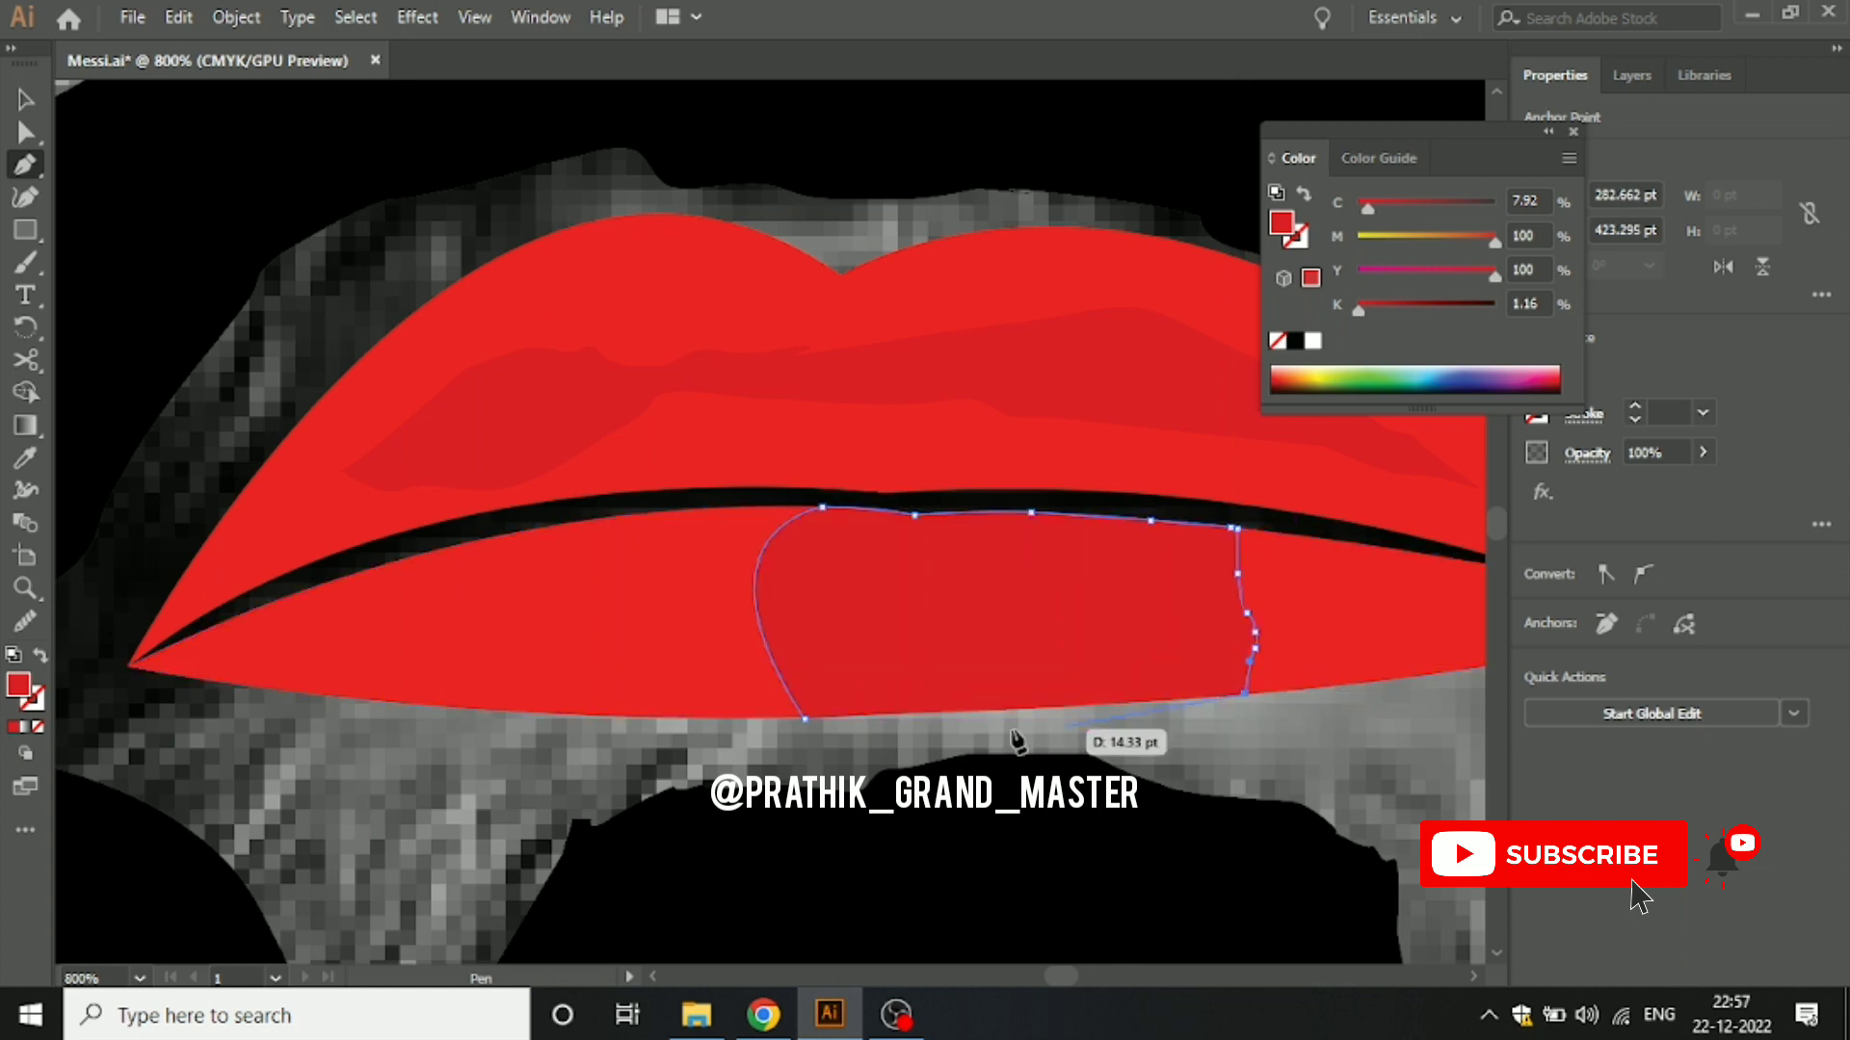
left_click(806, 719)
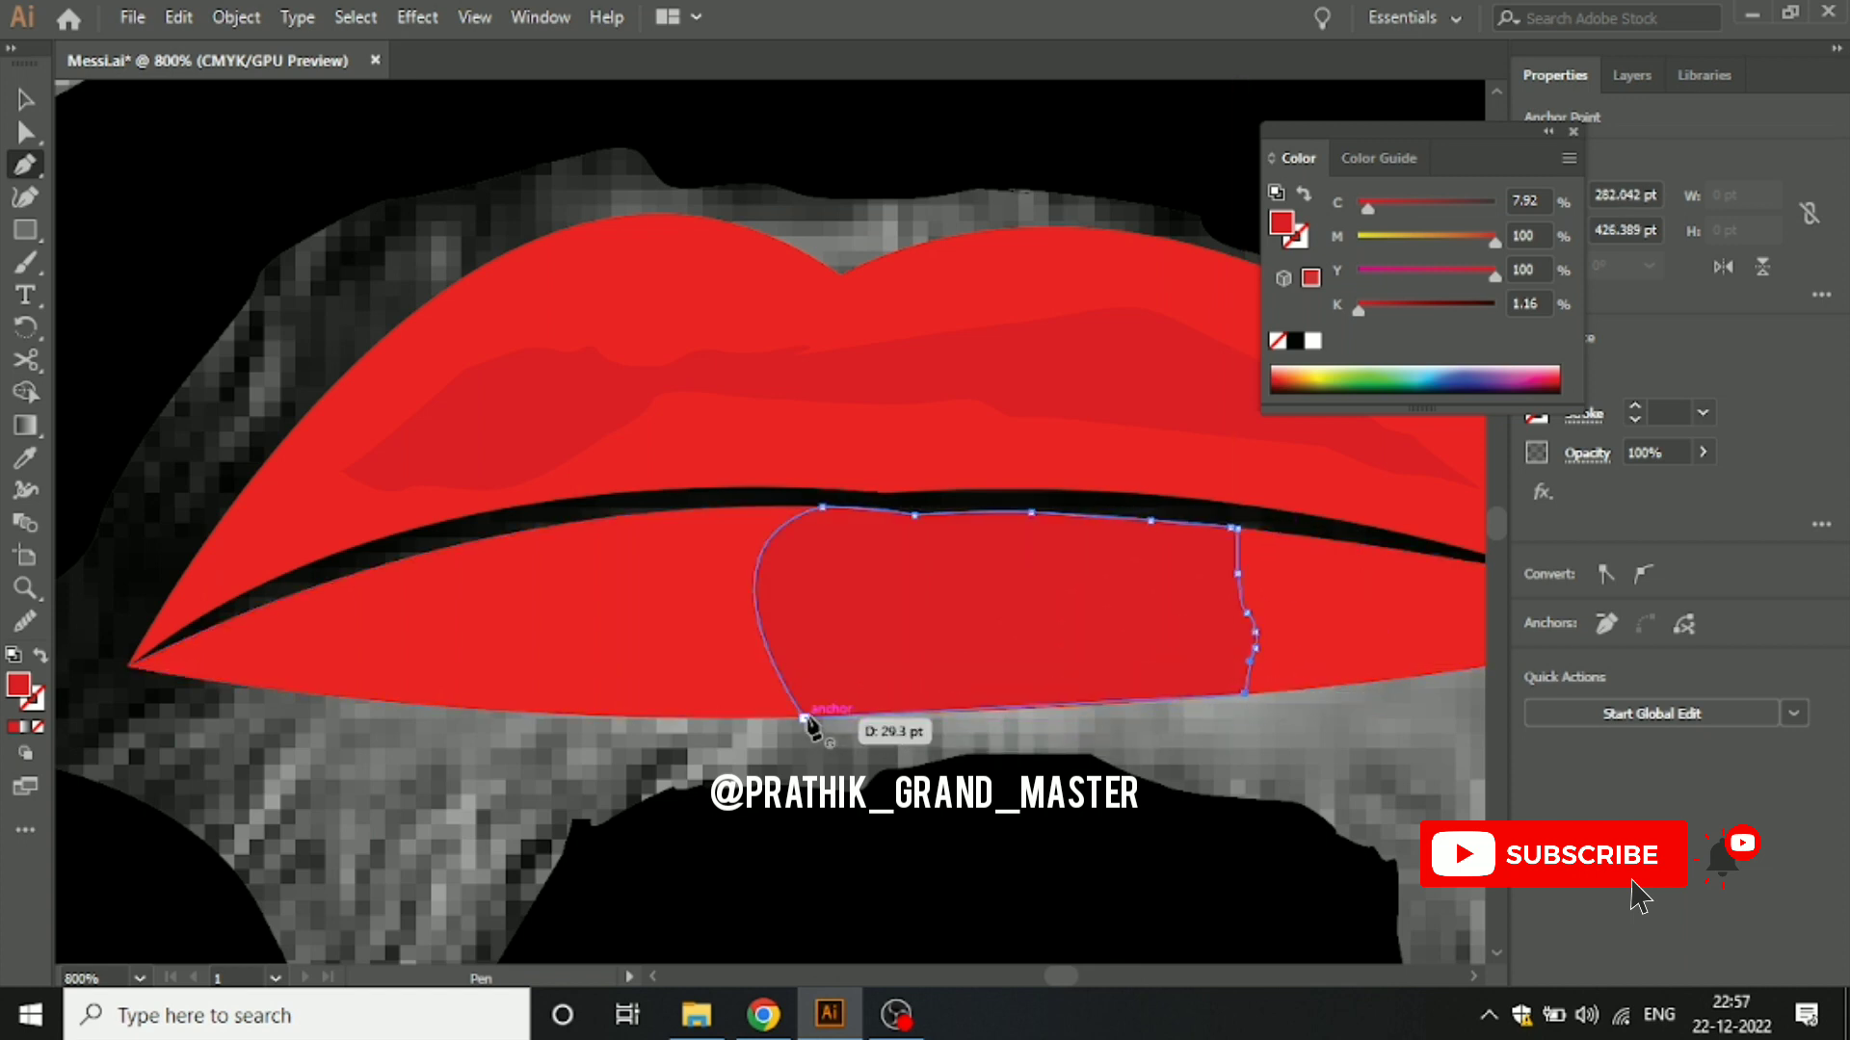
left_click(807, 718)
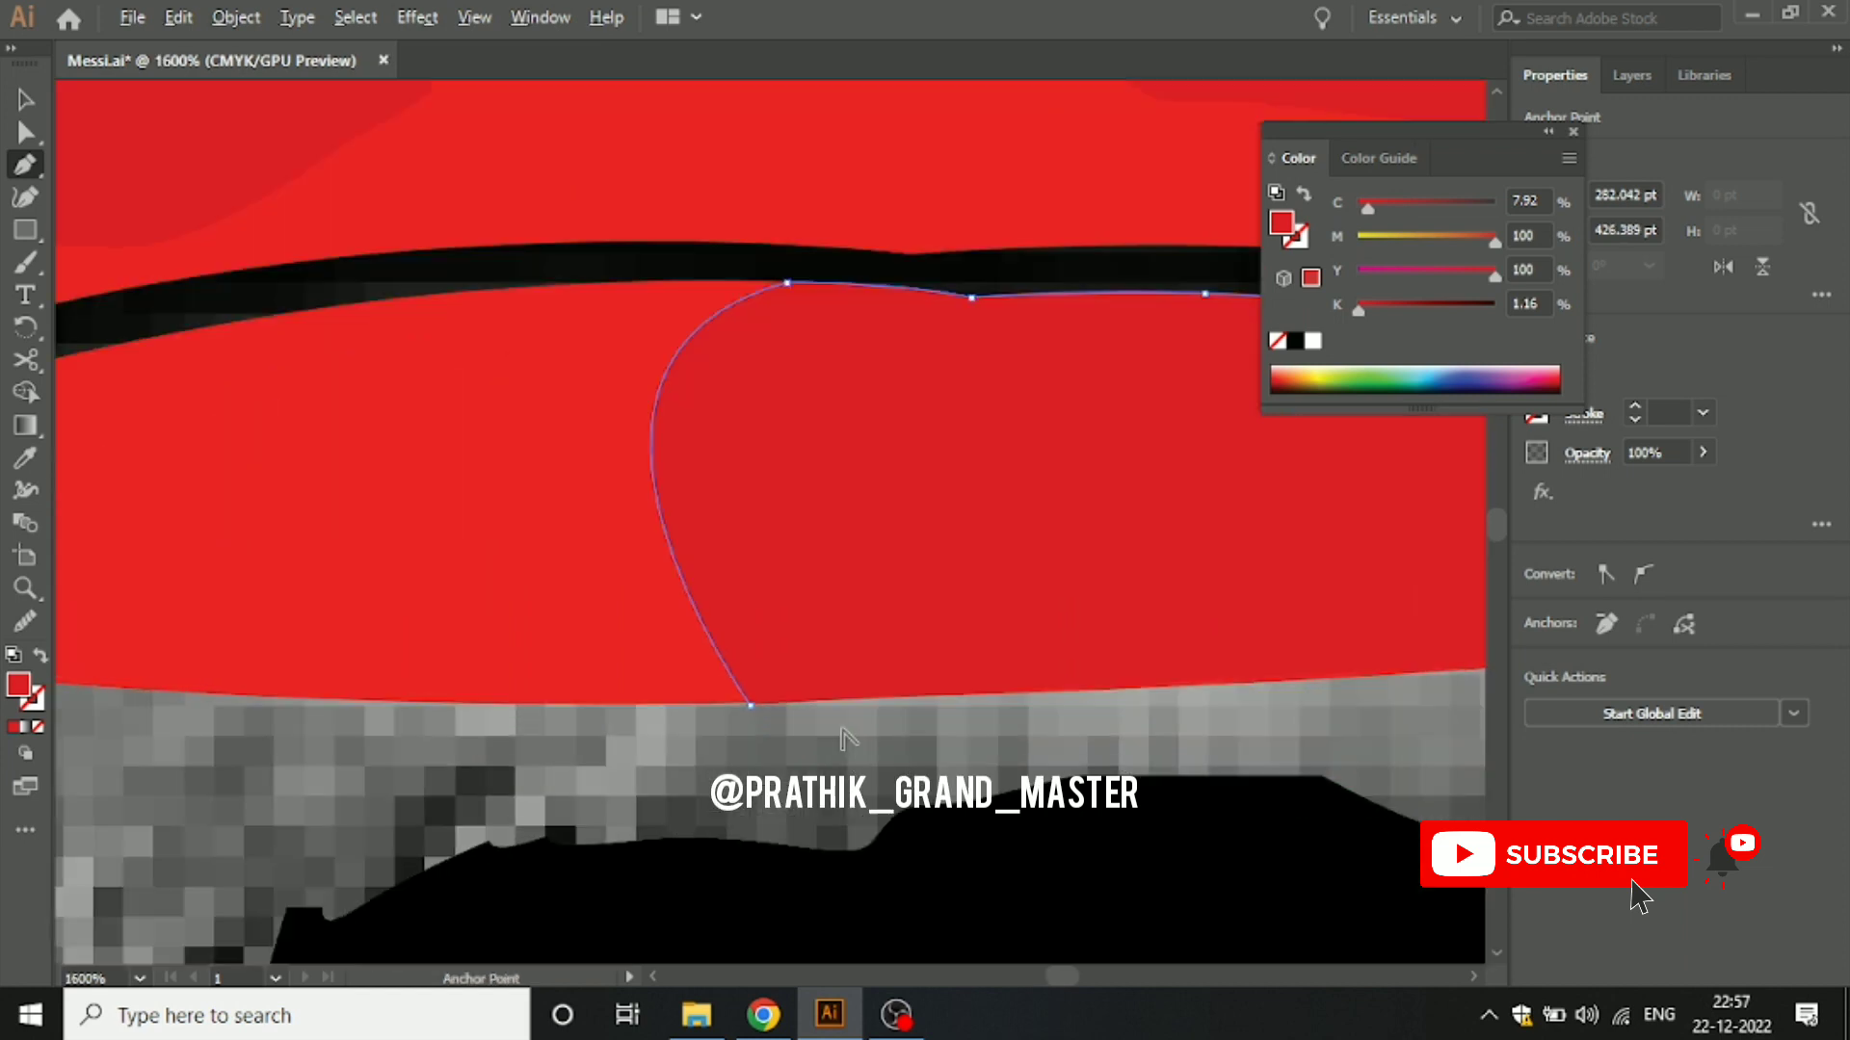
scroll(819, 718, "up", 2)
left_click_drag(856, 697, 264, 680)
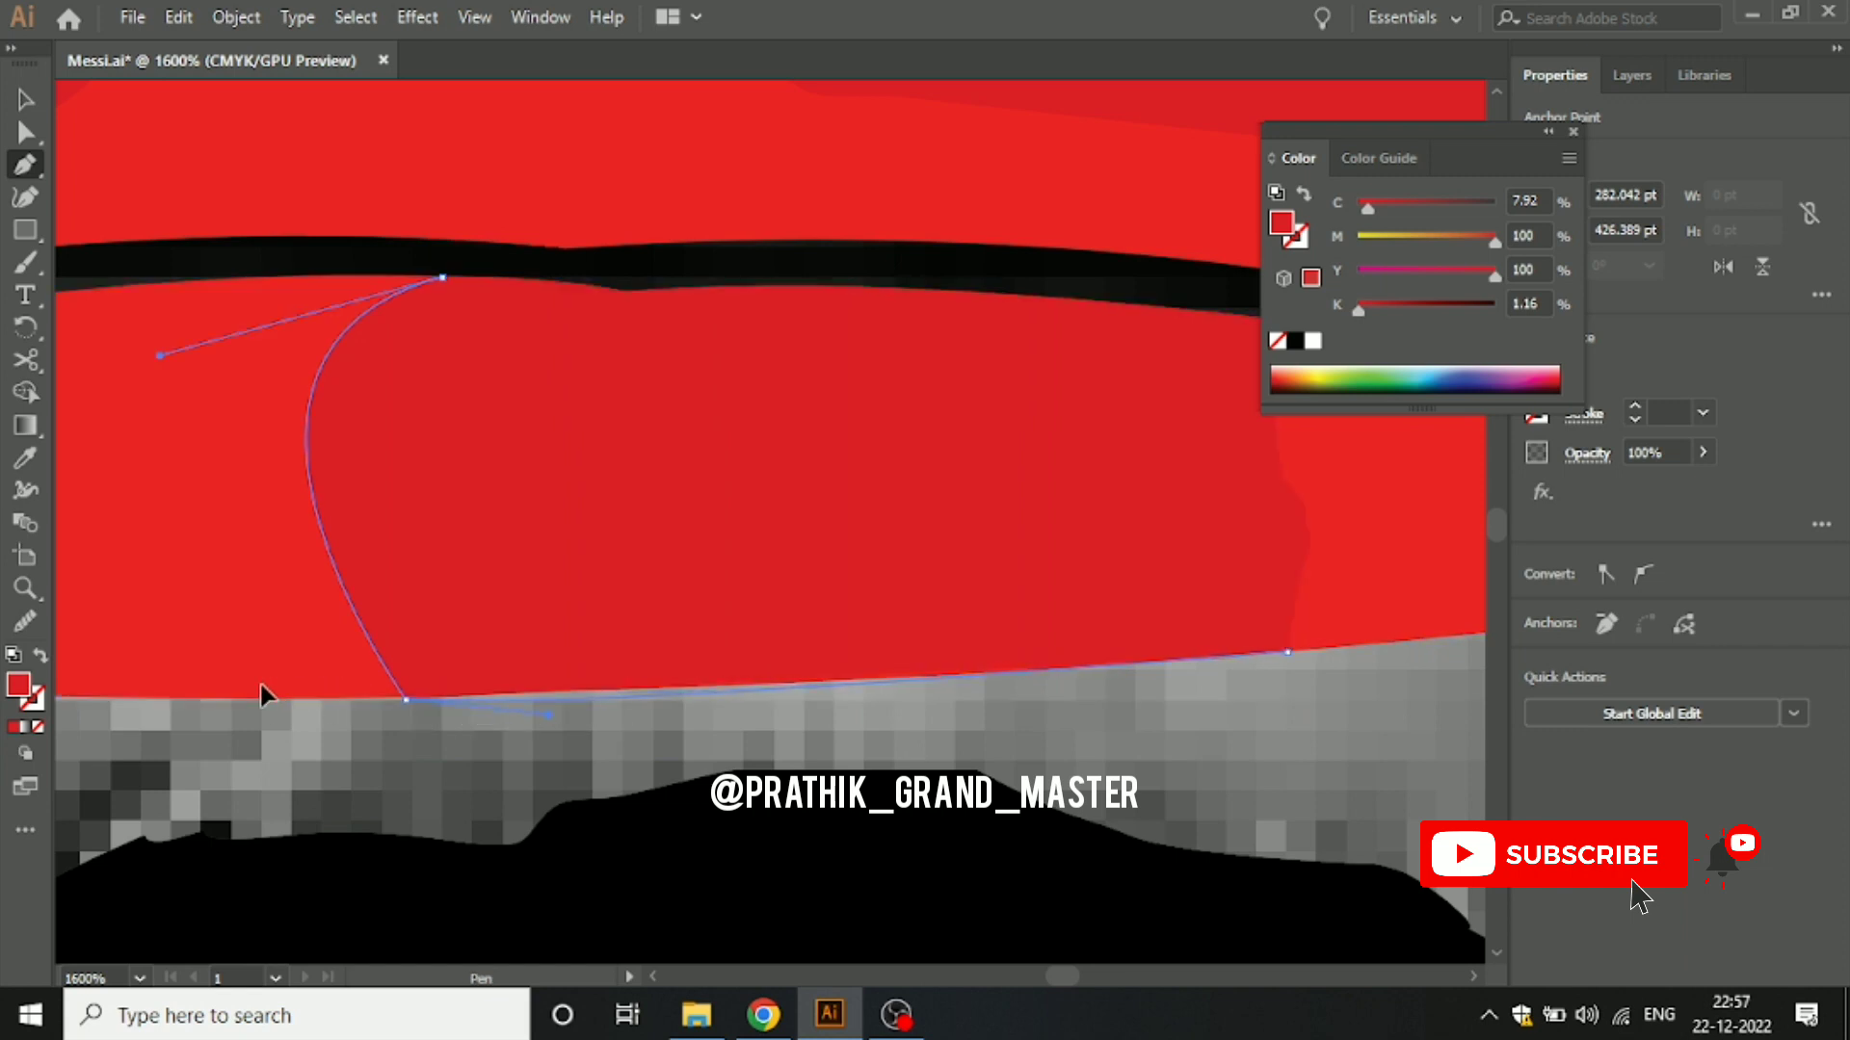
scroll(814, 649, "down", 2)
Step: Select the black beard shape and recentre the view on the face
left_click(26, 101)
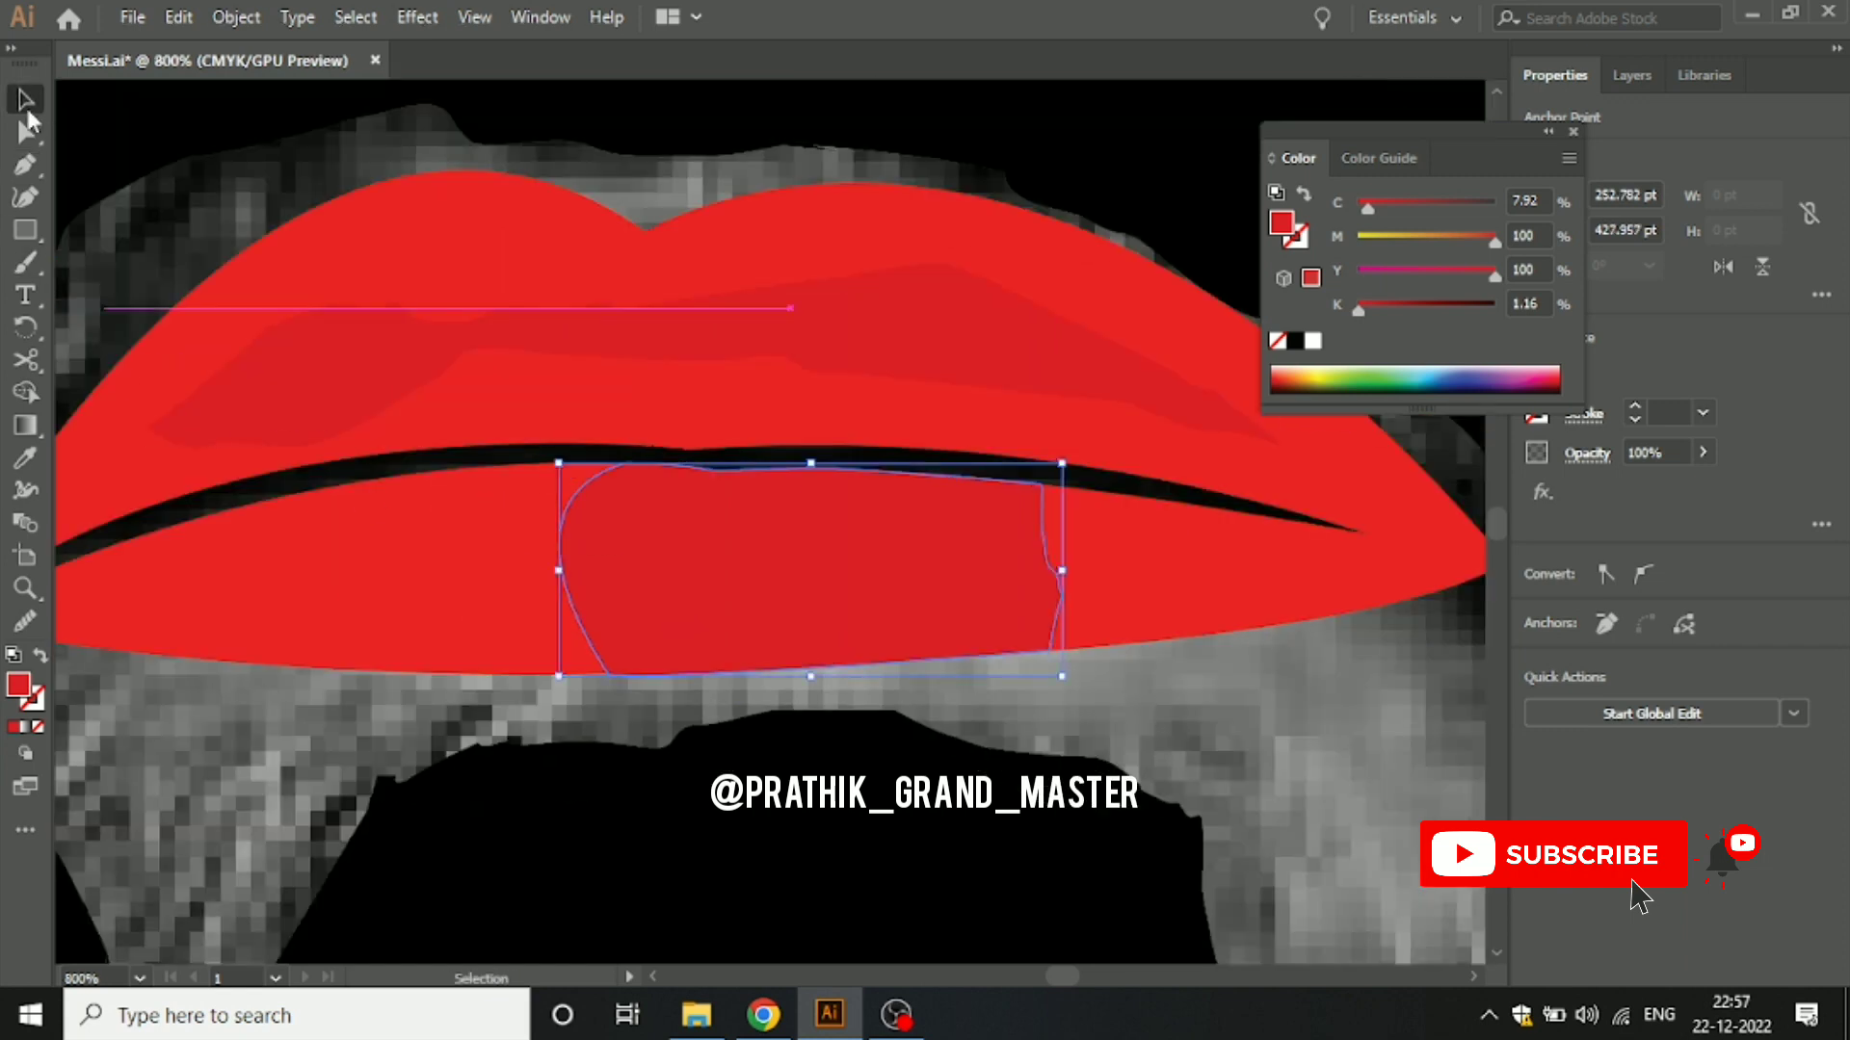
left_click(174, 156)
scroll(446, 479, "down", 3)
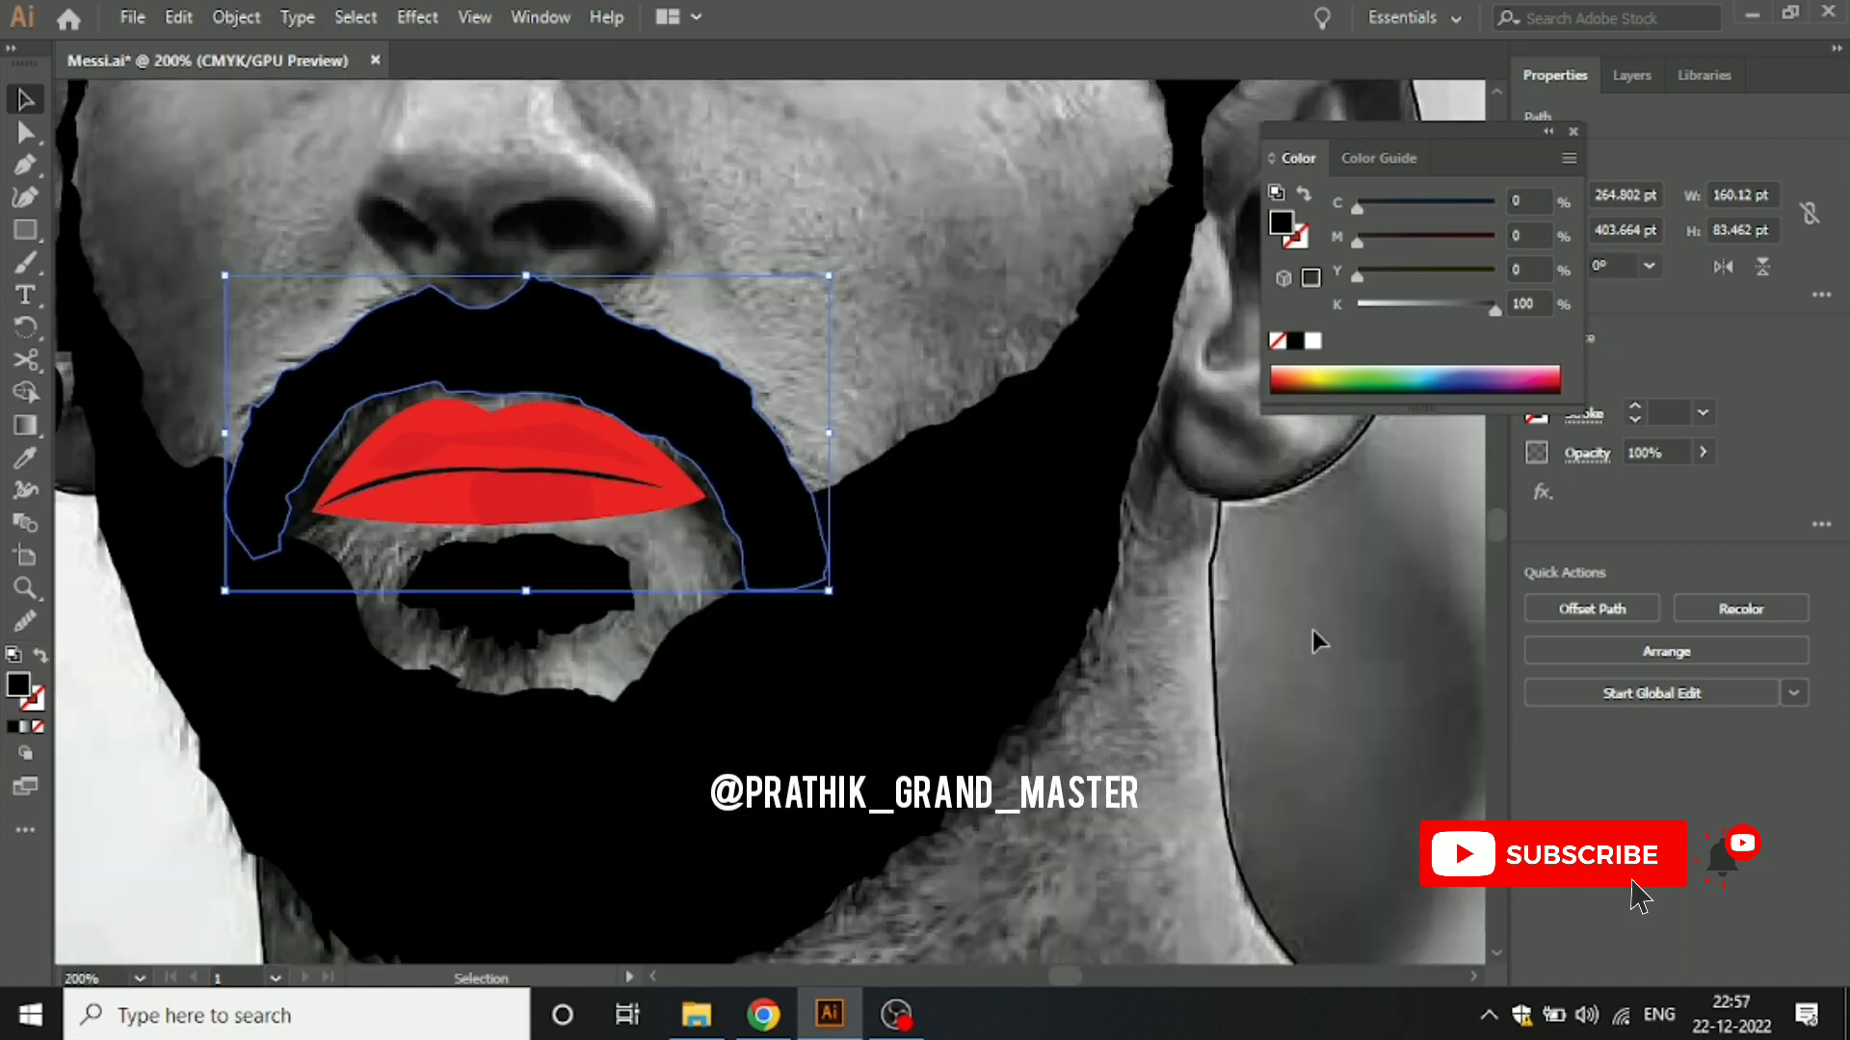
scroll(1308, 636, "down", 3)
scroll(1303, 630, "up", 3)
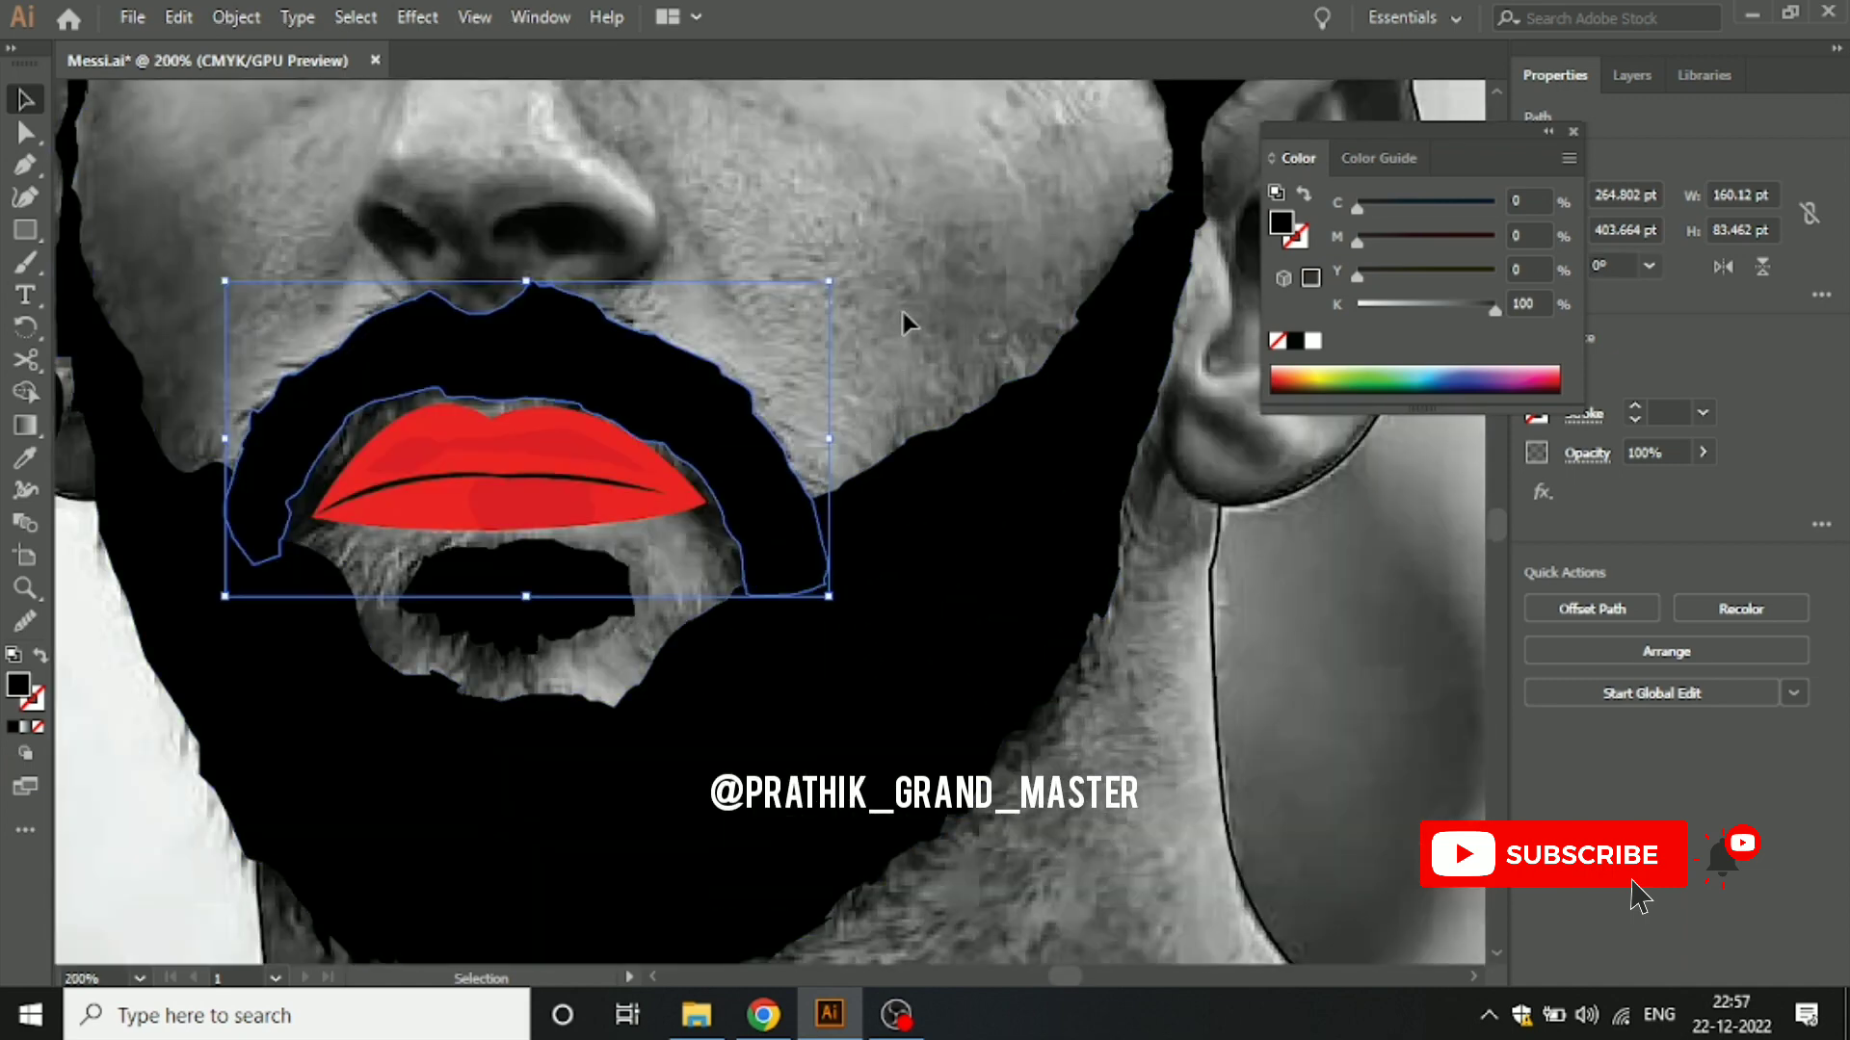
left_click_drag(906, 322, 1040, 289)
Step: Deselect the beard and ready an unfilled Pen path with the upper face in view
left_click(108, 665)
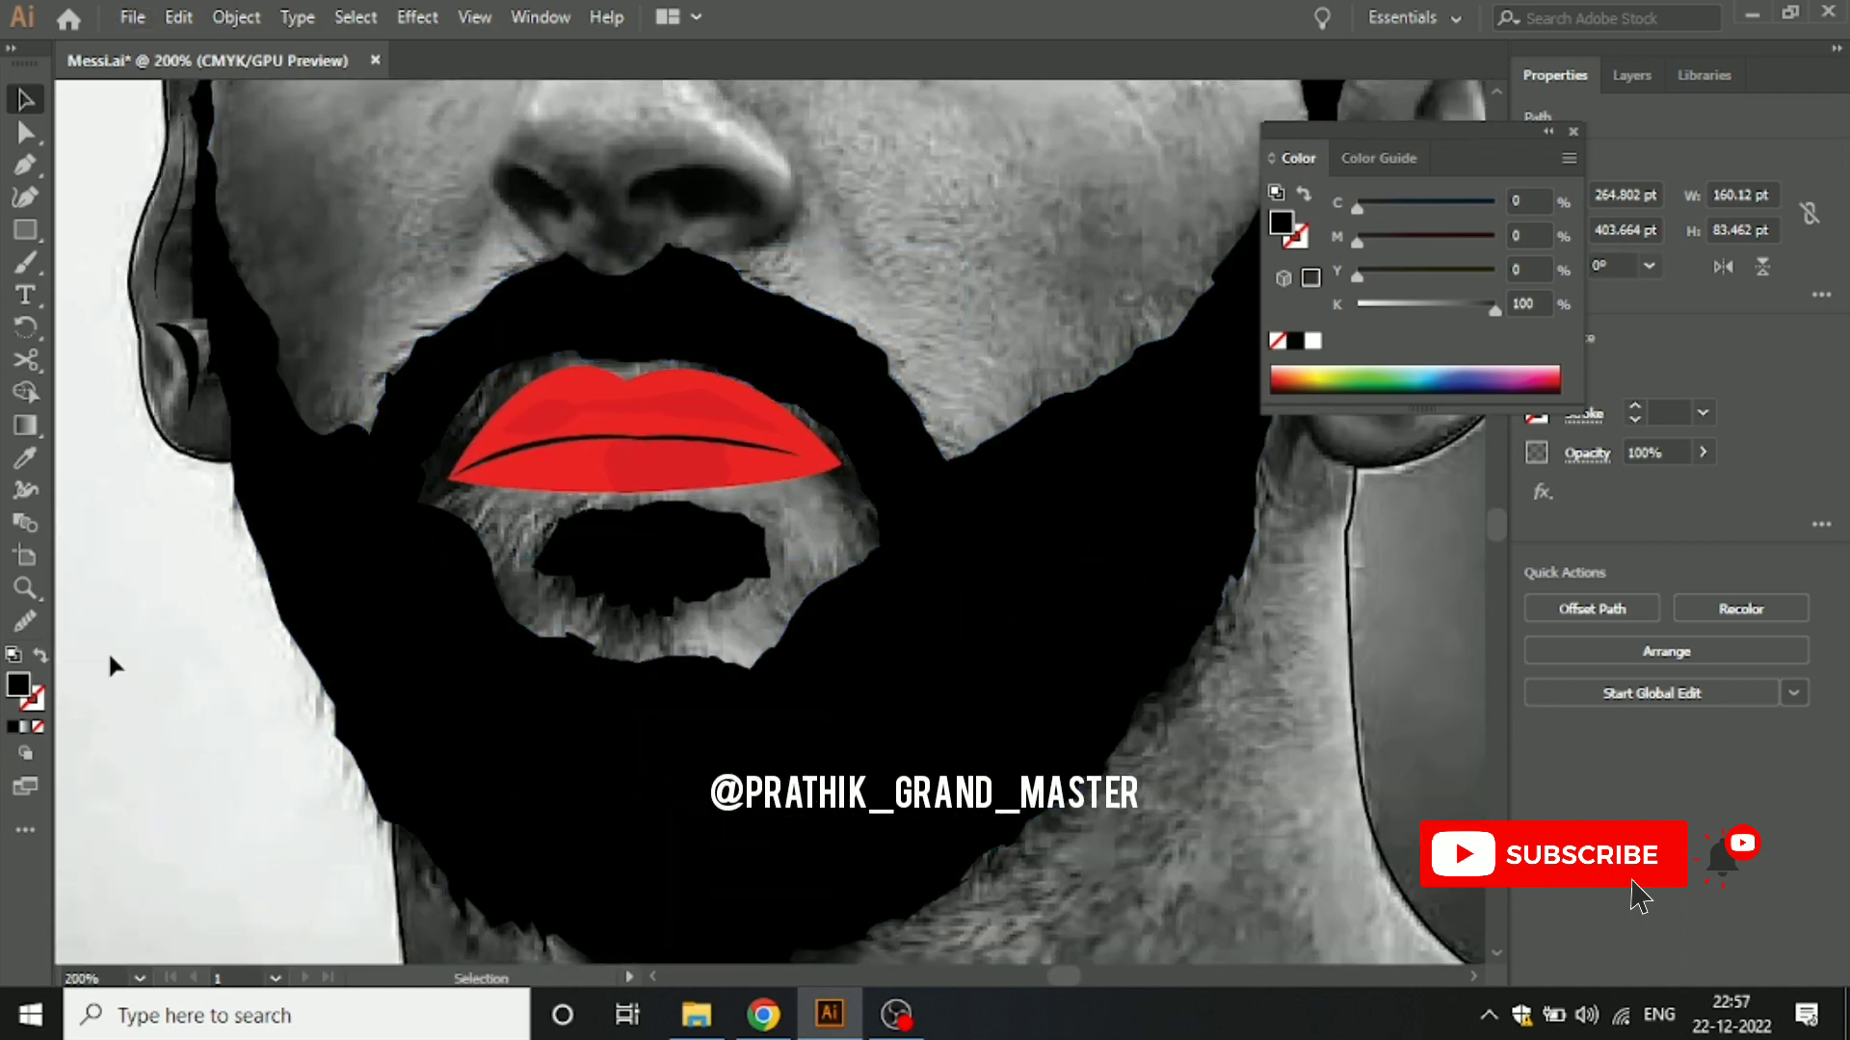
key("p")
scroll(495, 516, "up", 2)
scroll(556, 530, "up", 1)
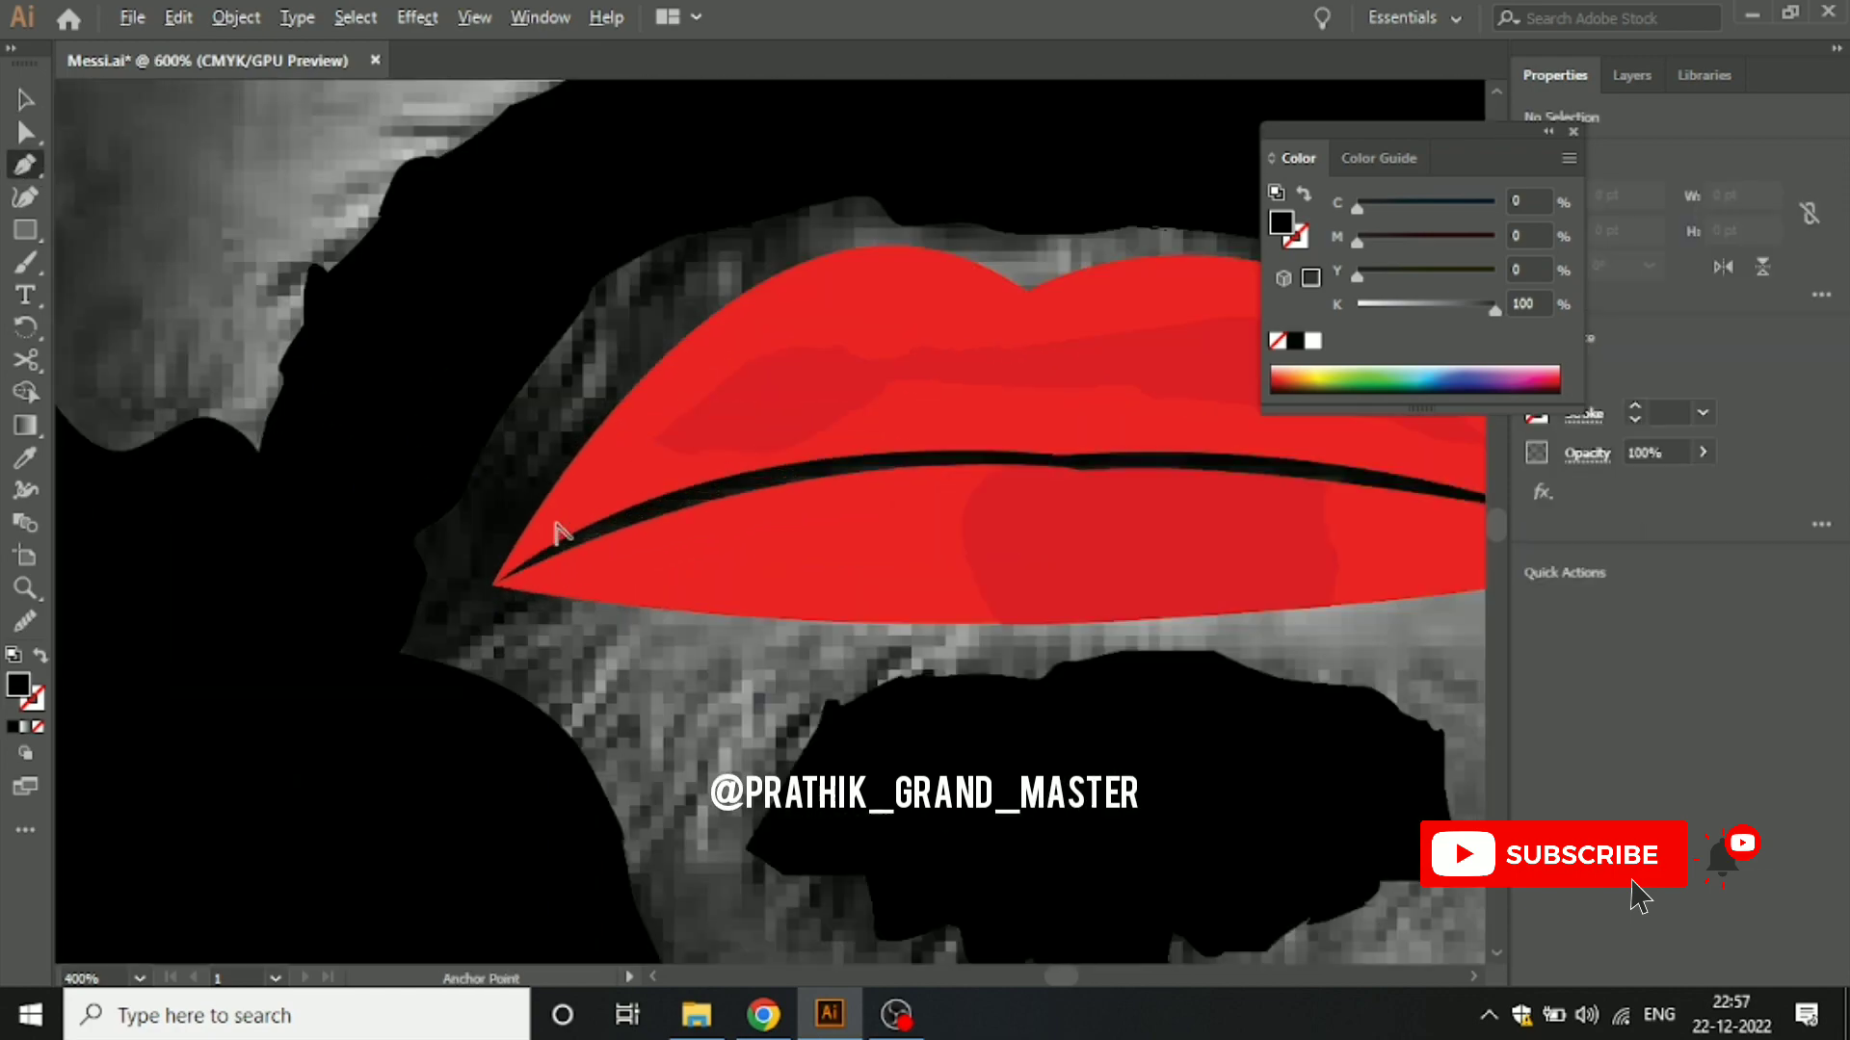
scroll(556, 525, "up", 1)
scroll(549, 546, "down", 3)
scroll(598, 468, "down", 2)
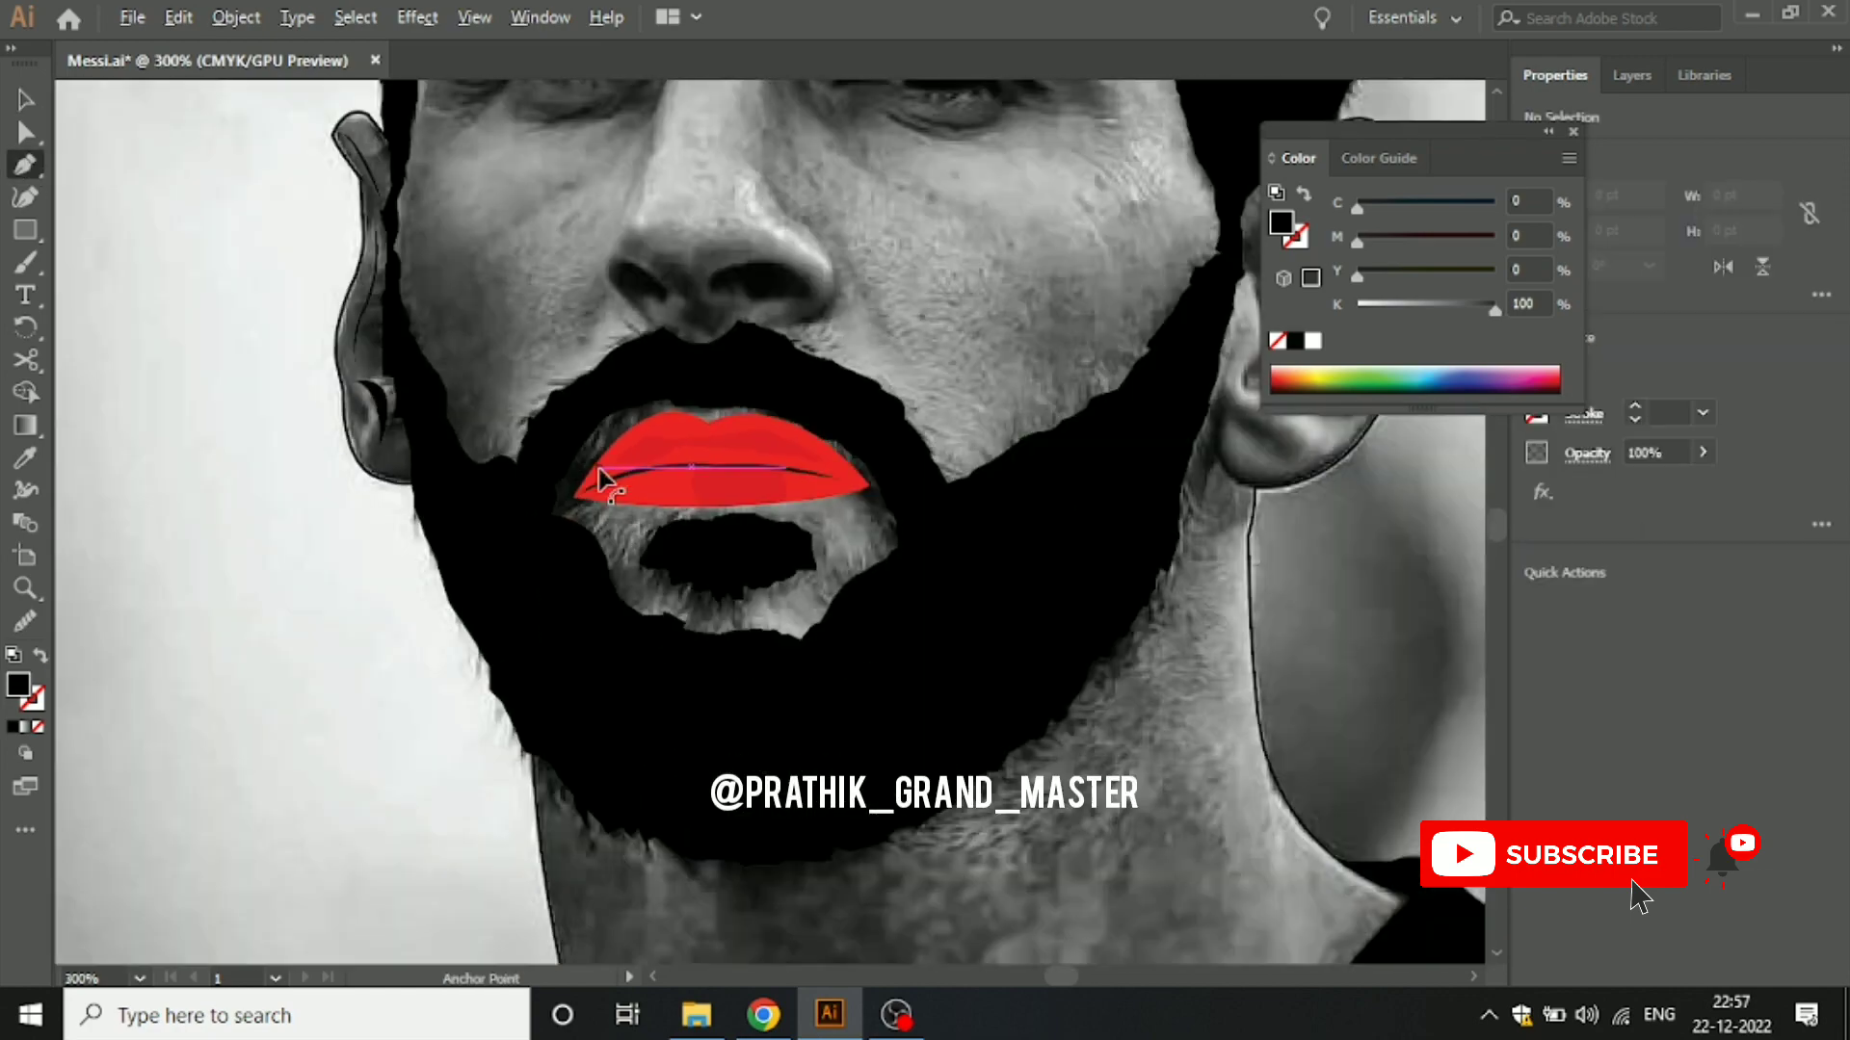
scroll(598, 468, "down", 1)
left_click_drag(714, 590, 714, 679)
scroll(535, 578, "up", 1)
left_click(395, 643)
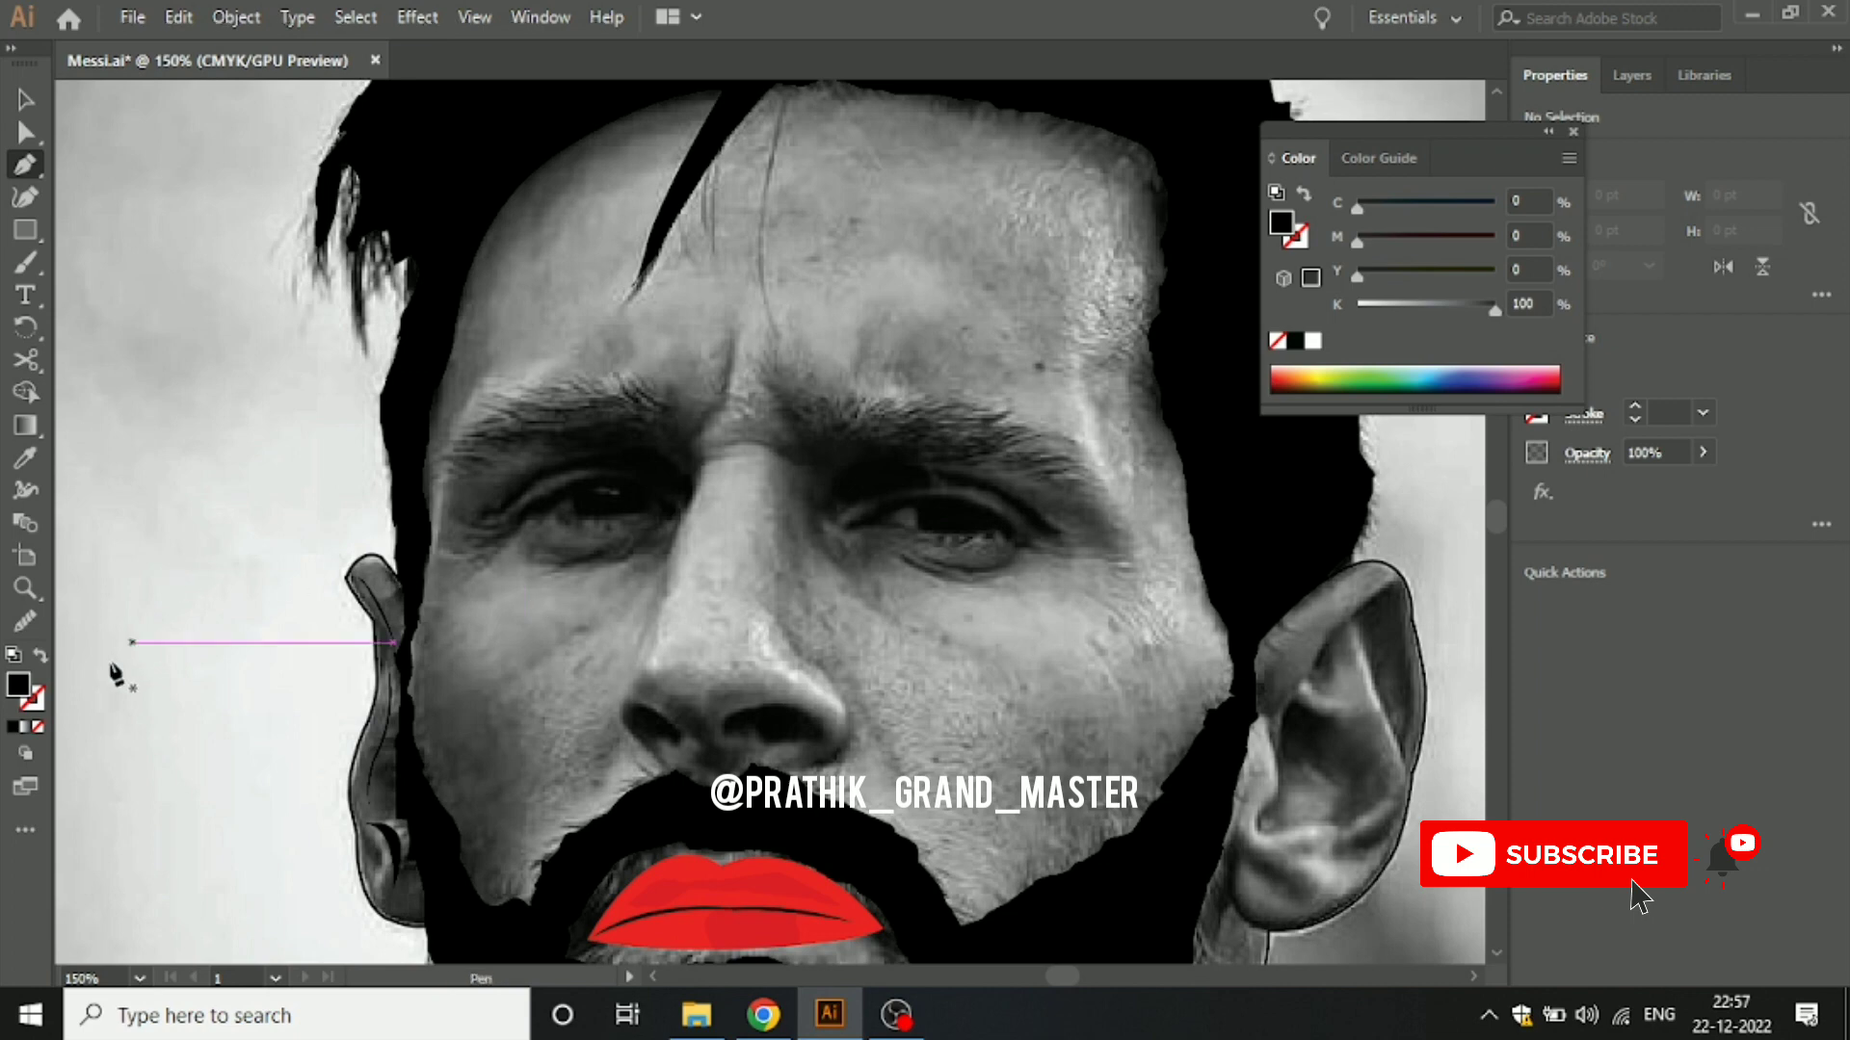
left_click(39, 727)
scroll(501, 566, "up", 1)
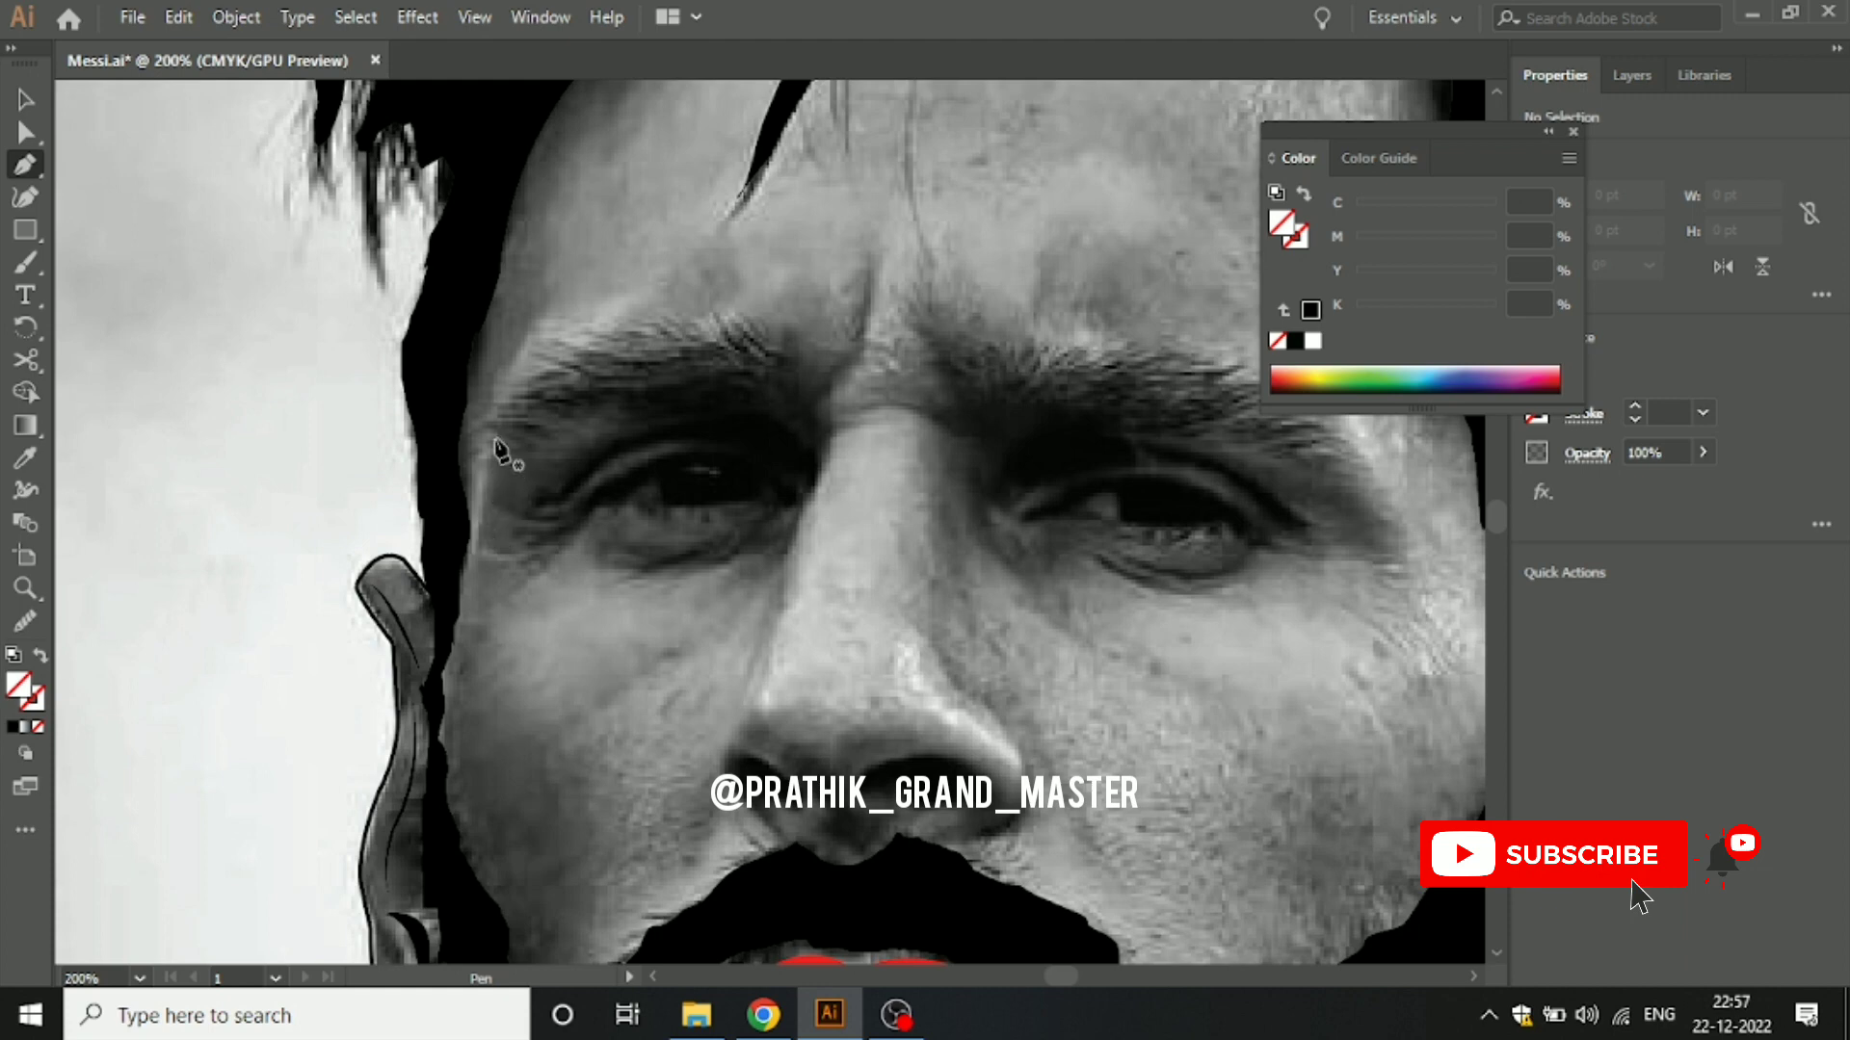
Step: Trace a thin closed strand along the left temple and fill it black
left_click(531, 314)
left_click(474, 511)
left_click(468, 602)
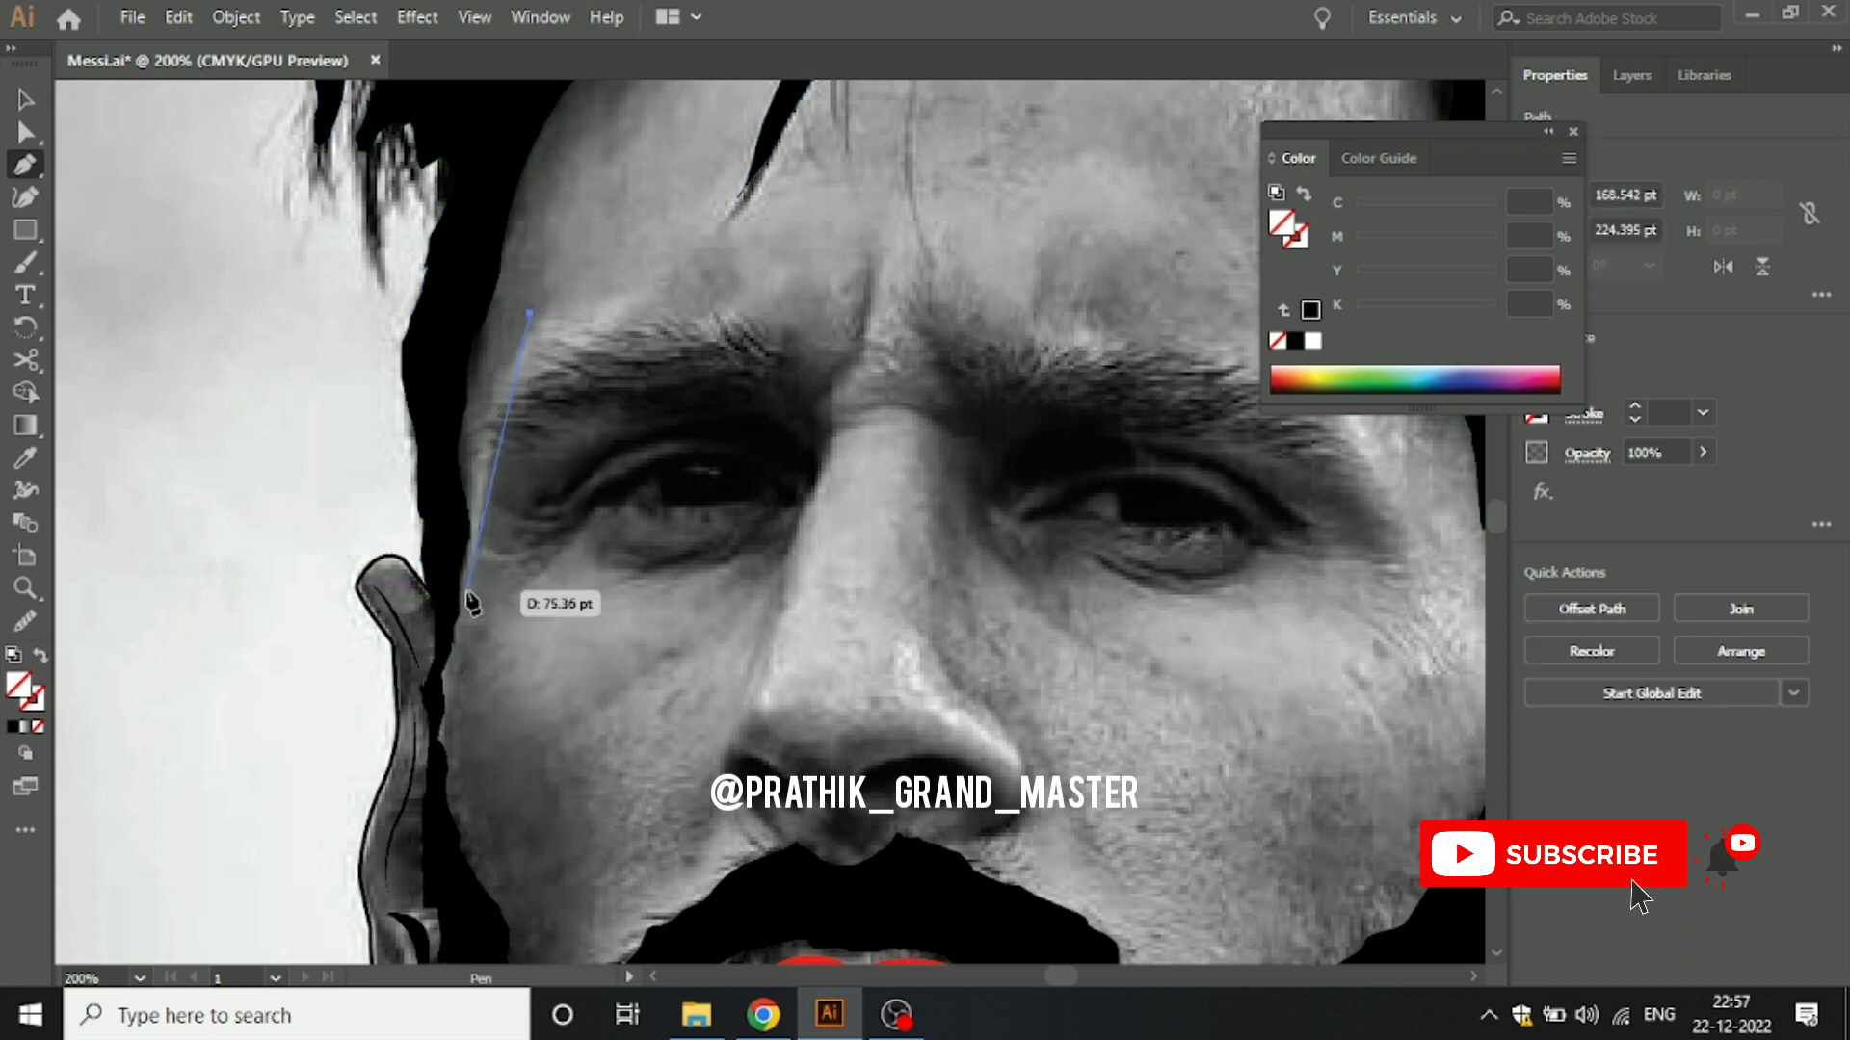
left_click(459, 693)
left_click_drag(460, 747, 531, 328)
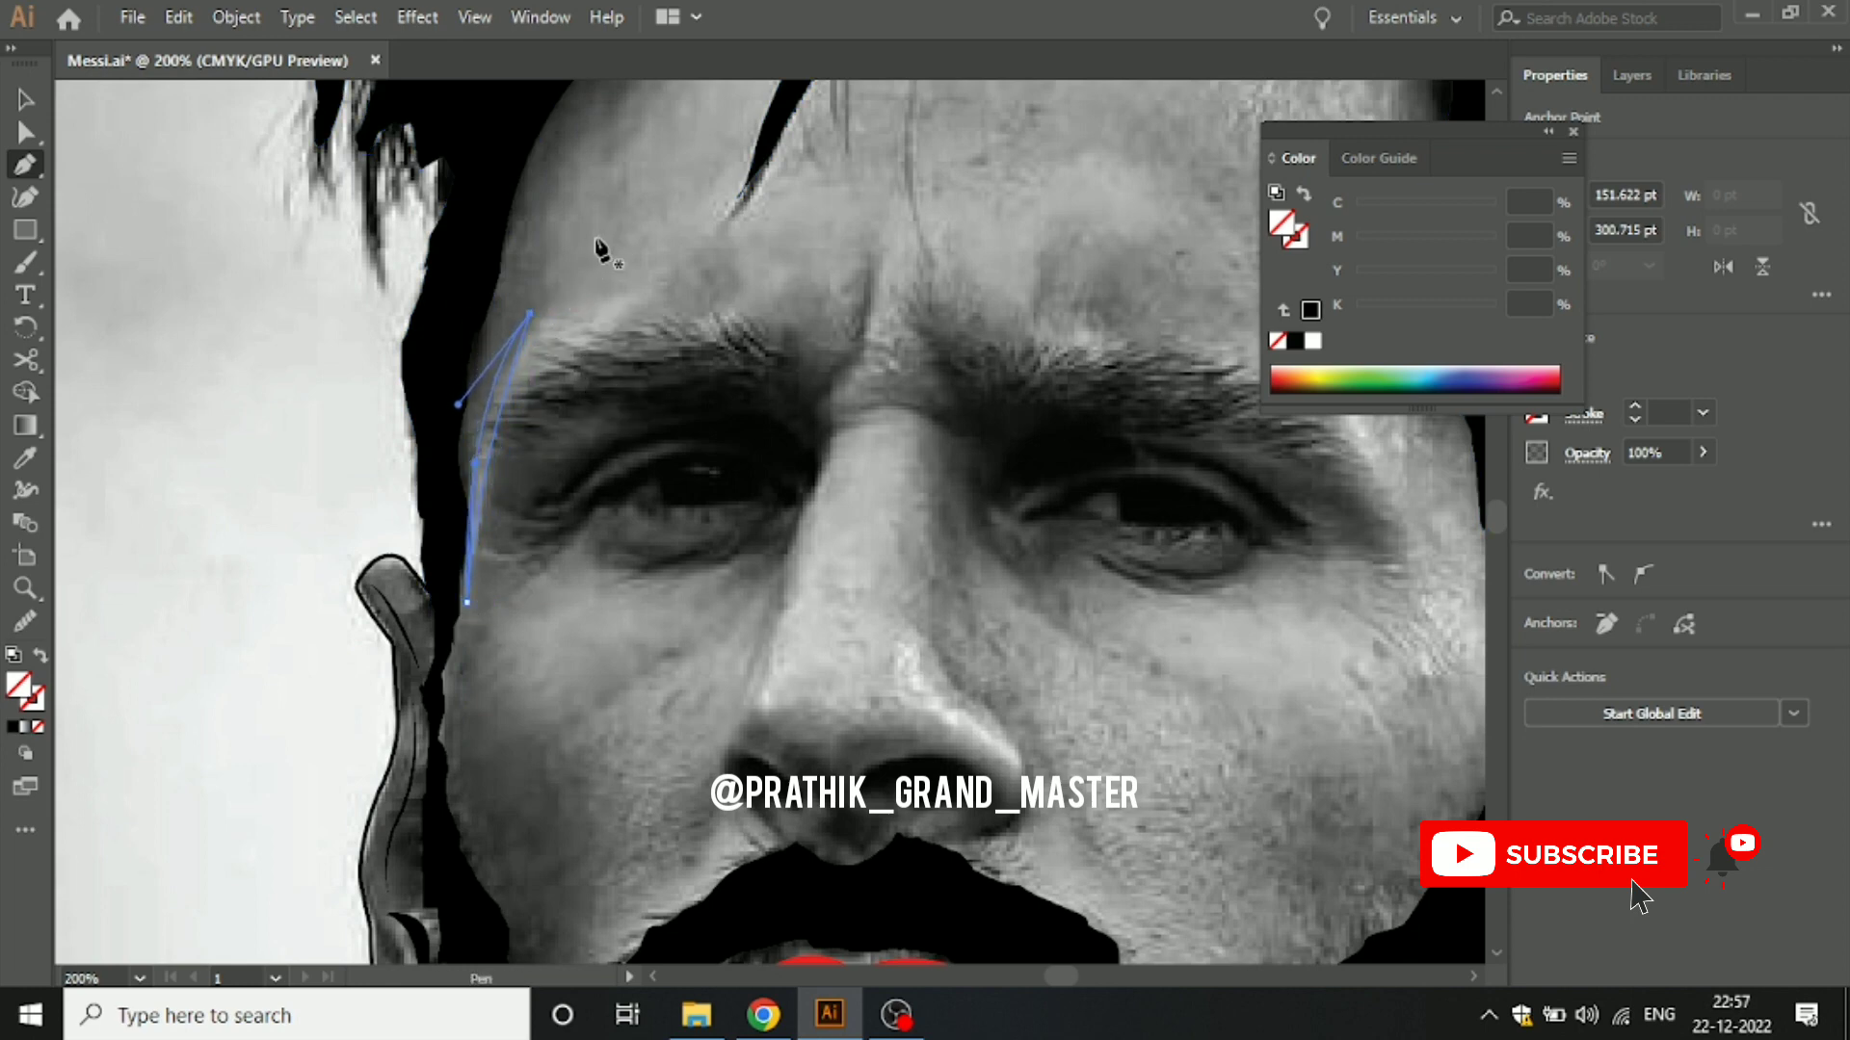
left_click(13, 726)
left_click(26, 99)
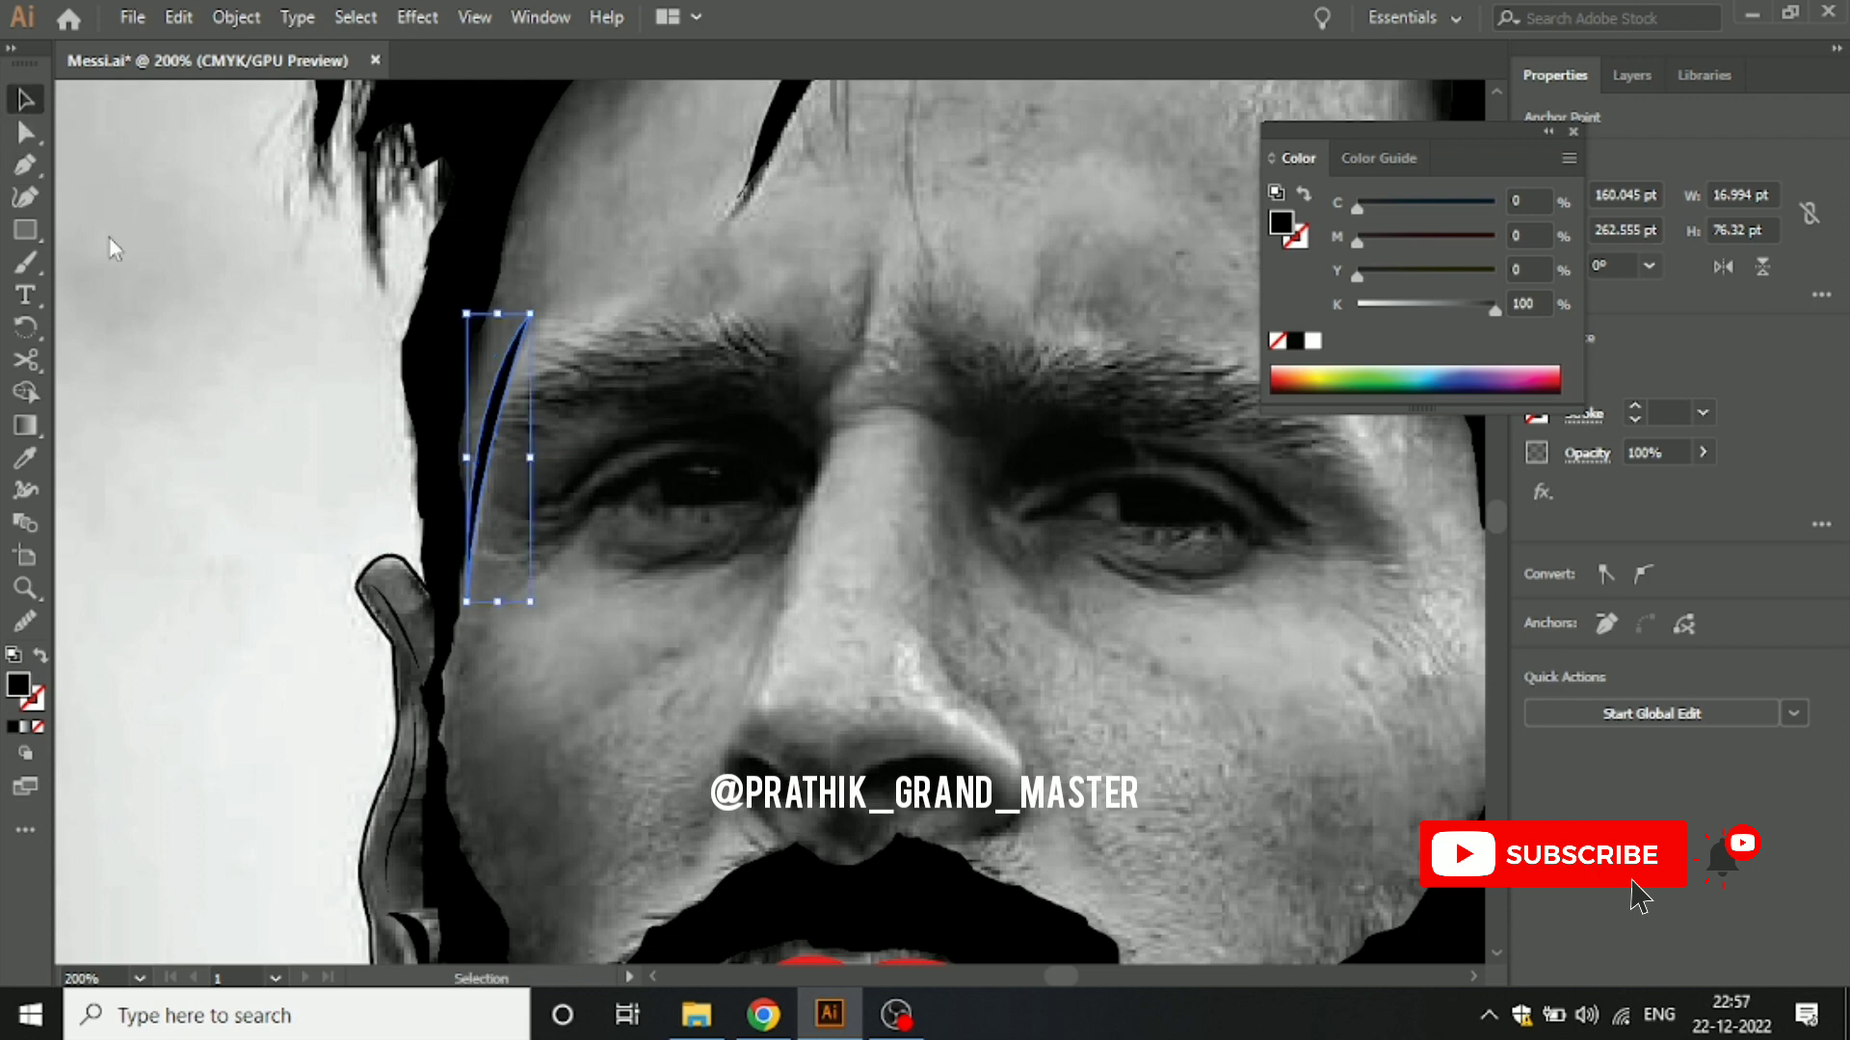
left_click(192, 448)
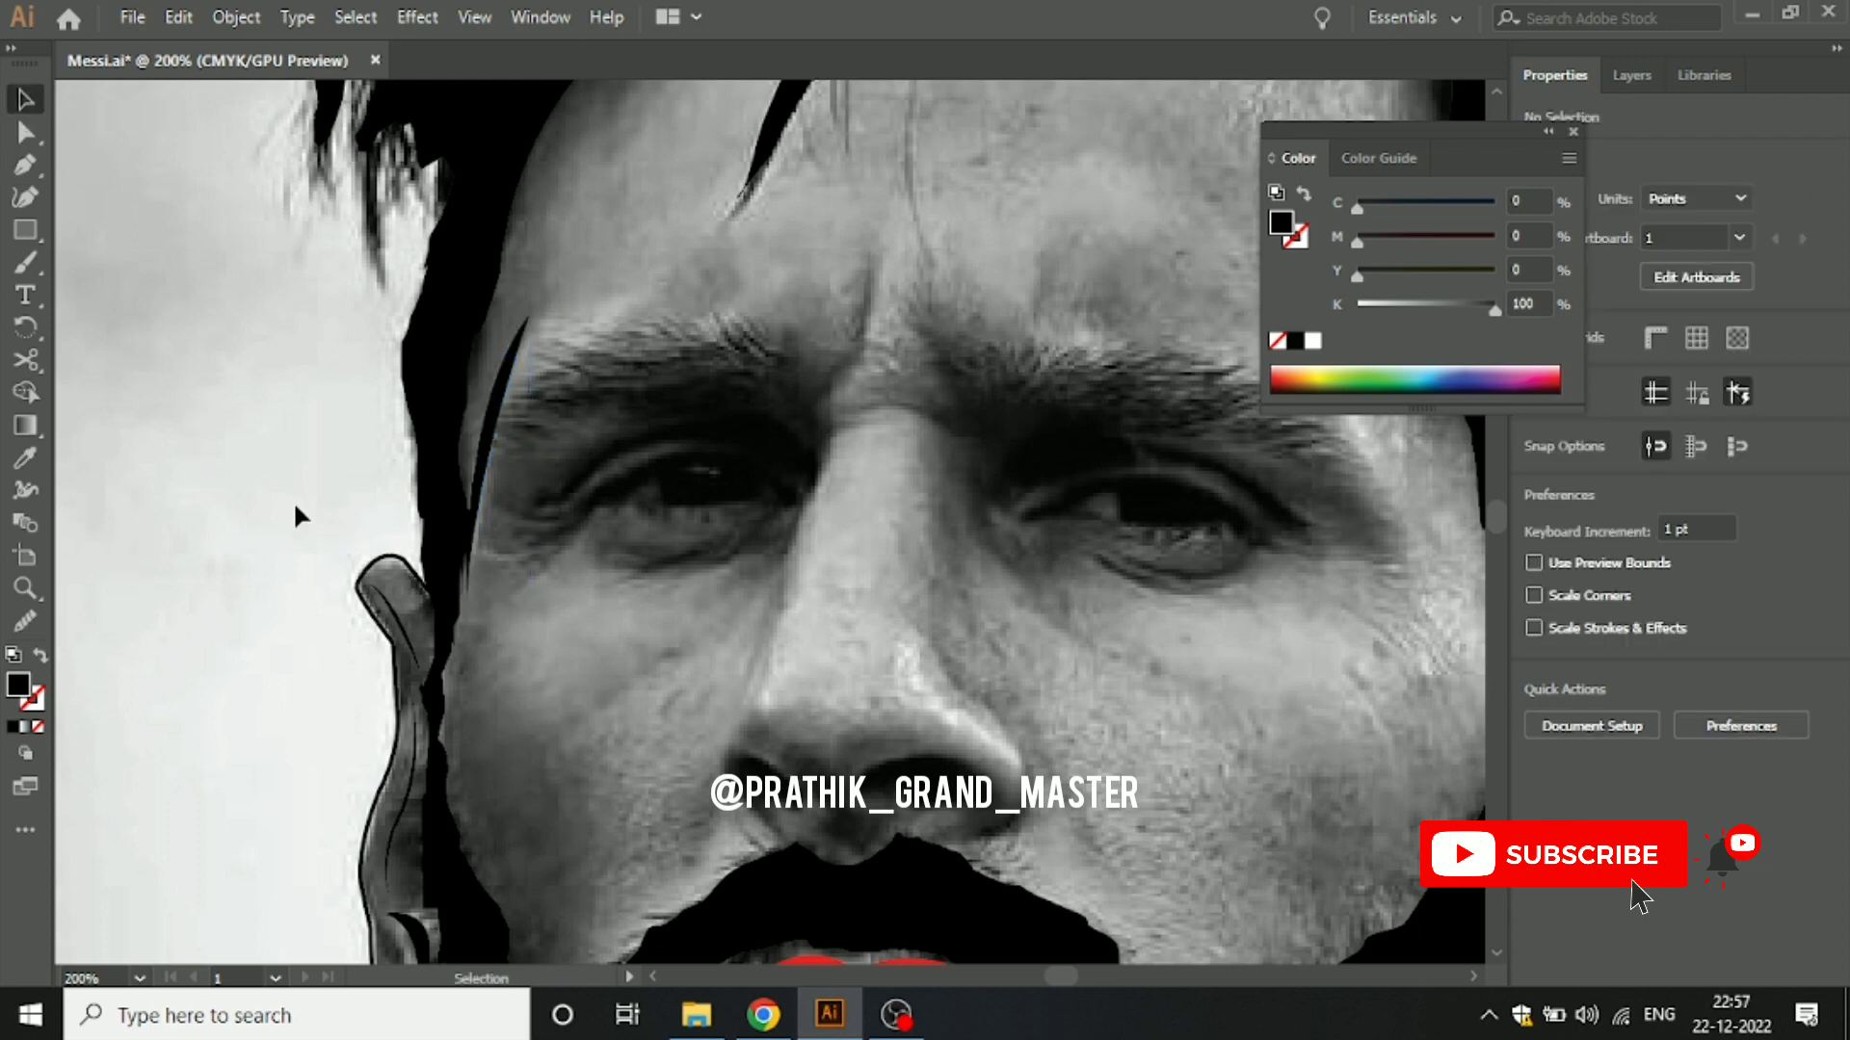
Step: Reshape the strand by moving its bottom and top anchors and pulling a curve handle
left_click(477, 503)
key("a")
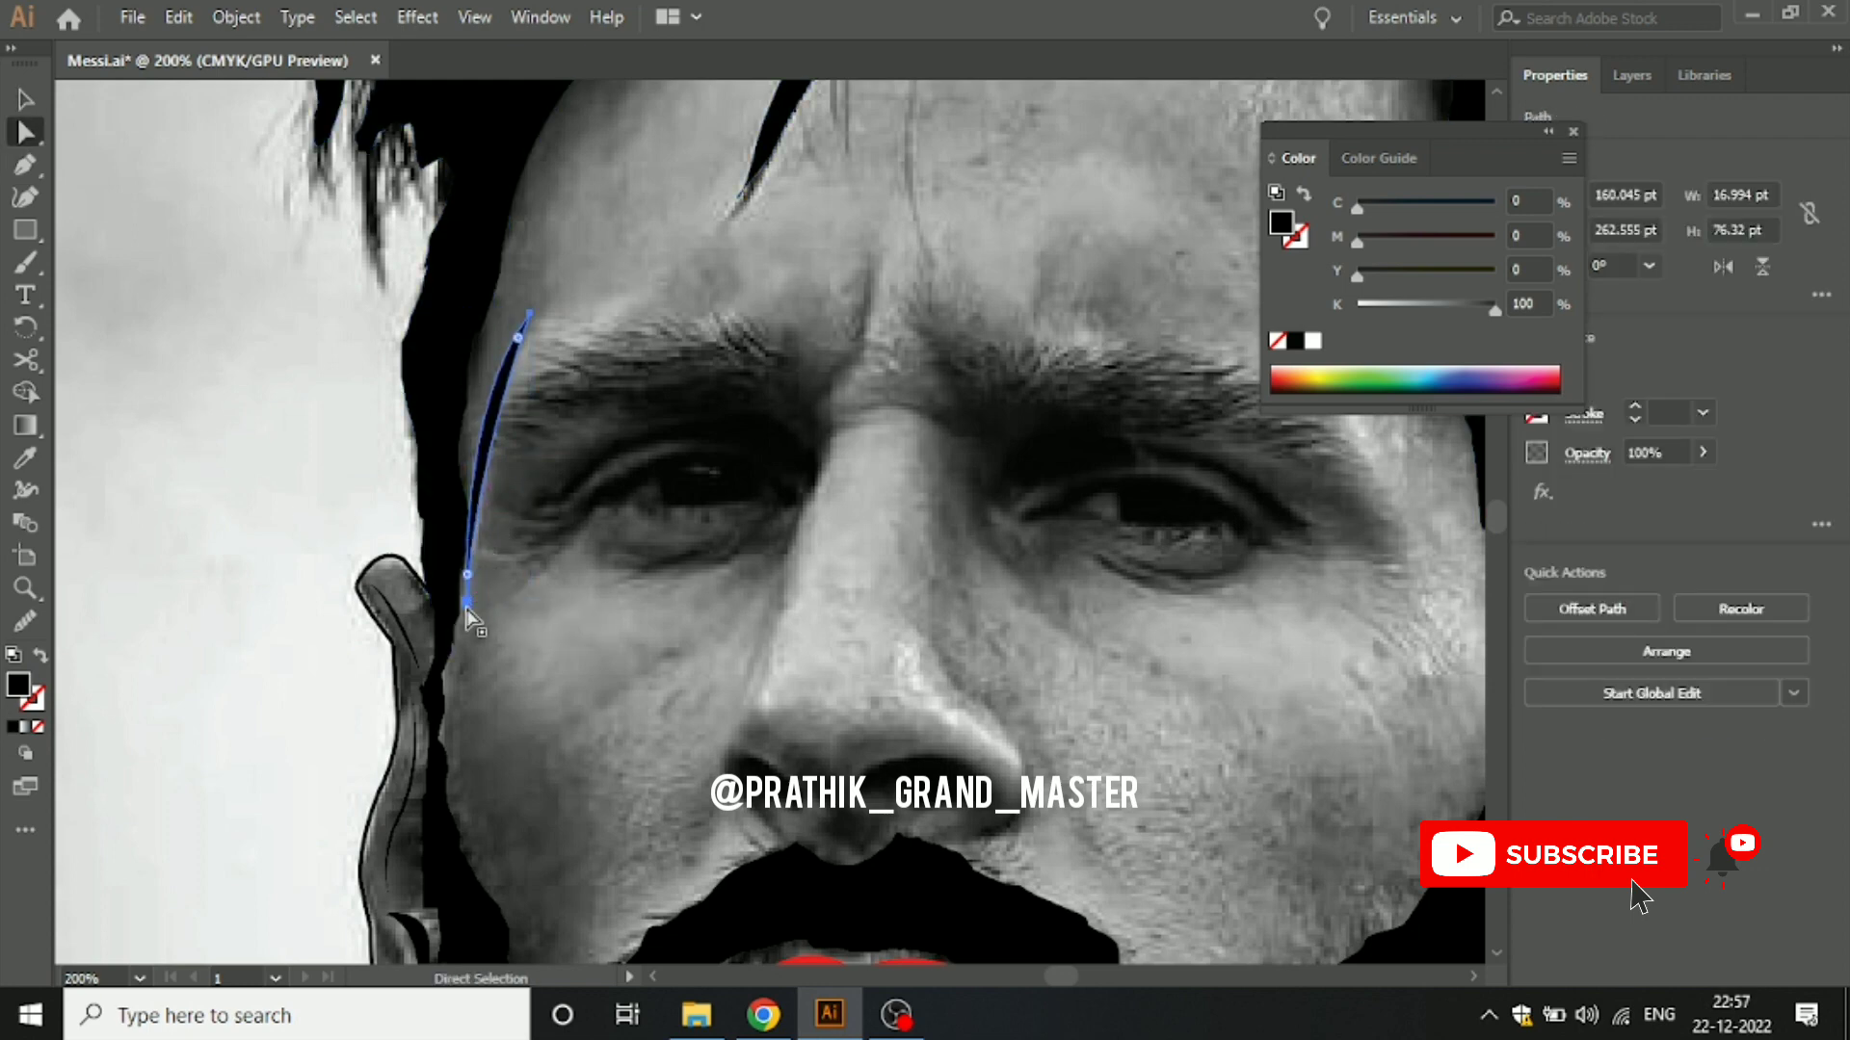
left_click_drag(468, 605, 452, 594)
left_click(310, 487)
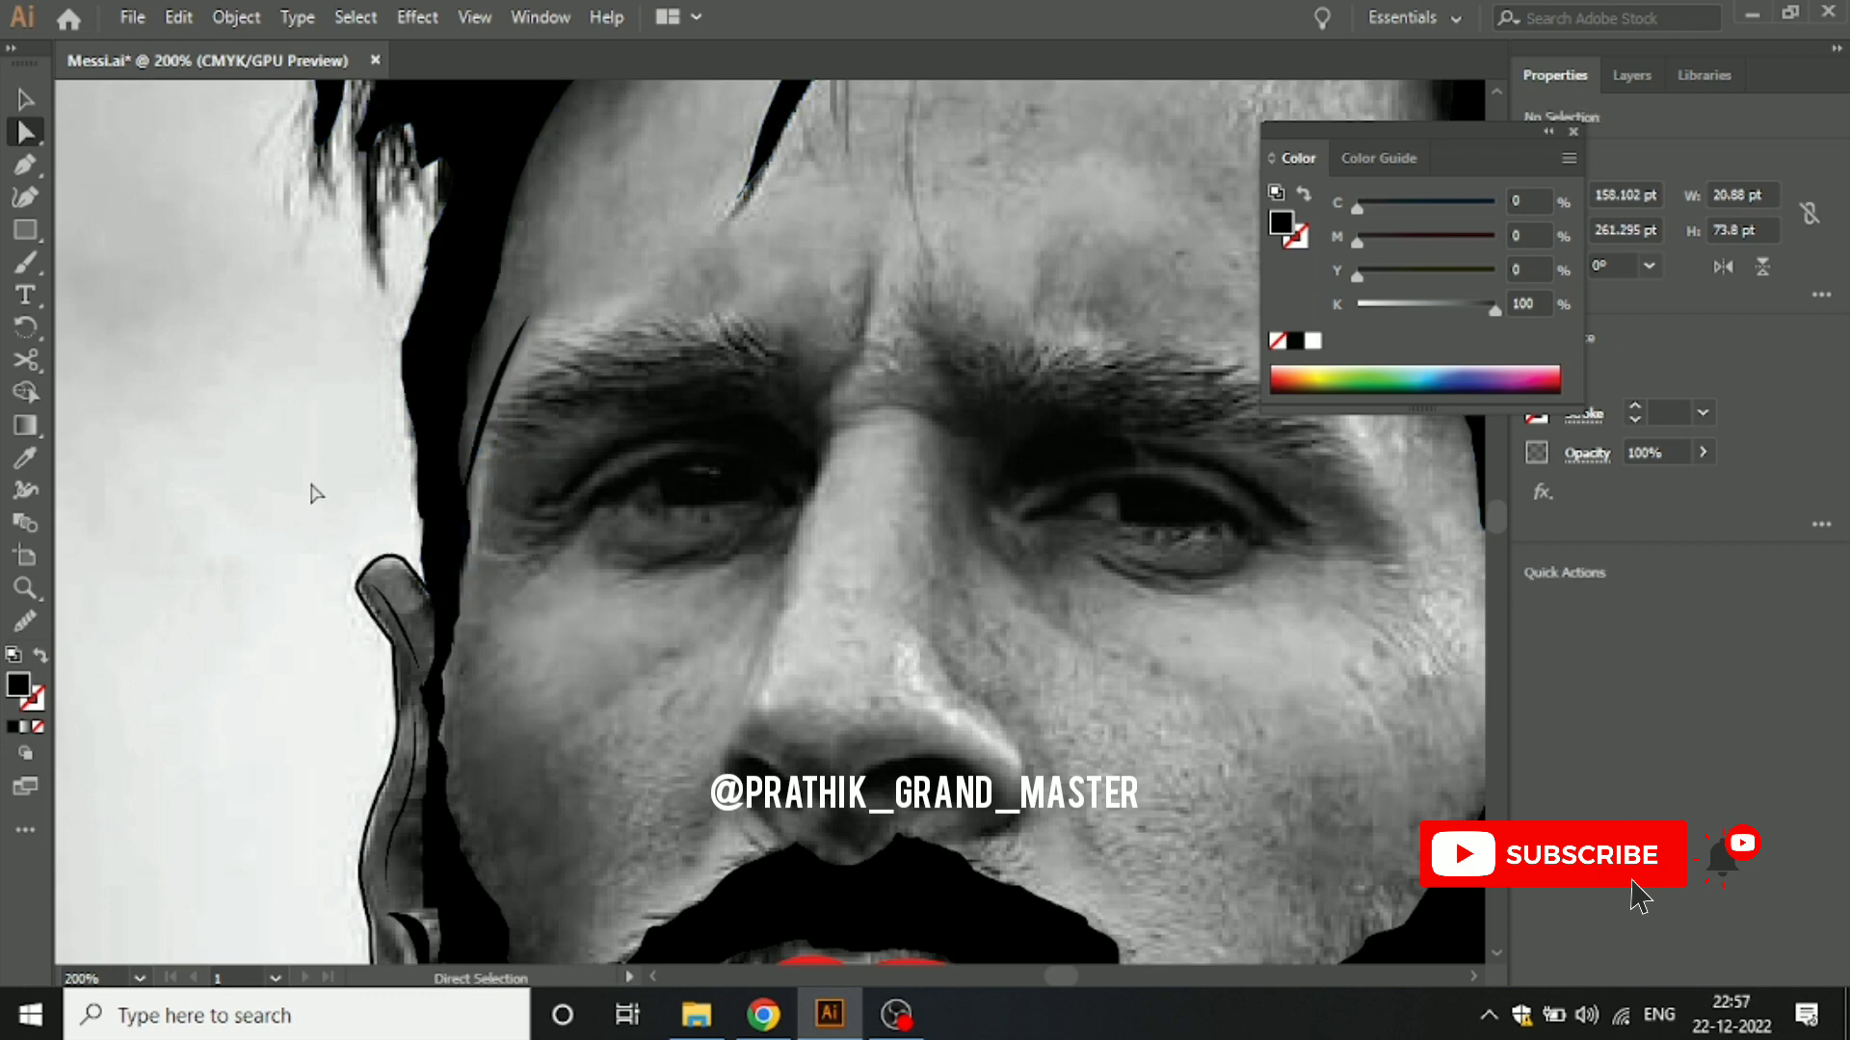
left_click(475, 443)
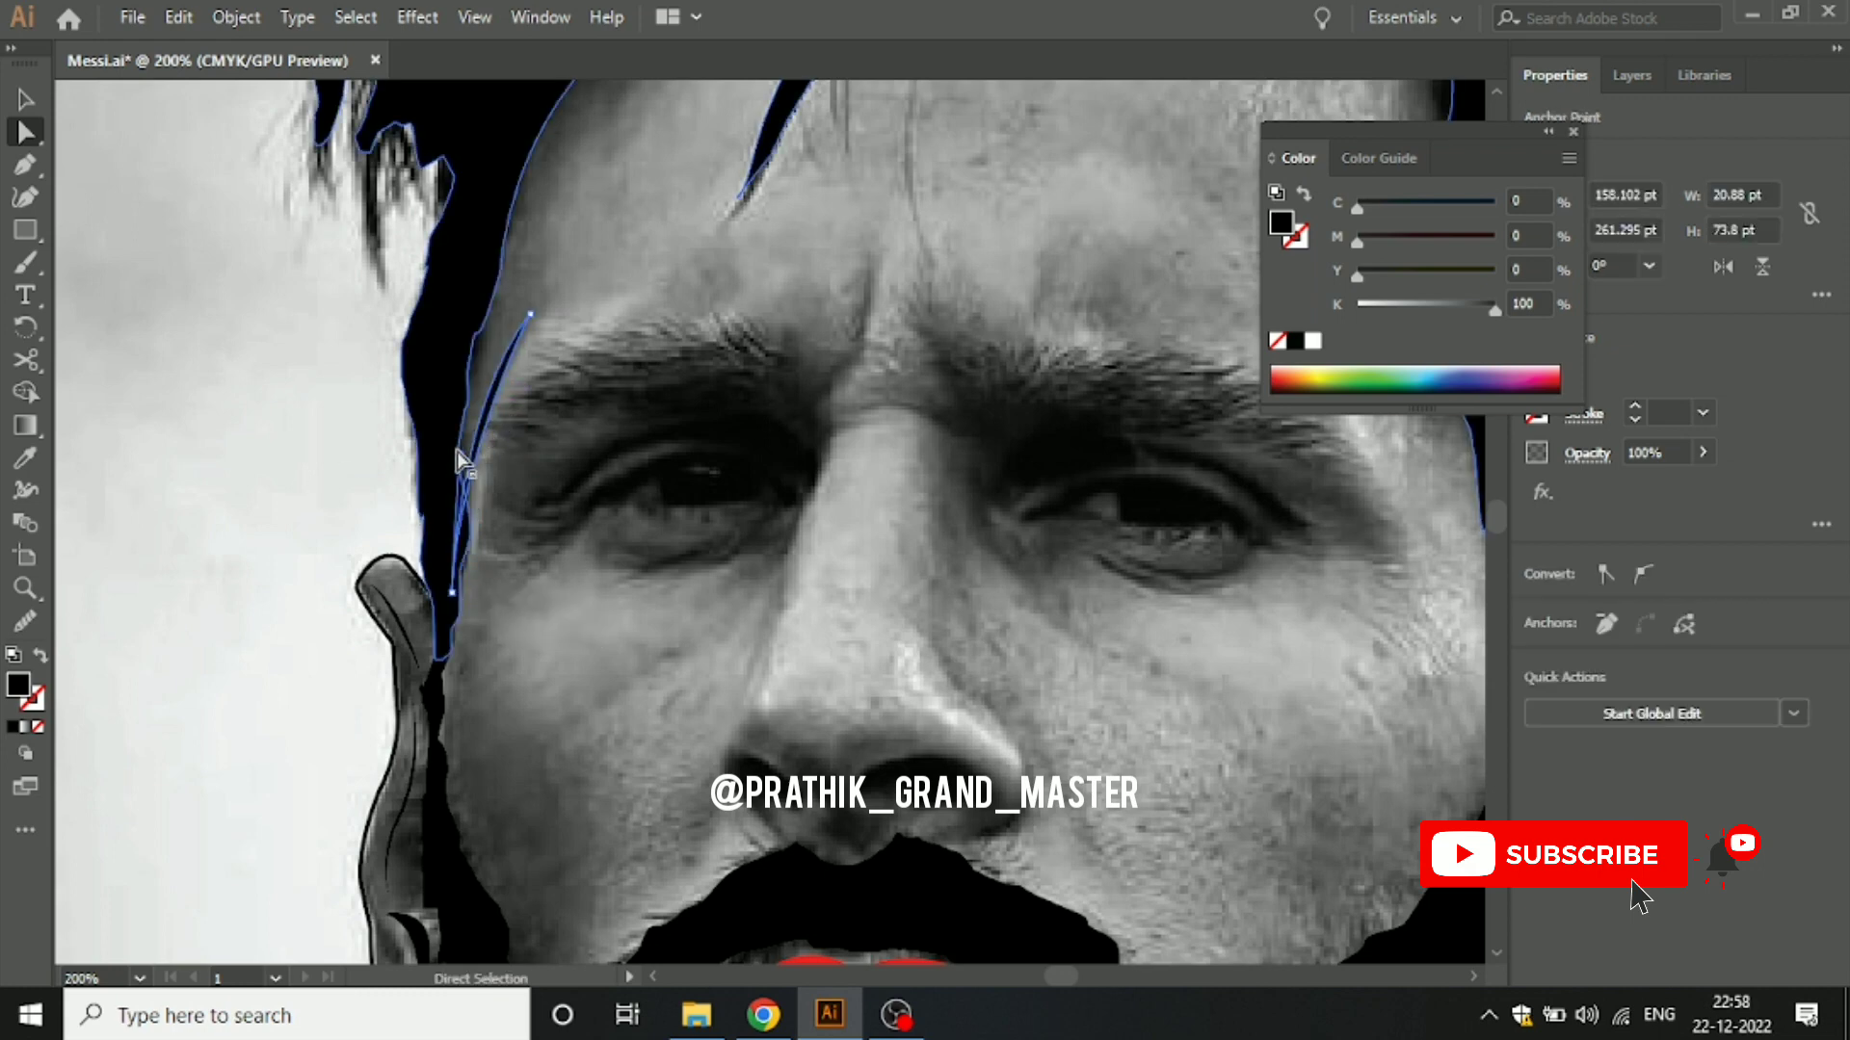
mouse_move(461, 454)
left_mouse_down()
mouse_move(458, 404)
mouse_move(509, 424)
left_mouse_up()
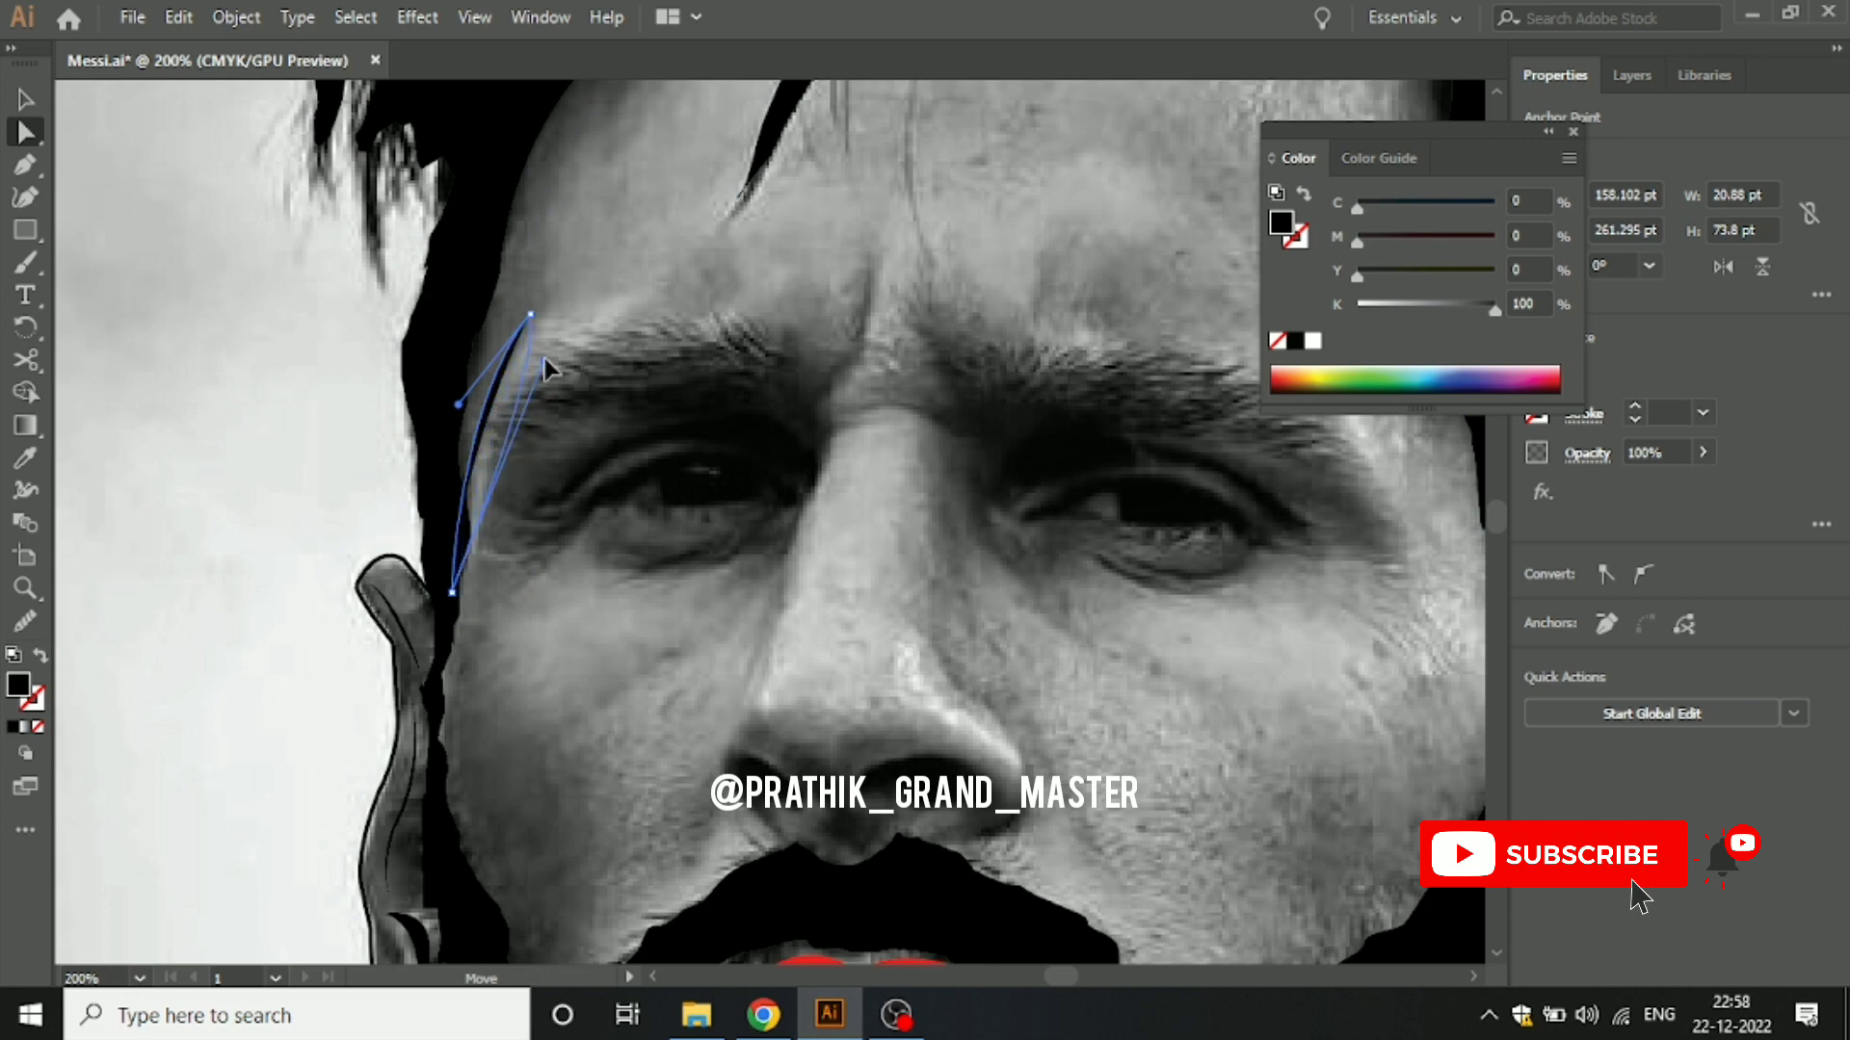
mouse_move(565, 307)
left_mouse_down()
mouse_move(487, 315)
mouse_move(531, 313)
left_mouse_up()
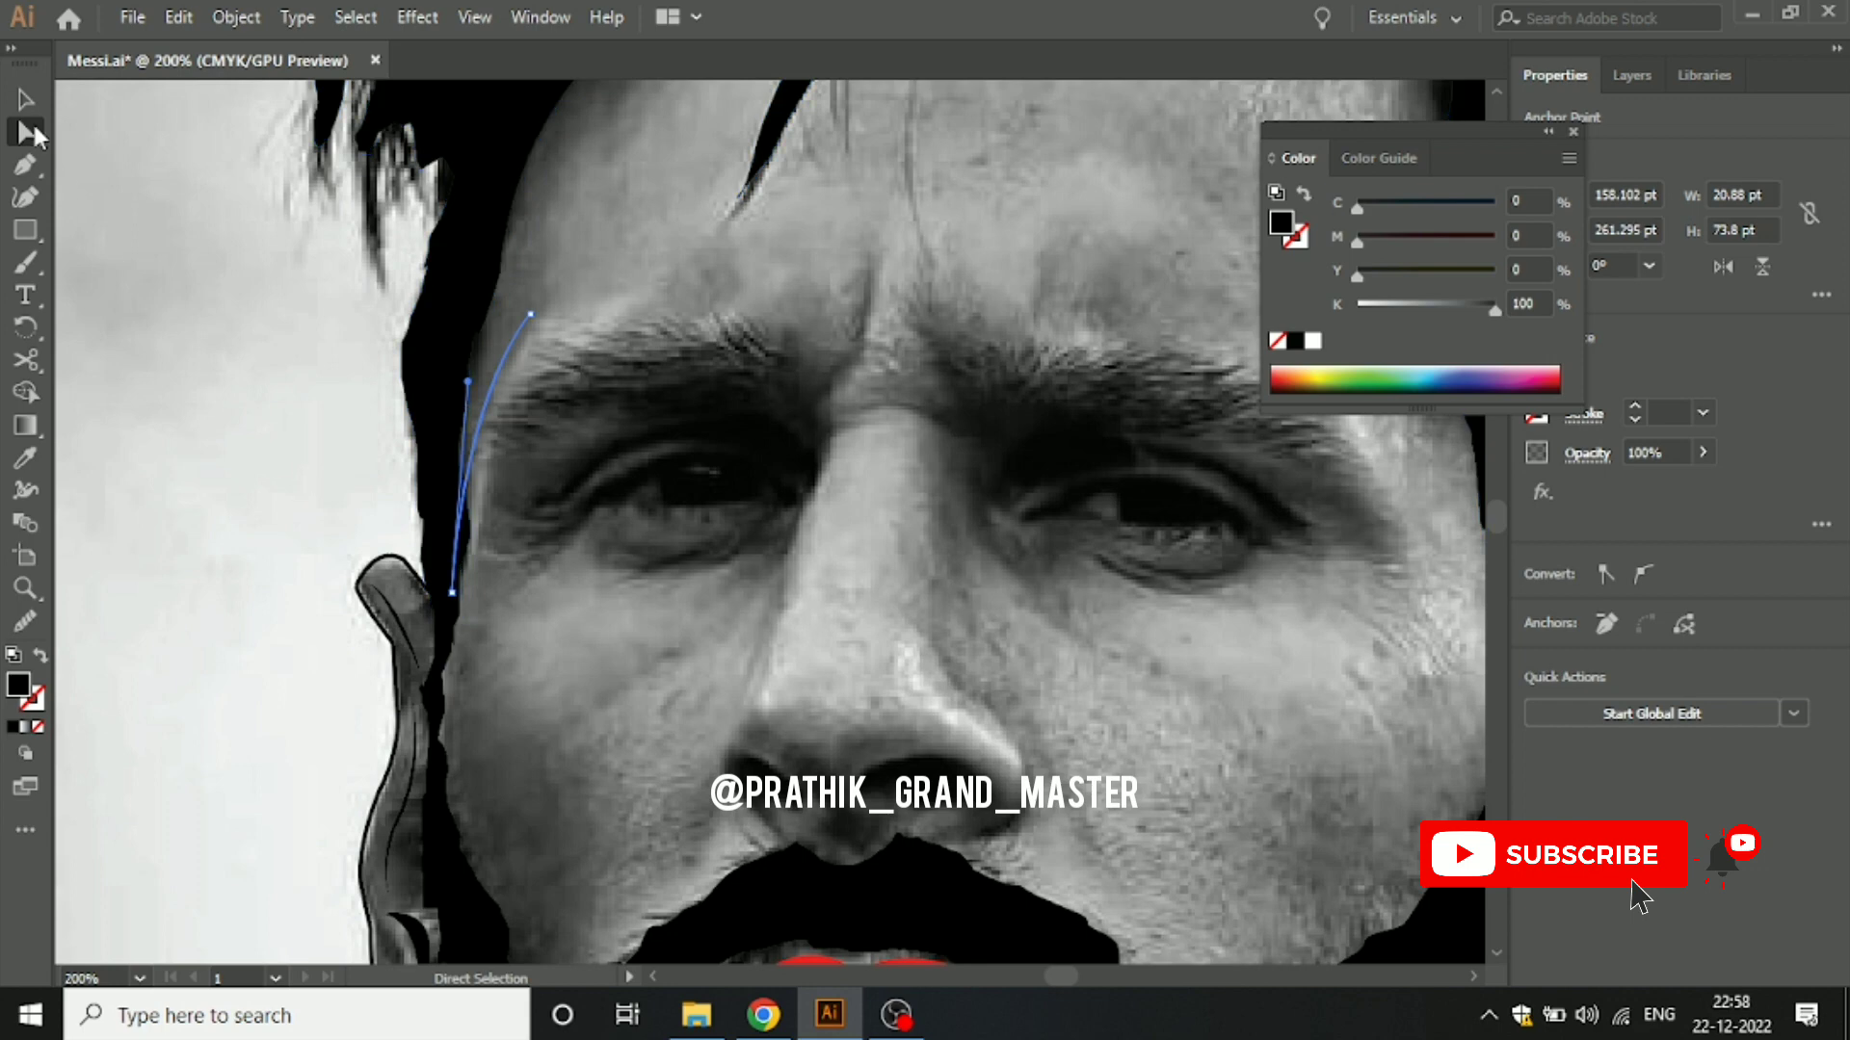
key("v")
left_click(244, 546)
key("a")
key("ctrl+z")
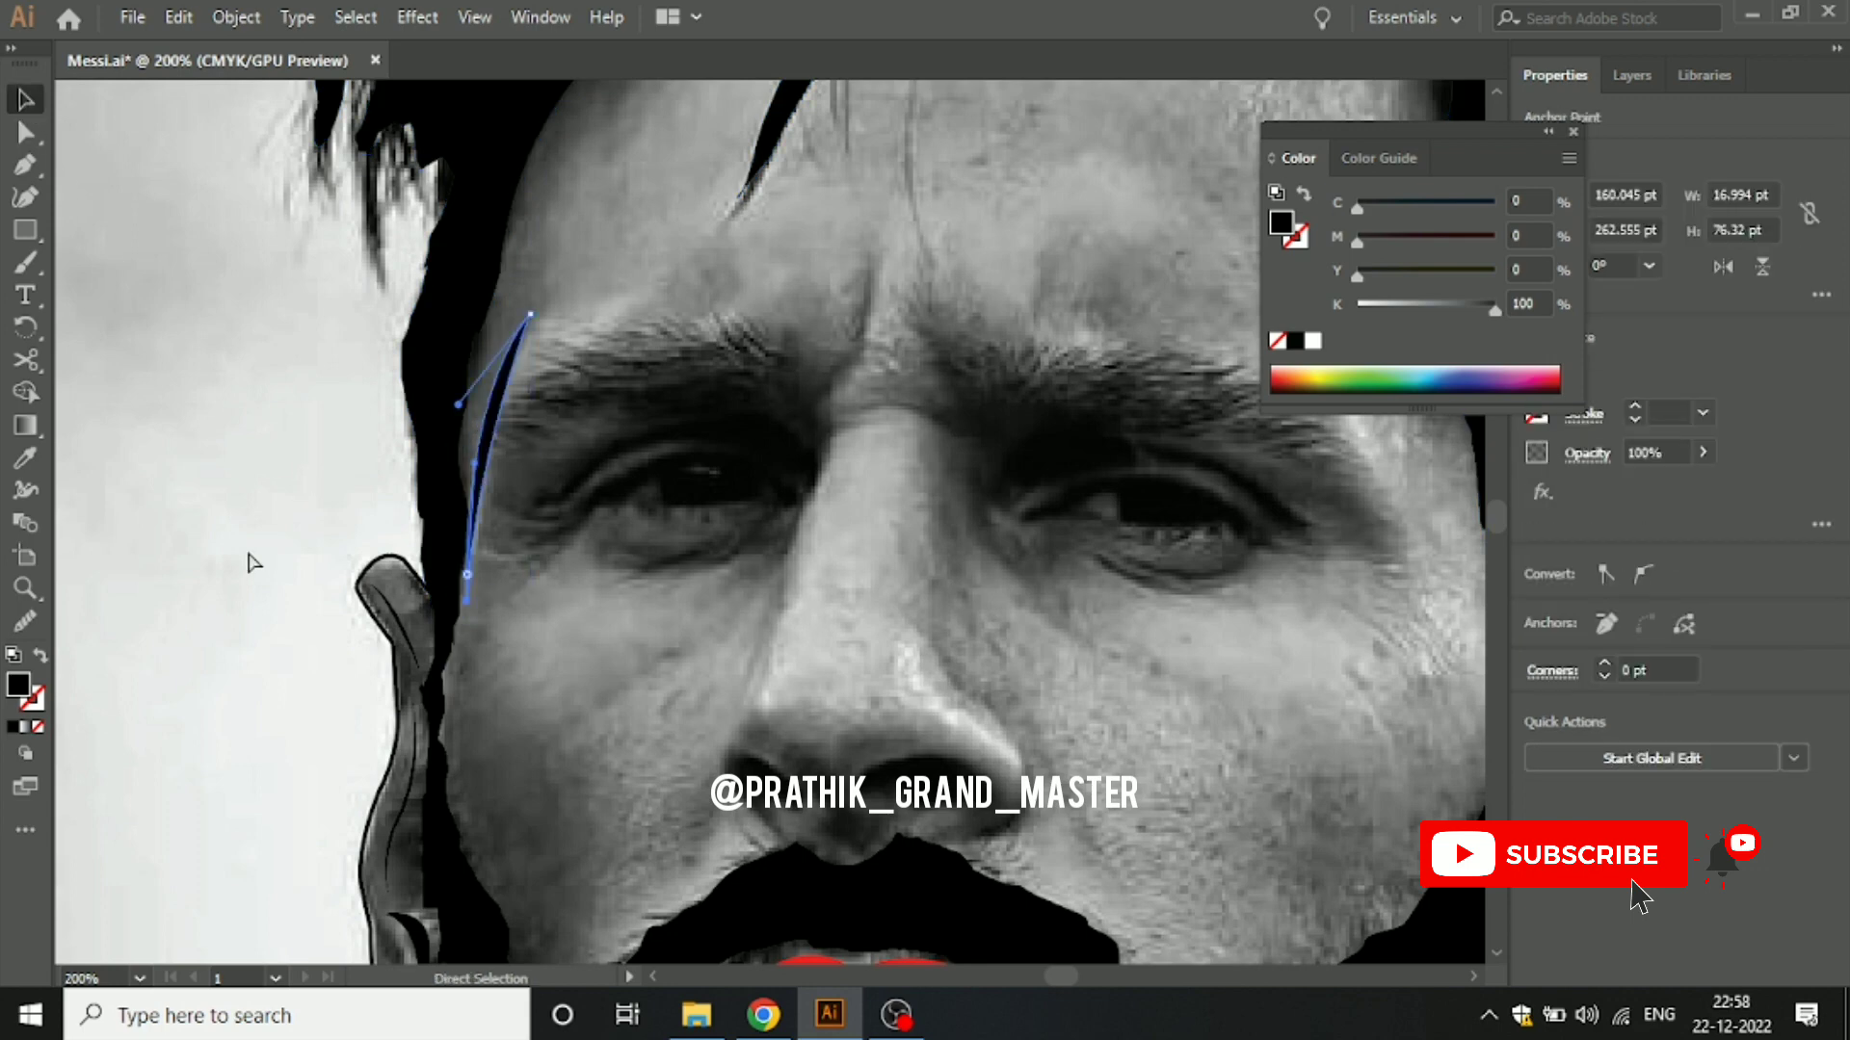
Step: Tilt the whole strand so it follows the hairline
key("v")
left_click(255, 523)
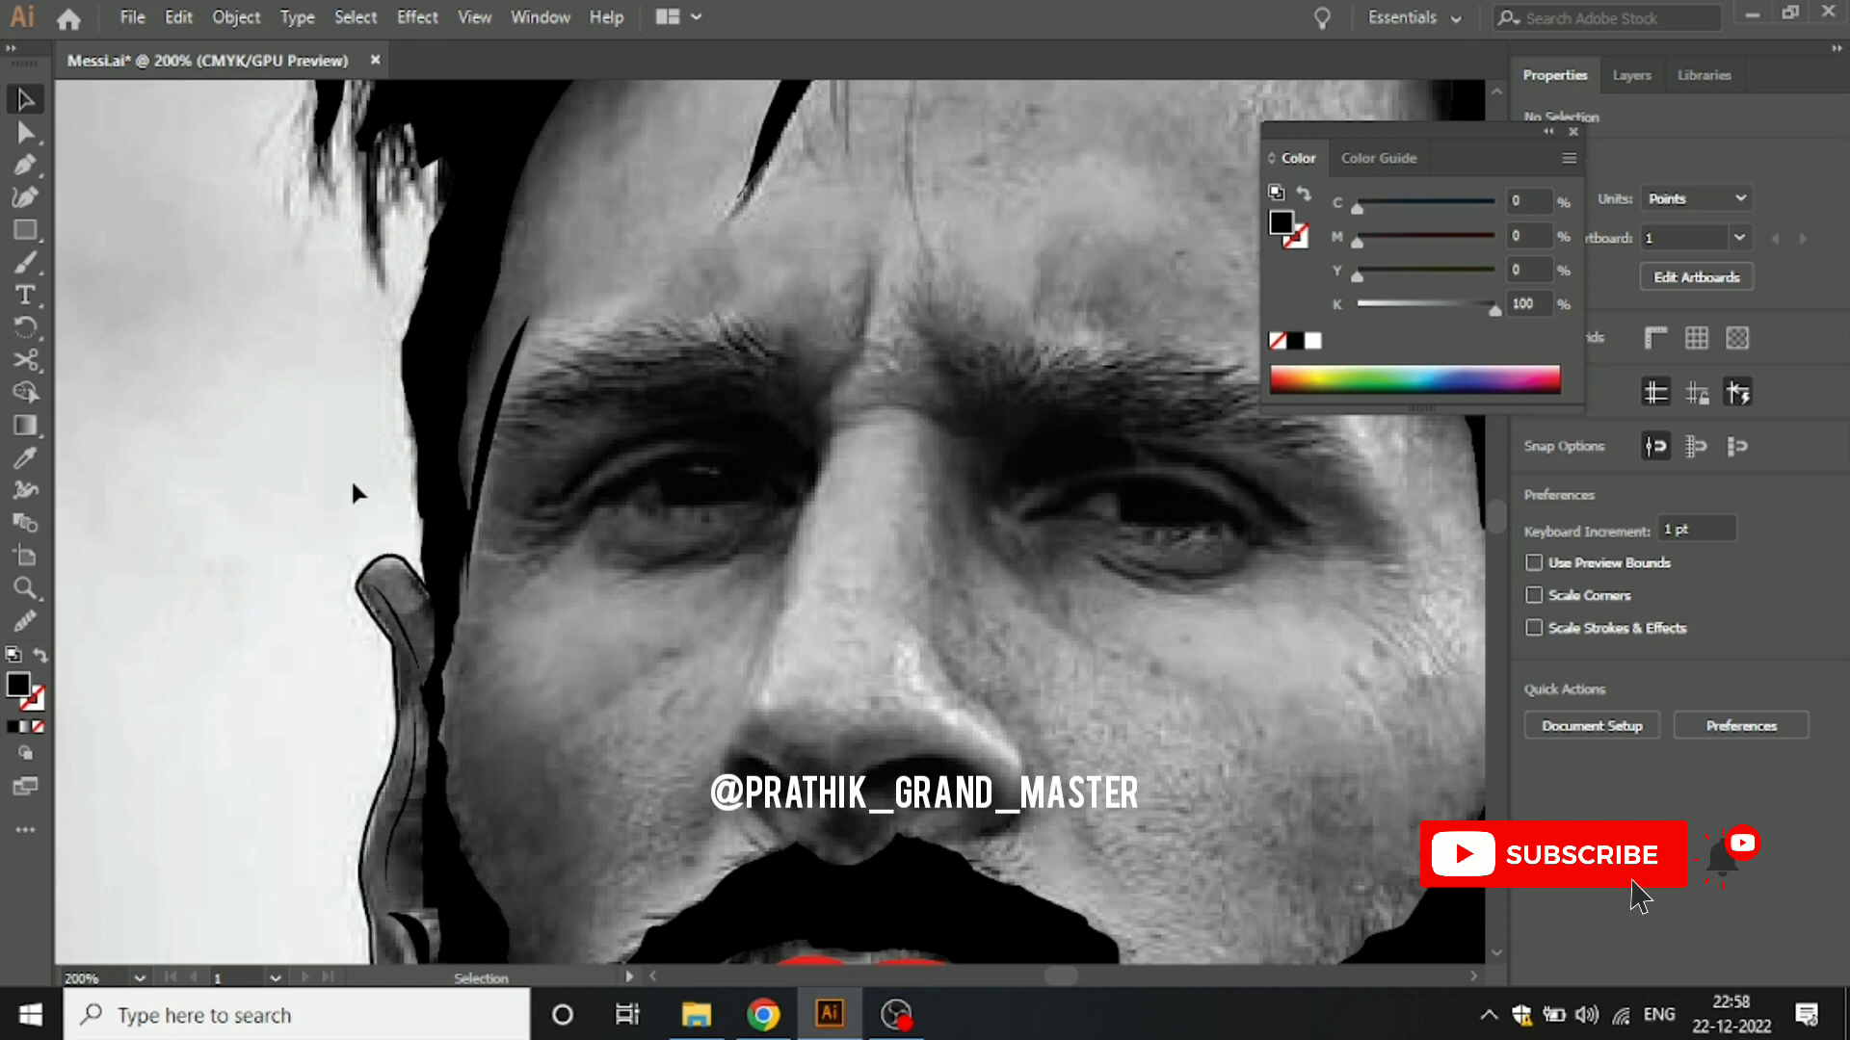
left_click(481, 453)
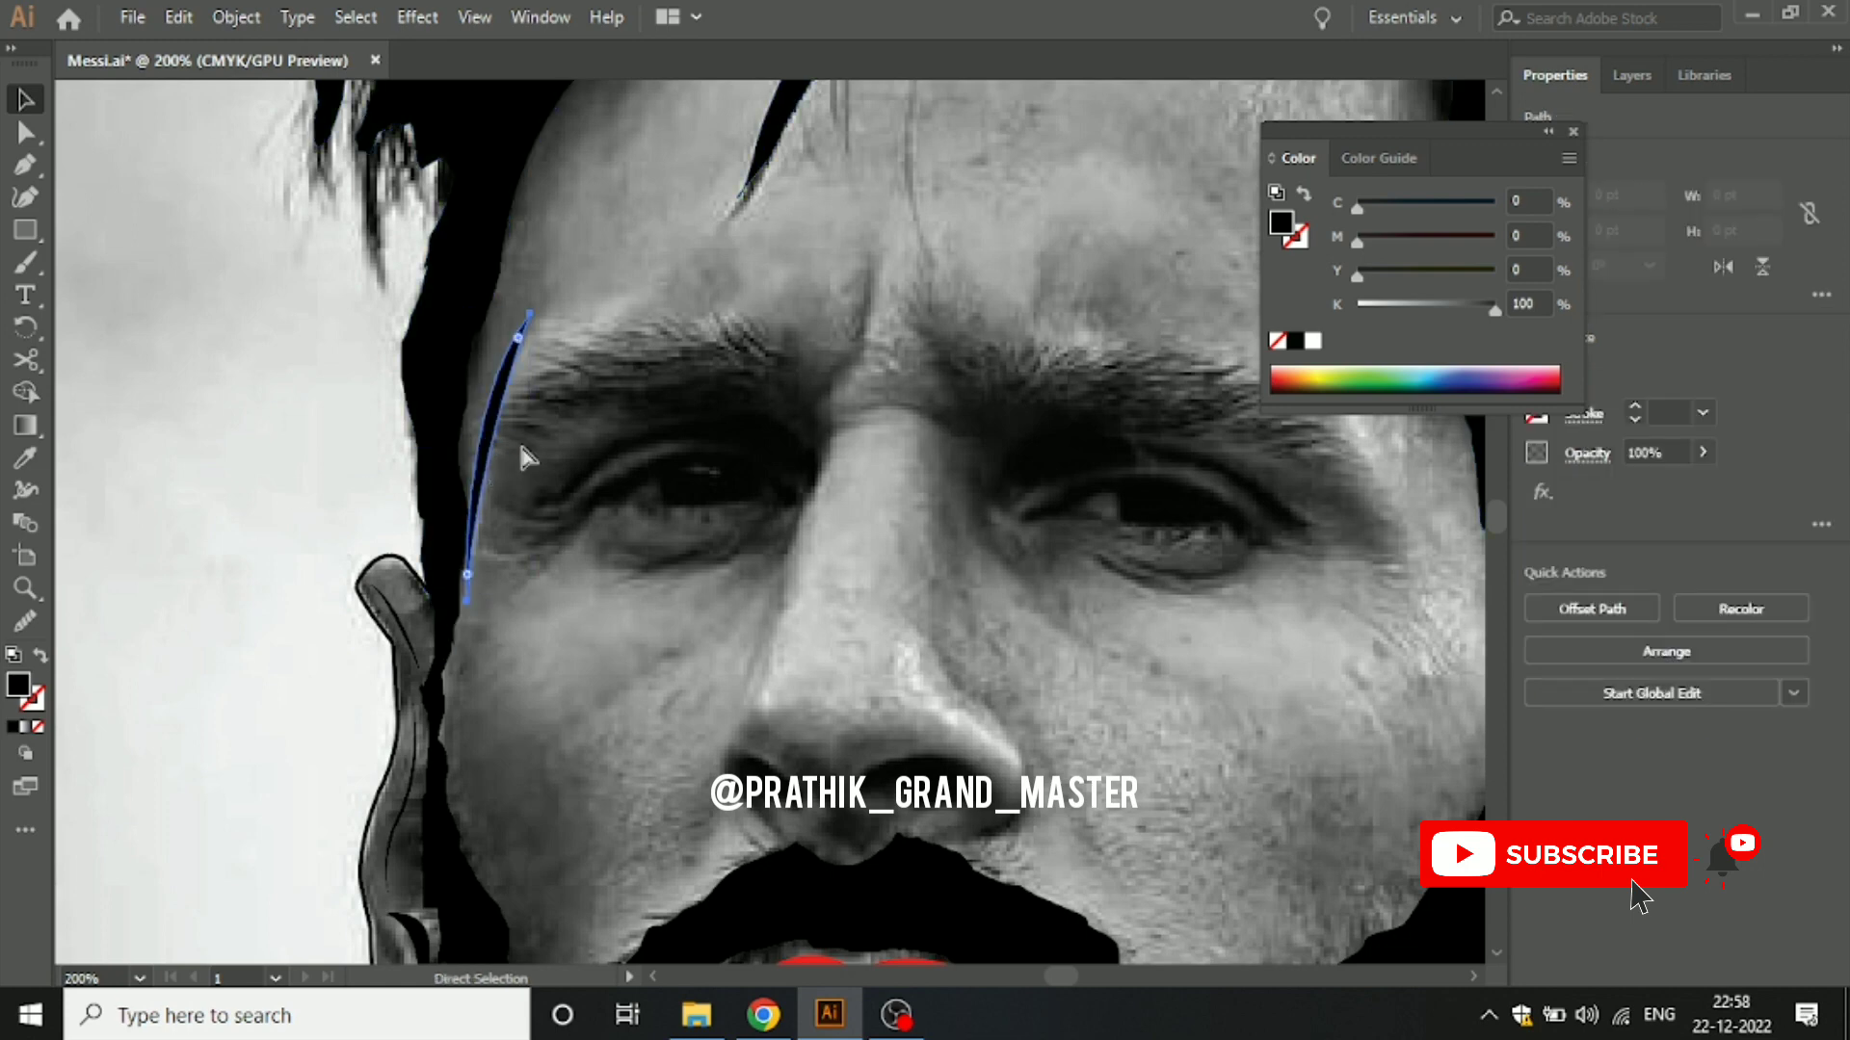
left_click(549, 299)
left_click(526, 337)
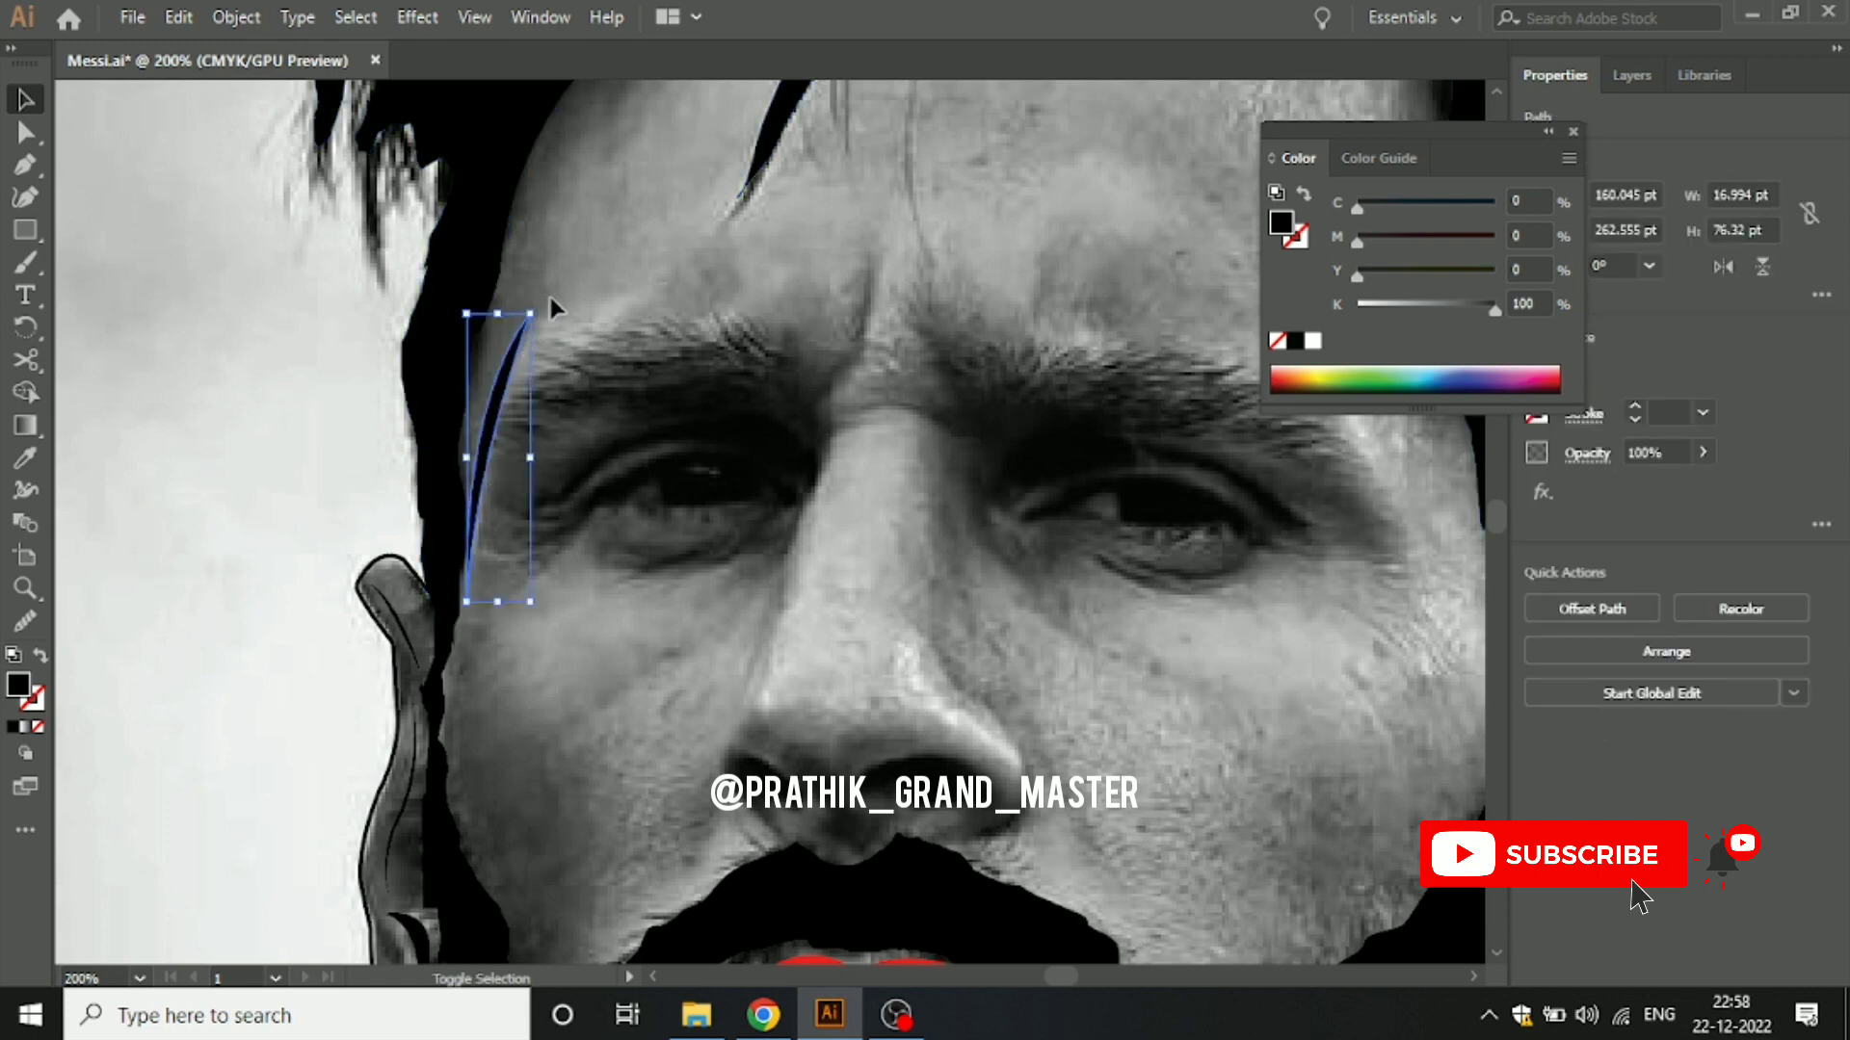
left_click_drag(536, 291, 585, 292)
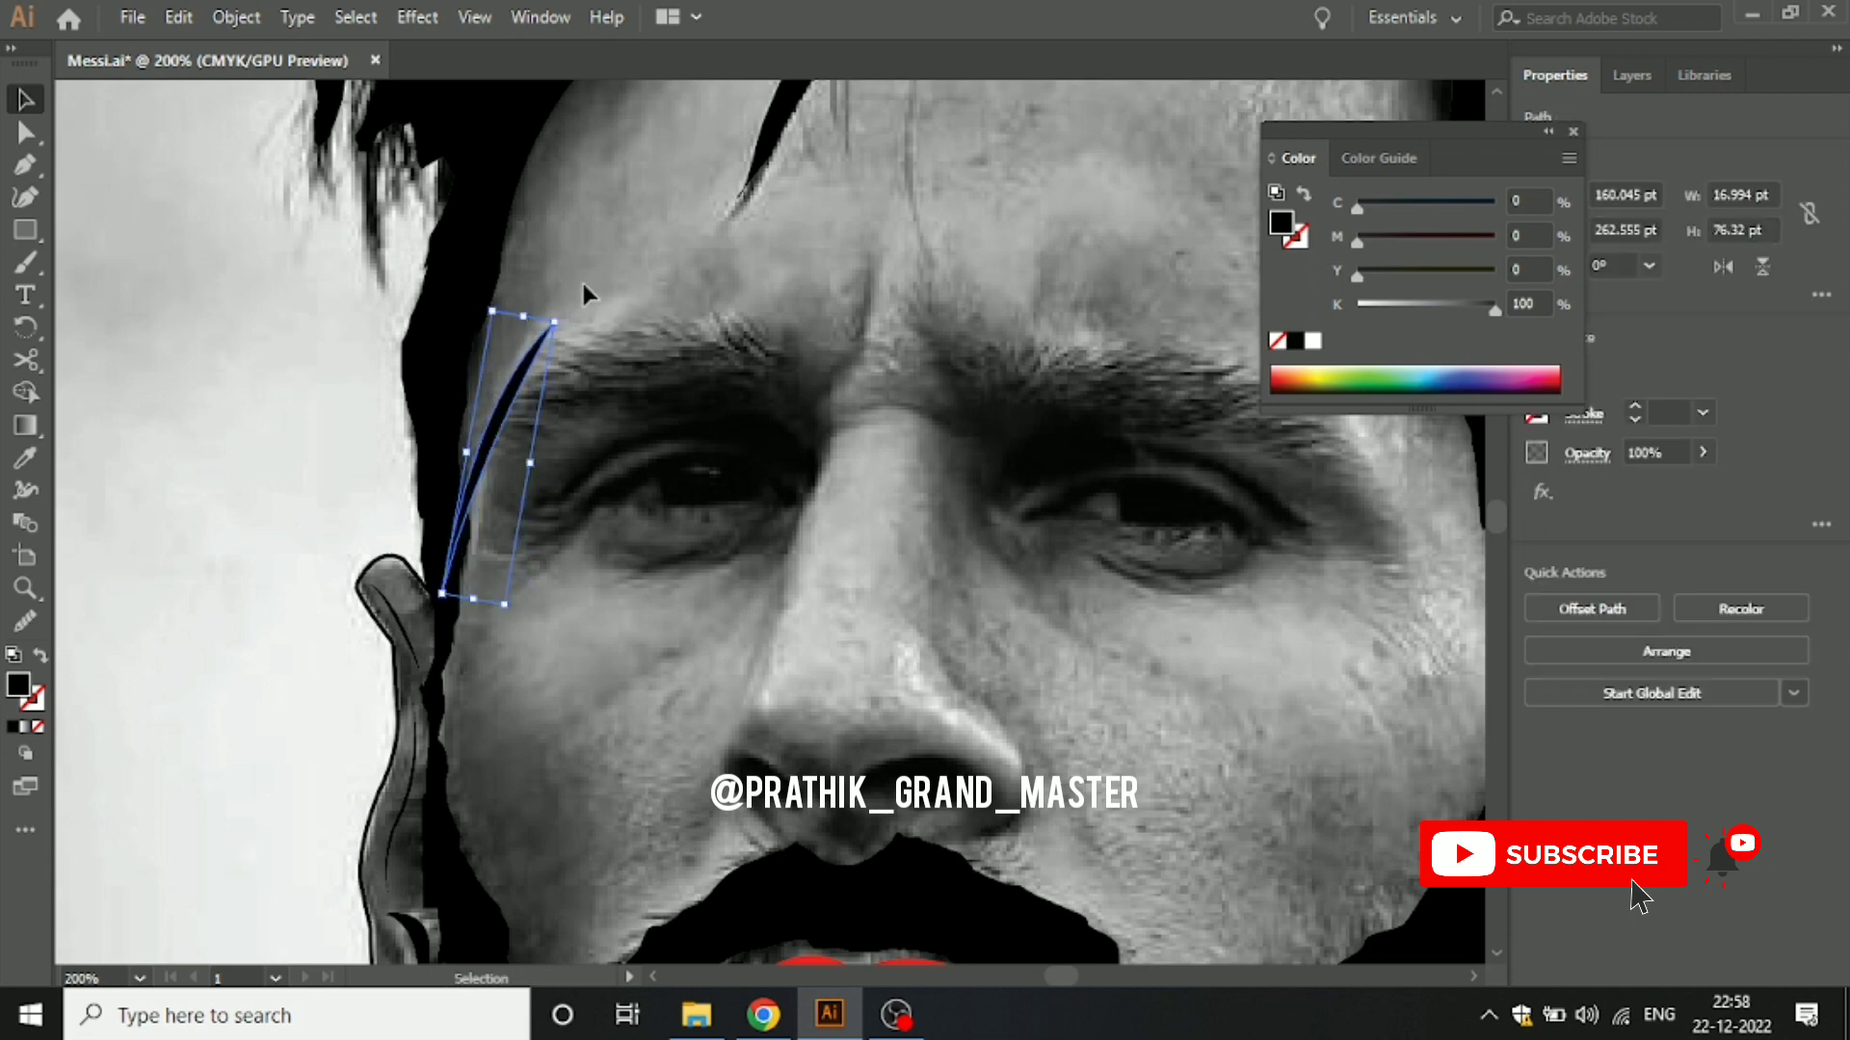
left_click(244, 399)
key("p")
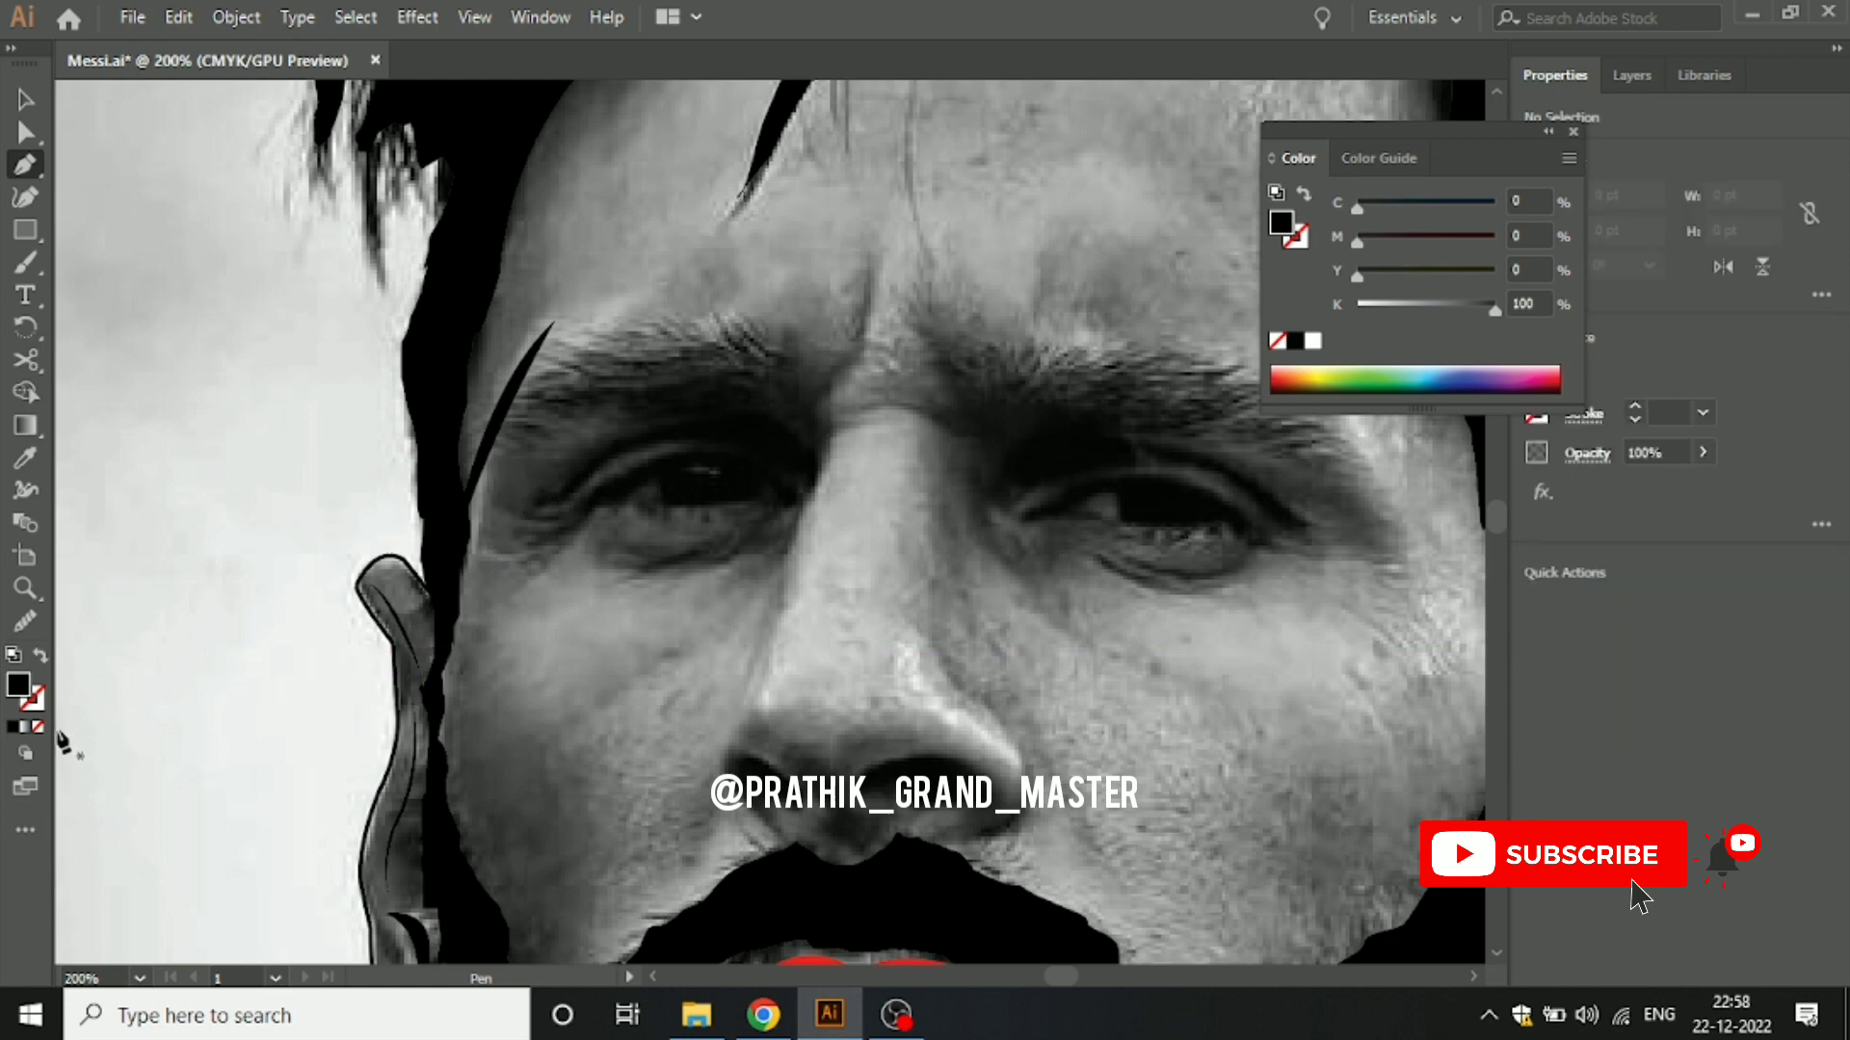
Step: With no fill, trace the left eyebrow's lower edge to its inner end
left_click(39, 727)
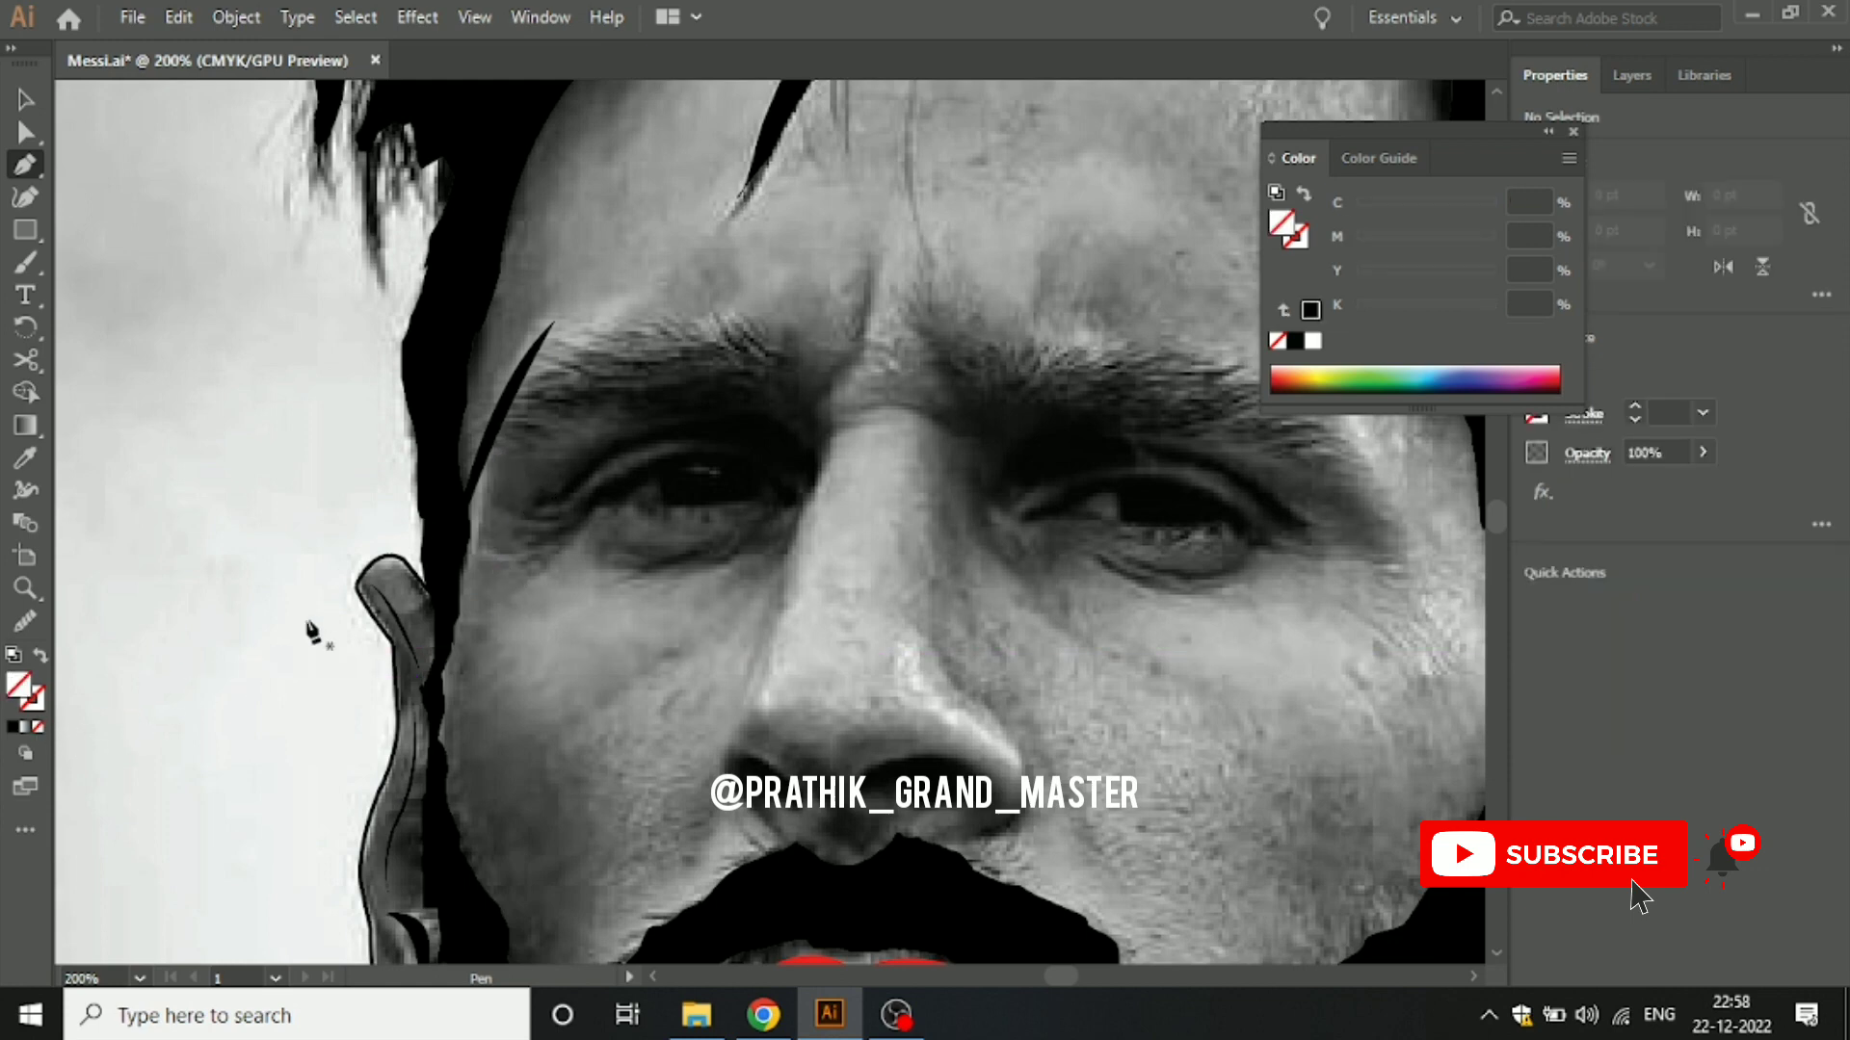
left_click(515, 459)
left_click(535, 430)
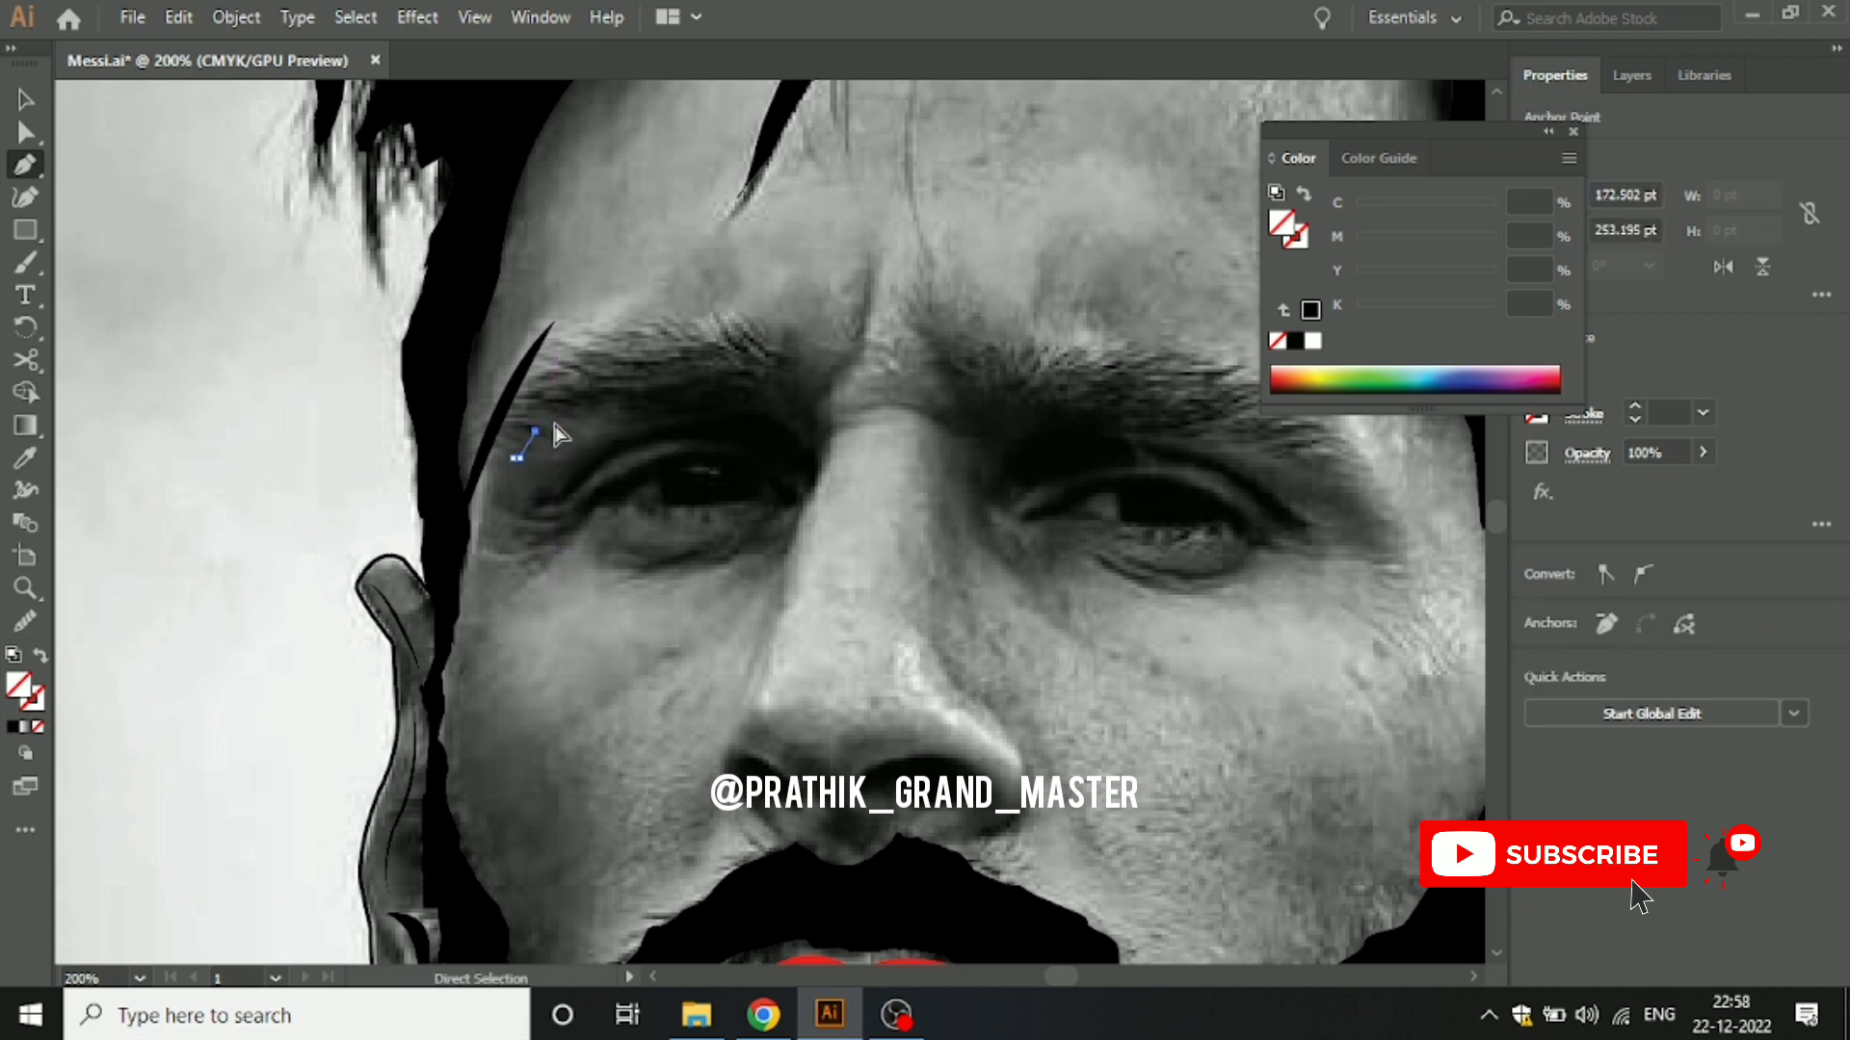
left_click_drag(535, 432, 544, 433)
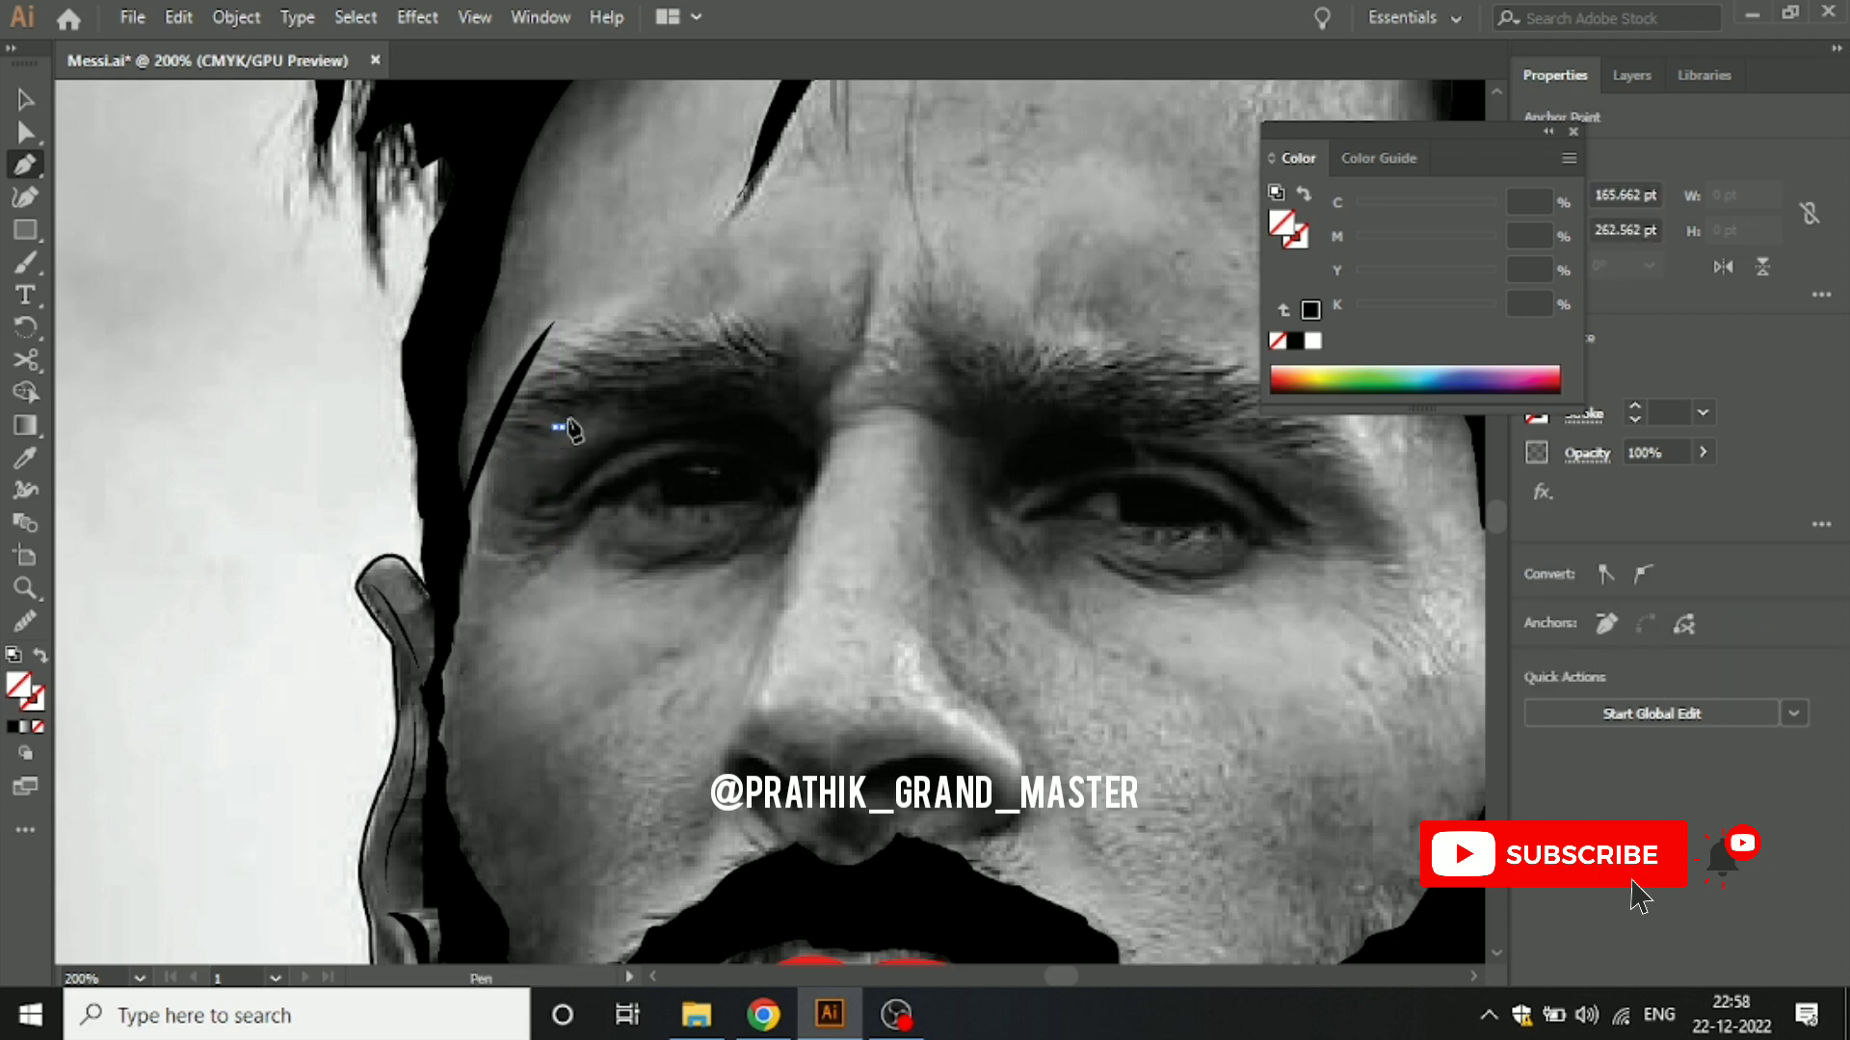
left_click(604, 412)
left_click_drag(694, 415, 805, 443)
left_click(818, 447)
Step: Outline the brow's top and outer edges, close the shape, and fill it black
left_click(809, 409)
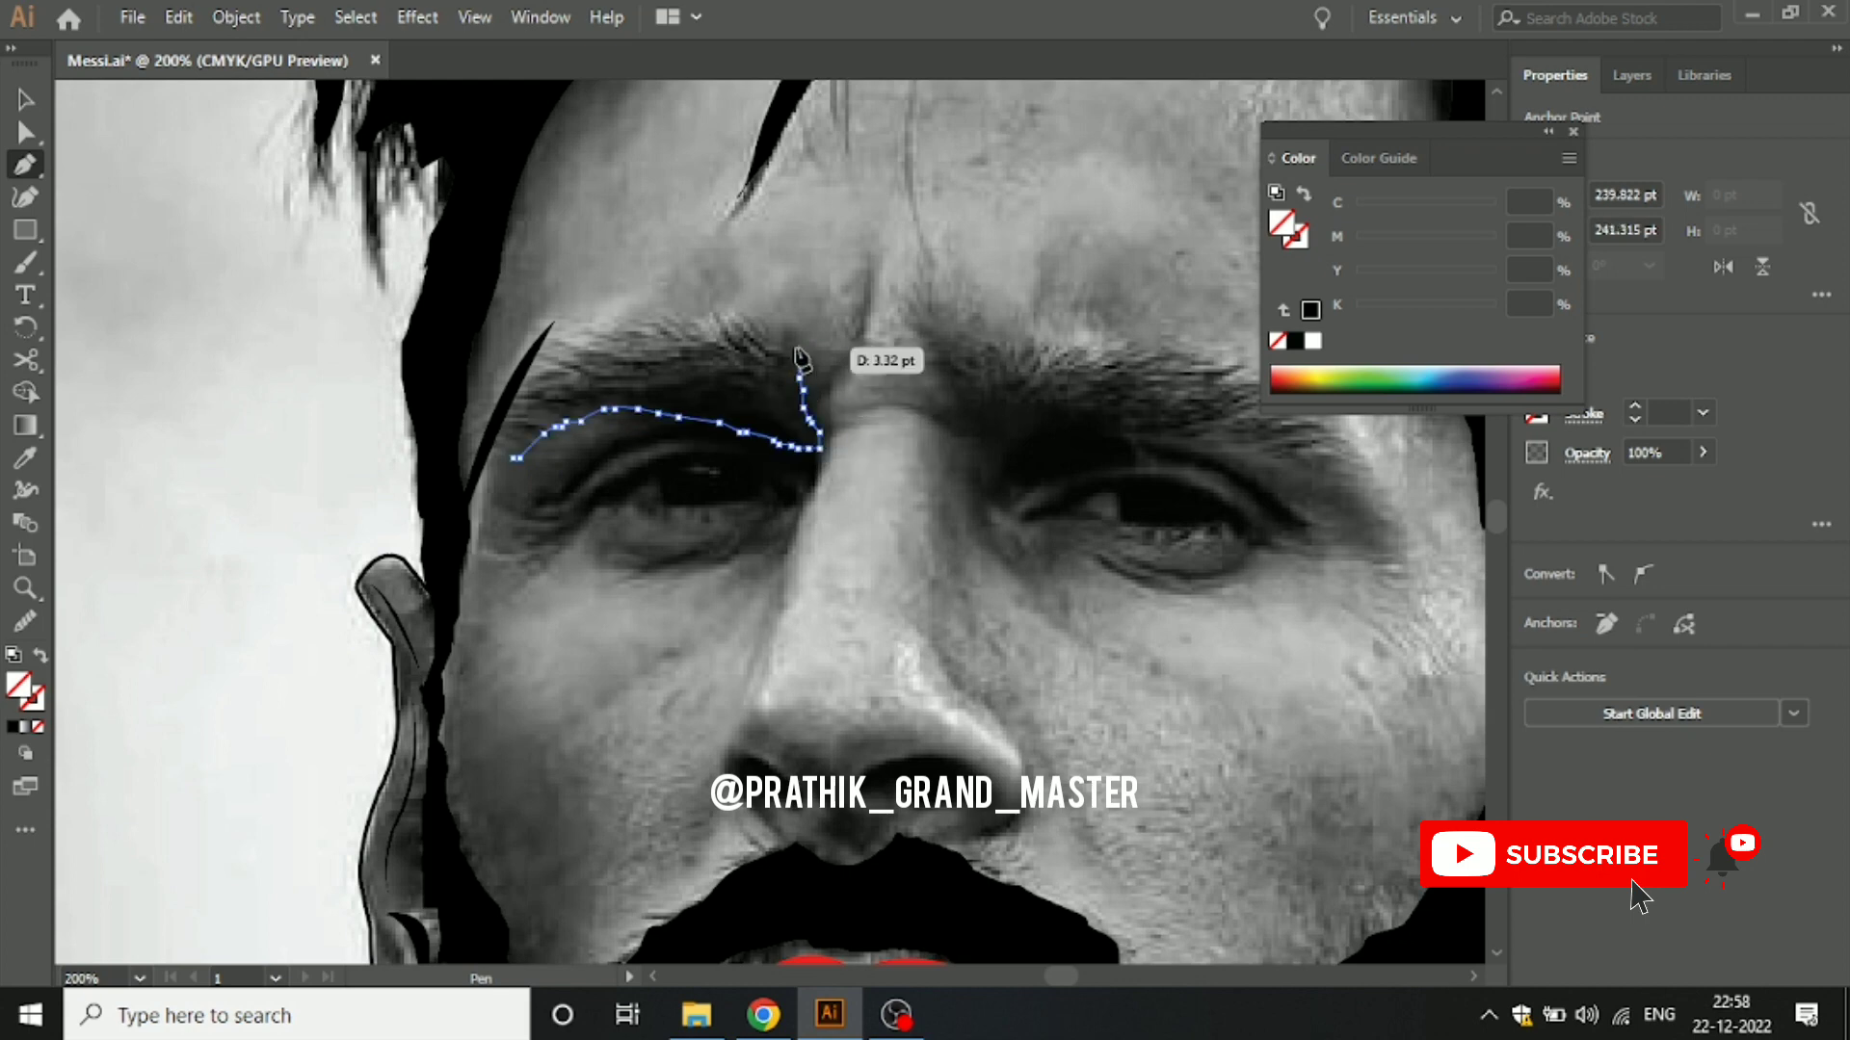
left_click(799, 362)
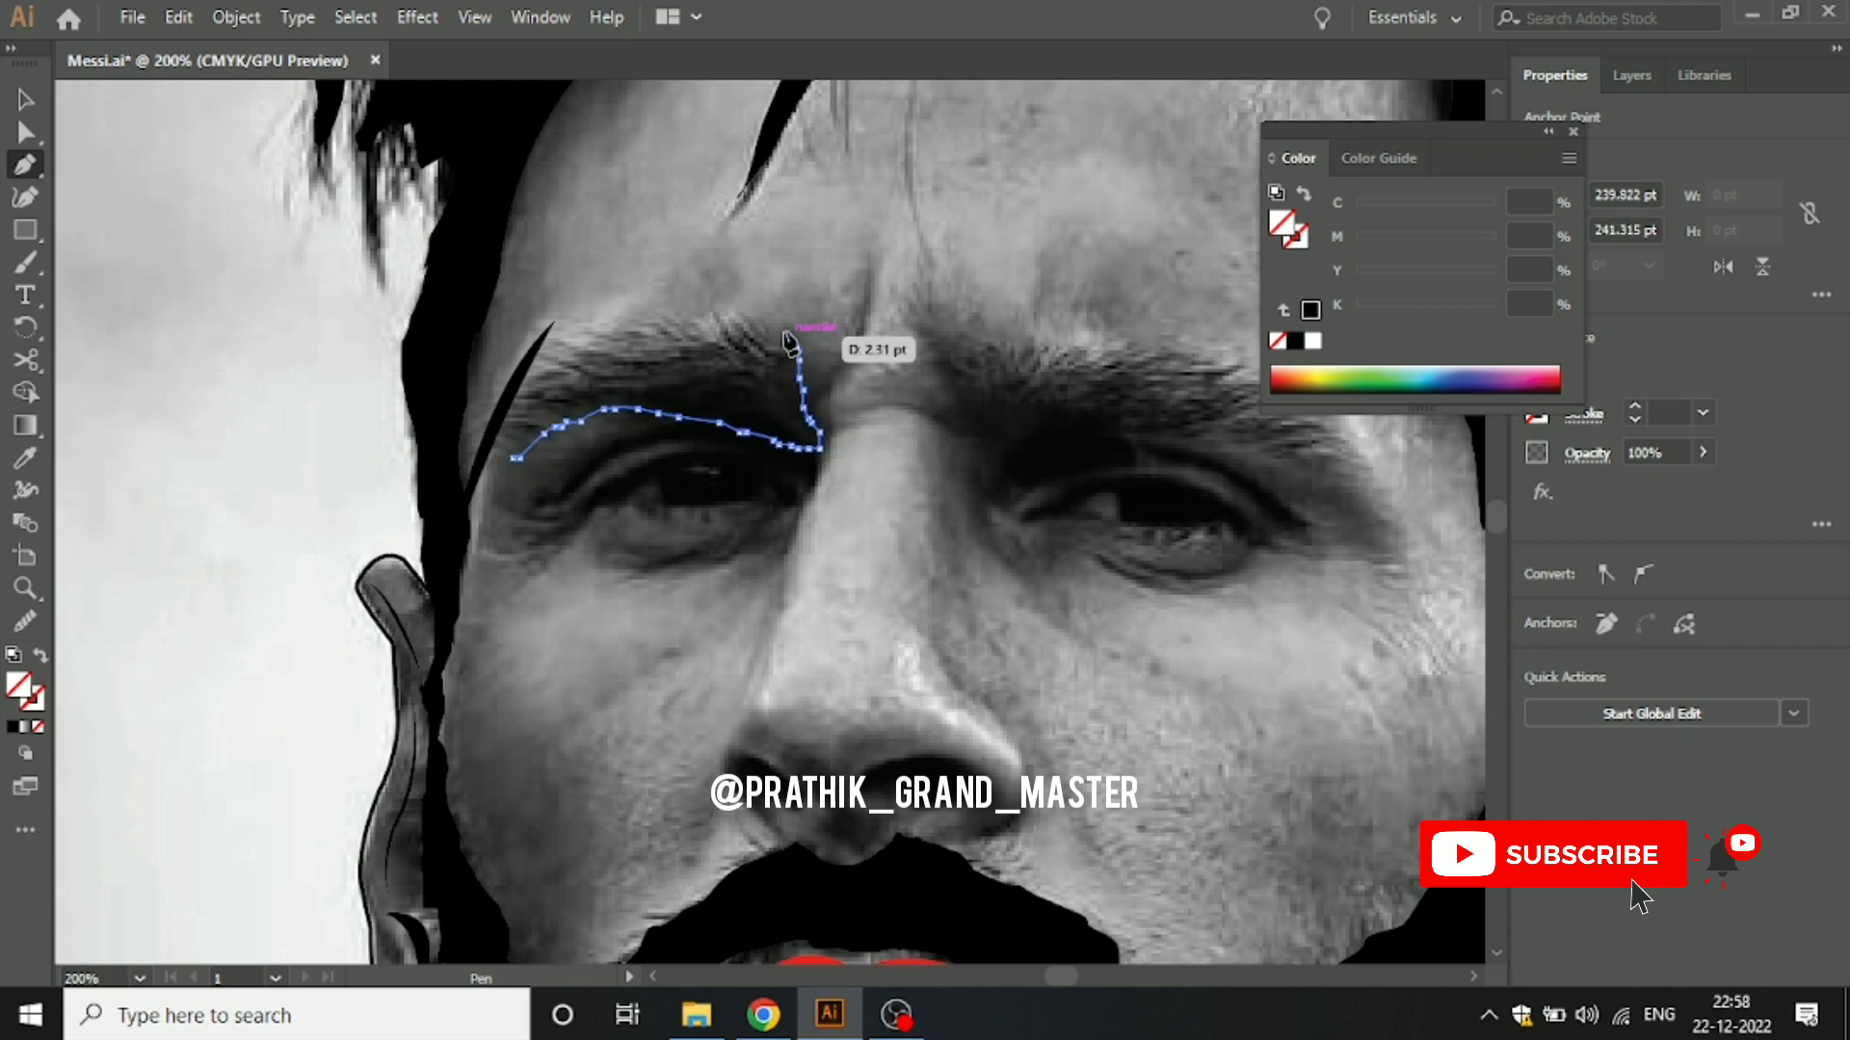
left_click(733, 342, "ctrl")
left_click(665, 331)
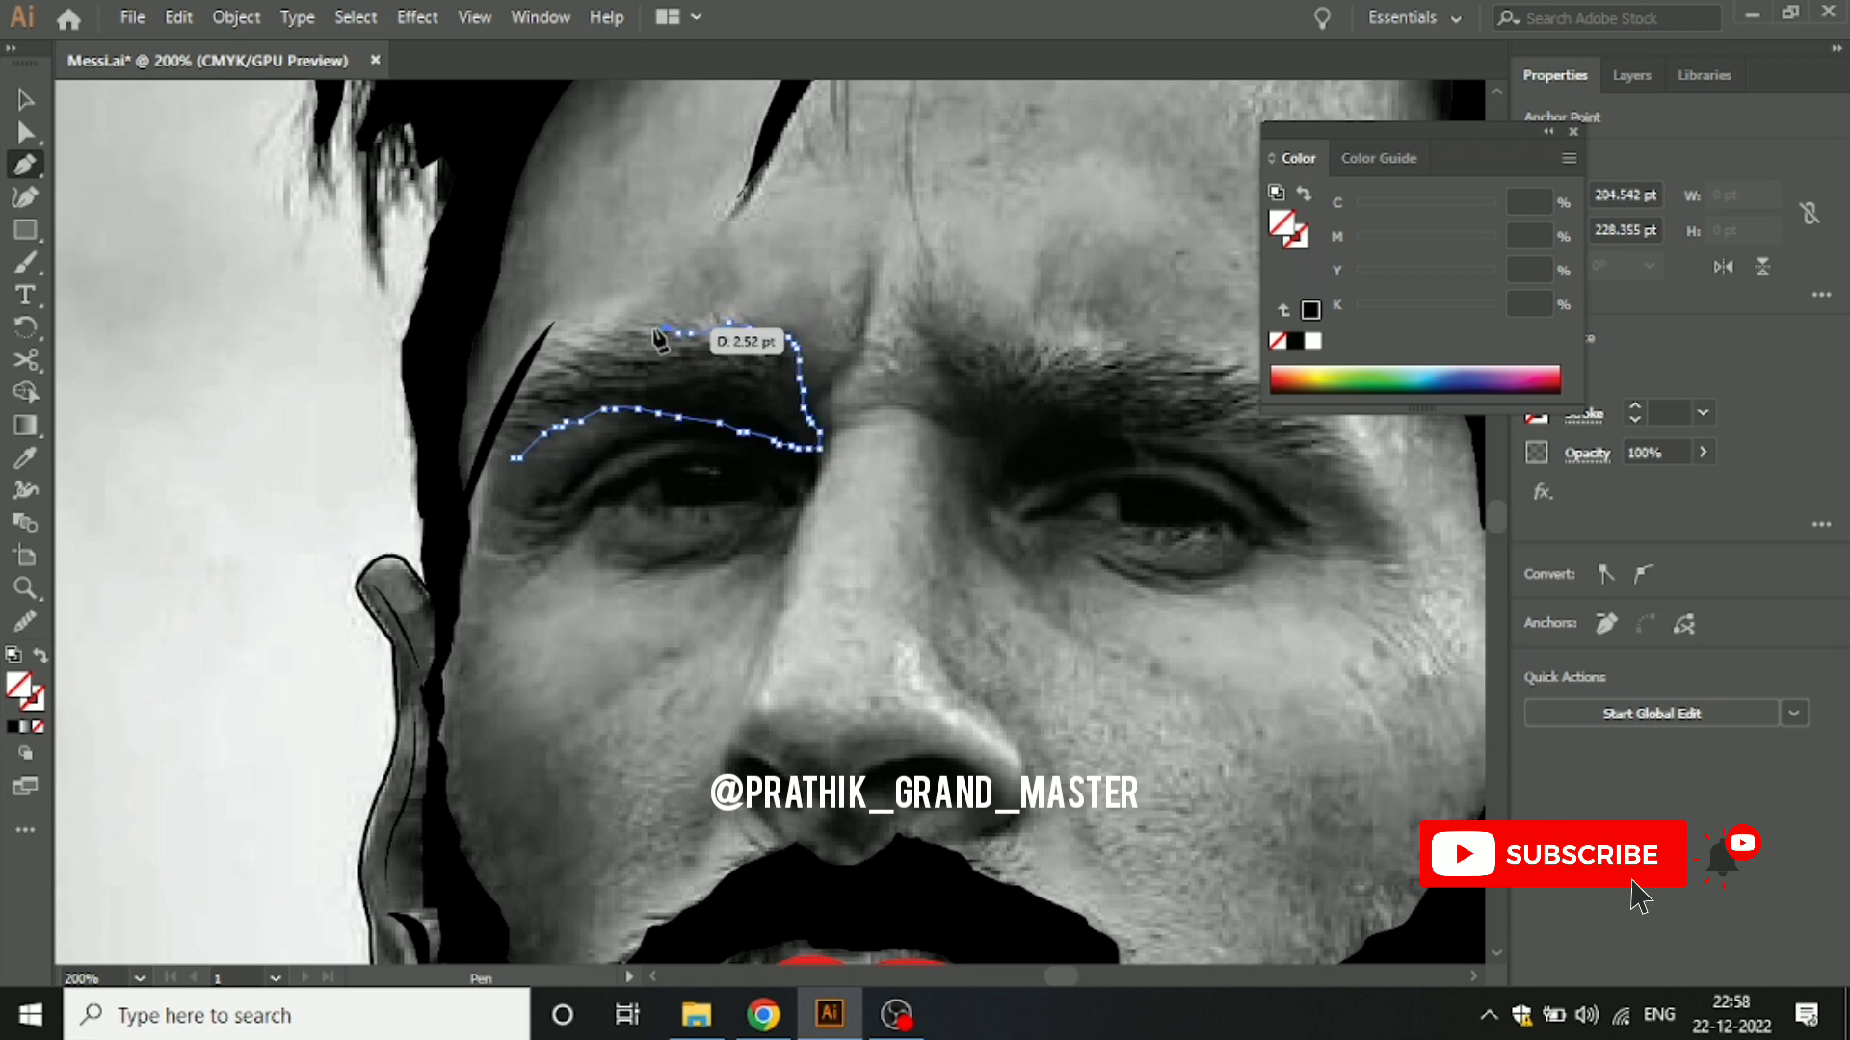
left_click(559, 348)
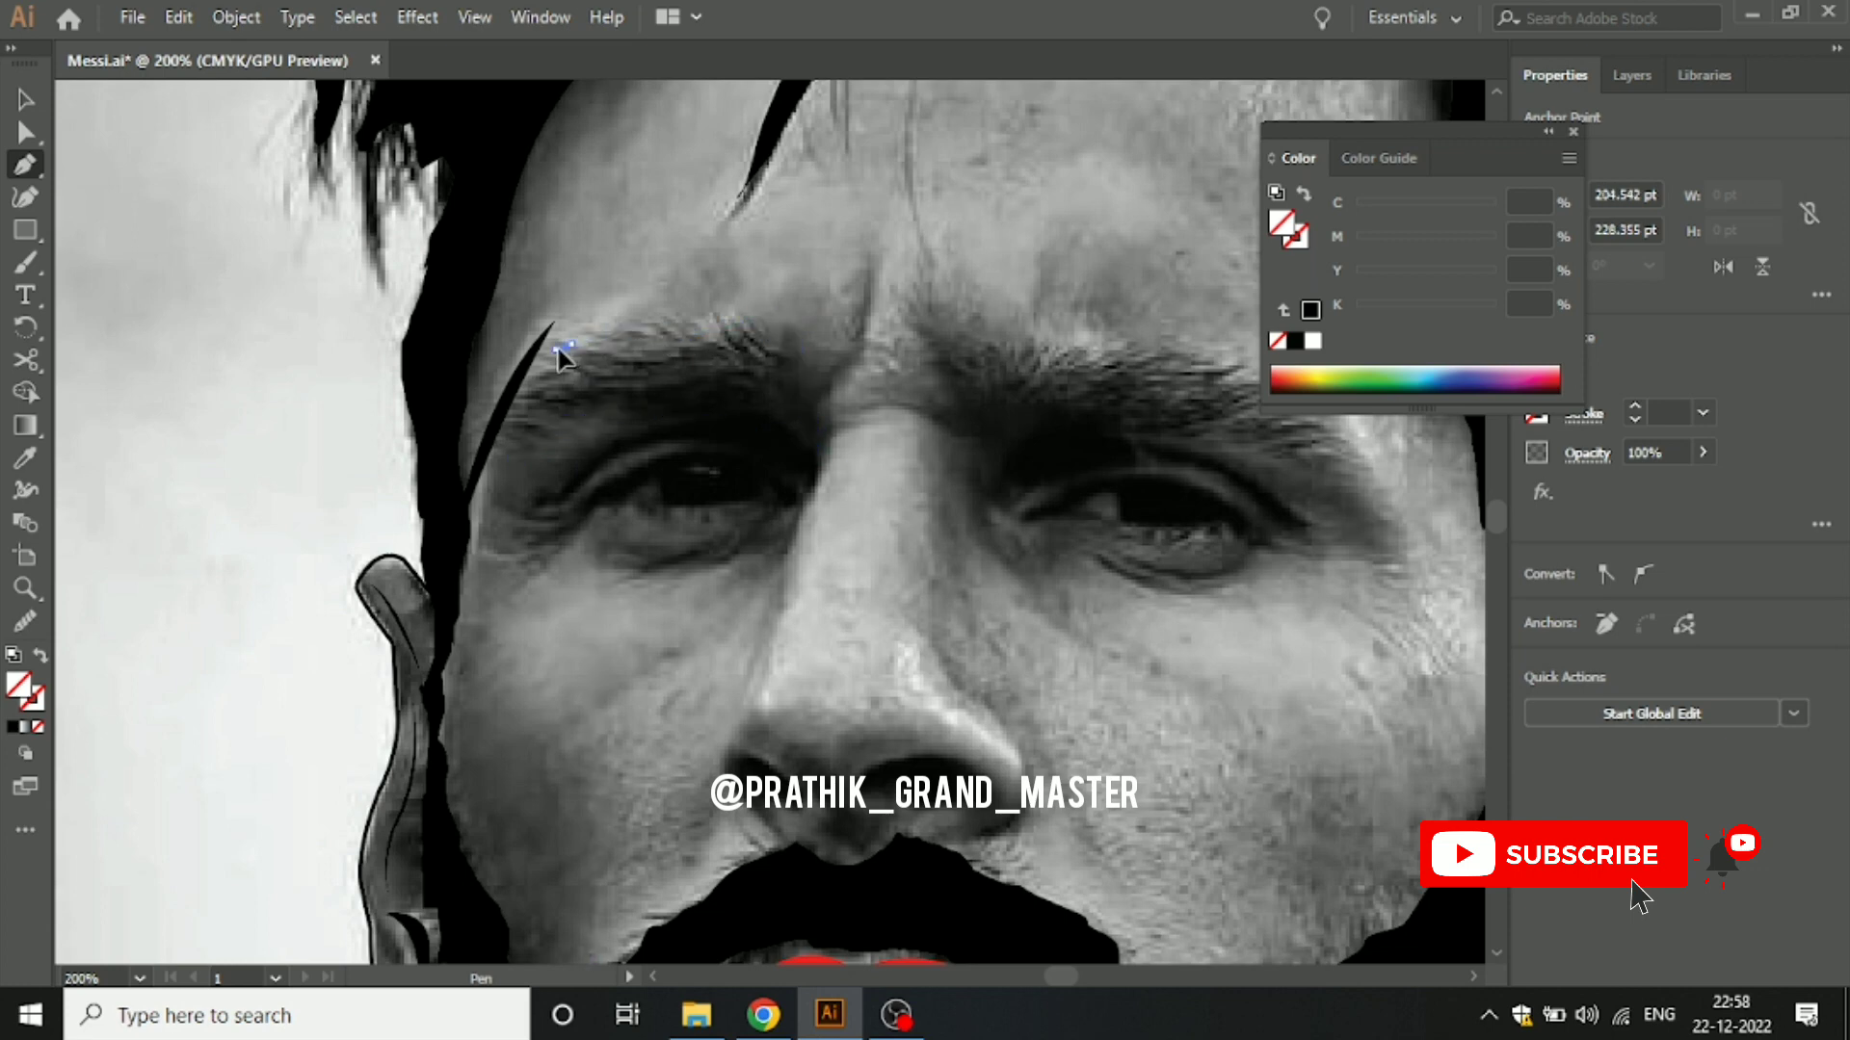
left_click(536, 379)
left_click(516, 434)
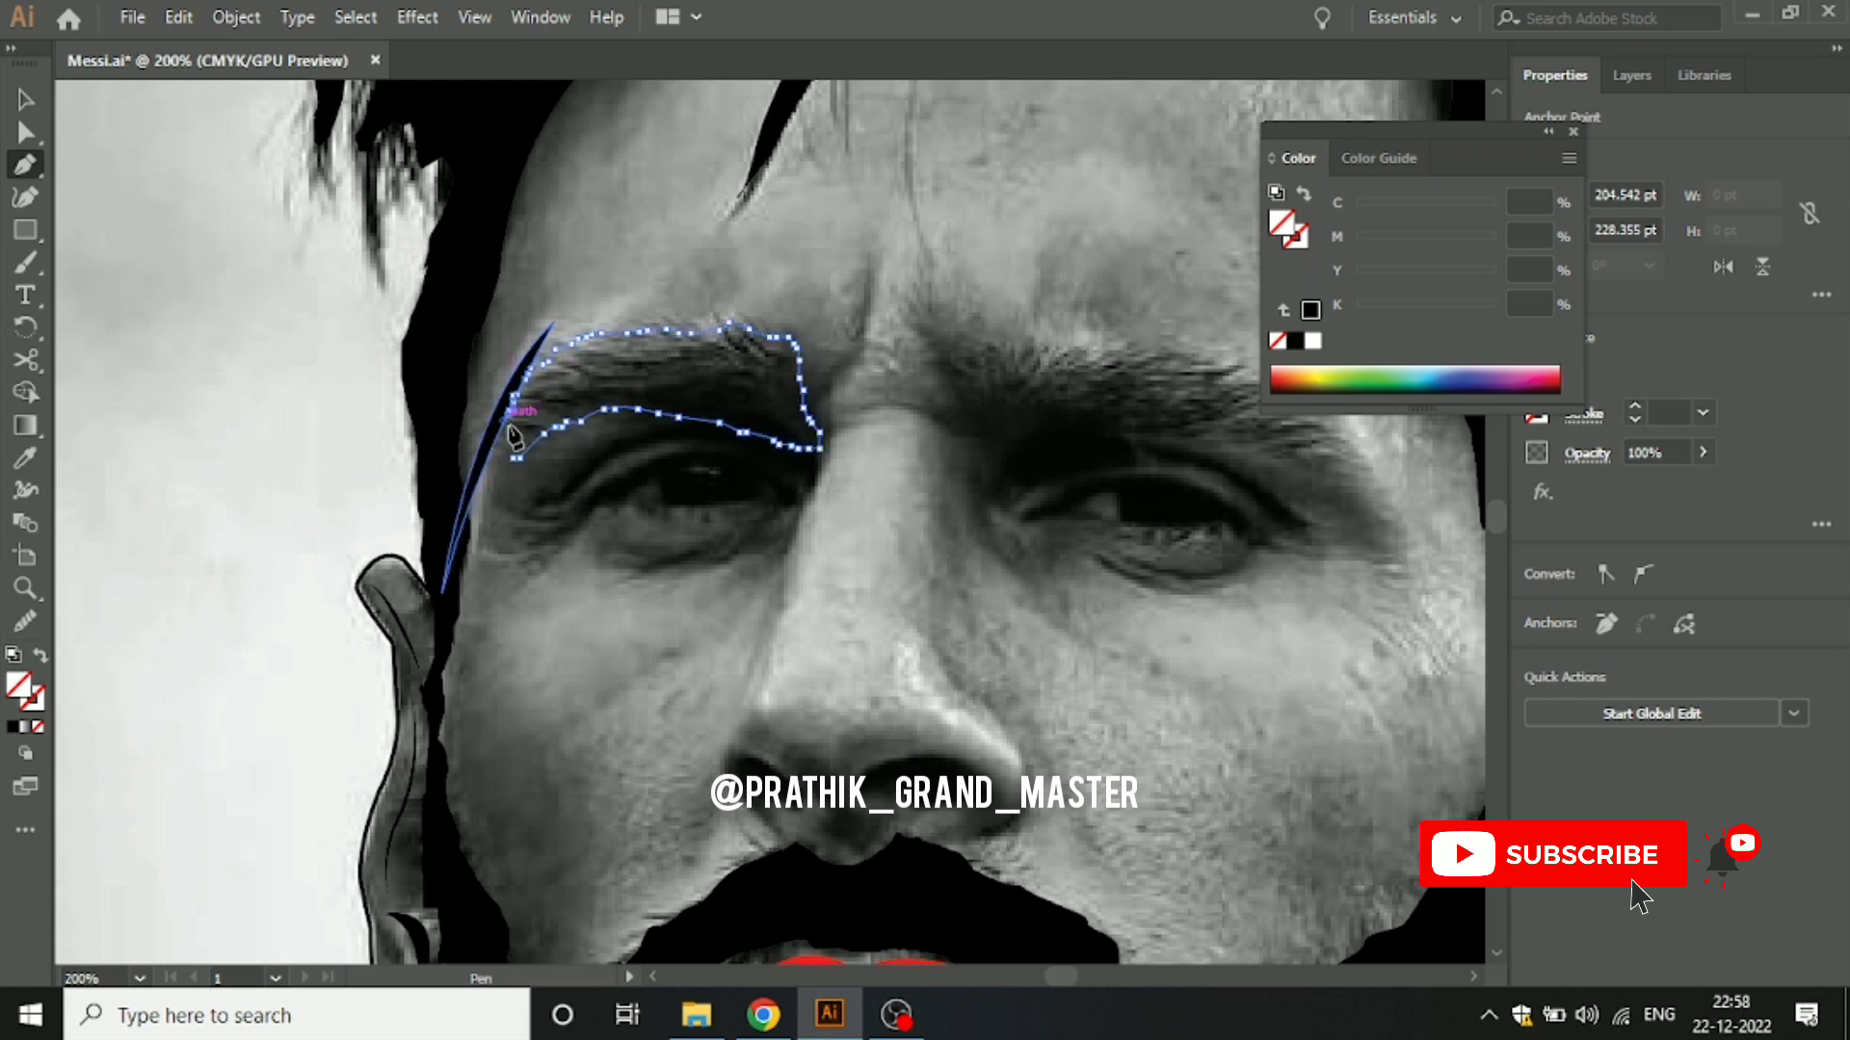
left_click(509, 457)
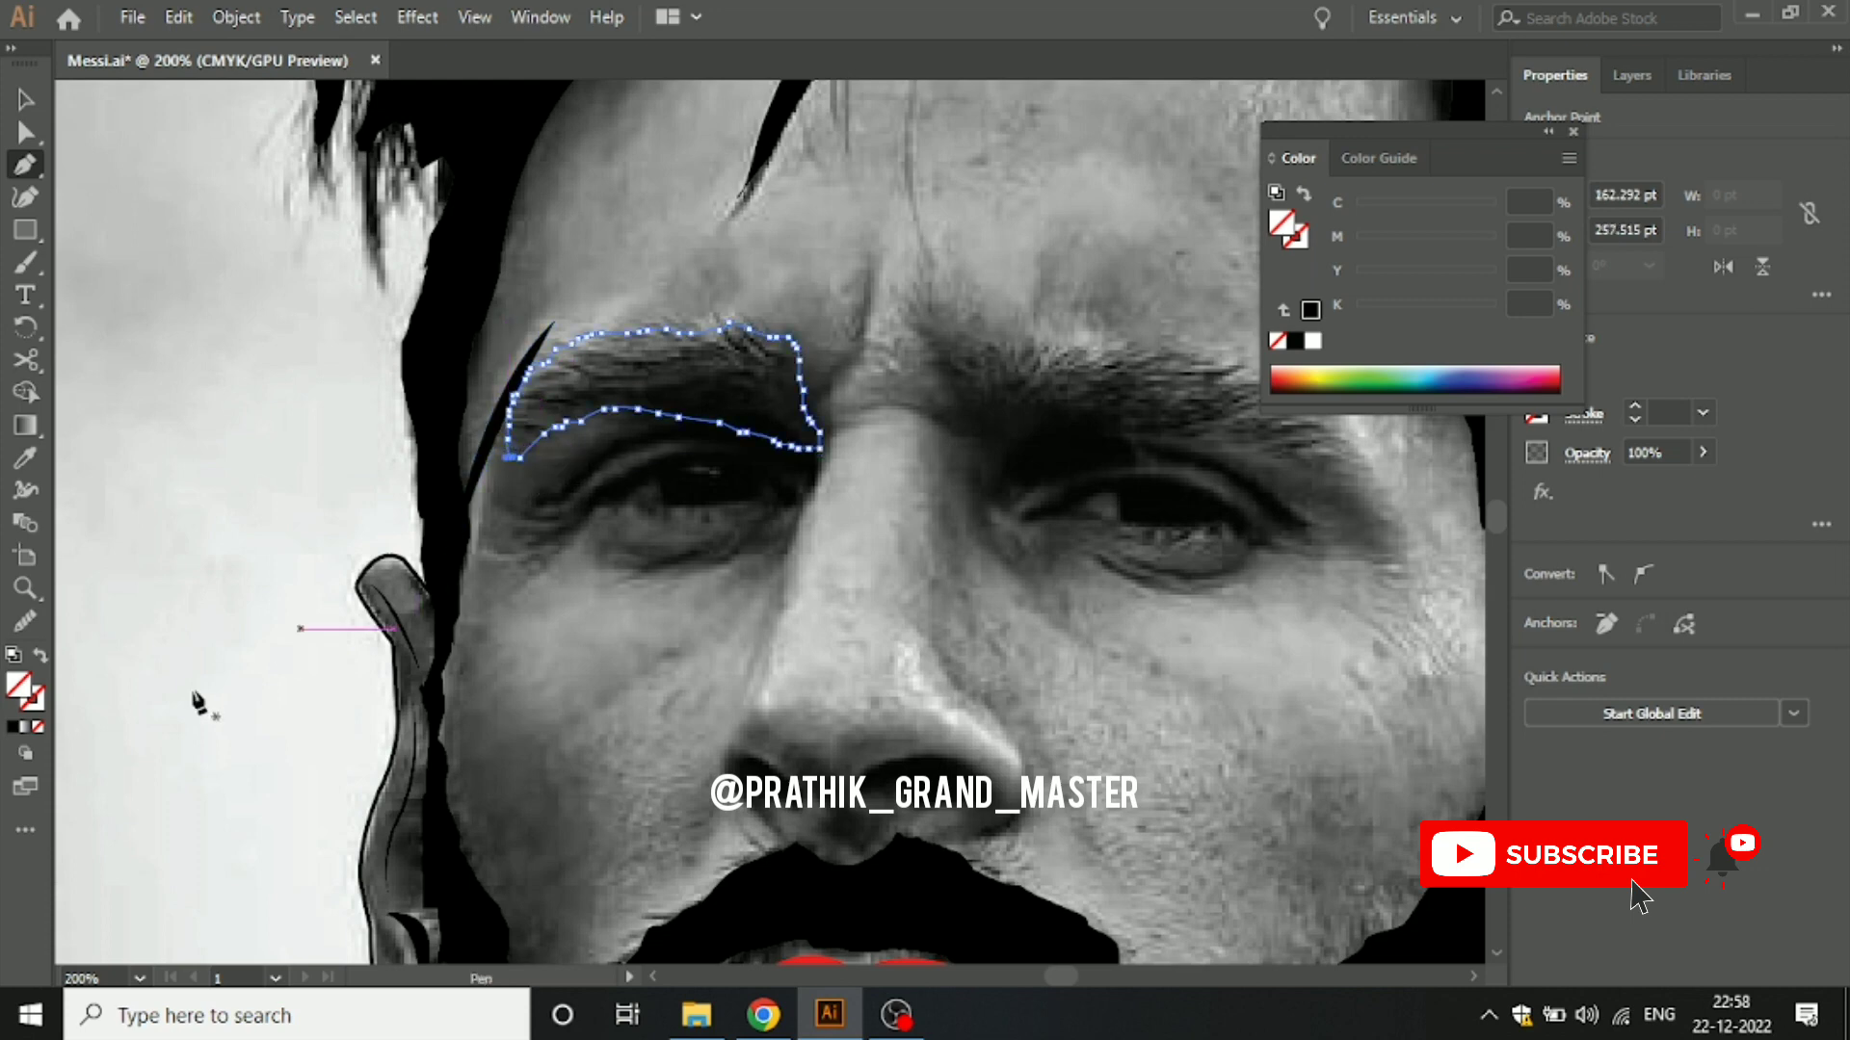
left_click(21, 727)
left_click(26, 99)
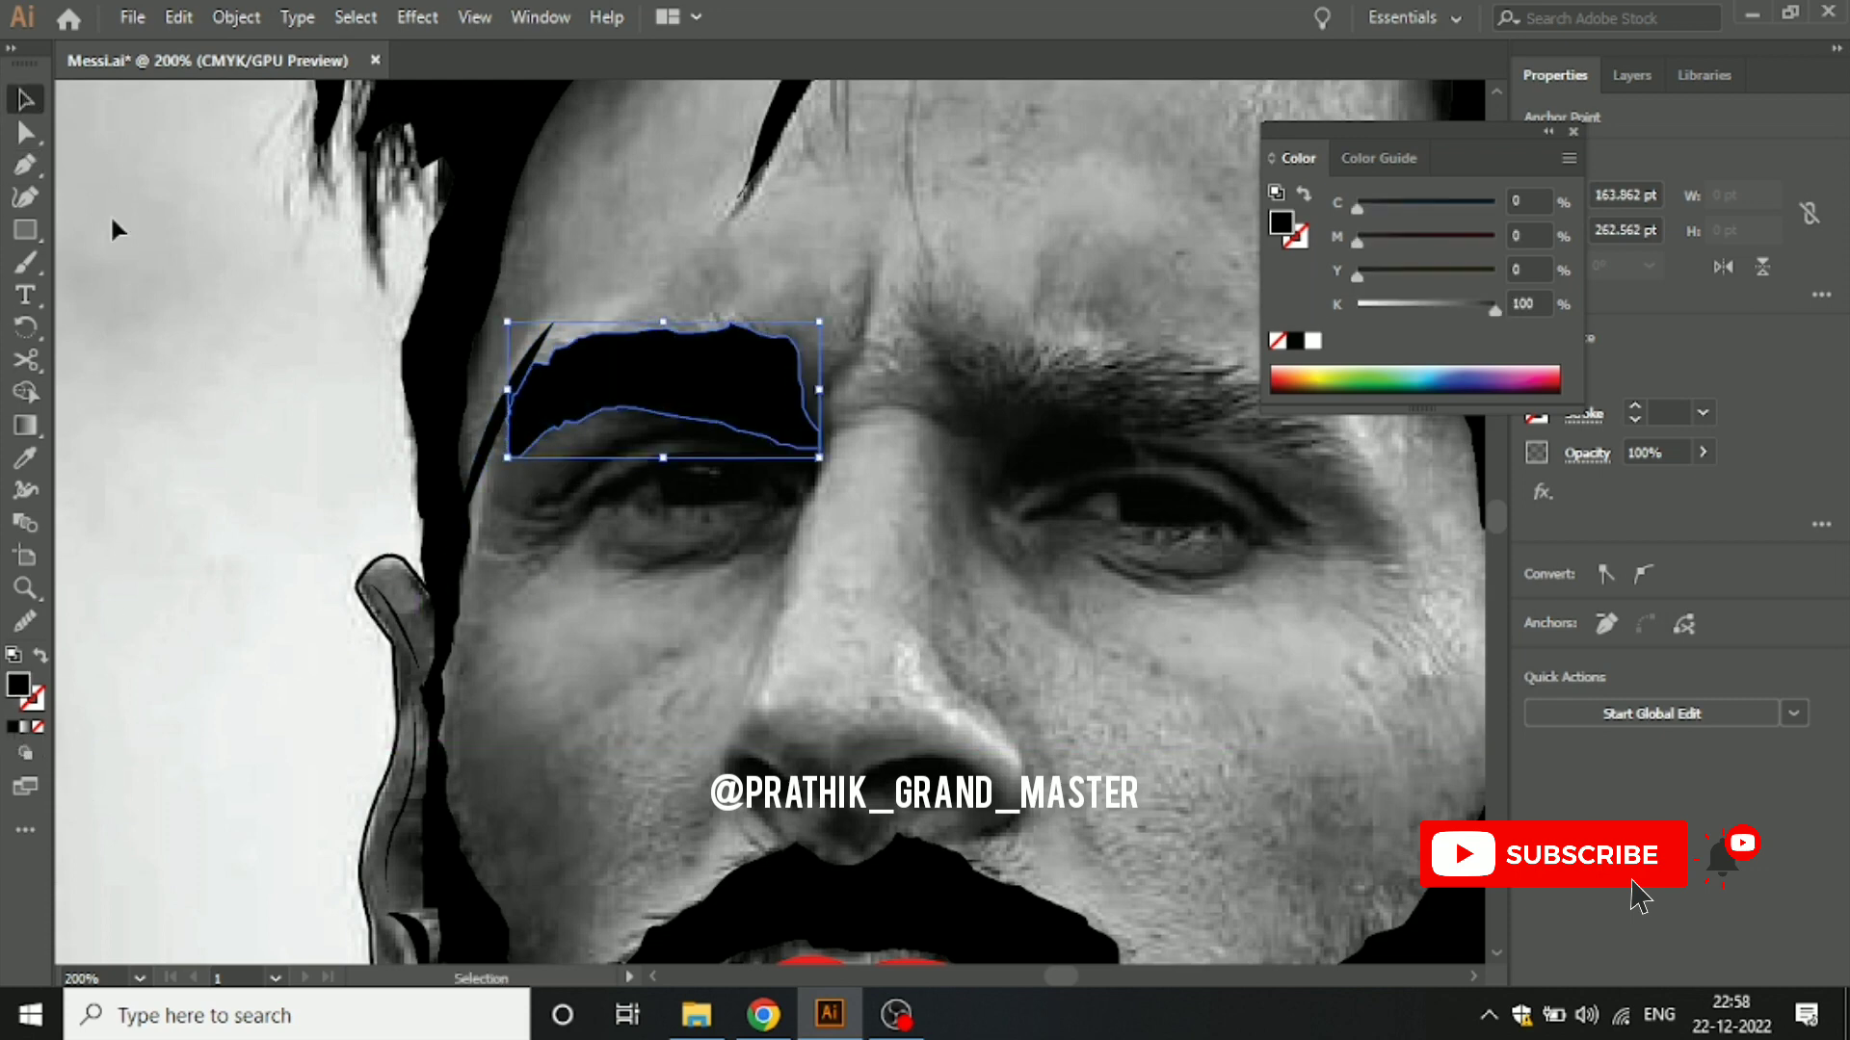
left_click(120, 236)
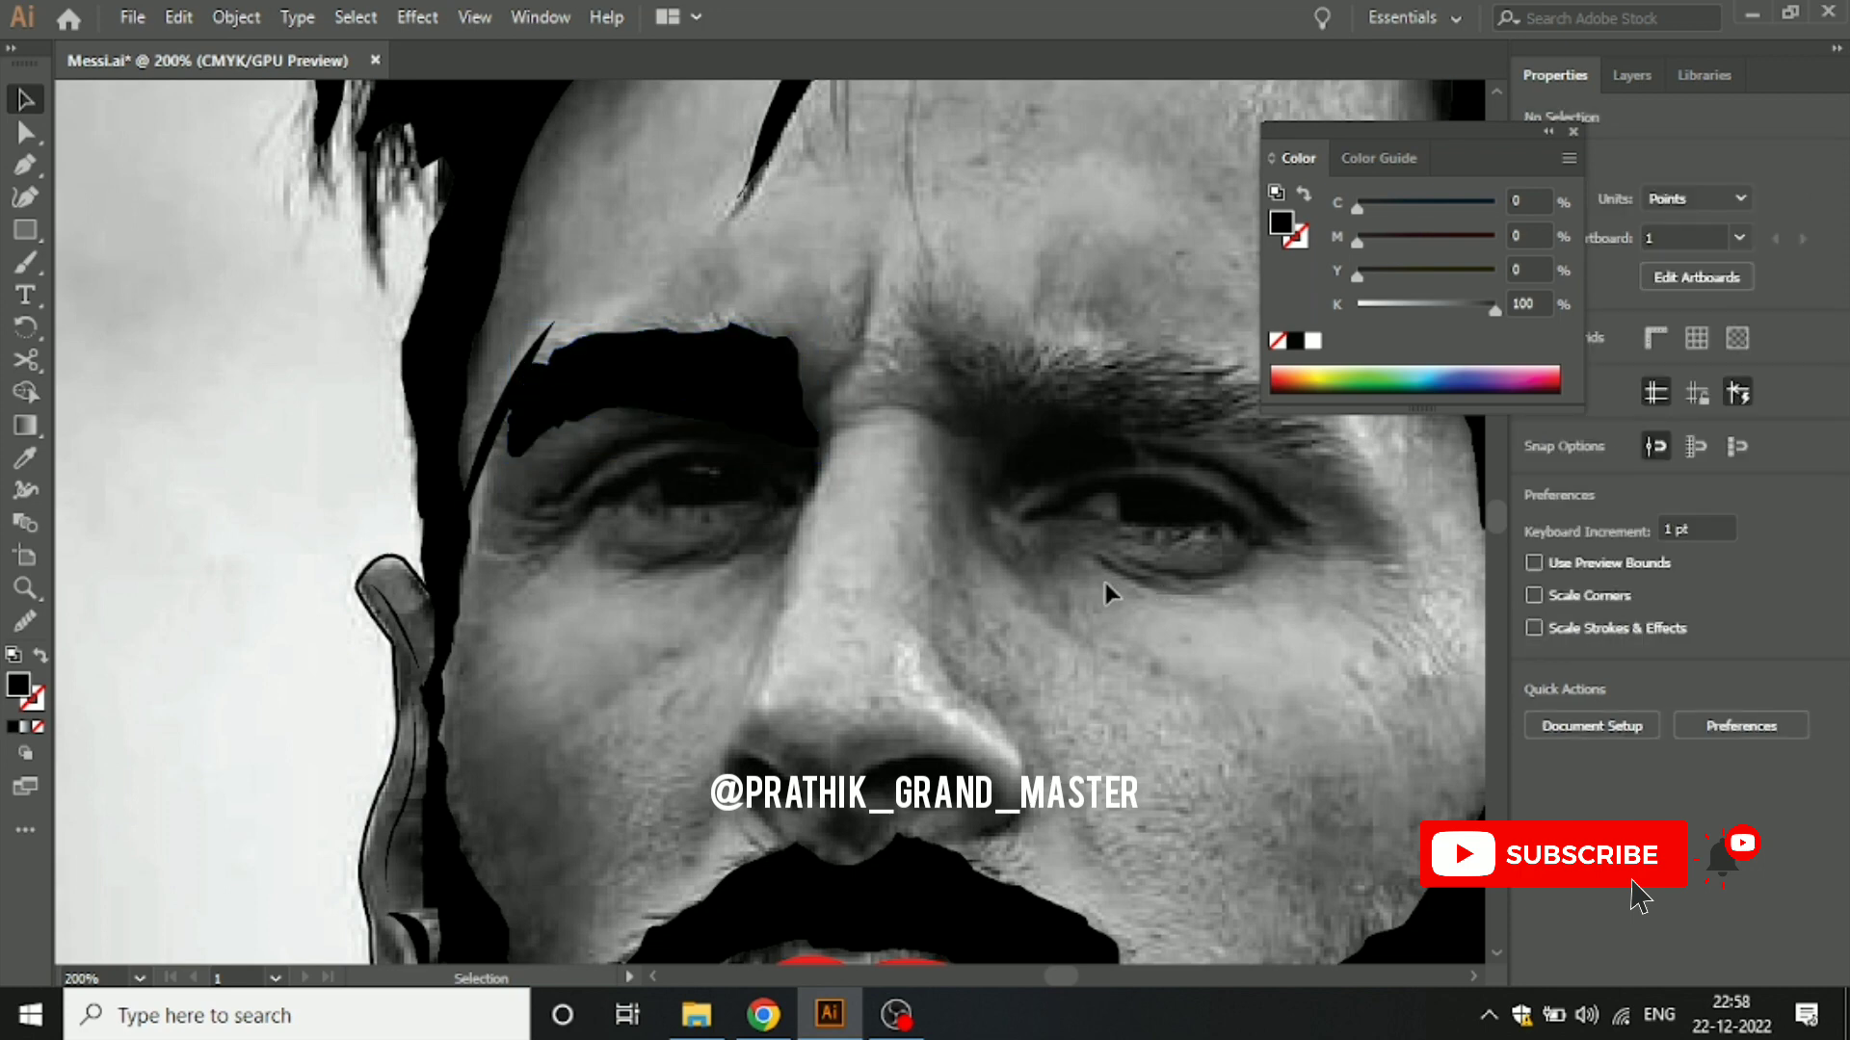
Step: Trace the right eyebrow's lower edge out toward its outer end
key("p")
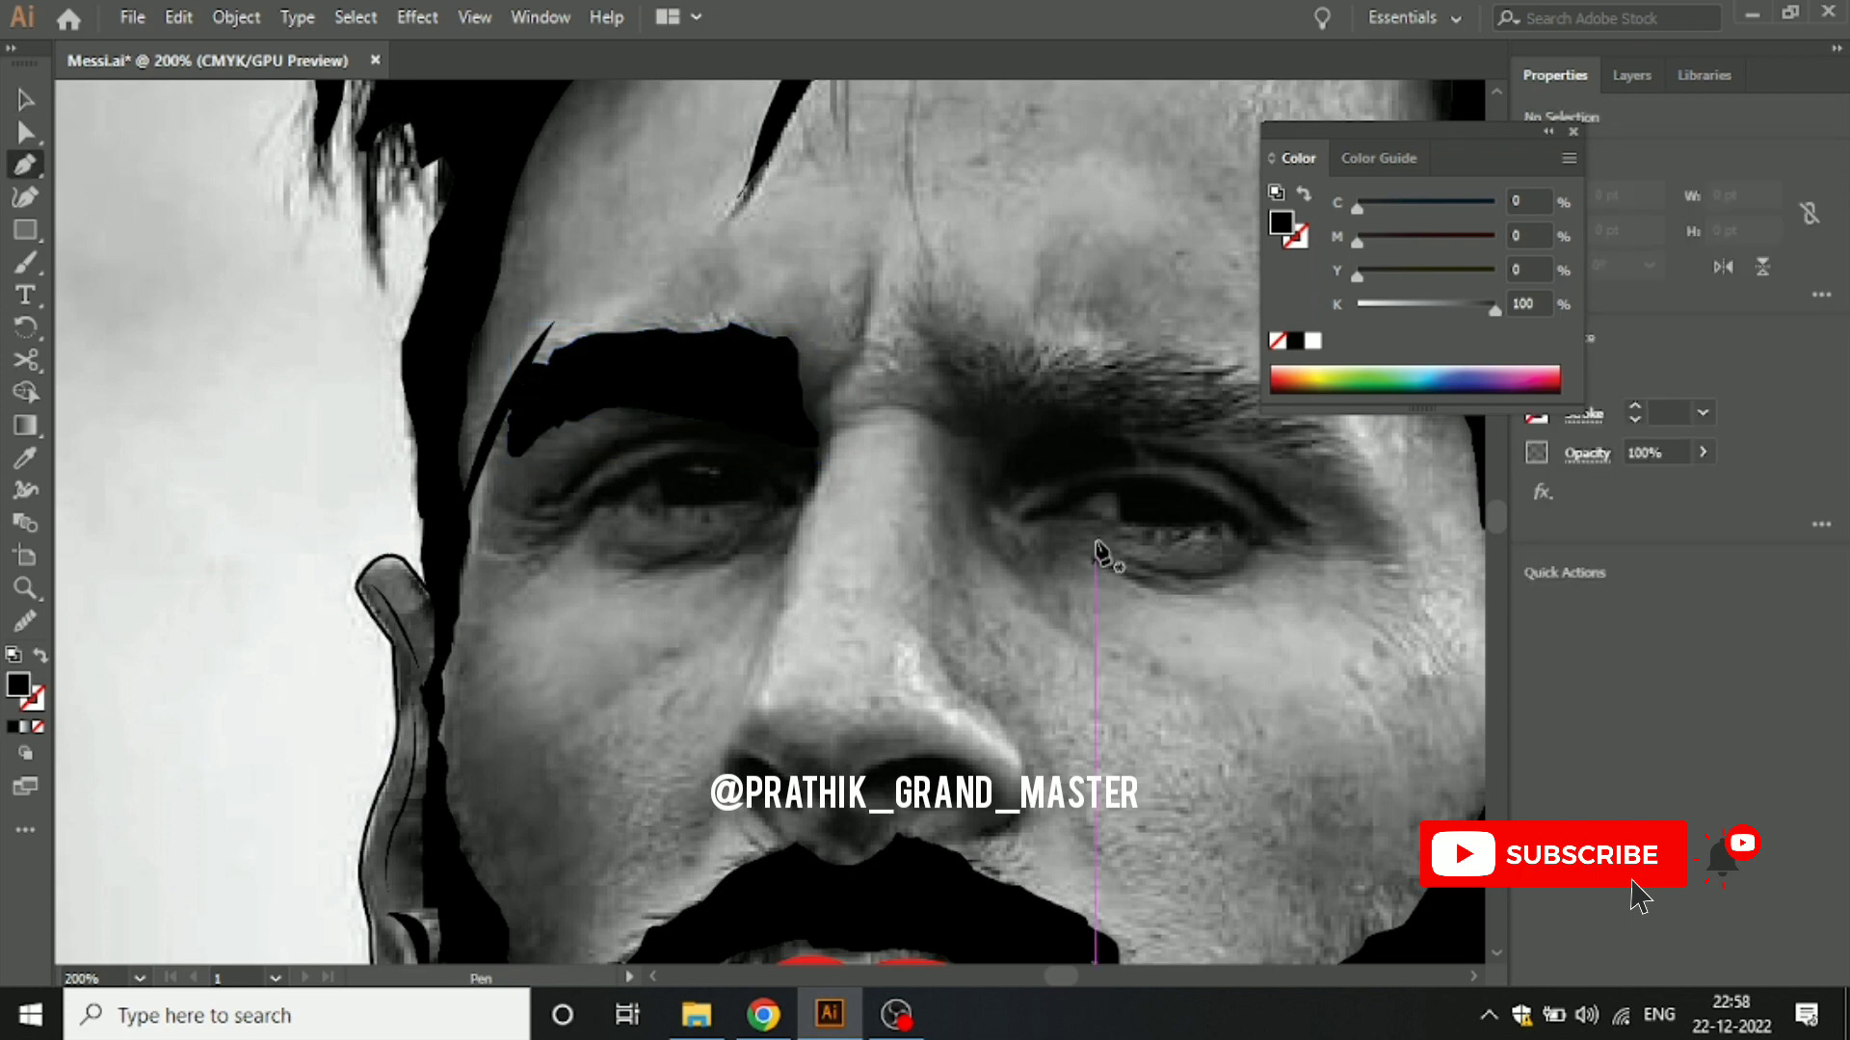
scroll(1073, 537, "right", 3)
left_click(879, 450)
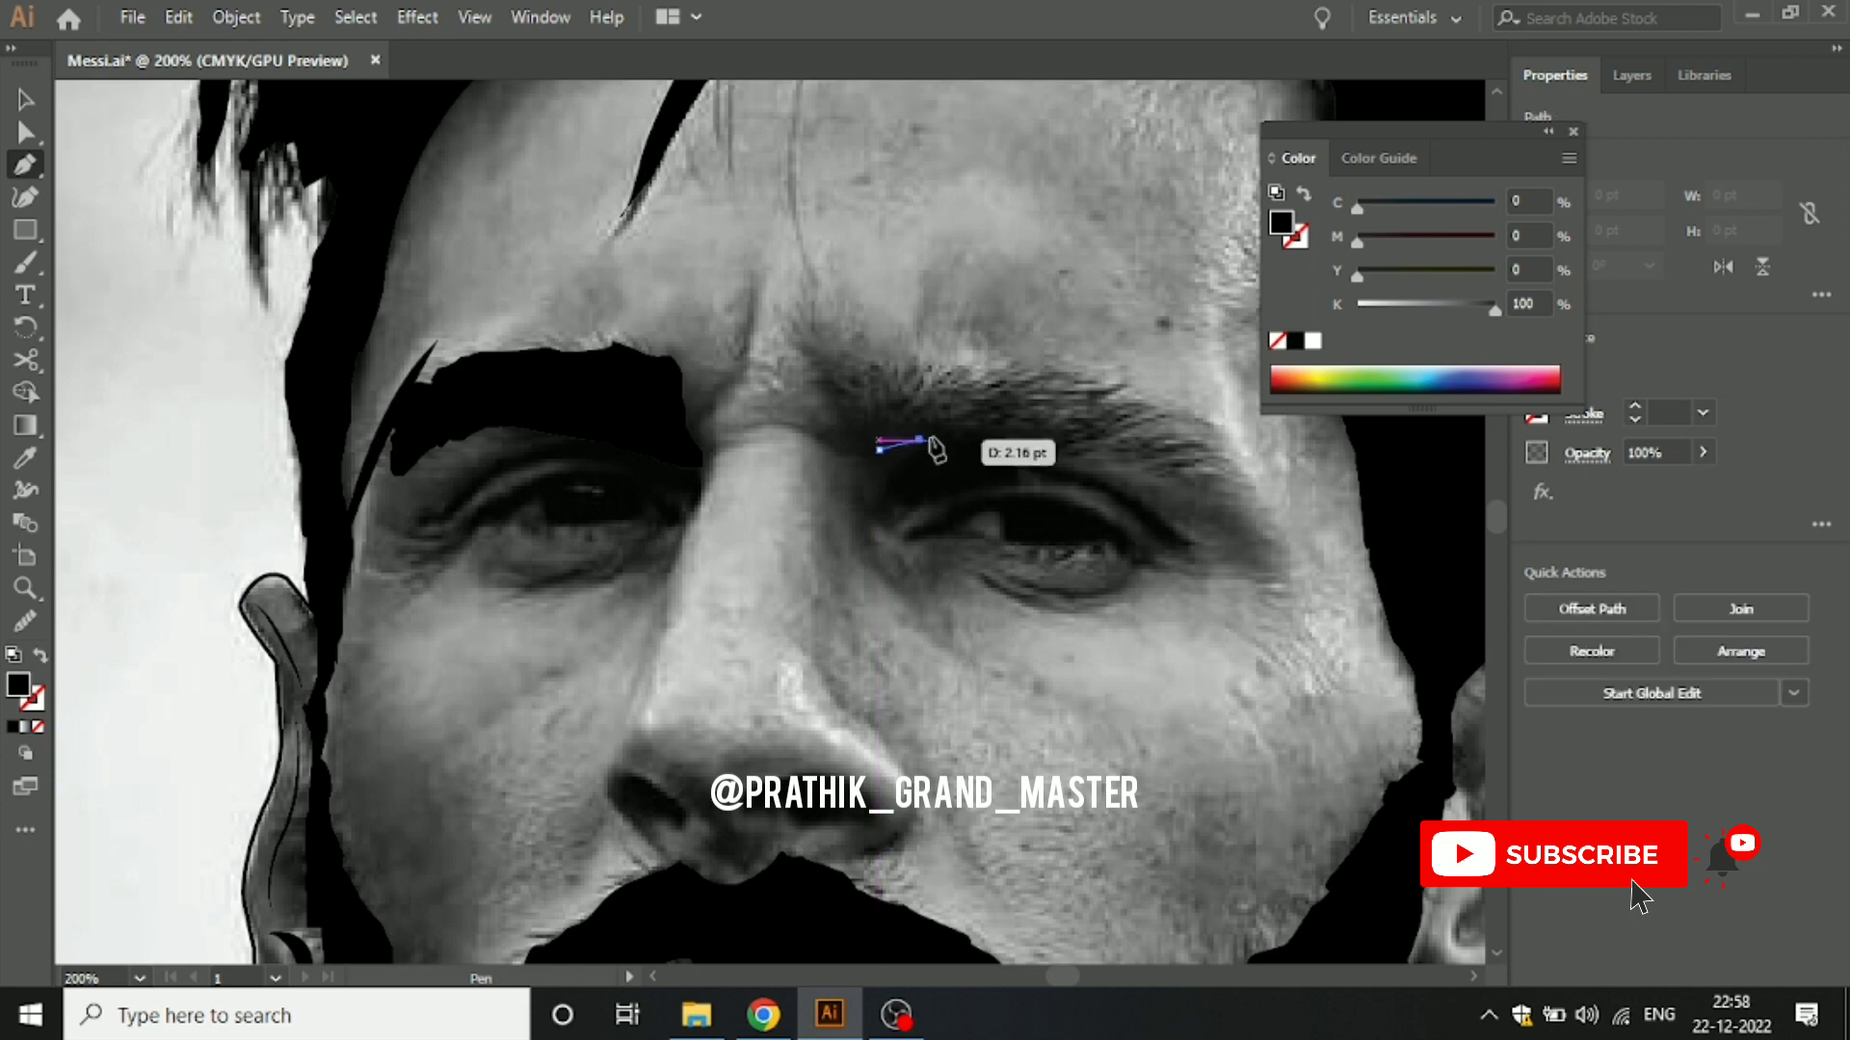
left_click(934, 441)
left_click(993, 450)
left_click(1052, 455)
left_click(1126, 449)
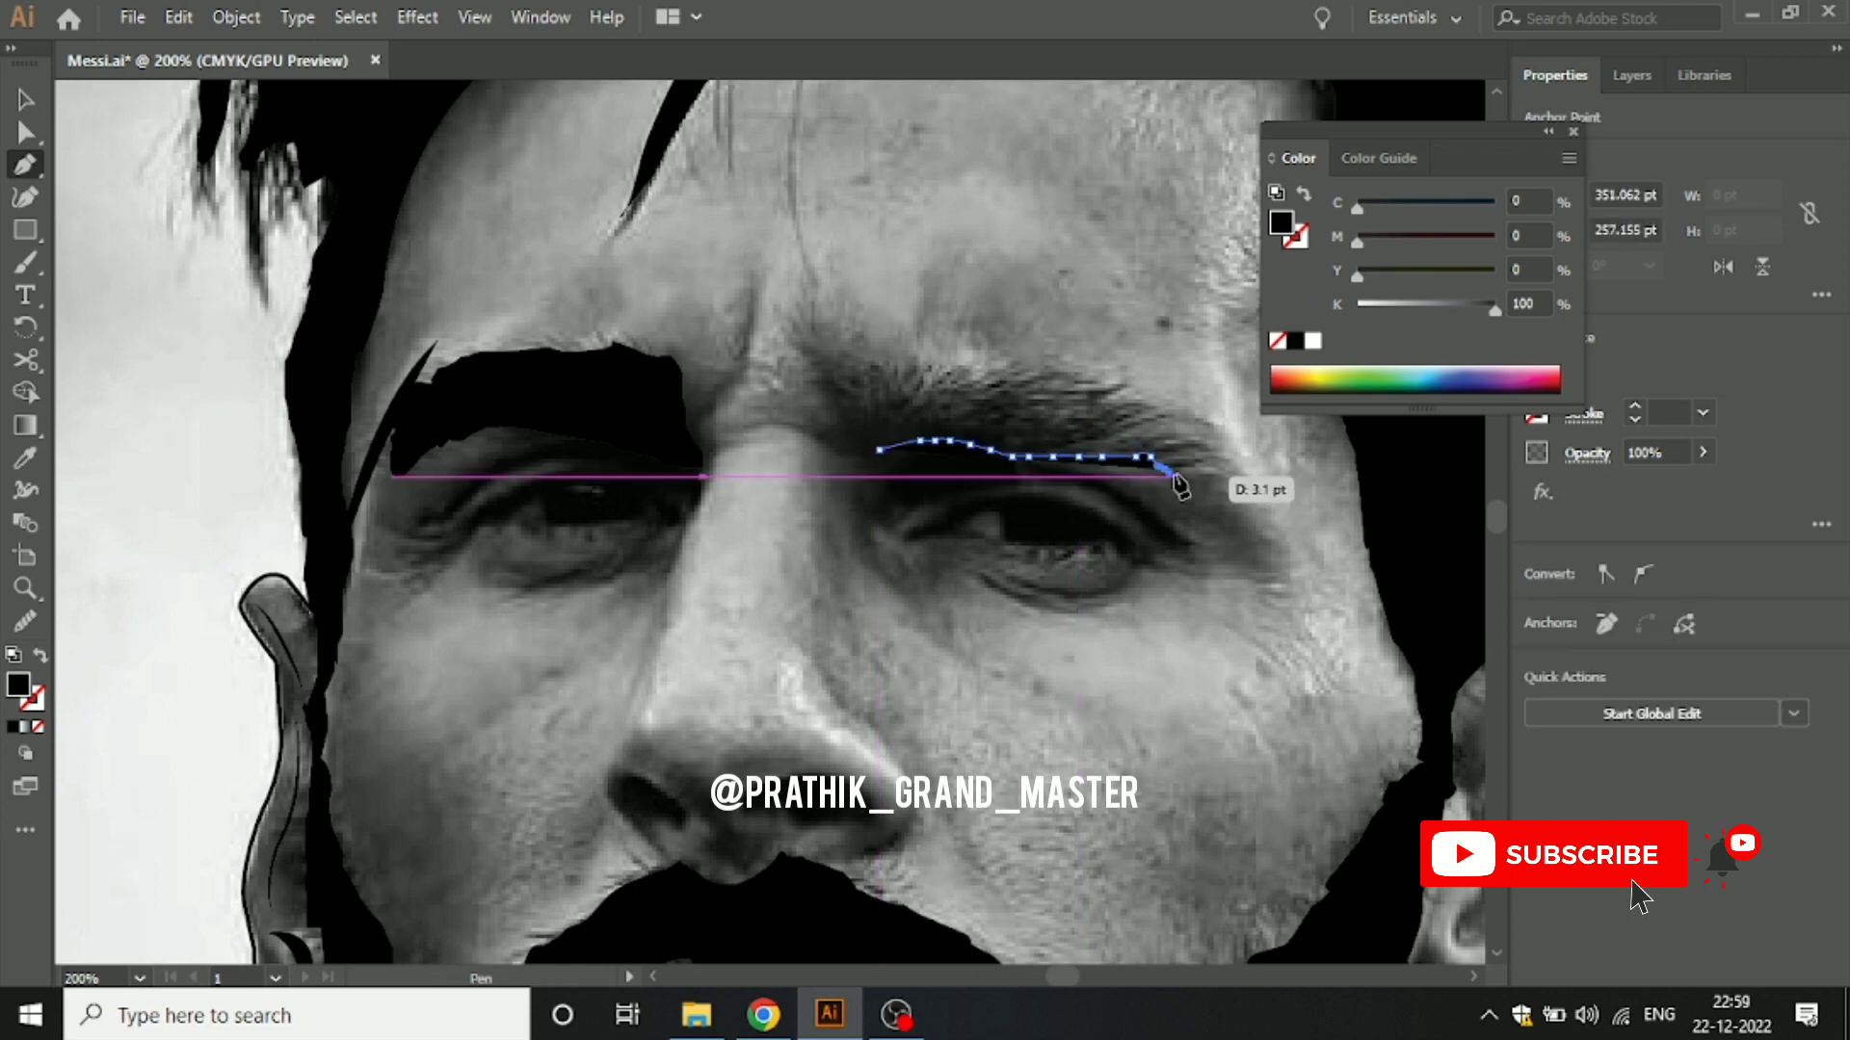
left_click_drag(1177, 477, 1239, 475)
Step: Trace around the brow's outer tip and top edge, then close it with a black fill
left_click(1217, 451)
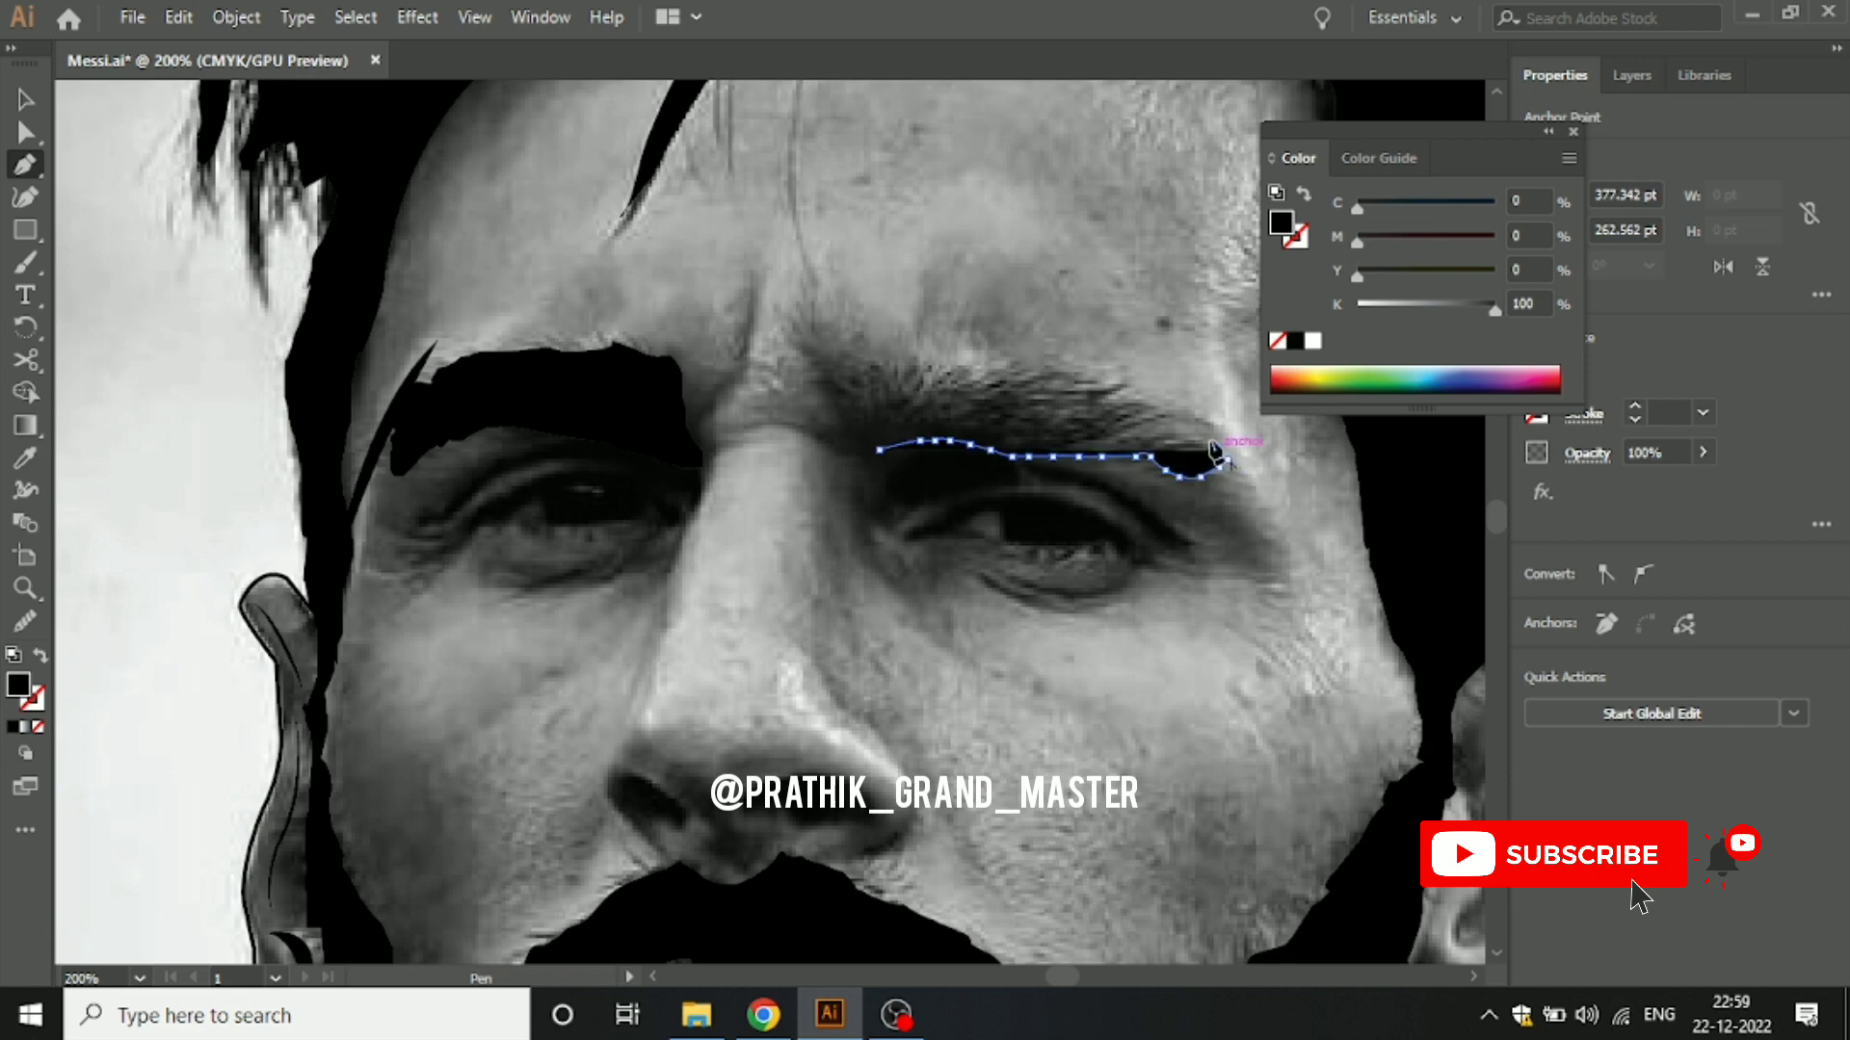
left_click(1205, 436)
left_click(1172, 401)
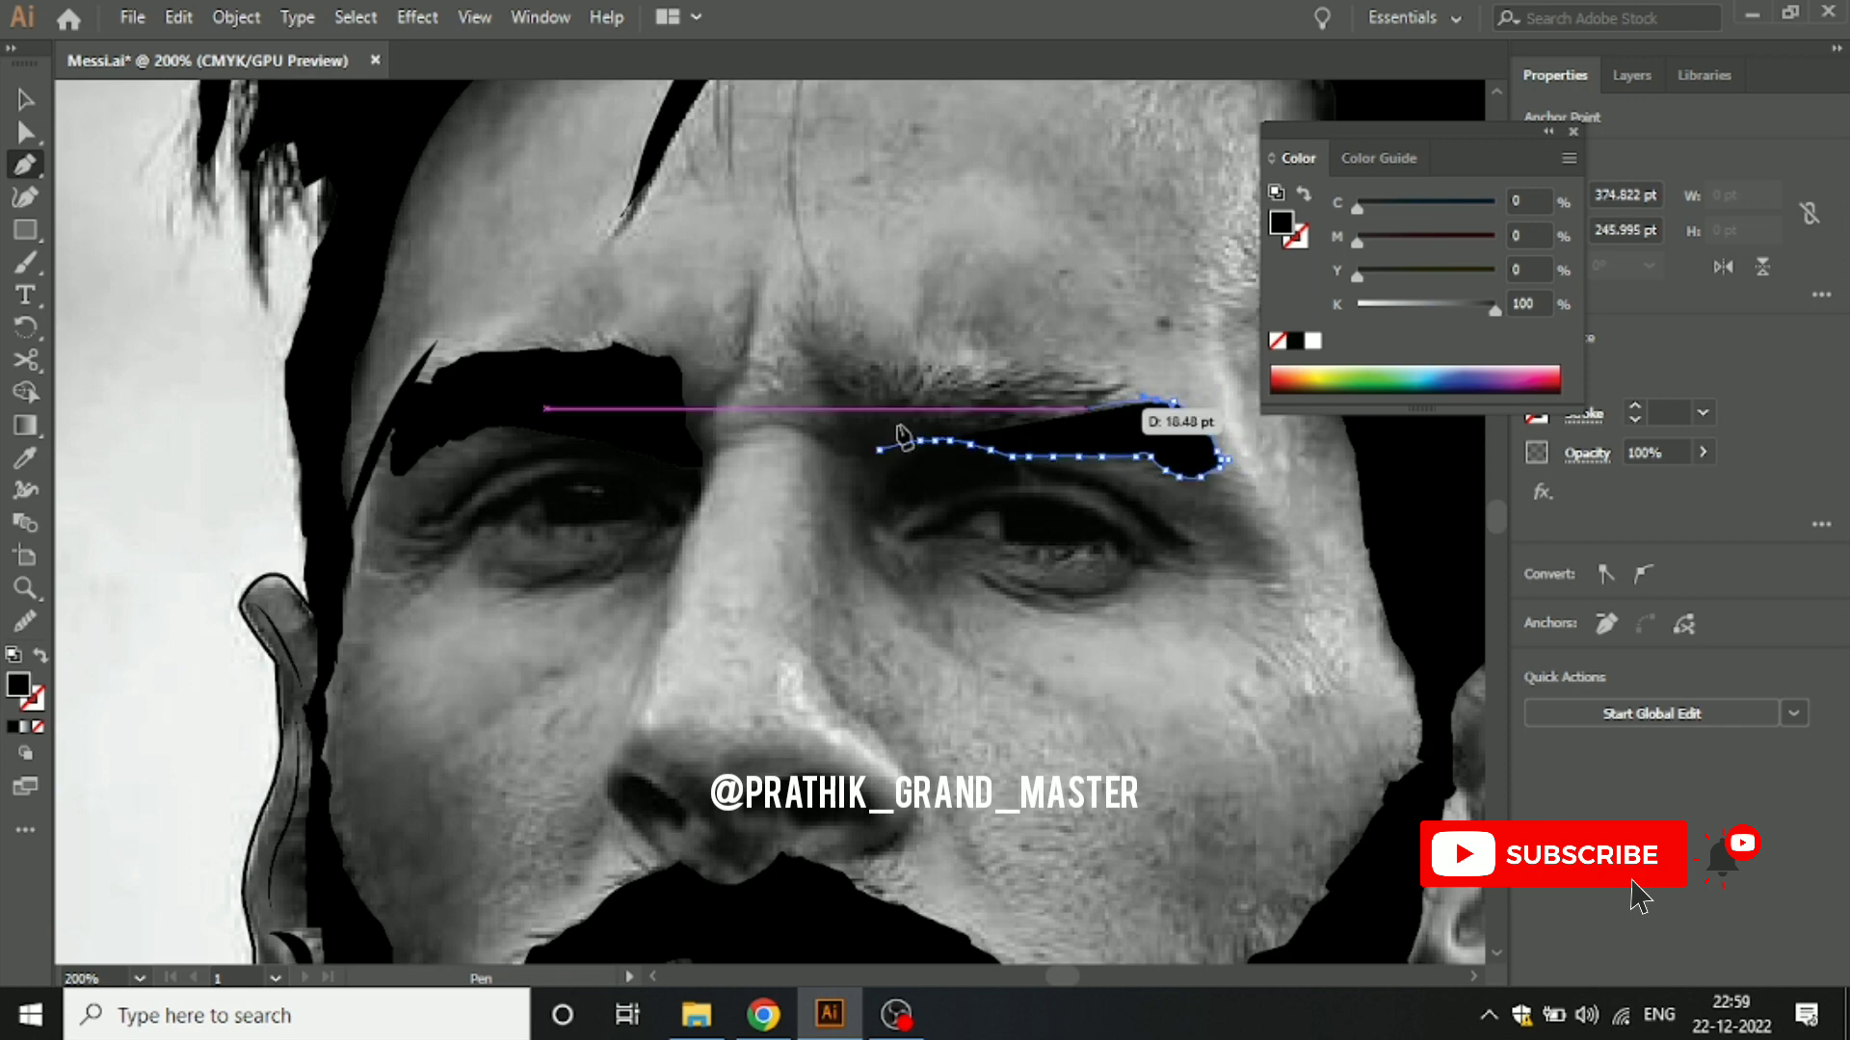
left_click(37, 727)
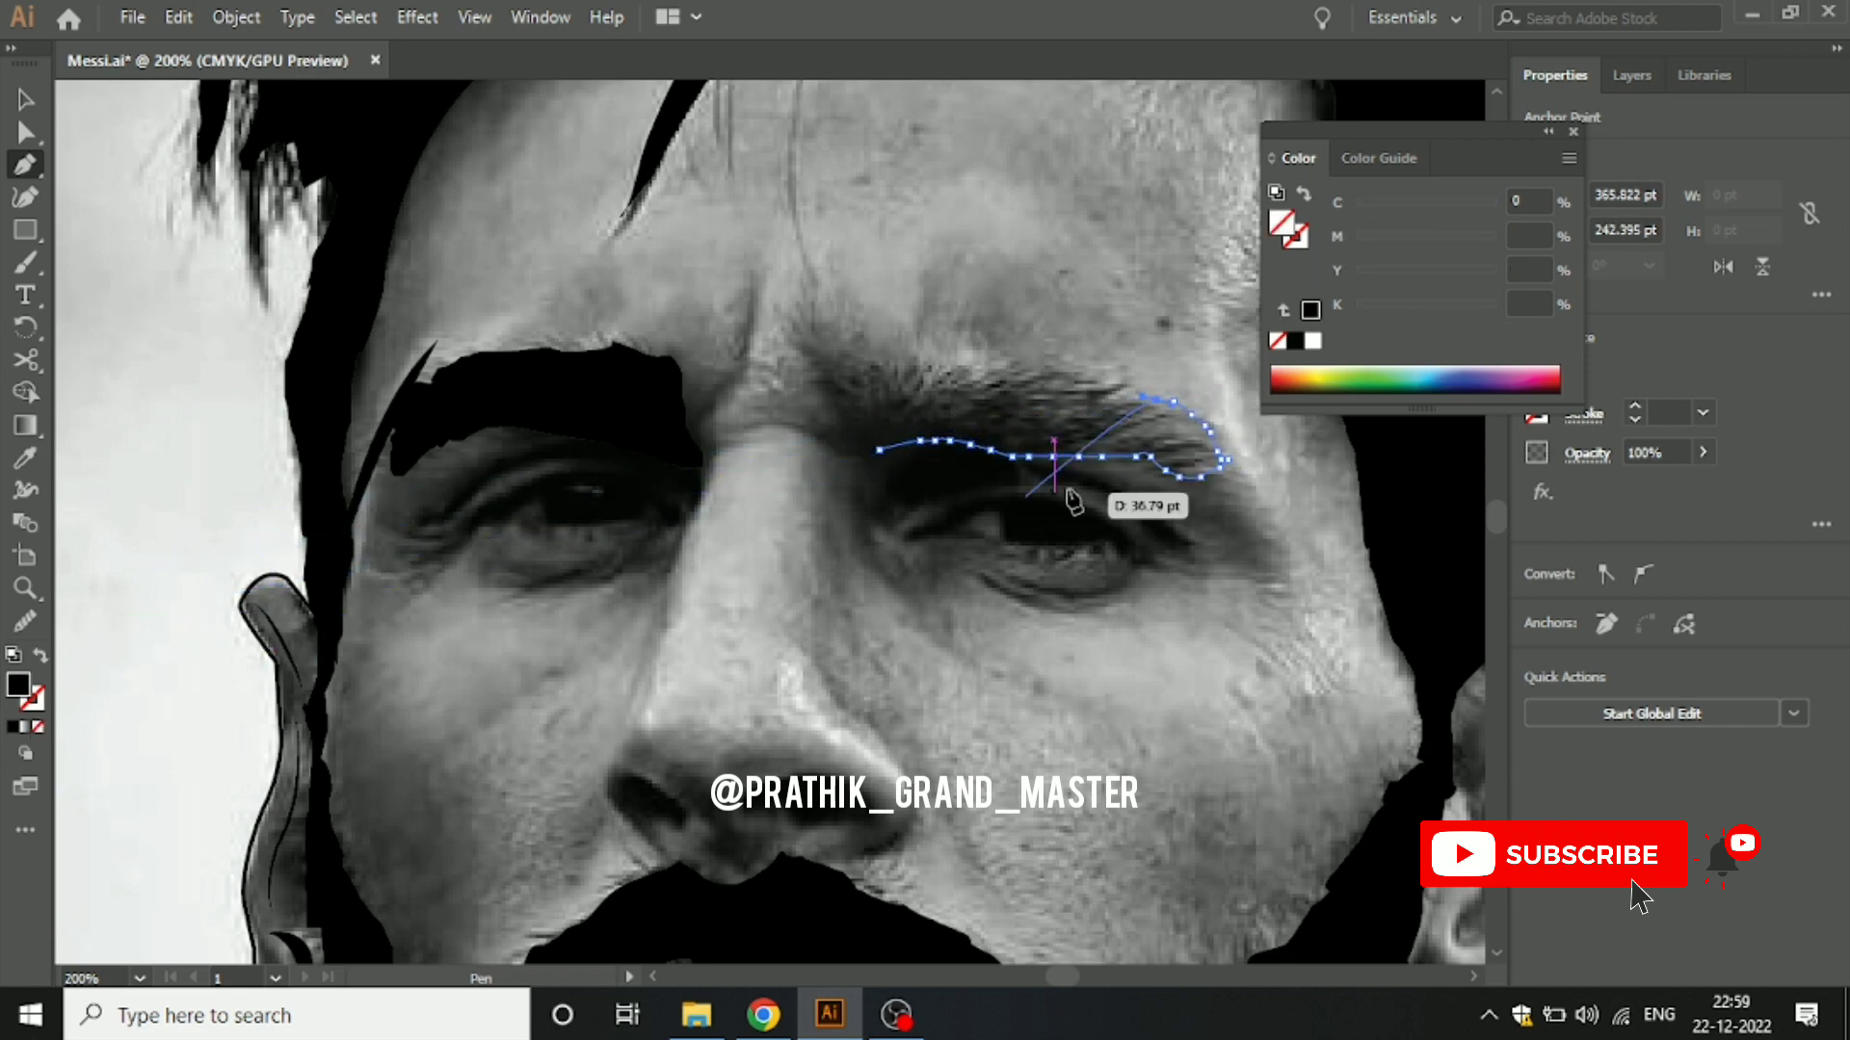
left_click(1115, 388)
left_click(1046, 373)
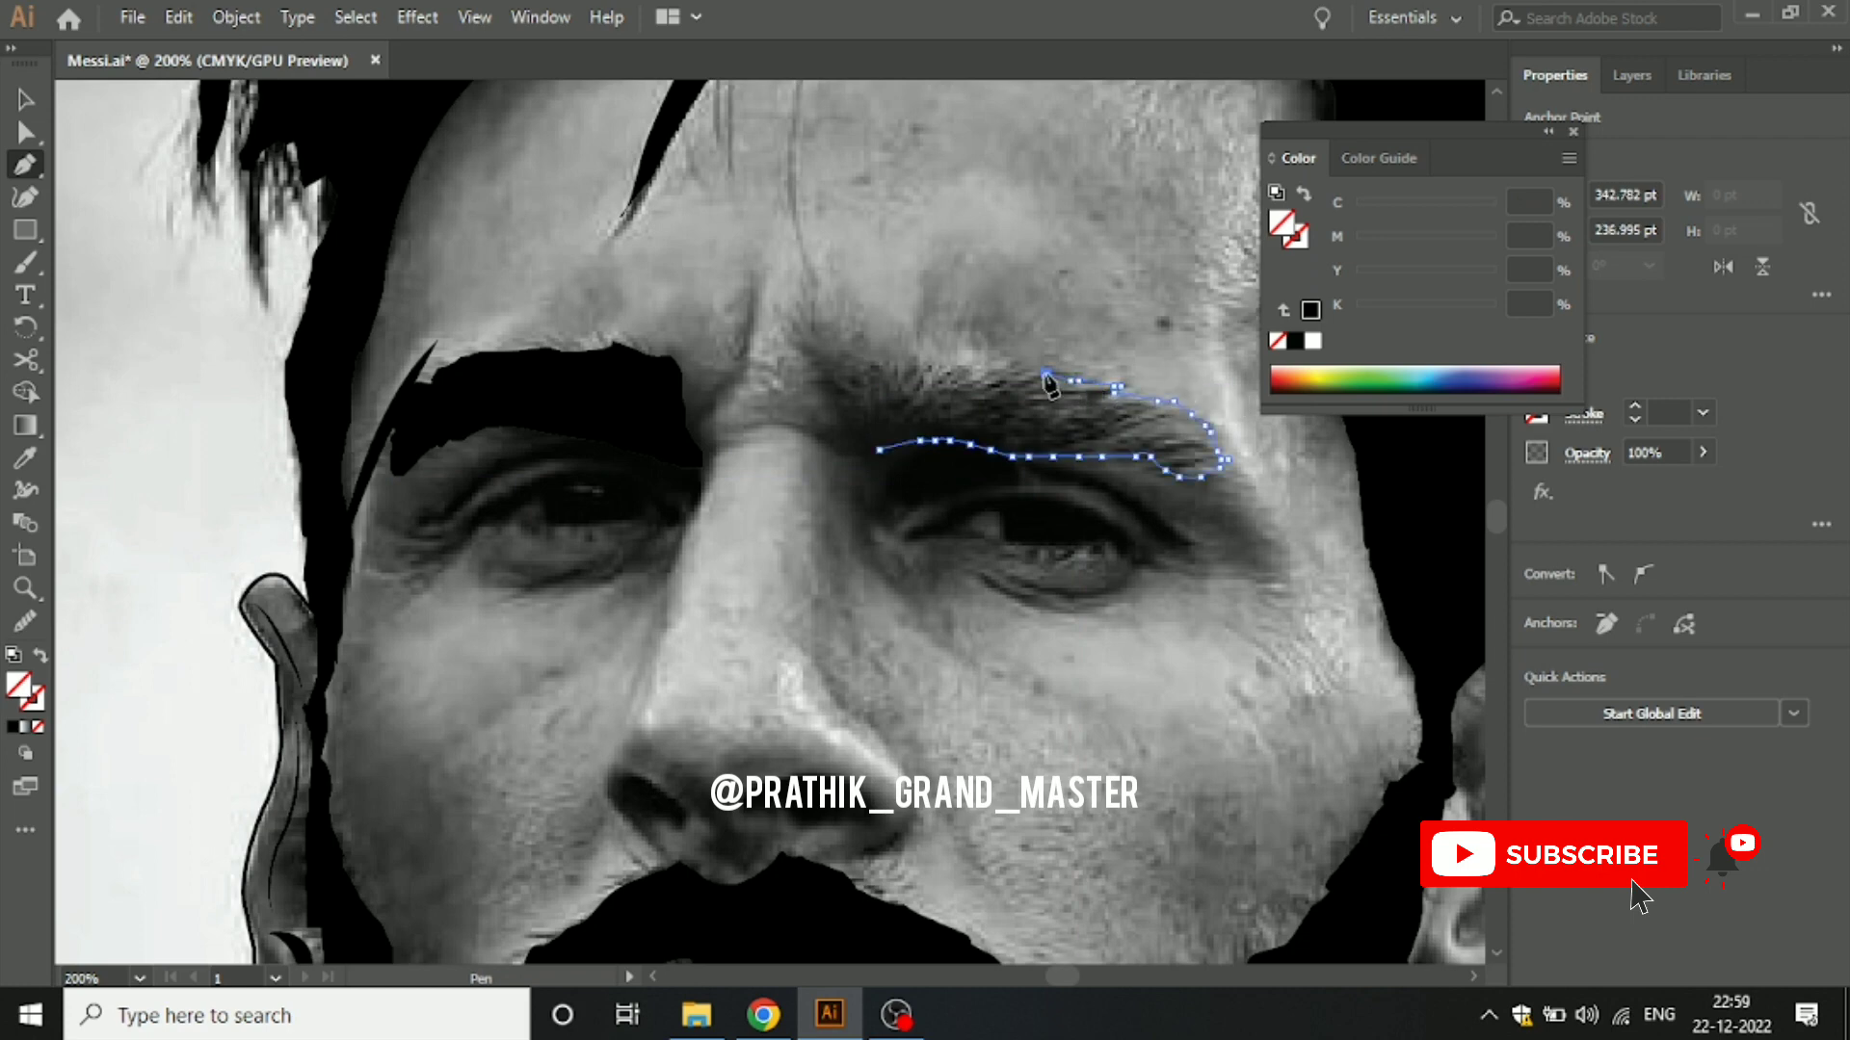
left_click(1021, 379, "ctrl")
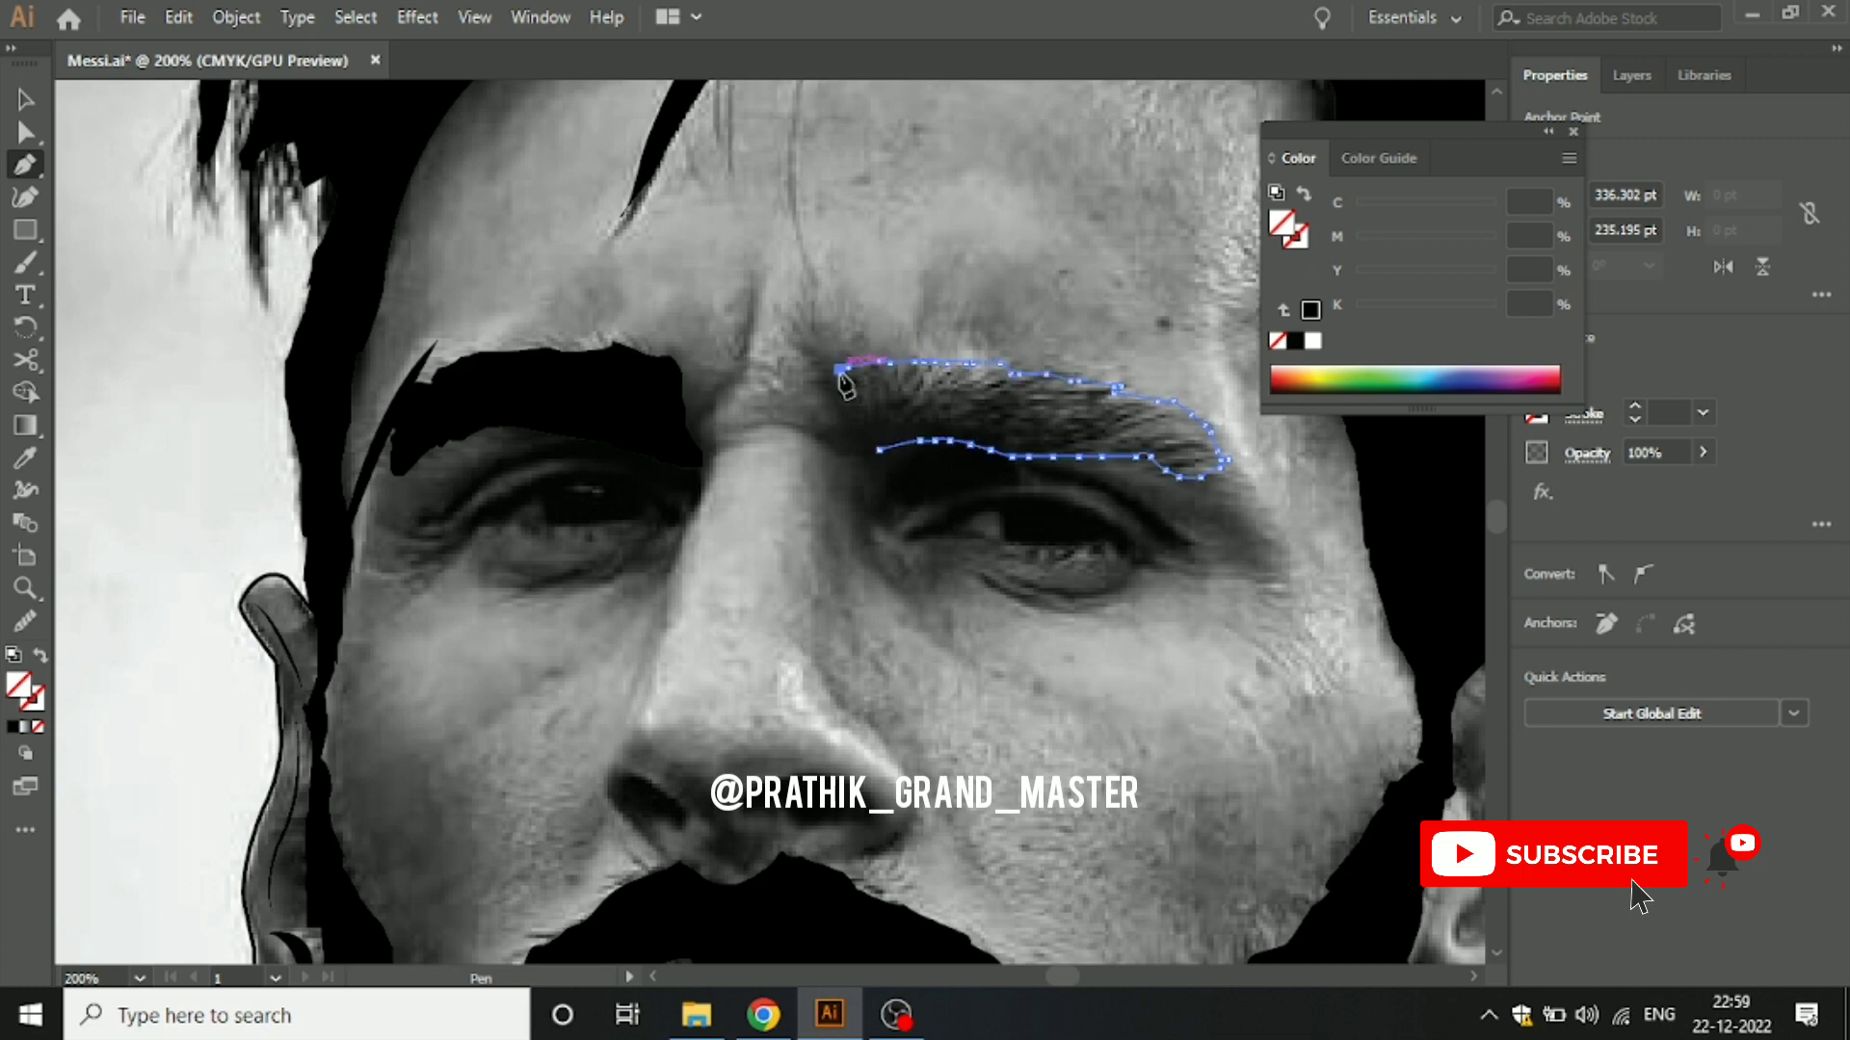
left_click(13, 728)
left_click(25, 99)
left_click(75, 252)
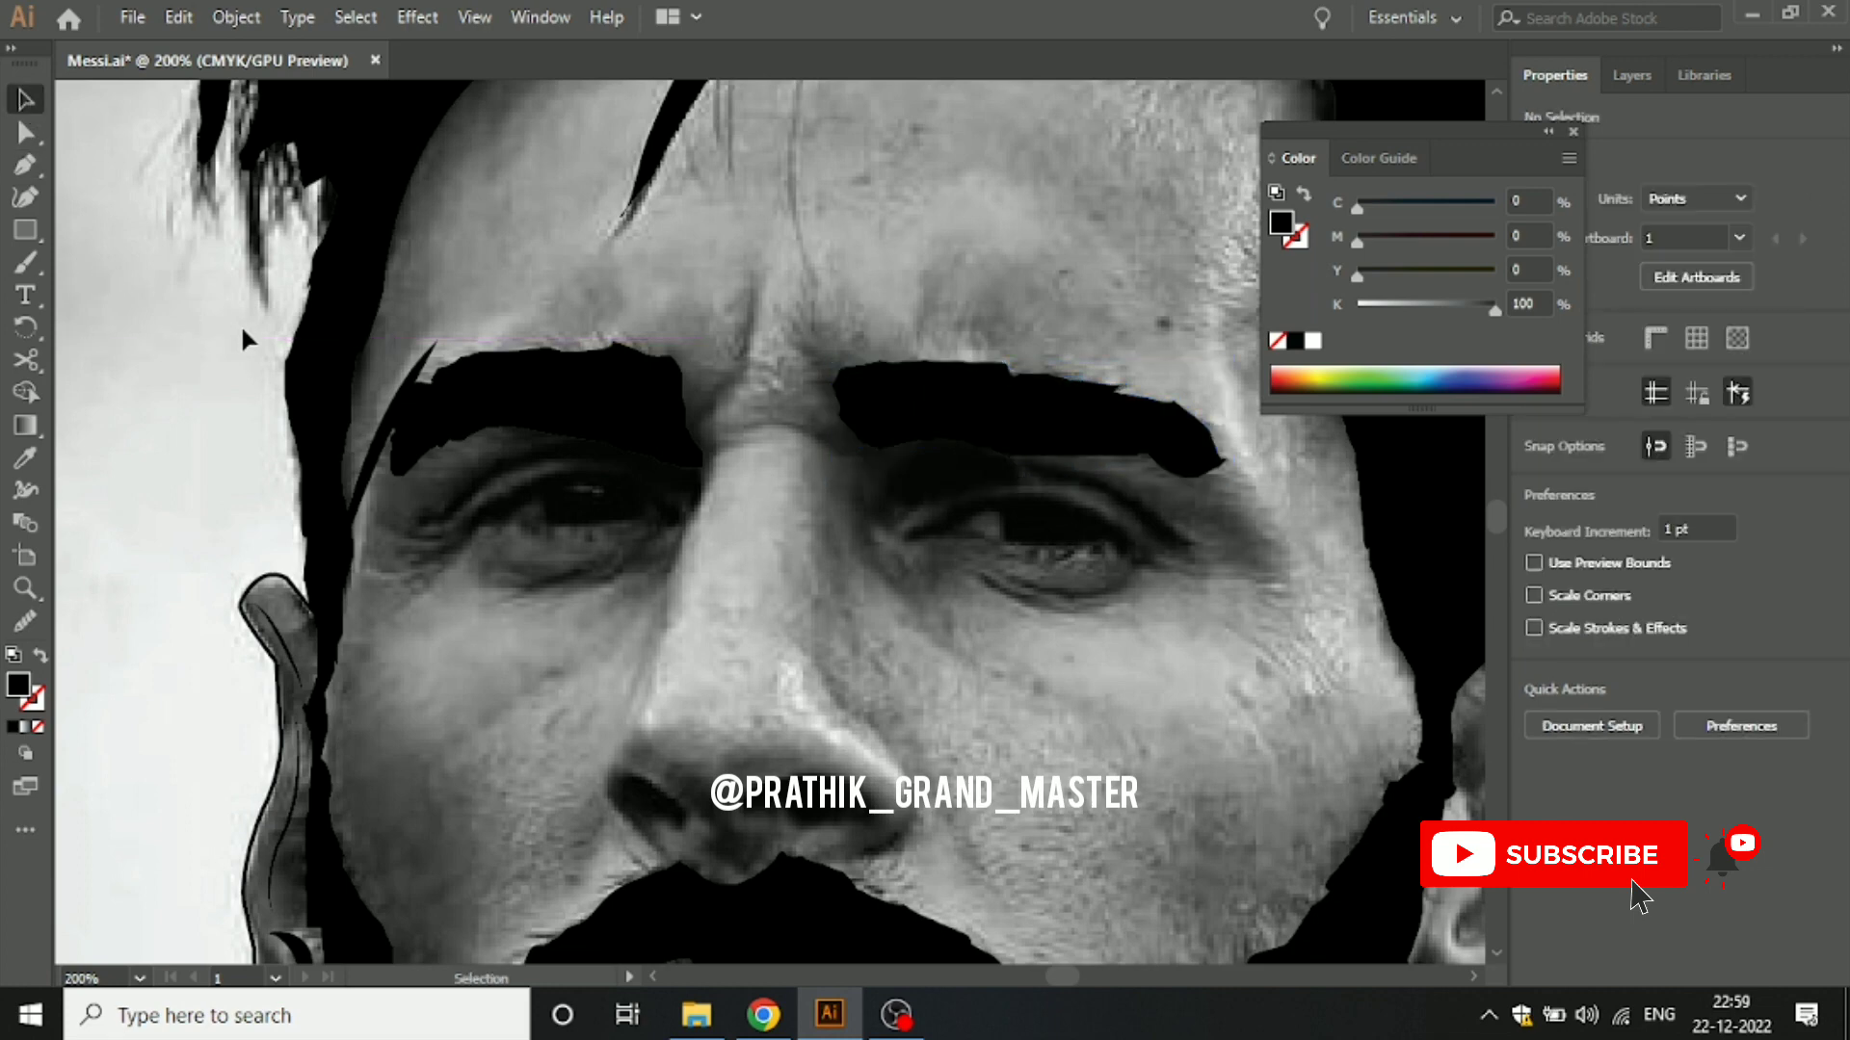
Step: Draw an inner-brow curve with no fill, a black stroke and a tapered width profile
key("p")
left_click(668, 448)
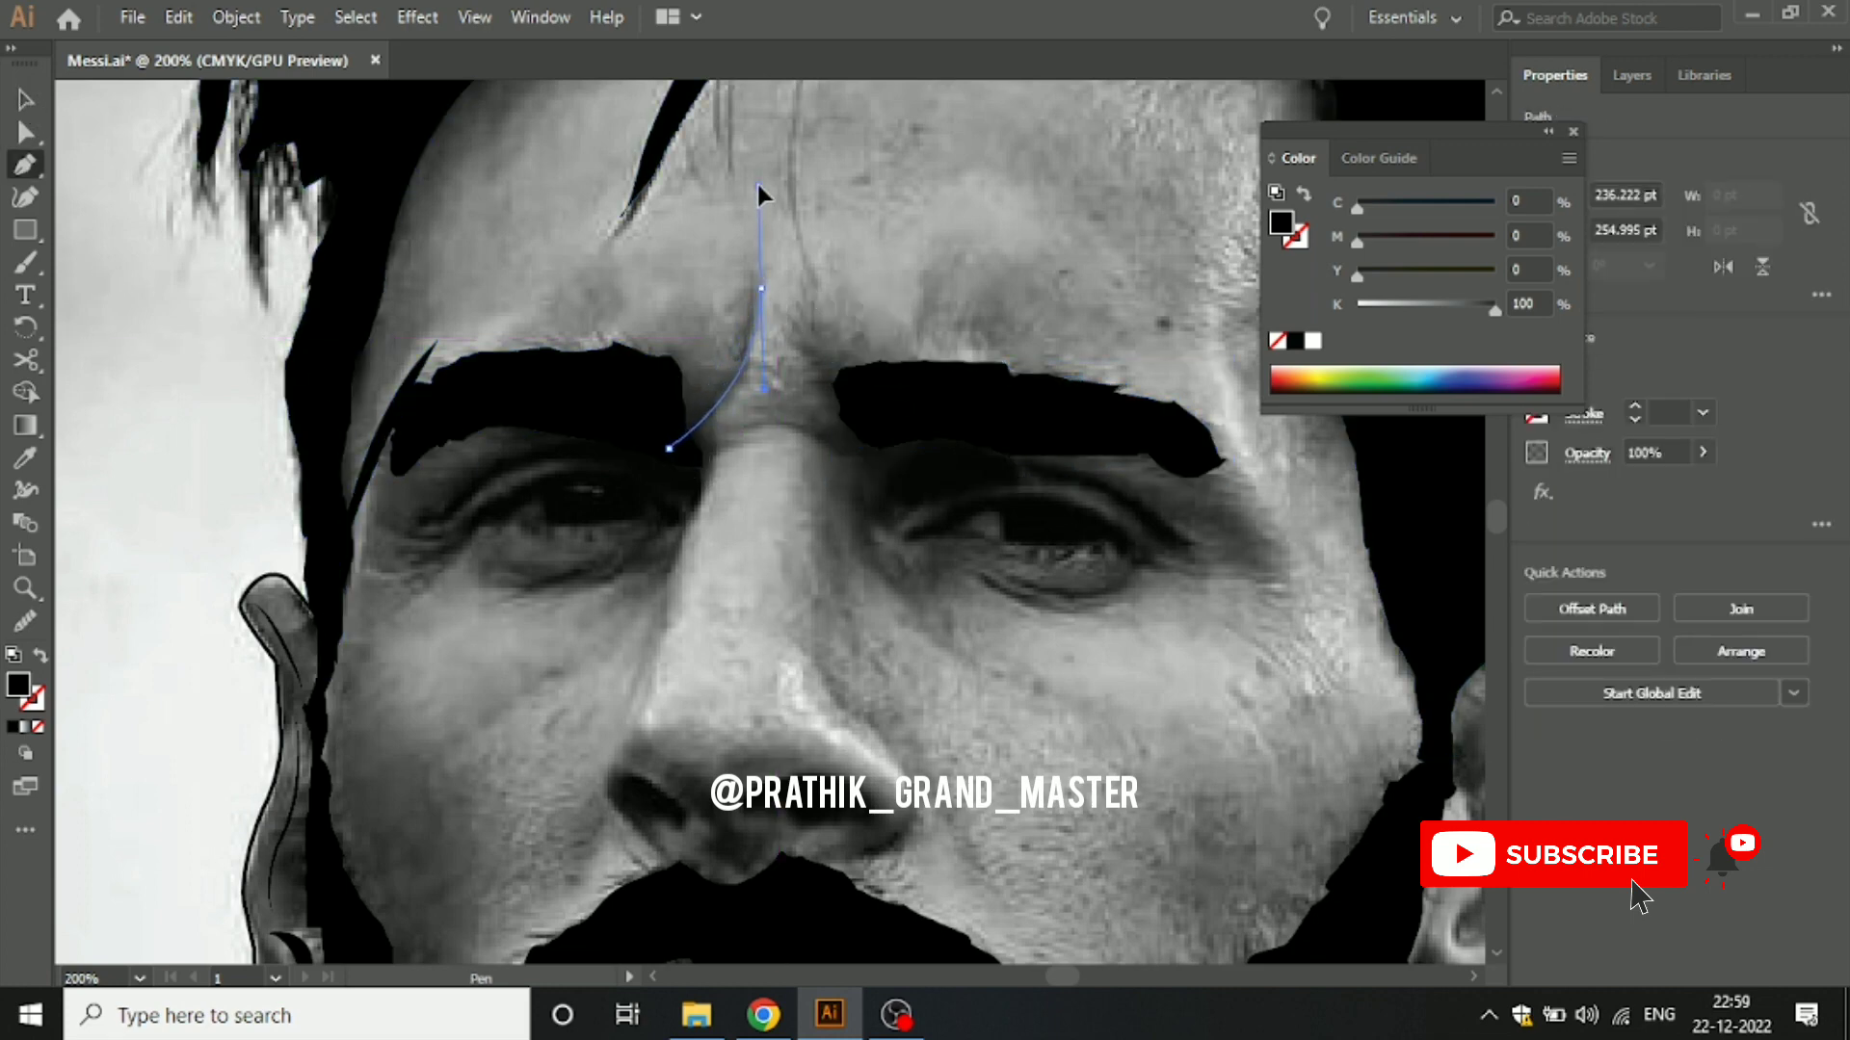
left_click(25, 99)
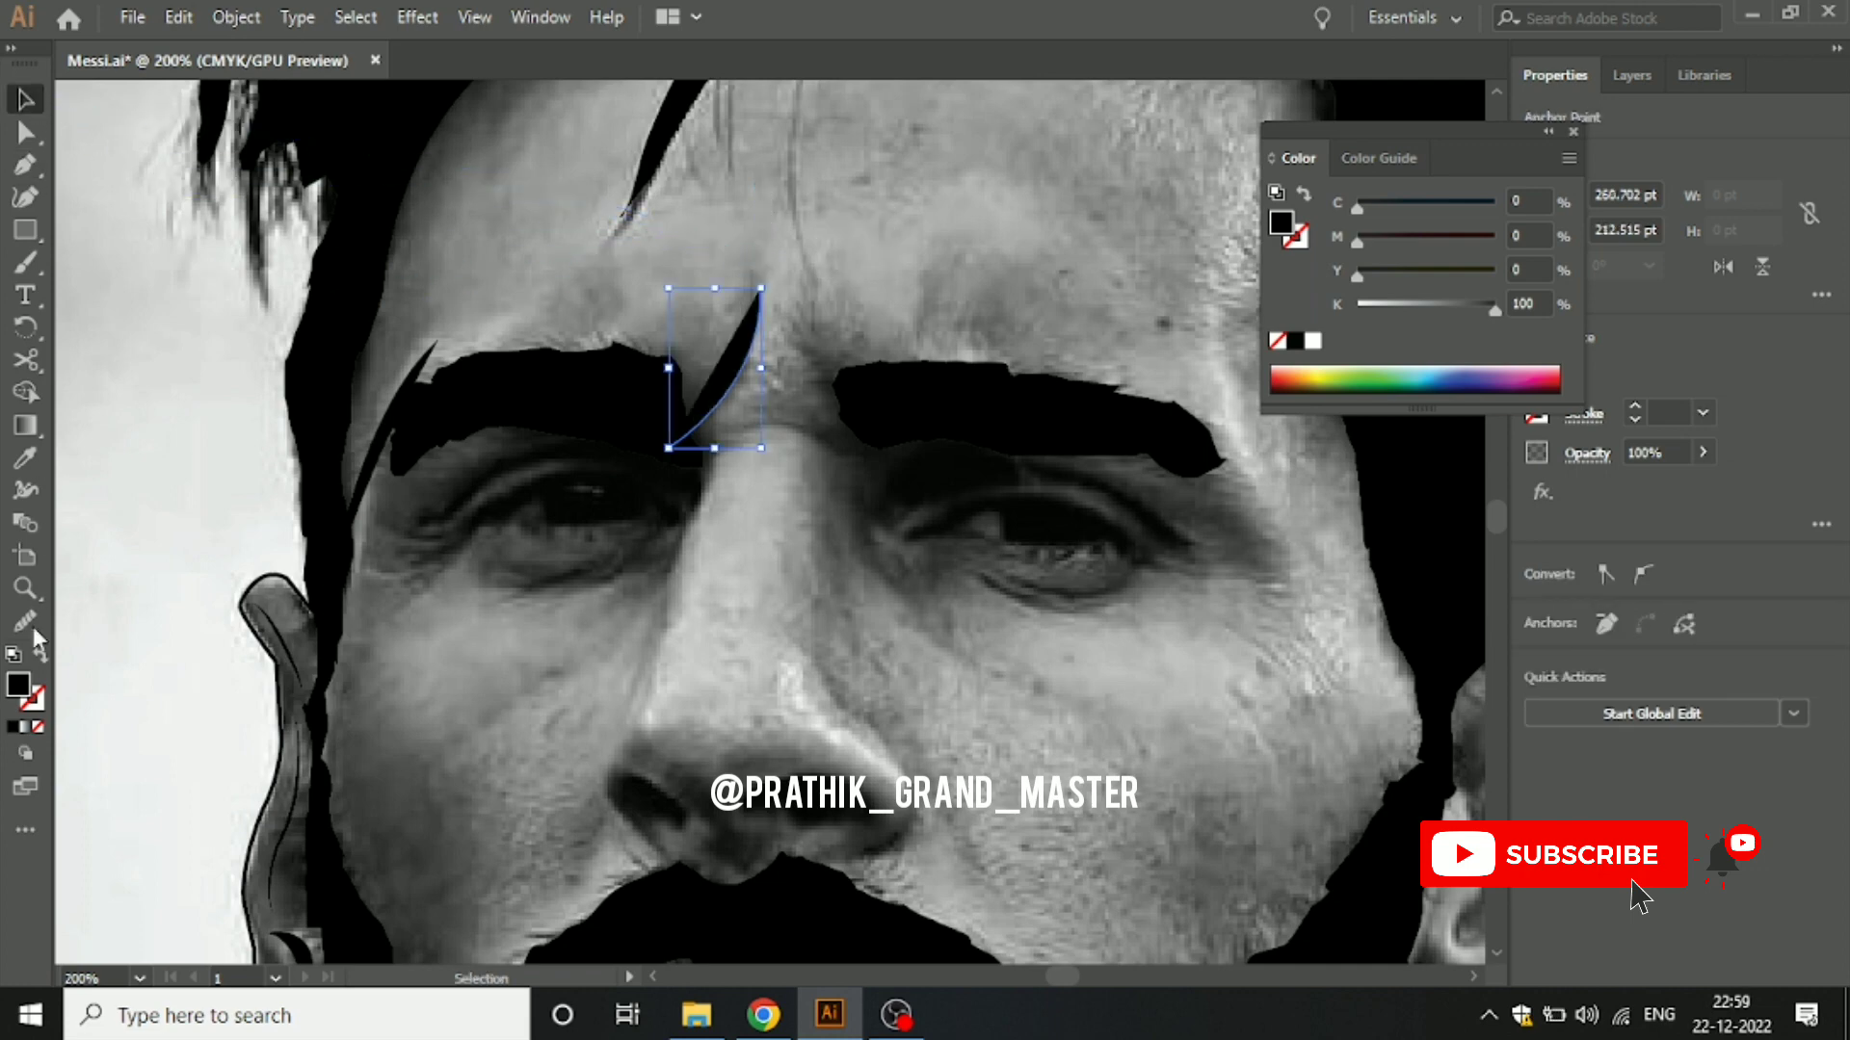
left_click(40, 730)
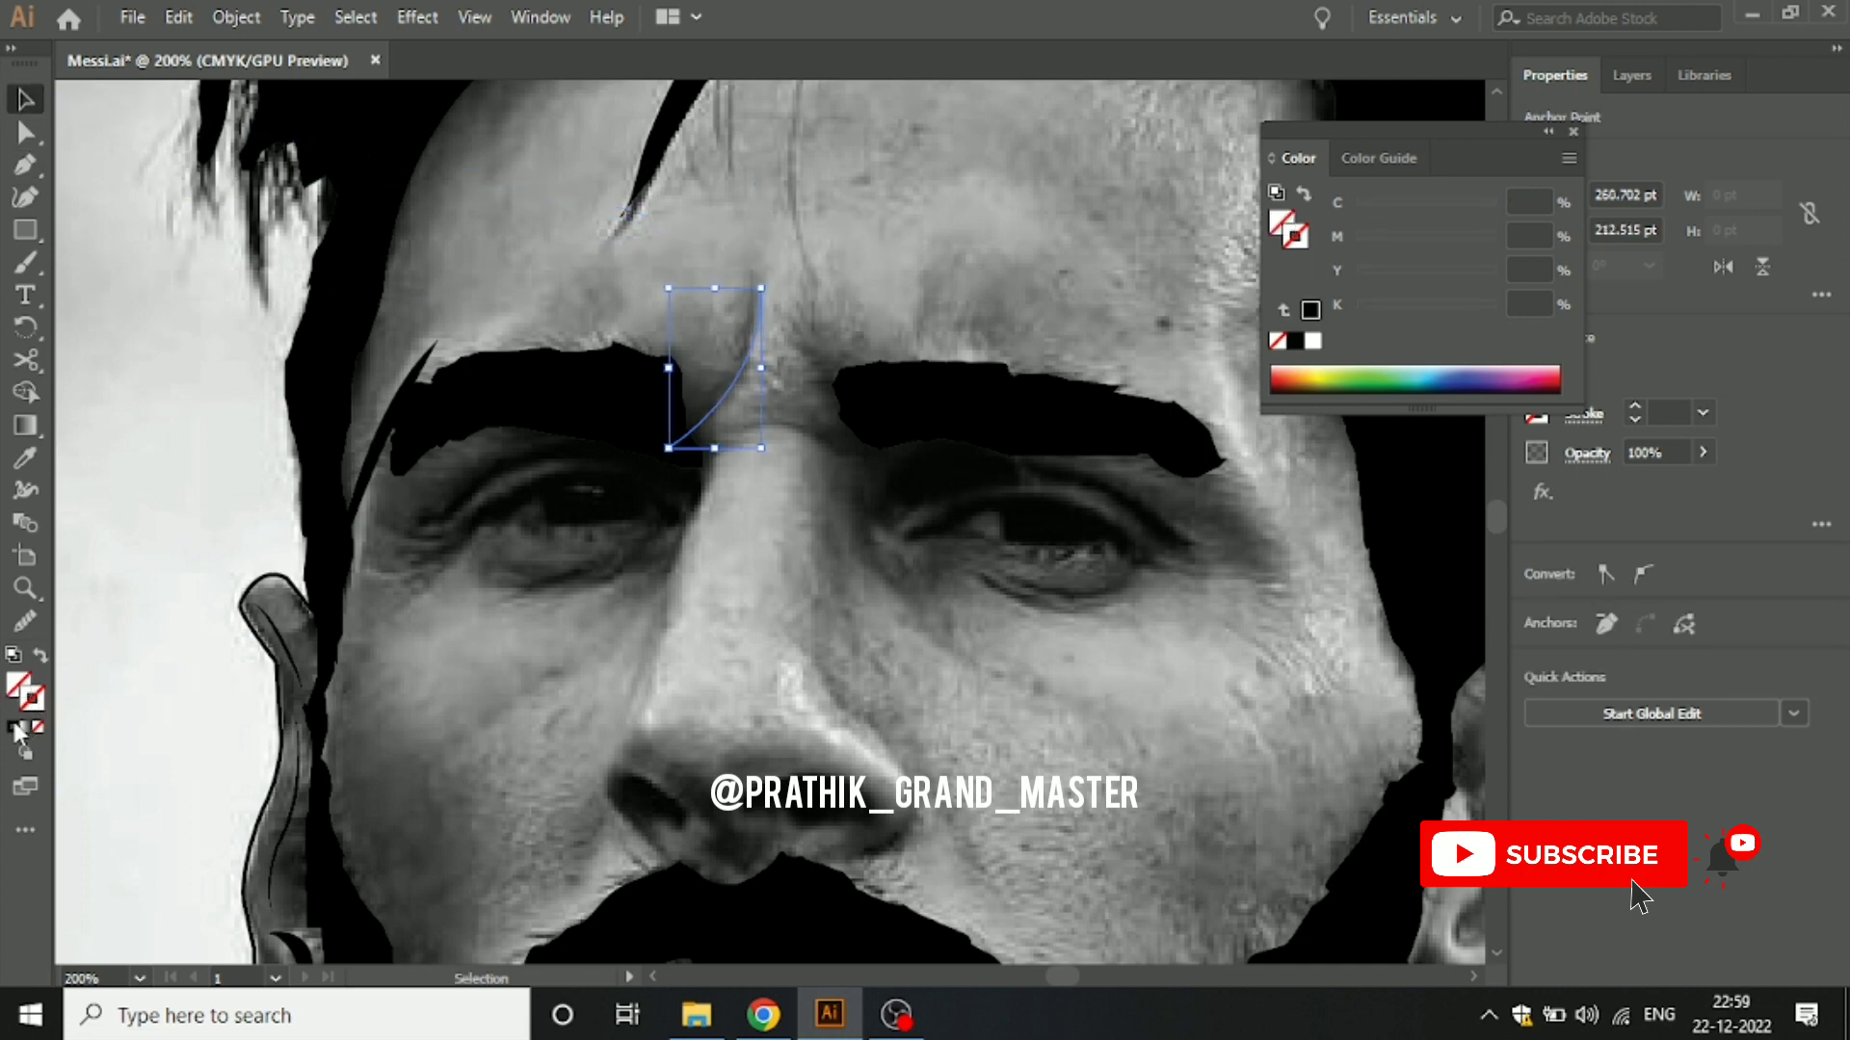
left_click(15, 728)
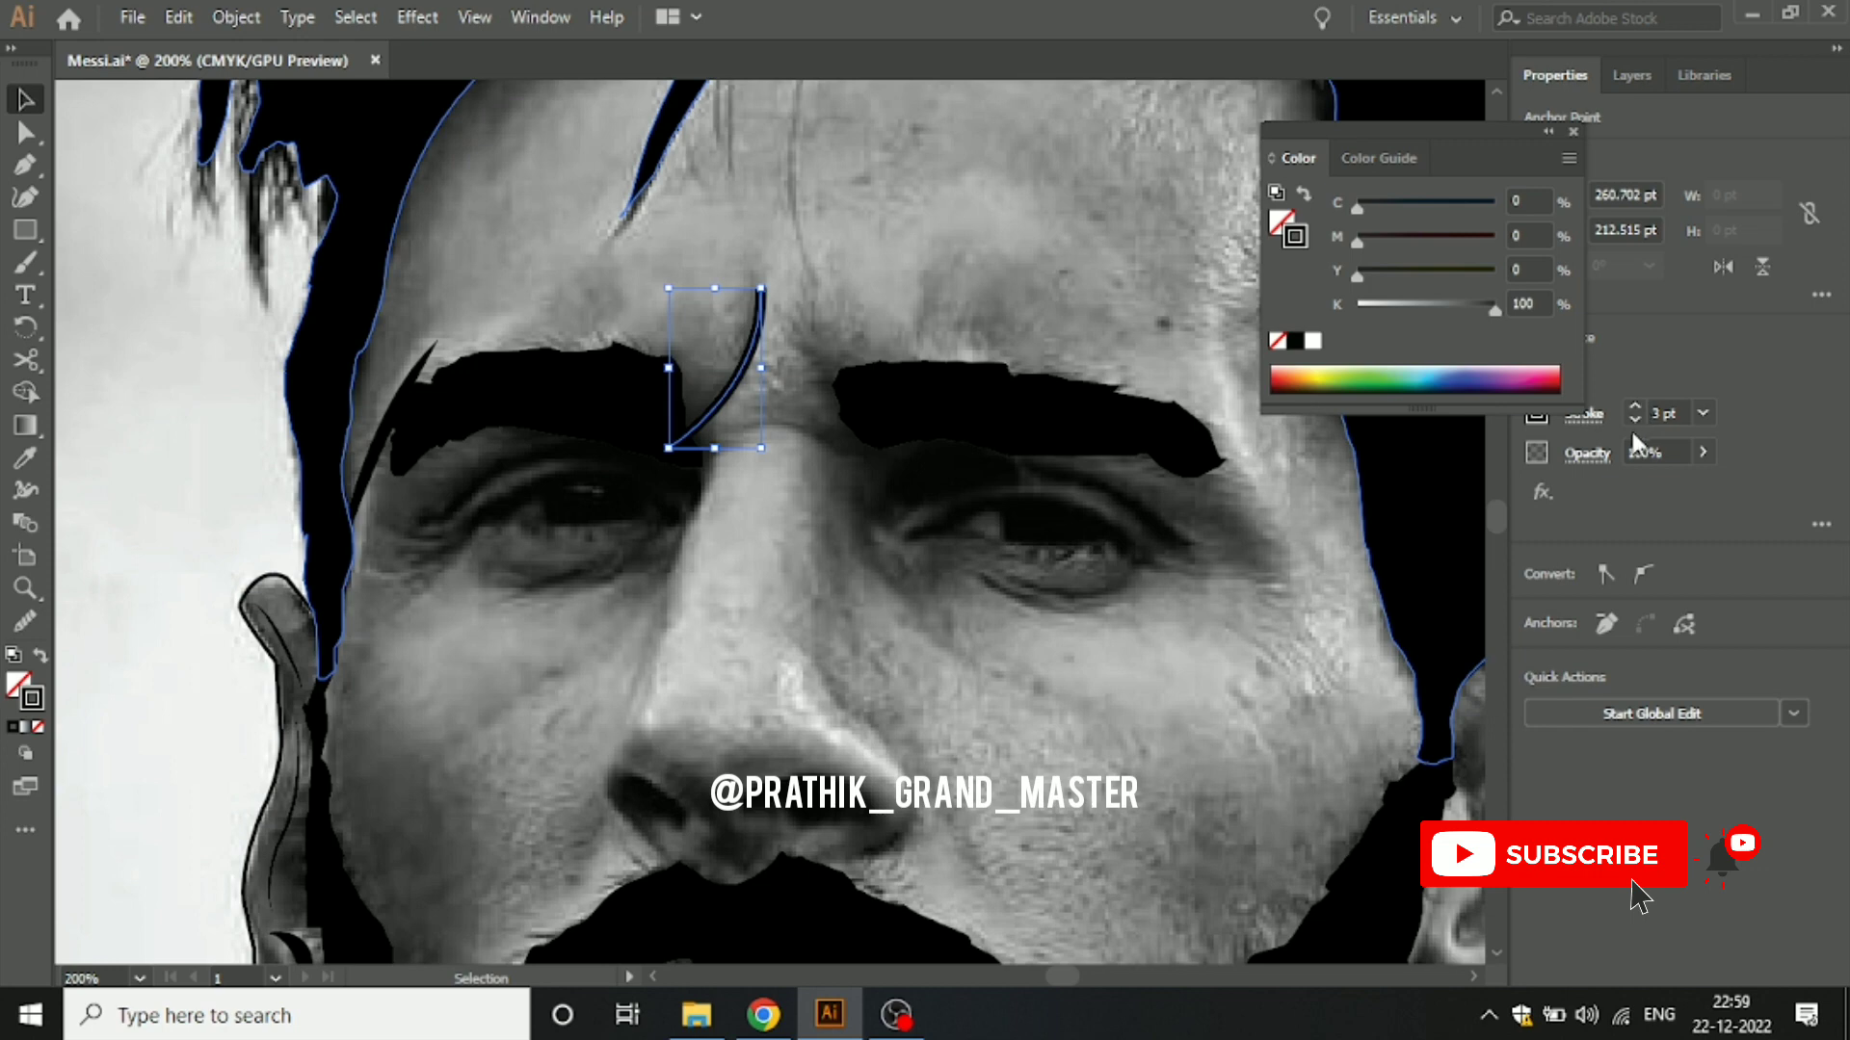
left_click(1583, 414)
left_click(1501, 813)
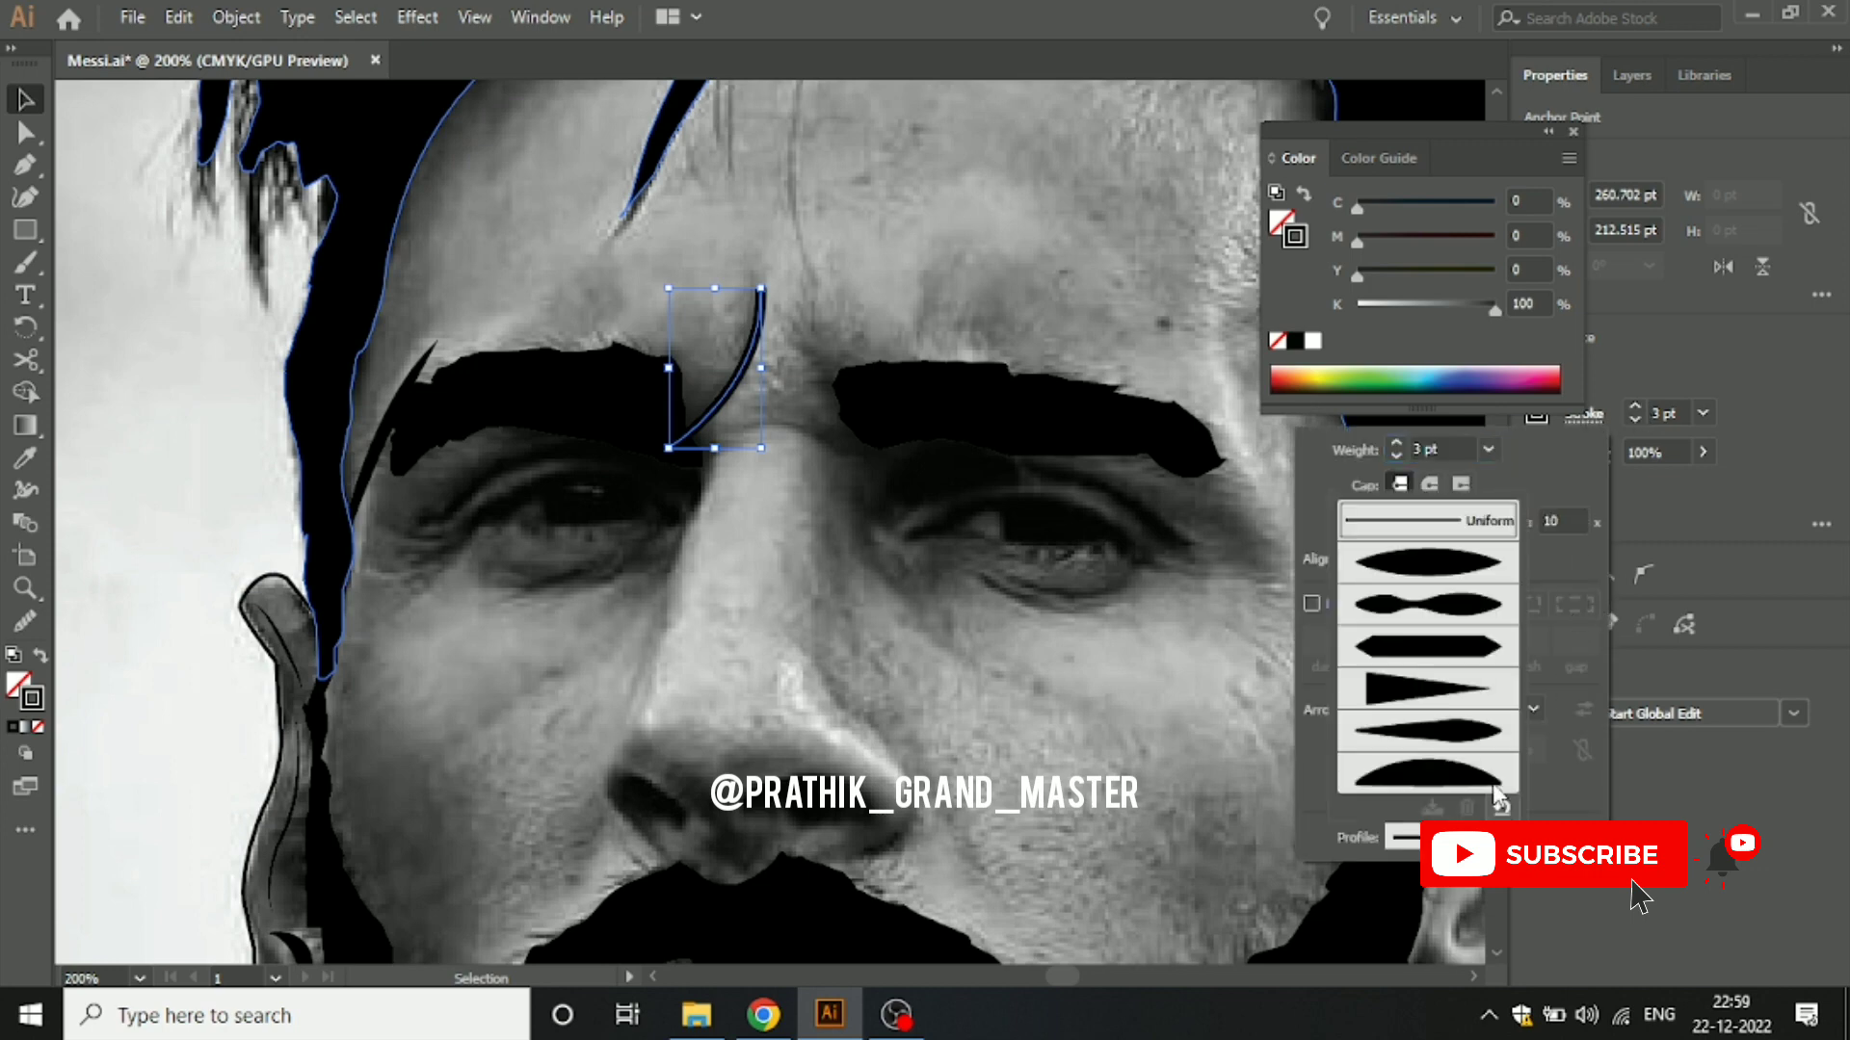
left_click(1468, 568)
left_click(1761, 436)
left_click(1142, 668)
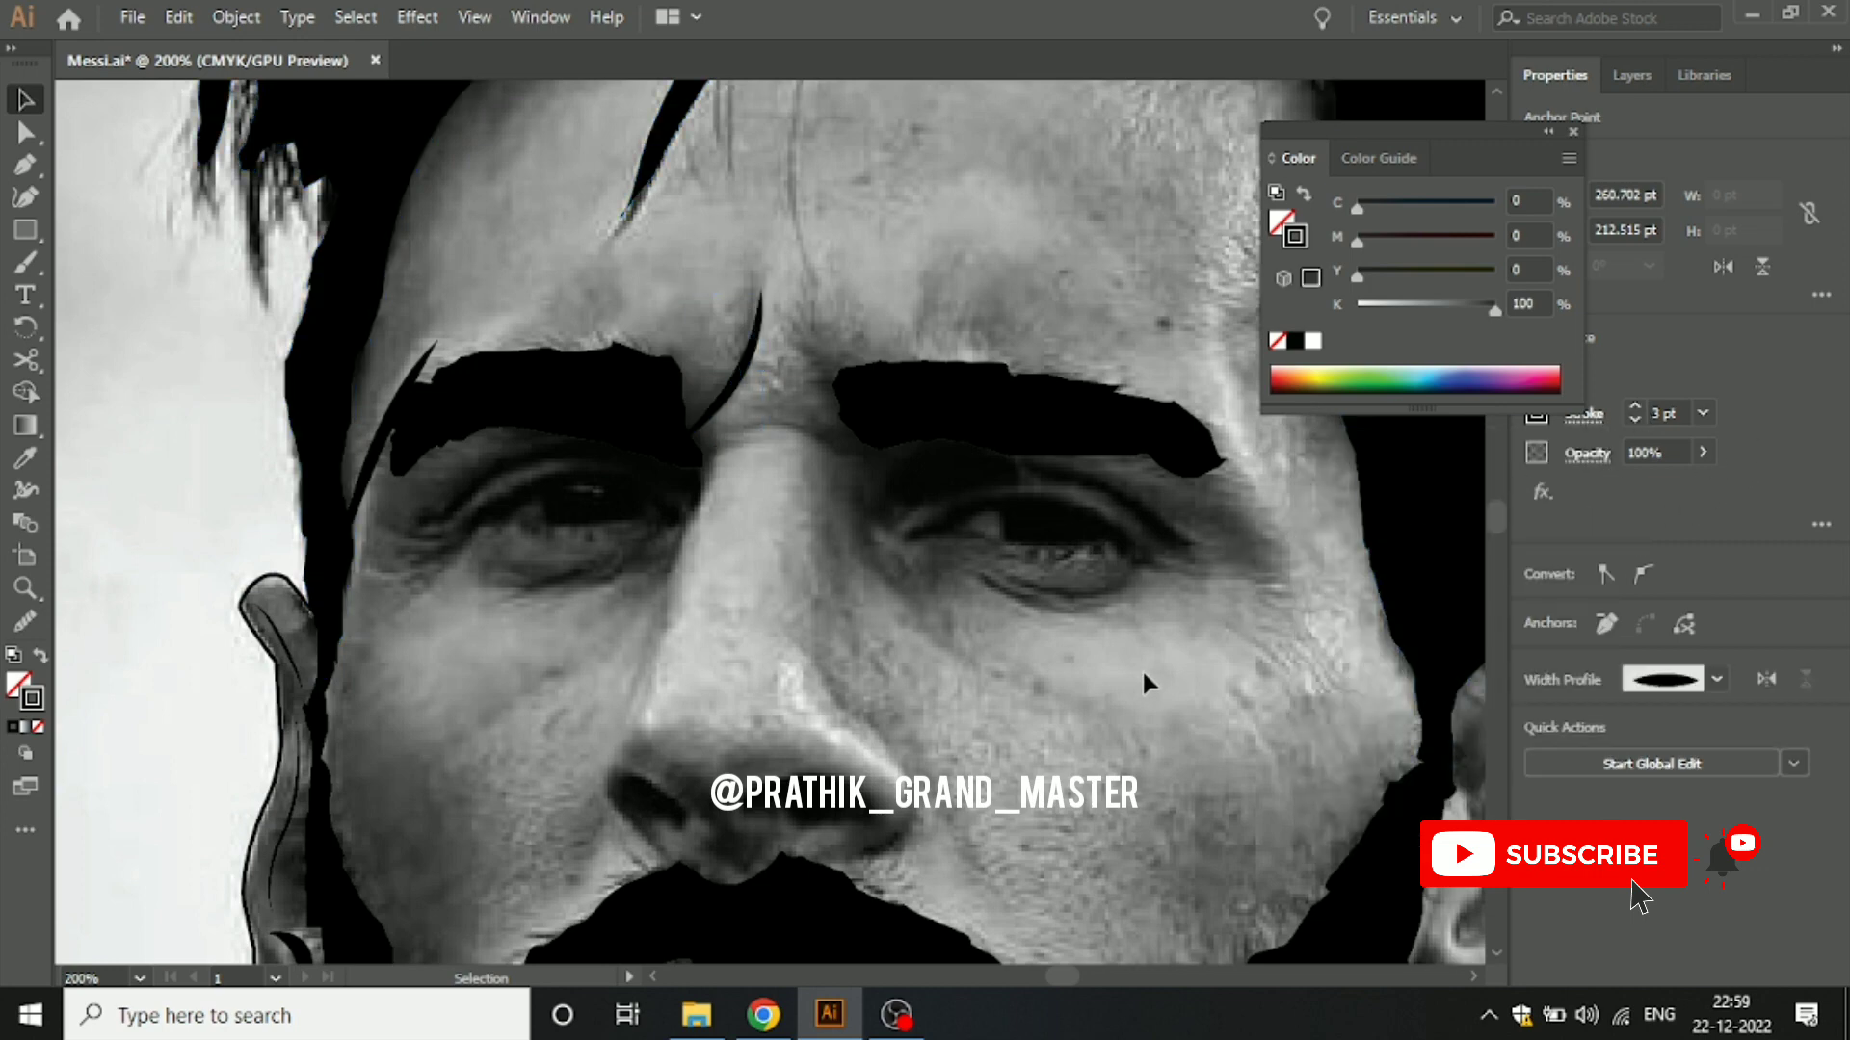
Step: Pen-draw a second curve up along the right eyebrow's inner brow crease
left_click_drag(1143, 682, 936, 676)
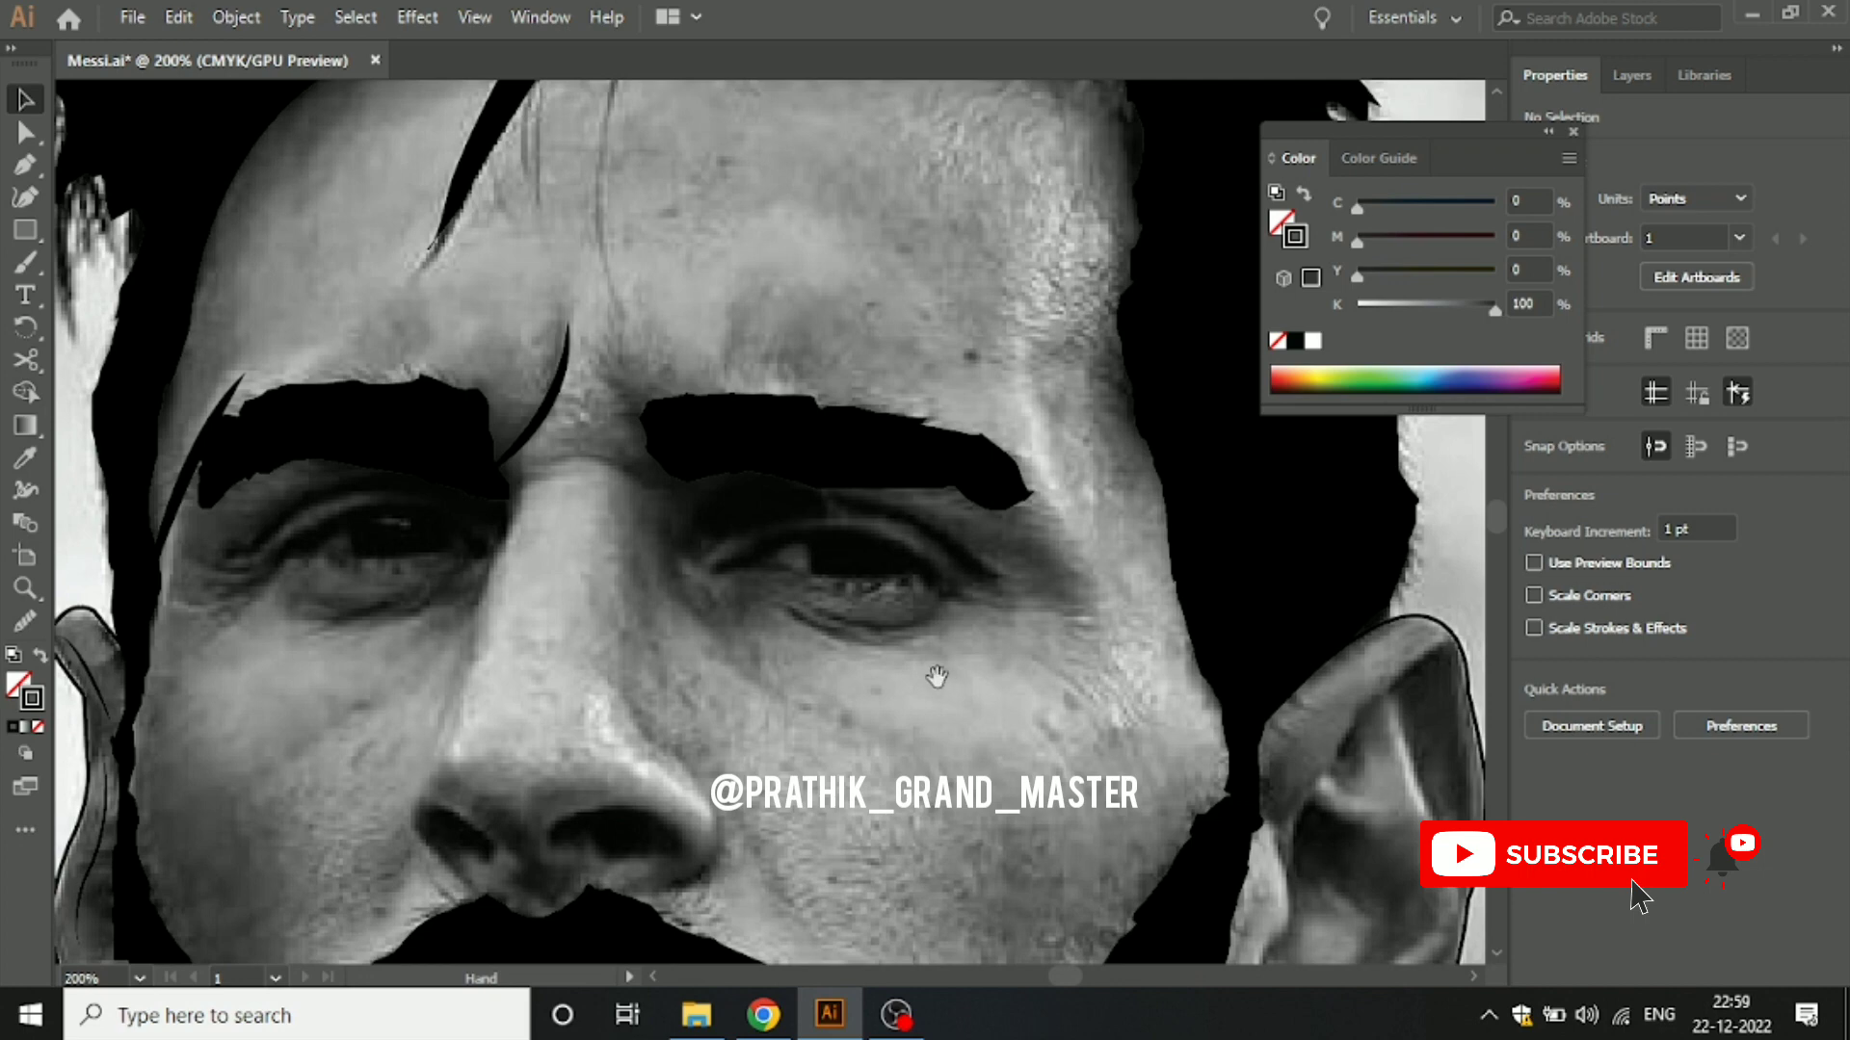
left_click(25, 163)
left_click(693, 432)
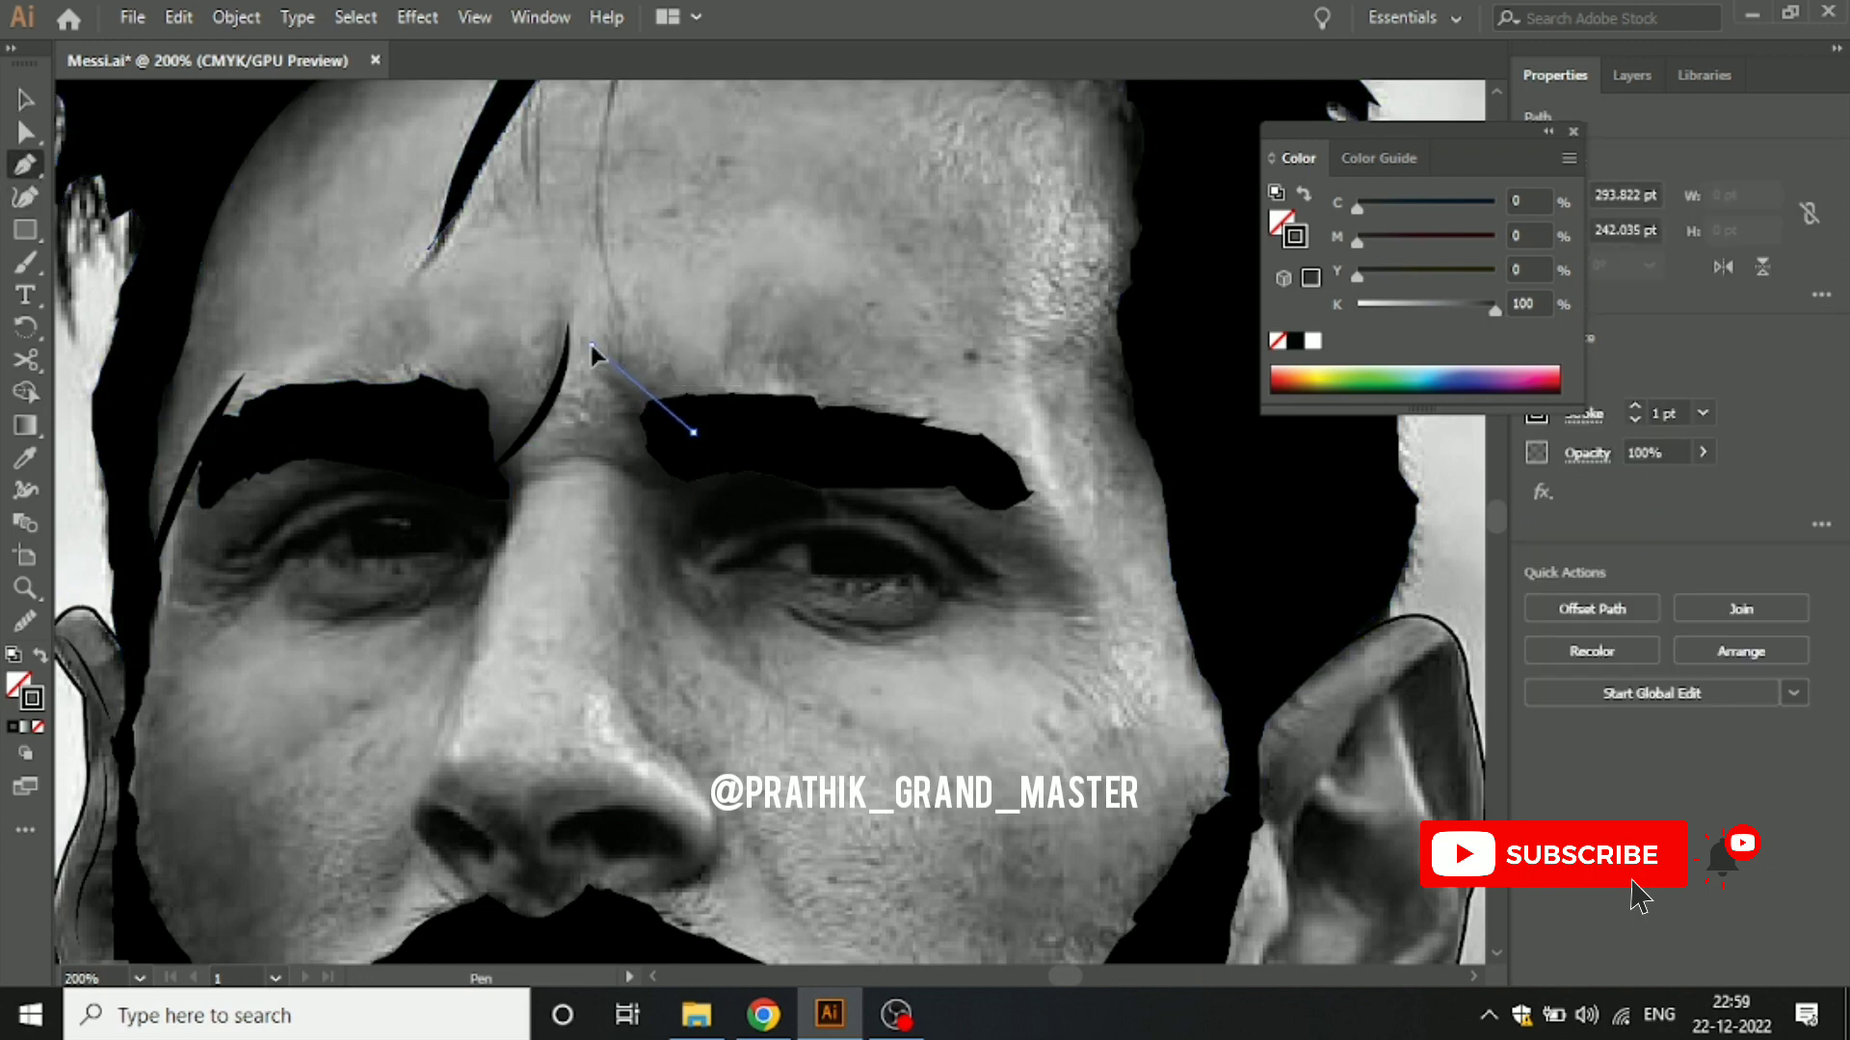
left_click_drag(594, 275, 587, 264)
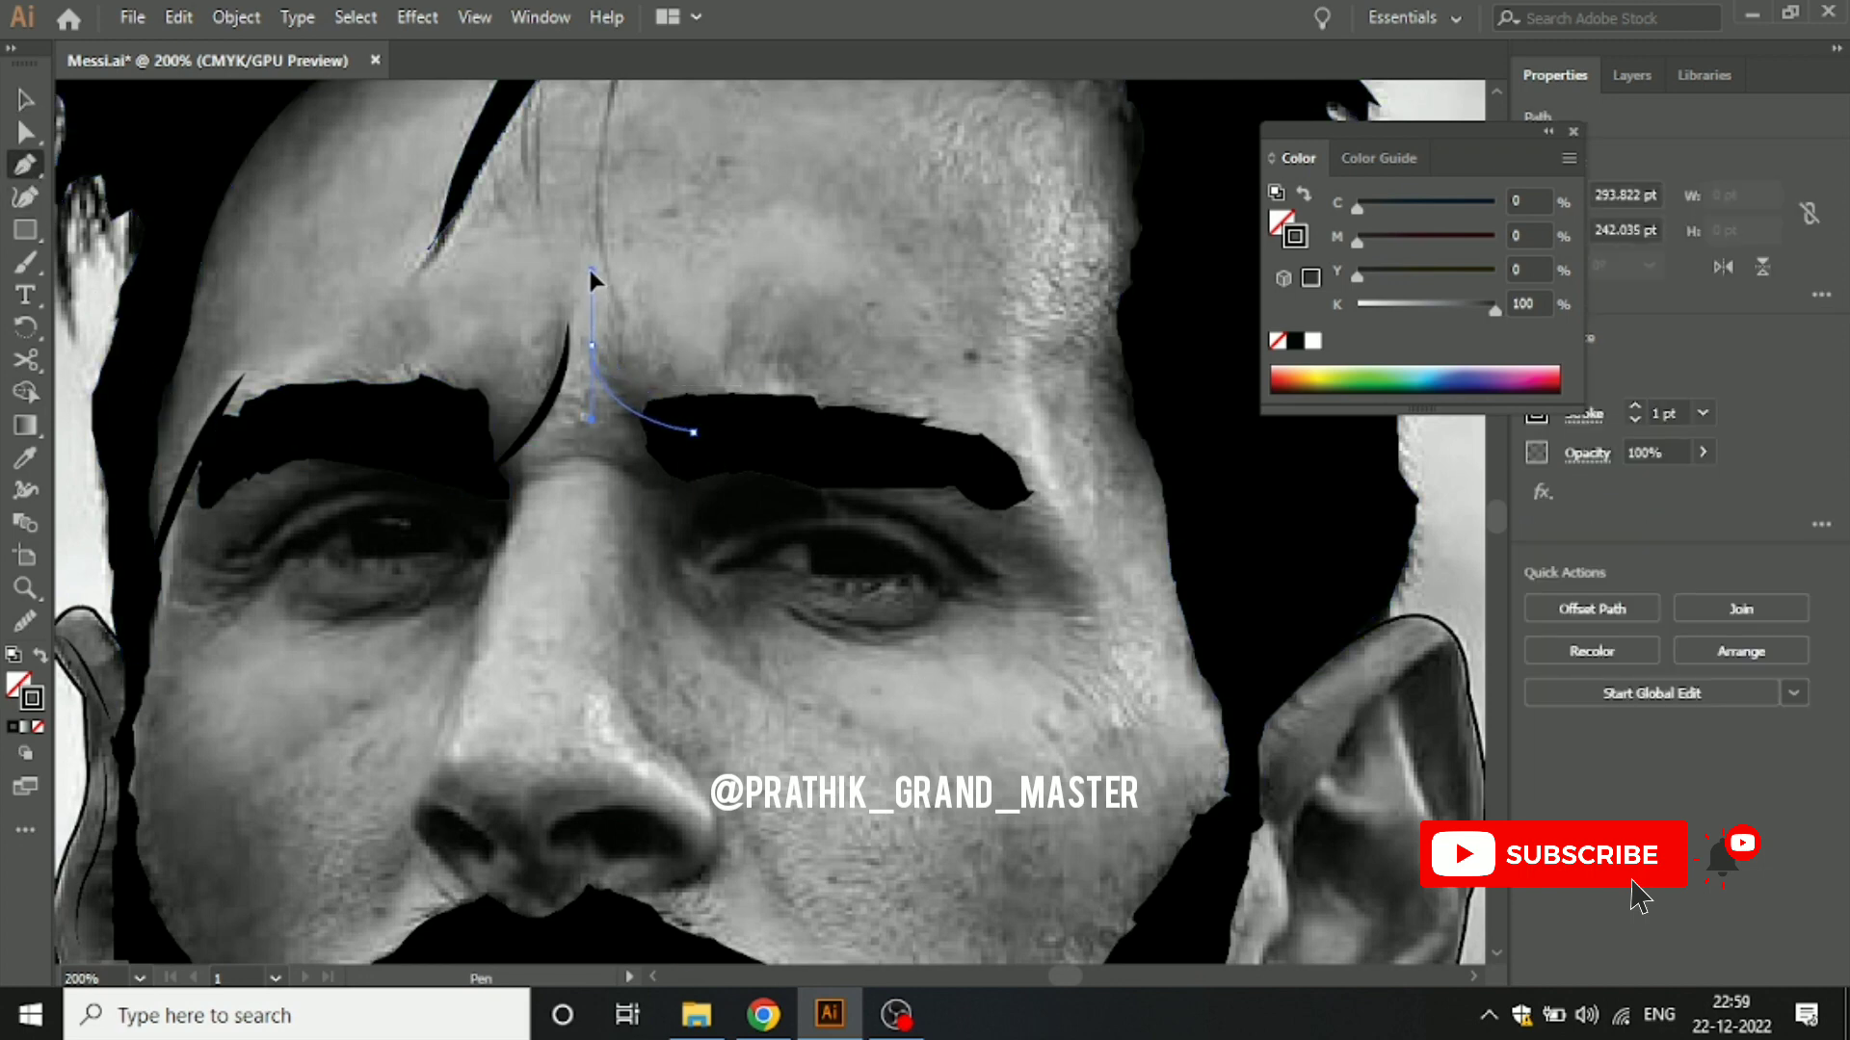
left_click(29, 99)
left_click(595, 373)
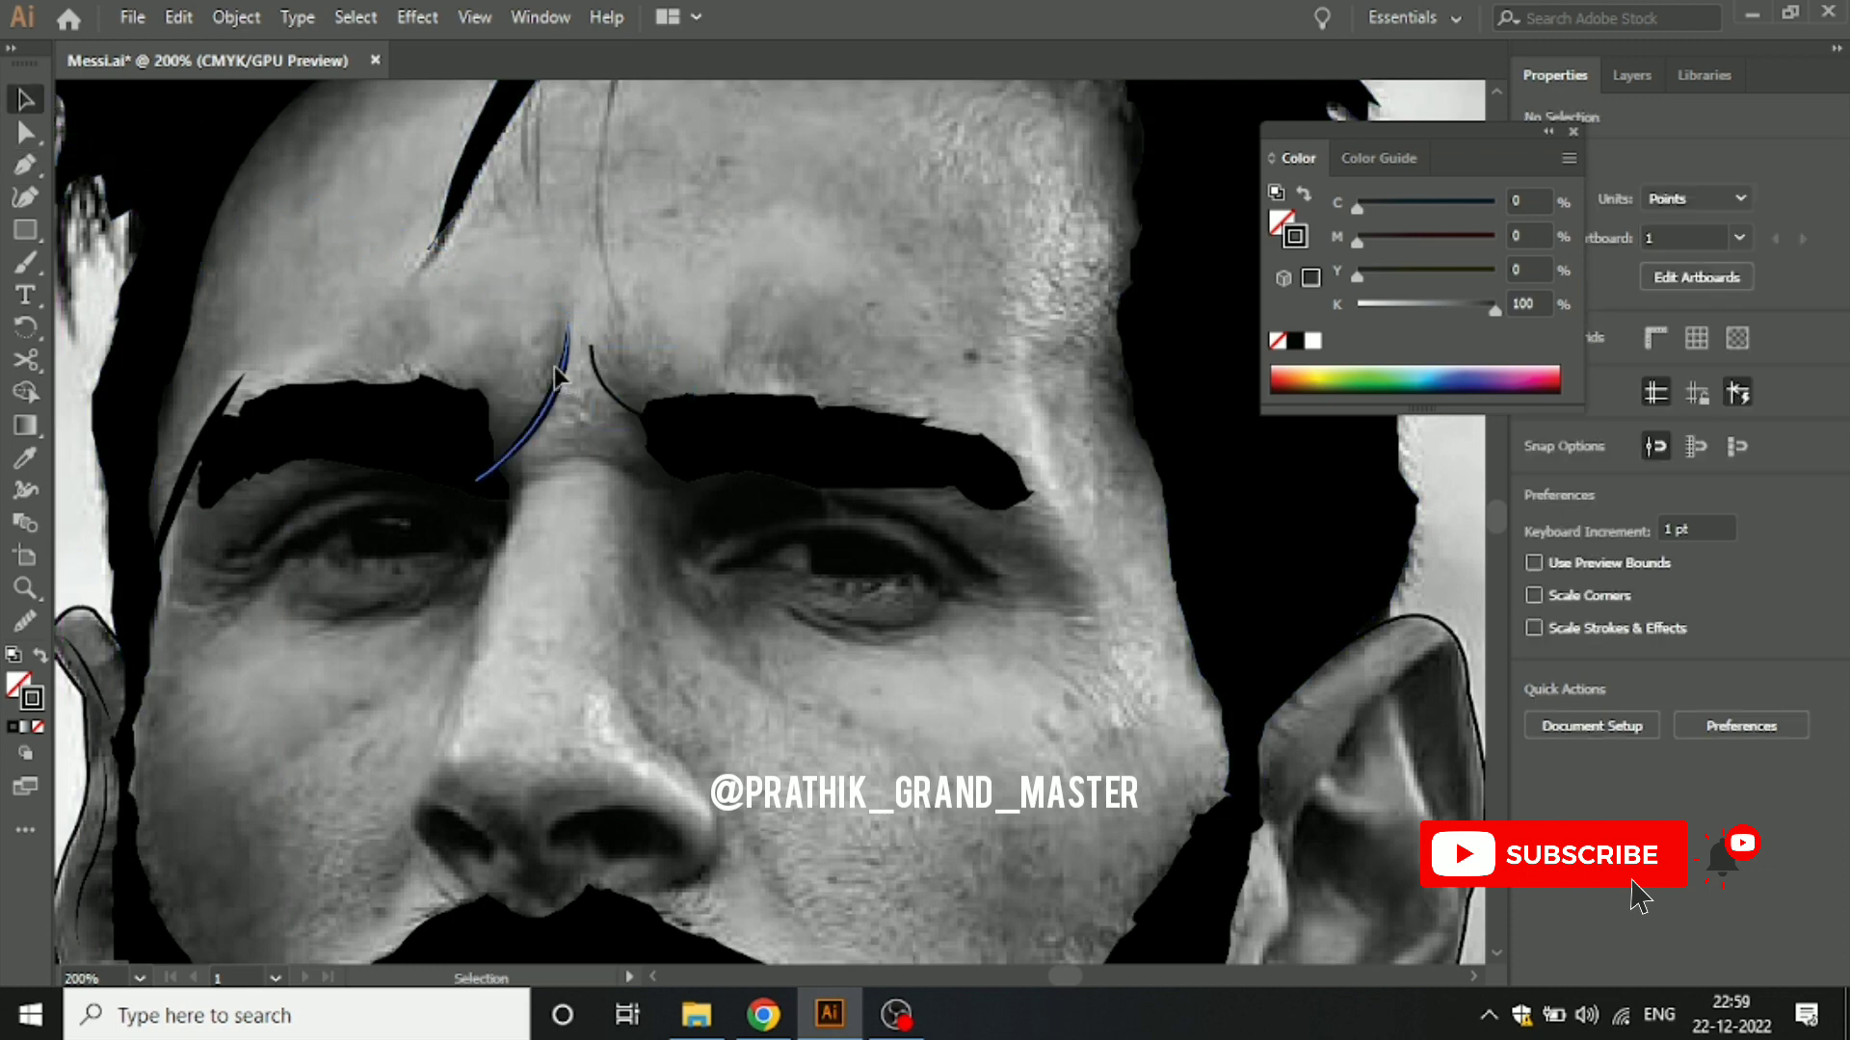
Step: Give the right brow curve a 3 pt stroke with the same tapered width profile
left_click(556, 374)
left_click(622, 400)
left_click(612, 393)
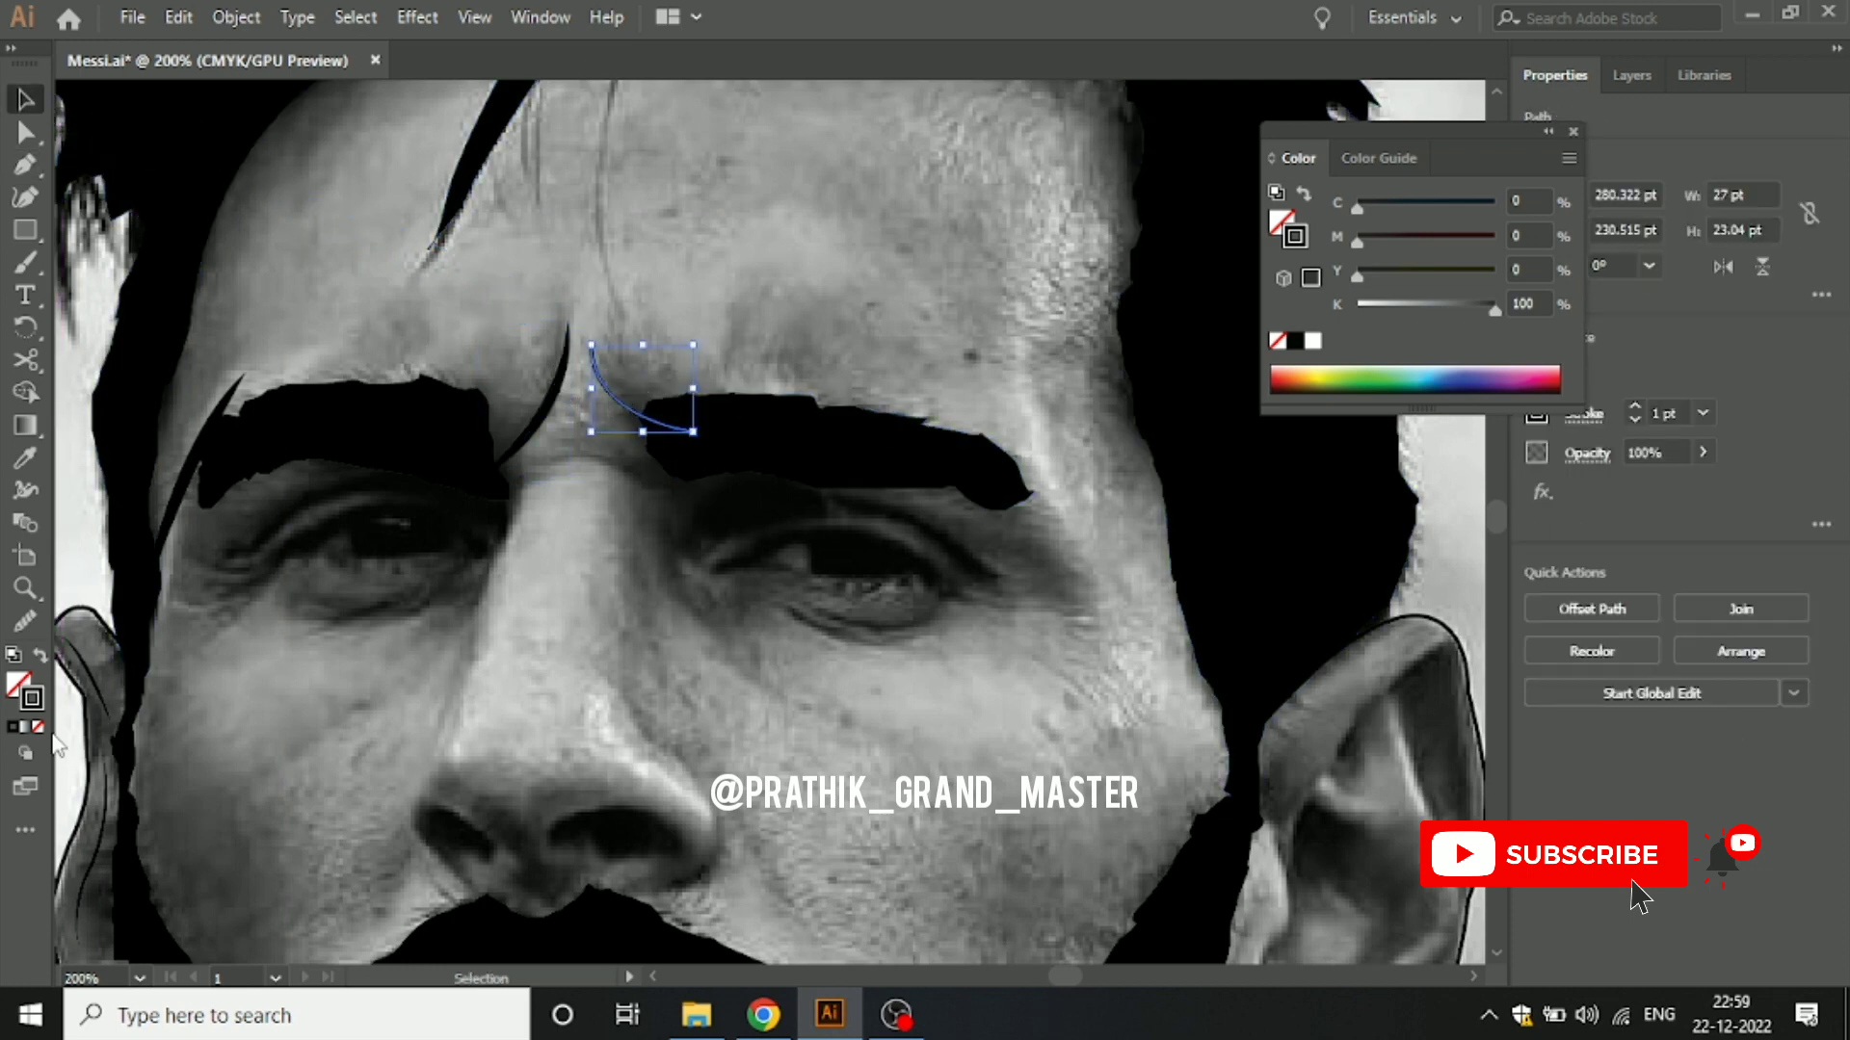
left_click(1603, 455)
left_click(1583, 413)
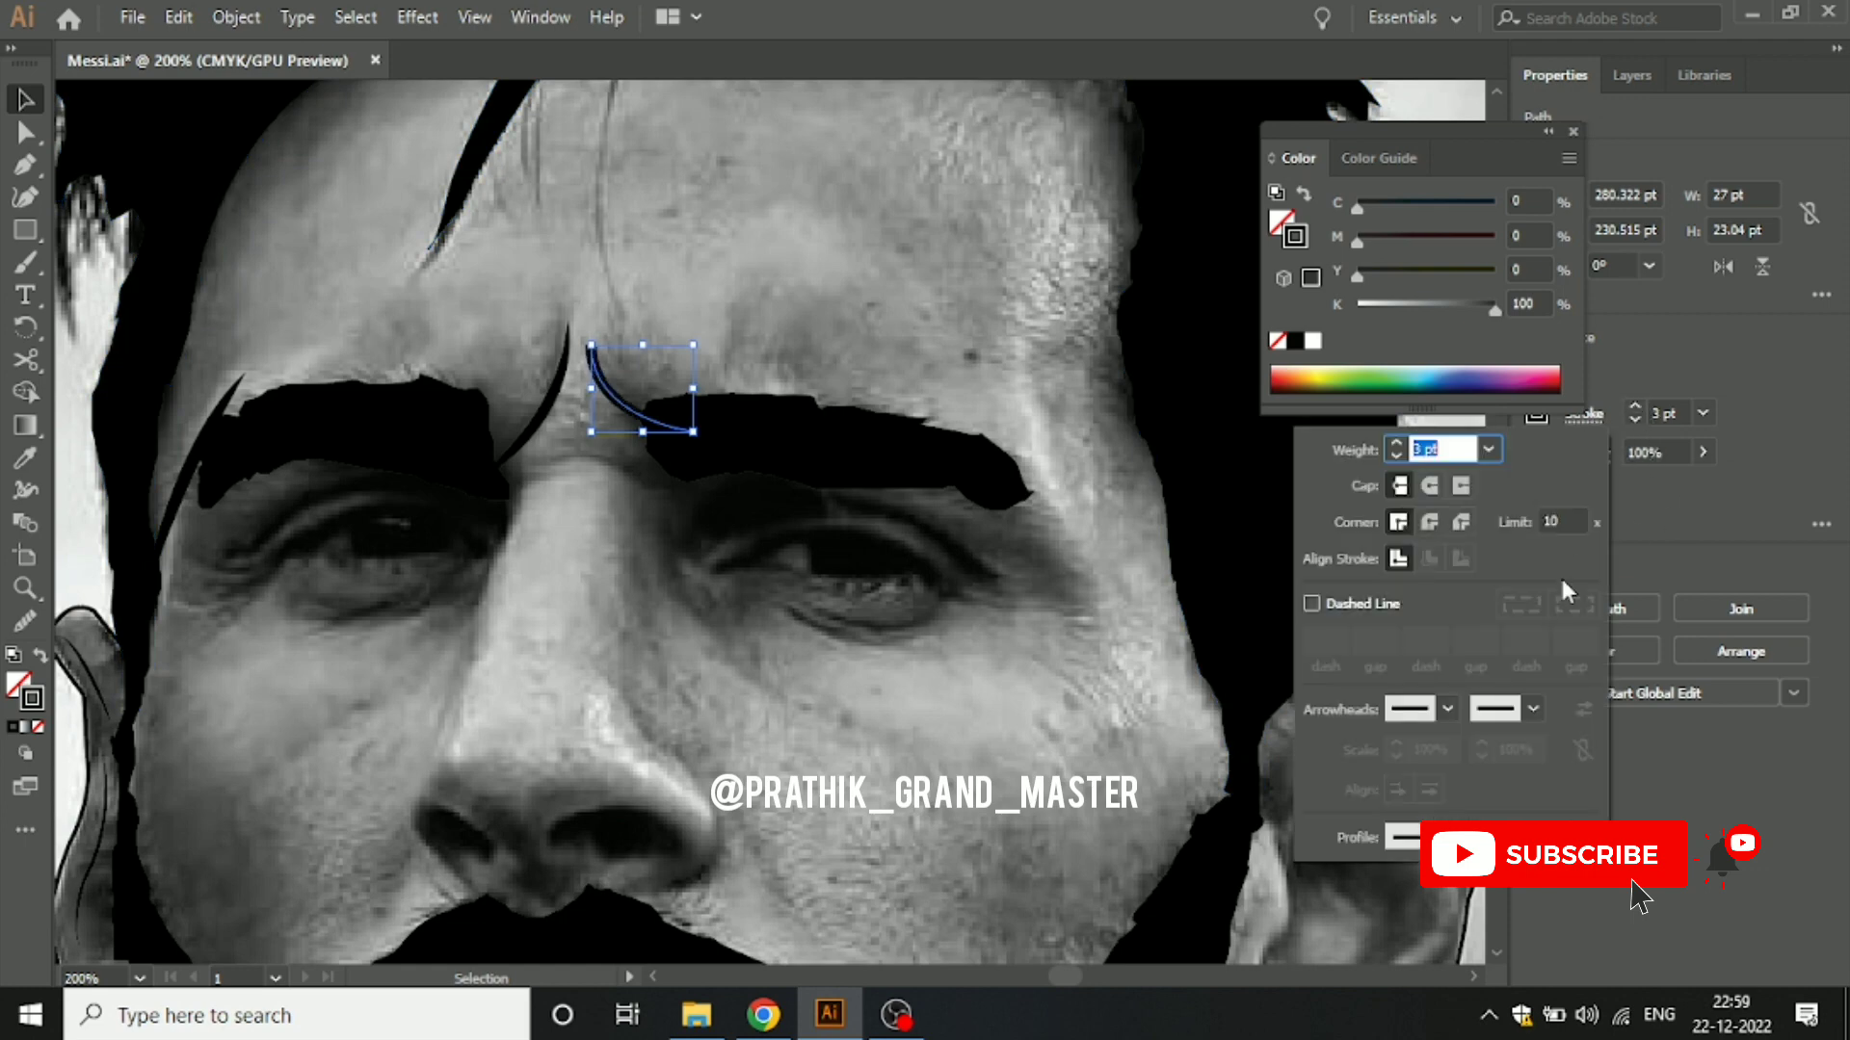
left_click(1474, 837)
left_click(1440, 569)
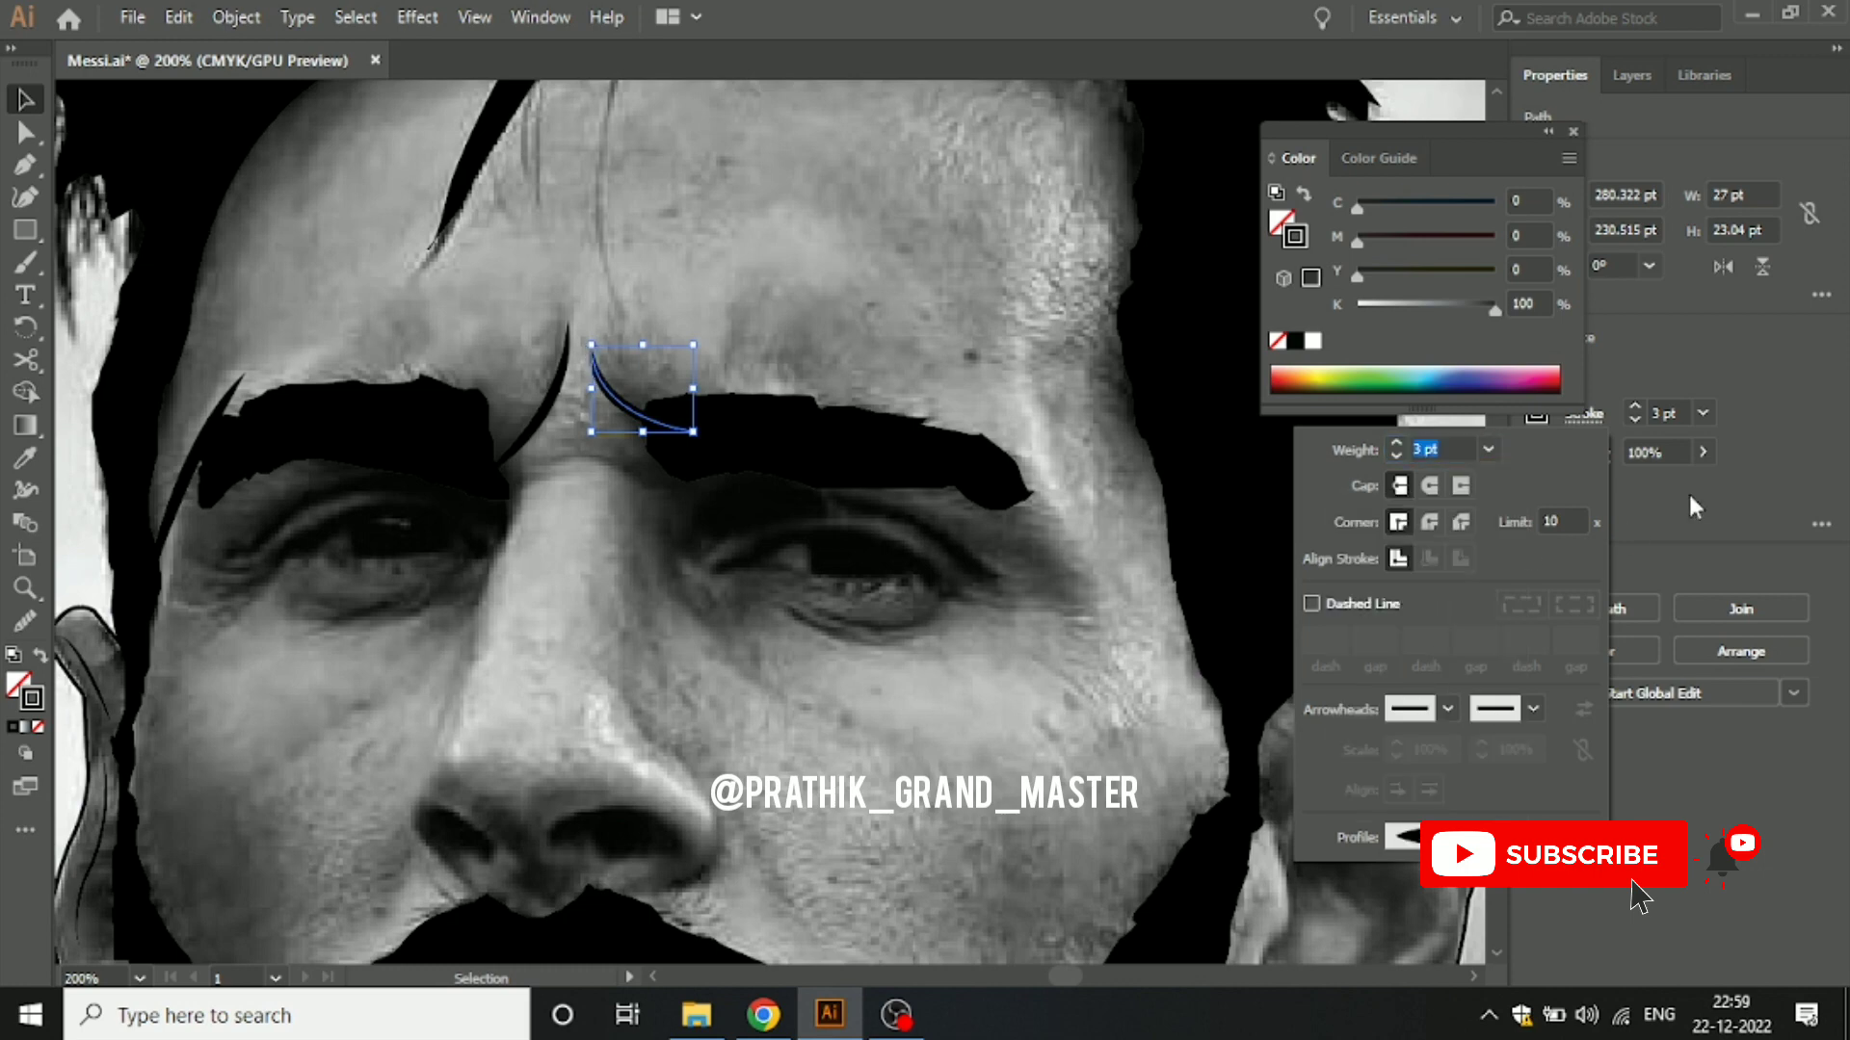
left_click(1011, 332)
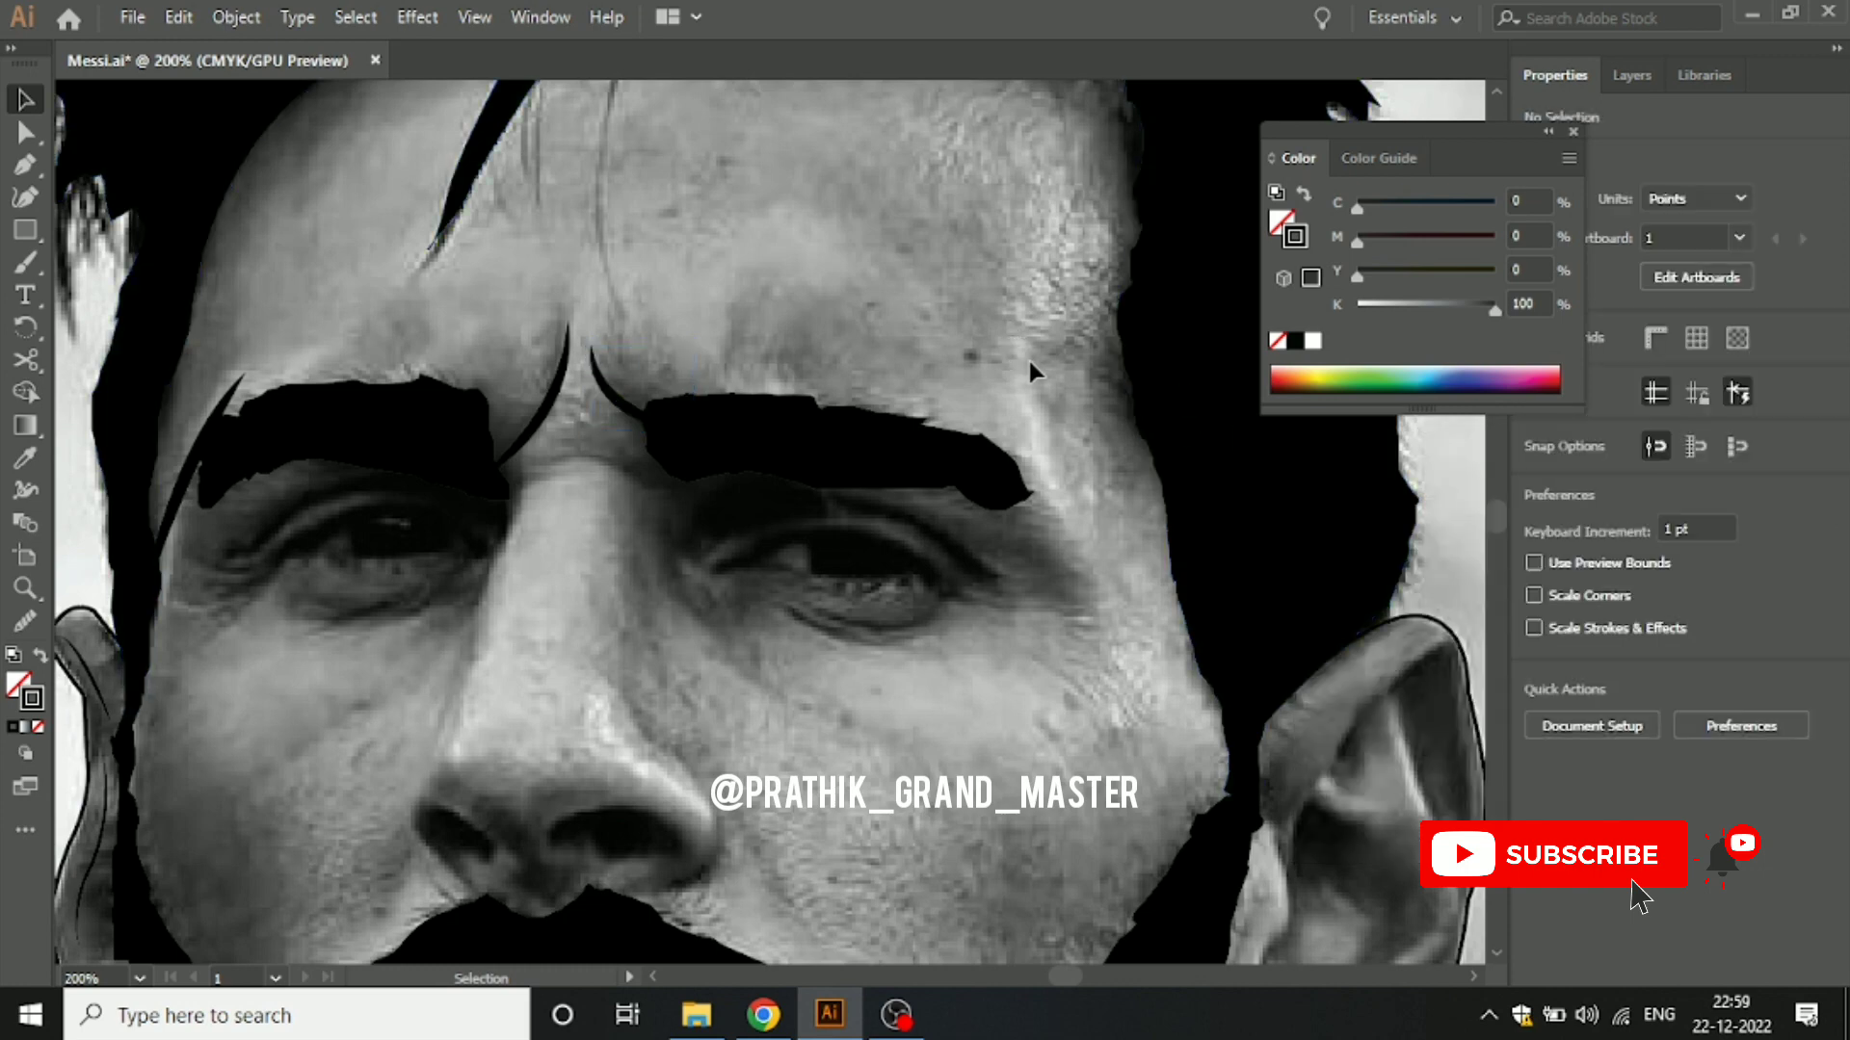
Step: Pen-draw a three-point arc over the nose bridge between the eyebrows' inner ends
key("p")
left_click(440, 471)
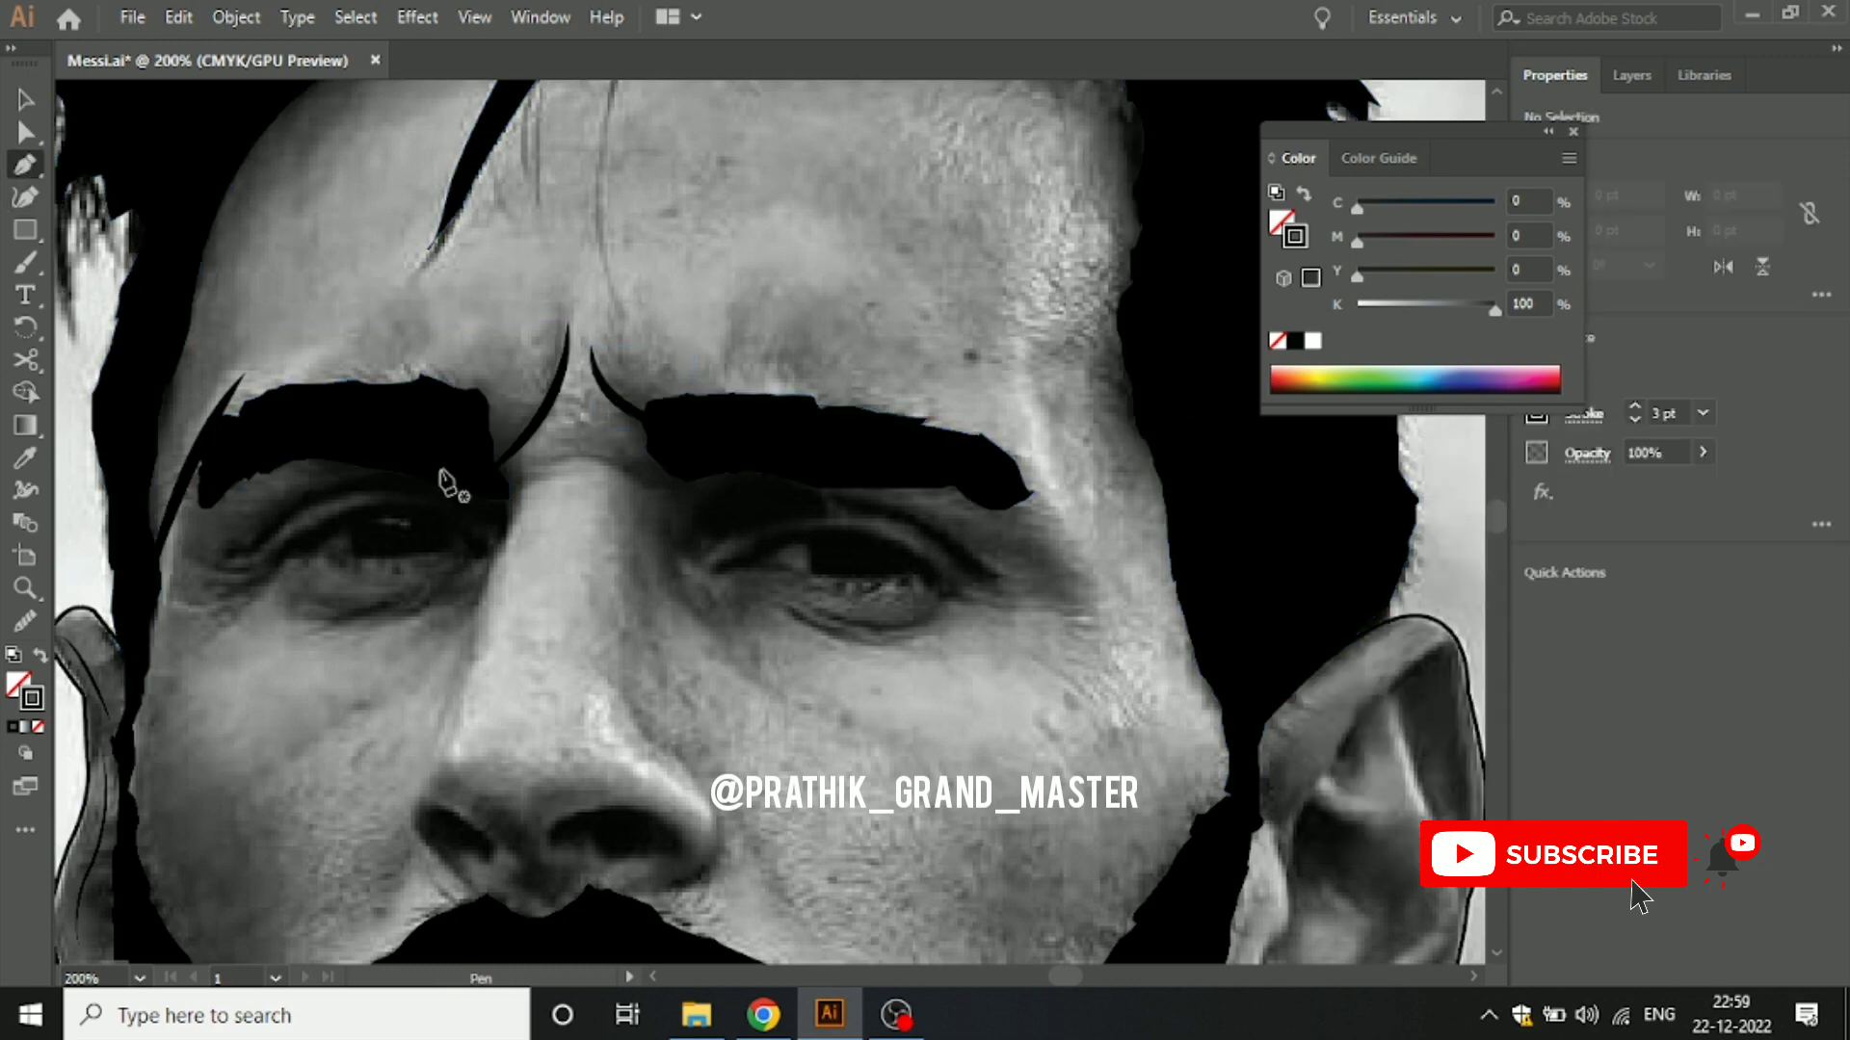
left_click(509, 482)
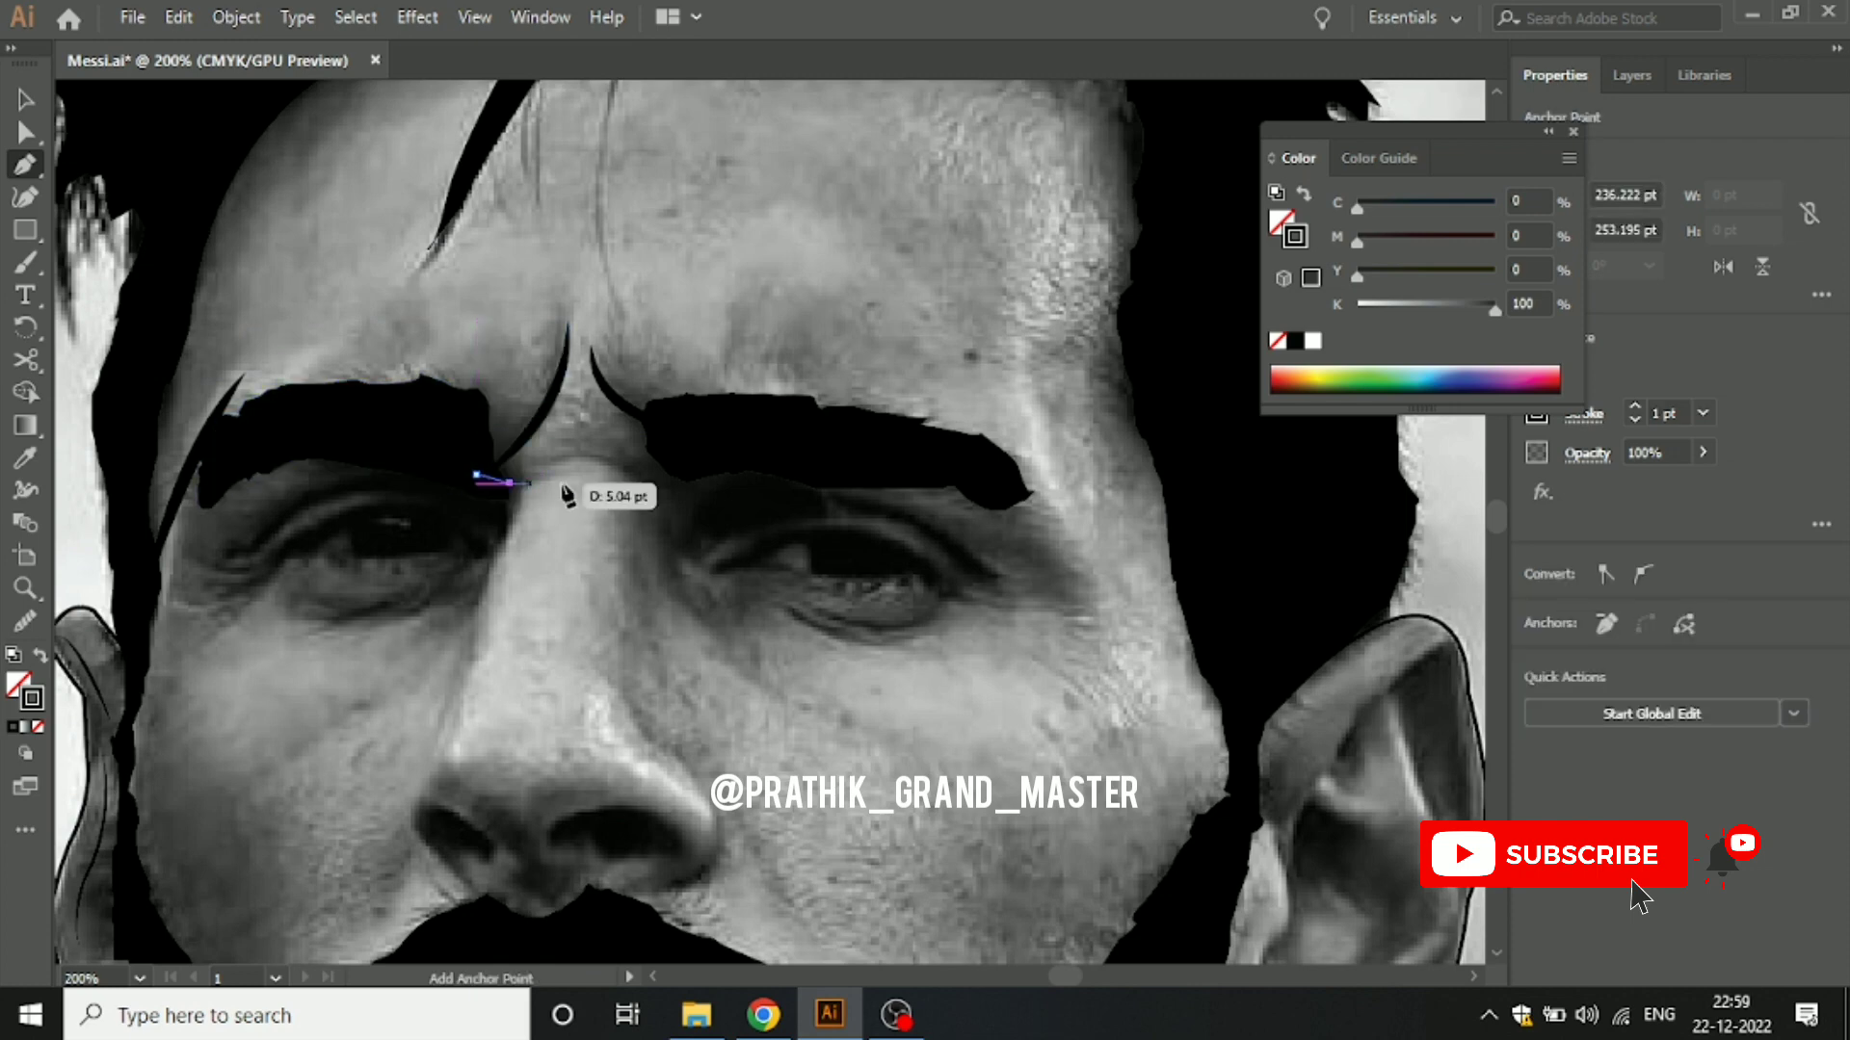
left_click(639, 484)
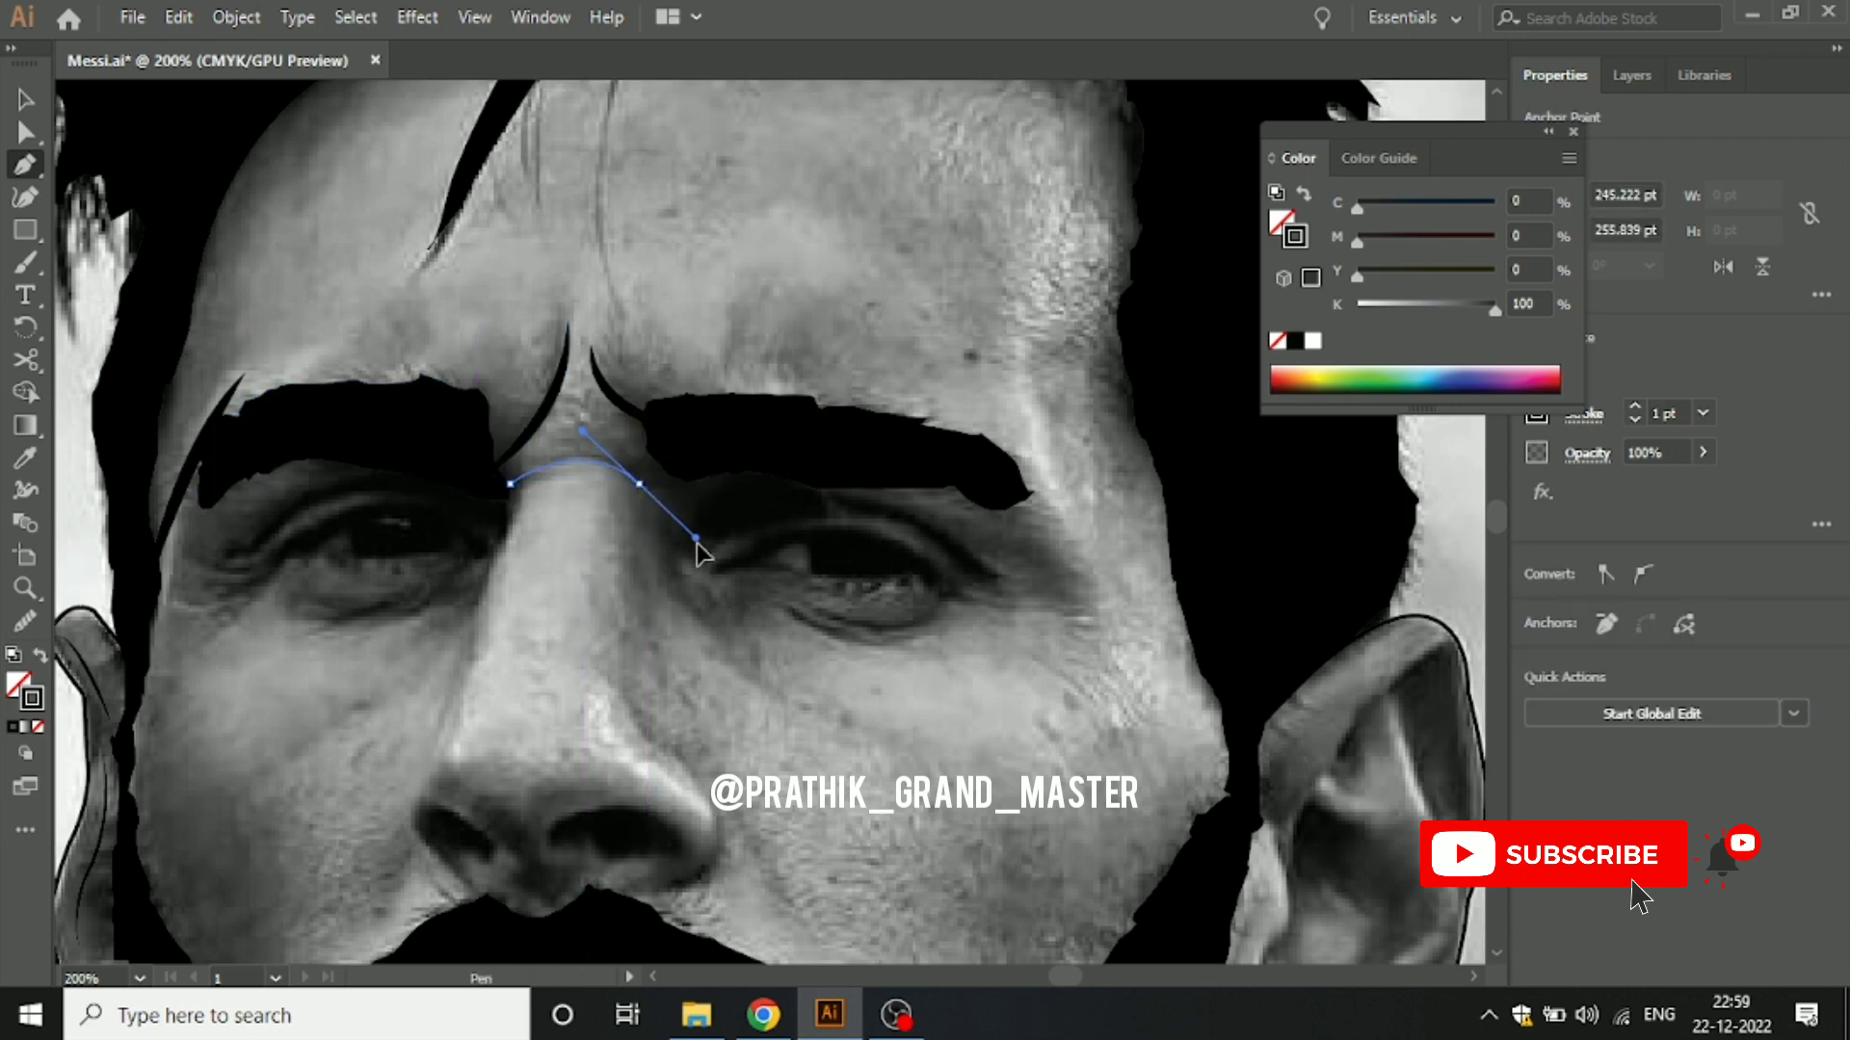
key("v")
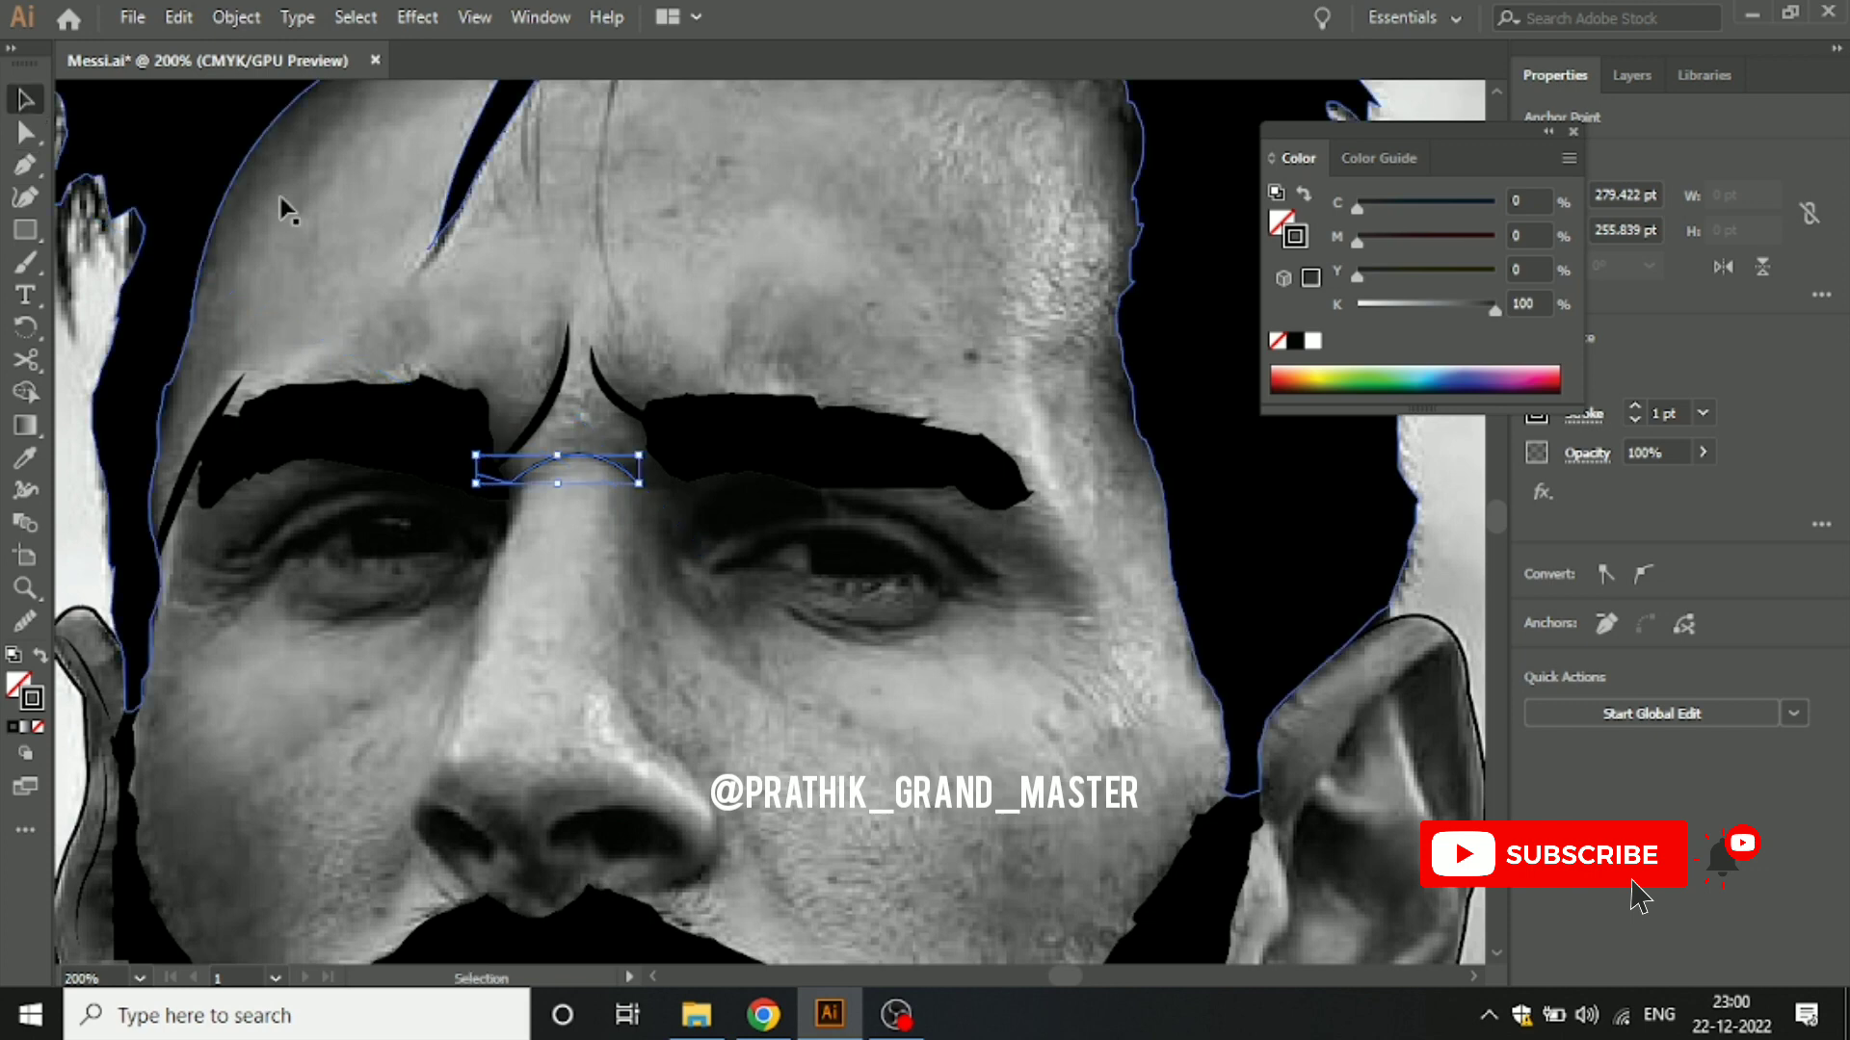
left_click(755, 332)
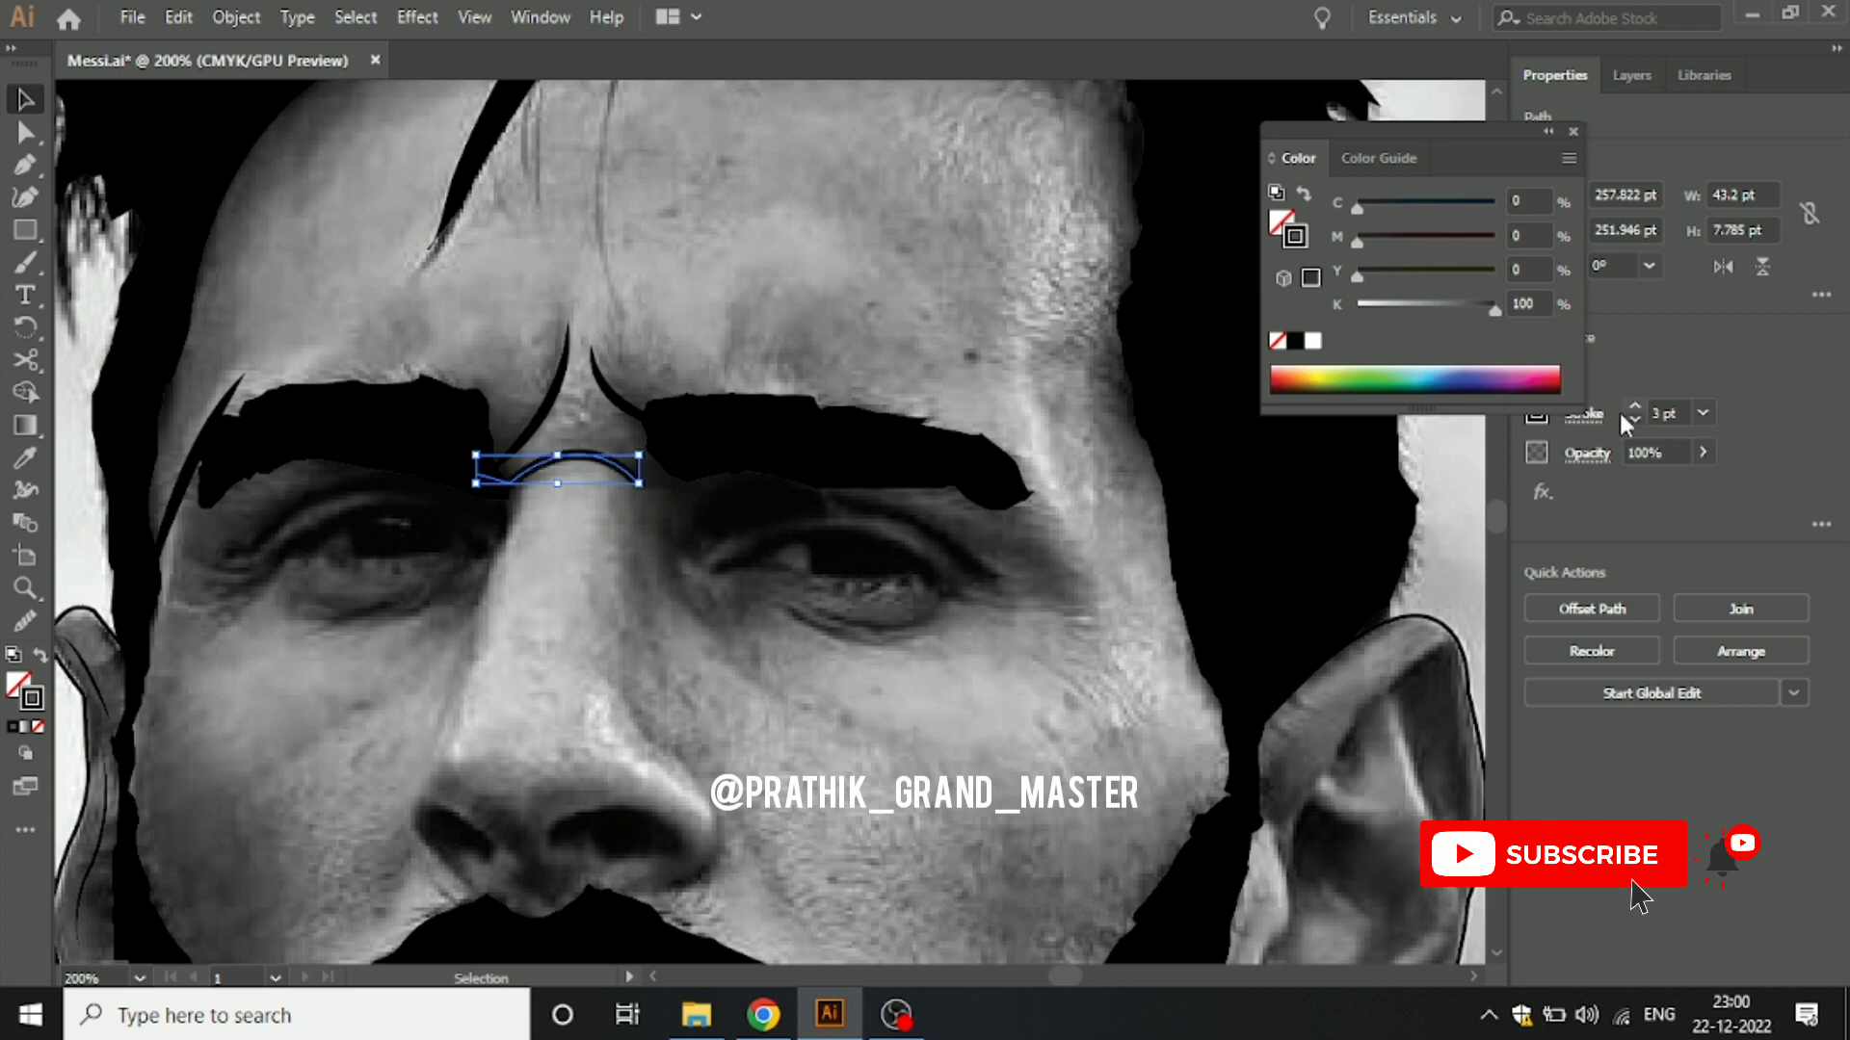
Step: Give the nose-bridge arc a 2 pt stroke with the elliptical width profile
left_click(1599, 416)
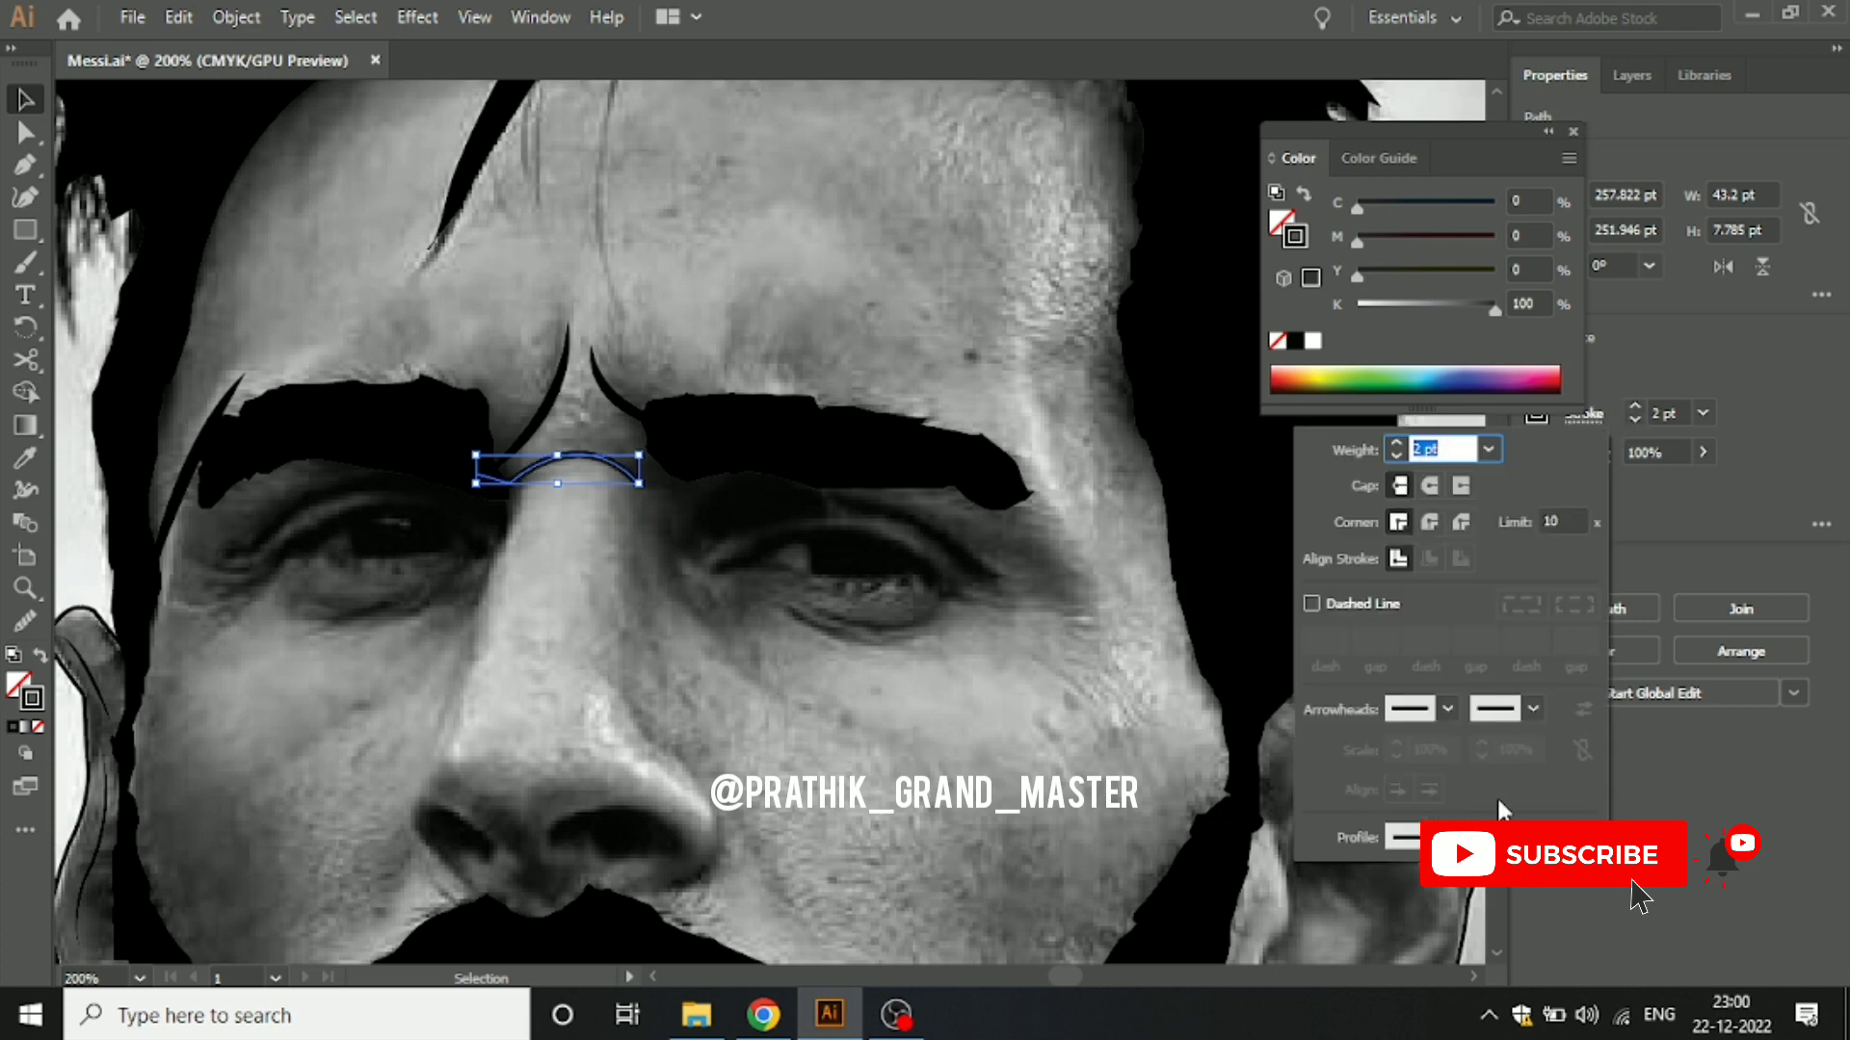
left_click(1488, 836)
left_click(1457, 564)
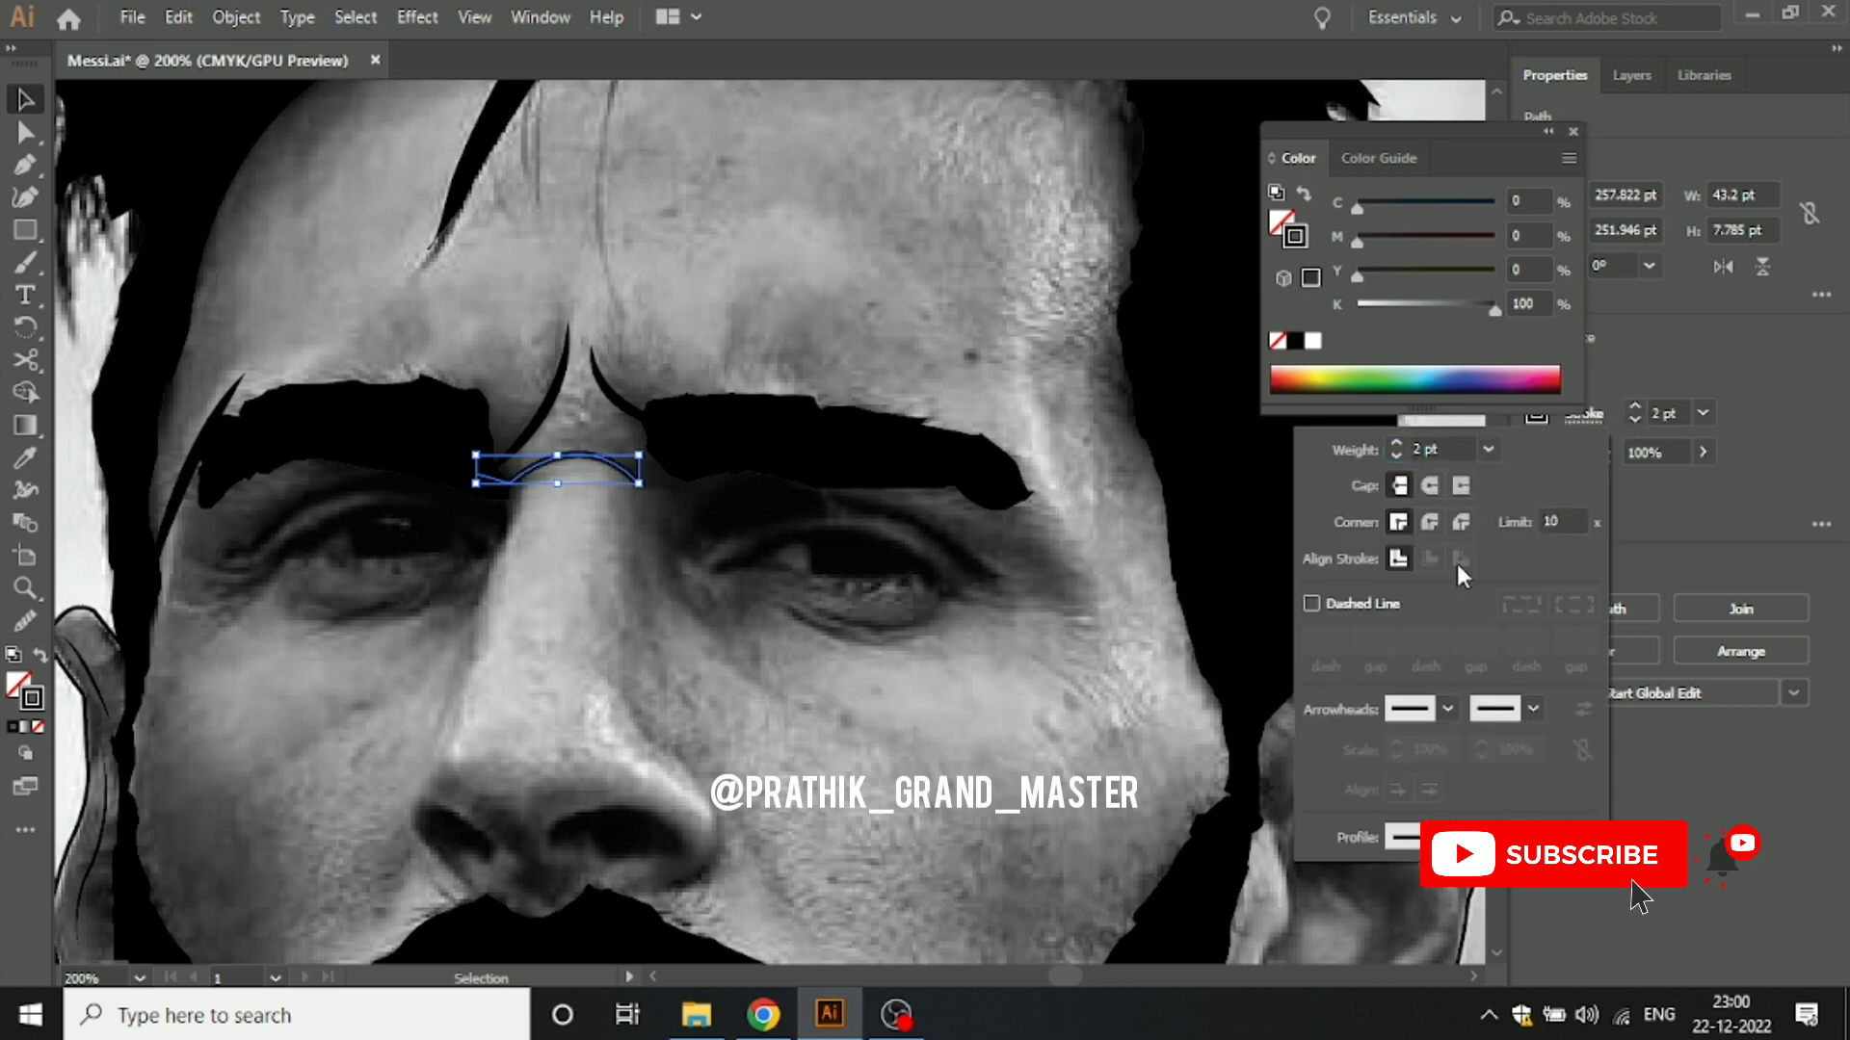
left_click(1707, 482)
left_click(1004, 644)
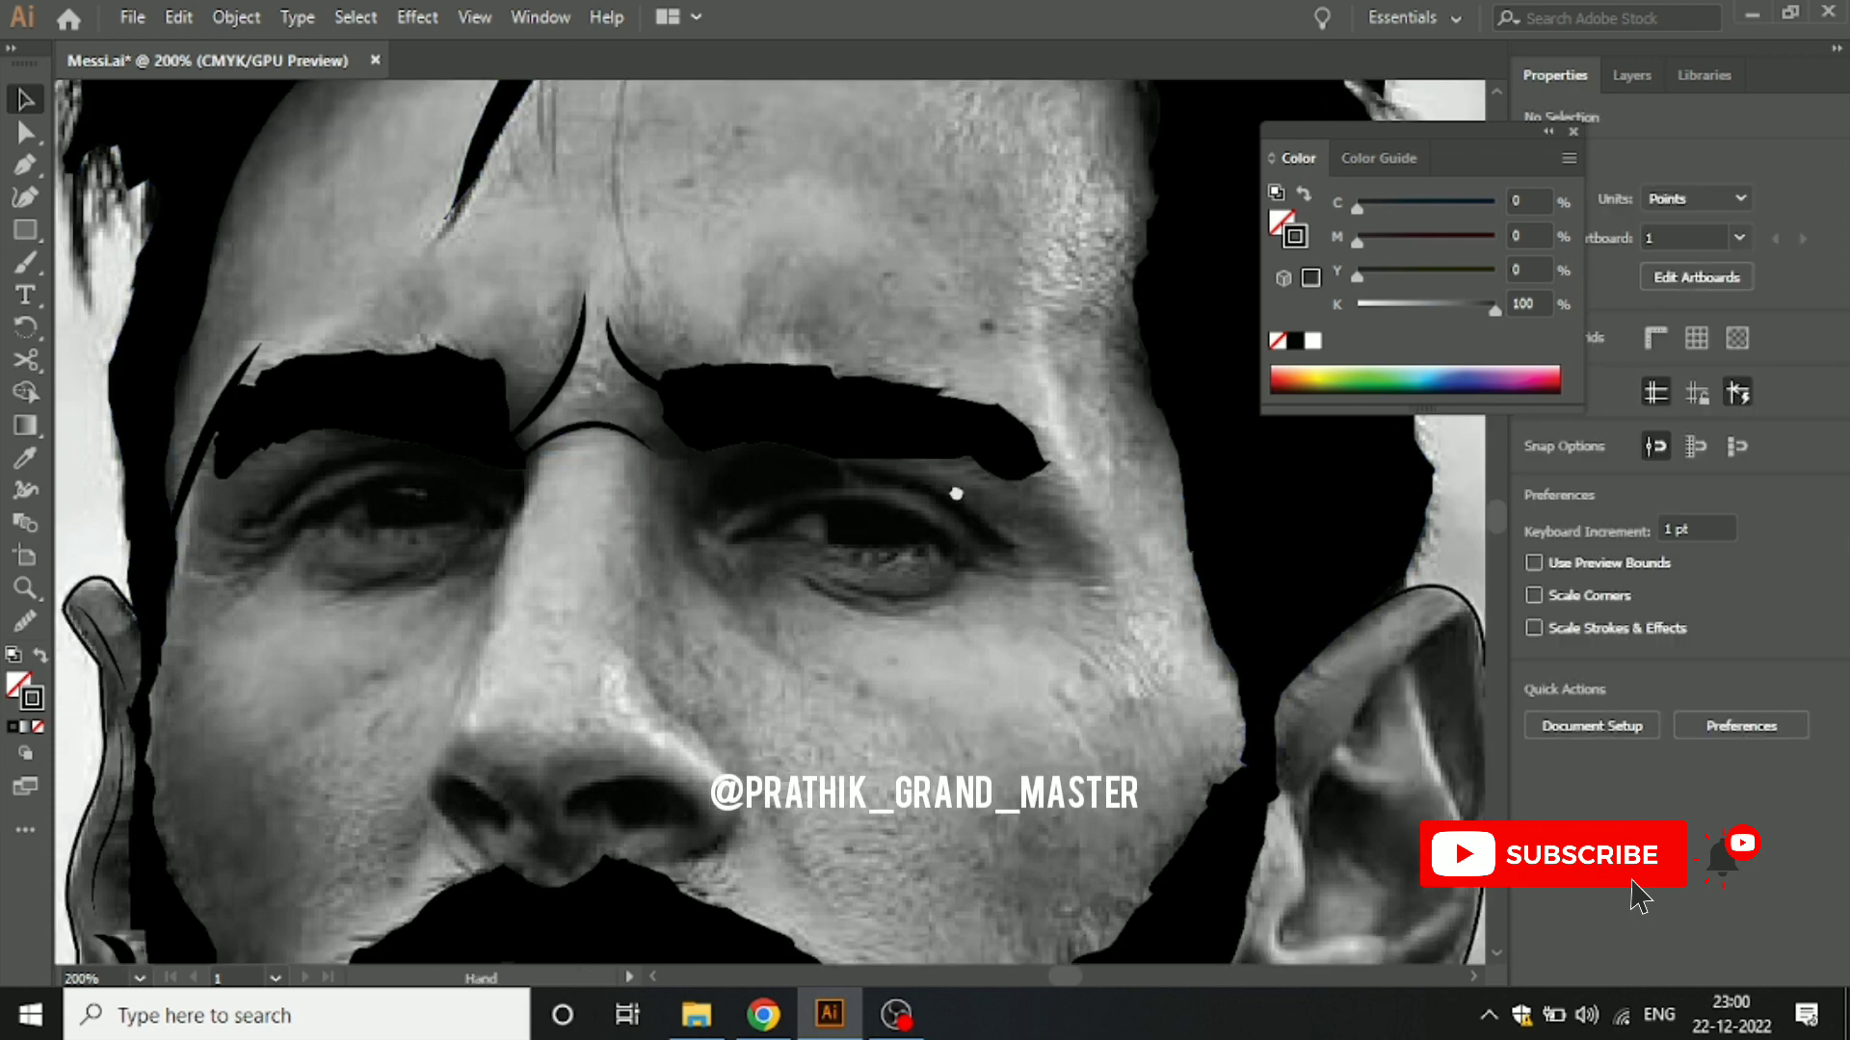
Step: Begin a Pen path at the left side of the nose
scroll(954, 492, "down", 4)
key("p")
left_click(962, 496)
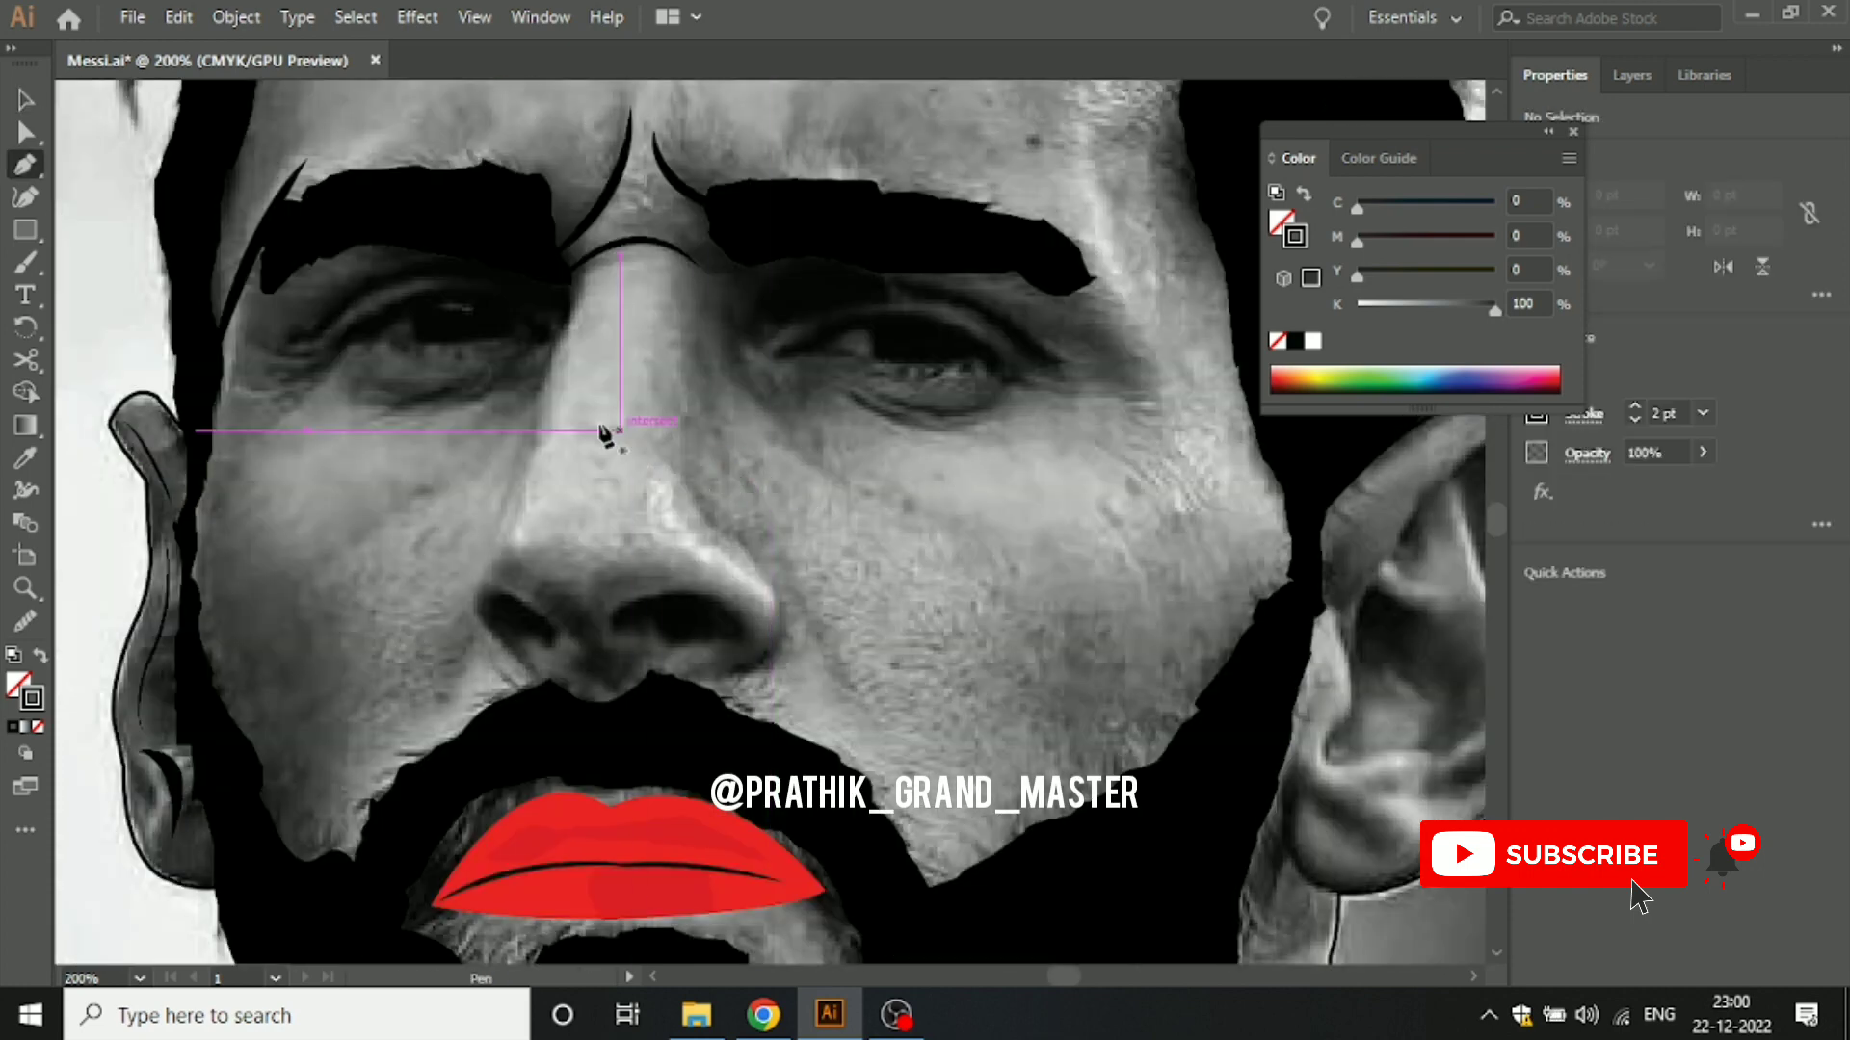
Step: Trace the nose outline down the bridge and along the left side to the nostril
left_click(564, 328)
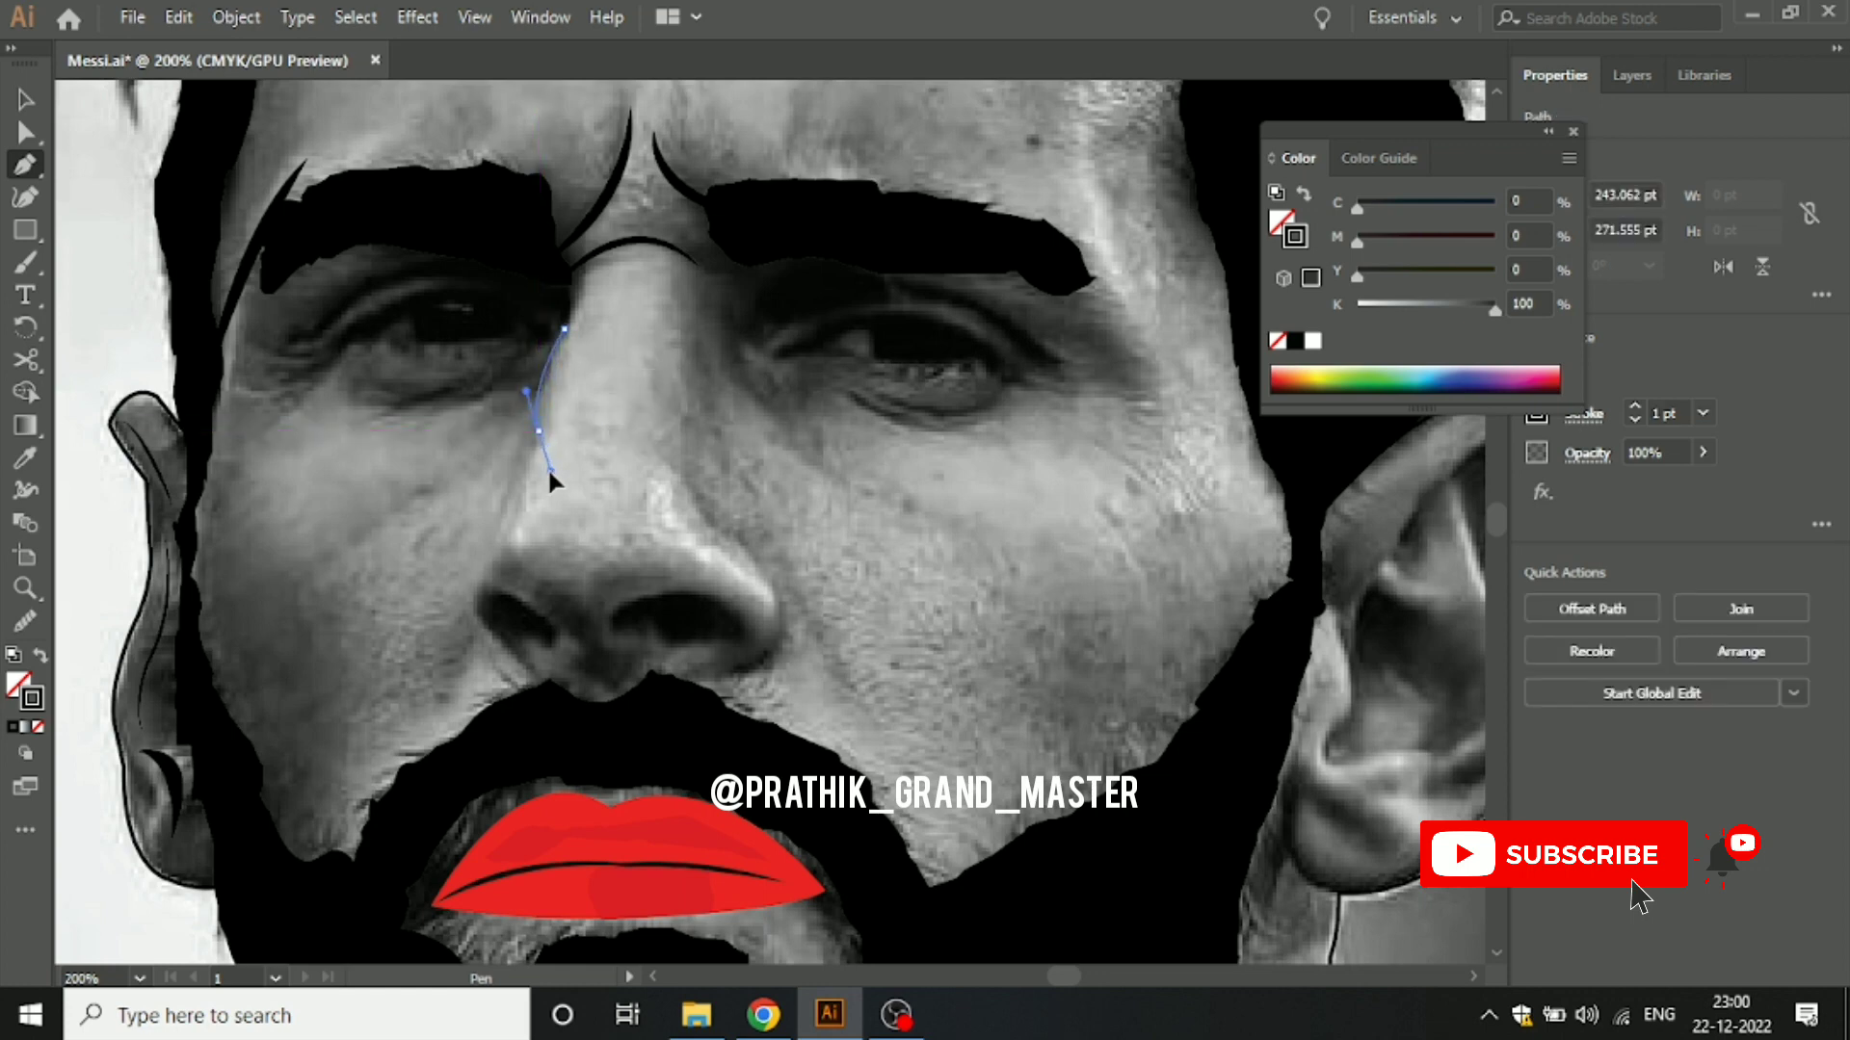
left_click_drag(549, 447, 547, 467)
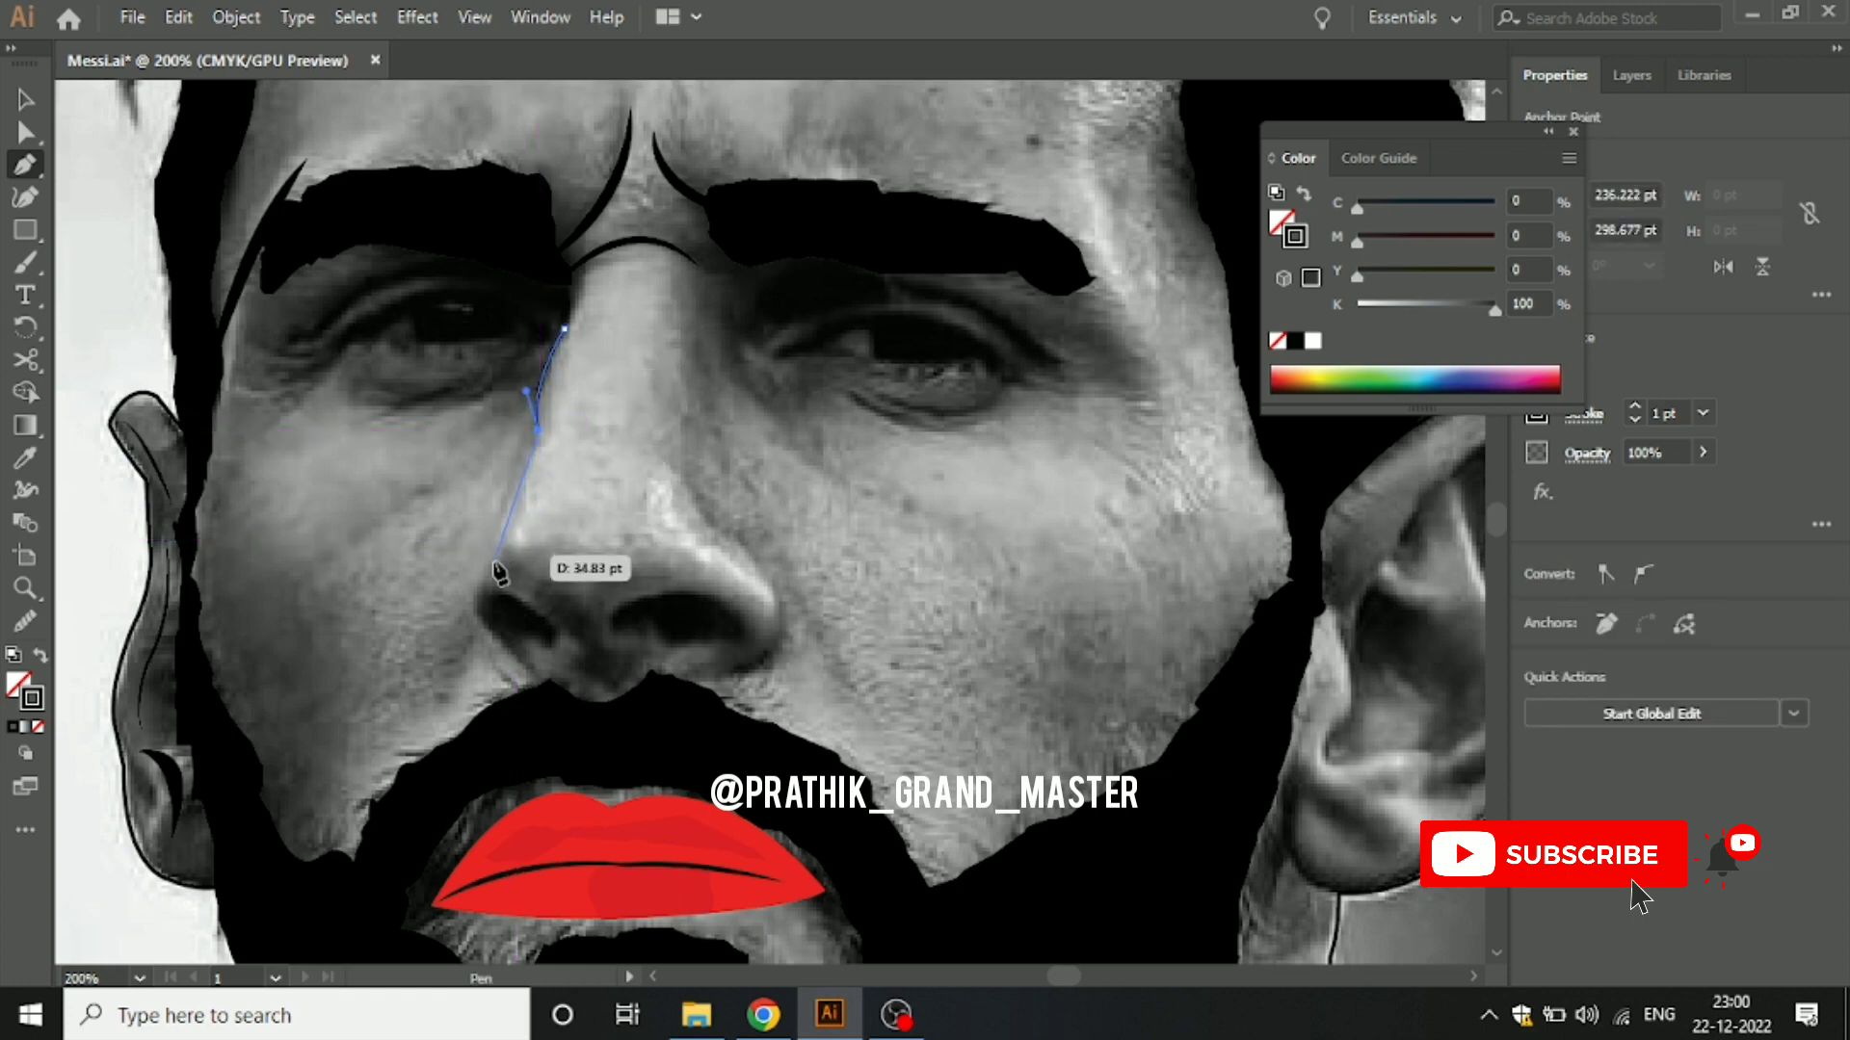
left_click_drag(472, 609, 469, 636)
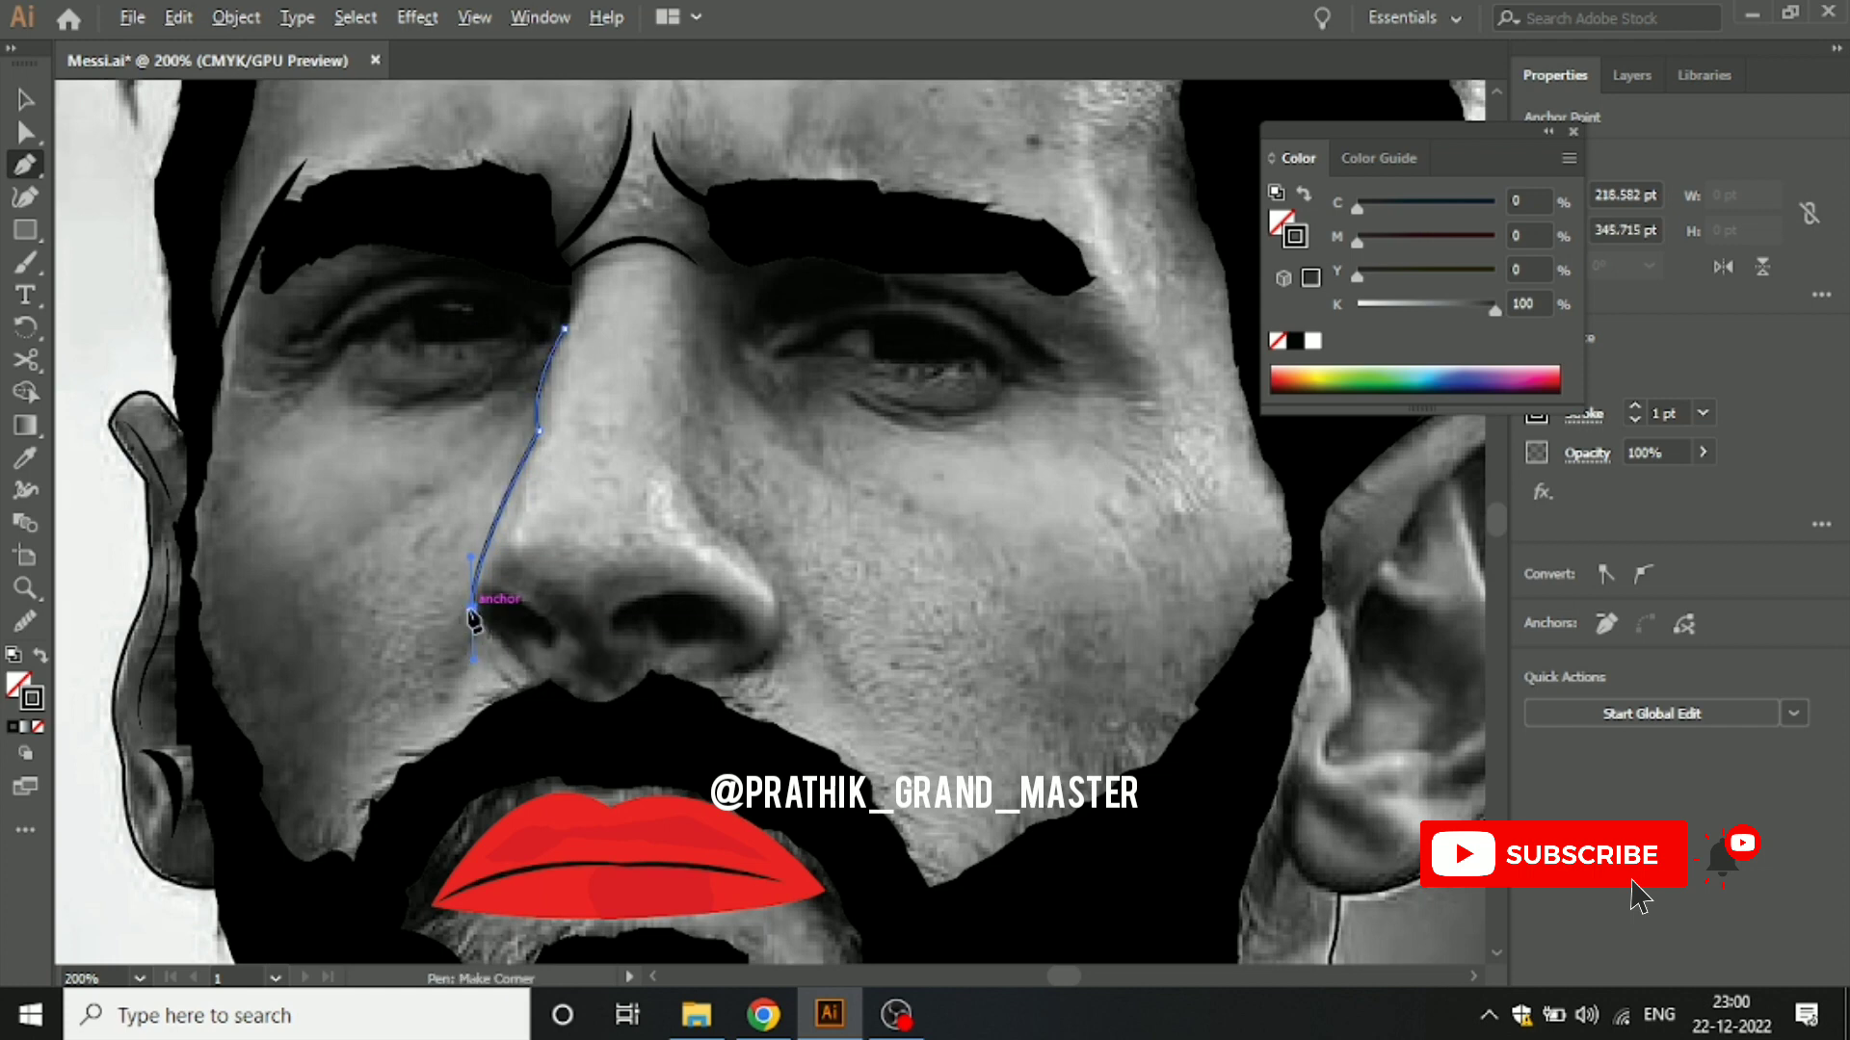
left_click(472, 609)
scroll(472, 609, "up", 2)
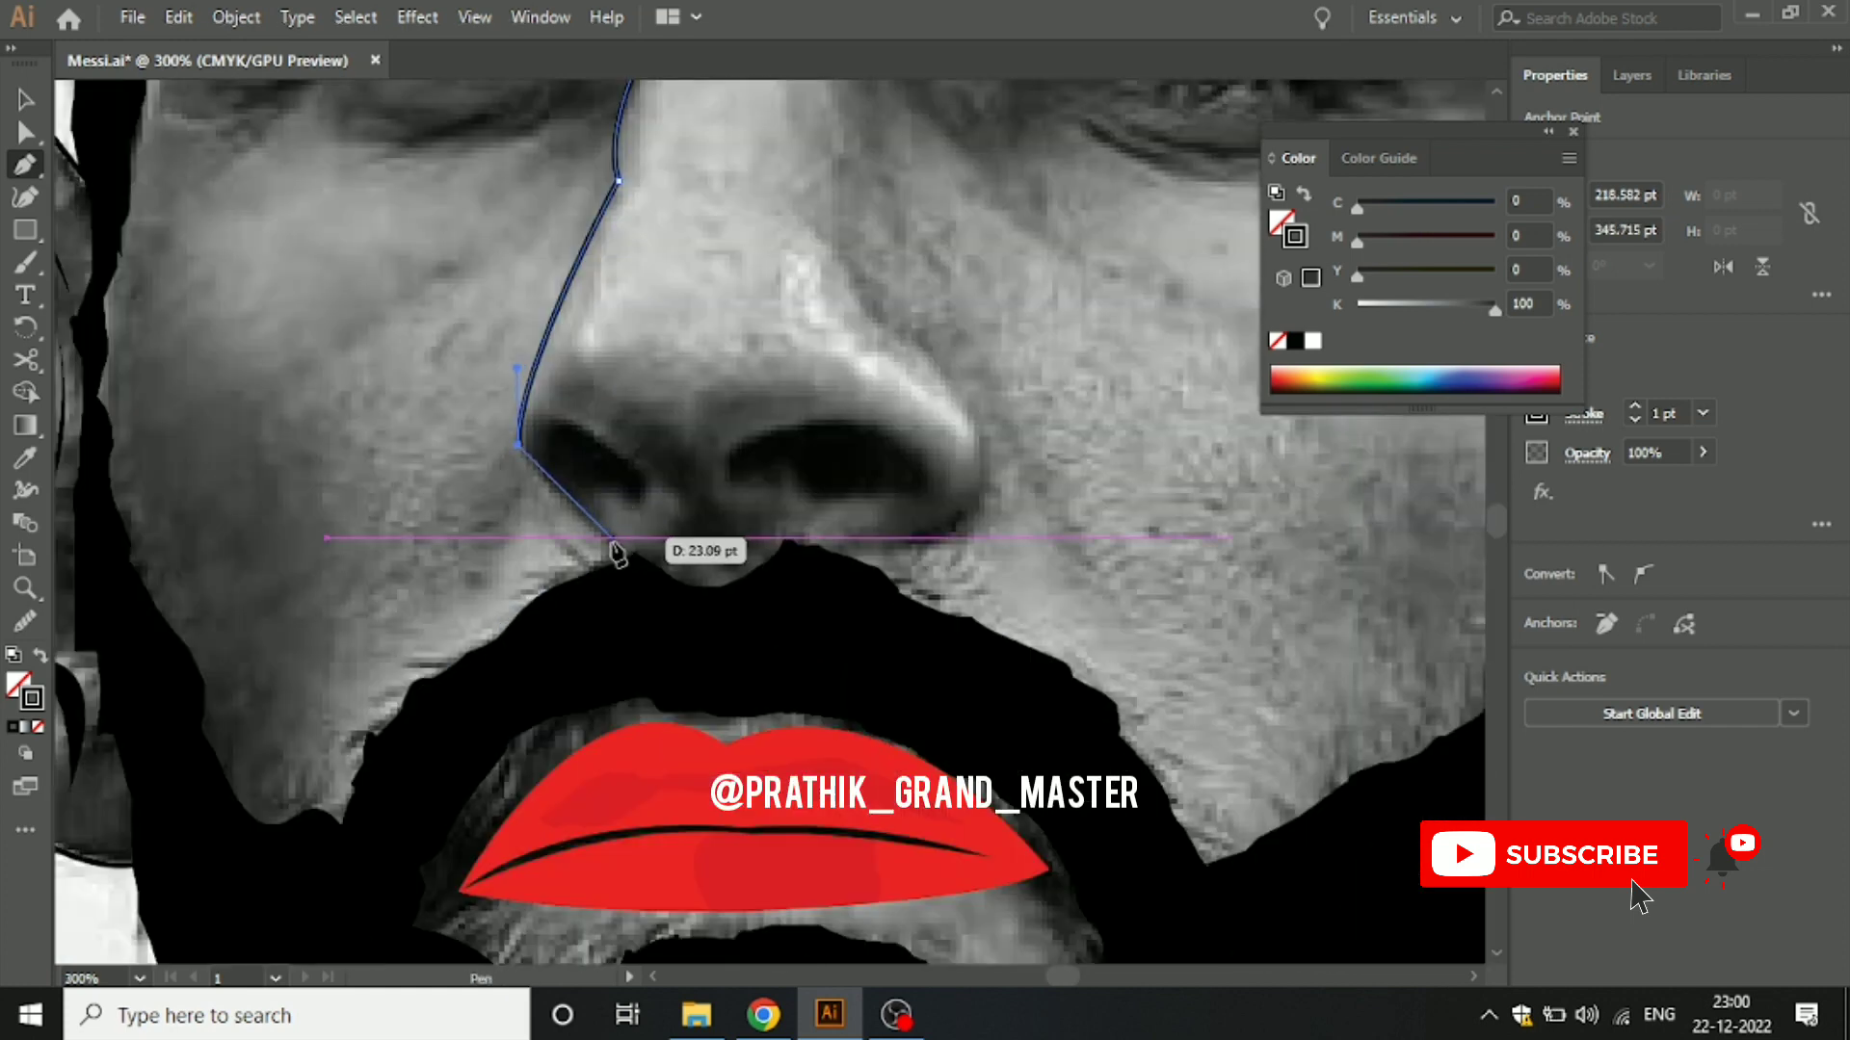
left_click(613, 539)
key("ctrl+z")
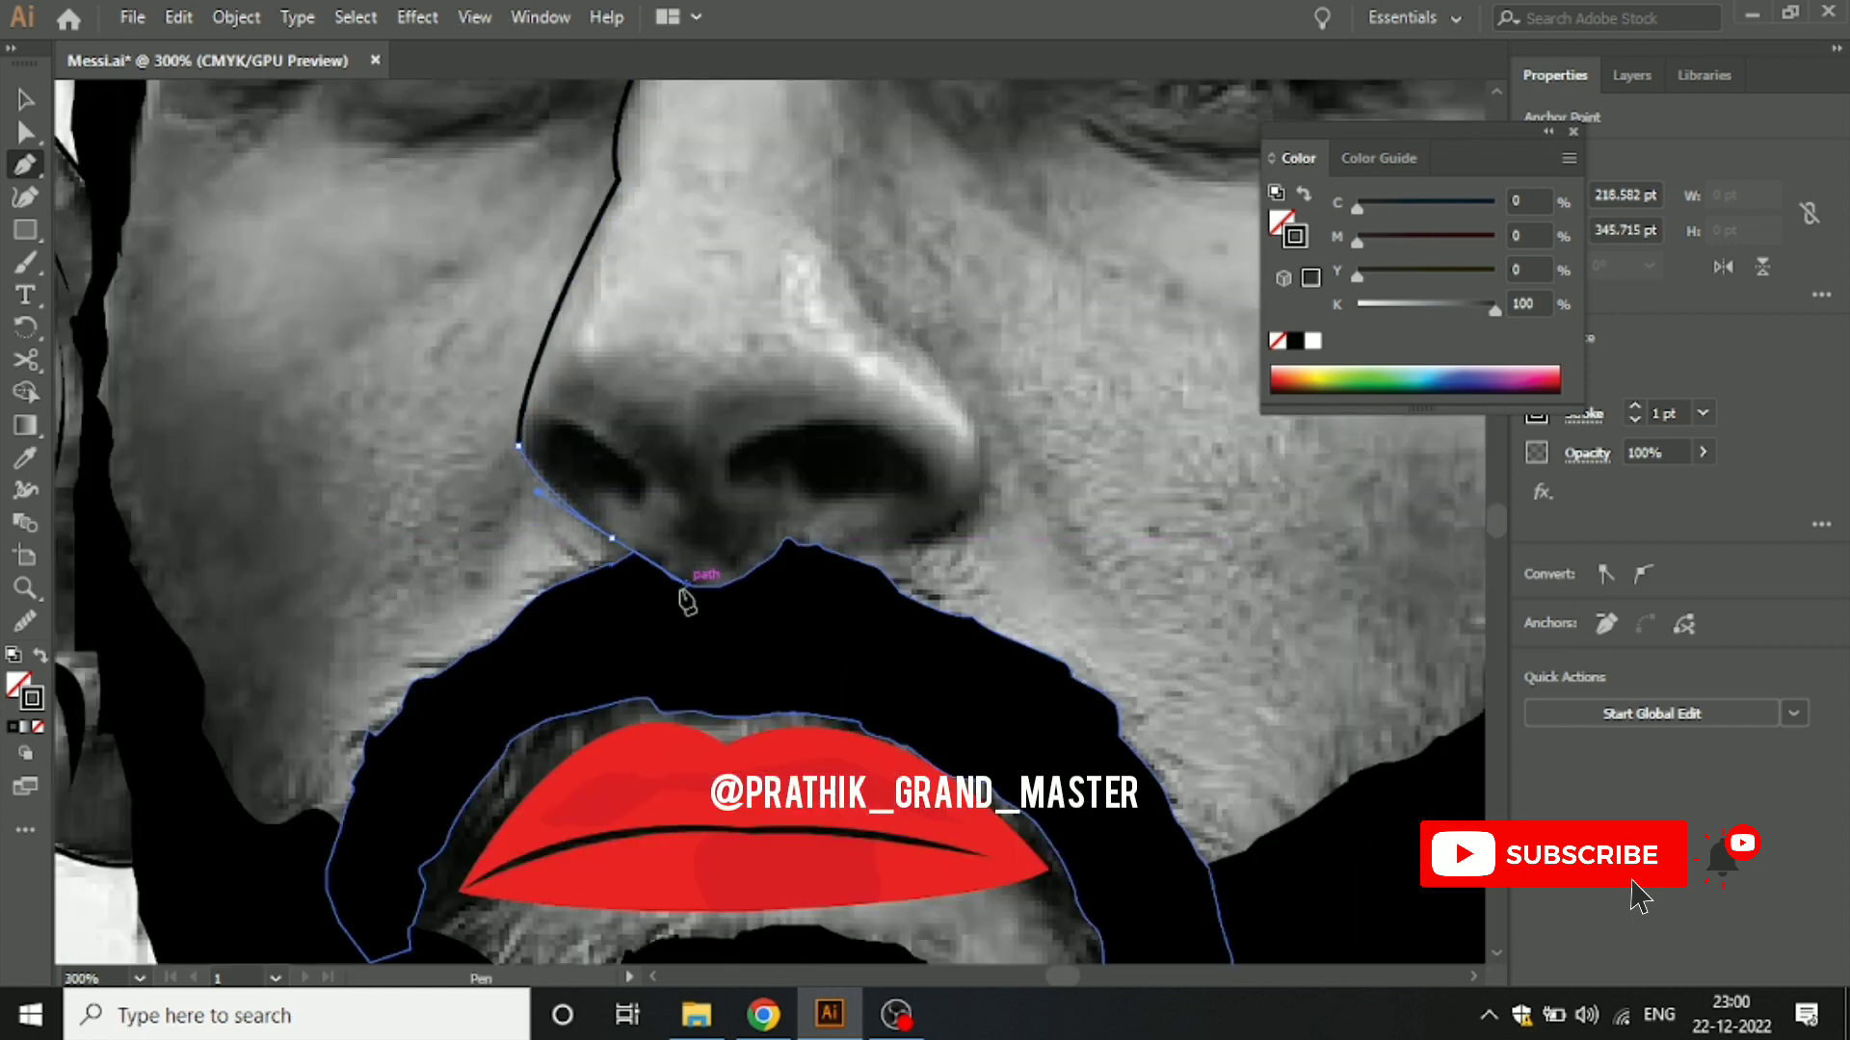
left_click_drag(518, 446, 549, 479)
key("ctrl+z")
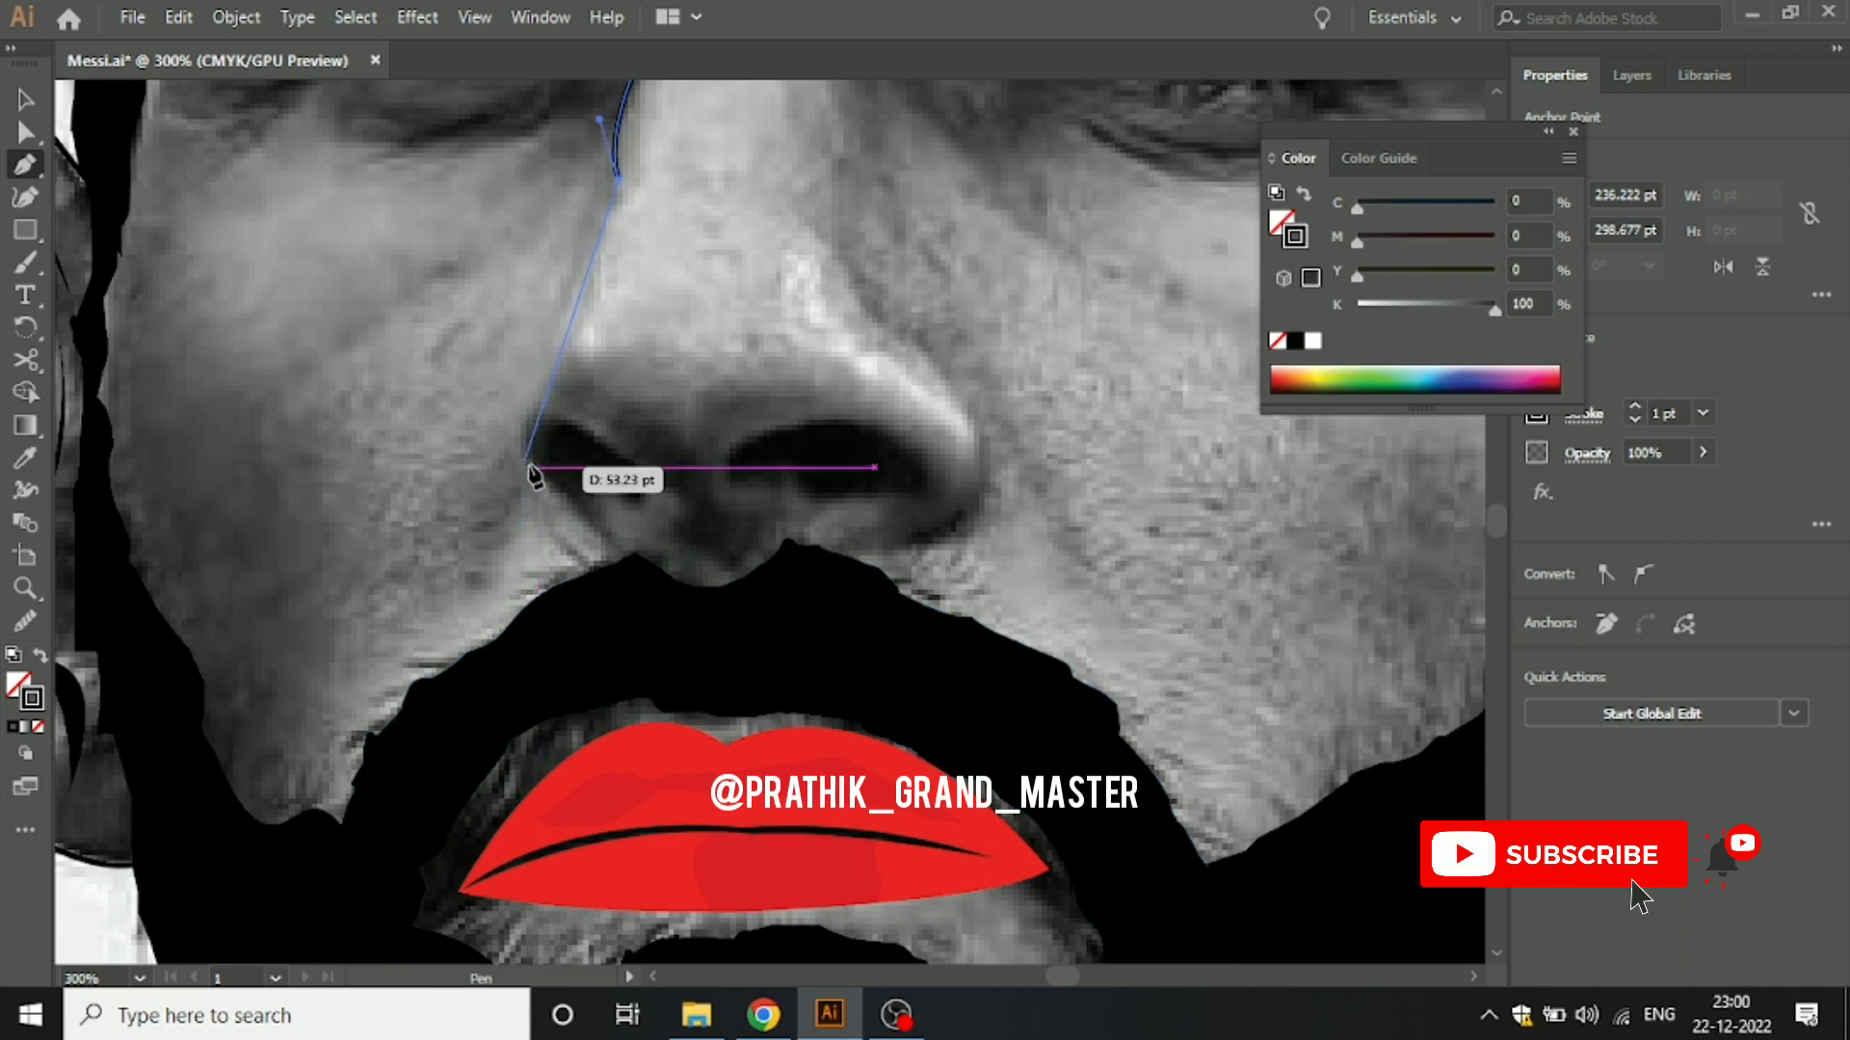
left_click(538, 468)
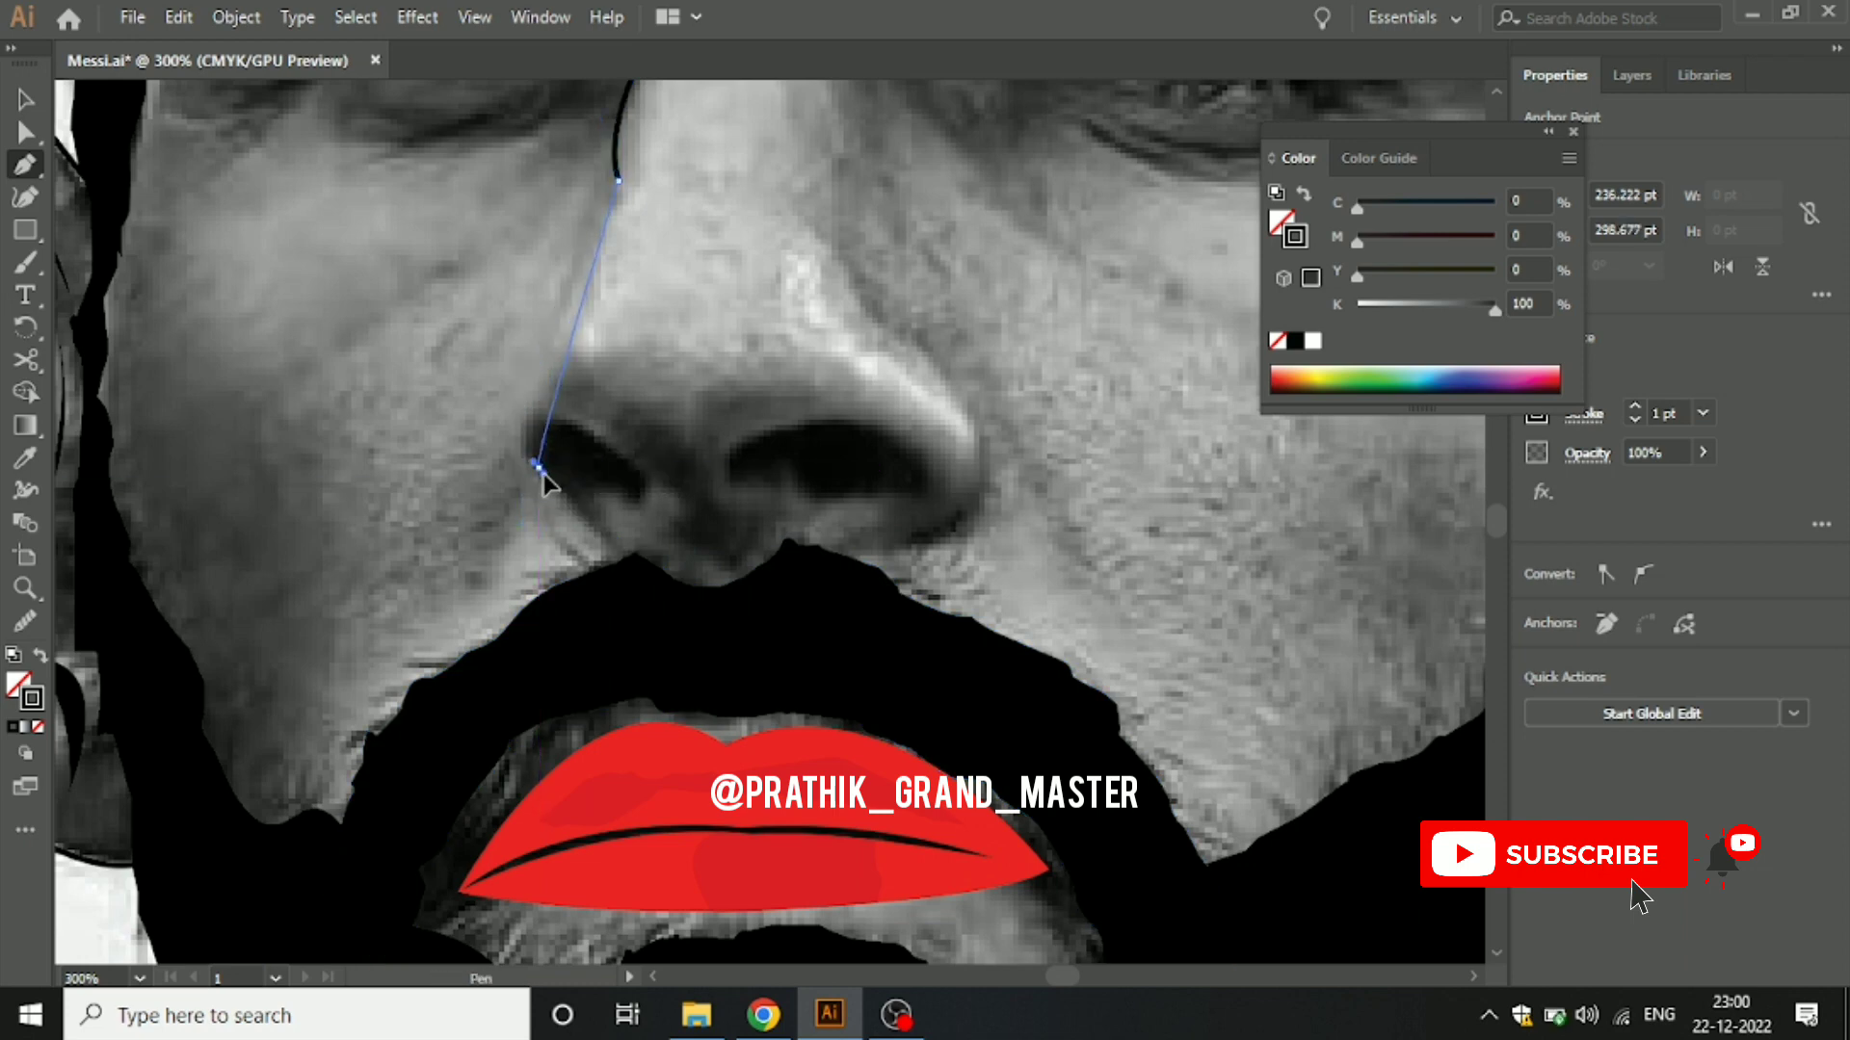
mouse_move(540, 469)
left_mouse_down()
mouse_move(583, 498)
mouse_move(601, 542)
left_mouse_up()
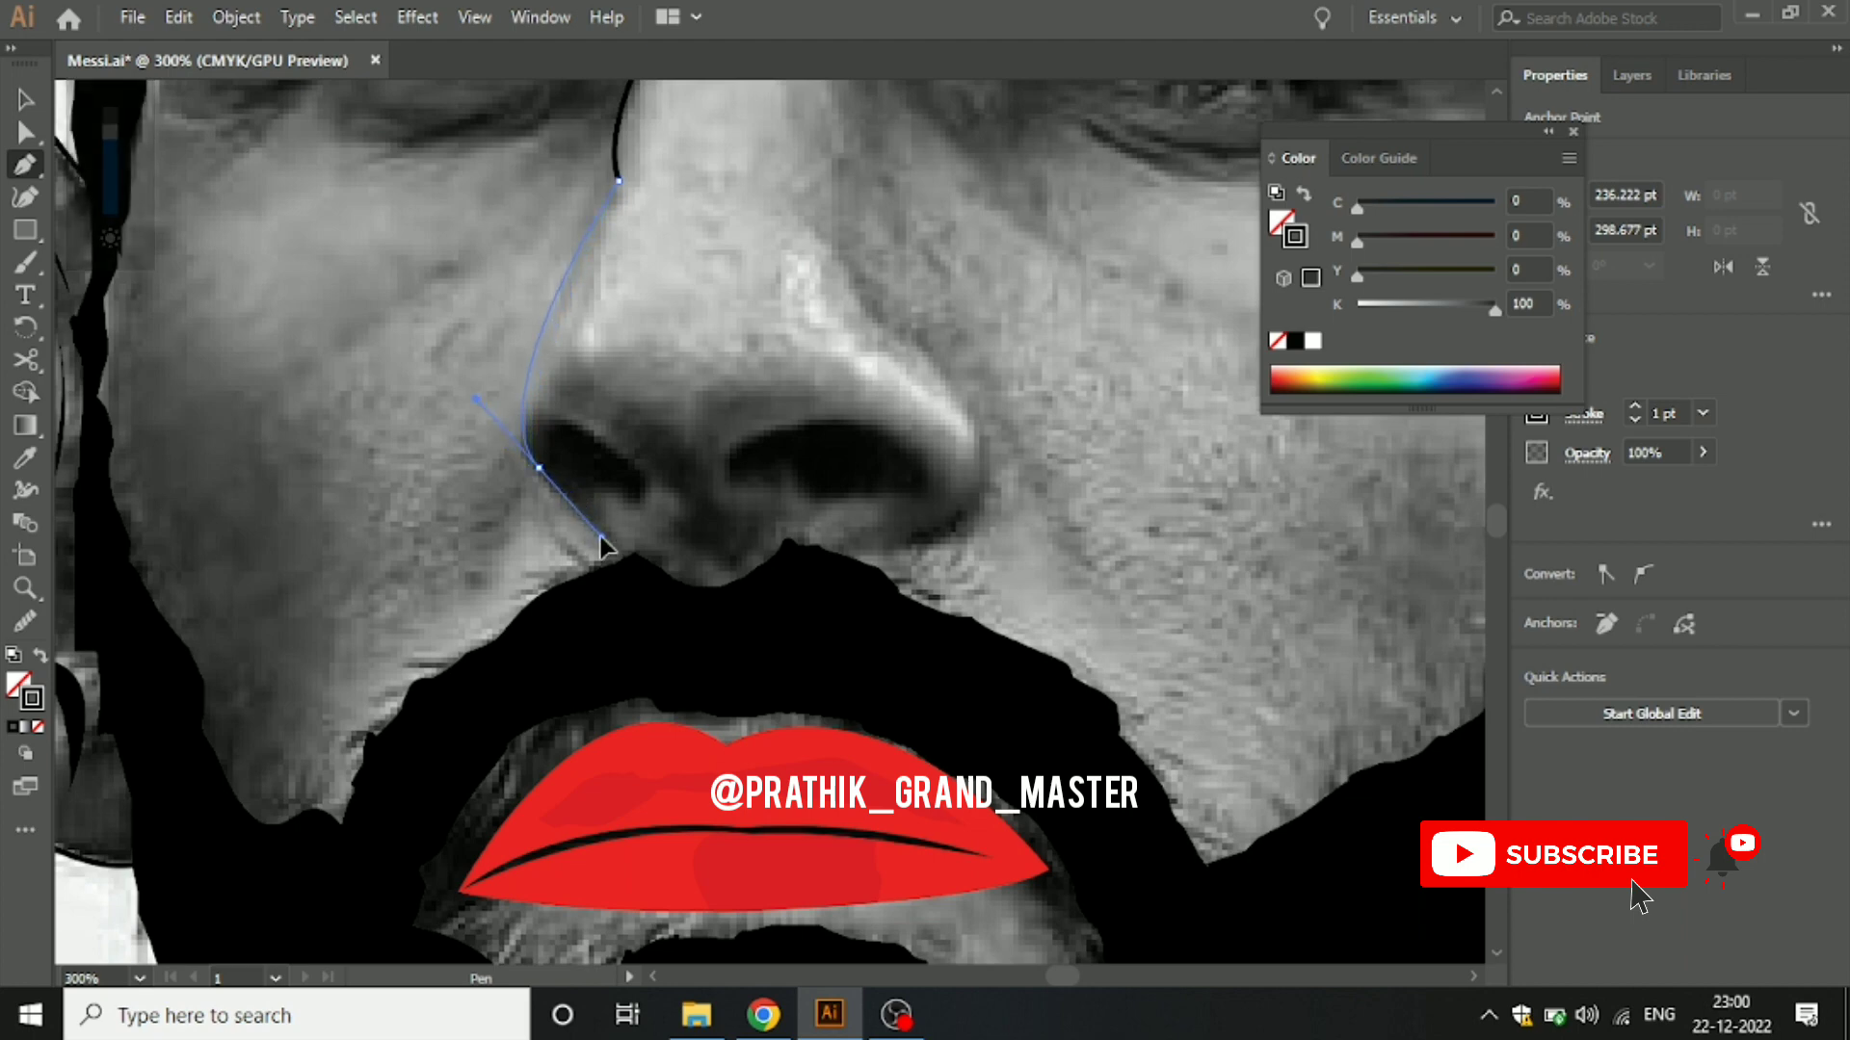
left_click(538, 468)
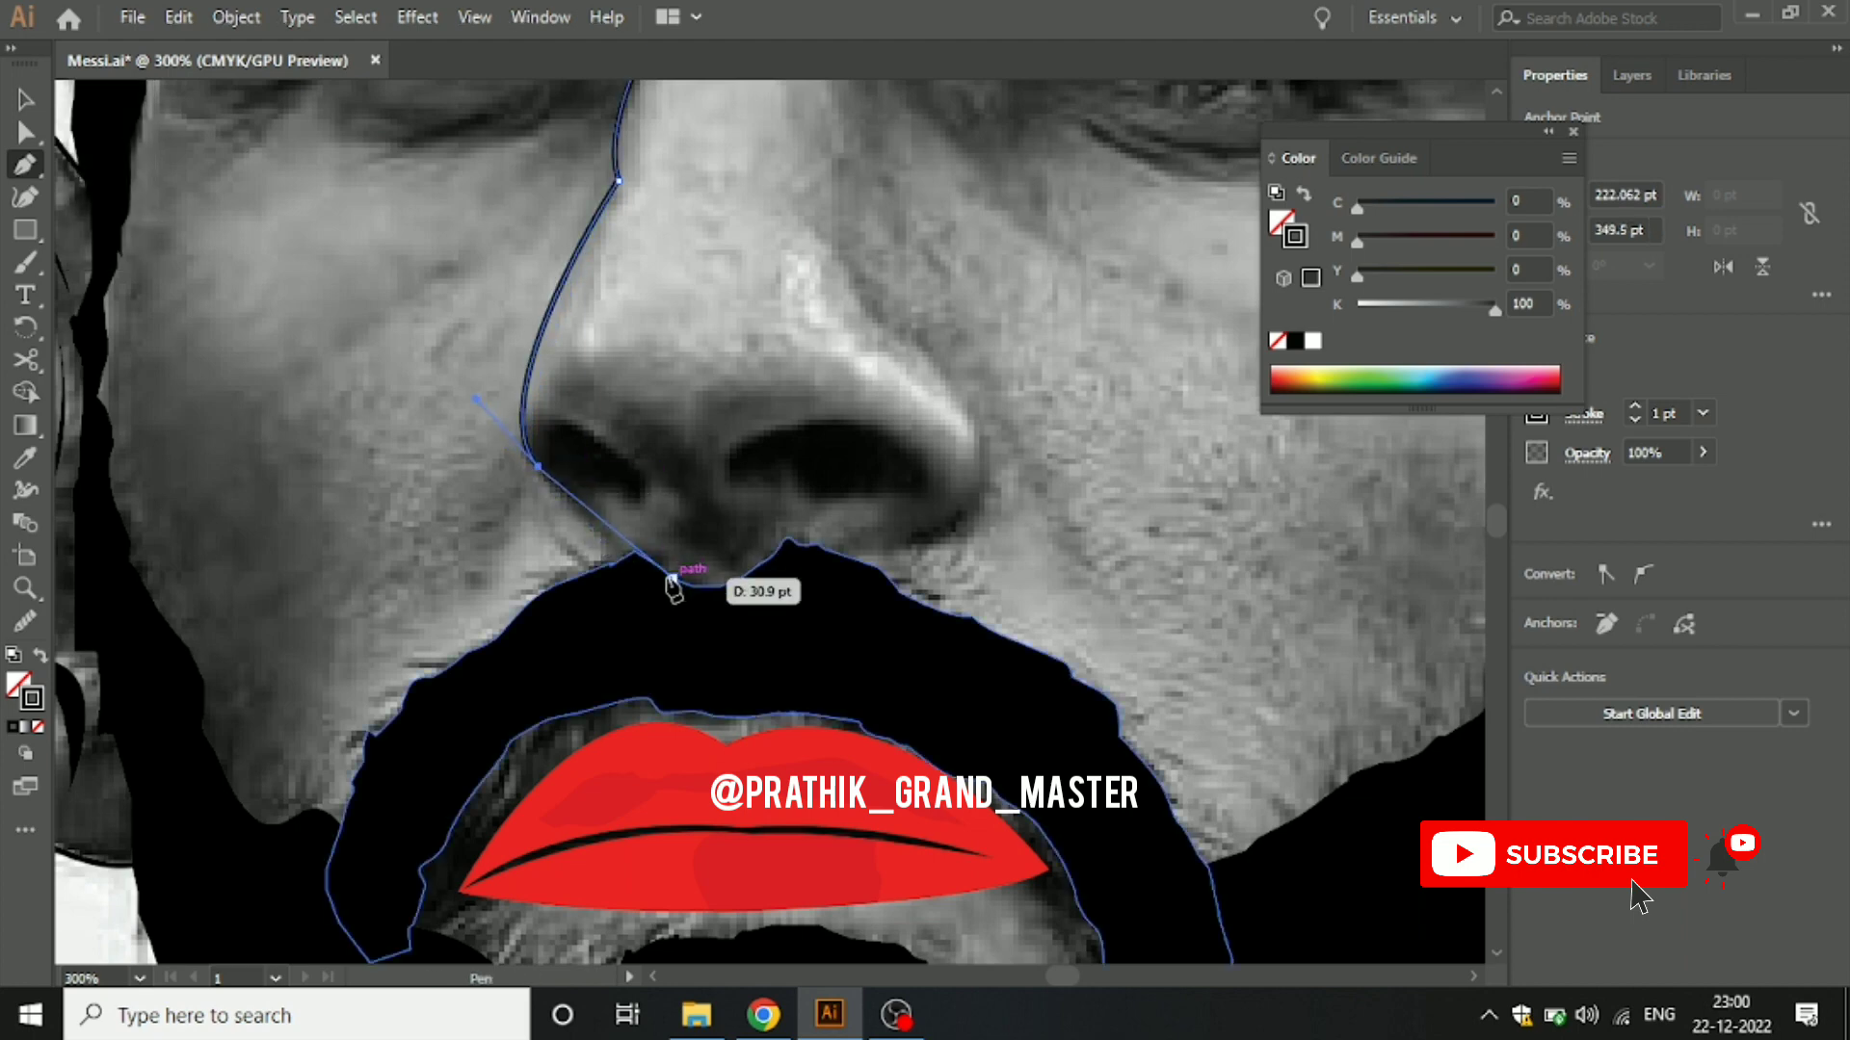
Step: Continue the outline under the nostrils, around the right wing and up the right side
left_click_drag(671, 583, 705, 600)
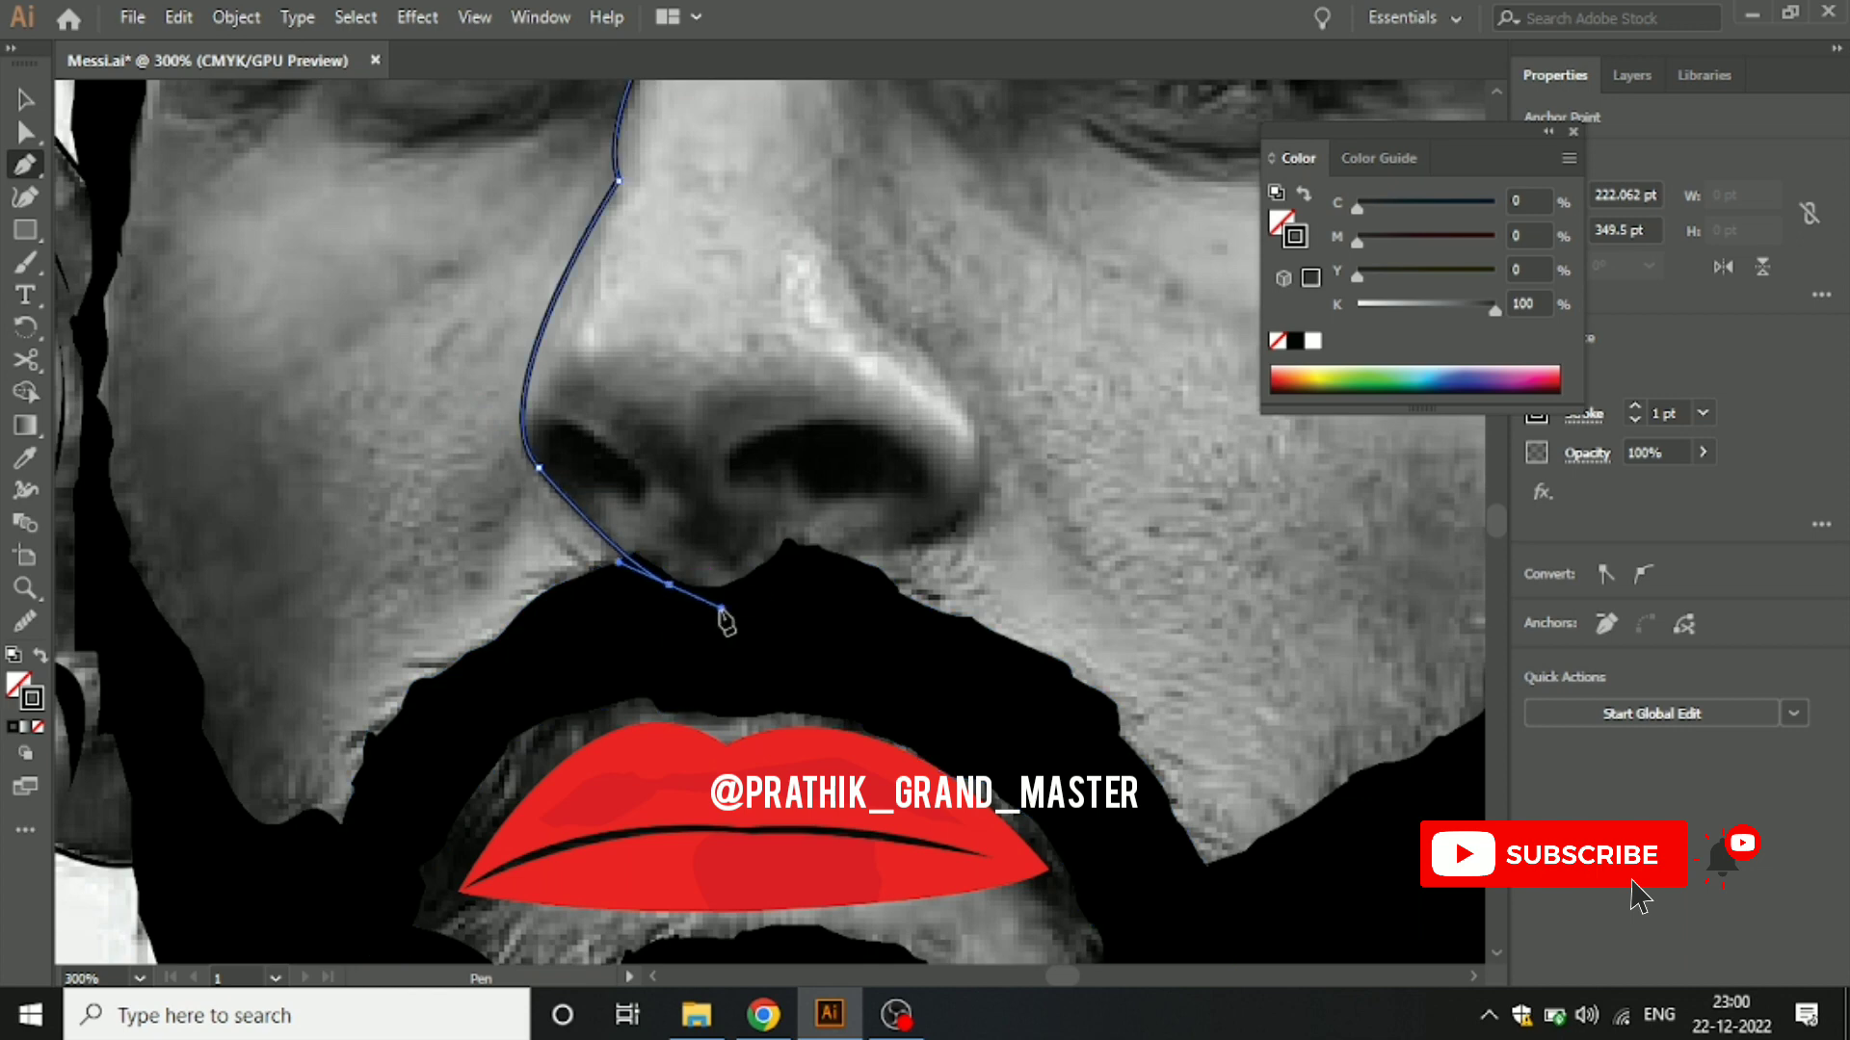
left_click(785, 599)
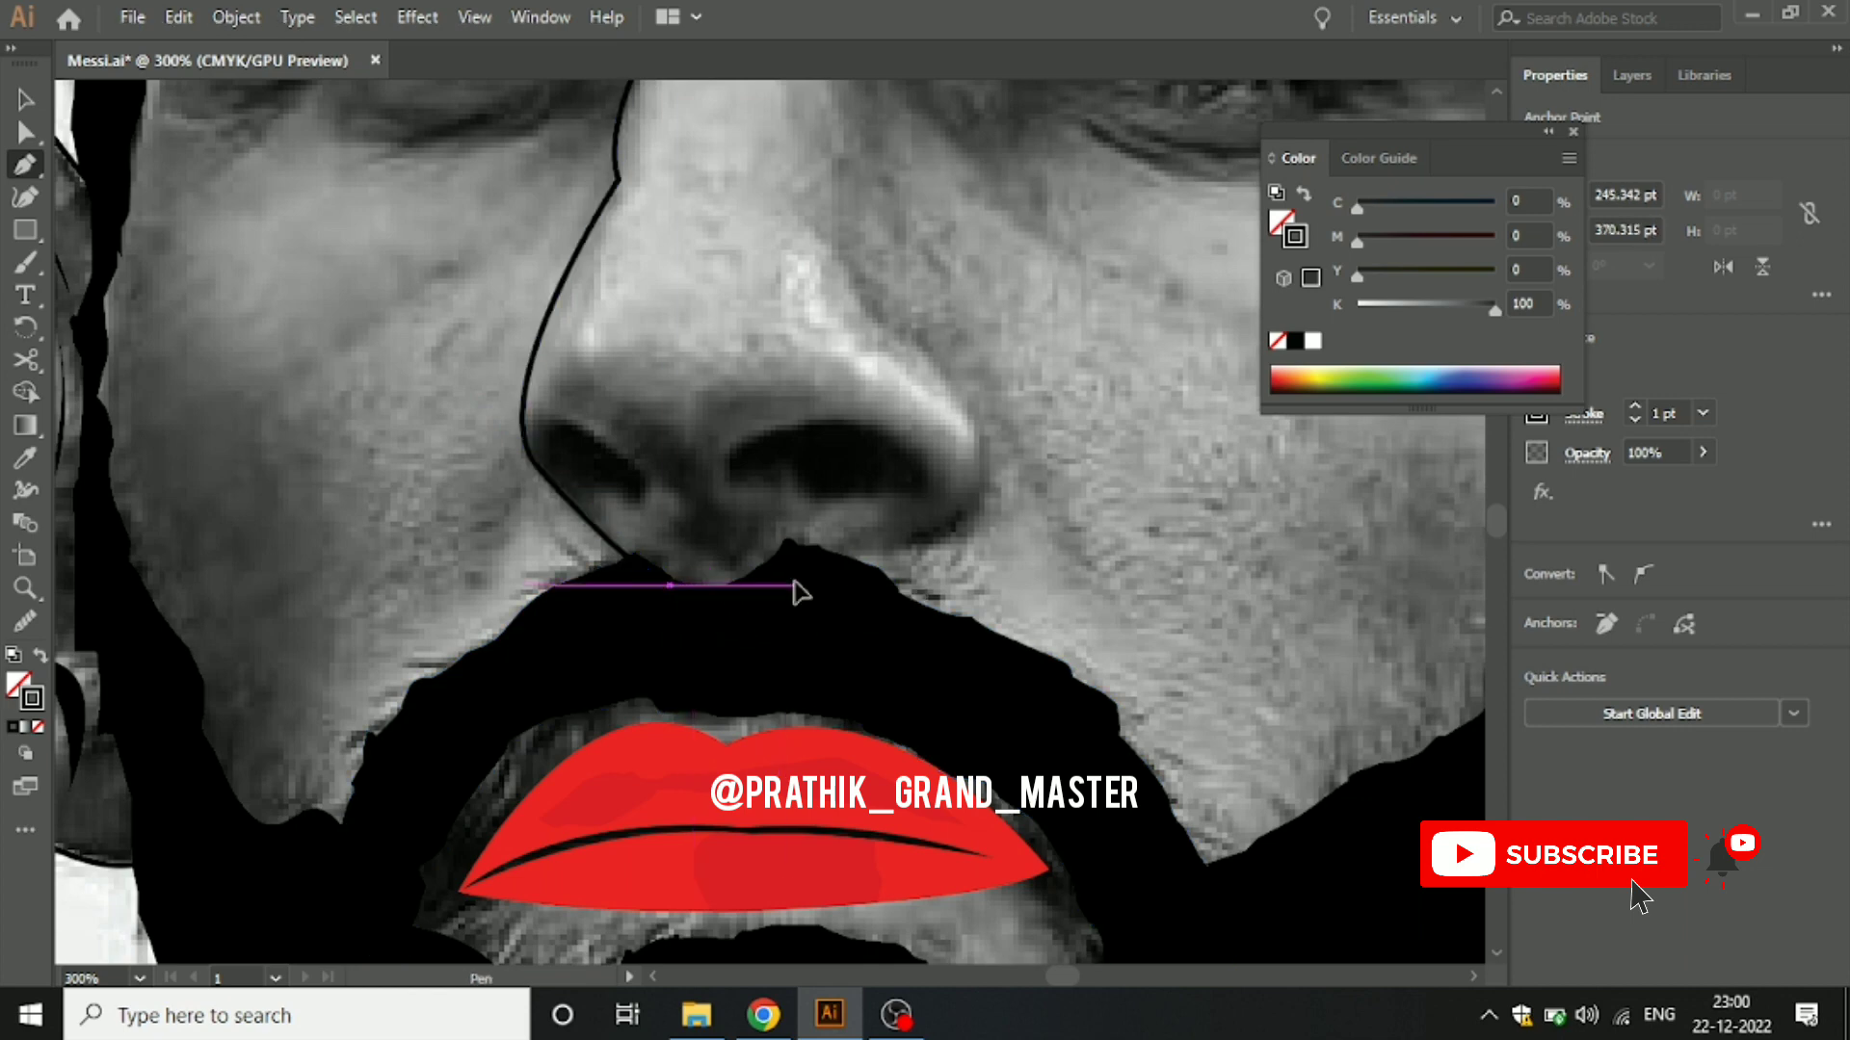
left_click(794, 585)
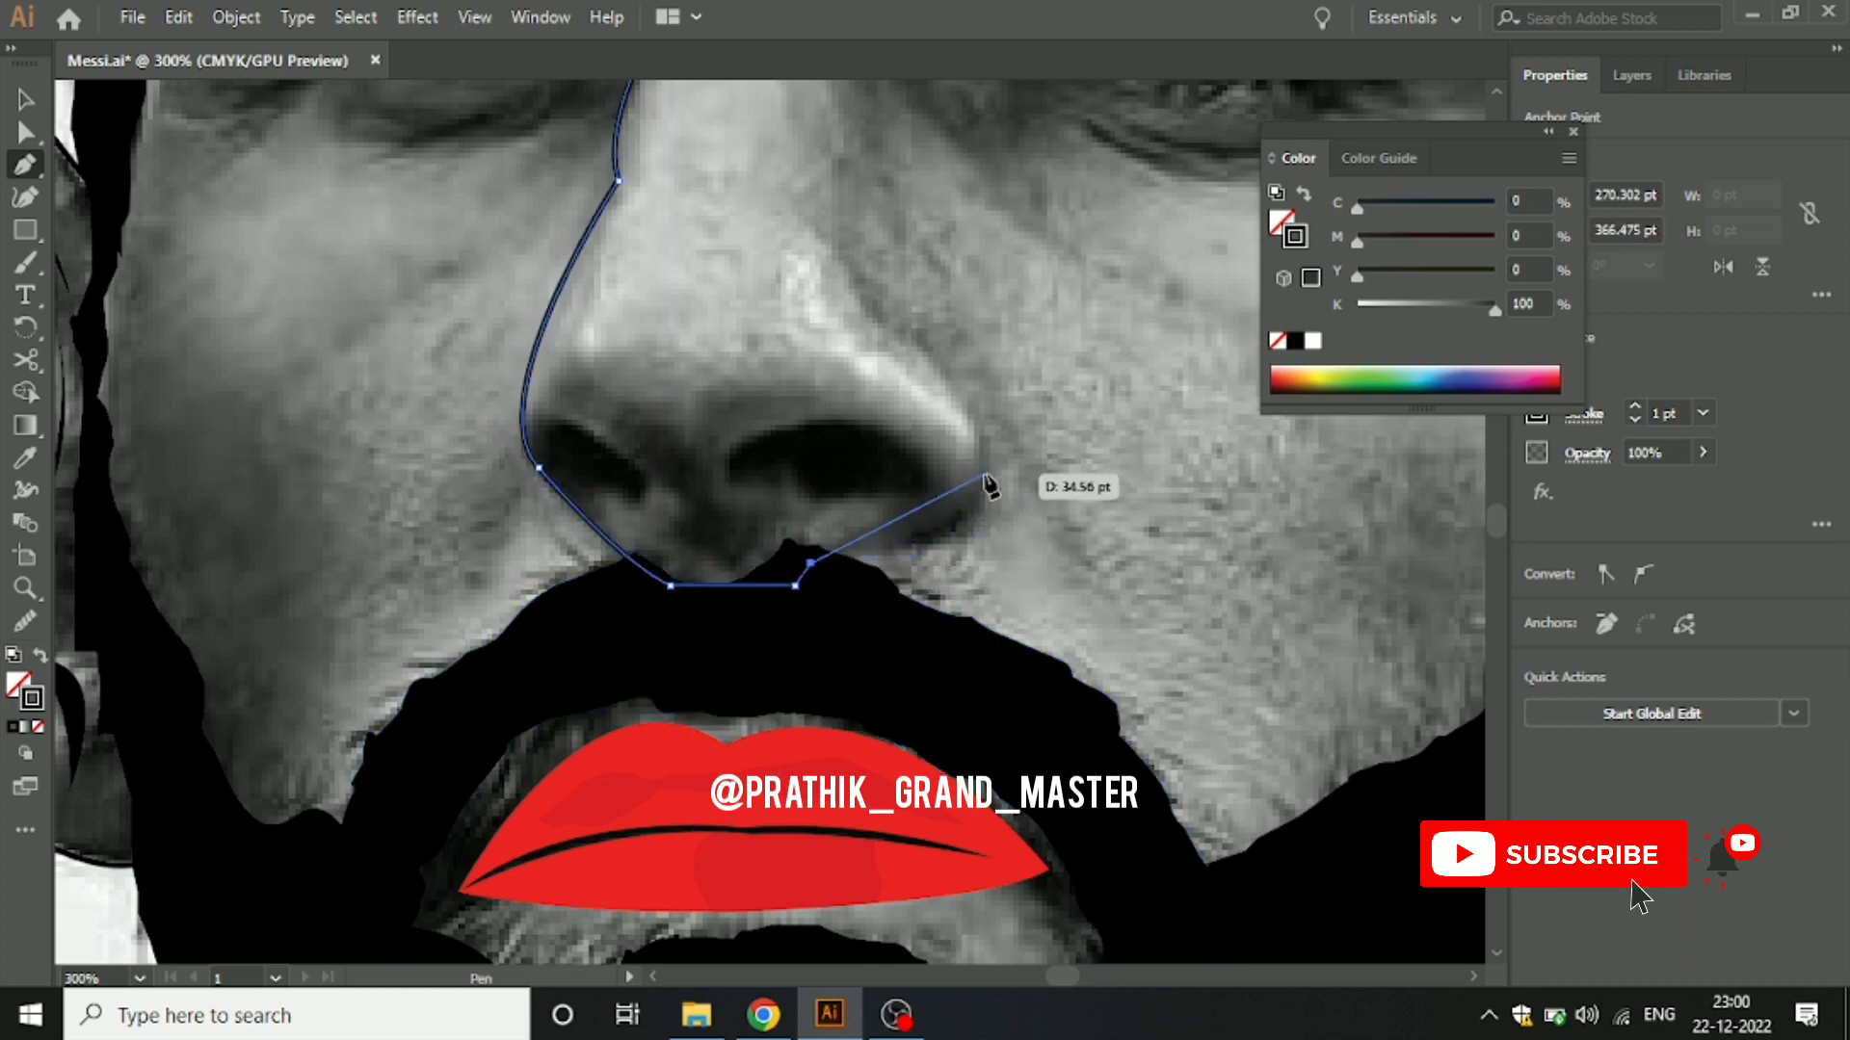
left_click_drag(979, 503, 993, 431)
left_click_drag(990, 369, 991, 369)
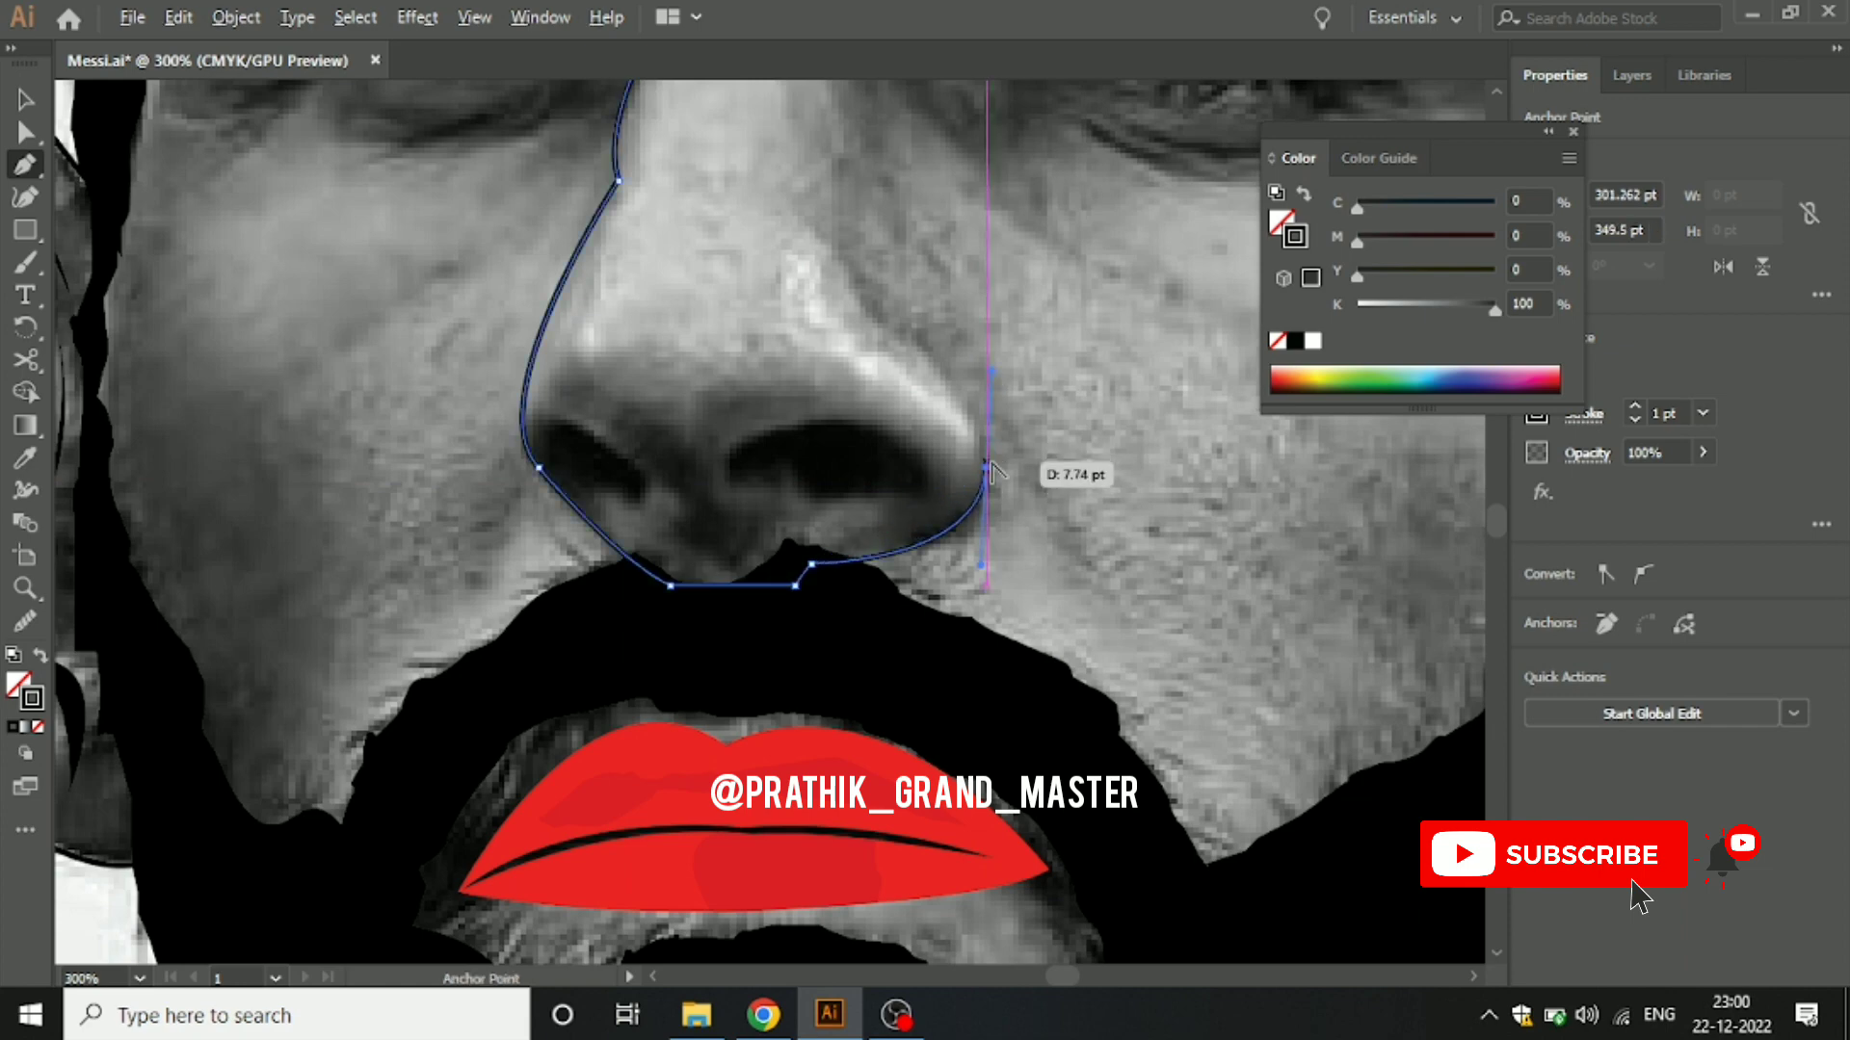
left_click(984, 466)
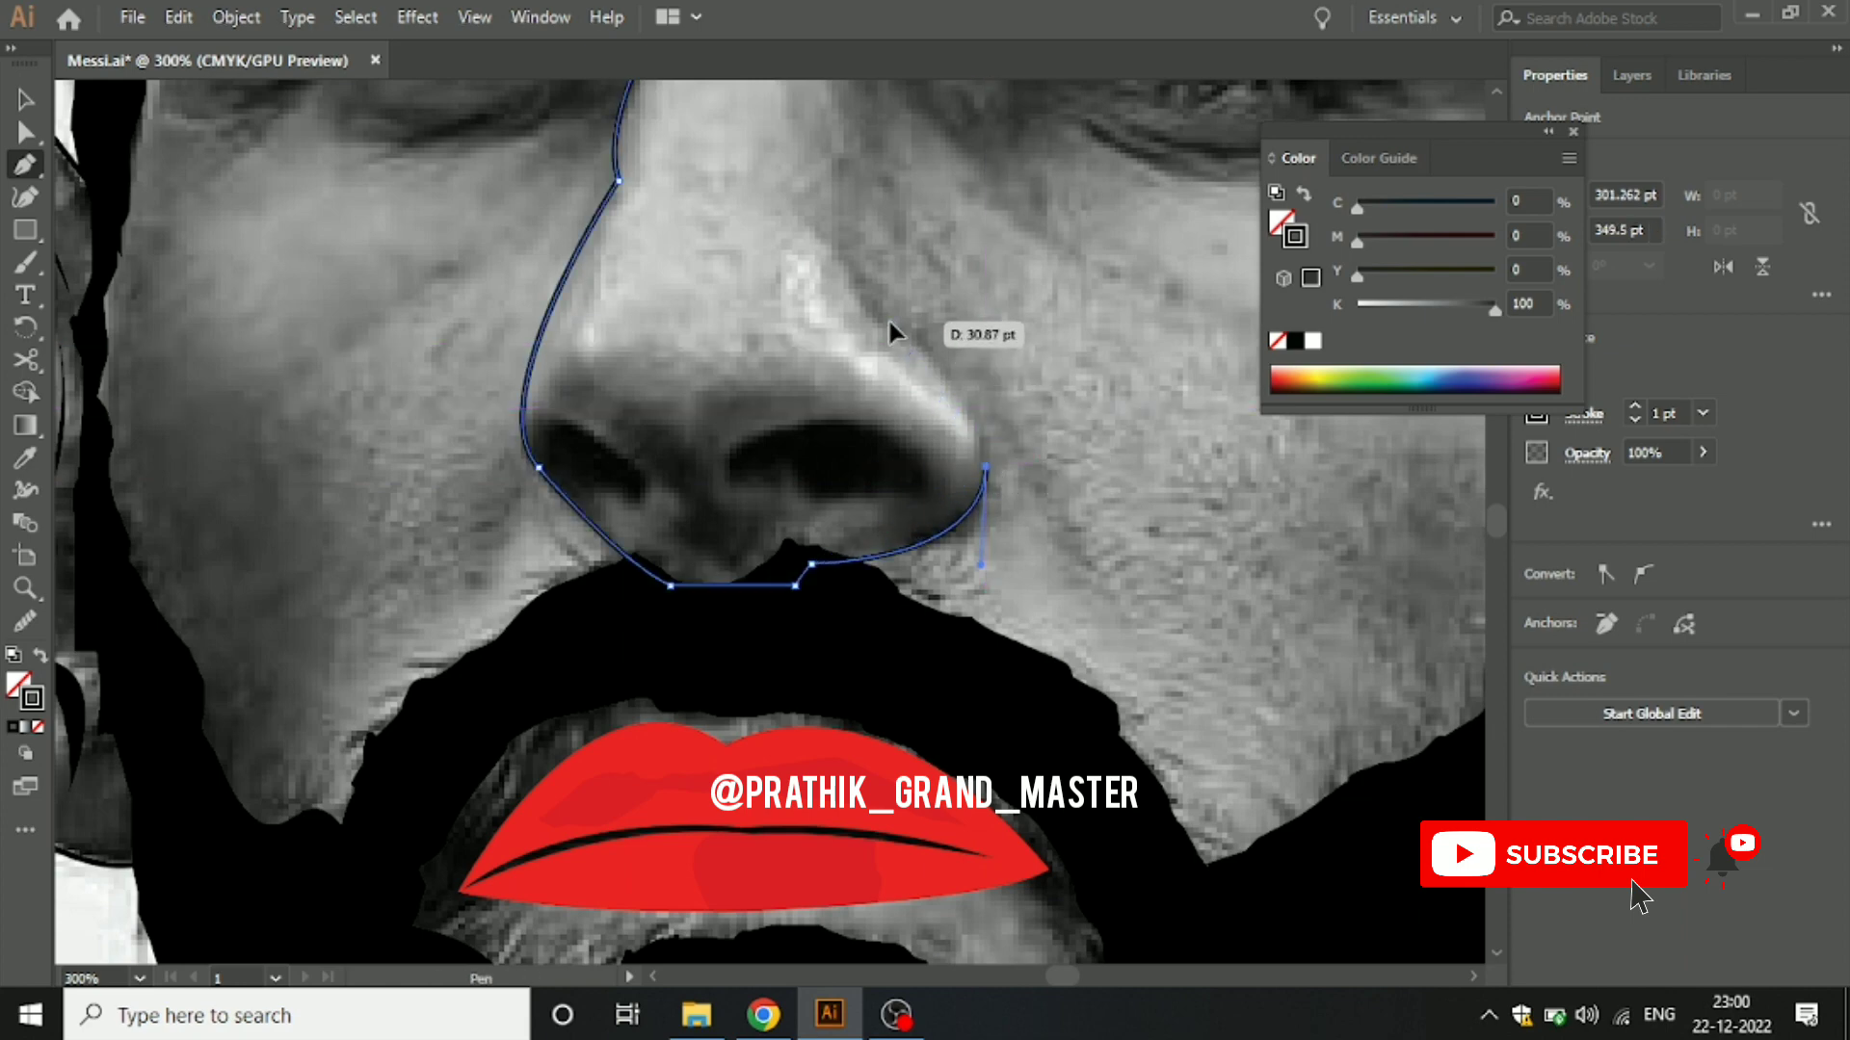
mouse_move(888, 321)
left_mouse_down()
mouse_move(807, 272)
mouse_move(803, 535)
left_mouse_up()
left_click(888, 321)
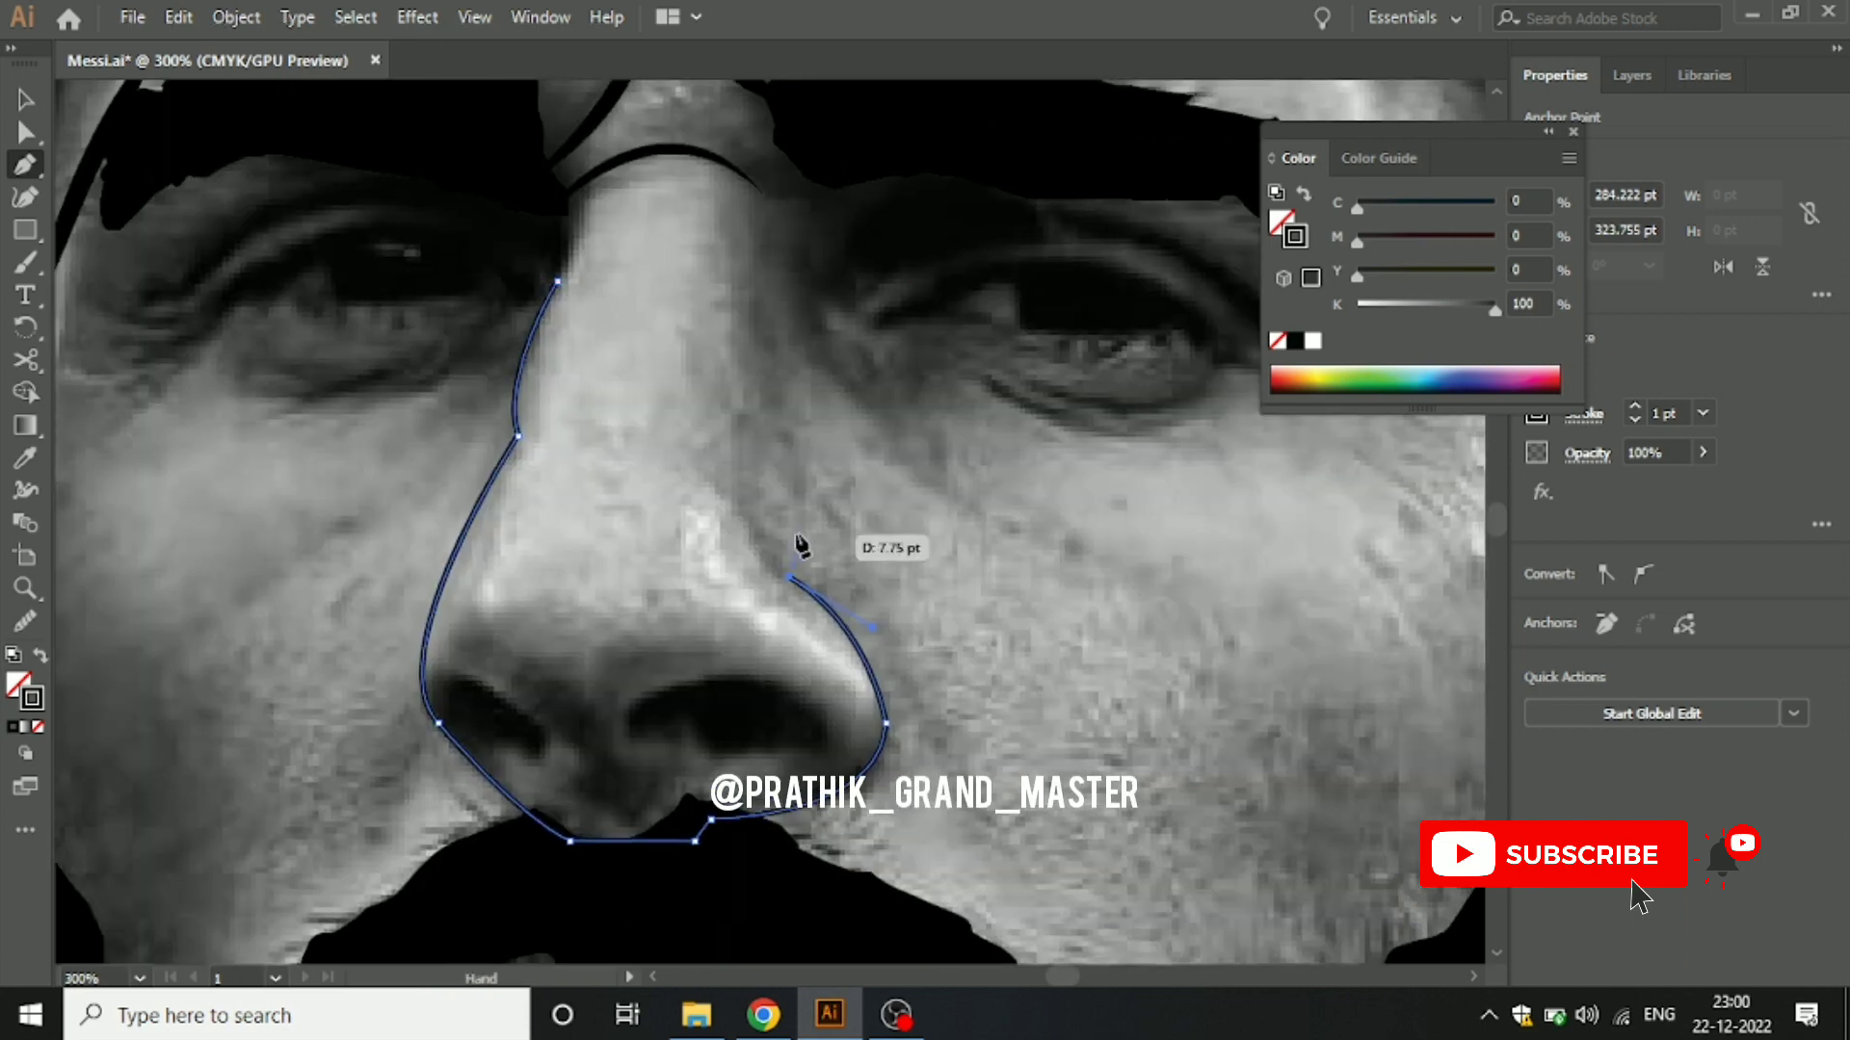
left_click(725, 489)
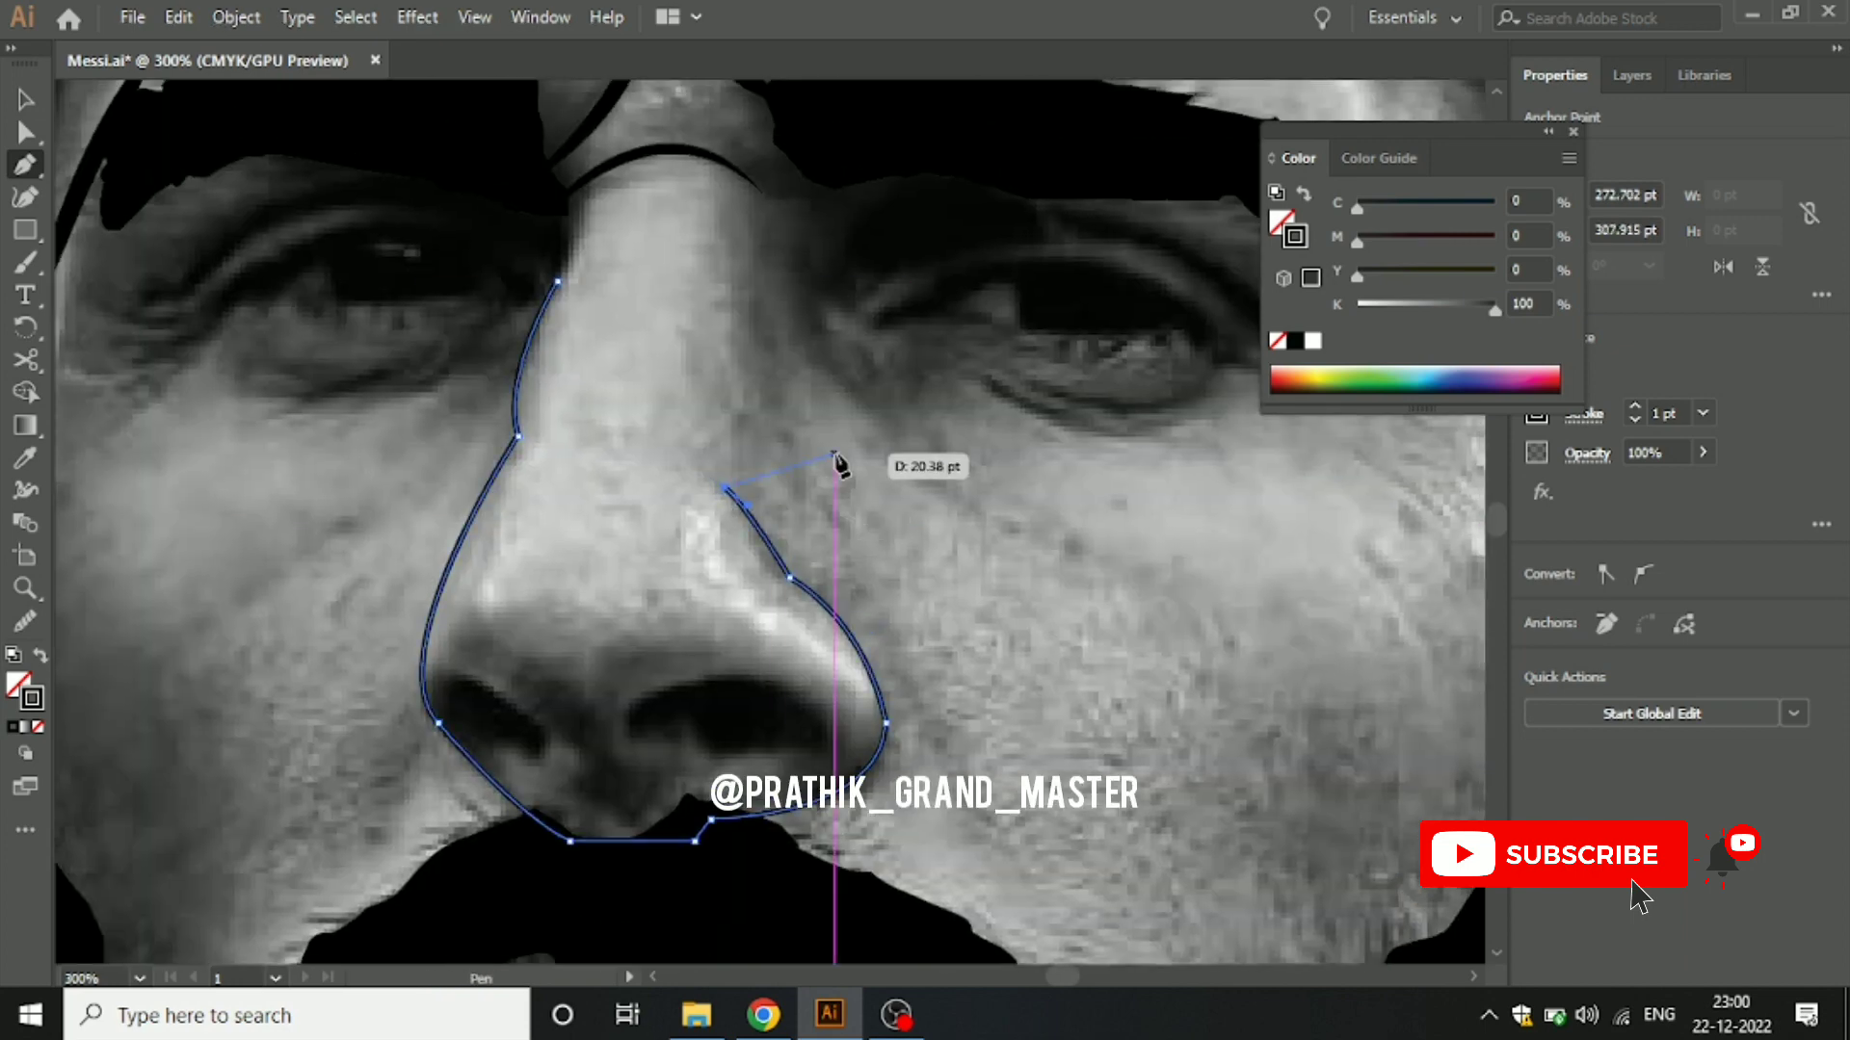
left_click(25, 99)
left_click(410, 493)
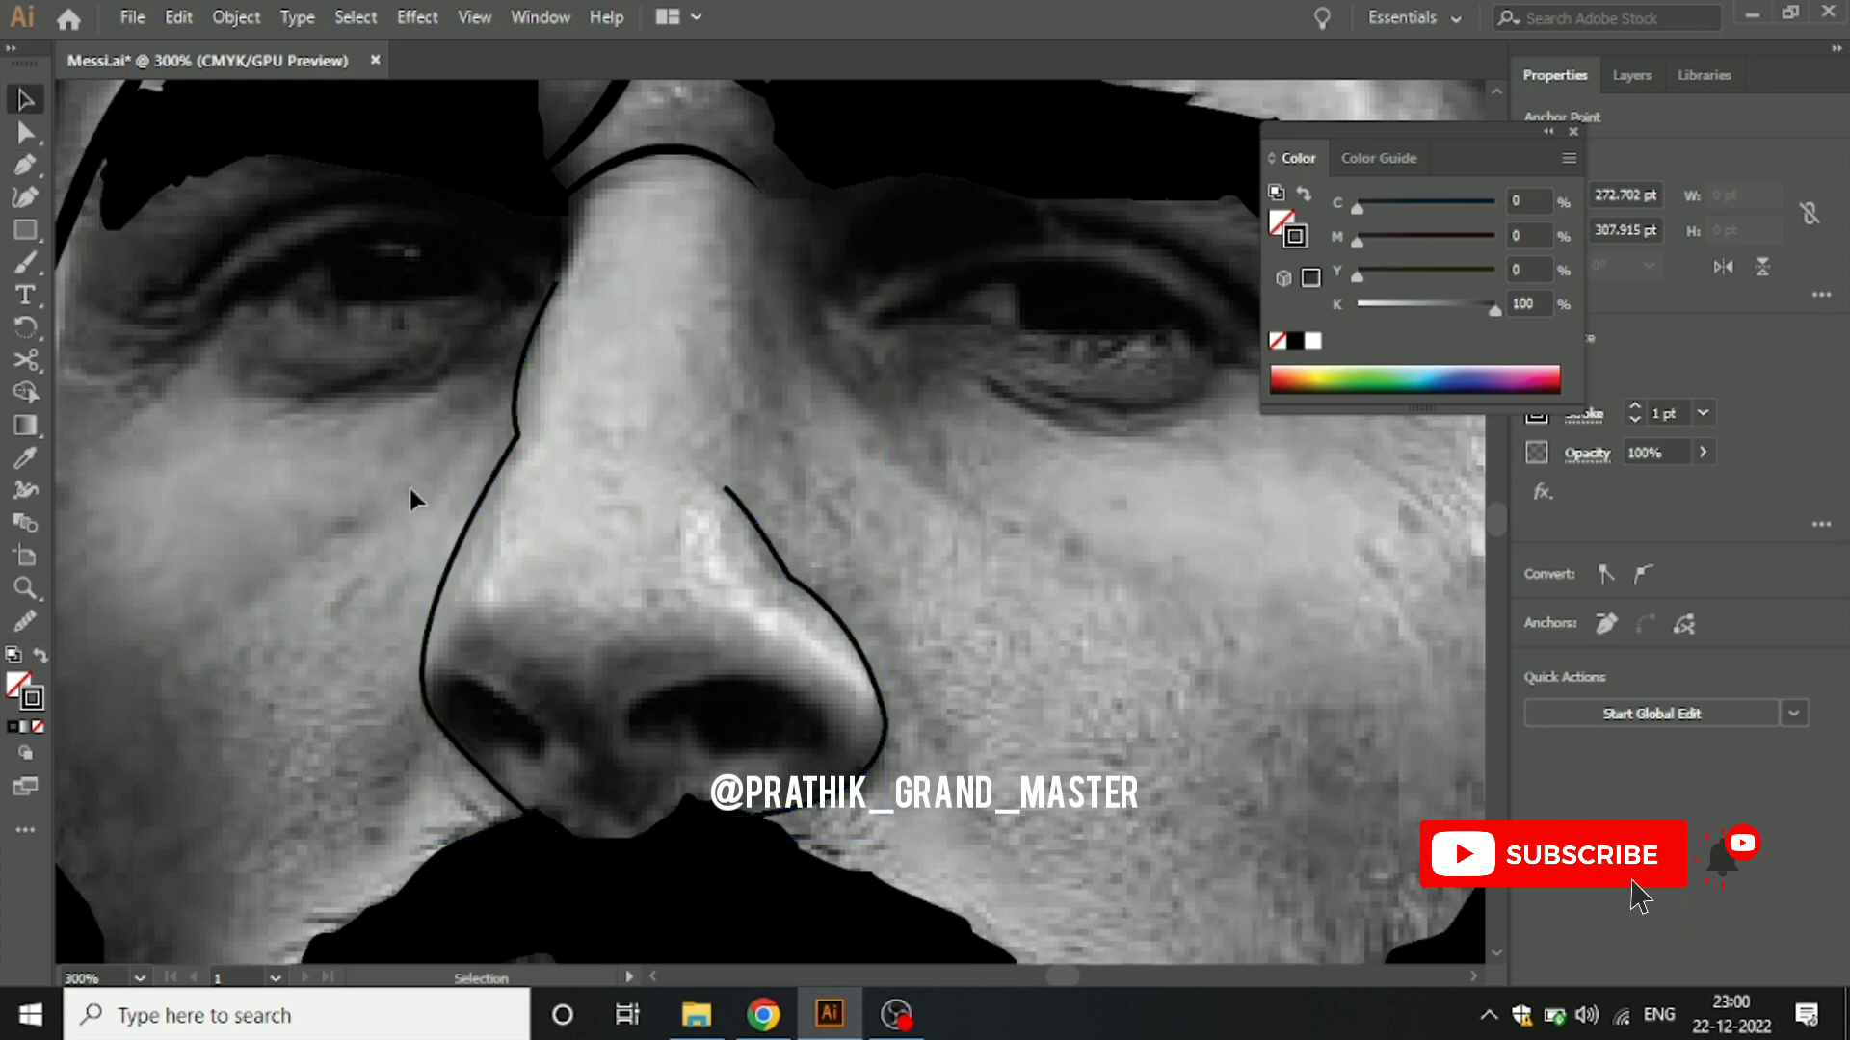
Step: Make the nose outline a 2 pt stroke with a tapered width profile
left_click(497, 482)
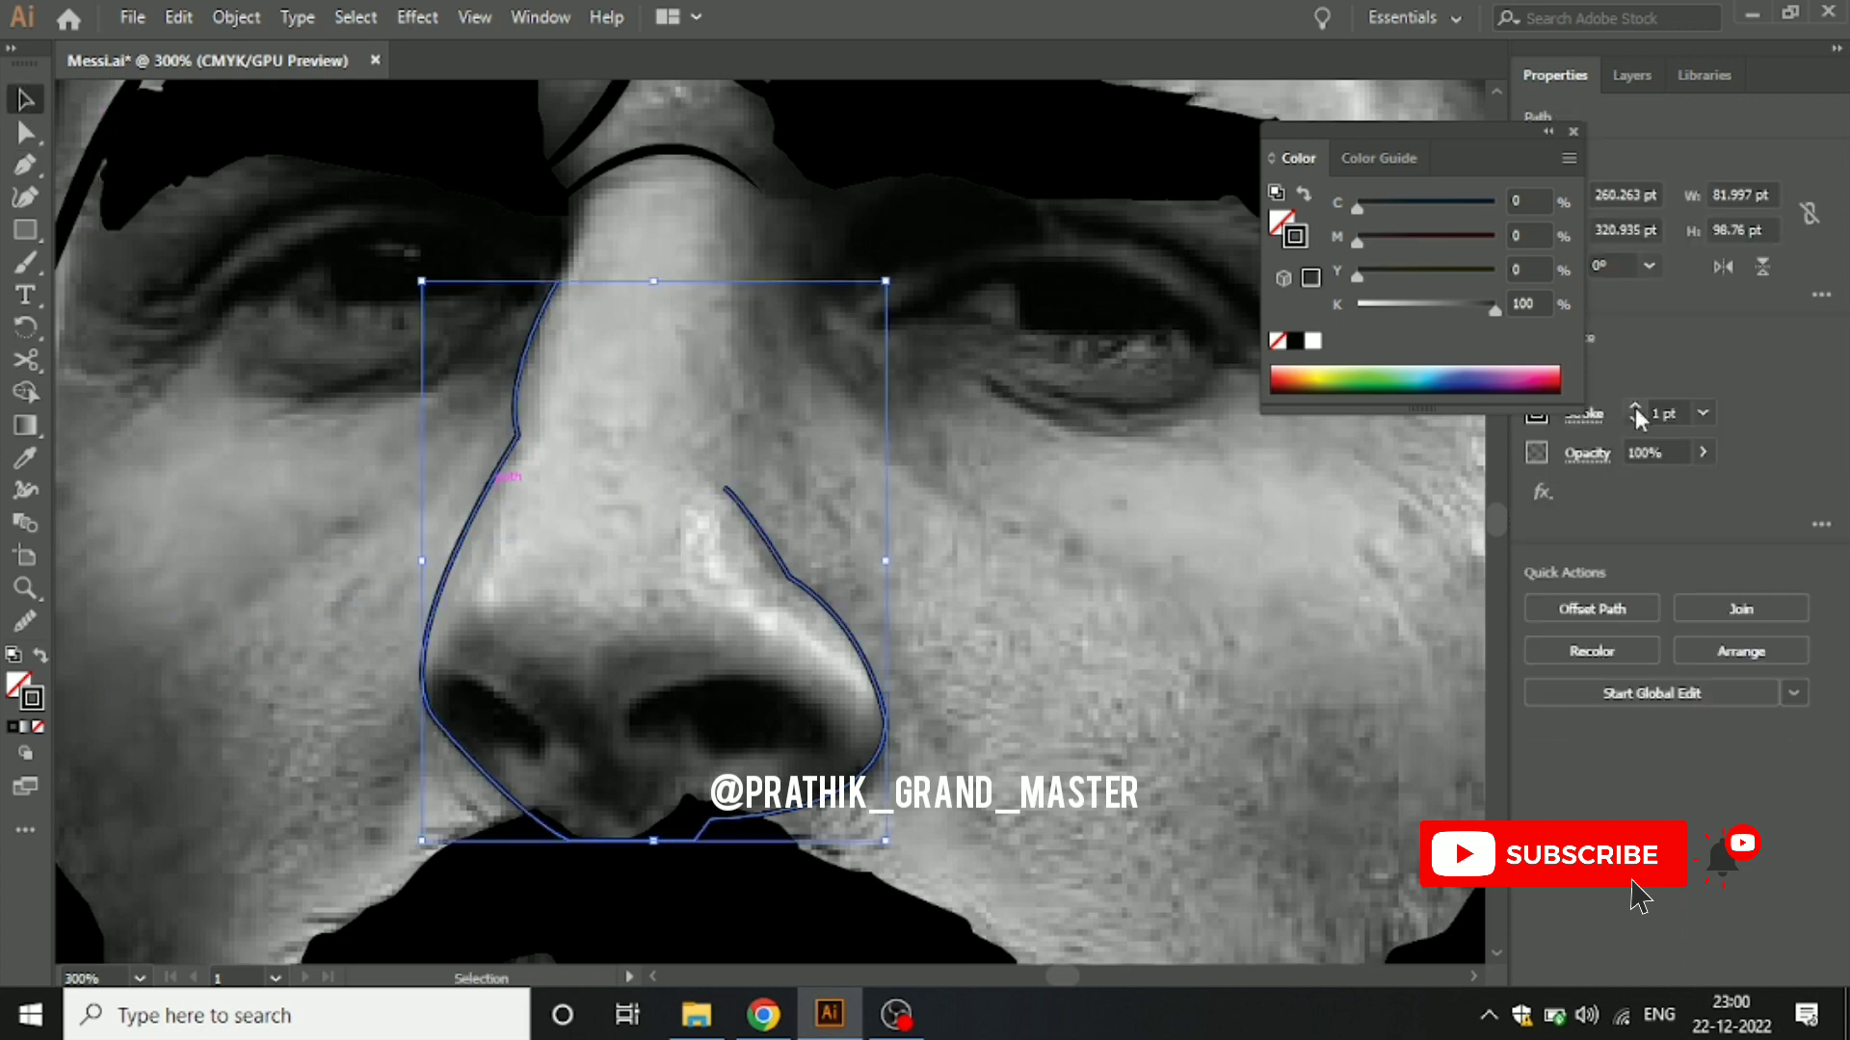
left_click(1633, 407)
left_click(1584, 414)
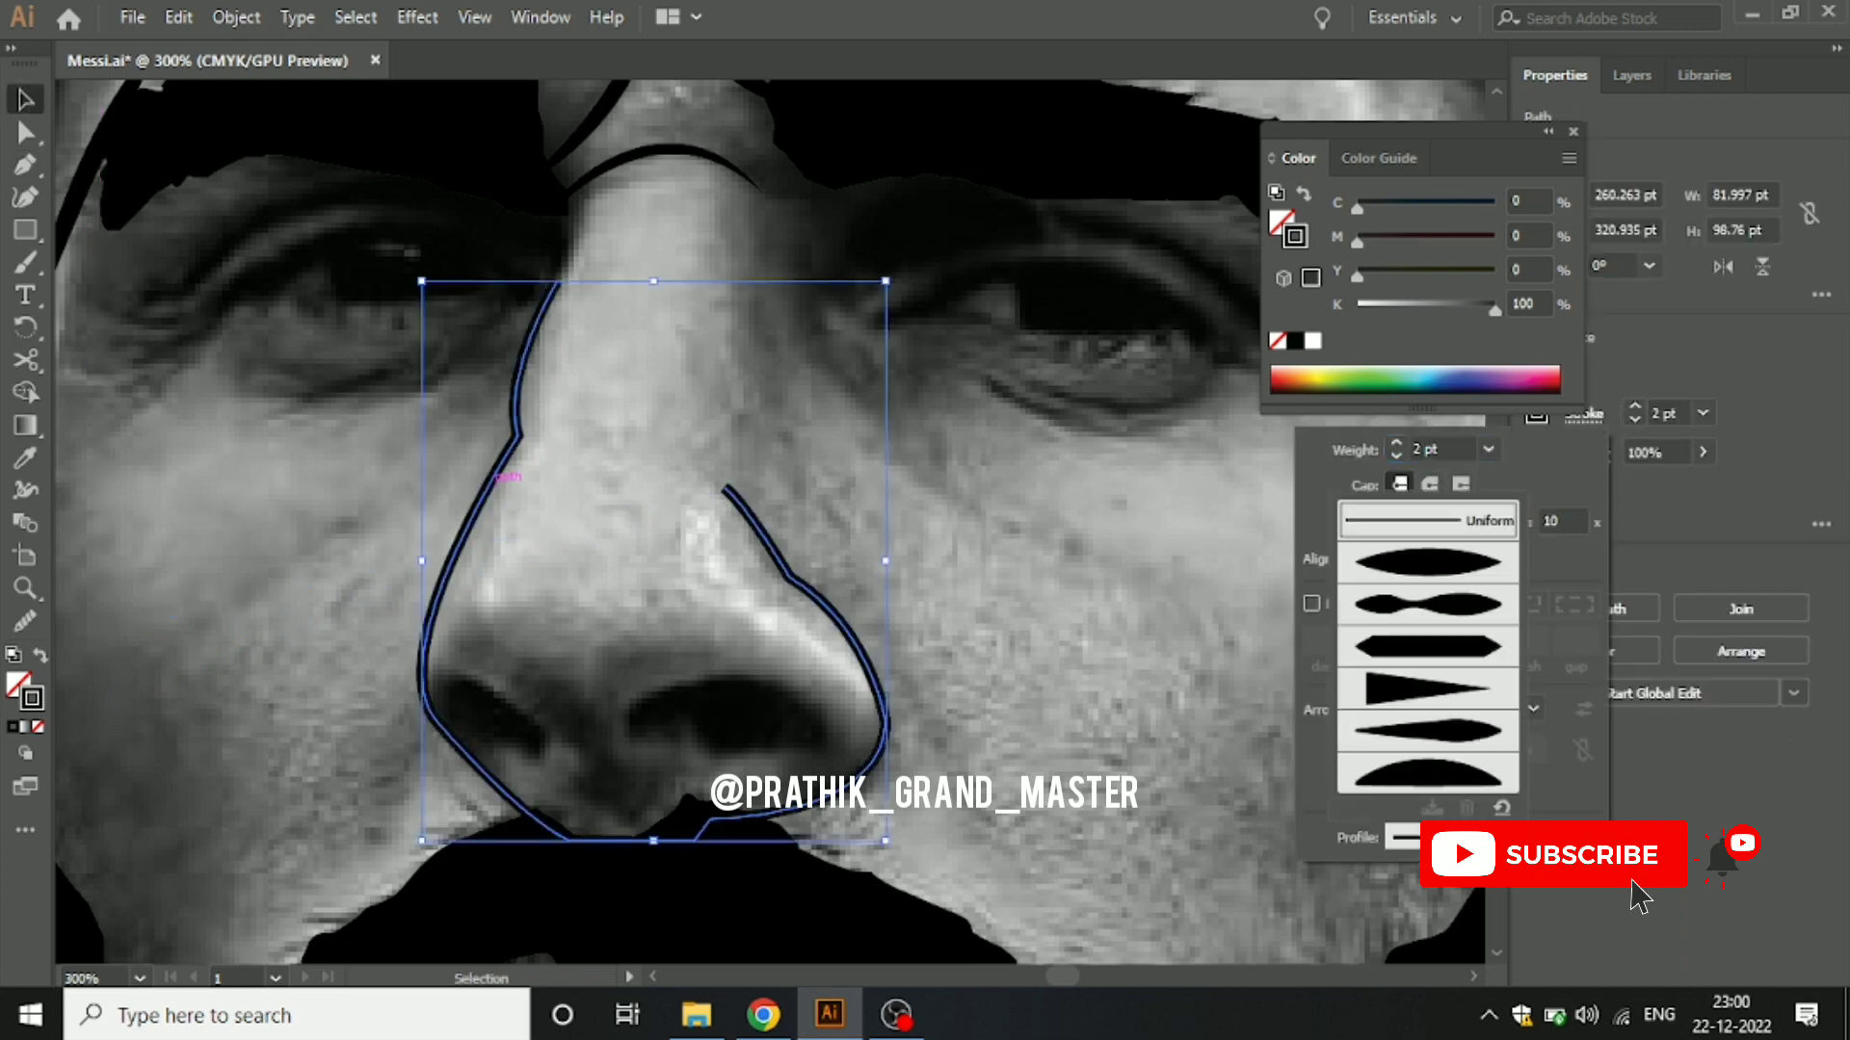
left_click(1445, 586)
left_click(1142, 603)
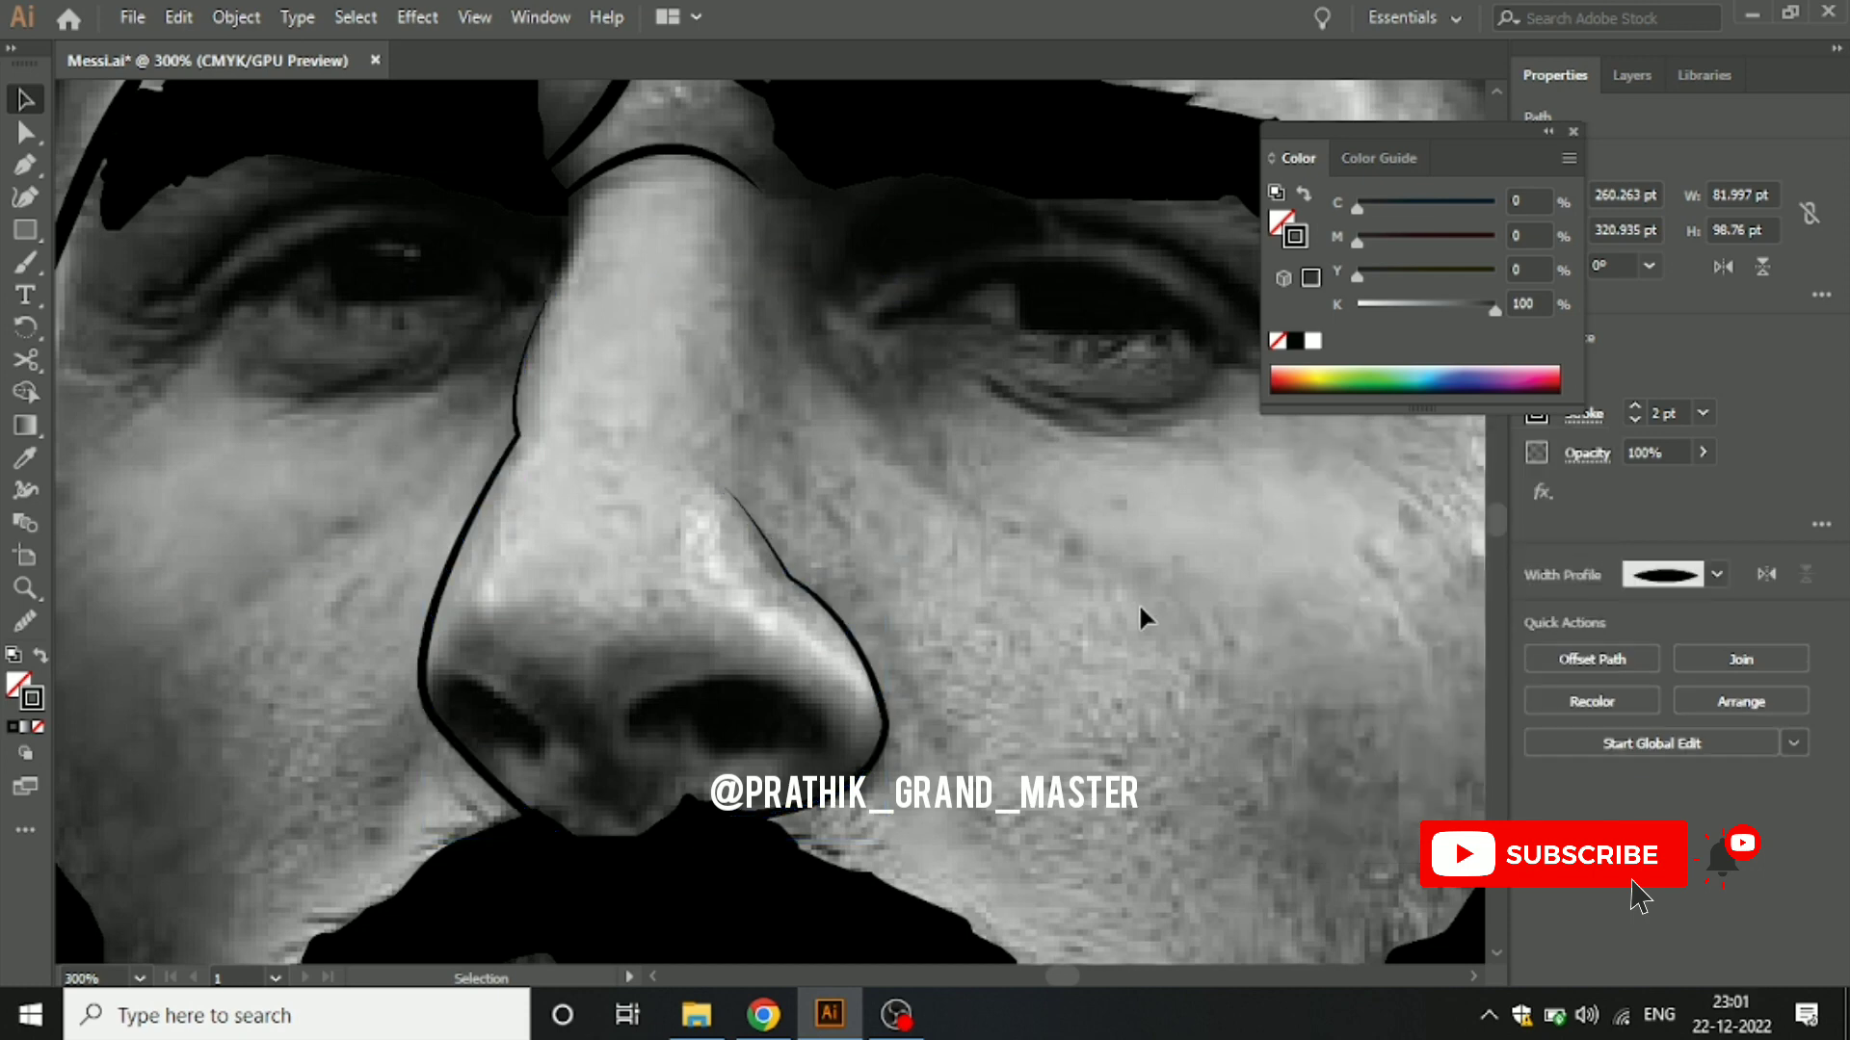
Step: Bring the nostrils into view and start a new path between them
left_click(24, 164)
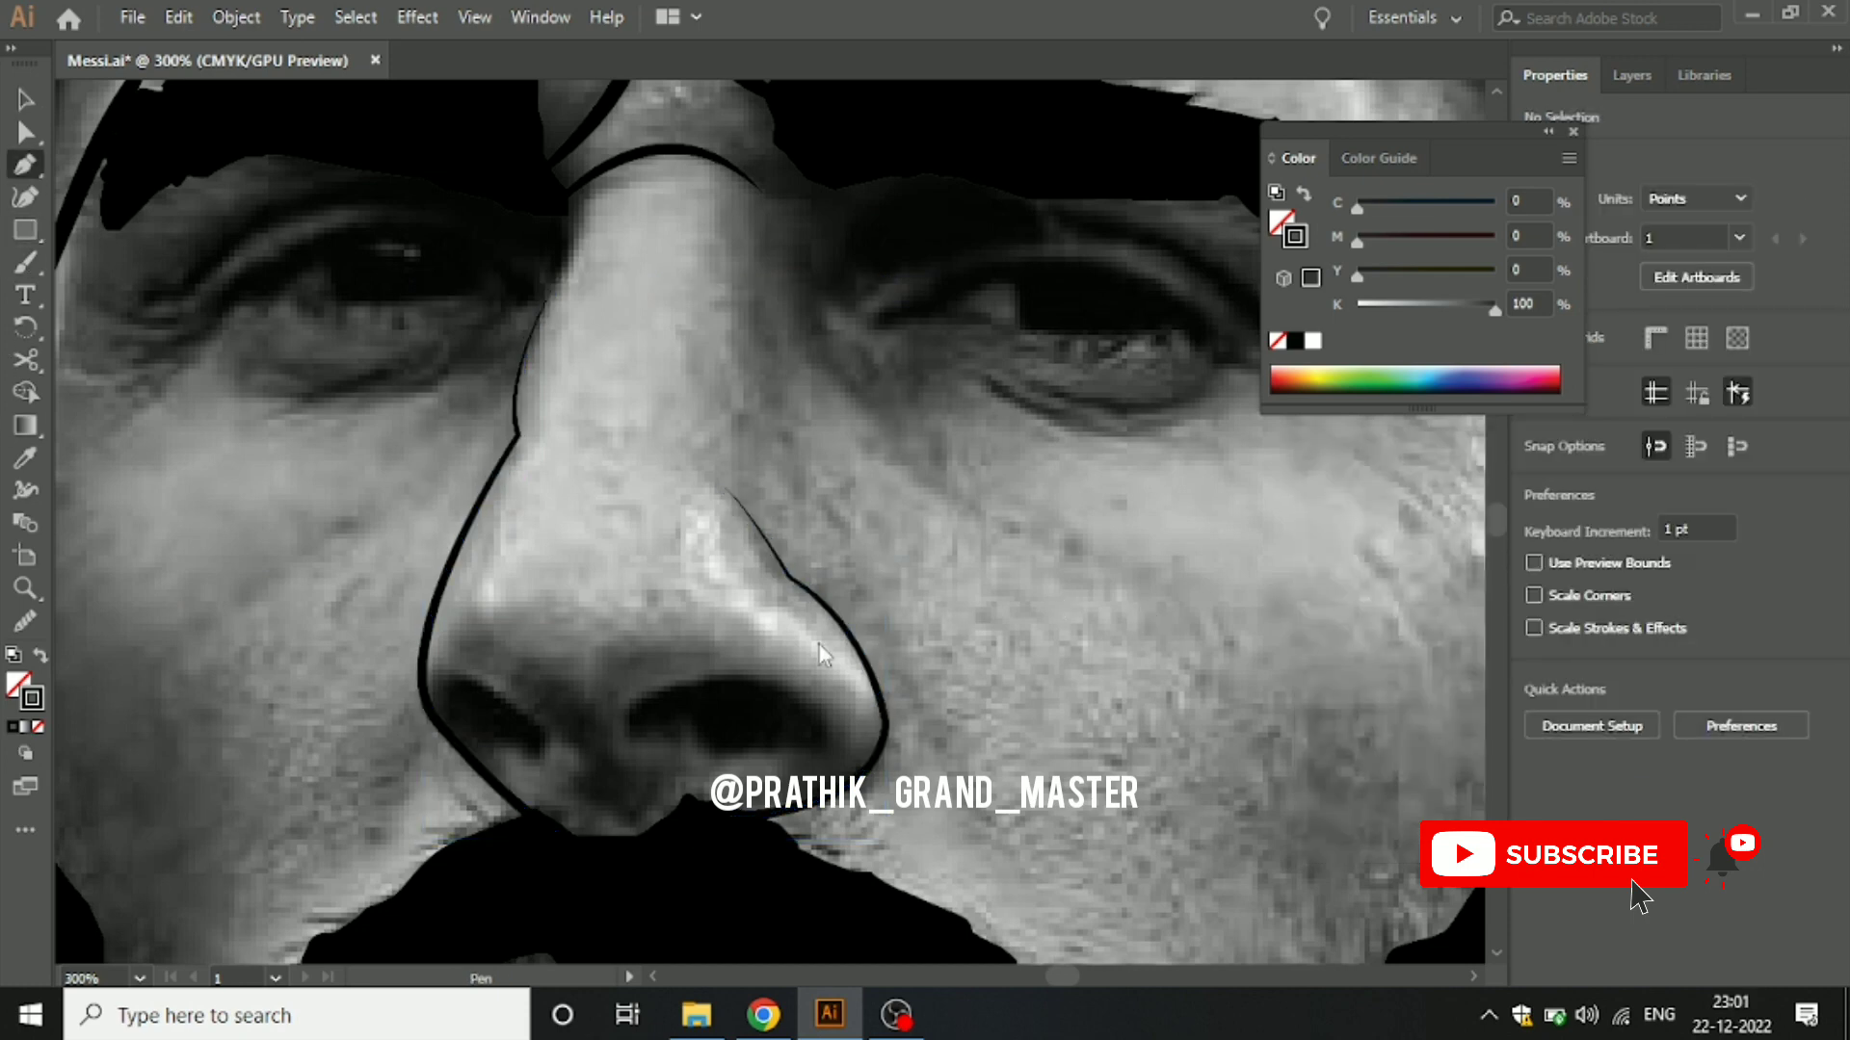
left_click_drag(569, 806, 647, 633)
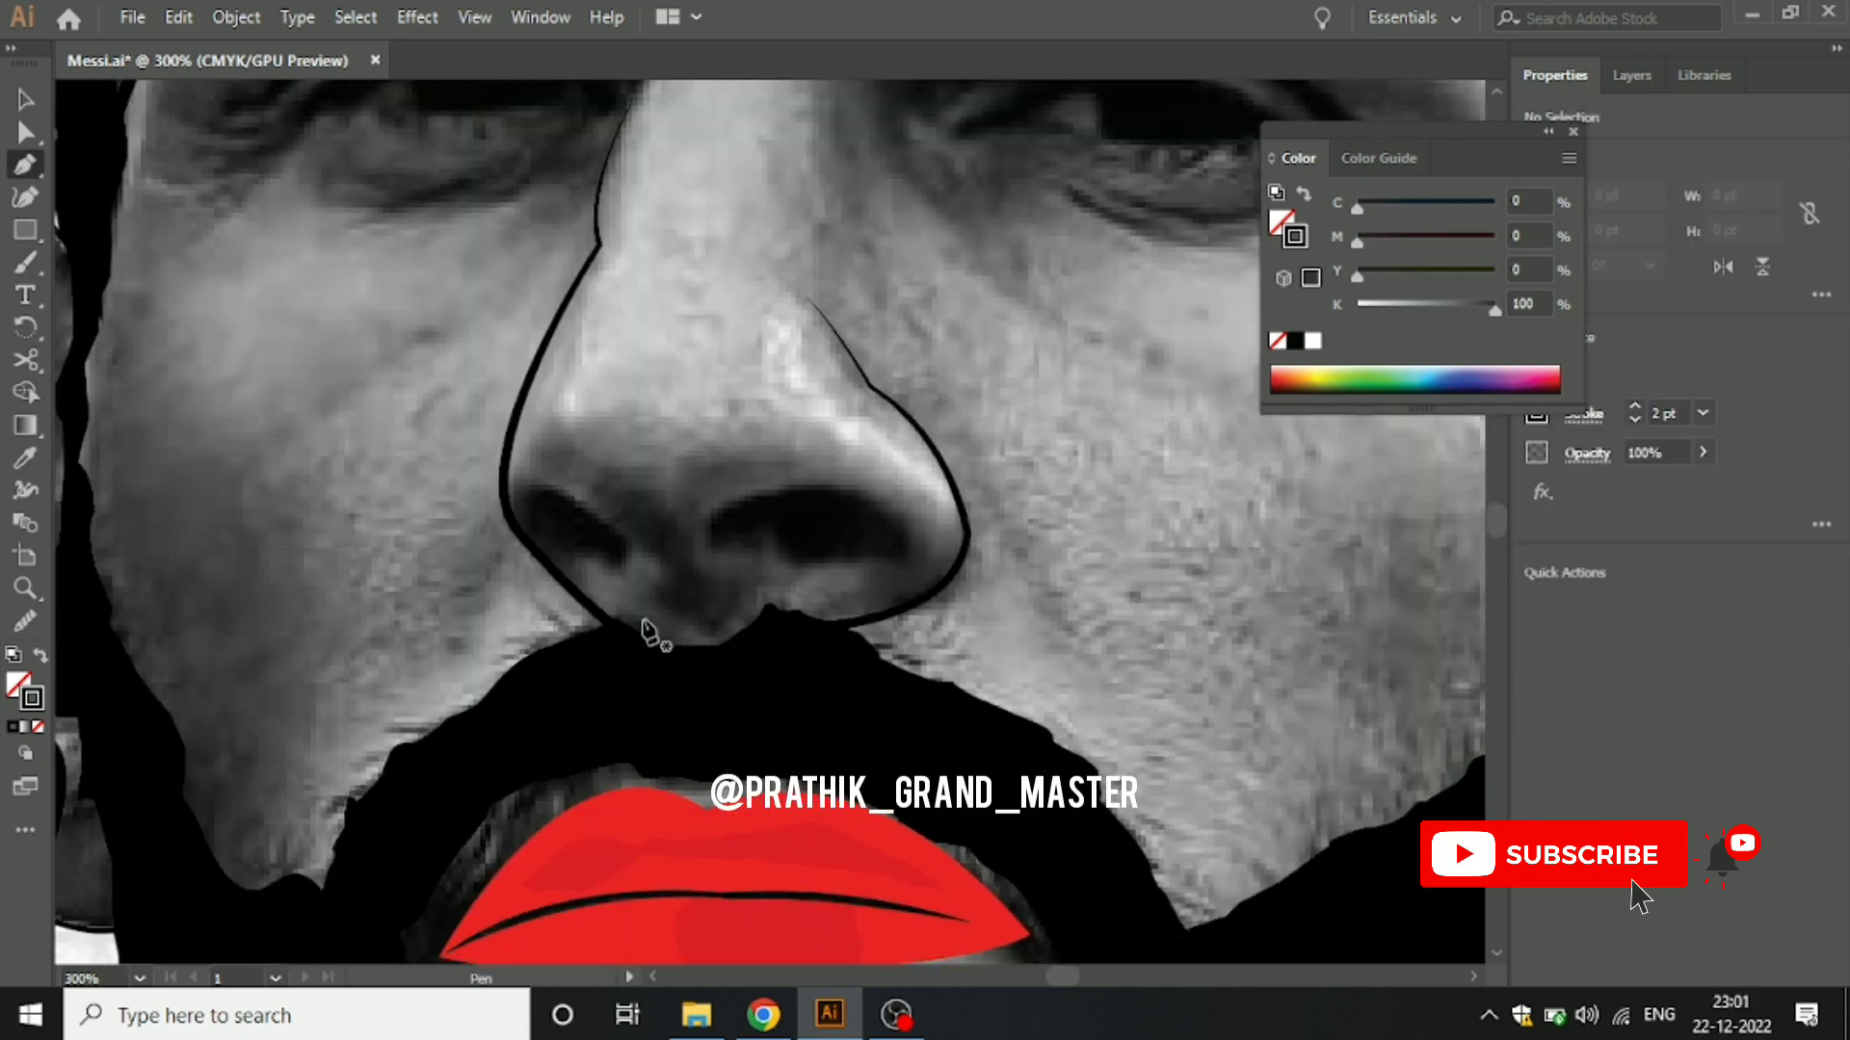
left_click(768, 570)
key("ctrl+z")
Step: Trace a closed curved Pen path around the right nostril
left_click(770, 529)
left_click_drag(716, 551, 701, 548)
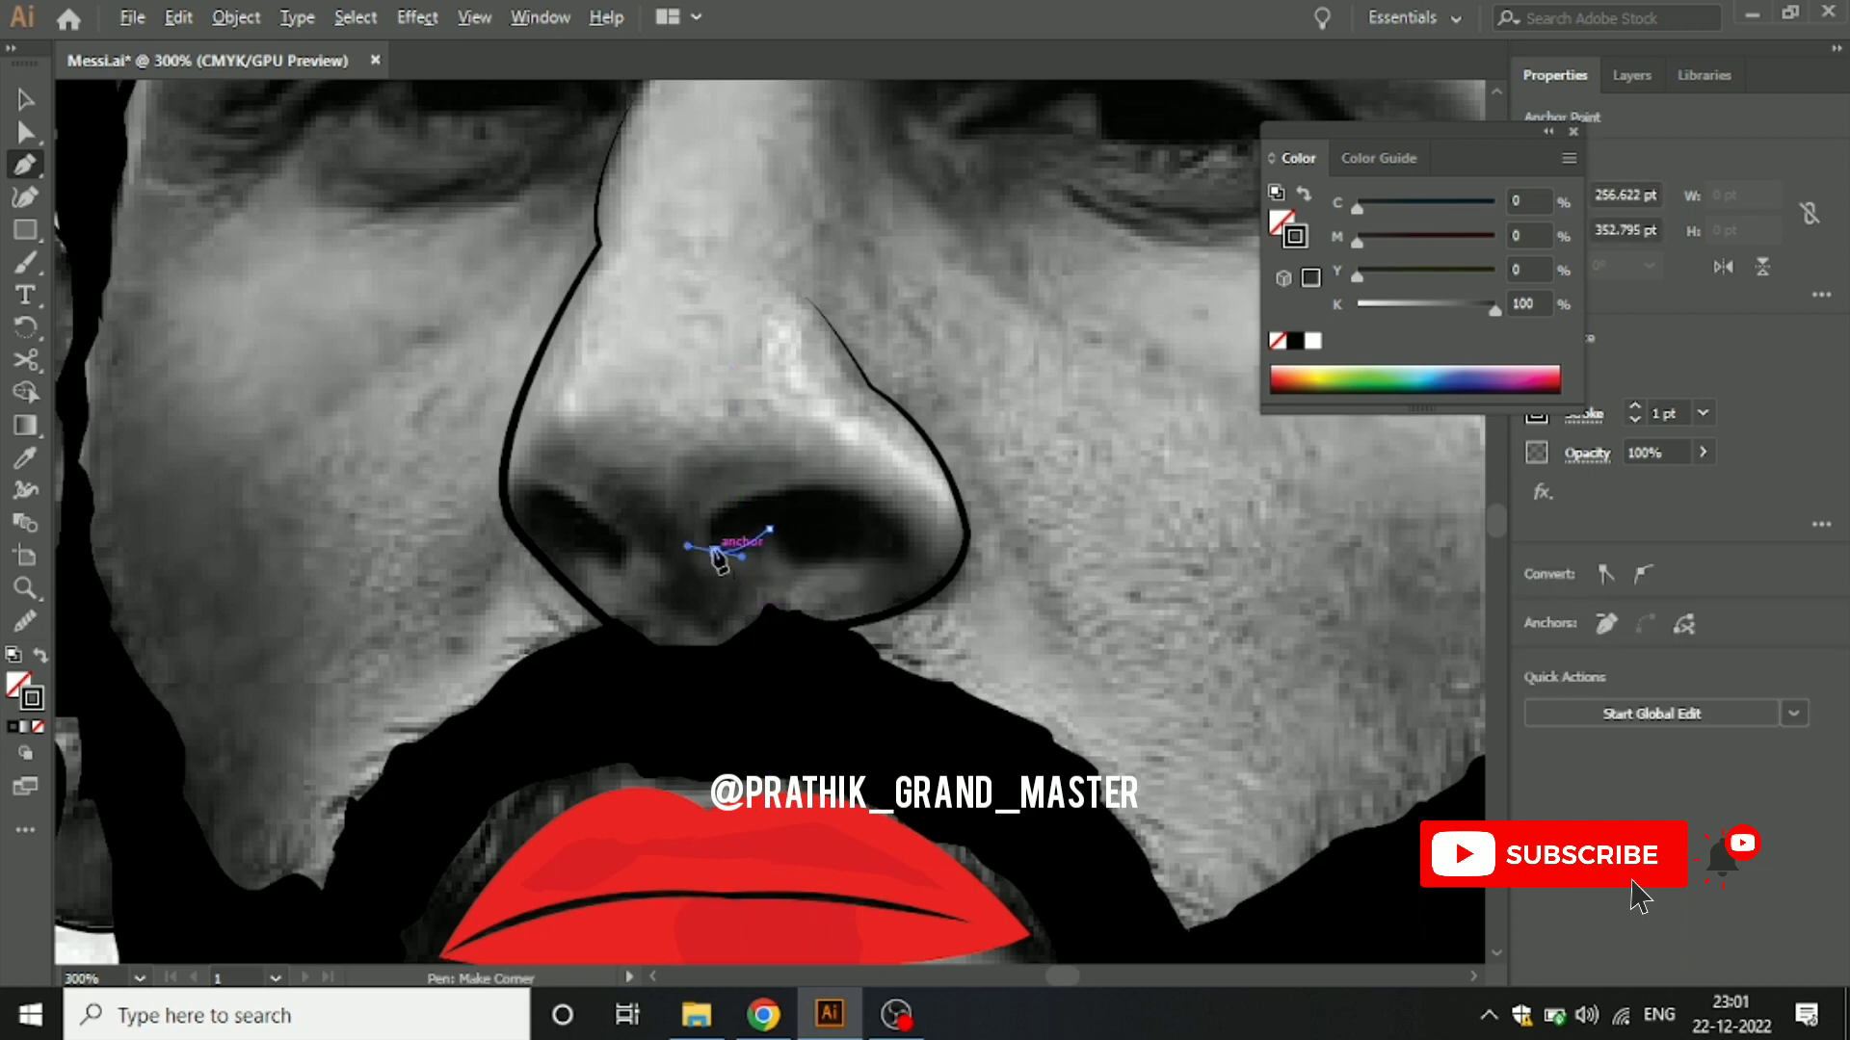
left_click_drag(786, 491, 889, 480)
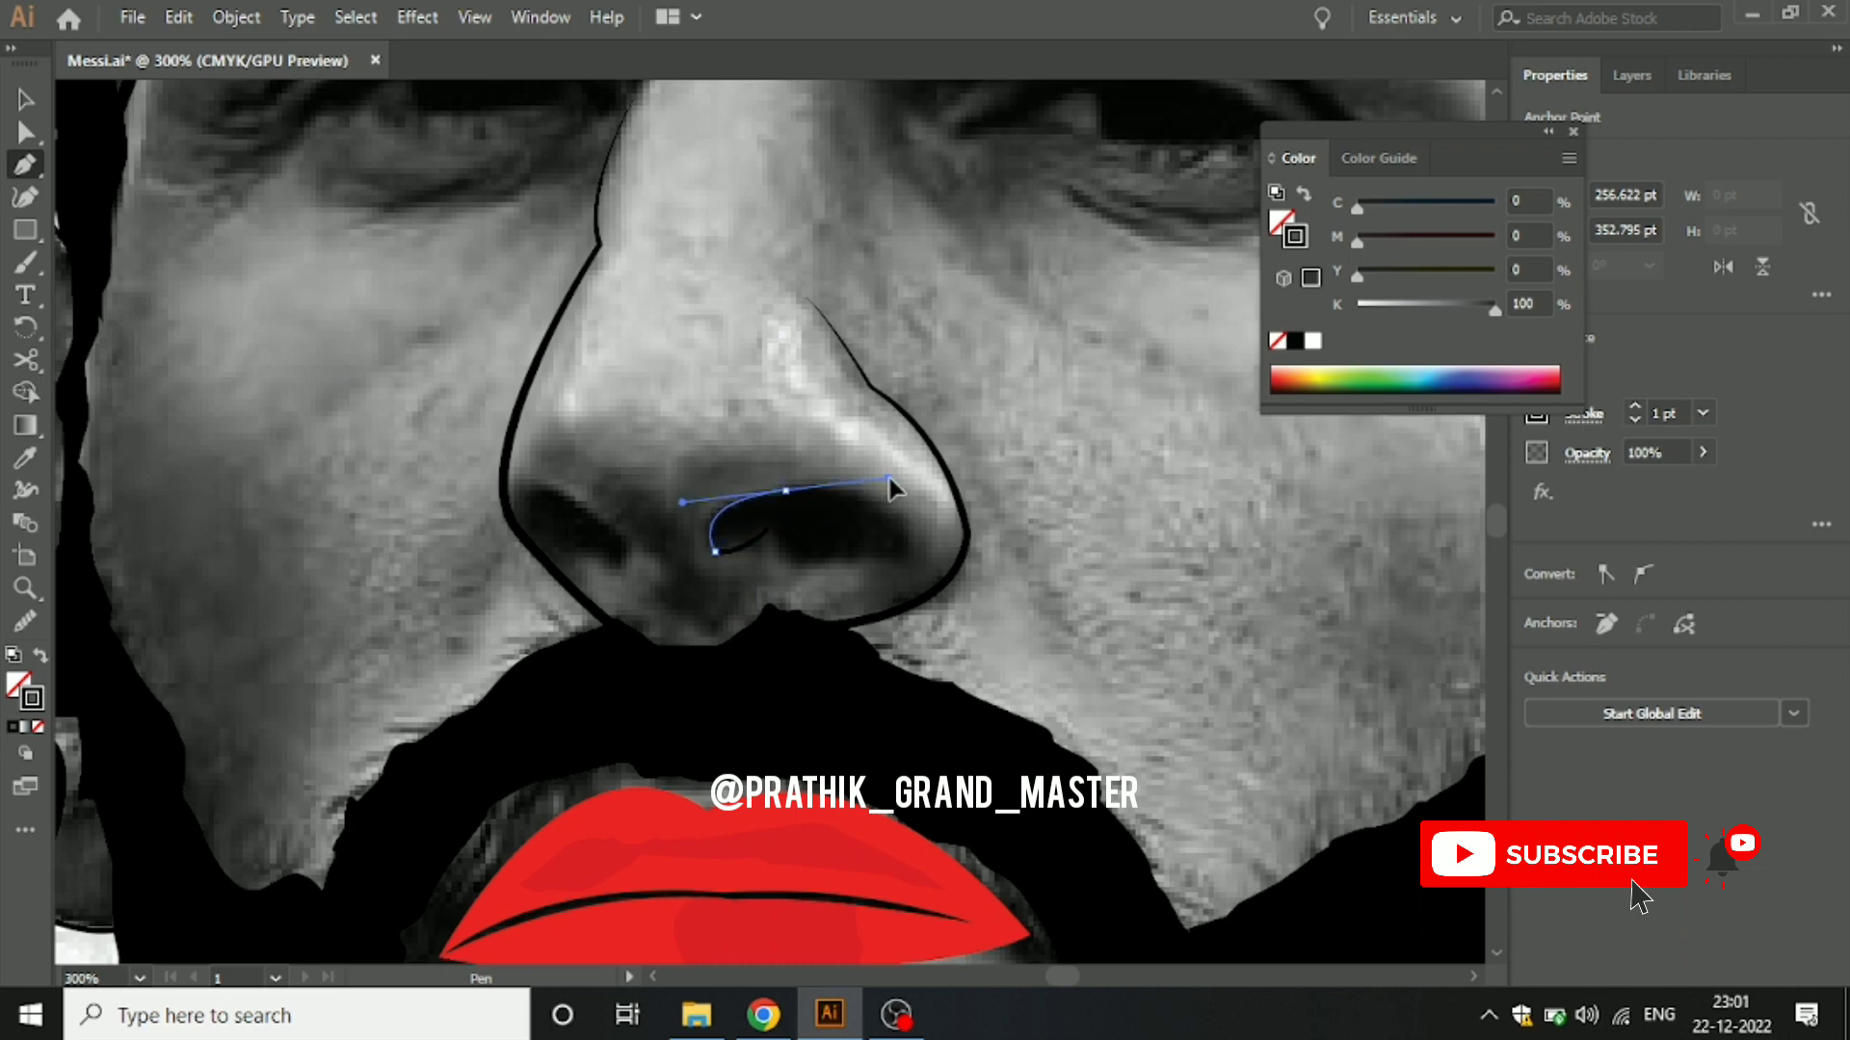
left_click(786, 491)
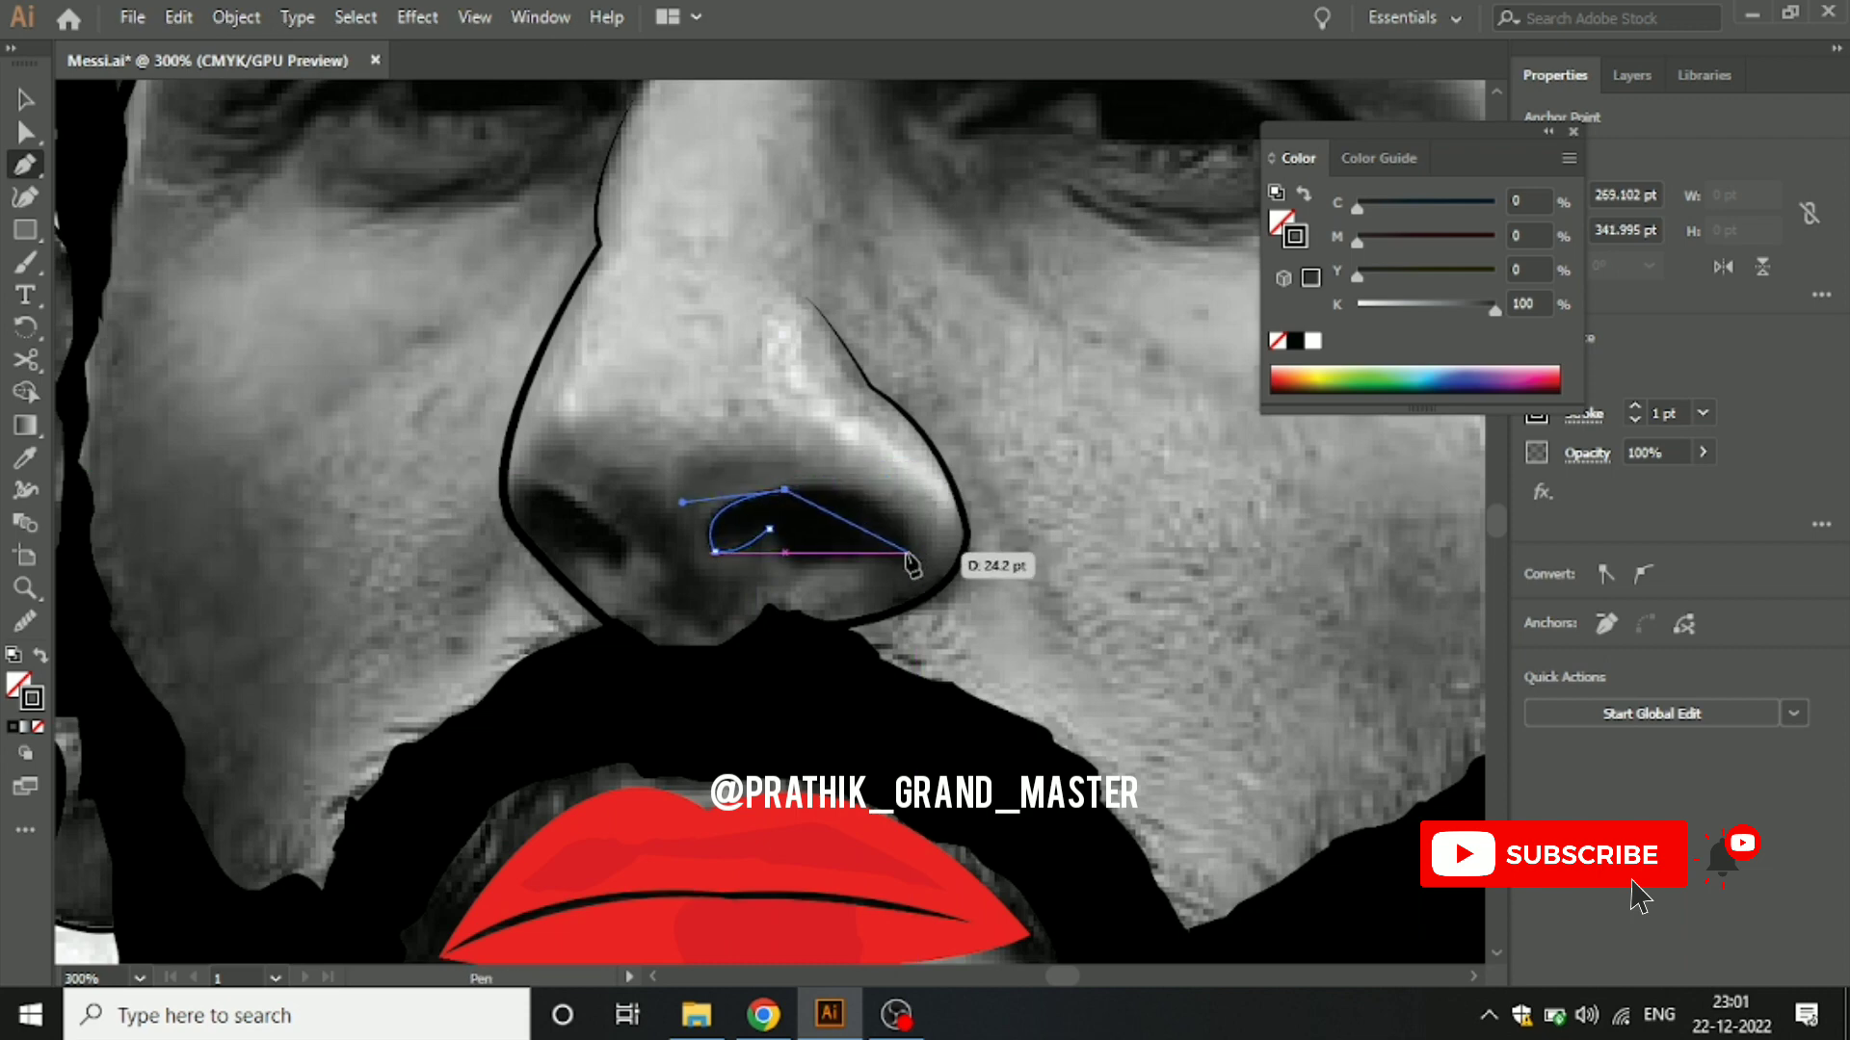
left_click_drag(907, 553, 907, 583)
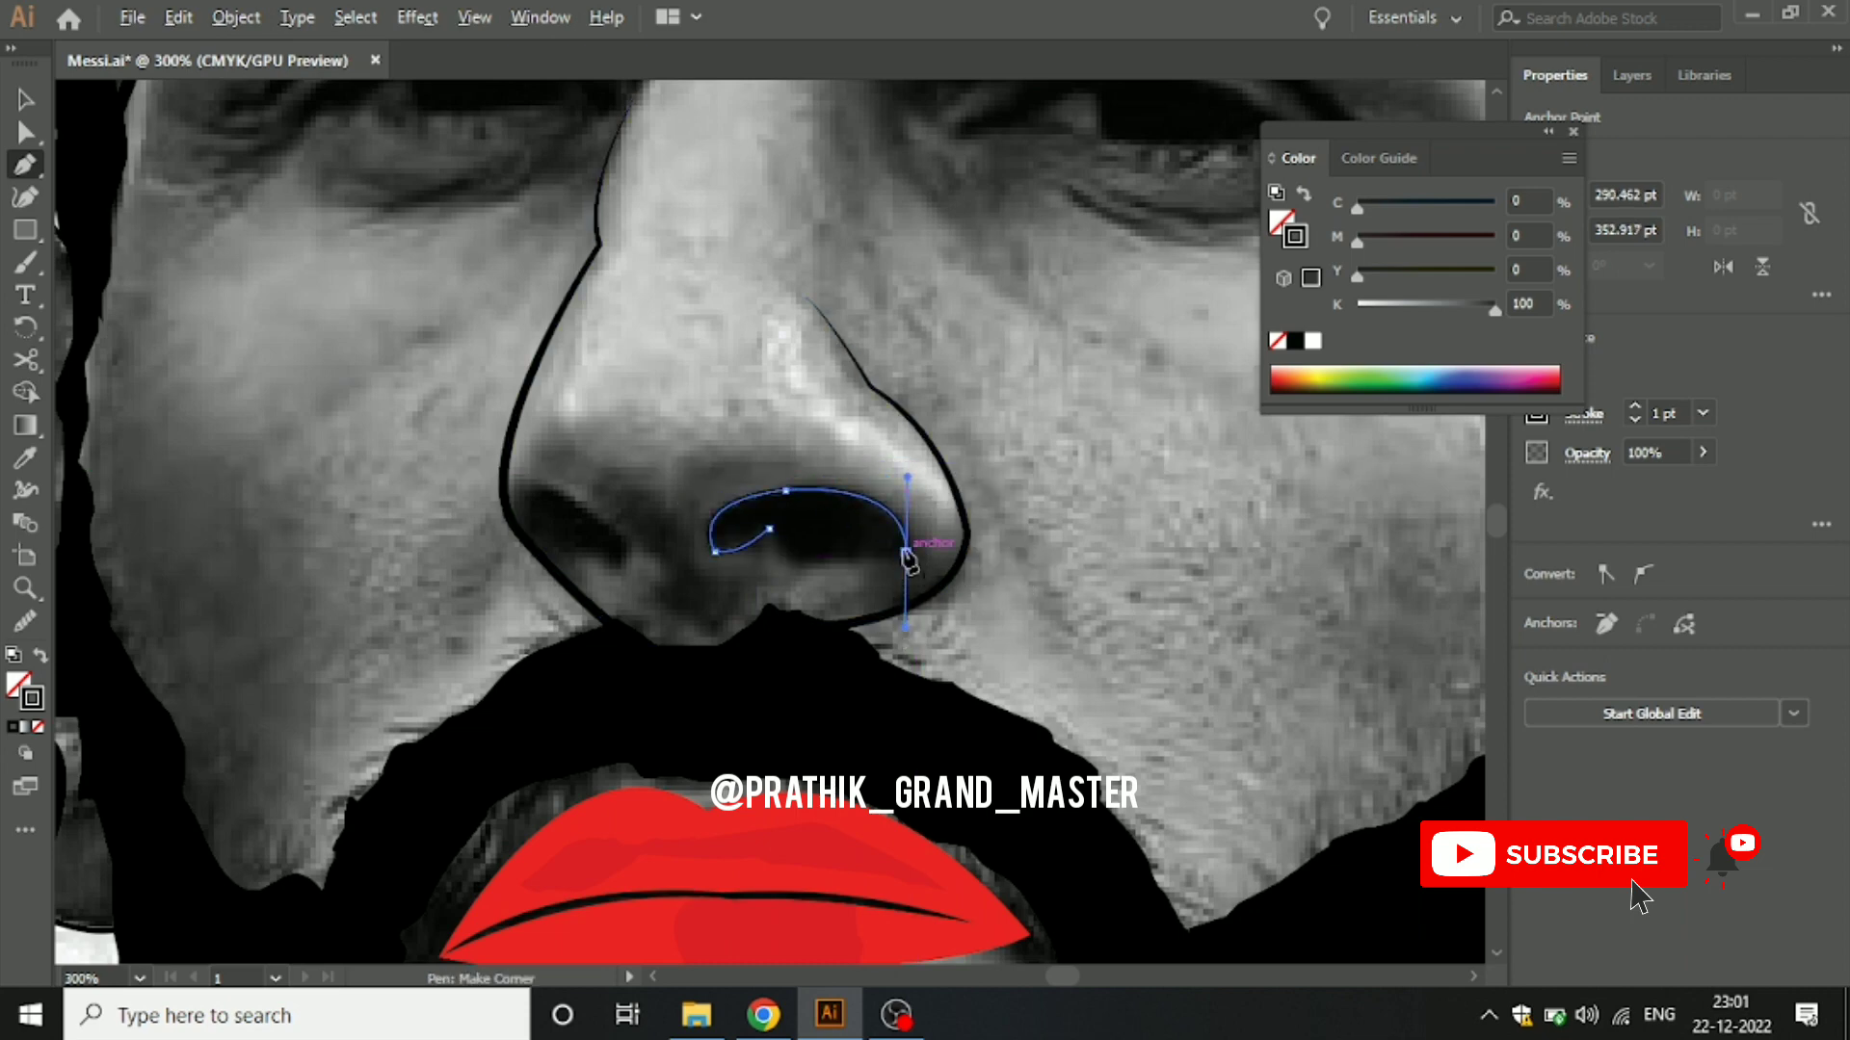
mouse_move(715, 551)
left_mouse_down()
mouse_move(801, 558)
mouse_move(804, 578)
mouse_move(775, 533)
left_mouse_up()
left_click(906, 553)
left_click(906, 553)
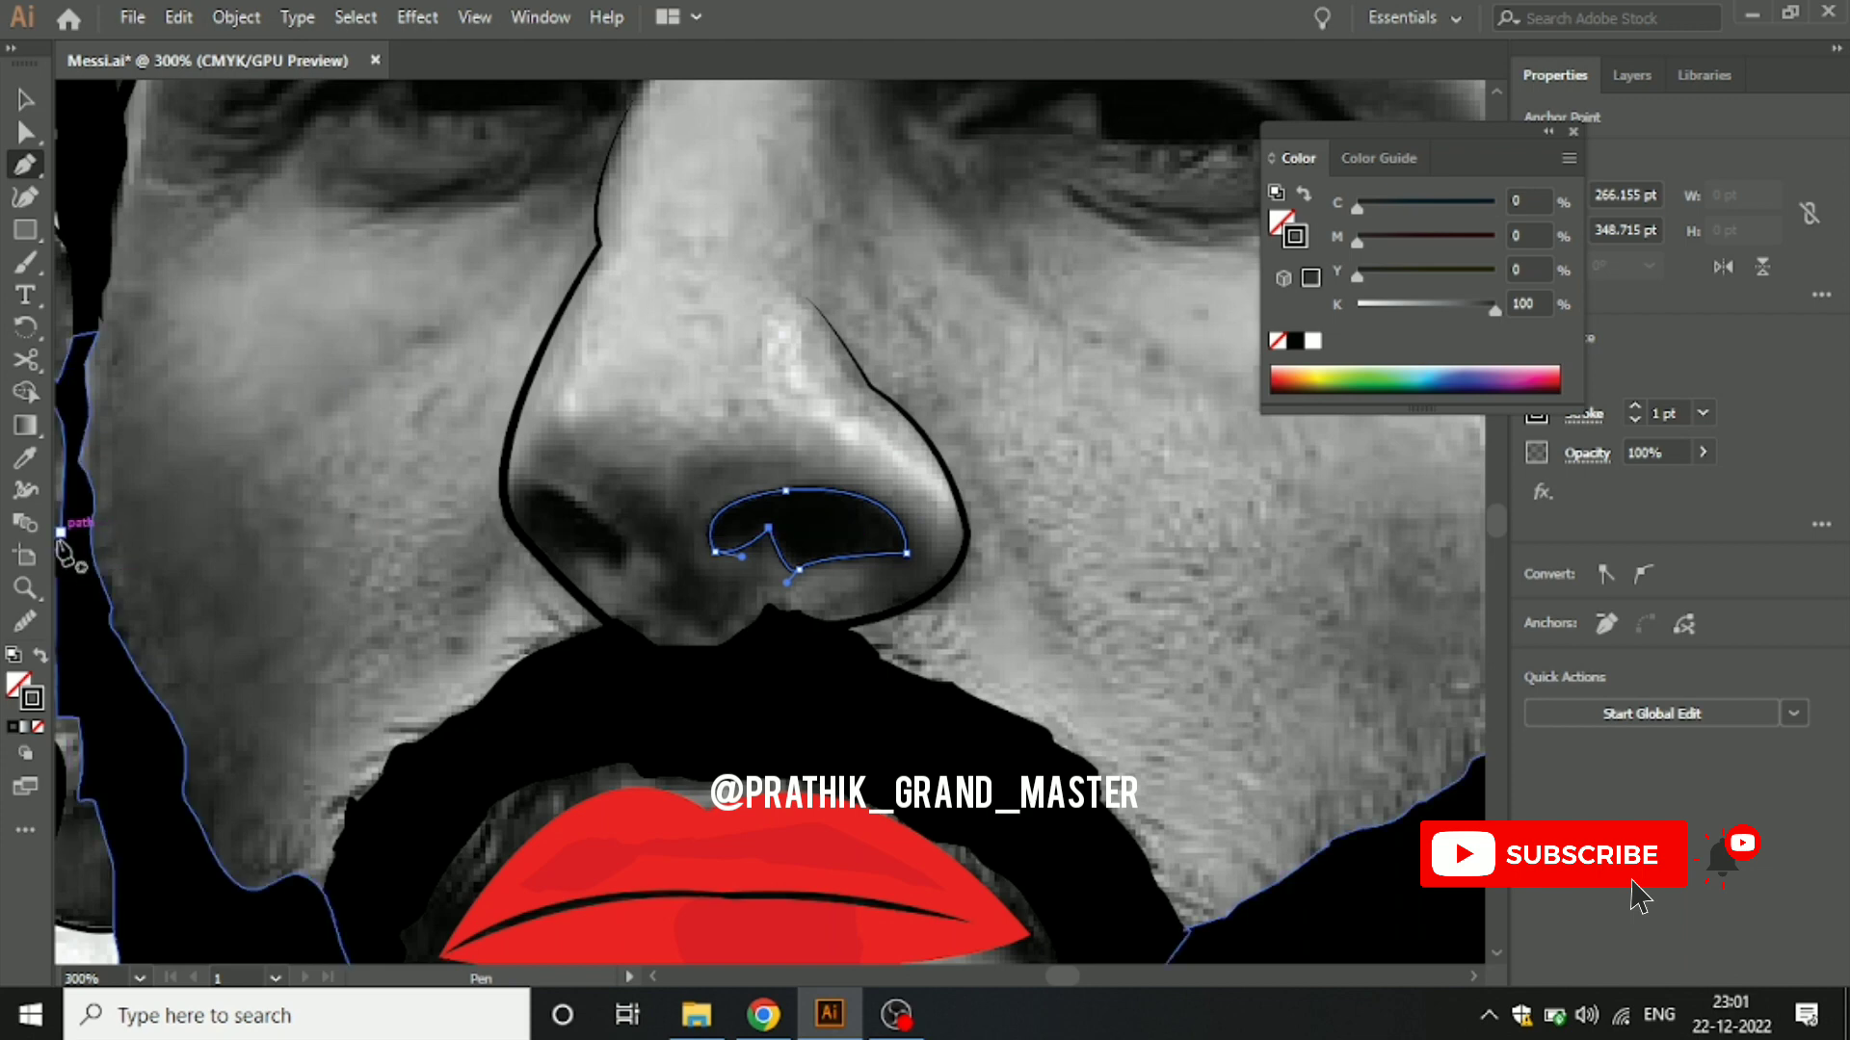
Step: Give the nostril shape no stroke and a solid black fill
left_click(38, 729)
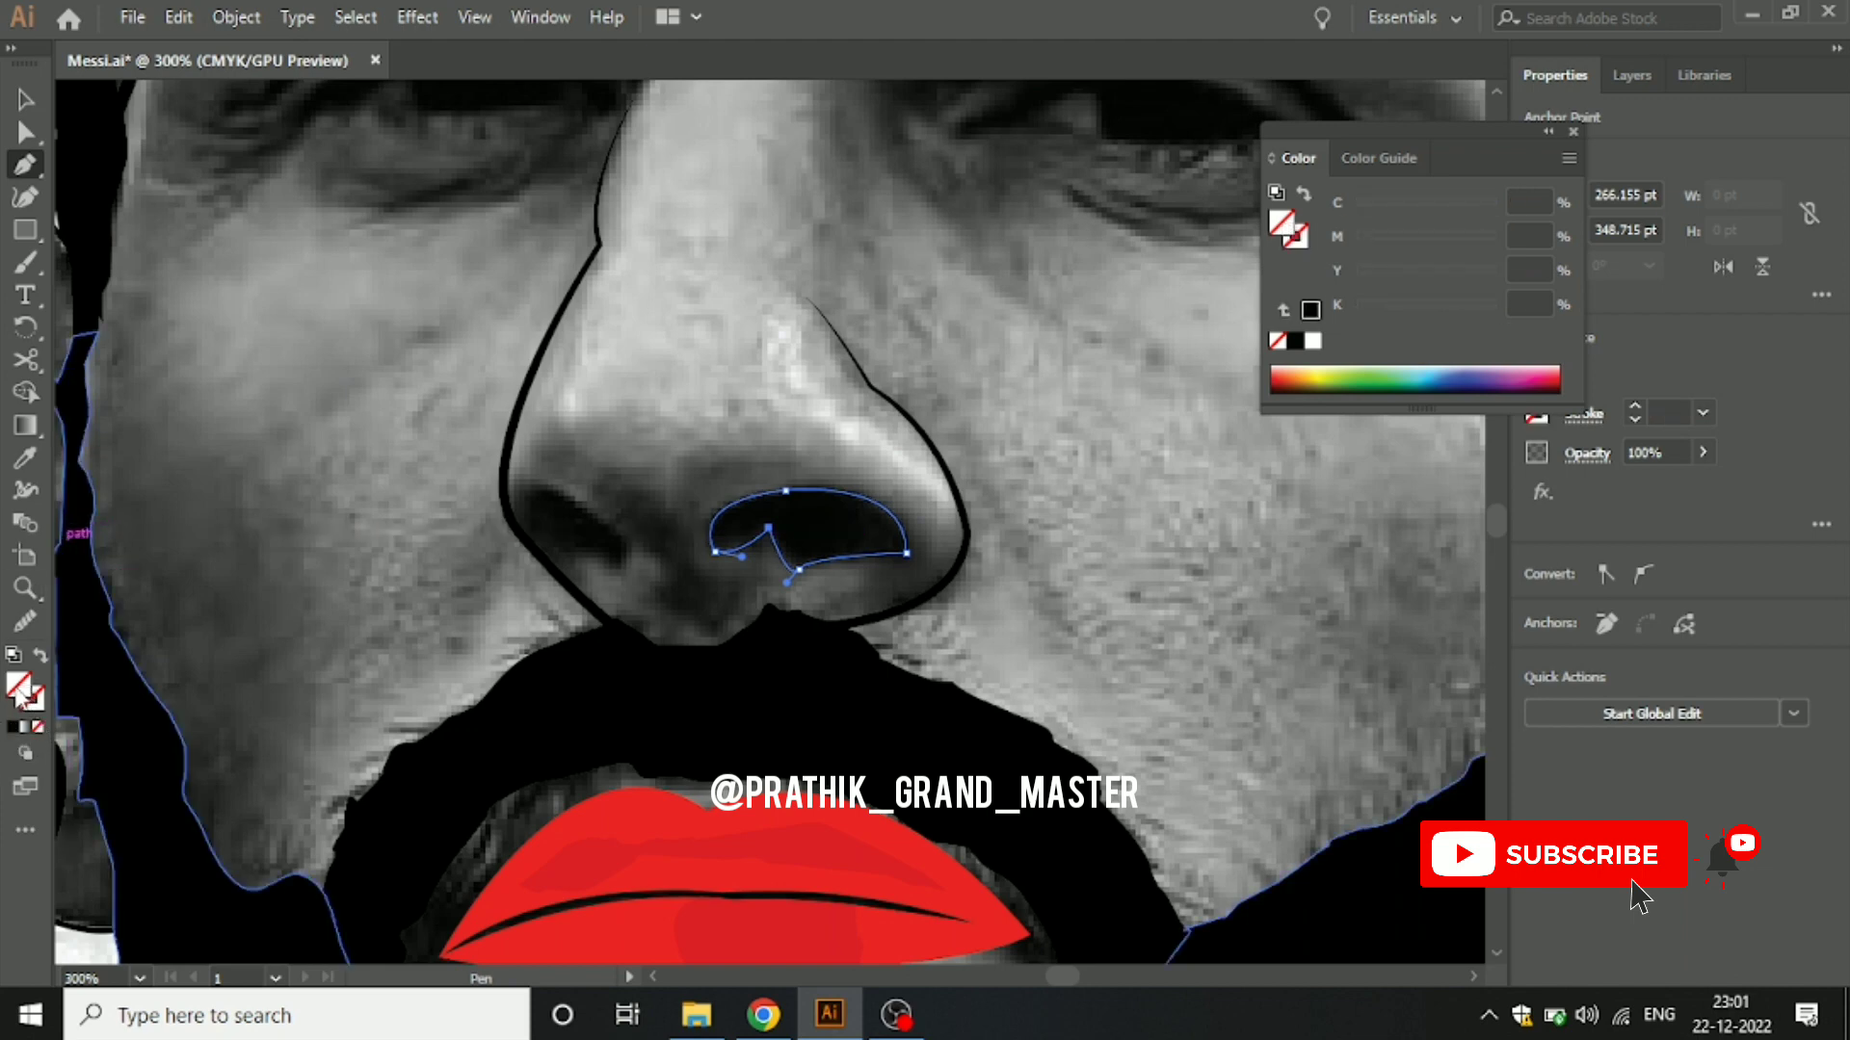
left_click(14, 728)
left_click(25, 99)
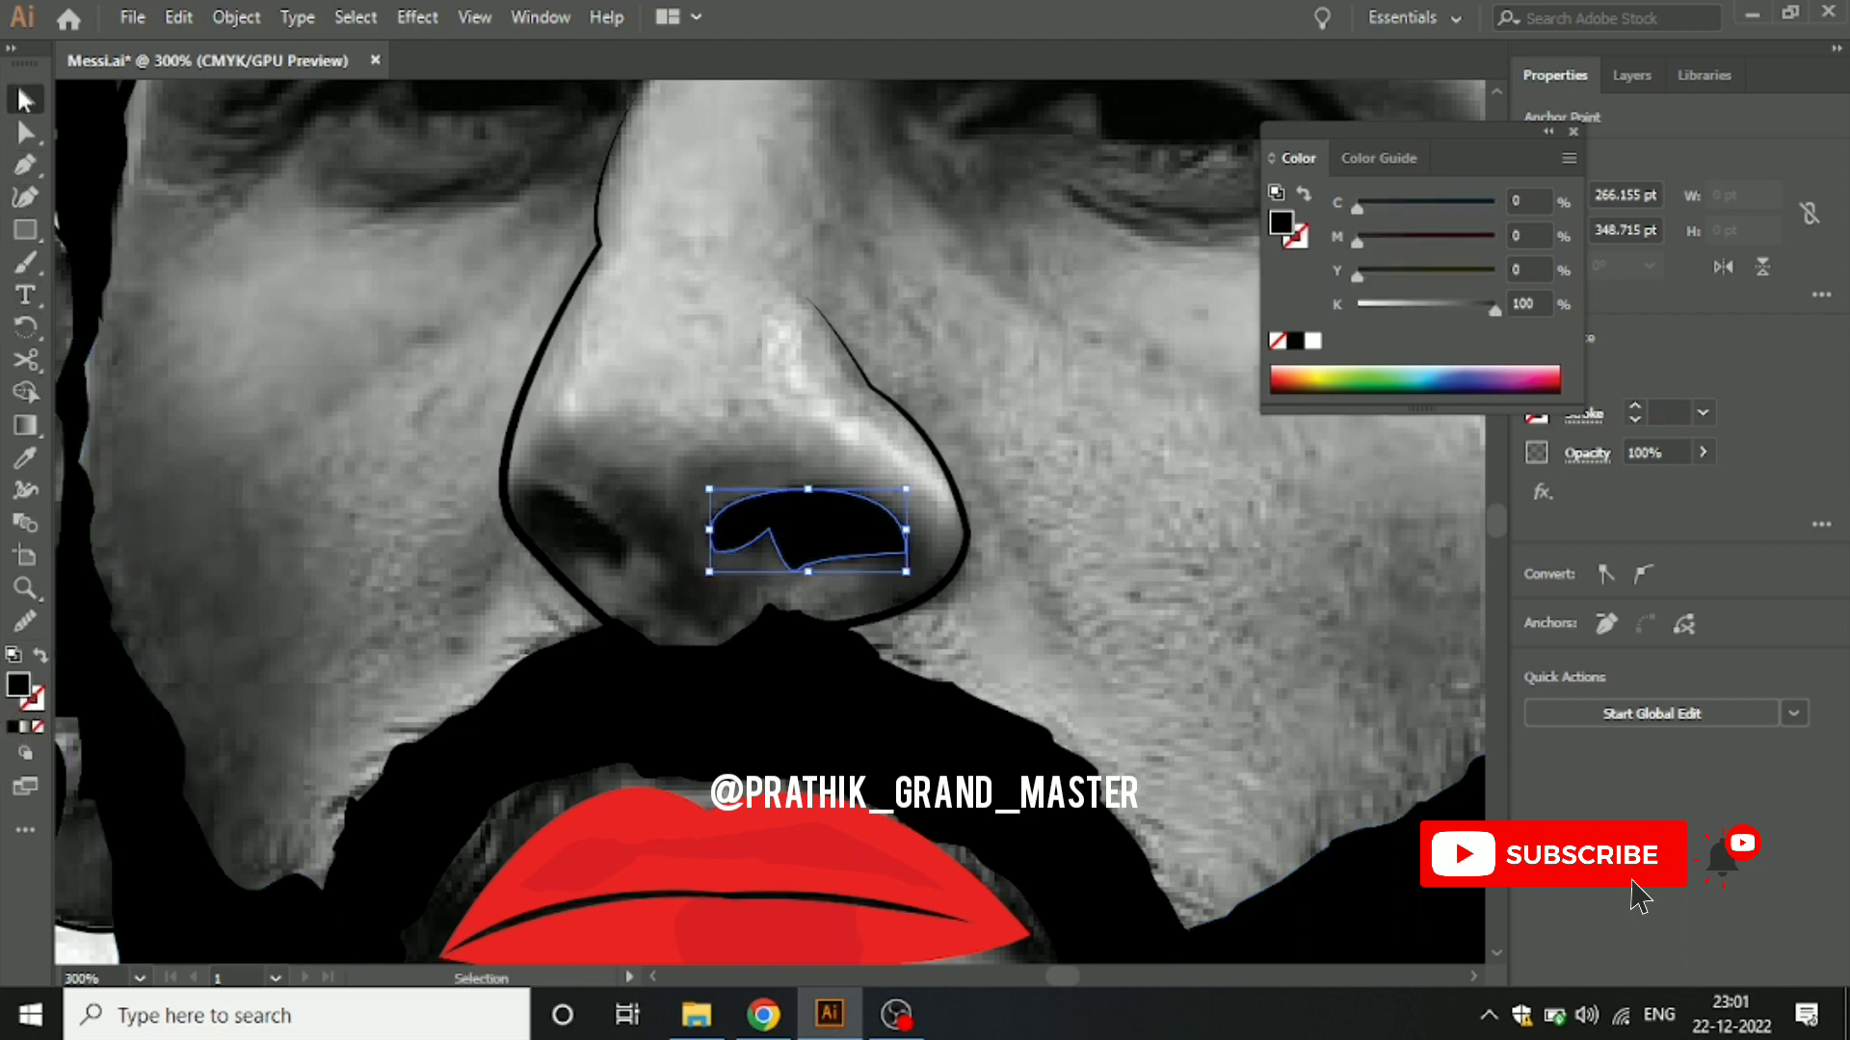
left_click(366, 412)
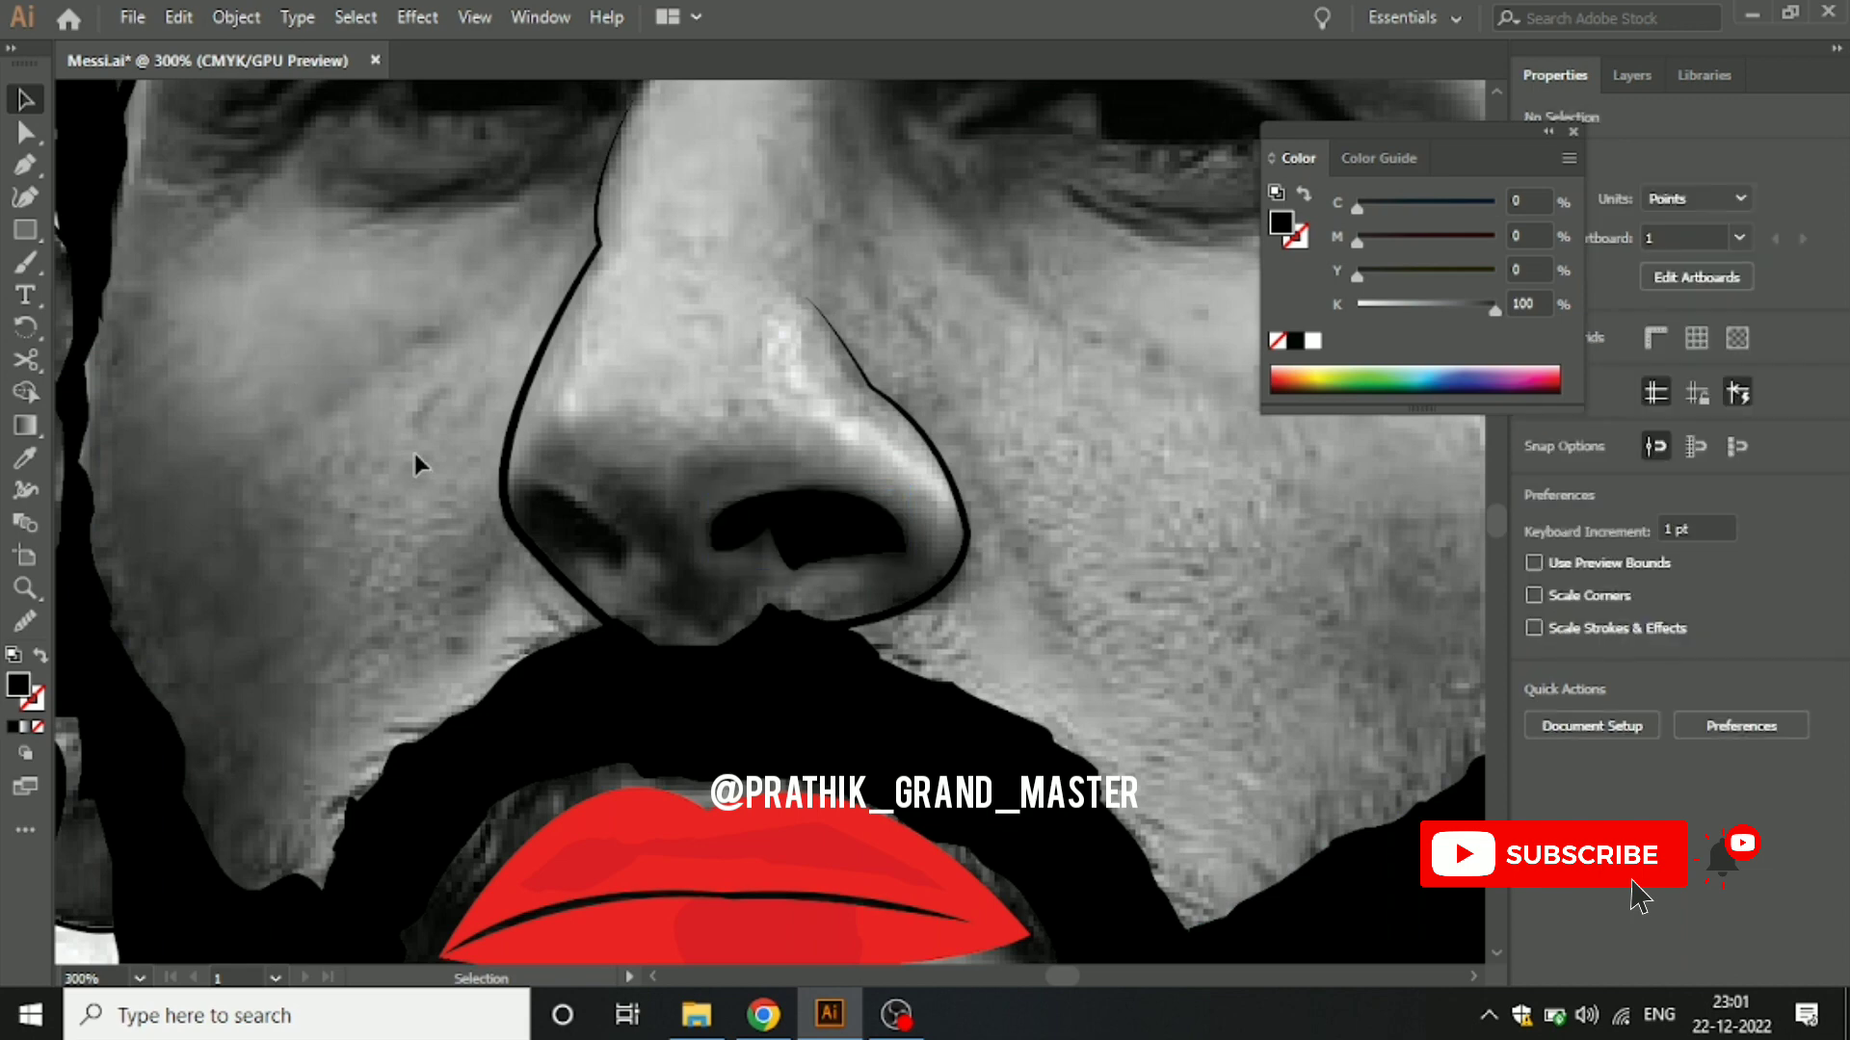
Step: Draw a small closed black shape for the left nostril
key("p")
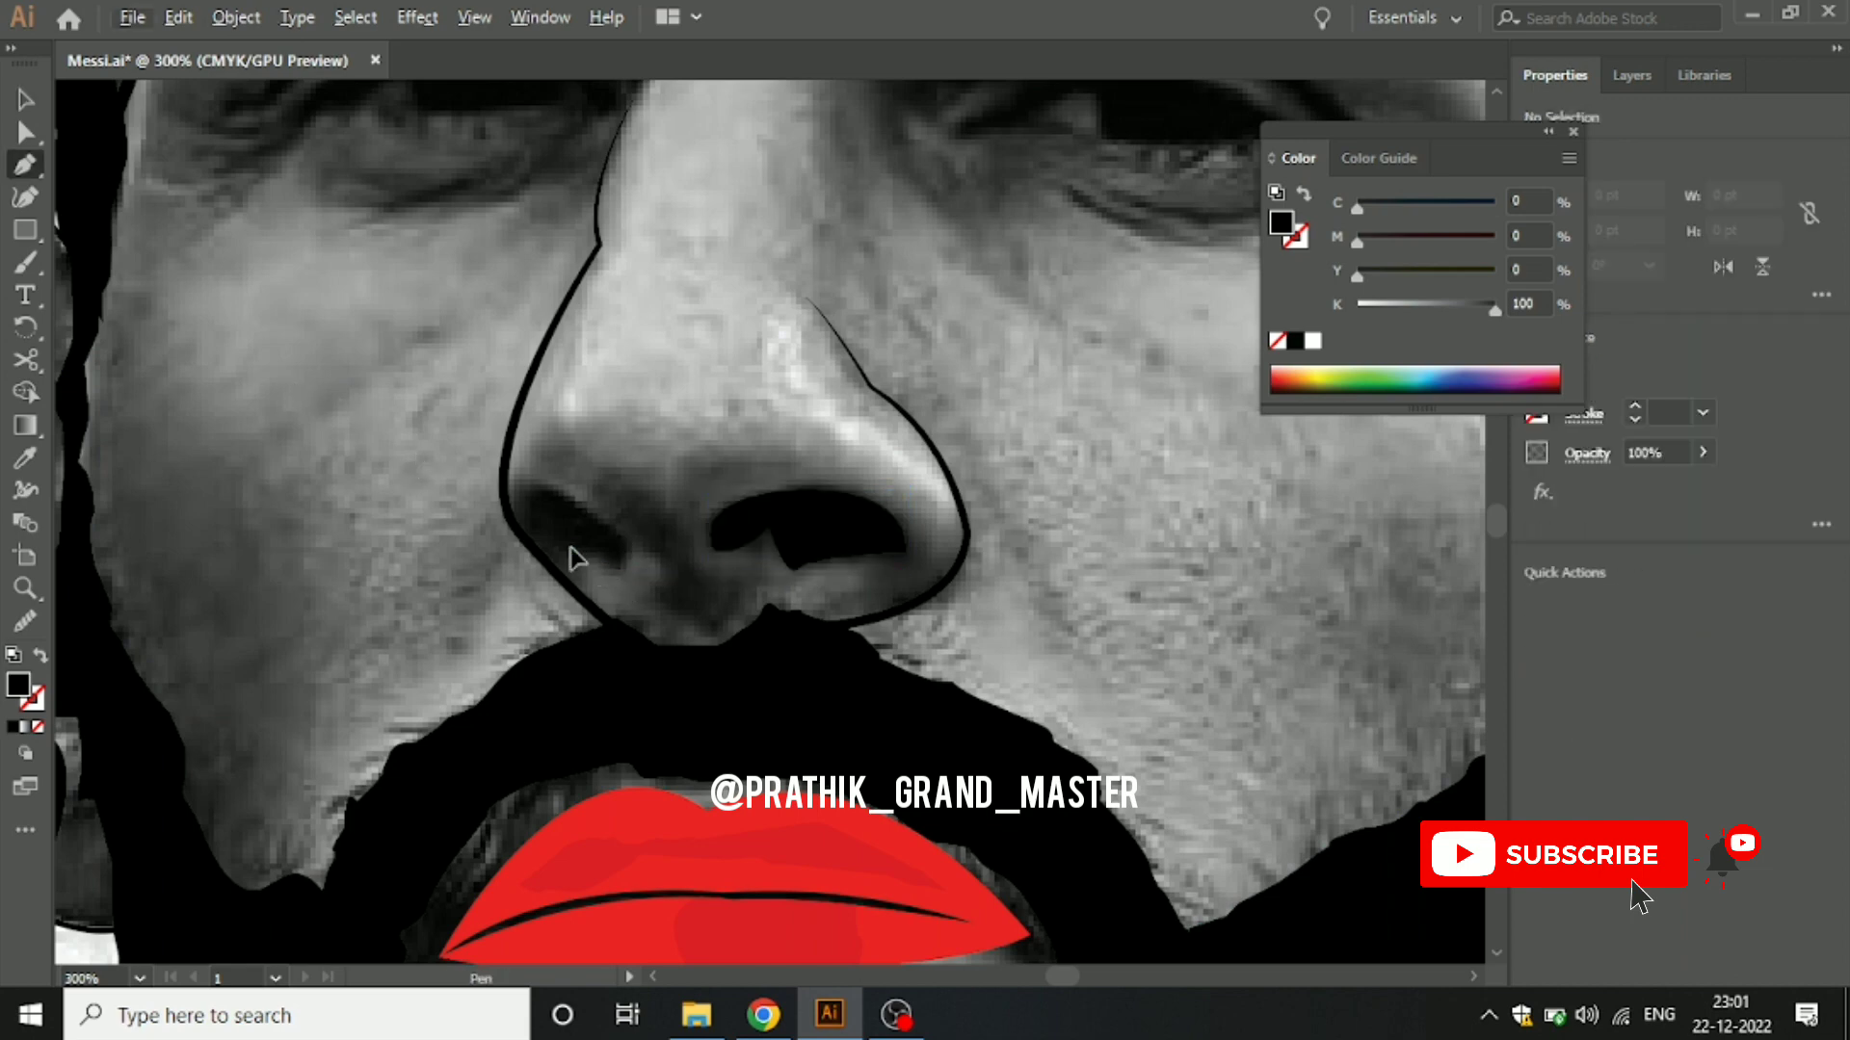
left_click(571, 548)
left_click(614, 572)
mouse_move(615, 572)
left_mouse_down()
mouse_move(617, 535)
mouse_move(520, 525)
left_mouse_up()
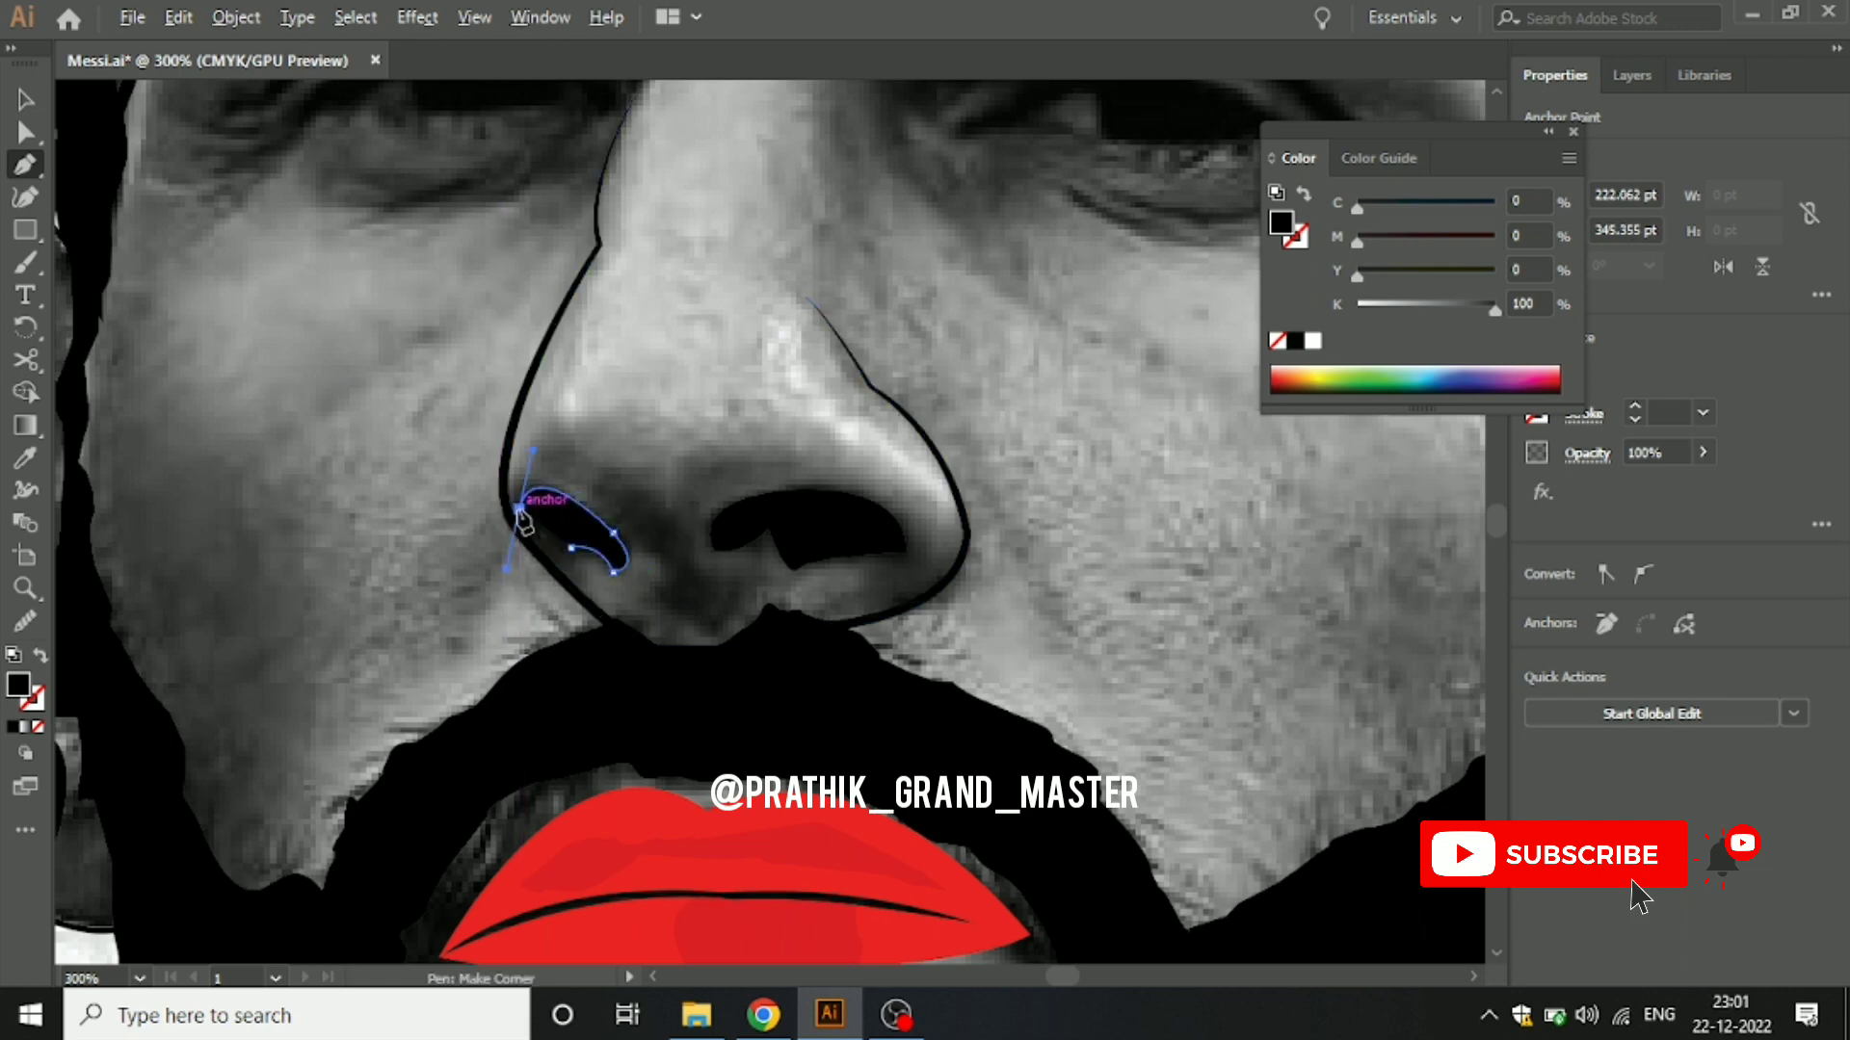
left_click_drag(614, 572, 591, 555)
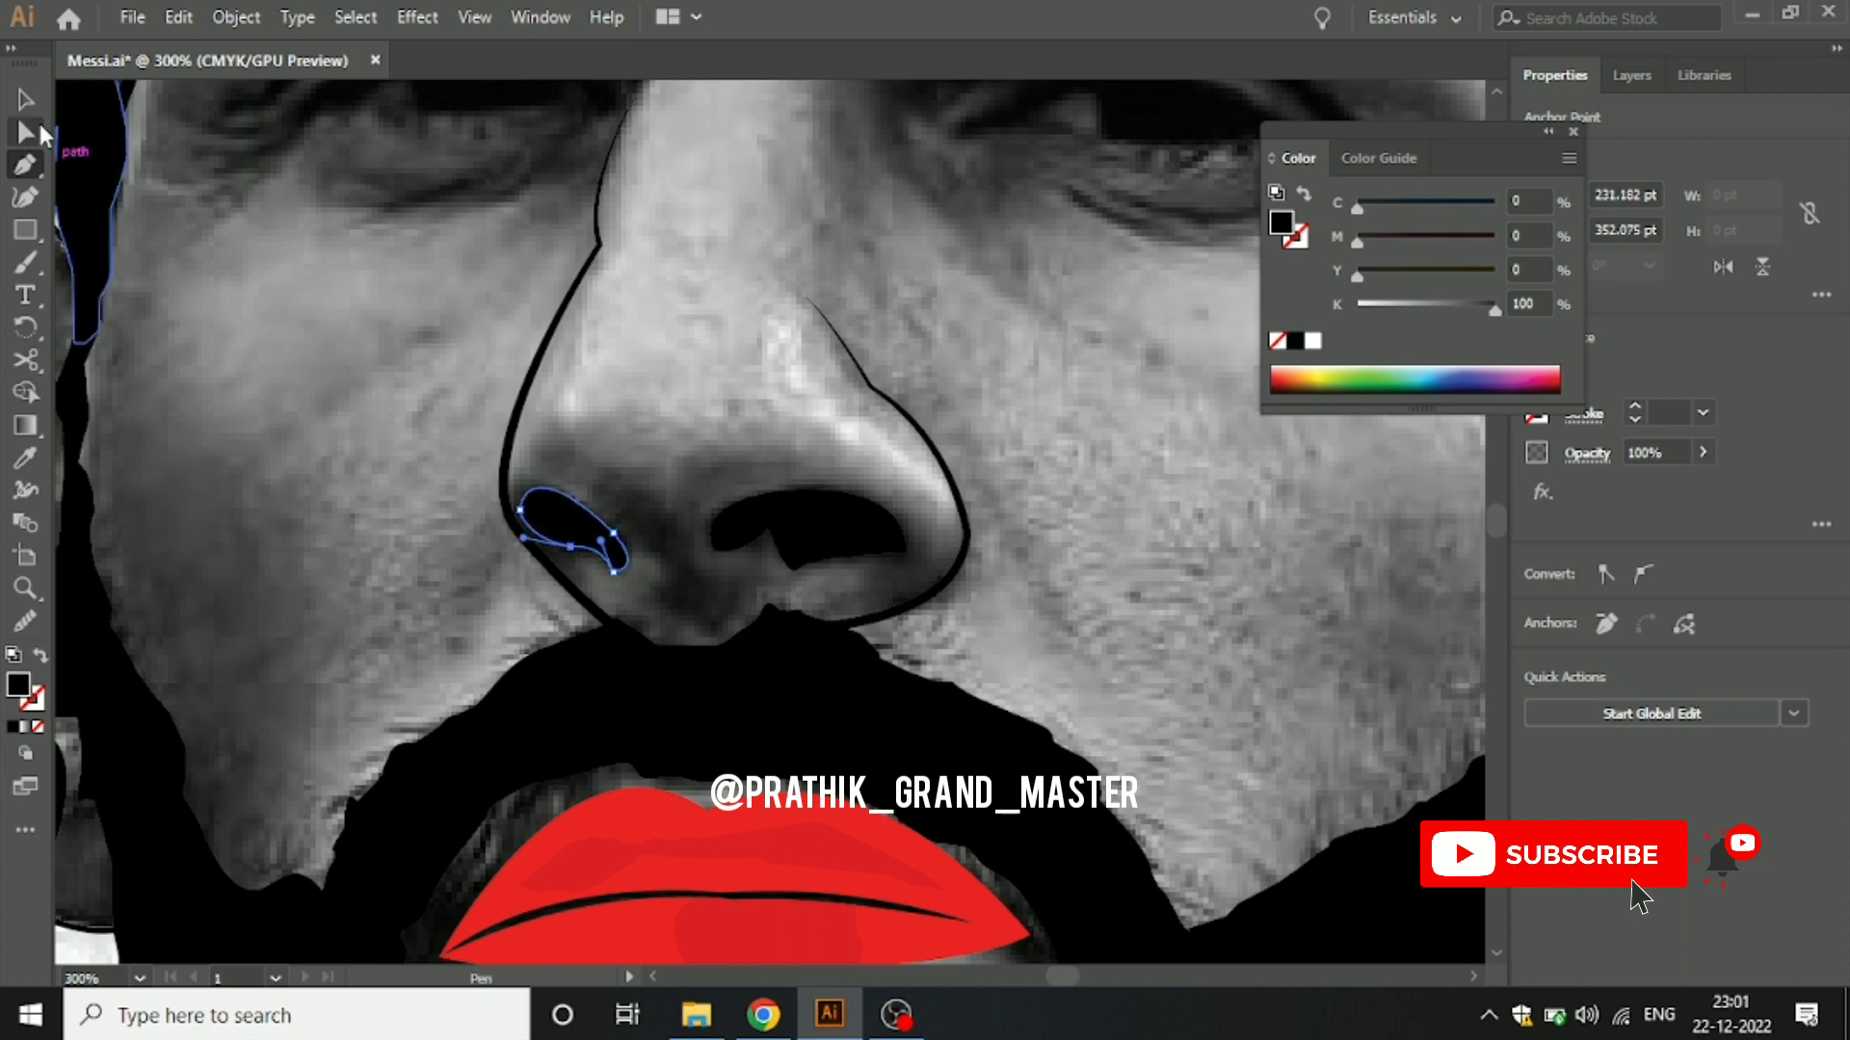
left_click(26, 100)
left_click(367, 476)
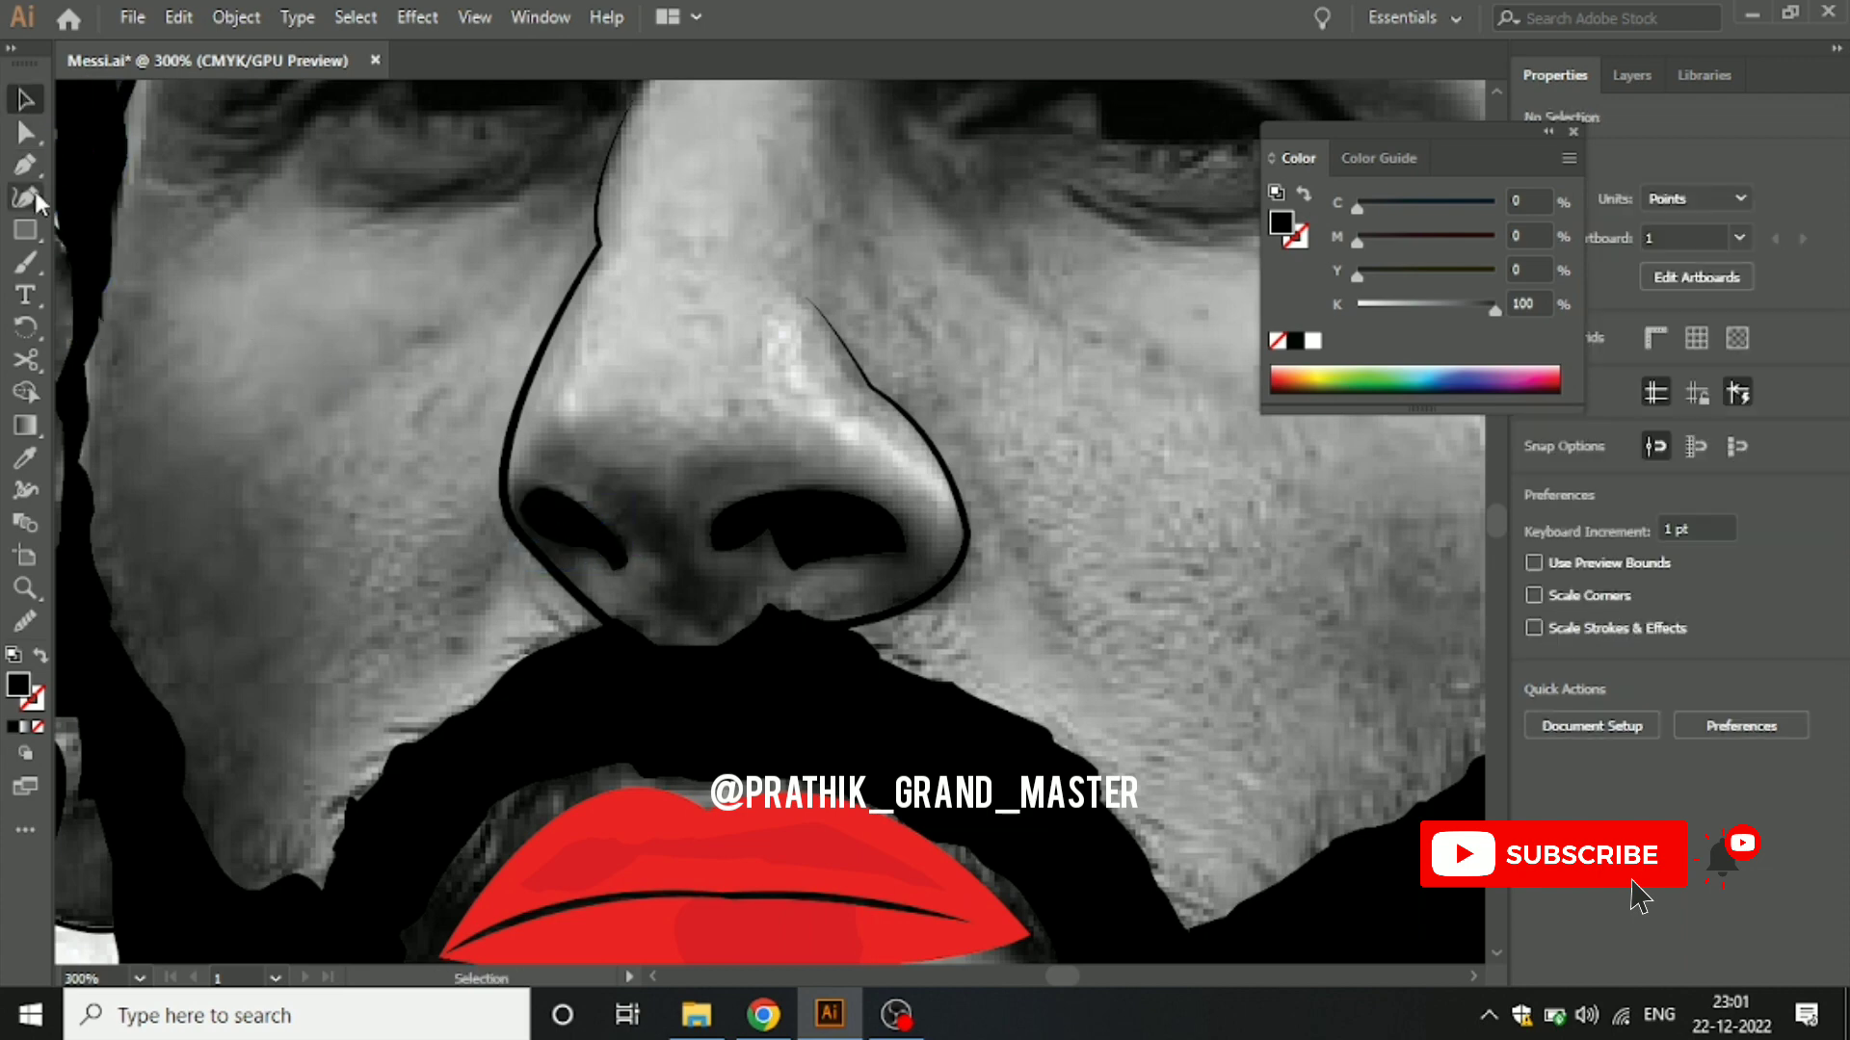
Step: Draw a second closed black shape below the left nostril toward the nose centre
left_click(26, 164)
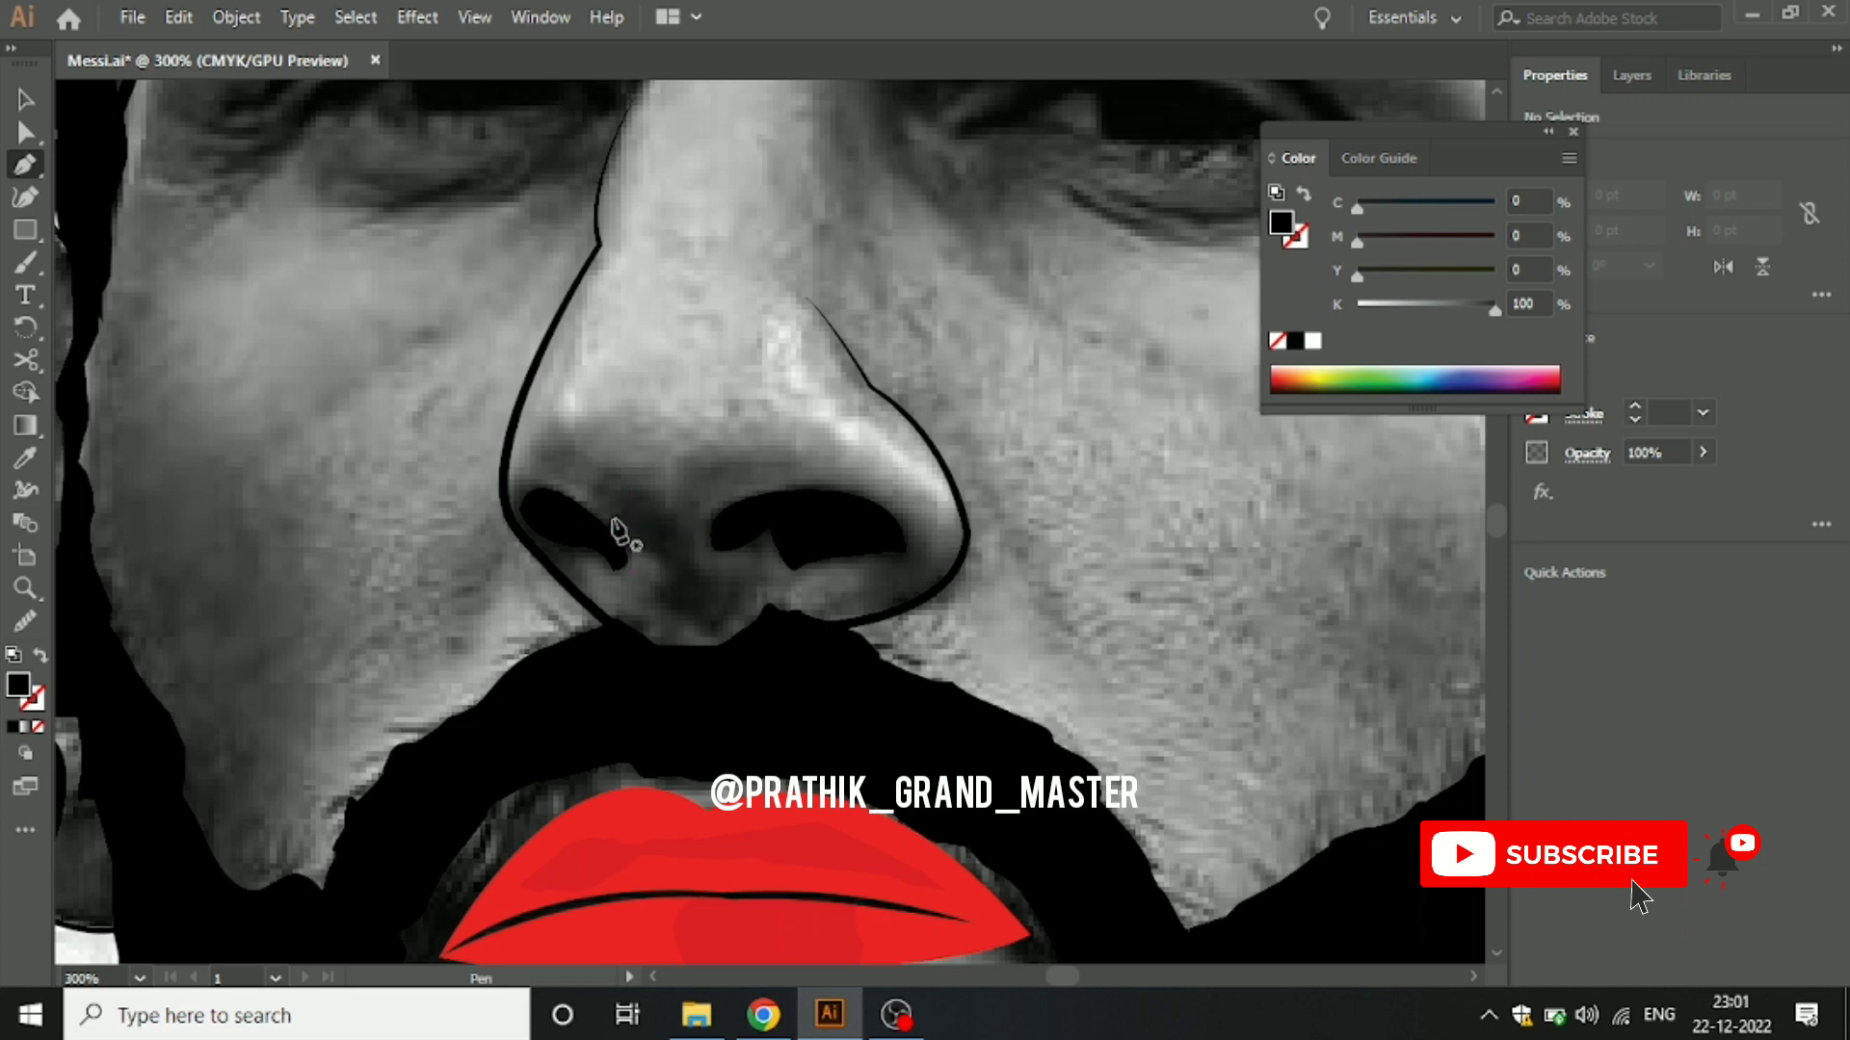
left_click(608, 515)
left_click_drag(651, 604, 636, 675)
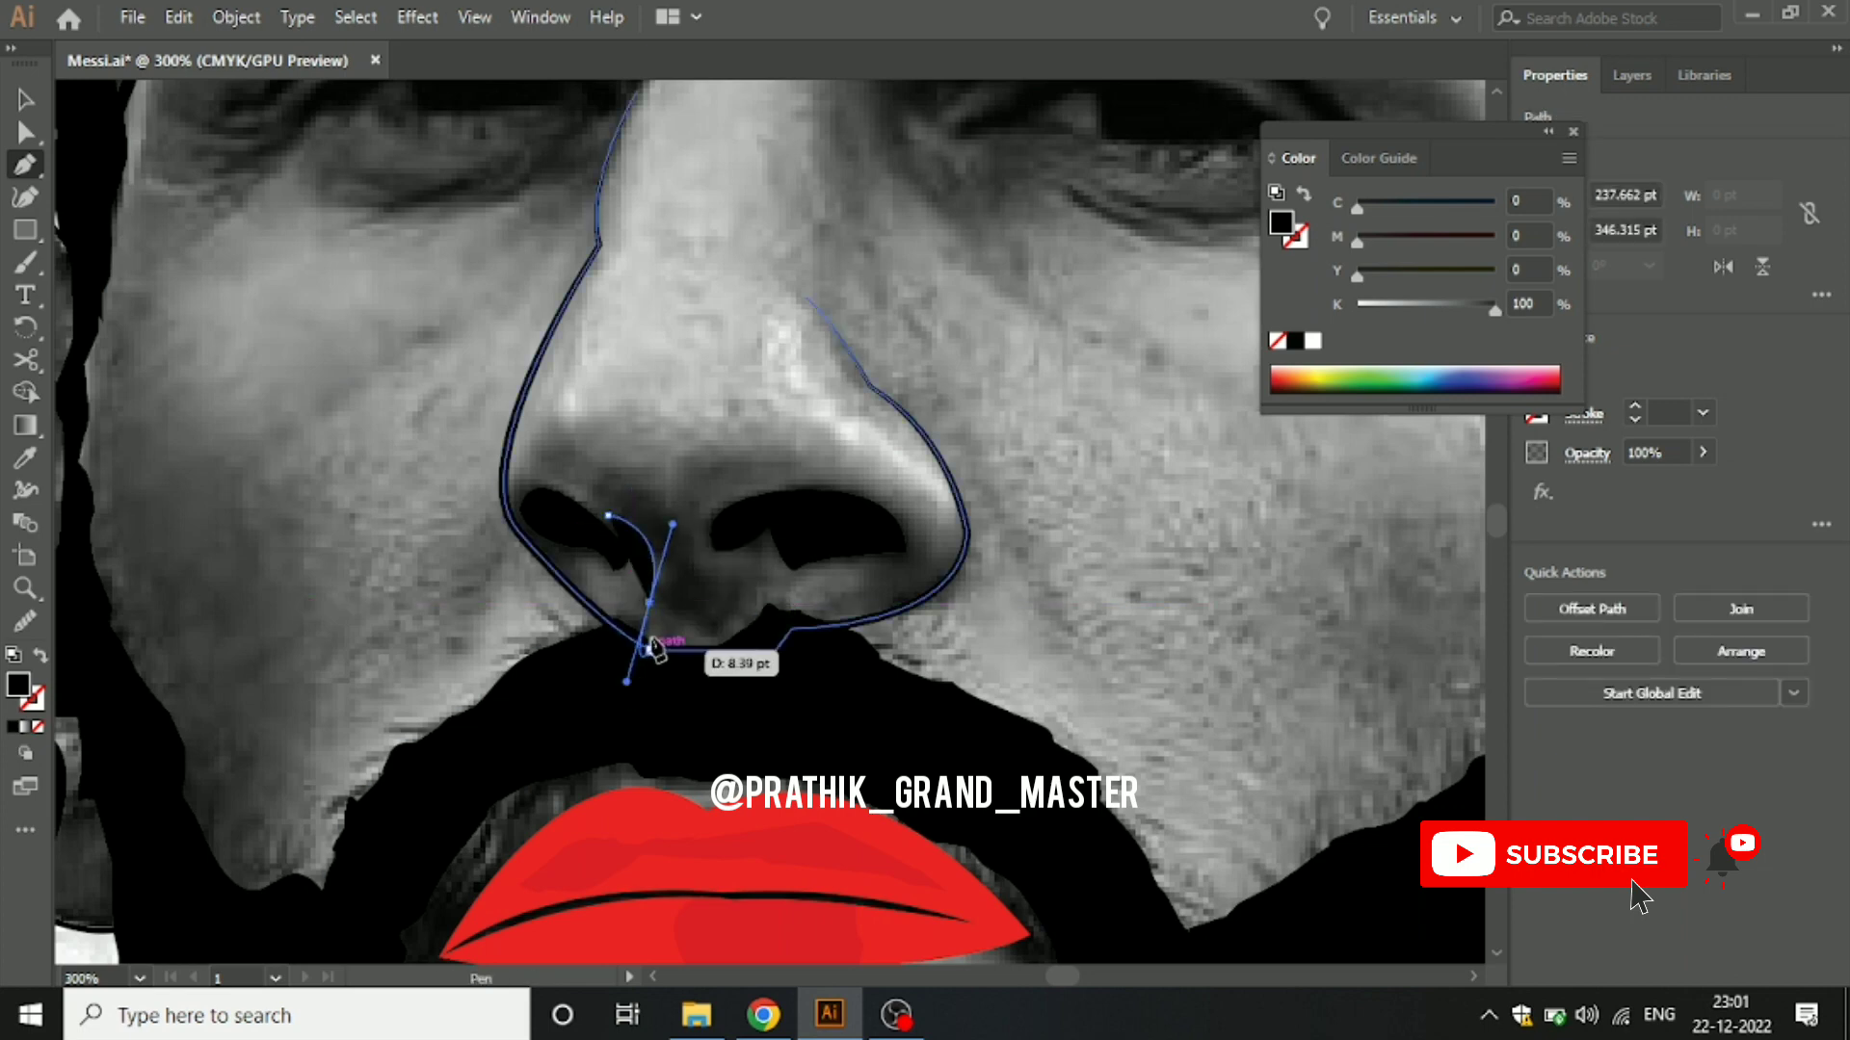
left_click_drag(709, 613, 631, 665)
key("ctrl+z")
key("ctrl+z")
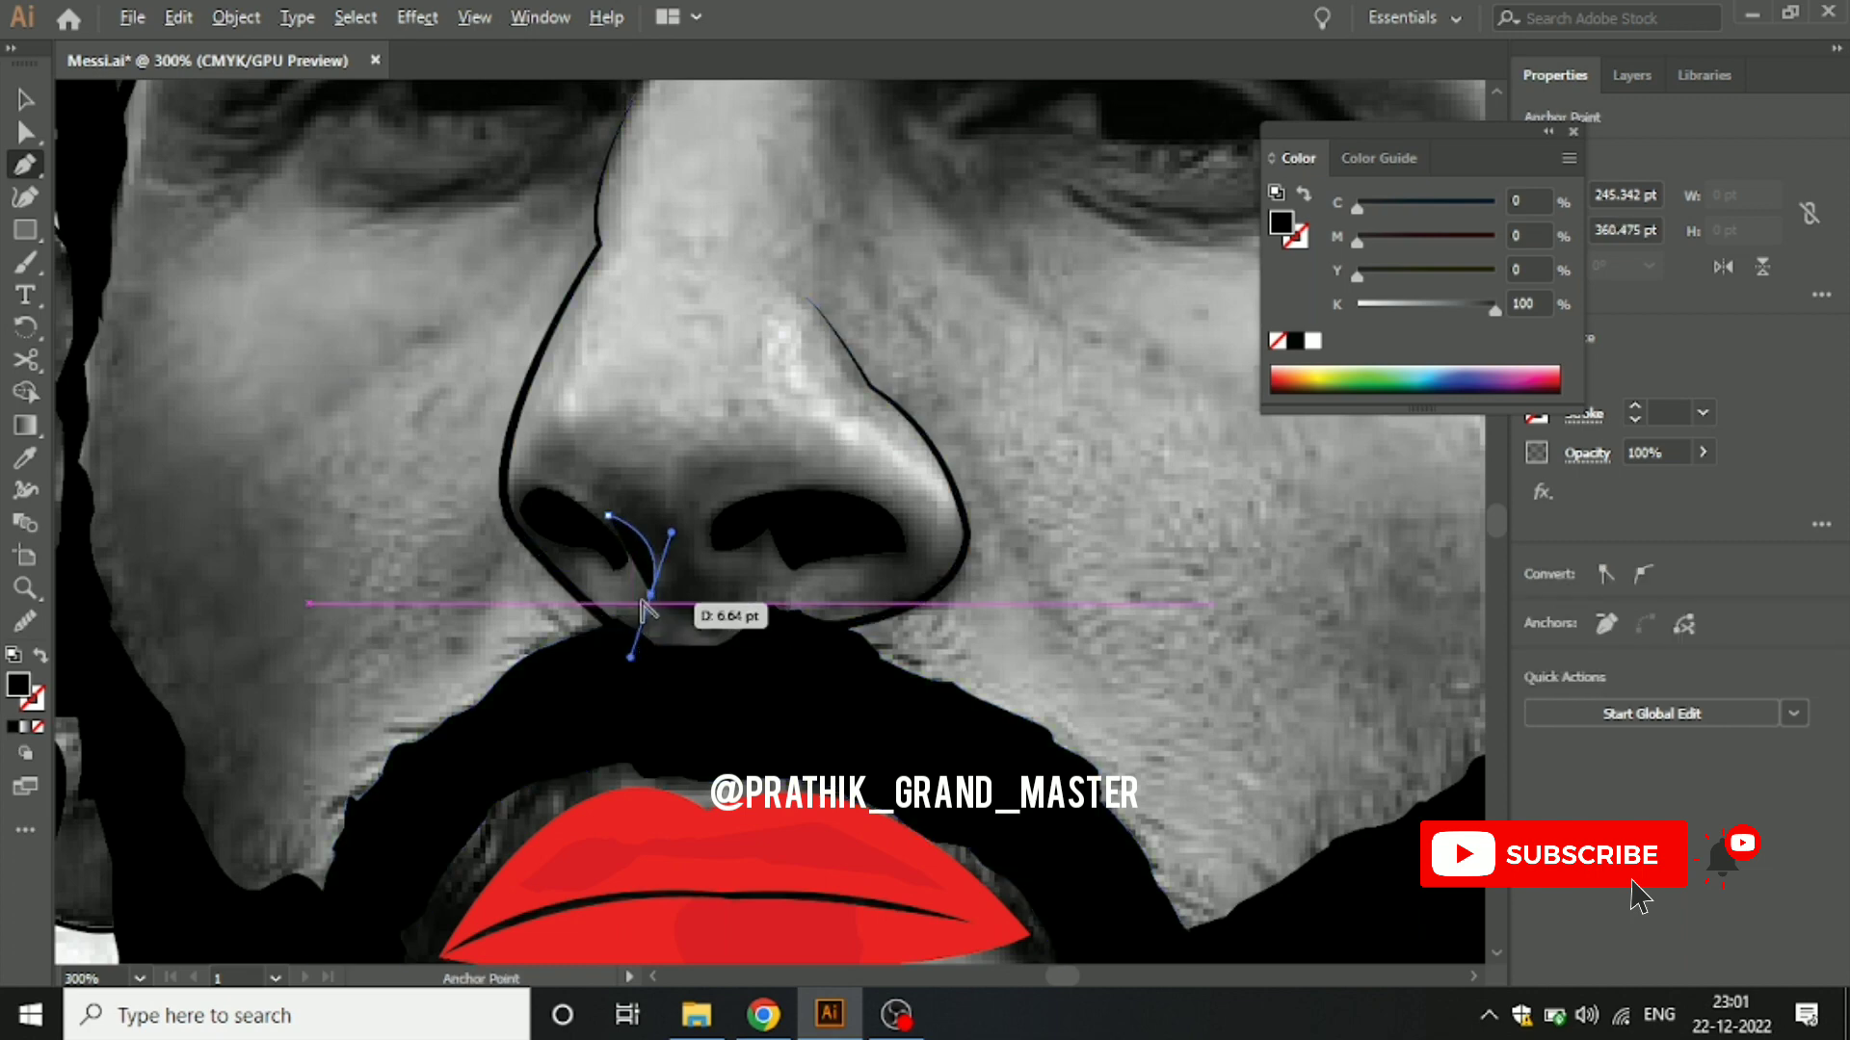
left_click(651, 595)
left_click(737, 603)
left_click_drag(737, 603, 767, 529)
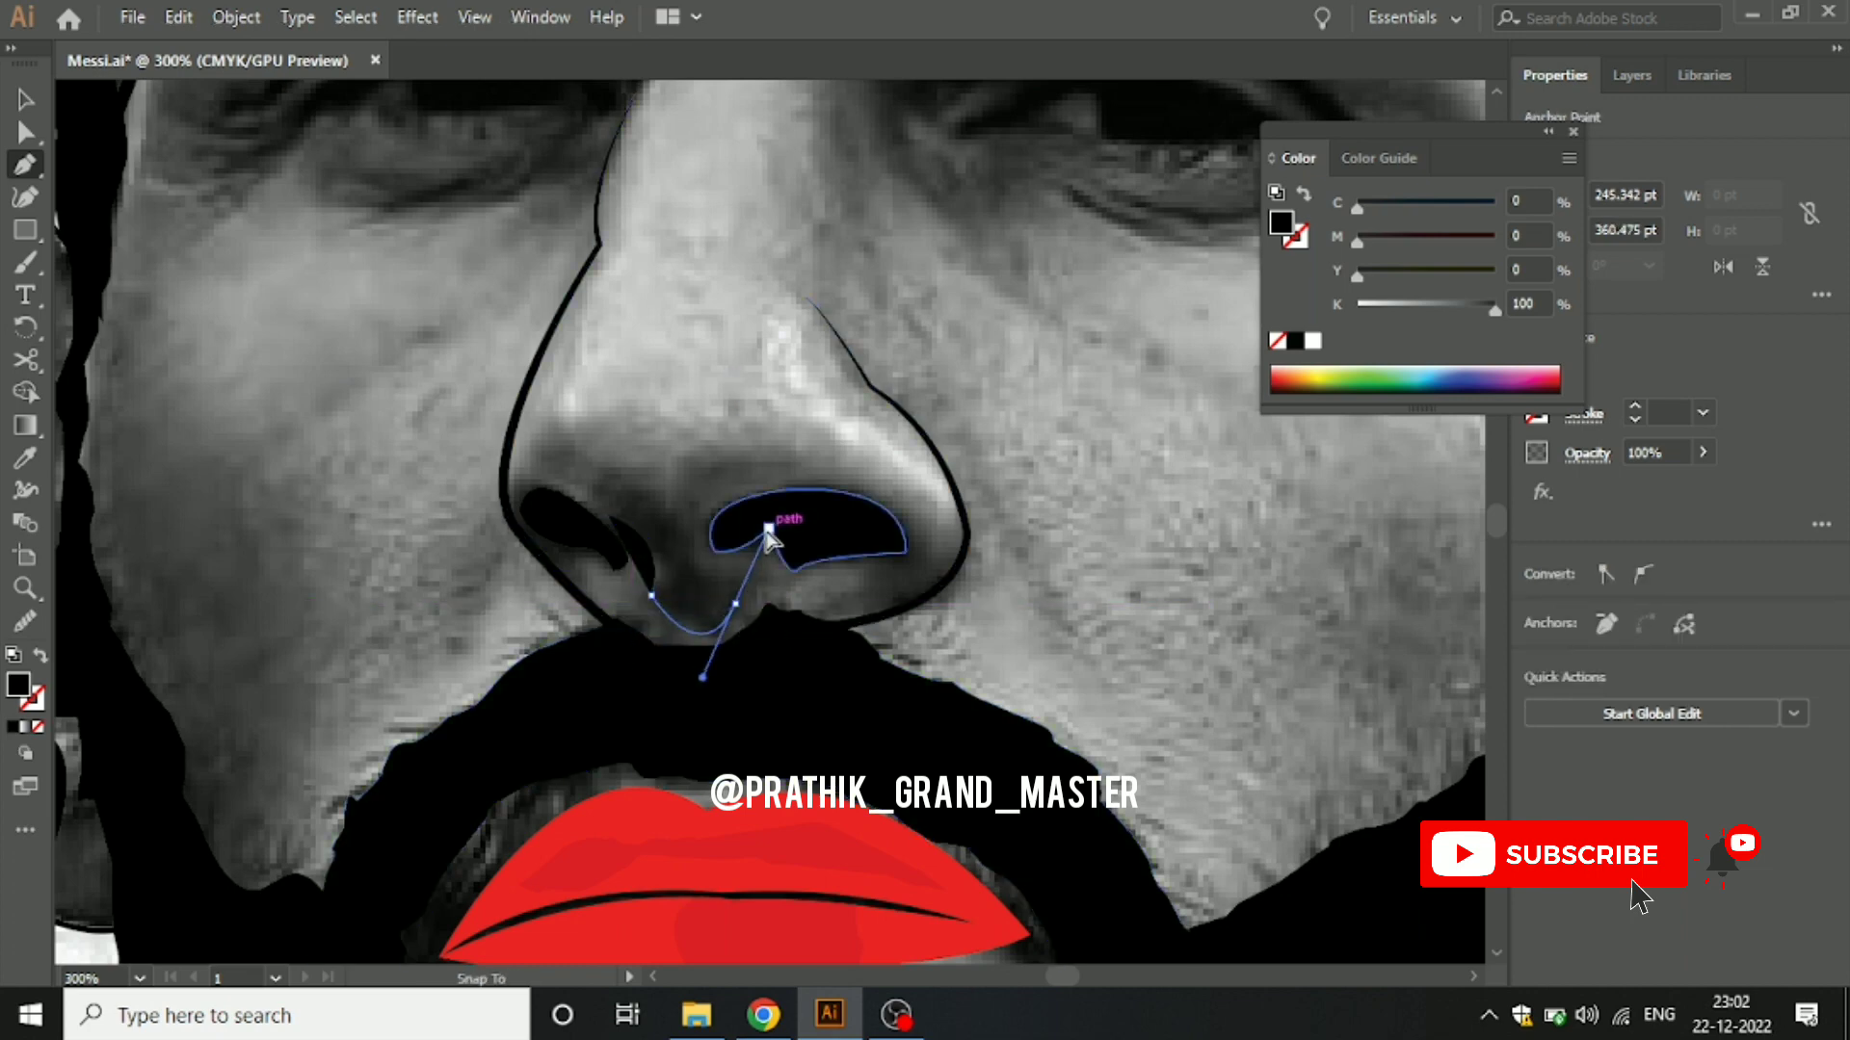
left_click(737, 603)
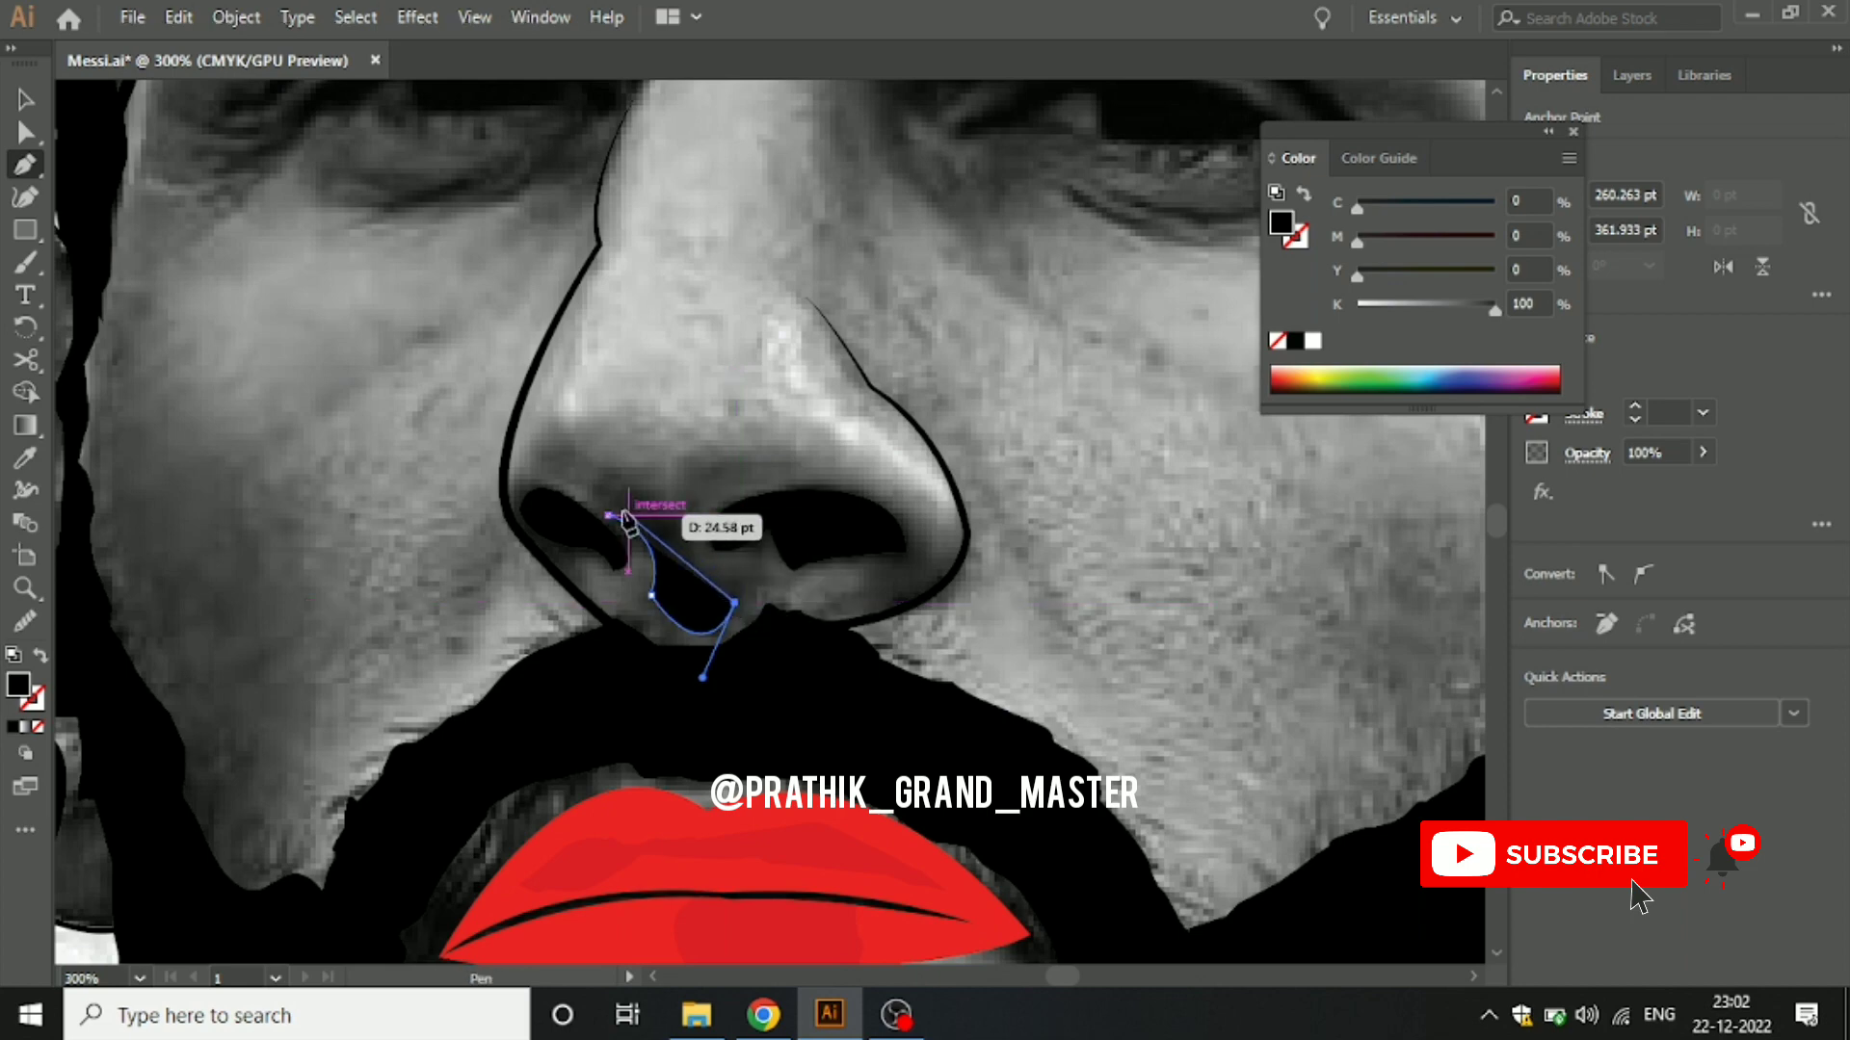
left_click_drag(610, 515, 540, 582)
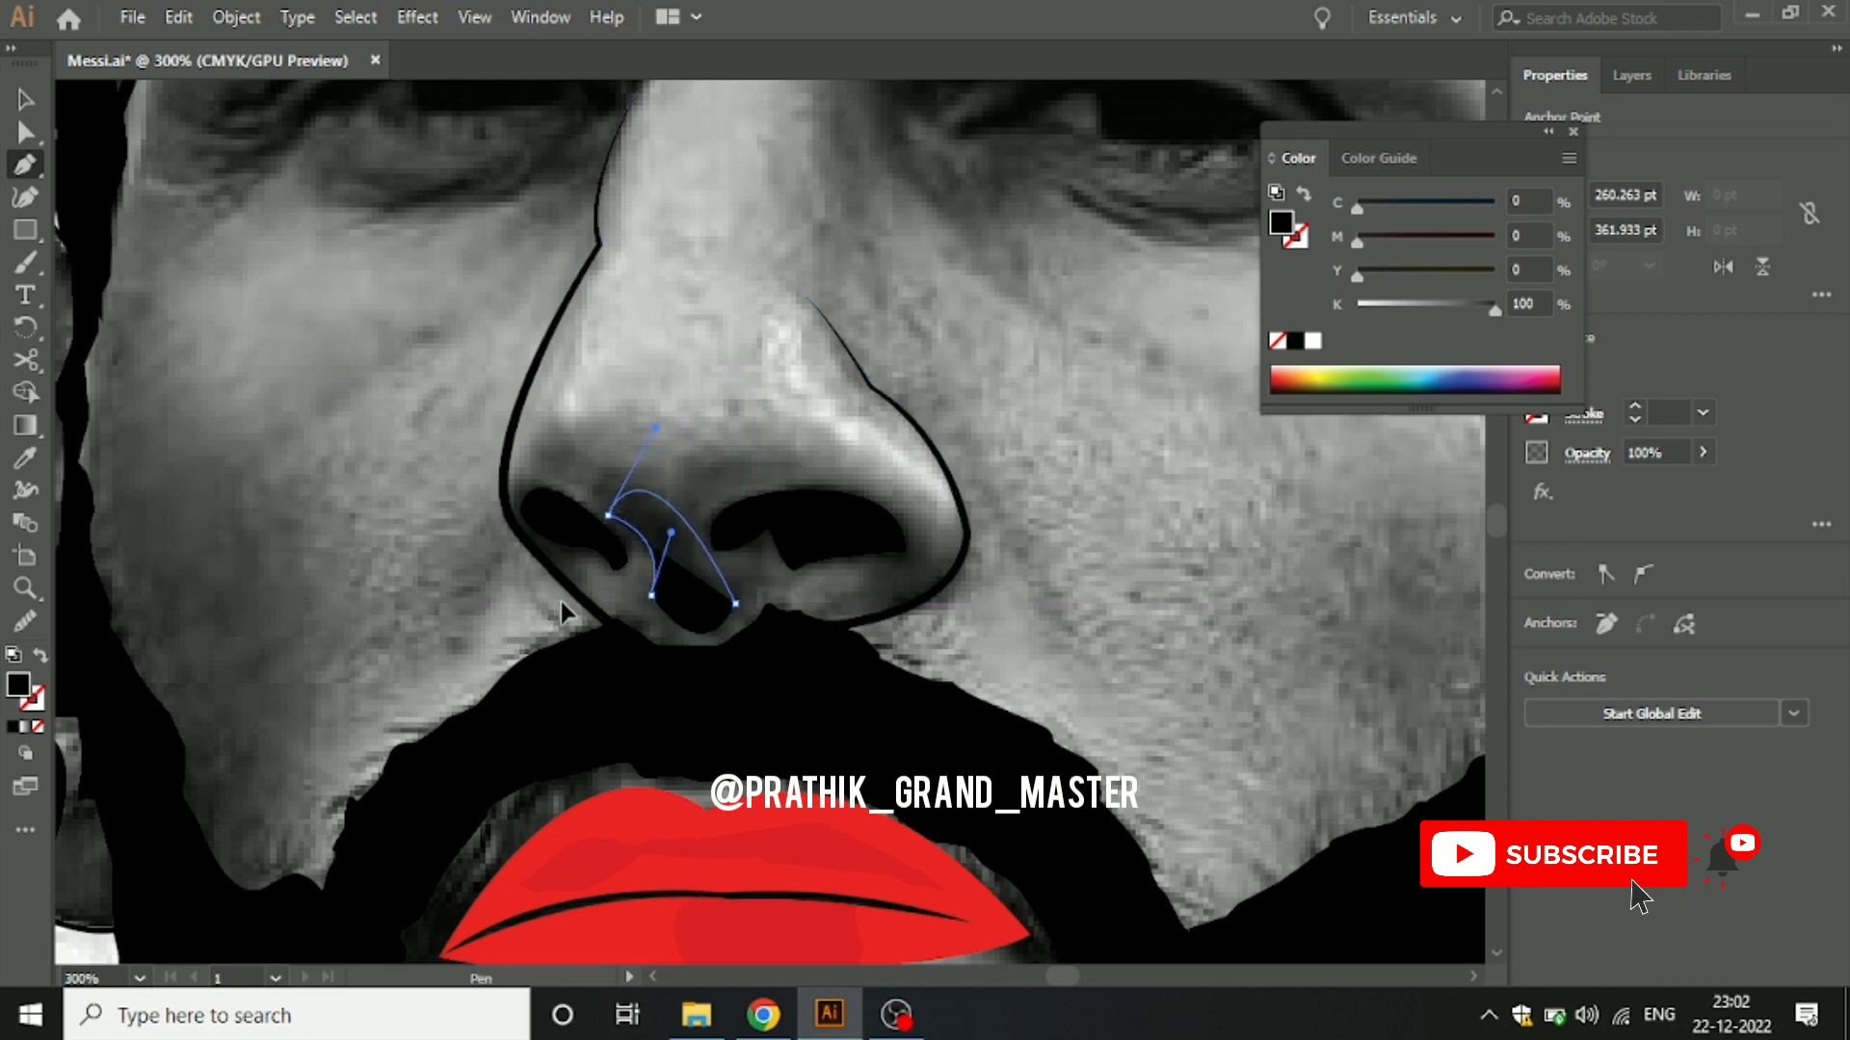
left_click(25, 99)
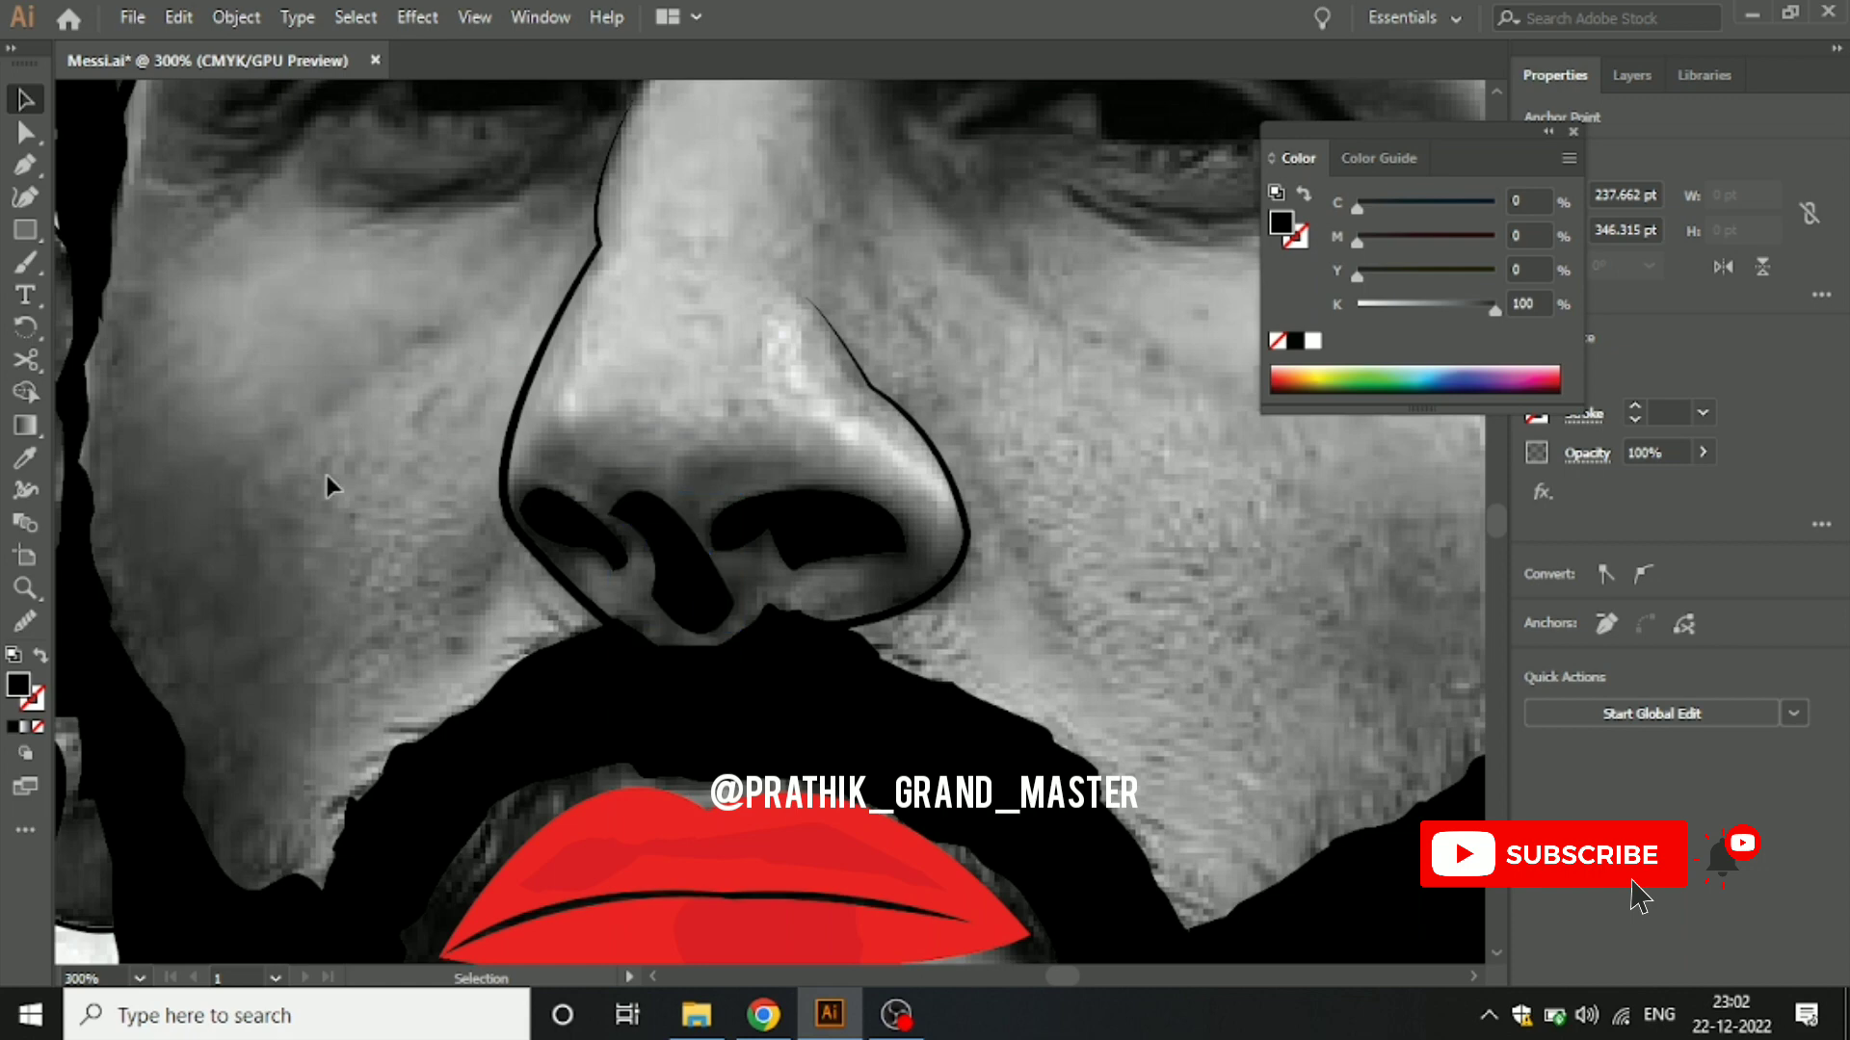
Step: Smooth the left nostril shape's edge with the Smooth tool
scroll(327, 475, "down", 1, "alt")
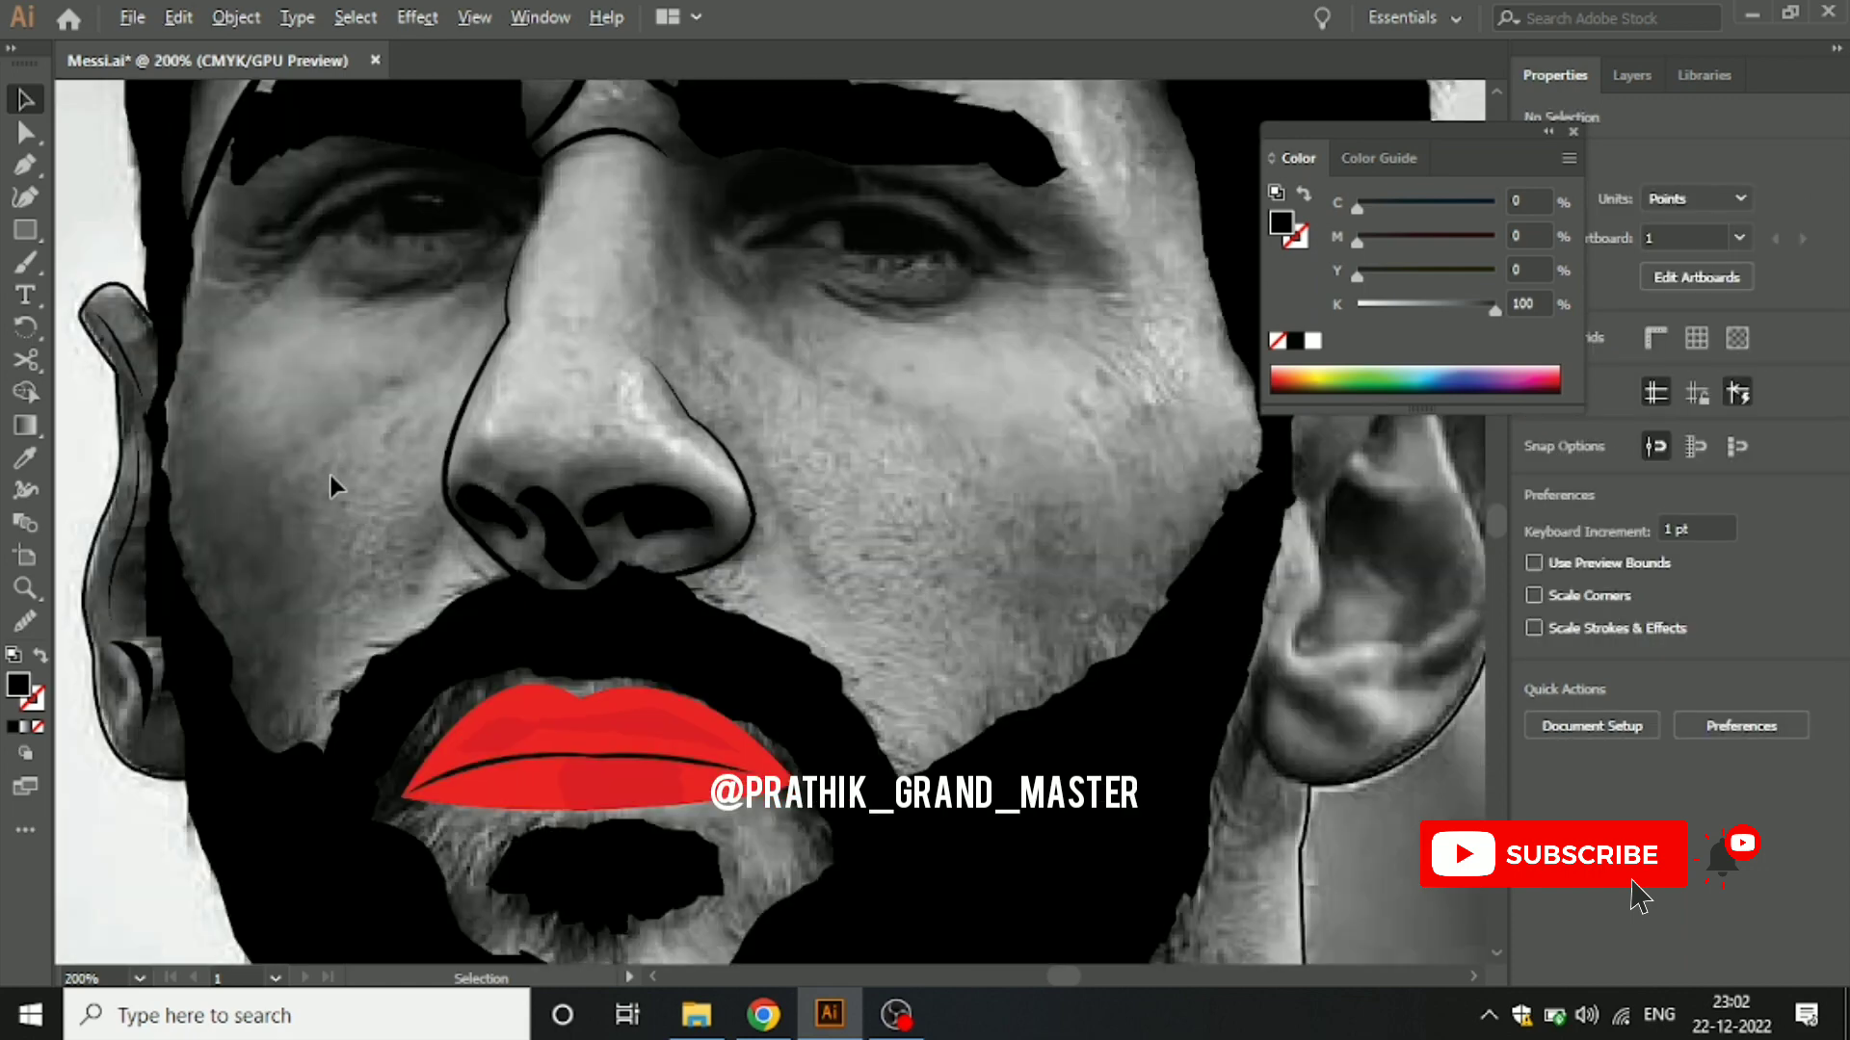
left_click(25, 620)
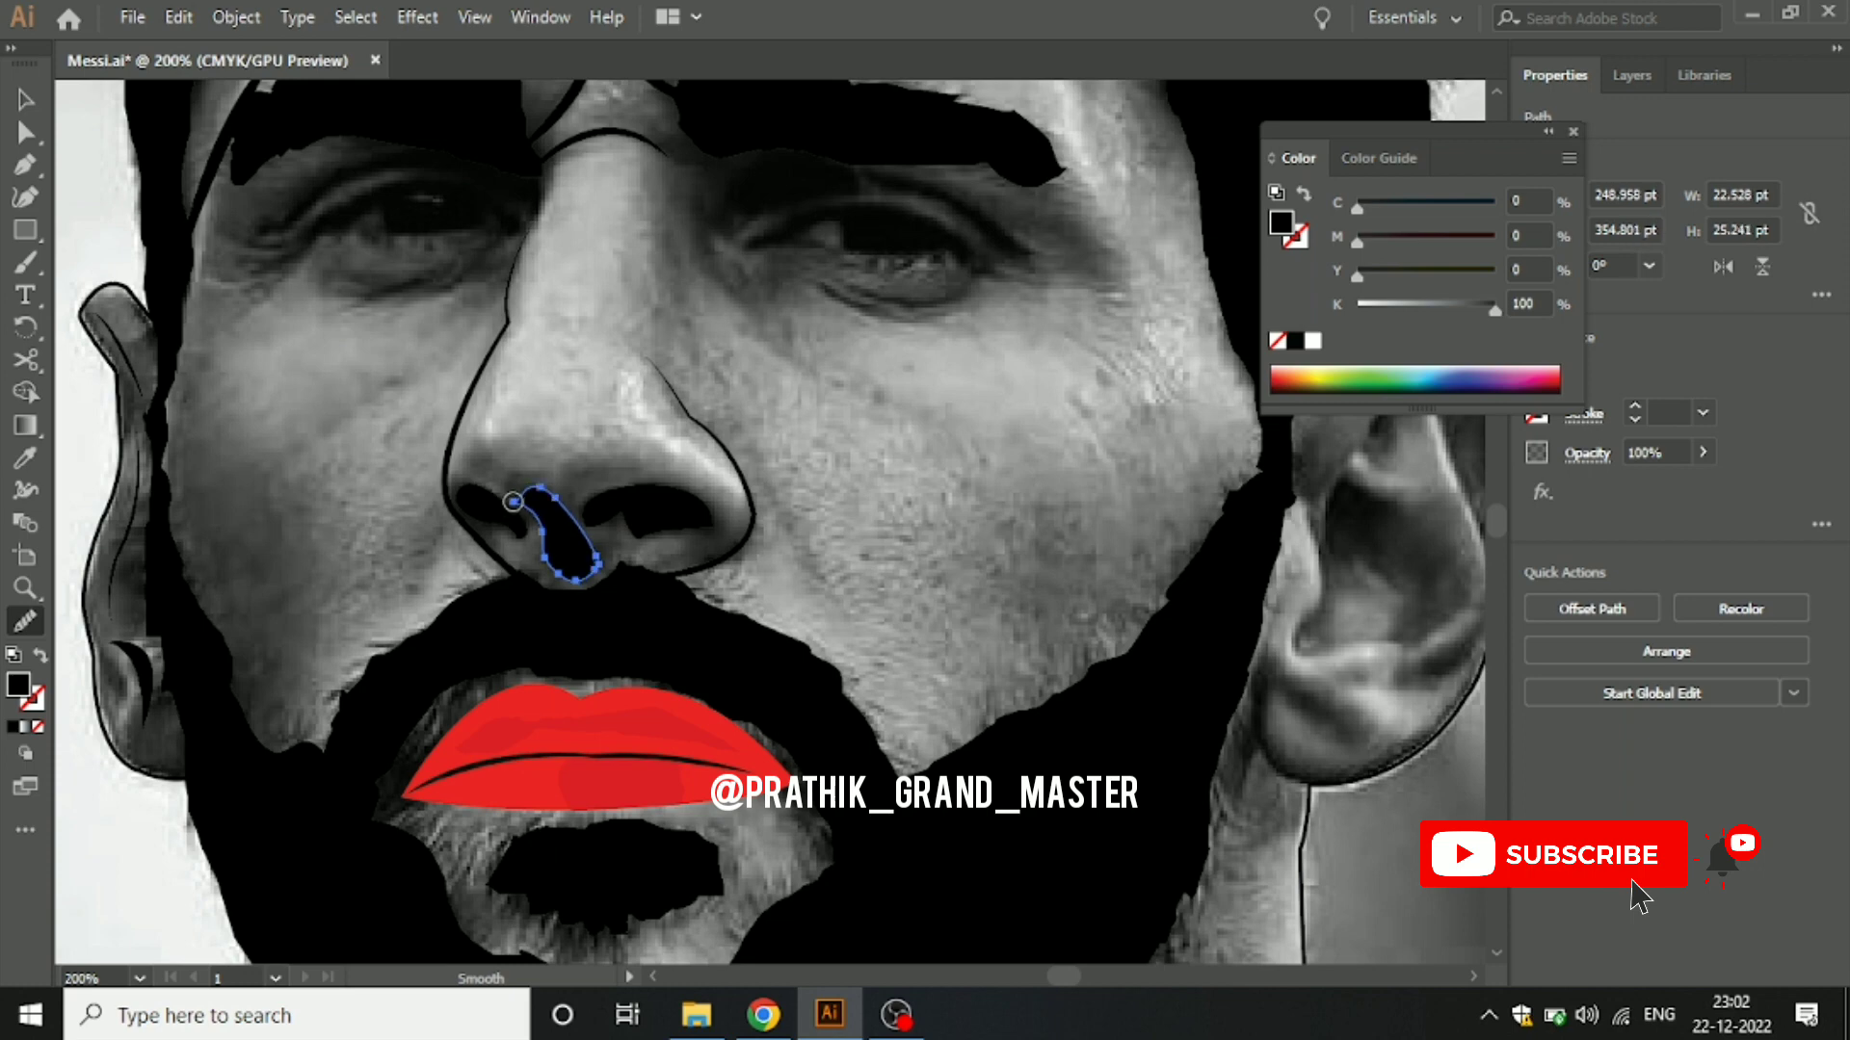
left_click_drag(519, 496, 582, 577)
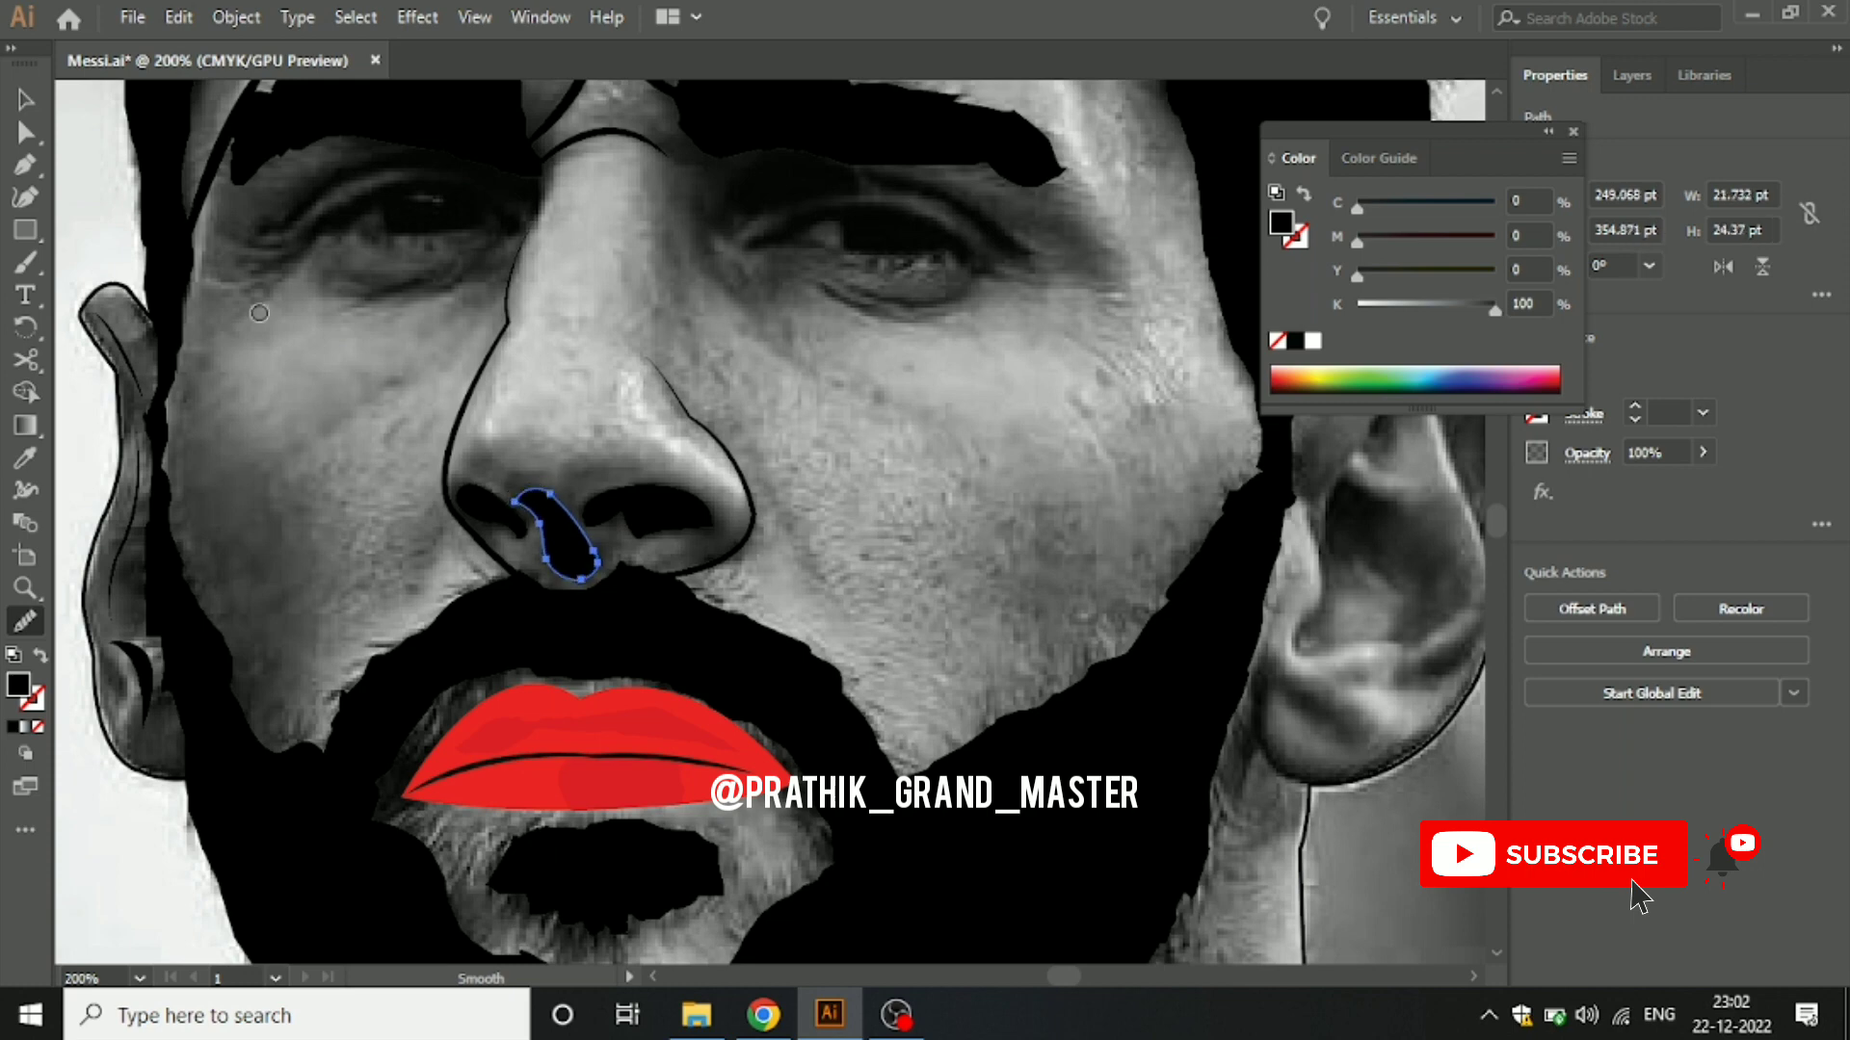
key("v")
left_click(327, 468)
scroll(326, 459, "down", 1, "alt")
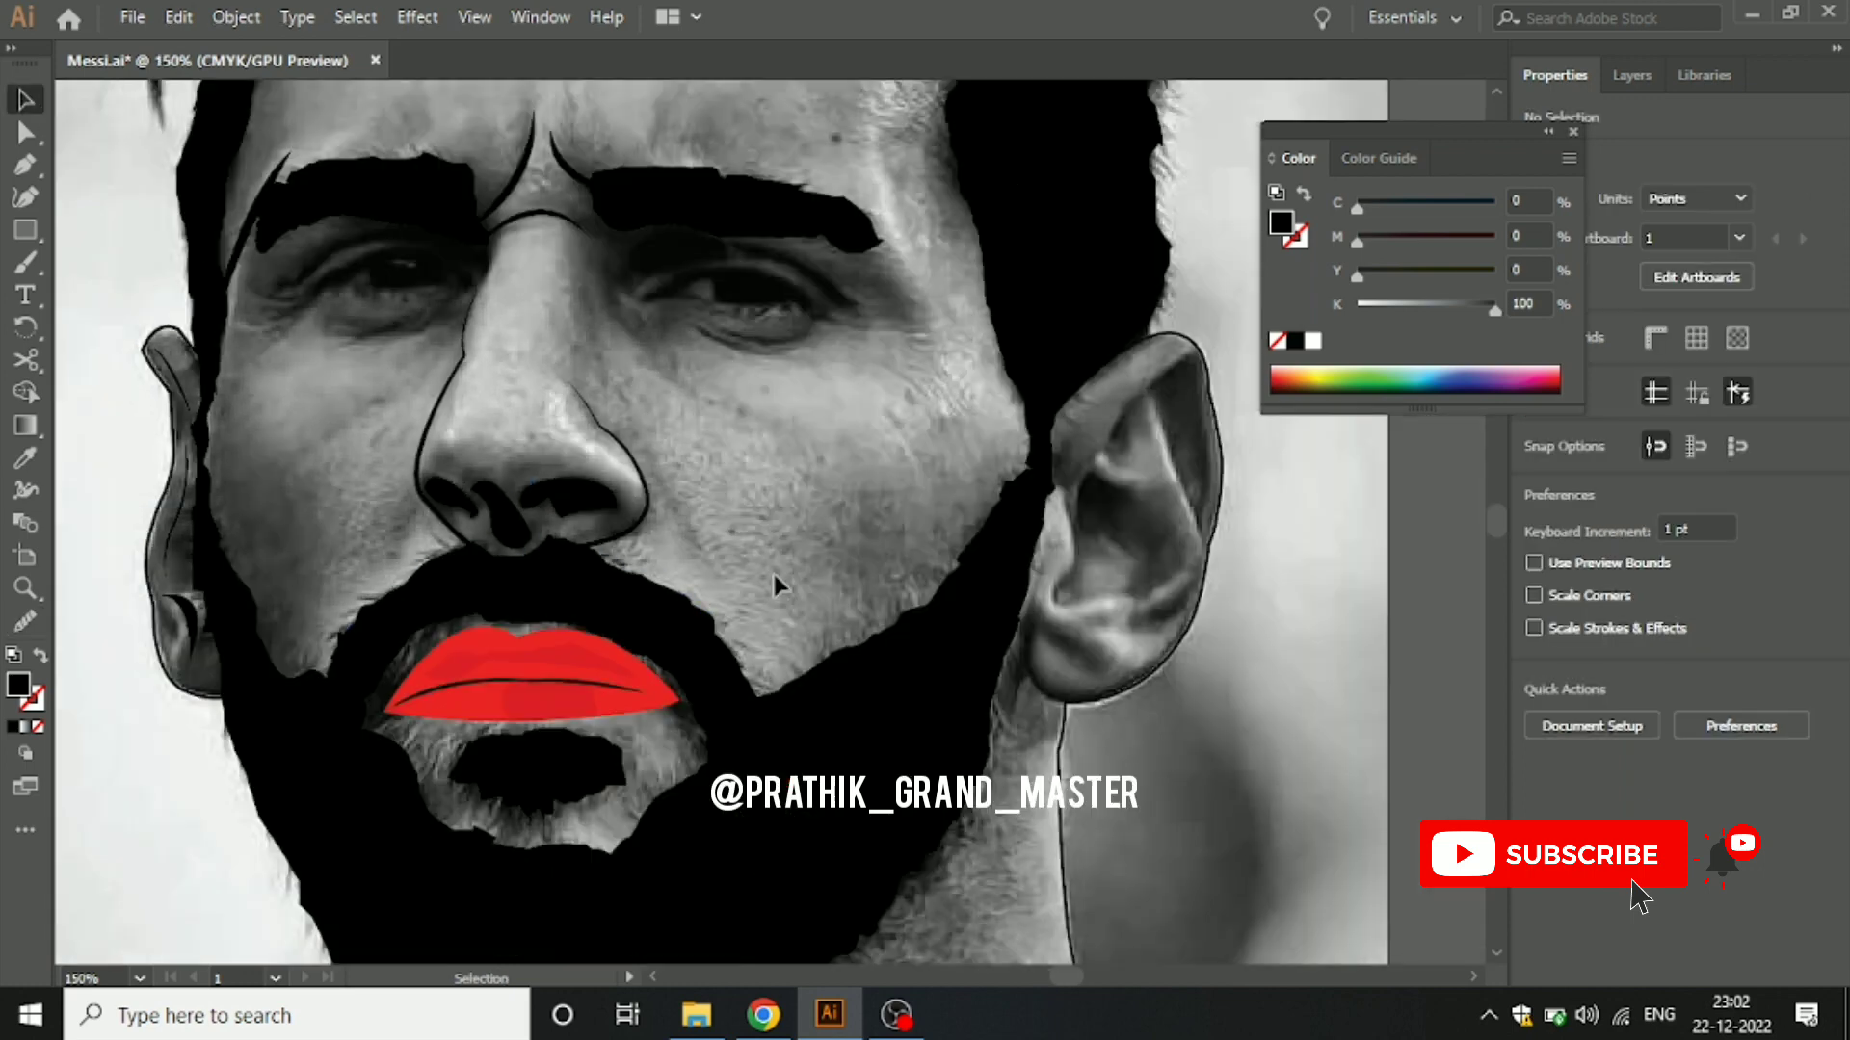
left_click_drag(773, 570, 829, 567)
scroll(808, 607, "up", 1, "alt")
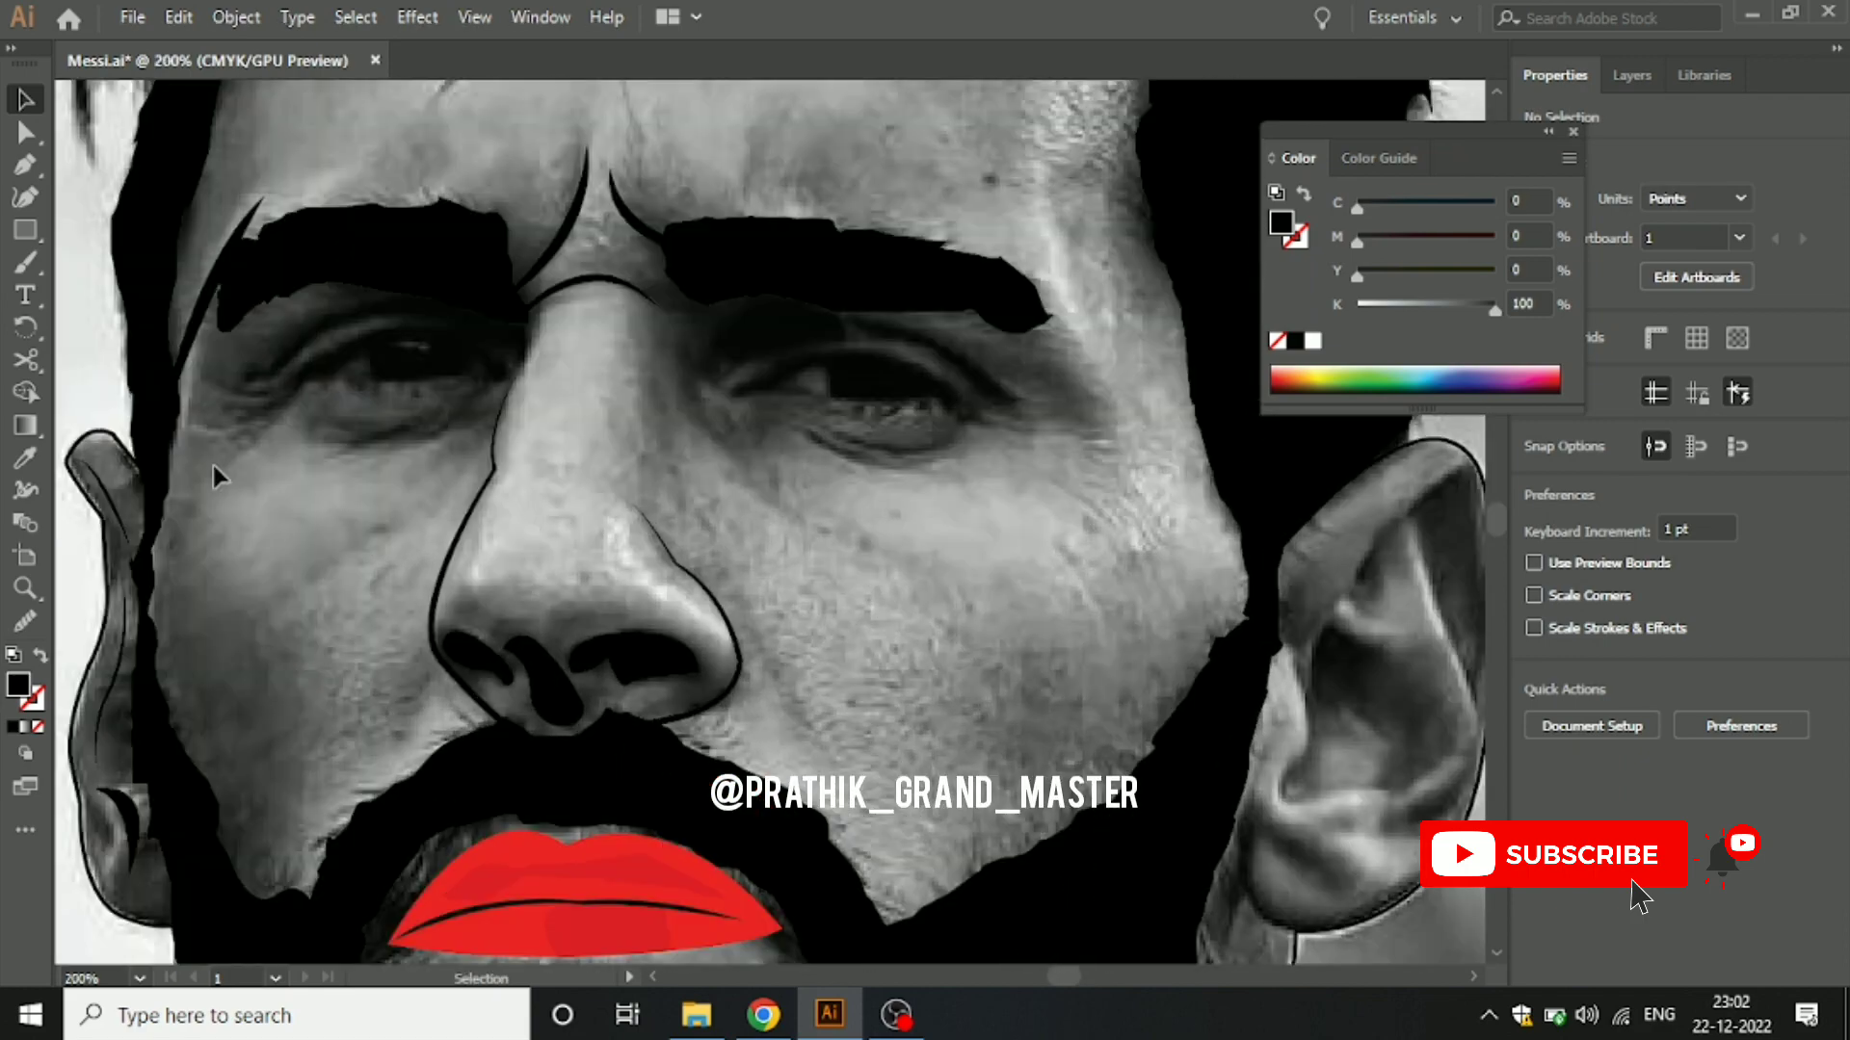
left_click(25, 164)
scroll(580, 701, "up", 1, "alt")
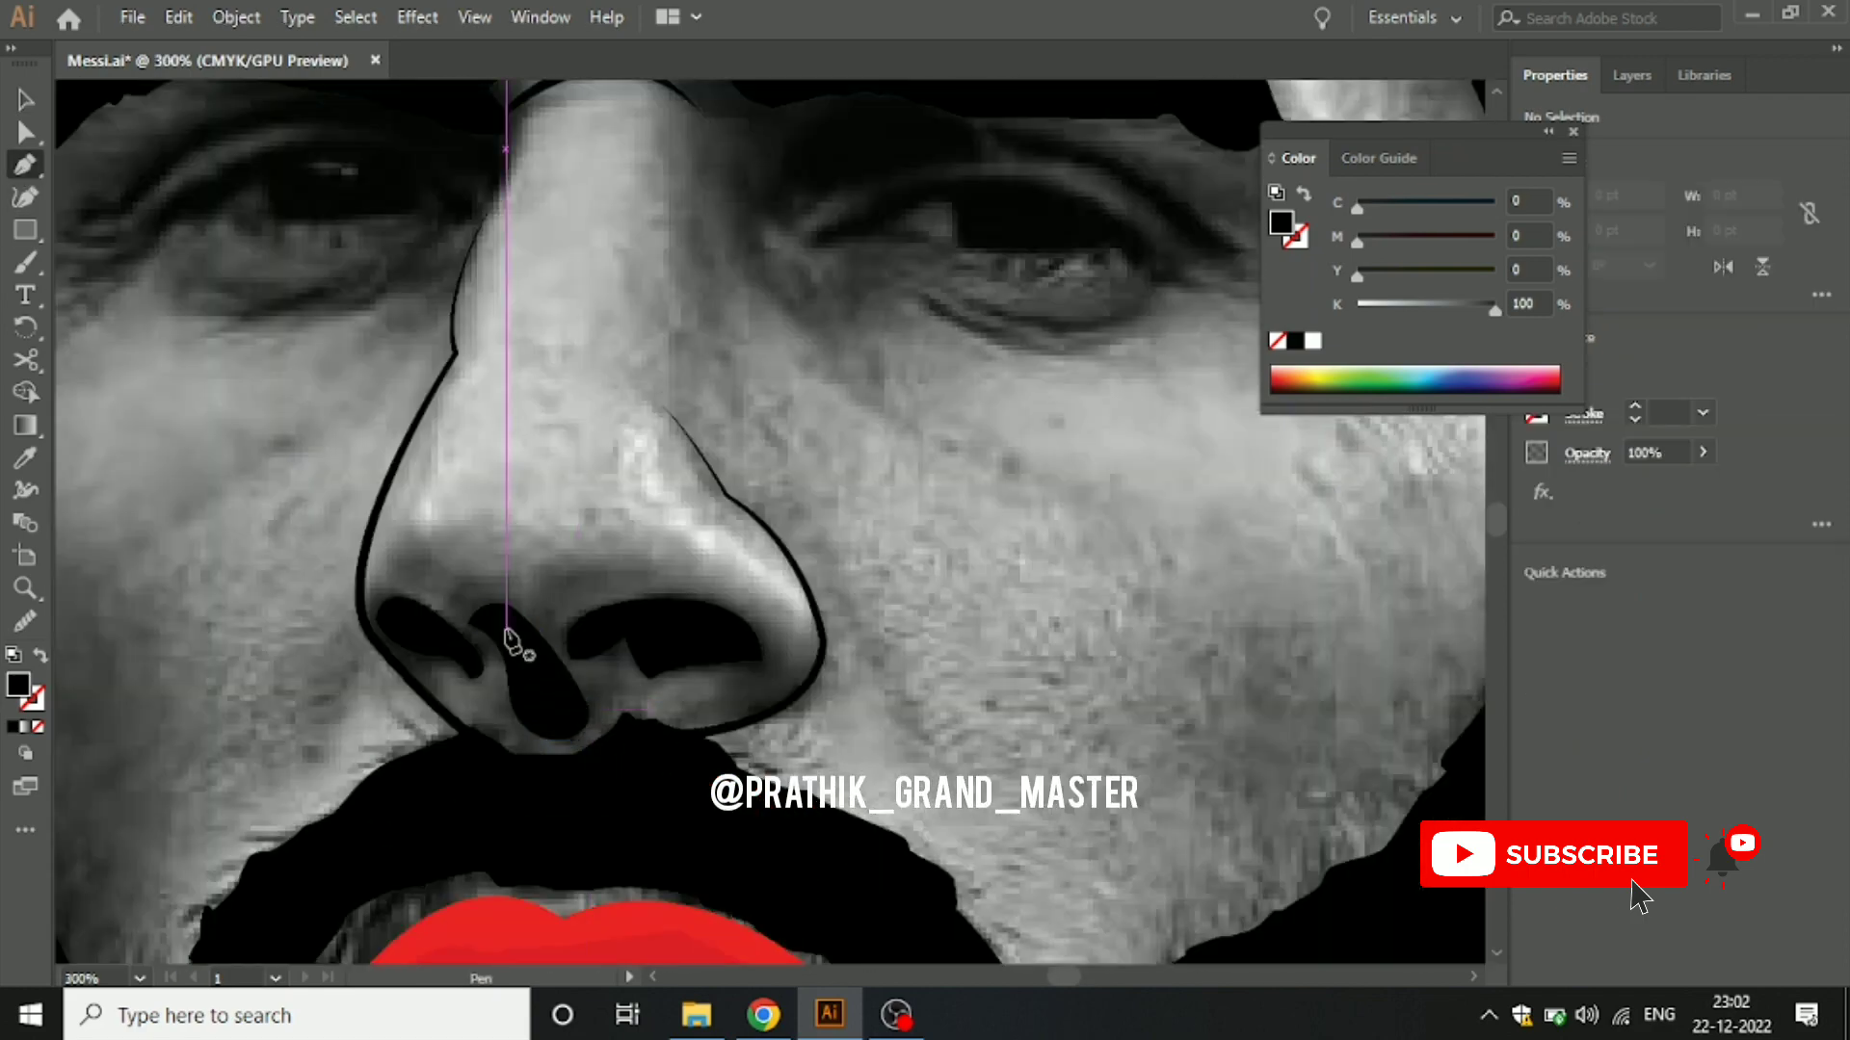
Step: Draw a curved closed black shape in the nostril crease
left_click(390, 564)
left_click_drag(466, 611, 487, 635)
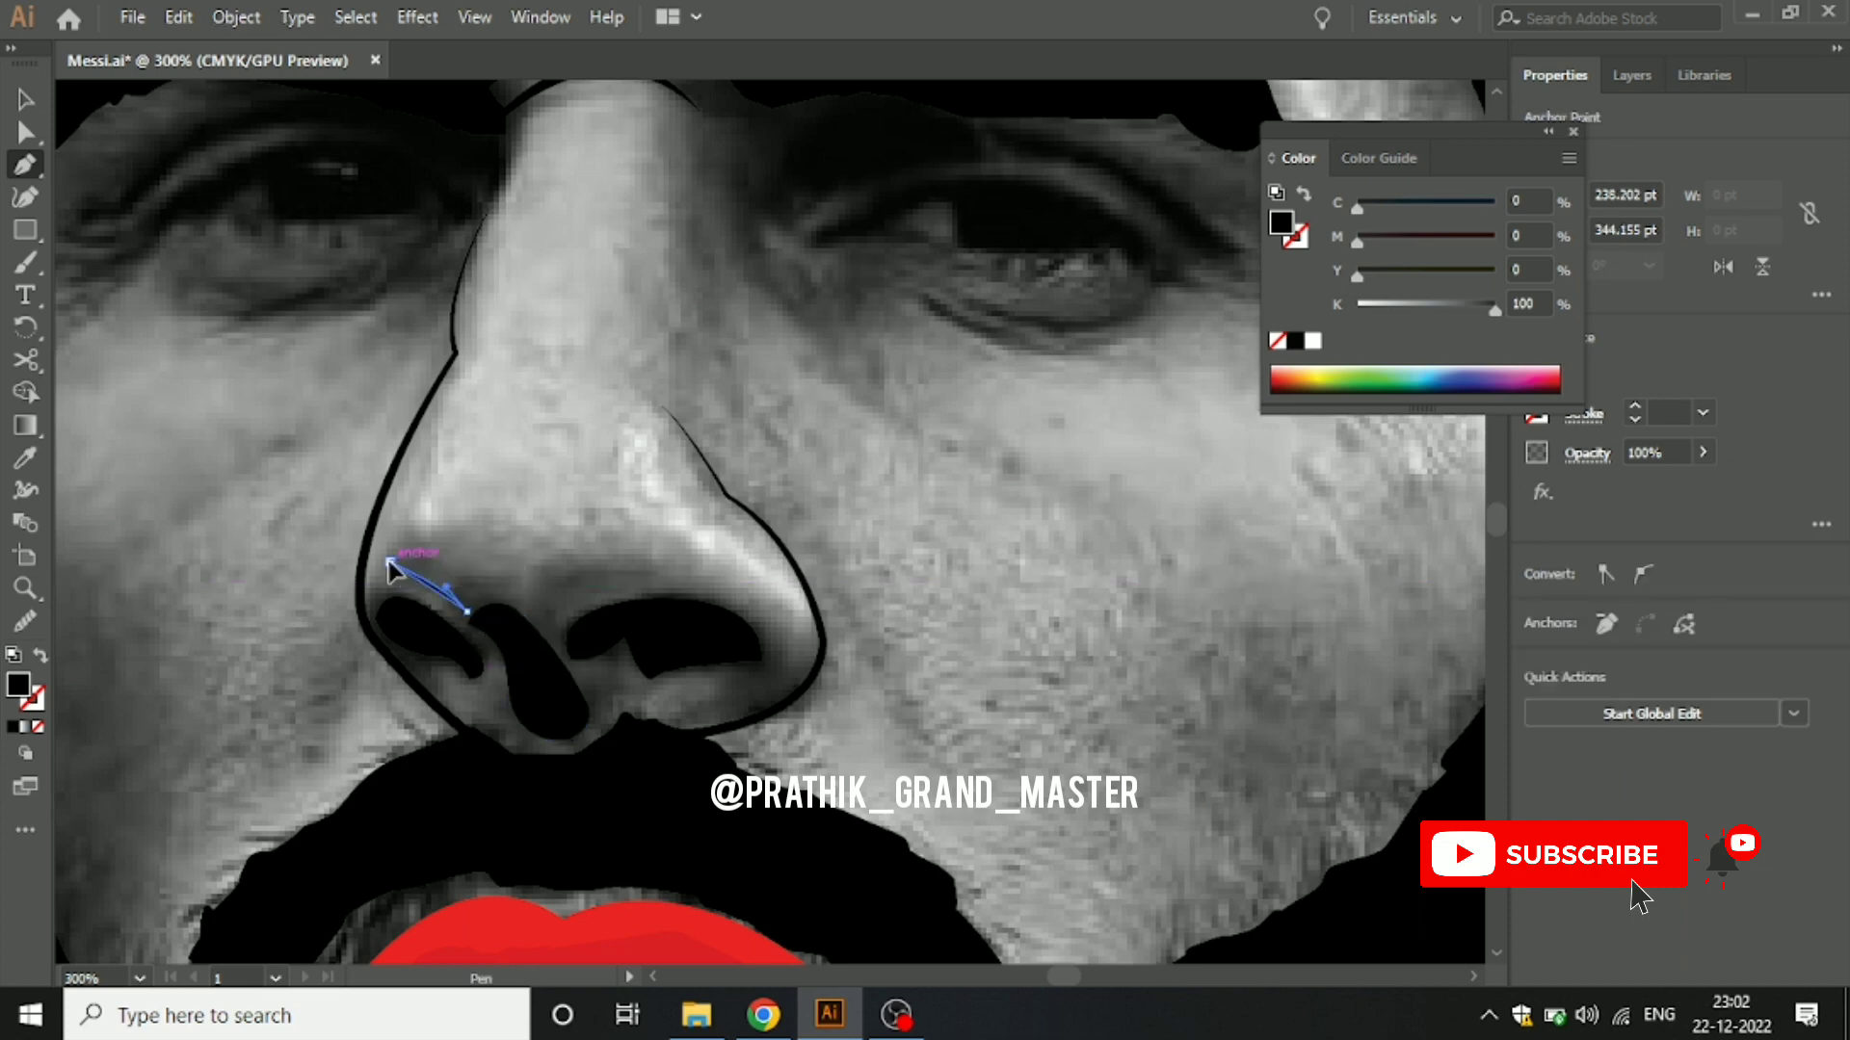
left_click_drag(390, 564, 342, 643)
key("v")
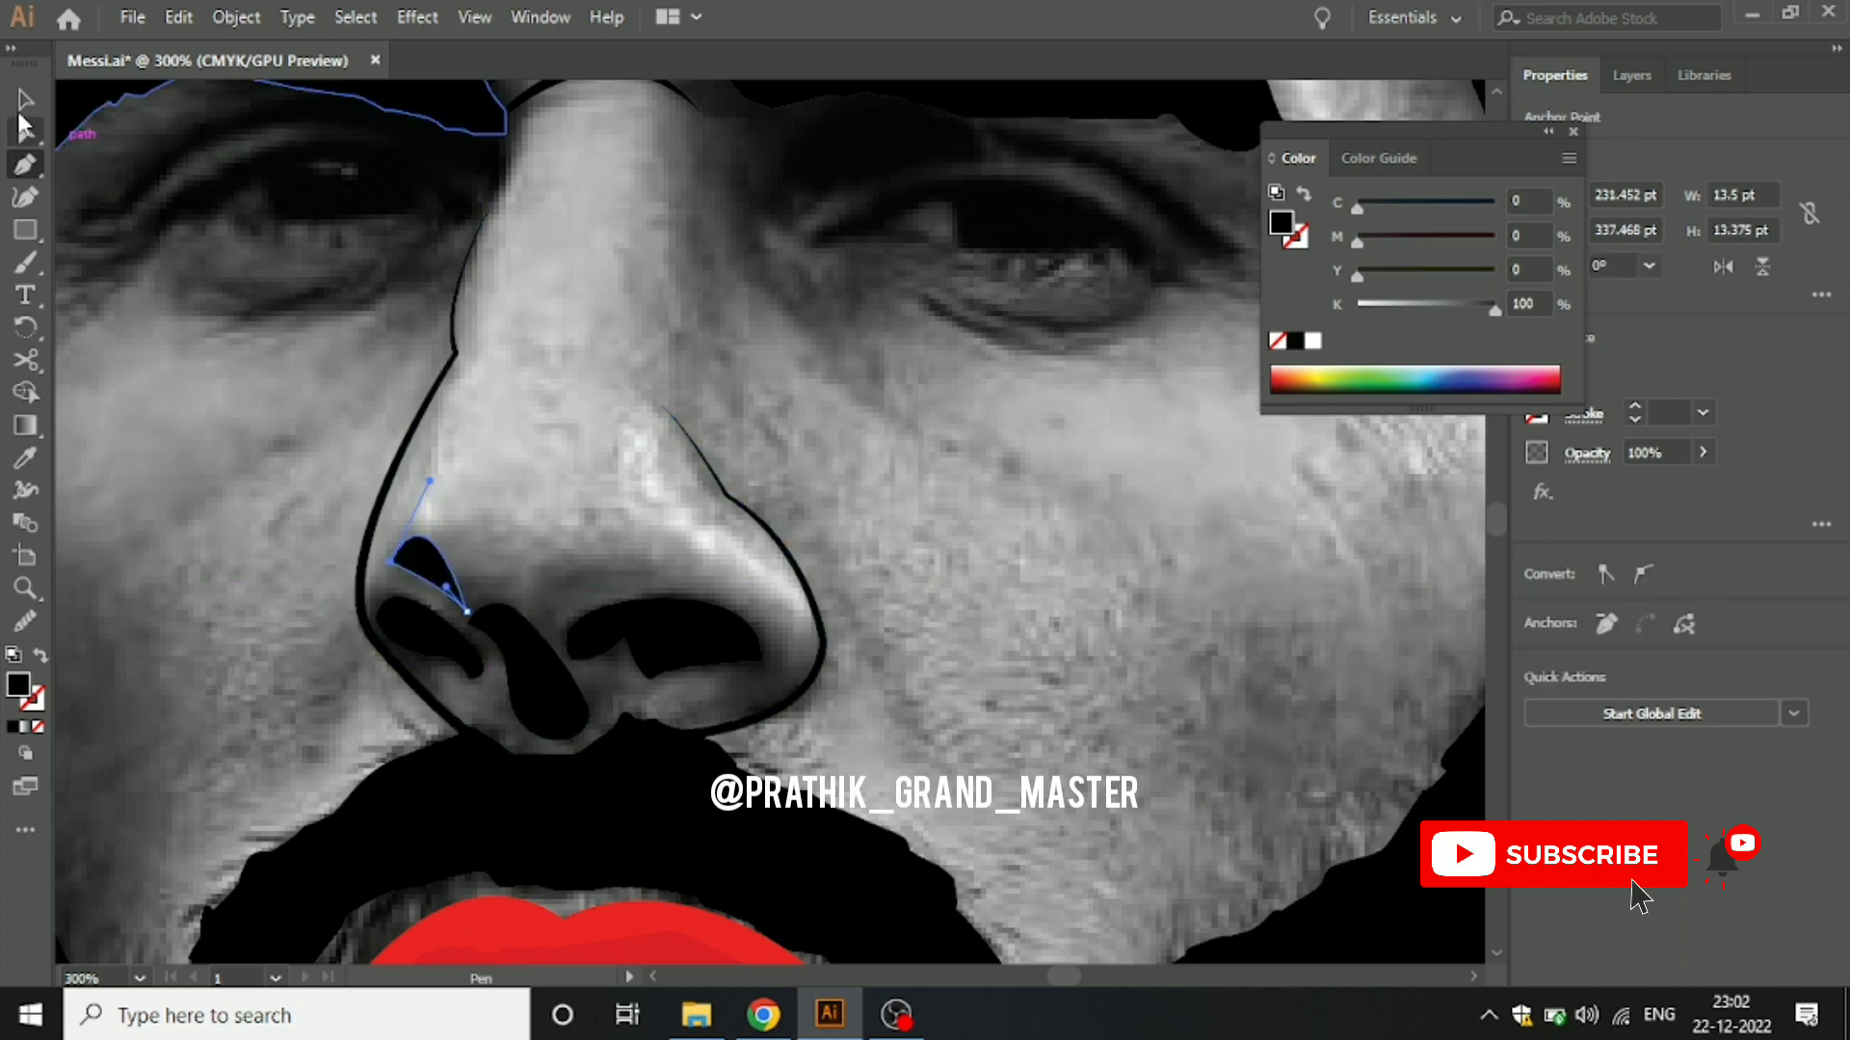
left_click(232, 511)
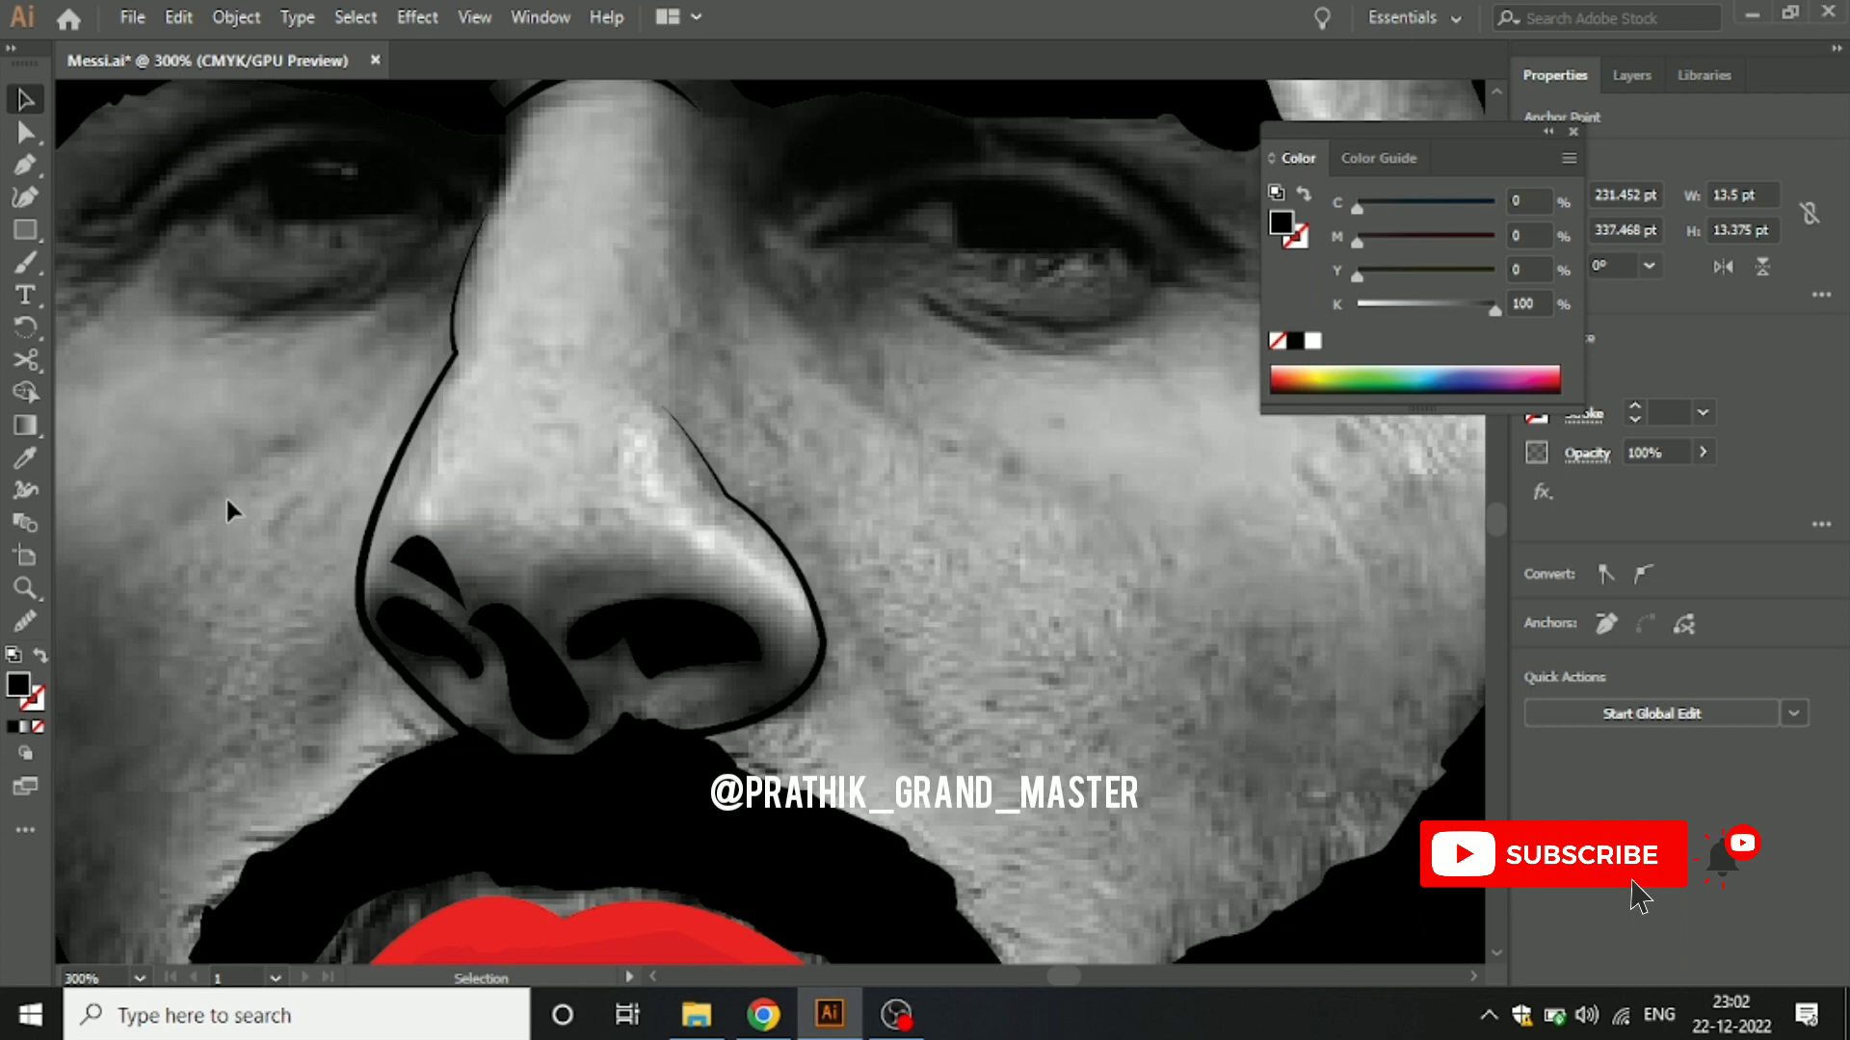
Step: Draw another curved closed black shape above the right nostril
left_click(25, 166)
left_click(552, 618)
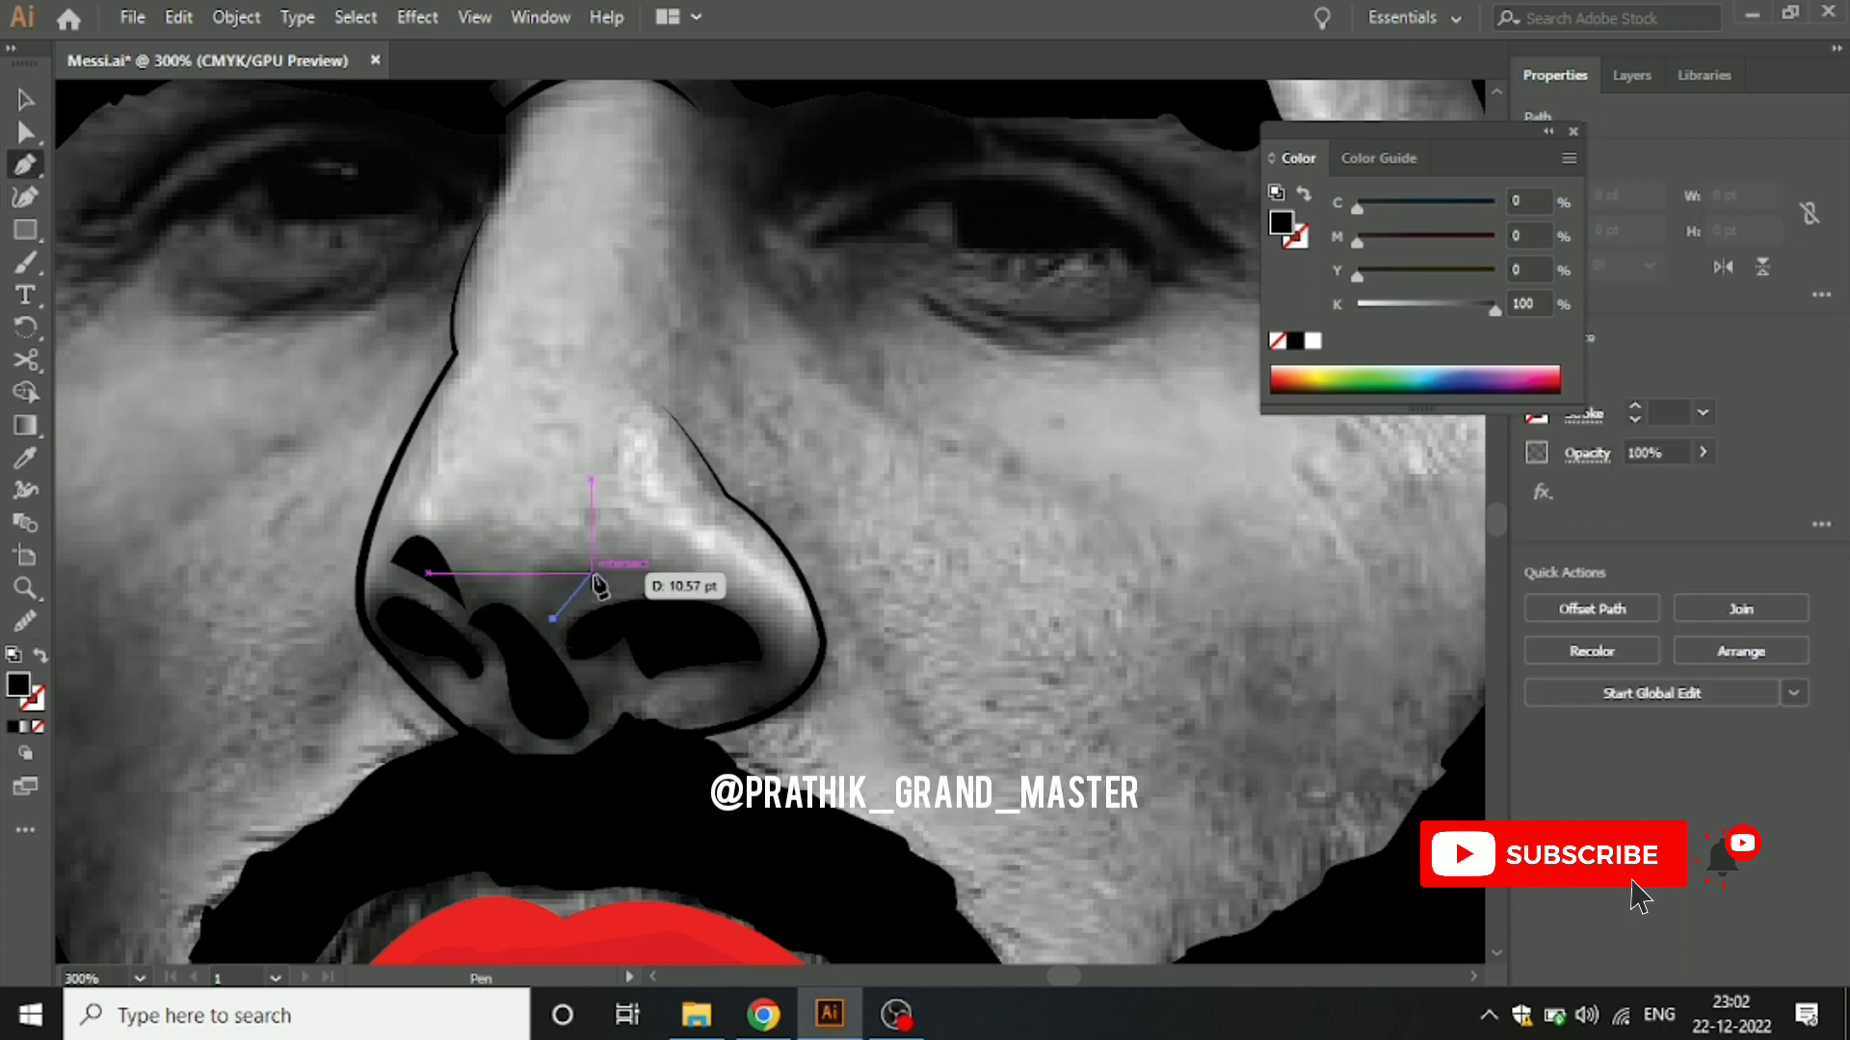
left_click(631, 582)
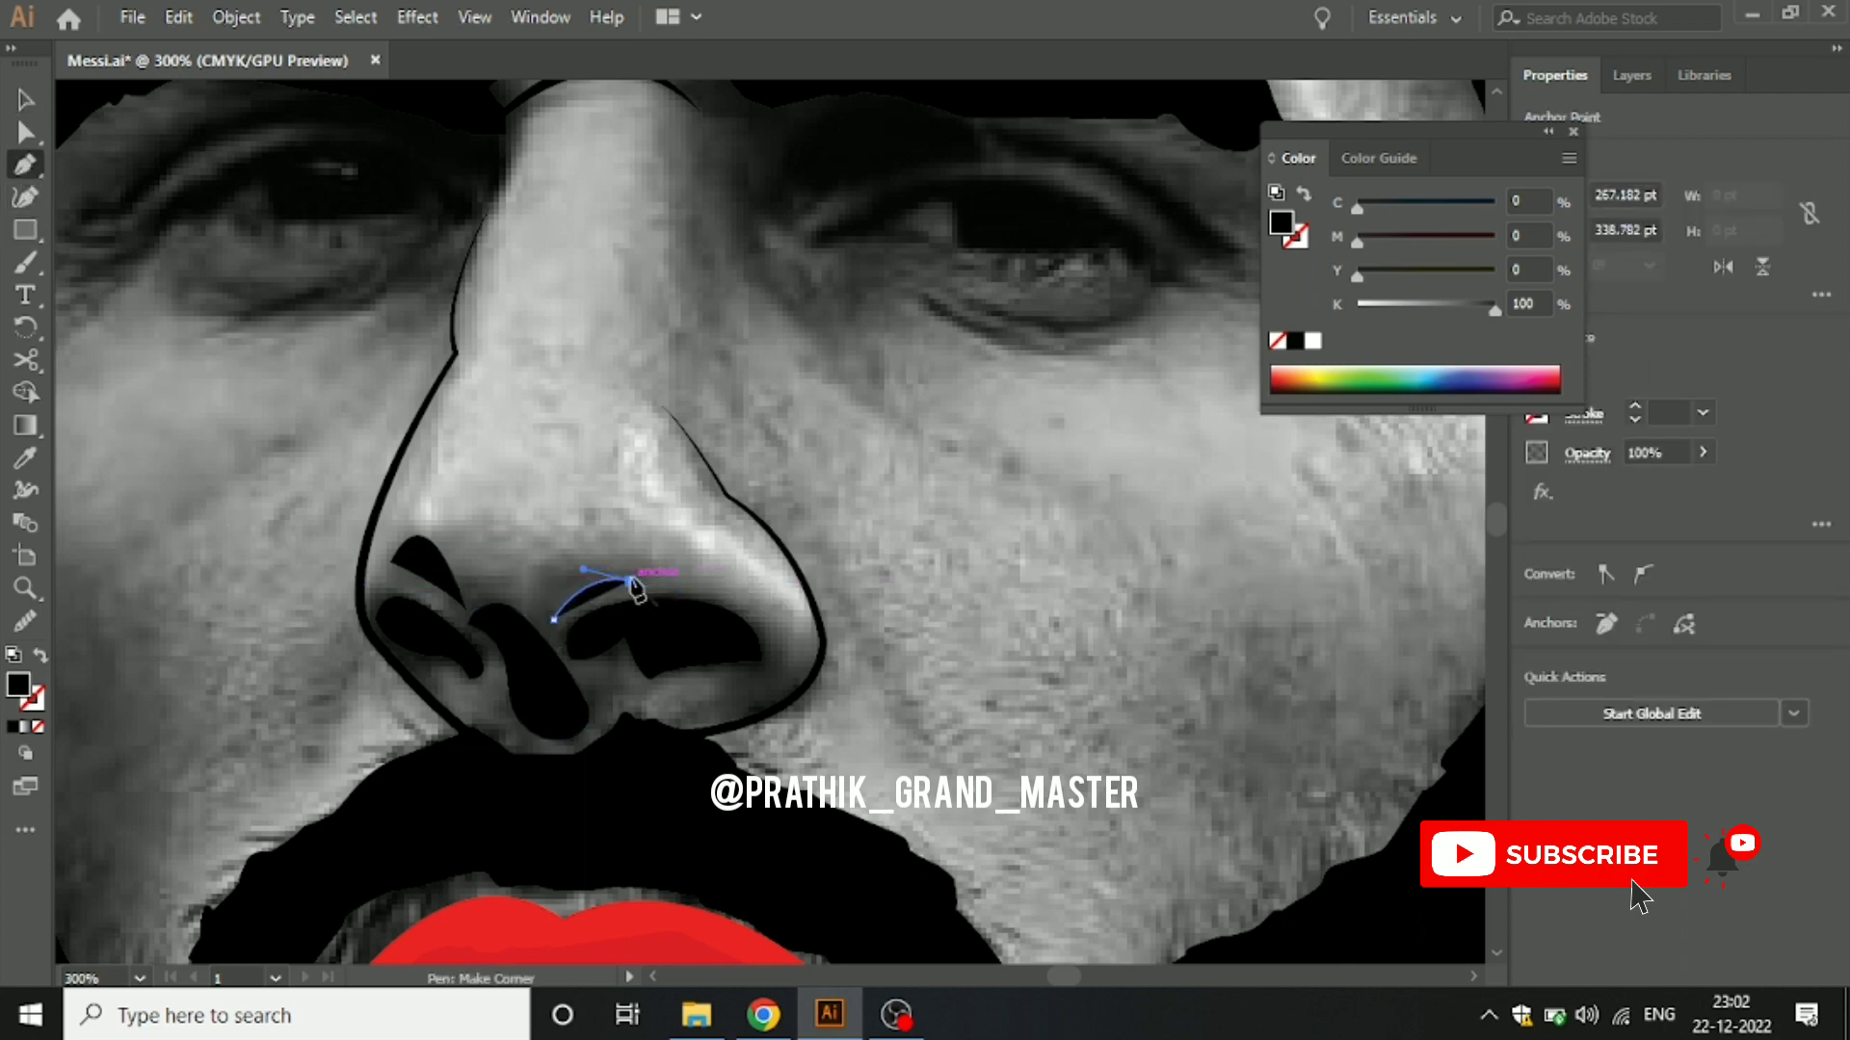
left_click_drag(547, 554, 598, 542)
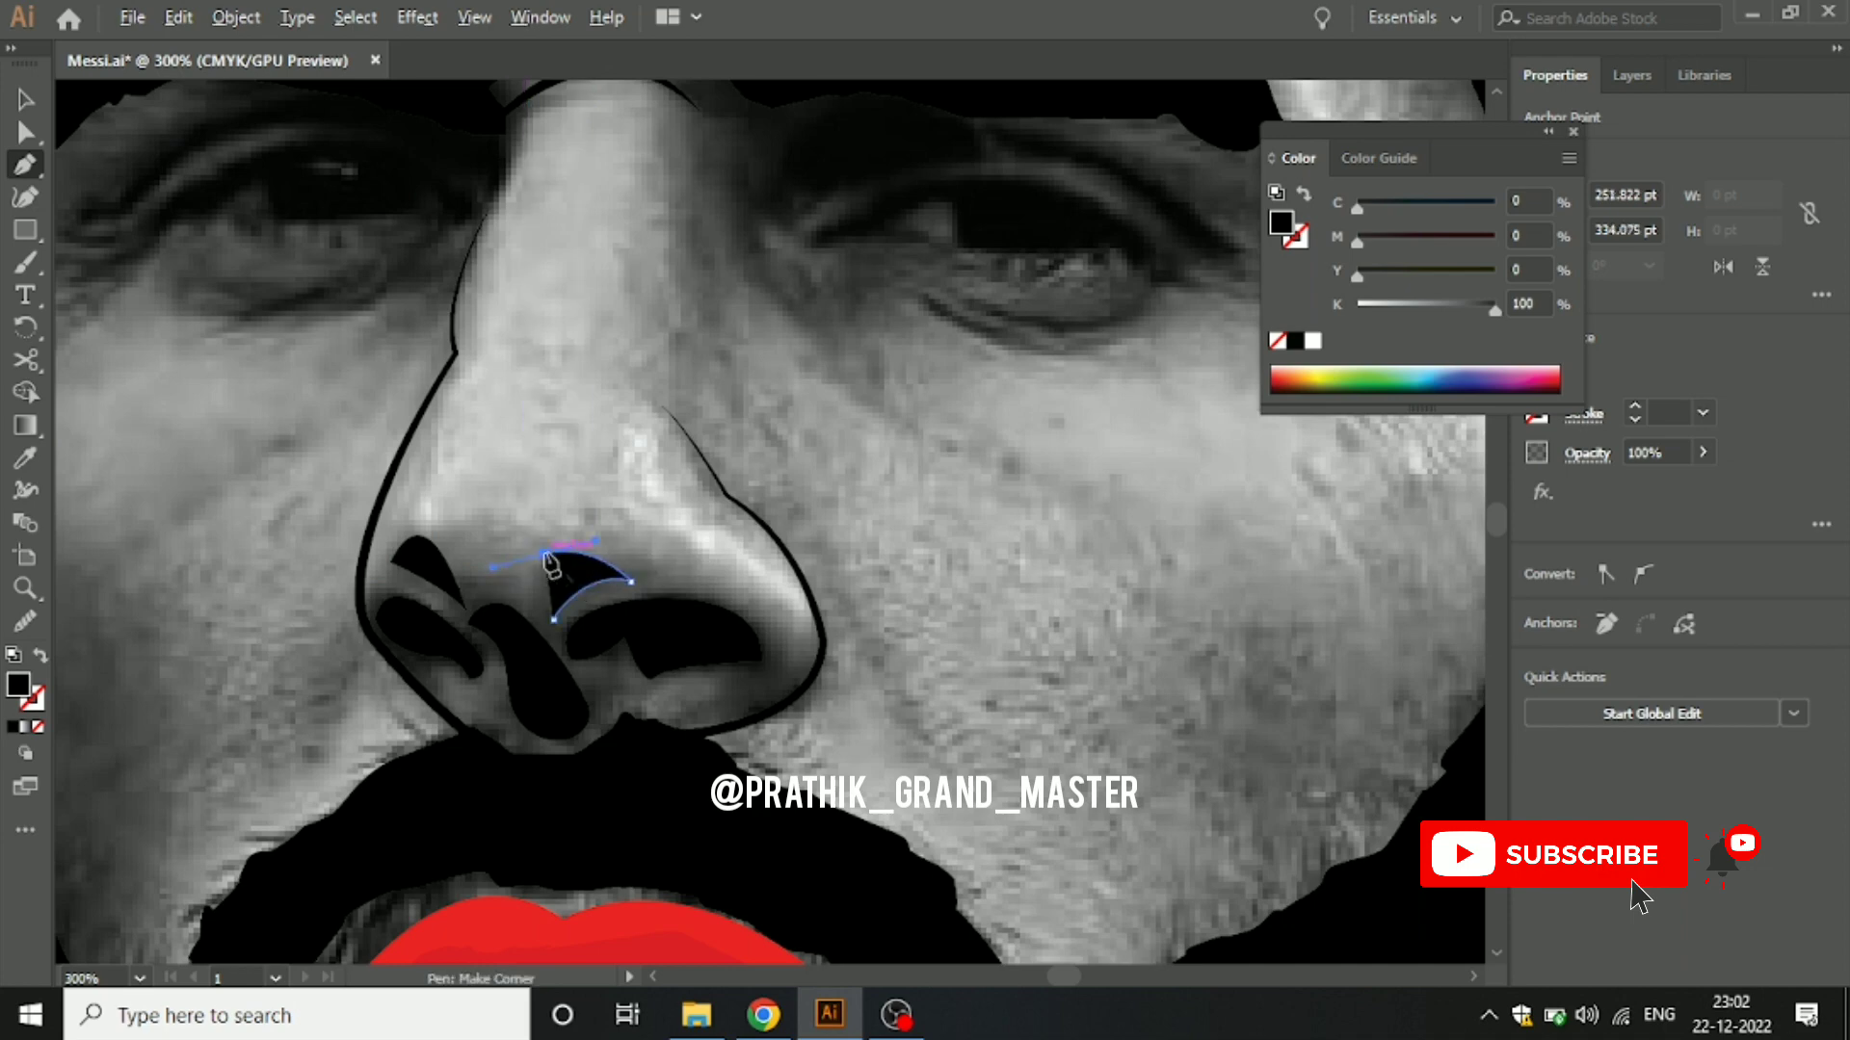
left_click_drag(552, 619, 583, 631)
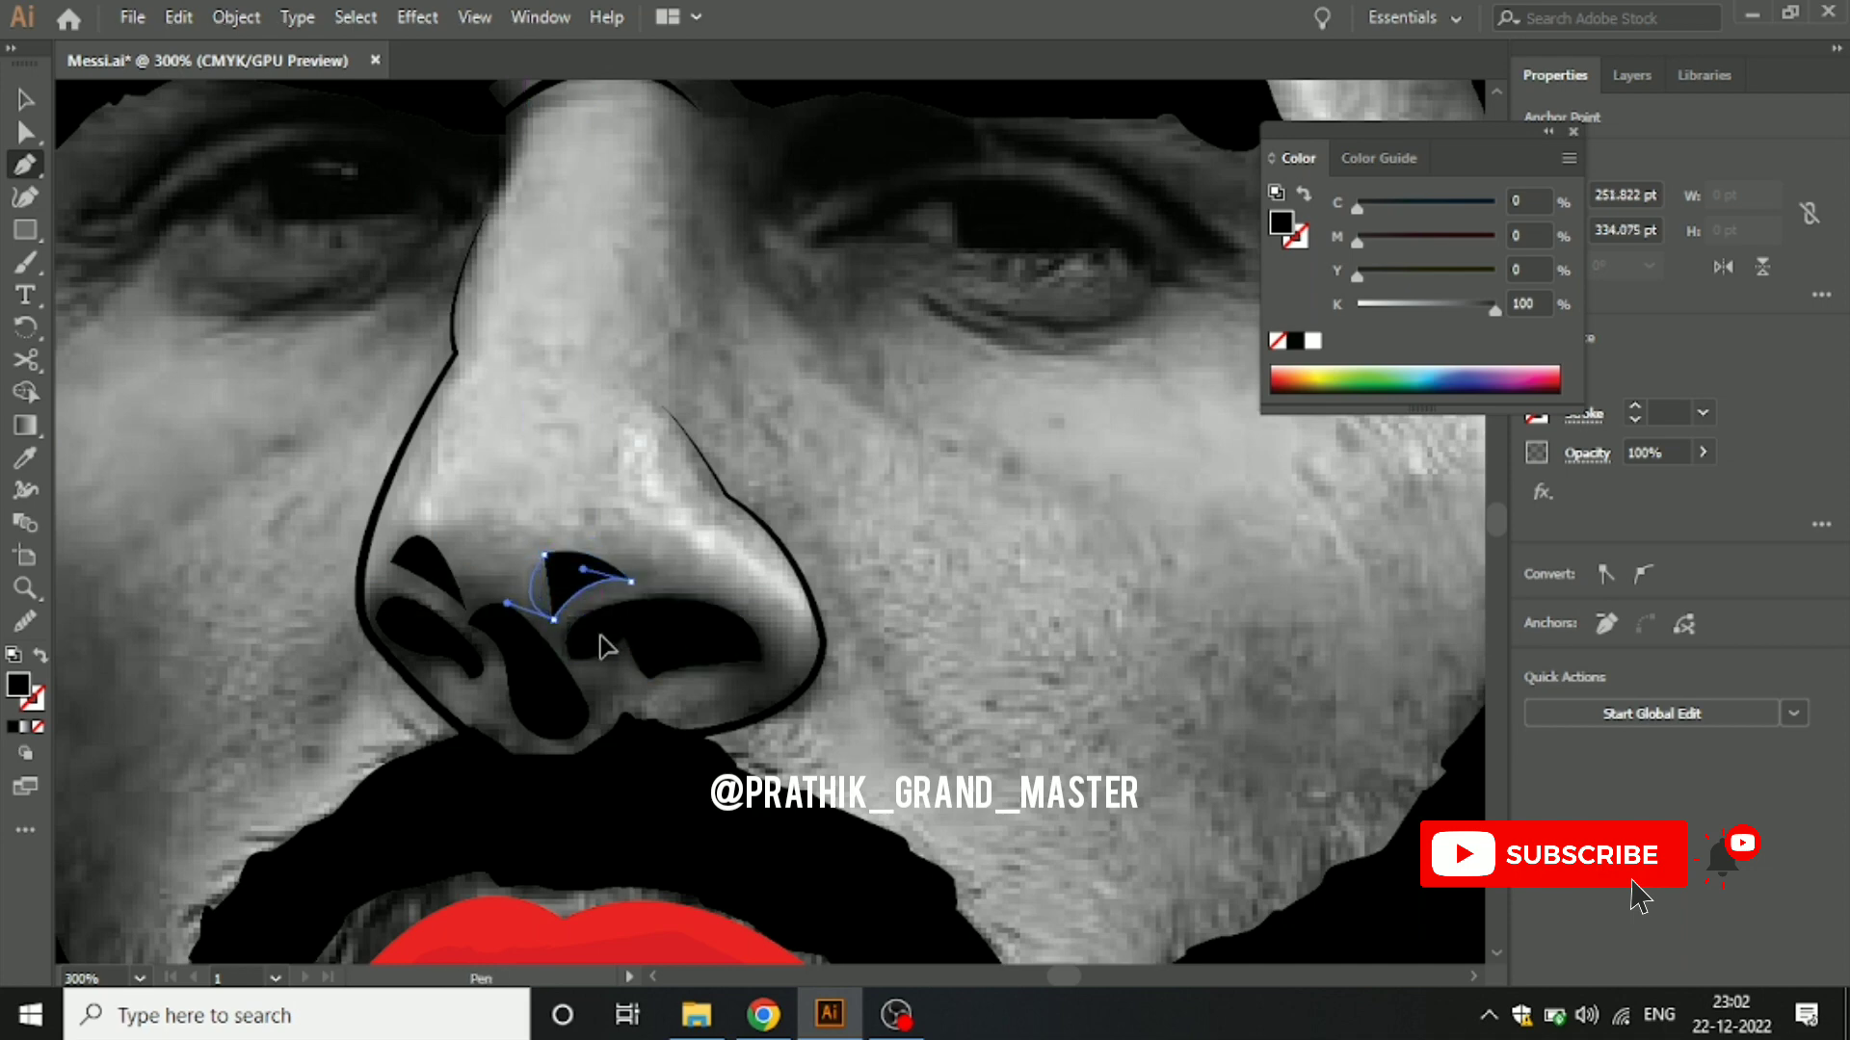
left_click(26, 99)
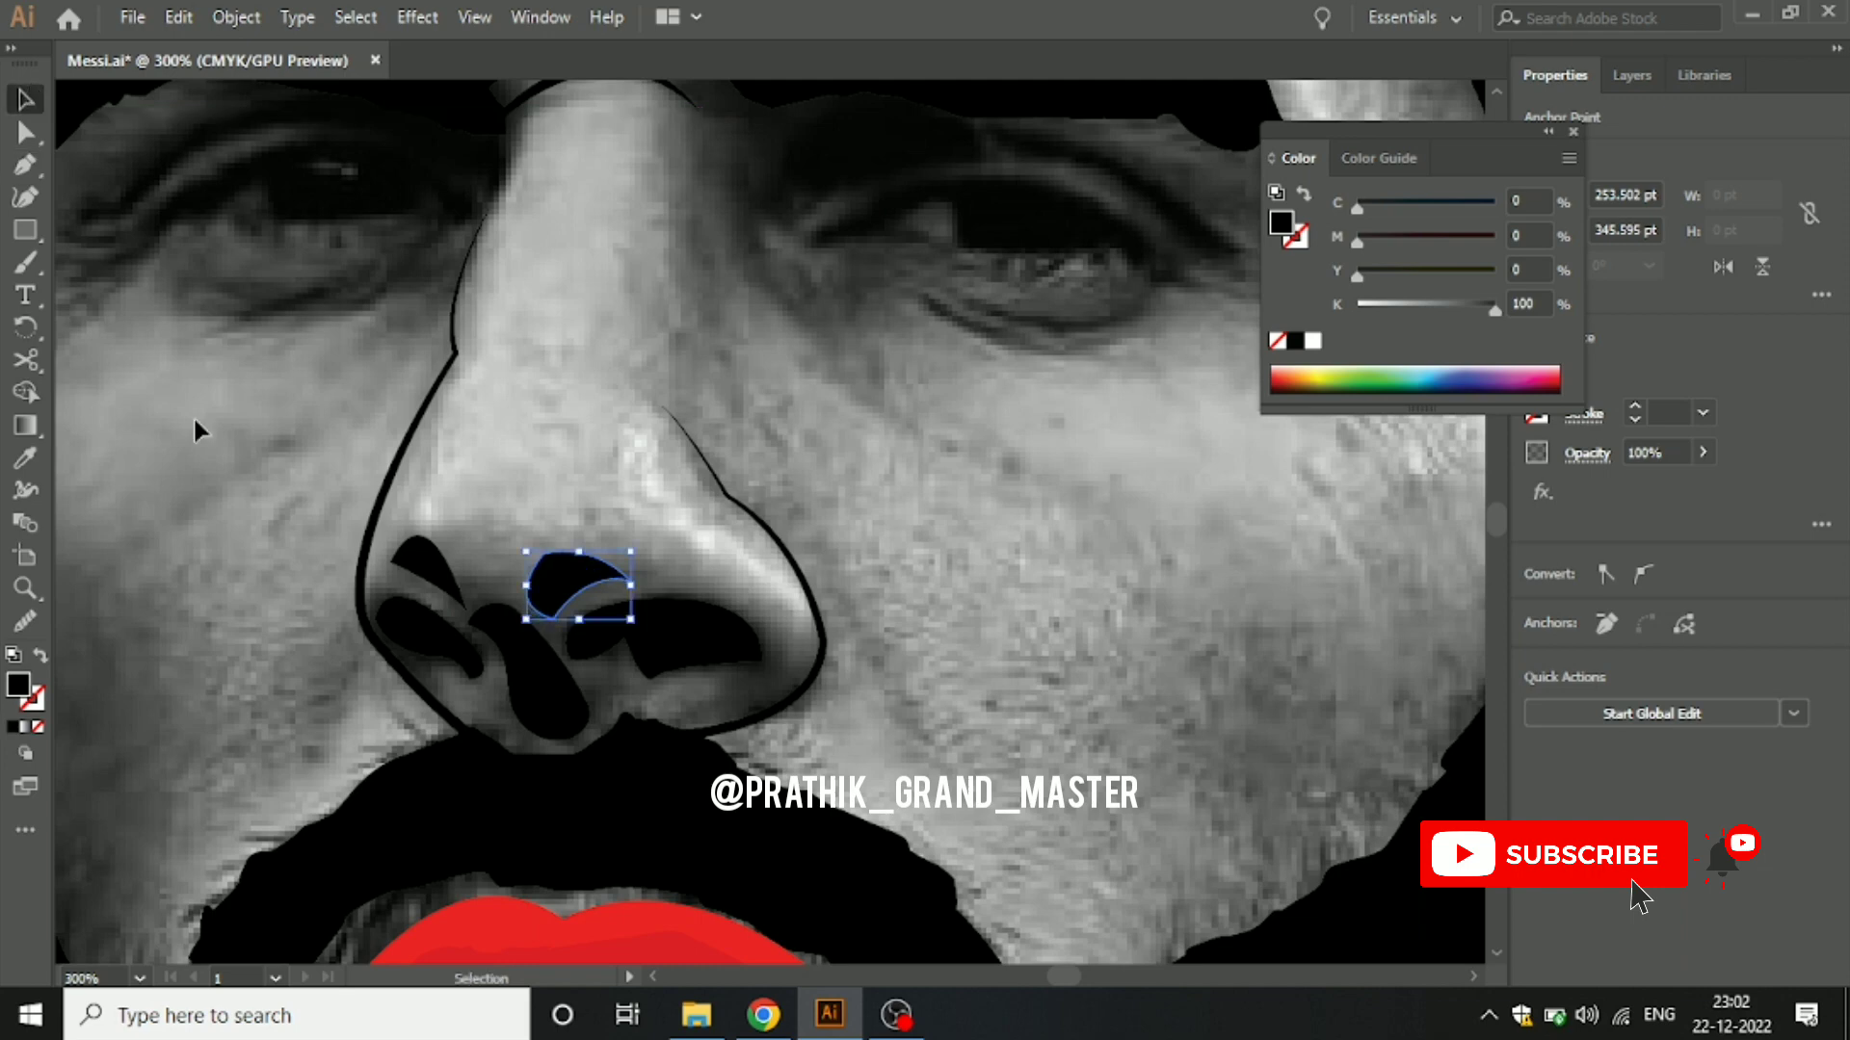
left_click(238, 521)
Step: Smooth the upper curve of the new nostril shape, then zoom out to the whole face
scroll(235, 505, "down", 3)
left_click(405, 544)
scroll(405, 544, "up", 3)
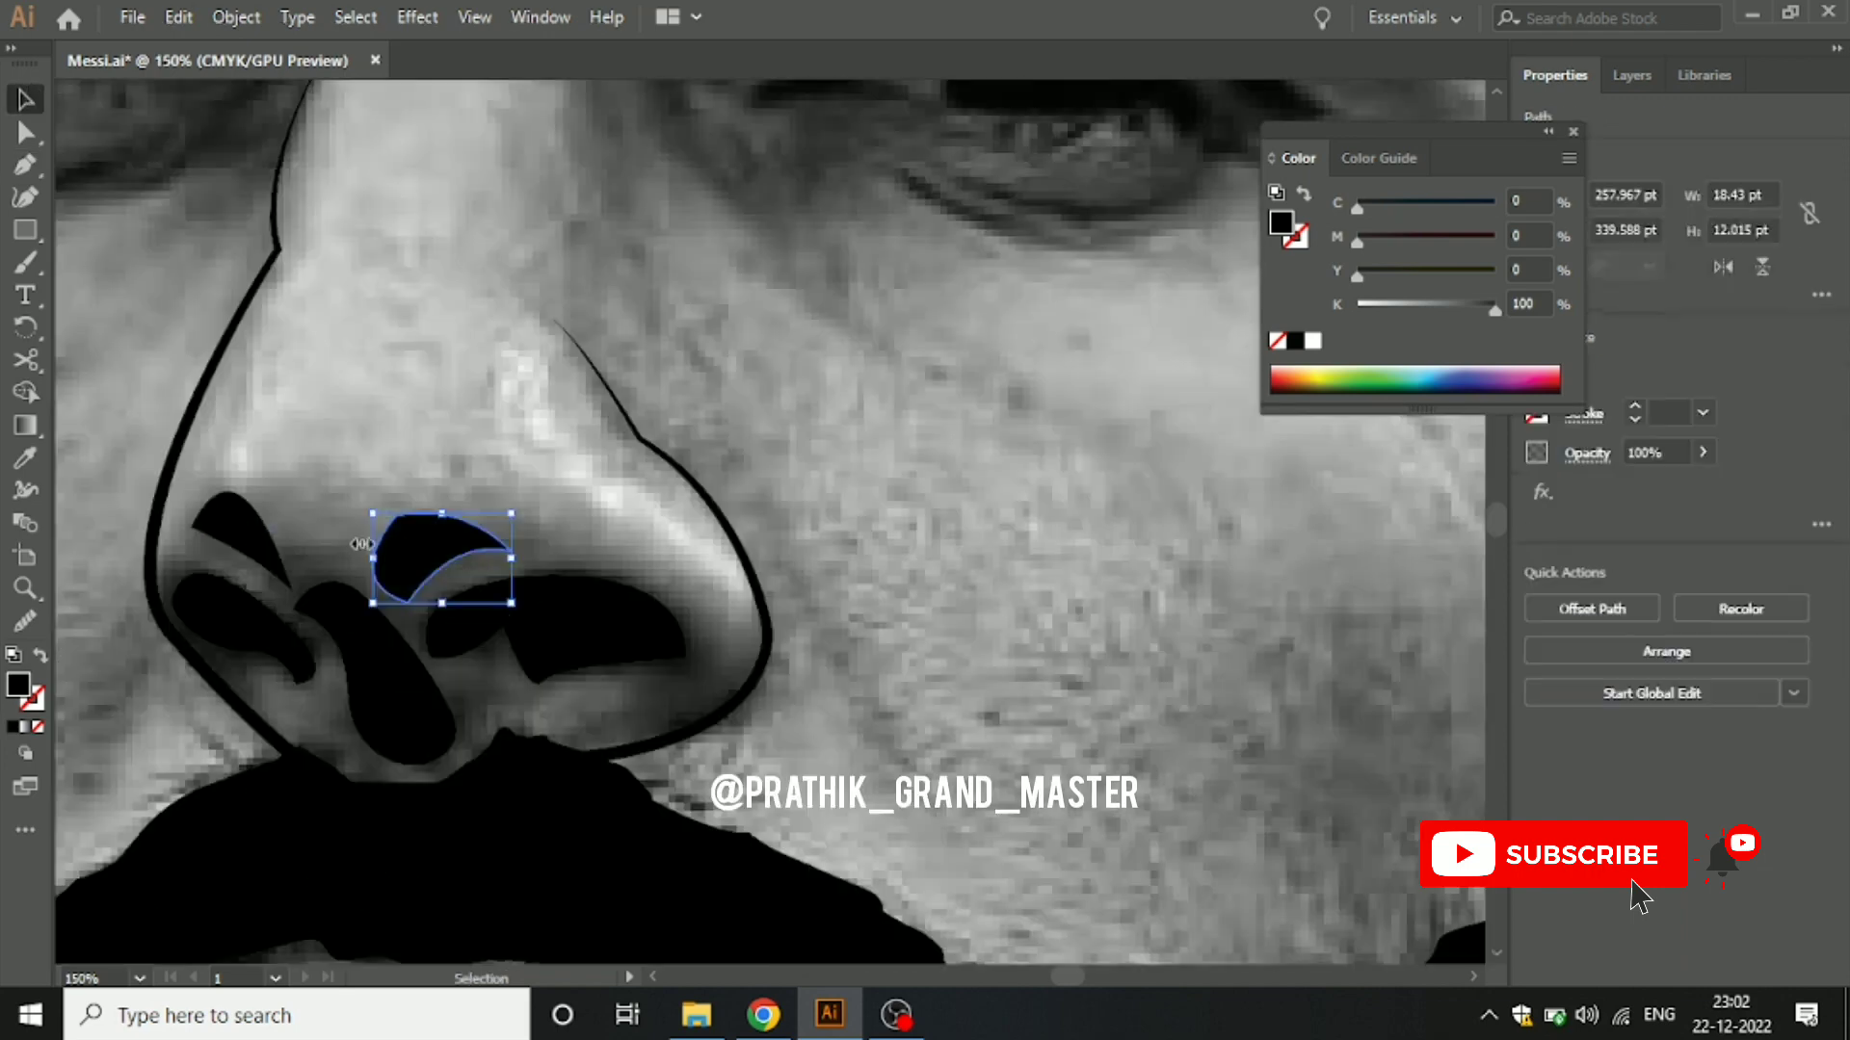
left_click(26, 621)
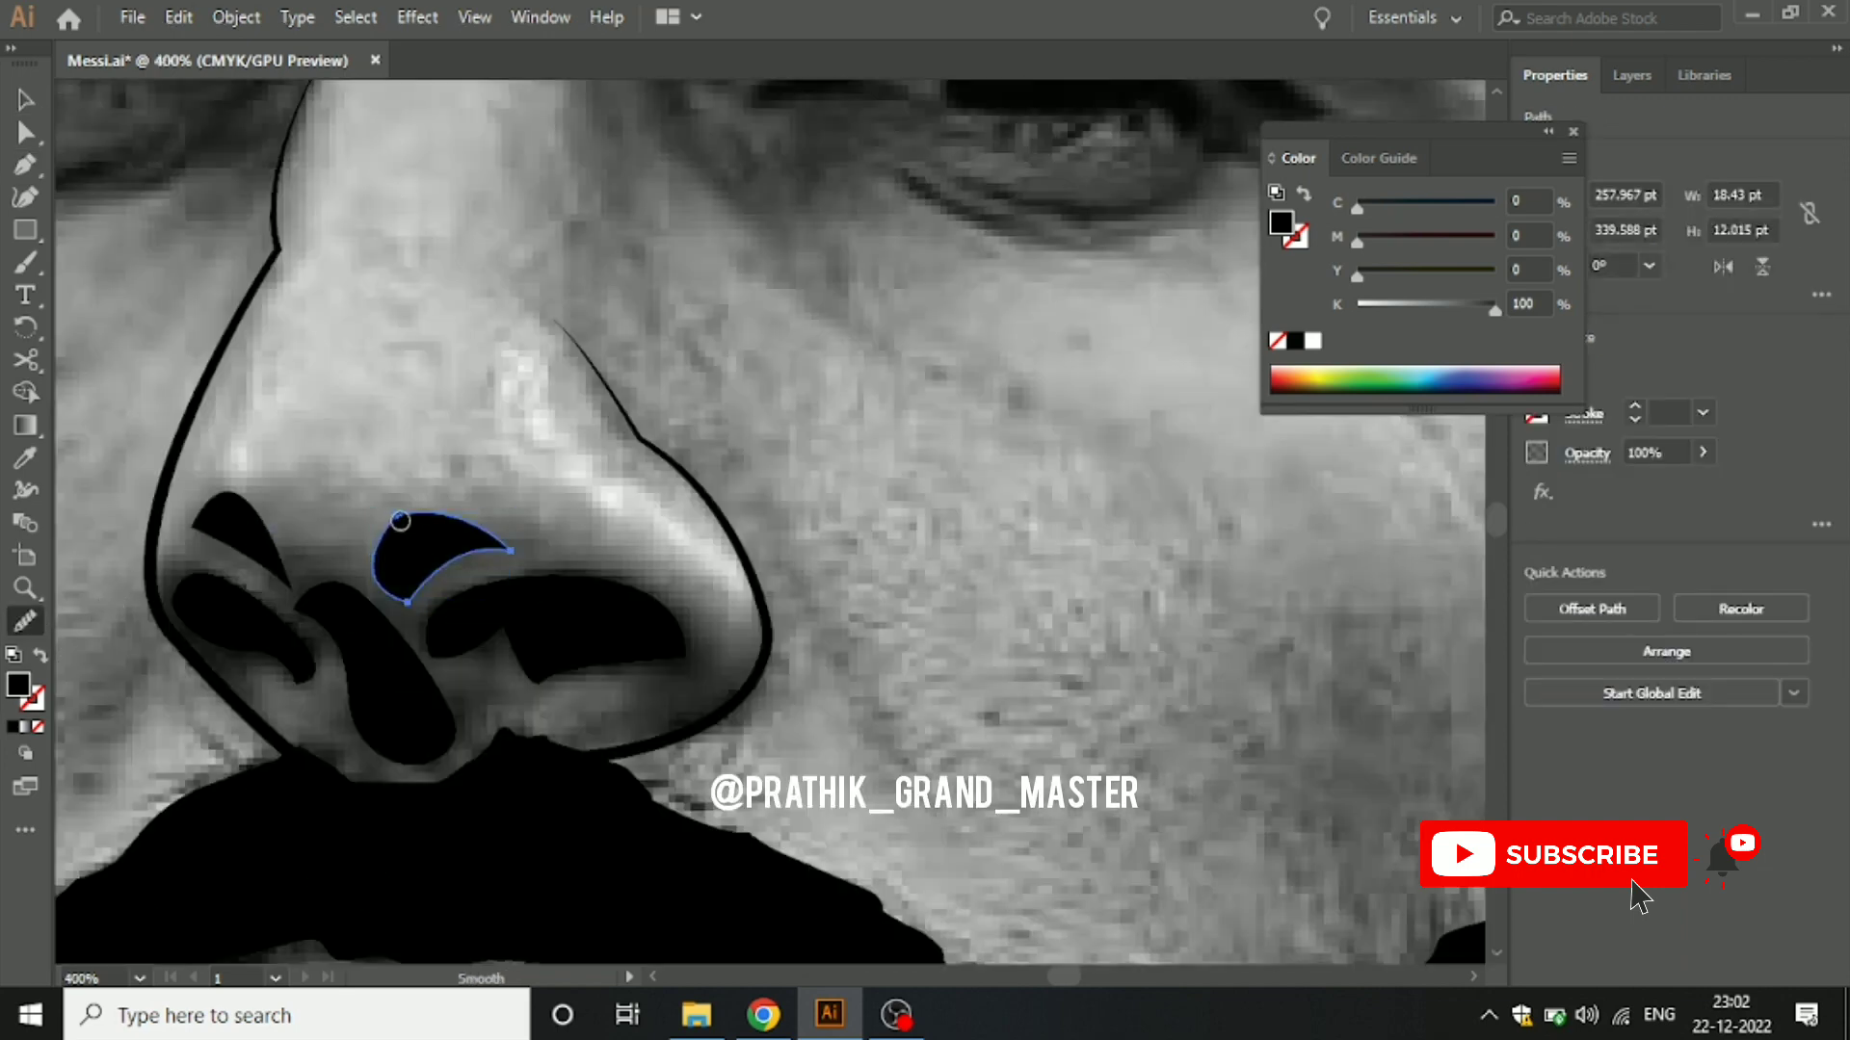
left_click_drag(400, 521, 508, 548)
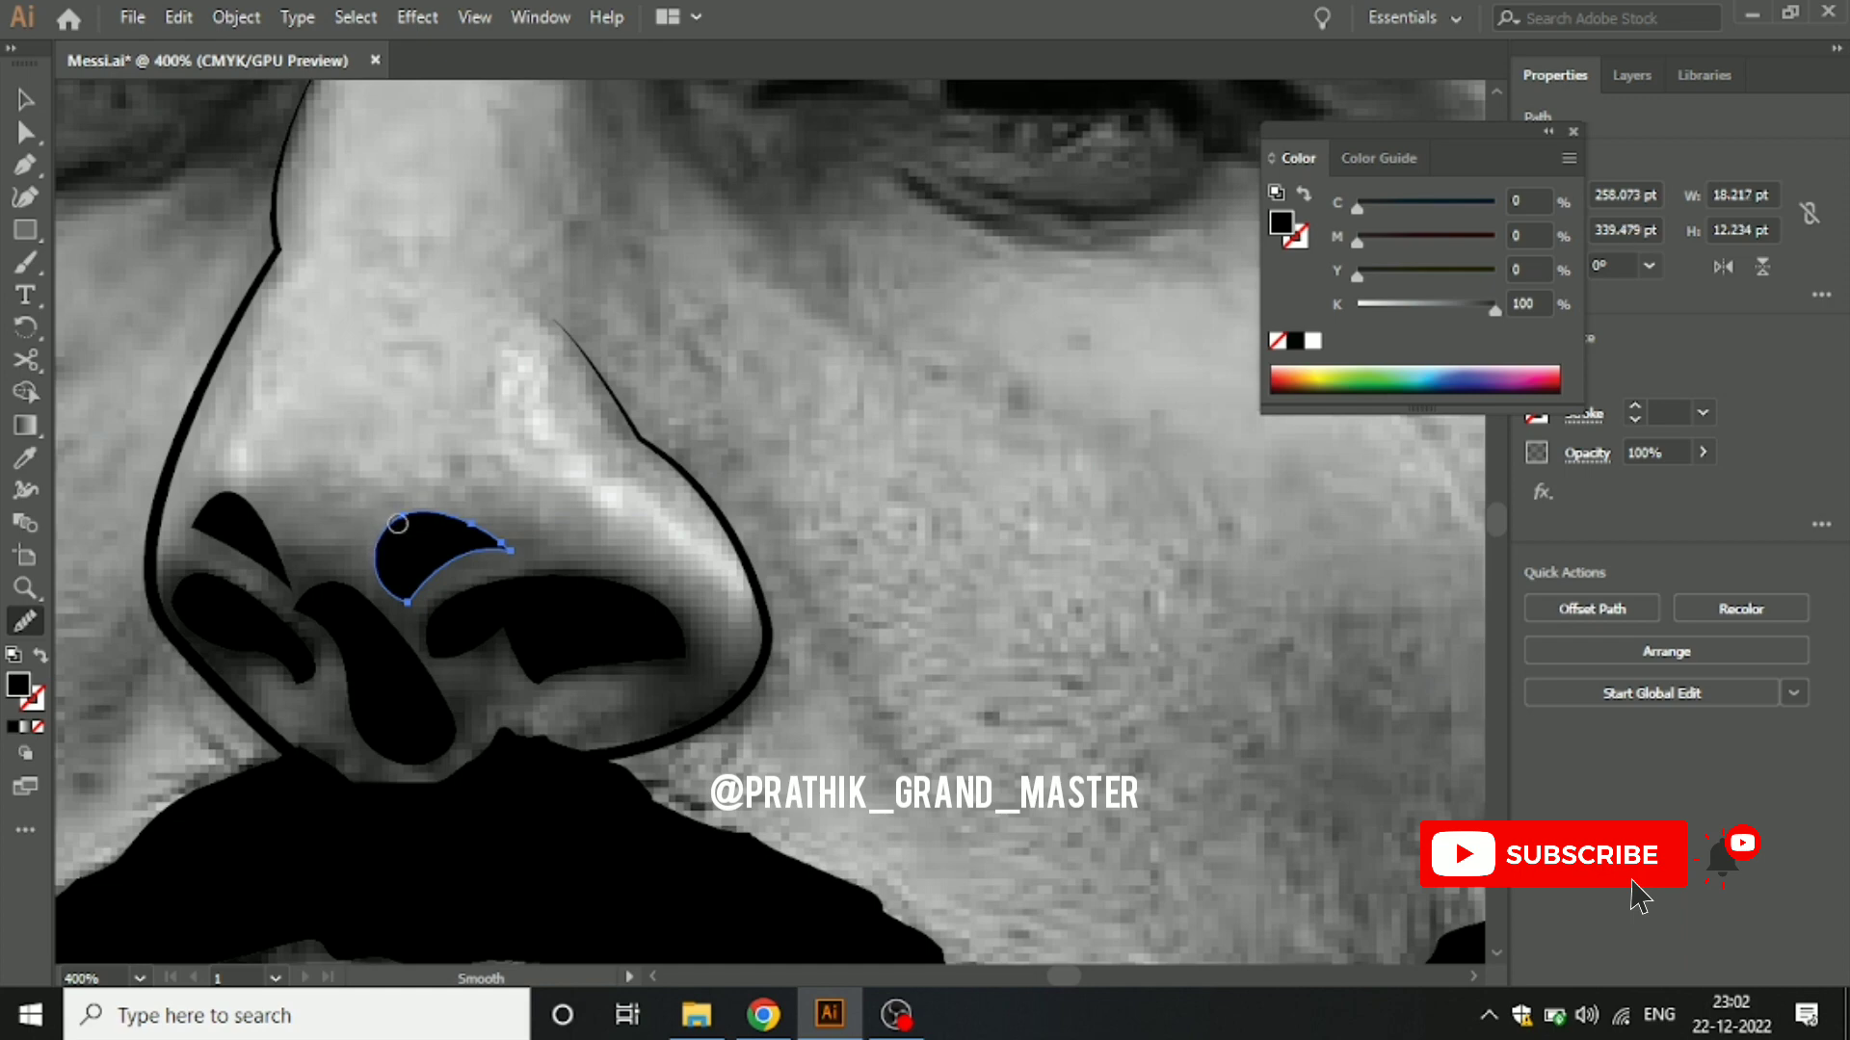
left_click_drag(398, 523, 508, 548)
left_click(26, 99)
left_click(836, 494)
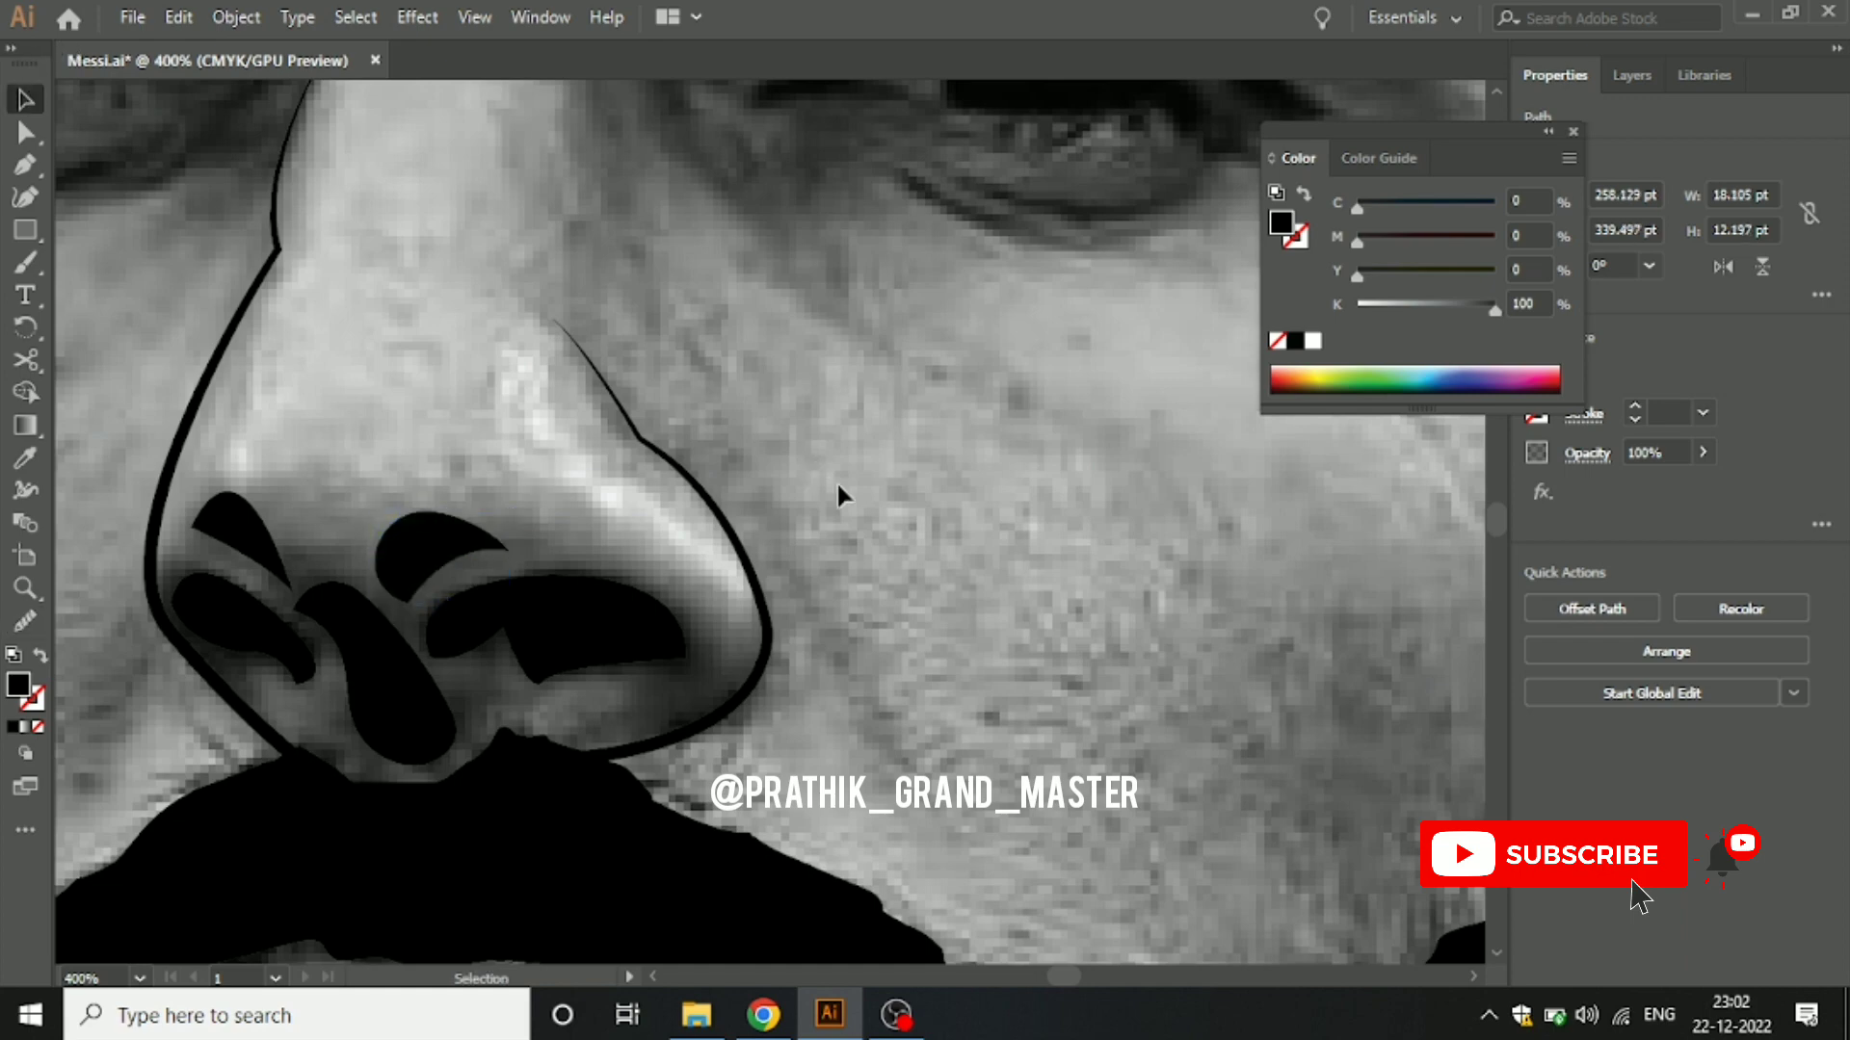
key("ctrl+minus")
key("ctrl+minus")
key("ctrl+minus")
scroll(742, 525, "up", 1)
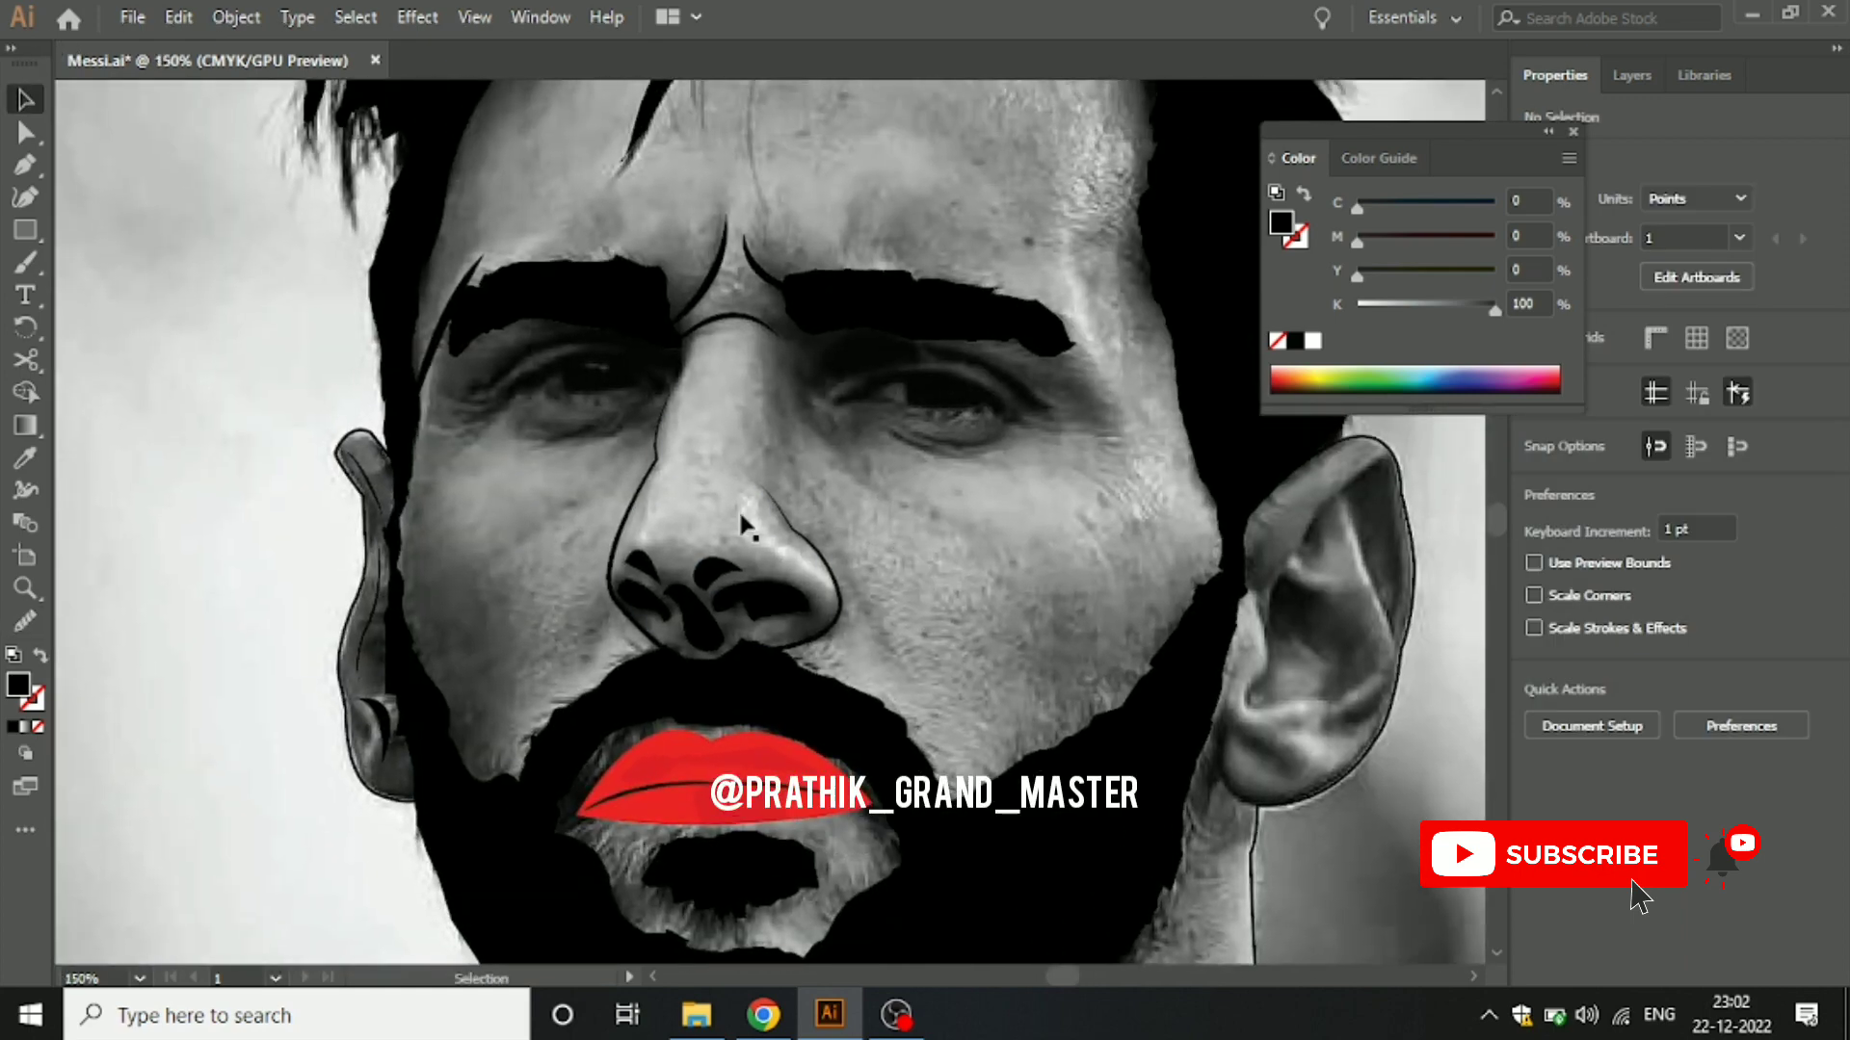
left_click(39, 159)
Step: Zoom in on the eye right of the nose and set the fill to None
key("ctrl+plus")
key("ctrl+plus")
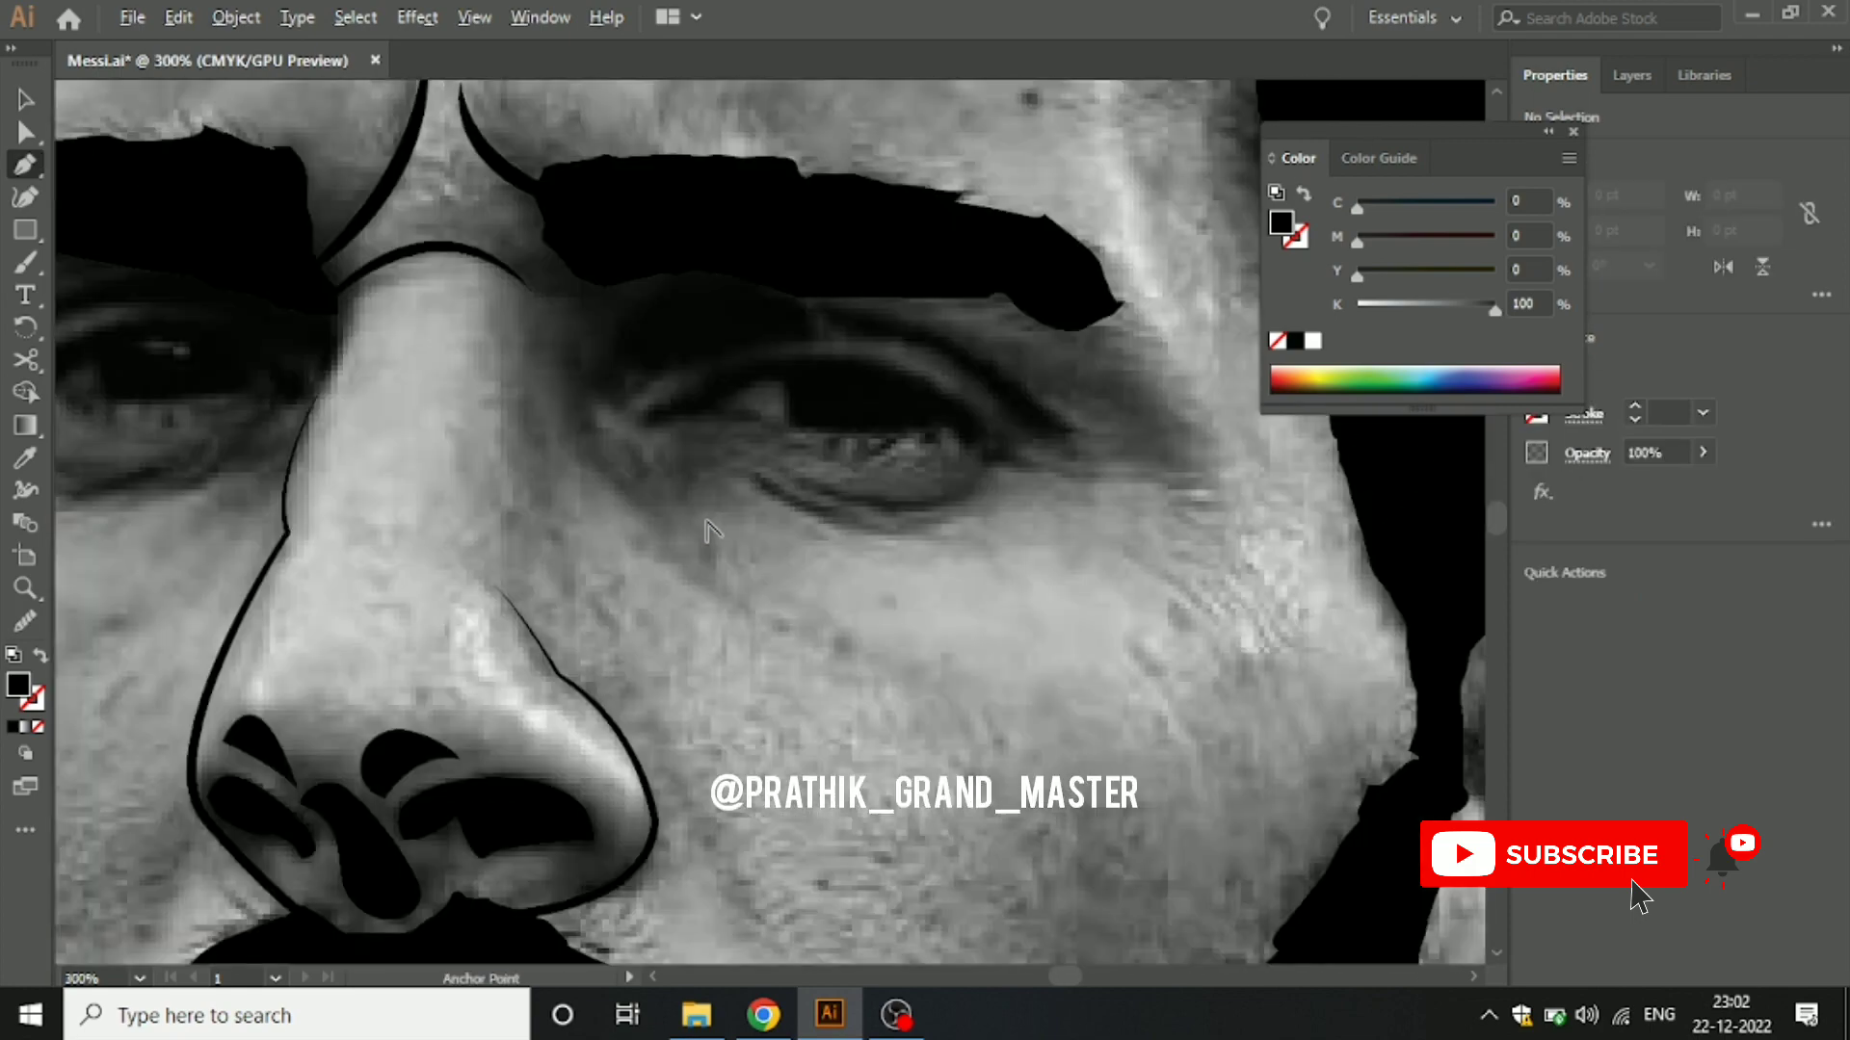
key("ctrl+plus")
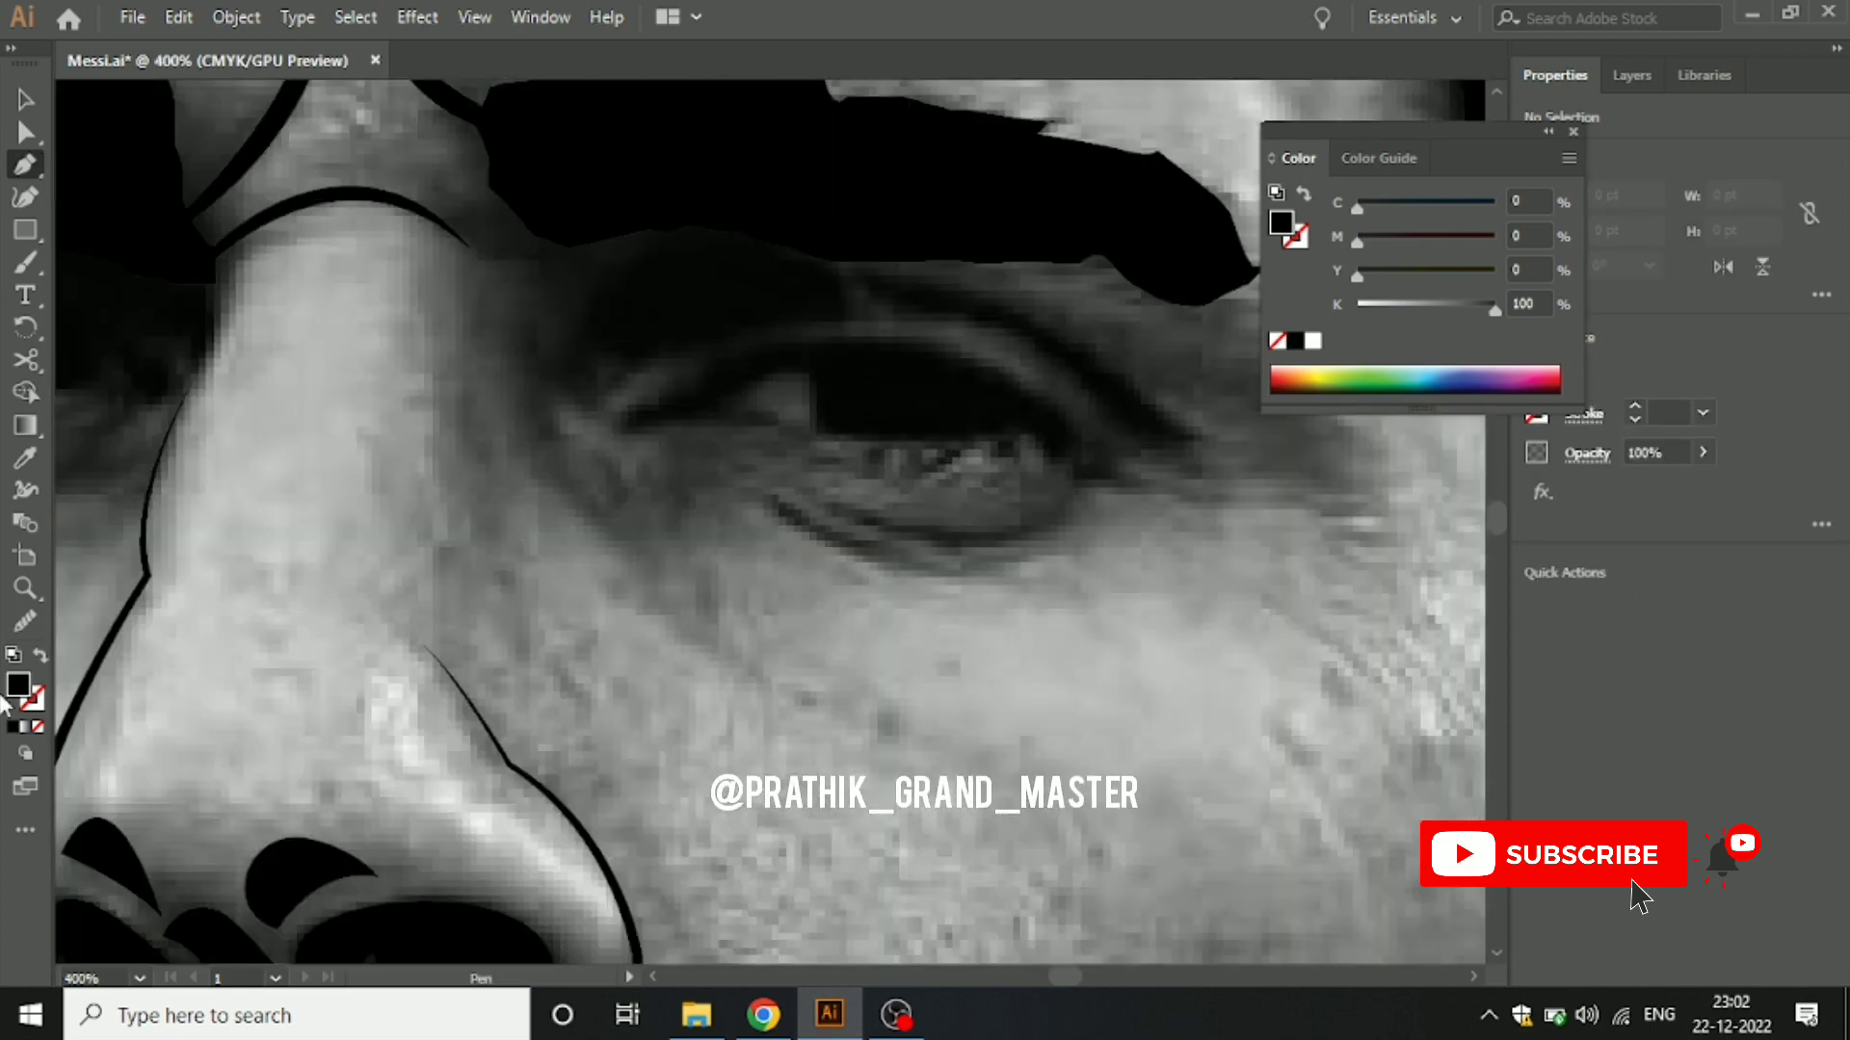
left_click(39, 727)
left_click_drag(631, 590, 643, 711)
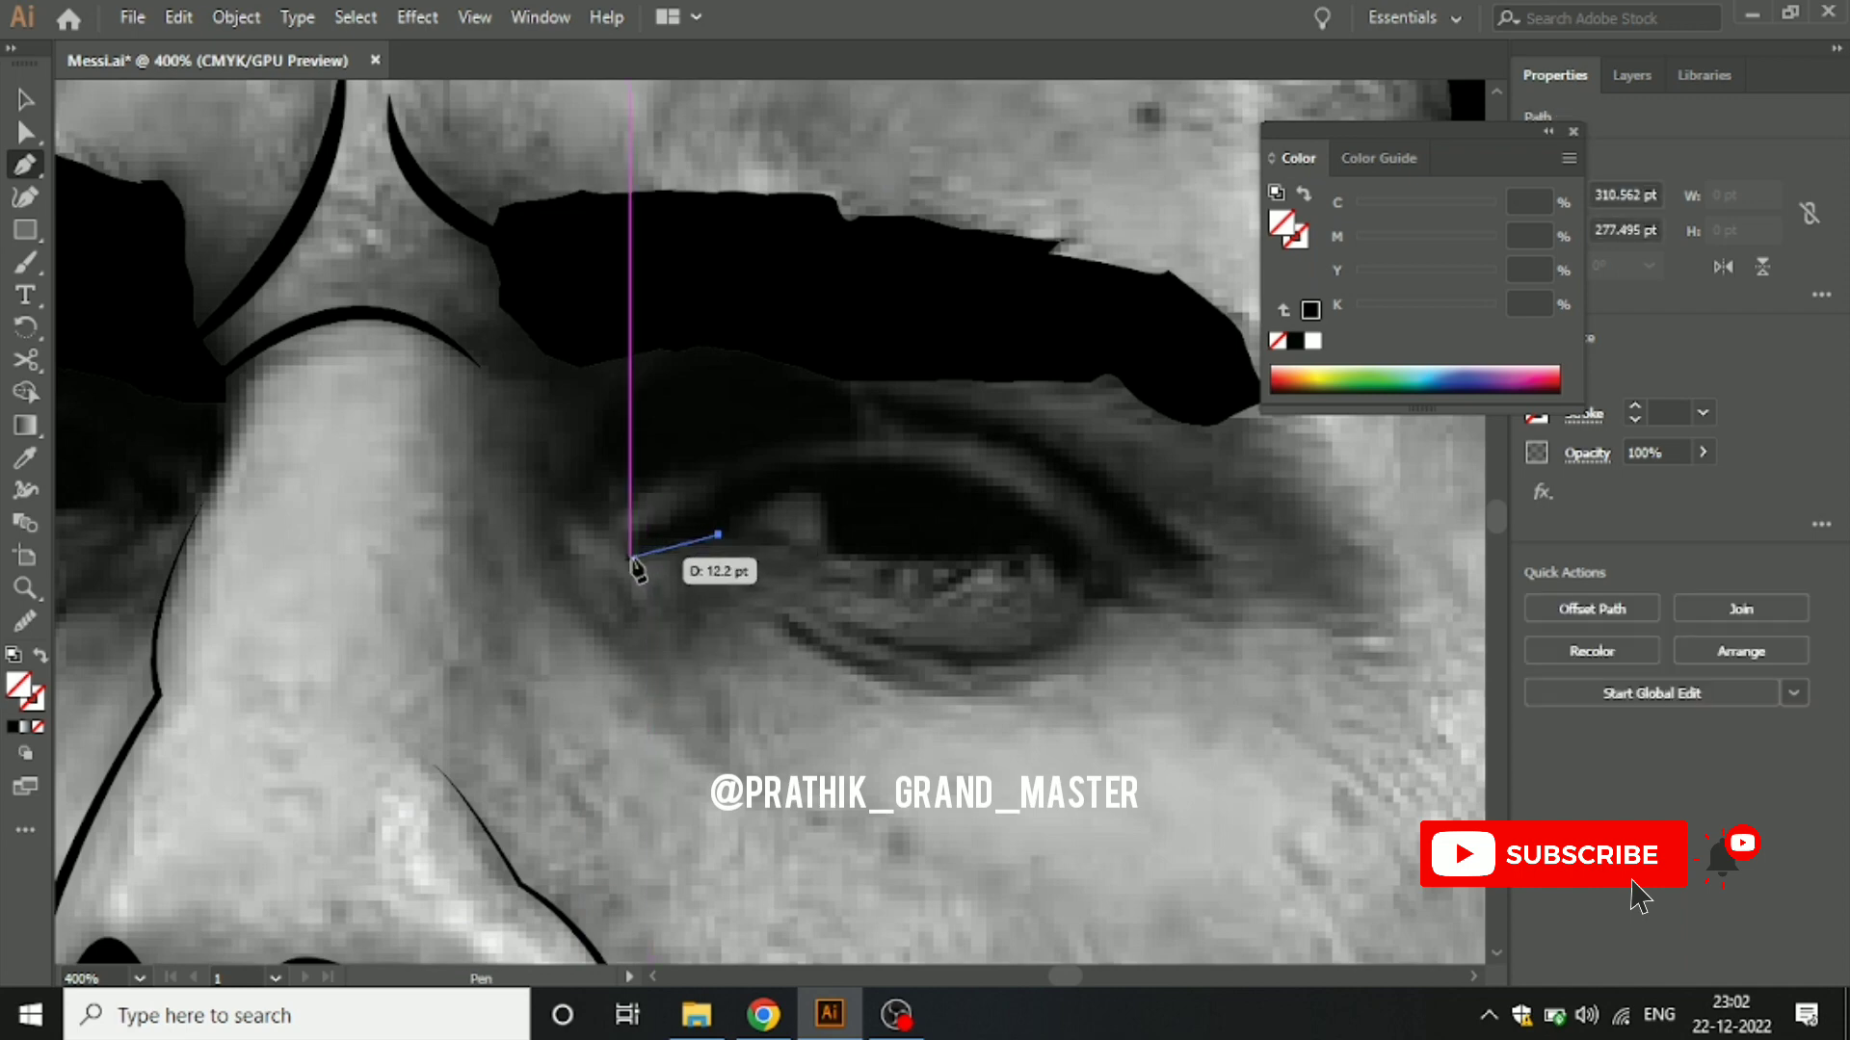
Step: Trace a closed almond eye outline with a curved upper lid and sharp outer corner
left_click(630, 557)
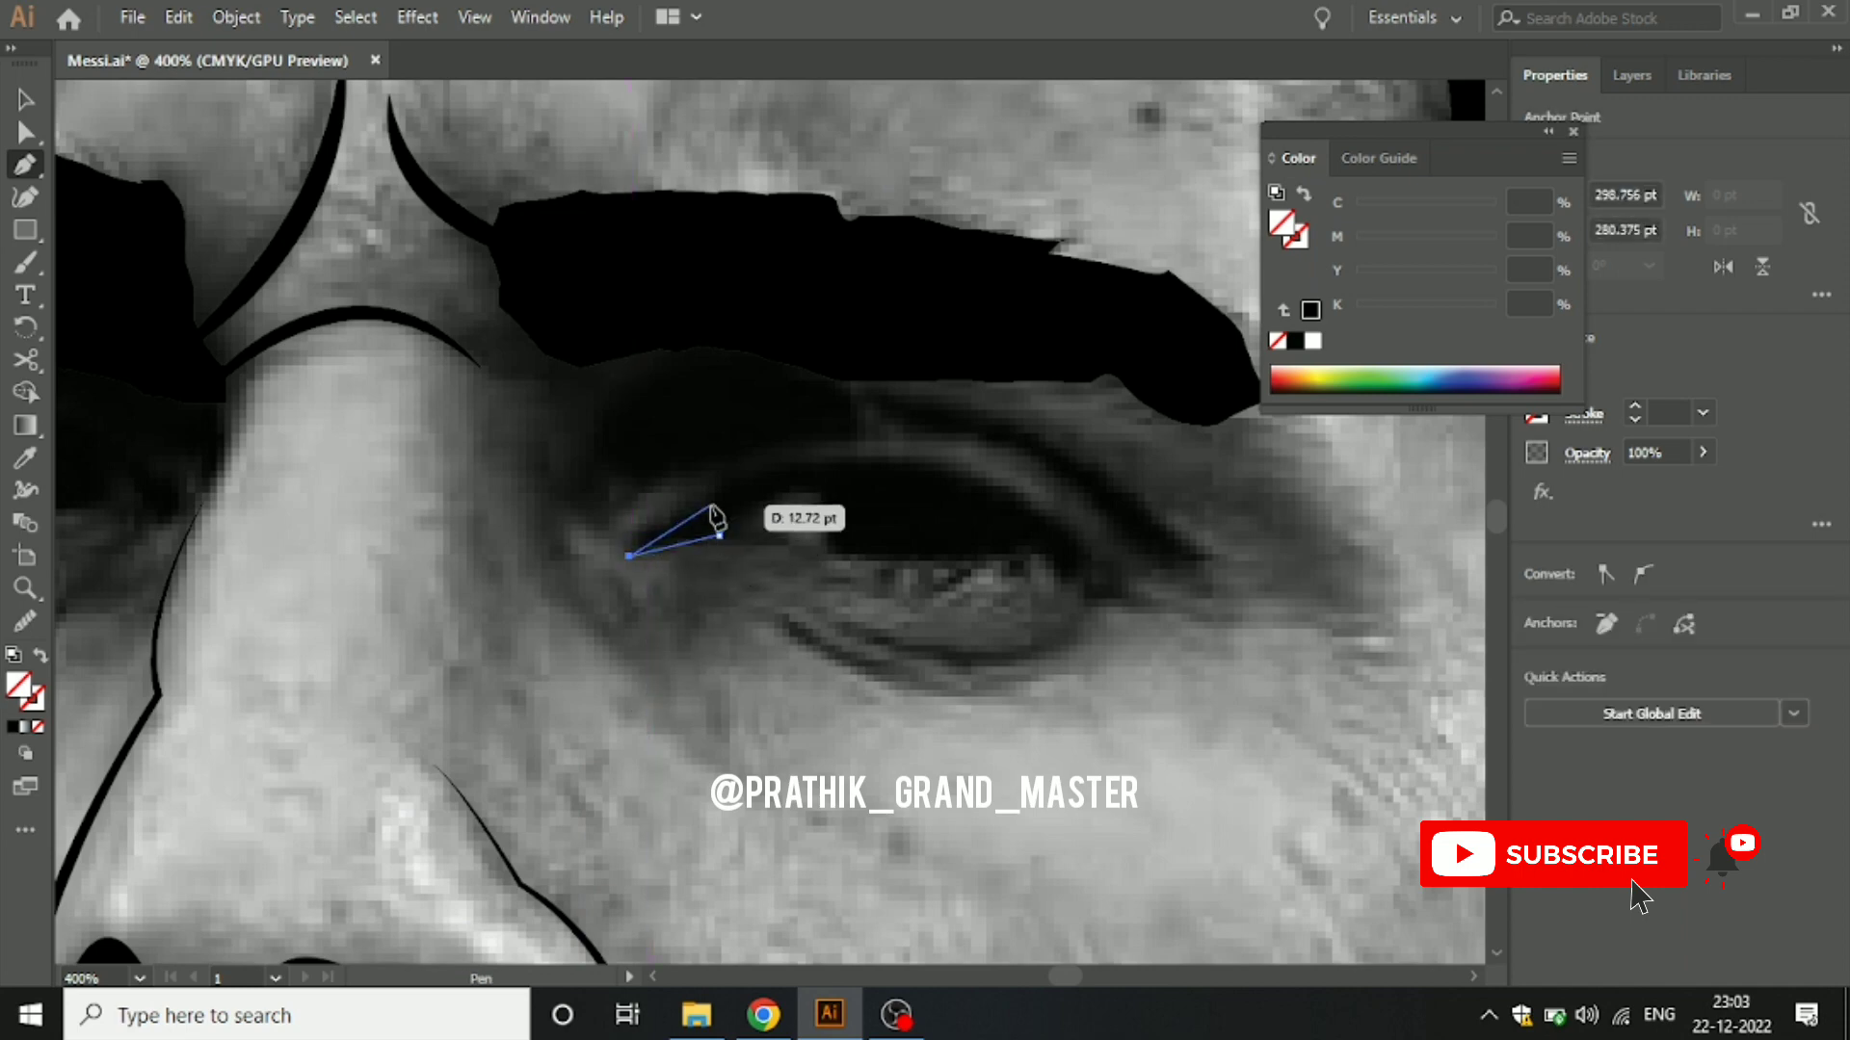
left_click(710, 503)
left_click_drag(1080, 557, 1187, 732)
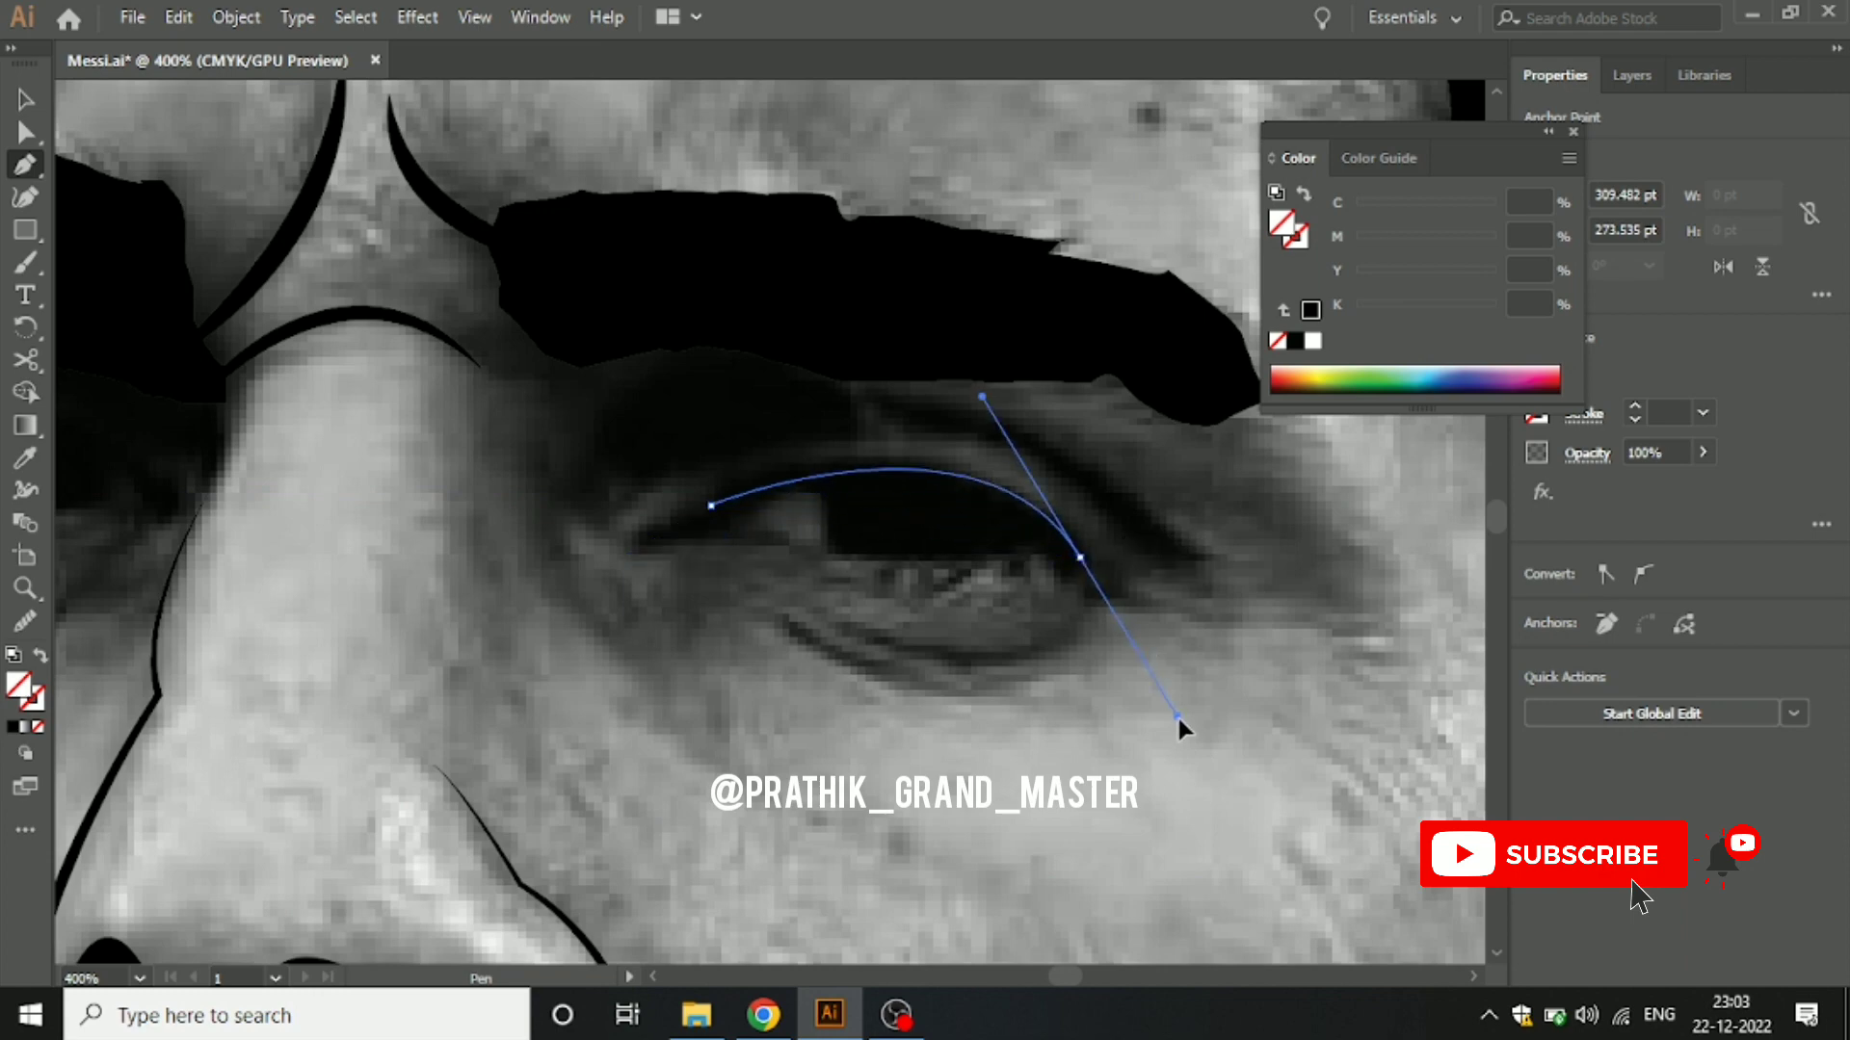
left_click(1080, 557)
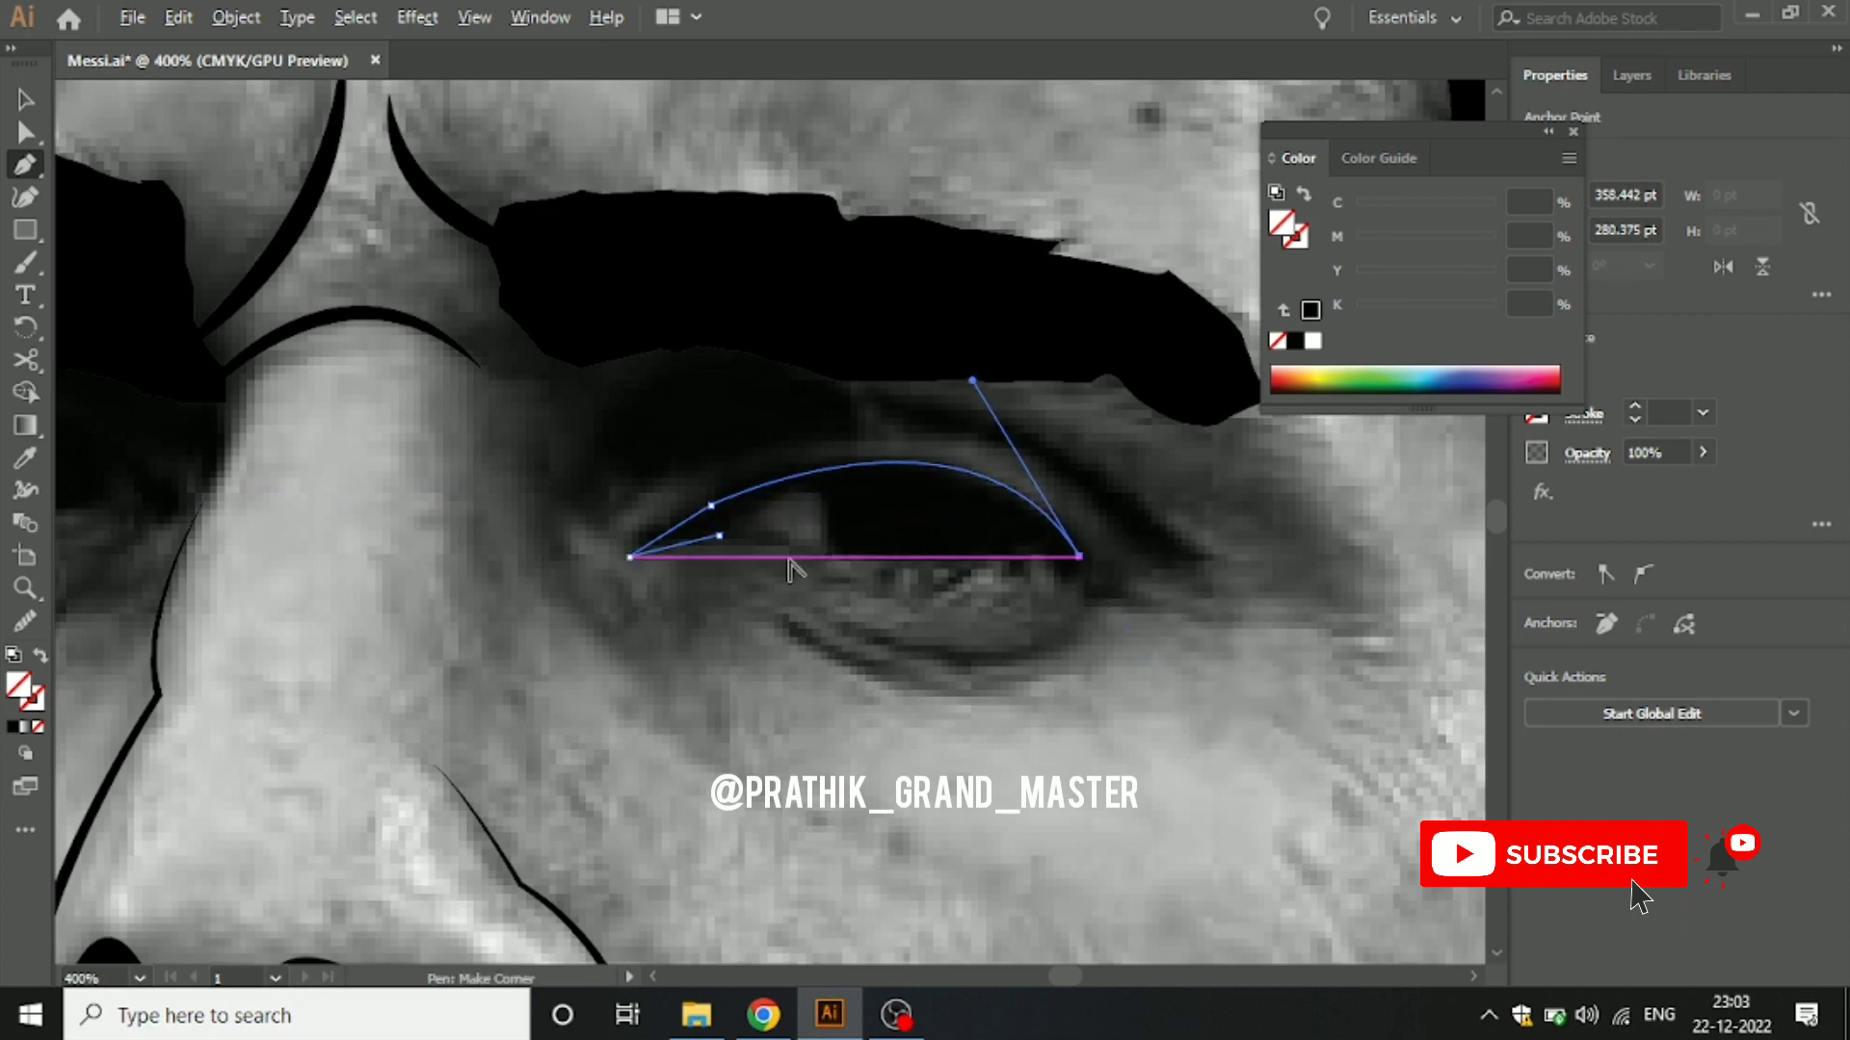
left_click_drag(718, 536, 900, 575)
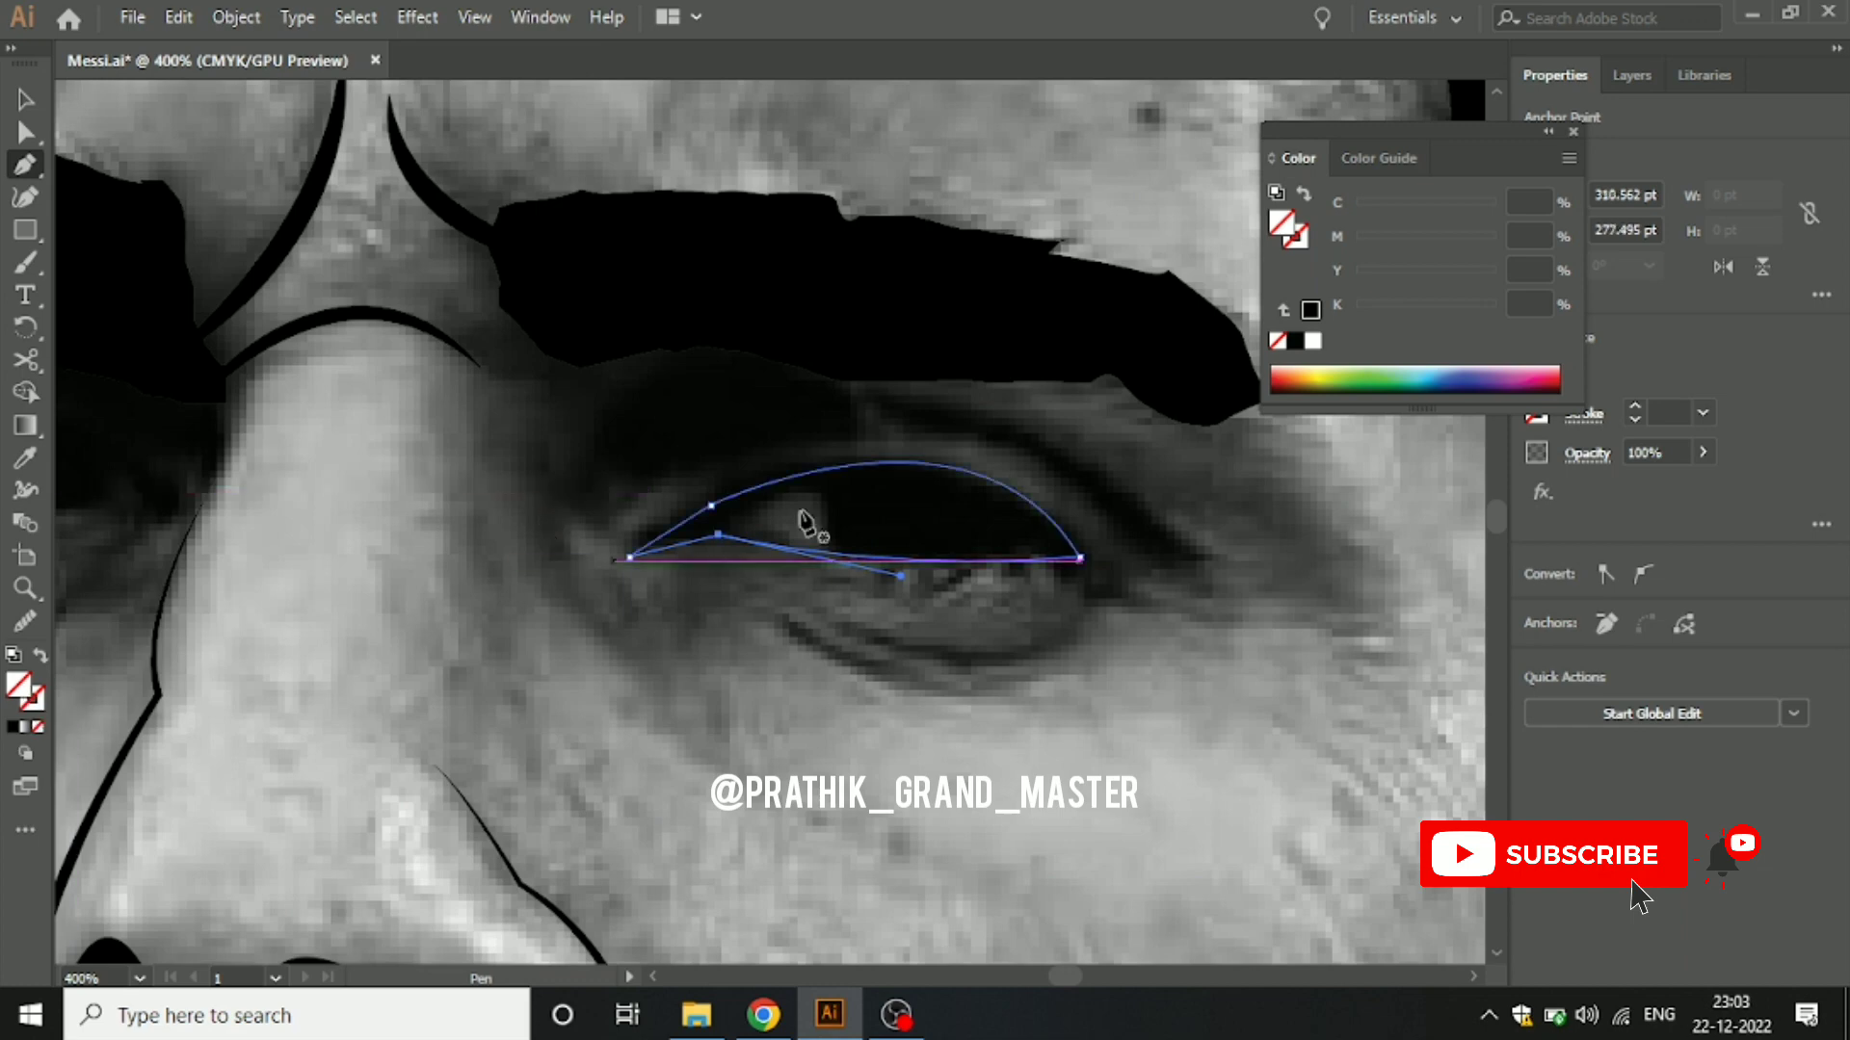
Step: Fill the eye shape white, deselect it, and bring the nose into view
left_click(1312, 340)
left_click(25, 100)
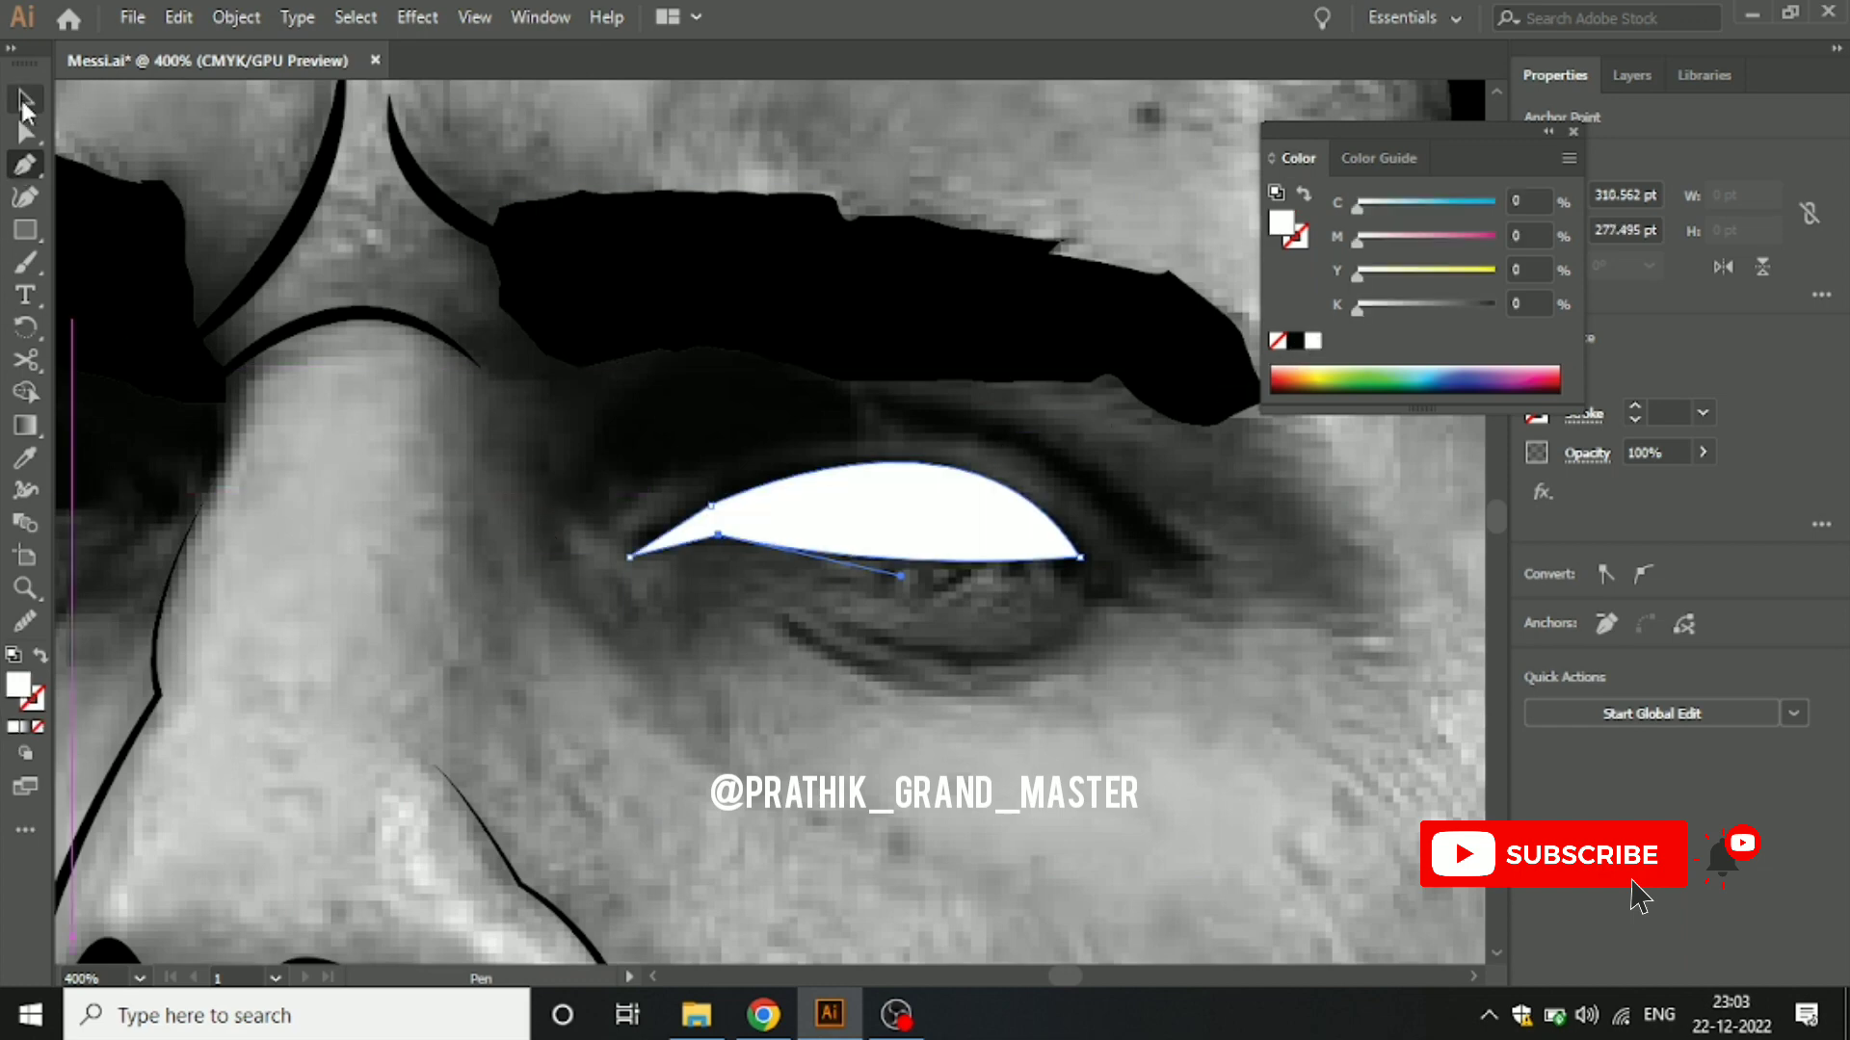
left_click(790, 665)
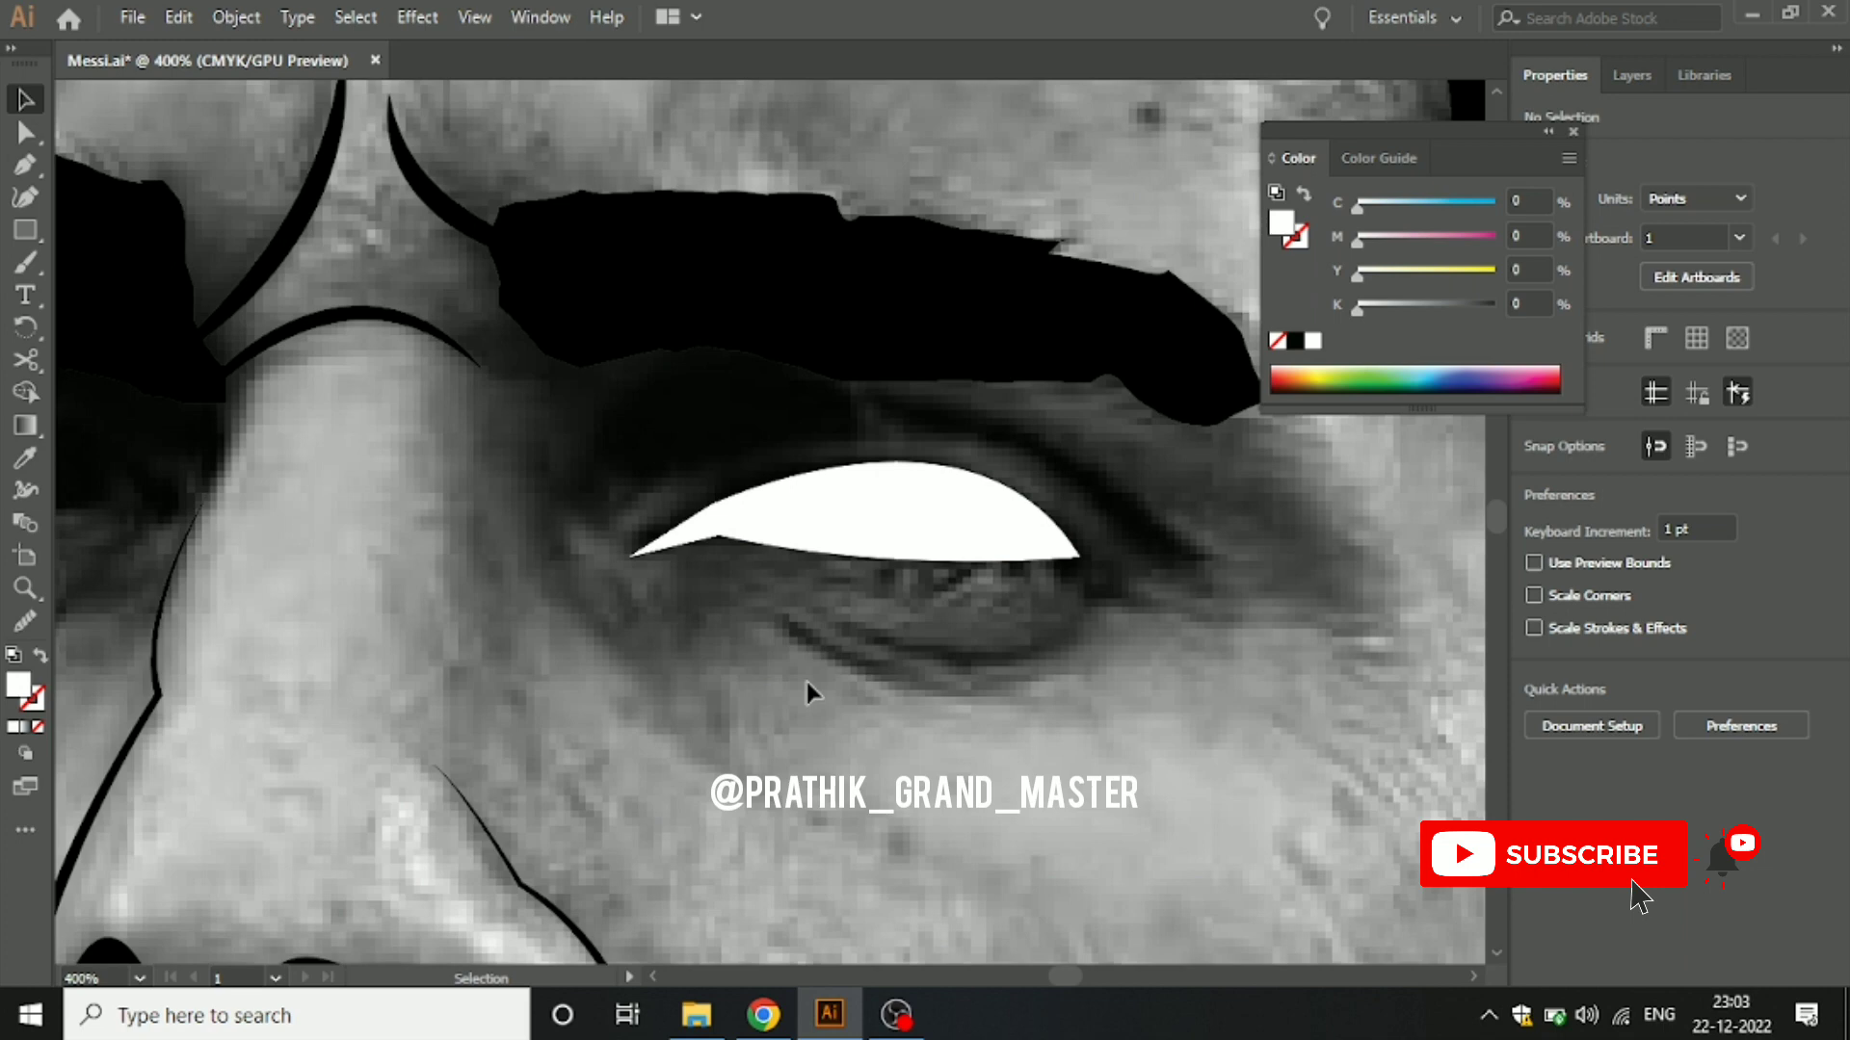
mouse_move(845, 670)
left_mouse_down()
mouse_move(793, 628)
mouse_move(858, 652)
mouse_move(958, 619)
mouse_move(939, 441)
mouse_move(826, 475)
mouse_move(900, 627)
mouse_move(887, 566)
mouse_move(871, 659)
left_mouse_up()
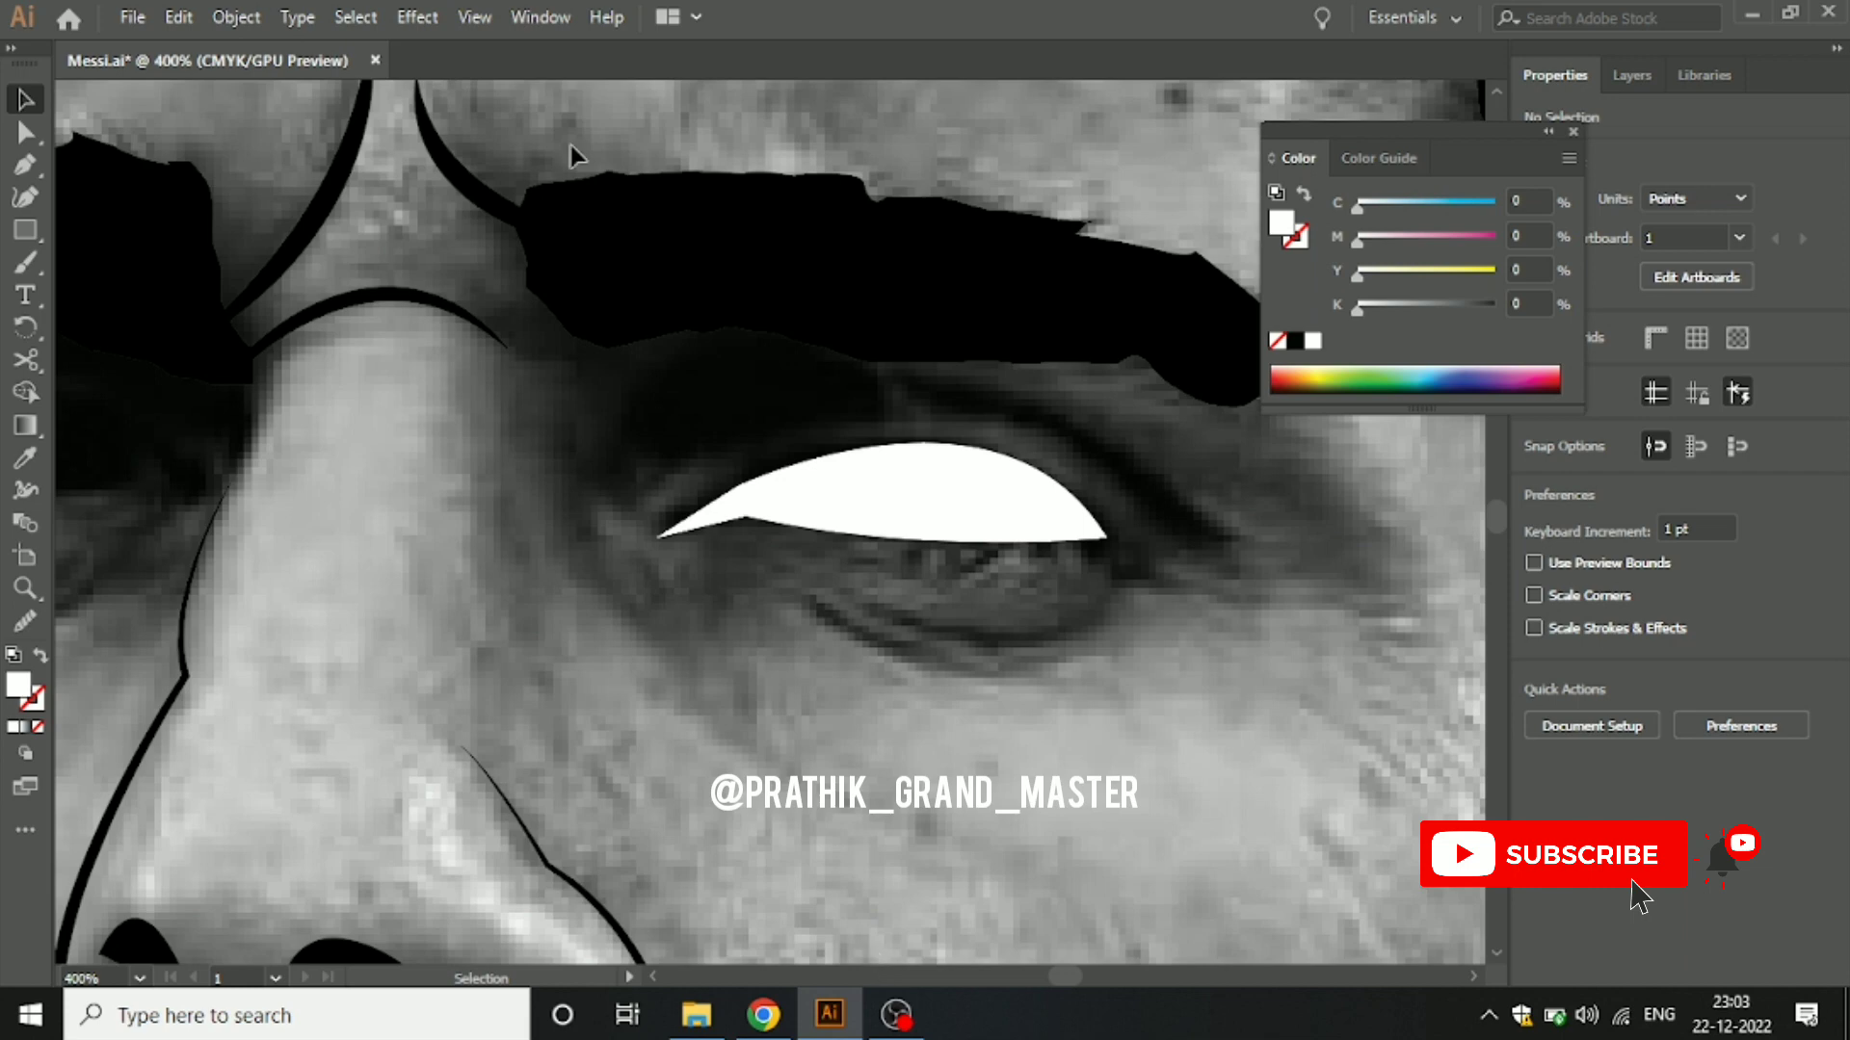
Step: Lower the white eye shape's opacity to about 56% so it turns translucent grey
left_click(927, 472)
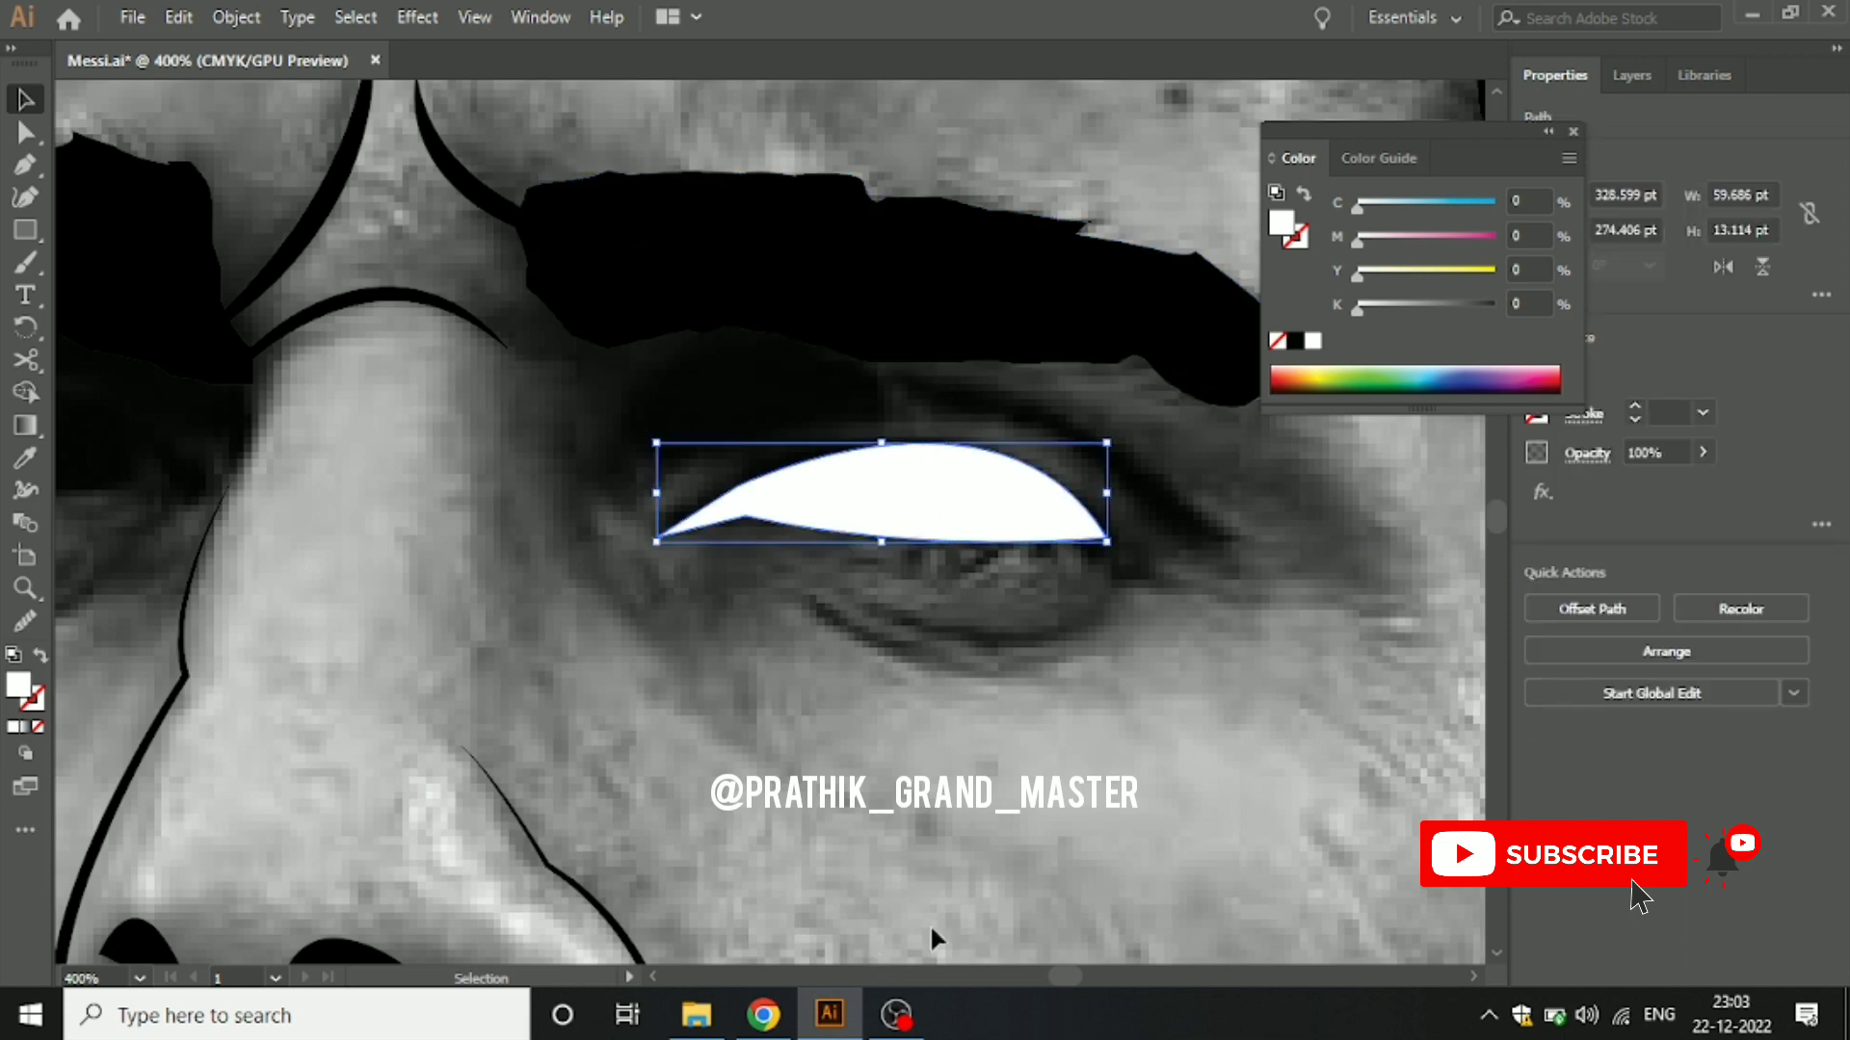
left_click(836, 613)
left_click(845, 532)
left_click(1700, 453)
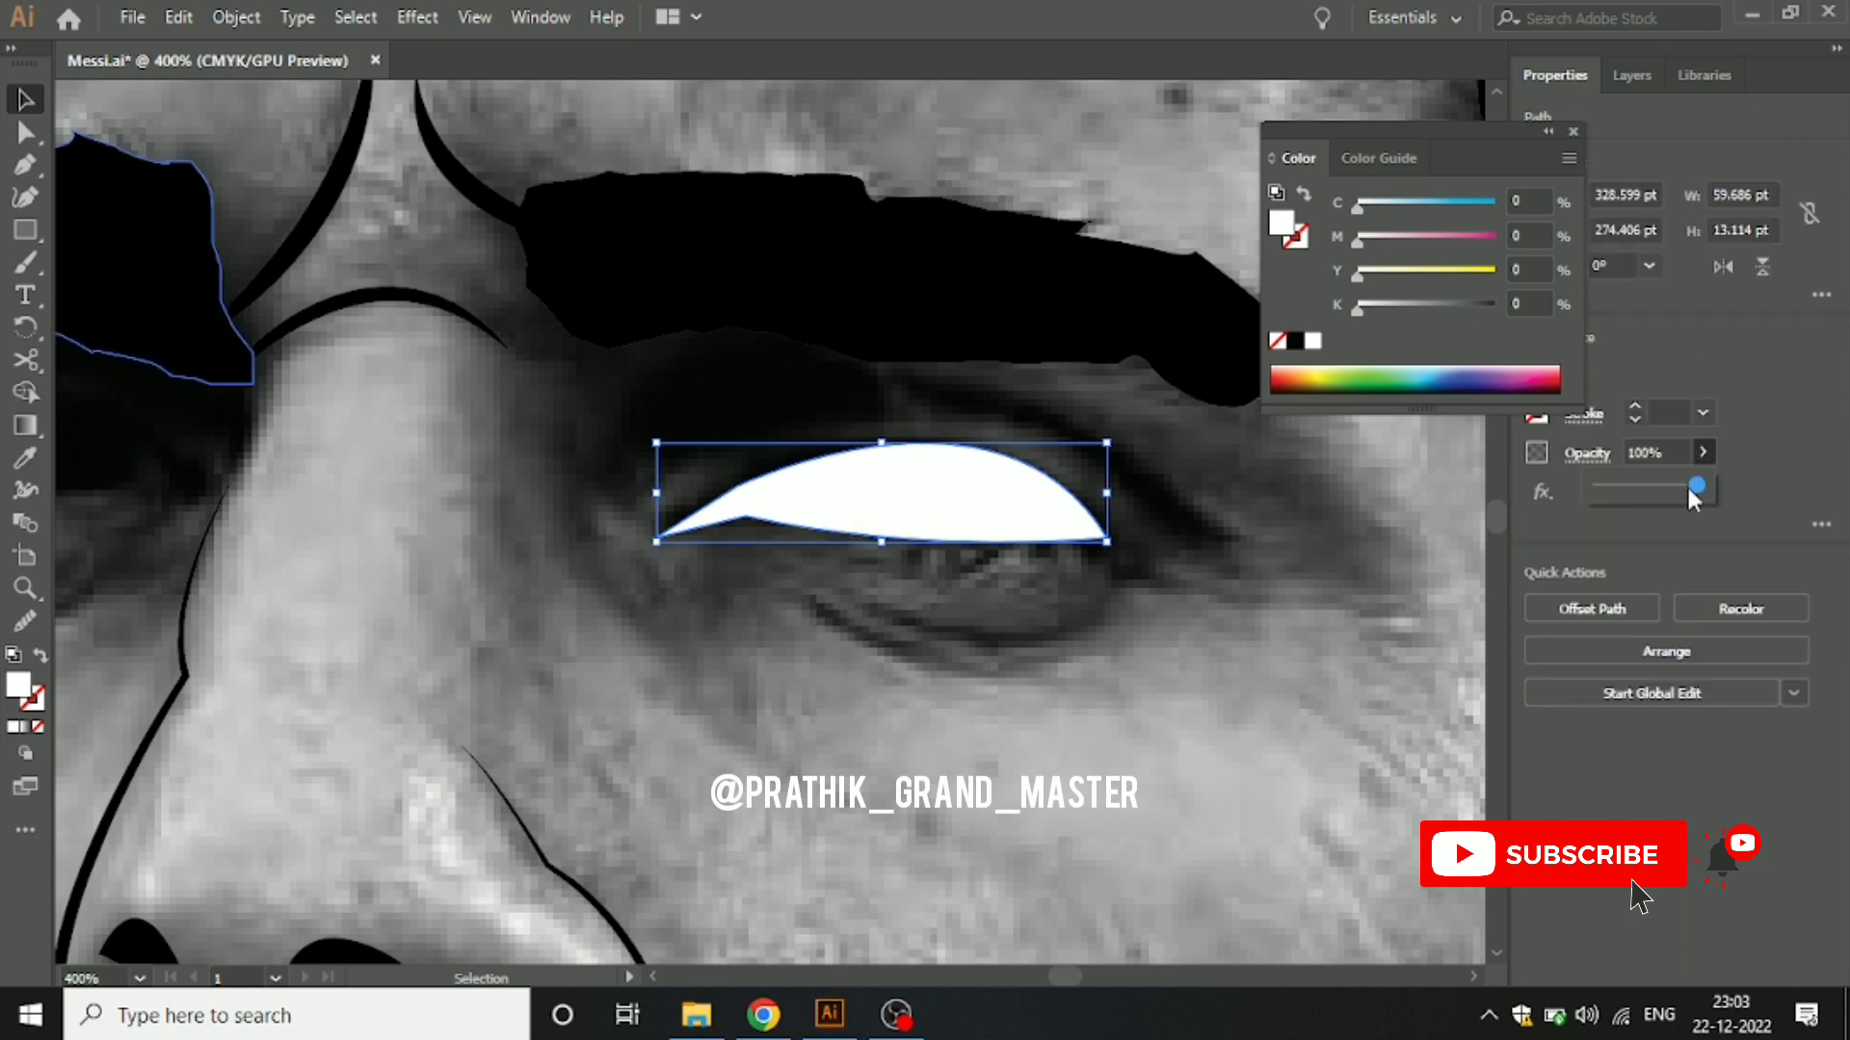
left_click_drag(1653, 489, 1647, 484)
left_click(1281, 663)
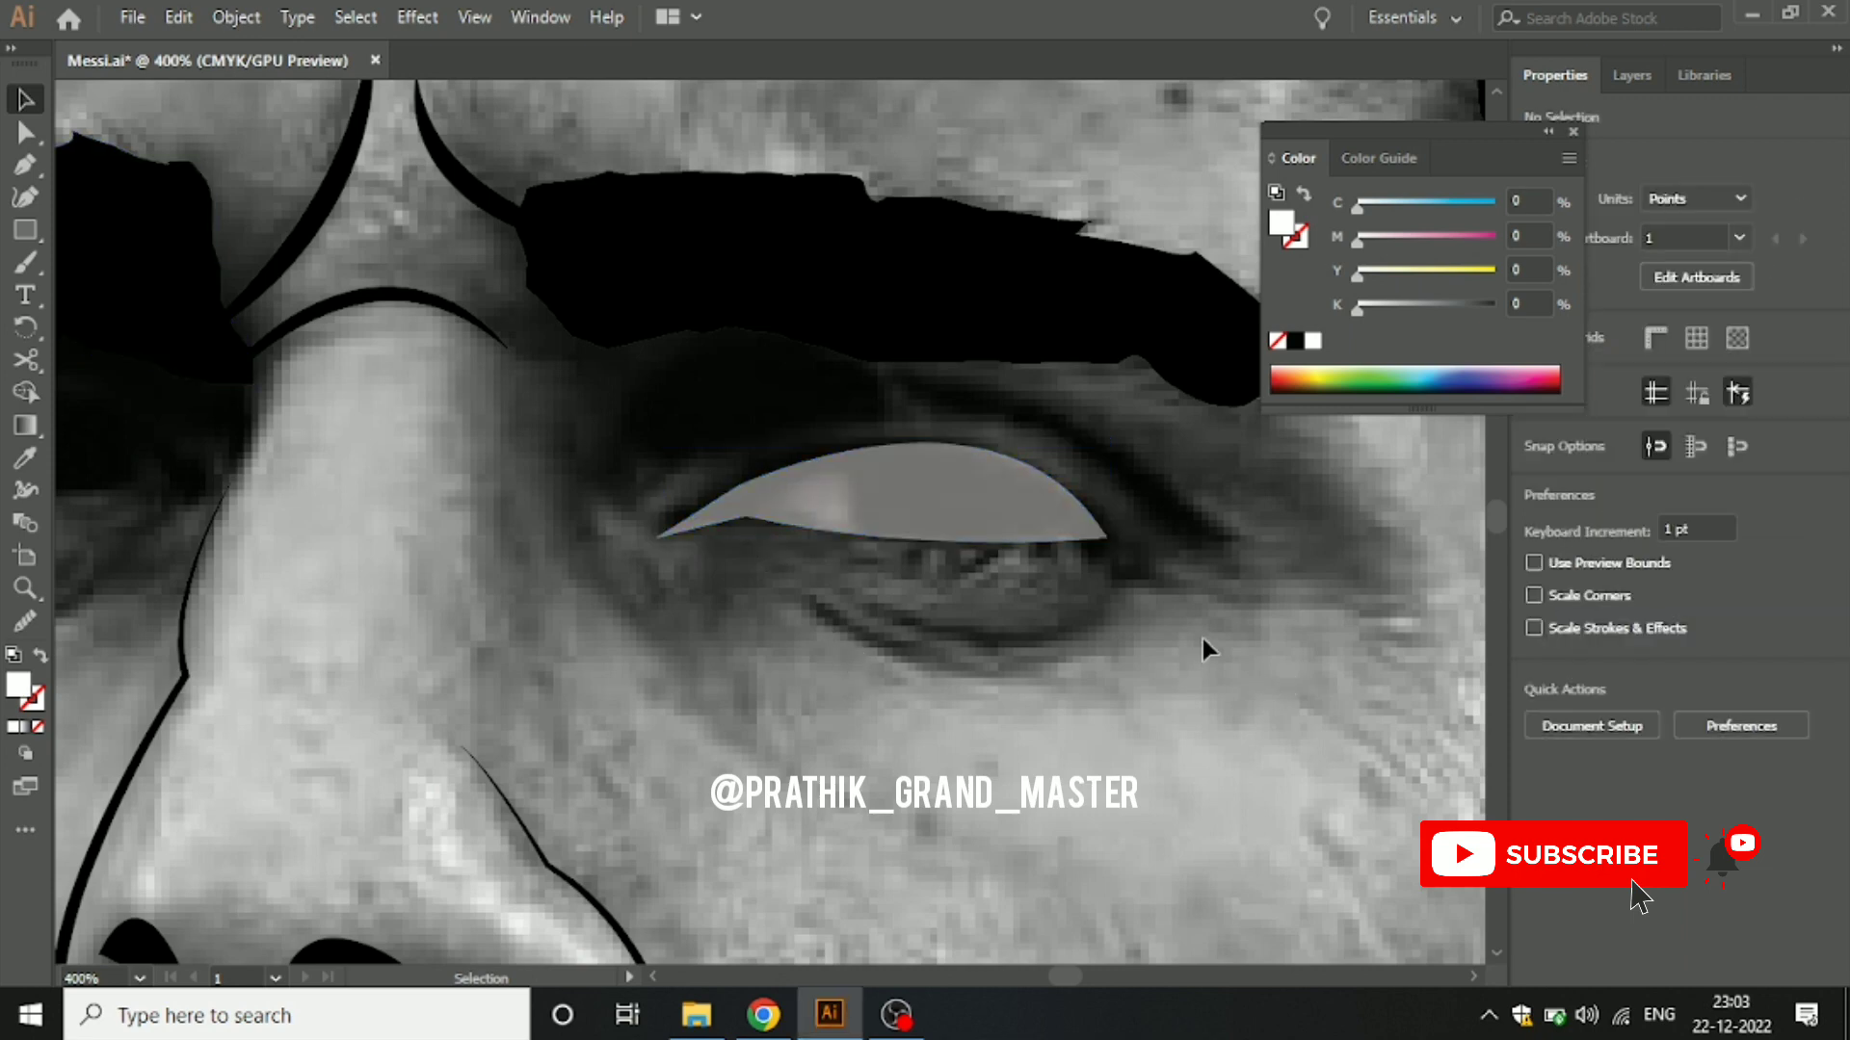
scroll(1088, 593, "up", 1)
scroll(1065, 573, "up", 1)
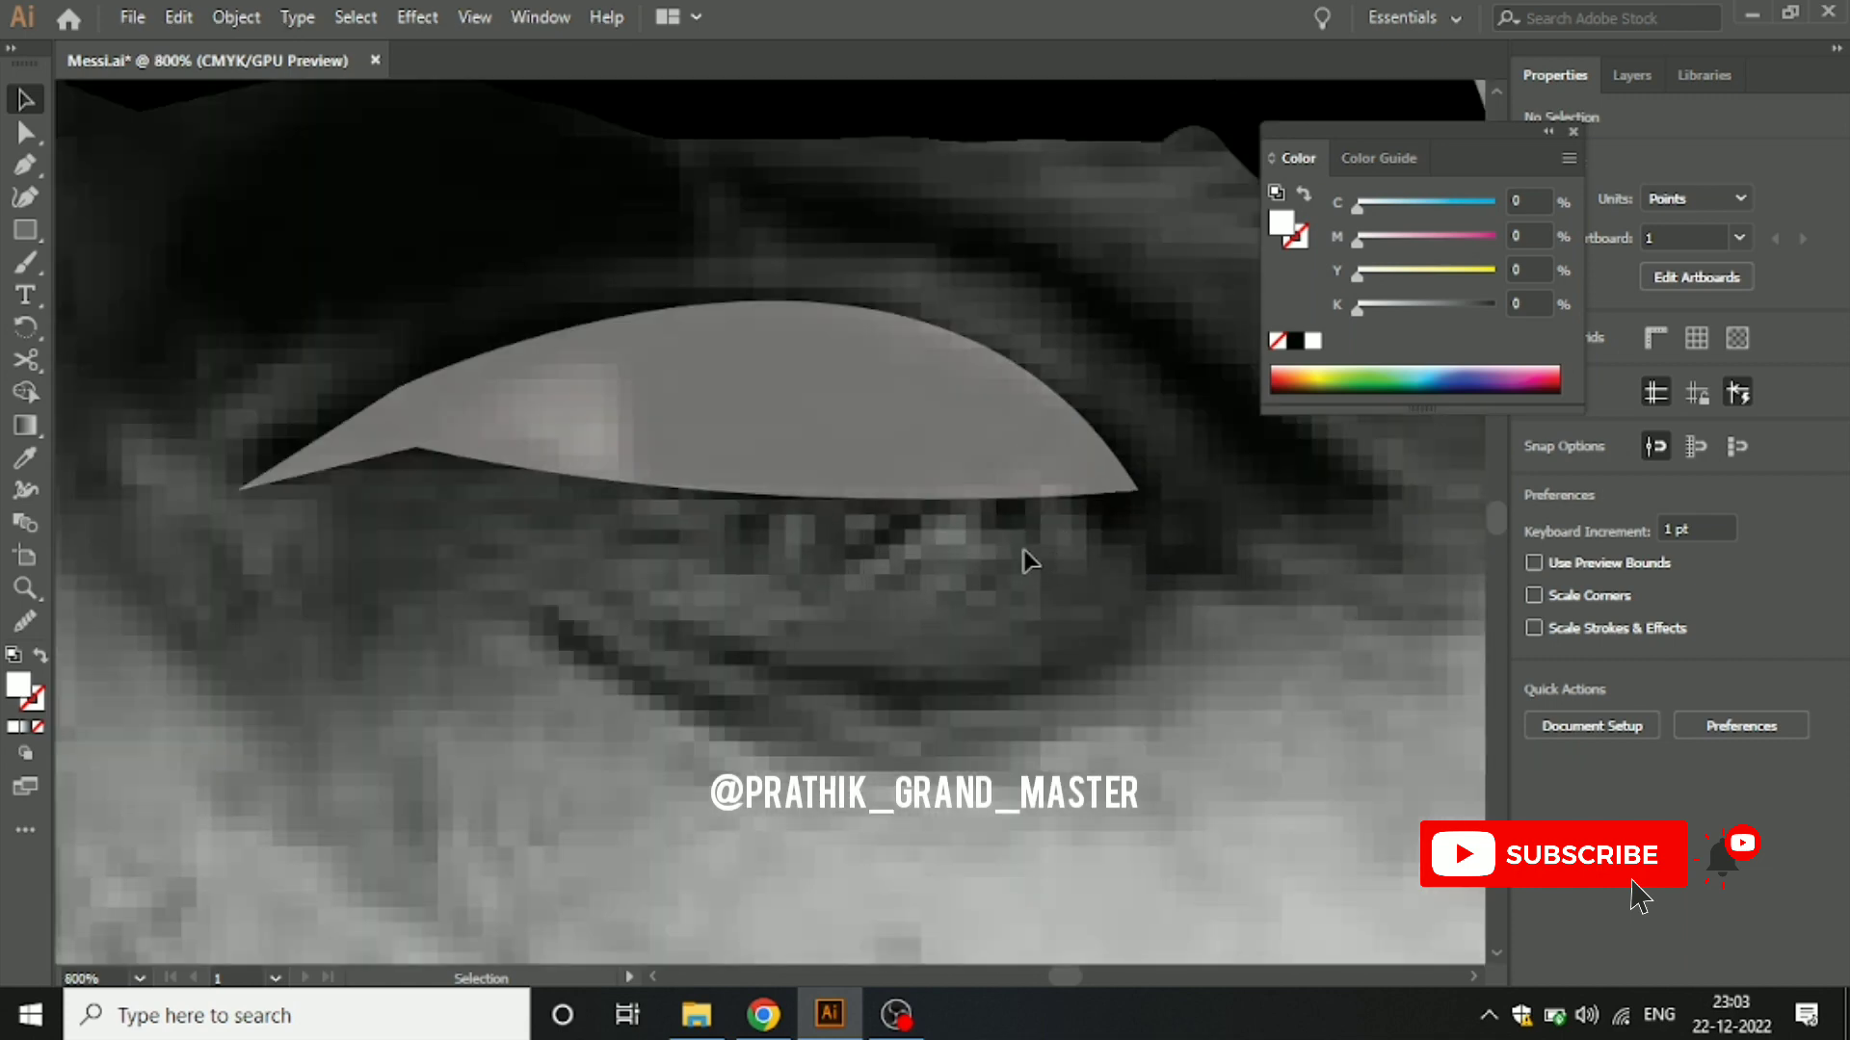
Step: Draw a triangular wedge at the eye's left corner with the Pen tool and fill it dark red
key("p")
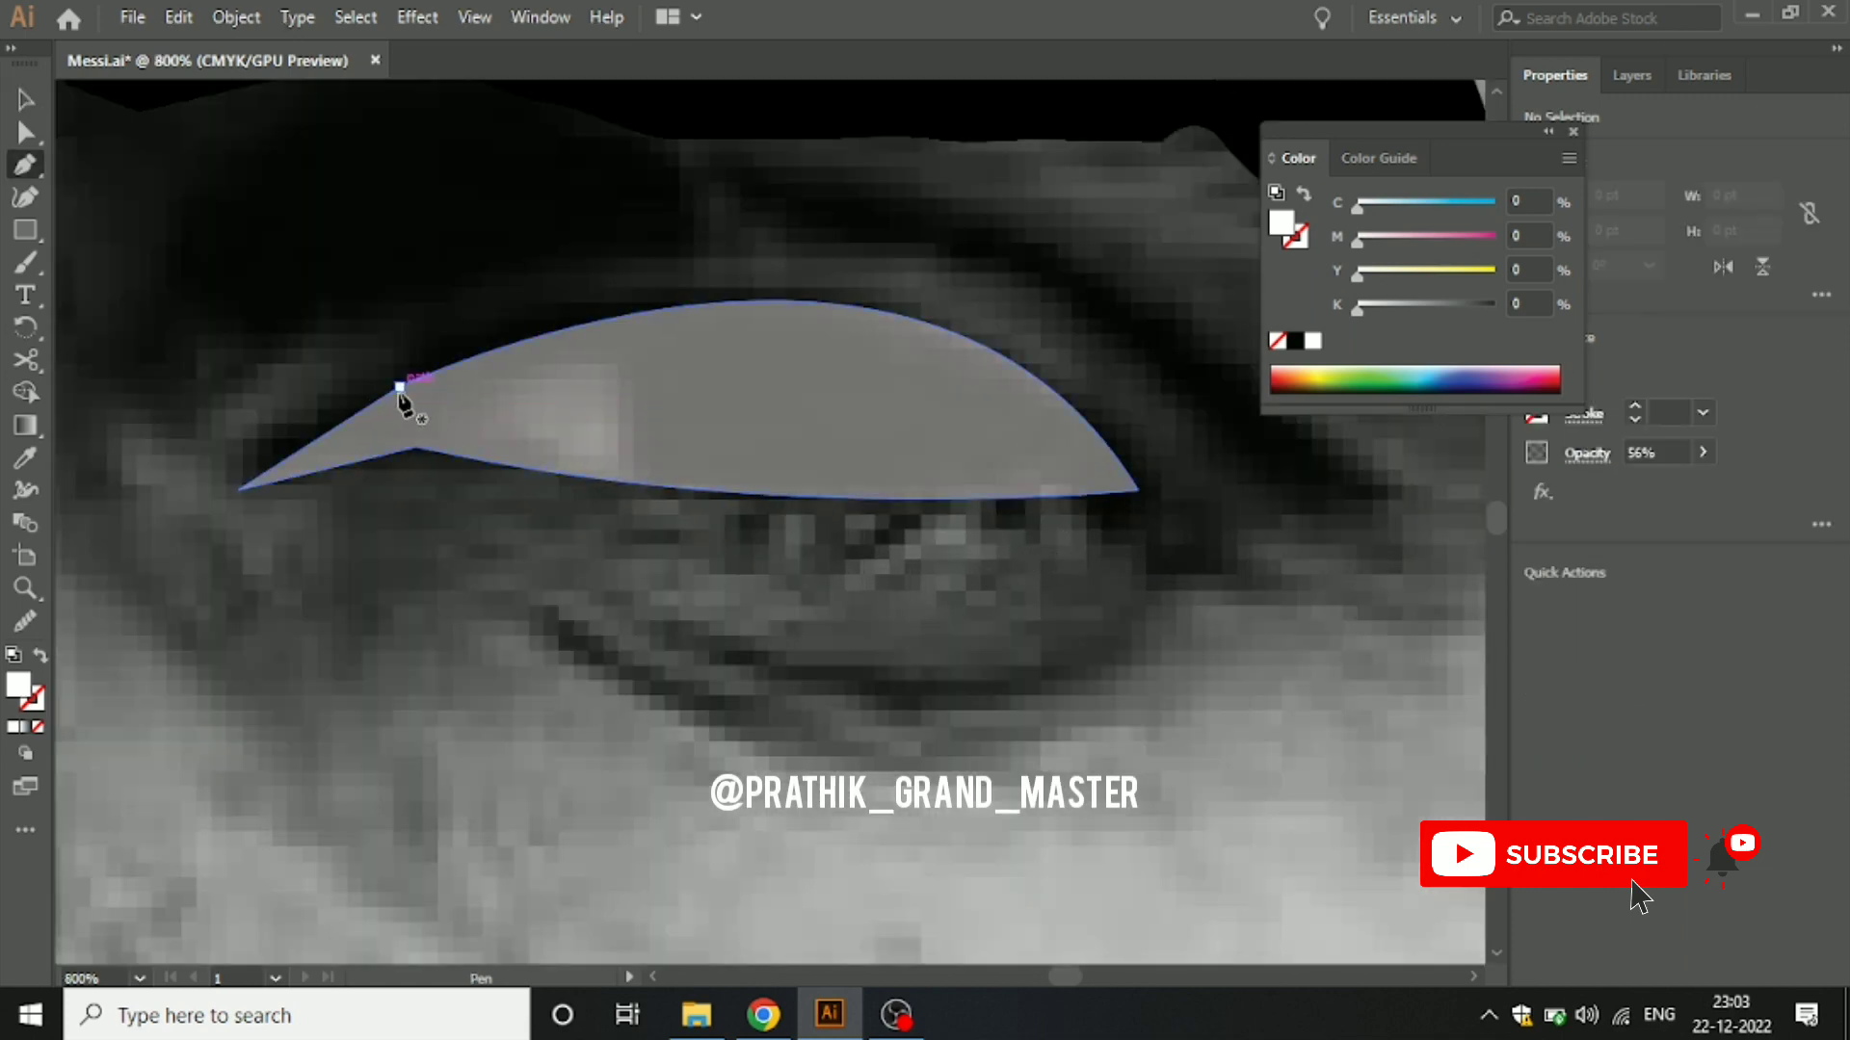
left_click_drag(399, 387, 439, 409)
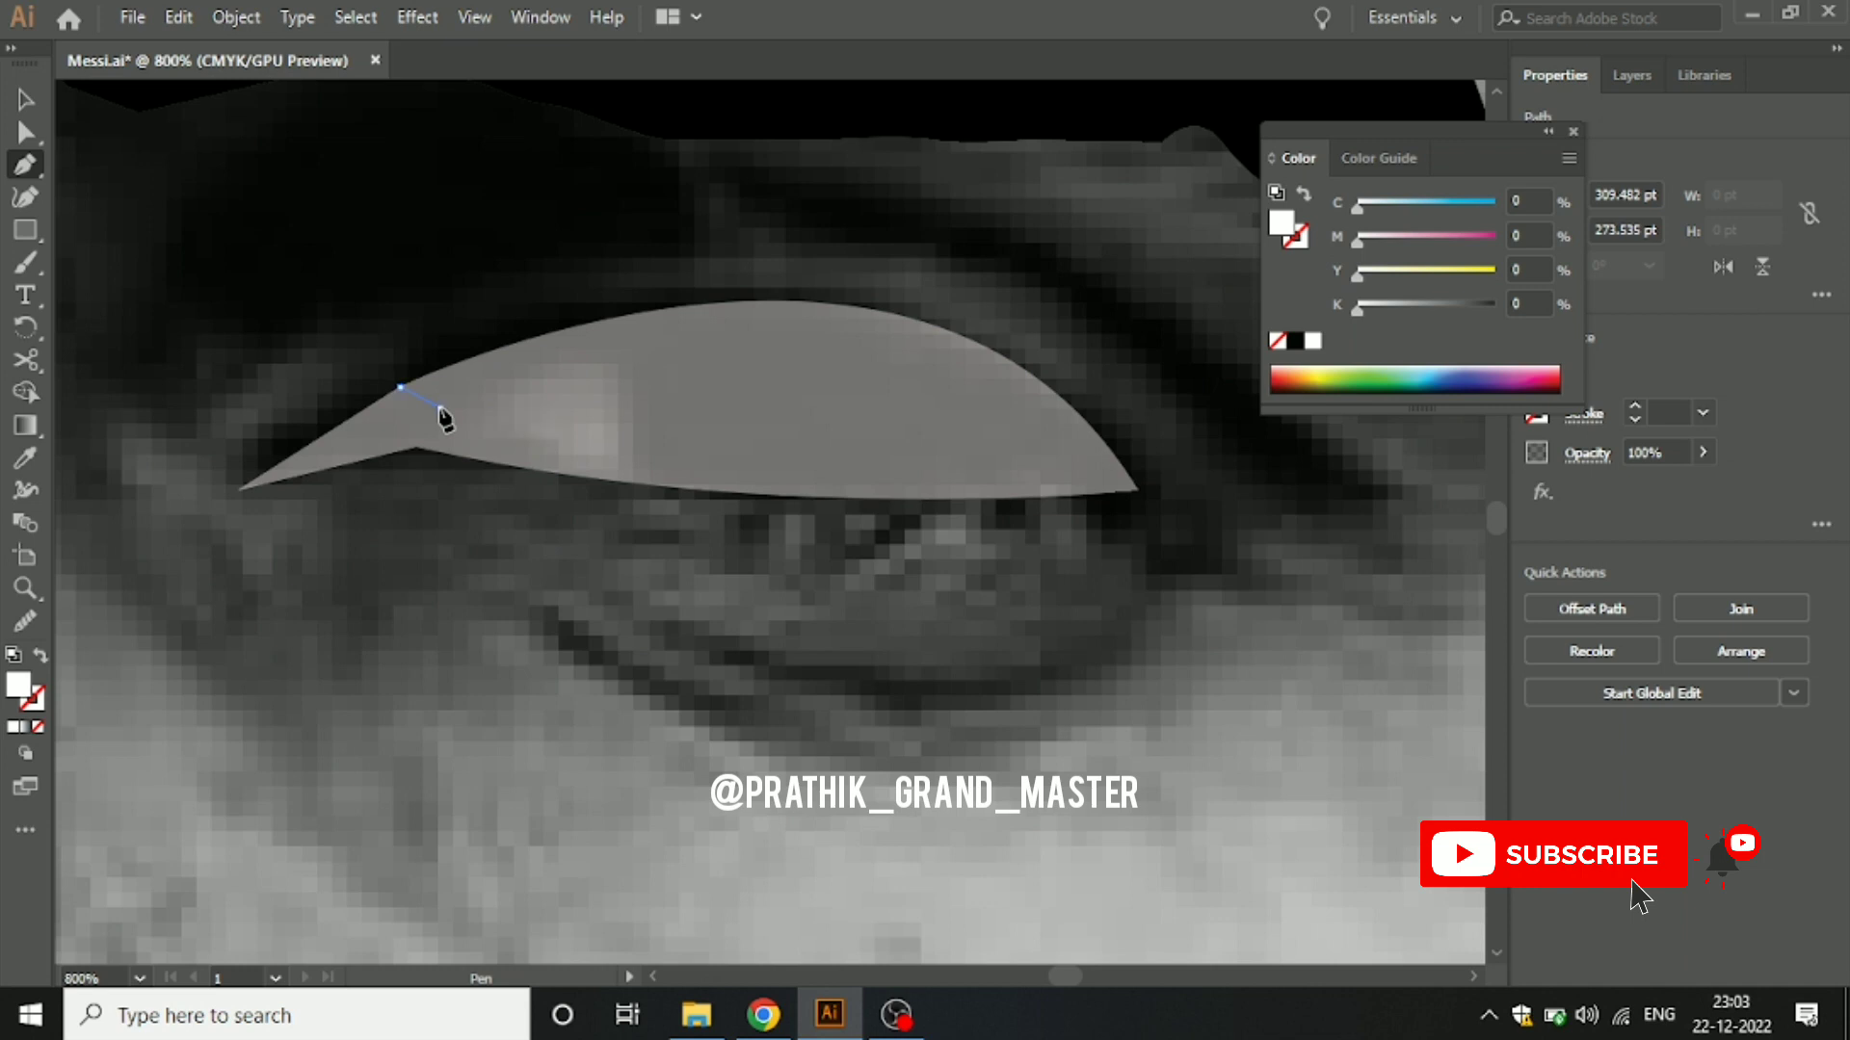
left_click(416, 446)
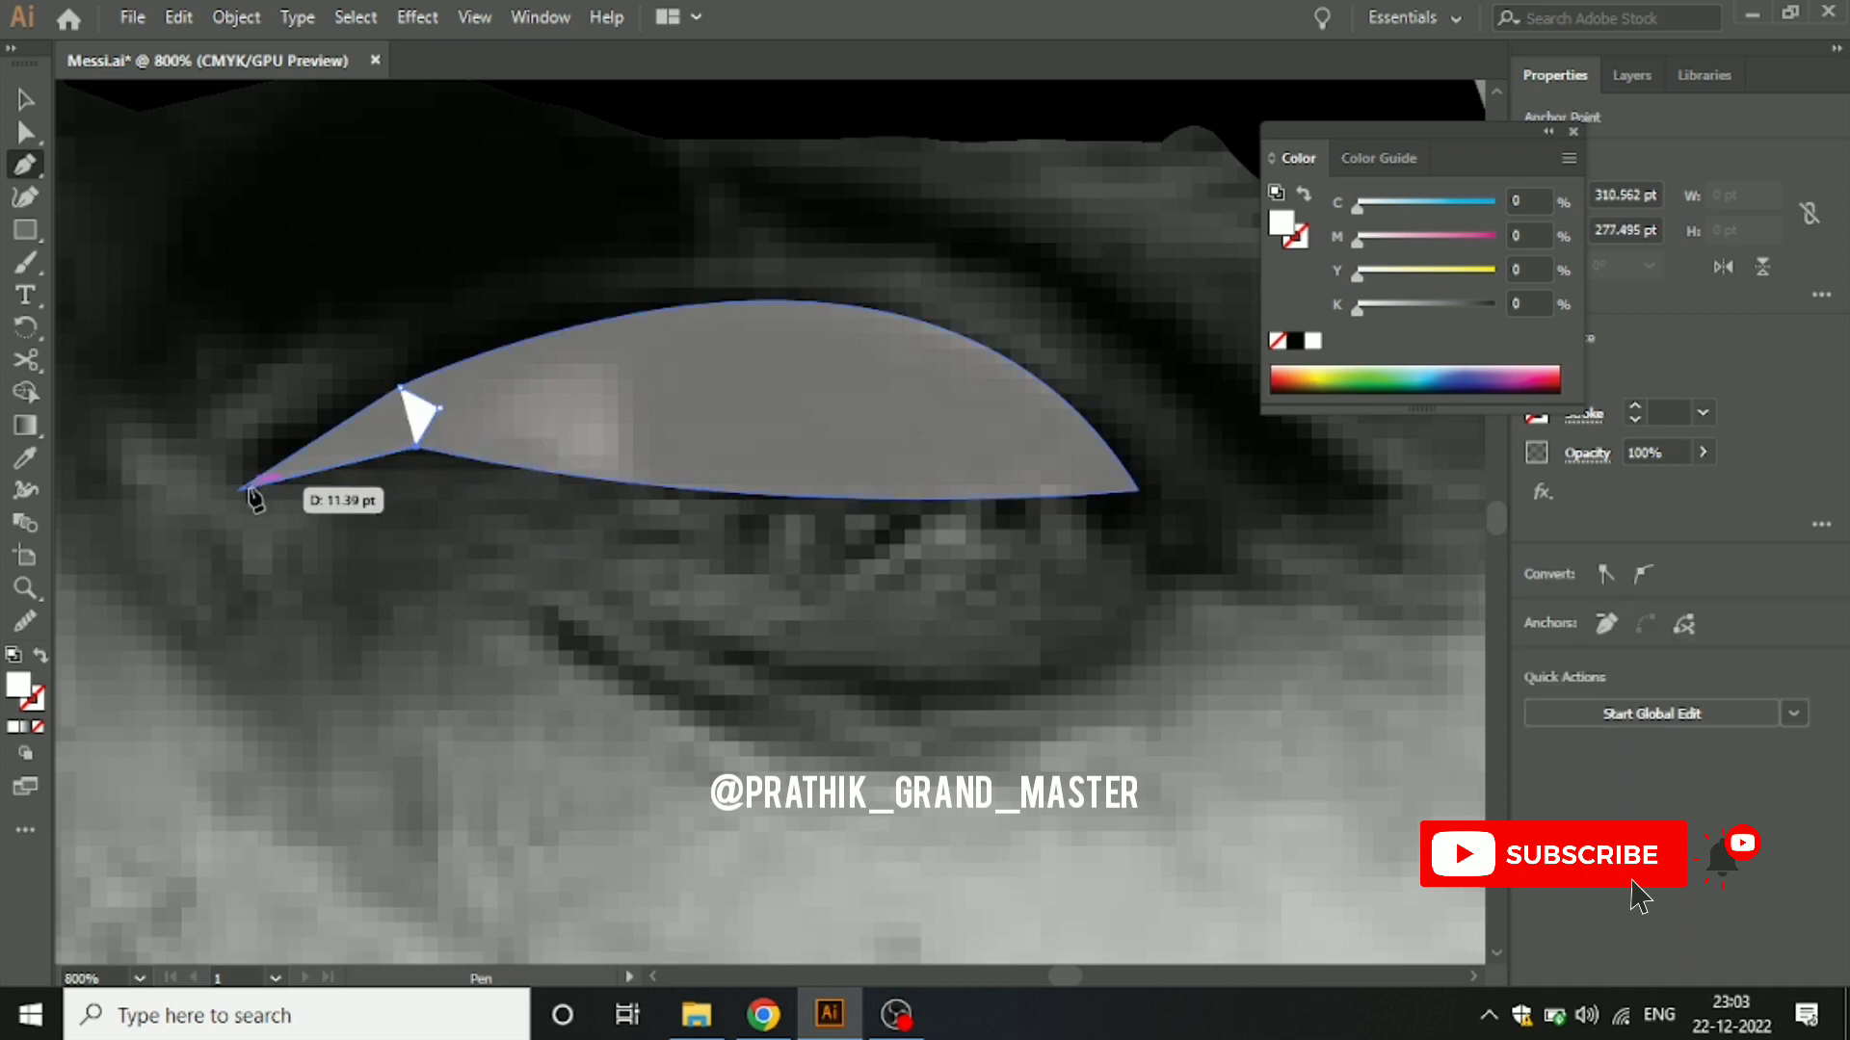
left_click(239, 491)
left_click(401, 389)
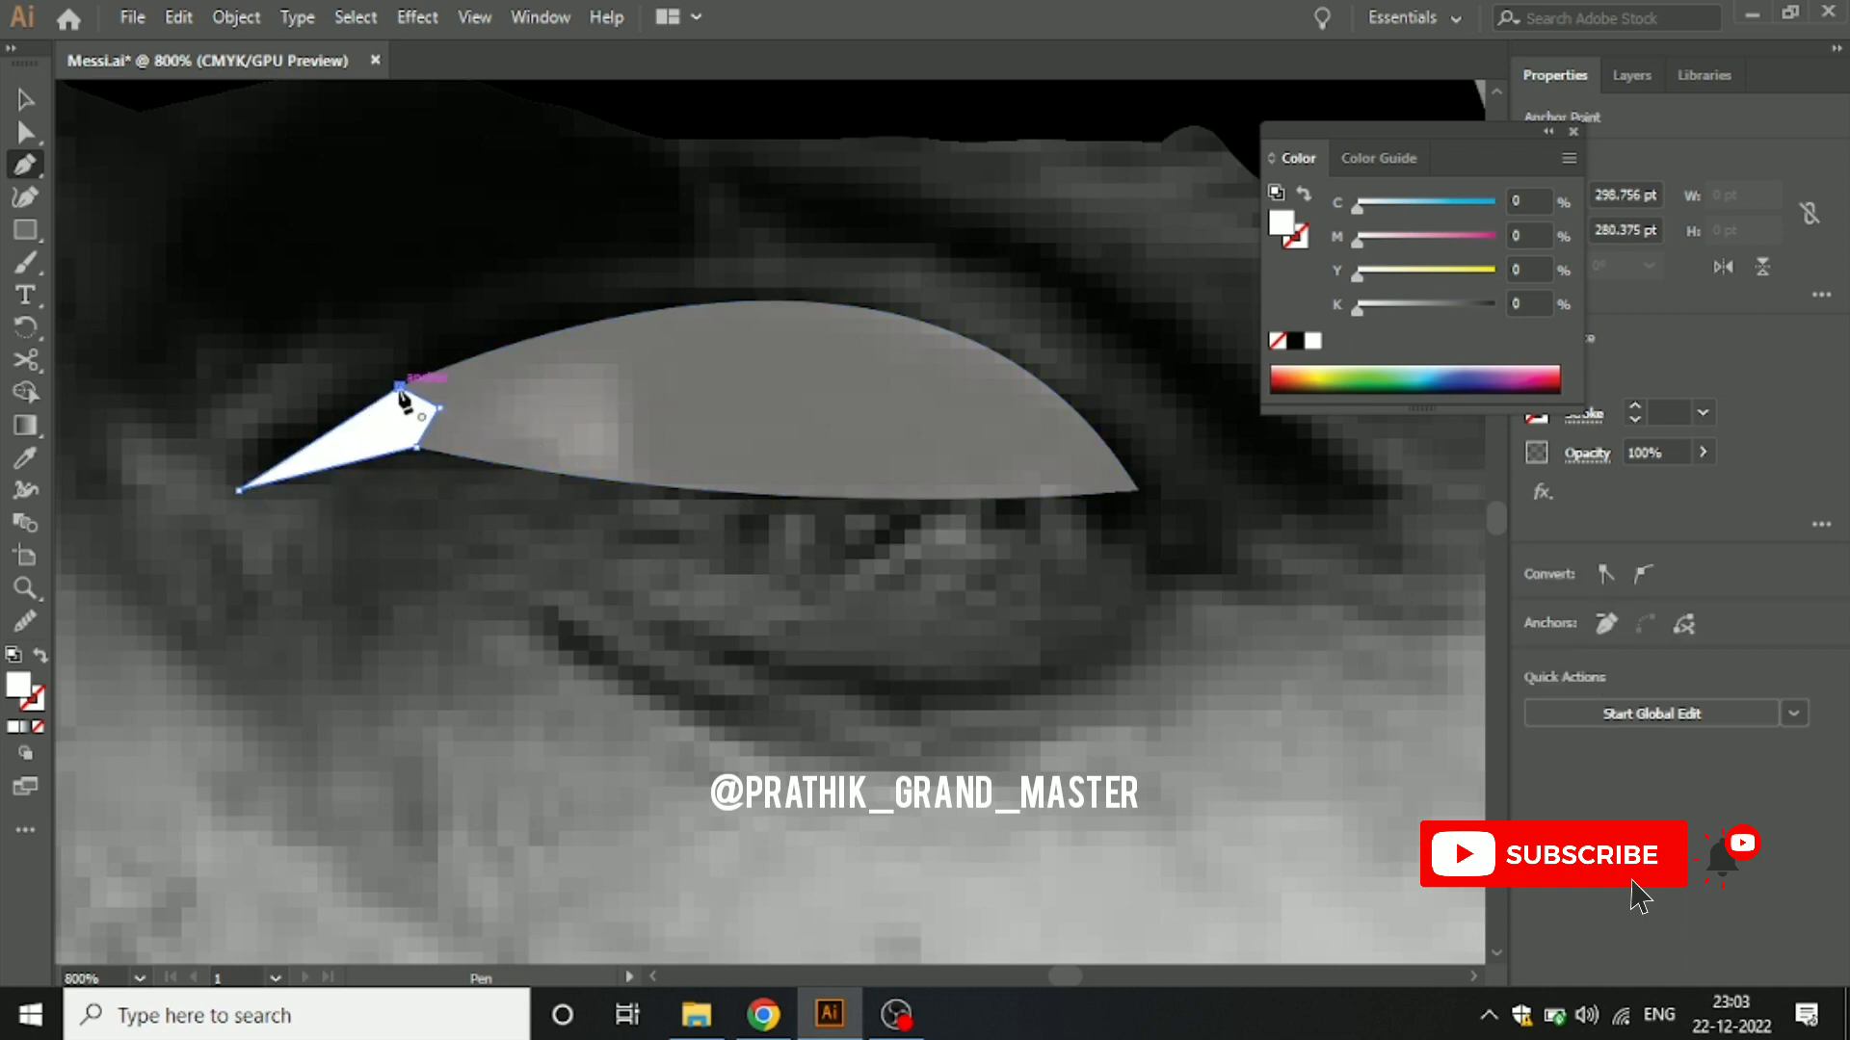
left_click(1290, 374)
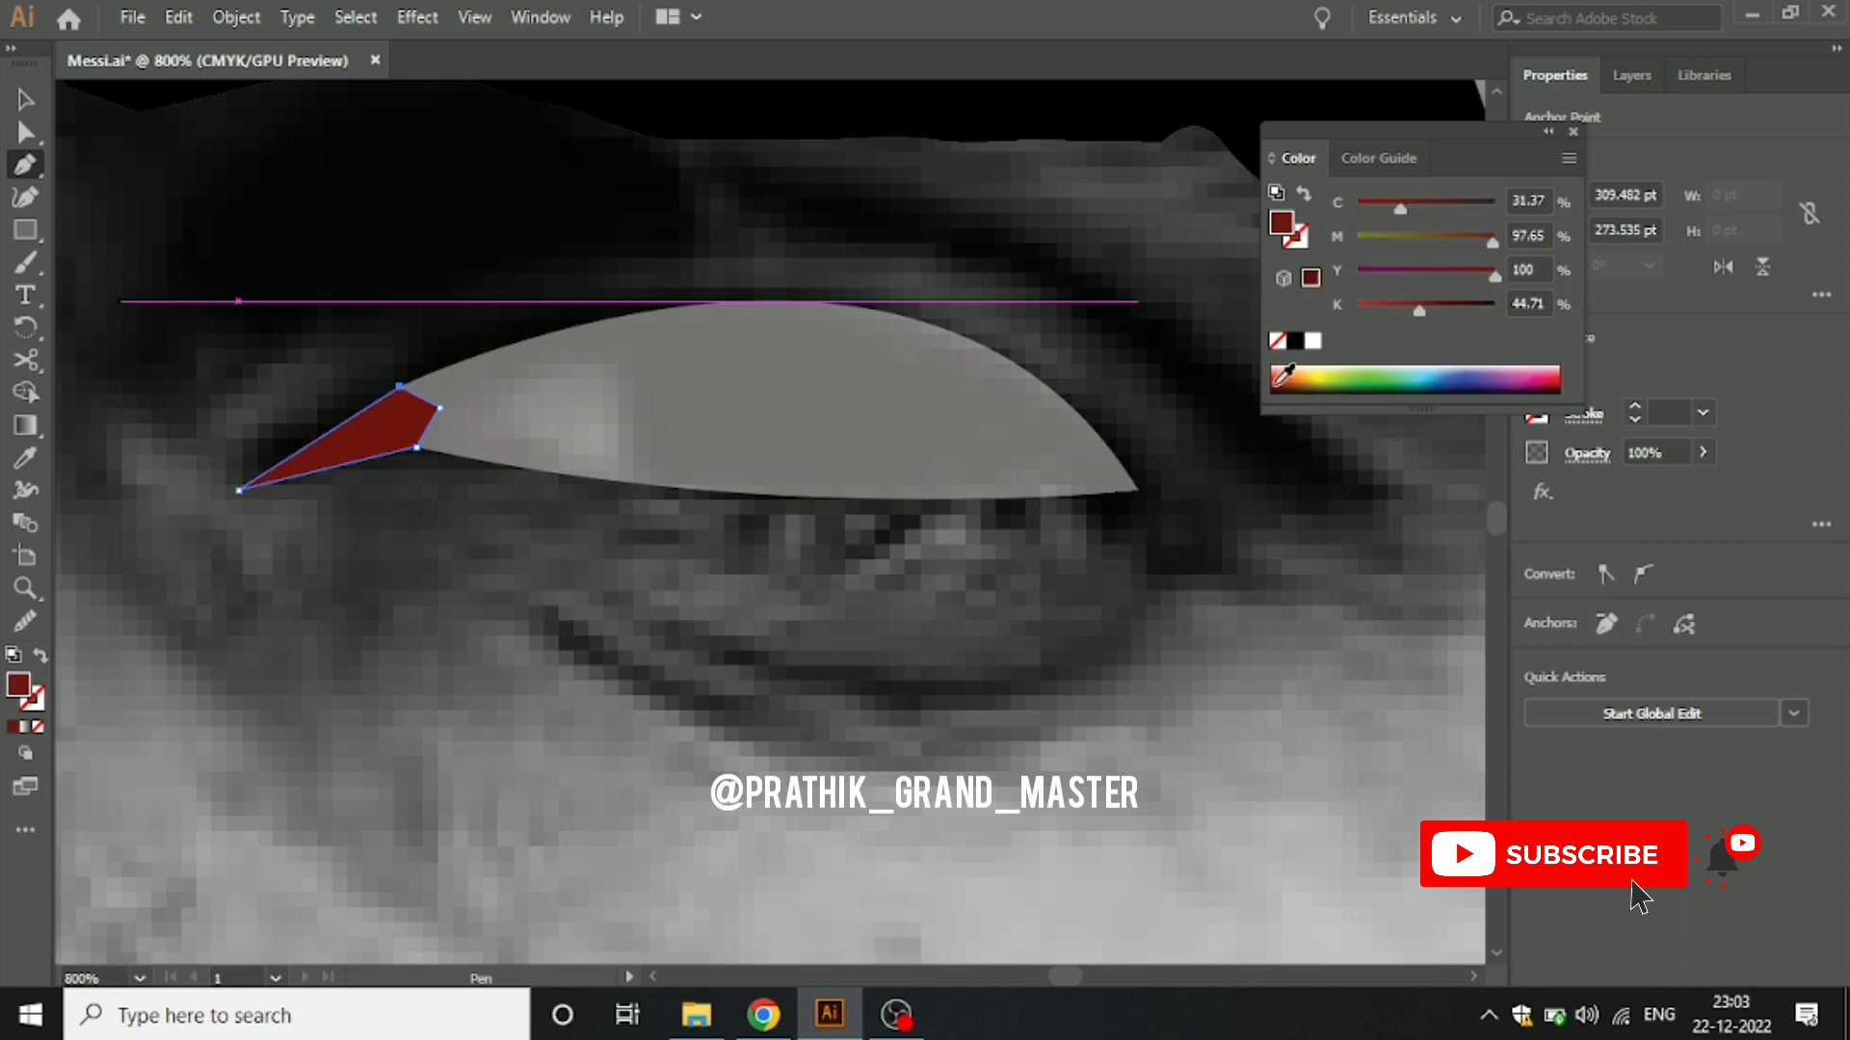
key("v")
left_click(488, 676)
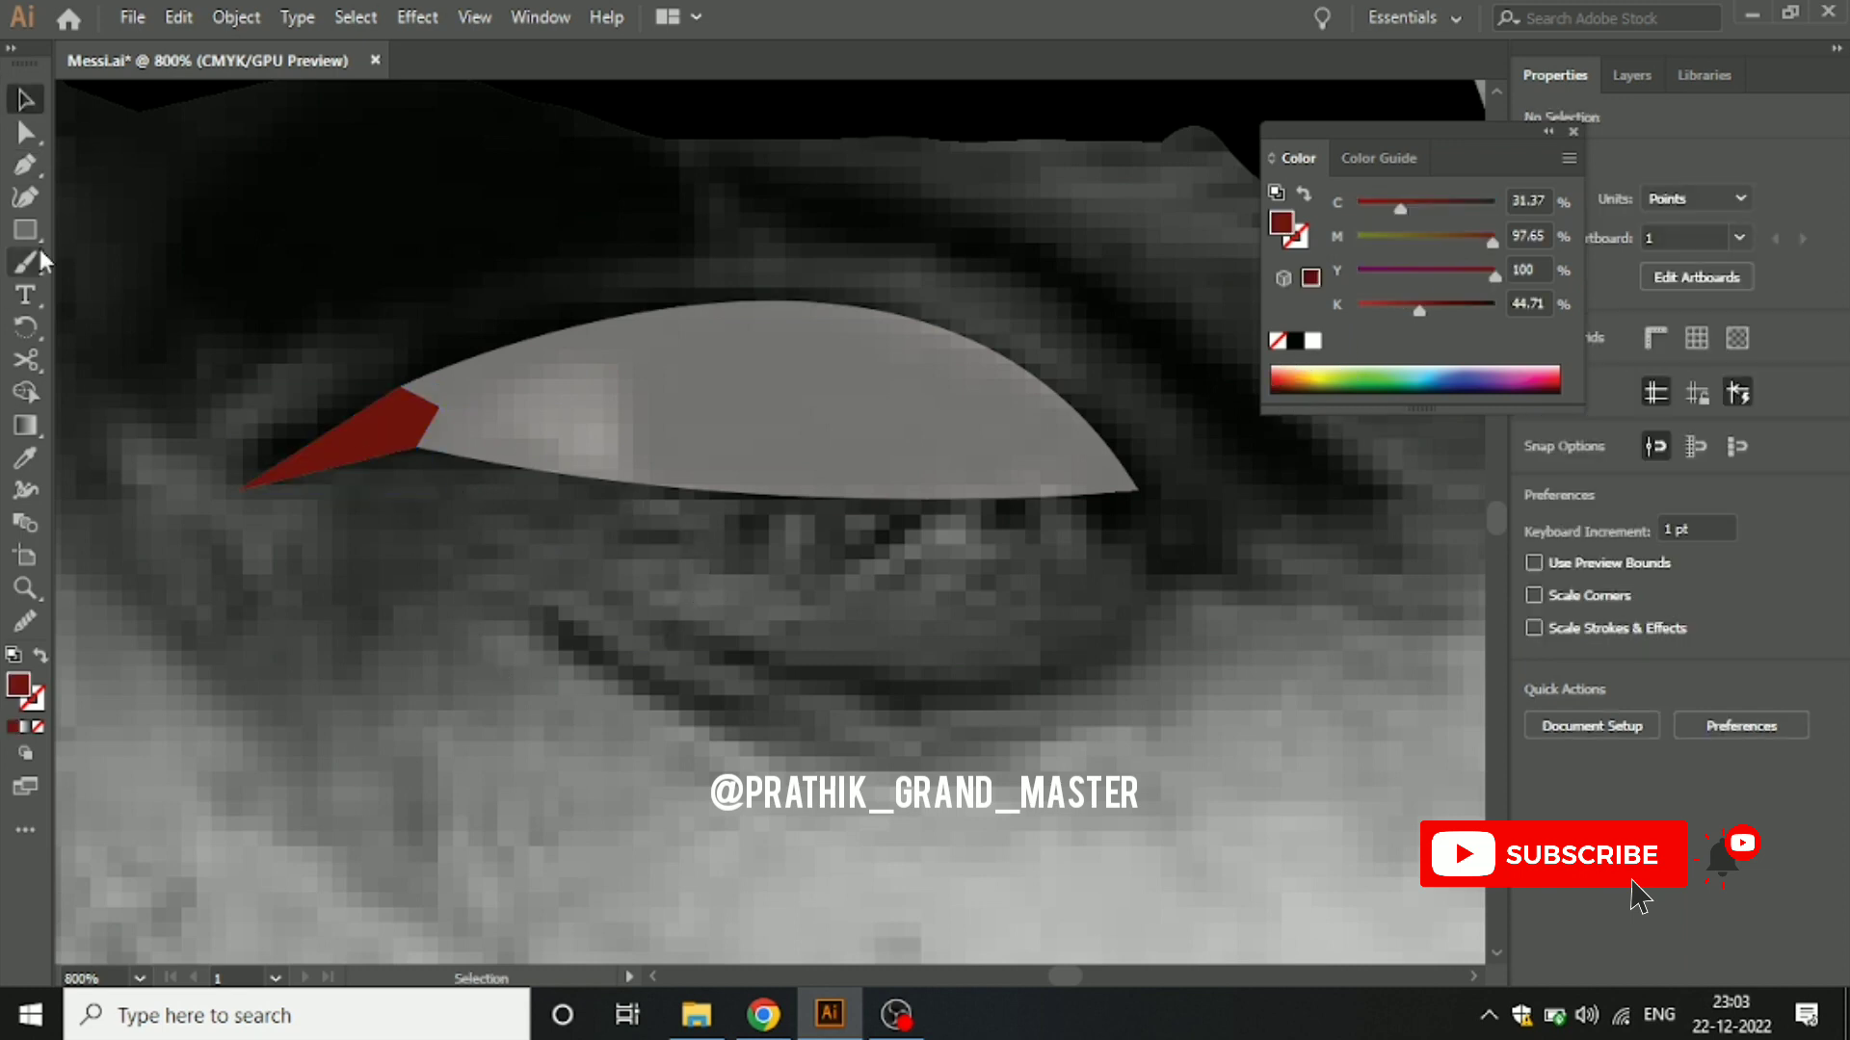
Step: Draw a black ellipse over the eye and flatten it to fit as the iris
key("l")
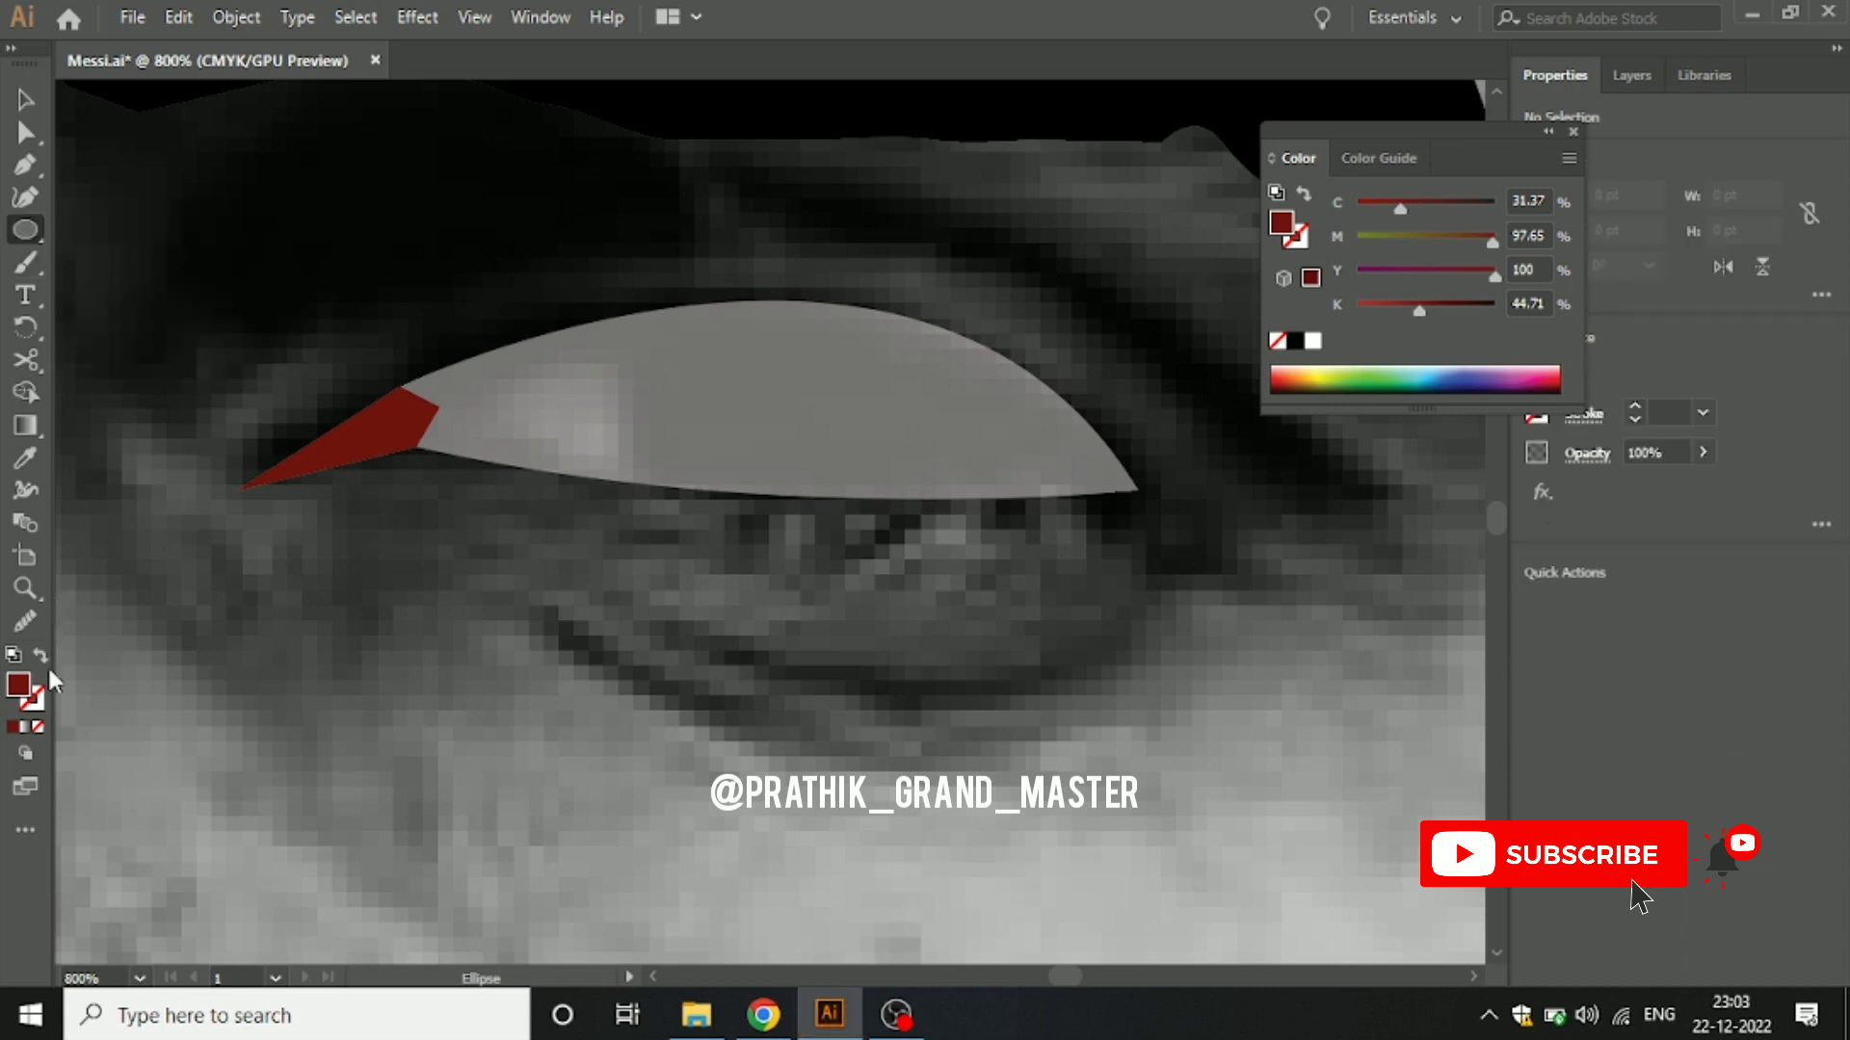
left_click(1296, 341)
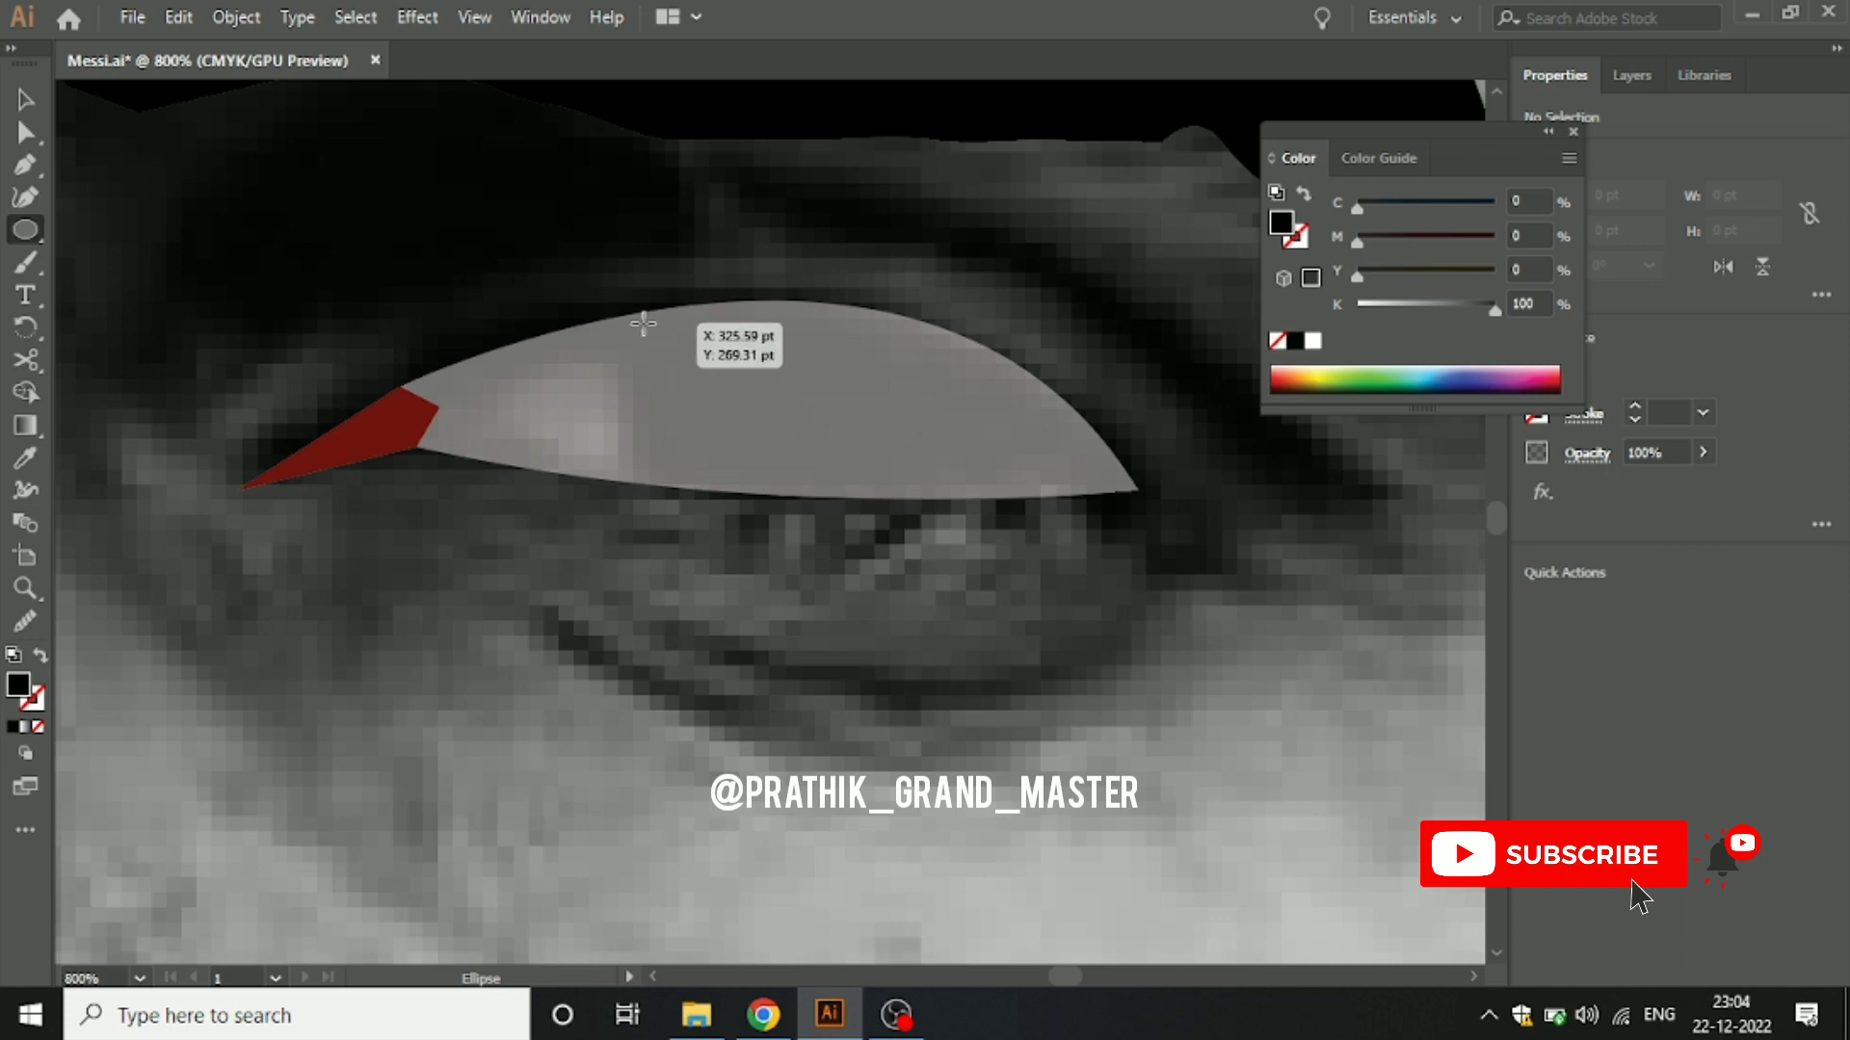
mouse_move(623, 277)
left_mouse_down()
mouse_move(918, 493)
mouse_move(958, 609)
left_mouse_up()
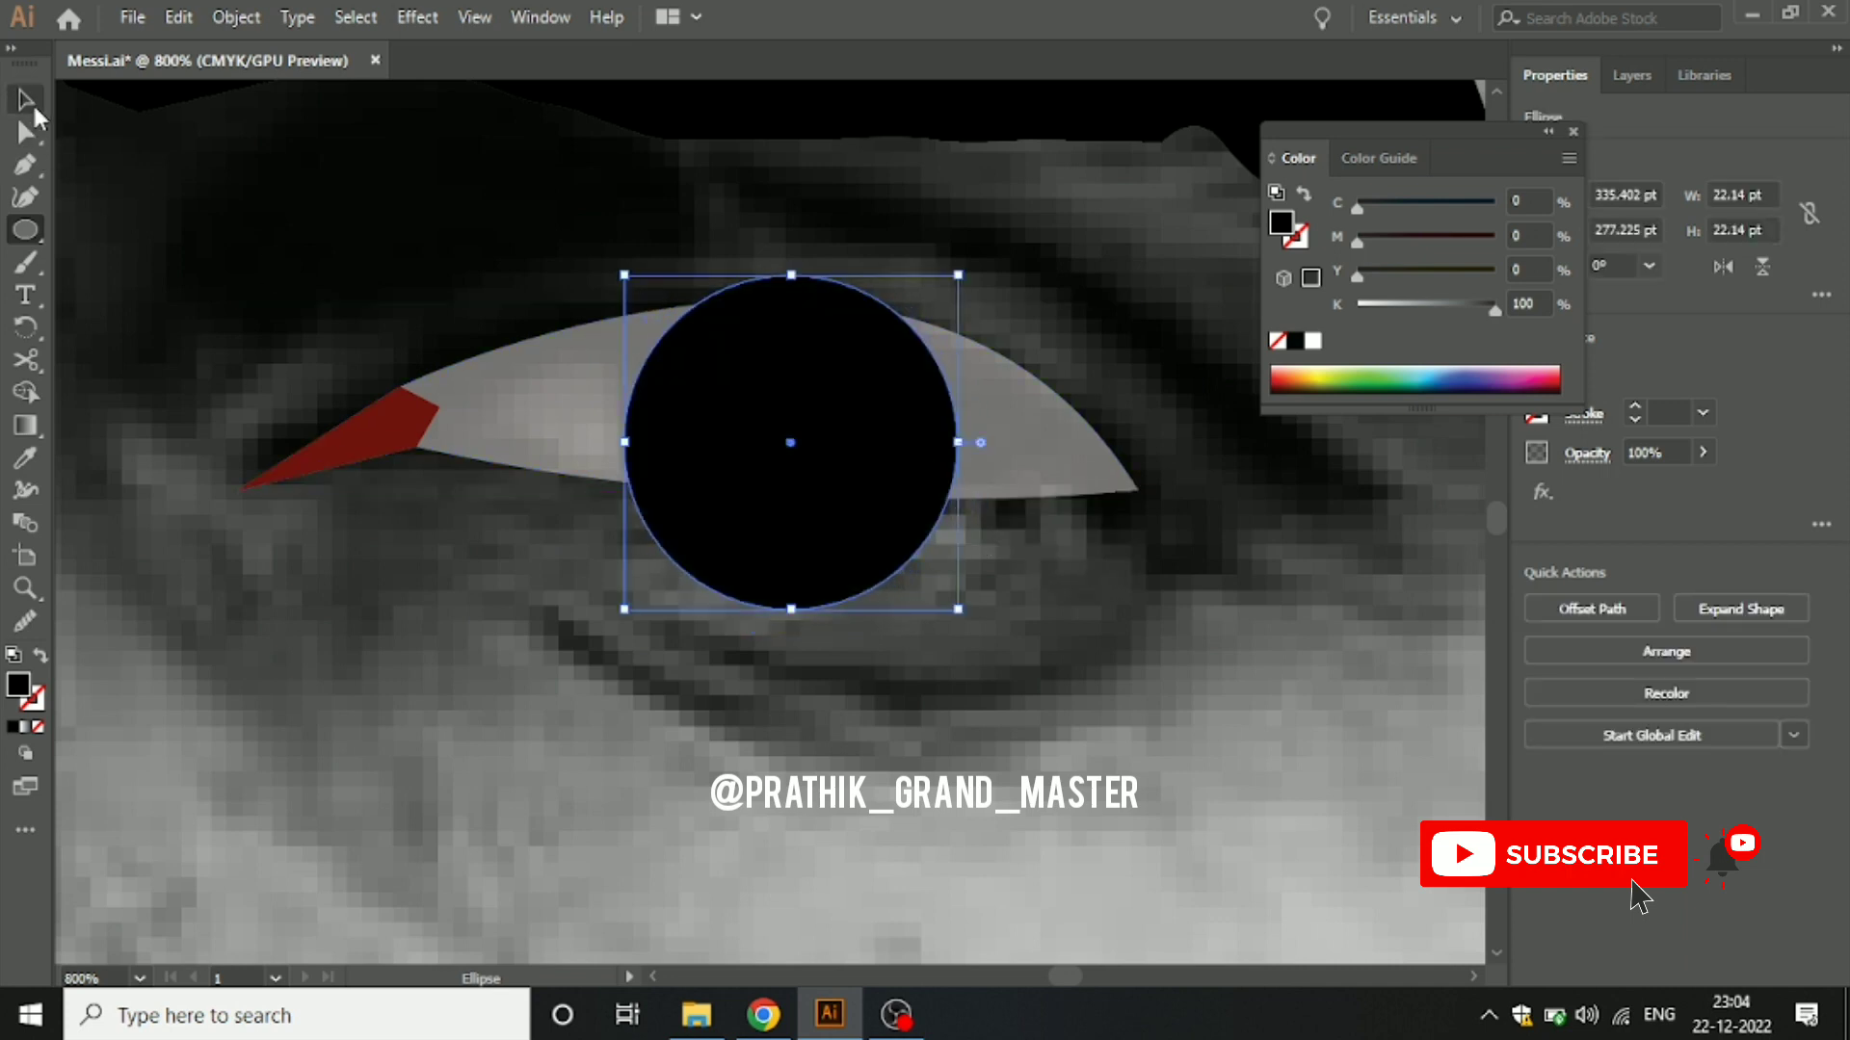
left_click(26, 99)
left_click_drag(793, 608, 790, 503)
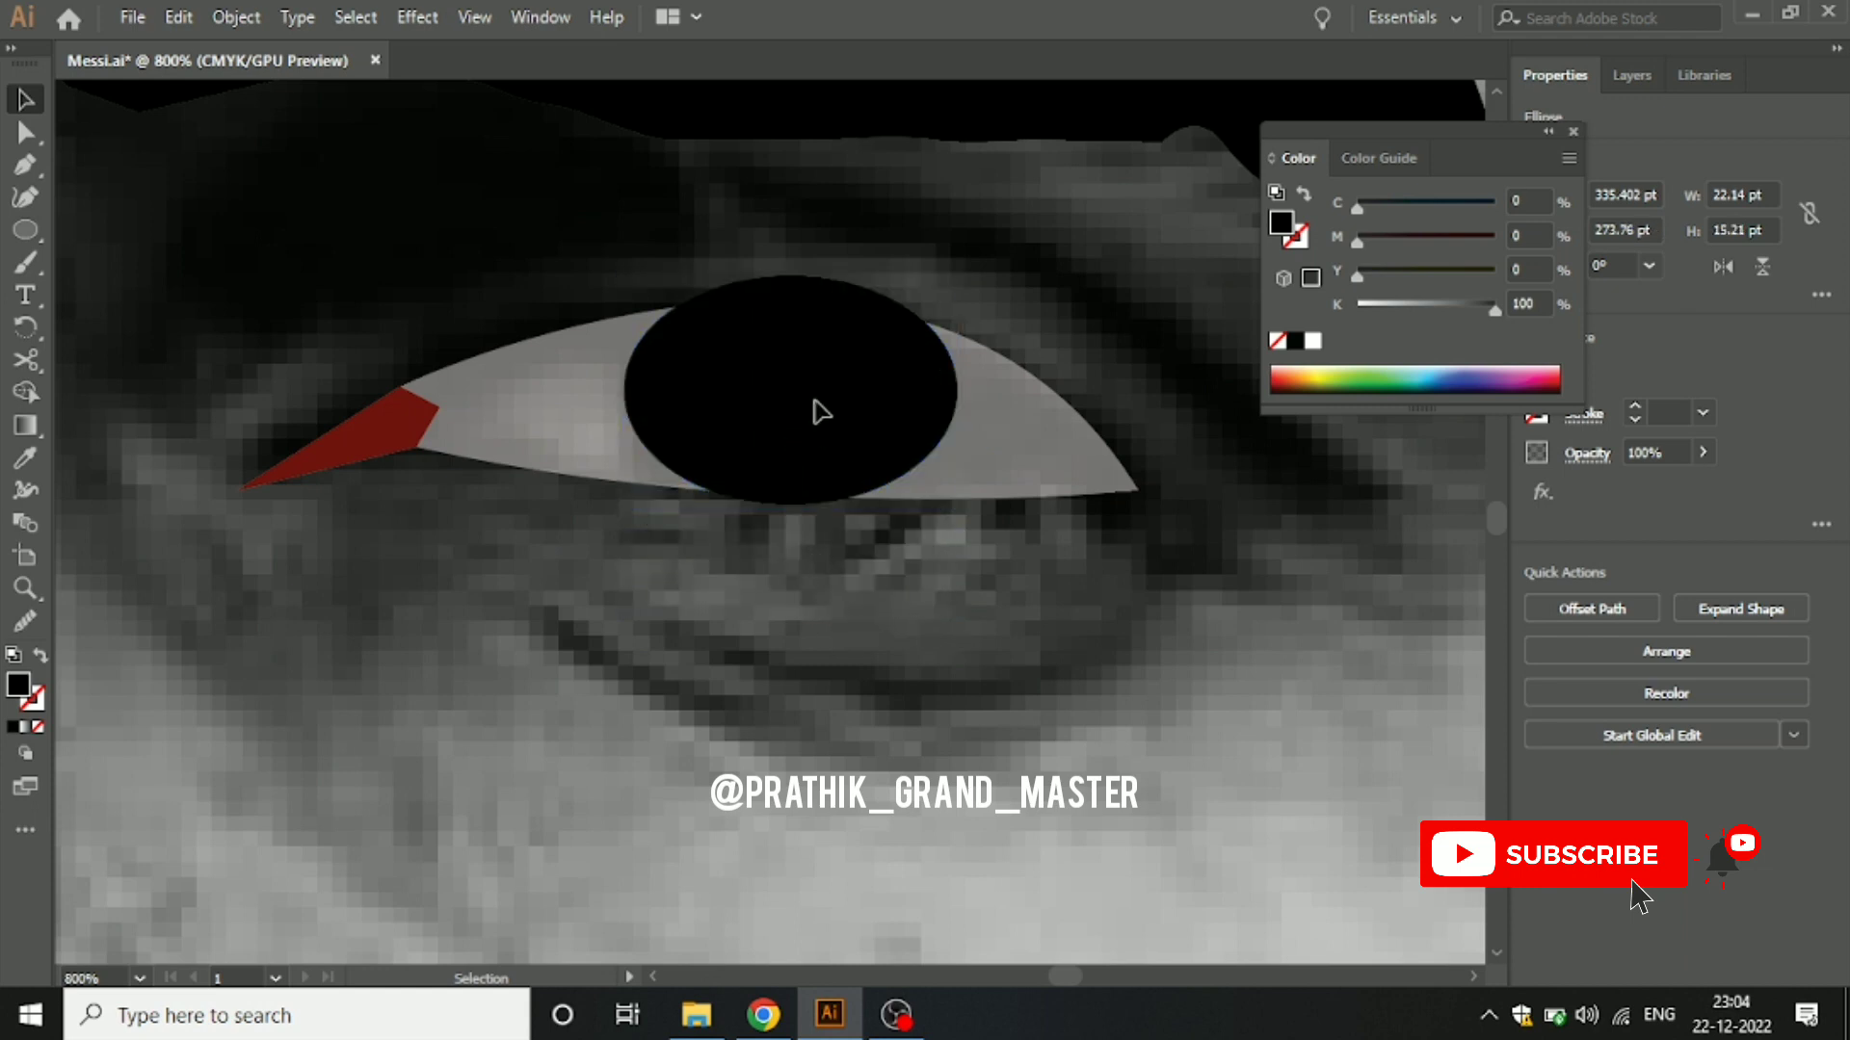
left_click_drag(791, 275, 796, 301)
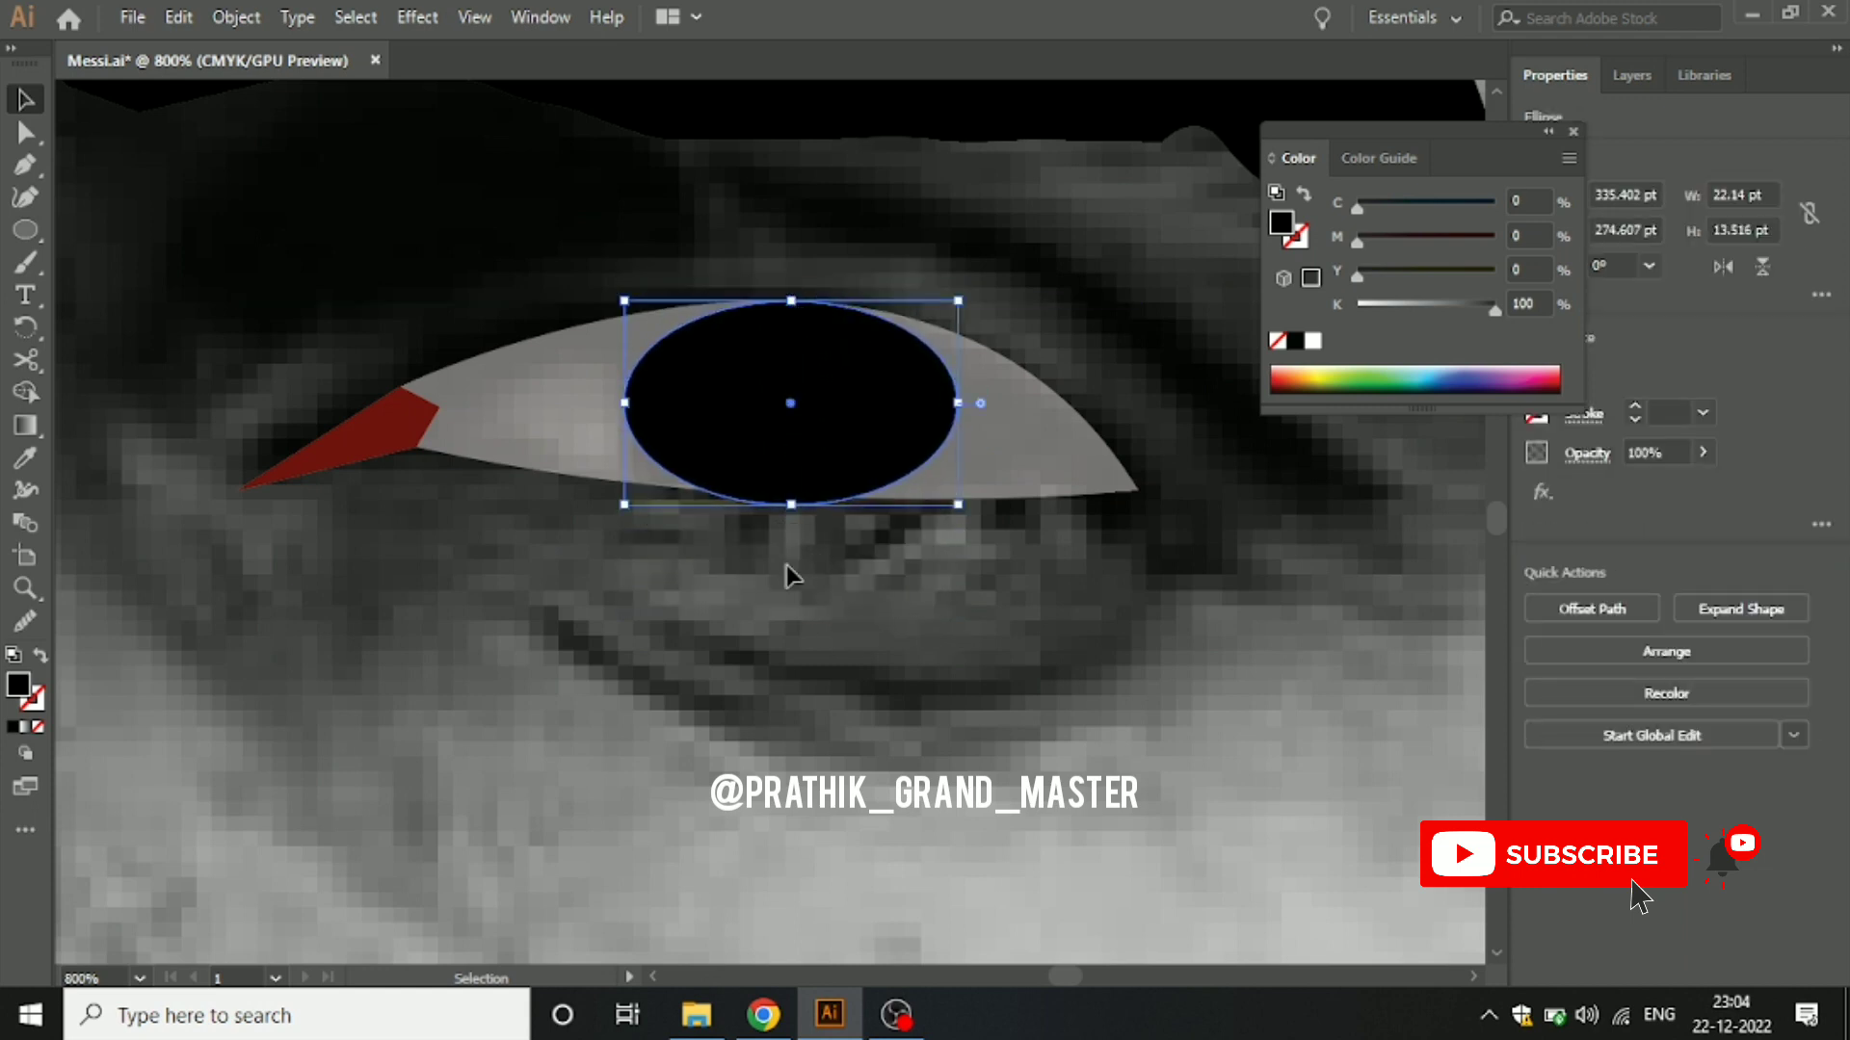
scroll(788, 445, "down", 4)
left_click(971, 592)
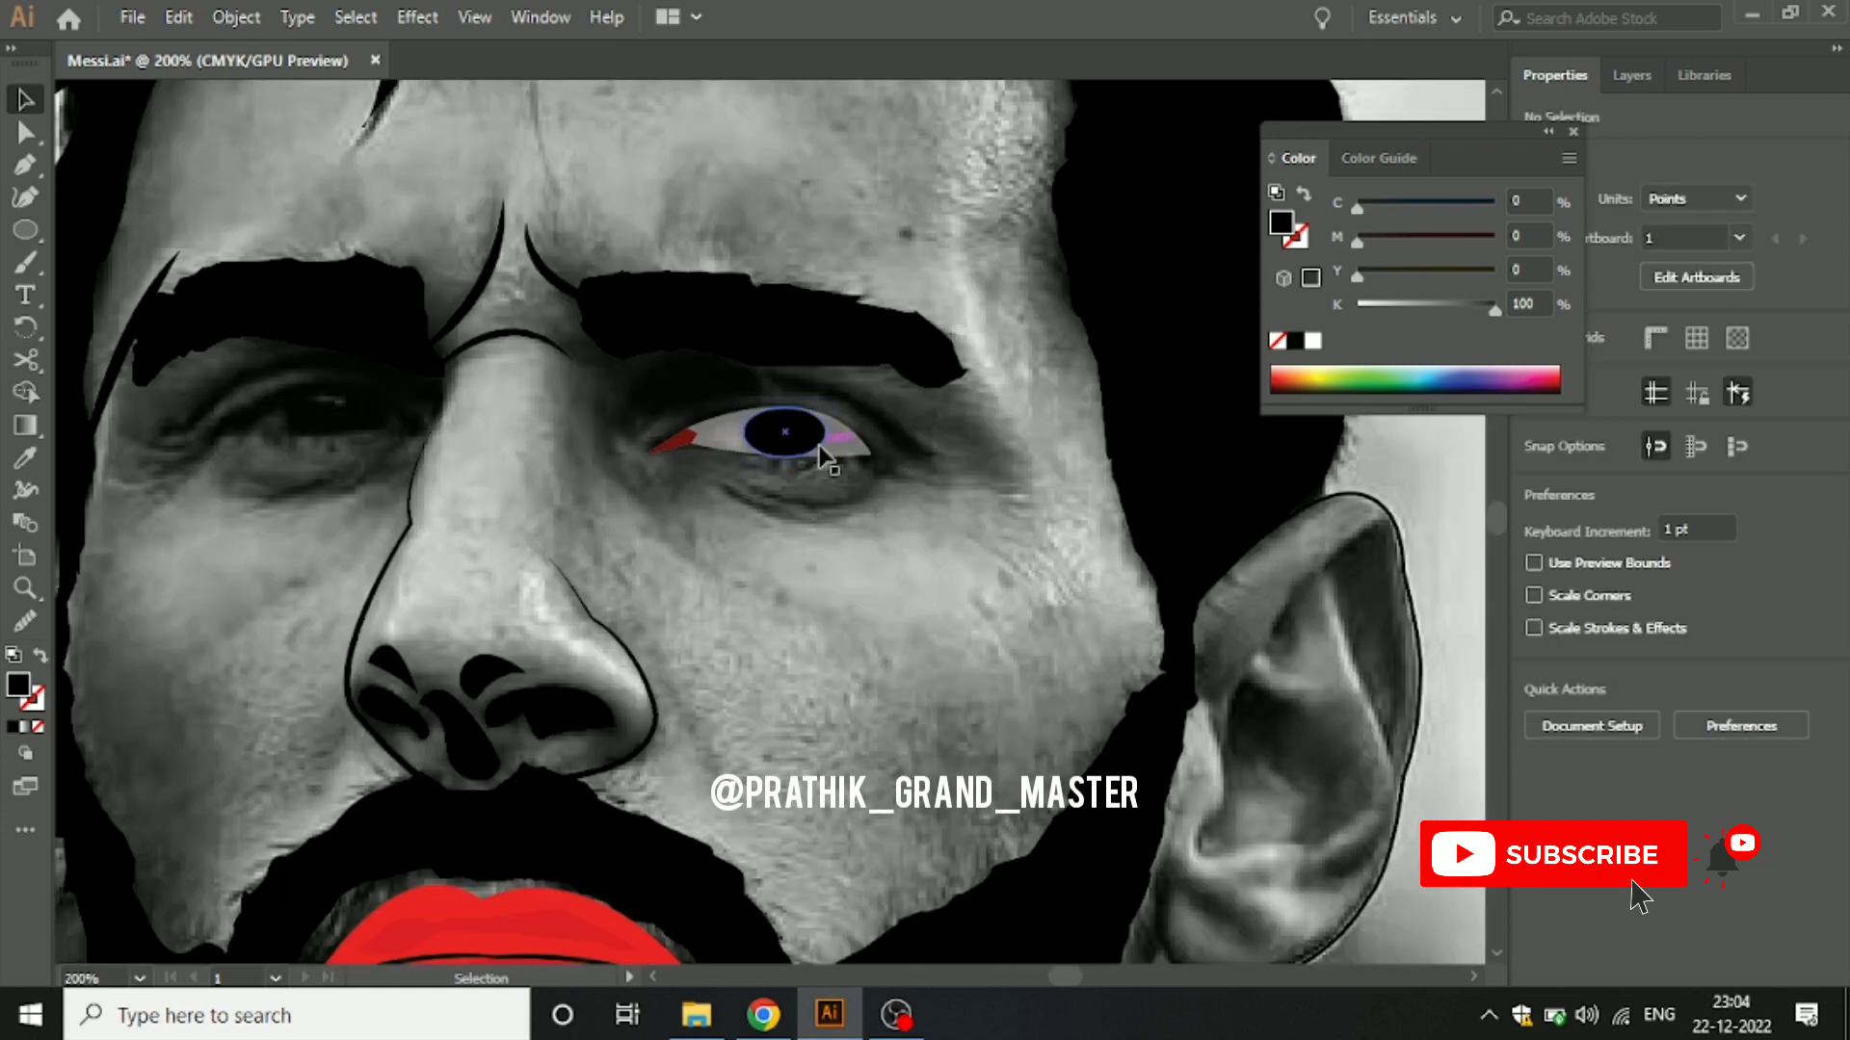
scroll(785, 433, "up", 2)
Step: Alt-drag a smaller copy of the iris and colour it dark brown as the pupil
key("a")
left_click(788, 432)
key("v")
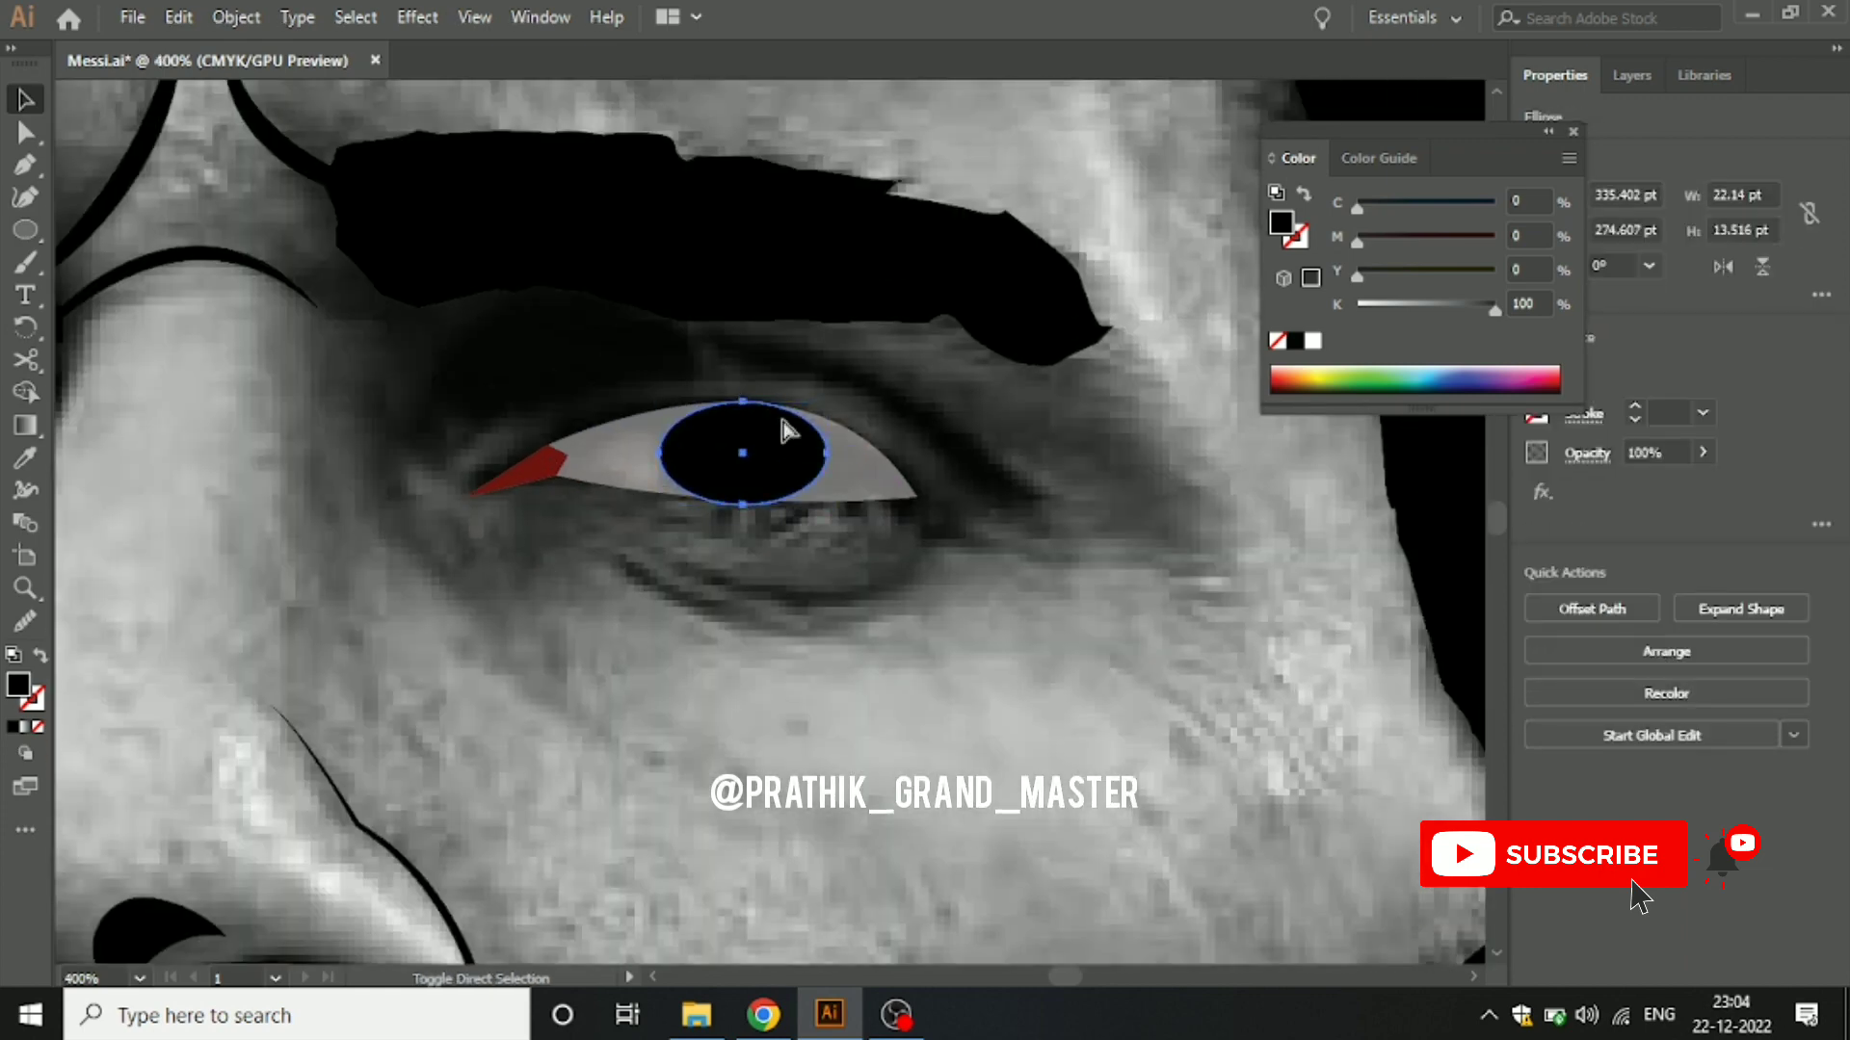
left_click_drag(827, 506, 772, 472)
left_click(1299, 388)
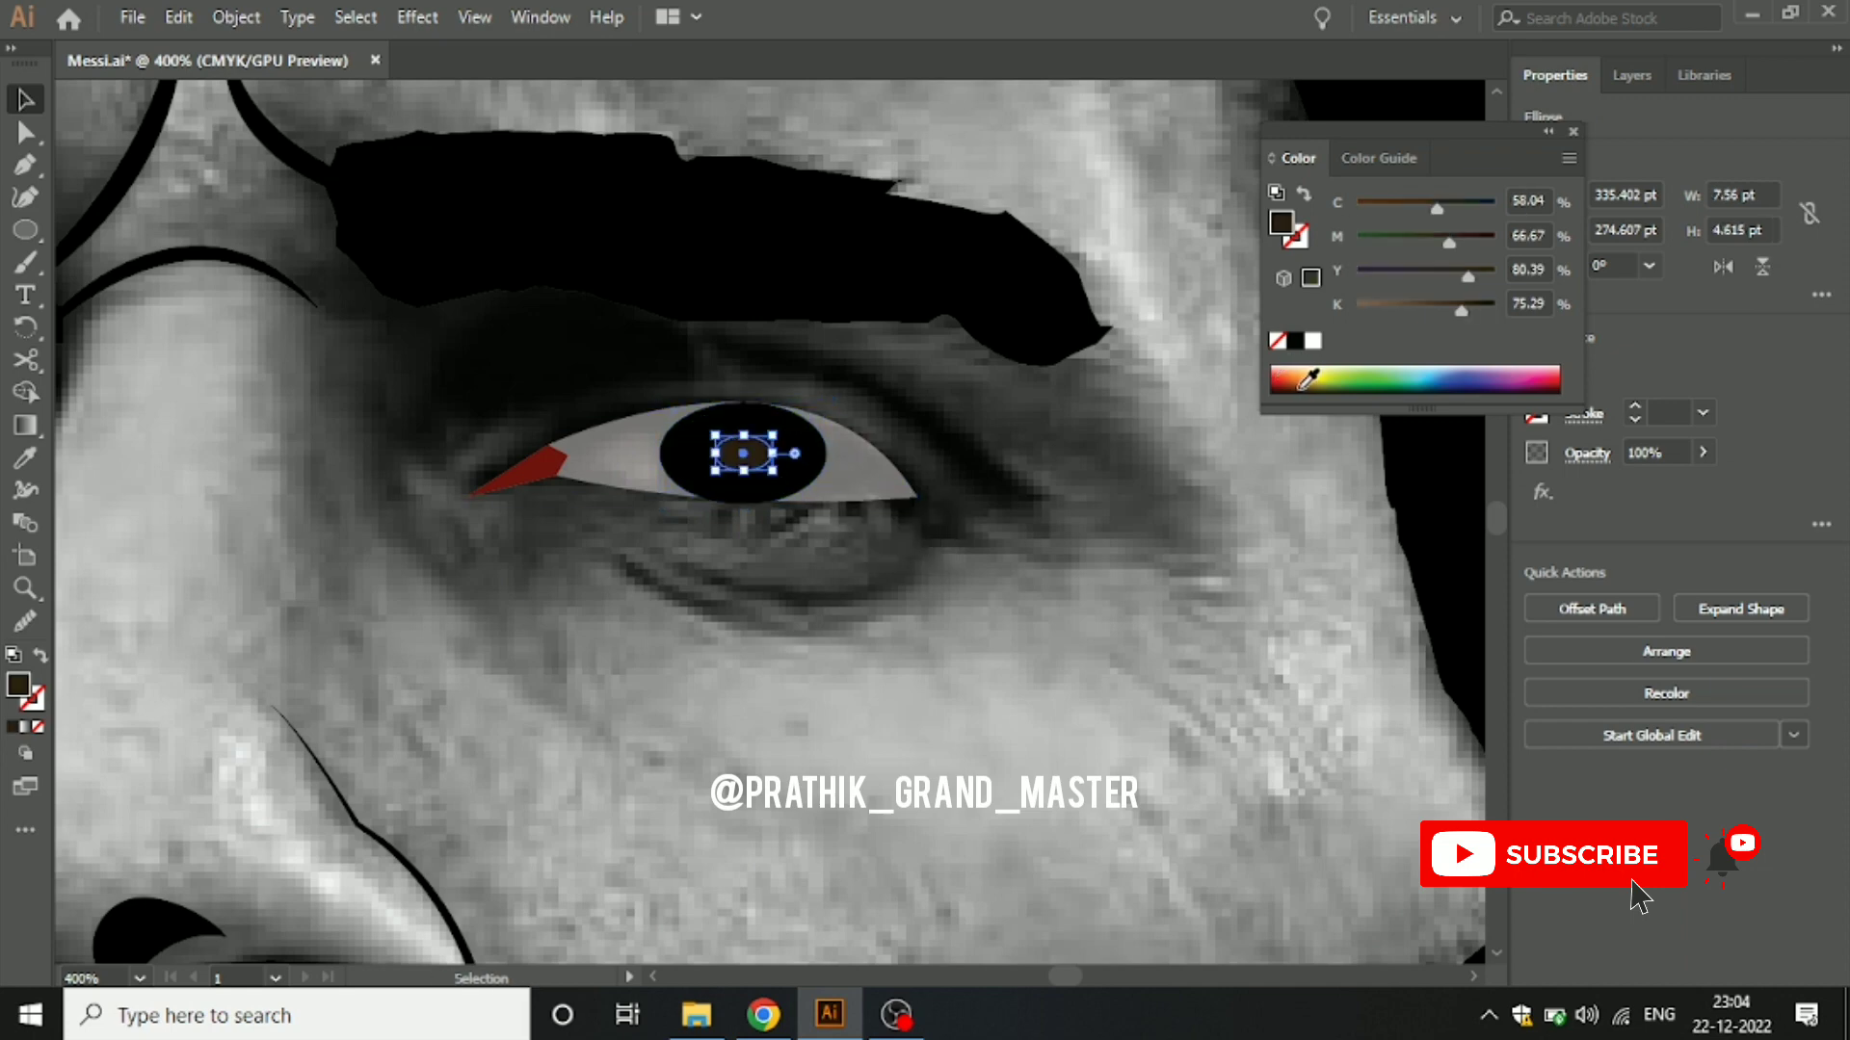
left_click(930, 663)
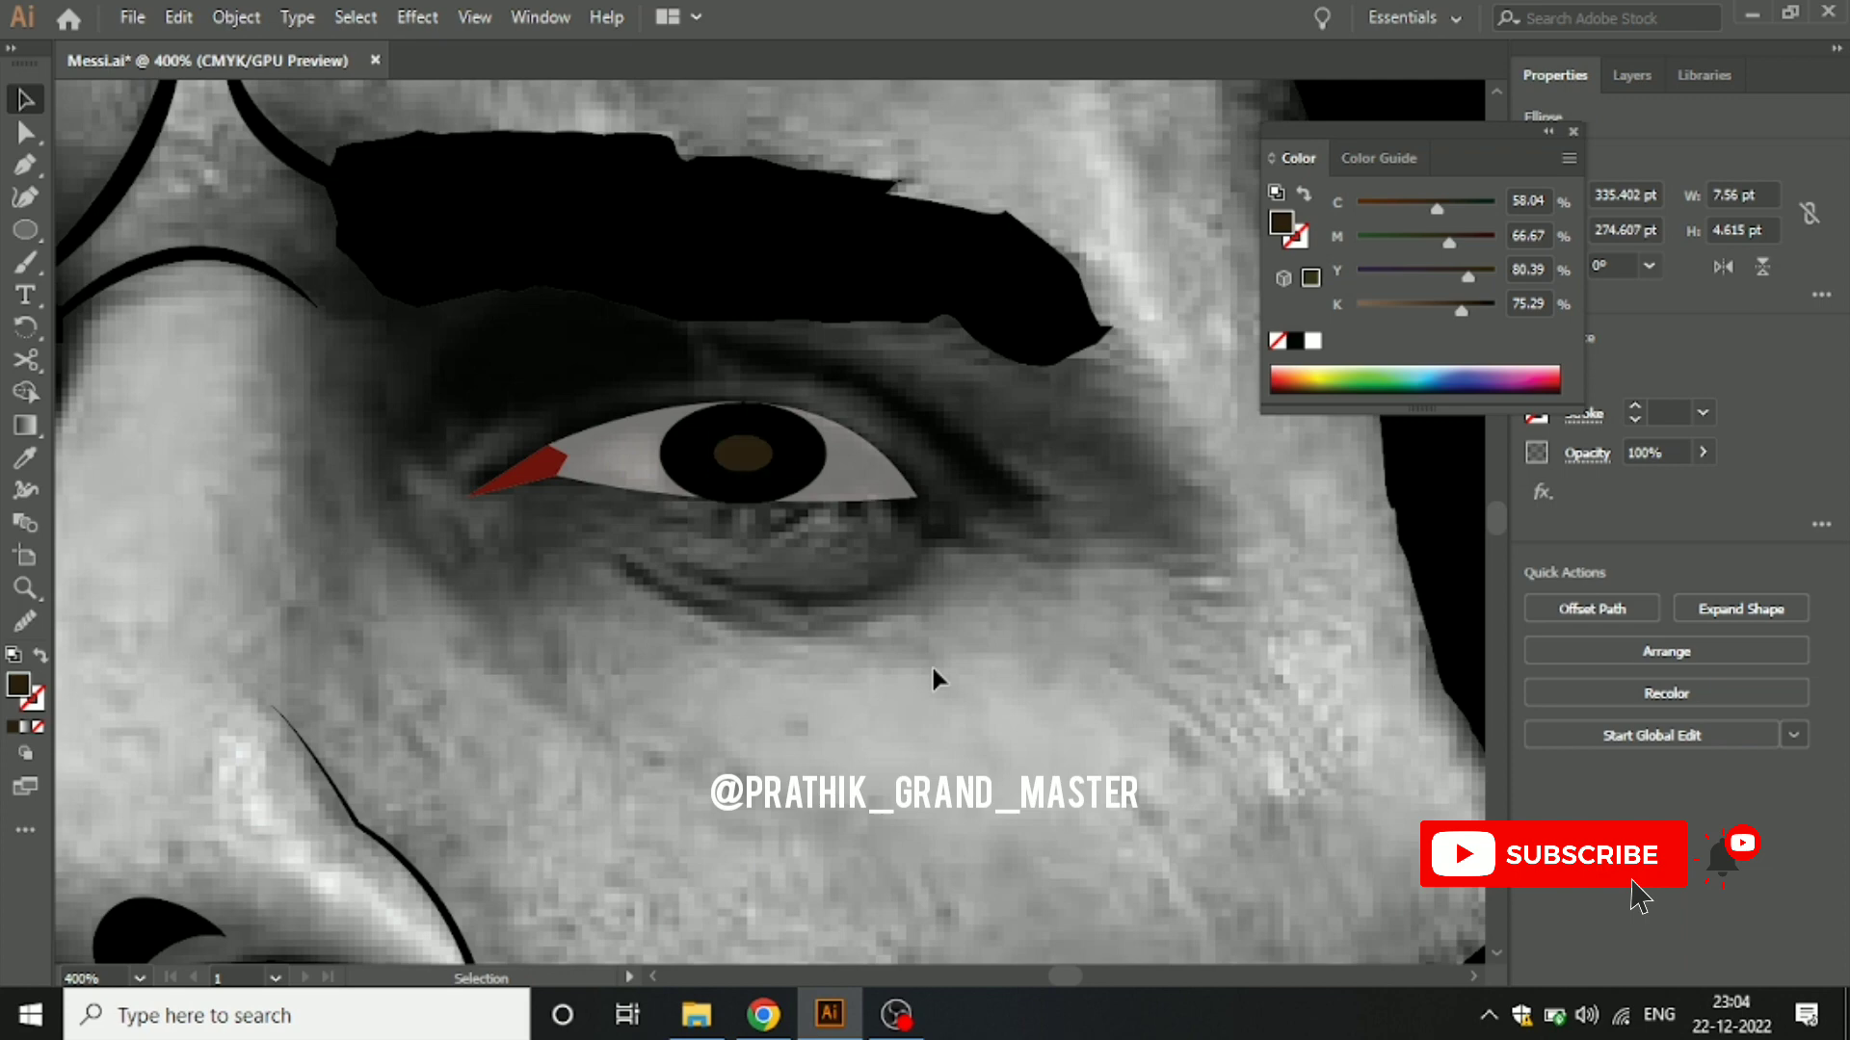
scroll(756, 462, "up", 2)
scroll(756, 462, "up", 3)
Step: Duplicate the pupil slightly up and right as a tiny white highlight
left_click(757, 479)
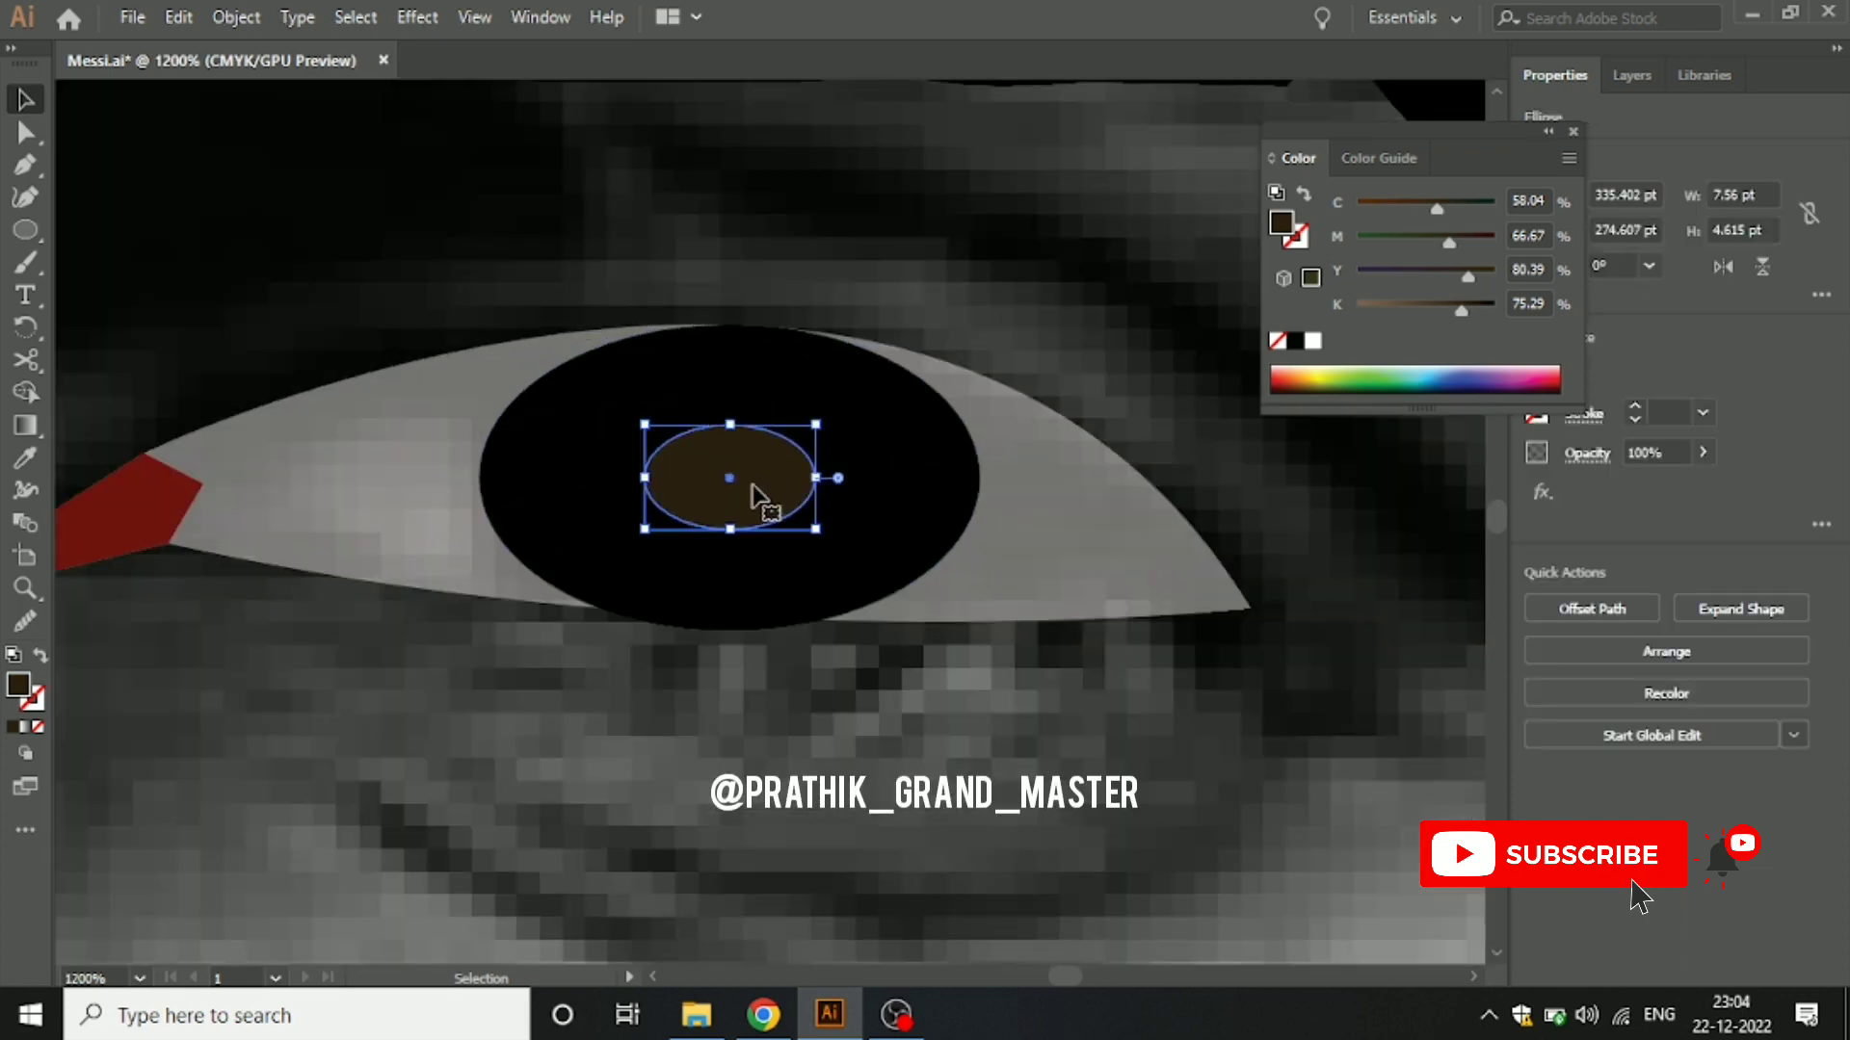
left_click_drag(766, 496, 830, 473)
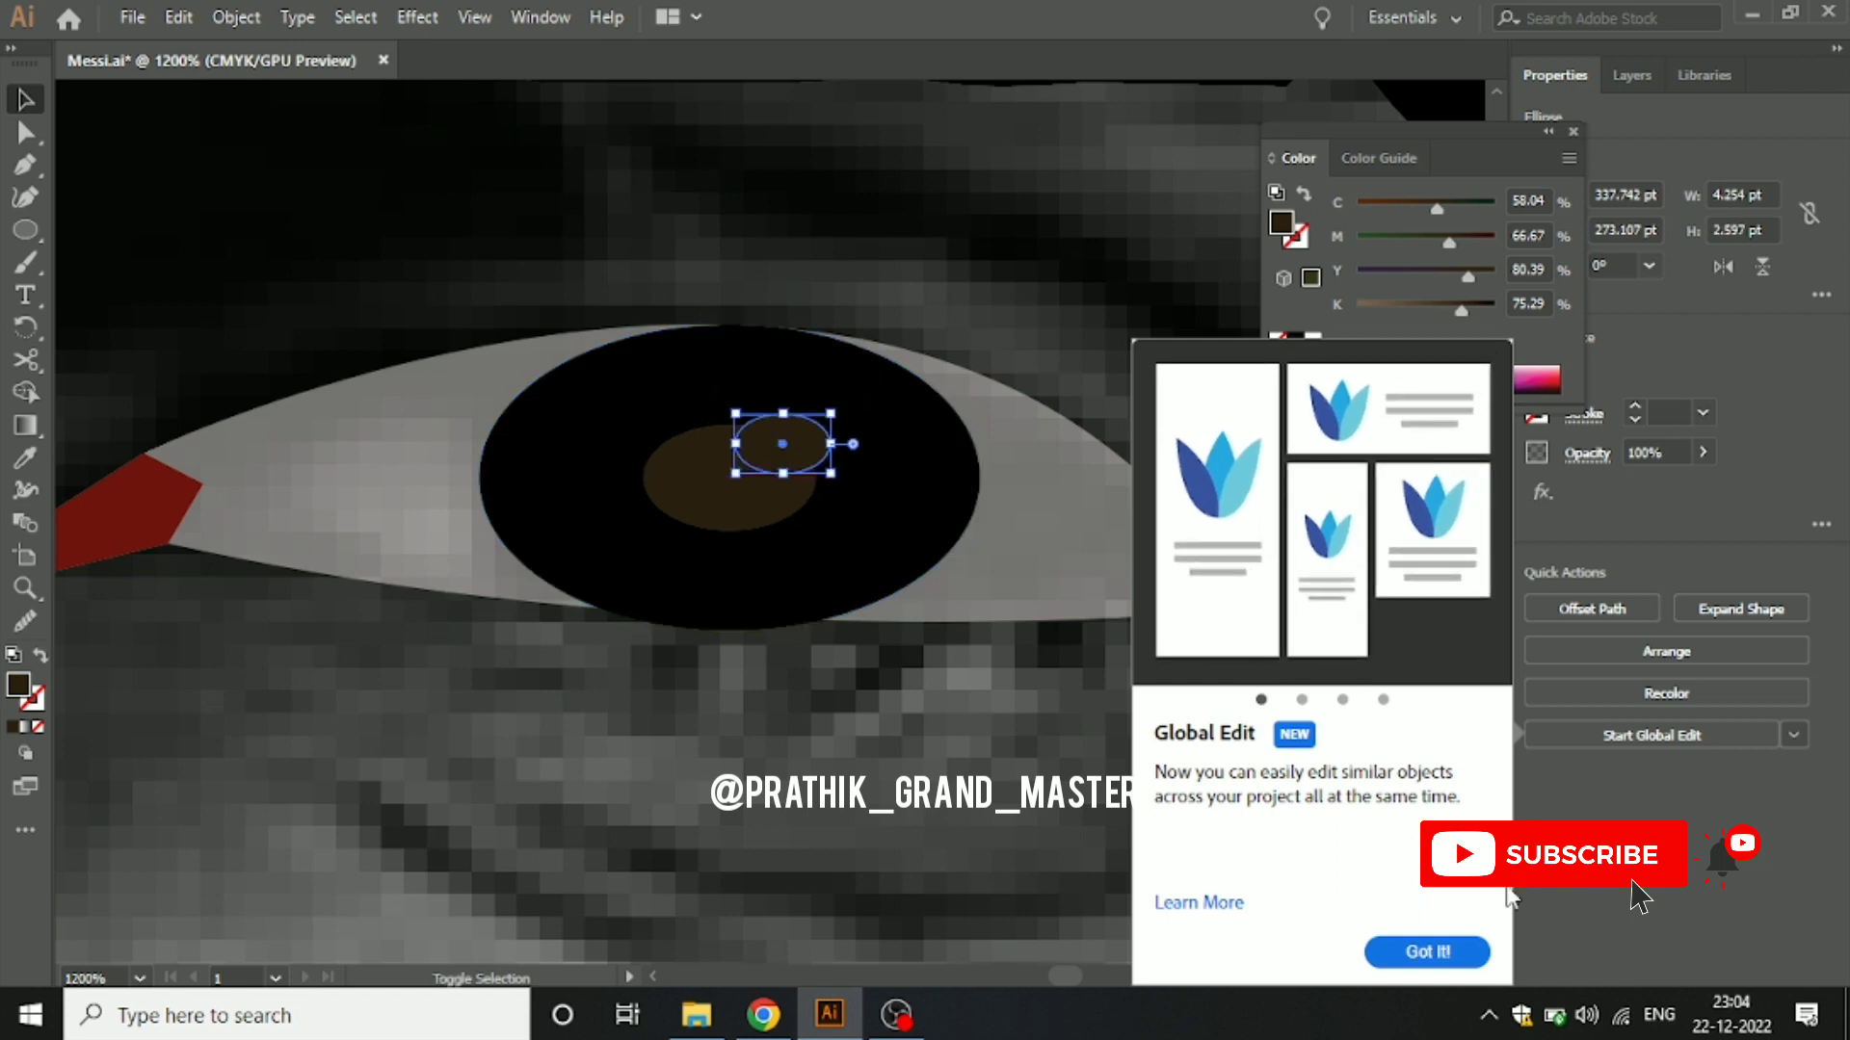
left_click(1427, 951)
left_click(1313, 341)
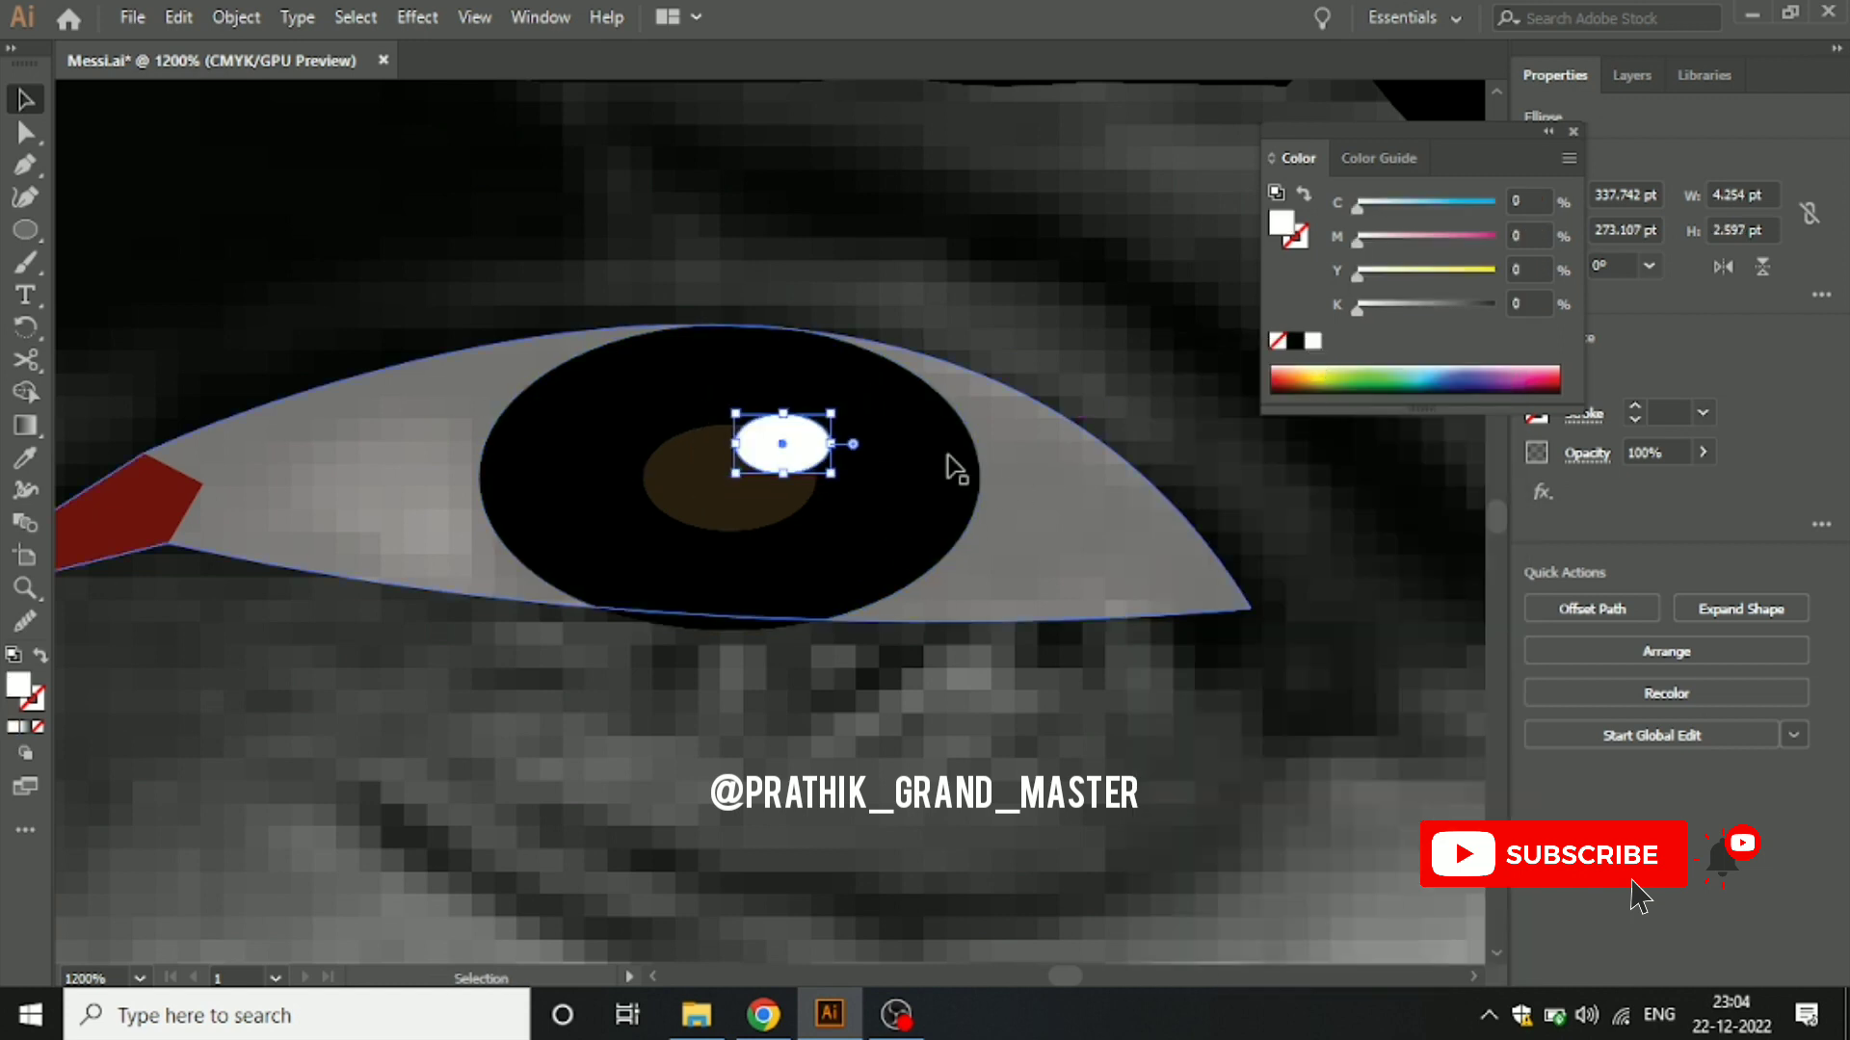
left_click(942, 661)
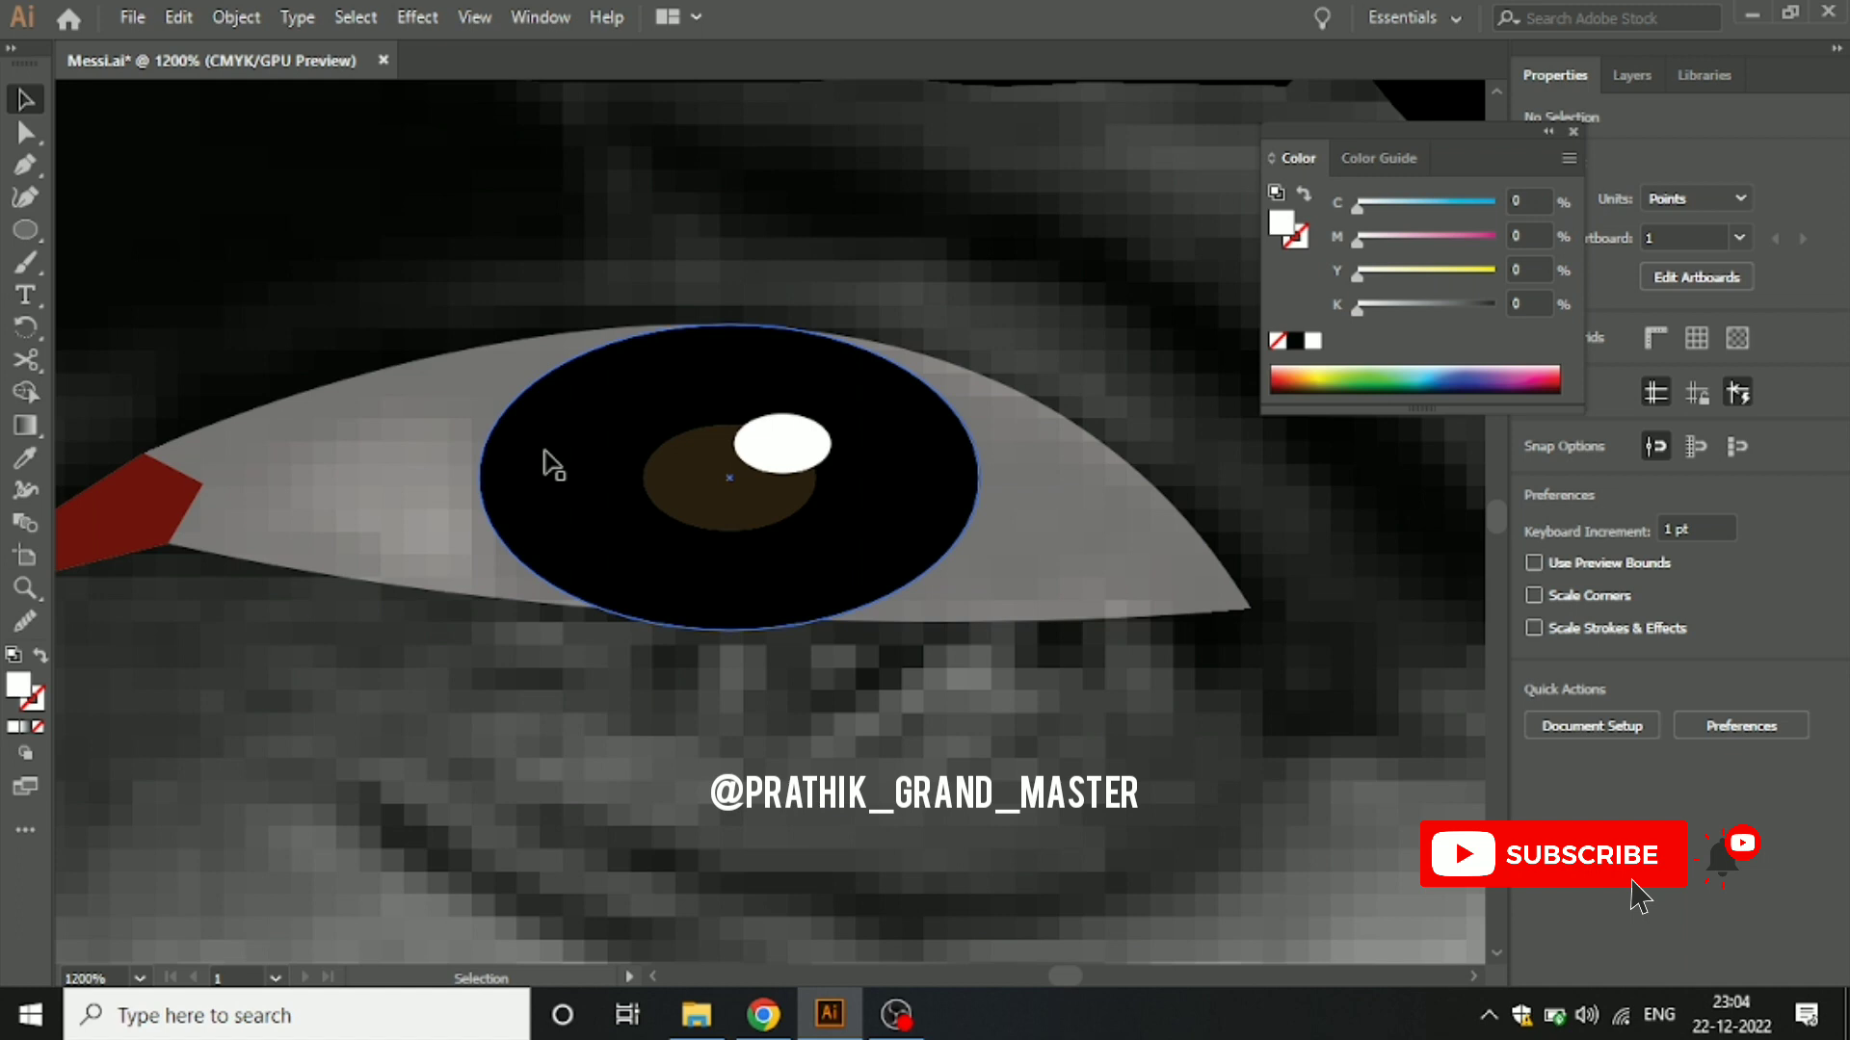
Step: Draw a curved arc across the top of the iris with no fill and a white ffffff stroke
left_click(33, 165)
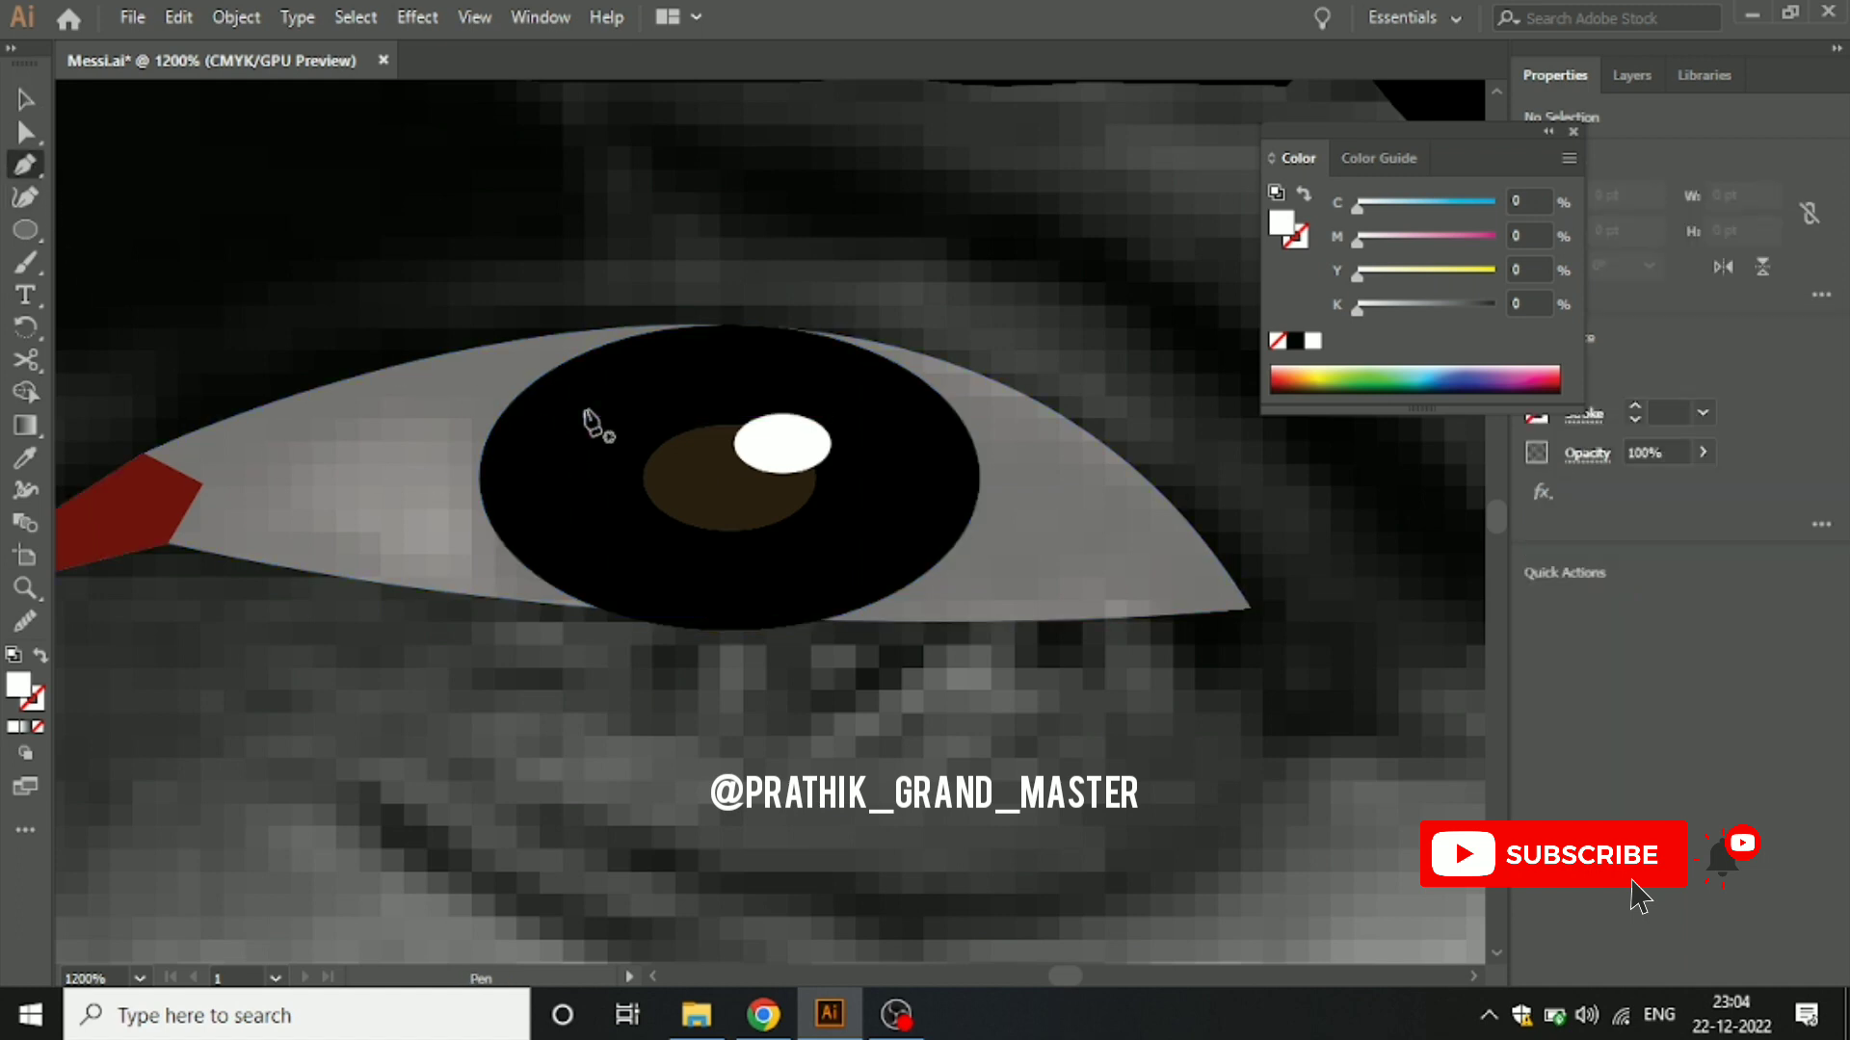
left_click(586, 414)
left_click_drag(865, 414, 996, 509)
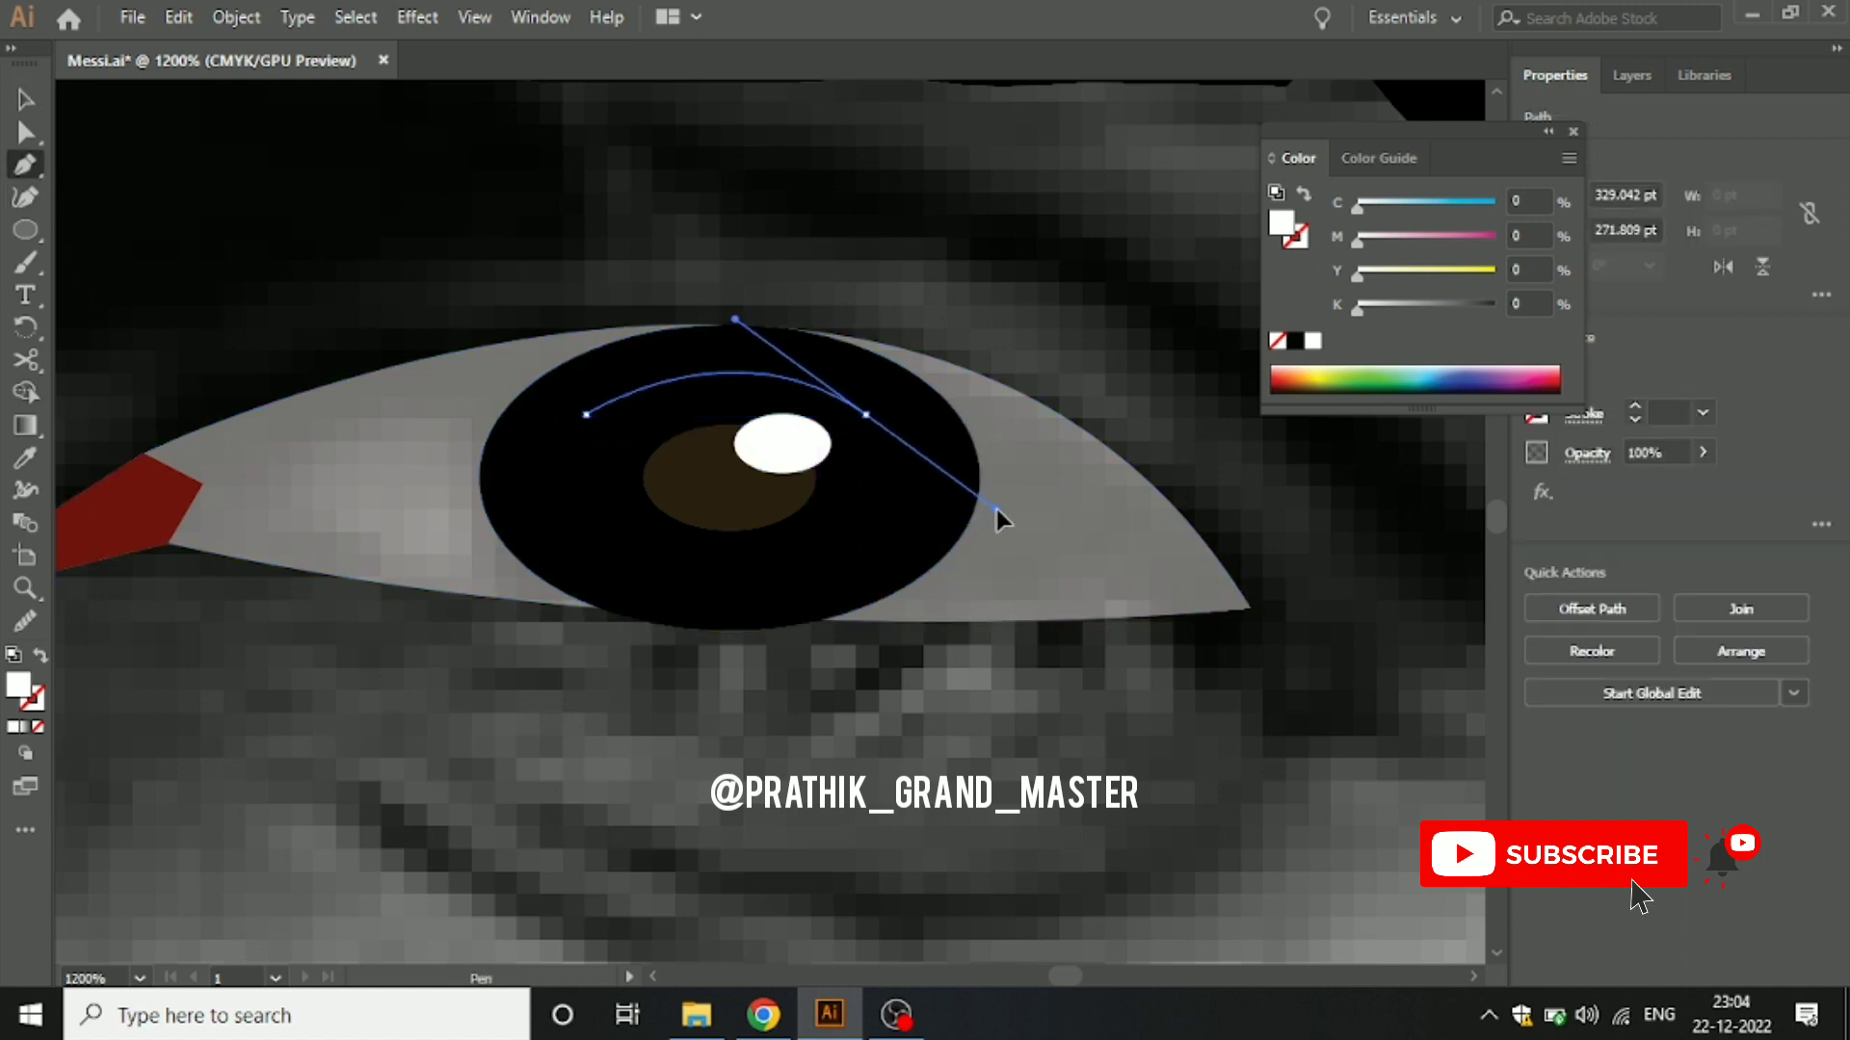
key("v")
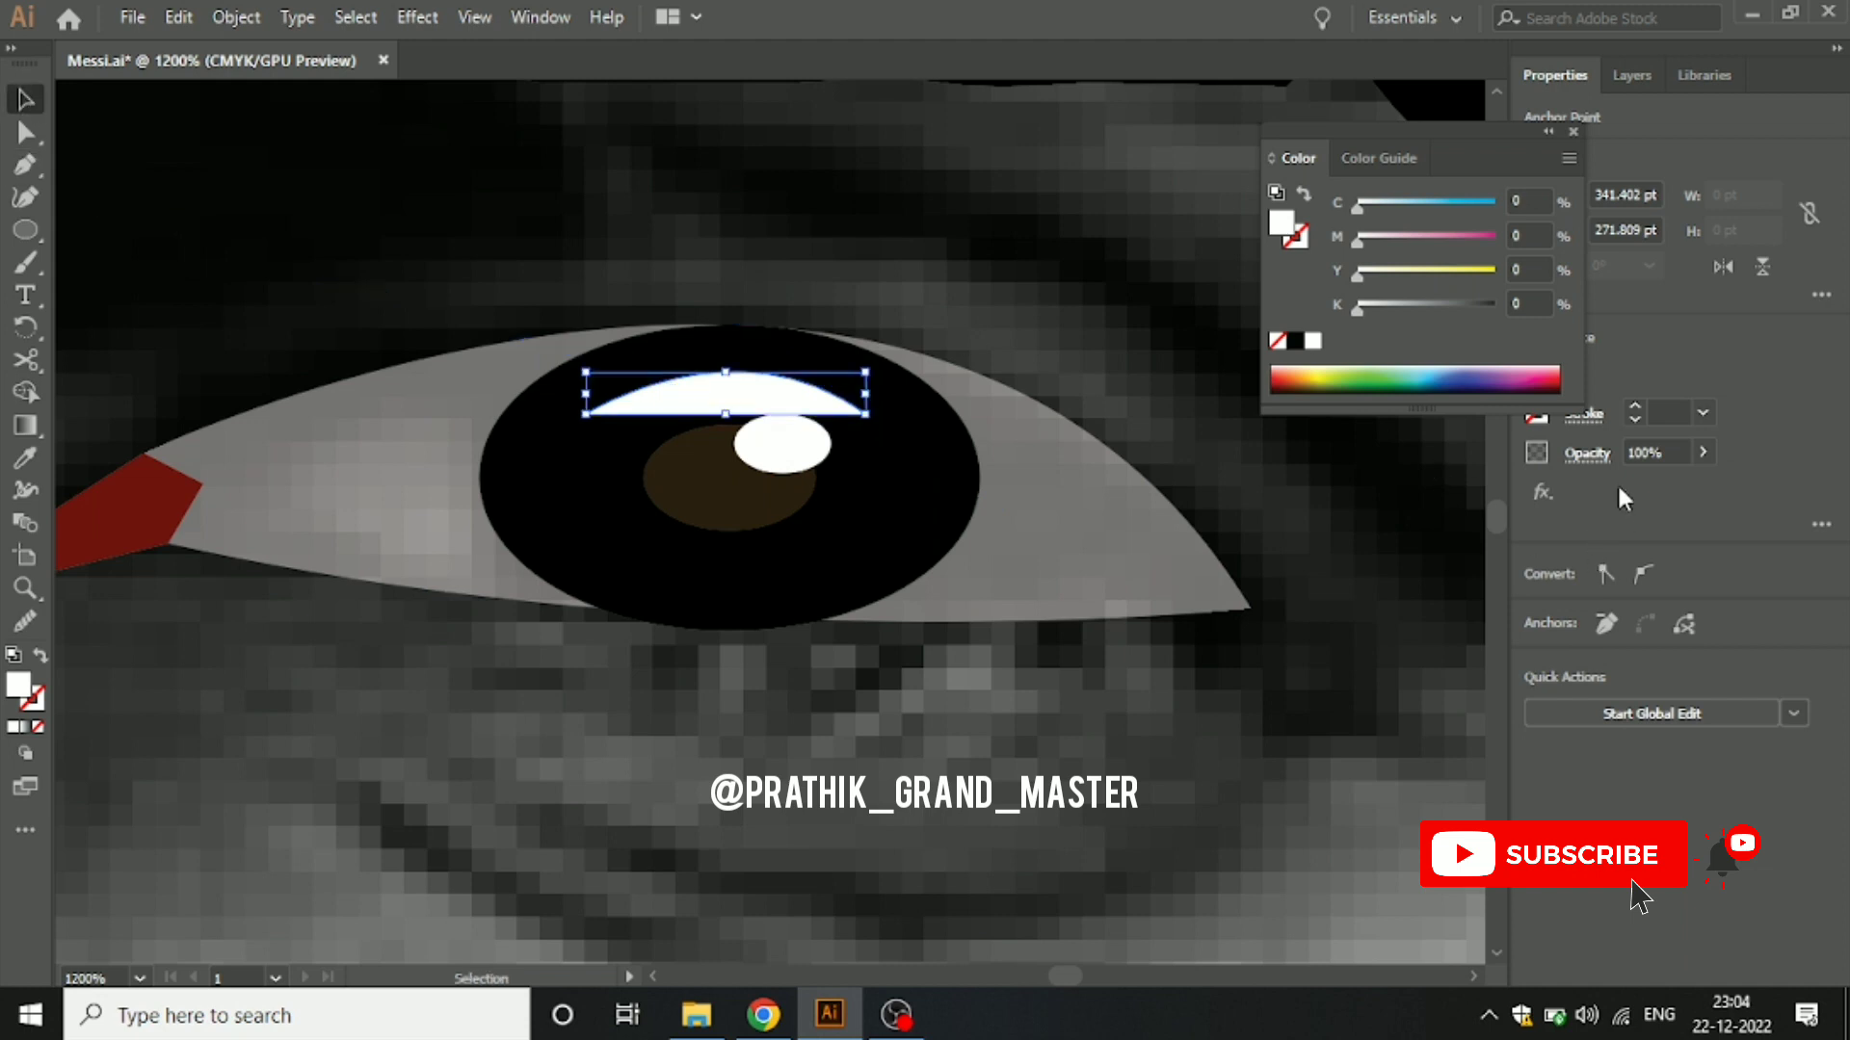
left_click(36, 728)
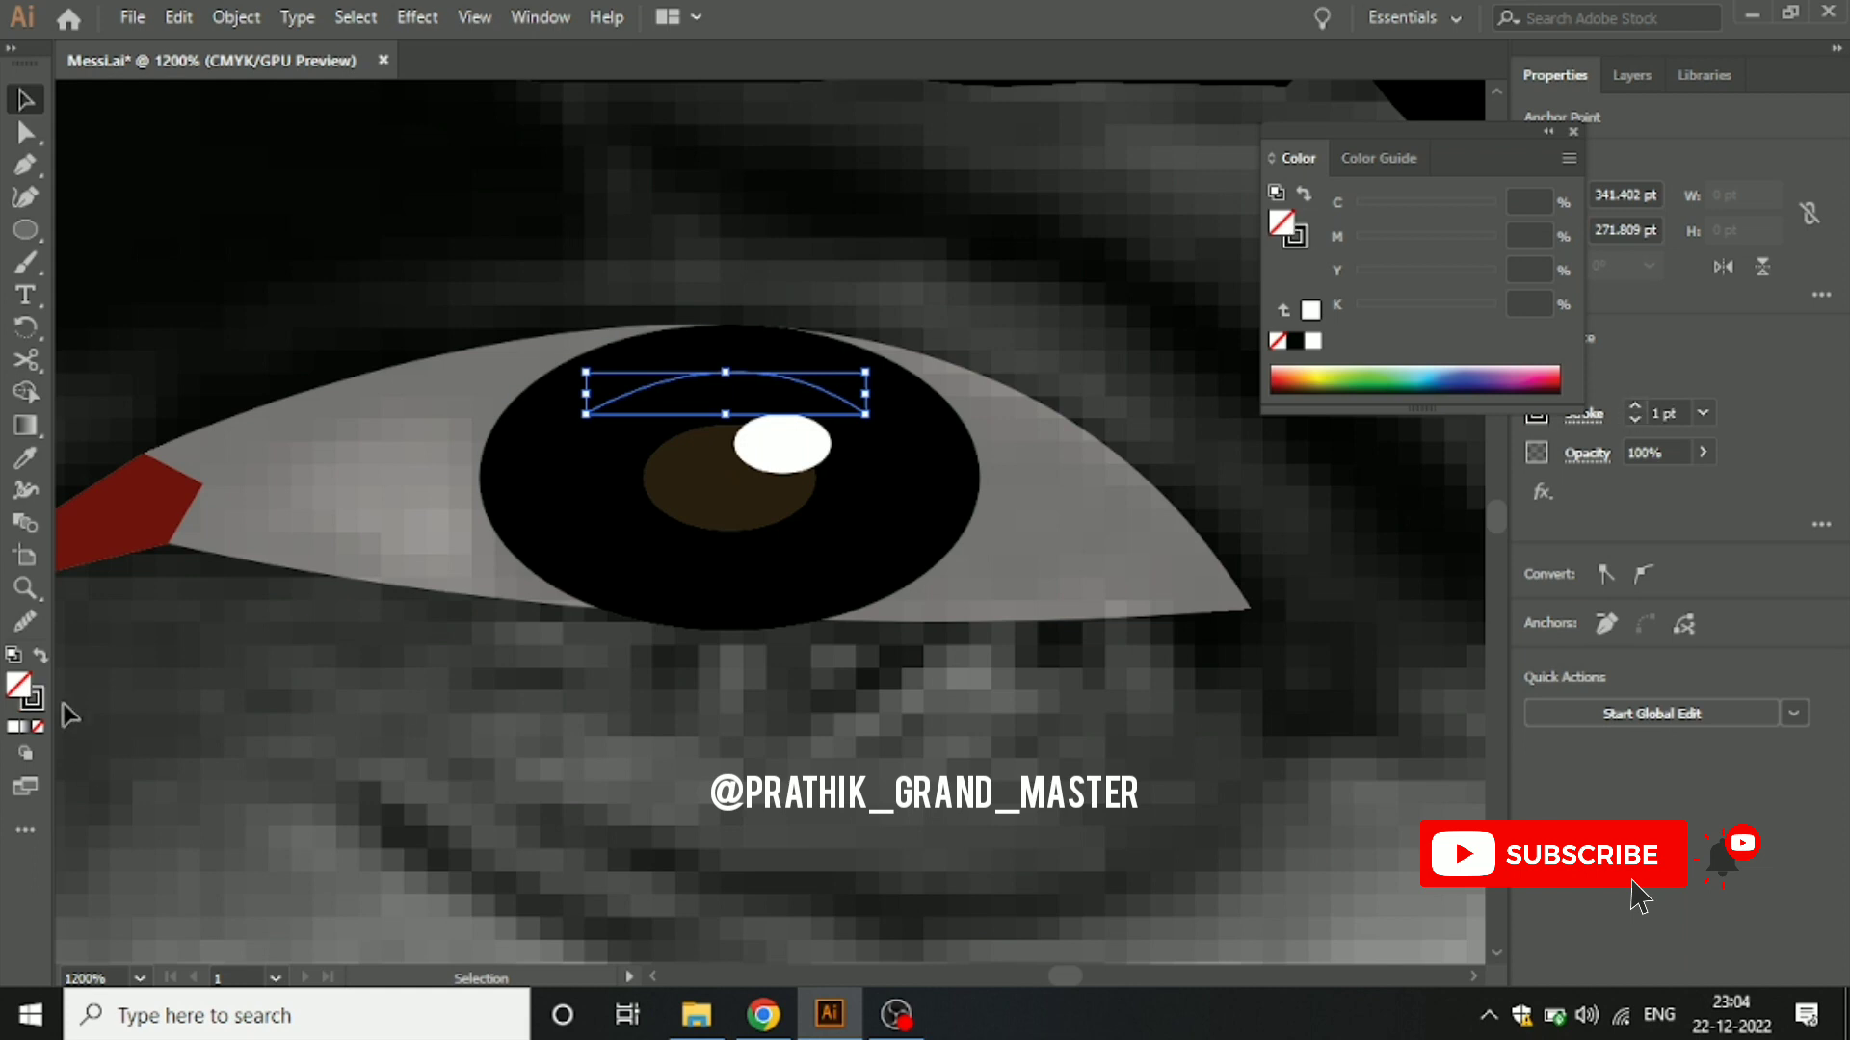
double_click(35, 697)
type("ffffff")
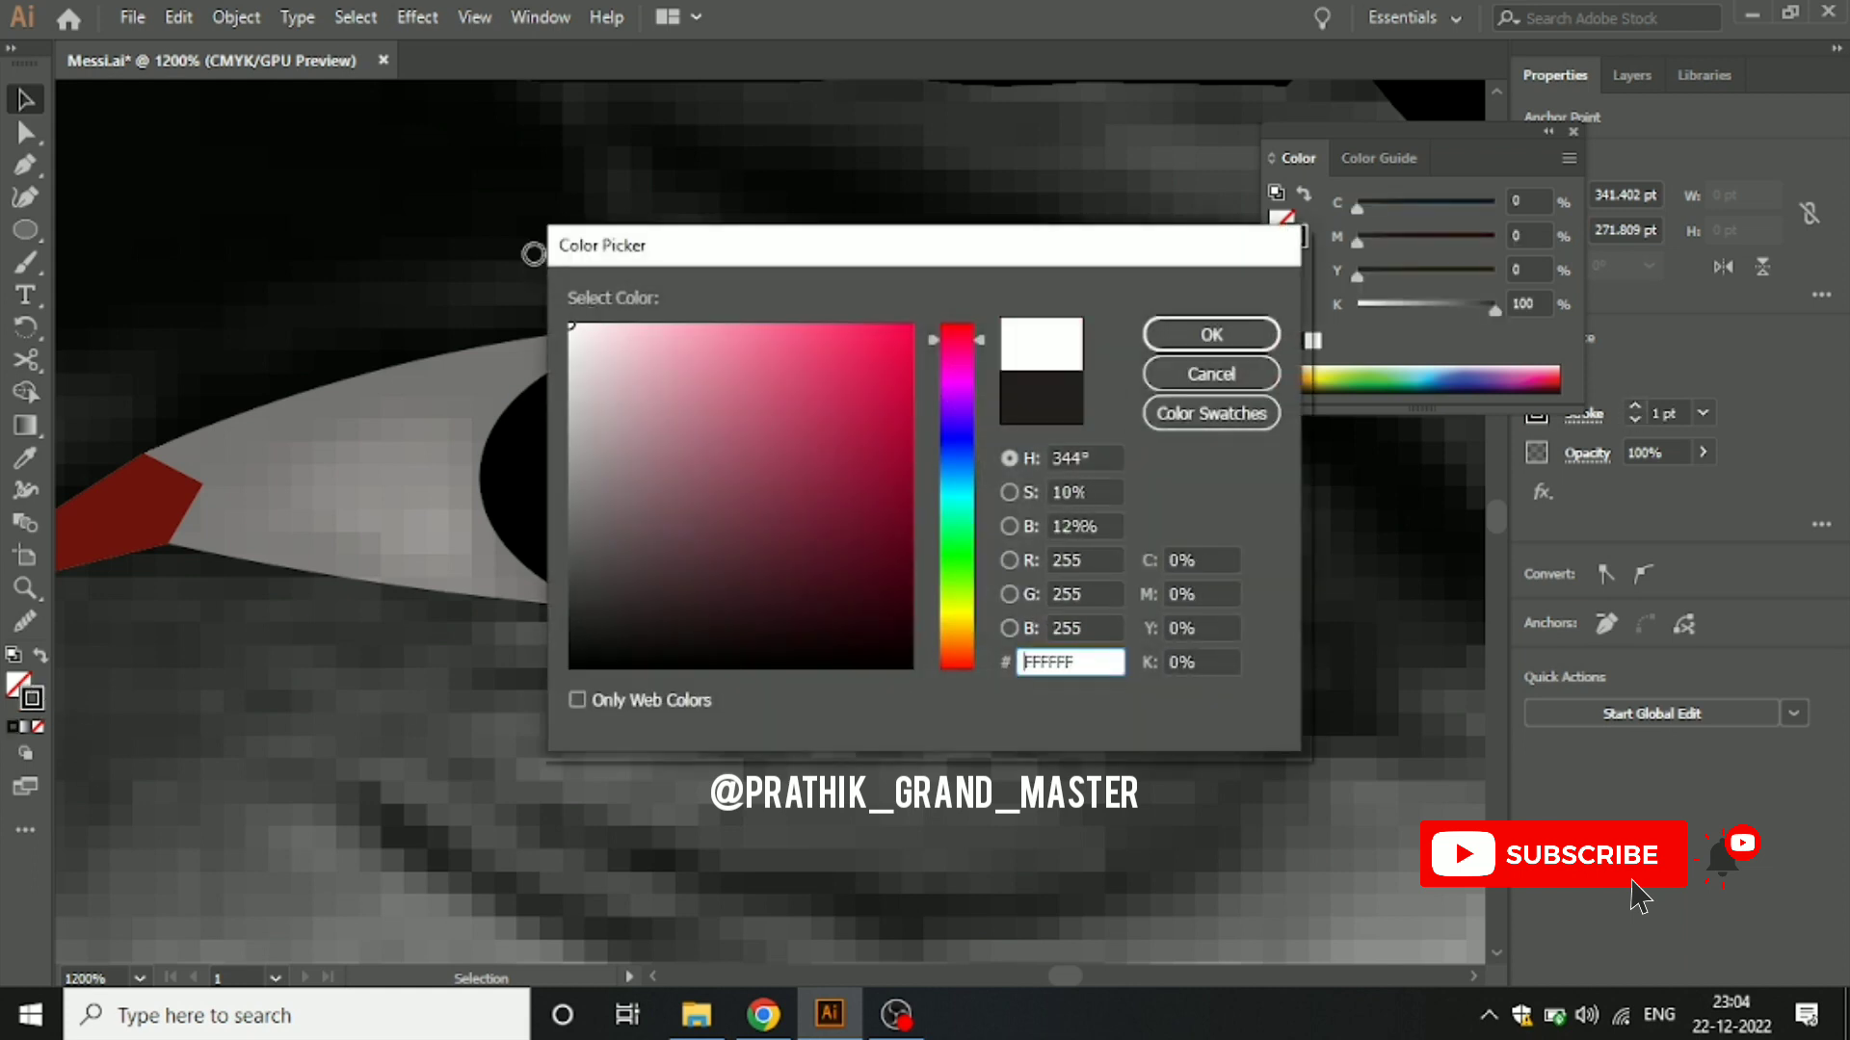
left_click(1211, 334)
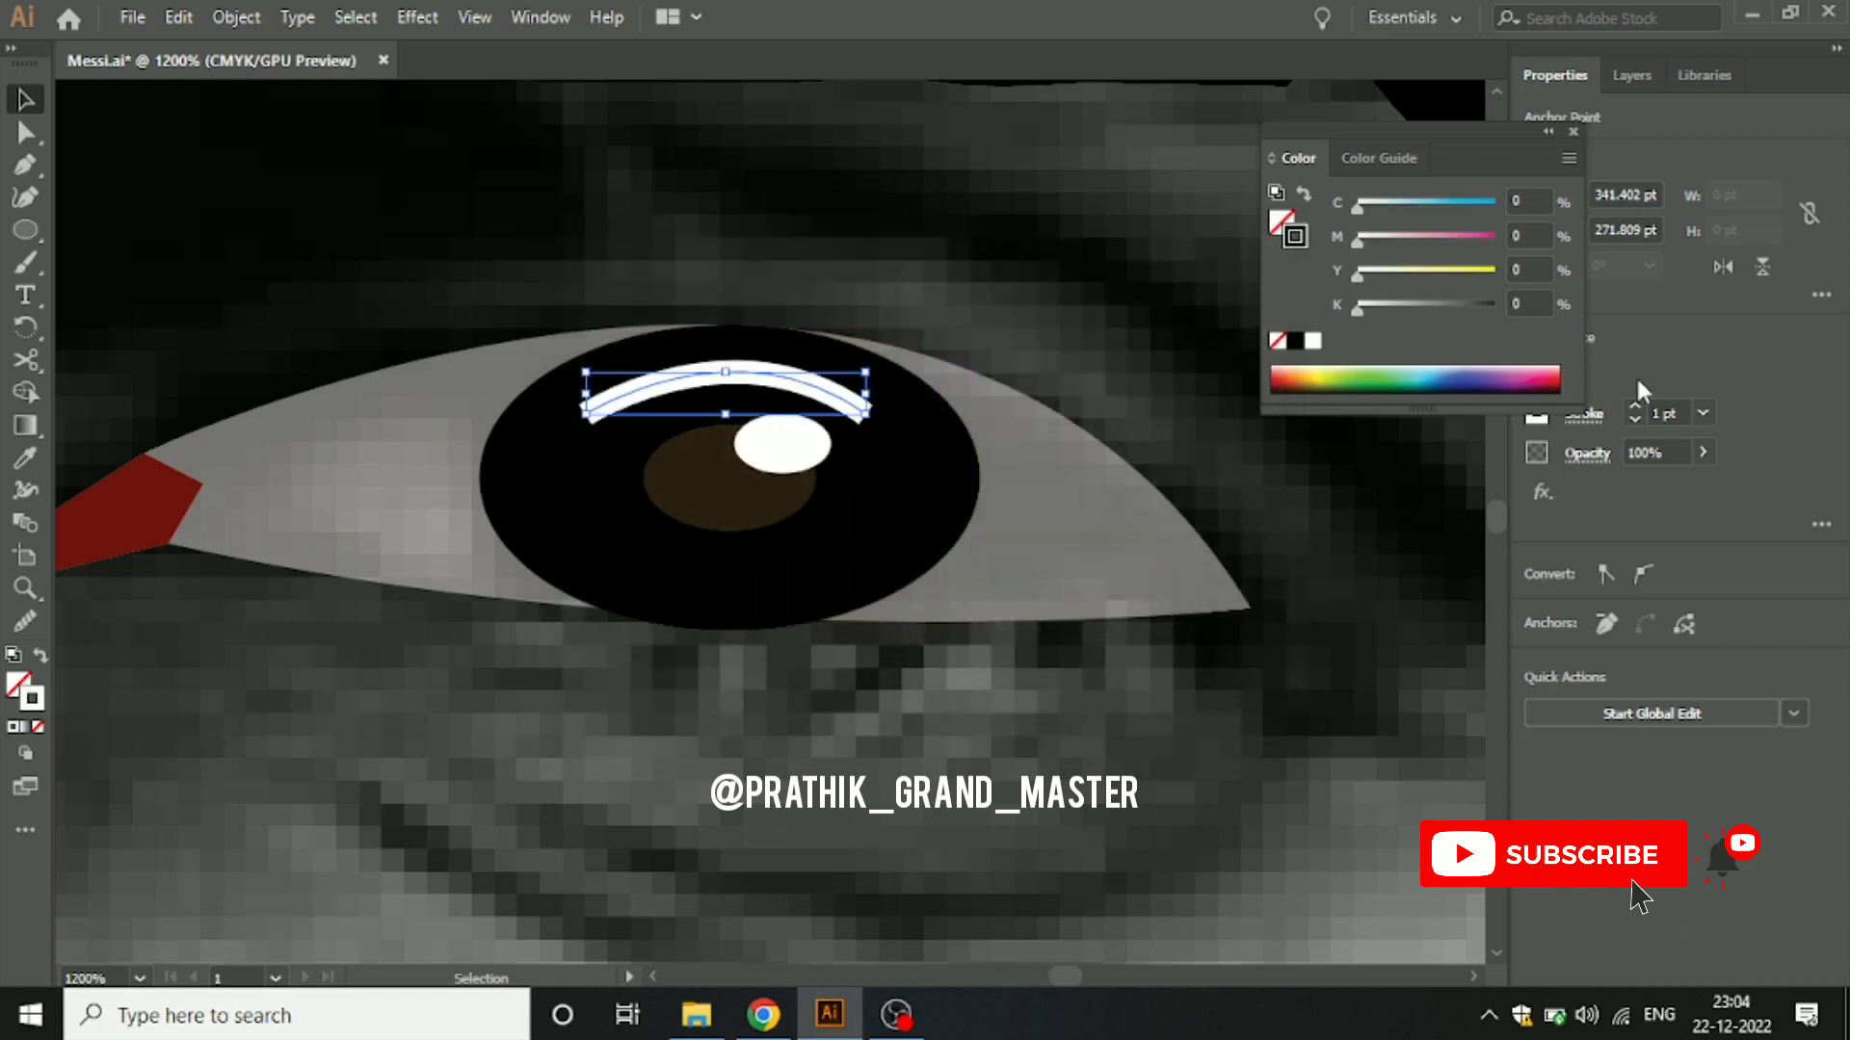
Step: Thin the arc's stroke to 0.25 pt and give it a tapered width profile
type(".75")
key("Return")
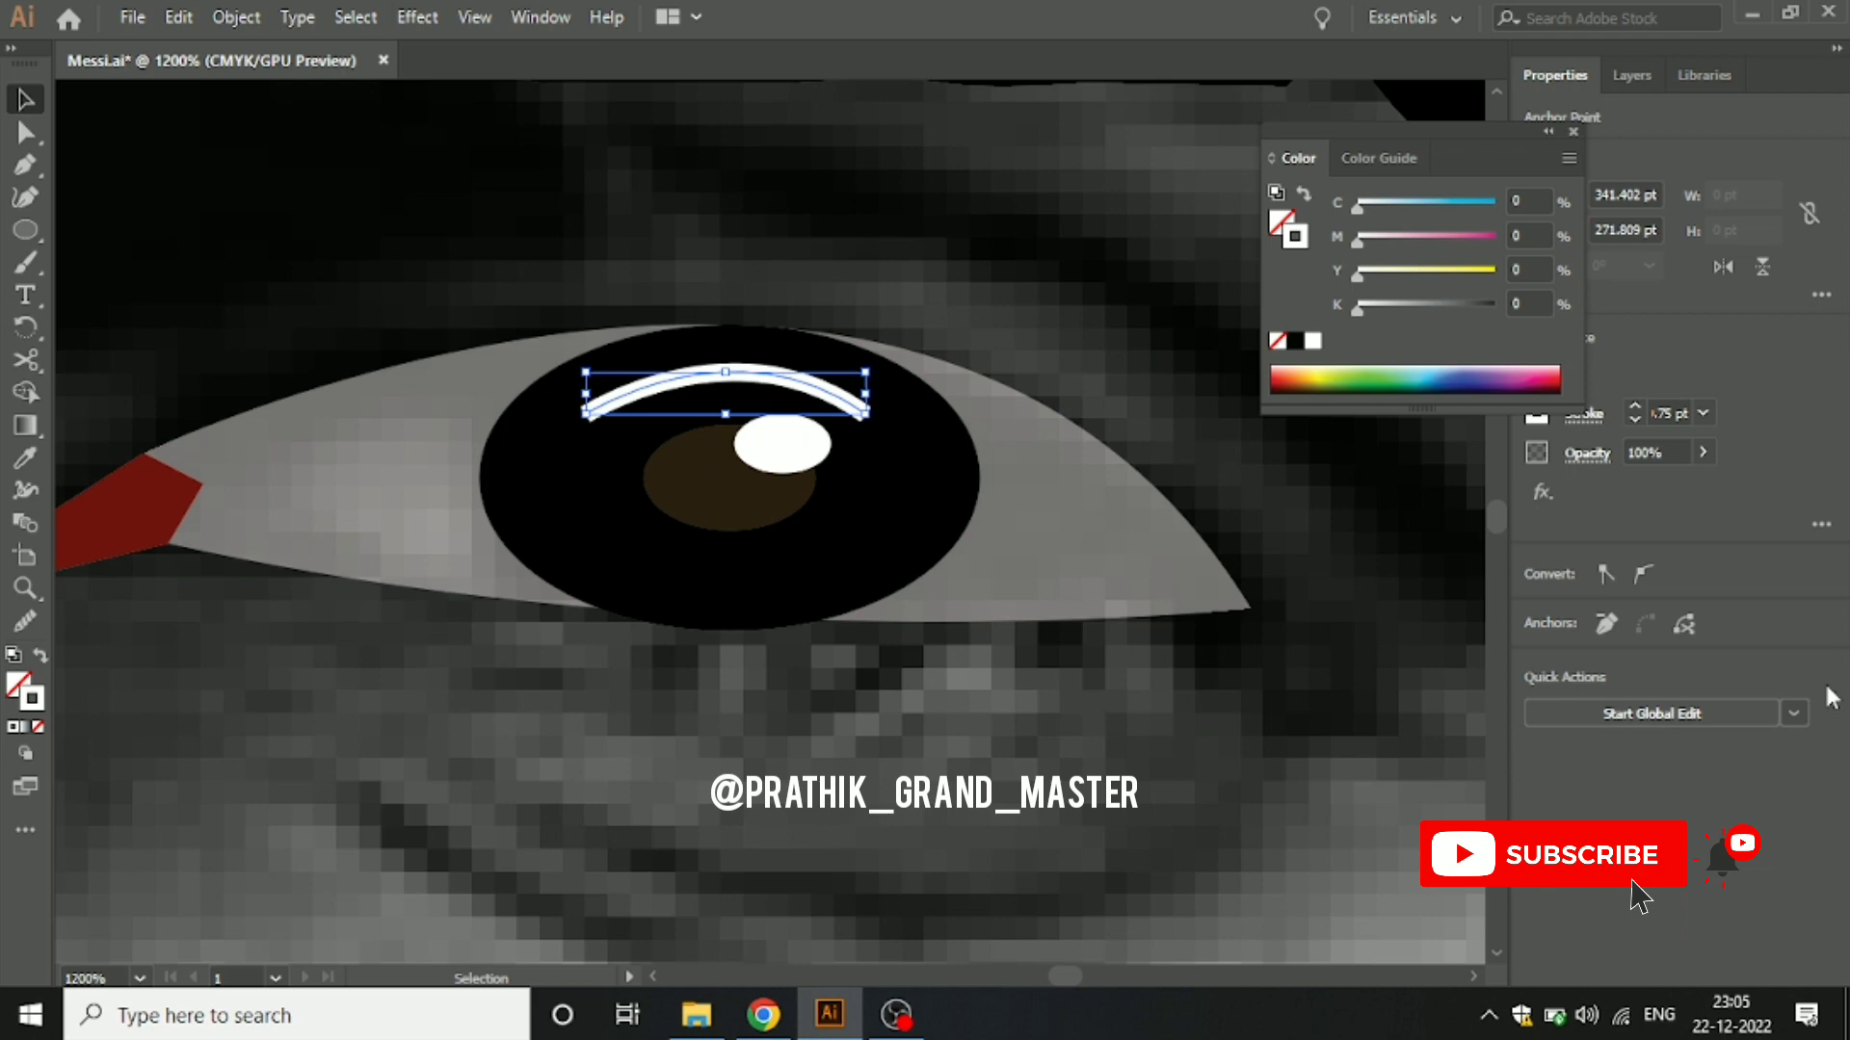
left_click(886, 1027)
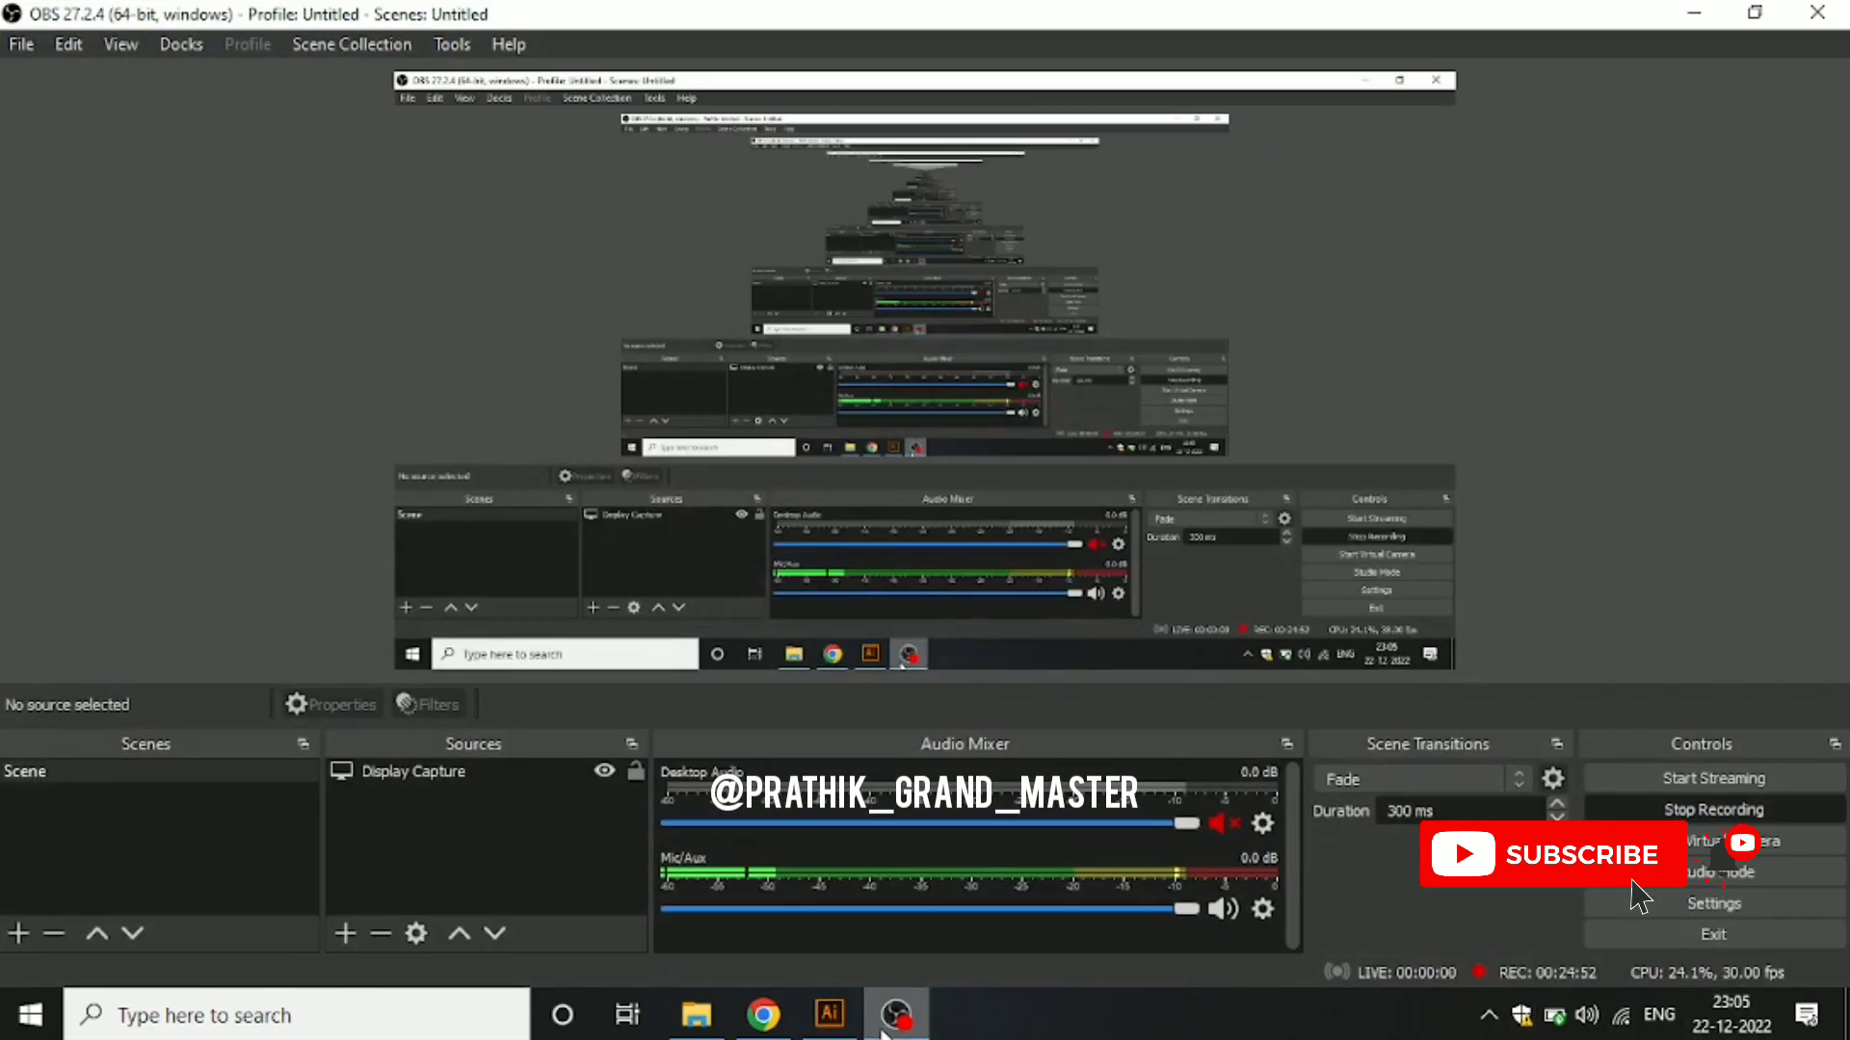
left_click(884, 1027)
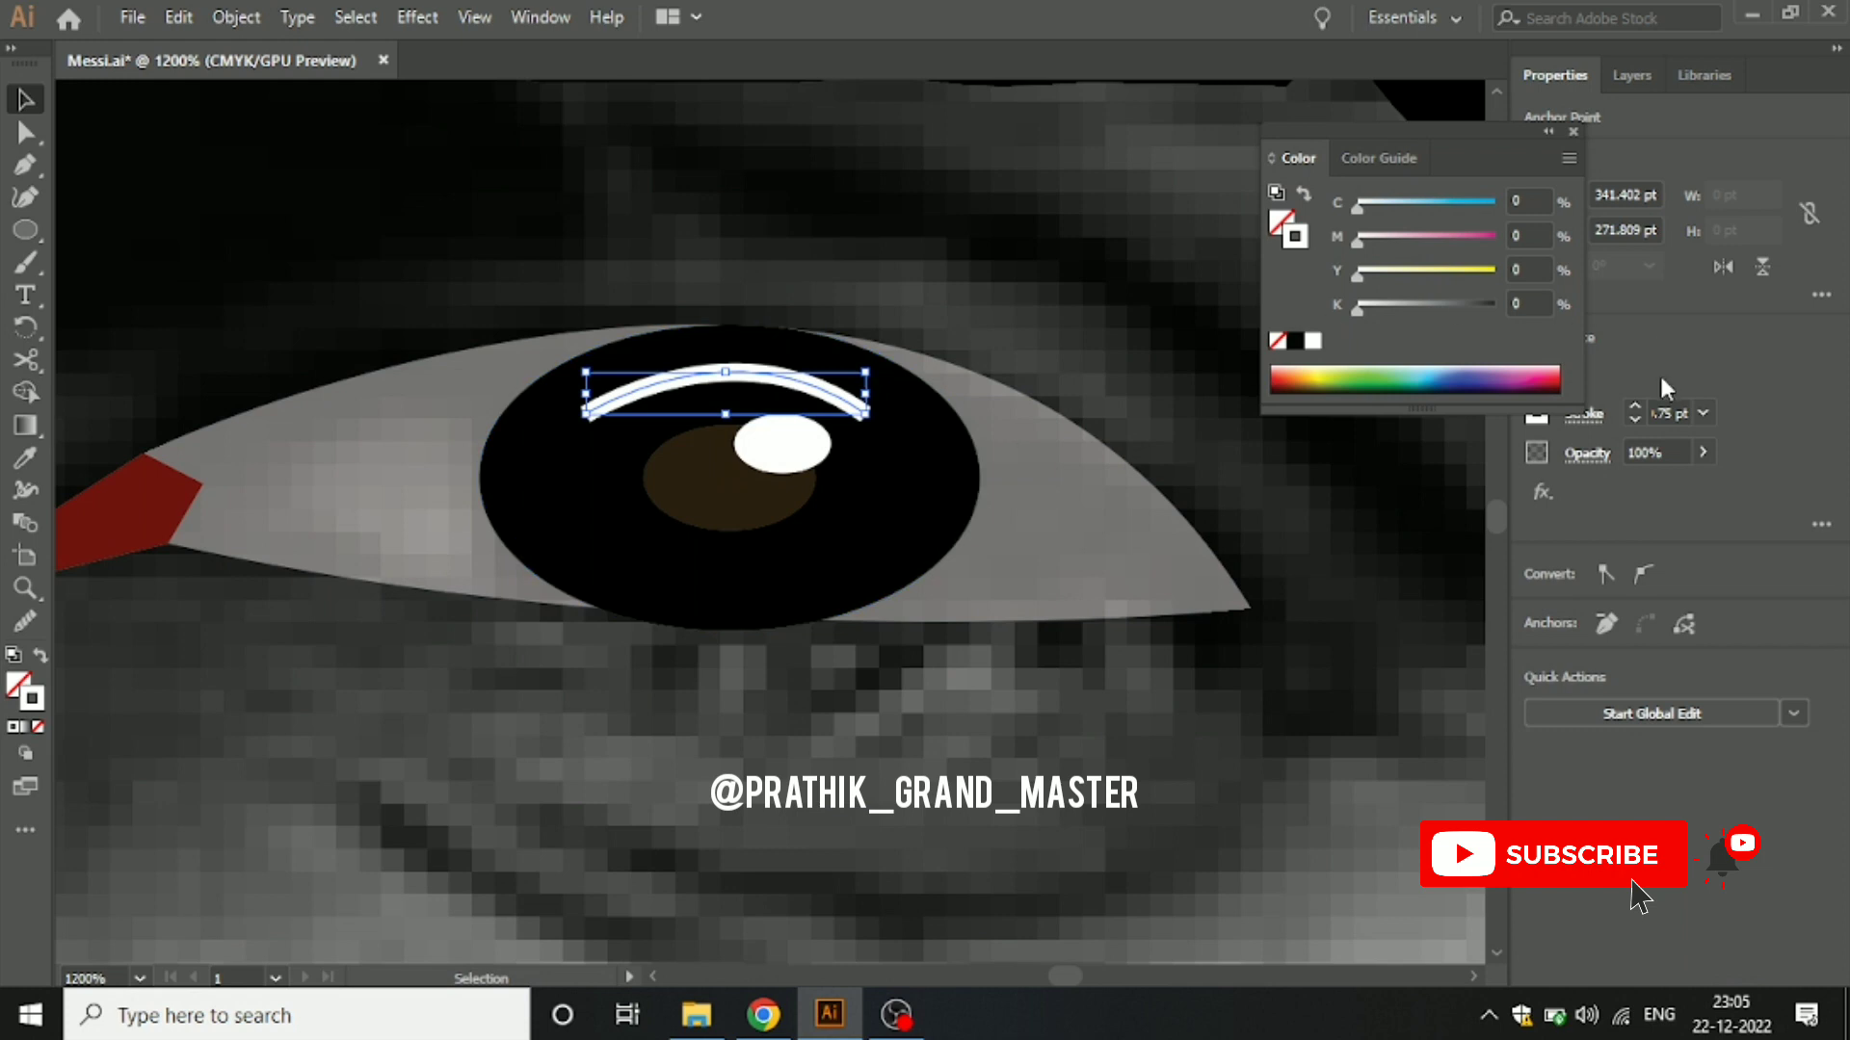
left_click(1635, 421)
left_click(1635, 421)
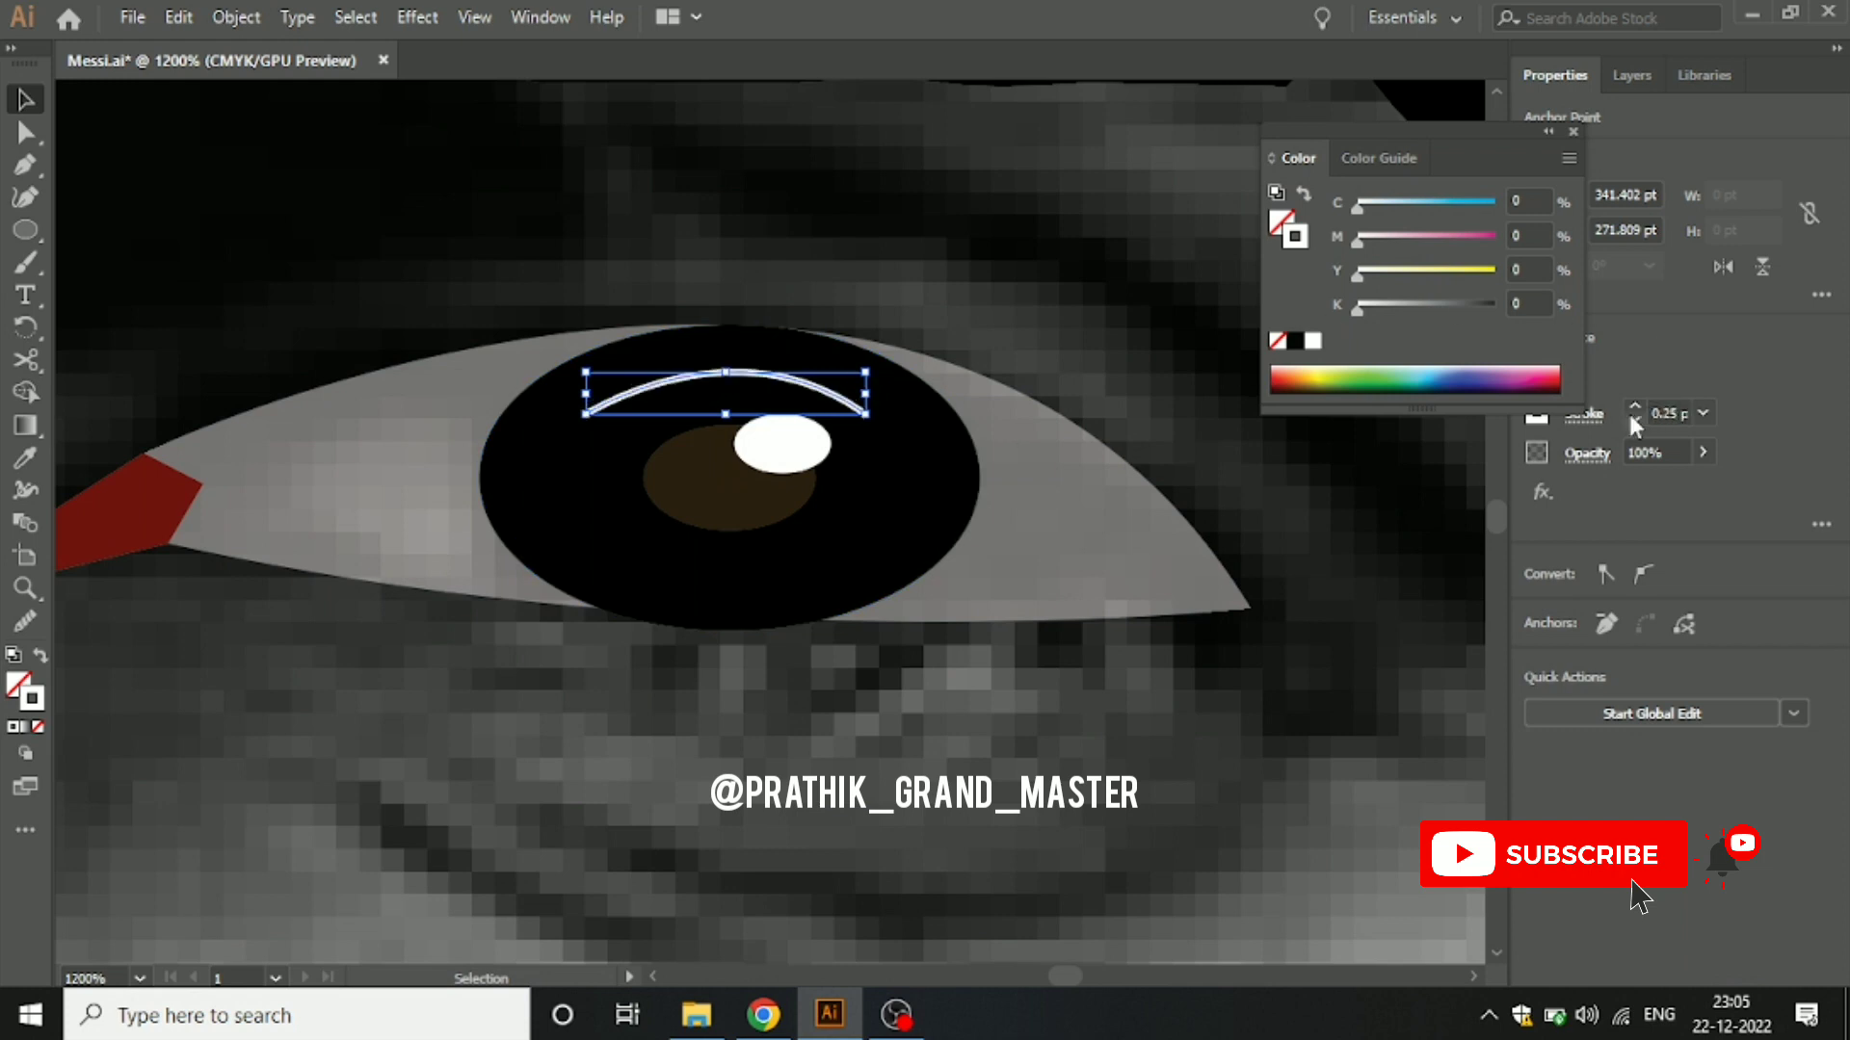
left_click(1582, 414)
left_click(1501, 837)
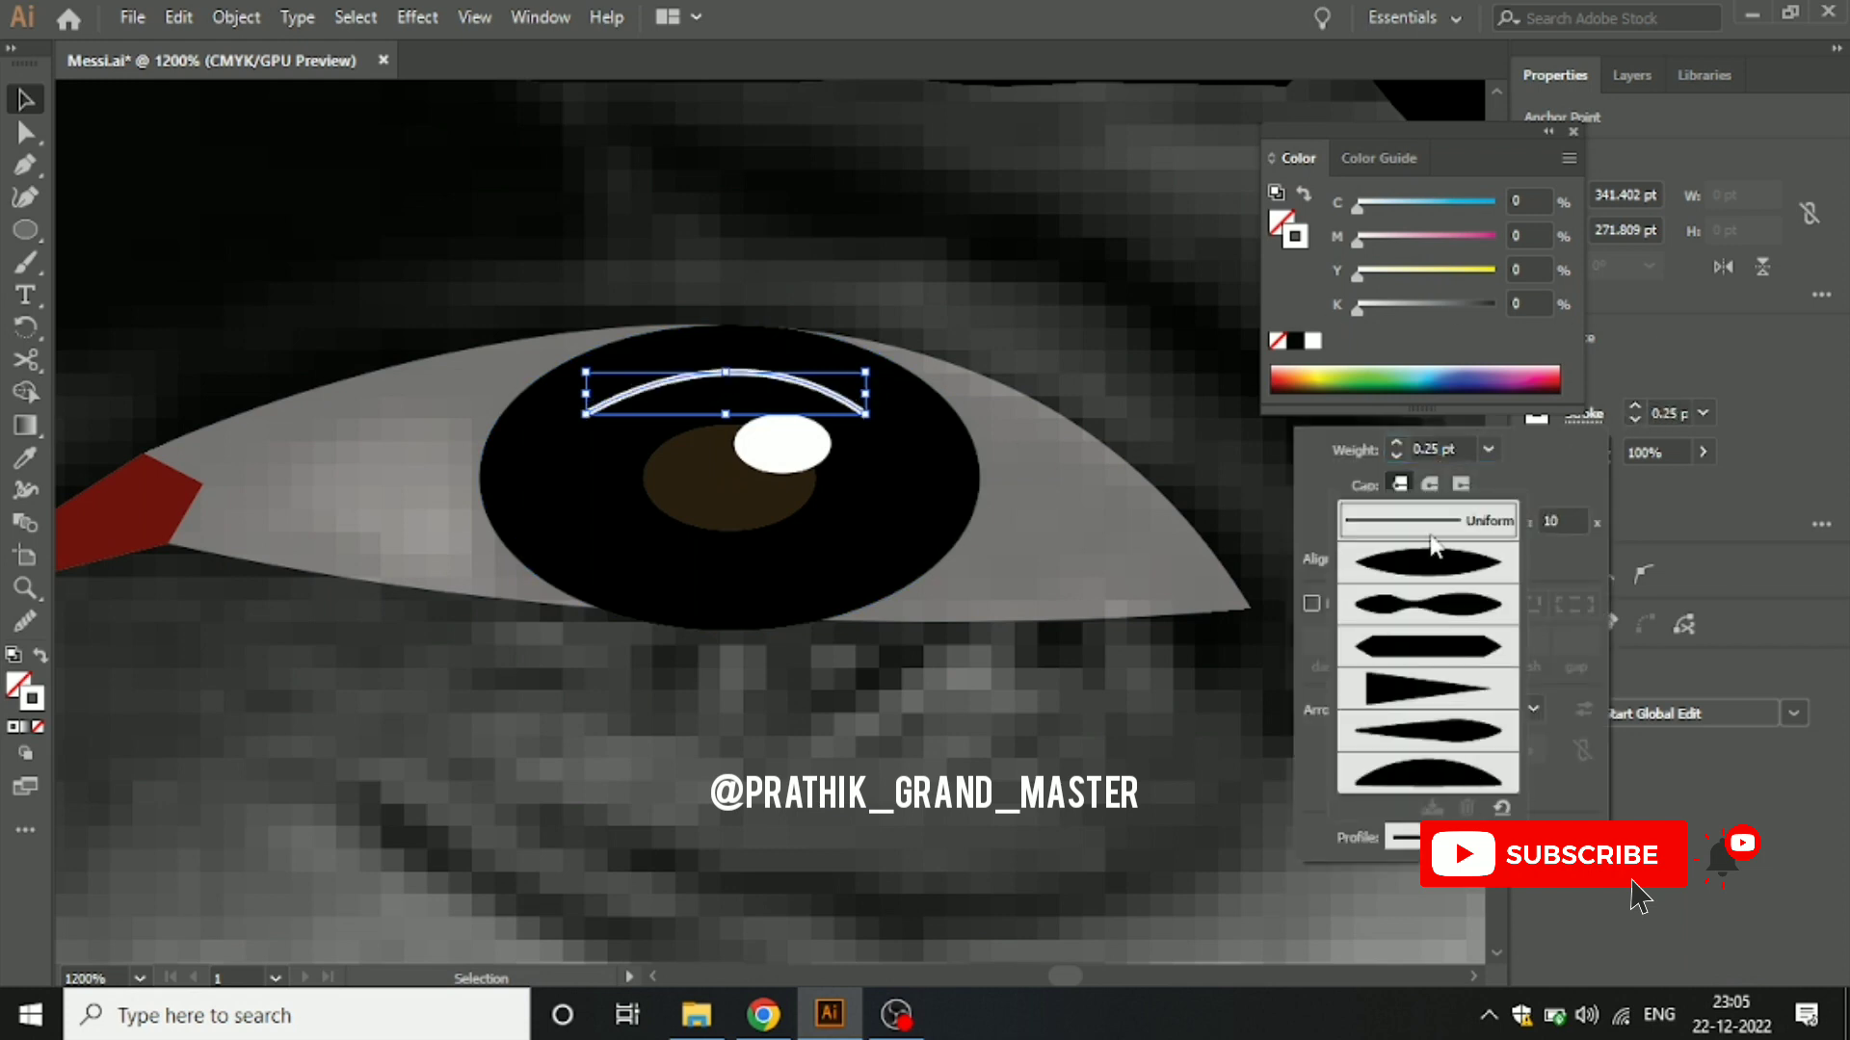
left_click(1435, 564)
left_click(1744, 342)
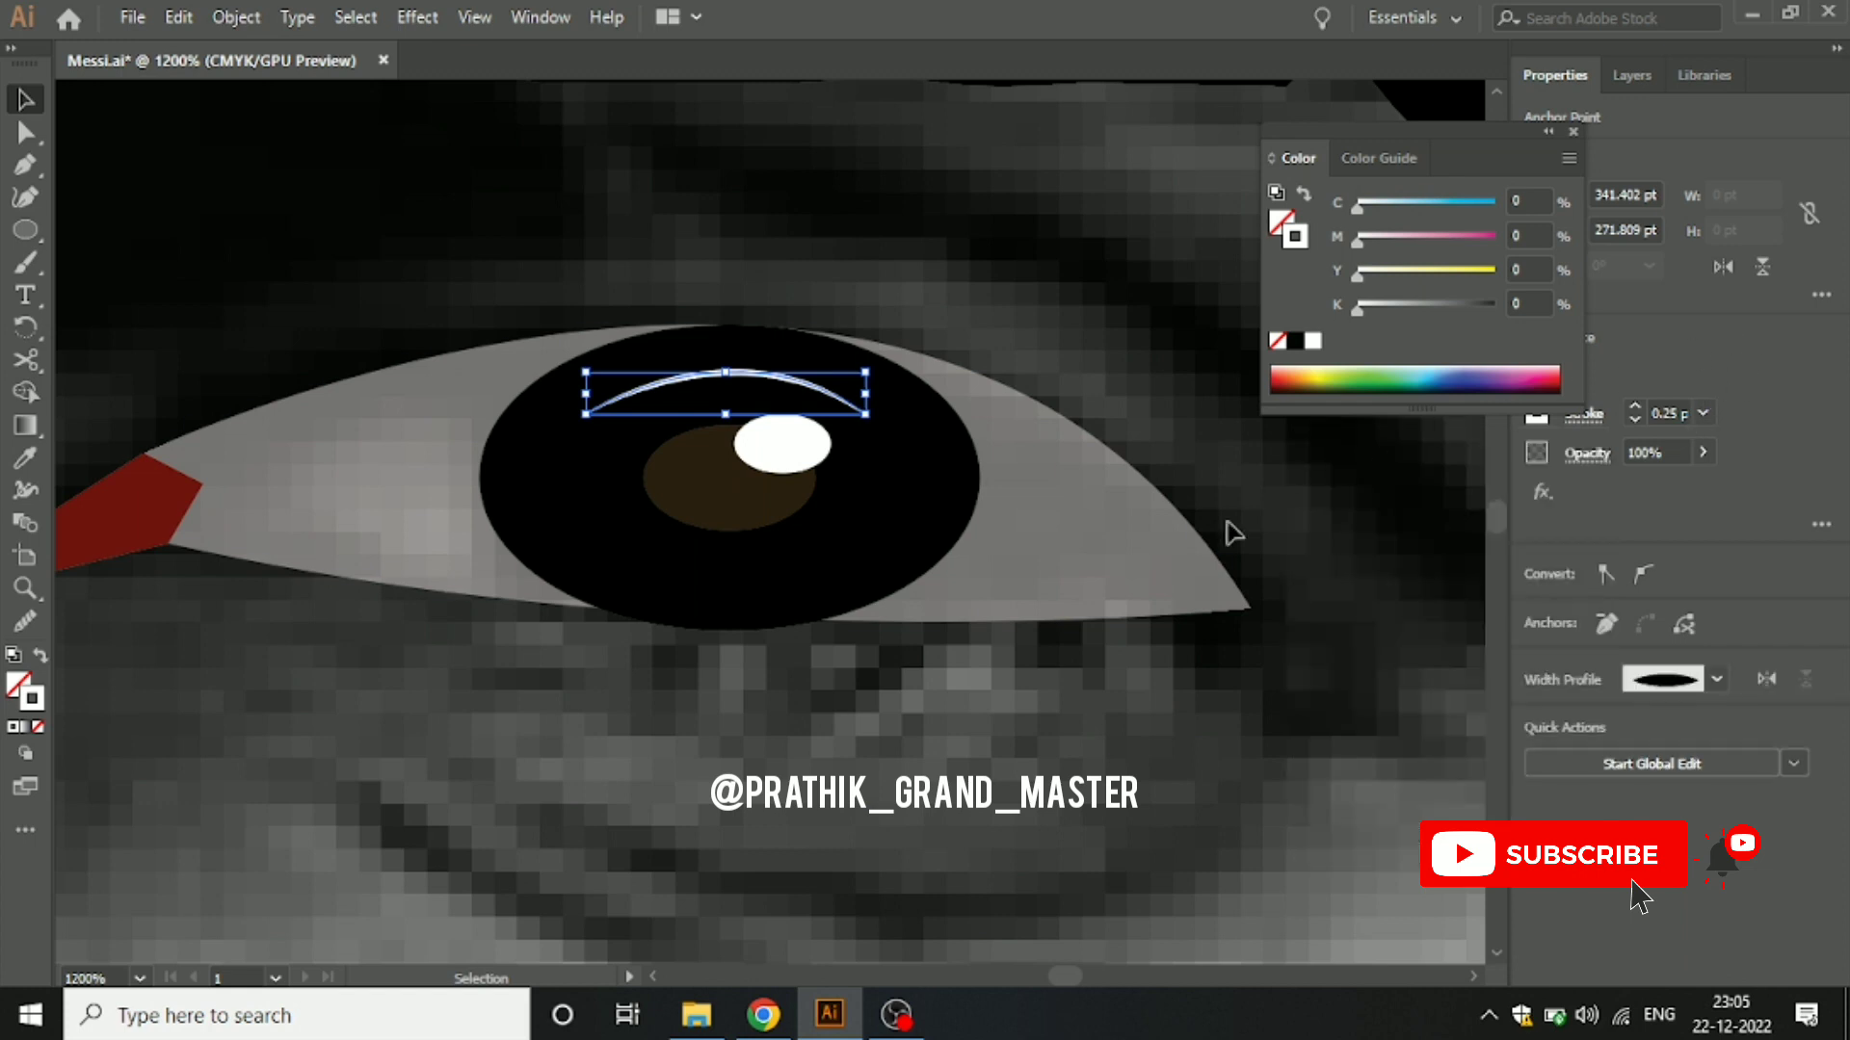
scroll(905, 747, "down", 3)
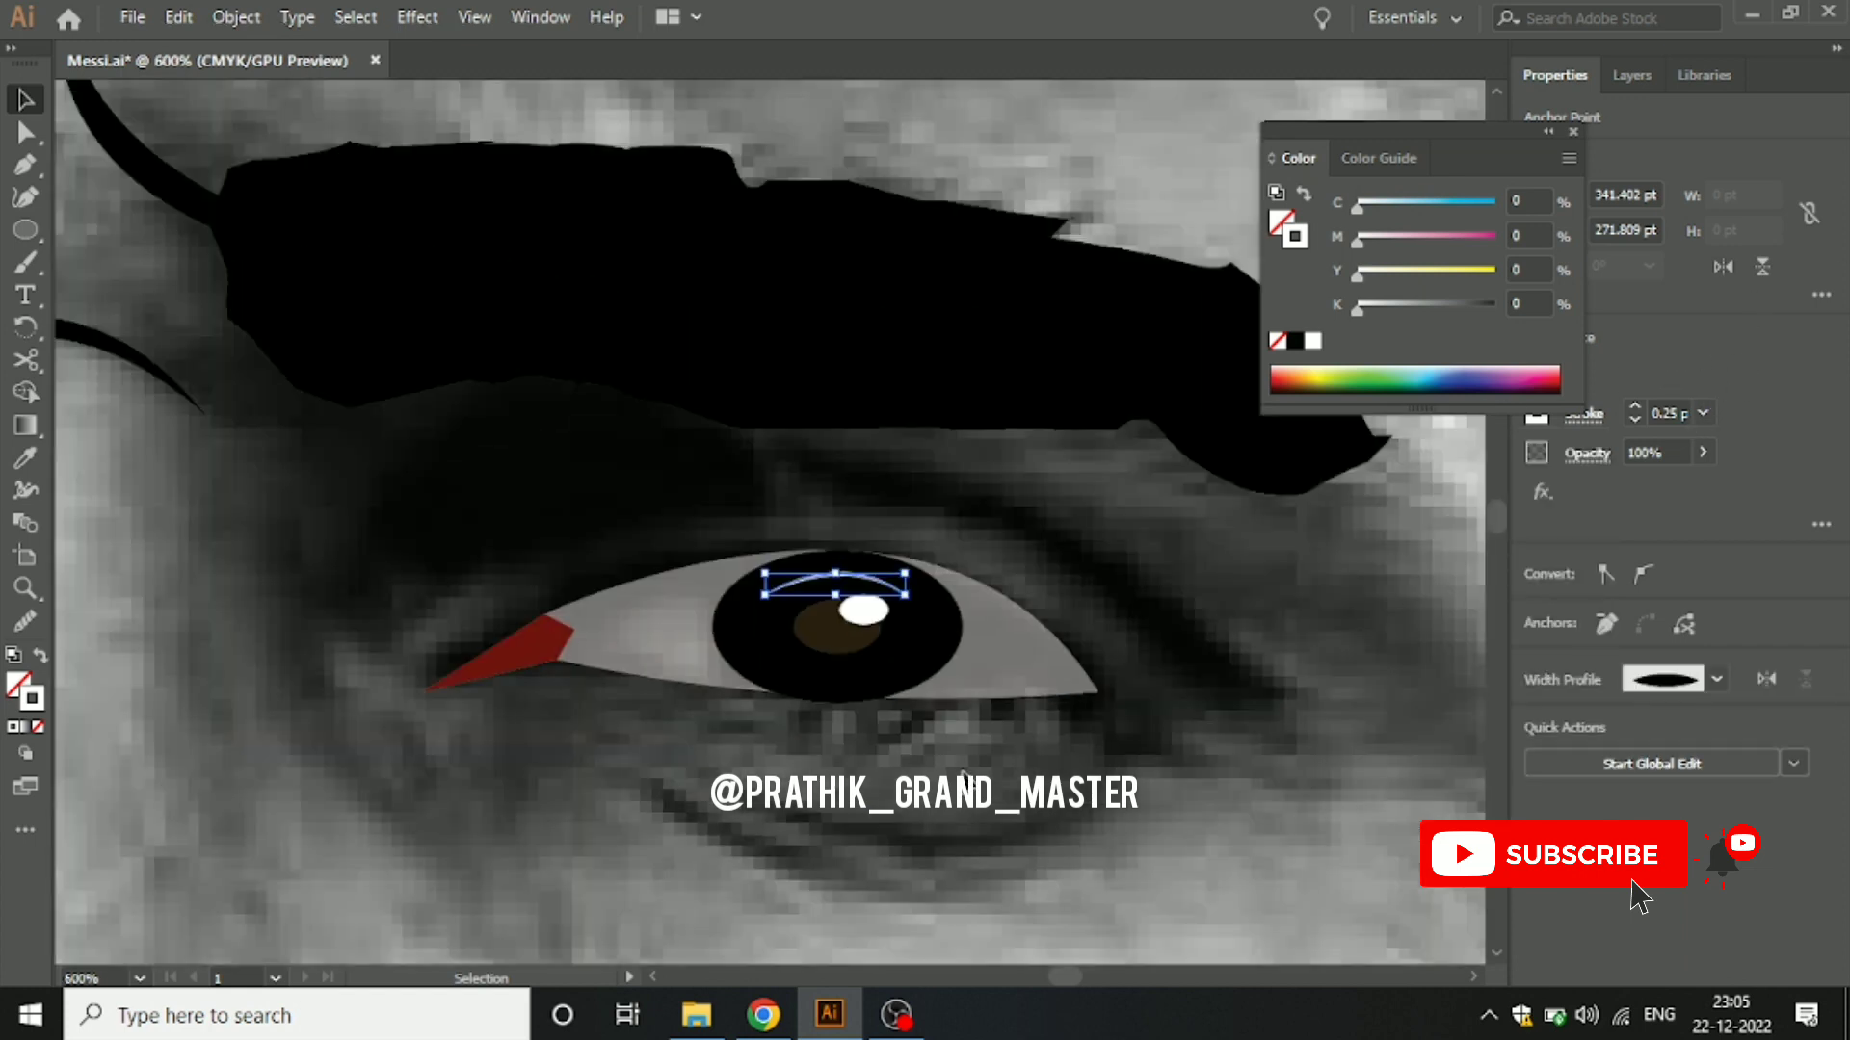
left_click(905, 746)
scroll(906, 747, "up", 1)
Step: With no stroke, start a Pen path at the eye's left corner and curve it to the right corner
key("p")
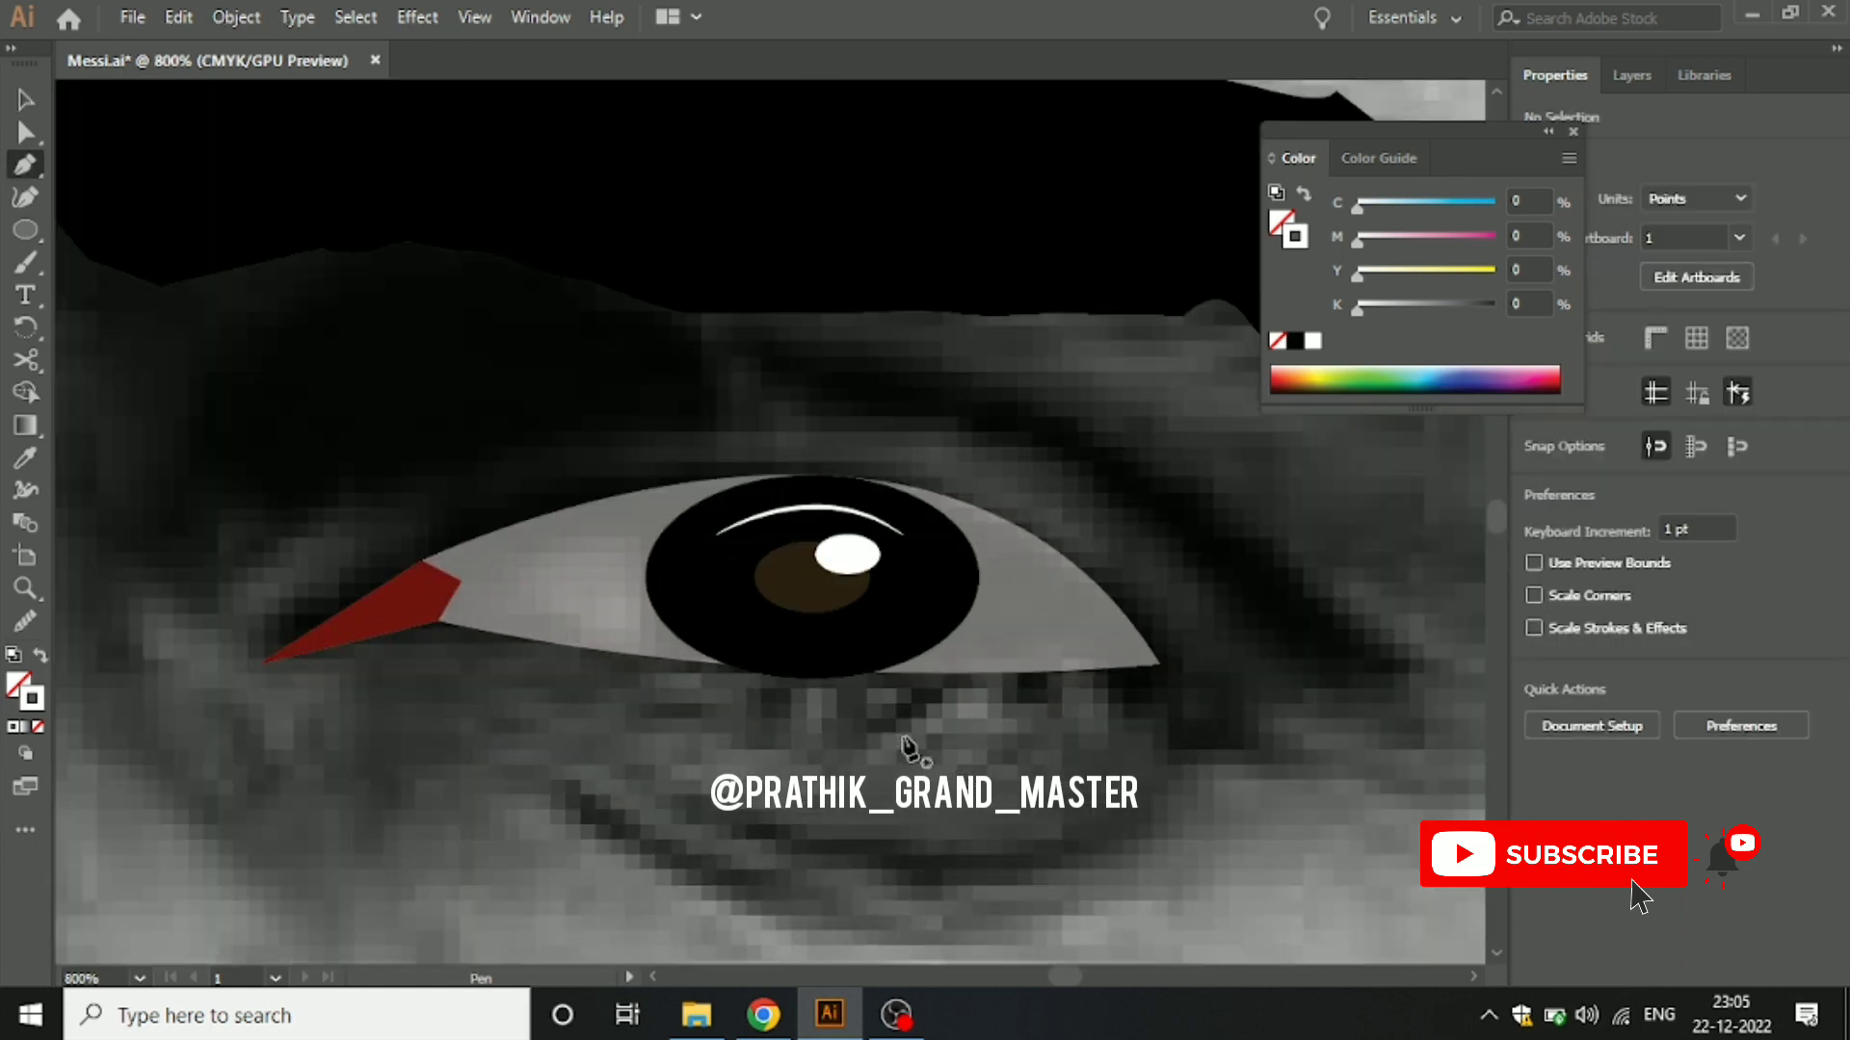
left_click(41, 726)
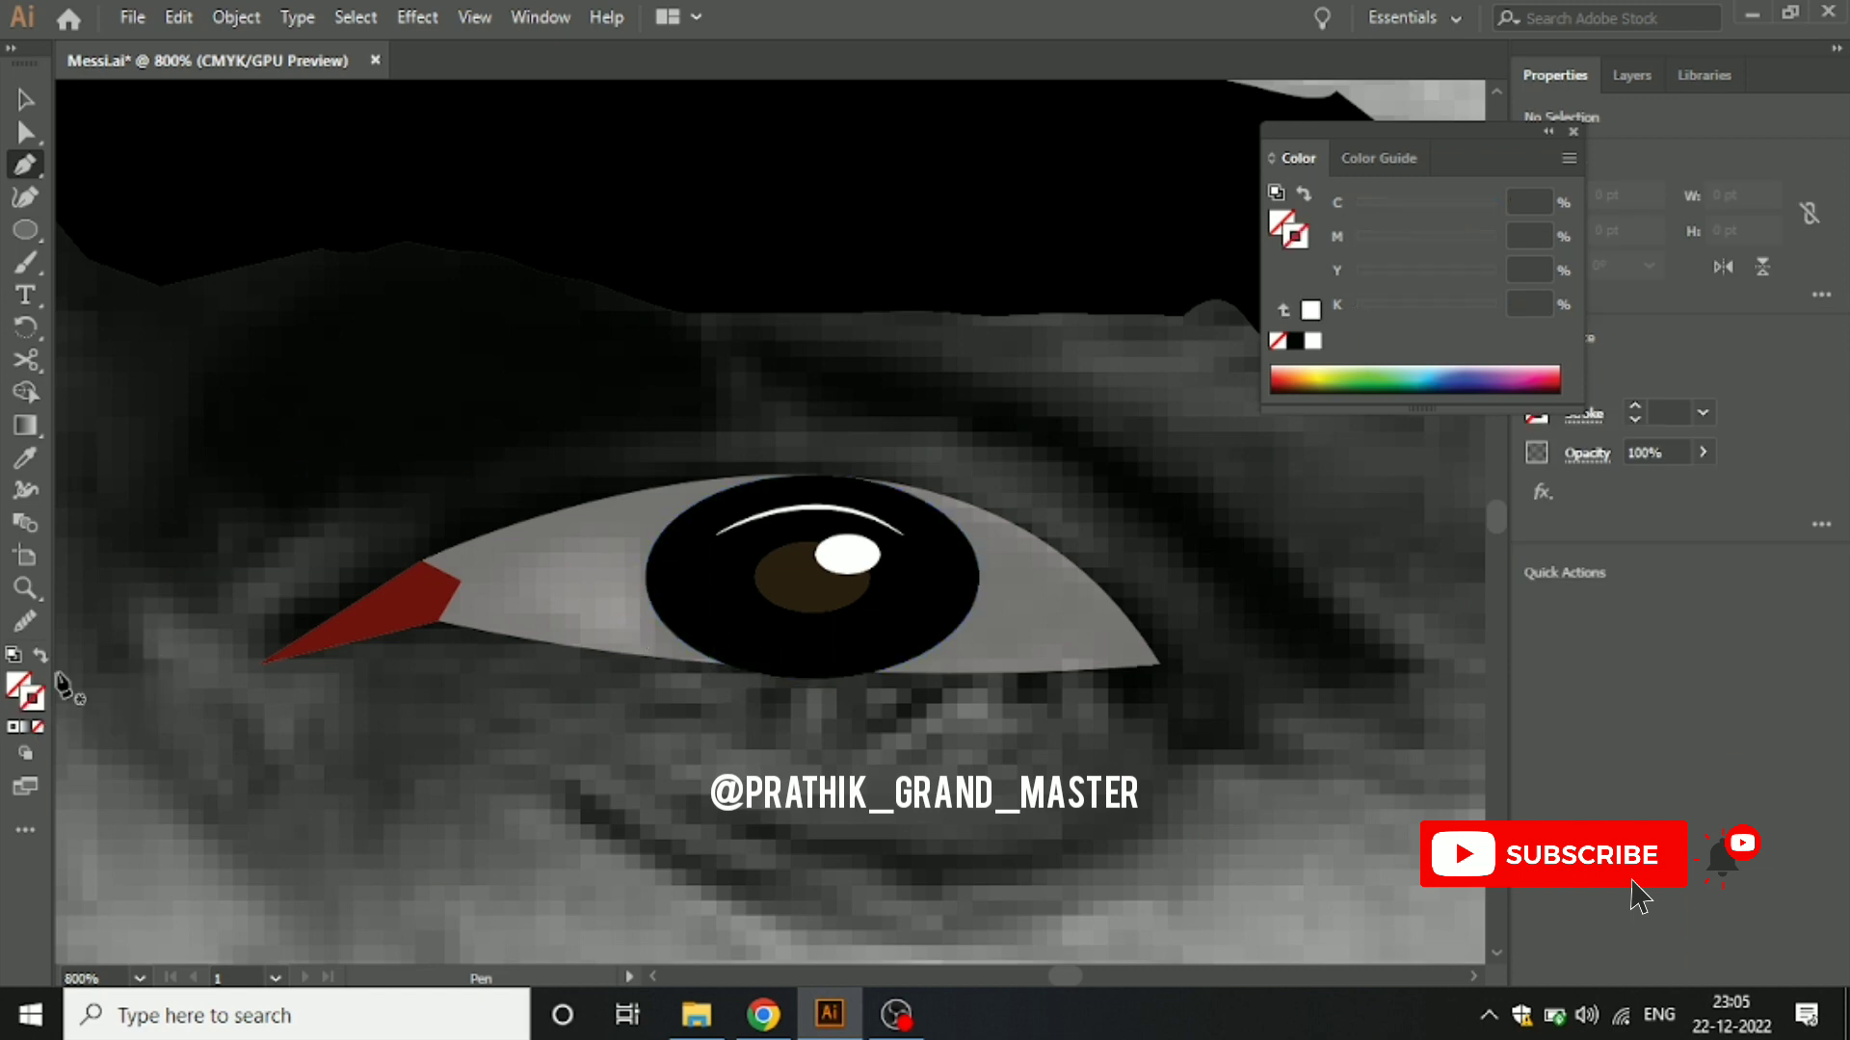
left_click(429, 577)
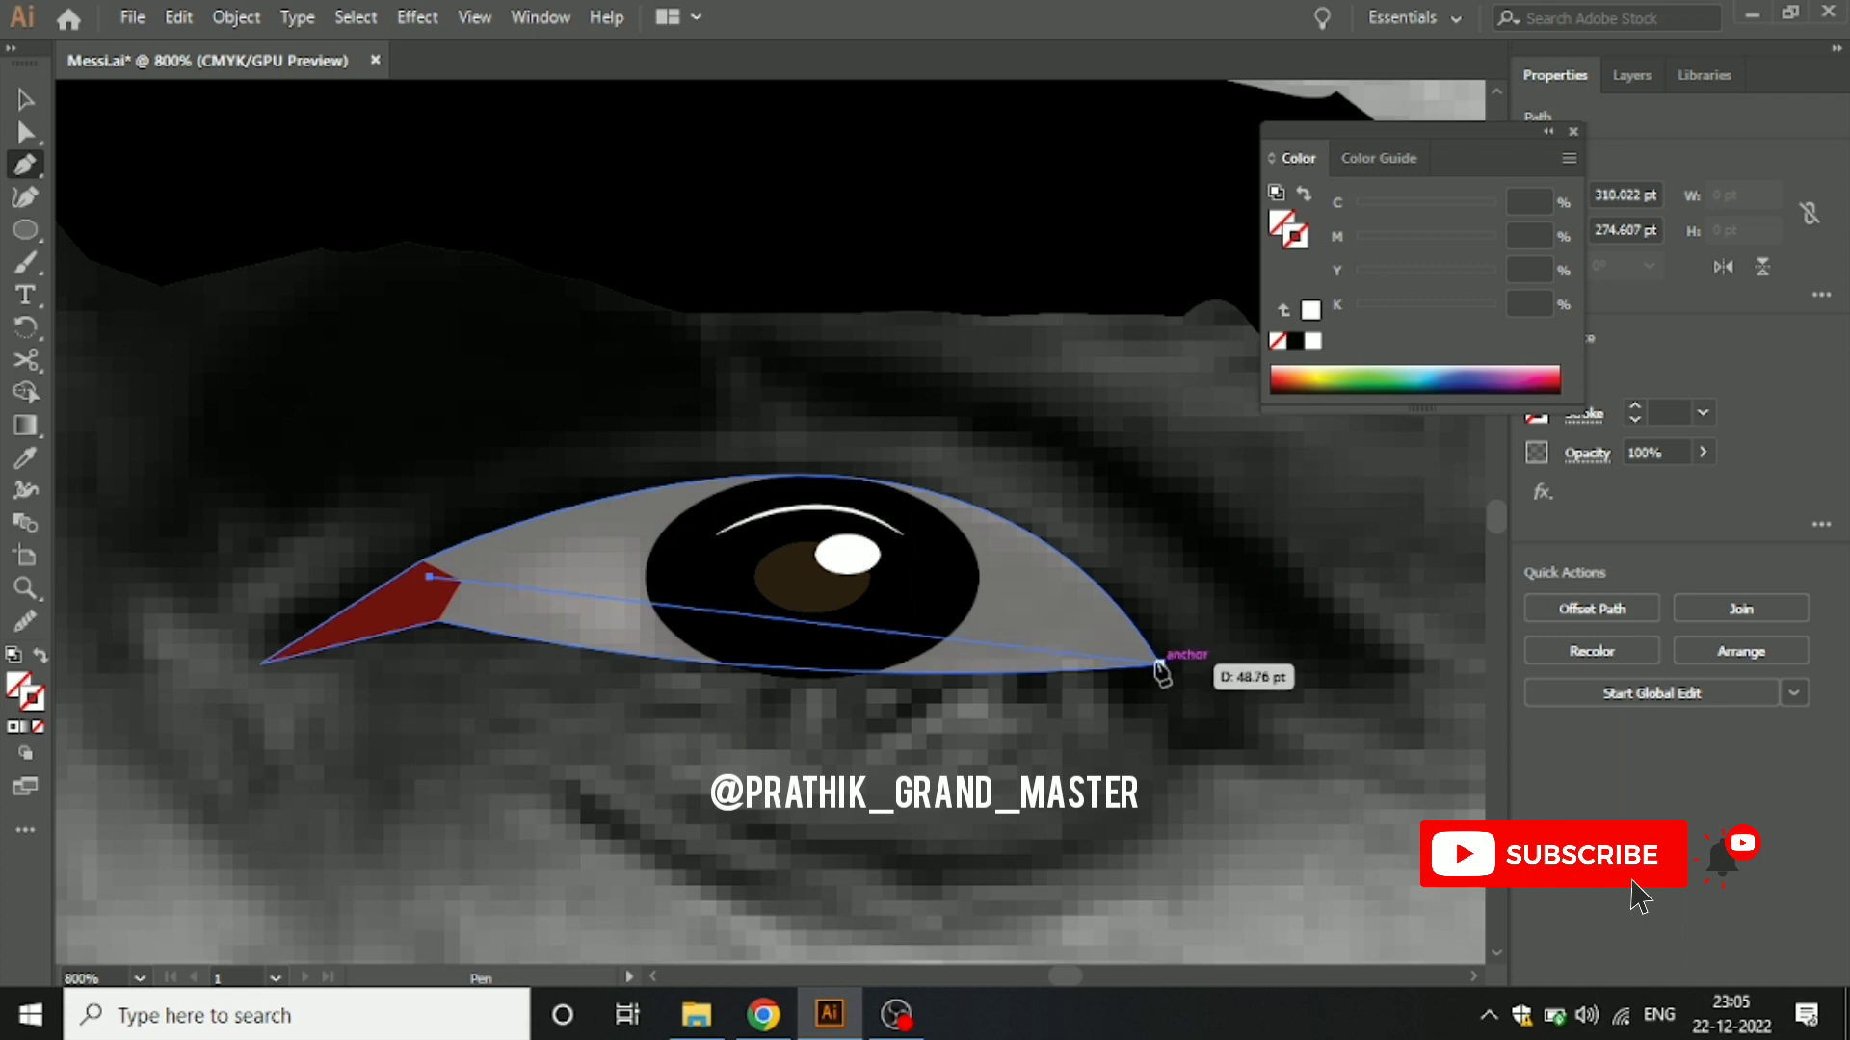
mouse_move(1160, 665)
left_mouse_down()
mouse_move(1416, 910)
mouse_move(1409, 932)
left_mouse_up()
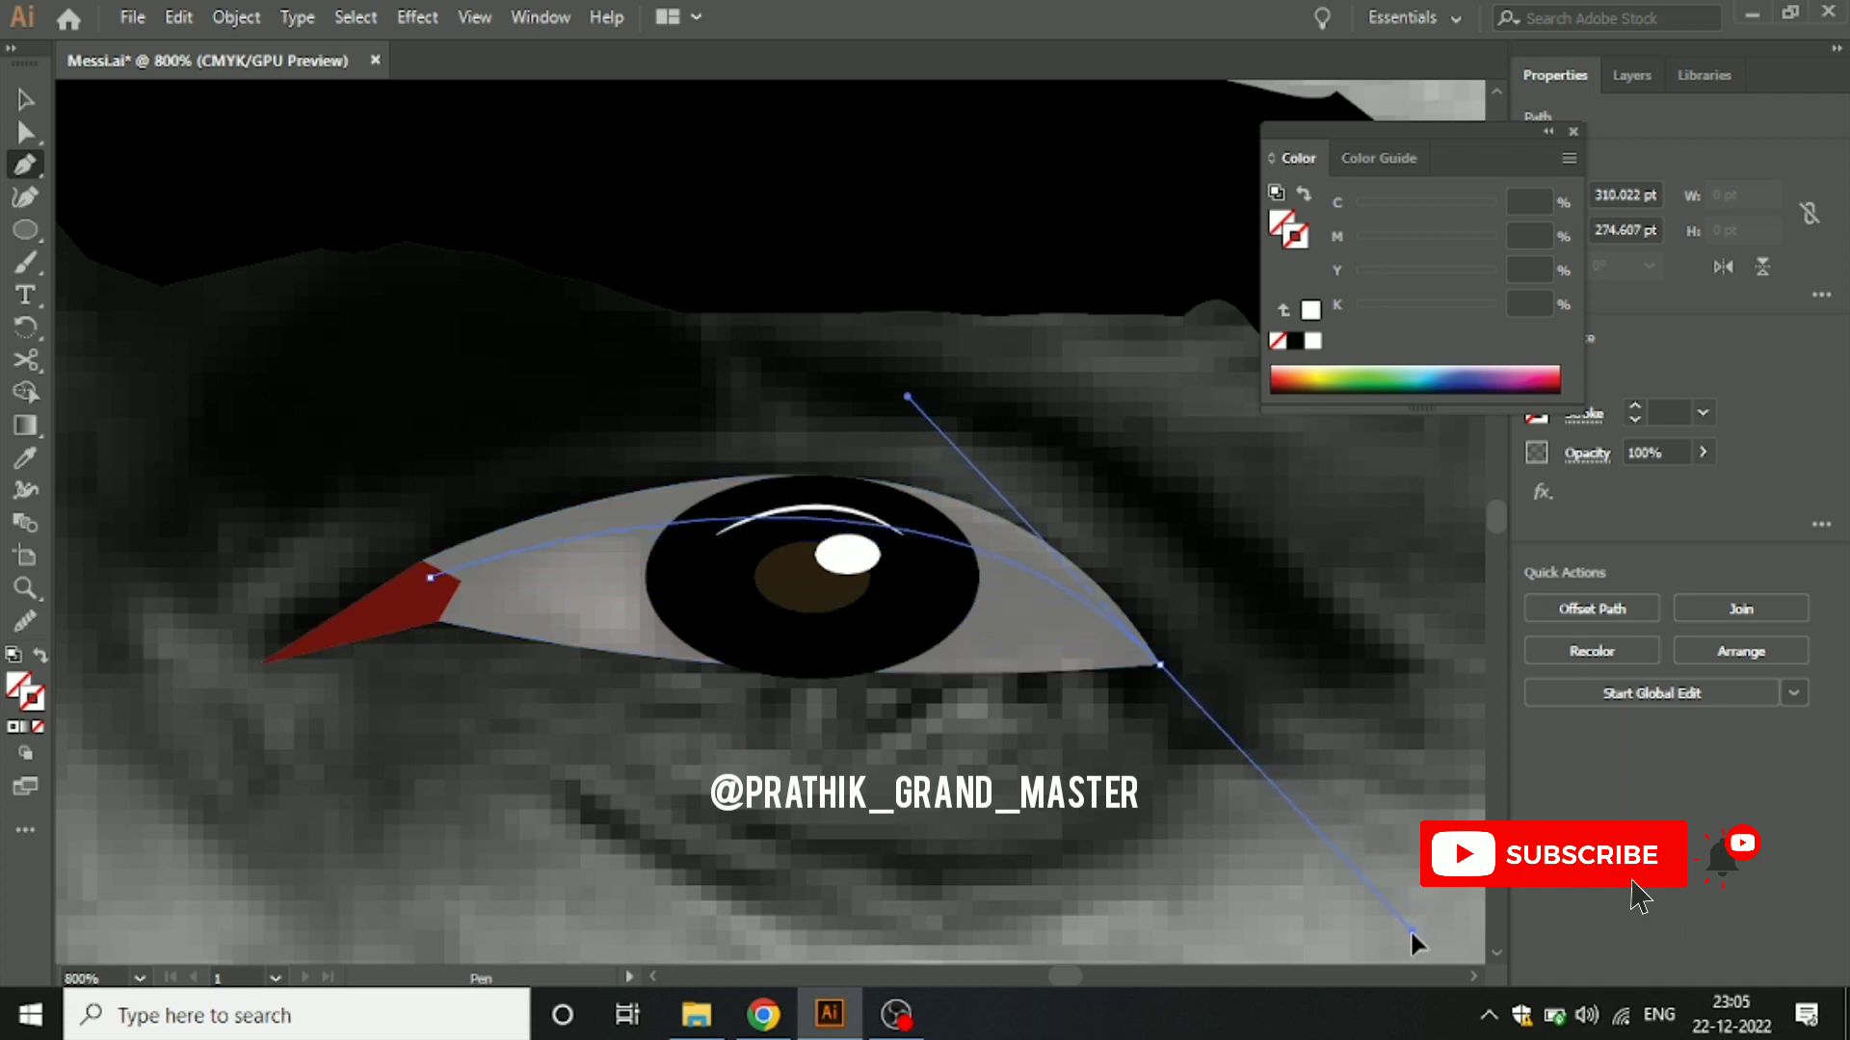
left_click(1159, 664)
scroll(596, 516, "down", 1)
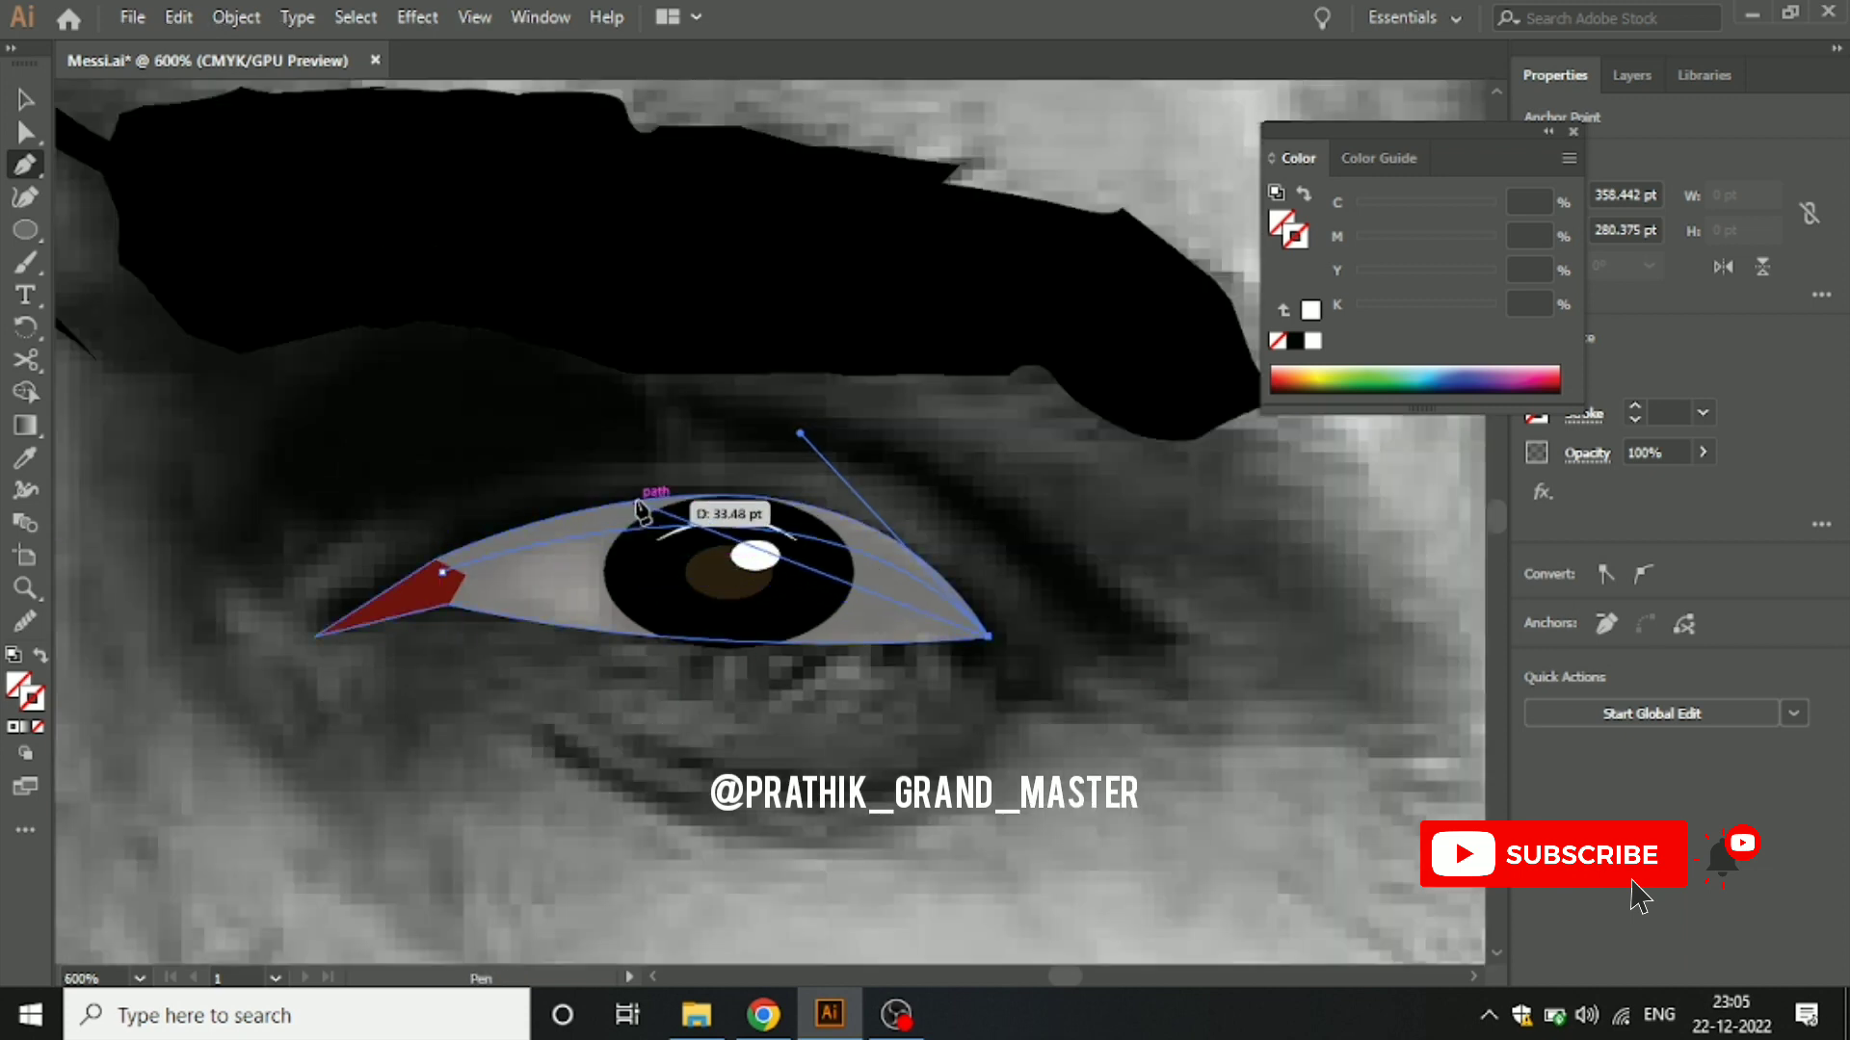
Step: Trace the lid's upper edge back to the start, close it, fill white, then pick a light grey
left_click_drag(637, 502, 361, 540)
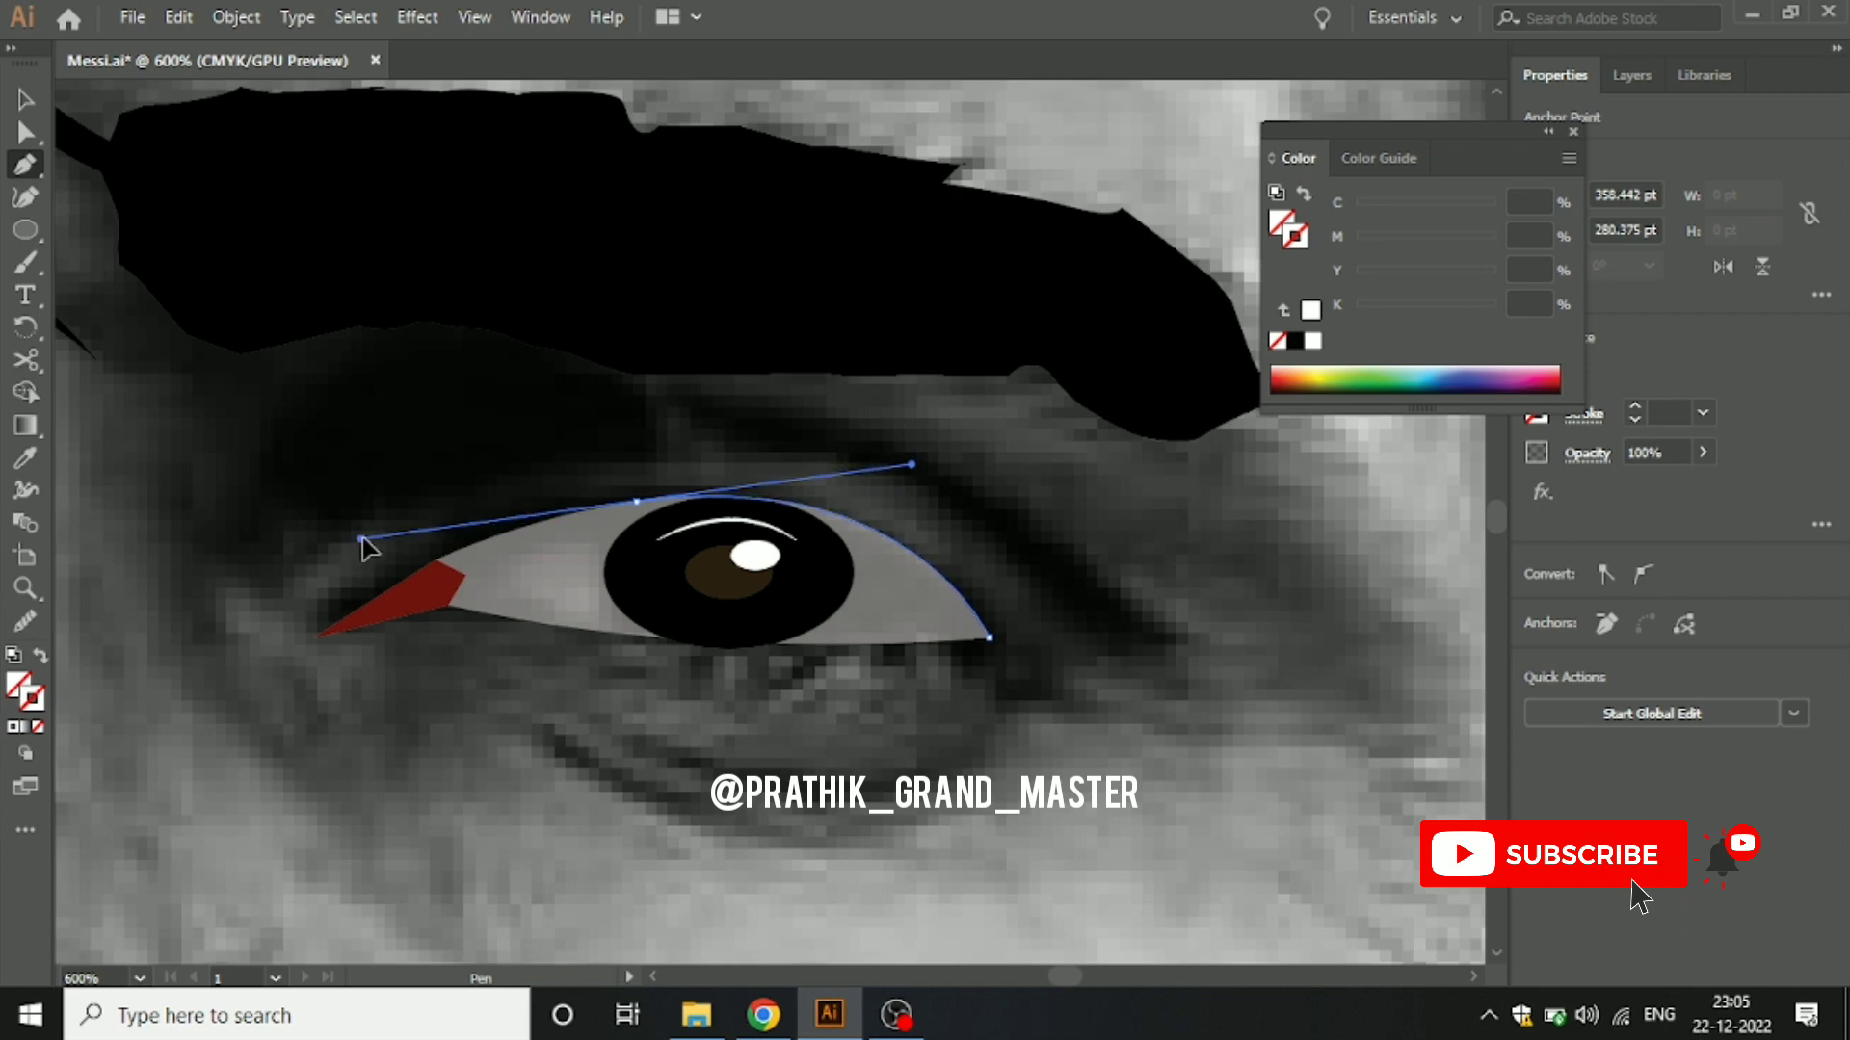
left_click(442, 573)
left_click_drag(617, 525, 578, 540)
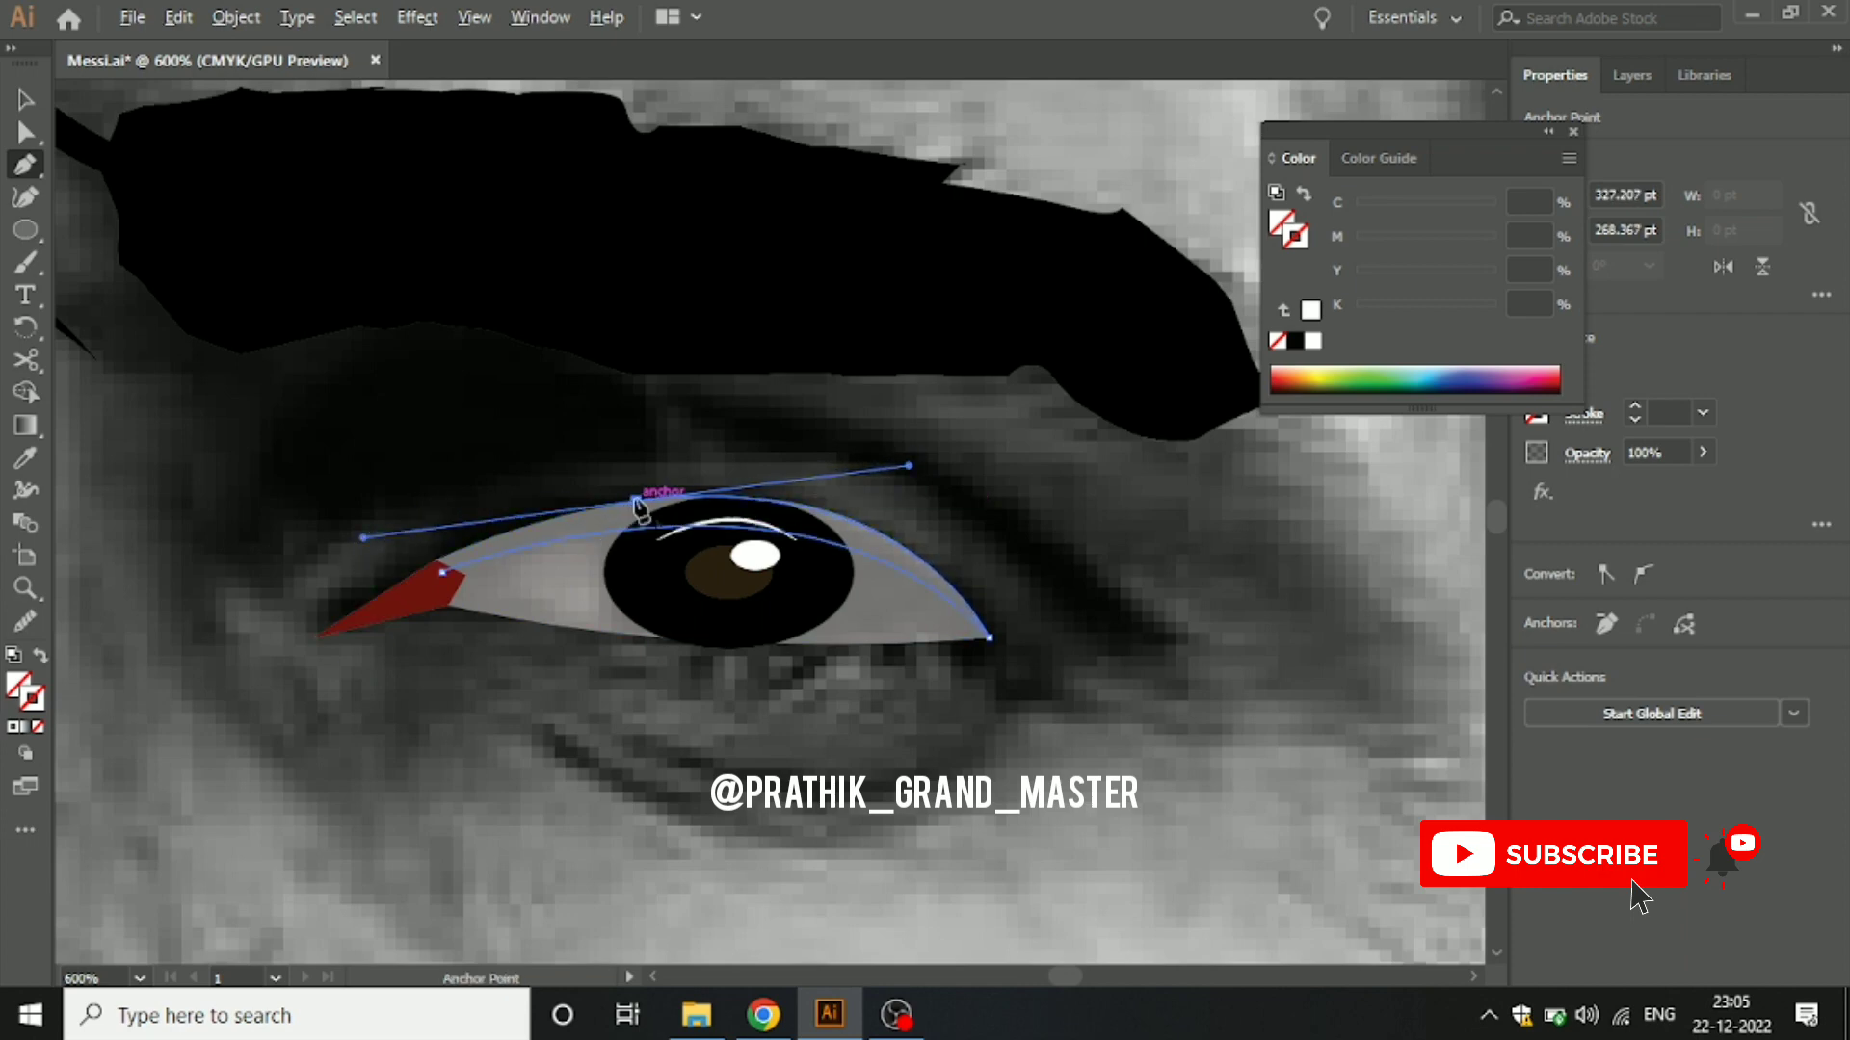
scroll(578, 539, "up", 1, "alt")
left_click(401, 563, "alt")
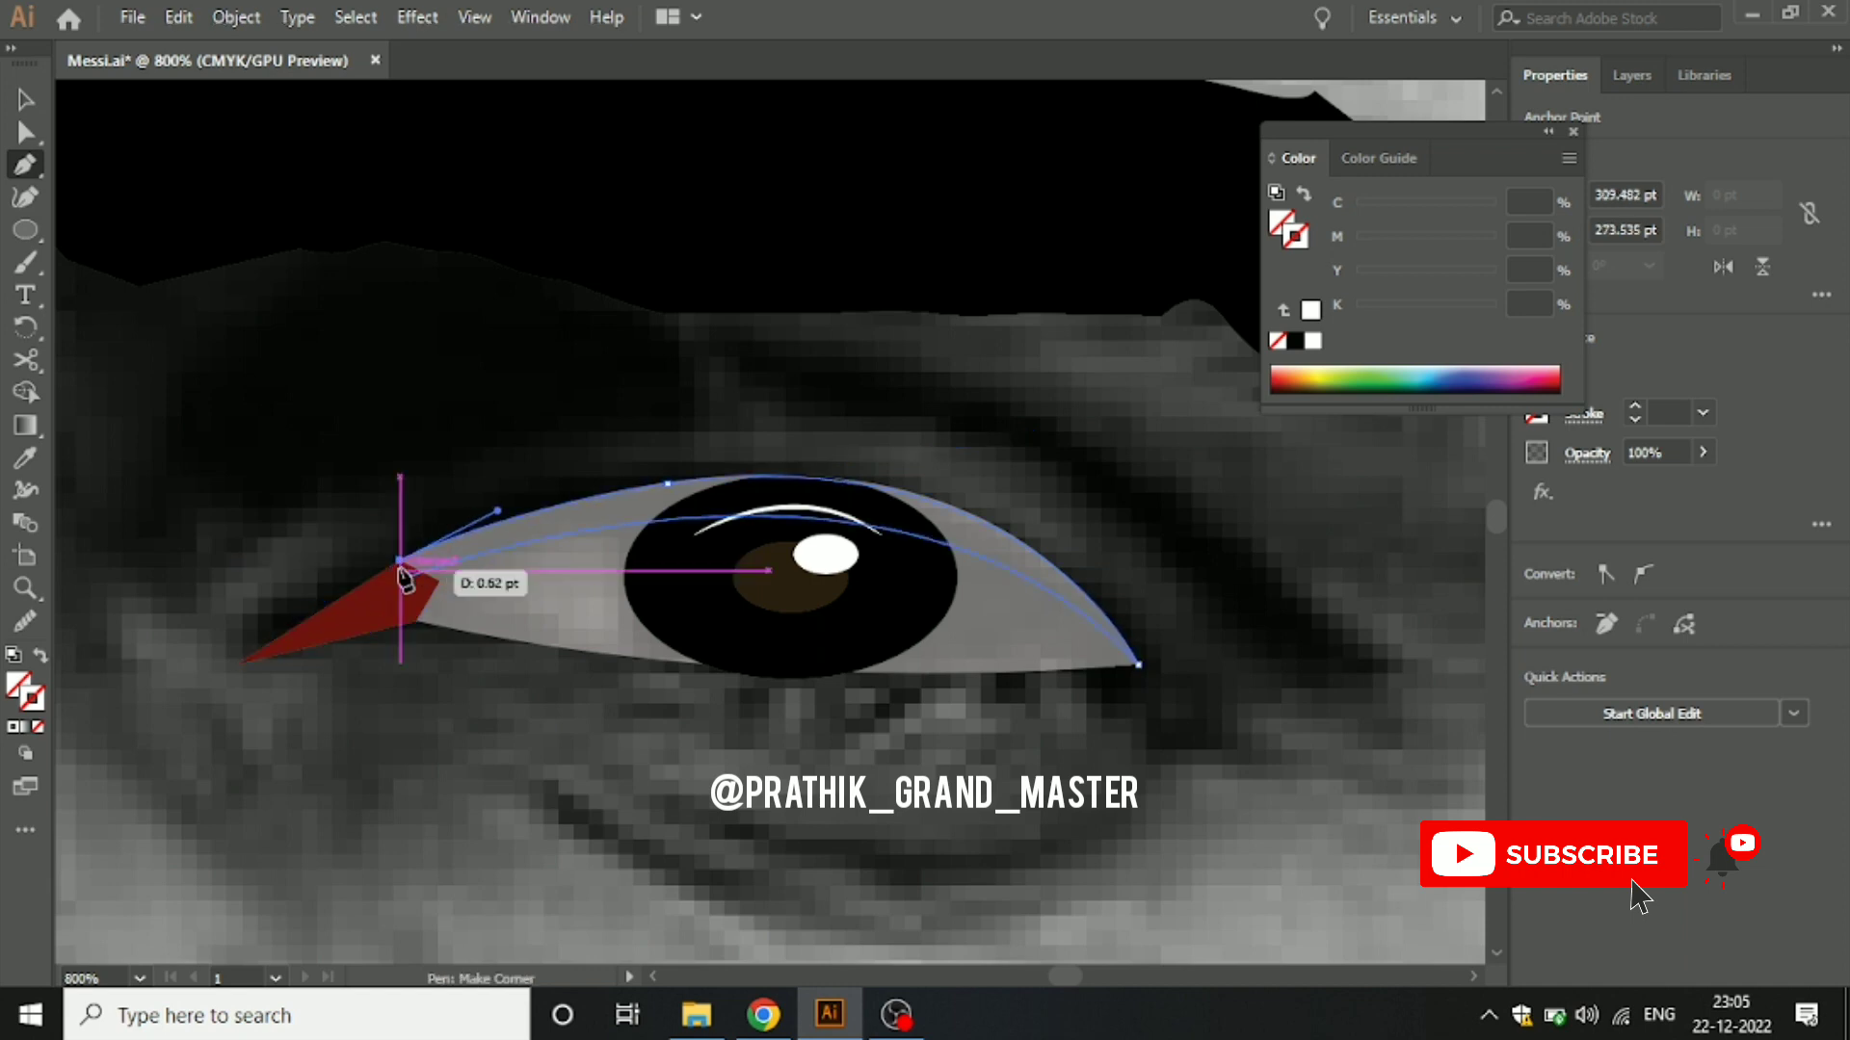
left_click_drag(407, 577, 411, 588)
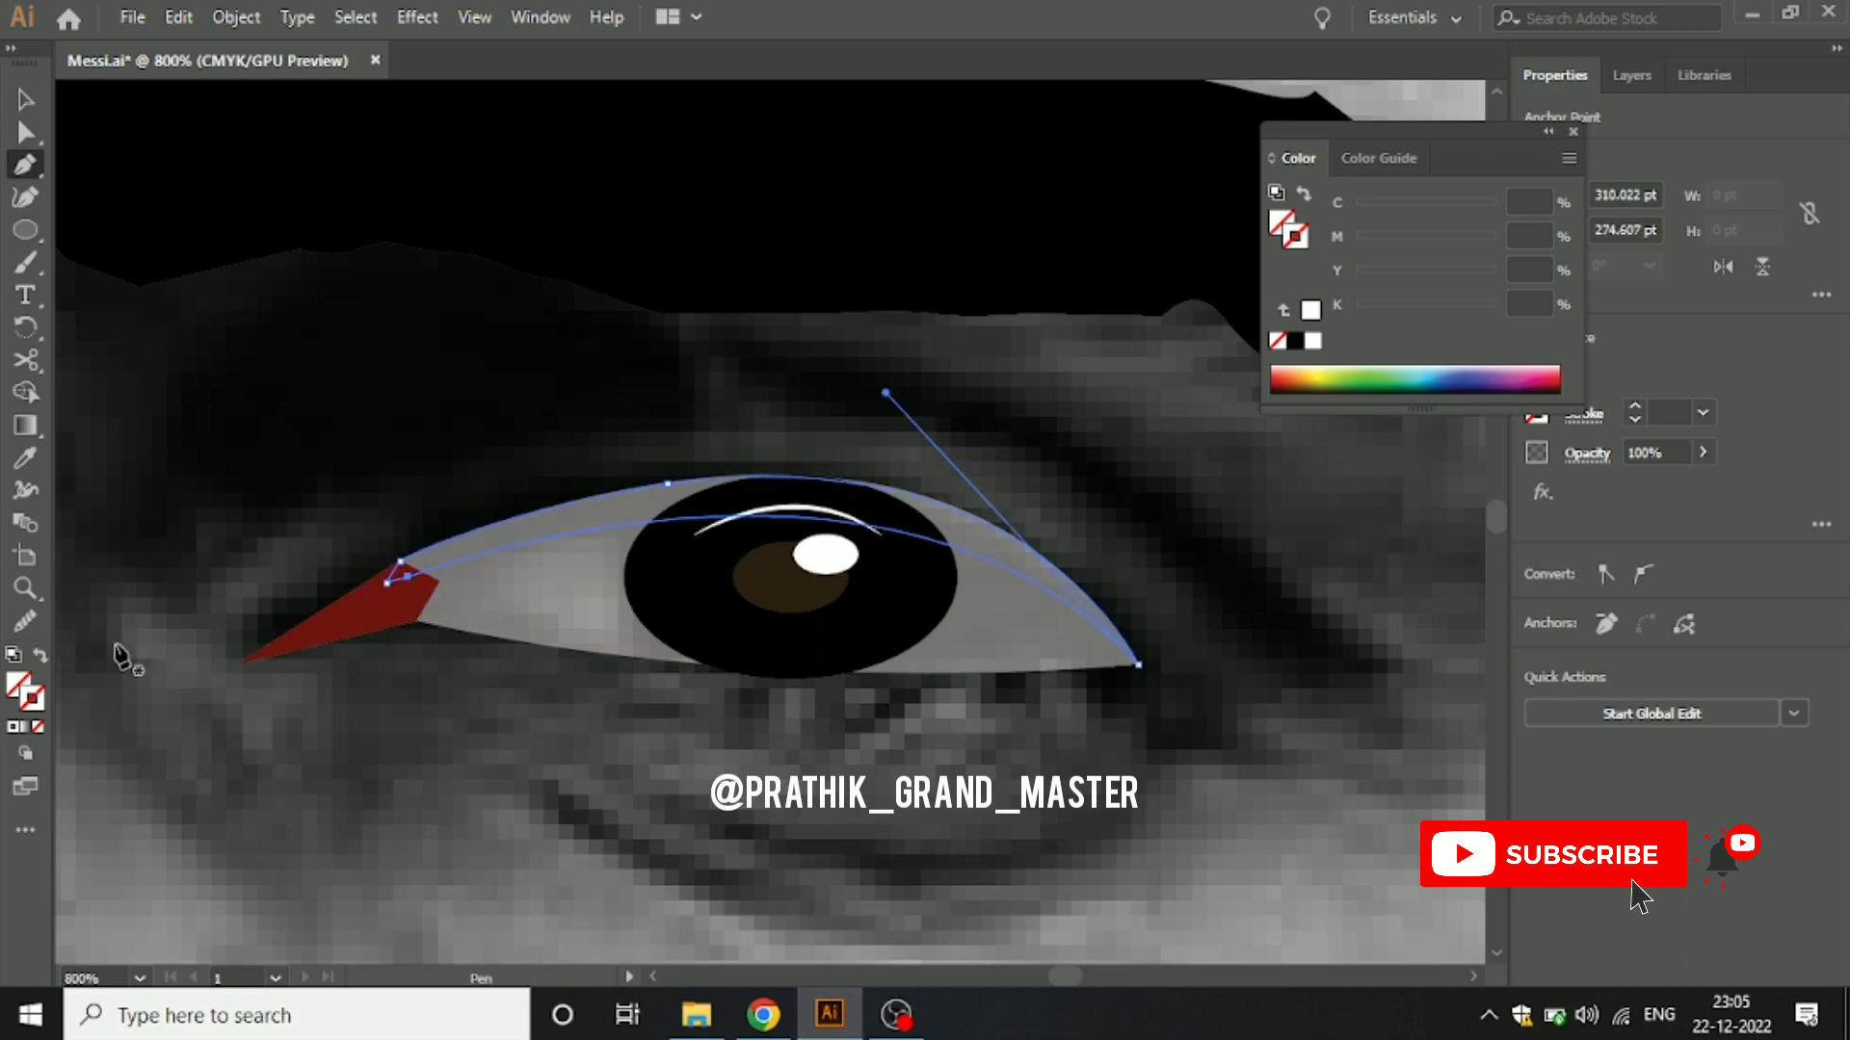
left_click(14, 728)
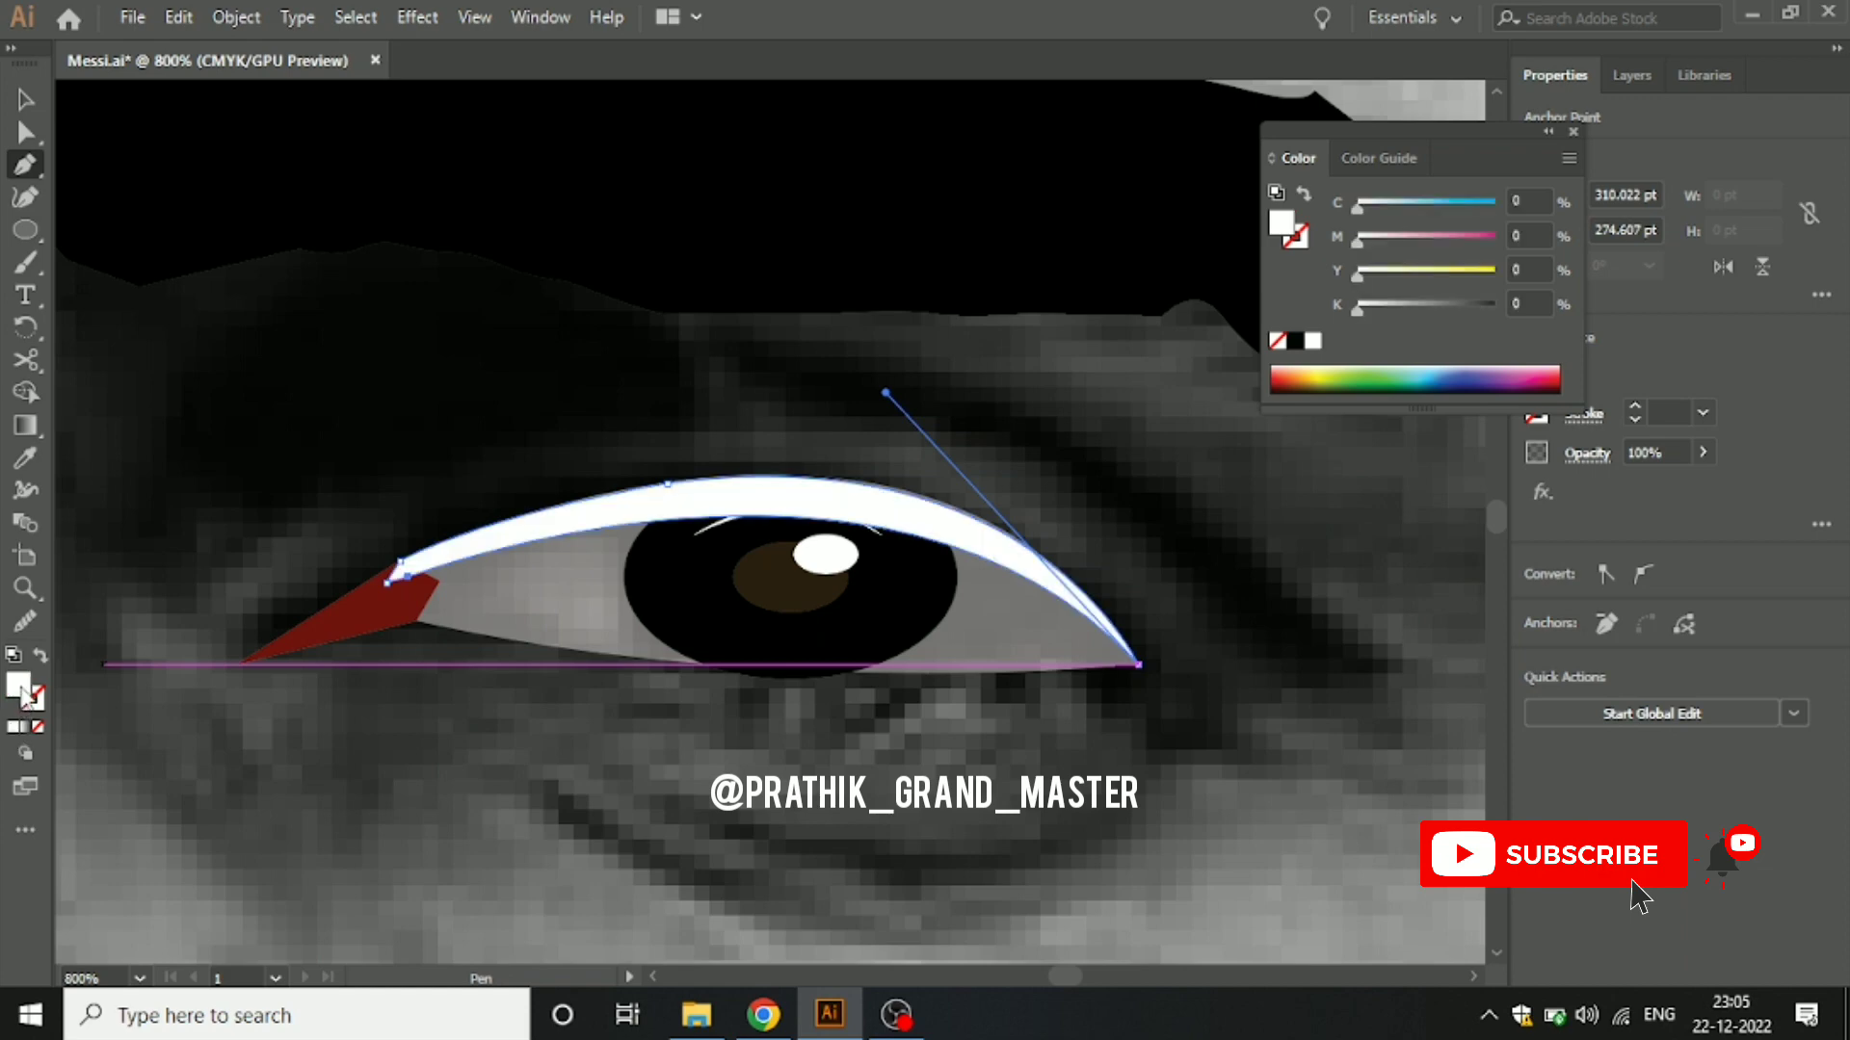
double_click(17, 686)
left_click(587, 389)
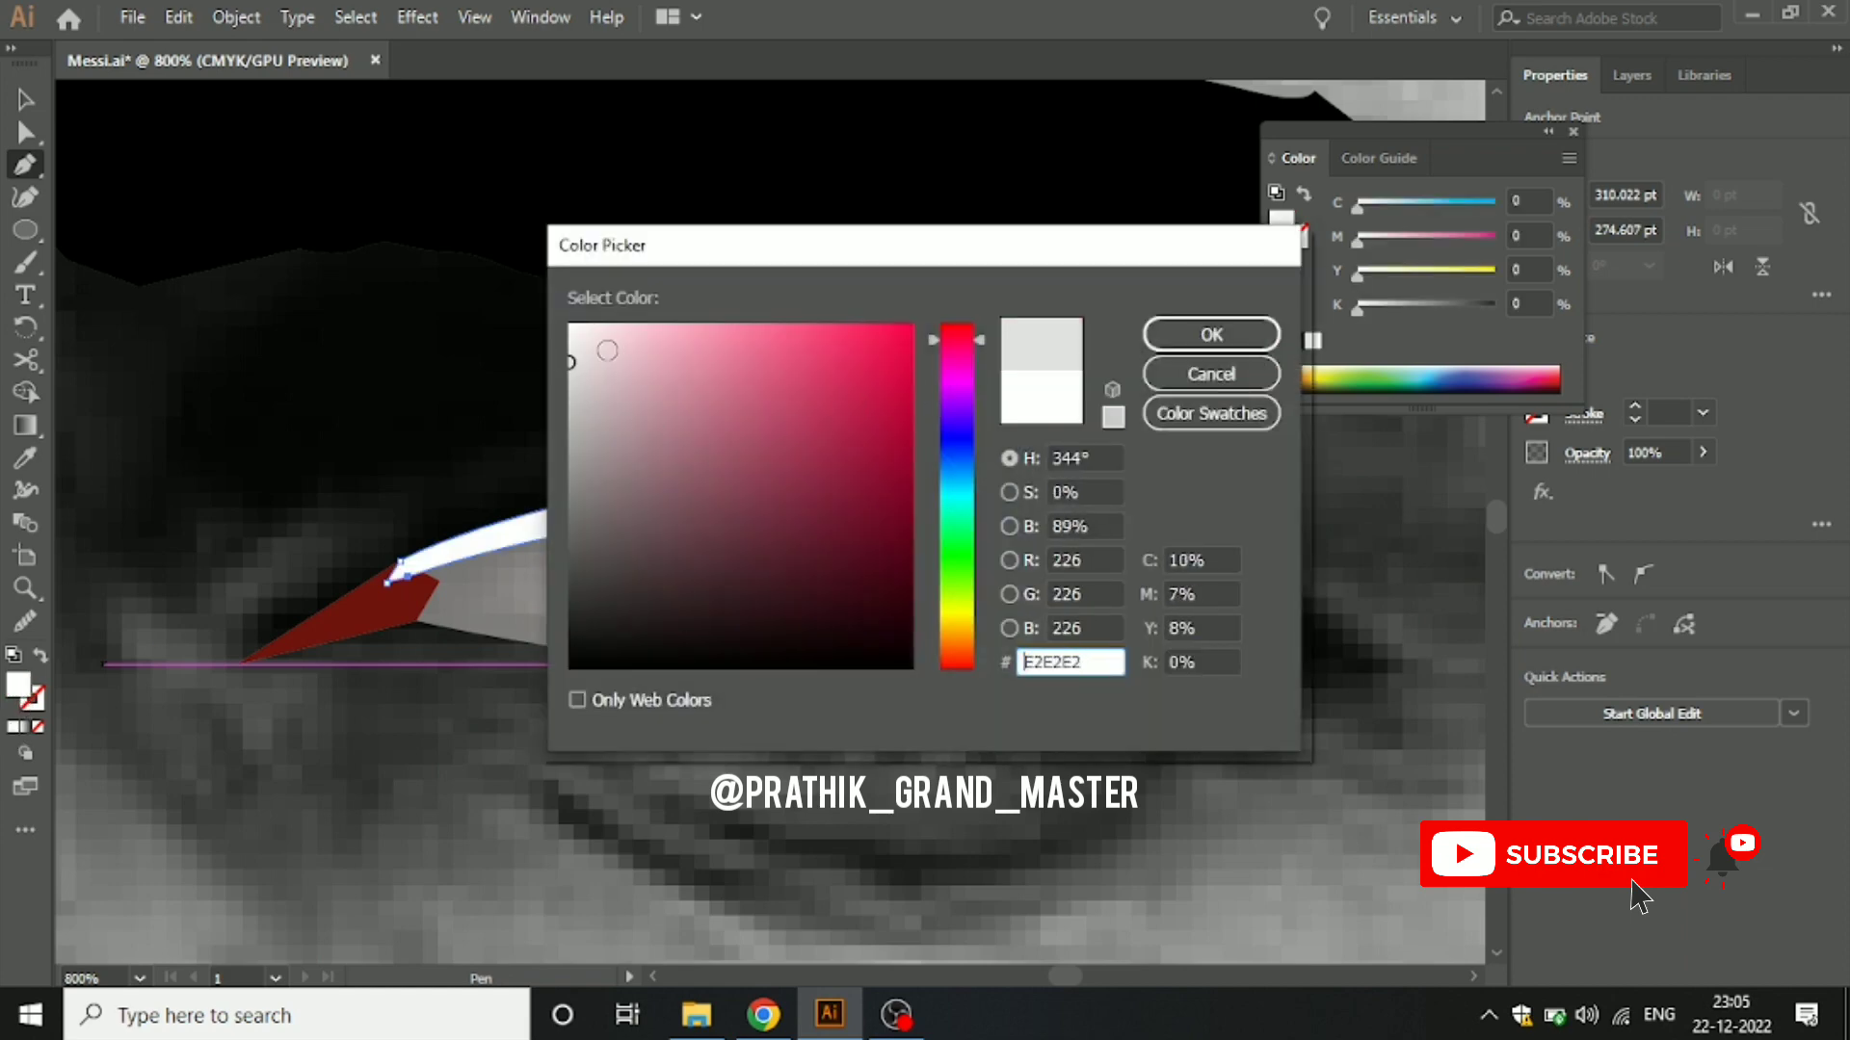
Step: Apply the light grey to the lid, then change its fill to mid grey 898989
left_click(1211, 334)
left_click(26, 99)
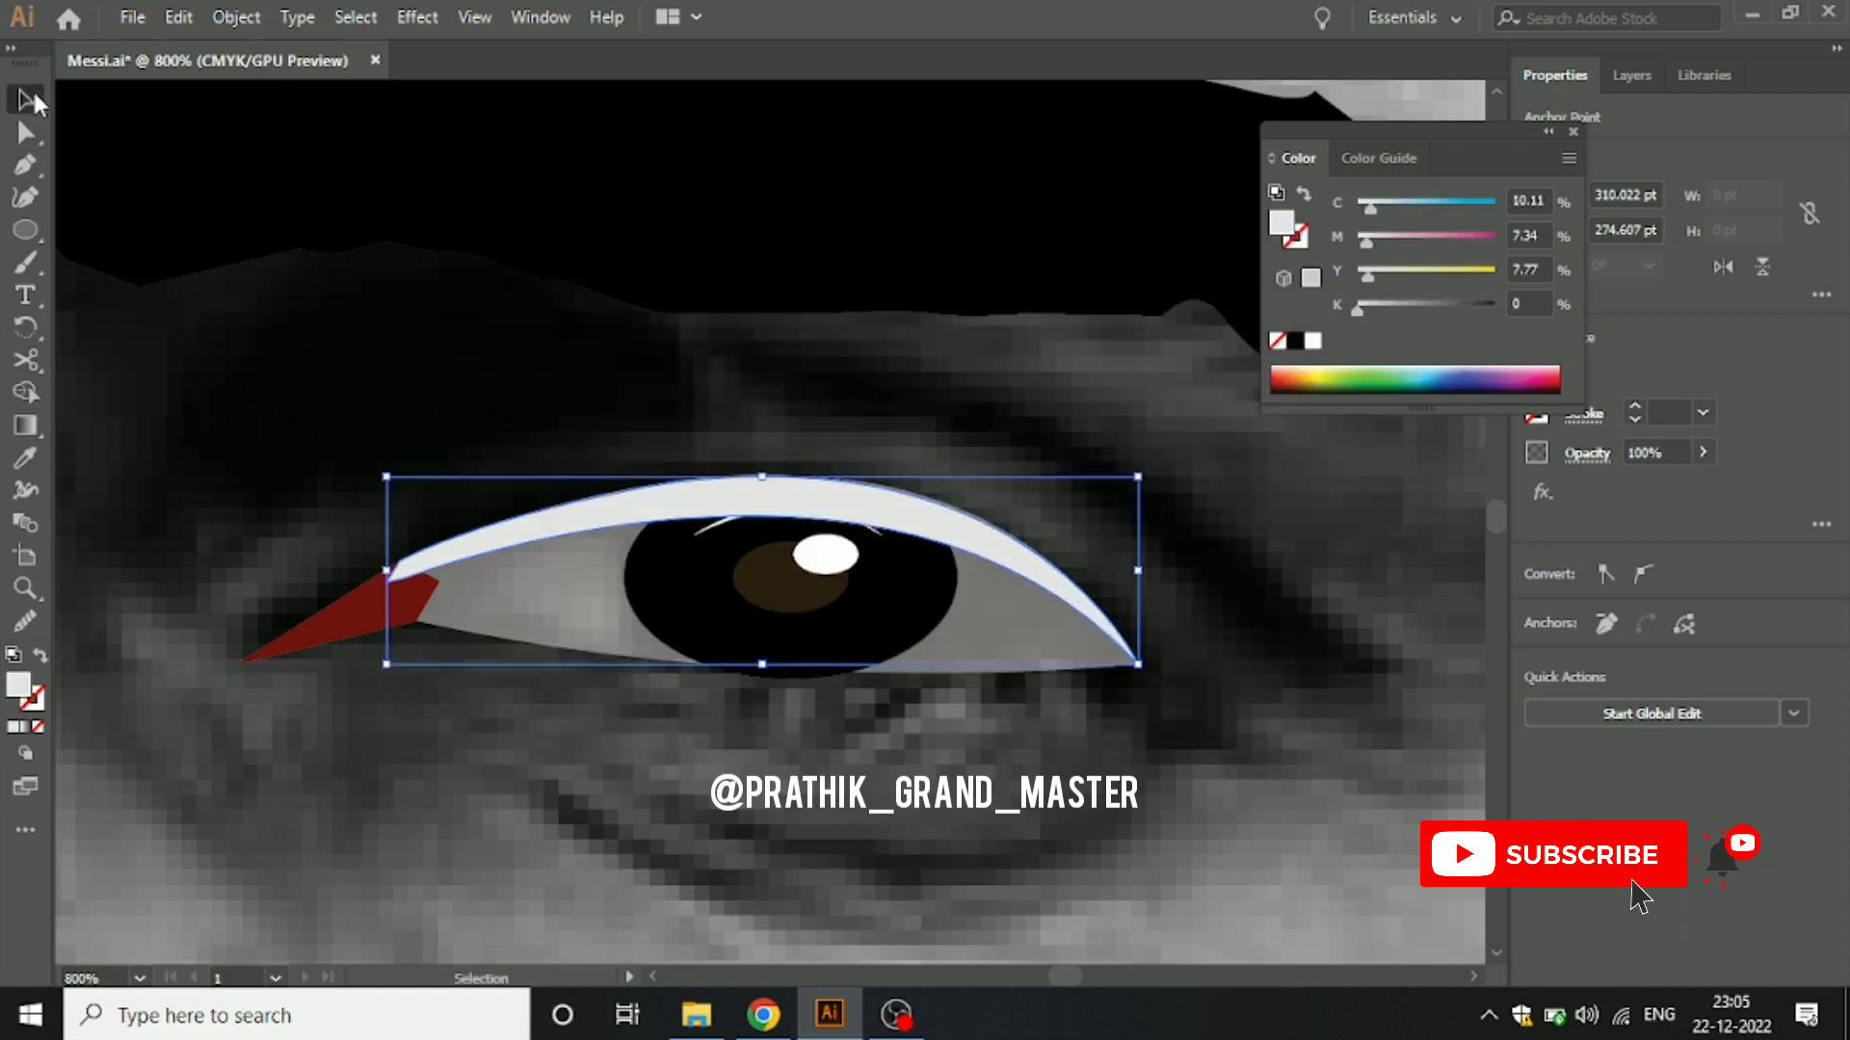
double_click(20, 688)
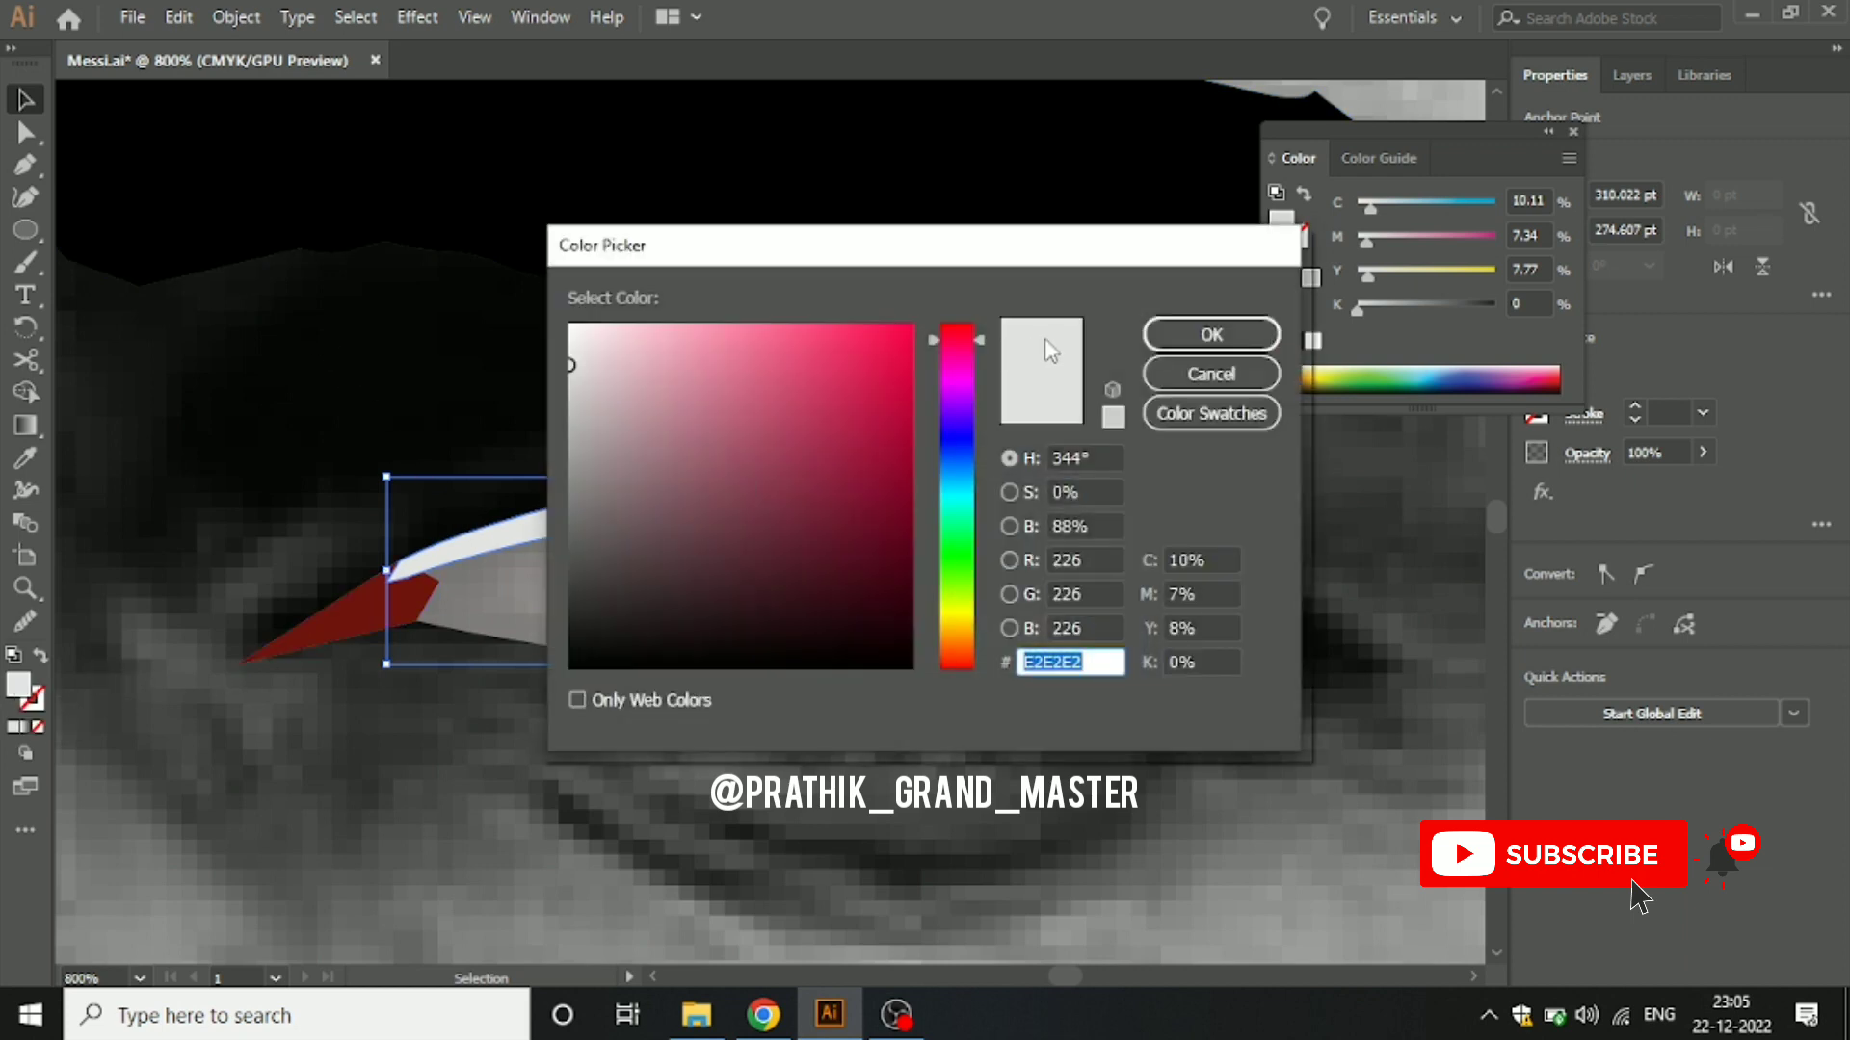
type("898989")
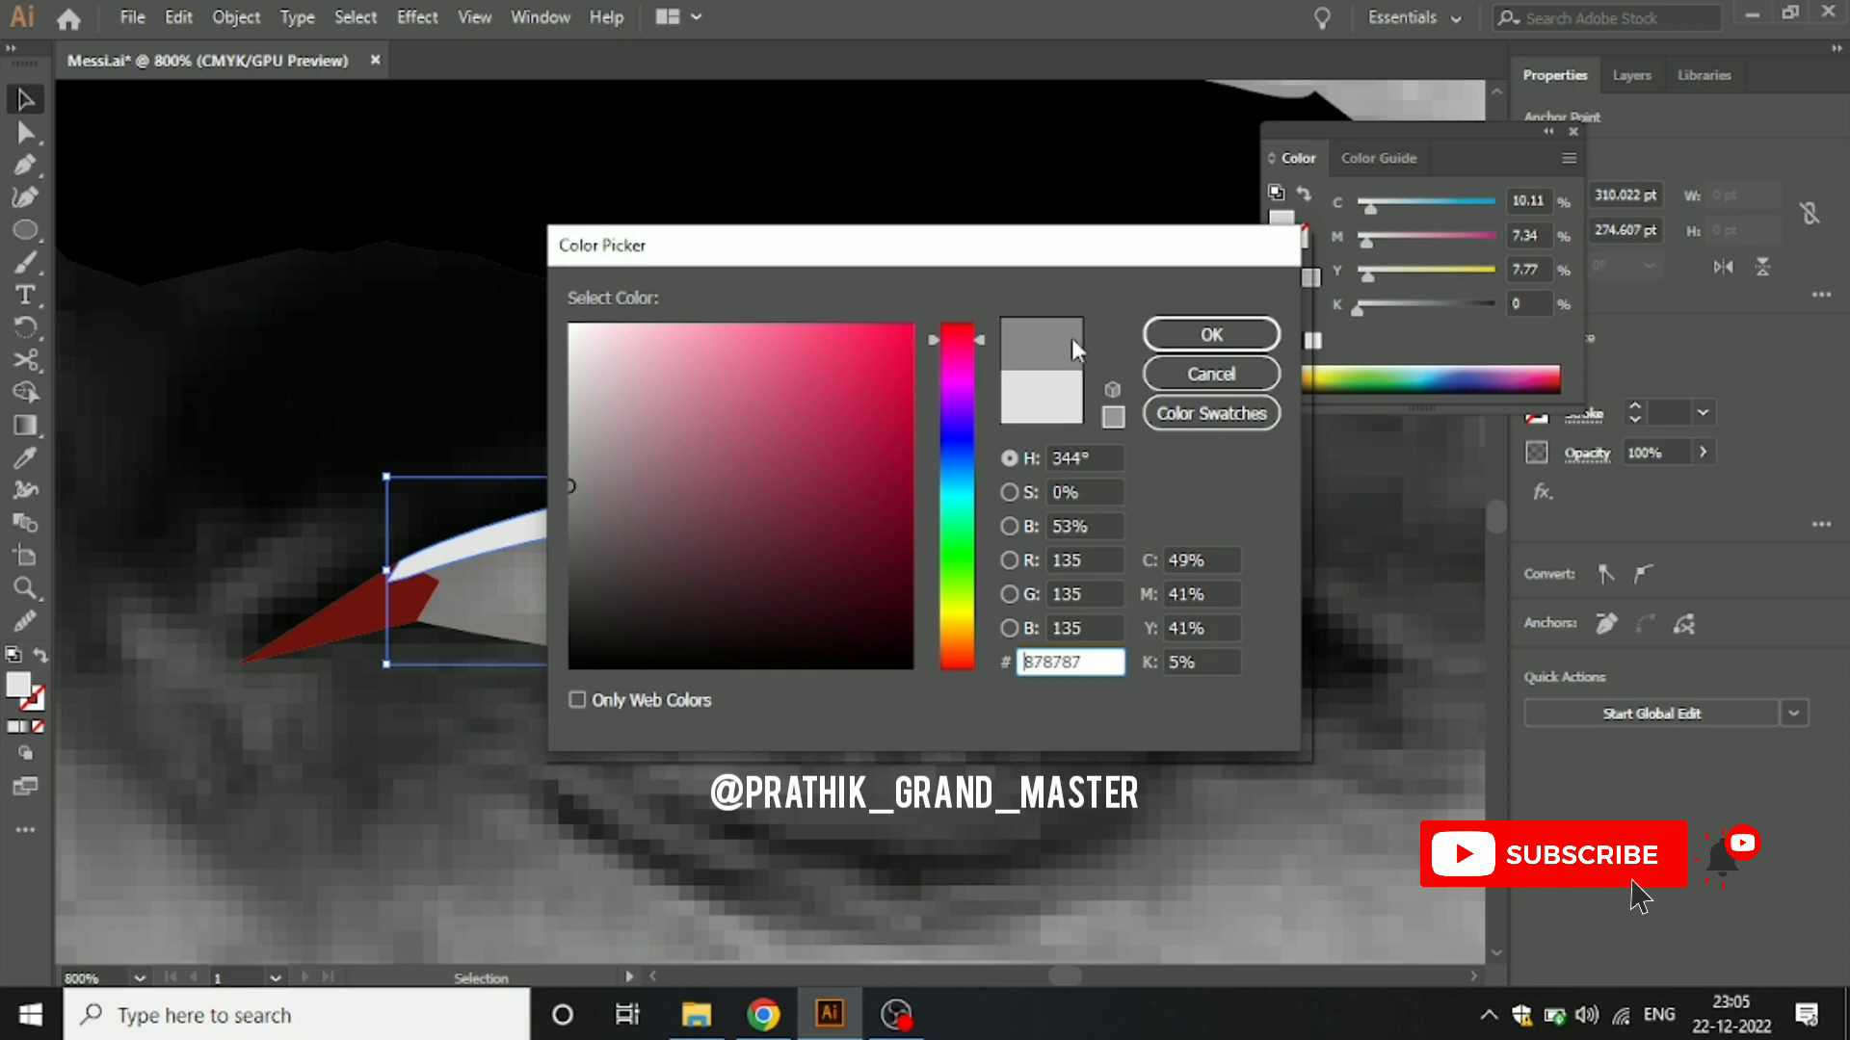
left_click(1211, 334)
Step: Restore the eye white to full opacity and refill the lid with lighter grey BABABA
left_click(771, 523)
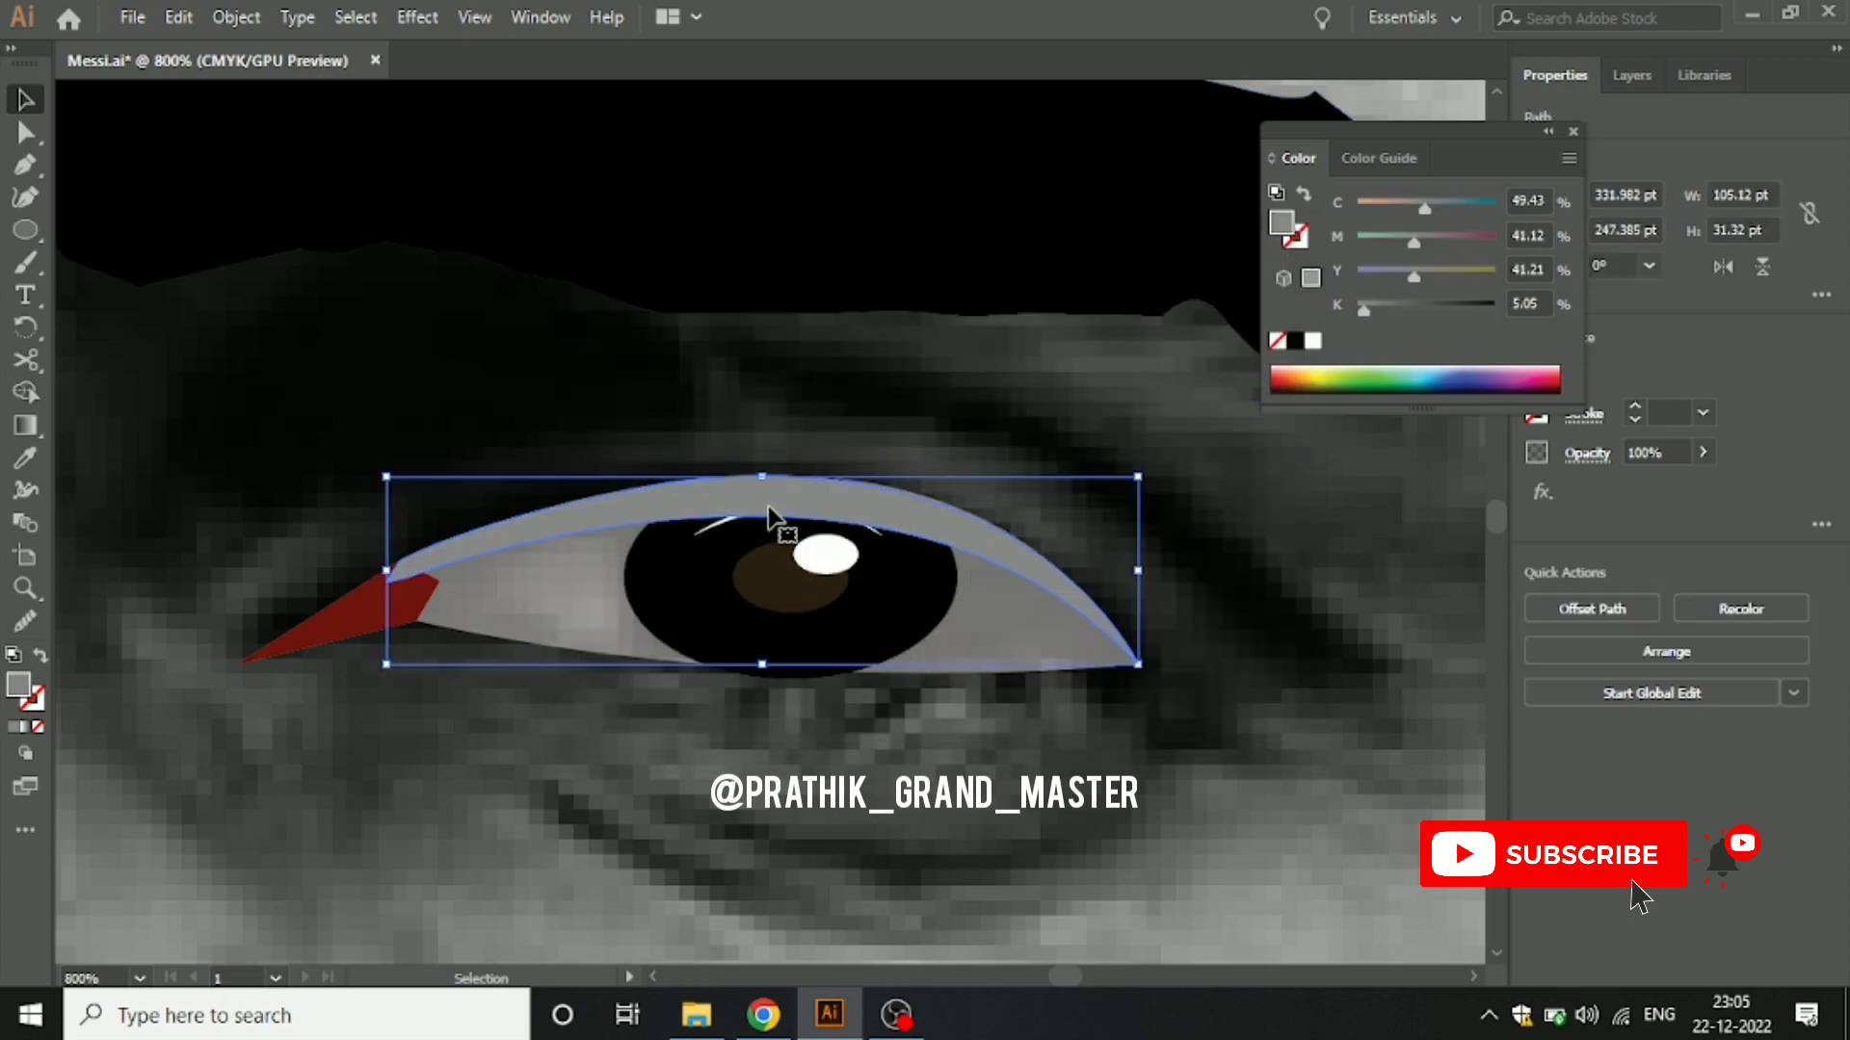
left_click(576, 612)
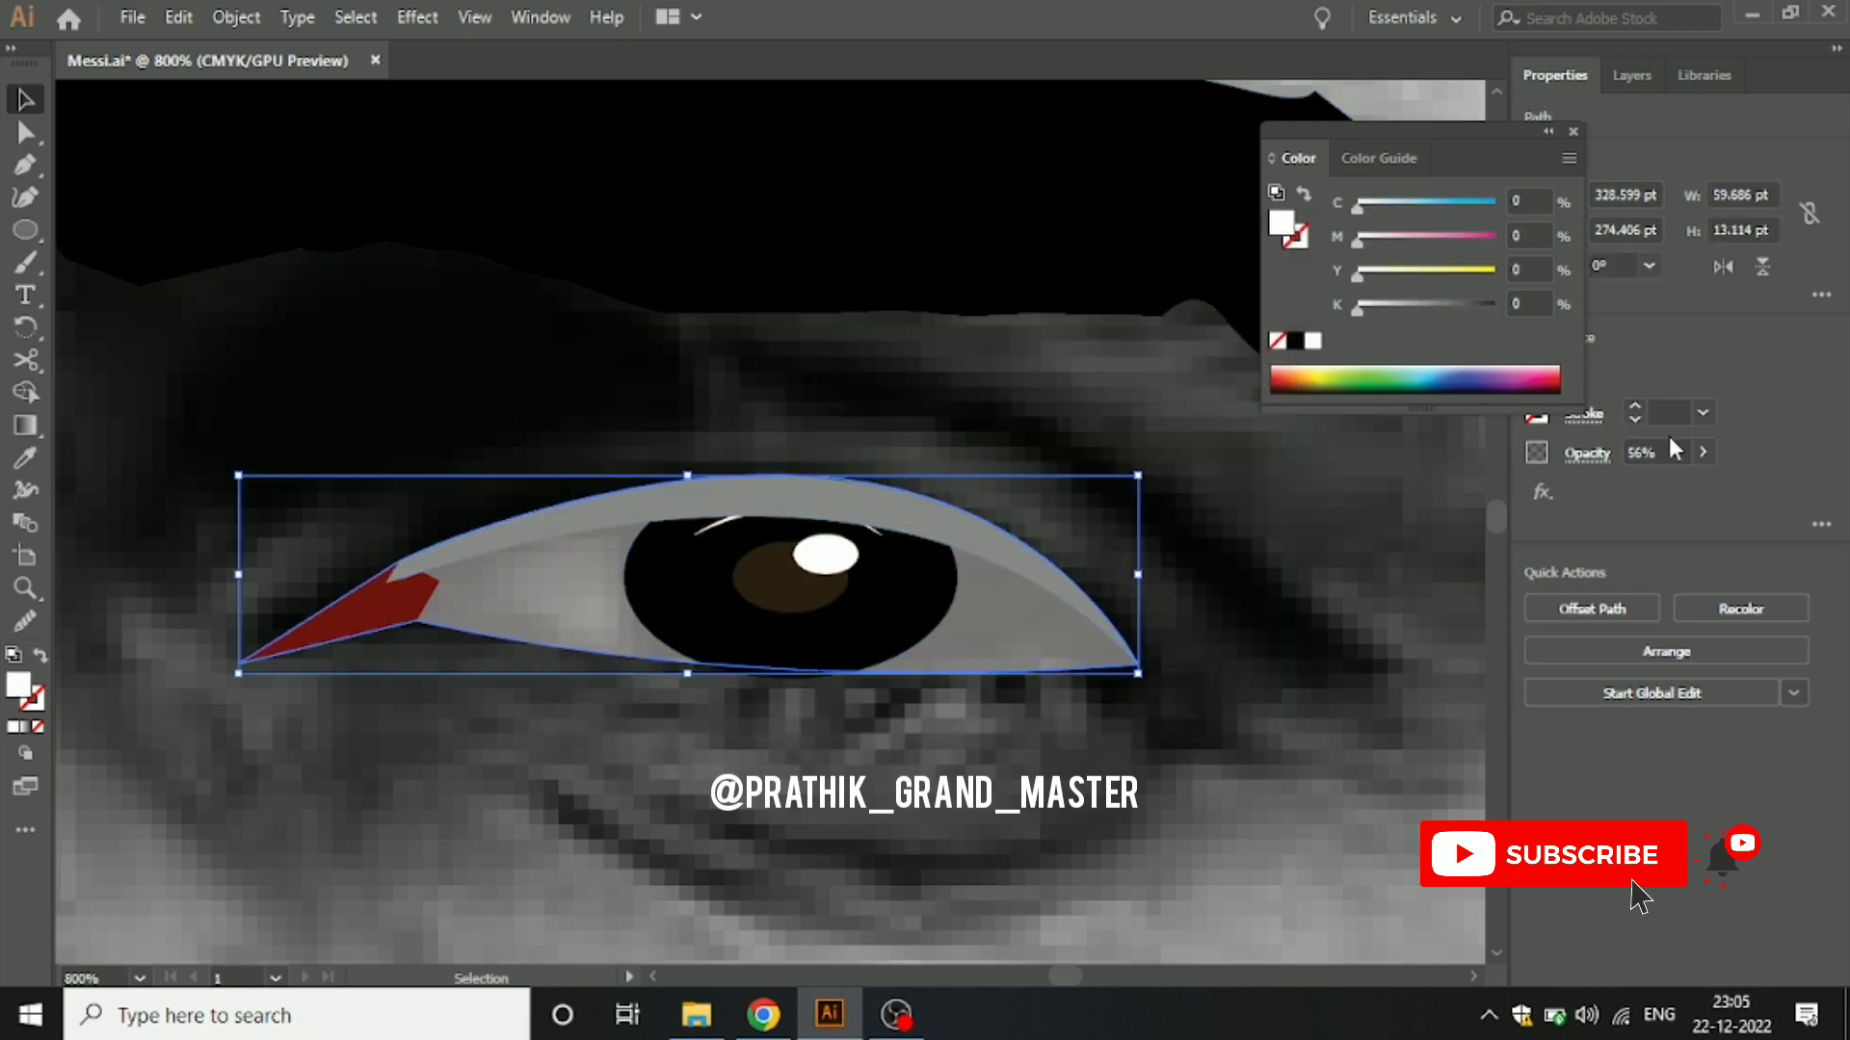
left_click(1697, 484)
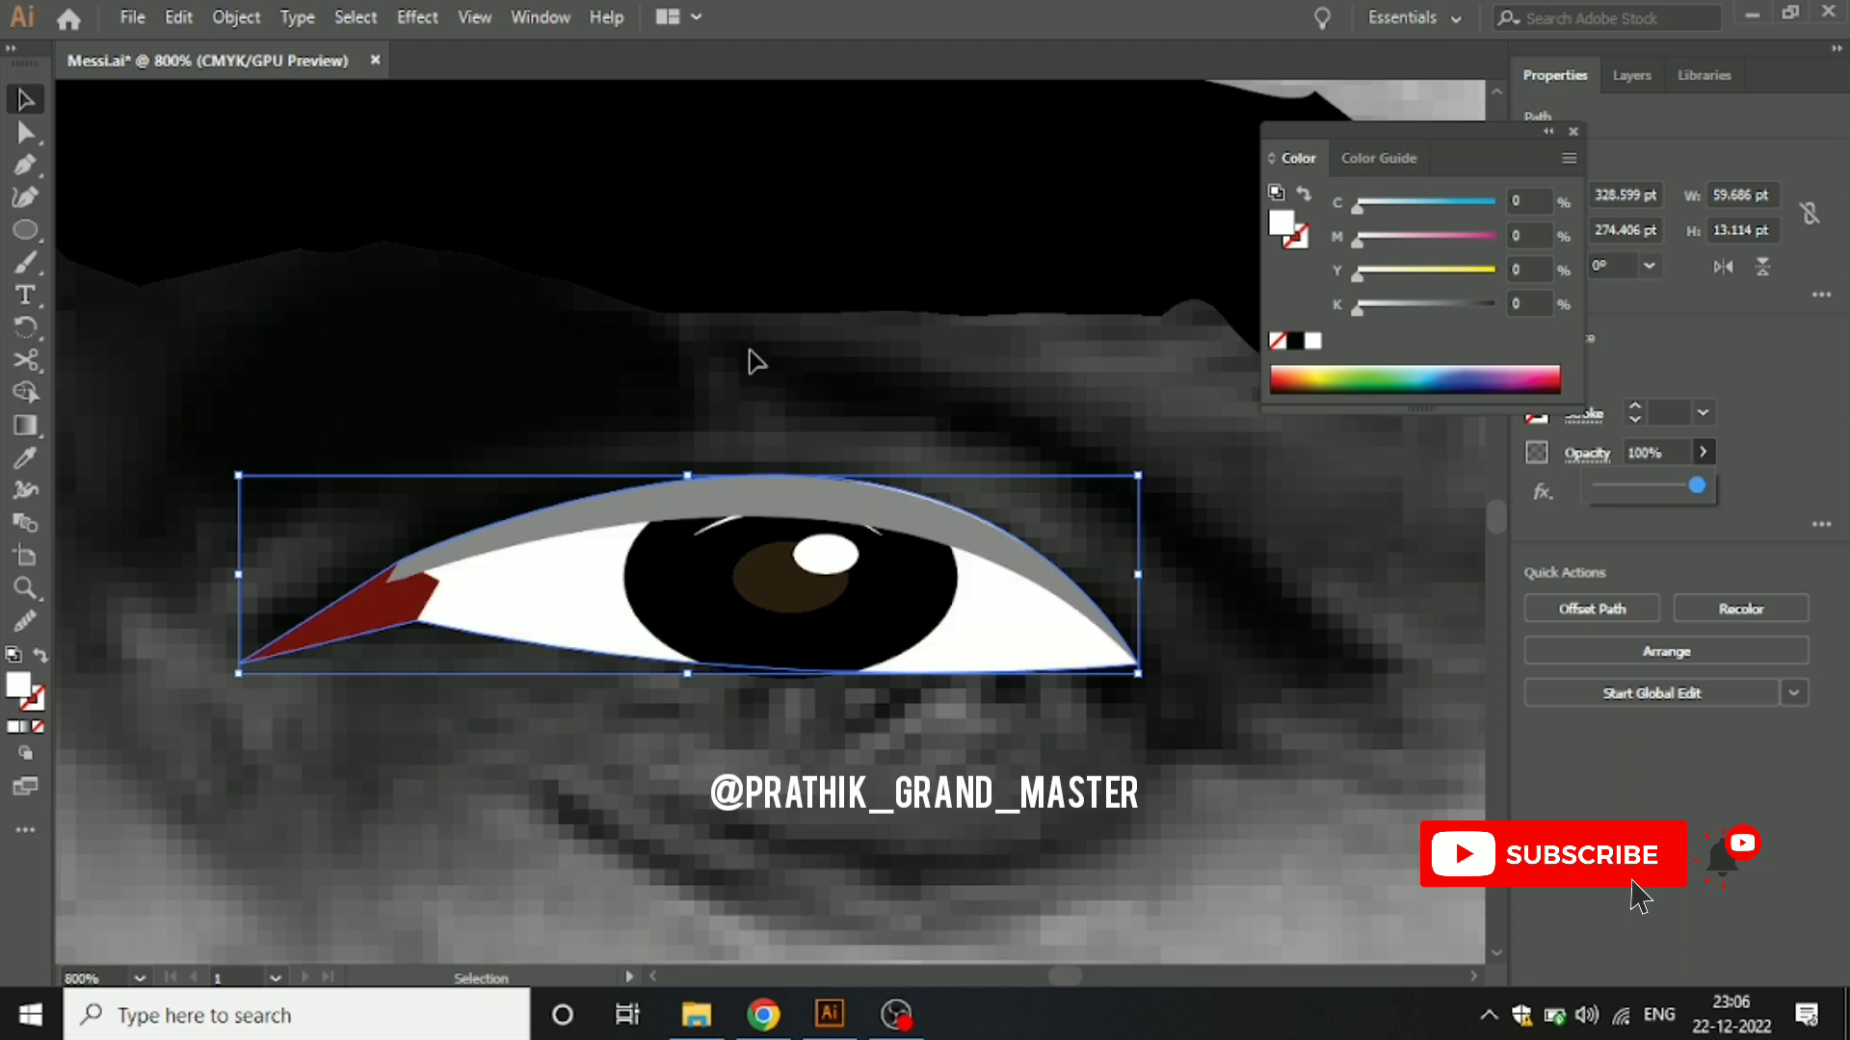
left_click(690, 515)
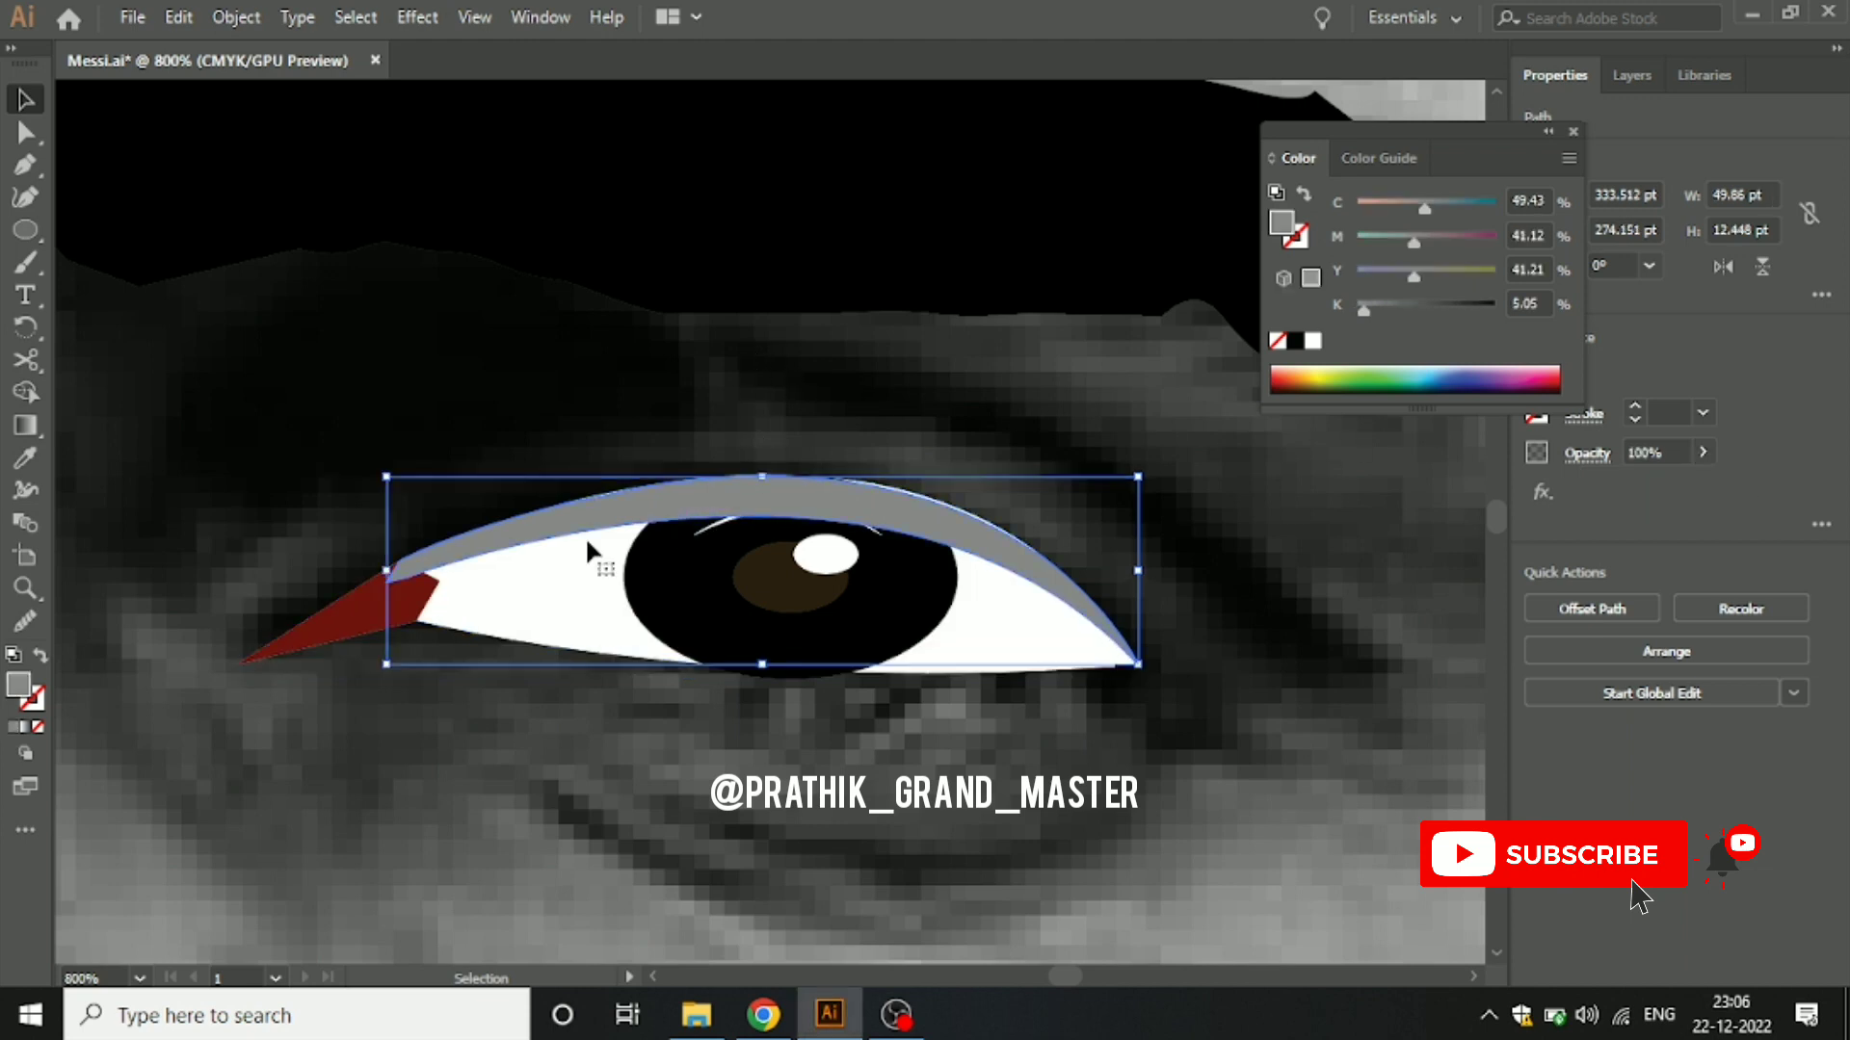
double_click(19, 686)
type("BABABA")
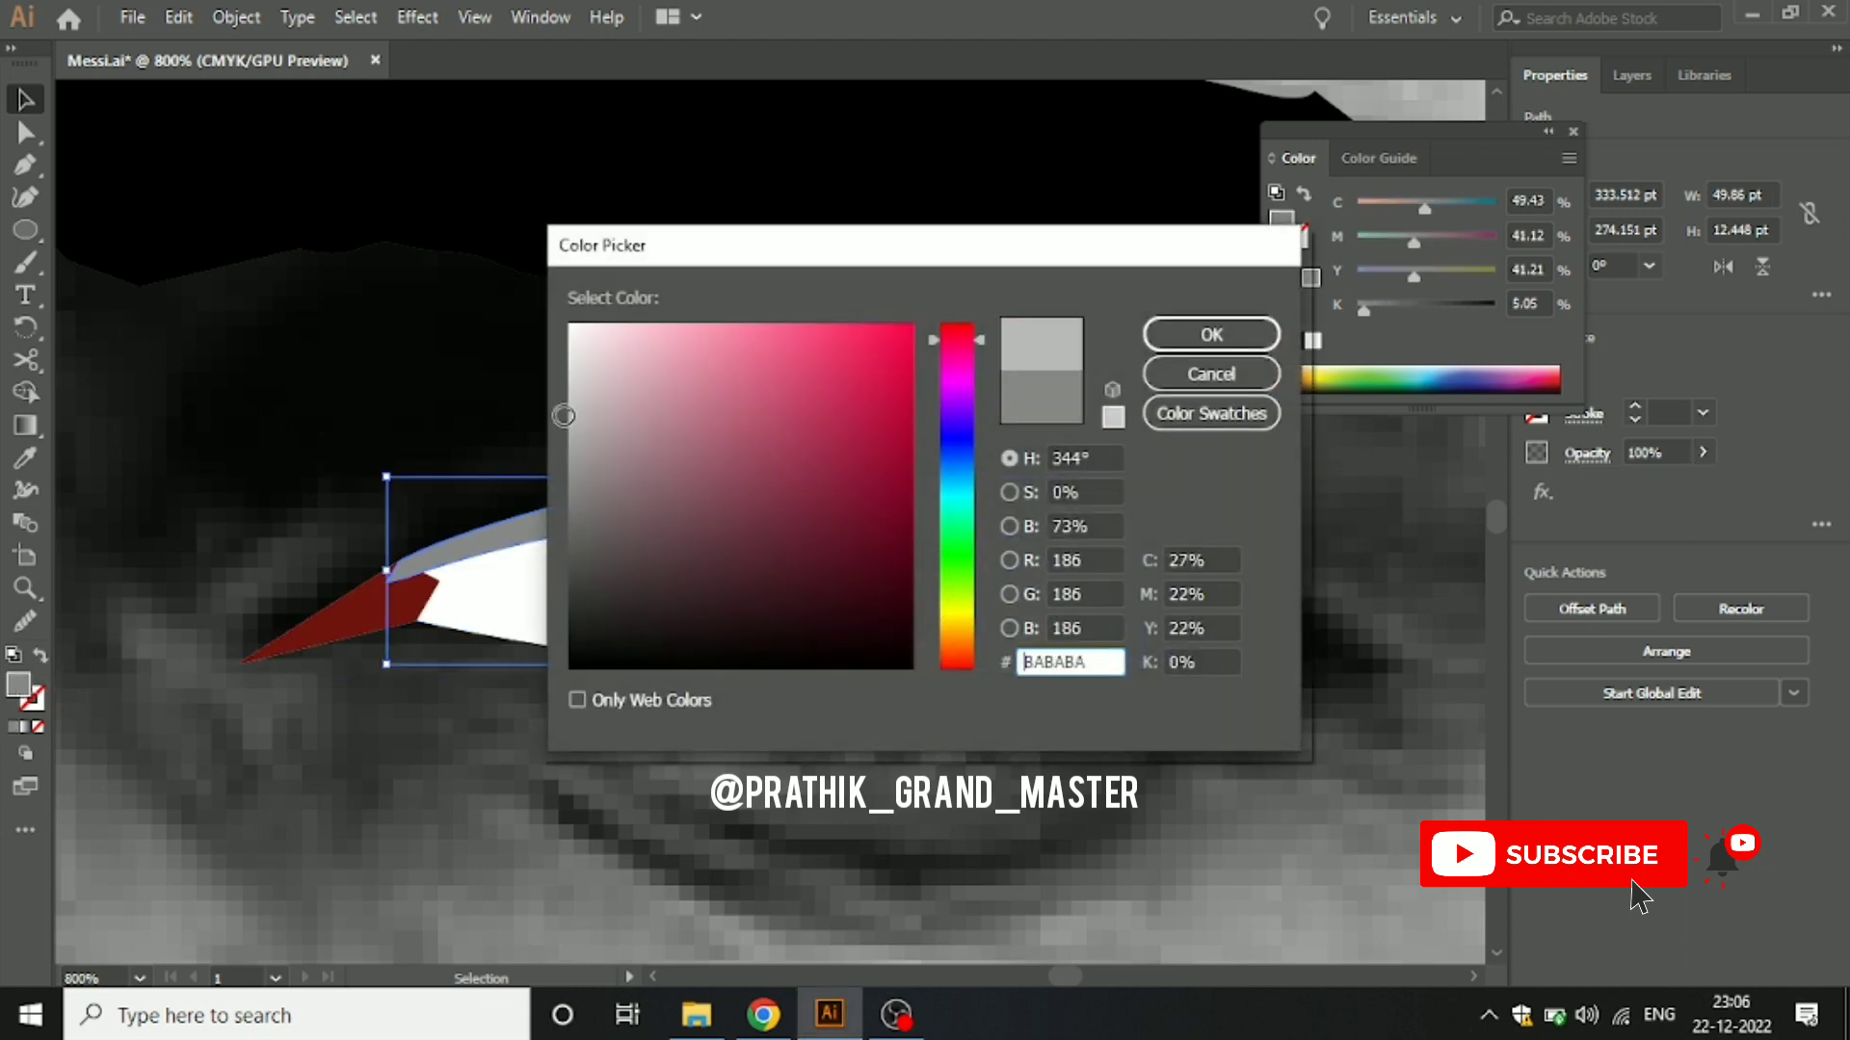
left_click(1211, 335)
Step: Bring the red corner wedge in front of the grey lid shape
left_click(892, 328)
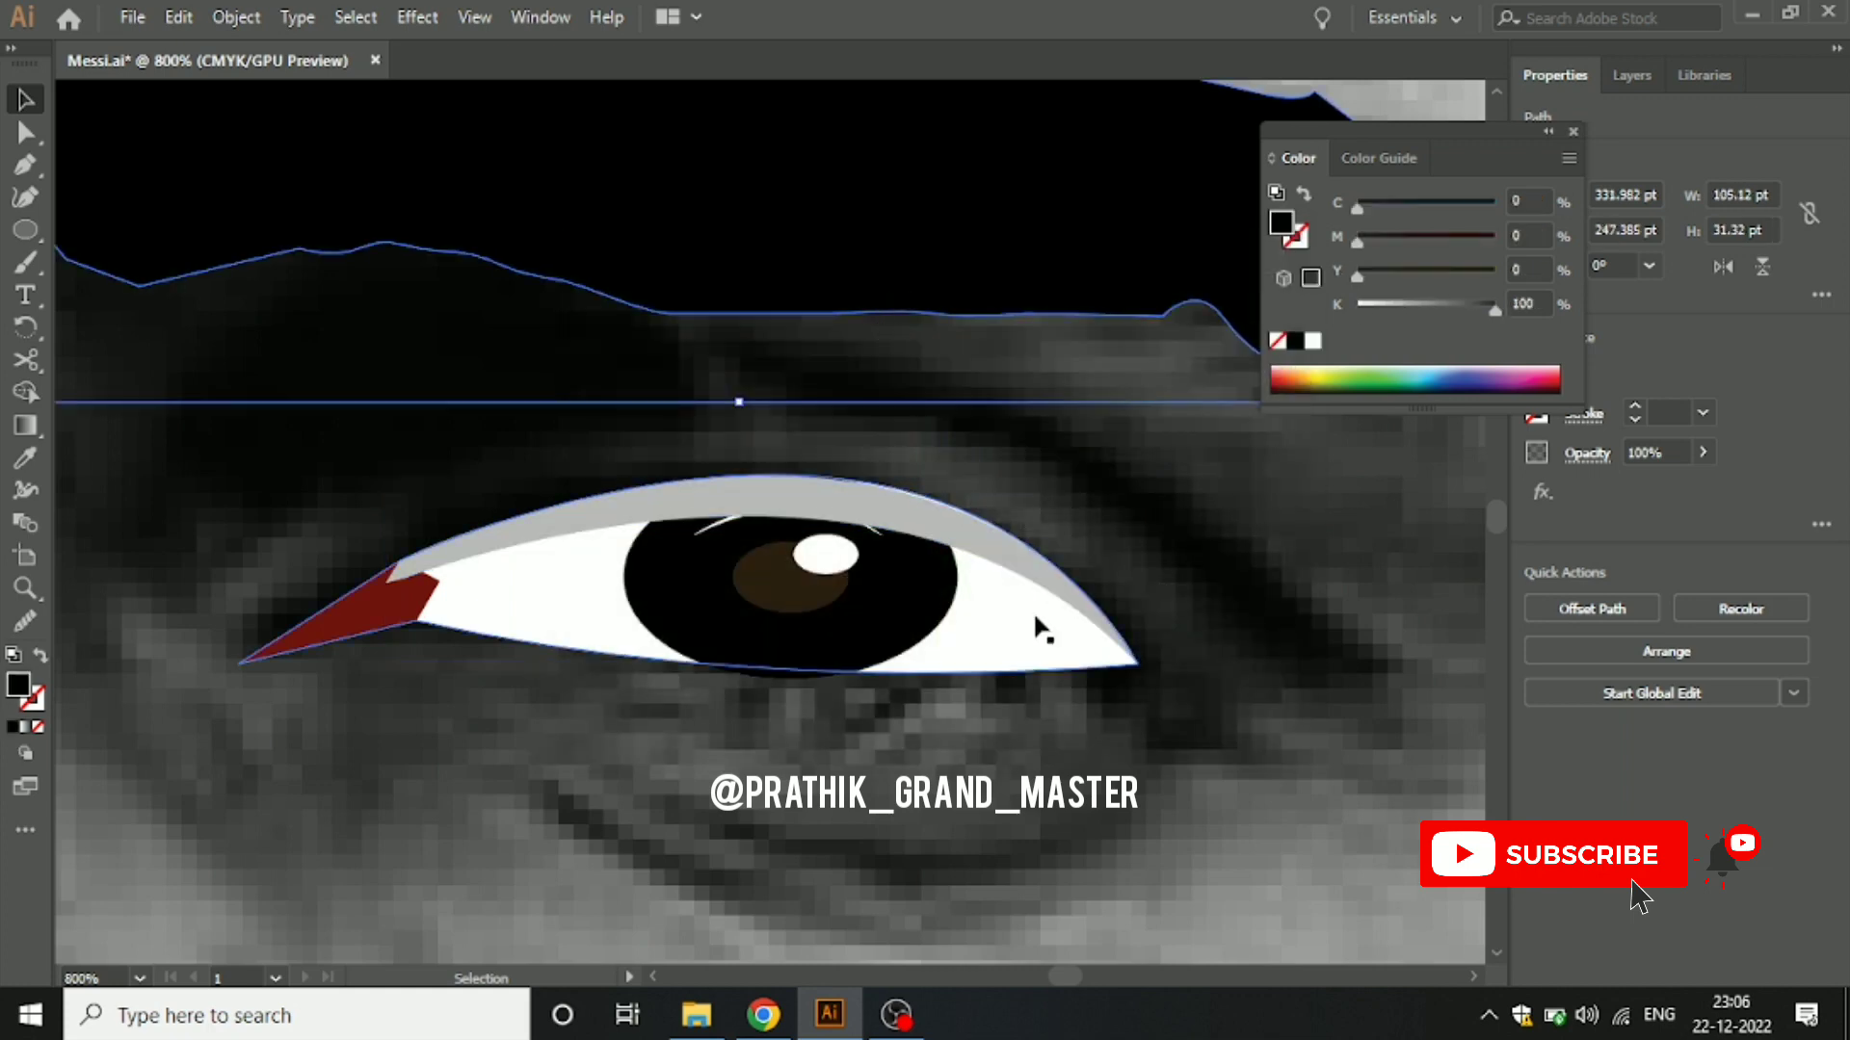
left_click(1034, 572)
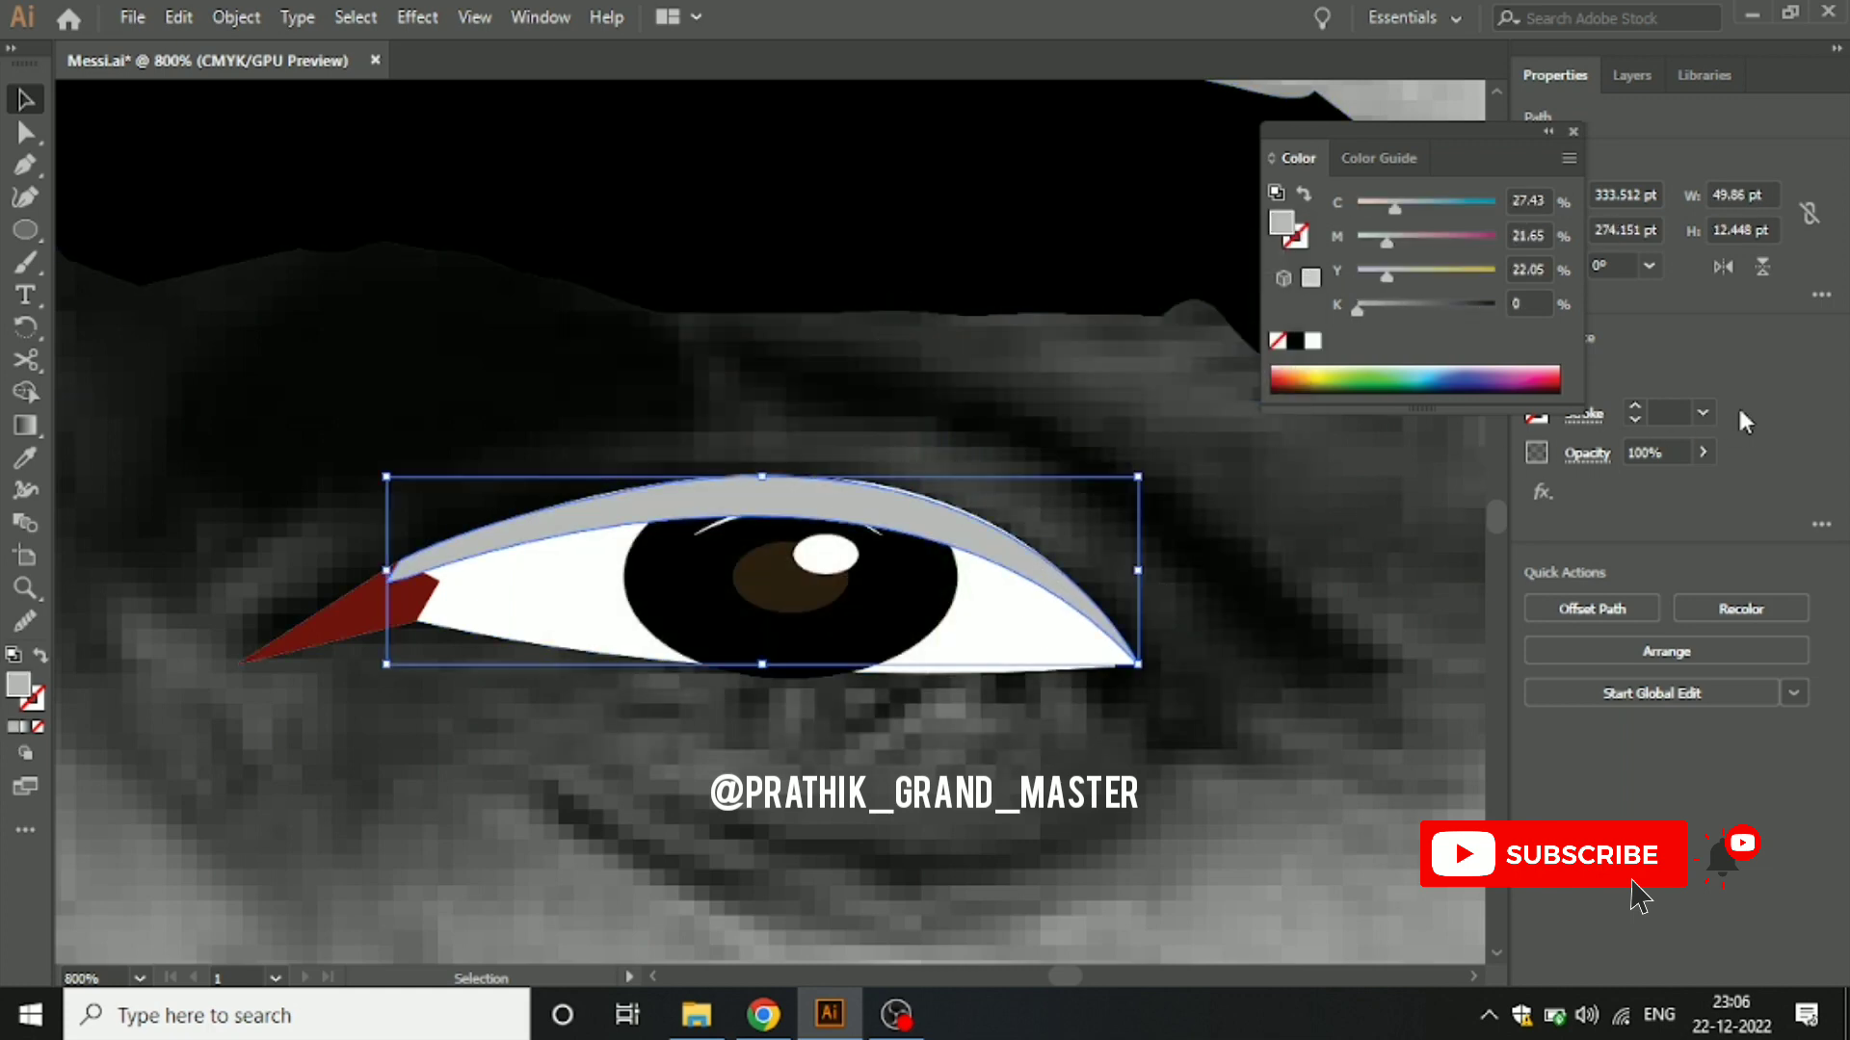
left_click(1703, 452)
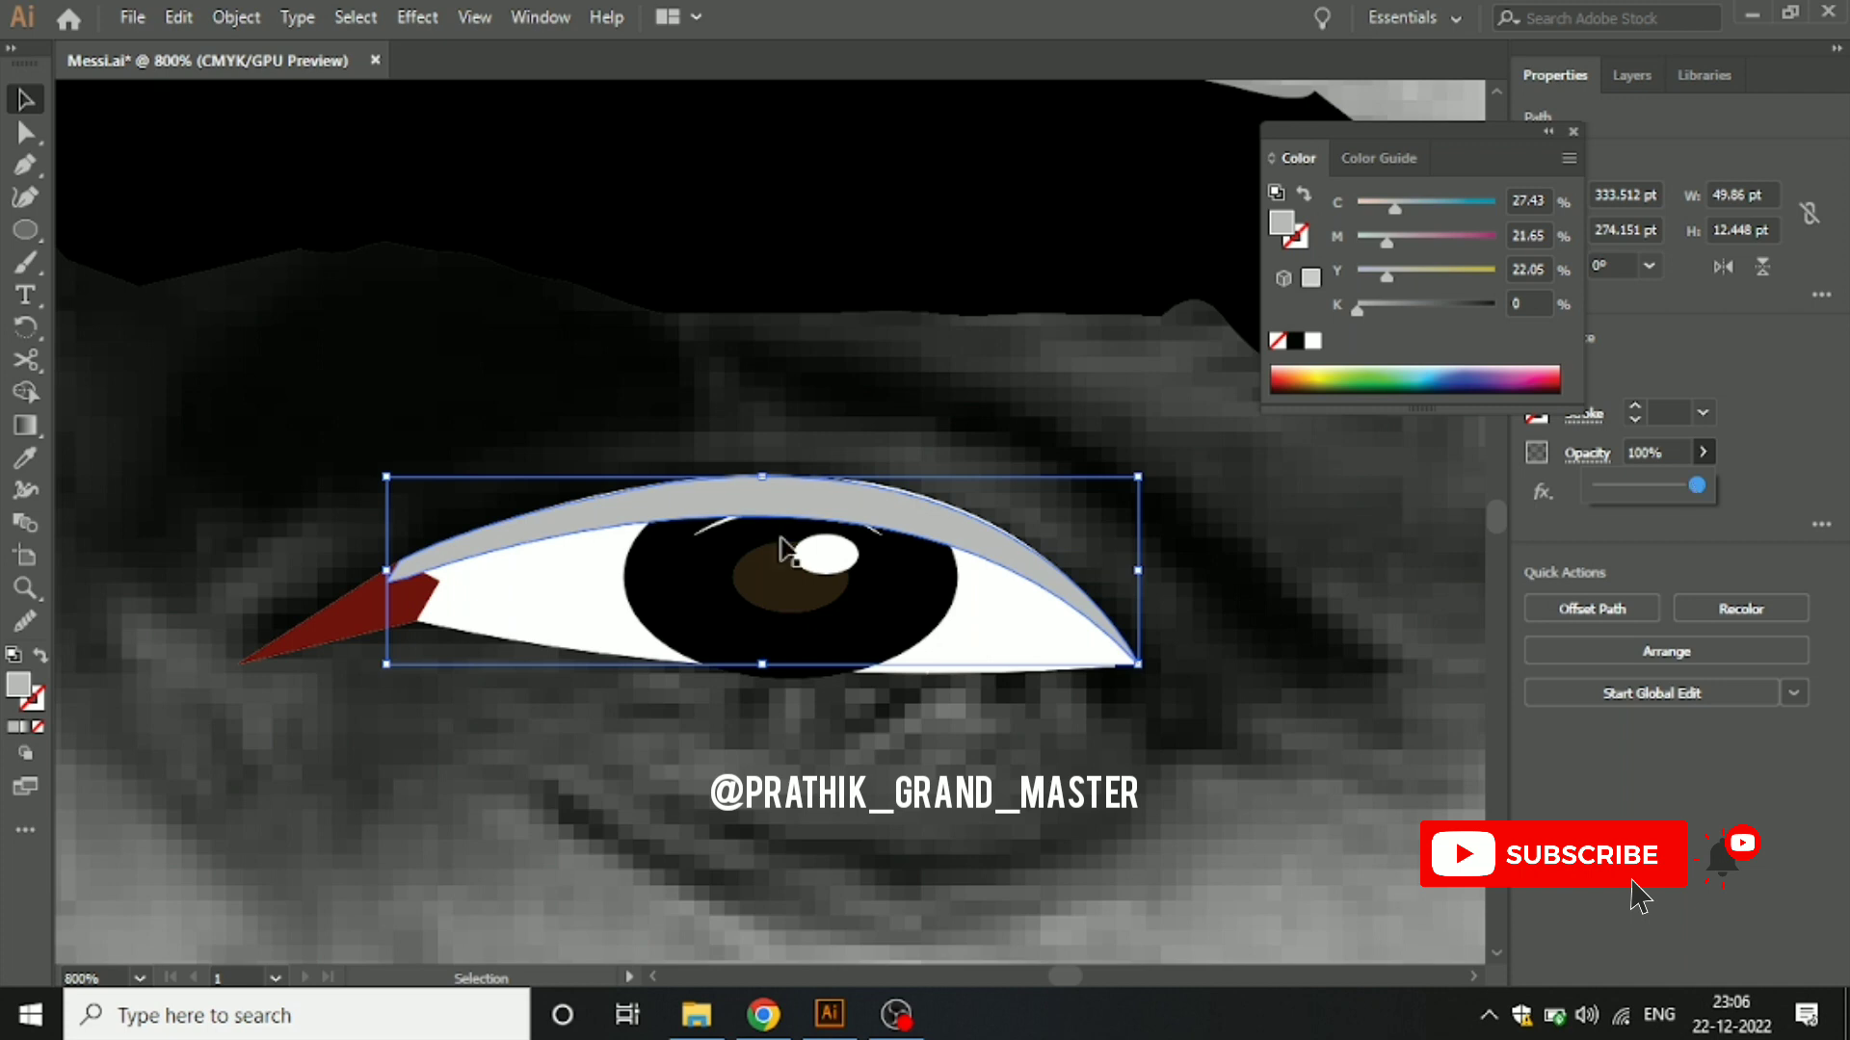
left_click(381, 617)
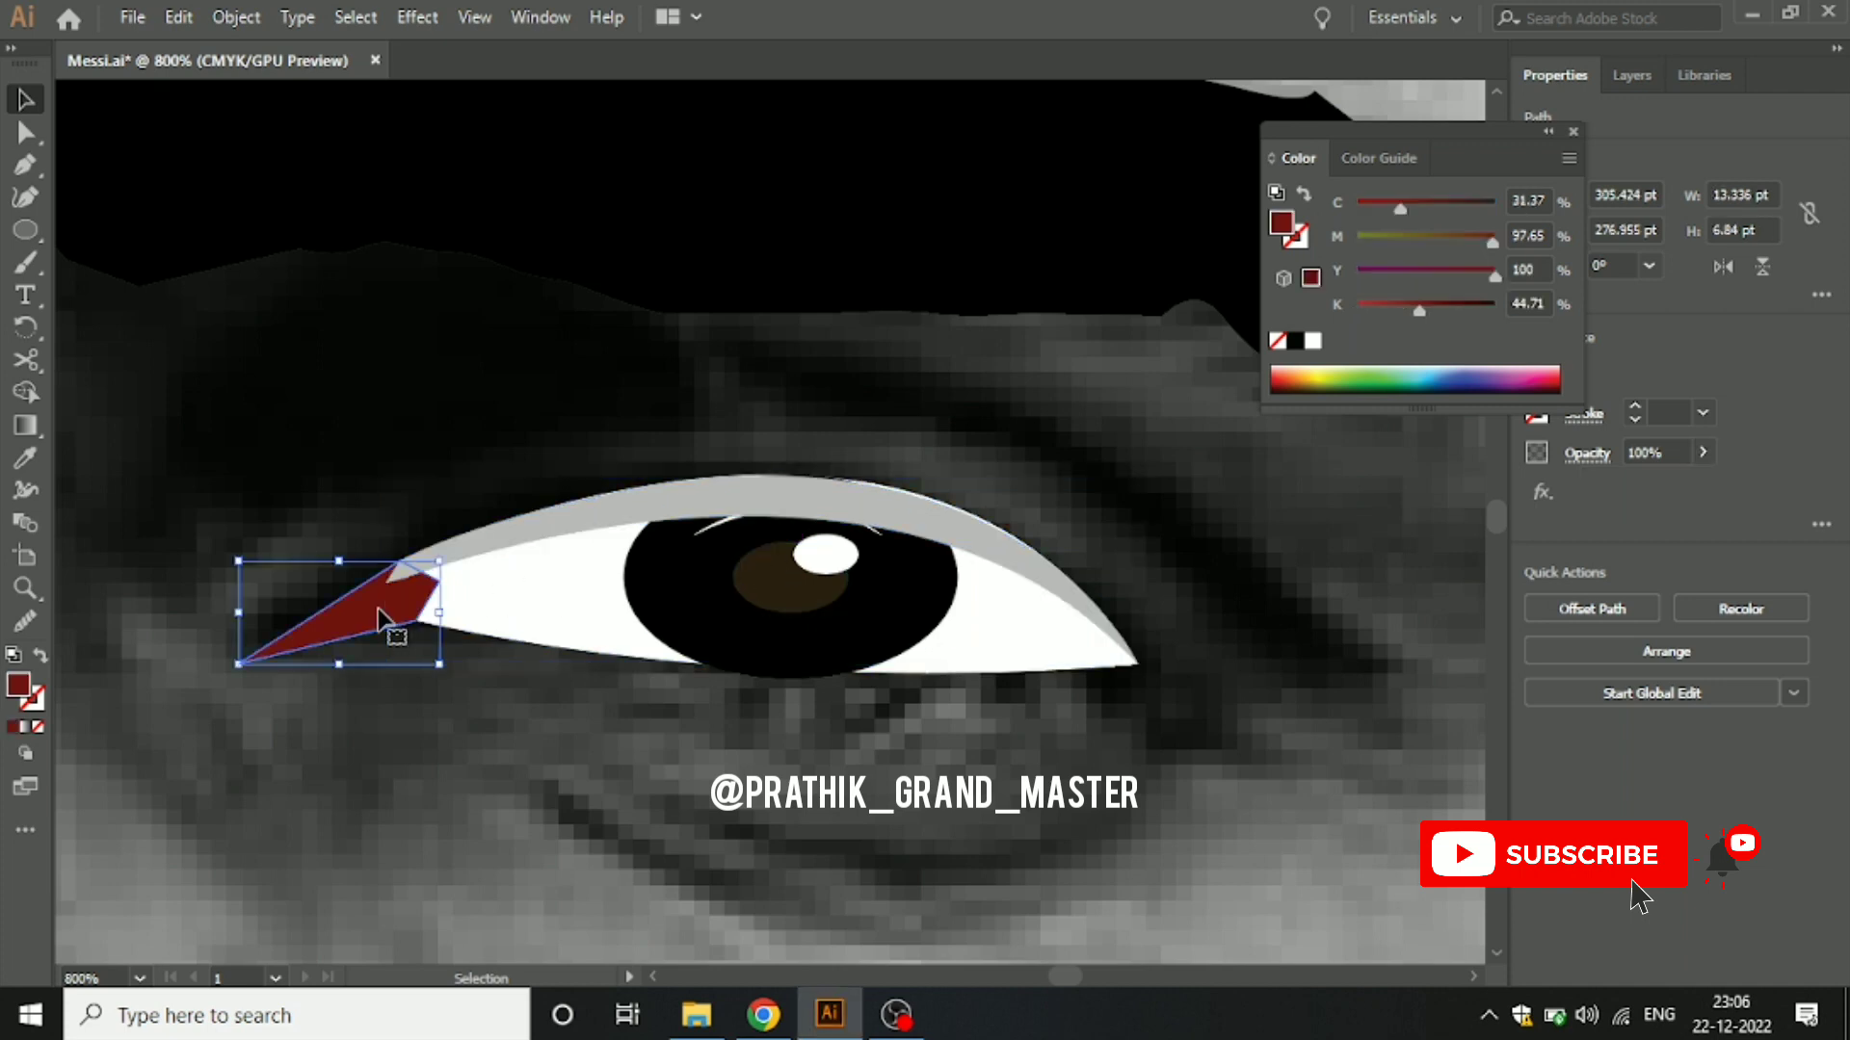
left_click(381, 616)
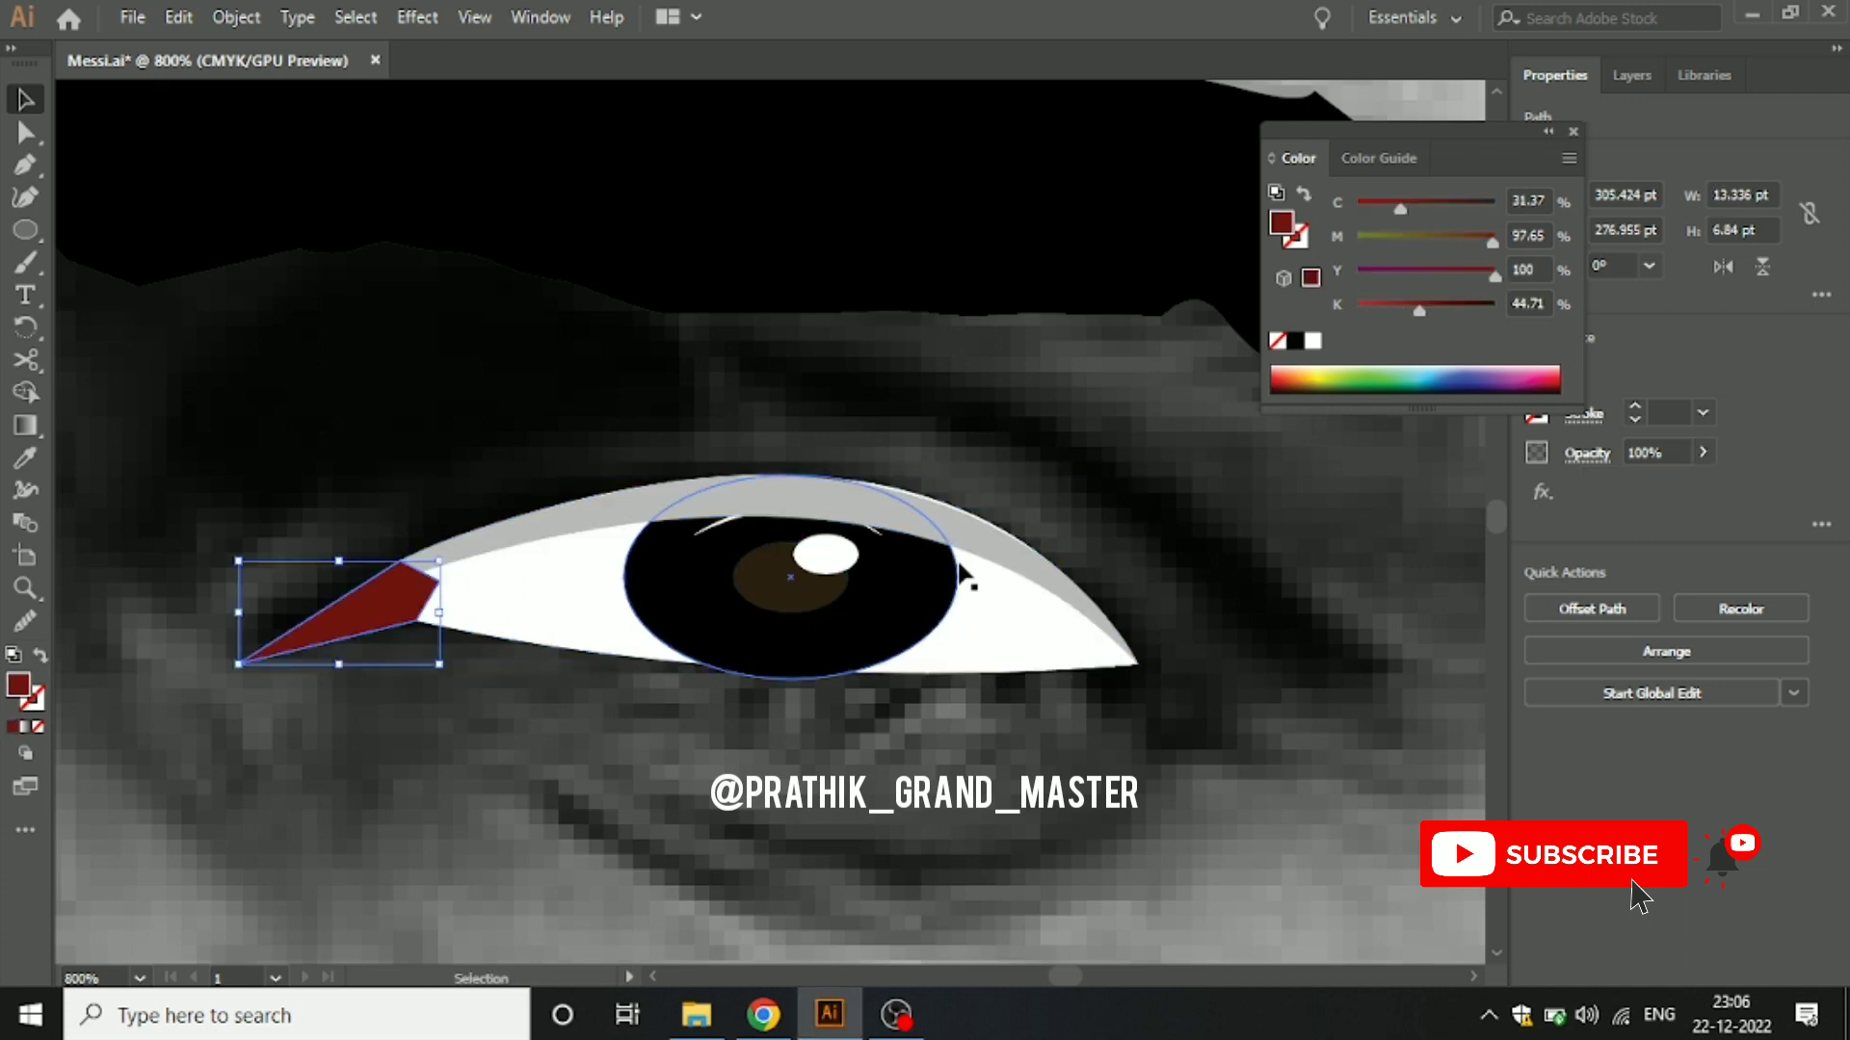
left_click(888, 526)
Step: Raise the outer-corner anchor's handle to reshape the upper-lid curve
scroll(887, 526, "up", 1)
scroll(884, 520, "up", 2)
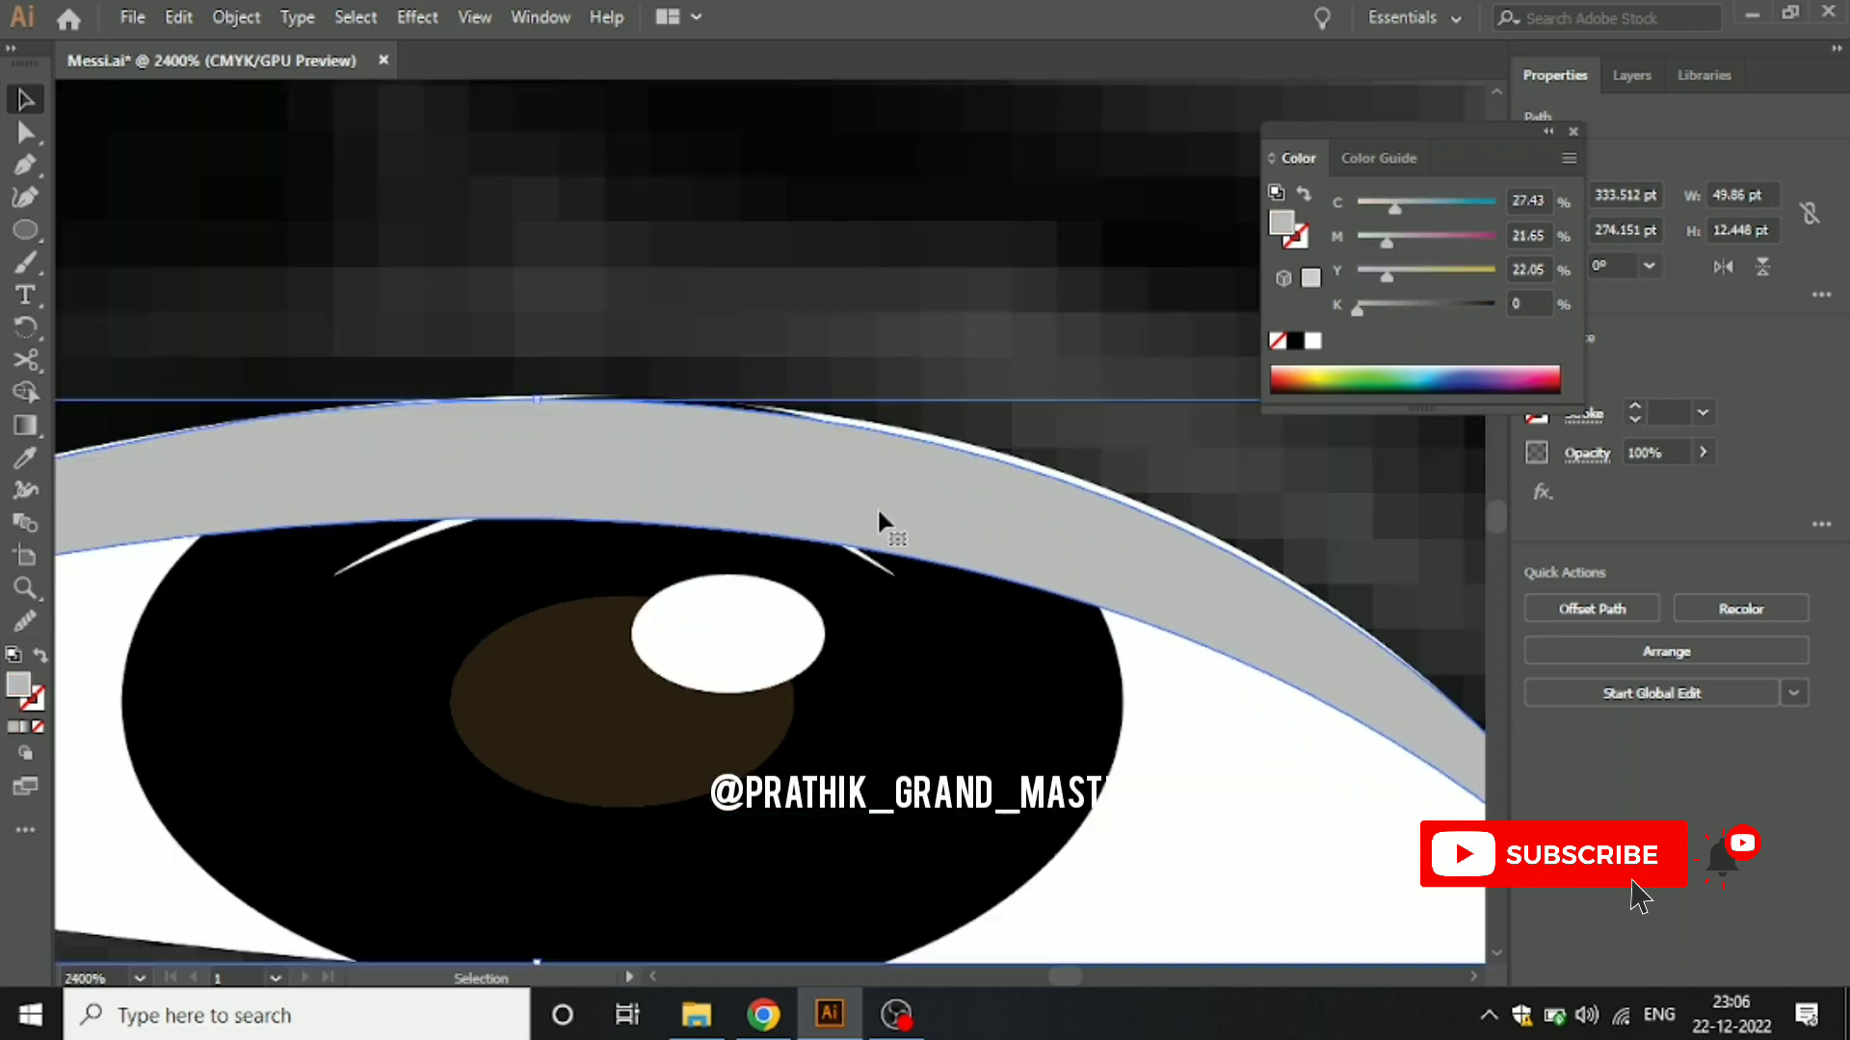
key("a")
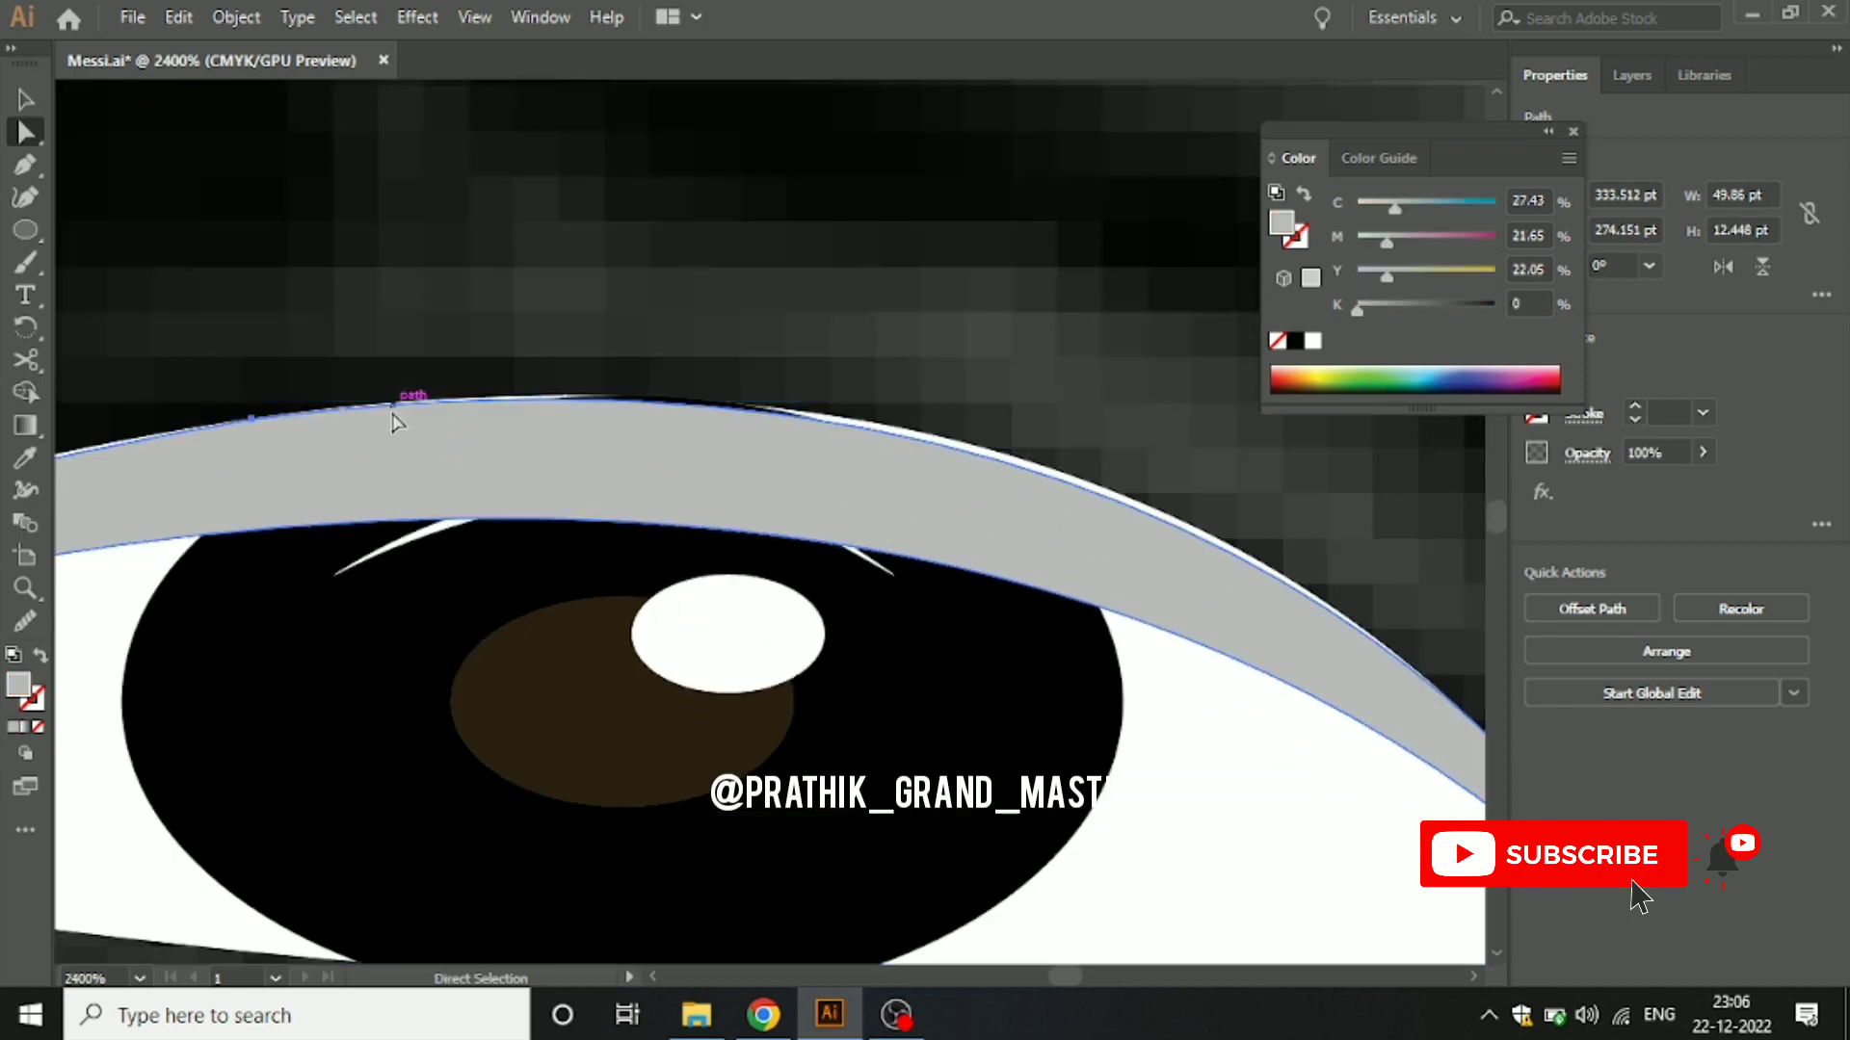
left_click(844, 417)
left_click_drag(1058, 409, 843, 321)
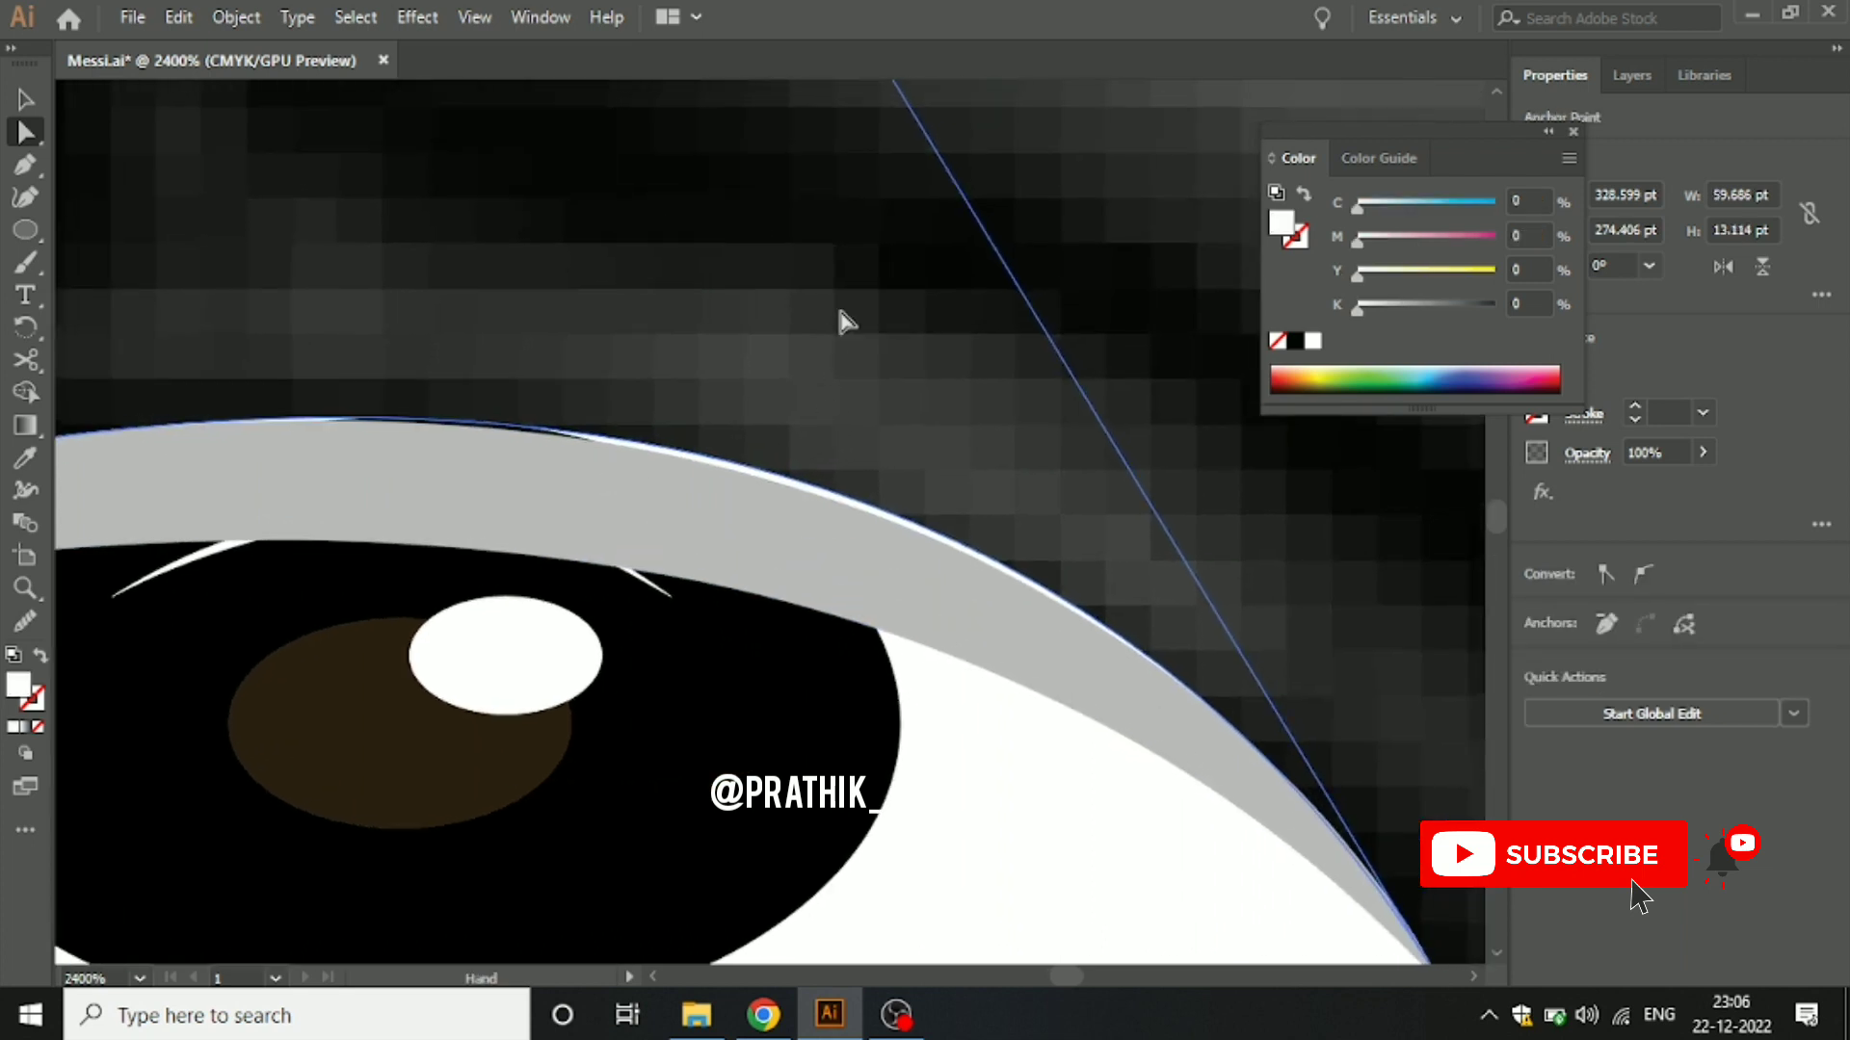
left_click(814, 564)
scroll(891, 549, "down", 2)
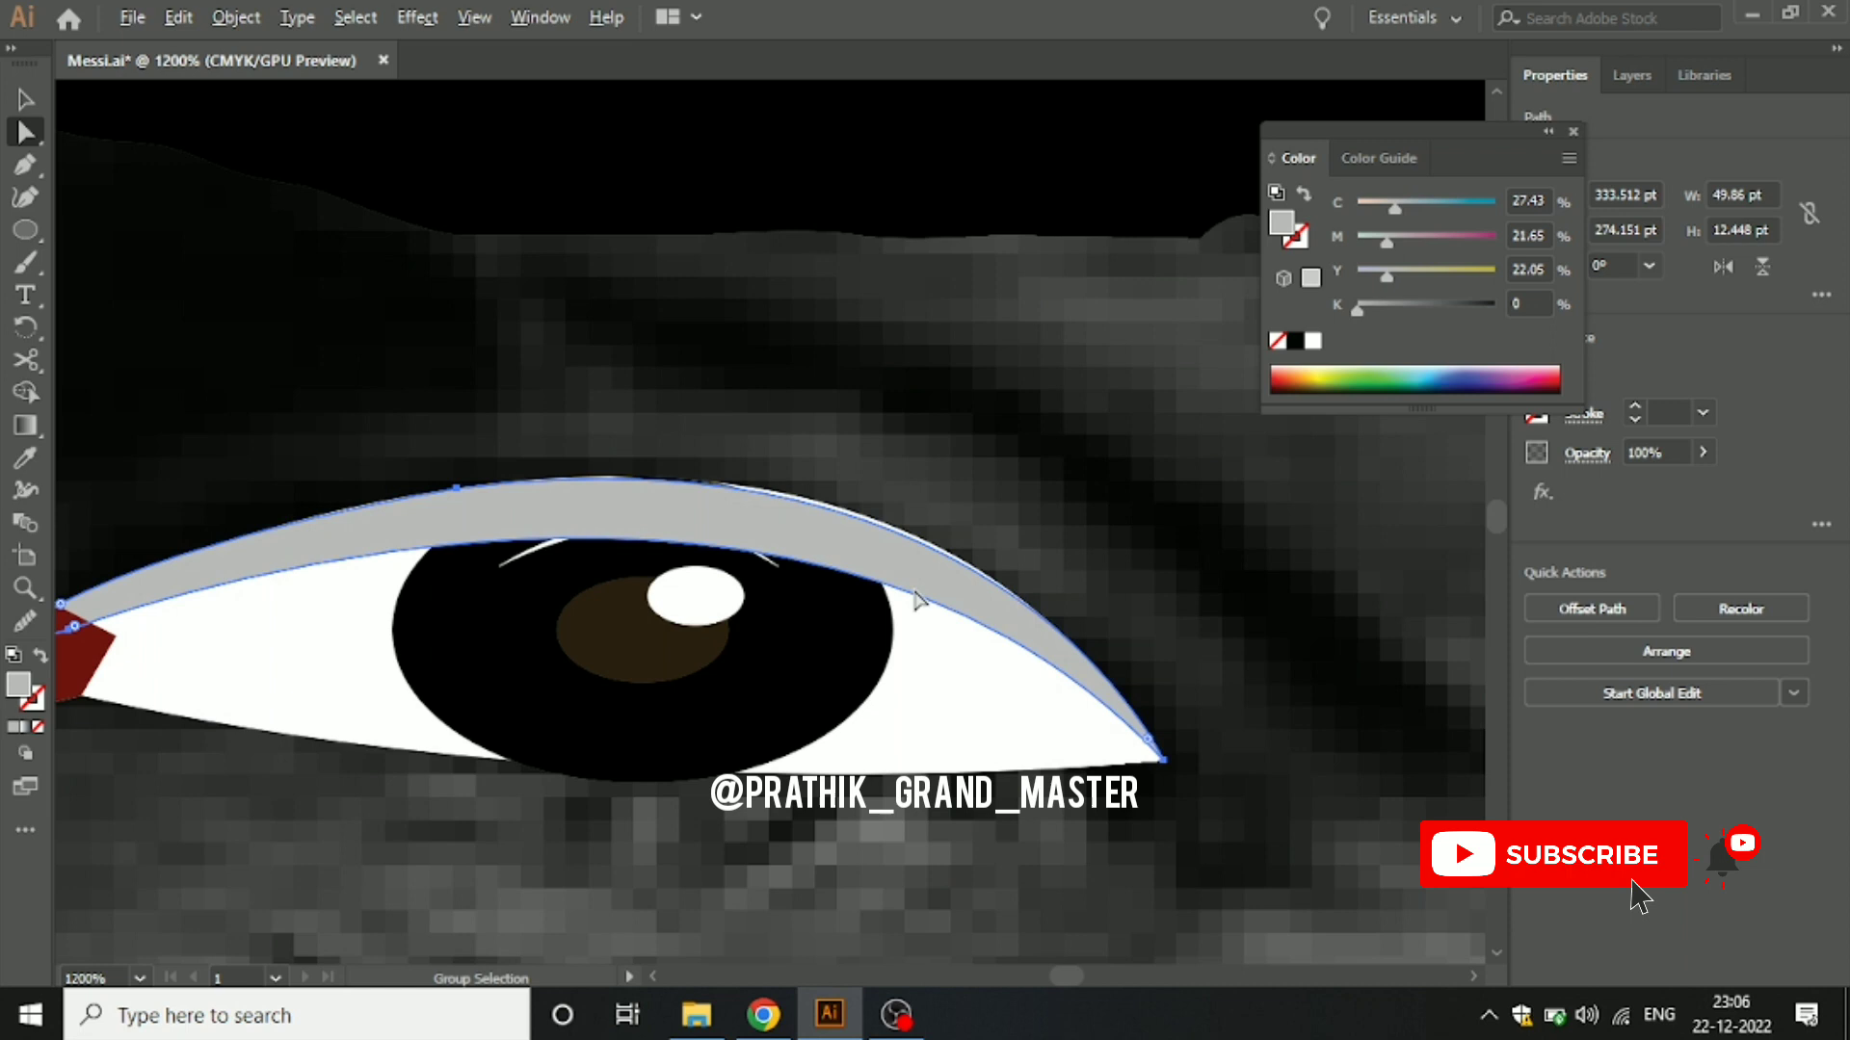
left_click(1165, 763)
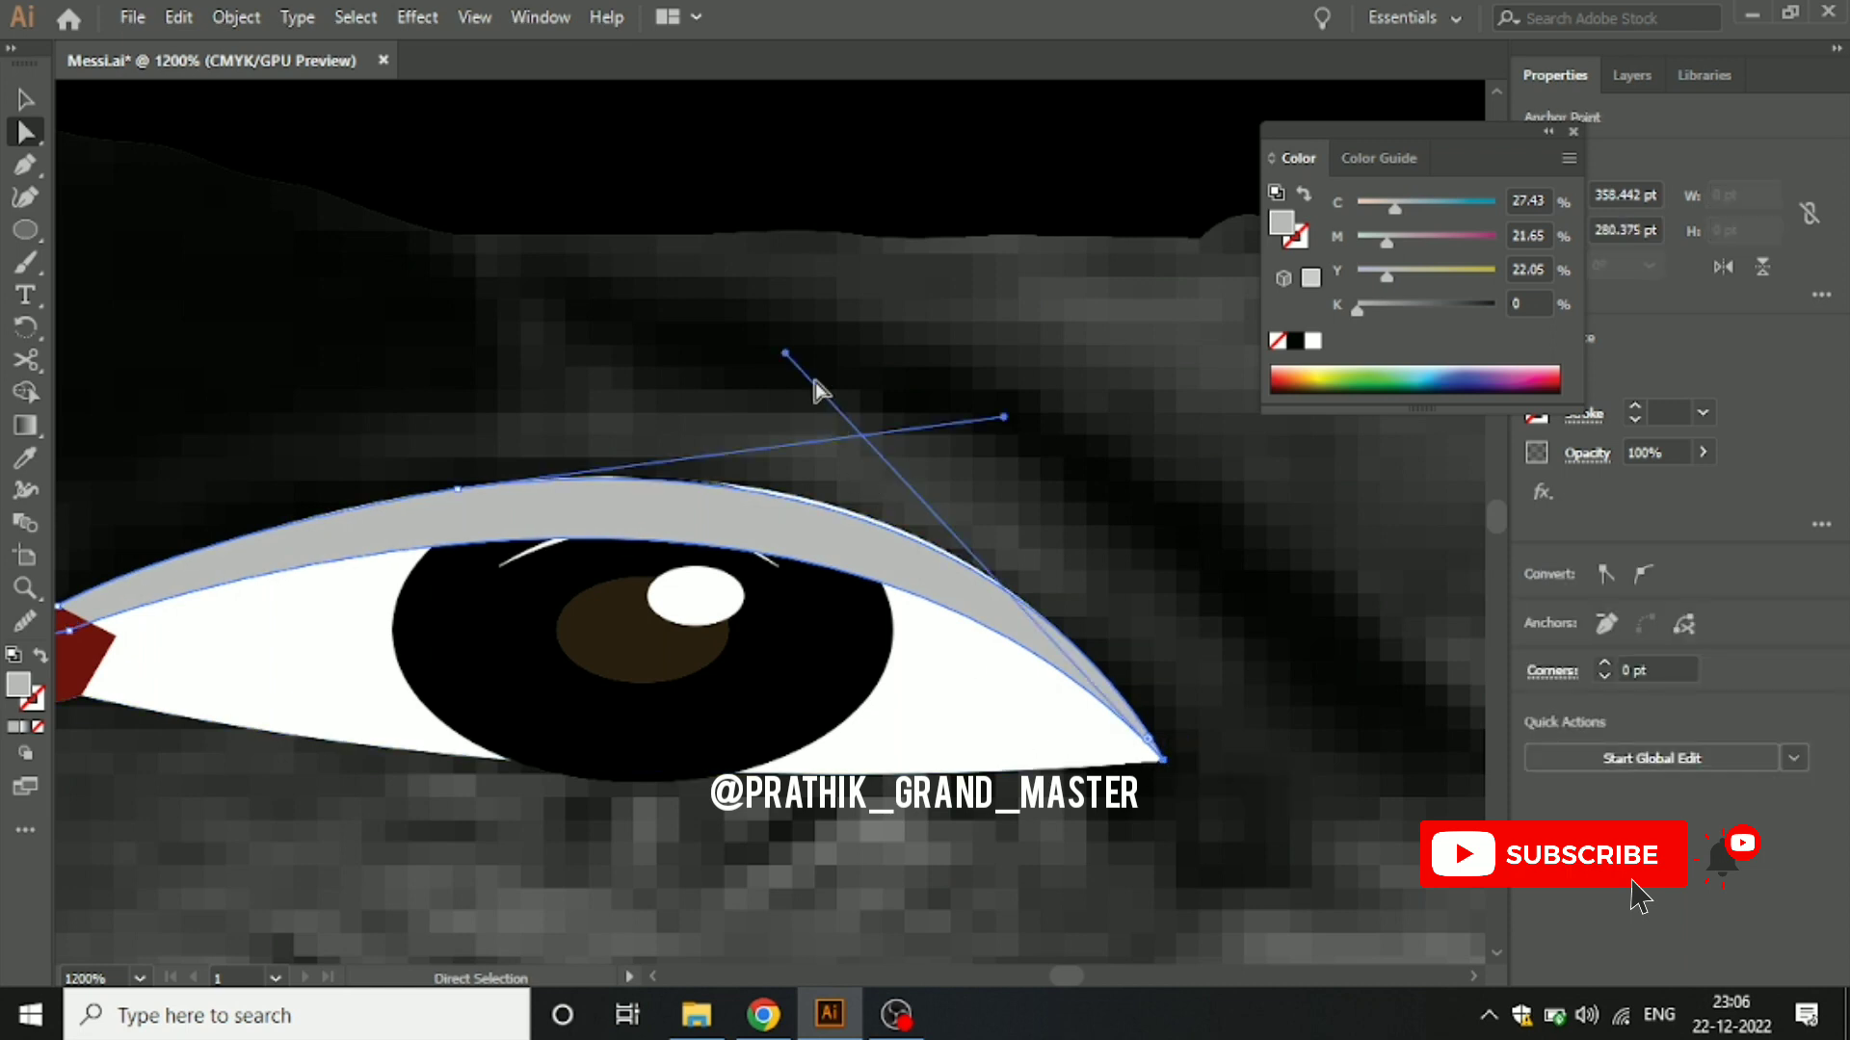
left_click_drag(785, 356, 787, 340)
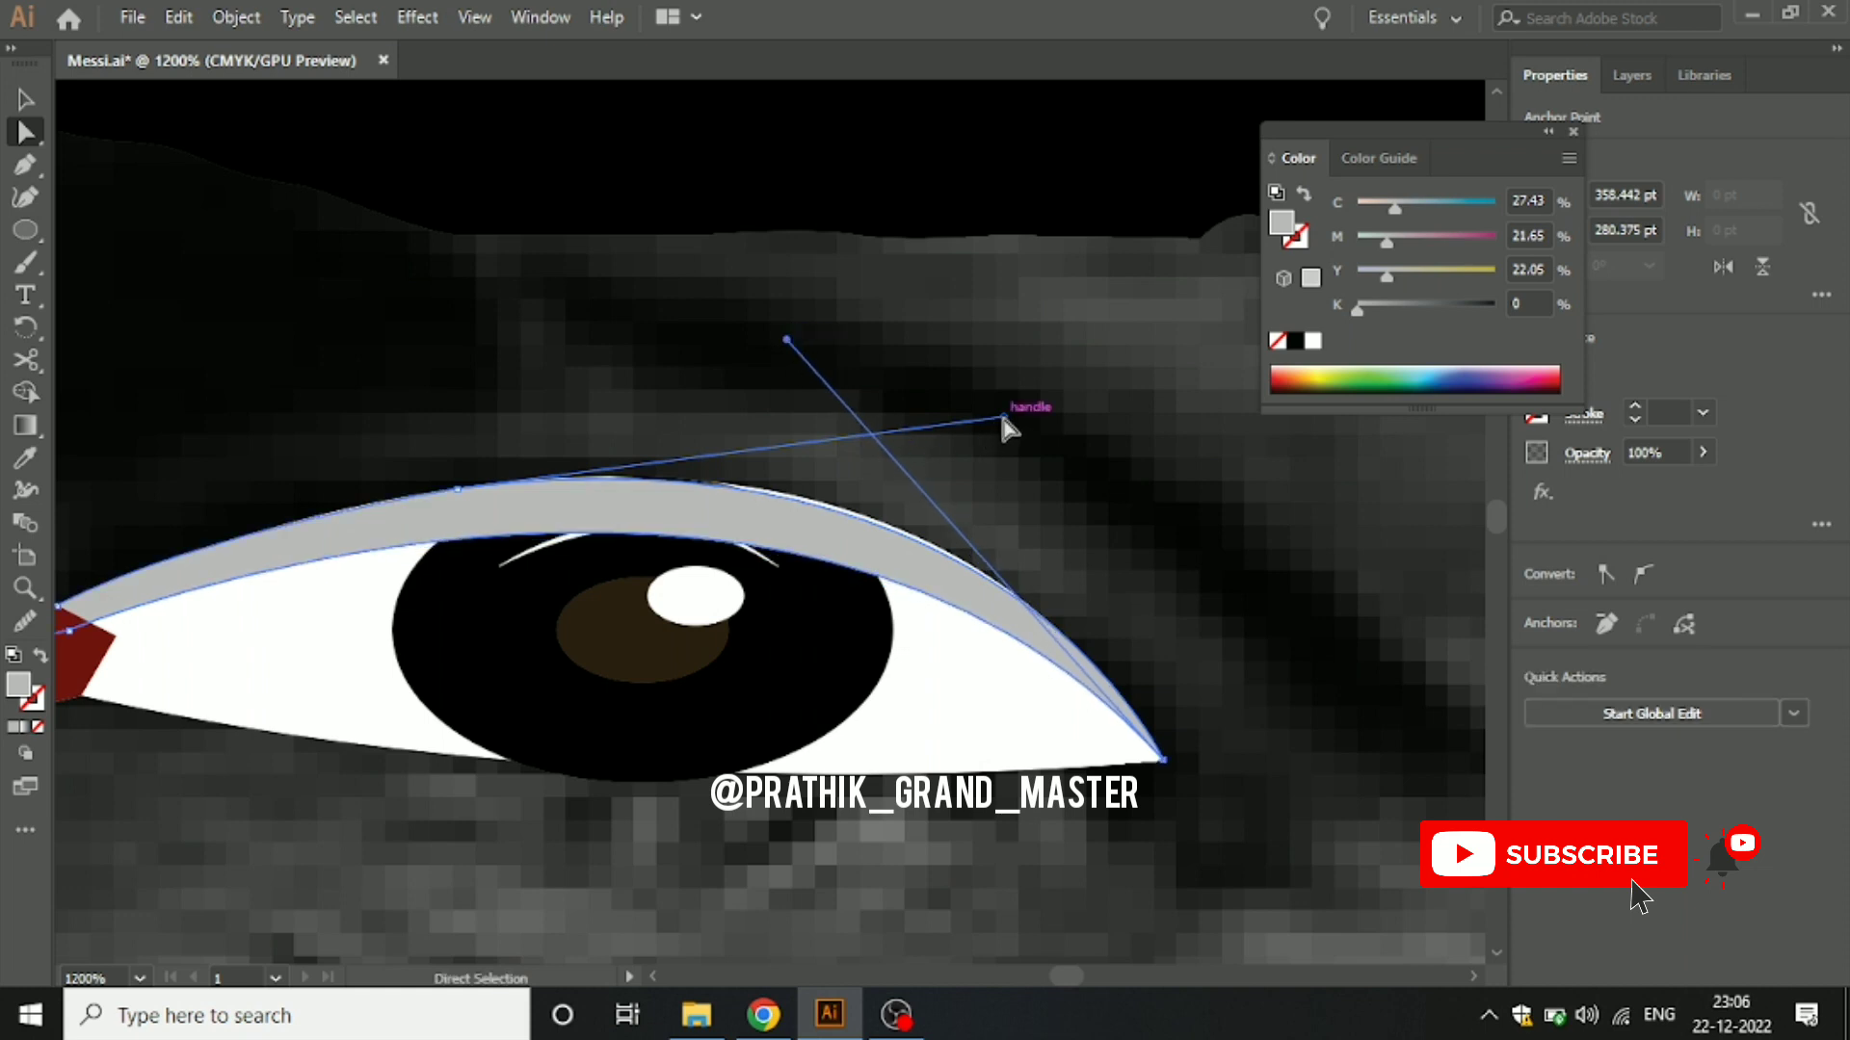
left_click_drag(1005, 417, 1008, 399)
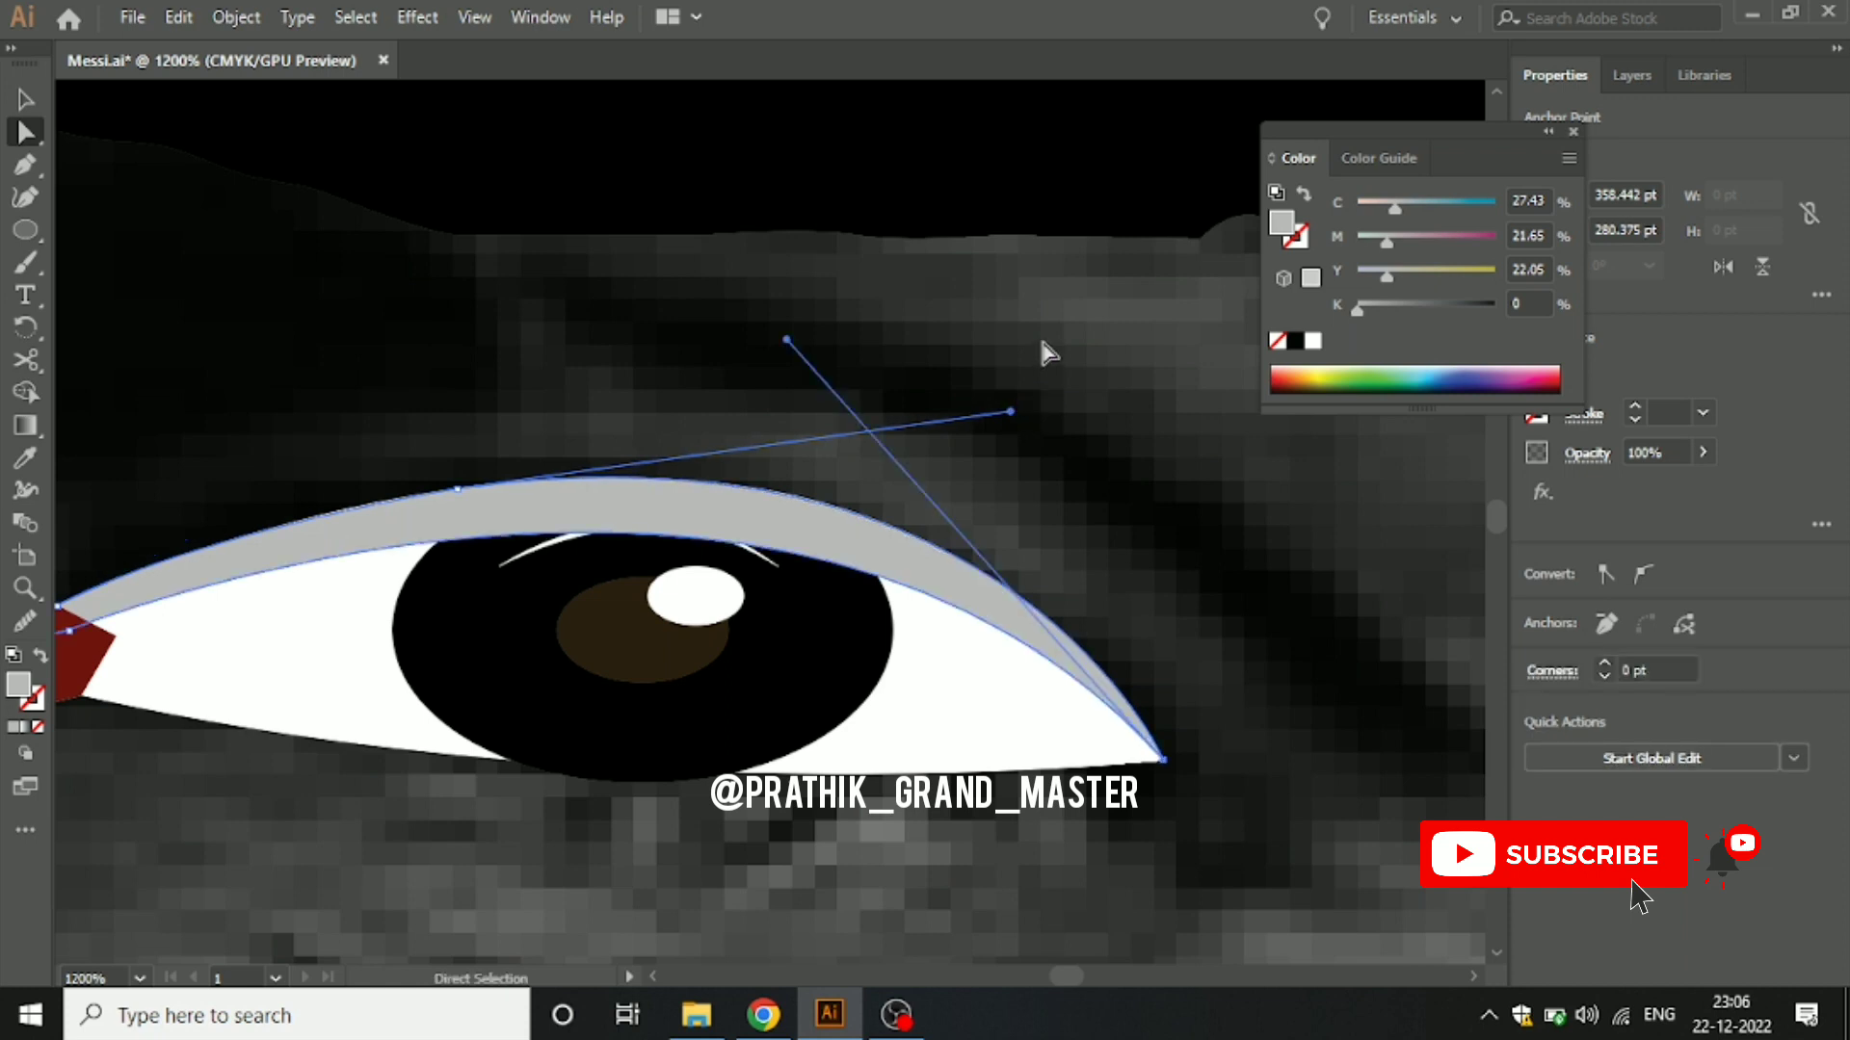
Step: Set the lid shape's opacity to 57%
left_click(742, 535)
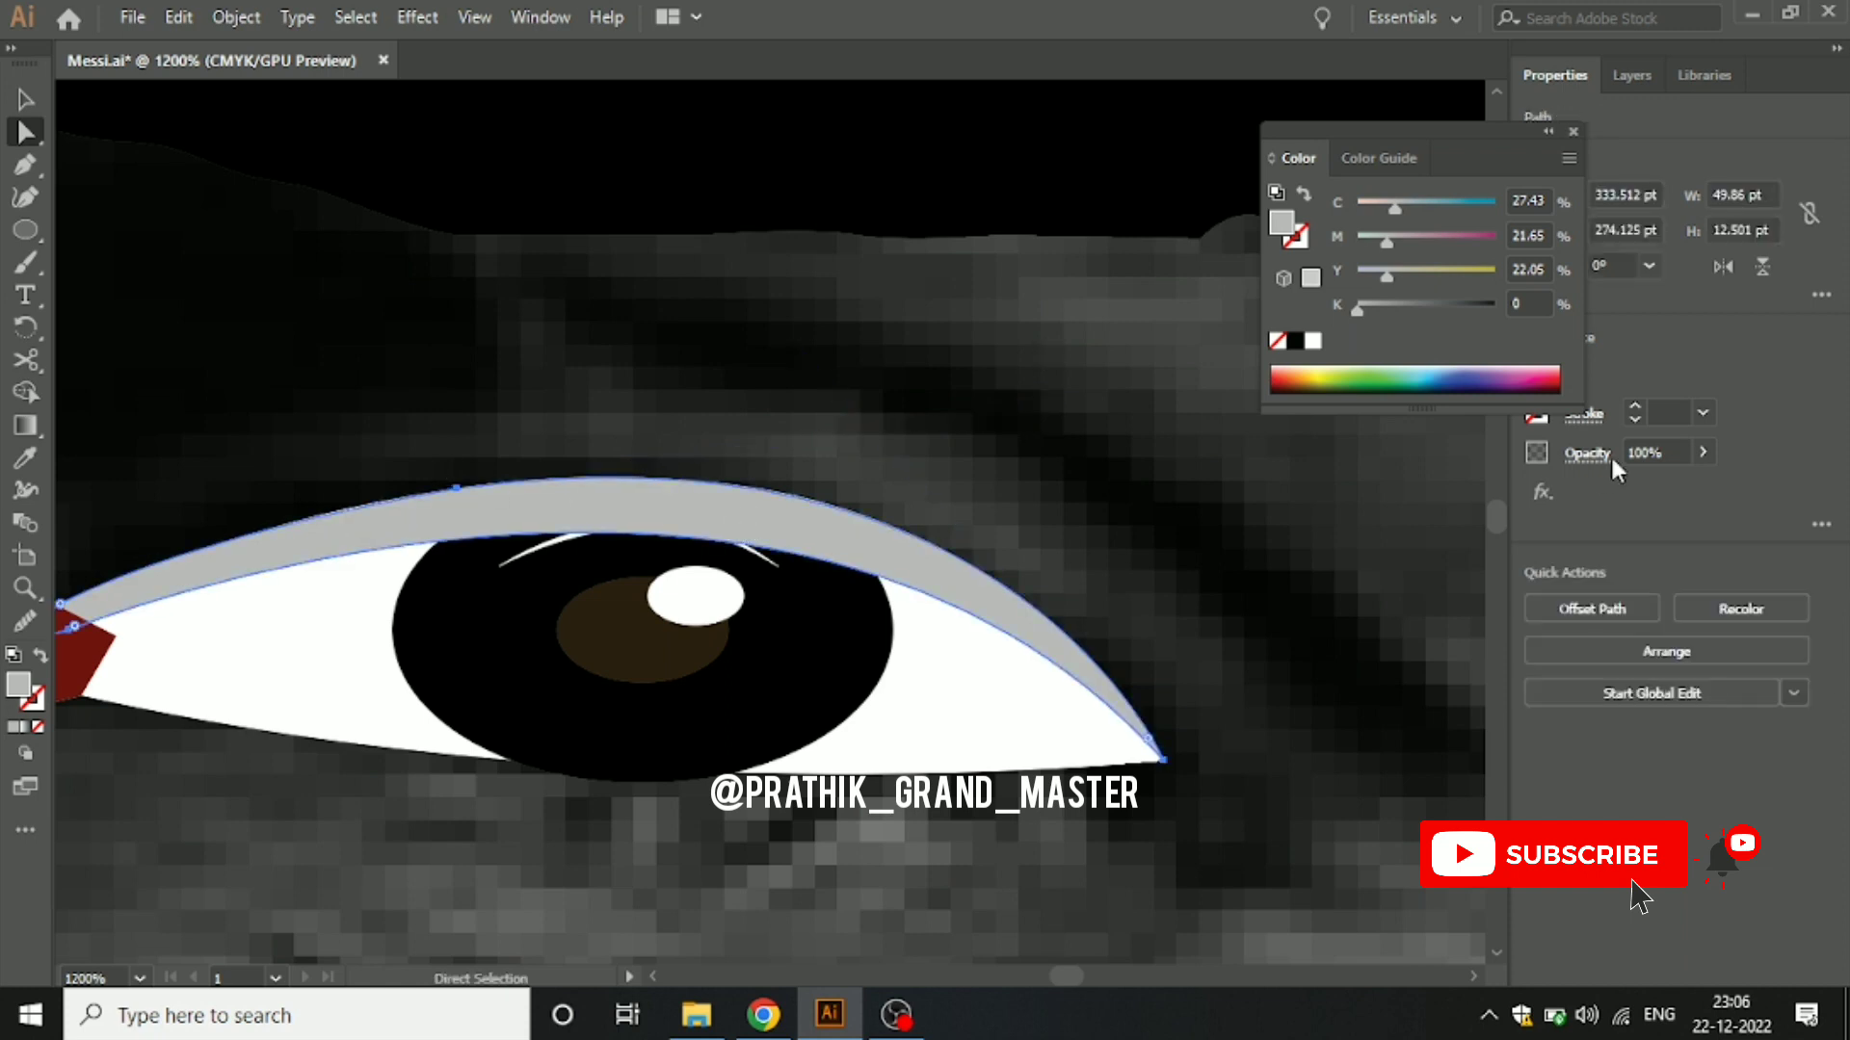
left_click(1704, 455)
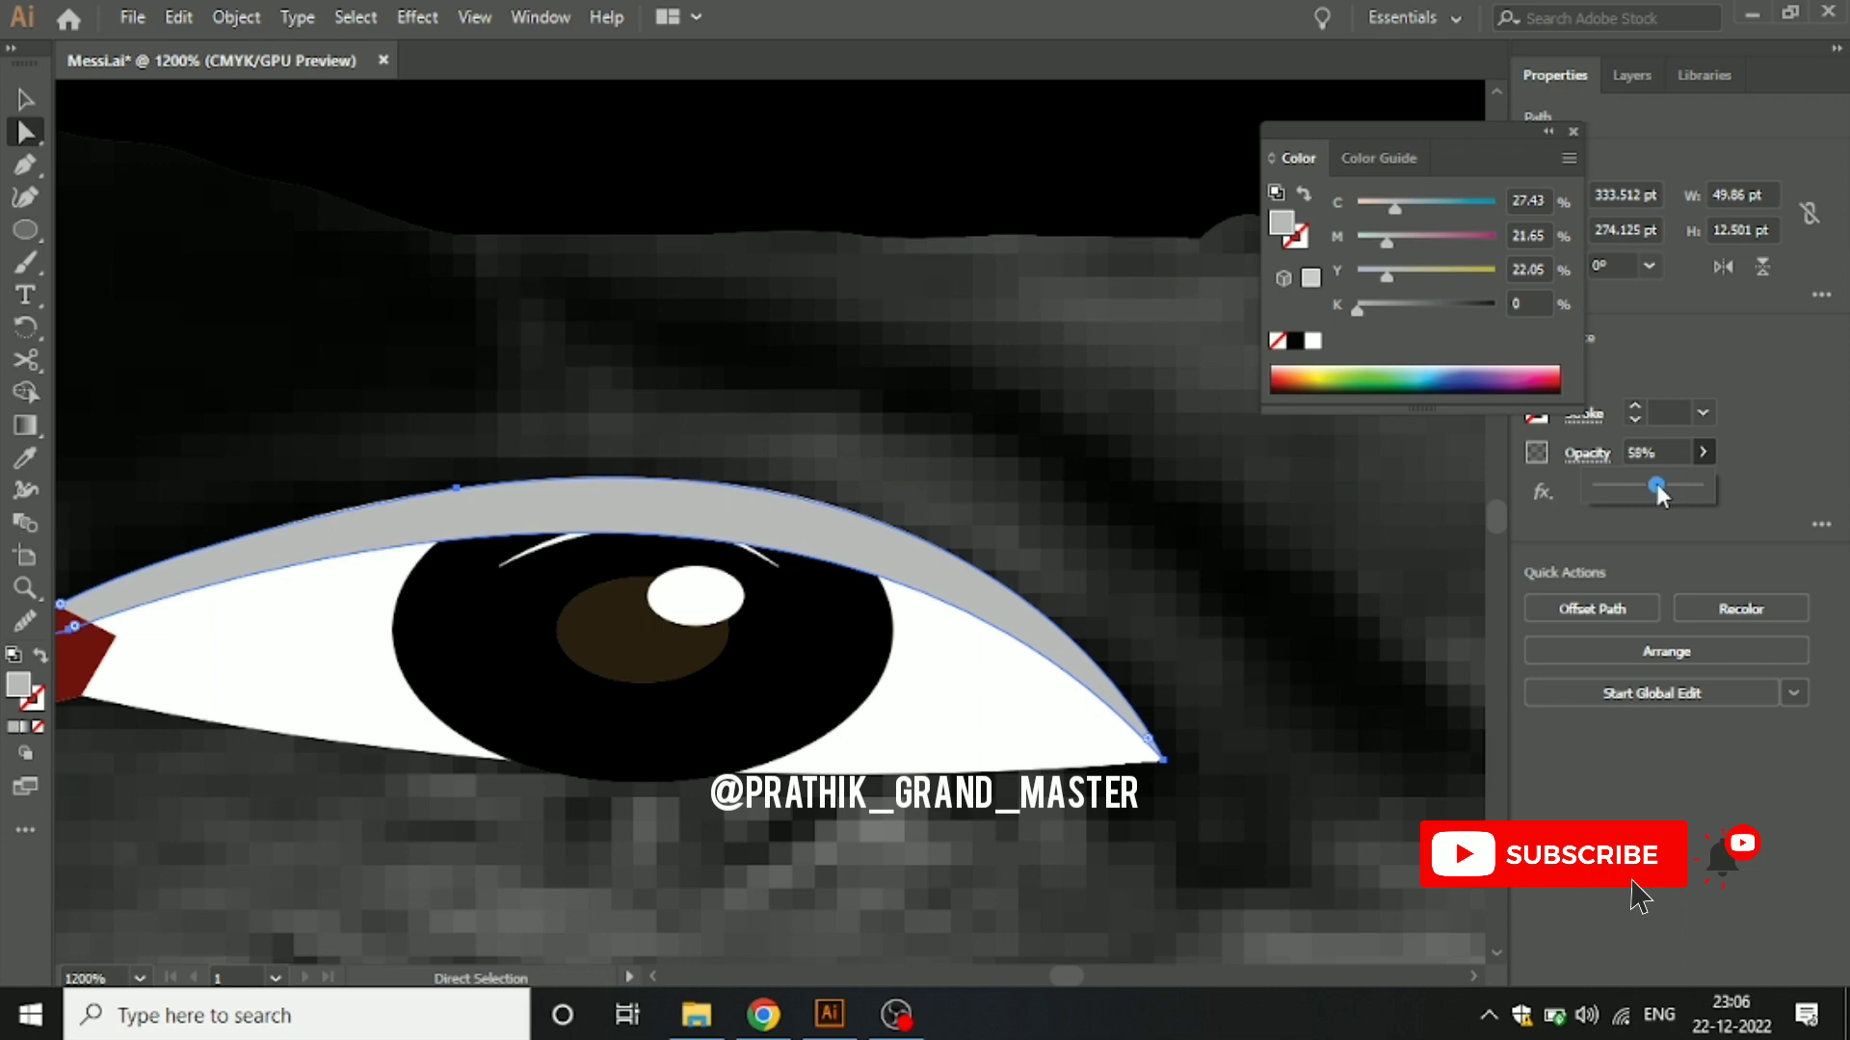
left_click_drag(1656, 484, 1655, 483)
left_click(39, 108)
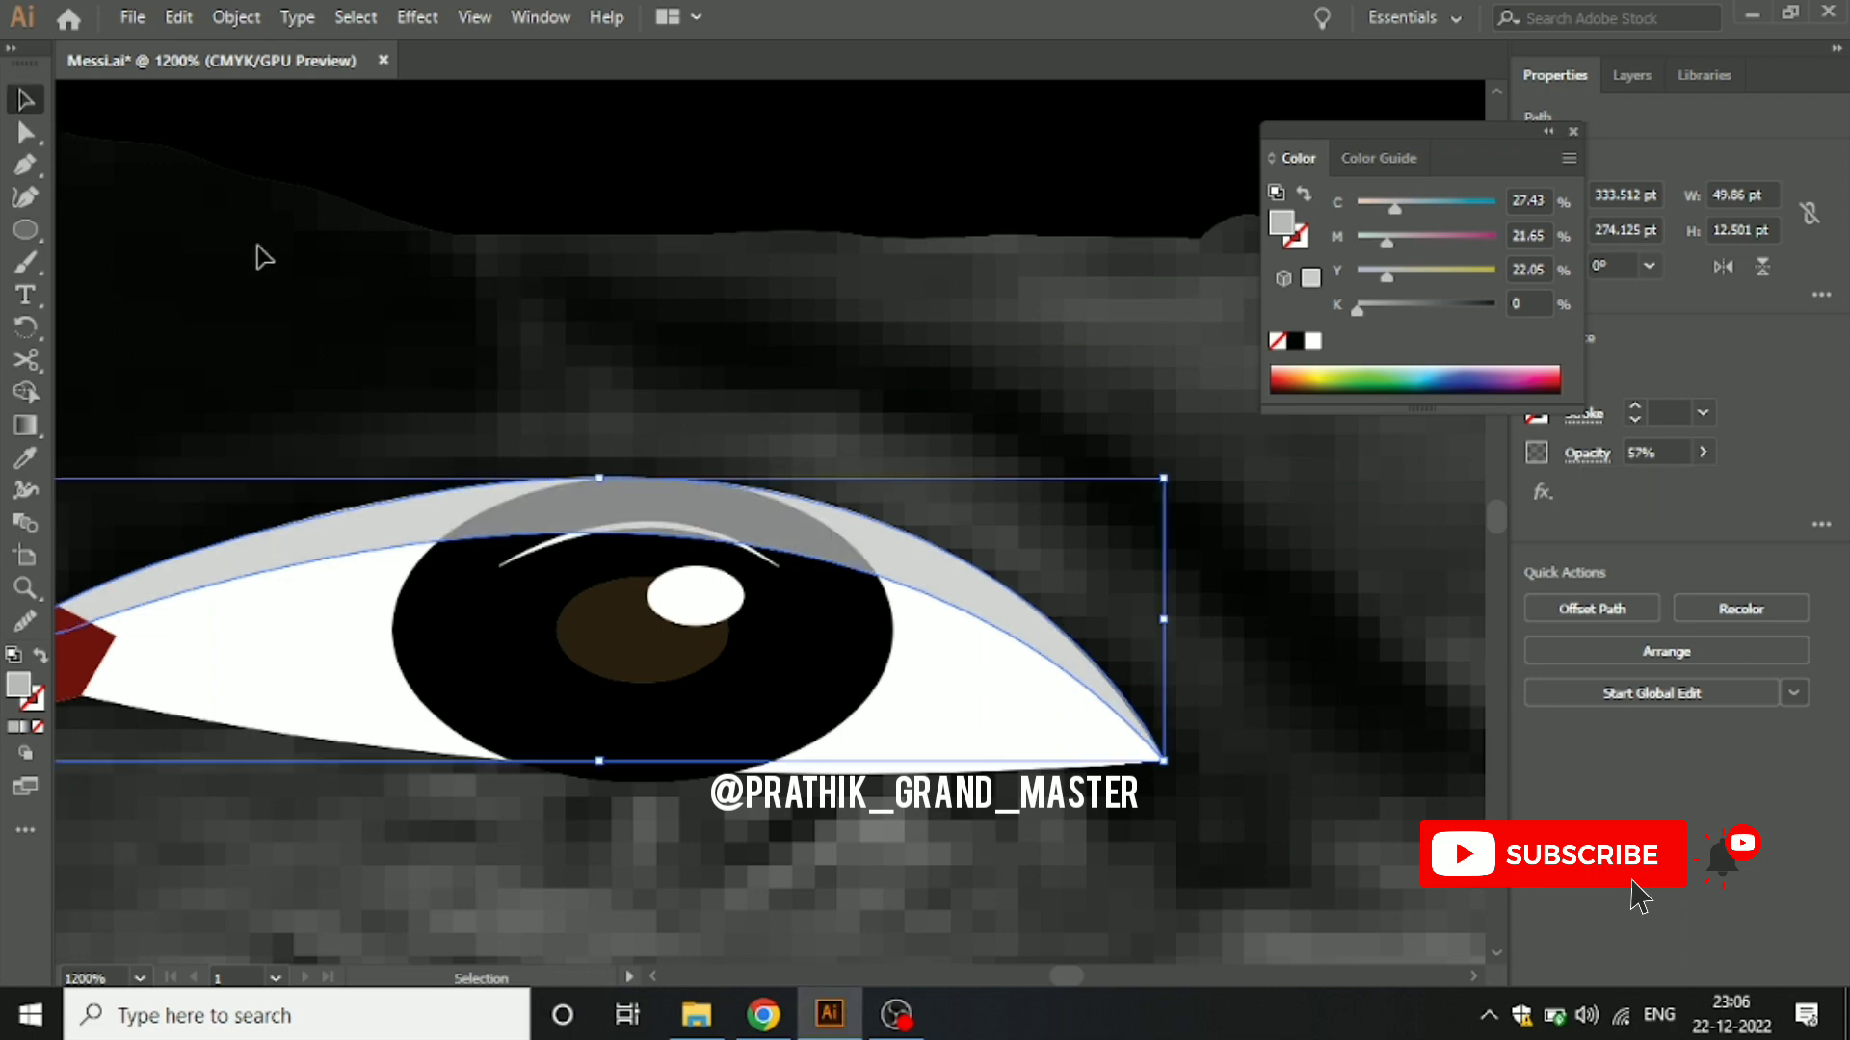
left_click(439, 415)
scroll(487, 462, "down", 2)
scroll(395, 710, "up", 1)
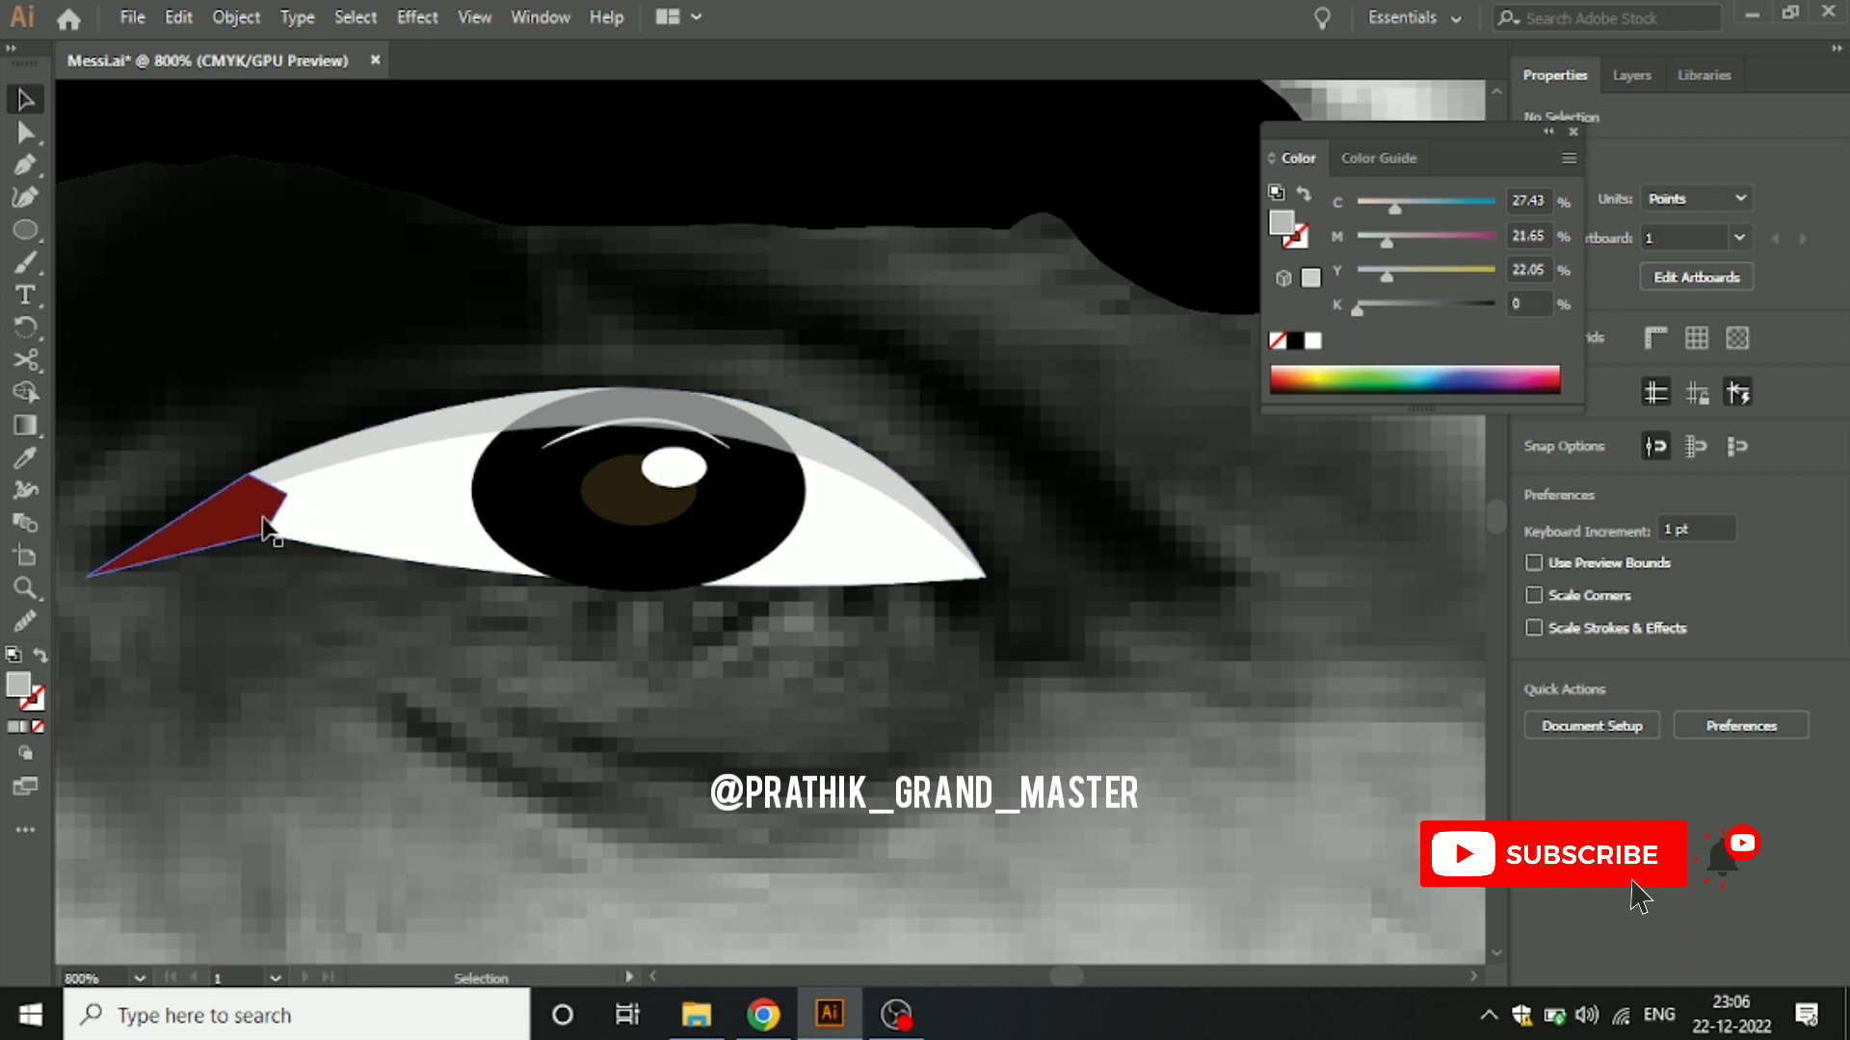
Step: Pen-trace anchors from the red wedge along the eye's lower edge to the outer corner
left_click_drag(83, 561, 331, 554)
left_click(136, 330)
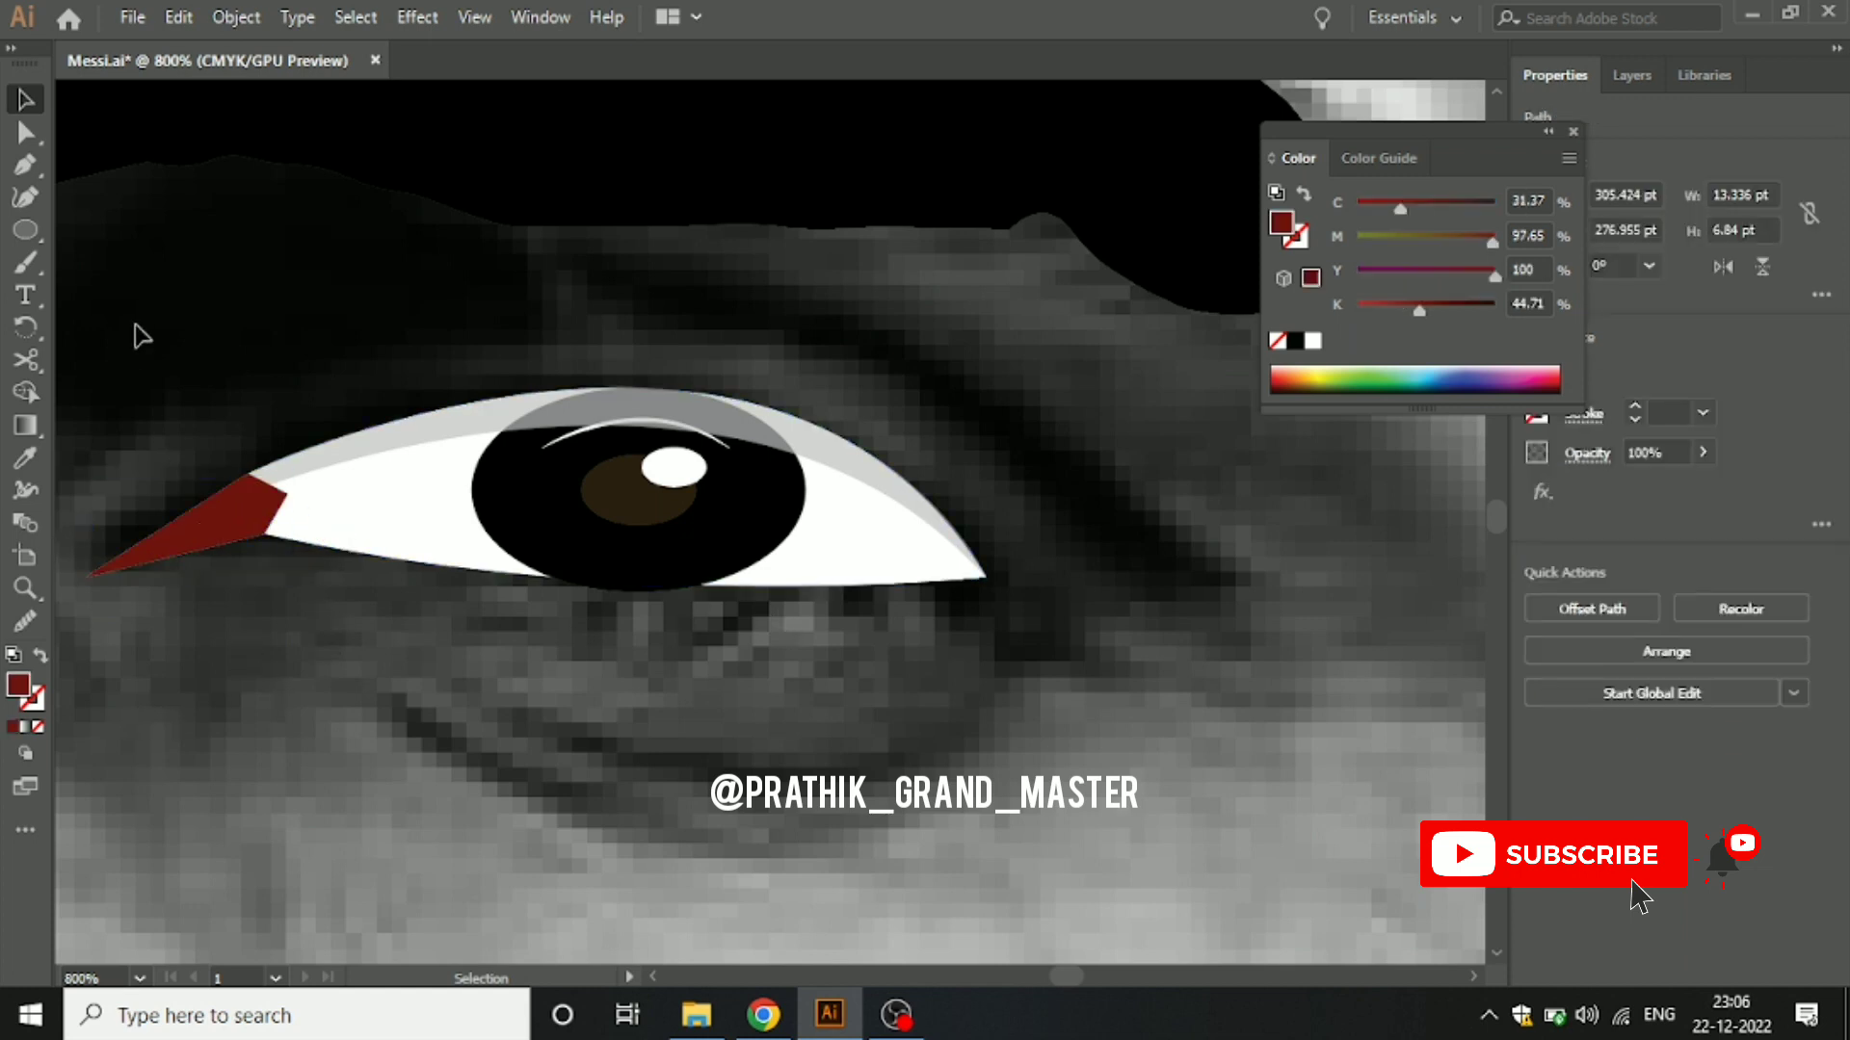
left_click(25, 164)
left_click(263, 512)
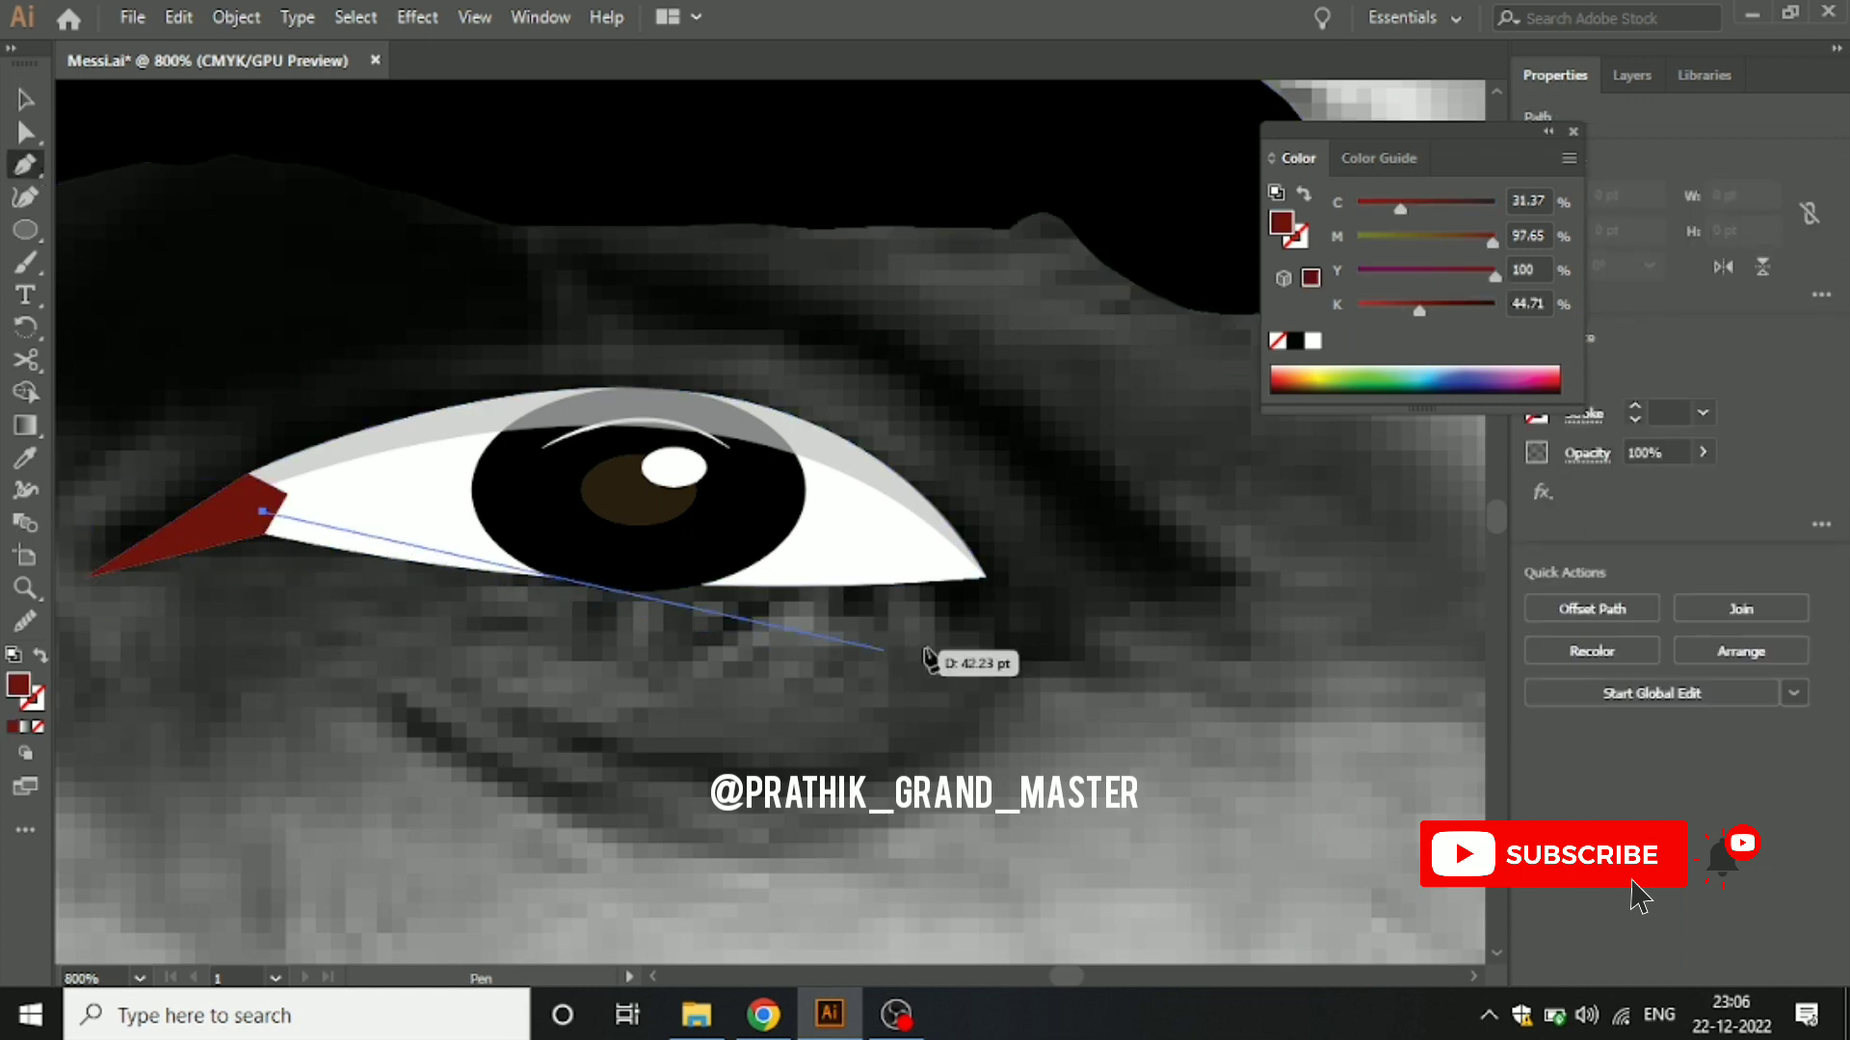
left_click(767, 584)
left_click(986, 578)
left_click(1204, 570)
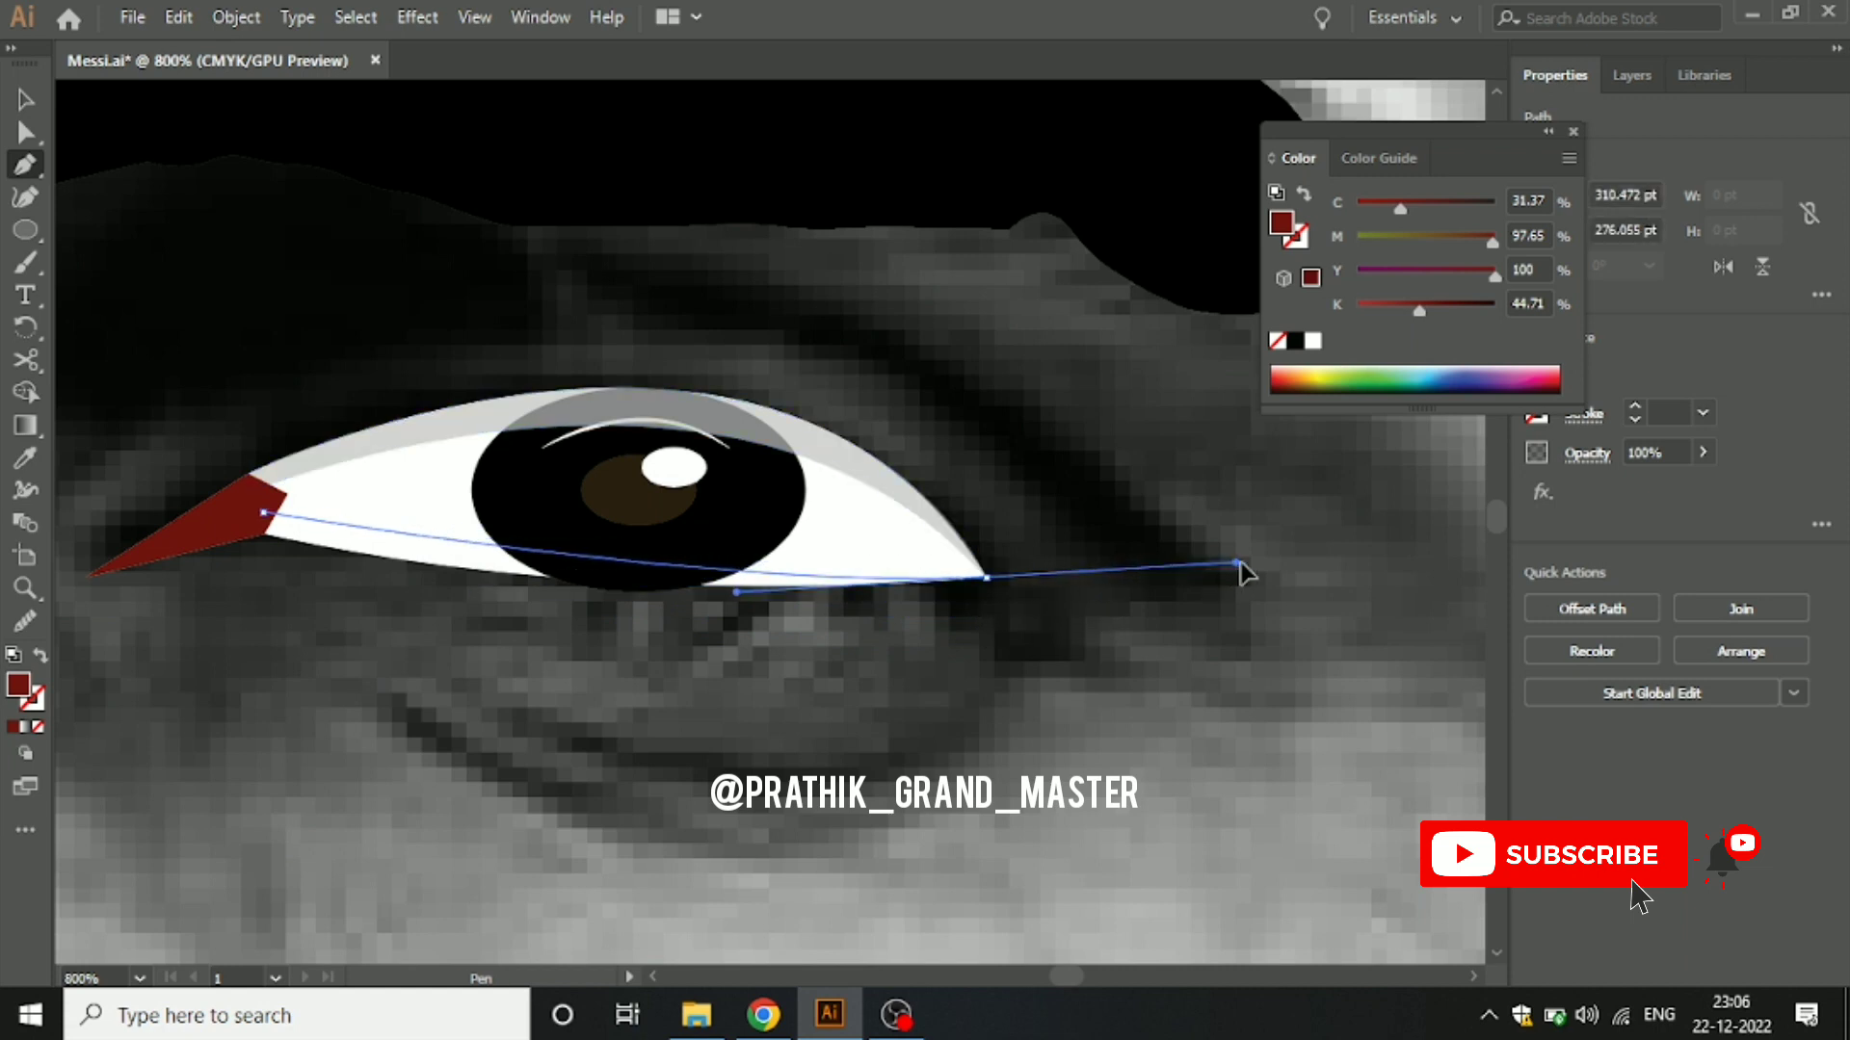
left_click_drag(1204, 571, 992, 590)
left_click(986, 578)
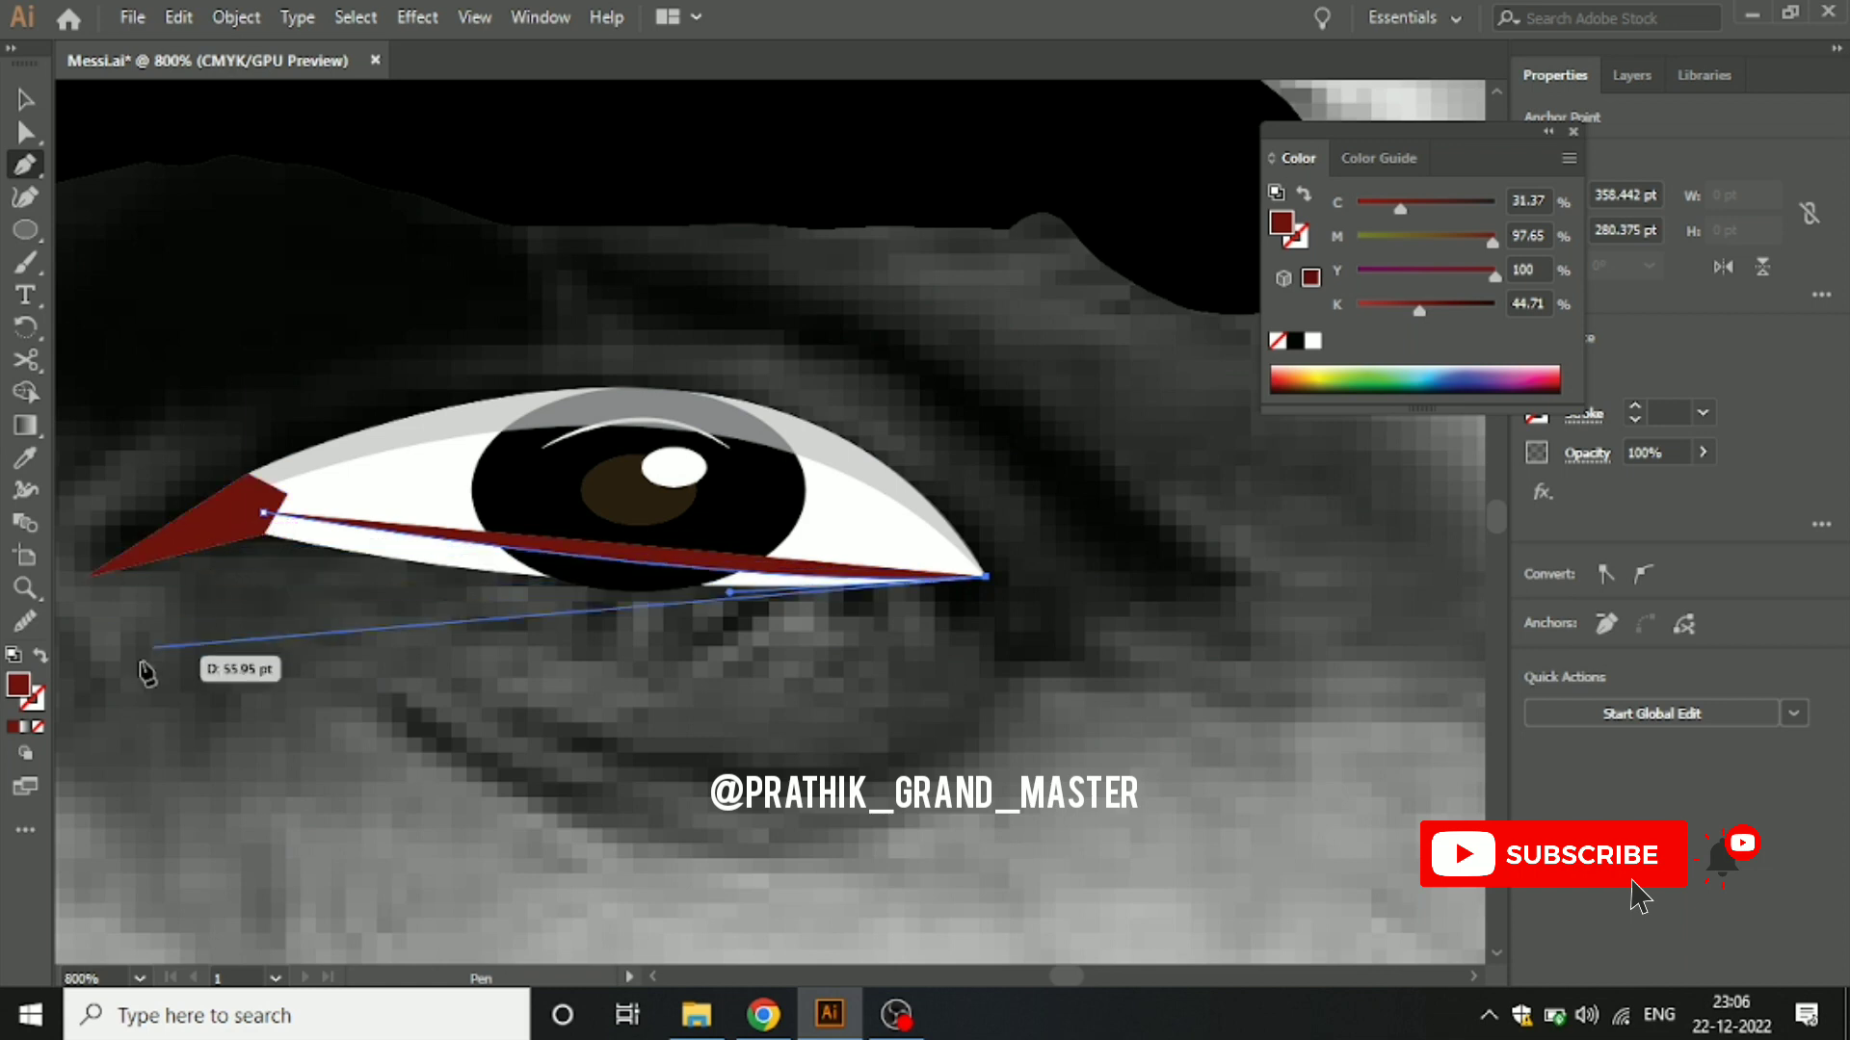
Step: Set the sliver's fill to None and close the path at its starting anchor
left_click(38, 727)
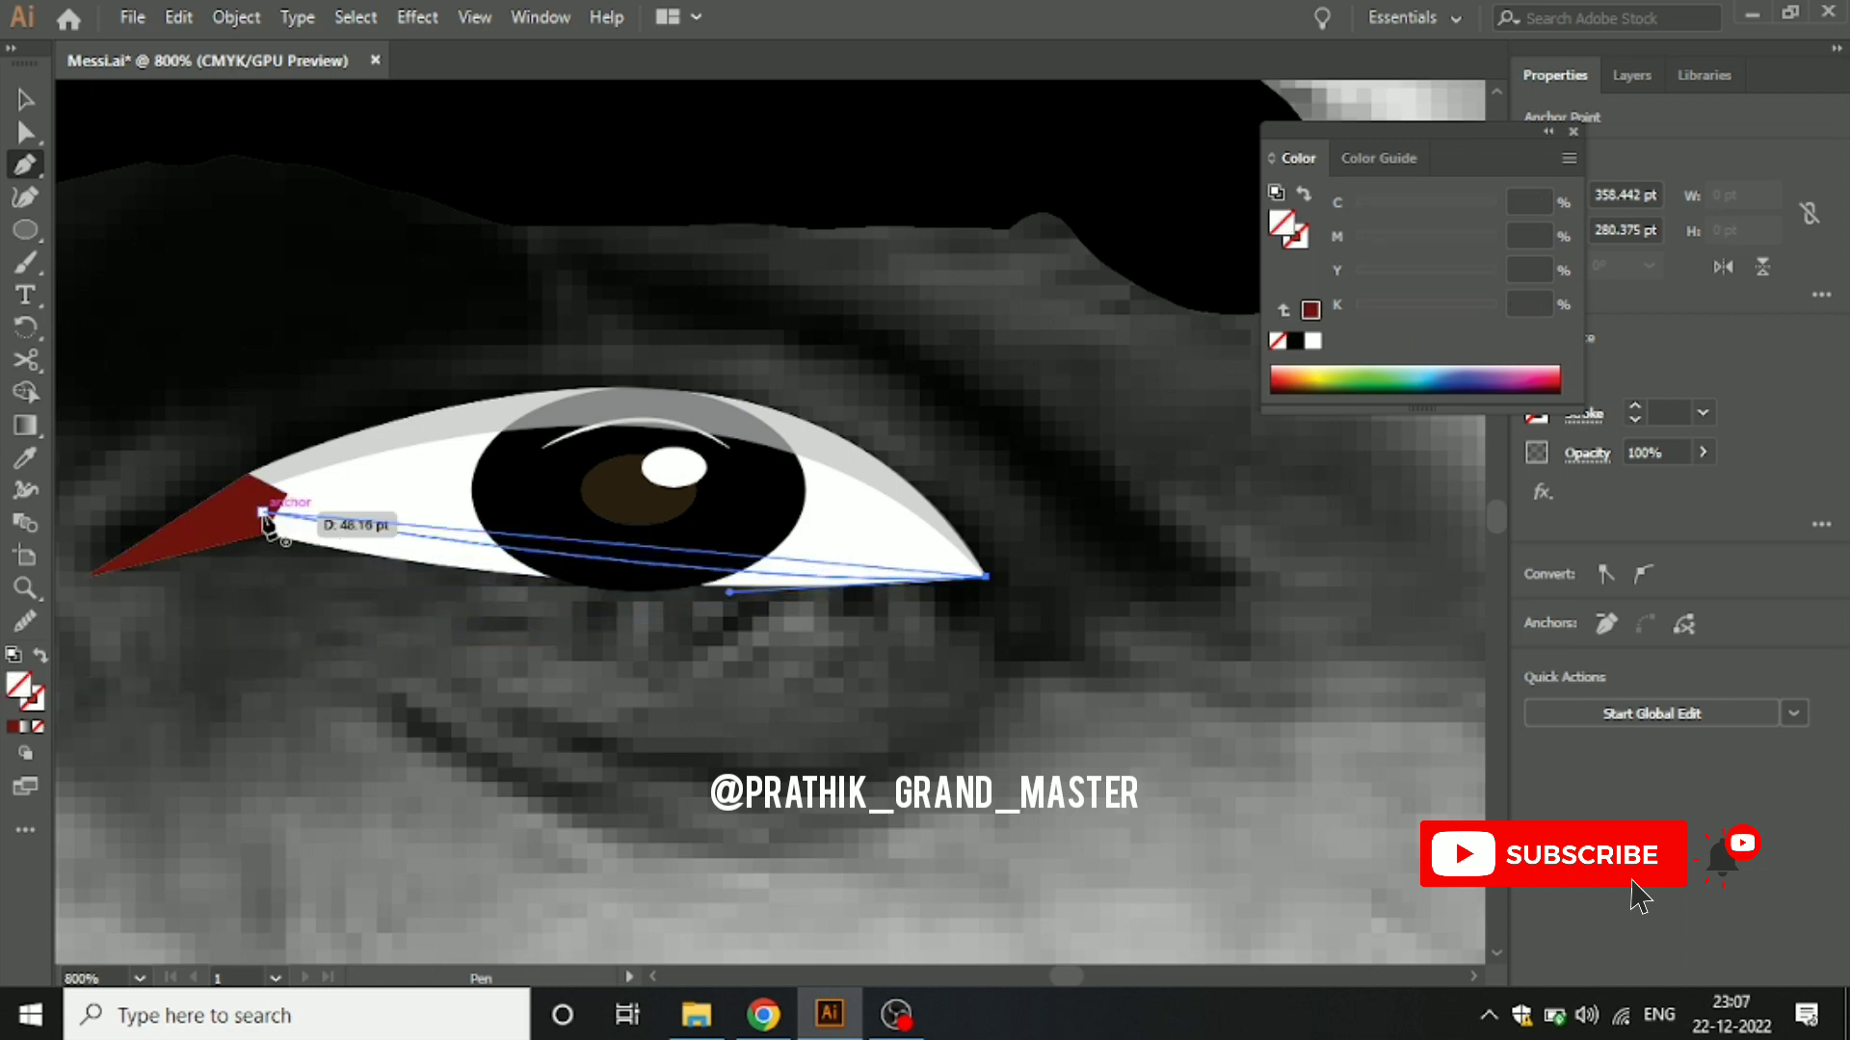
mouse_move(263, 516)
left_mouse_down()
mouse_move(268, 537)
mouse_move(314, 426)
mouse_move(456, 453)
left_mouse_up()
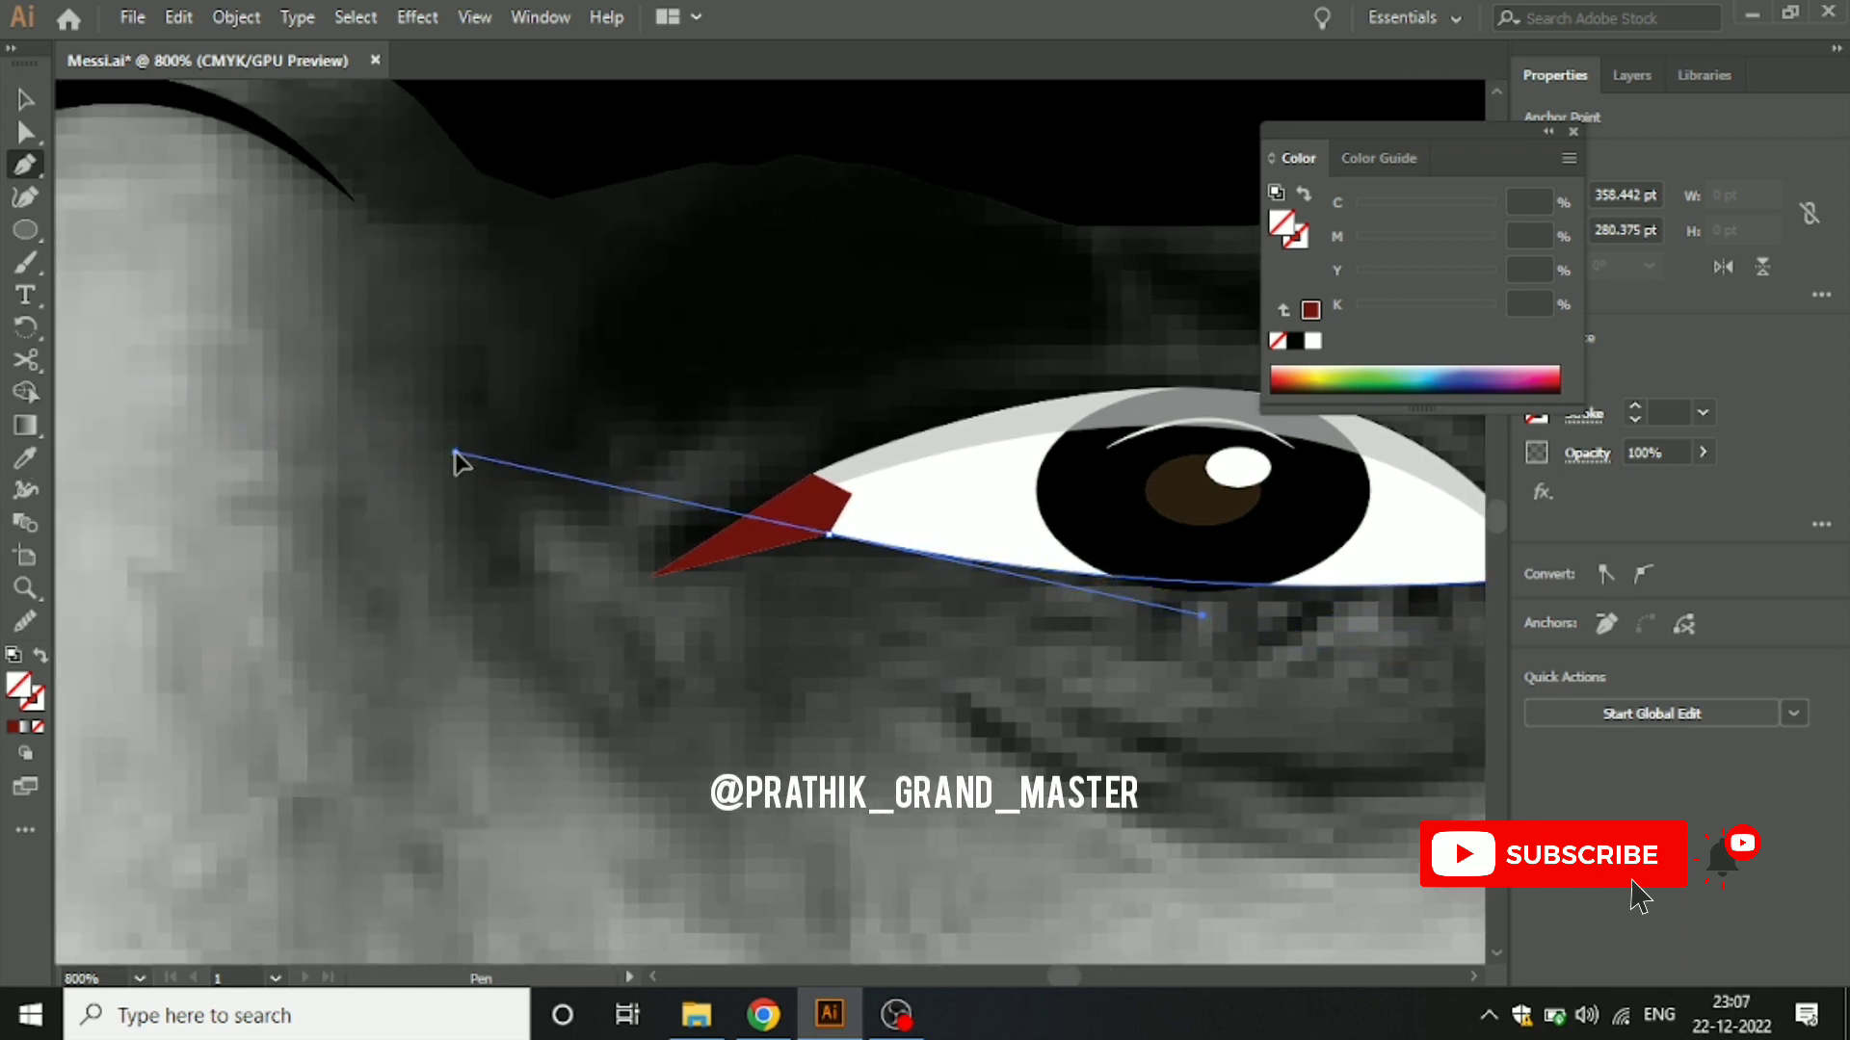
left_click(830, 532)
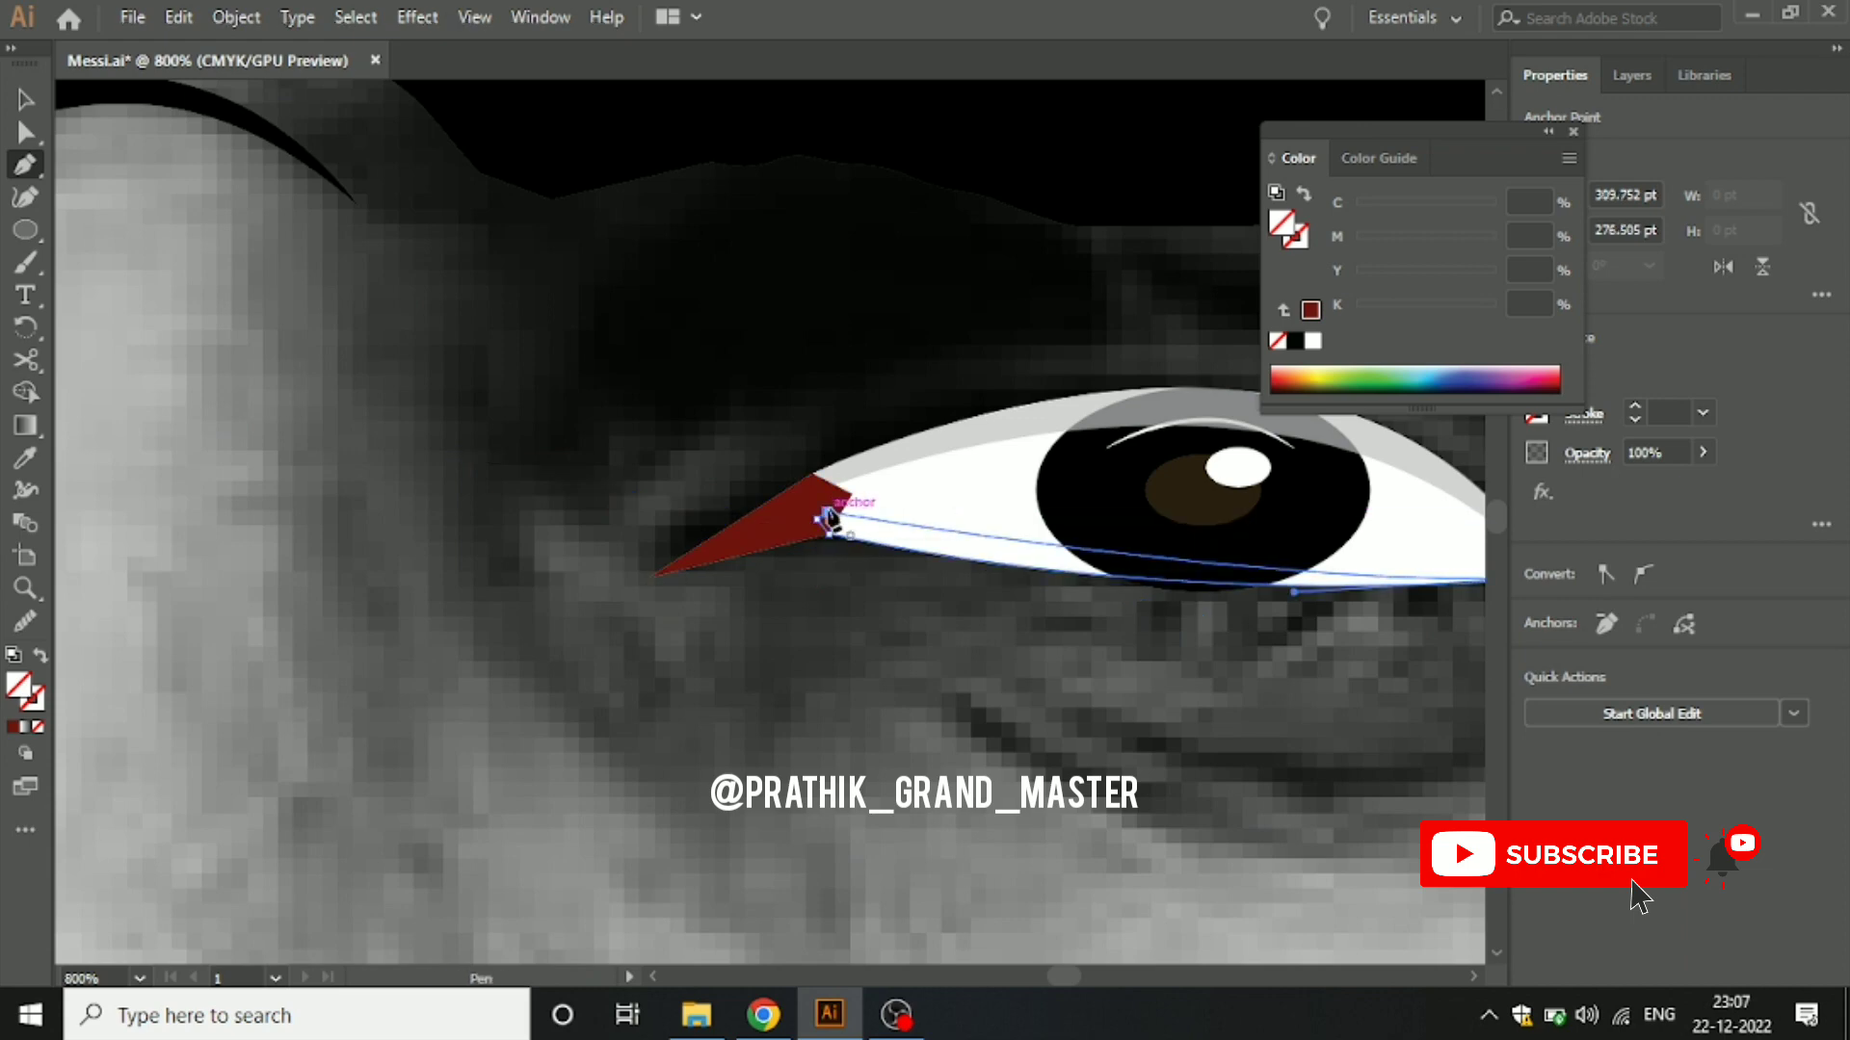
left_click(28, 102)
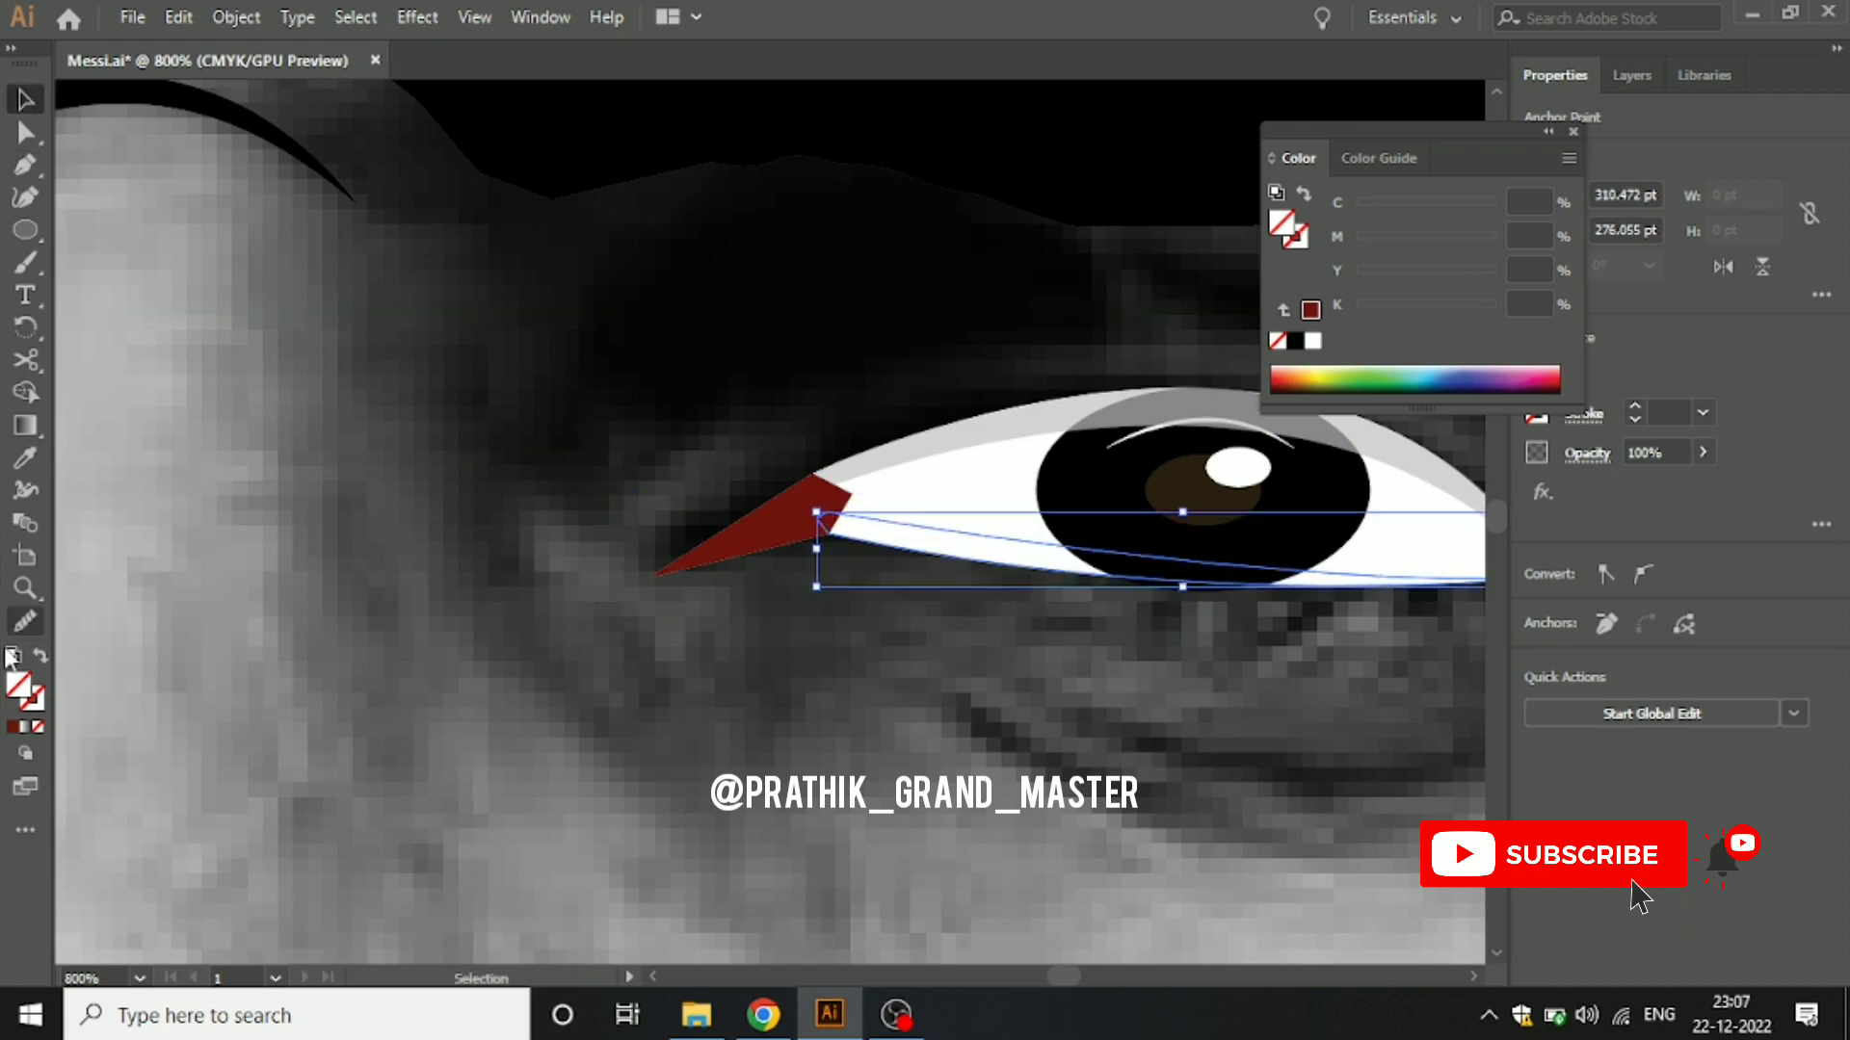
Step: Restore the semi-transparent lid shape to full opacity and recolour it grey
left_click(12, 727)
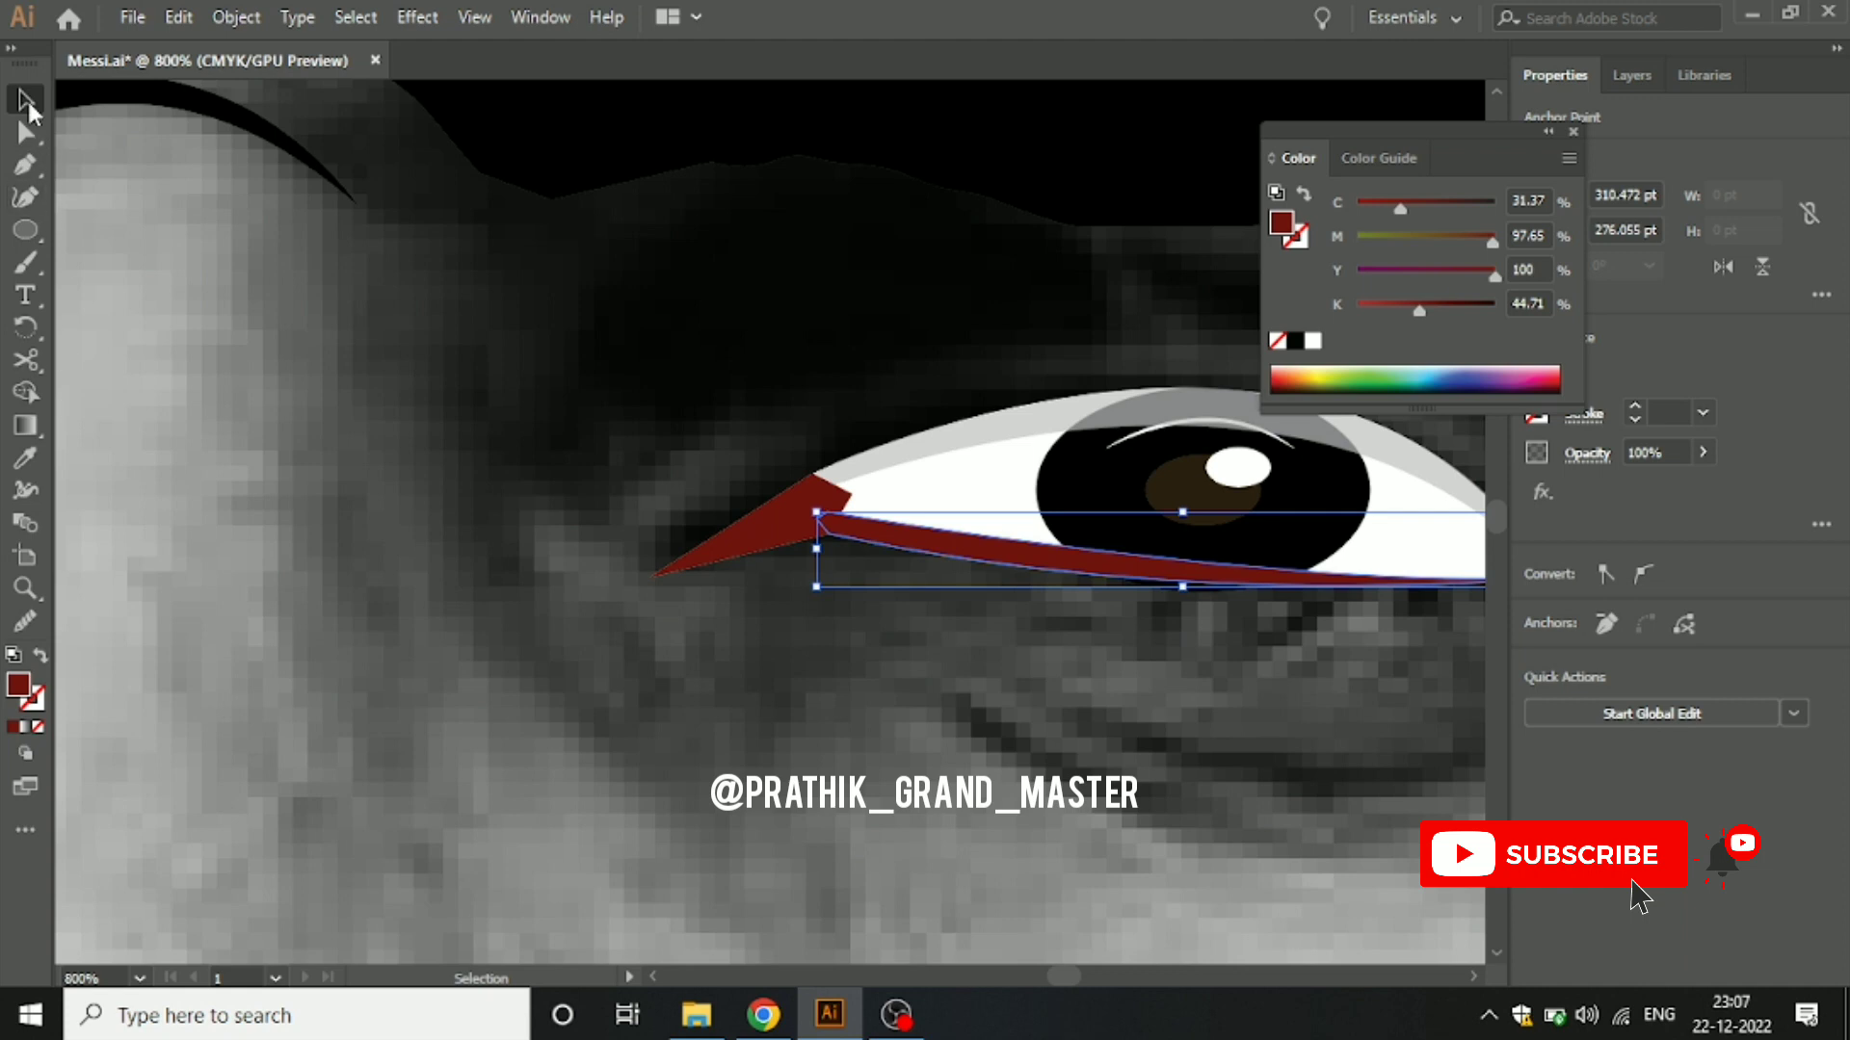
left_click(565, 586)
left_click(920, 472)
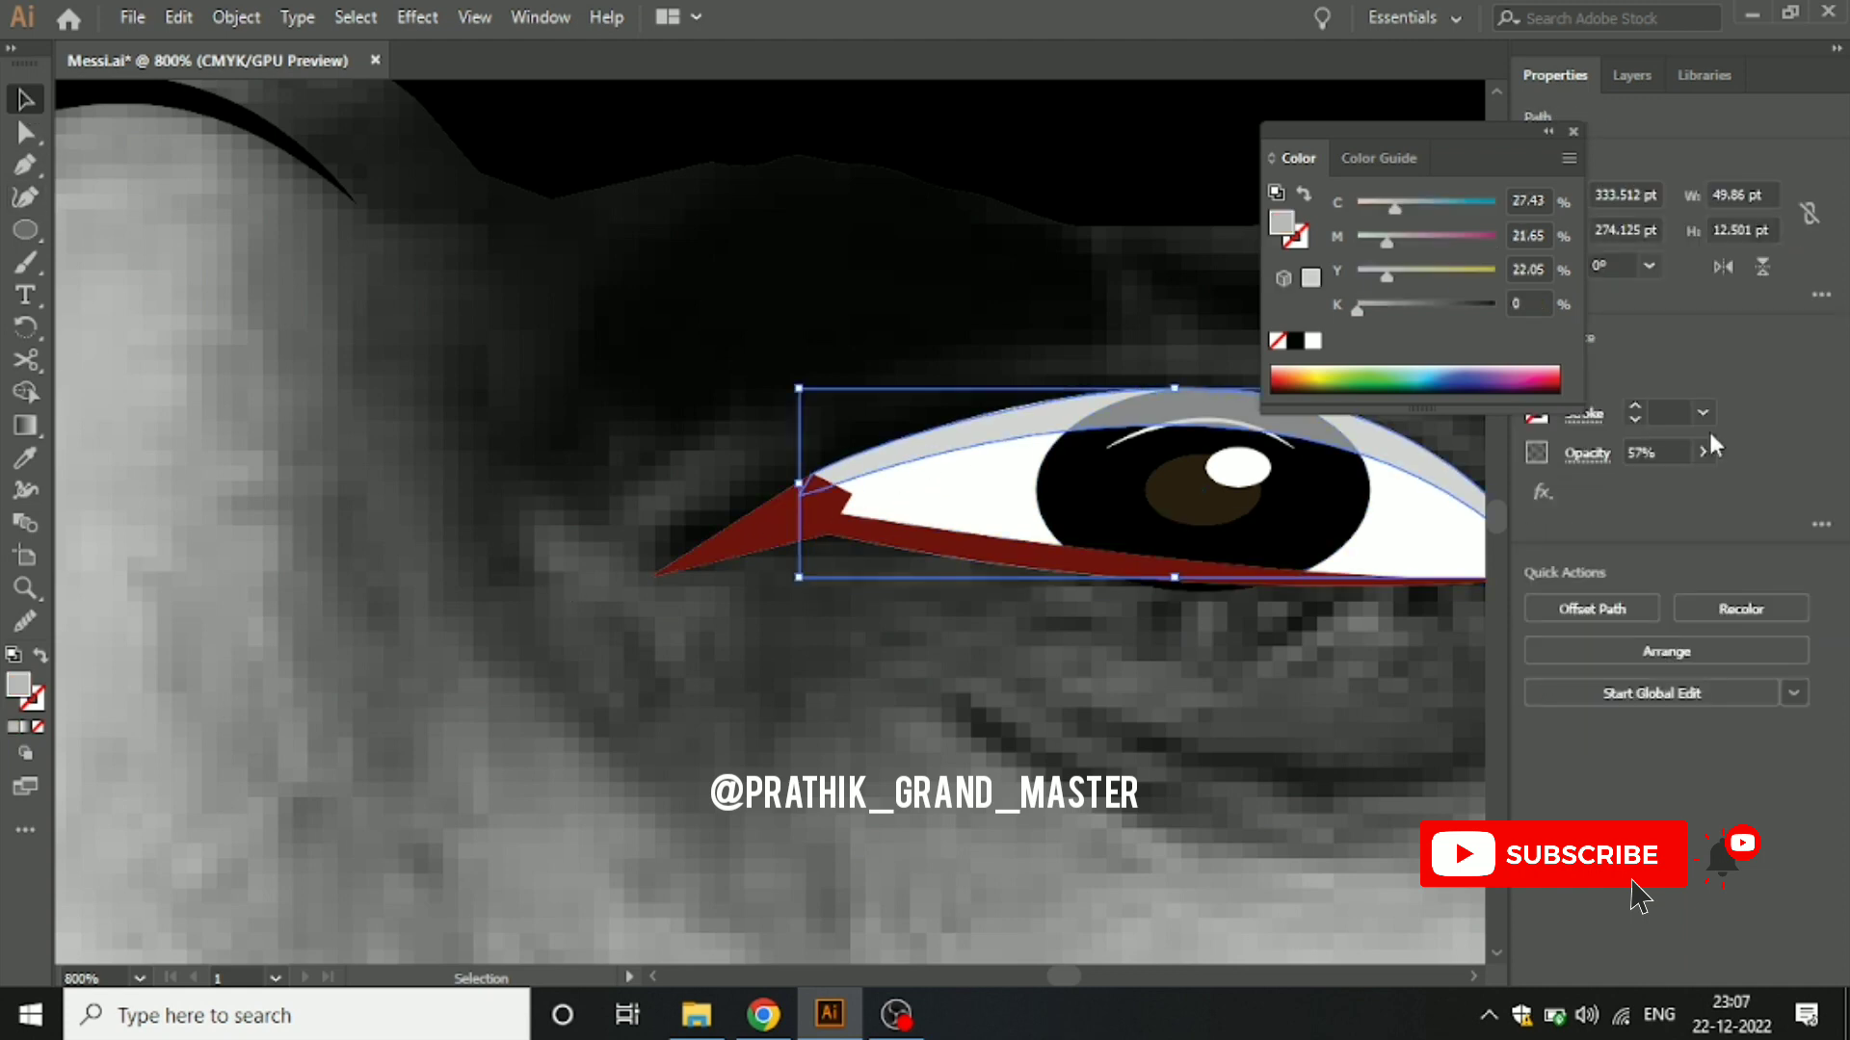
left_click_drag(1681, 489, 1700, 486)
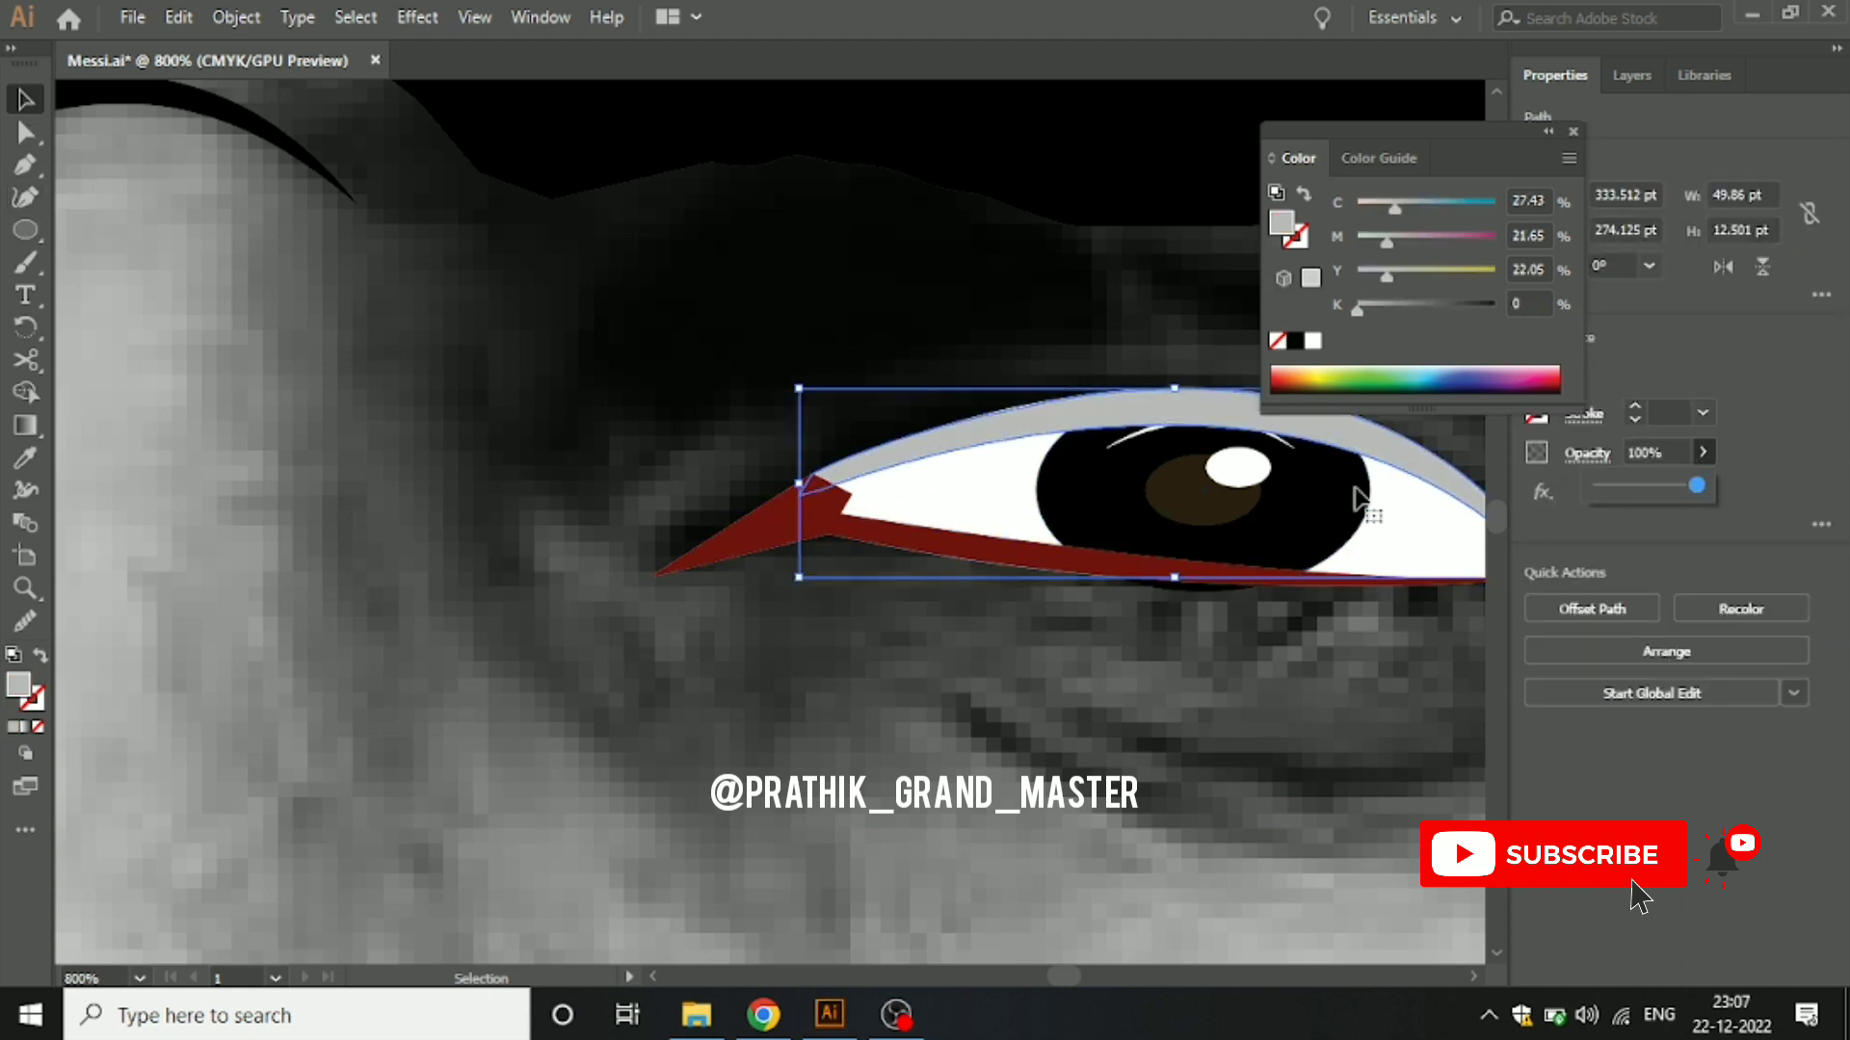
double_click(18, 688)
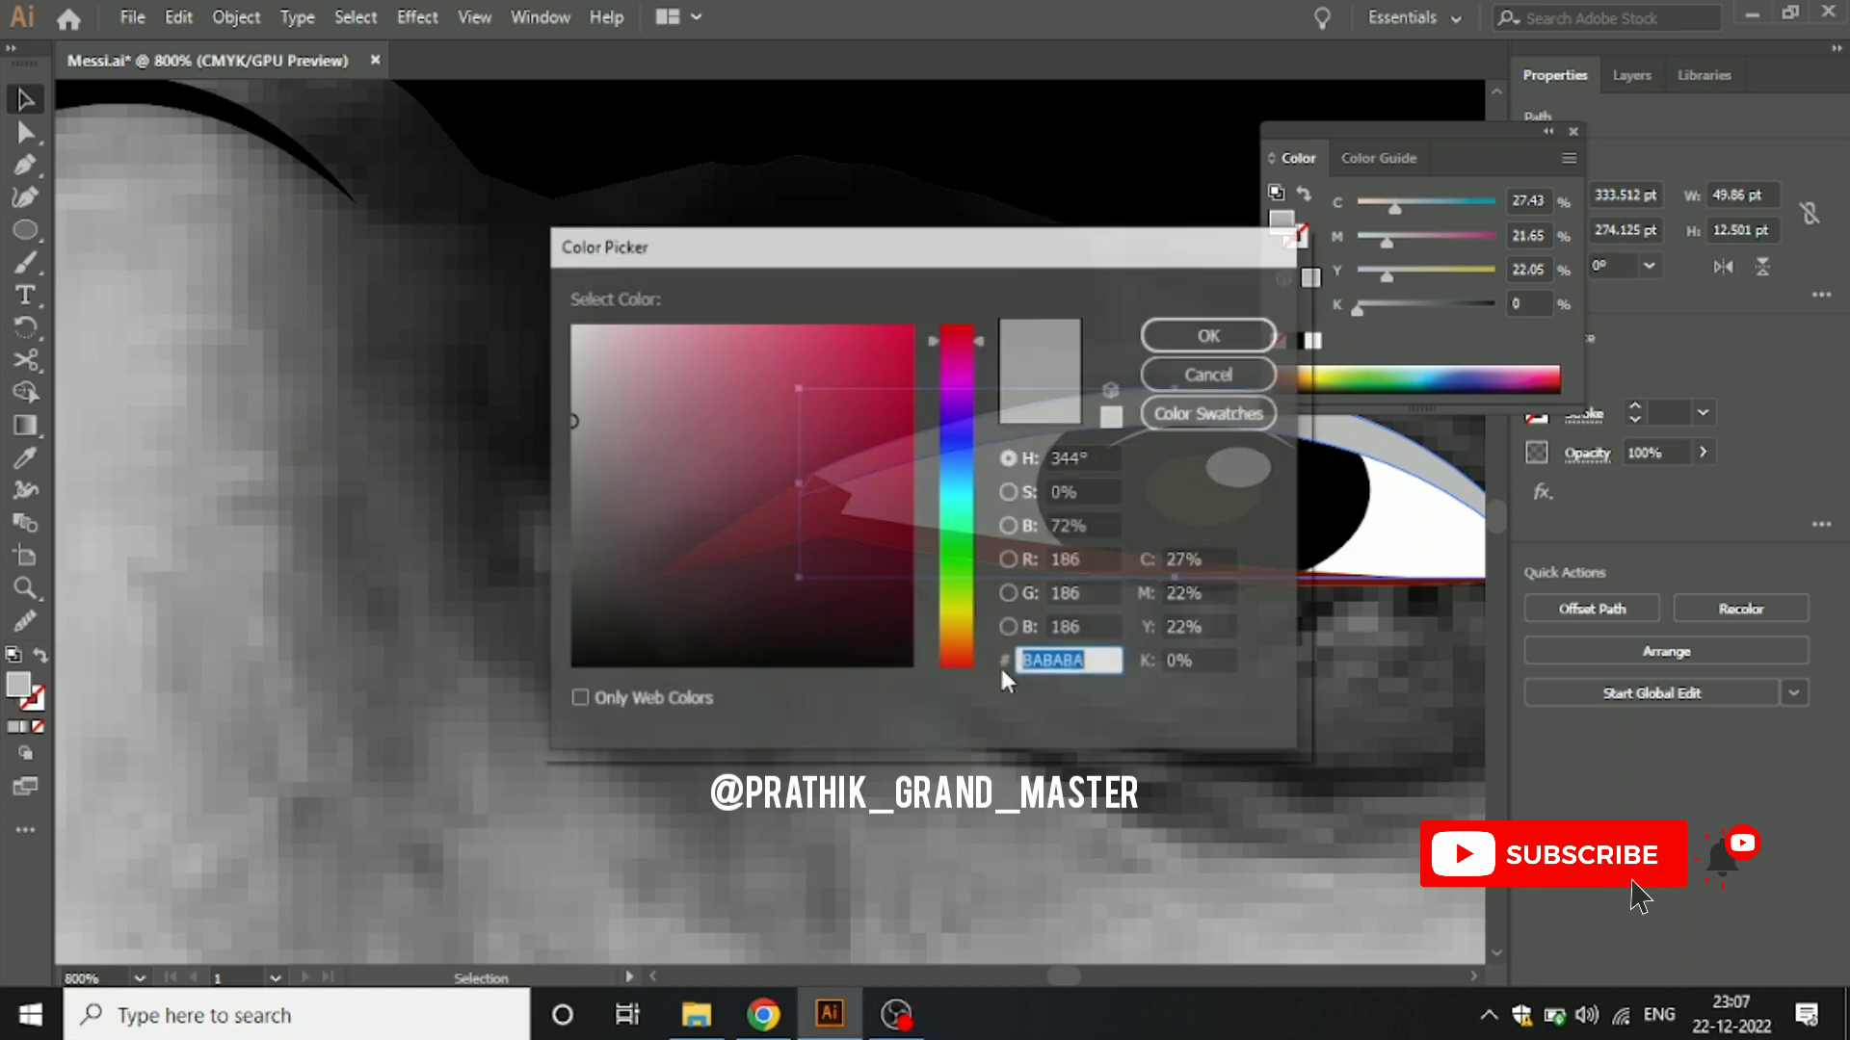
left_click(1255, 333)
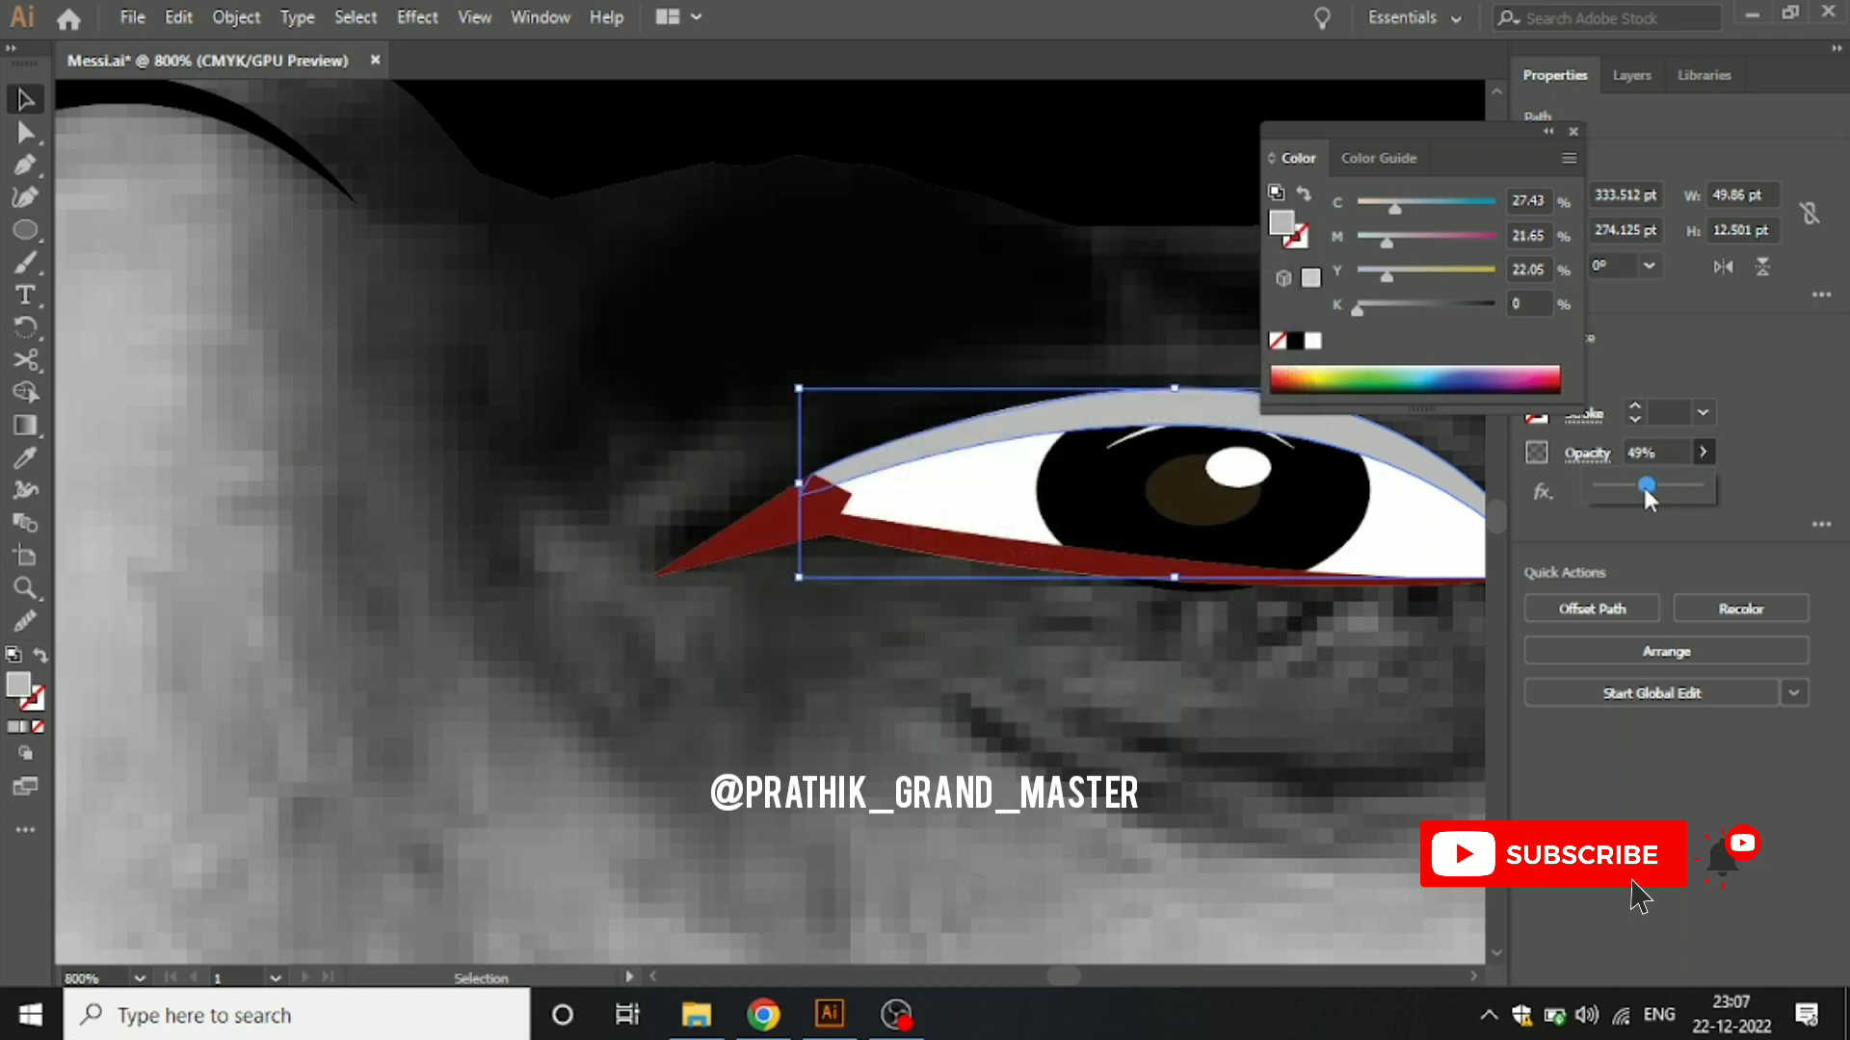
left_click(1165, 699)
left_click_drag(1165, 700, 852, 733)
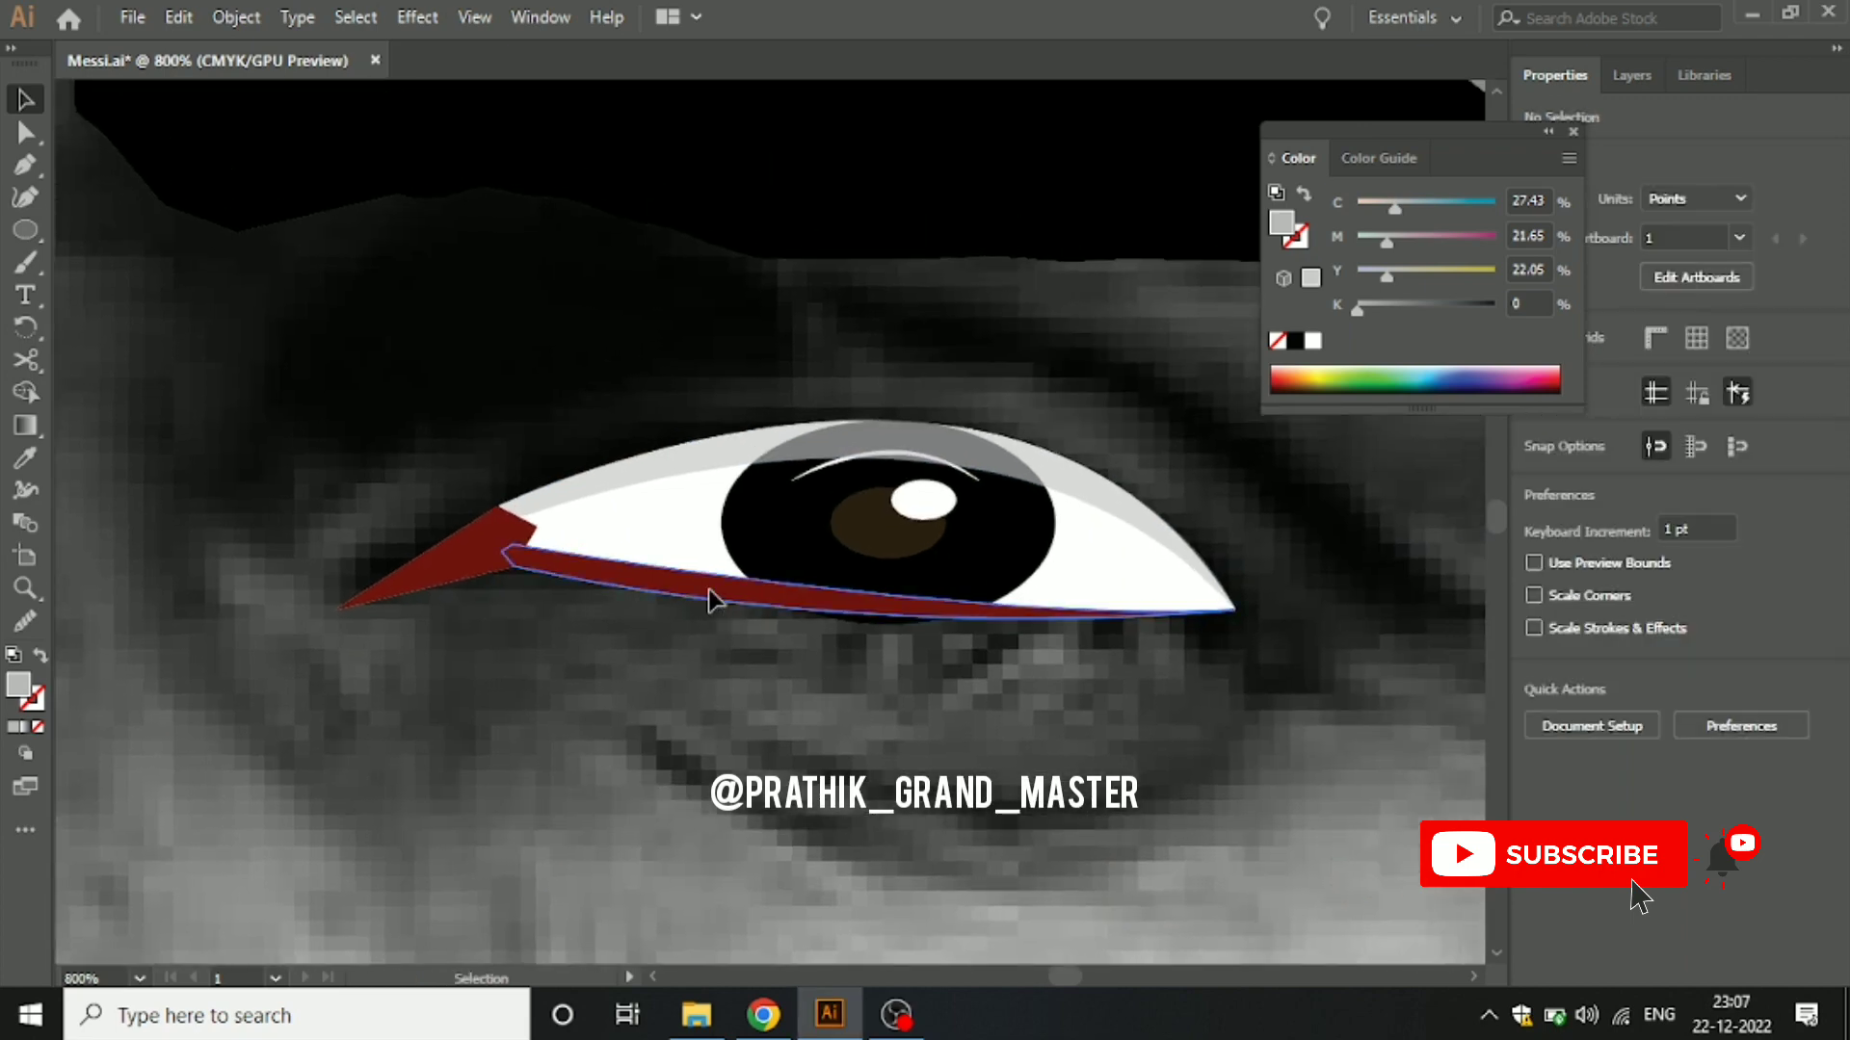
Step: Fill the red lower lash strip with grey #BABABA
left_click(711, 595)
double_click(17, 686)
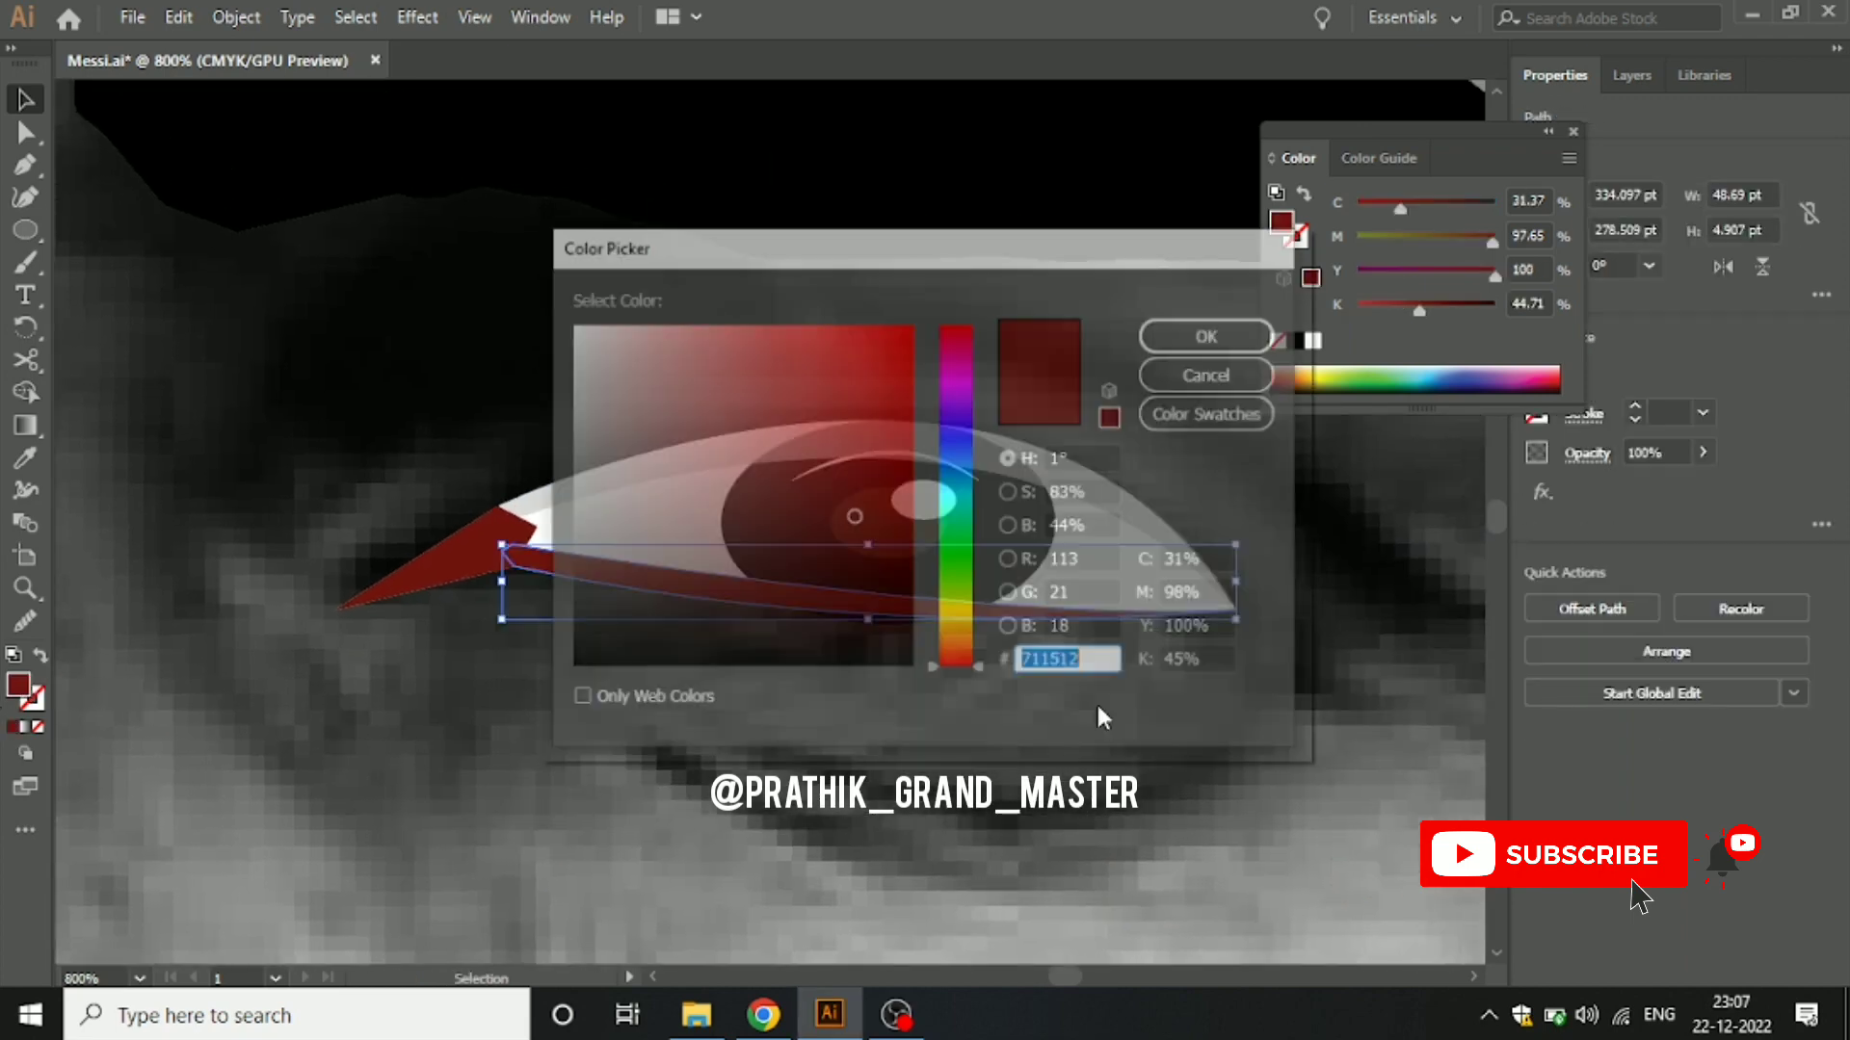
type("BABABA")
left_click(1197, 385)
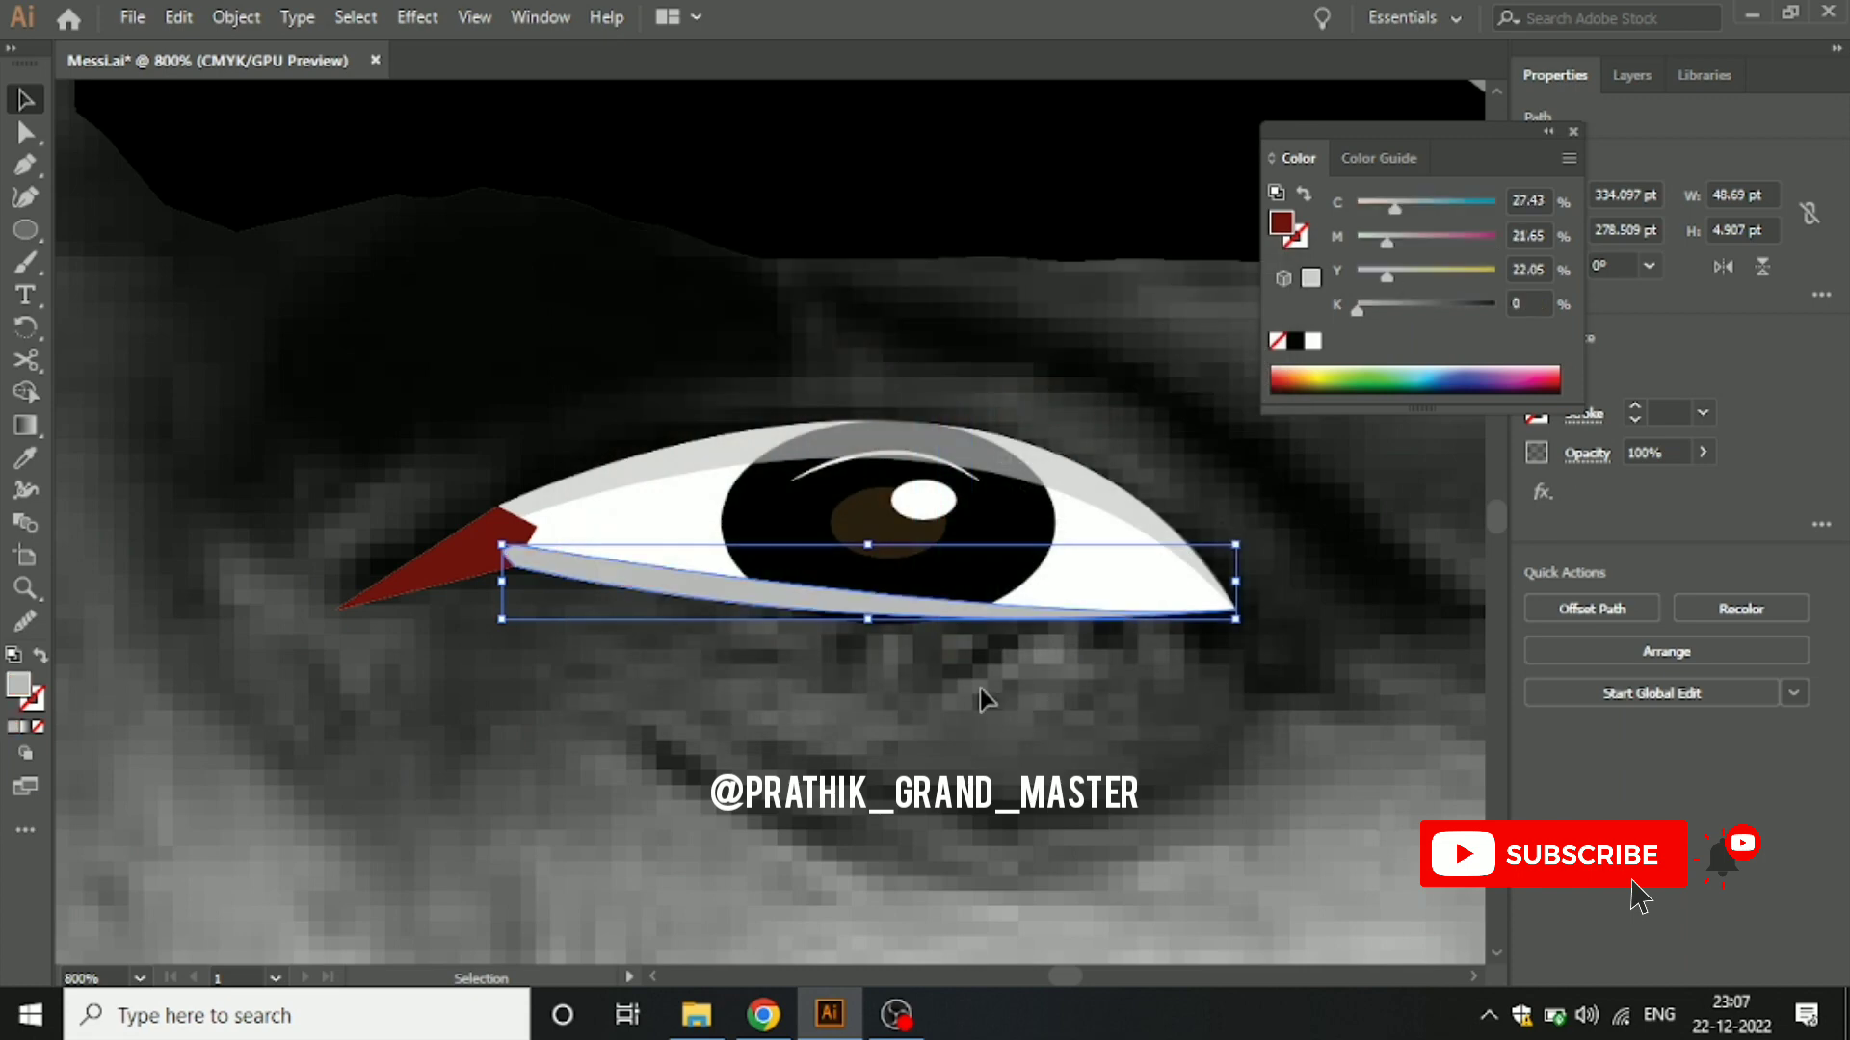
left_click(771, 637)
Step: Set the grey lower lash shape's opacity to 49%
left_click(732, 460)
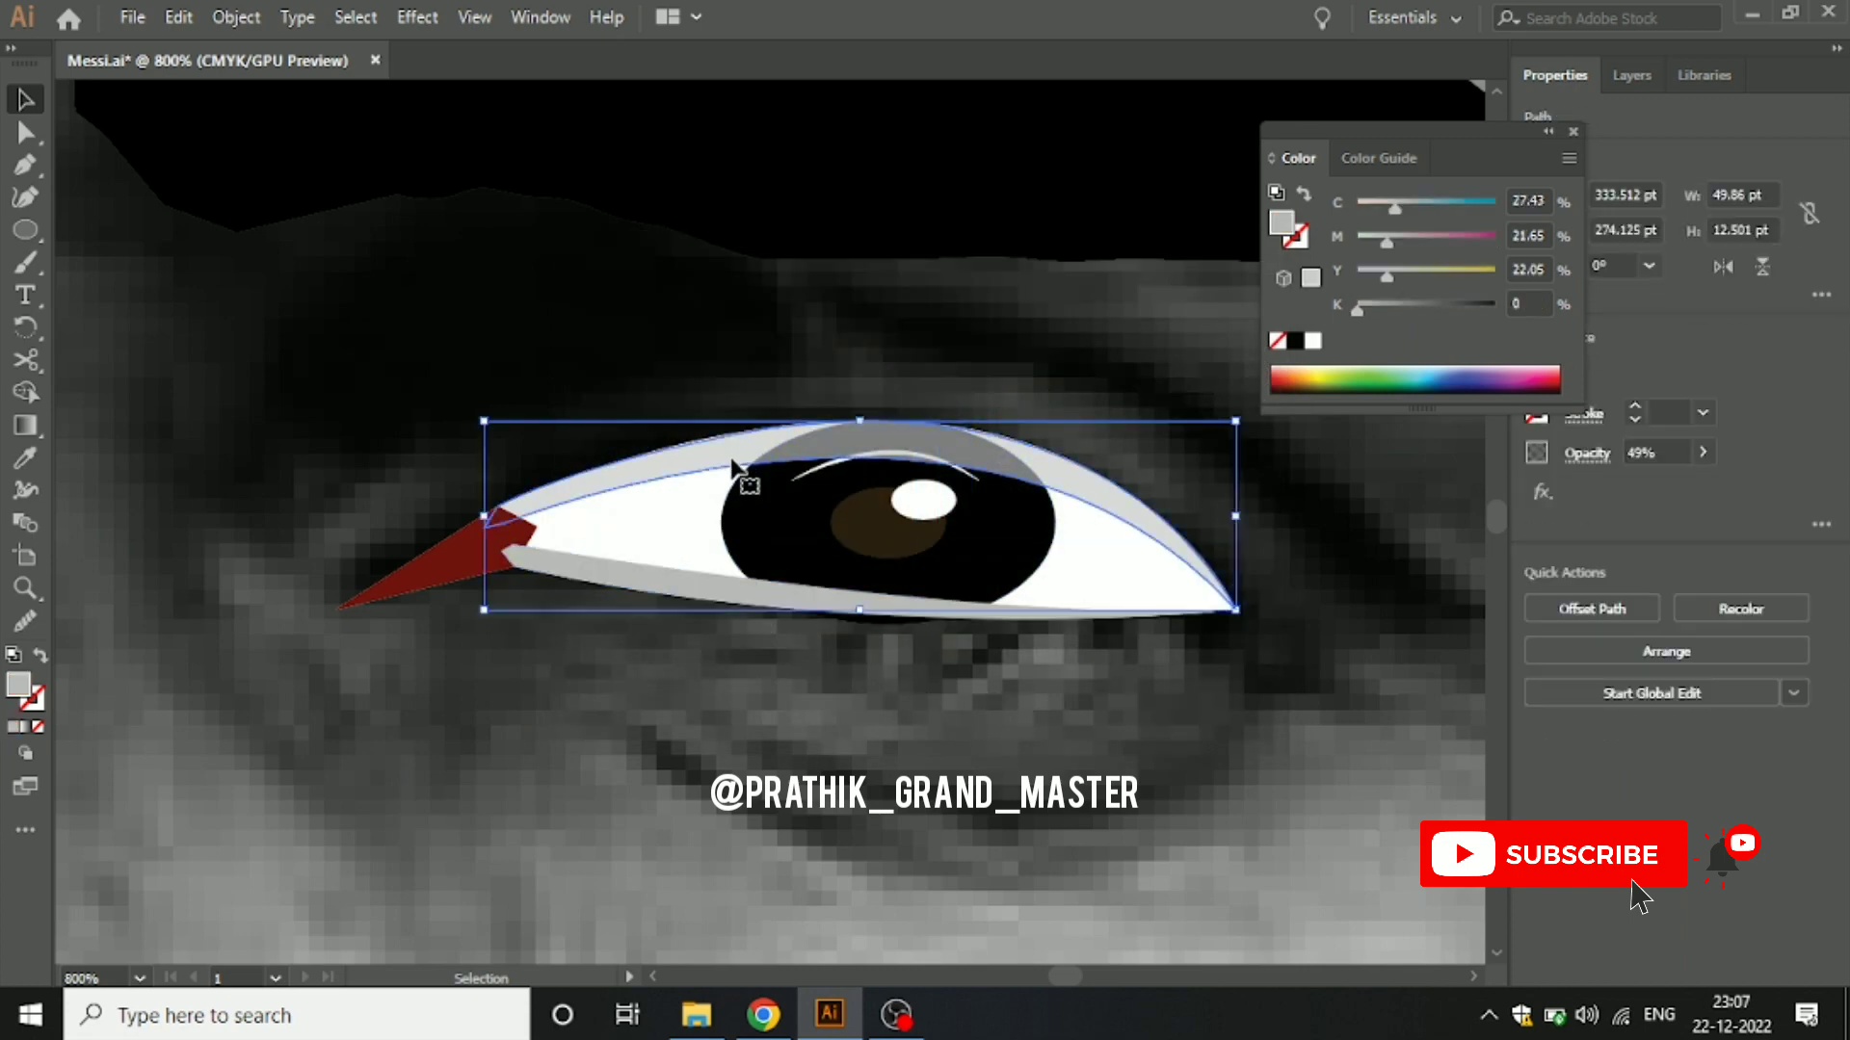
left_click(711, 582)
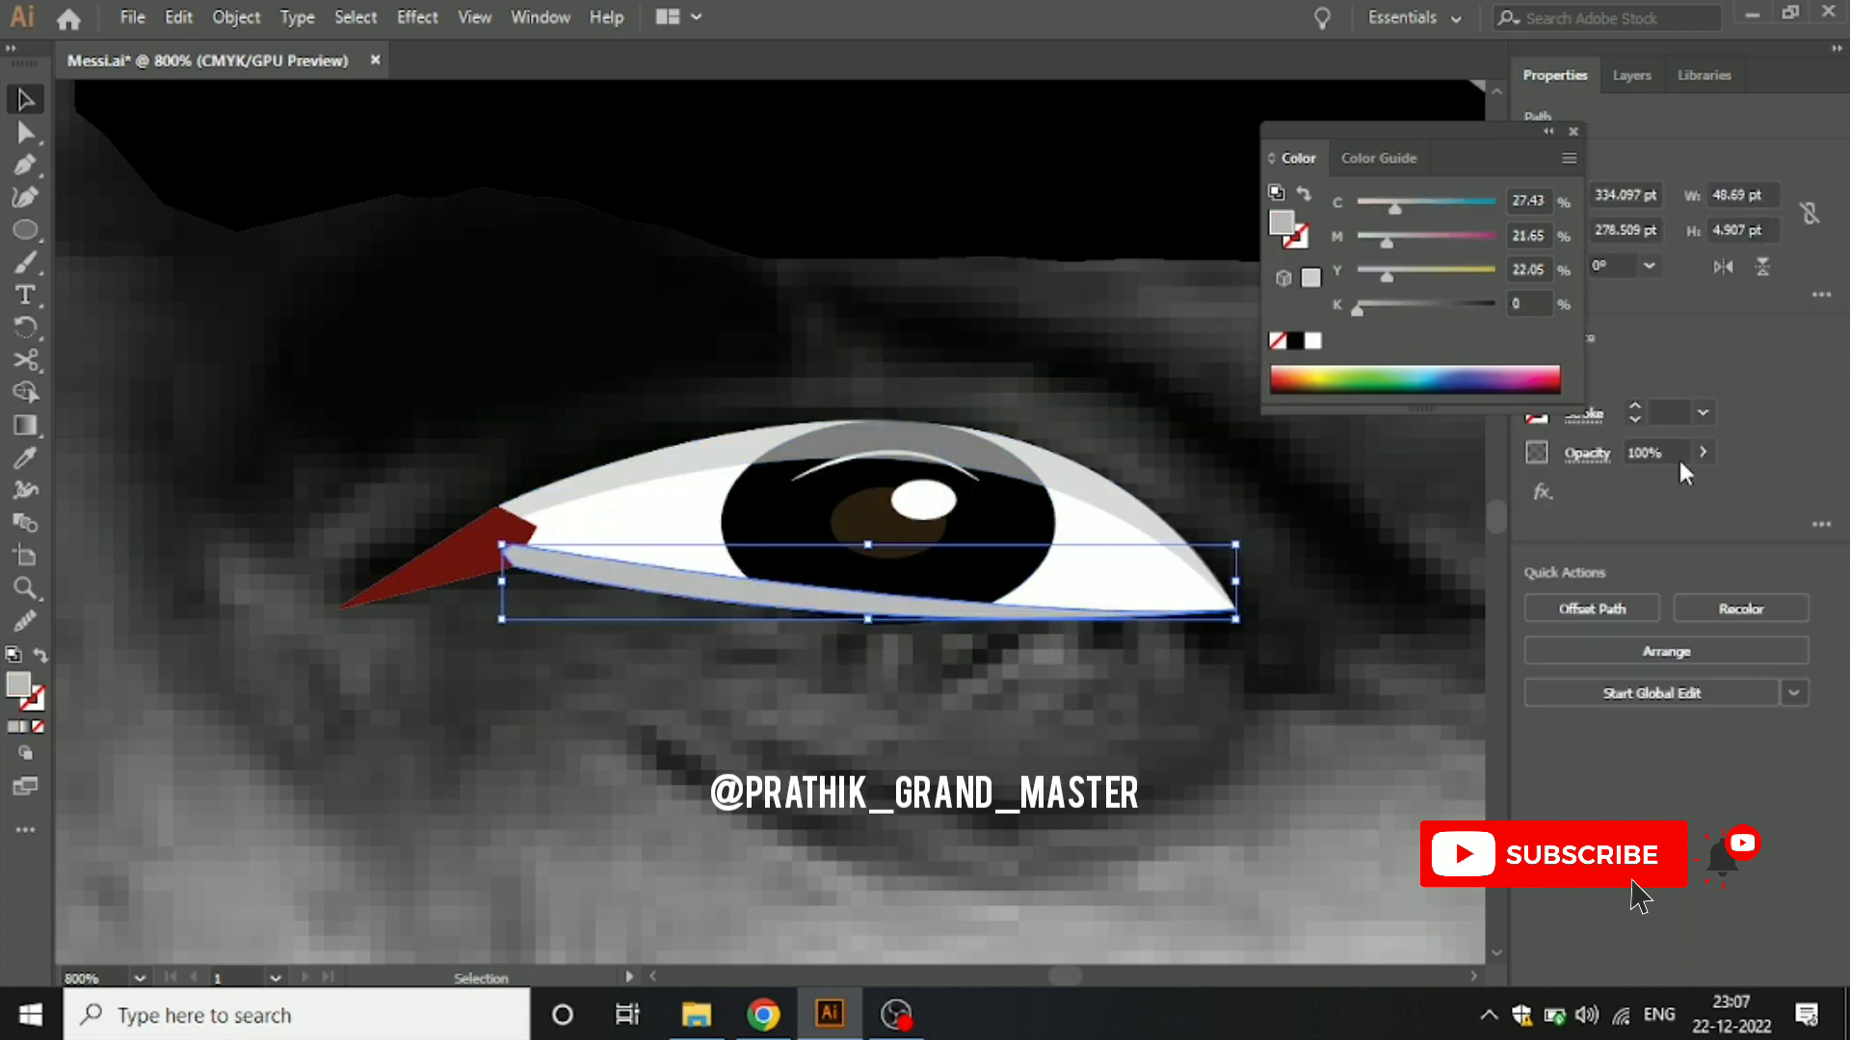
type("9")
key("Return")
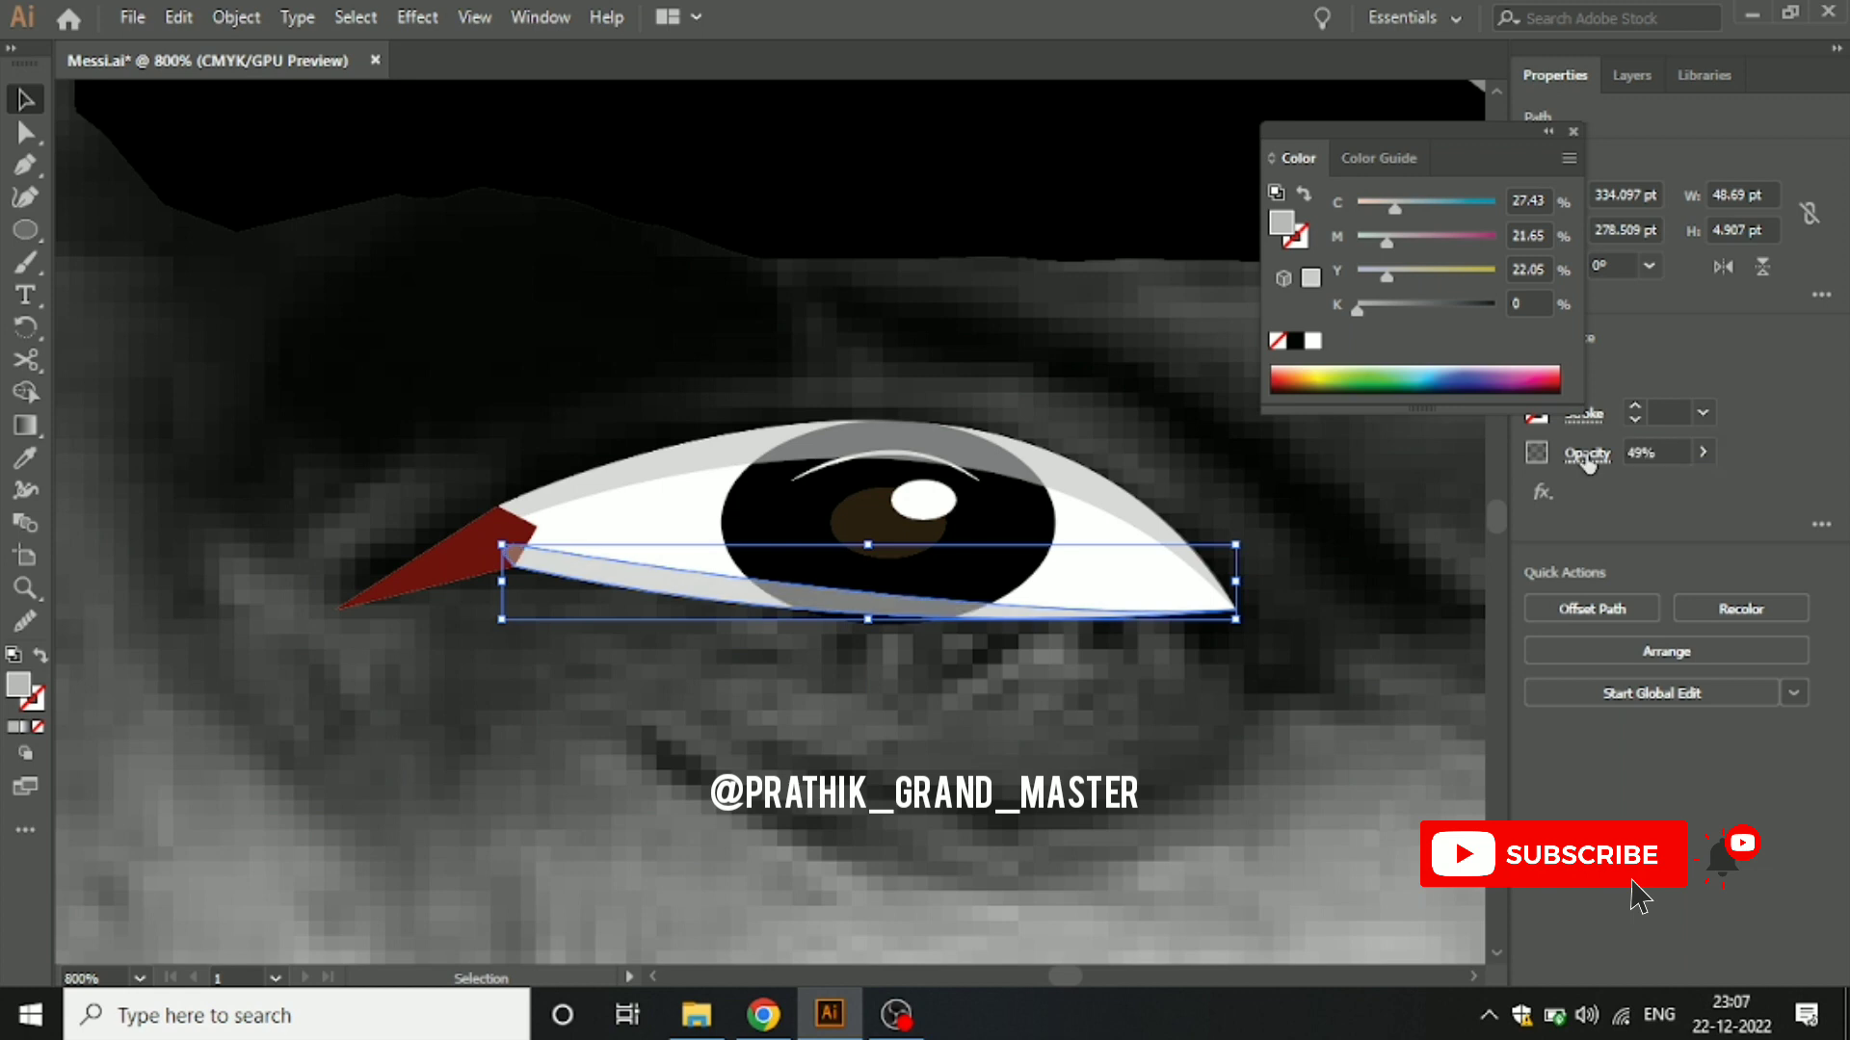
left_click(721, 736)
Step: Raise the black iris ellipse's bottom anchor slightly so it sits against the lid line
left_click(482, 586)
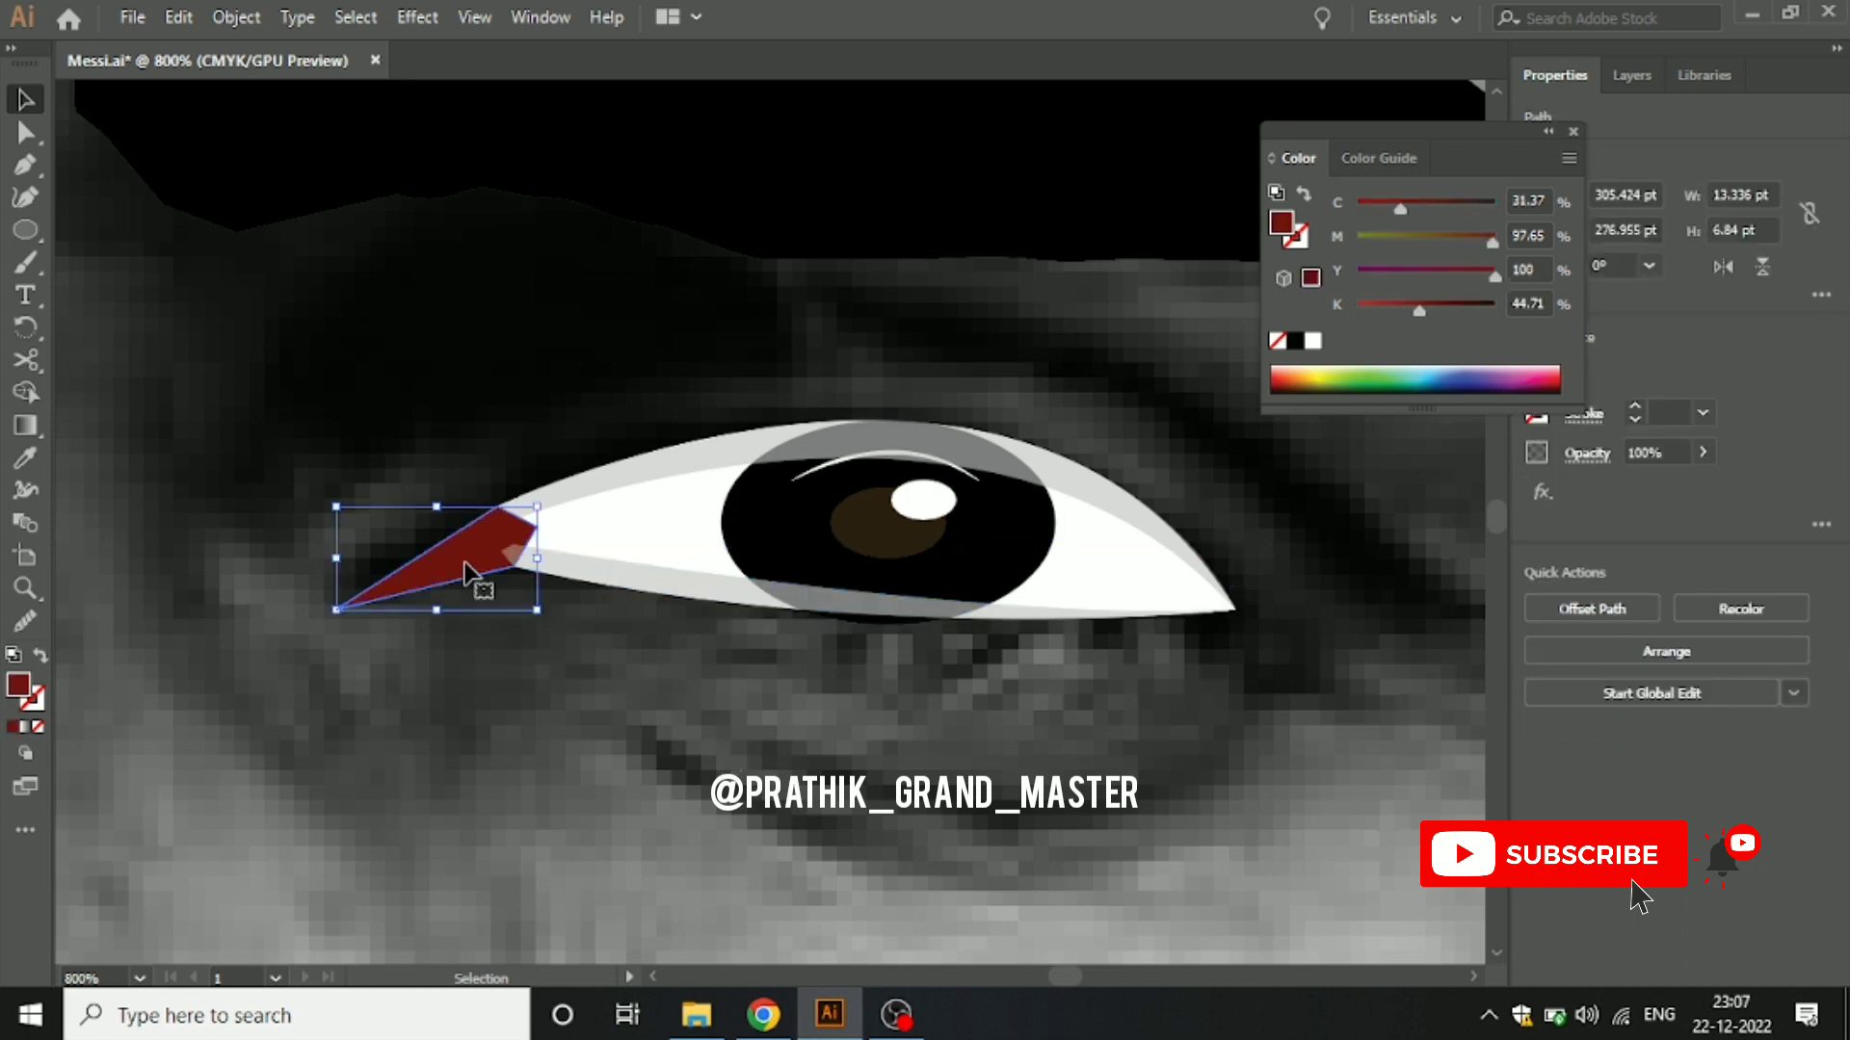
left_click(826, 683)
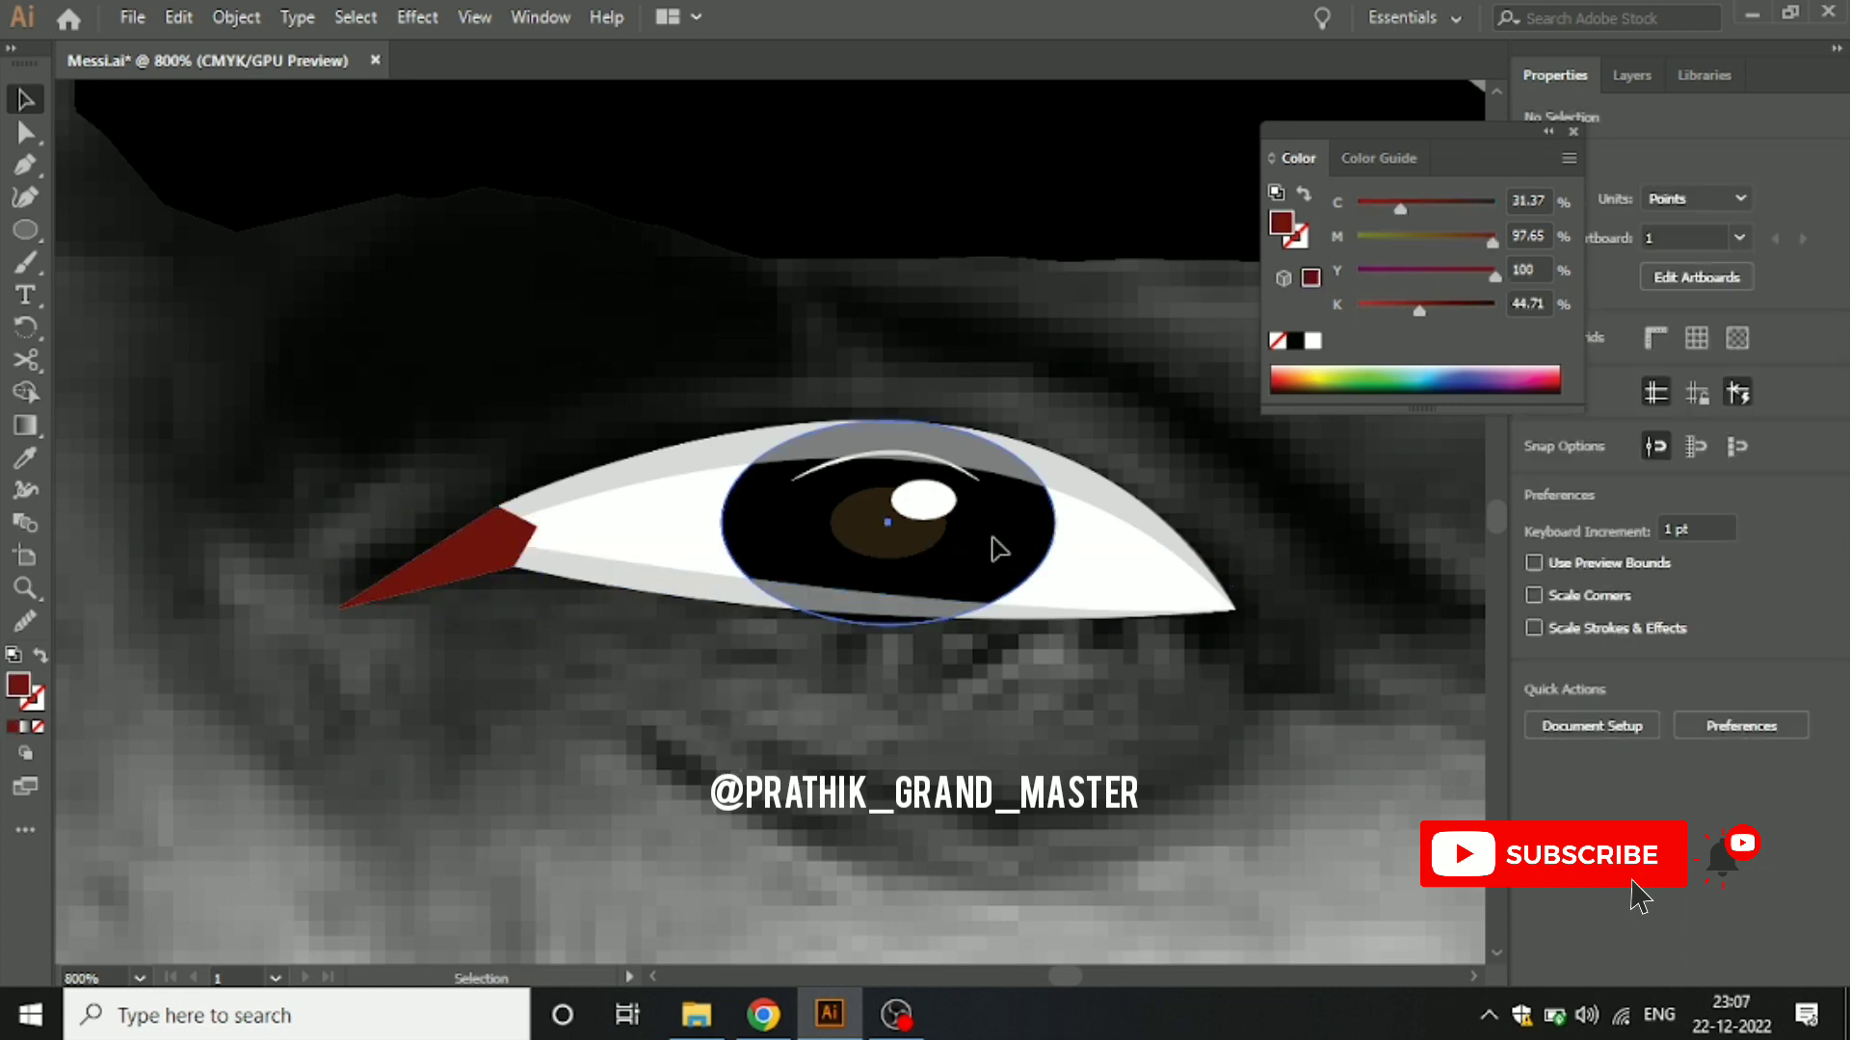
left_click(935, 602)
scroll(932, 602, "up", 3)
left_click_drag(800, 748, 803, 710)
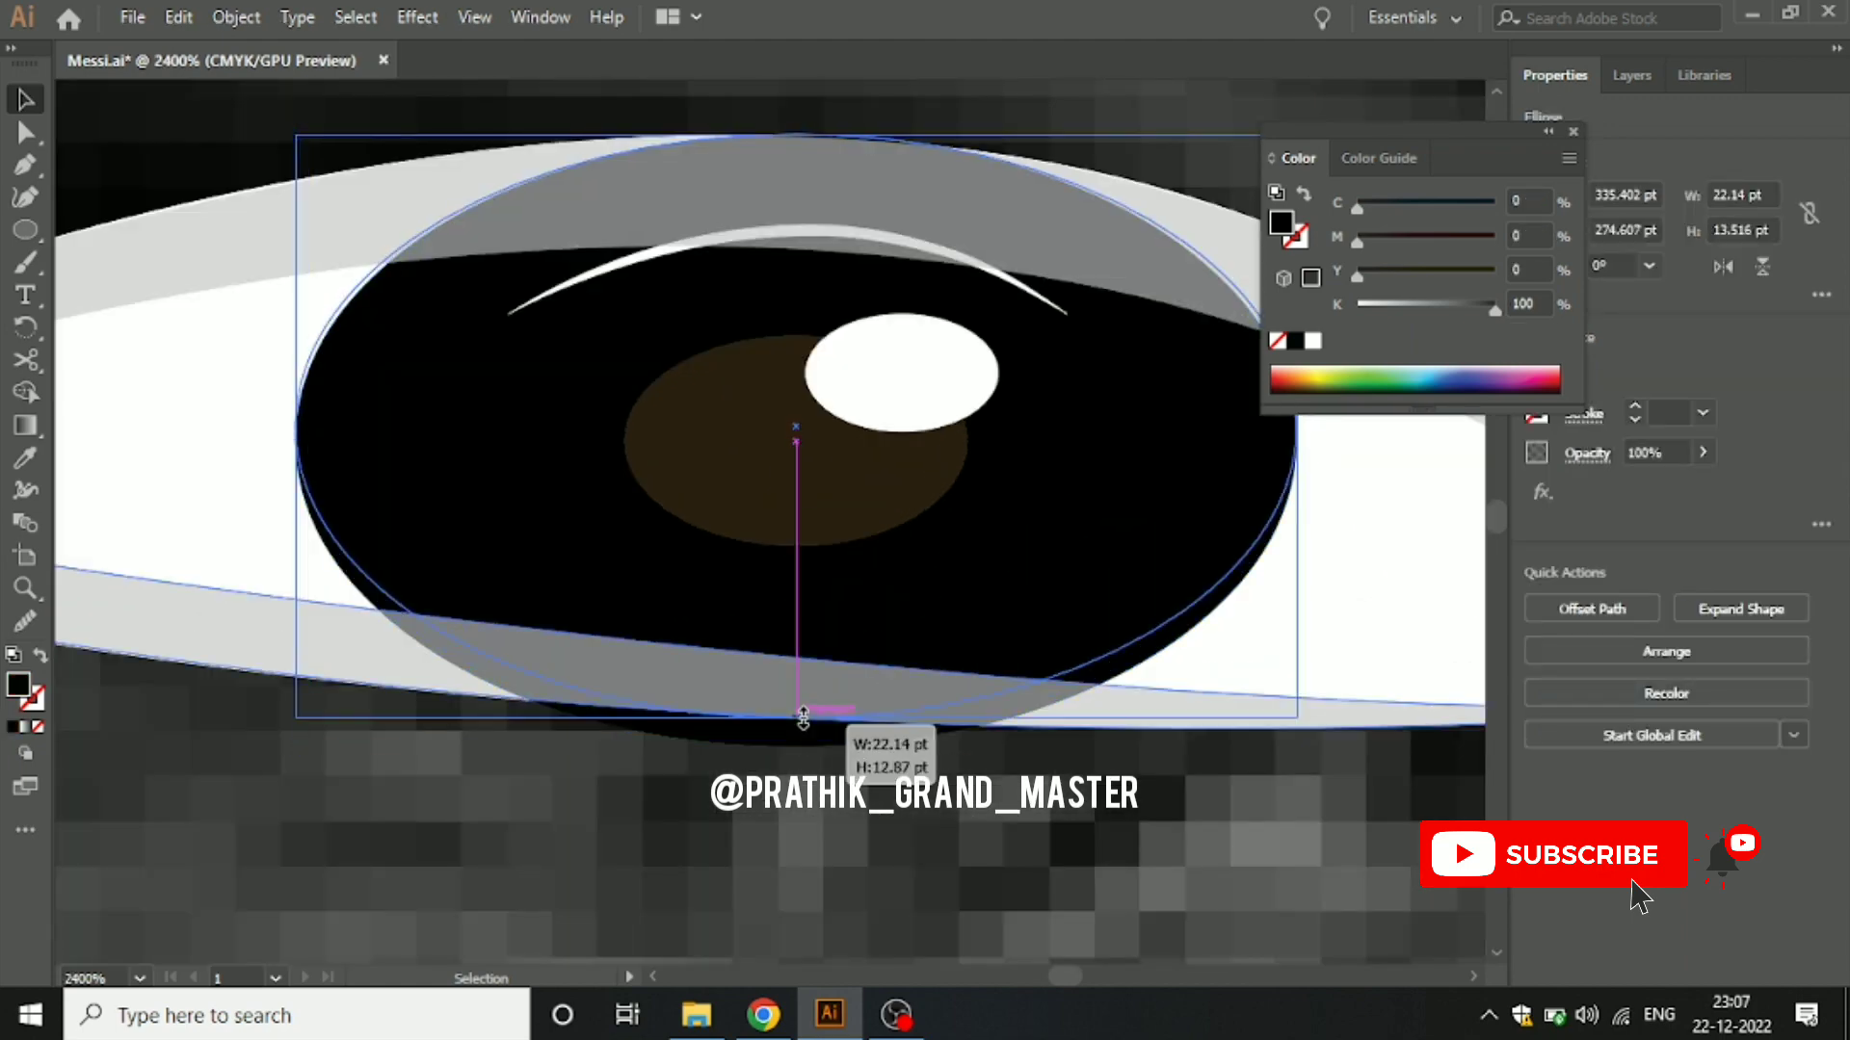
scroll(785, 719, "up", 1)
scroll(784, 718, "up", 1)
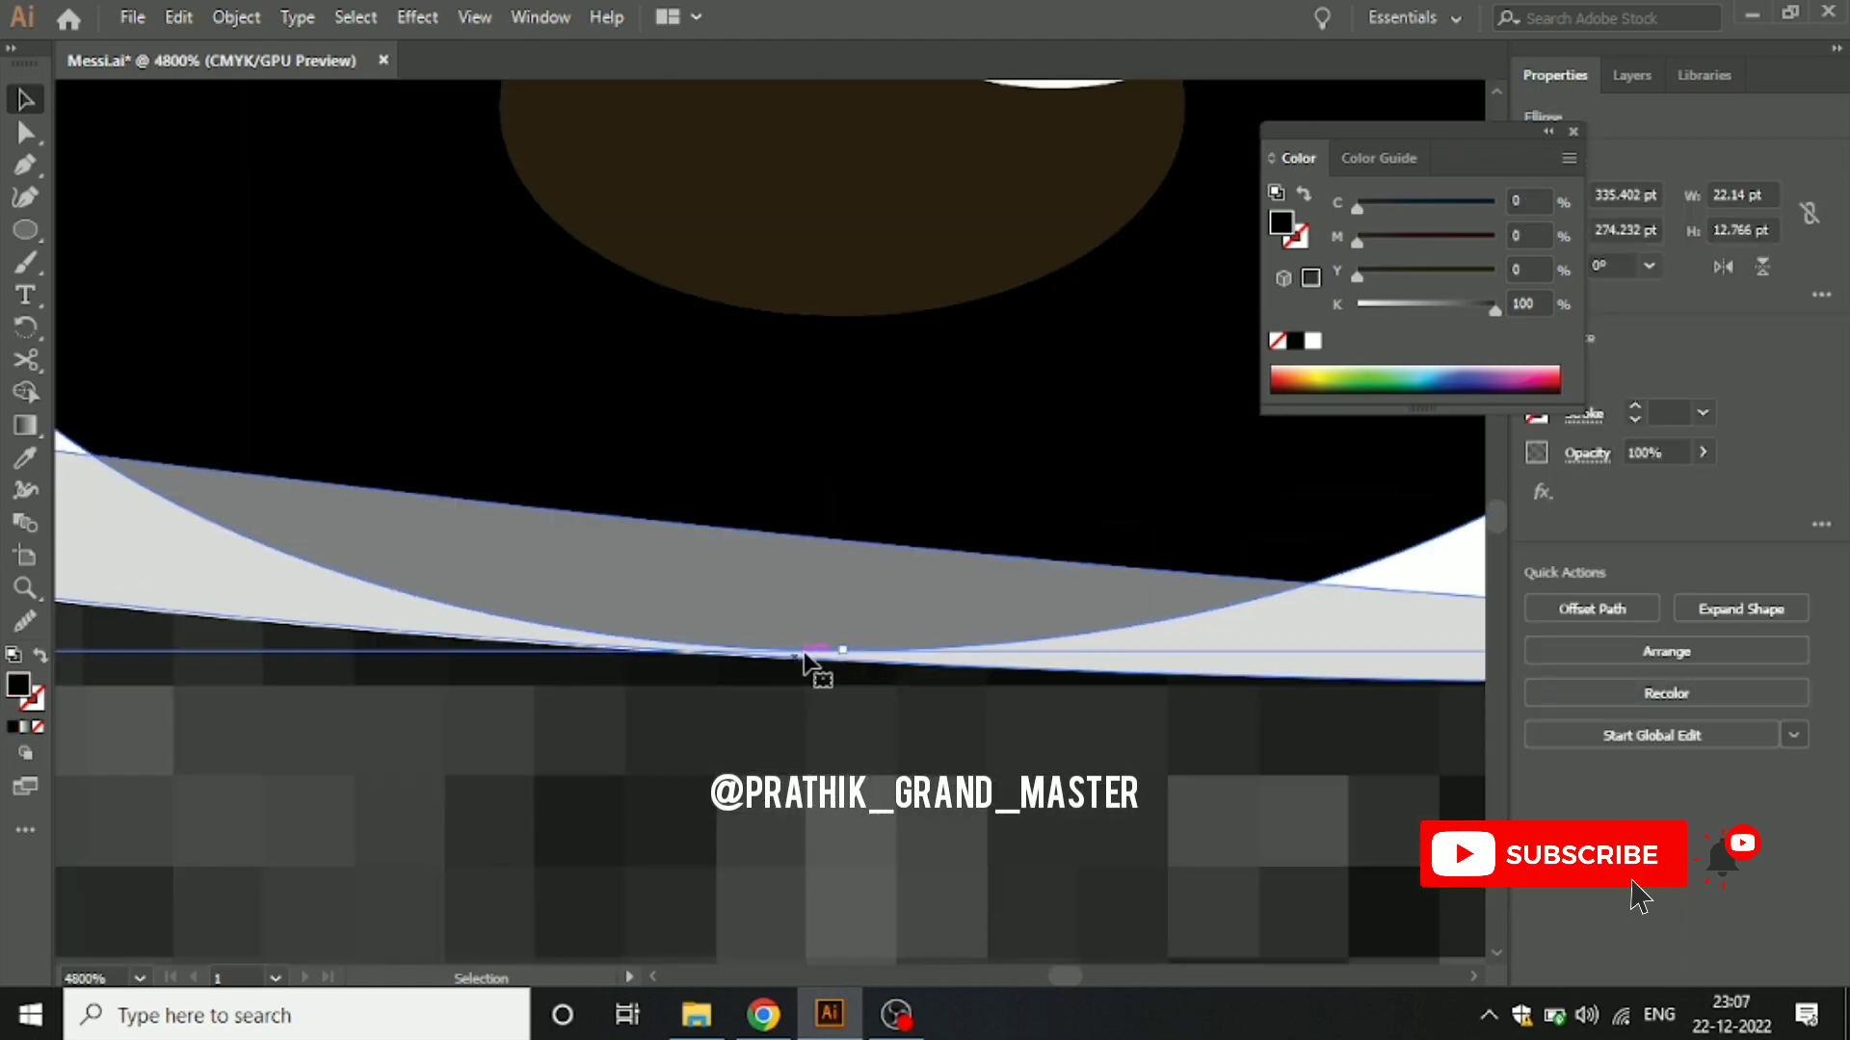
left_click_drag(843, 654, 846, 665)
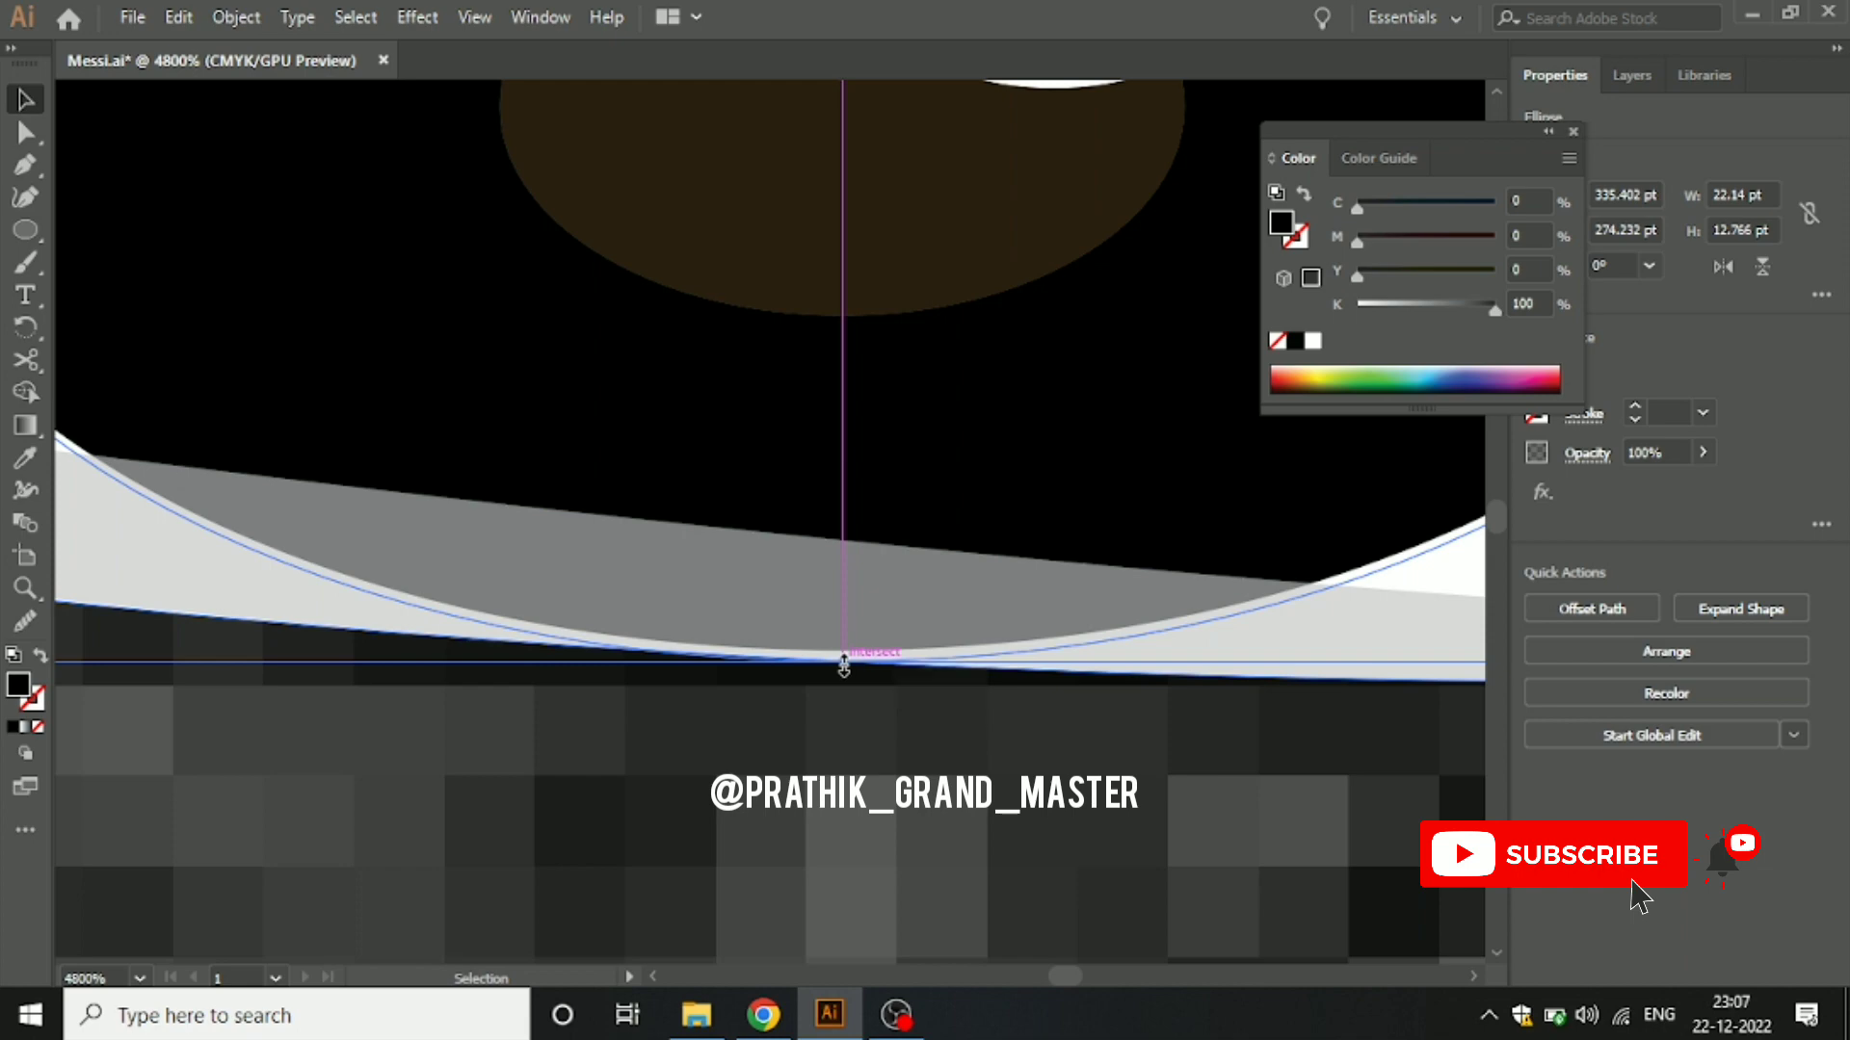
Step: Deselect the iris and pan back to view the whole eye
left_click(796, 807)
scroll(796, 807, "down", 5)
scroll(795, 807, "down", 3)
scroll(796, 807, "down", 1)
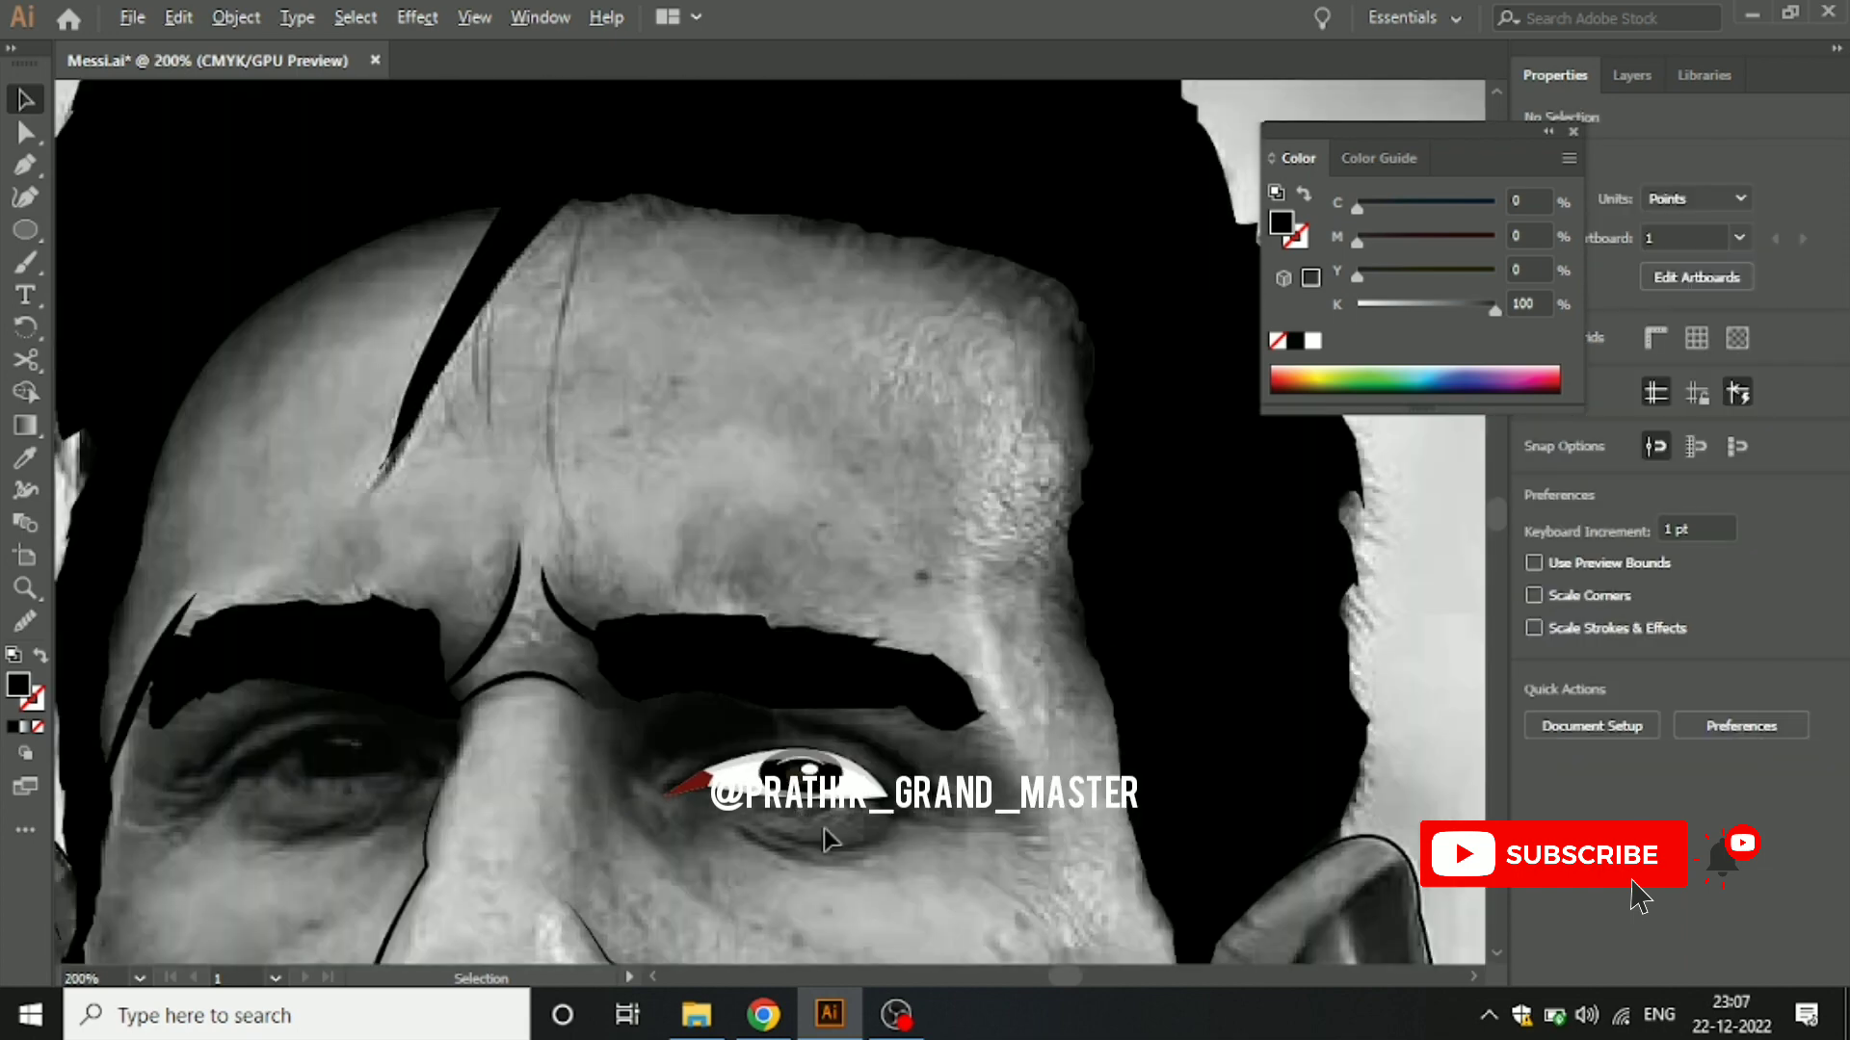
left_click_drag(817, 842, 817, 616)
scroll(815, 593, "up", 2)
Step: Deselect the red corner shape and try a first outline over the eye, then undo it
scroll(815, 588, "up", 1)
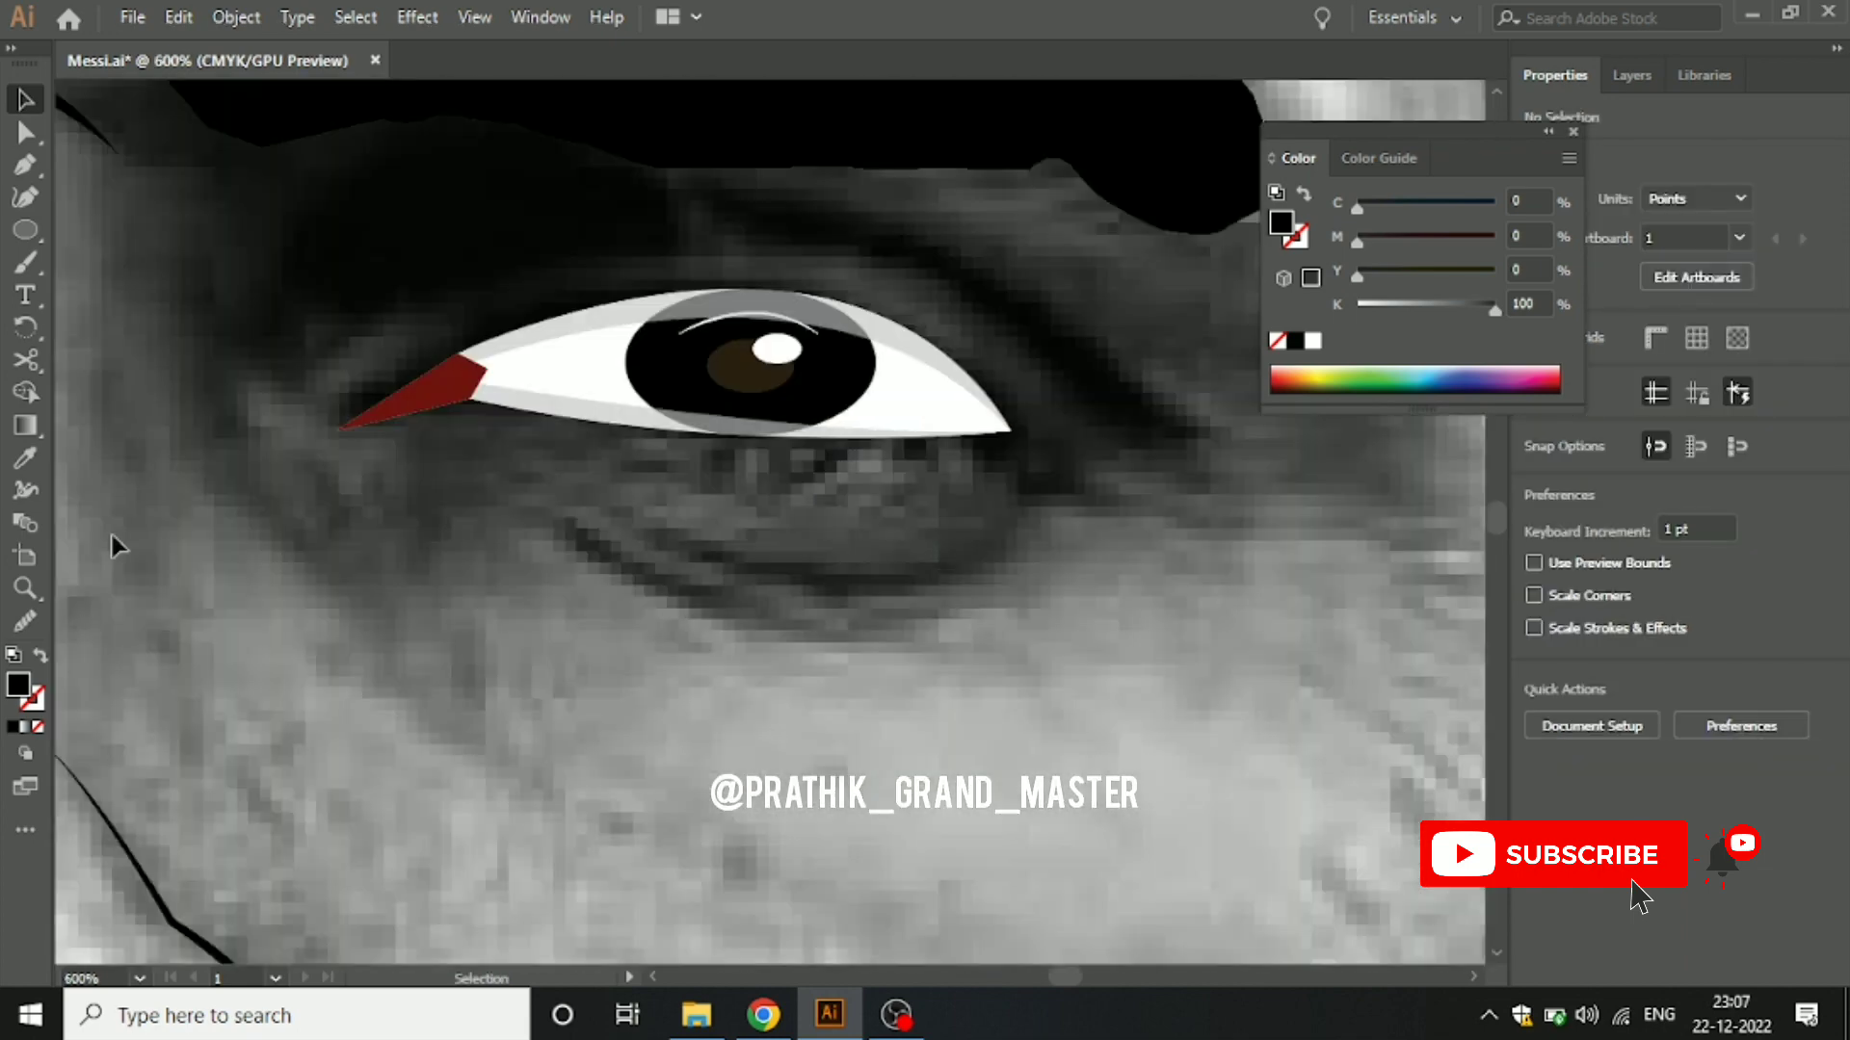
scroll(520, 316, "up", 1)
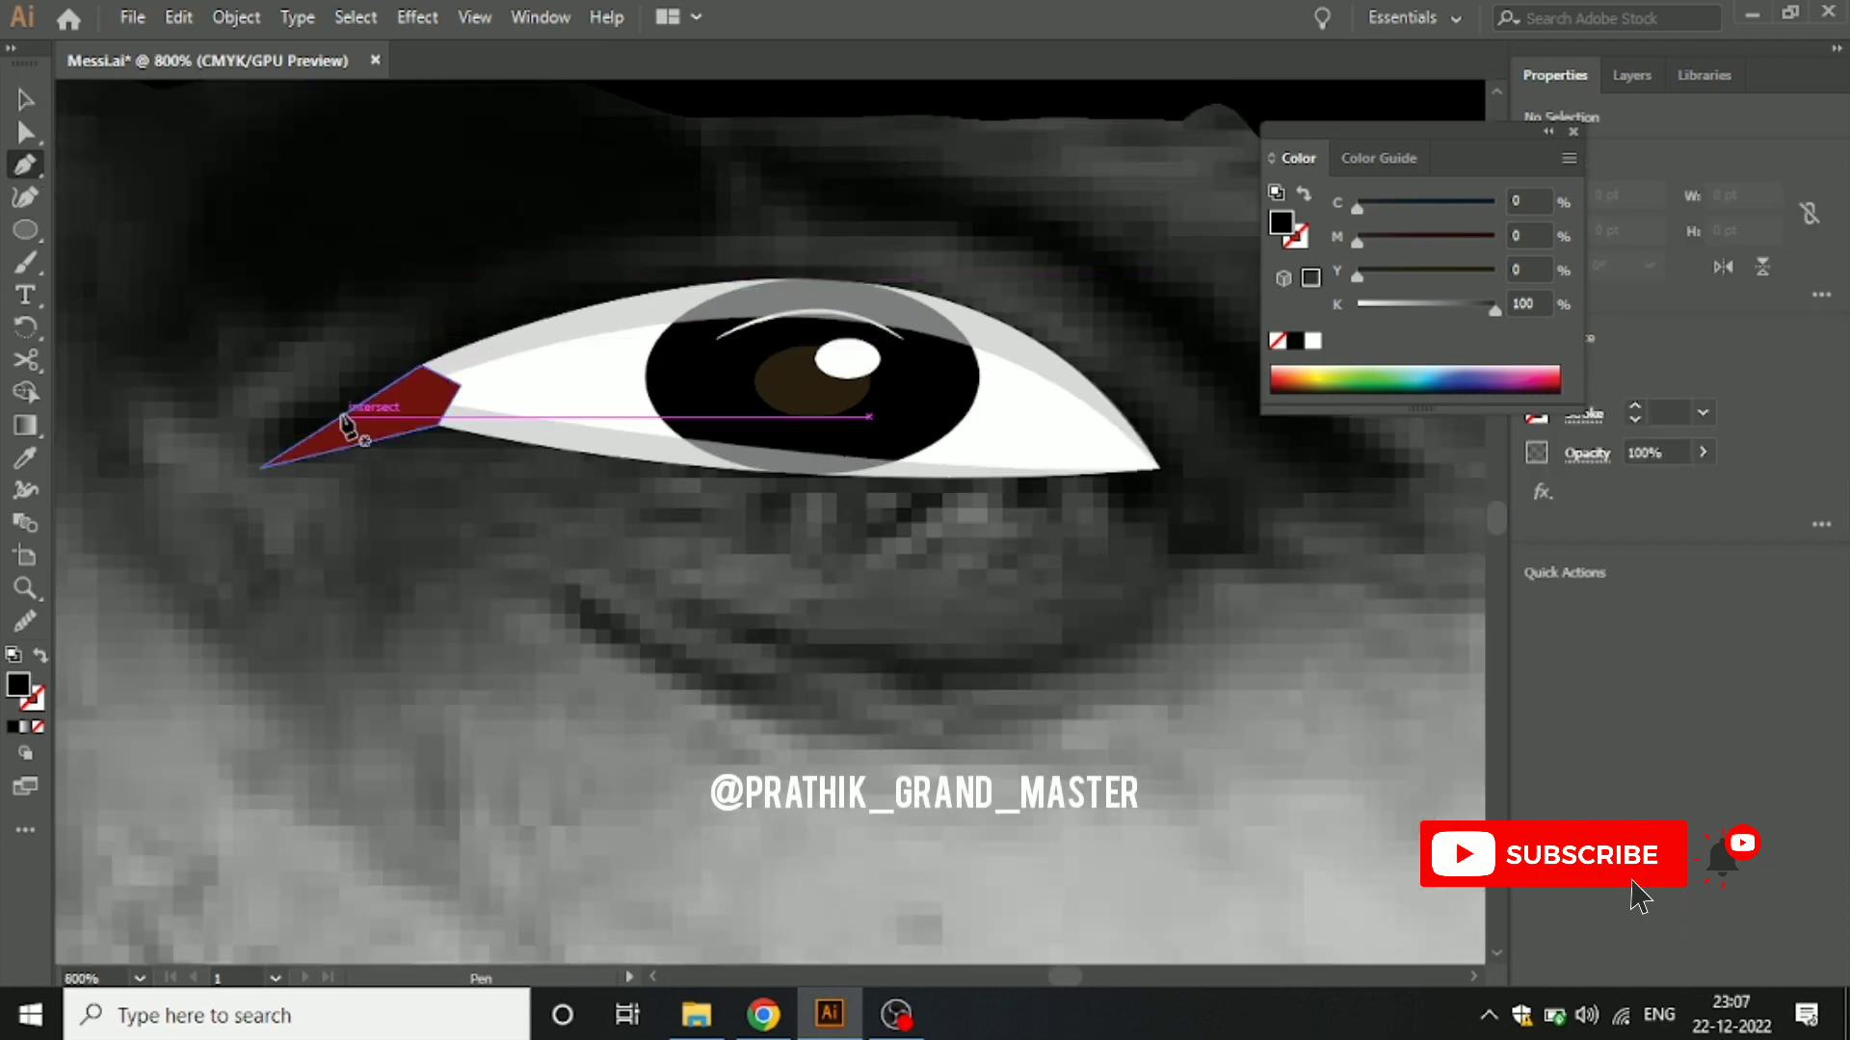
left_click(310, 445)
key("Escape")
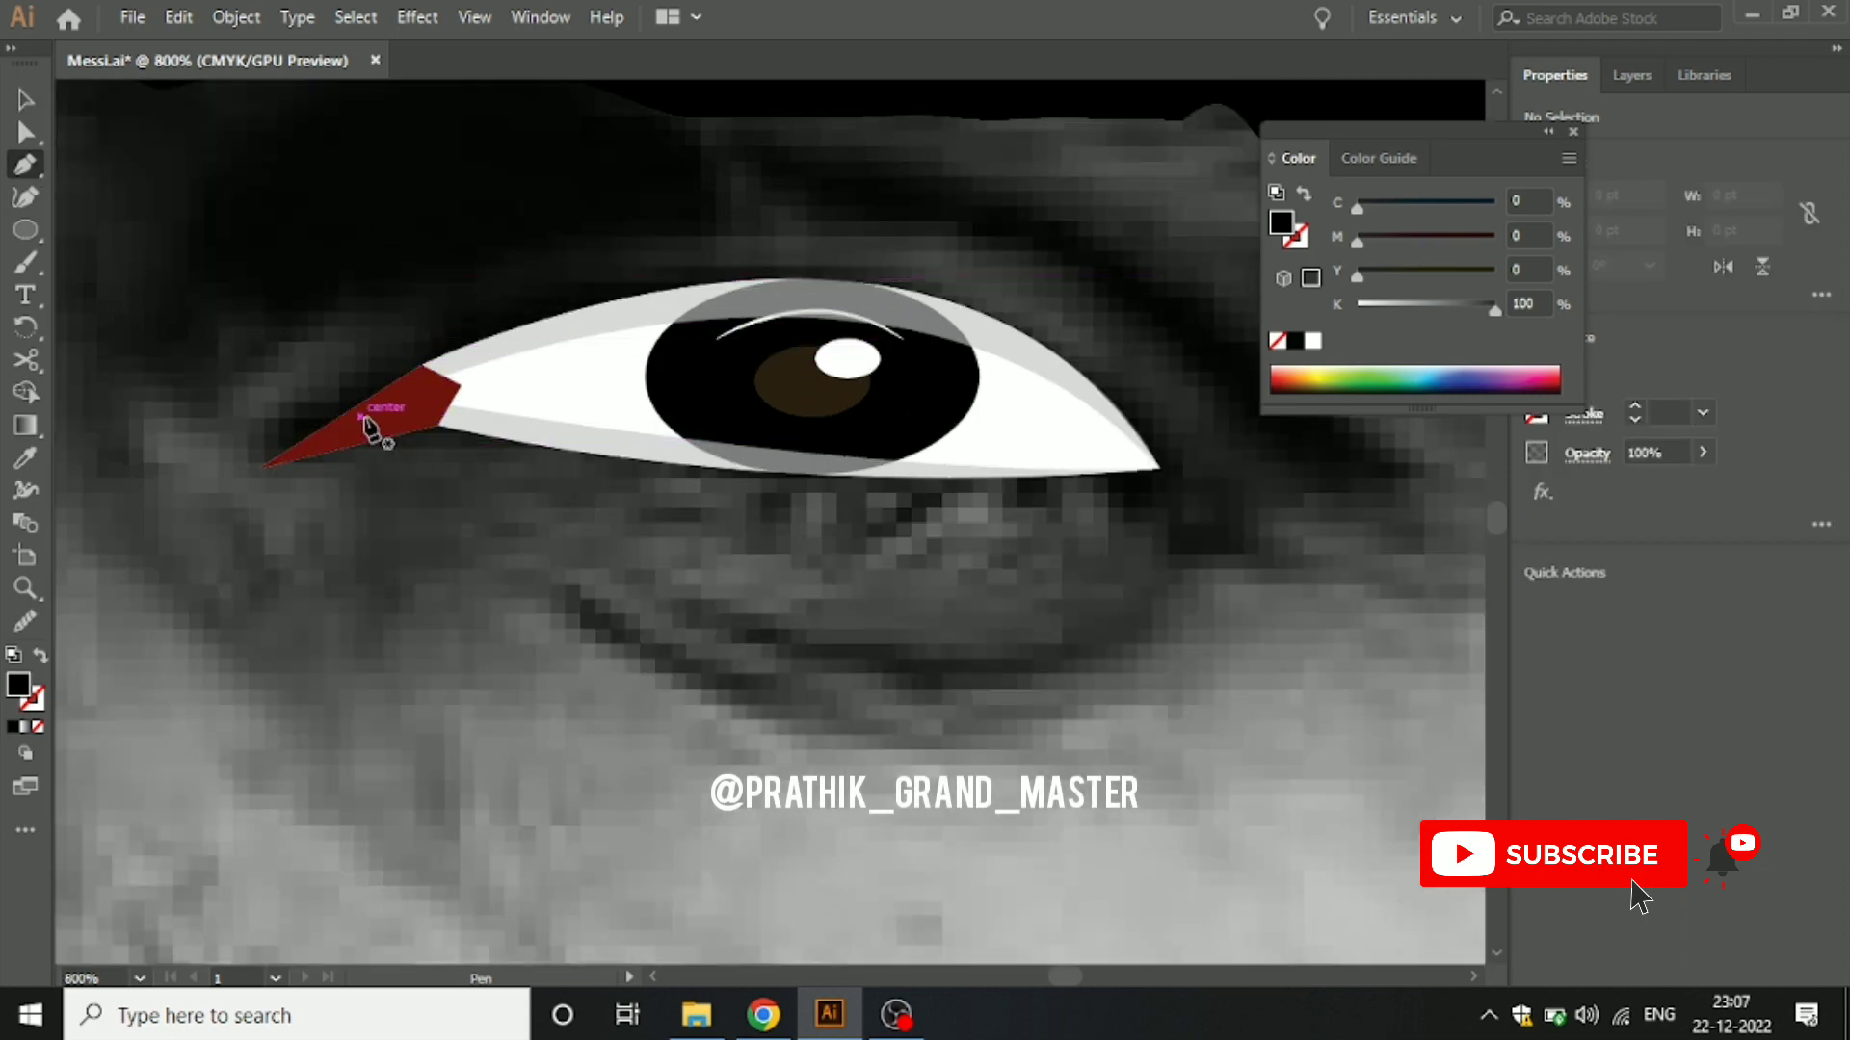
scroll(366, 422, "down", 1)
left_click(369, 414)
left_click_drag(764, 278, 903, 289)
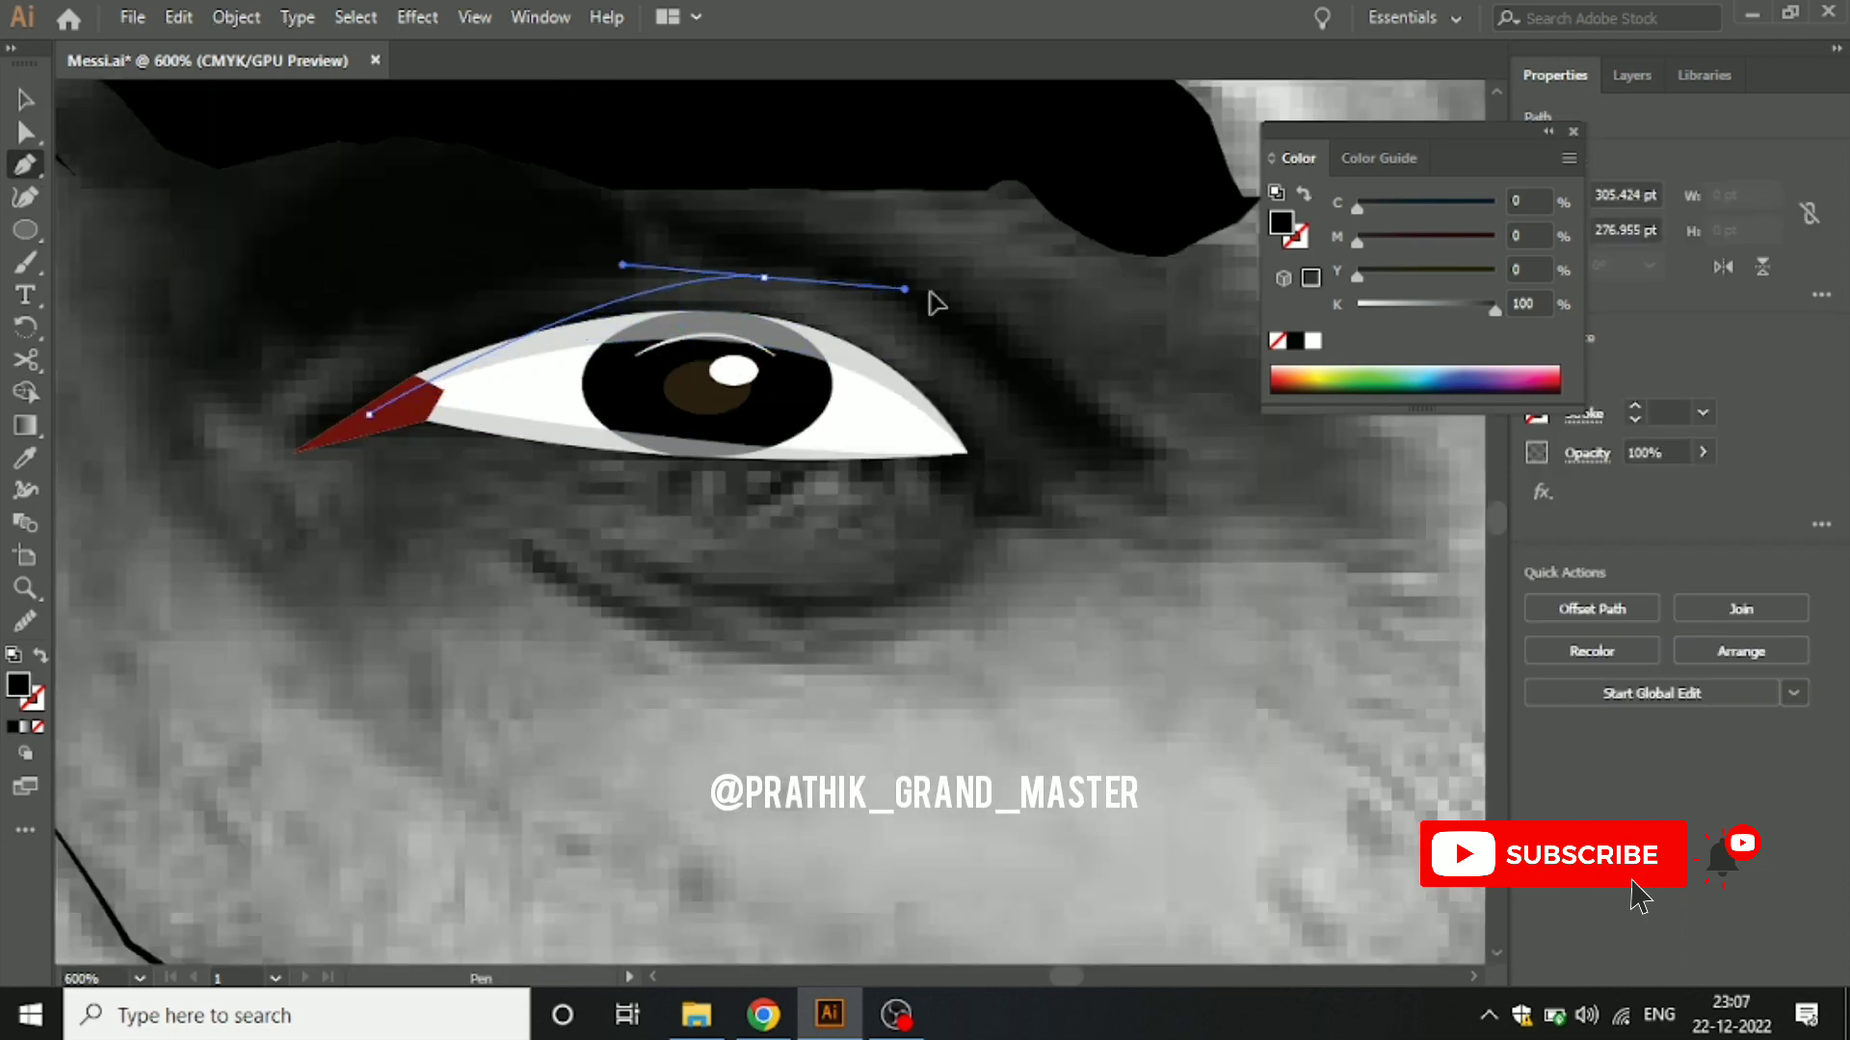
key("ctrl+z")
key("ctrl+z")
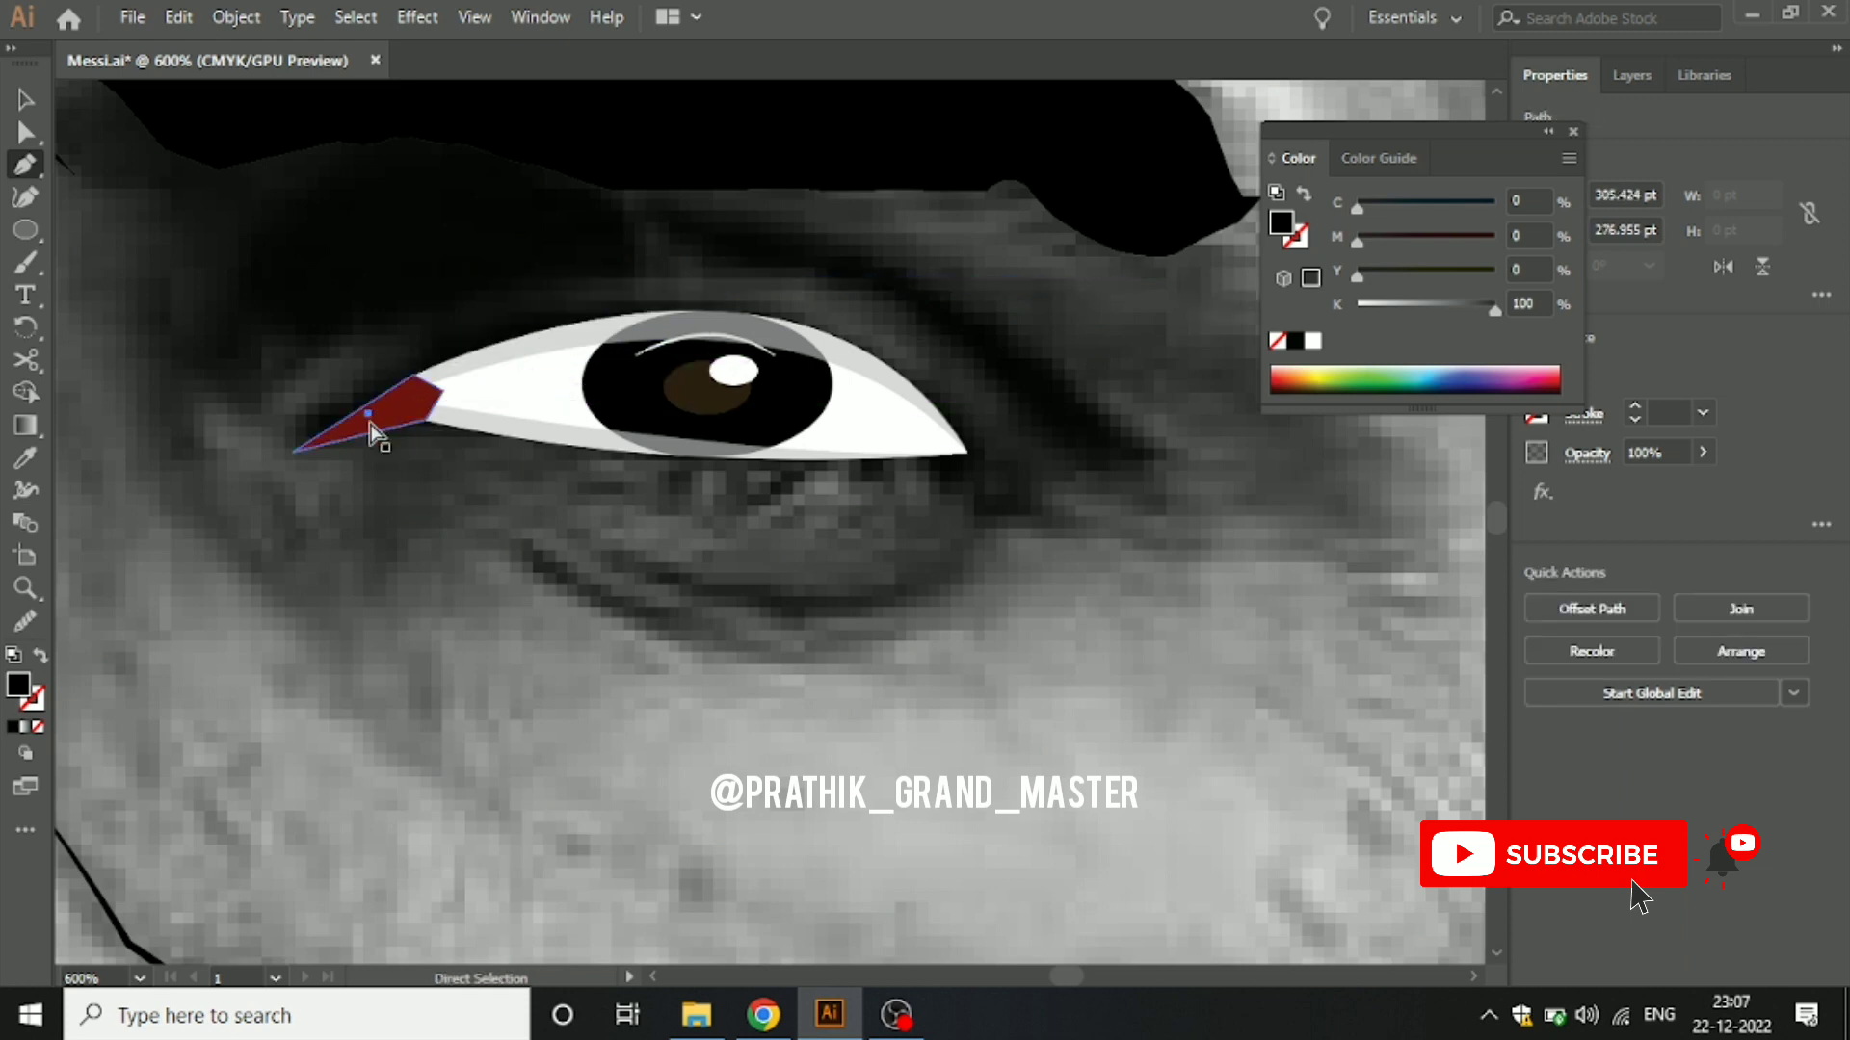
Step: Trace a closed almond outline around the eye, starting and ending at the red corner tip
left_click(321, 434)
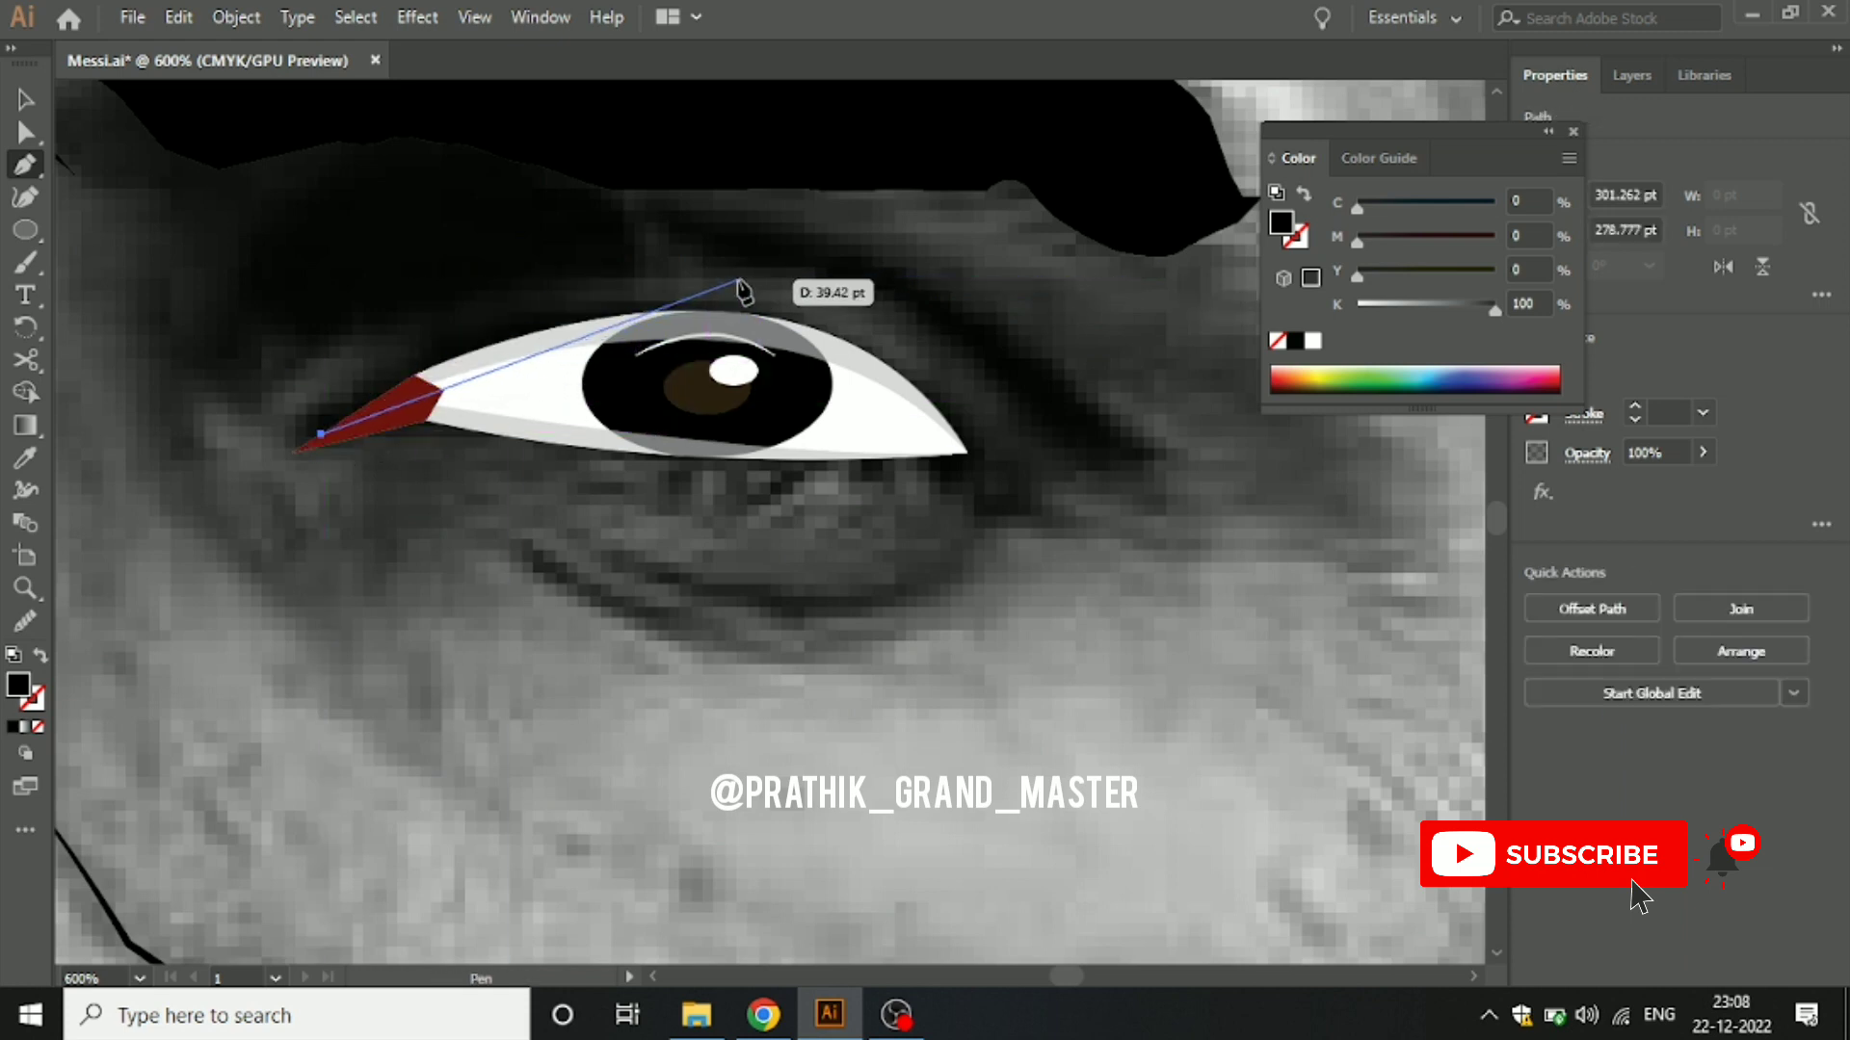
left_click_drag(735, 281, 1040, 286)
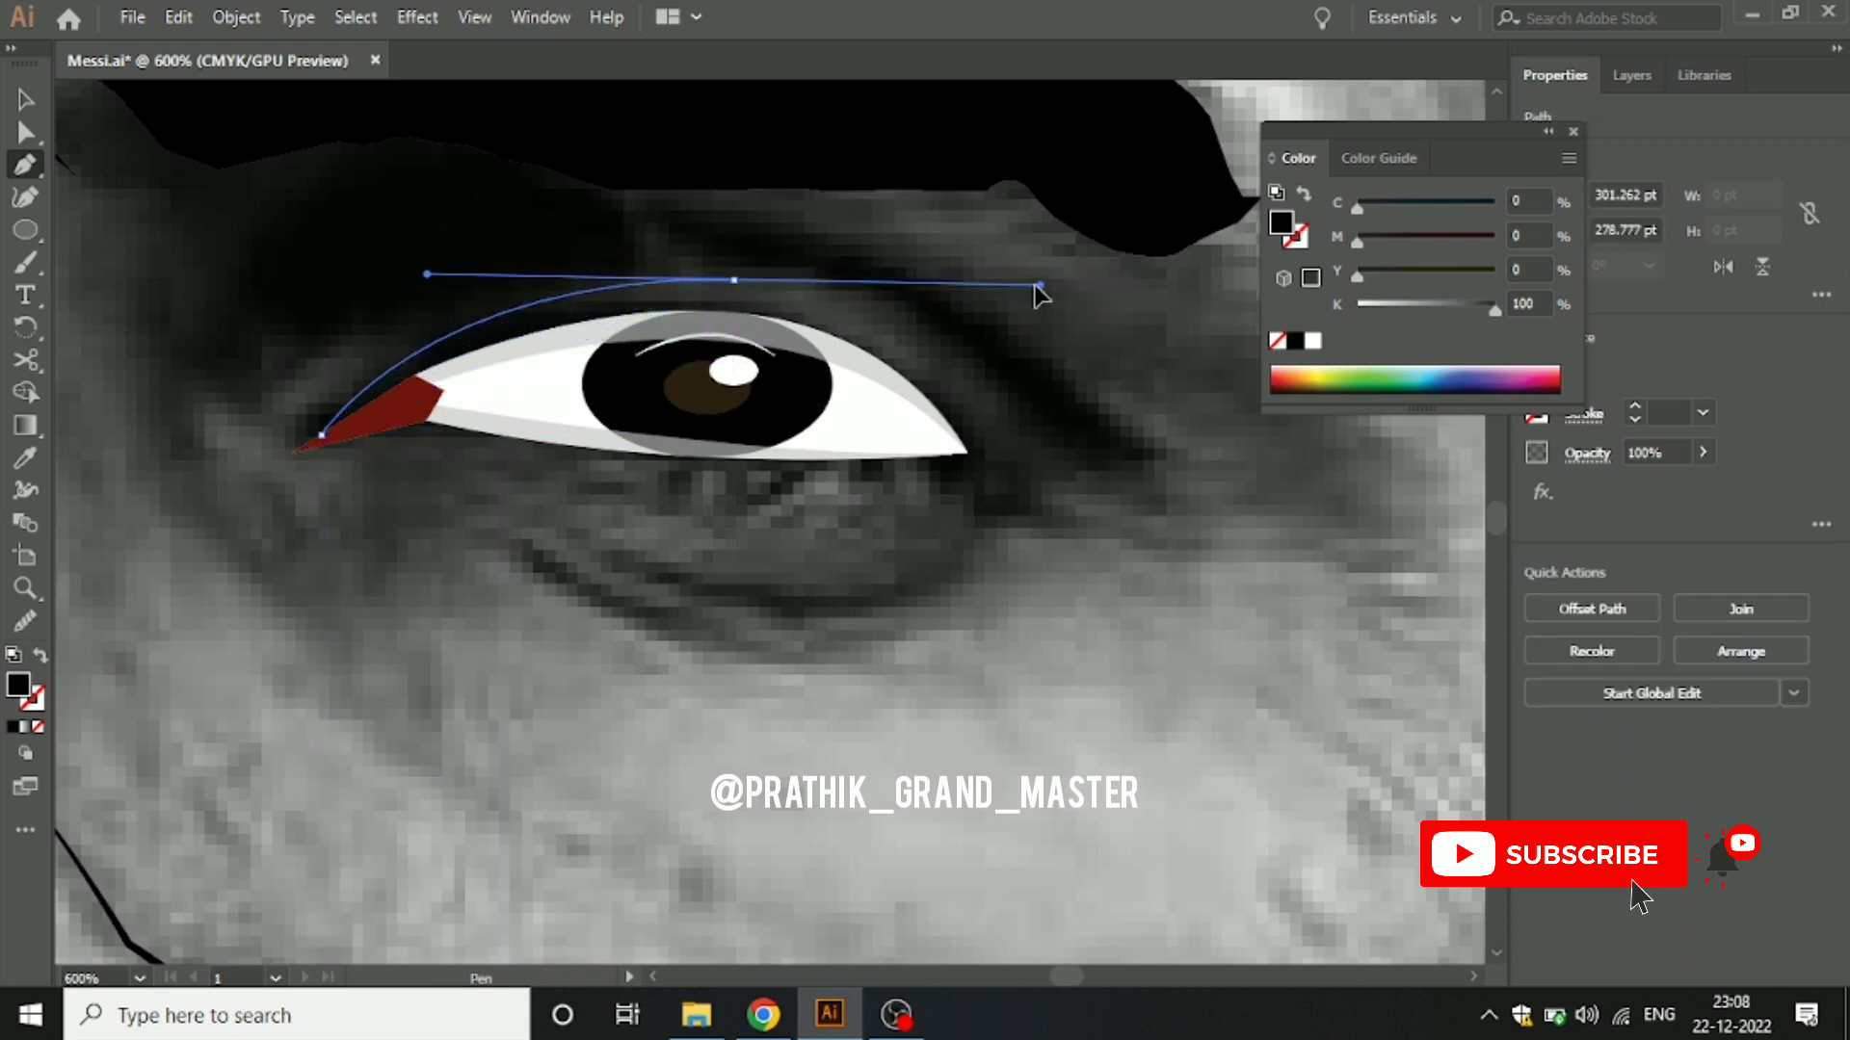
left_click(735, 281)
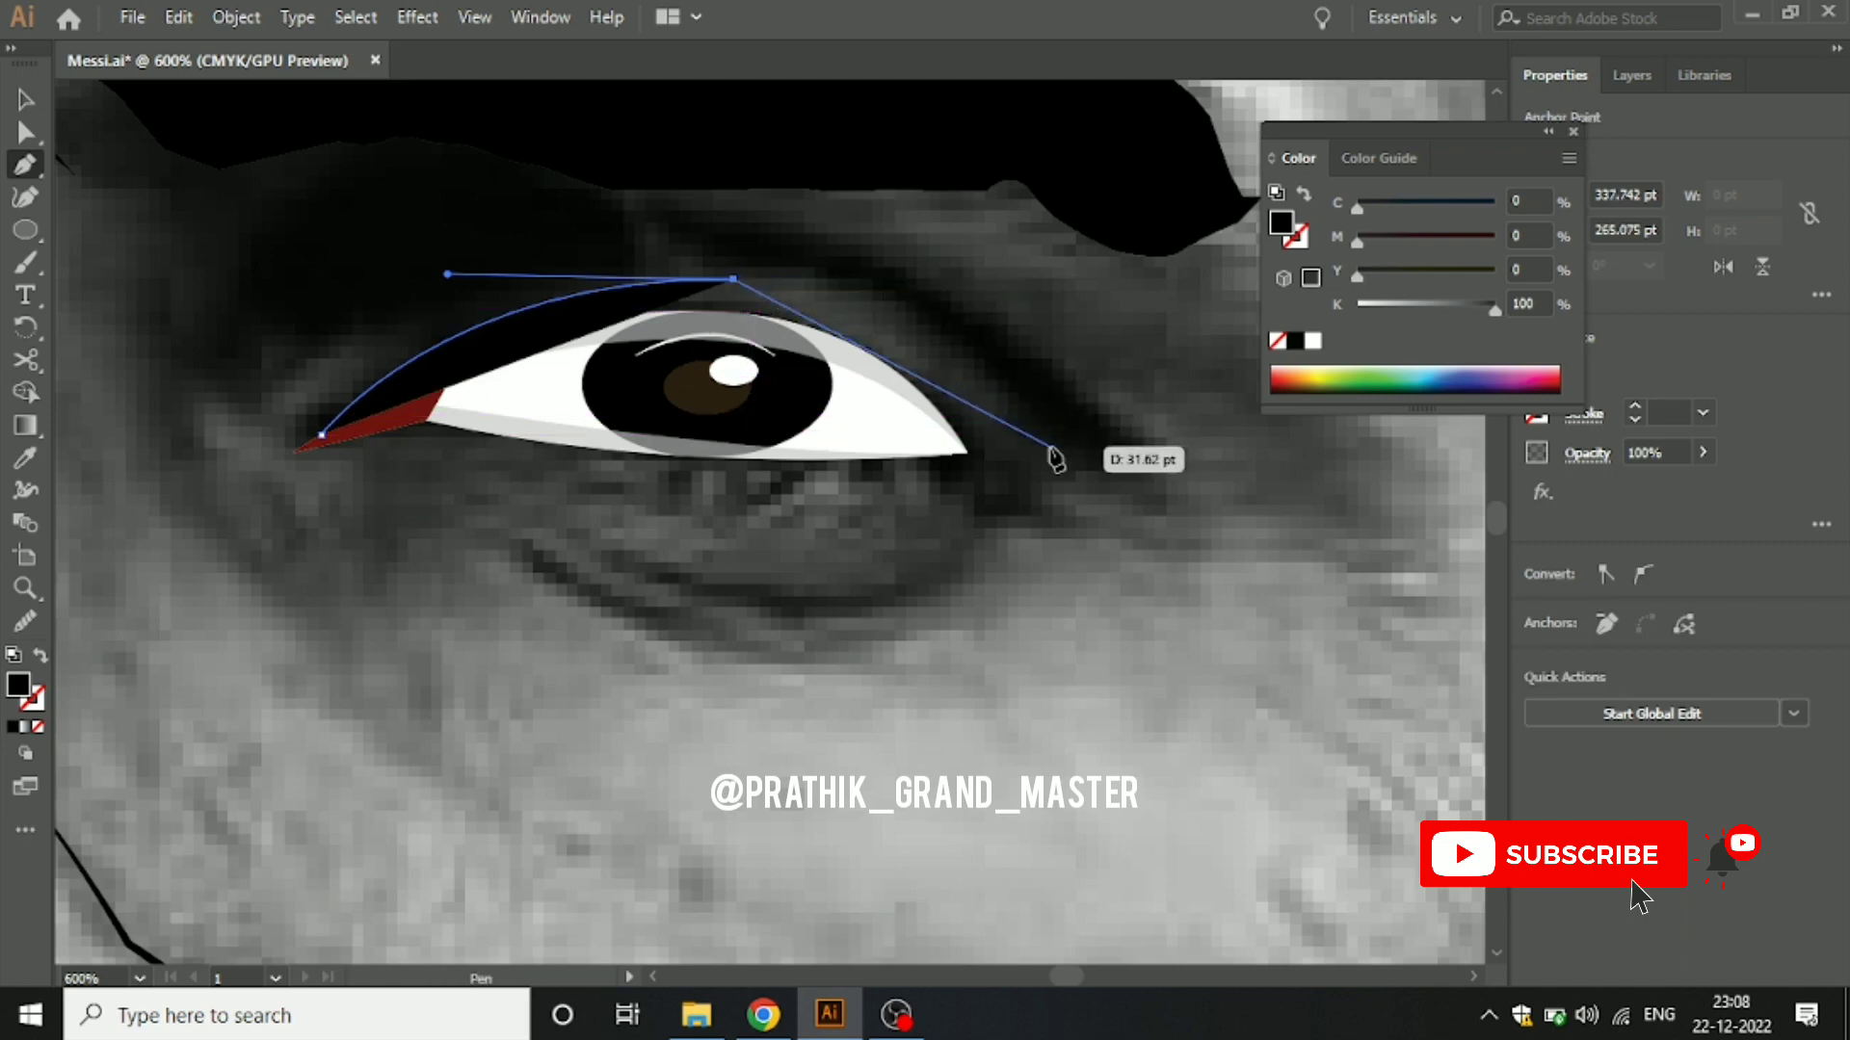
left_click_drag(1050, 446, 1183, 614)
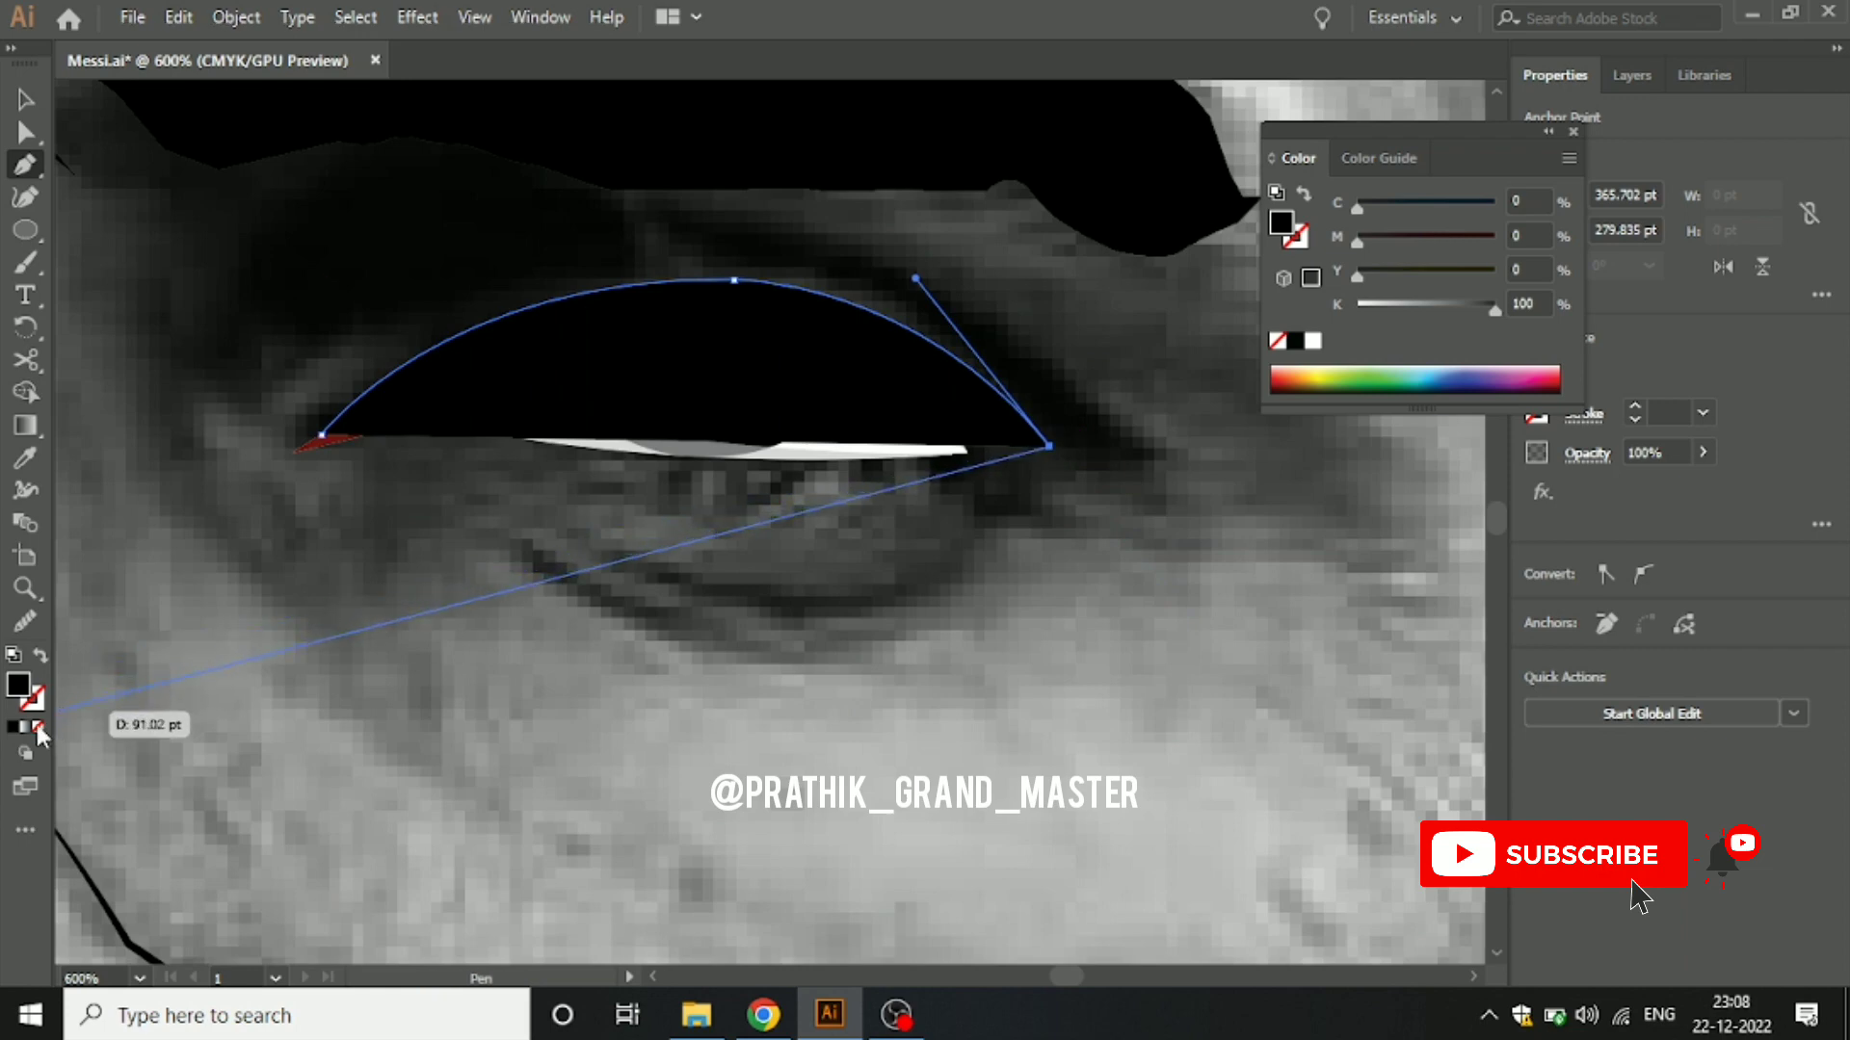
key("slash")
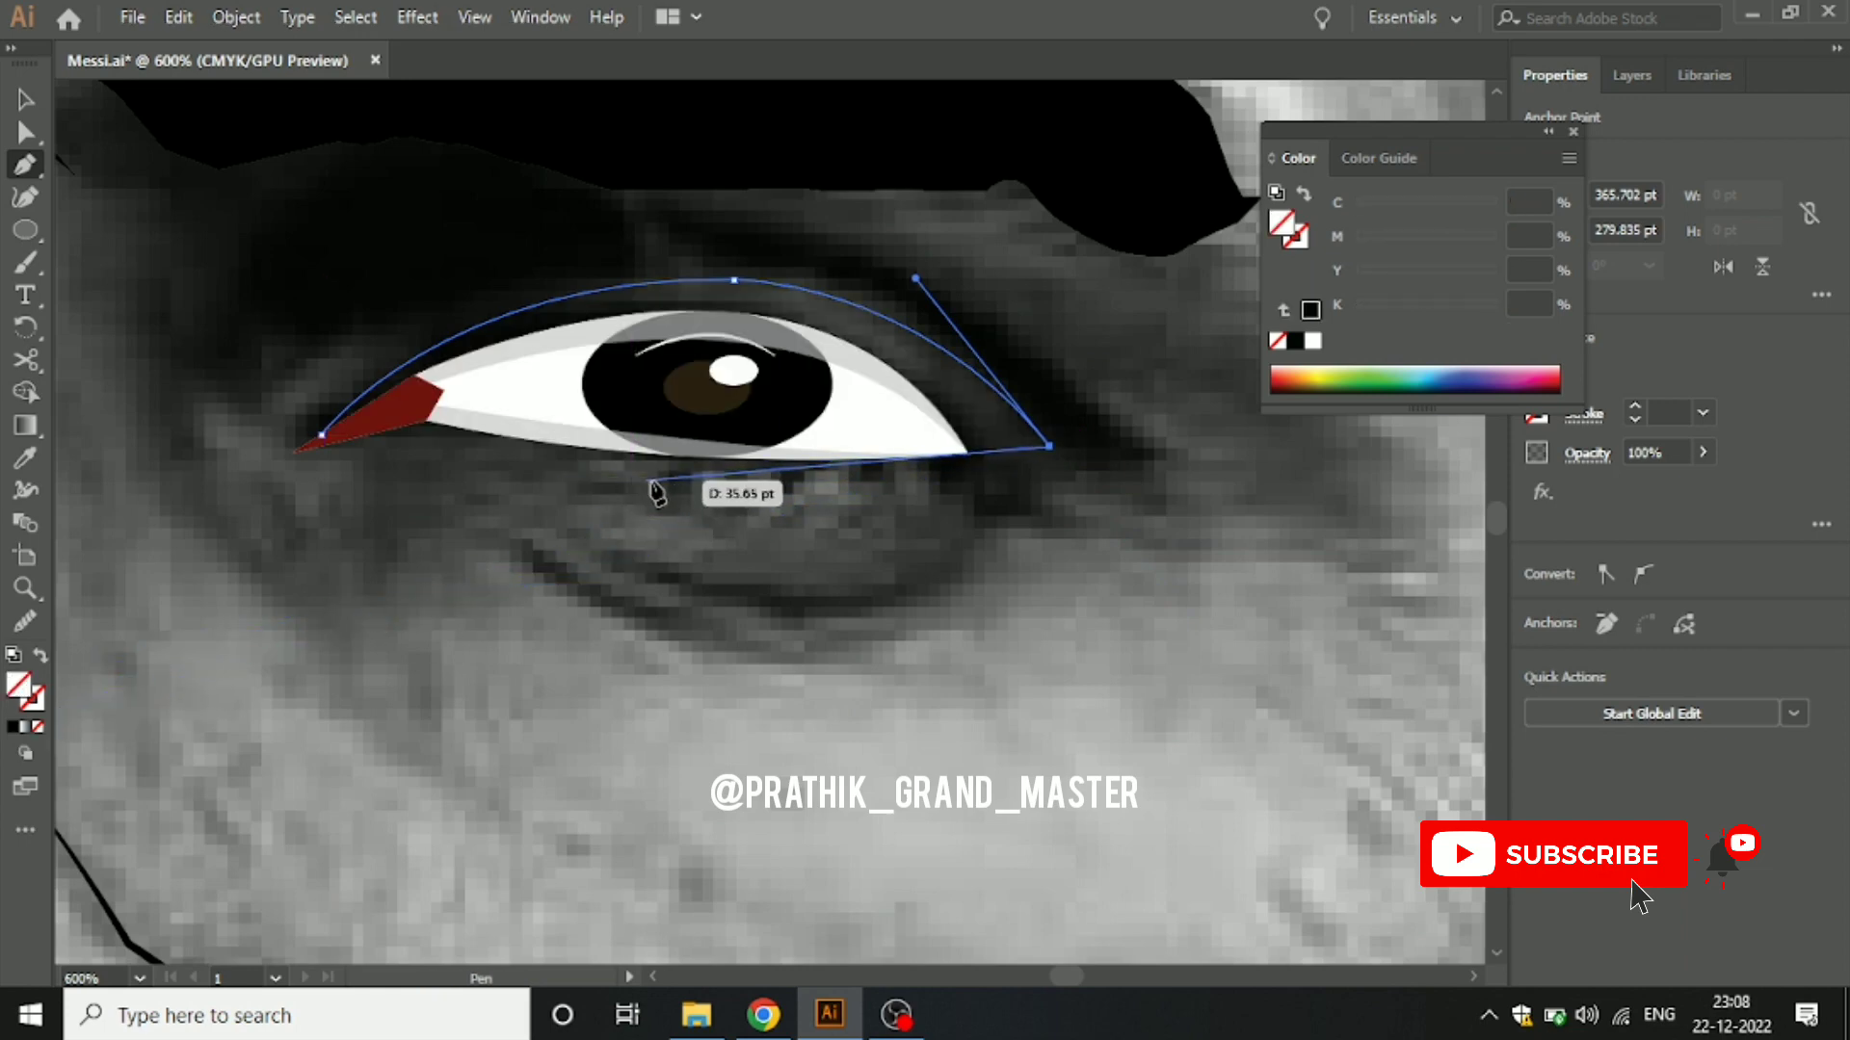
left_click(631, 479)
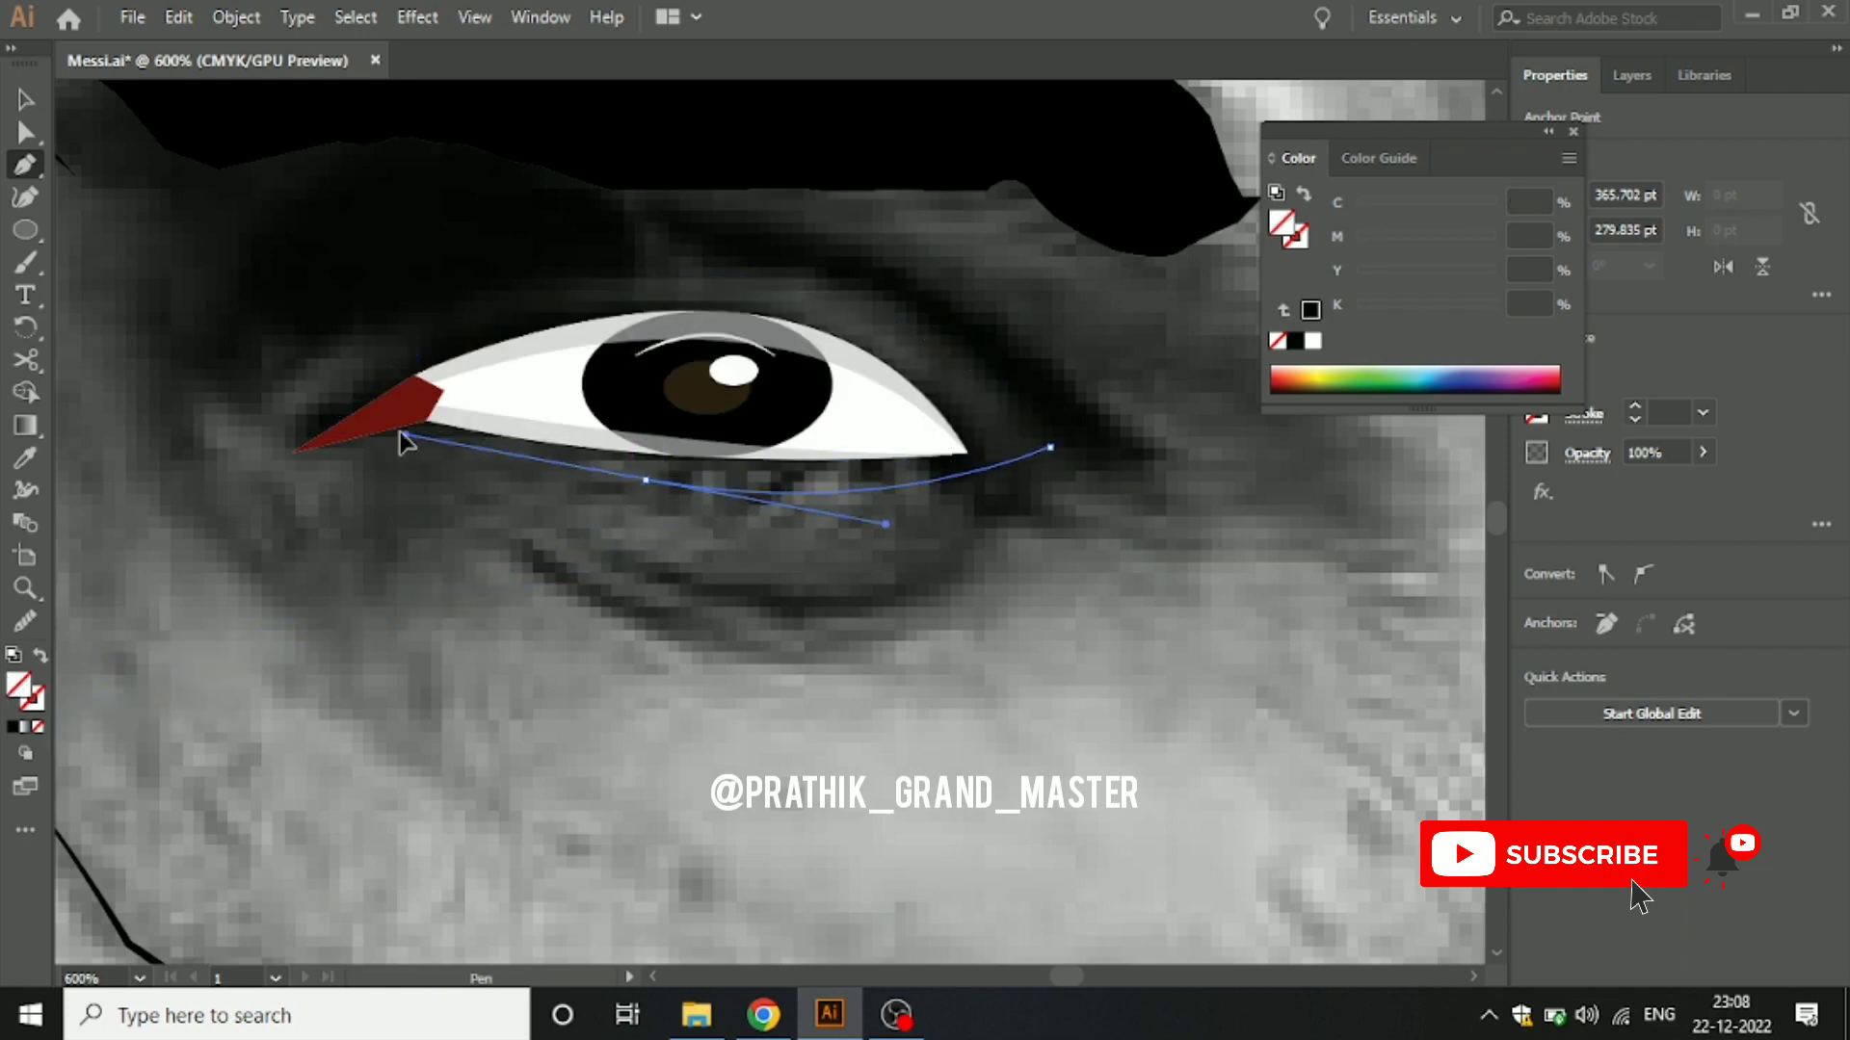
mouse_move(323, 435)
left_mouse_down()
mouse_move(679, 470)
mouse_move(652, 516)
left_mouse_up()
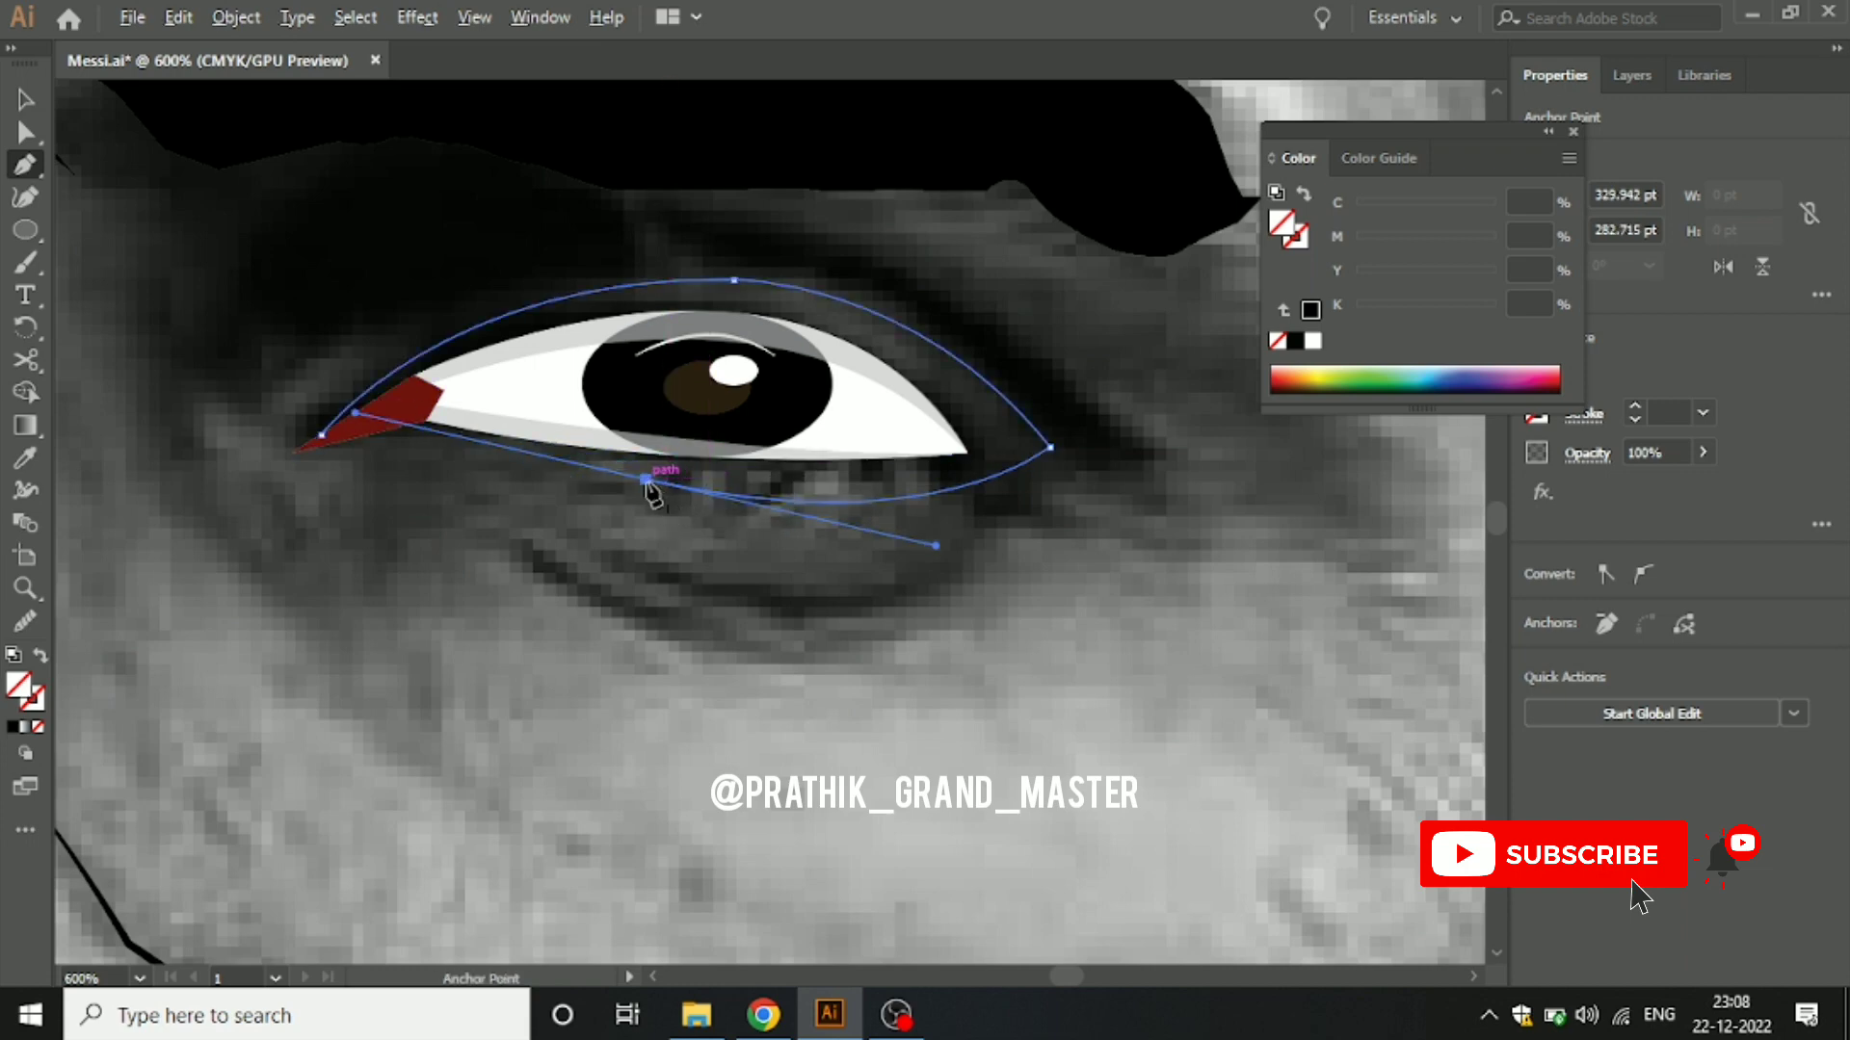
left_click(646, 479)
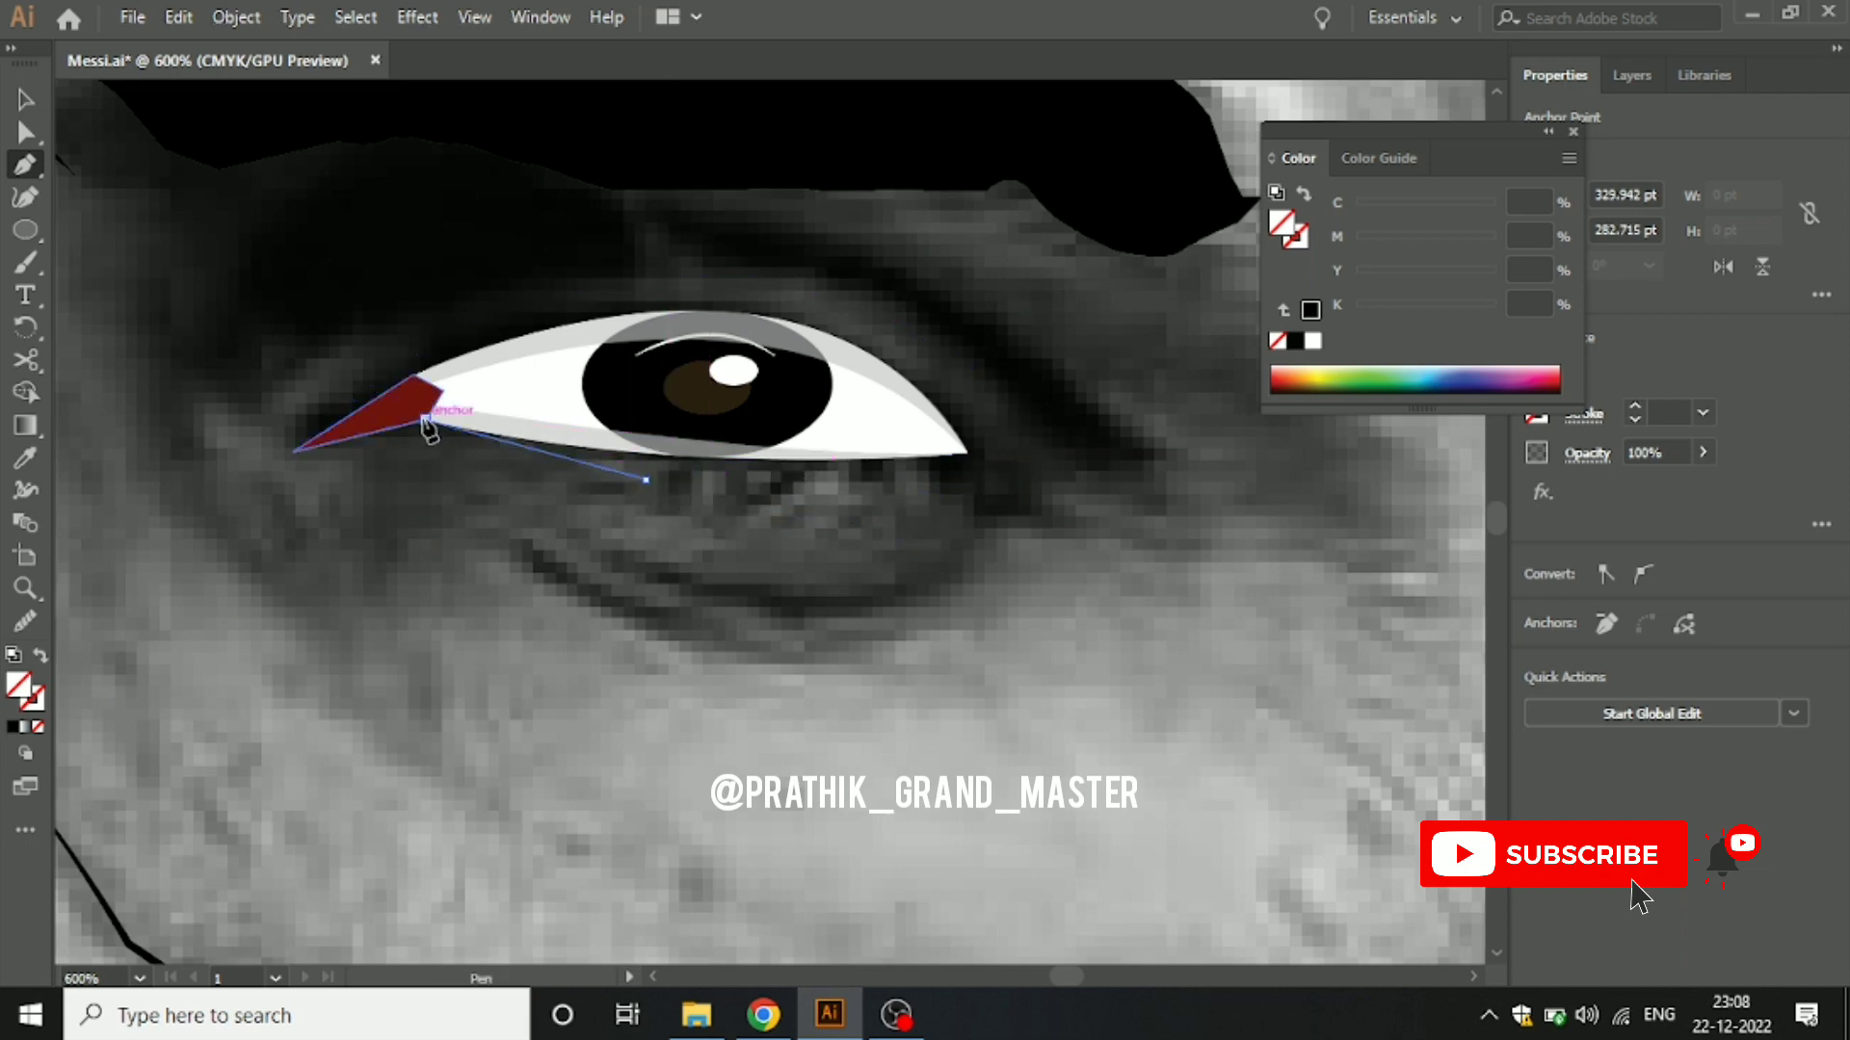
left_click(417, 410)
left_click_drag(424, 431, 400, 435)
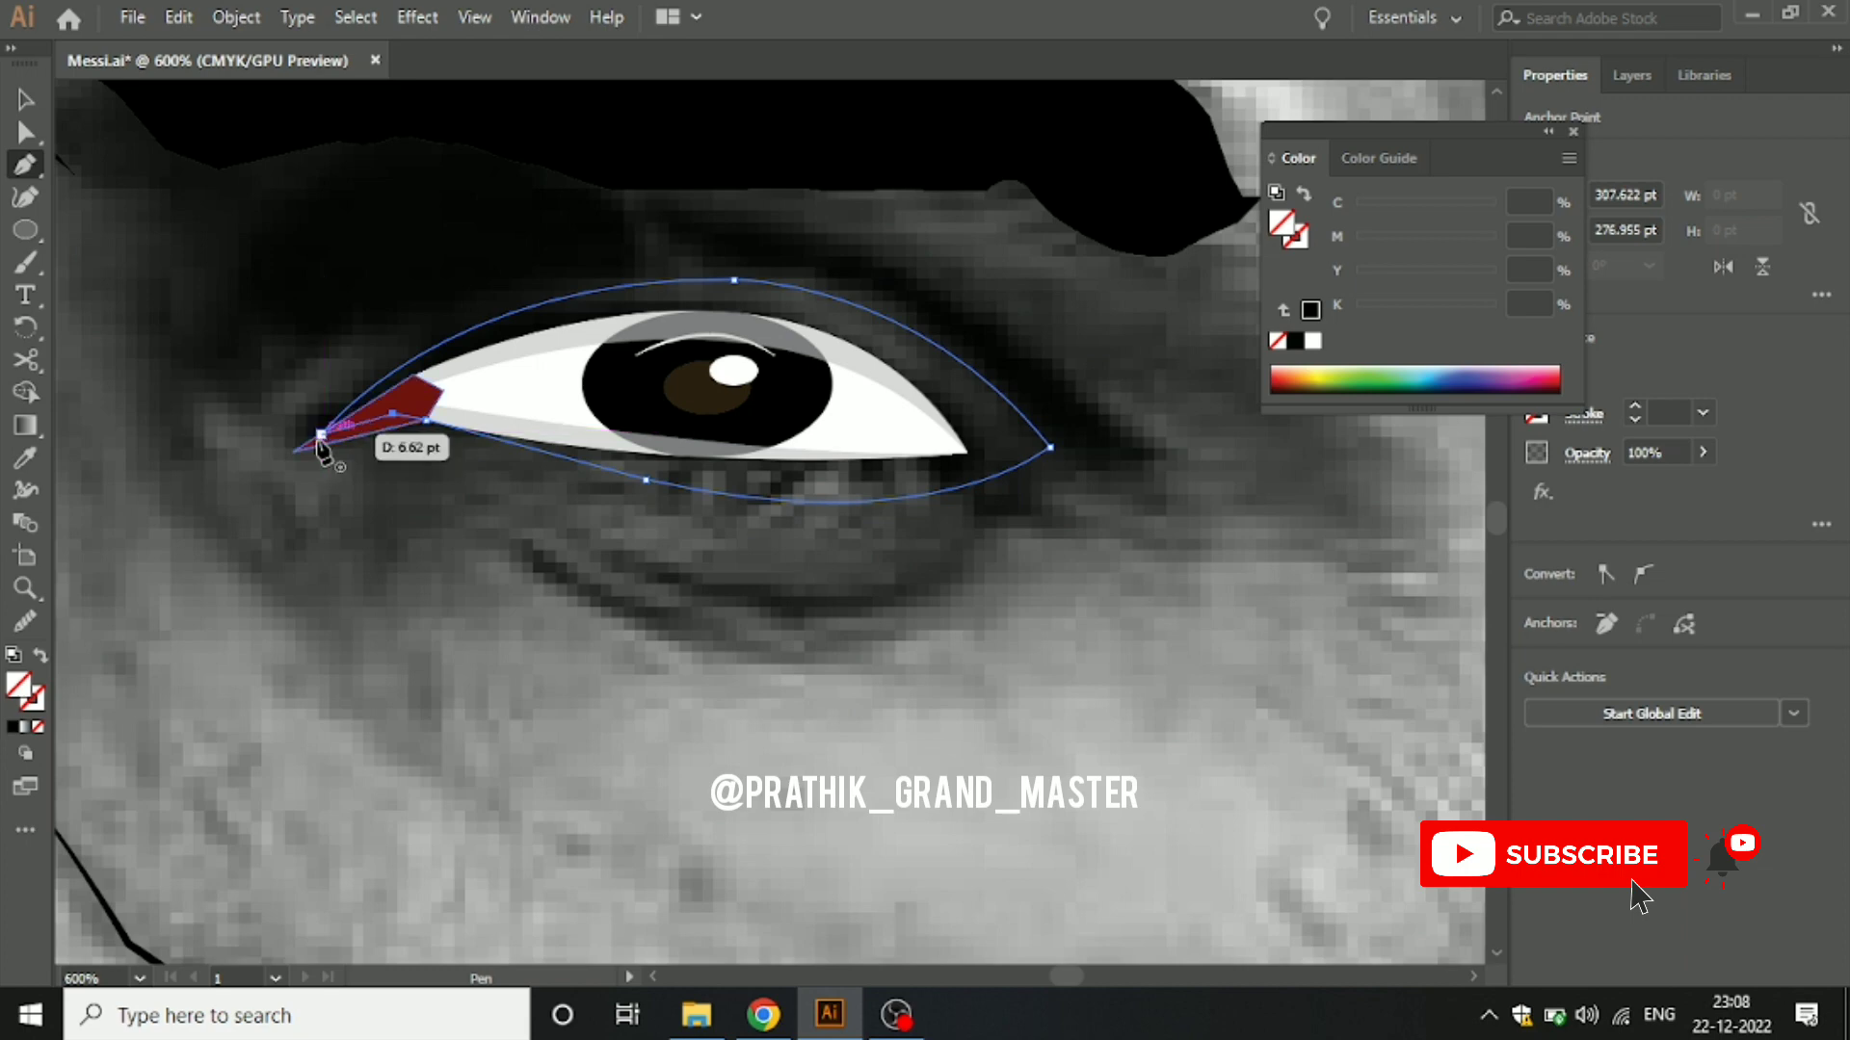
left_click(322, 435)
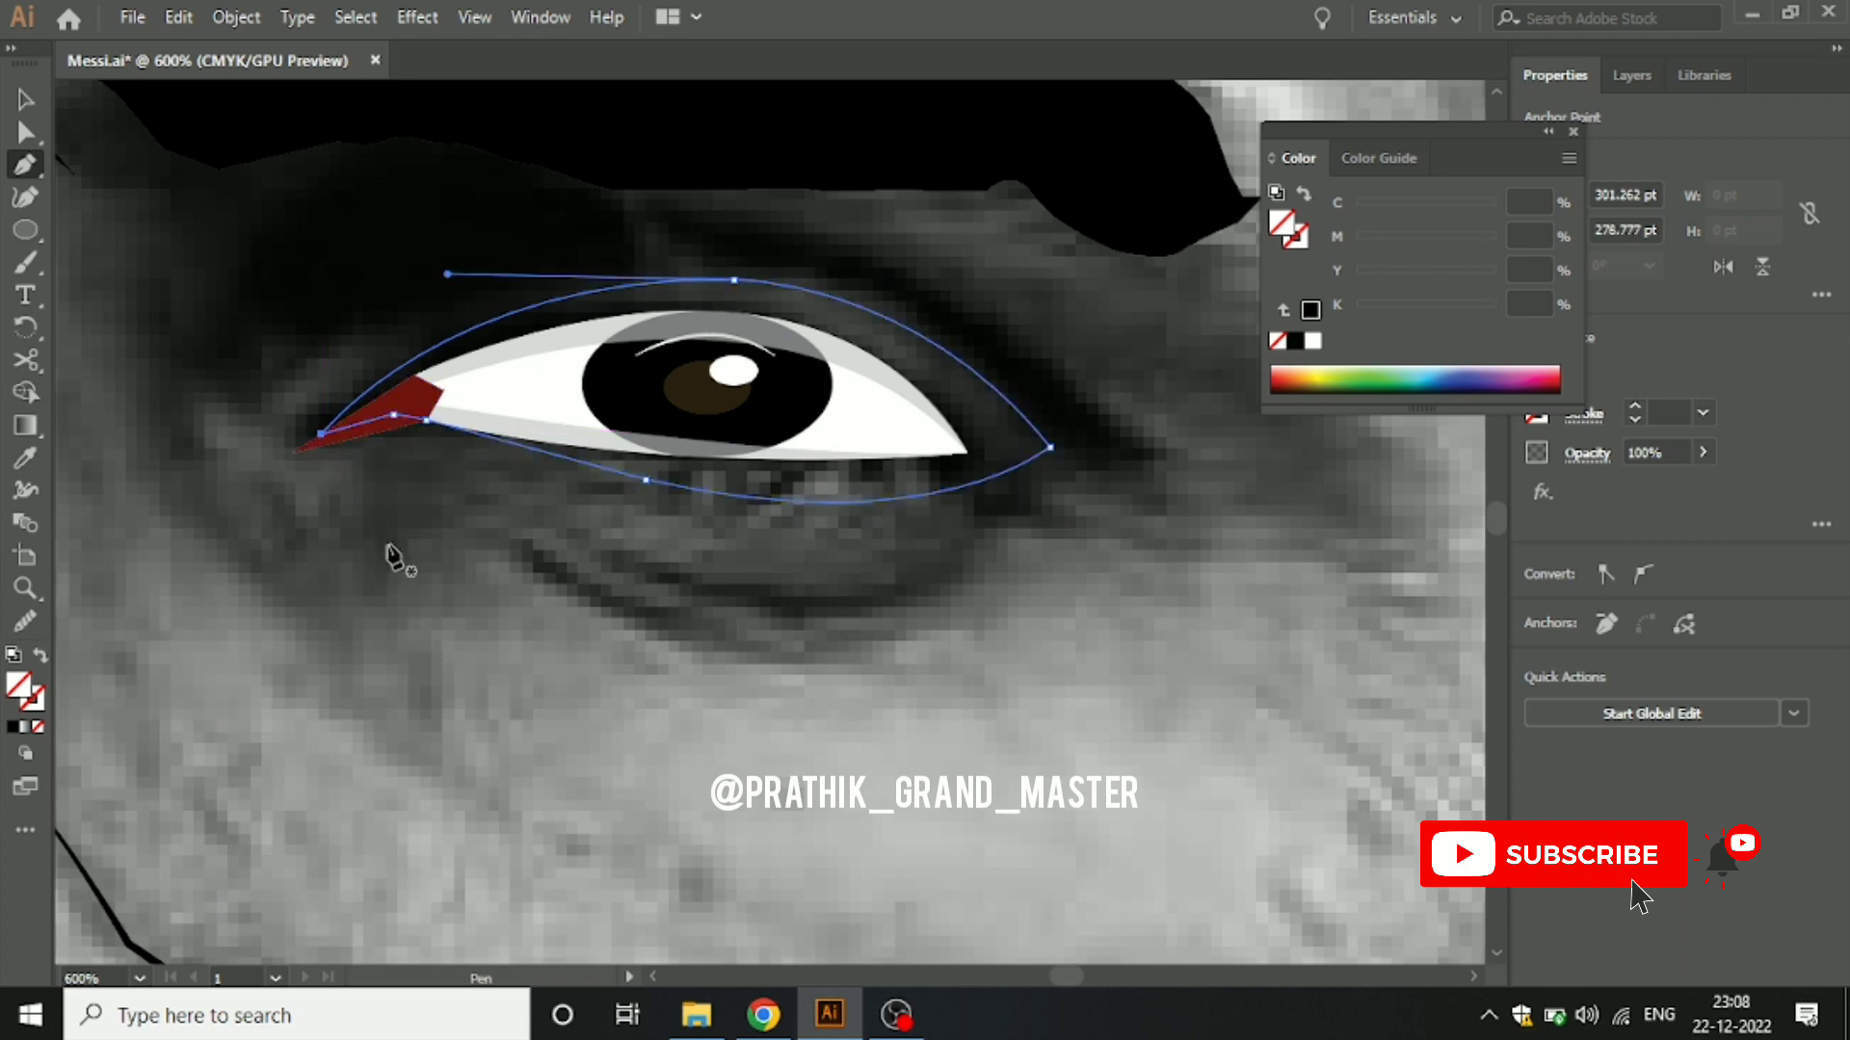
Step: Fill the outline solid black and send it behind the eye artwork
left_click(15, 729)
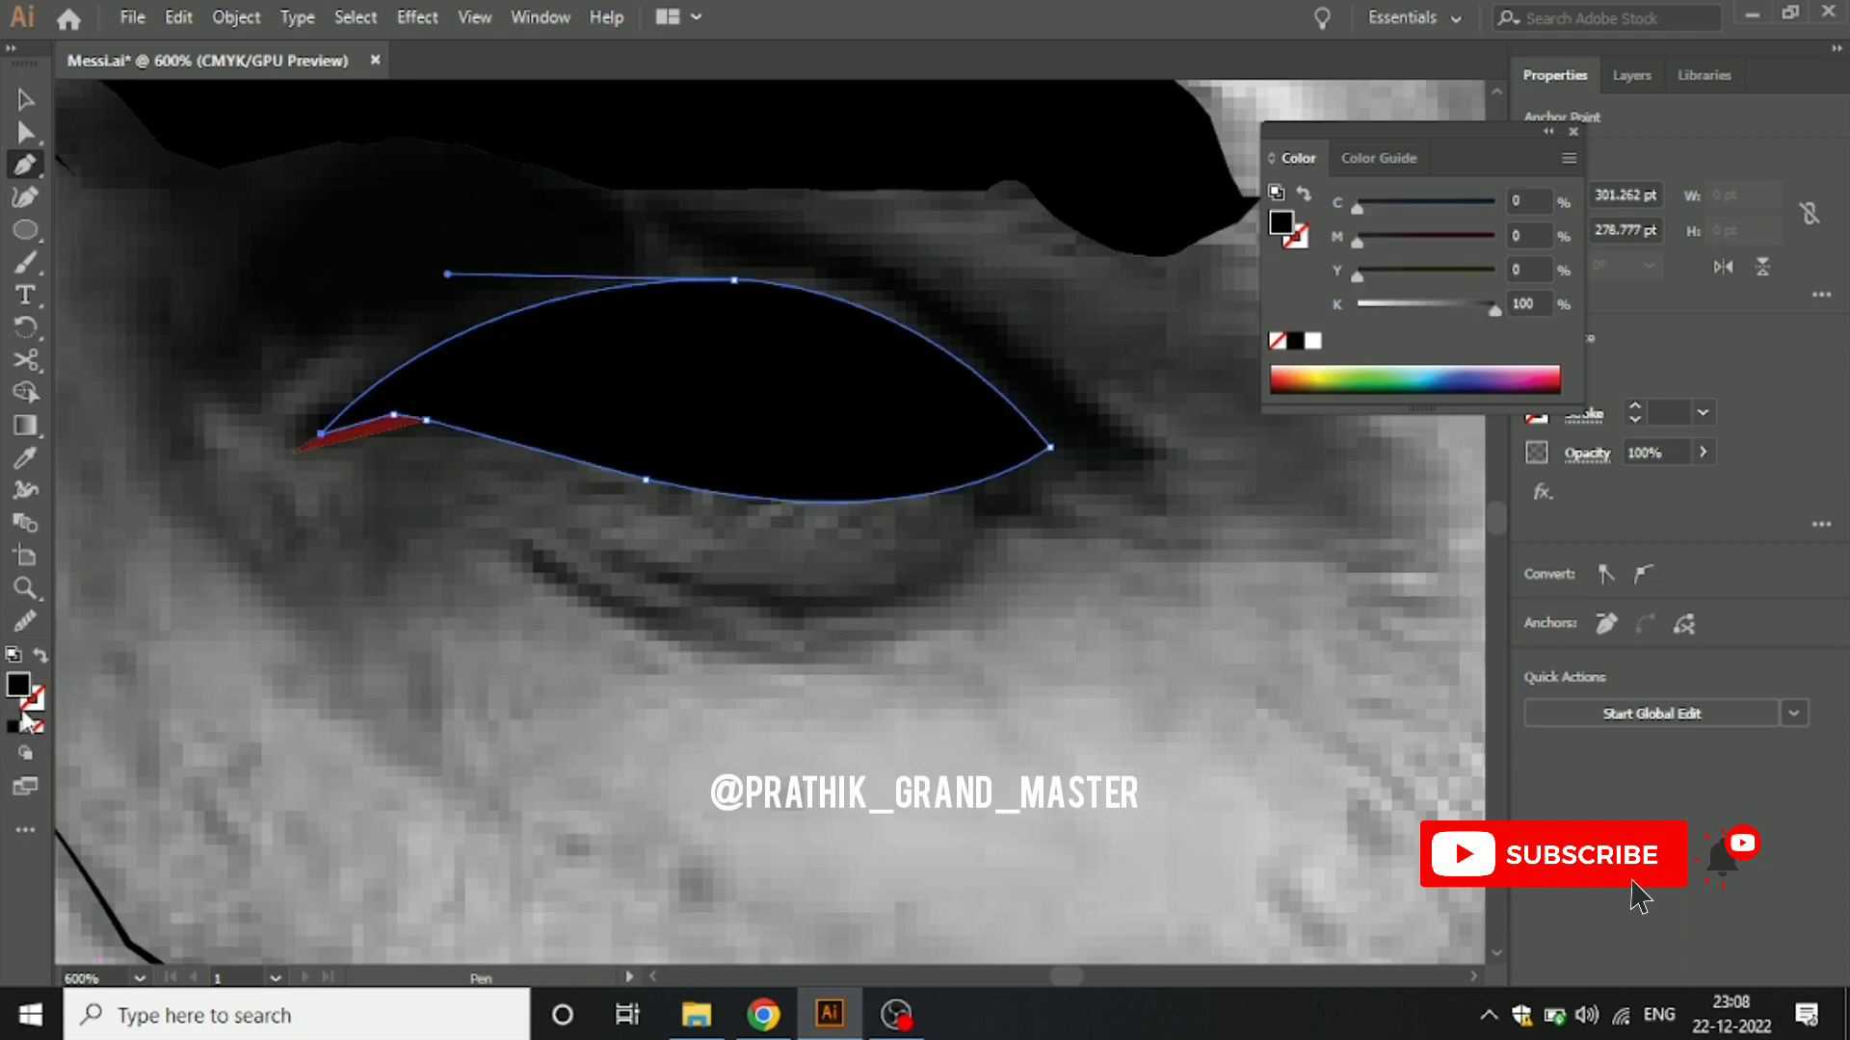
left_click(25, 101)
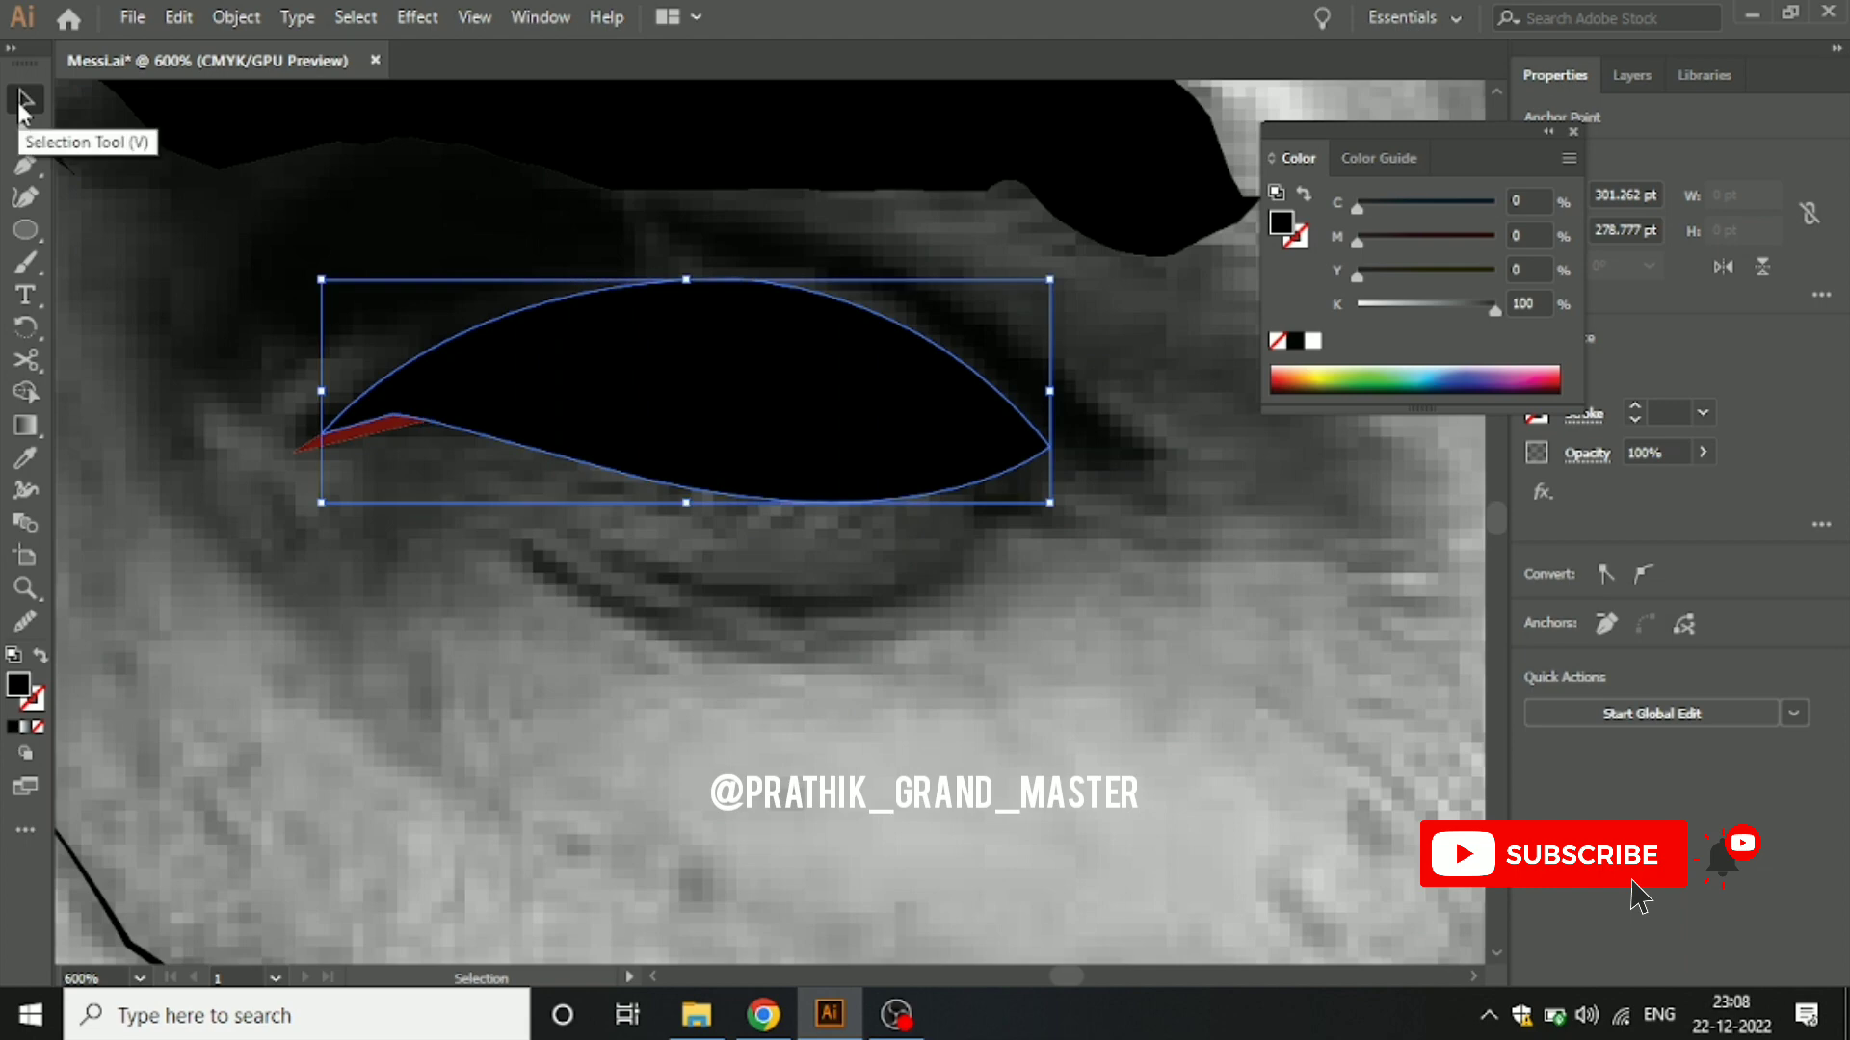
key("ctrl+shift+bracketleft")
left_click(771, 668)
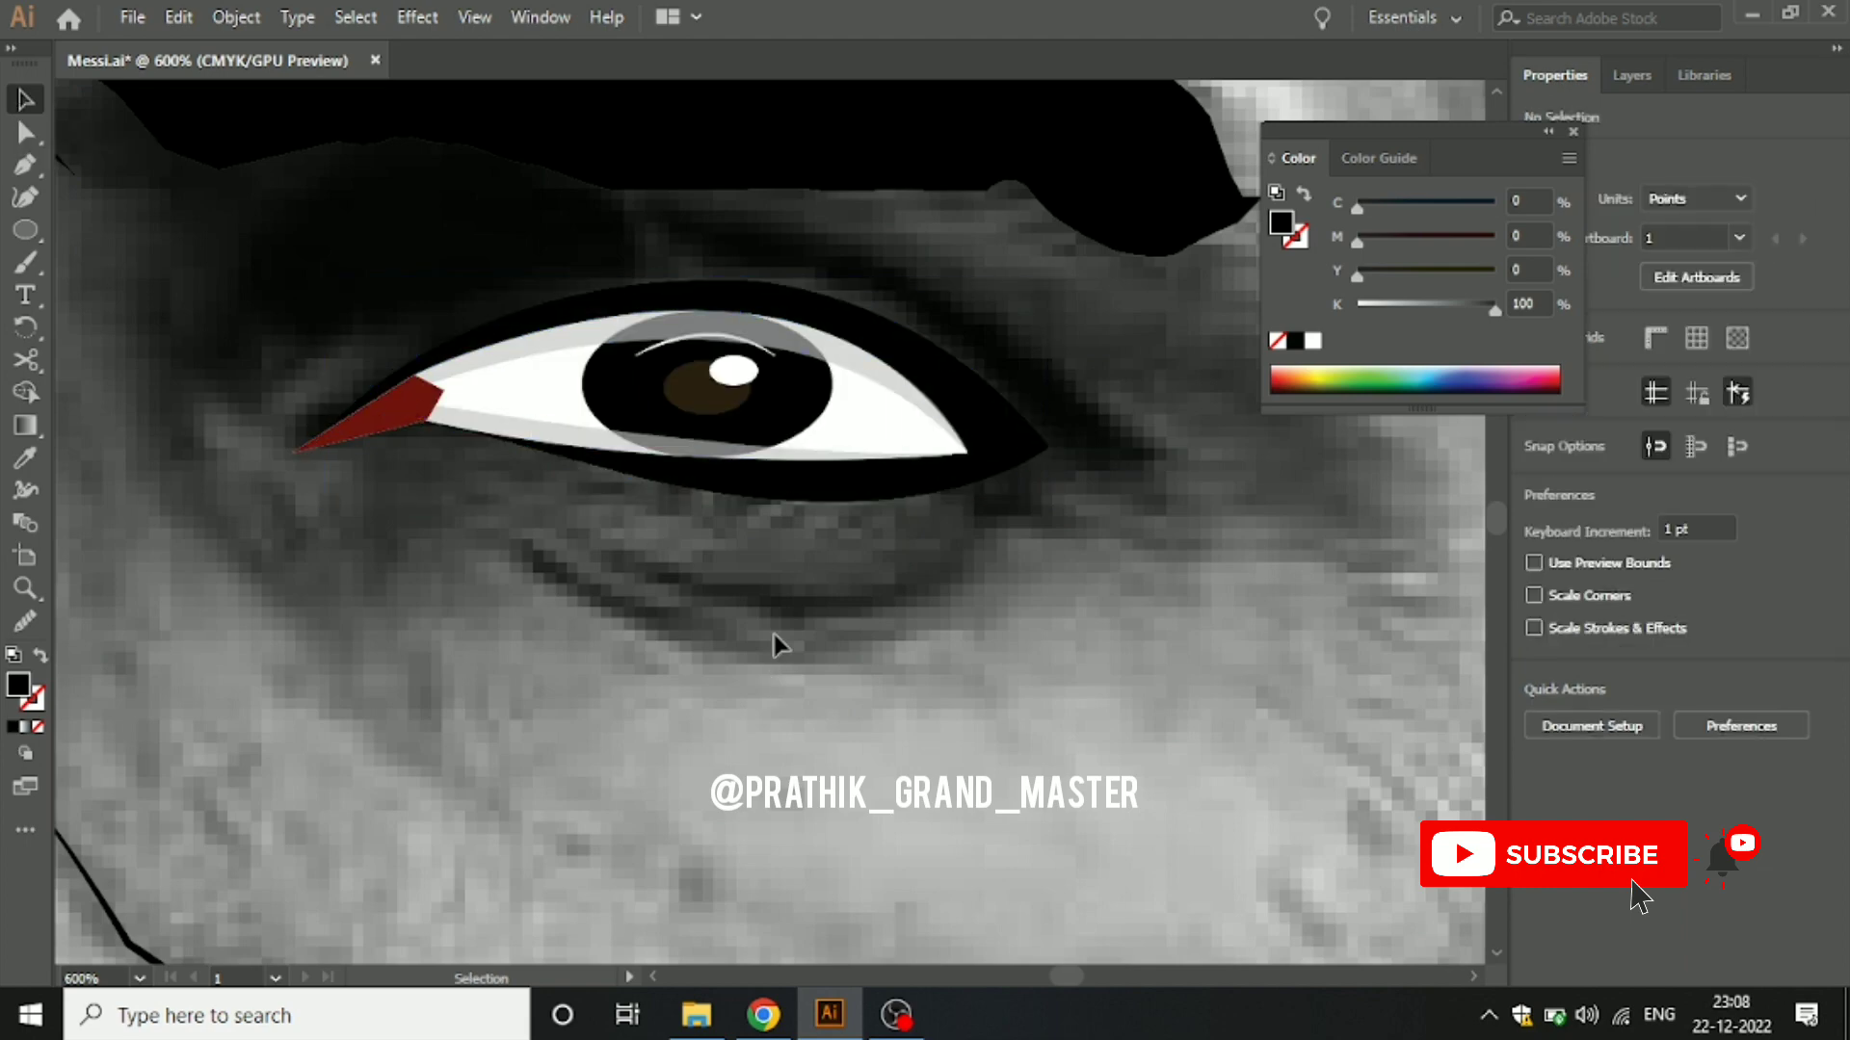
Step: Select the white eye shape to check it, then clear the selection
scroll(774, 636, "down", 5)
scroll(774, 631, "up", 6)
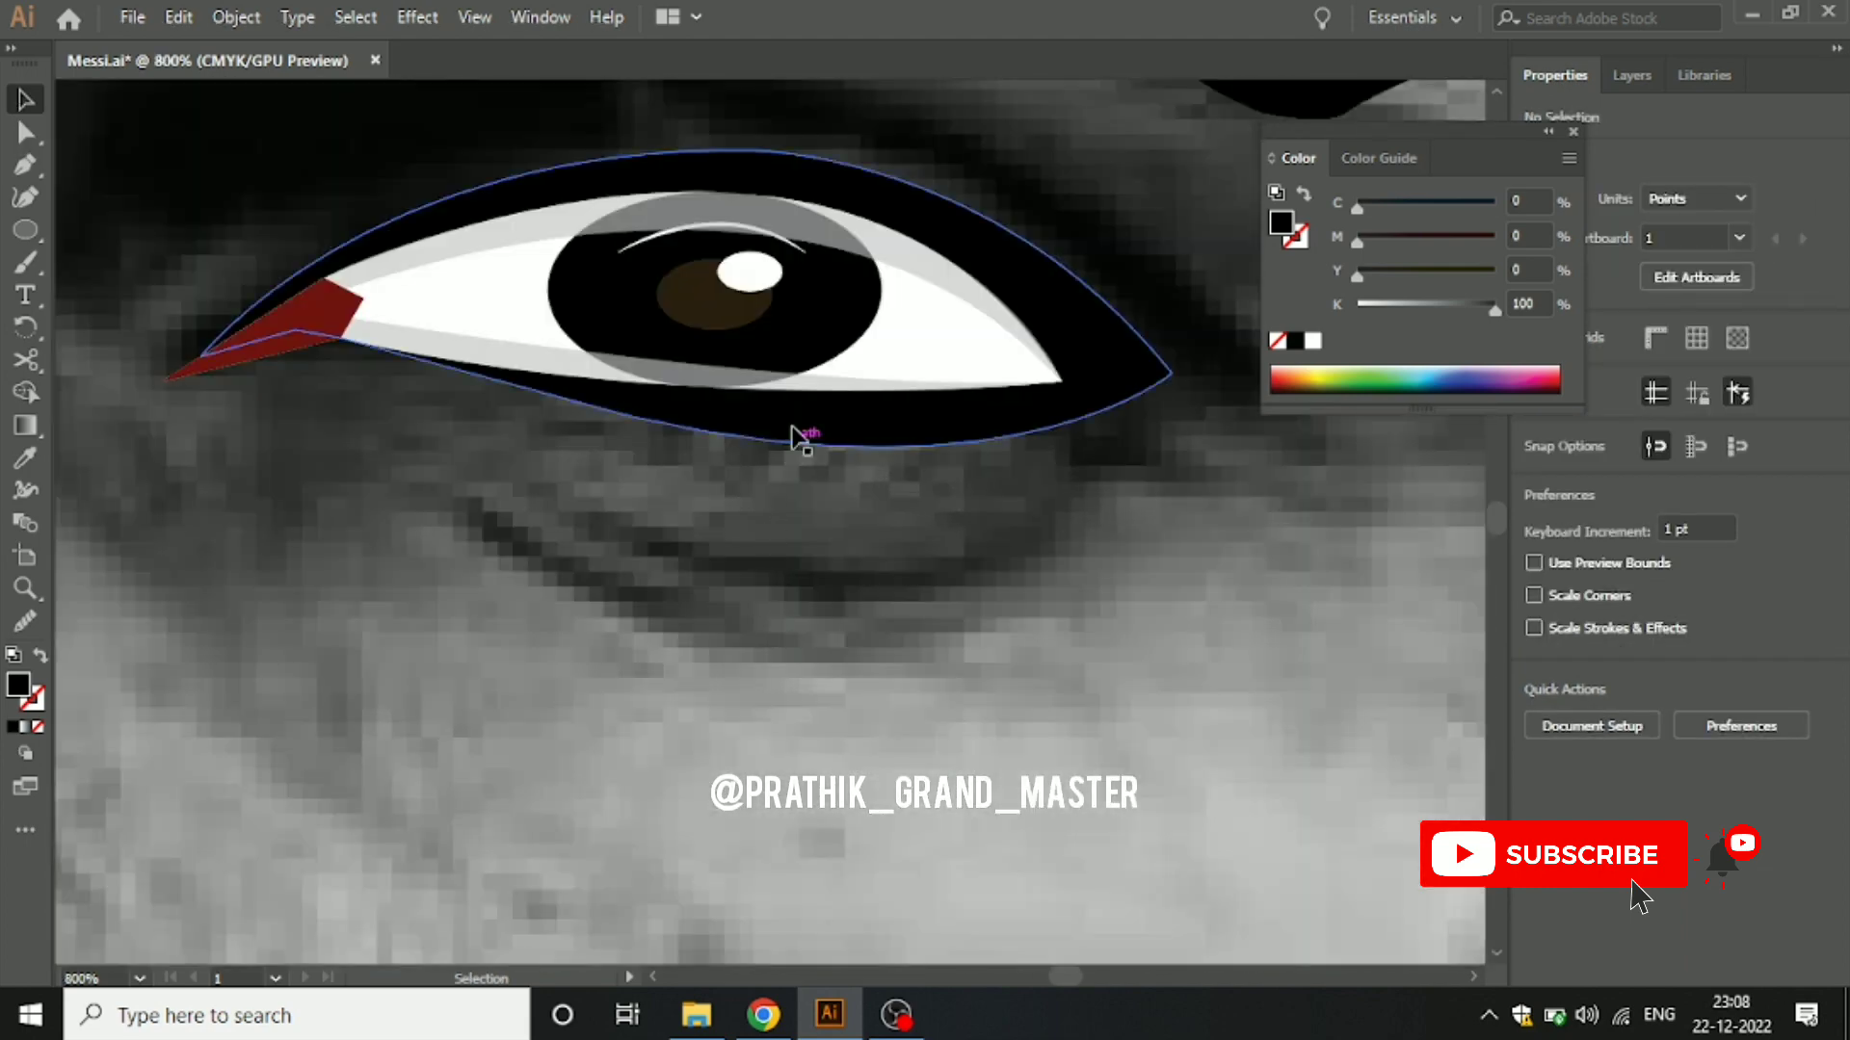
left_click(973, 376)
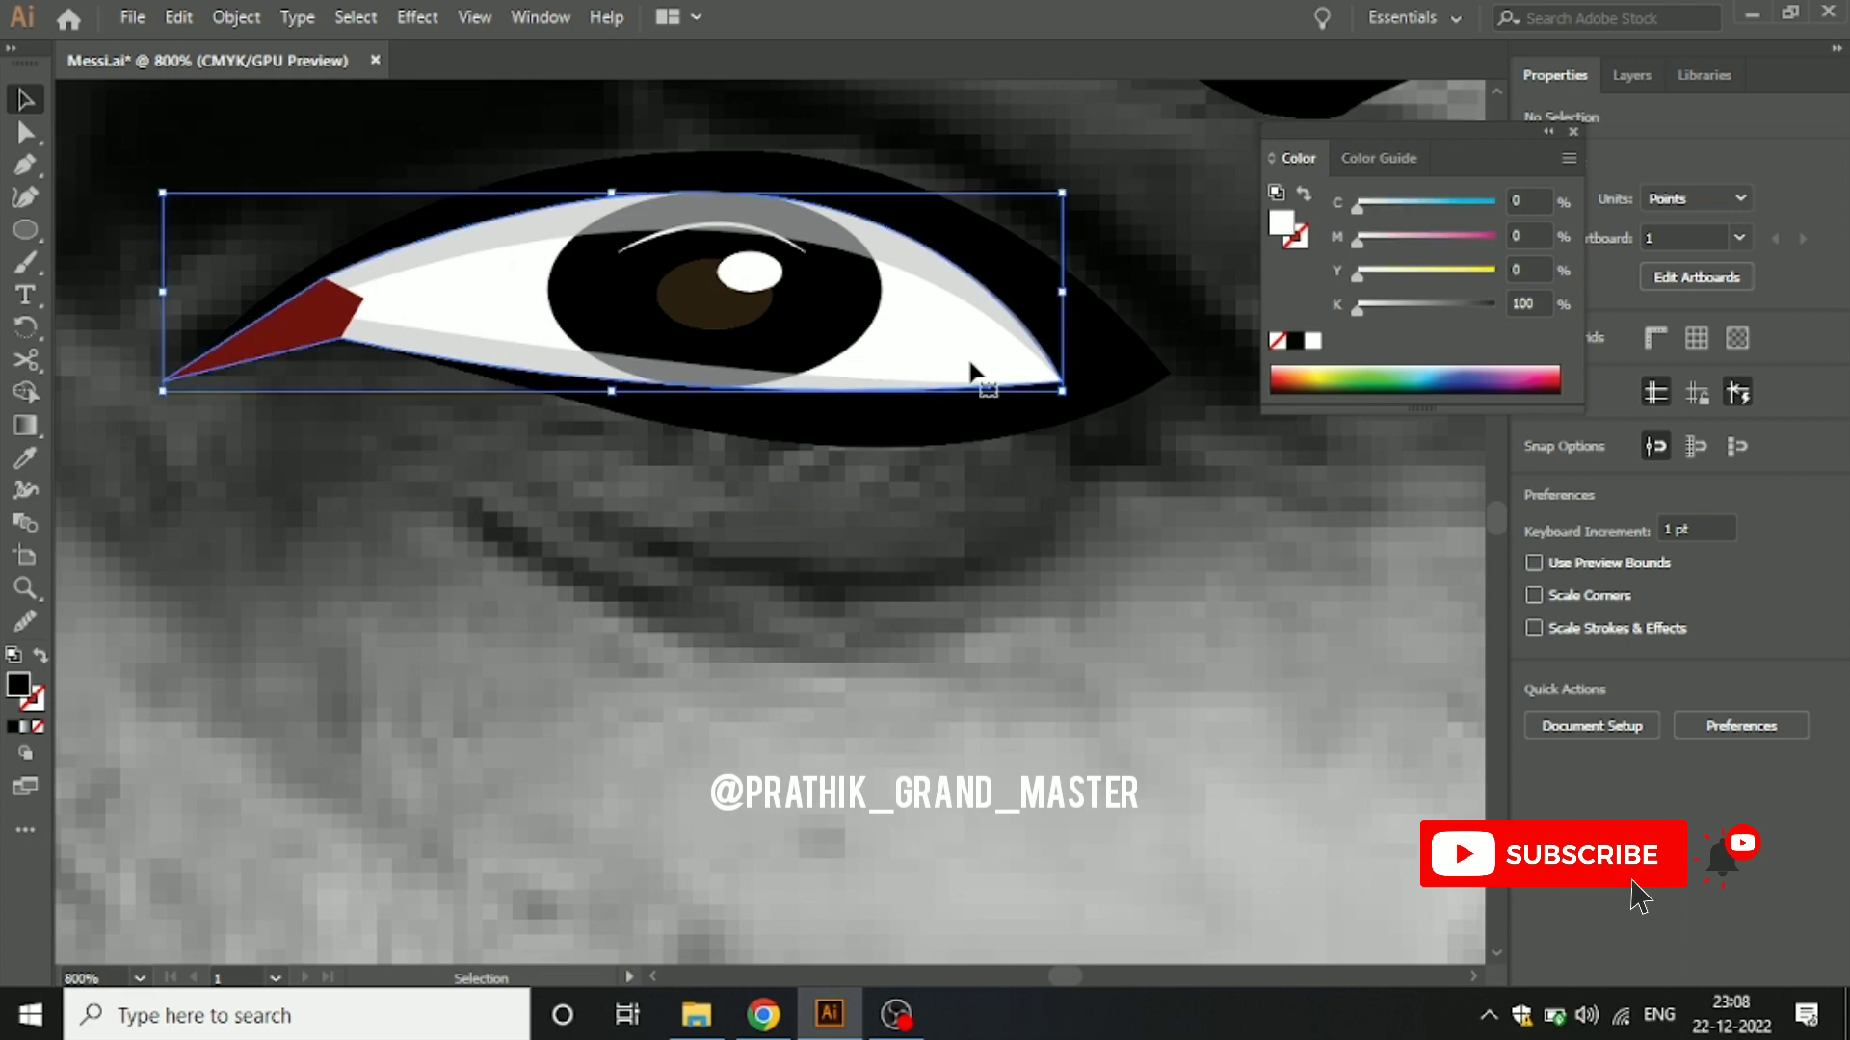
left_click(940, 641)
scroll(795, 611, "down", 2)
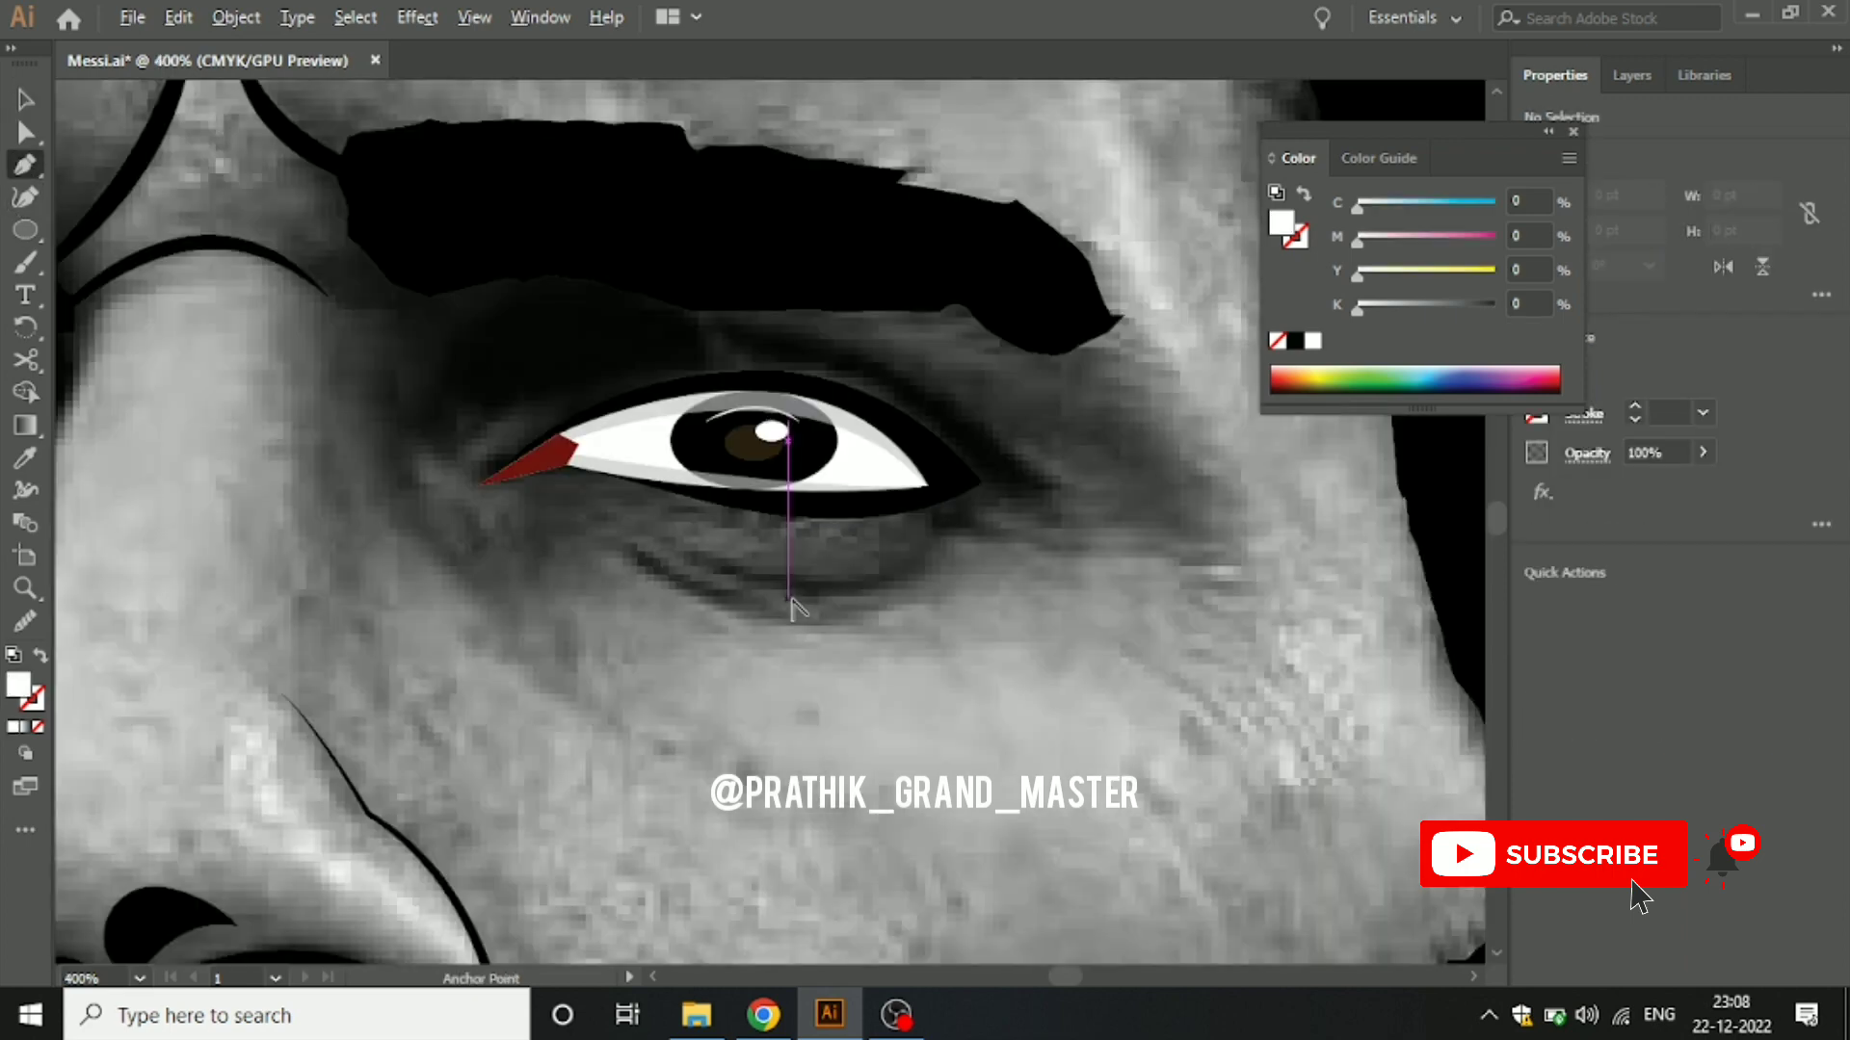
scroll(761, 556, "up", 2)
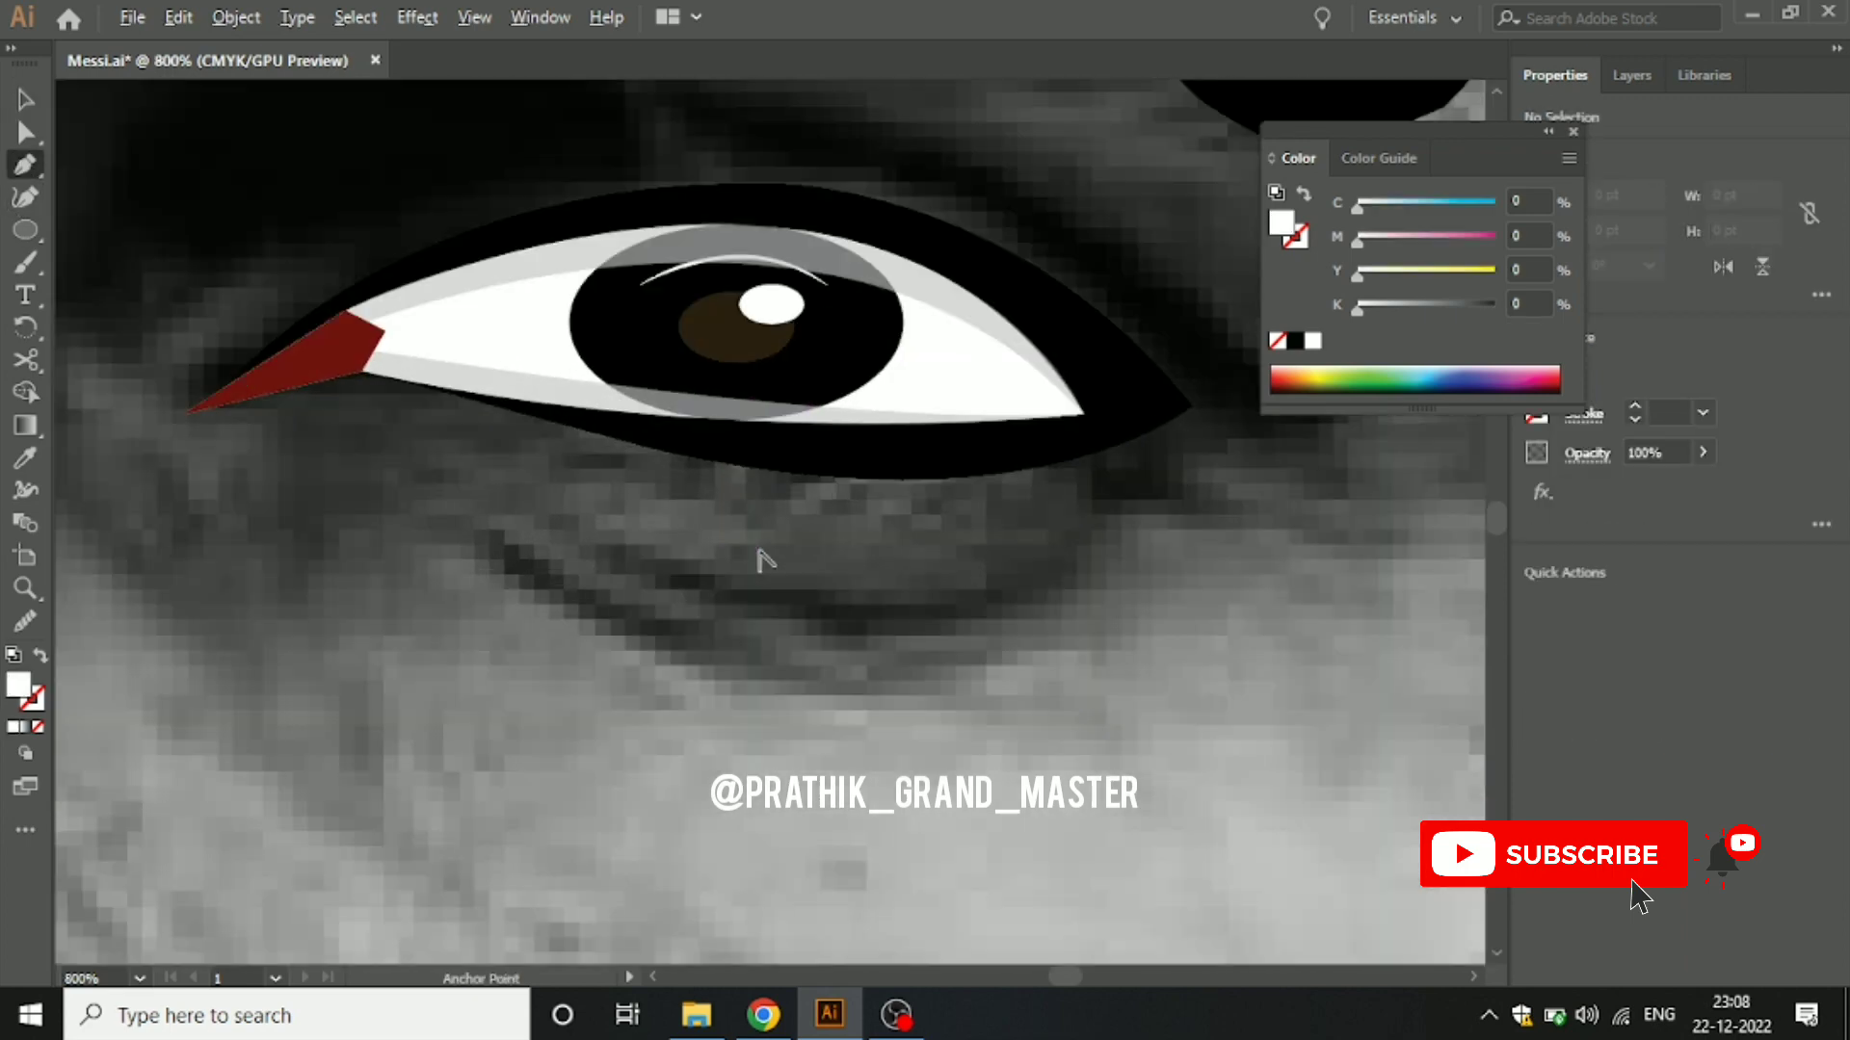
Step: Draw an arc under the eye with no fill, a 2 pt stroke and a tapered width profile
left_click(583, 530)
left_click_drag(1124, 529, 1199, 426)
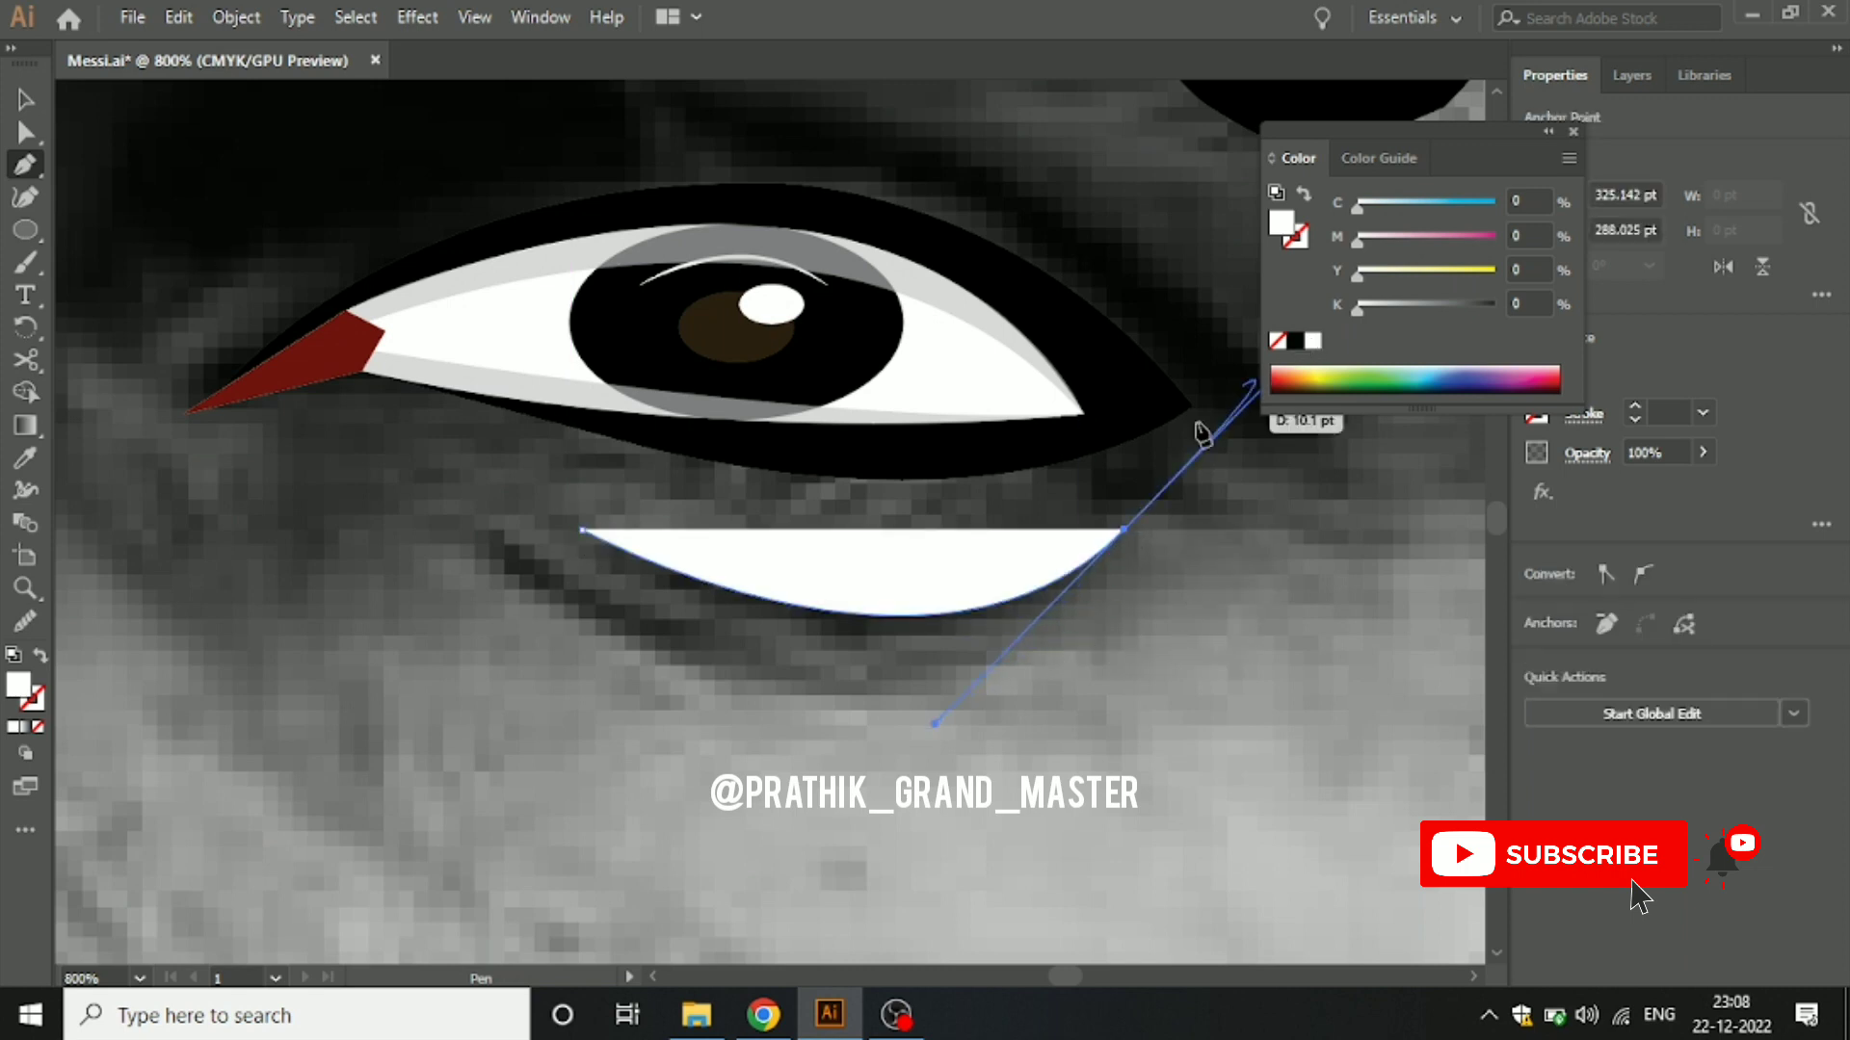
key("v")
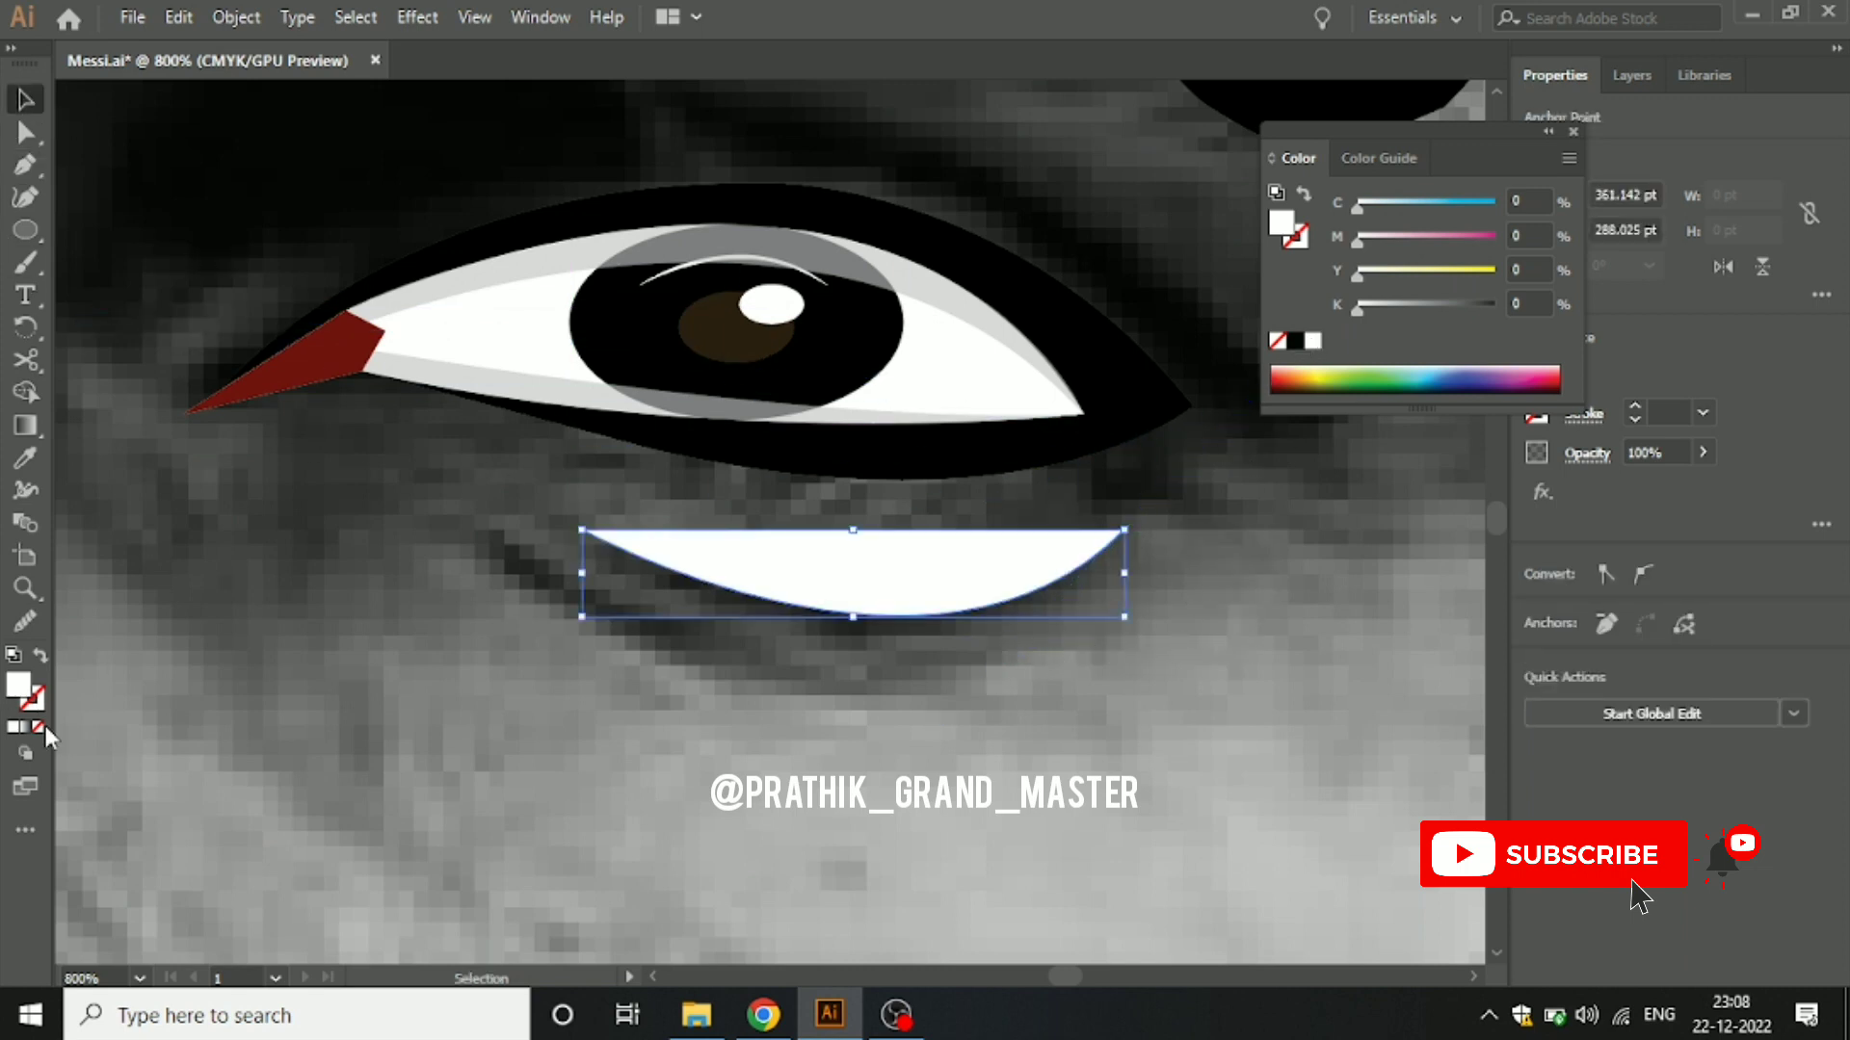
left_click(41, 726)
left_click(14, 728)
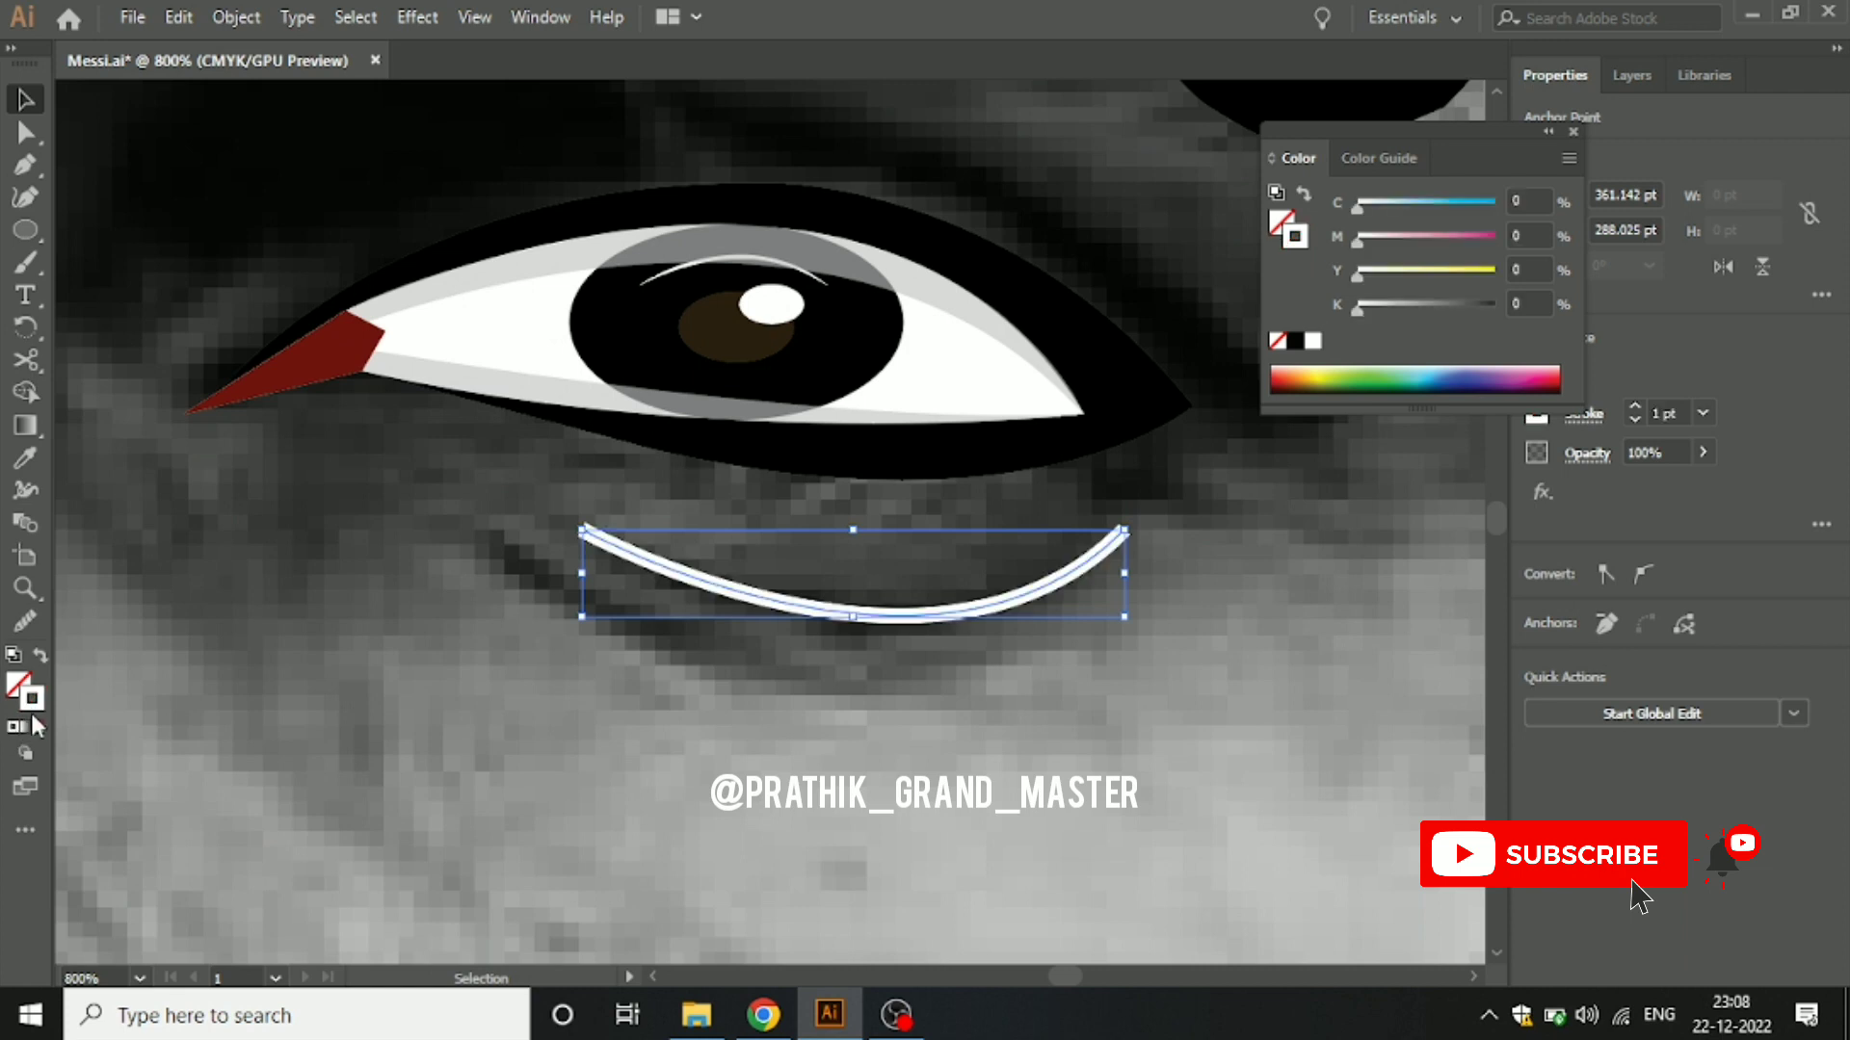
left_click(1634, 407)
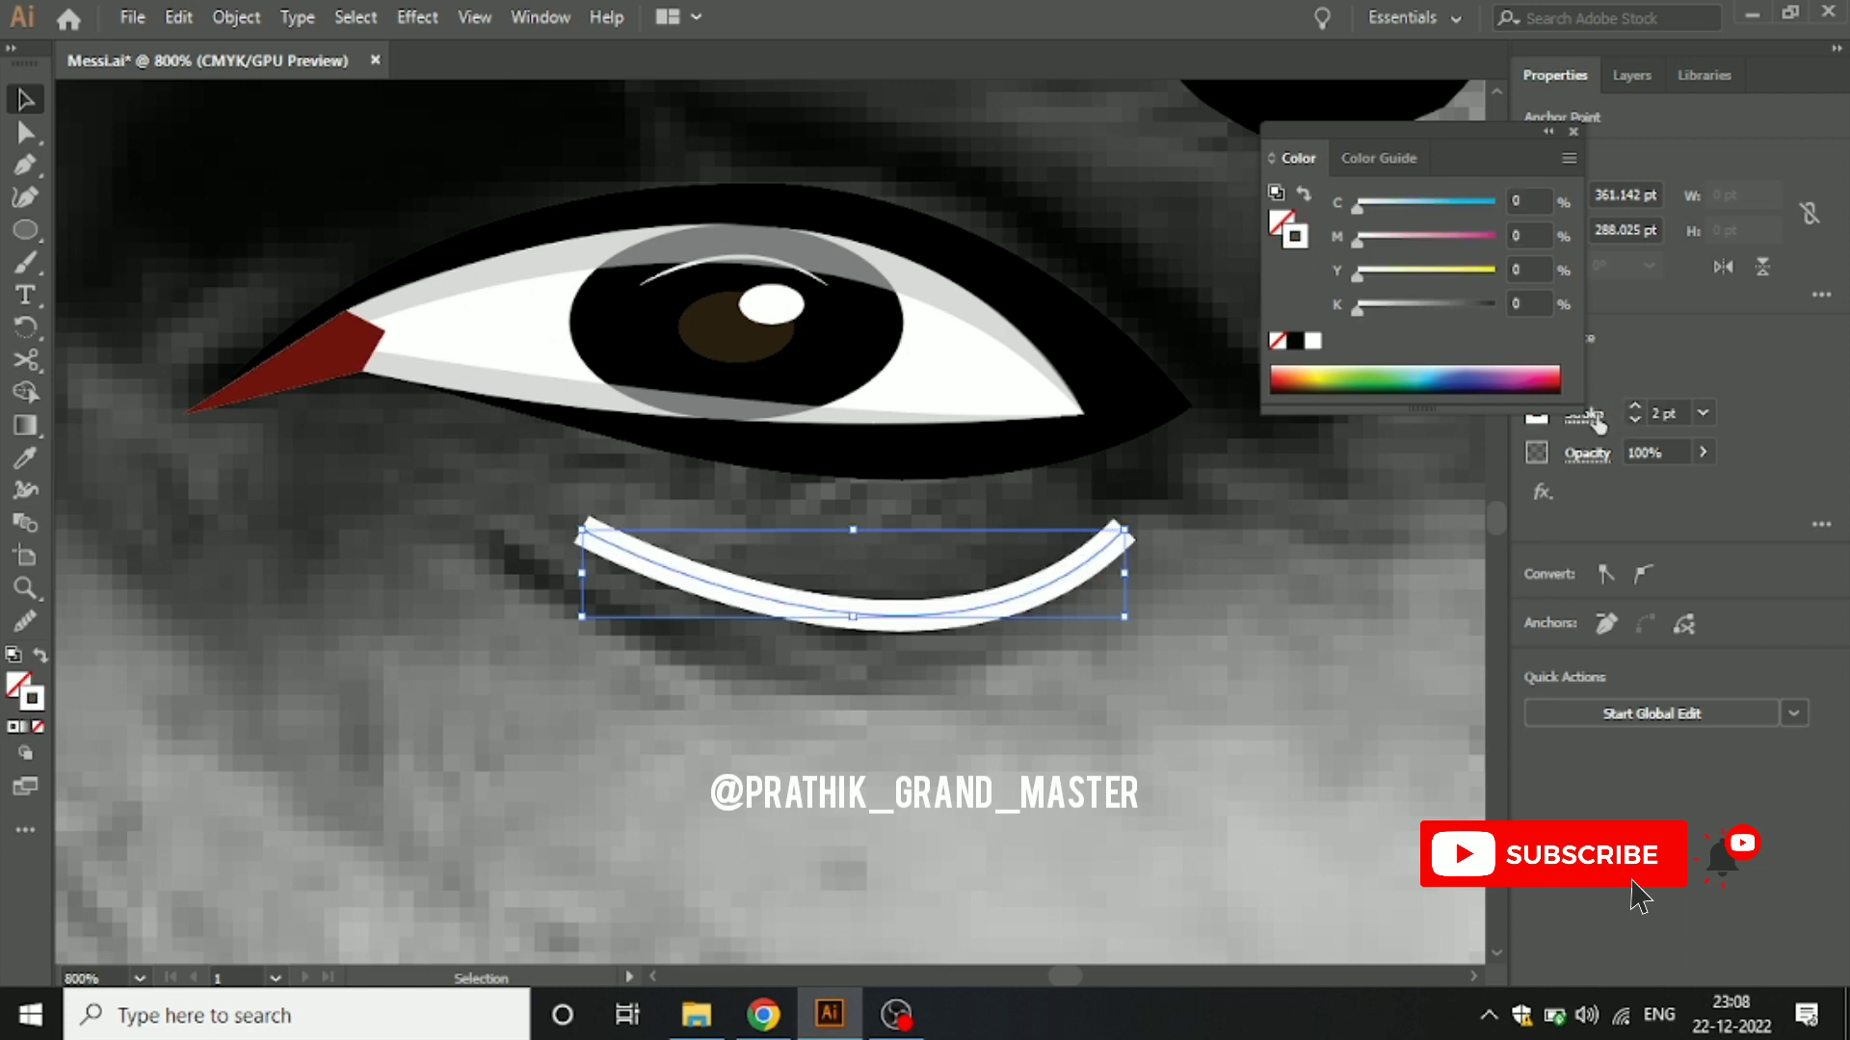
left_click(1584, 413)
left_click(1445, 837)
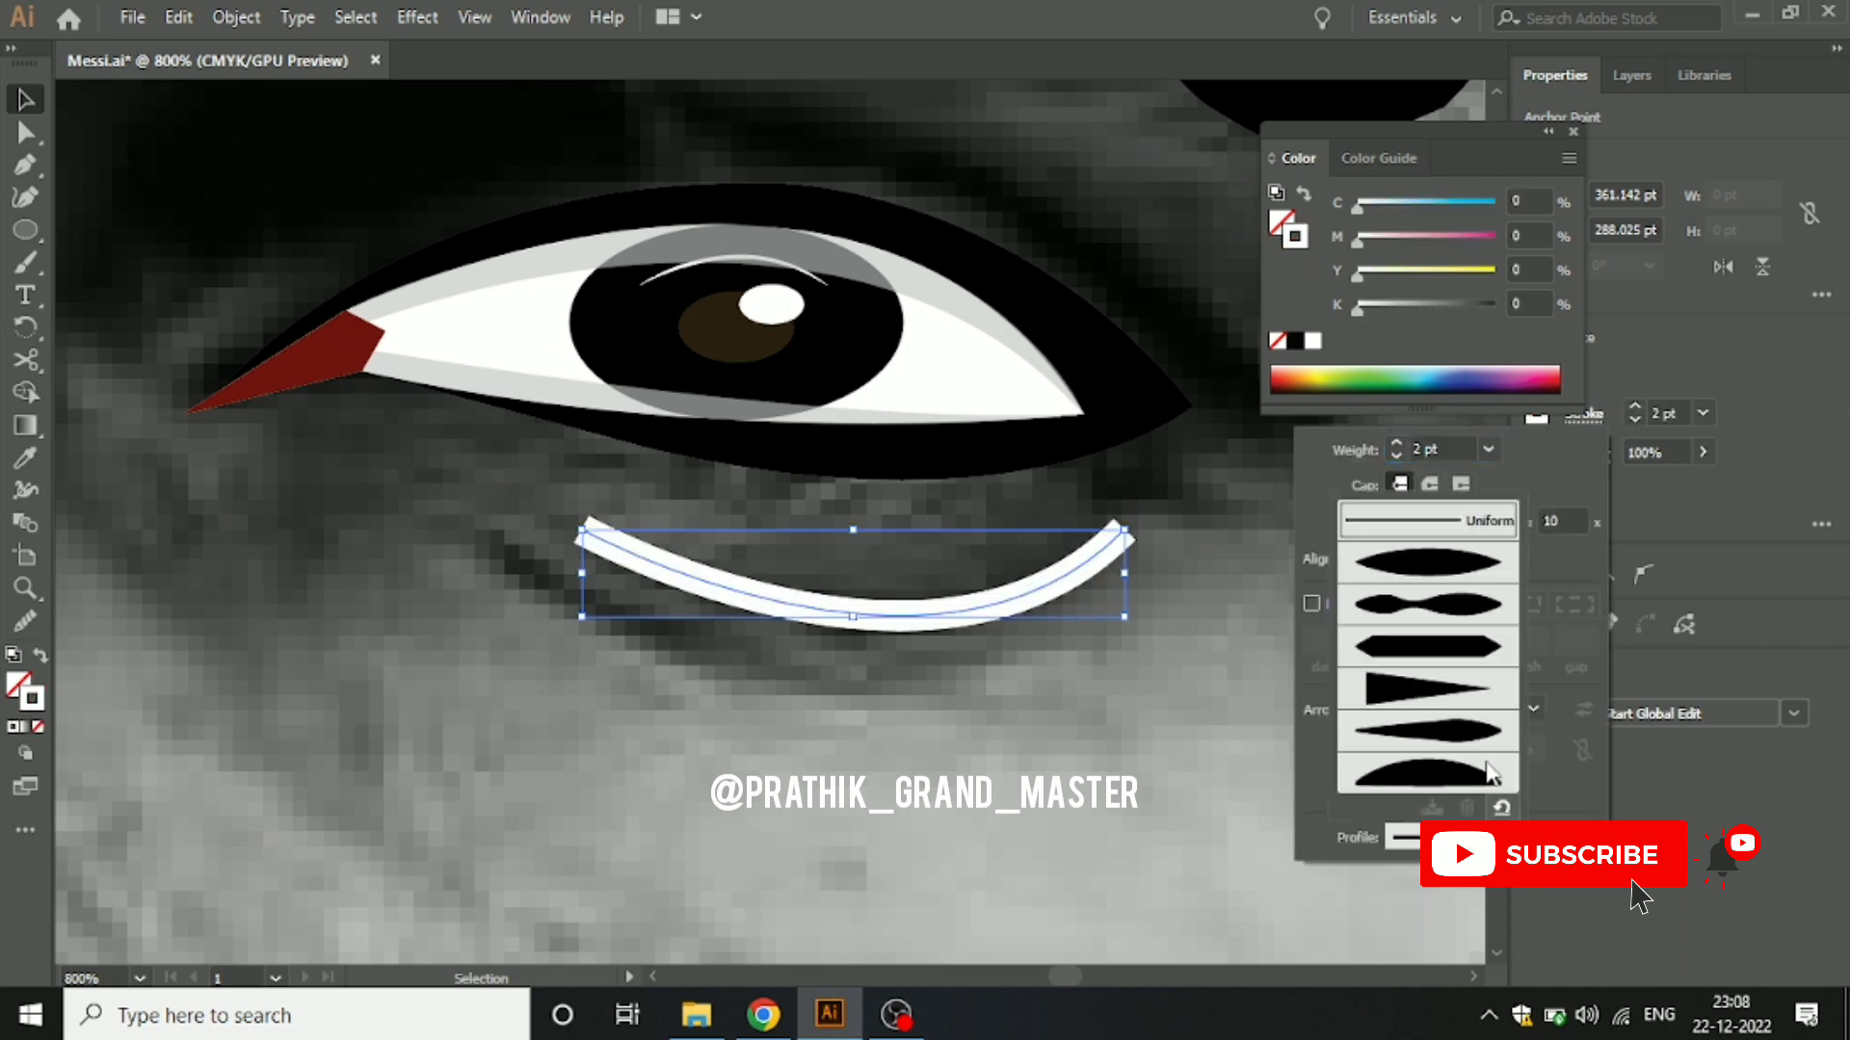
left_click(1467, 576)
left_click(1750, 489)
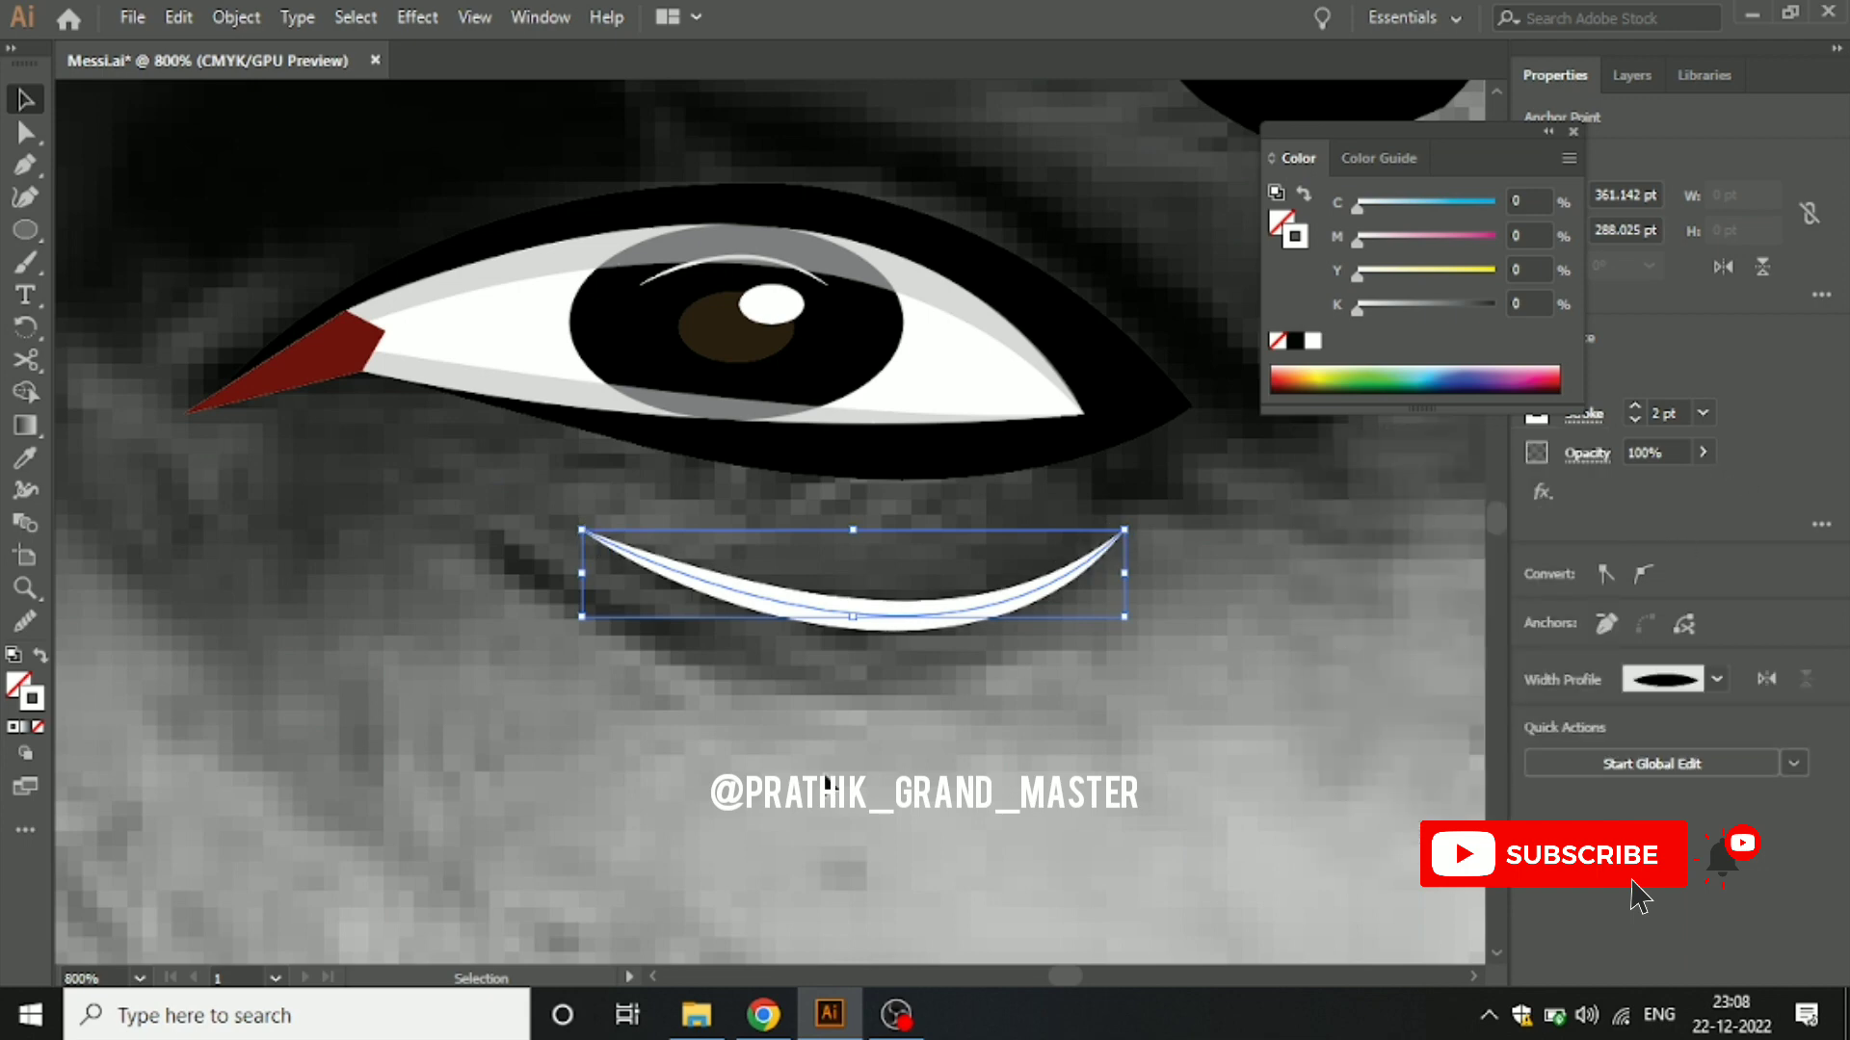
left_click(603, 669)
Step: Draw a second curve beneath the first with the same 2 pt tapered stroke
left_click(25, 166)
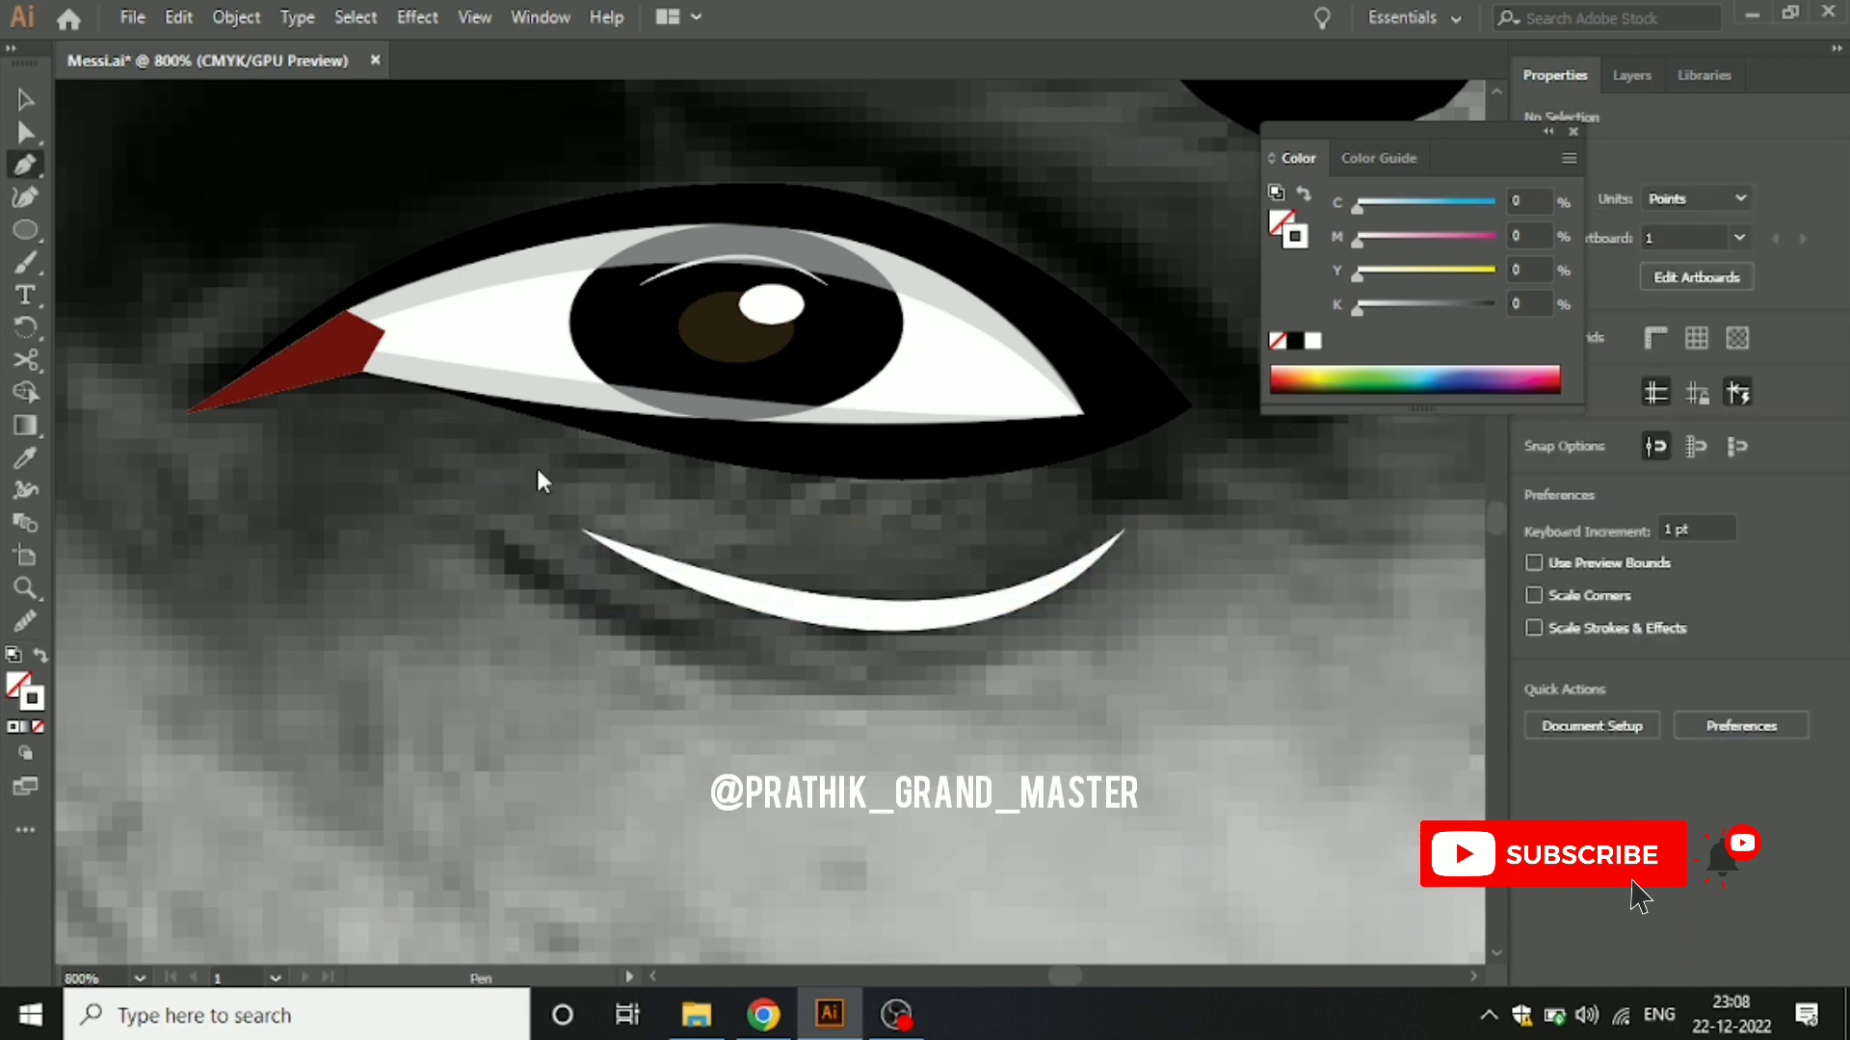
left_click(488, 531)
left_click_drag(954, 666, 1207, 606)
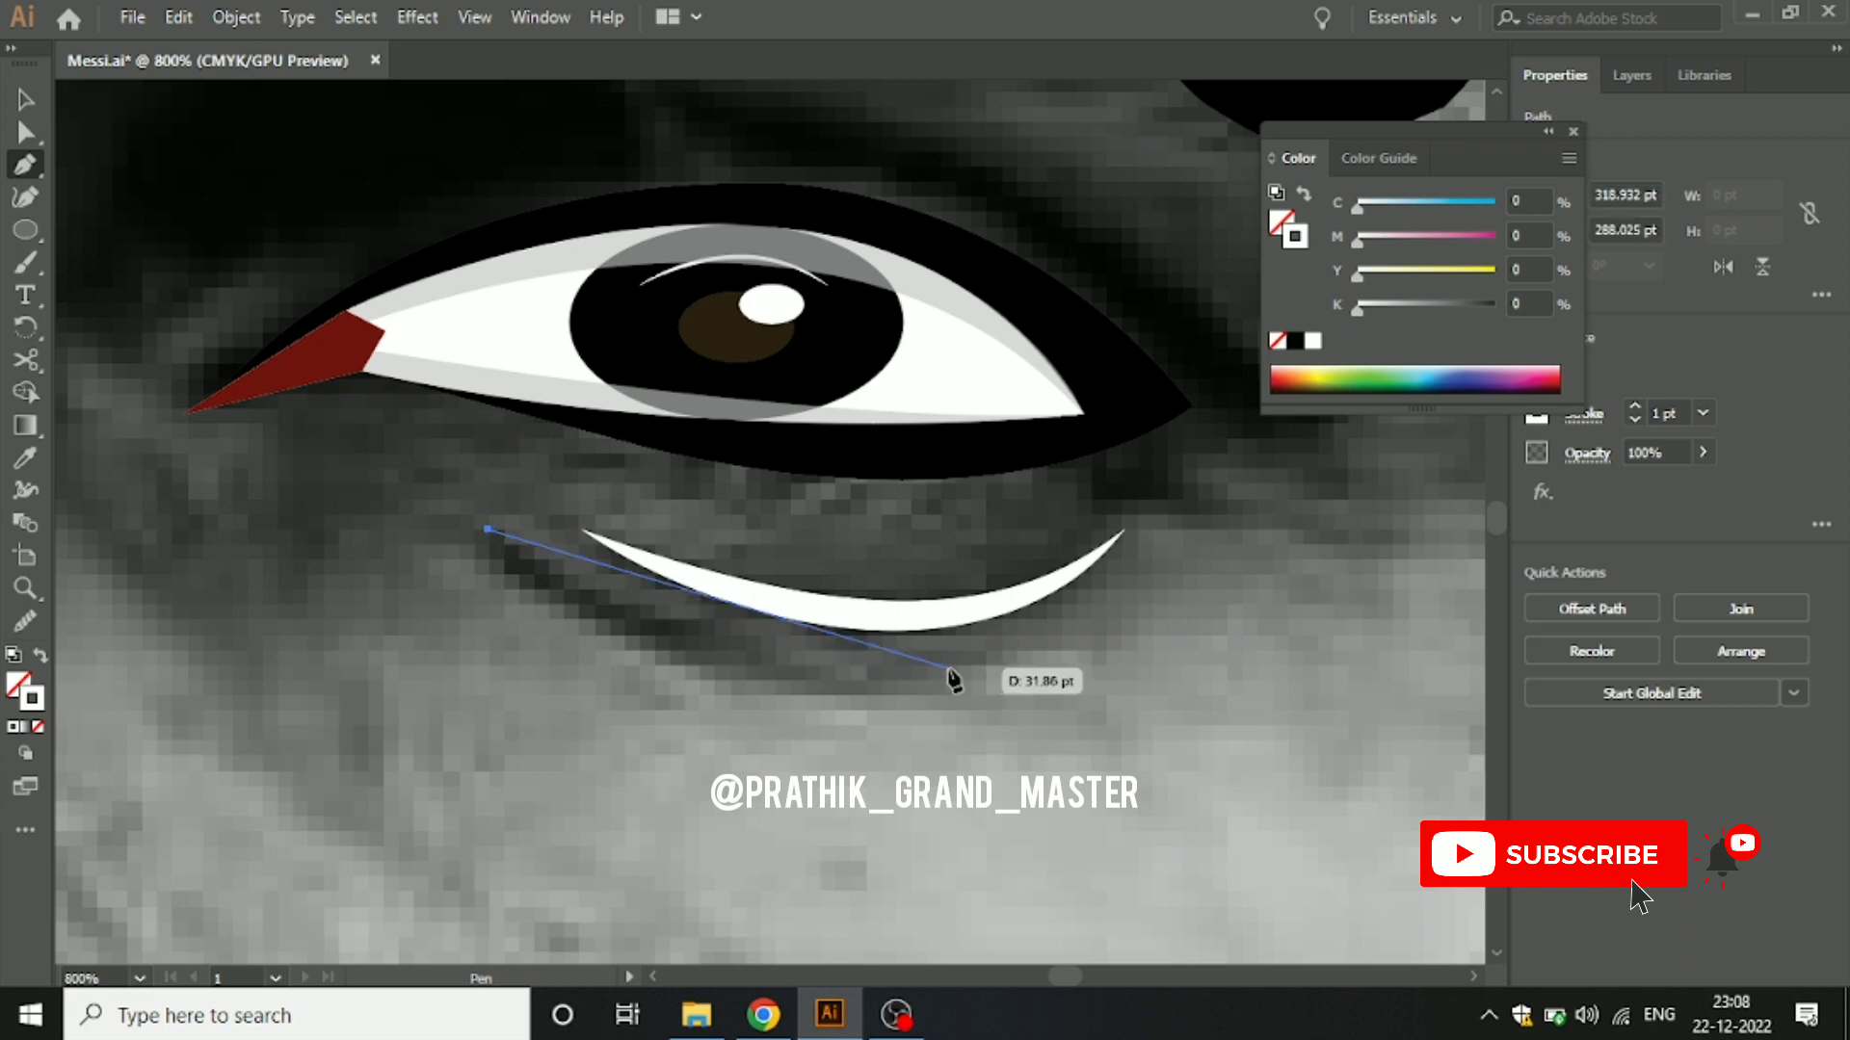
left_click(25, 99)
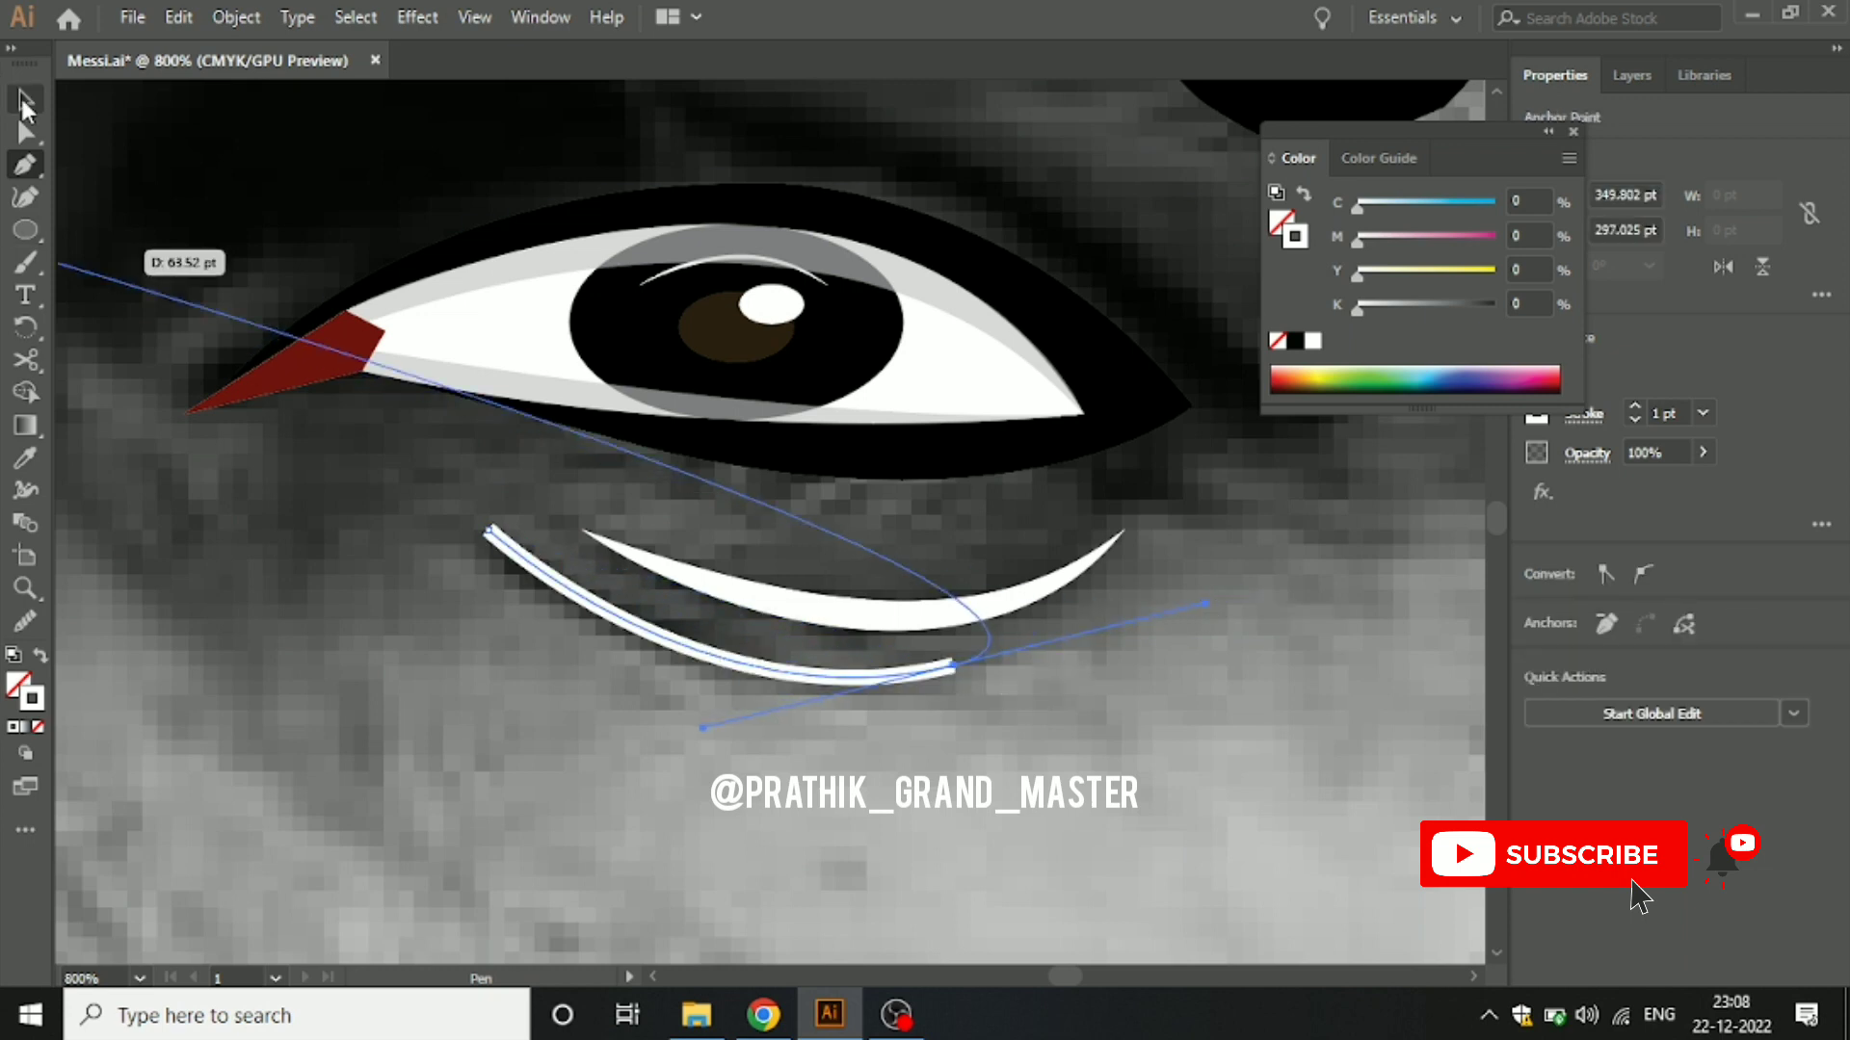
left_click(1634, 407)
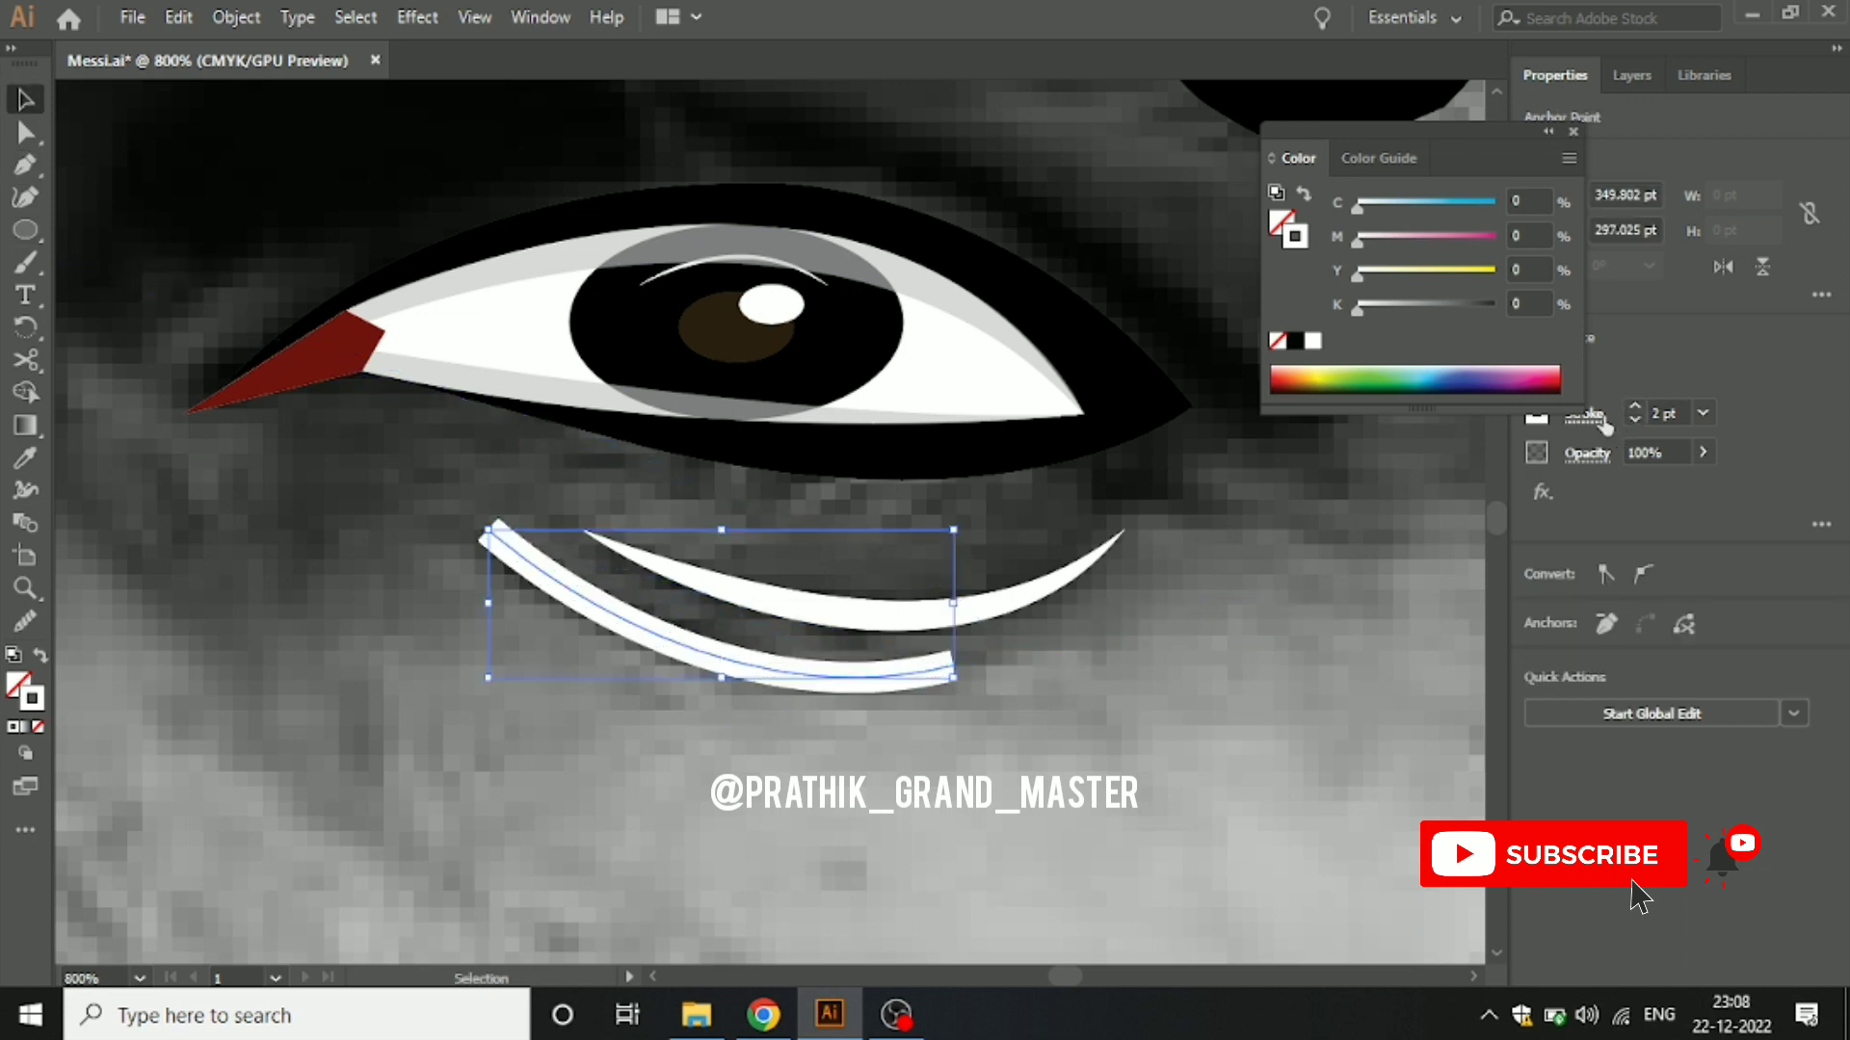
left_click(1508, 834)
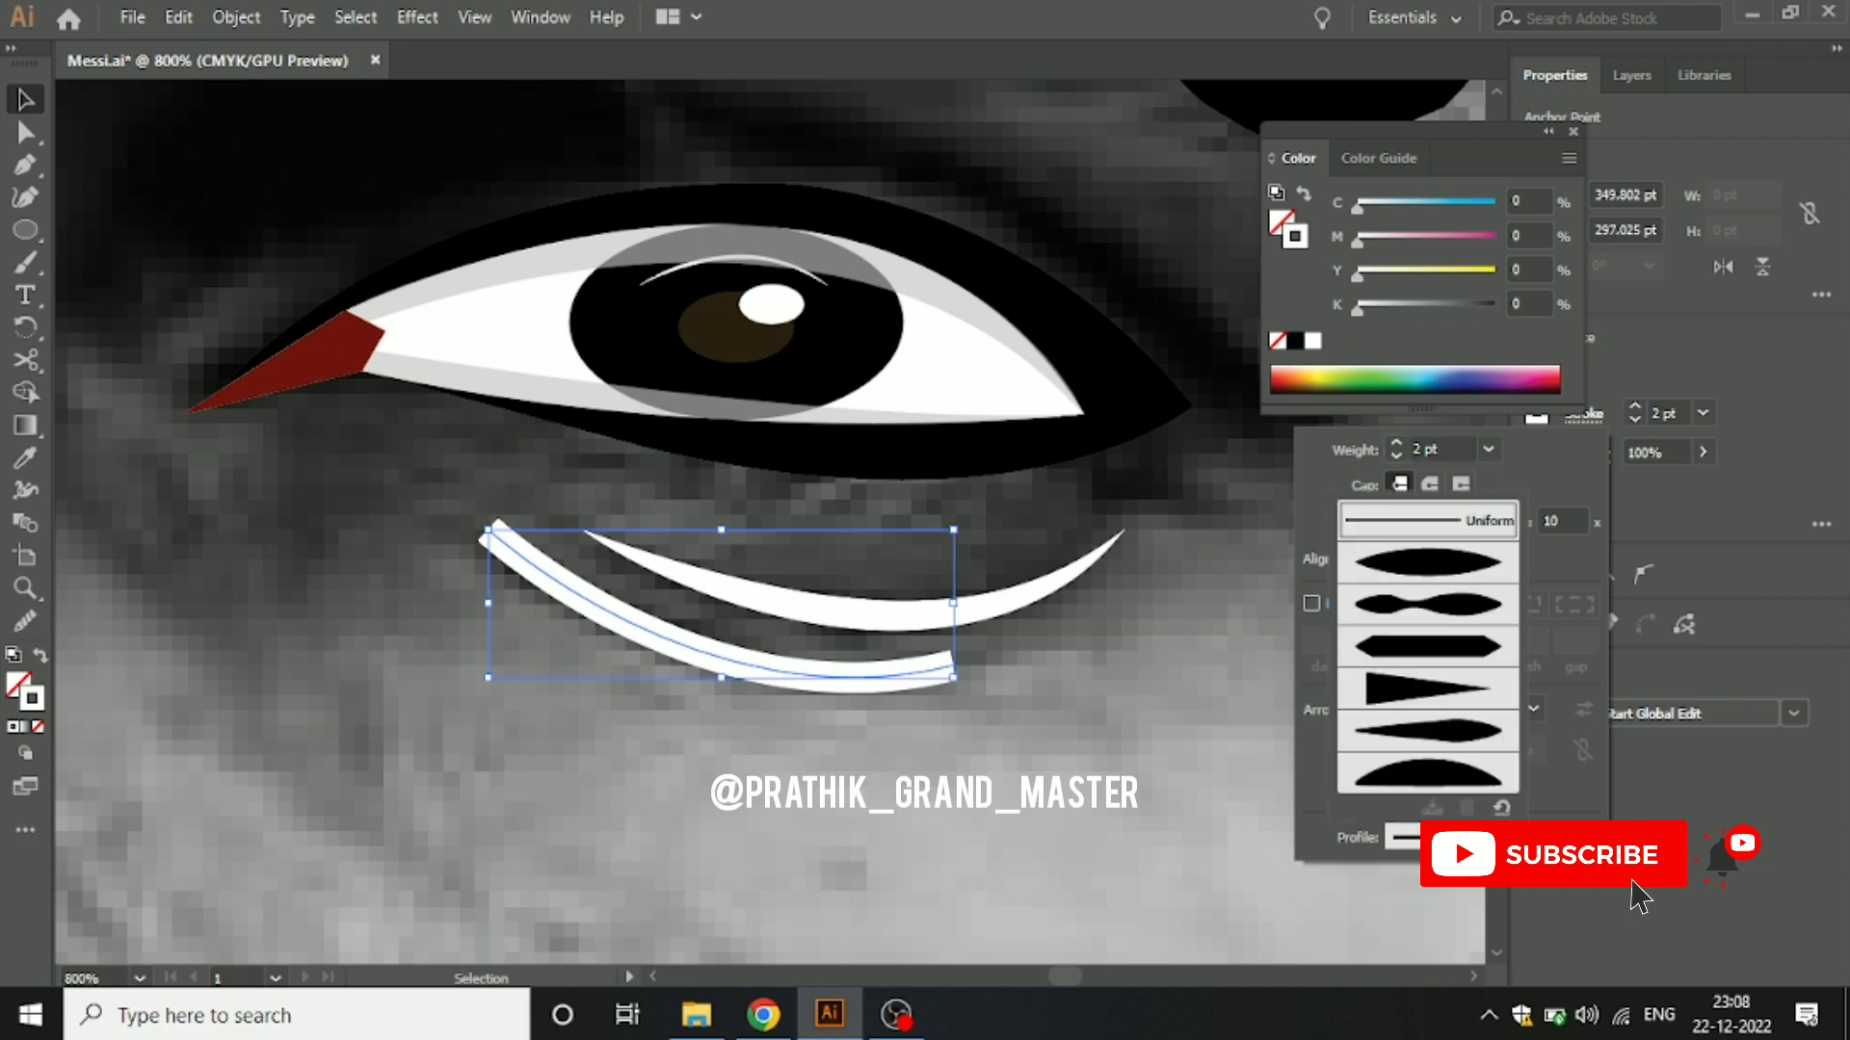
left_click(1465, 568)
left_click(949, 778)
Step: Recolour both crease strokes black in the Color Picker
scroll(949, 778, "down", 1)
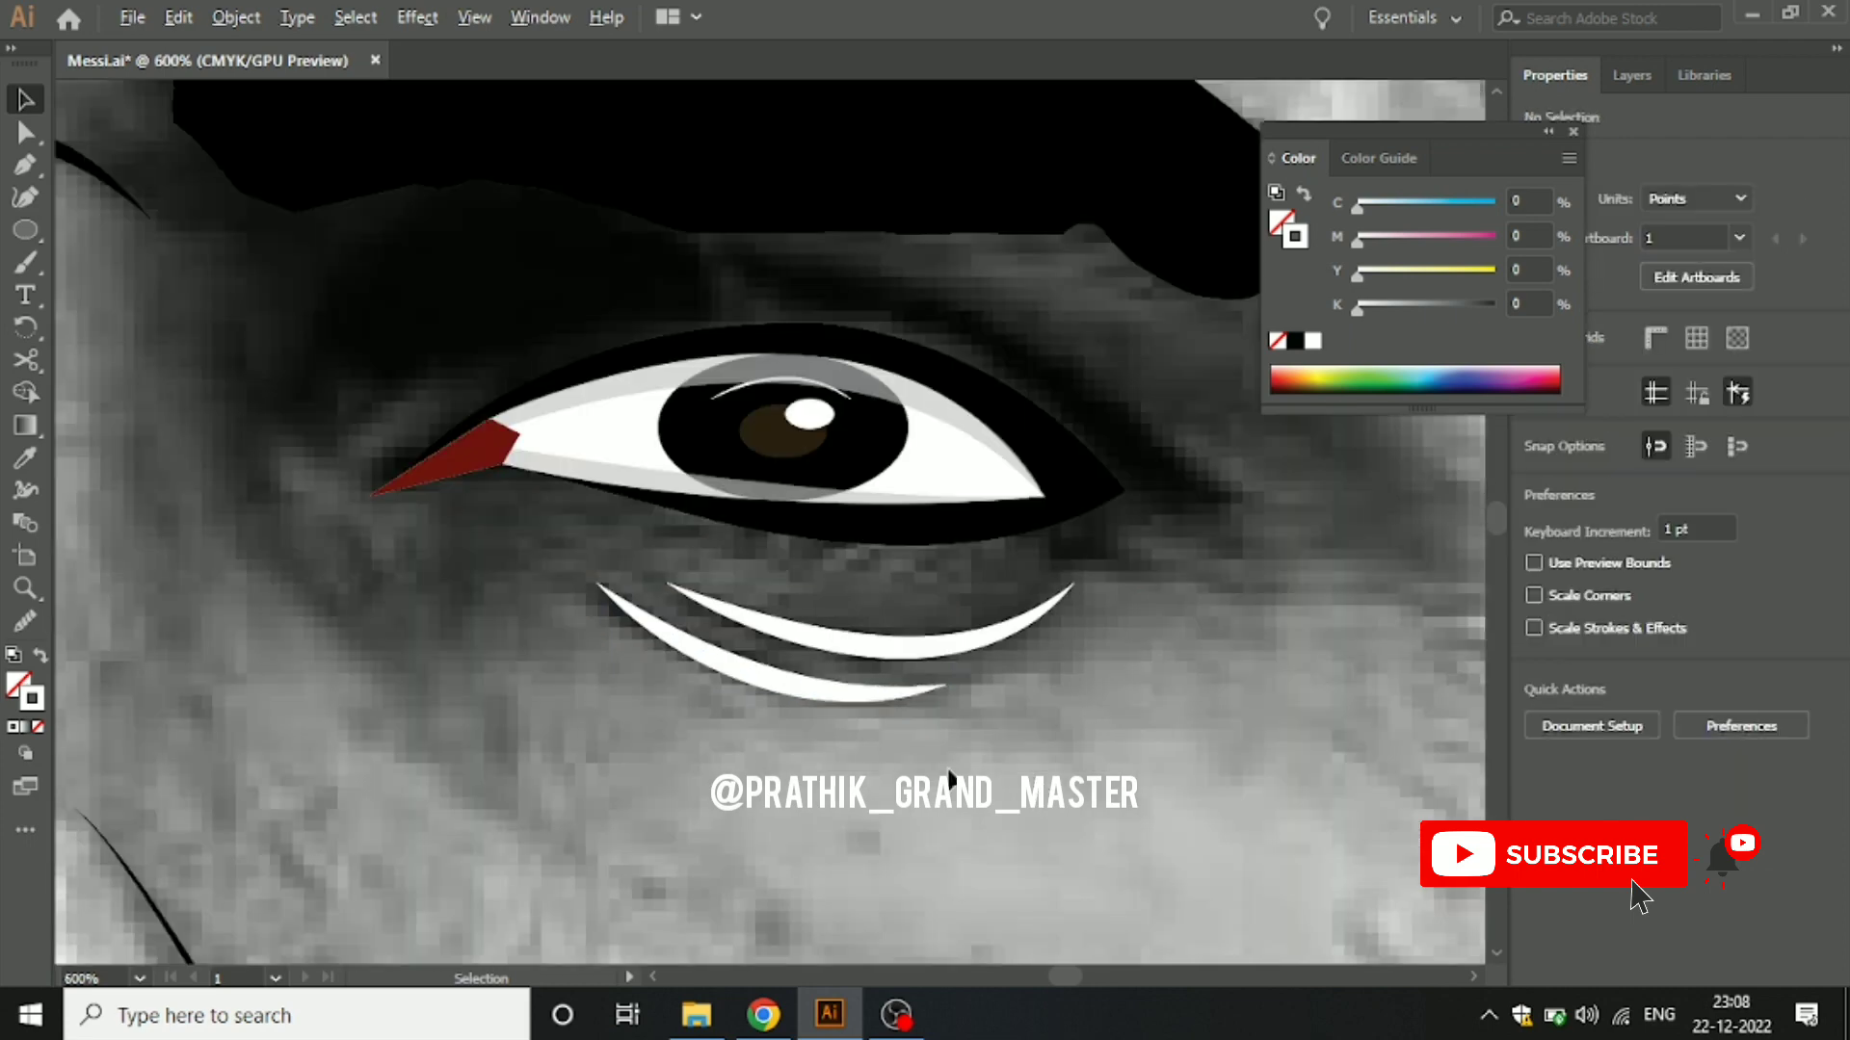
scroll(949, 775, "down", 2)
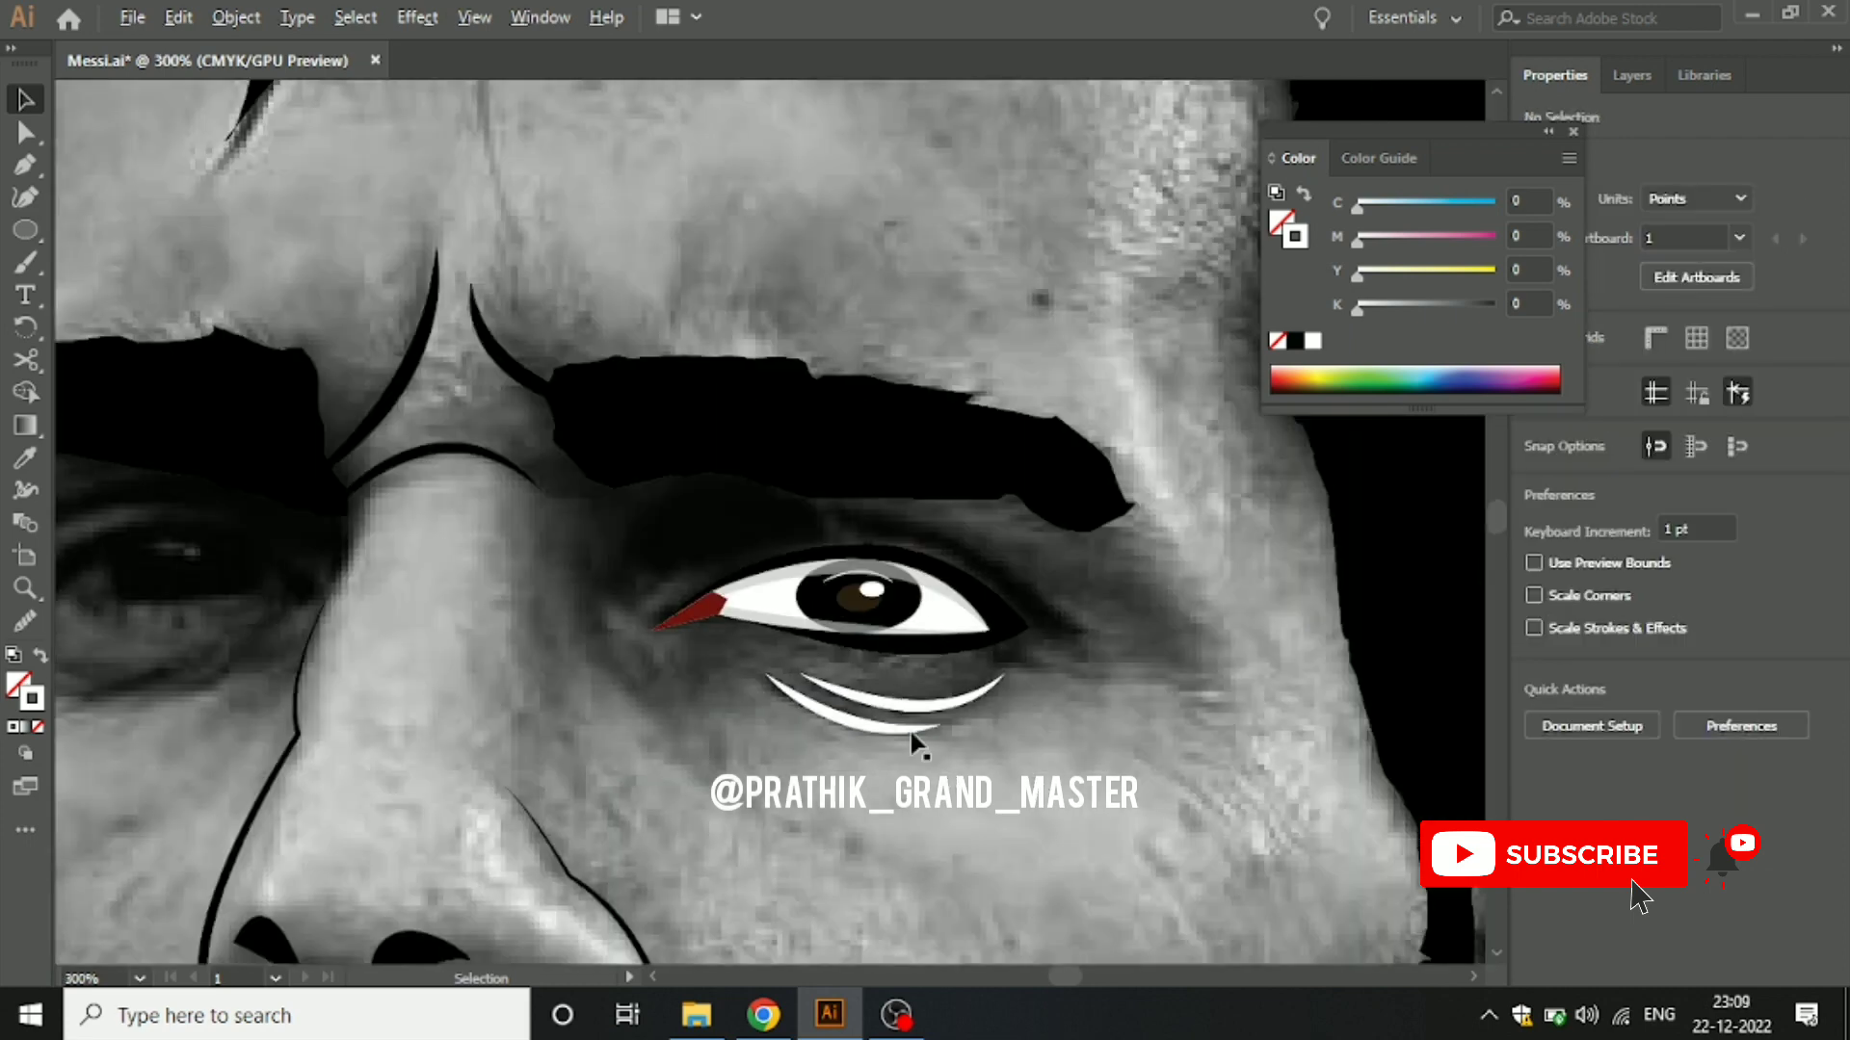
double_click(38, 703)
left_click_drag(764, 491, 571, 668)
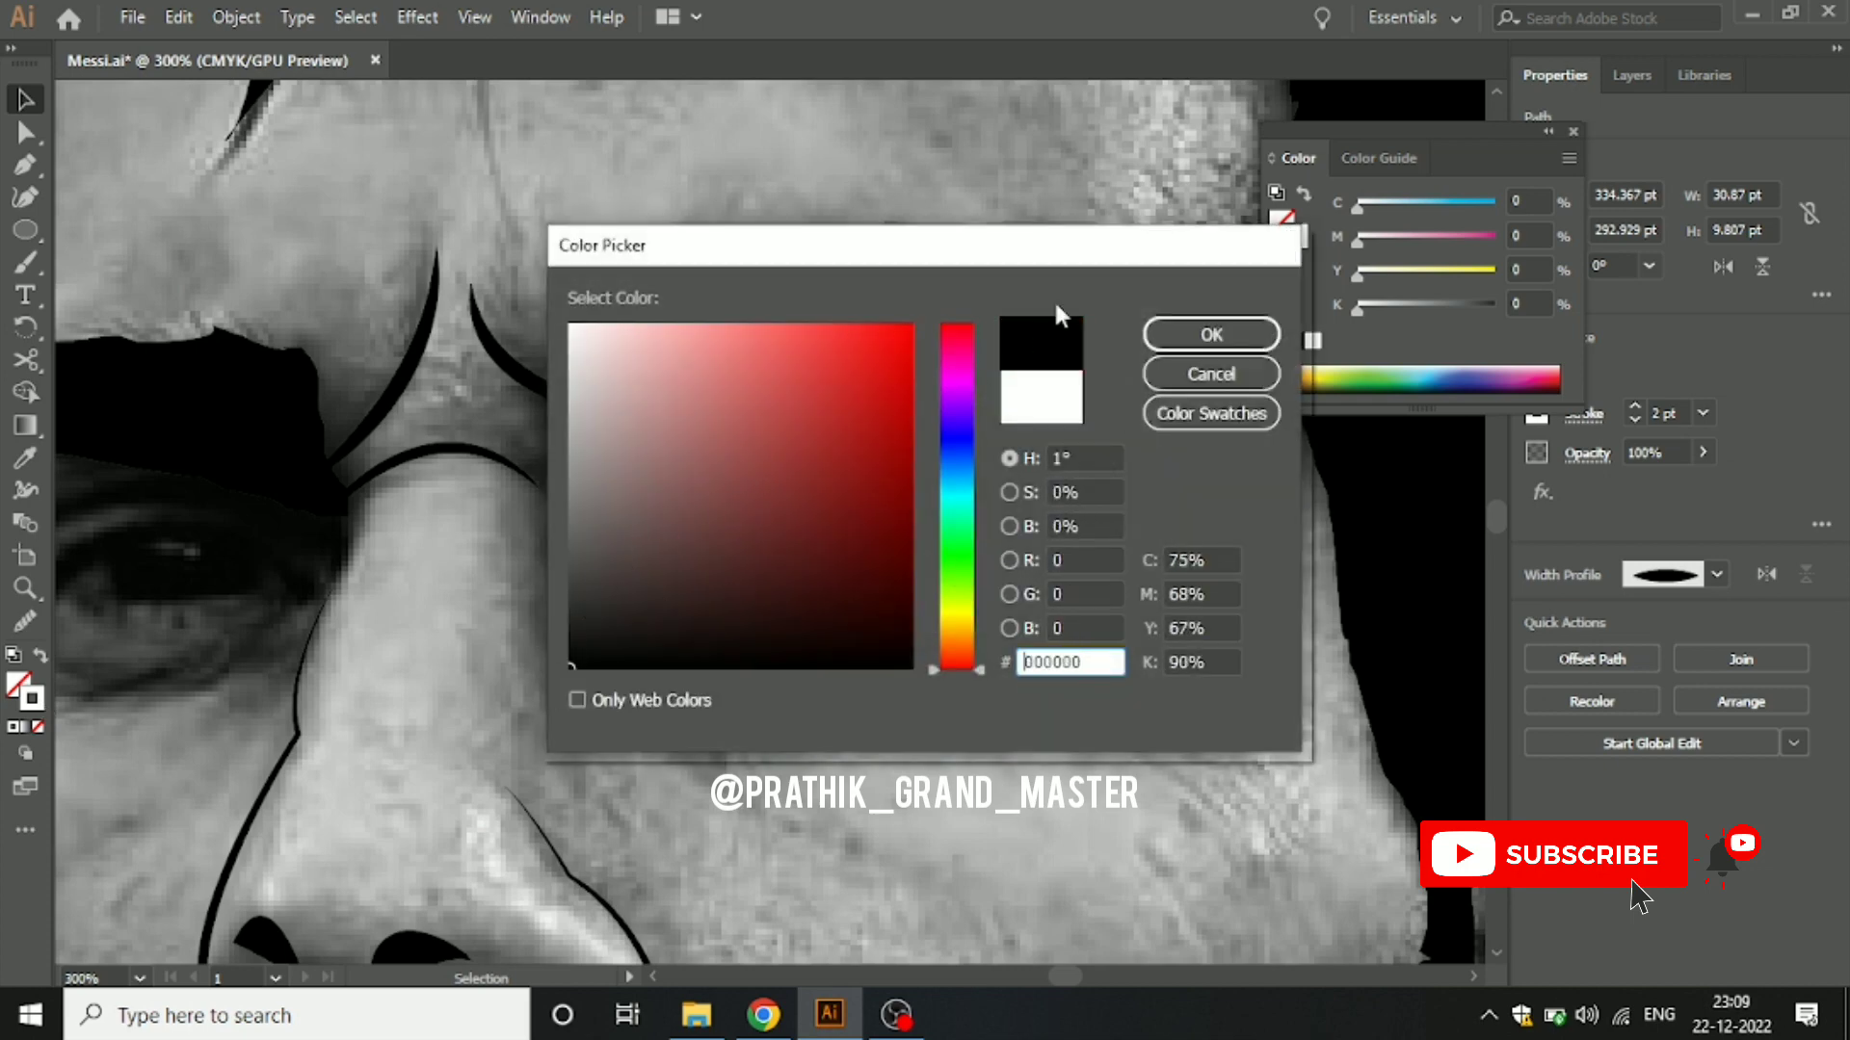
key("Return")
left_click(975, 707)
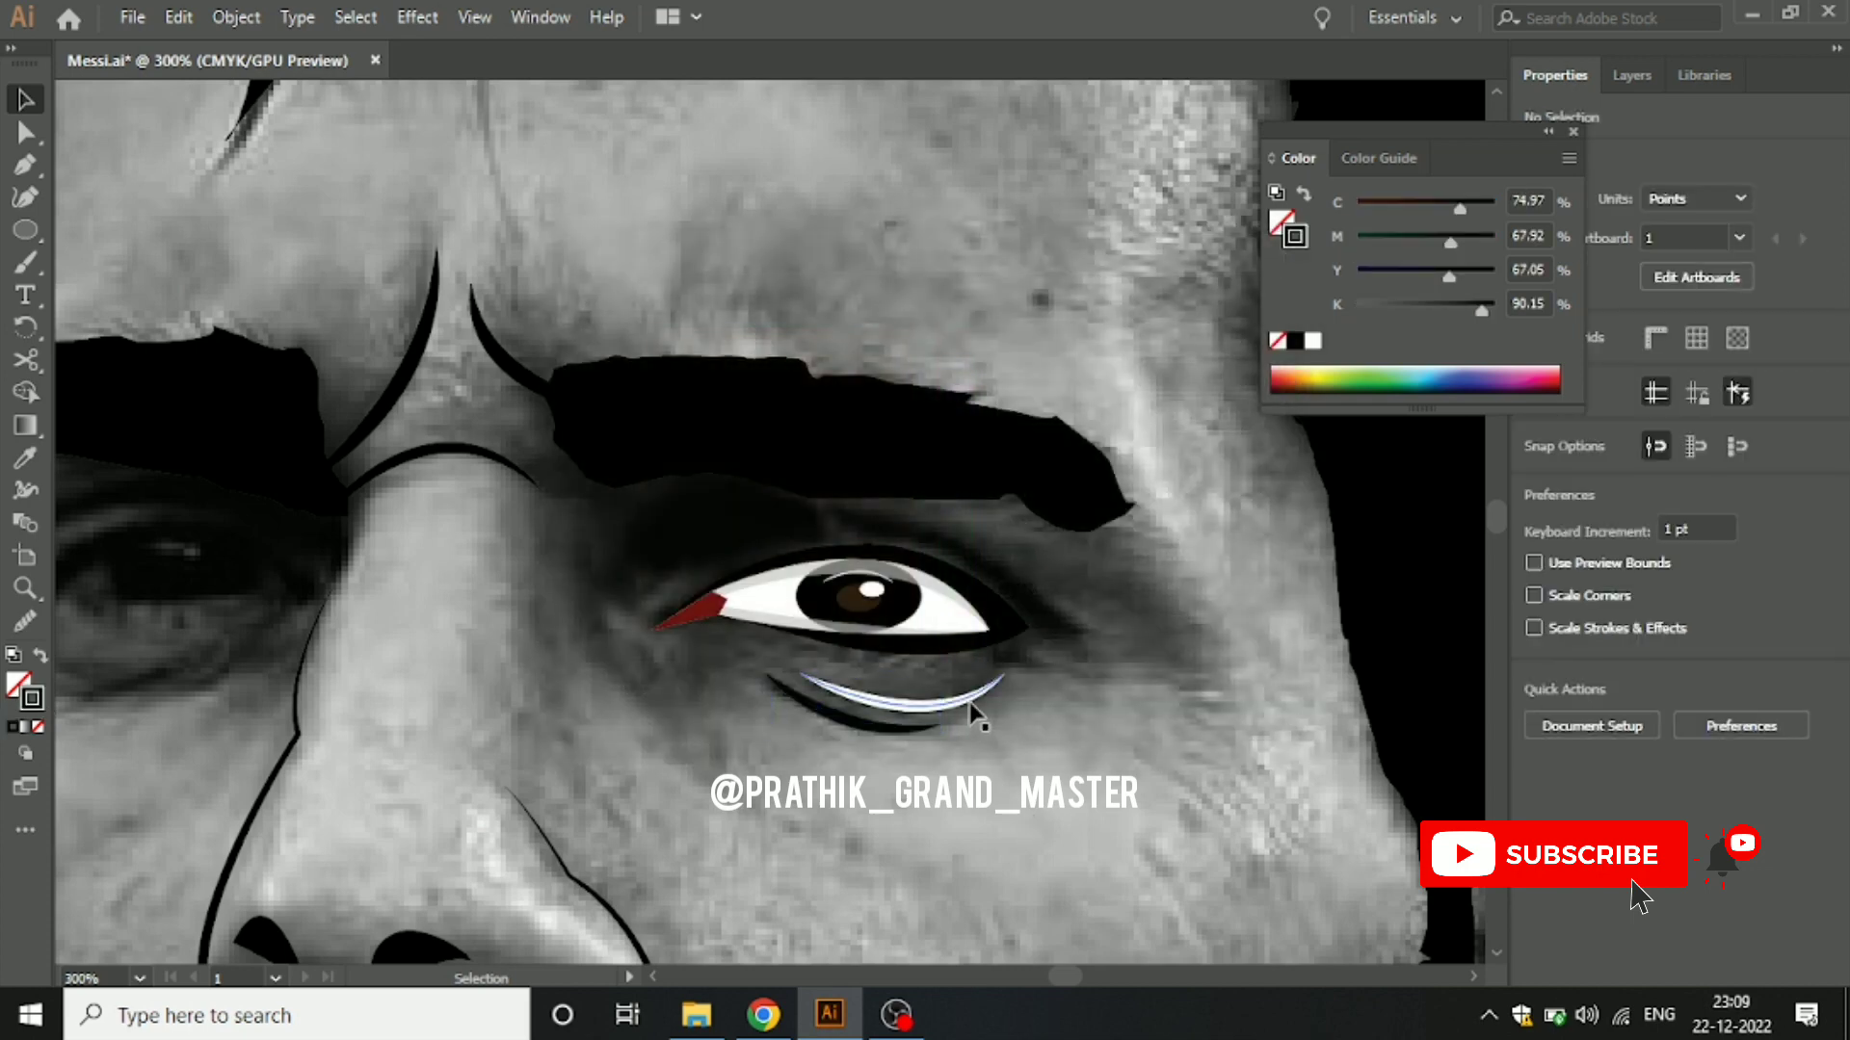
double_click(38, 699)
left_click_drag(826, 590, 542, 703)
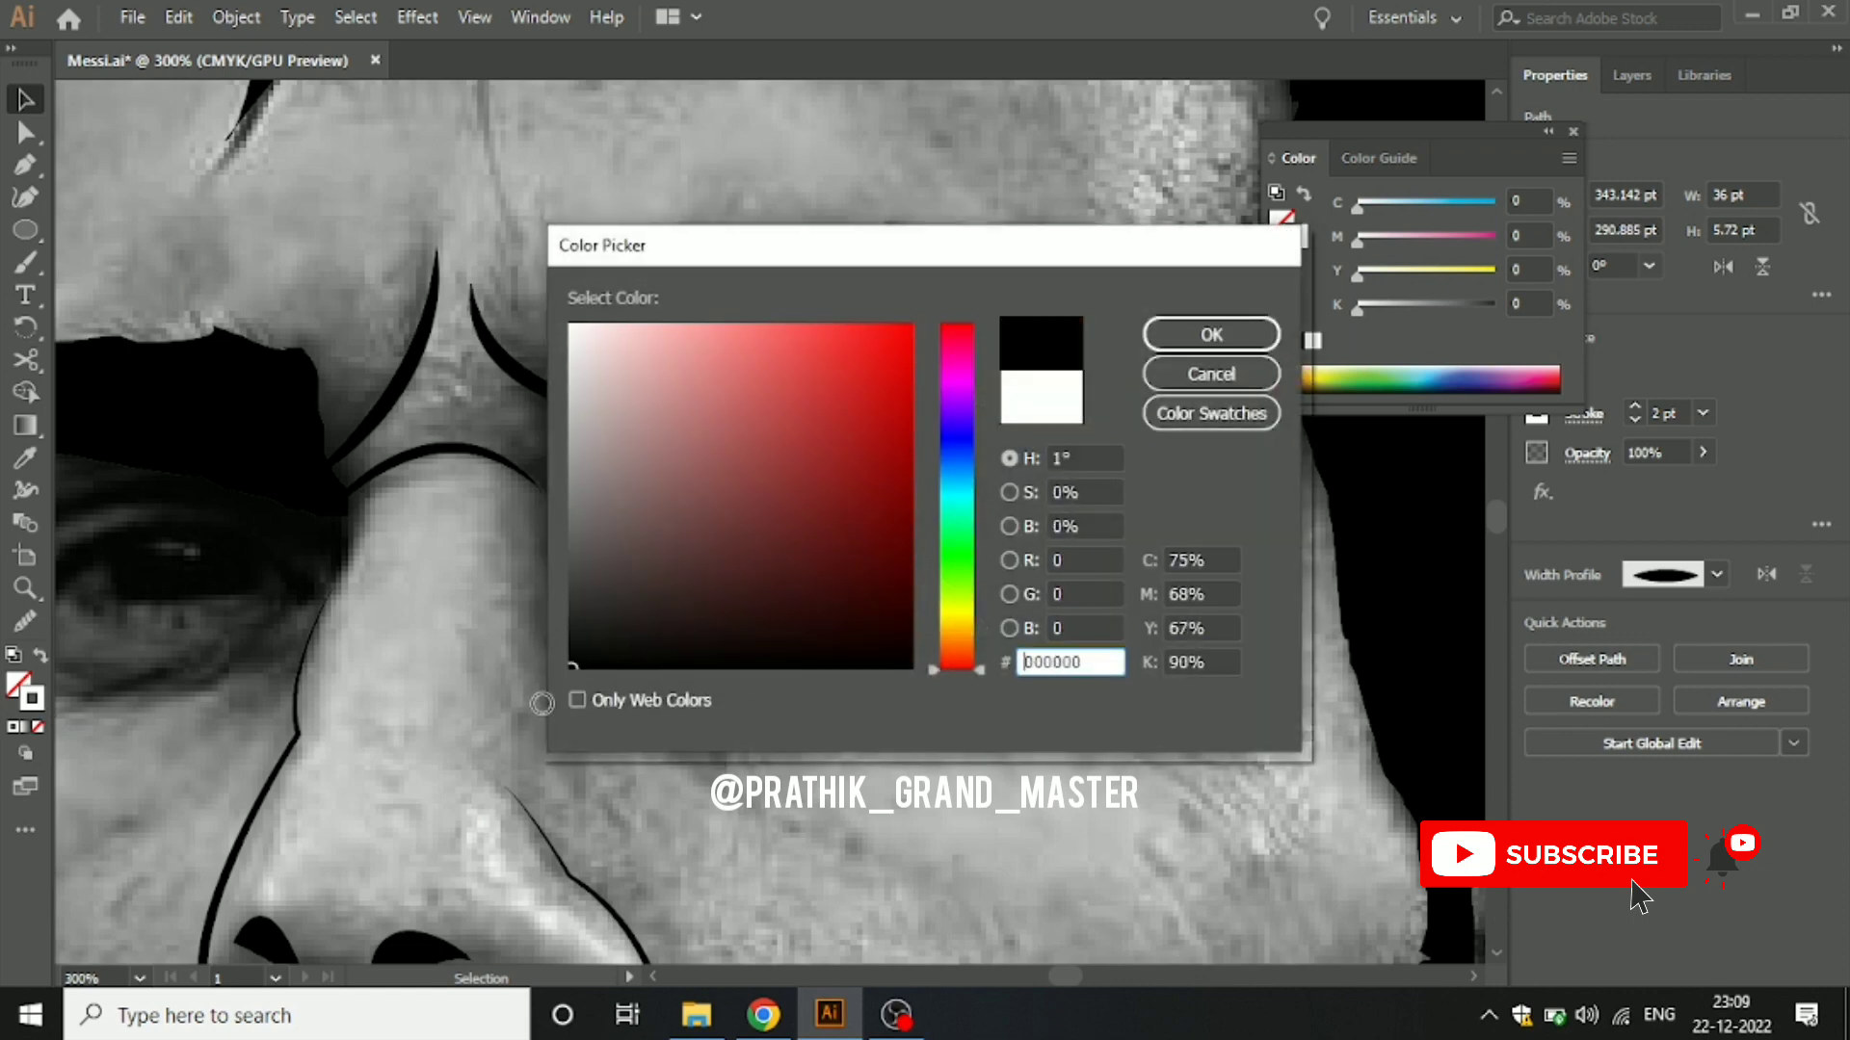
left_click(1204, 335)
left_click(624, 724)
scroll(624, 725, "up", 1)
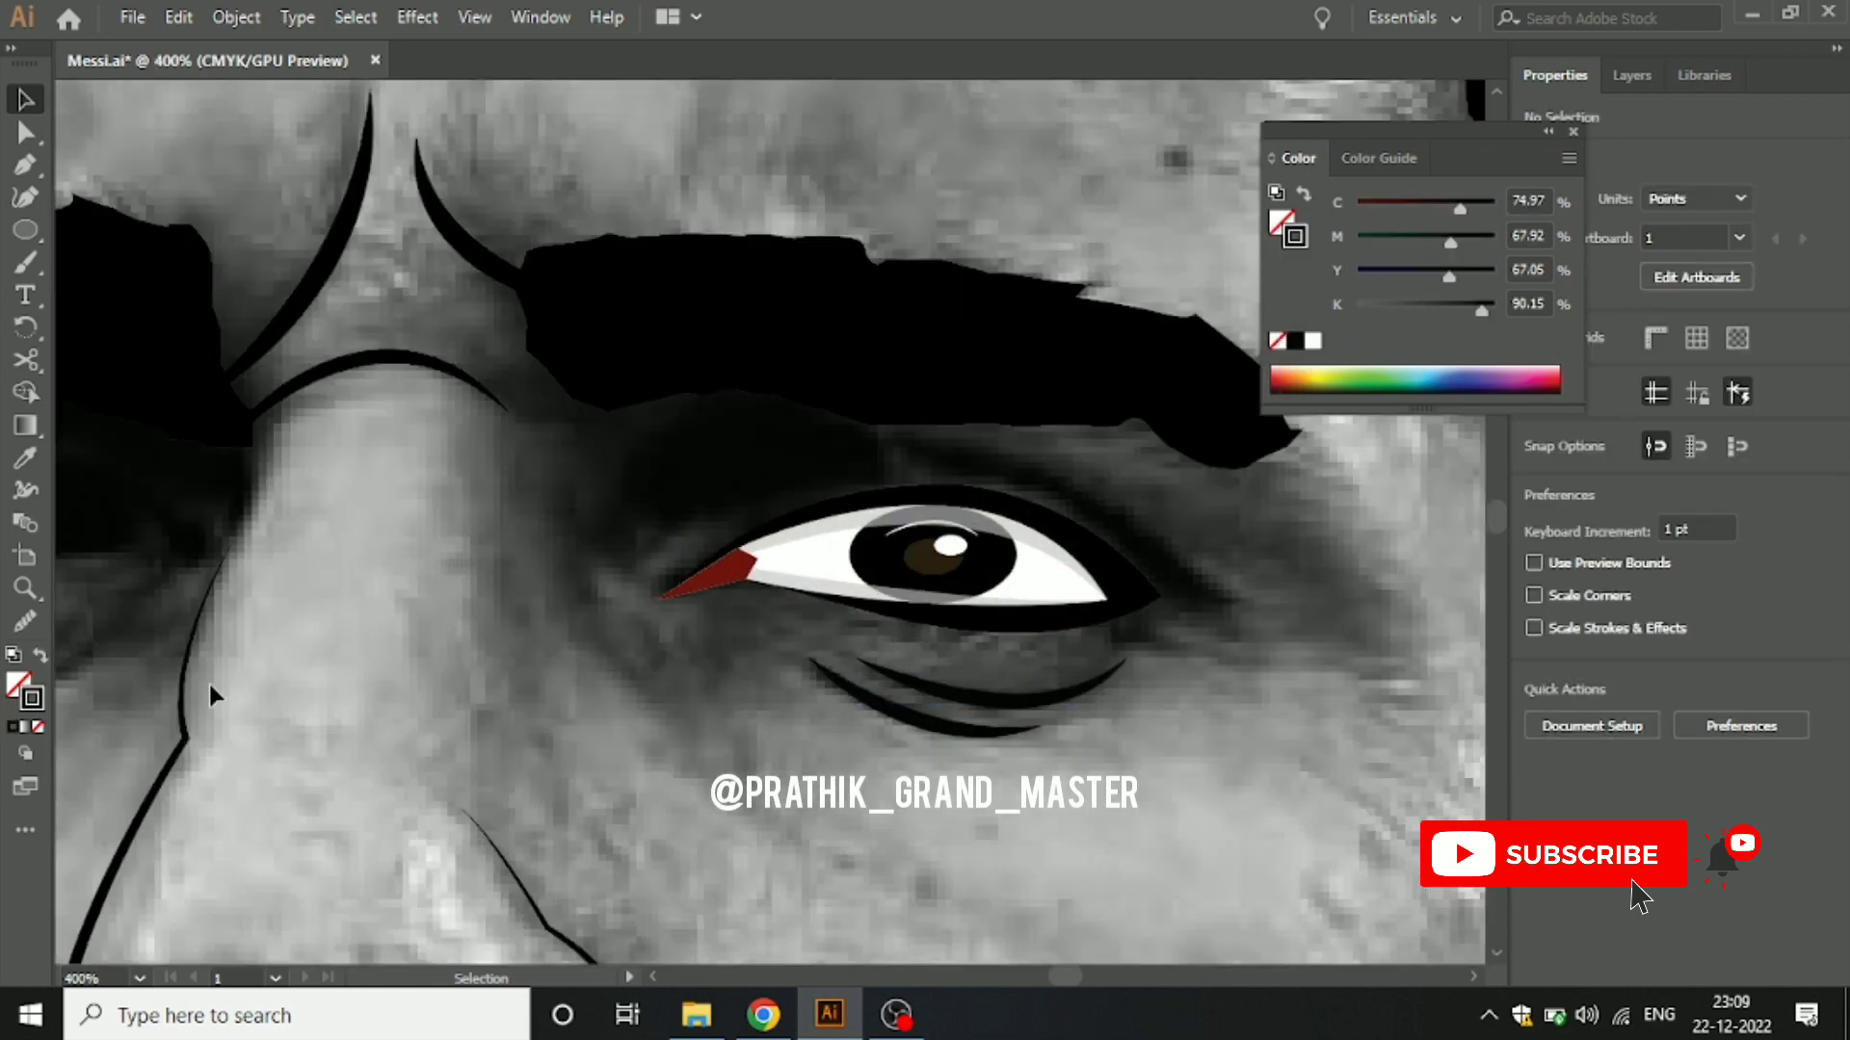
left_click(26, 165)
Step: Draw a closed upper-lid shadow path arcing over the eye toward the brow
left_click(710, 566)
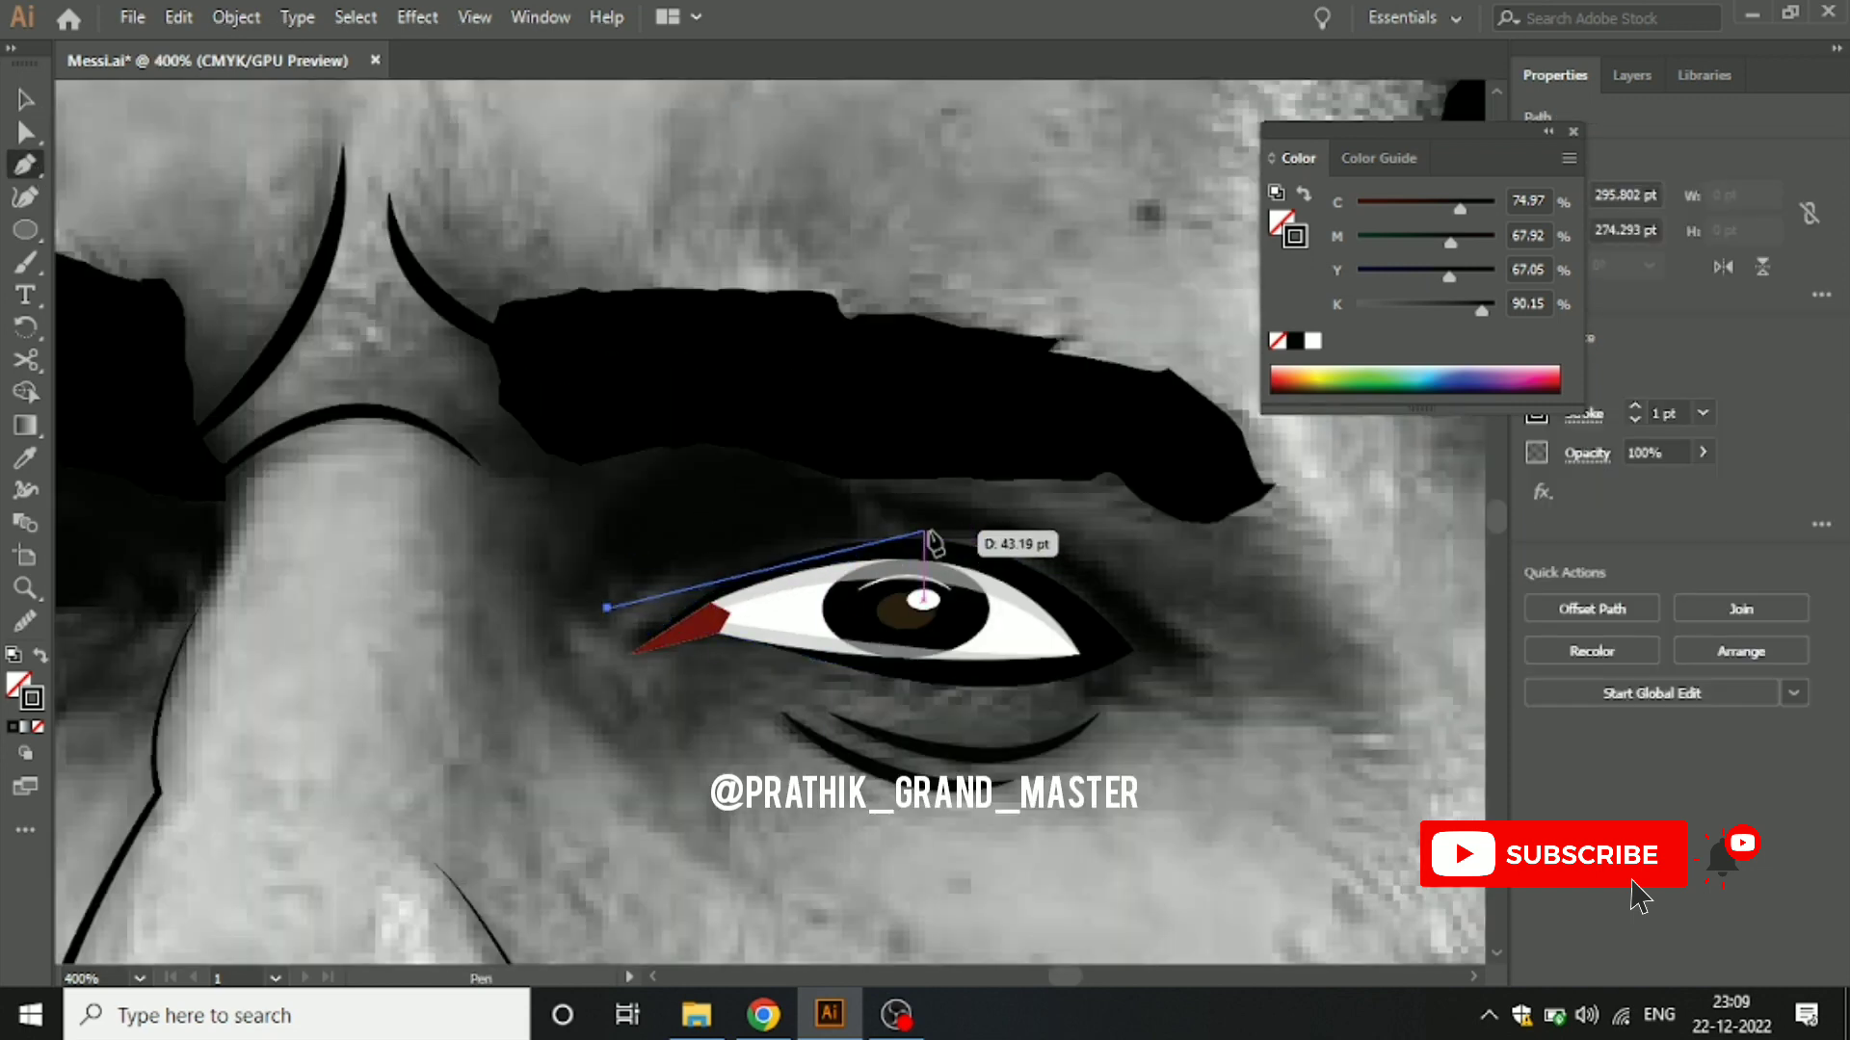
left_click_drag(950, 523, 1164, 556)
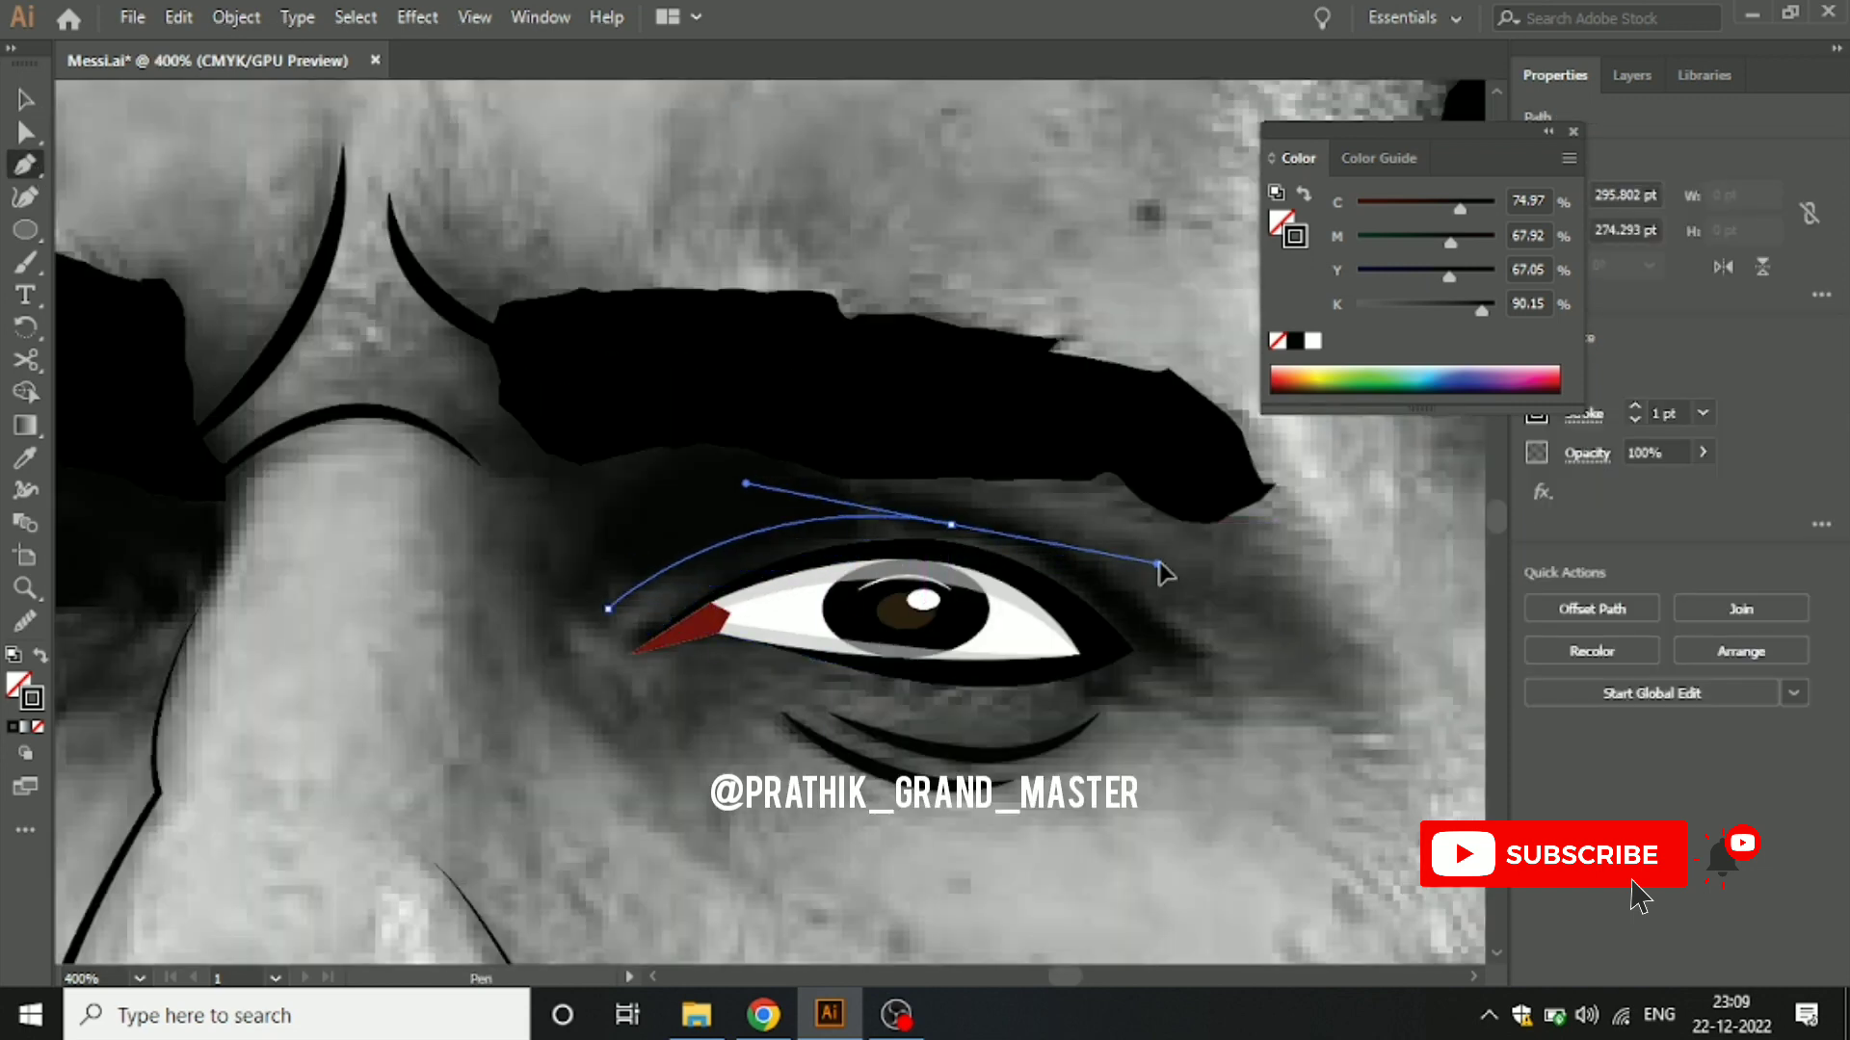
left_click(950, 523)
mouse_move(1147, 650)
left_mouse_down()
mouse_move(1176, 717)
mouse_move(1212, 657)
left_mouse_up()
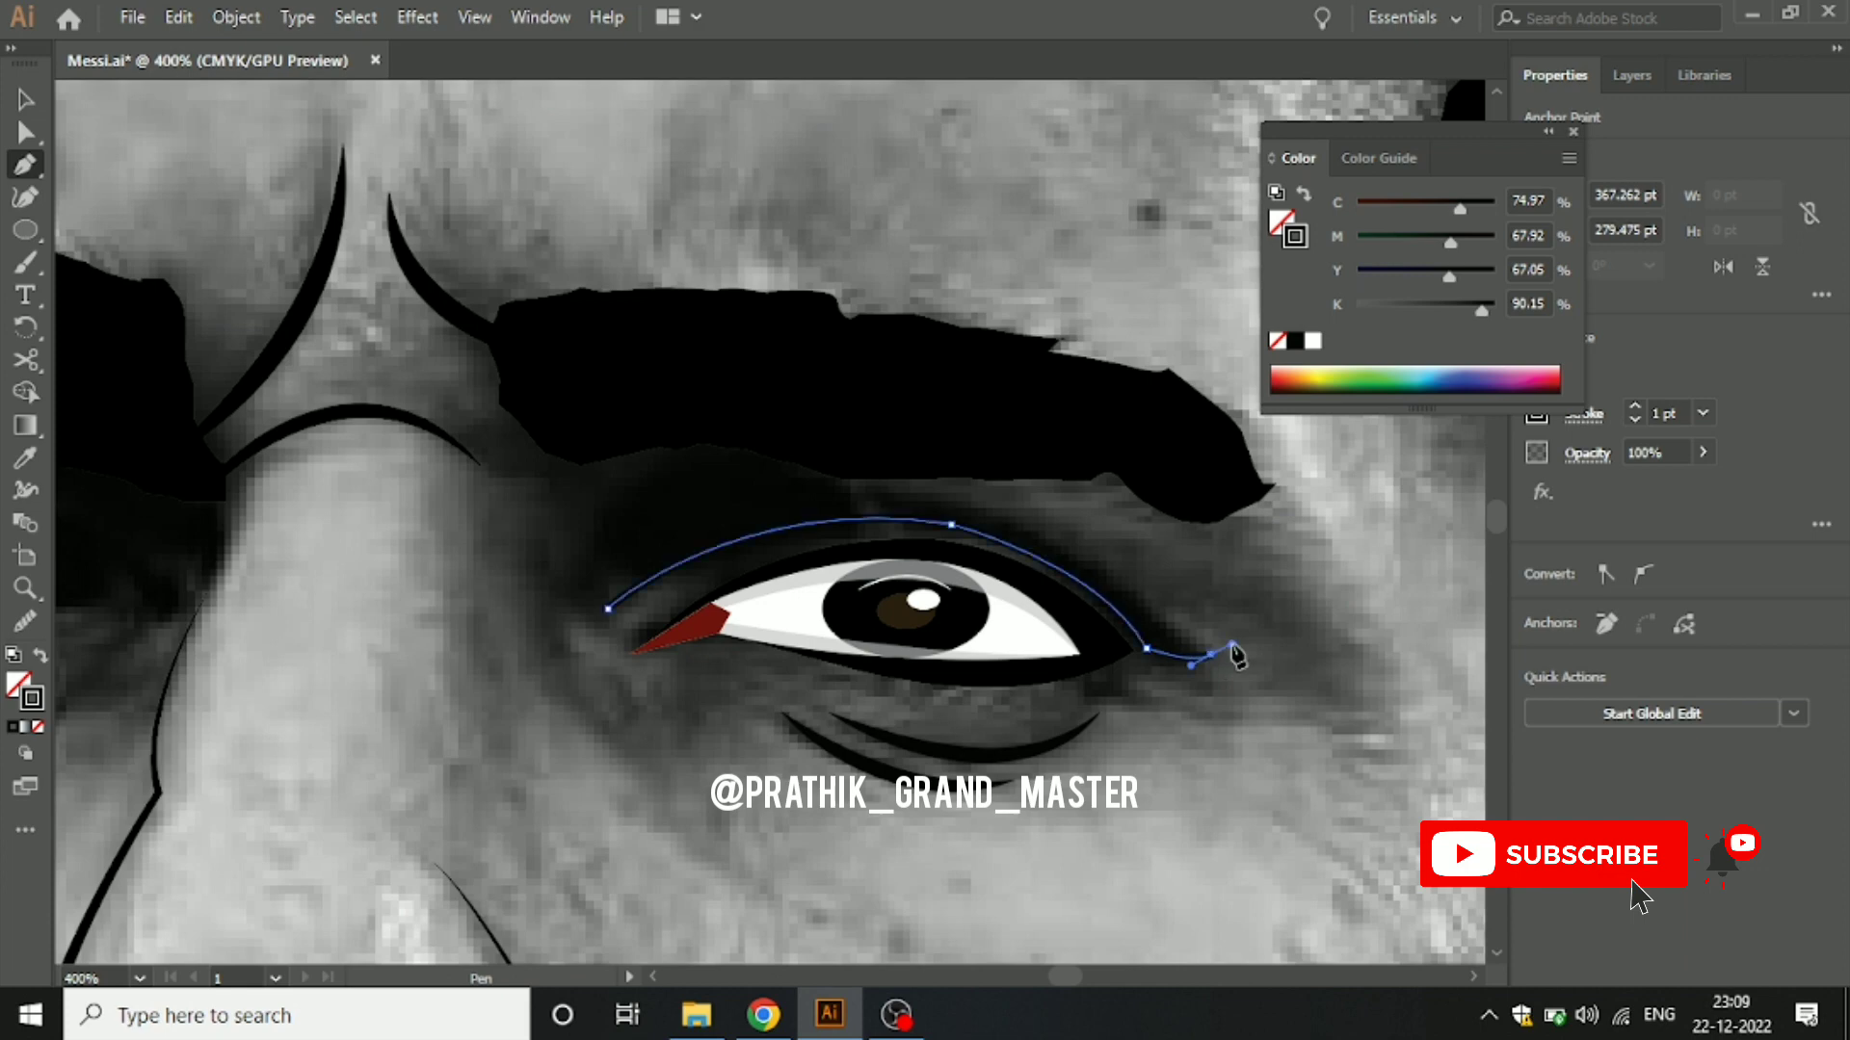
mouse_move(905, 509)
left_mouse_down()
mouse_move(678, 521)
mouse_move(483, 591)
left_mouse_up()
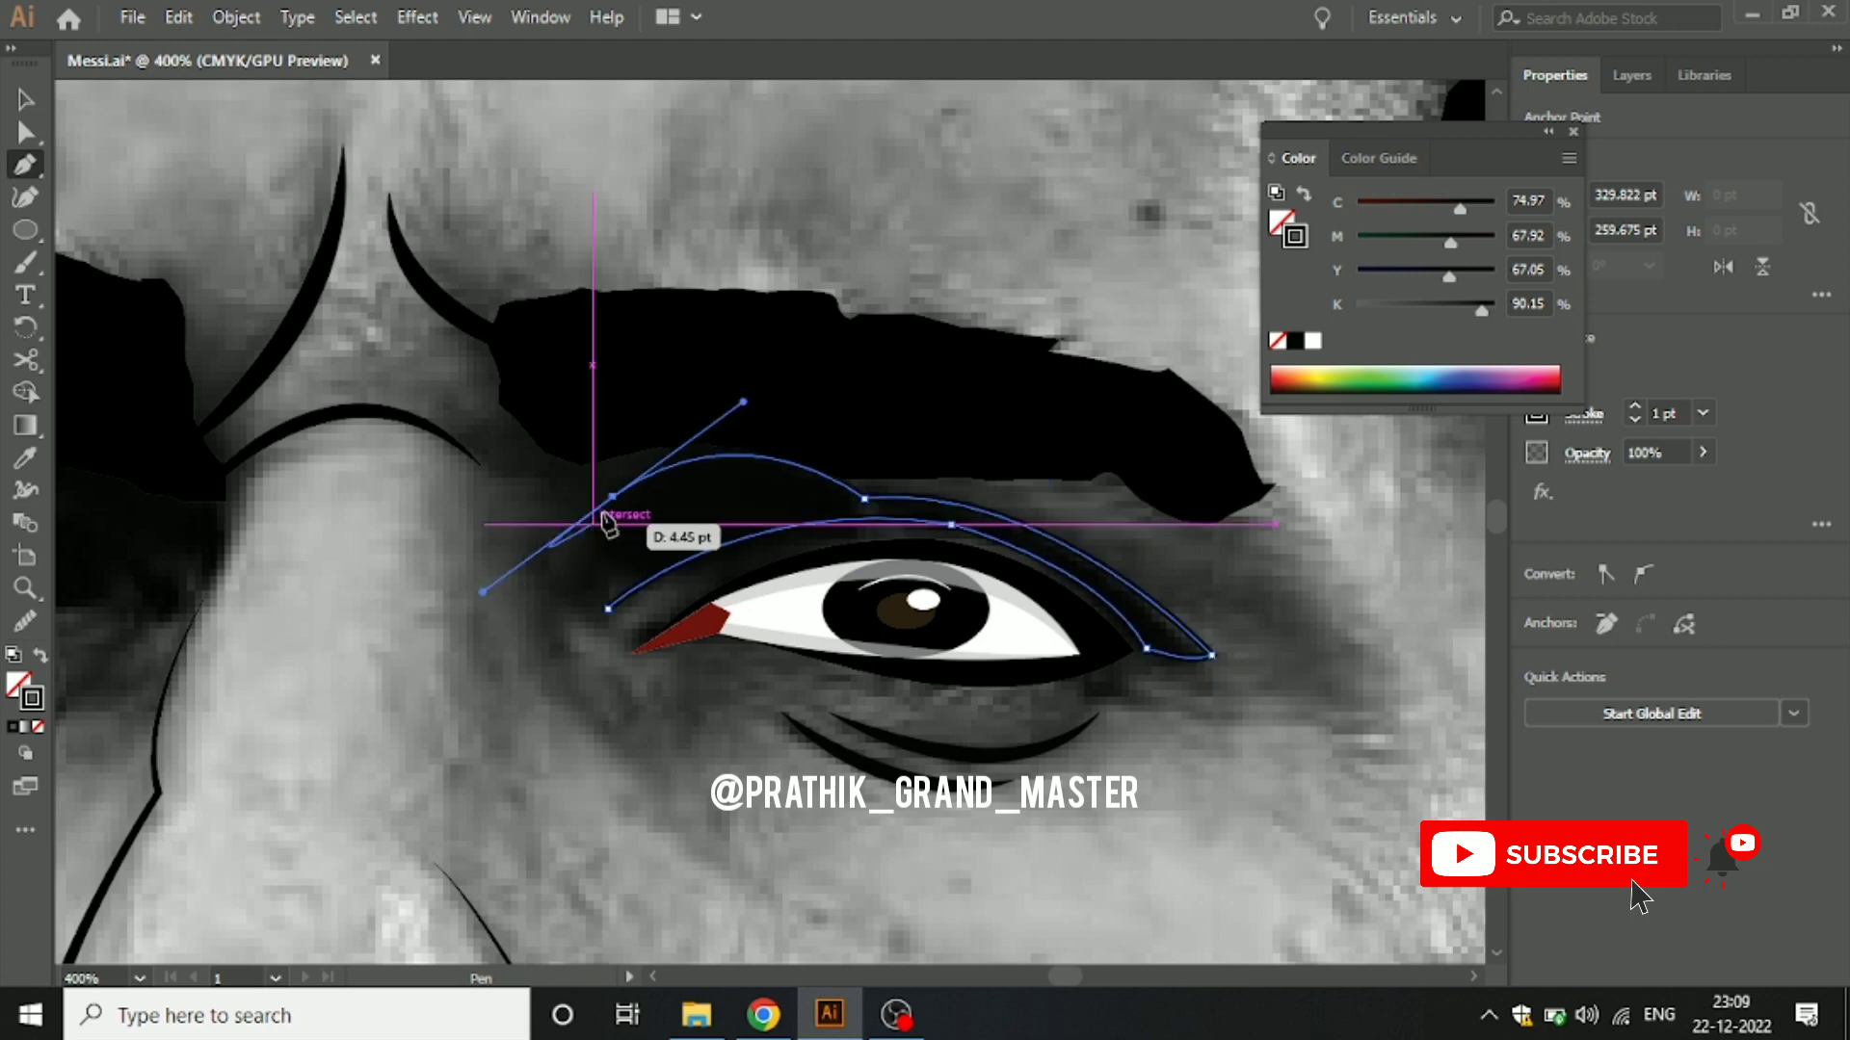
left_click(613, 497)
mouse_move(608, 609)
left_mouse_down()
mouse_move(610, 626)
mouse_move(708, 590)
left_mouse_up()
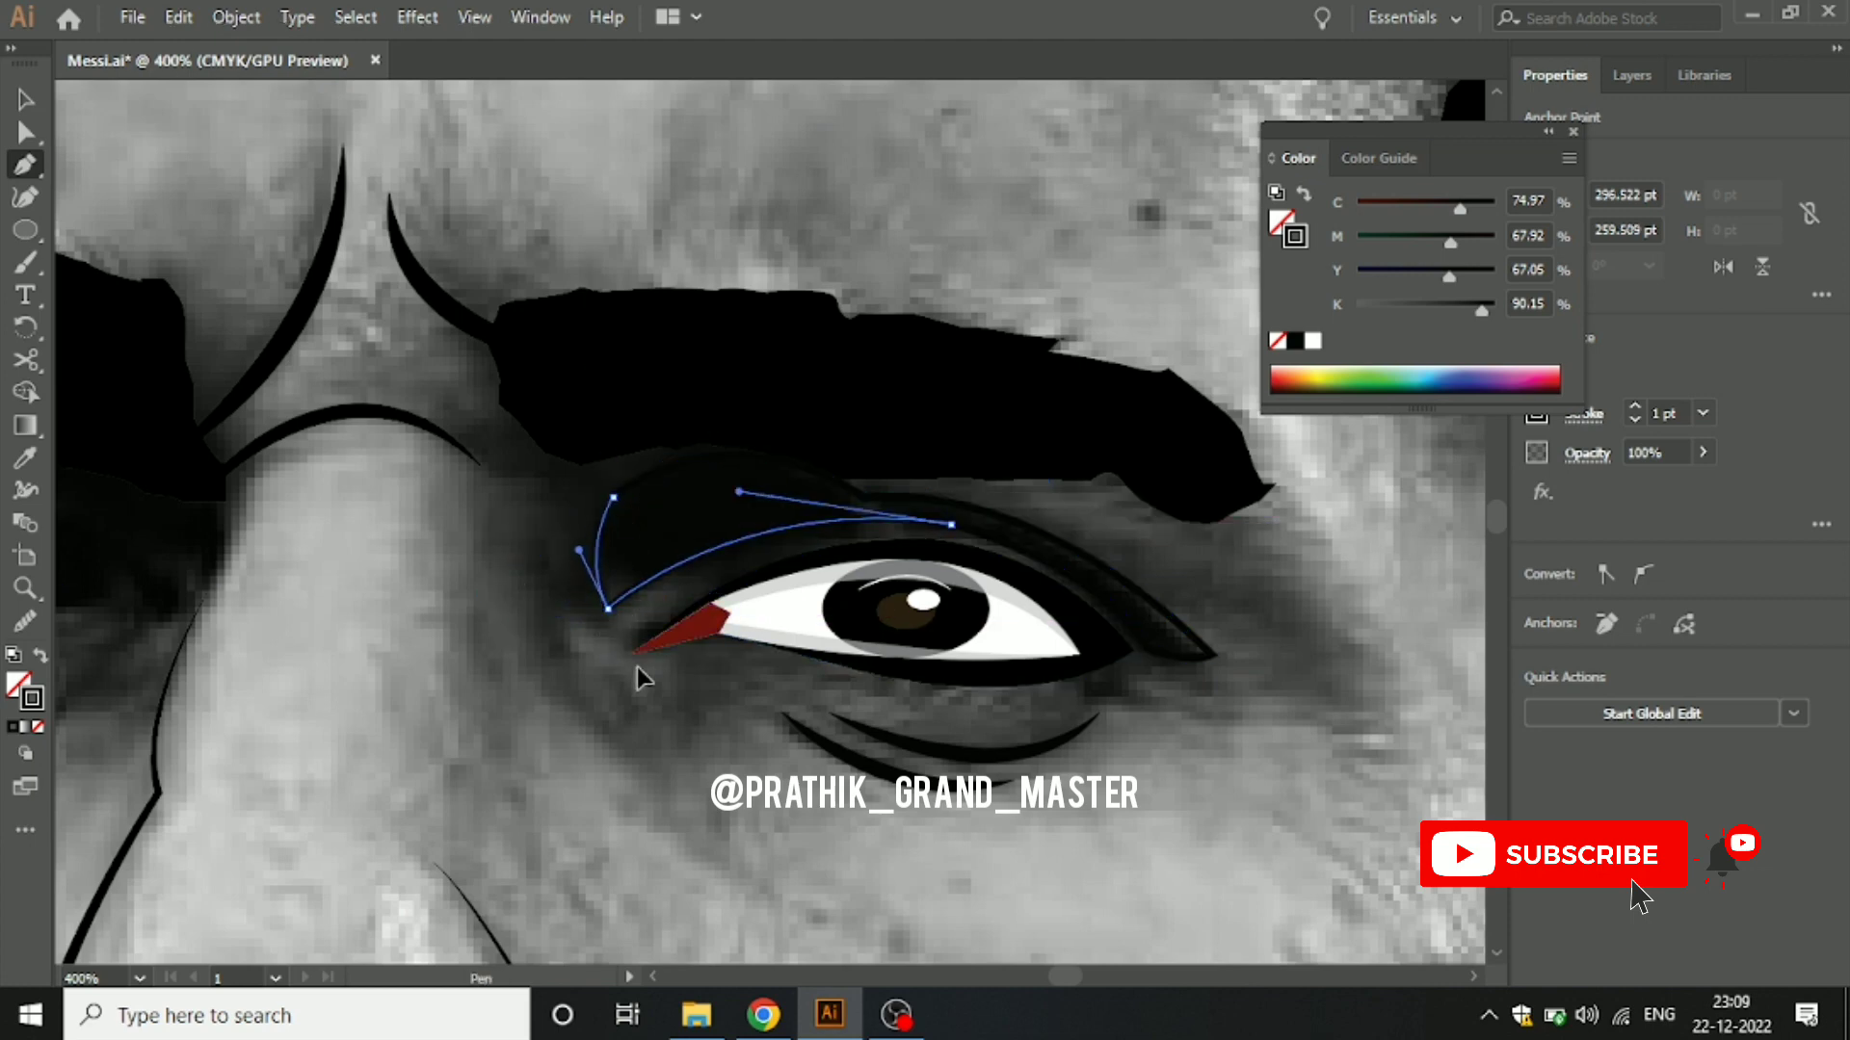
left_click_drag(642, 679, 643, 679)
Step: Fill the lid shape black with no stroke, add a lower-edge curve, and smooth the eyelid
left_click(37, 727)
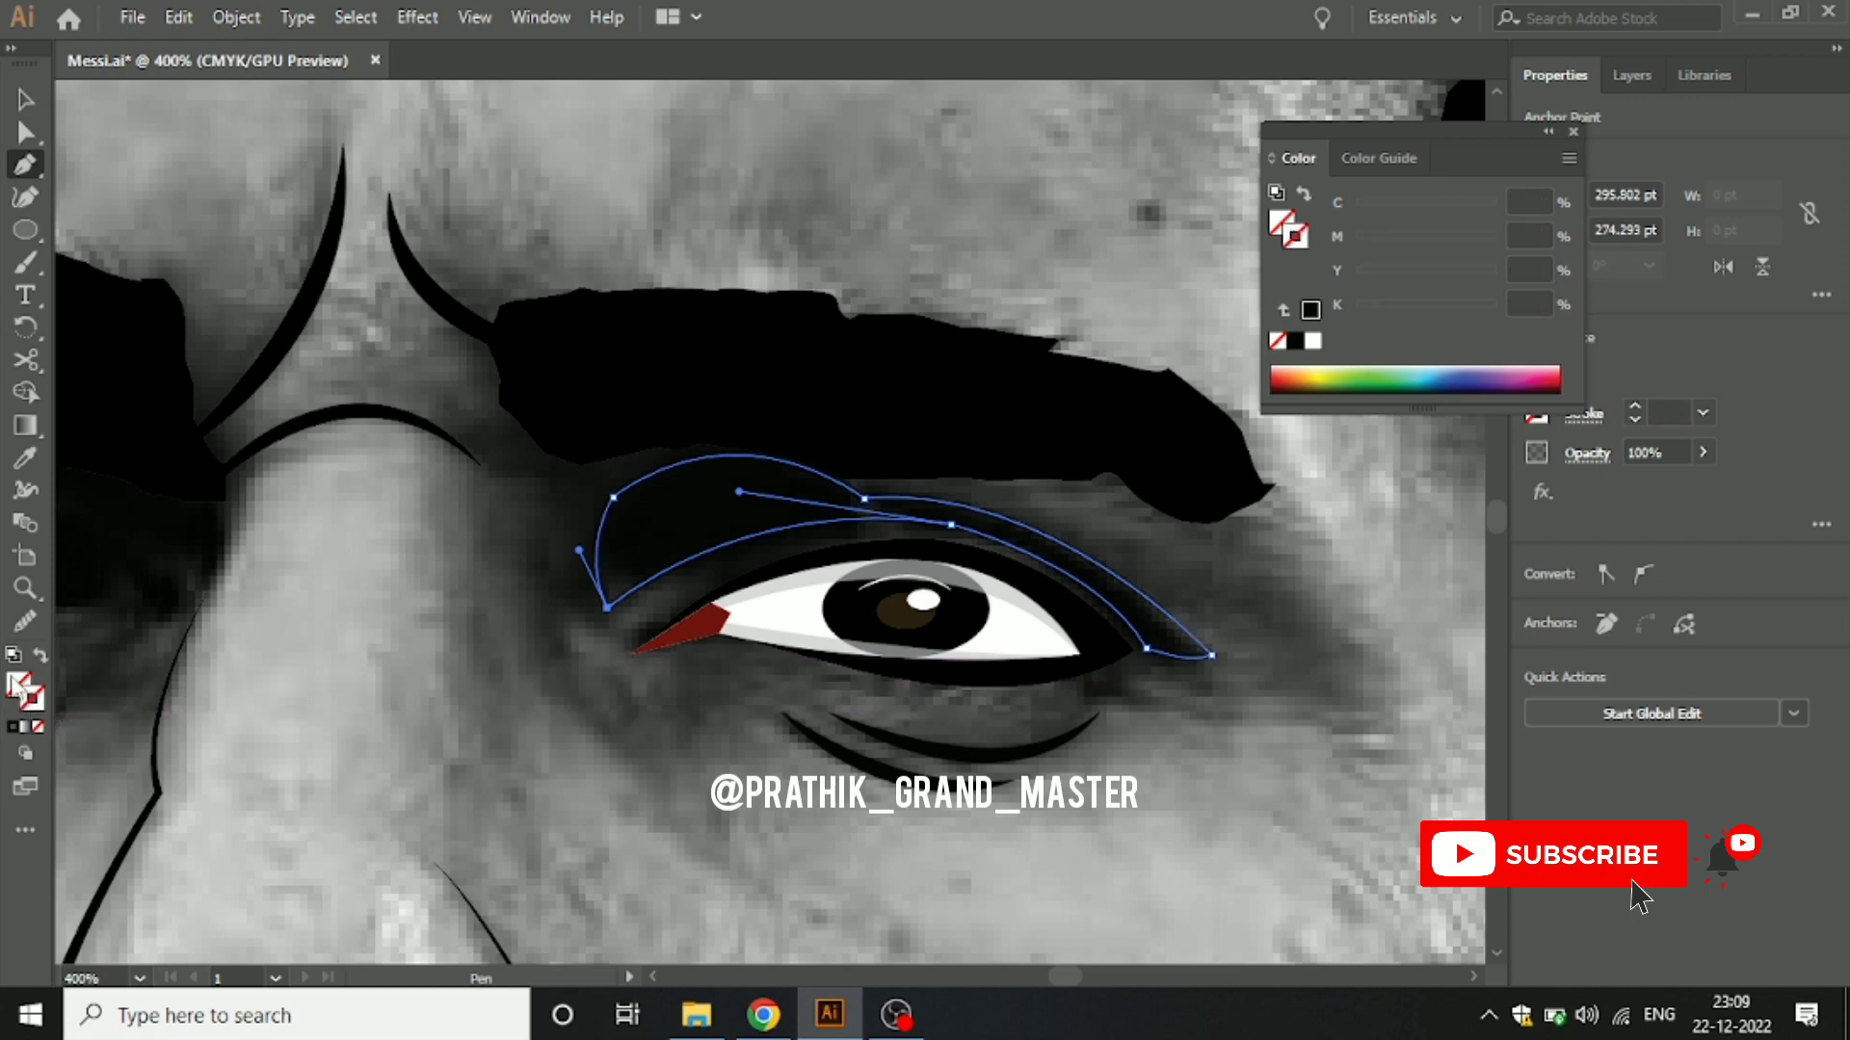
left_click(15, 725)
left_click_drag(867, 686, 1012, 681)
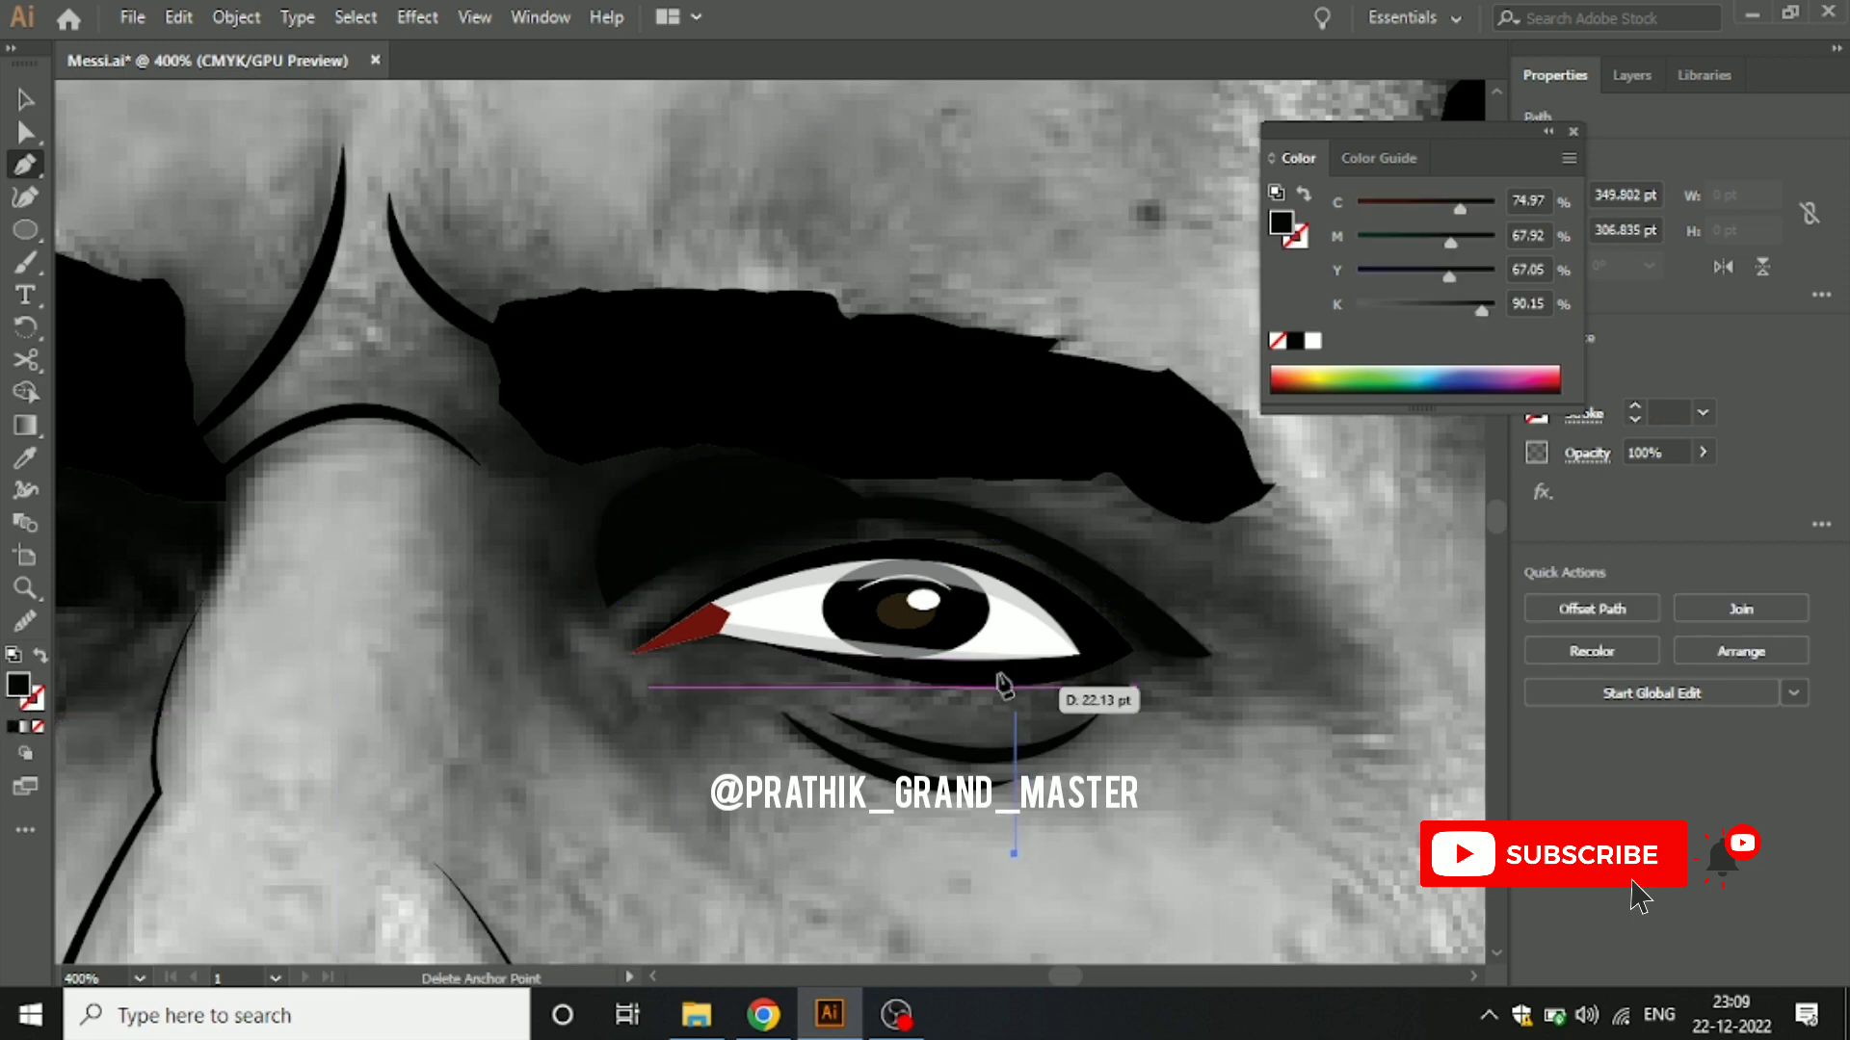
left_click(607, 607)
key("v")
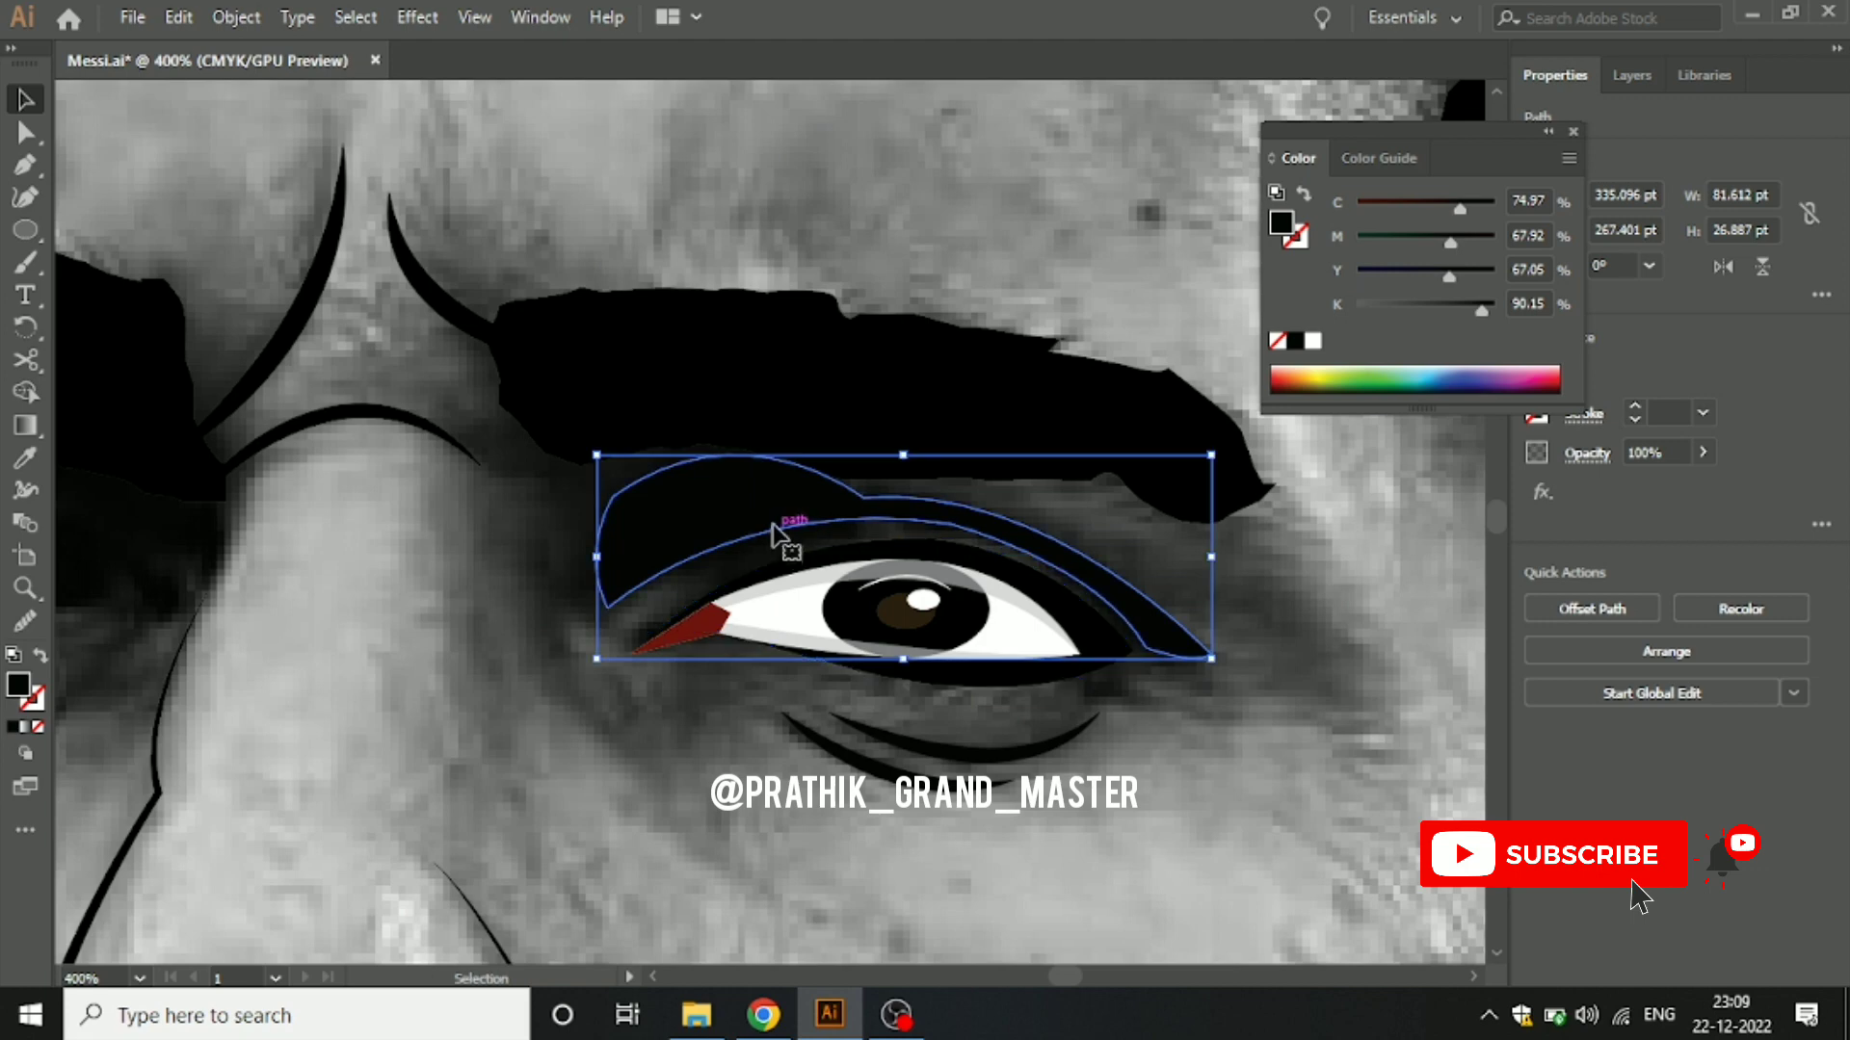
left_click(29, 621)
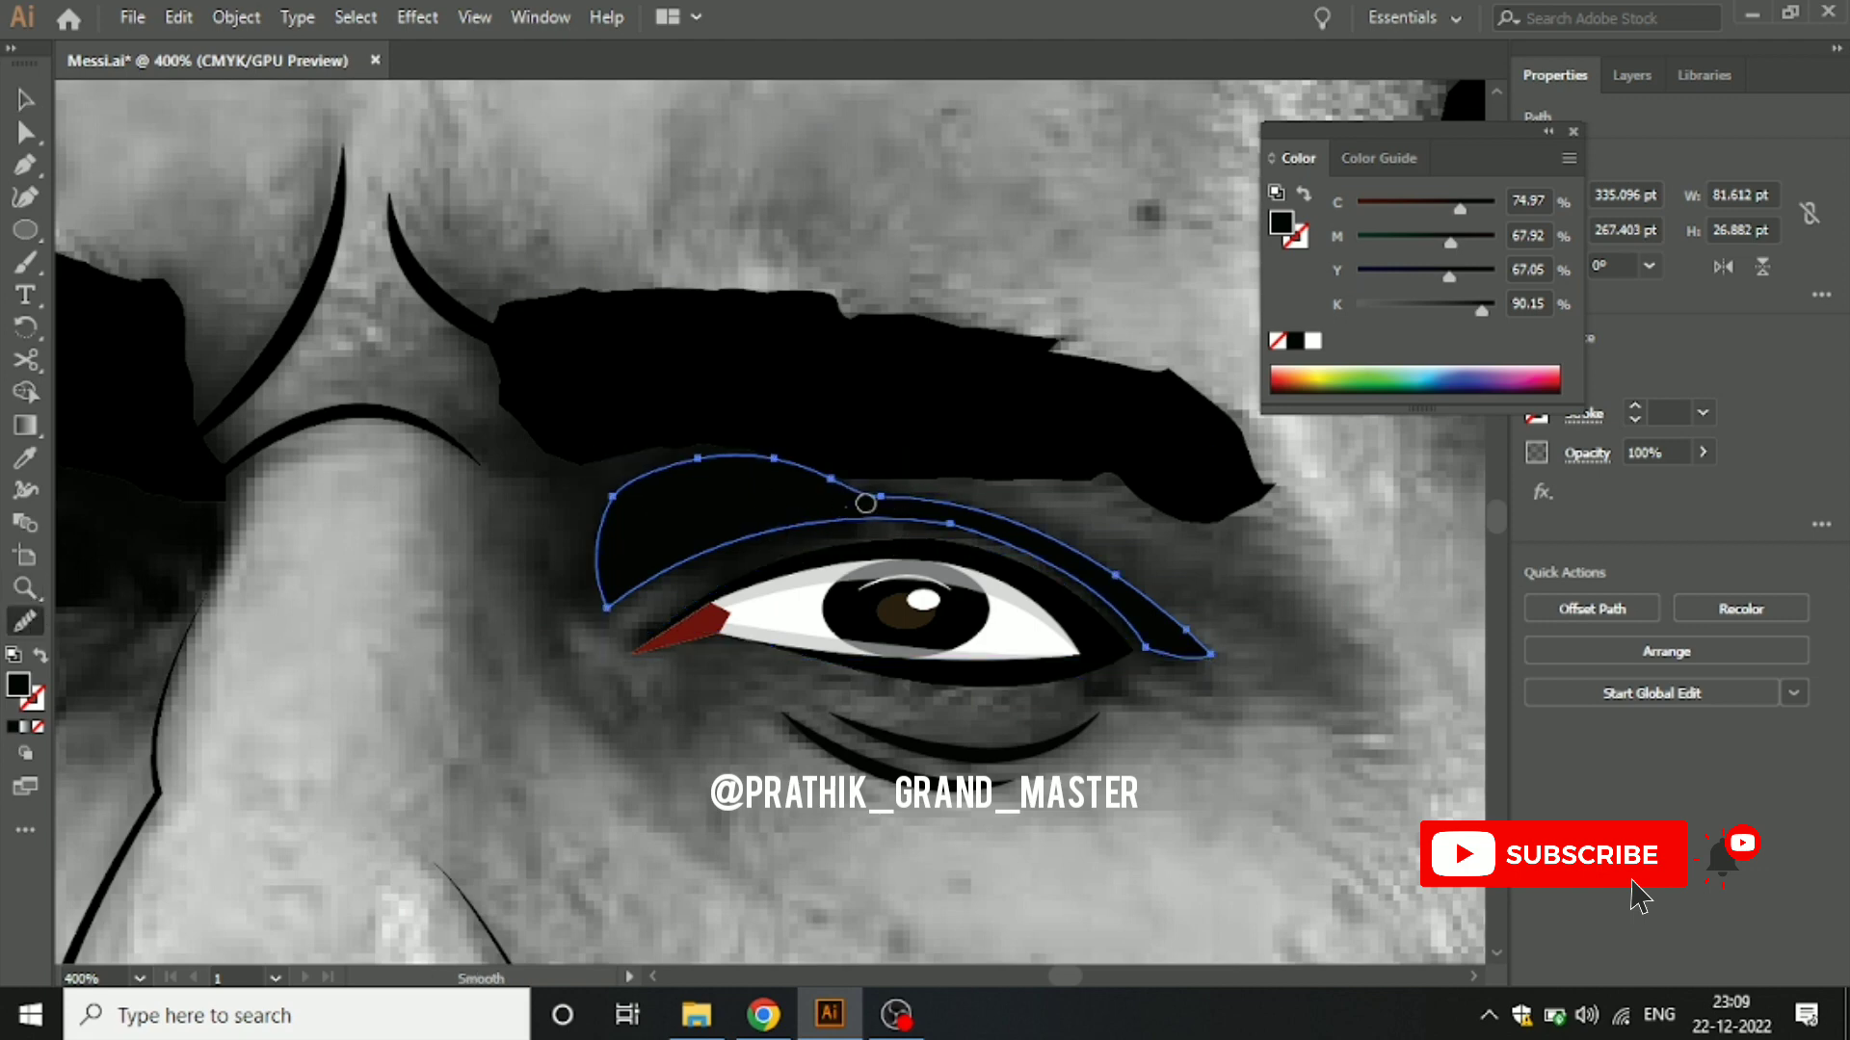
left_click_drag(865, 502, 596, 397)
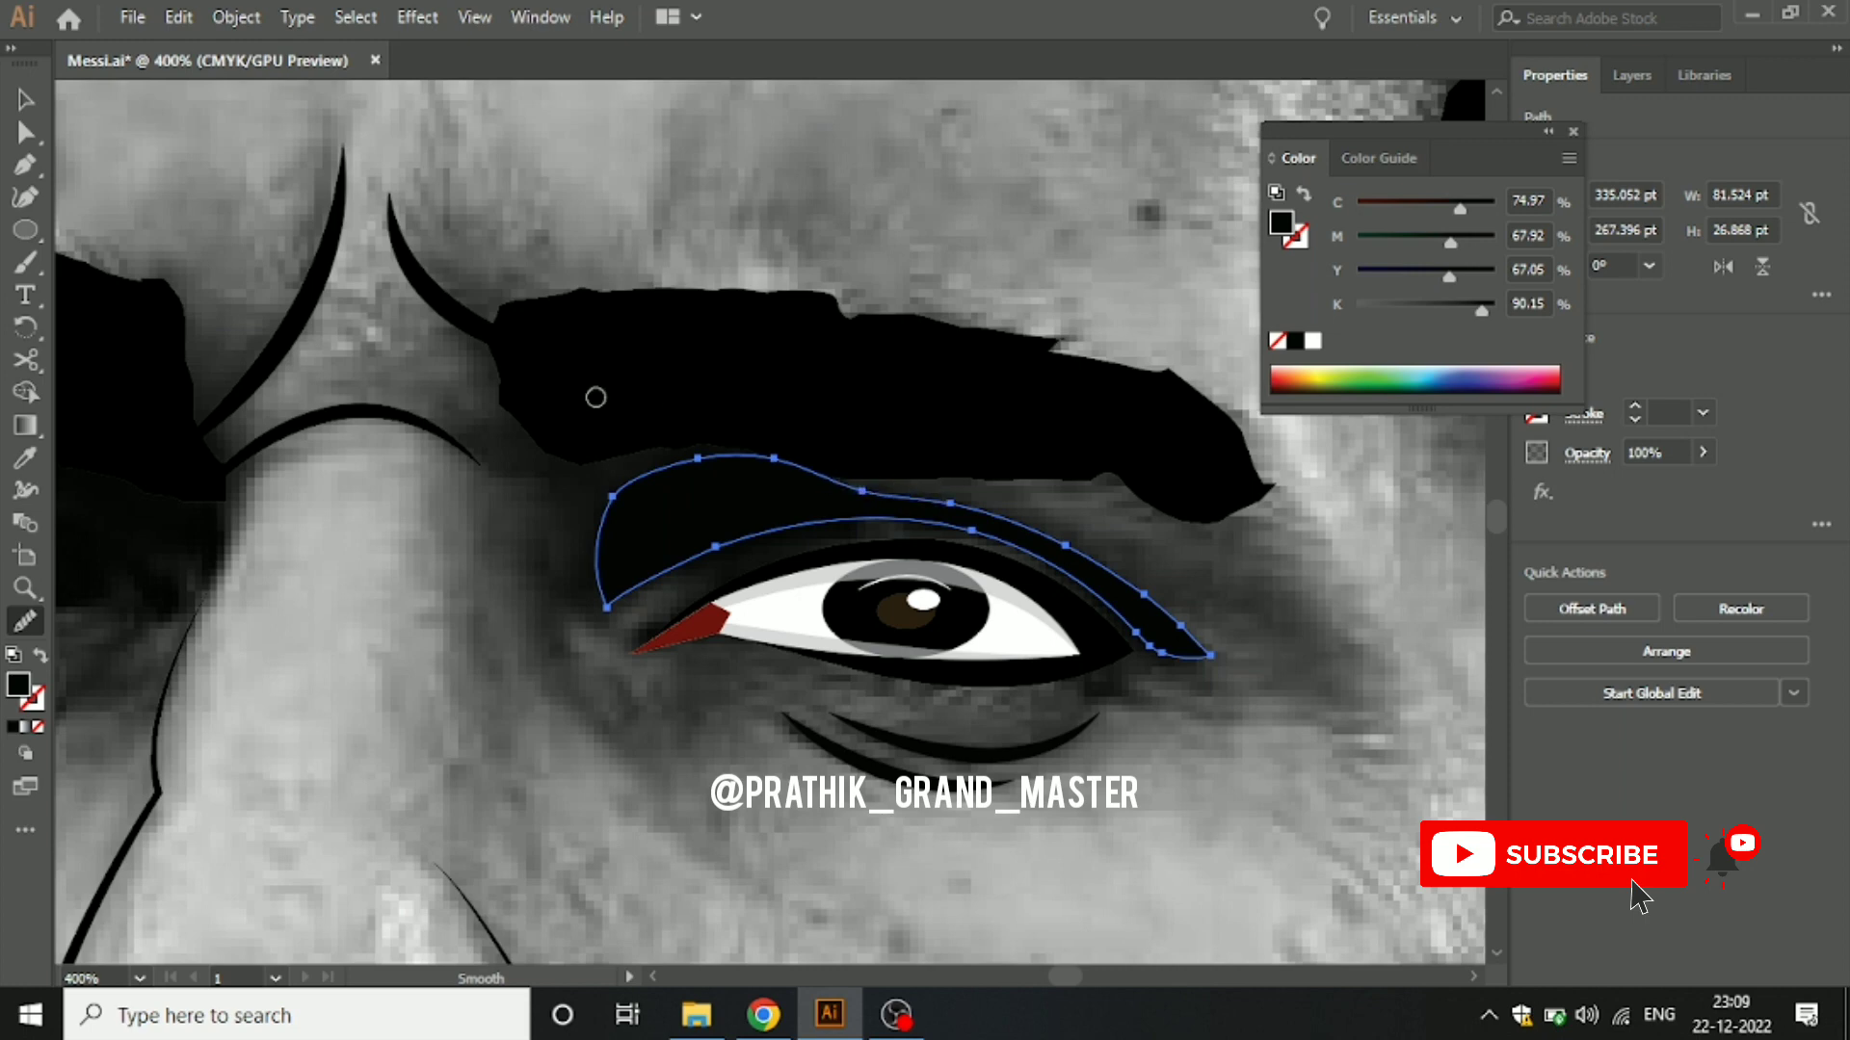
left_click(21, 109)
left_click(880, 412)
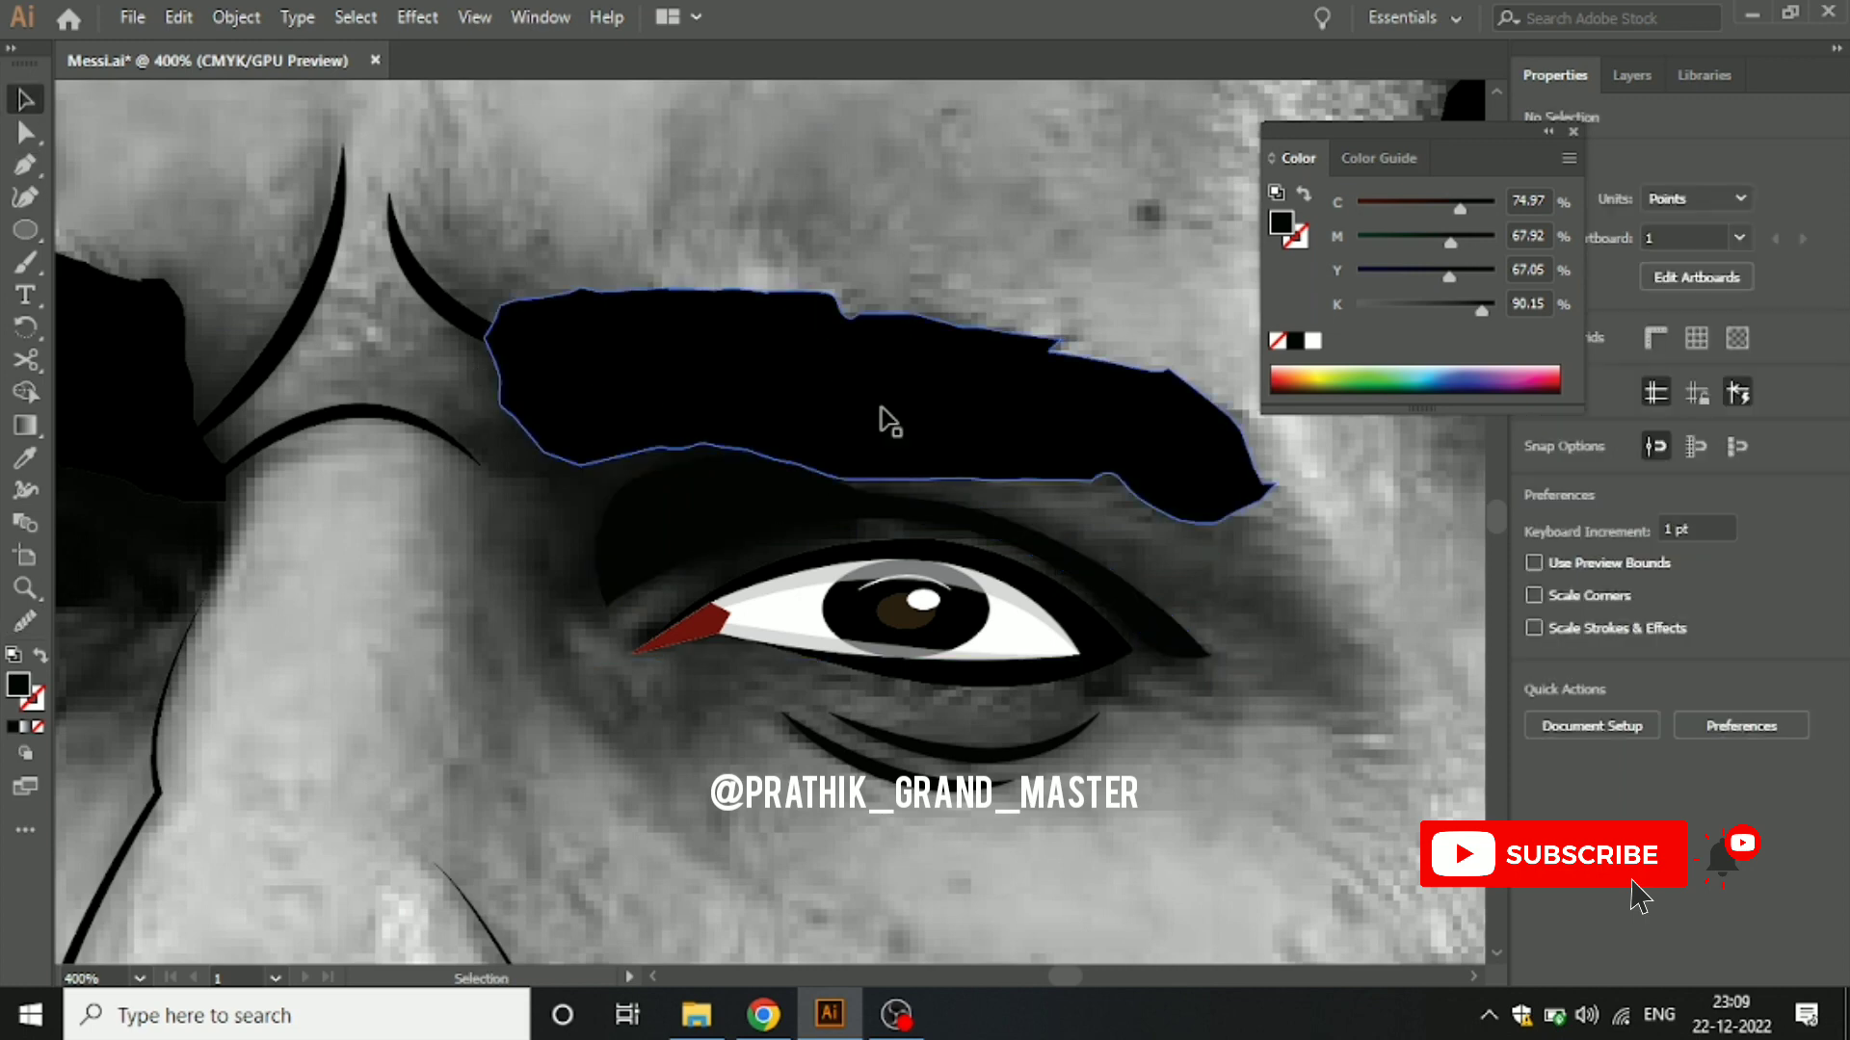
left_click(1192, 774)
Step: Set the fill to None and bring the left eye into view
scroll(1198, 770, "down", 2)
scroll(1085, 800, "down", 2)
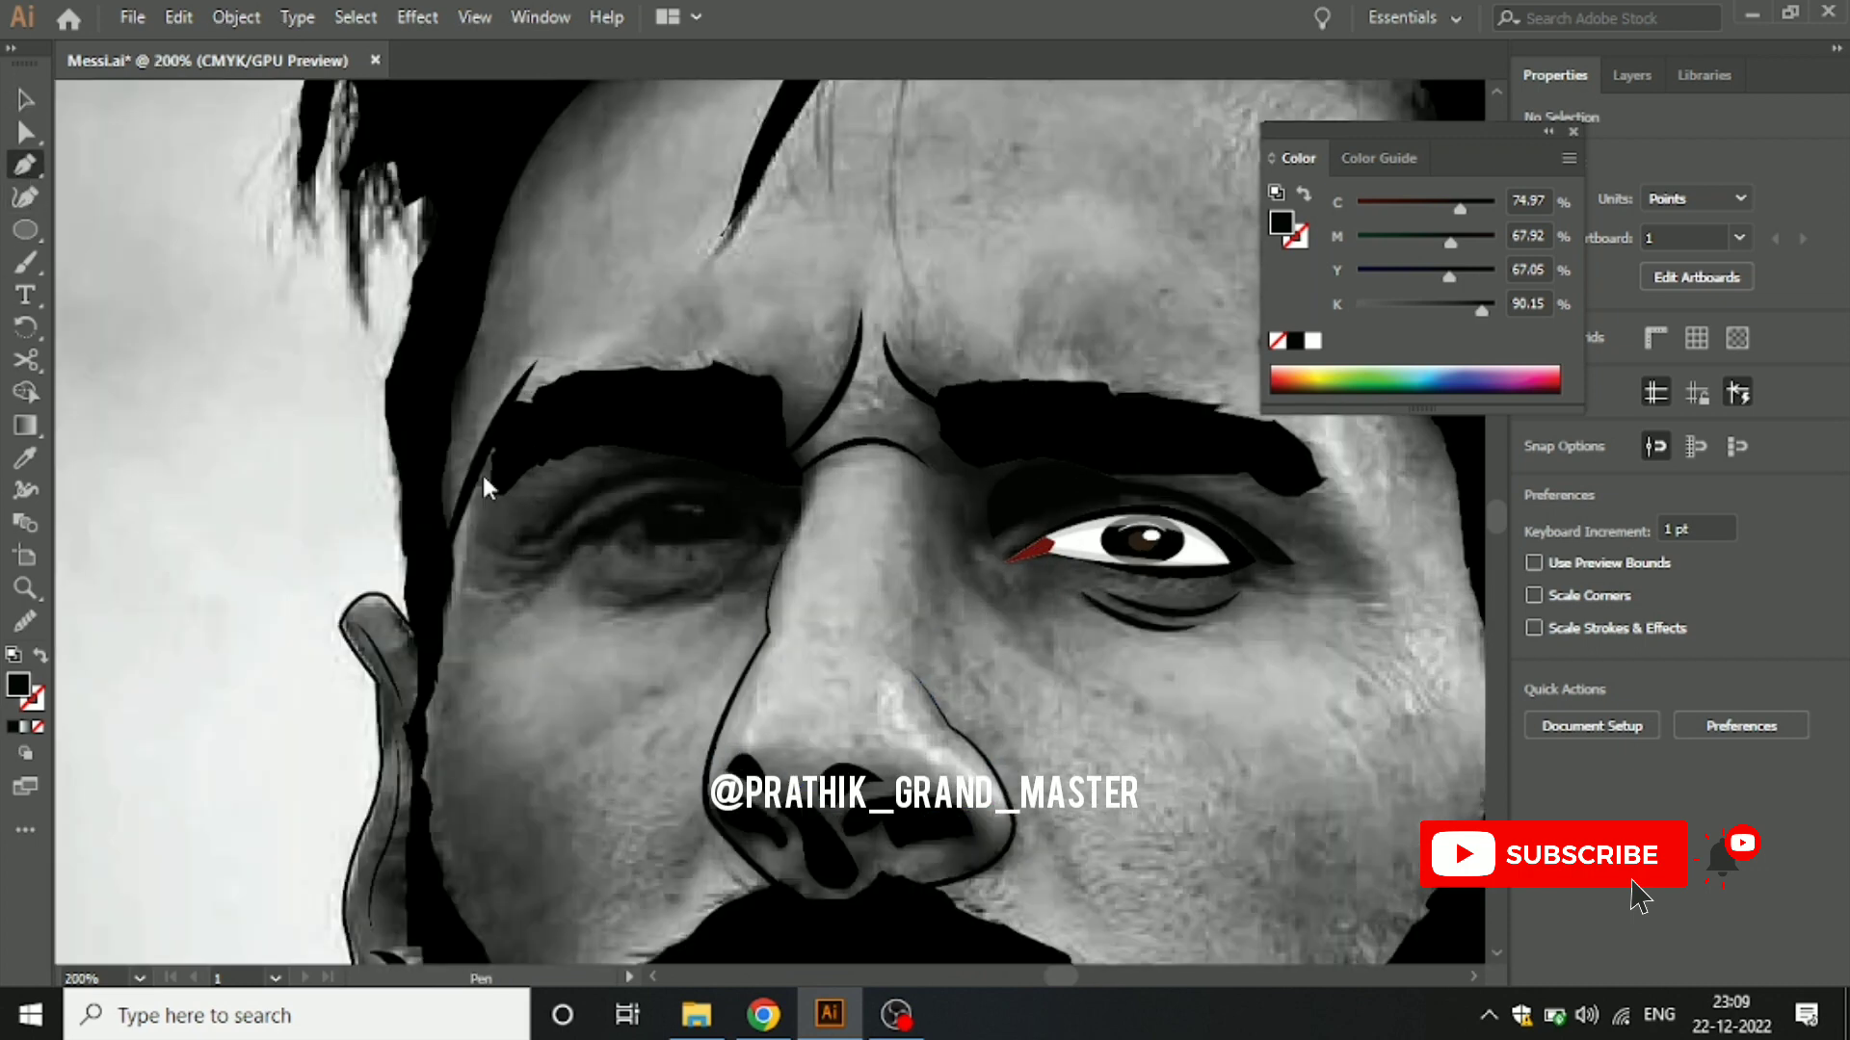
scroll(484, 487, "up", 1)
scroll(539, 540, "up", 1)
scroll(578, 578, "up", 1)
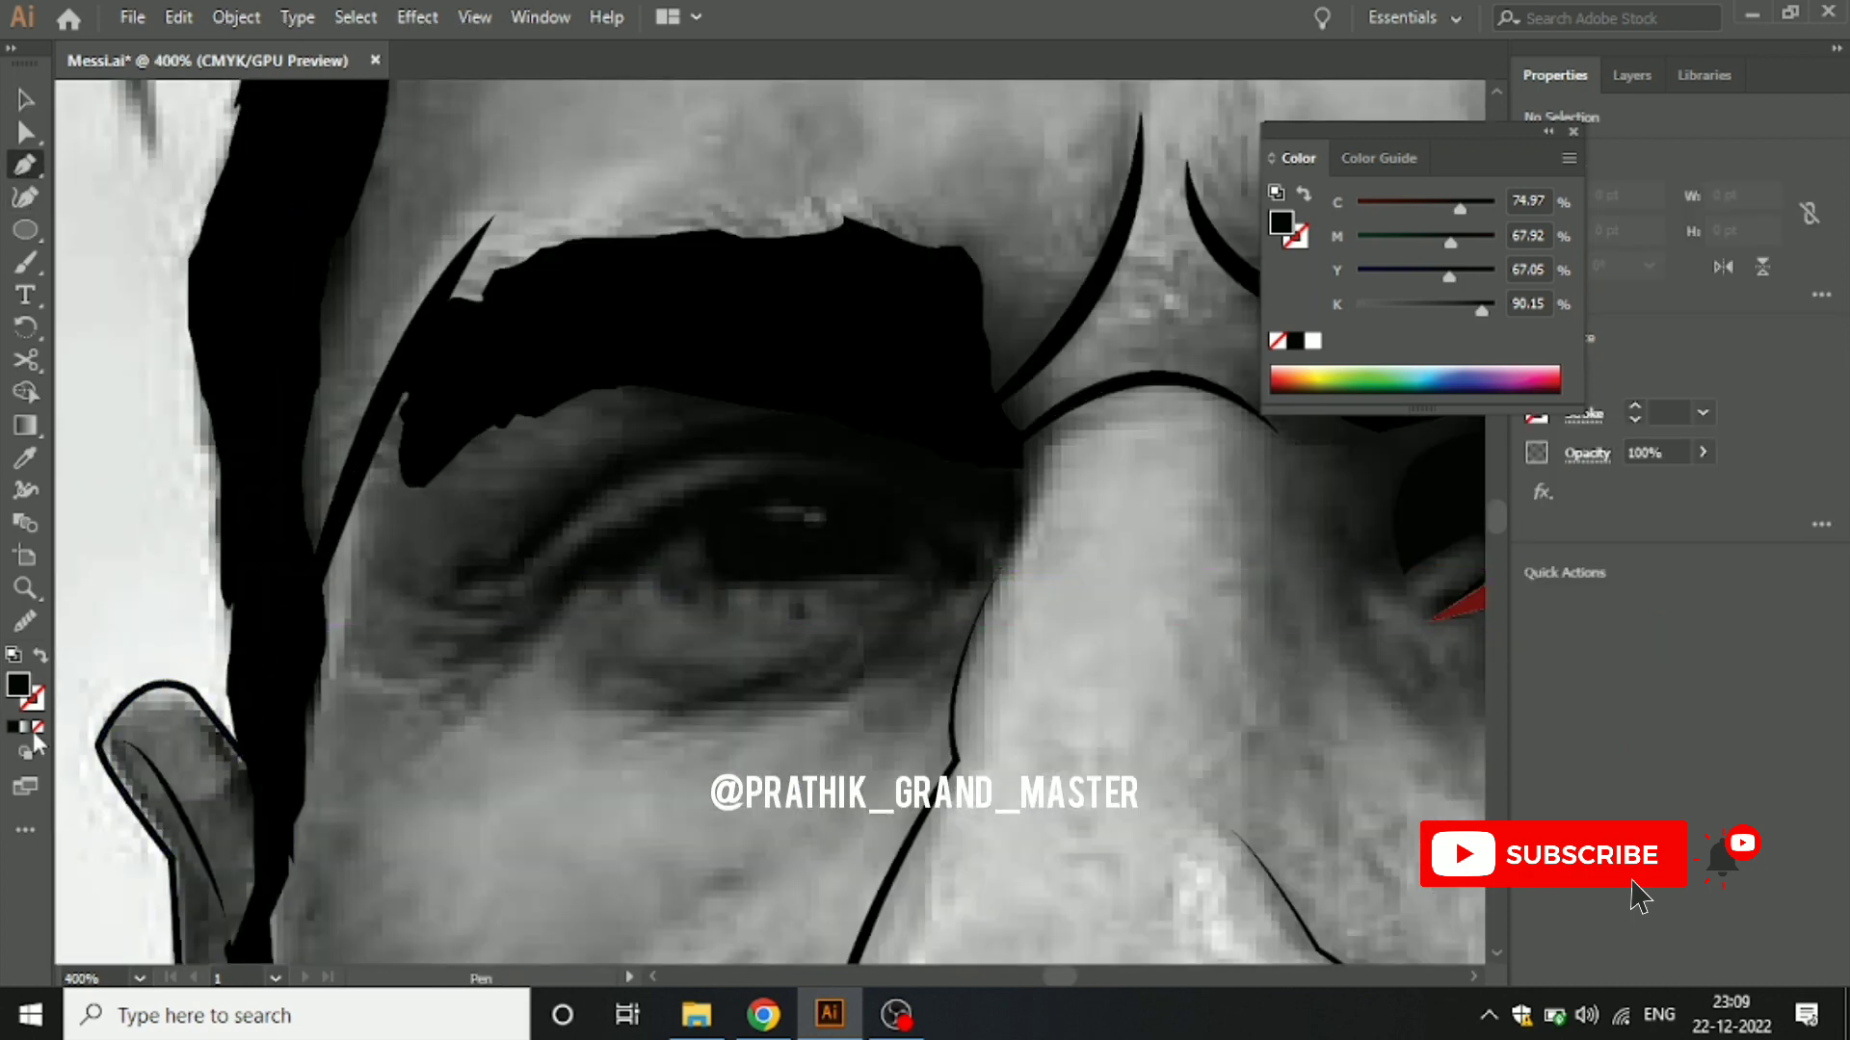
left_click(35, 728)
scroll(1001, 626, "up", 1)
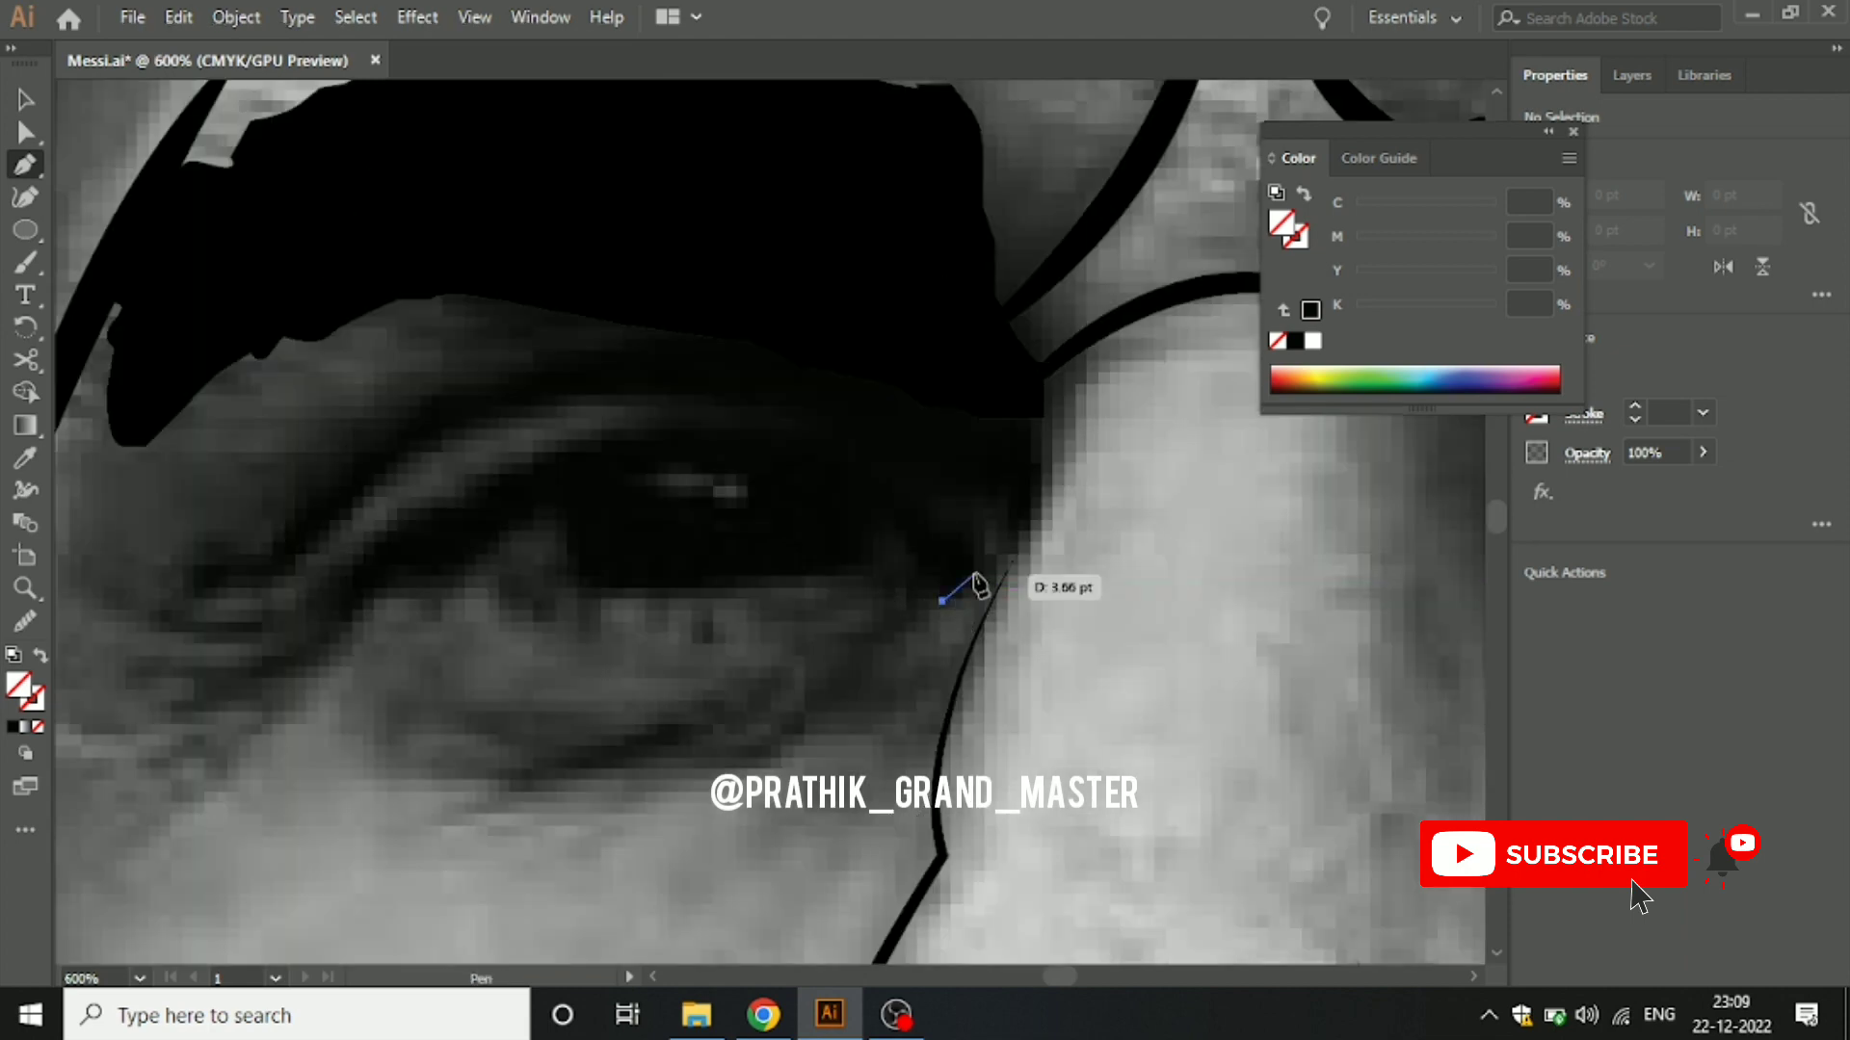
scroll(977, 585, "down", 1)
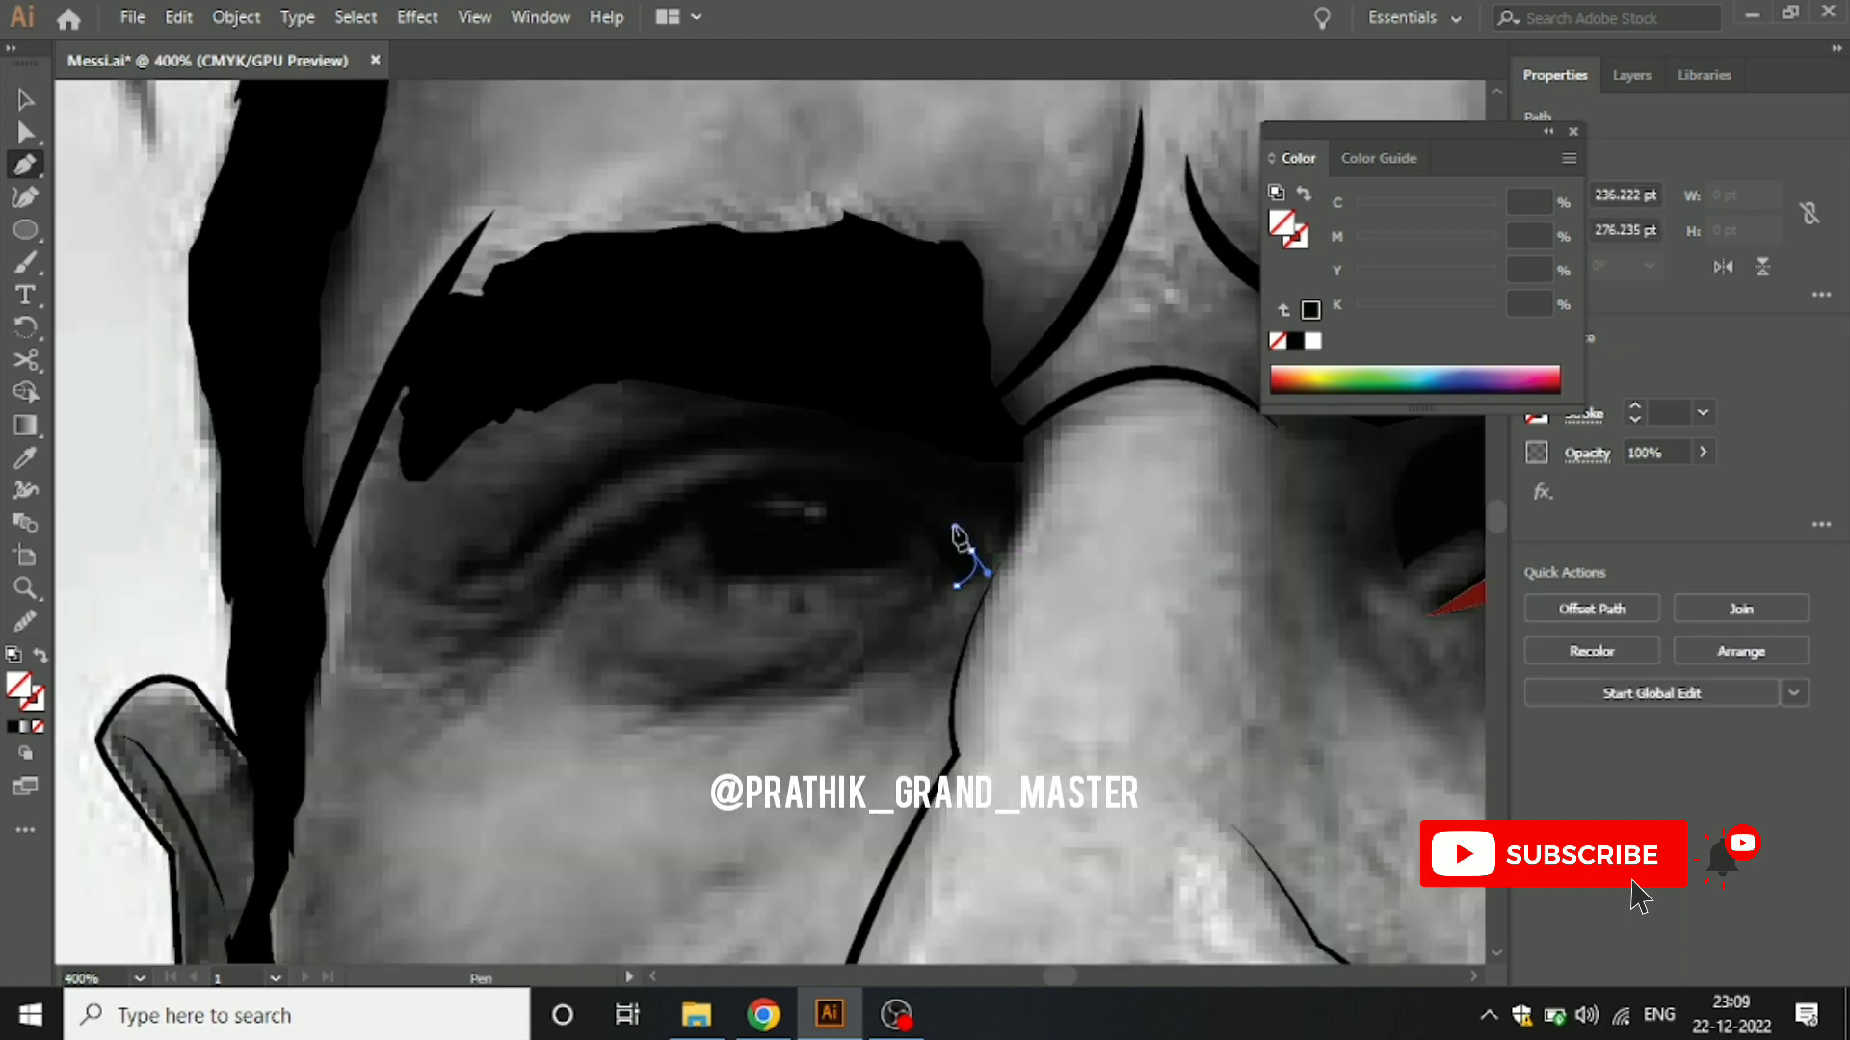
Step: Trace a closed almond outline around the left eye and fill it white
left_click(955, 527)
left_click(971, 551)
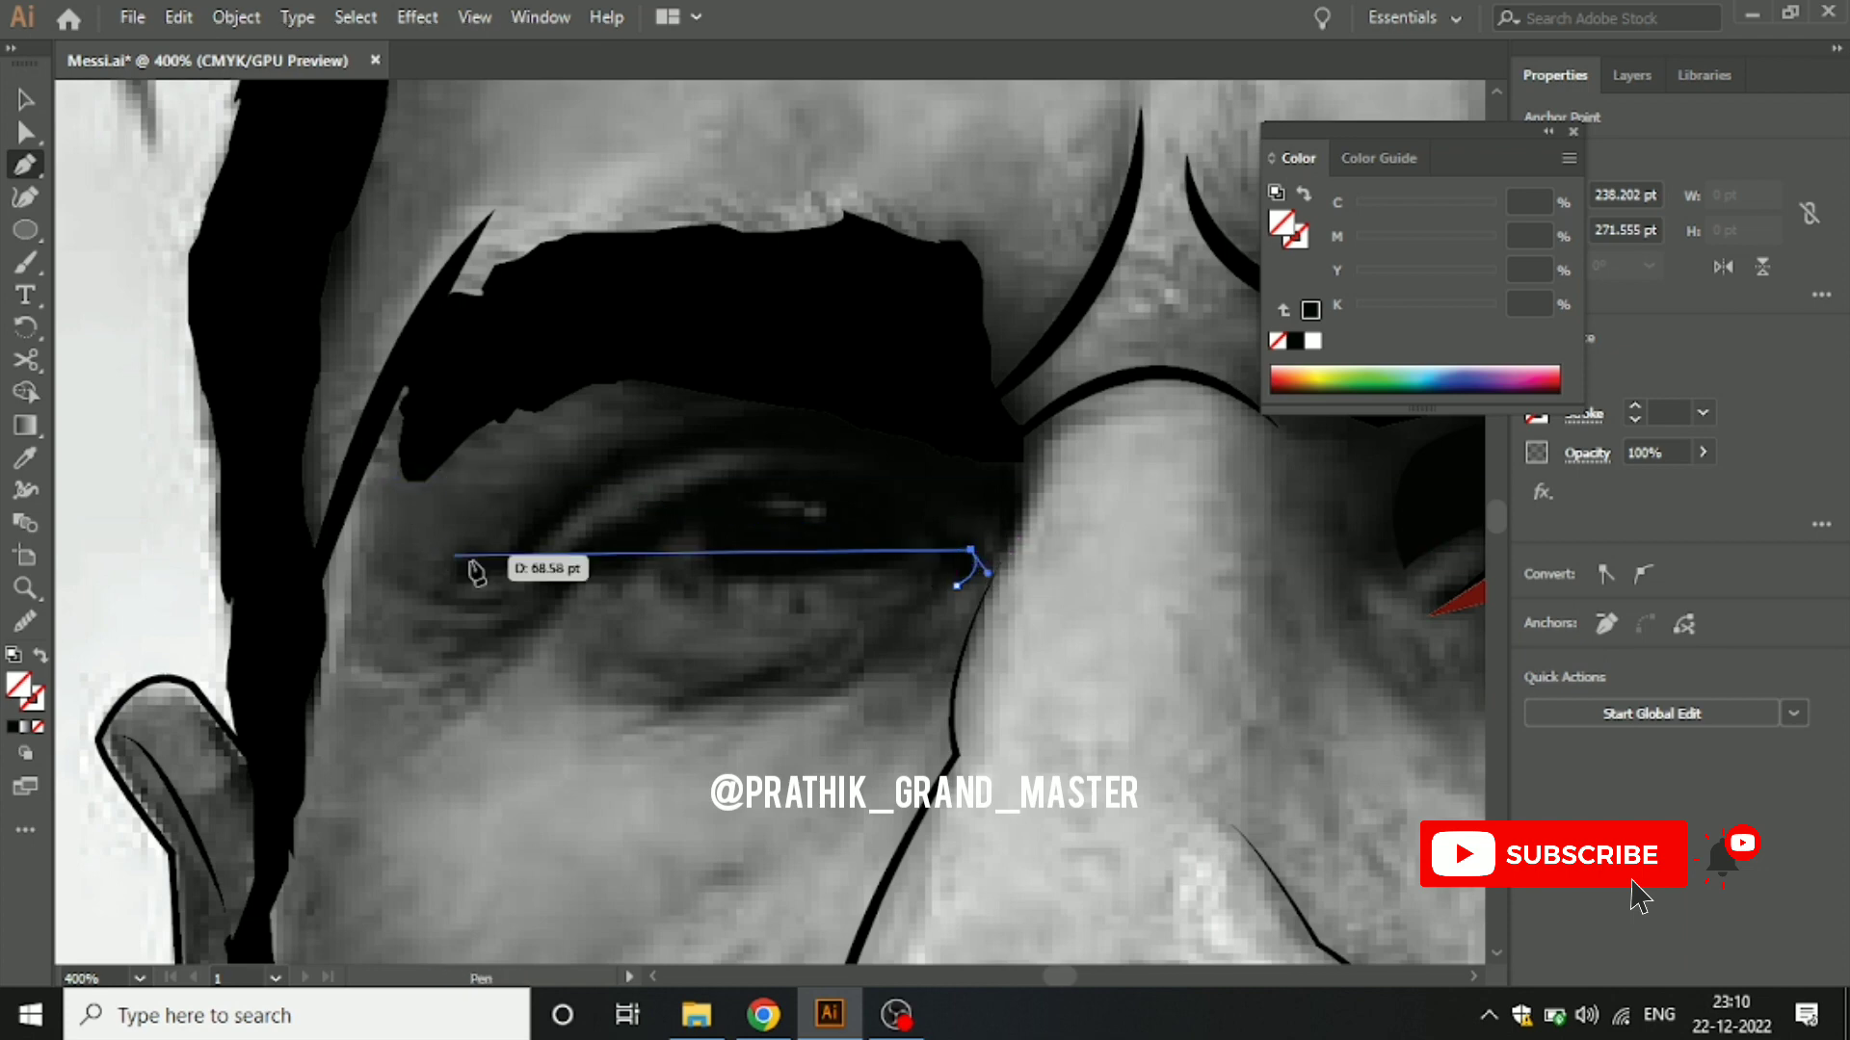
left_click_drag(555, 576, 334, 772)
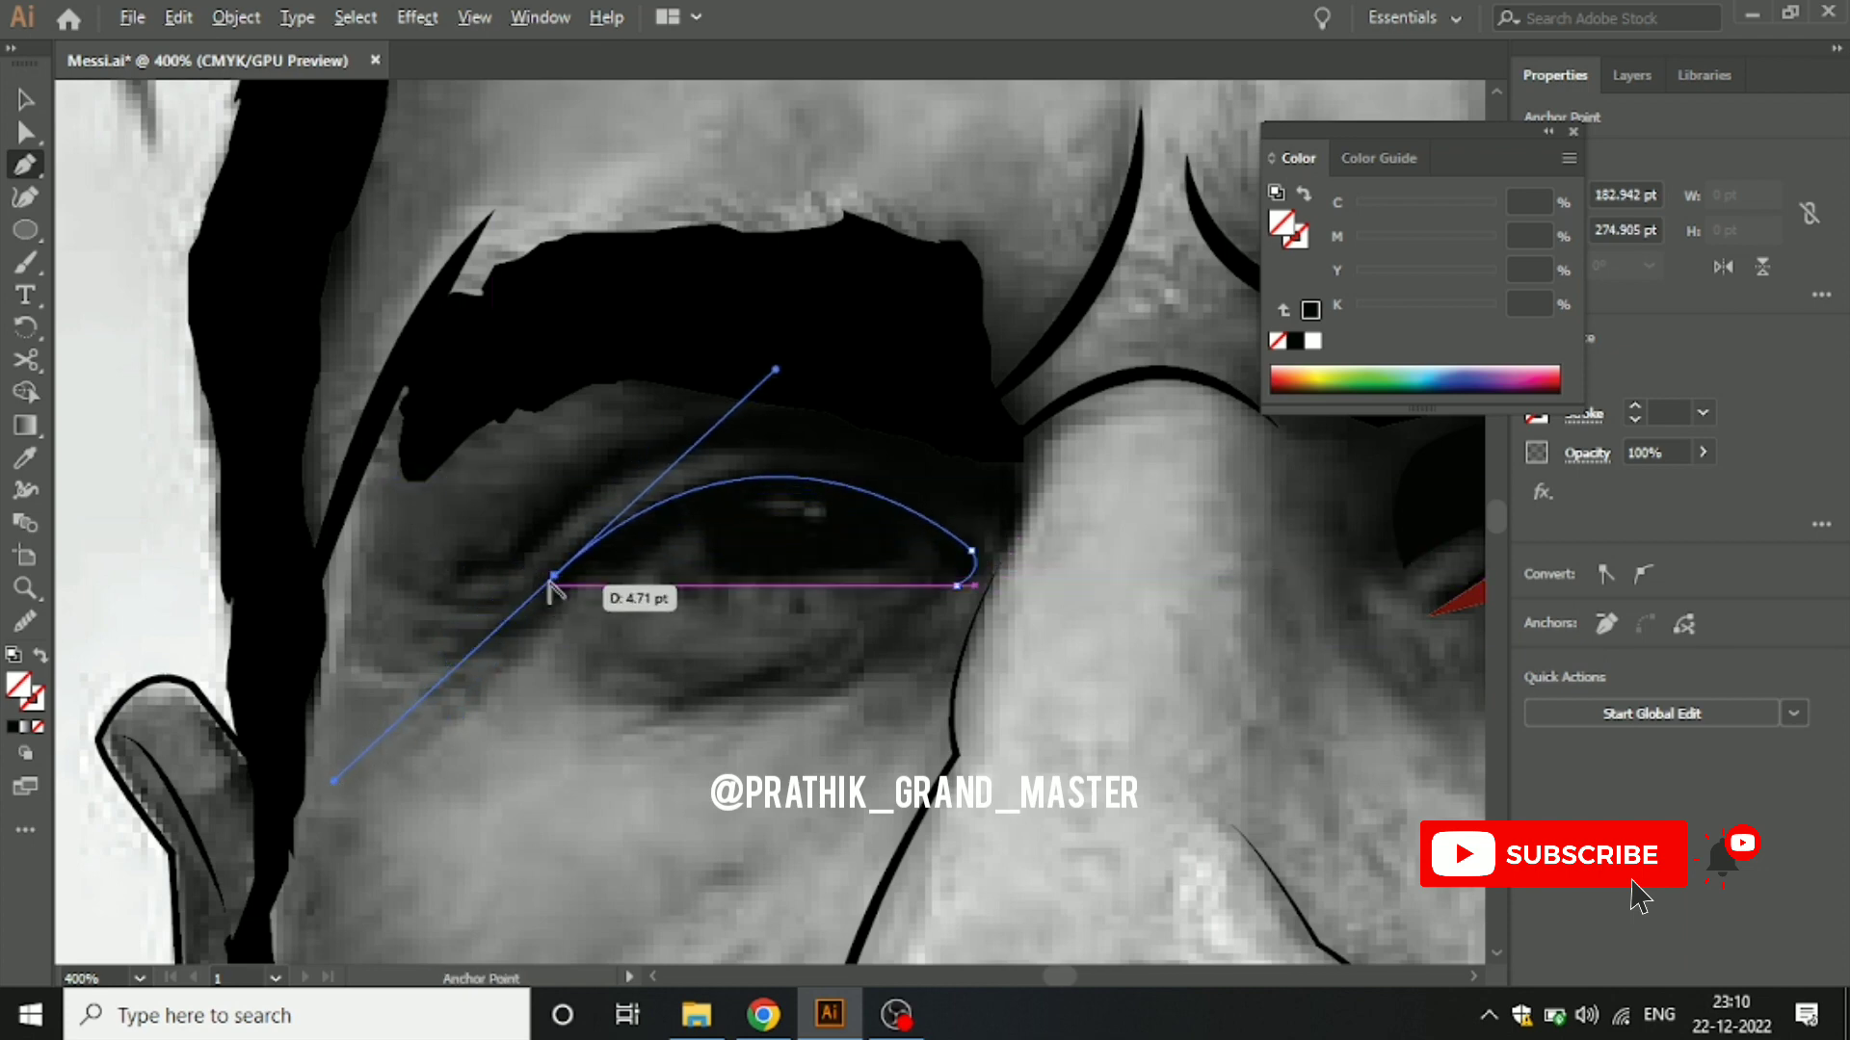
mouse_move(555, 576)
left_mouse_down()
mouse_move(335, 662)
mouse_move(557, 599)
left_mouse_up()
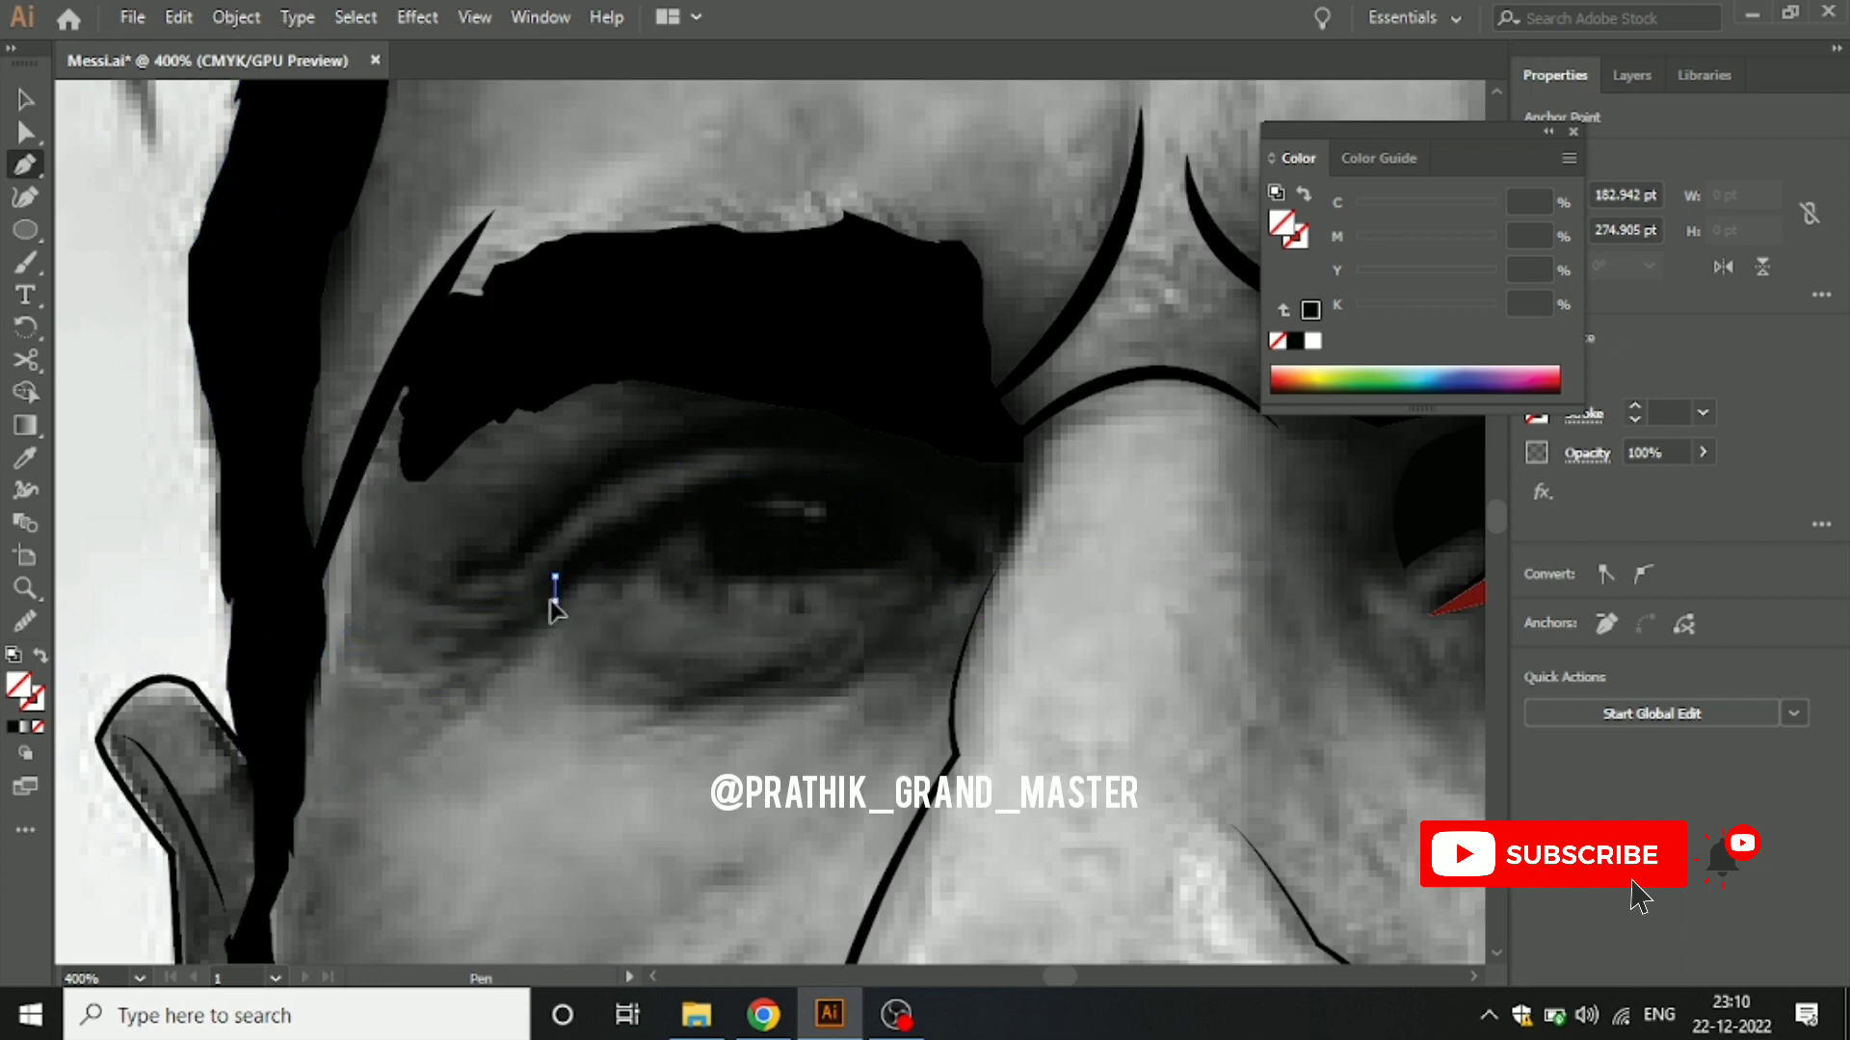
mouse_move(554, 599)
left_mouse_down()
mouse_move(957, 593)
mouse_move(1156, 510)
left_mouse_up()
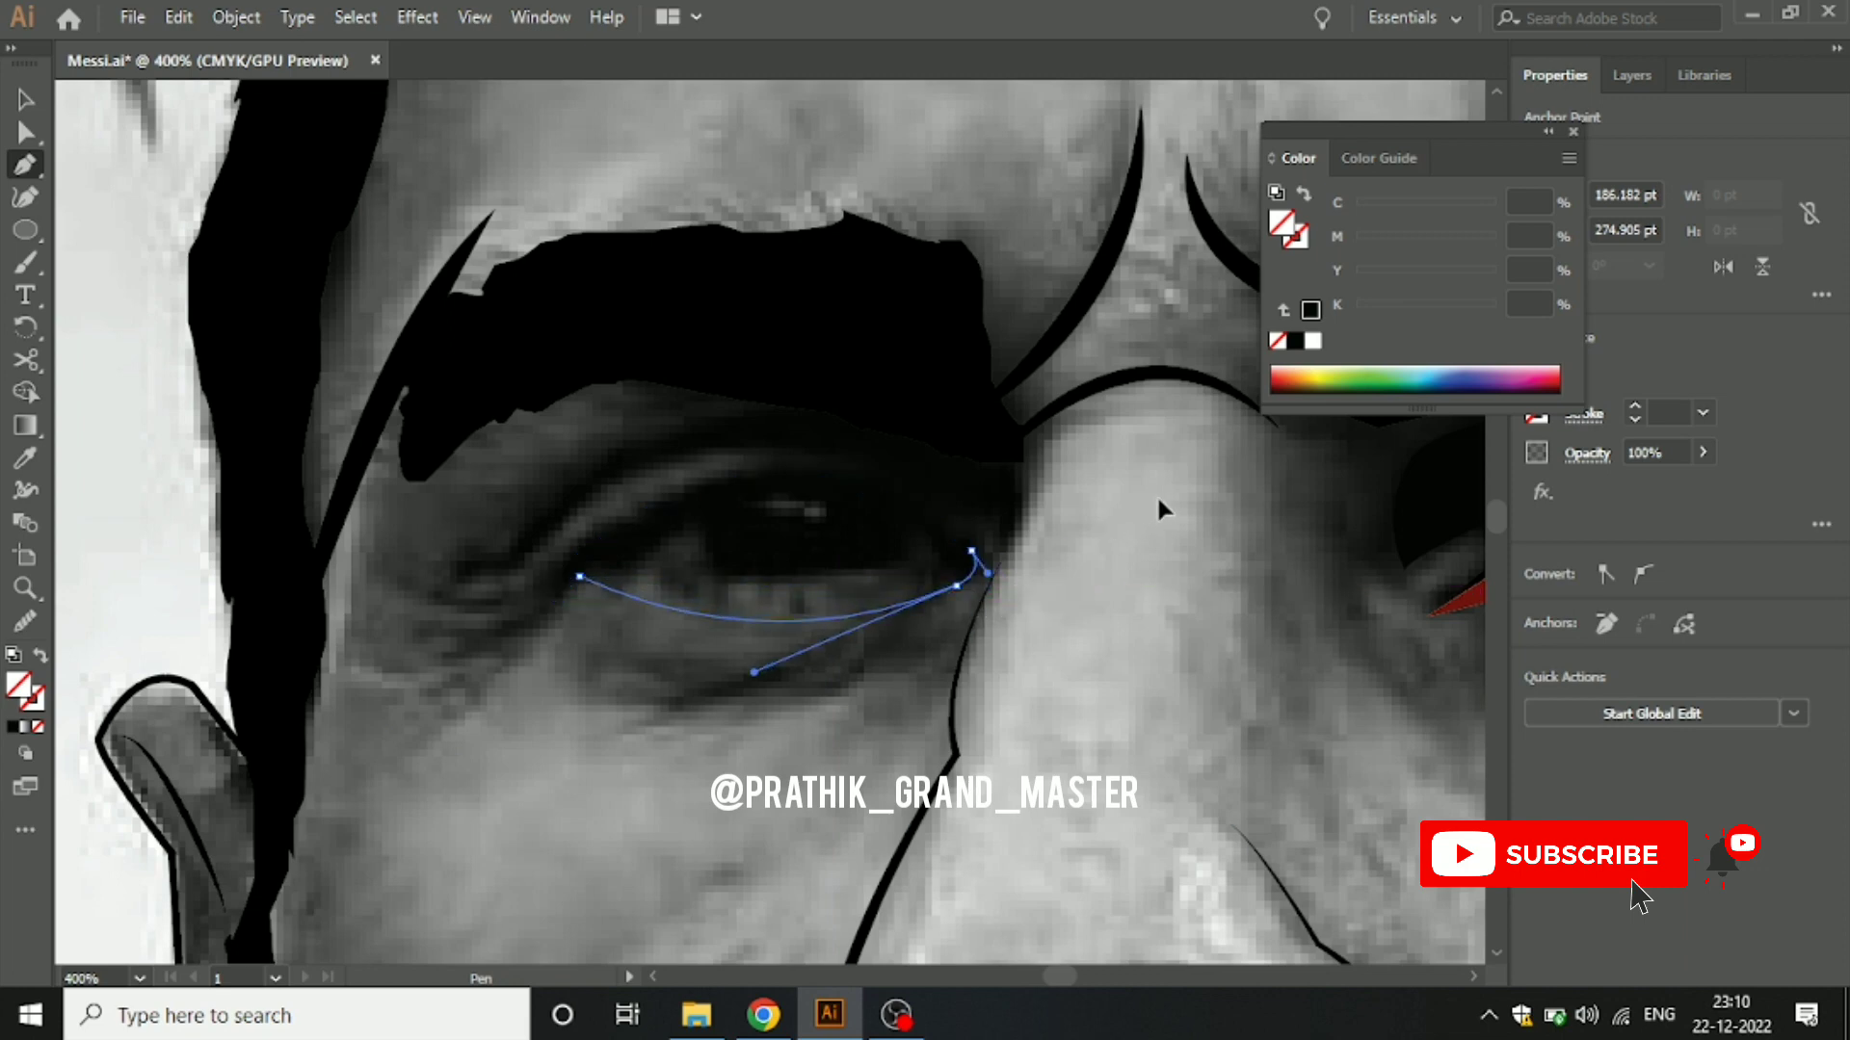
left_click_drag(556, 577, 773, 590)
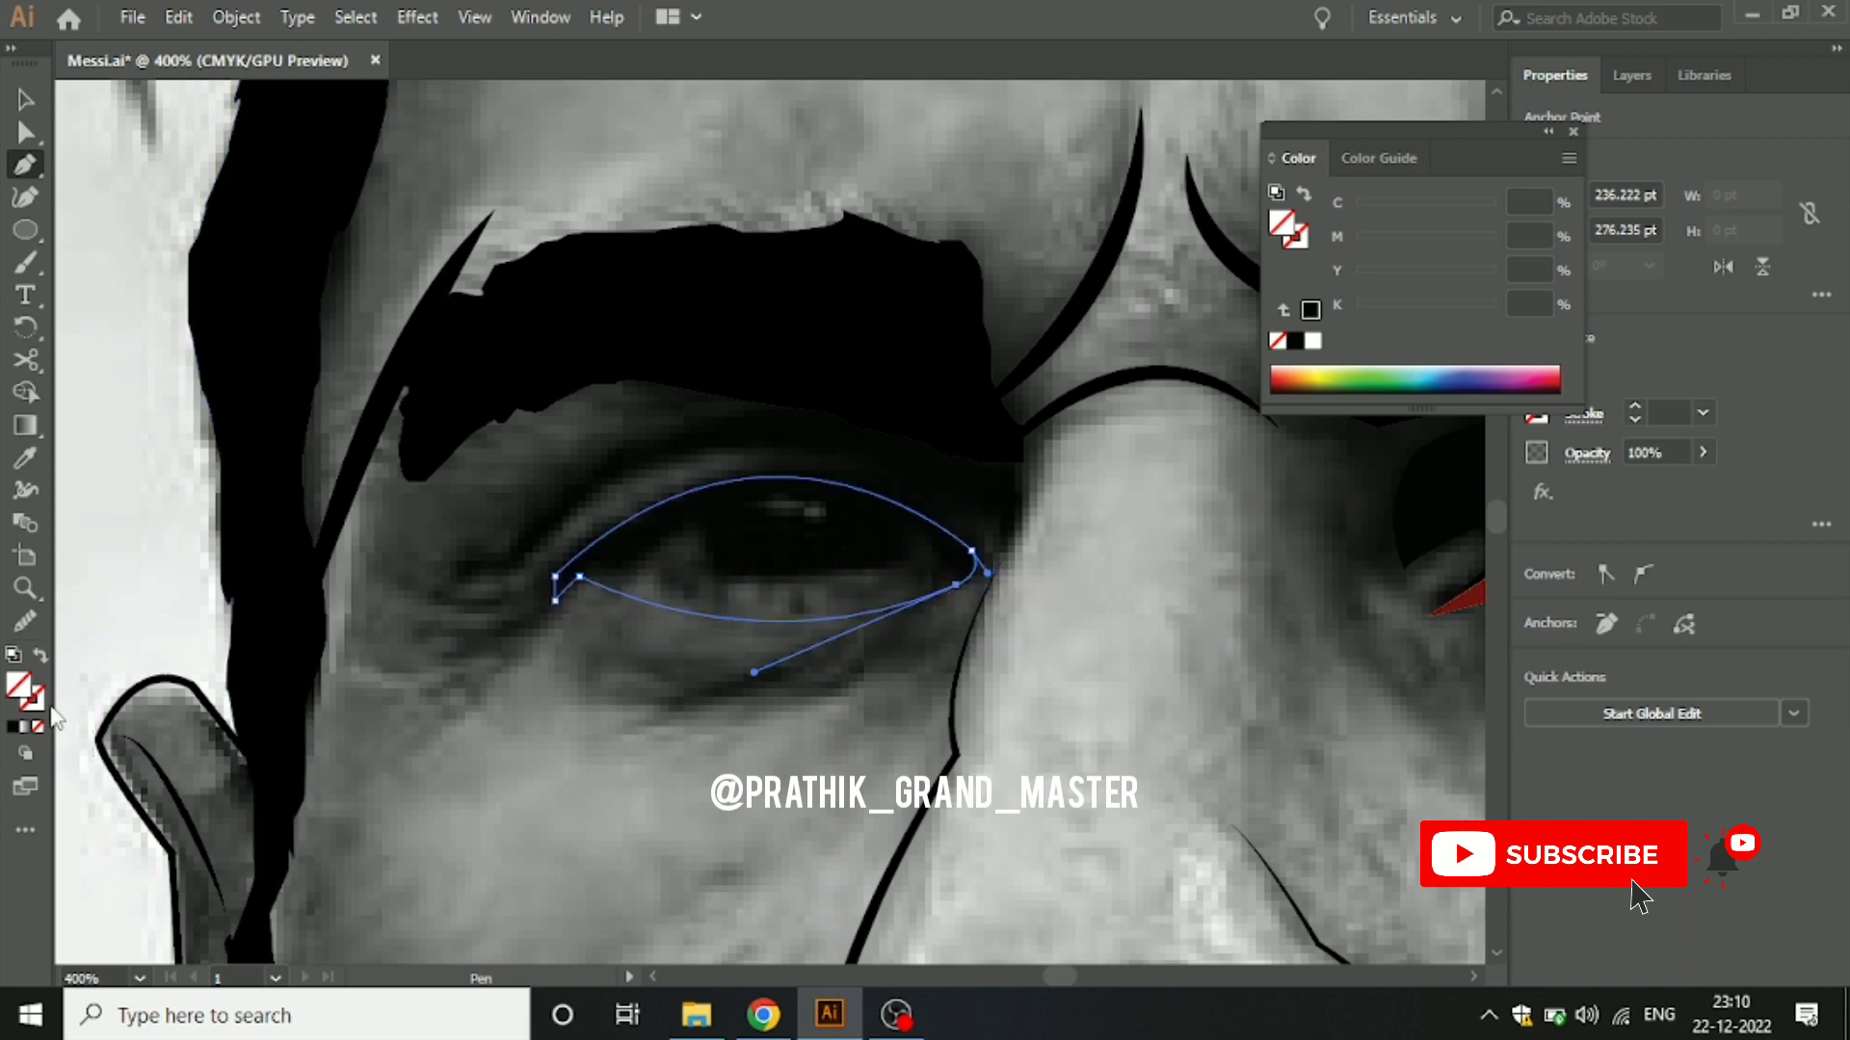
left_click(1315, 343)
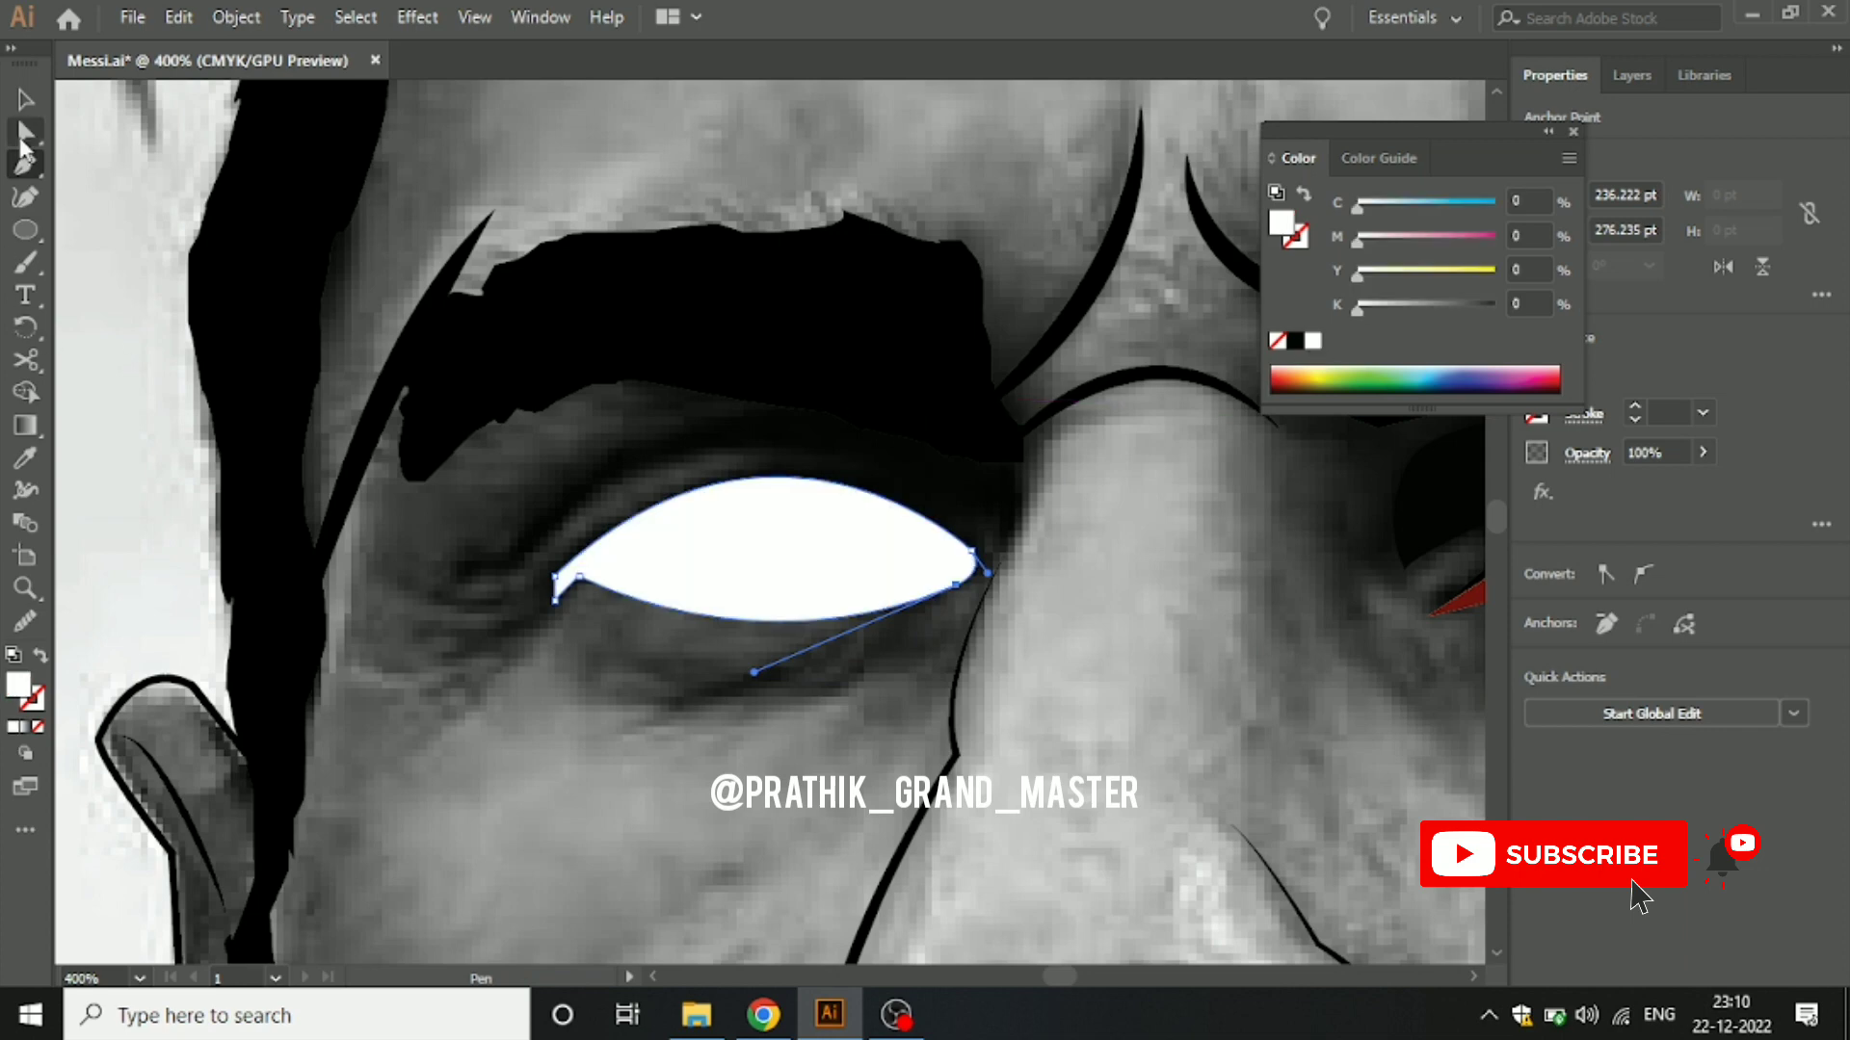
left_click(25, 99)
left_click(135, 337)
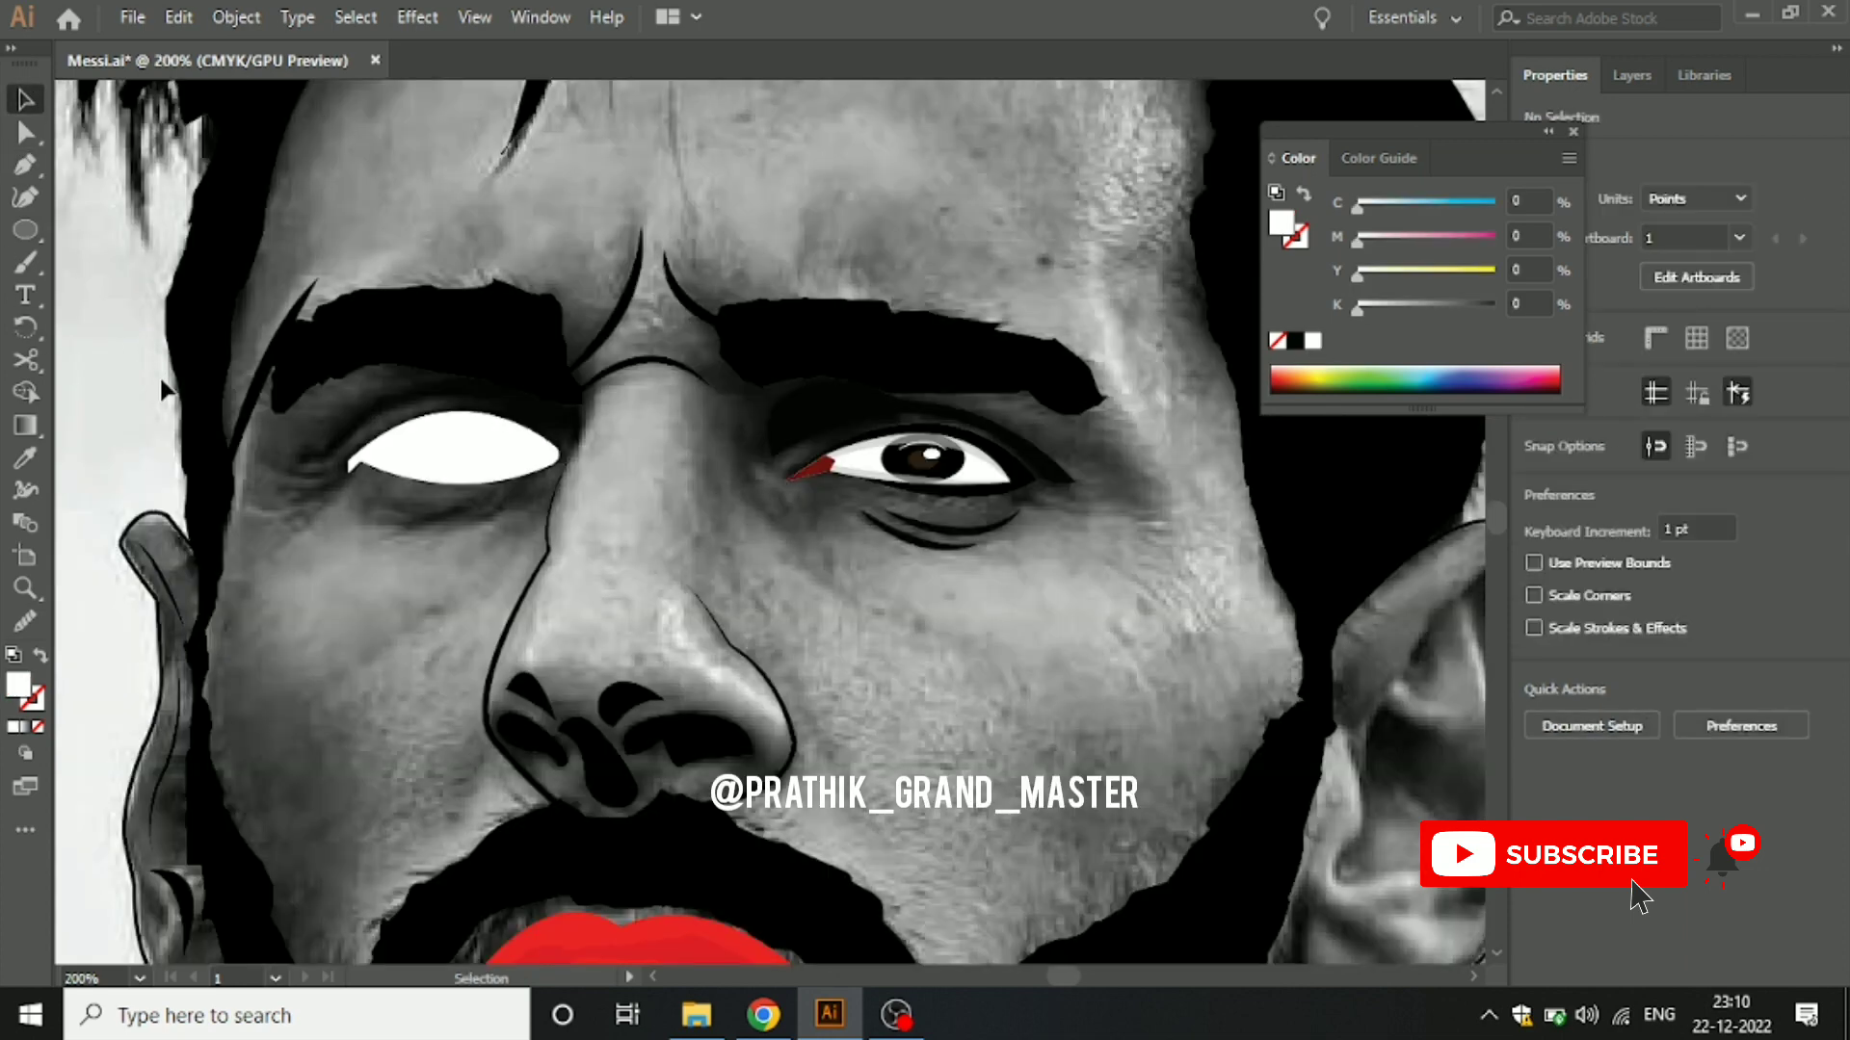
Step: Delete the left eye's lower lid segment, try a new lower curve, then undo it
scroll(159, 376, "up", 1)
scroll(159, 375, "up", 1)
key("a")
left_click(538, 566)
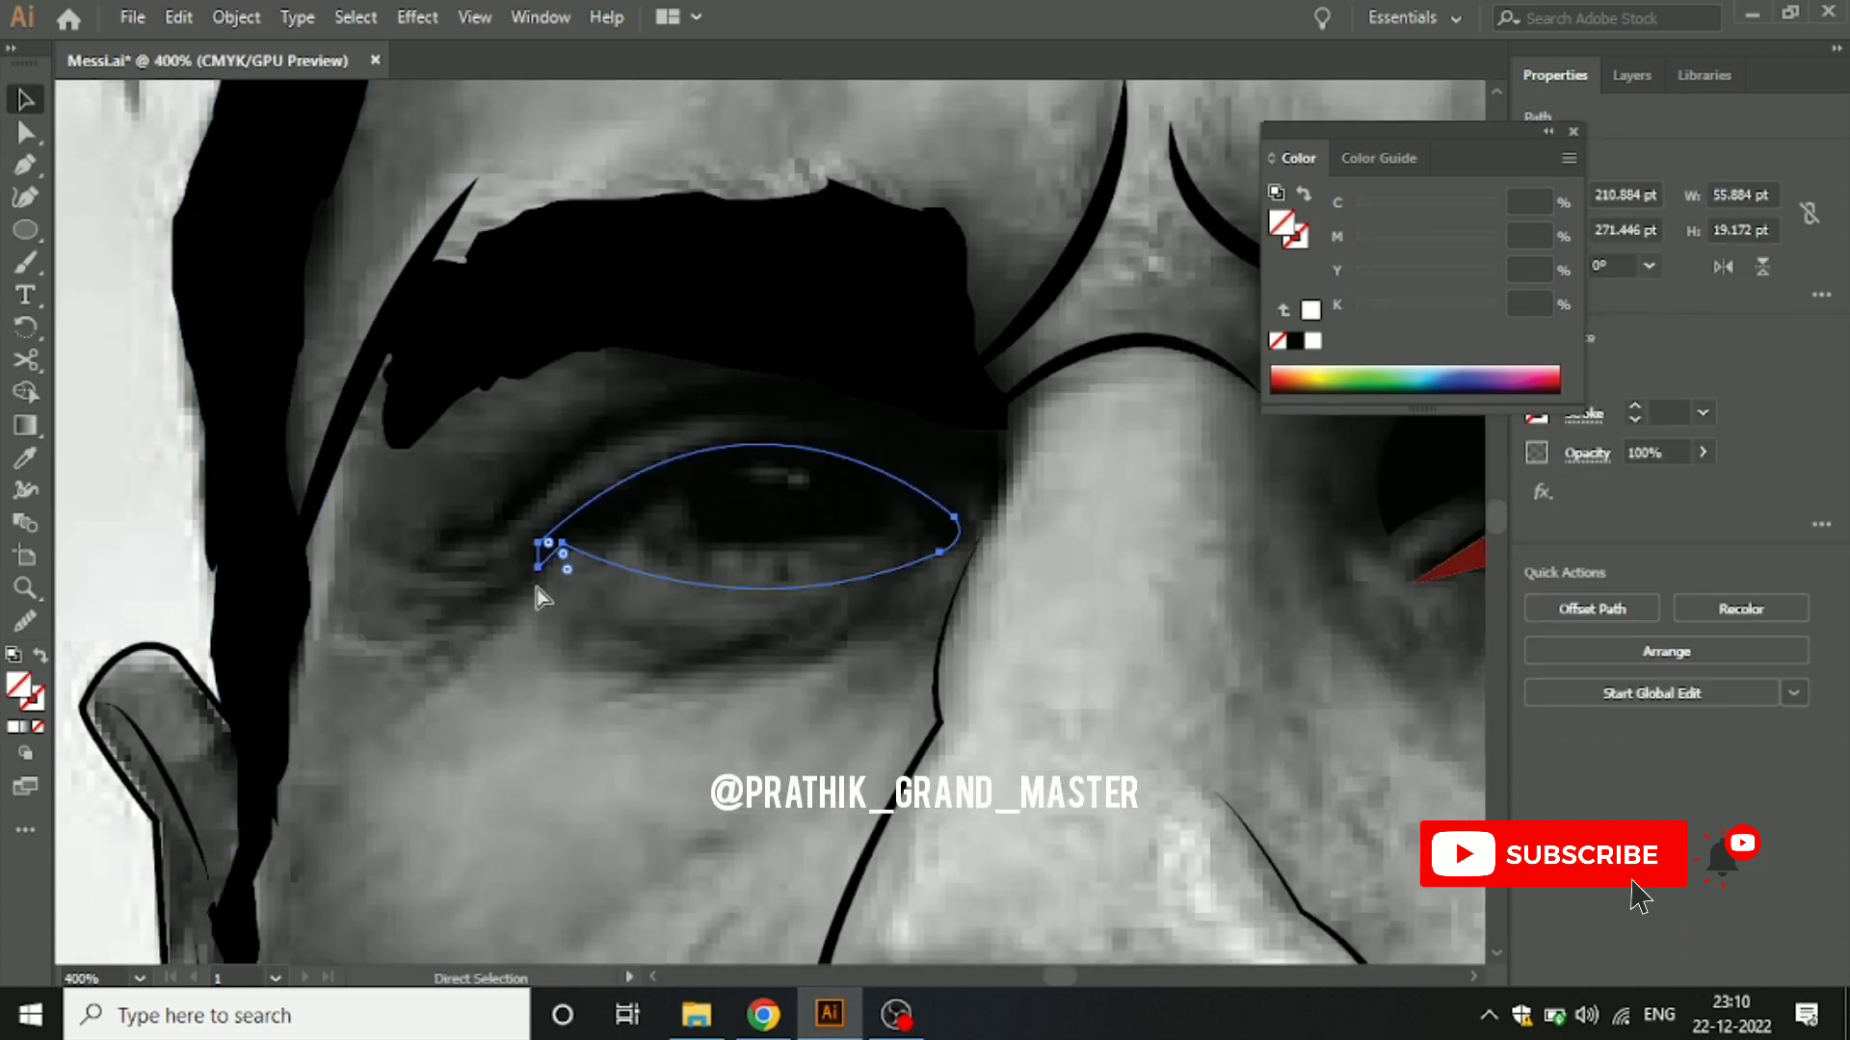
key("Delete")
key("v")
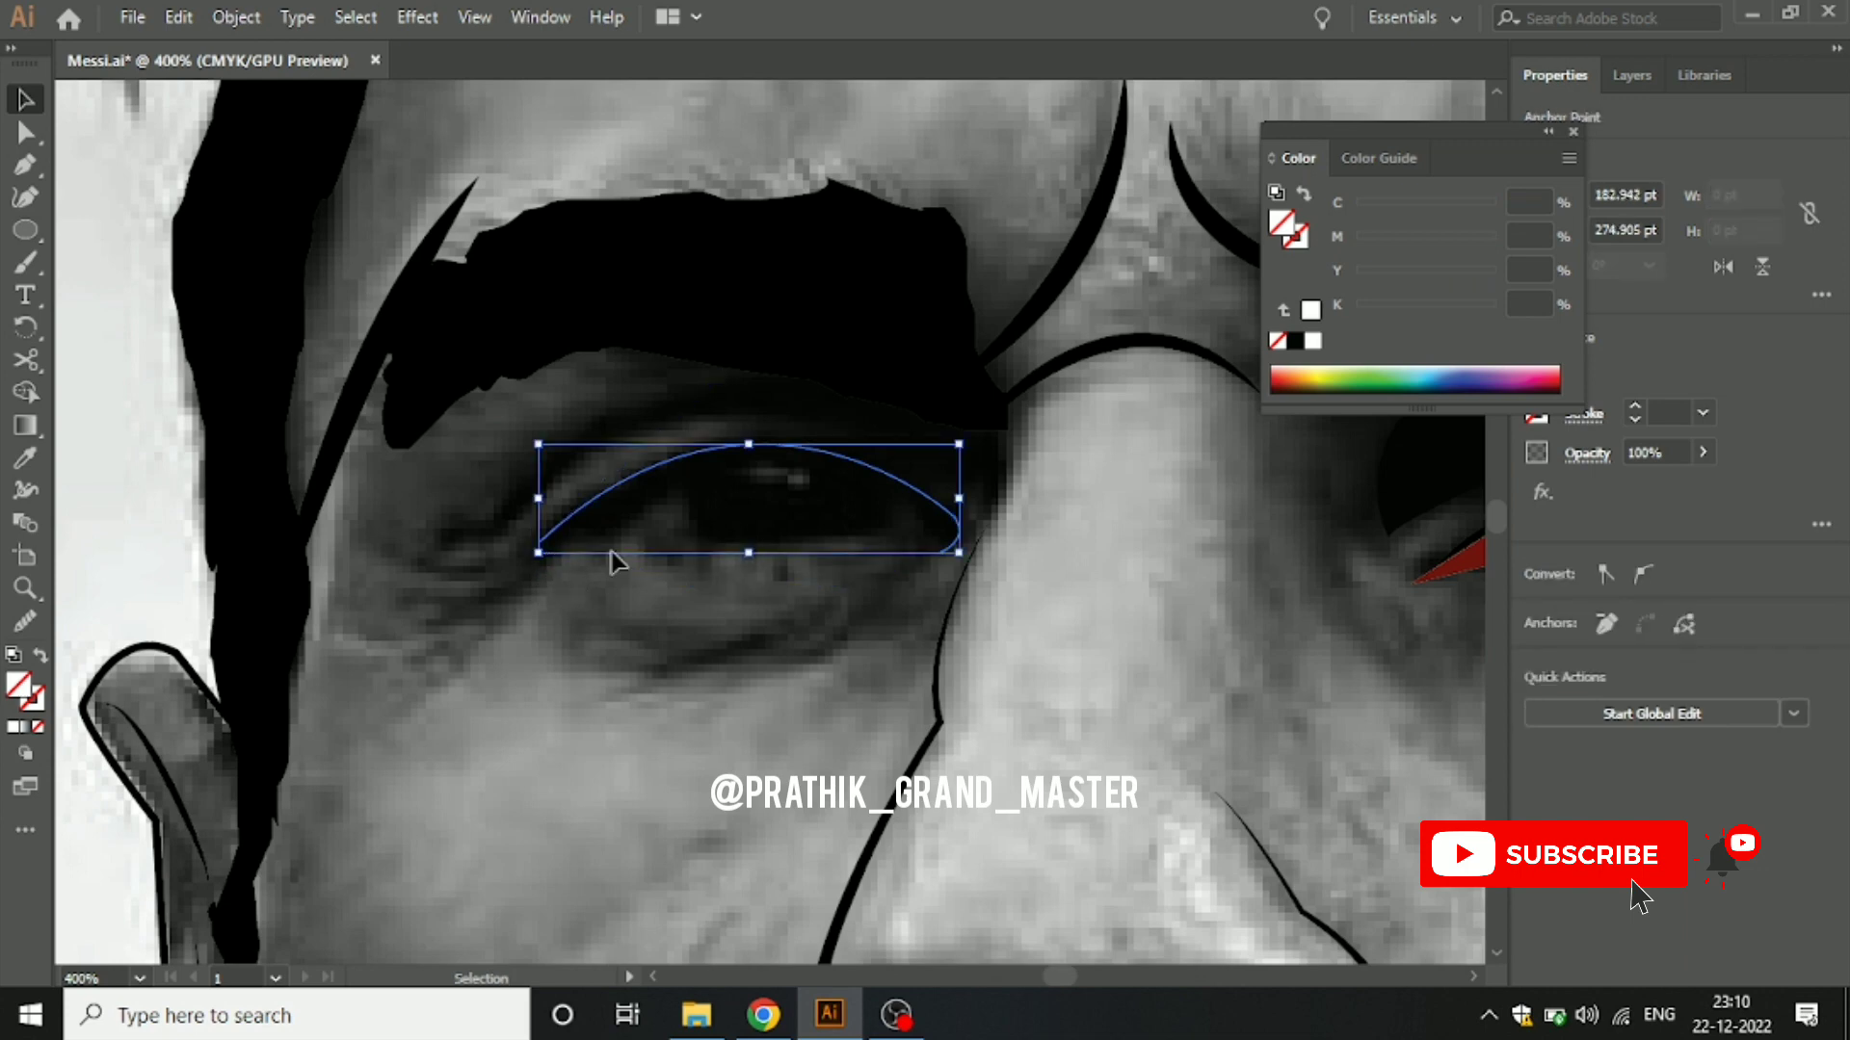
key("p")
left_click(537, 545)
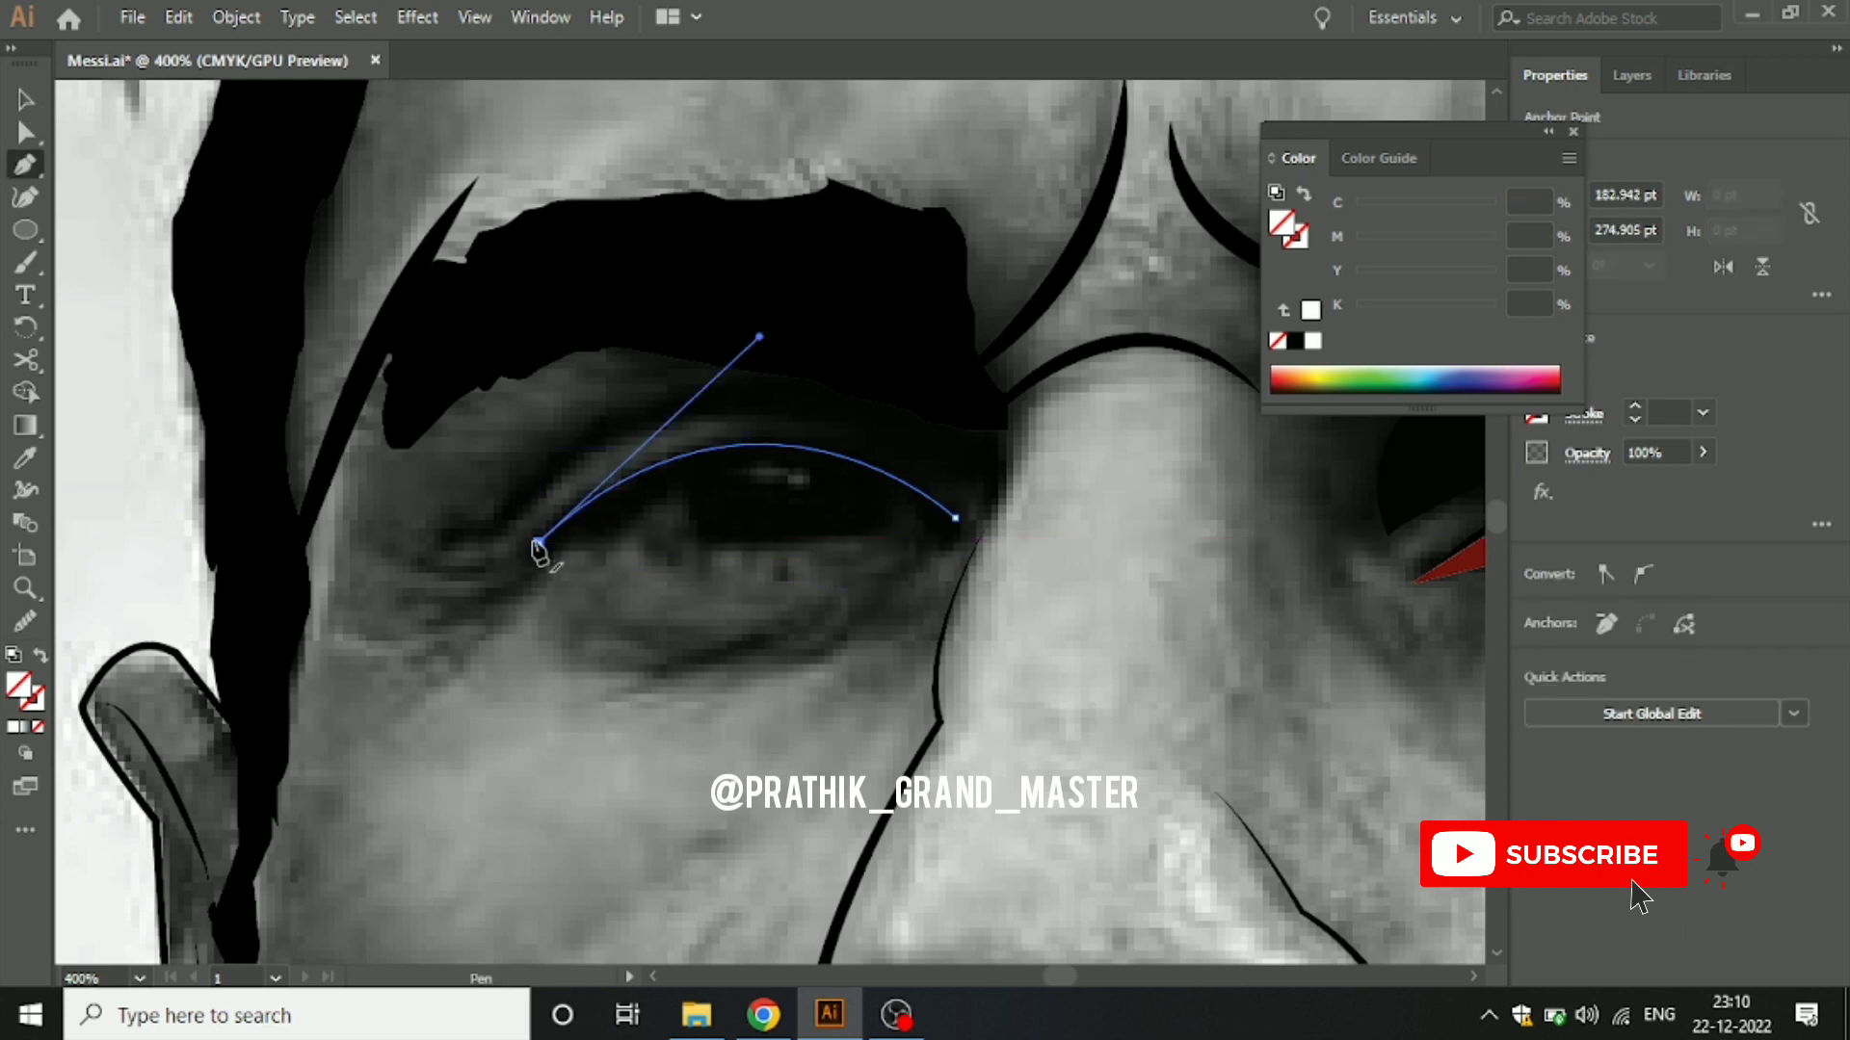
left_click_drag(940, 552, 655, 632)
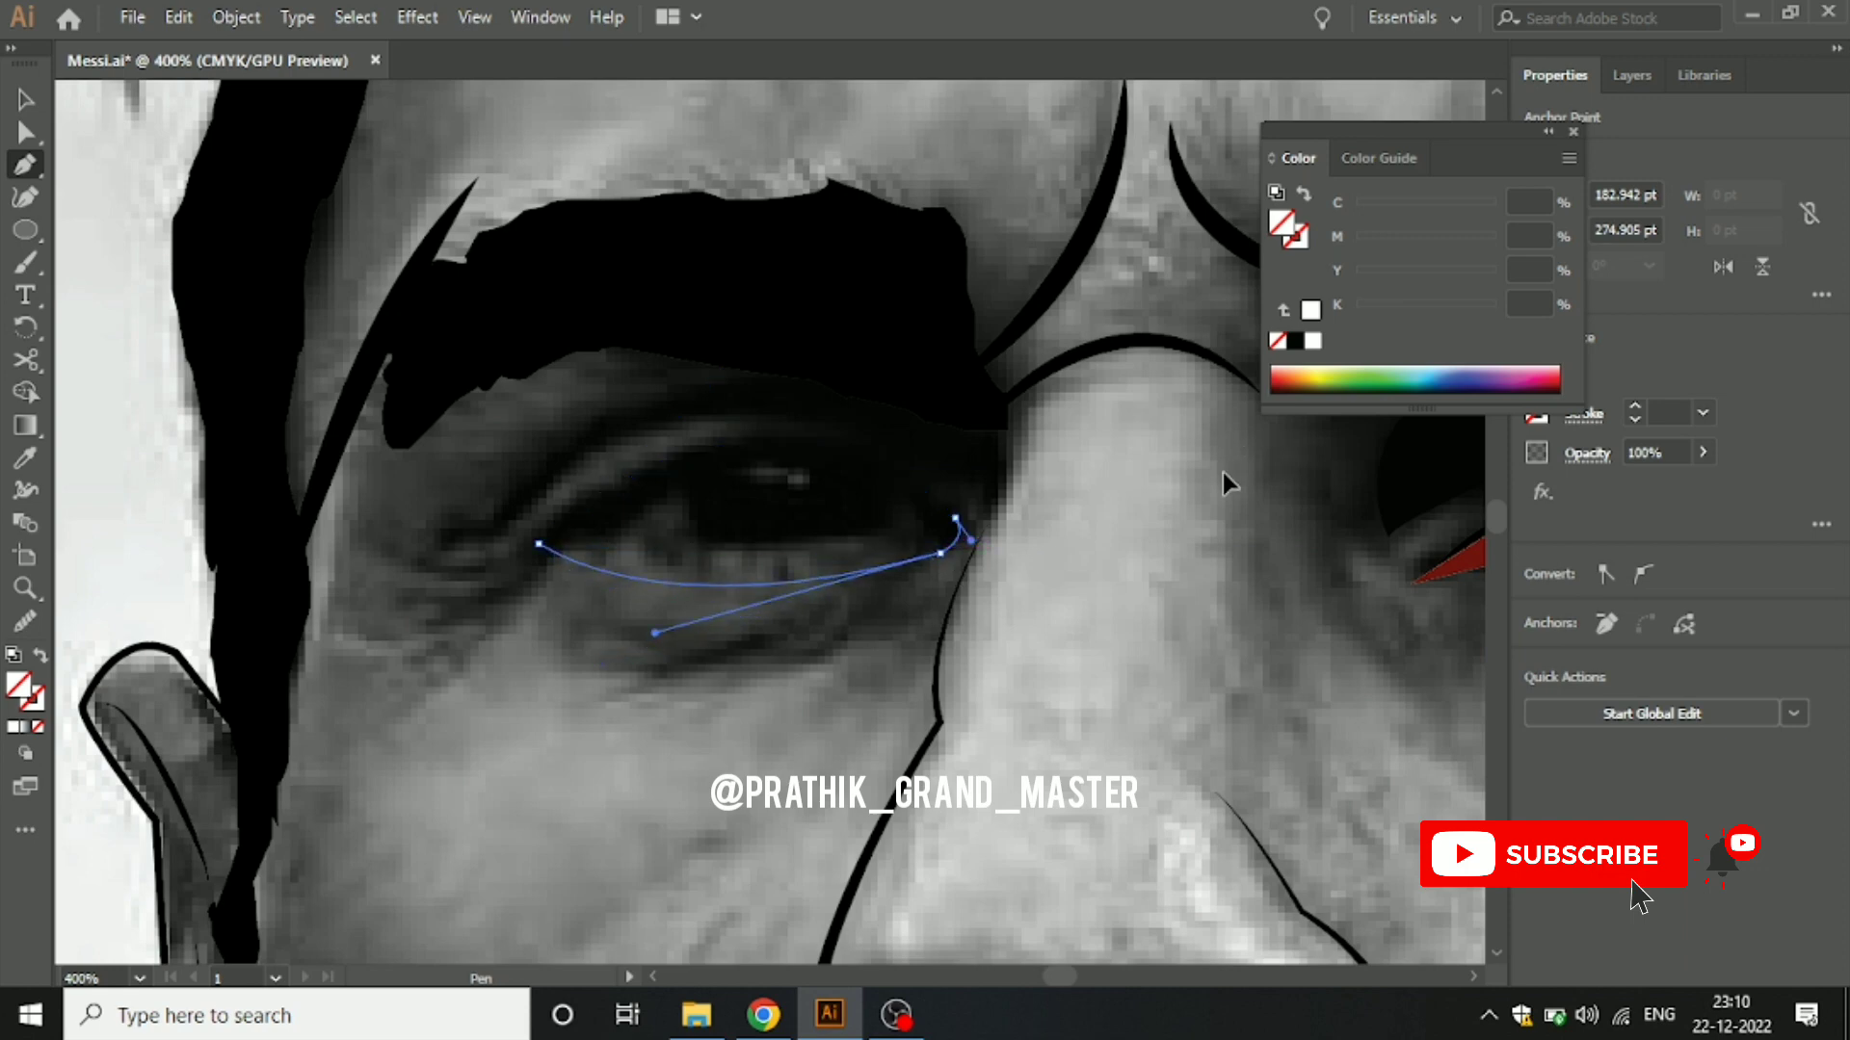
key("ctrl+z")
key("ctrl+z")
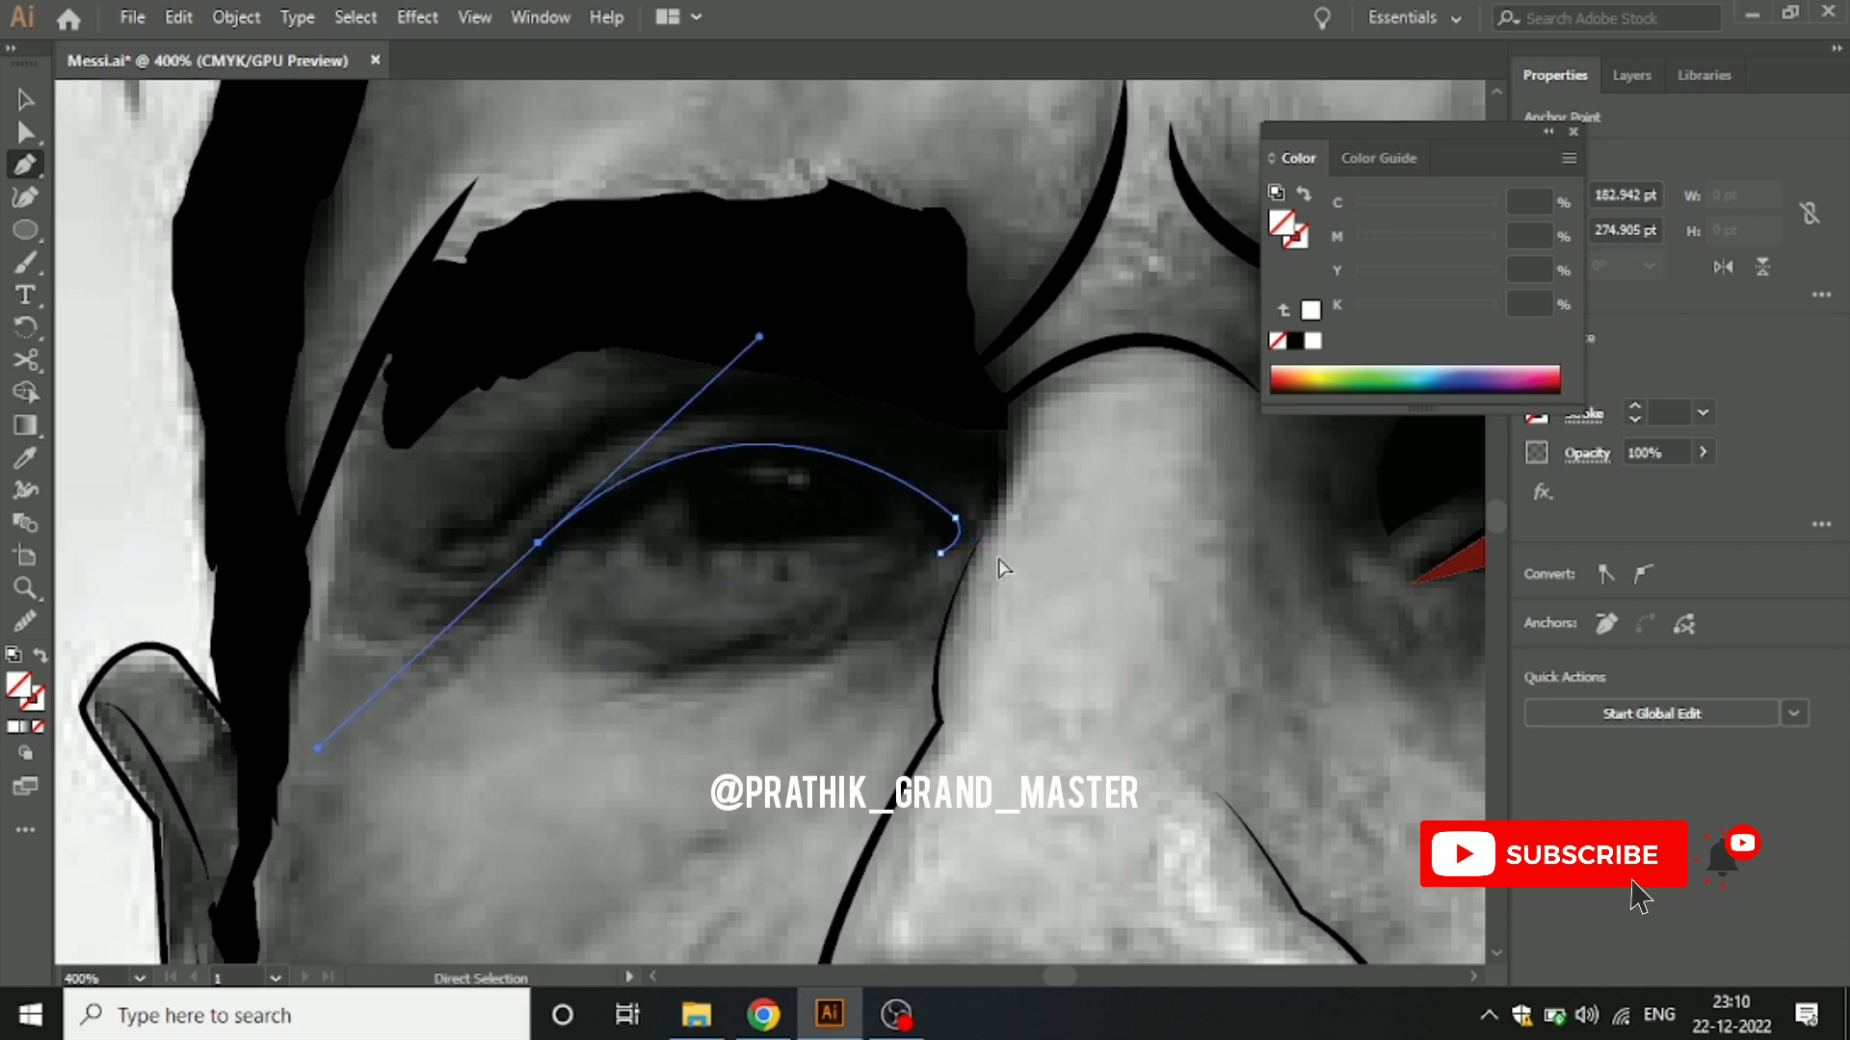
key("ctrl+z")
key("ctrl+z")
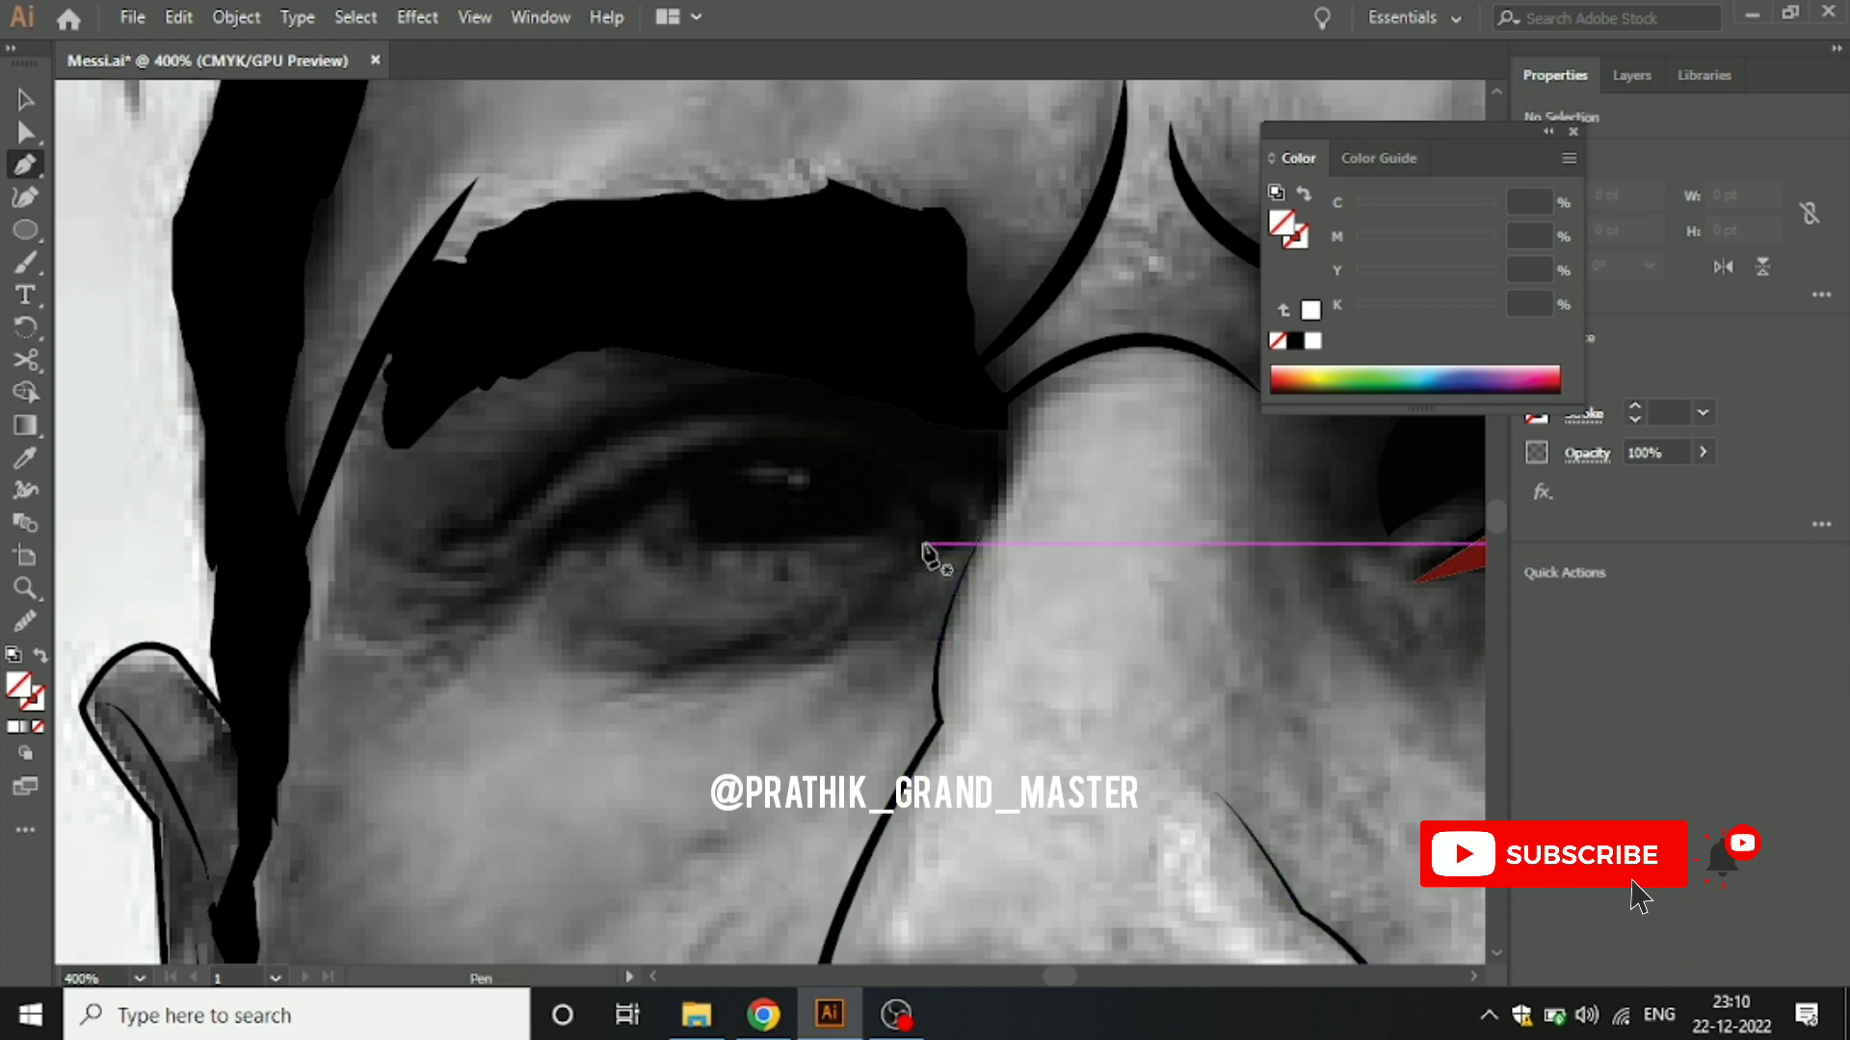
Step: Trace a new closed almond eye outline with a higher upper lid and fill it white
mouse_move(918, 535)
left_mouse_down()
mouse_move(938, 506)
mouse_move(899, 479)
left_mouse_up()
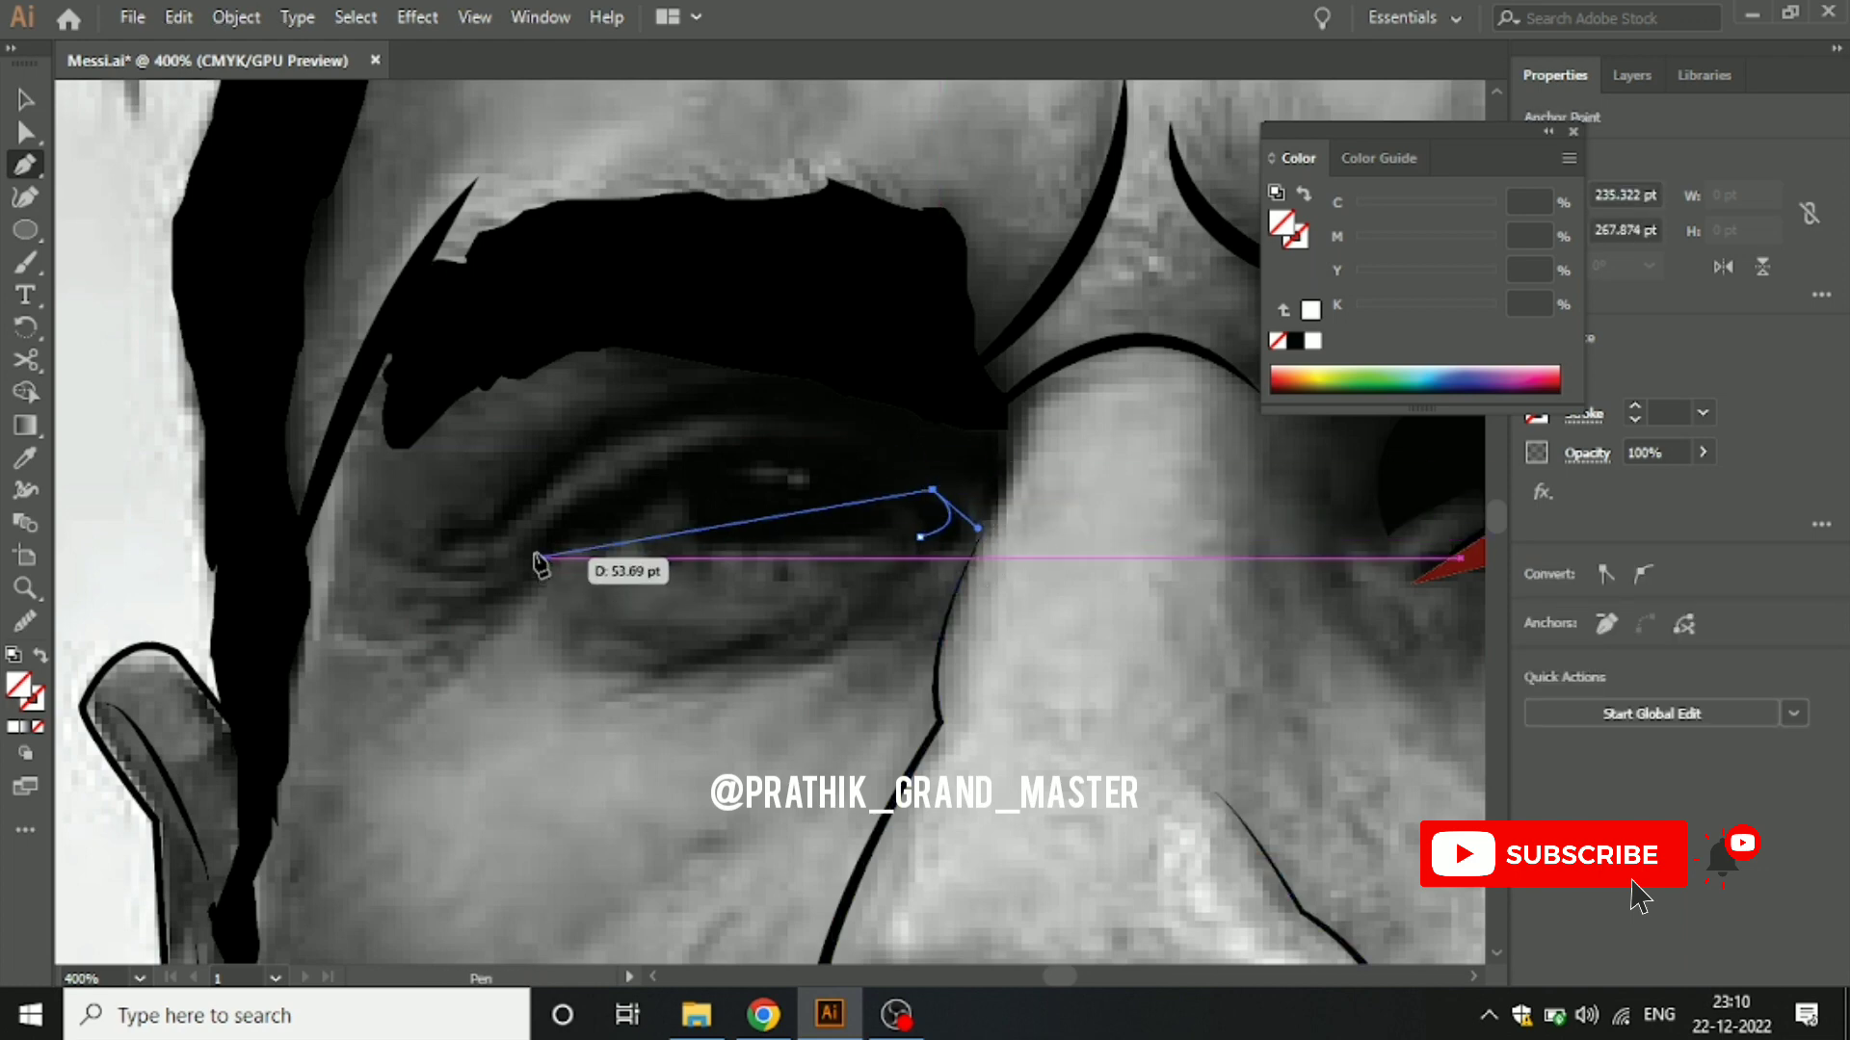
mouse_move(544, 544)
left_mouse_down()
mouse_move(371, 680)
mouse_move(346, 729)
left_mouse_up()
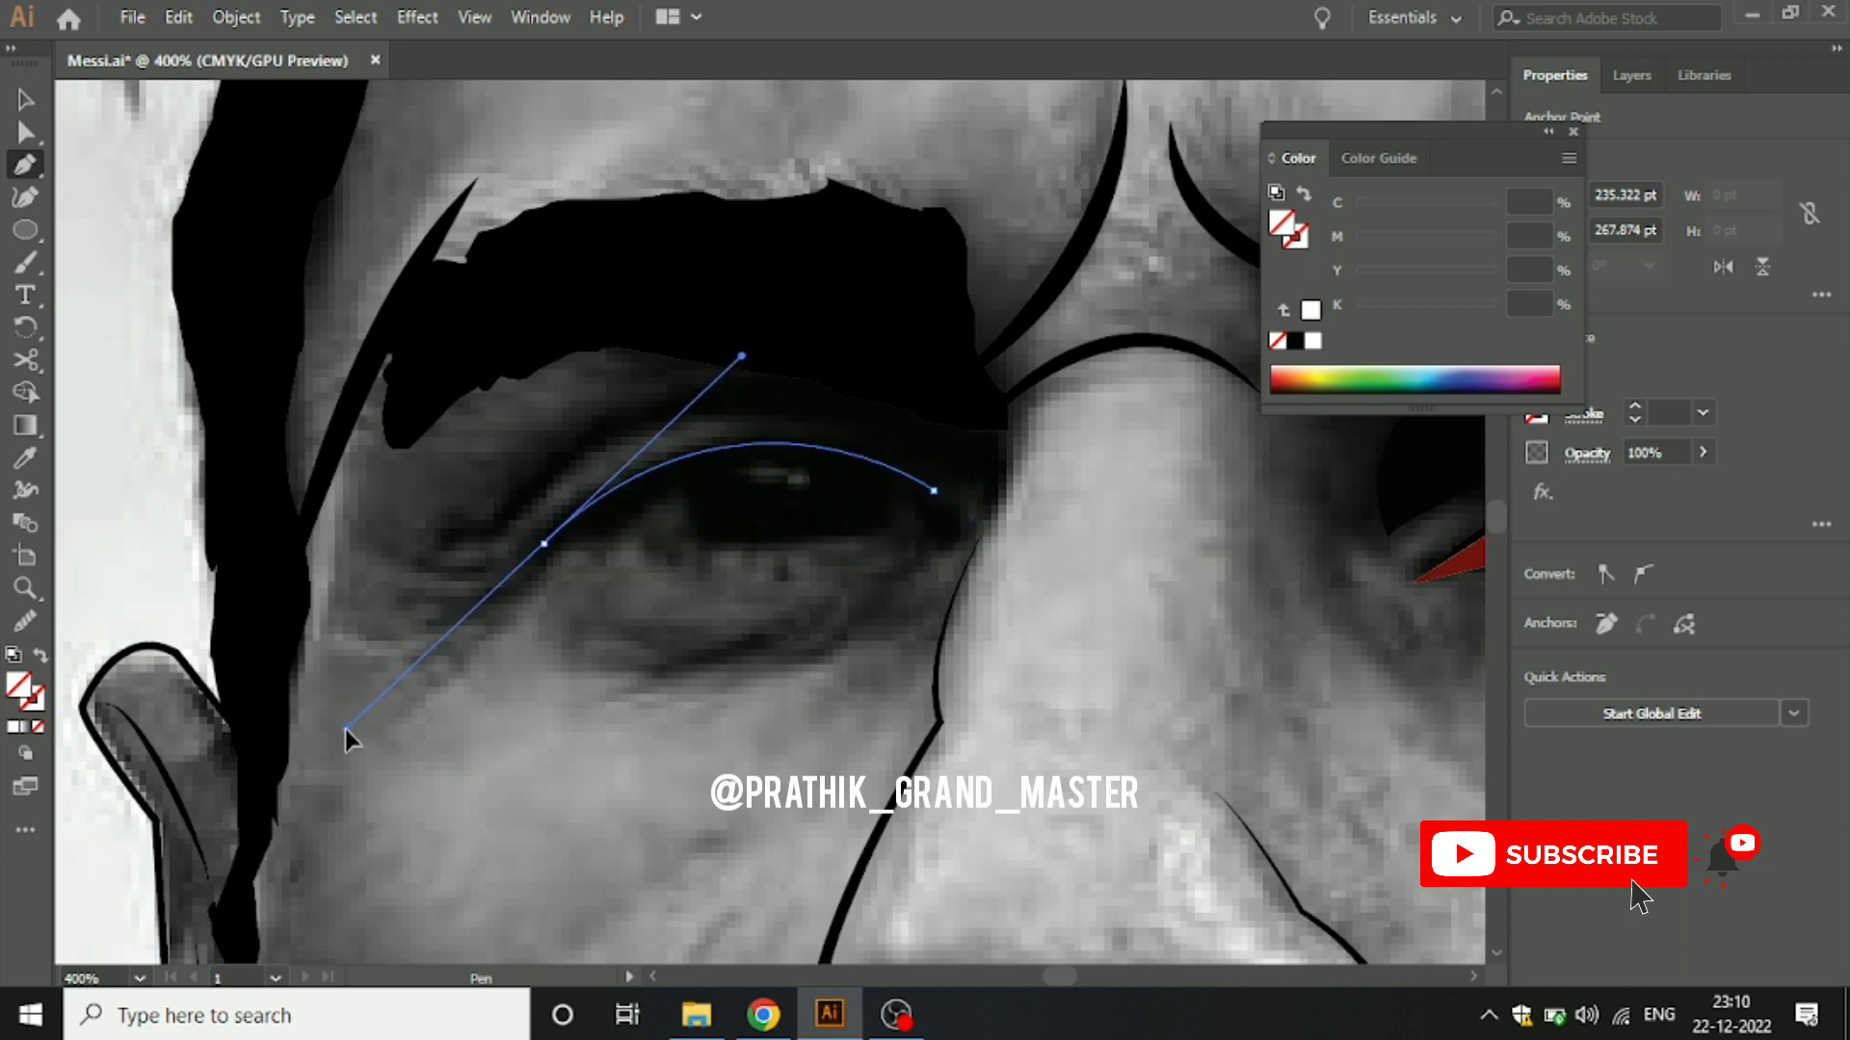
left_click(544, 544)
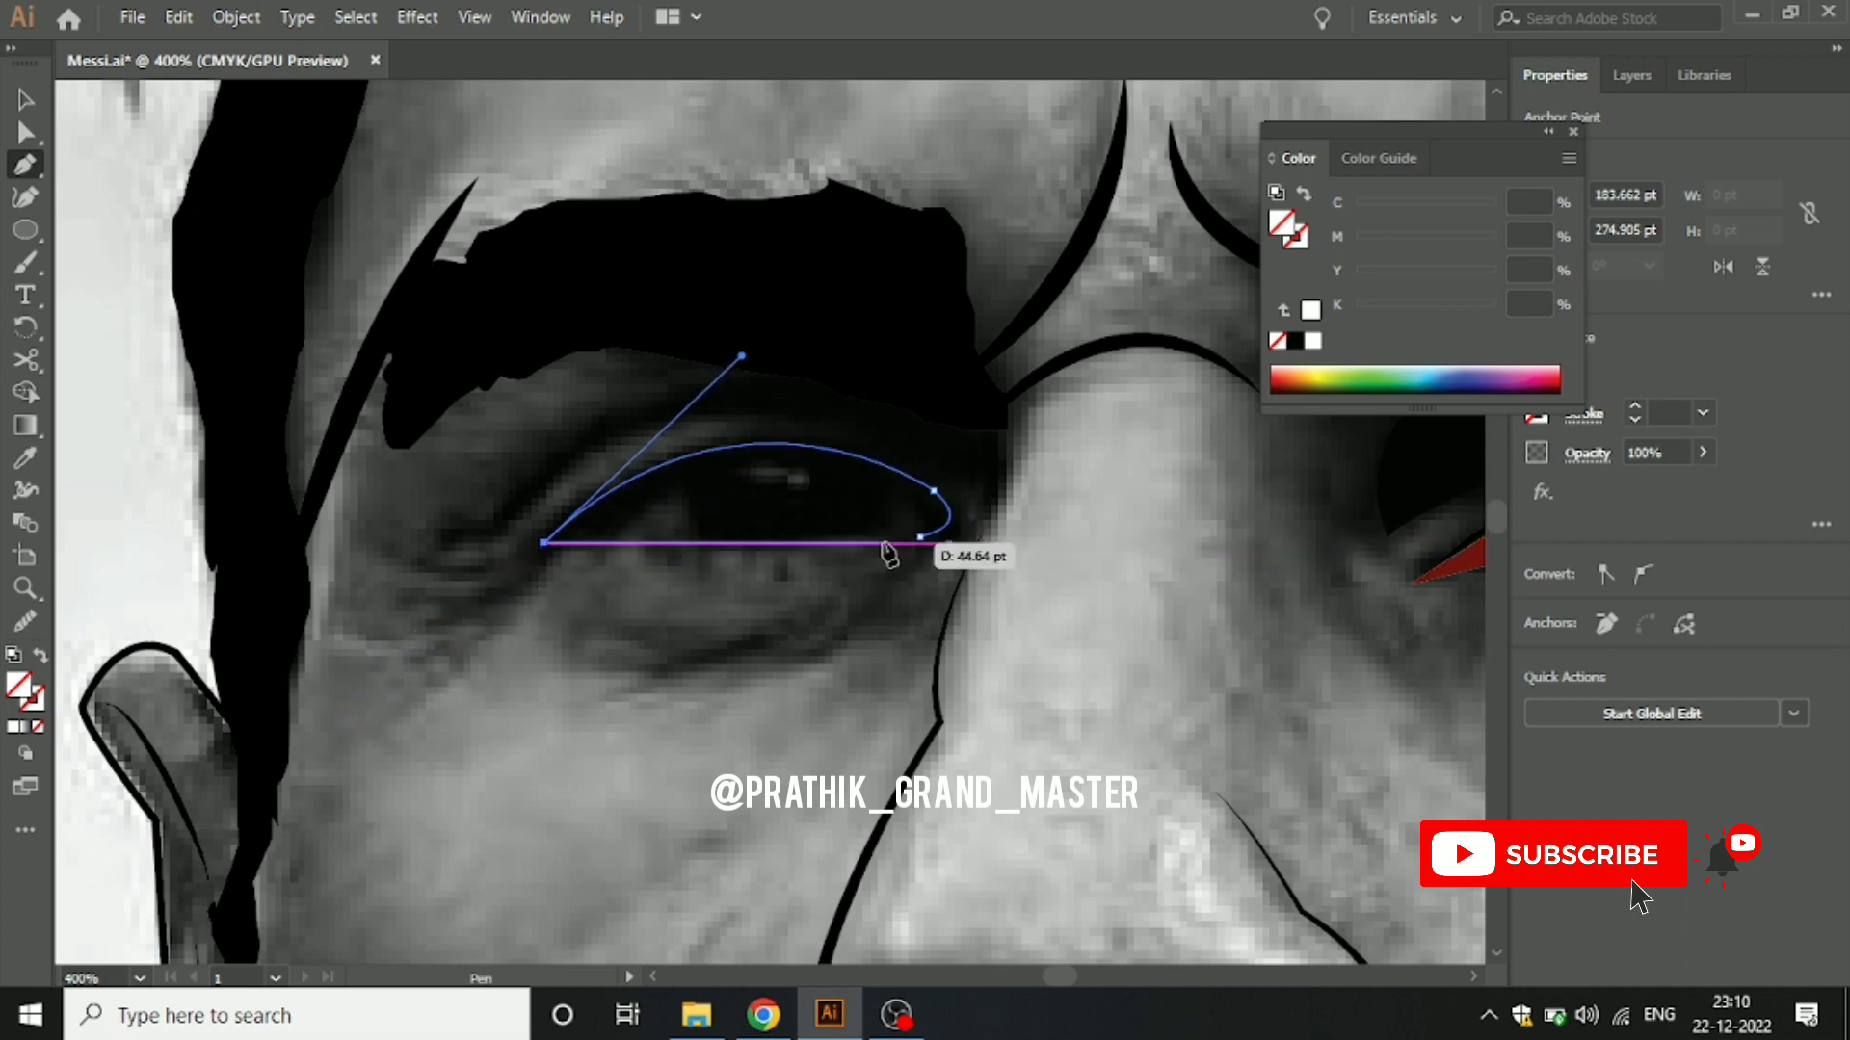
mouse_move(920, 536)
left_mouse_down()
mouse_move(1020, 512)
mouse_move(1050, 525)
left_mouse_up()
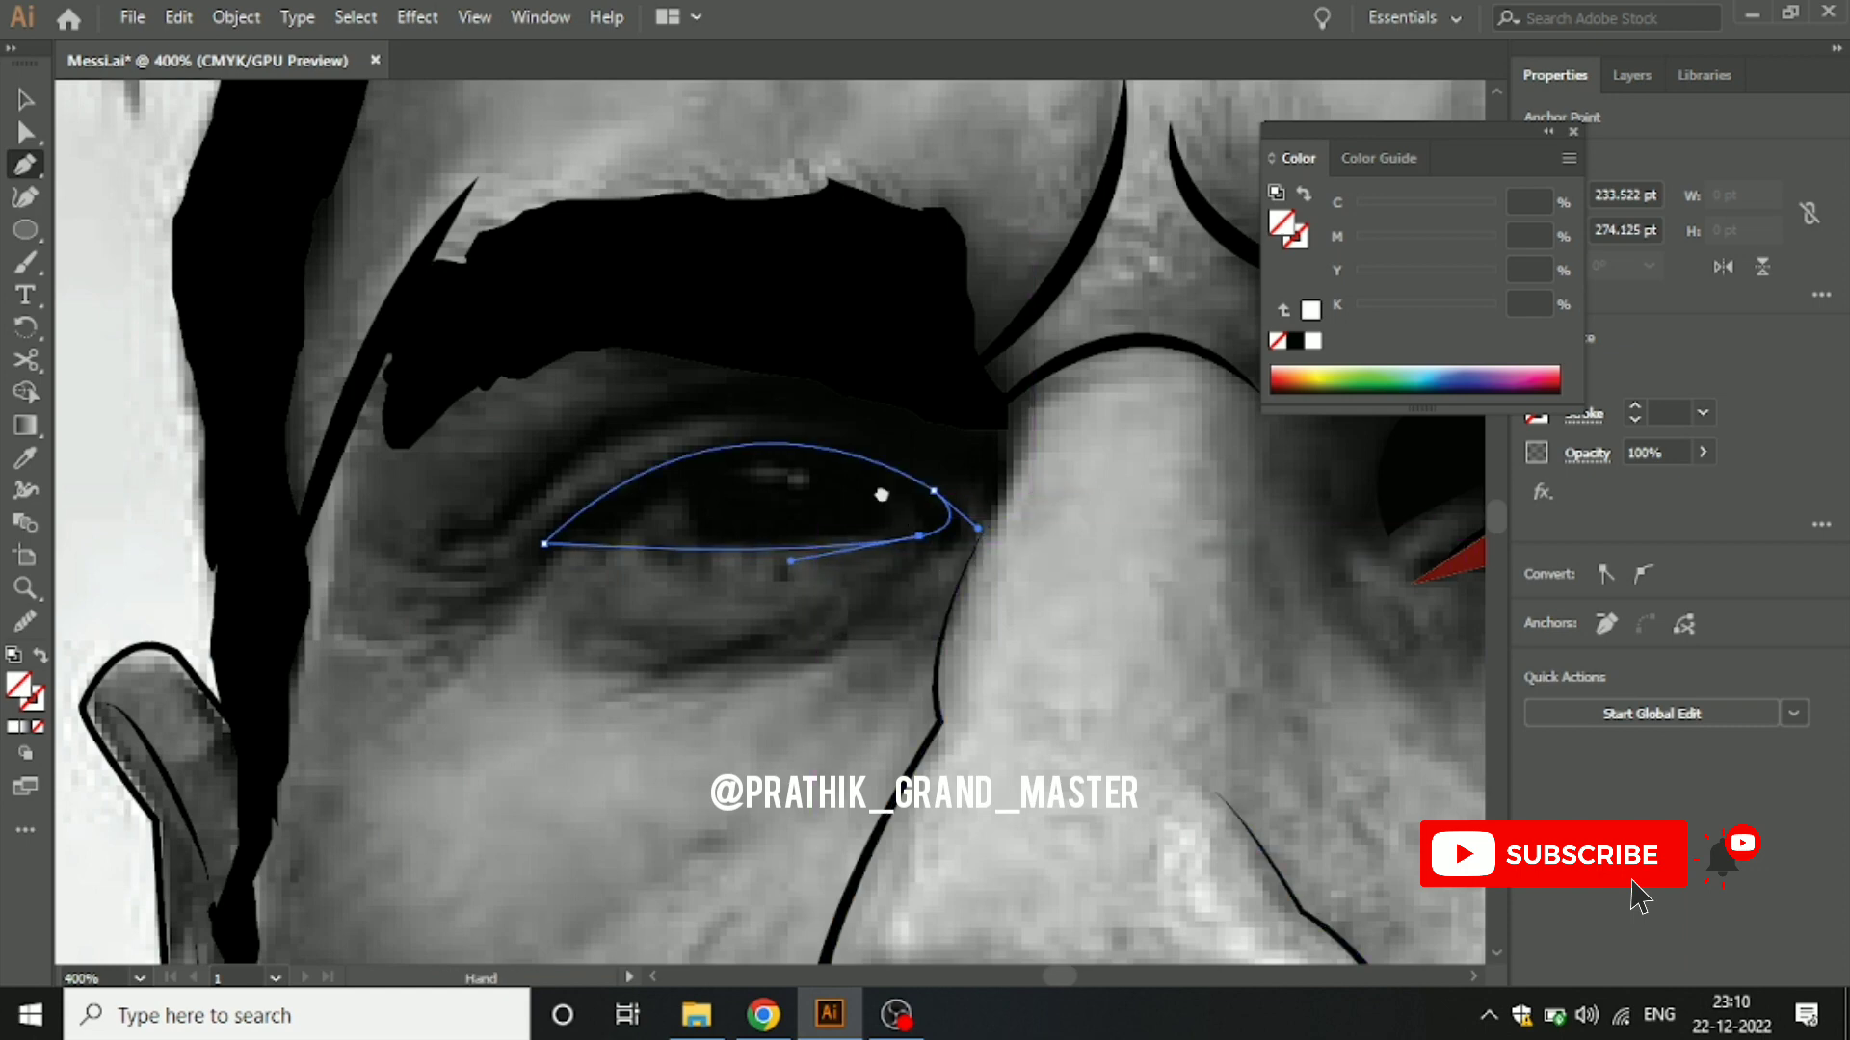
left_click_drag(880, 487, 766, 449)
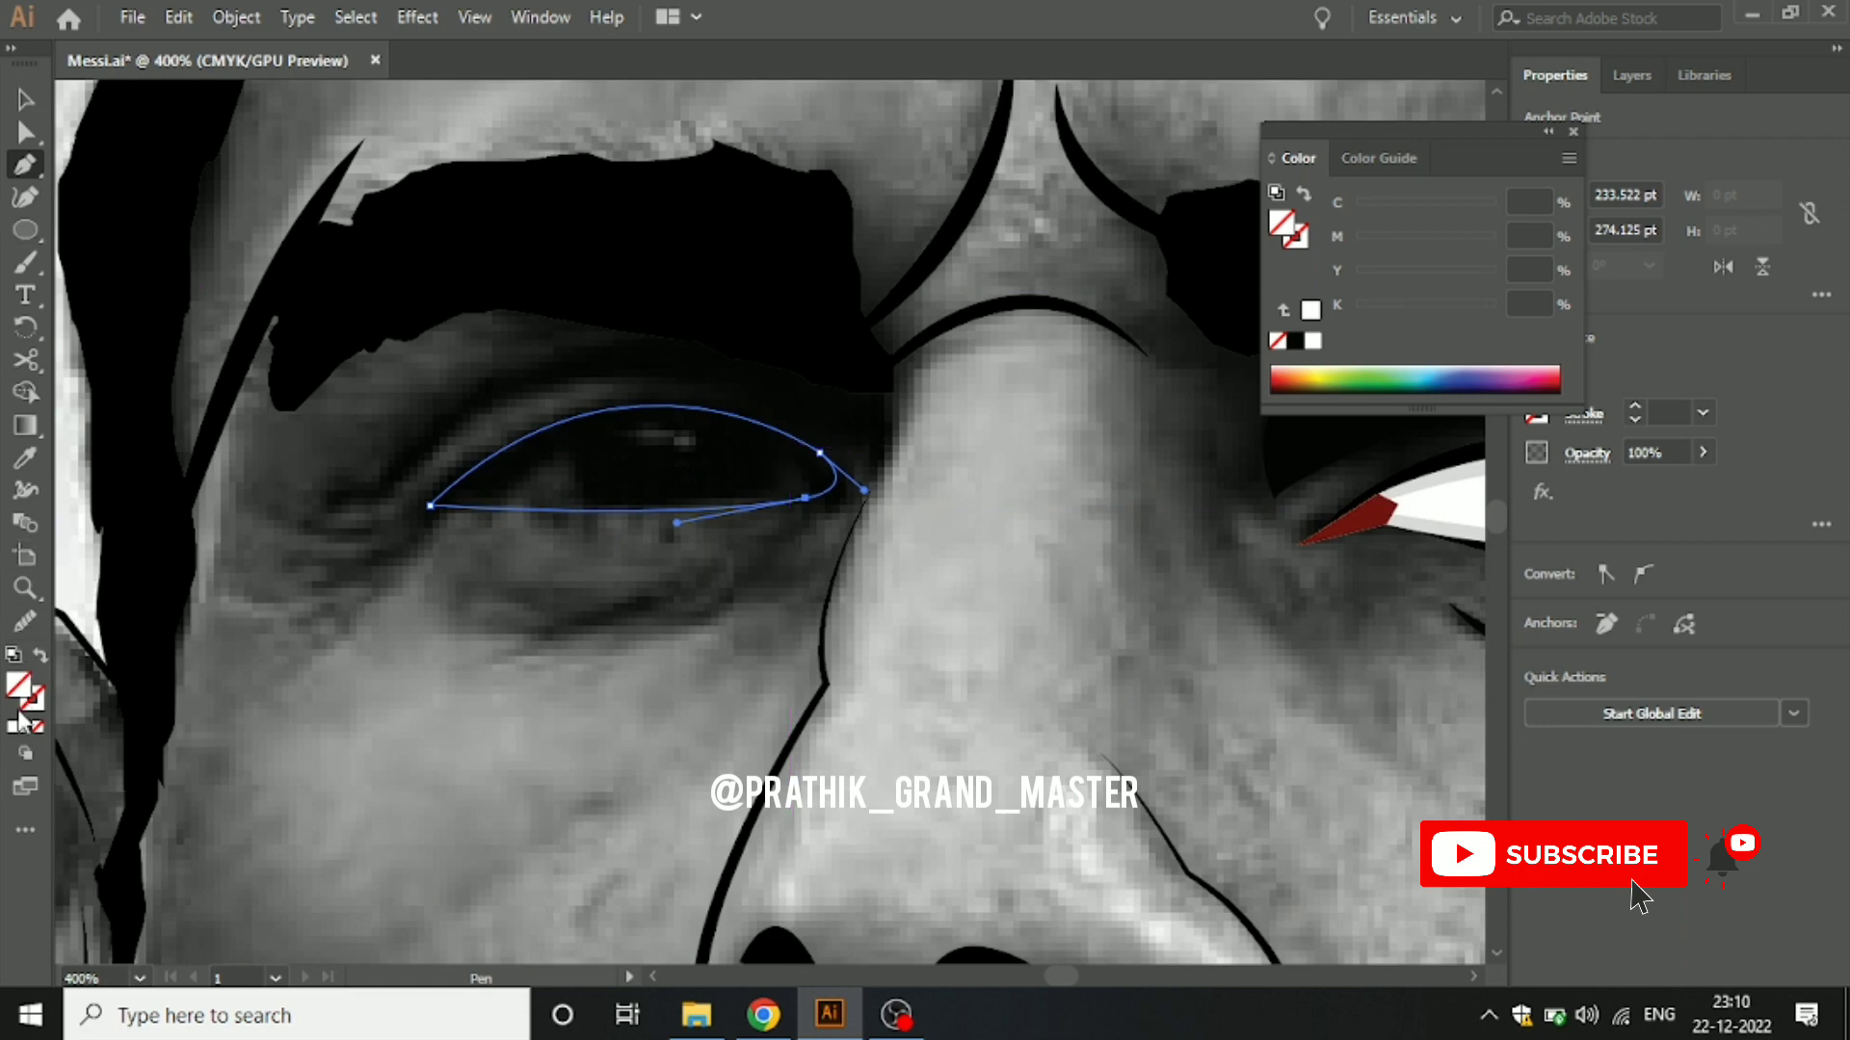
left_click(15, 728)
left_click(23, 100)
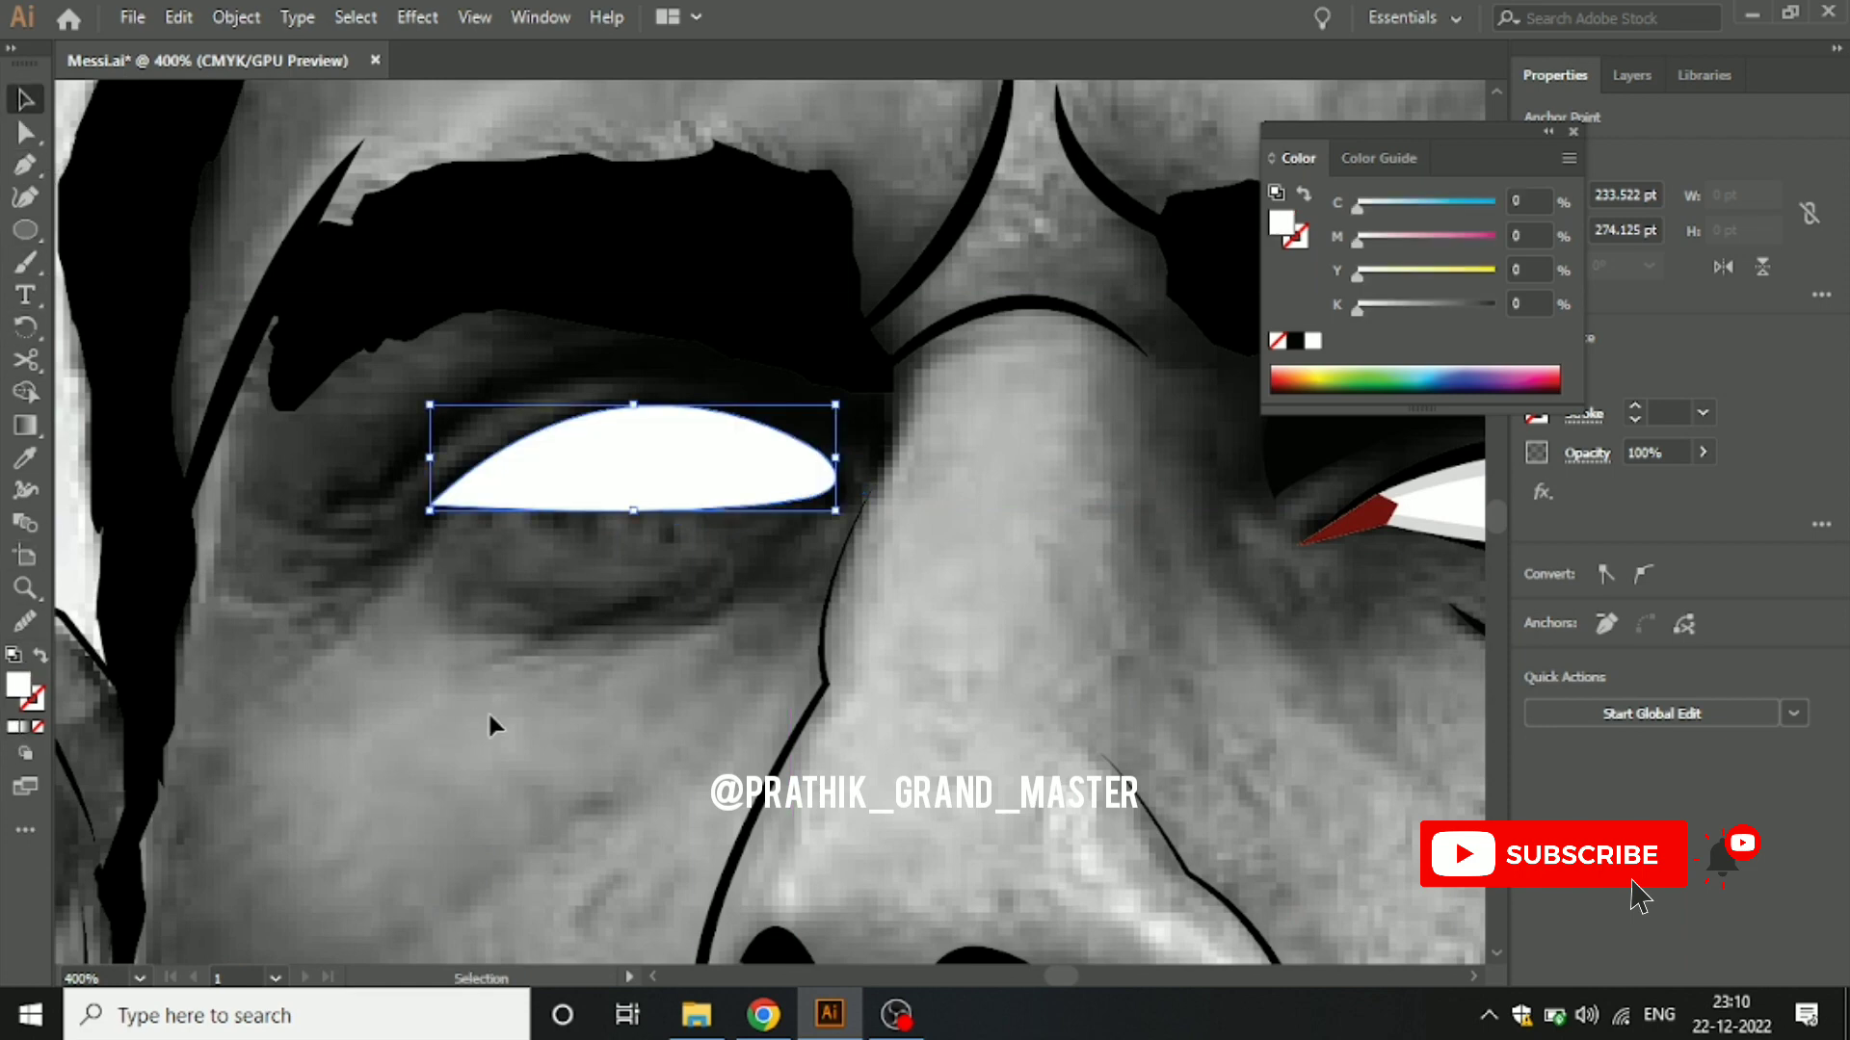
left_click(599, 591)
Step: Start the inner-corner shape with anchors along the eye white's end and tip
scroll(599, 590, "up", 2)
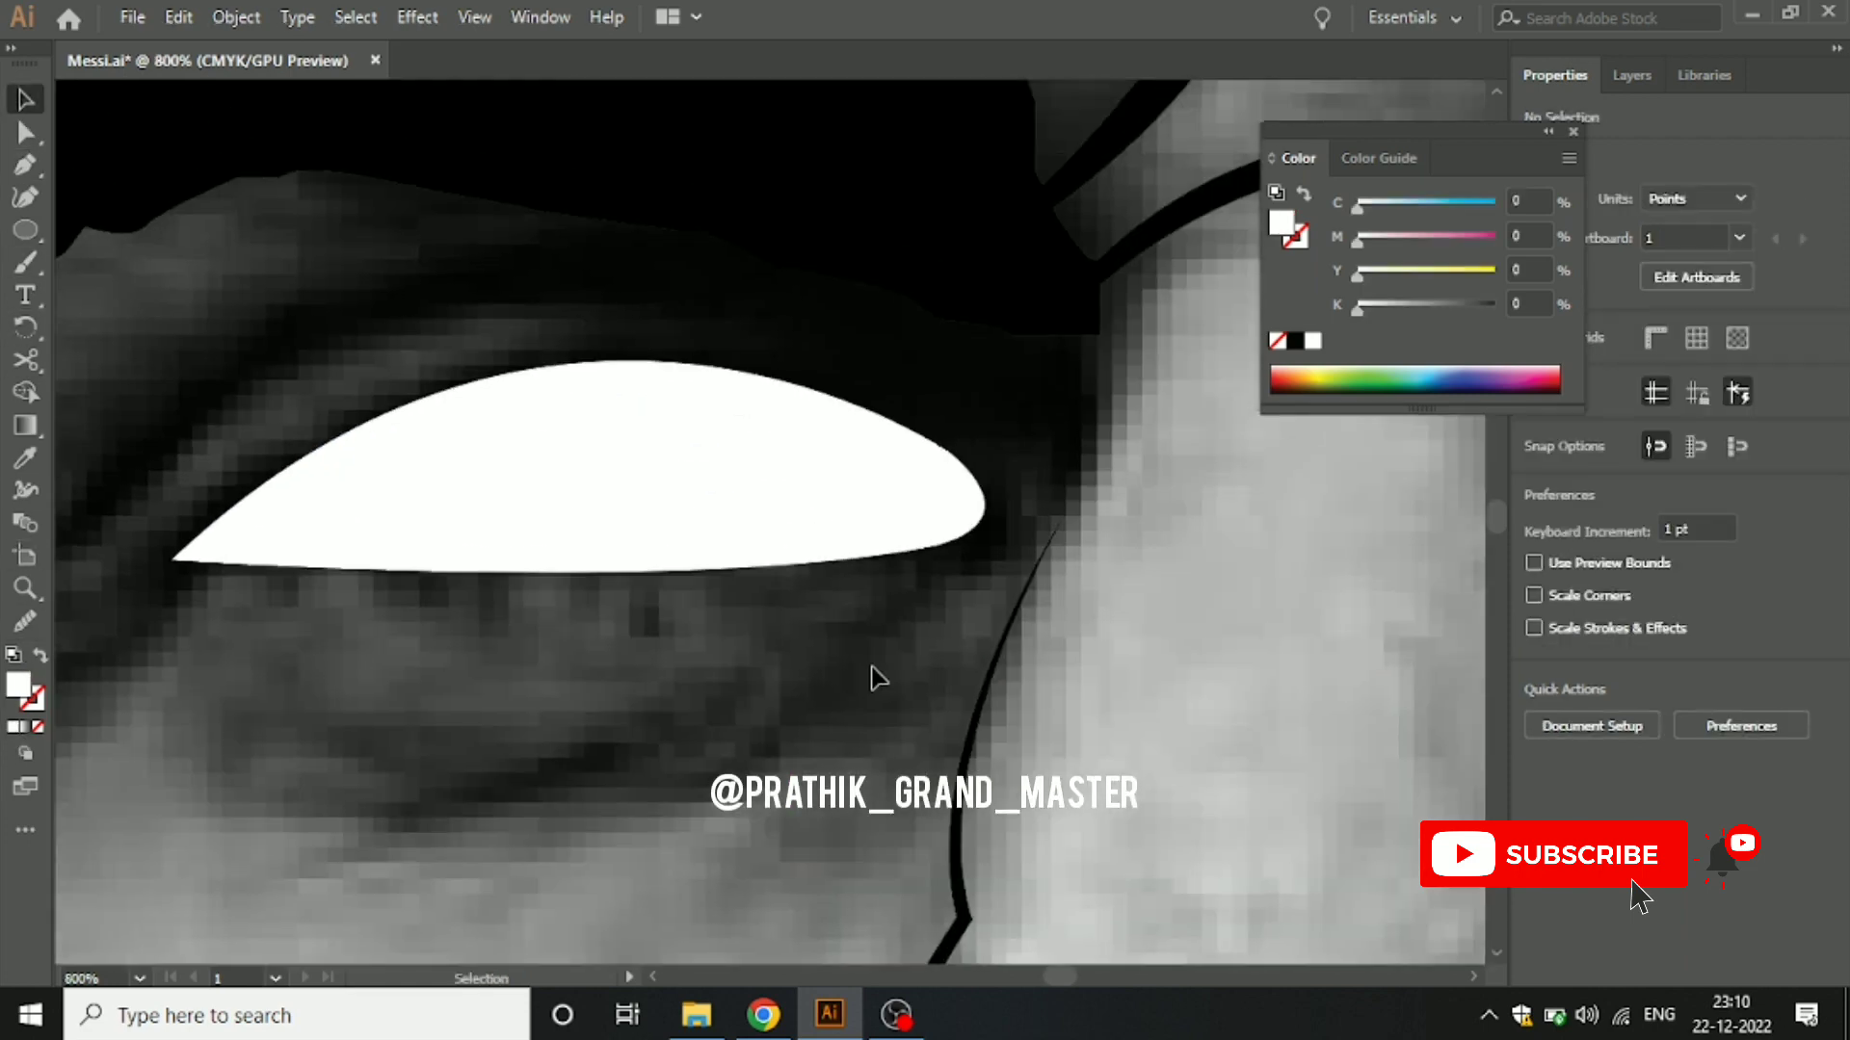
left_click(928, 439)
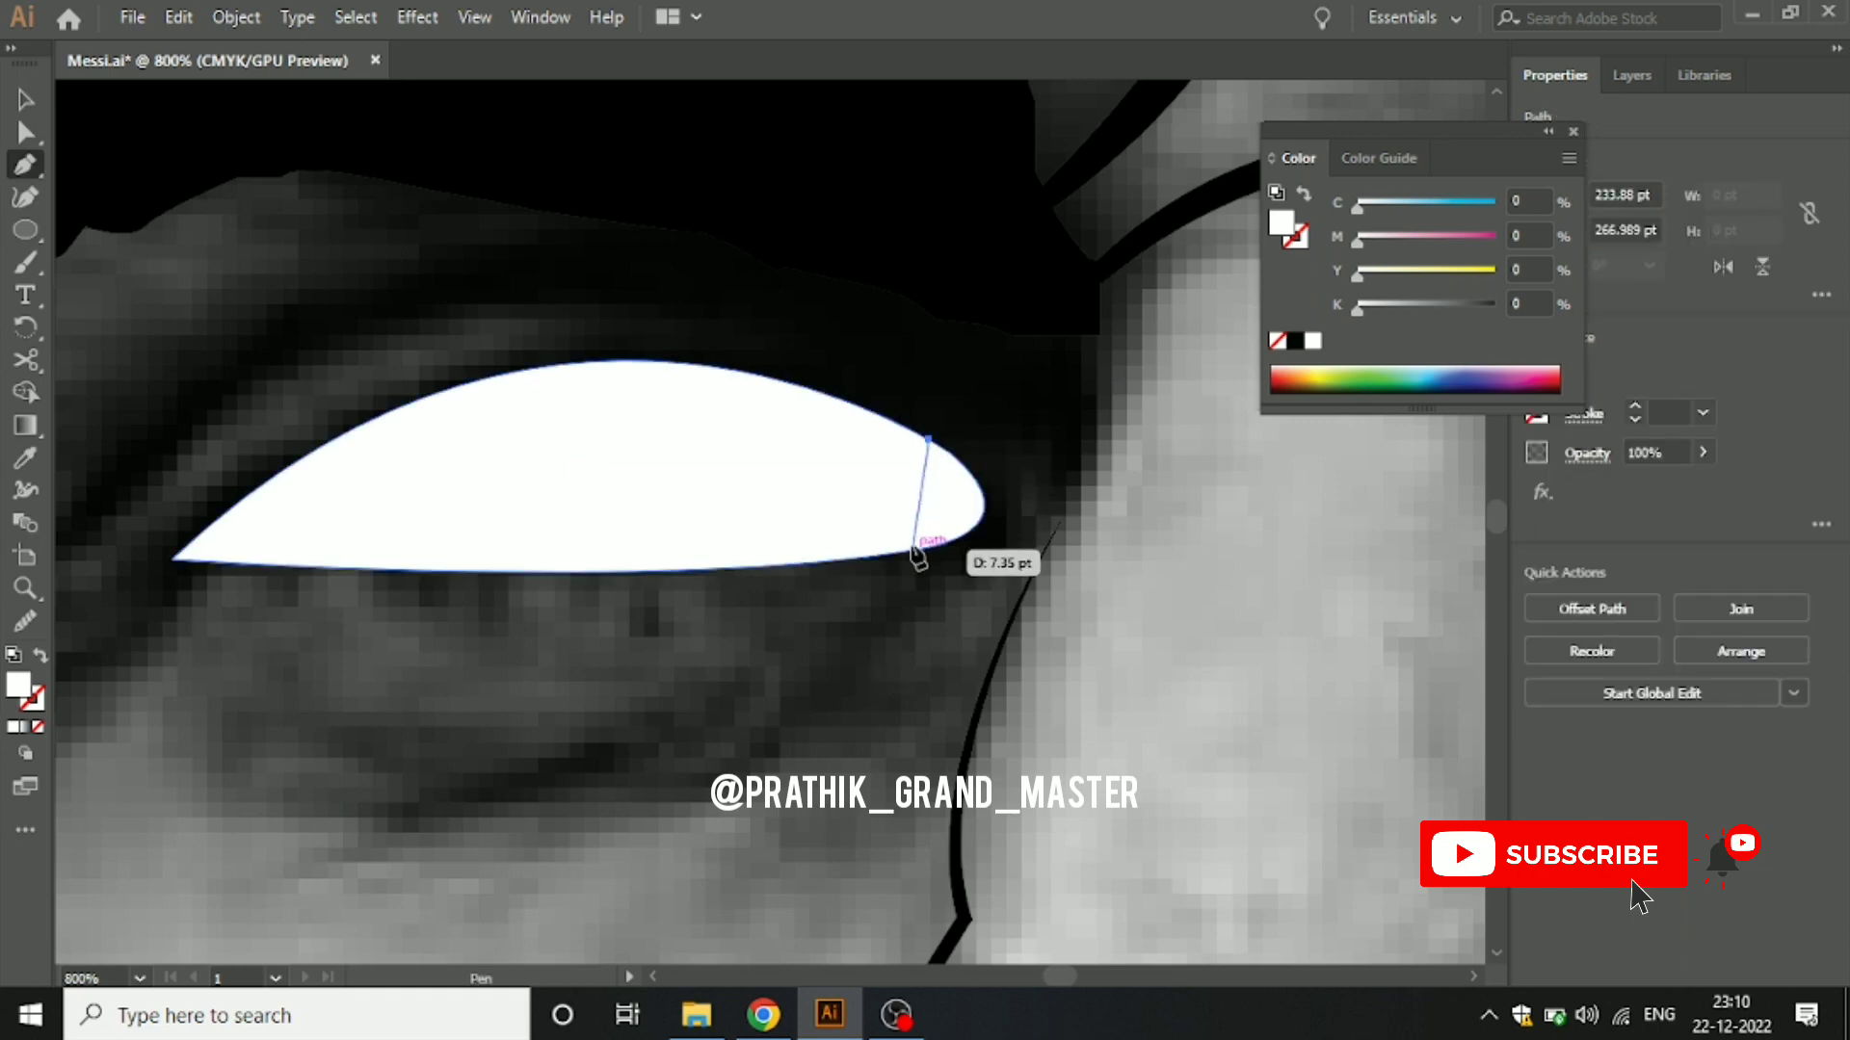
left_click_drag(912, 551, 951, 592)
scroll(896, 540, "up", 2)
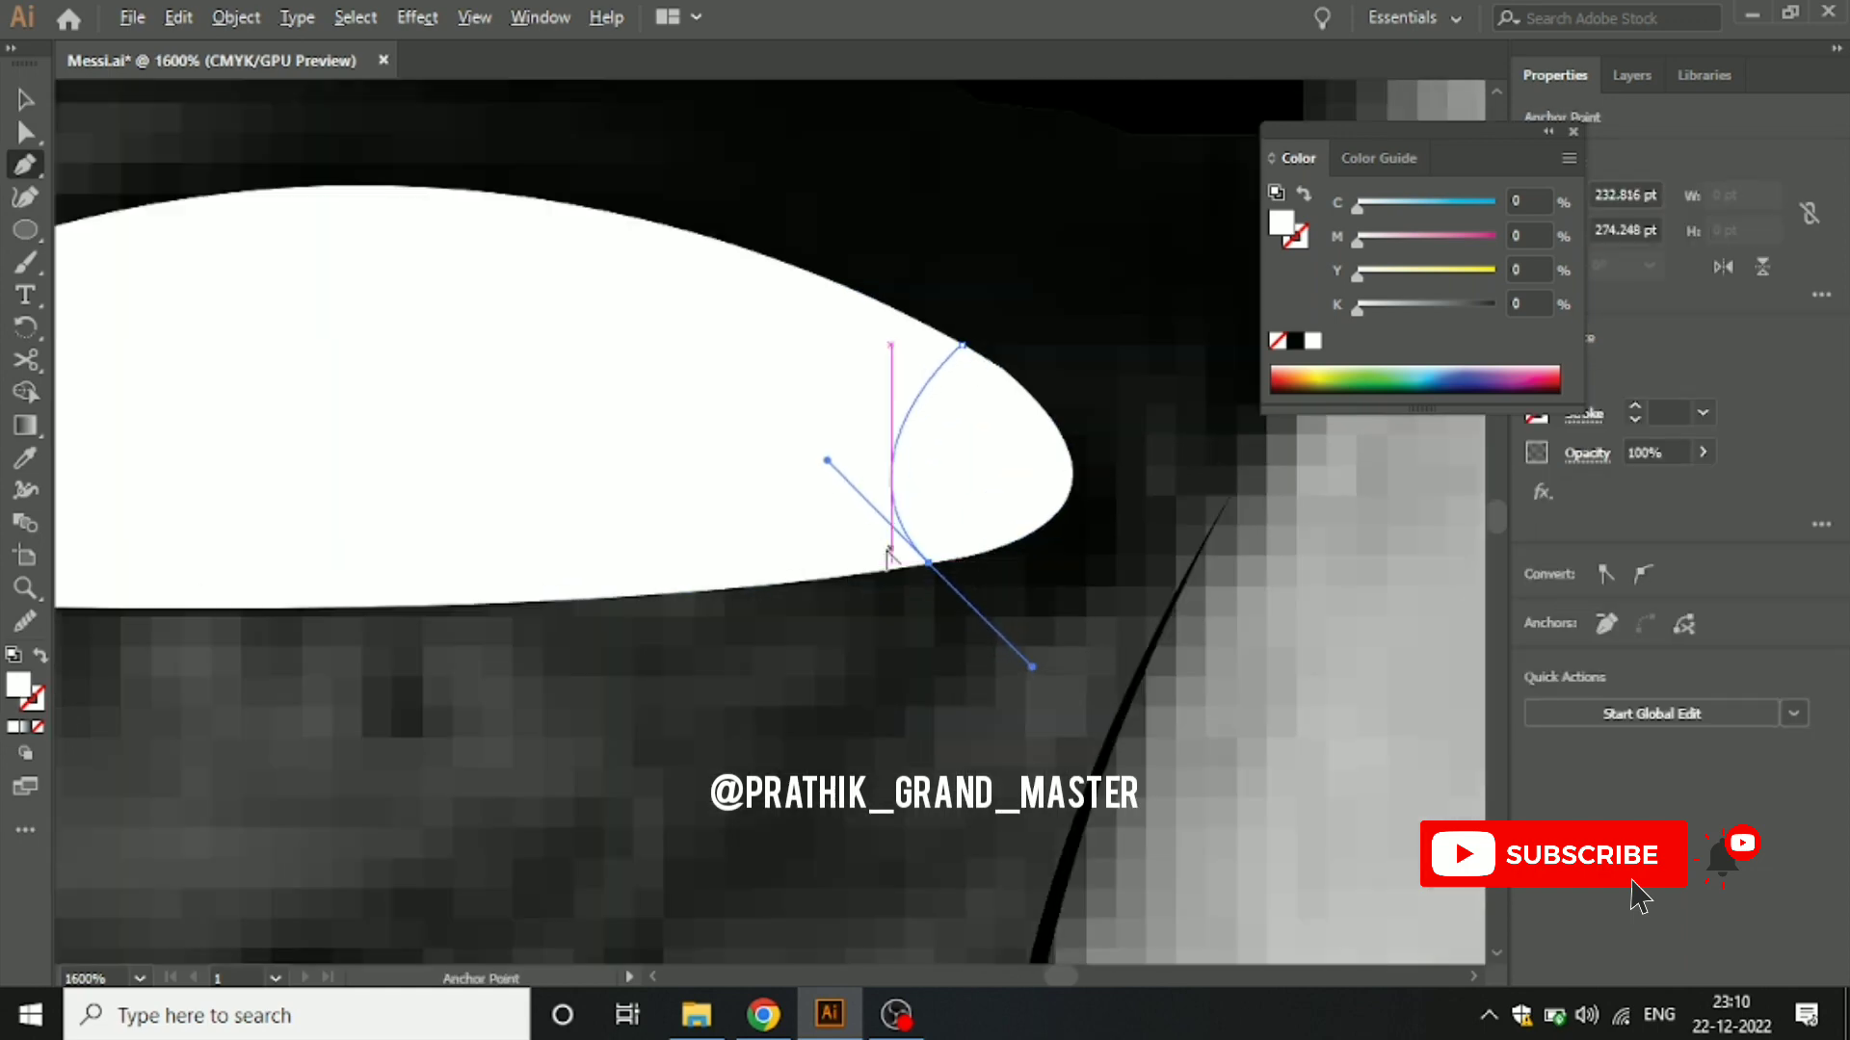
left_click(927, 562)
scroll(1062, 518, "up", 1)
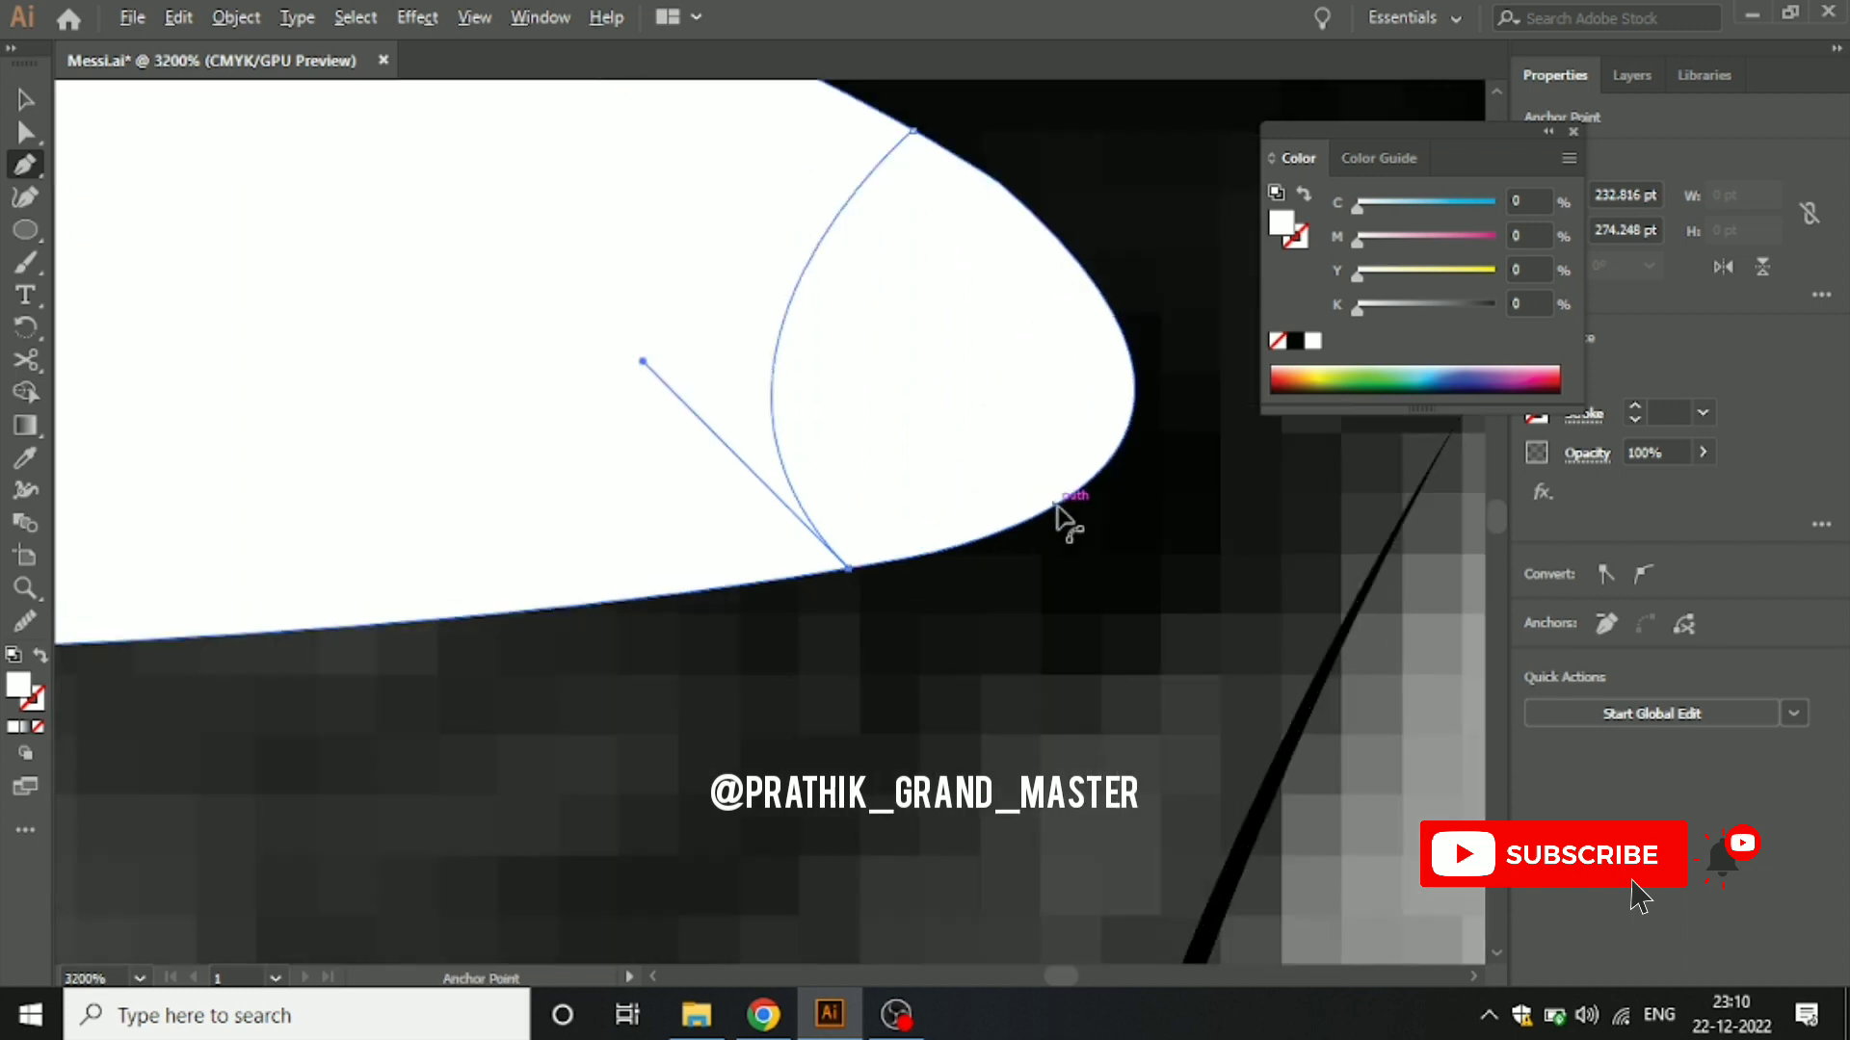
left_click_drag(1083, 487, 1168, 420)
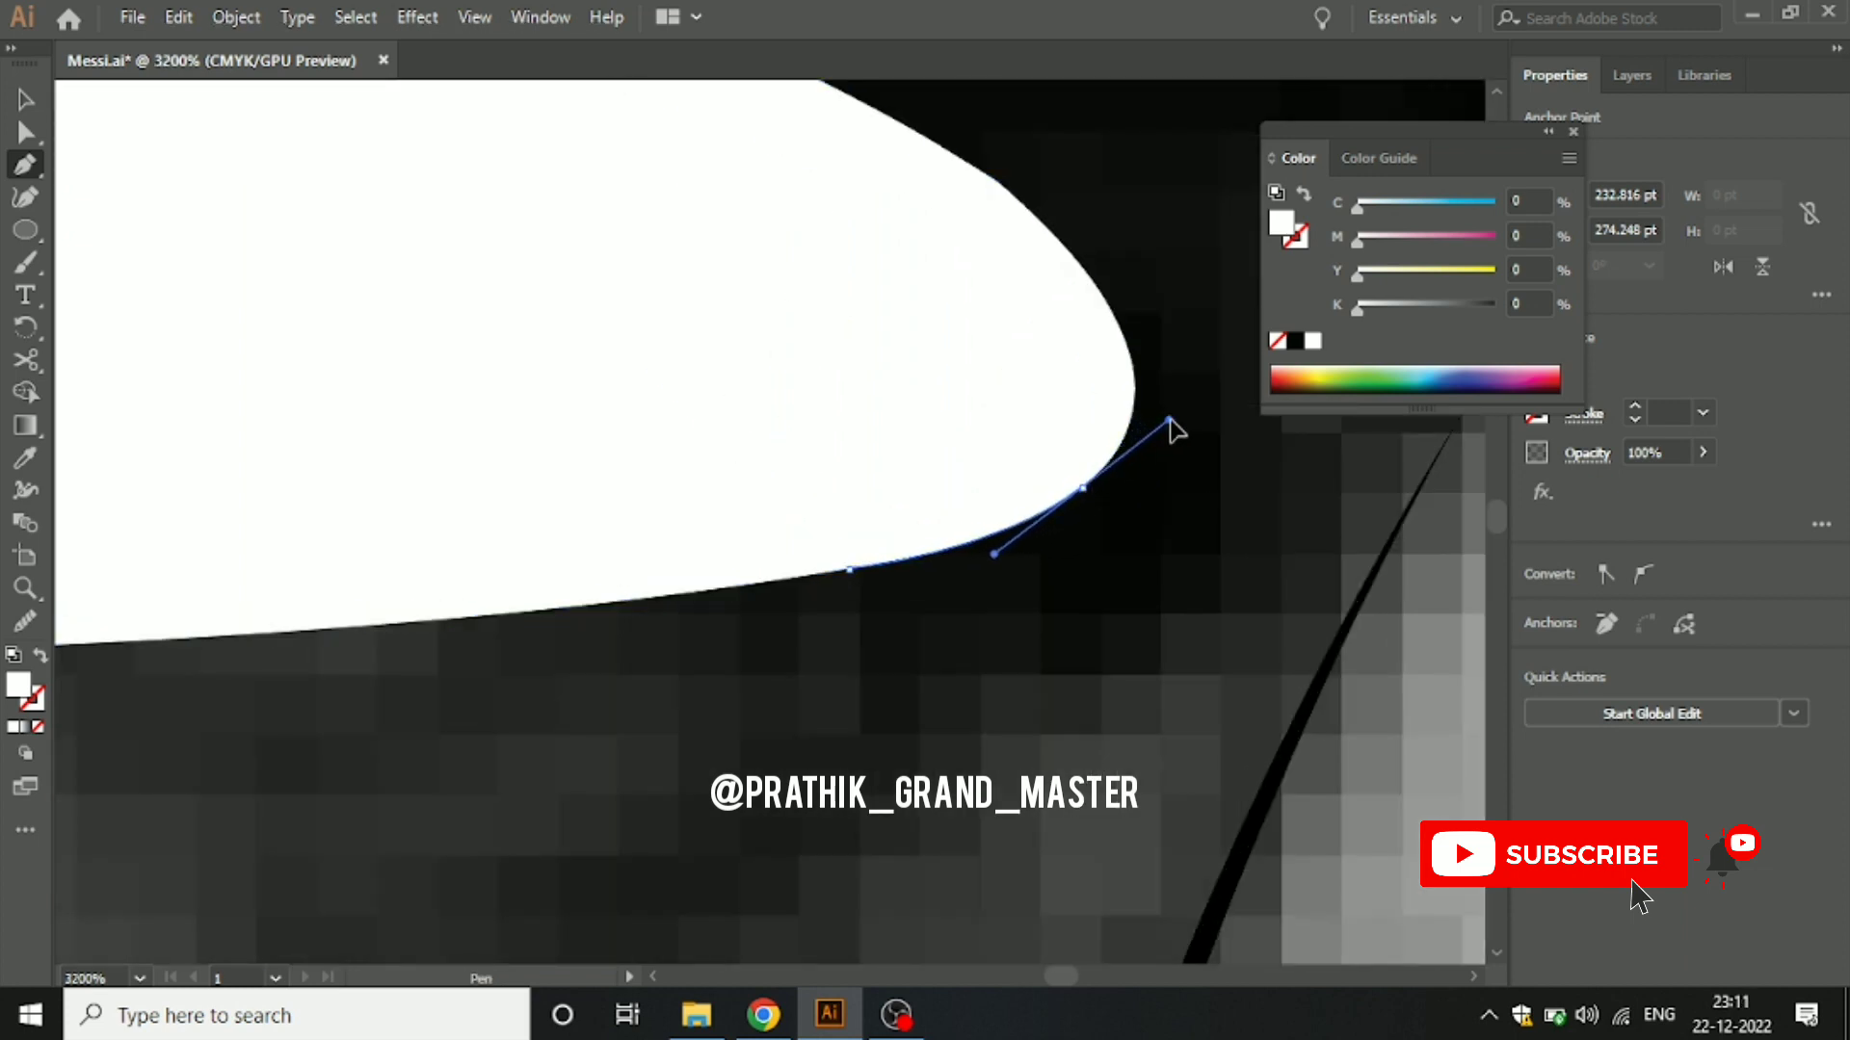
left_click(1082, 487)
Step: Add curved points around the corner's tip and close the teardrop shape
scroll(1106, 653, "up", 1)
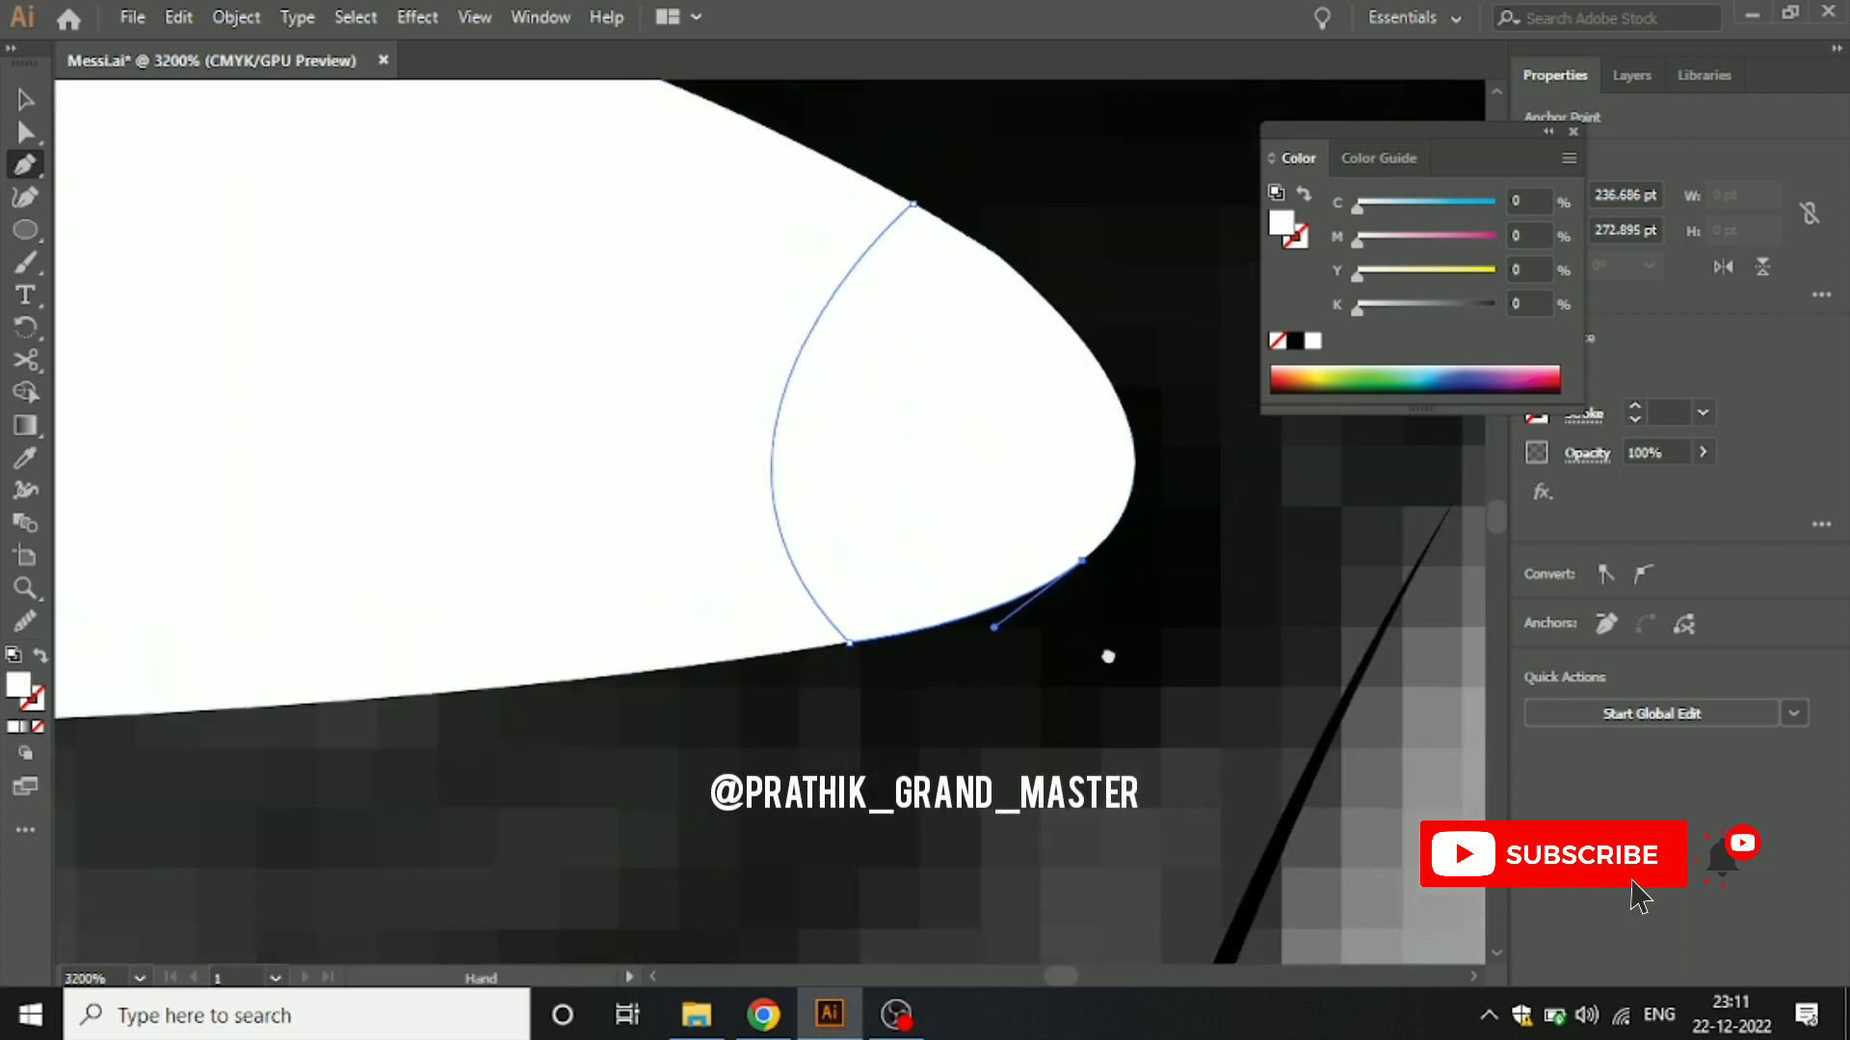
scroll(1105, 653, "up", 3)
mouse_move(1096, 542)
left_mouse_down()
mouse_move(1041, 414)
mouse_move(1057, 536)
left_mouse_up()
scroll(1079, 617, "up", 1)
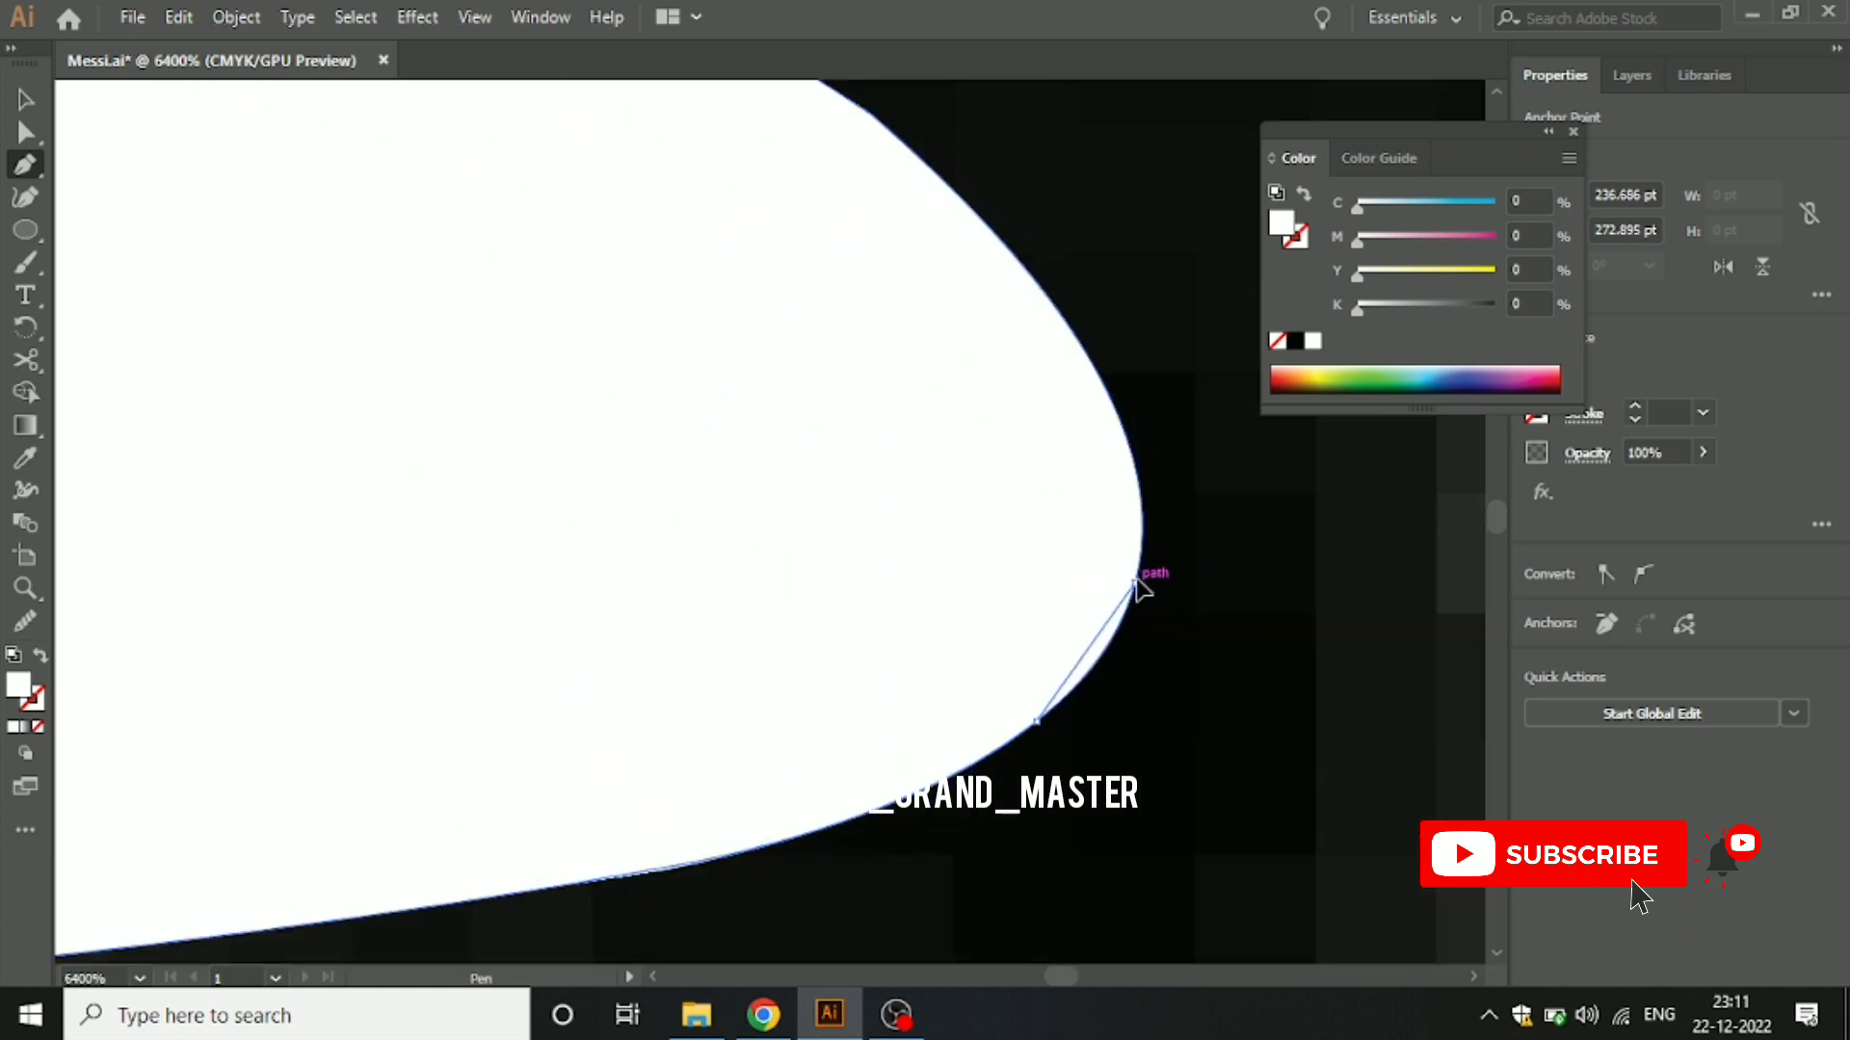
left_click_drag(1135, 584, 1143, 590)
scroll(1059, 635, "up", 3)
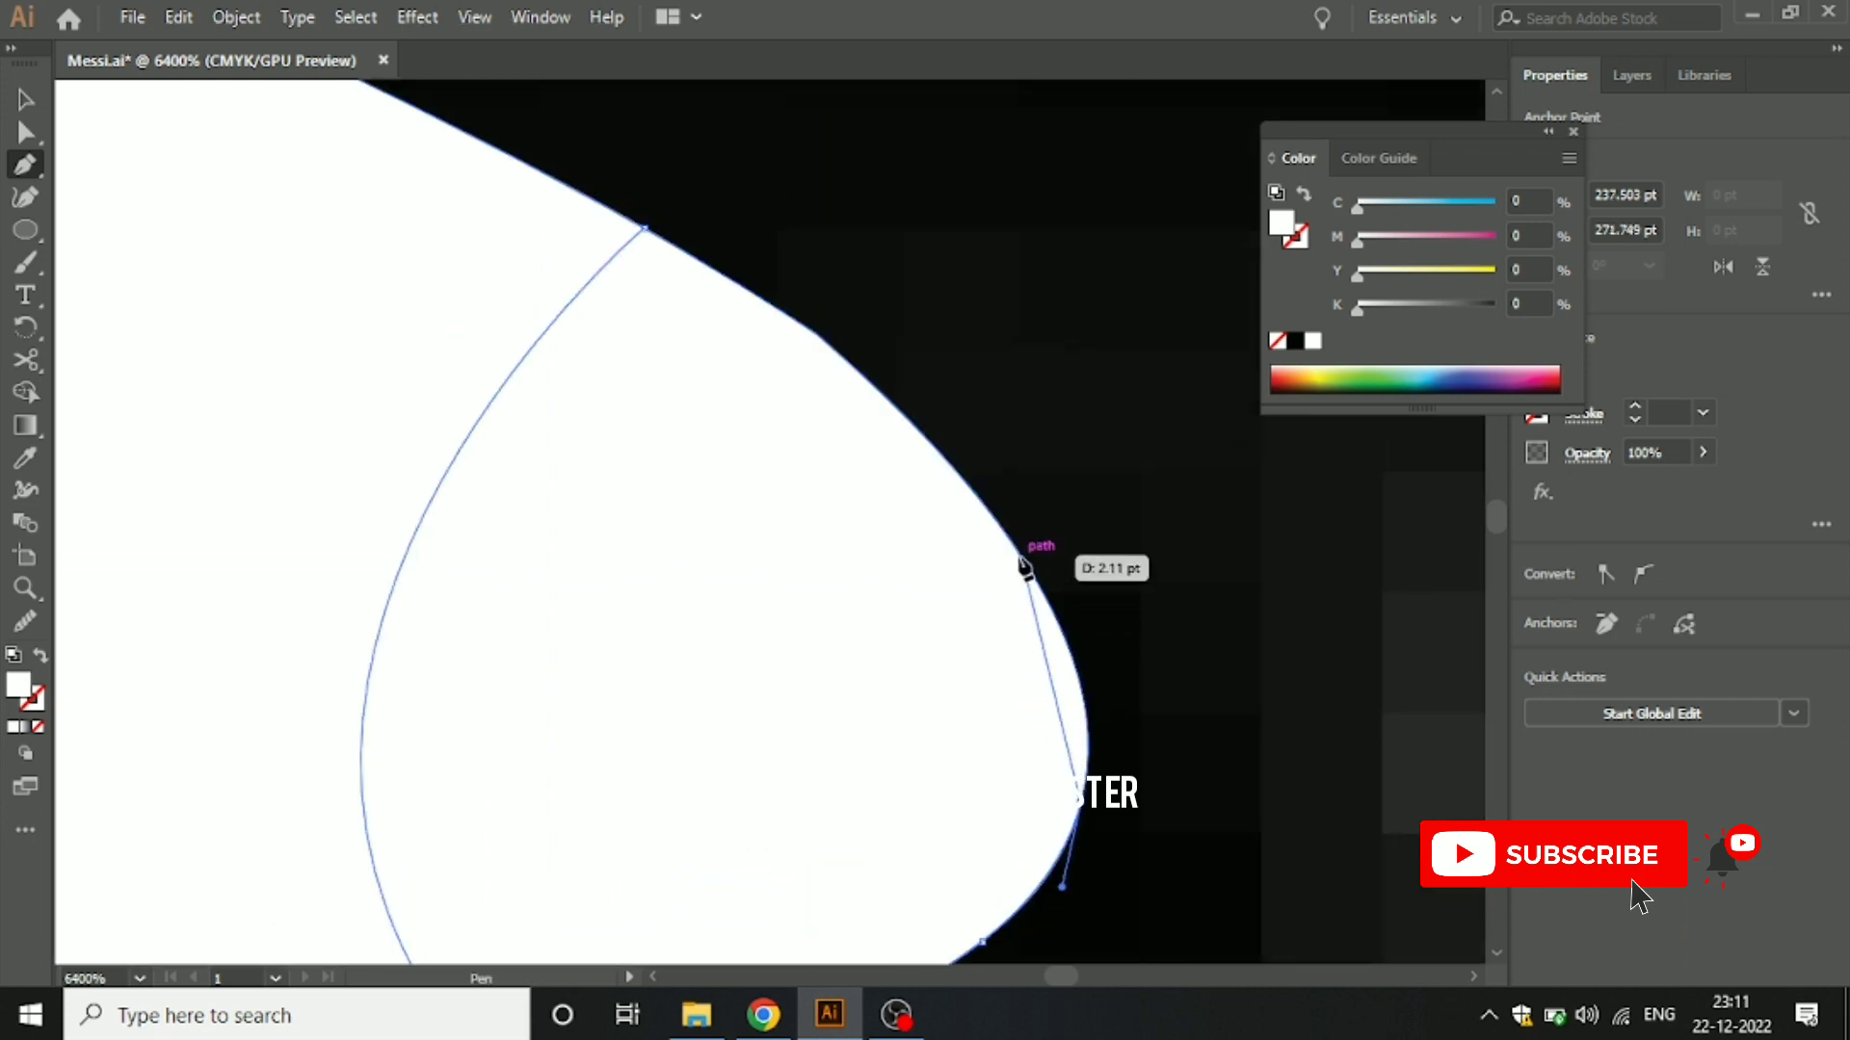
left_click_drag(1024, 568, 929, 426)
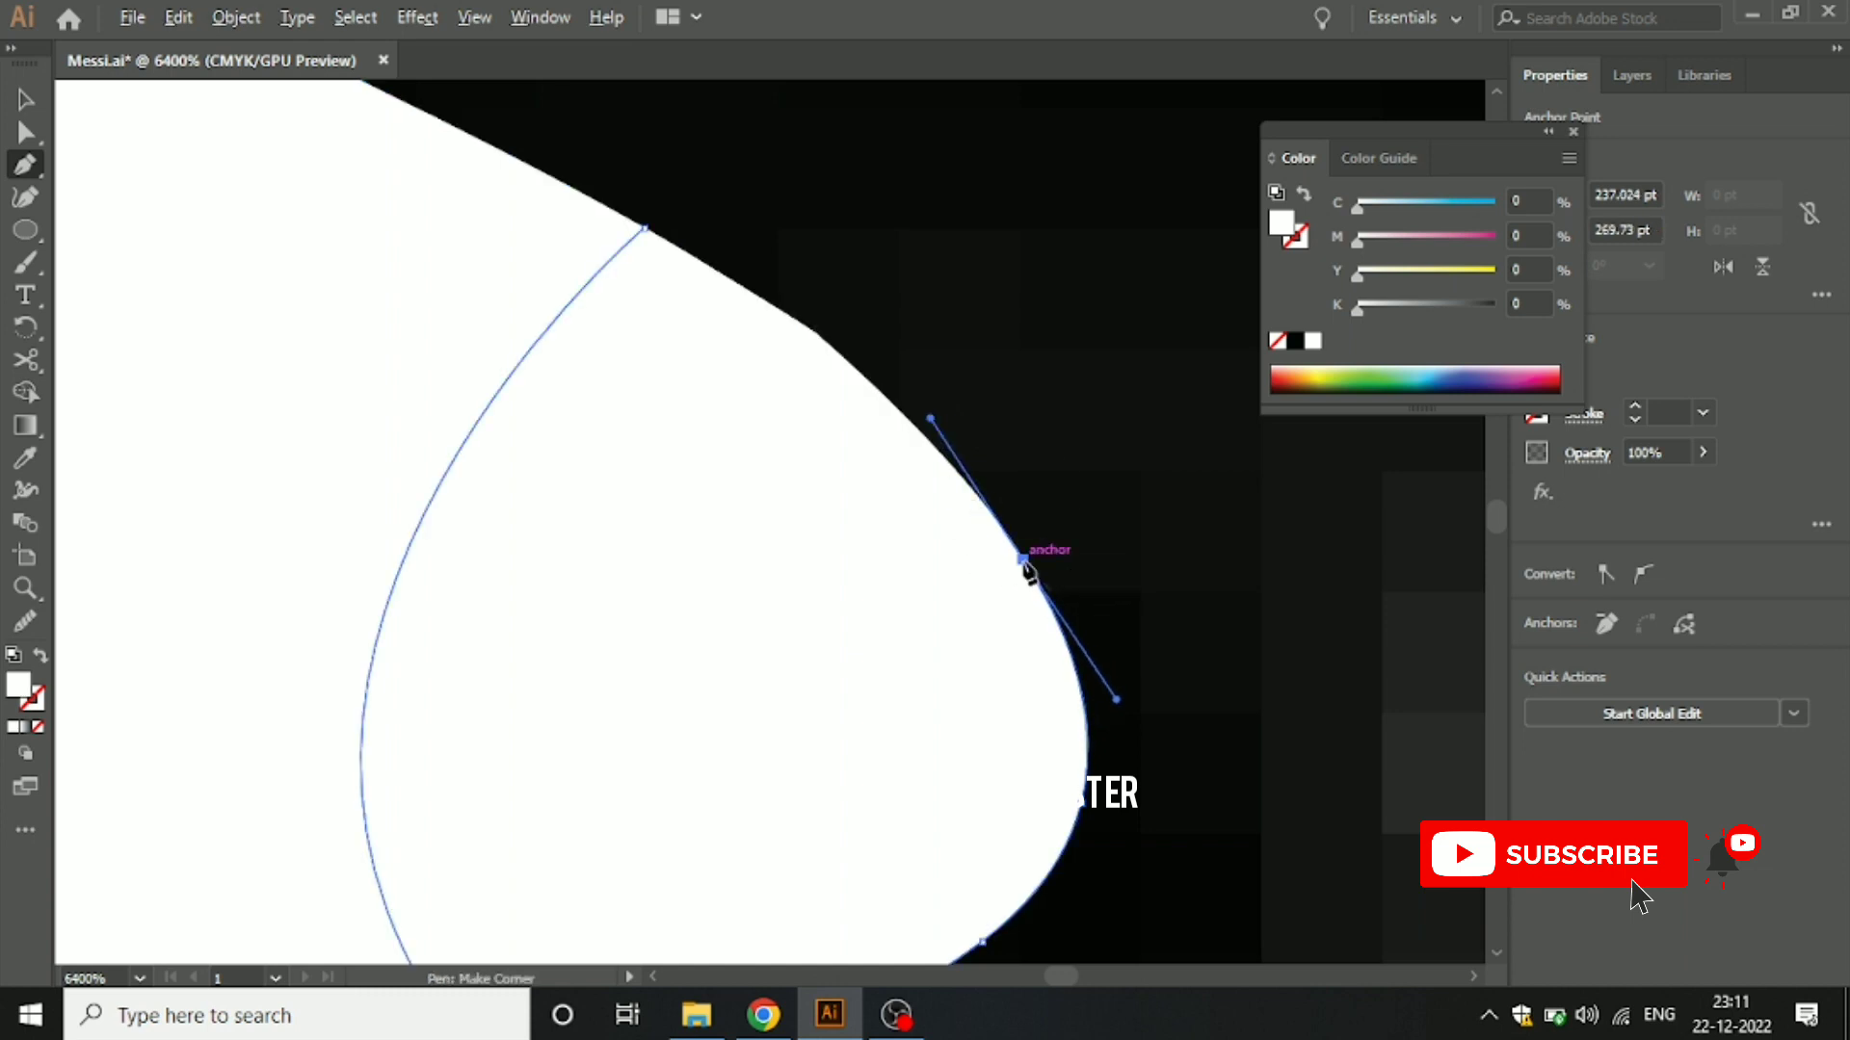
mouse_move(1023, 566)
left_mouse_down()
mouse_move(819, 339)
mouse_move(714, 255)
left_mouse_up()
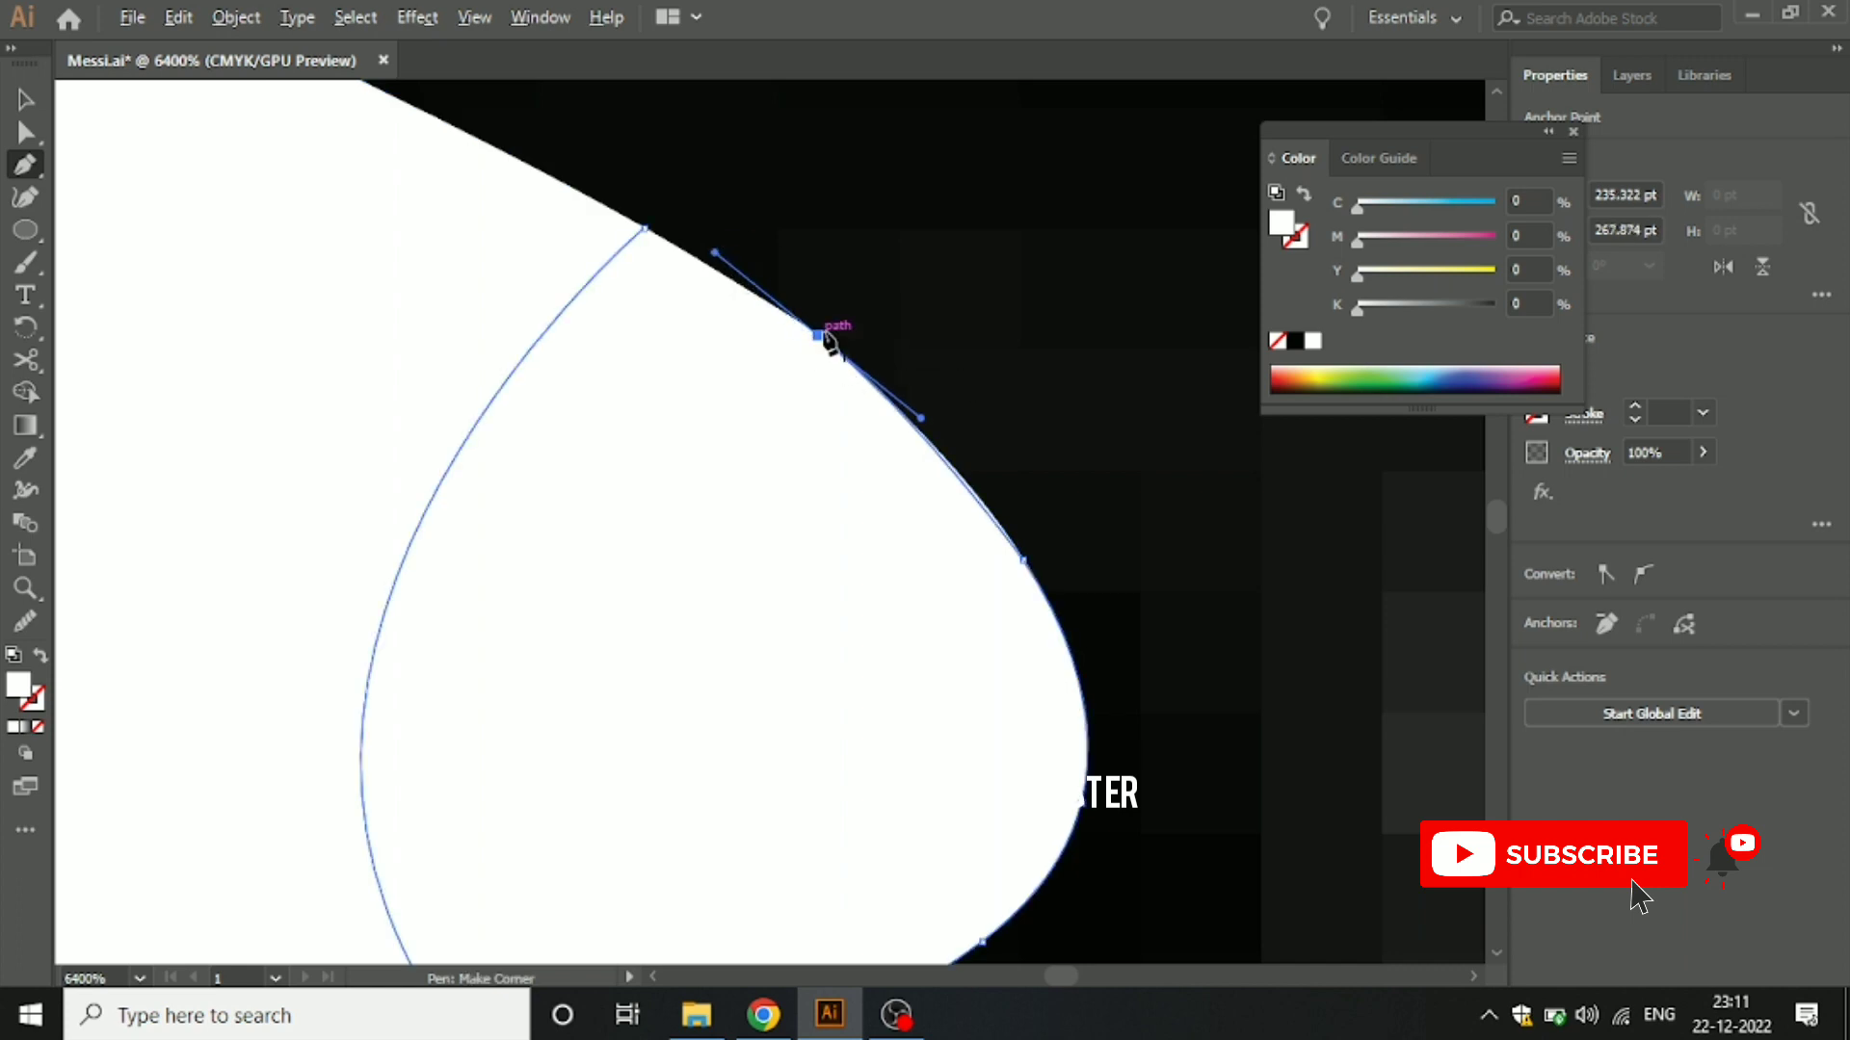
left_click(643, 229)
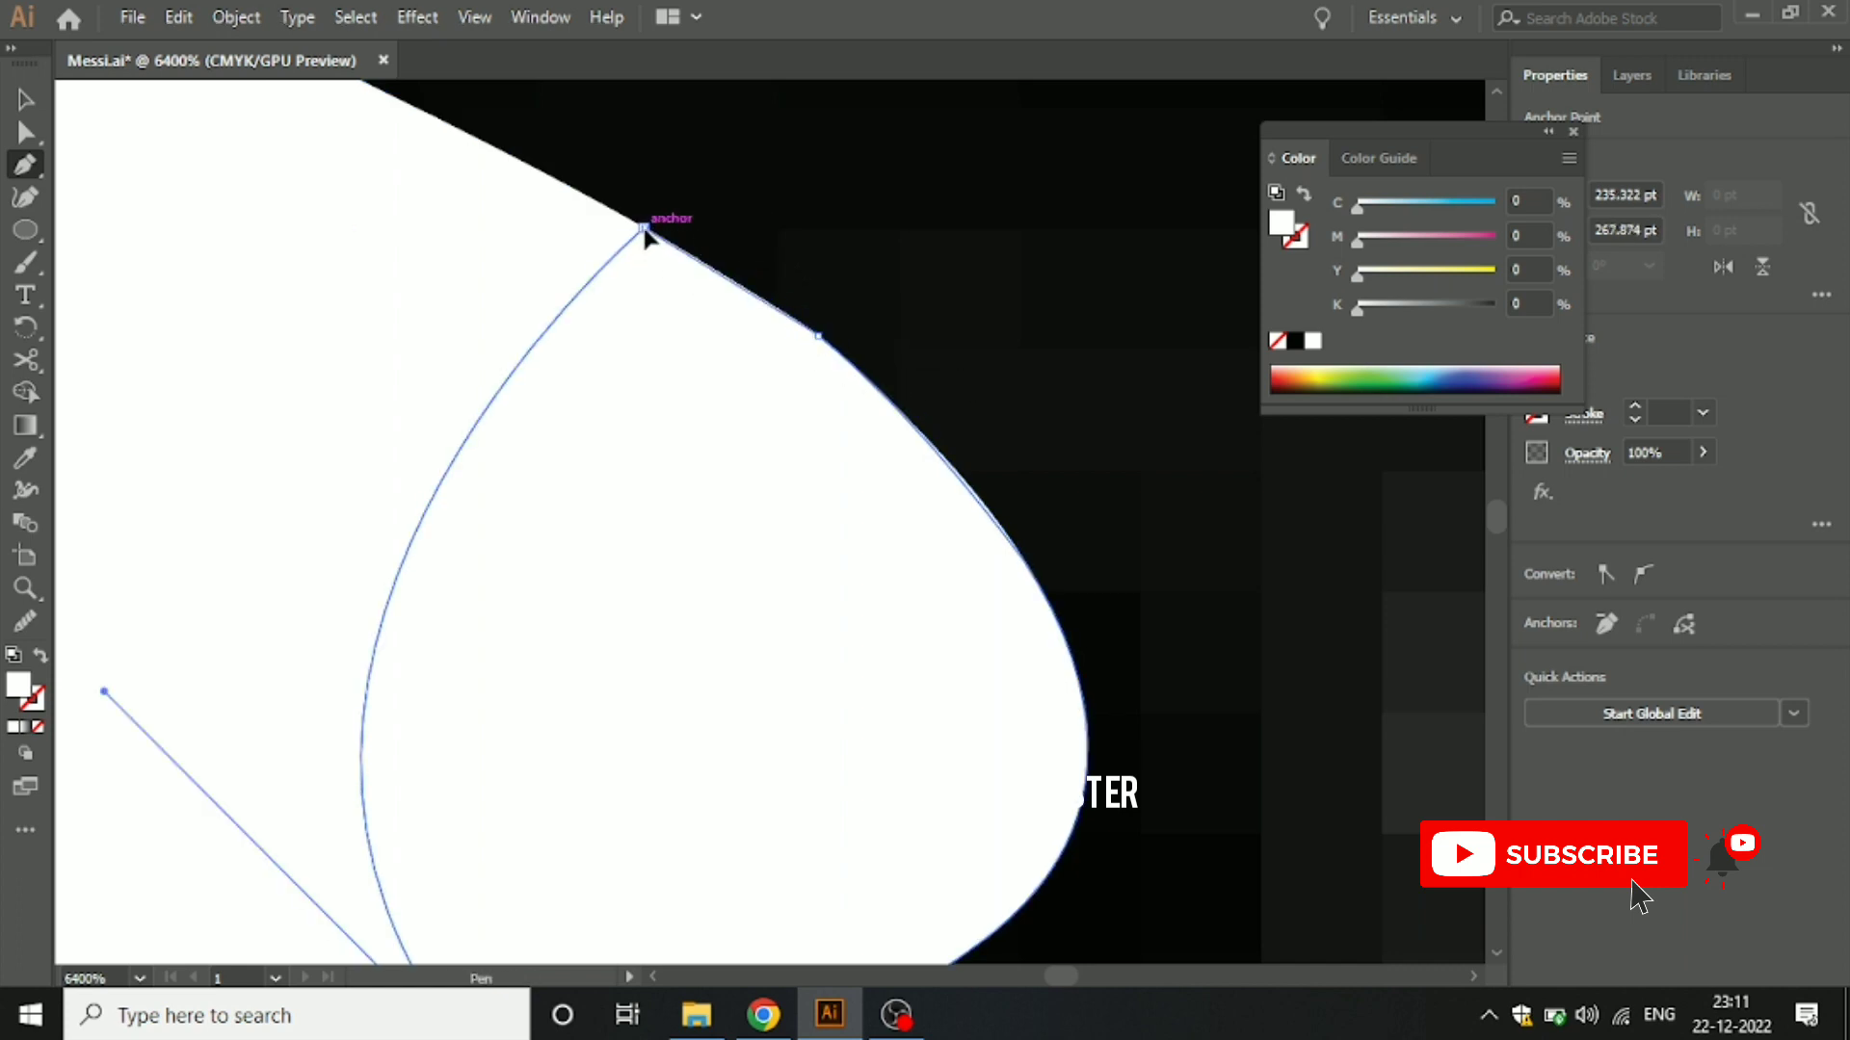
scroll(665, 332, "down", 3)
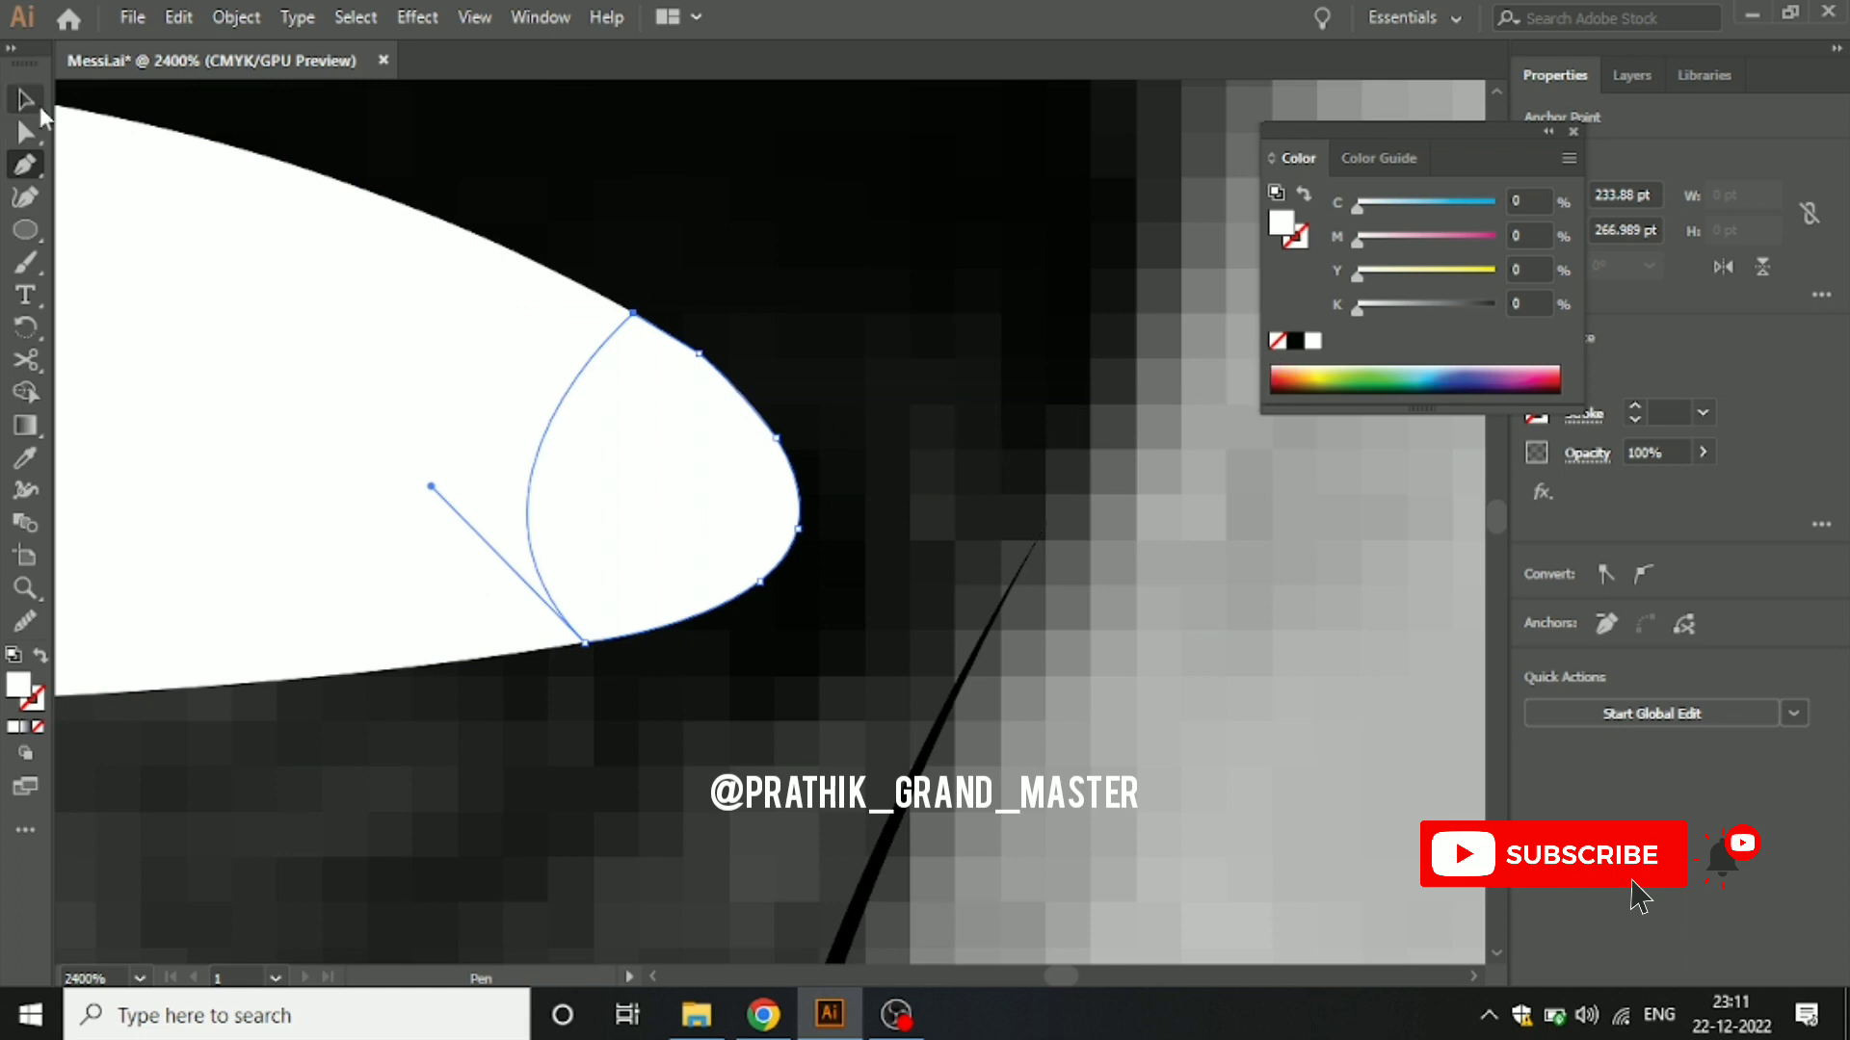
Step: Fill the new corner shape with the other eye's dark red using the Eyedropper
left_click(40, 110)
left_click_drag(902, 446, 347, 446)
left_click_drag(964, 434, 479, 434)
mouse_move(829, 528)
left_mouse_down()
mouse_move(642, 528)
mouse_move(772, 483)
mouse_move(408, 443)
mouse_move(183, 356)
left_mouse_up()
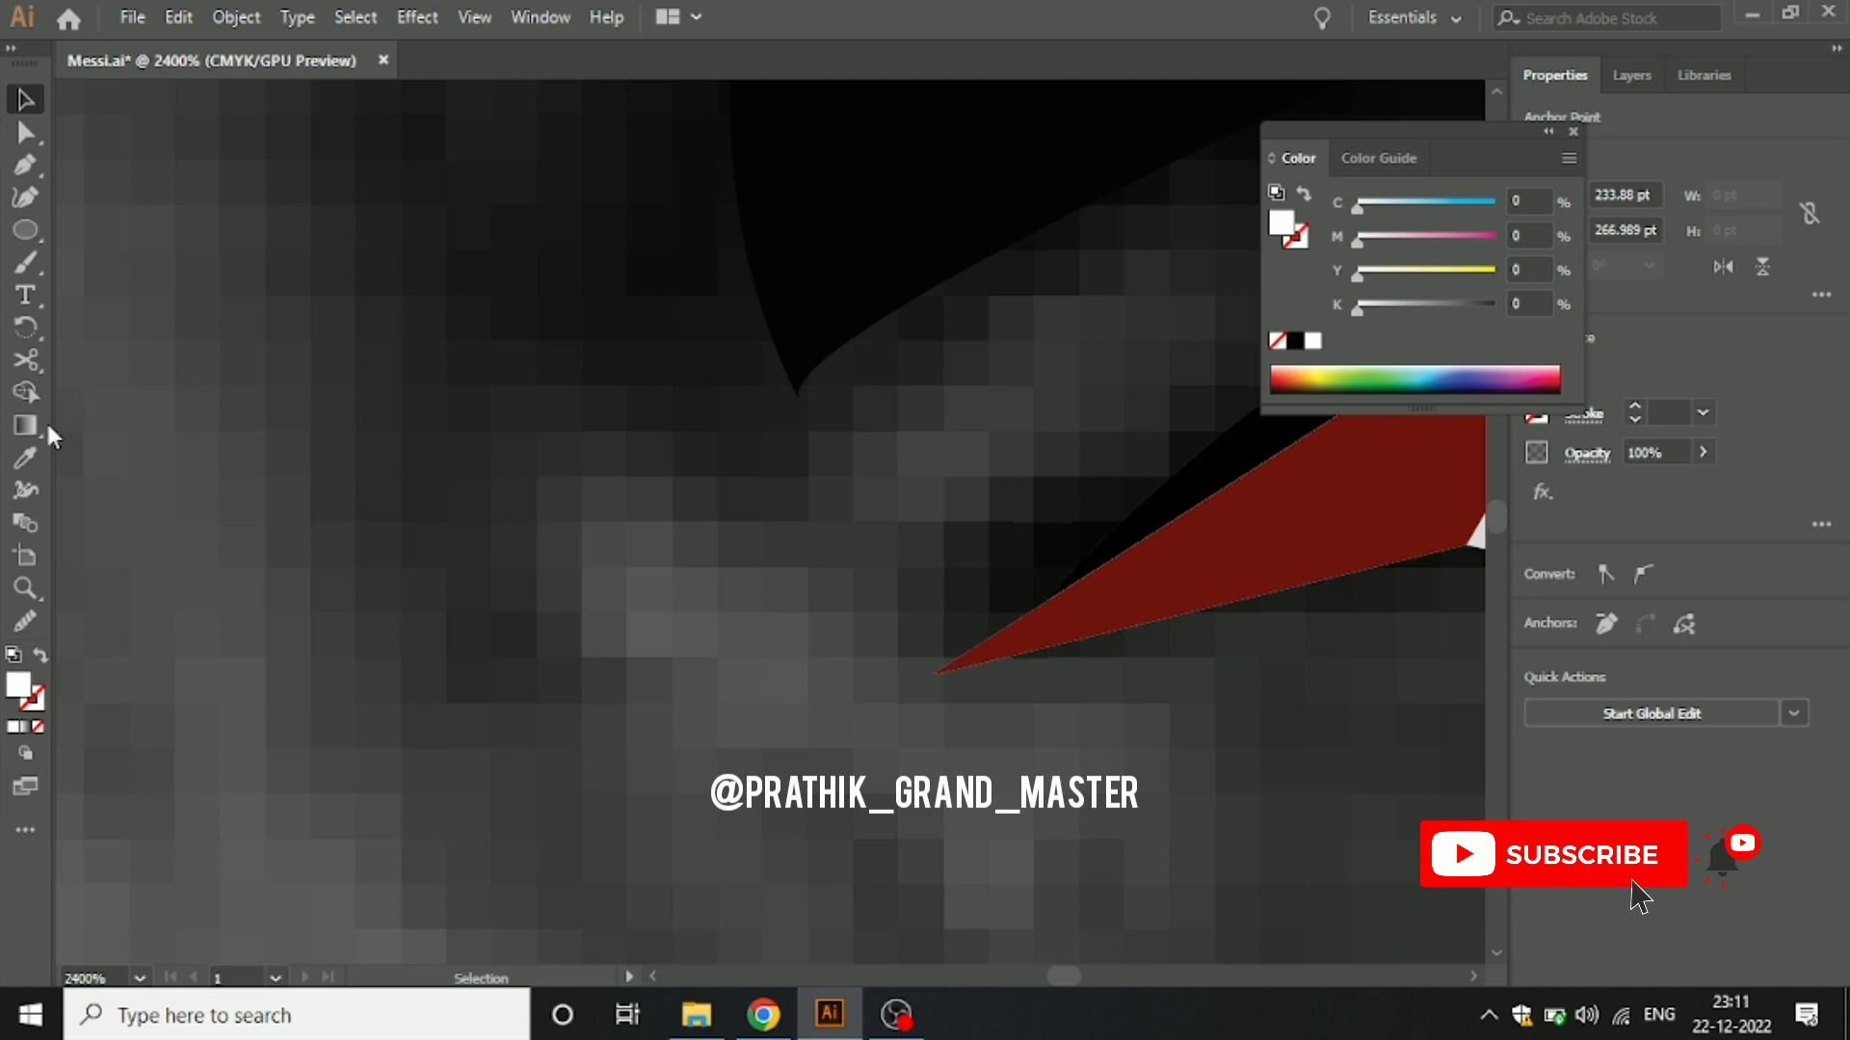
left_click(33, 456)
left_click(1222, 541)
mouse_move(479, 401)
left_mouse_down()
mouse_move(780, 454)
mouse_move(1200, 409)
mouse_move(376, 390)
mouse_move(458, 573)
left_mouse_up()
key("v")
left_click(848, 385)
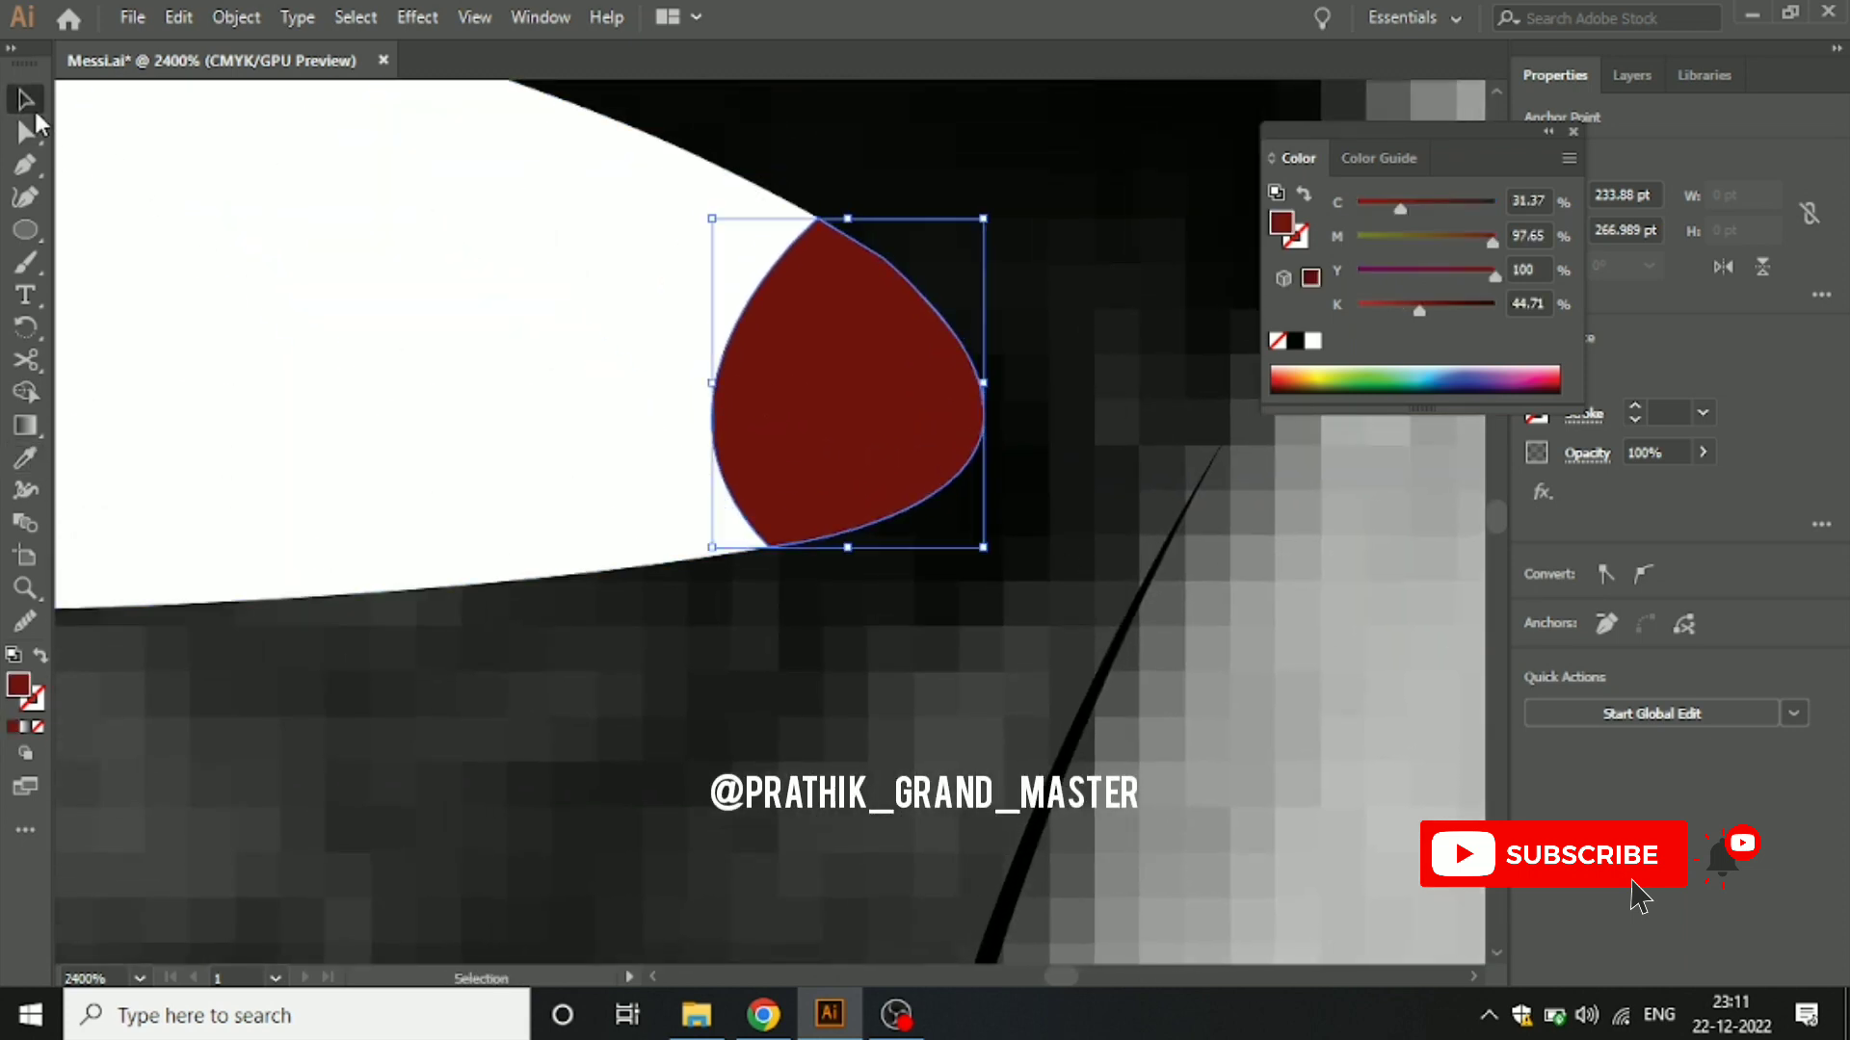
left_click(635, 770)
Step: Lower the left eye-white shape's opacity to 43% in the Properties panel
scroll(636, 770, "down", 4)
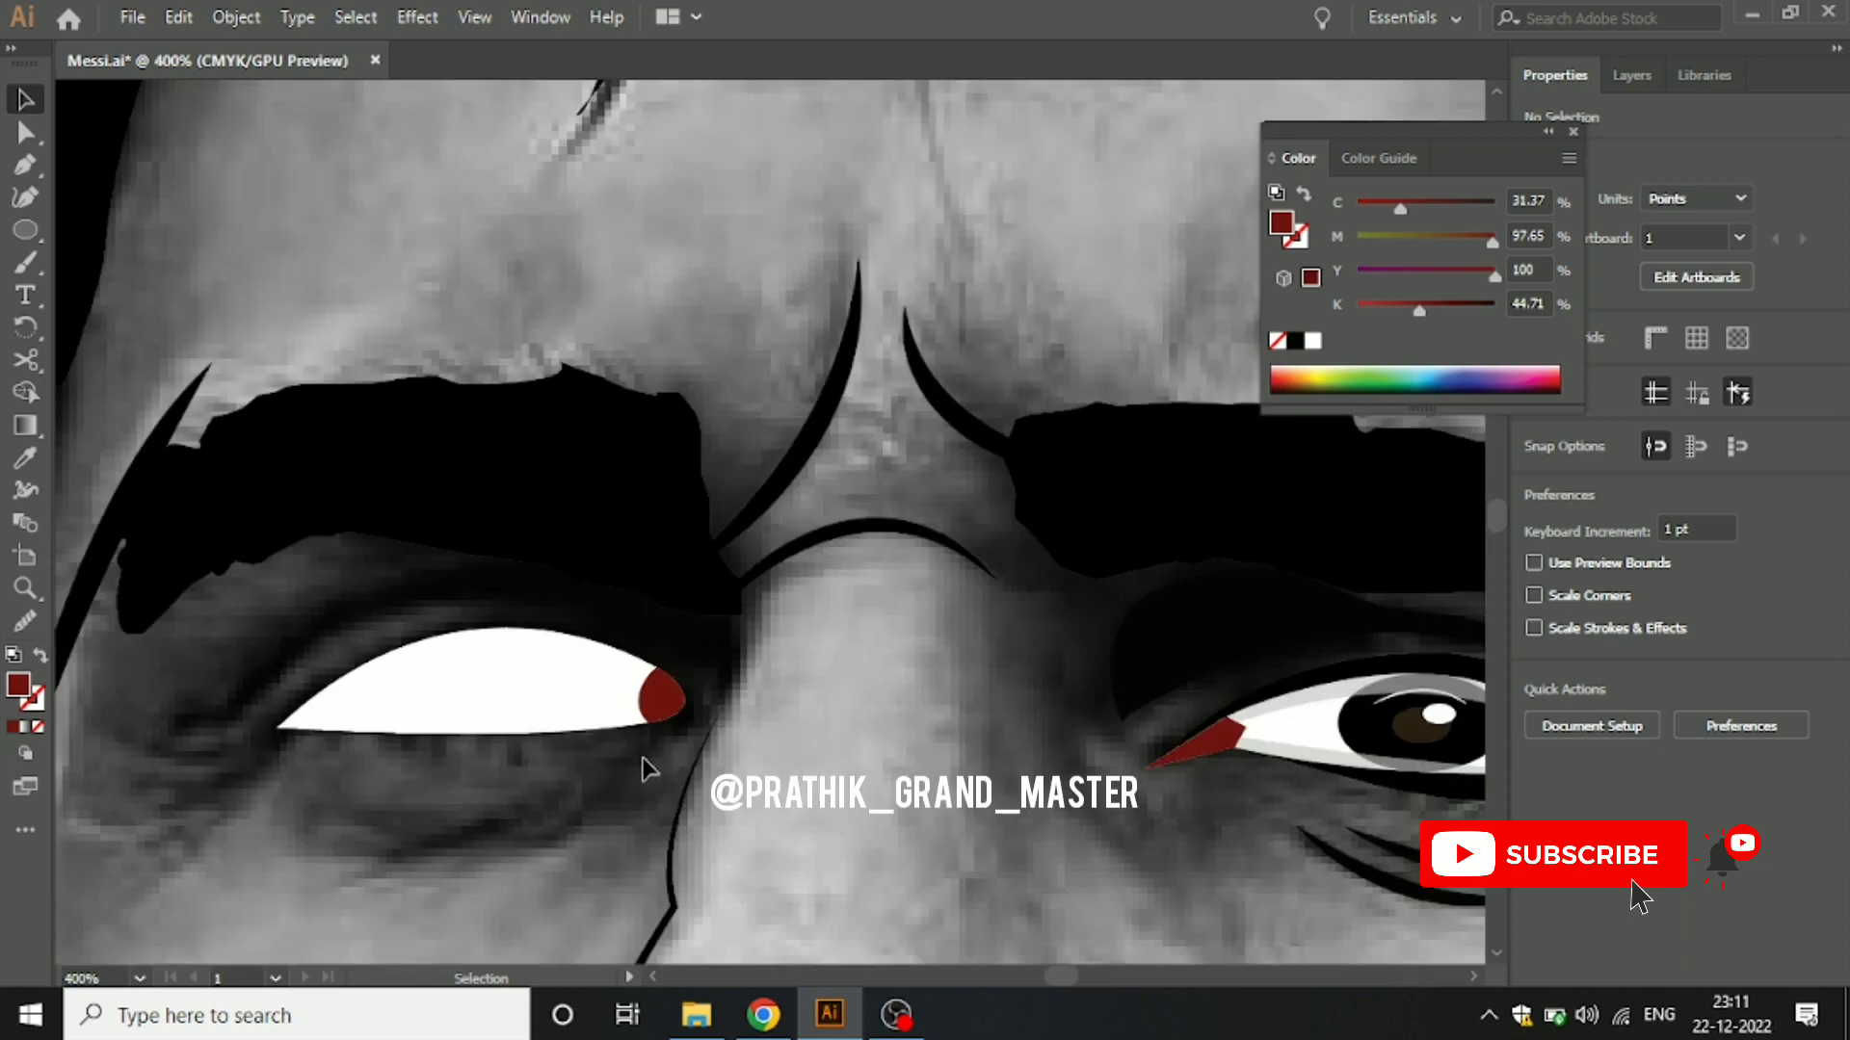
left_click(489, 684)
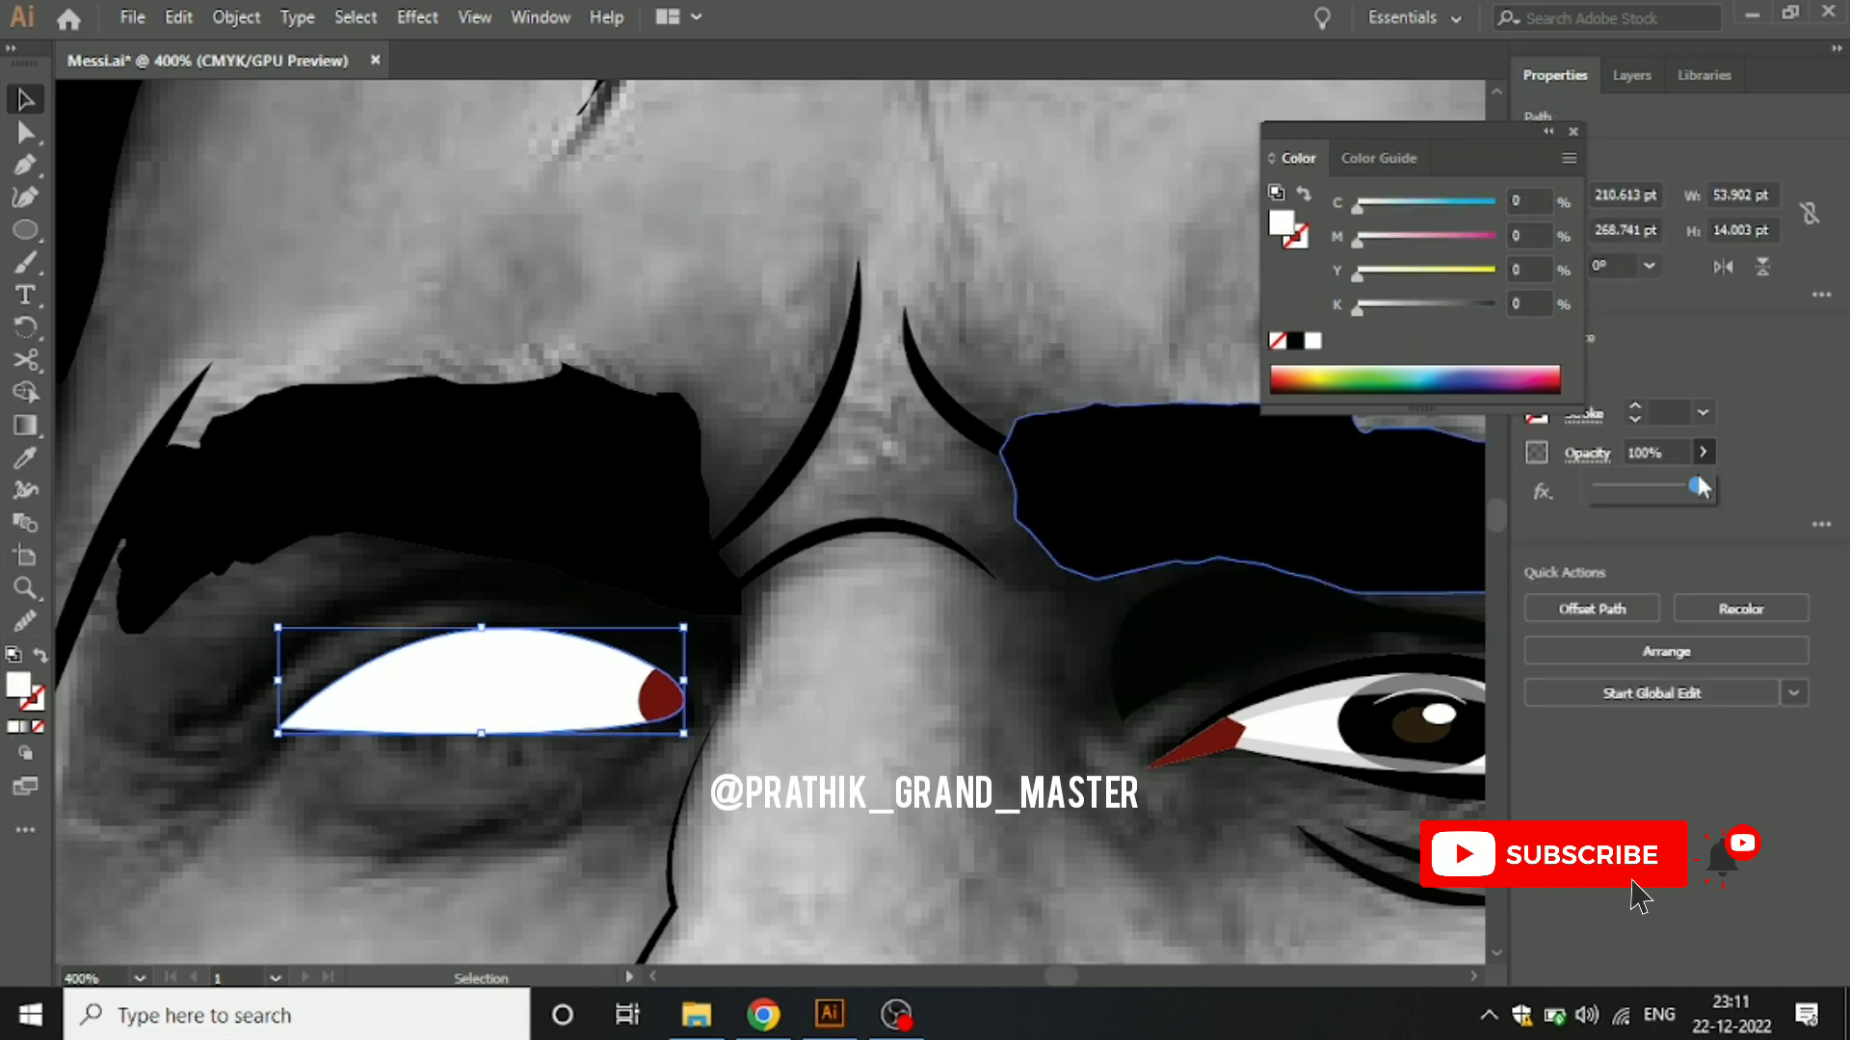
left_click(1702, 453)
left_click_drag(1684, 491, 1646, 491)
left_click(435, 841)
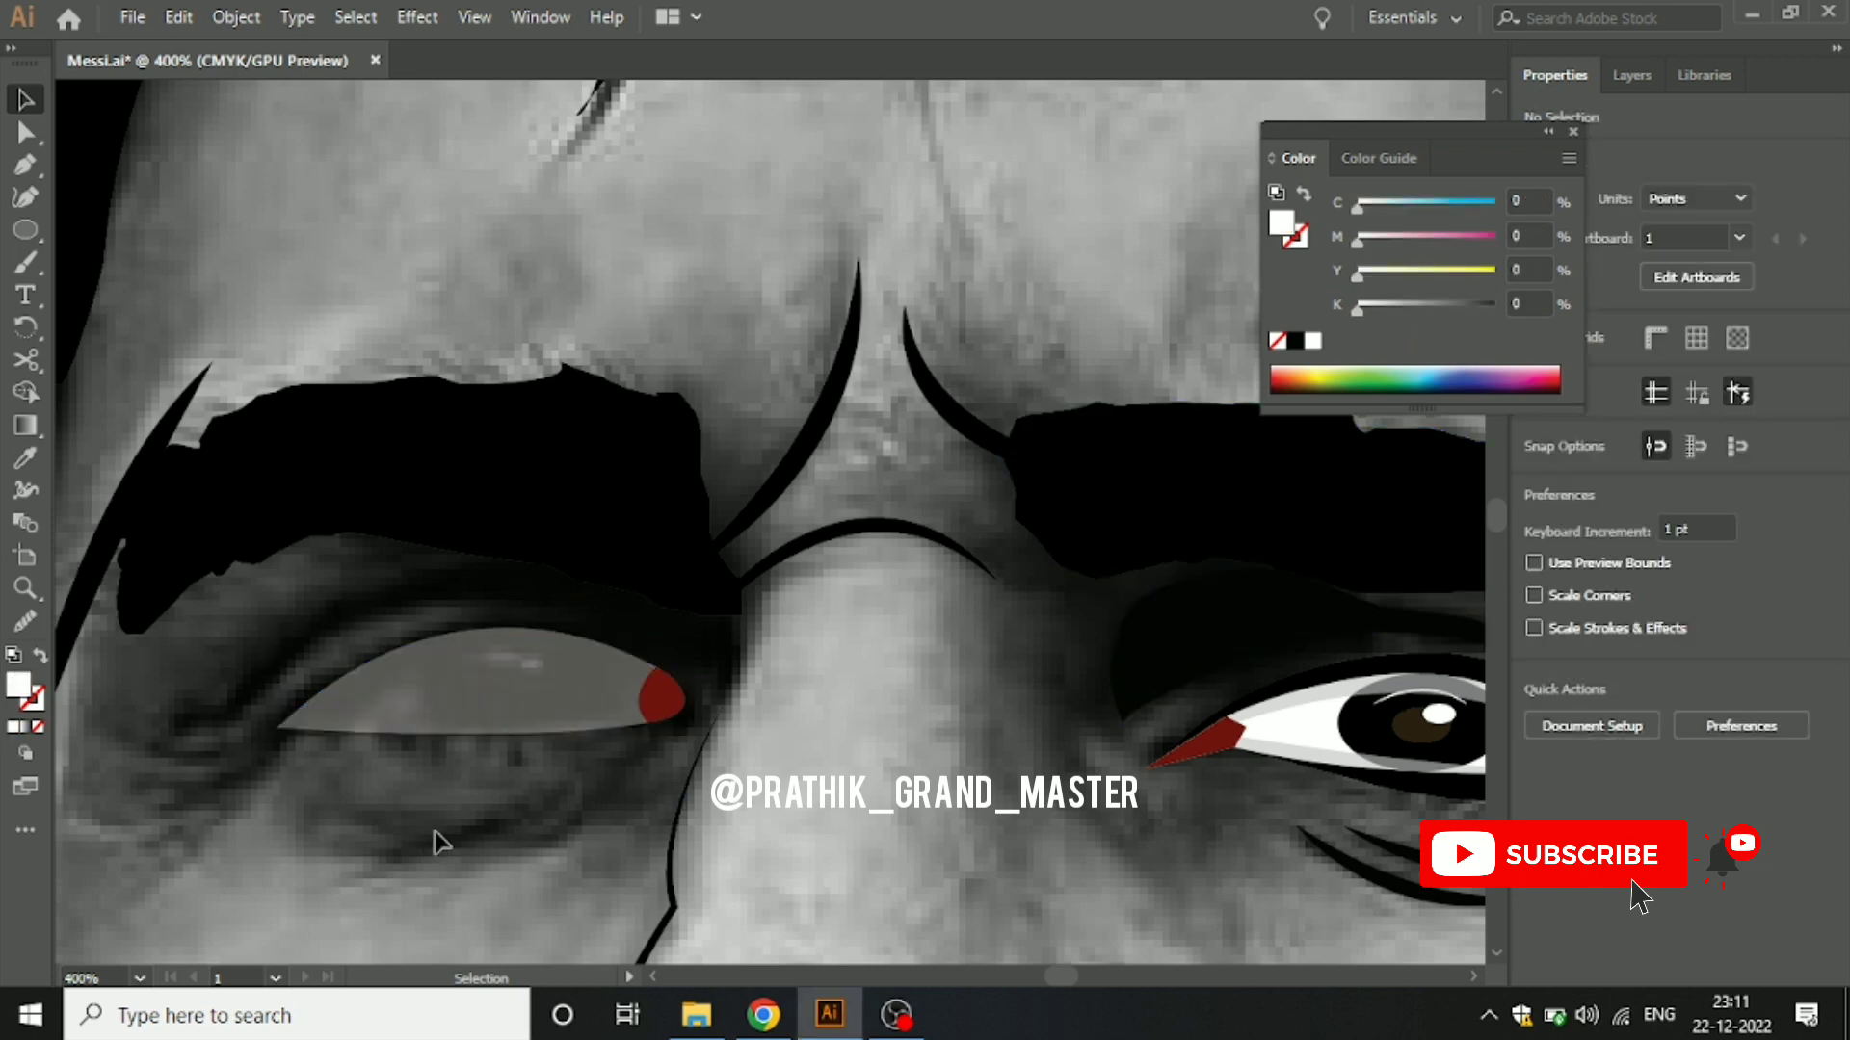
scroll(466, 824, "up", 1)
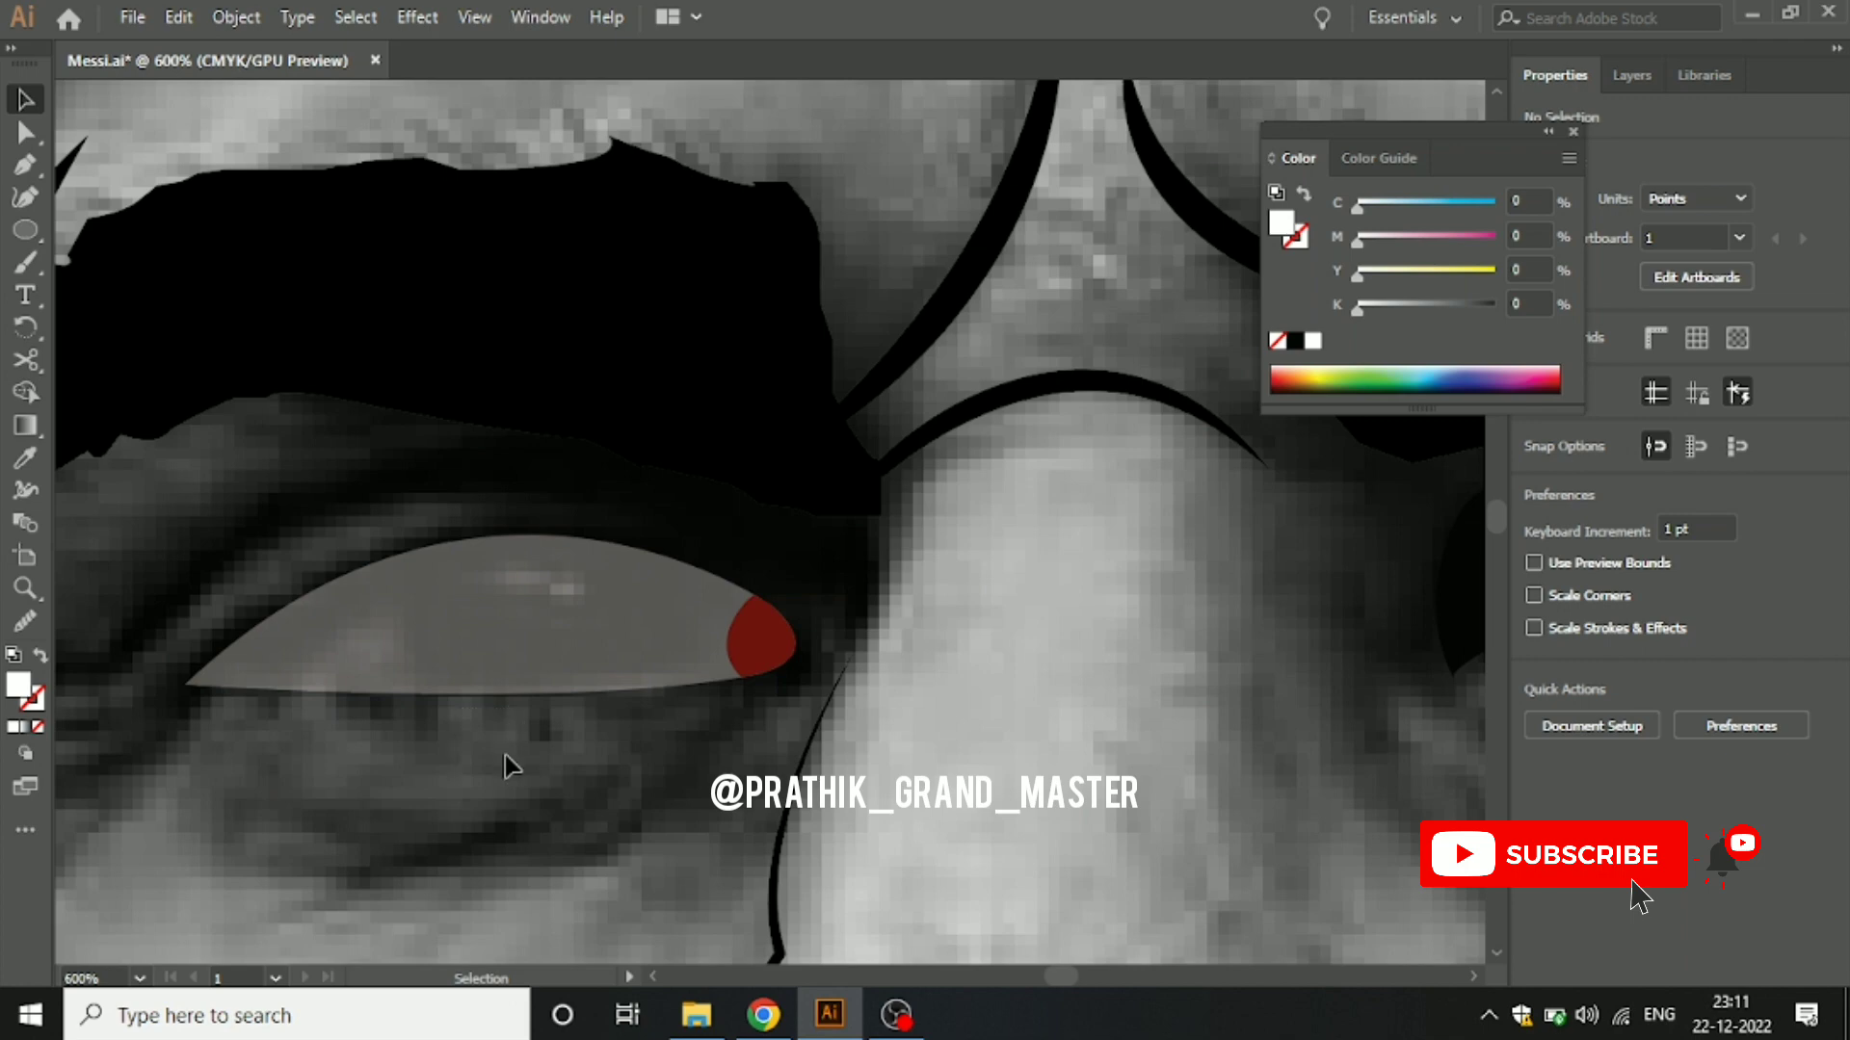
scroll(570, 640, "down", 3)
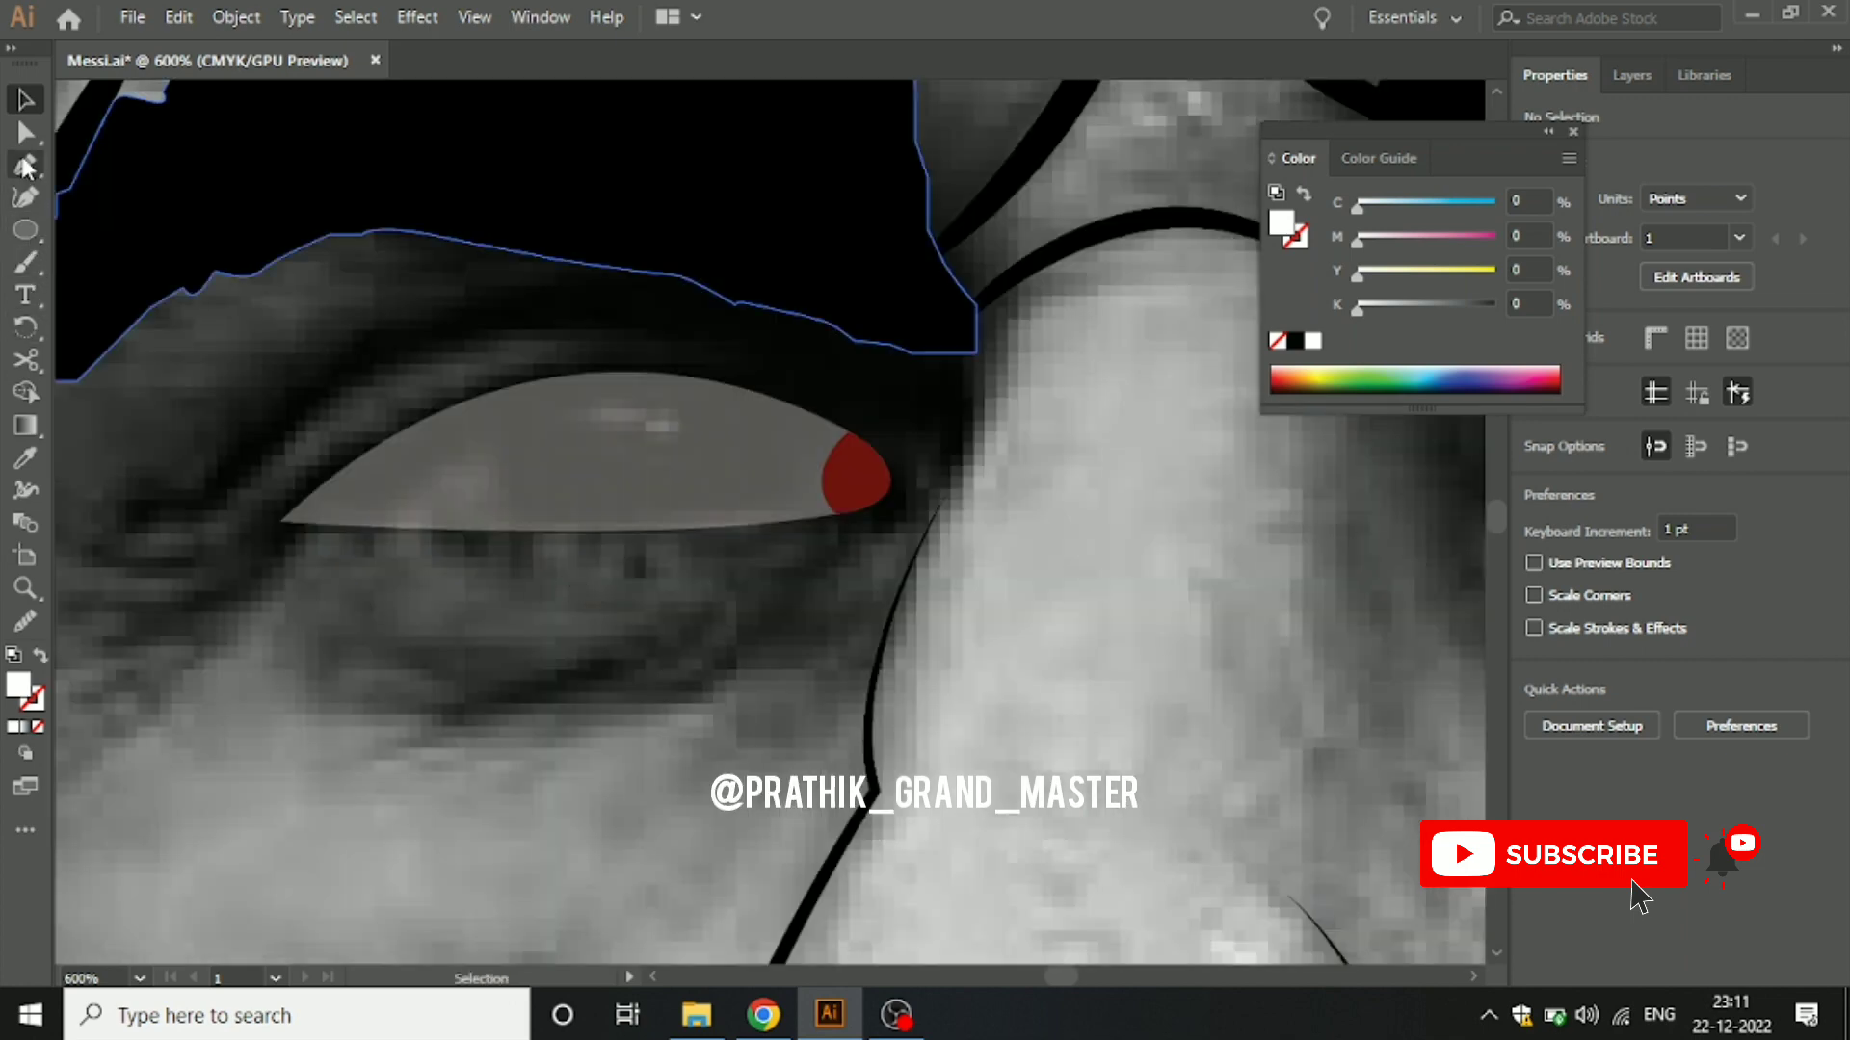
Step: Select the right eye's iris and two highlights and Alt-drag a copy onto the left eye
left_click(26, 166)
left_click(586, 451)
scroll(475, 606, "down", 1)
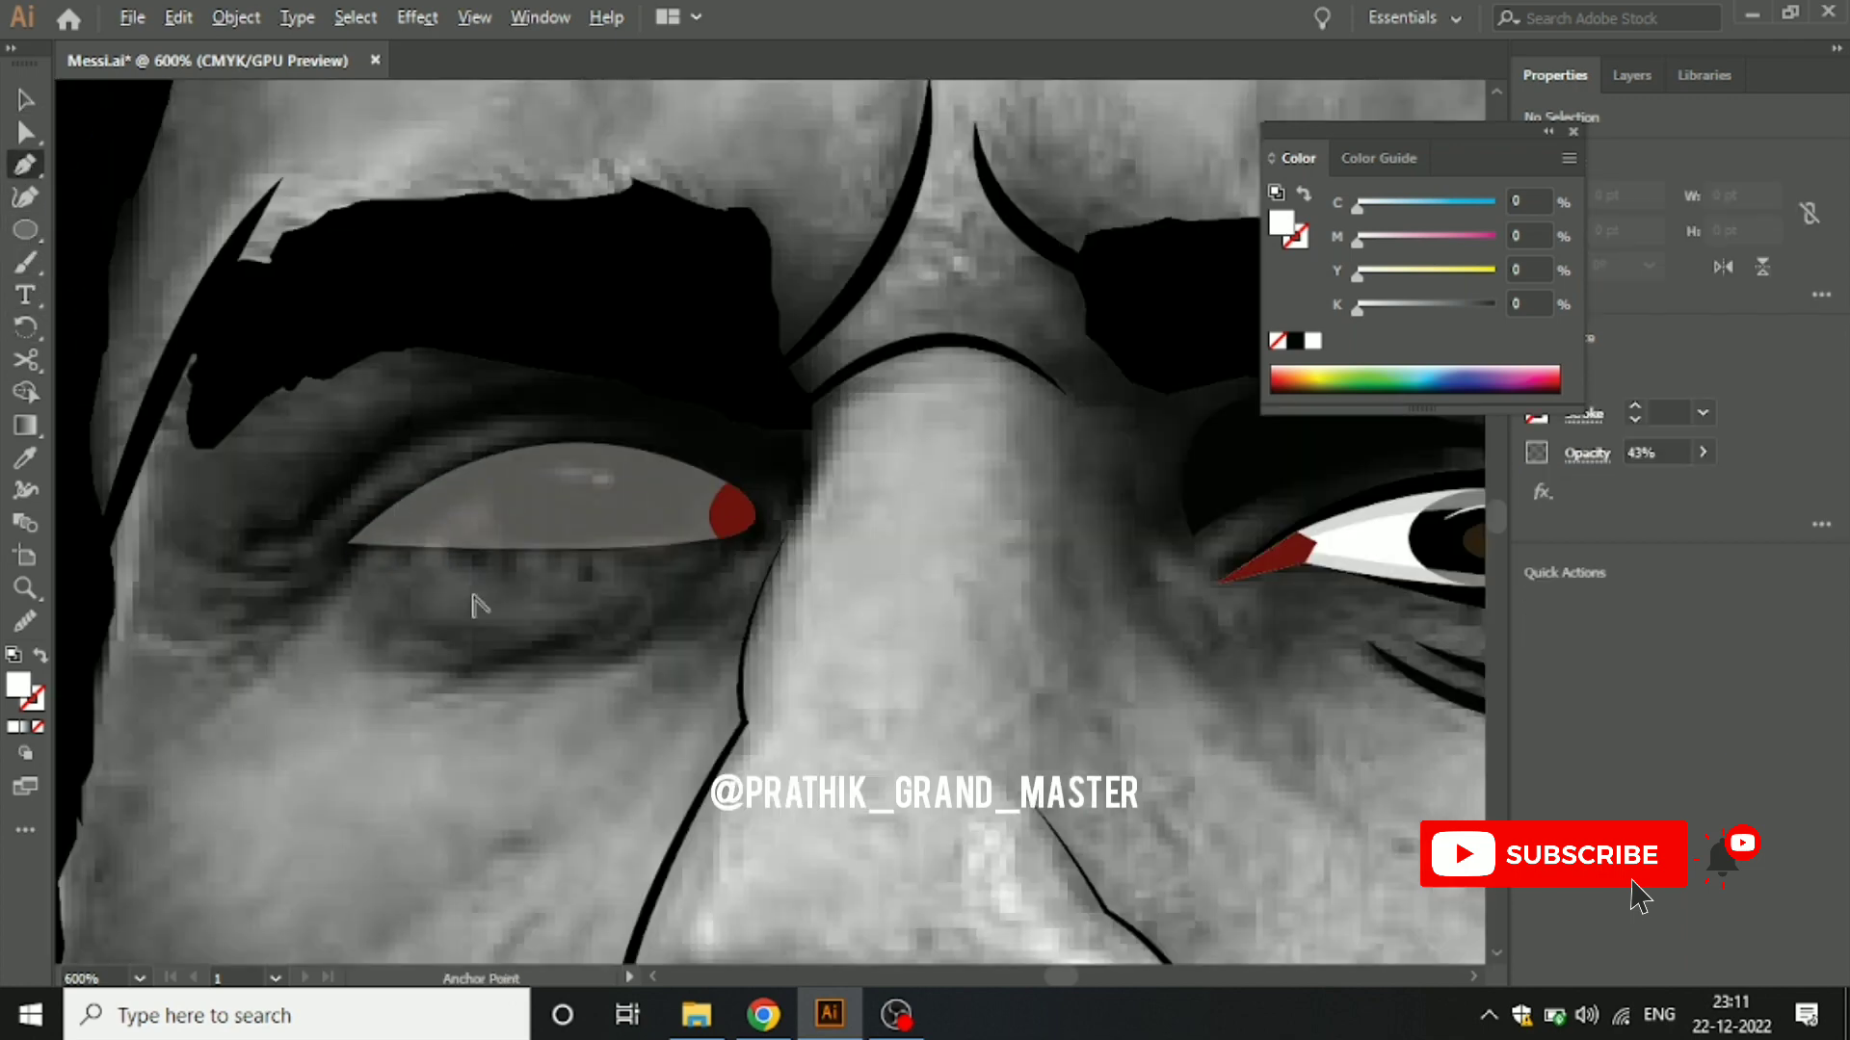
scroll(1192, 563, "down", 1)
key("alt+v")
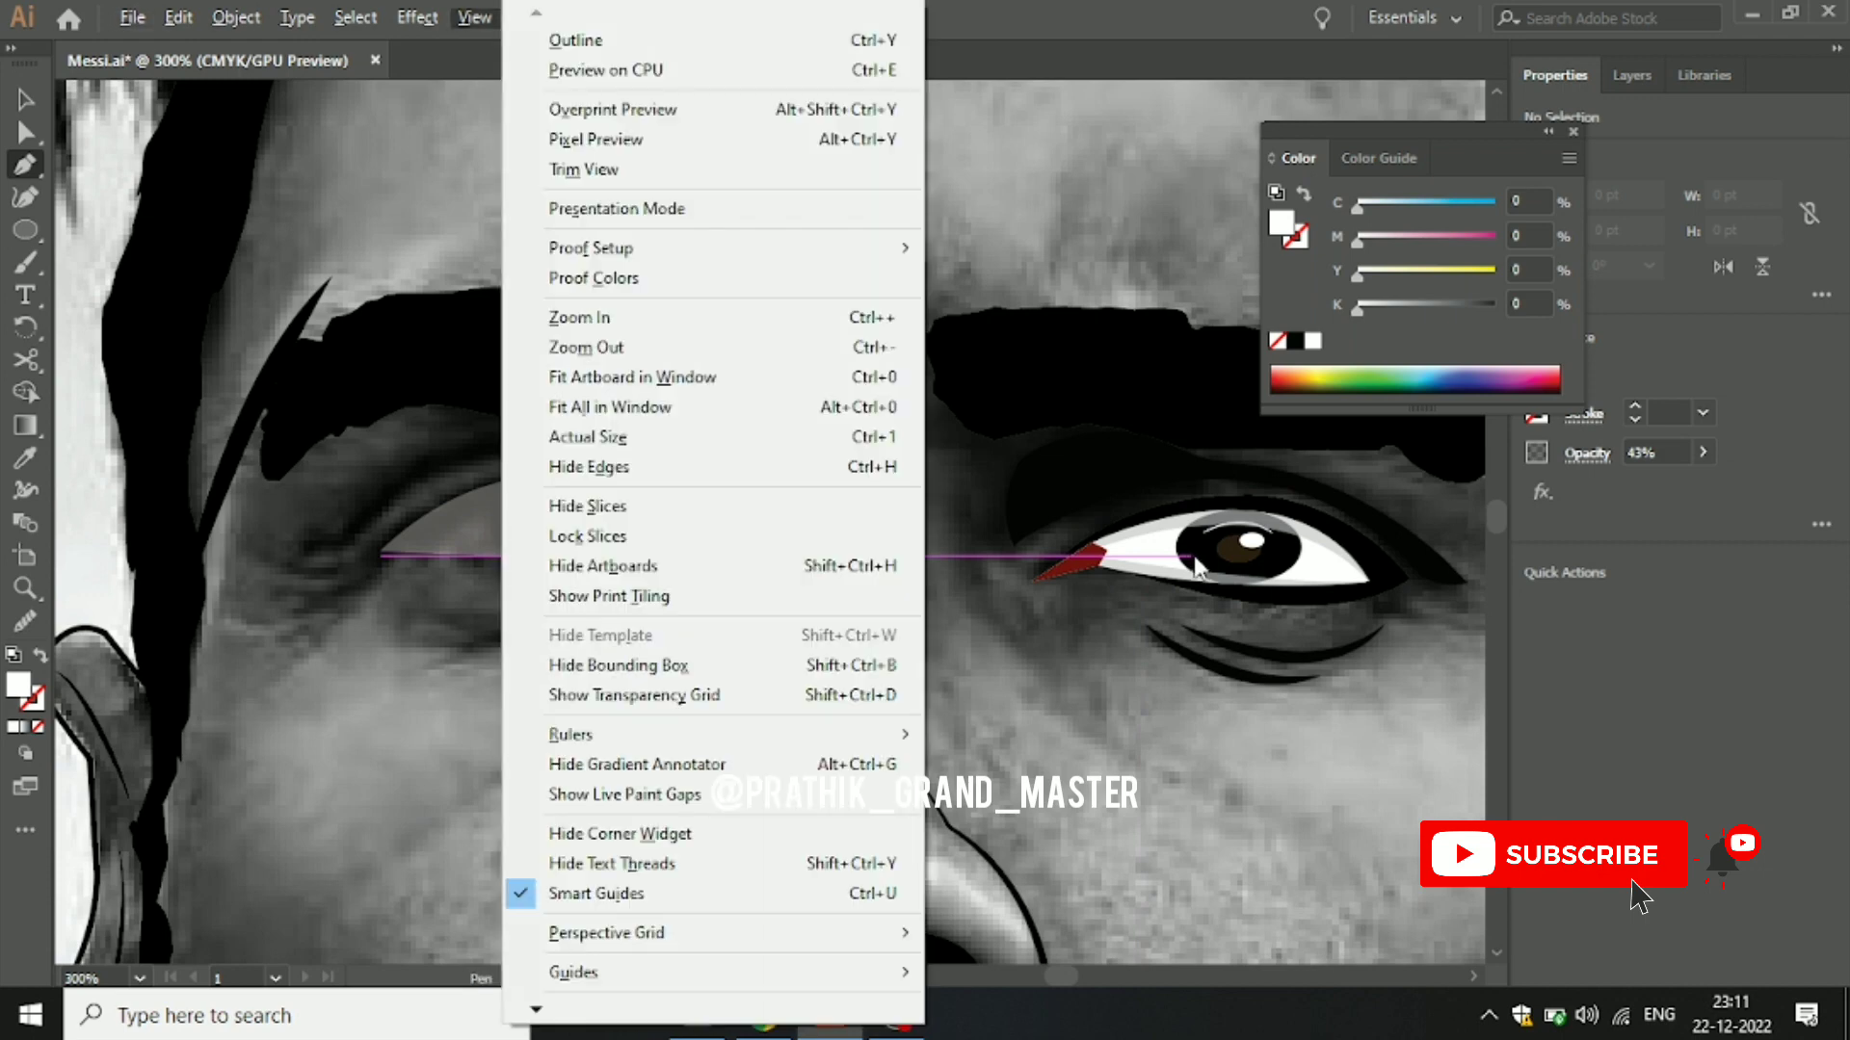
key("Escape")
left_click(1199, 556)
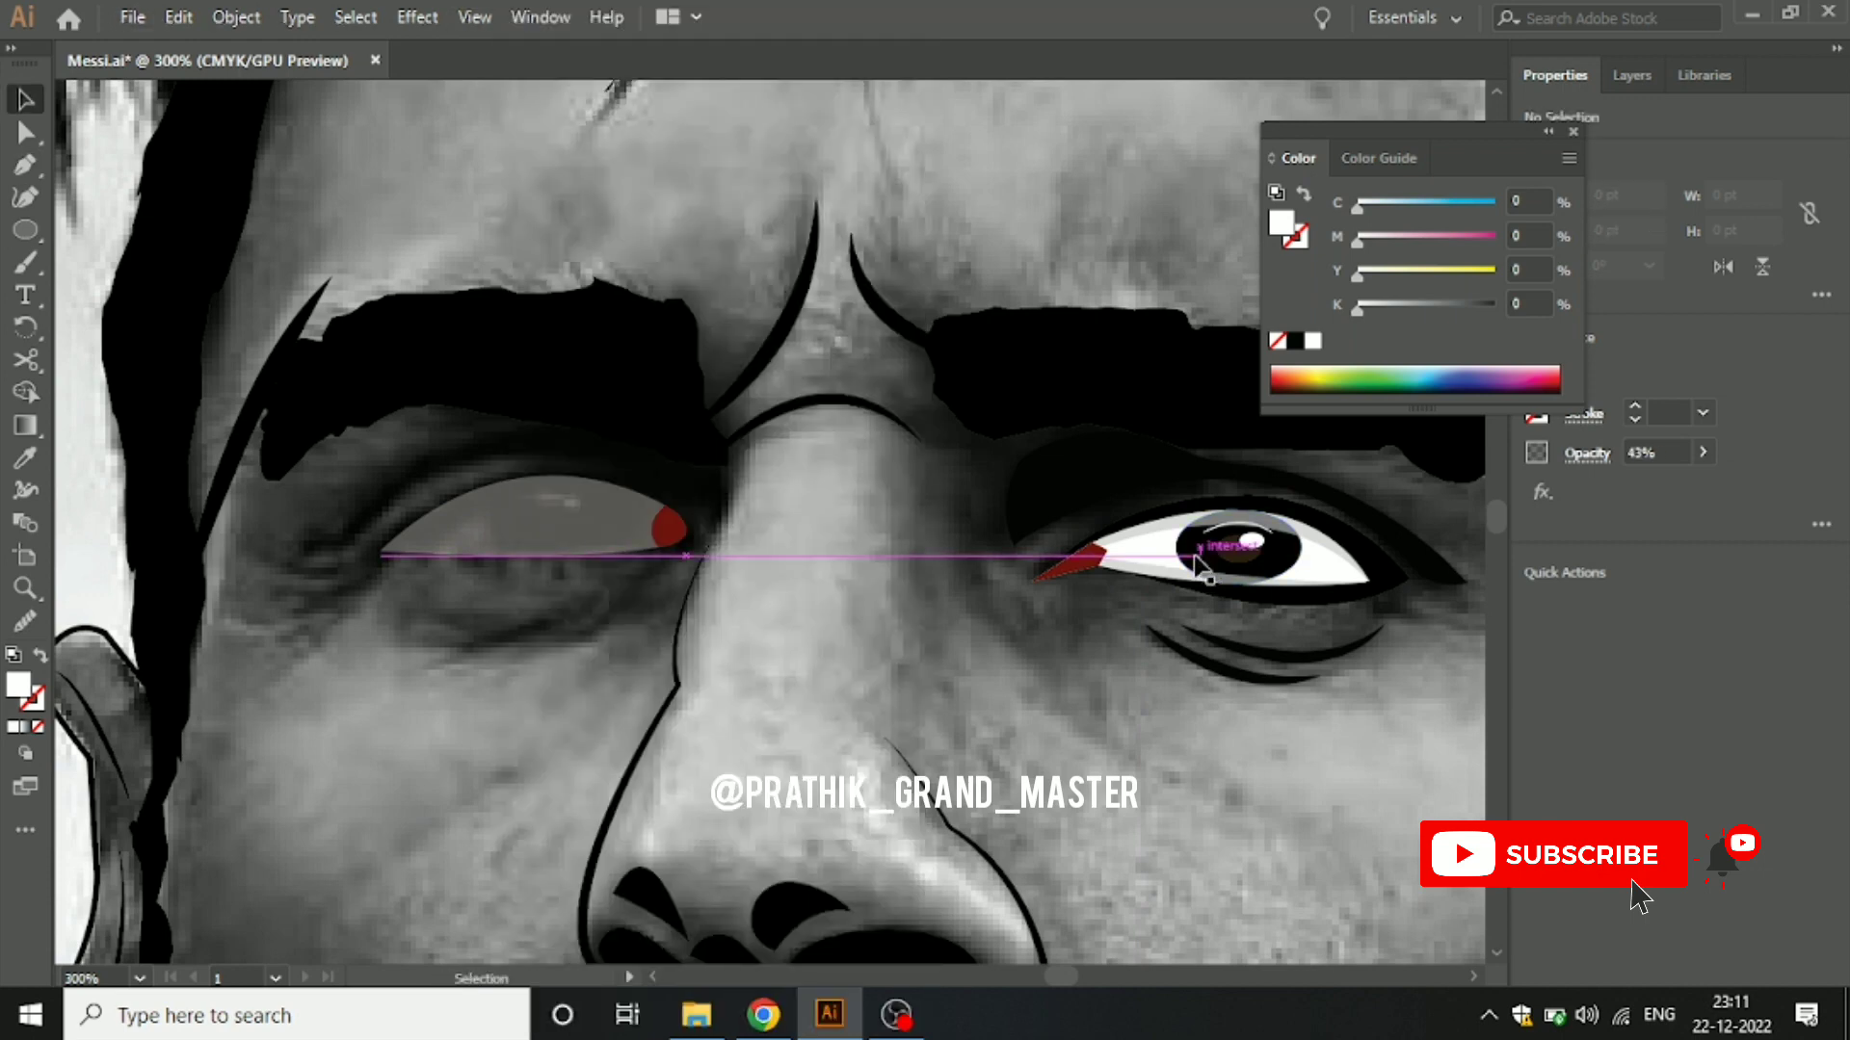
key("v")
left_click(1215, 566)
scroll(1215, 566, "up", 1)
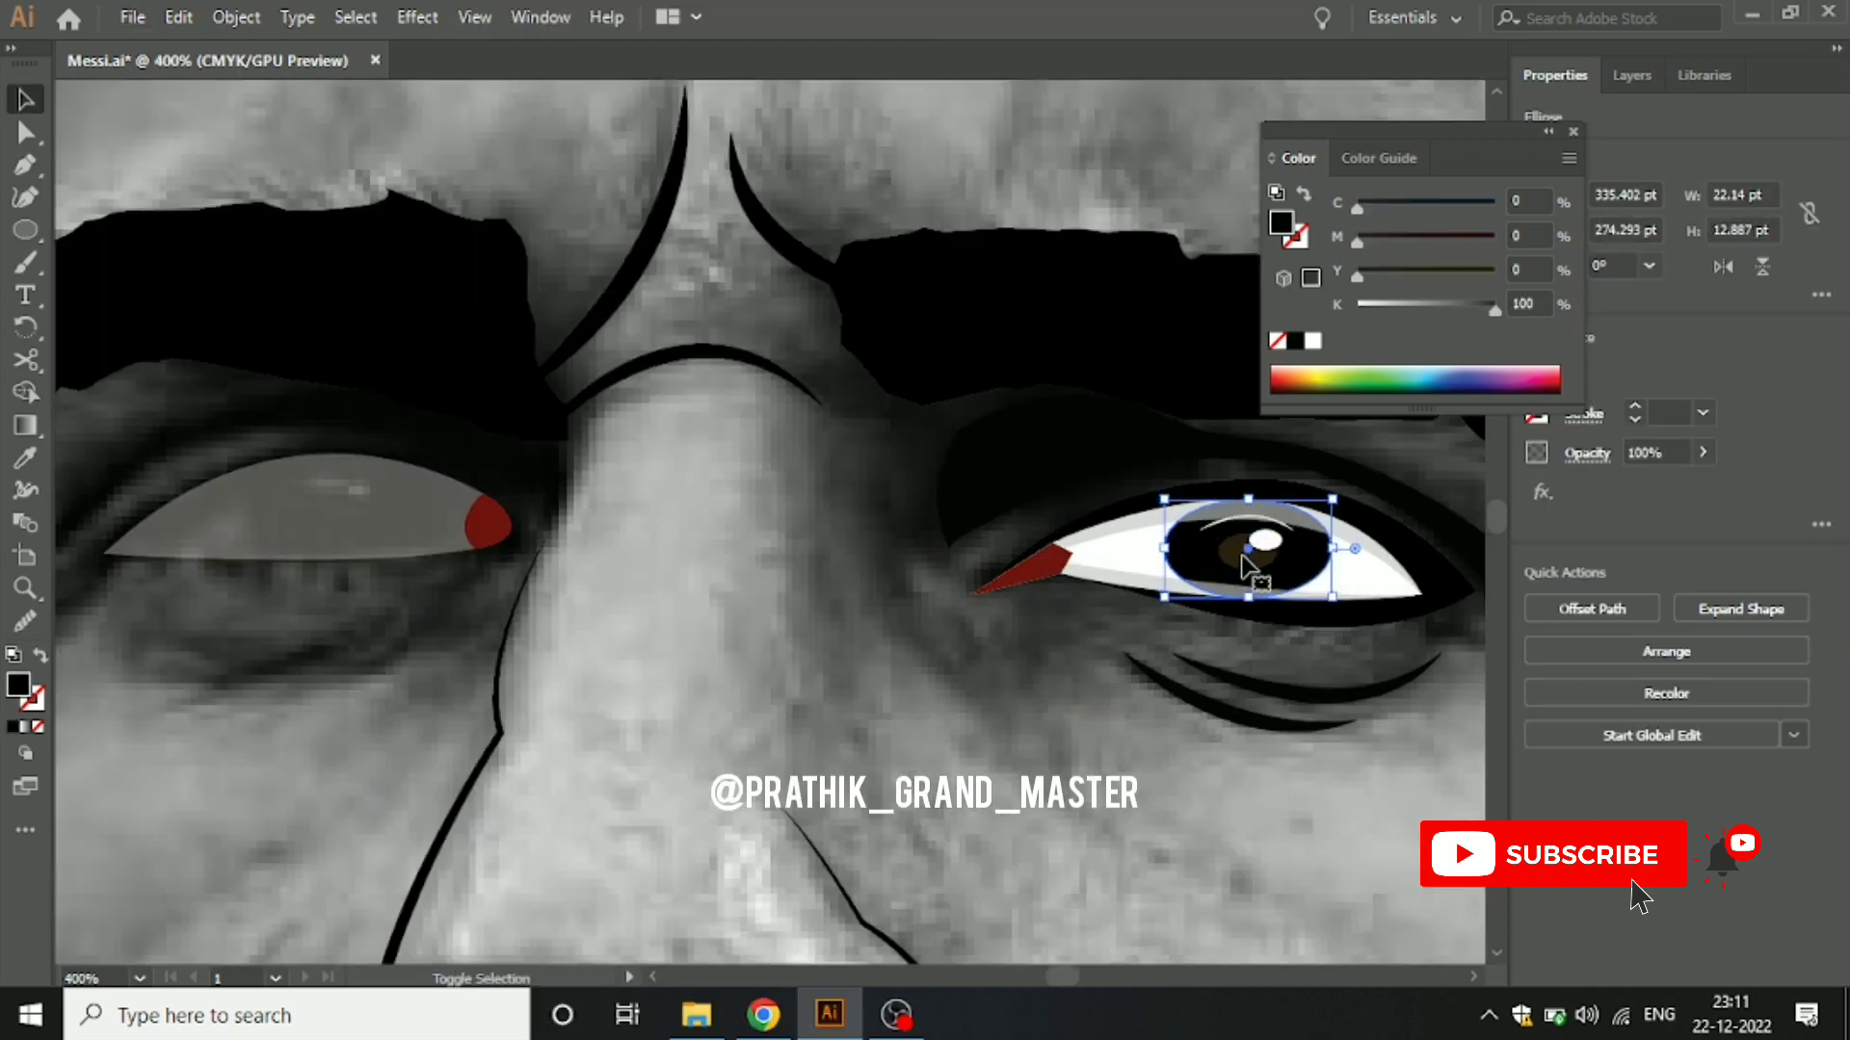
left_click(1260, 542)
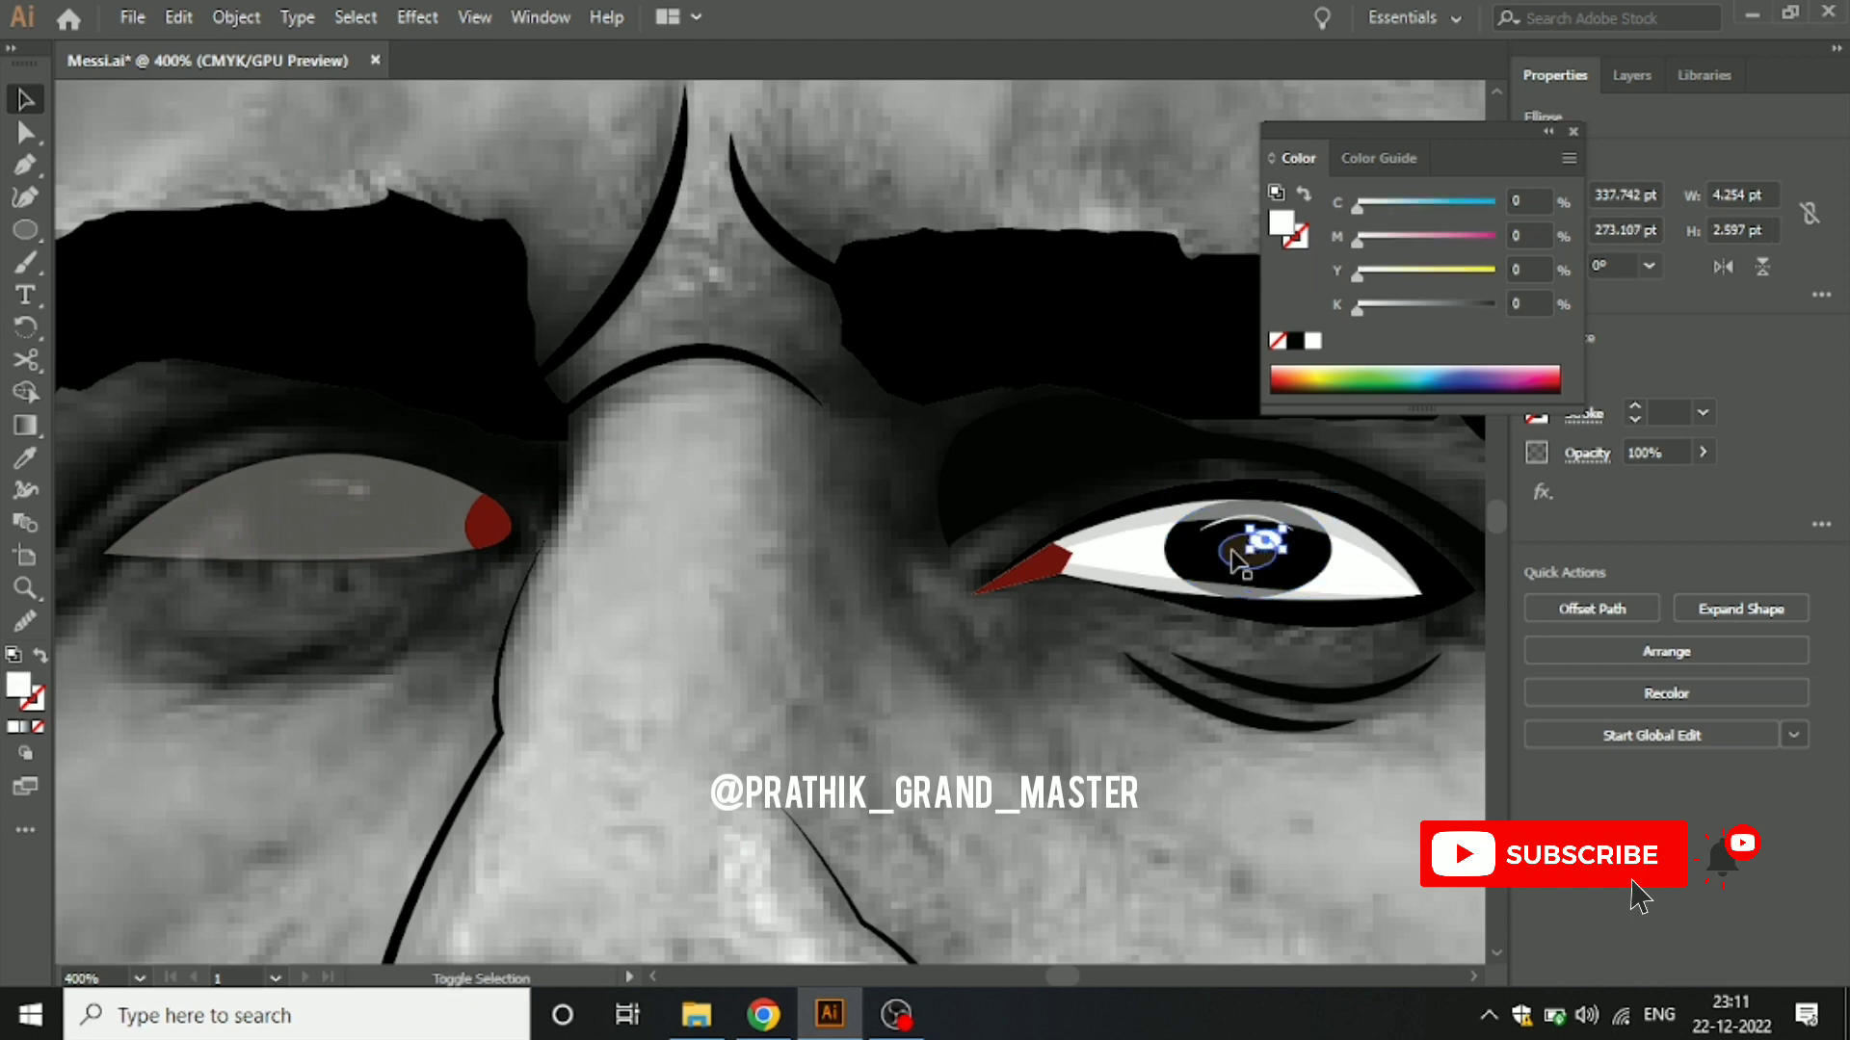
left_click(1233, 557, "shift")
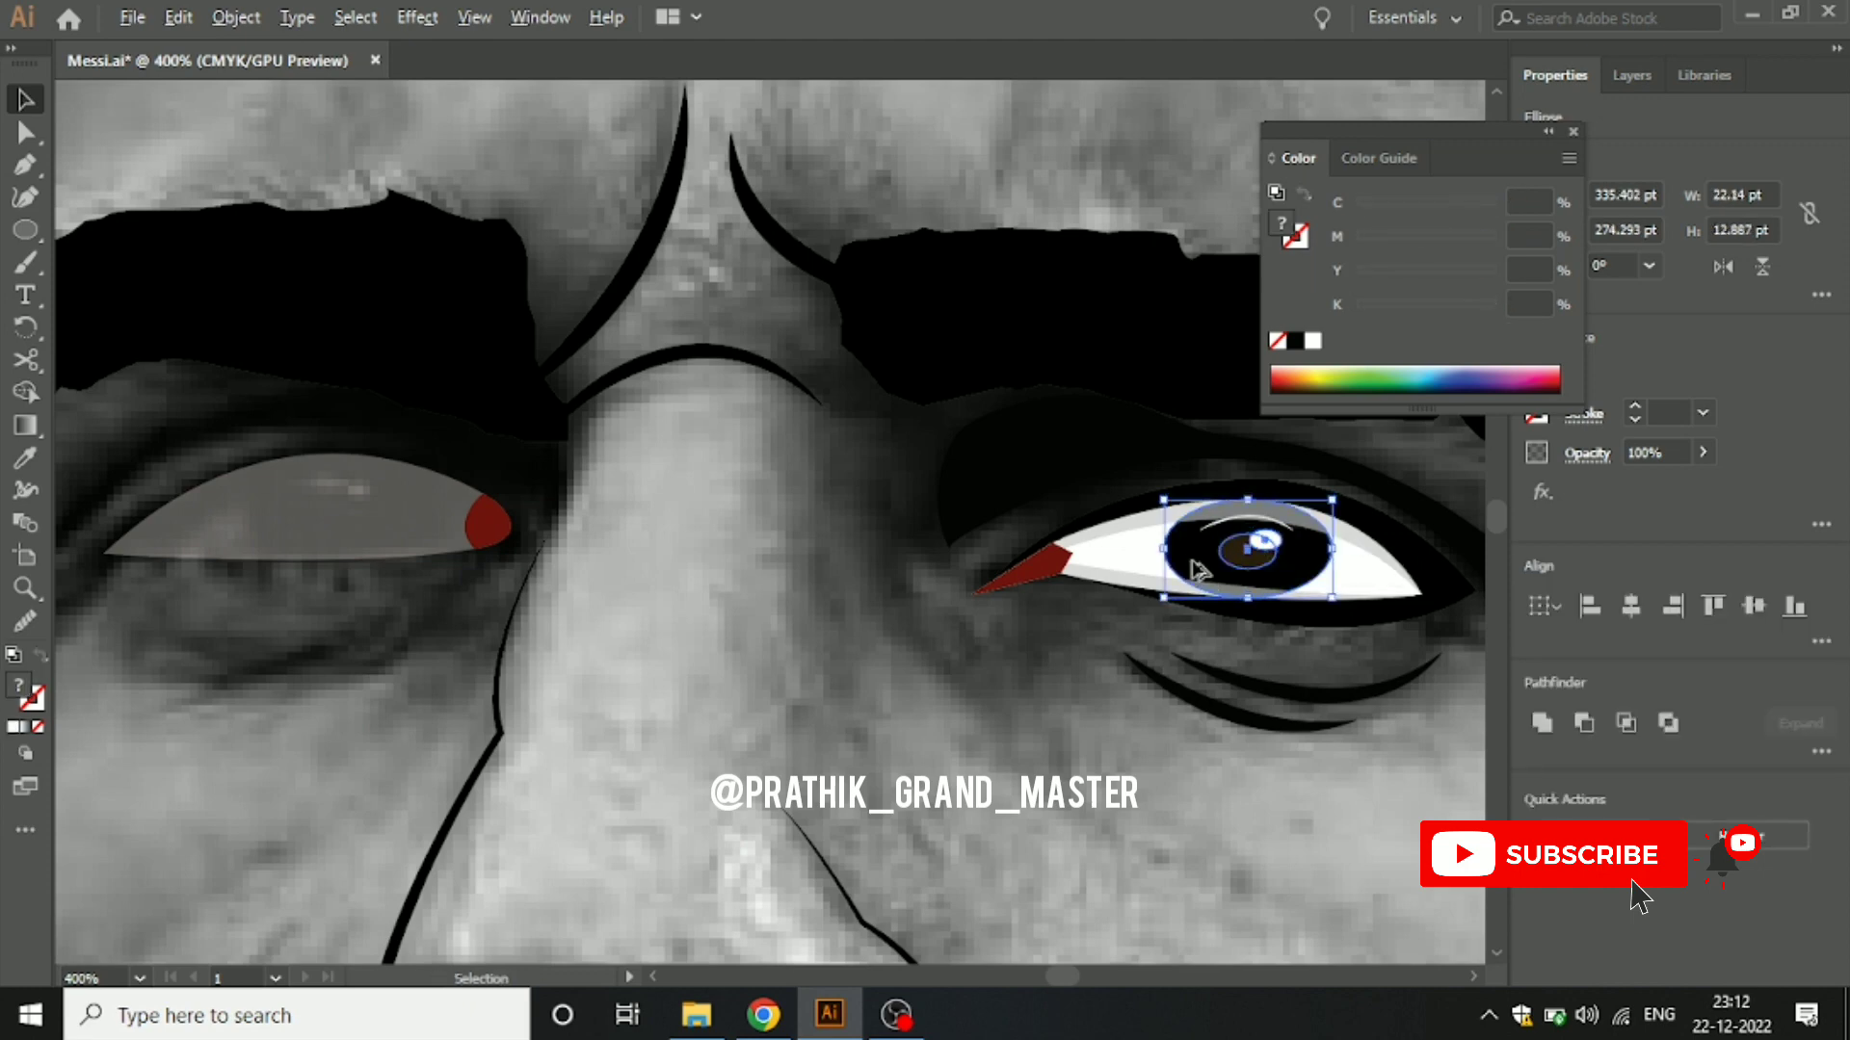
left_click(1191, 568, "shift")
mouse_move(1168, 570)
left_mouse_down()
mouse_move(376, 501)
mouse_move(268, 529)
left_mouse_up()
Step: Nudge and enlarge the copied iris to fill the eye, and shift the white highlight left
scroll(269, 530, "up", 4)
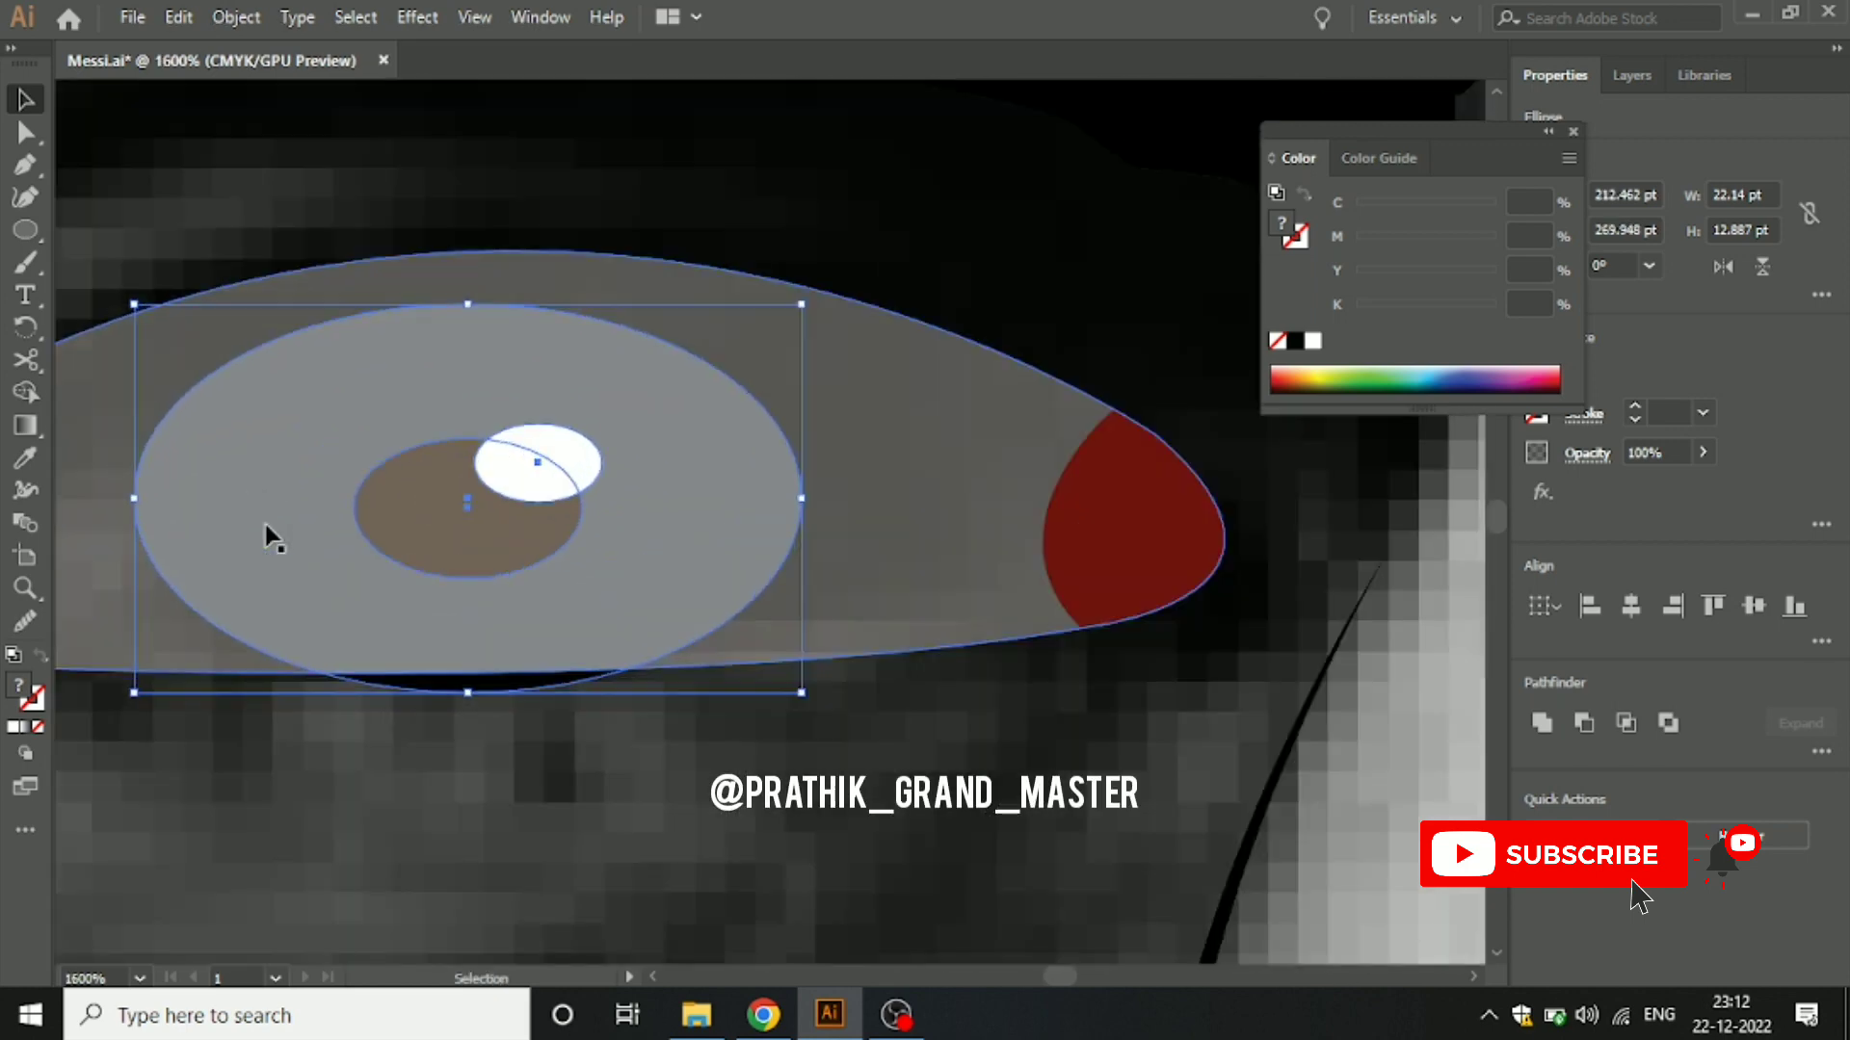
left_click_drag(617, 539, 655, 504)
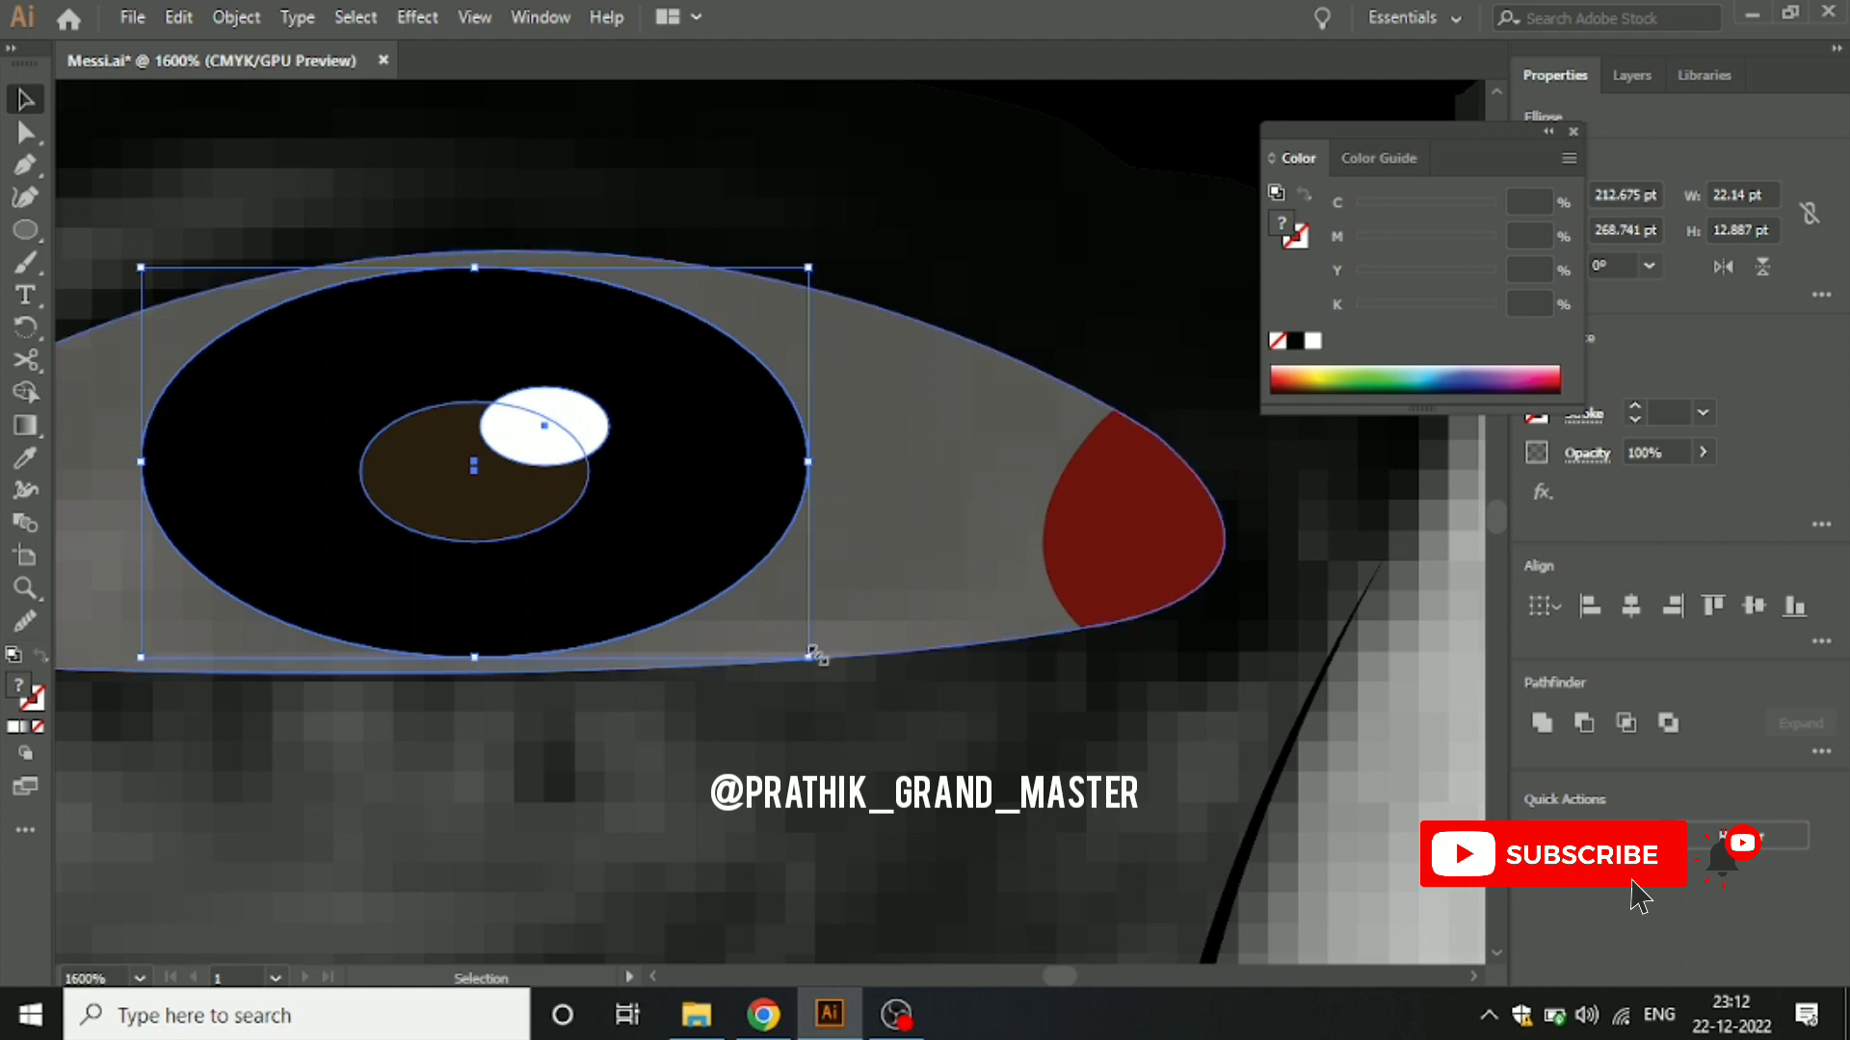
left_click_drag(811, 654, 836, 660)
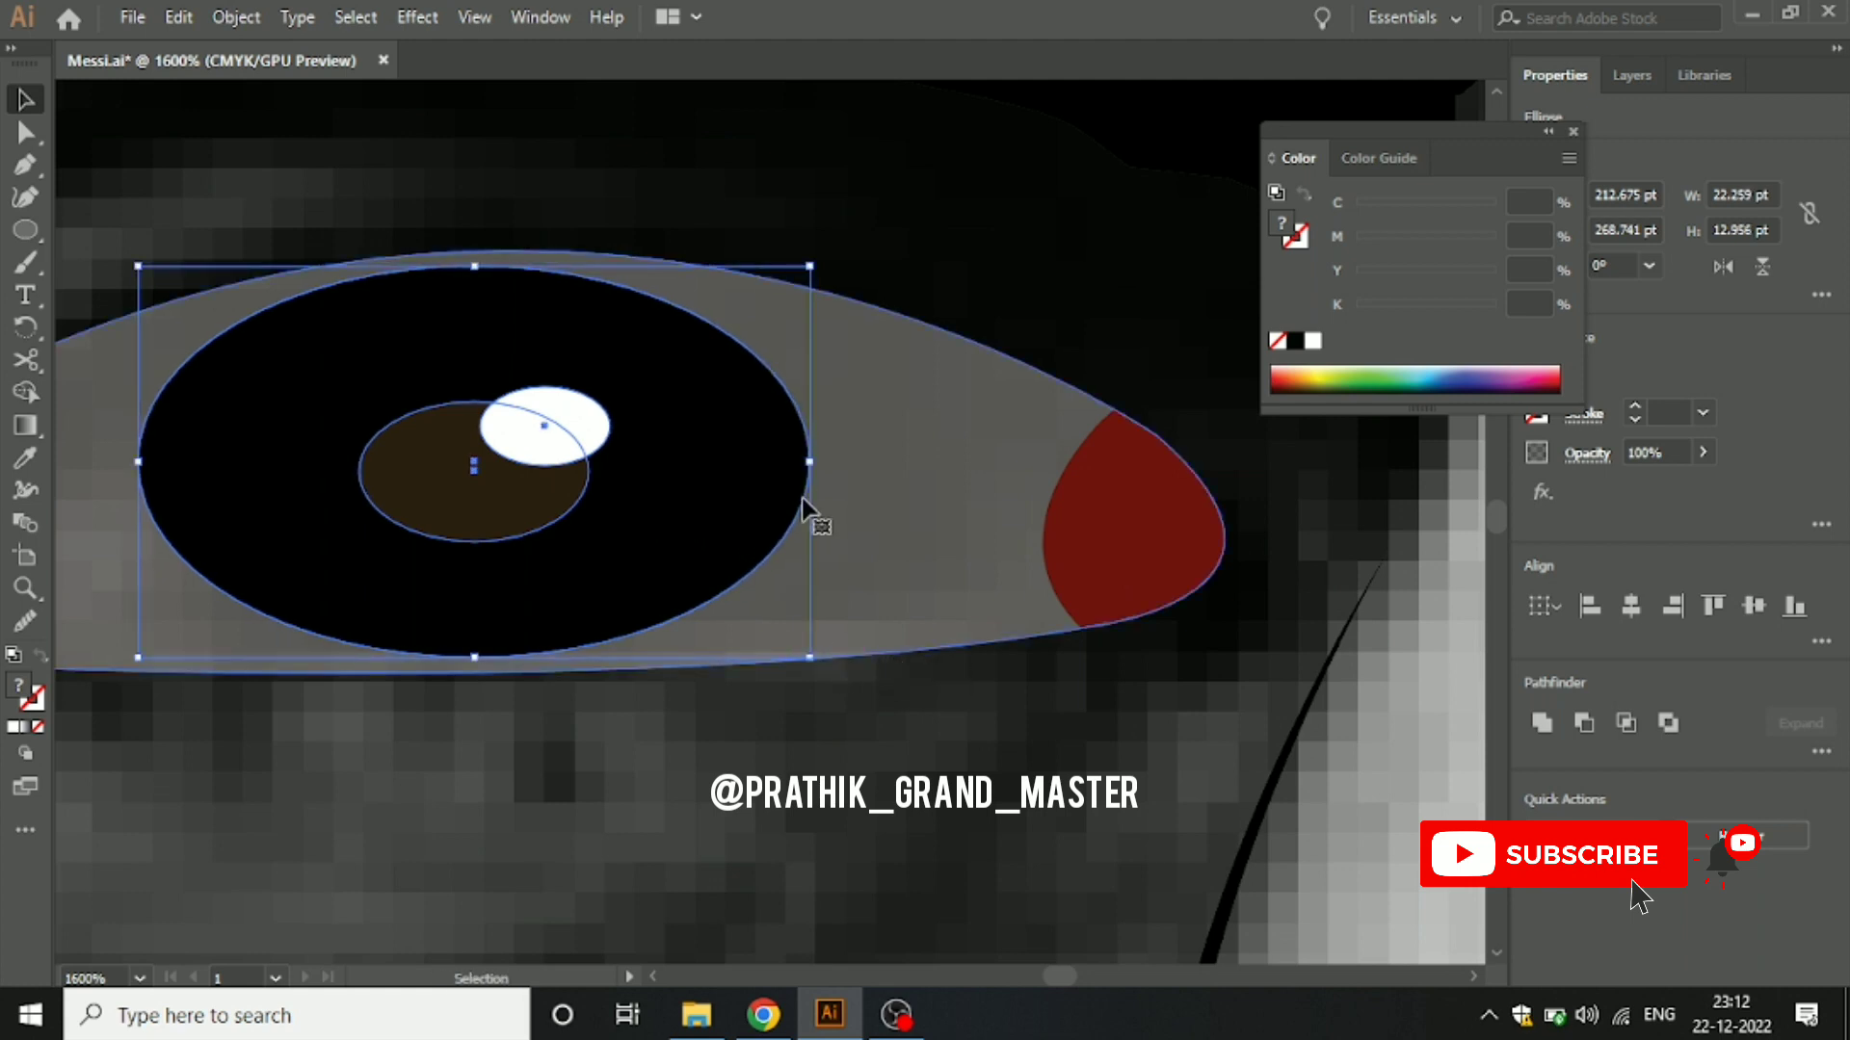
scroll(727, 409, "up", 1)
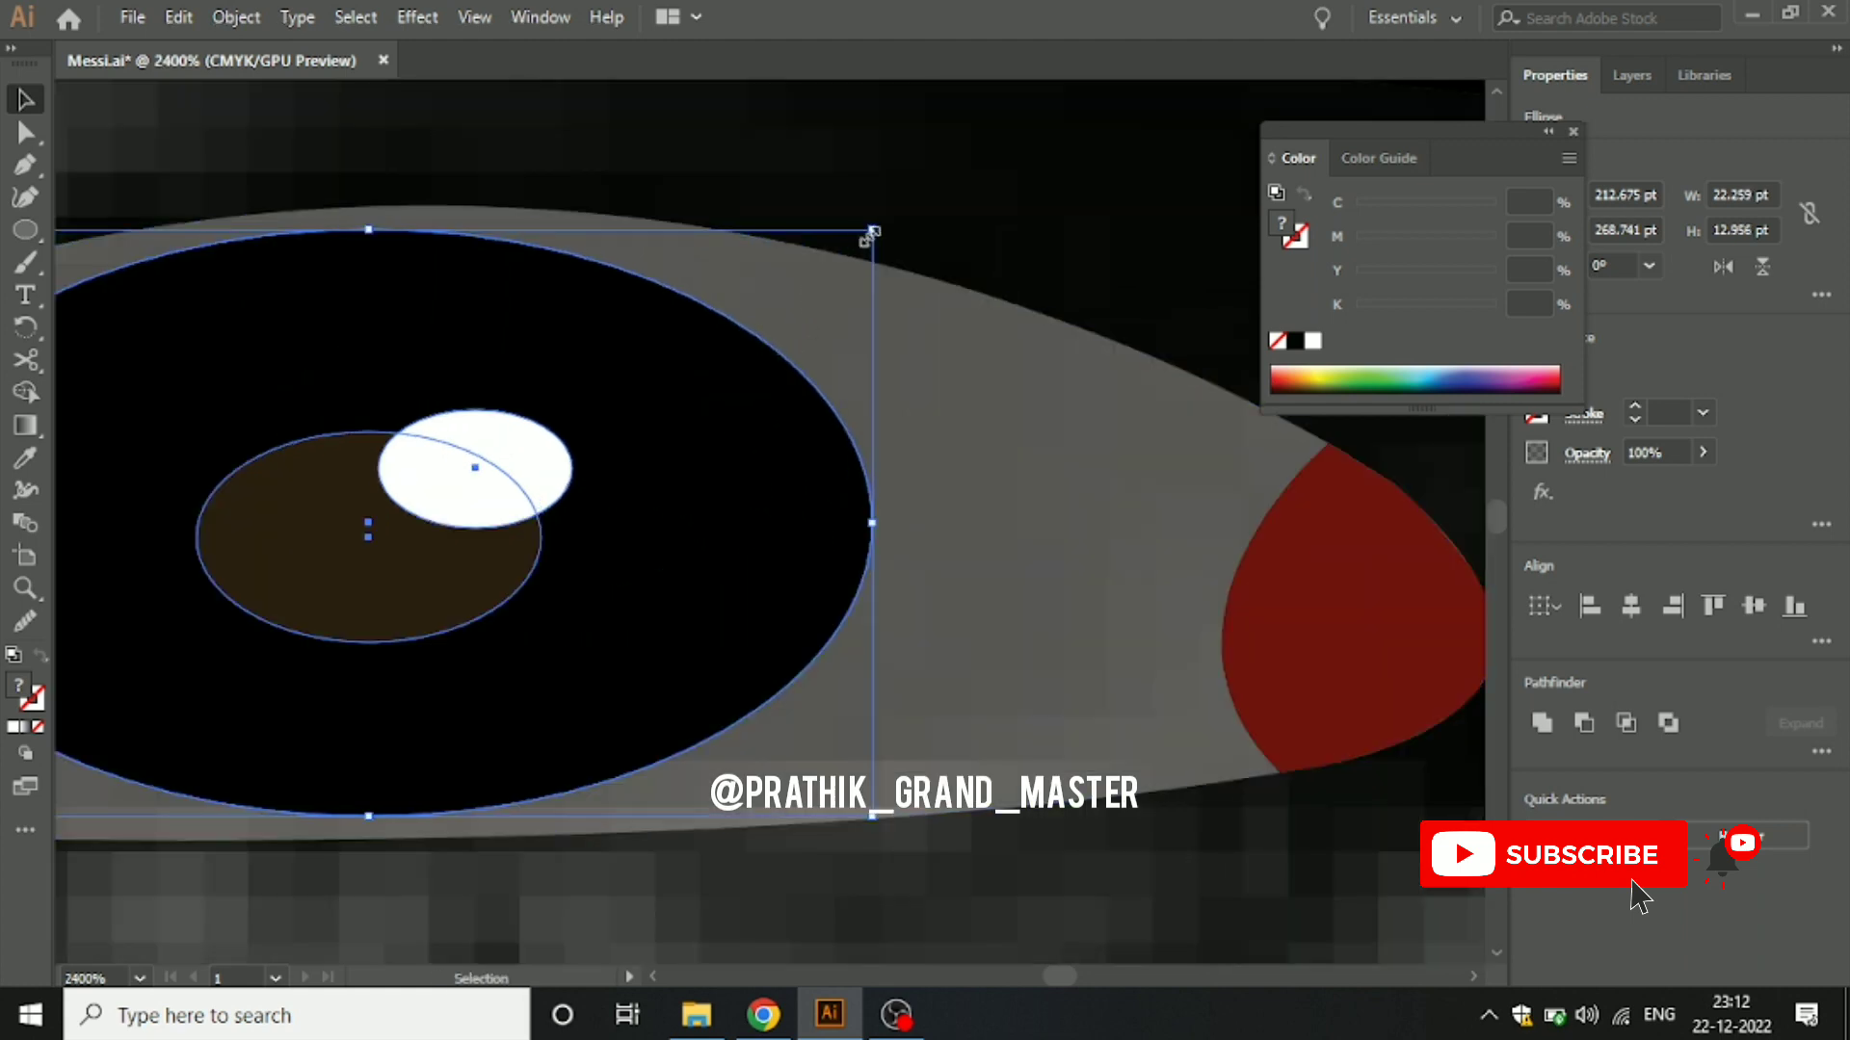
left_click_drag(872, 233, 916, 202)
scroll(920, 303, "down", 3)
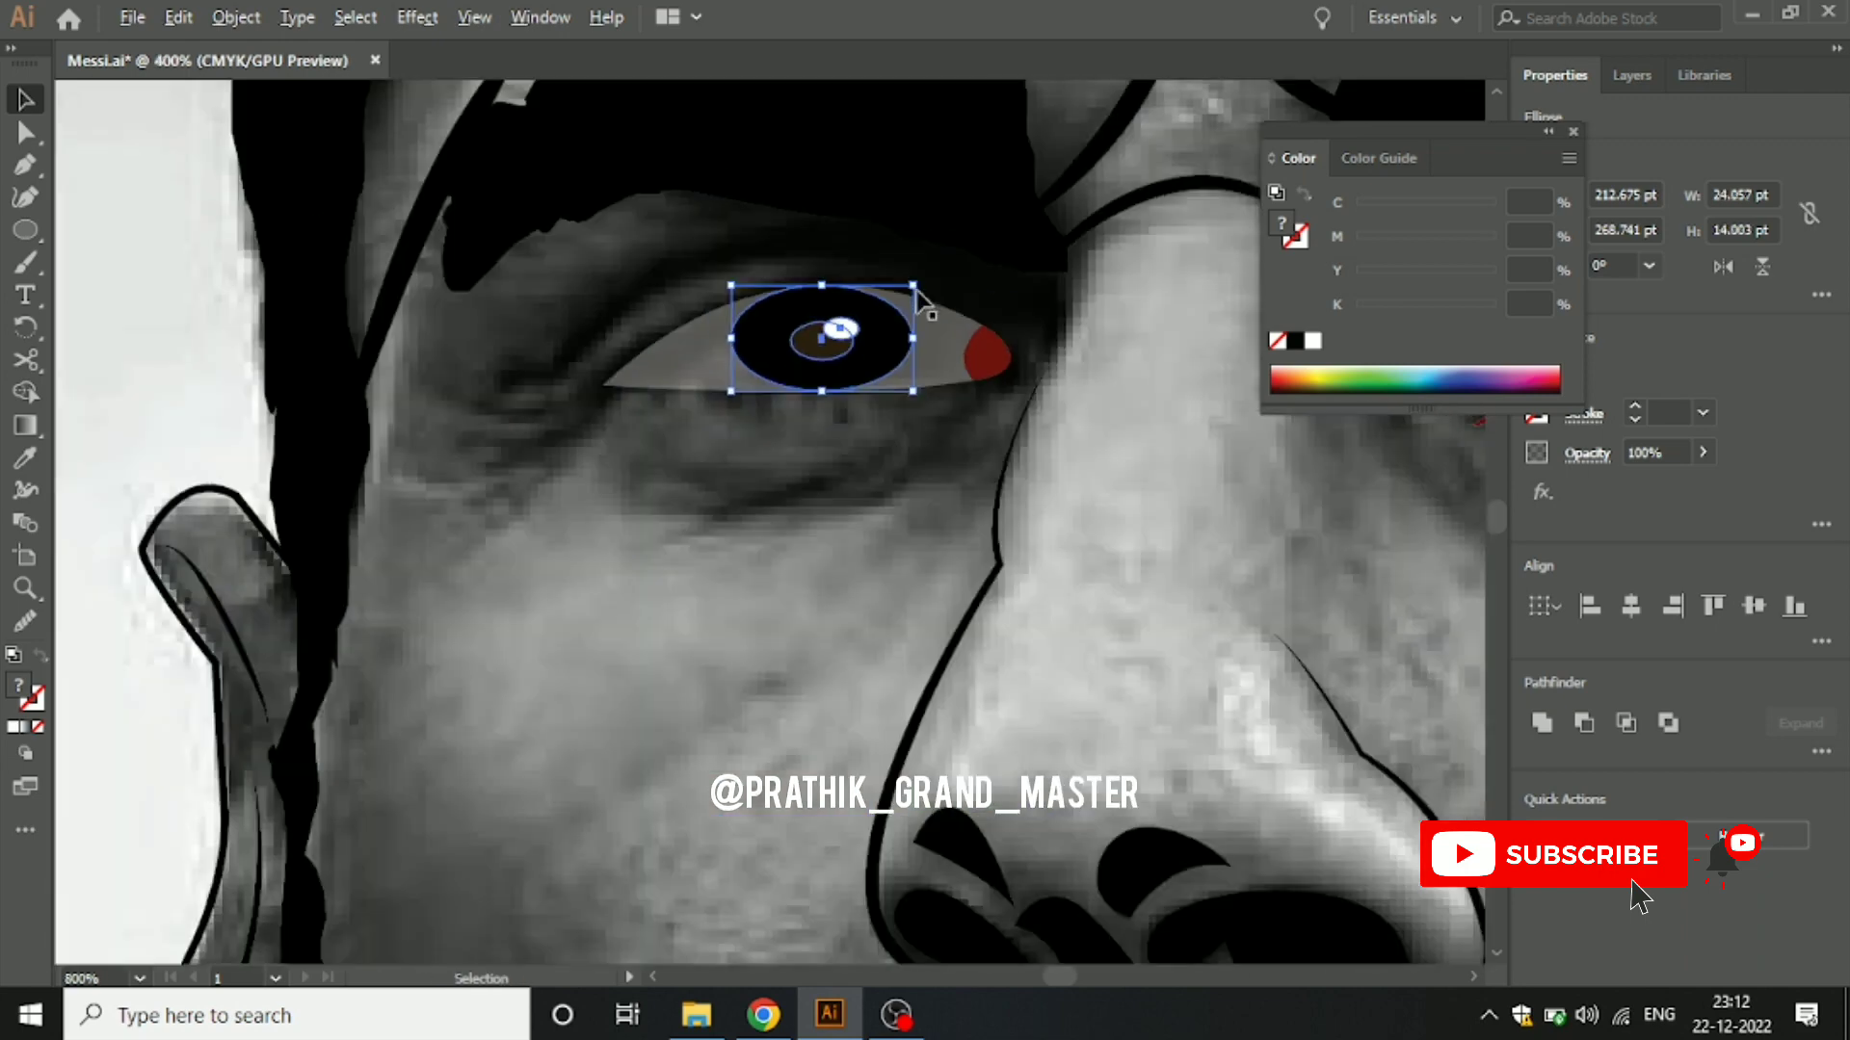
left_click(906, 480)
scroll(467, 484, "down", 2)
scroll(491, 414, "up", 2)
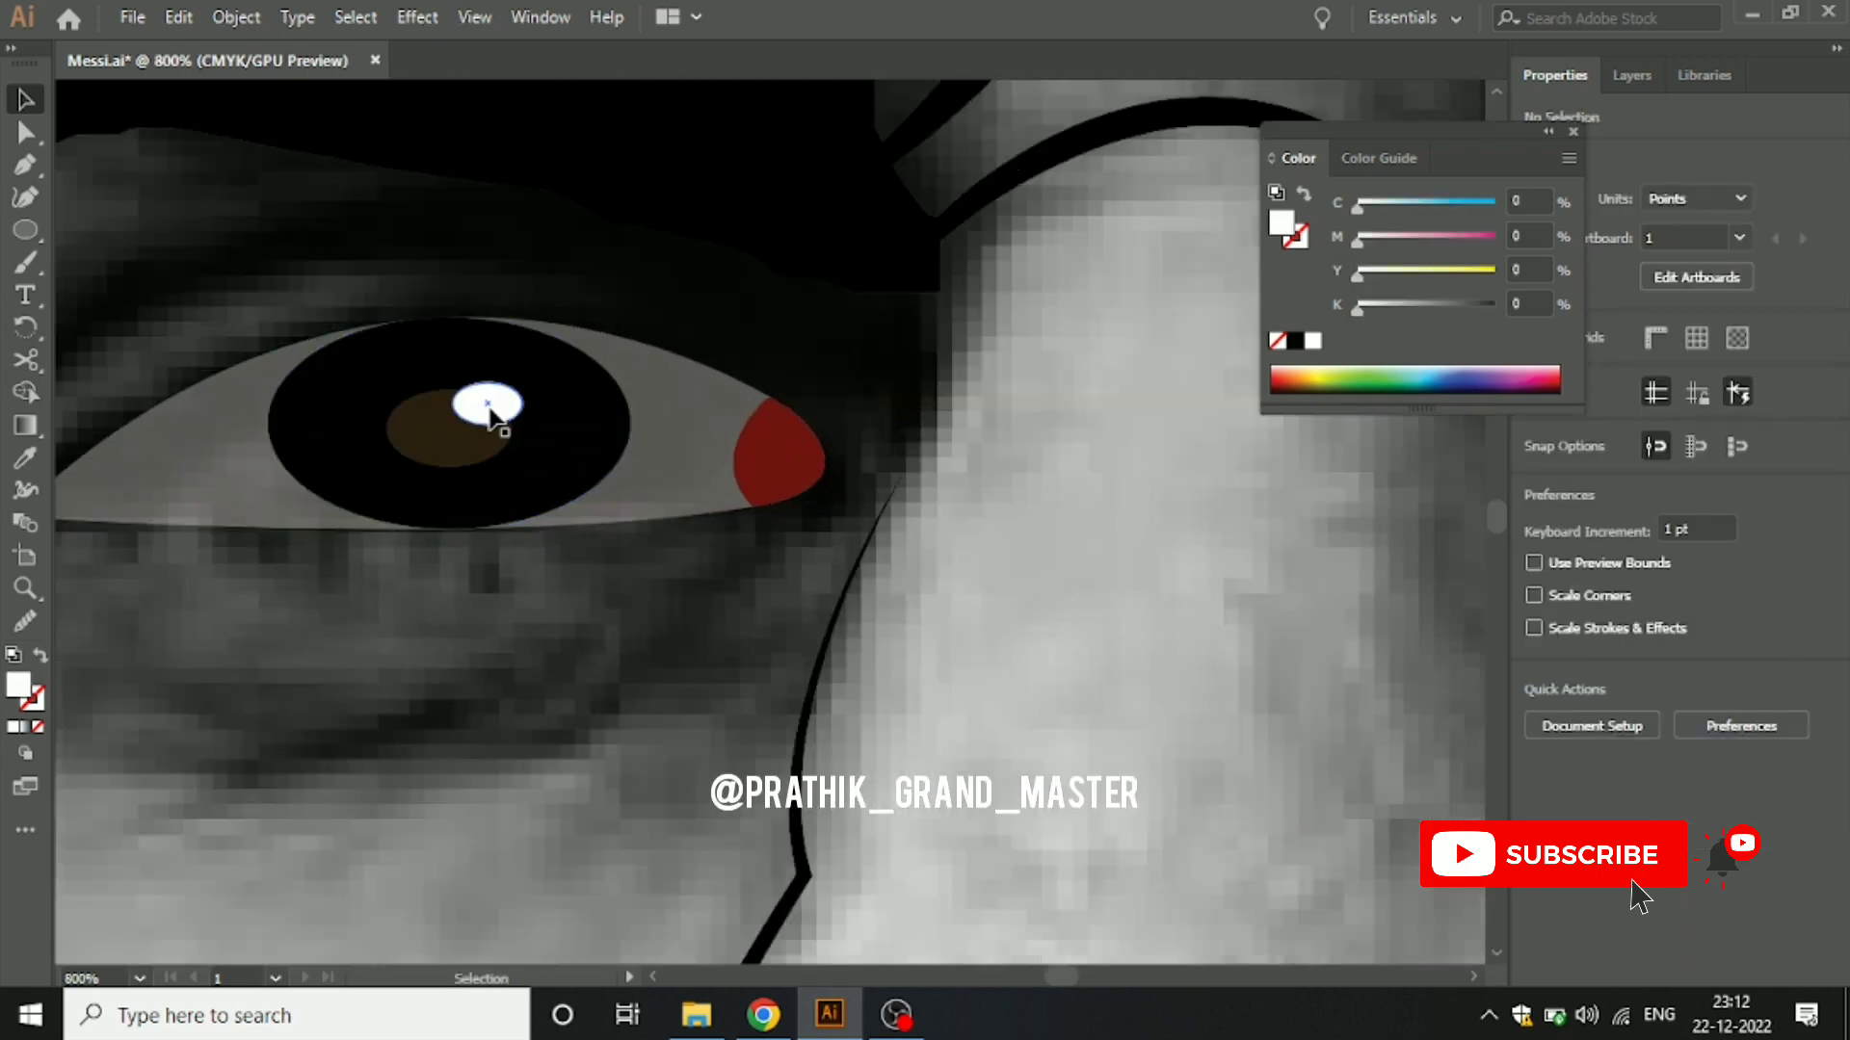
left_click_drag(504, 413, 467, 409)
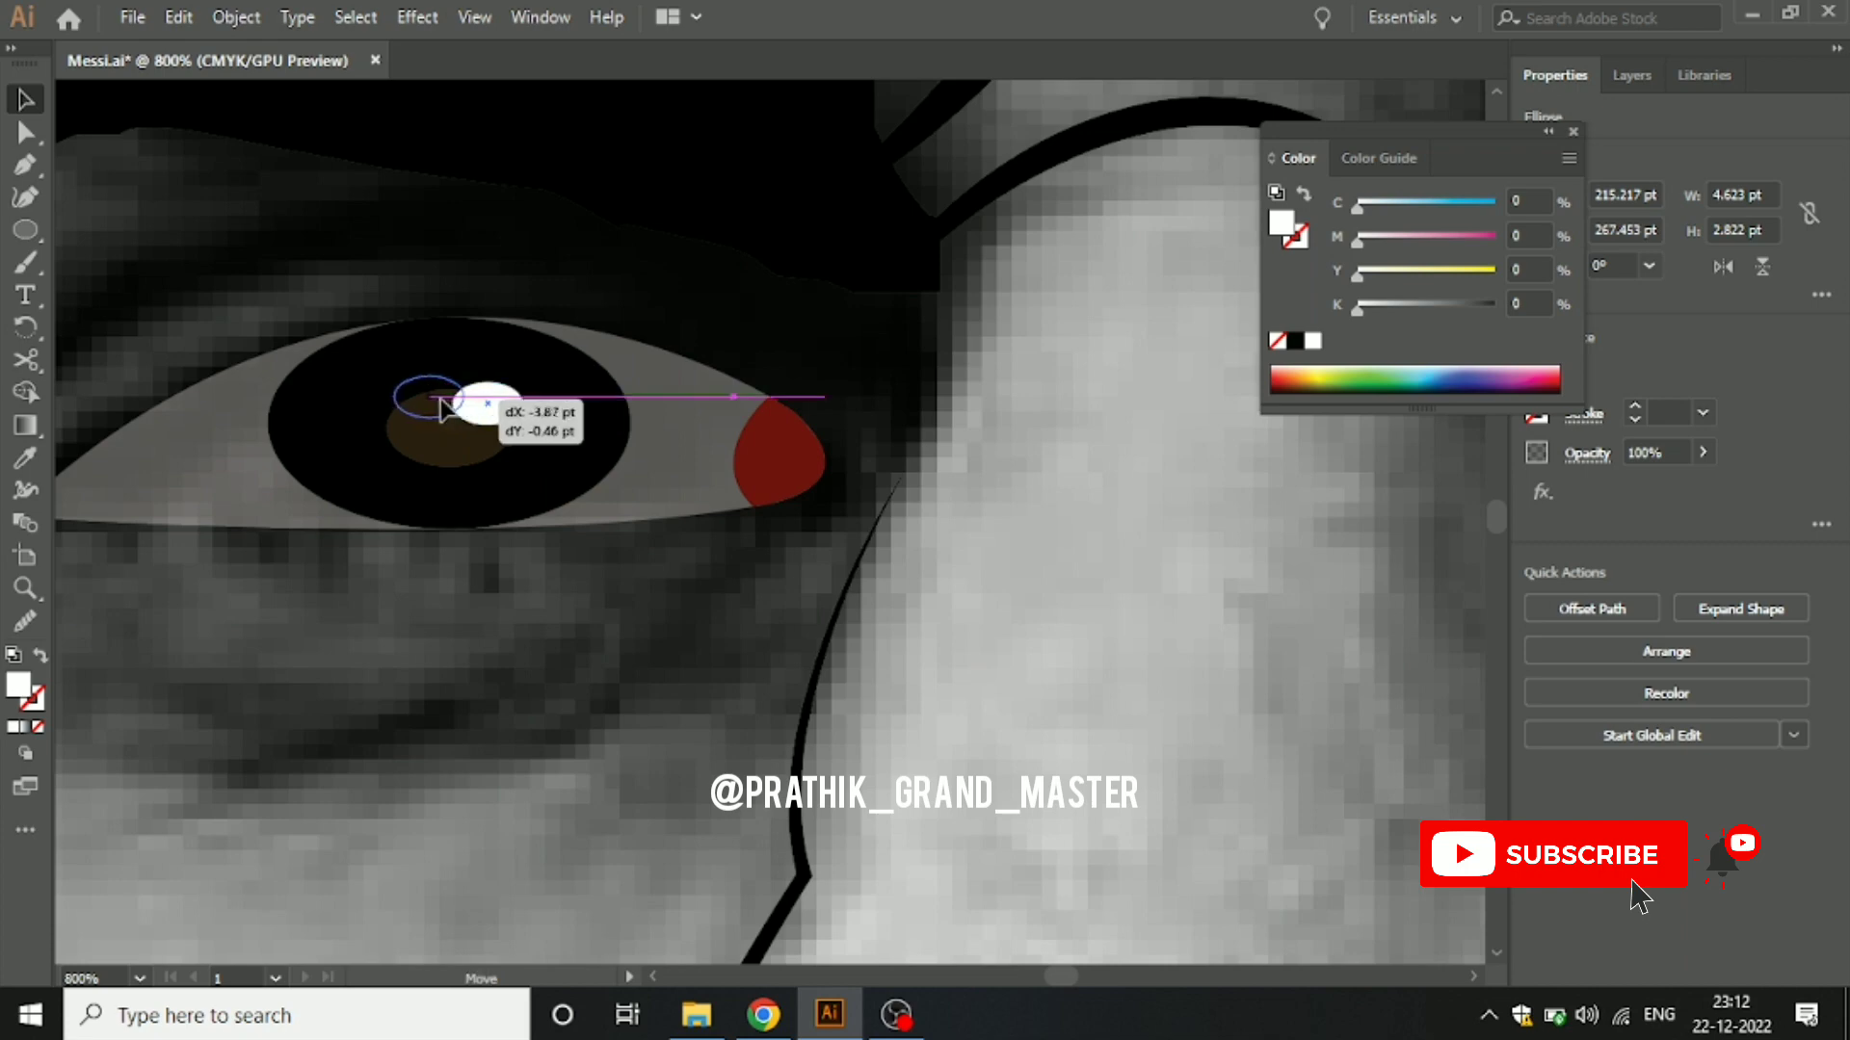
scroll(482, 592, "down", 1)
Step: Copy the right eye's highlight arc onto the left eye
left_click(491, 624)
scroll(491, 624, "down", 2)
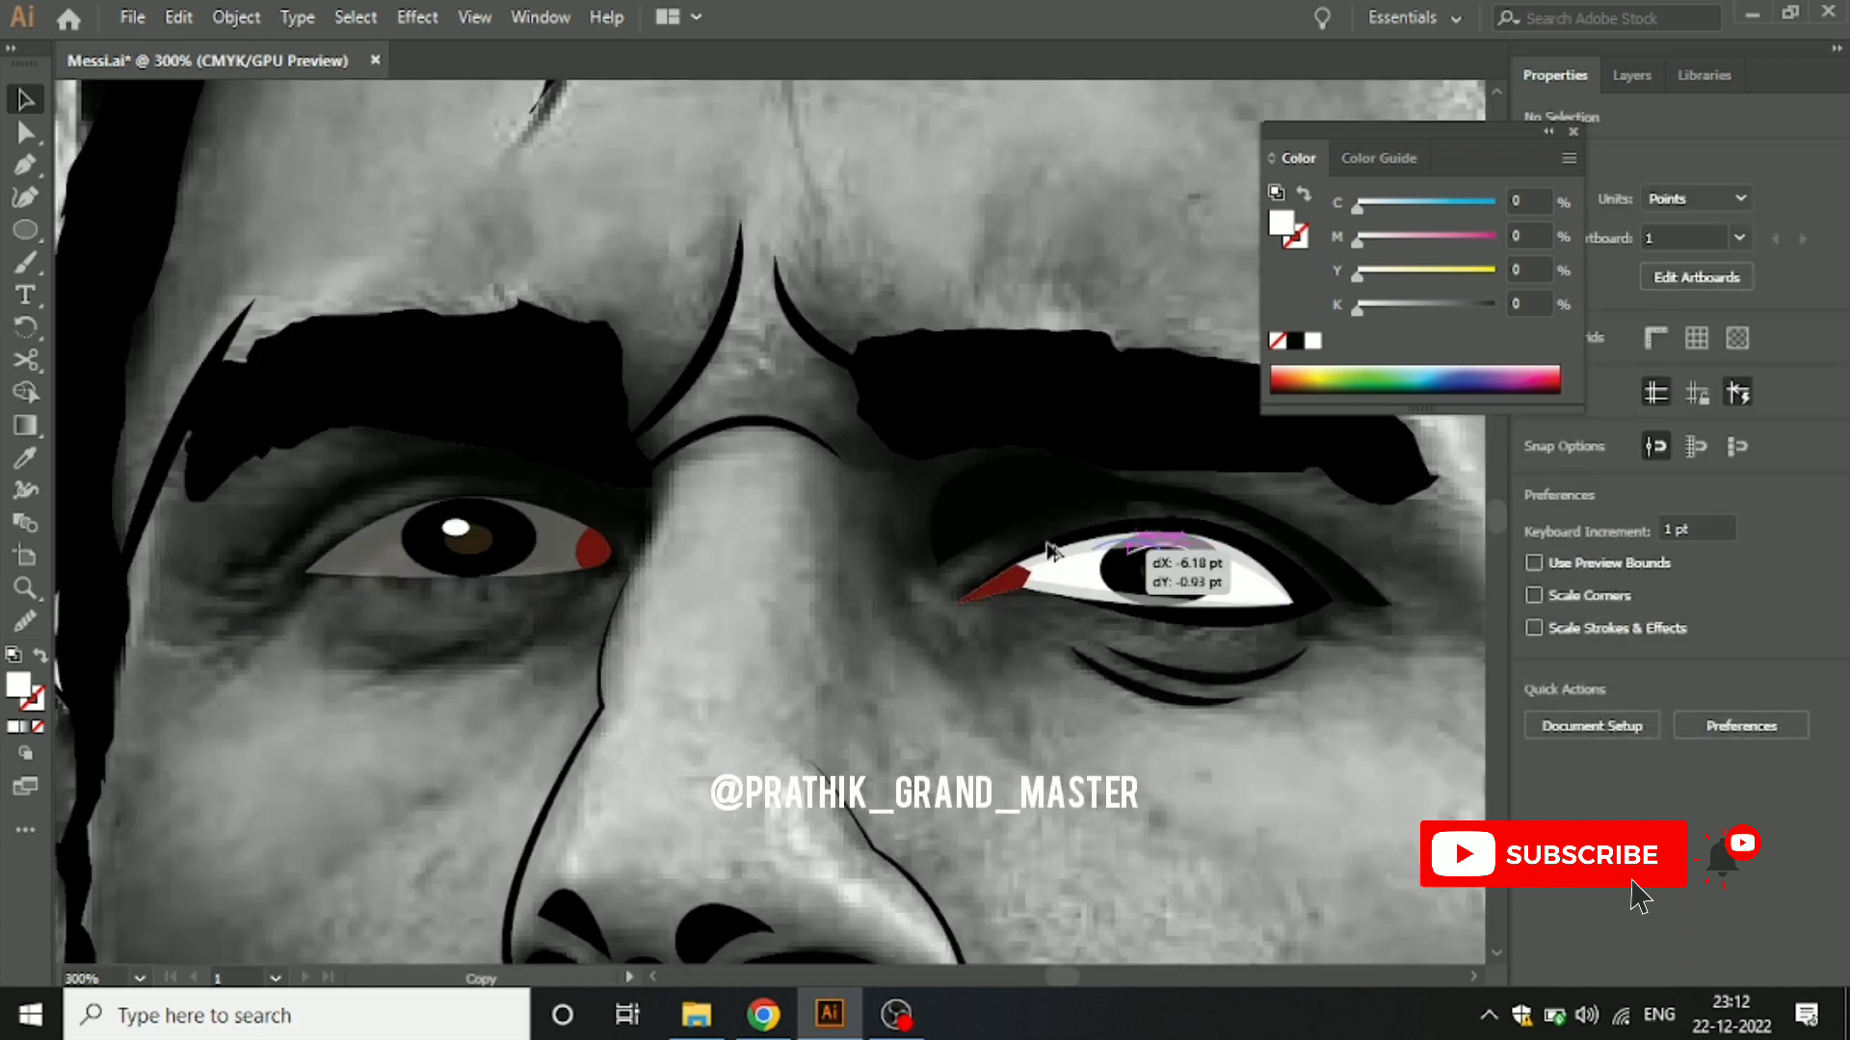
left_click_drag(1135, 565, 433, 531)
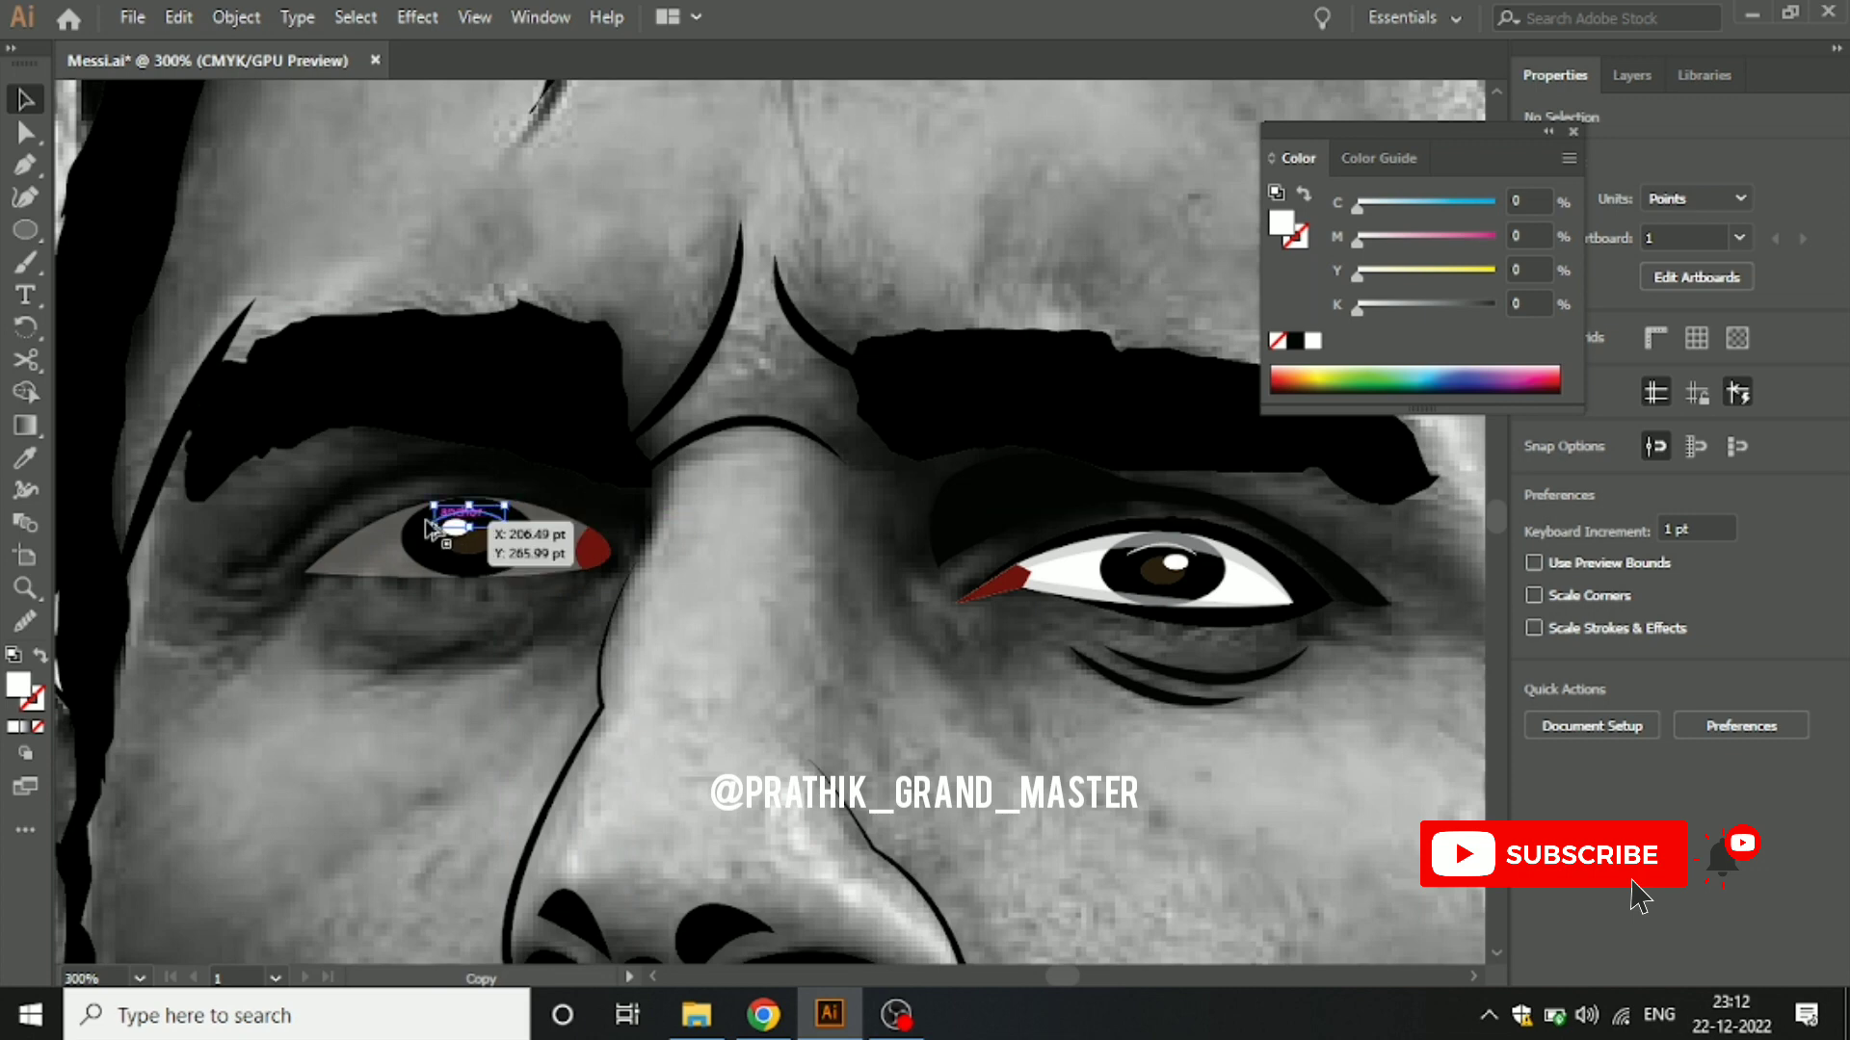
scroll(452, 540, "up", 3)
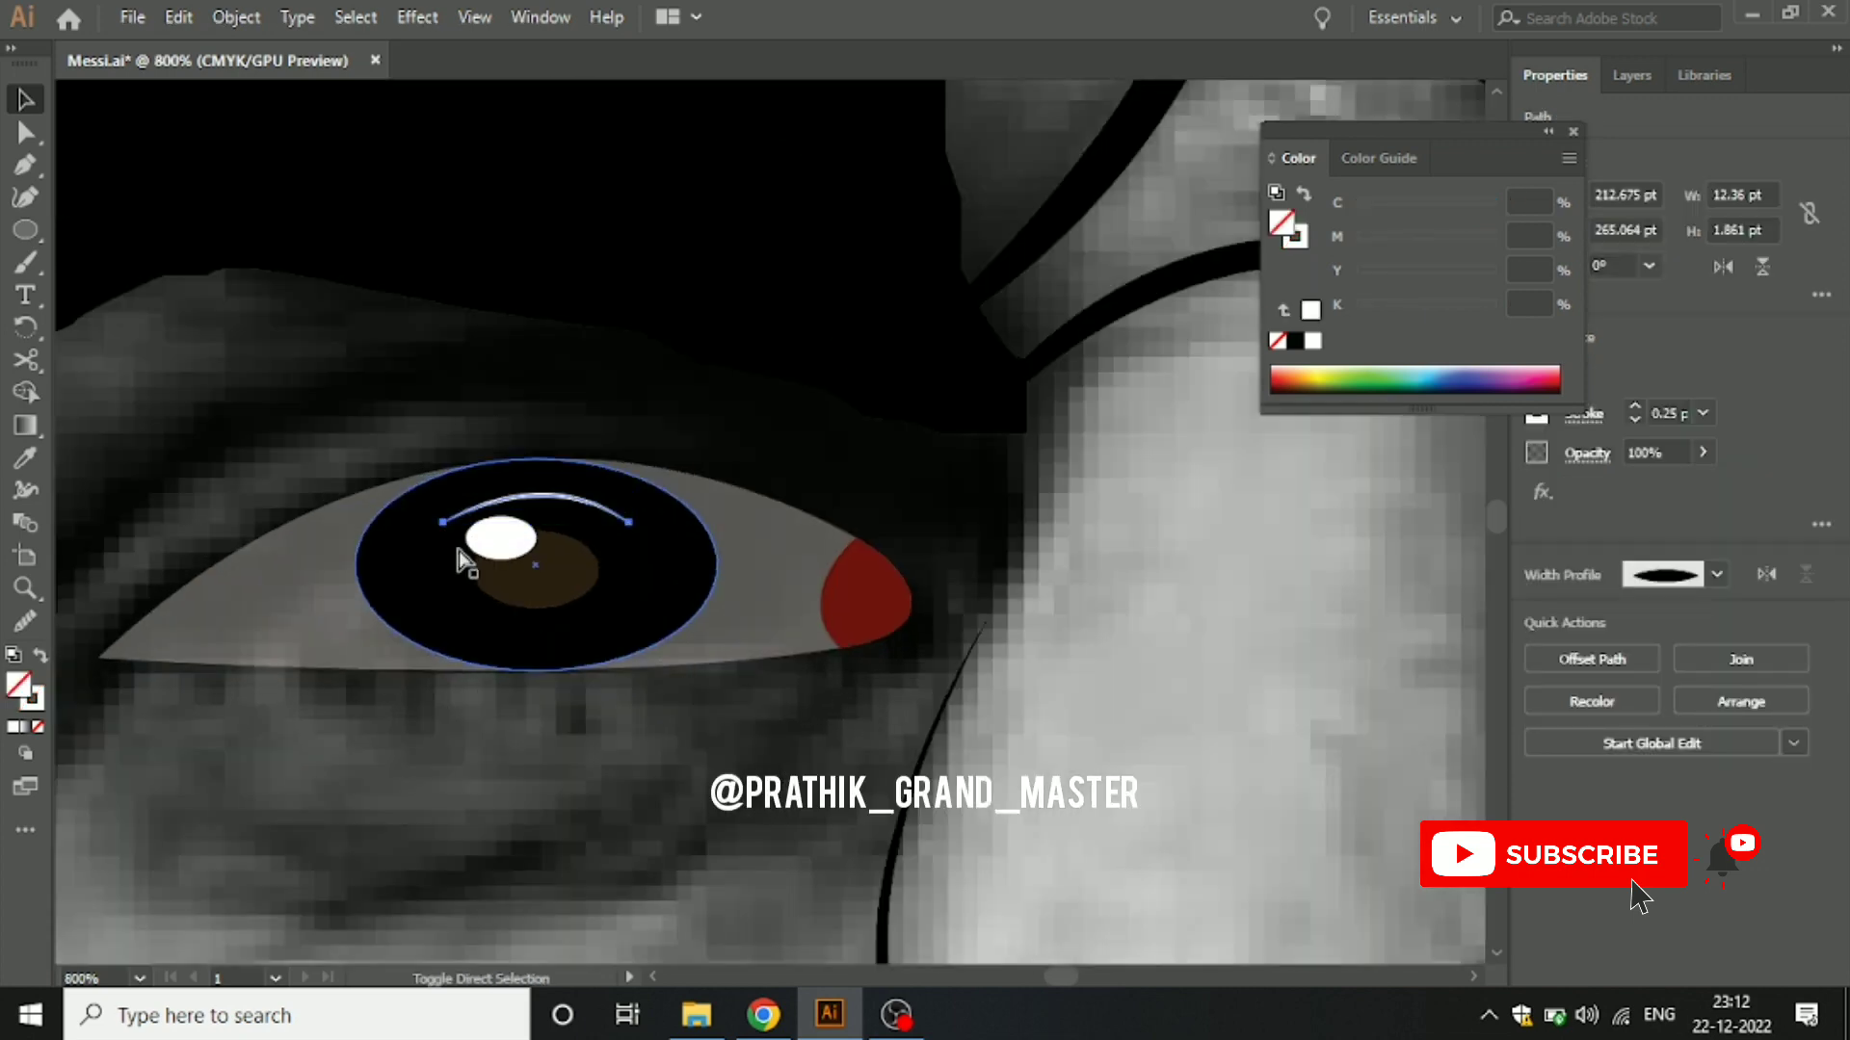
left_click(628, 772)
Step: Mirror the highlight arc with Transform > Reflect
key("a")
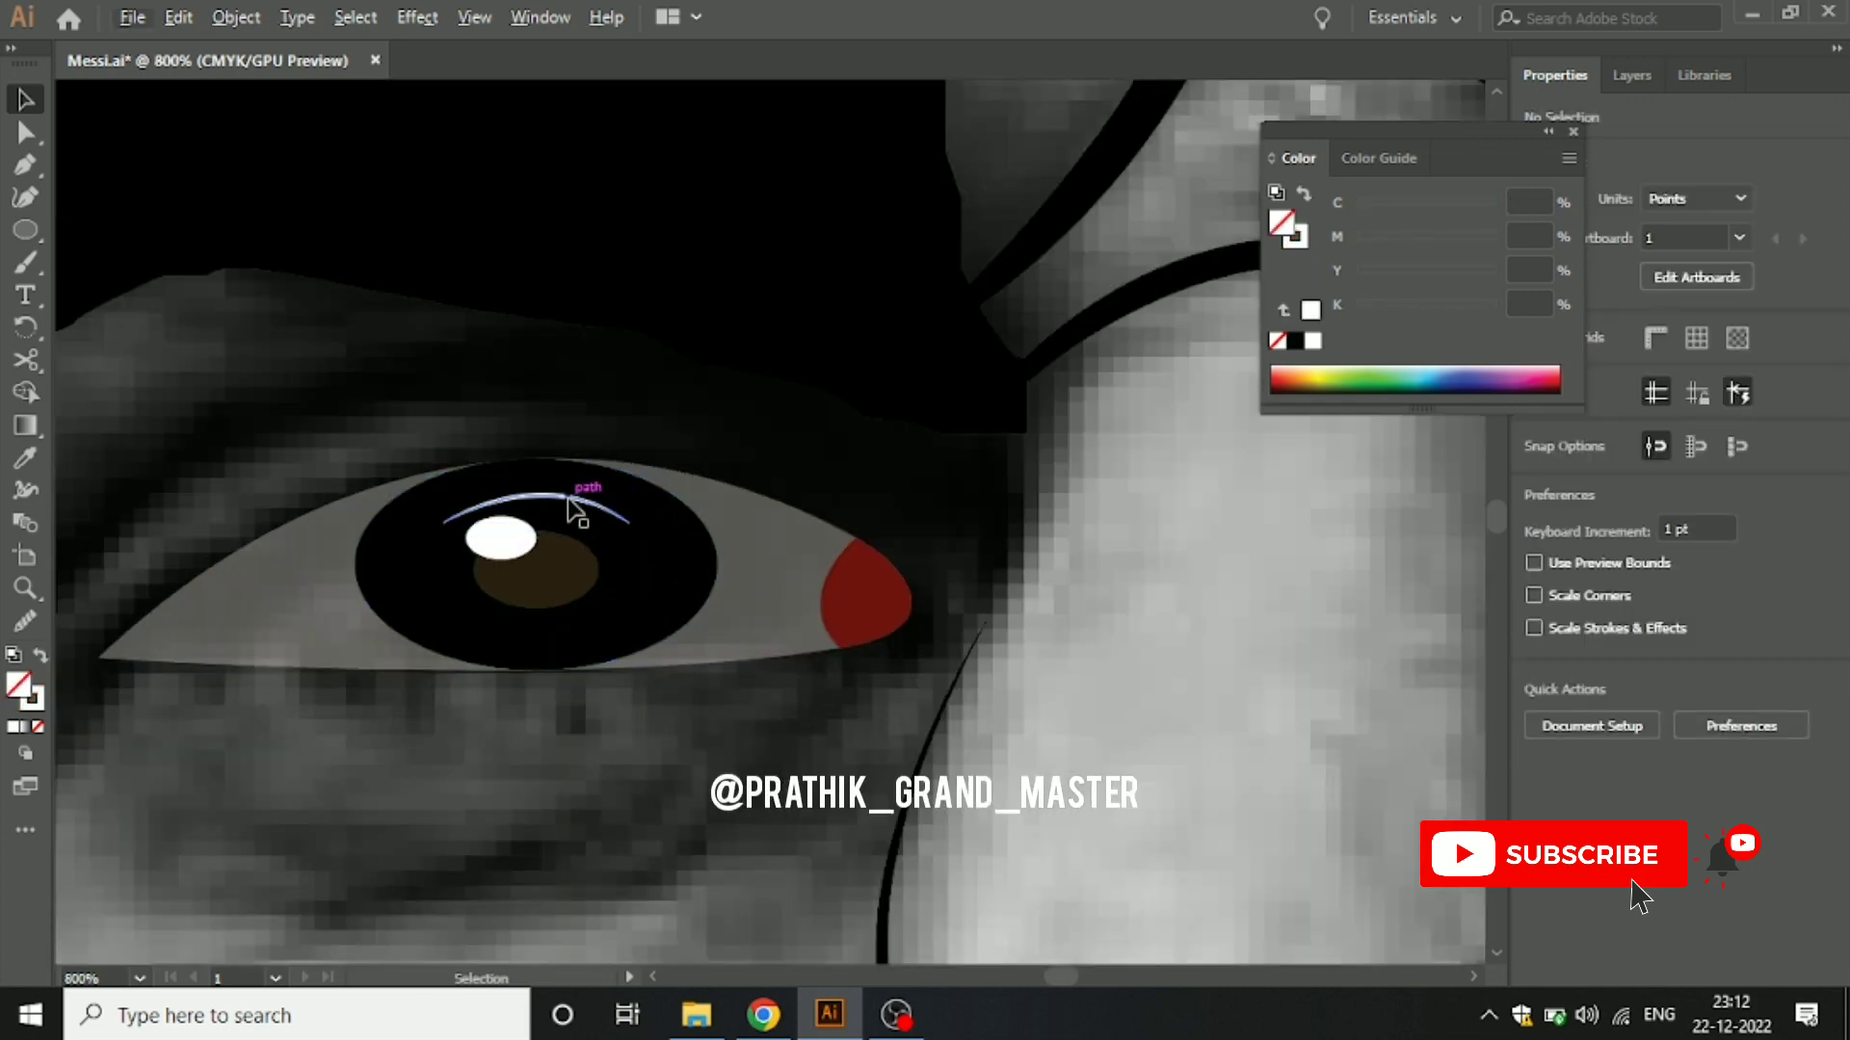
left_click(568, 497)
right_click(568, 497)
mouse_move(651, 817)
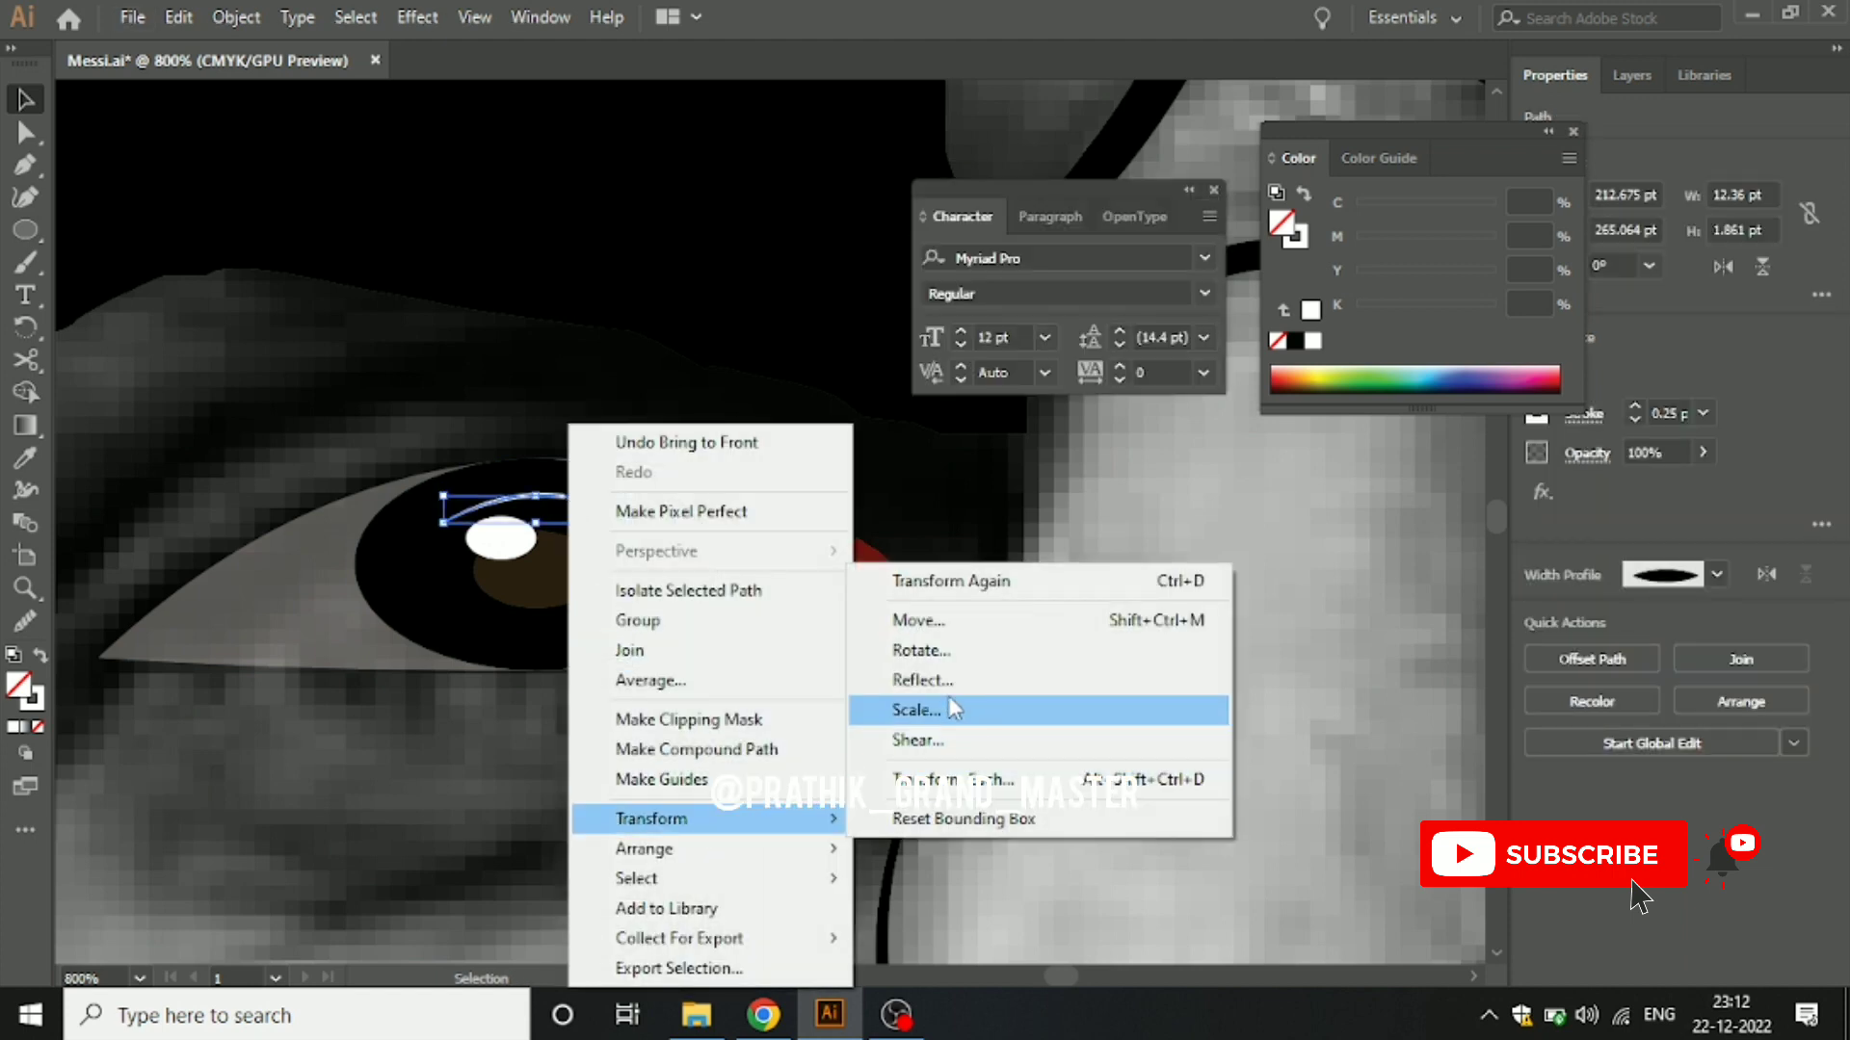
left_click(923, 681)
left_click(970, 682)
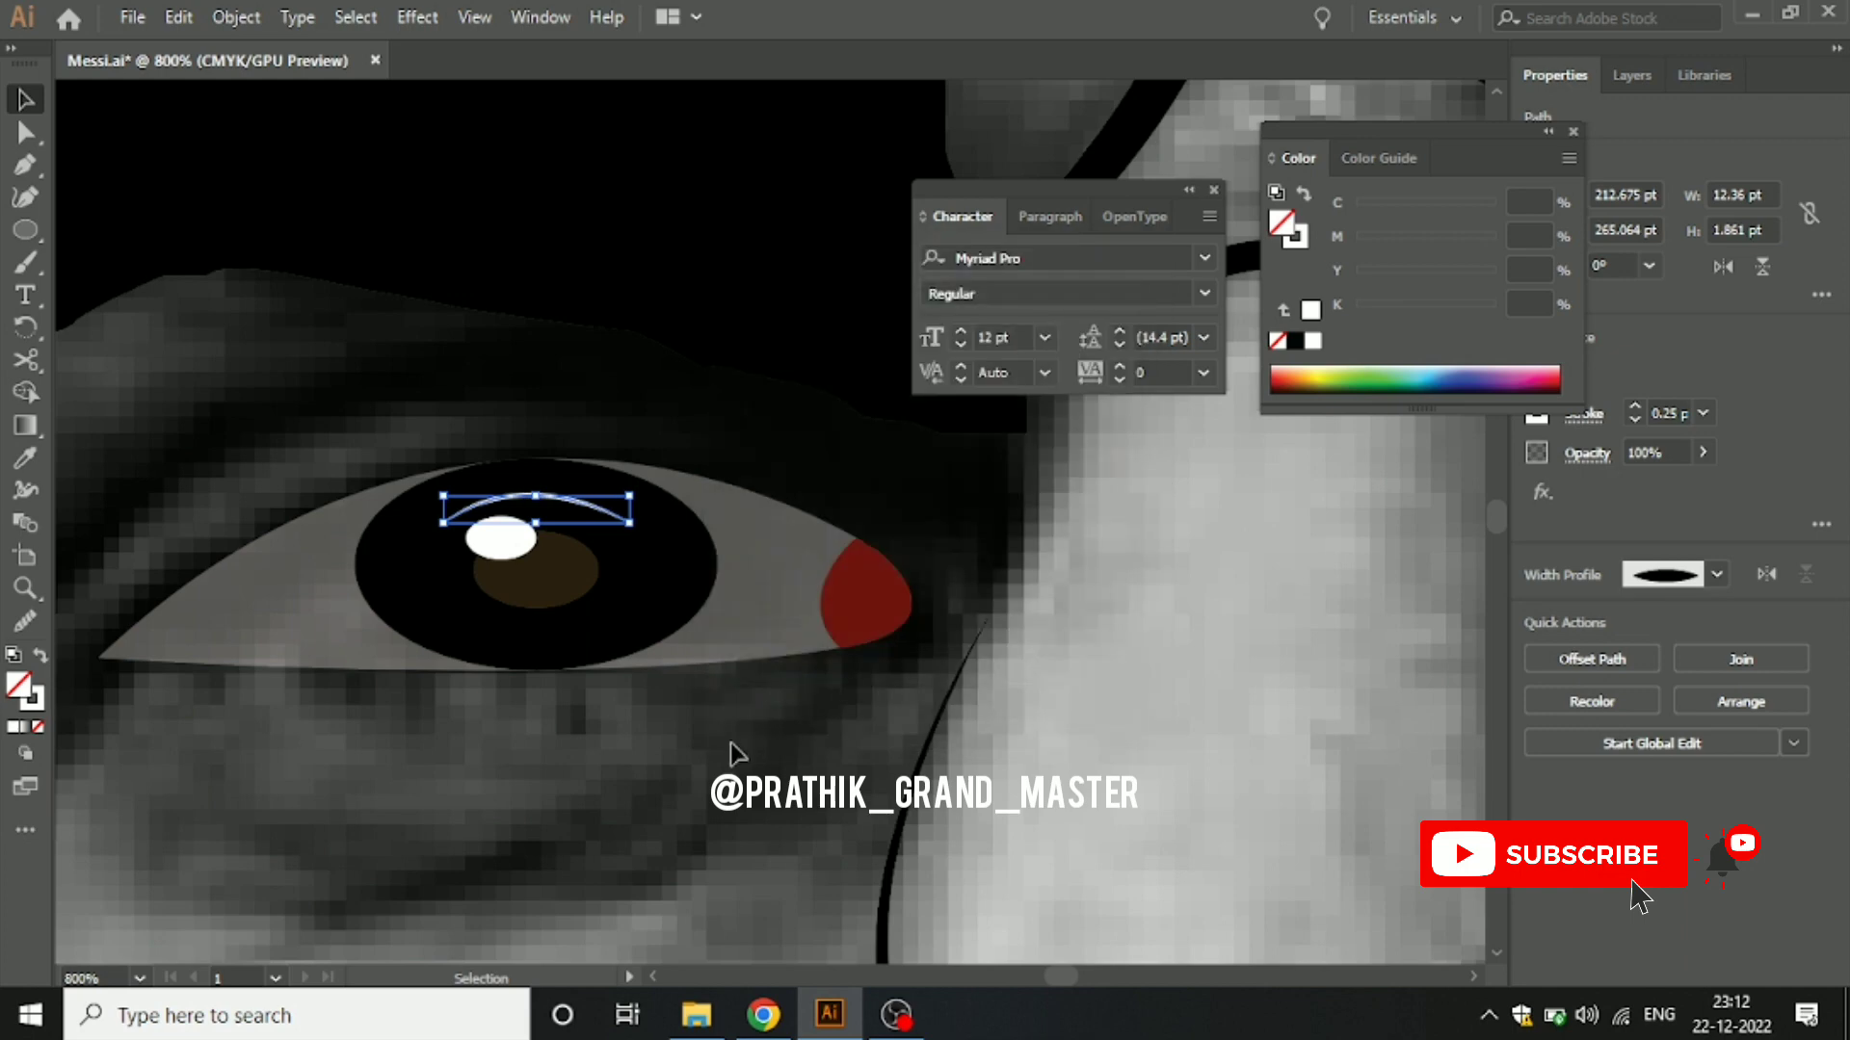
left_click(735, 752)
Step: Set the left eye-white shape back to 100% opacity
key("ctrl+minus")
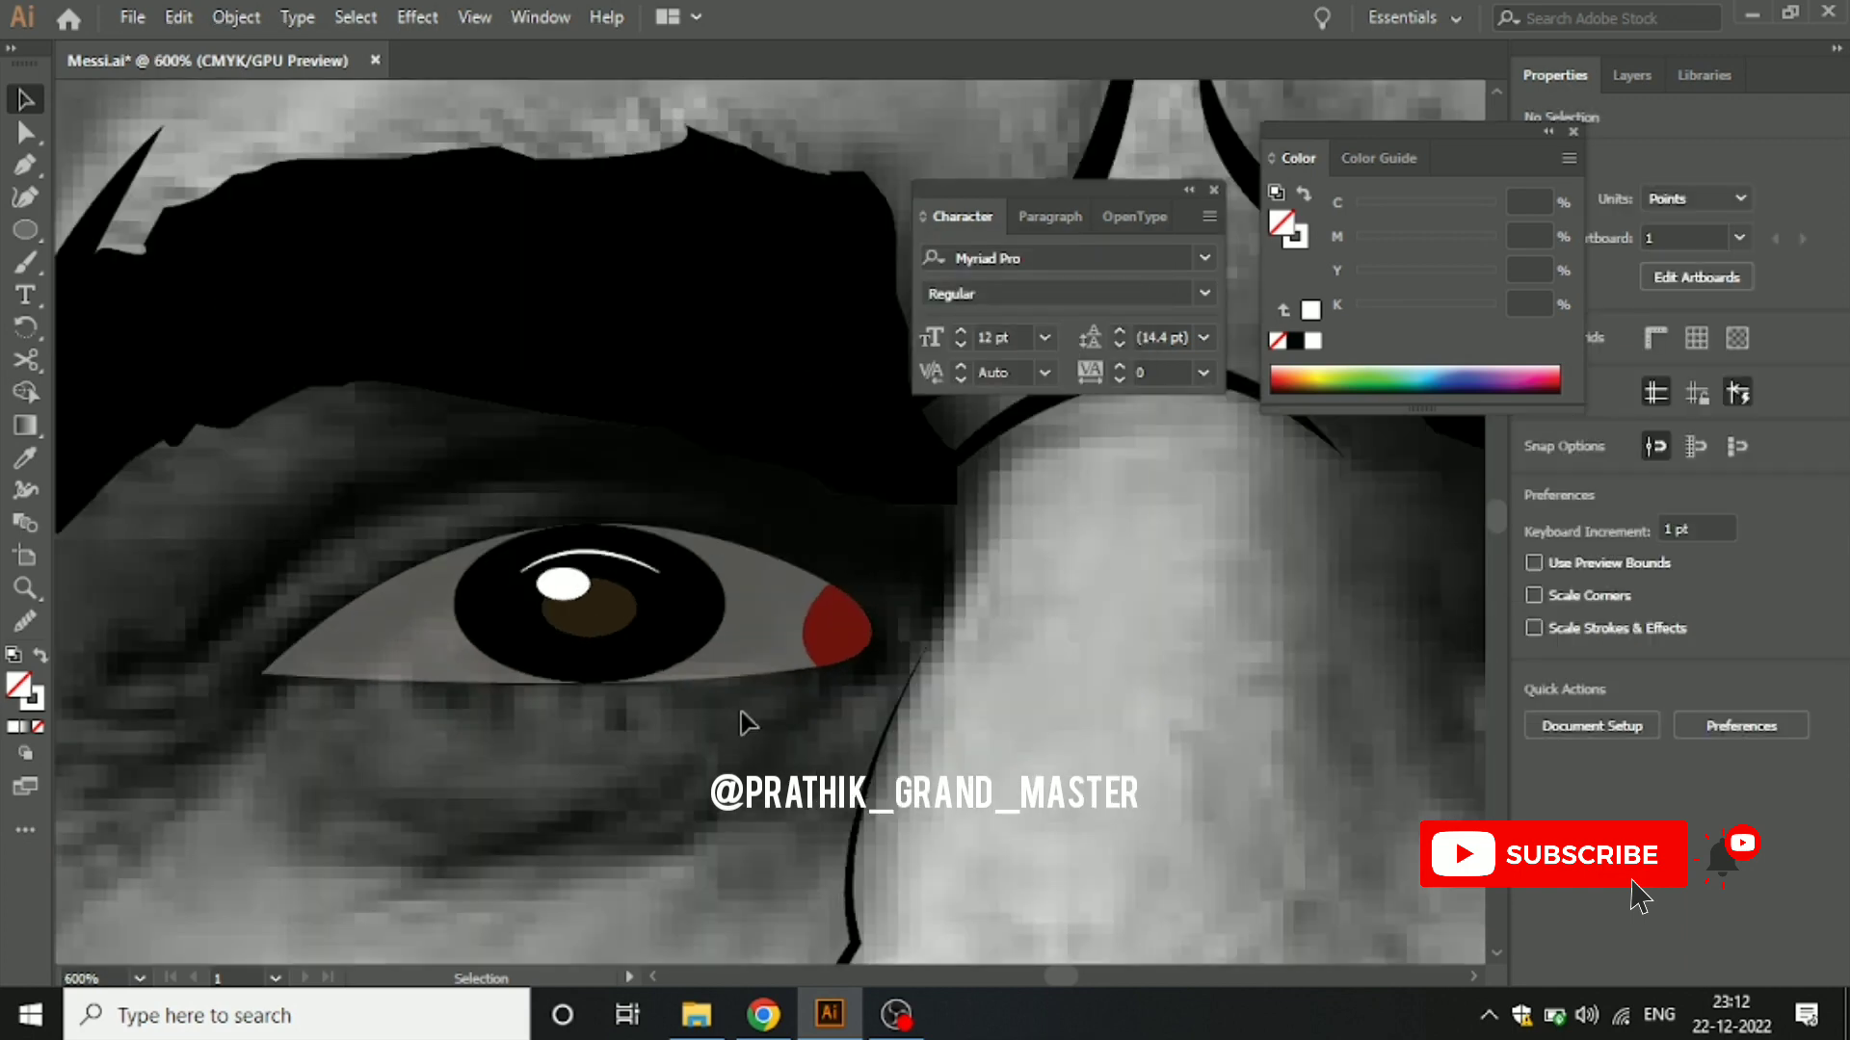
left_click(757, 665)
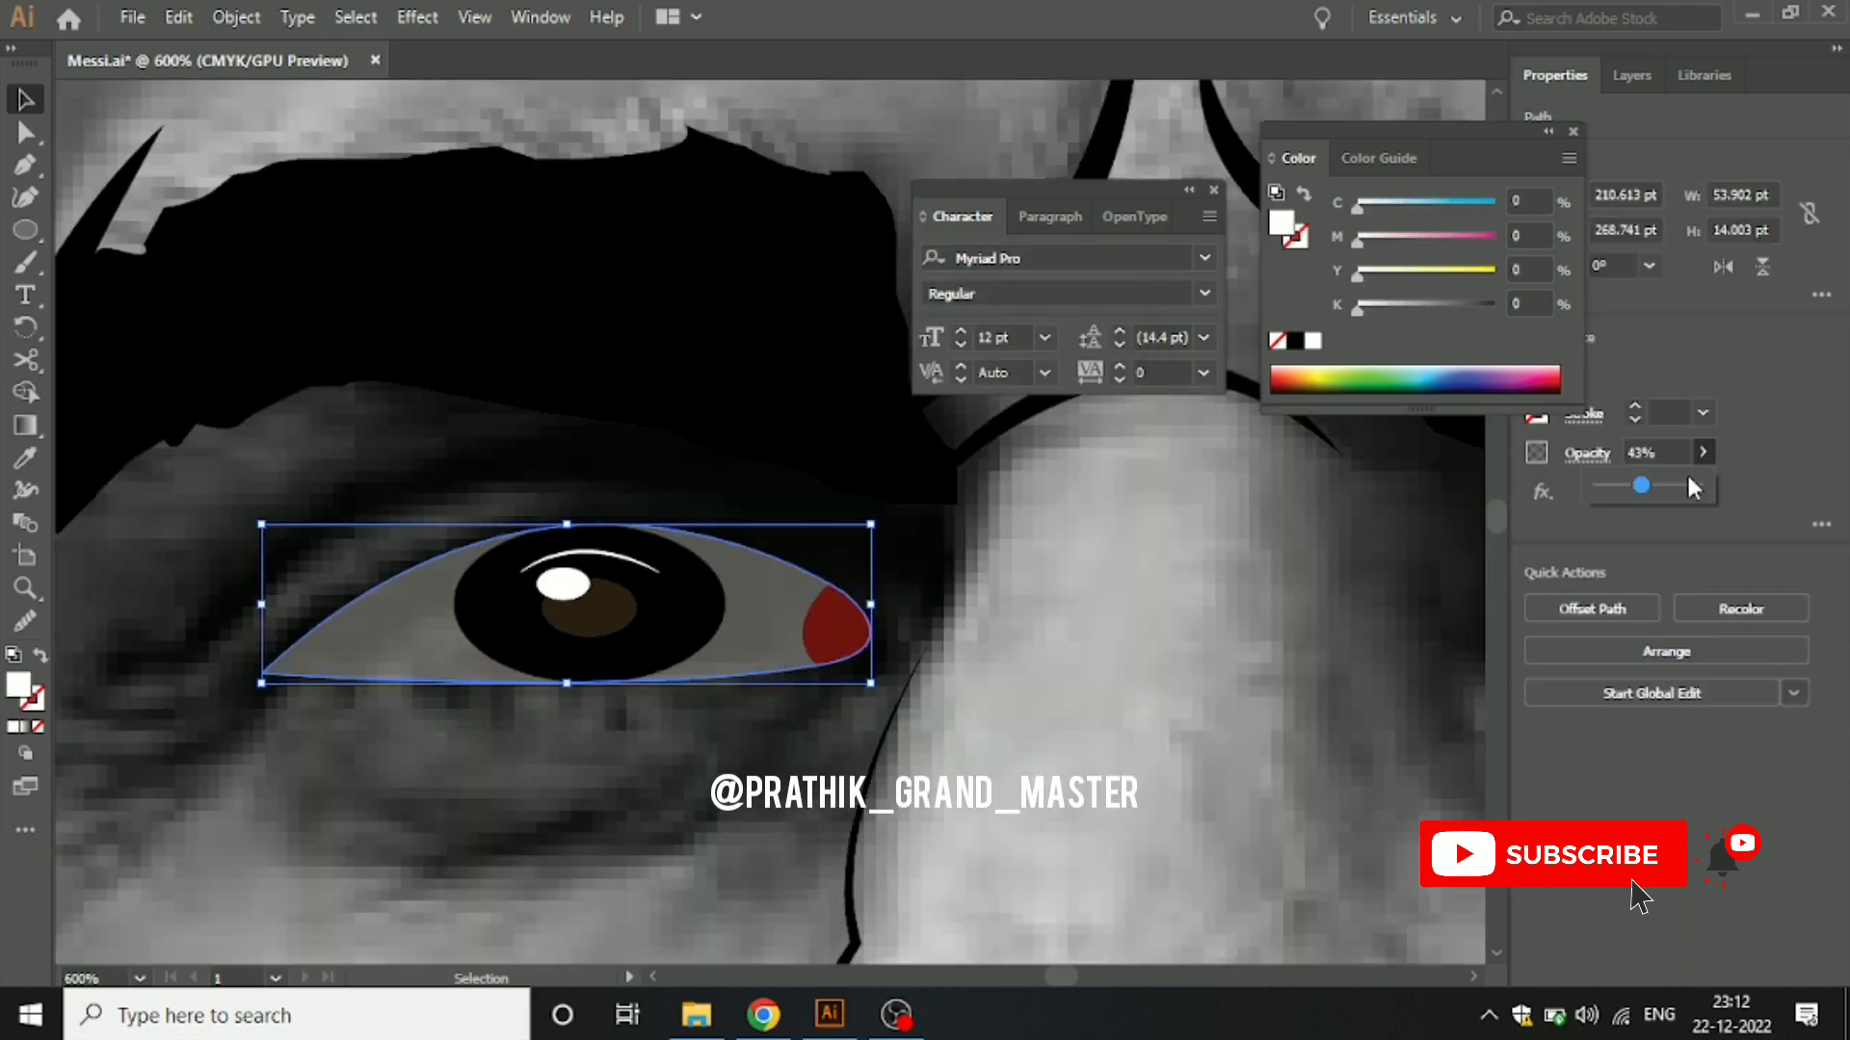
left_click(683, 740)
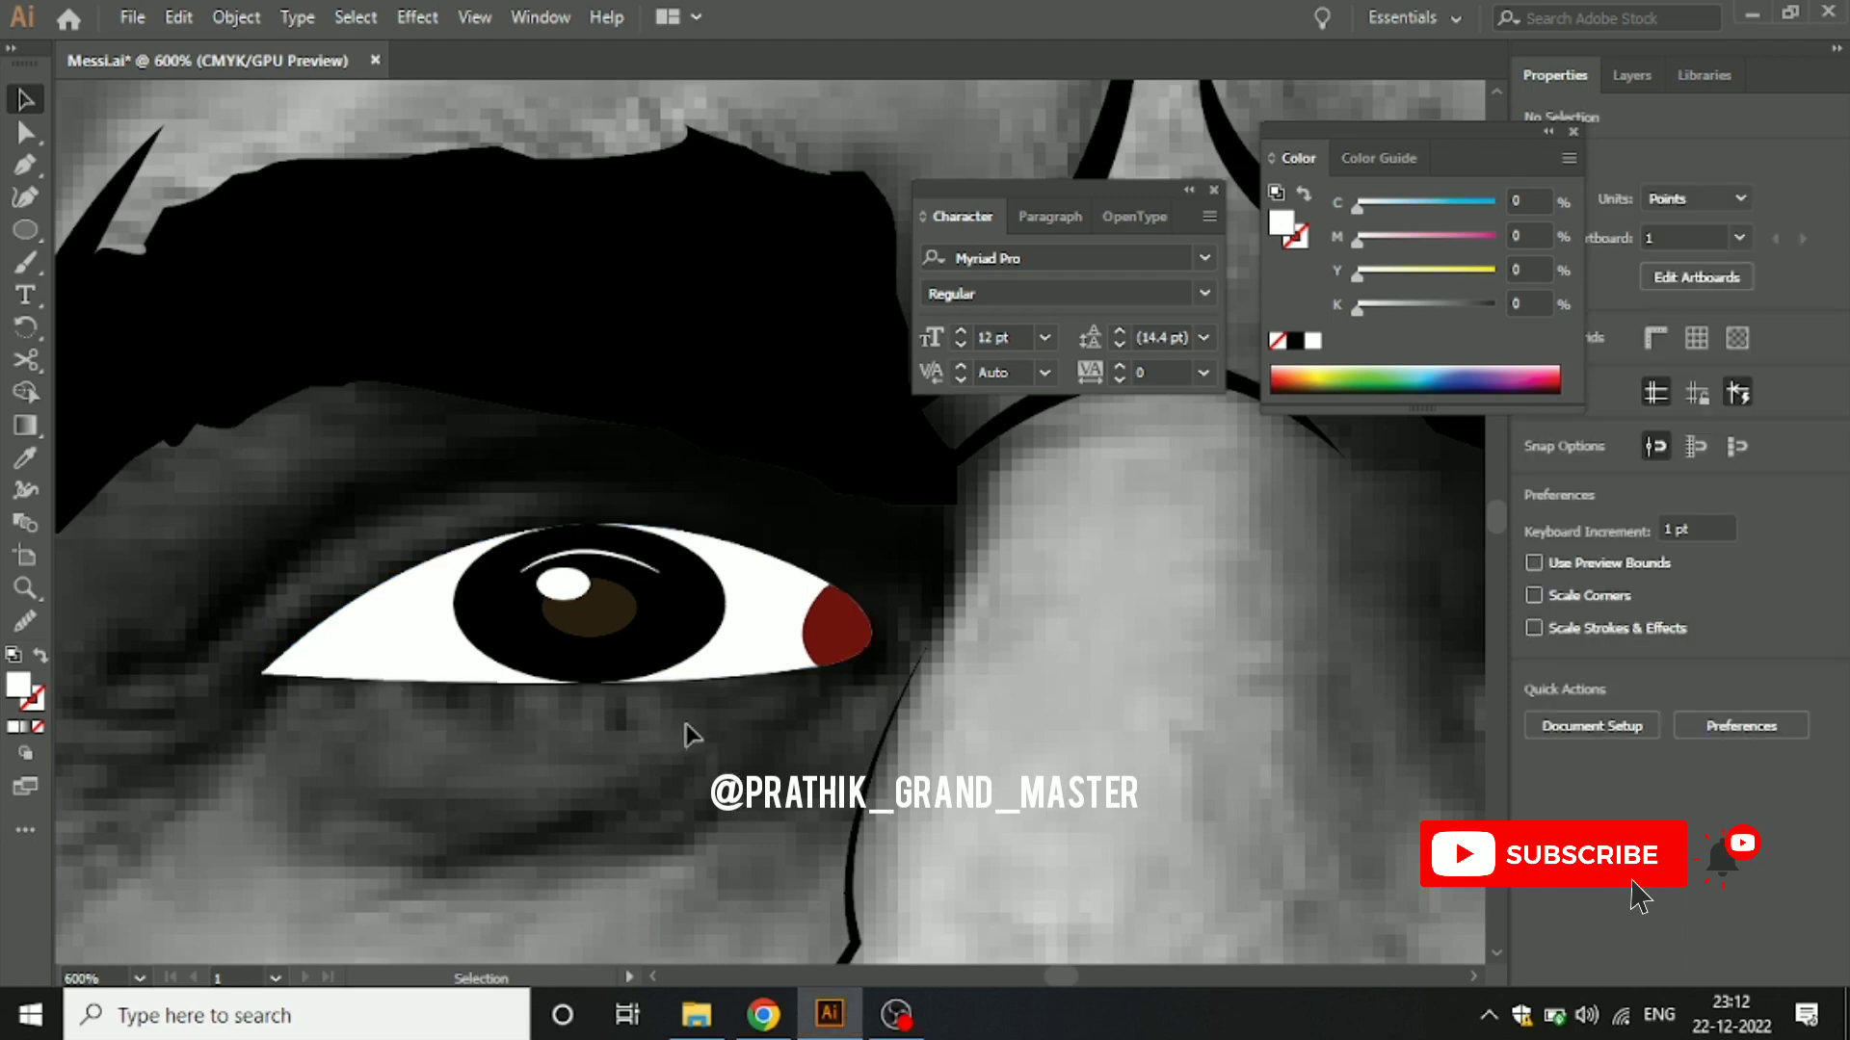
Step: Start an unfilled lid path at the red corner with a sharp anchor at the outer corner
key("p")
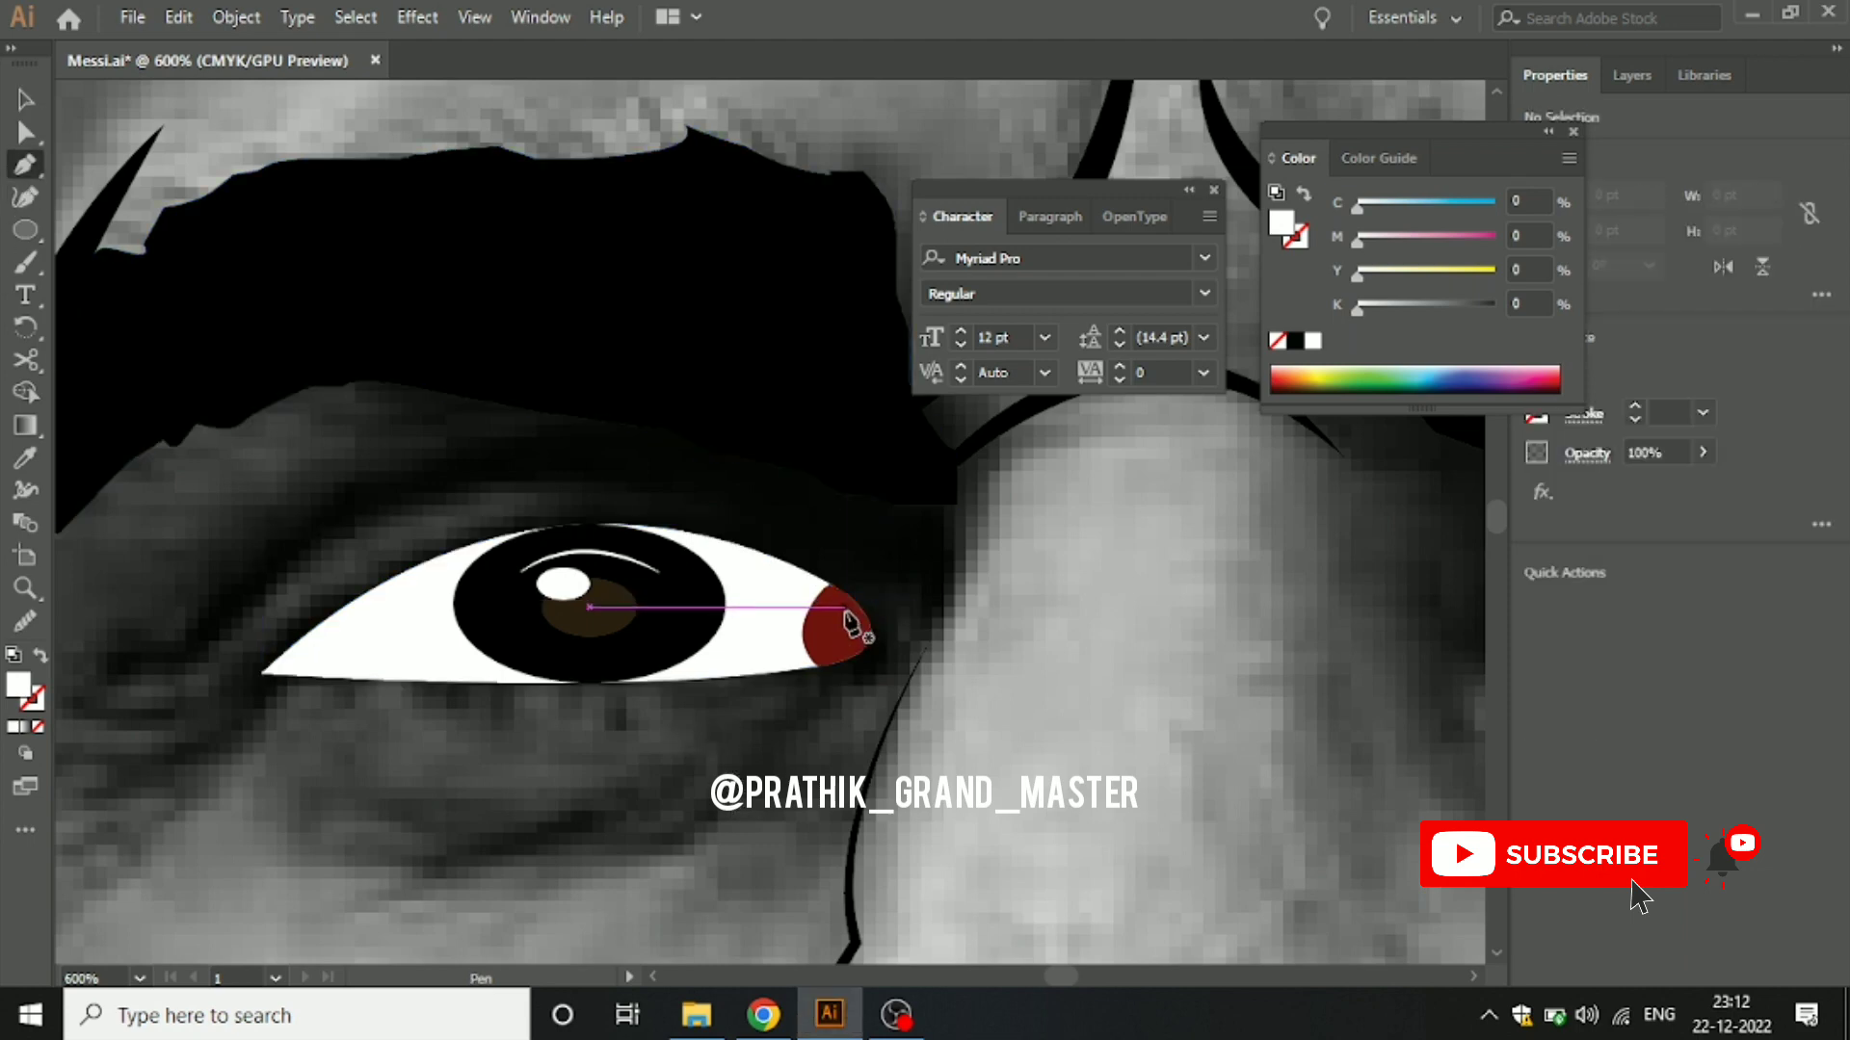
left_click(836, 609)
mouse_move(270, 674)
left_mouse_down()
mouse_move(17, 852)
mouse_move(479, 908)
left_mouse_up()
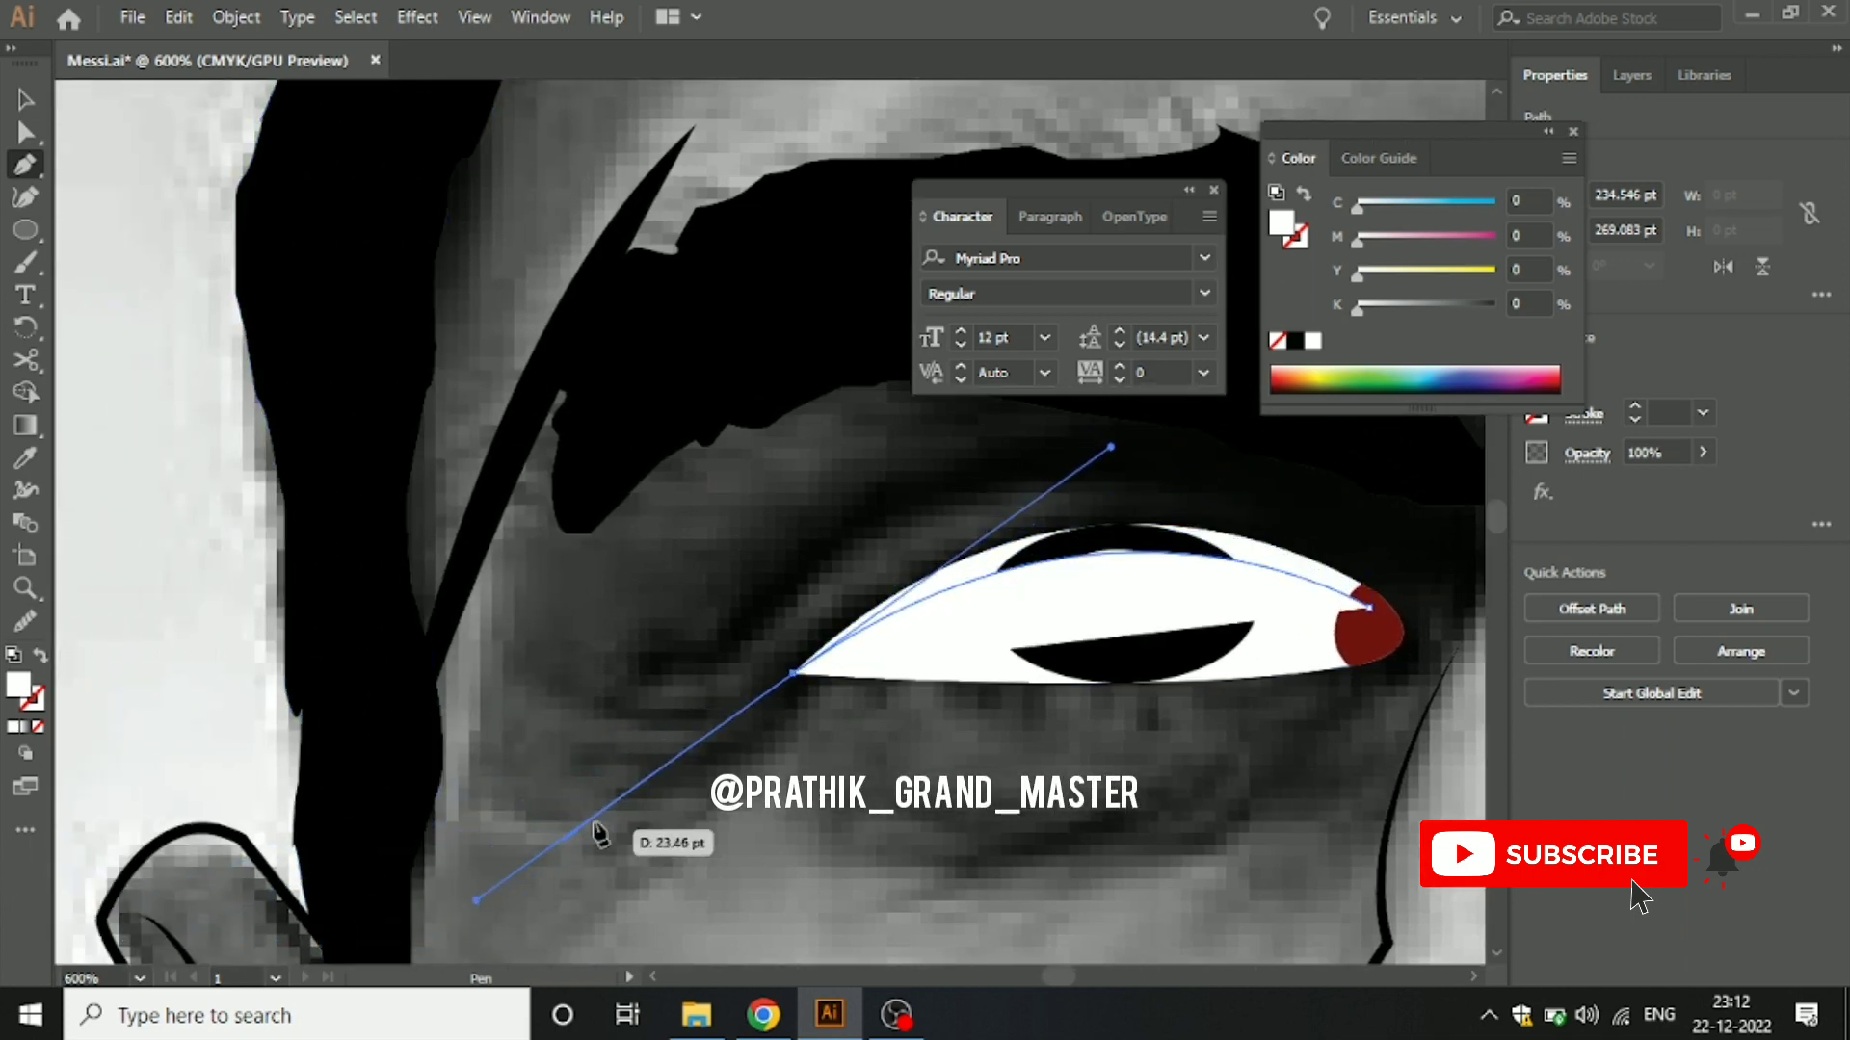
left_click(791, 674)
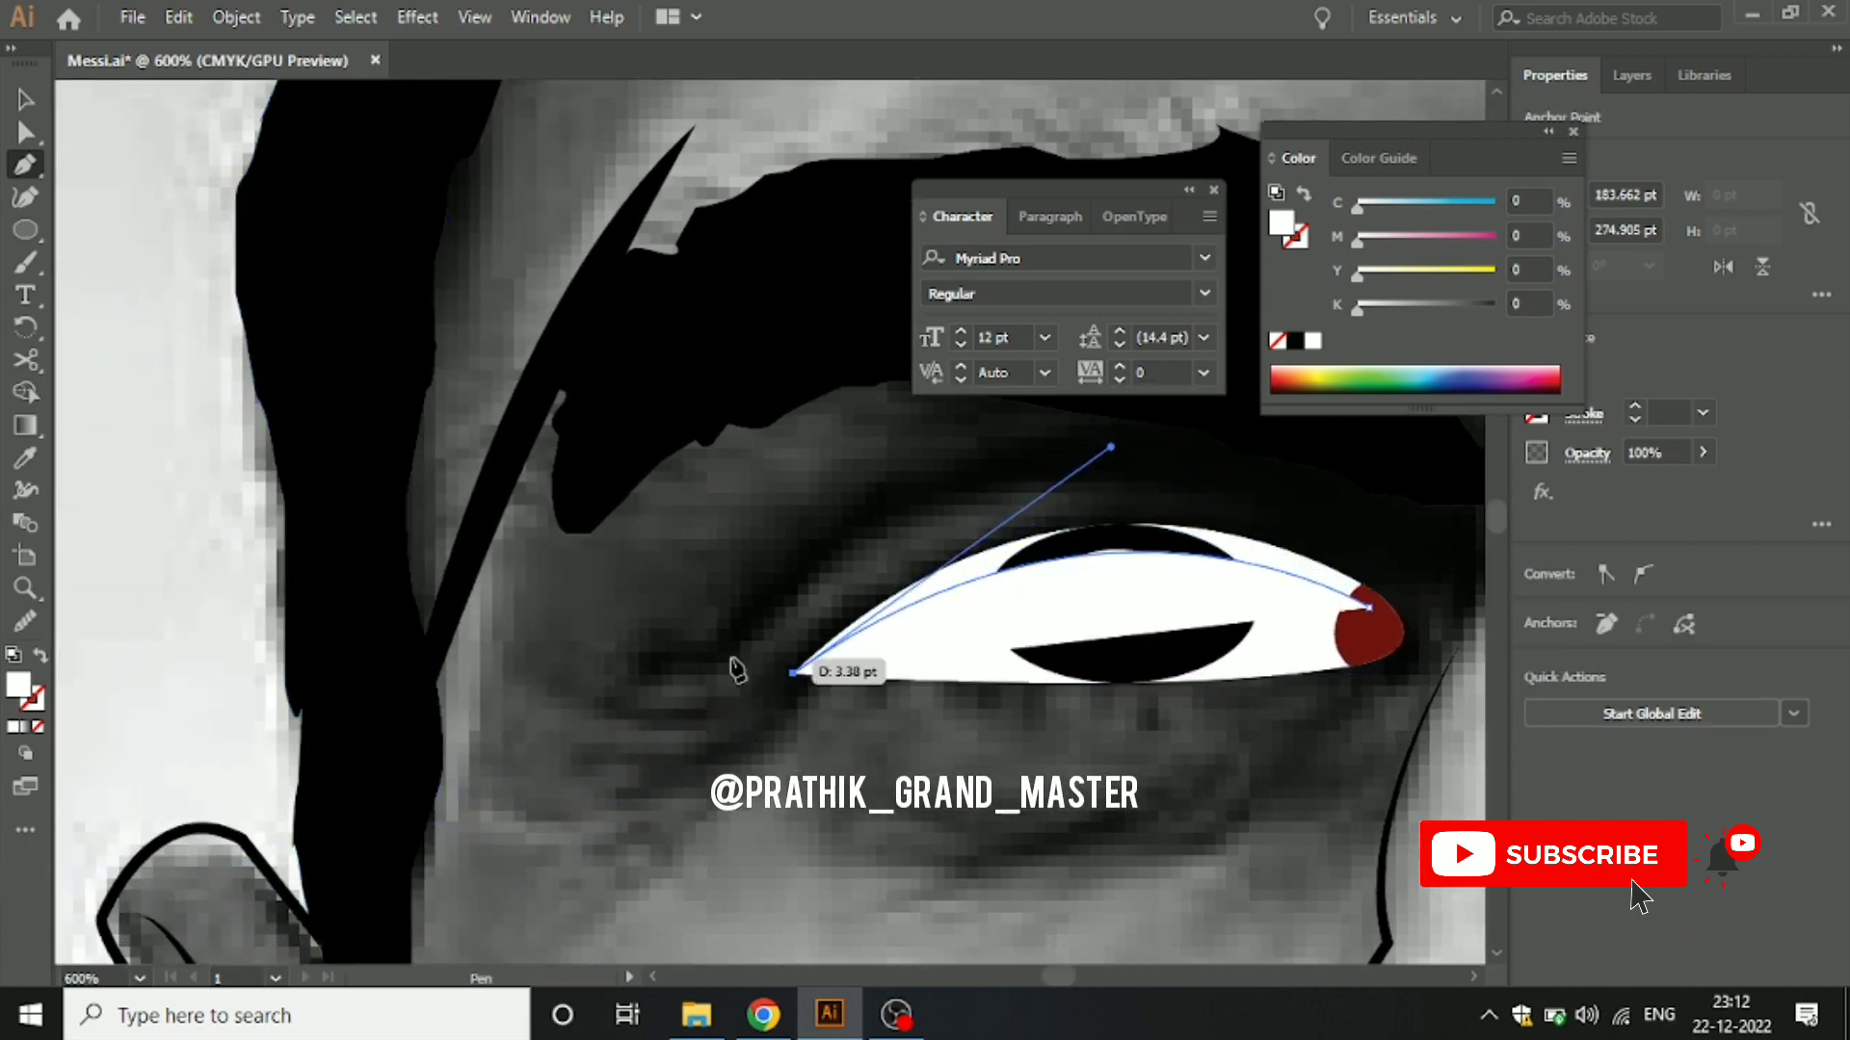
left_click(37, 727)
left_click_drag(711, 467, 112, 467)
scroll(385, 528, "up", 1)
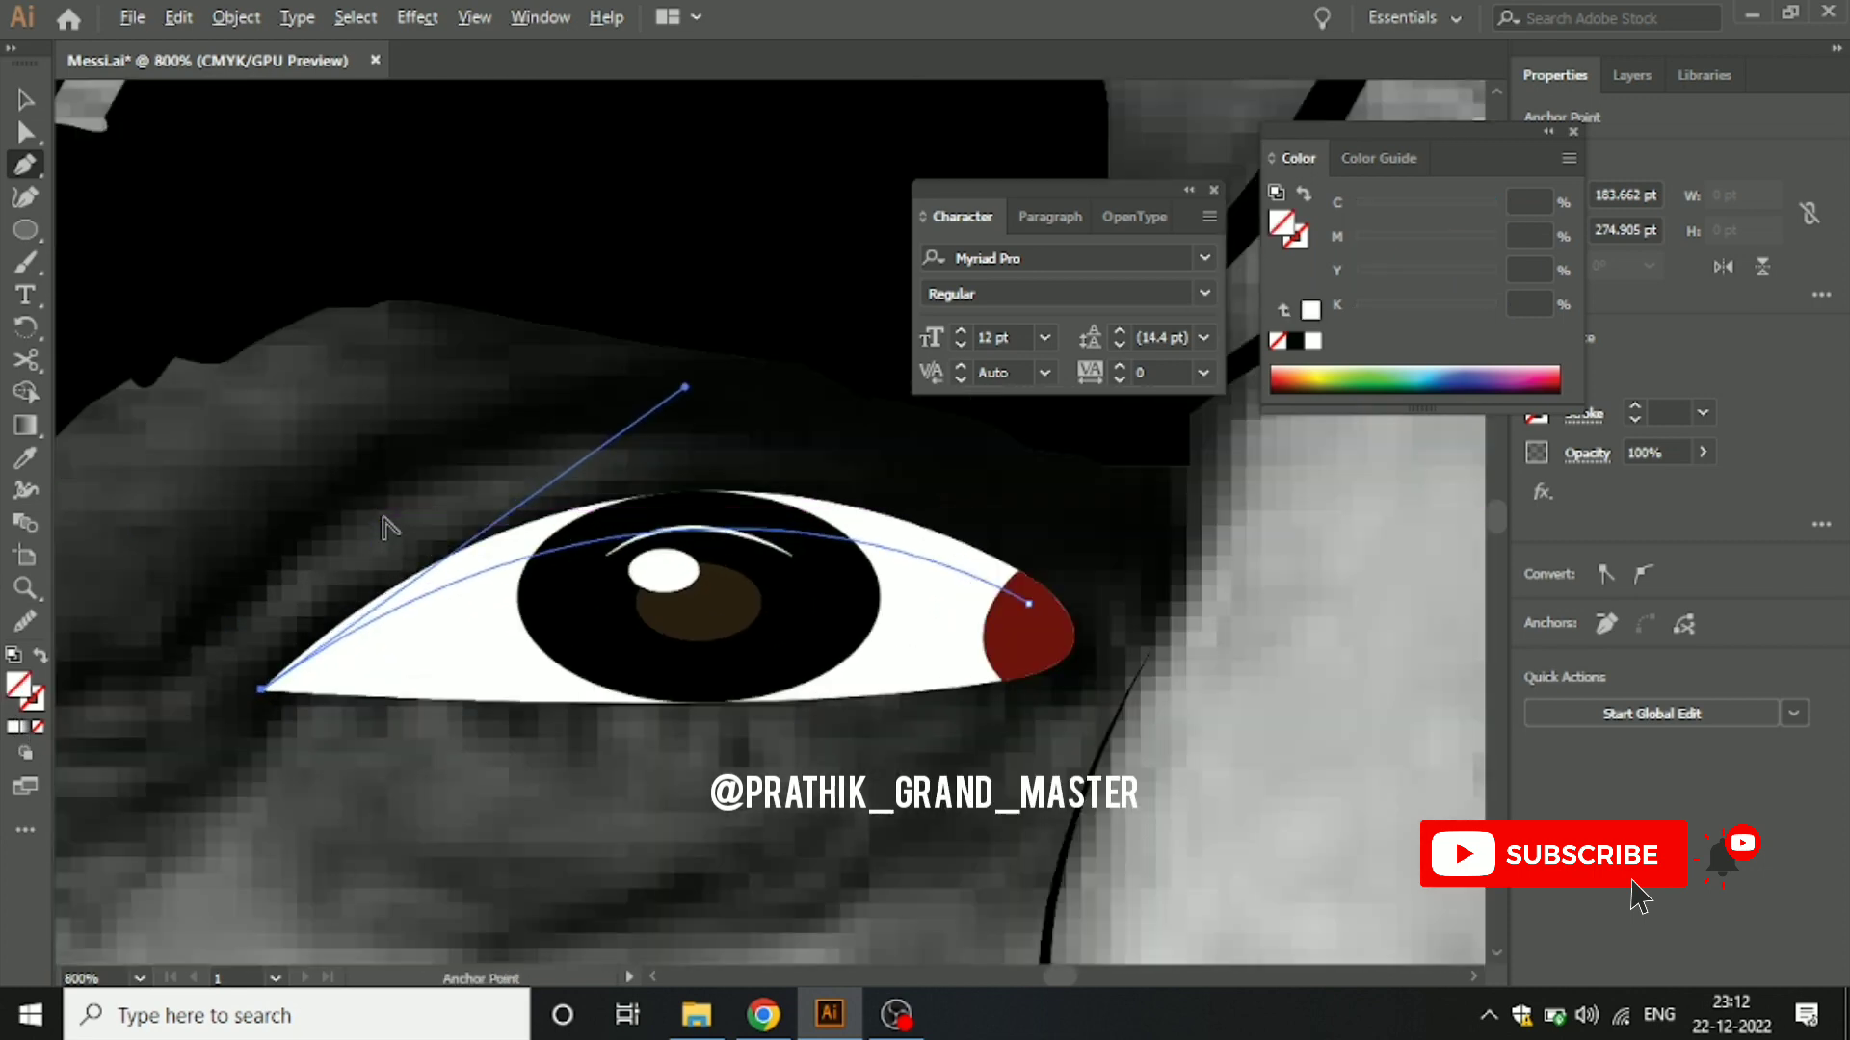
Step: Add a curved top anchor and end the lid curve as a corner at the red corner
mouse_move(698, 529)
left_mouse_down()
mouse_move(684, 501)
mouse_move(940, 472)
left_mouse_up()
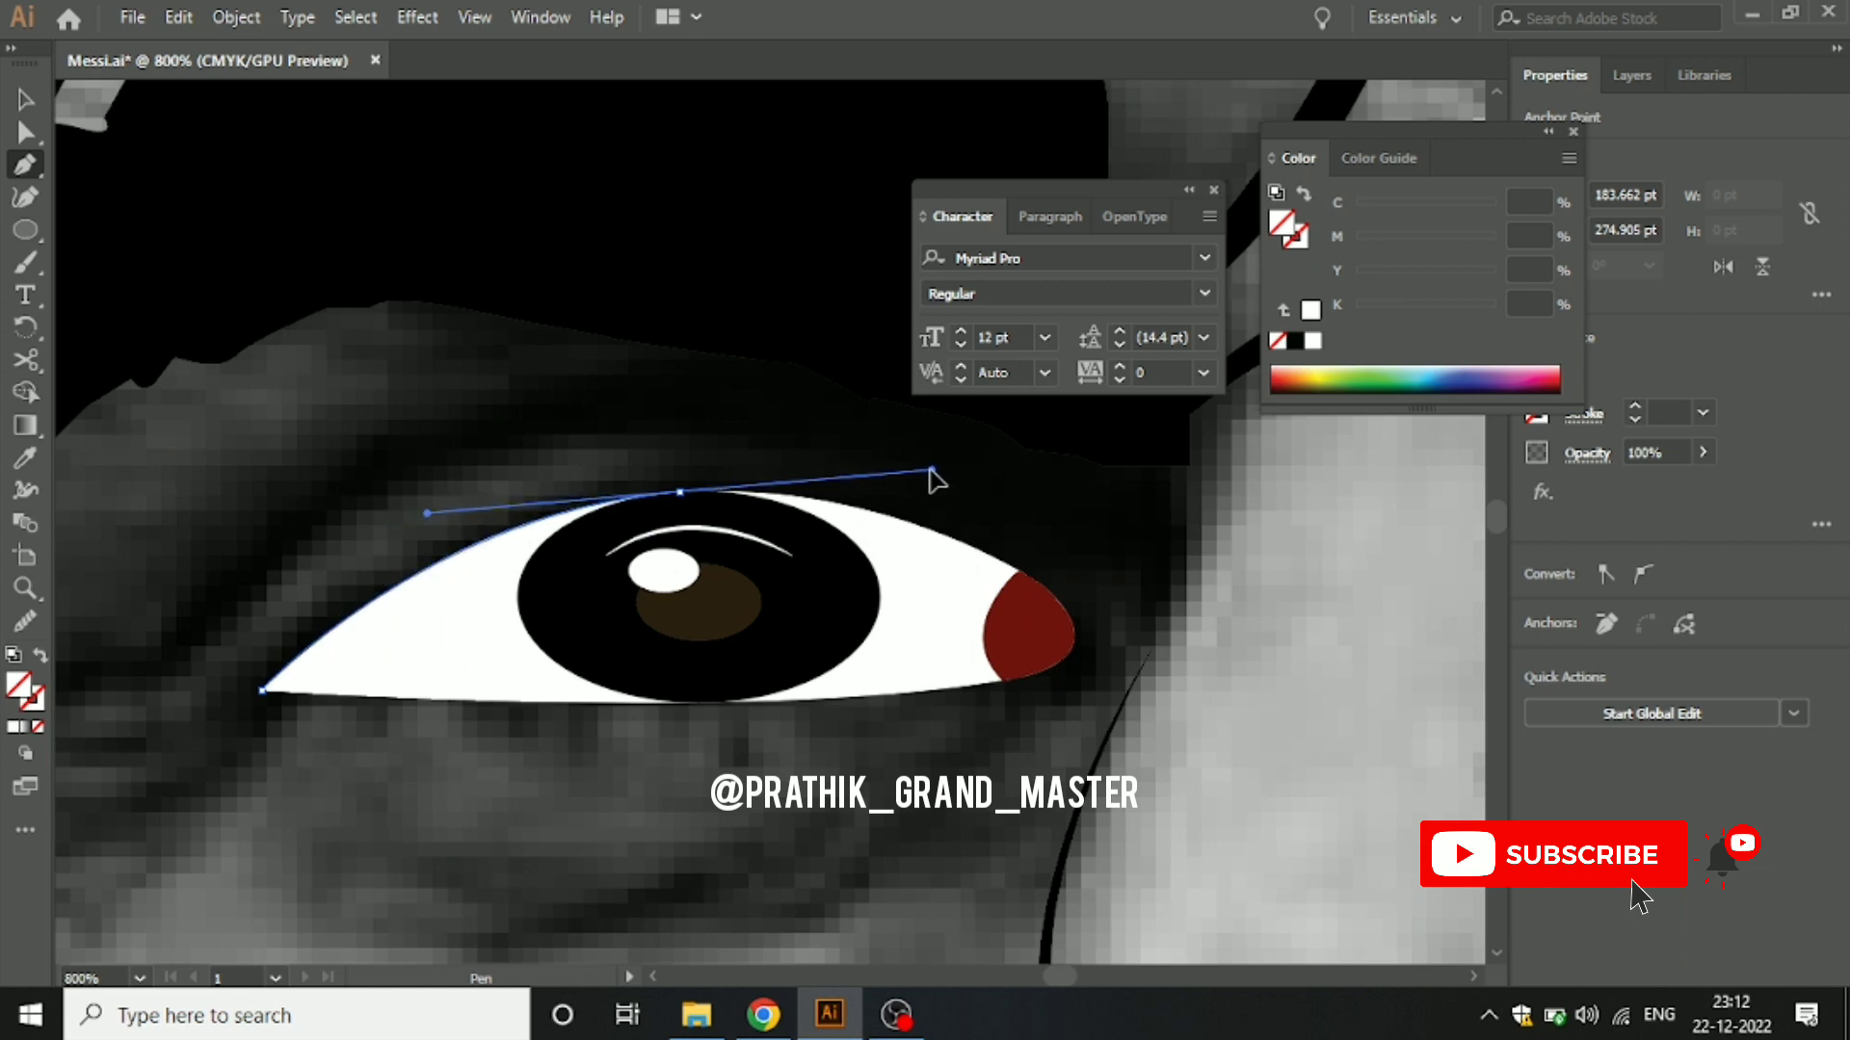
left_click(681, 491)
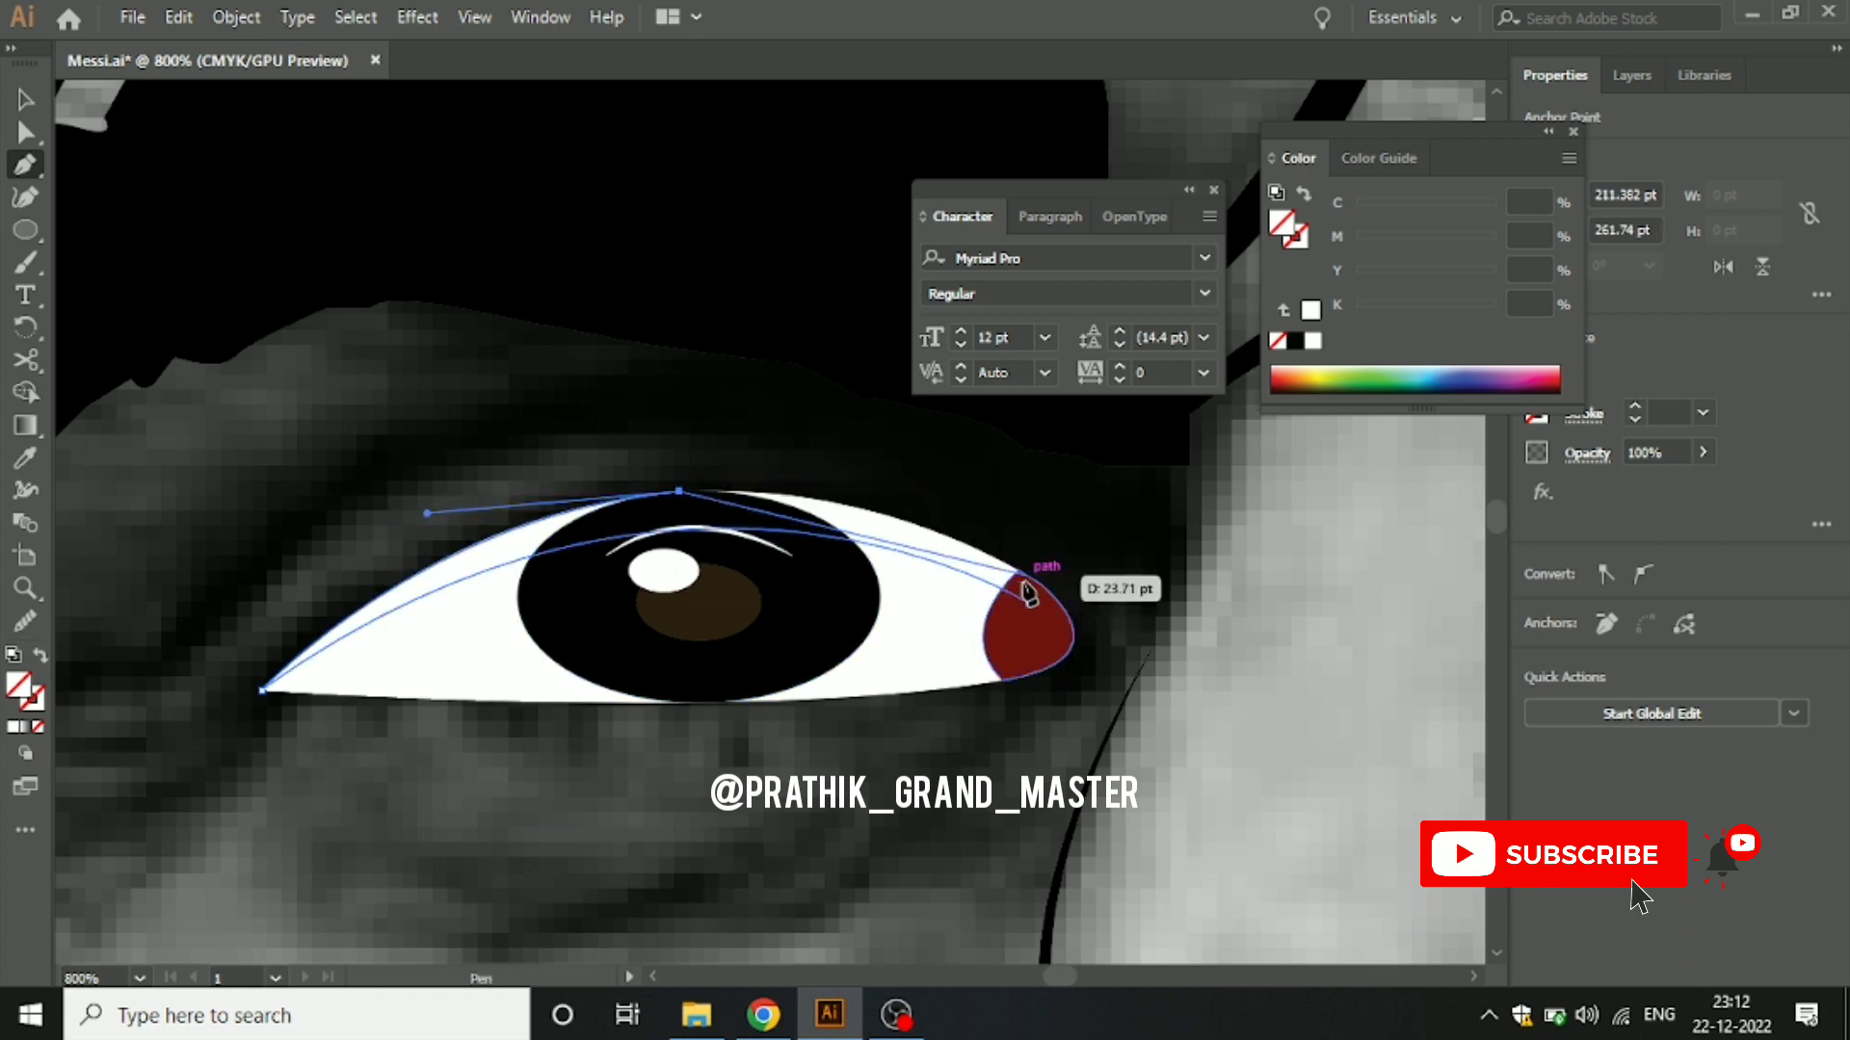
left_click_drag(1031, 580, 1210, 684)
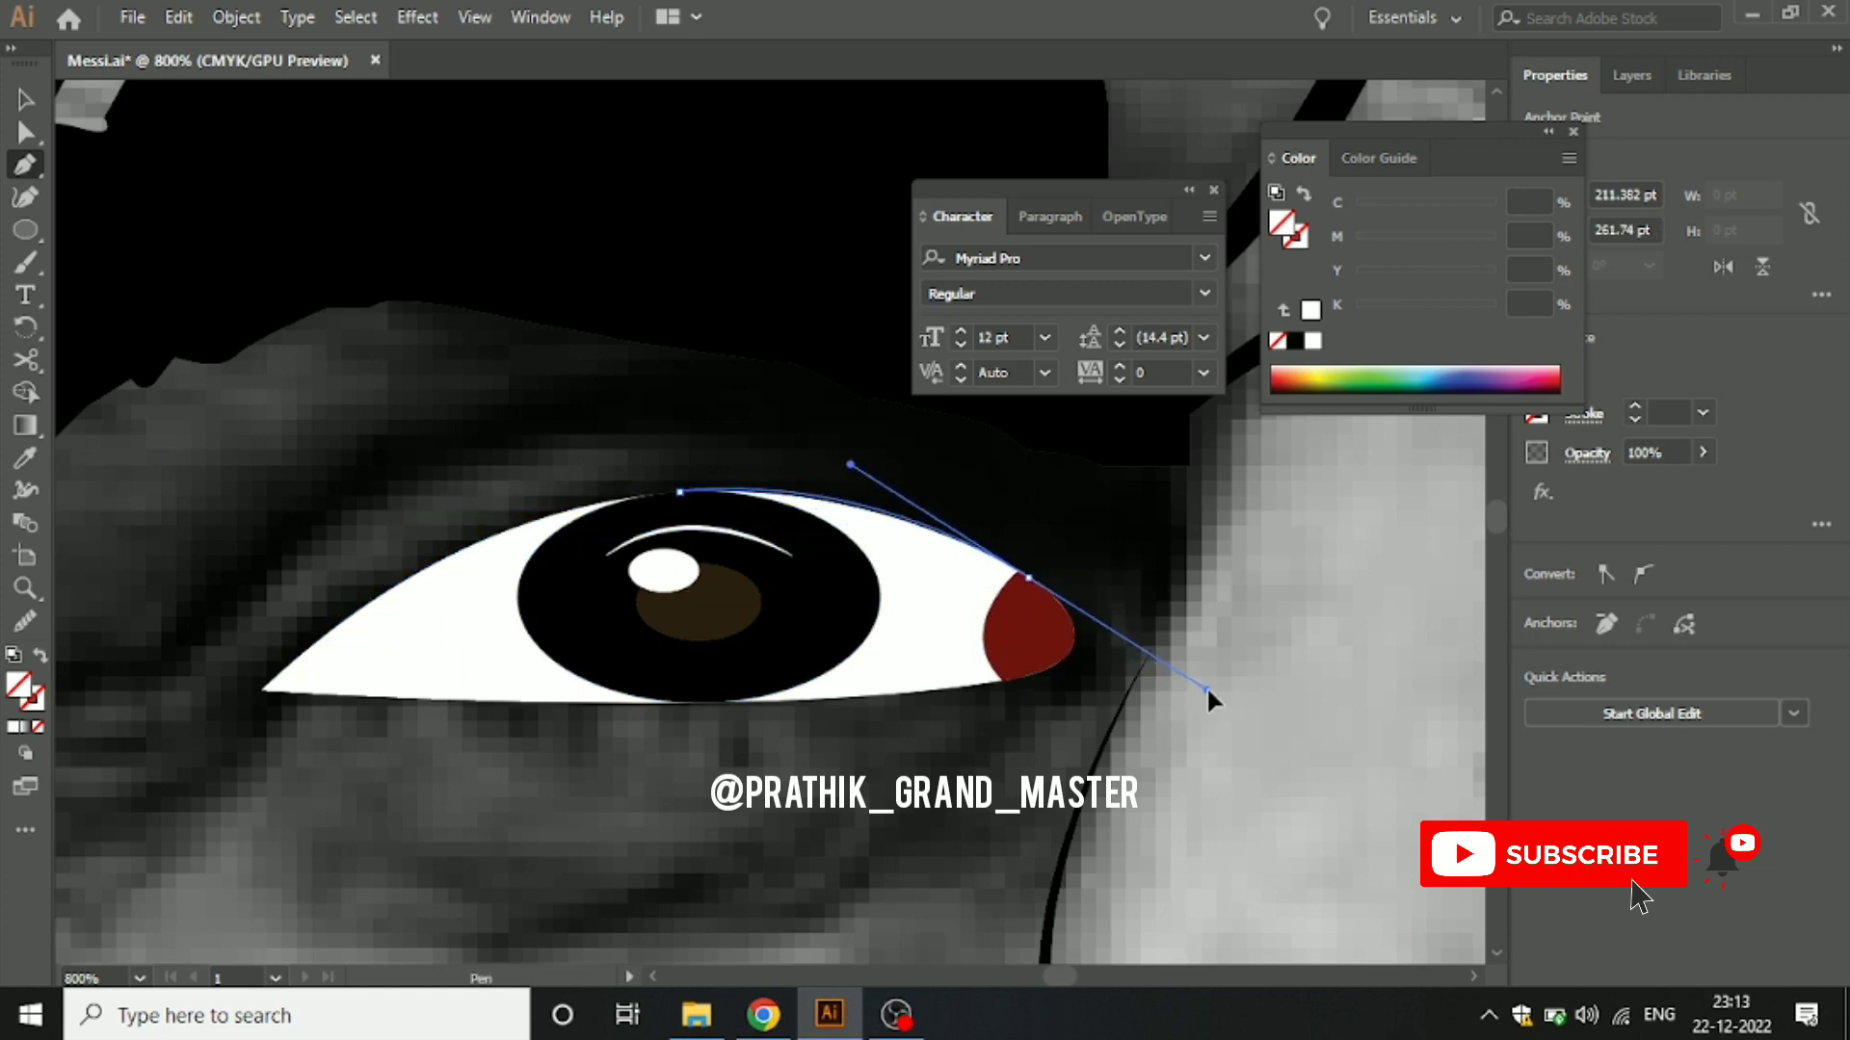
left_click(1029, 581)
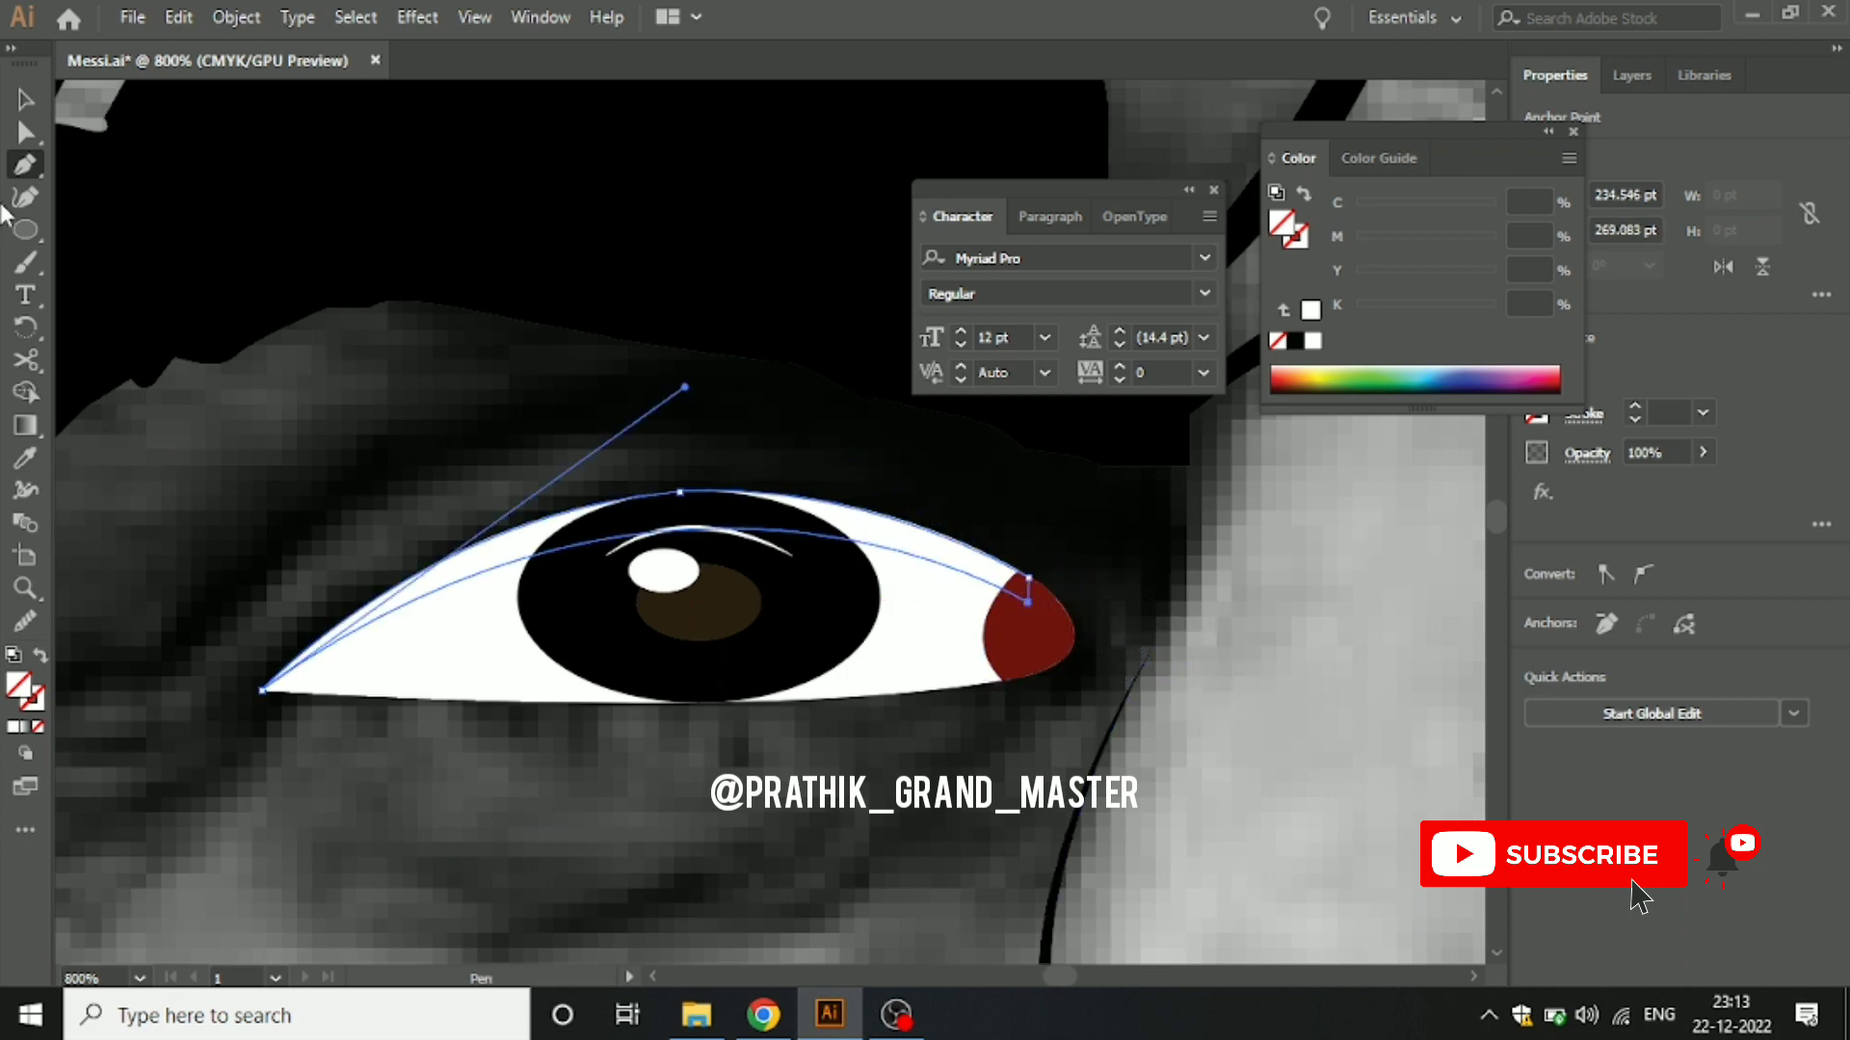
left_click(26, 99)
left_click_drag(1021, 569, 321, 498)
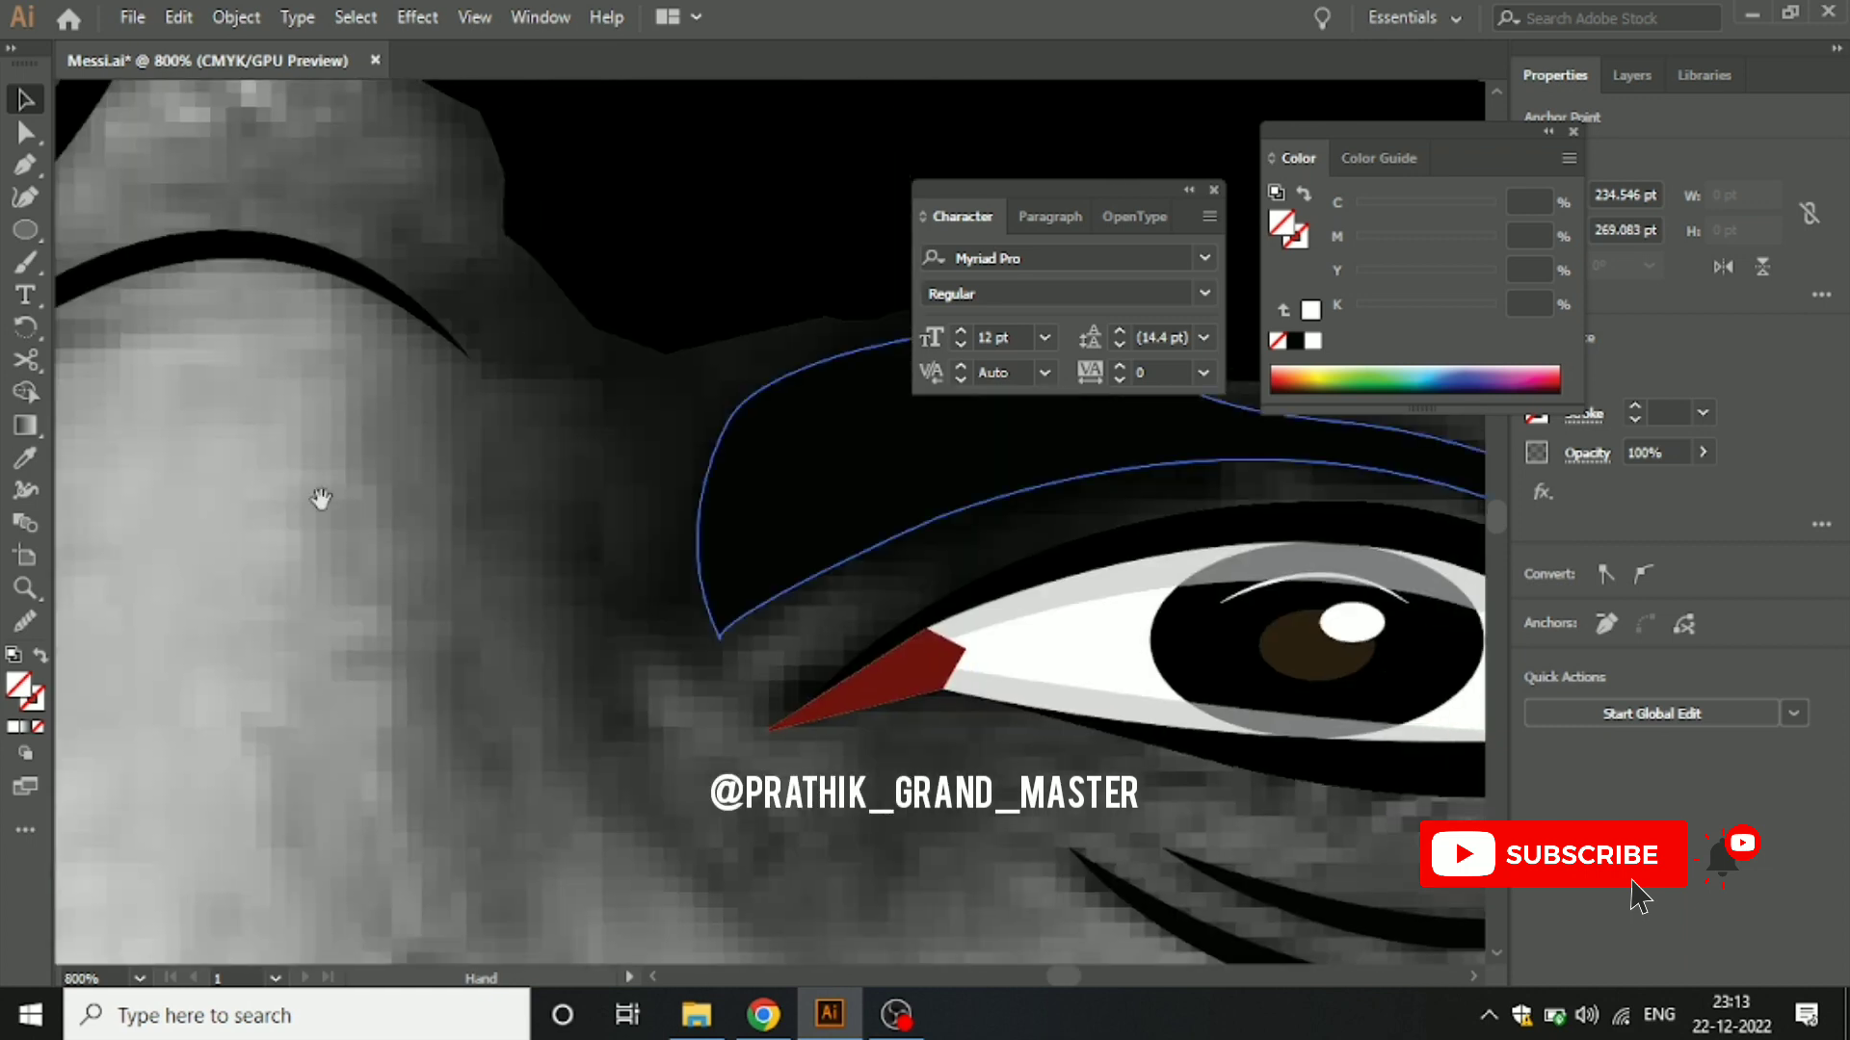
Step: Inspect the first eye's grey lid shadow fill, then return its opacity to 50%
left_click(1204, 586)
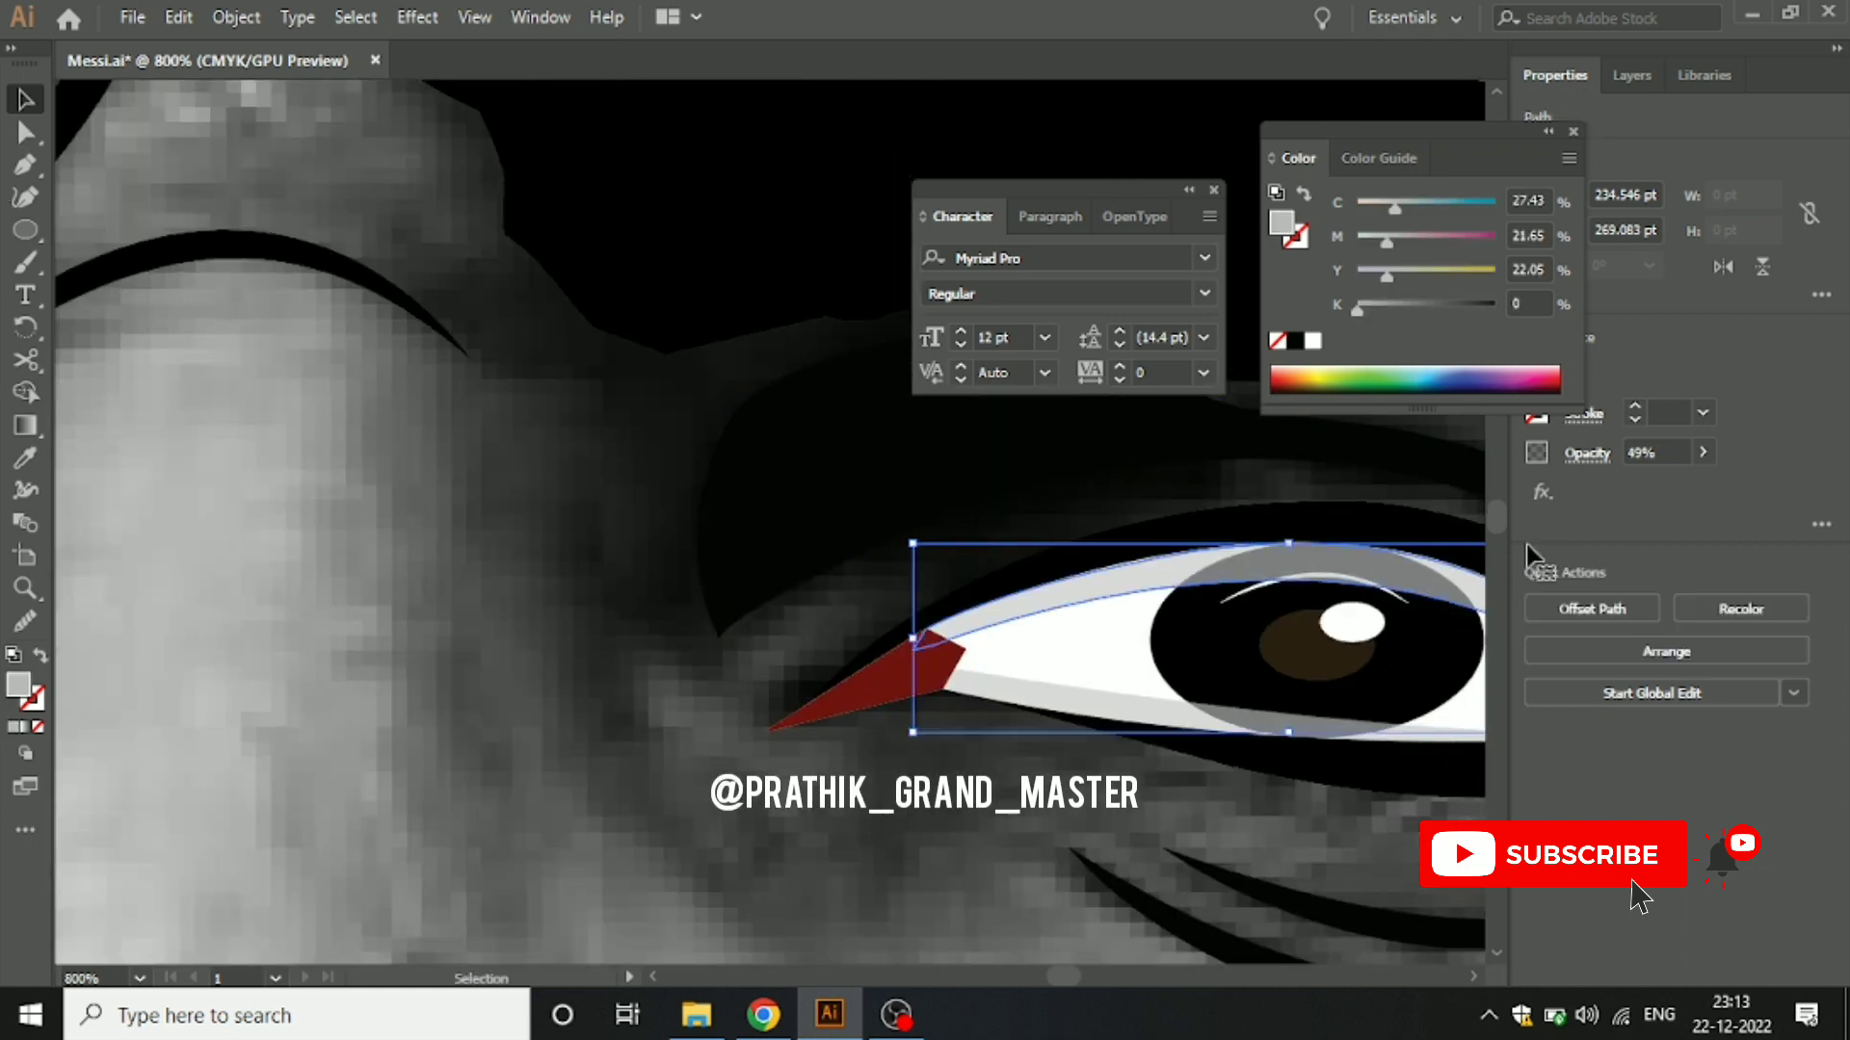
left_click(1702, 452)
left_click_drag(1647, 485, 1697, 485)
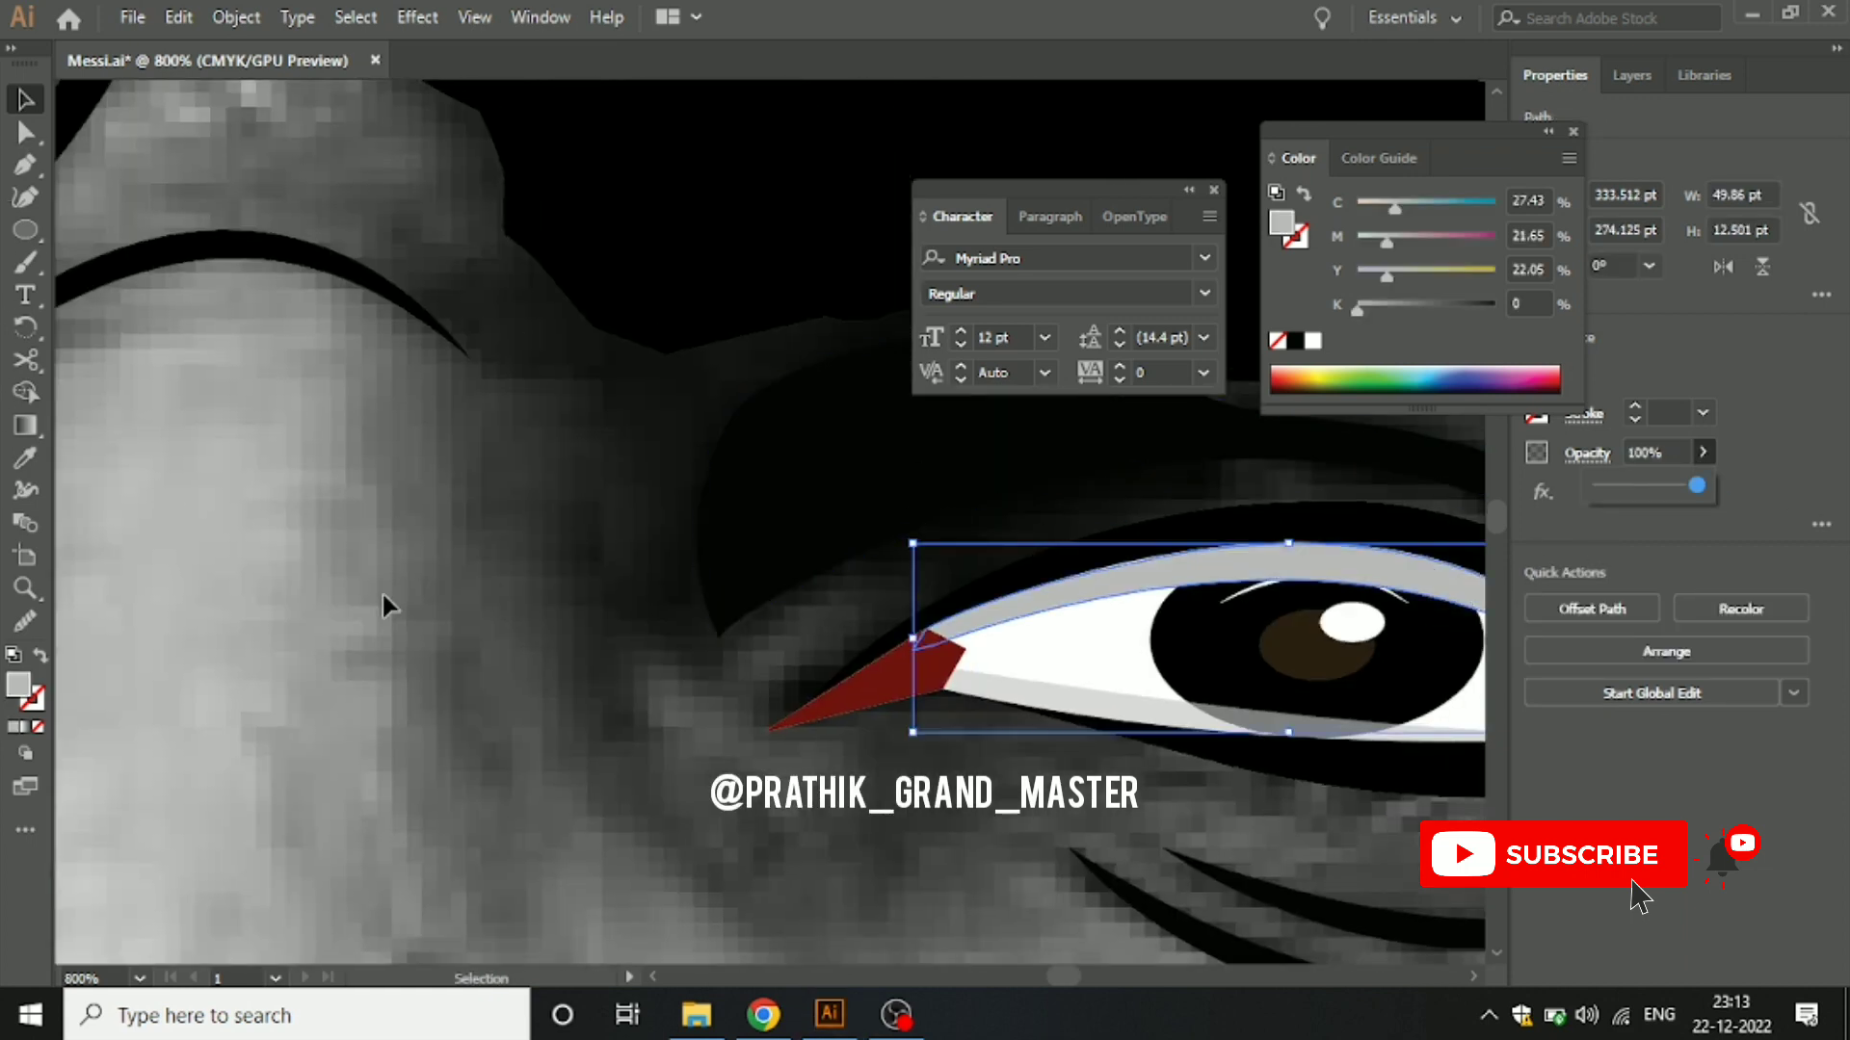
double_click(21, 689)
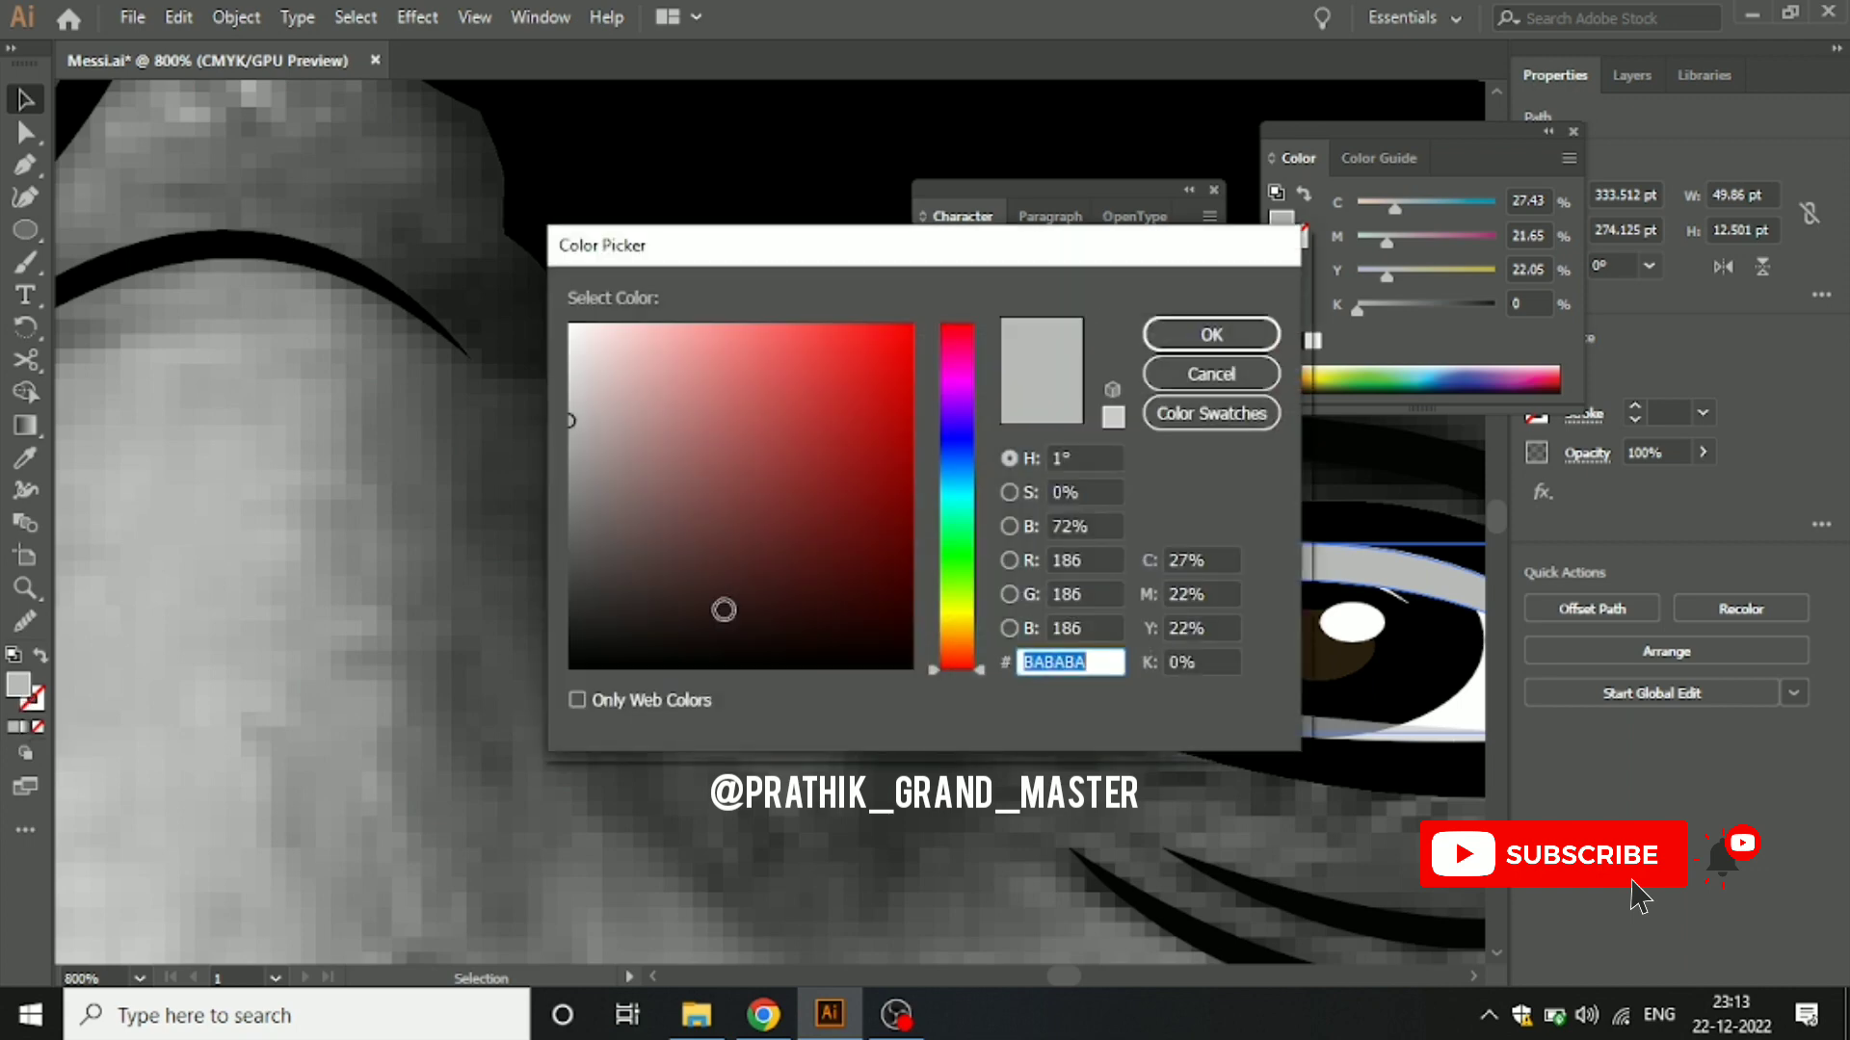
left_click(1210, 334)
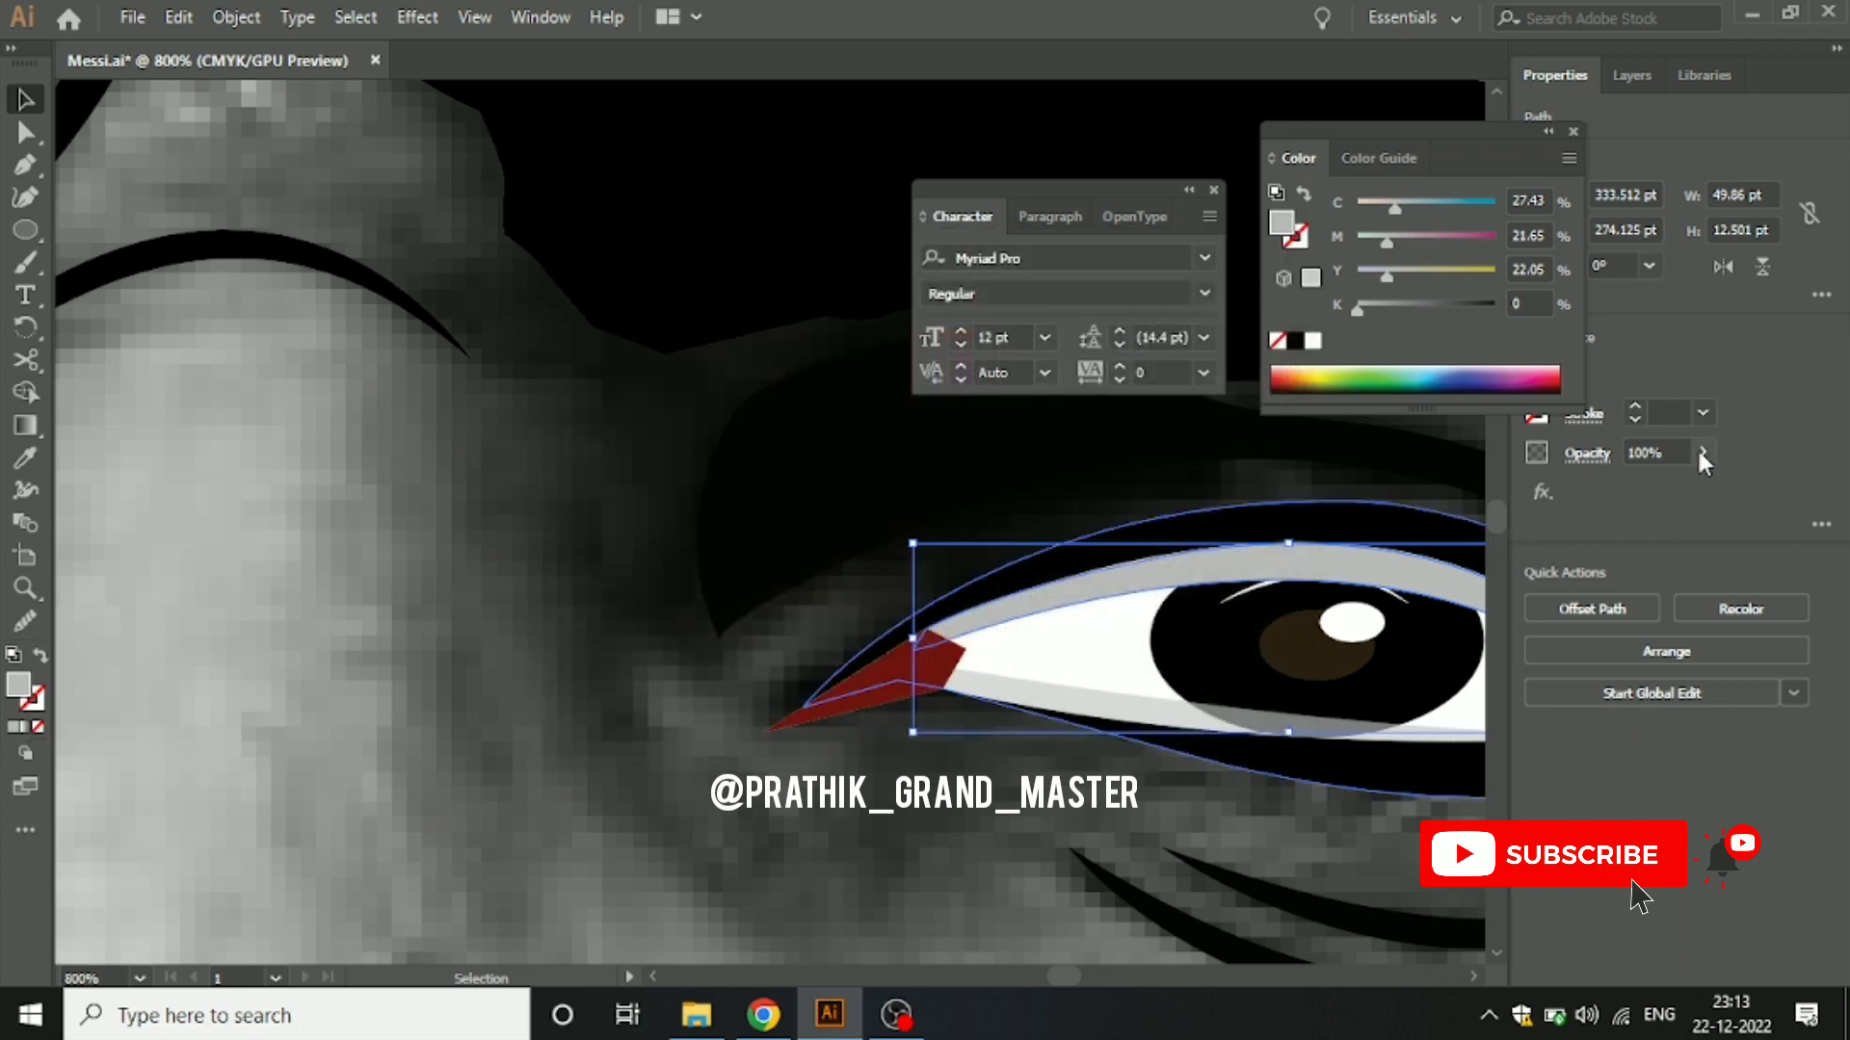
left_click(1617, 452)
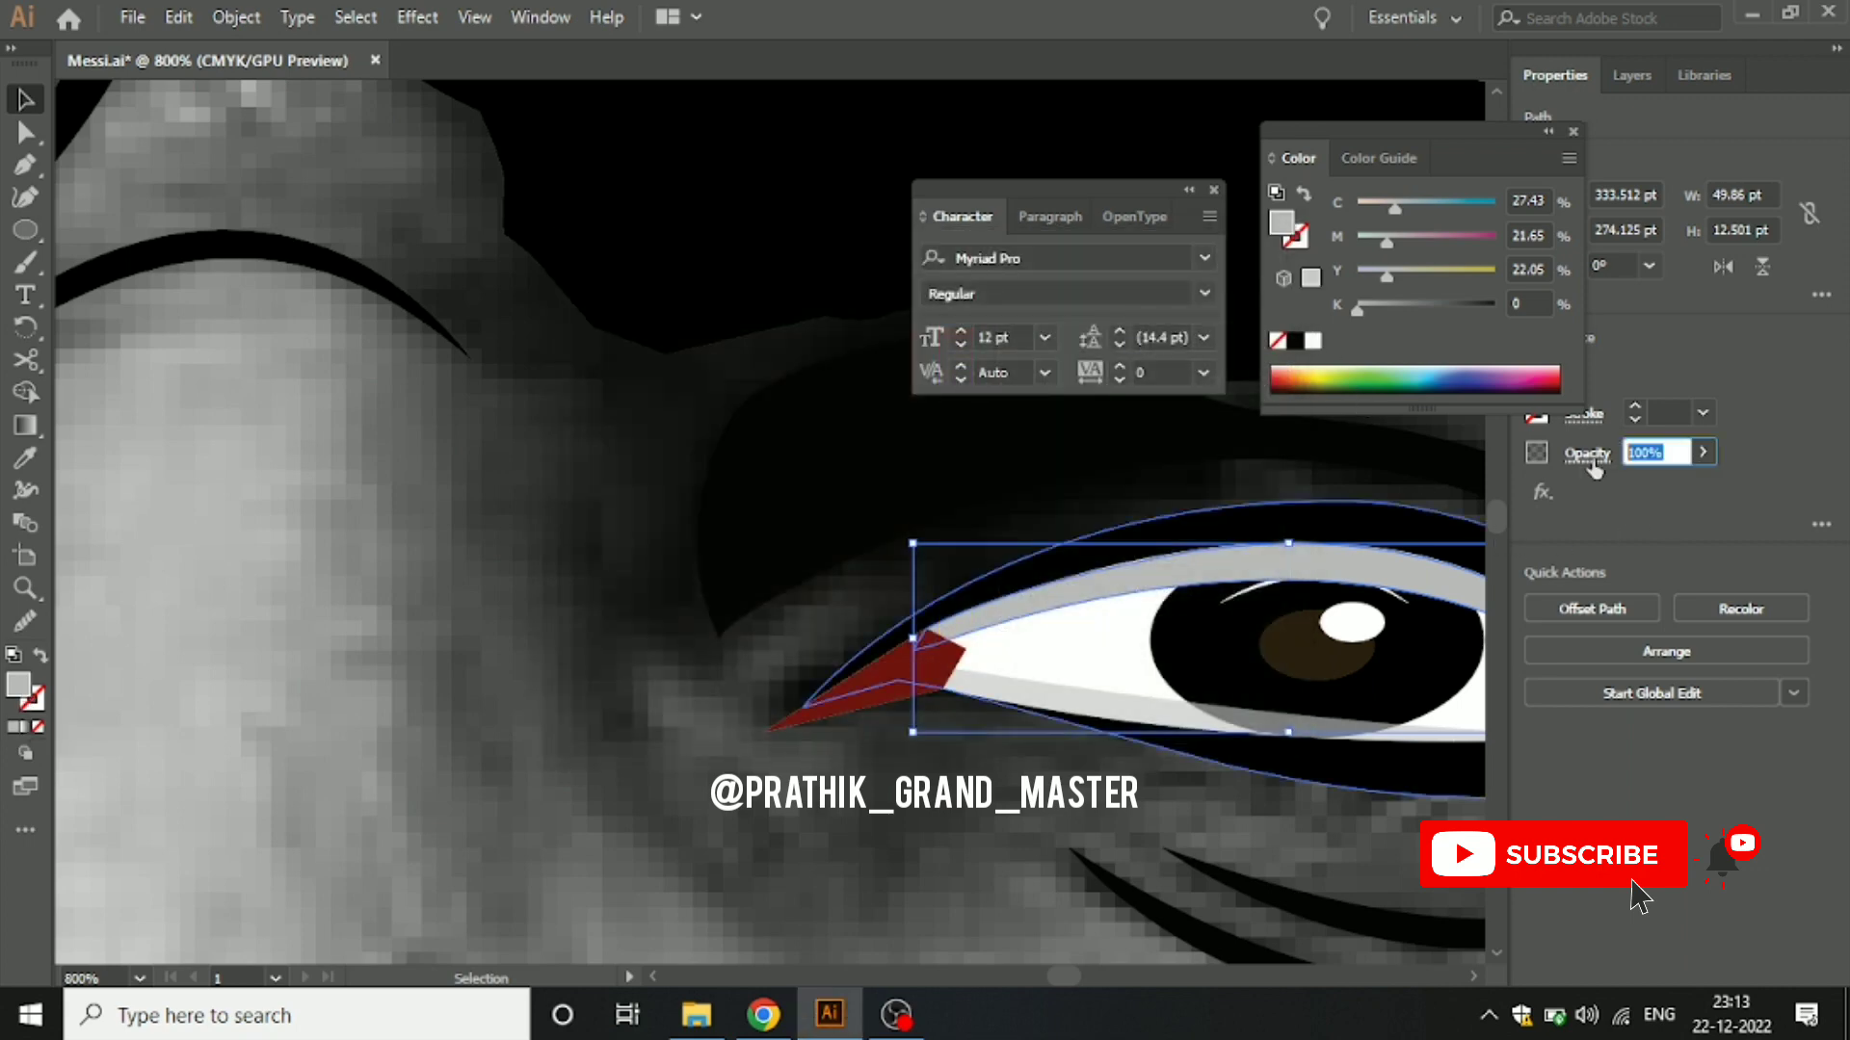
type("59")
key("Return")
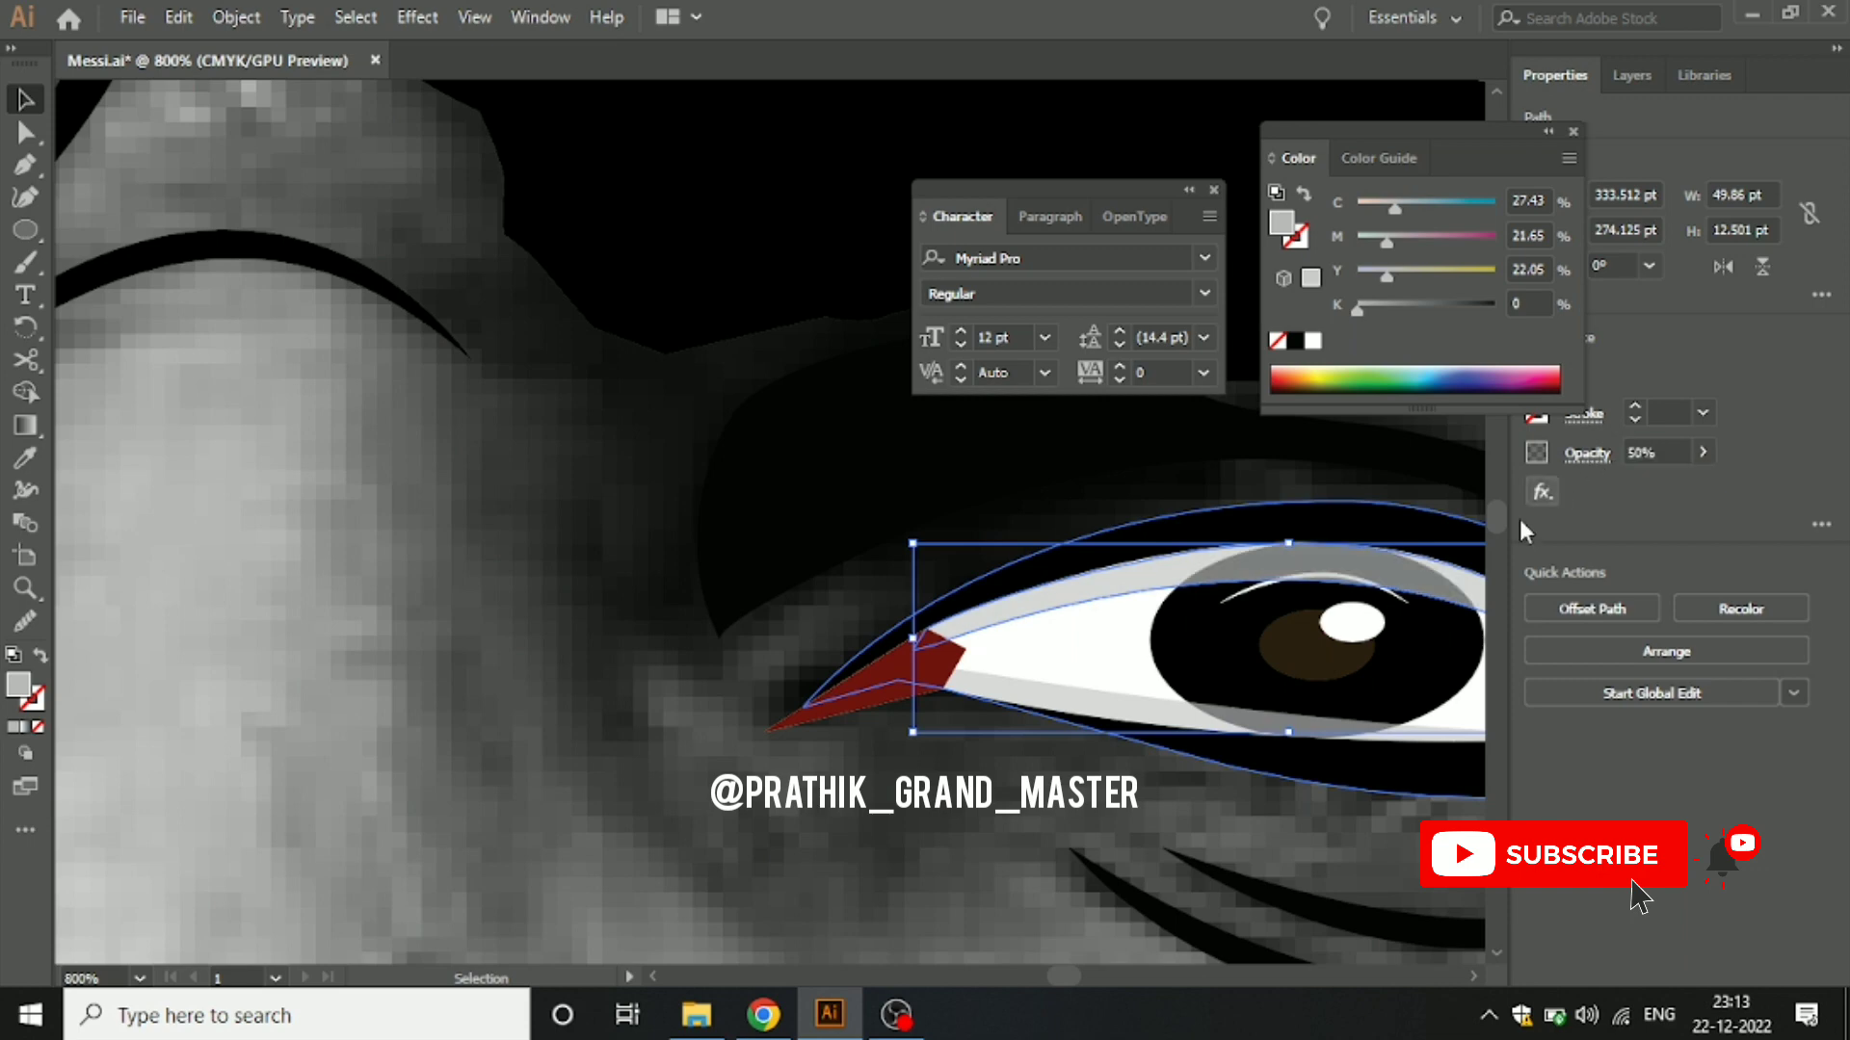
Step: Apply that light grey fill to the left eye's new upper-lid path
left_click(1193, 701)
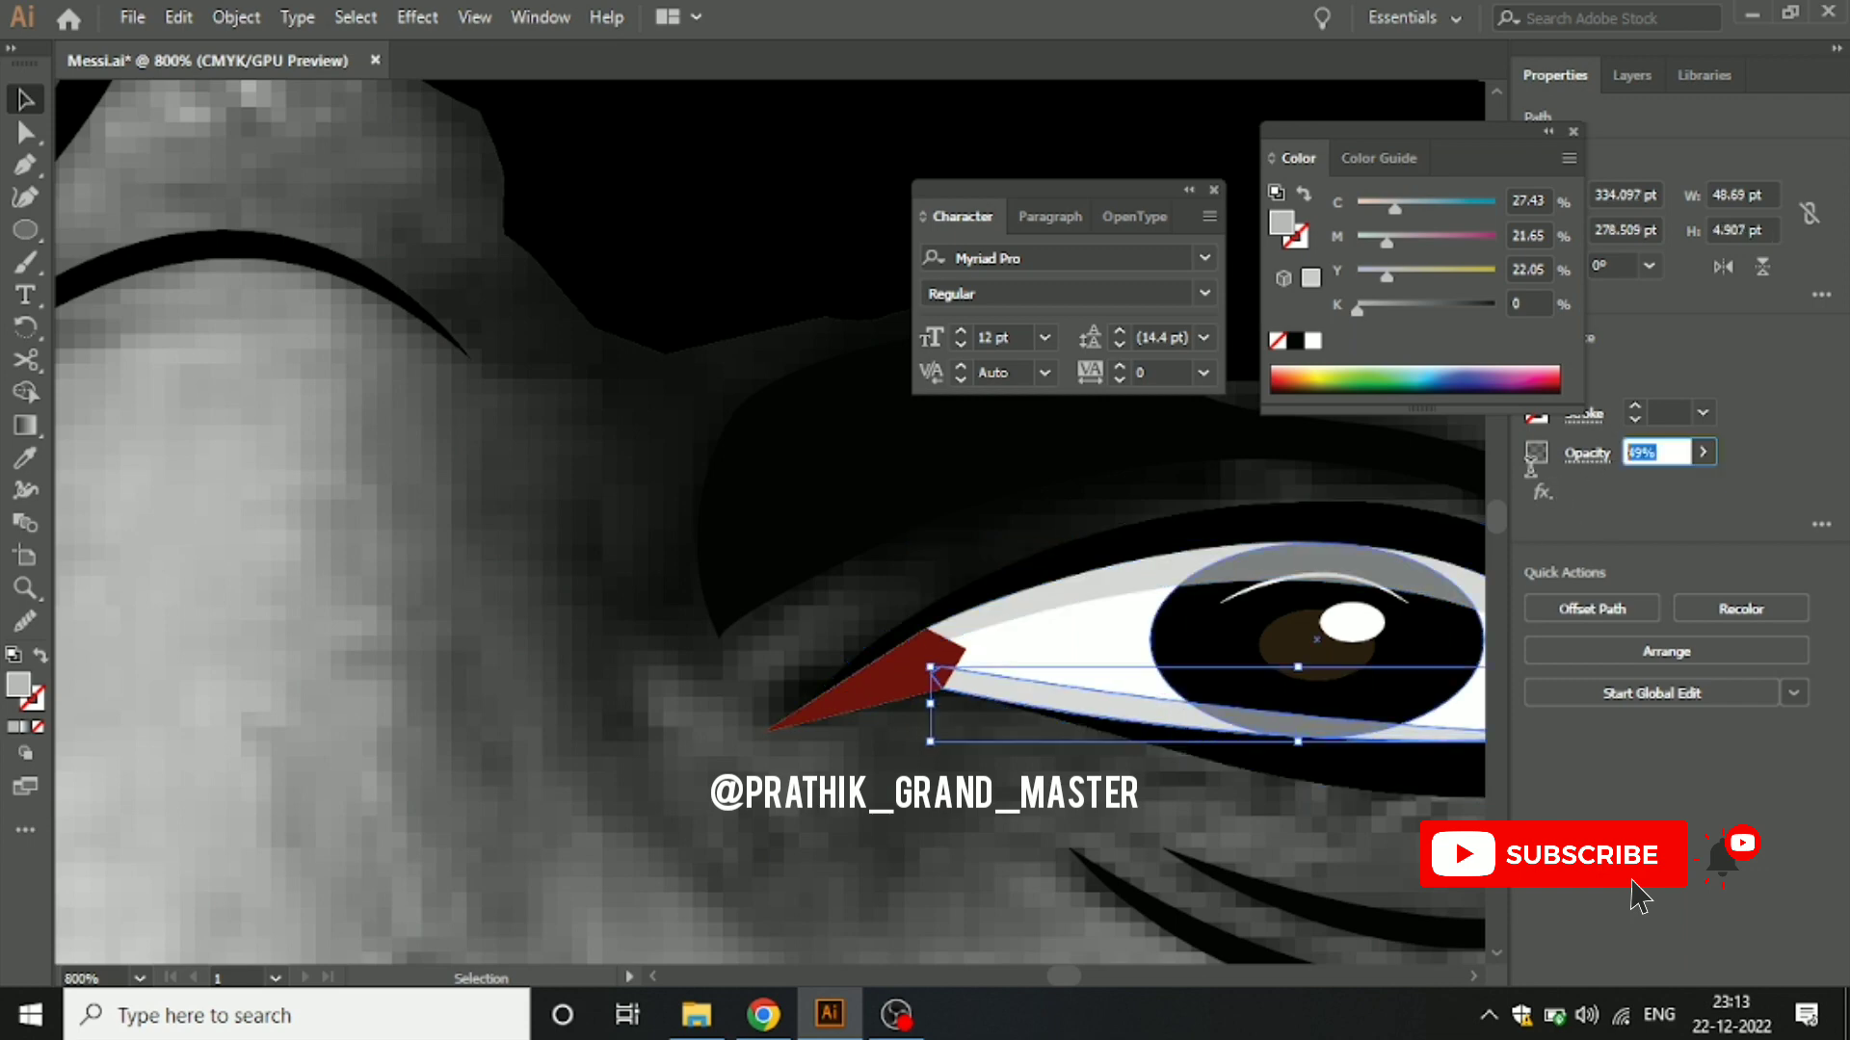
left_click(343, 578)
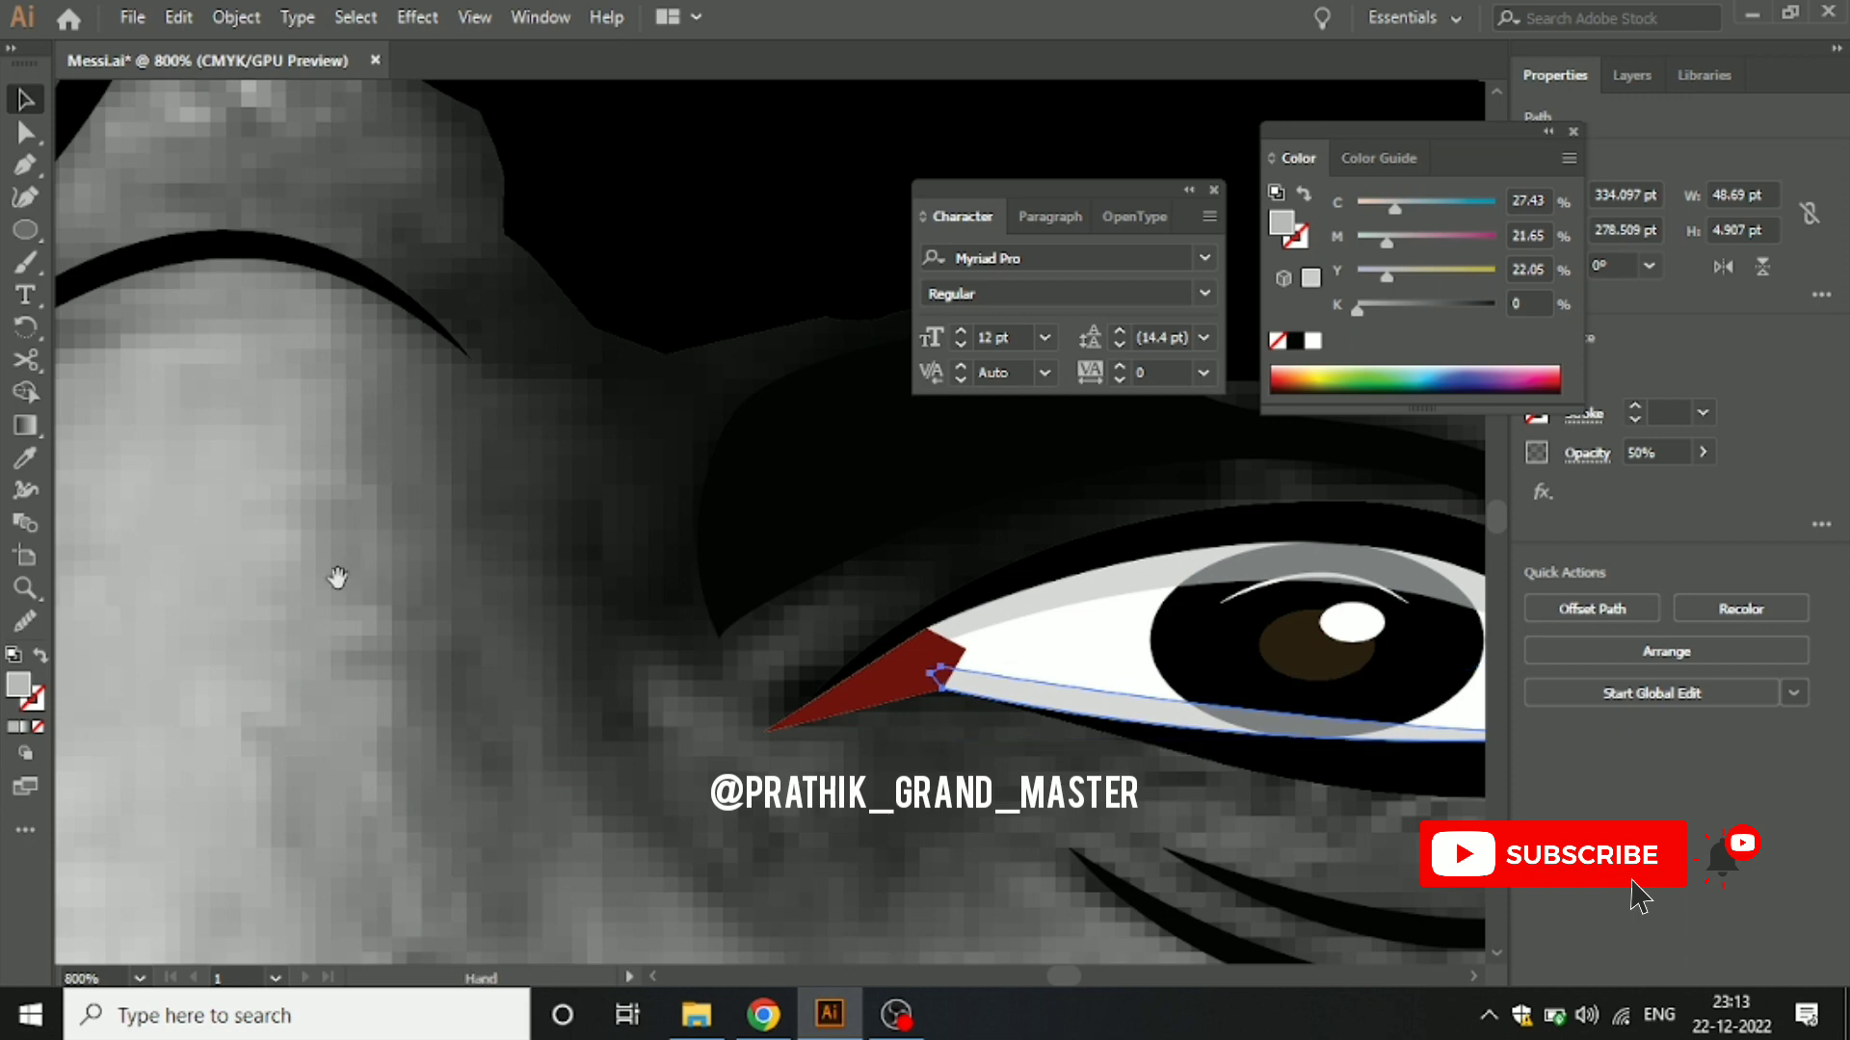
scroll(669, 536, "left", 10)
scroll(681, 504, "left", 2)
left_click(739, 448)
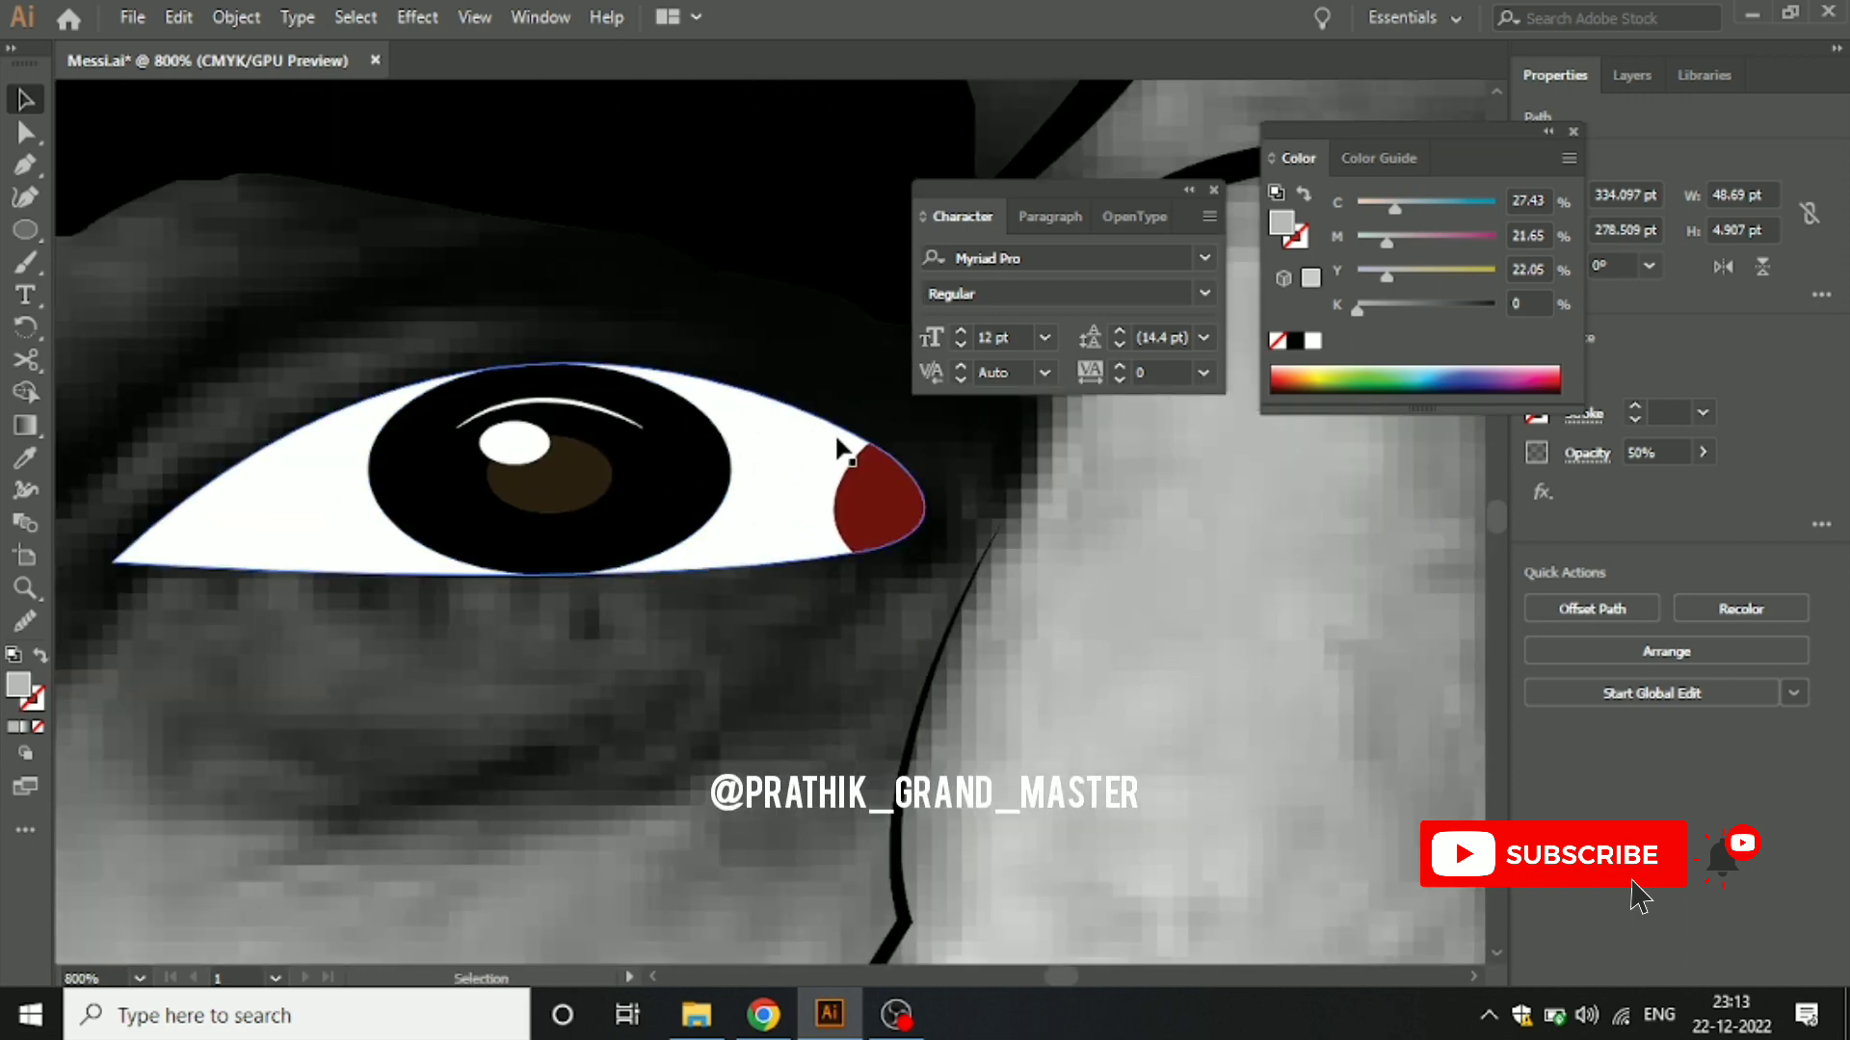
left_click(783, 426)
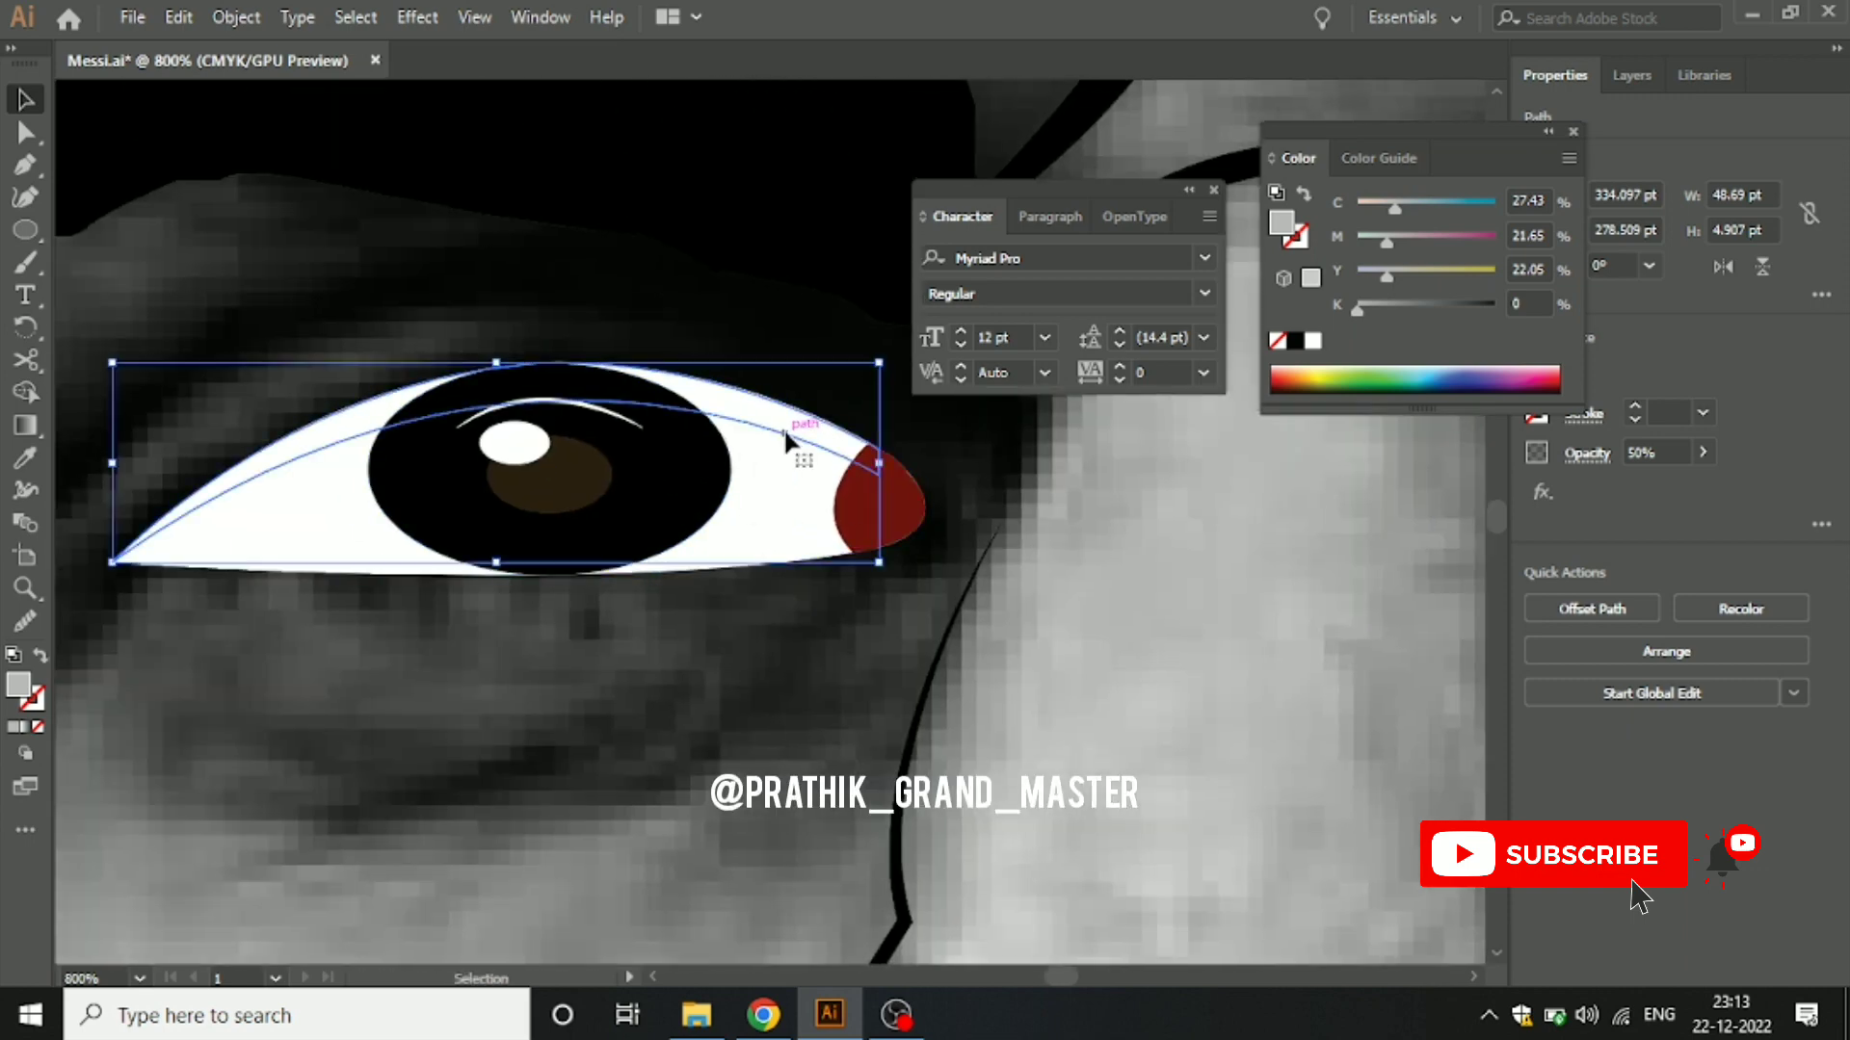
left_click(17, 727)
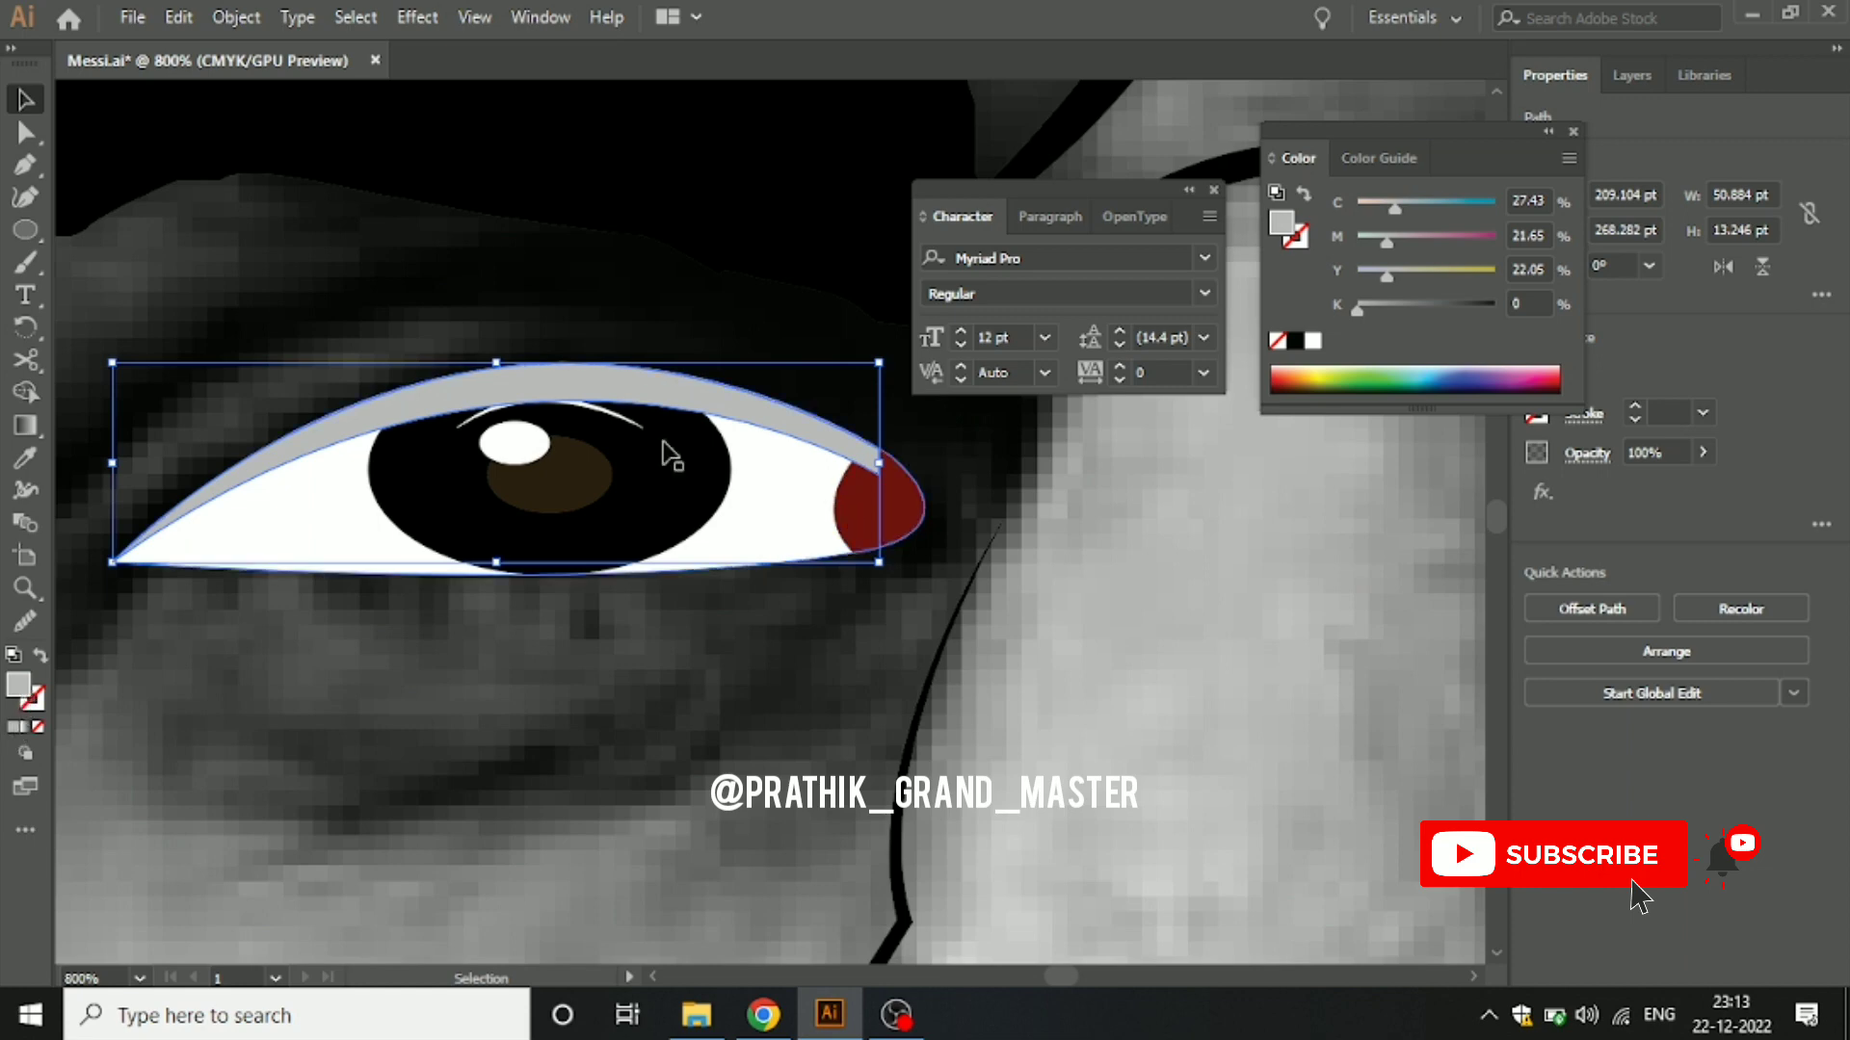
Step: Bring the red inner eye corner to front and set the grey eyelid shape to 50% opacity
left_click(904, 508)
key("ctrl+shift+bracketright")
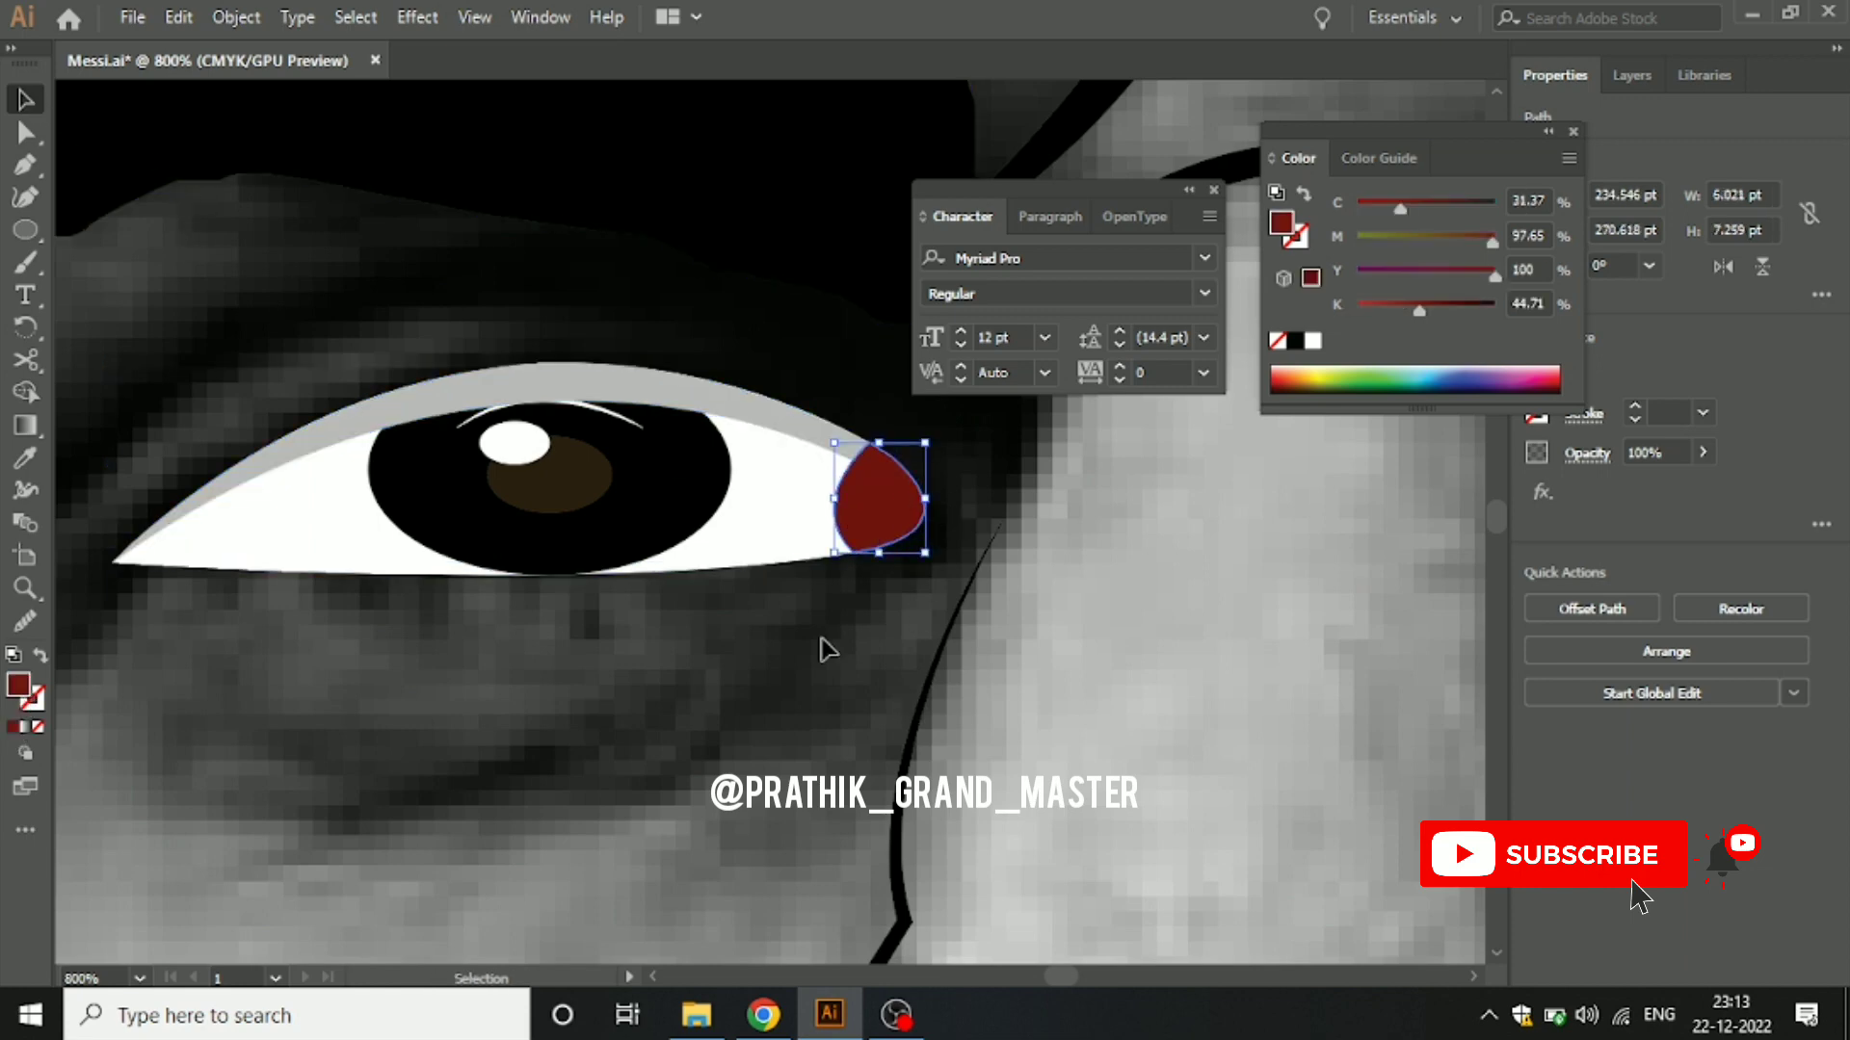
left_click(675, 395)
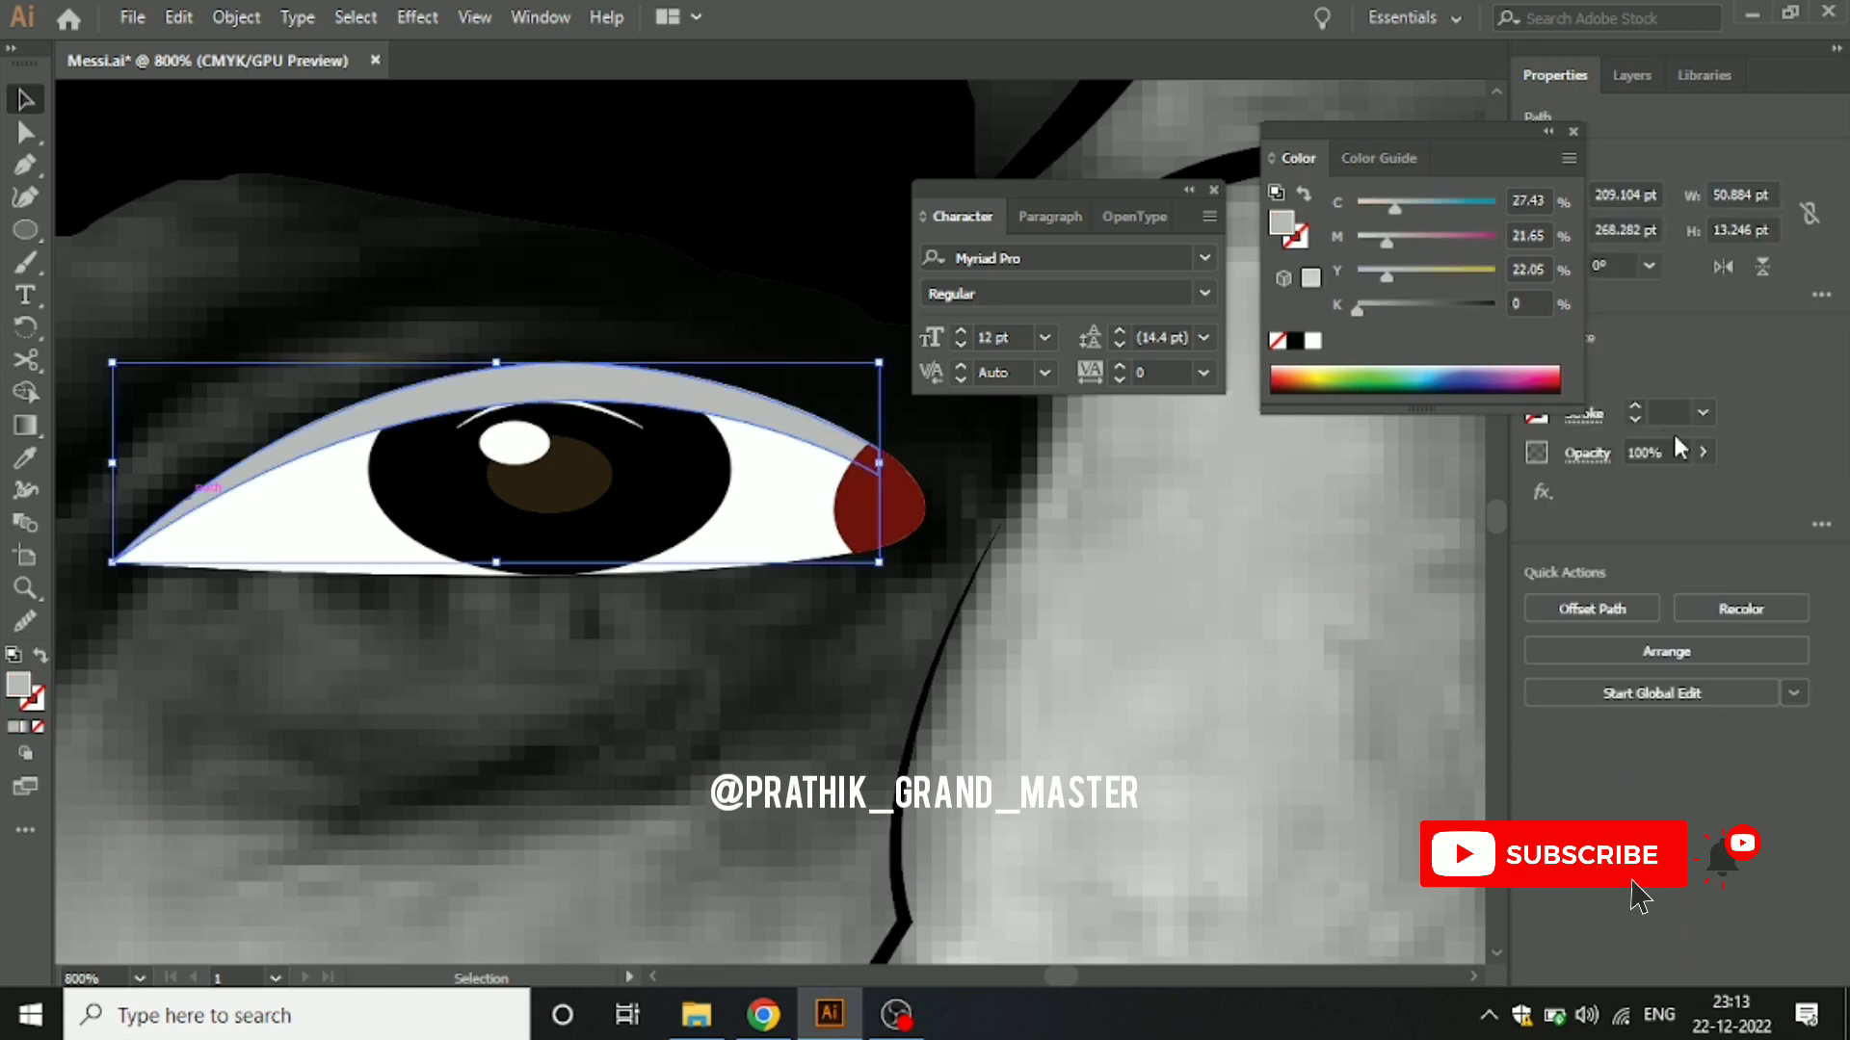
type("50")
key("Return")
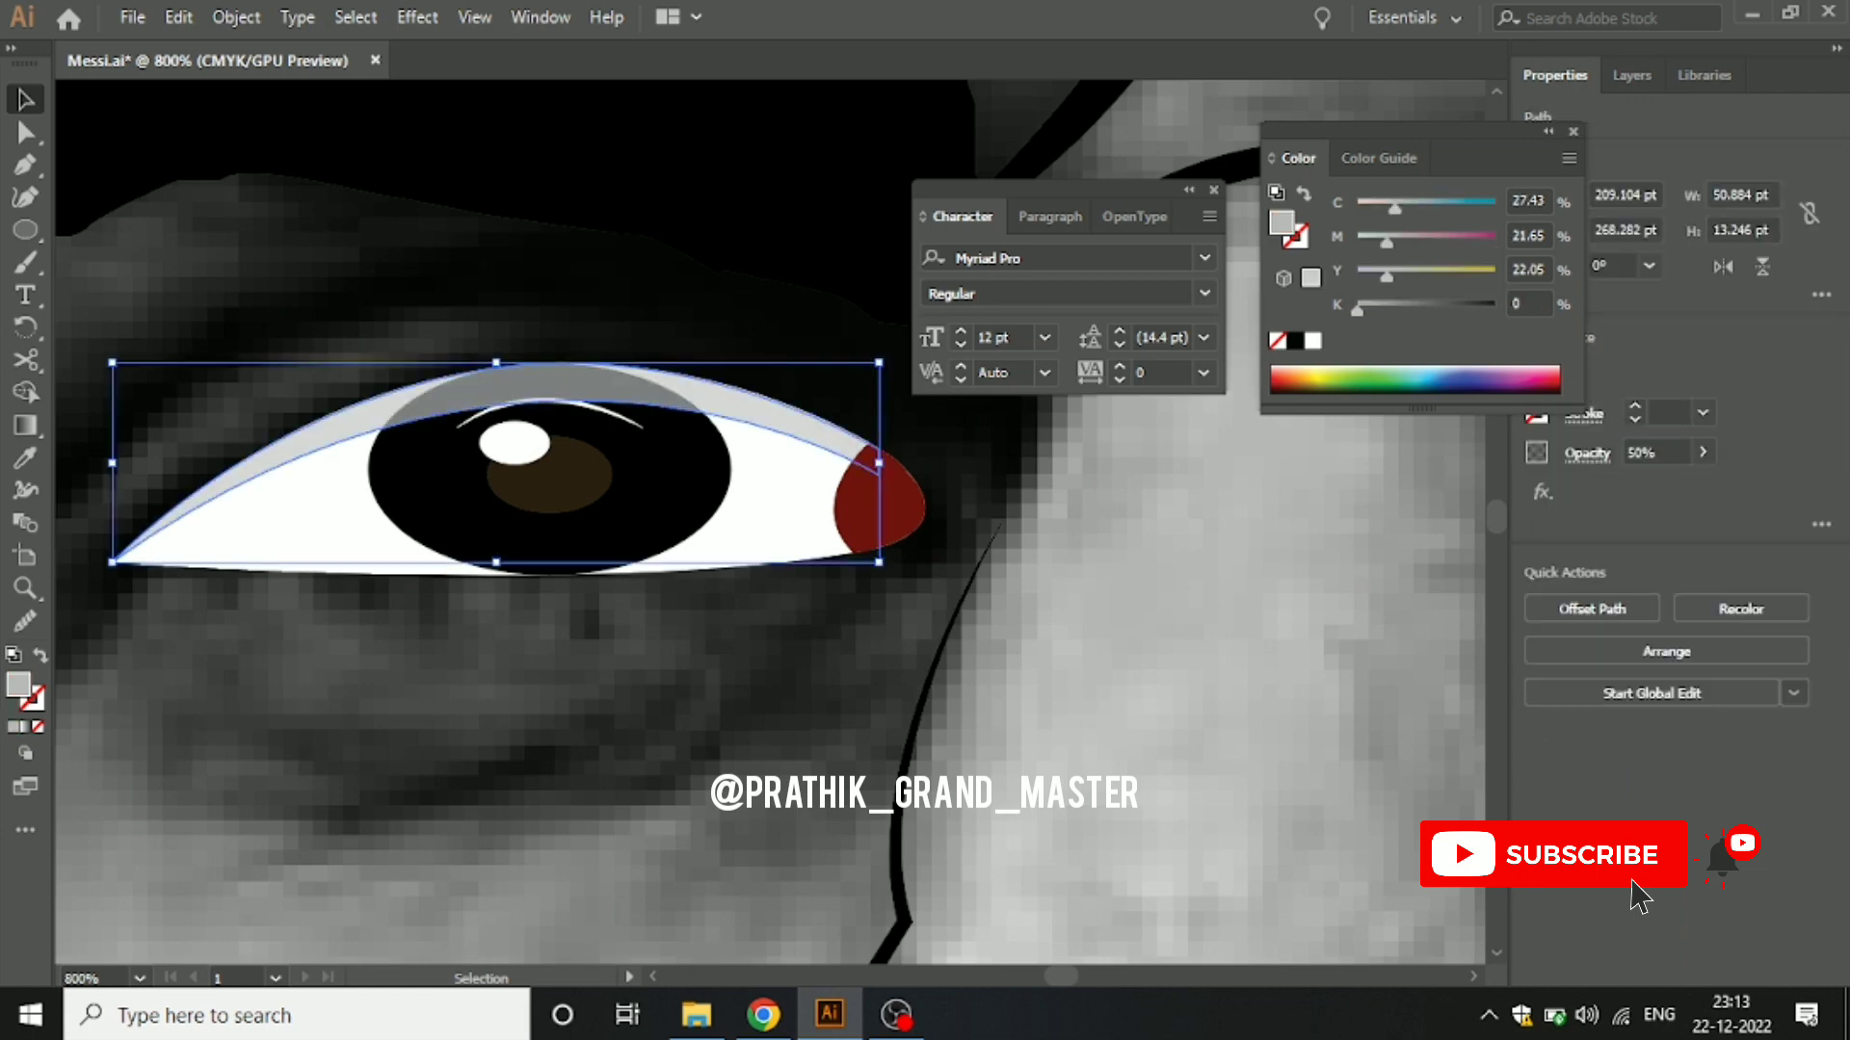
left_click(741, 653)
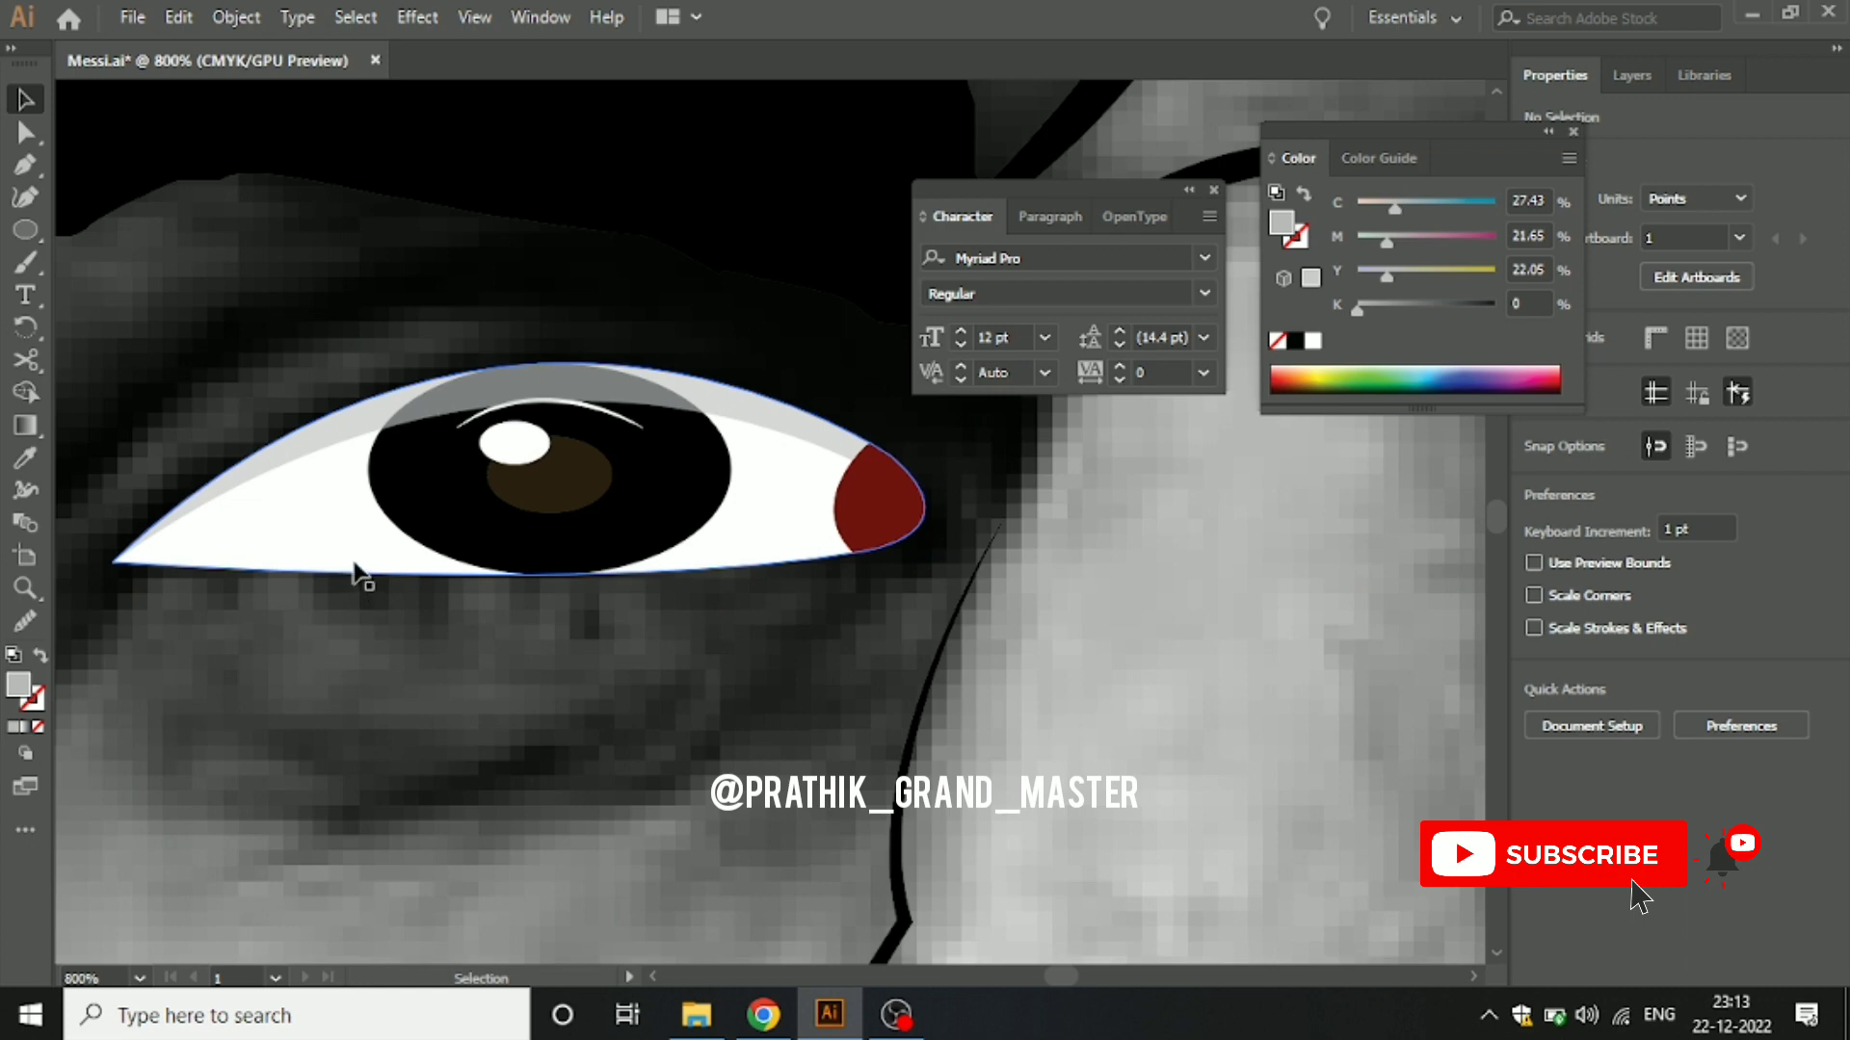
Step: Pen-draw a thin grey band along the lower eyelid from the outer corner to the red corner
key("p")
left_click(869, 513)
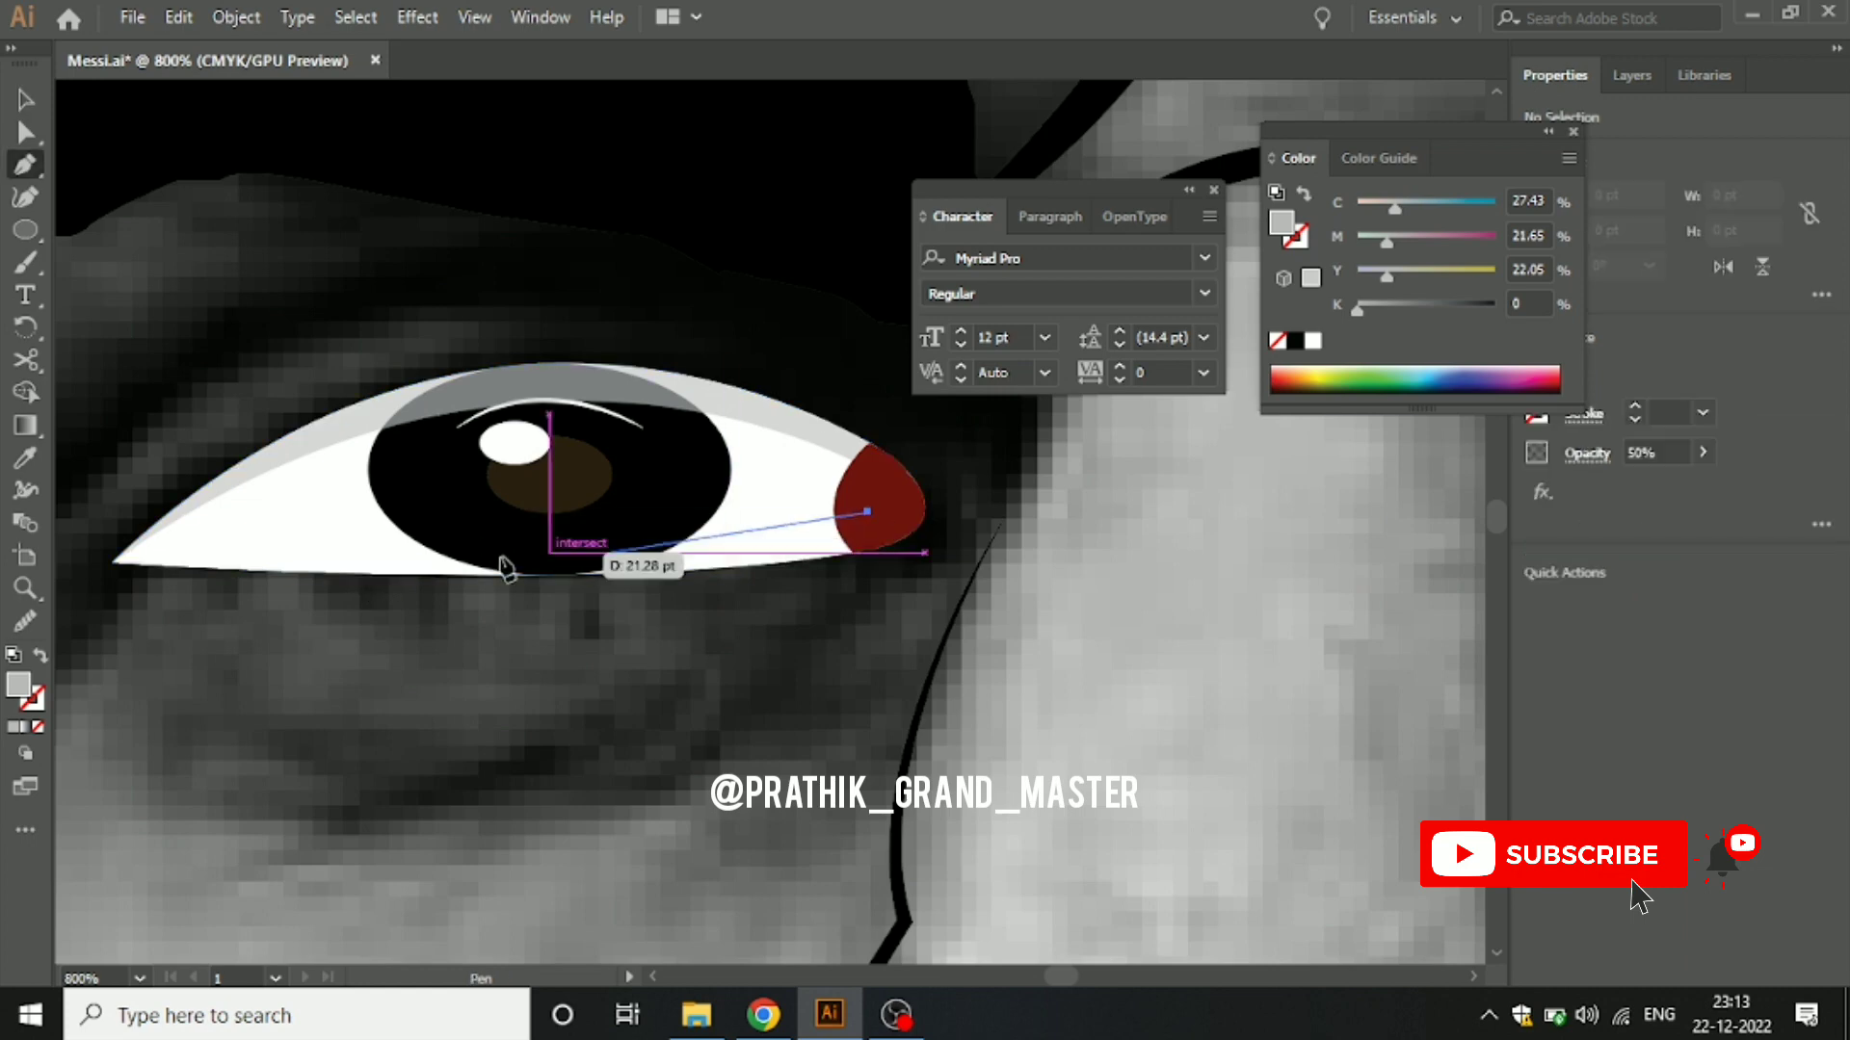
mouse_move(114, 562)
left_mouse_down()
mouse_move(58, 573)
mouse_move(684, 554)
mouse_move(785, 568)
mouse_move(279, 616)
left_mouse_up()
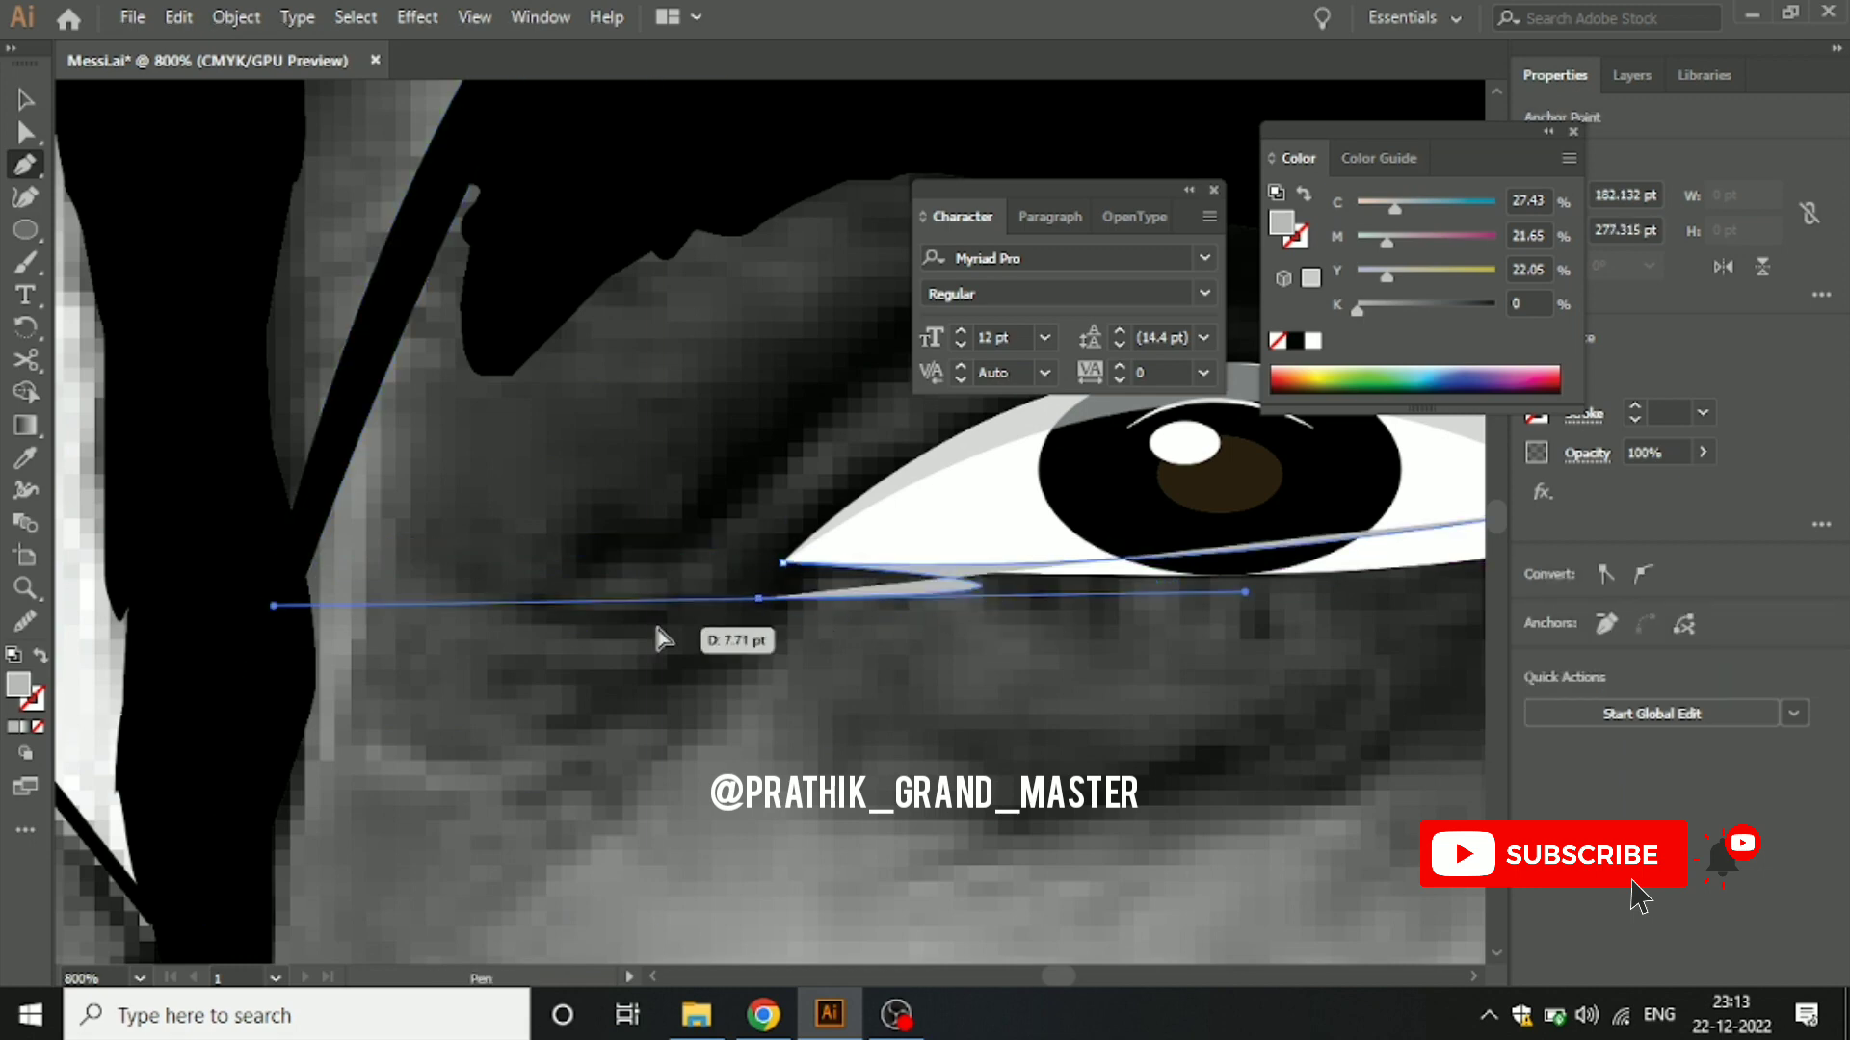
scroll(898, 570, "right", 8)
mouse_move(735, 458)
left_mouse_down()
mouse_move(582, 496)
mouse_move(875, 484)
left_mouse_up()
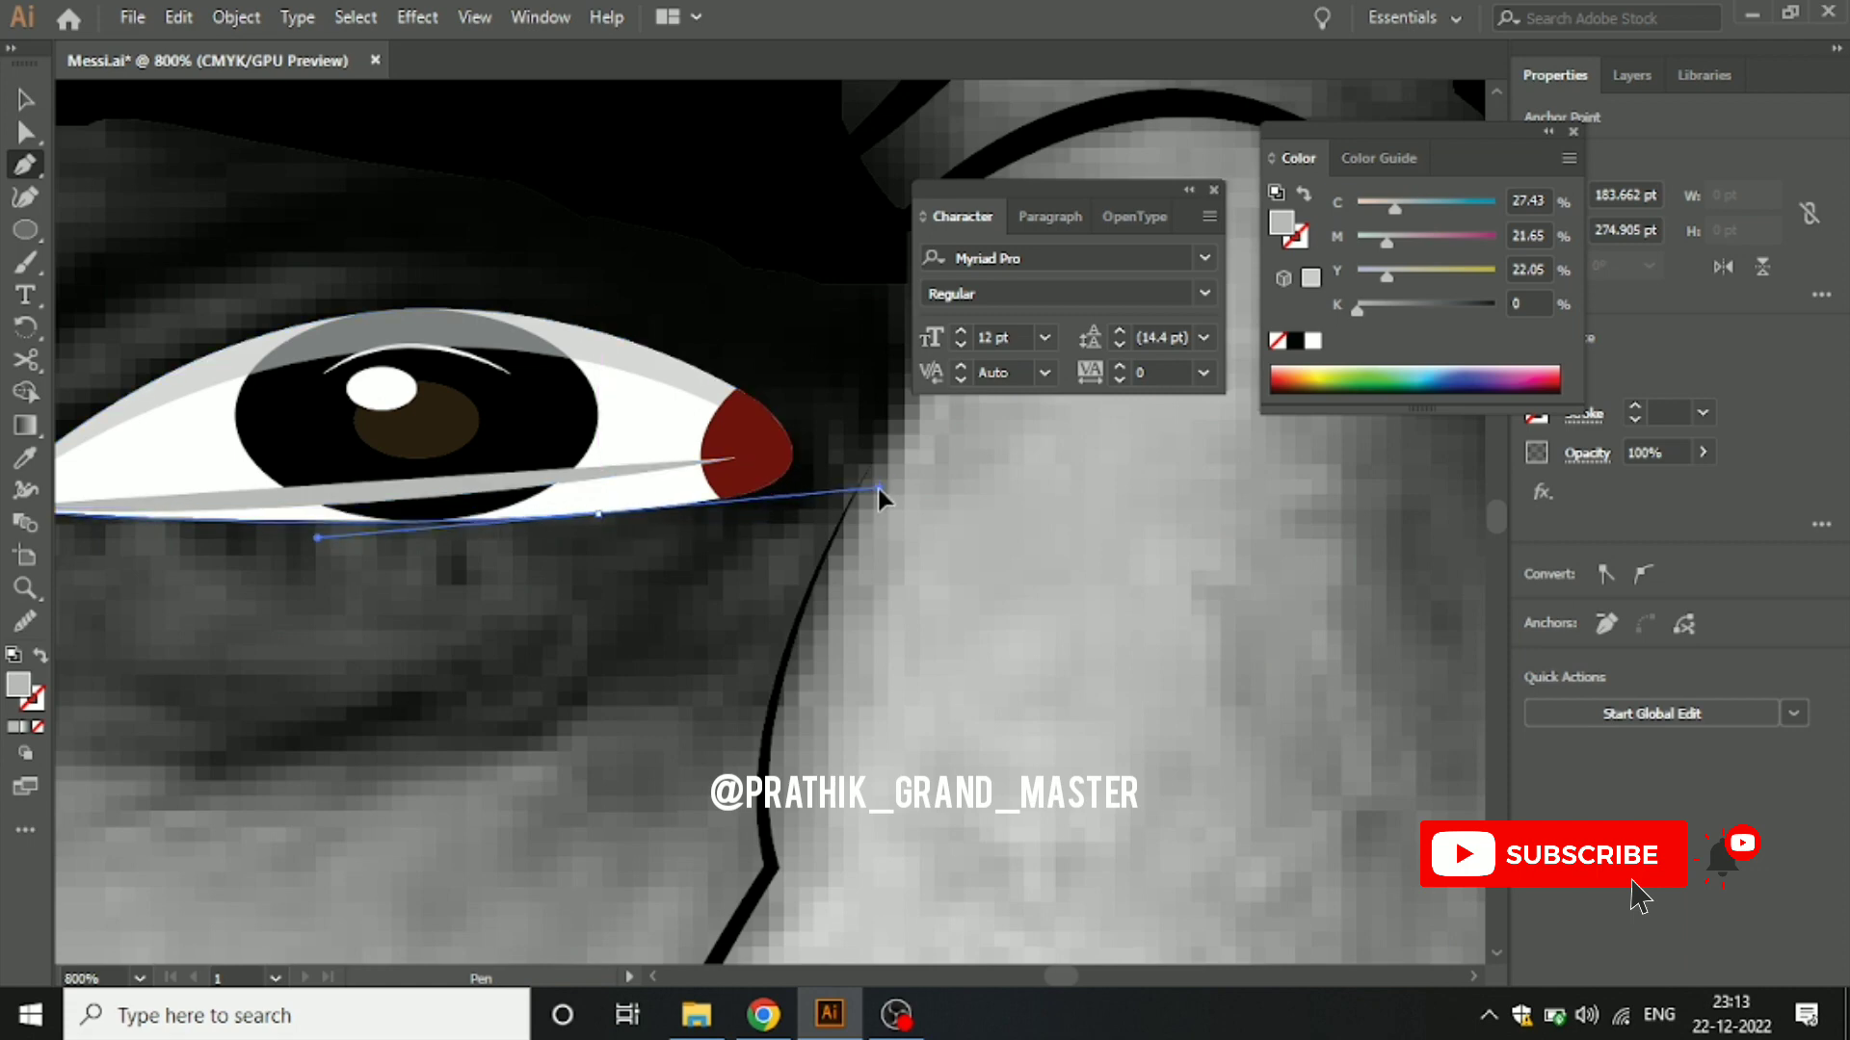
left_click_drag(714, 524, 608, 530)
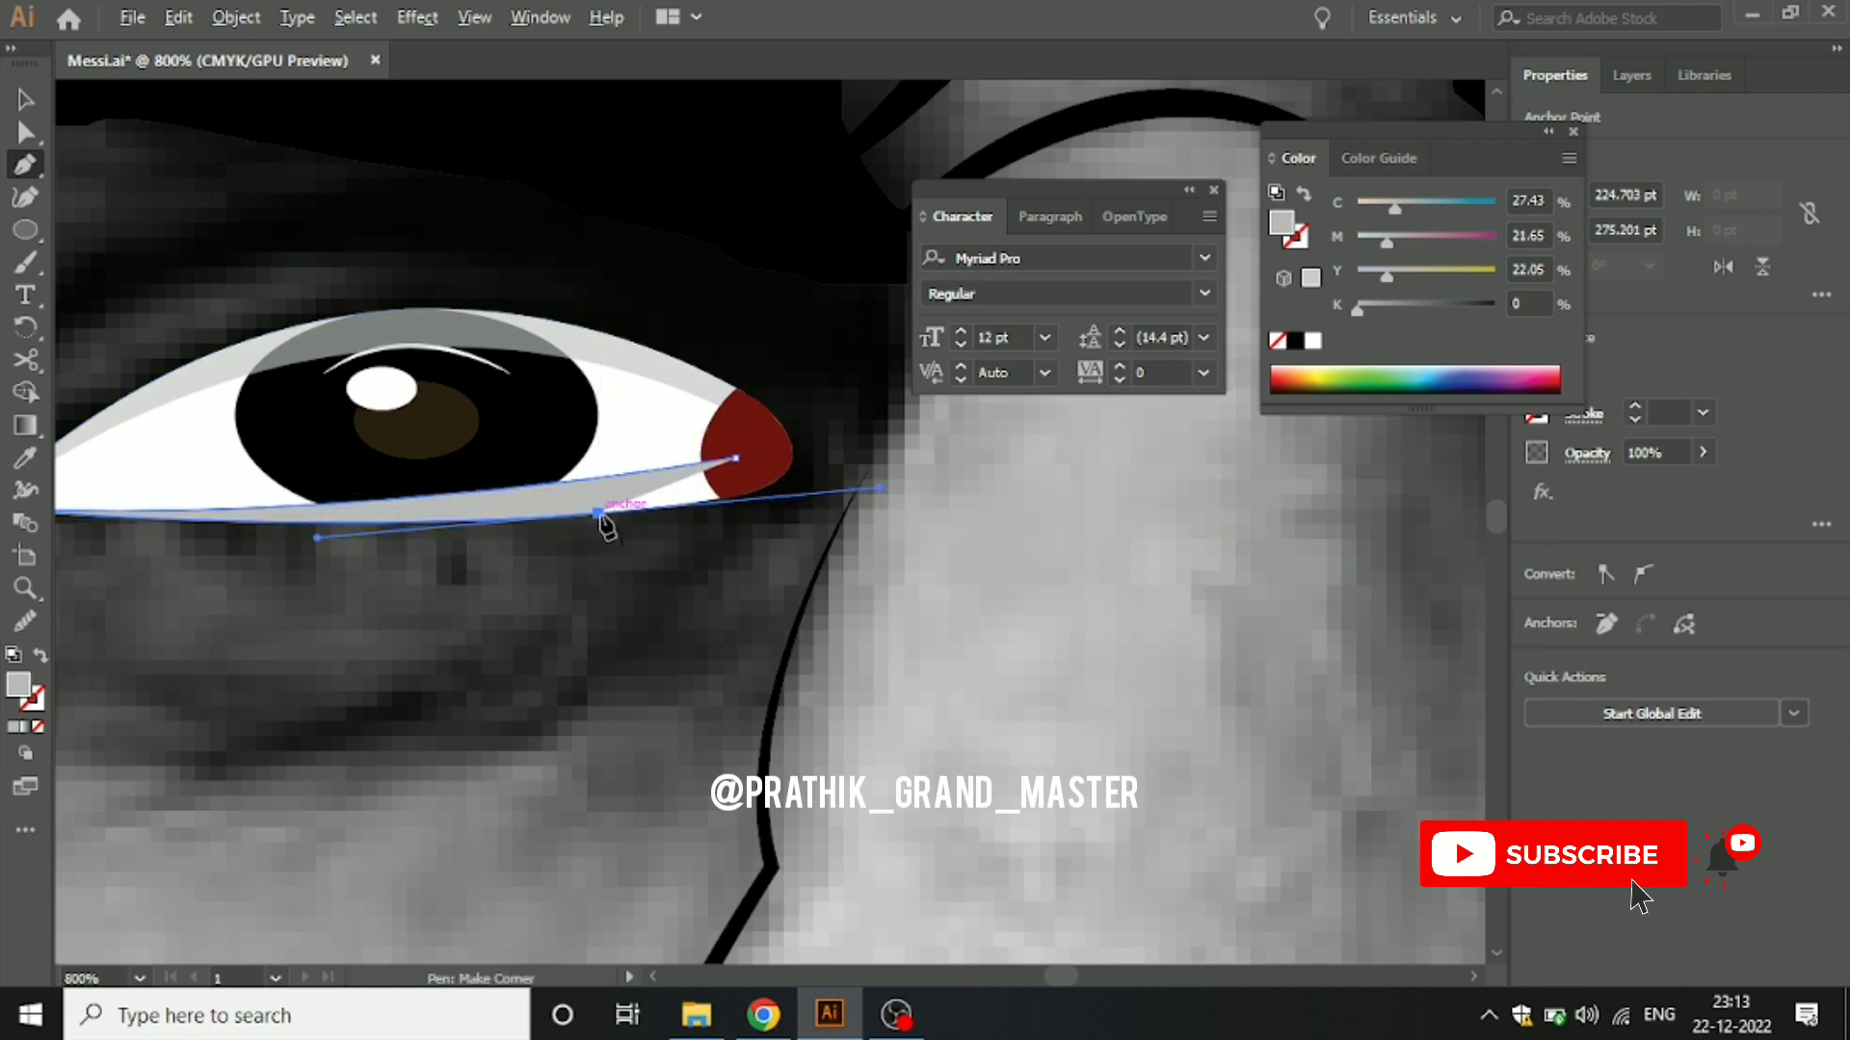
left_click_drag(731, 498, 756, 501)
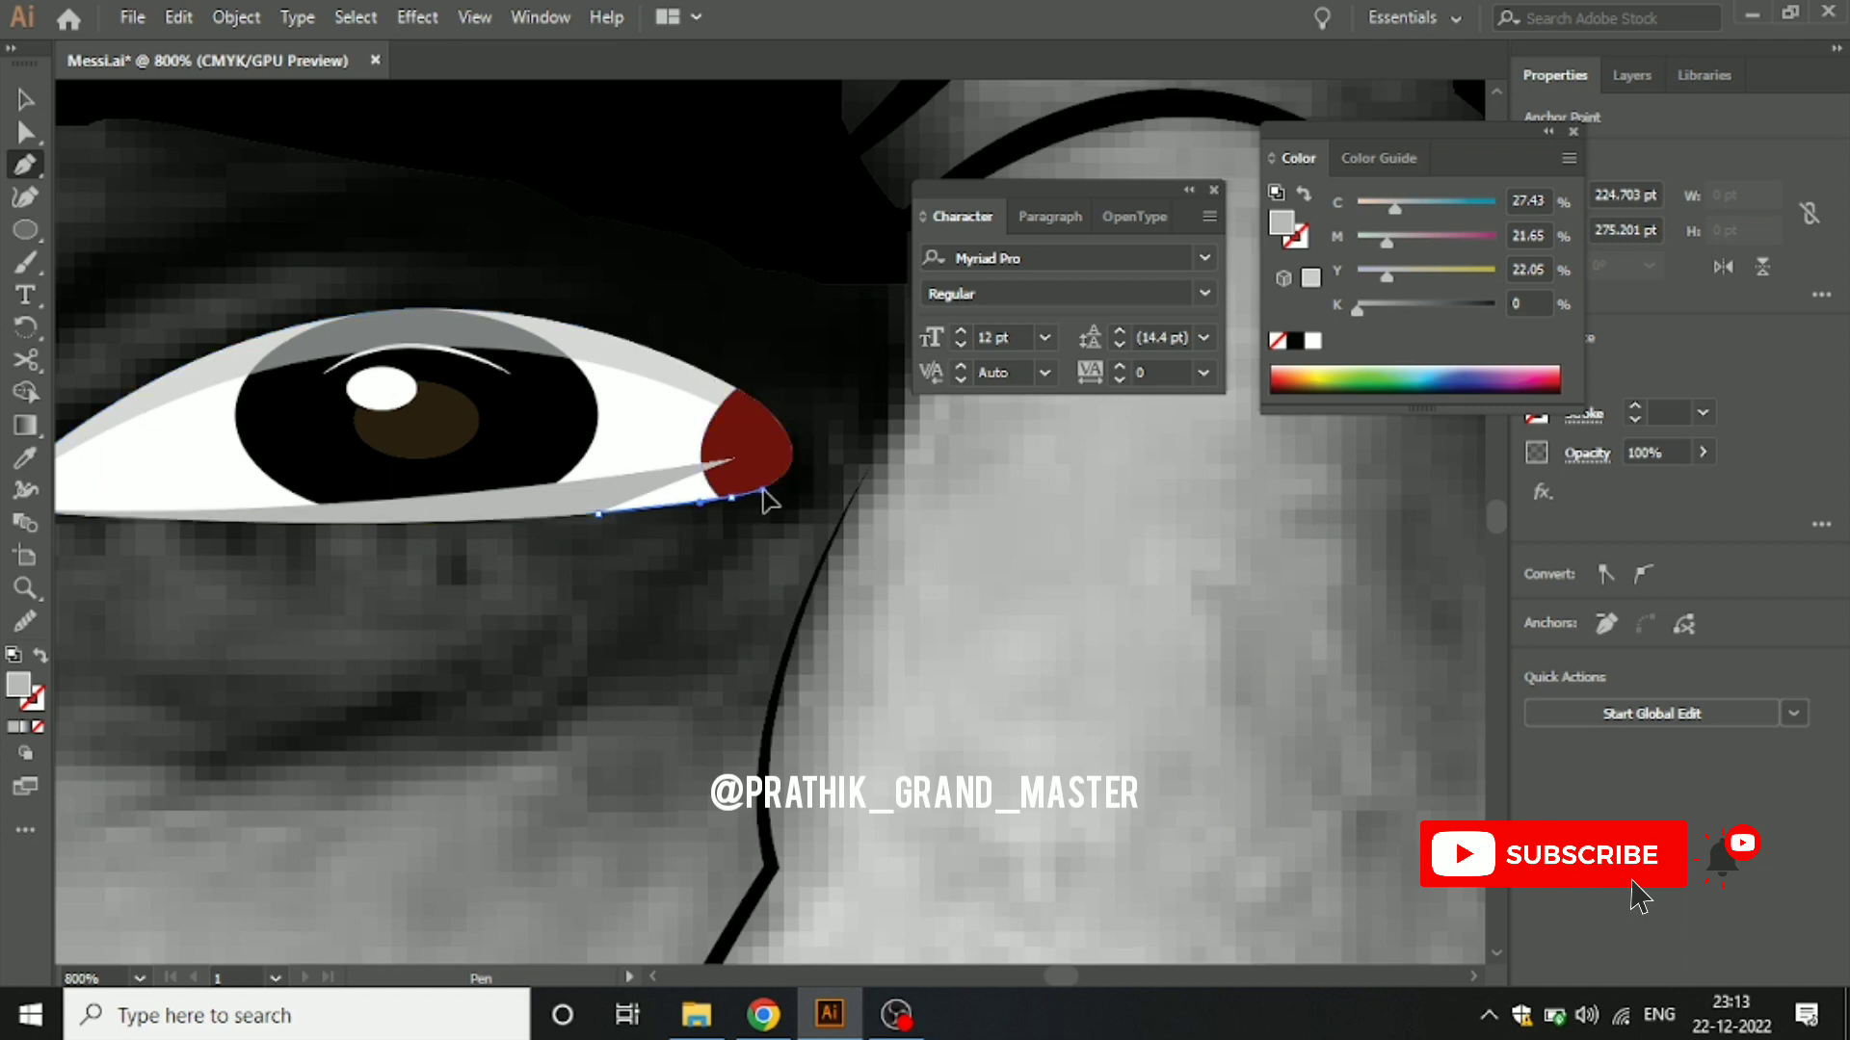
left_click_drag(735, 459, 740, 472)
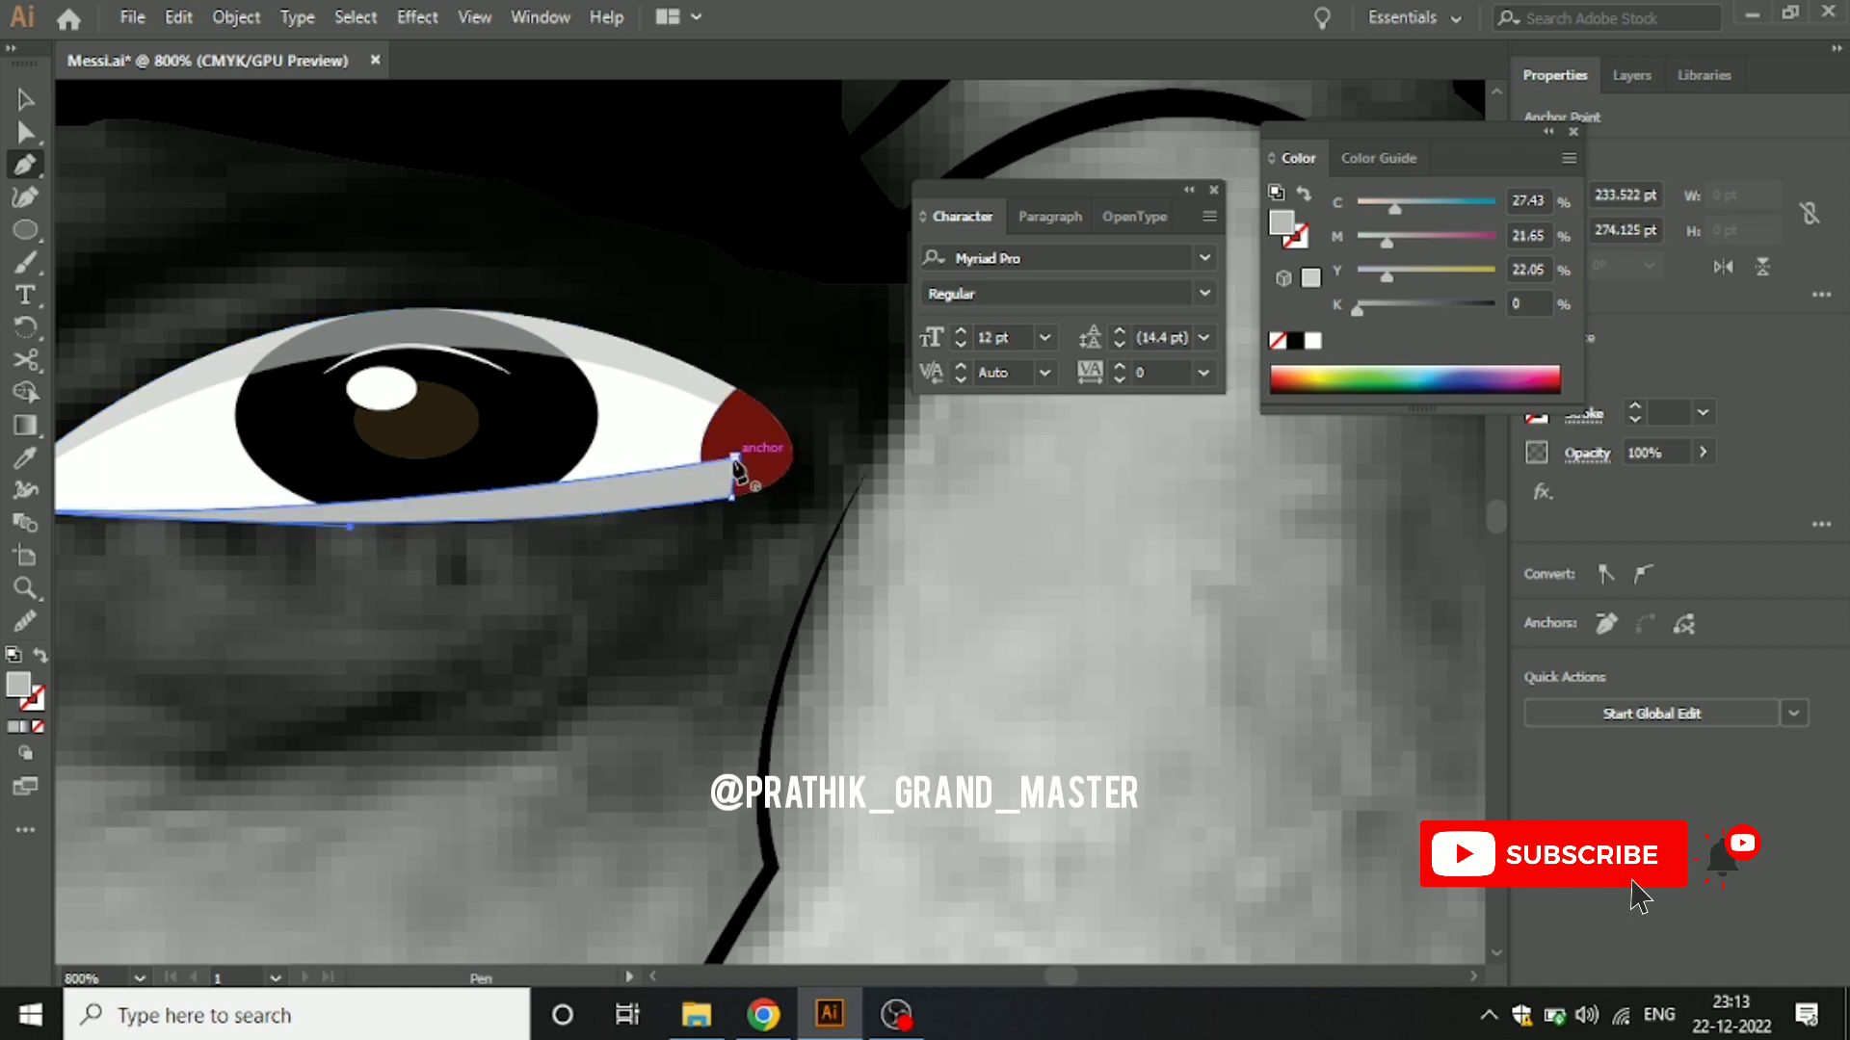
left_click(16, 111)
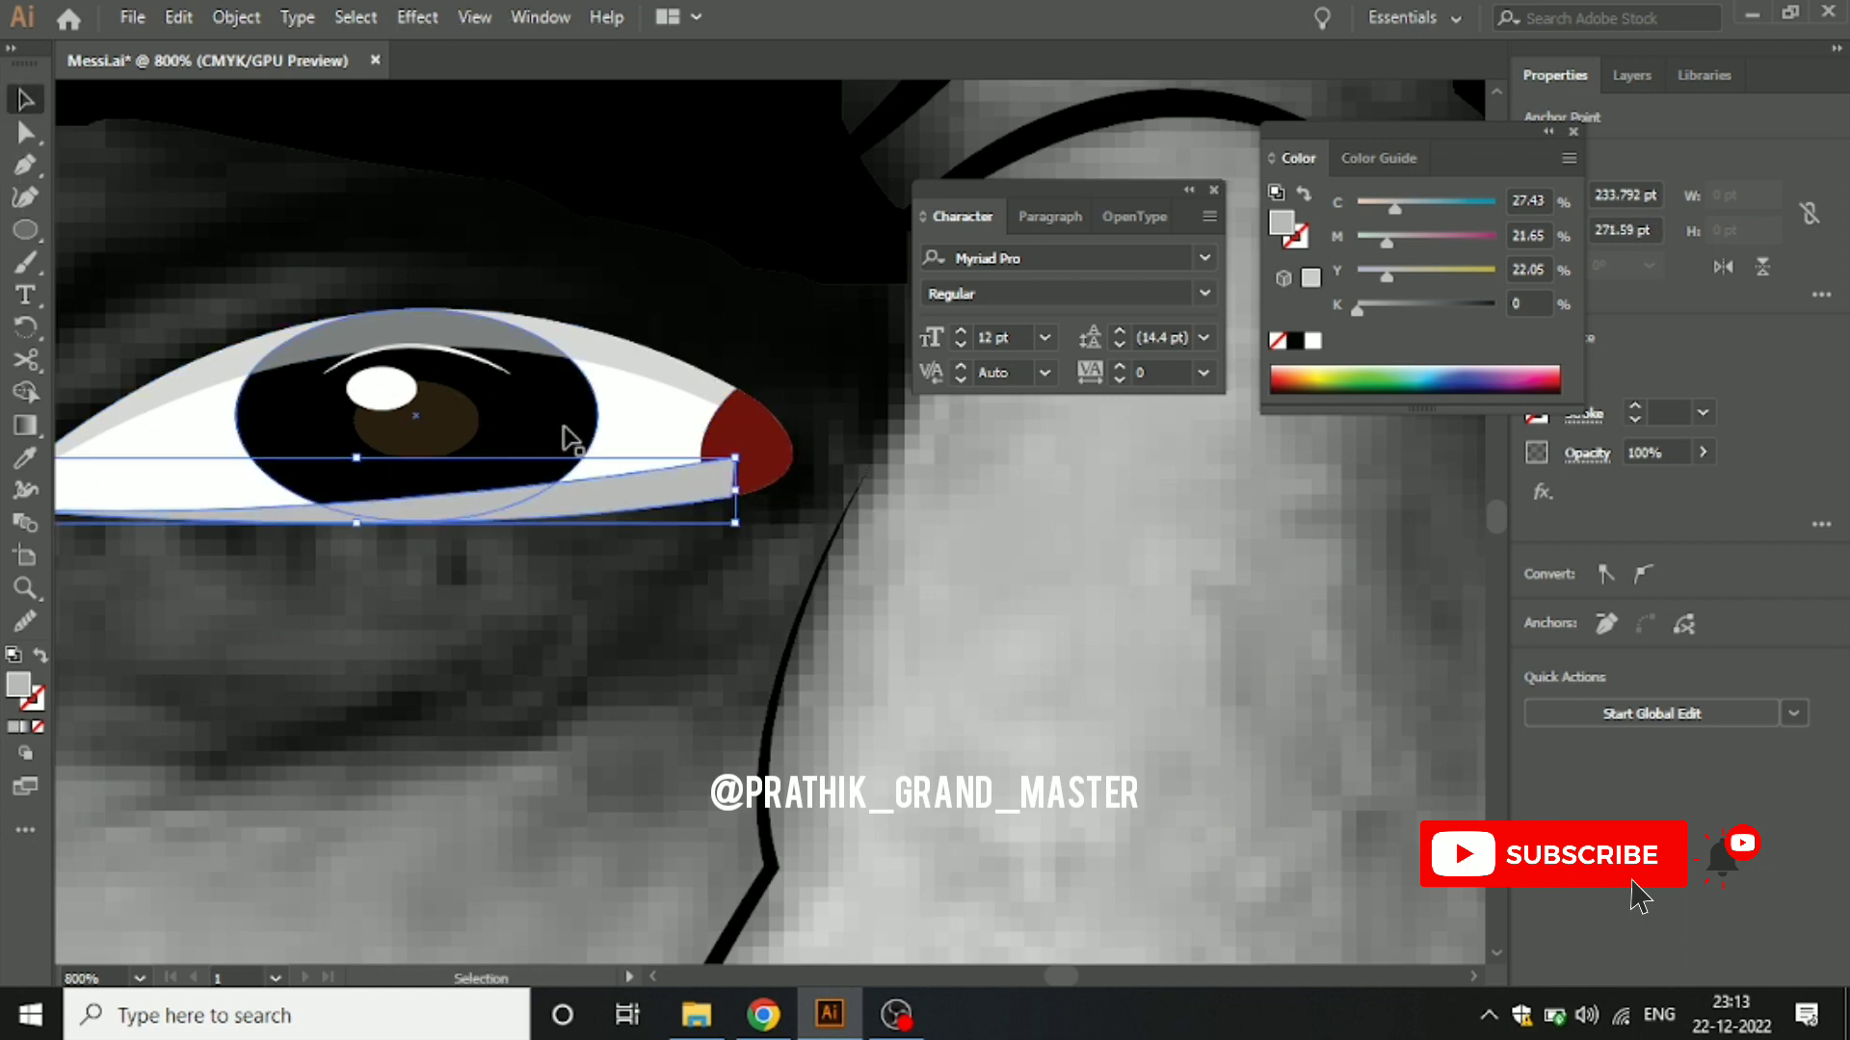
Step: Set the grey lower-eyelid band to 50% opacity
left_click(771, 441)
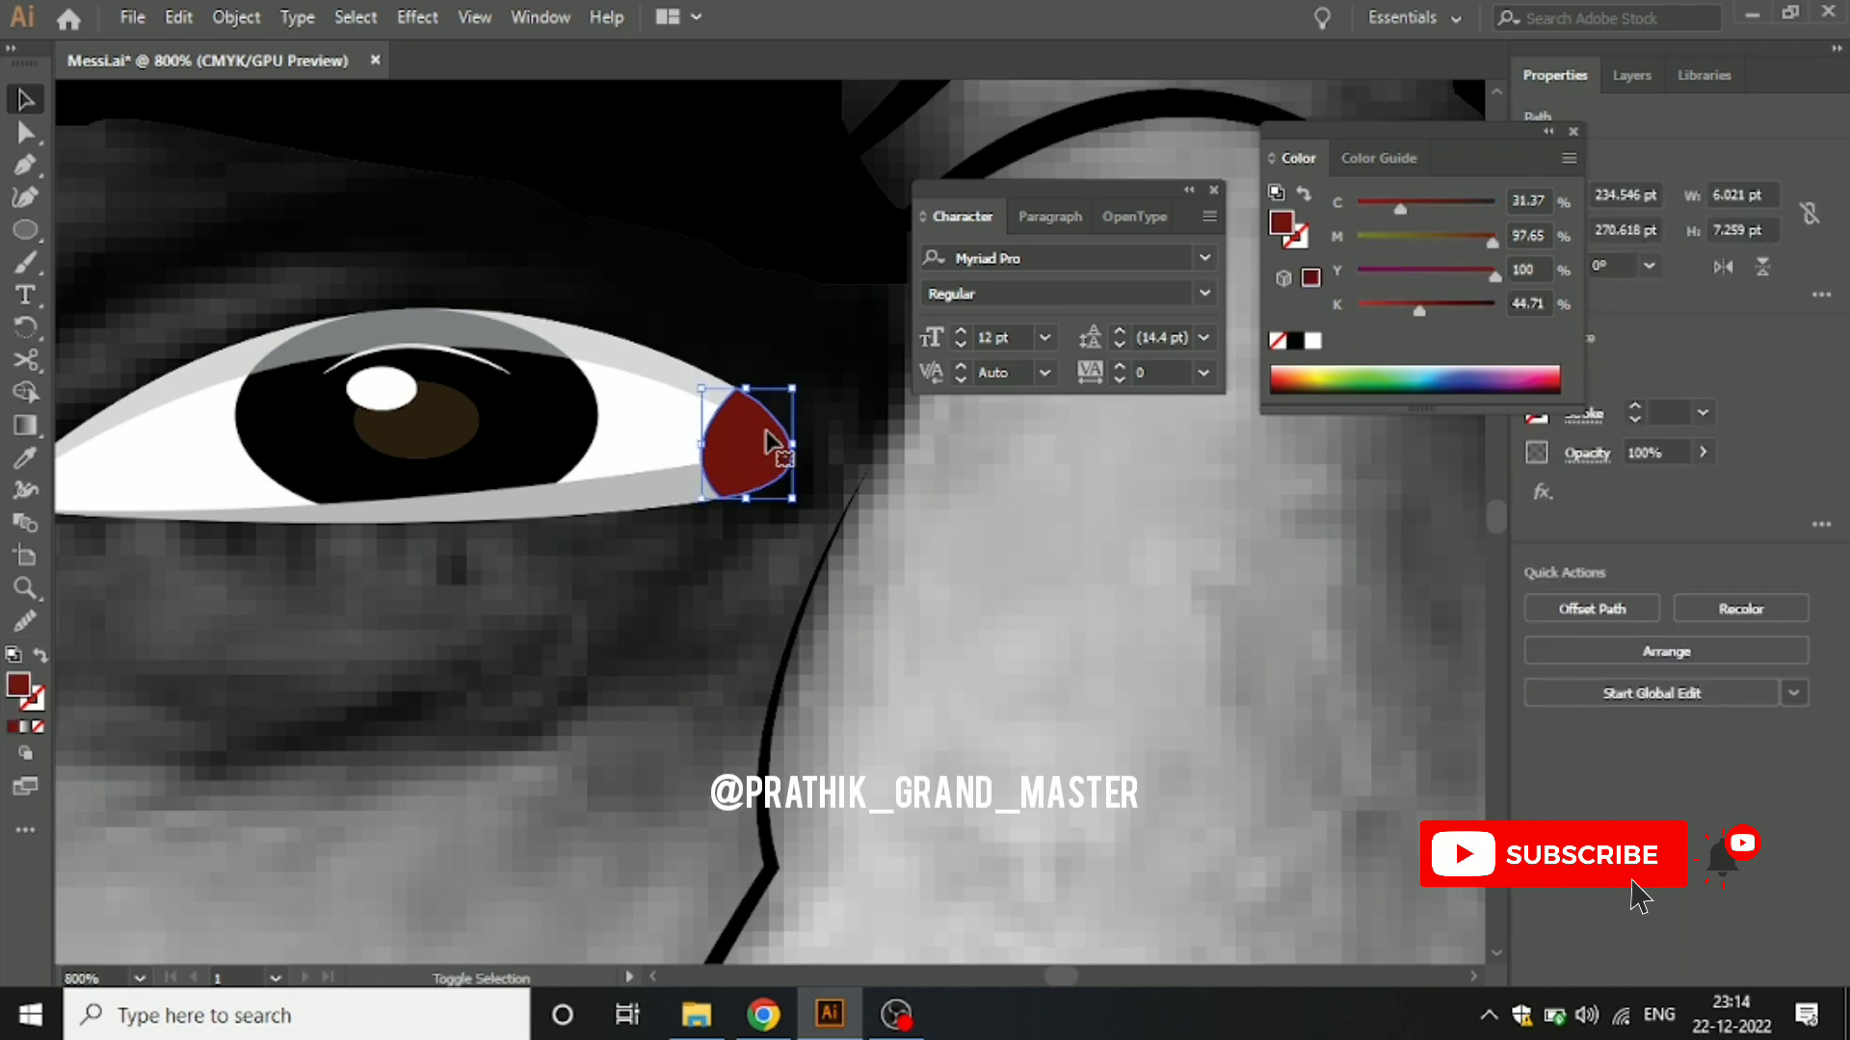
left_click(718, 568)
left_click(663, 501)
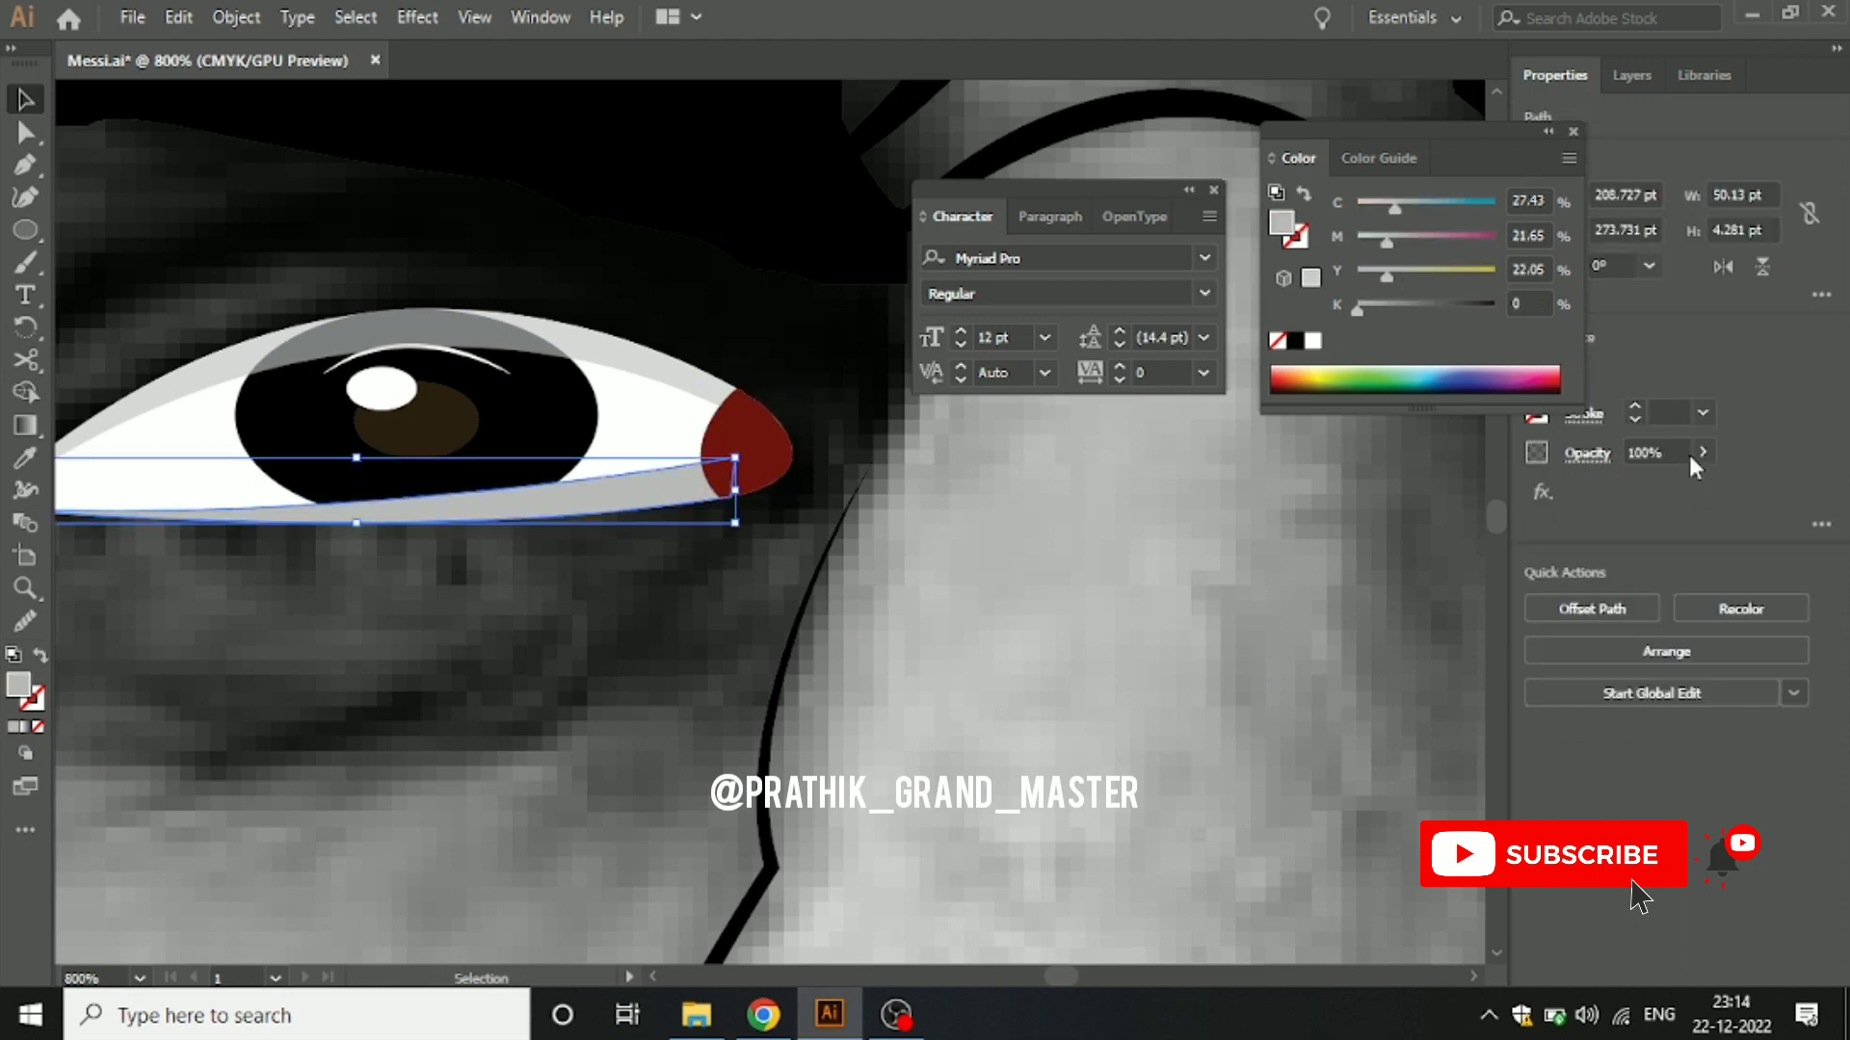
type("50")
key("Return")
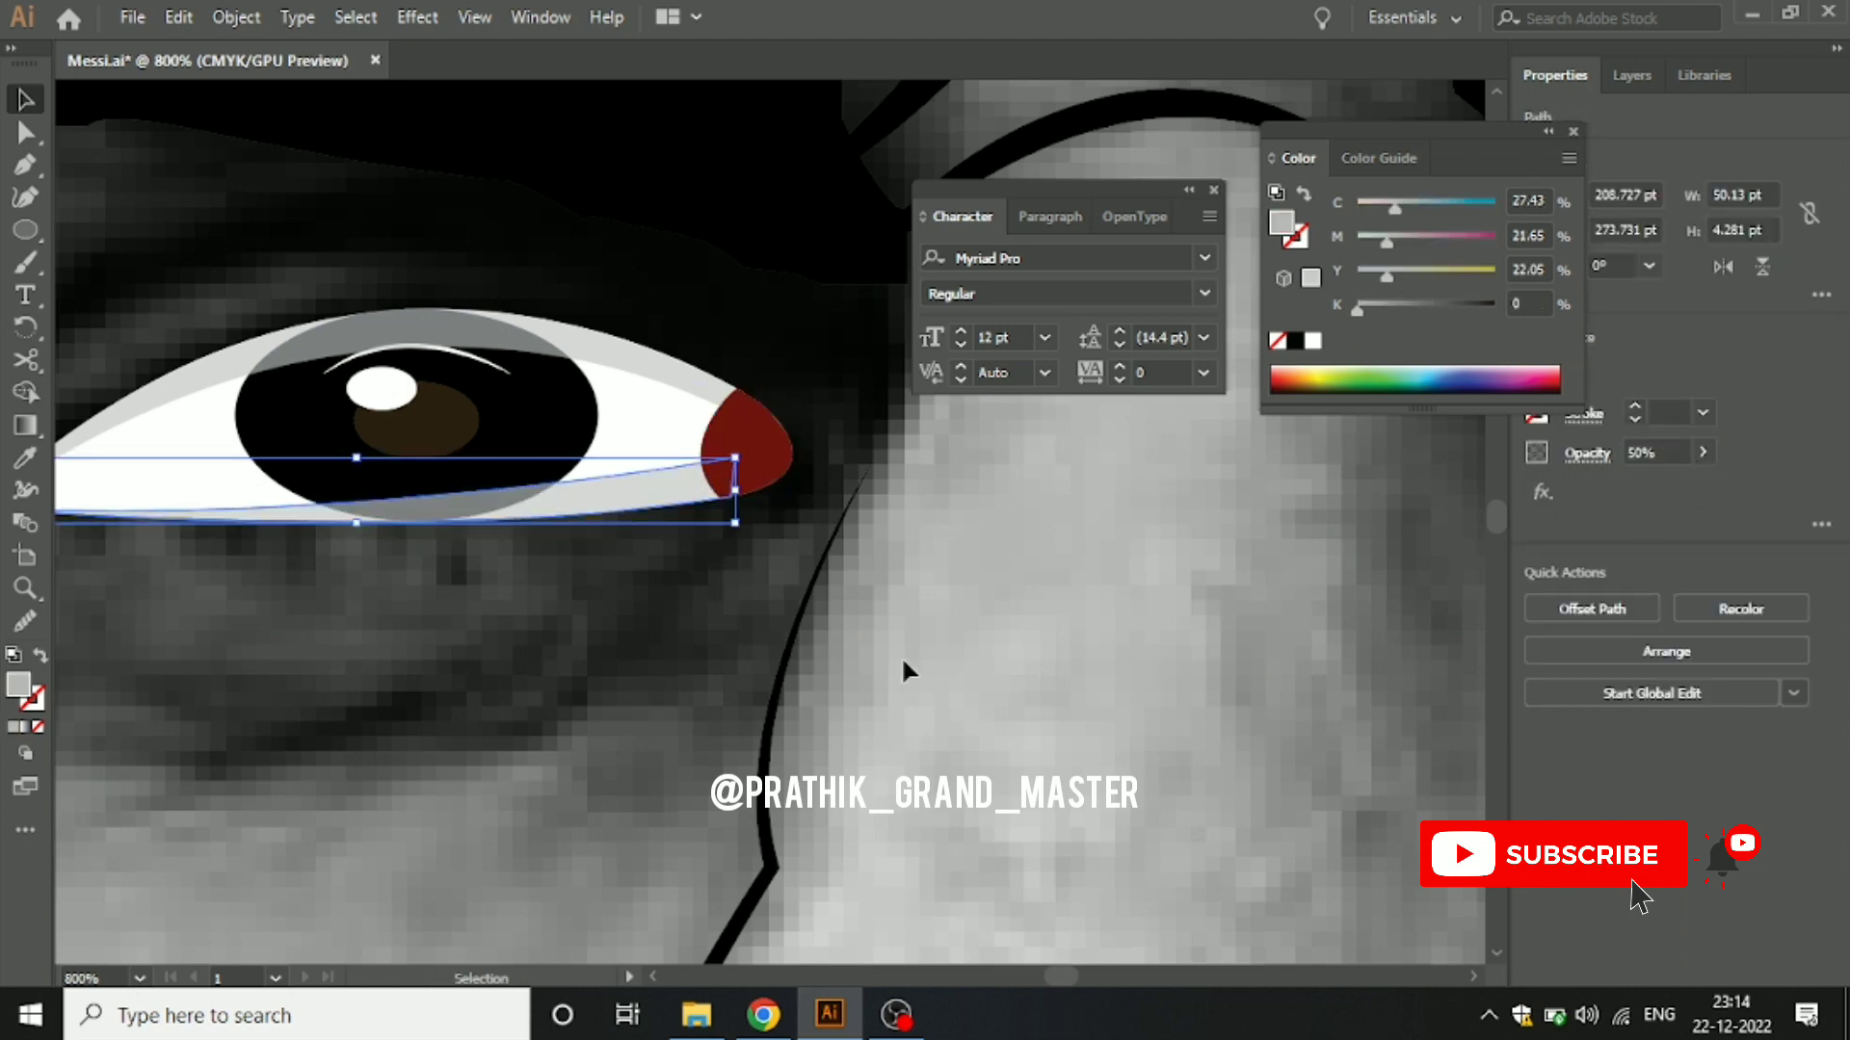
left_click(594, 619)
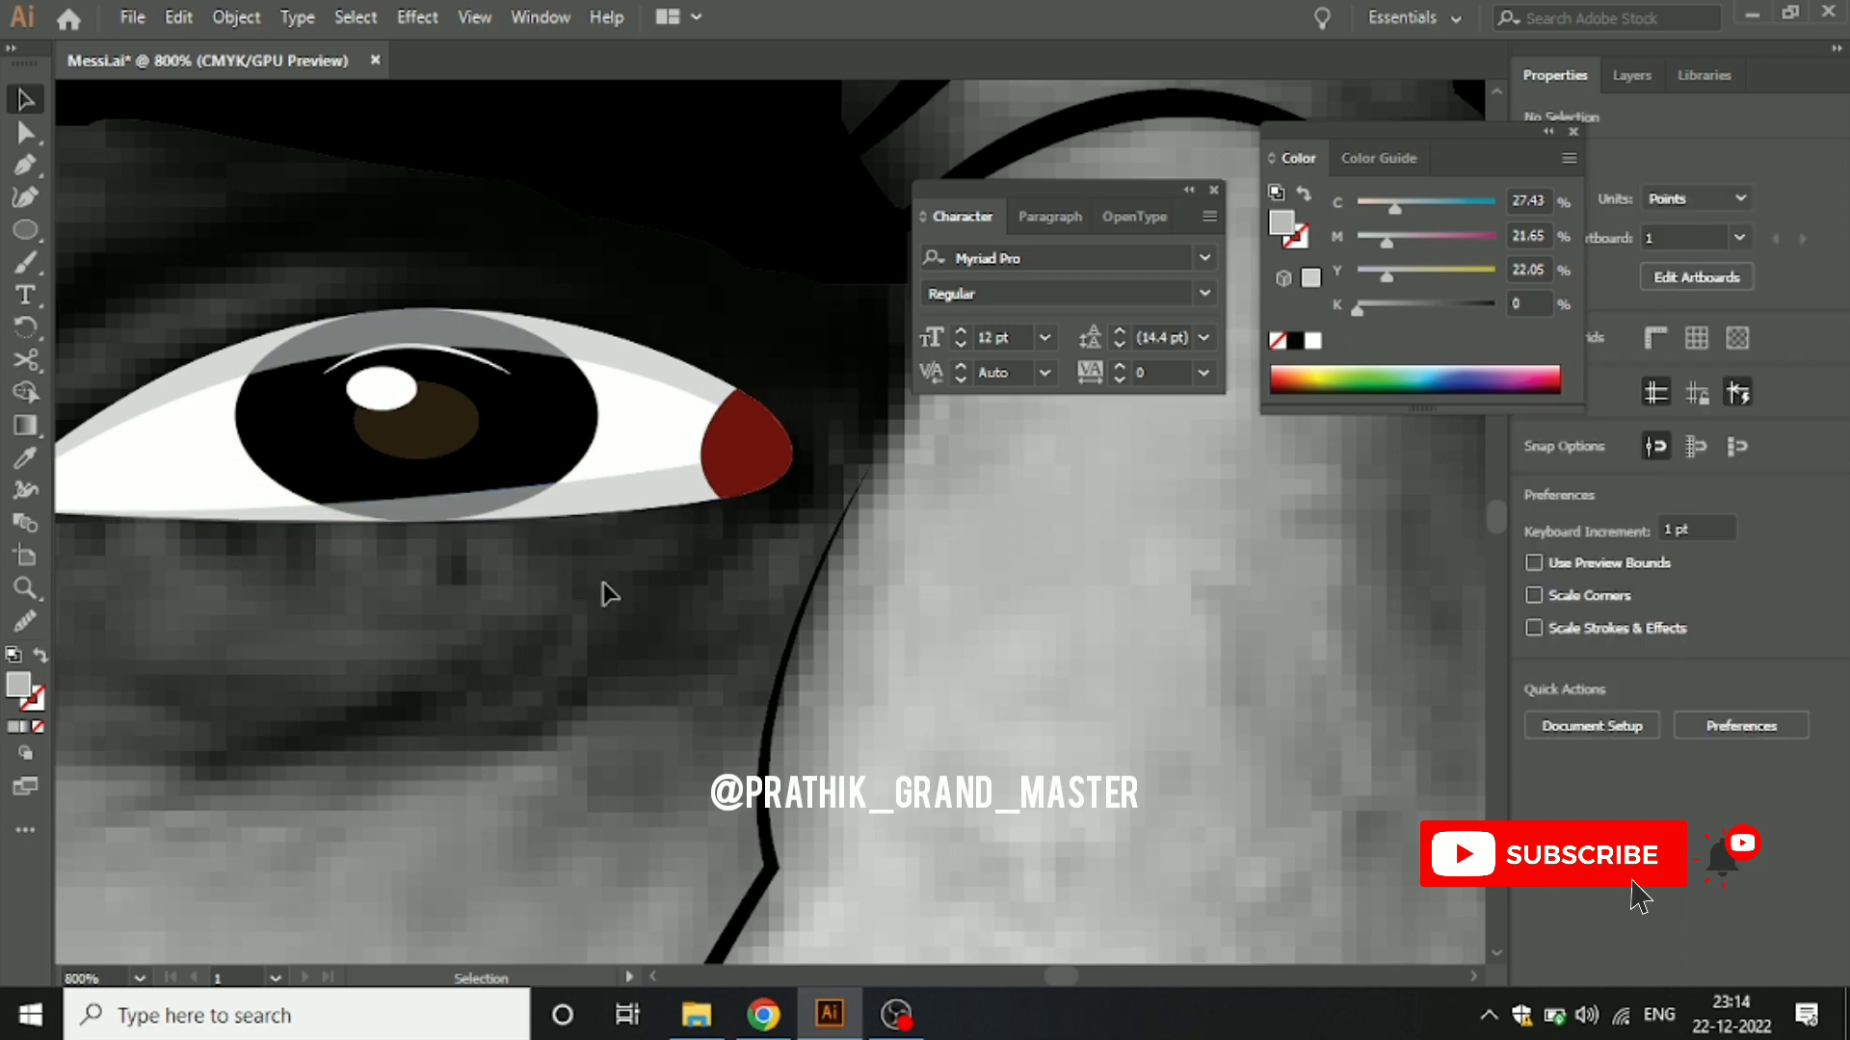
scroll(609, 593, "down", 3)
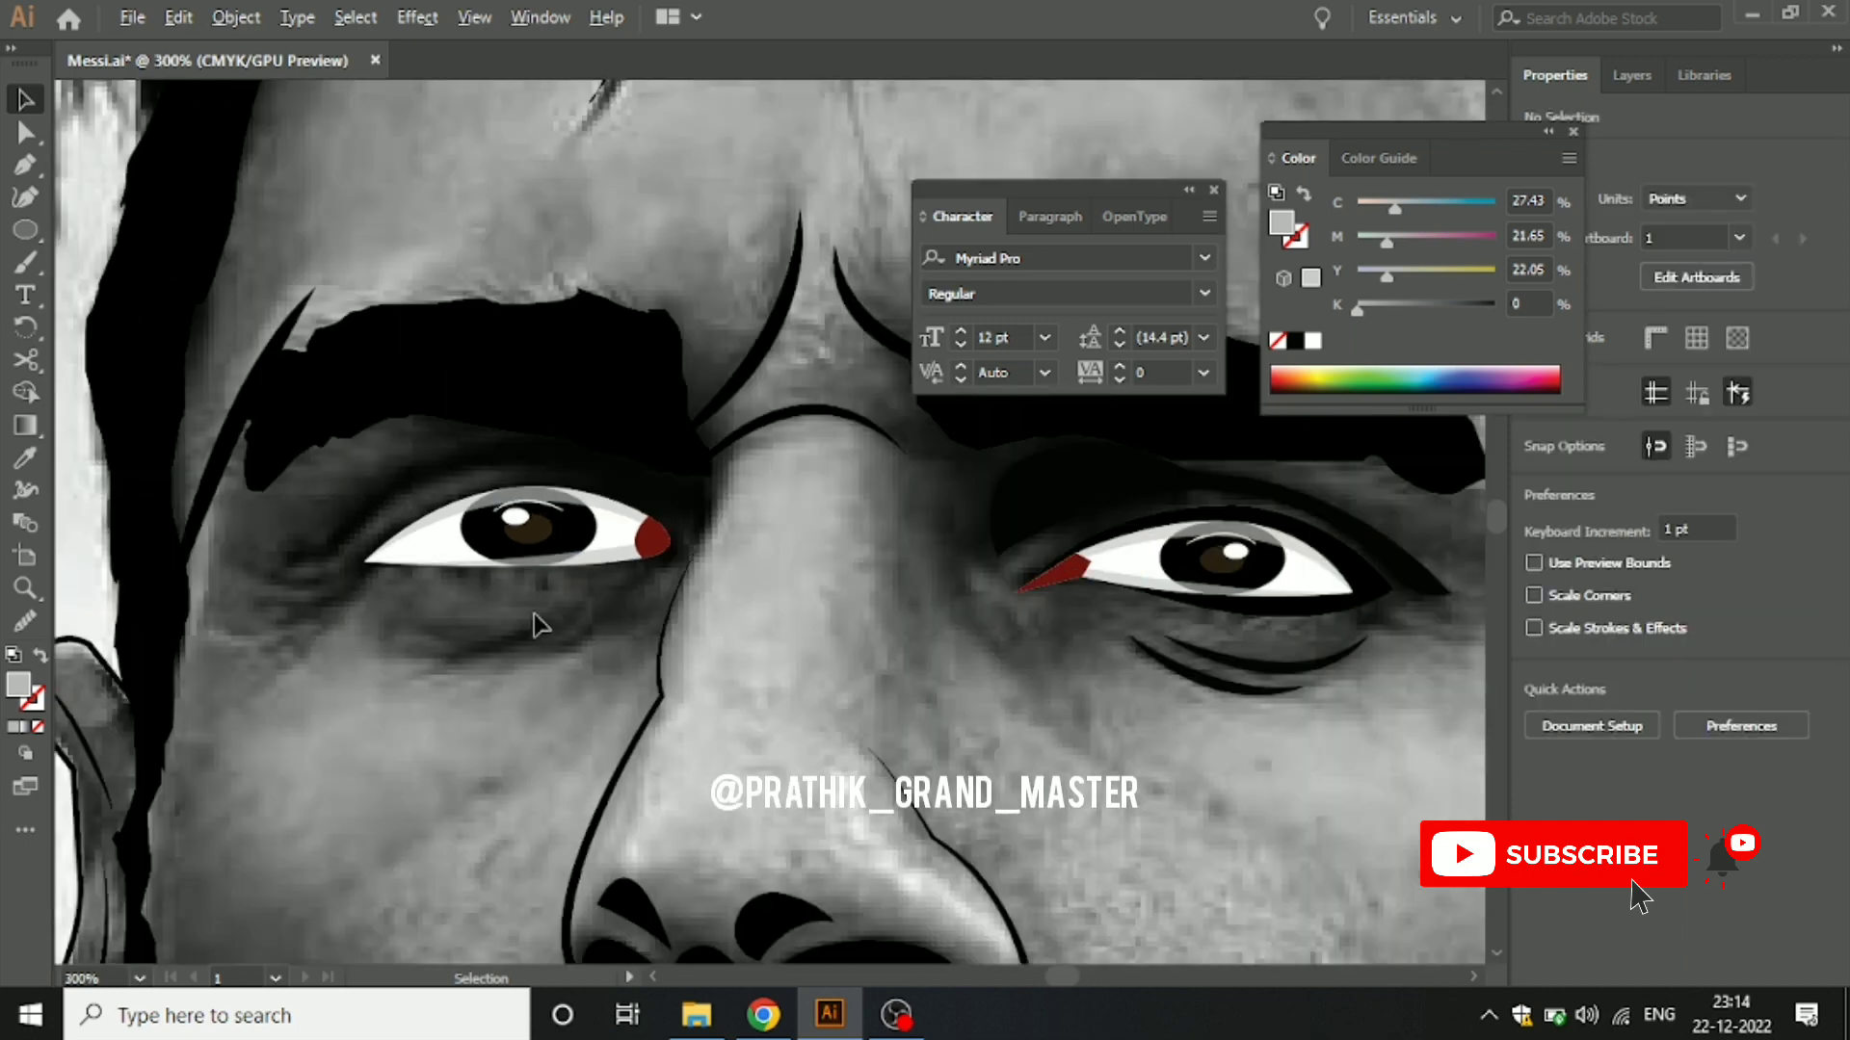
Step: Pen-draw an unfilled closed outline shape around the whole eye
key("p")
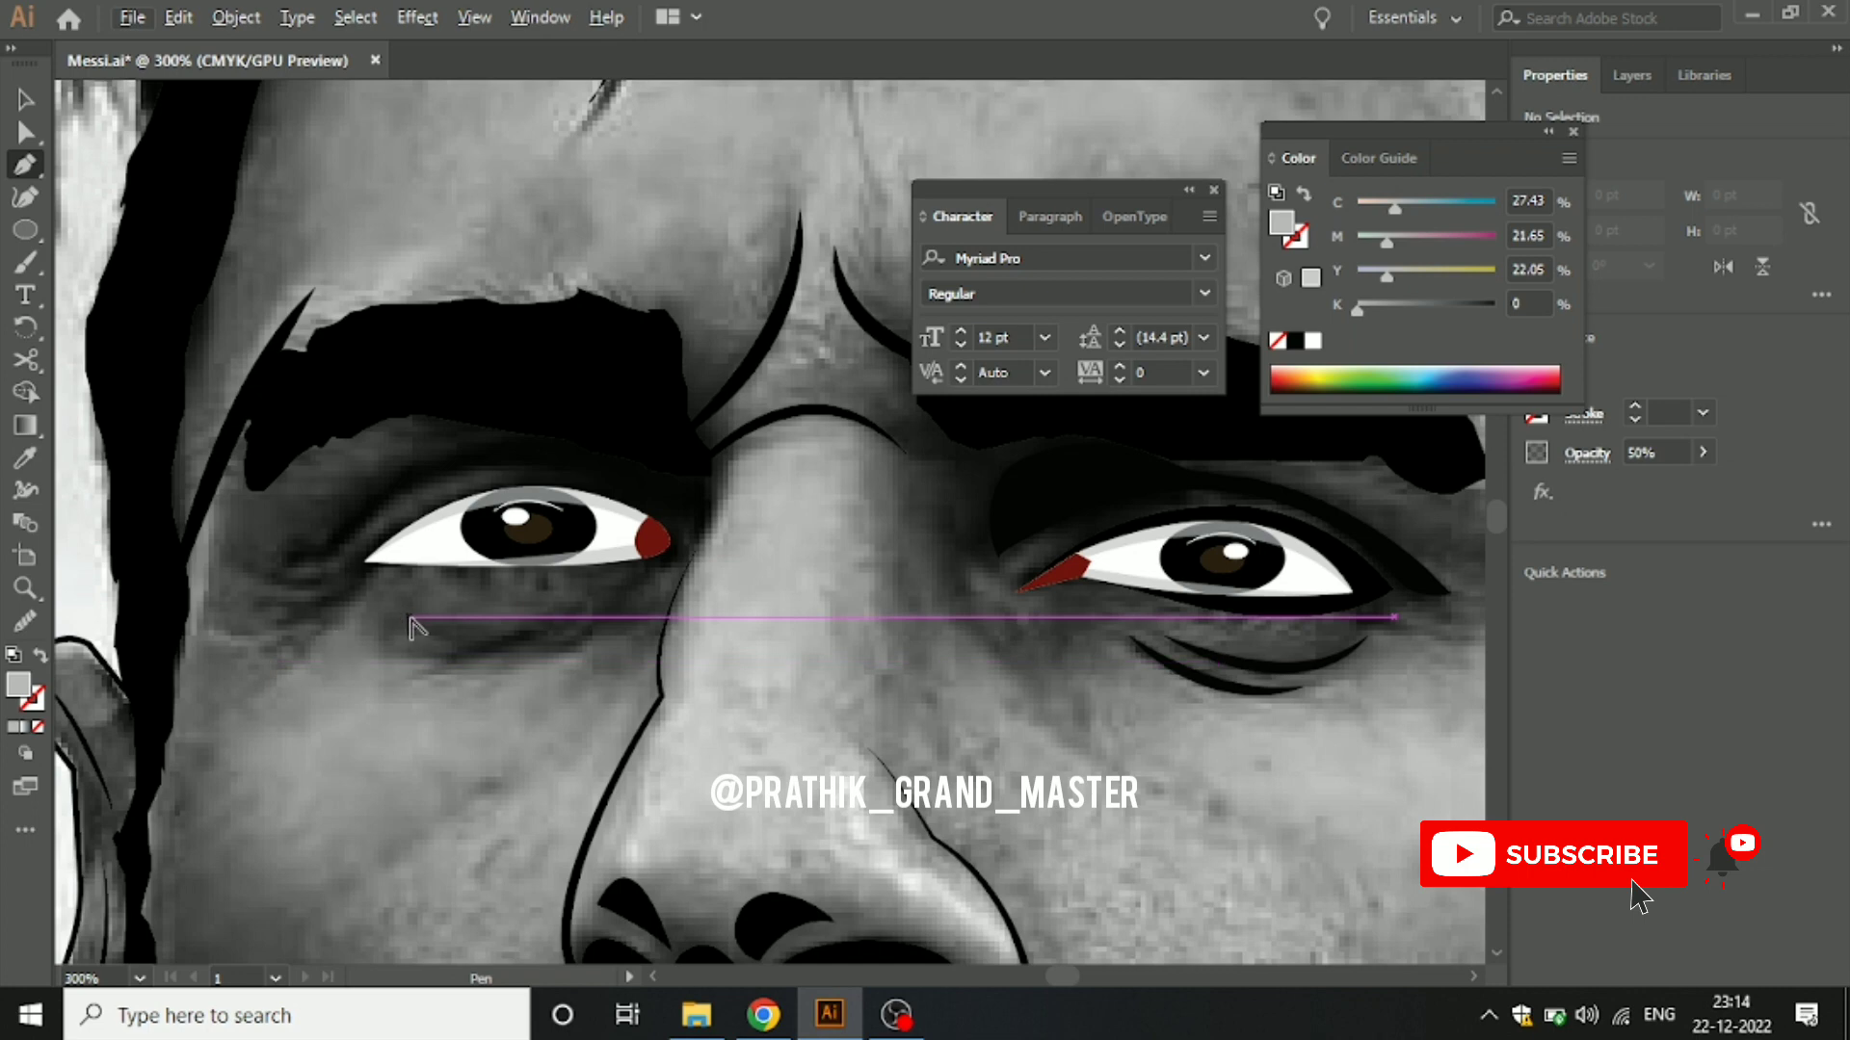
scroll(412, 626, "up", 1)
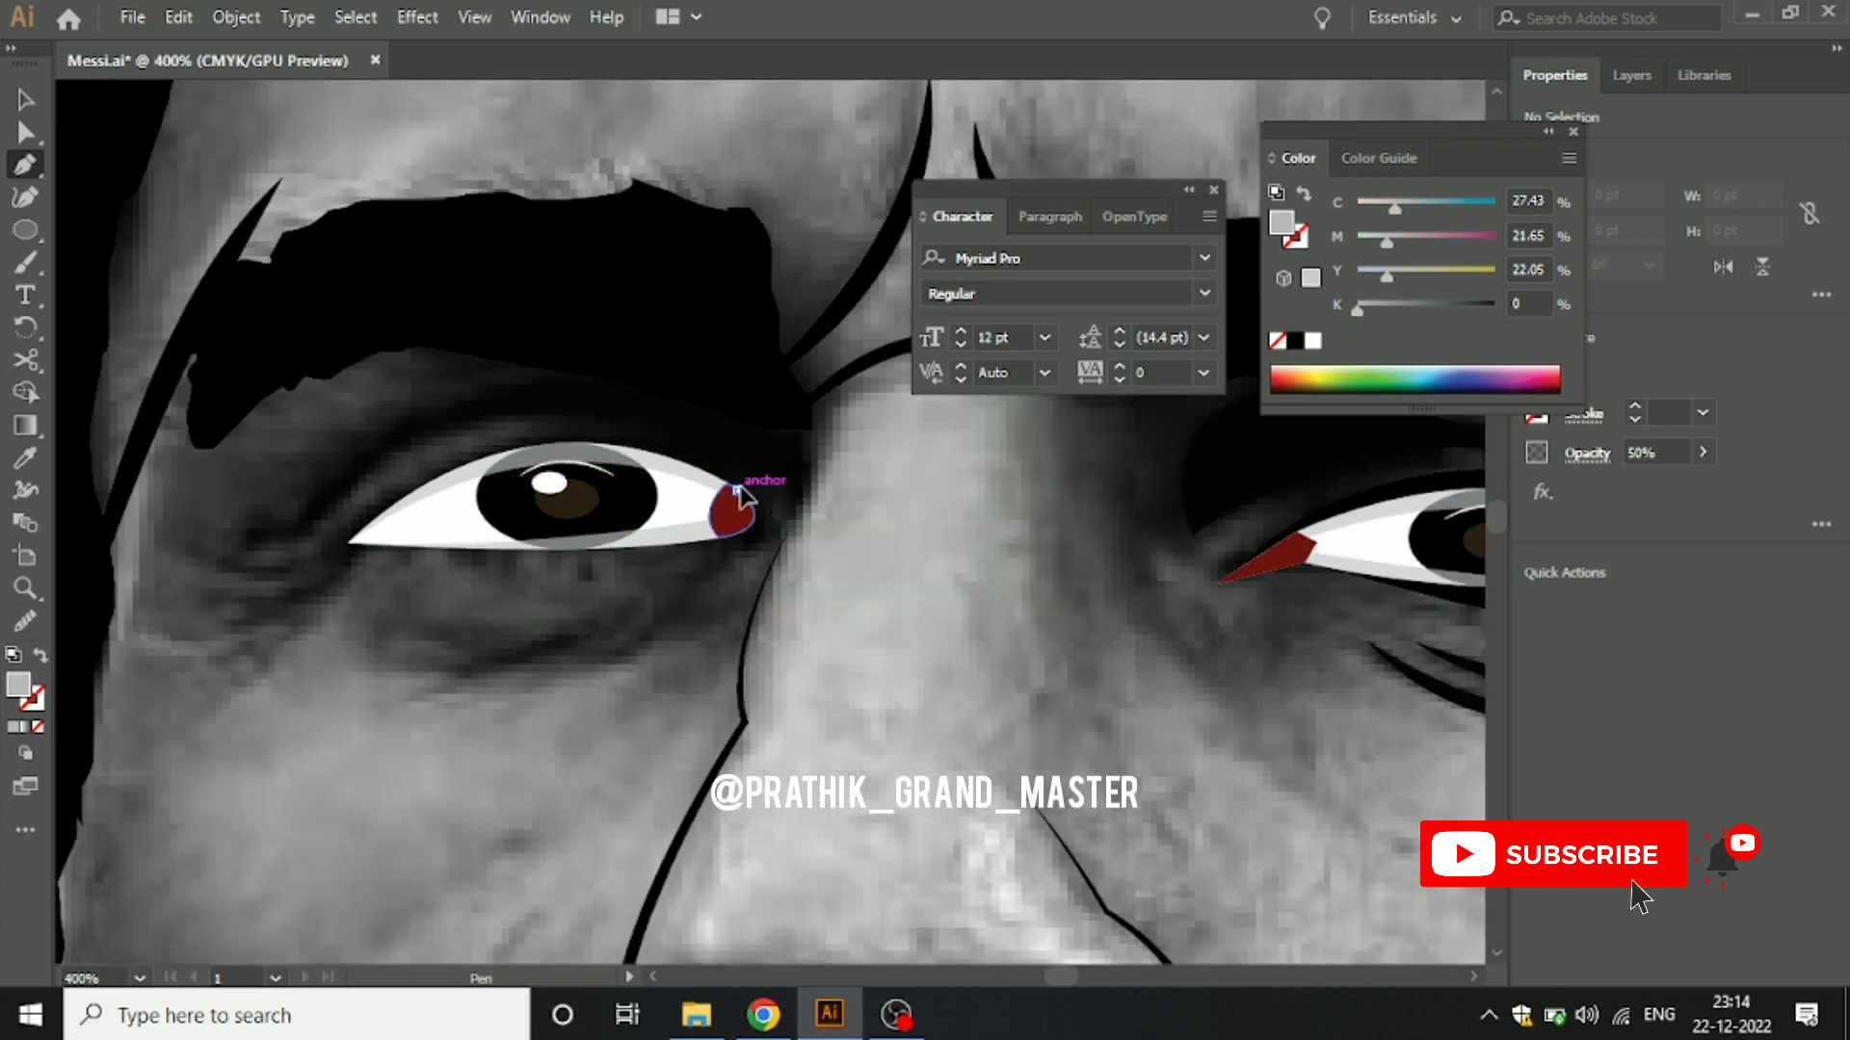
left_click(737, 490)
mouse_move(341, 533)
left_mouse_down()
mouse_move(164, 765)
mouse_move(116, 782)
left_mouse_up()
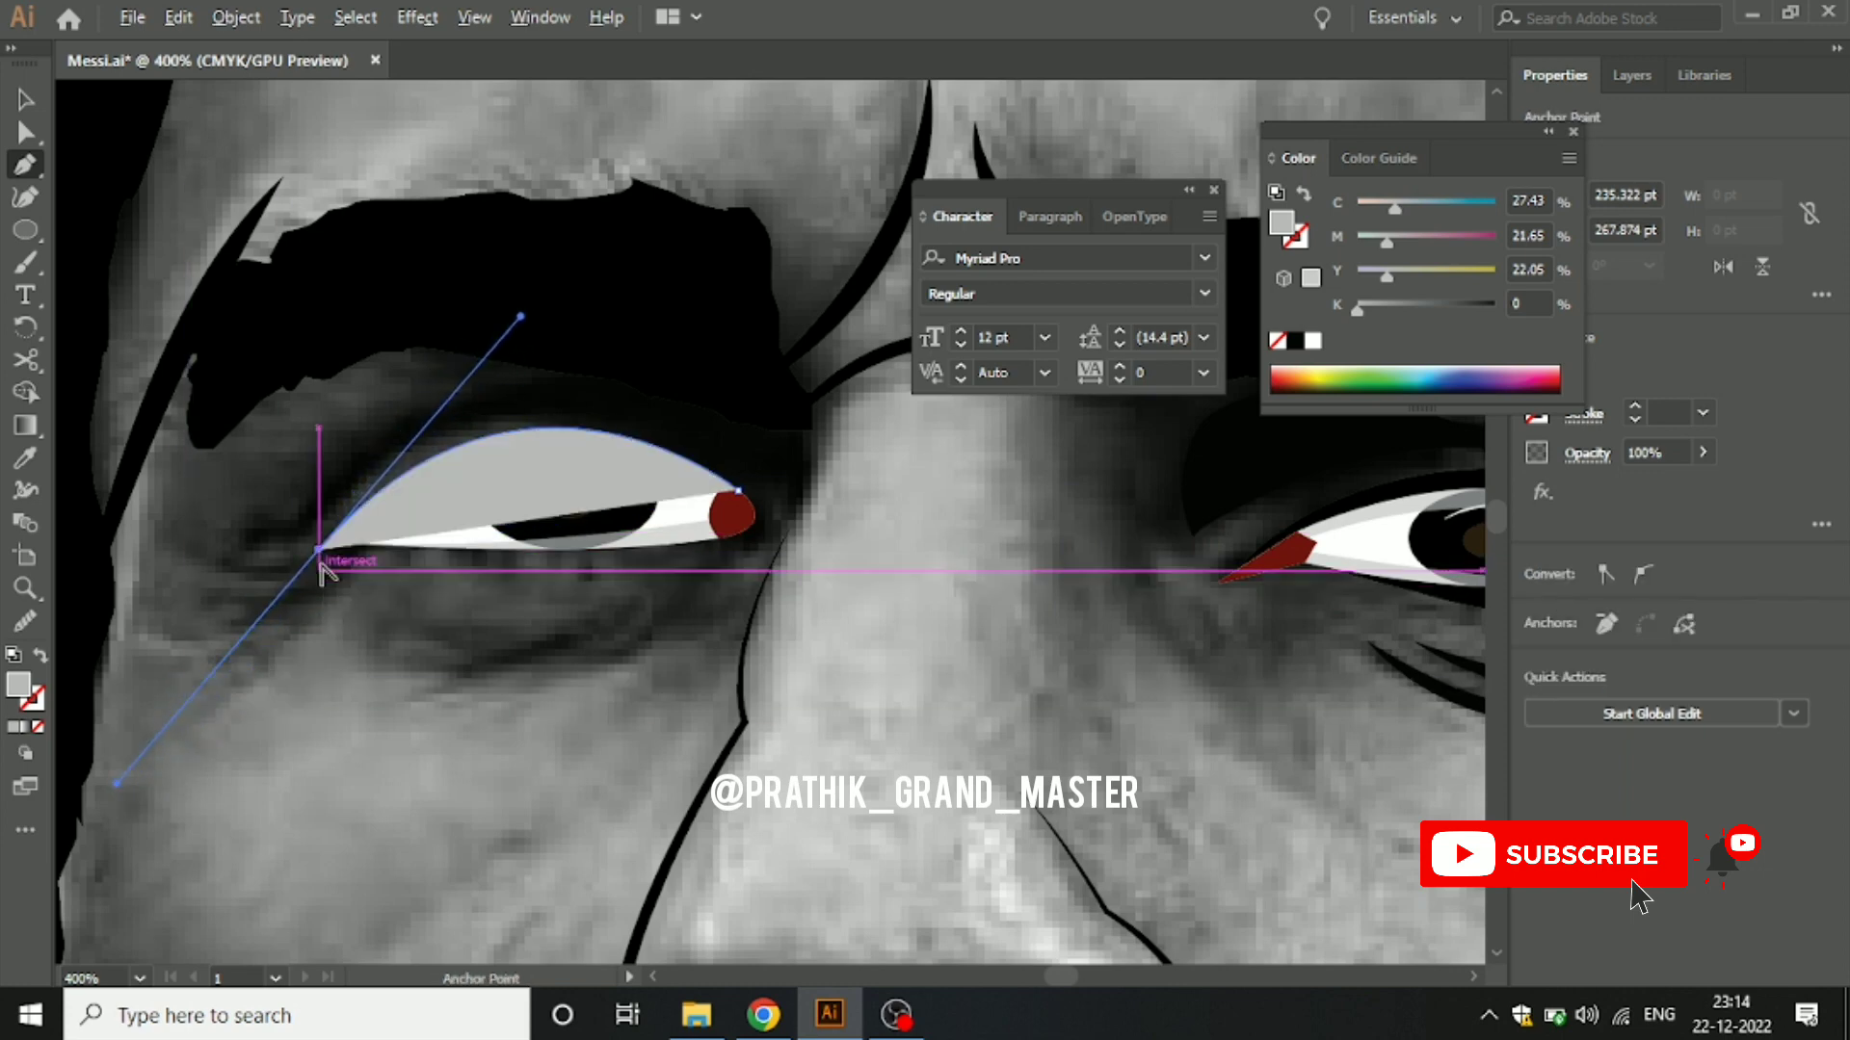
left_click(39, 726)
left_click(379, 570)
left_click(406, 576)
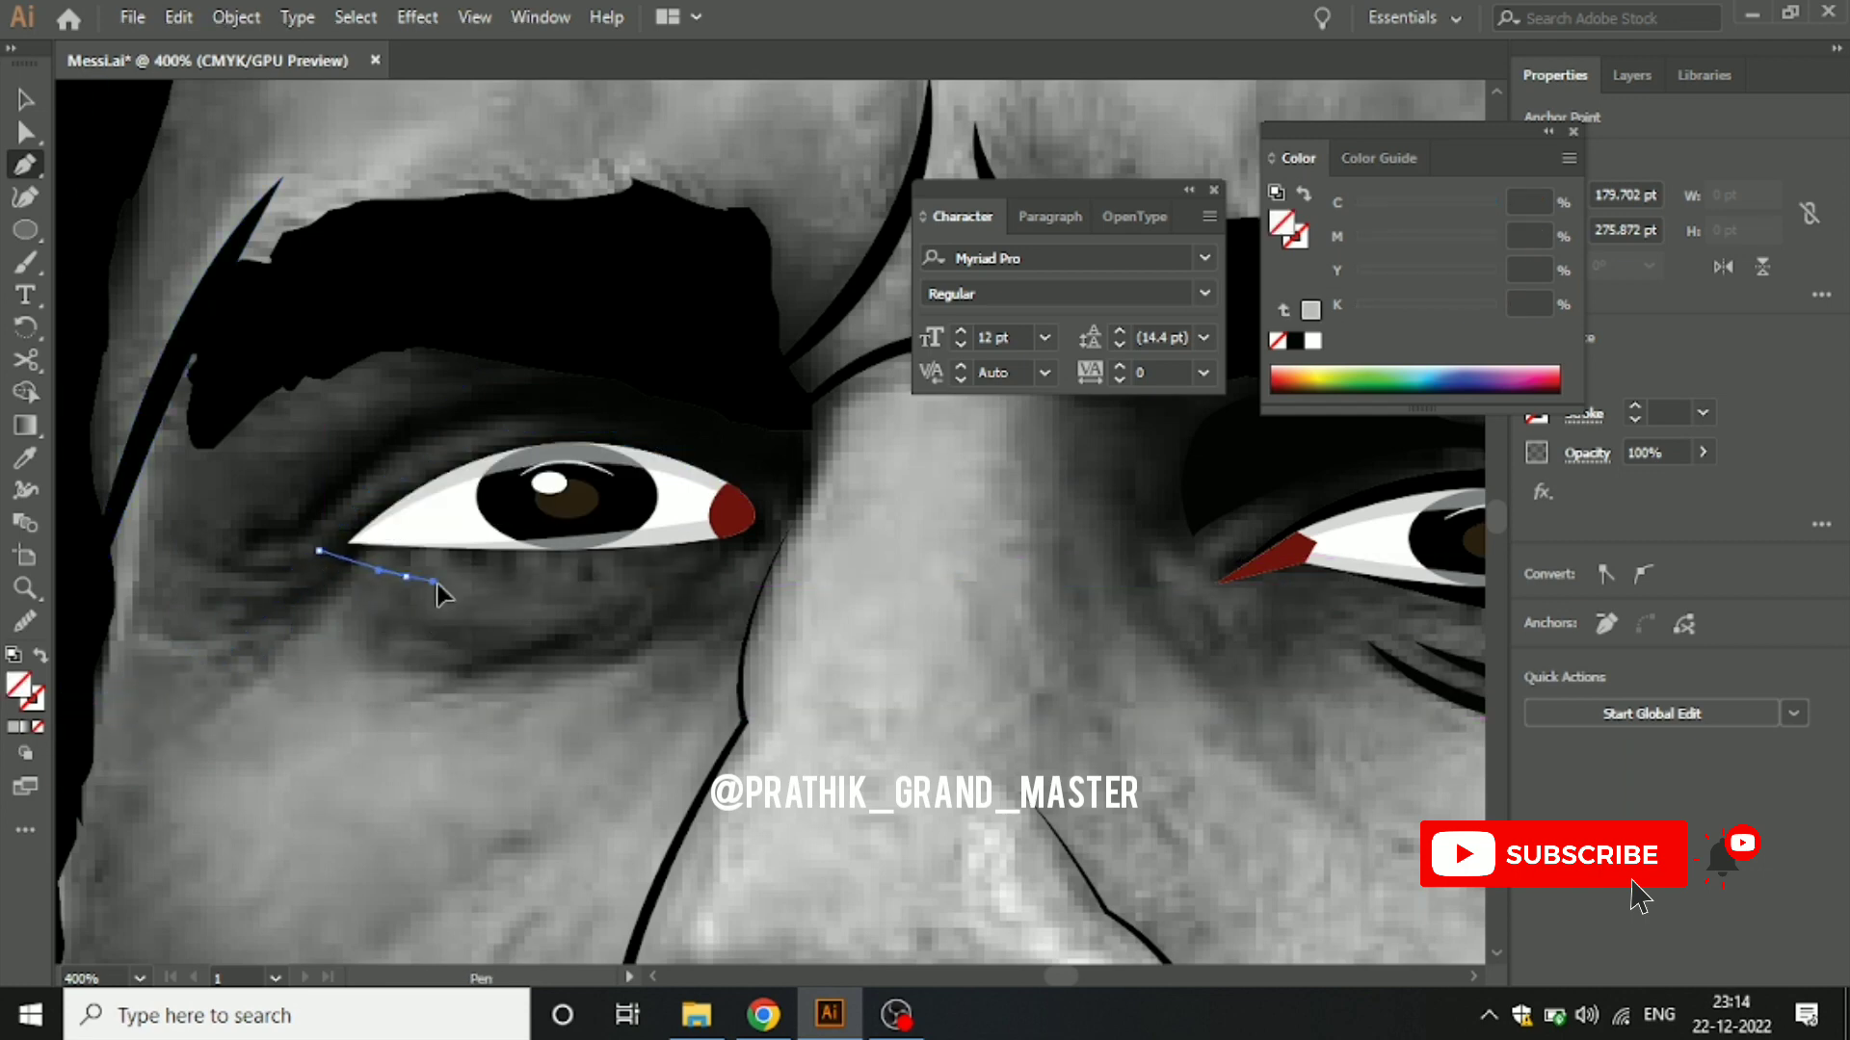
left_click_drag(502, 590, 432, 591)
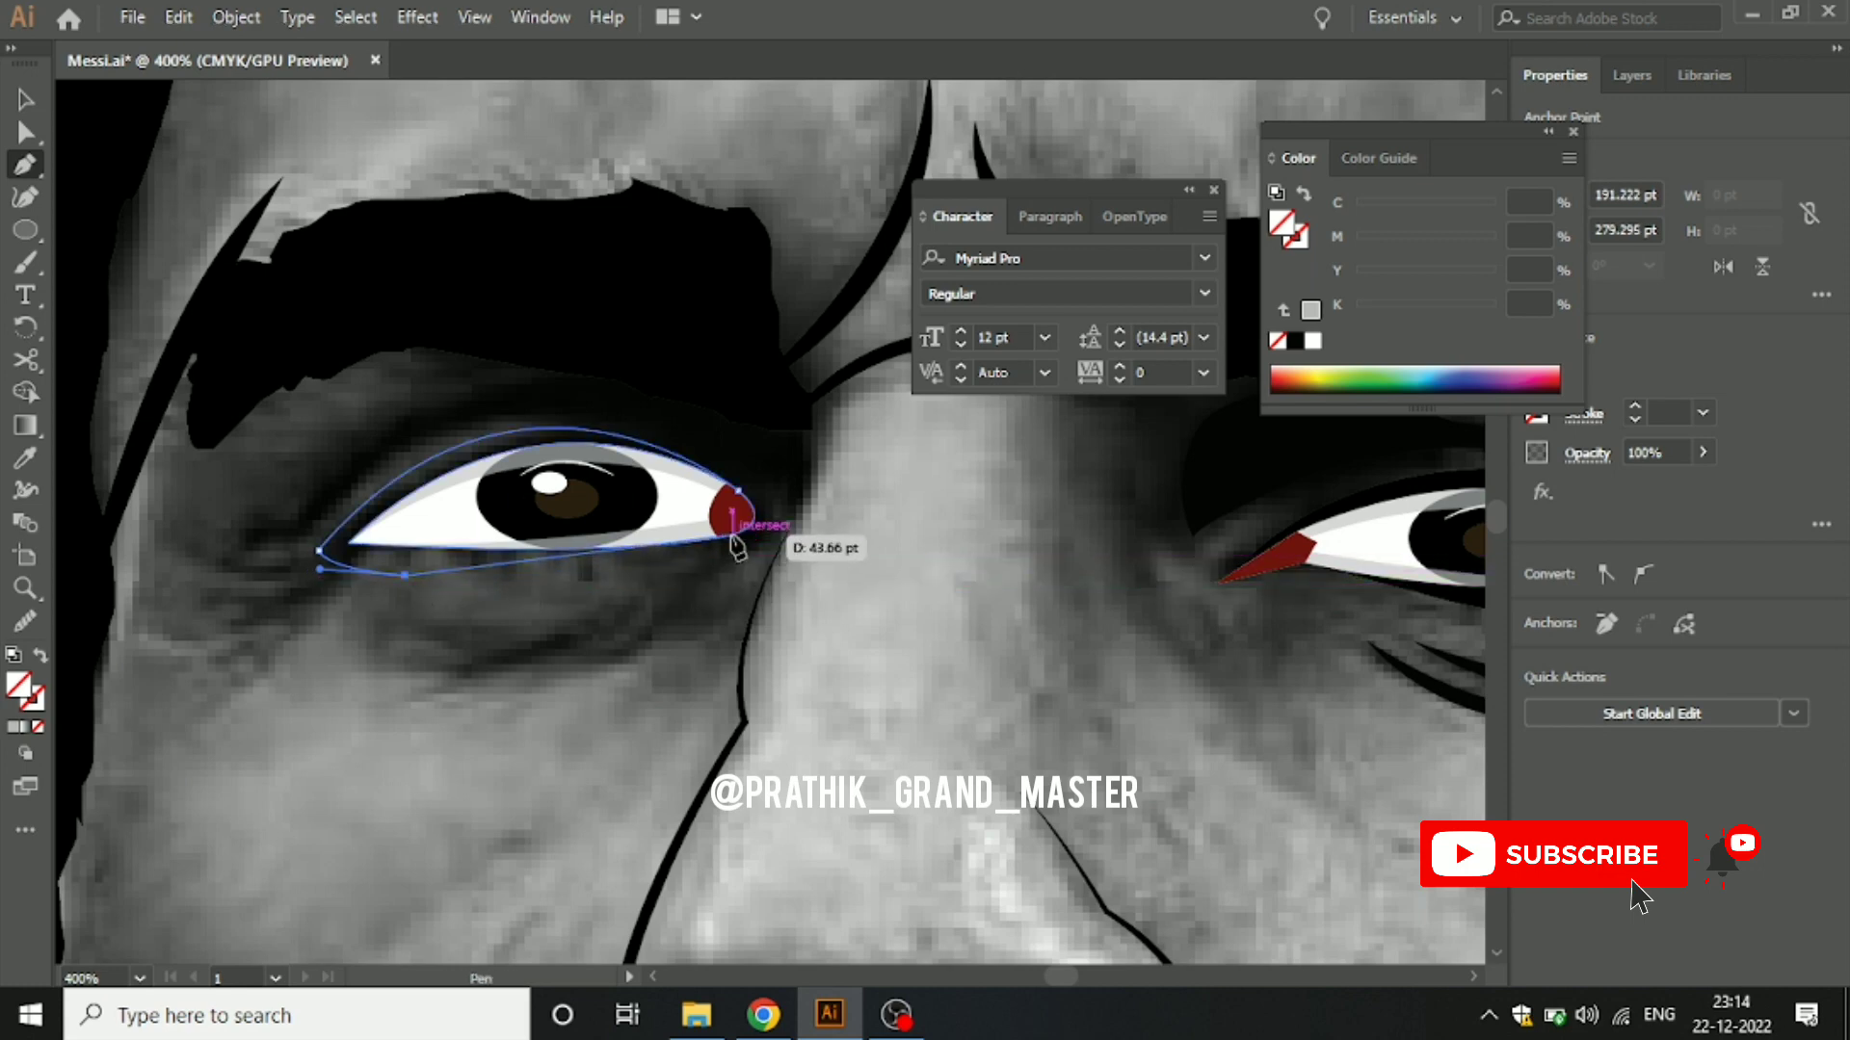
mouse_move(734, 535)
left_mouse_down()
mouse_move(799, 474)
mouse_move(861, 479)
left_mouse_up()
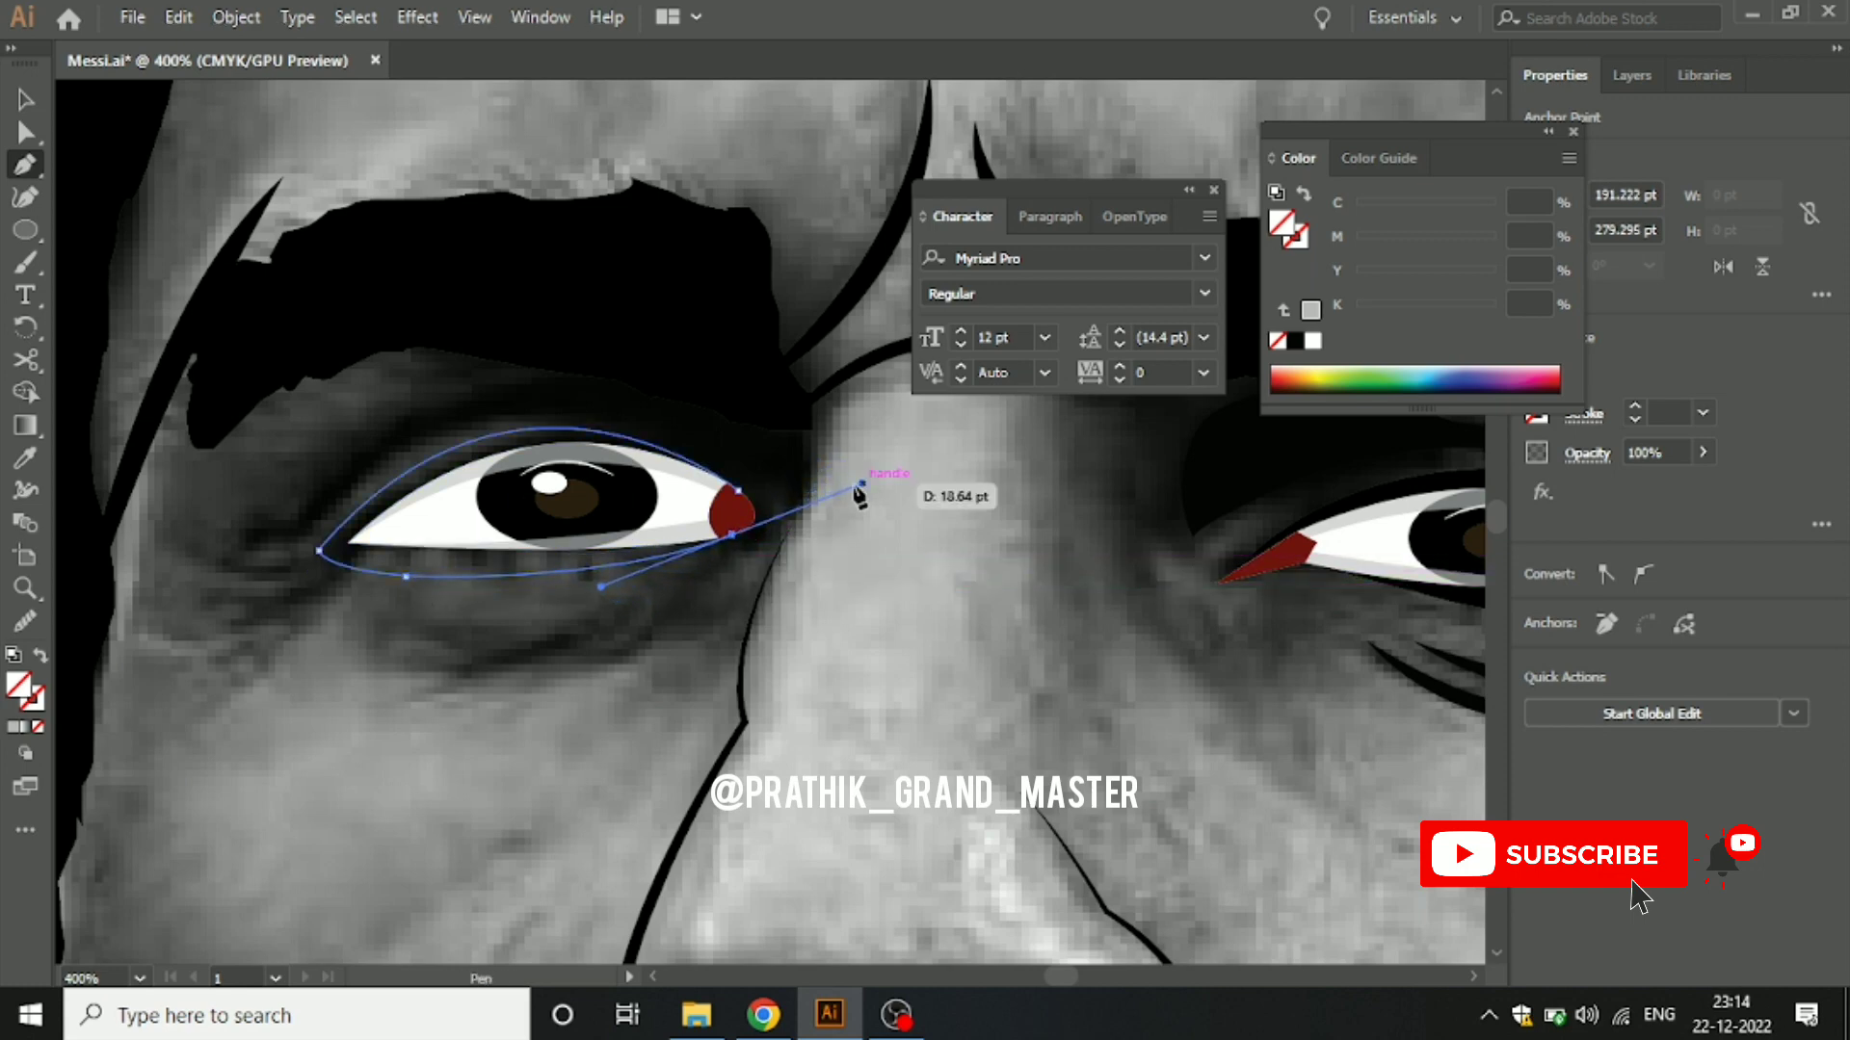
mouse_move(747, 529)
left_mouse_down()
mouse_move(752, 547)
mouse_move(743, 507)
left_mouse_up()
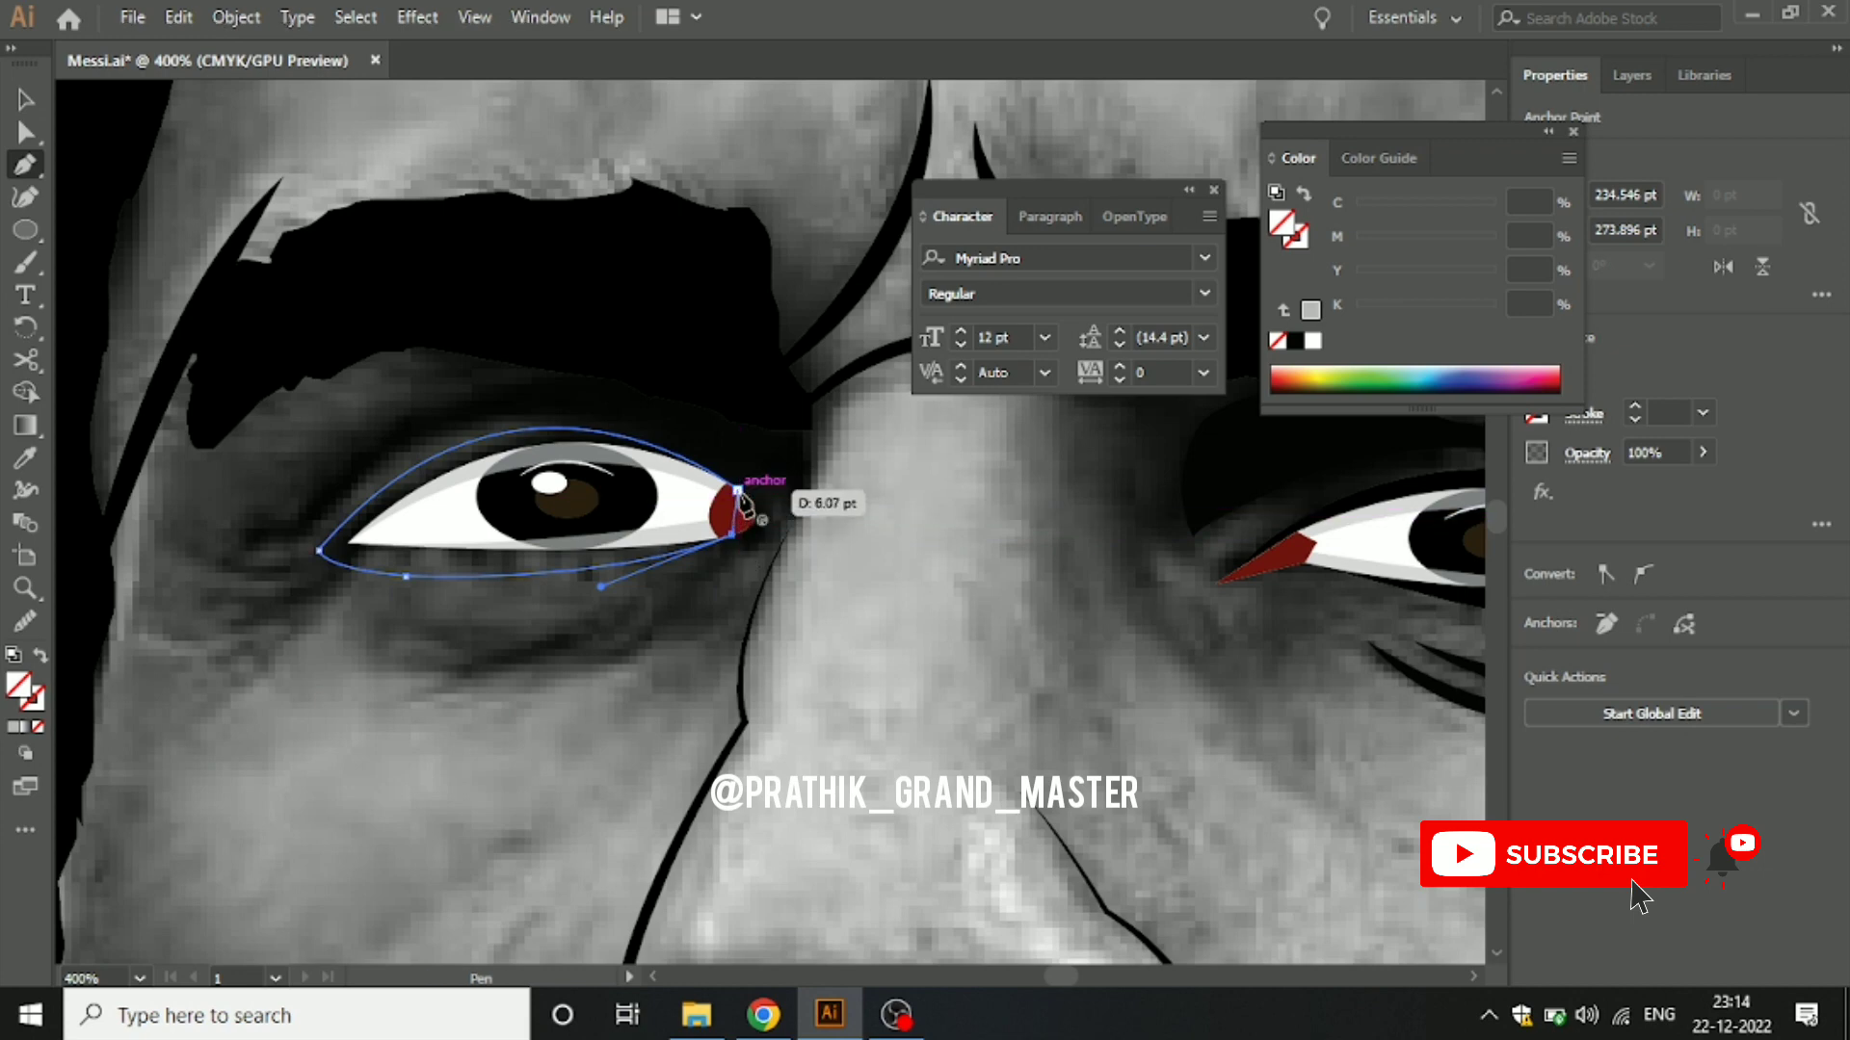
Step: Fill the eye outline black and send it behind the eye artwork
left_click(16, 728)
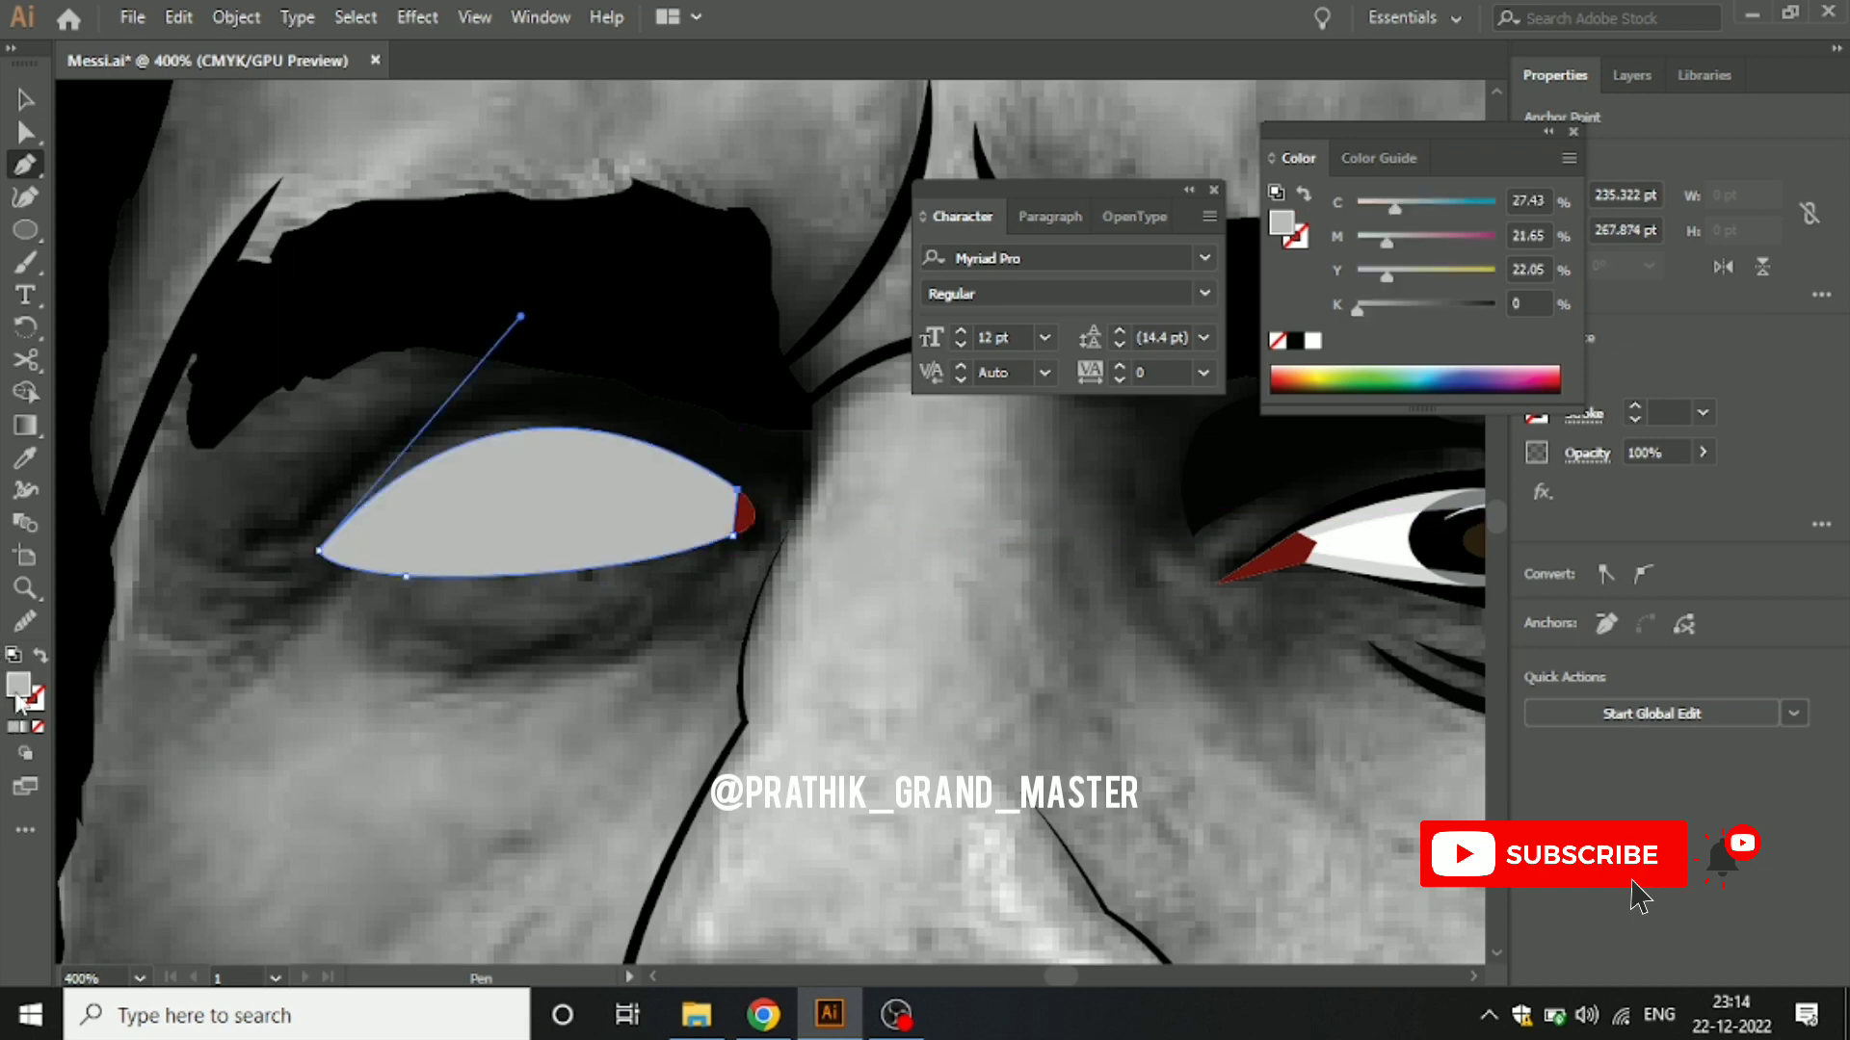
double_click(17, 685)
type("000000")
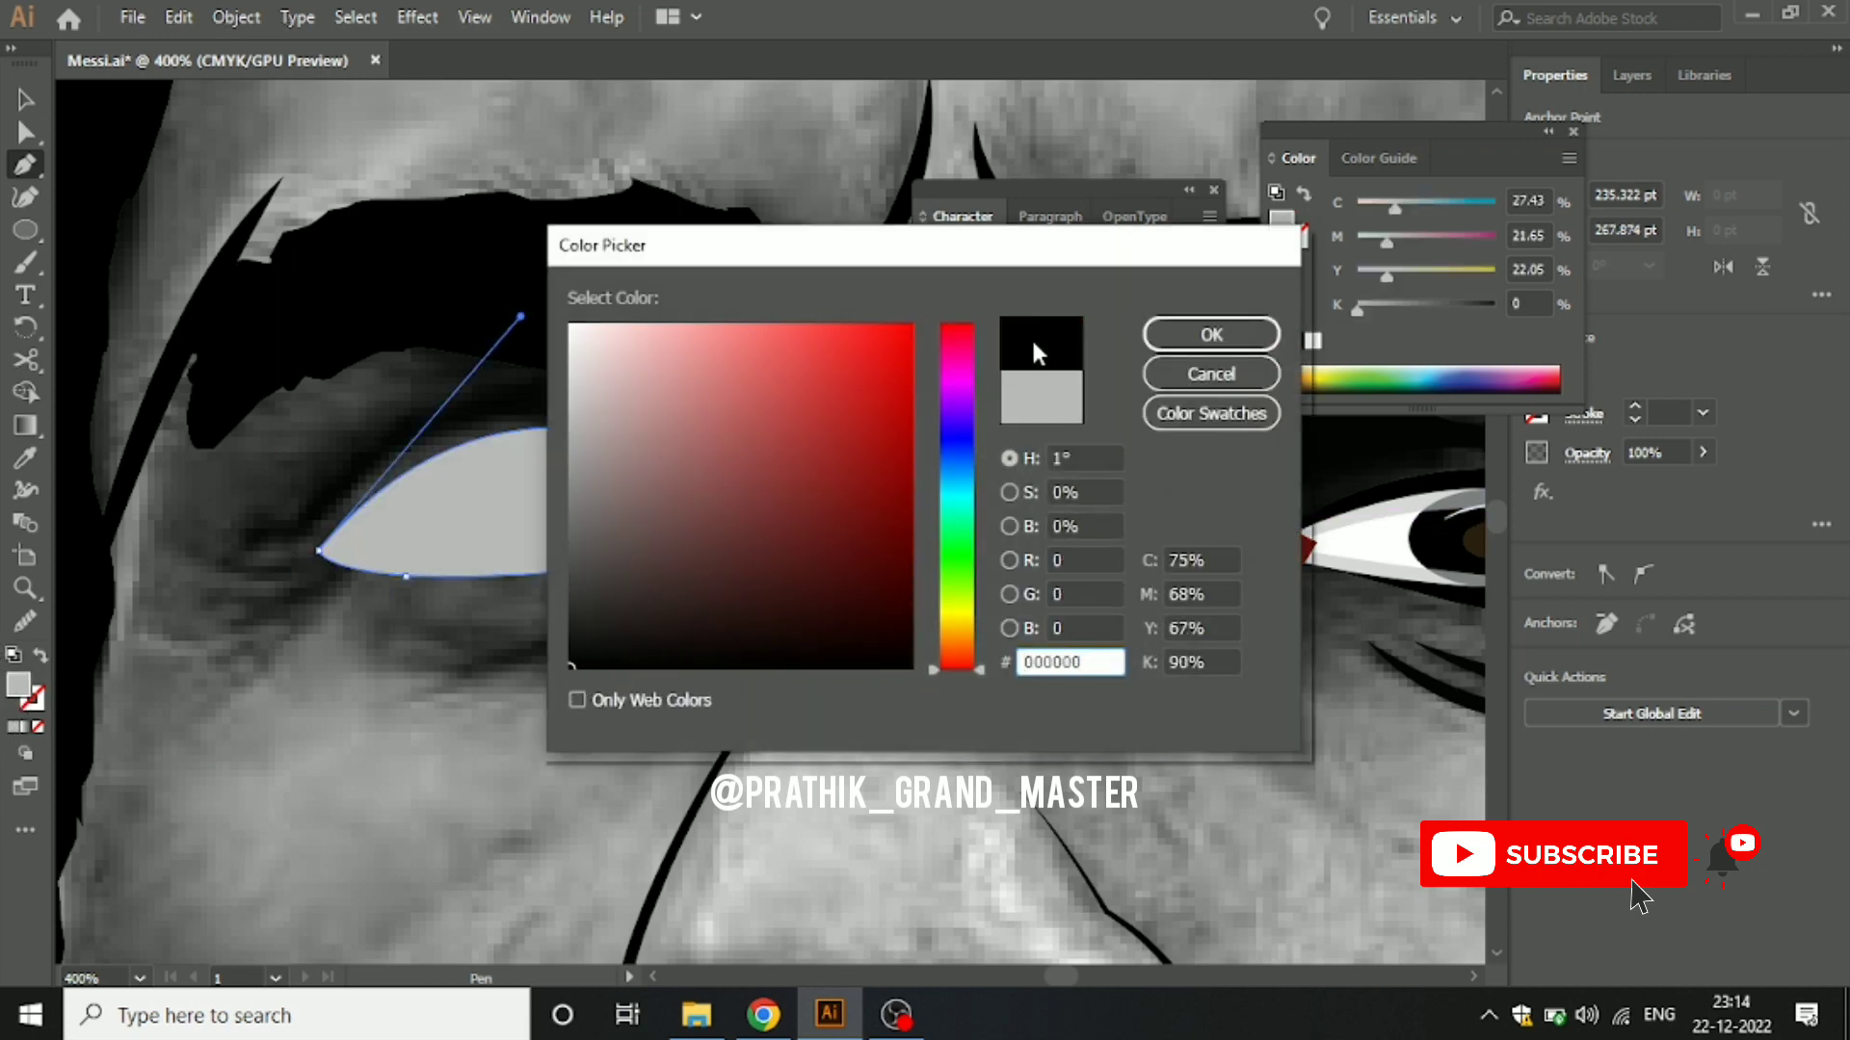
left_click(1211, 334)
left_click(23, 104)
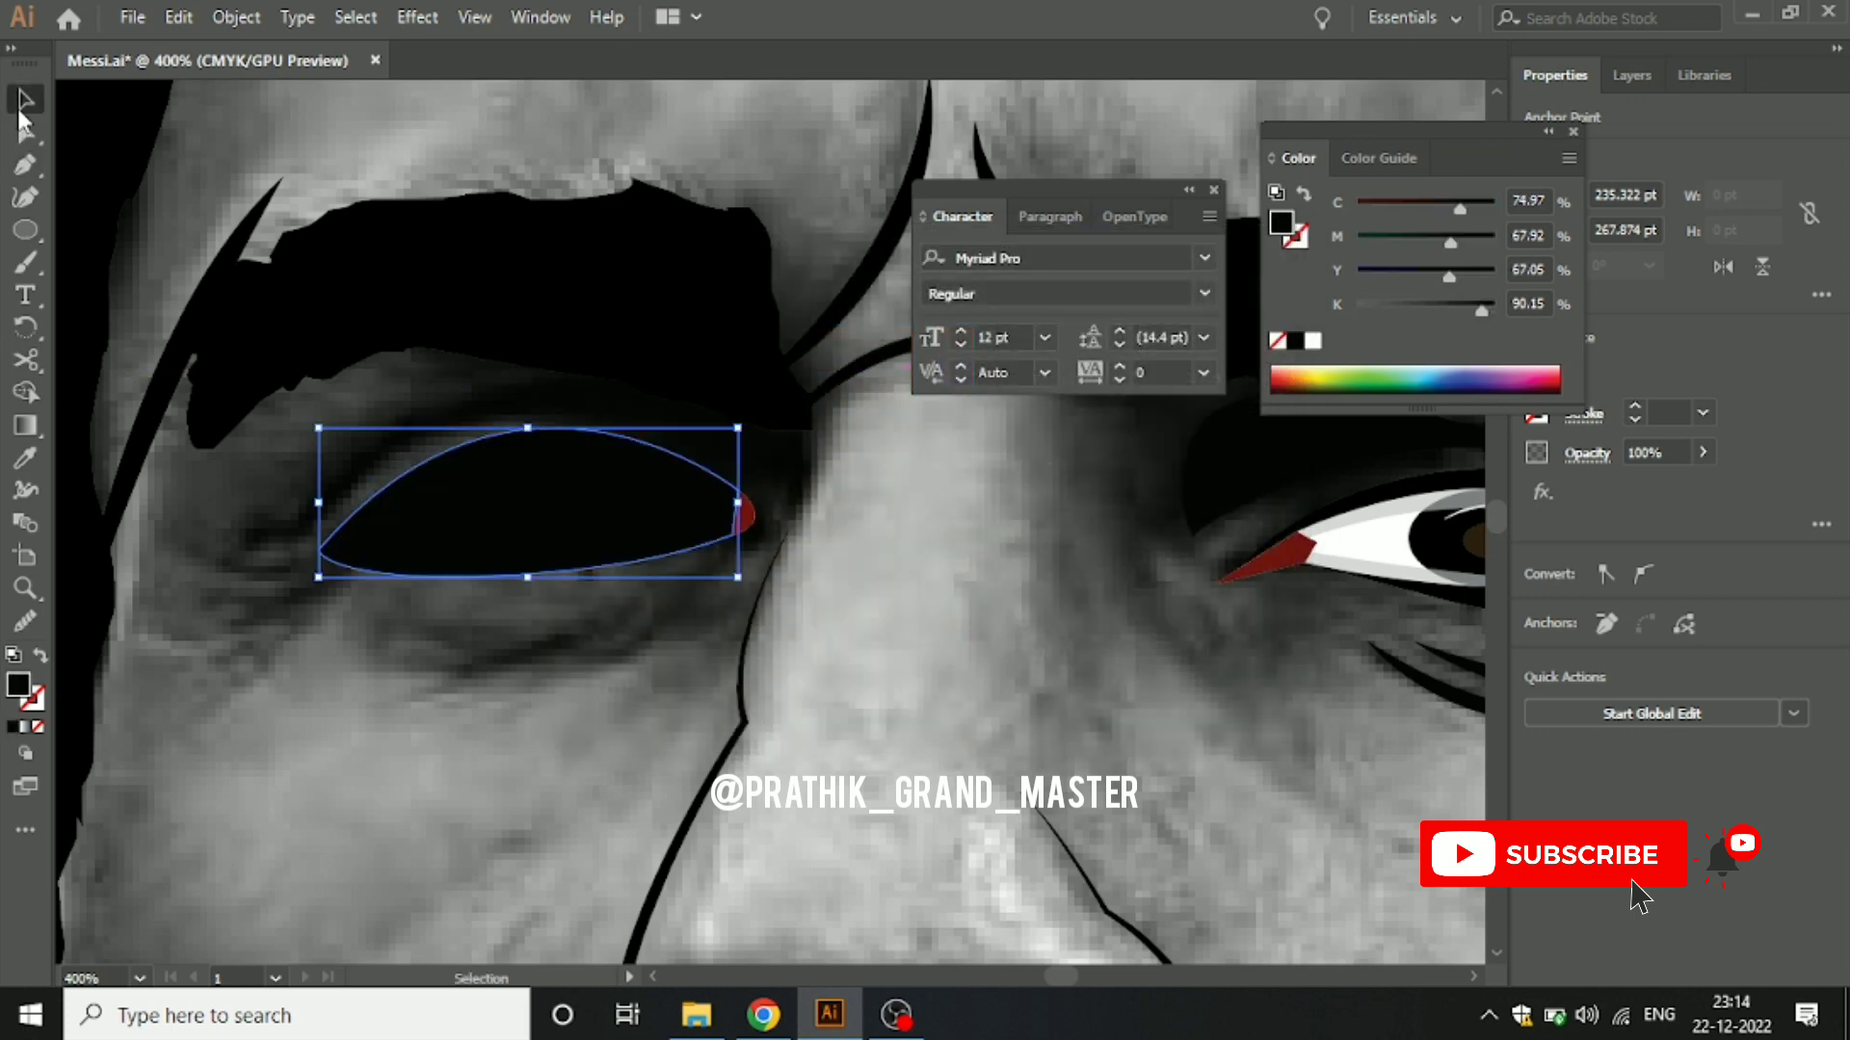
key("ctrl+shift+bracketleft")
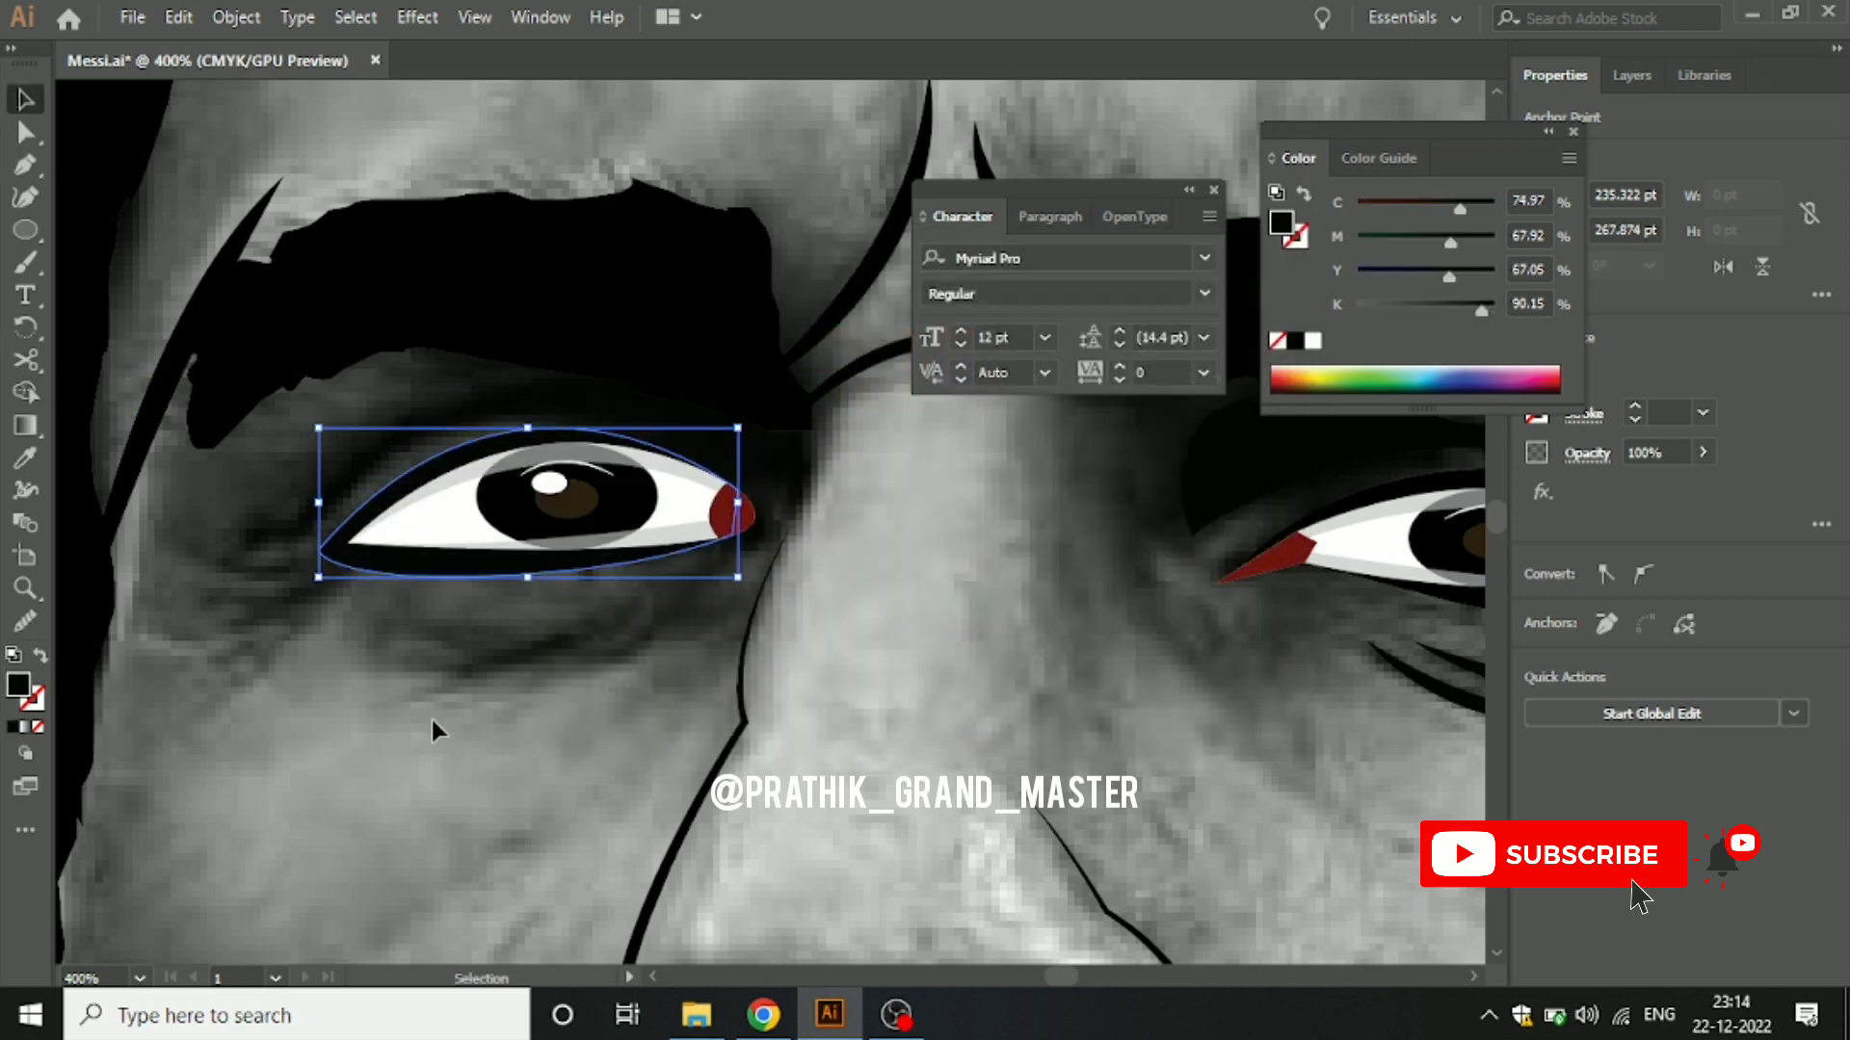
left_click(431, 730)
scroll(428, 730, "down", 3)
scroll(428, 730, "up", 3)
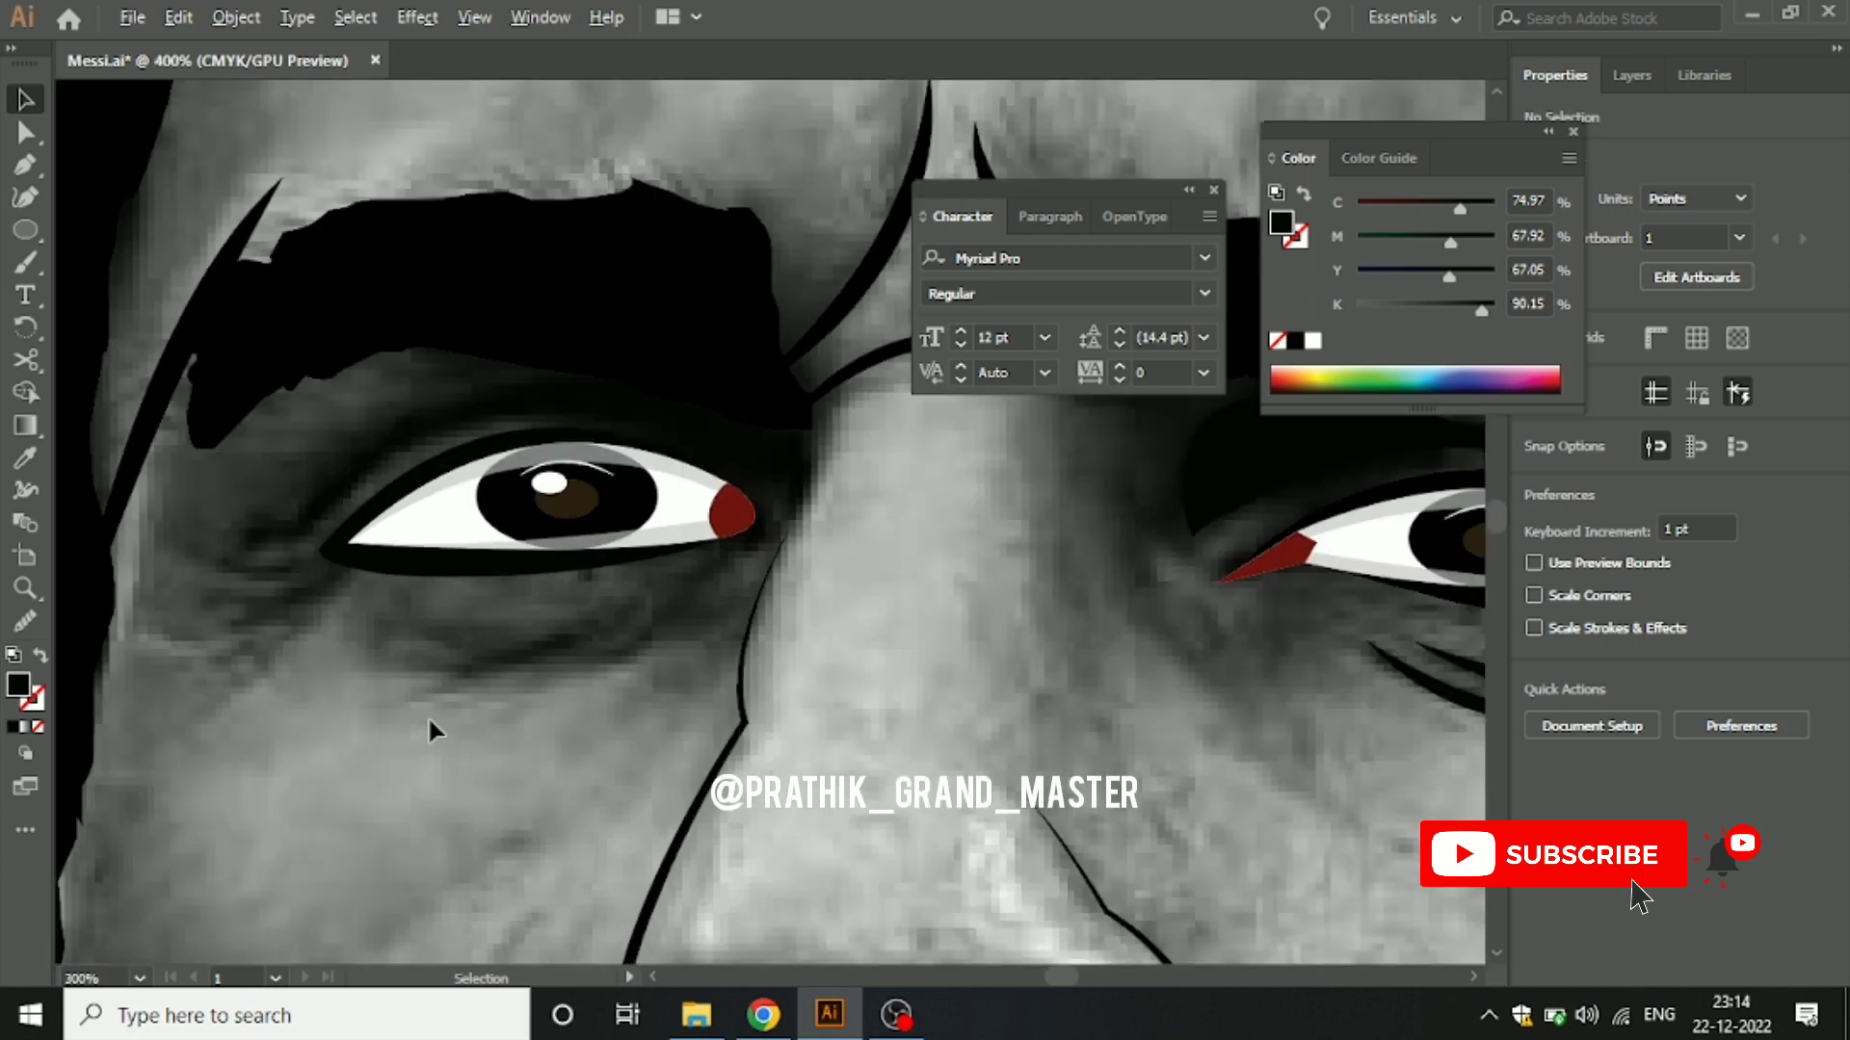
Step: Start an unfilled eyelid path at the eye's outer corner and arc it over the eye
key("p")
left_click(187, 177)
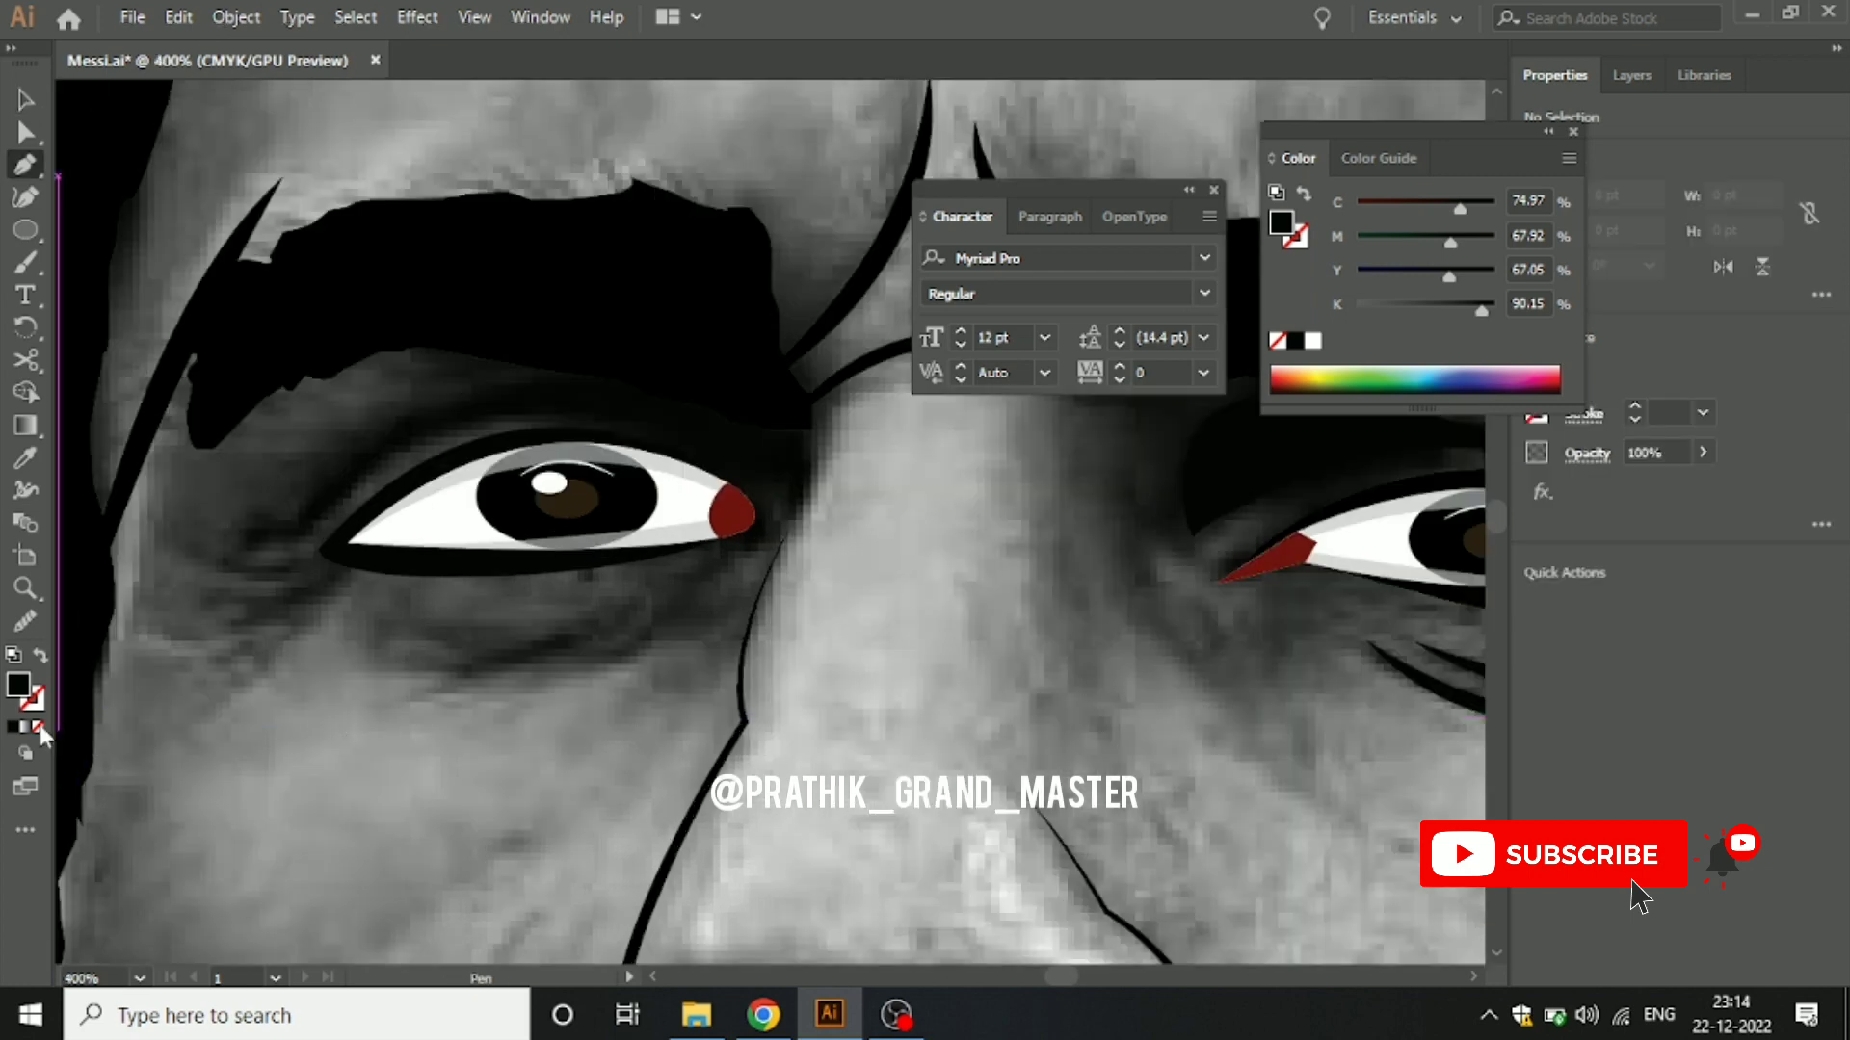
left_click(187, 655)
left_click(240, 531)
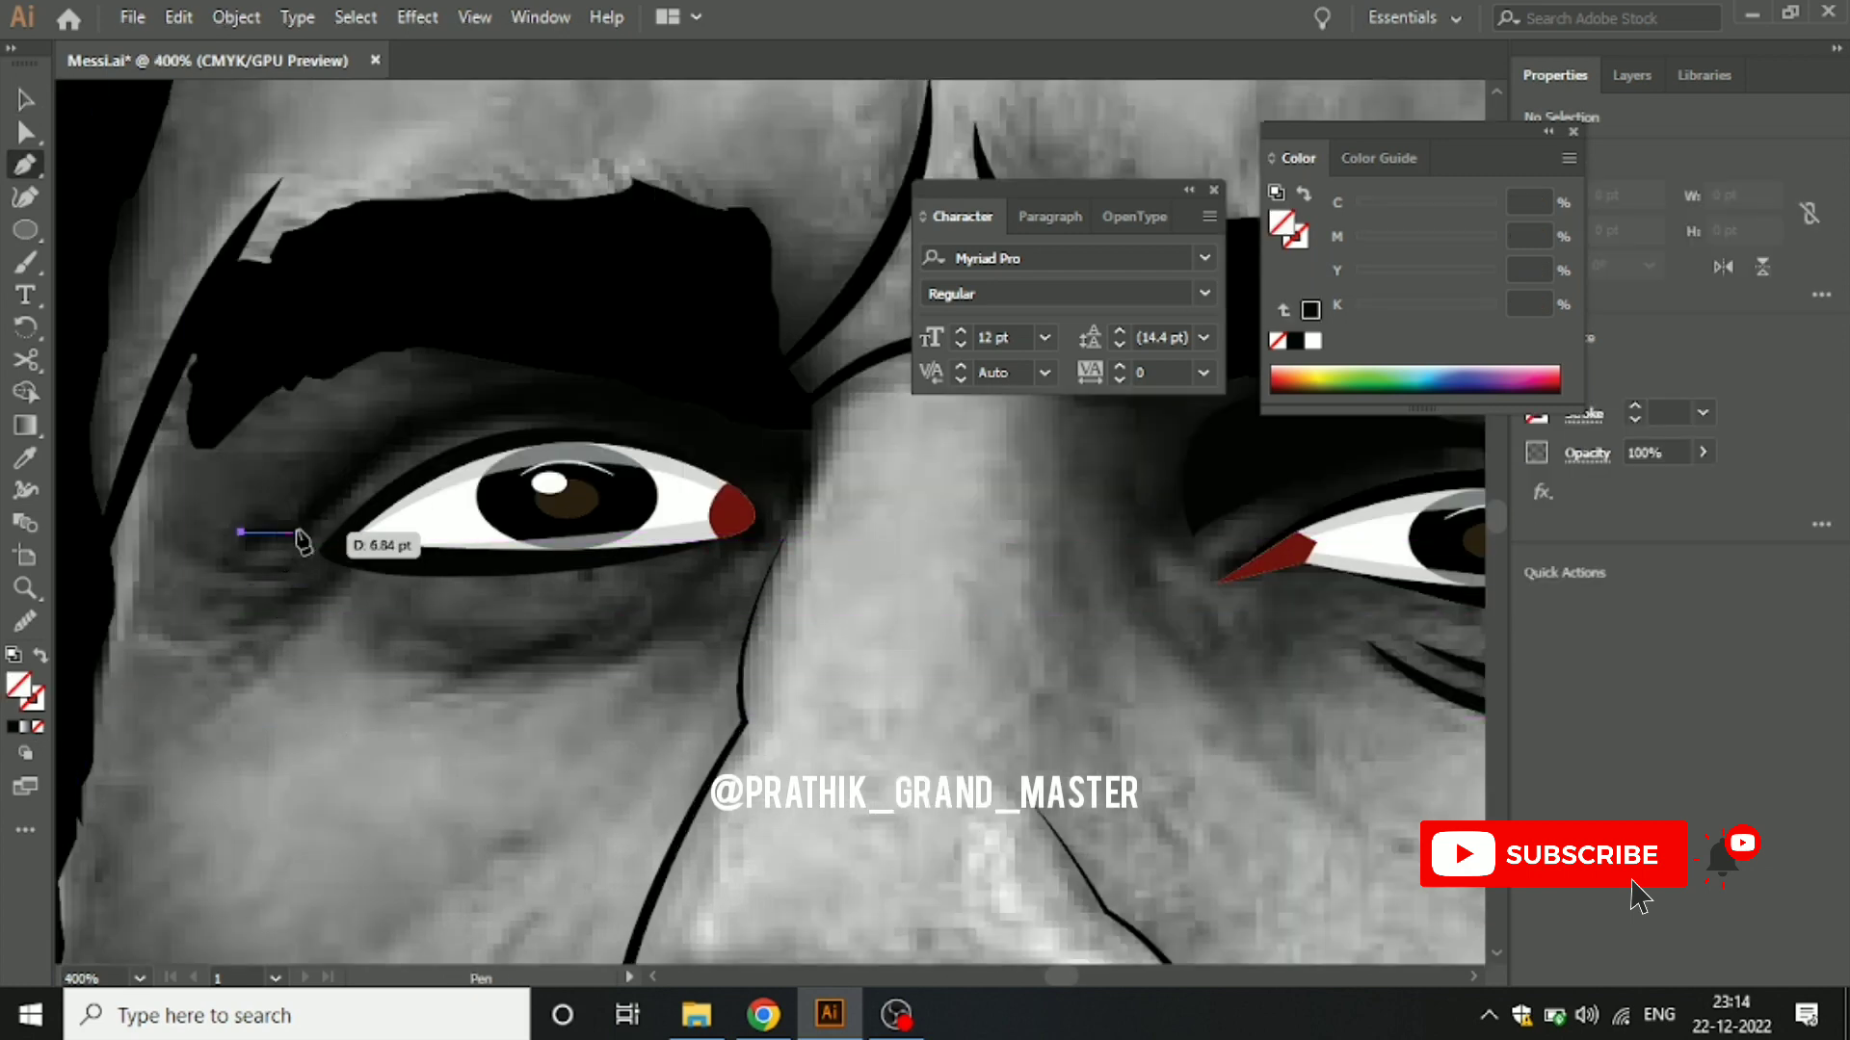
left_click_drag(313, 519, 358, 505)
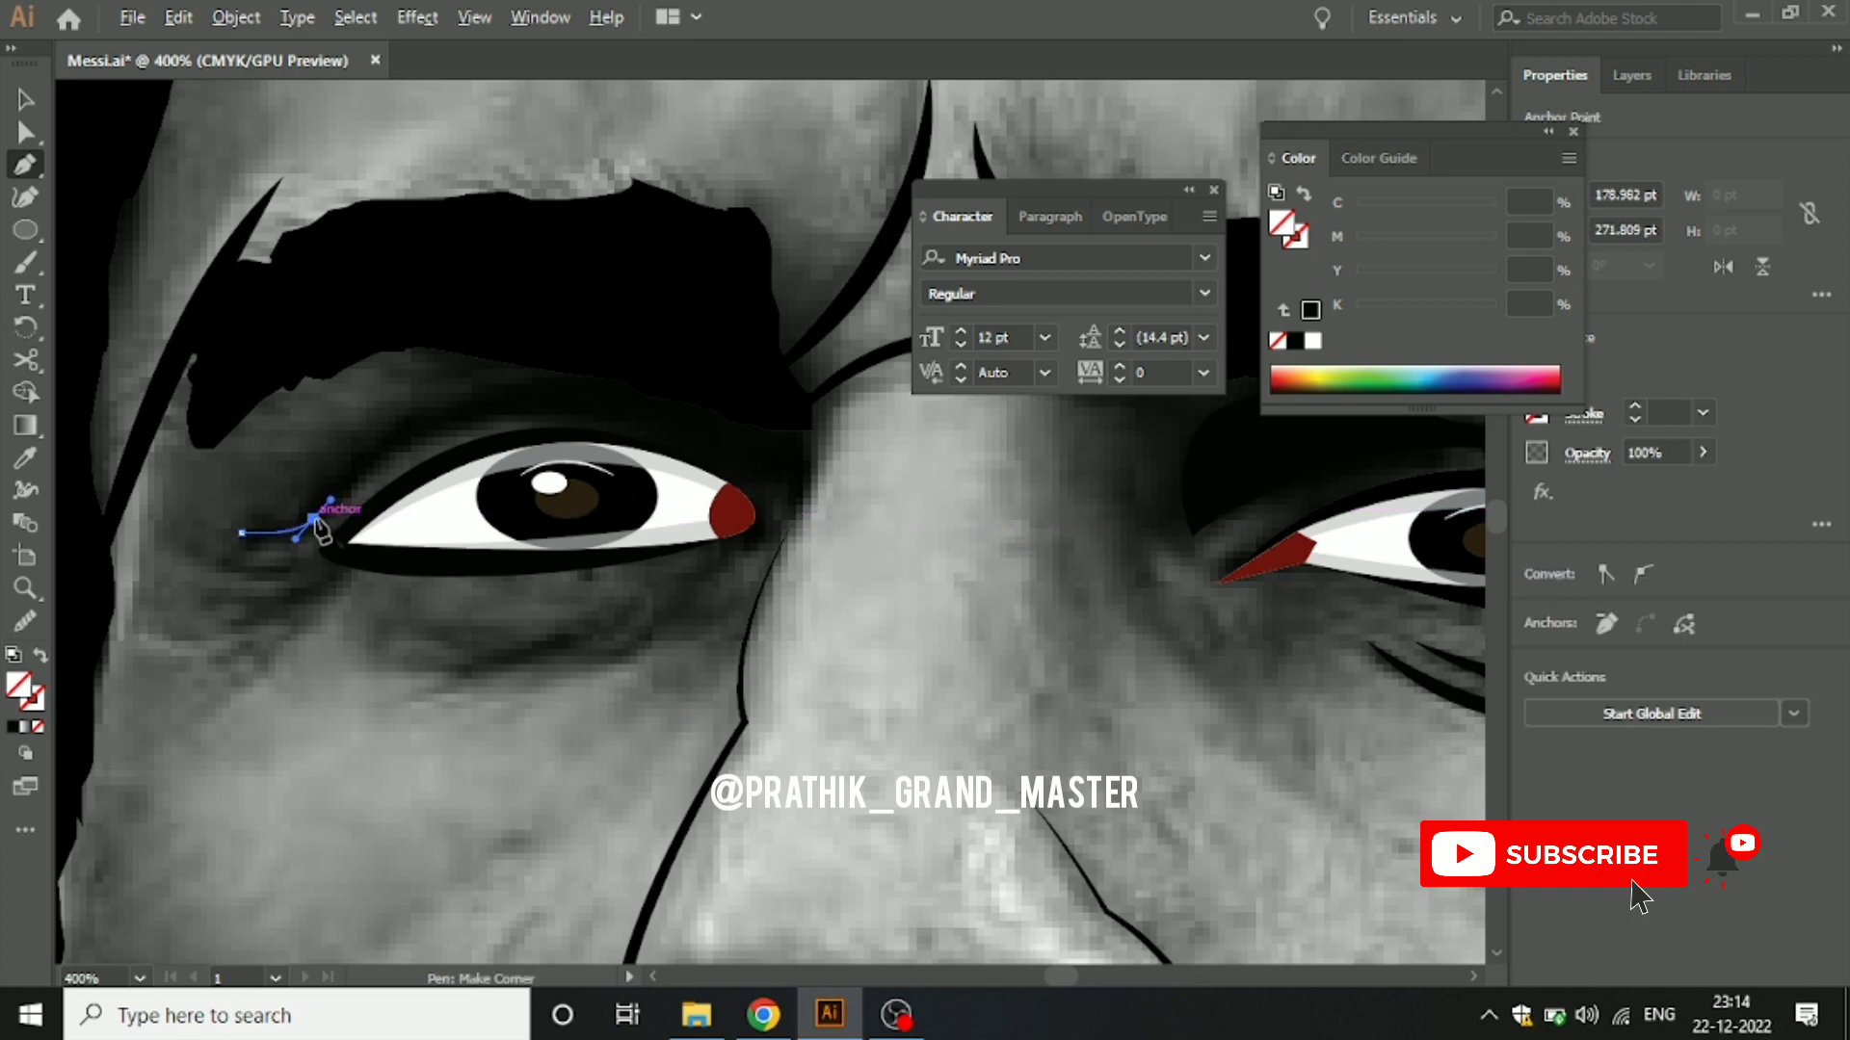
left_click_drag(754, 436, 1106, 576)
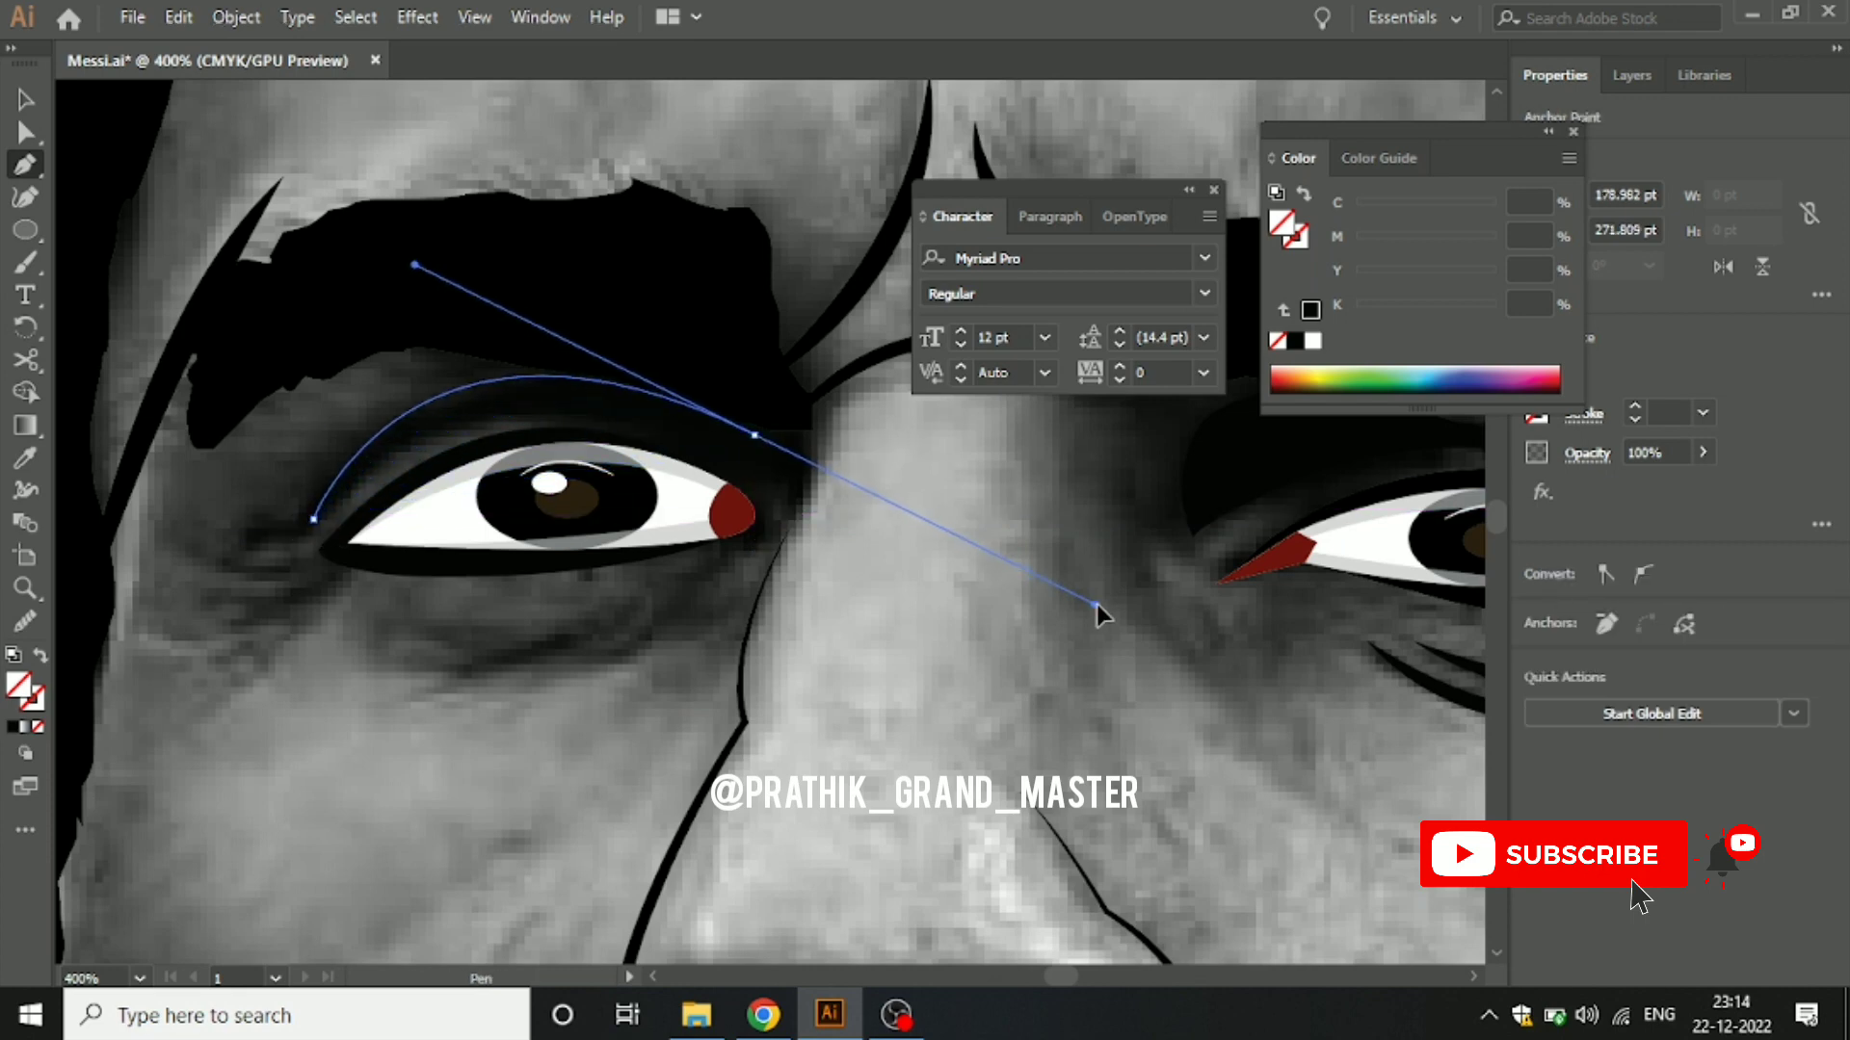
left_click(754, 435)
left_click_drag(796, 510, 745, 578)
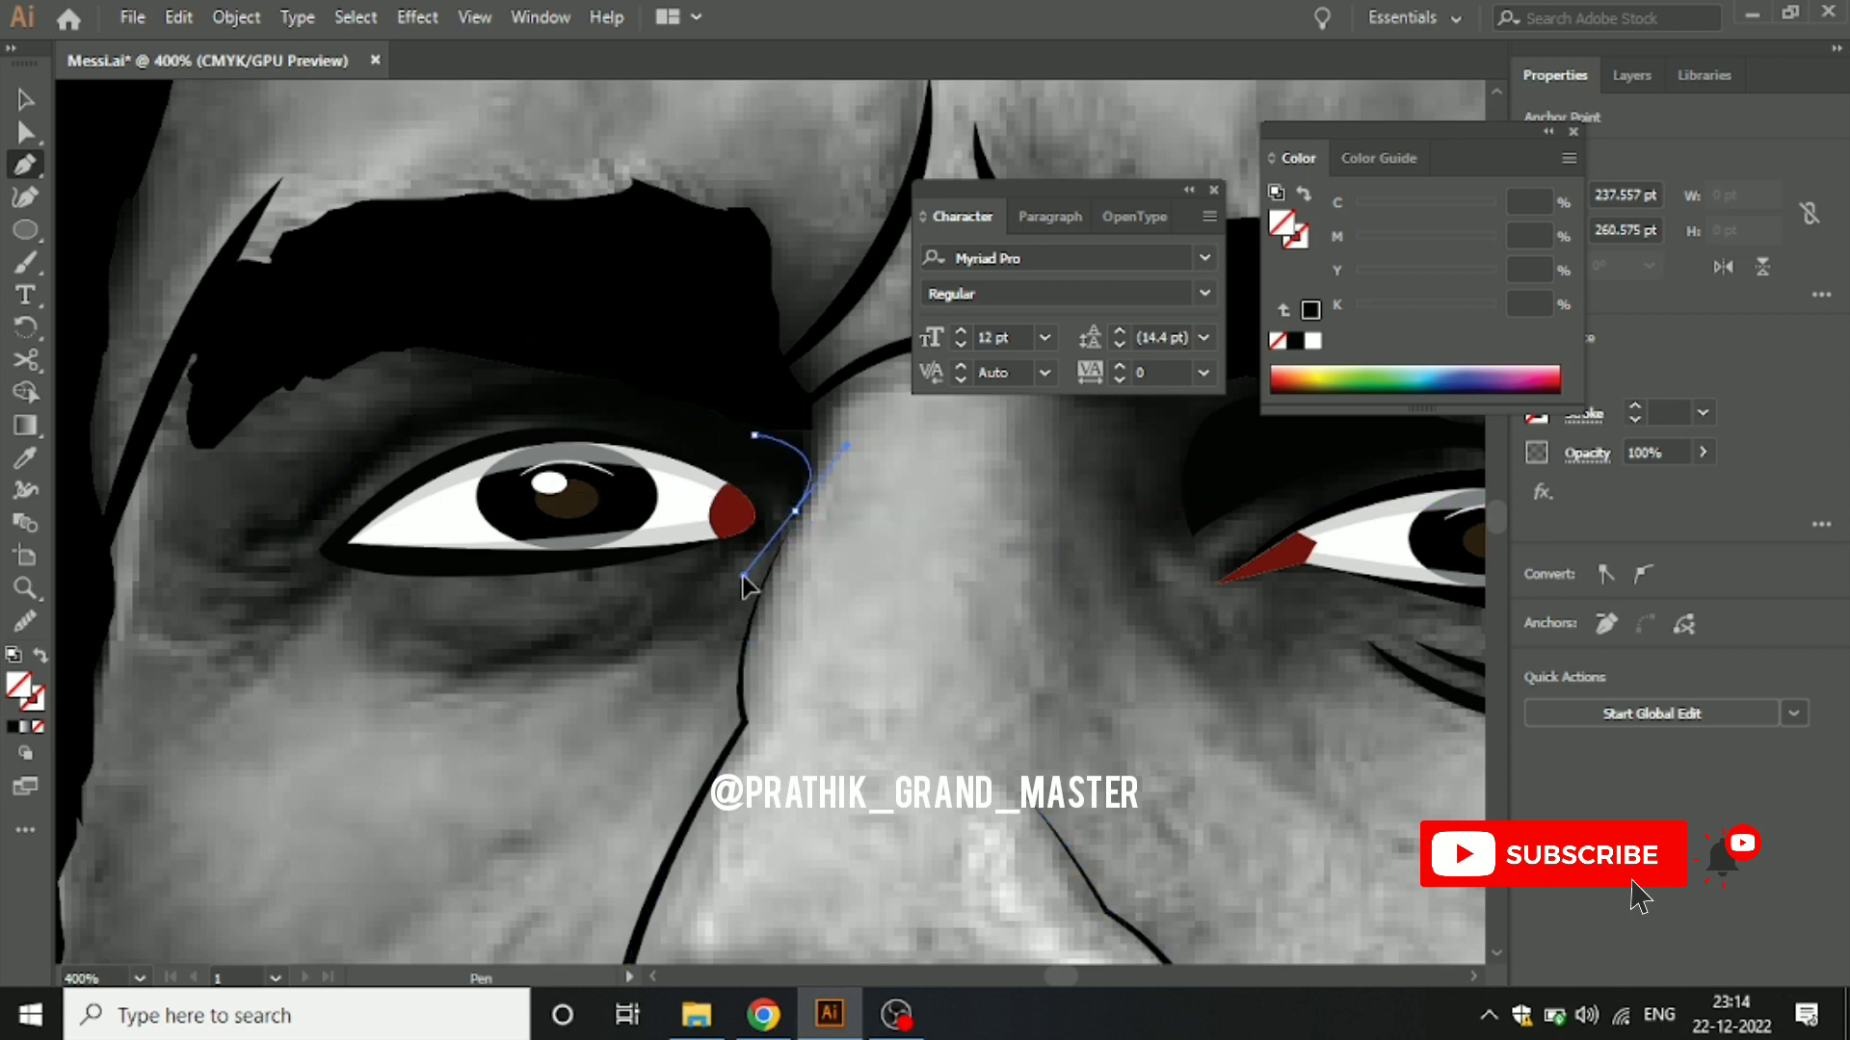
left_click(796, 511)
Step: Close the eyelid shape back across the eye and fill it black
mouse_move(706, 453)
left_mouse_down()
mouse_move(371, 476)
mouse_move(250, 580)
left_mouse_up()
left_click(371, 477)
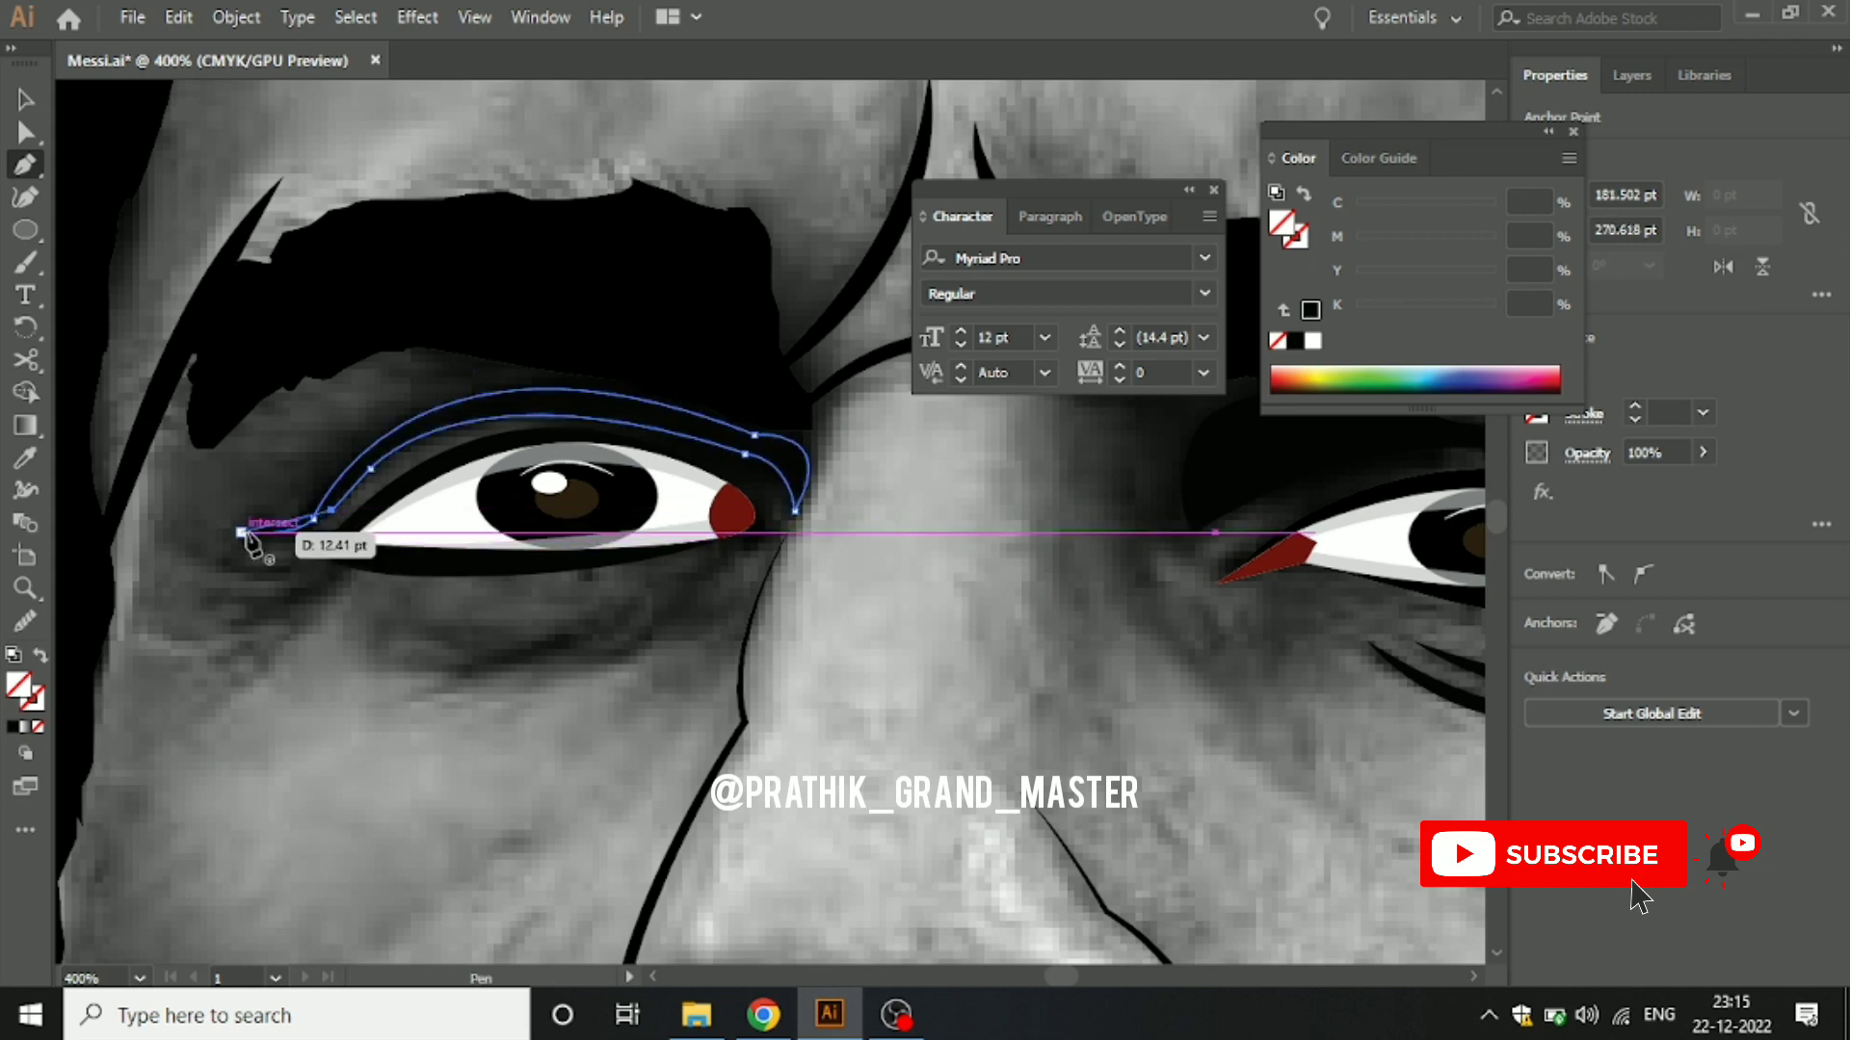
left_click_drag(262, 556, 248, 529)
key("ctrl+z")
key("ctrl+shift+z")
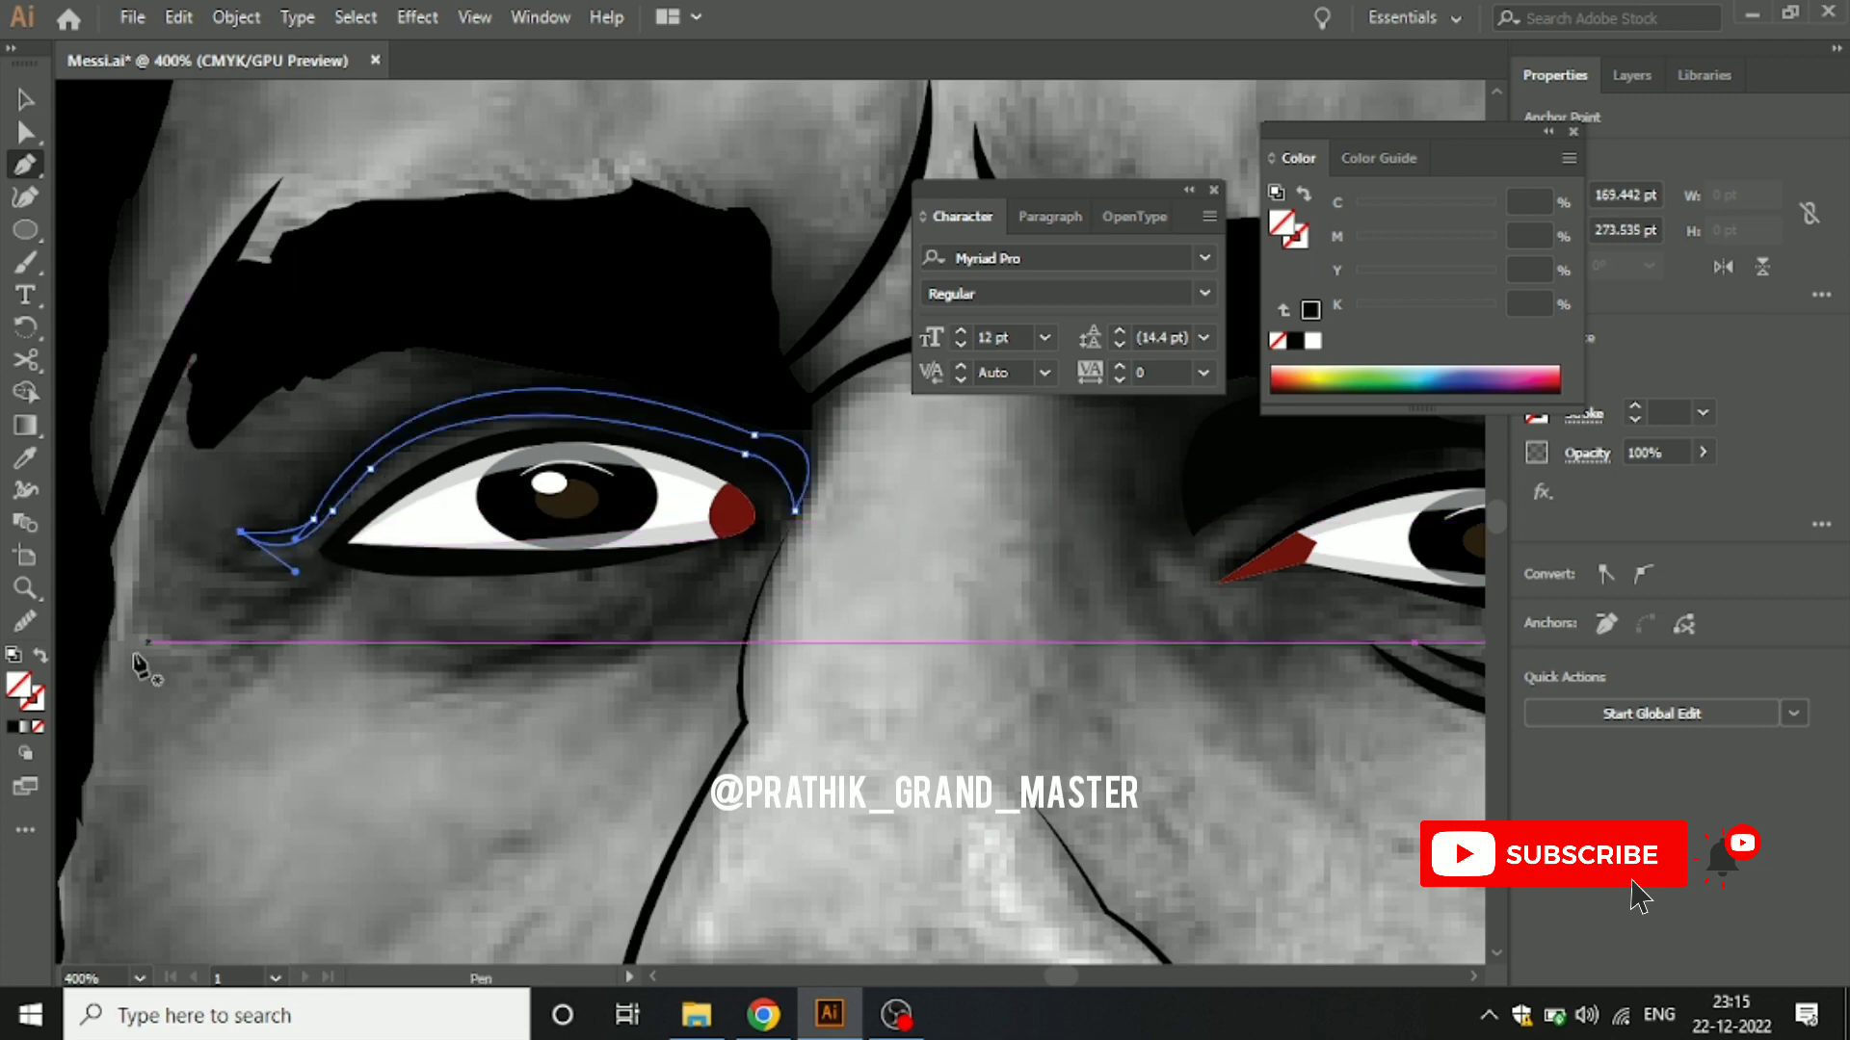
left_click(16, 728)
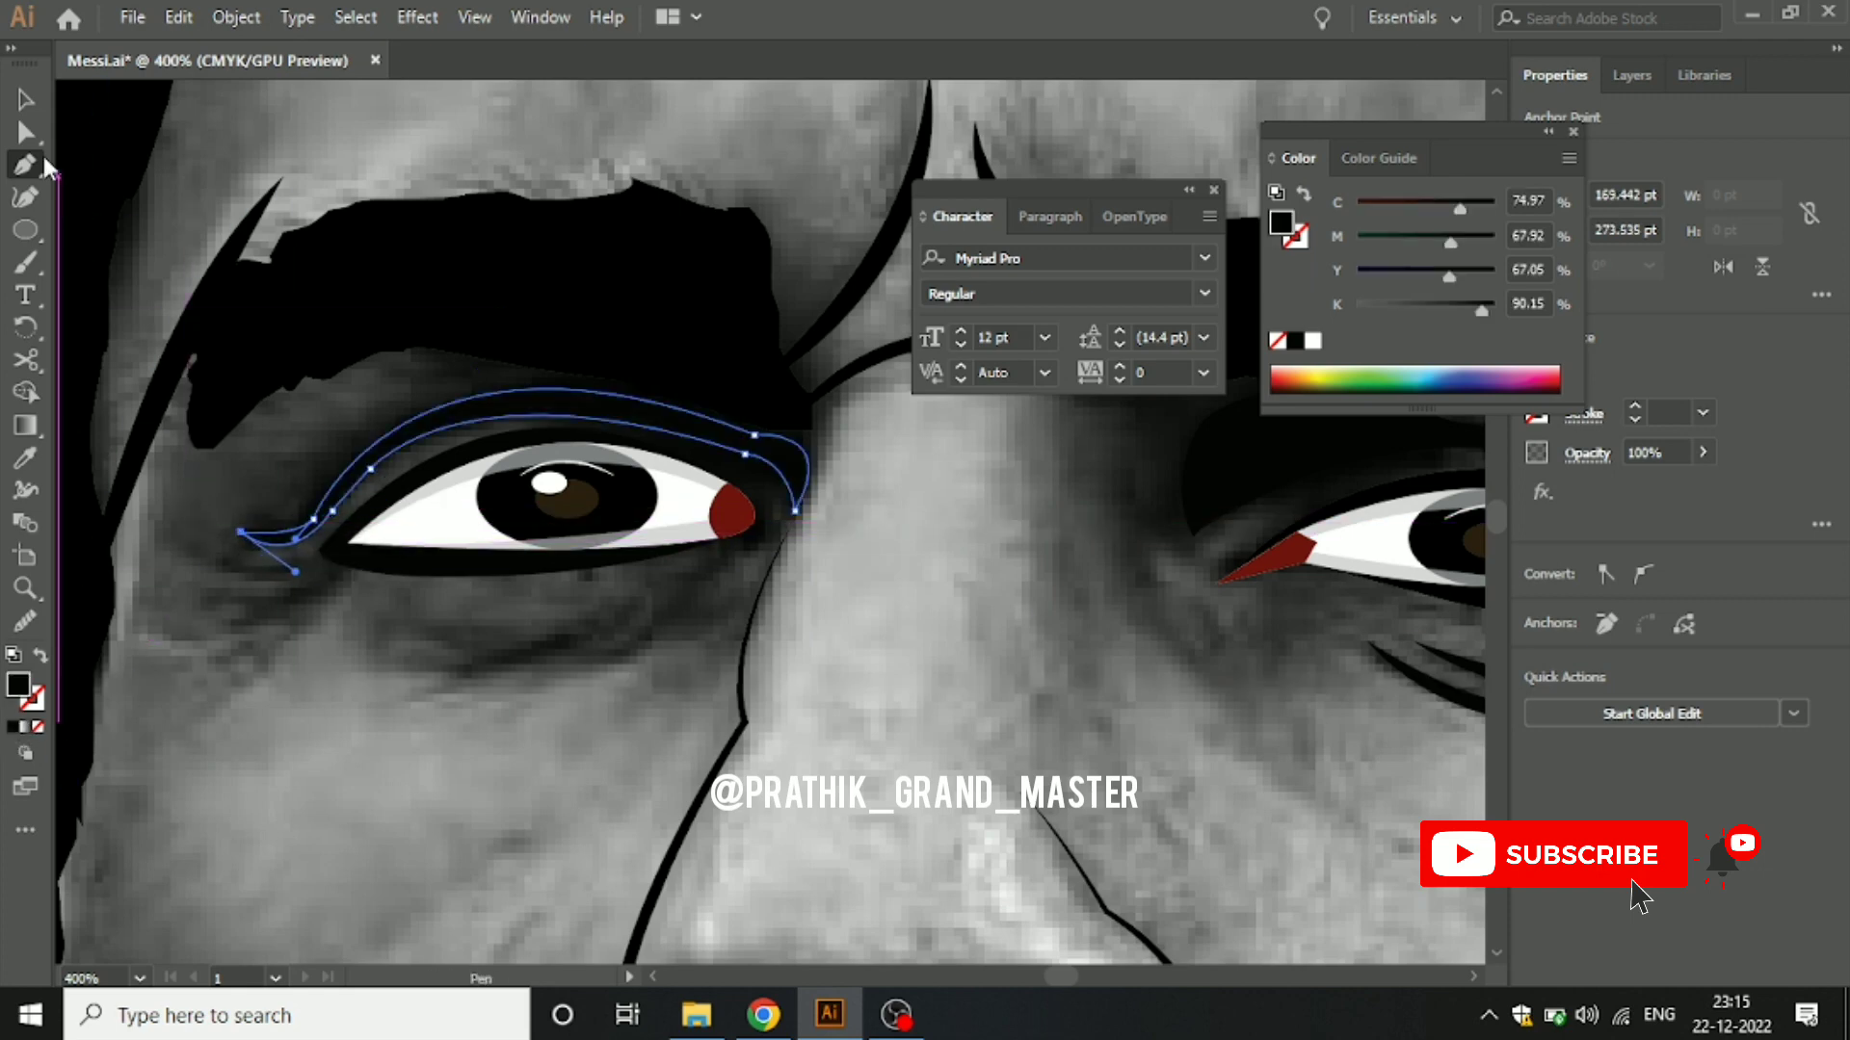
left_click(23, 100)
left_click(289, 405)
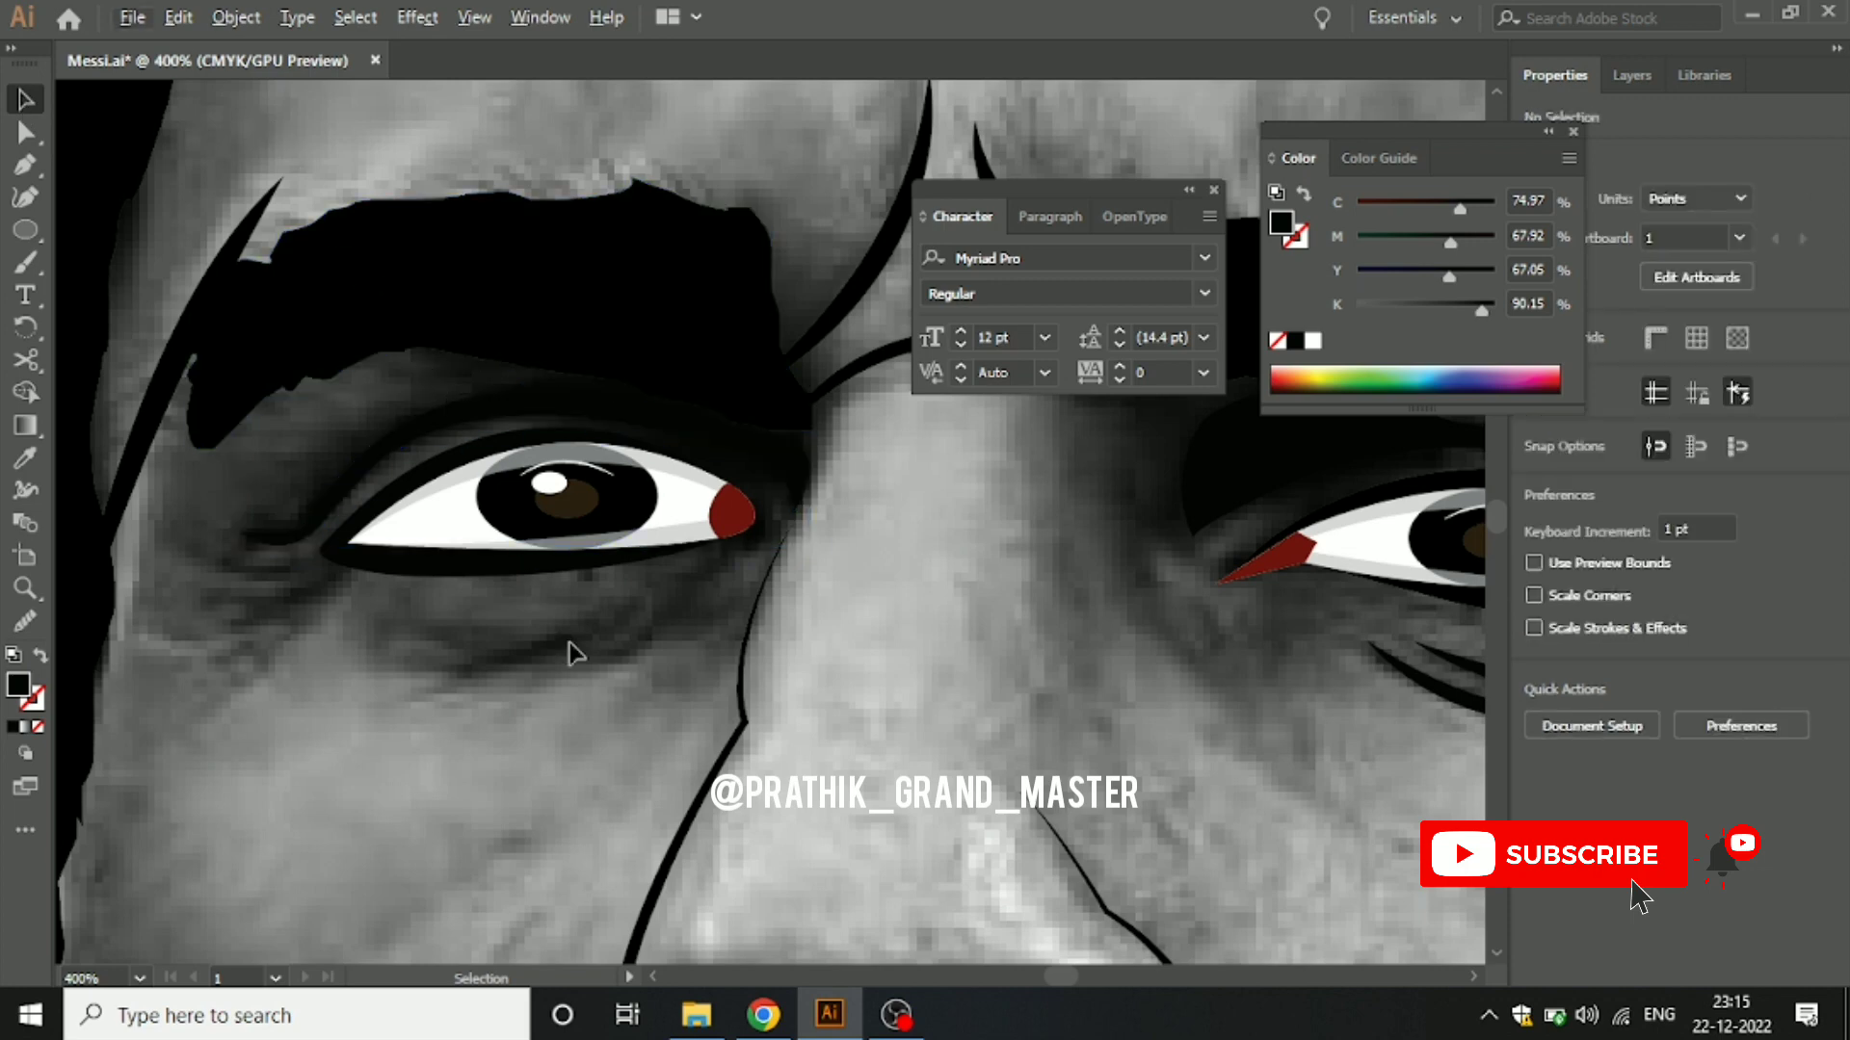
Step: Begin the first crescent shadow path beneath the left eye
key("p")
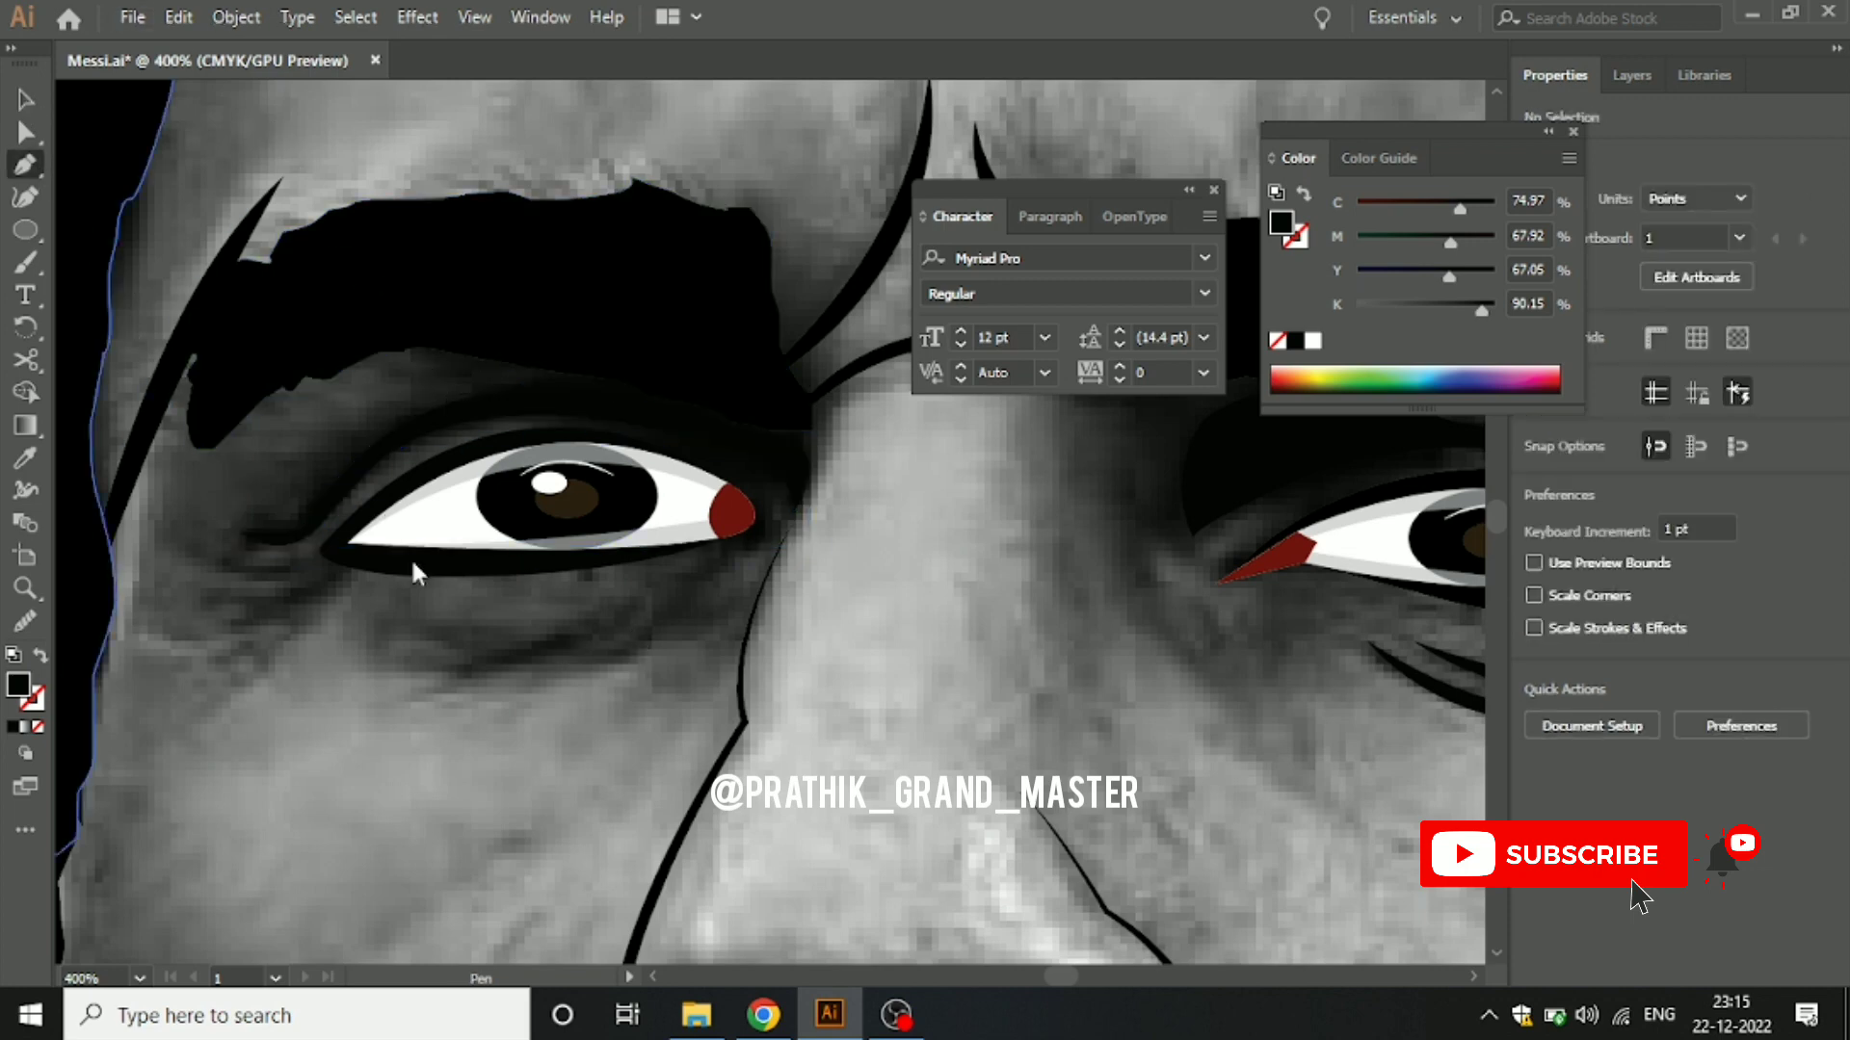
left_click(394, 628)
left_click_drag(617, 607, 716, 558)
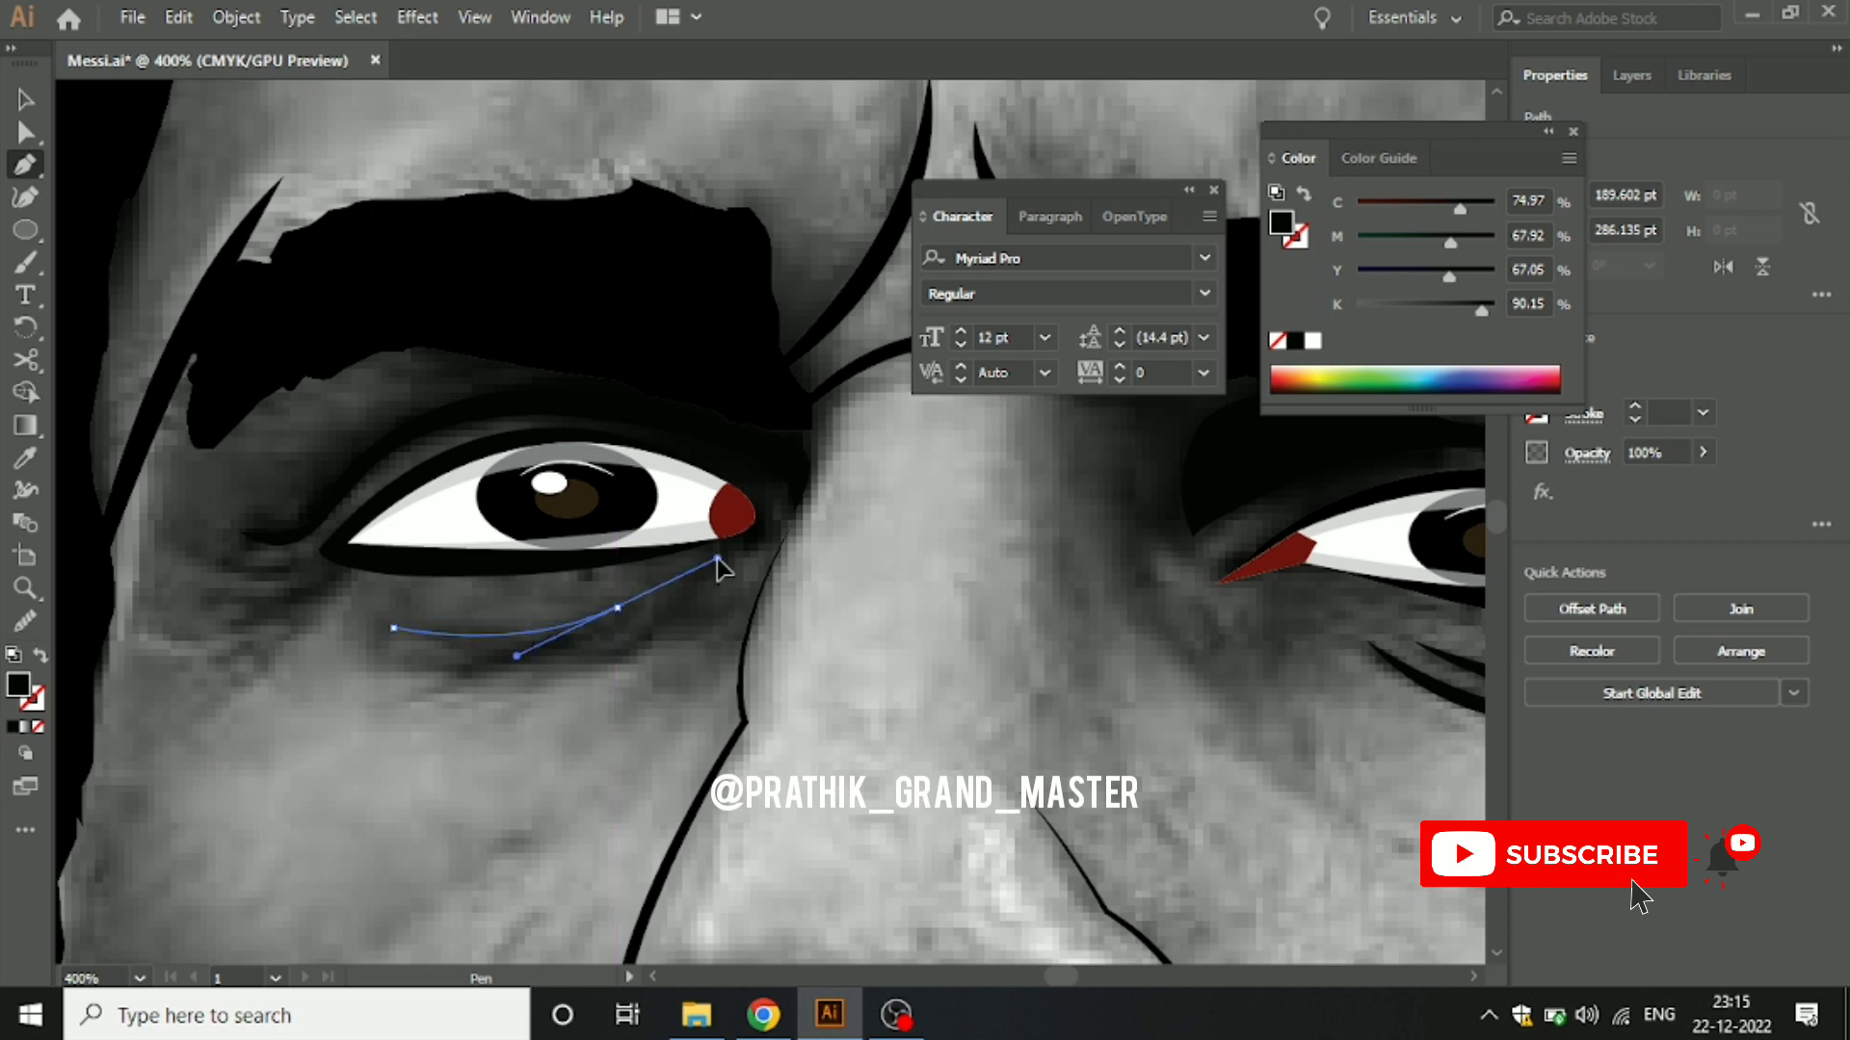
left_click(641, 599)
left_click_drag(464, 680, 414, 715)
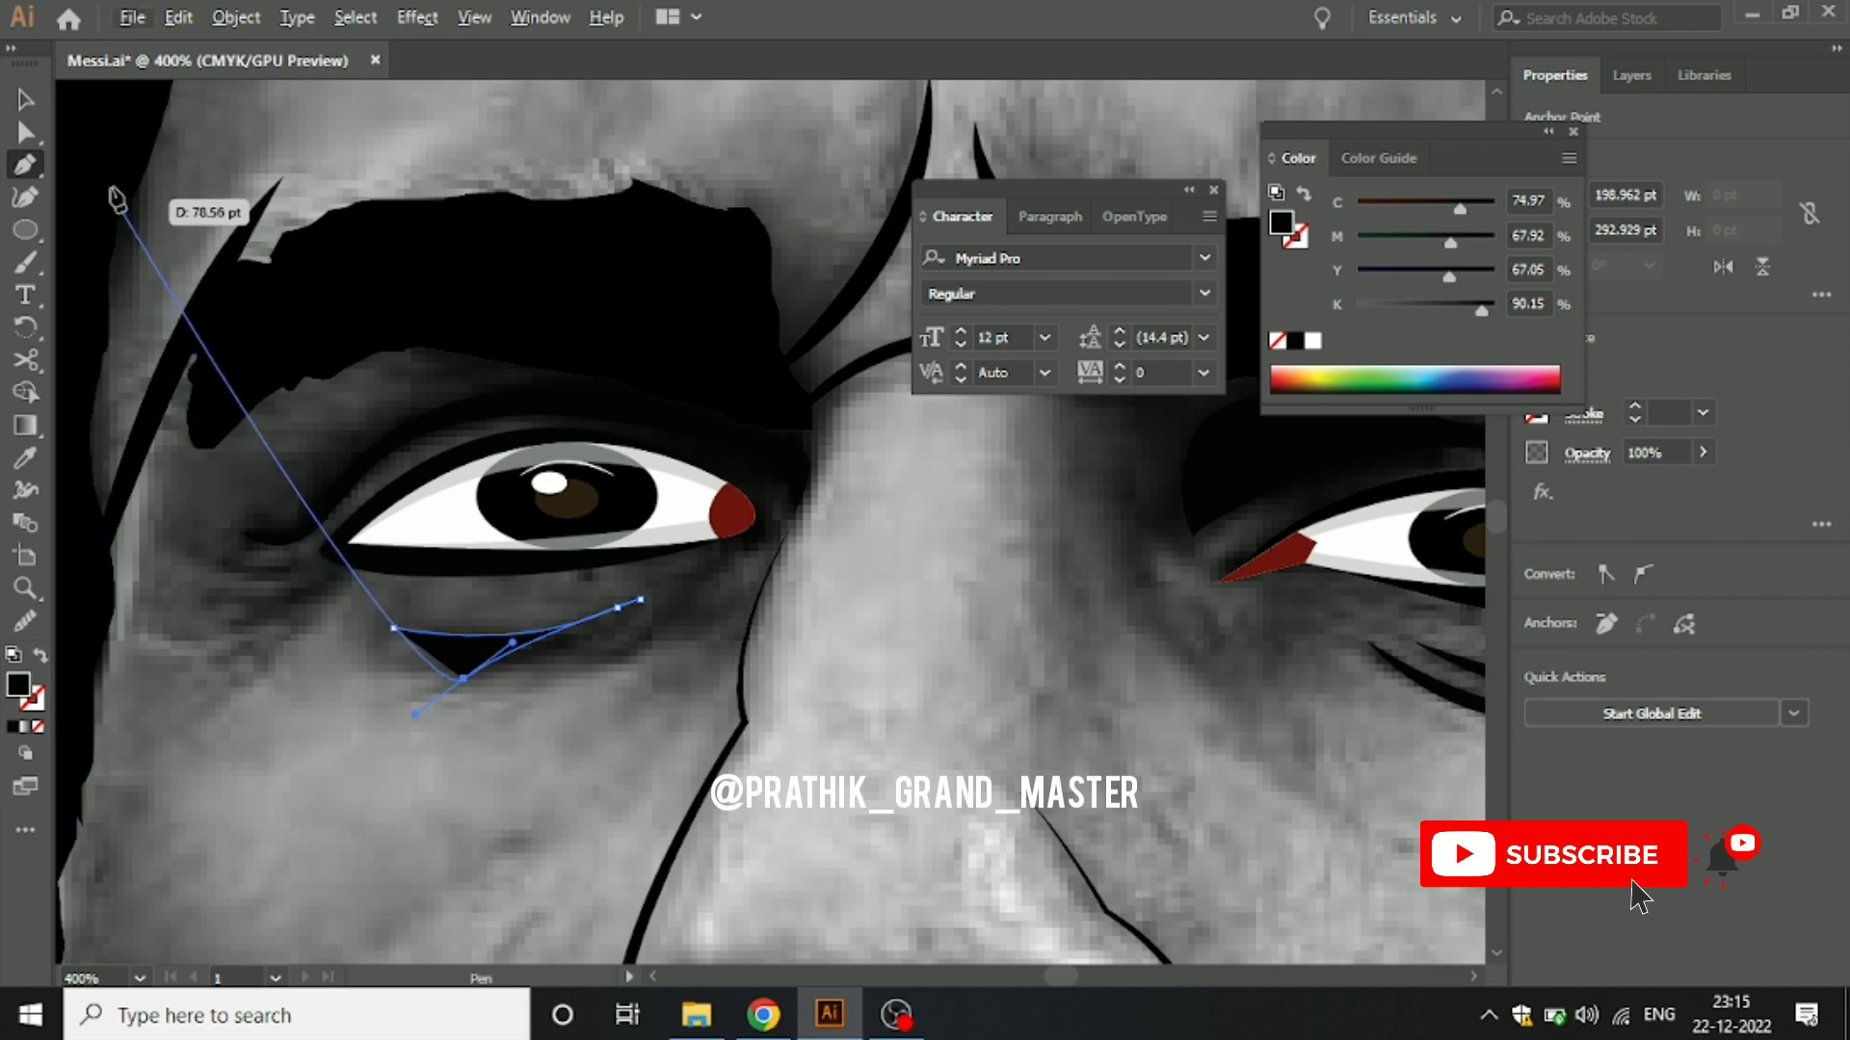
key("v")
left_click(331, 671)
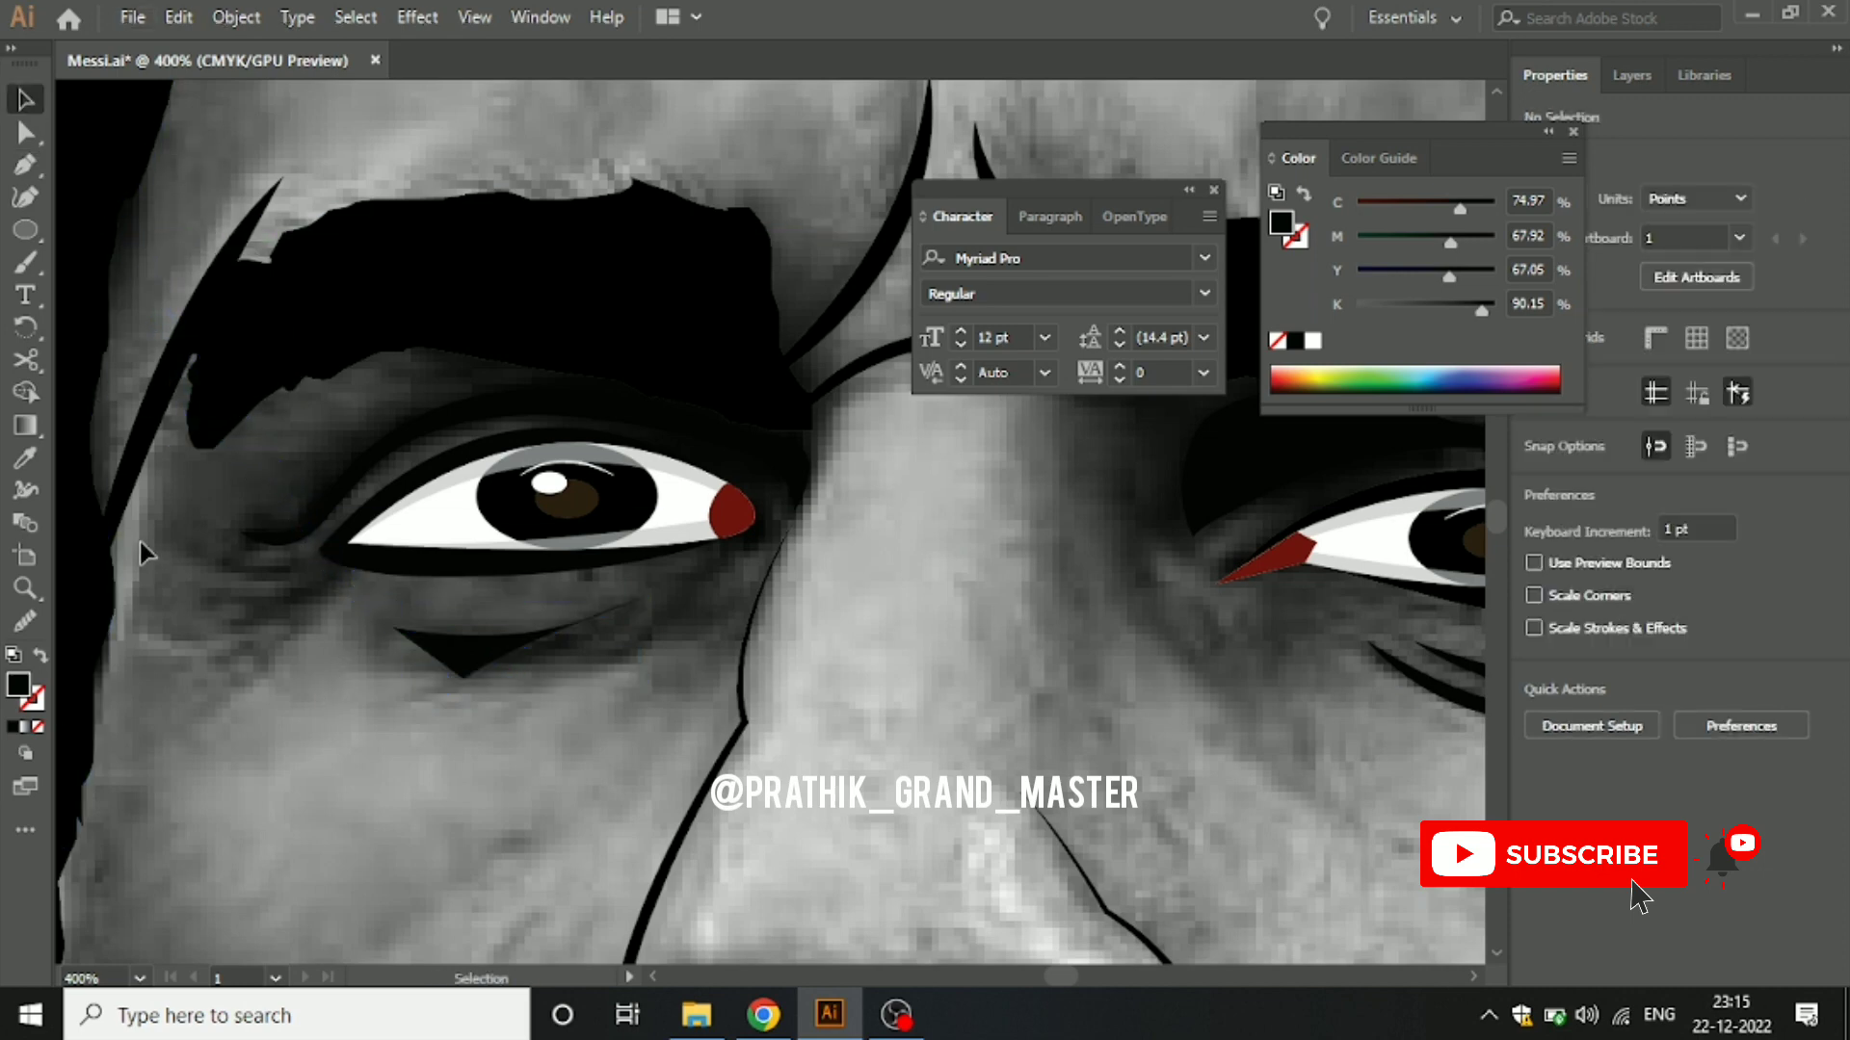
Step: Extend and close the first under-eye crescent shadow shape
left_click(148, 454)
left_click(393, 628)
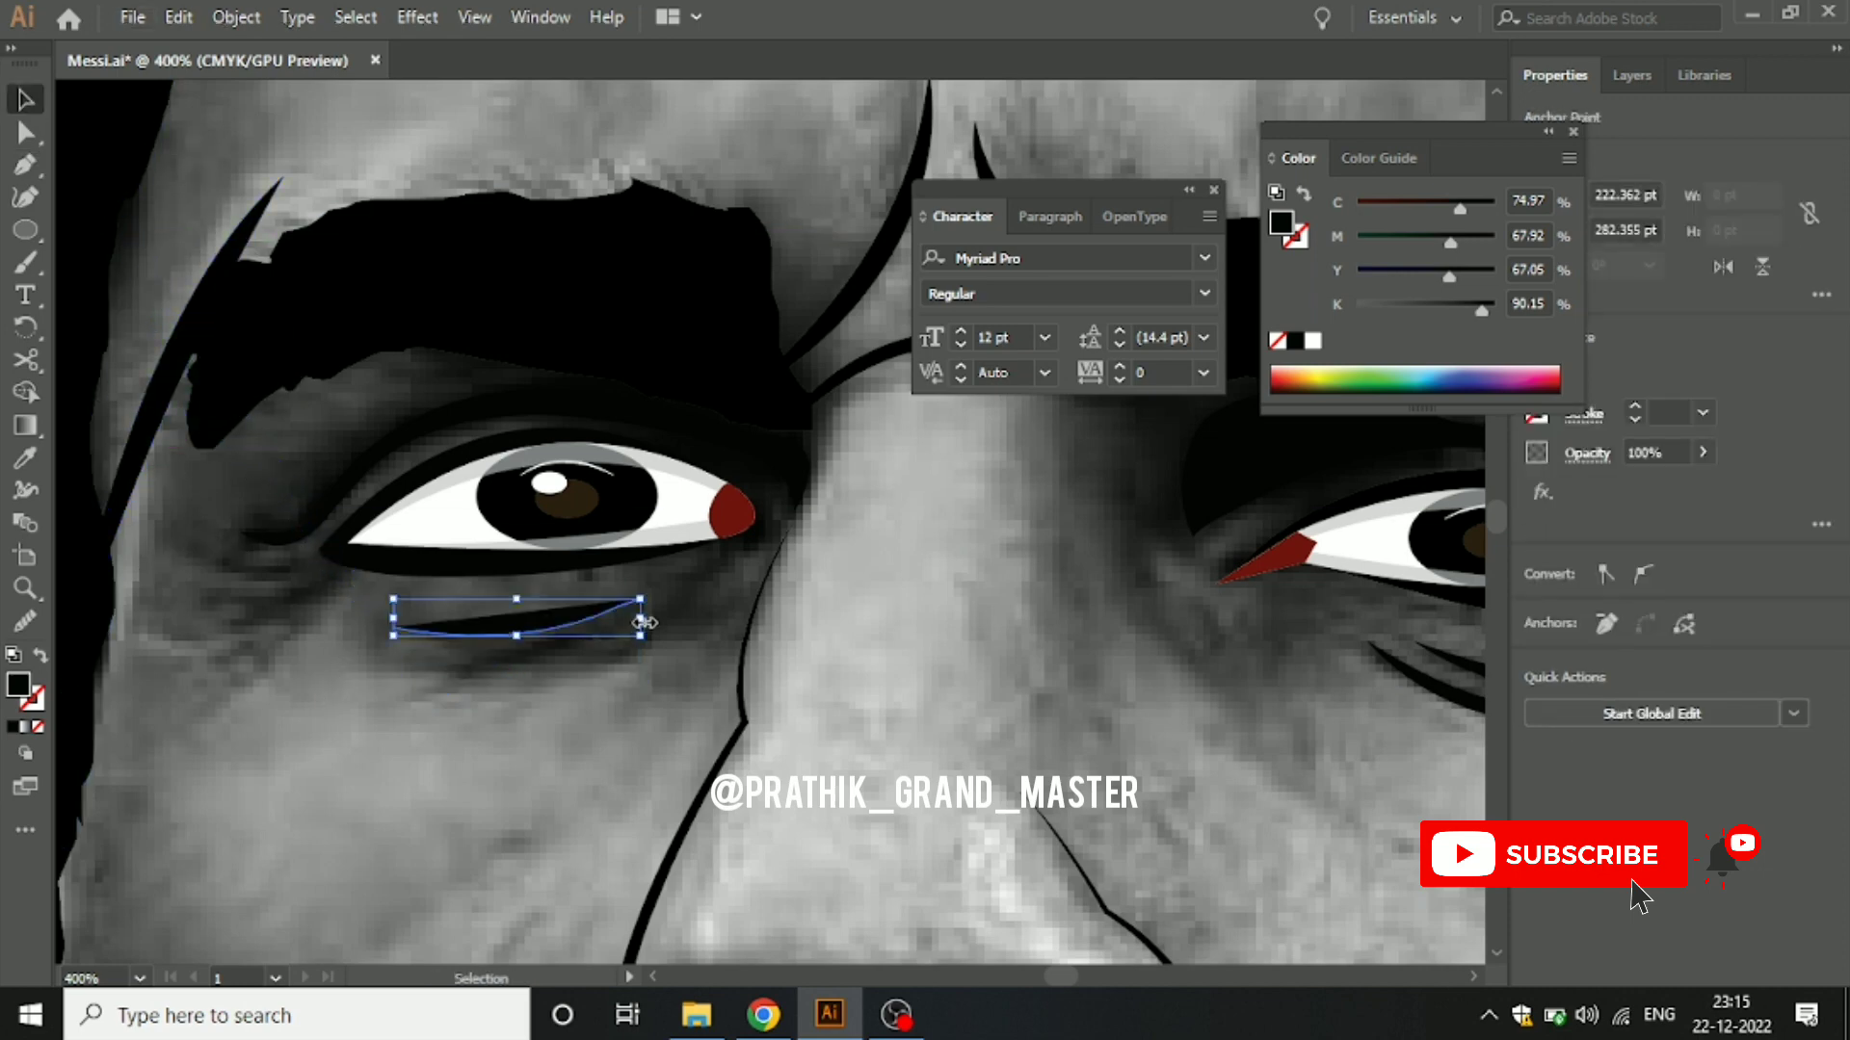
key("p")
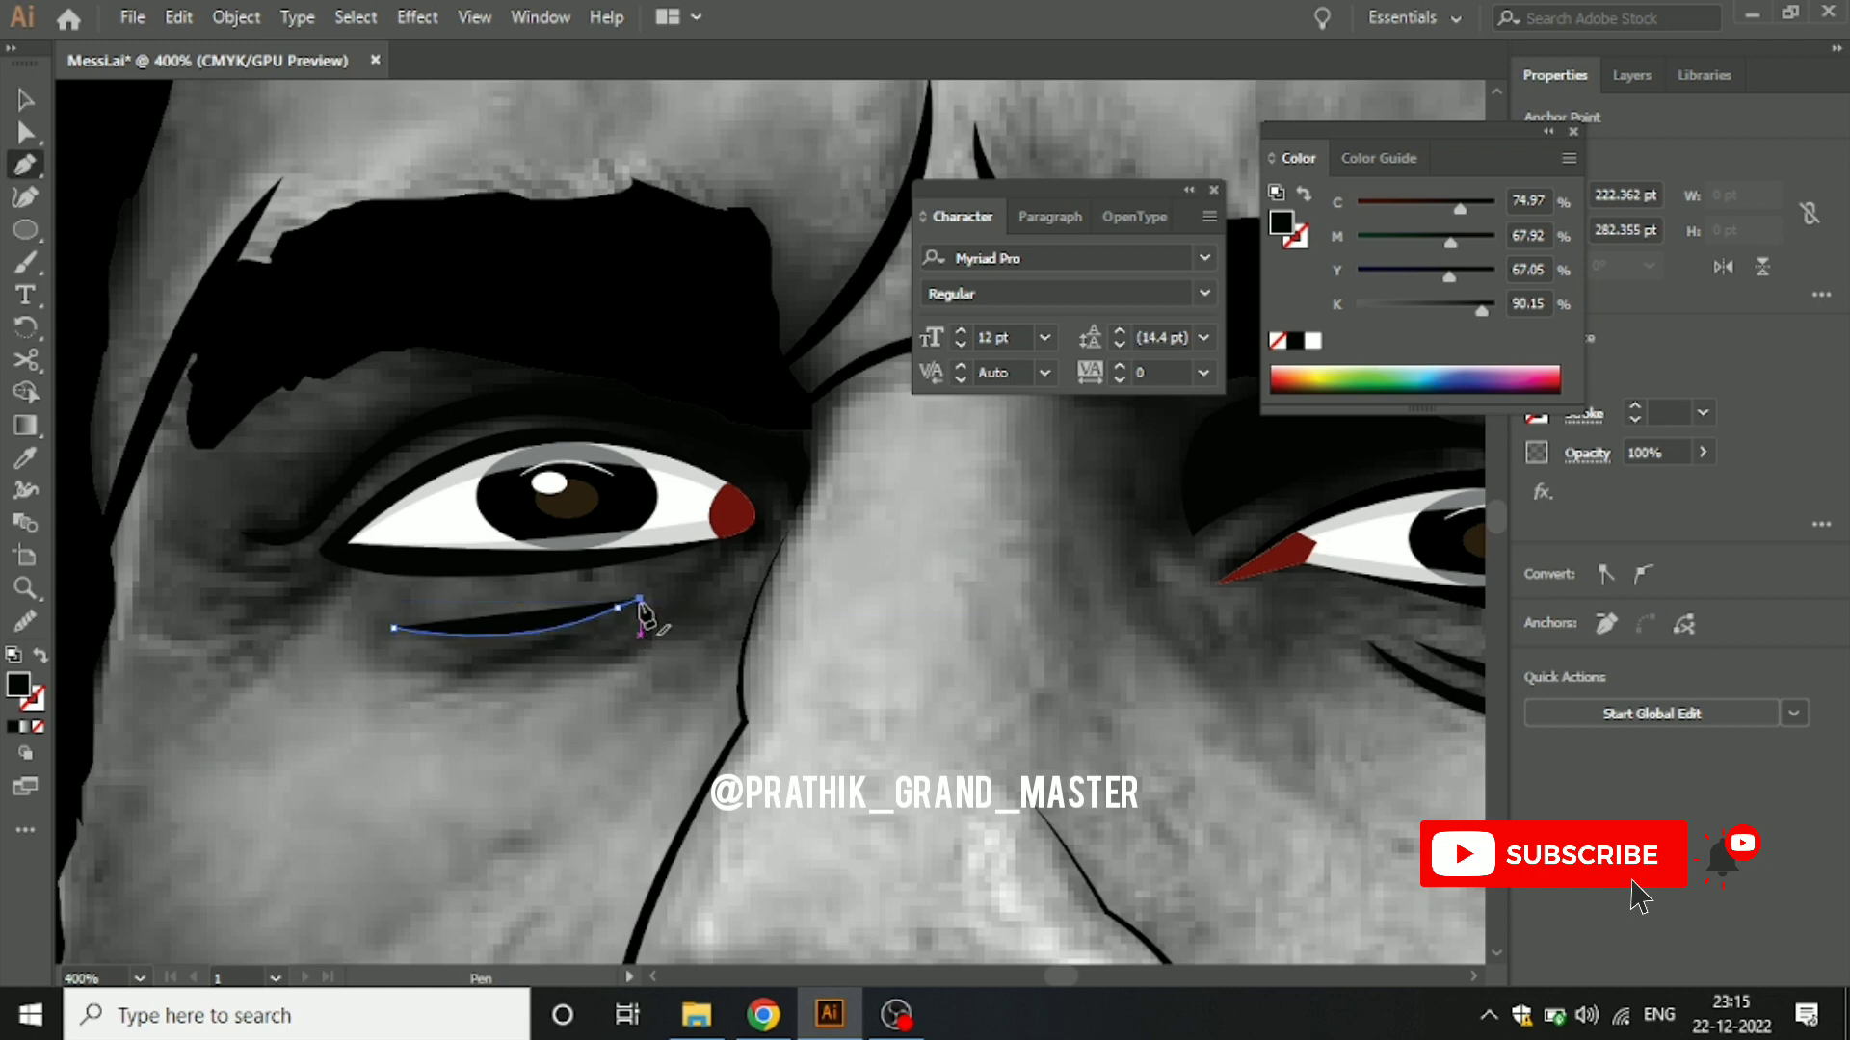
left_click(639, 601)
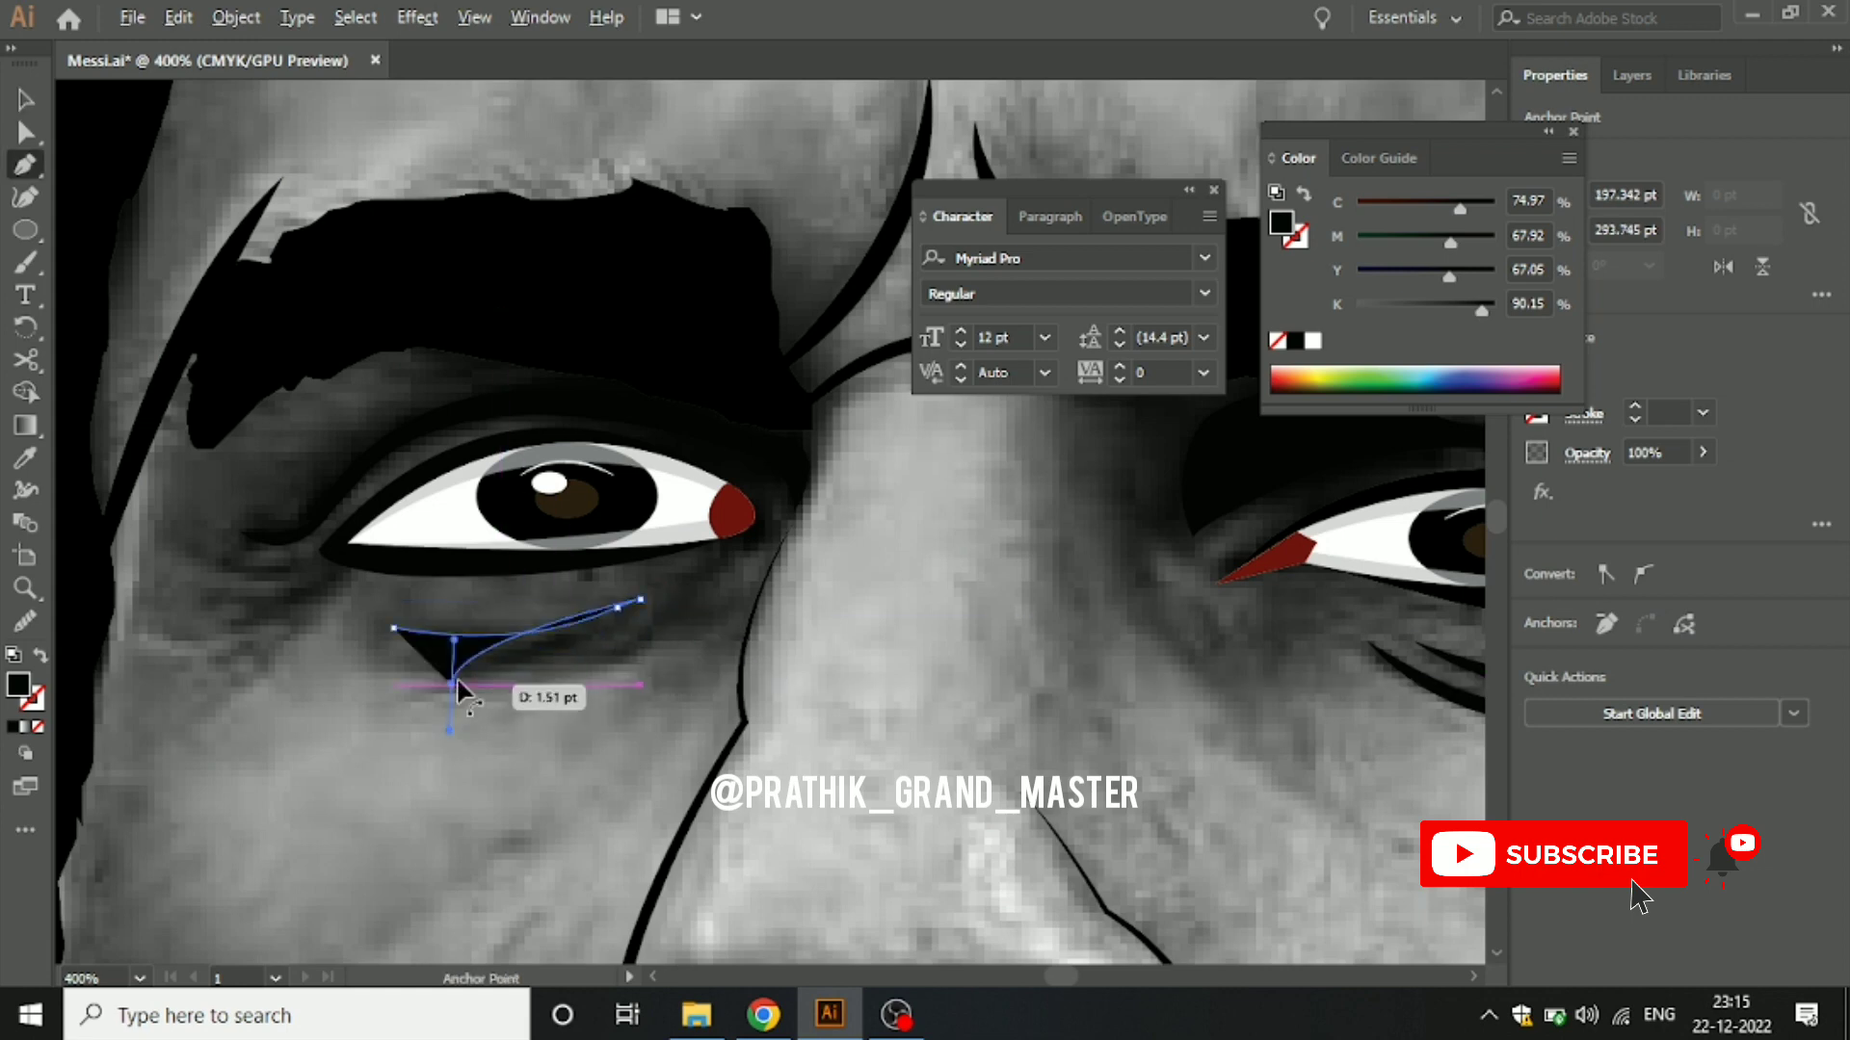
mouse_move(451, 682)
left_mouse_down()
mouse_move(424, 698)
mouse_move(518, 660)
mouse_move(398, 640)
left_mouse_up()
left_click(393, 628)
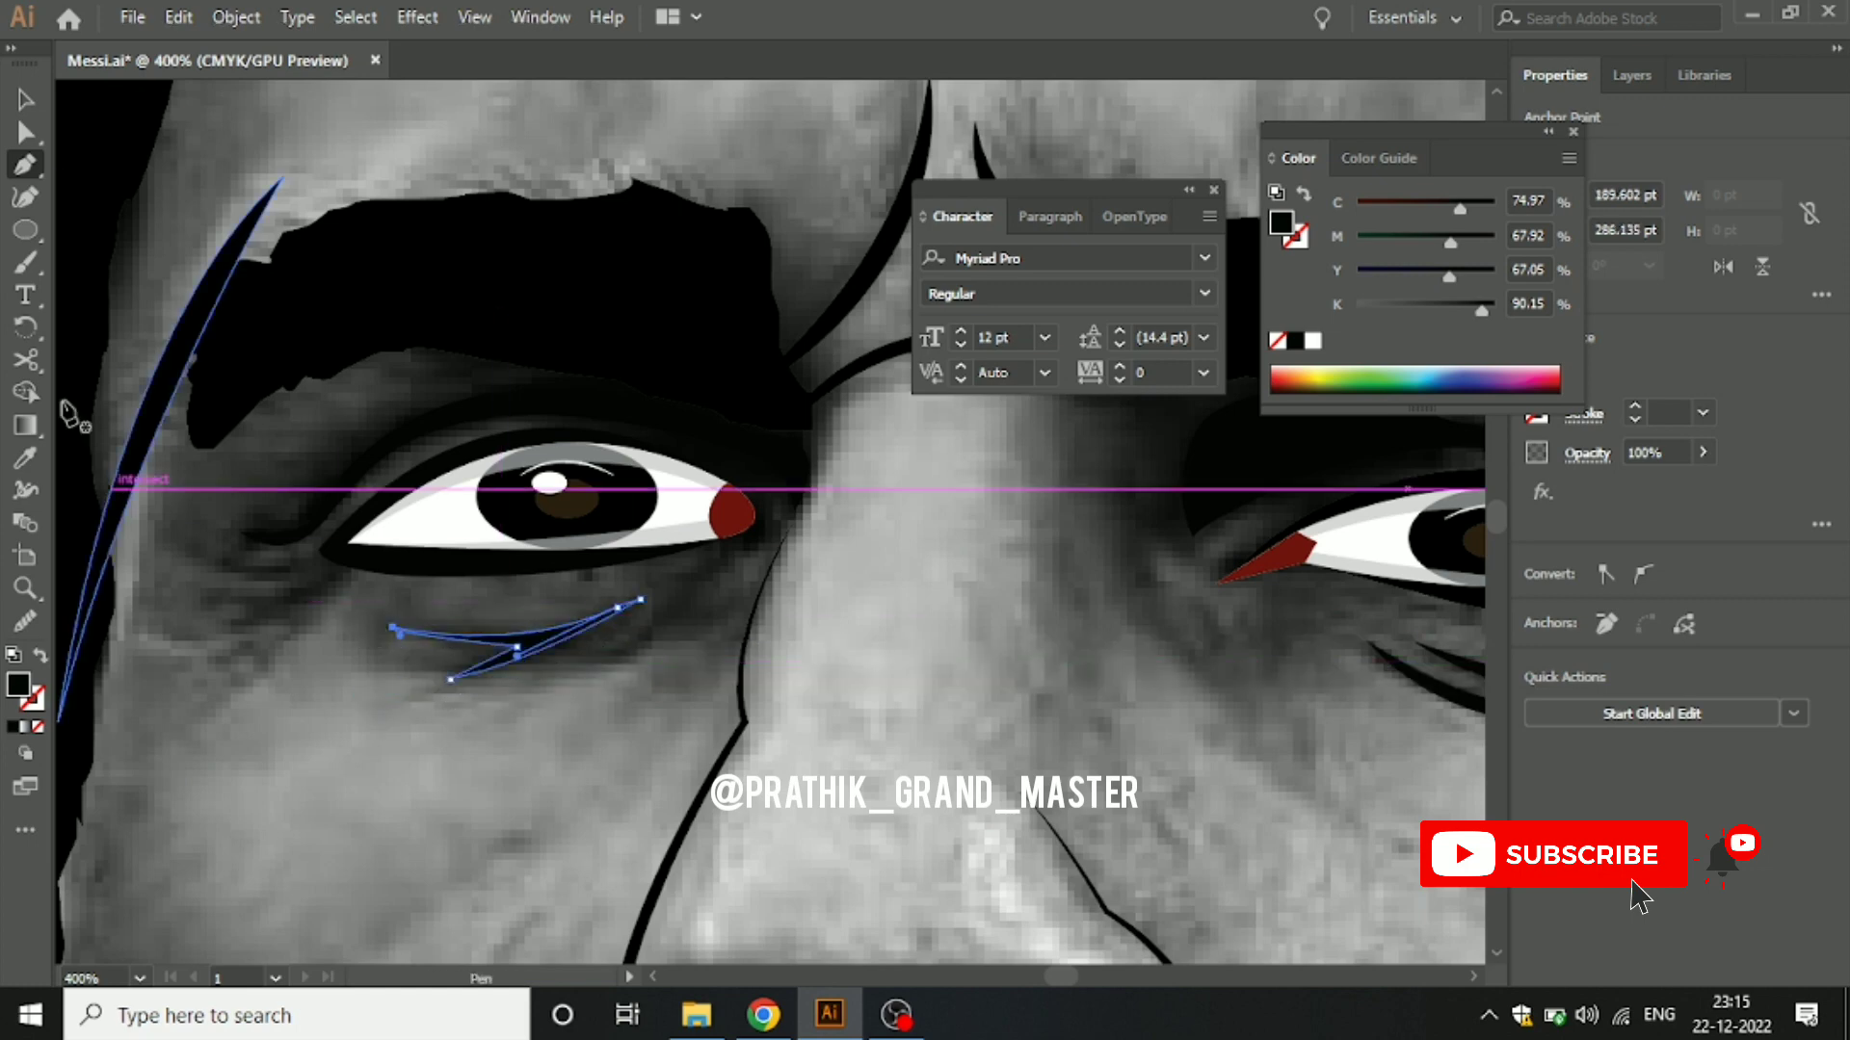
left_click(25, 99)
left_click(406, 724)
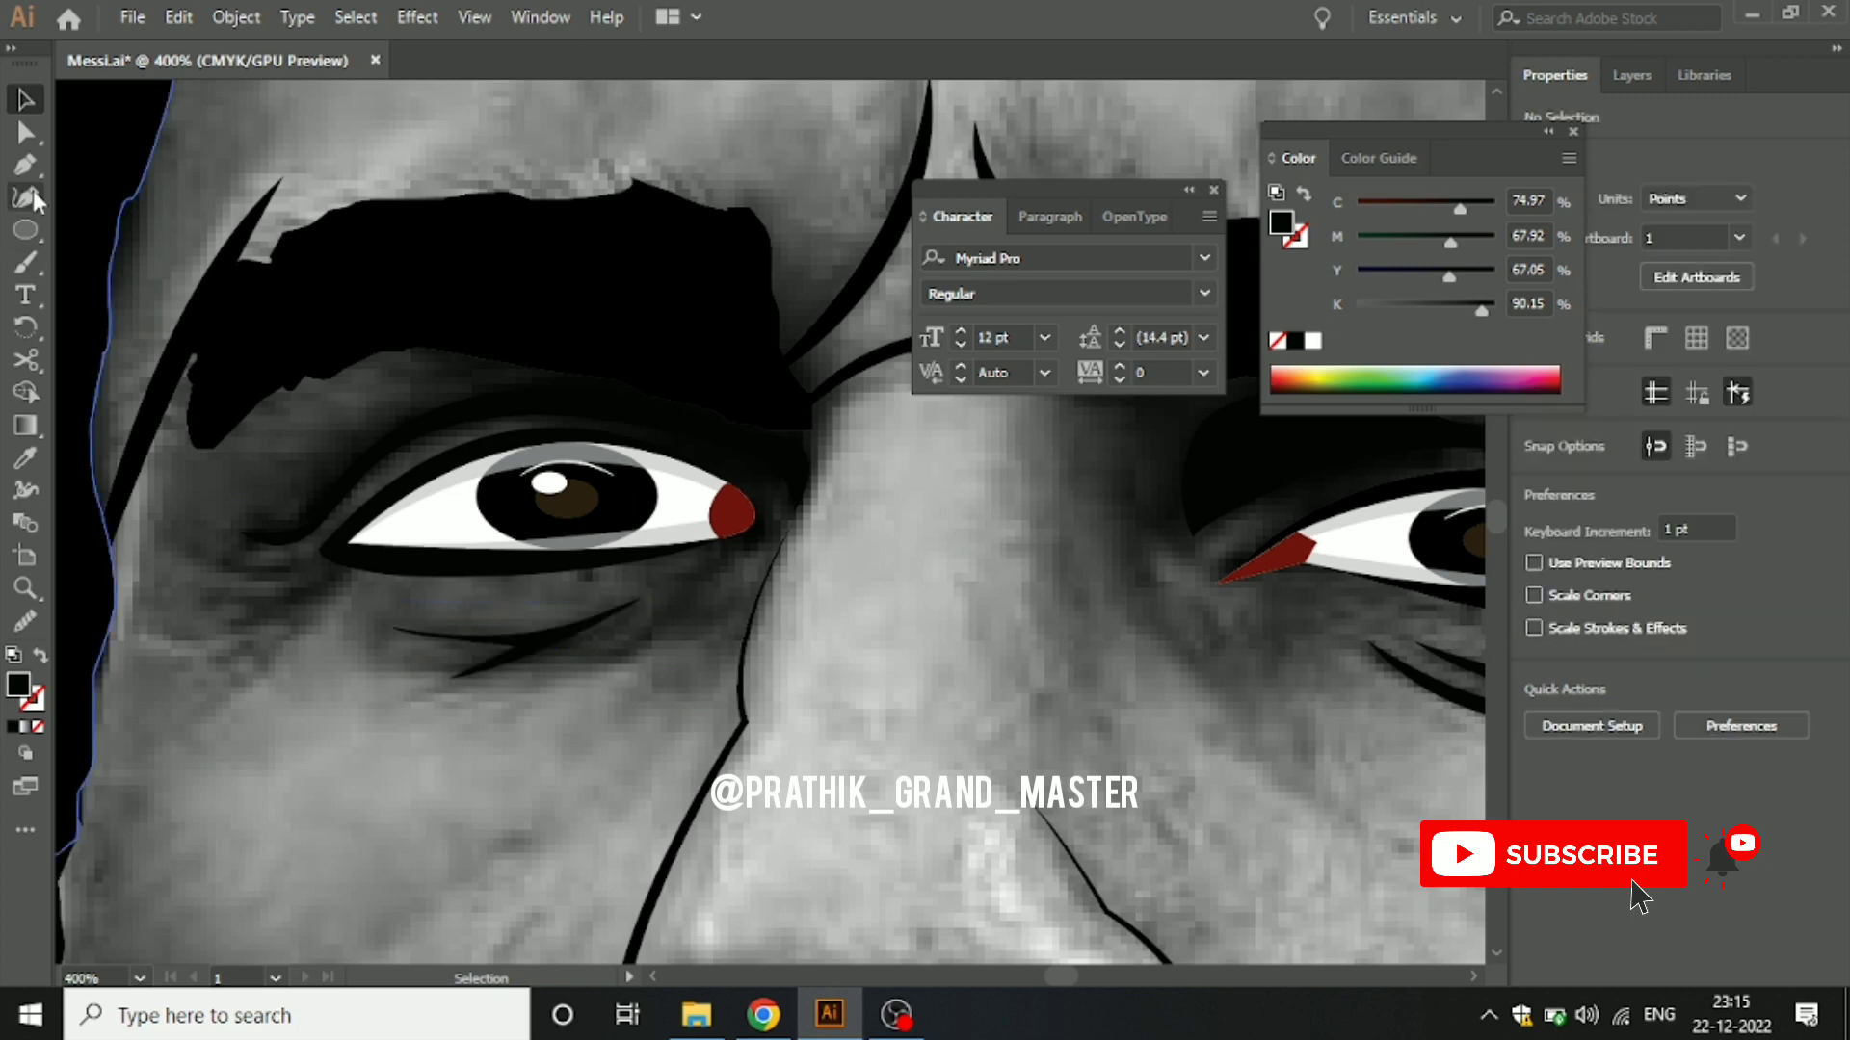
Step: Draw a second black crescent under the eye and nudge it slightly right and down
left_click(536, 680)
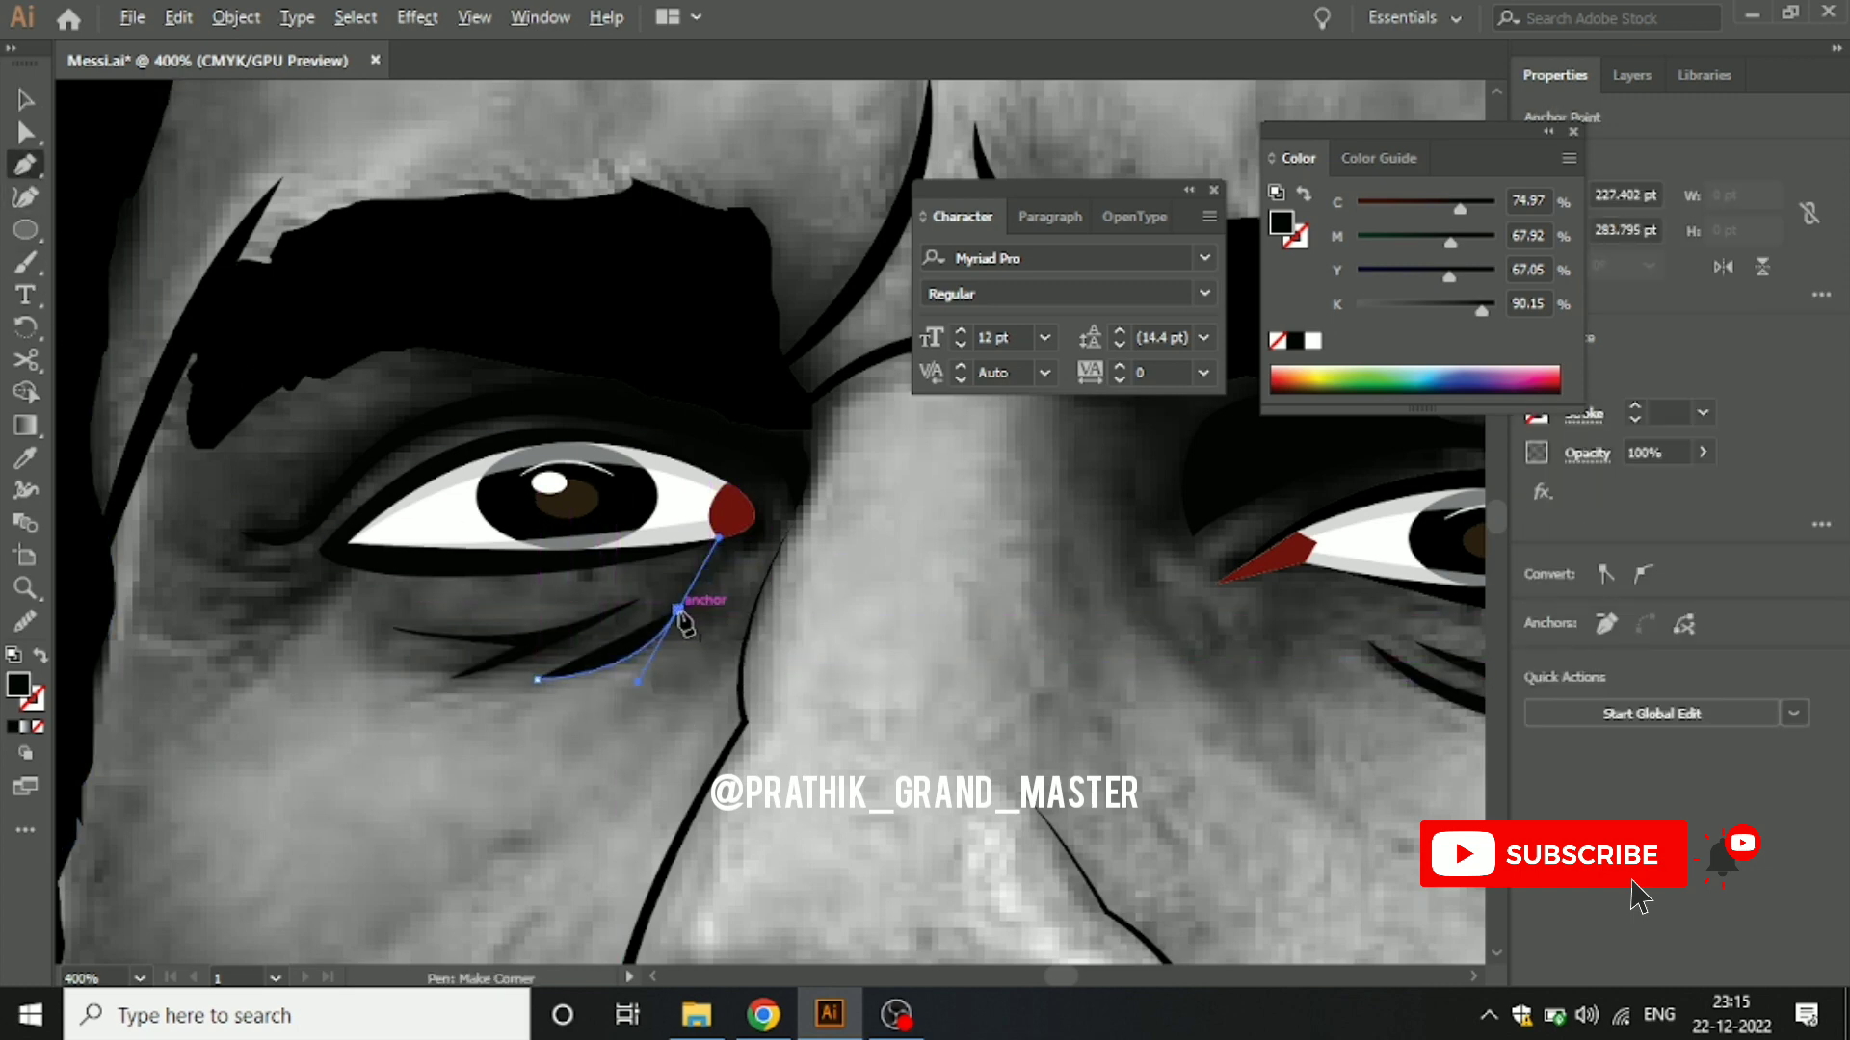
left_click(679, 610)
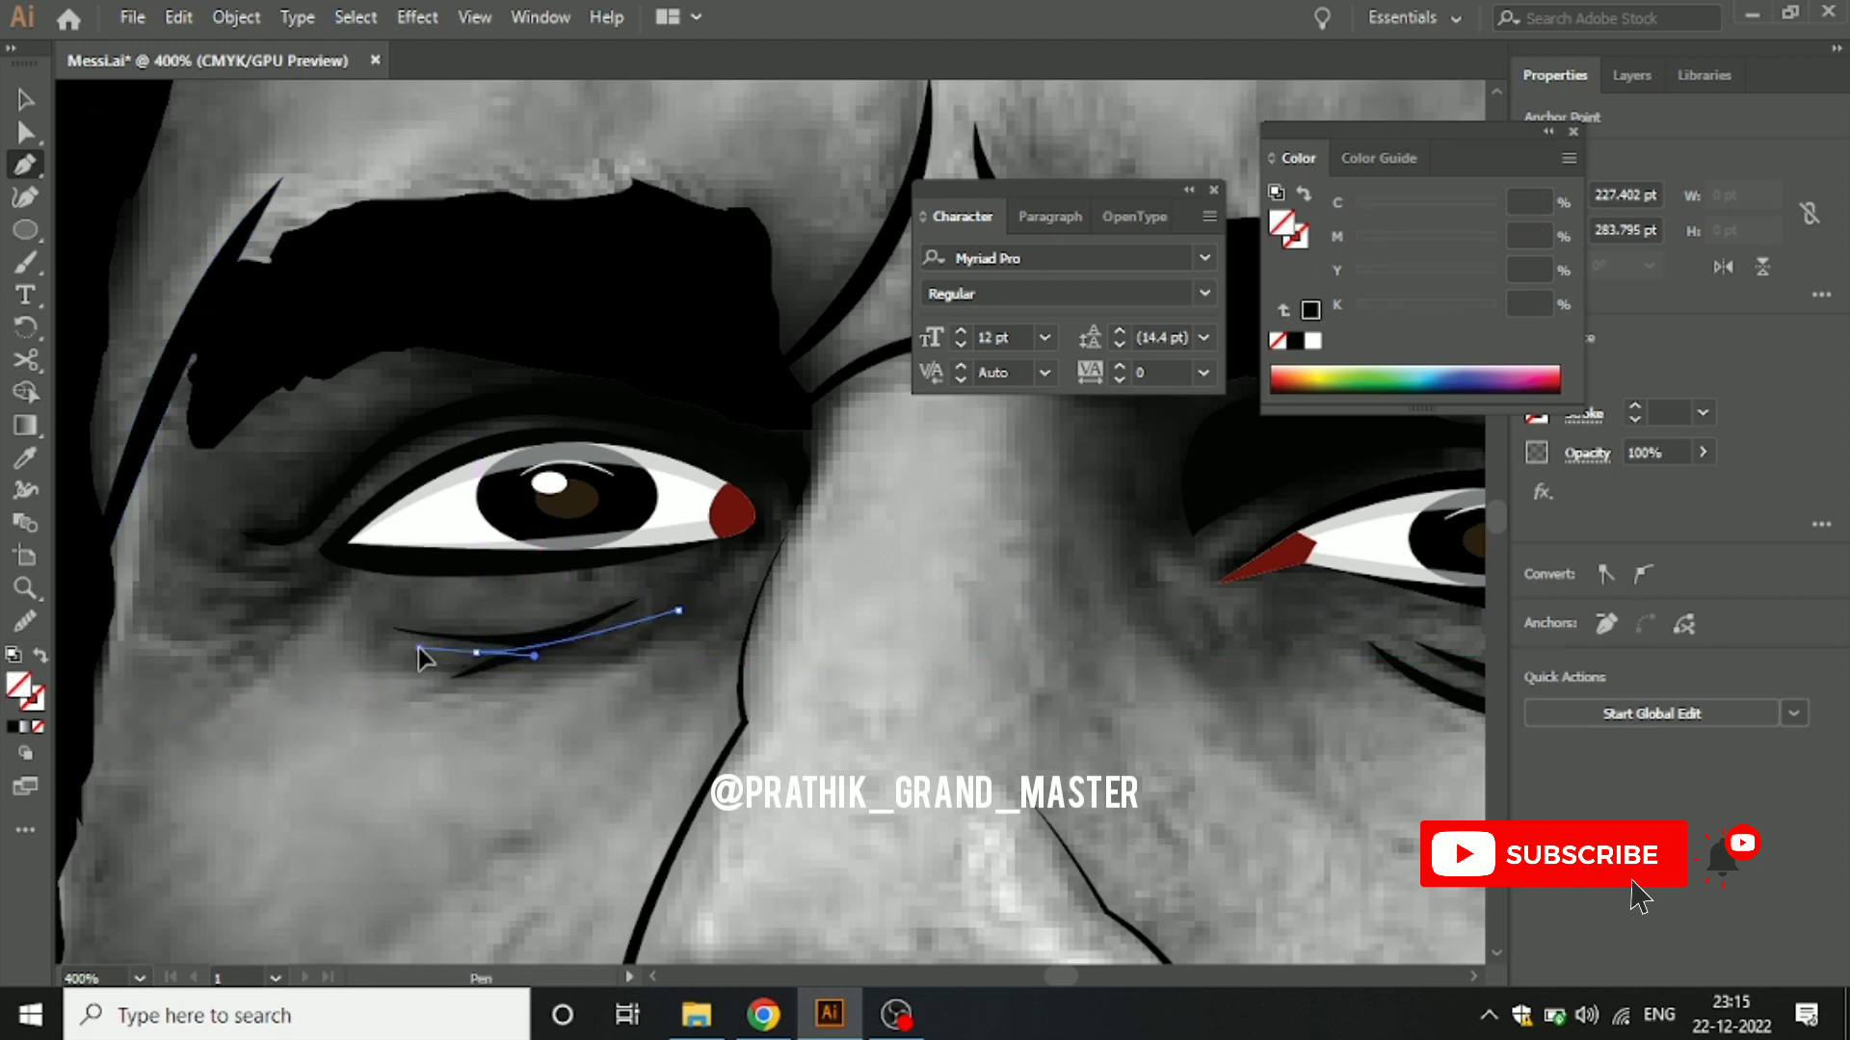
left_click(476, 652, "alt")
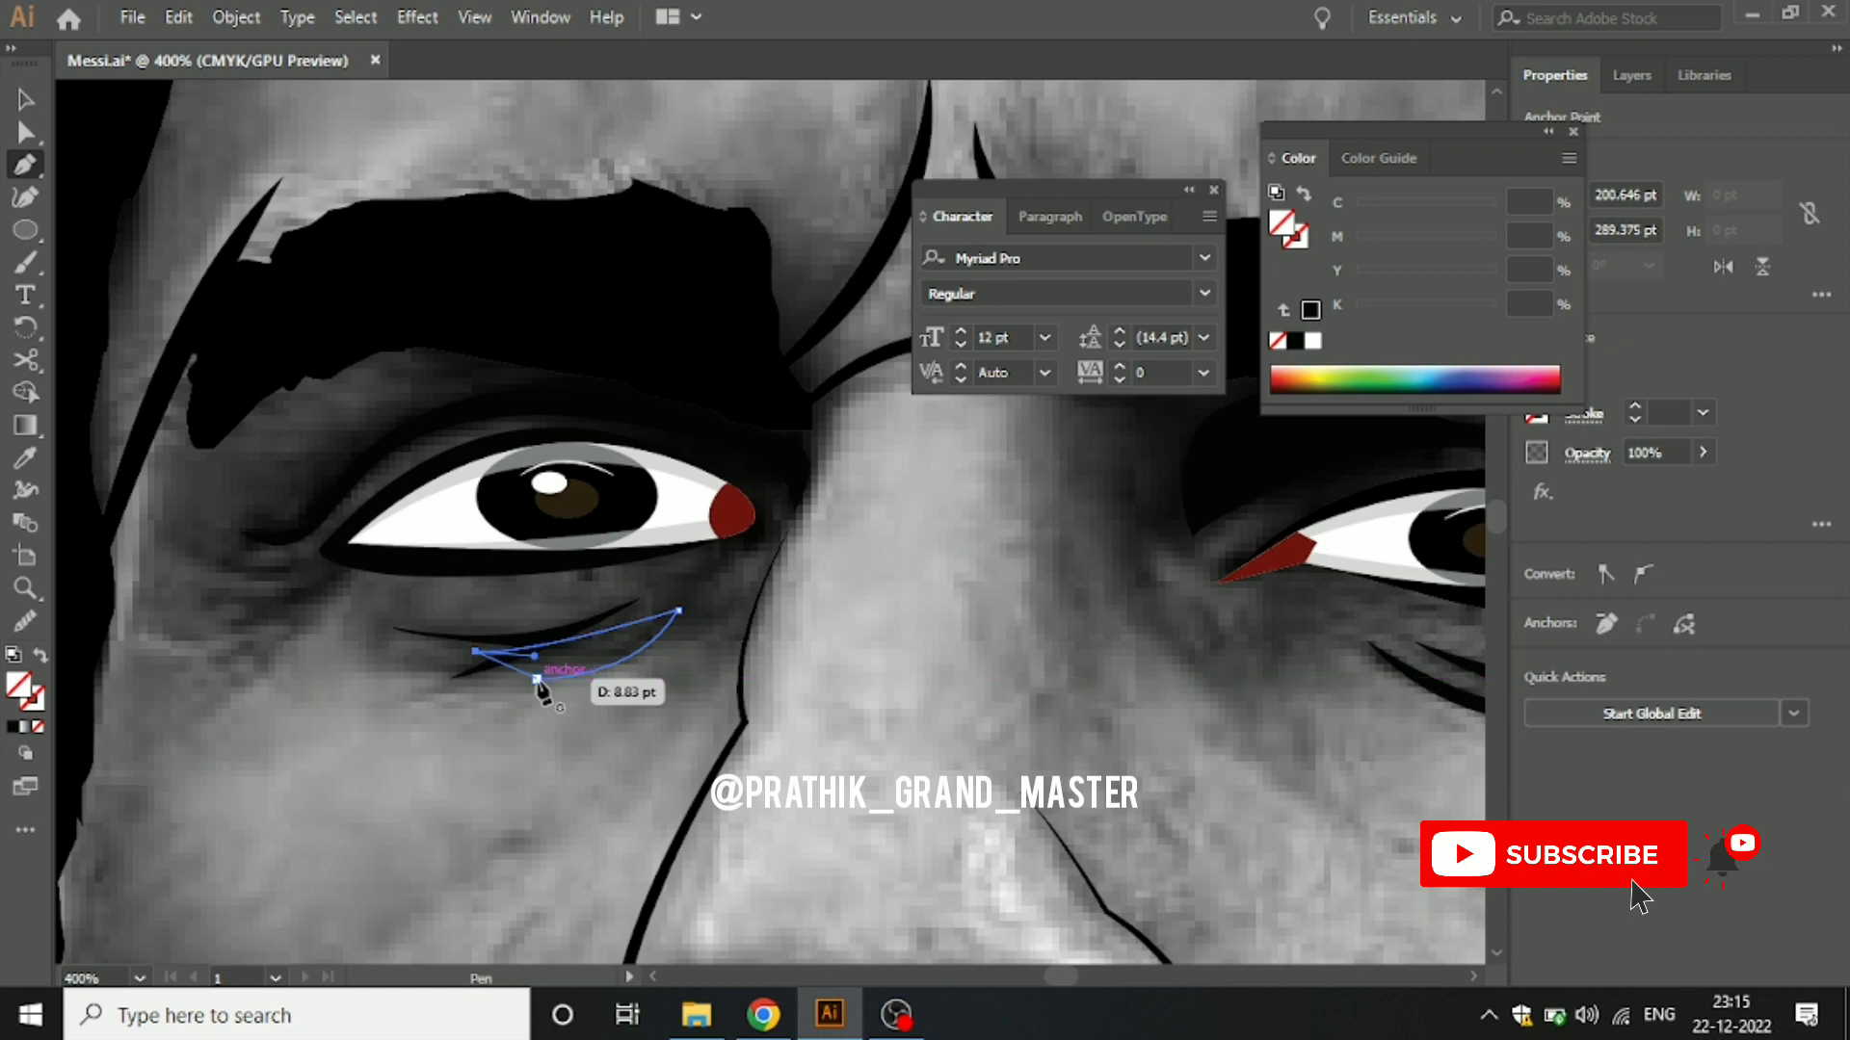
left_click(14, 728)
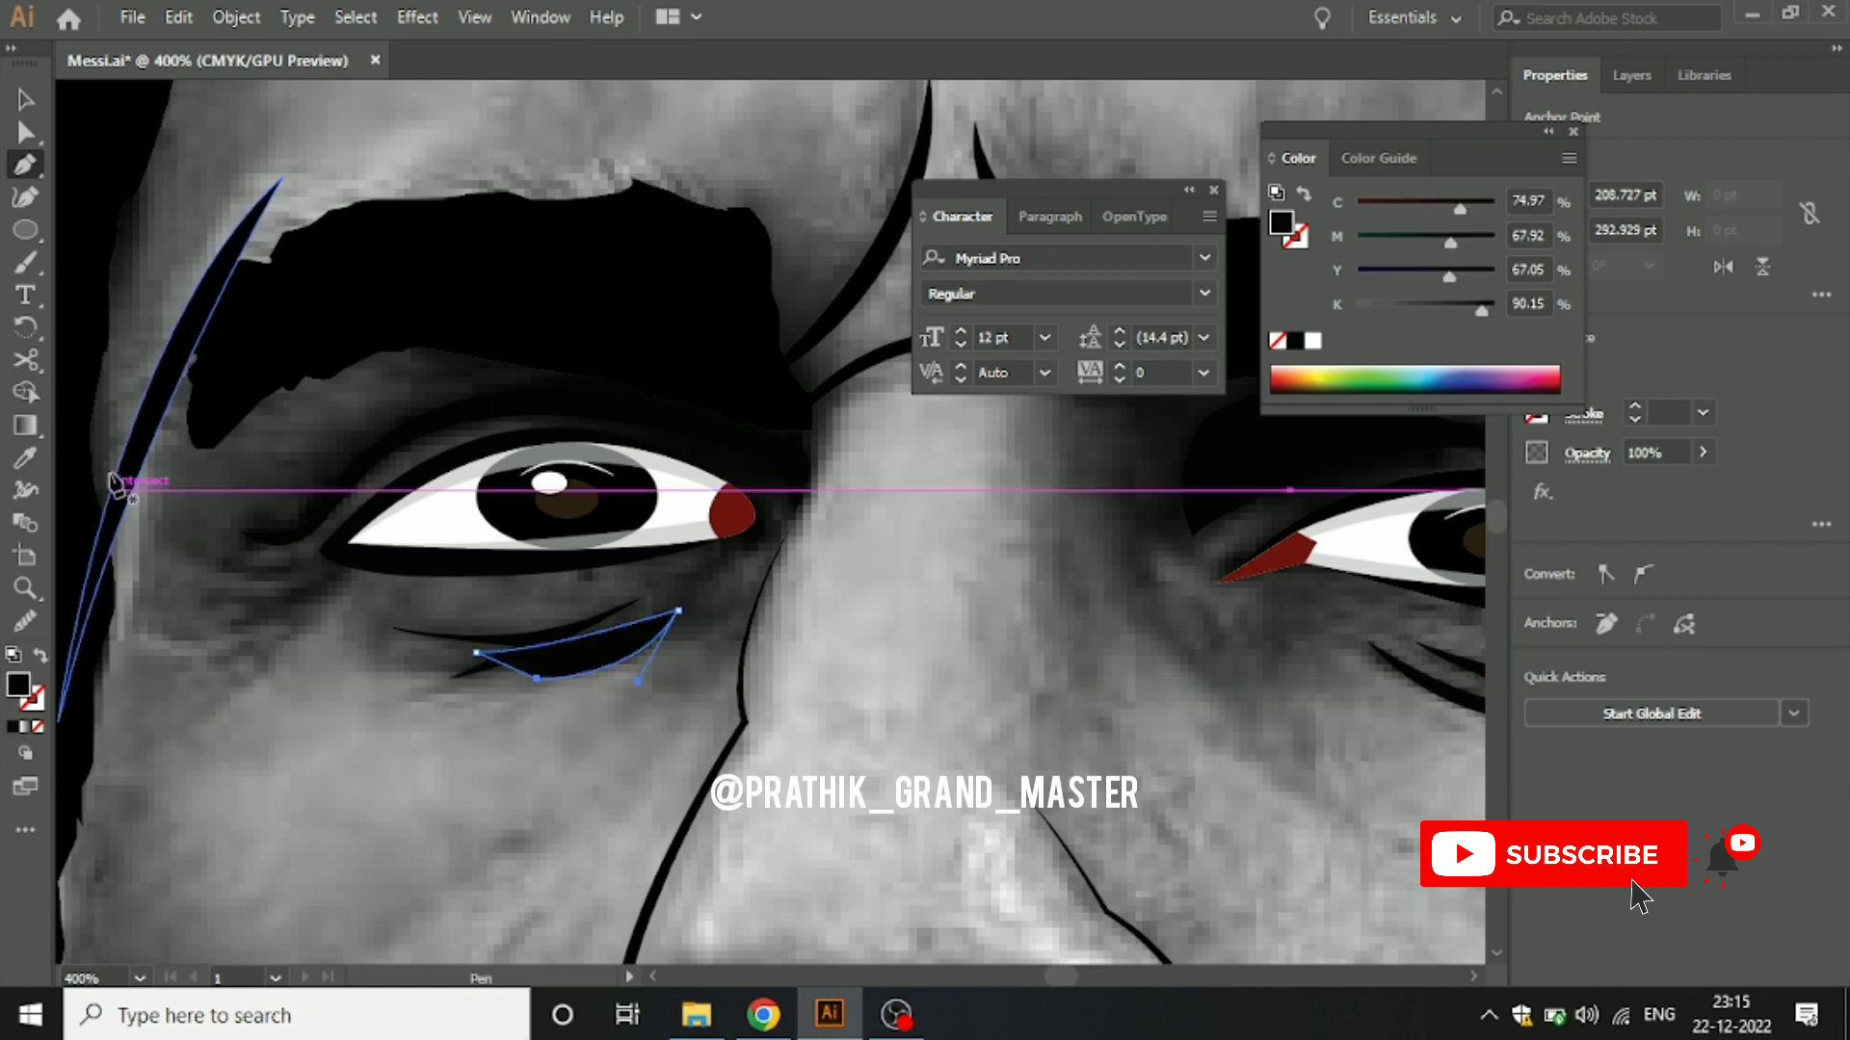
left_click(9, 100)
left_click(391, 701)
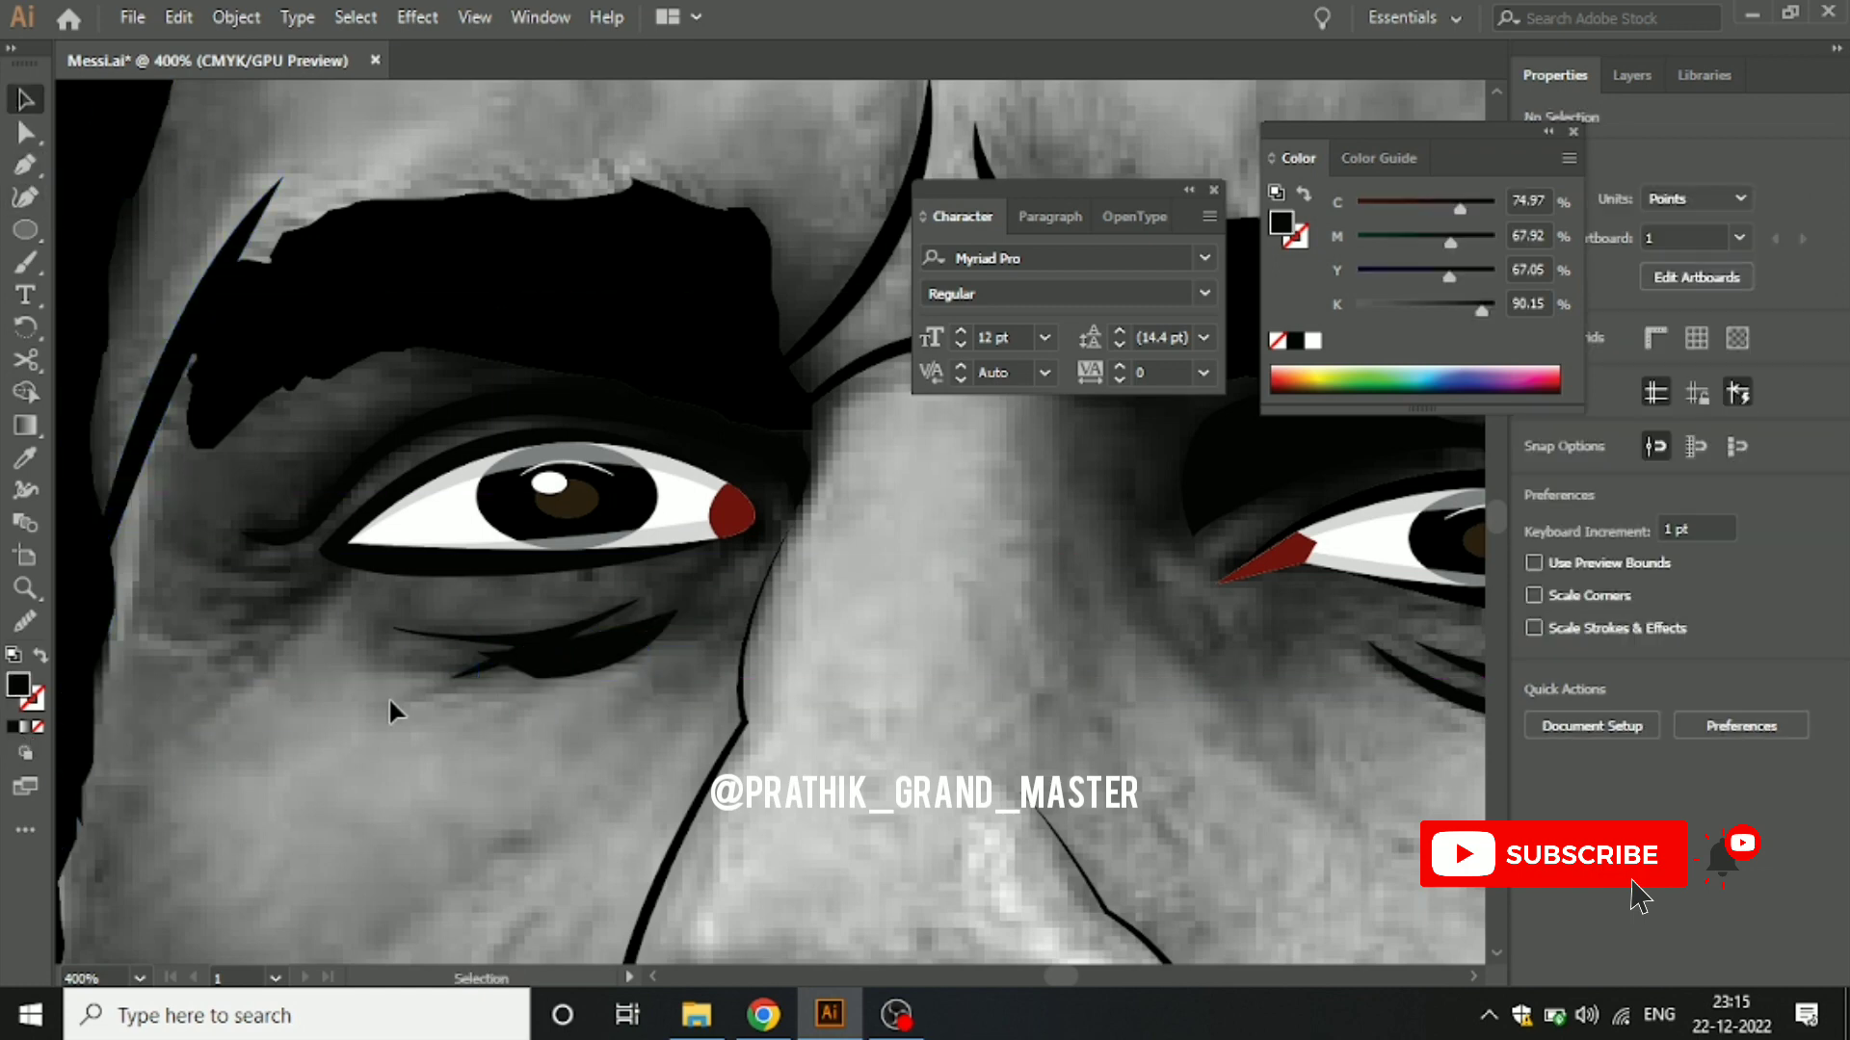
left_click_drag(592, 650, 616, 657)
left_click(558, 766)
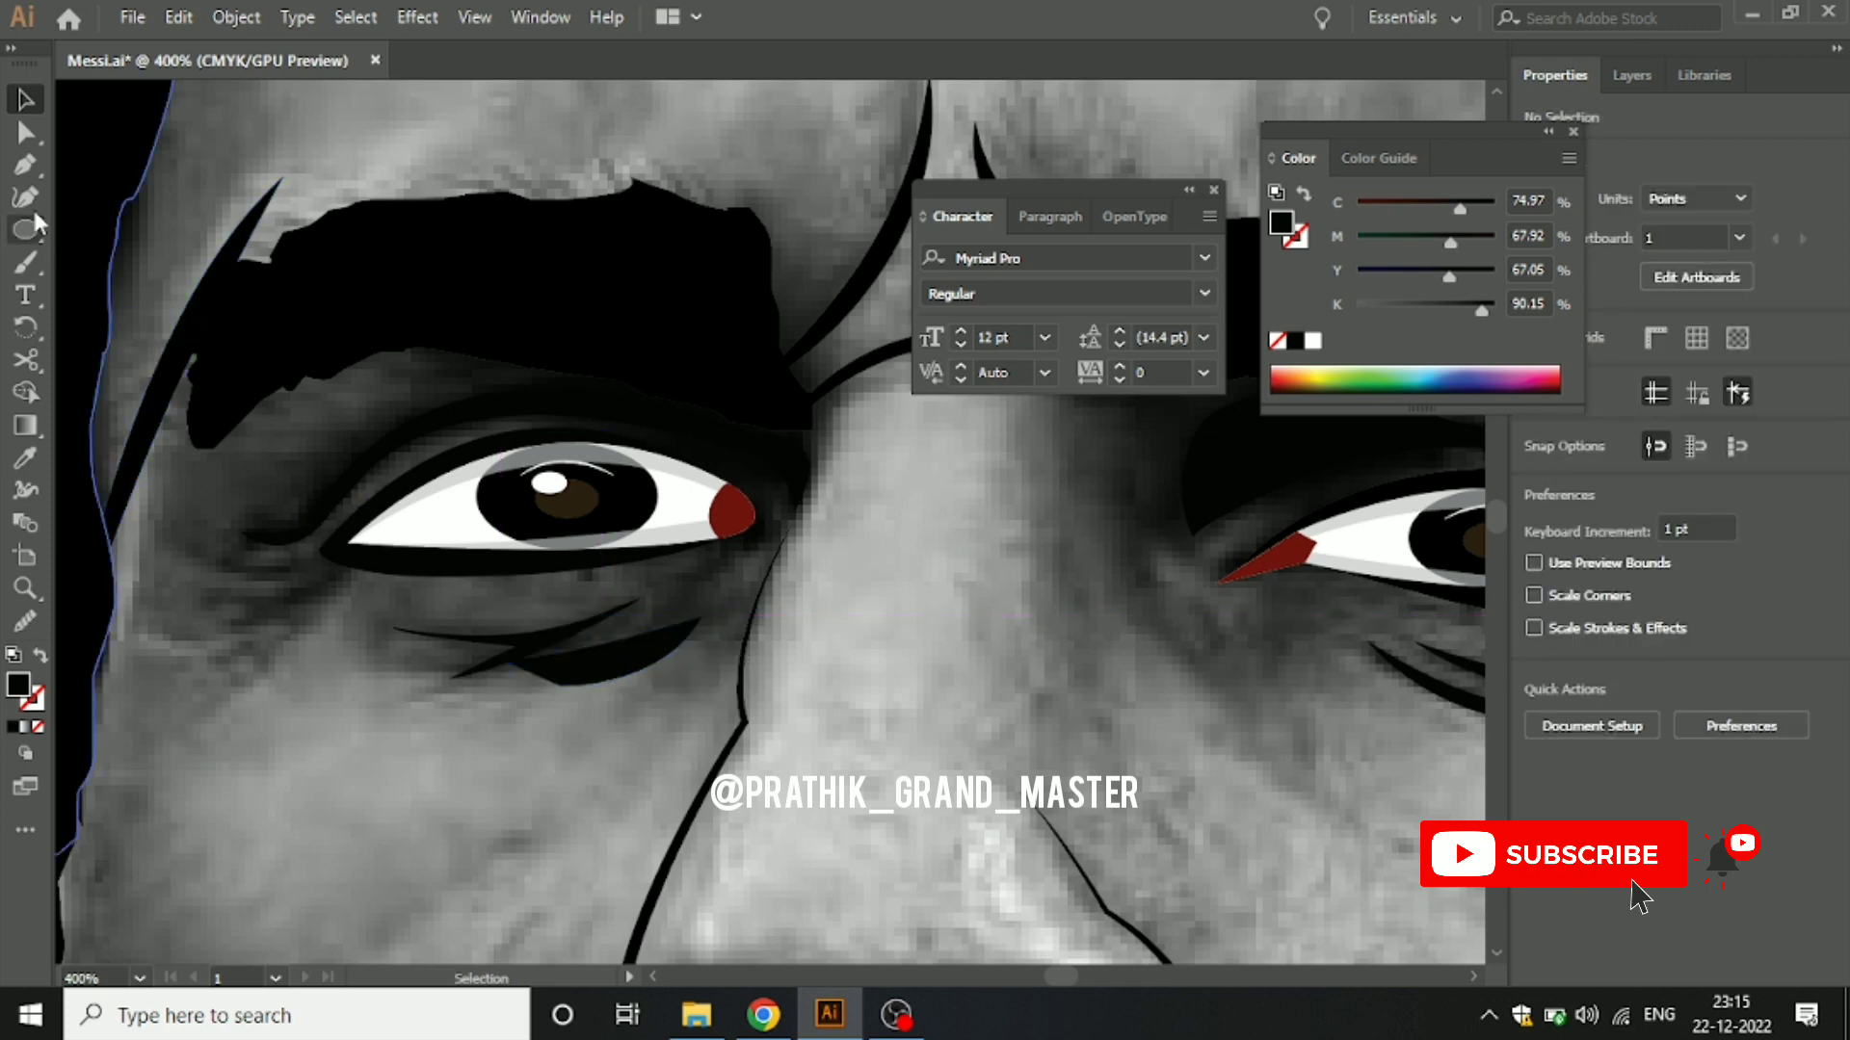
left_click(26, 163)
left_click_drag(608, 473, 689, 472)
scroll(703, 501, "down", 2)
scroll(732, 530, "down", 2)
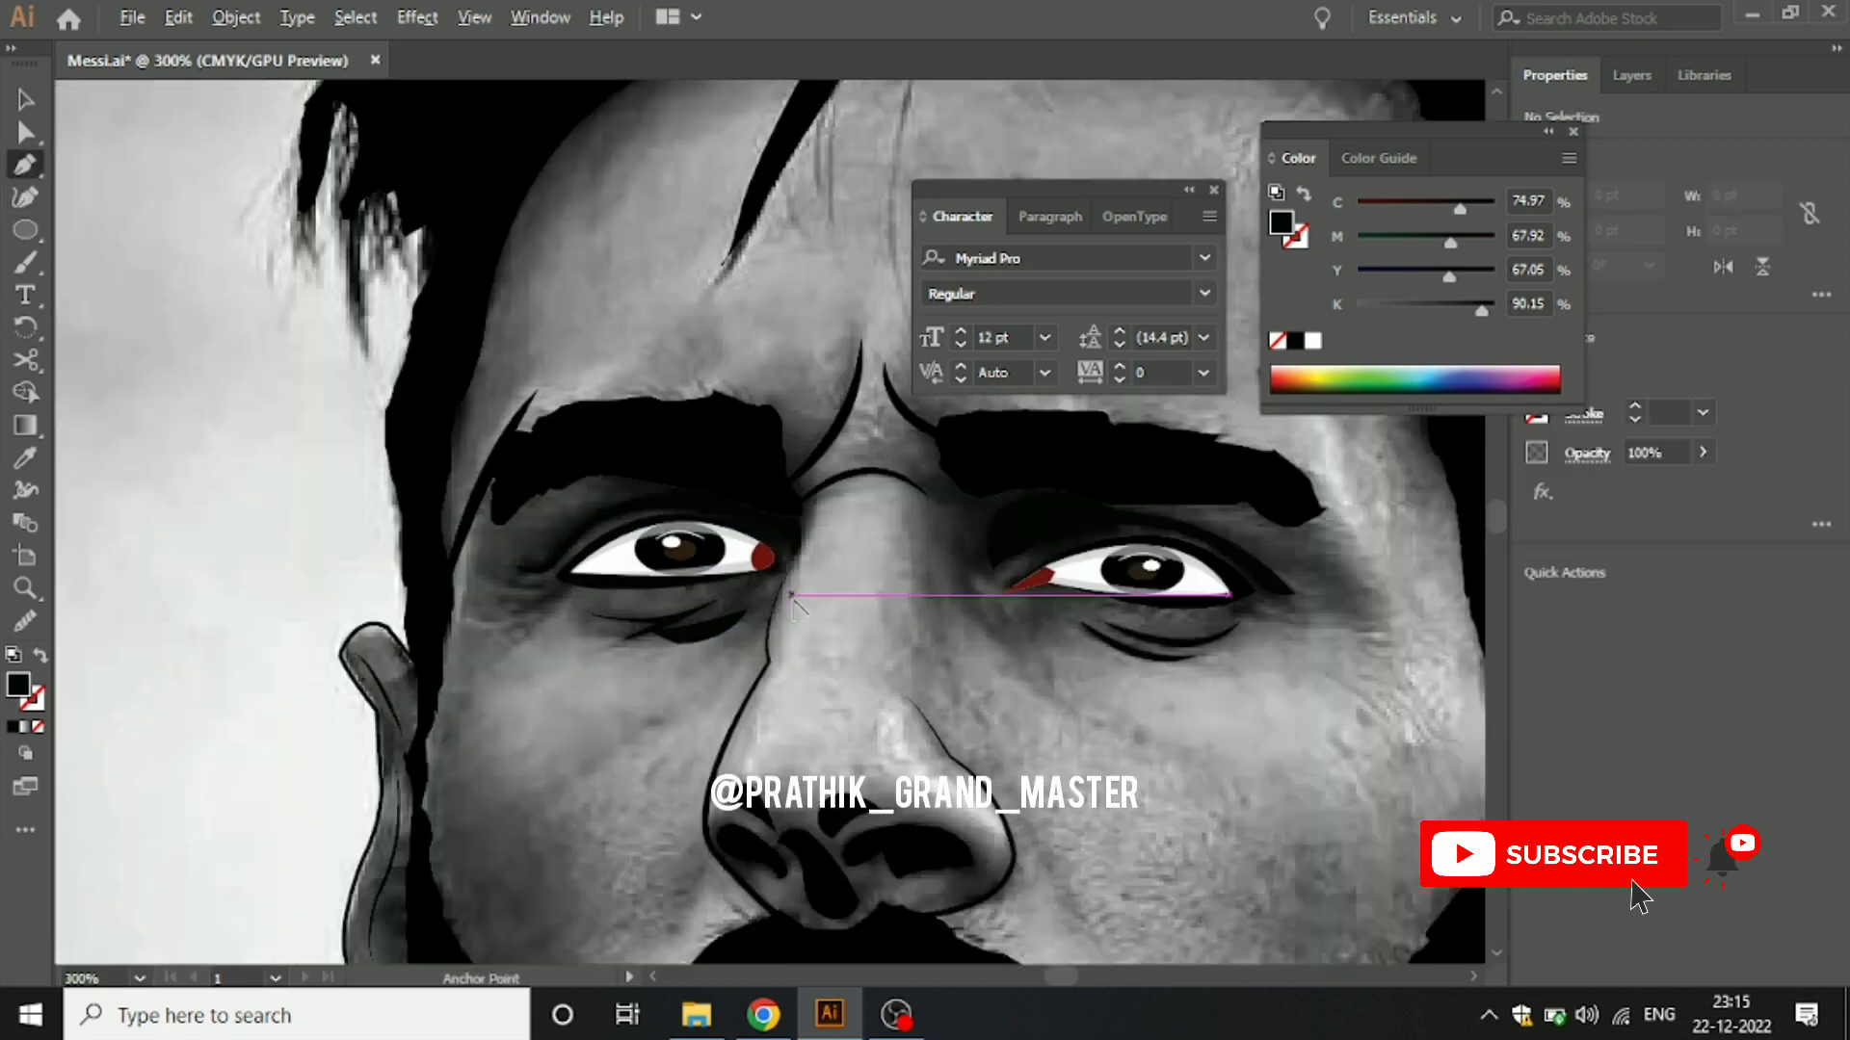
scroll(793, 599, "down", 1)
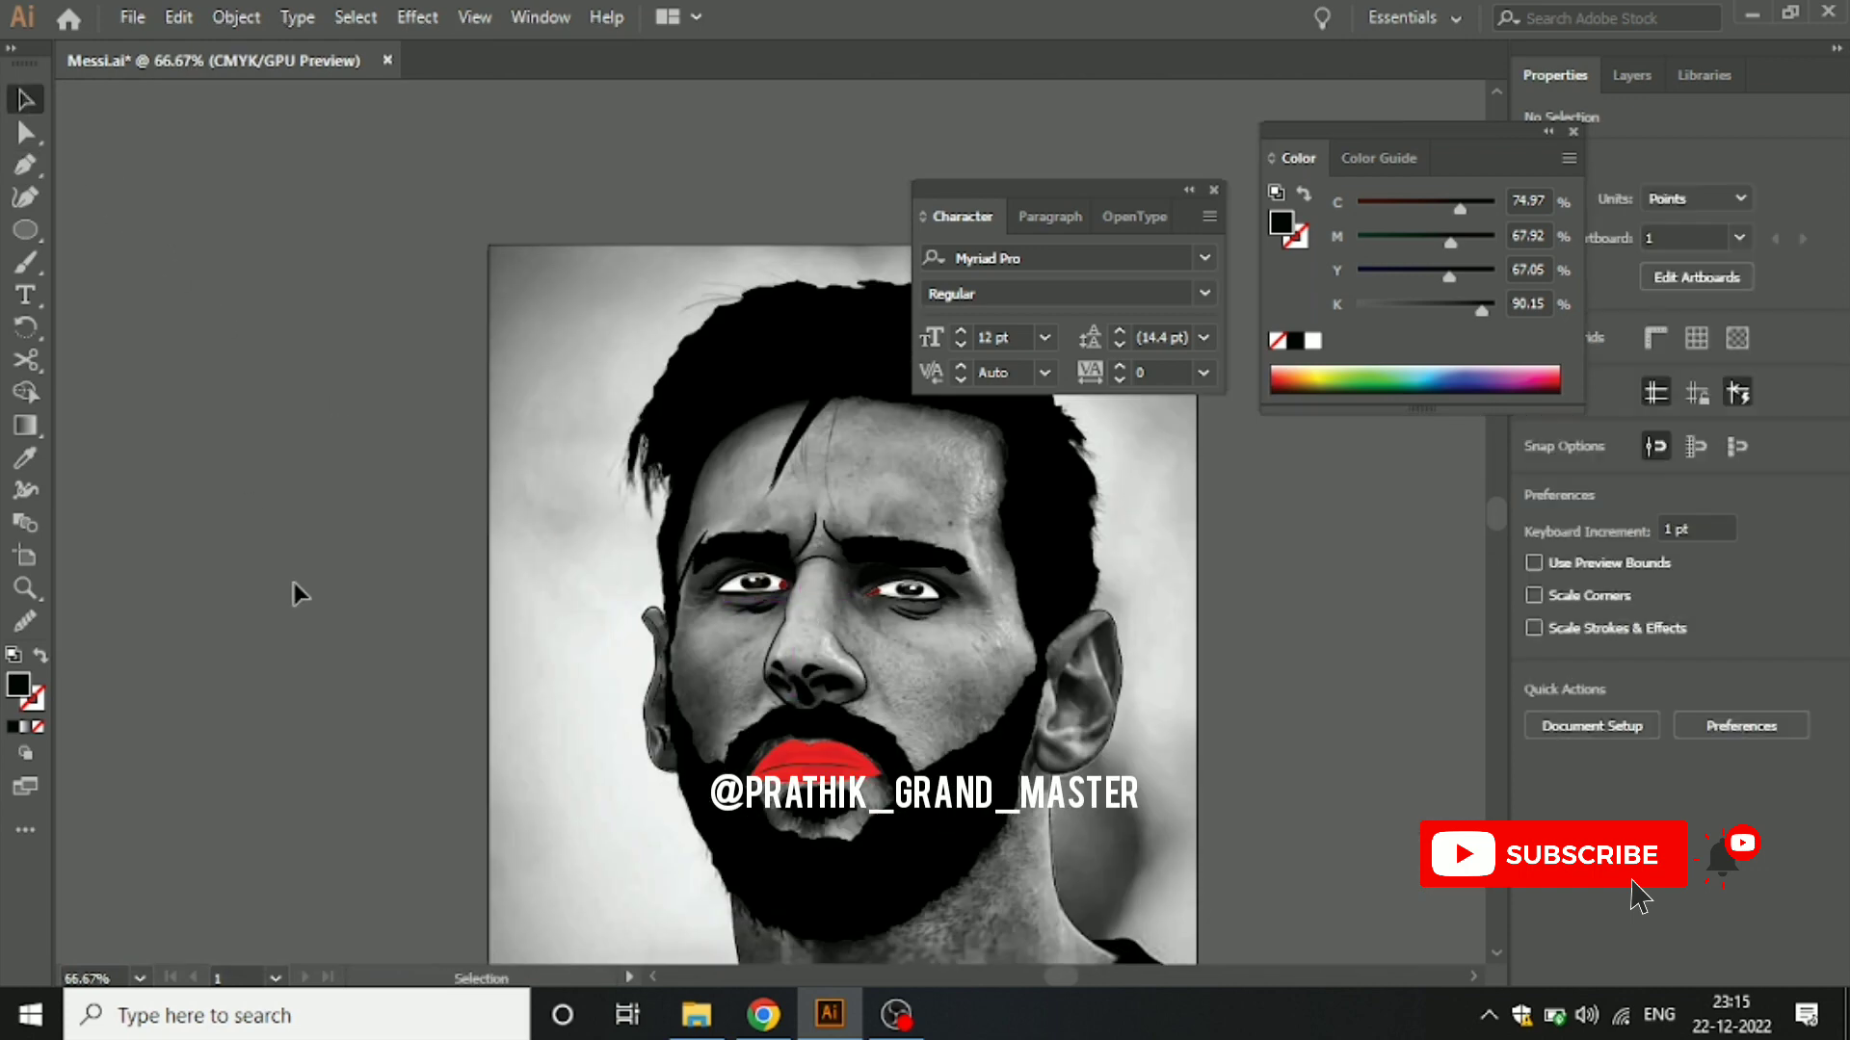
left_click_drag(401, 771, 190, 392)
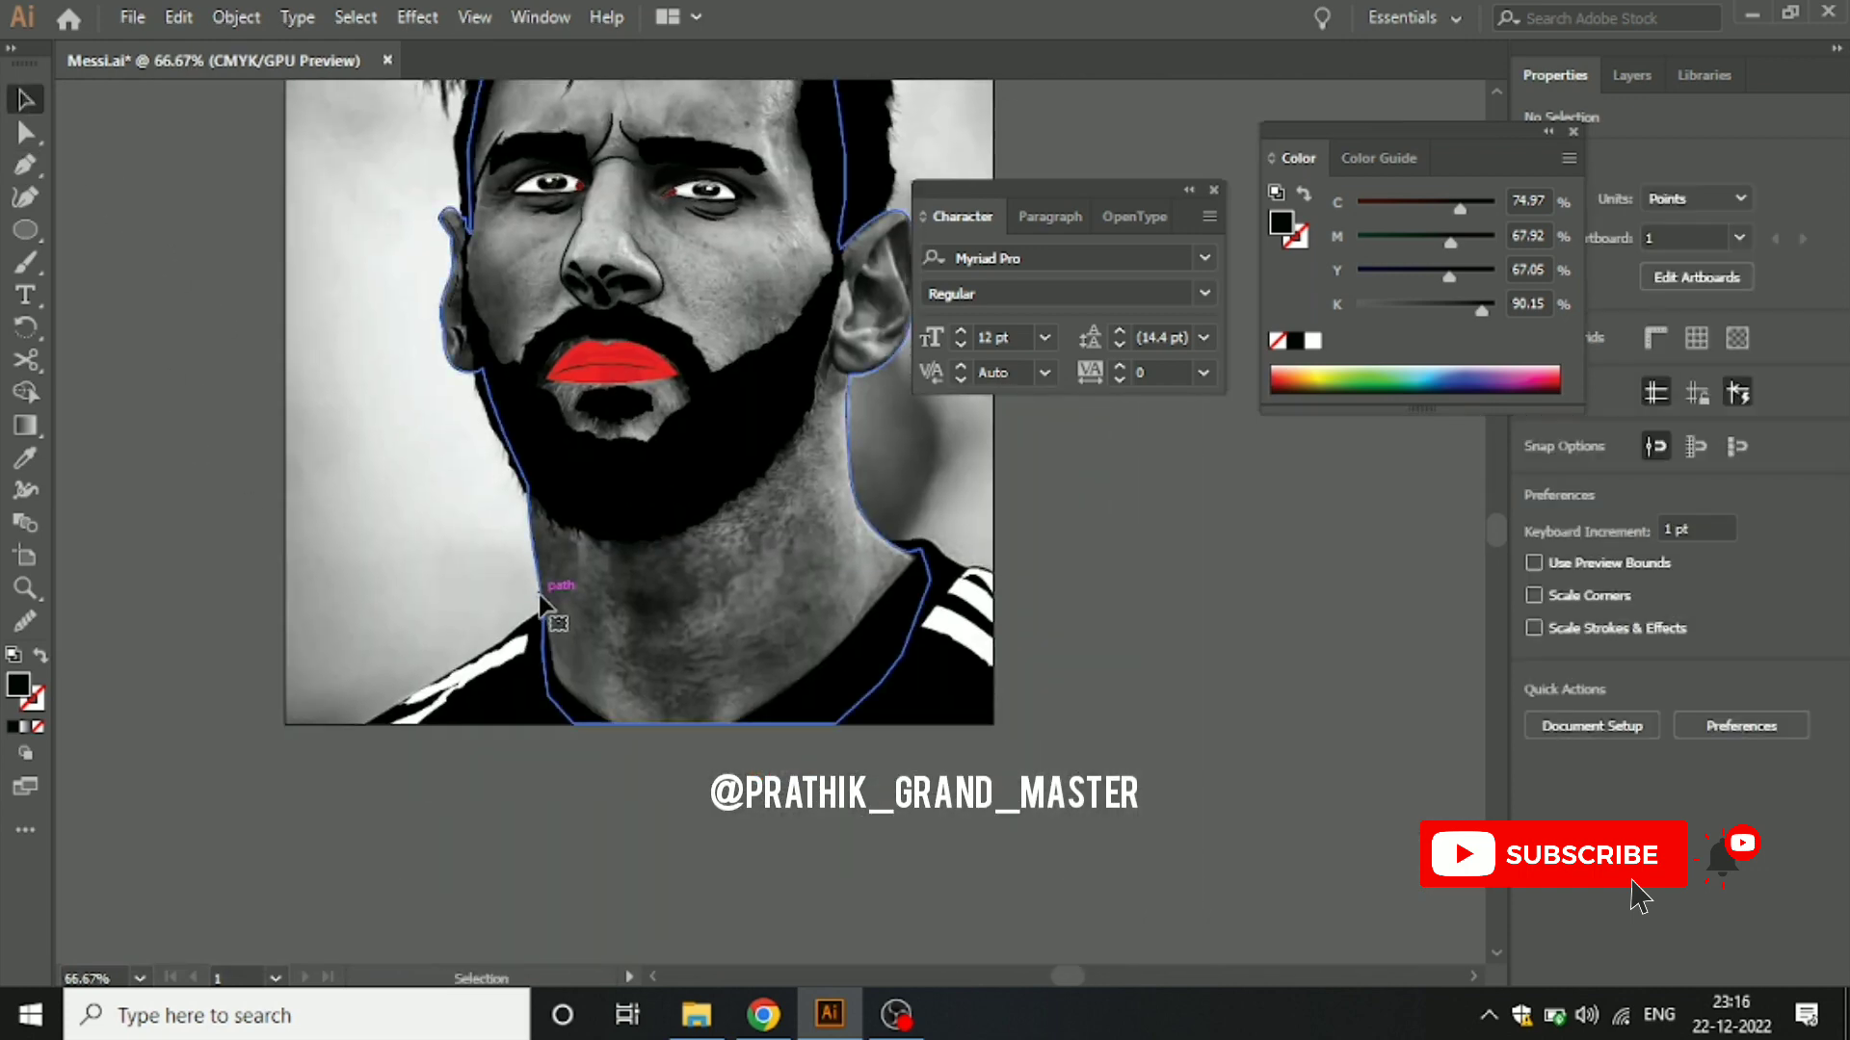
left_click(540, 597)
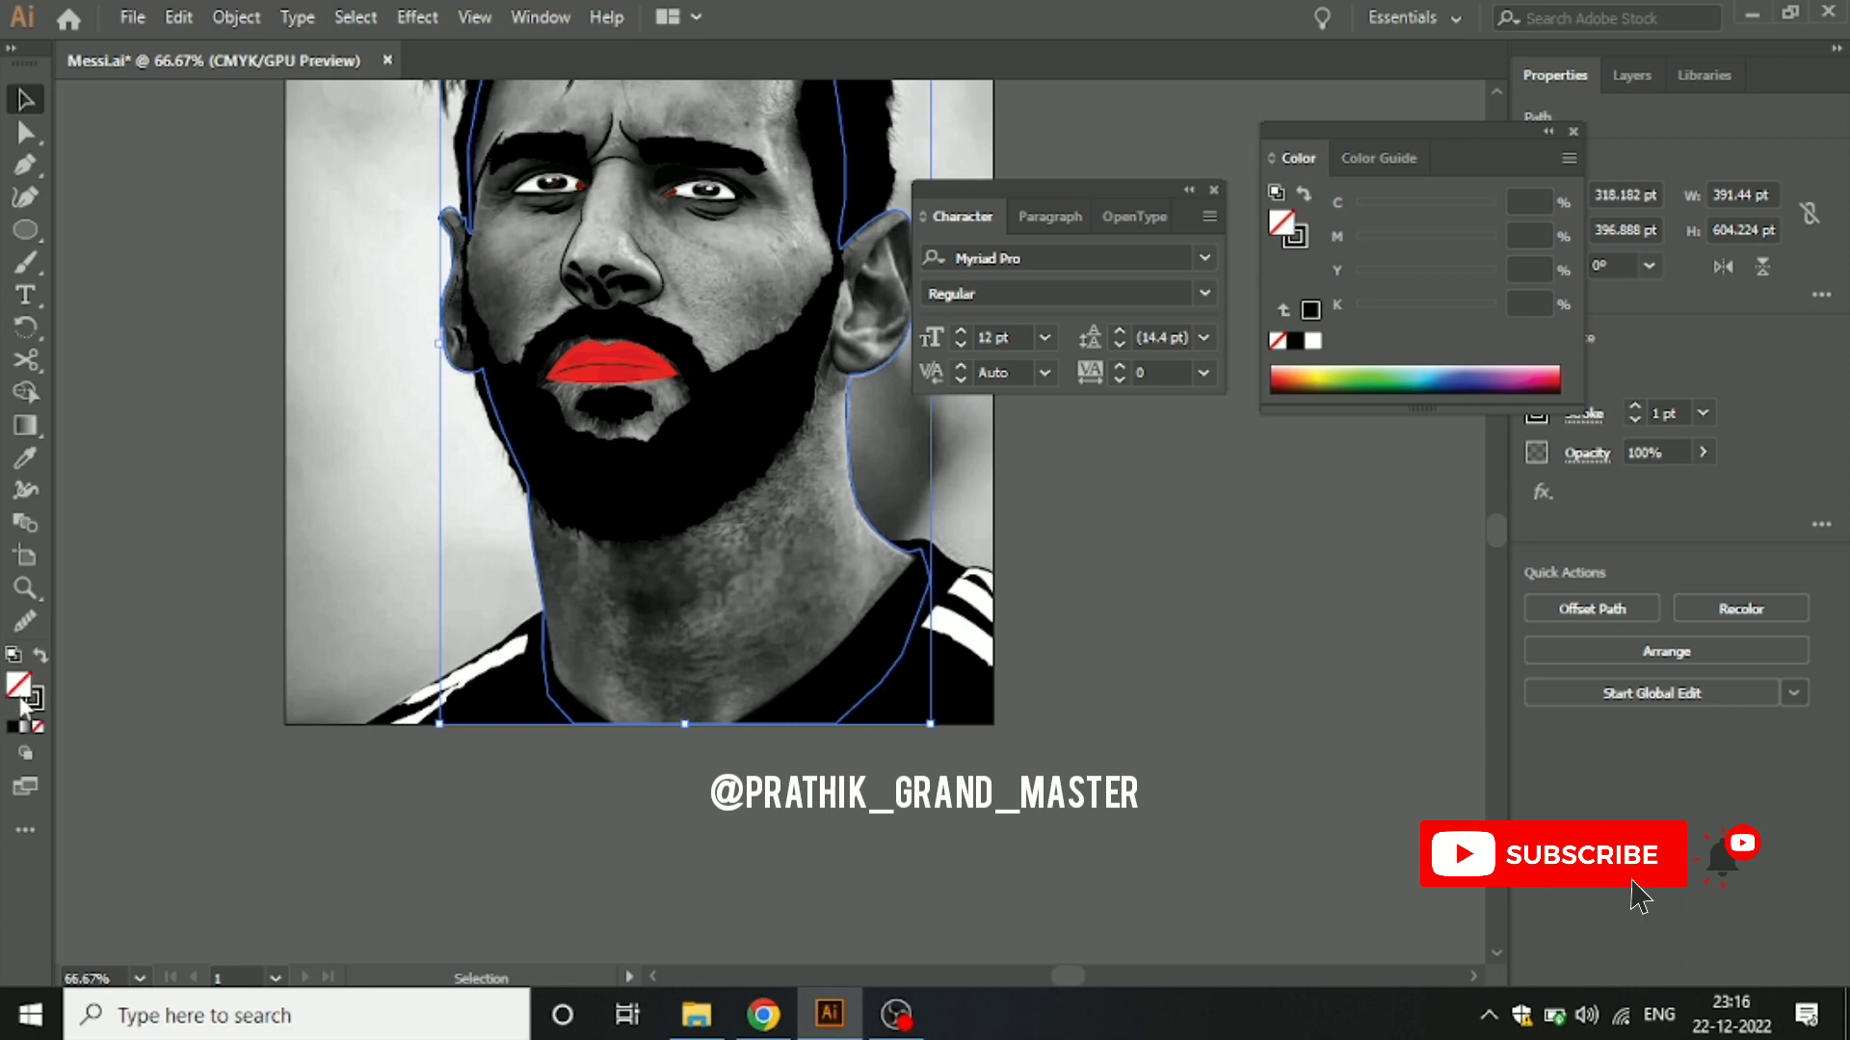
left_click(1303, 382)
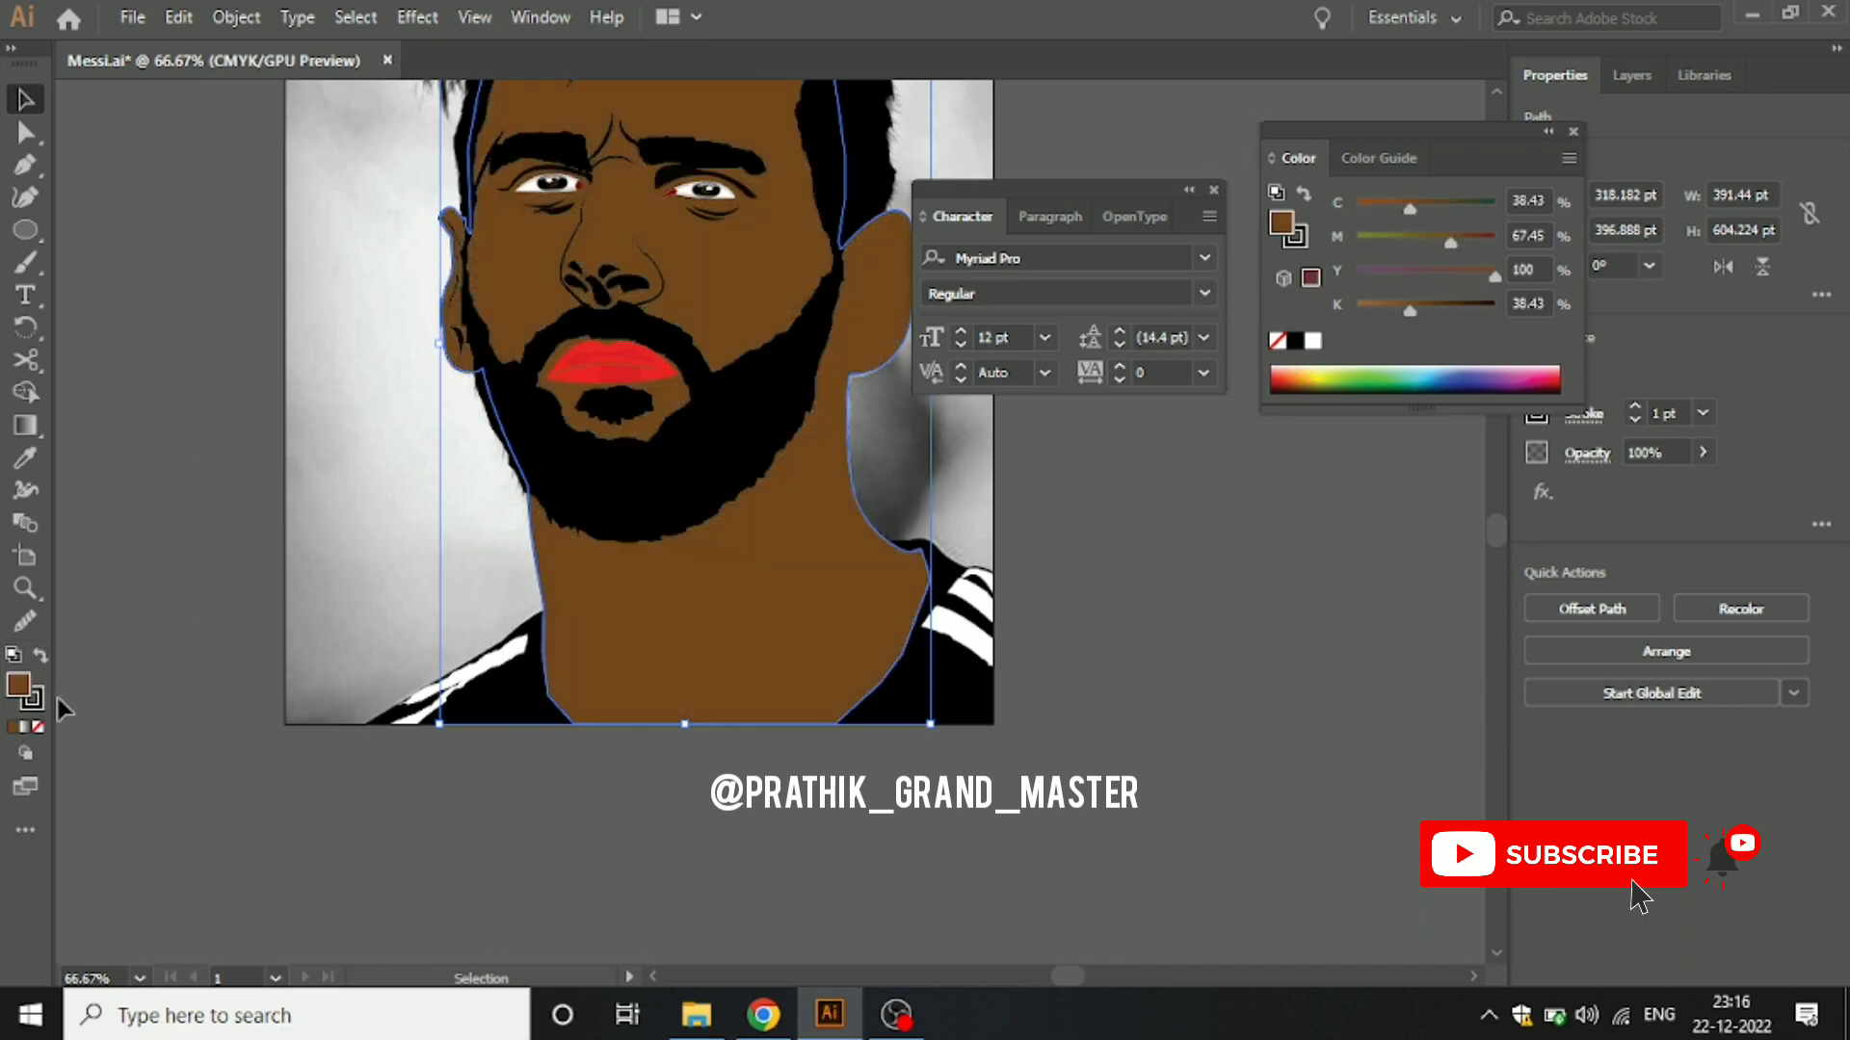
double_click(1282, 223)
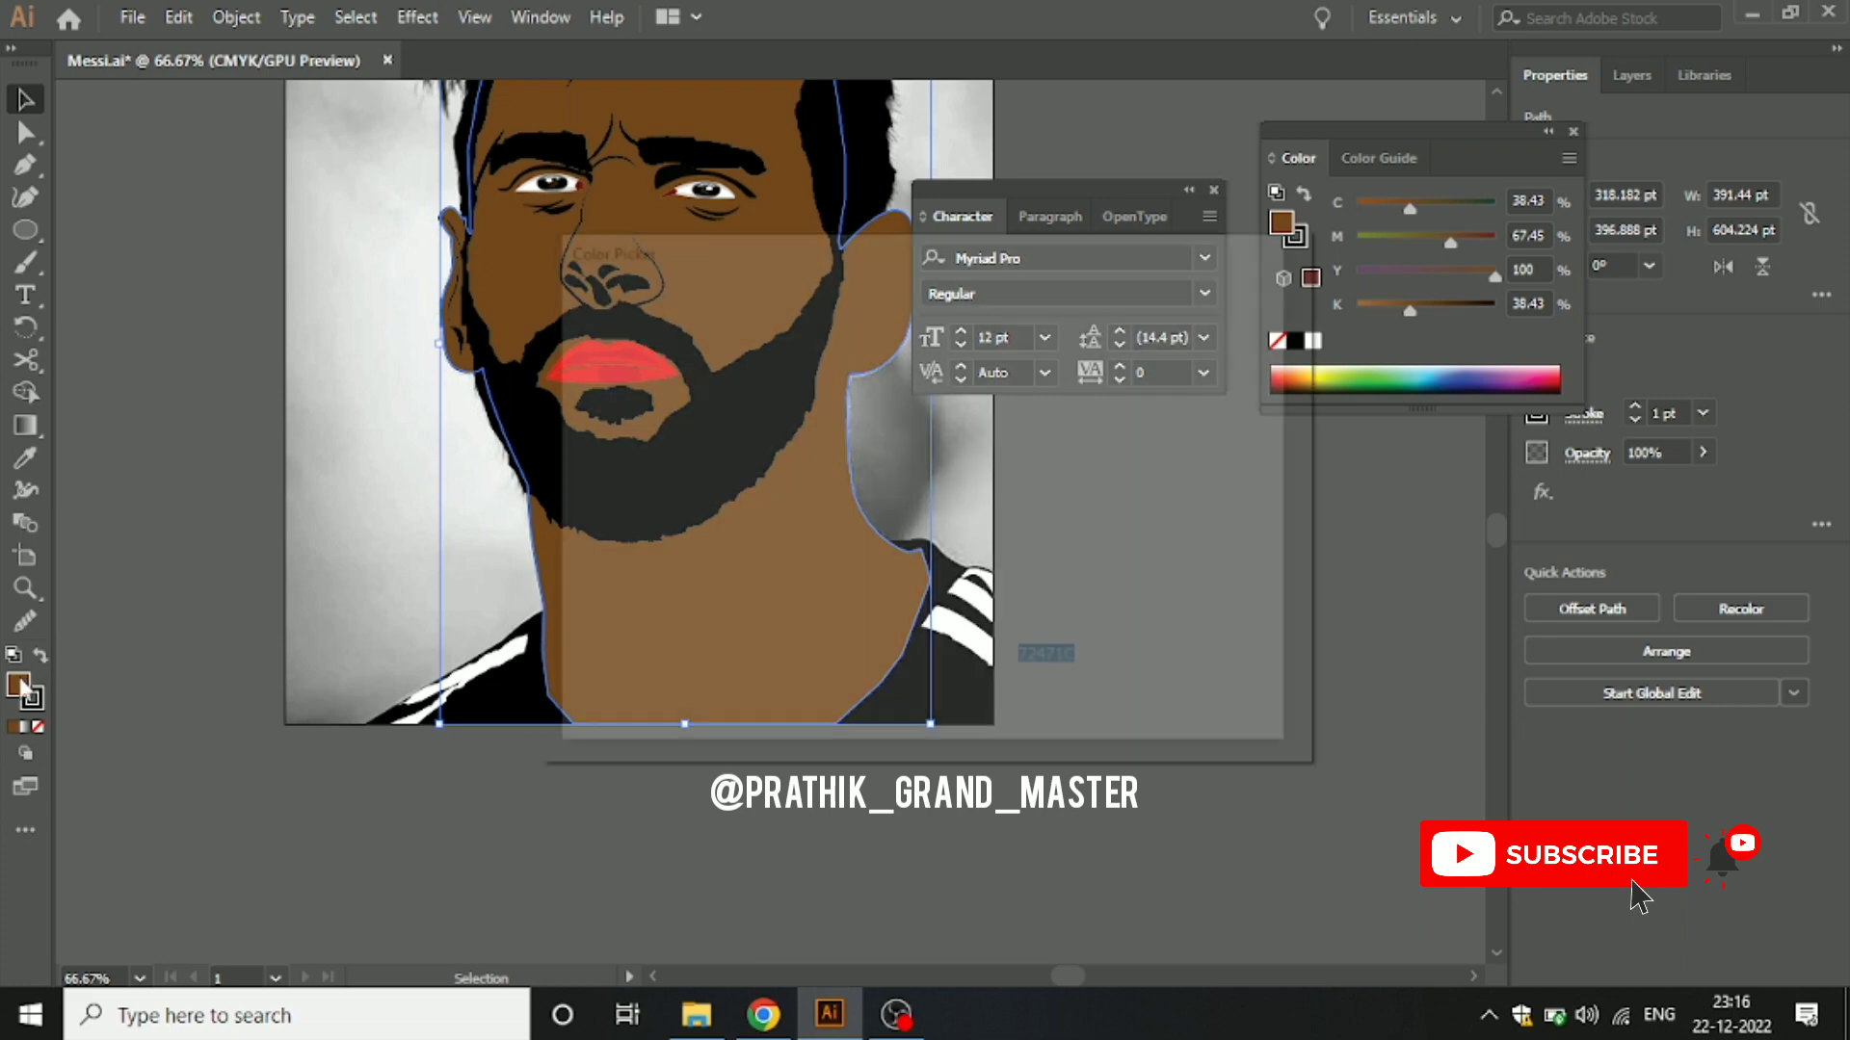
mouse_move(763, 541)
left_mouse_down()
mouse_move(788, 322)
mouse_move(737, 300)
left_mouse_up()
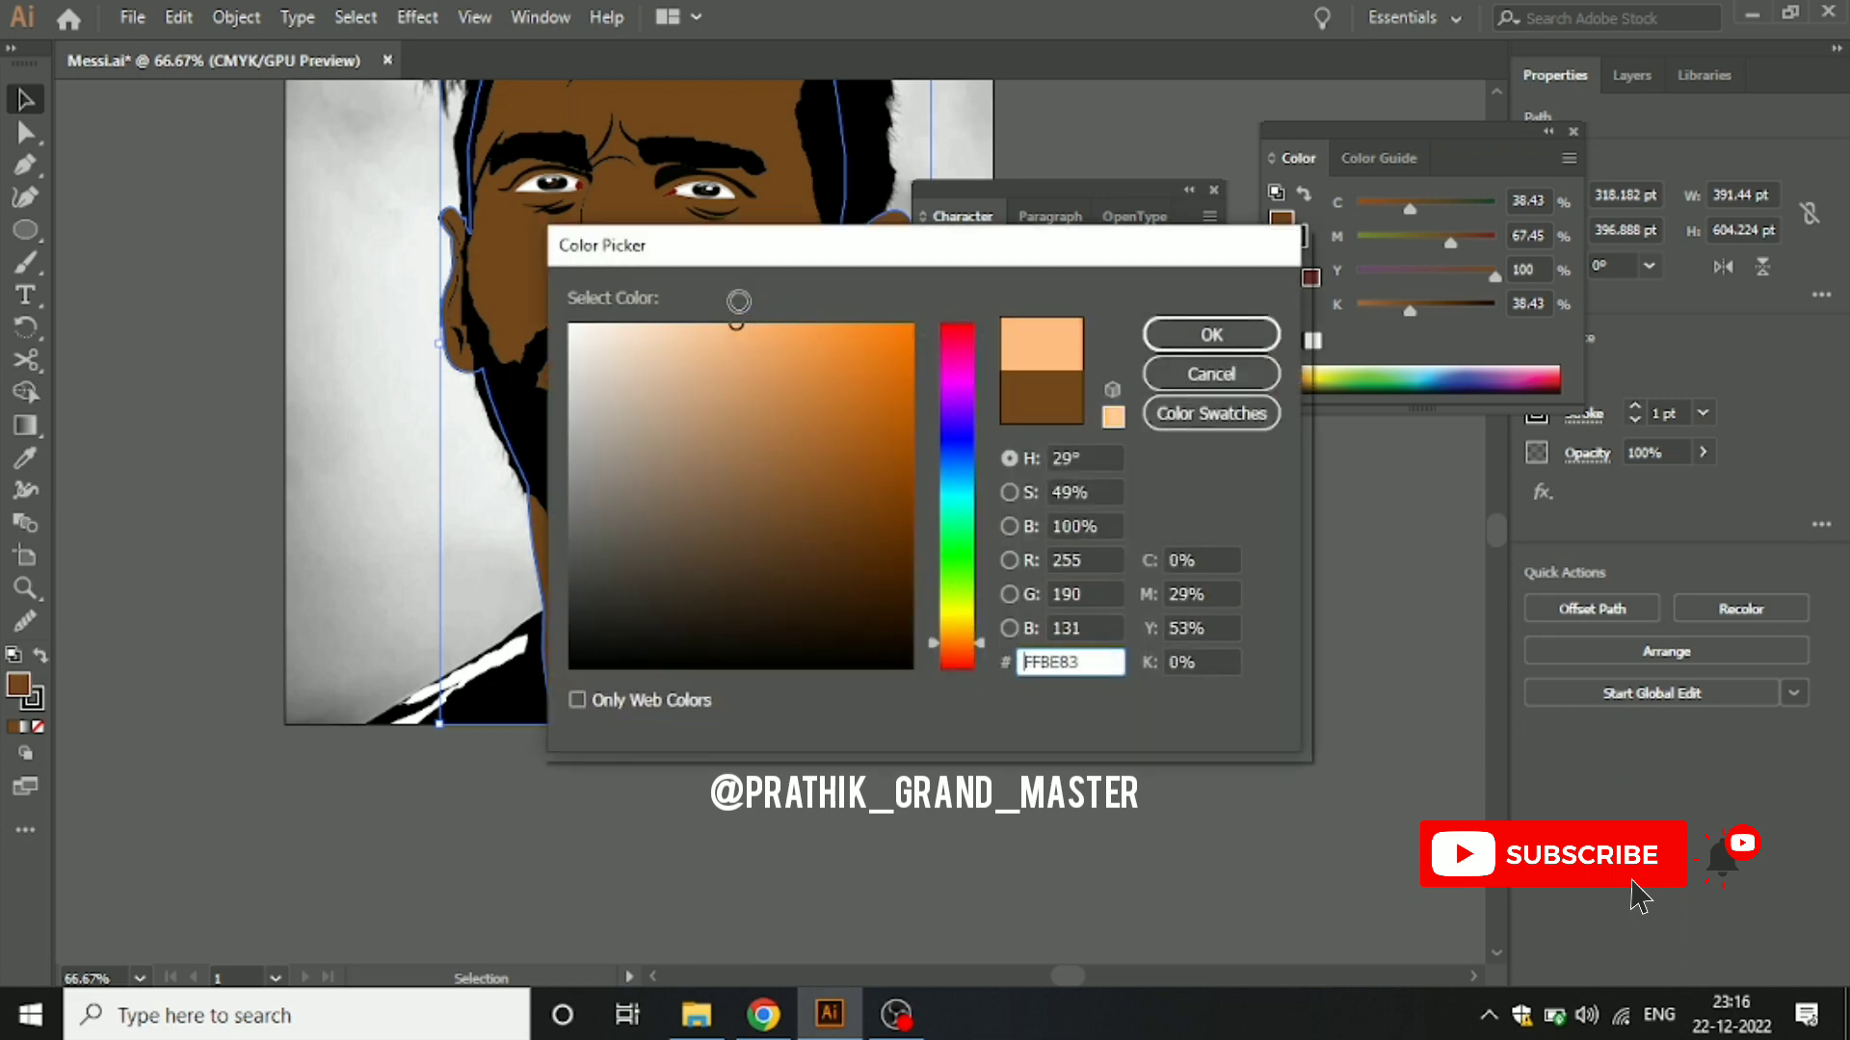
left_click(1210, 334)
left_click(1174, 592)
key("ctrl+minus")
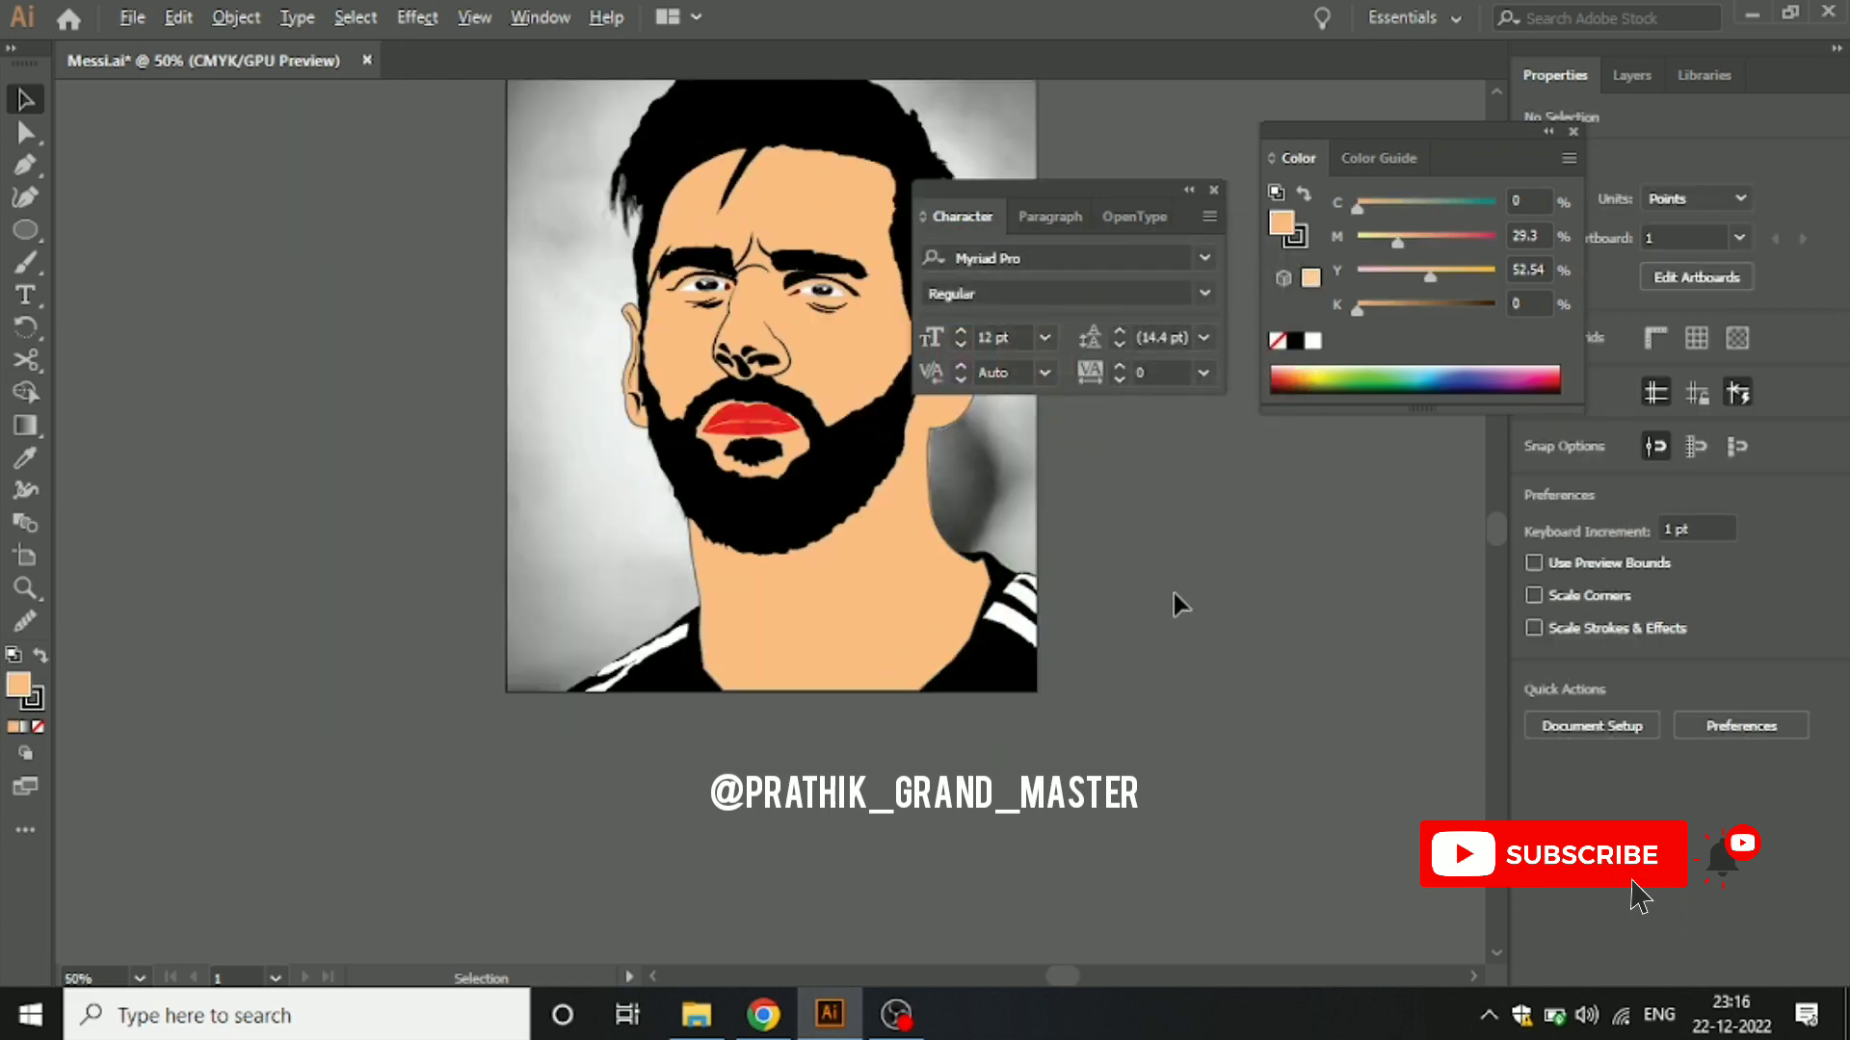
key("ctrl+minus")
left_click_drag(1010, 493, 556, 710)
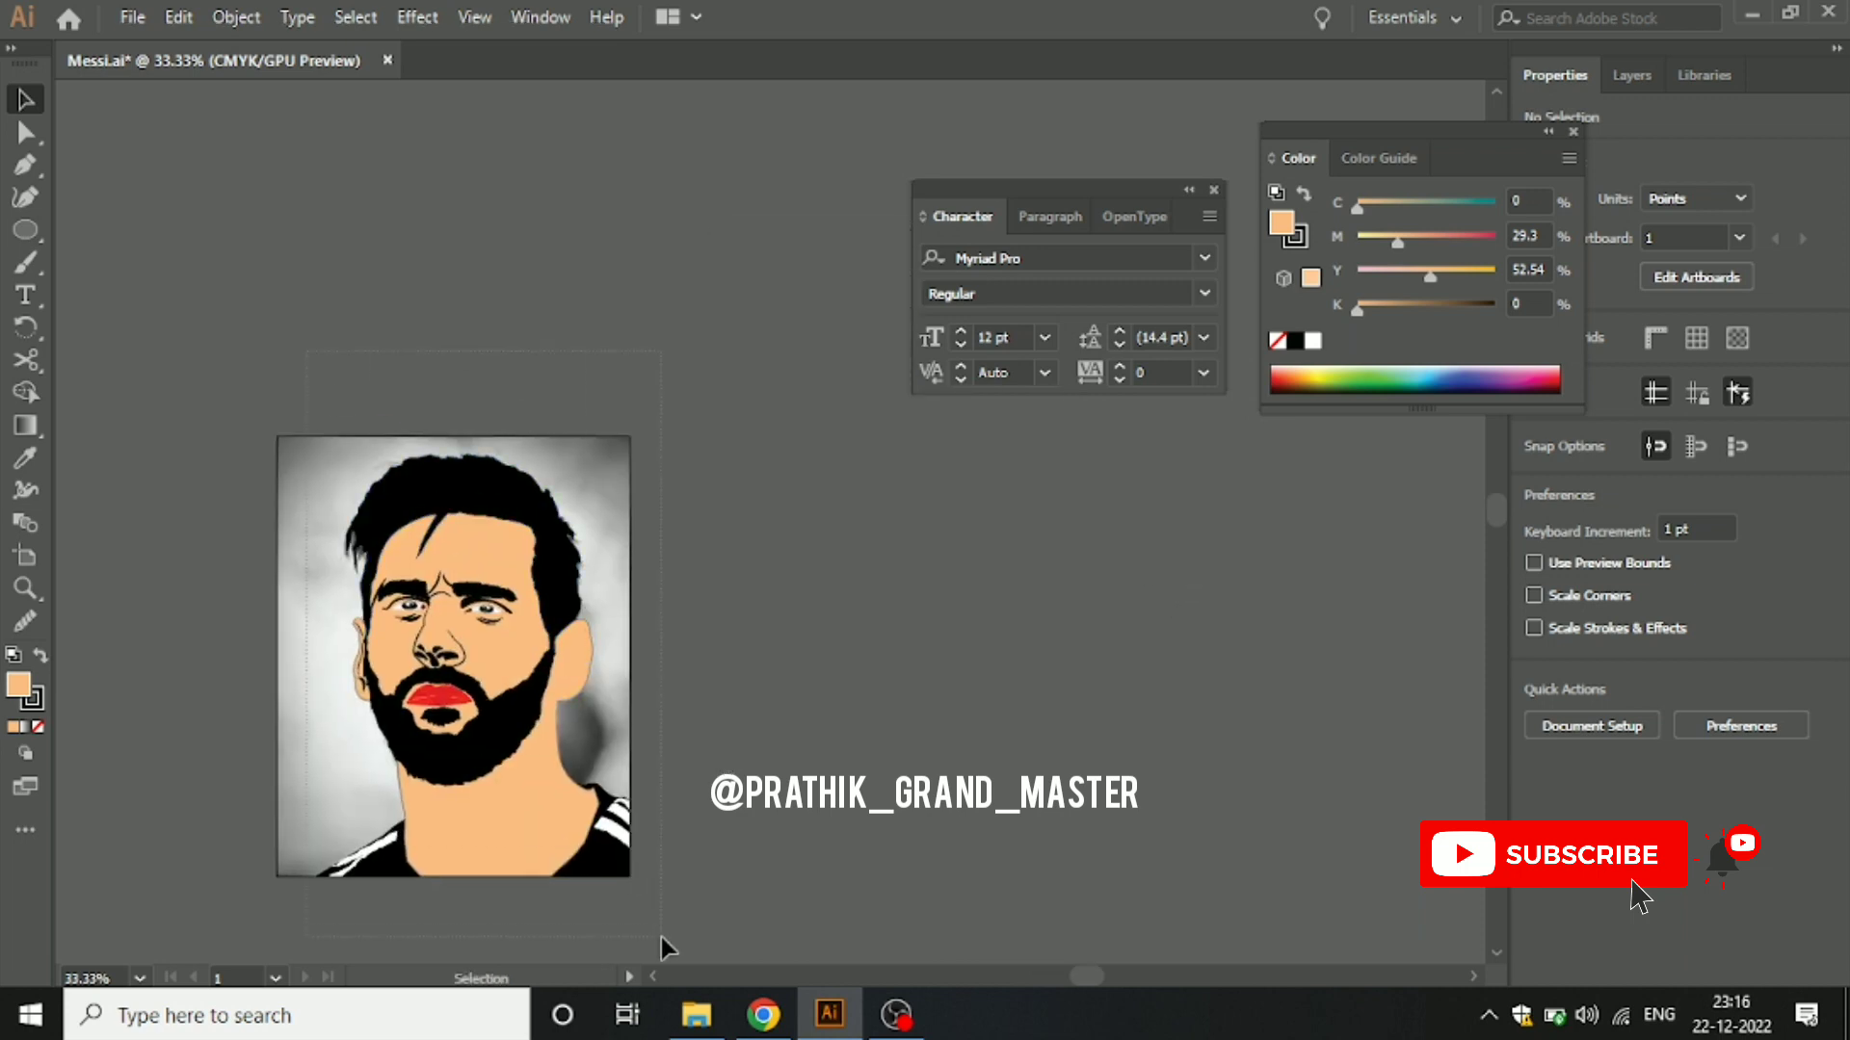
left_click_drag(637, 777, 797, 649)
left_click(722, 674)
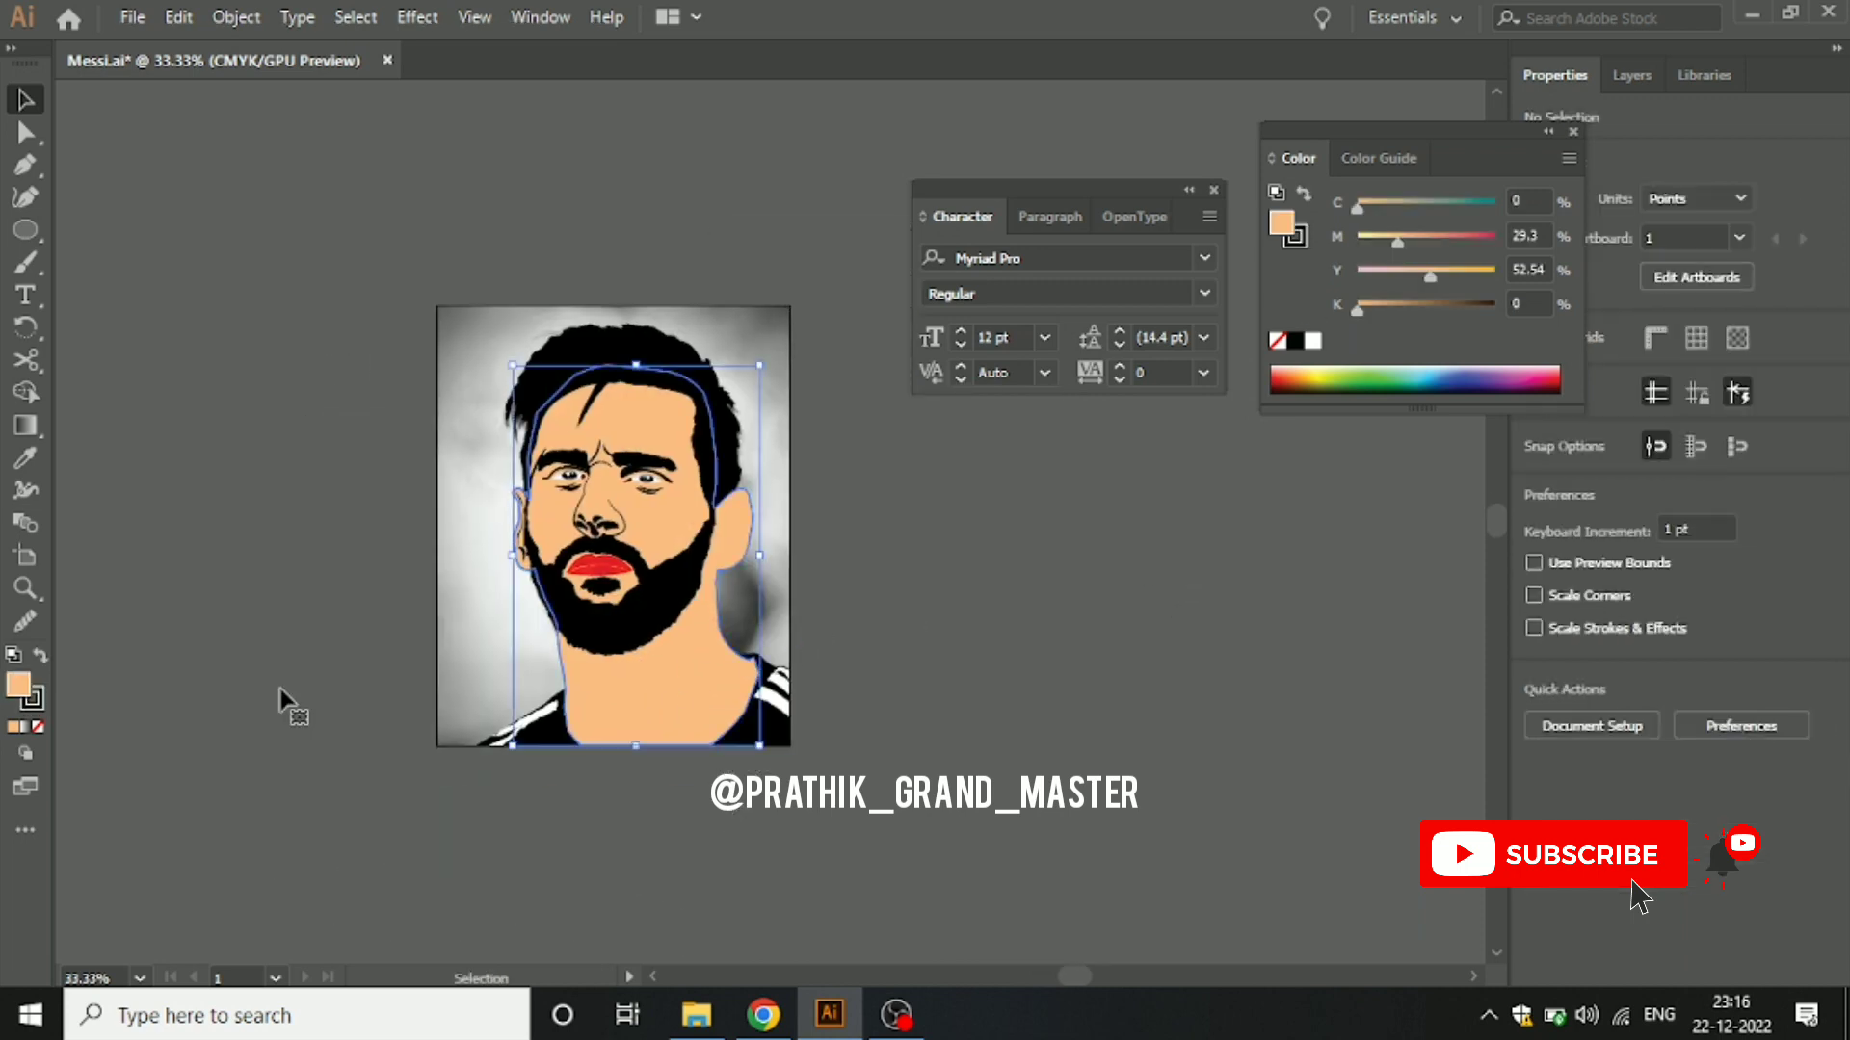
left_click(38, 728)
left_click(1020, 657)
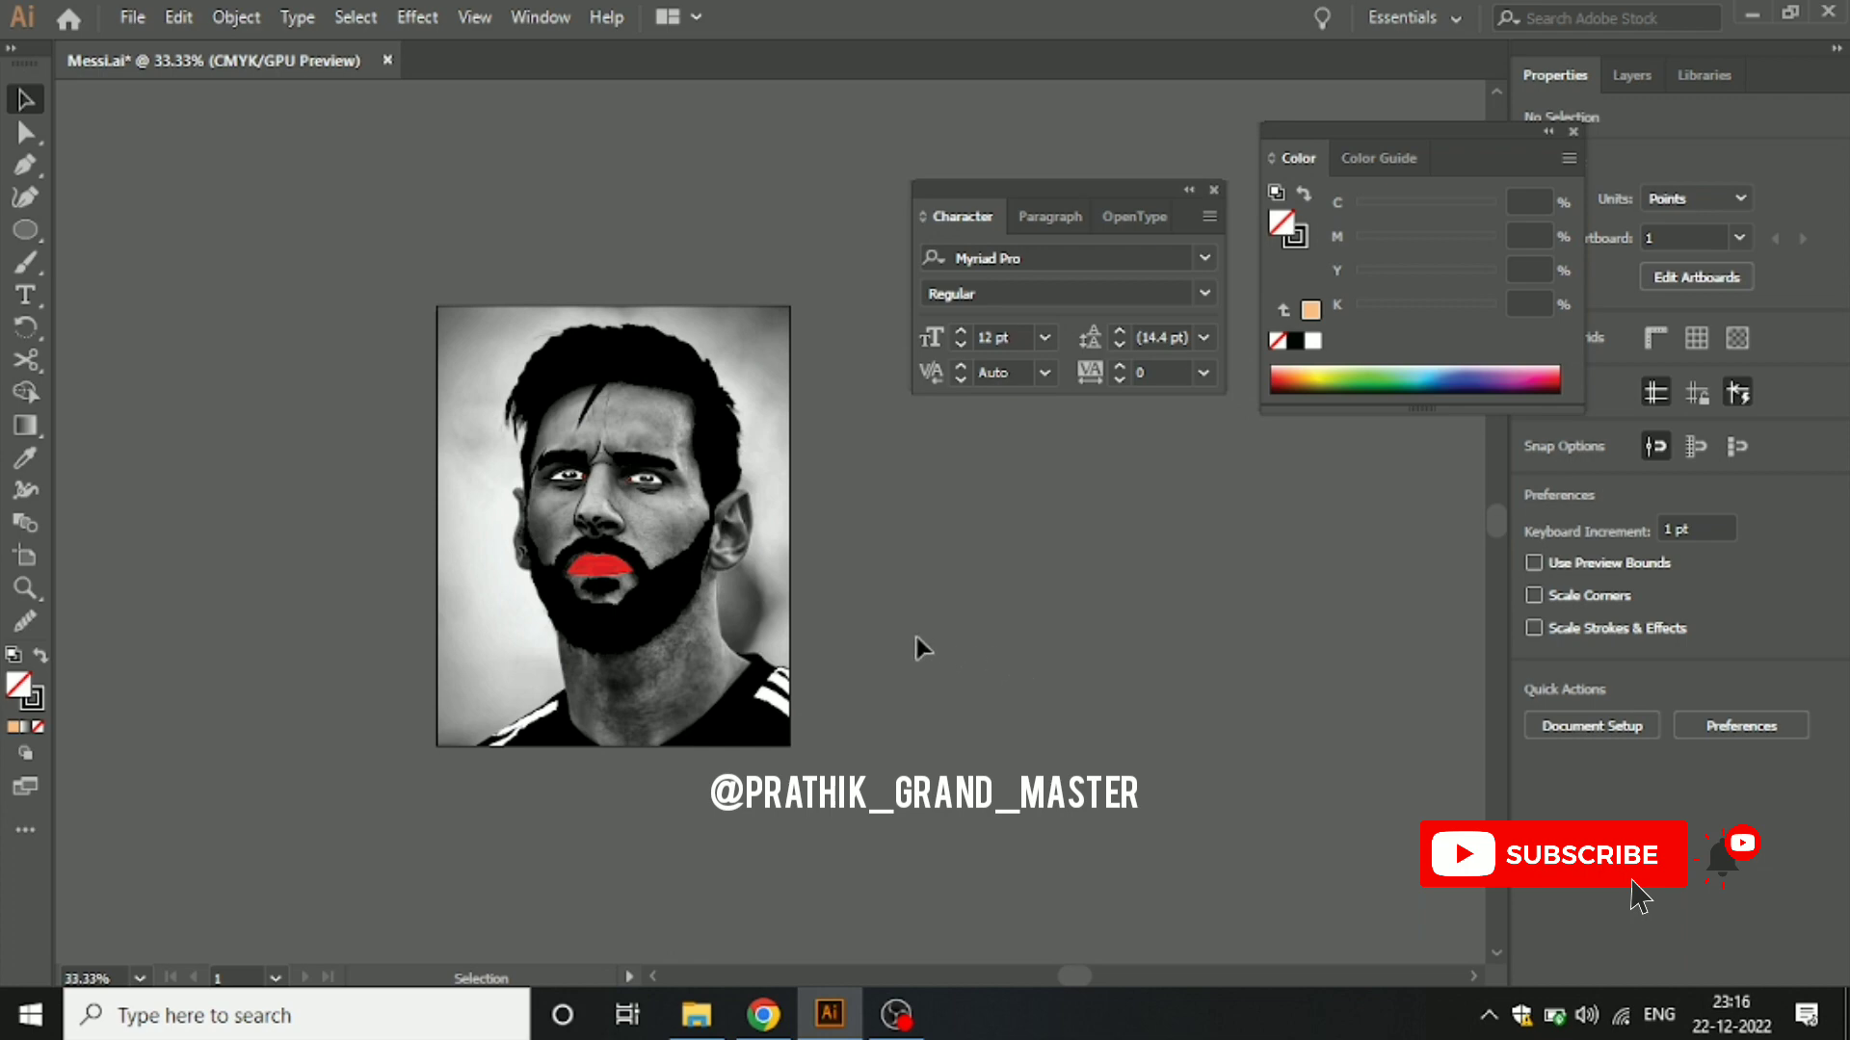
Step: Zoom in on the ear and trace its inner fold with a 2 pt black curved line
key("ctrl+plus")
key("ctrl+plus")
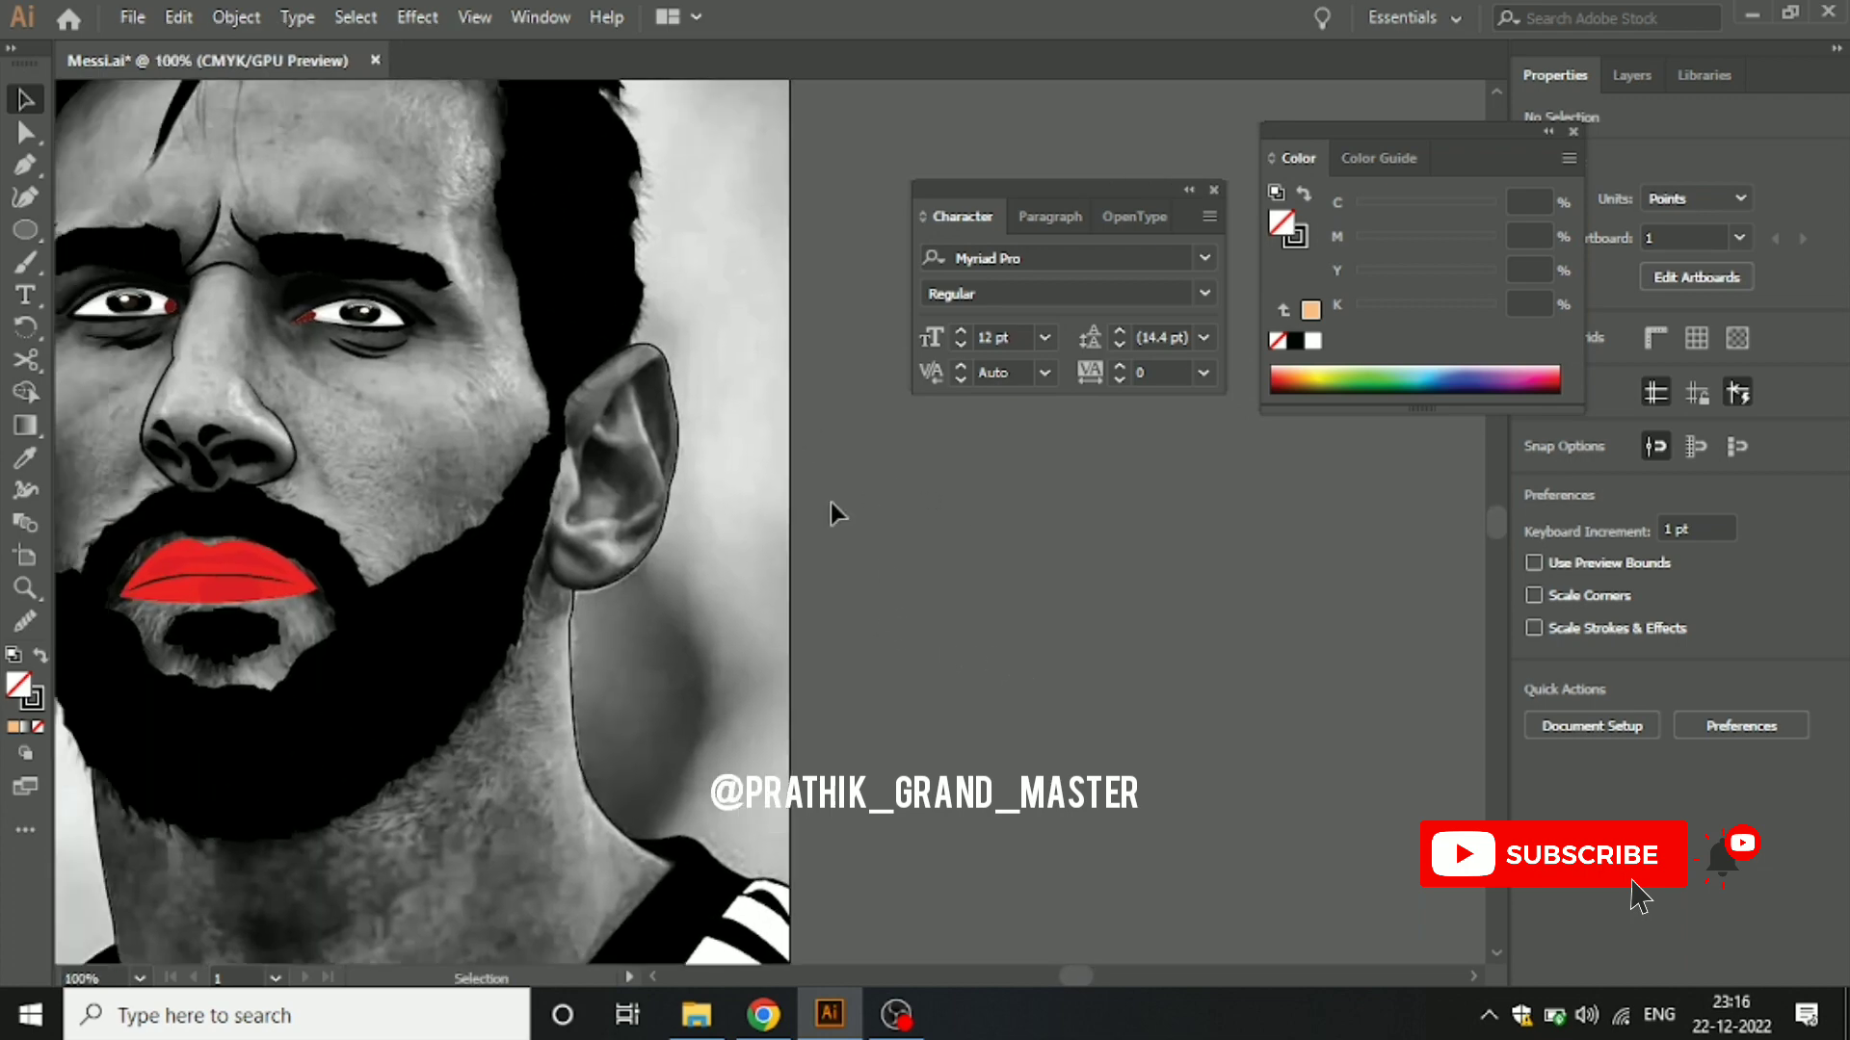
key("p")
left_click(636, 498)
scroll(636, 498, "up", 3)
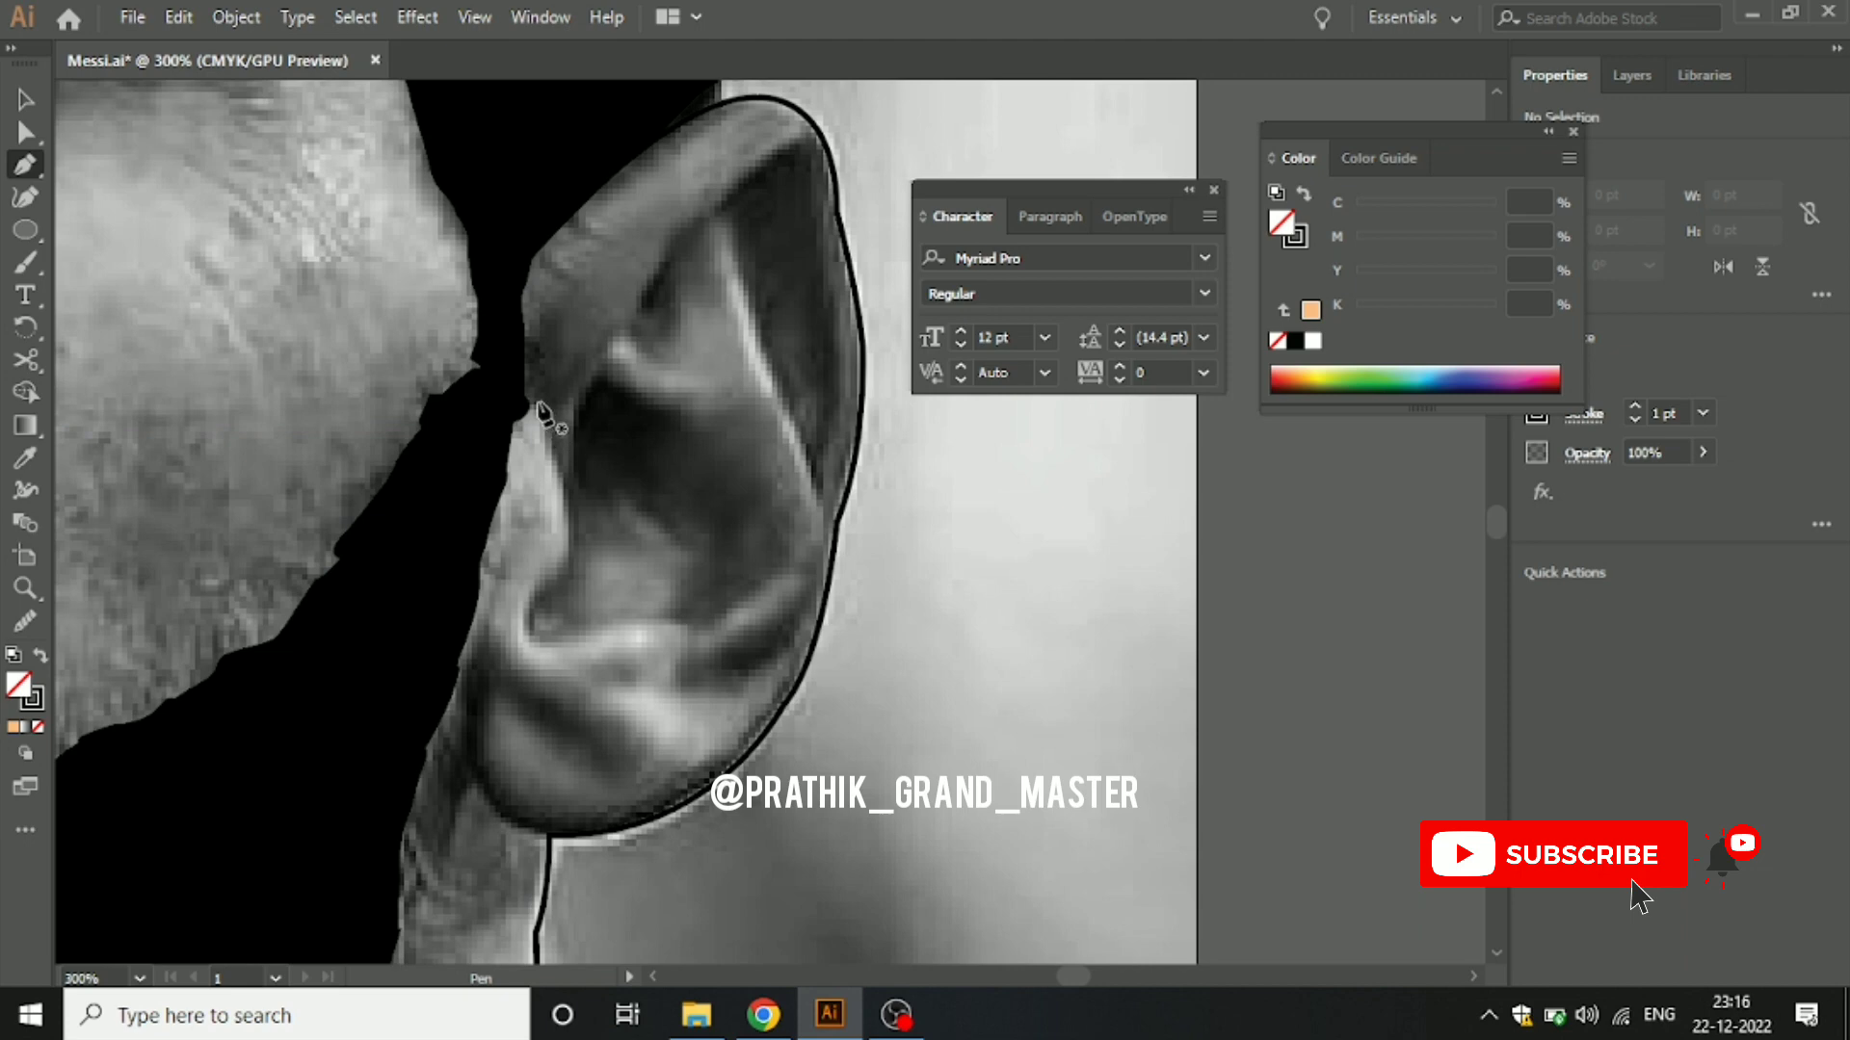
mouse_move(524, 395)
left_mouse_down()
mouse_move(554, 466)
mouse_move(549, 597)
mouse_move(483, 628)
mouse_move(567, 636)
mouse_move(616, 614)
mouse_move(719, 662)
left_mouse_up()
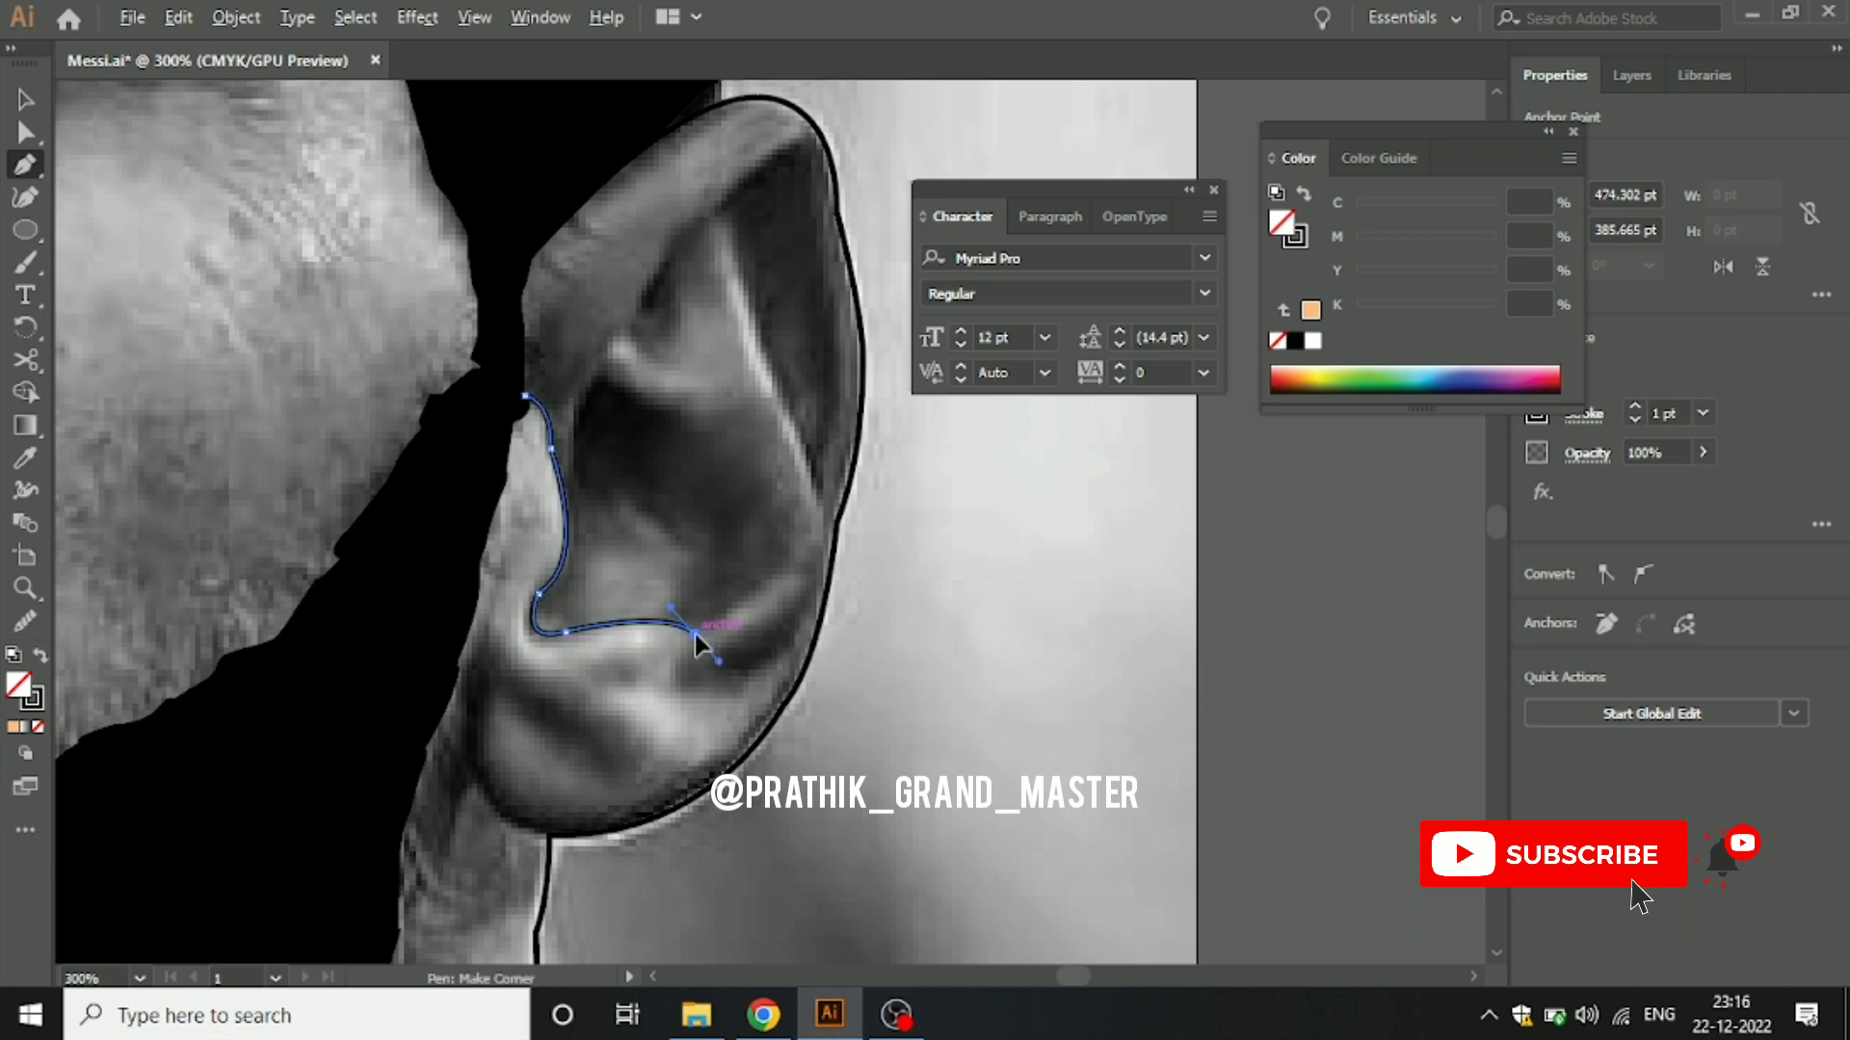
left_click(695, 634)
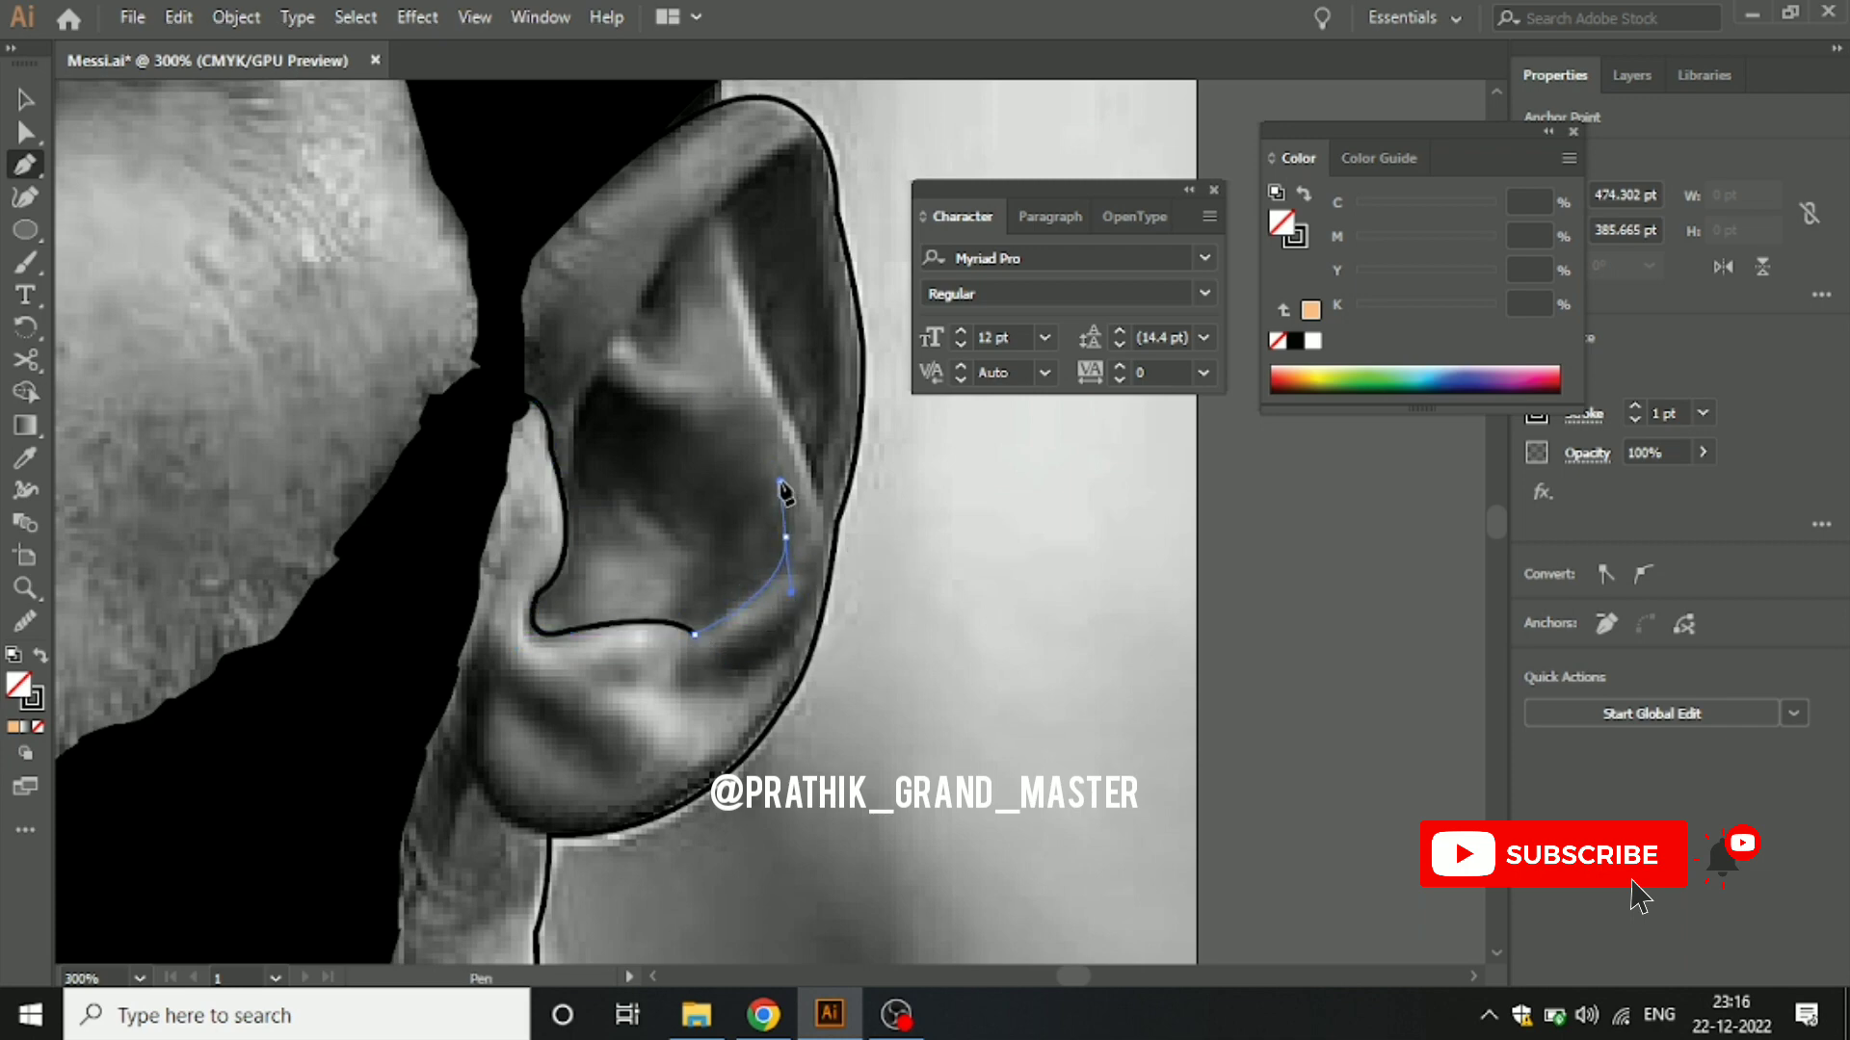
left_click_drag(784, 491, 751, 450)
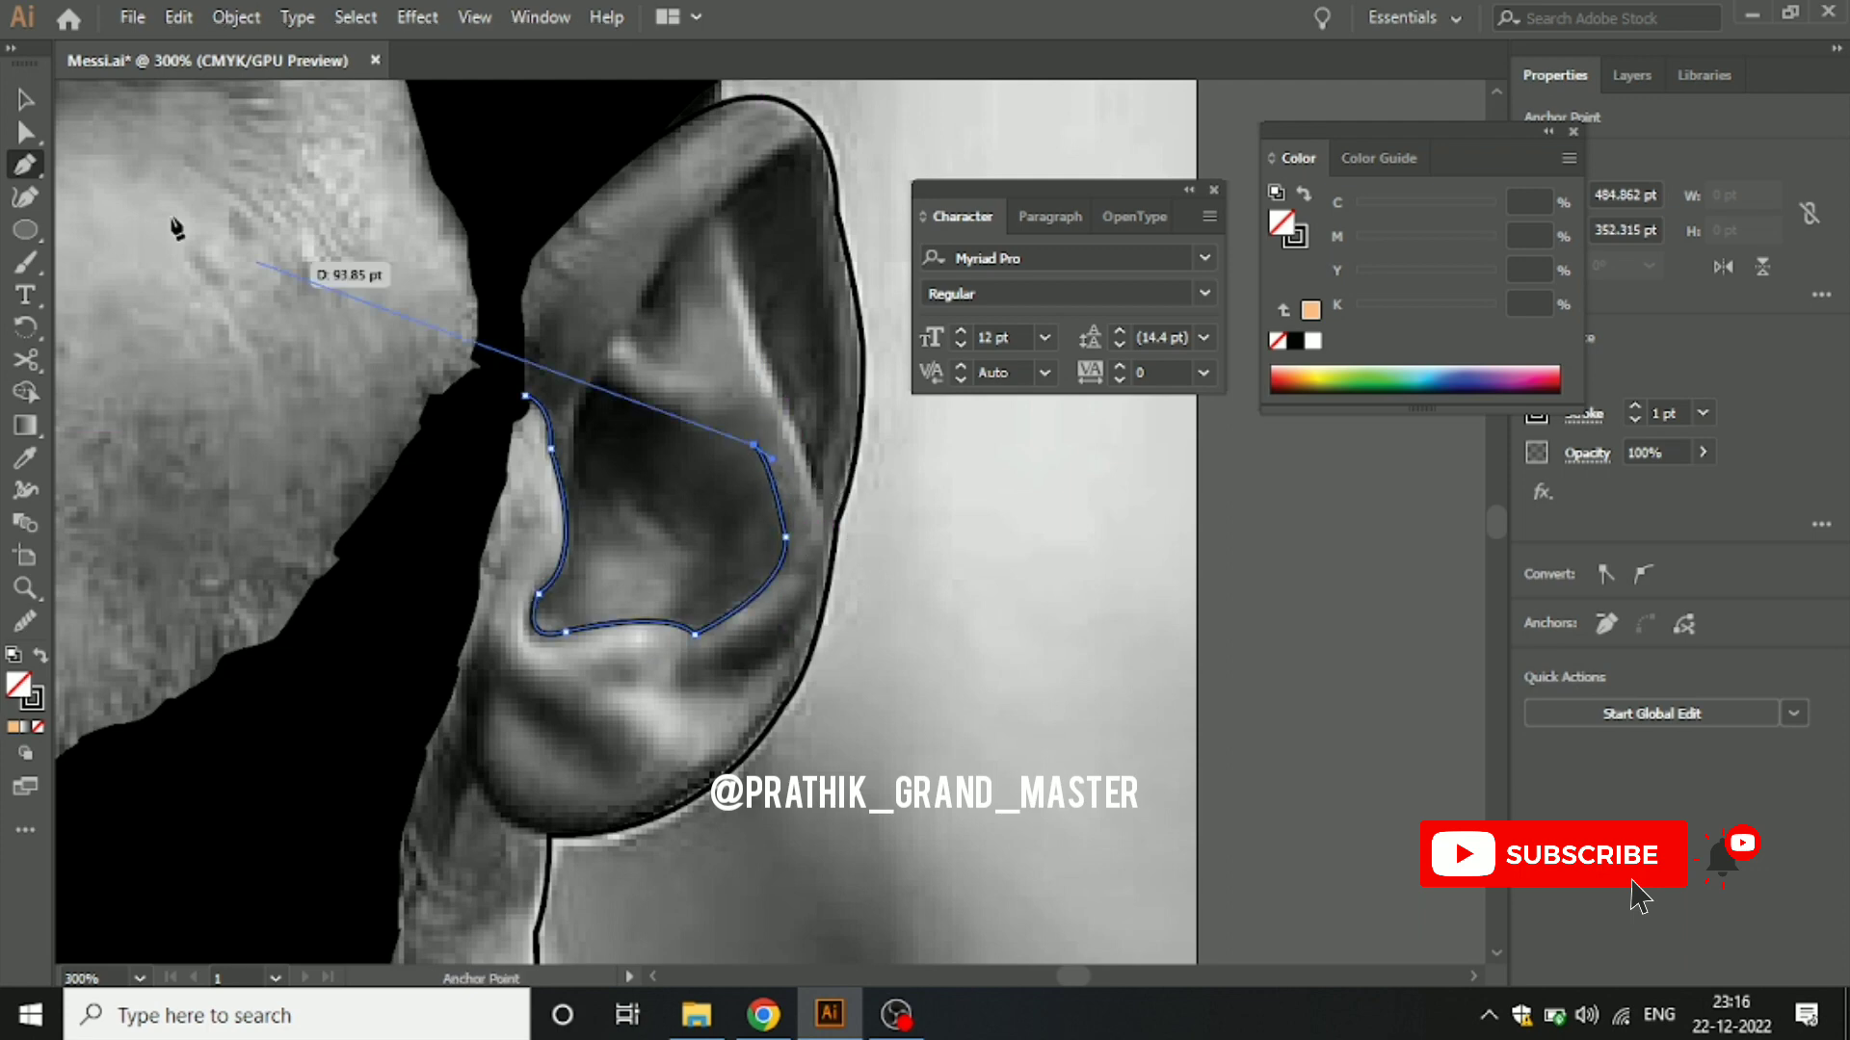
left_click(25, 99)
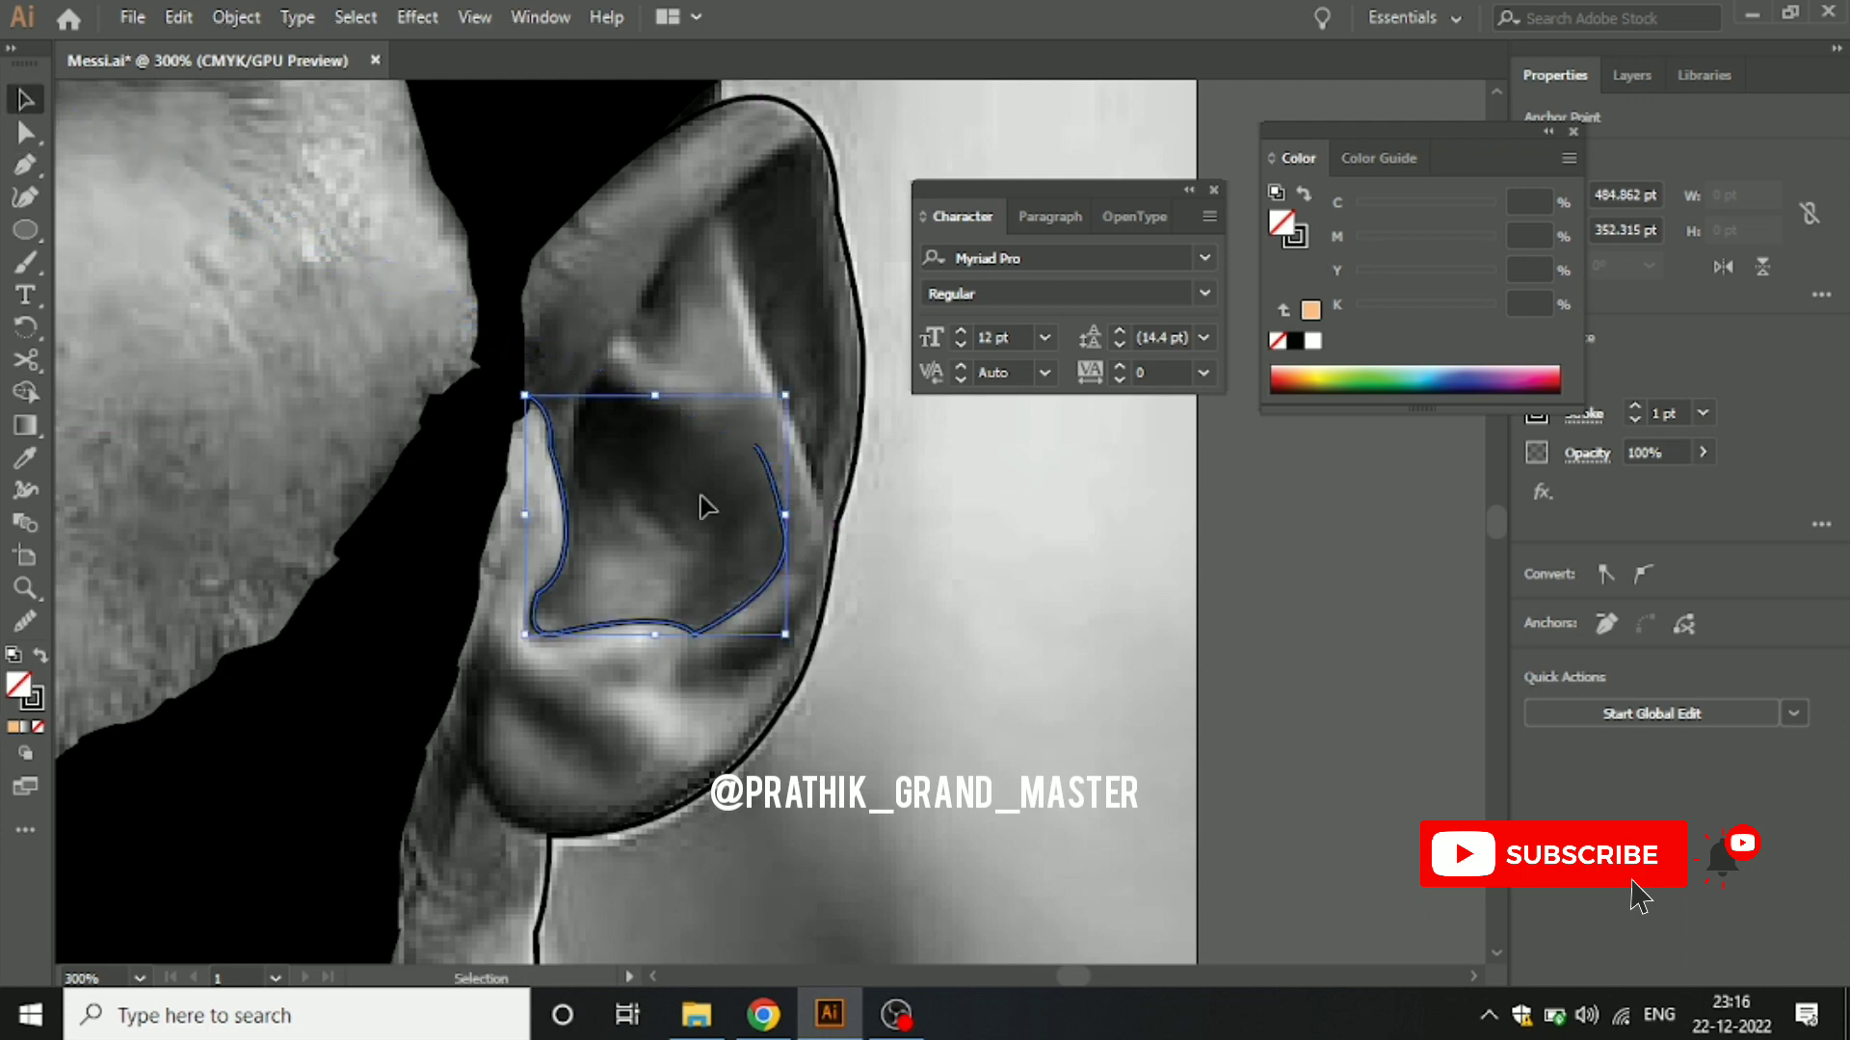
left_click(1635, 405)
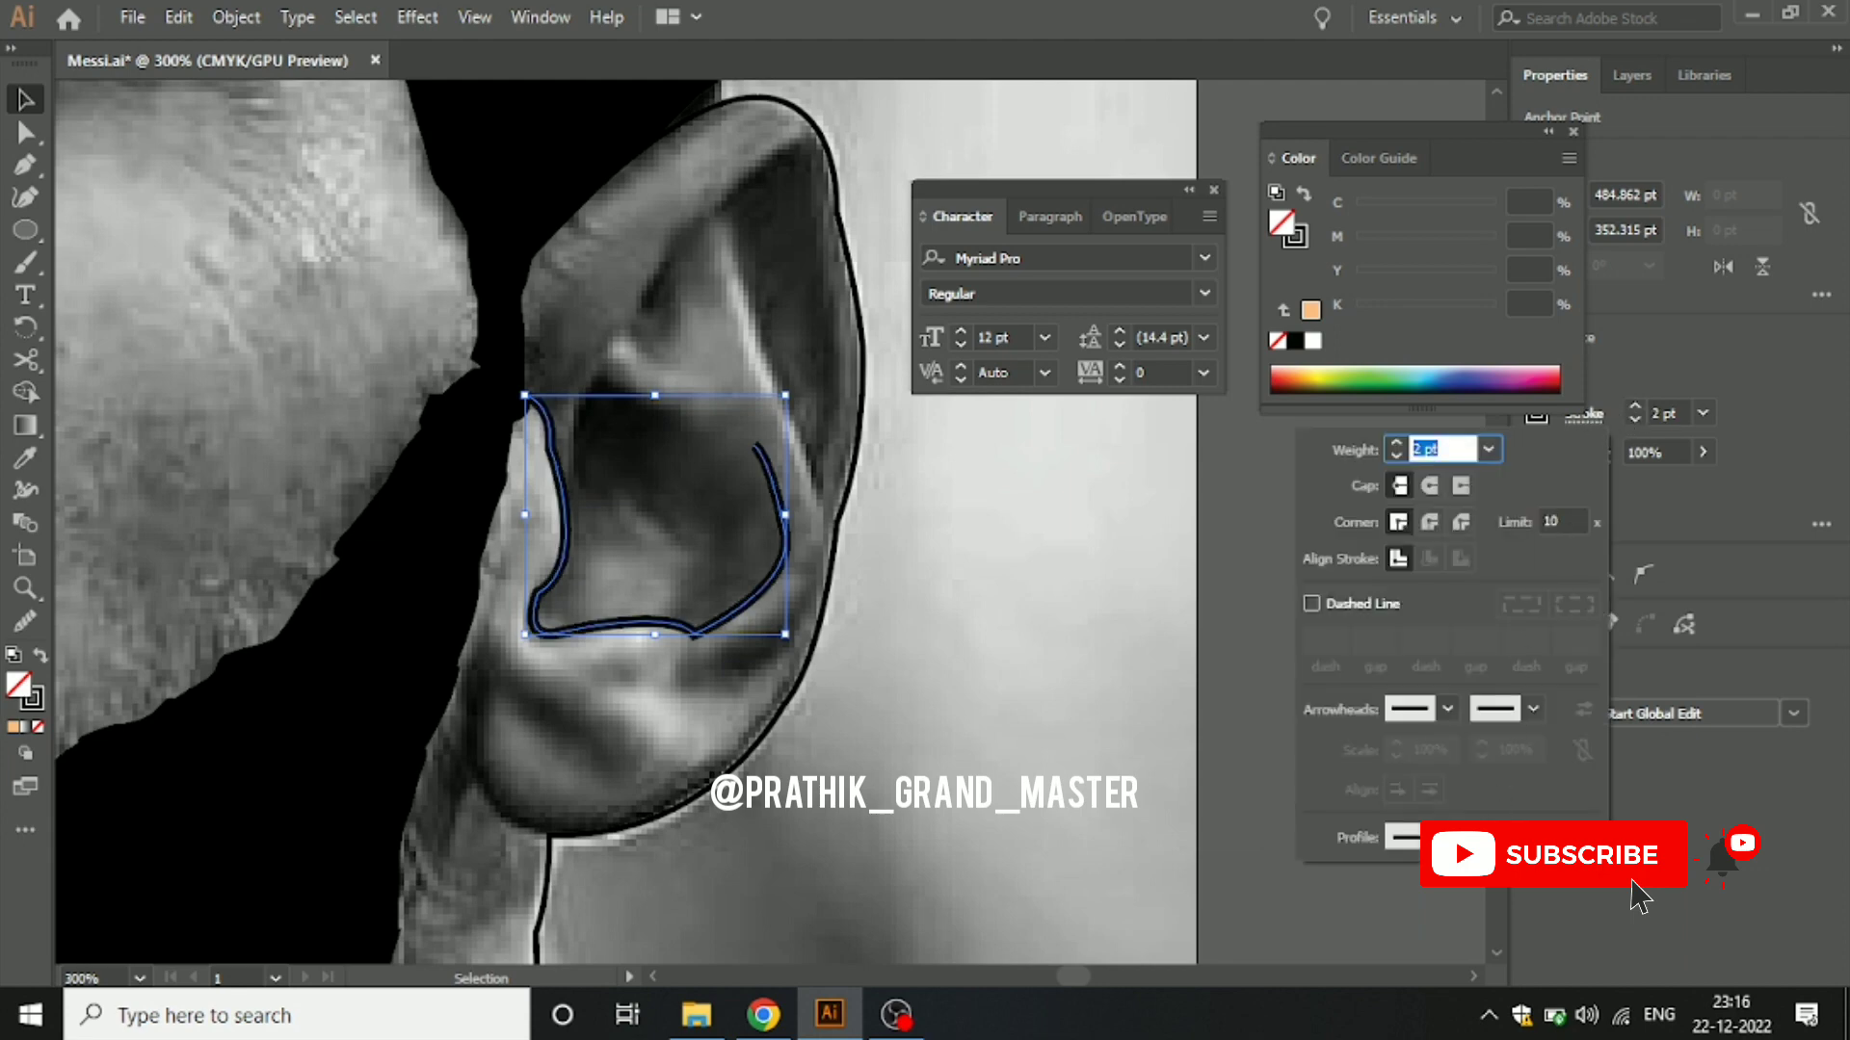
left_click(1095, 633)
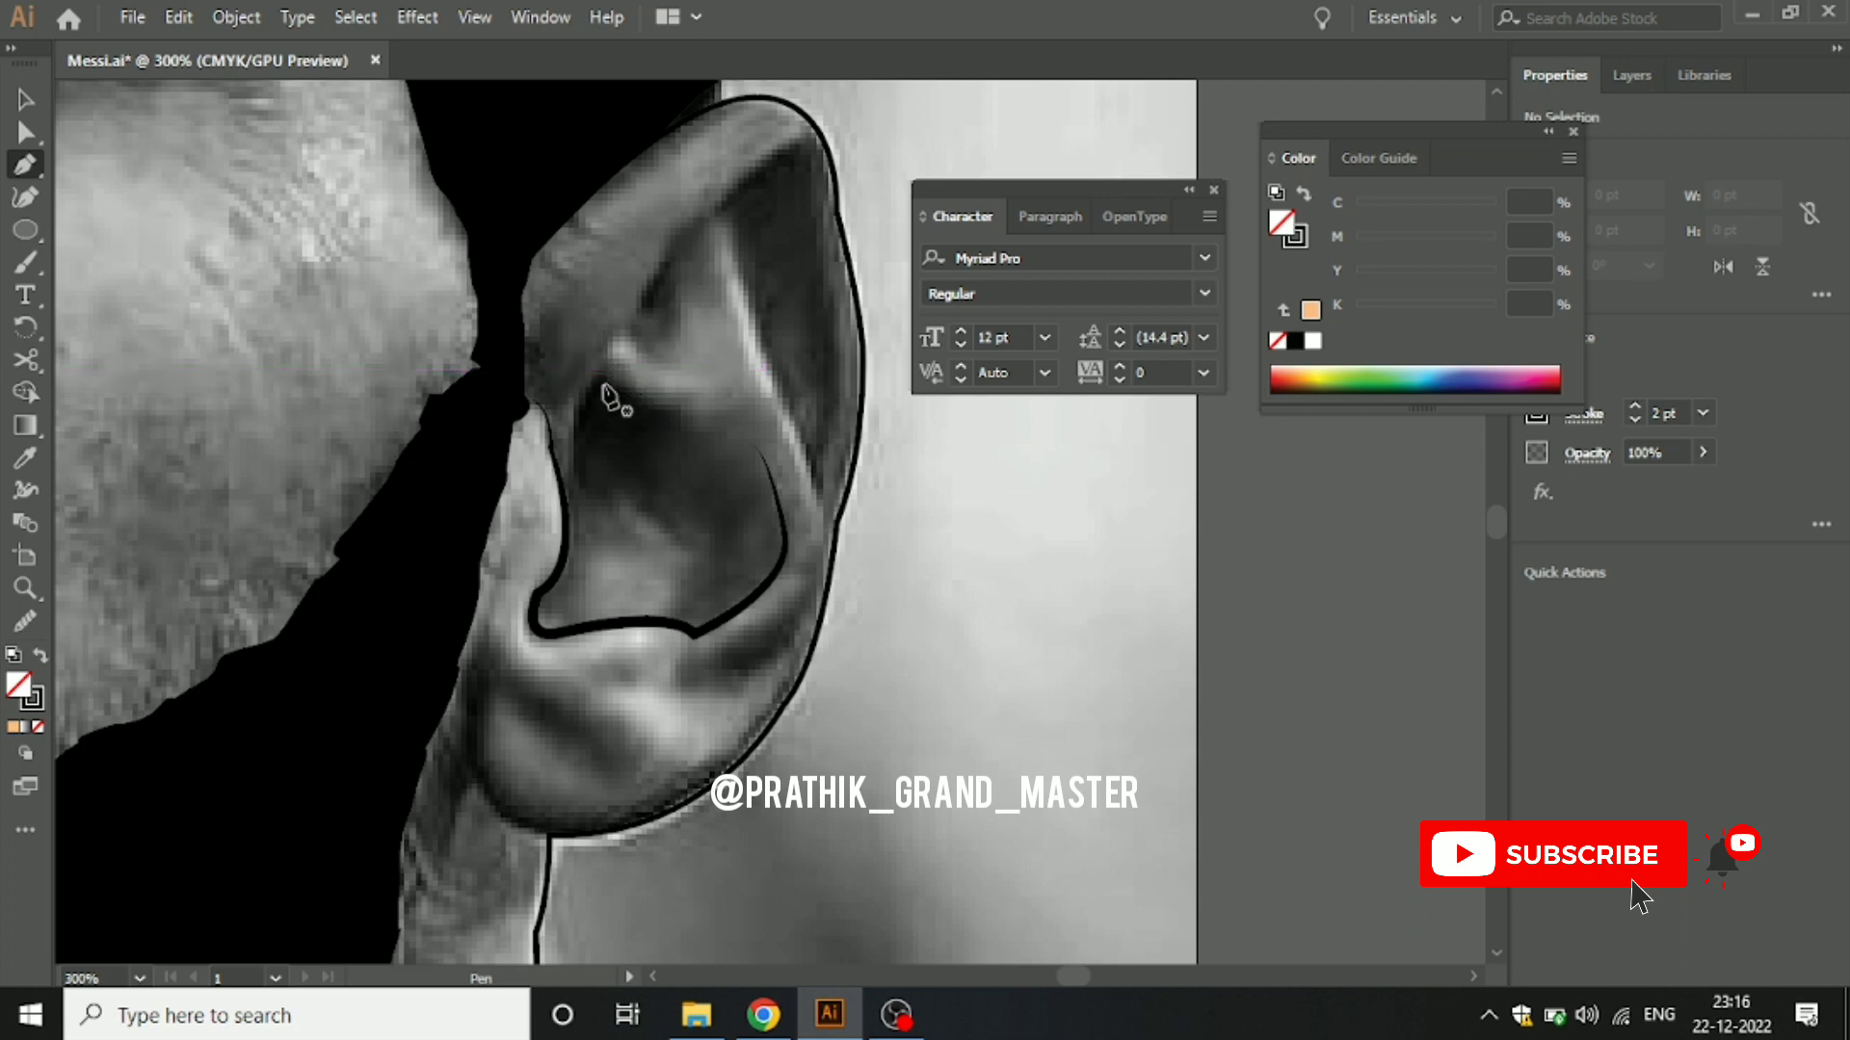
Step: Pen-draw a closed path along the upper inner rim of the ear
left_click(574, 480)
left_click(588, 382)
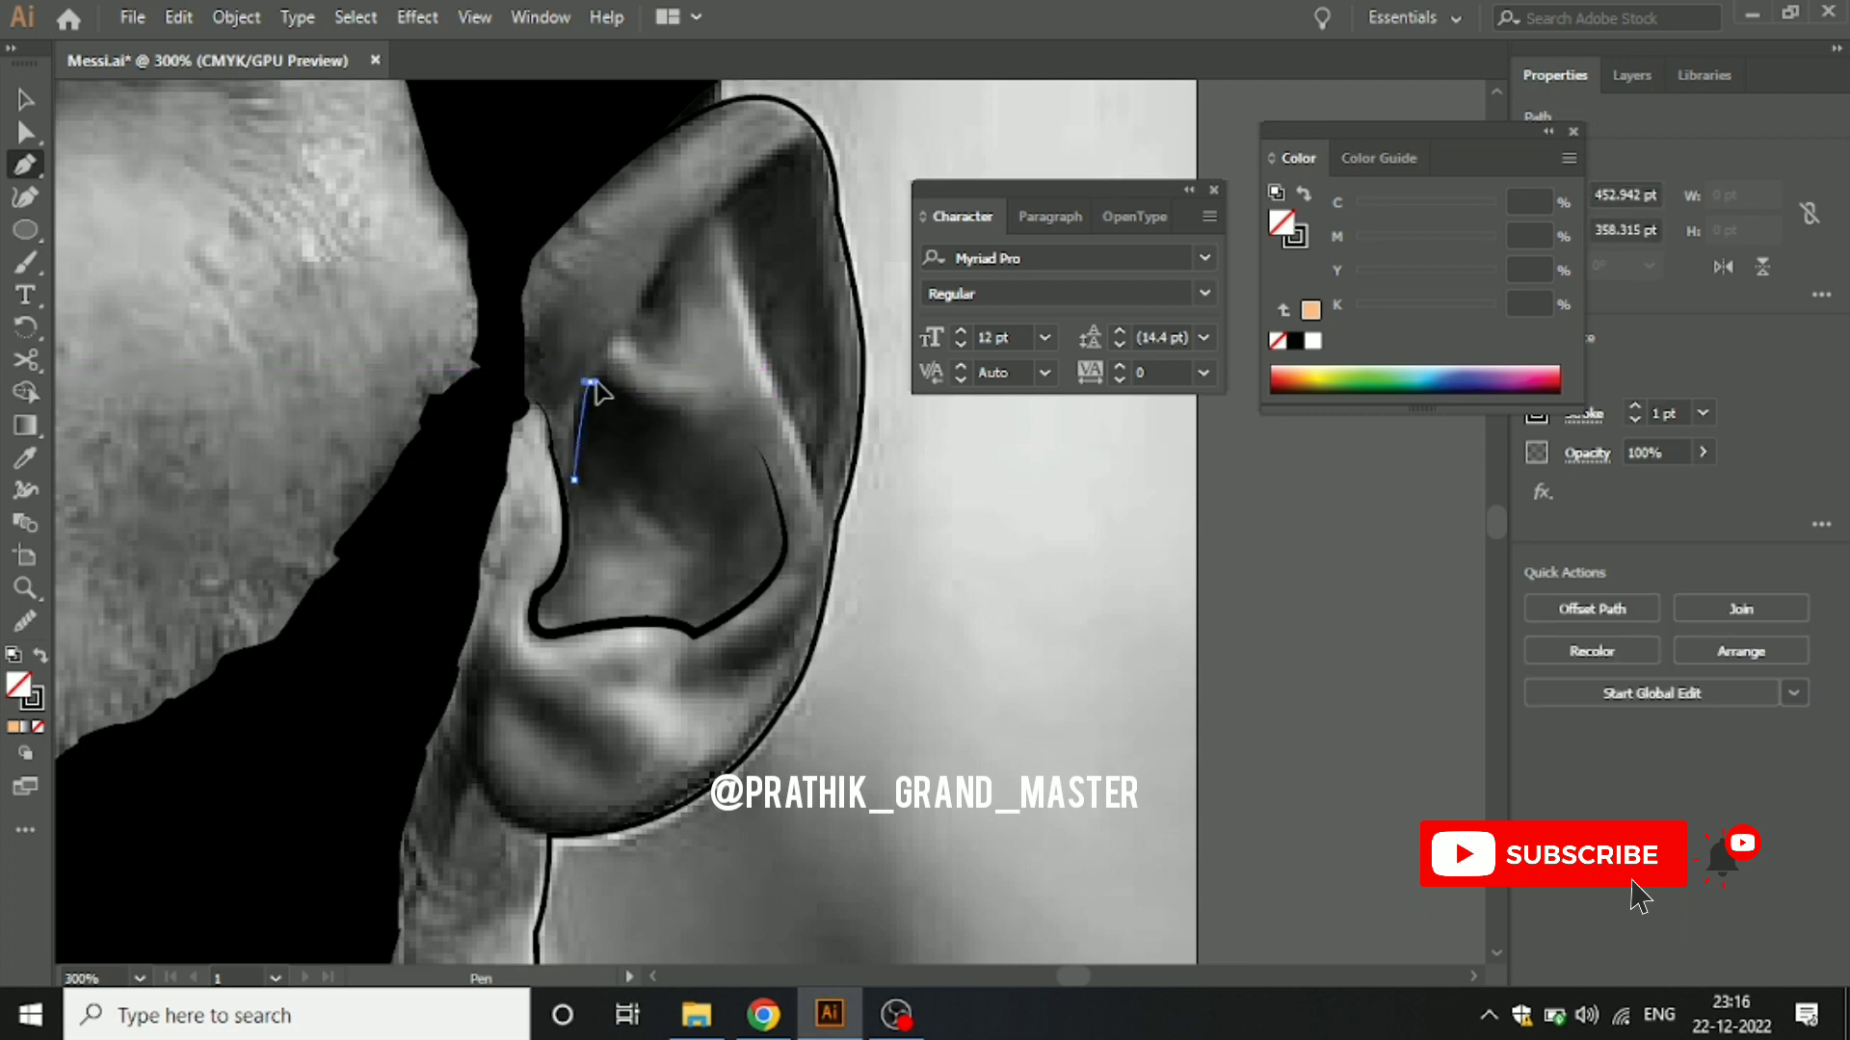
left_click_drag(612, 368, 659, 301)
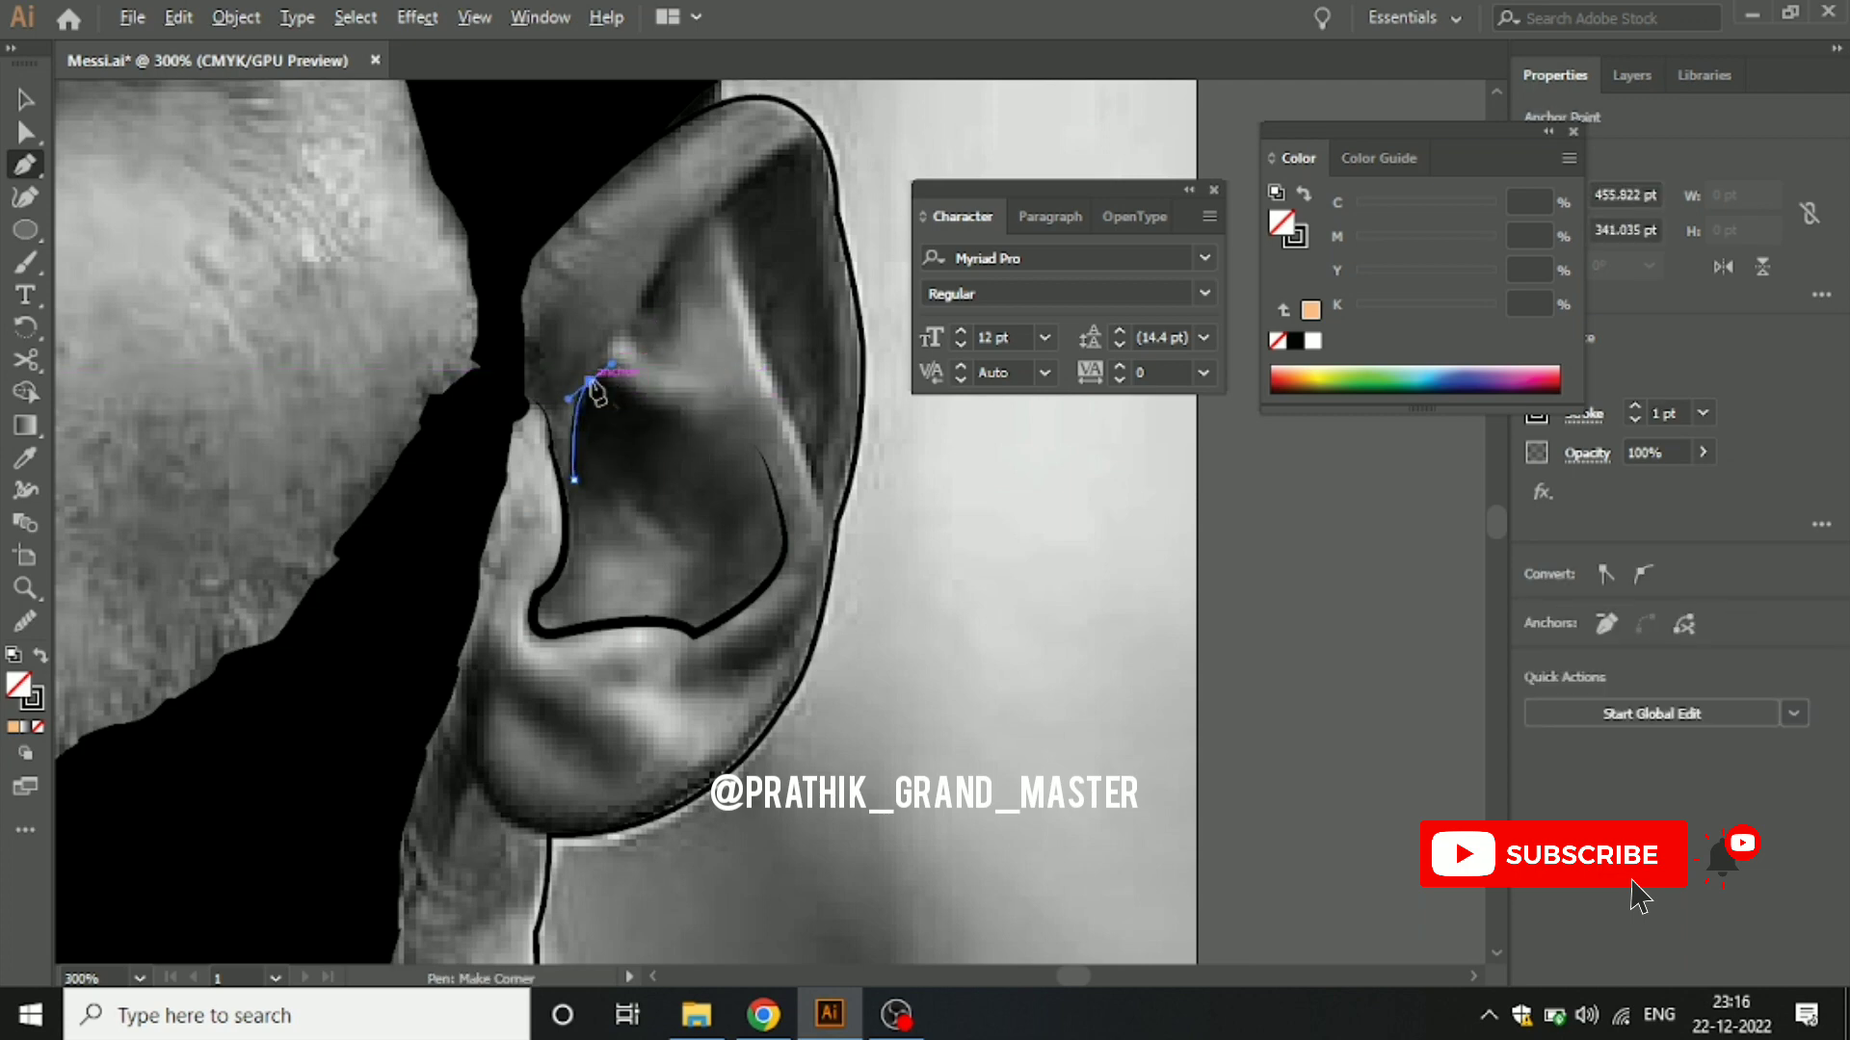
left_click(656, 282)
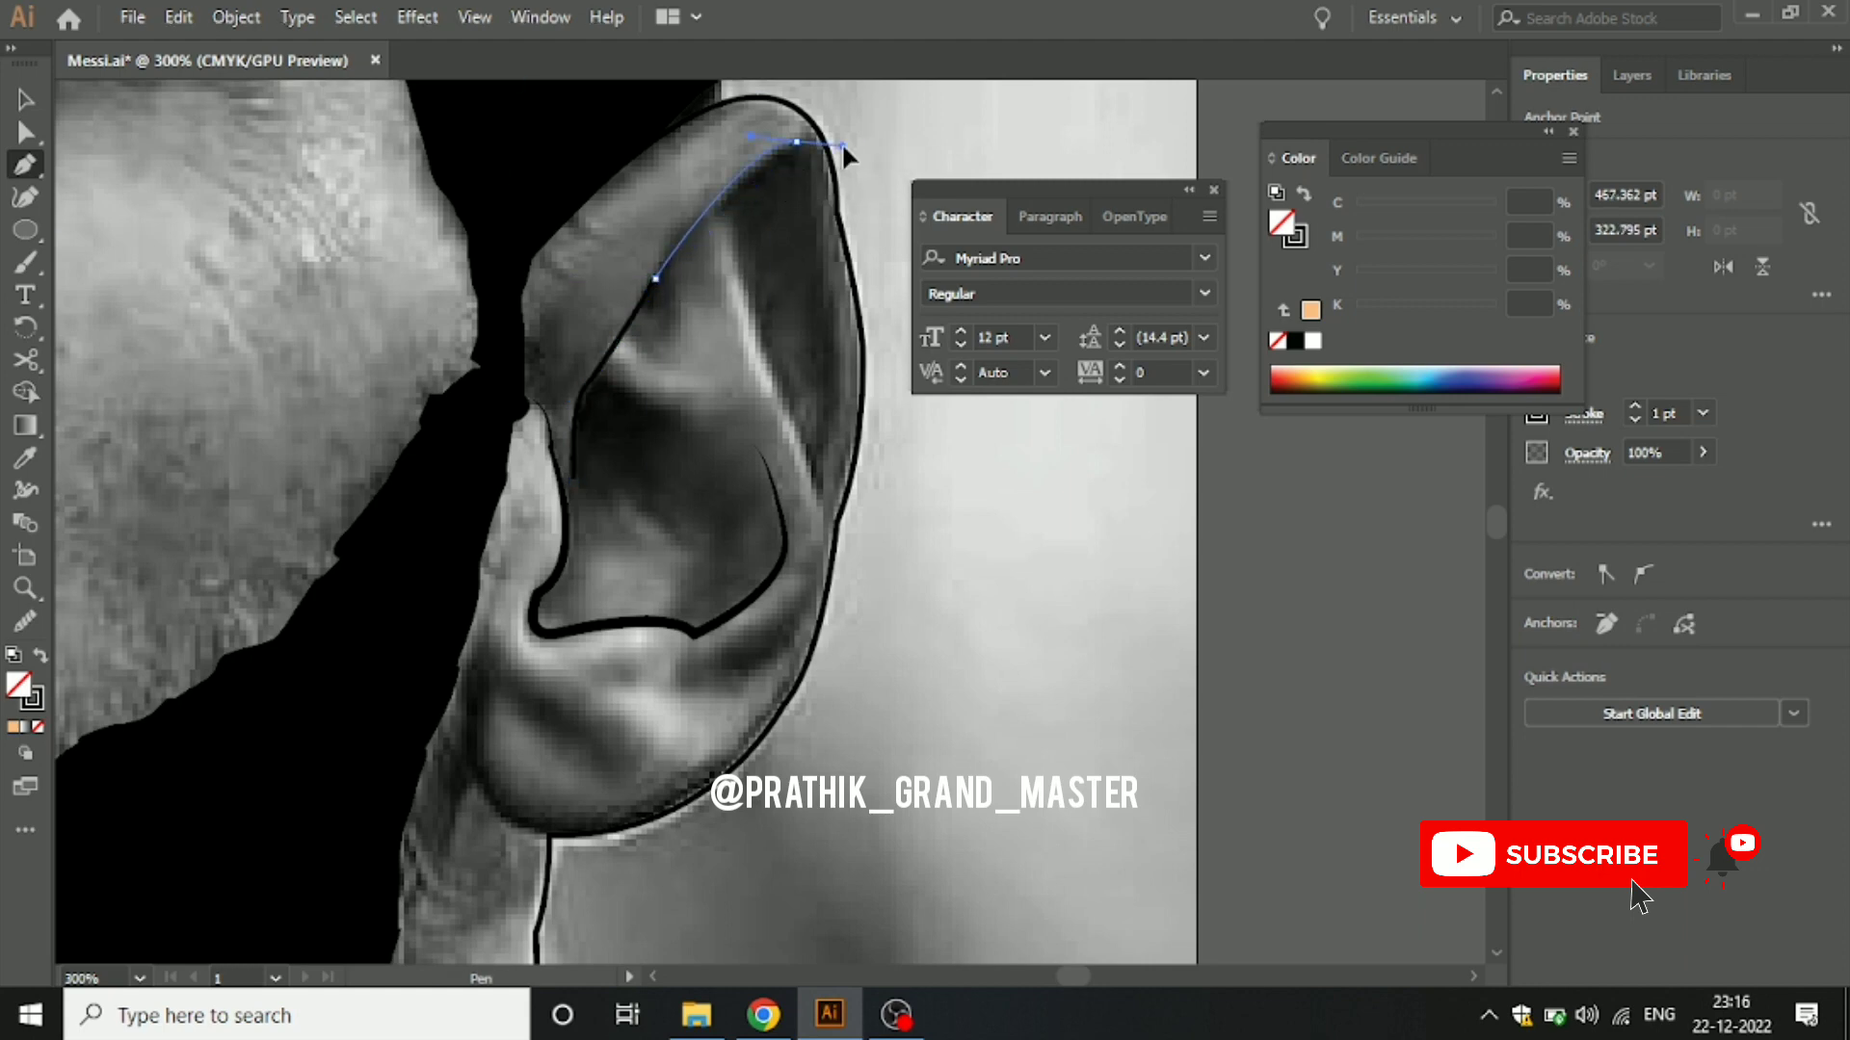
key("alt")
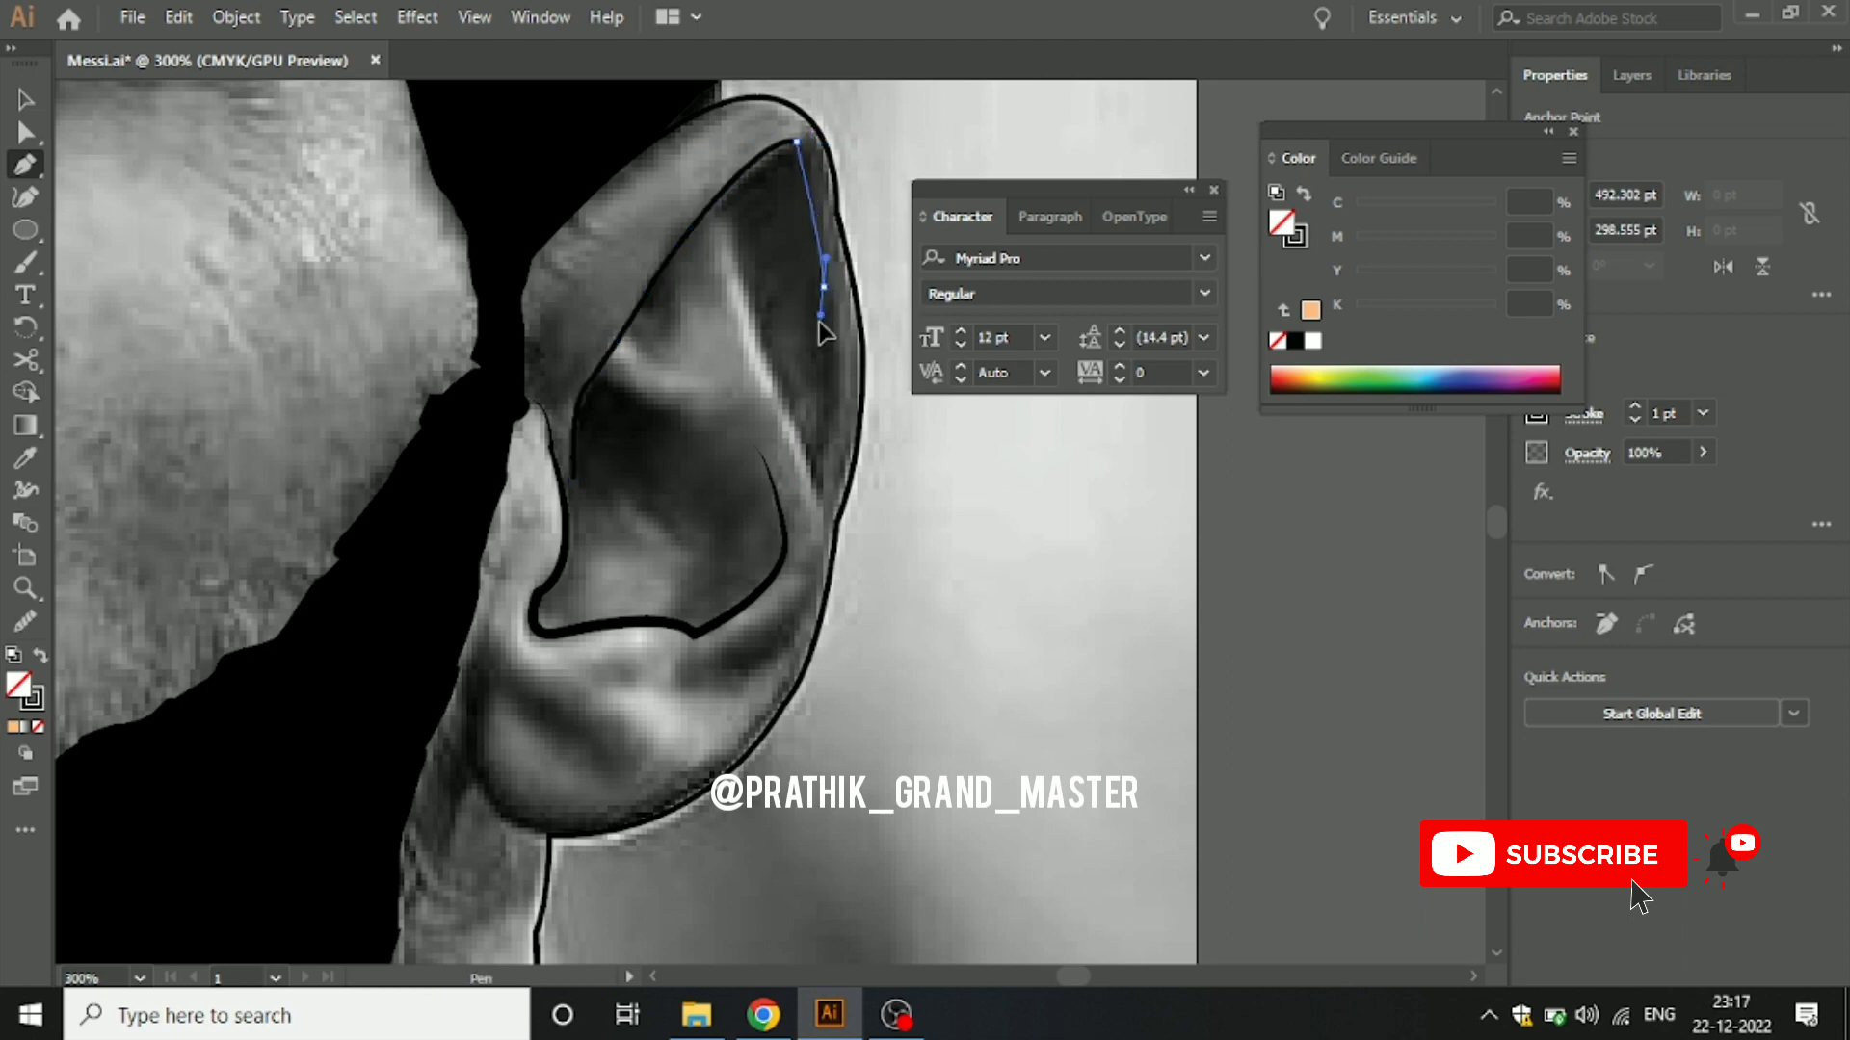
key("alt")
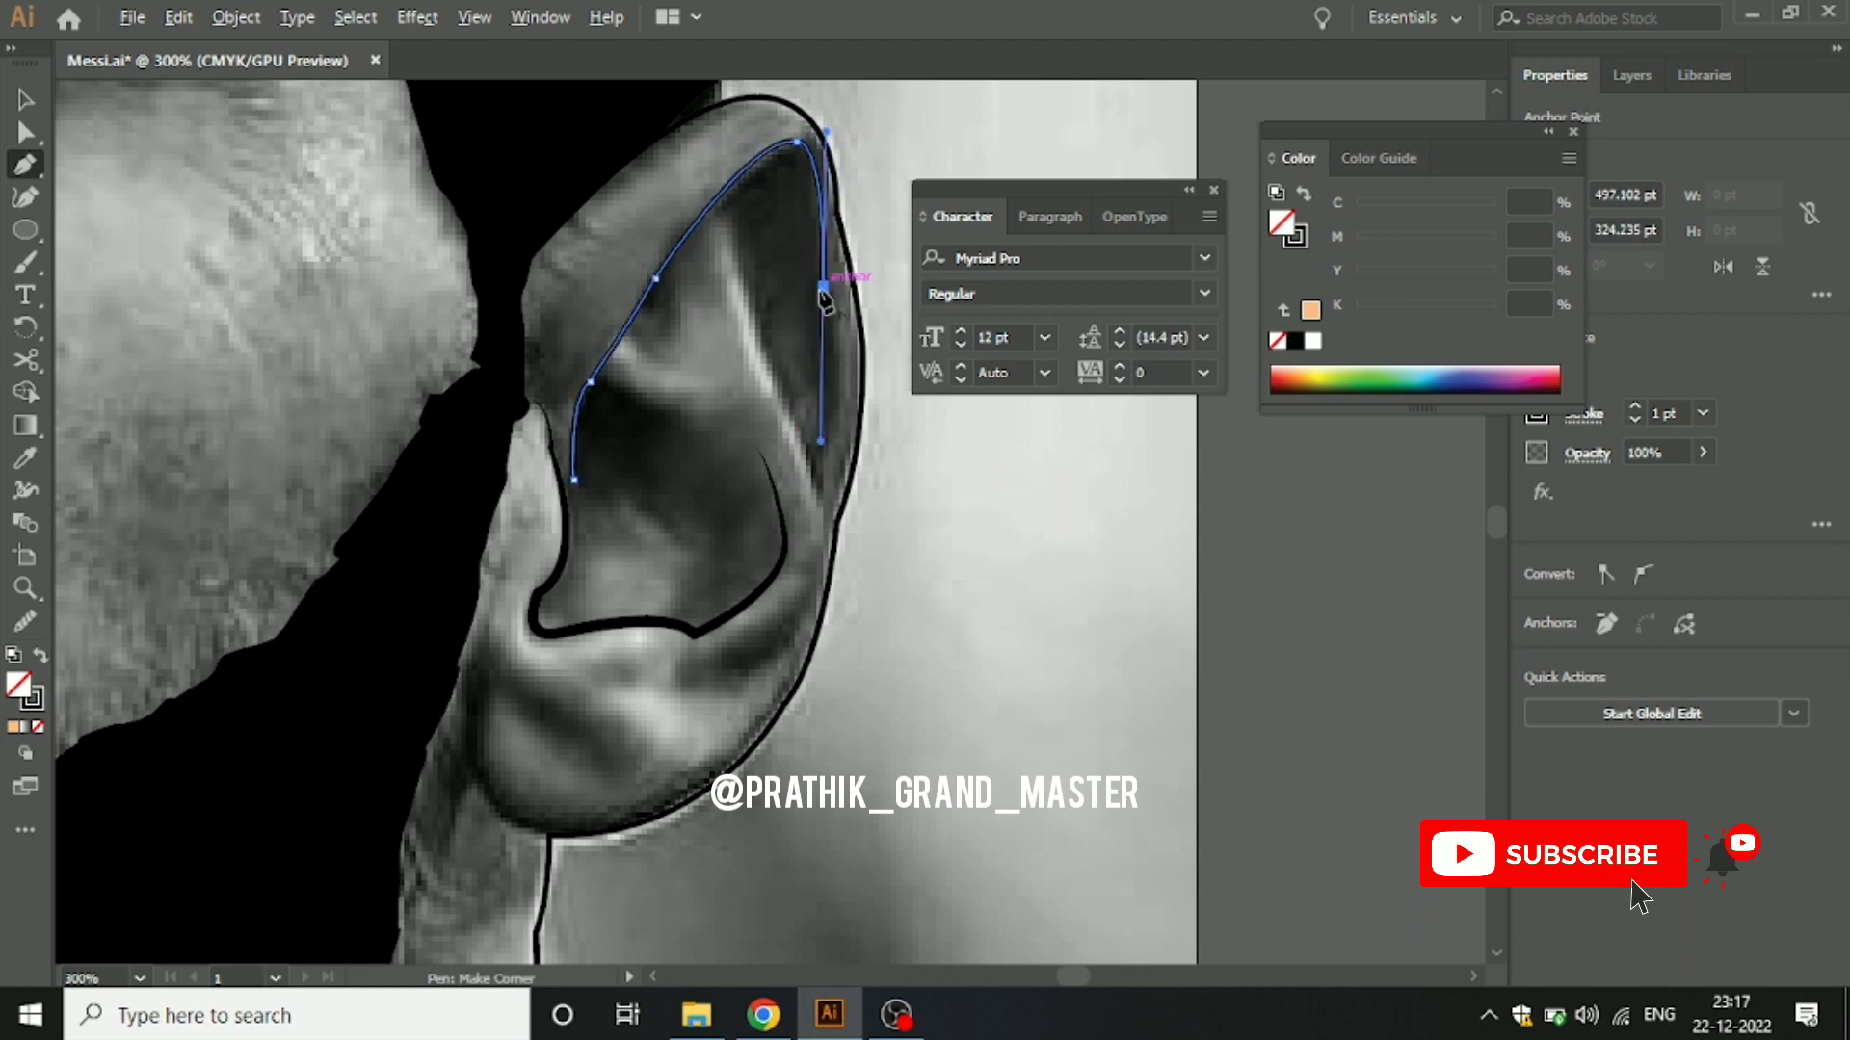
left_click(824, 287)
left_click_drag(821, 491, 808, 564)
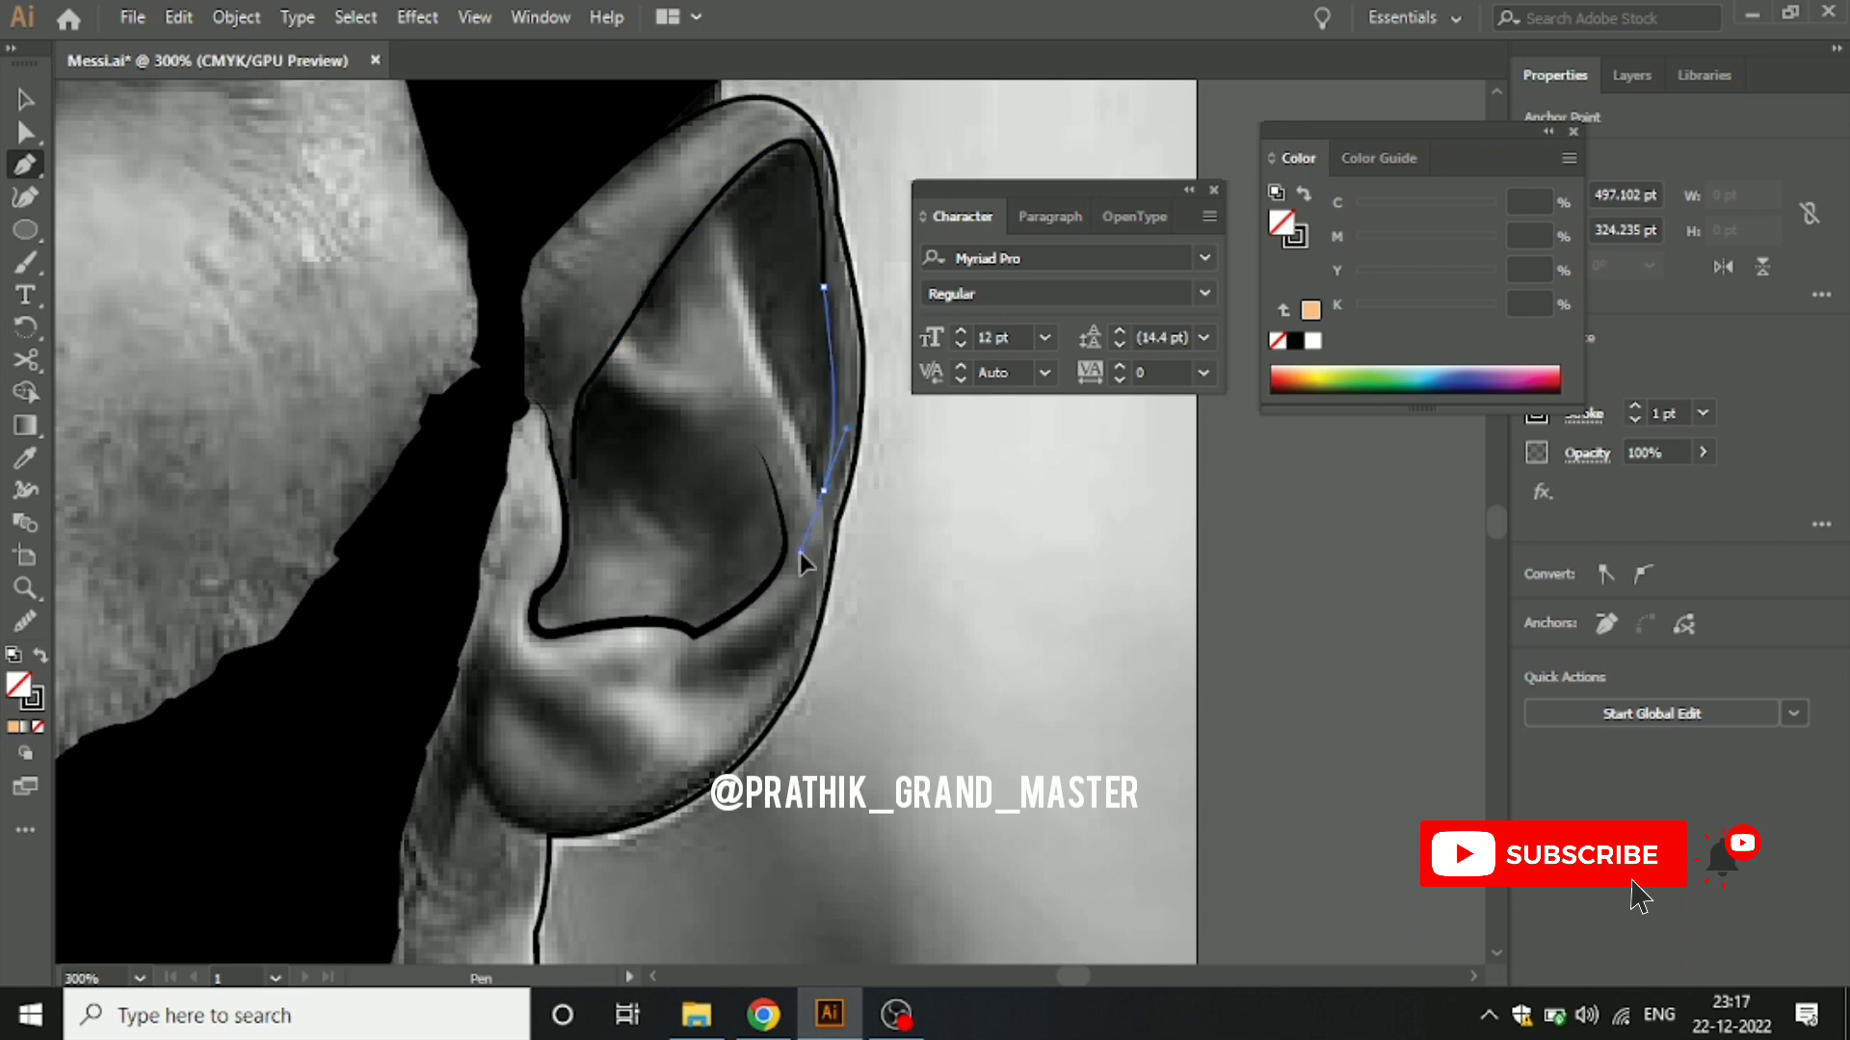
key("alt")
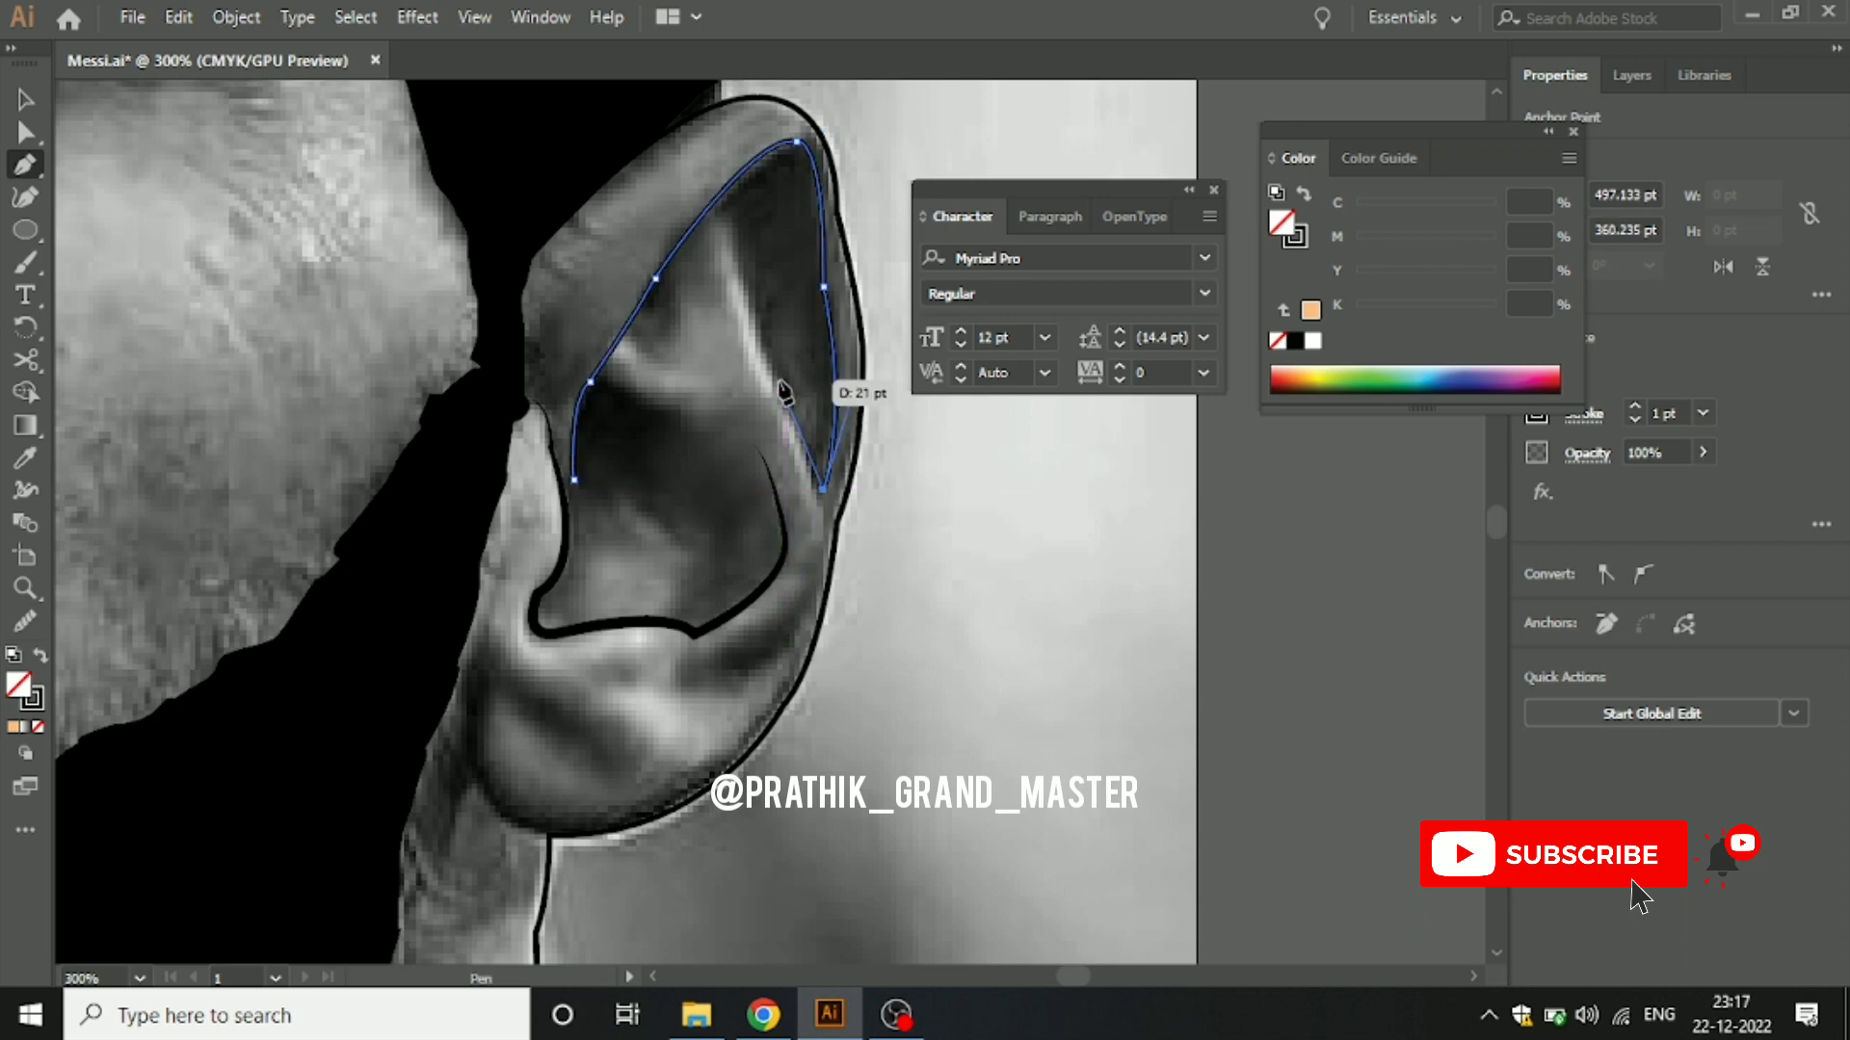
left_click_drag(785, 393, 757, 309)
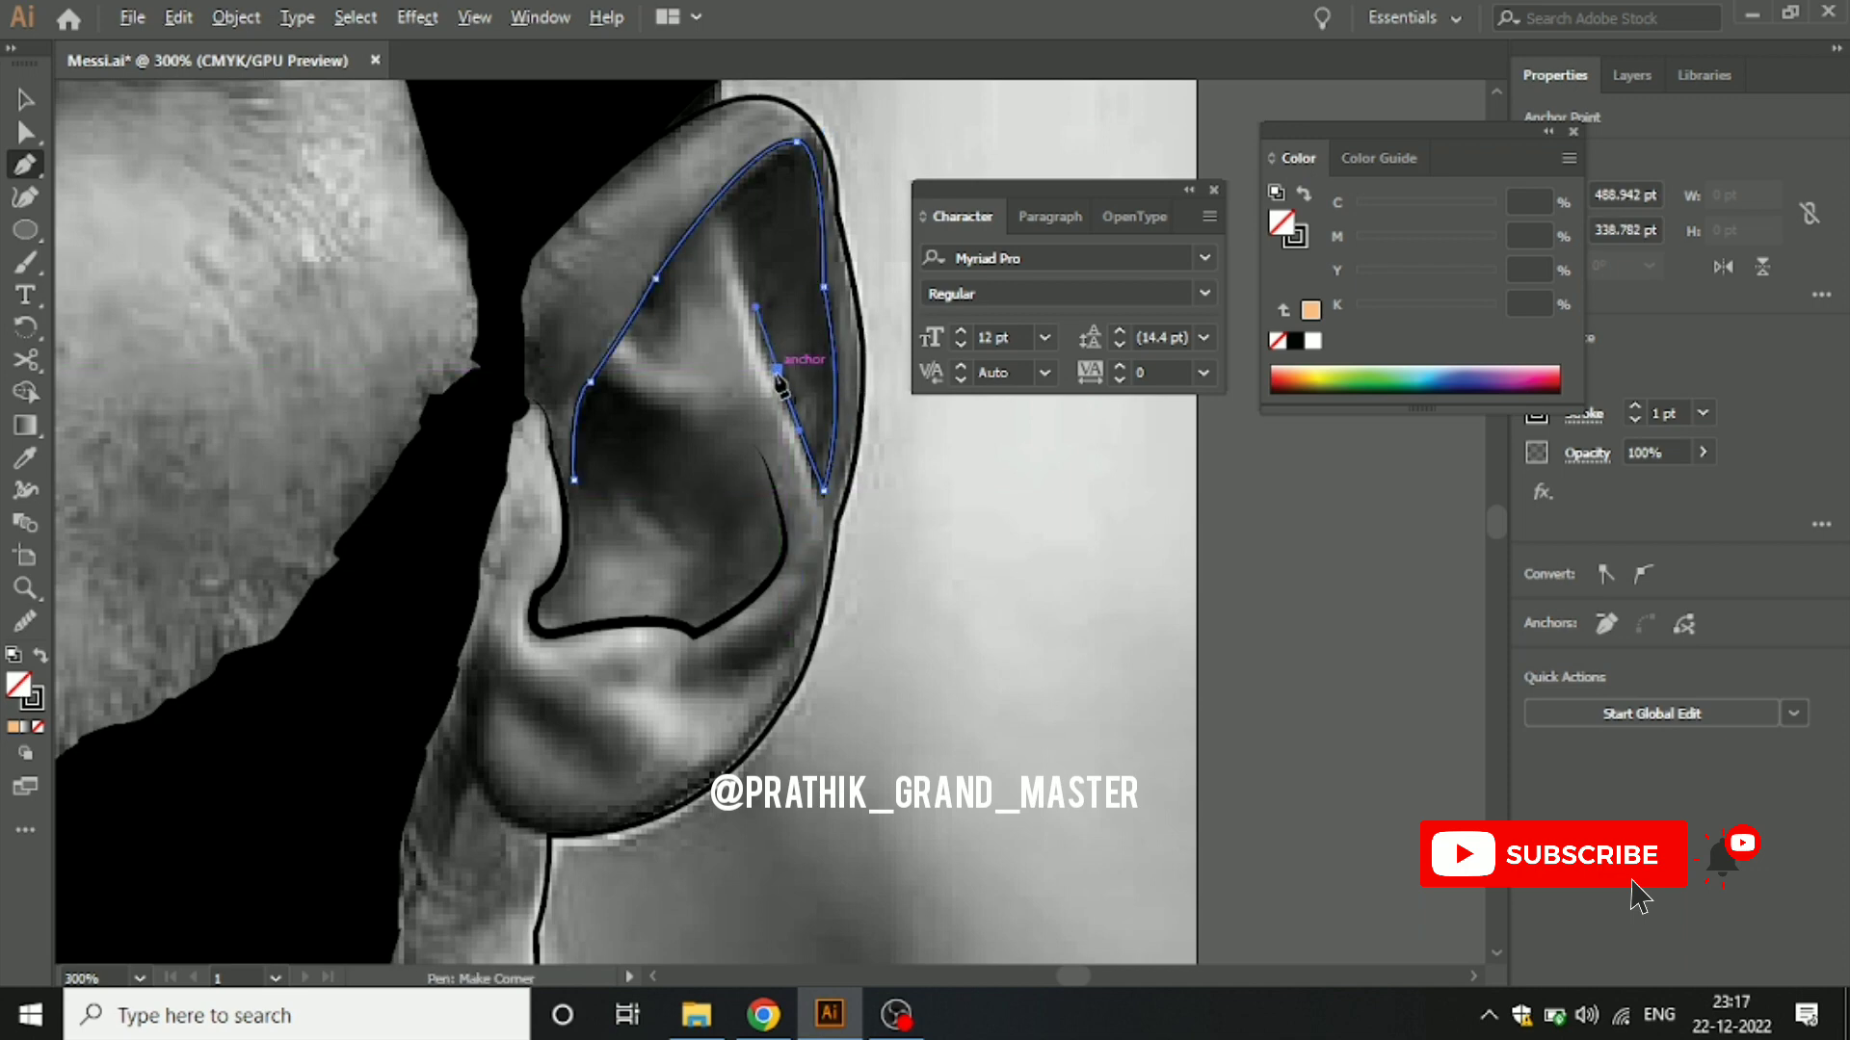
left_click_drag(777, 373, 737, 202)
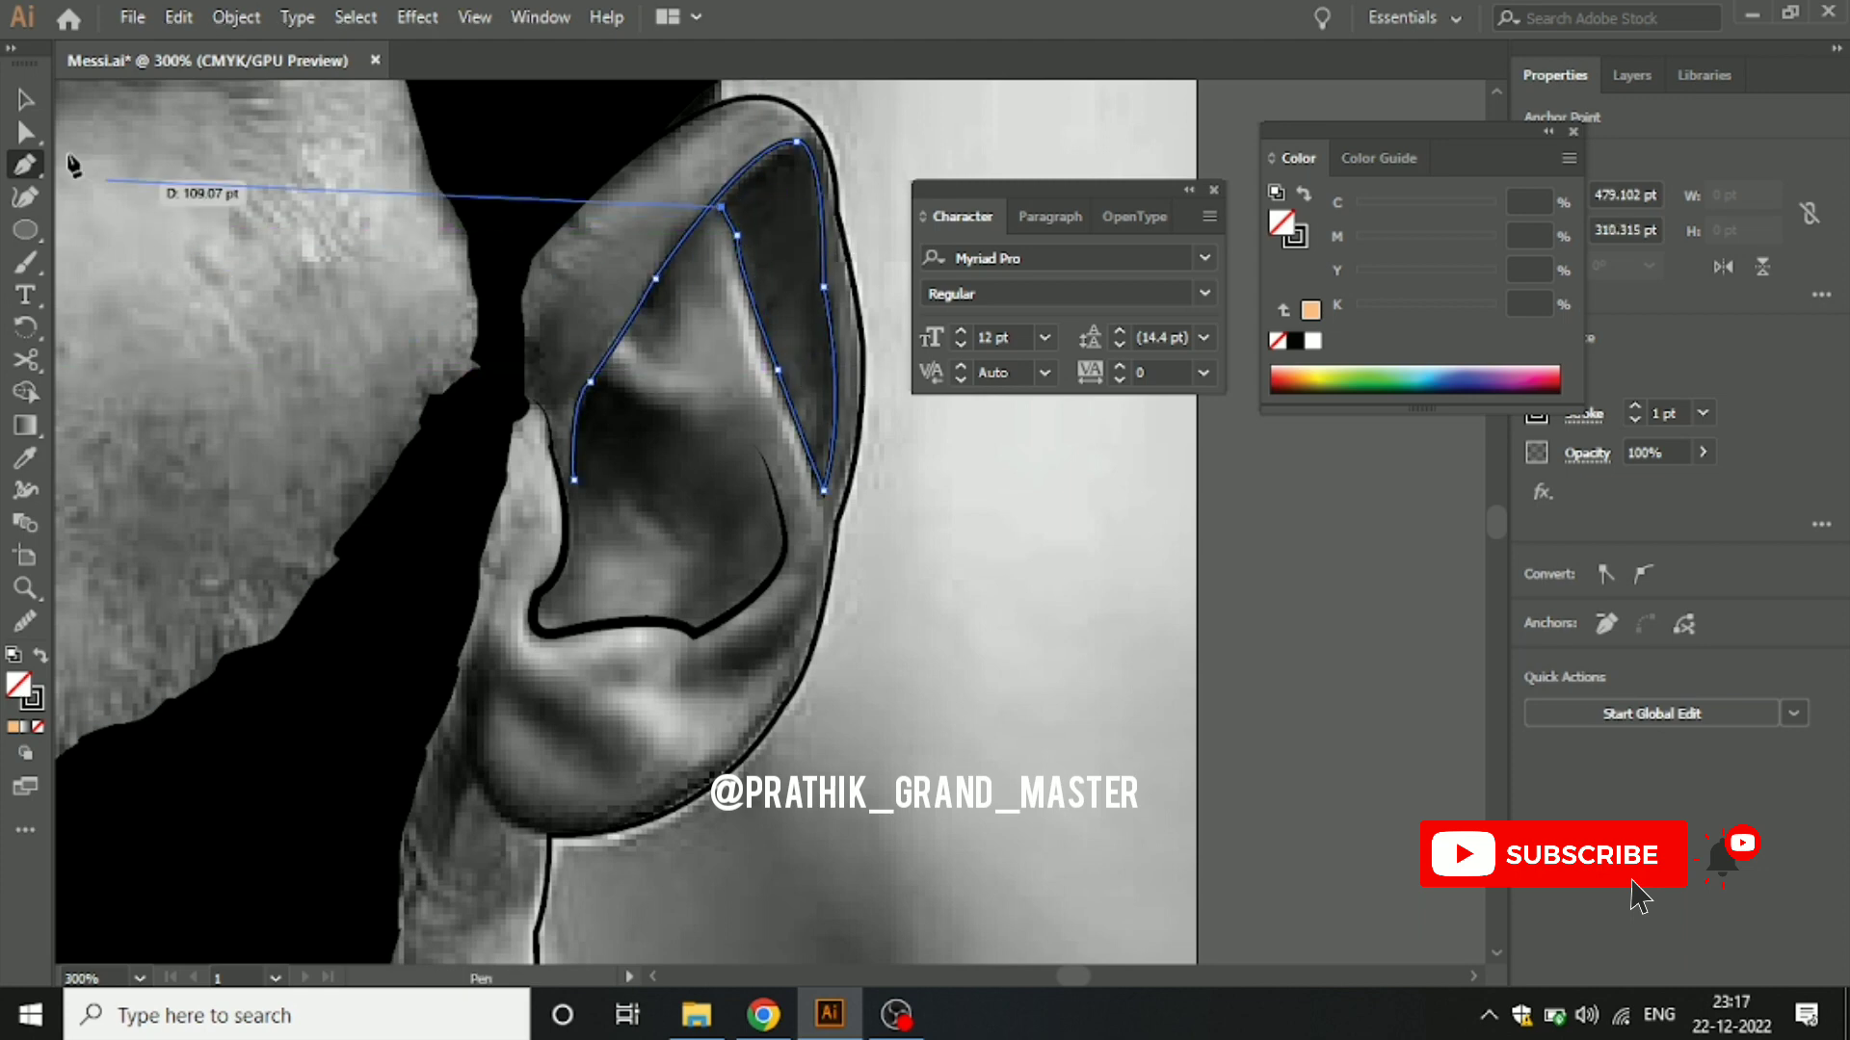
Step: Apply a tapered width profile to the rim path's stroke
left_click(26, 99)
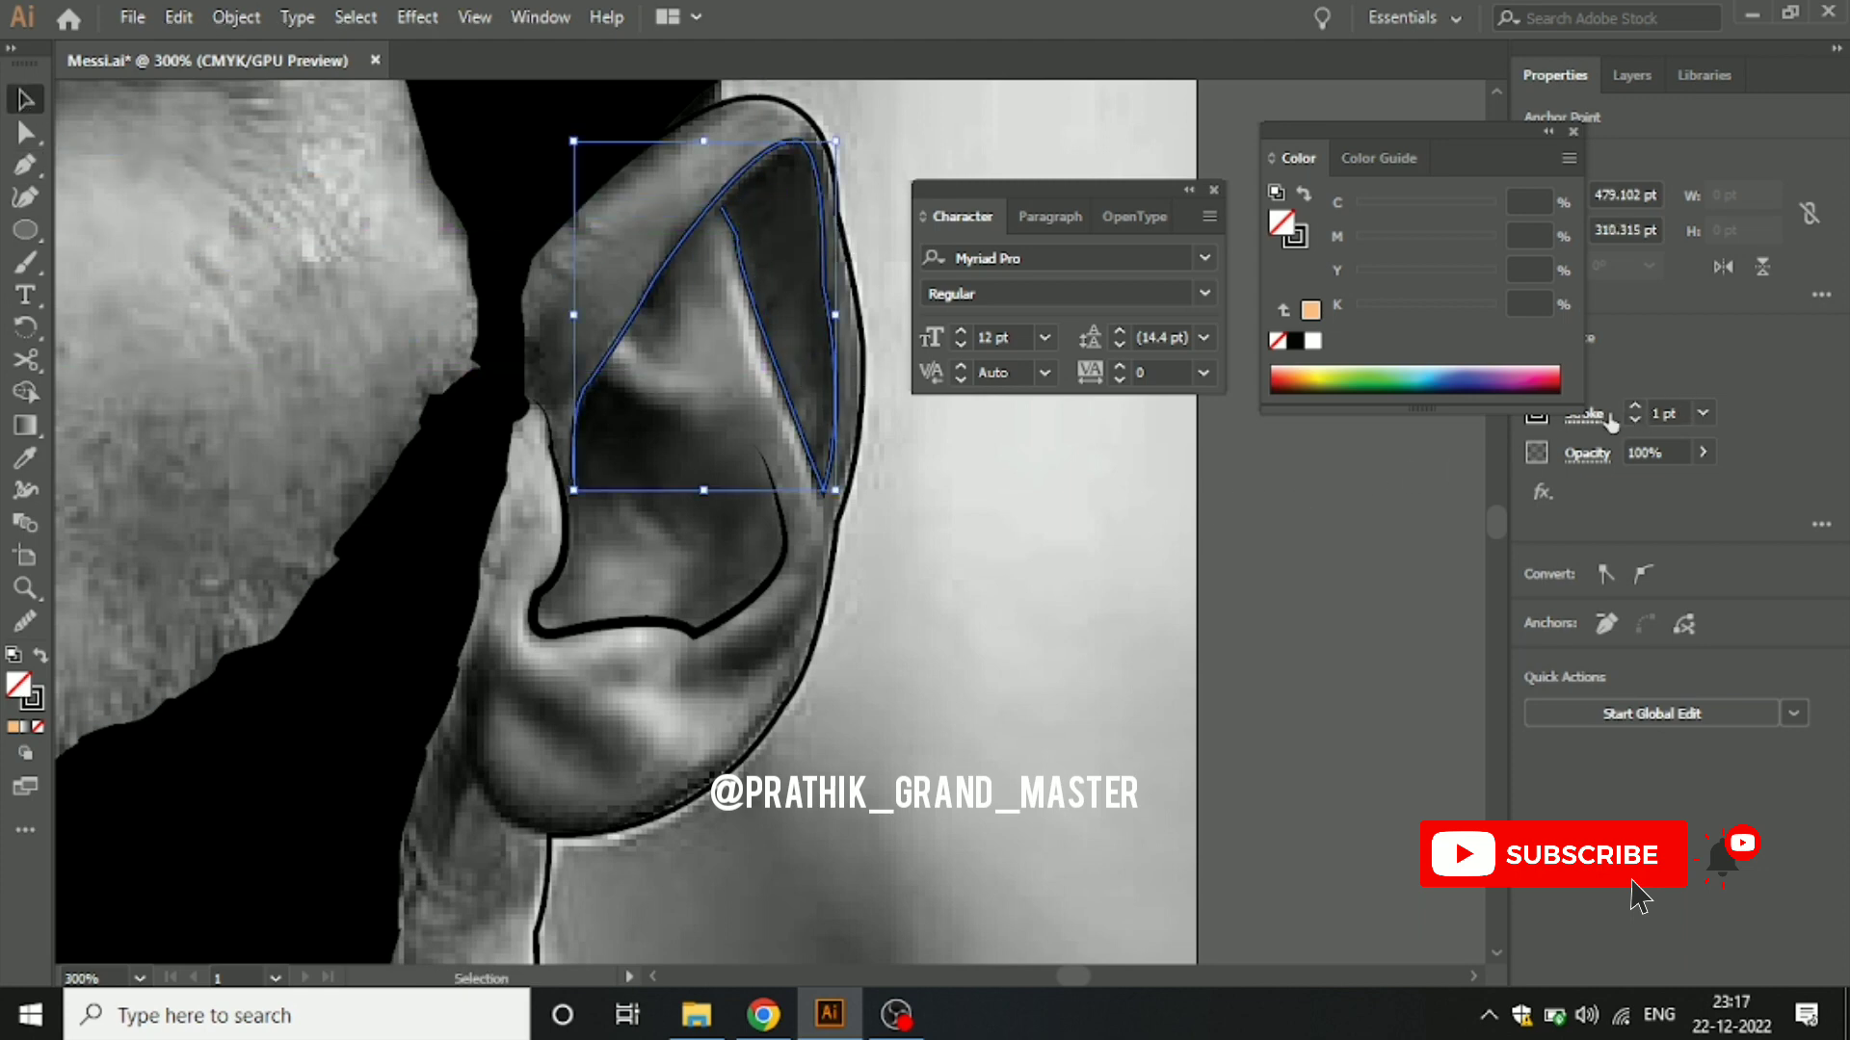
left_click(1607, 416)
left_click(1445, 837)
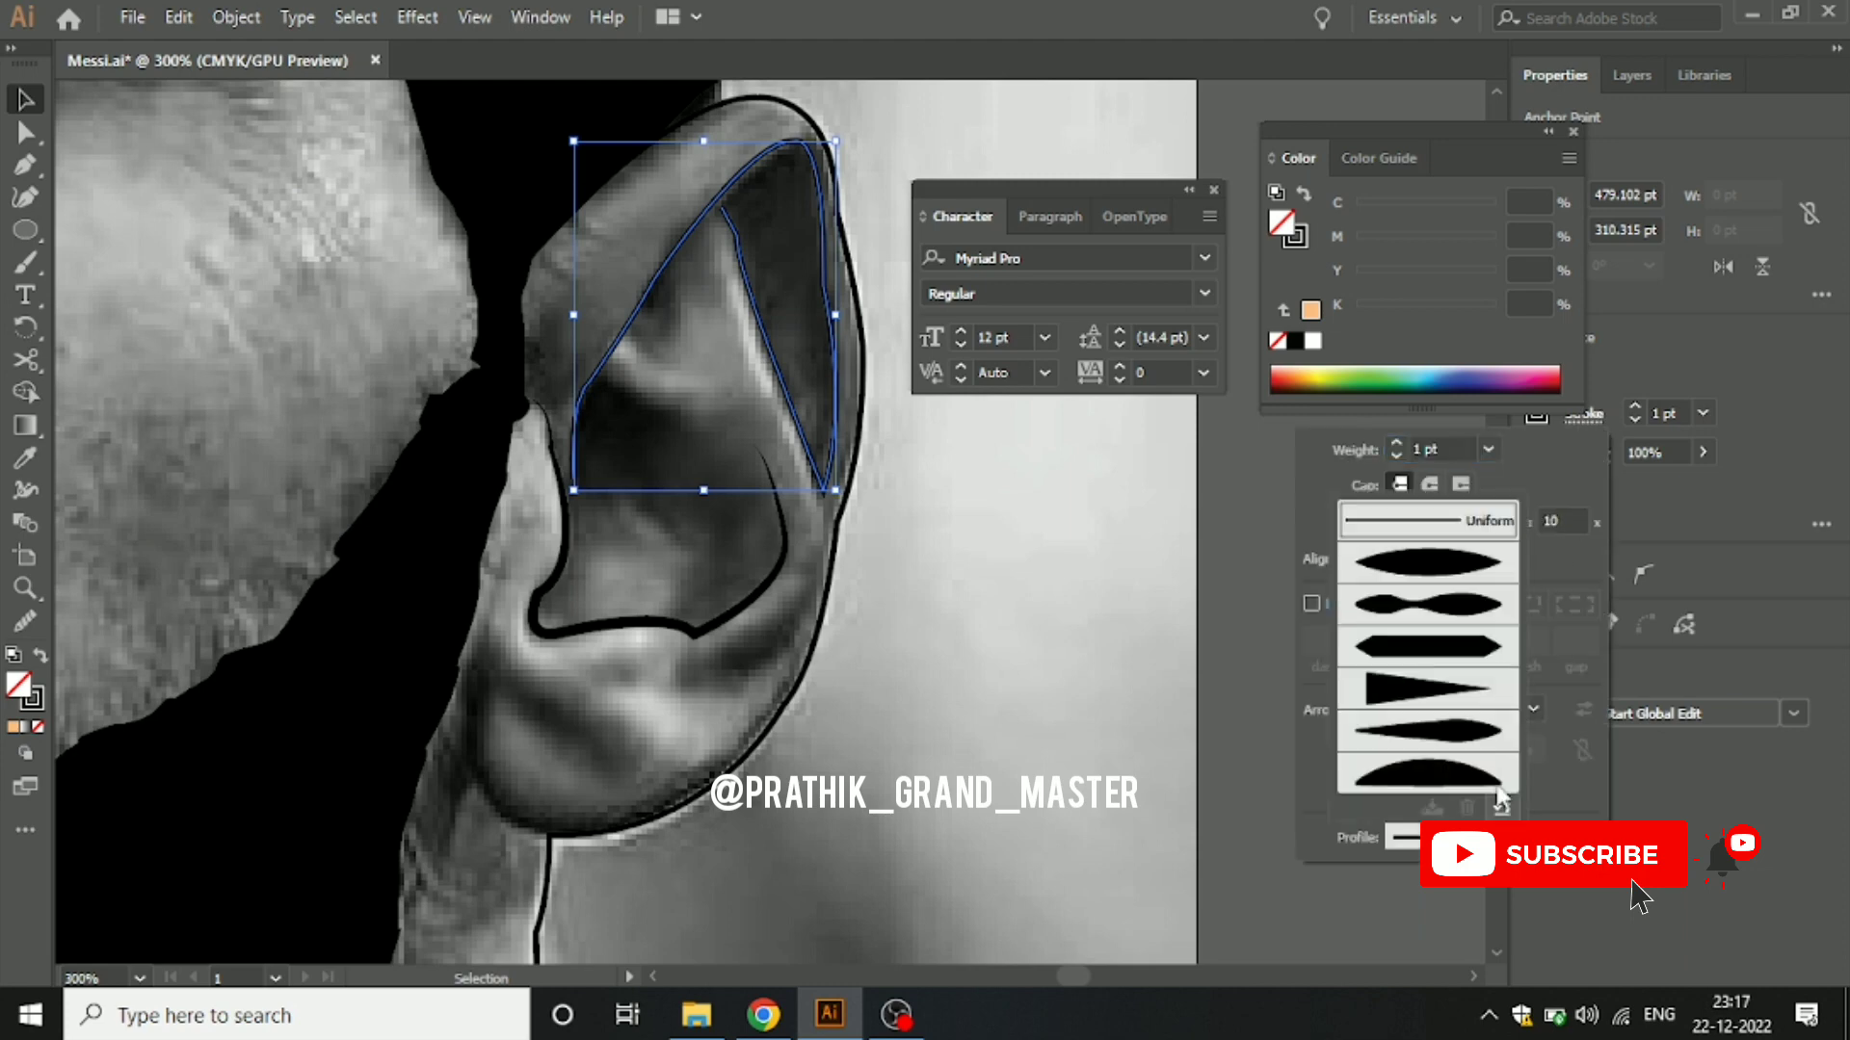
left_click(1425, 563)
left_click(1228, 574)
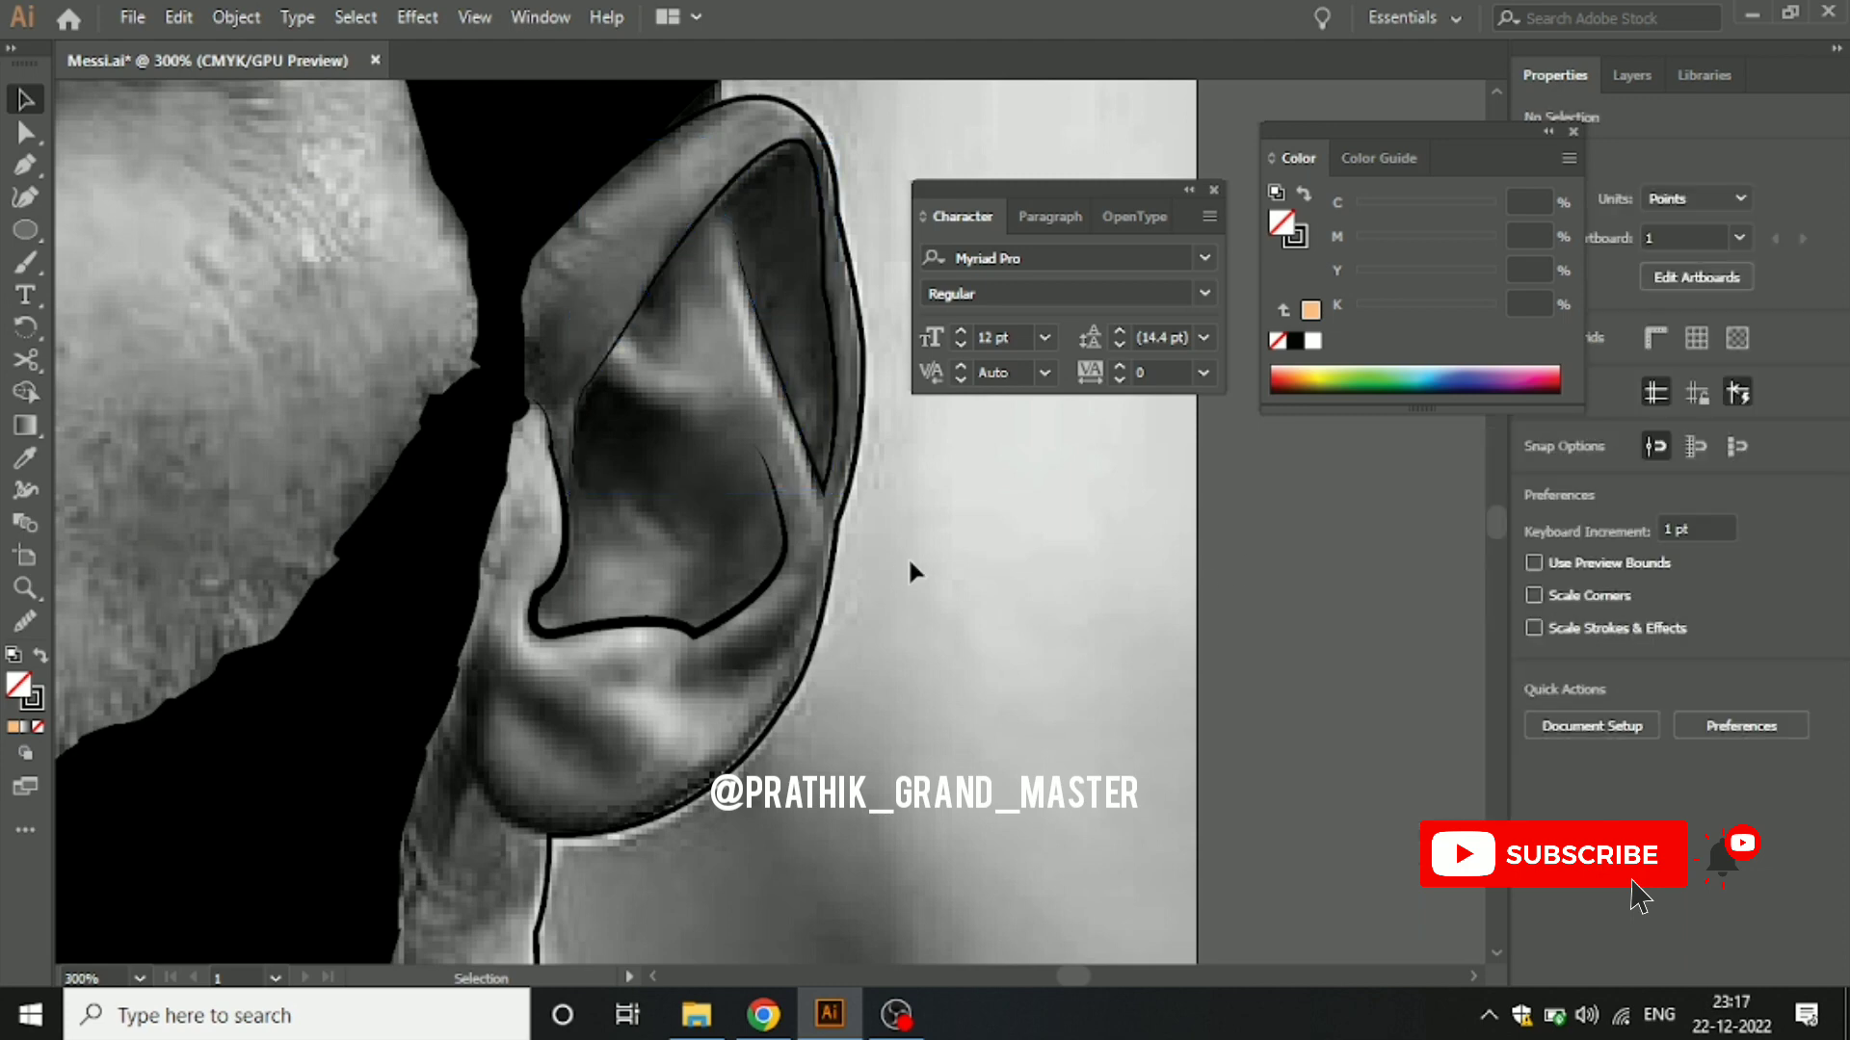
Step: Draw a black-filled, unstroked shadow shape in the lower ear fold
key("p")
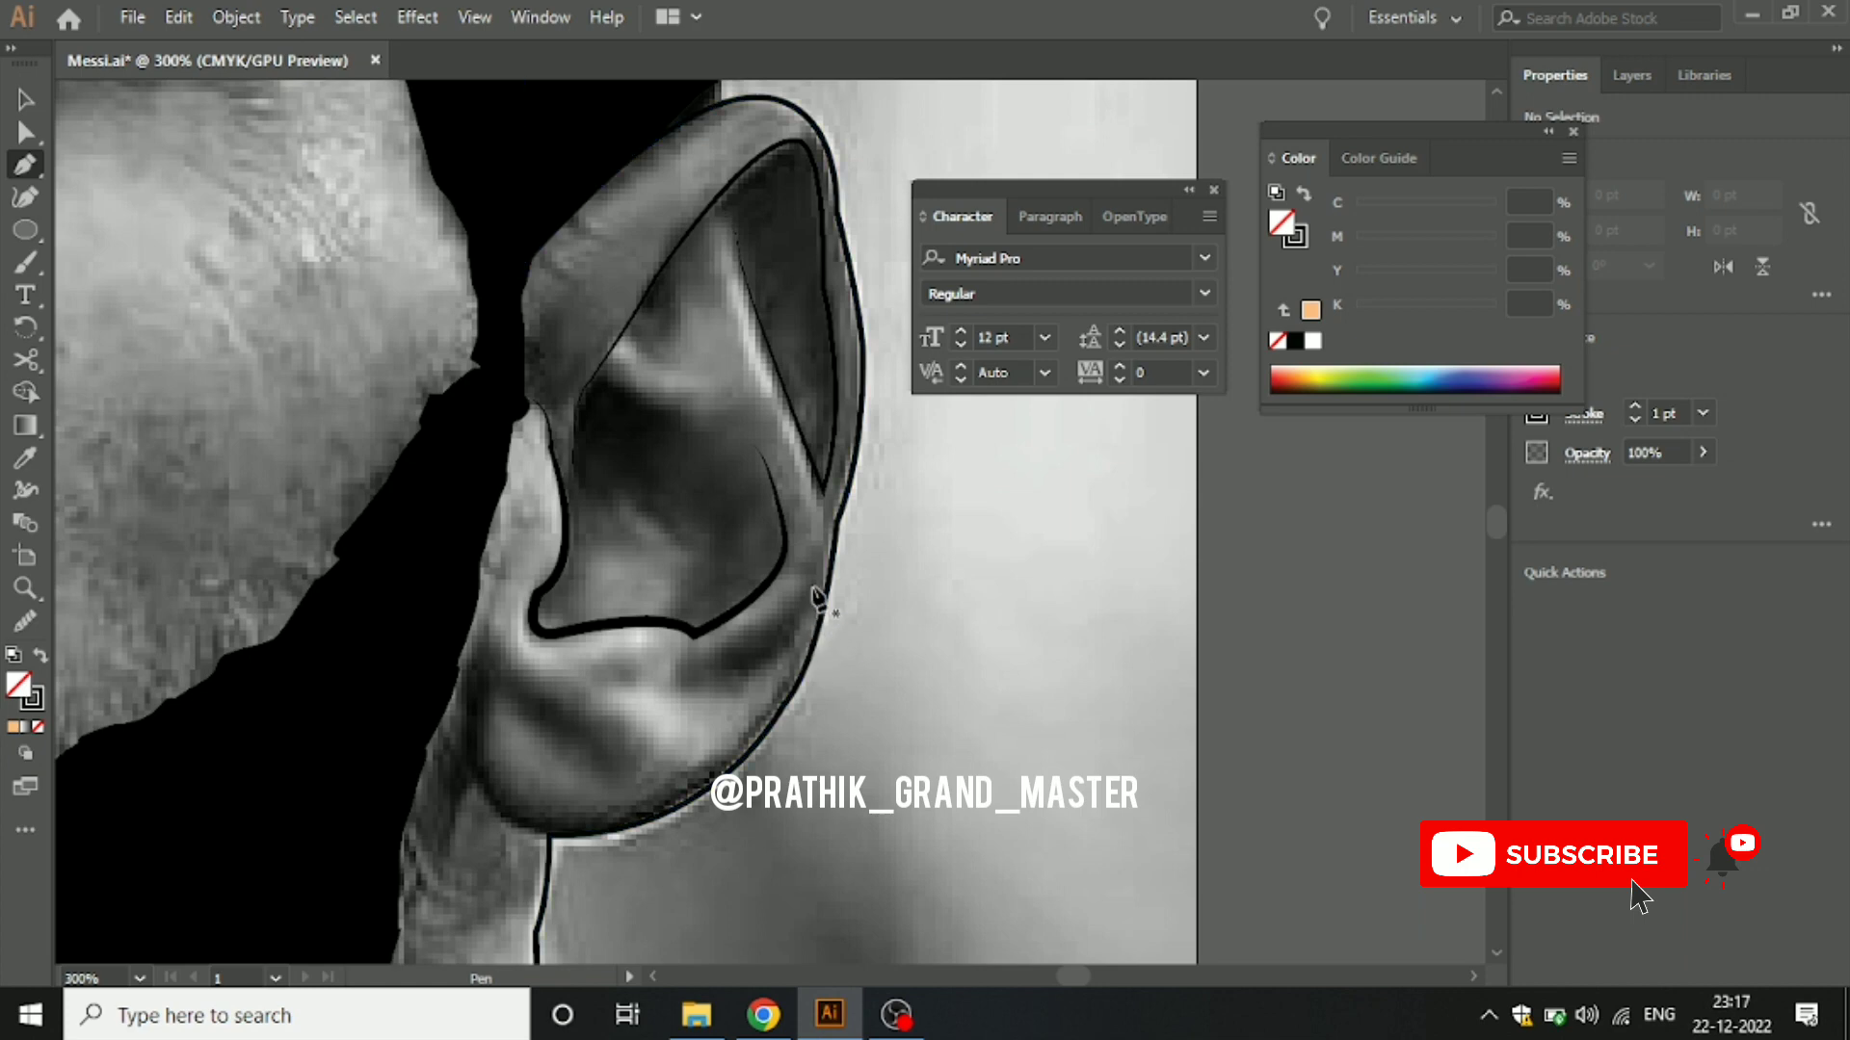
left_click(810, 586)
left_click_drag(646, 664, 679, 674)
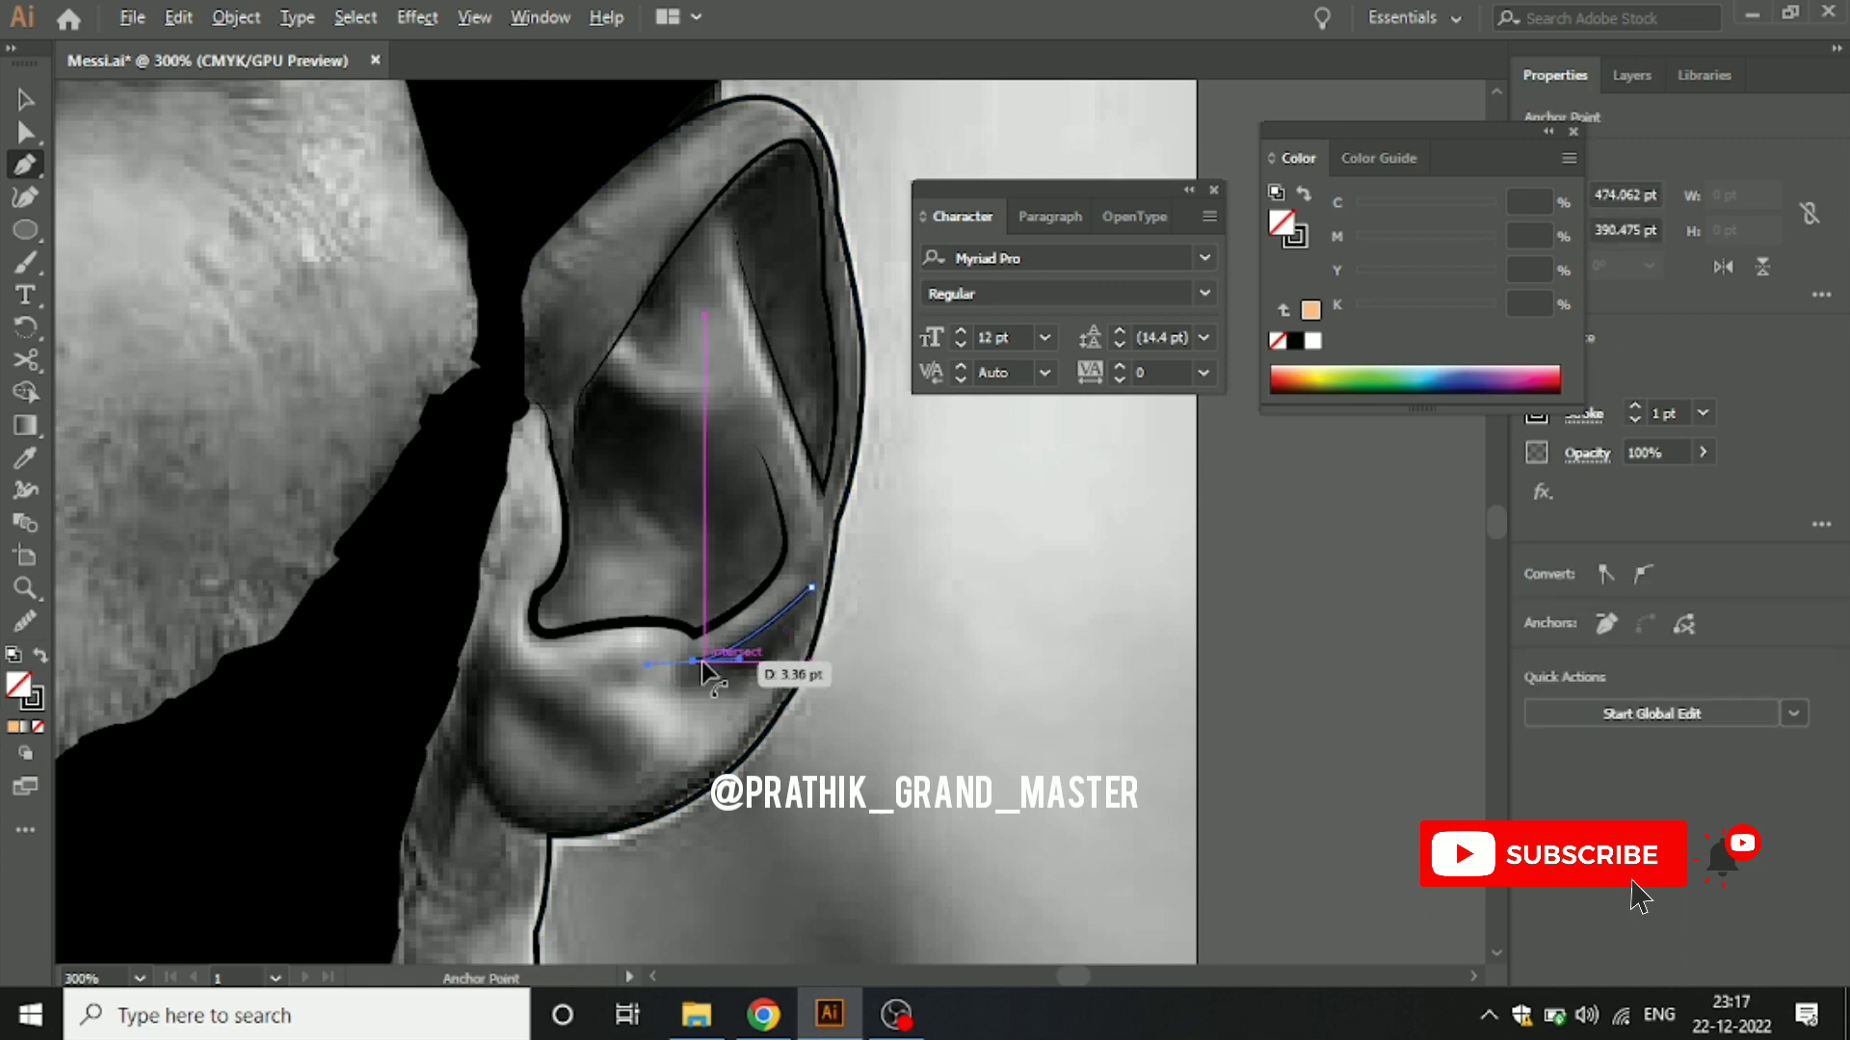
left_click(672, 681)
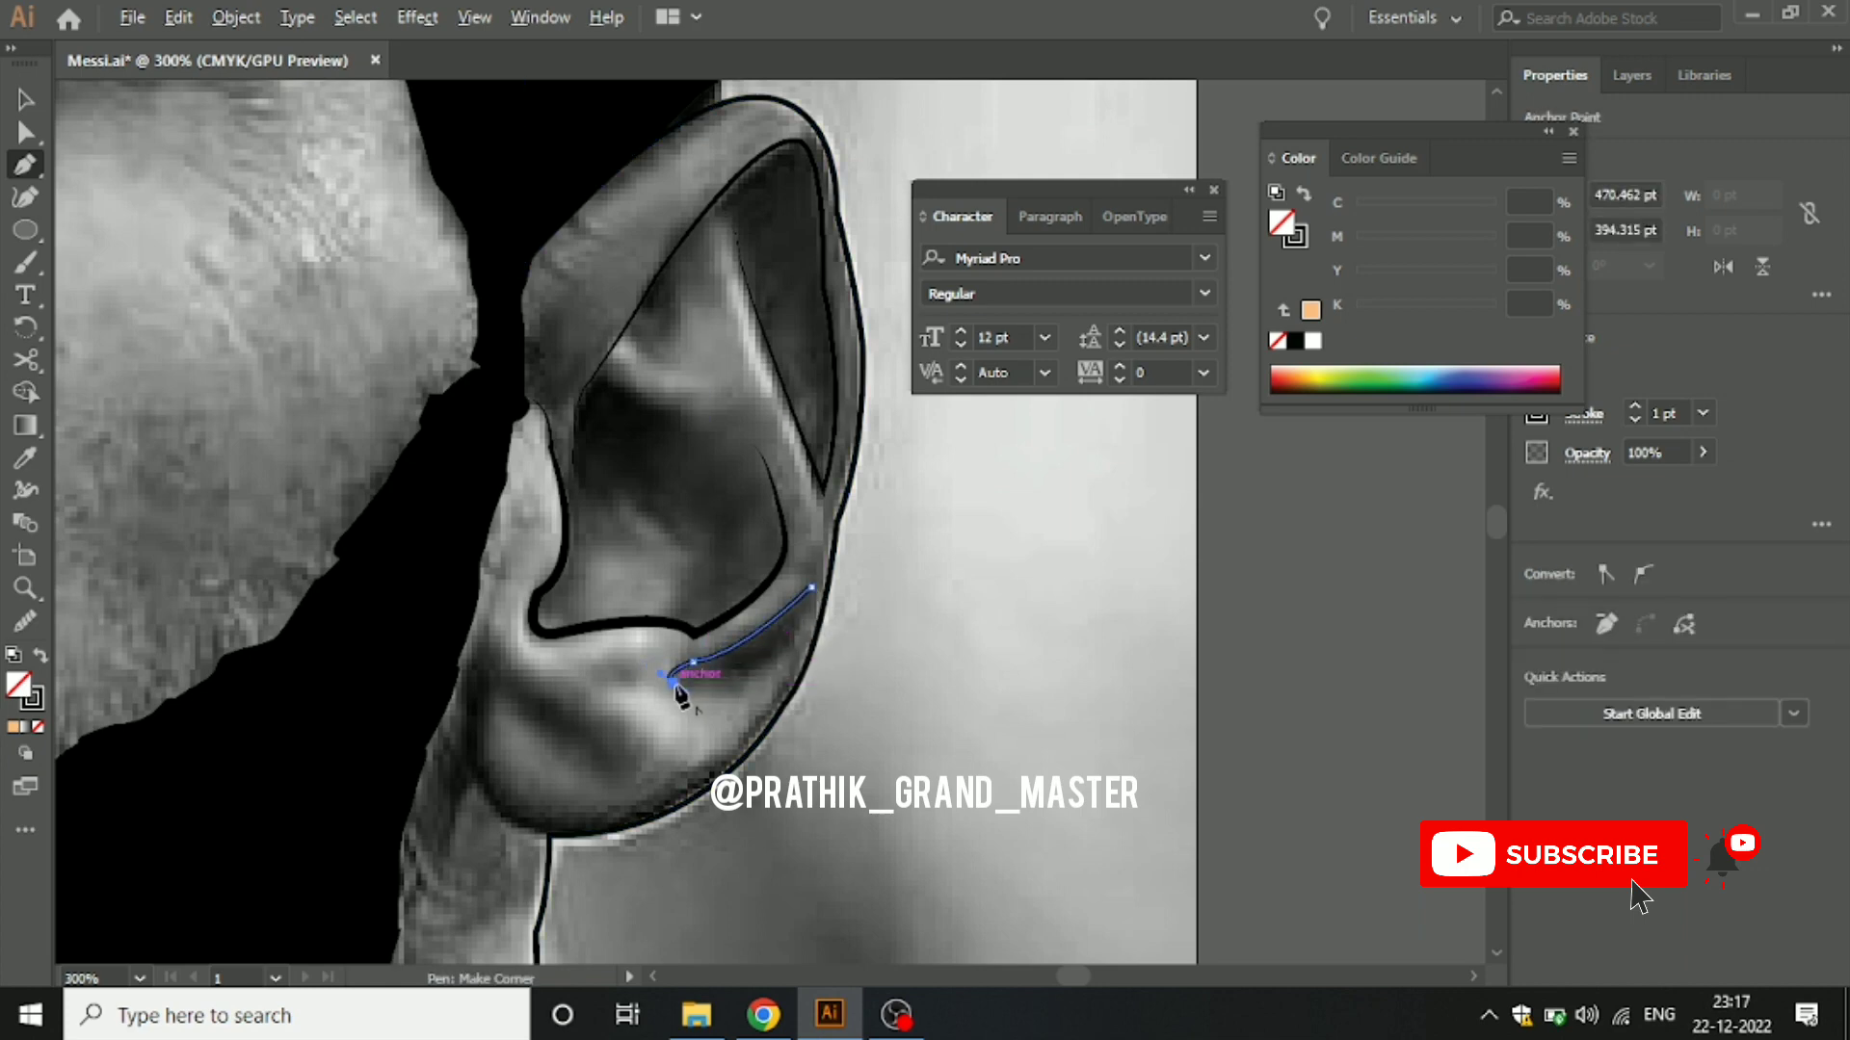
left_click(754, 683)
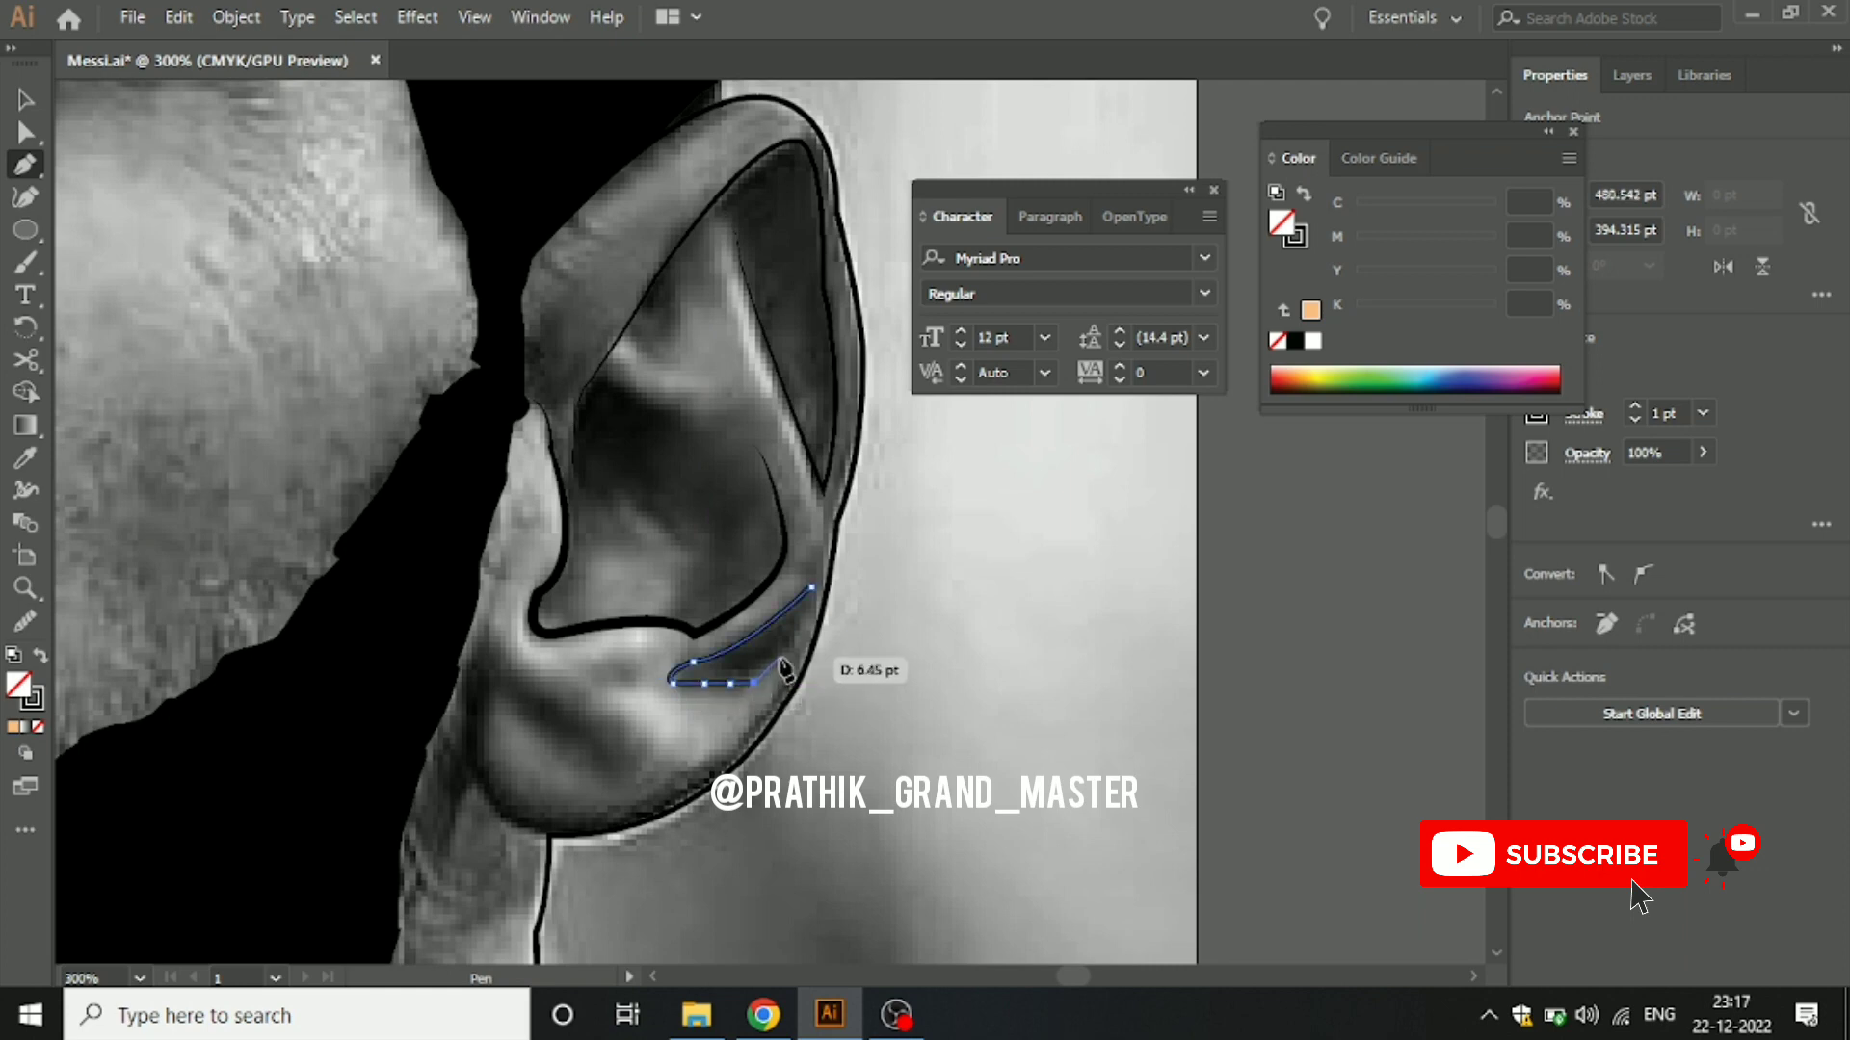
left_click(785, 653)
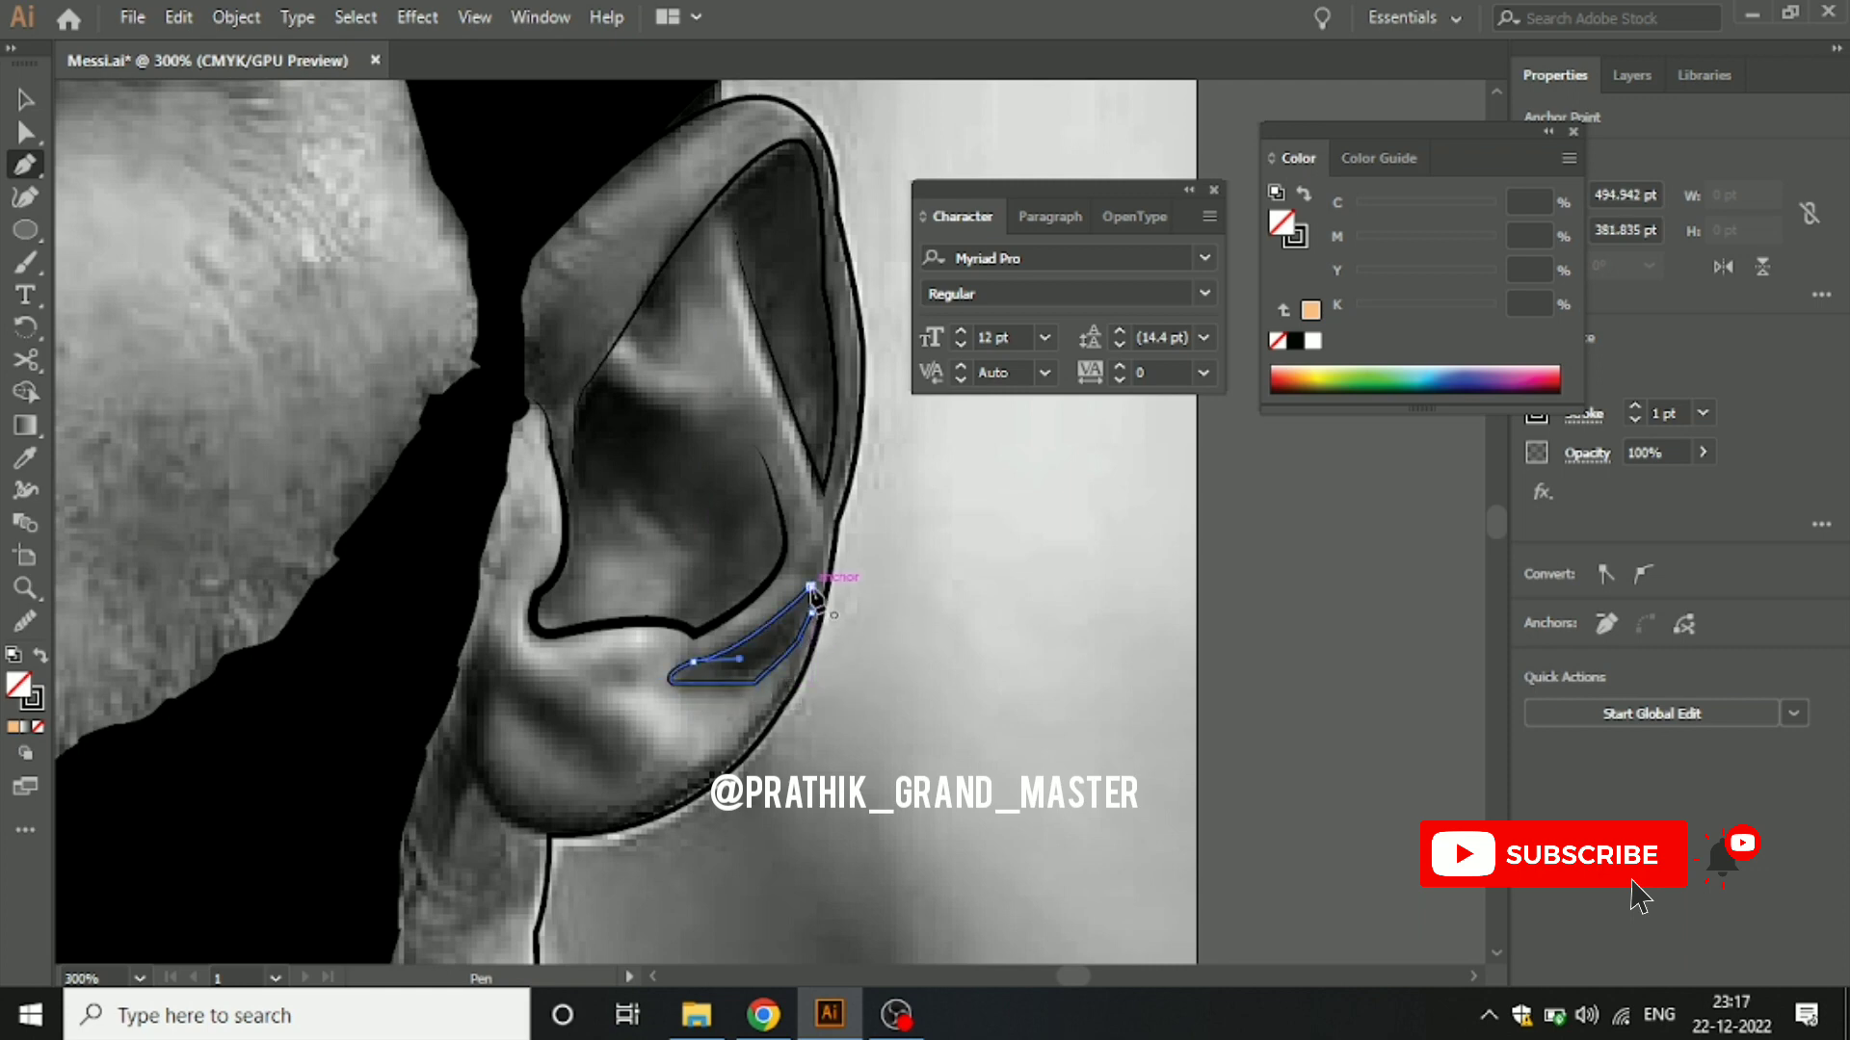
left_click(39, 727)
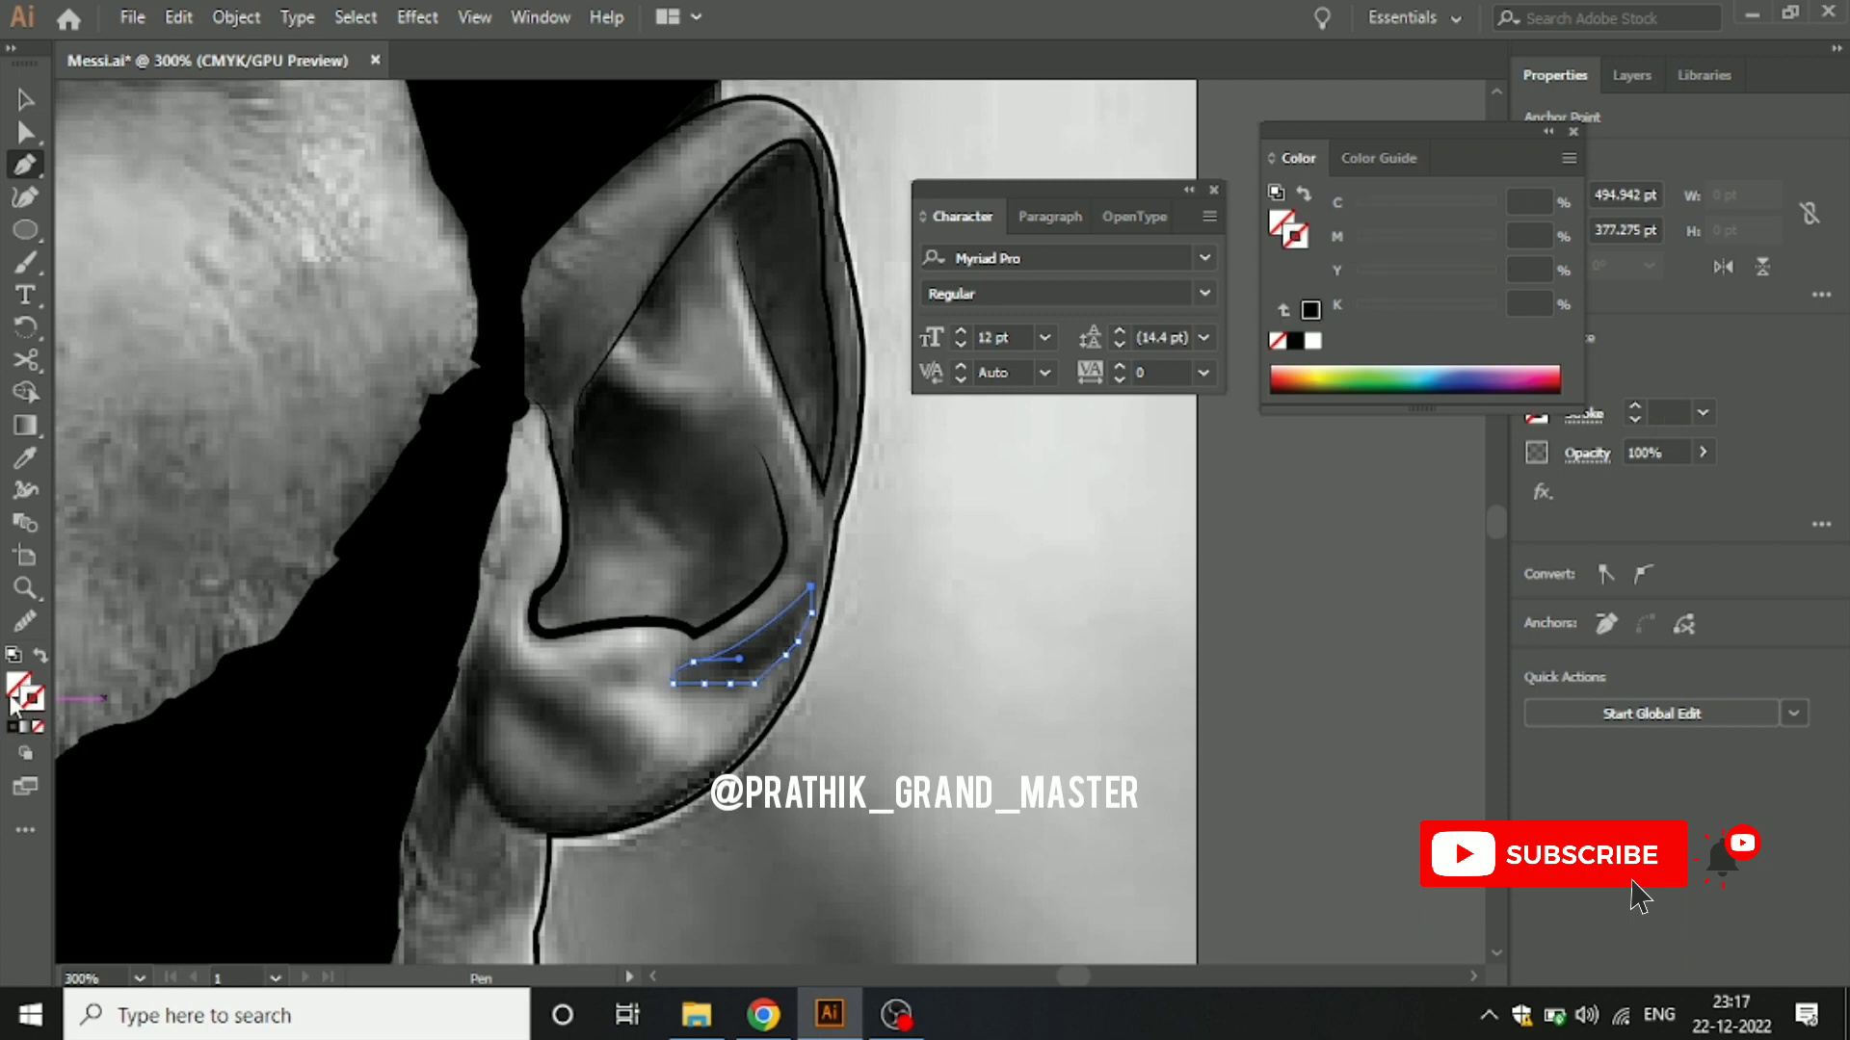
left_click(15, 731)
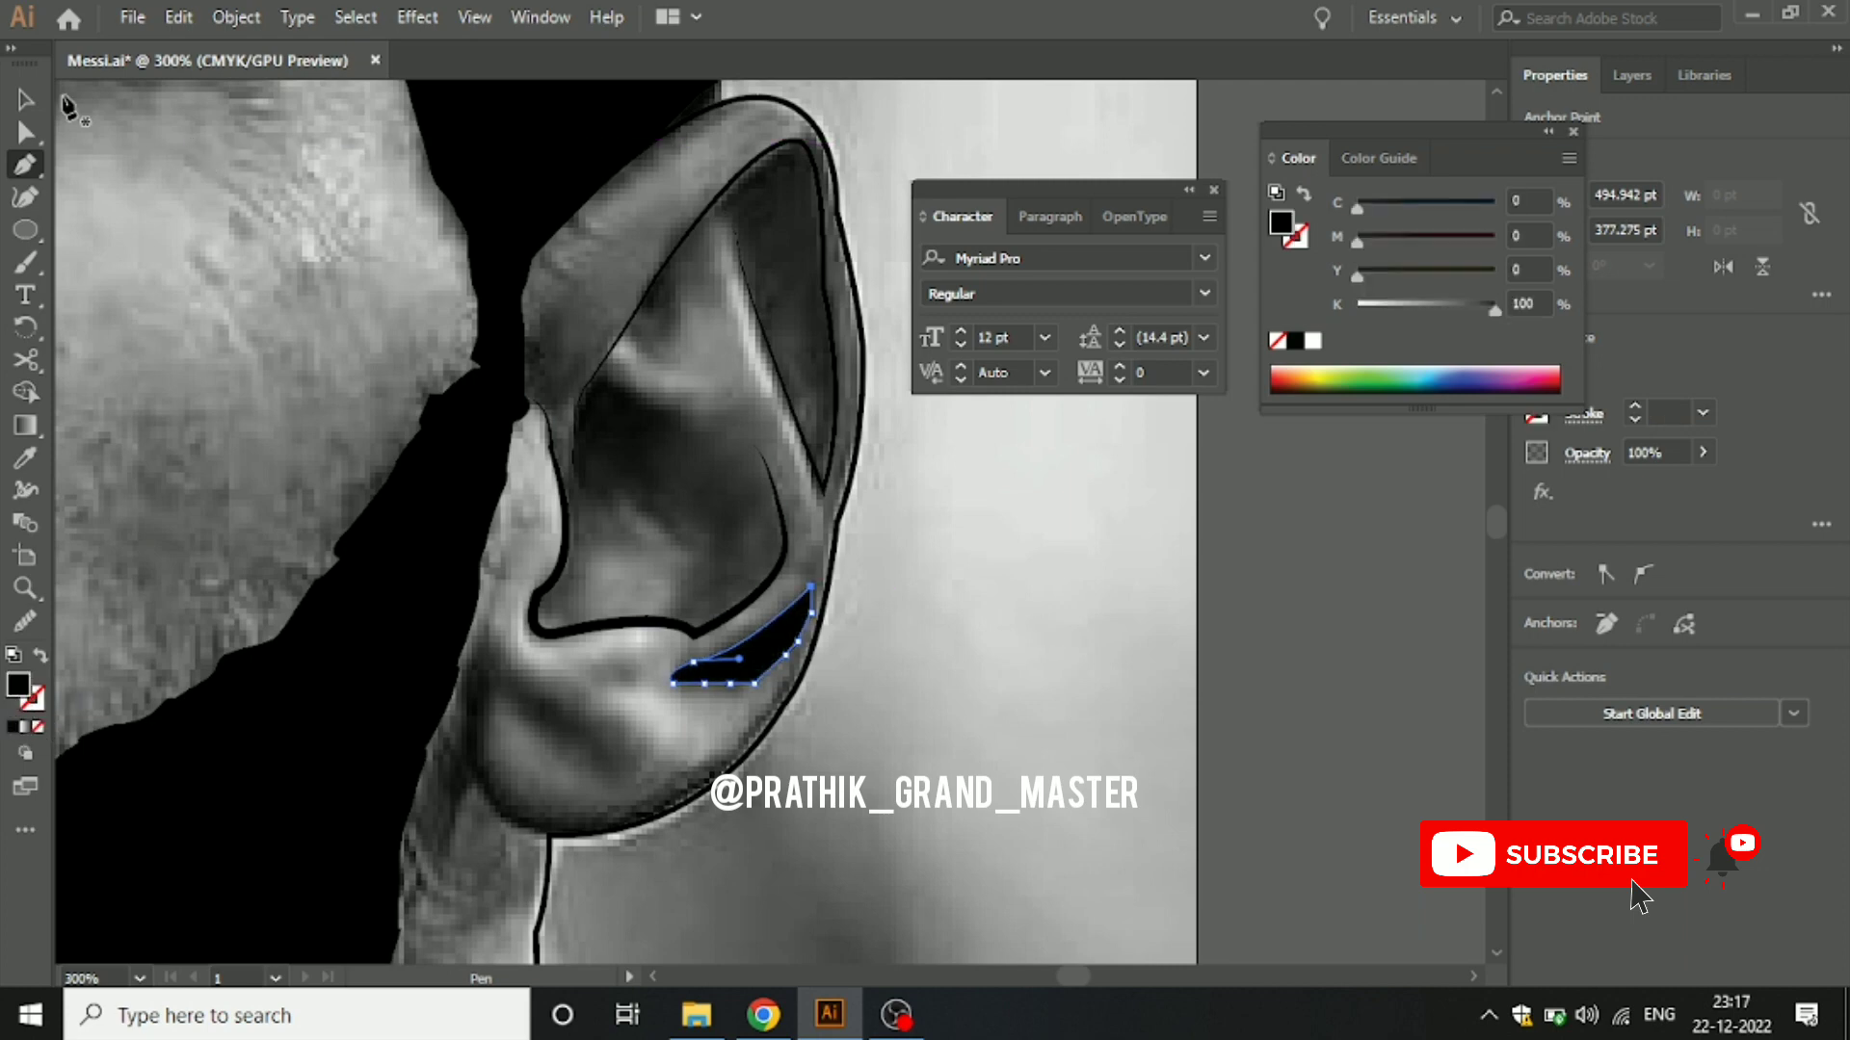
key("v")
left_click(827, 737)
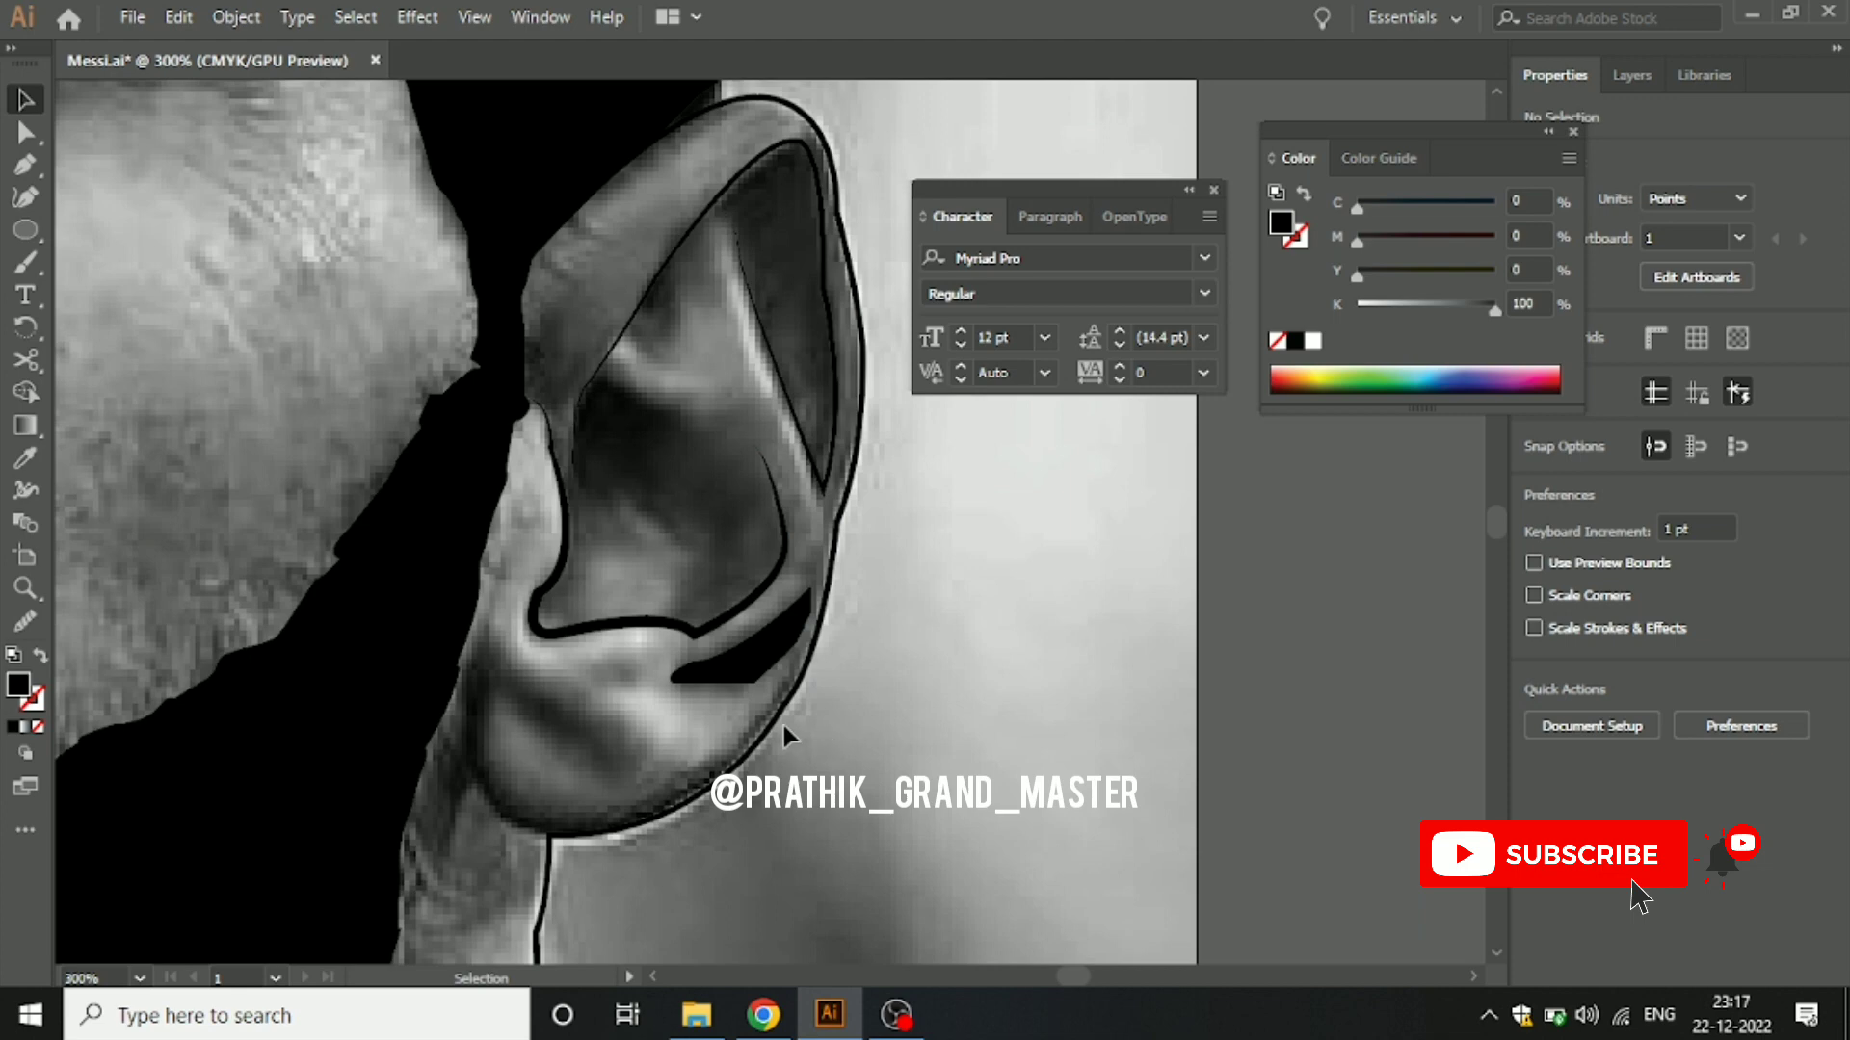
Step: Add a black shadow shape near the earlobe and zoom out to the whole portrait
key("p")
left_click(495, 677)
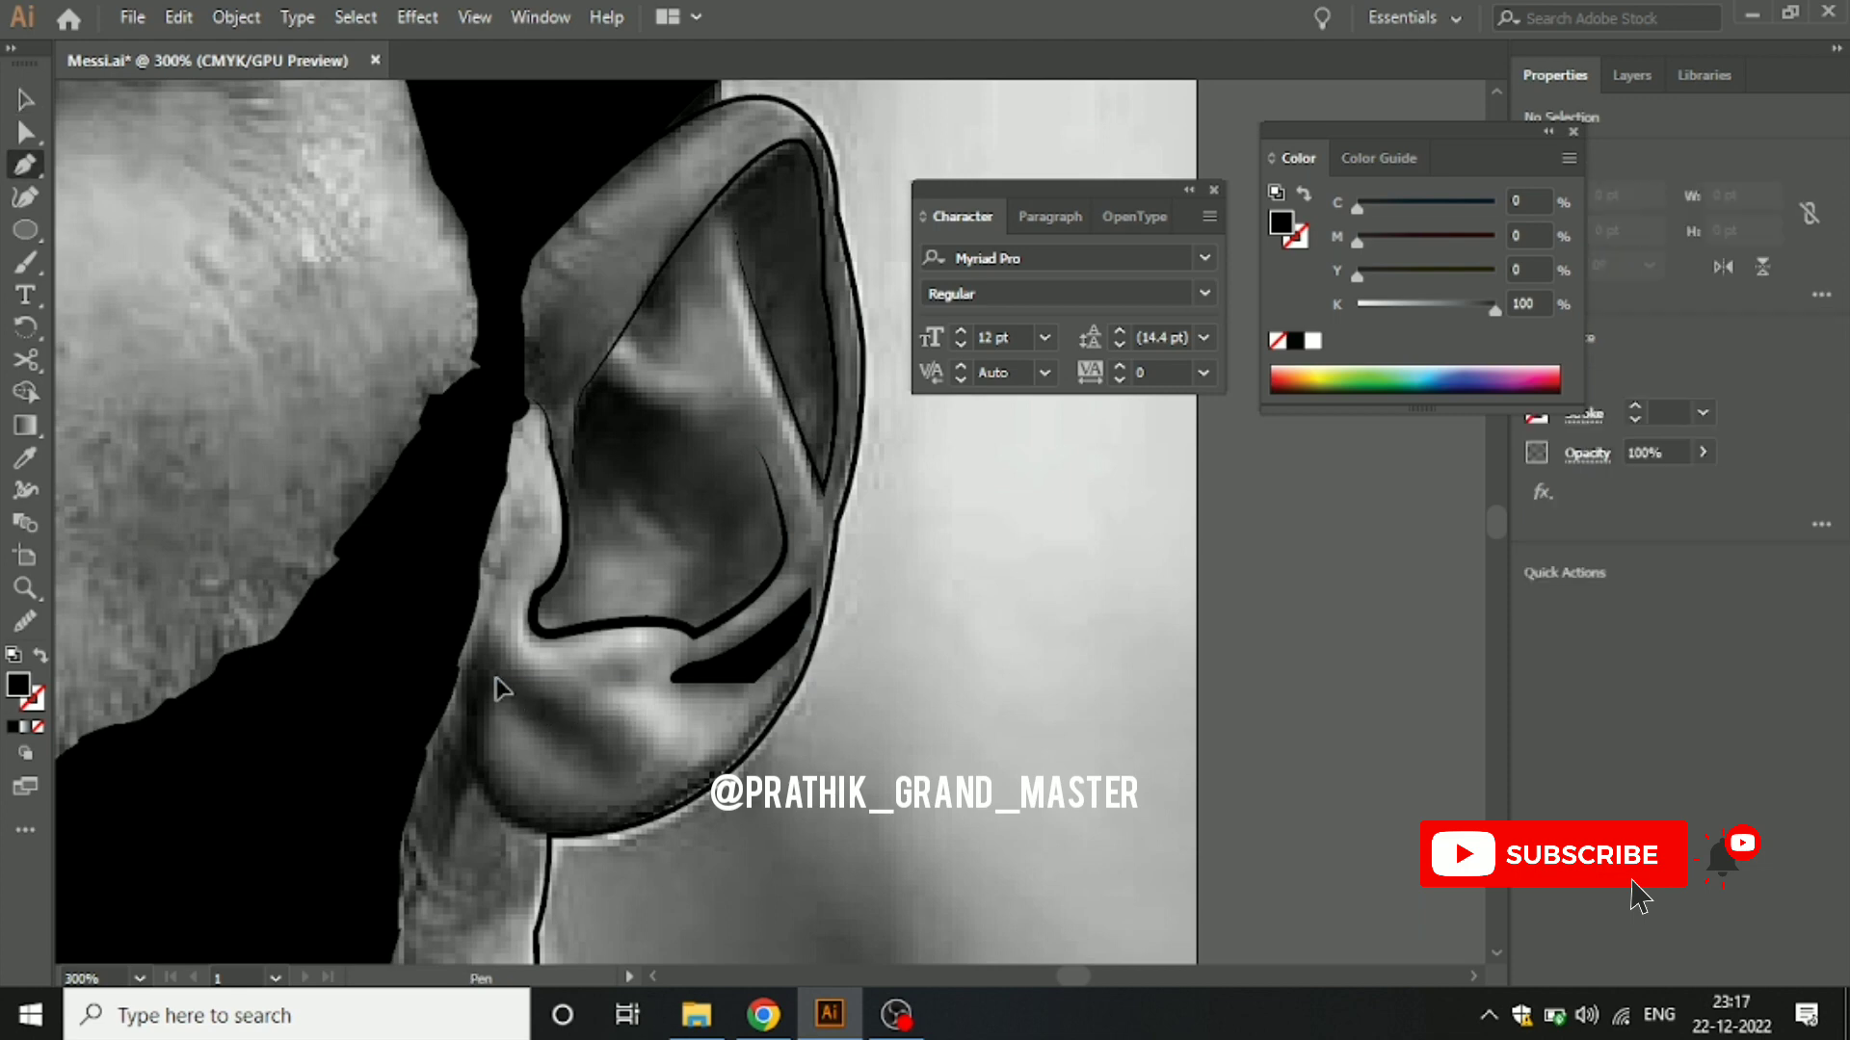
left_click_drag(612, 766, 631, 838)
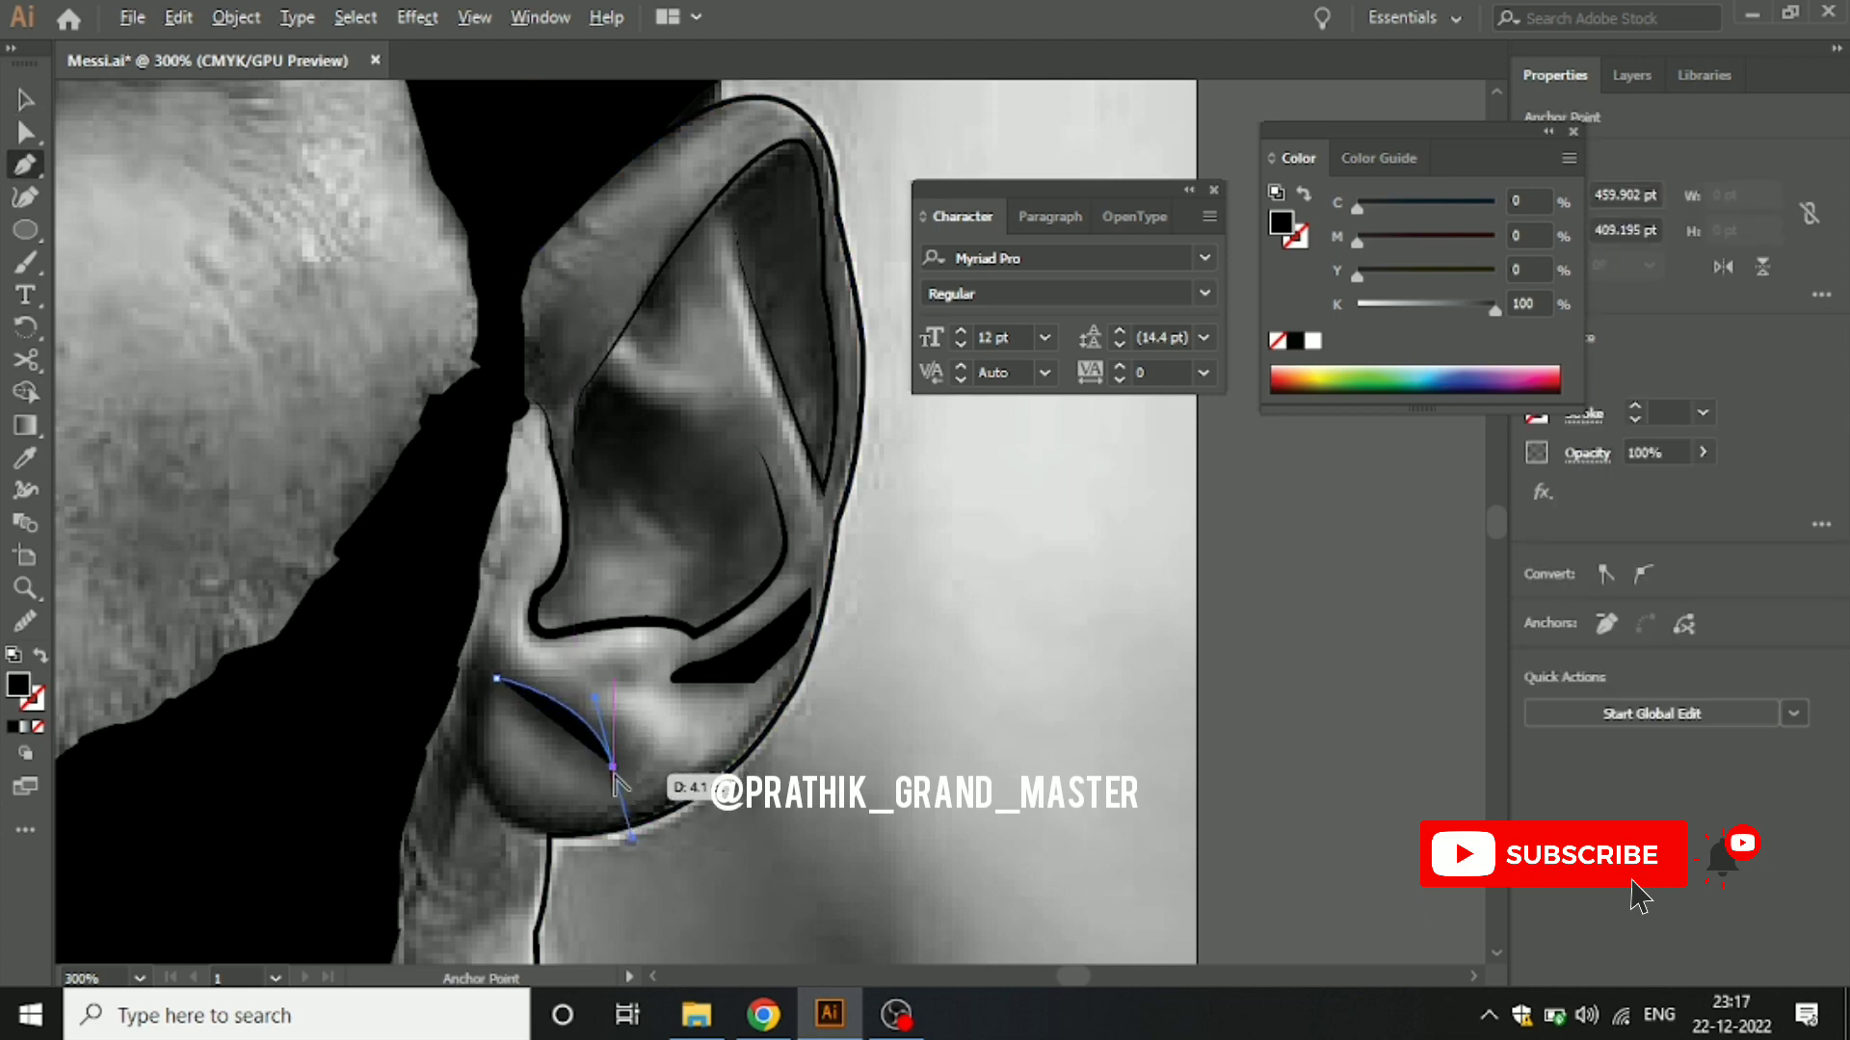
left_click_drag(495, 677, 475, 599)
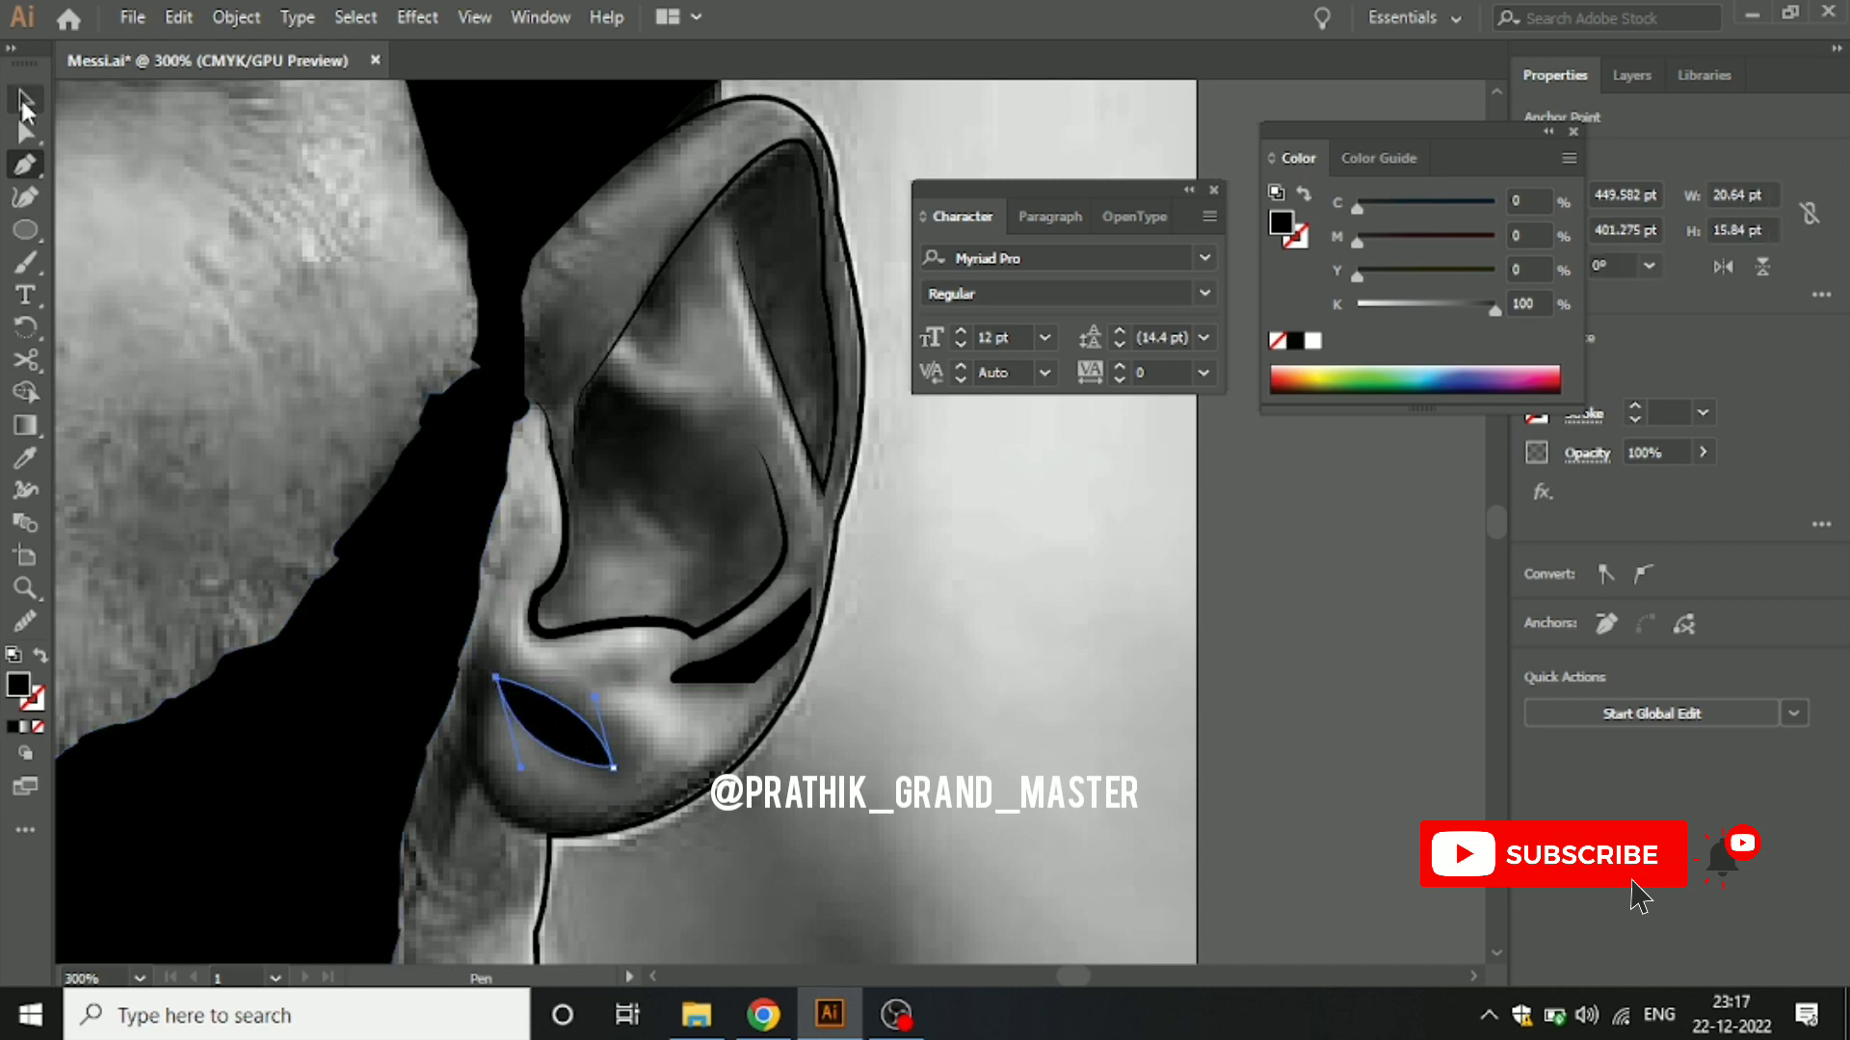
left_click(24, 104)
left_click(969, 718)
key("ctrl+0")
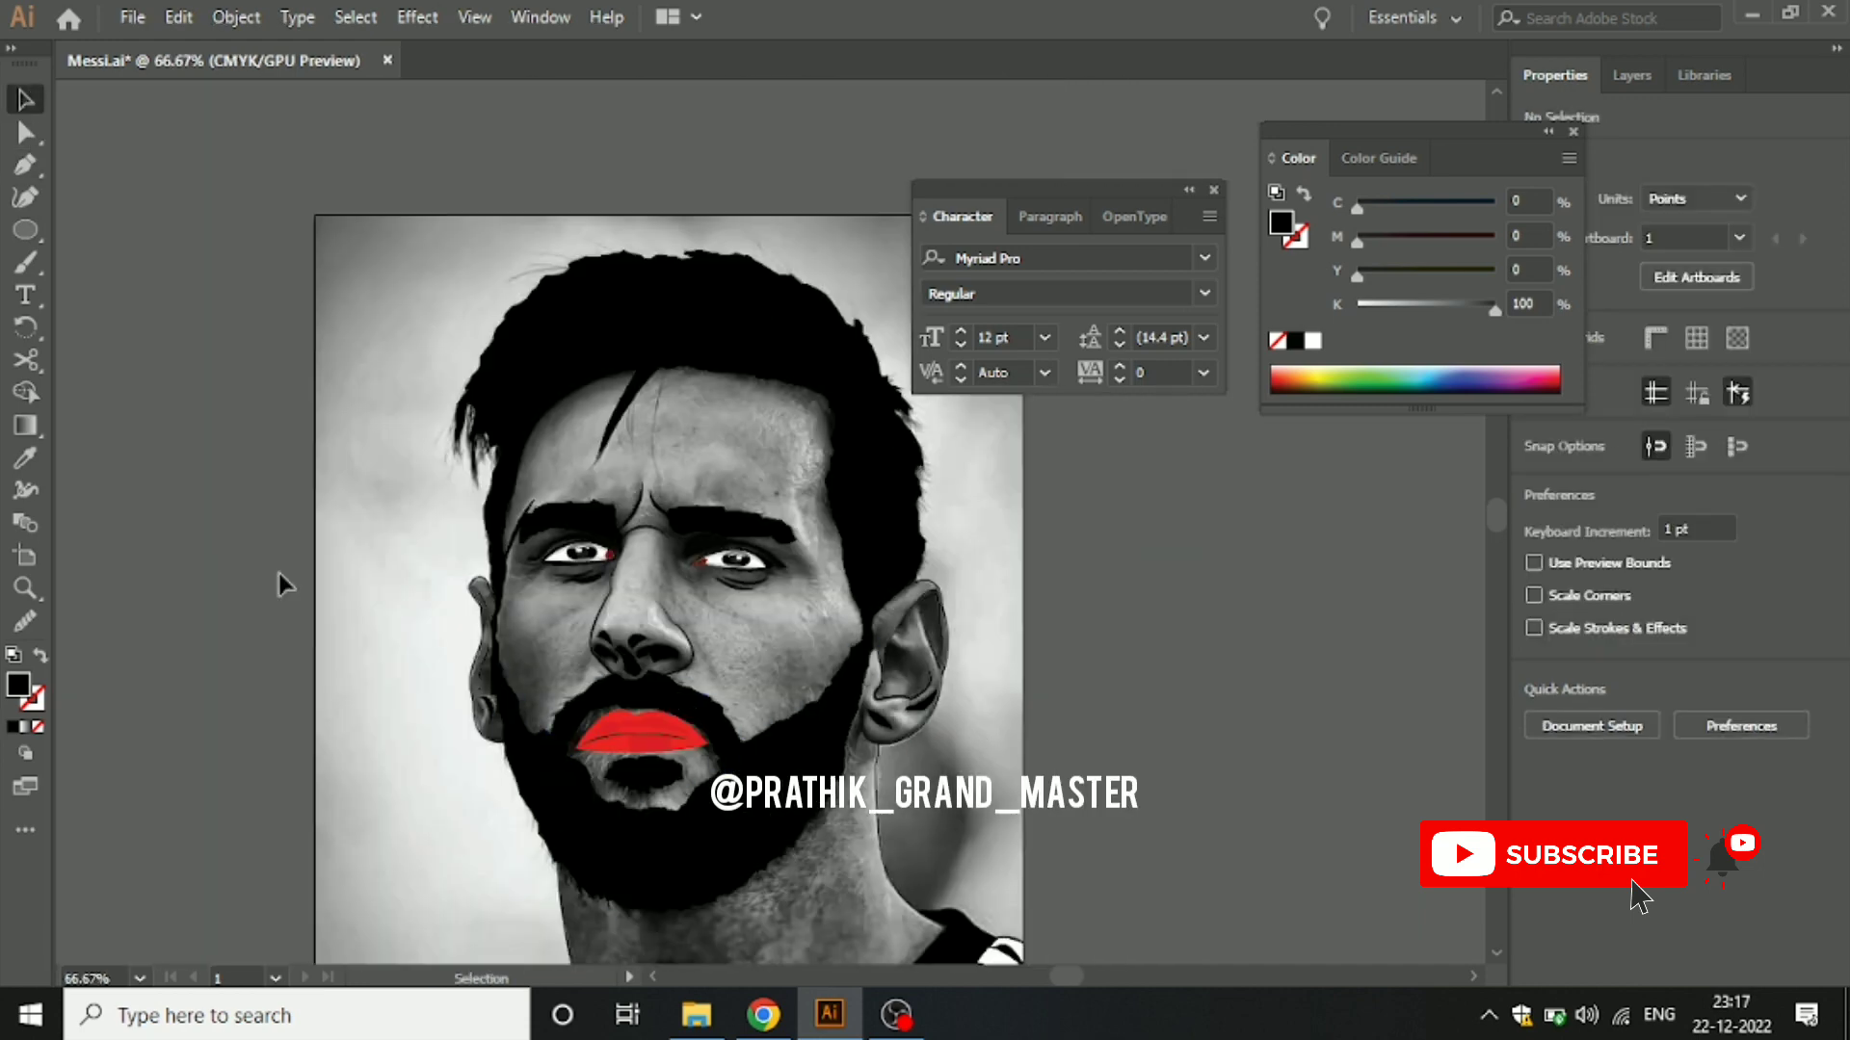
scroll(241, 434, "down", 2)
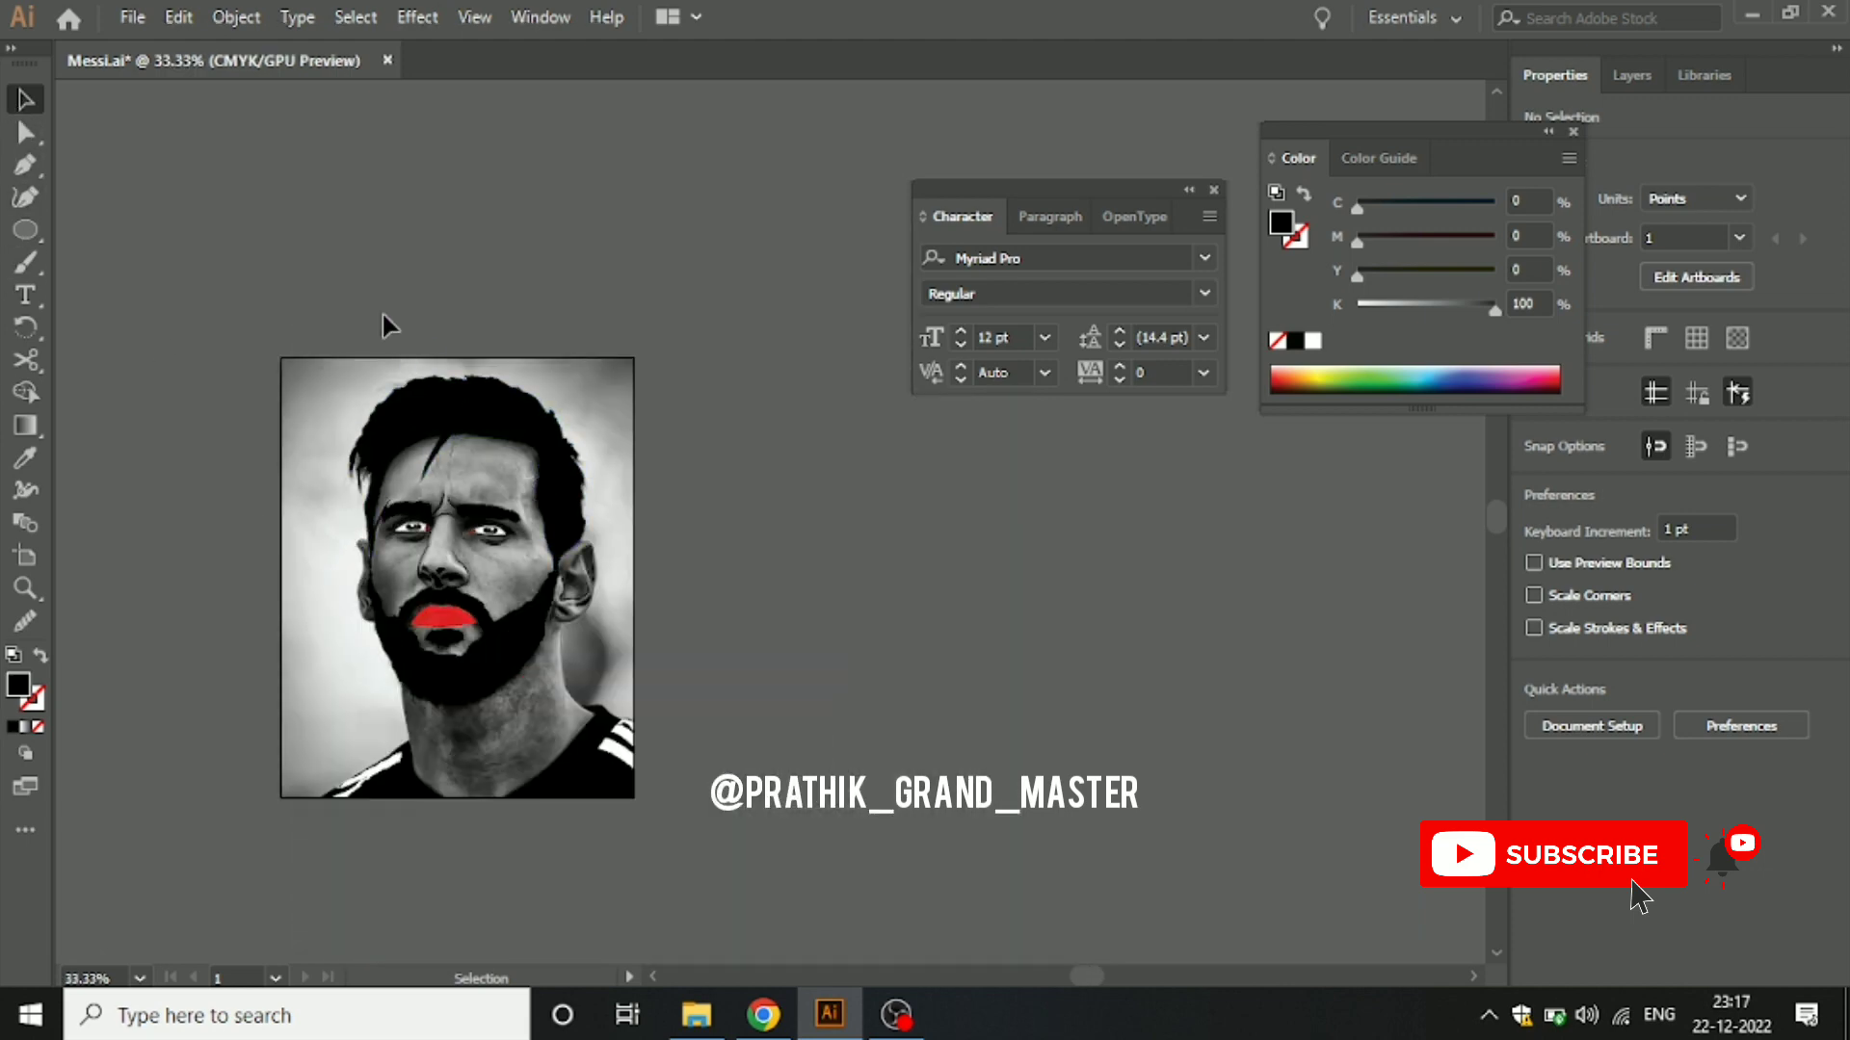
Step: Hide the placed reference photo with Ctrl+3 and reframe the view on the face
left_click(347, 385)
left_click(741, 351)
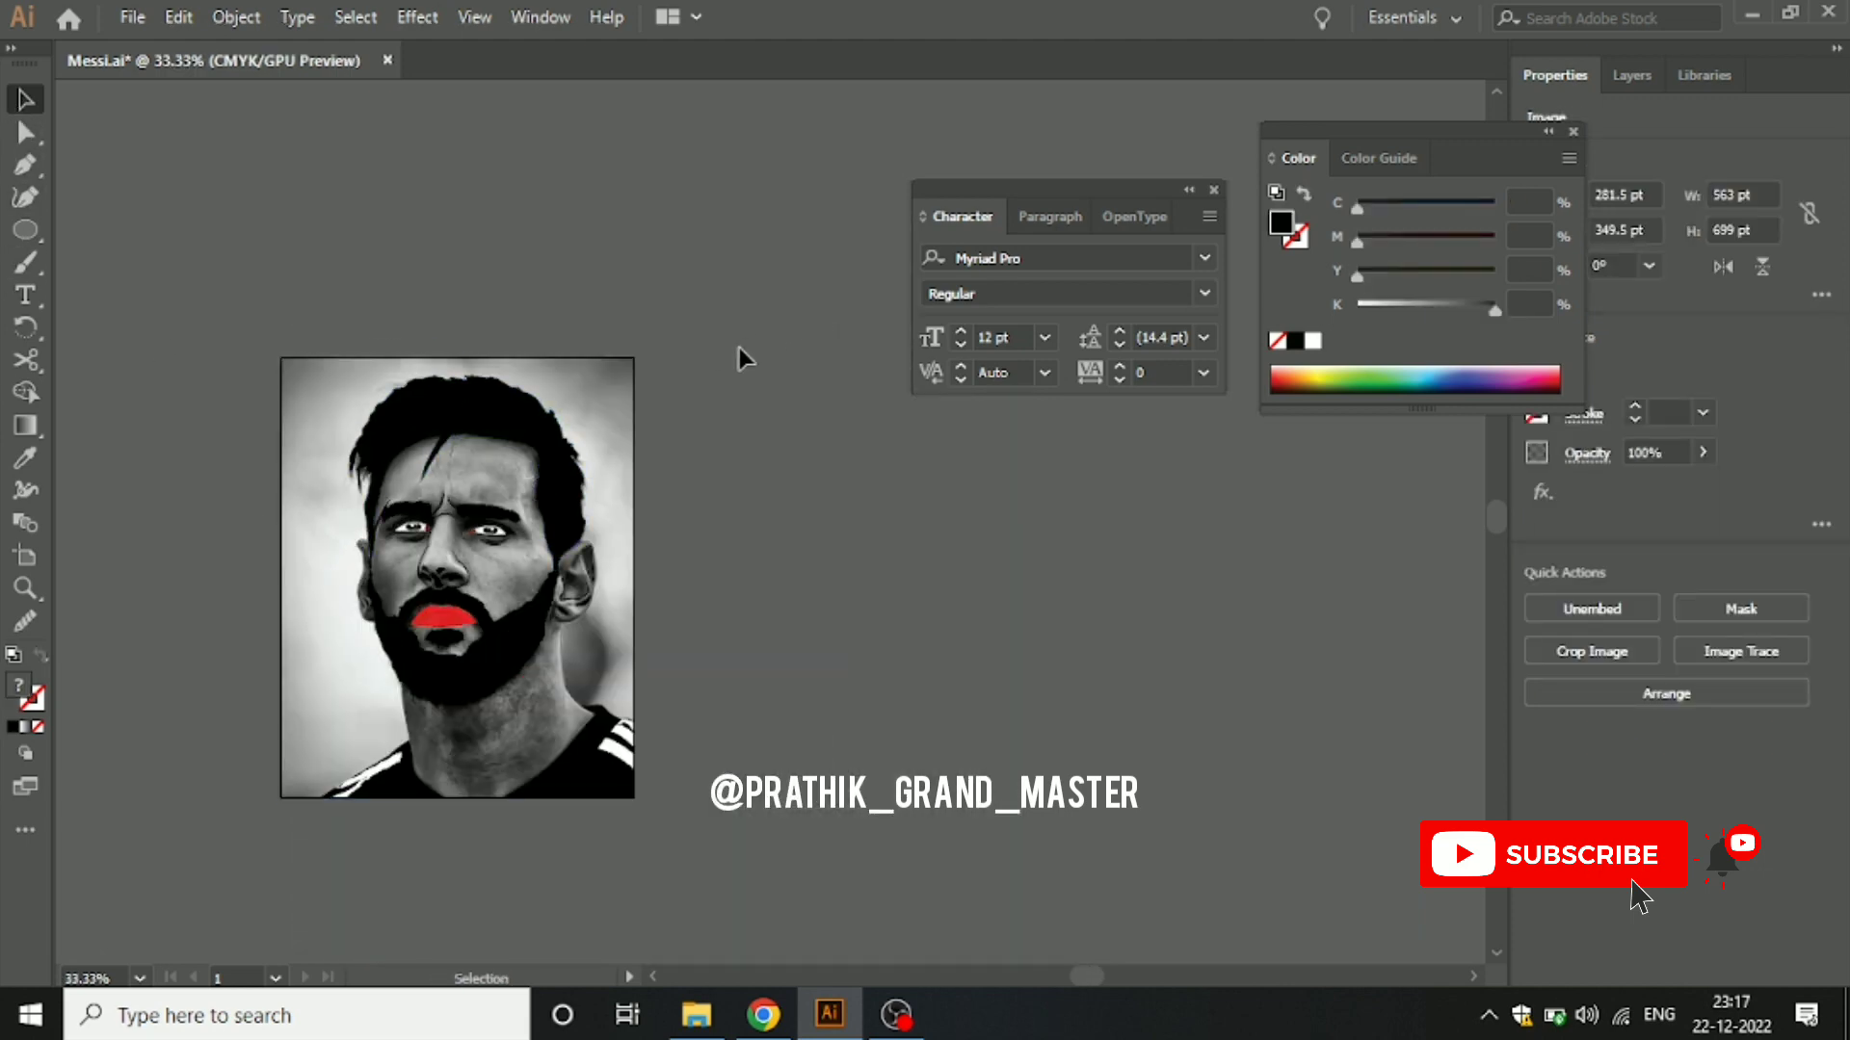
left_click(632, 404)
key("ctrl+3")
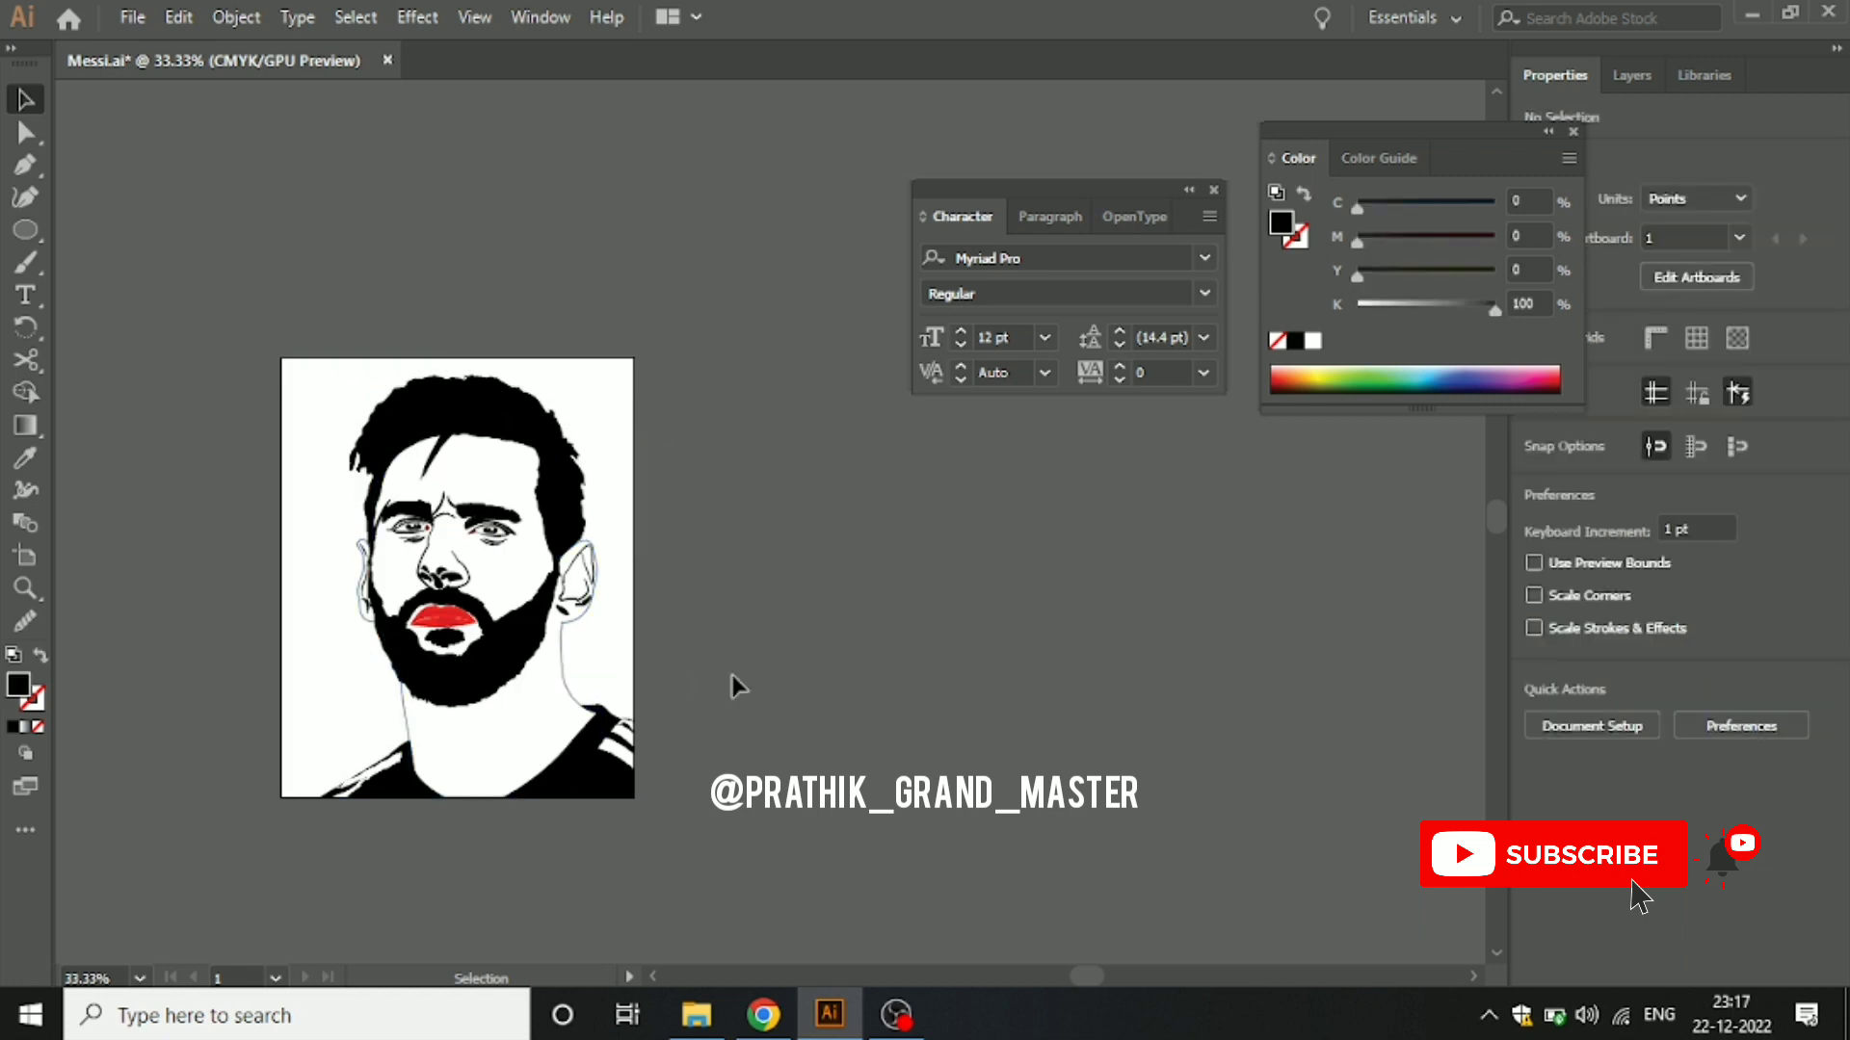
scroll(732, 686, "up", 2)
scroll(1065, 574, "left", 5)
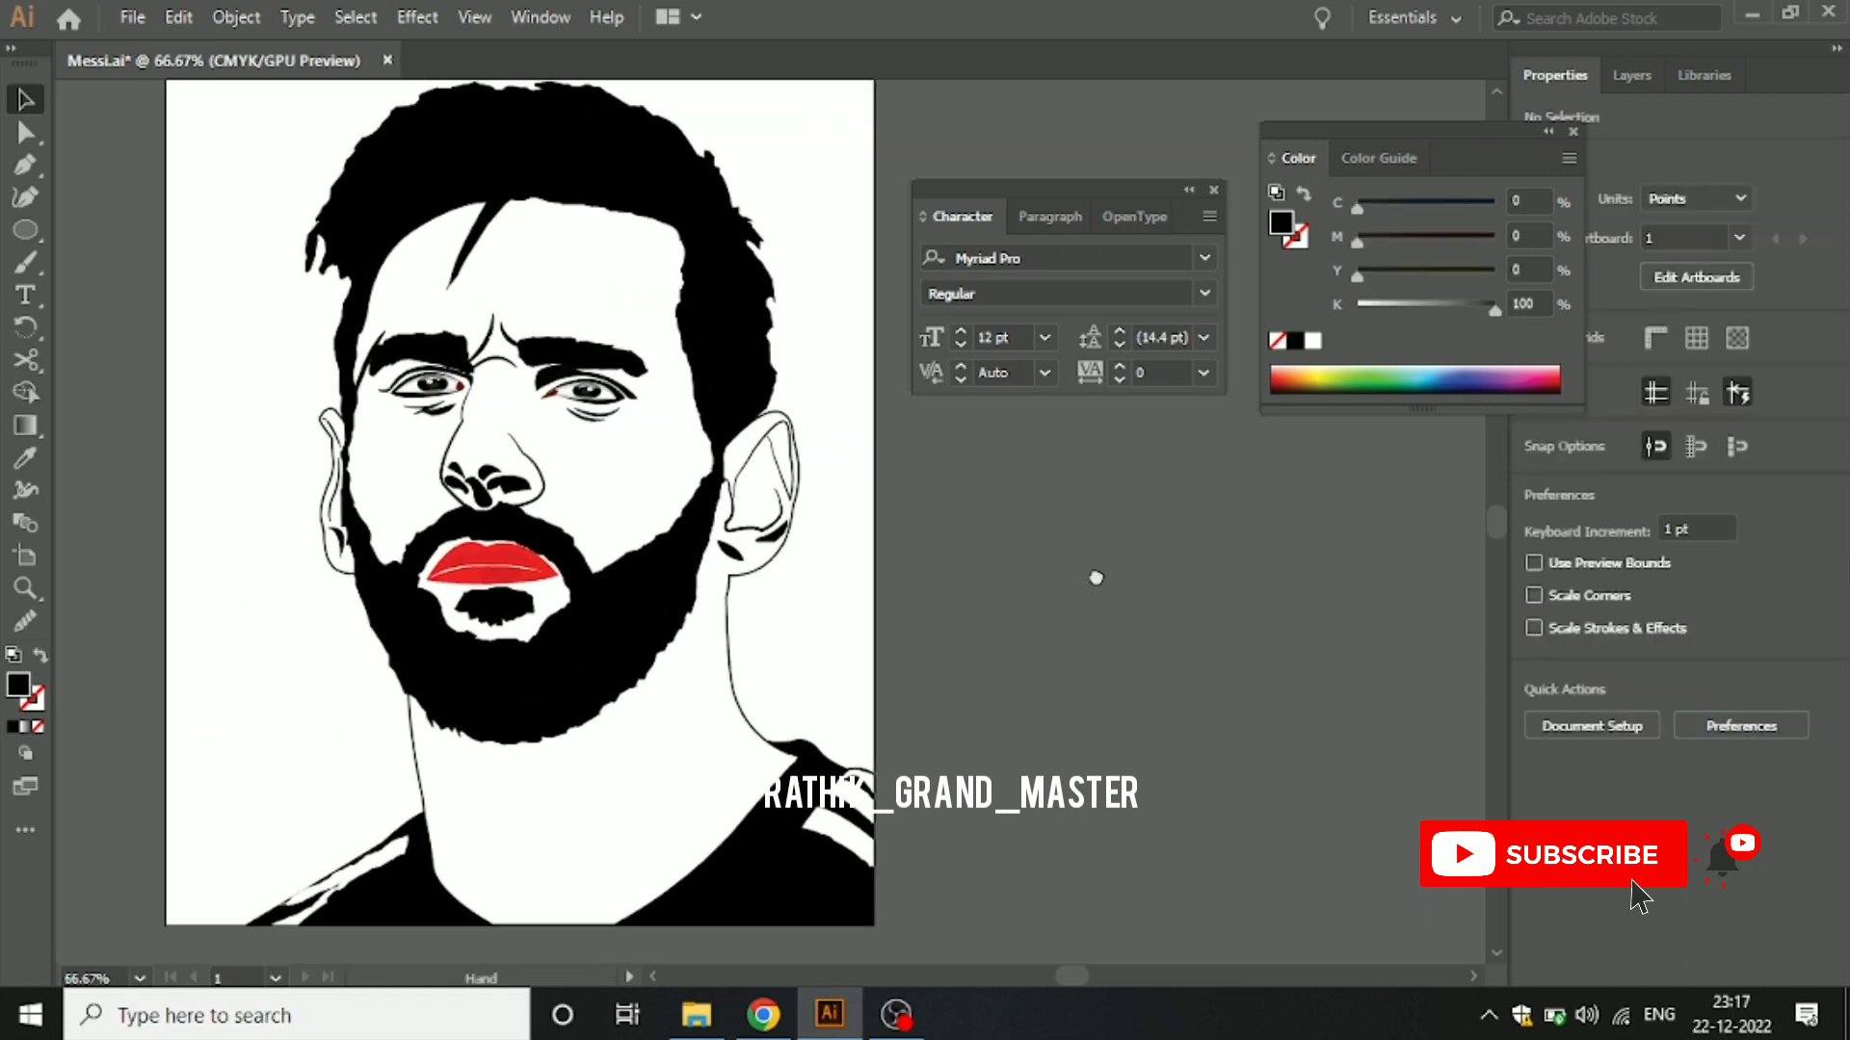
left_click(734, 681)
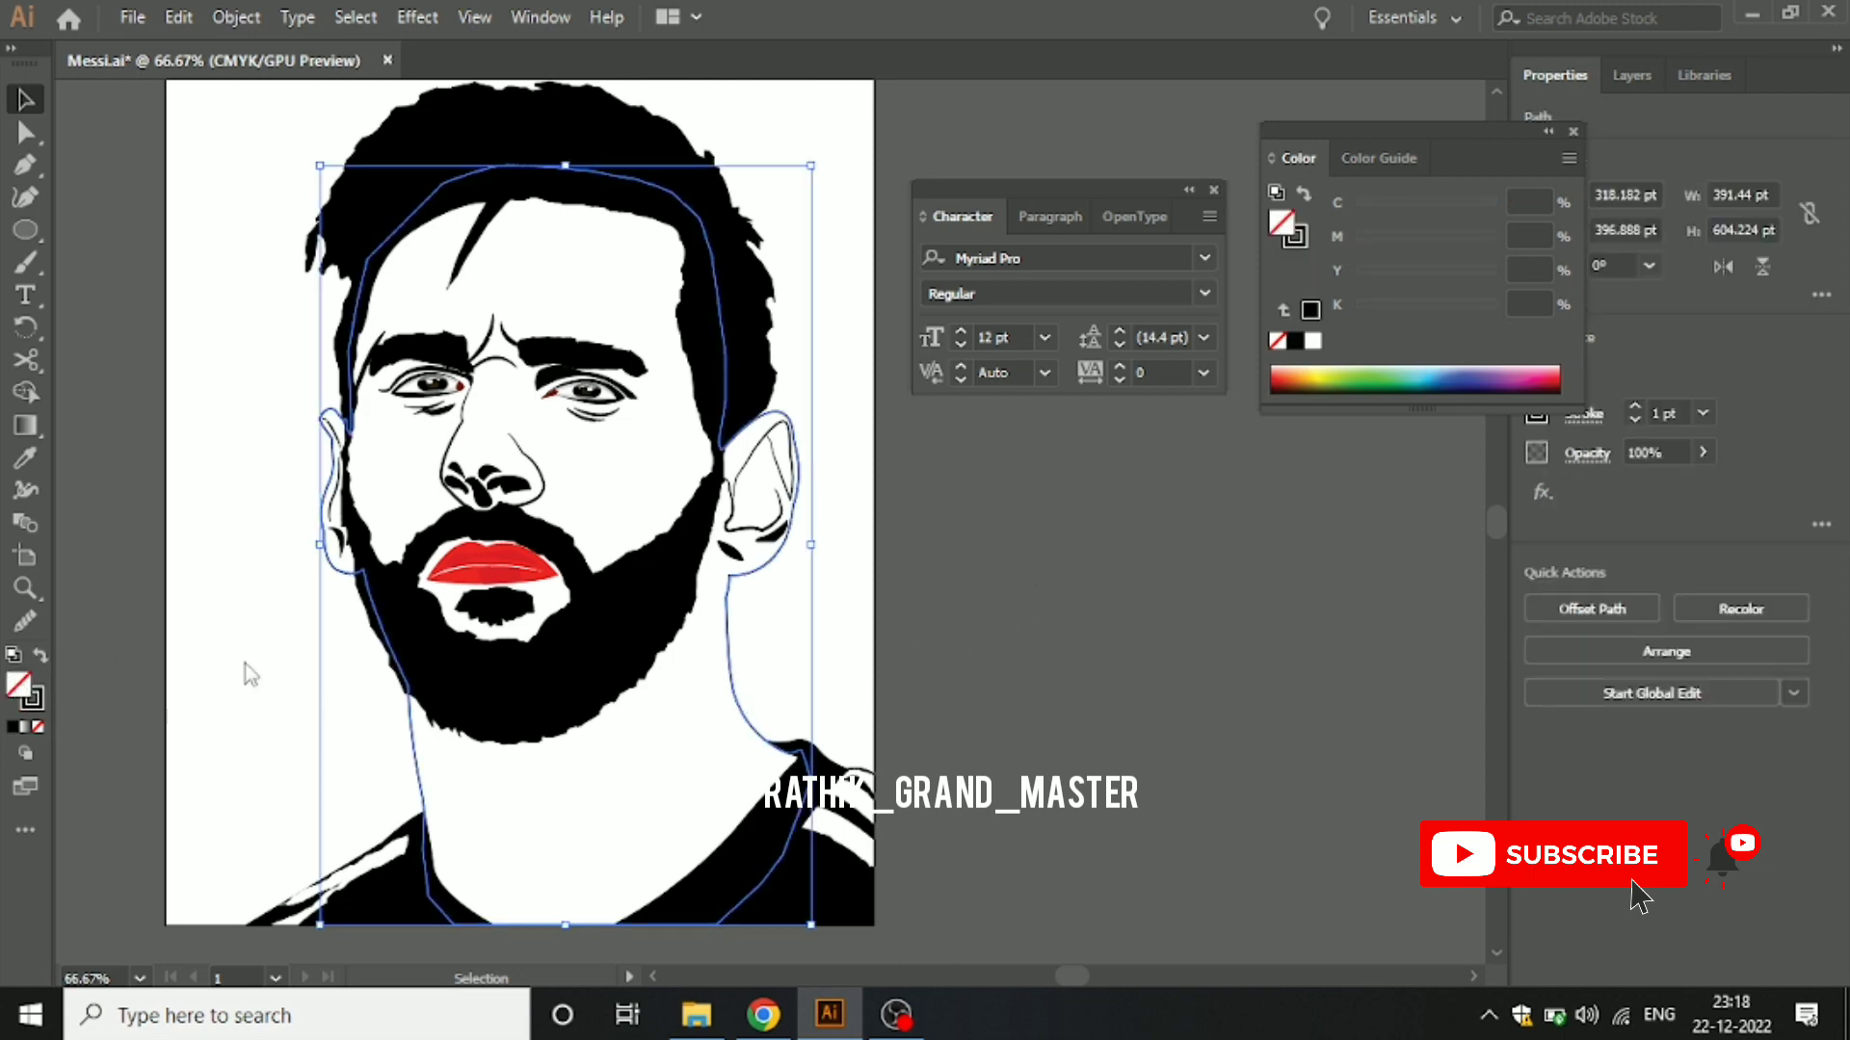
Step: Fill the selected face and neck outline with light tan FFCFA4
double_click(32, 698)
left_click_drag(824, 255, 1071, 304)
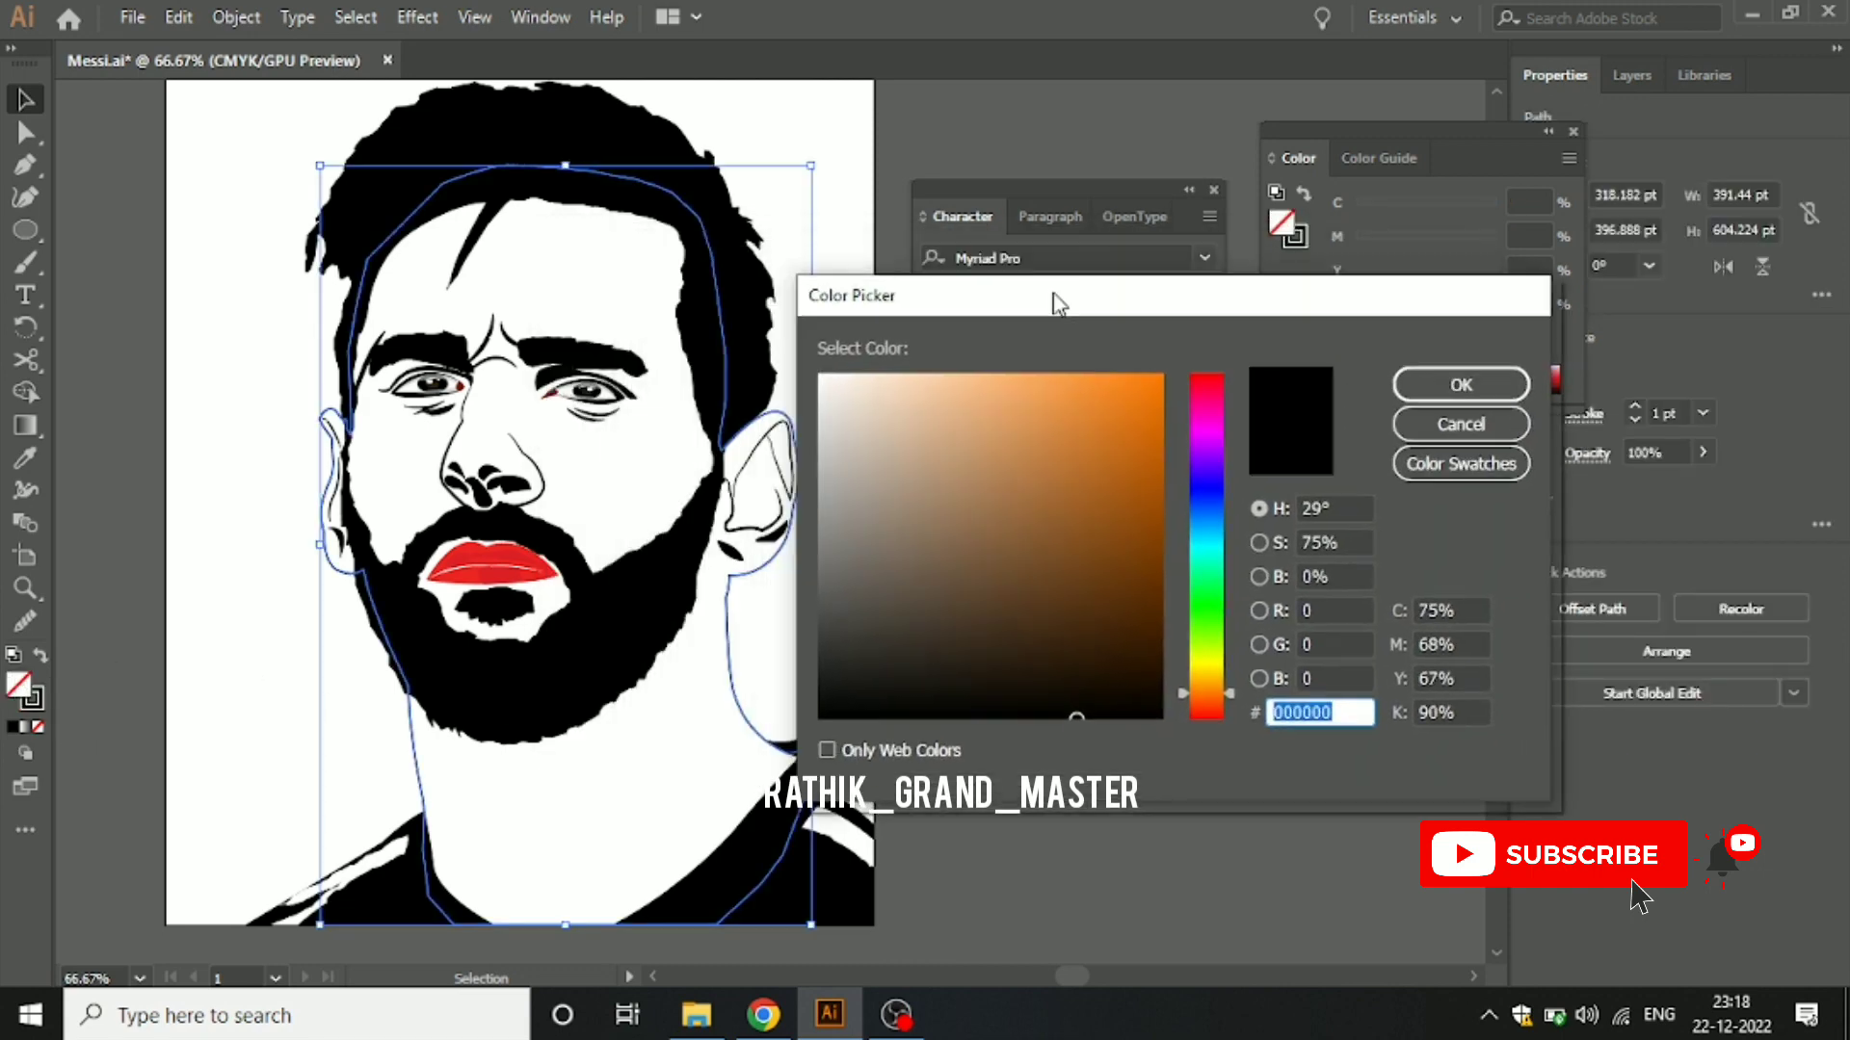
left_click_drag(983, 454, 943, 367)
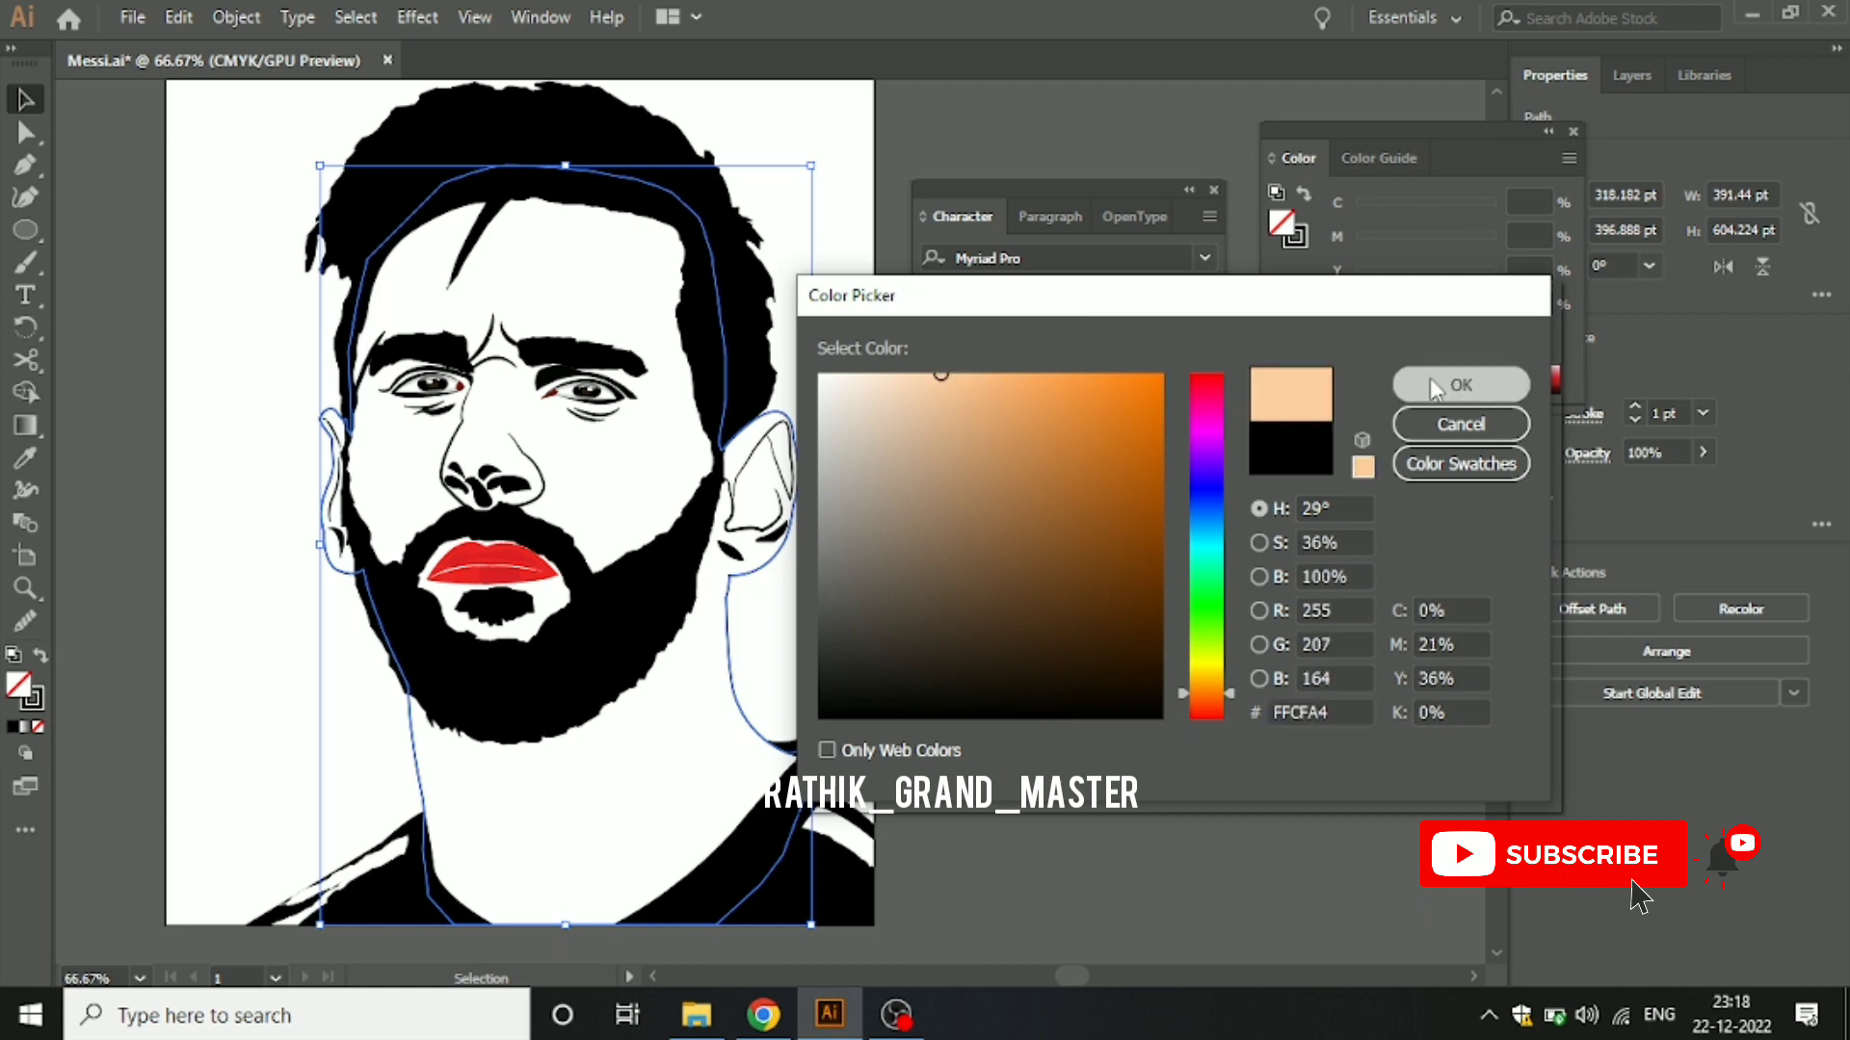
left_click(1462, 386)
left_click(1006, 121)
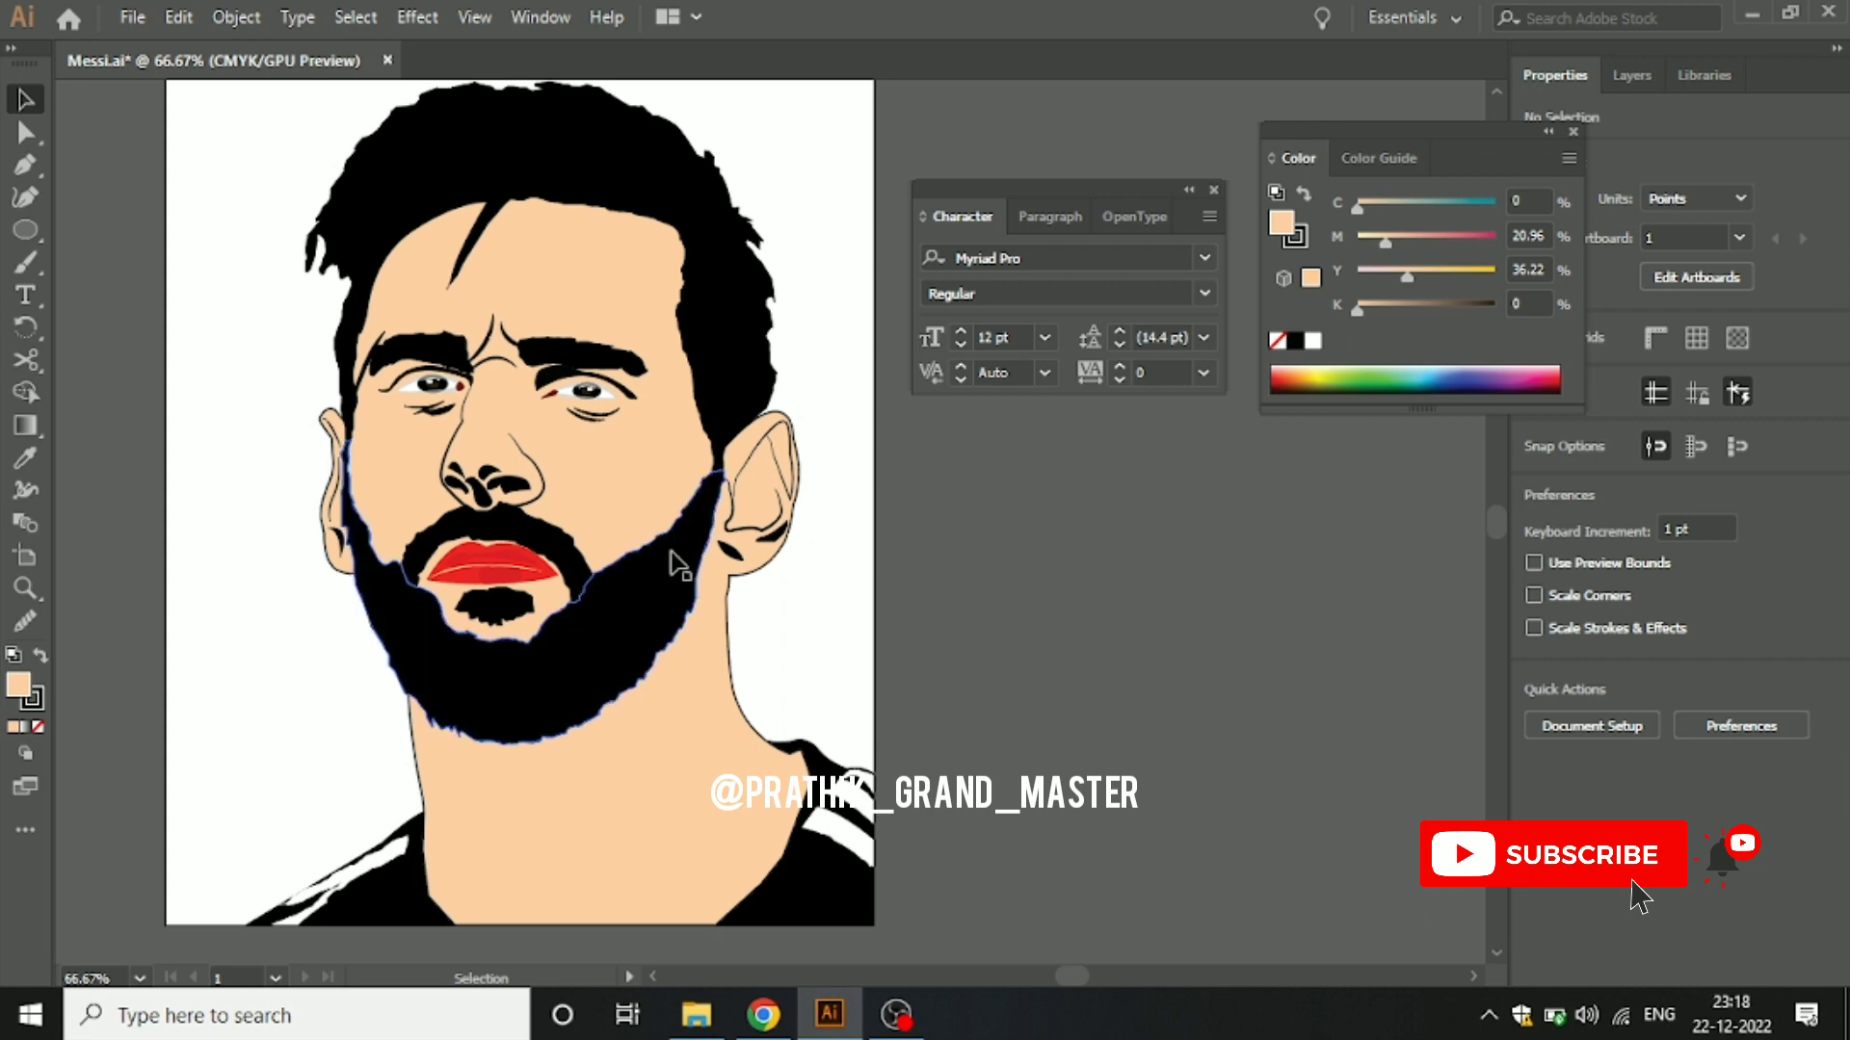
Step: Check the nose and nostril shapes by selecting each, then clear the selection
left_click(479, 491)
left_click(941, 590)
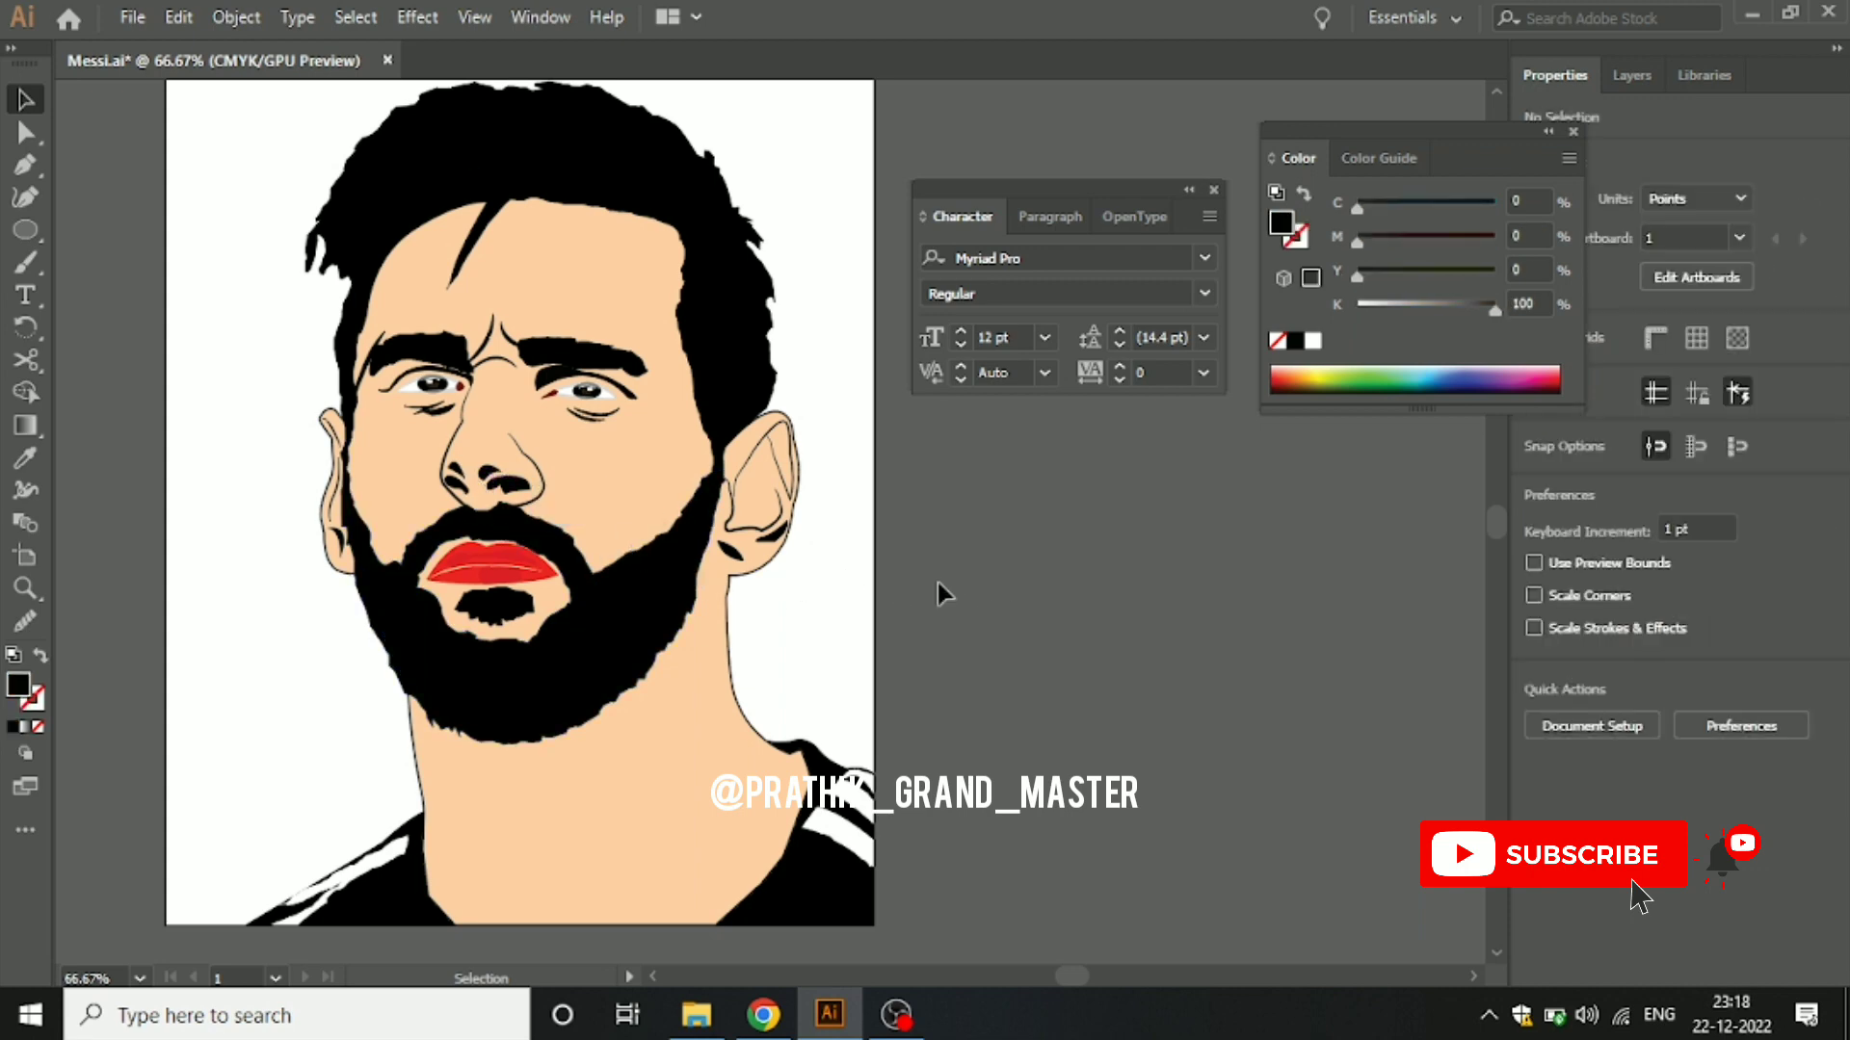
left_click(486, 472)
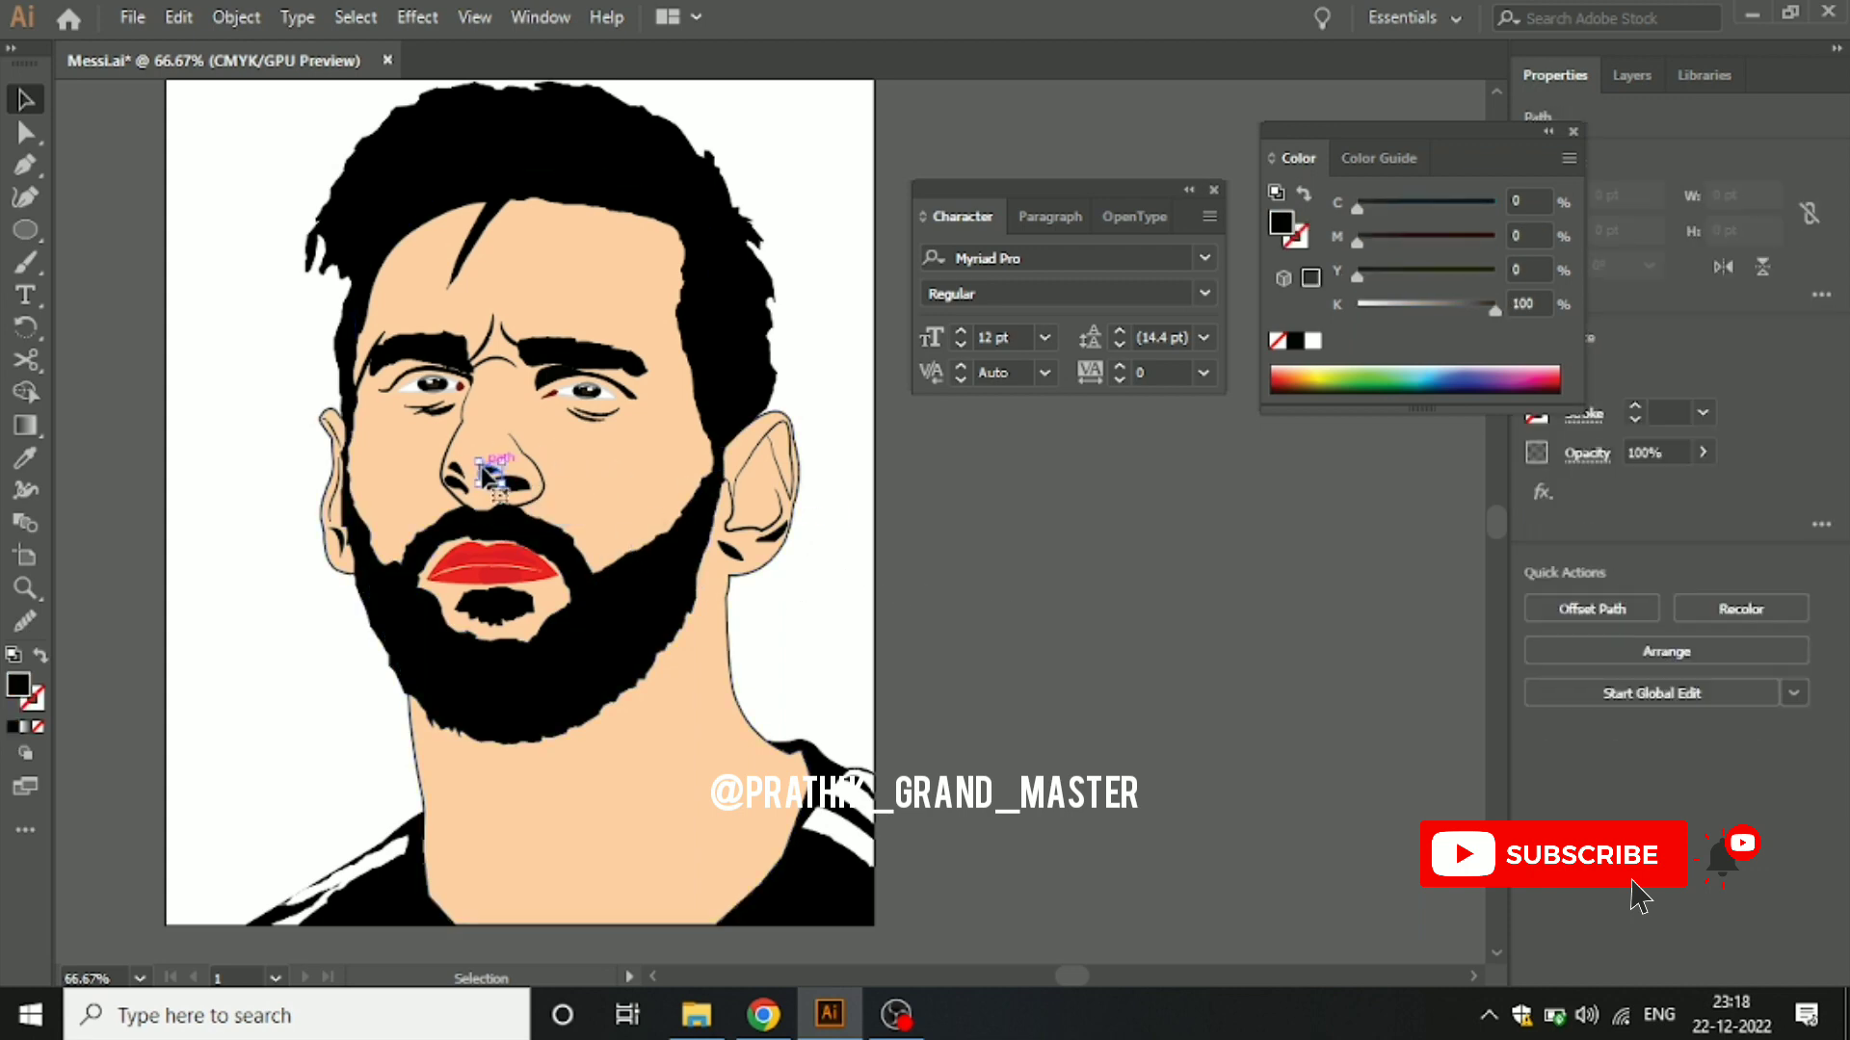
key("ctrl+shift+a")
left_click(455, 474)
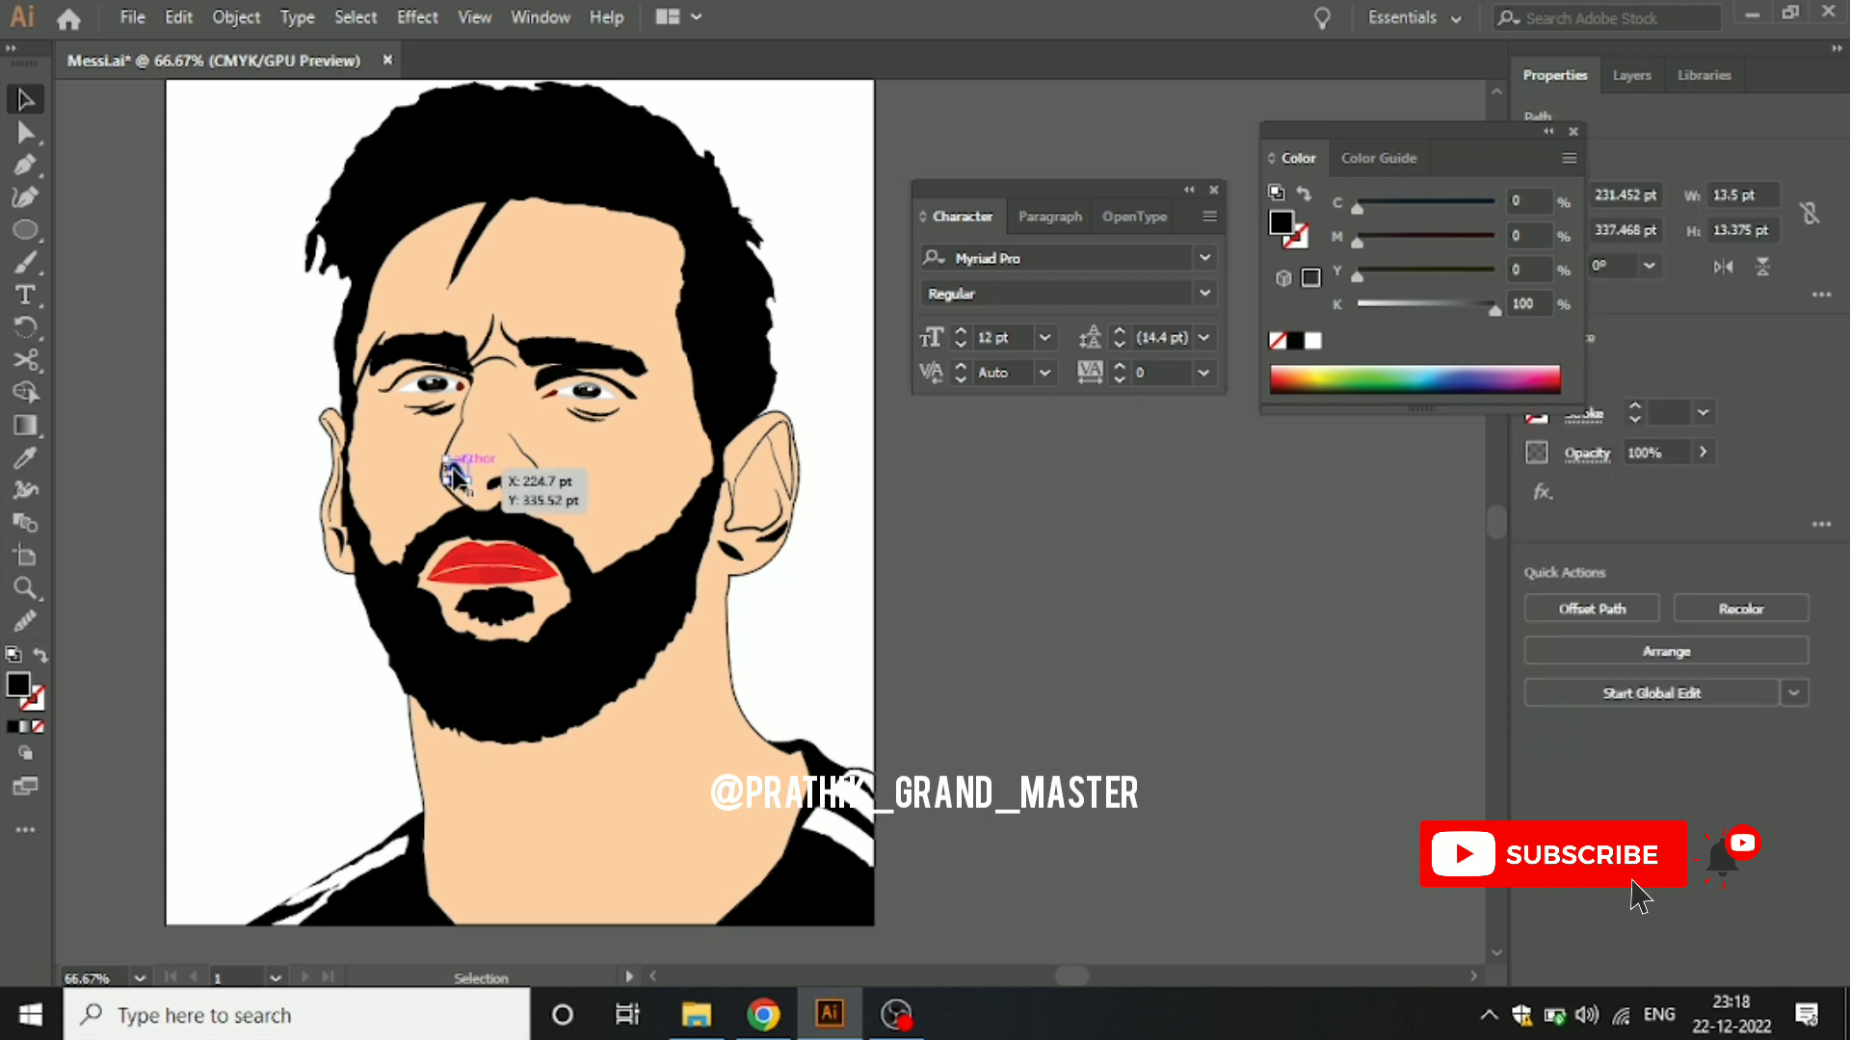
left_click(1119, 642)
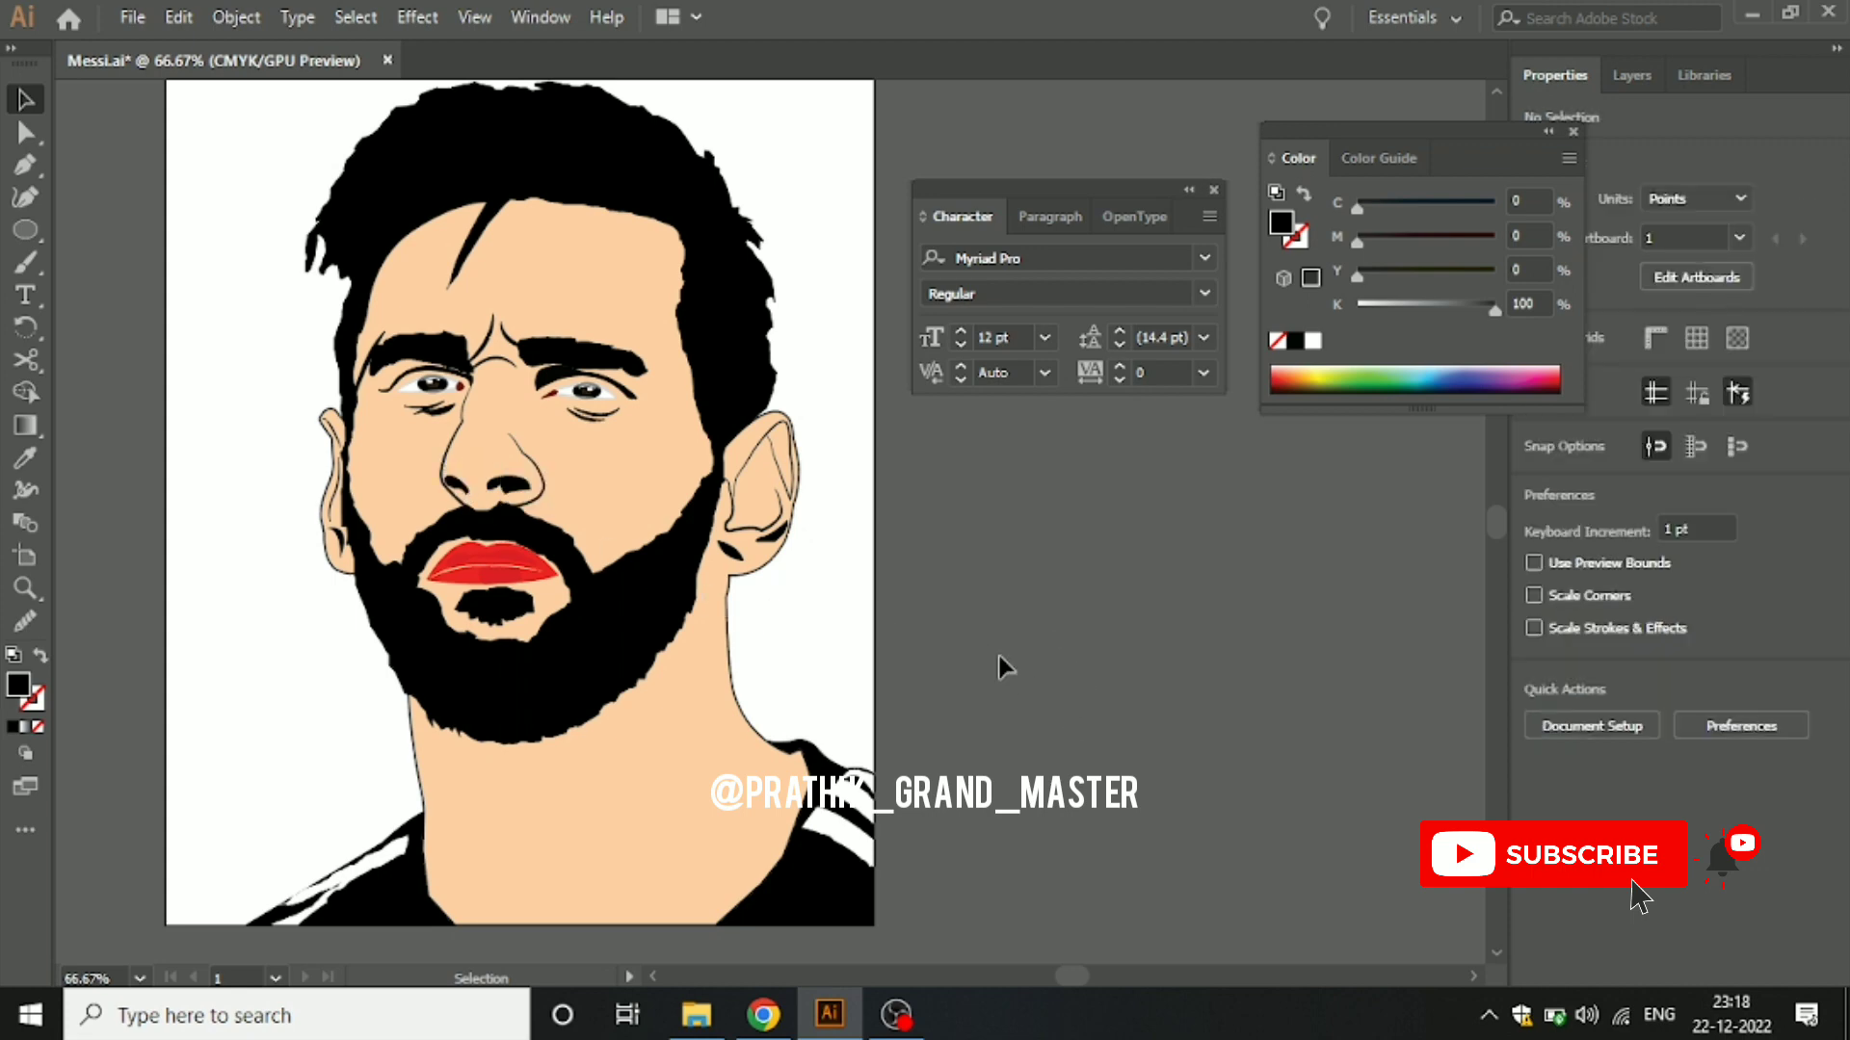
Step: Close the Character panel and recentre the portrait in view
left_click_drag(991, 644, 943, 607)
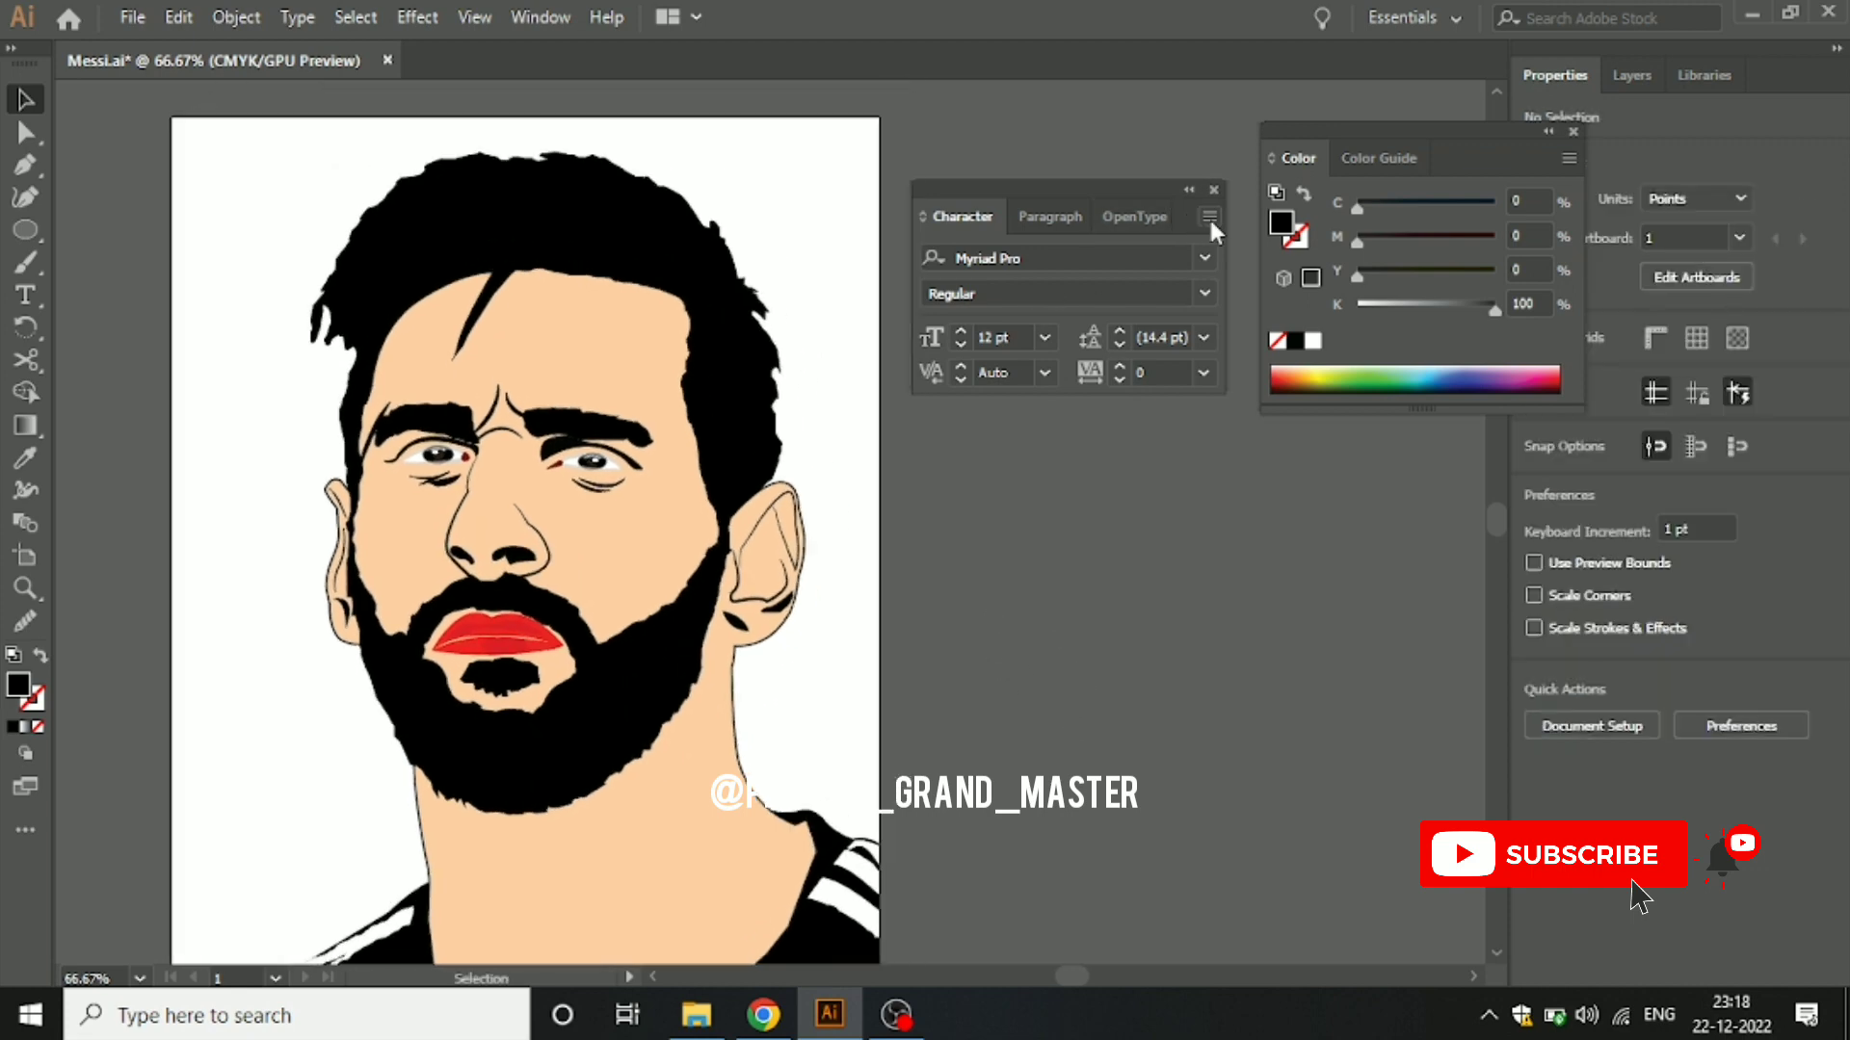
left_click(1214, 190)
mouse_move(963, 472)
left_mouse_down()
mouse_move(1015, 441)
mouse_move(1082, 441)
mouse_move(1096, 464)
left_mouse_up()
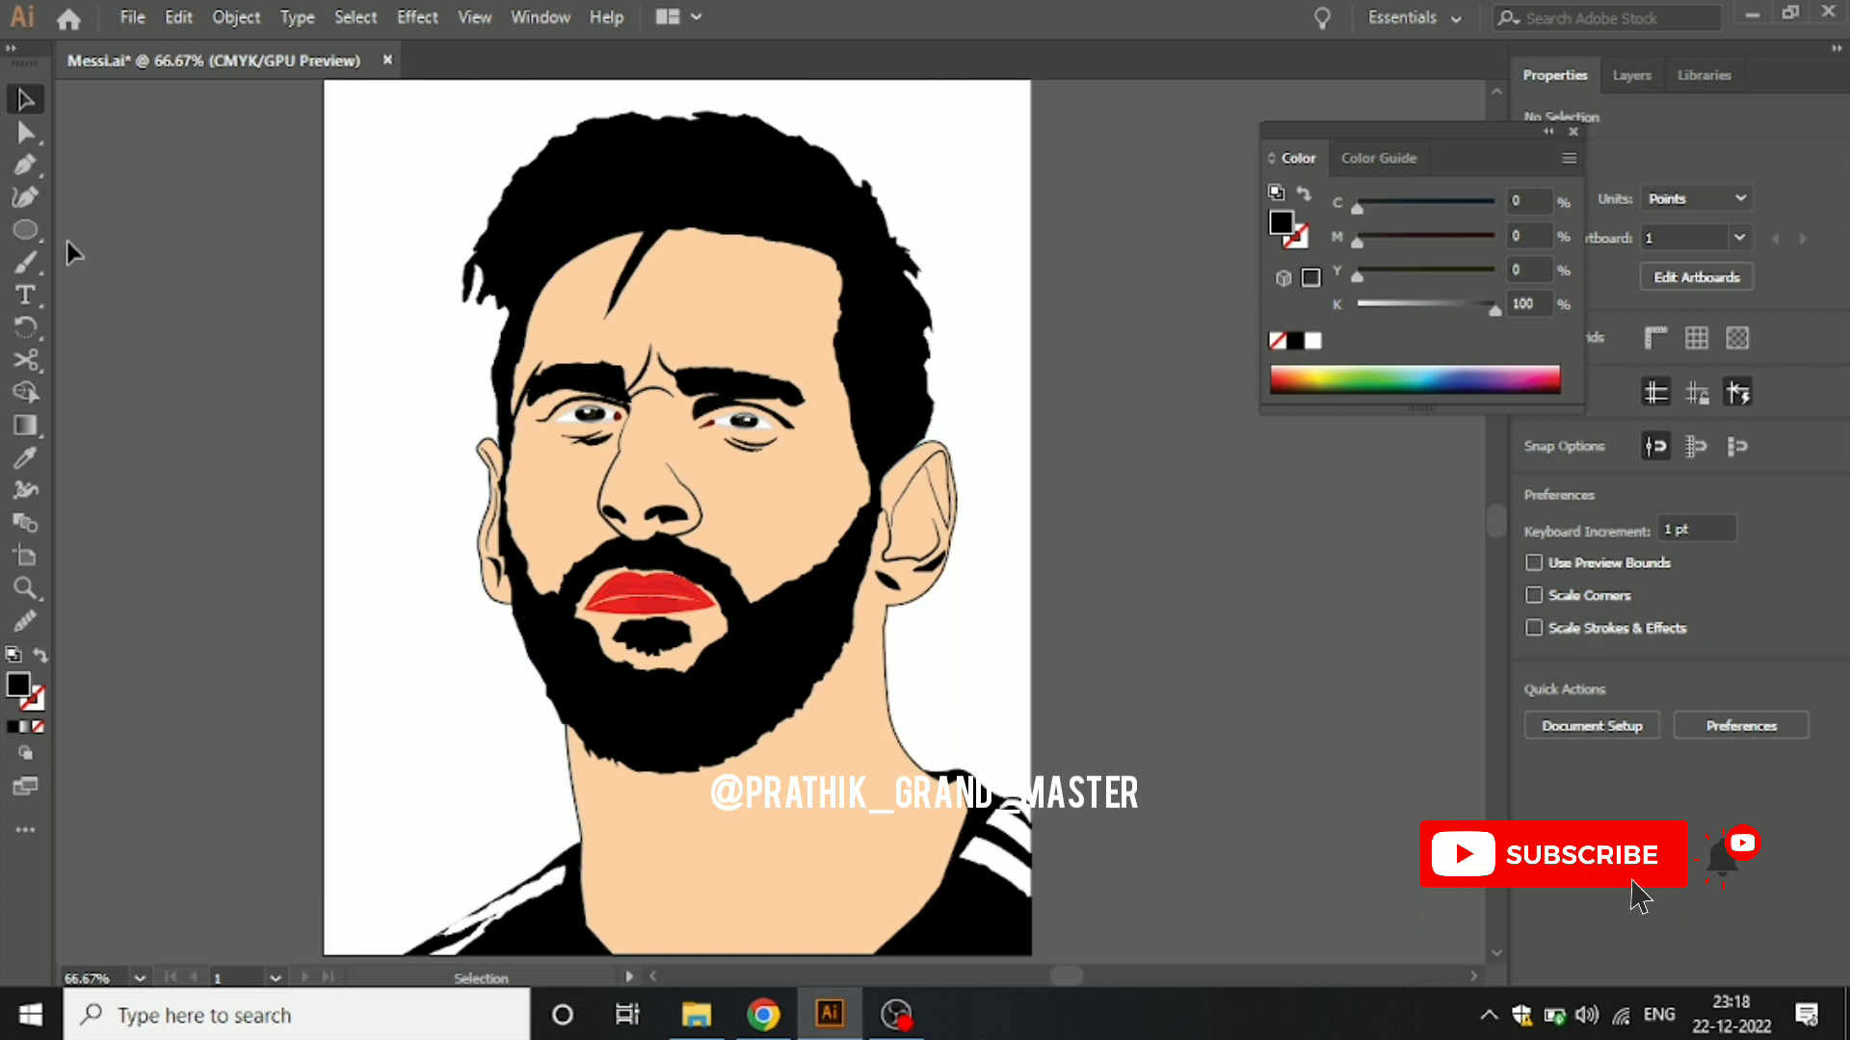
Step: Use the Pen tool to trace a shadow path from the neck, past the nose, up to the forehead
left_click(26, 165)
left_click(762, 445)
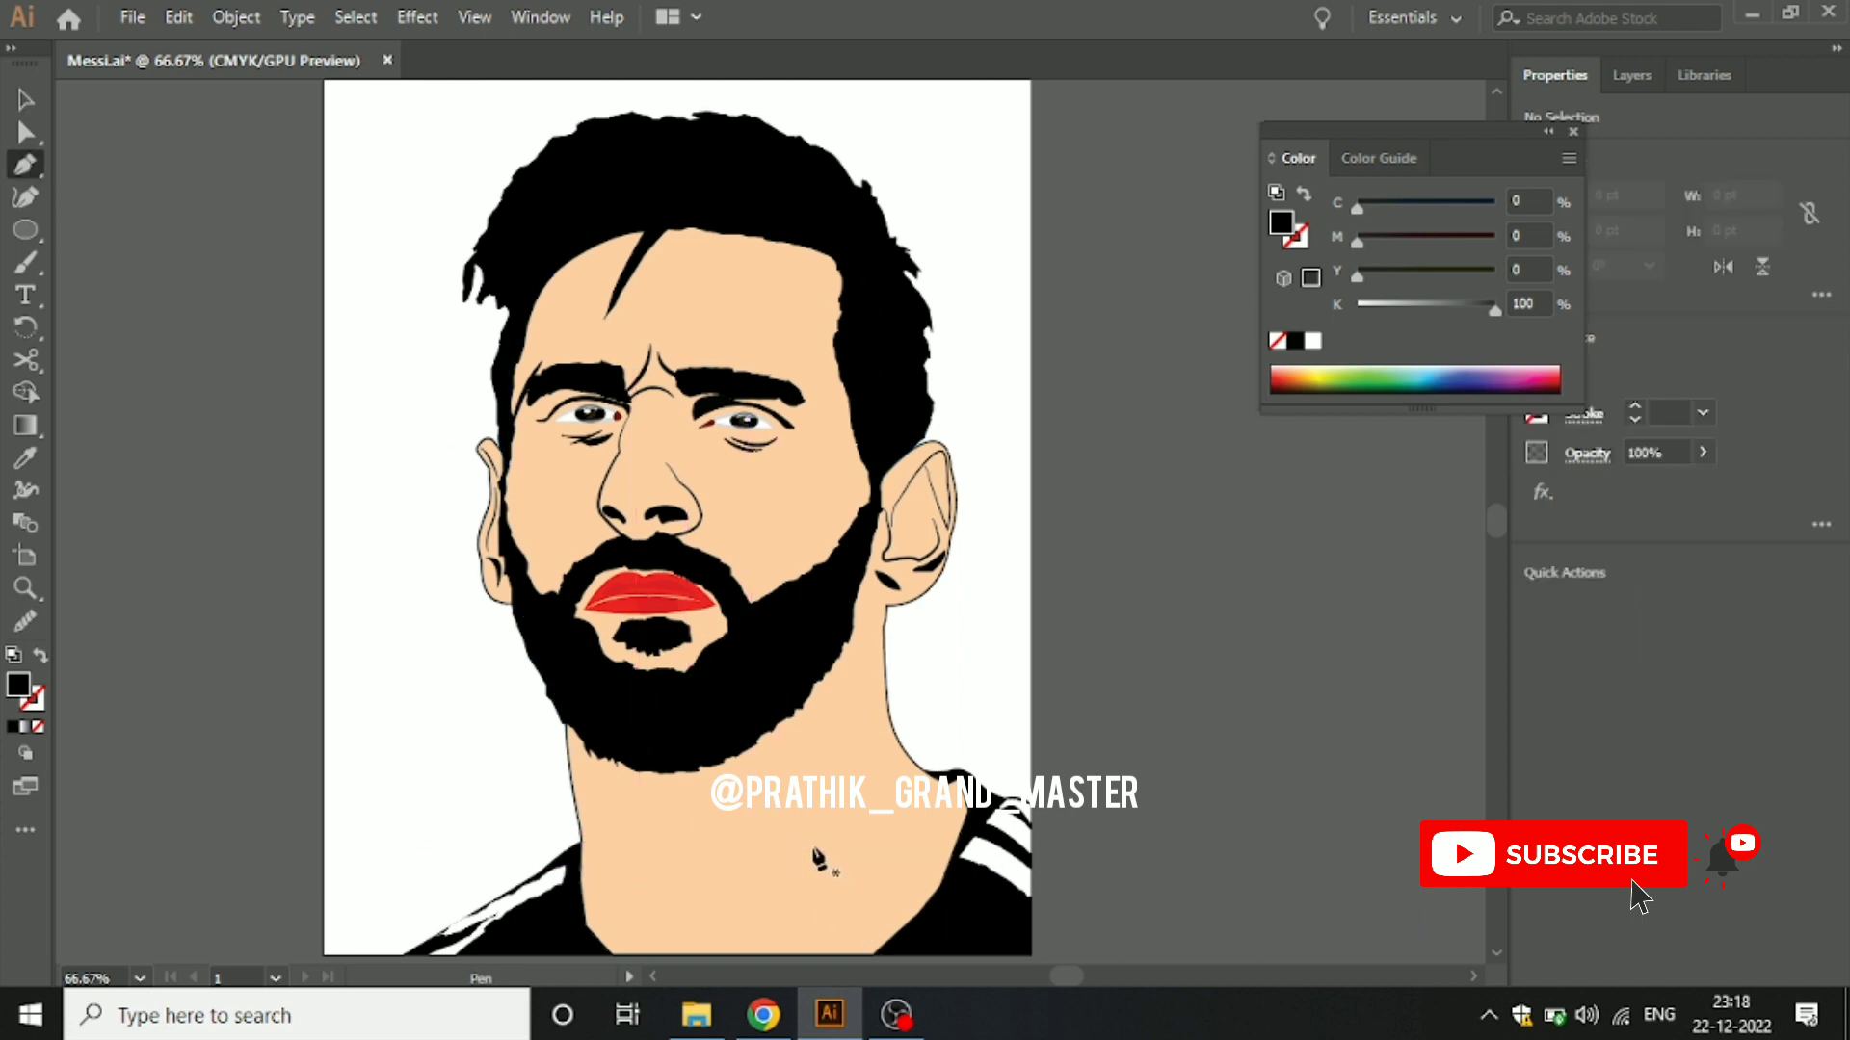
left_click_drag(816, 857, 808, 799)
left_click(750, 746)
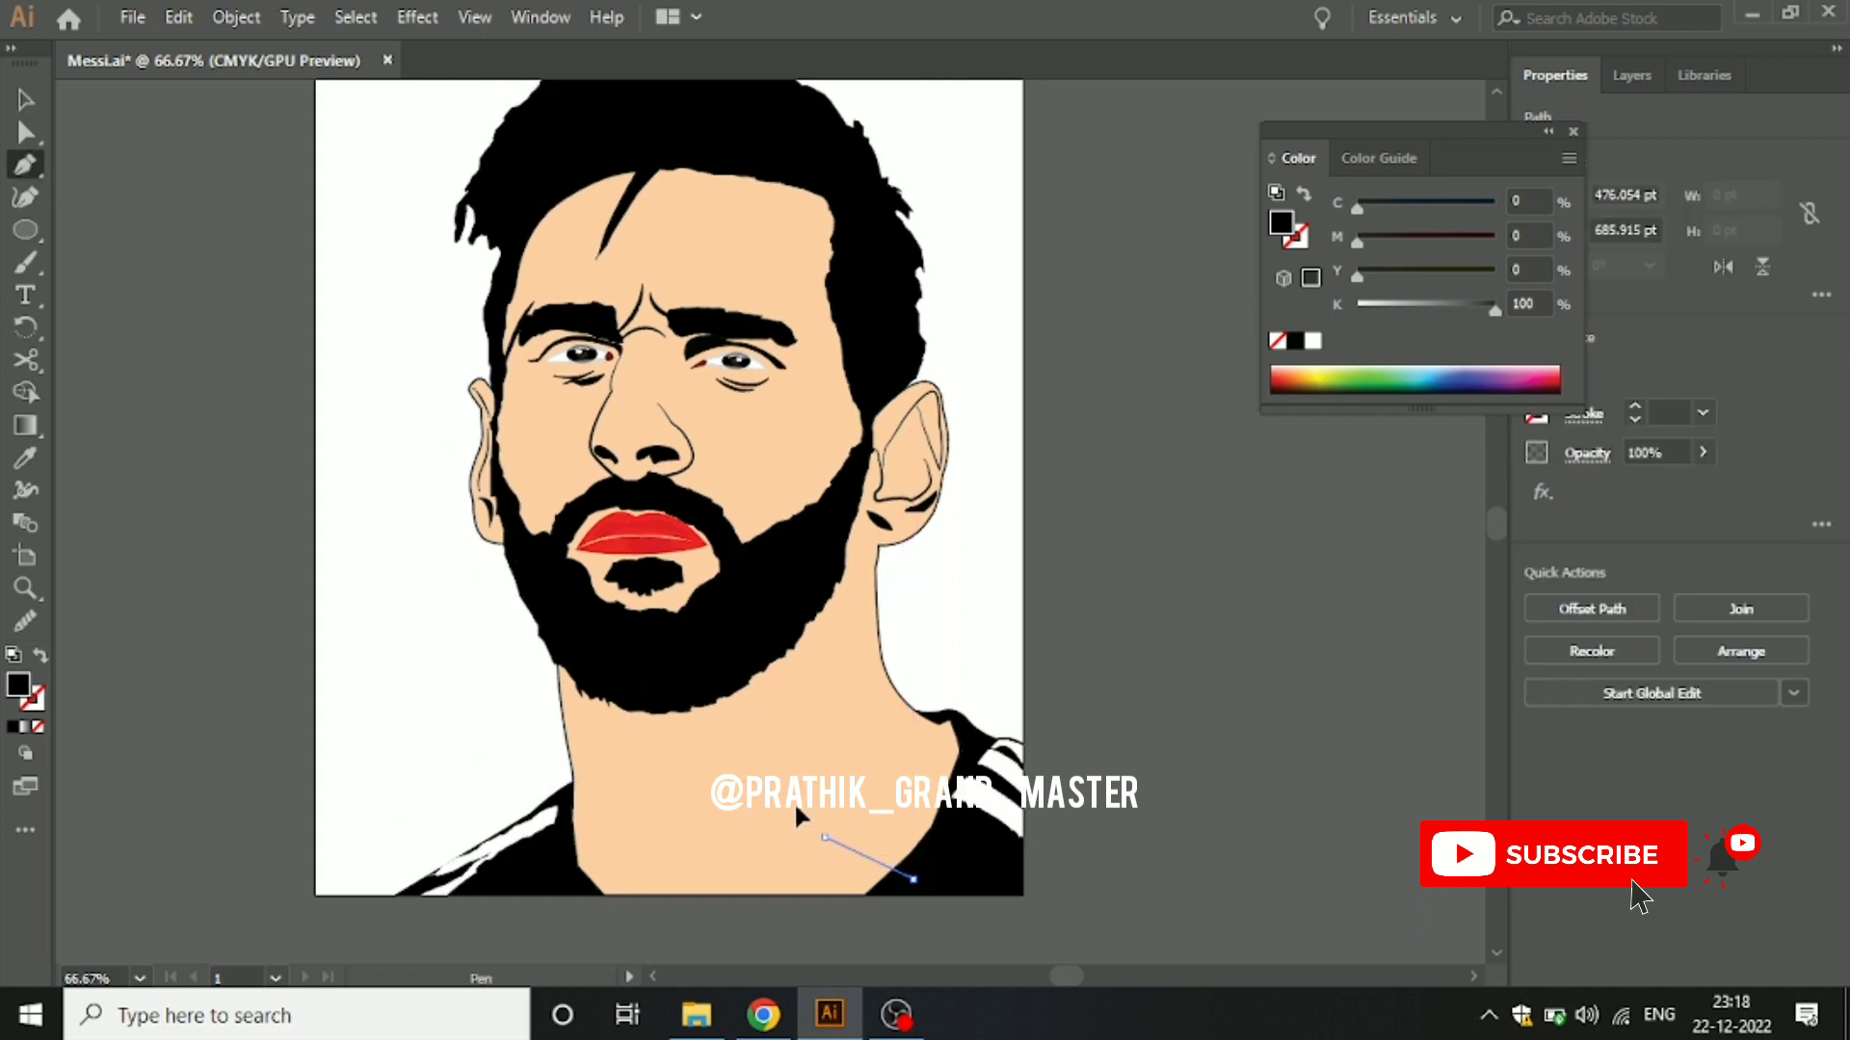
left_click(715, 685)
left_click(694, 655)
left_click(661, 590)
left_click(616, 531)
left_click(594, 476)
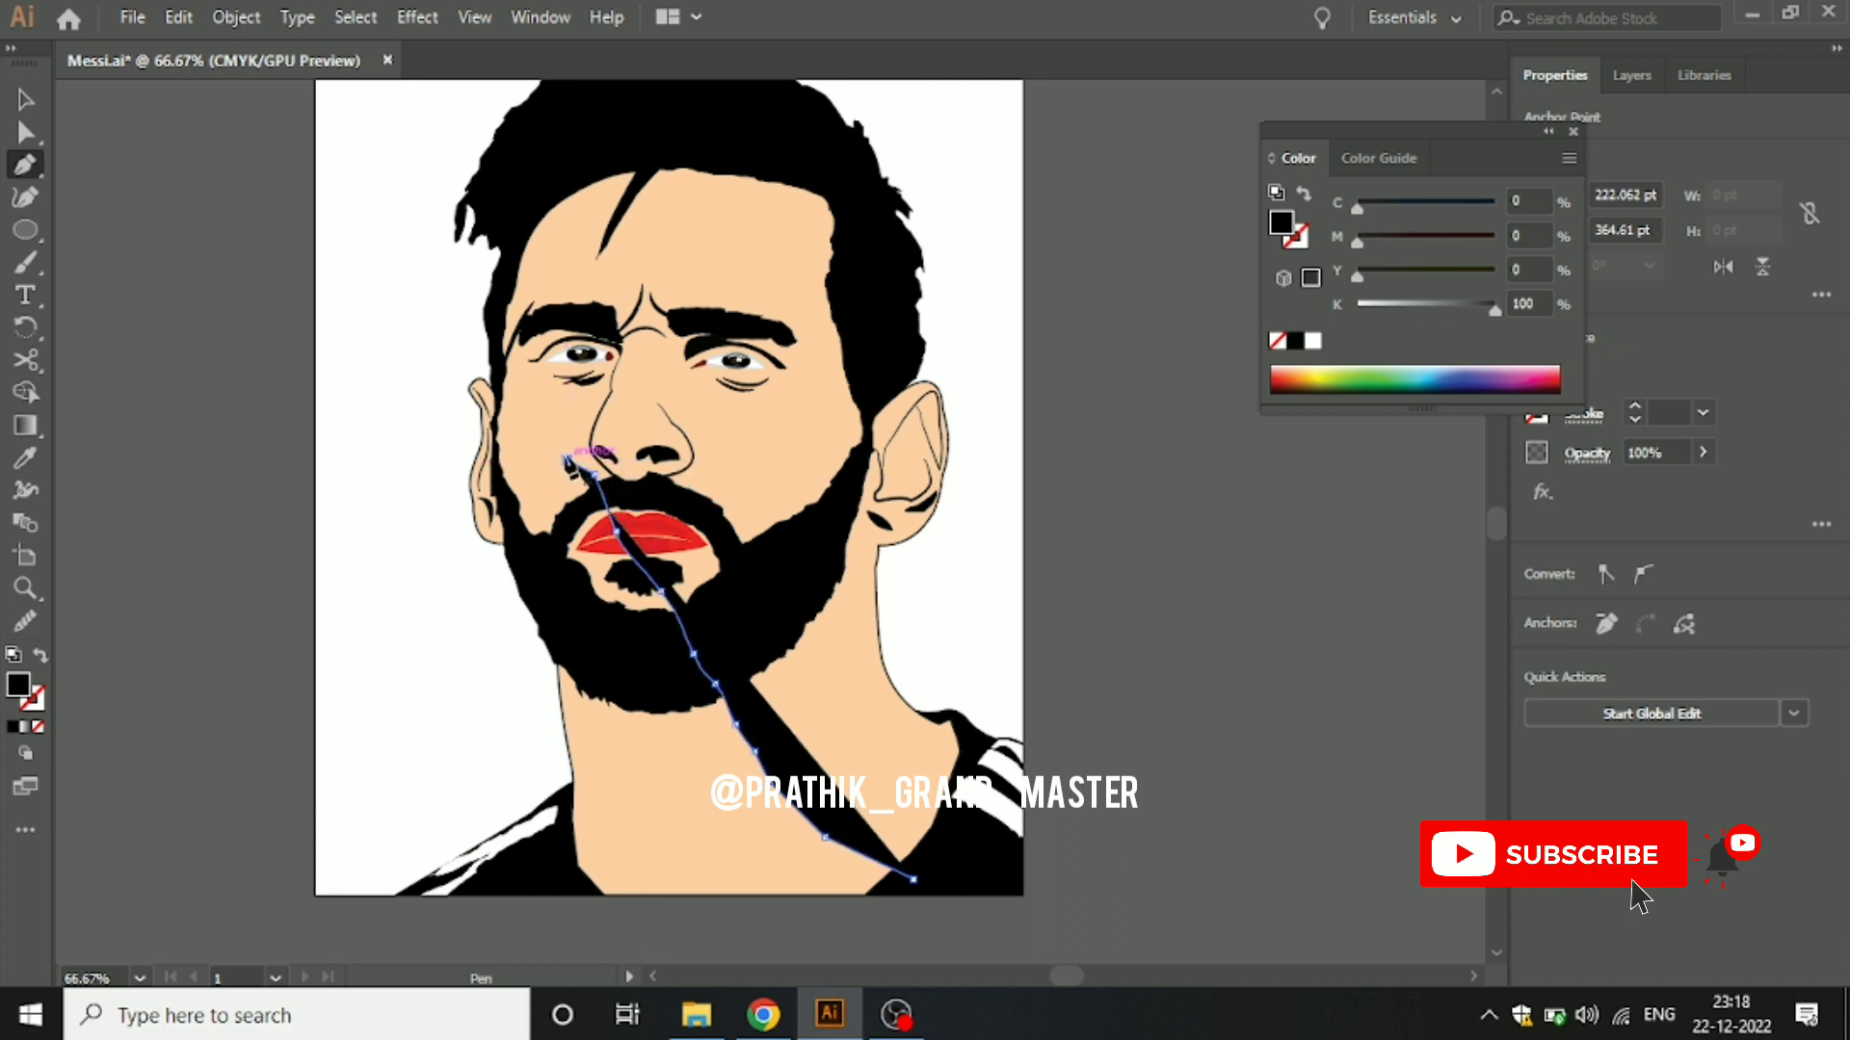
left_click(569, 443)
left_click(595, 391)
left_click(624, 341)
left_click(628, 306)
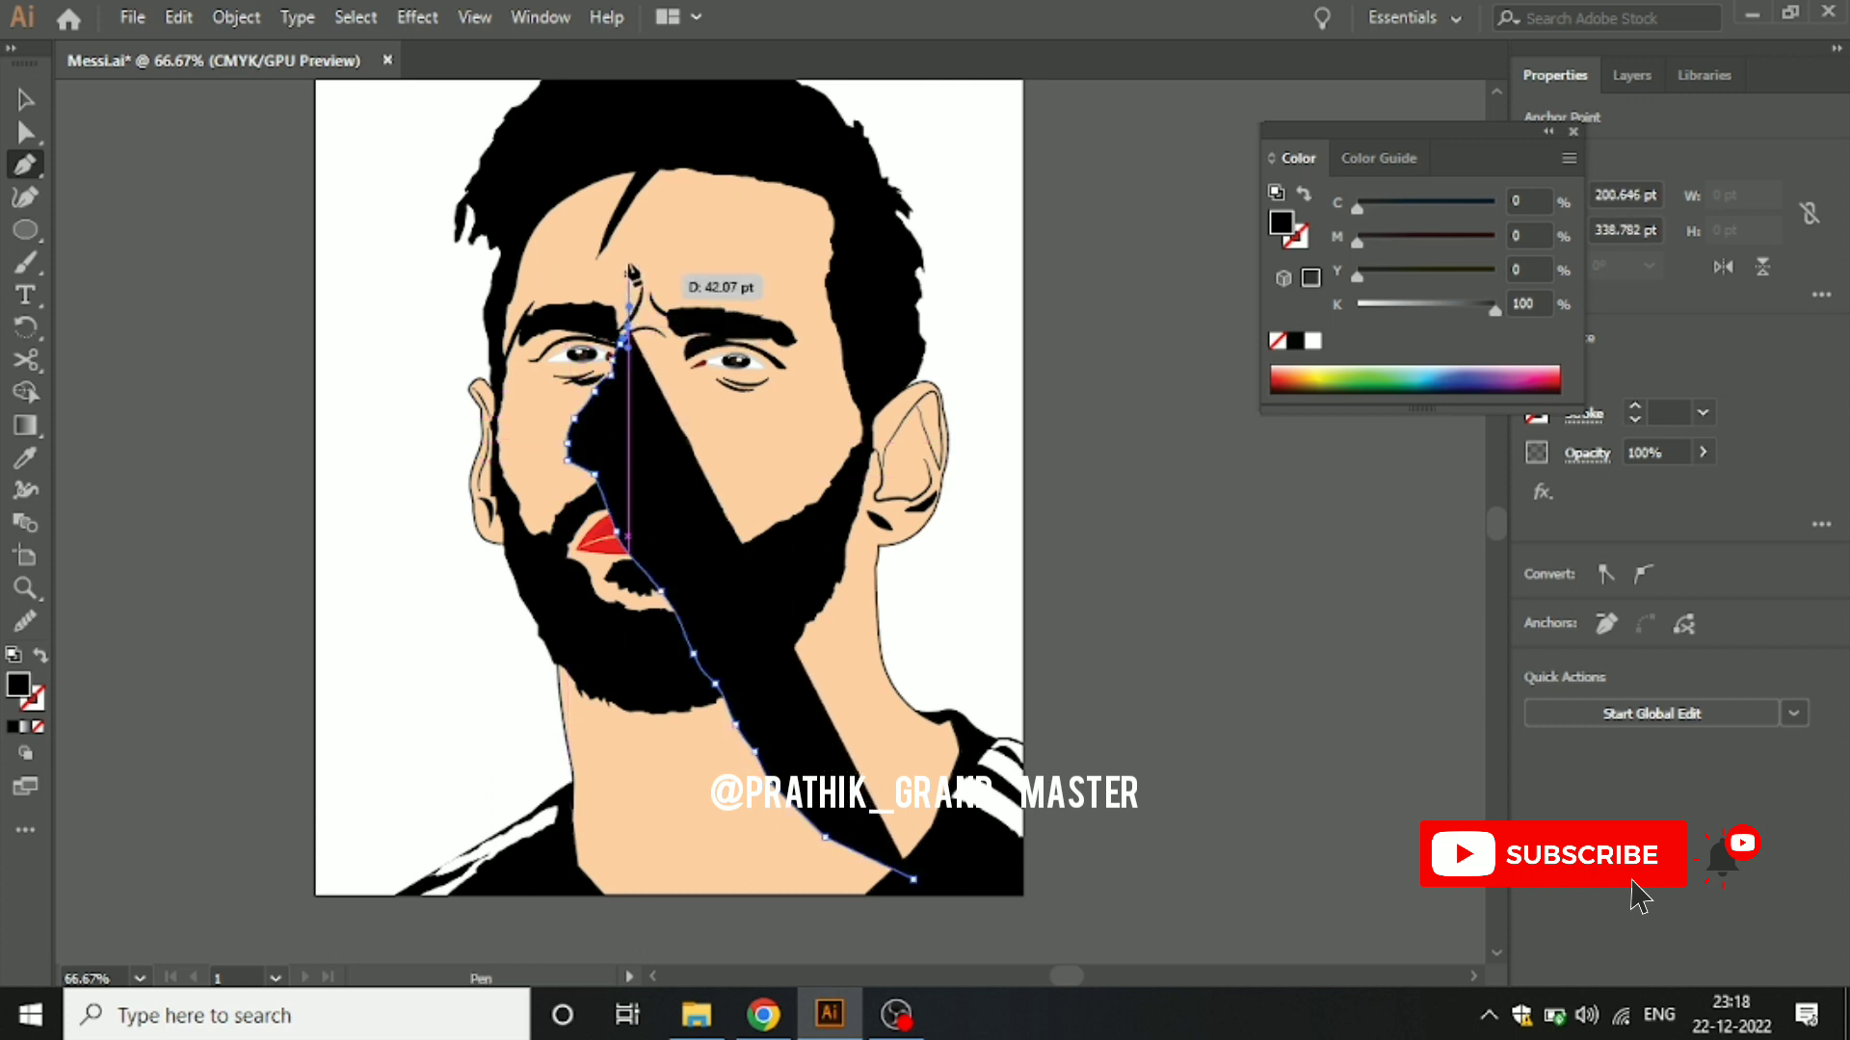
left_click(655, 207)
left_click(829, 229)
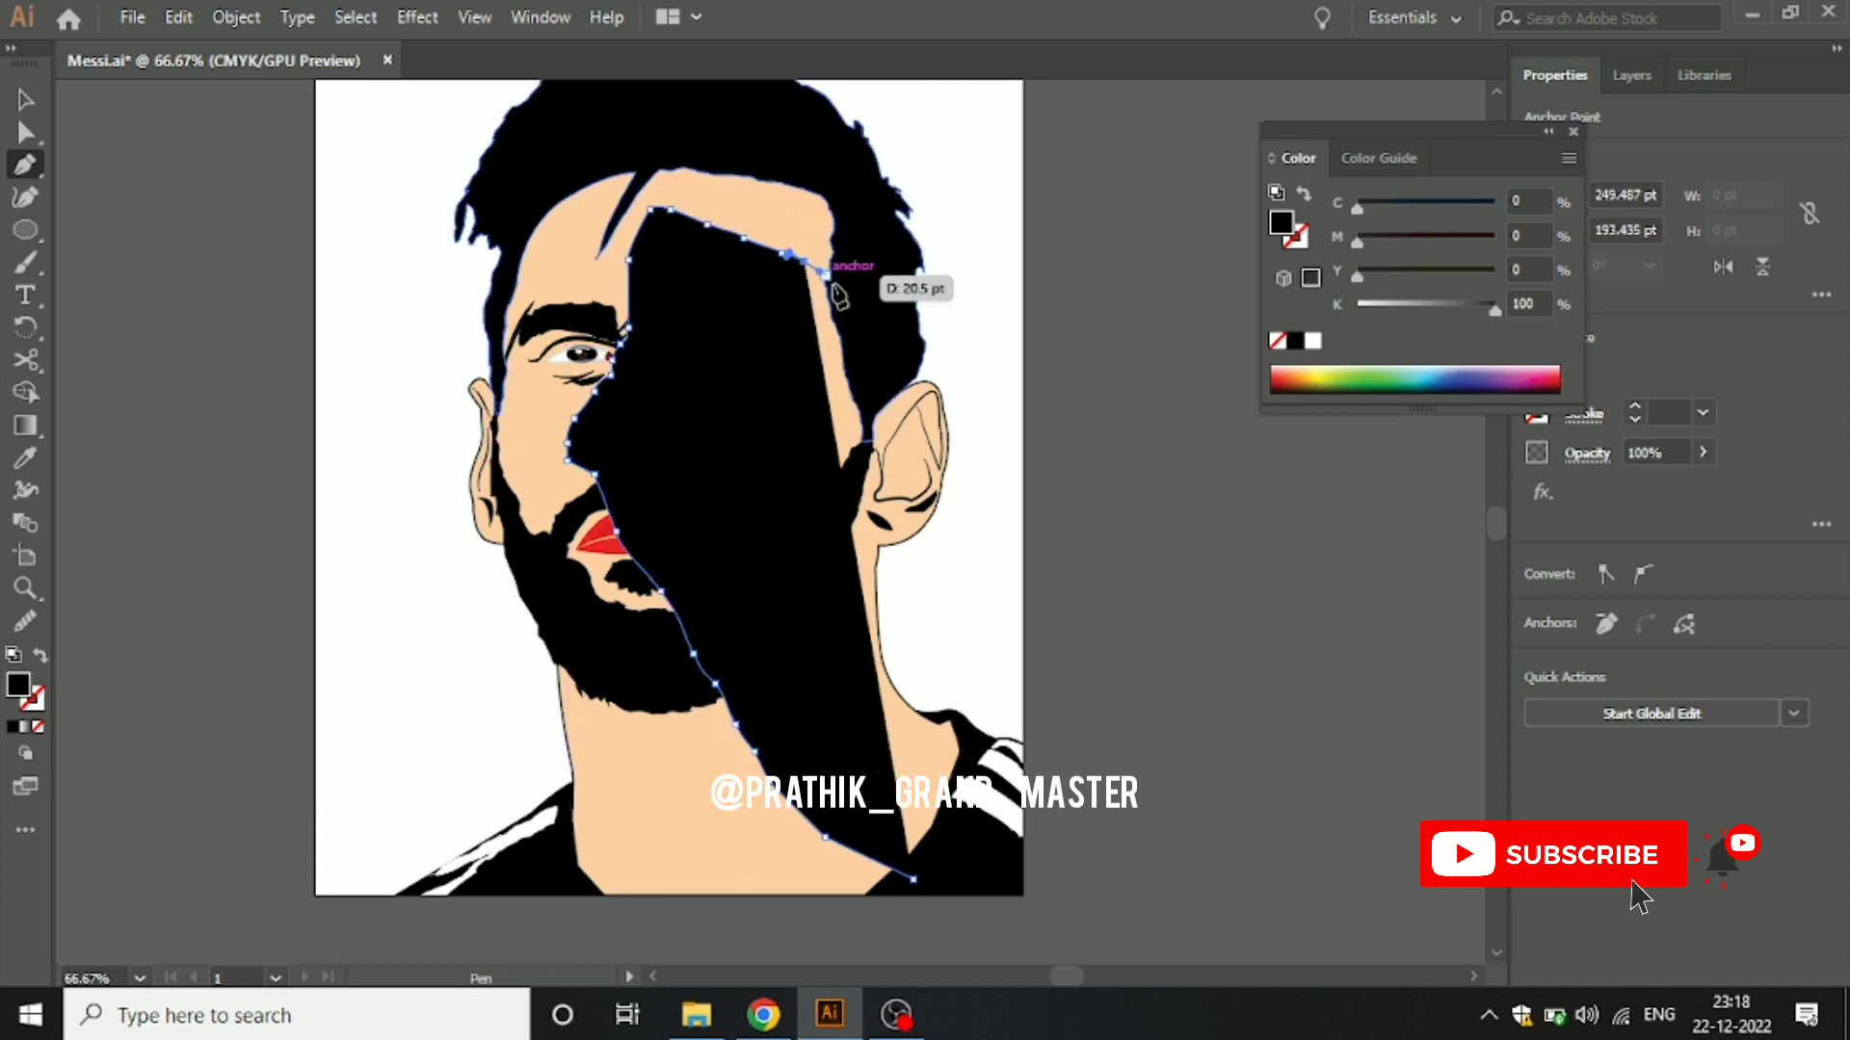
left_click(865, 324)
Step: Extend the shadow path down the right hairline and along the ear's top curve
scroll(878, 362, "up", 2, "alt")
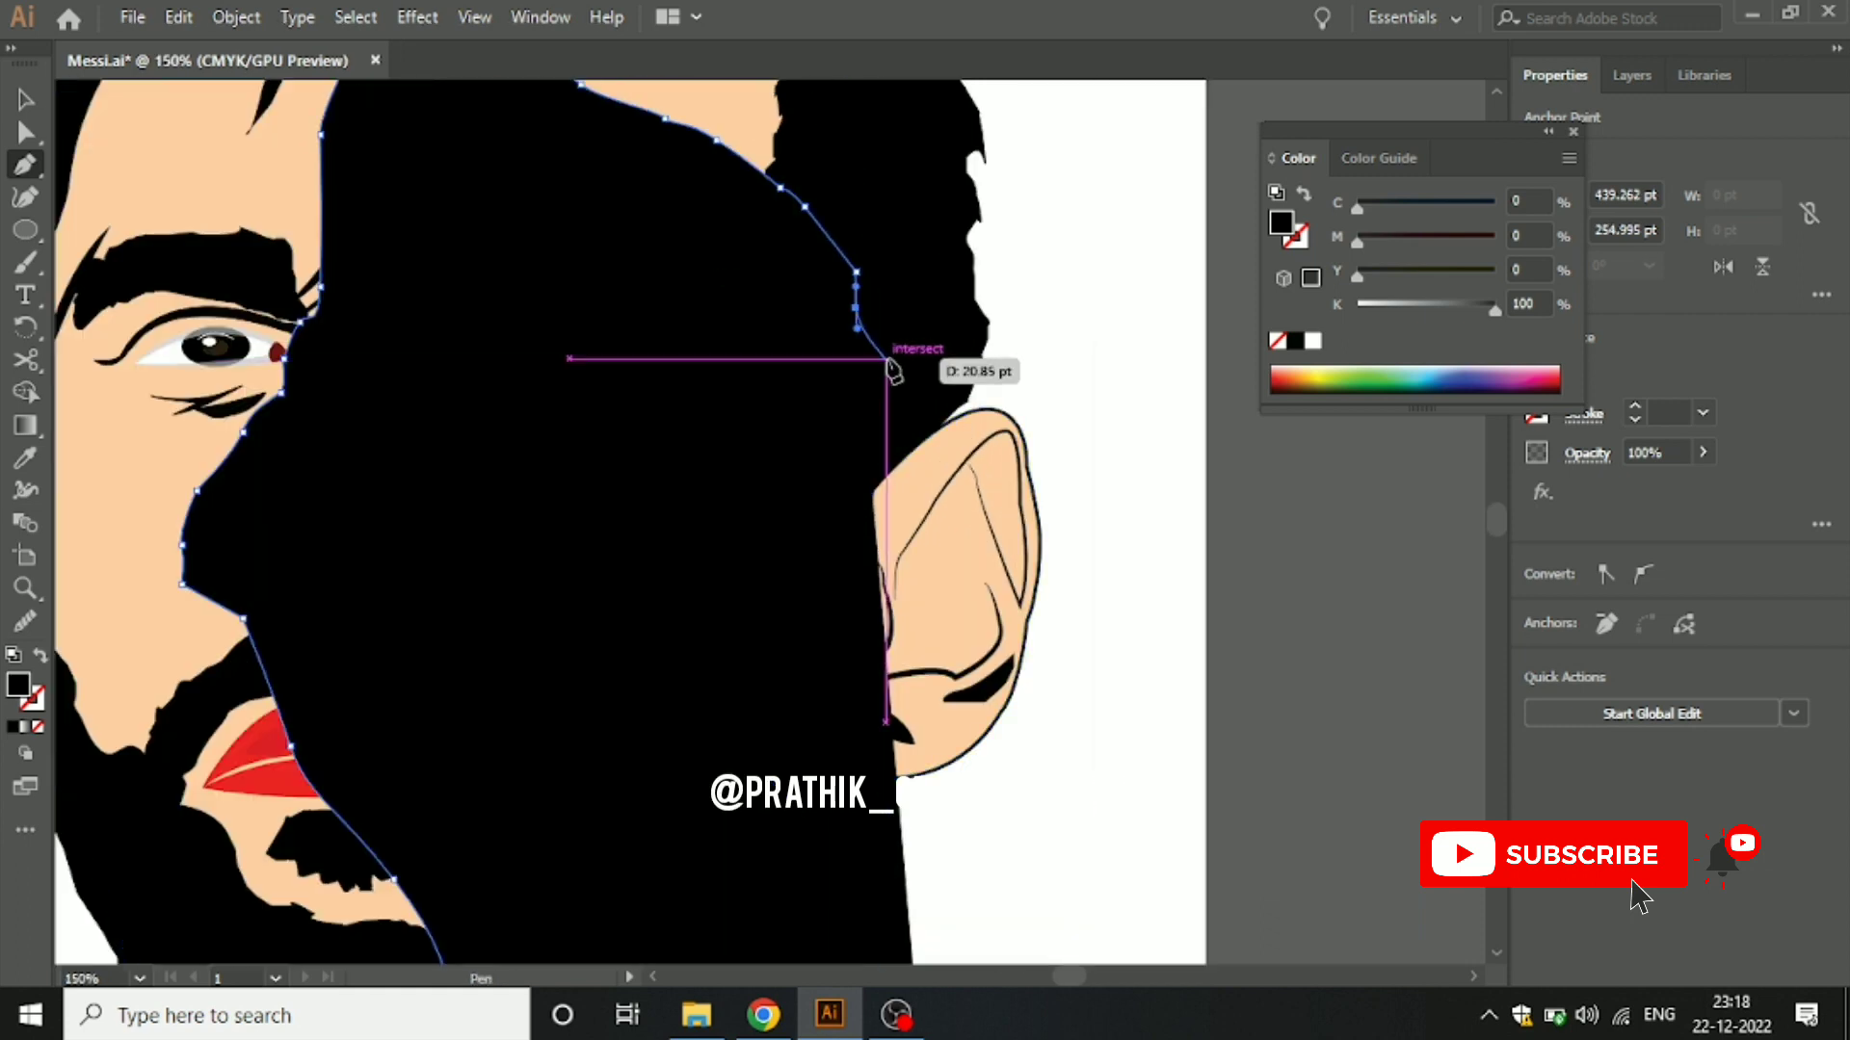
left_click(895, 367)
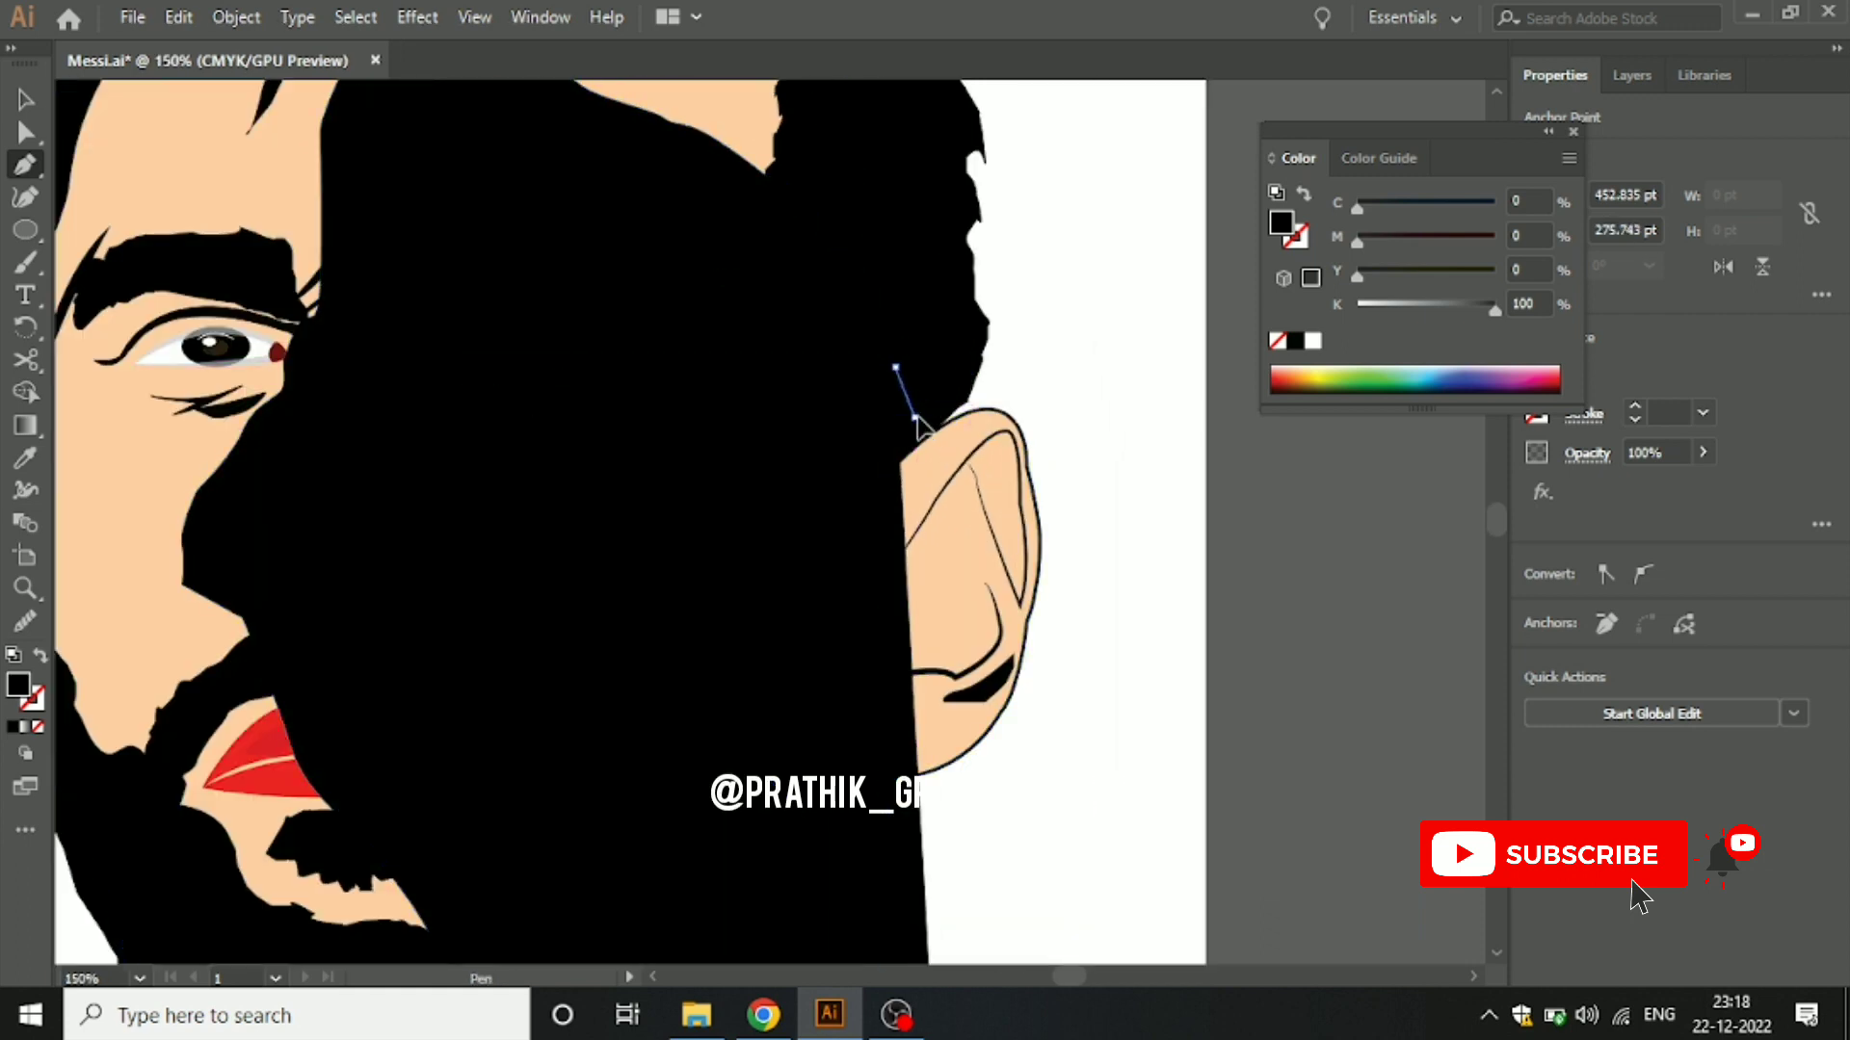
scroll(917, 424, "up", 1, "alt")
scroll(914, 434, "up", 1, "alt")
mouse_move(761, 475)
left_mouse_down()
mouse_move(792, 451)
mouse_move(775, 451)
left_mouse_up()
scroll(777, 453, "up", 1, "alt")
scroll(764, 412, "up", 2, "alt")
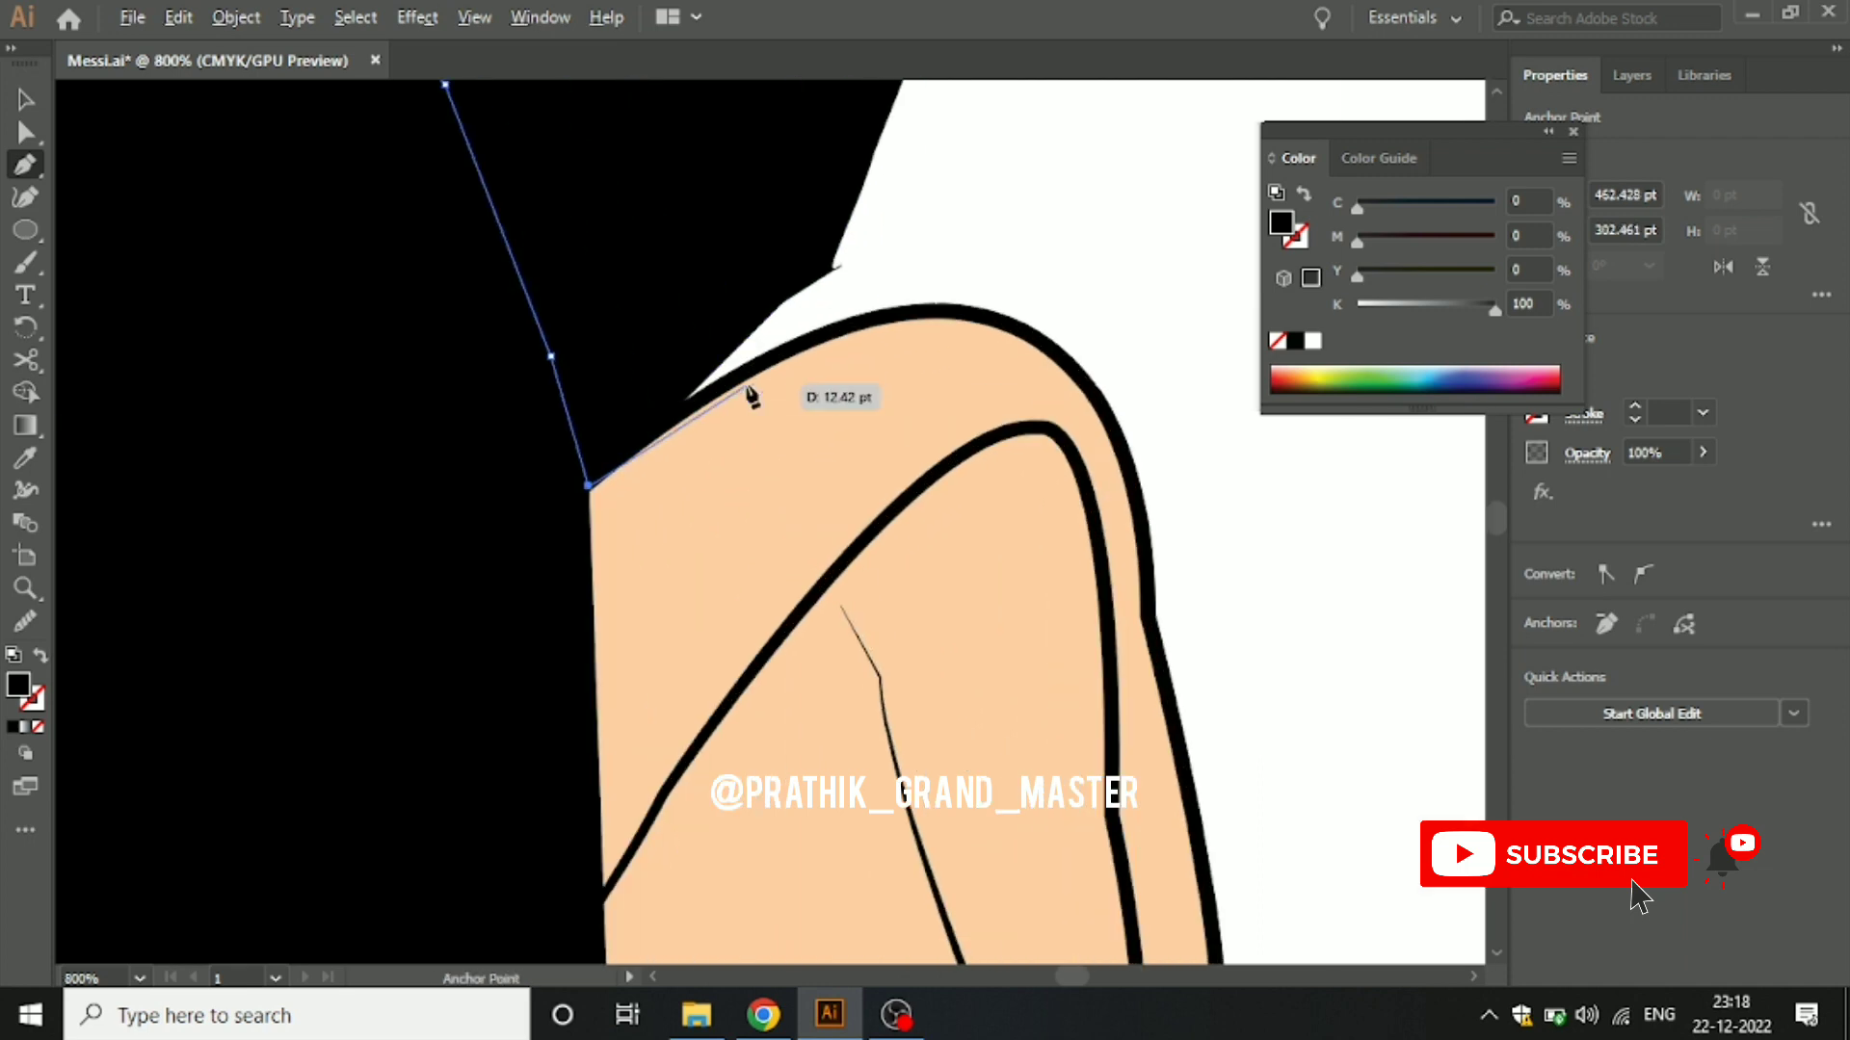
left_click(735, 378)
left_click(808, 343)
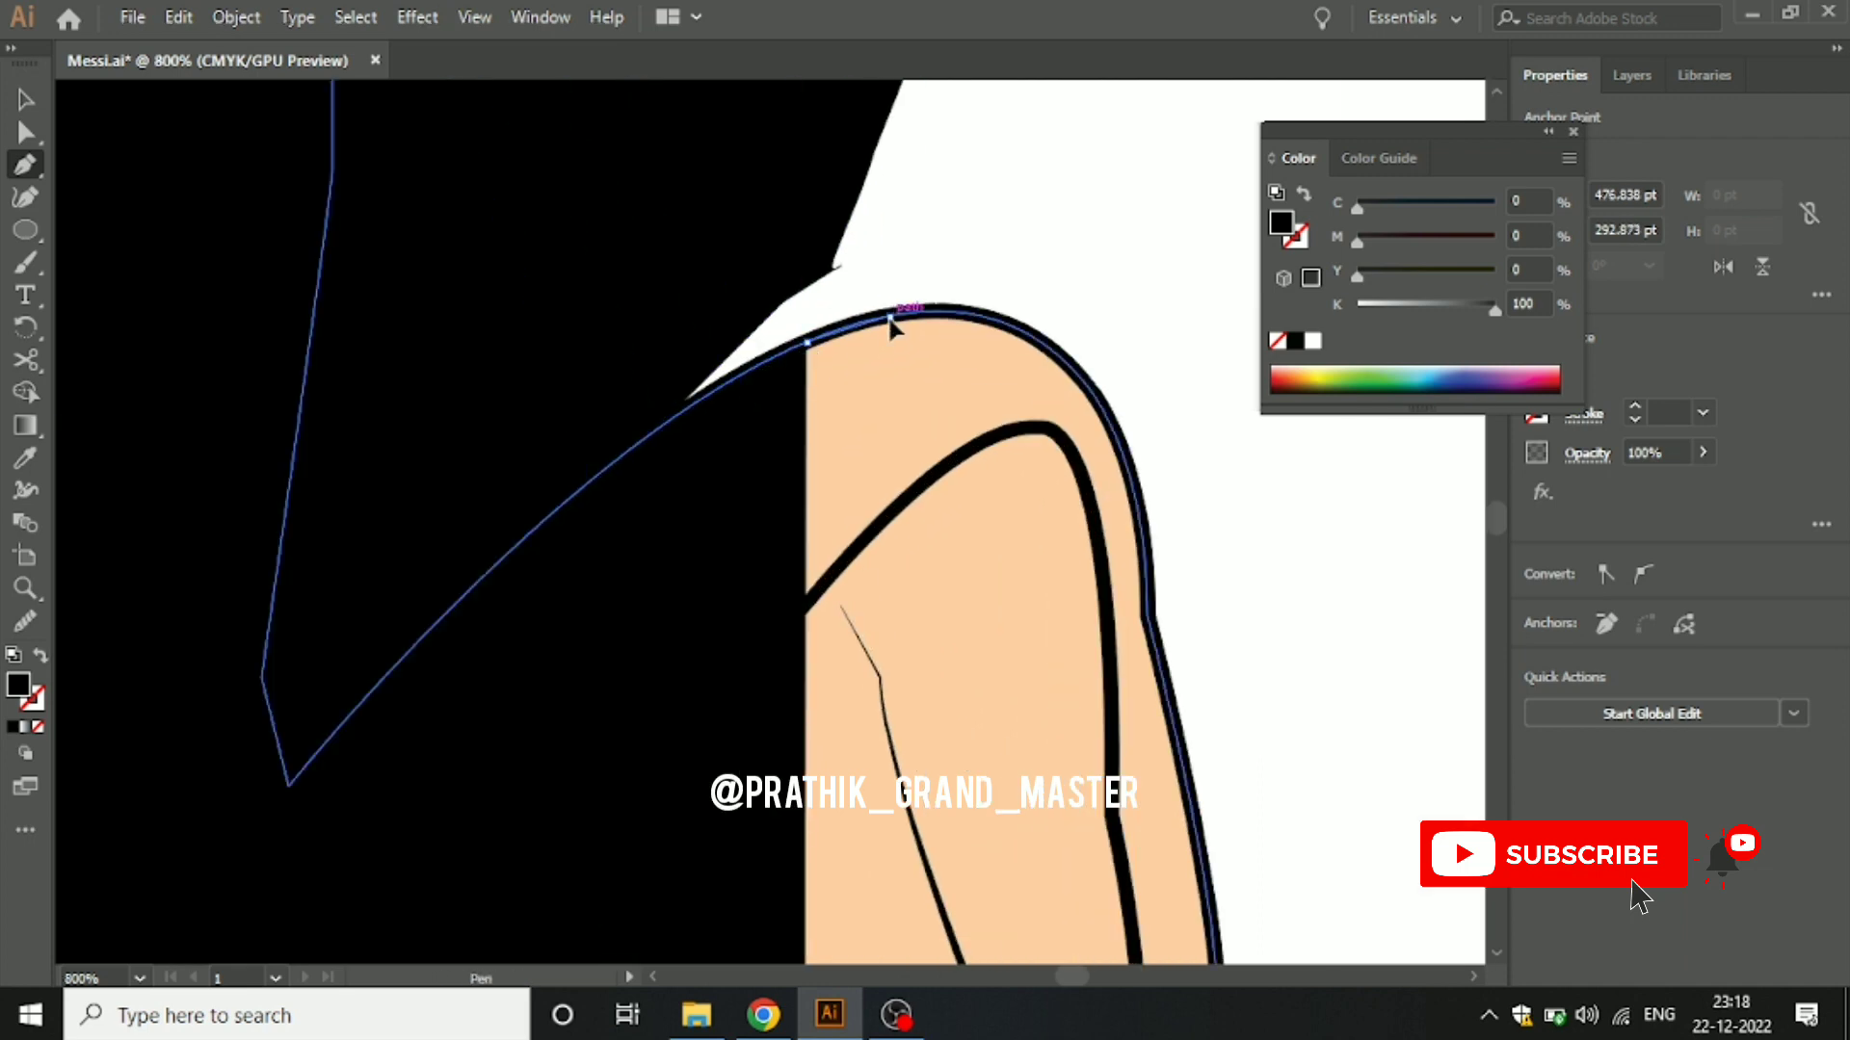
left_click(889, 317)
left_click(1003, 321)
left_click(1053, 352)
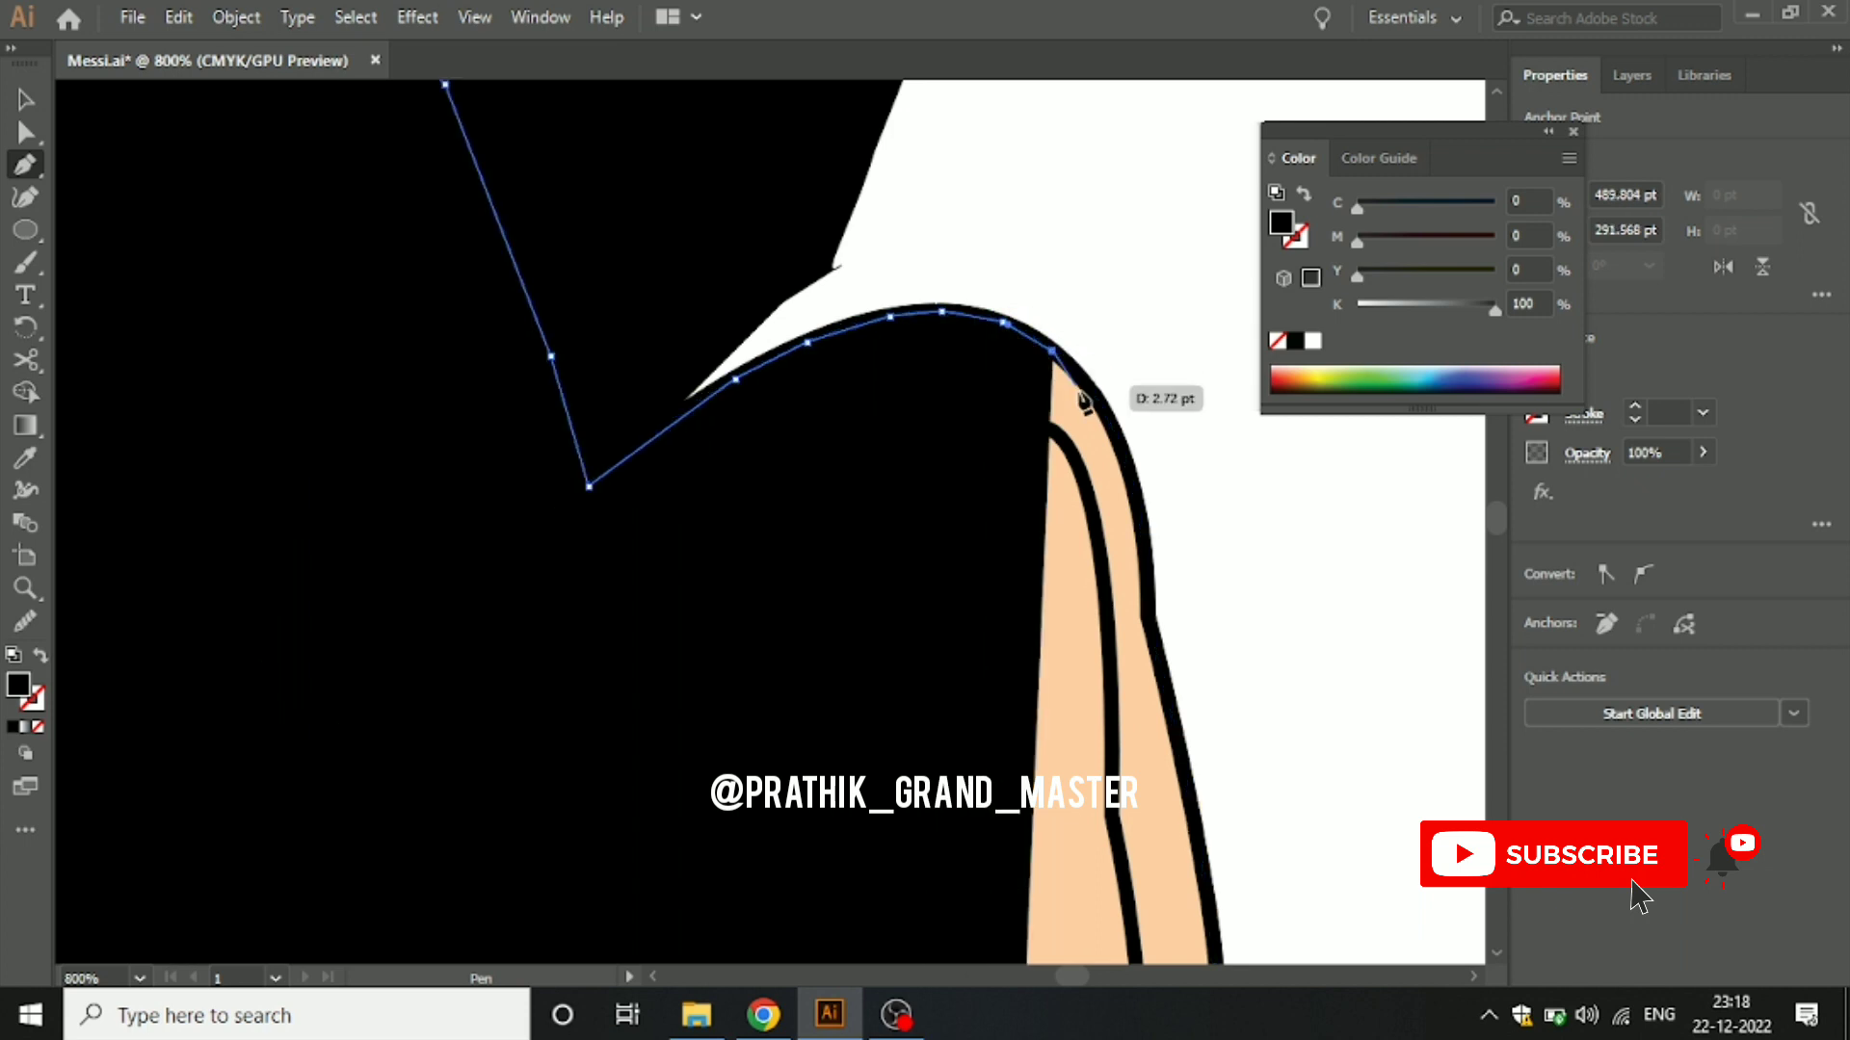
left_click(1105, 415)
left_click(1141, 499)
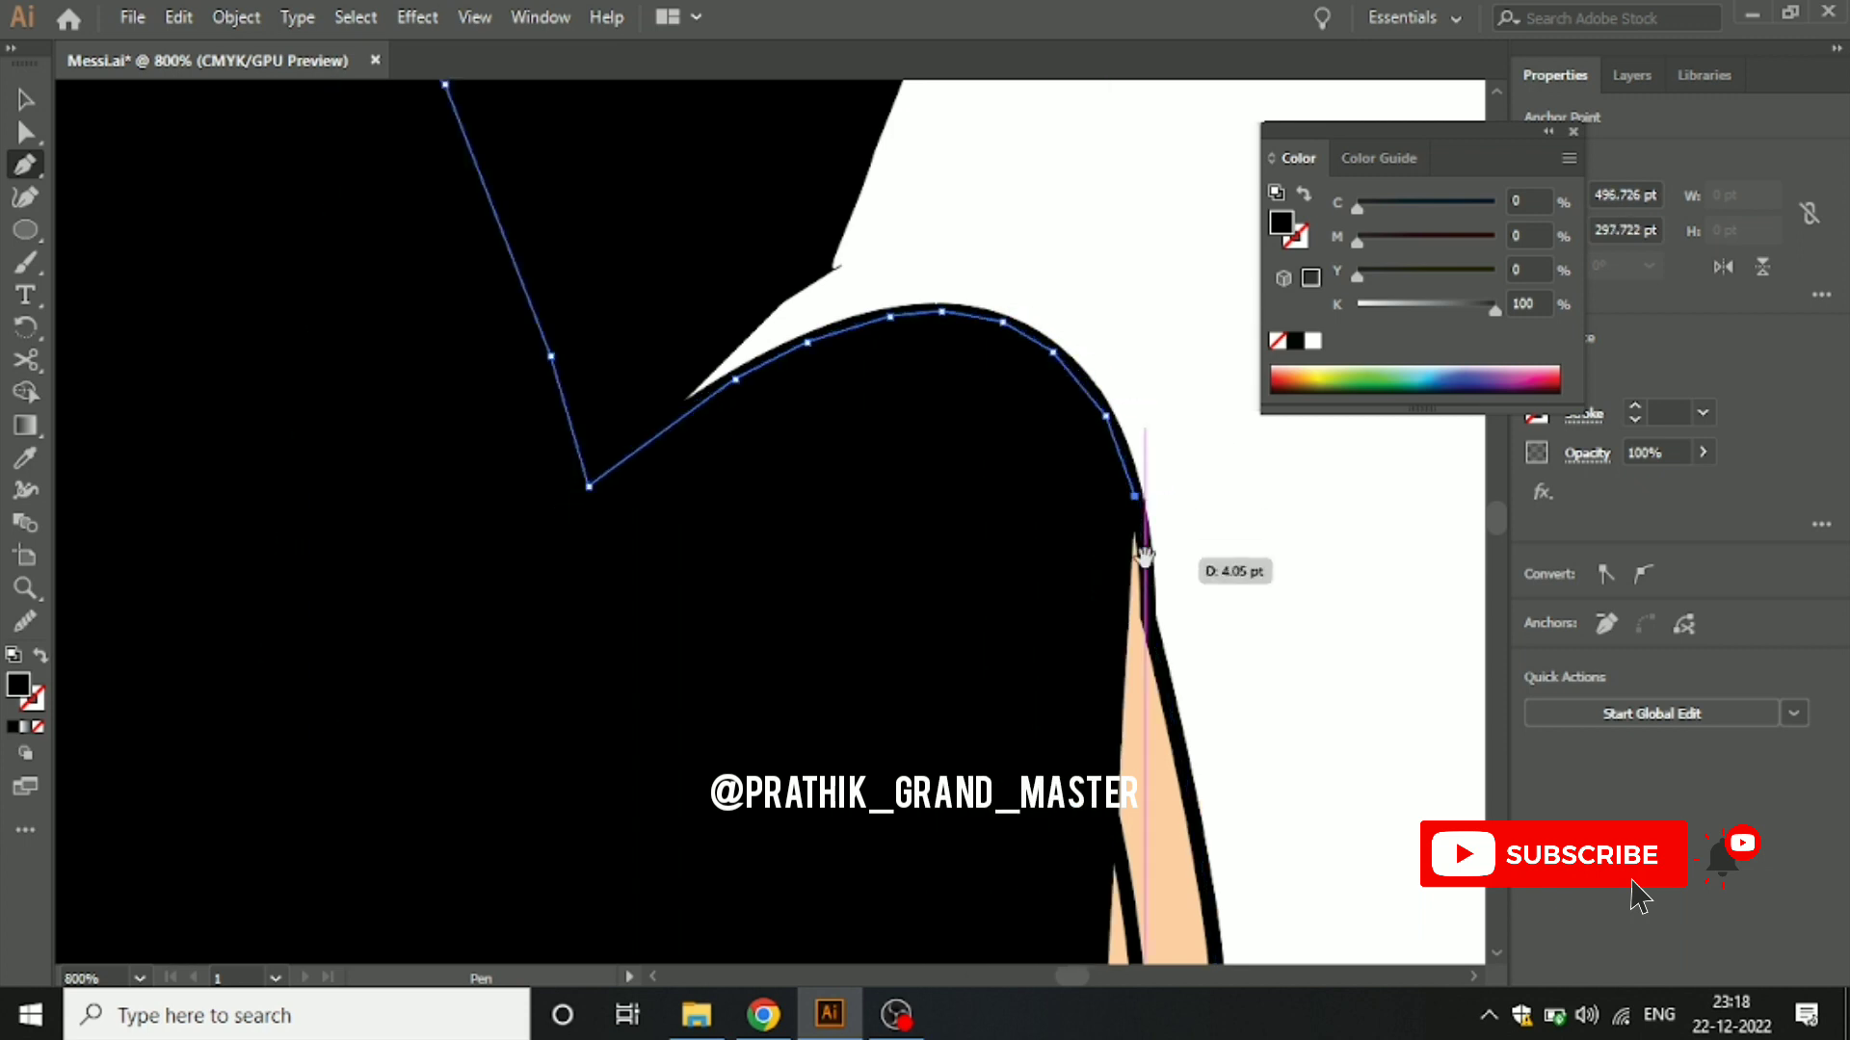
Step: Continue the path down the ear's outer edge and set its fill to None
left_click_drag(1144, 537, 1050, 364)
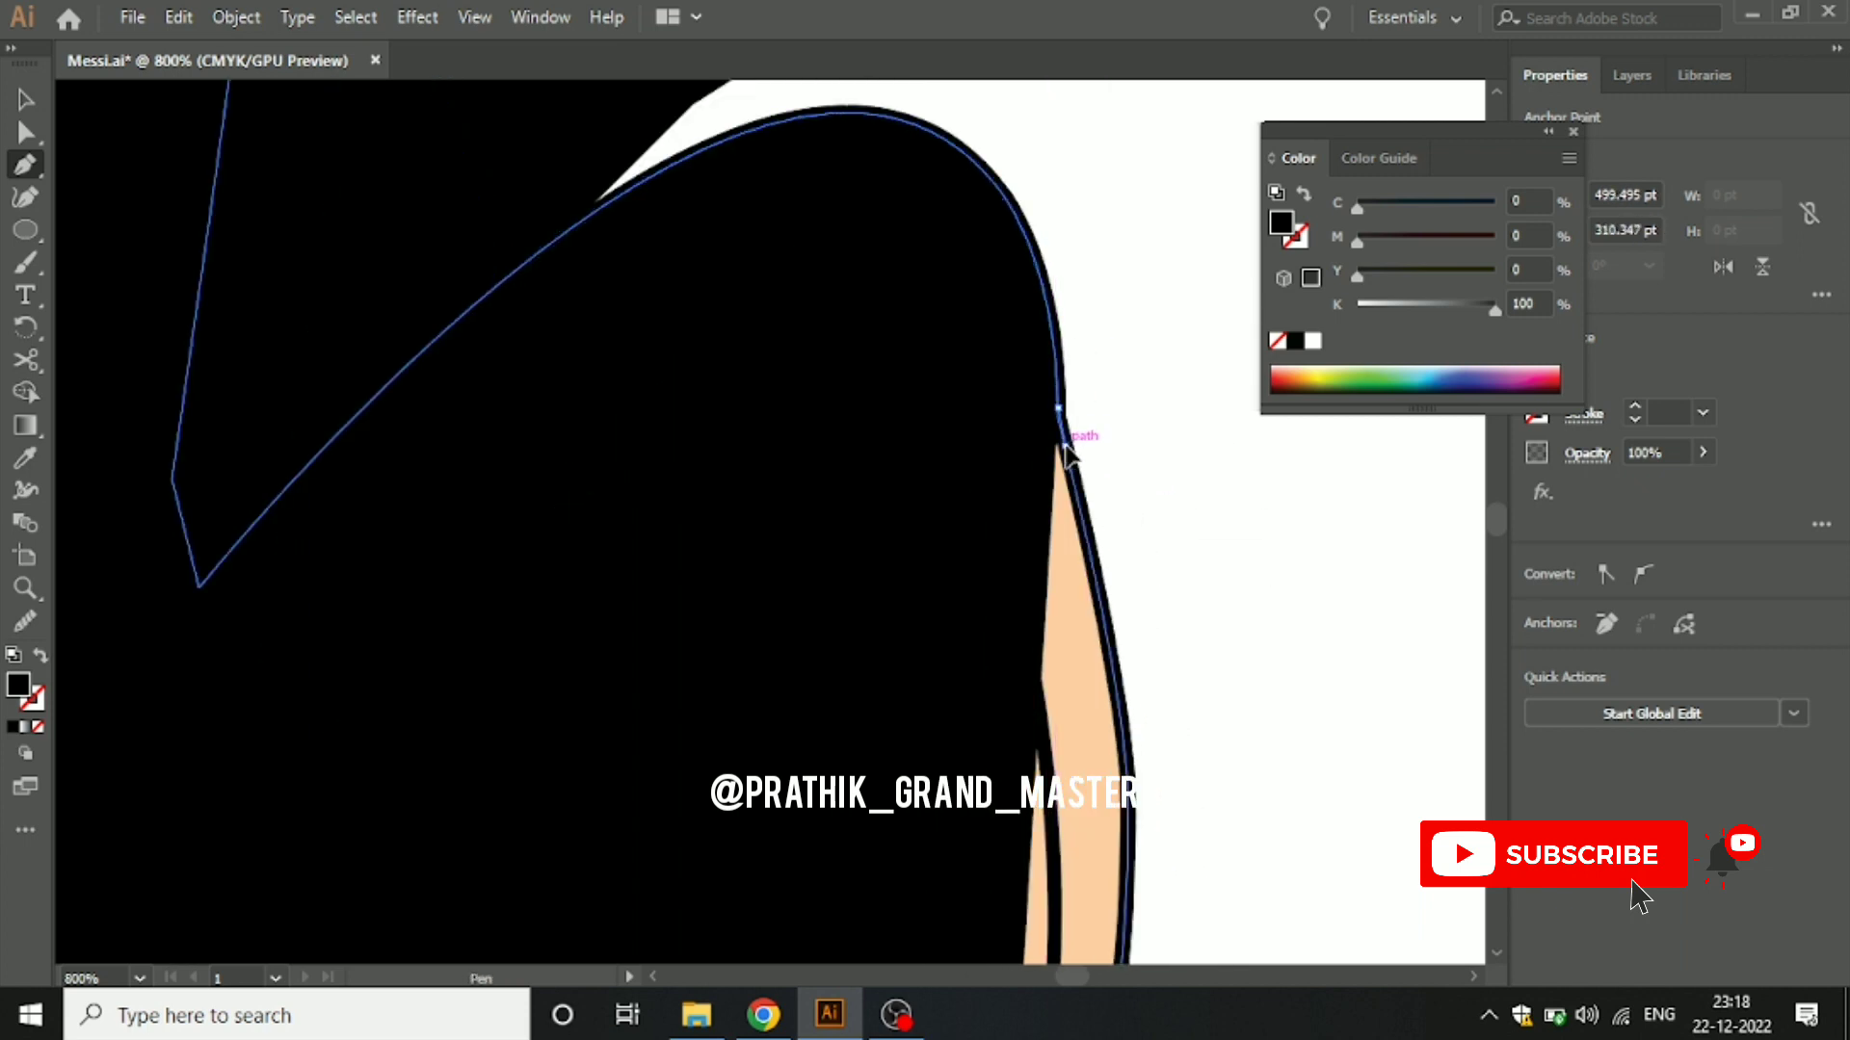
left_click_drag(1096, 494, 1023, 388)
left_click(1004, 380)
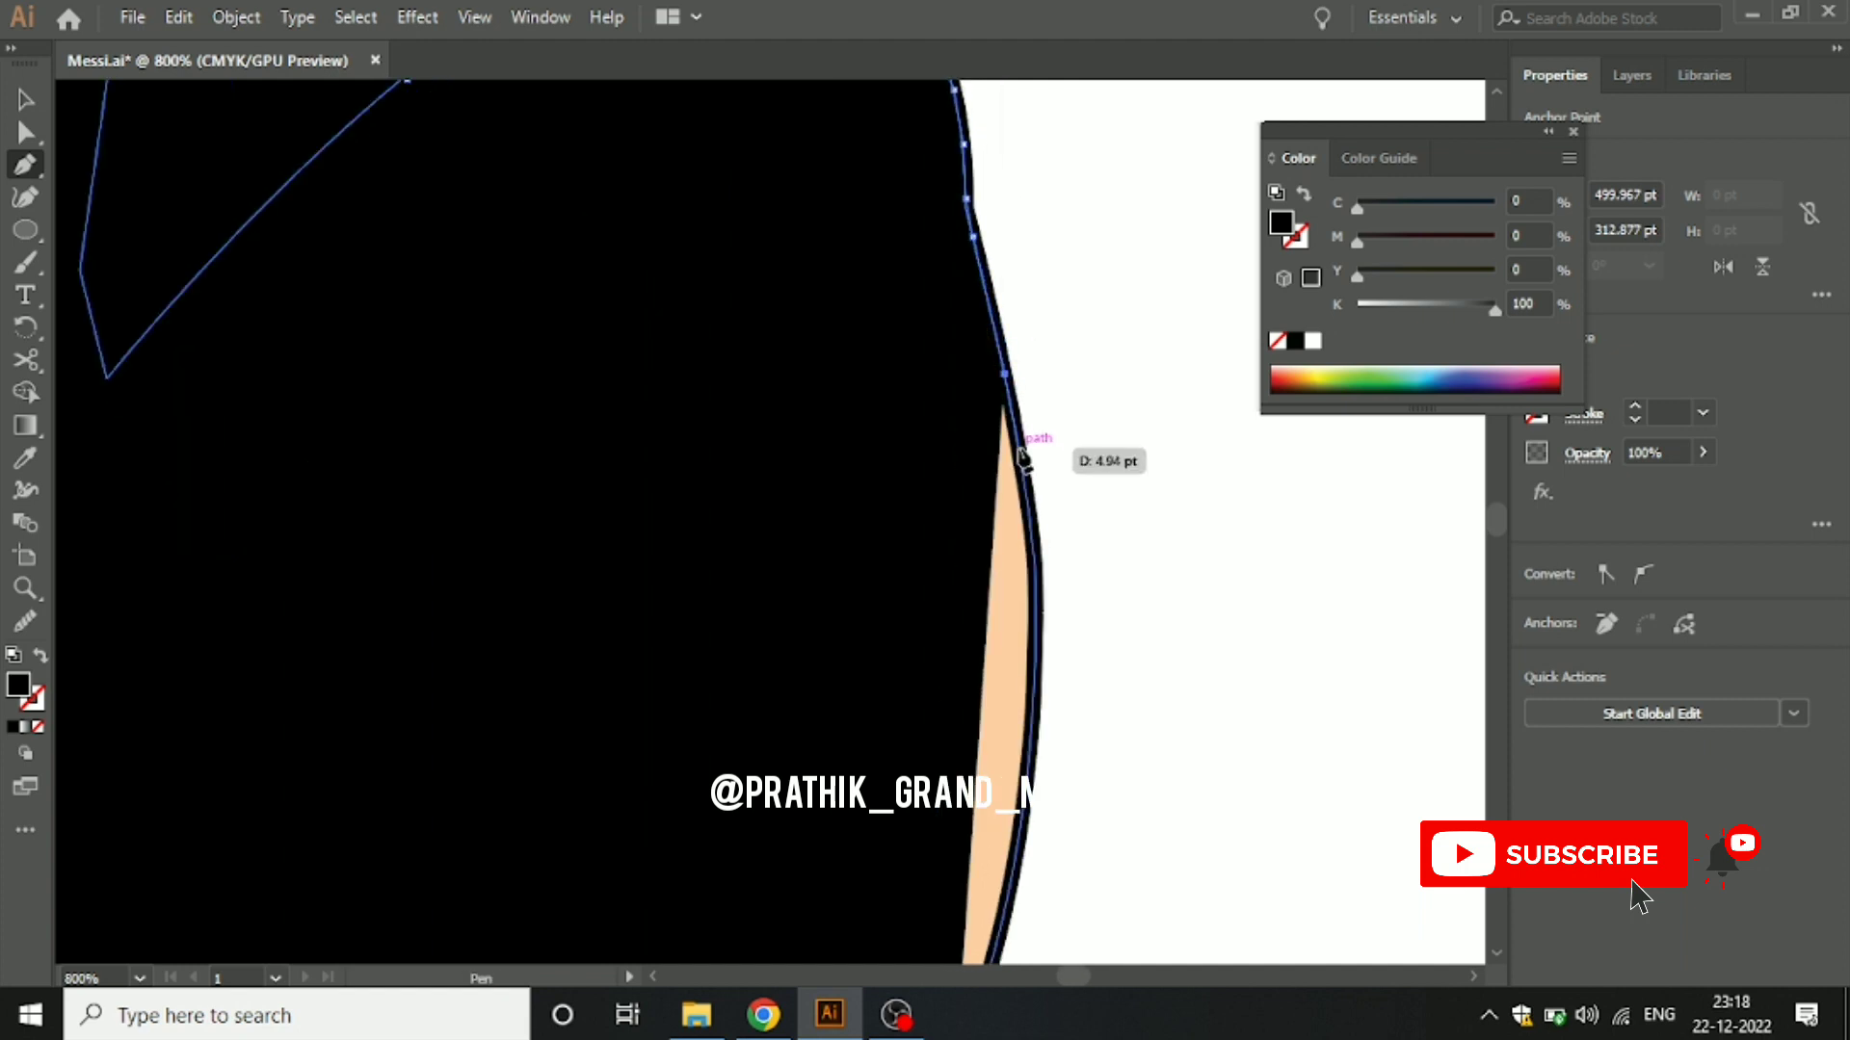
left_click(1017, 453)
left_click_drag(1033, 555, 1009, 380)
left_click(1008, 376)
left_click(1009, 462)
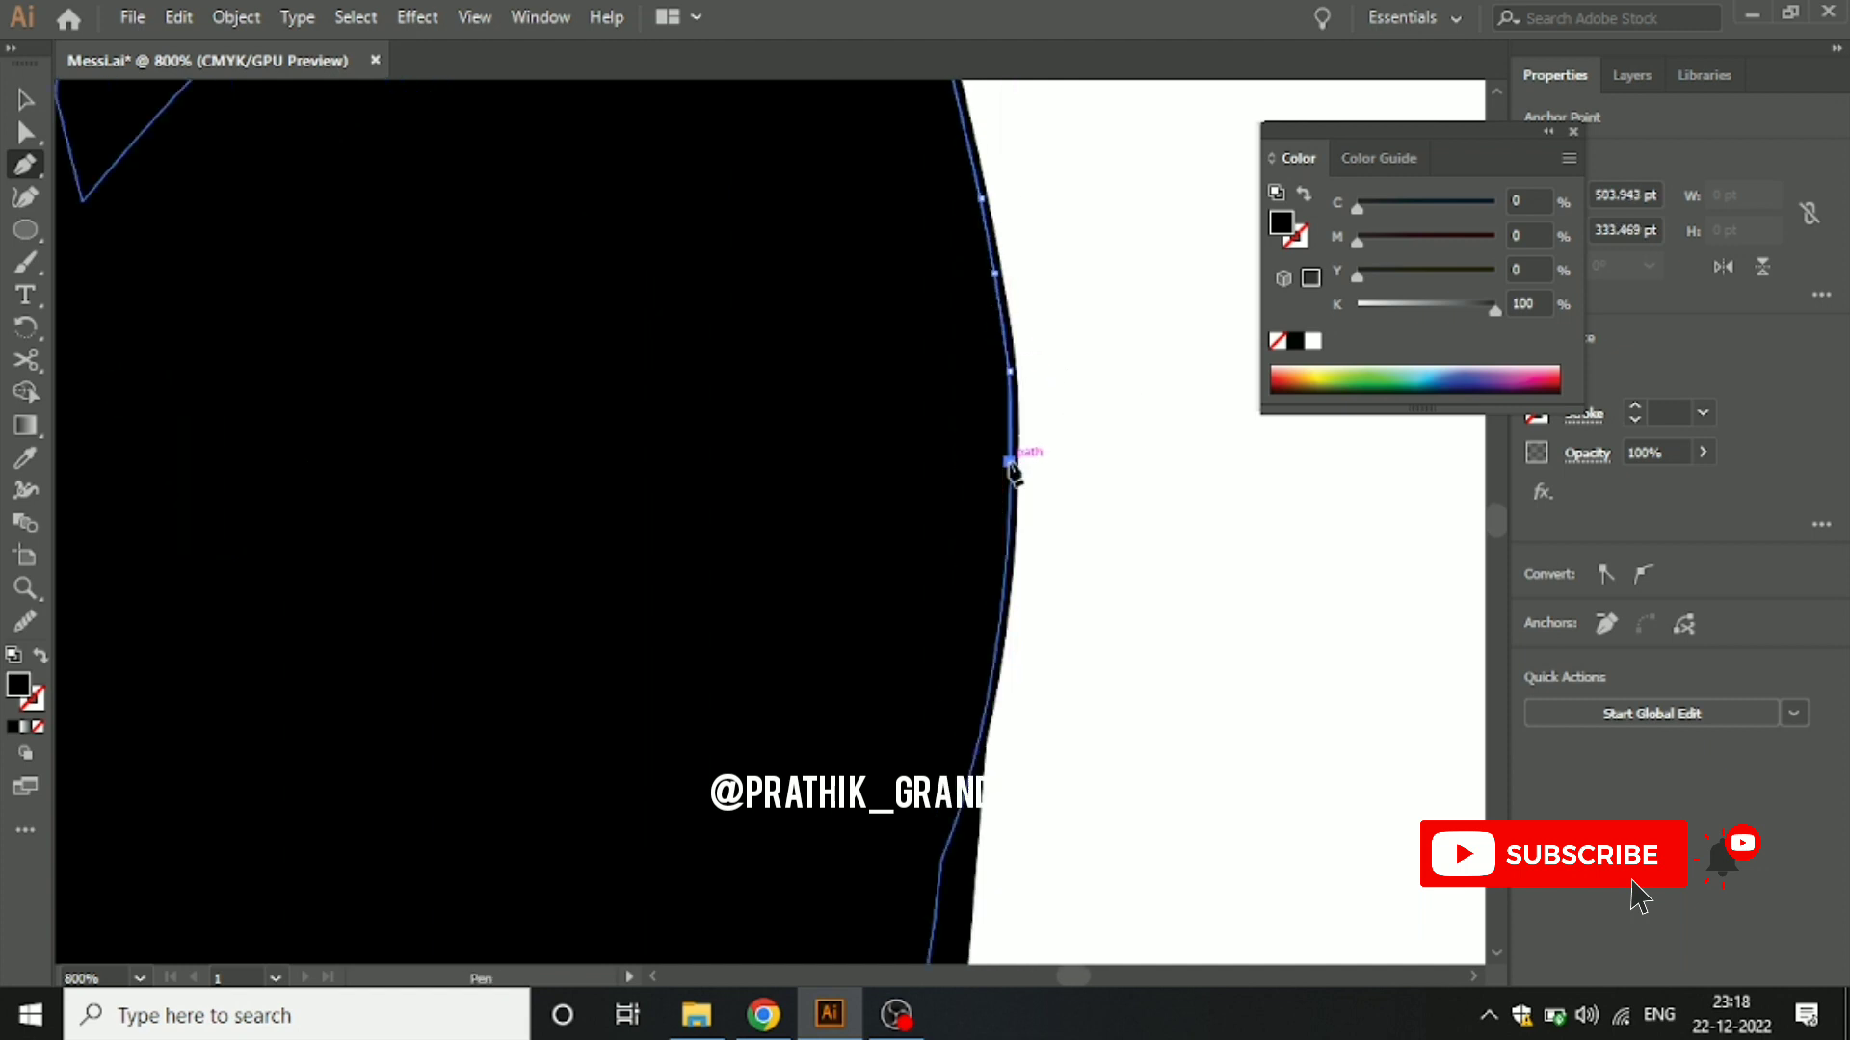
left_click(38, 727)
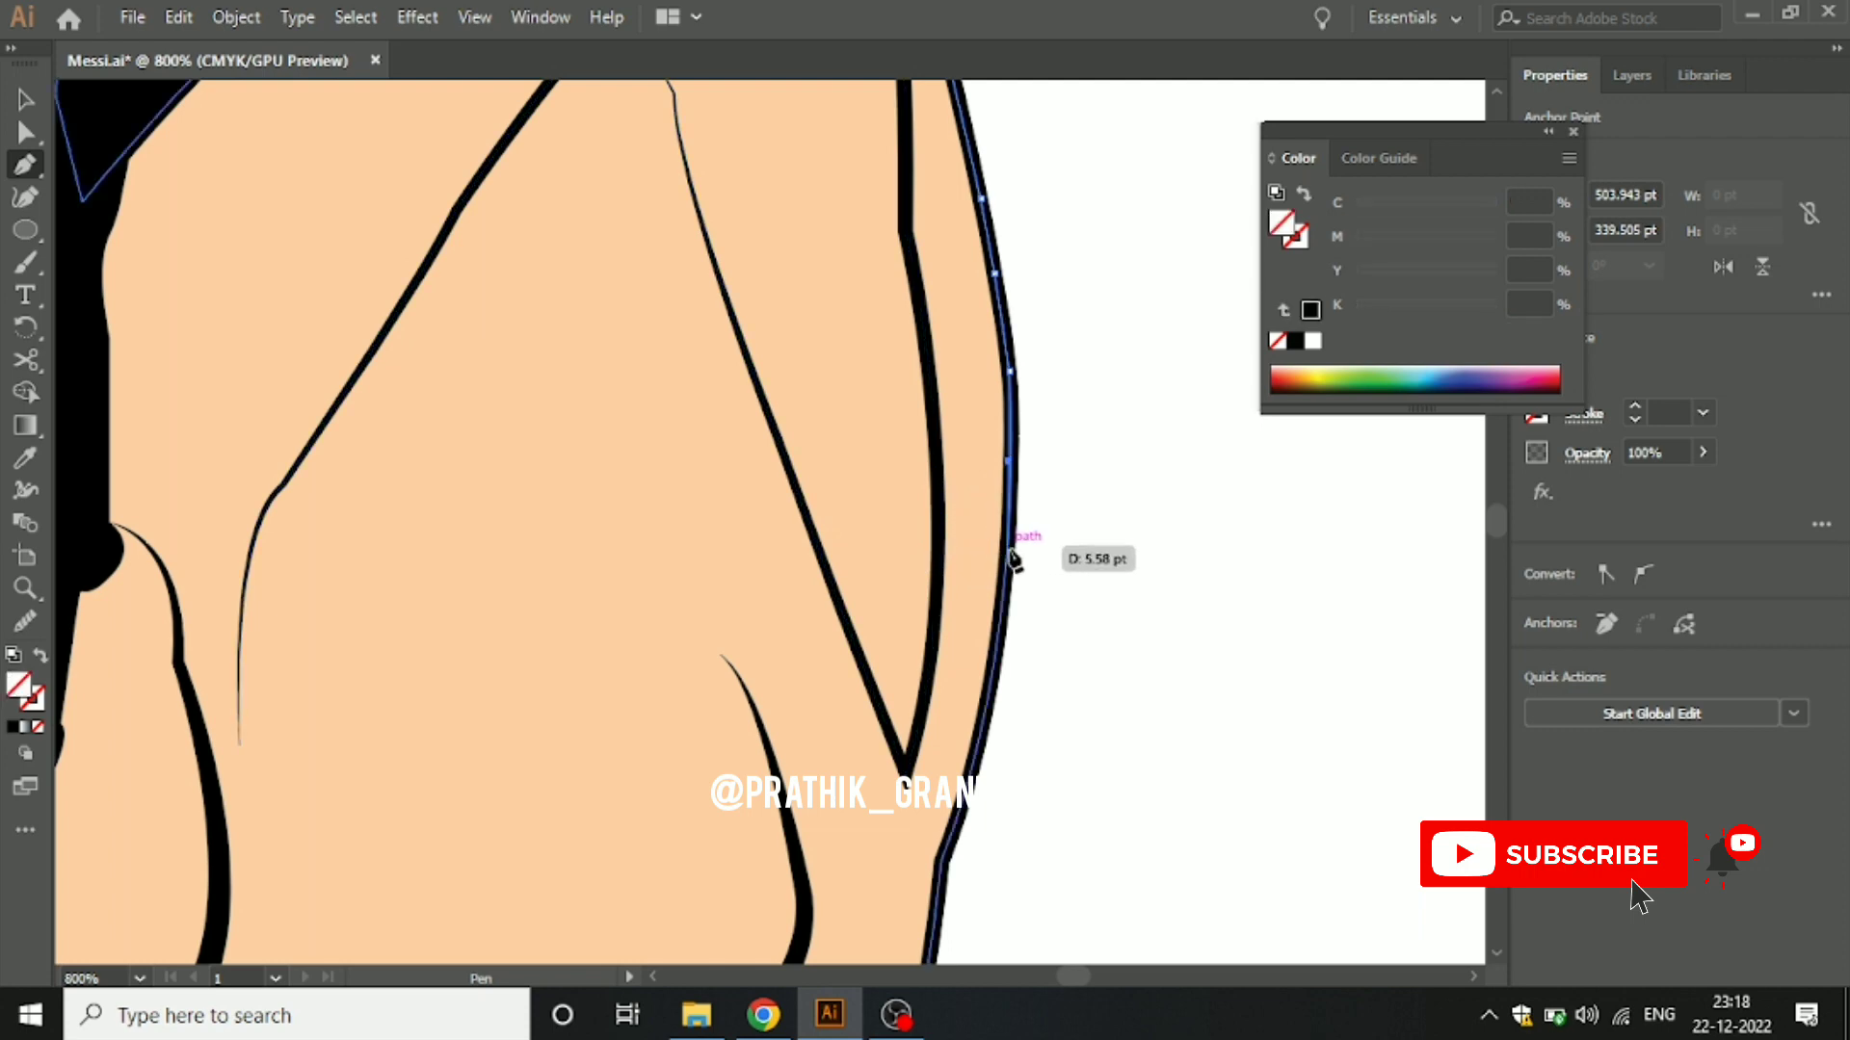
Step: Trace the shadow path down the ear's lower edge
left_click(1004, 552)
left_click(994, 662)
left_click_drag(991, 692, 974, 255)
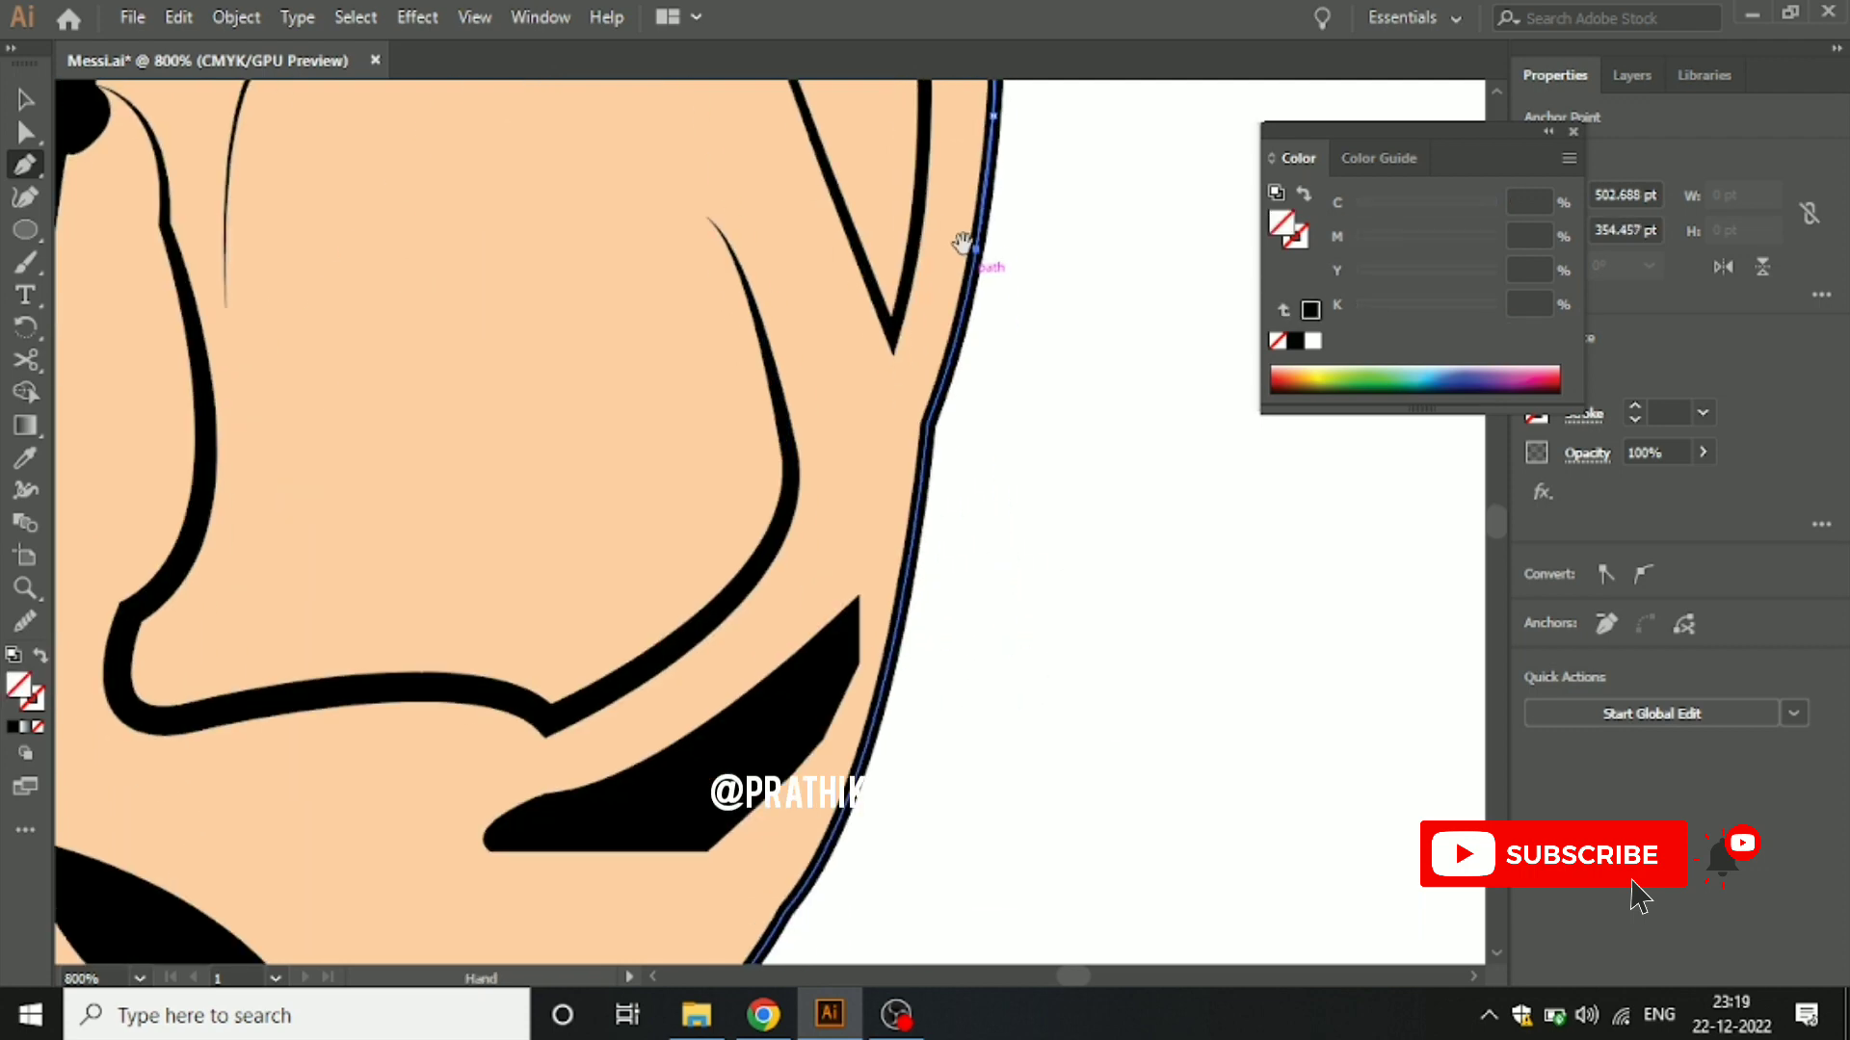
left_click(945, 376)
left_click(925, 426)
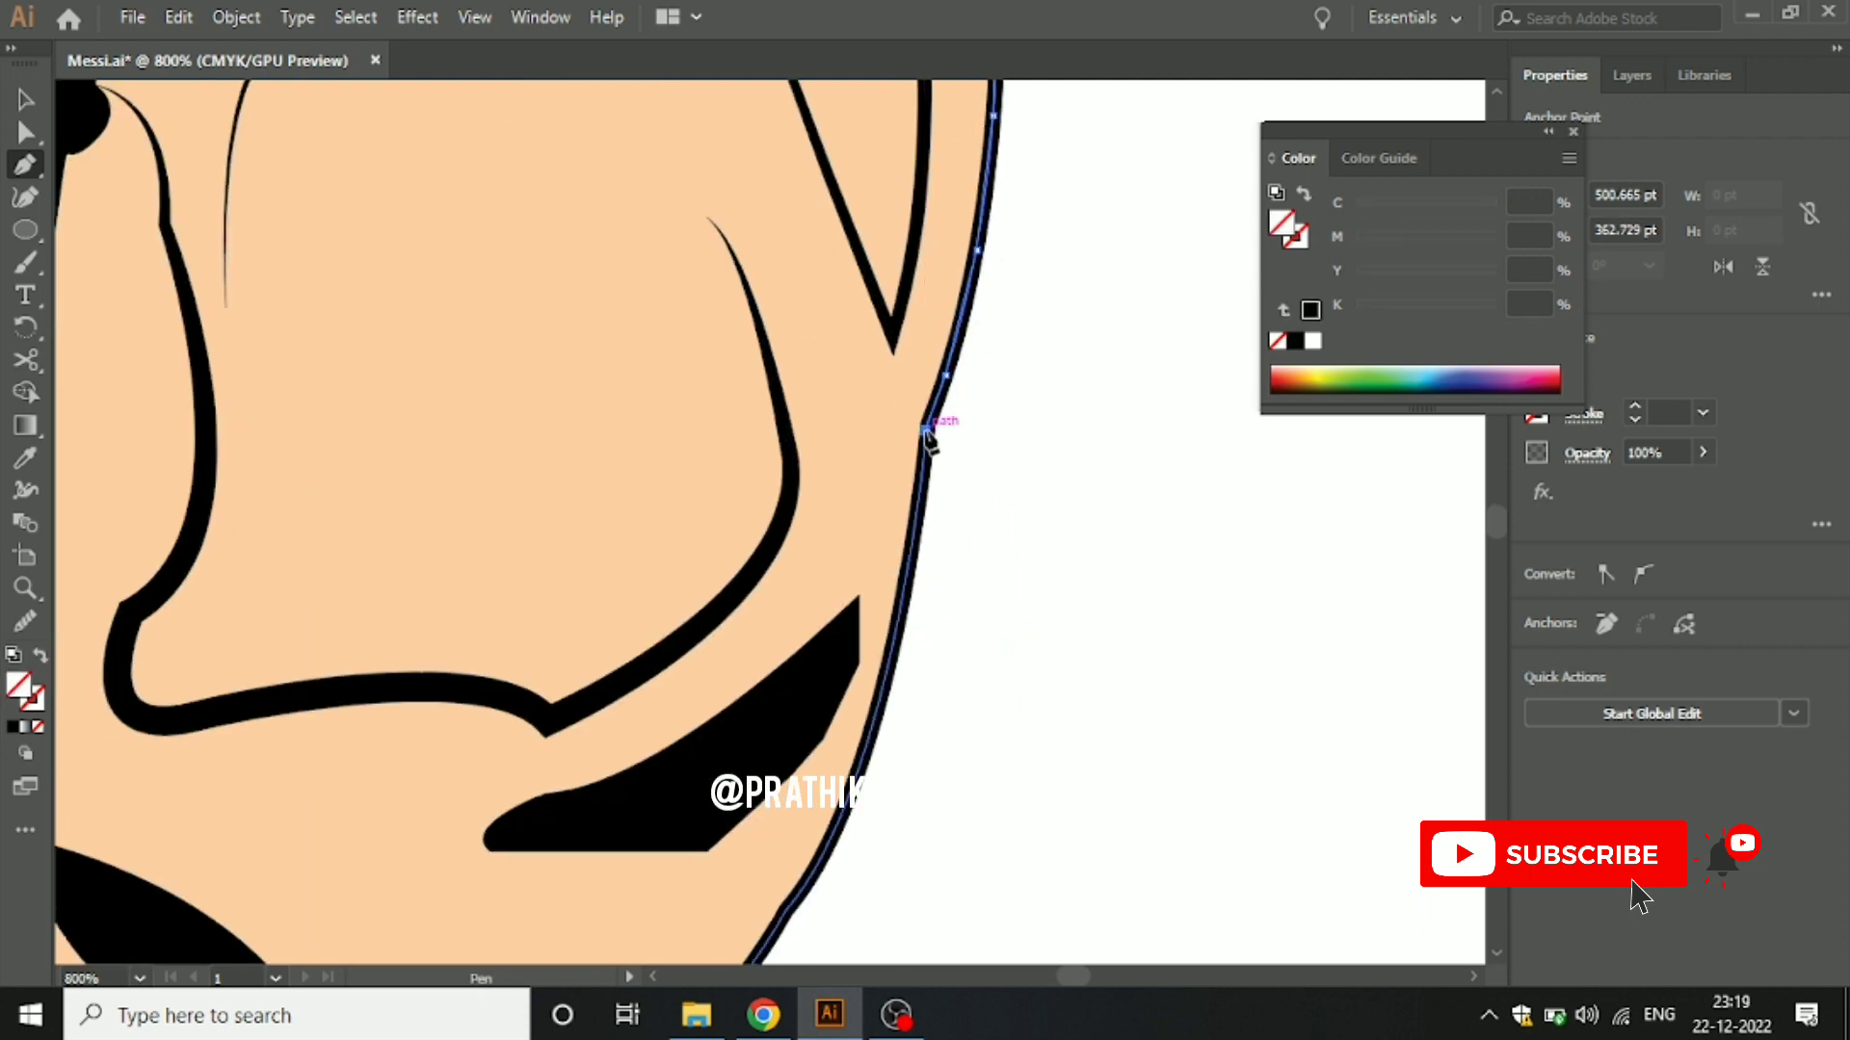
left_click_drag(920, 486, 945, 232)
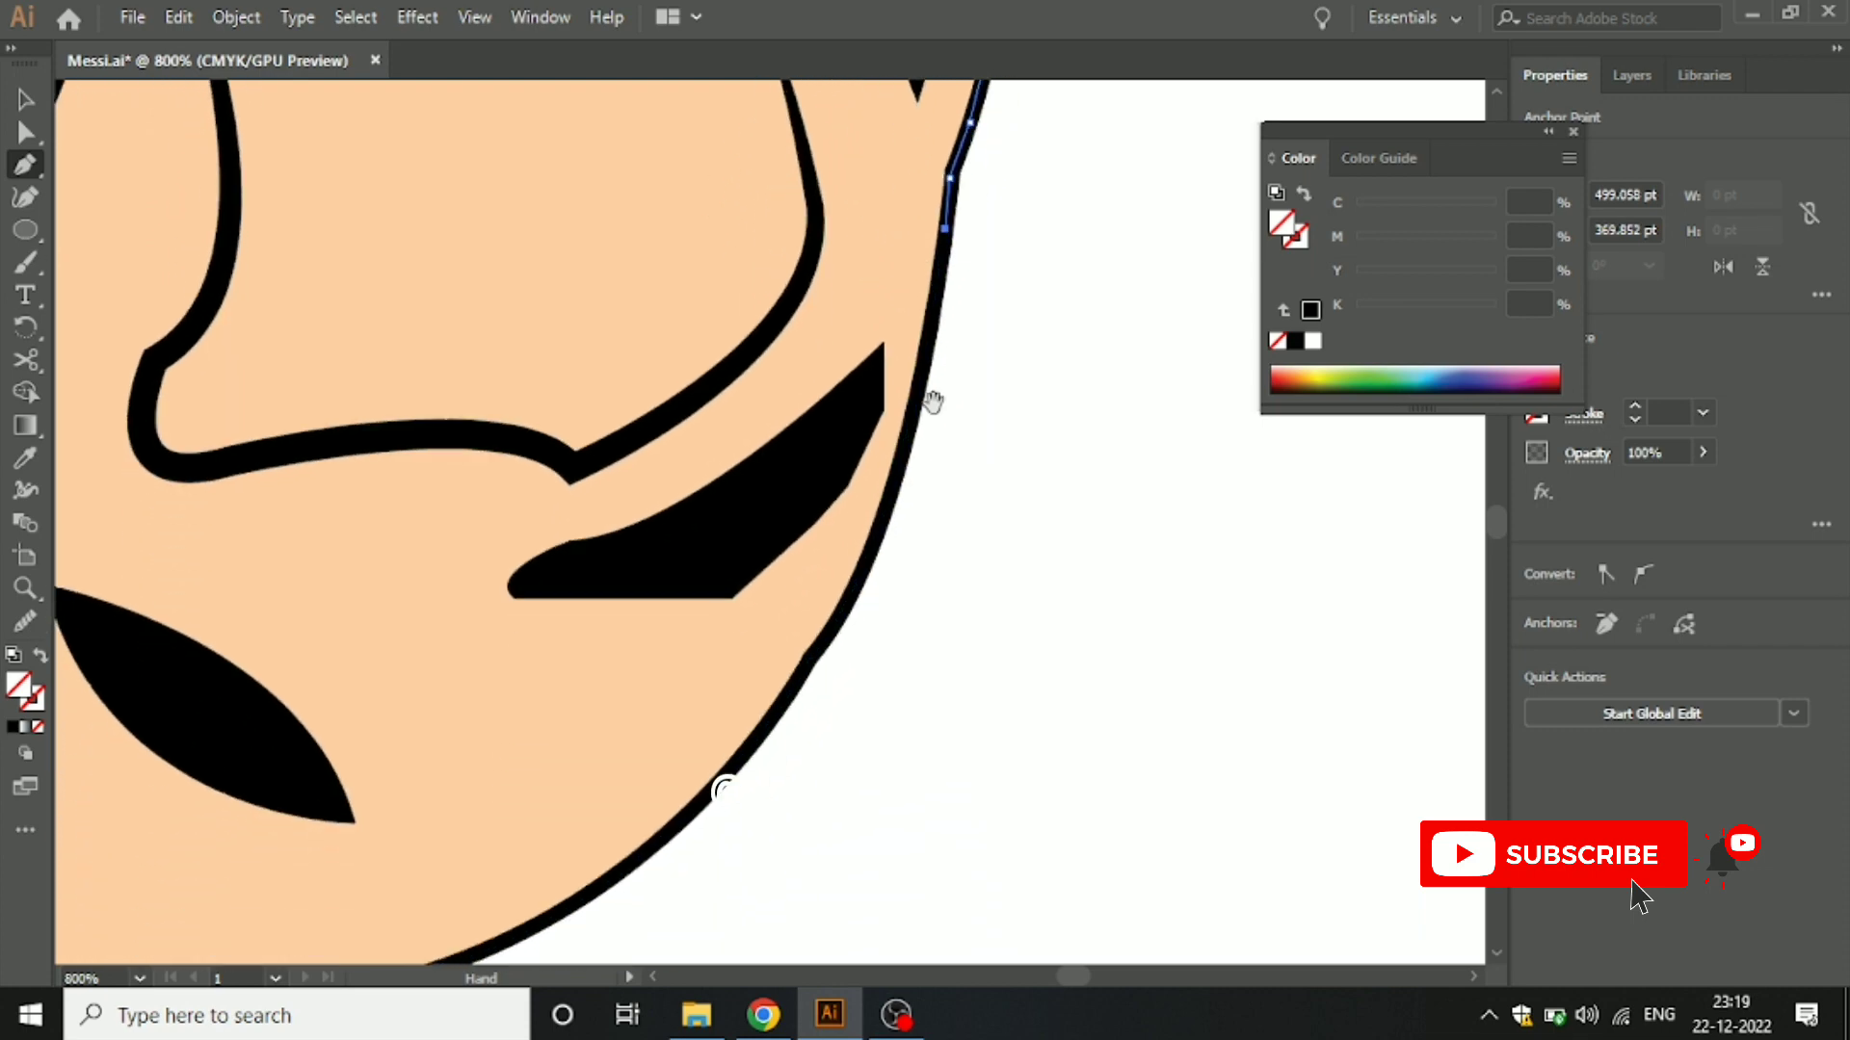
left_click(916, 392)
left_click(864, 533)
left_click_drag(864, 533, 870, 409)
Step: Continue the path along the curved face edge, around the corner and down to the bend
left_click(865, 391)
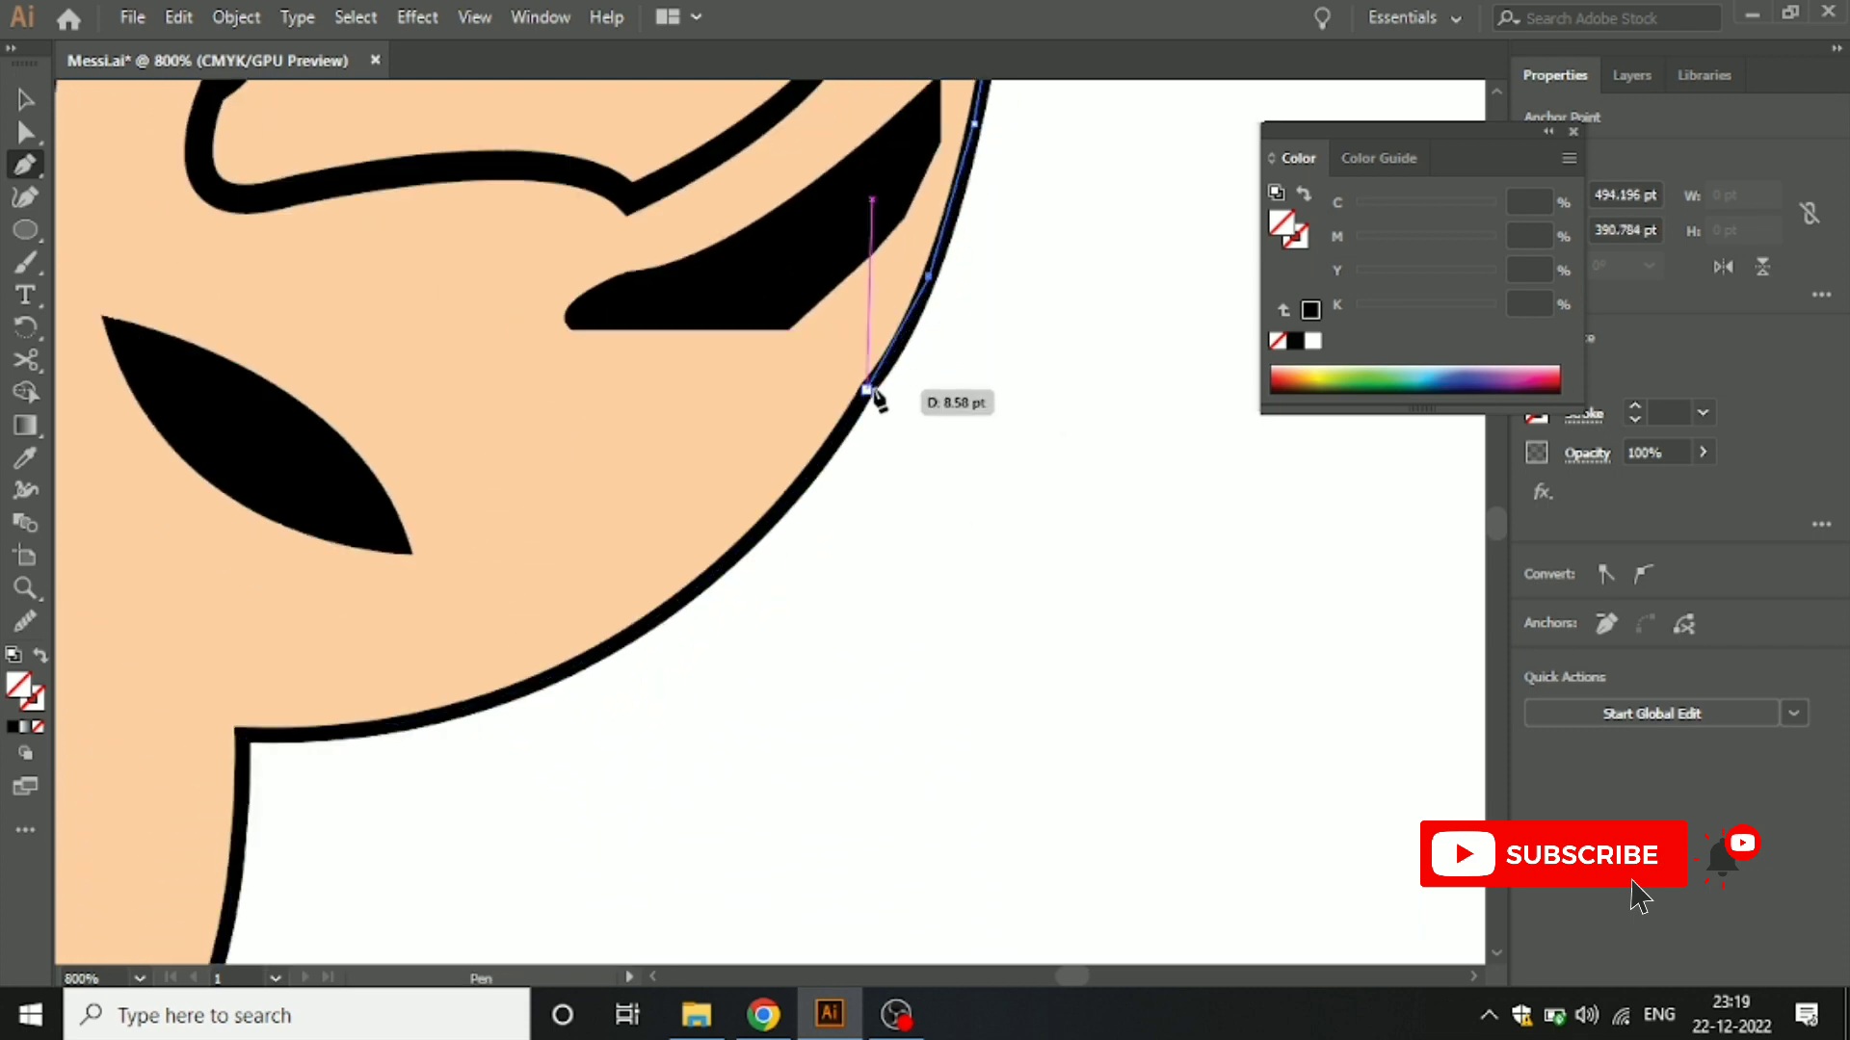
left_click(835, 442)
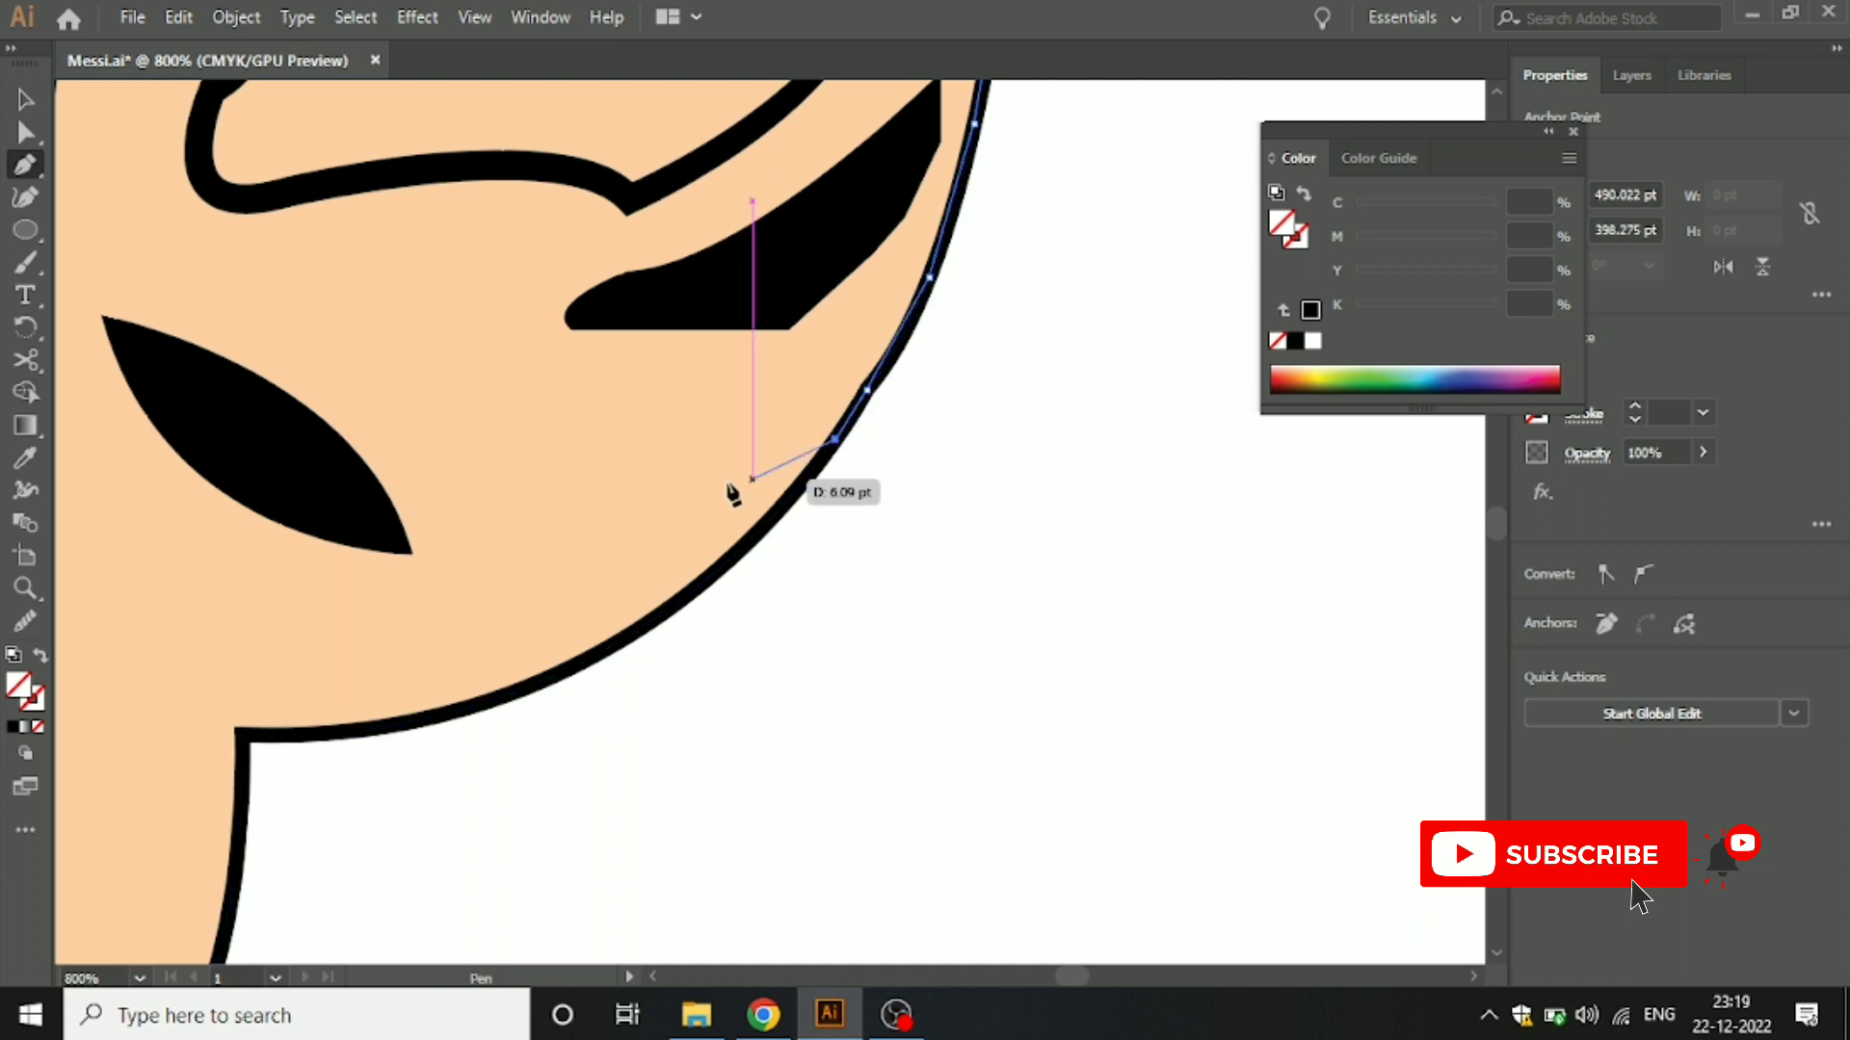
left_click_drag(731, 488, 898, 318)
left_click(908, 381)
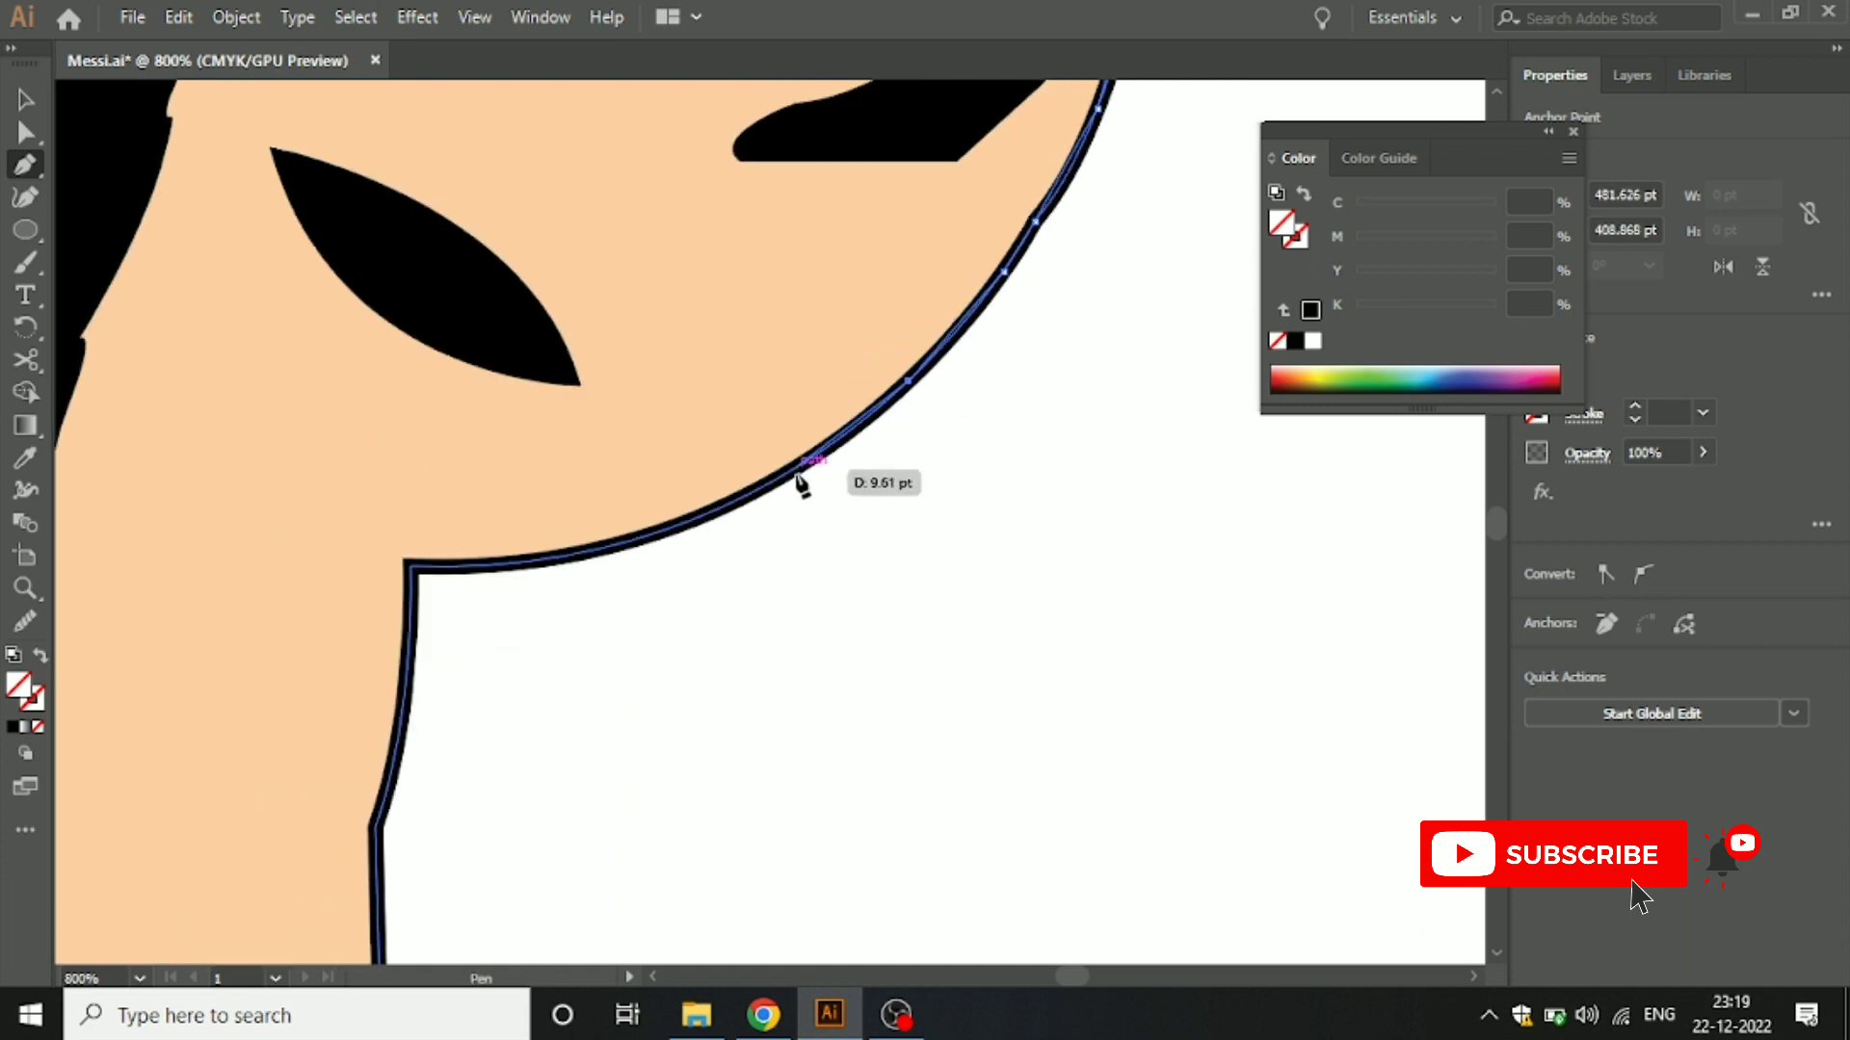
left_click(710, 514)
left_click_drag(586, 533, 763, 386)
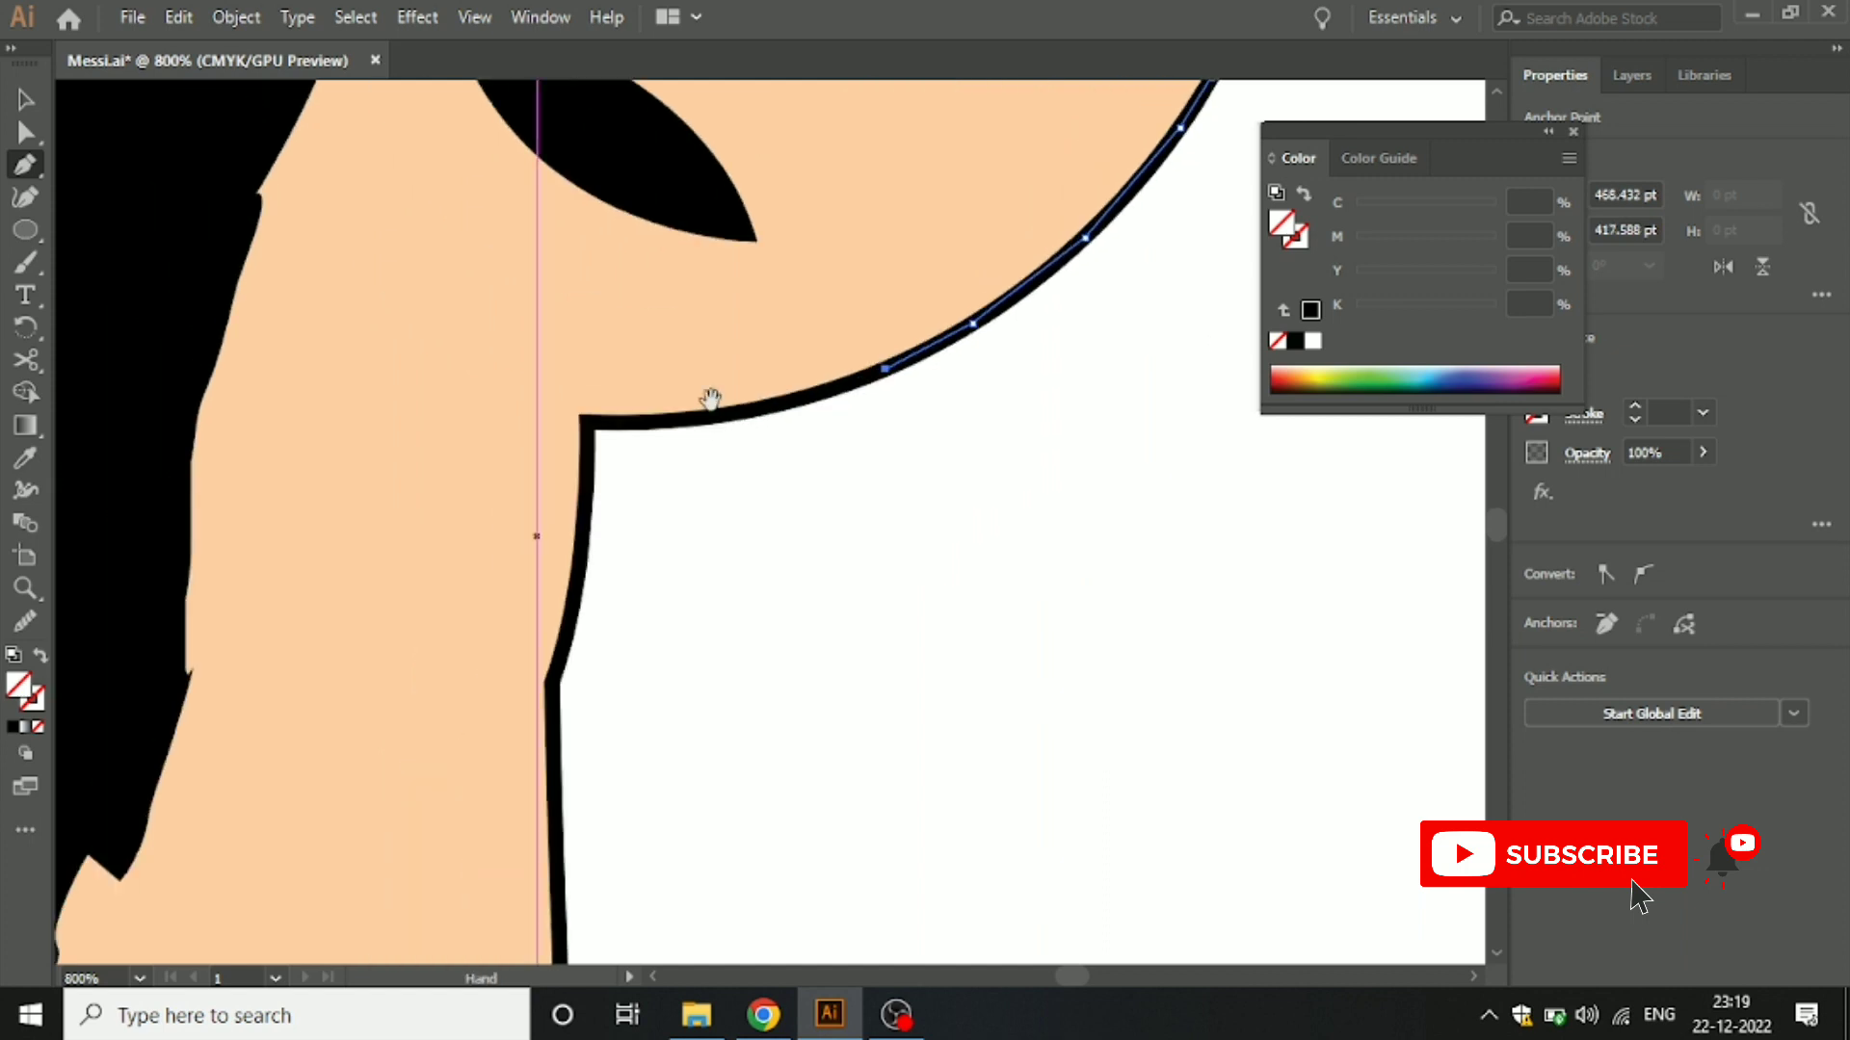
left_click(717, 414)
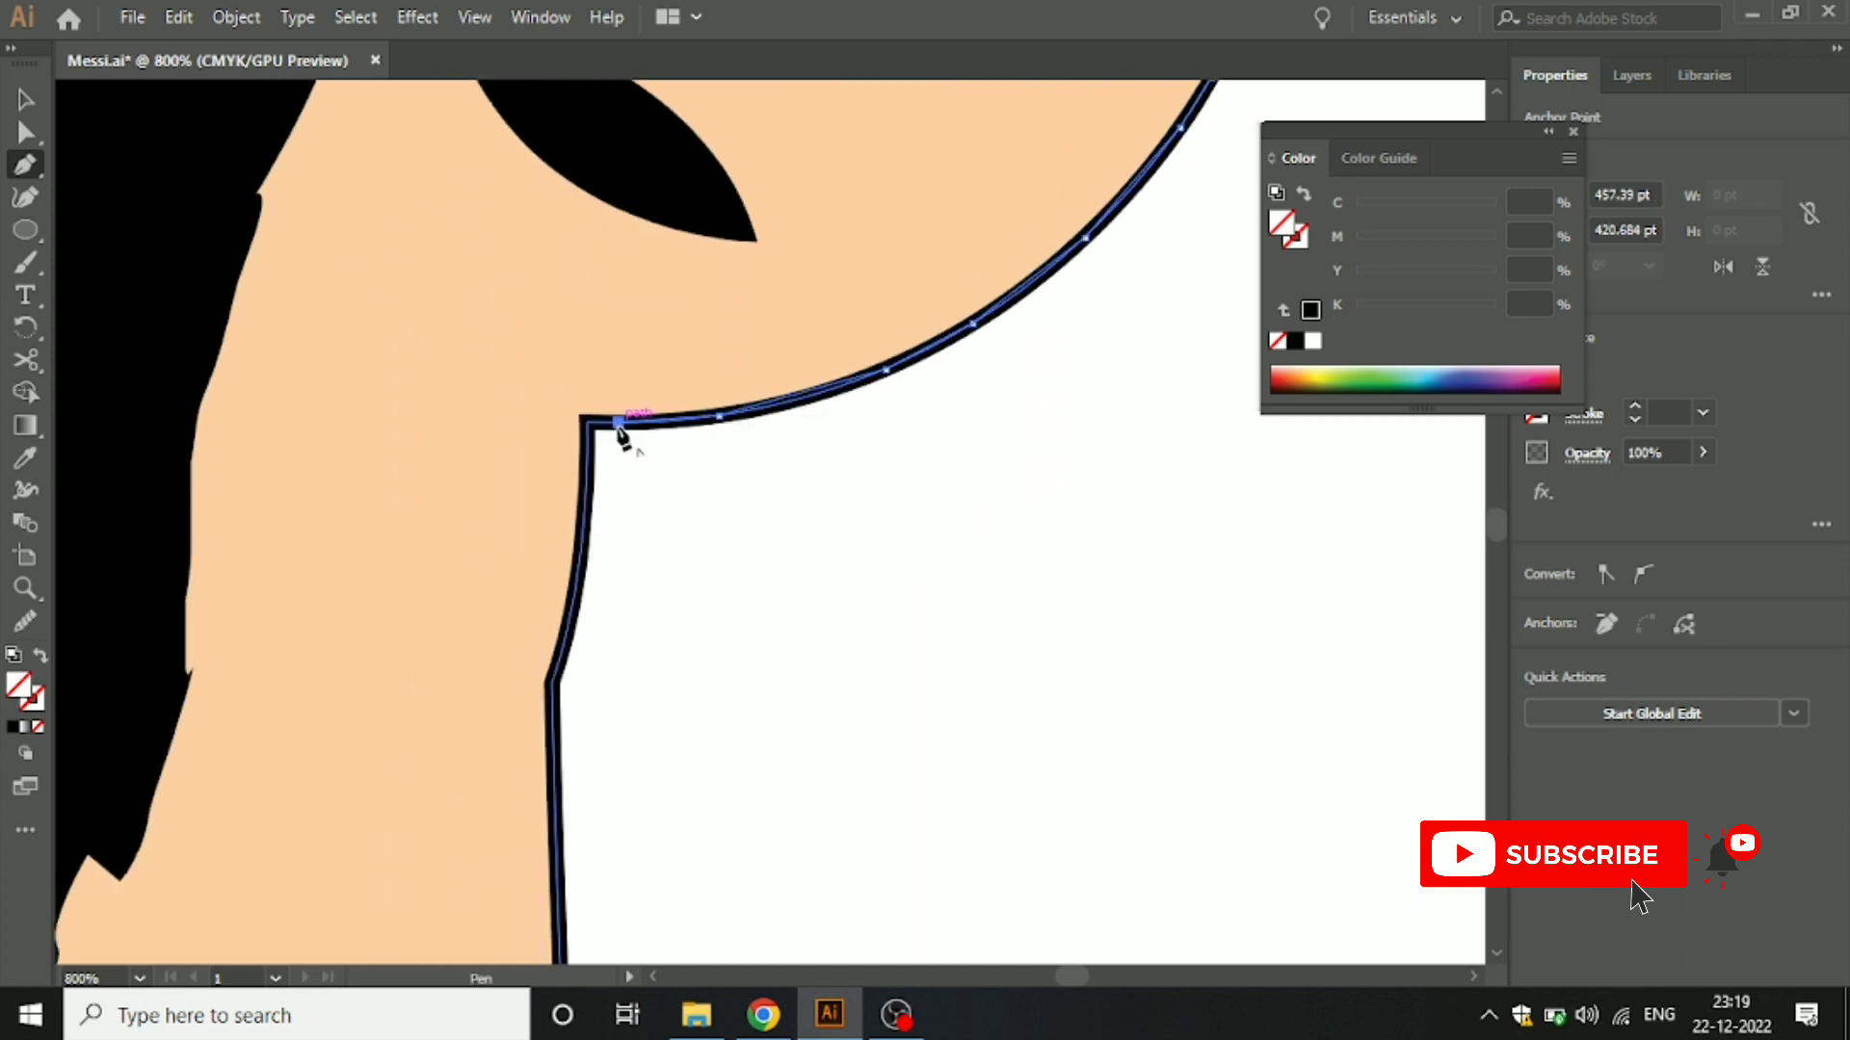
left_click(618, 421)
left_click(619, 466)
left_click_drag(617, 551, 625, 384)
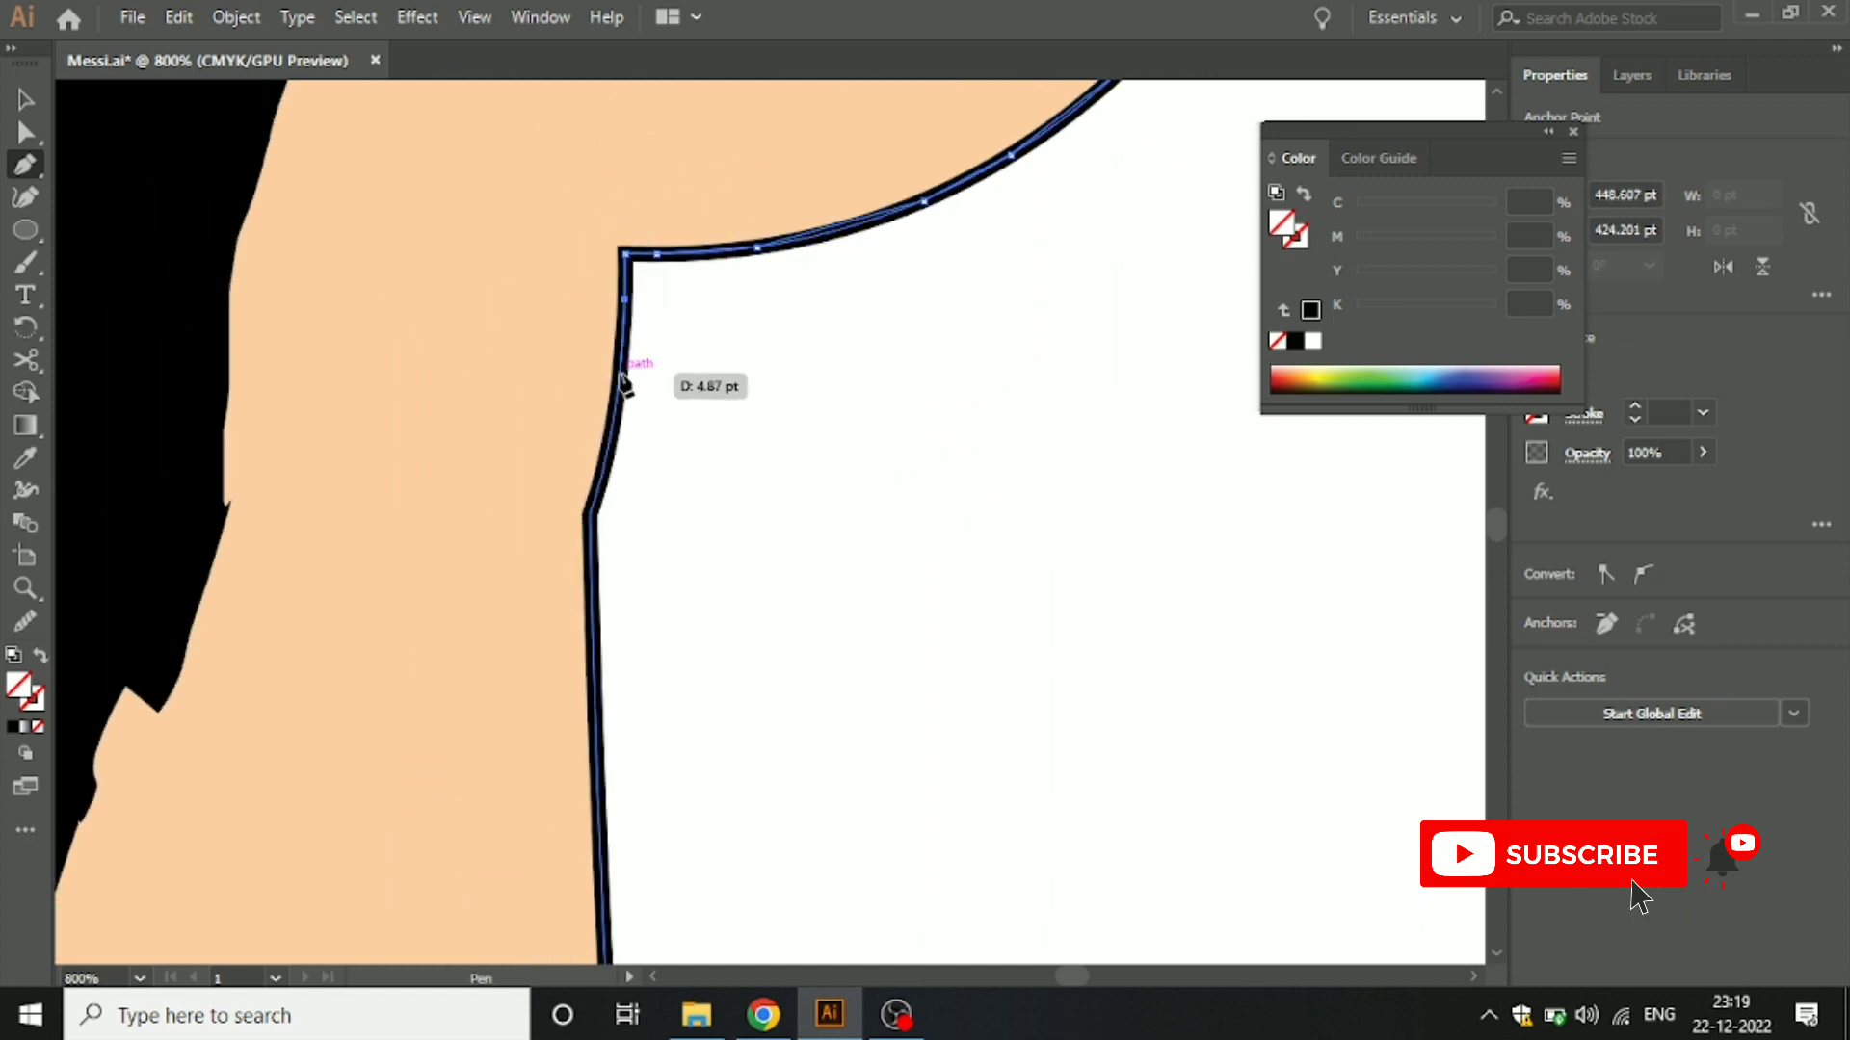
left_click(621, 374)
left_click(607, 459)
left_click(589, 513)
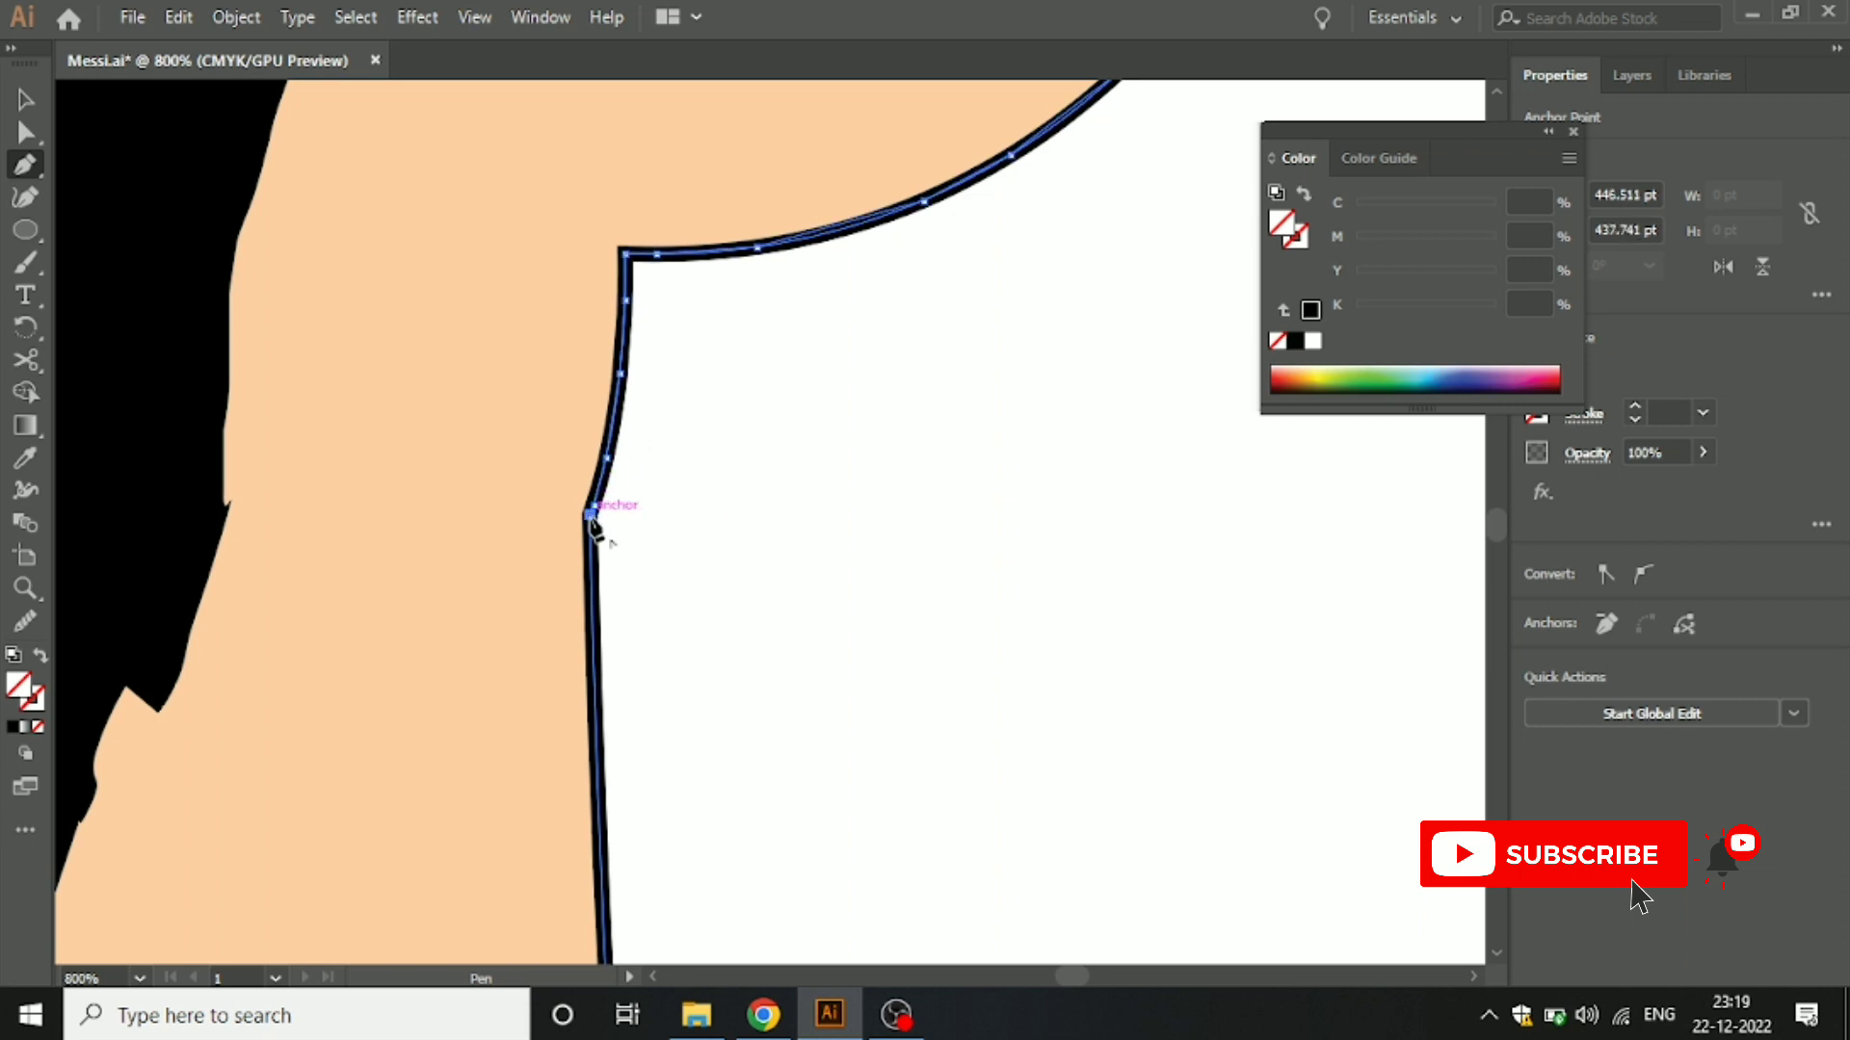
Step: Trace the neck curve down to where the neck meets the shirt
left_click_drag(590, 520, 673, 178)
left_click(689, 376)
mouse_move(699, 440)
left_mouse_down()
mouse_move(718, 327)
mouse_move(697, 223)
left_mouse_up()
left_click(743, 350)
left_click_drag(743, 351, 679, 208)
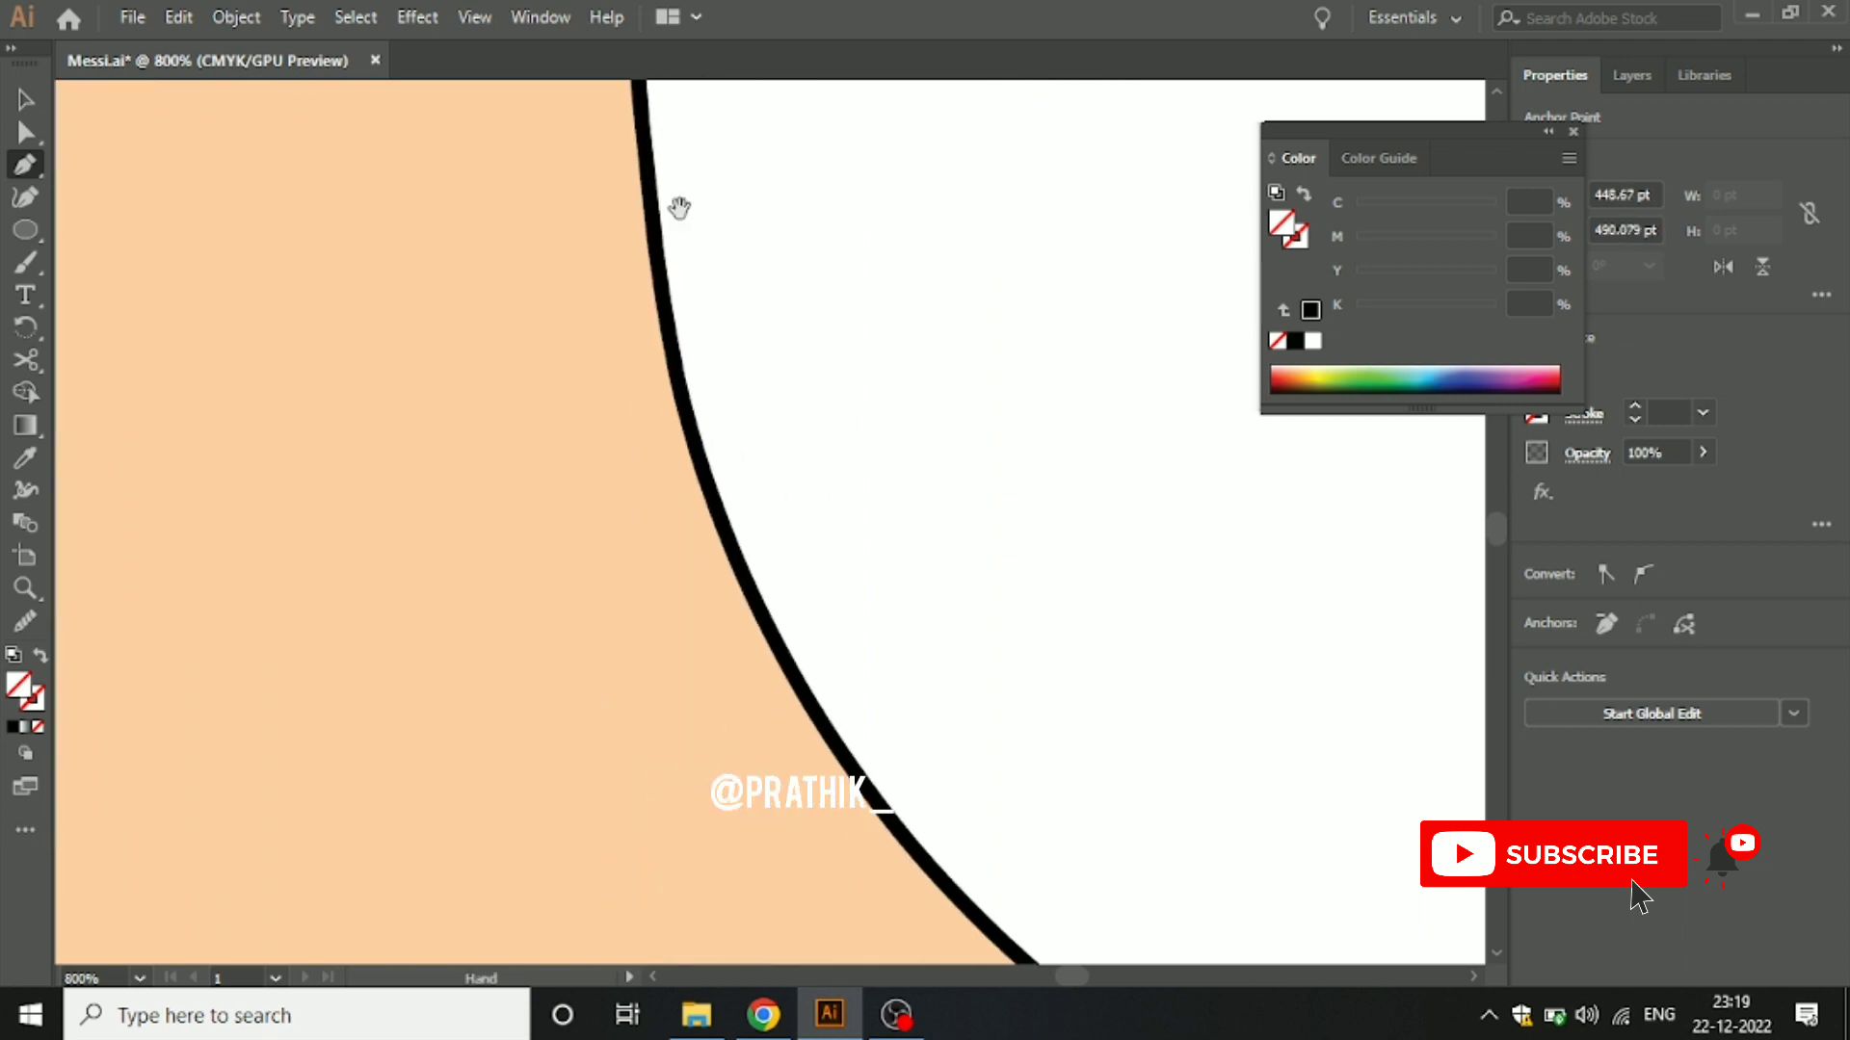
left_click(666, 325)
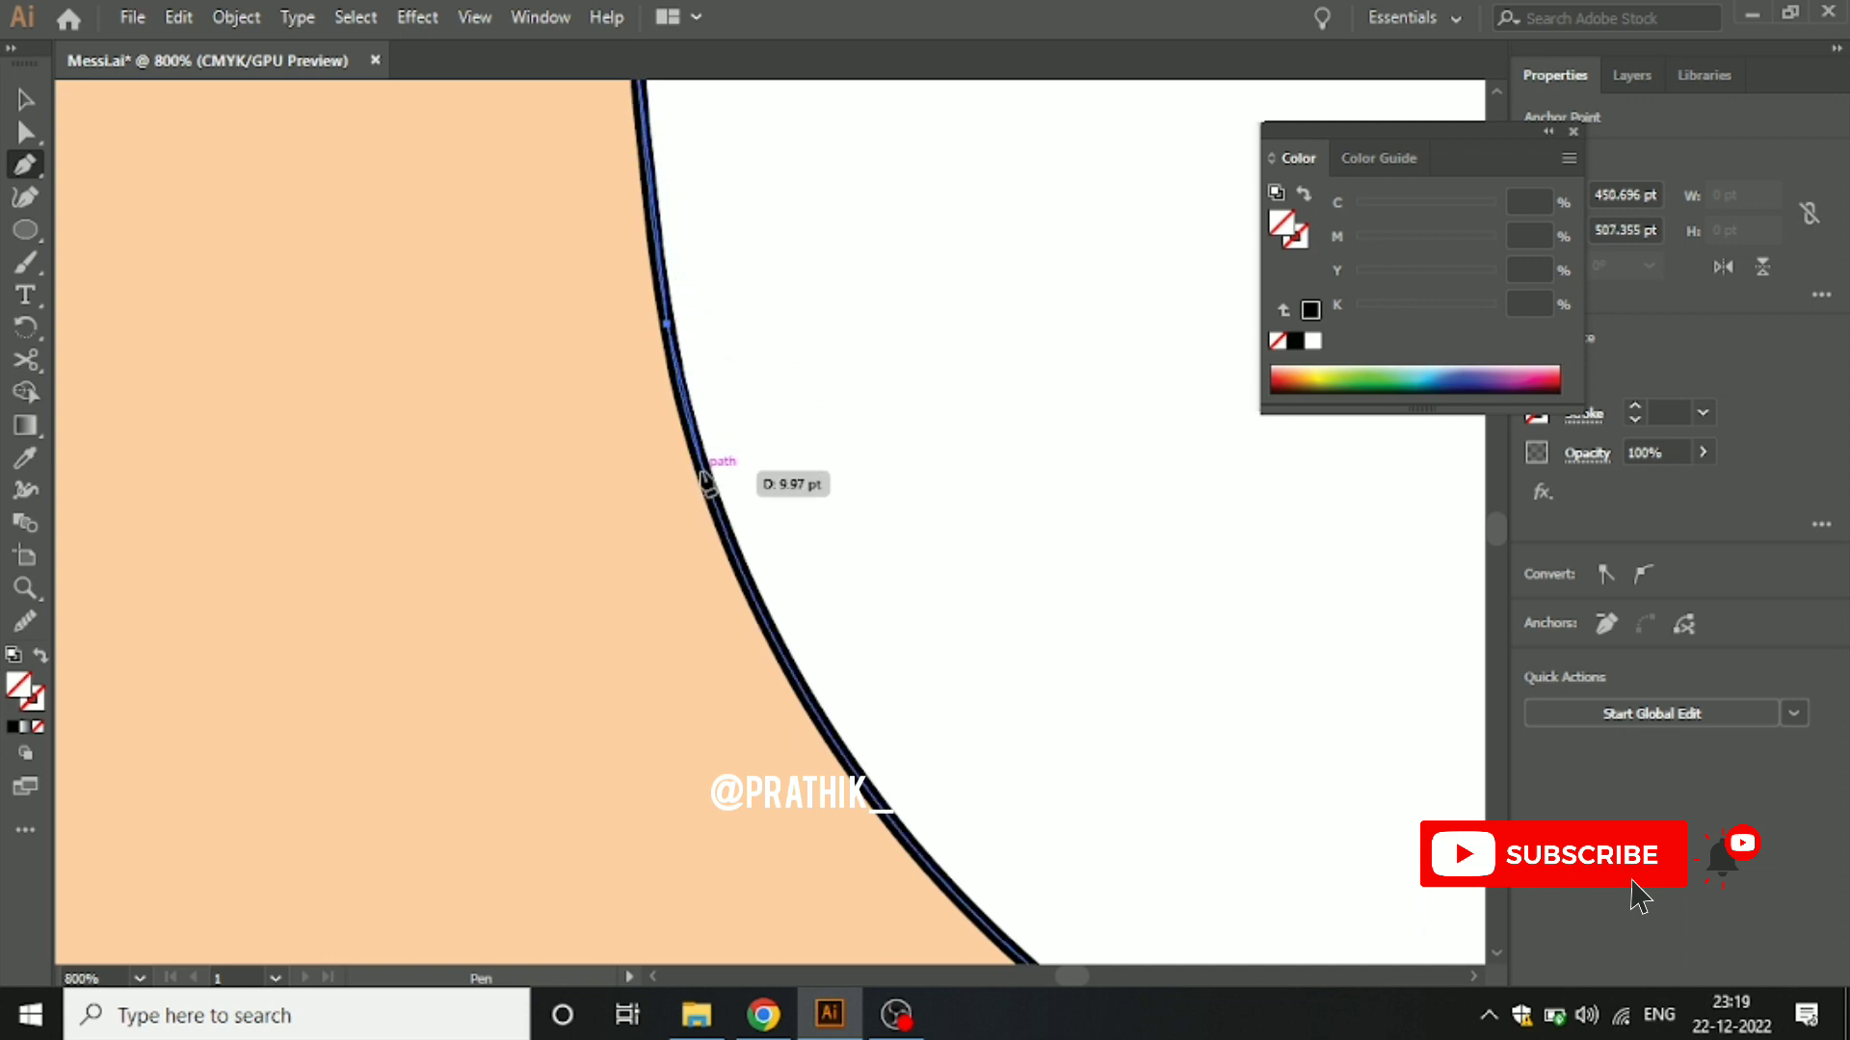
left_click(706, 482)
left_click_drag(789, 665, 602, 270)
left_click(597, 277)
scroll(616, 318, "down", 3)
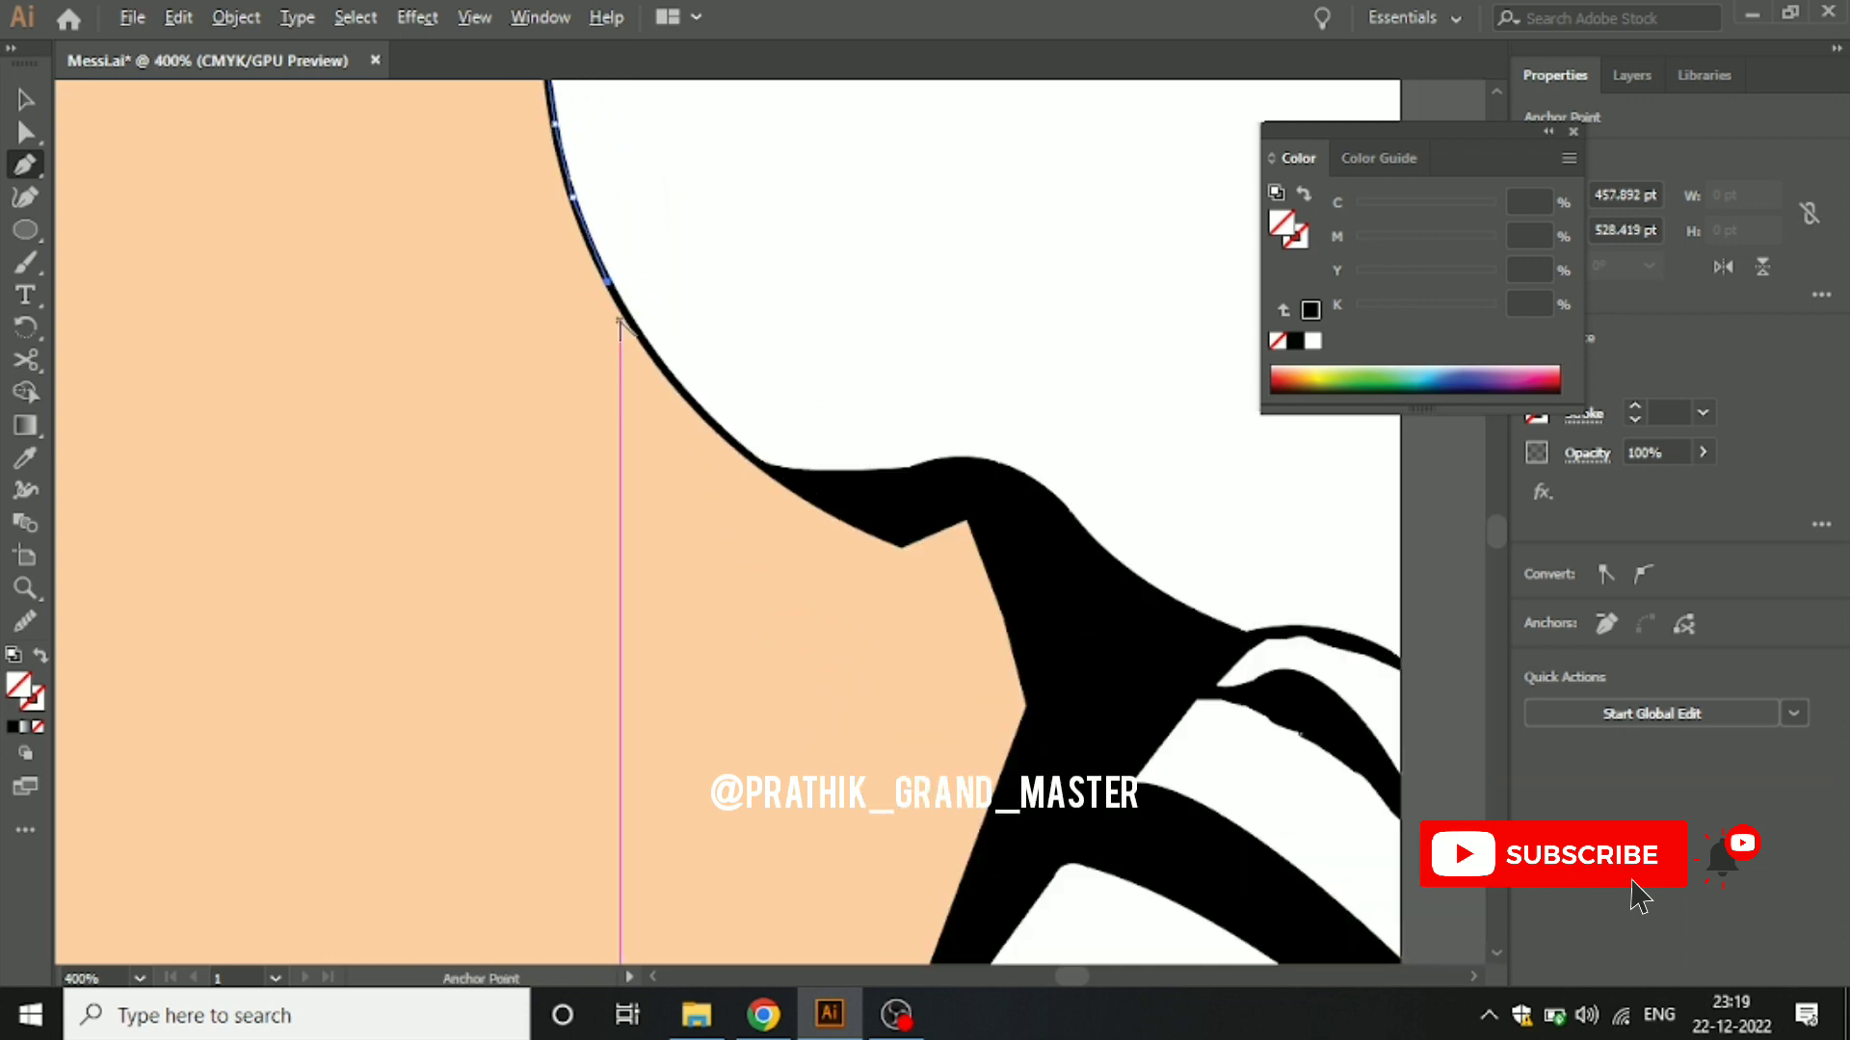
scroll(639, 351, "up", 1)
left_click_drag(720, 380, 591, 206)
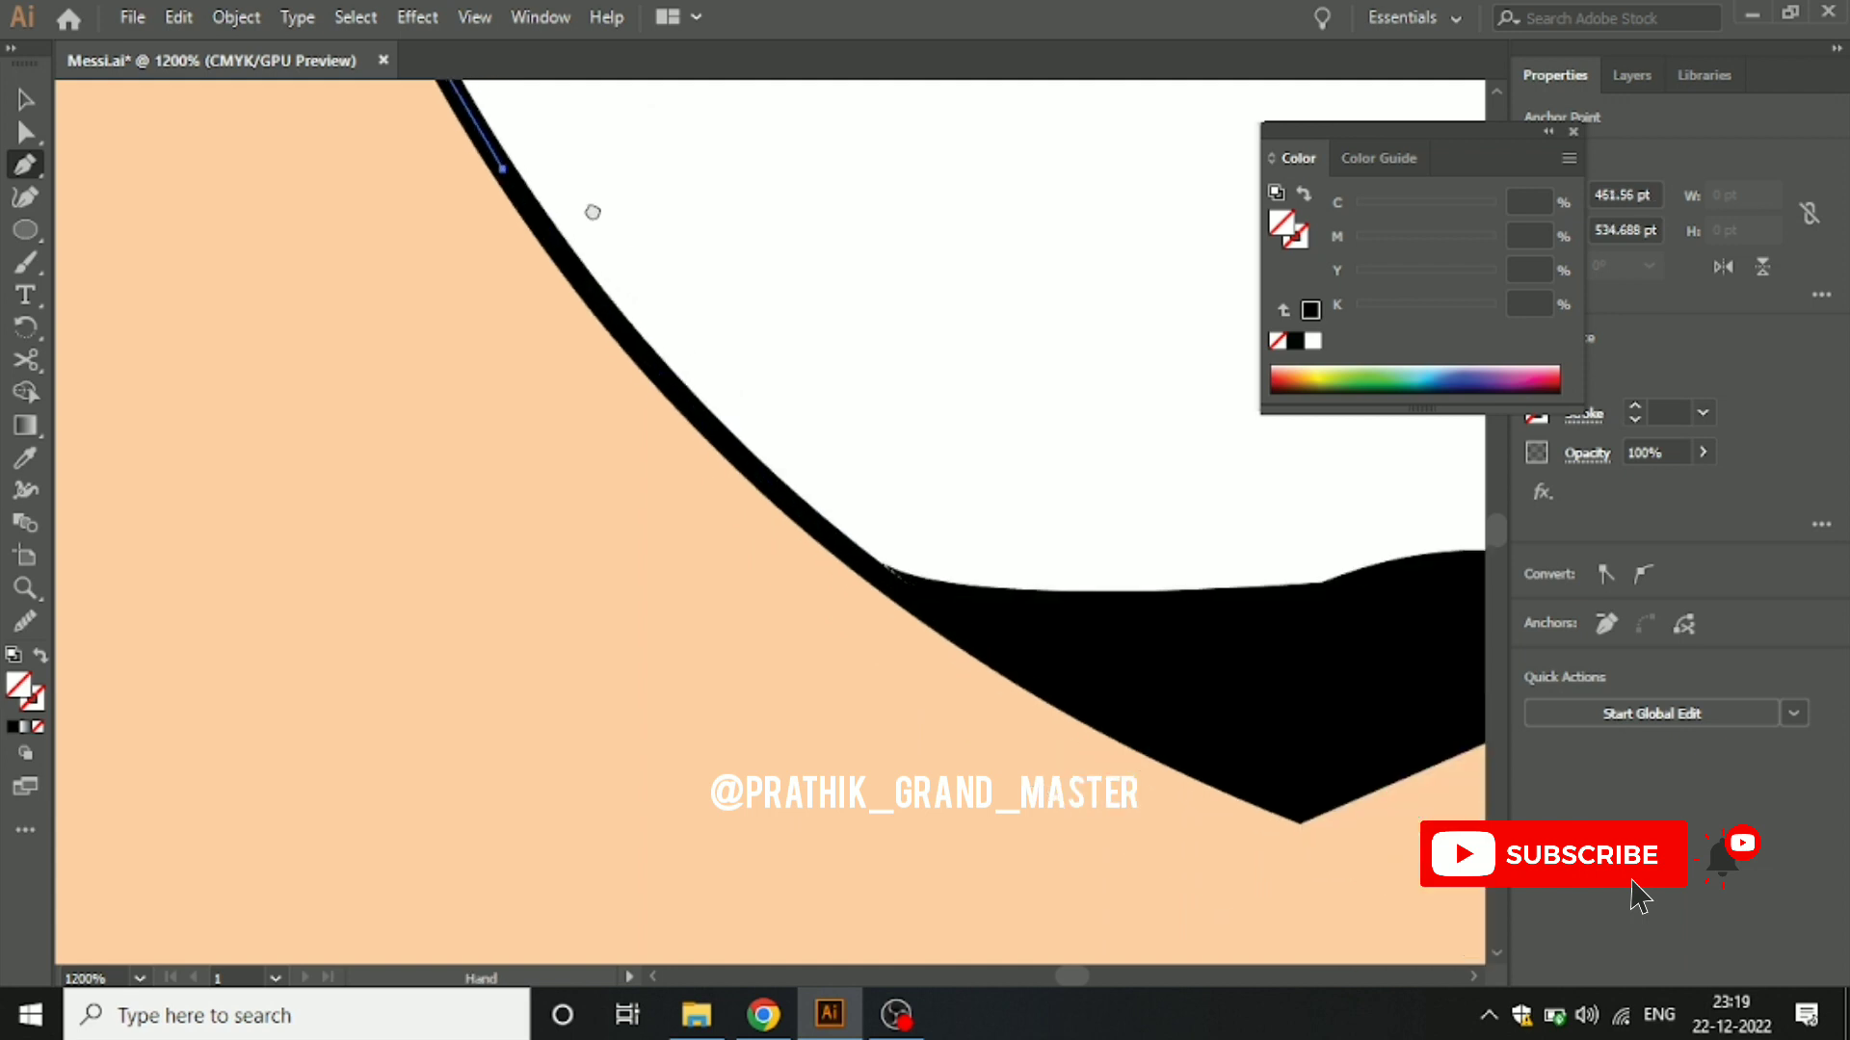
left_click(601, 304)
left_click(778, 493)
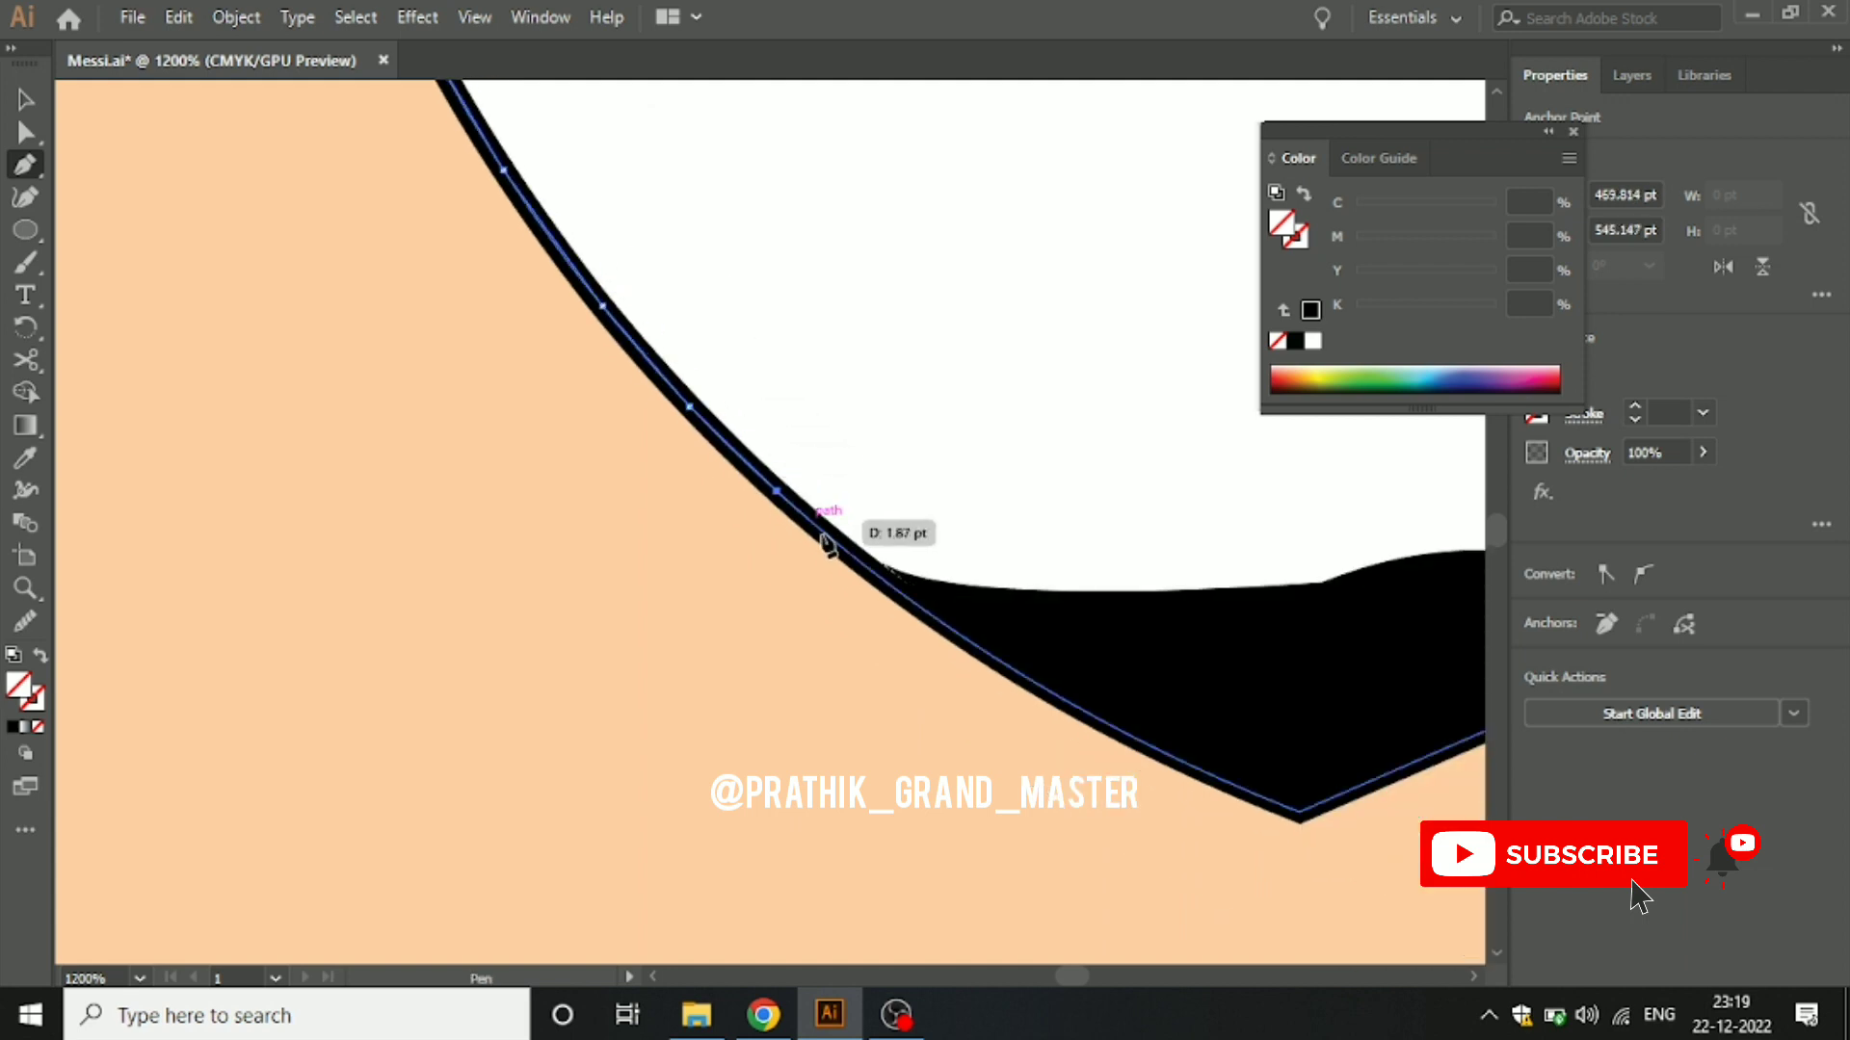
left_click(865, 565)
left_click(978, 635)
left_click(1023, 655)
Step: Follow the shirt collar edge downward and close the shadow outline at its start point
scroll(1026, 658, "down", 4)
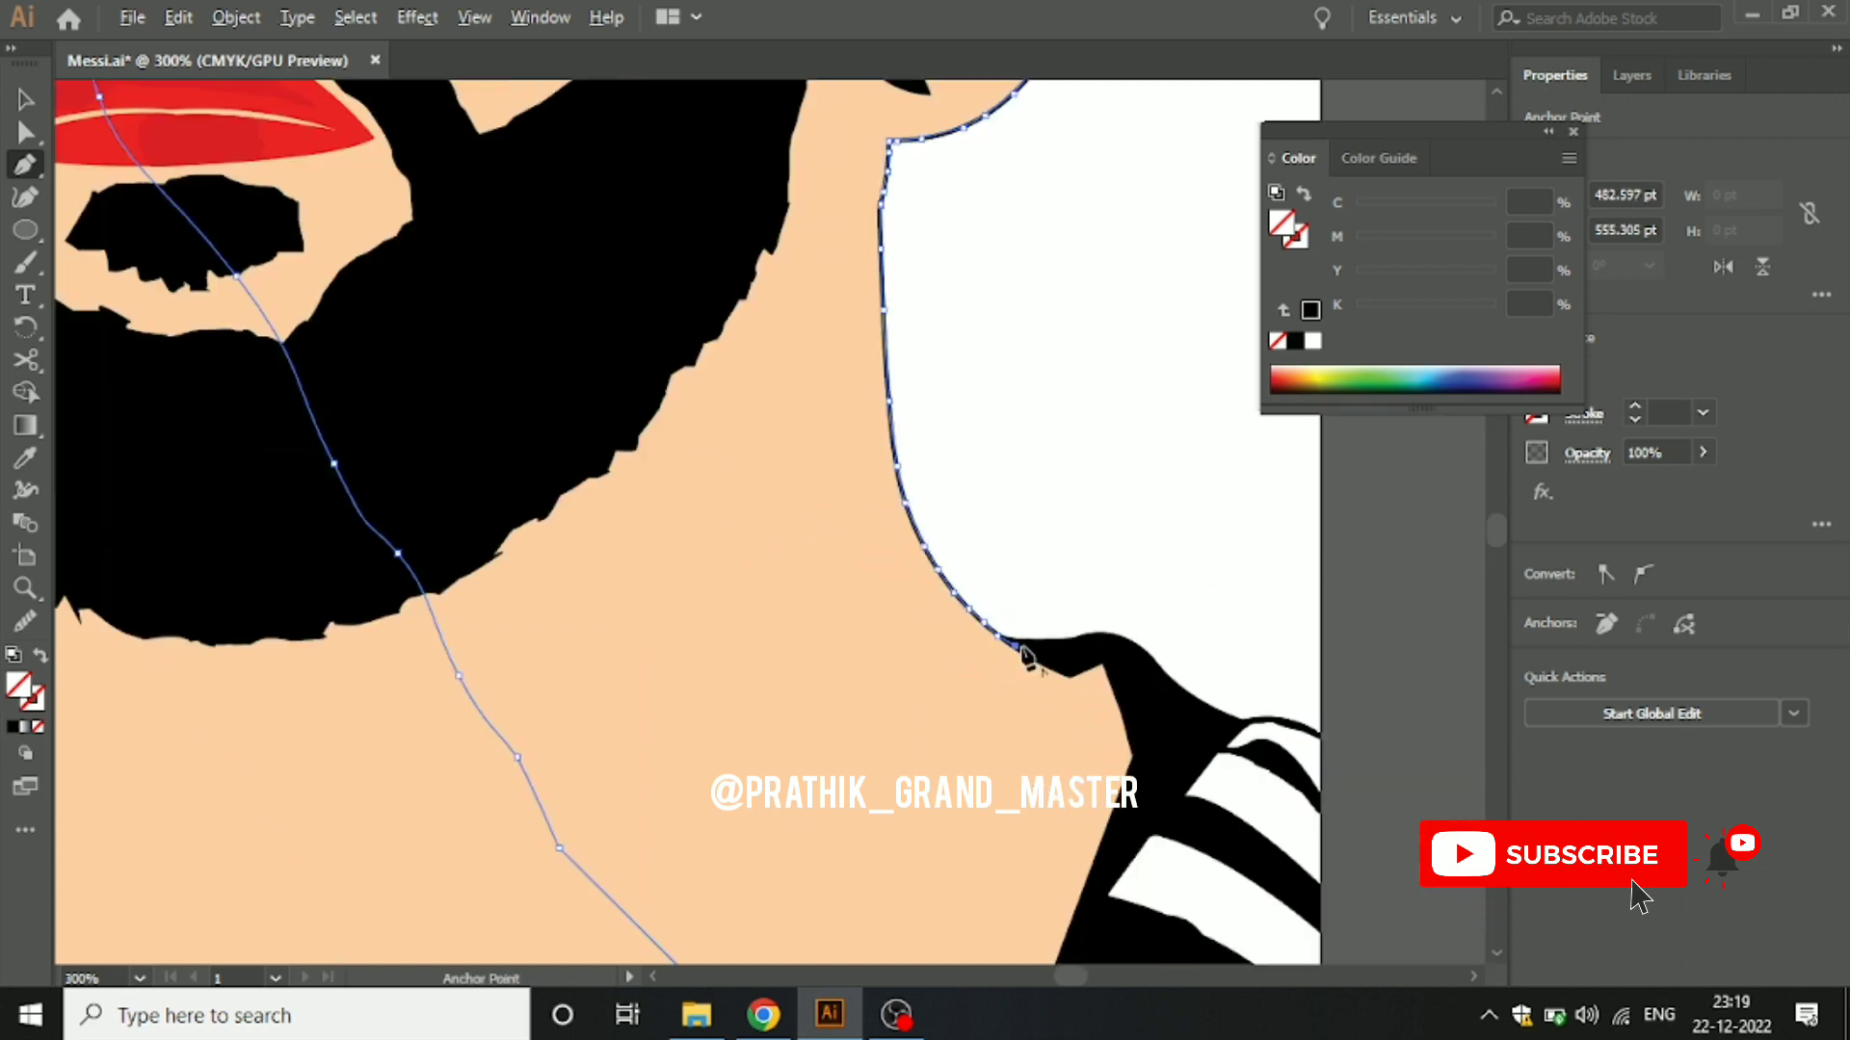
left_click(1058, 656)
left_click(1103, 647)
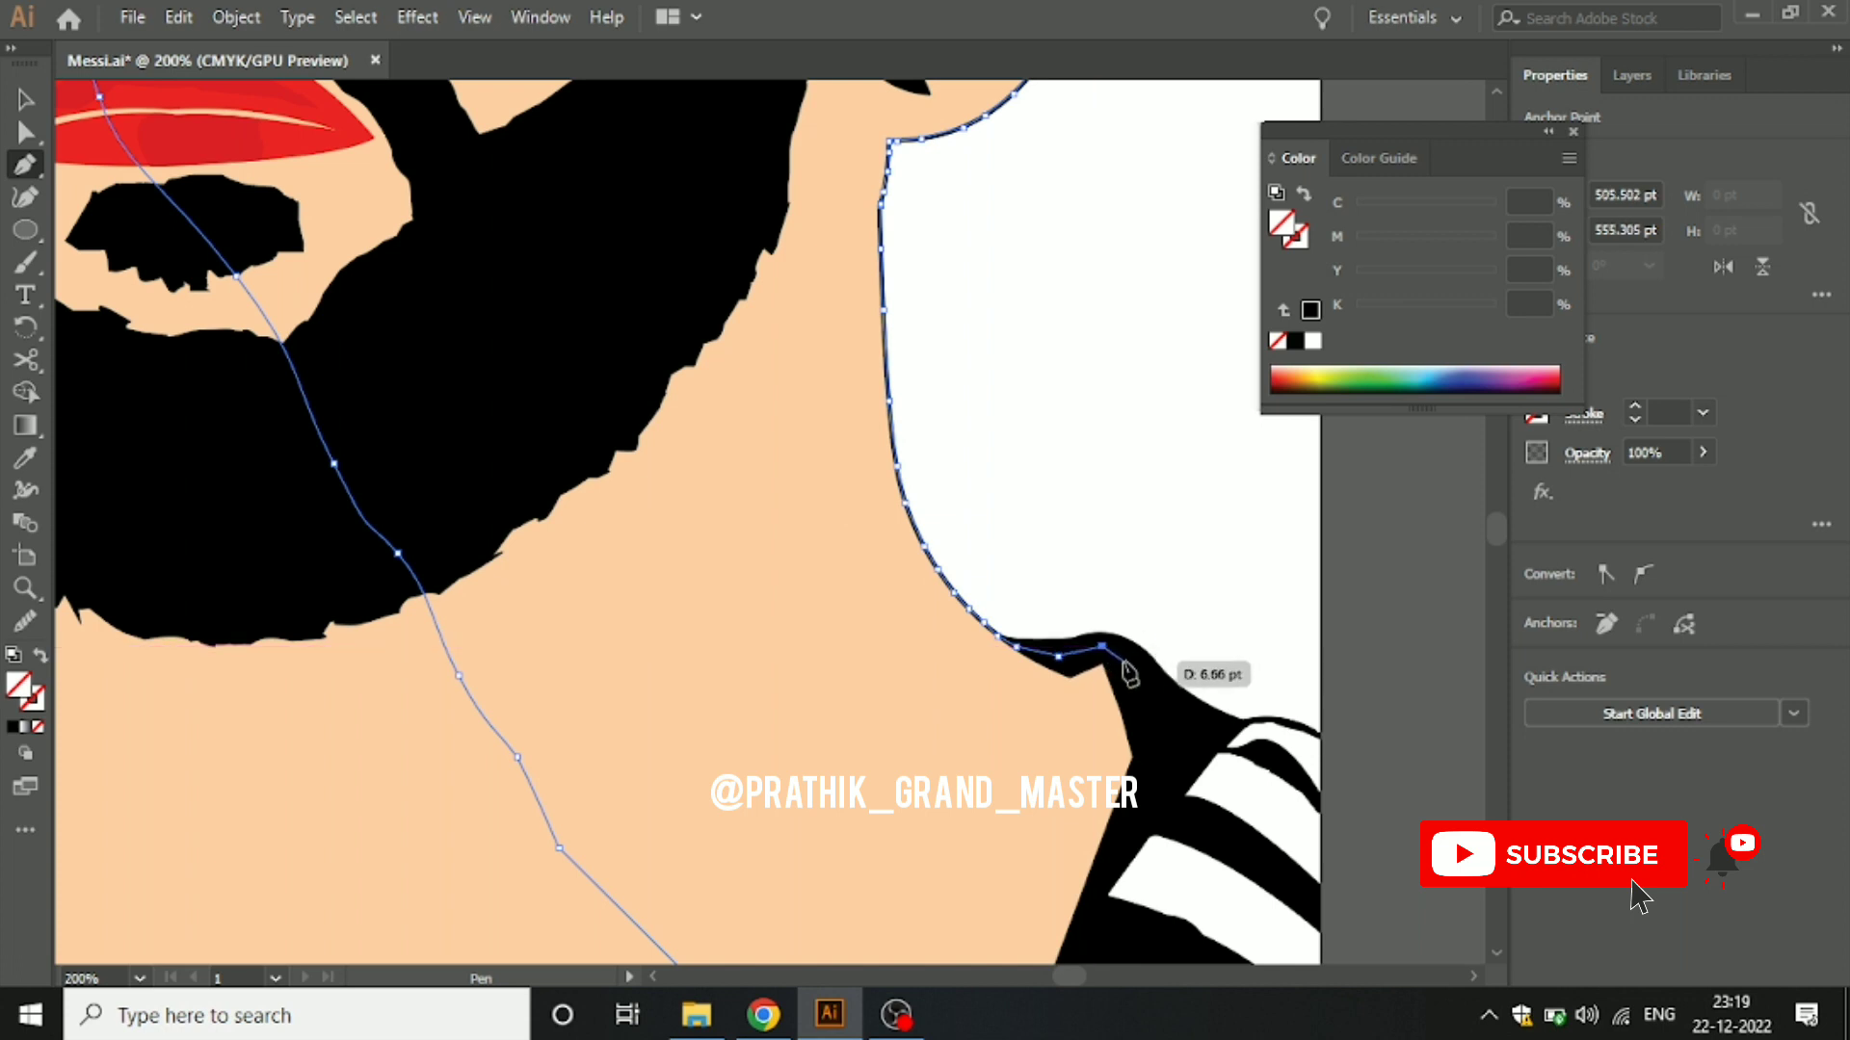
left_click_drag(1134, 706, 1146, 568)
left_click(1161, 578)
left_click(1148, 609)
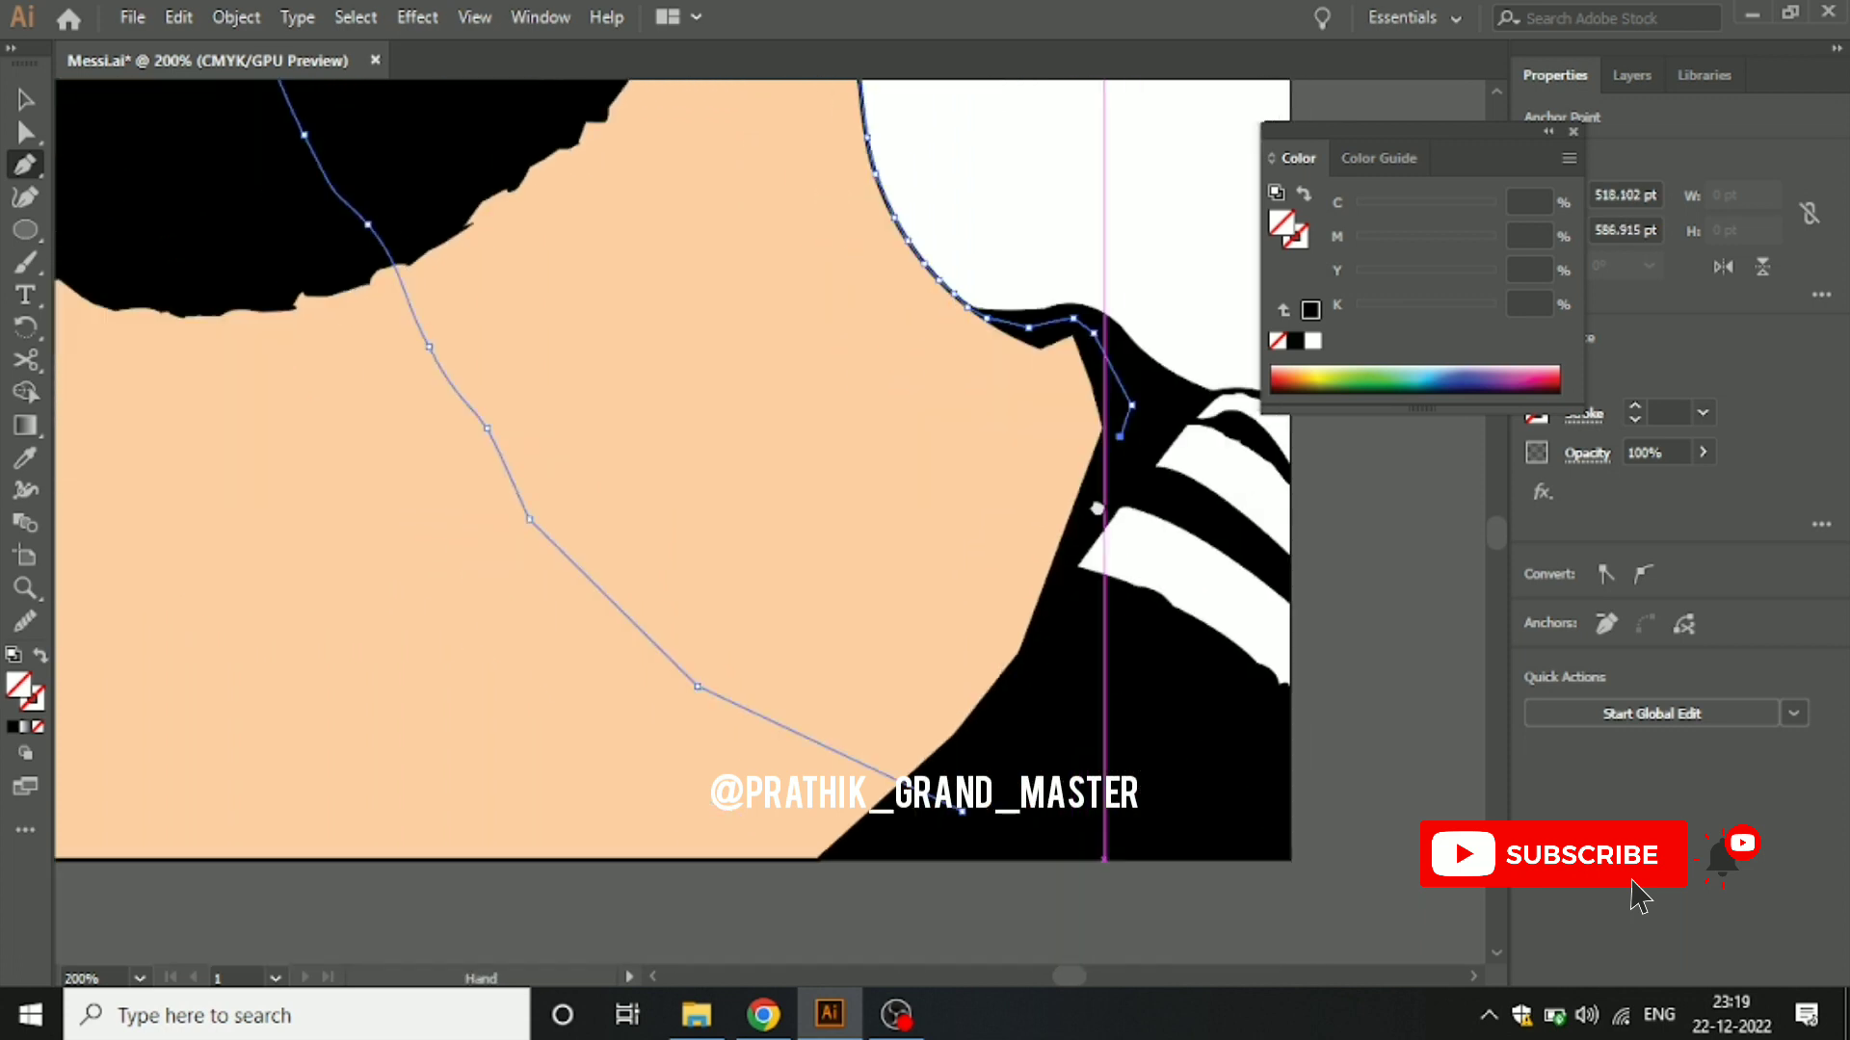
left_click_drag(1118, 717, 1088, 544)
left_click(1077, 541)
left_click(1070, 640)
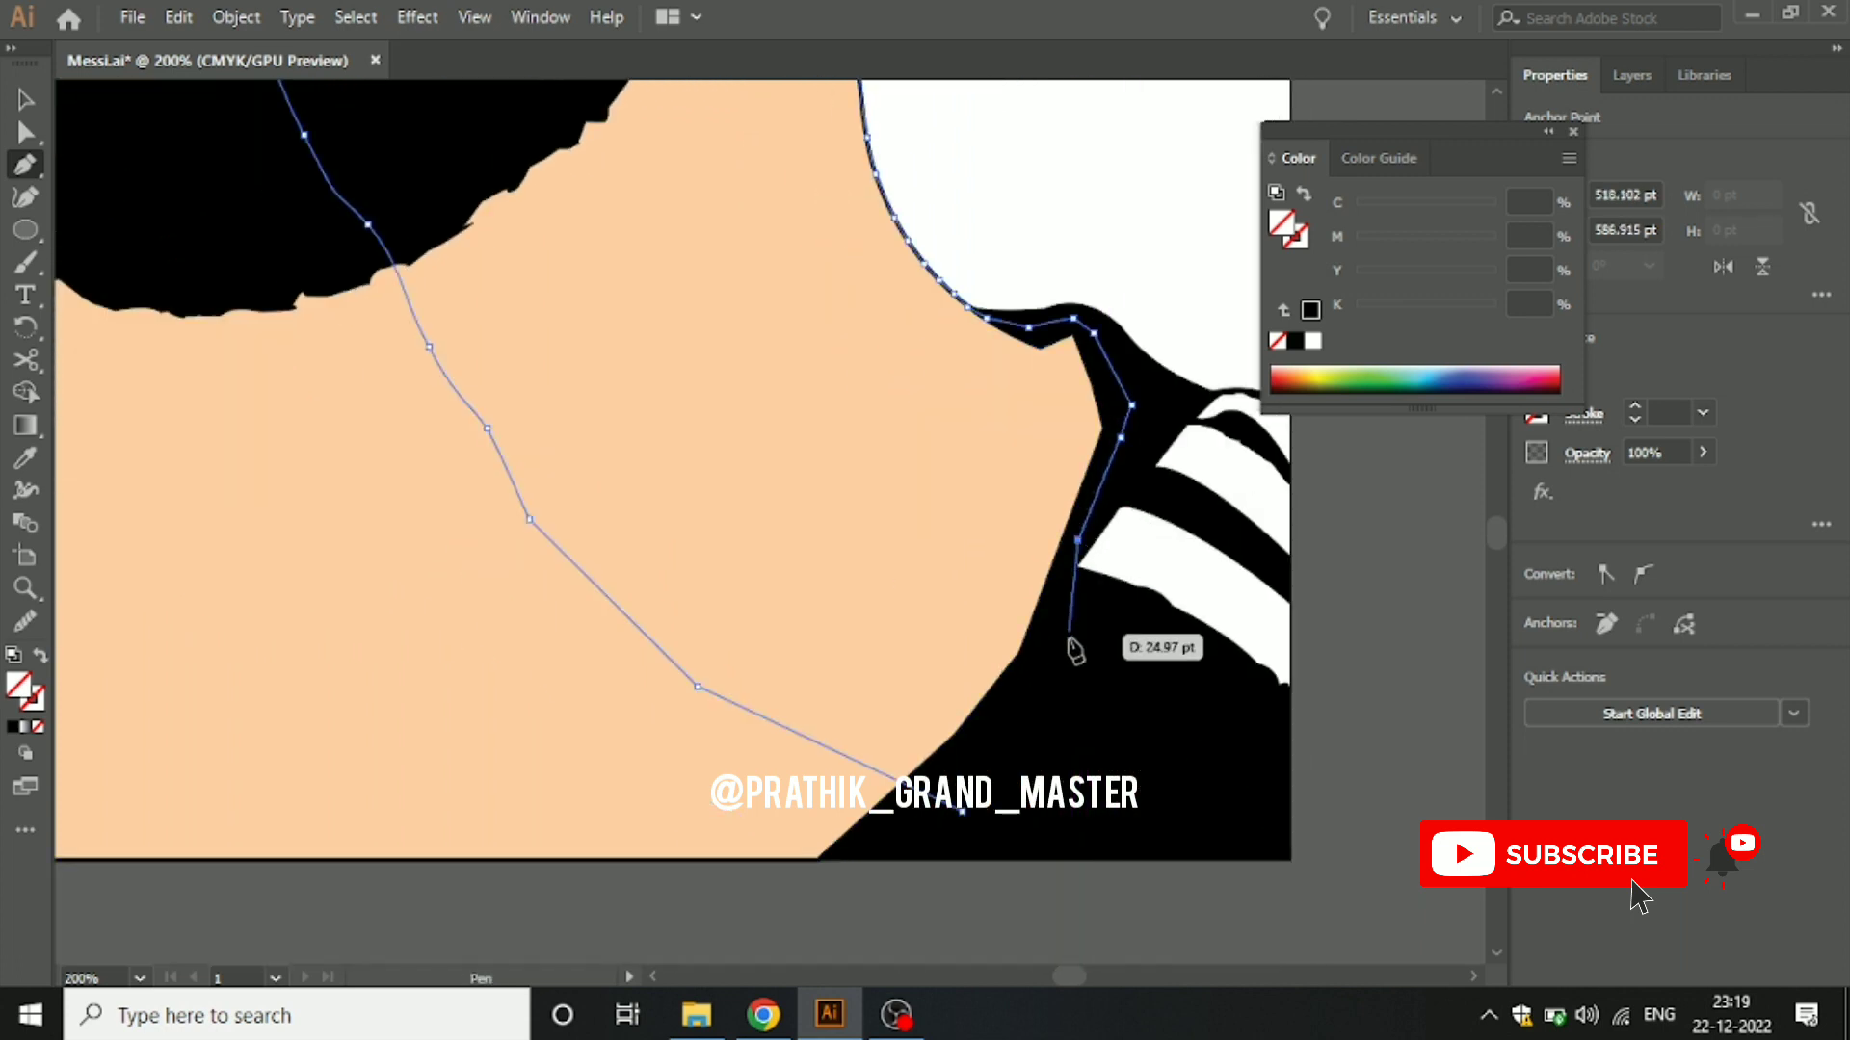
left_click(1046, 713)
left_click(962, 812)
Step: Fill the shadow outline with the sampled skin colour, then darken it in the Color Picker
key("ctrl+minus")
key("ctrl+minus")
key("ctrl+minus")
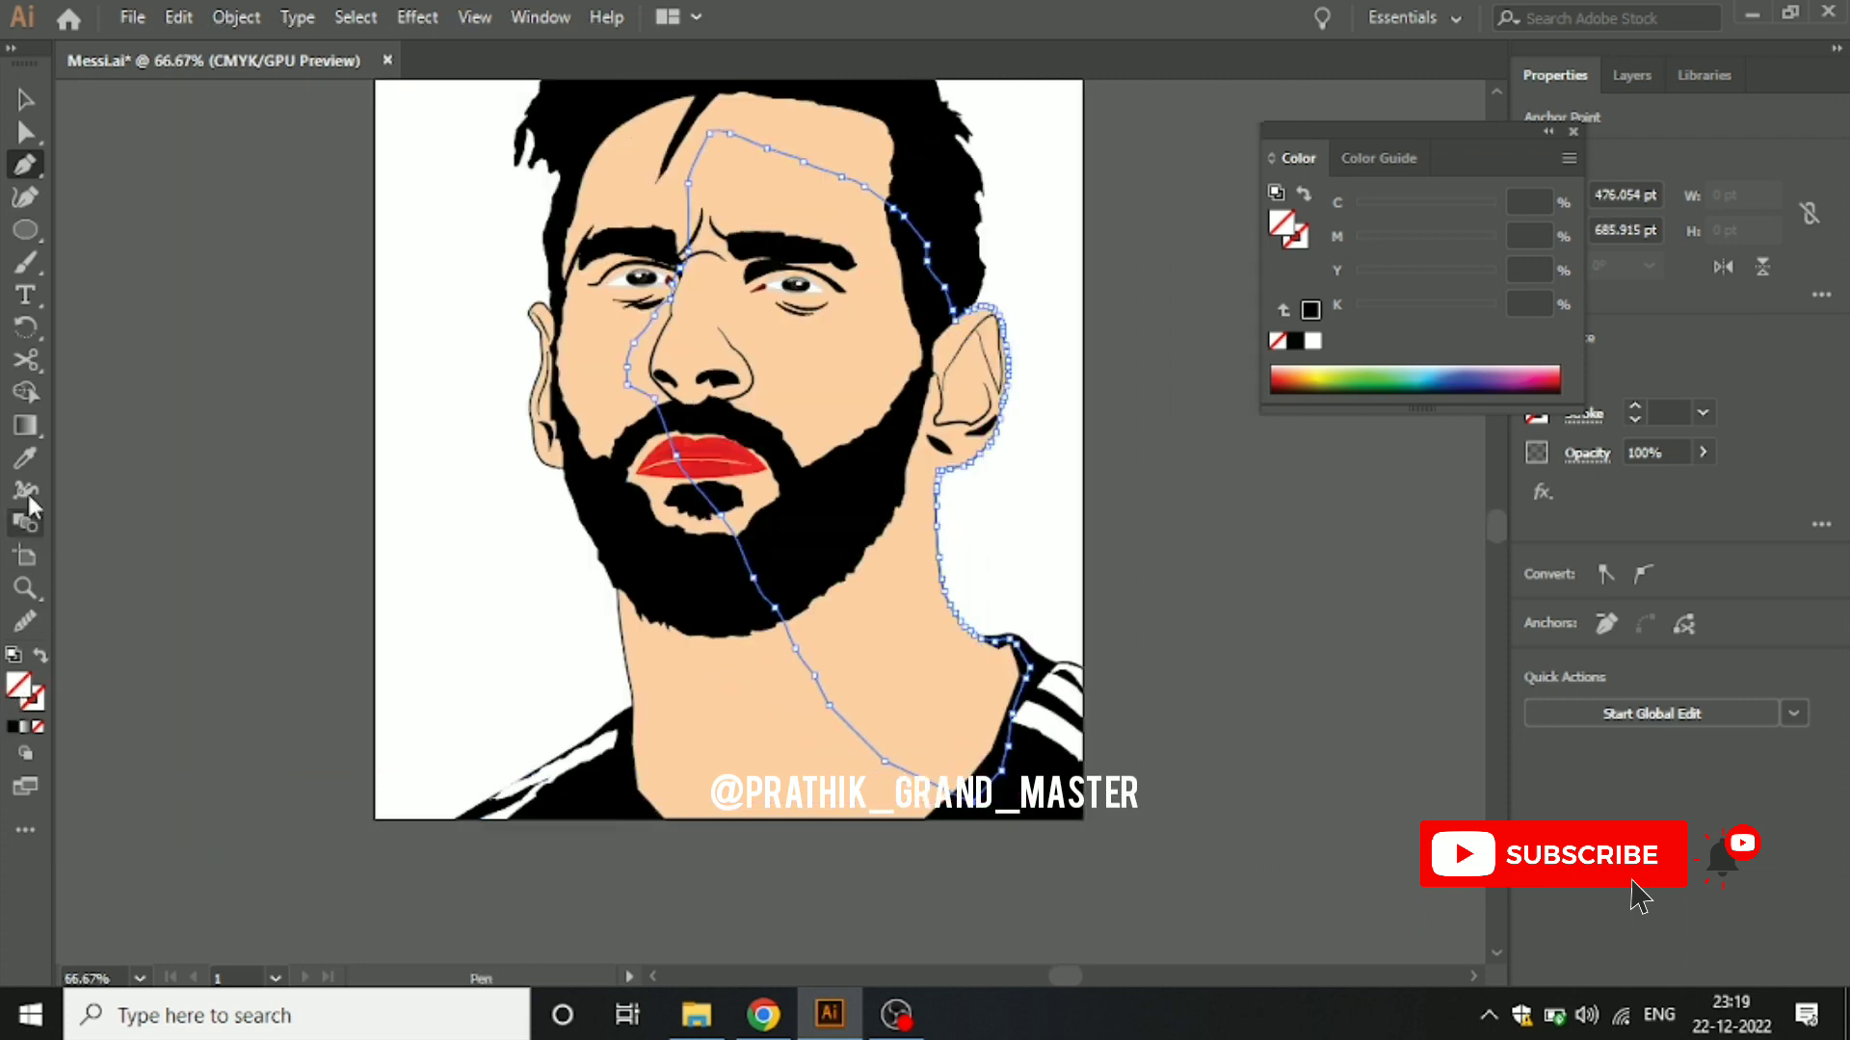
left_click(26, 459)
left_click(771, 713)
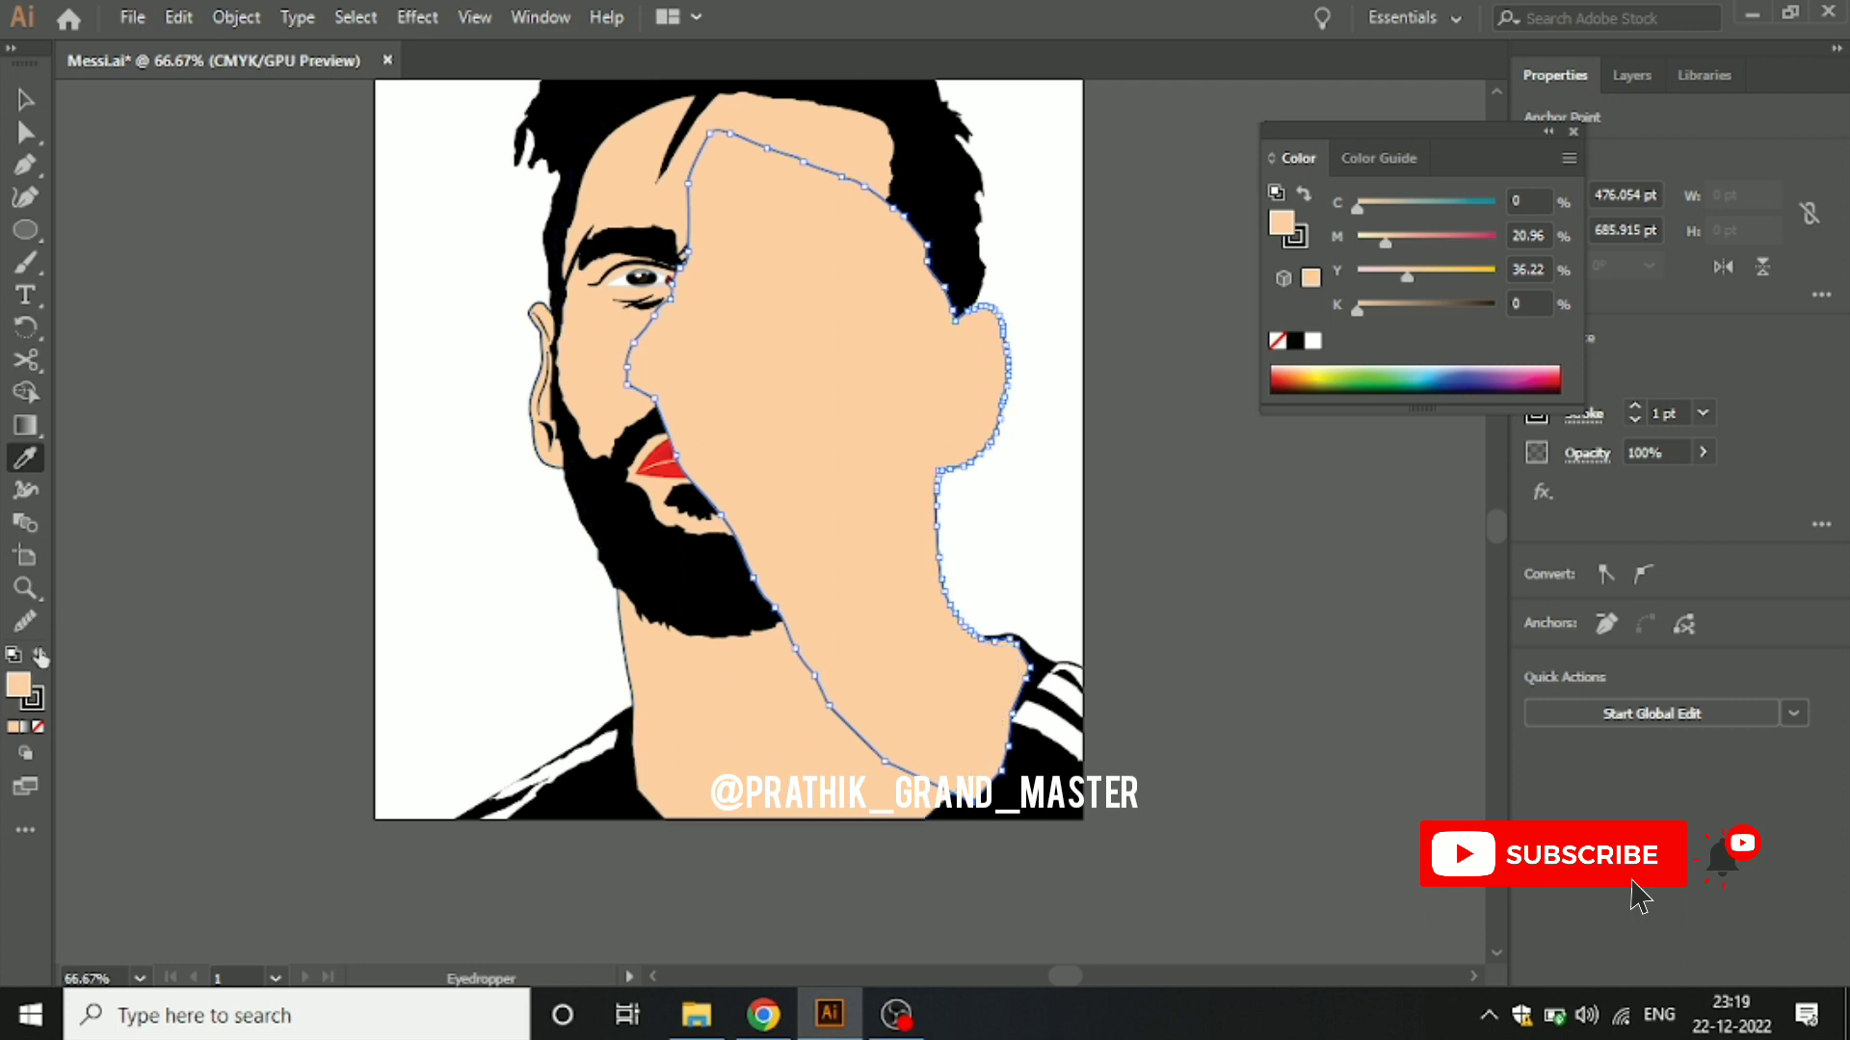
double_click(20, 686)
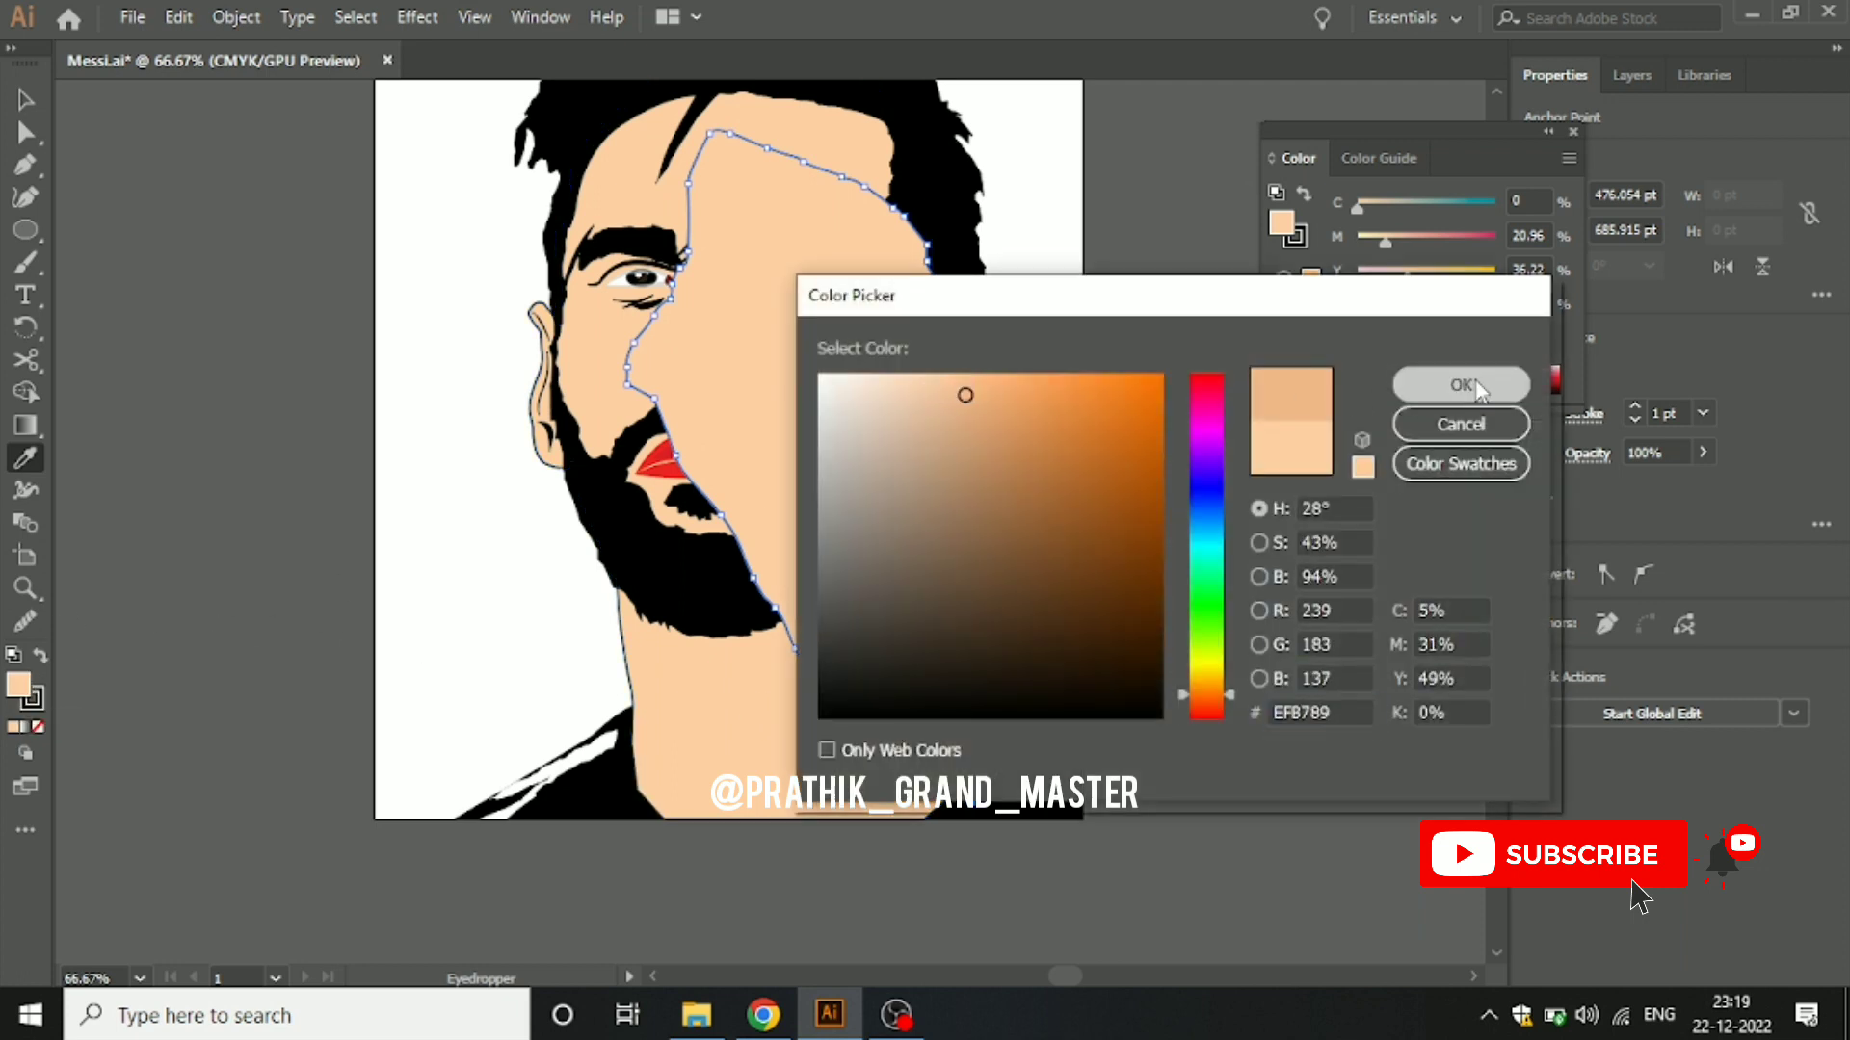
left_click(1460, 384)
Step: Send the shadow shape behind the artwork and remove its outline stroke
left_click(24, 101)
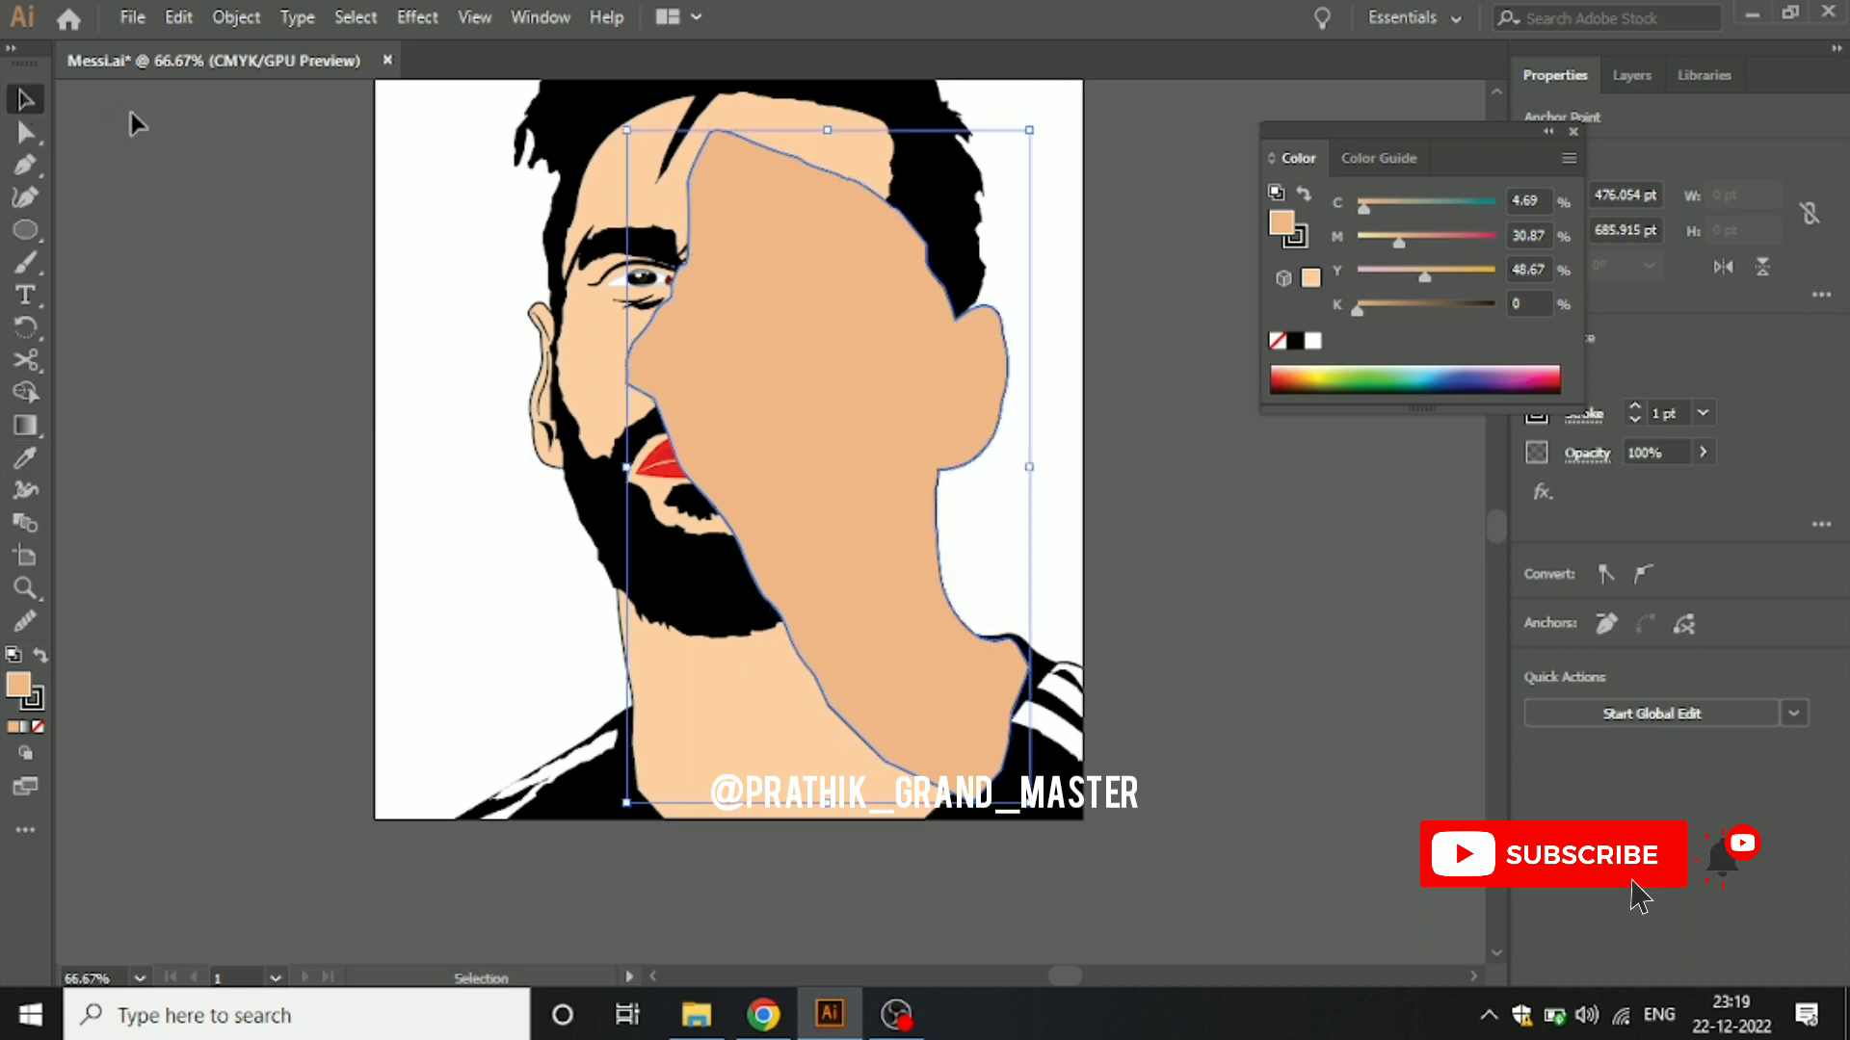
key("ctrl+shift+bracketleft")
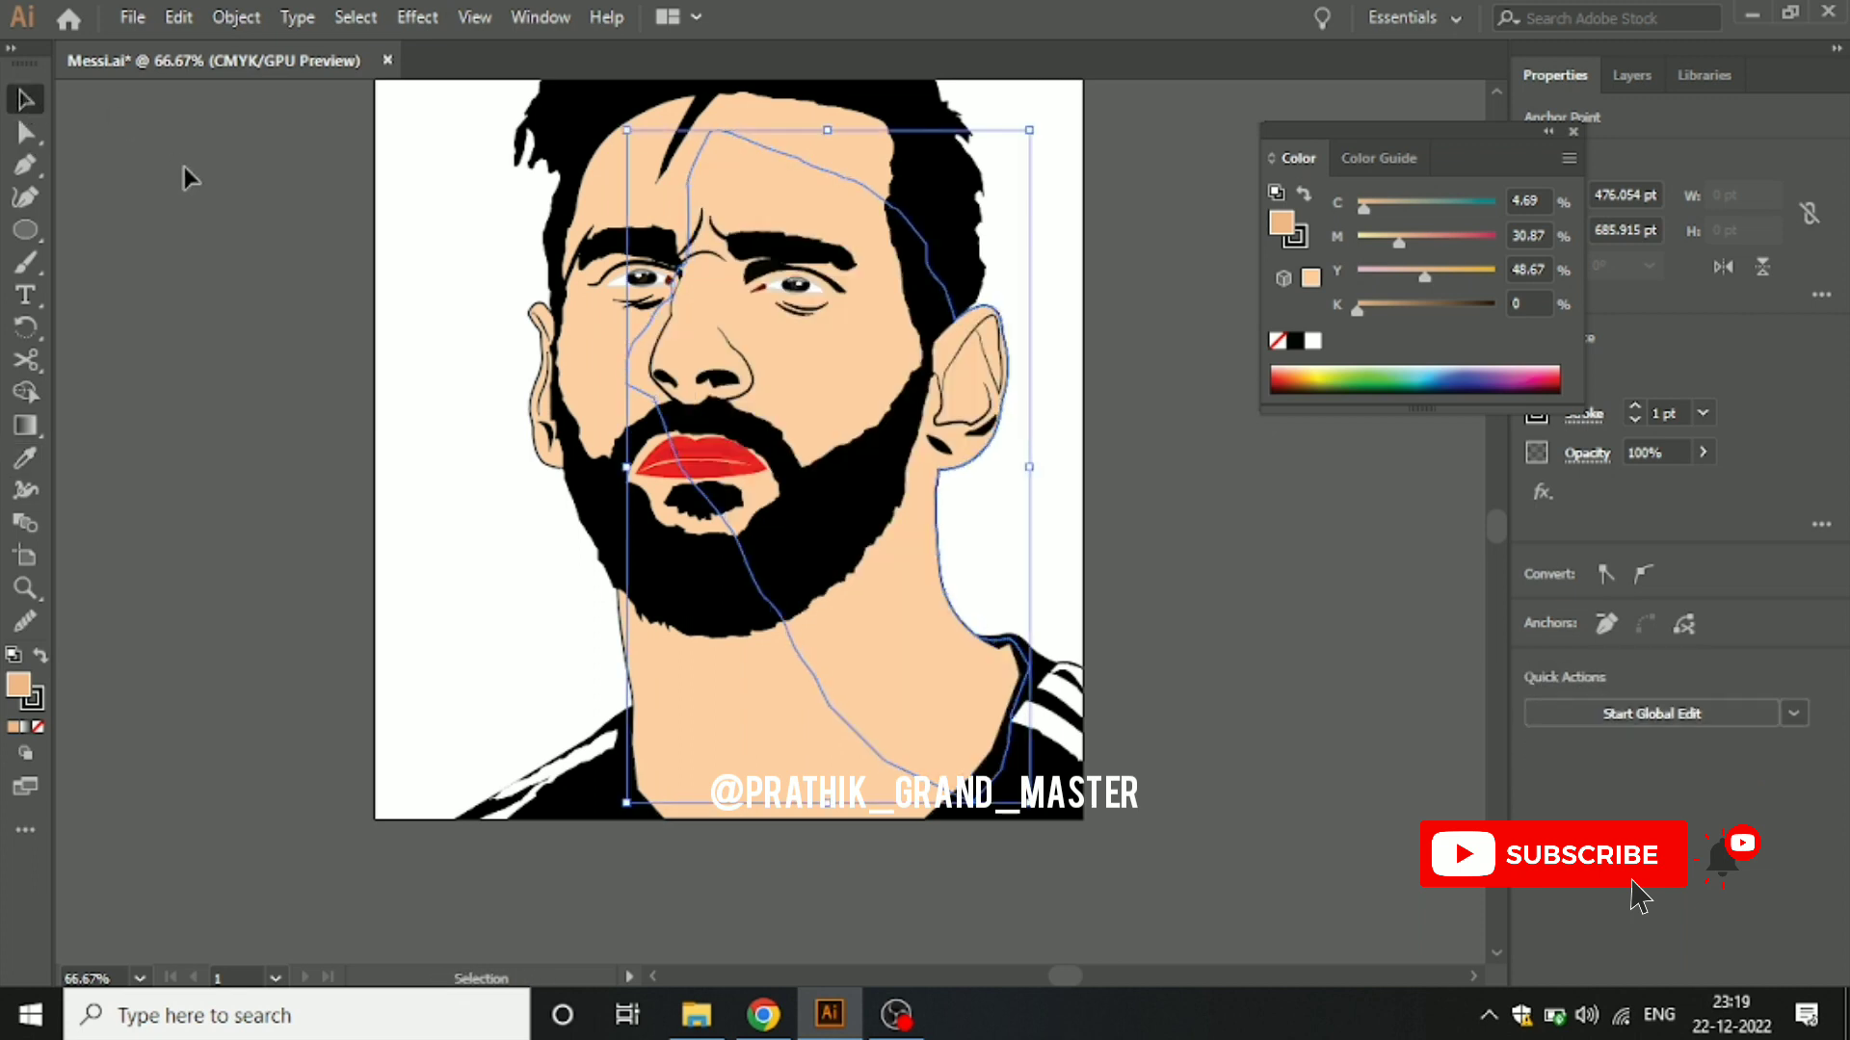
key("a")
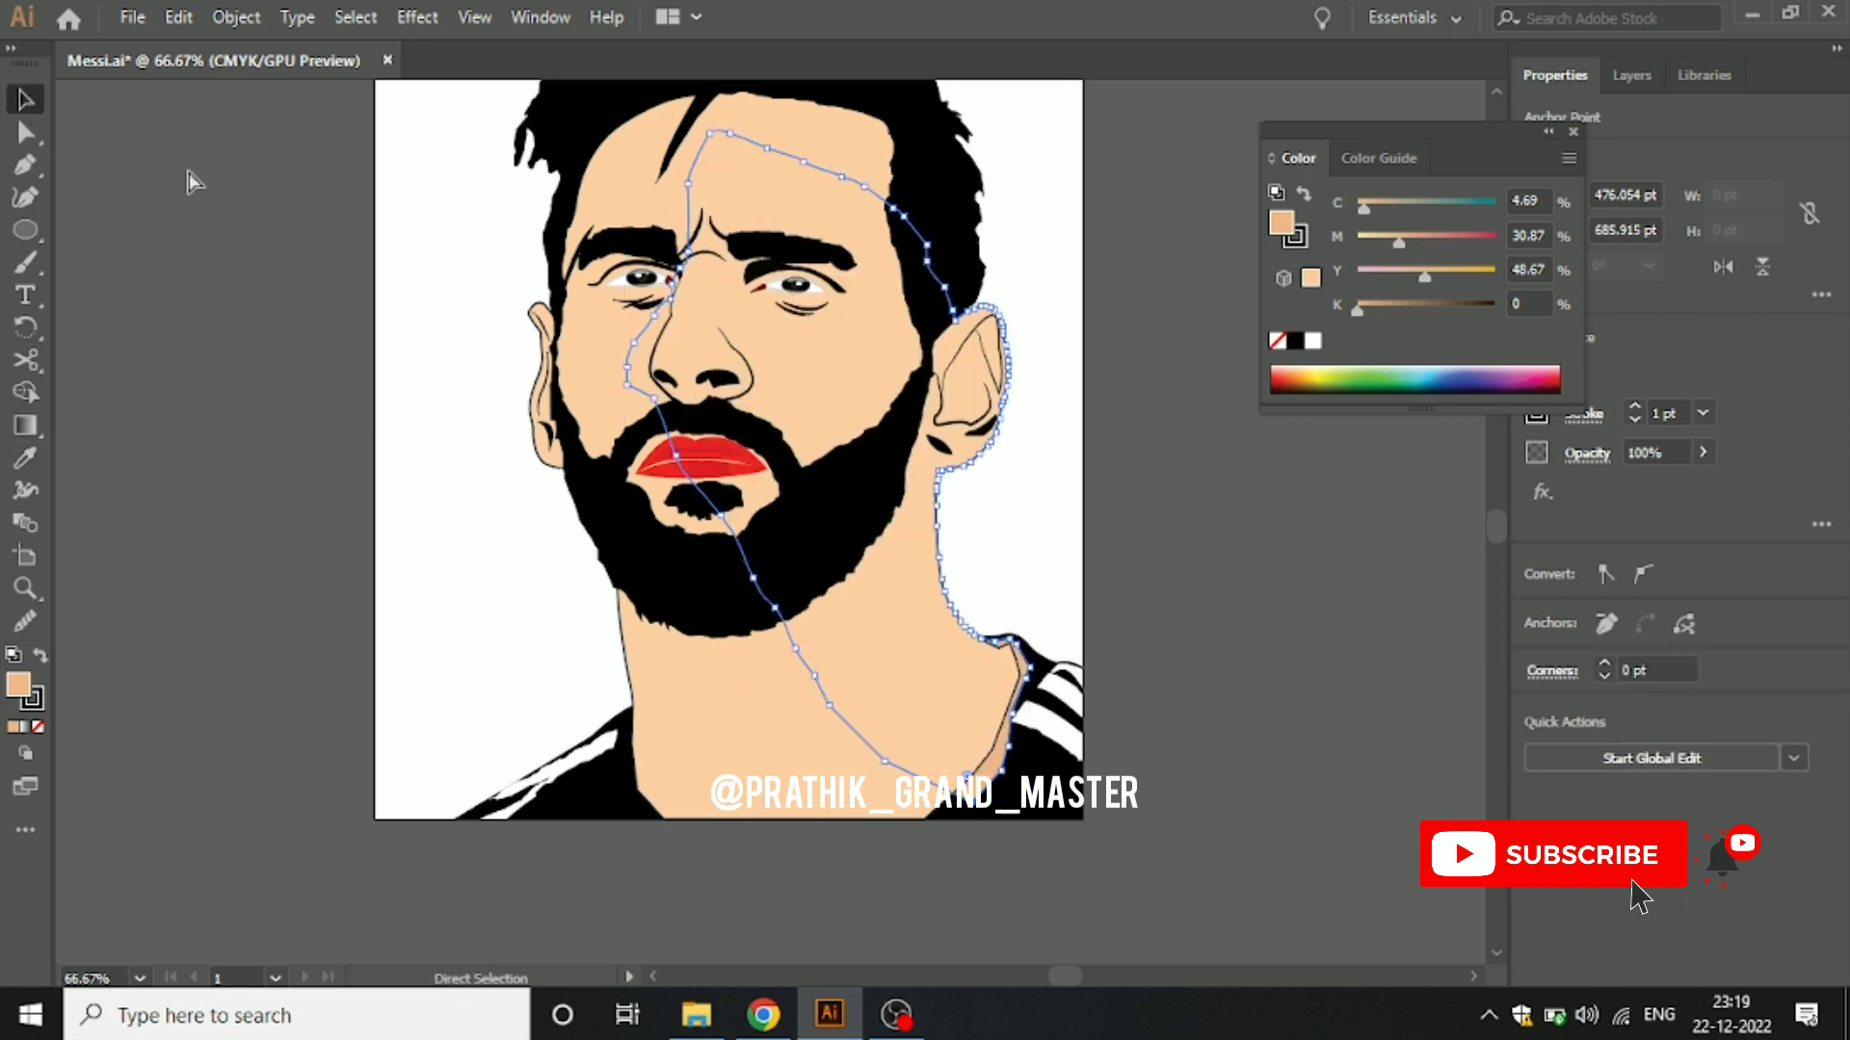
left_click(193, 277)
key("v")
left_click(798, 383)
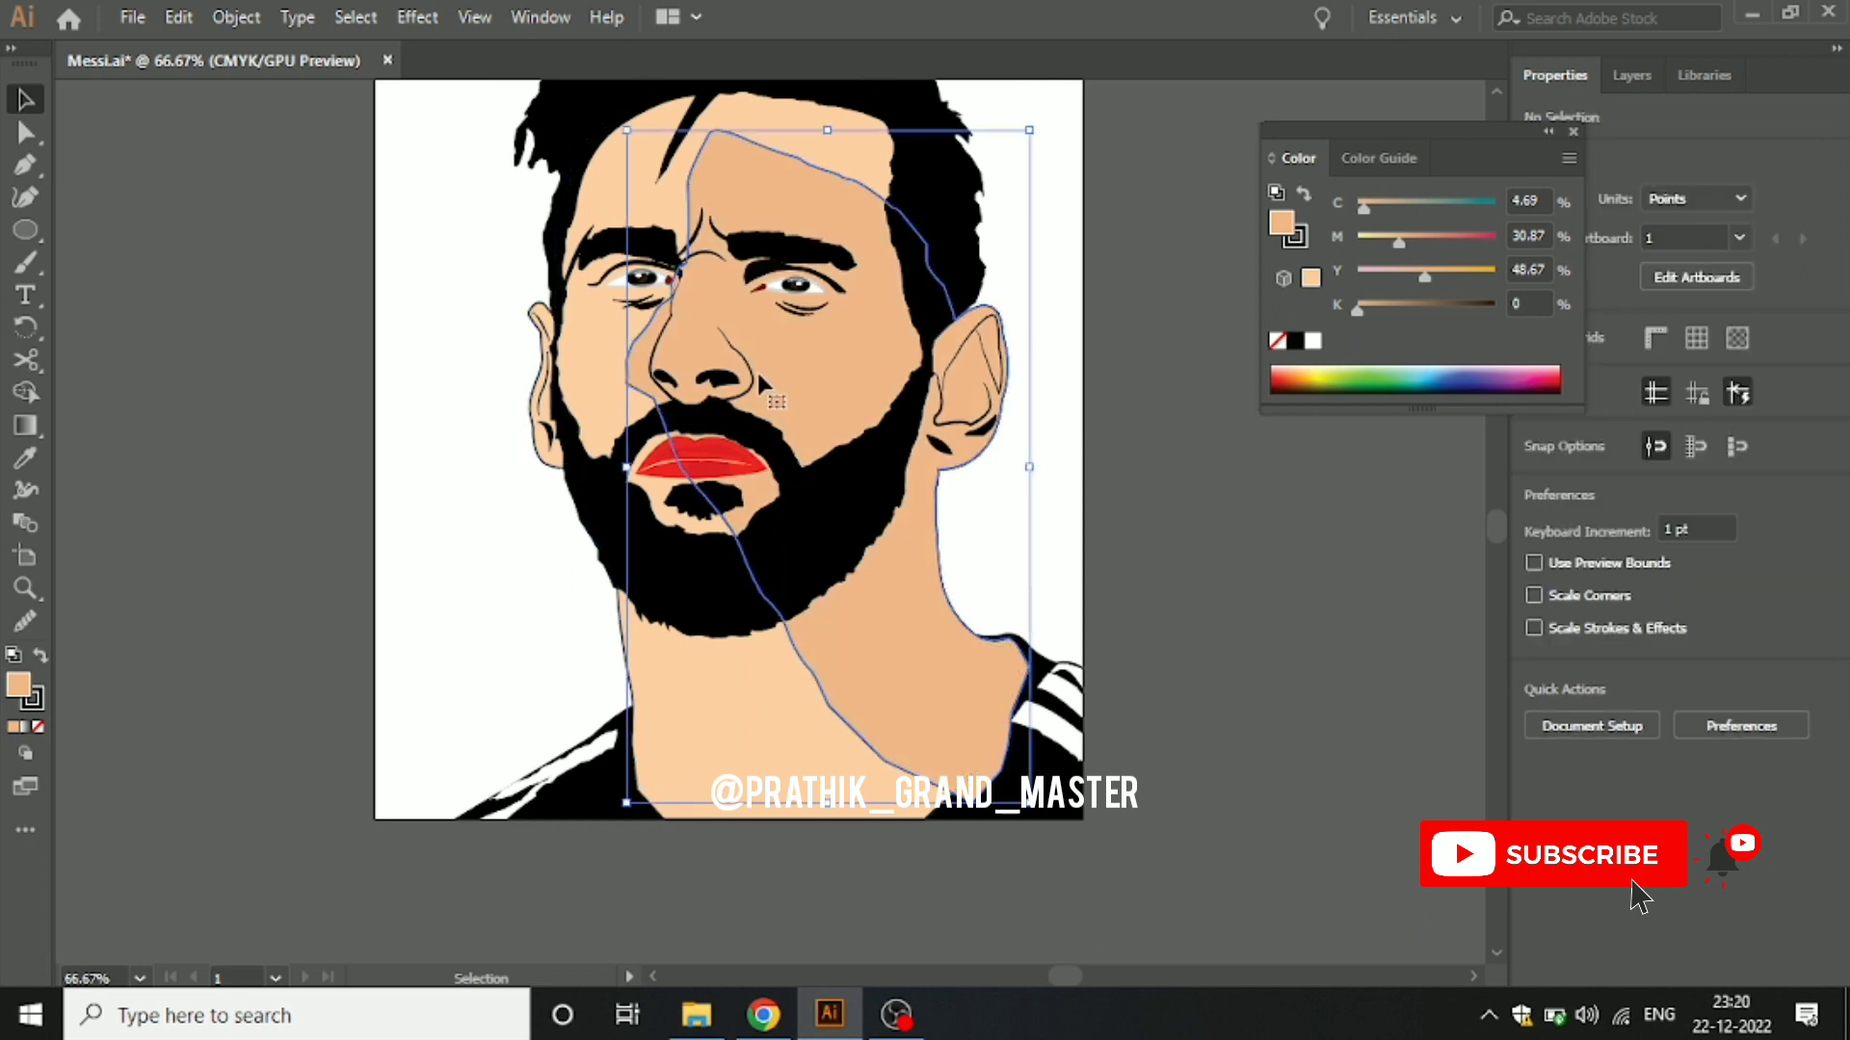
left_click(38, 725)
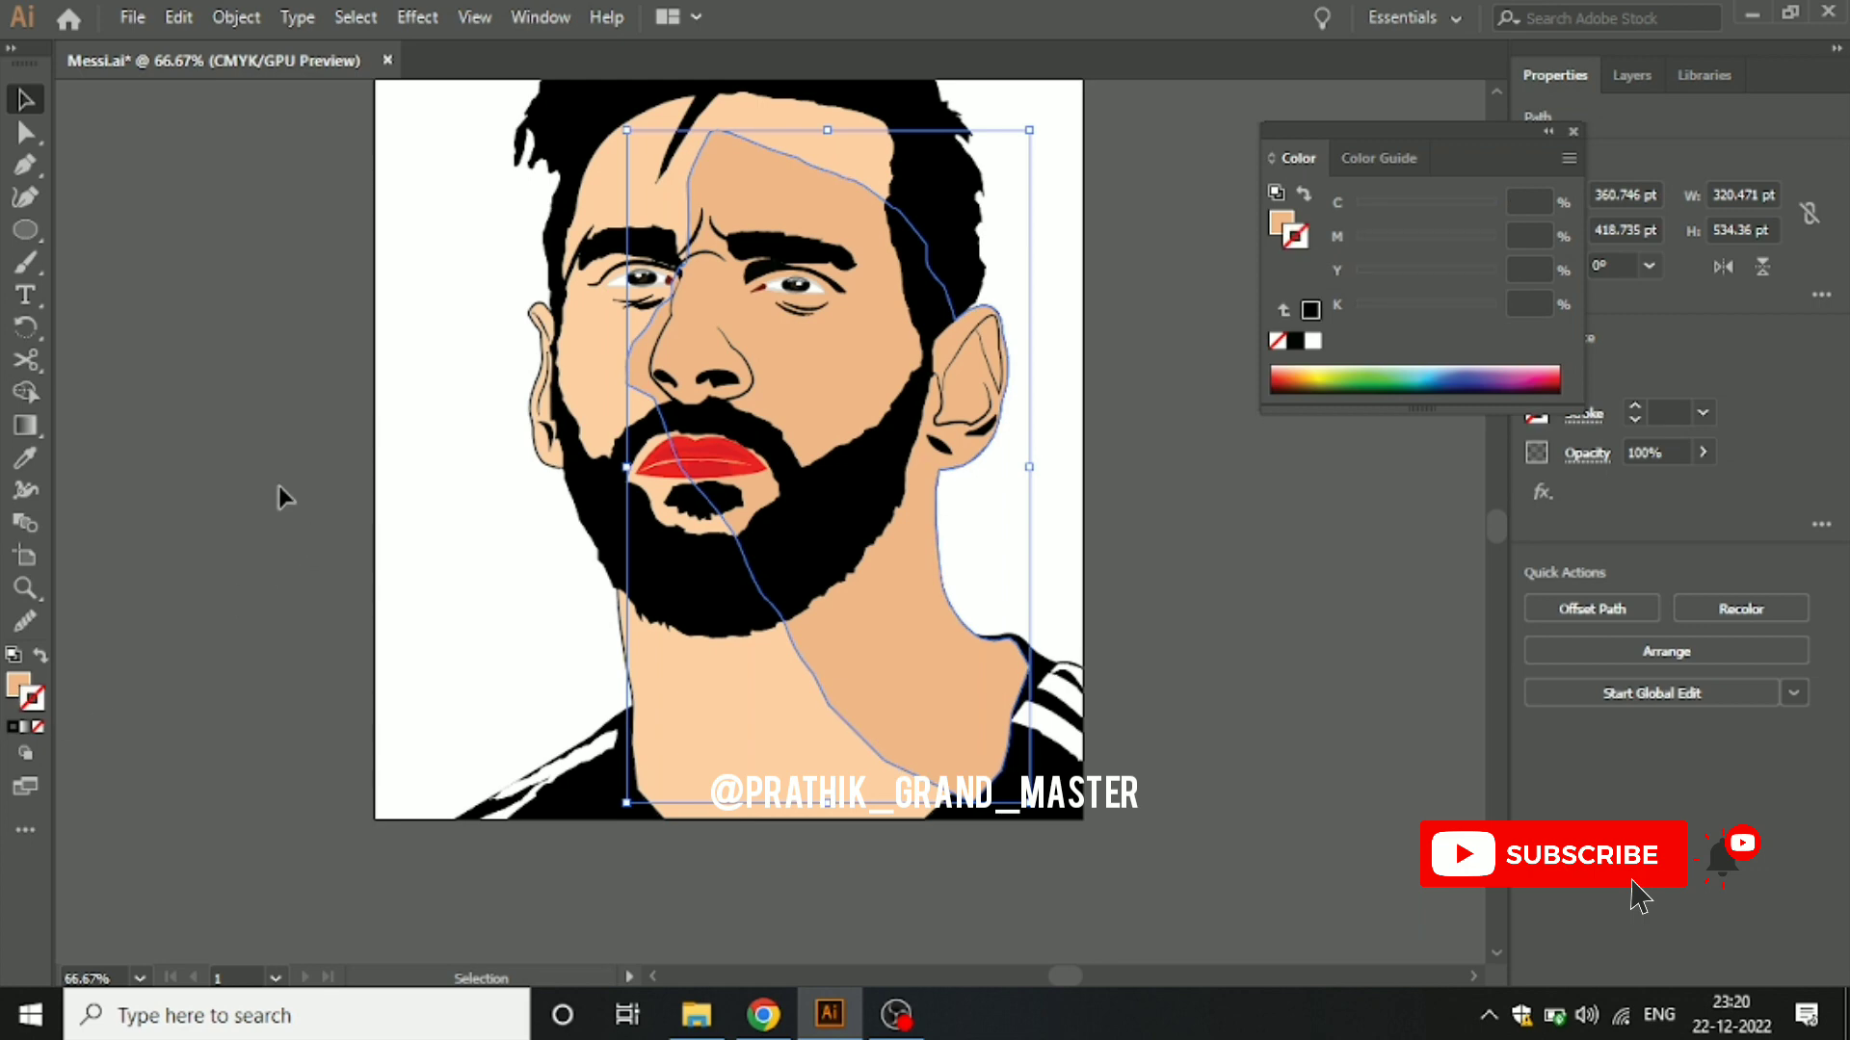
left_click(279, 485)
Step: Select and adjust the lower-right neck shadow pieces, then deselect them
scroll(303, 493, "up", 2)
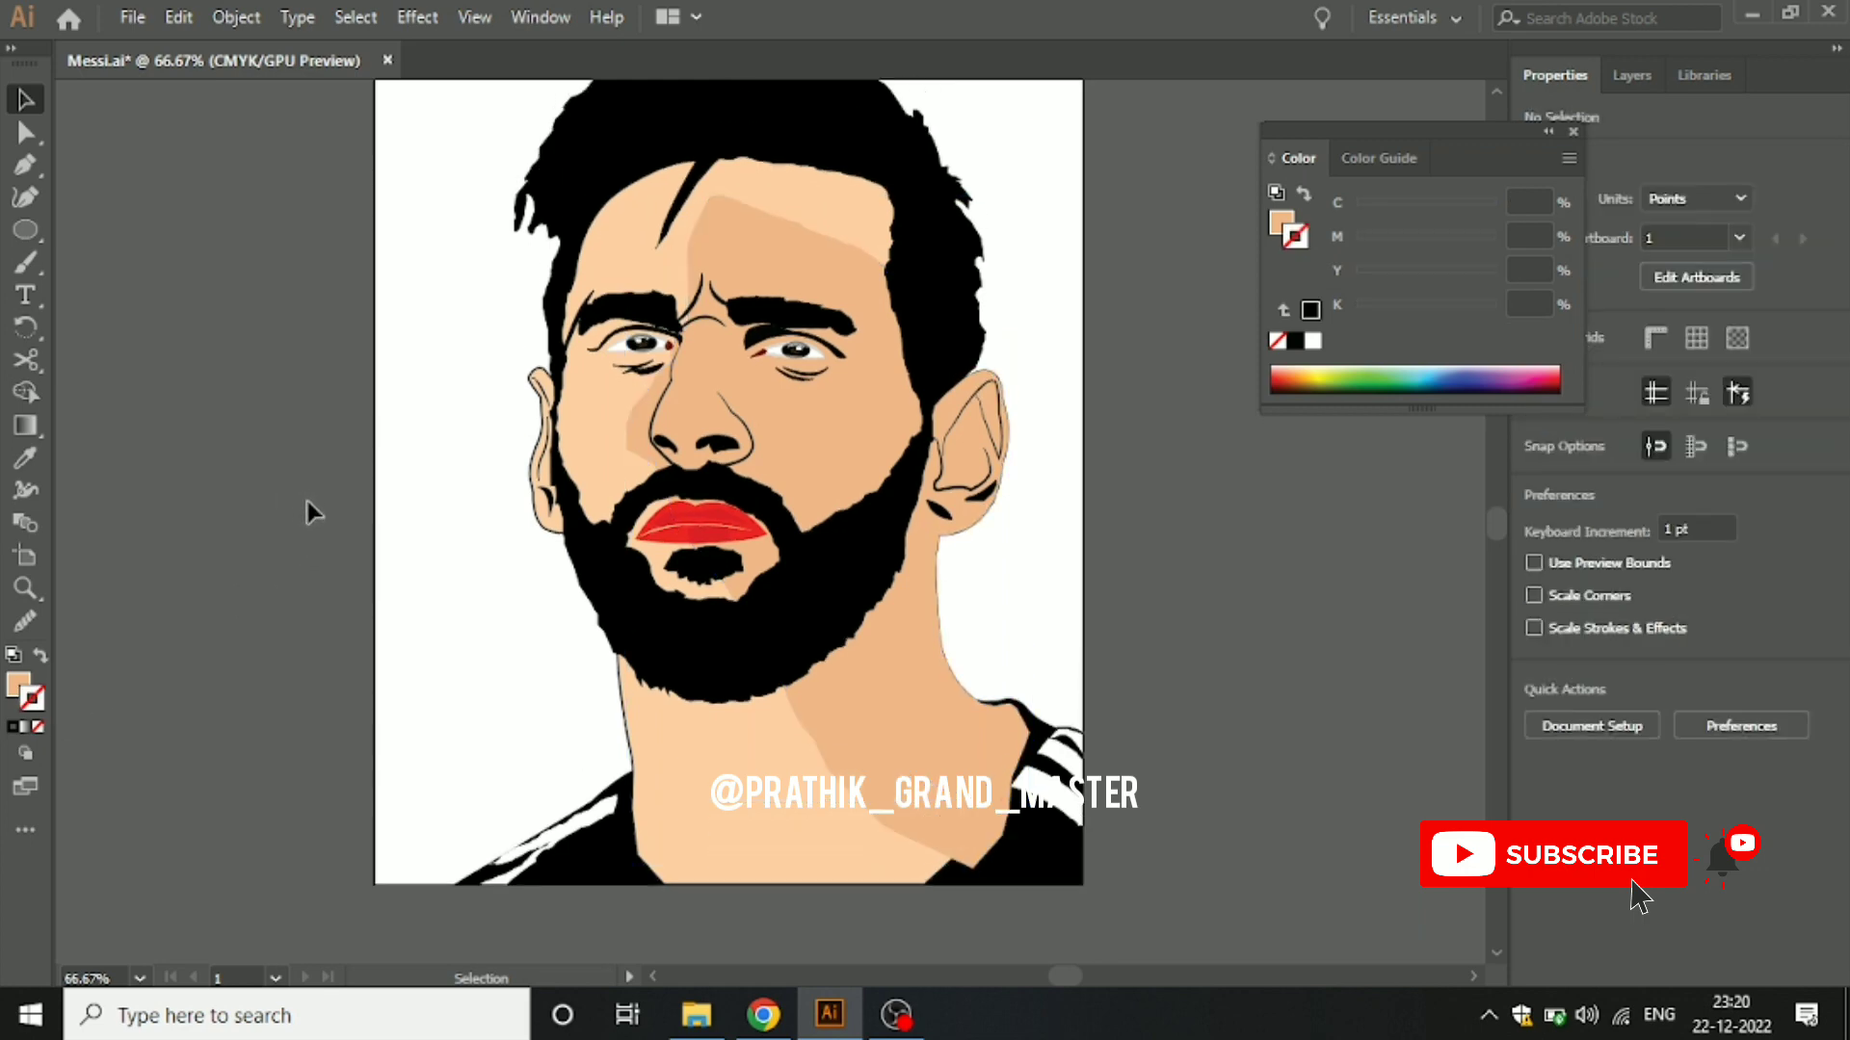
left_click(1026, 829)
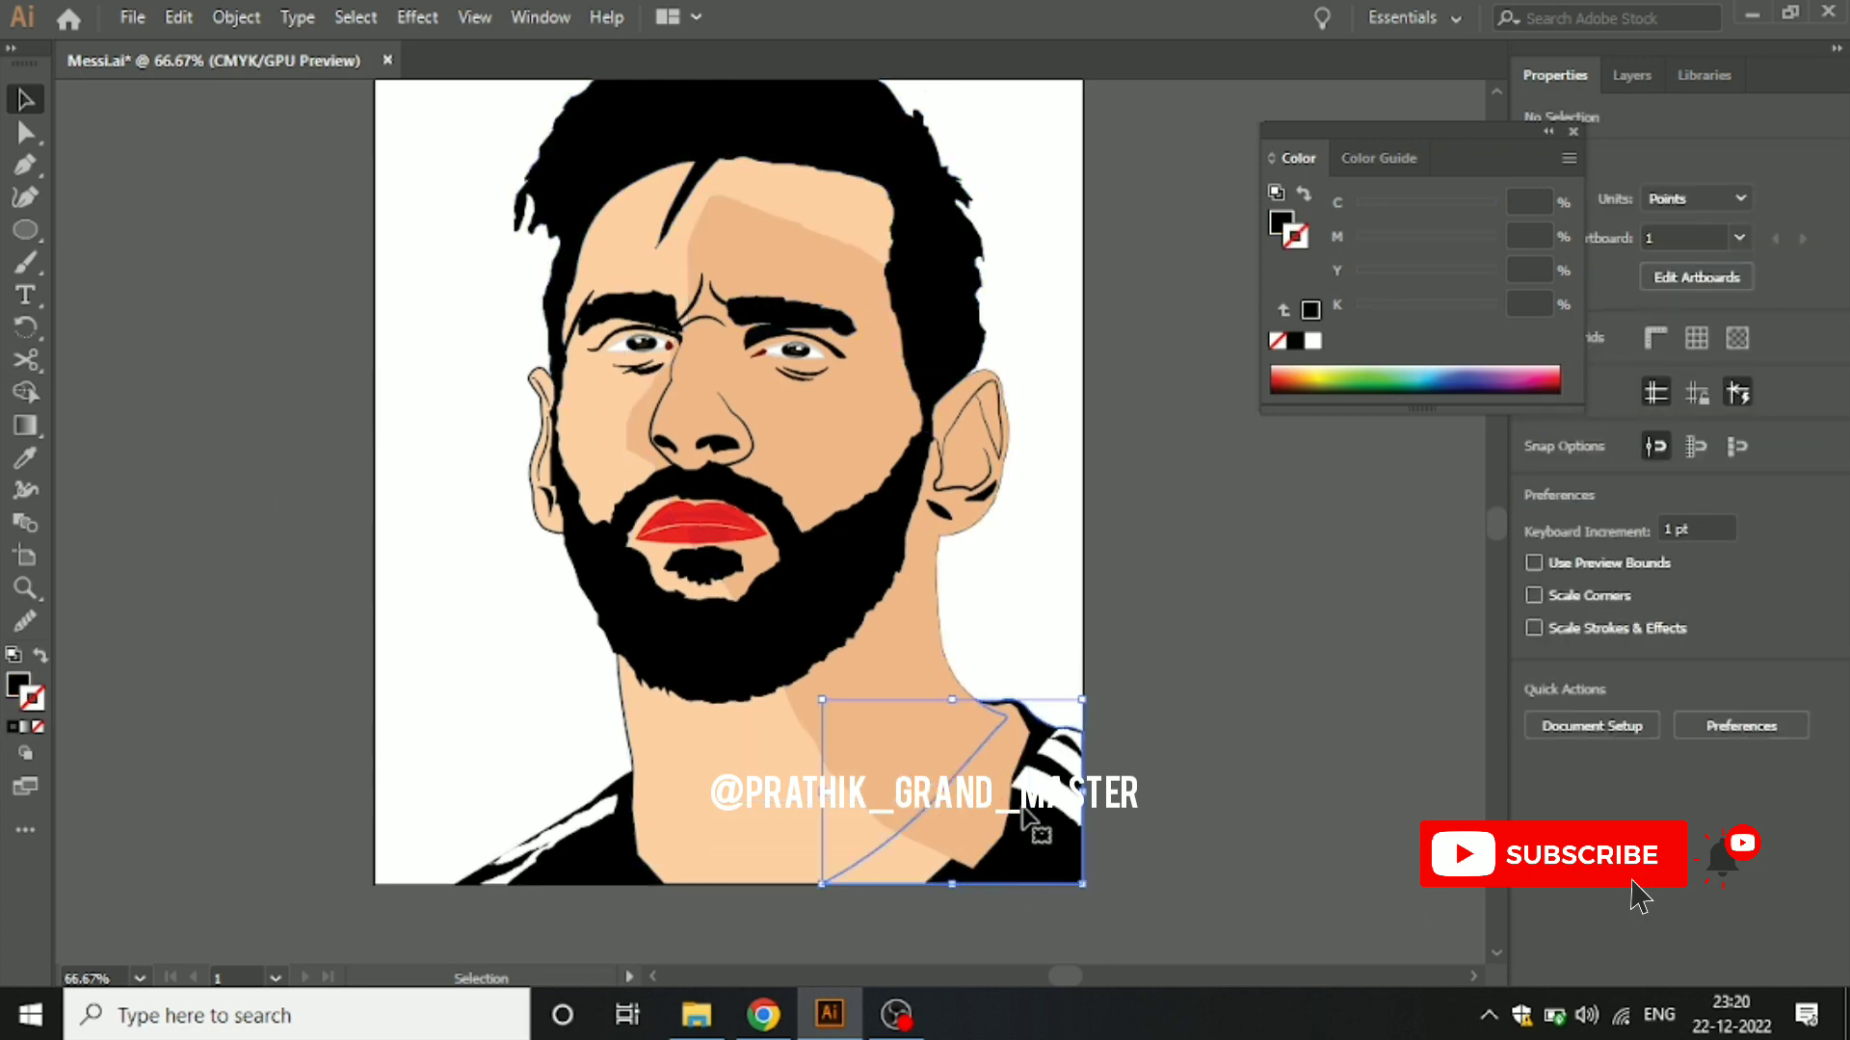
left_click(1044, 759, "shift")
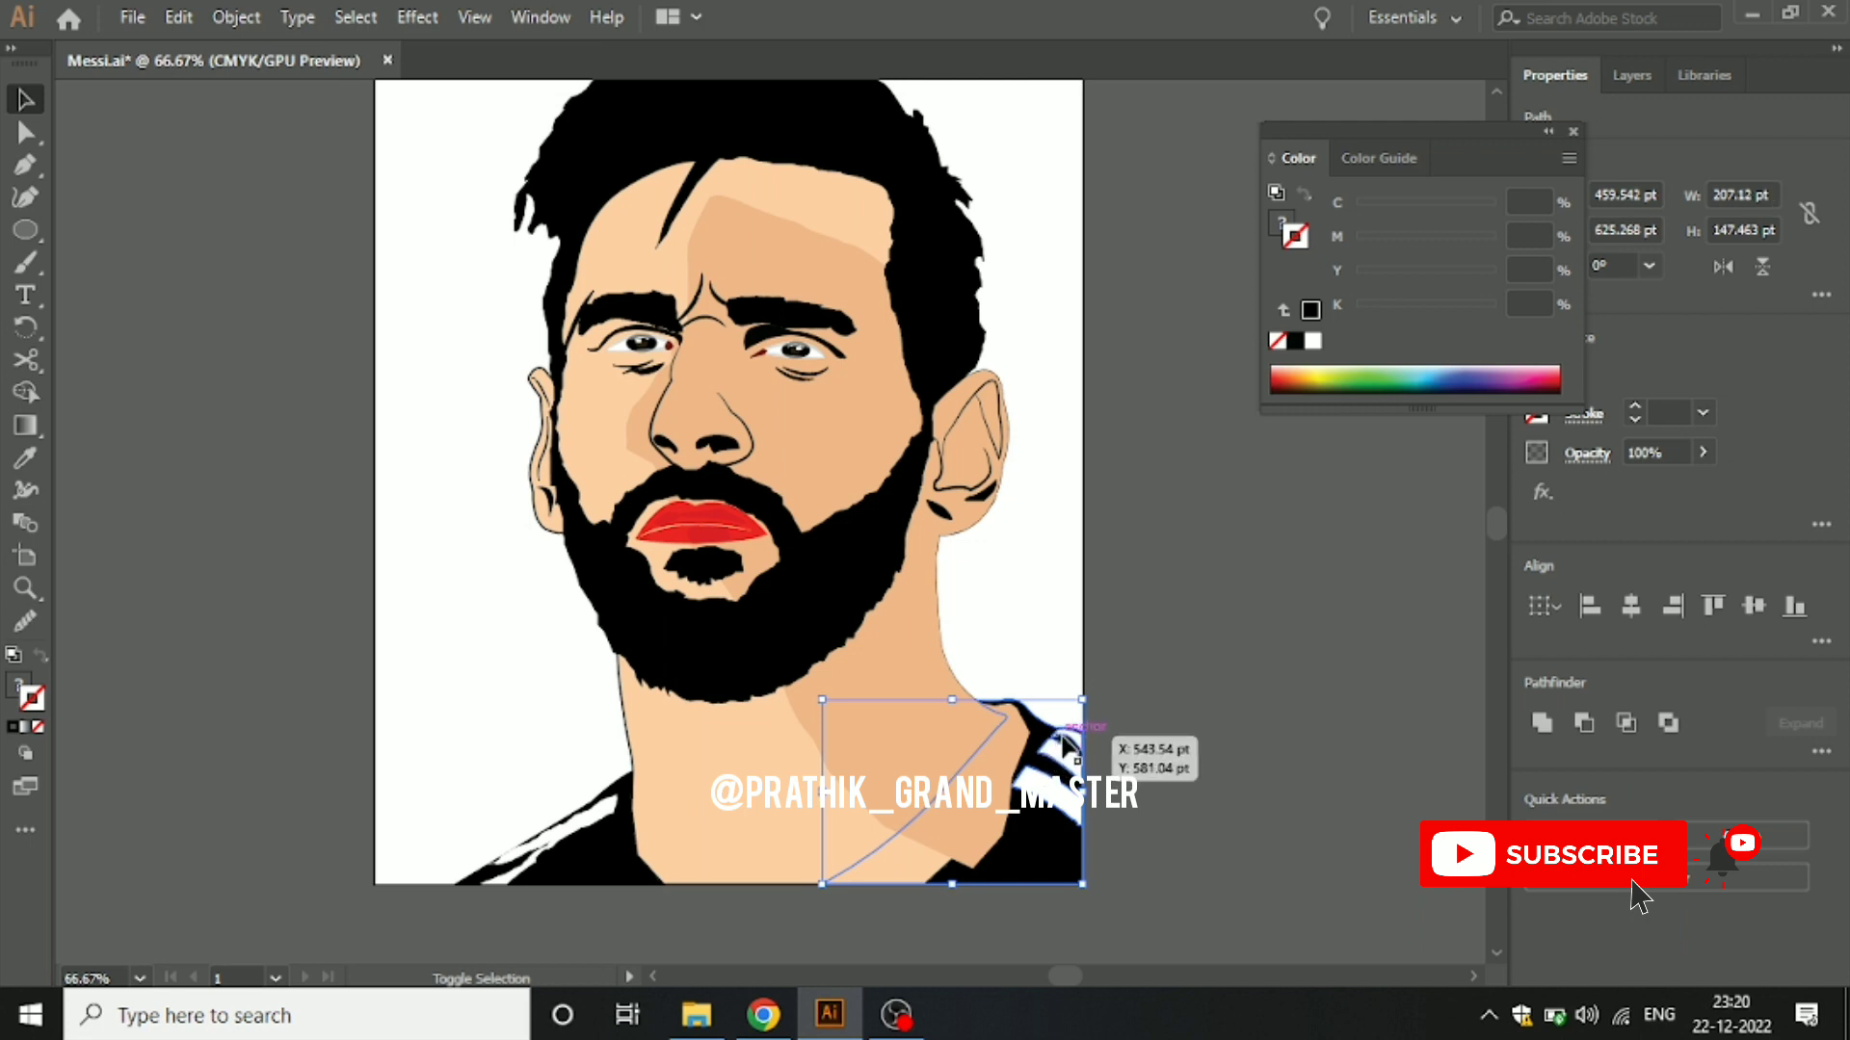
left_click_drag(1057, 759, 1065, 740)
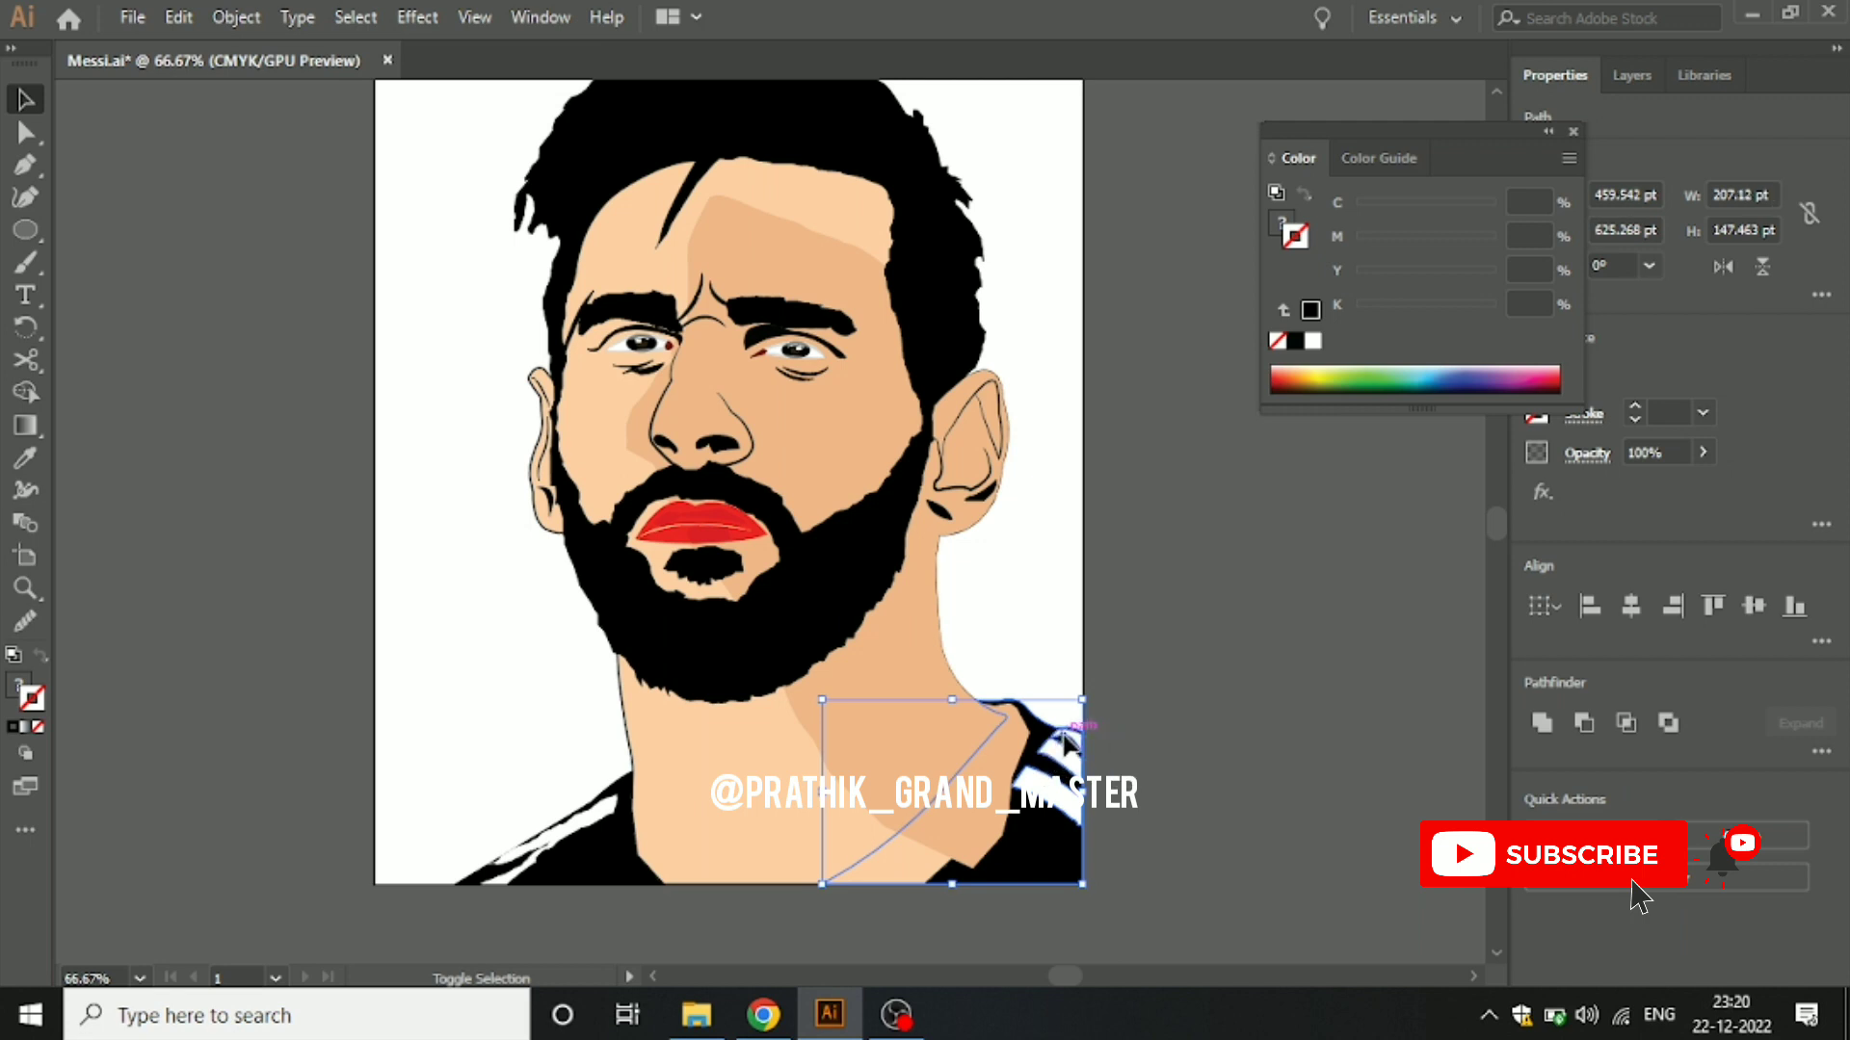
left_click(1171, 713)
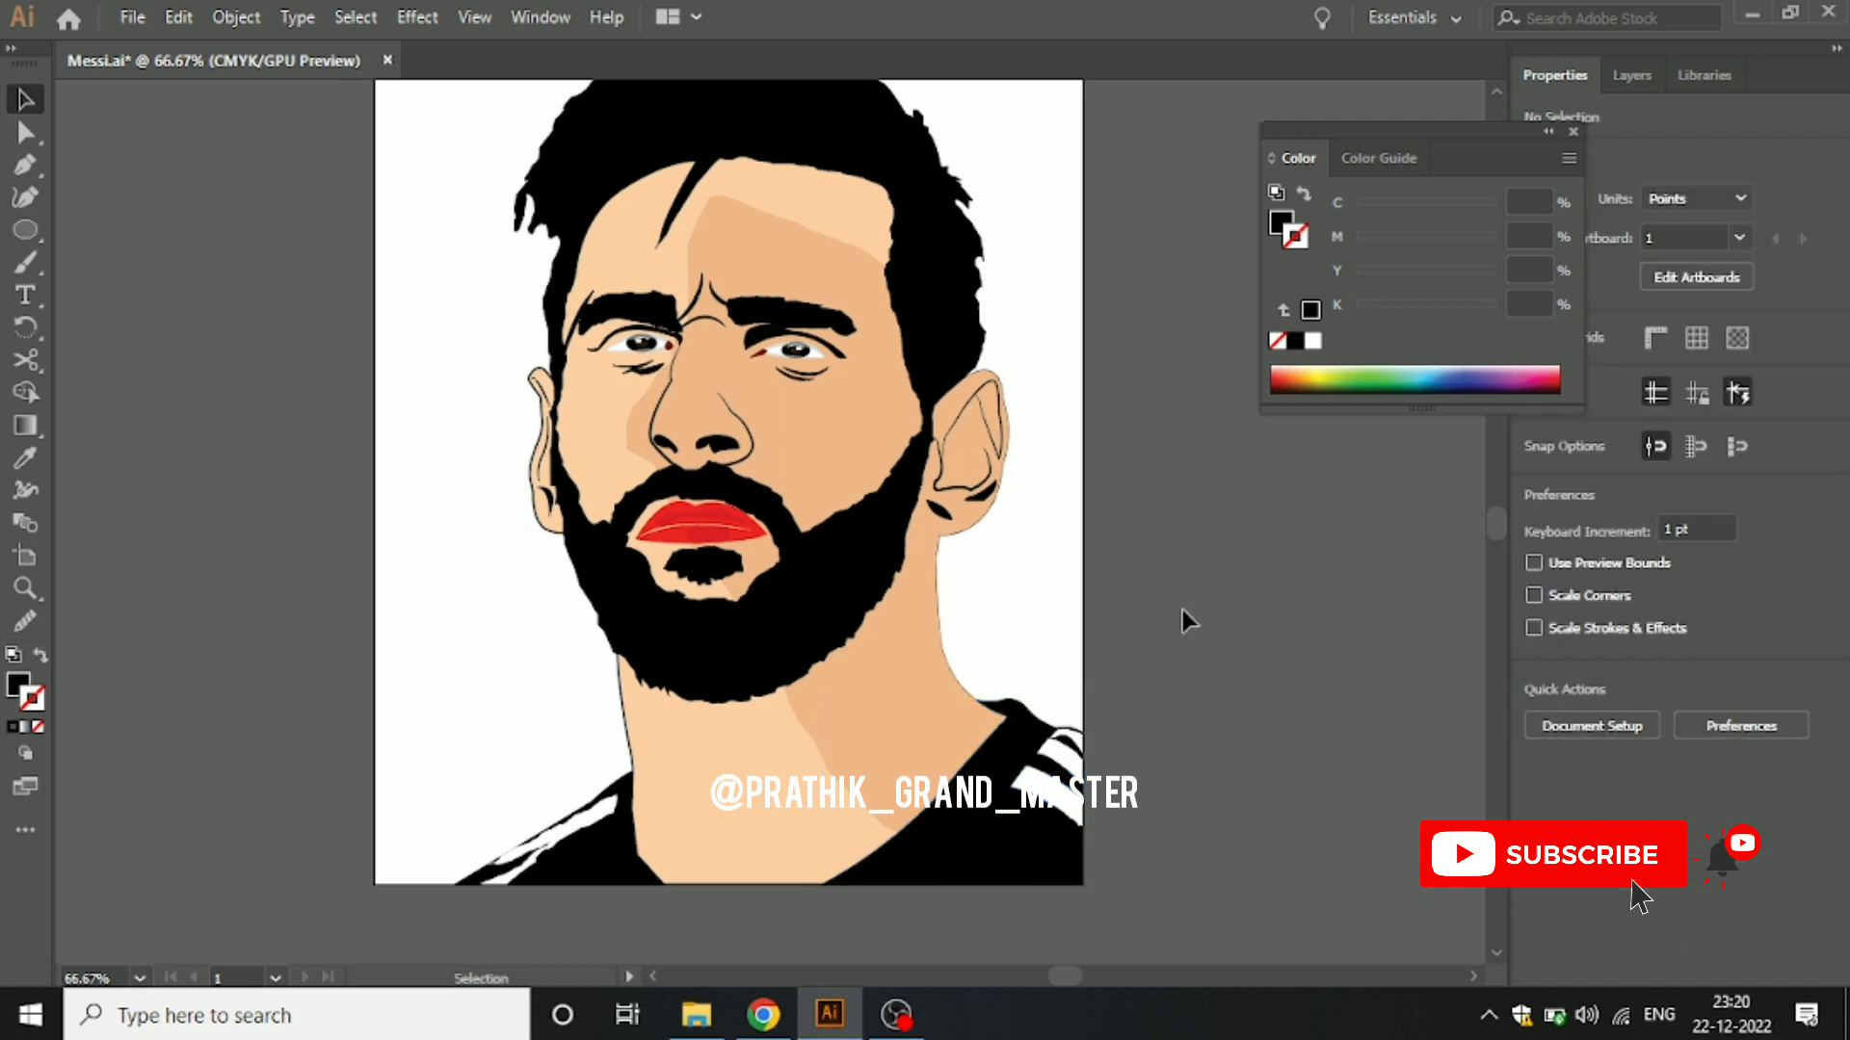
scroll(1182, 609, "up", 2)
scroll(1160, 583, "up", 1)
scroll(1148, 515, "down", 2)
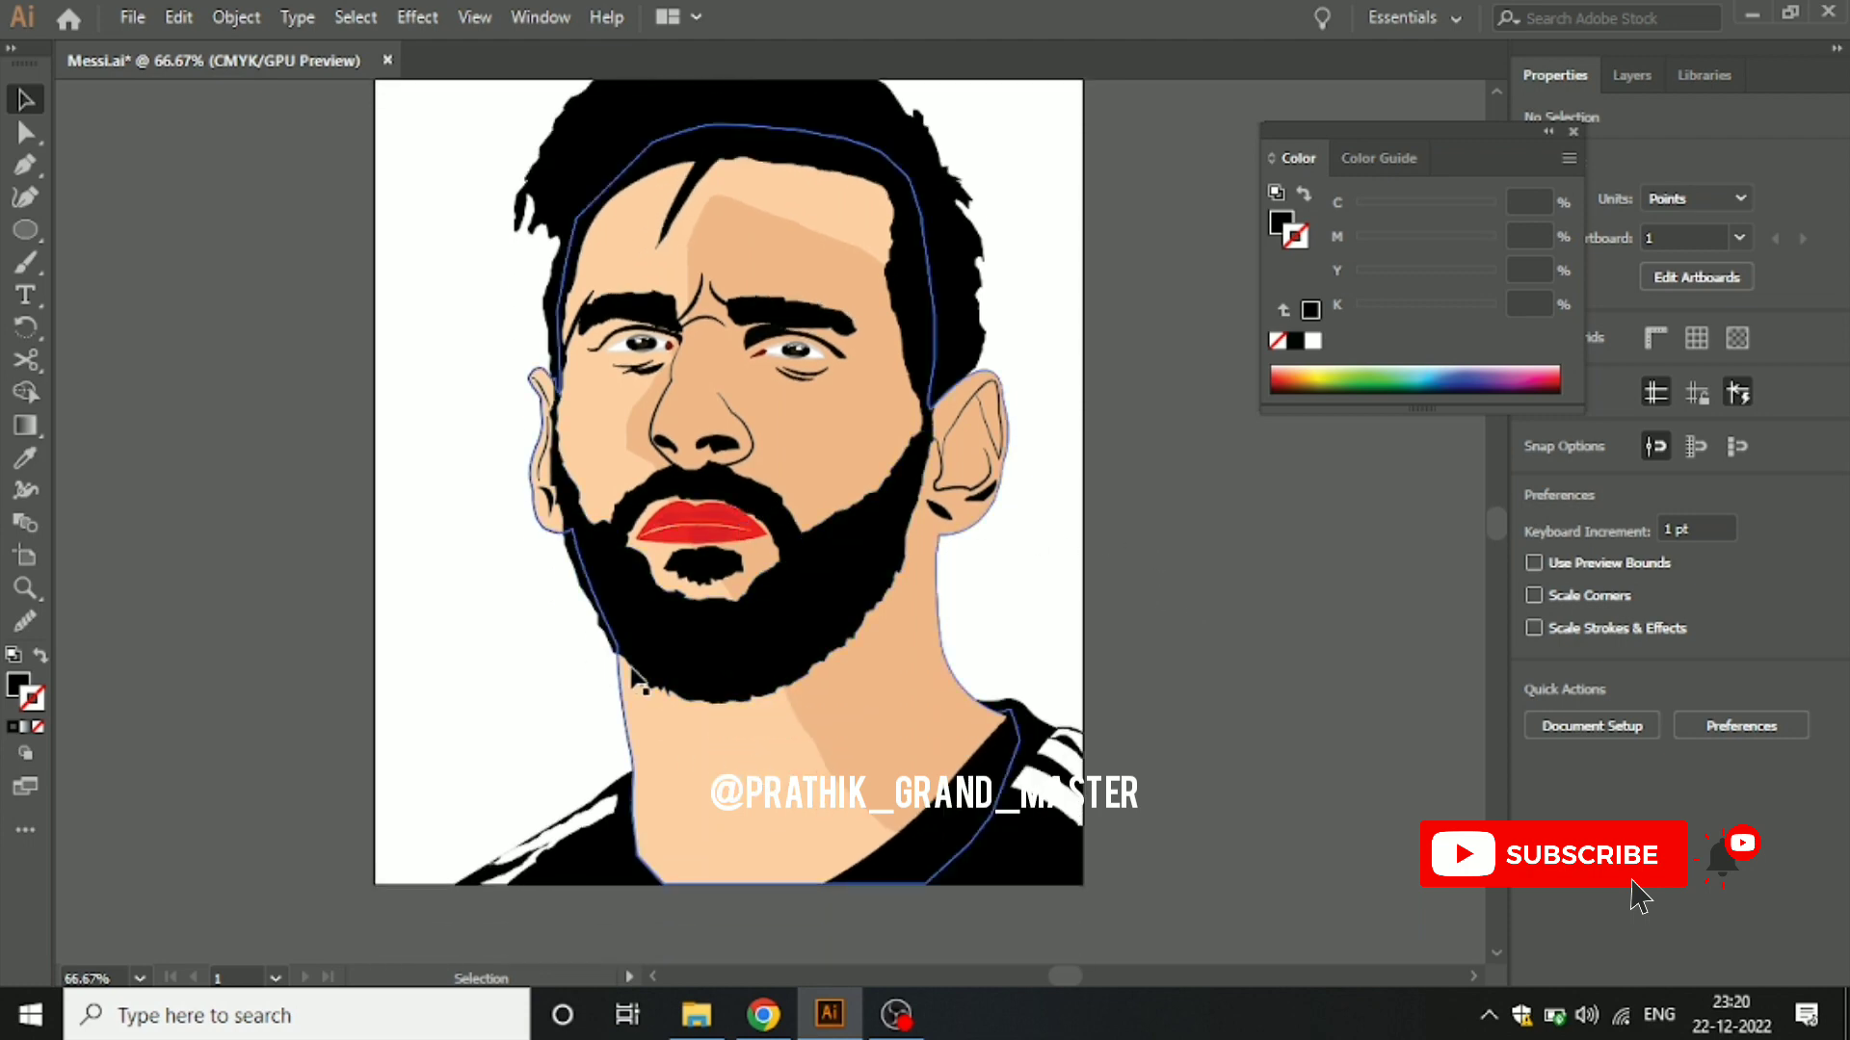
Step: Start the forehead highlight outline with the Pen tool, from the right temple to between the eyebrows
left_click(16, 170)
scroll(392, 430, "up", 1)
scroll(328, 297, "up", 1)
mouse_move(340, 336)
left_mouse_down()
mouse_move(150, 462)
mouse_move(5, 638)
left_mouse_up()
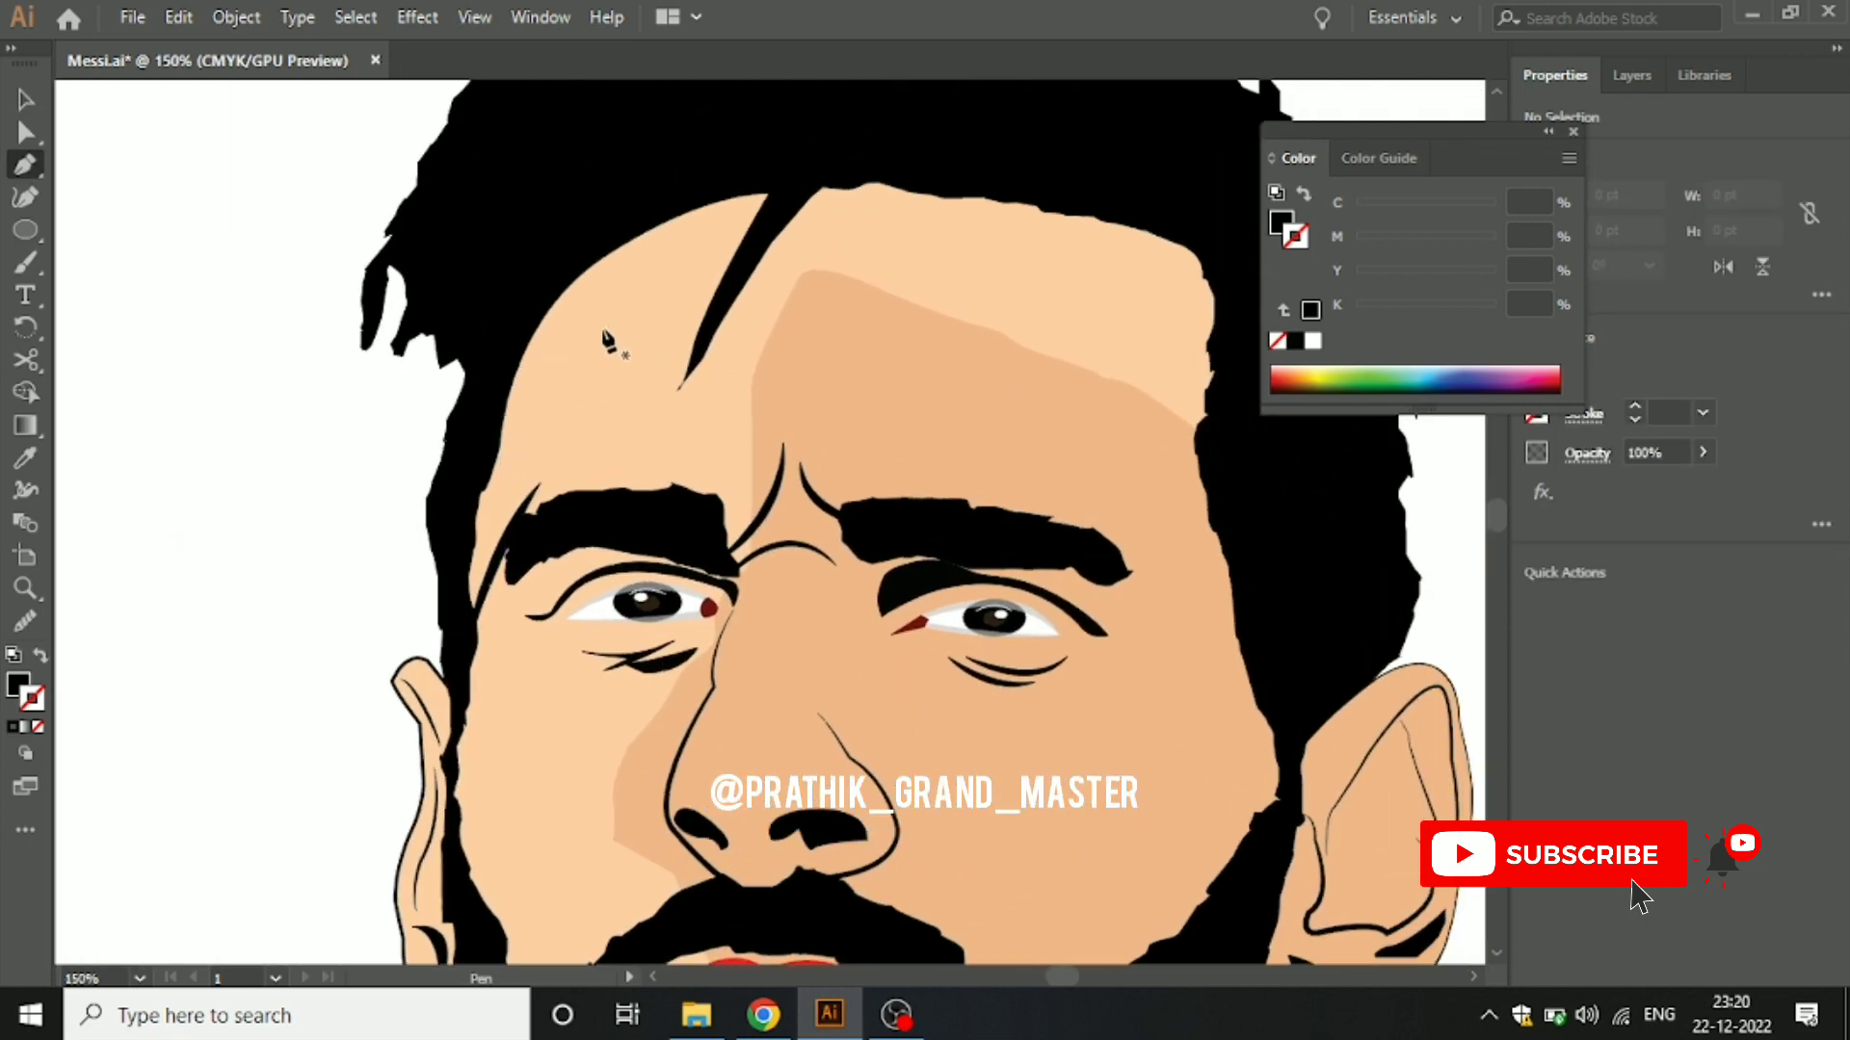
left_click(1161, 374)
mouse_move(1140, 243)
left_mouse_down()
mouse_move(1067, 225)
mouse_move(1156, 252)
left_mouse_up()
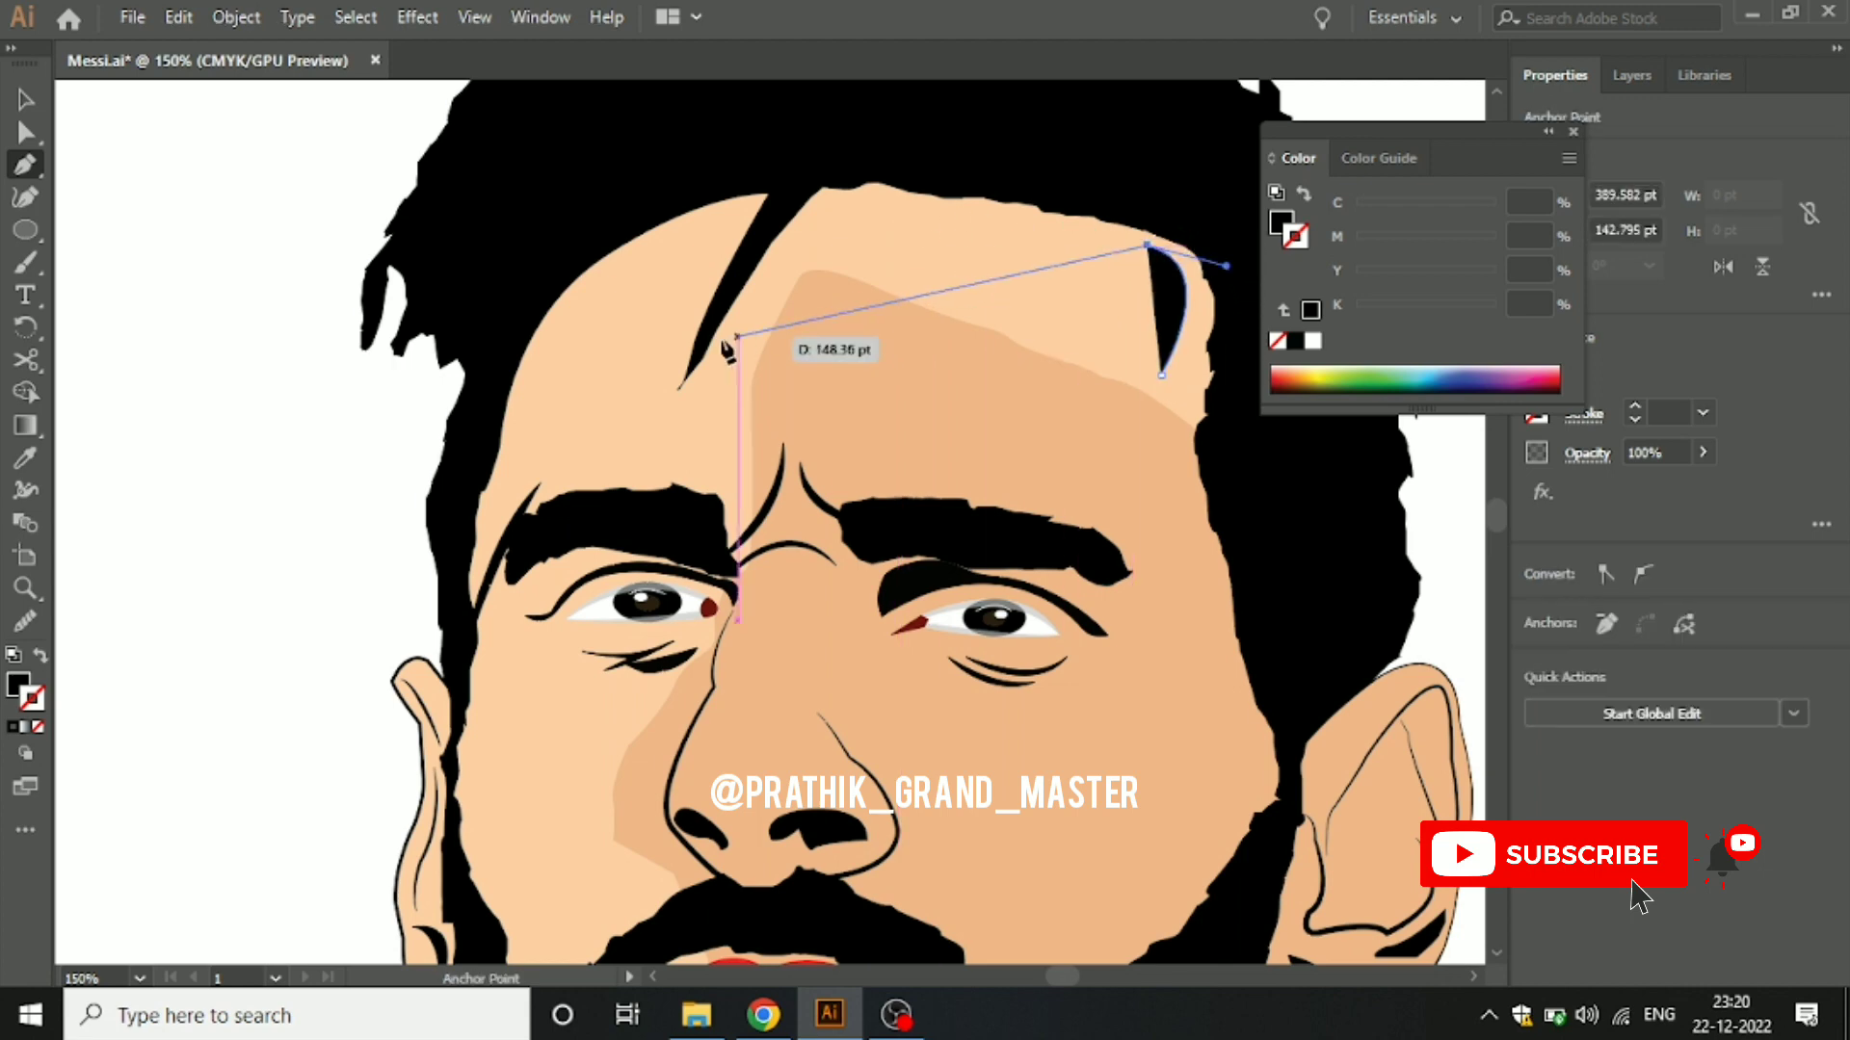
left_click_drag(537, 352, 420, 578)
mouse_move(536, 352)
left_mouse_down()
mouse_move(27, 702)
mouse_move(516, 474)
mouse_move(489, 526)
mouse_move(549, 477)
left_mouse_up()
Step: Continue the outline down the nose, along the left eyebrow and up to the hairline
left_click(501, 448)
left_click(511, 492)
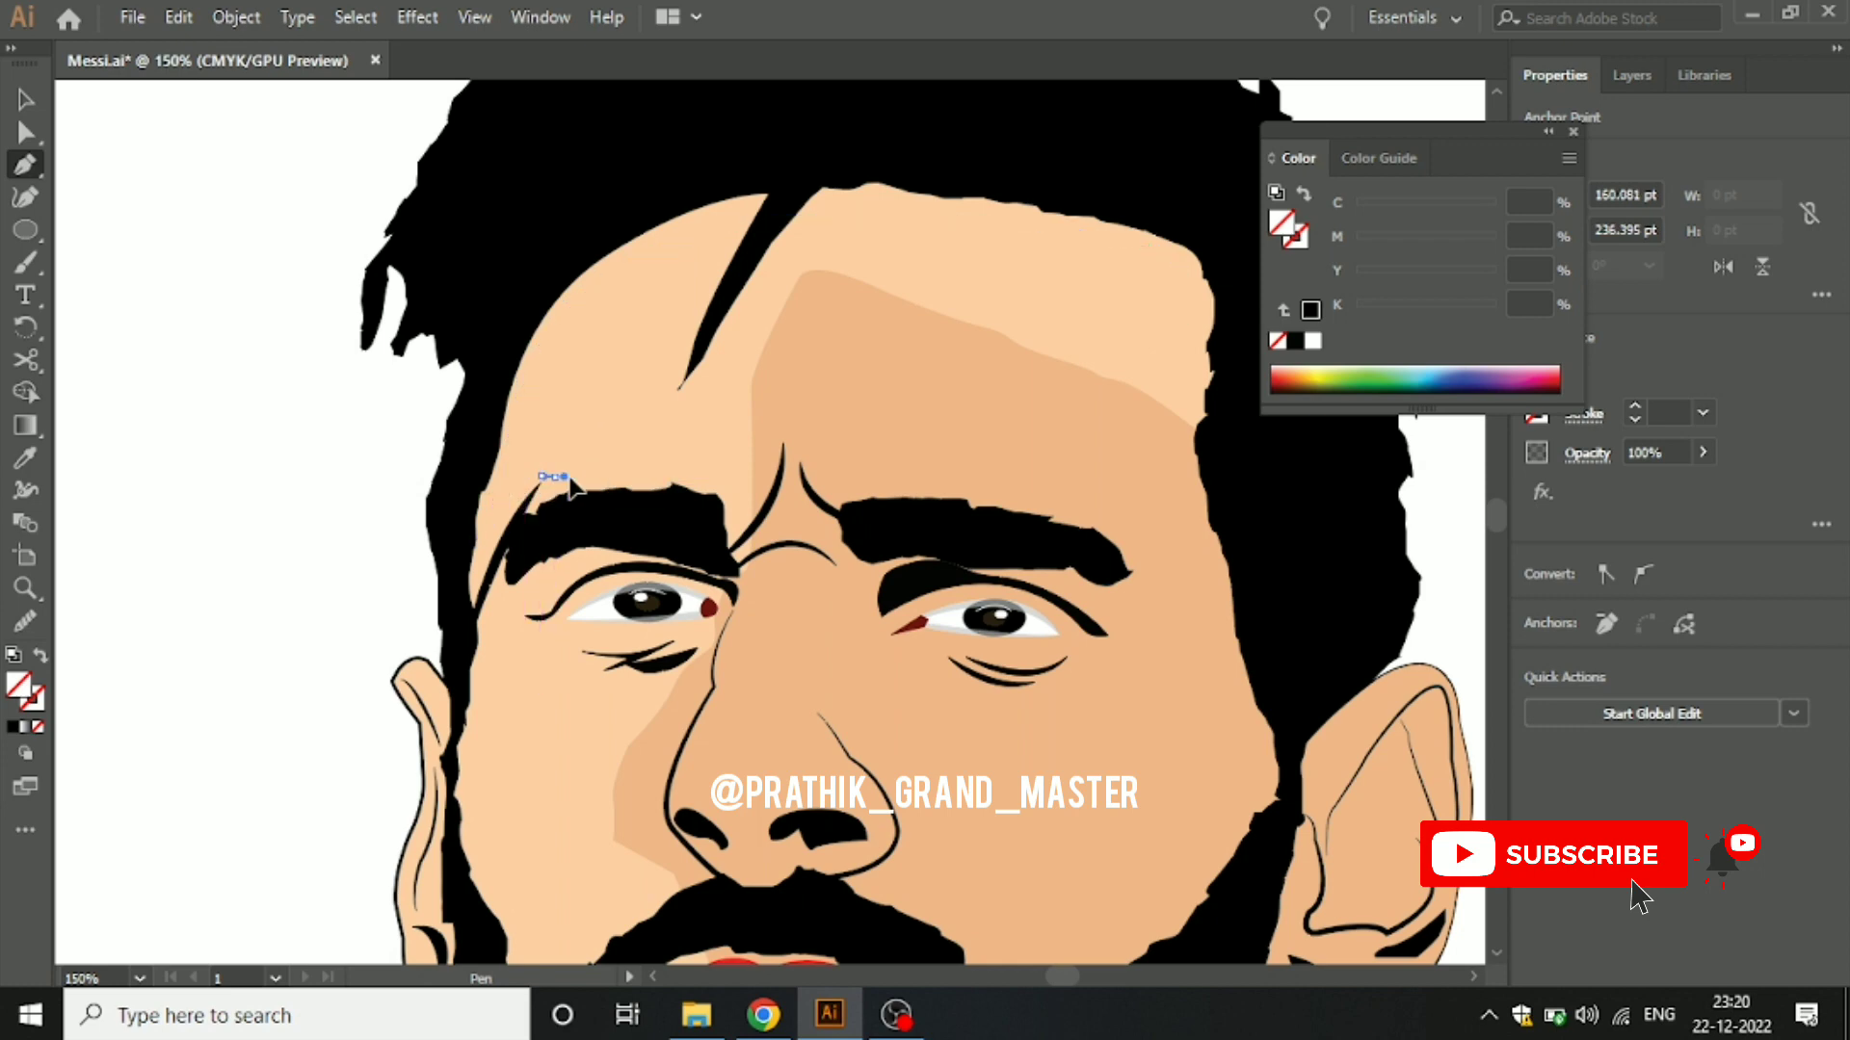
left_click(607, 473)
left_click(628, 462)
left_click(662, 469)
left_click(674, 472)
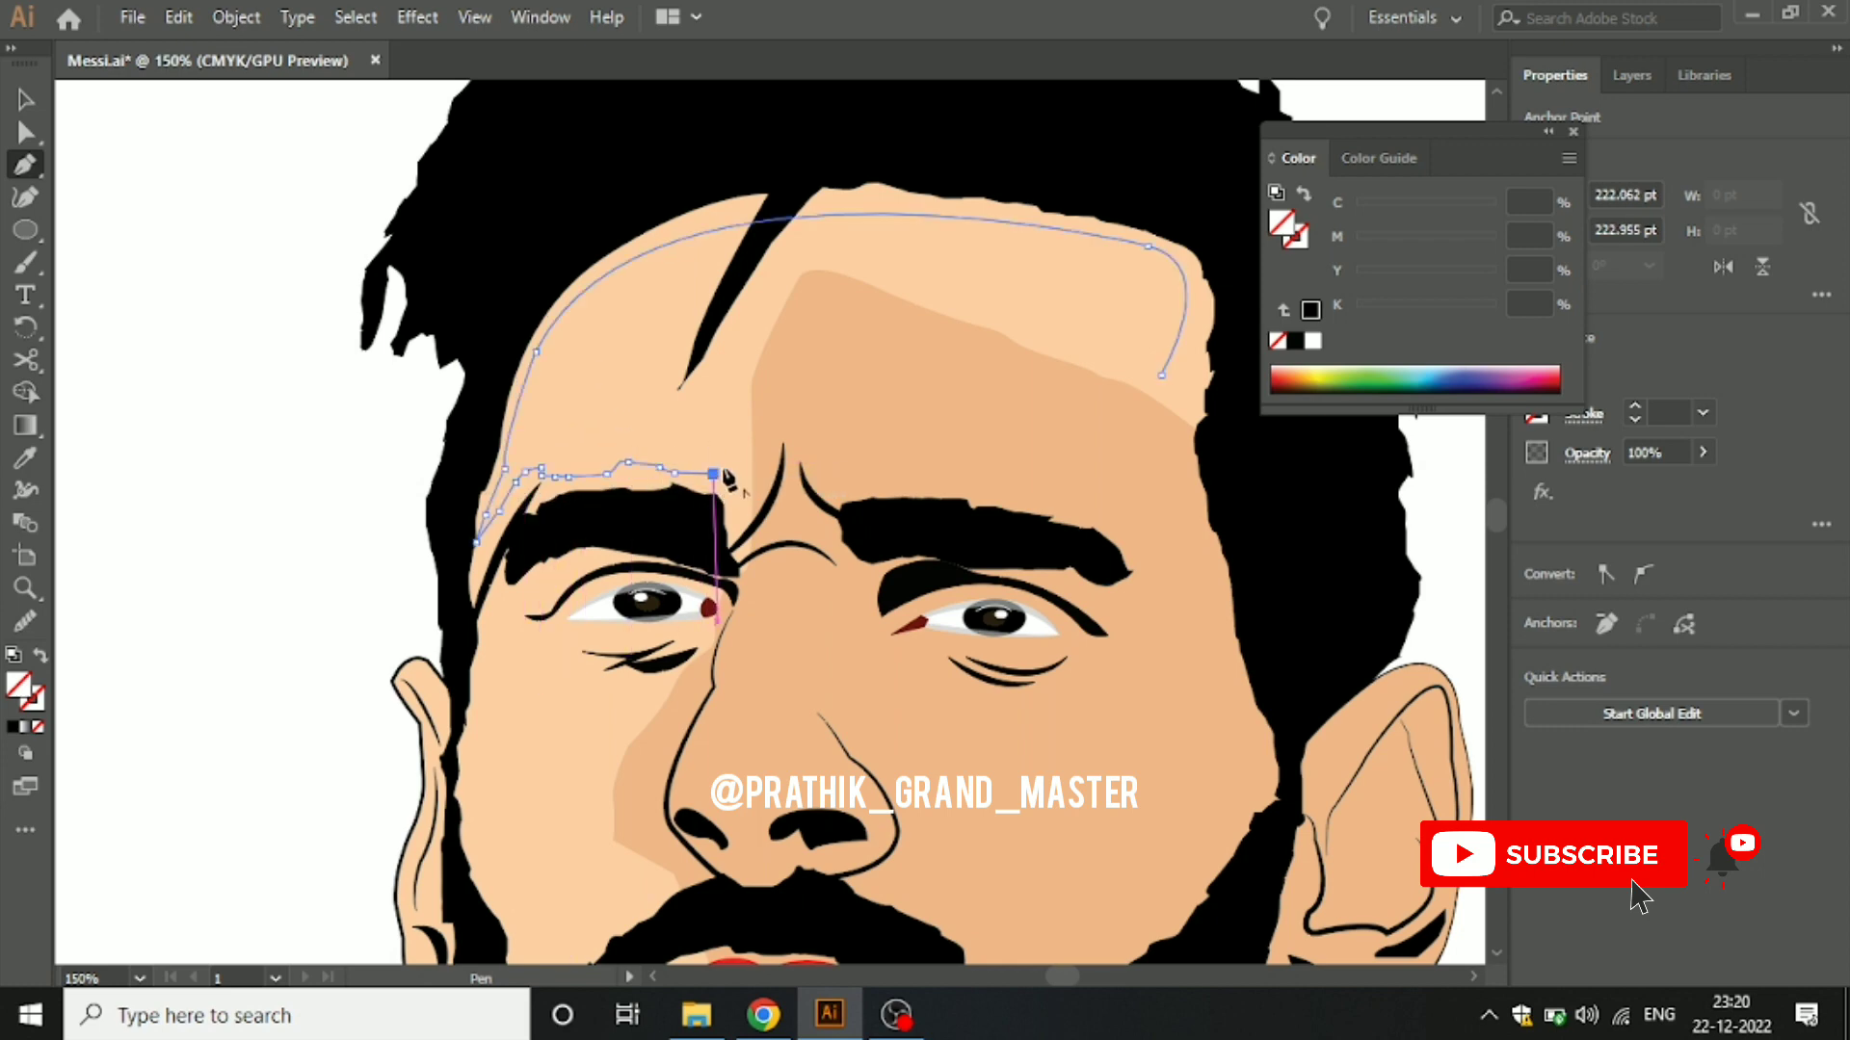
left_click(735, 387, "ctrl")
left_click(762, 289)
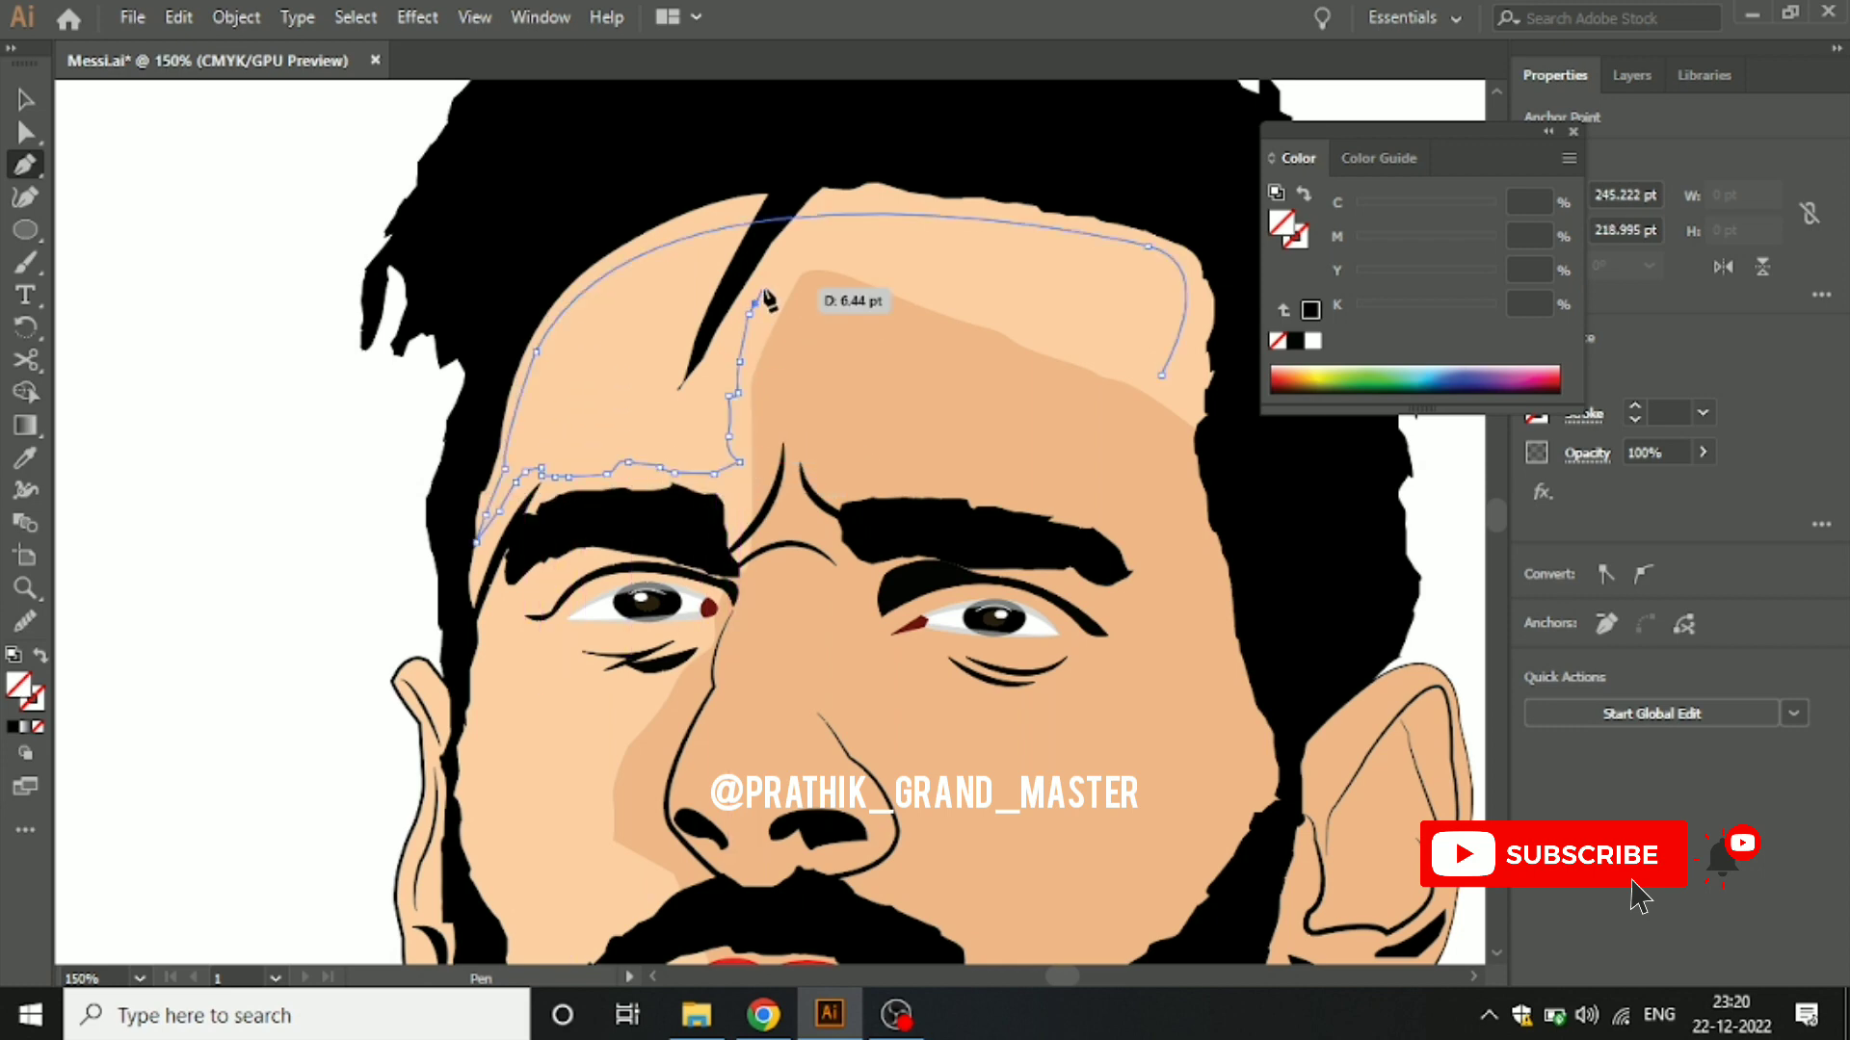
left_click(805, 248)
Step: Trace along the darker forehead shading back to the temple, closing the highlight shape
left_click(910, 284)
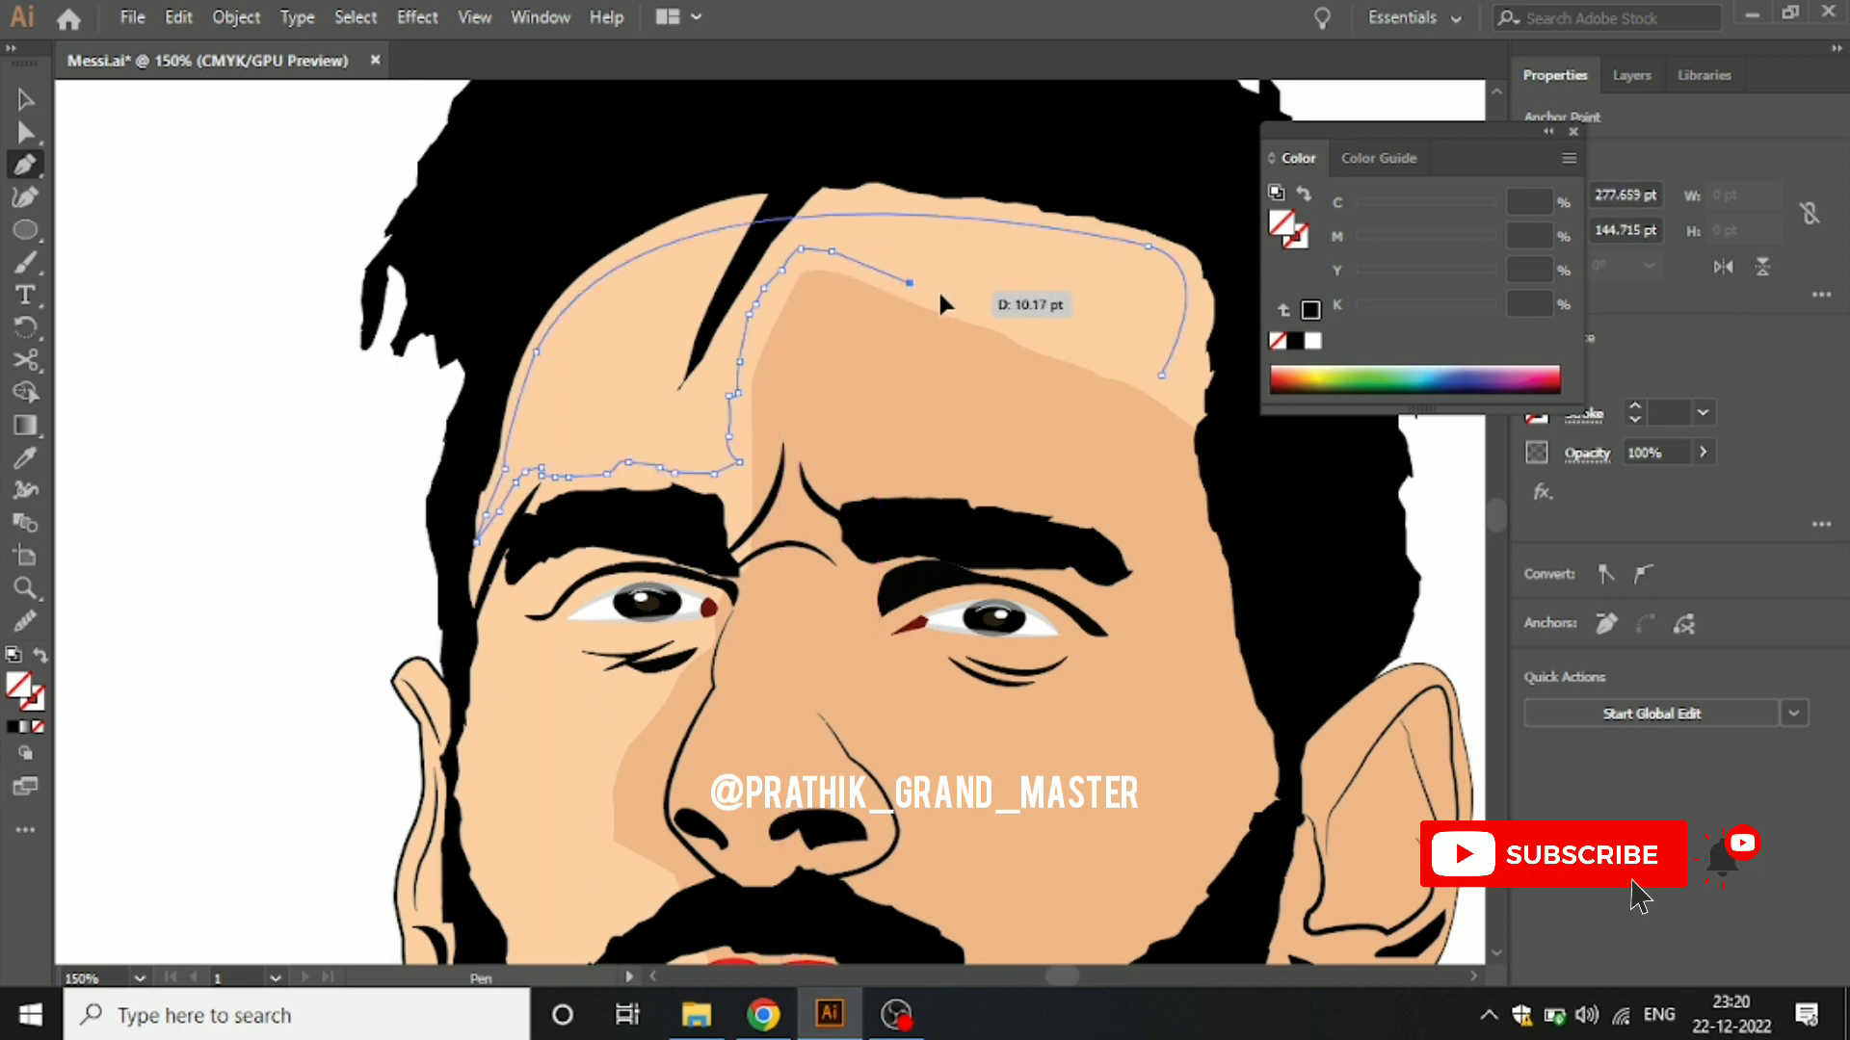
left_click(975, 311)
left_click(1005, 329)
left_click(1067, 345)
left_click(1106, 377)
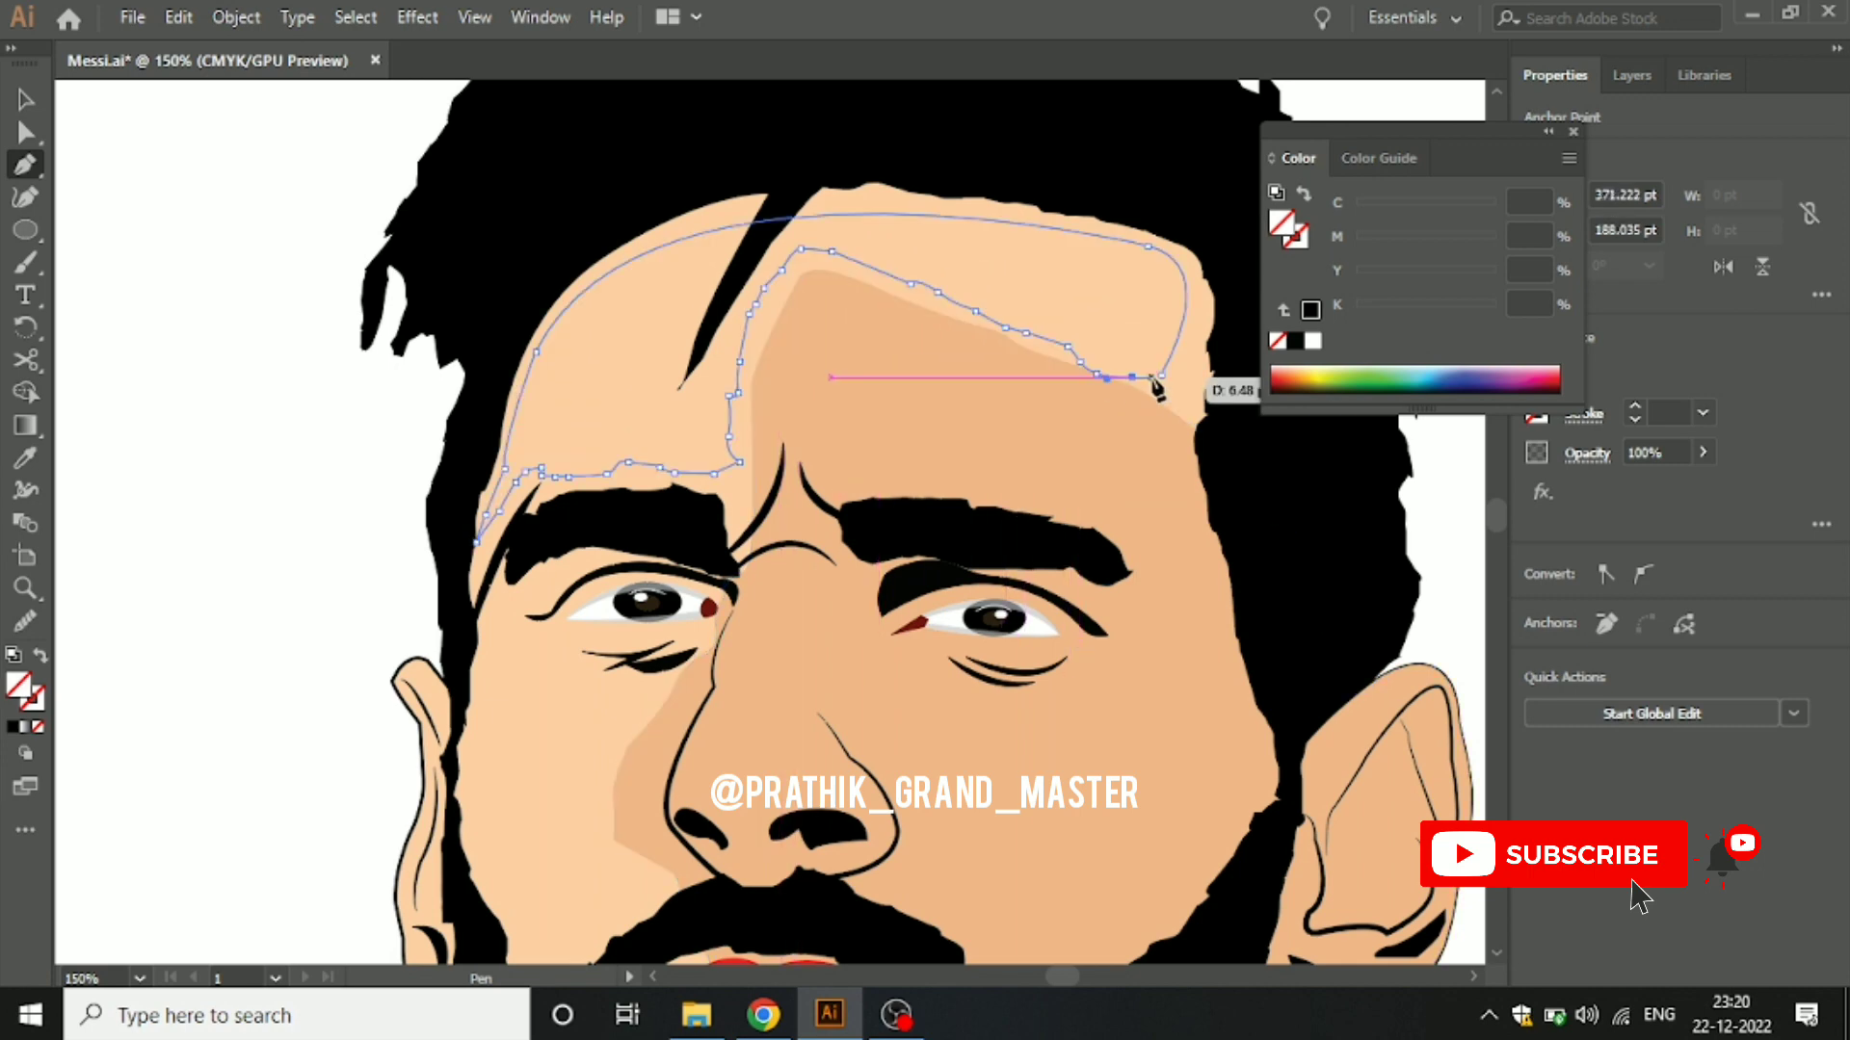
left_click(1162, 374)
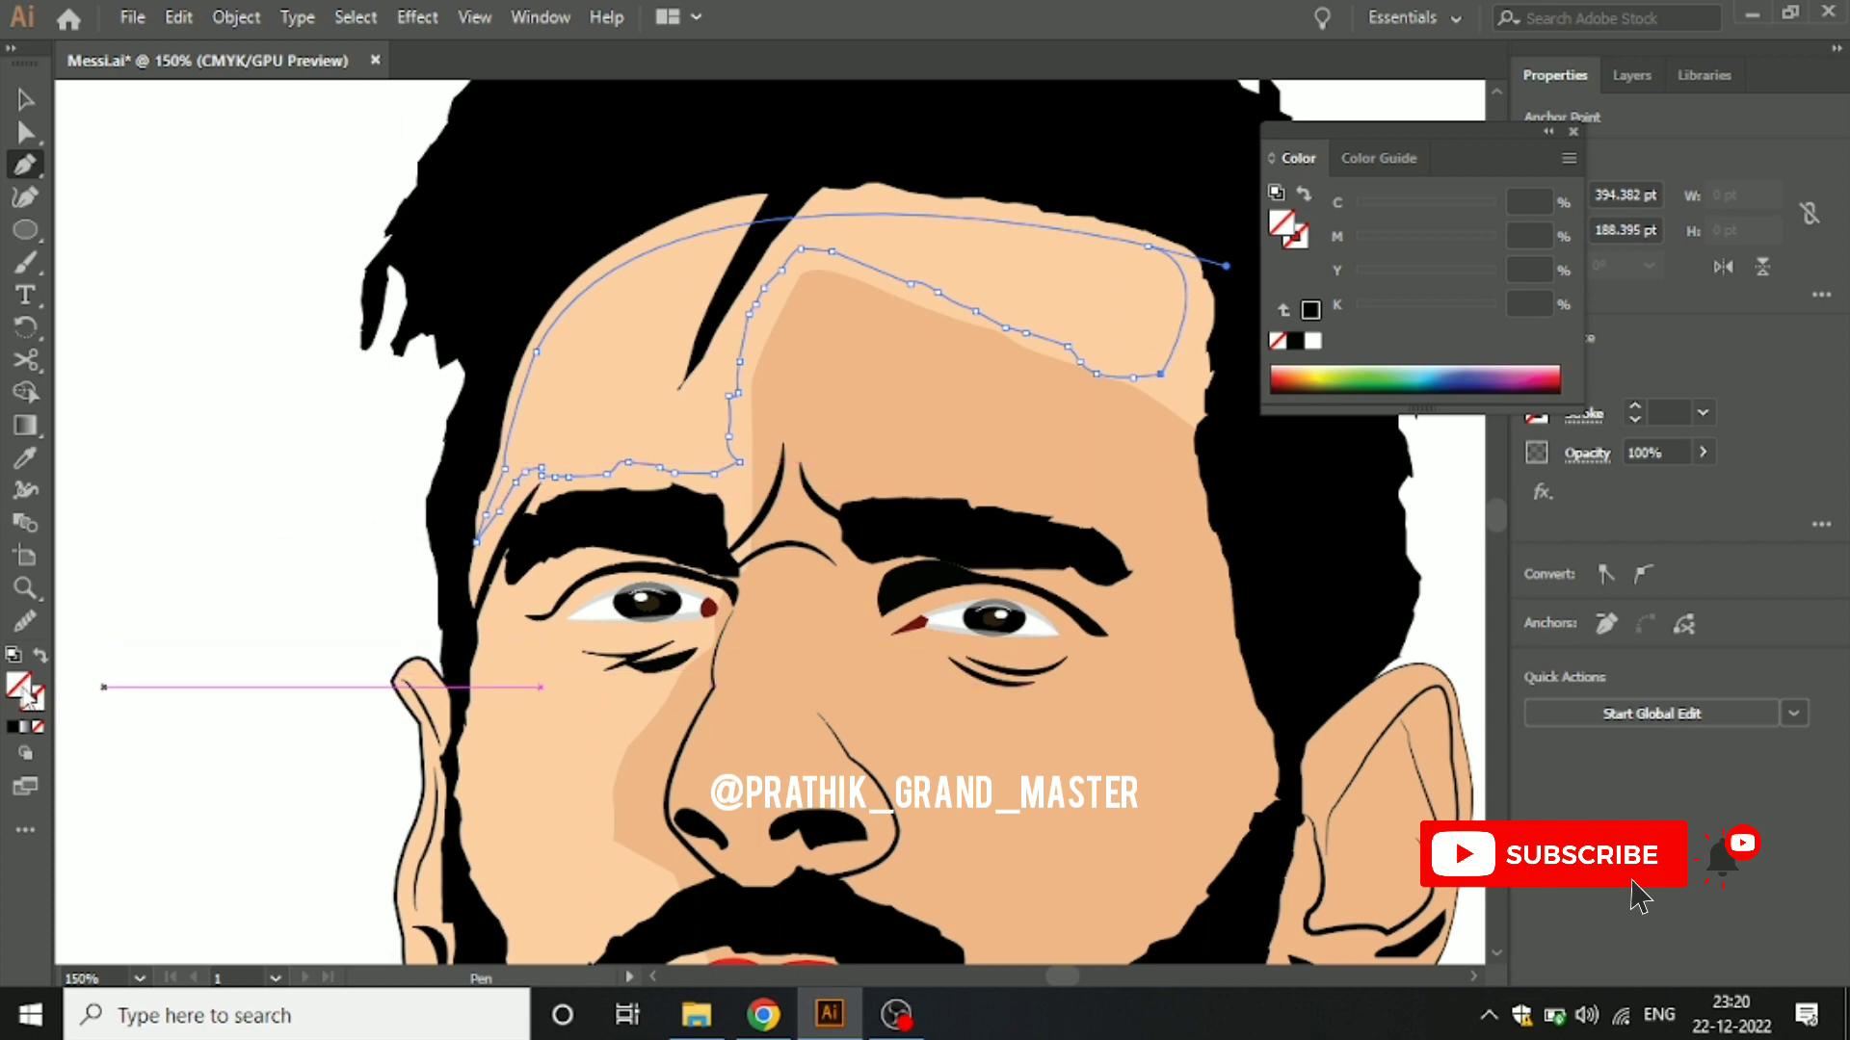
left_click(25, 458)
Step: Fill the highlight with the sampled skin tone, set its stroke to None, and adjust its peach fill
left_click(549, 355)
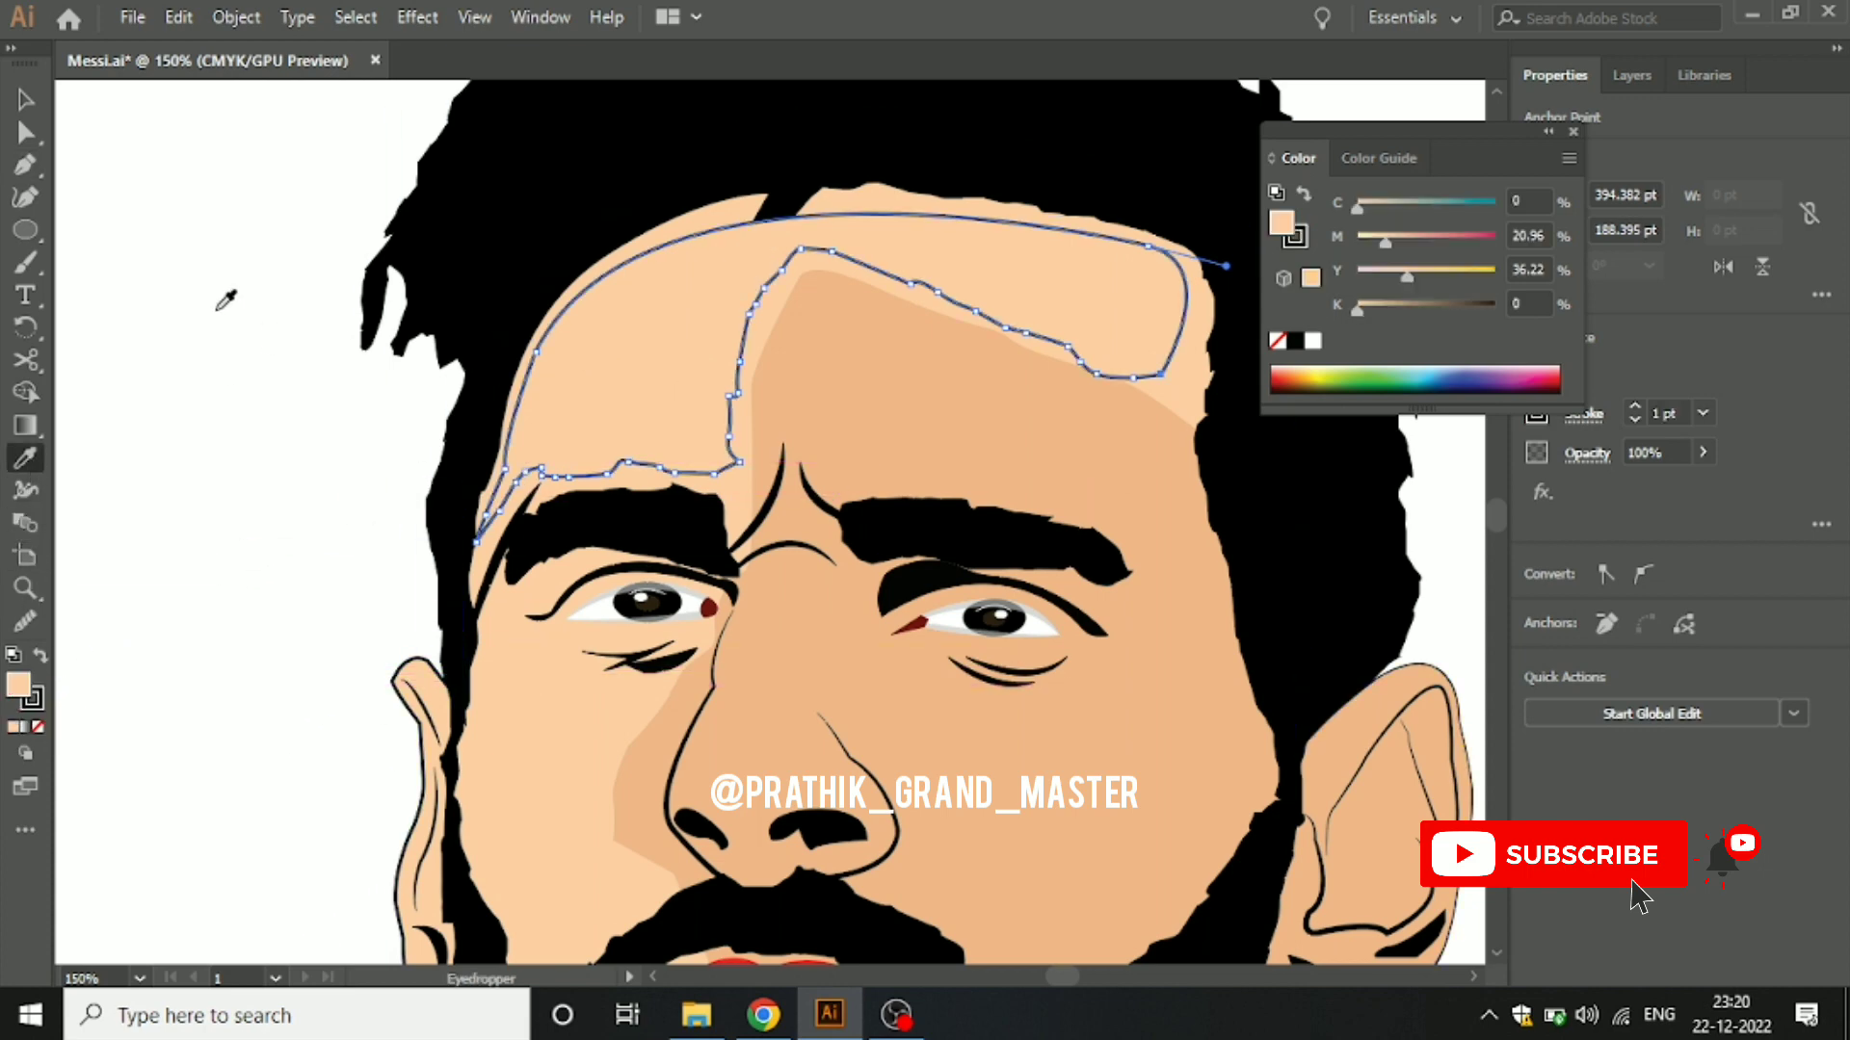
left_click(13, 110)
key("x")
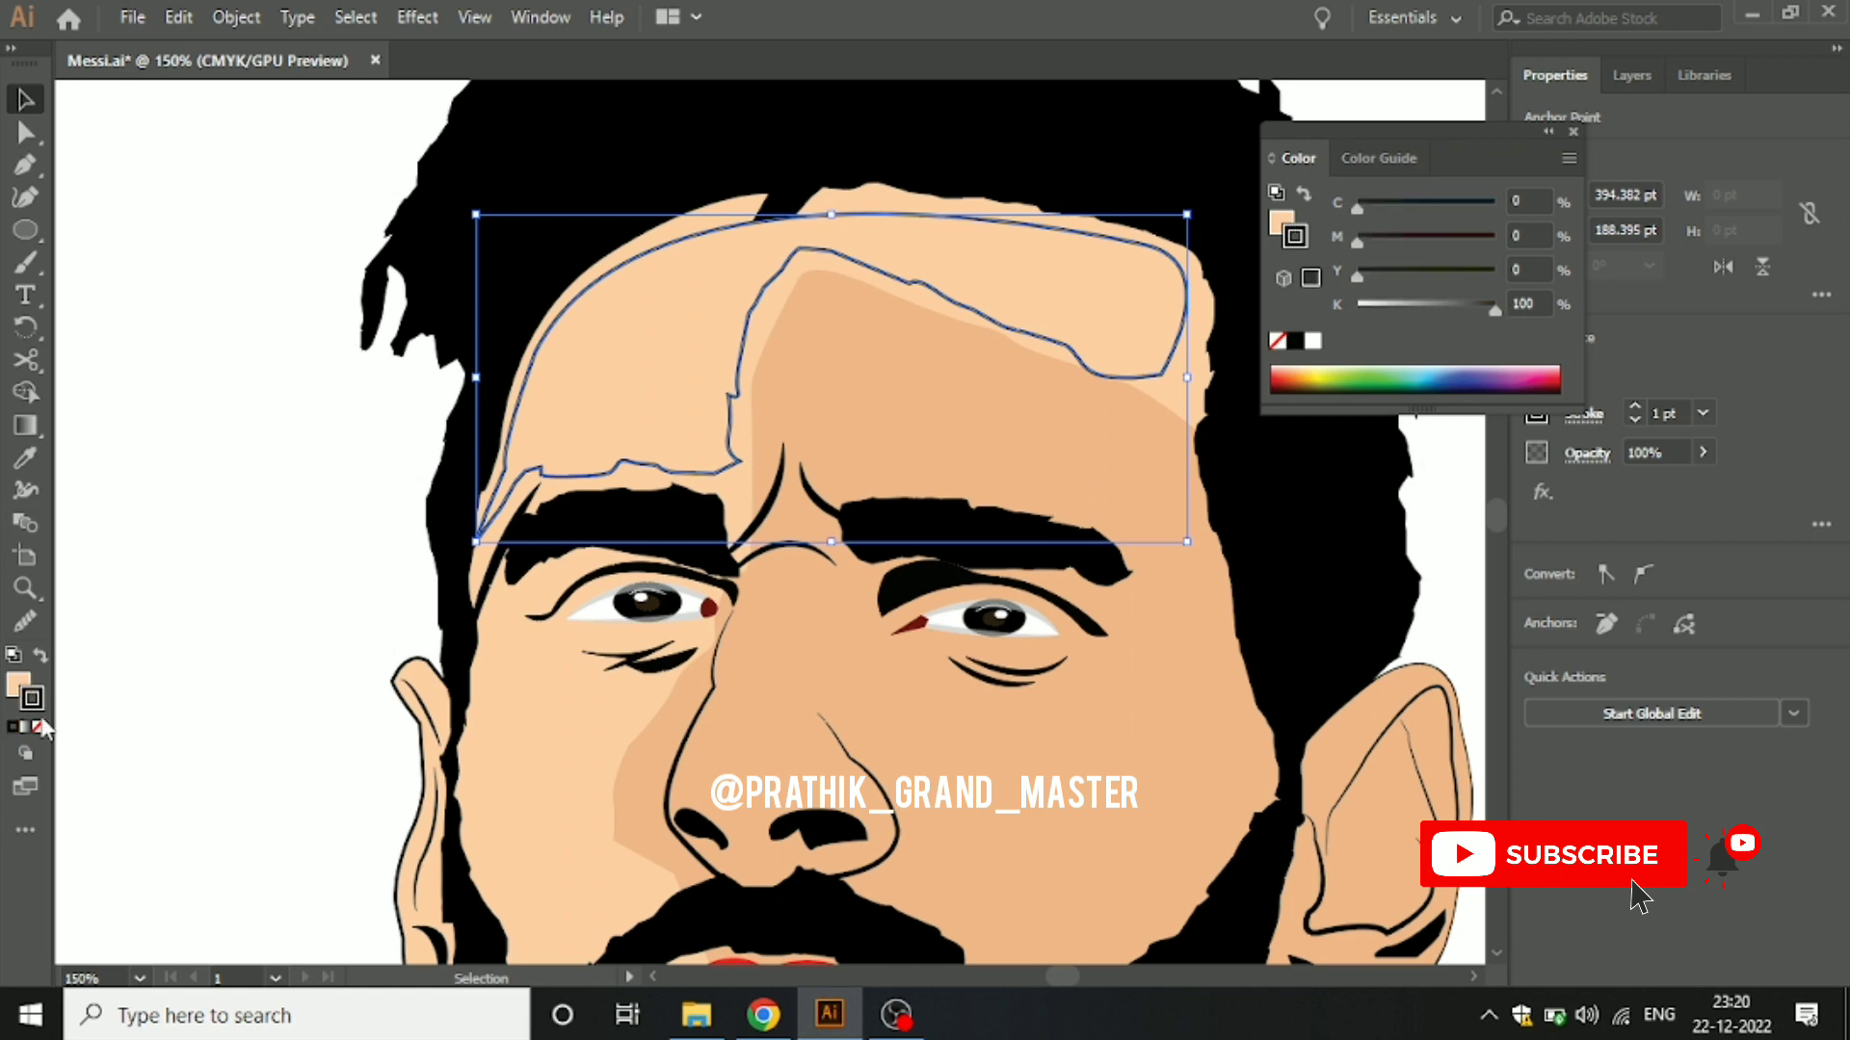
left_click(39, 727)
double_click(17, 685)
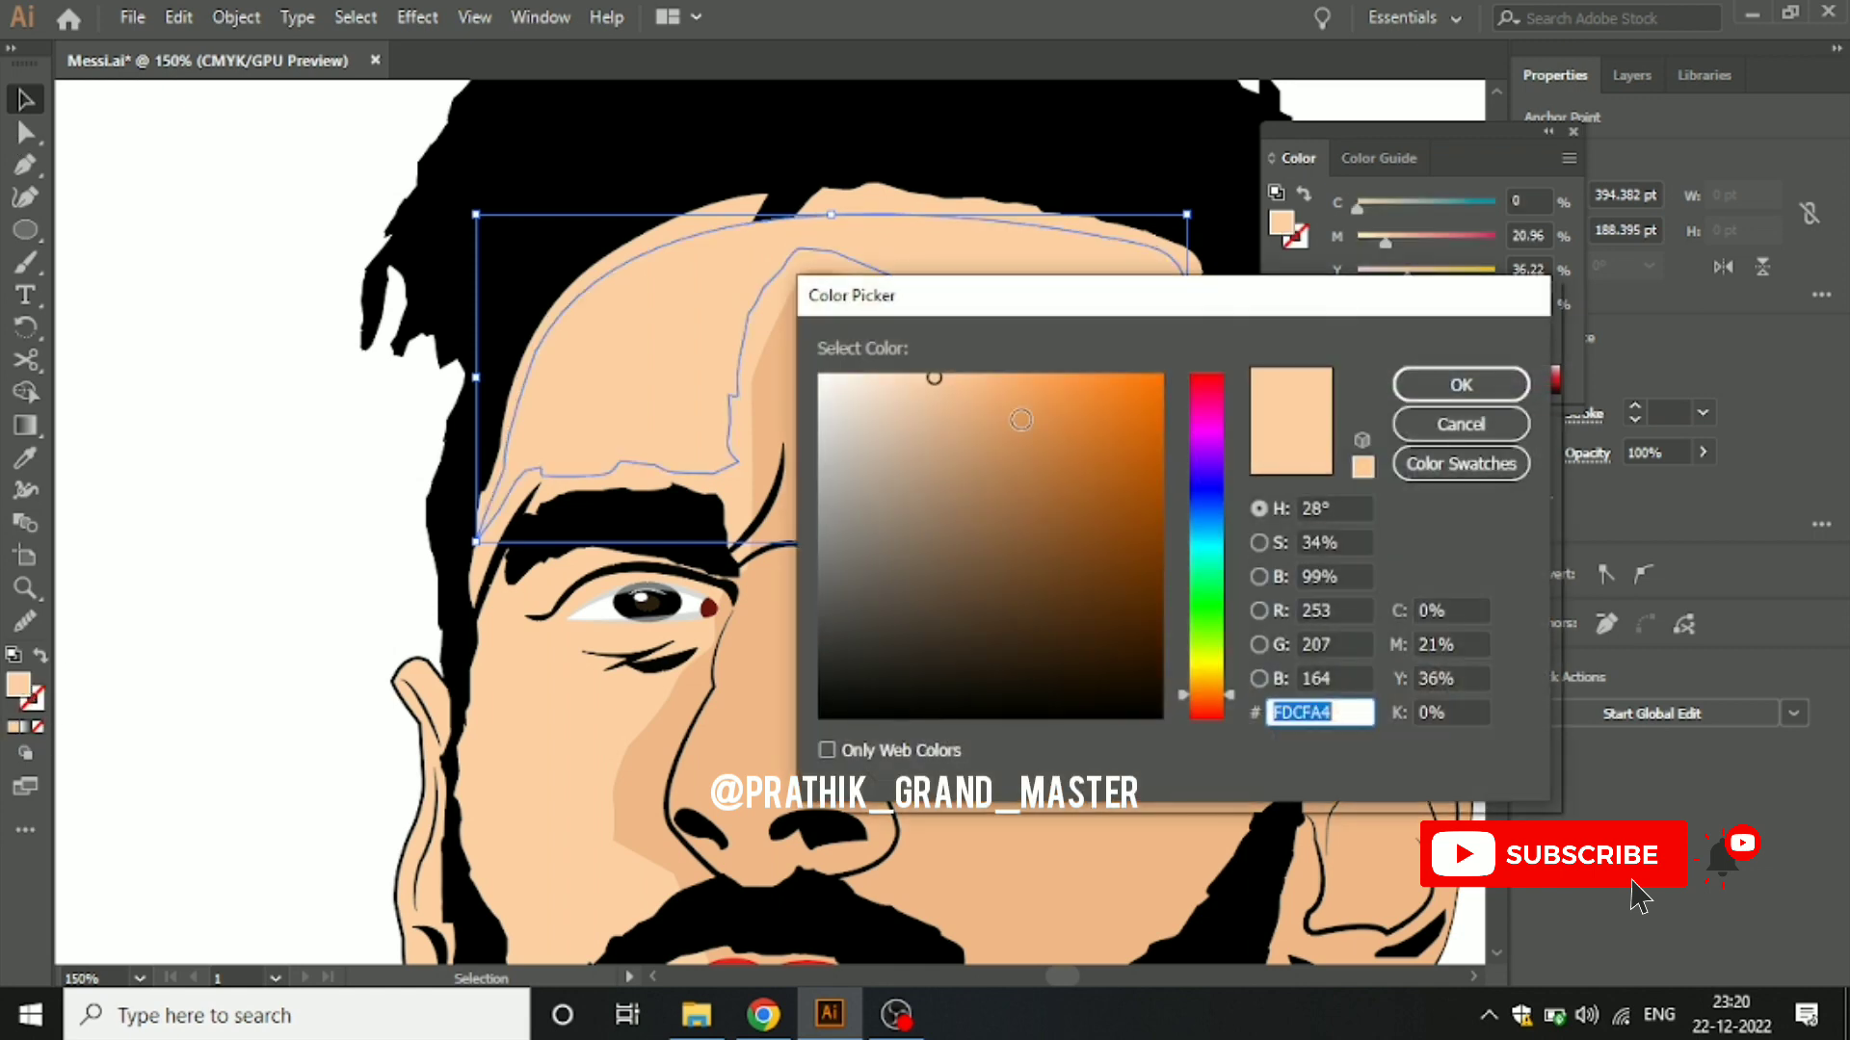
left_click_drag(936, 379, 943, 406)
left_click(1460, 385)
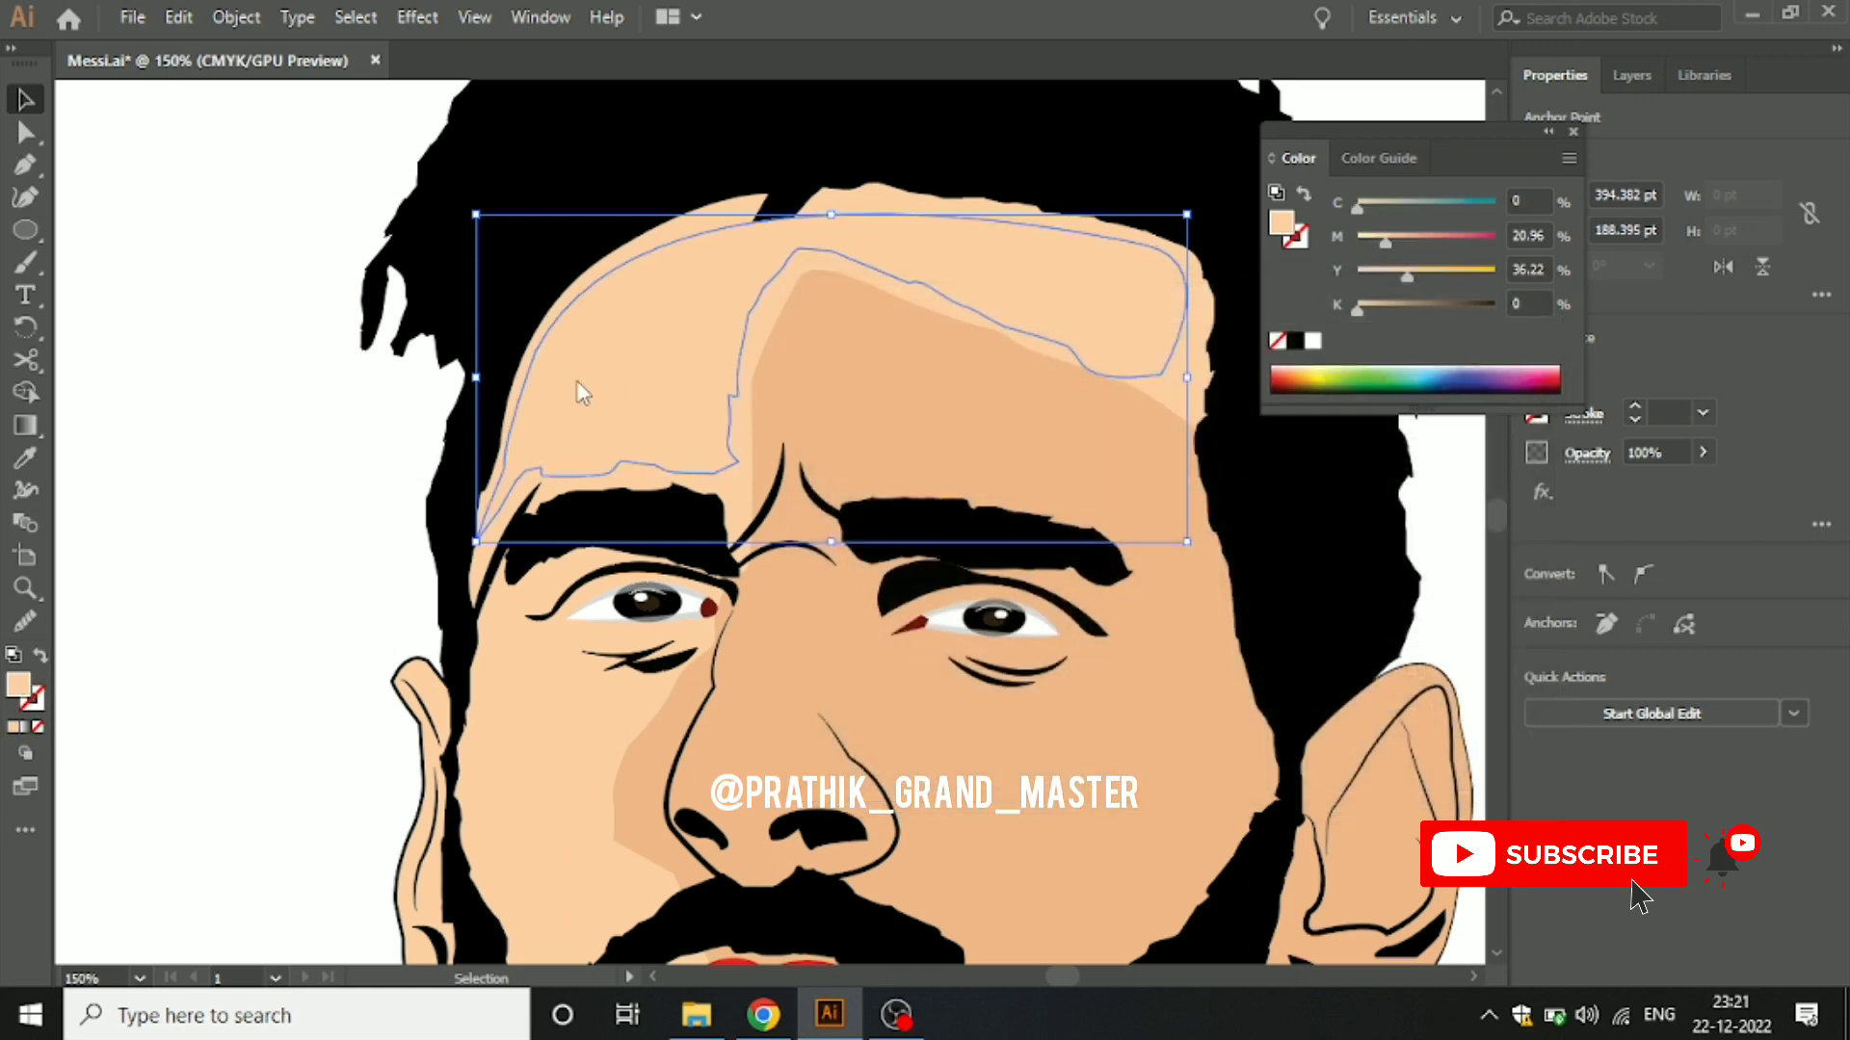
Step: Re-match the highlight's fill to the face skin colour with the Eyedropper
left_click(183, 370)
scroll(182, 370, "down", 1)
scroll(192, 388, "down", 3)
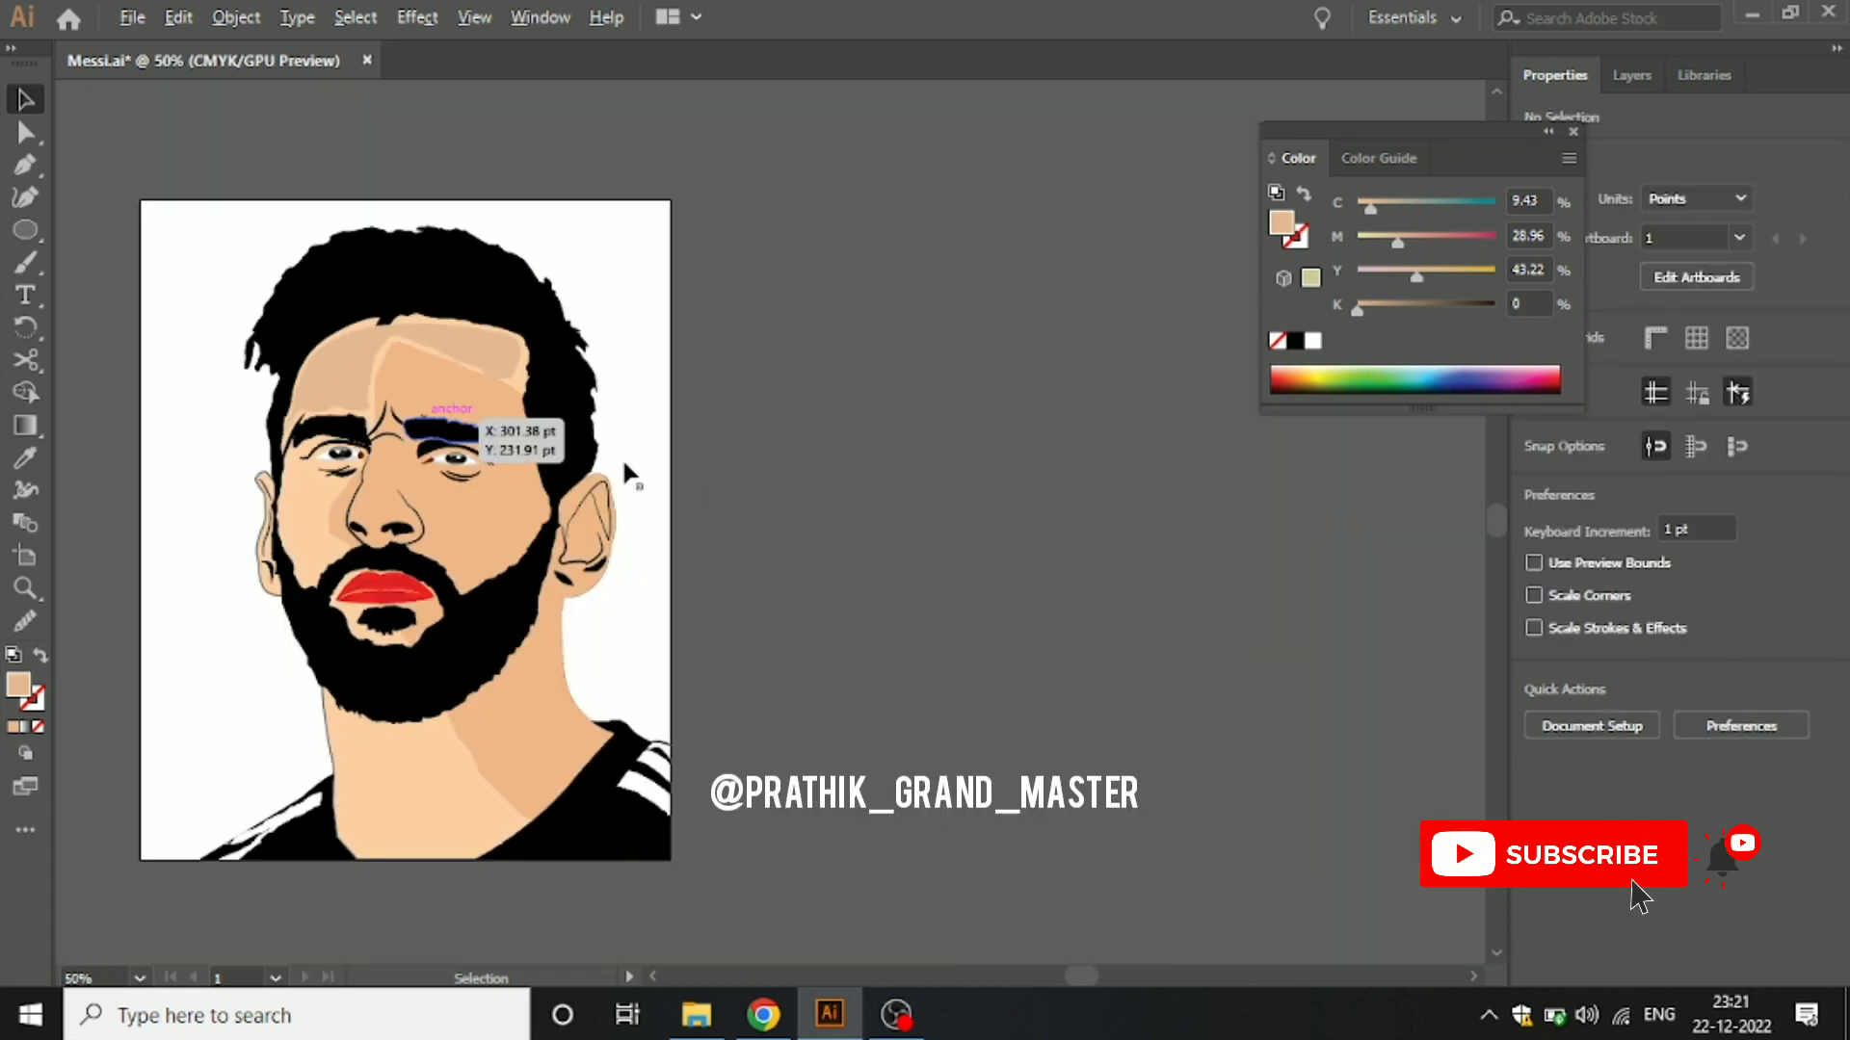
scroll(777, 441, "left", 2)
left_click(545, 402)
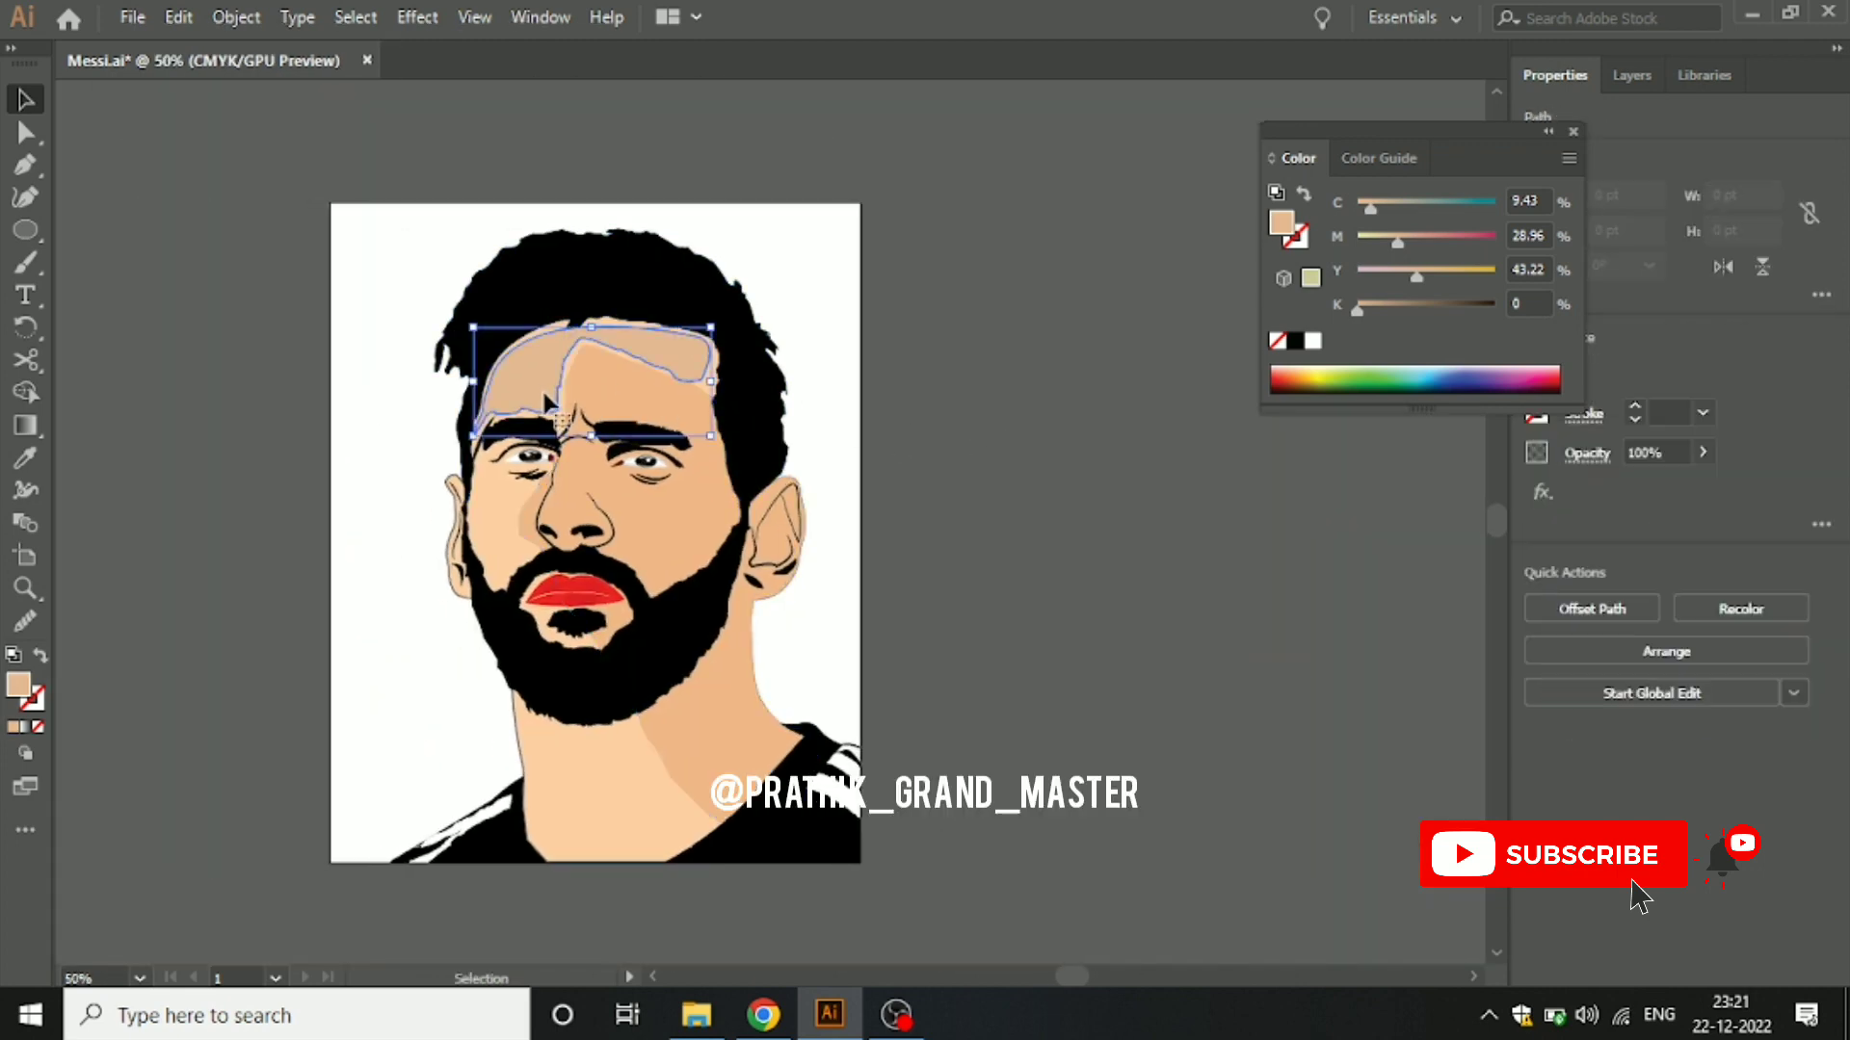
key("i")
left_click(662, 393)
key("v")
left_click(973, 318)
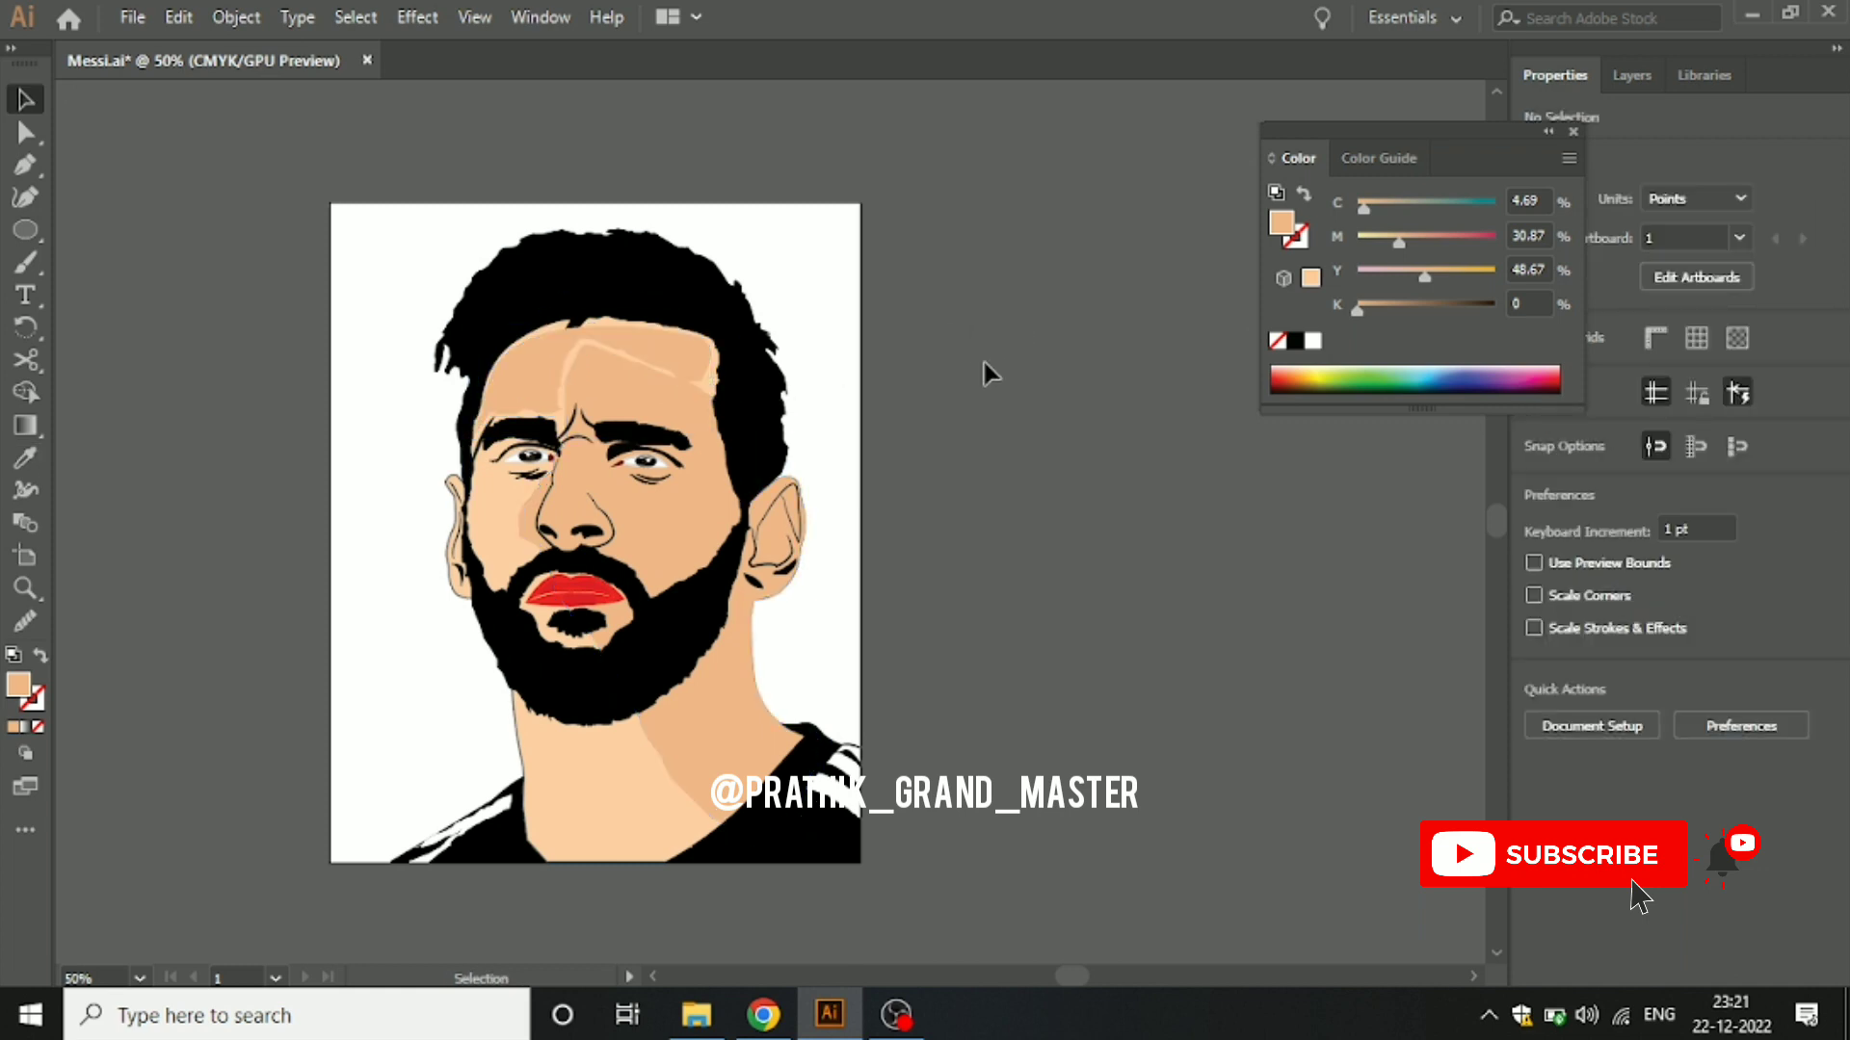
Step: Lighten the forehead highlight fill to pale peach #FFDEC5
scroll(686, 381, "up", 2)
left_click(624, 316)
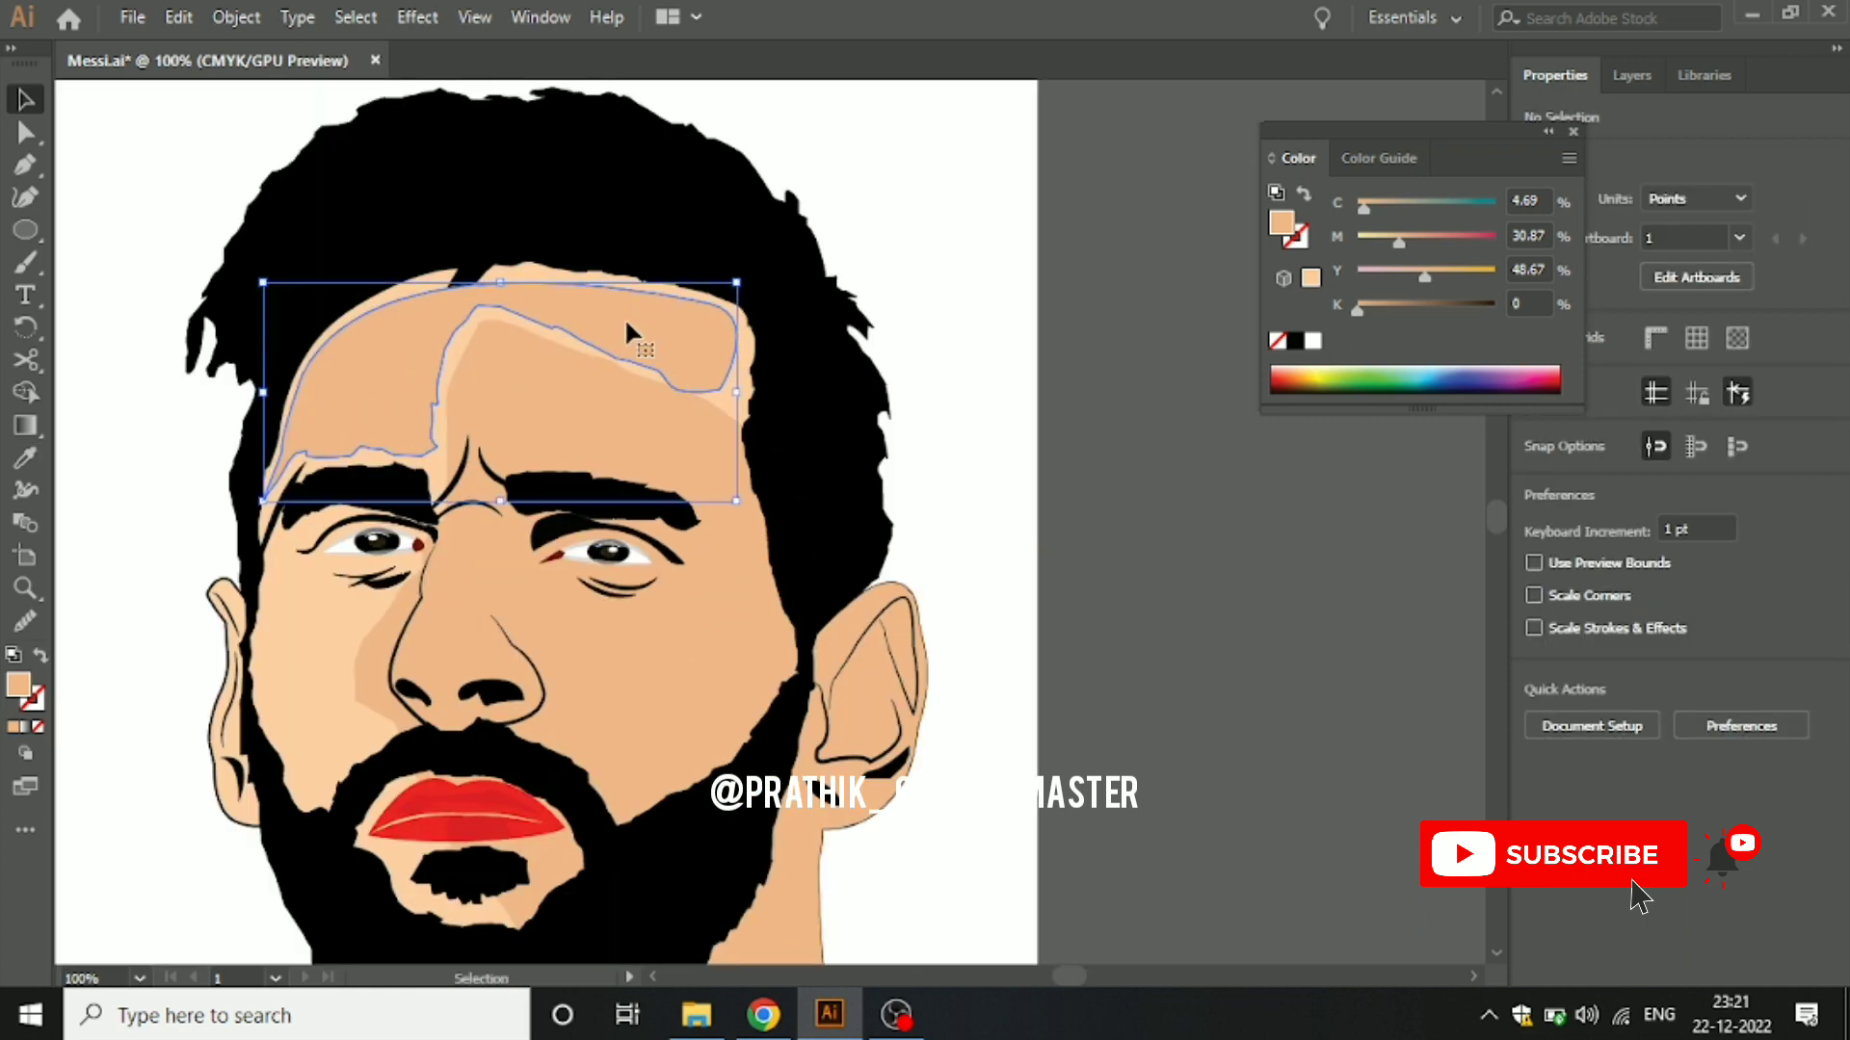
left_click(883, 301)
left_click_drag(1033, 289, 1216, 234)
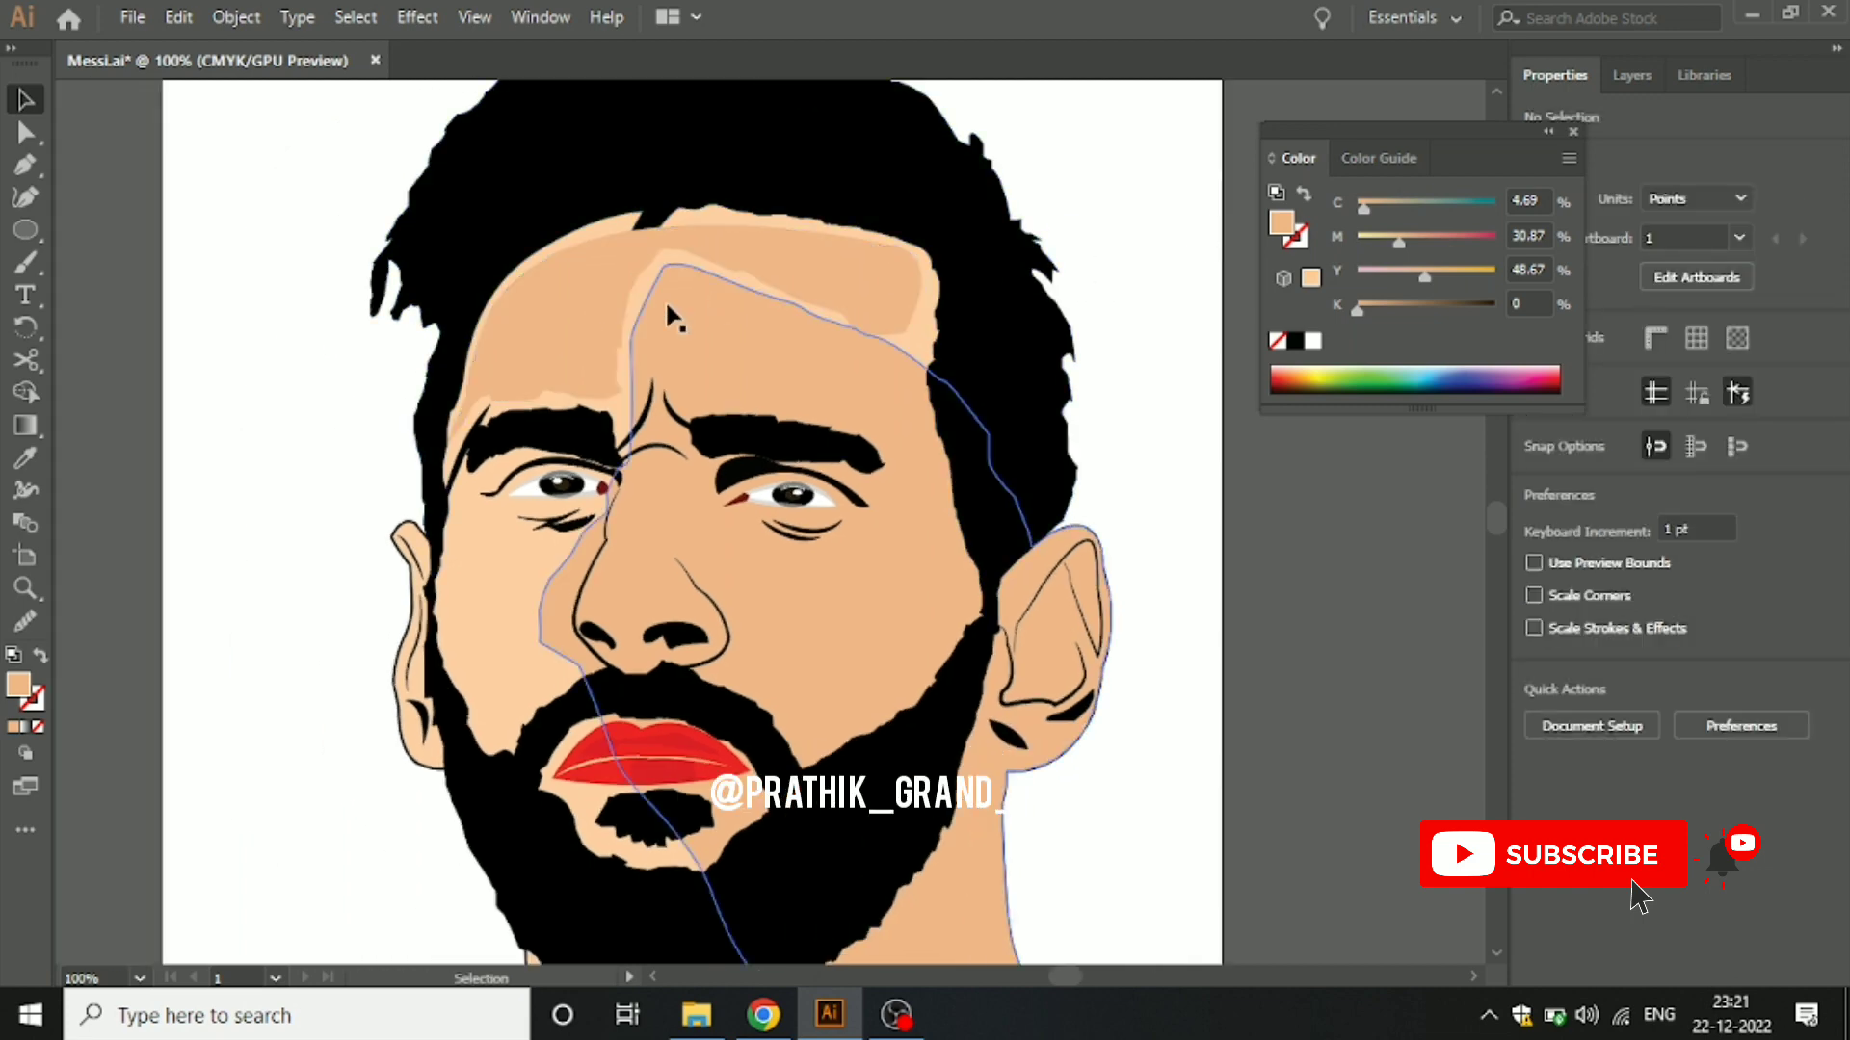
left_click(584, 332)
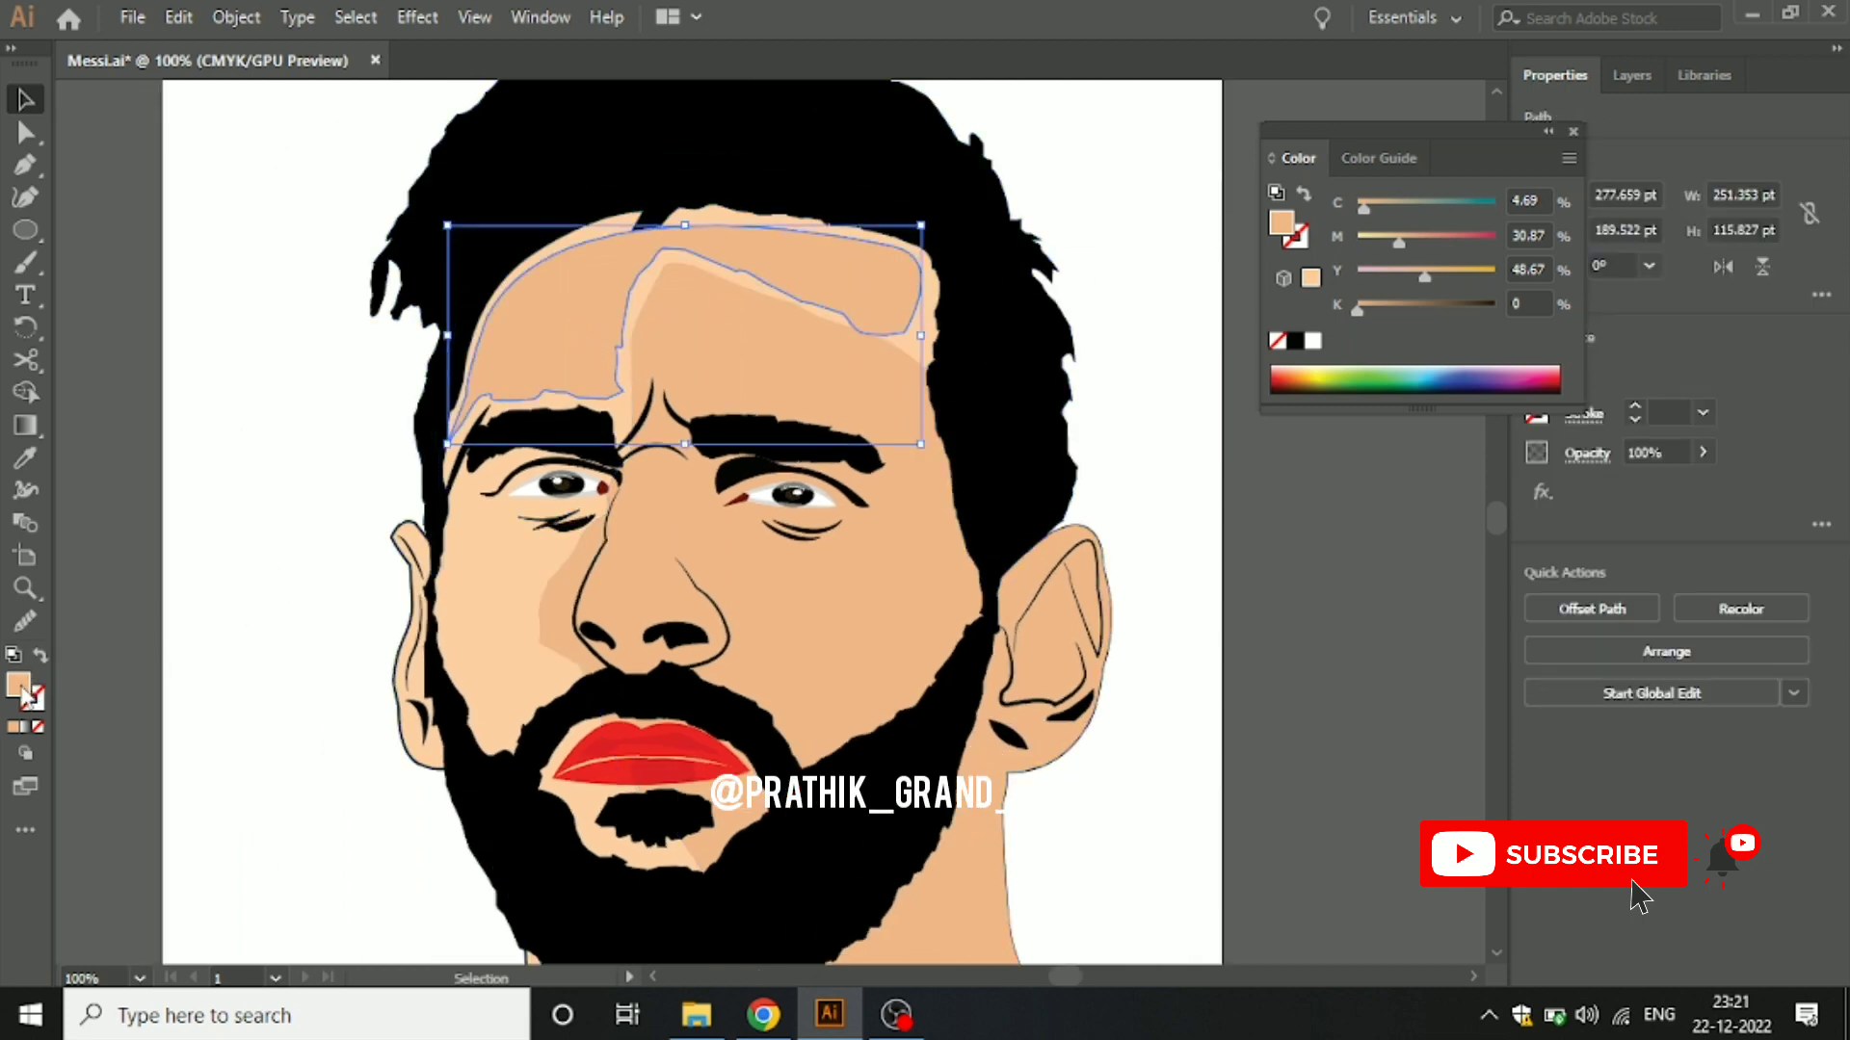
double_click(17, 685)
left_click_drag(988, 398, 897, 359)
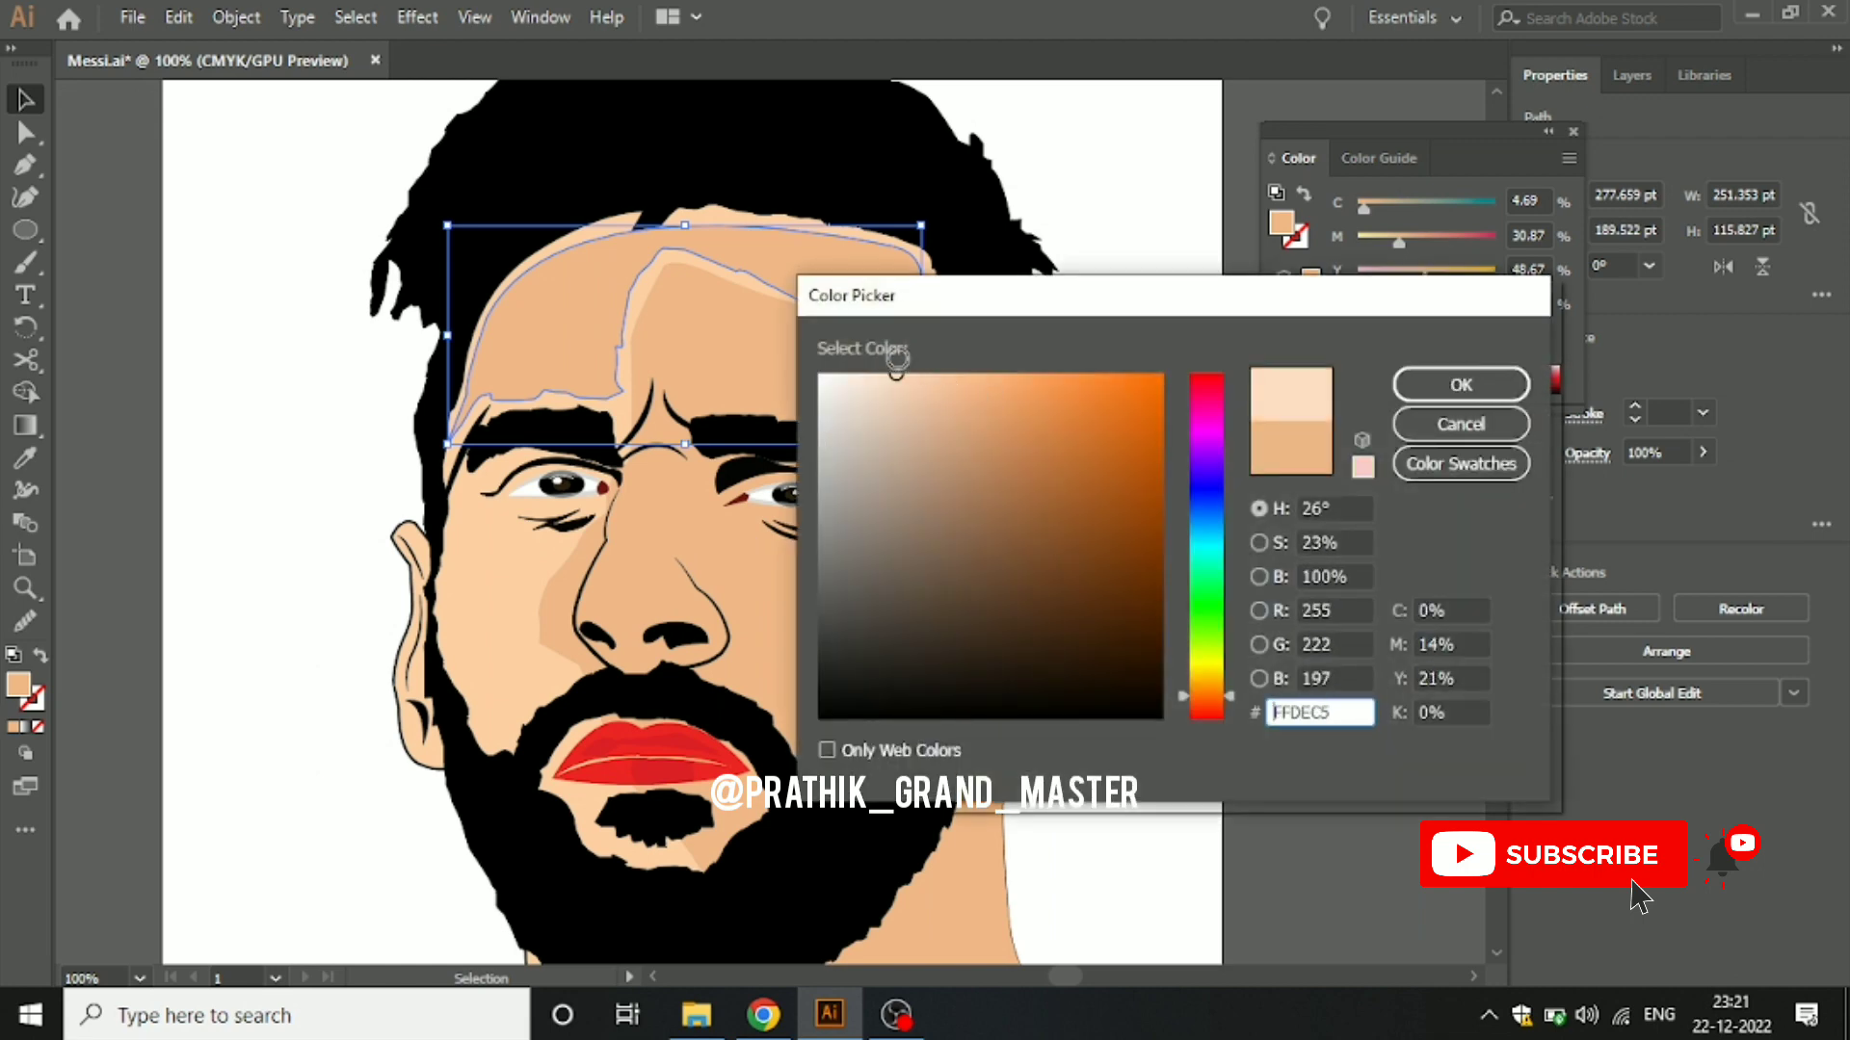
left_click(1391, 400)
left_click(170, 372)
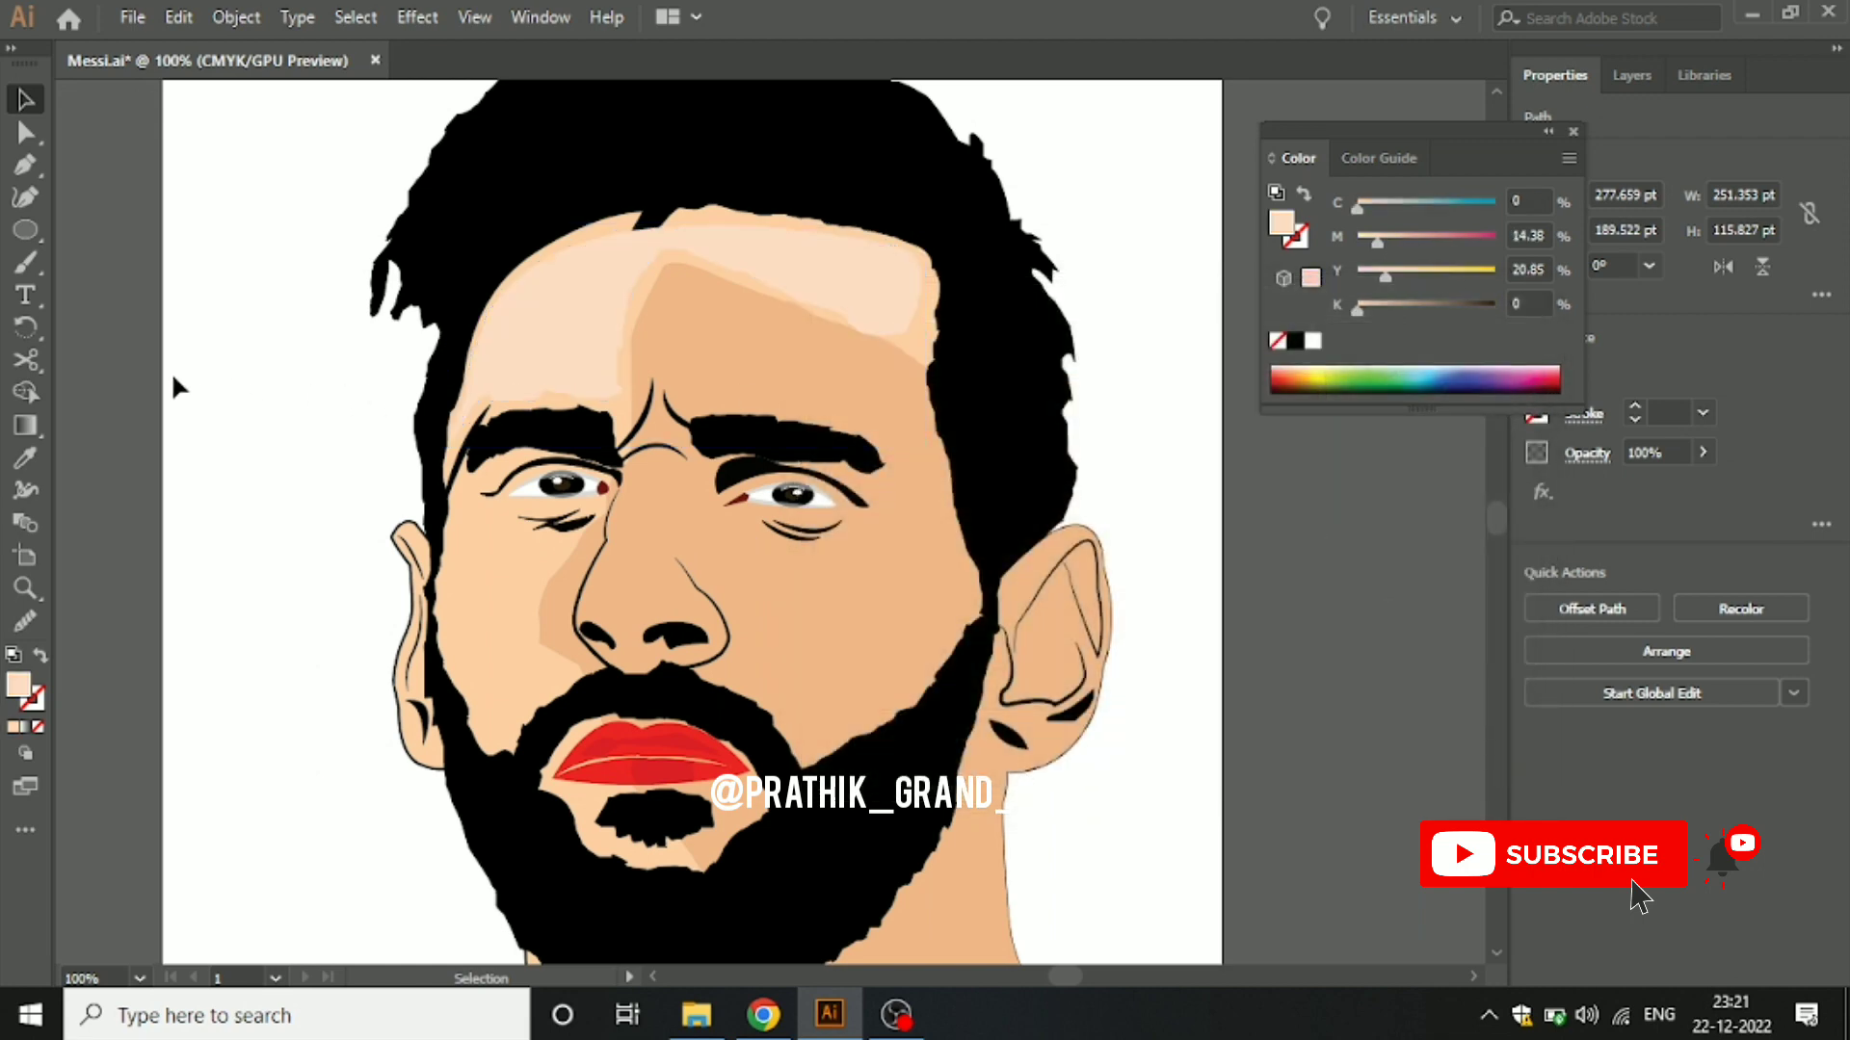
Step: Send the forehead highlight backward behind the face shading
key("ctrl+0")
left_click_drag(597, 361, 806, 318)
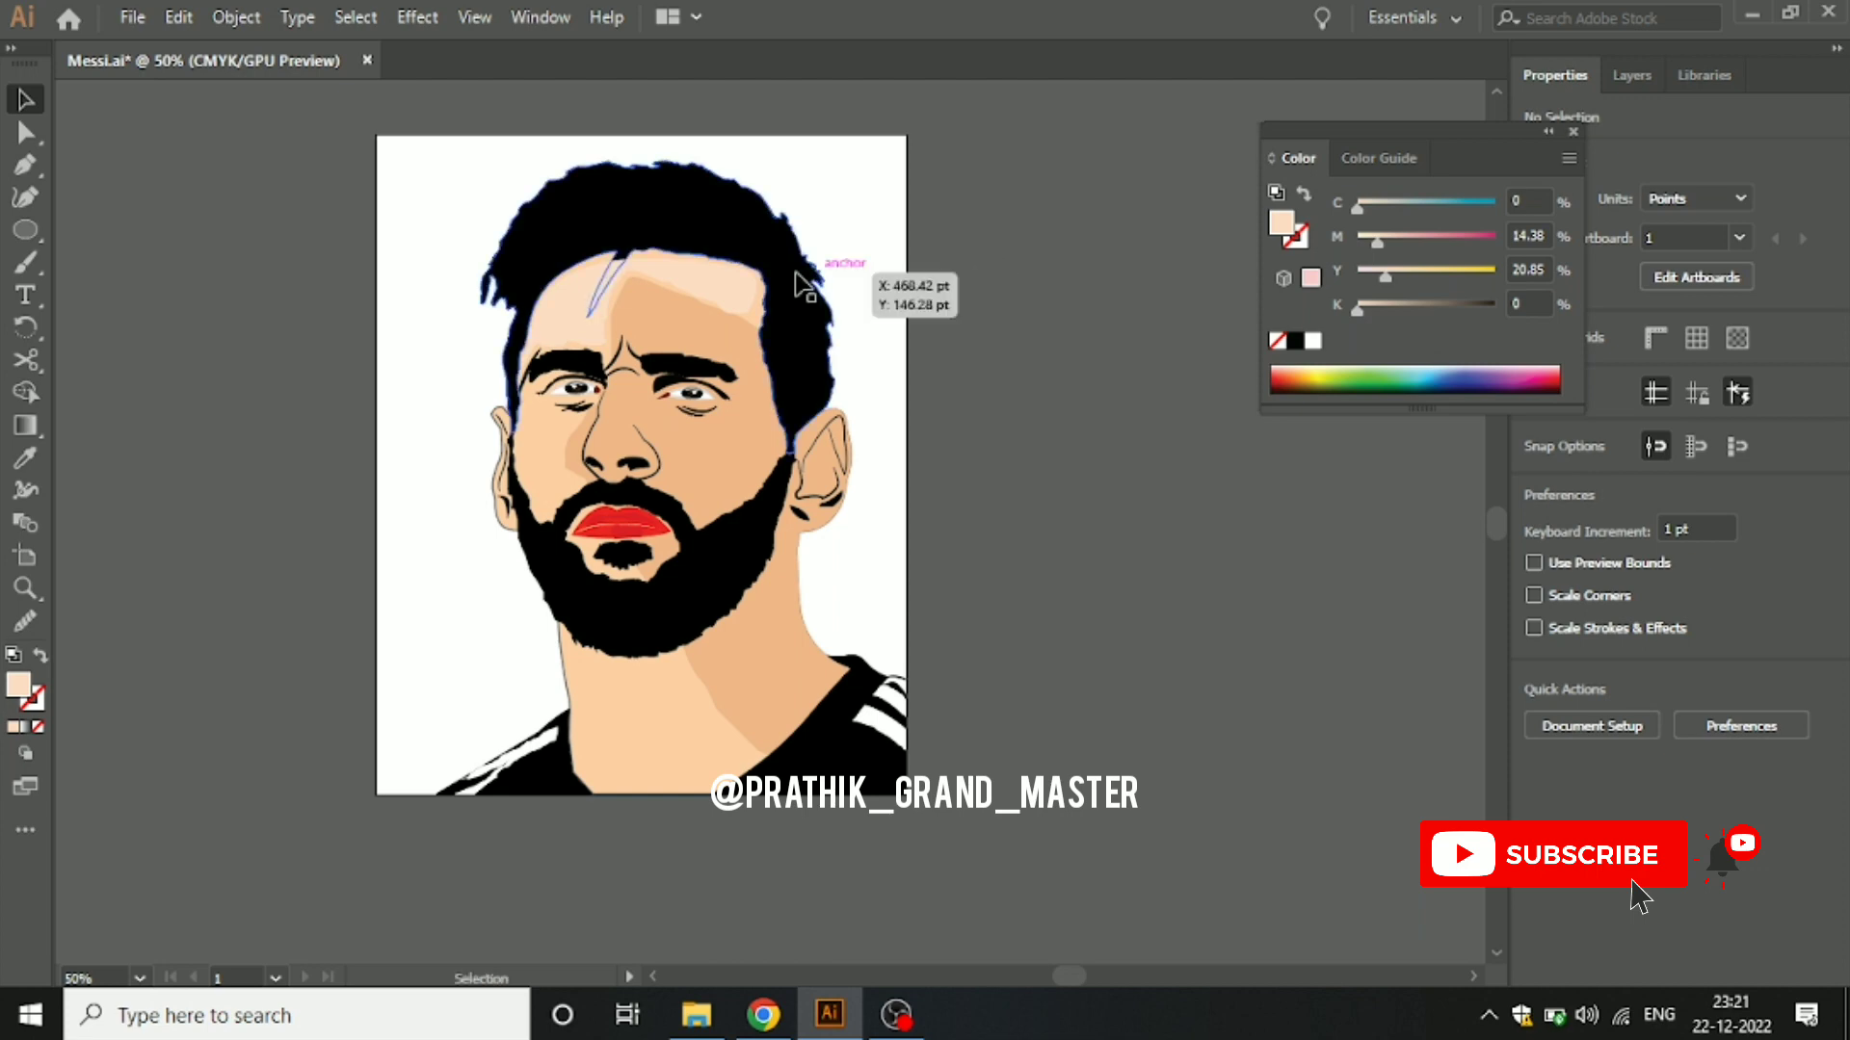
left_click(727, 277)
key("ctrl+bracketleft")
left_click(1033, 324)
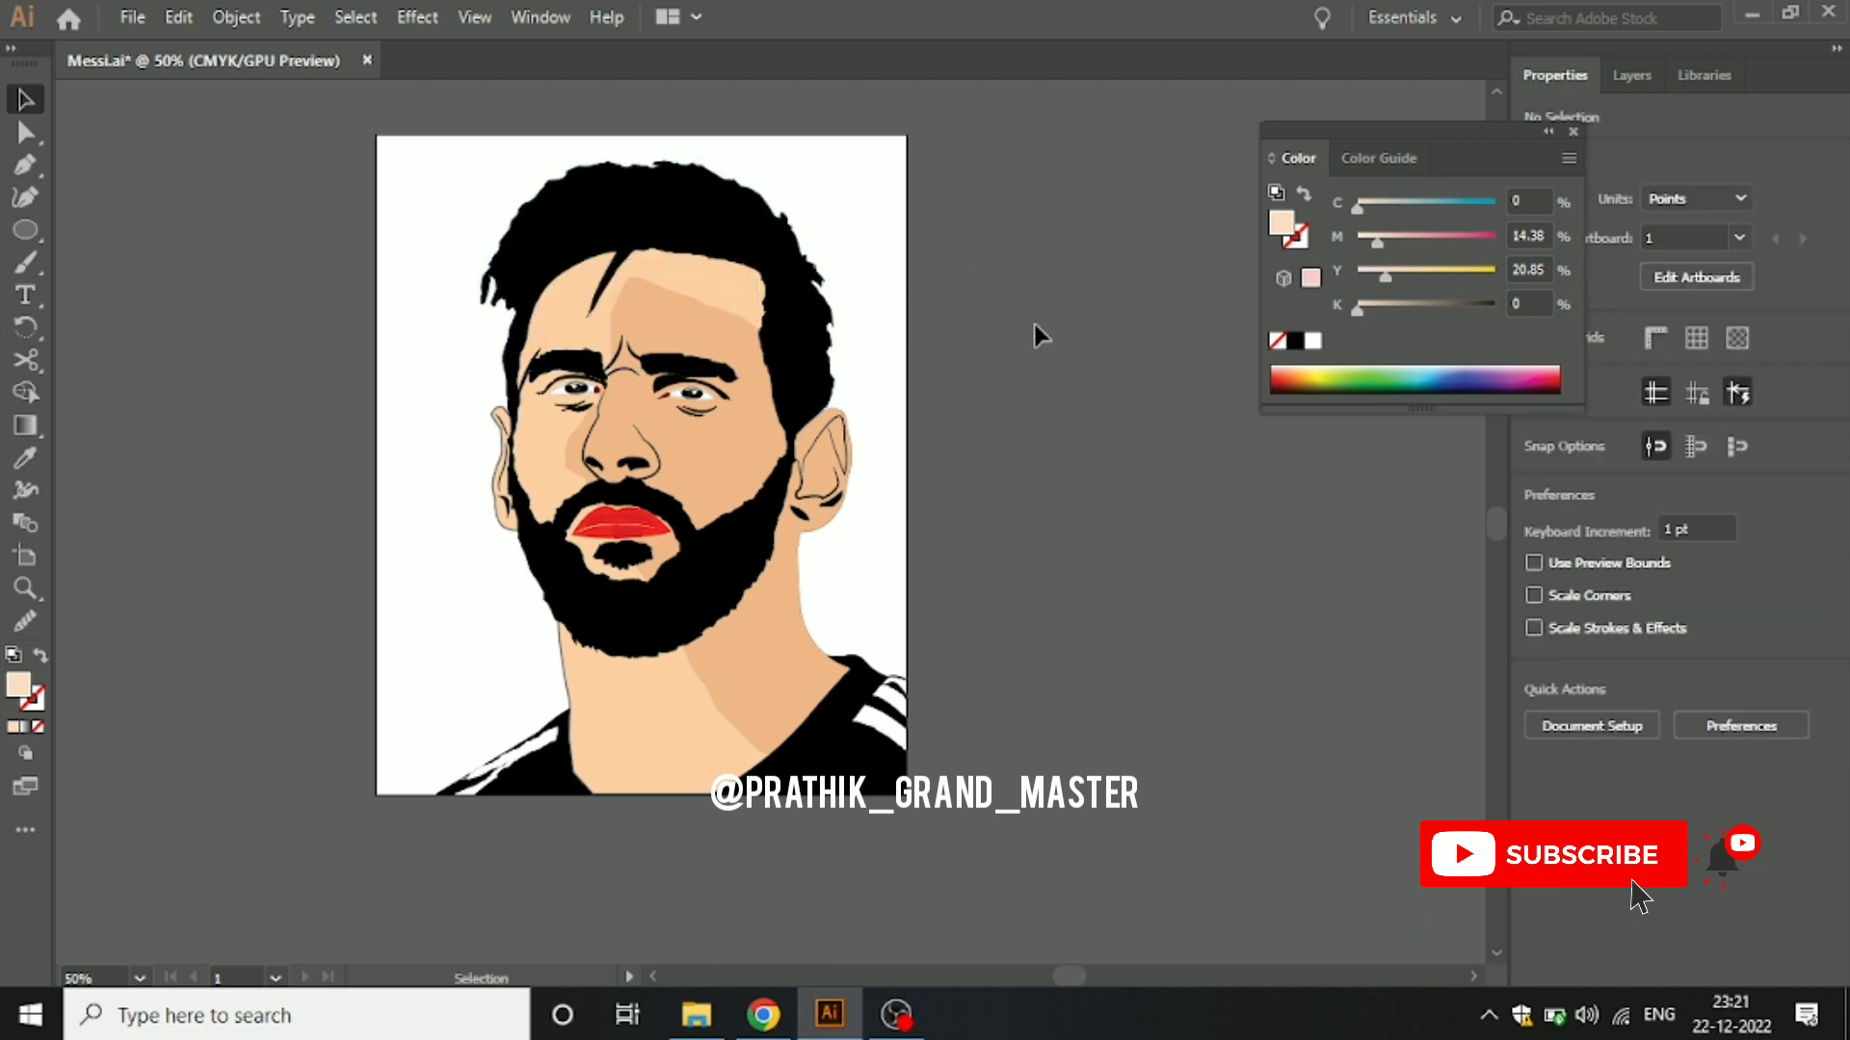
key("alt")
Step: Draw a rectangle covering the whole artboard and send it behind the portrait
scroll(1042, 349, "up", 1)
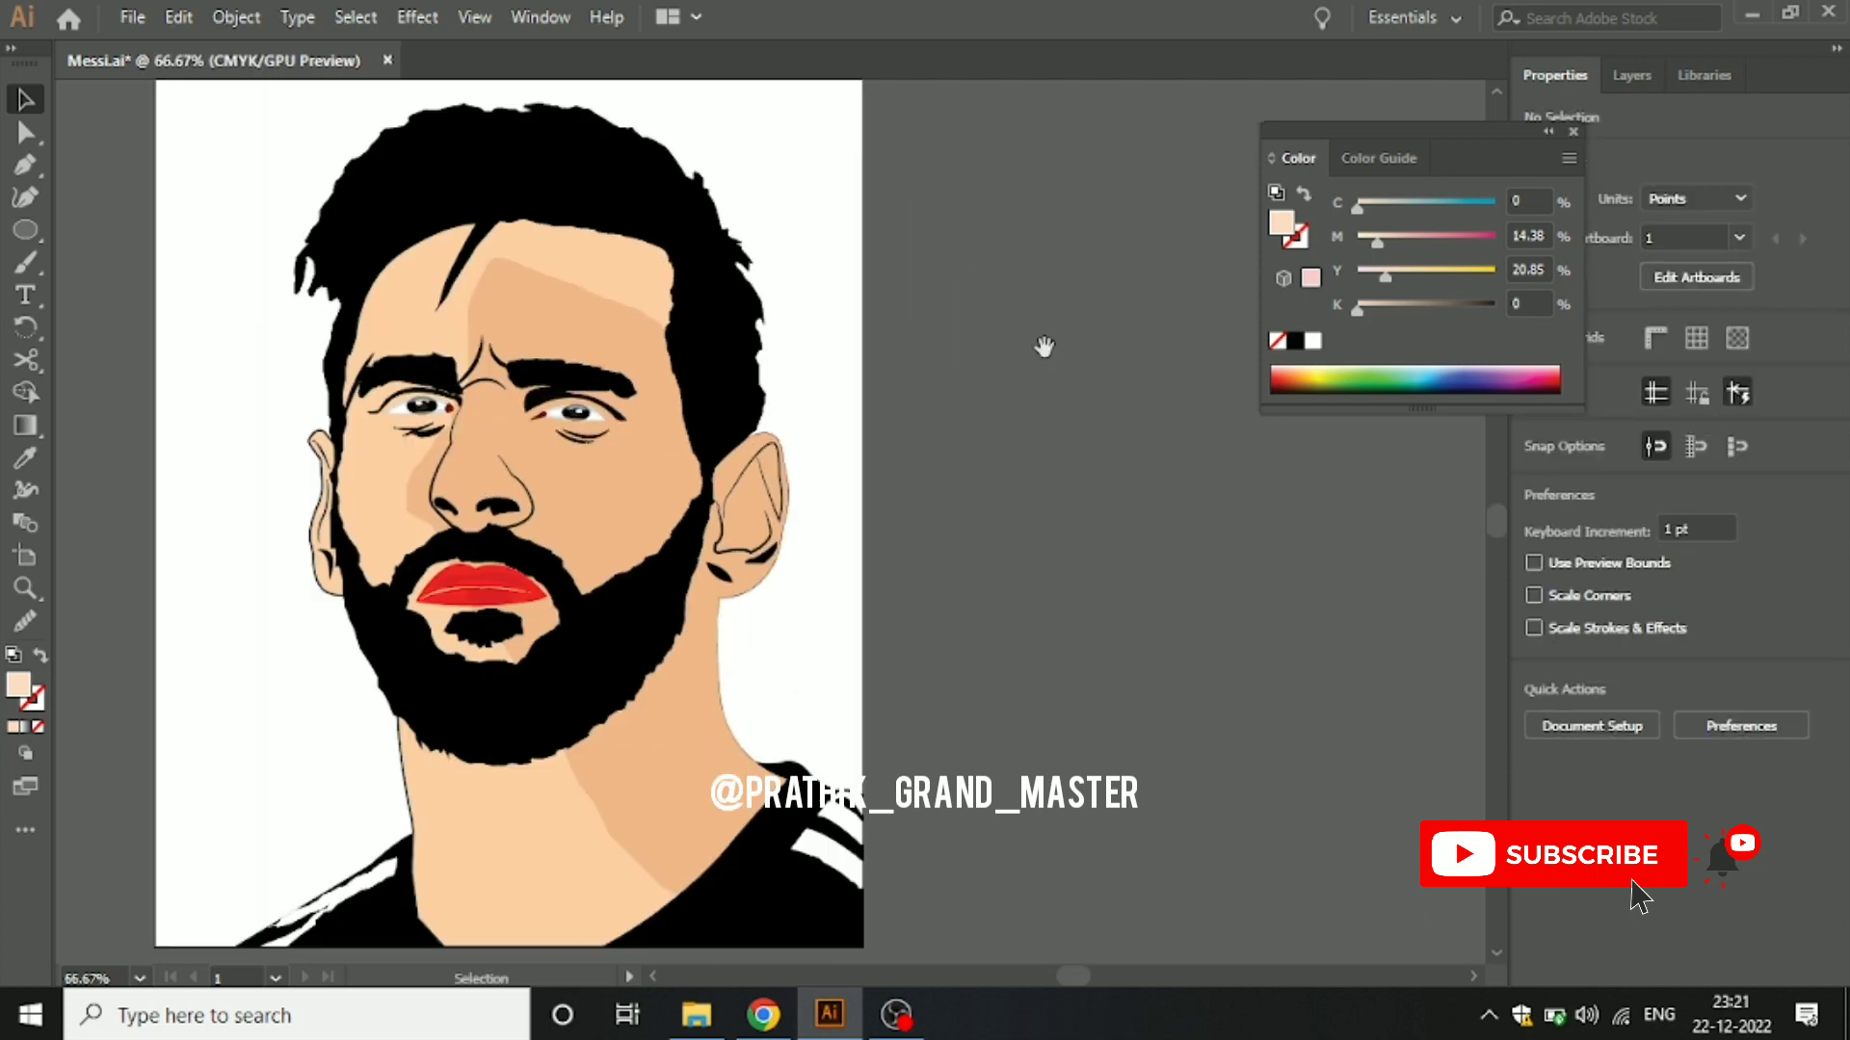
left_click_drag(1042, 349, 1172, 331)
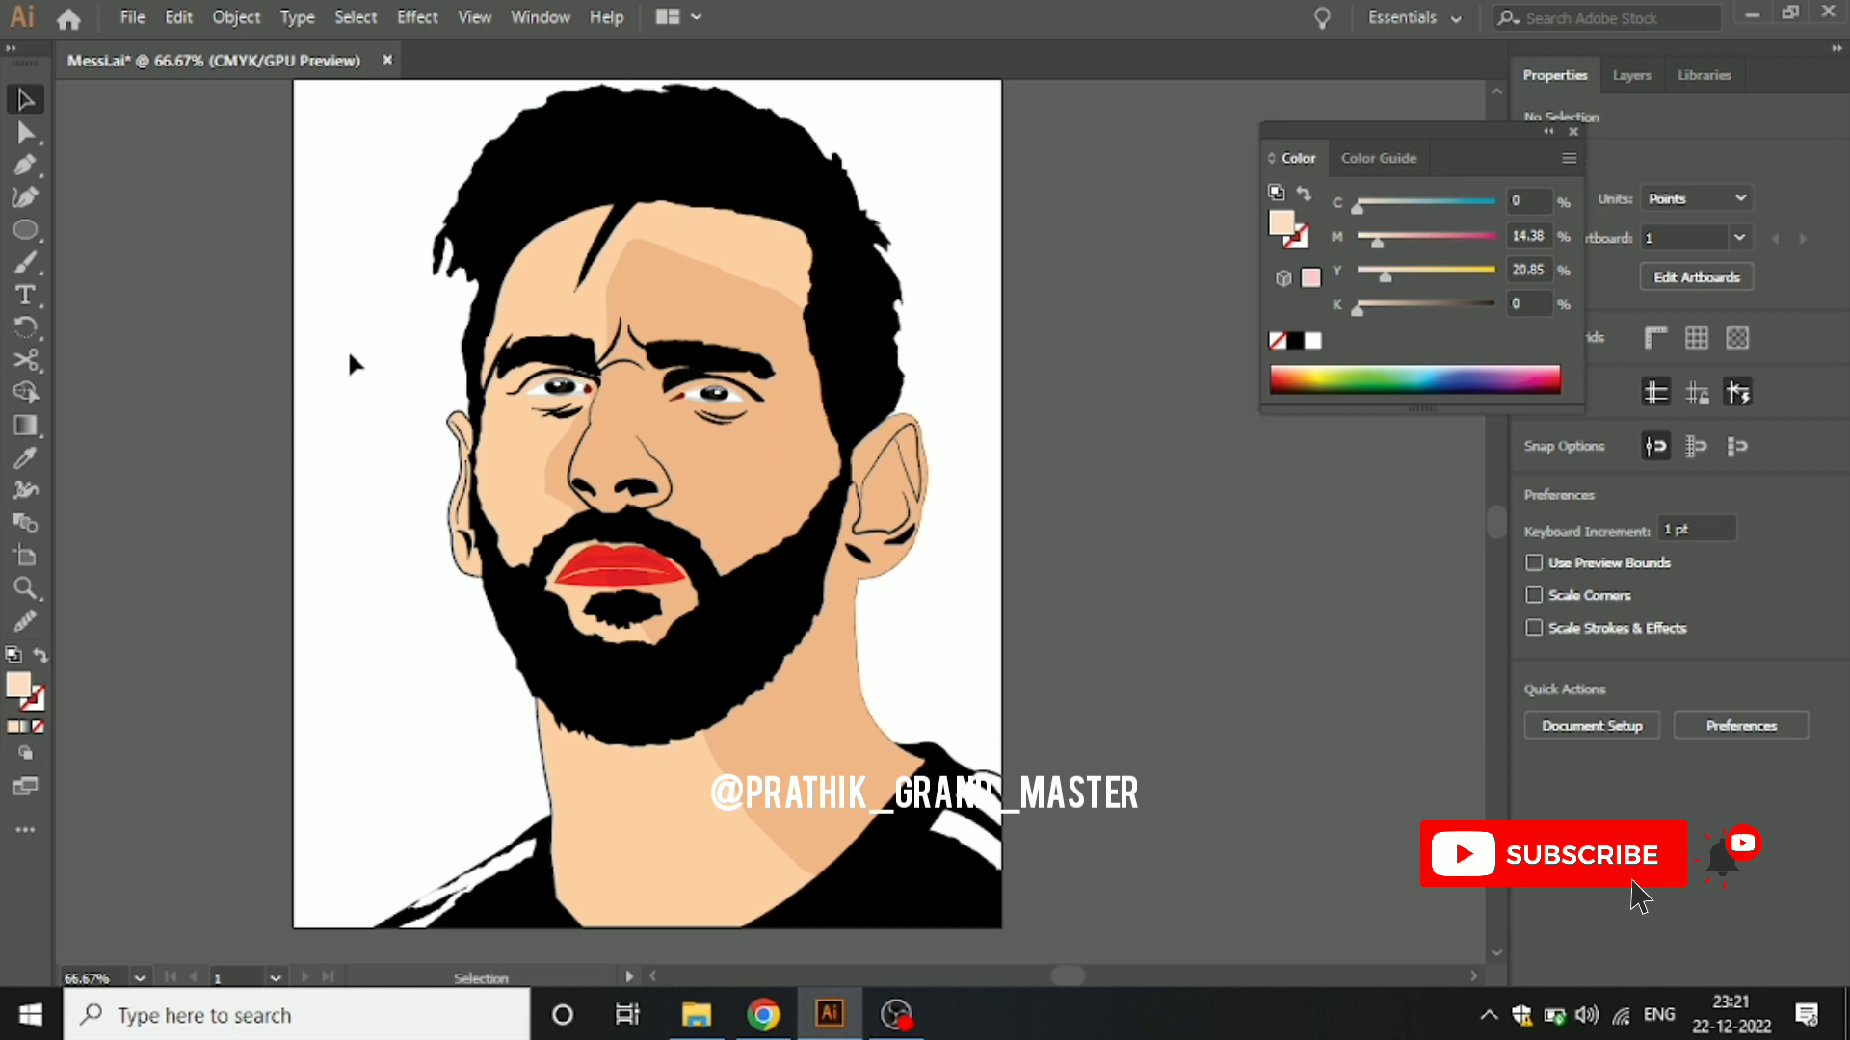
left_click_drag(27, 232, 79, 233)
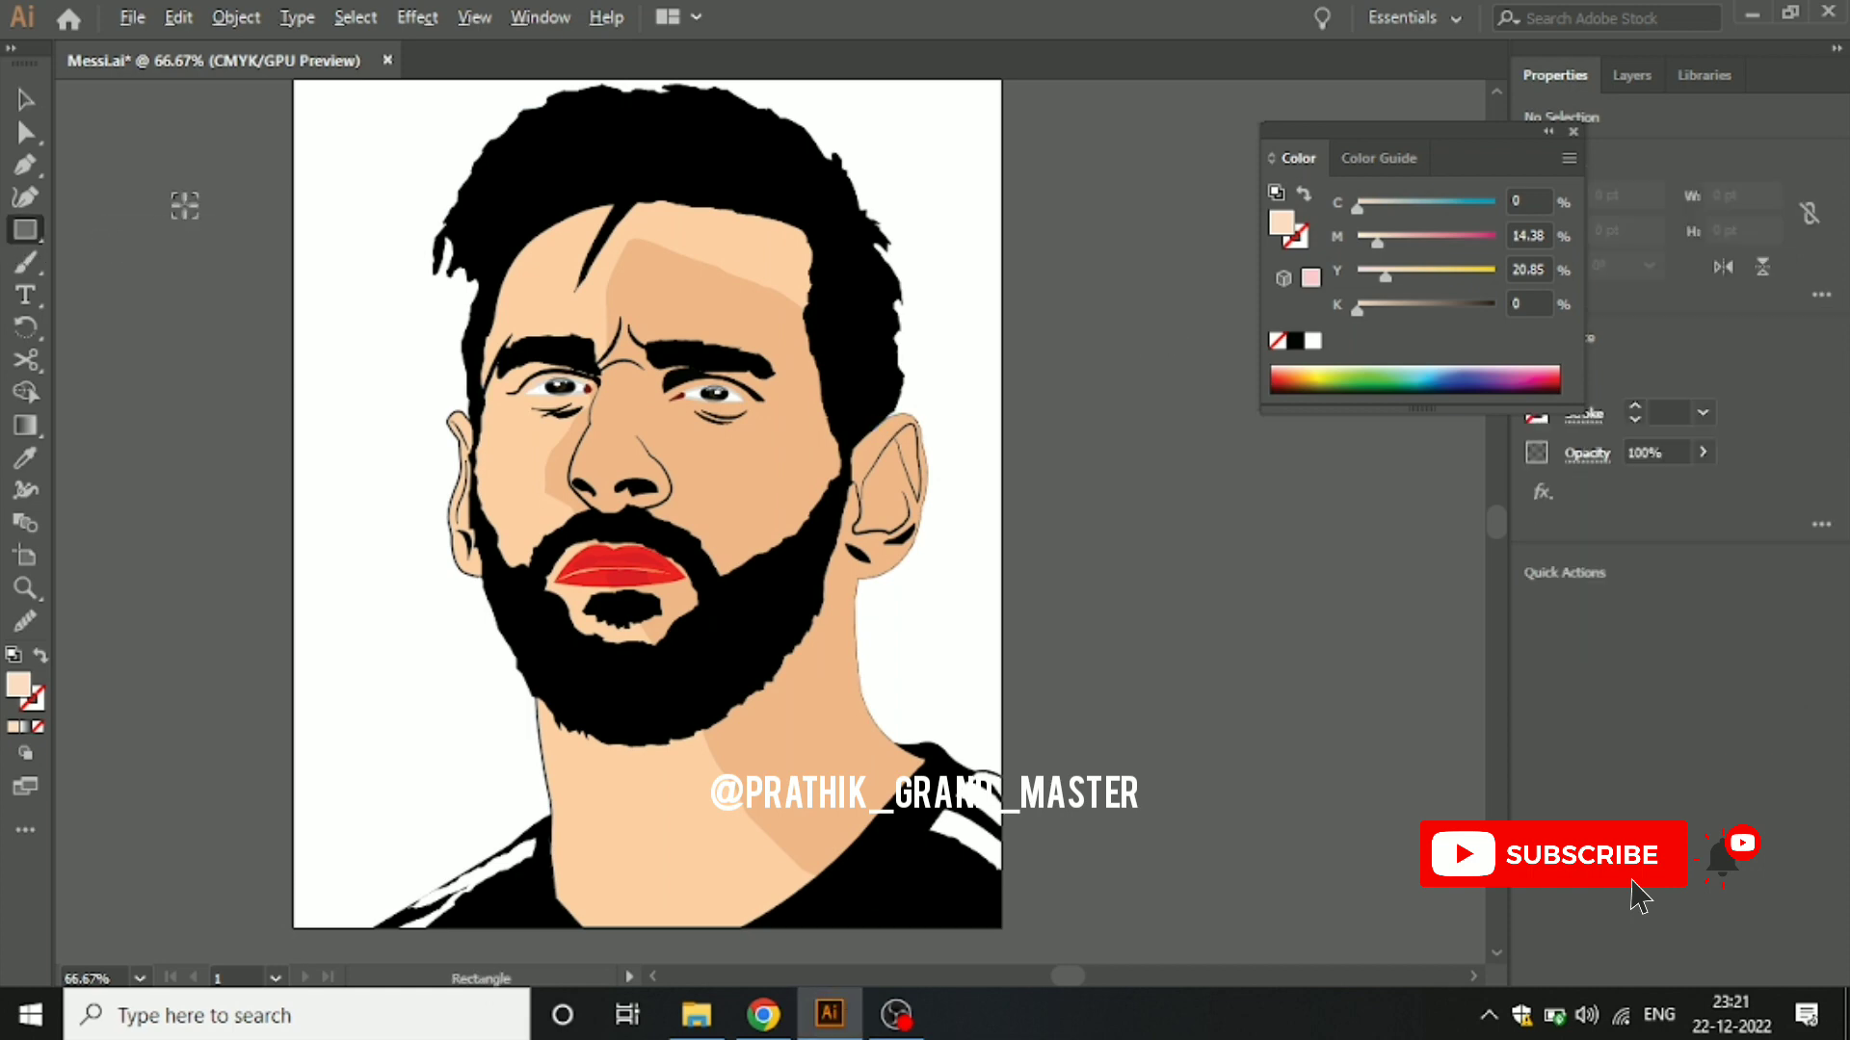
scroll(184, 204, "down", 1)
left_click_drag(184, 212, 186, 292)
scroll(186, 293, "down", 1)
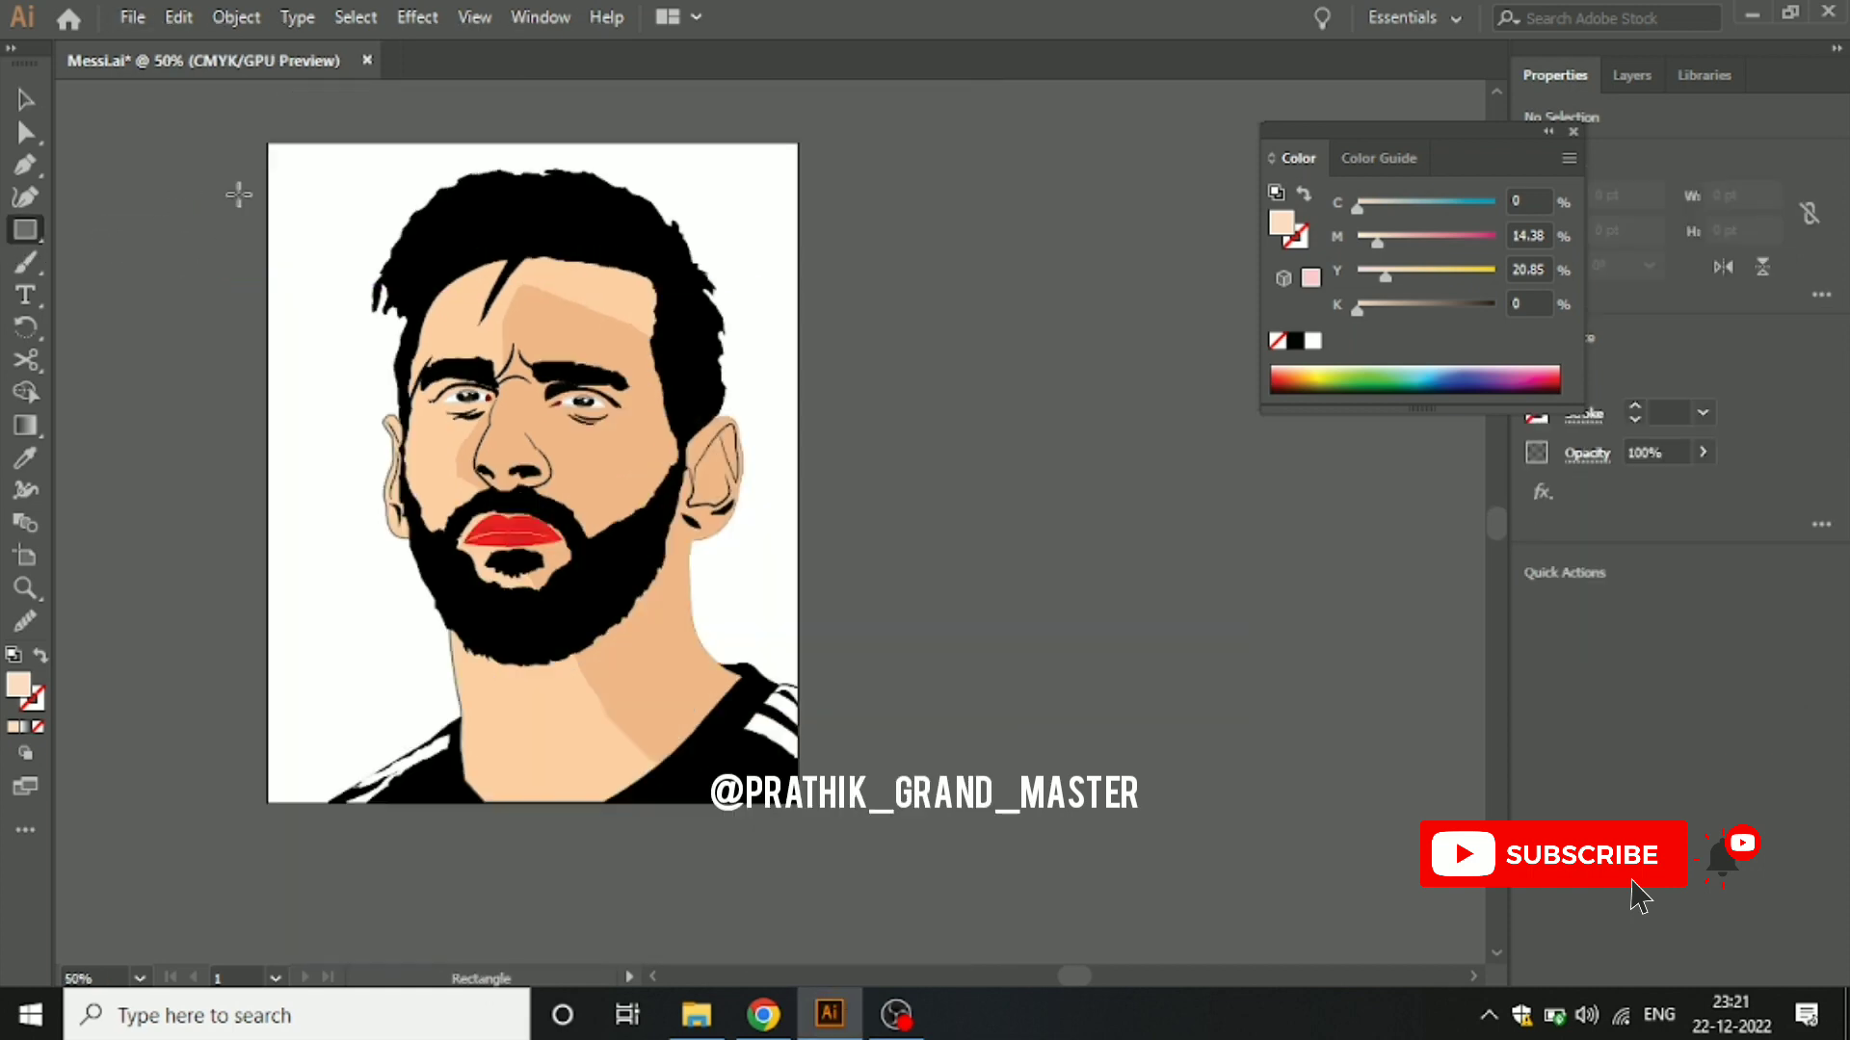
mouse_move(268, 144)
left_mouse_down()
mouse_move(745, 767)
mouse_move(792, 802)
left_mouse_up()
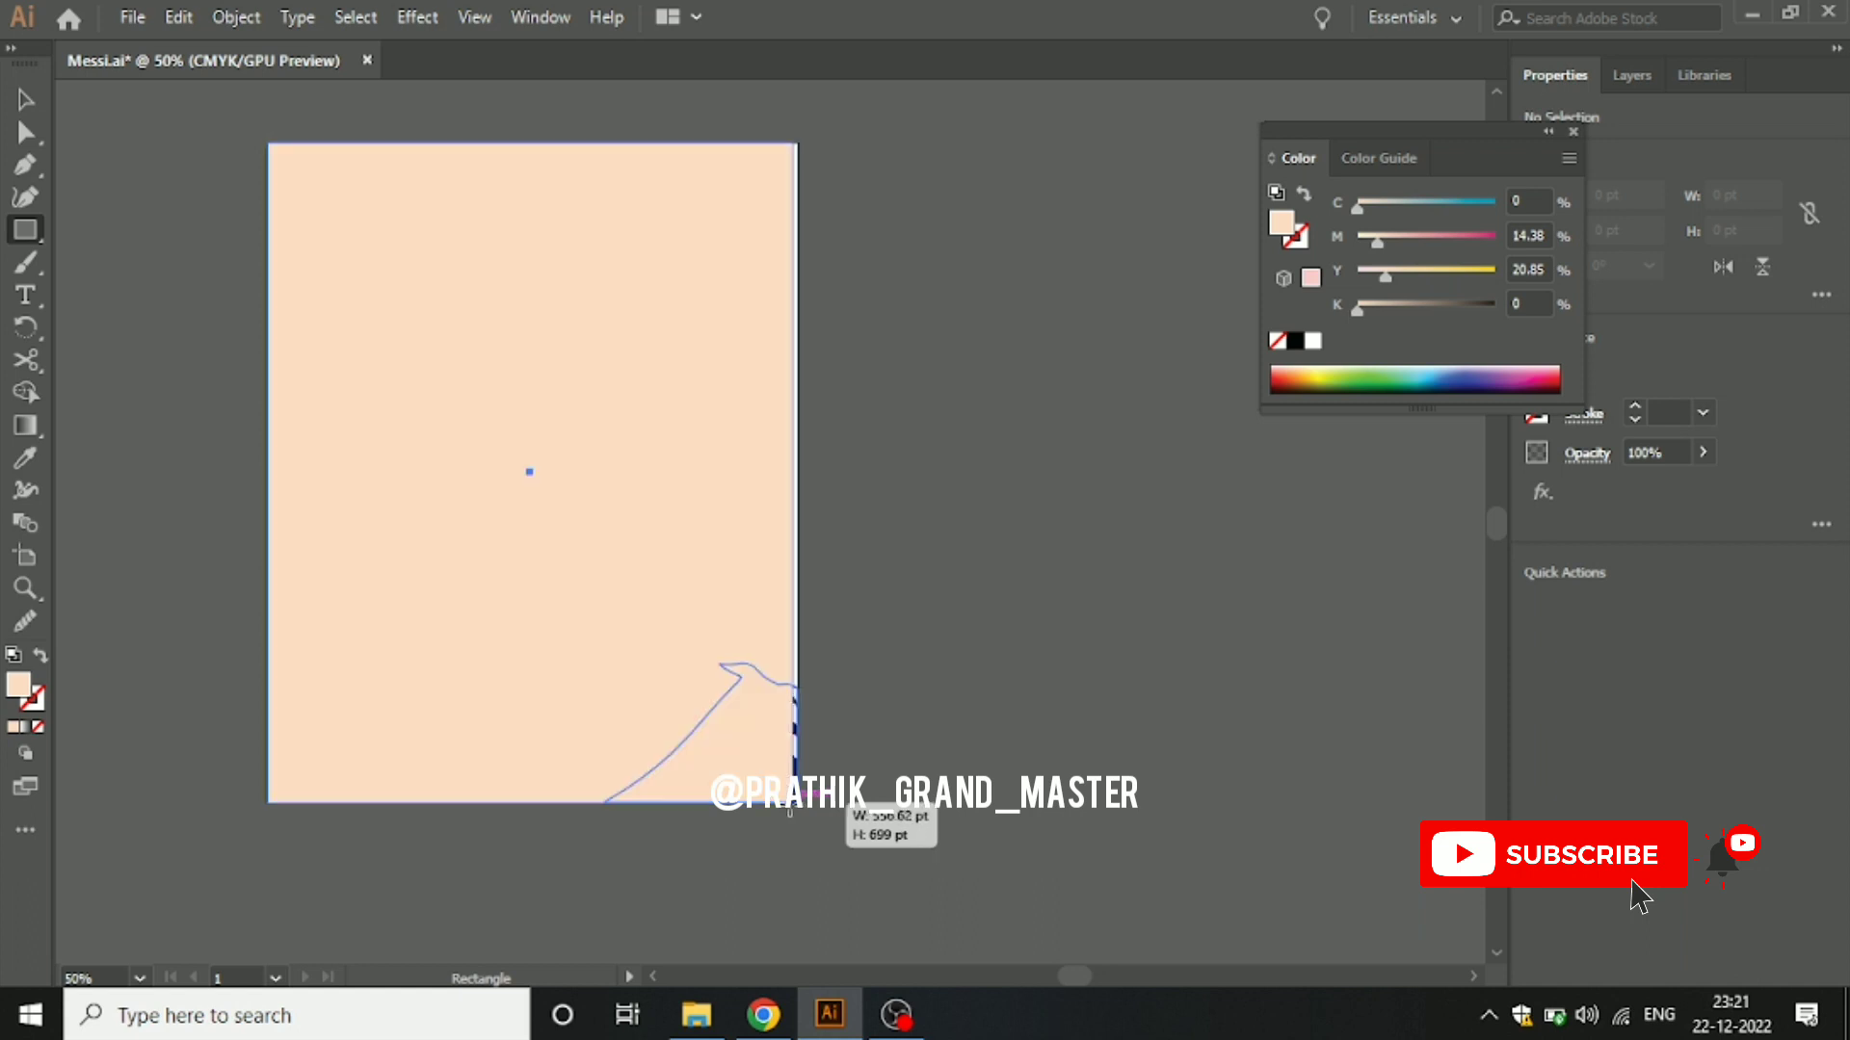
left_click(22, 104)
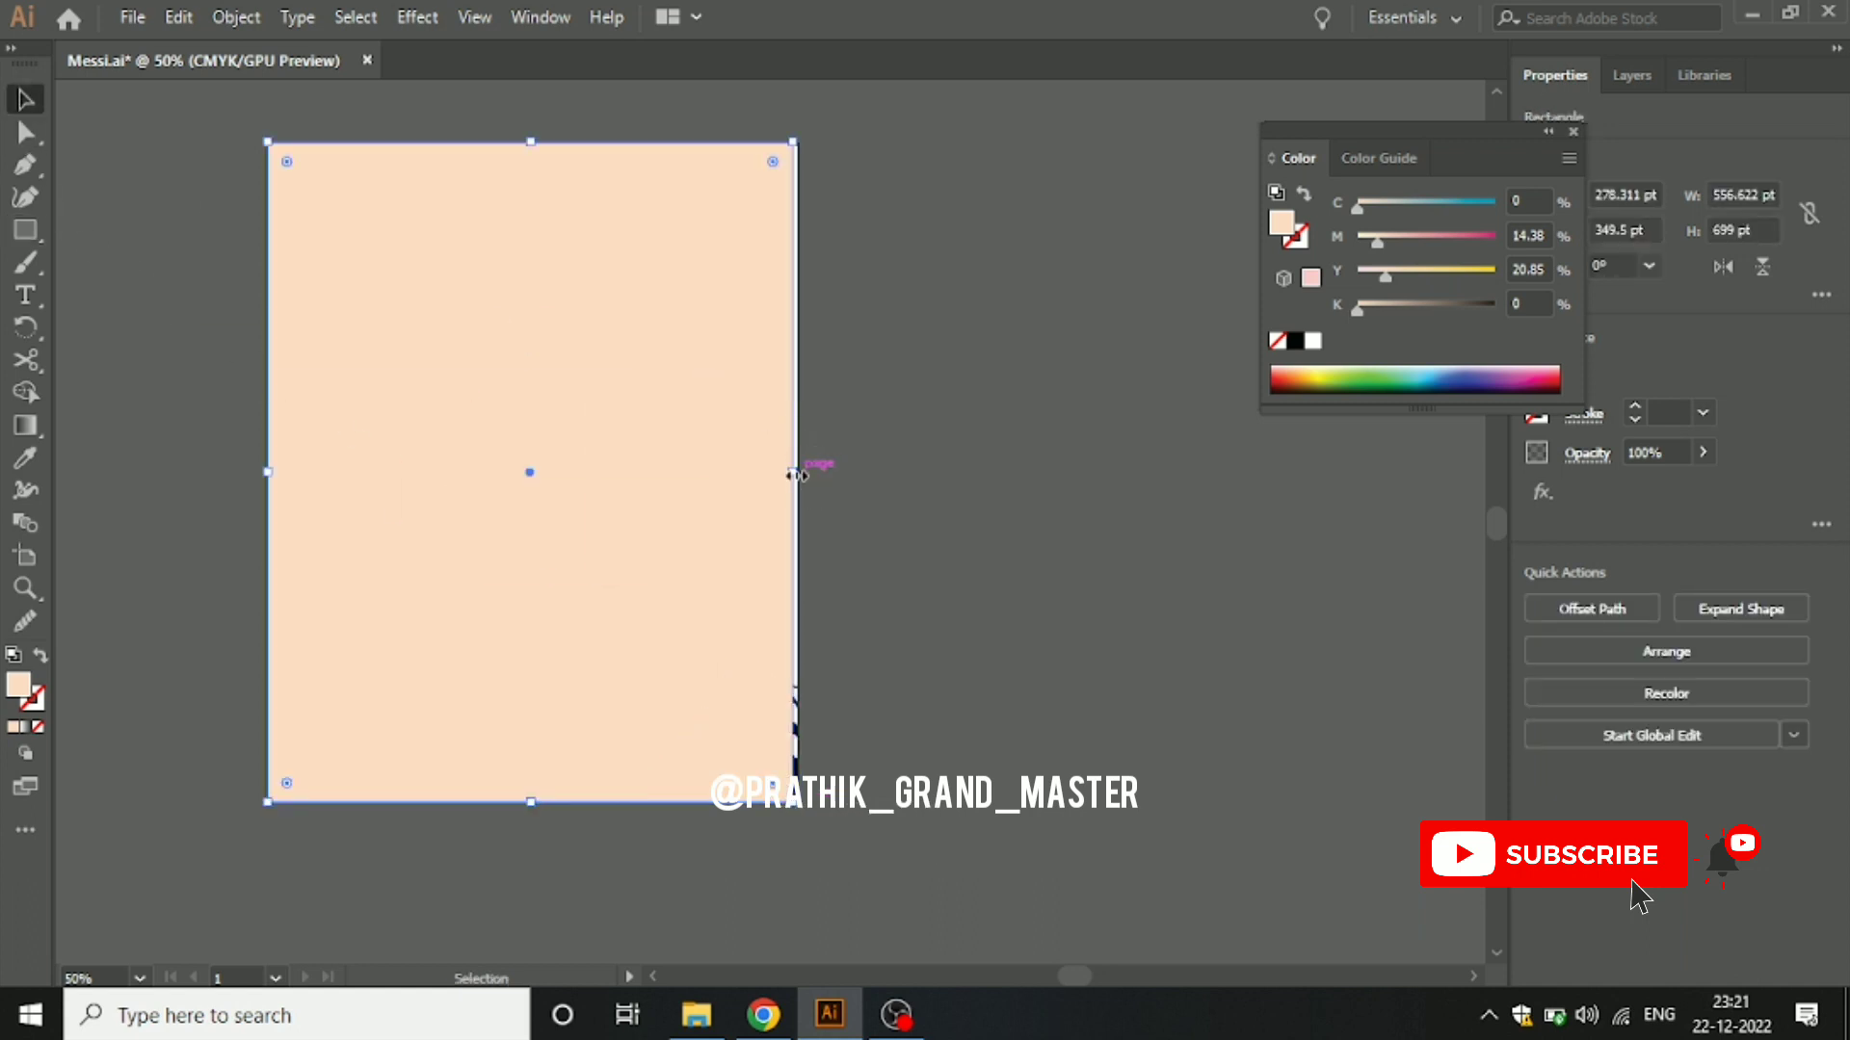
left_click_drag(793, 474, 801, 473)
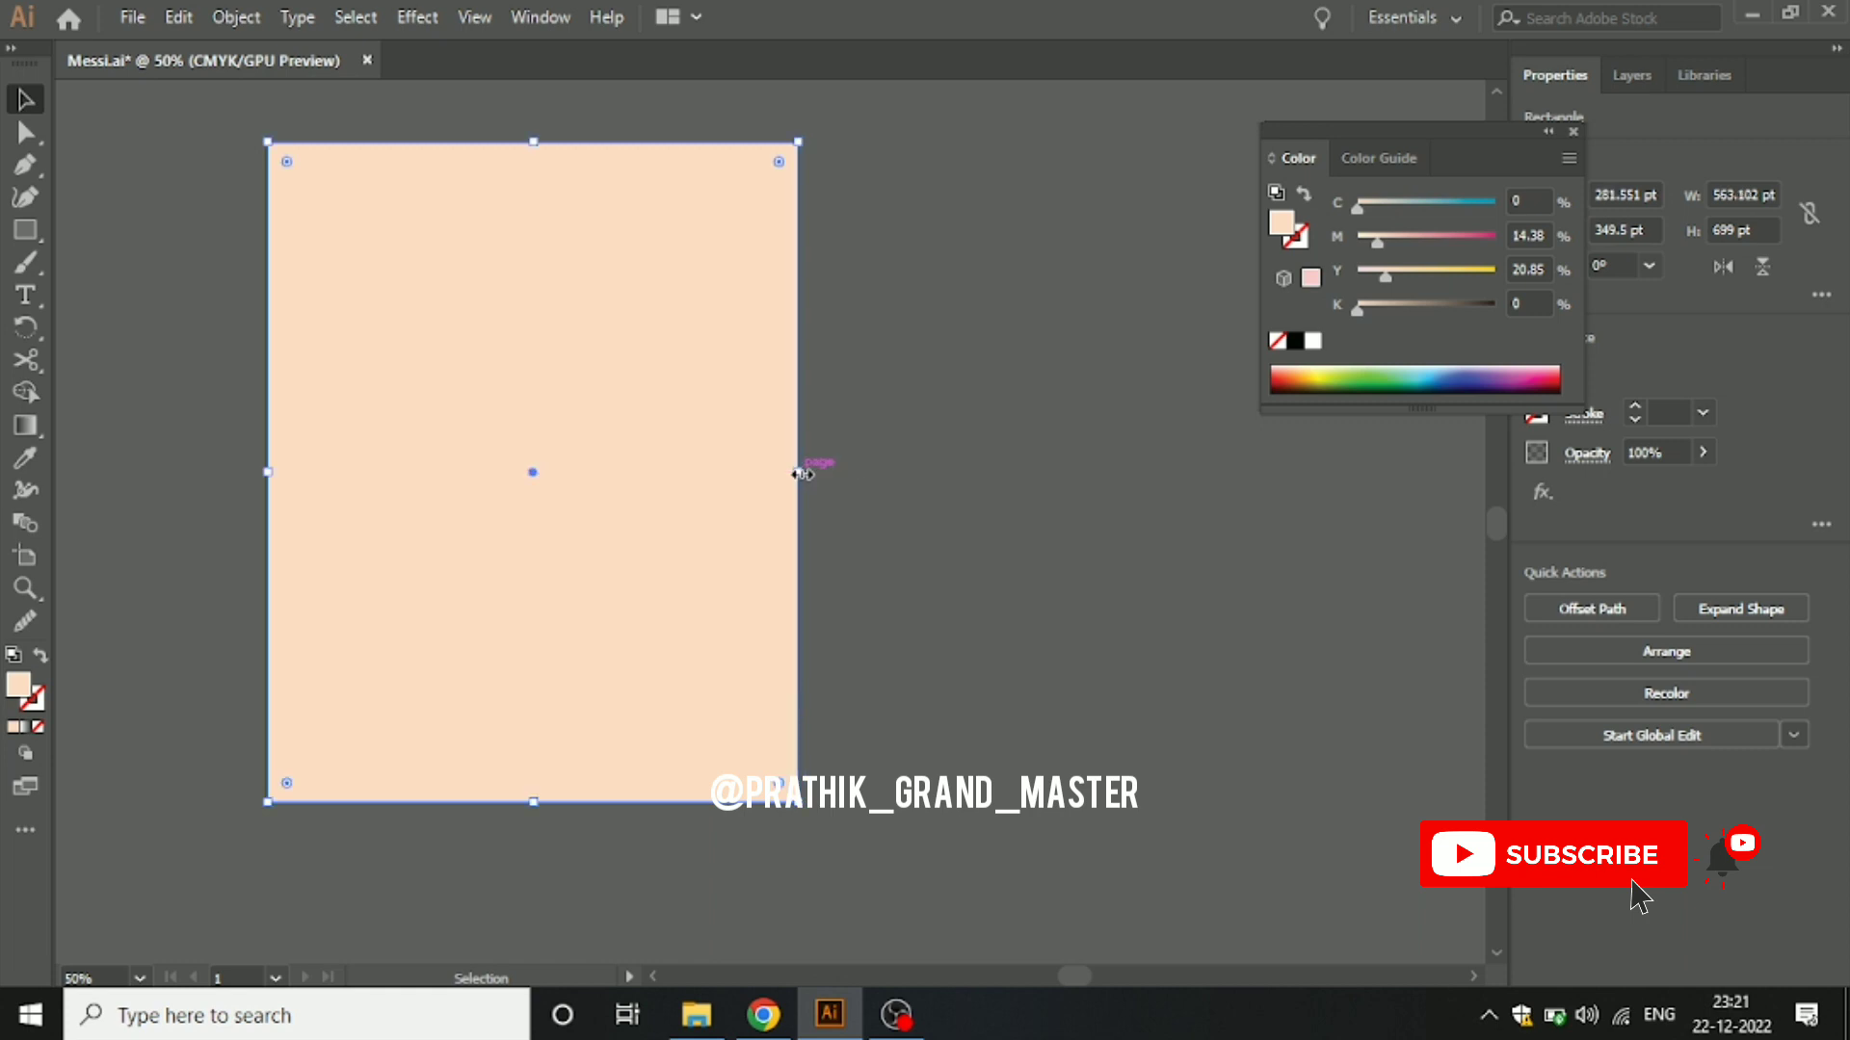
key("ctrl+shift+bracketleft")
Step: Fill the background rectangle with bright yellow from the Color panel spectrum
left_click(884, 406)
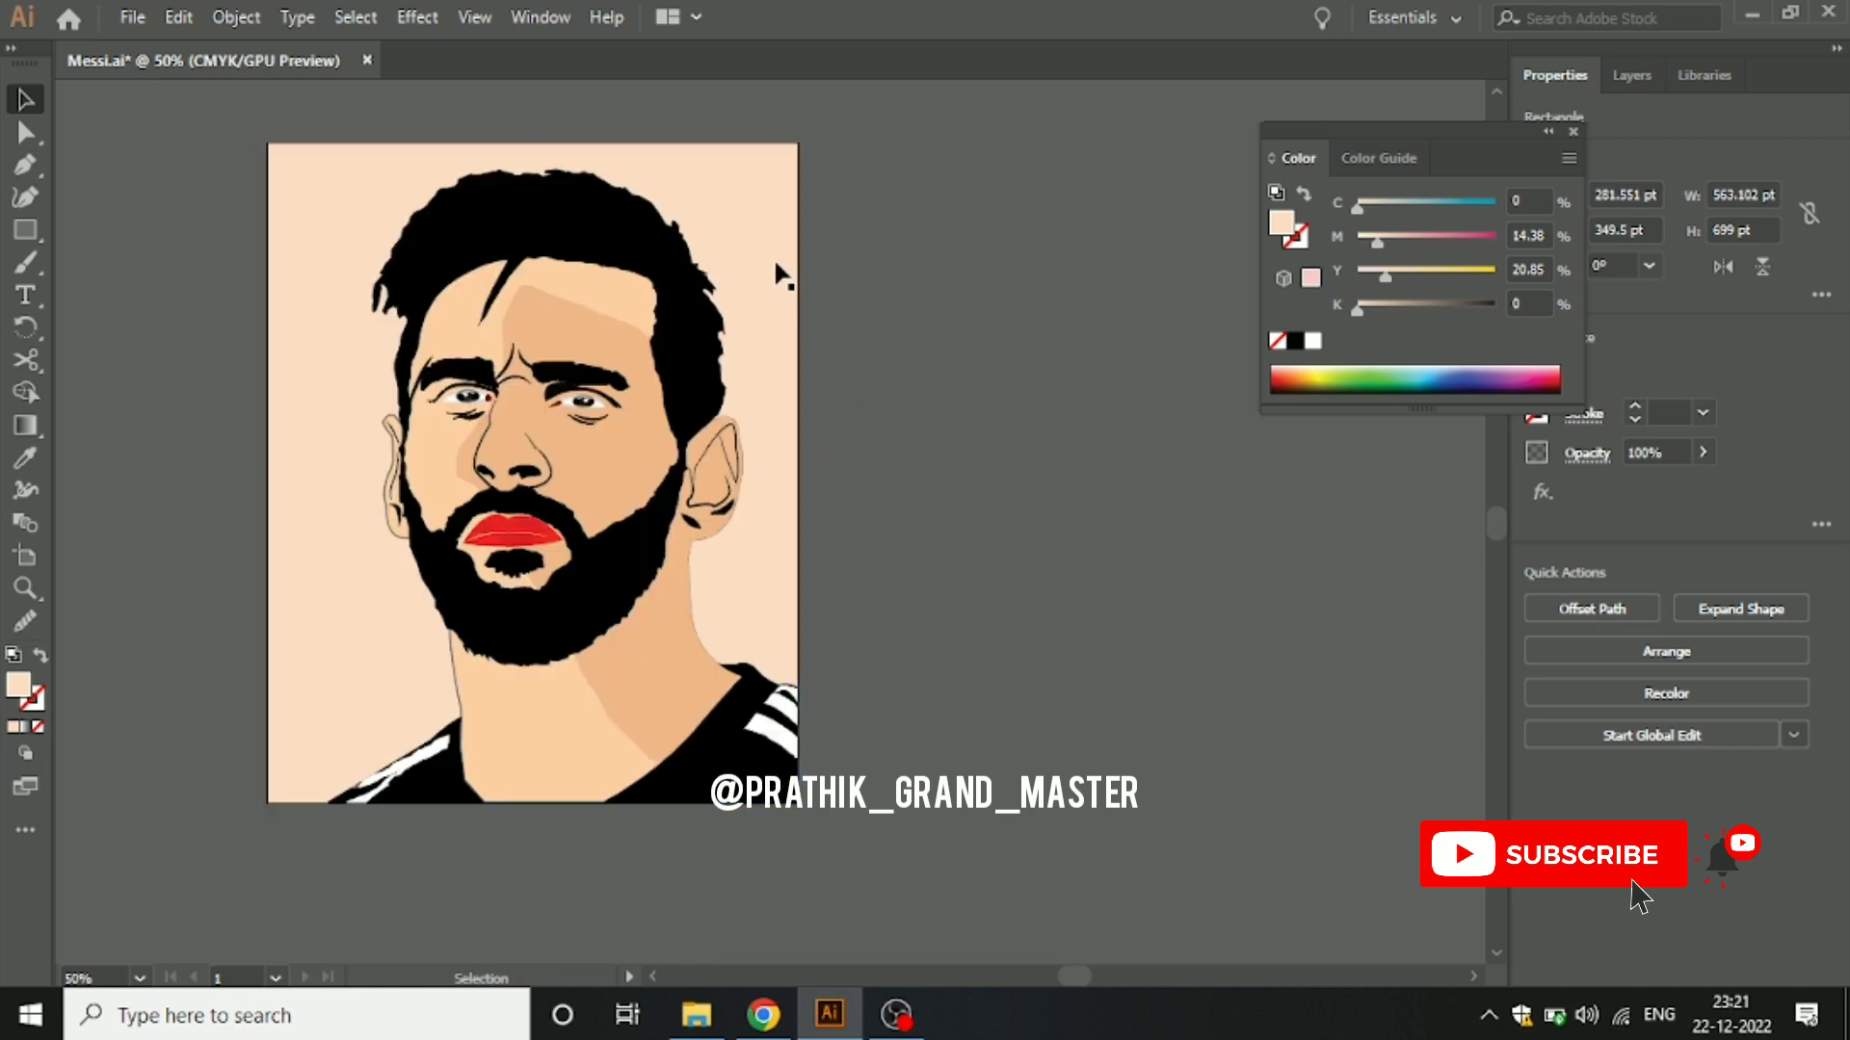
left_click(779, 273)
left_click(1310, 373)
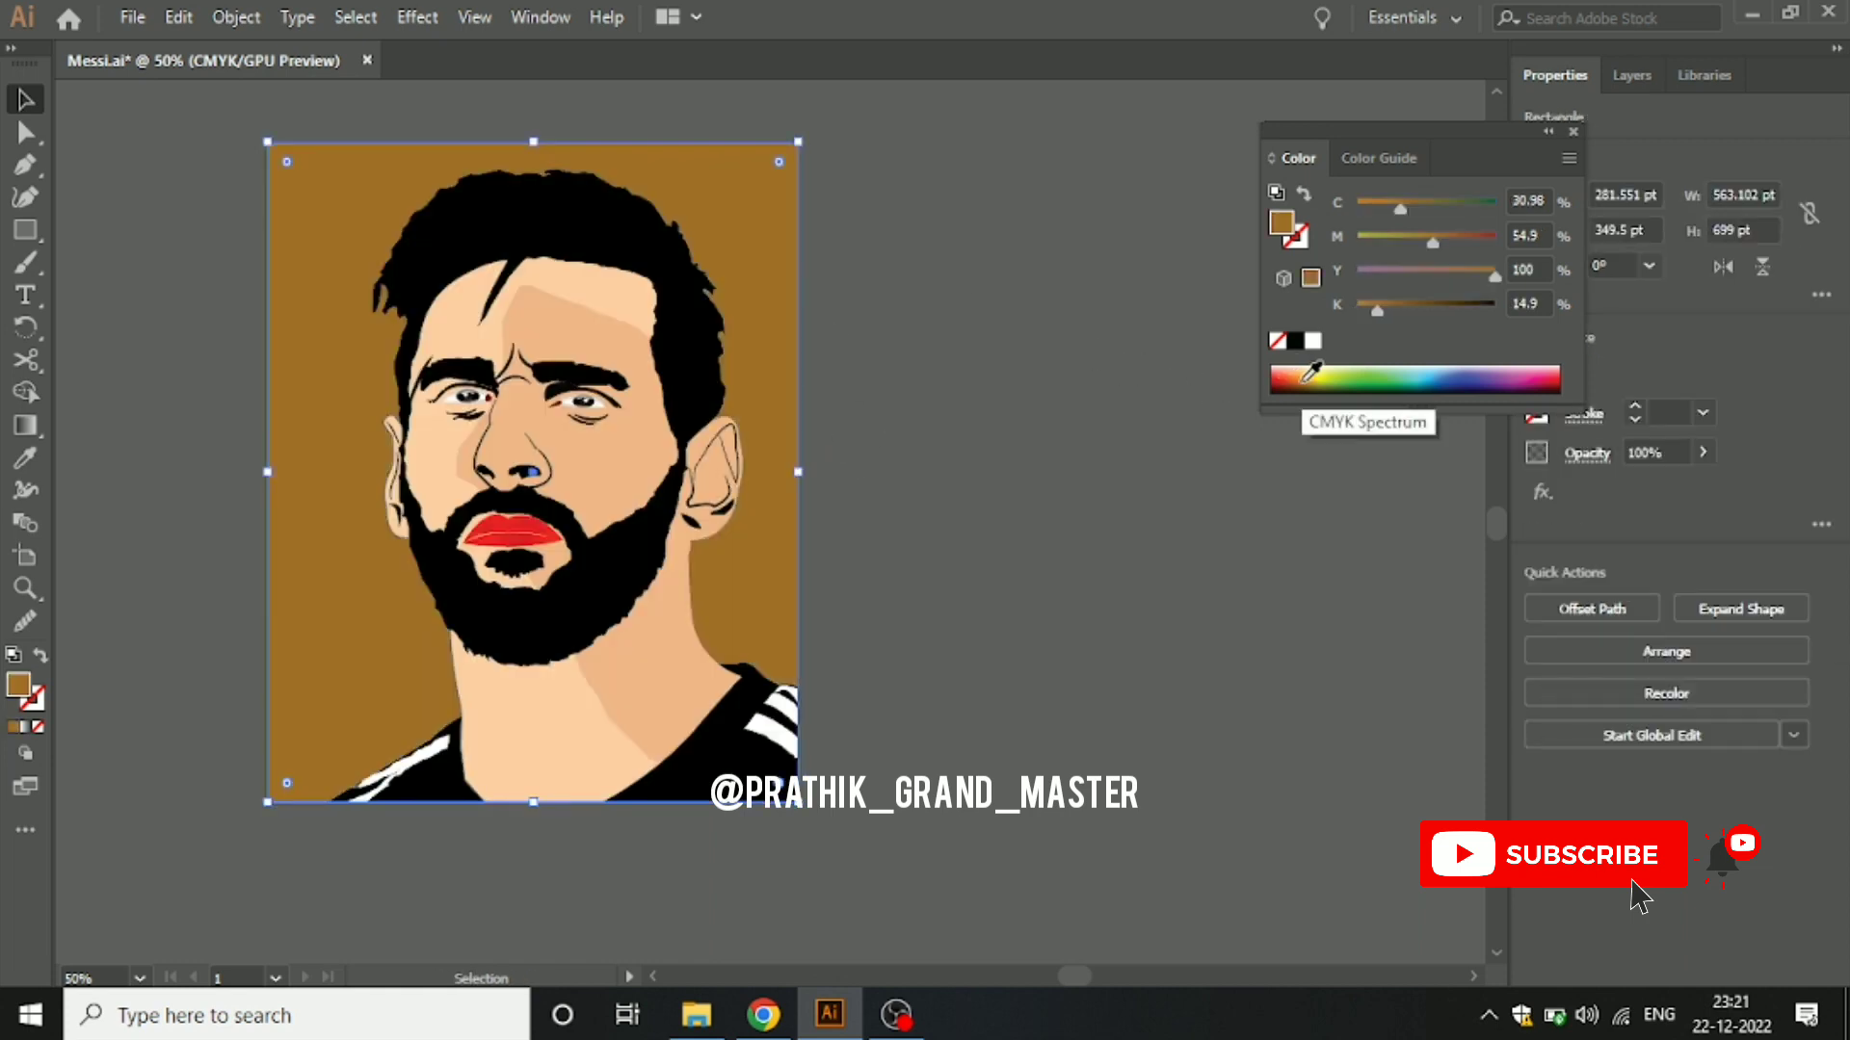
left_click_drag(1310, 373, 1330, 362)
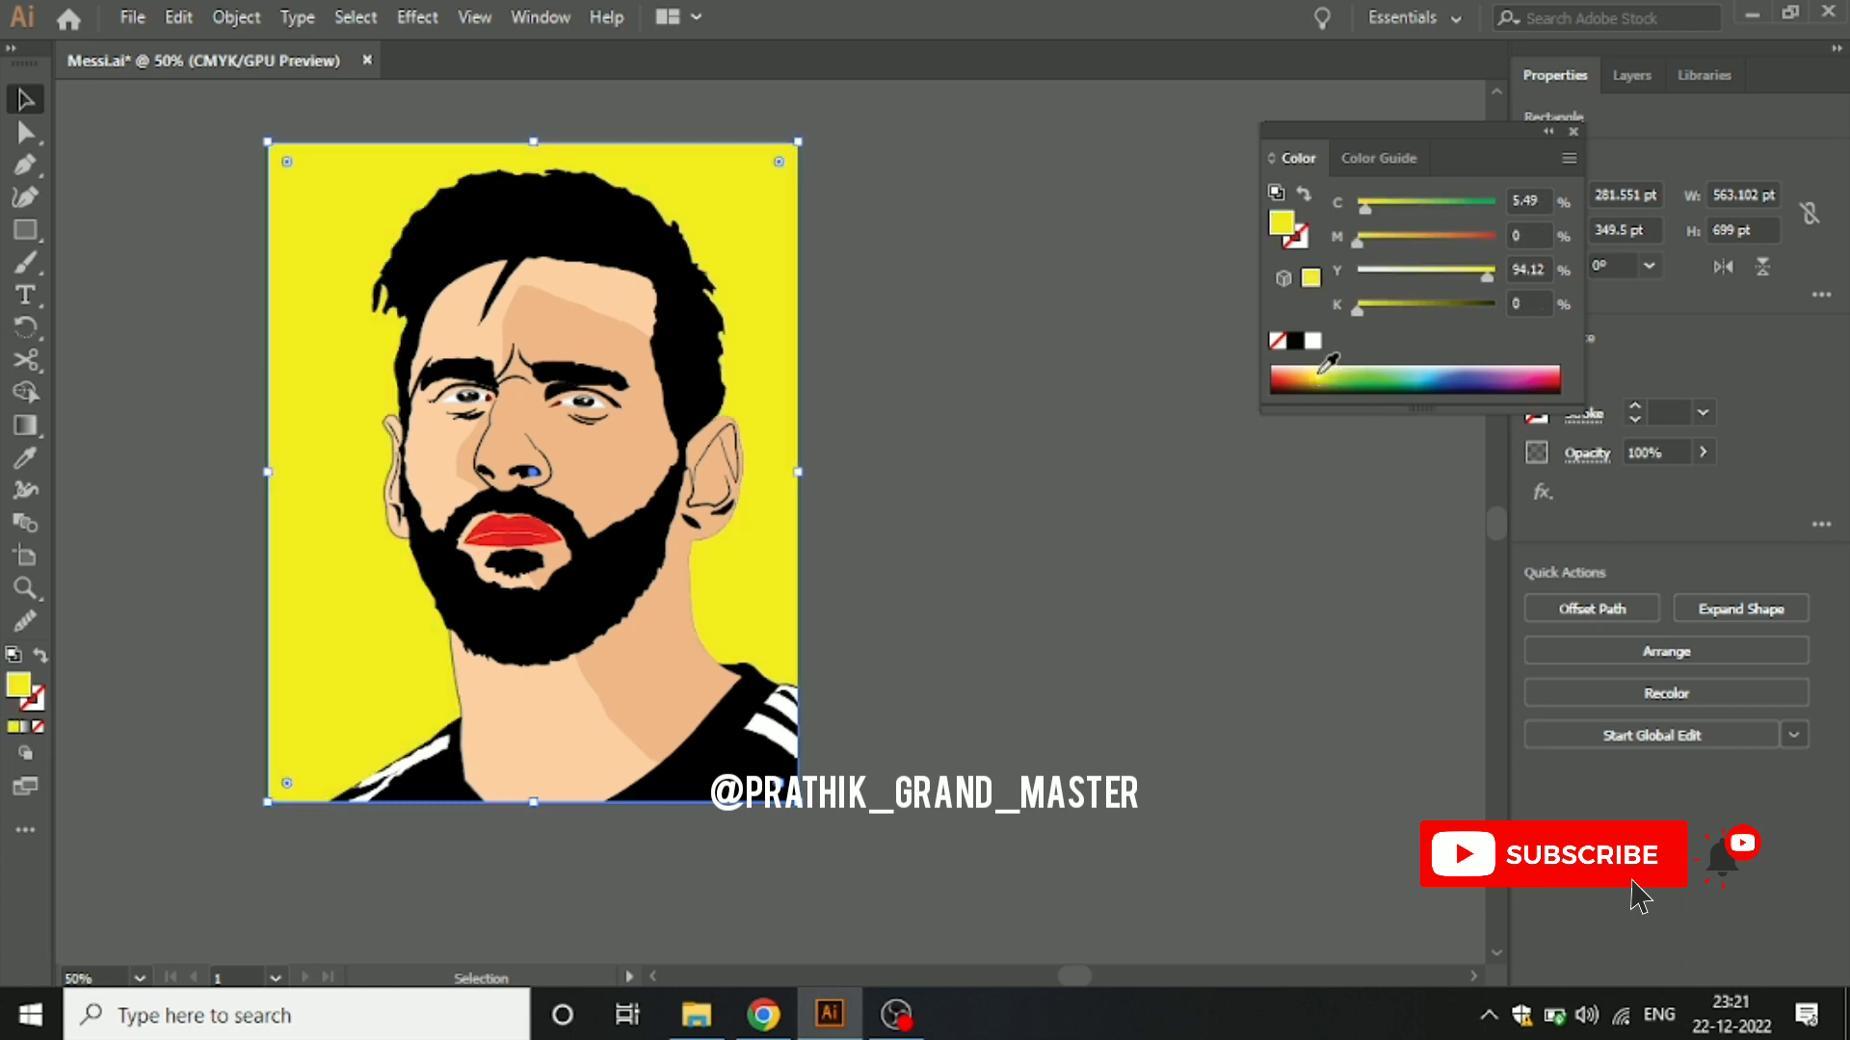
left_click(1002, 348)
key("ctrl+plus")
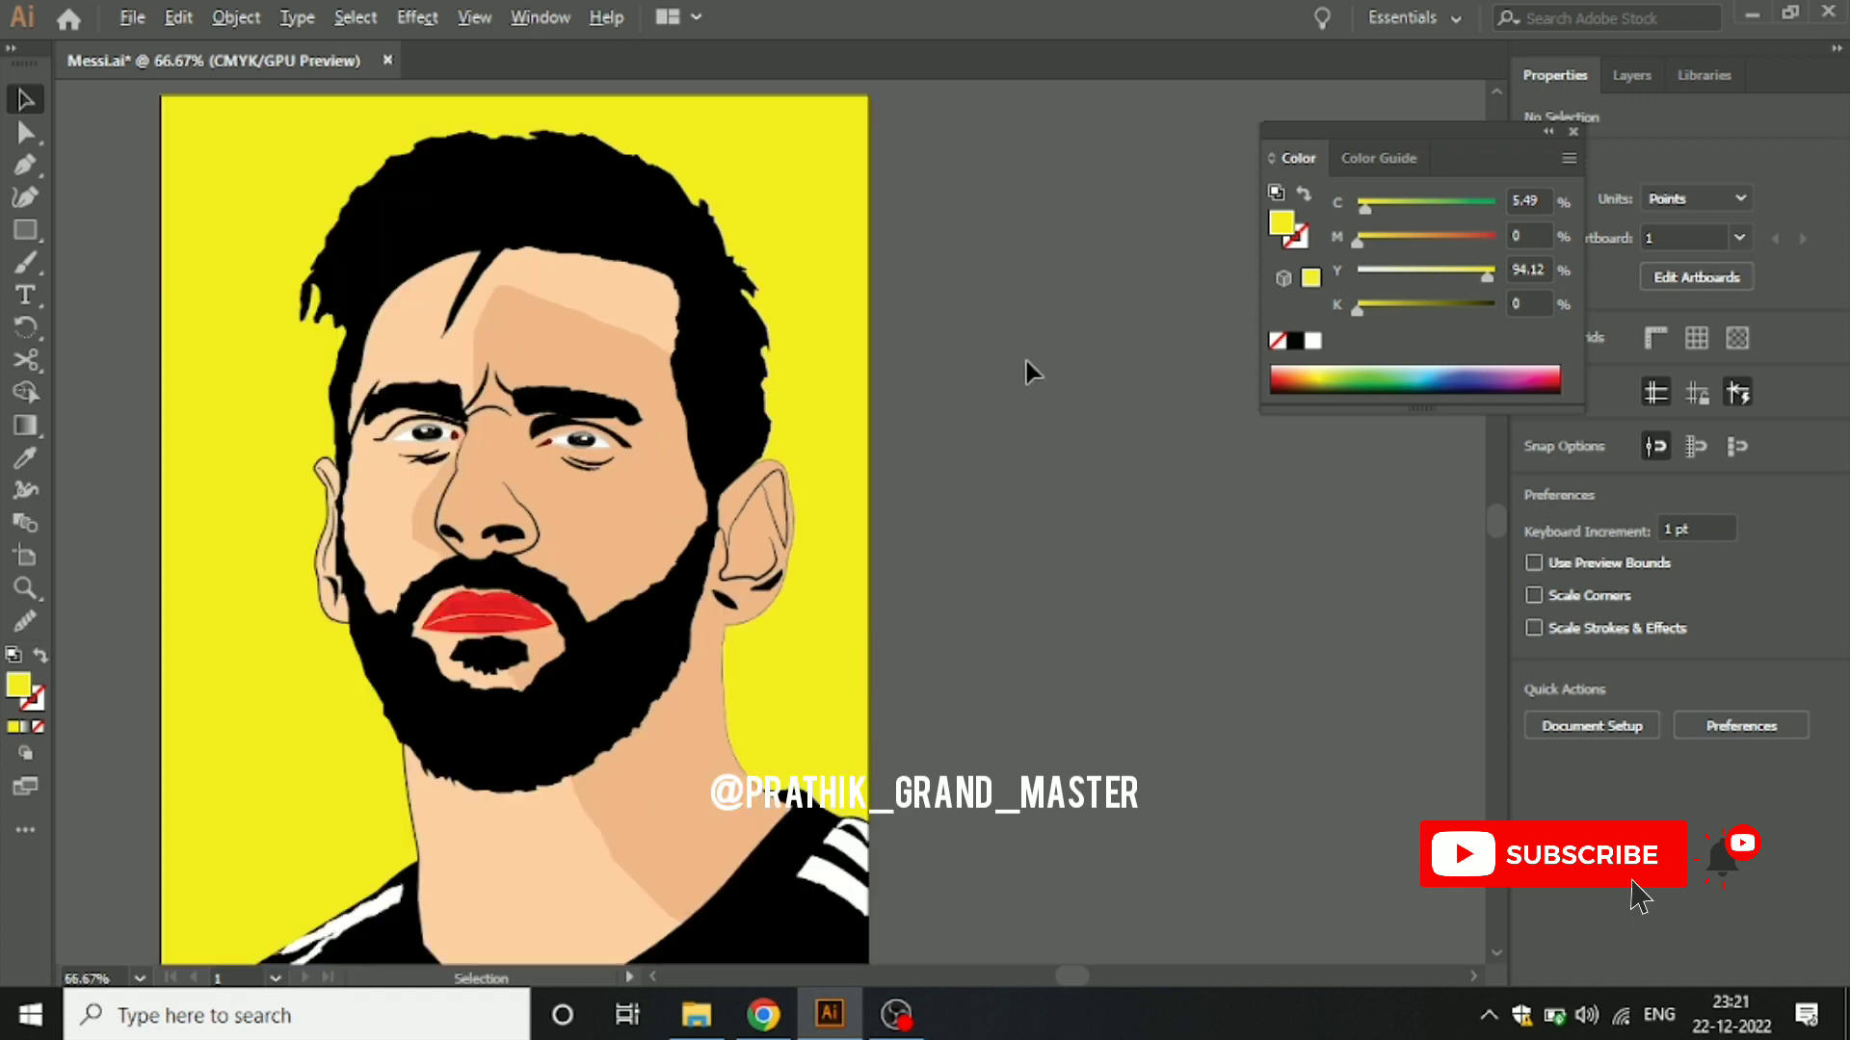
left_click_drag(1026, 362, 1121, 313)
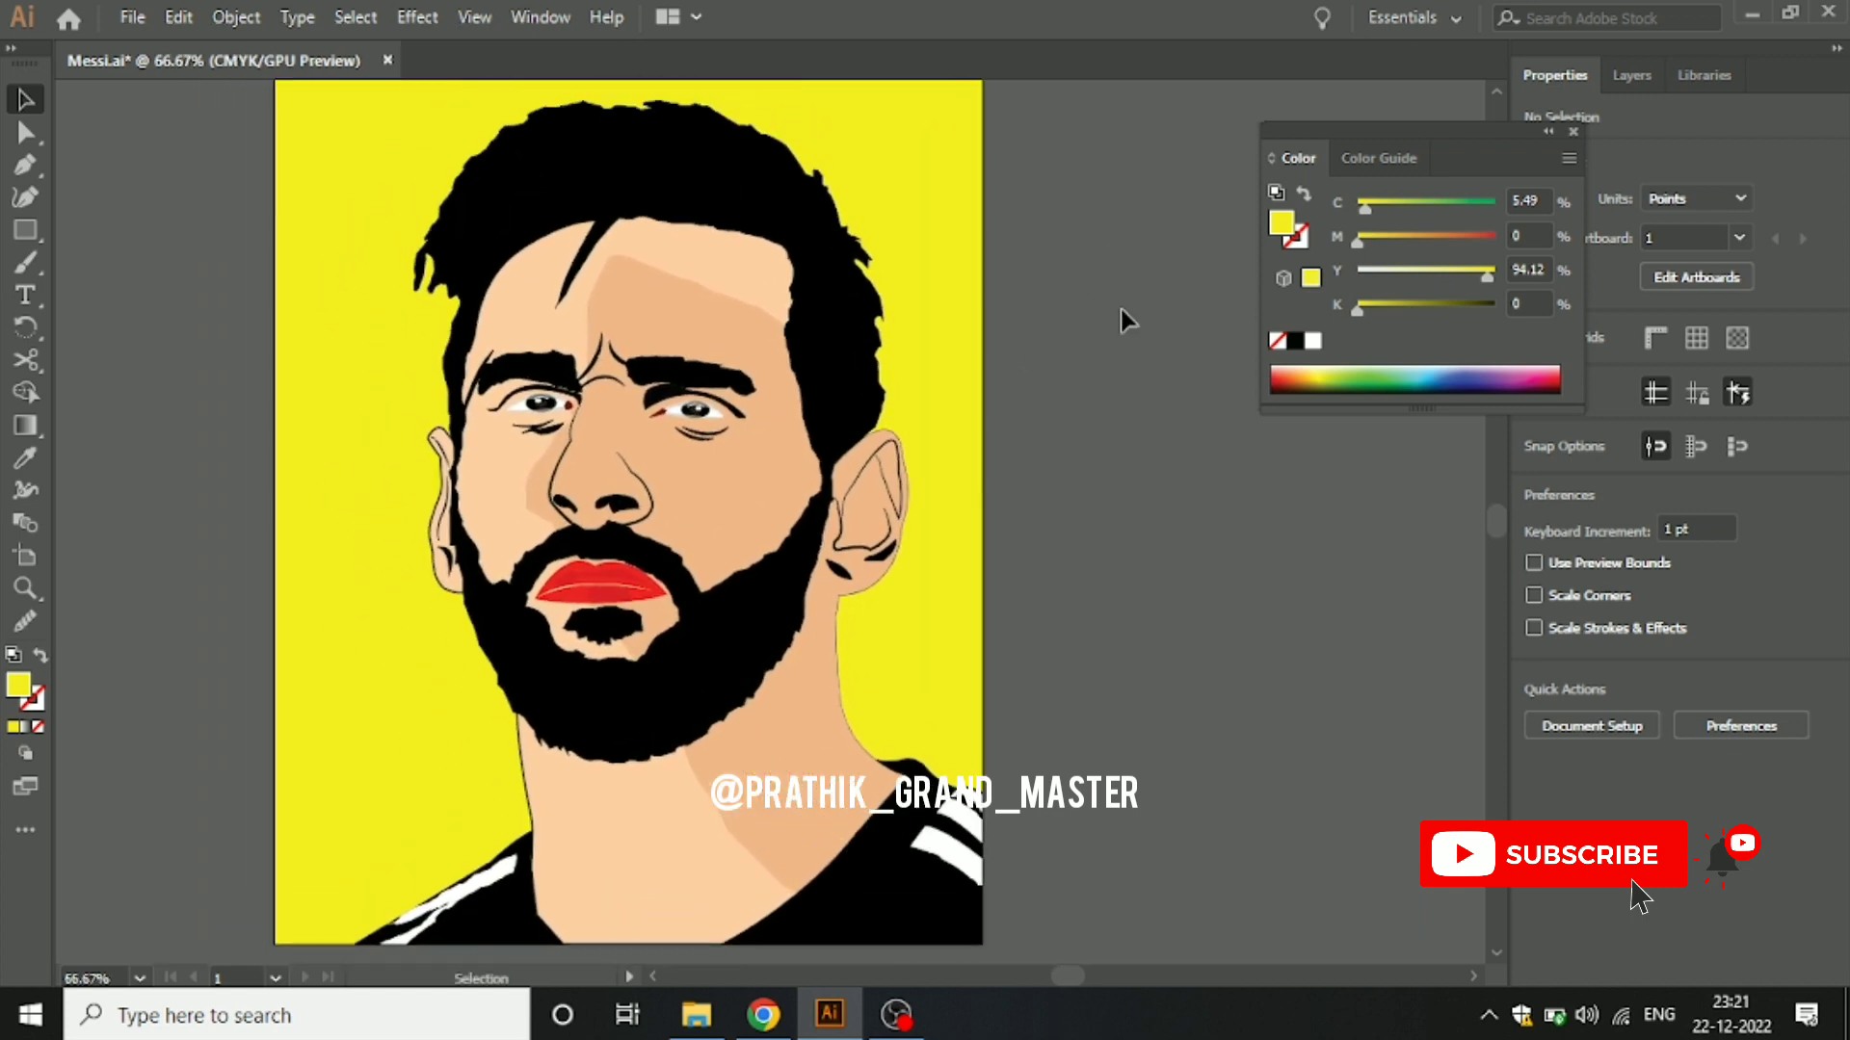